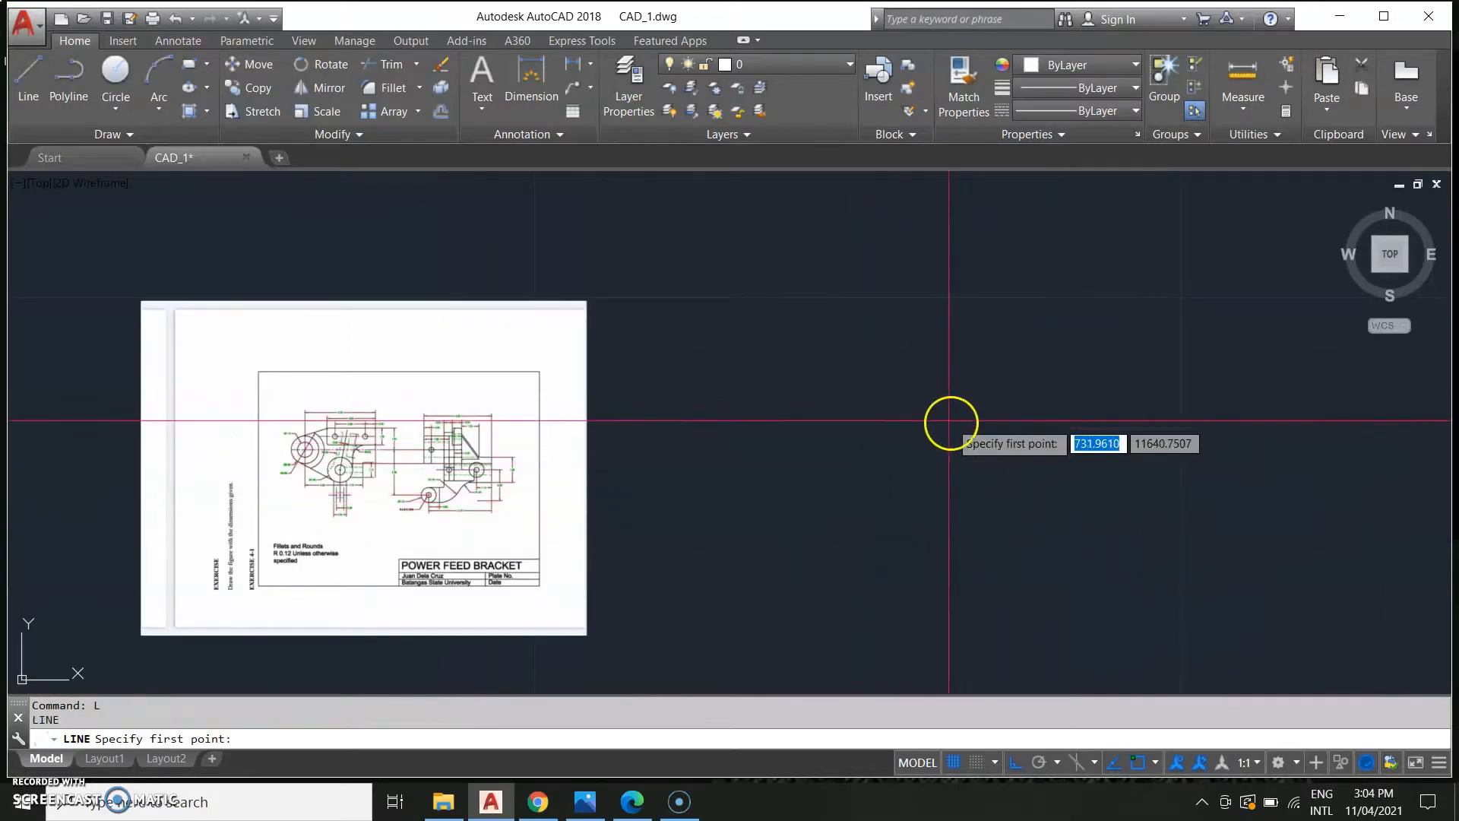
Draw a horizontal line 3.62 units long.
middle_drag(1057, 394, 704, 446)
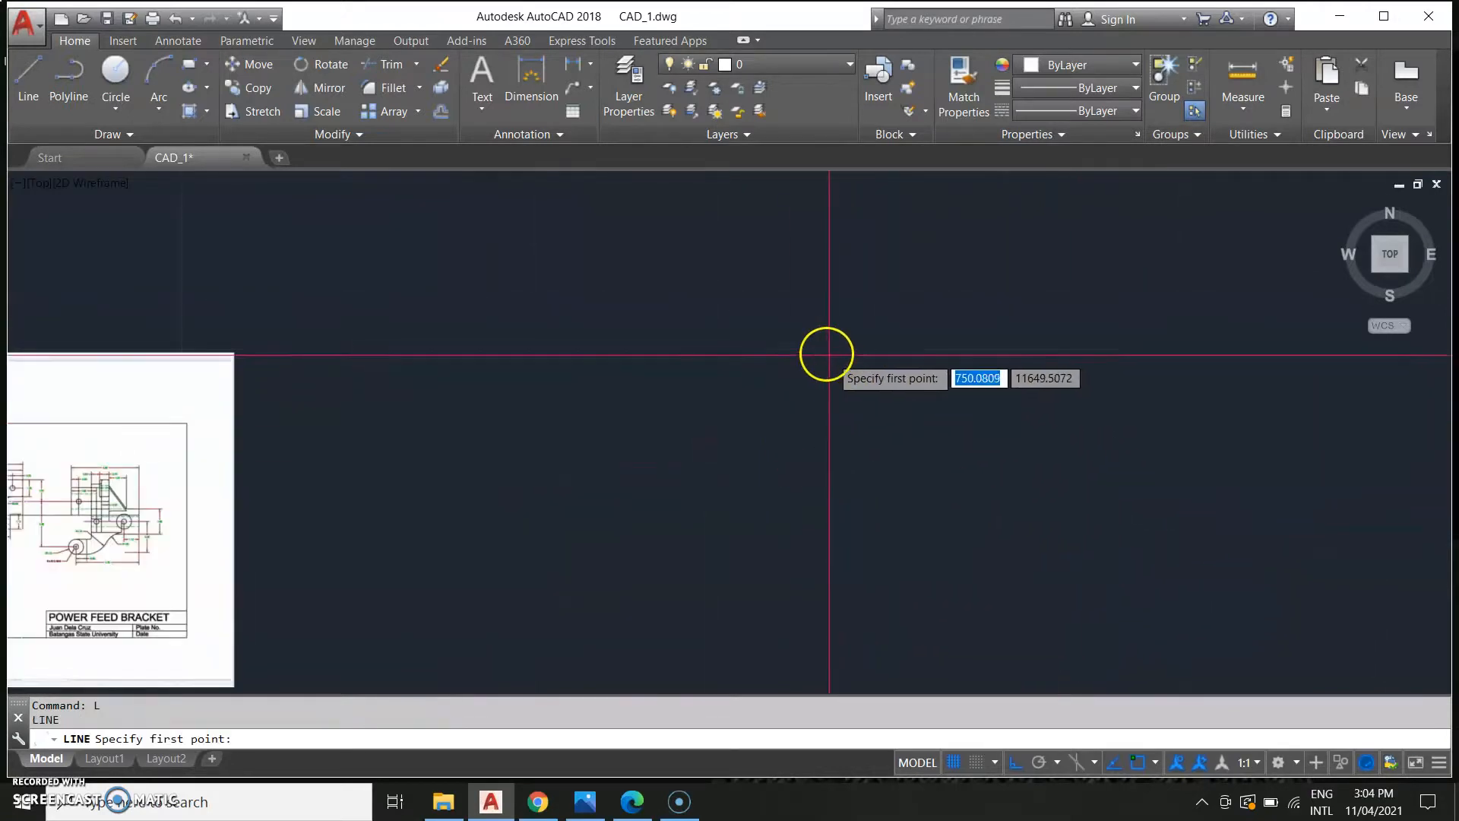
click(786, 349)
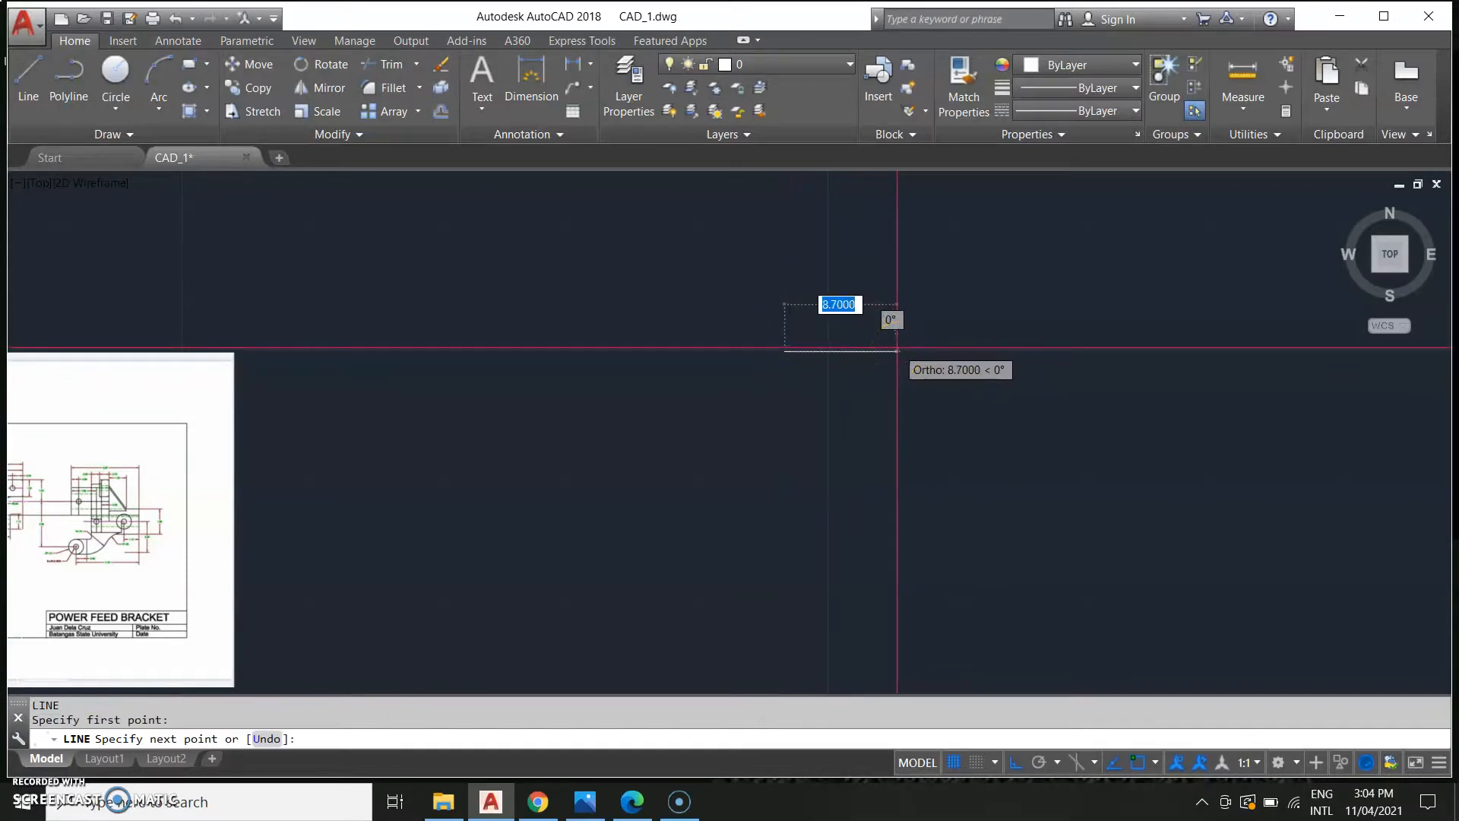
text(3.62)
key(Return)
middle_drag(769, 416, 1031, 435)
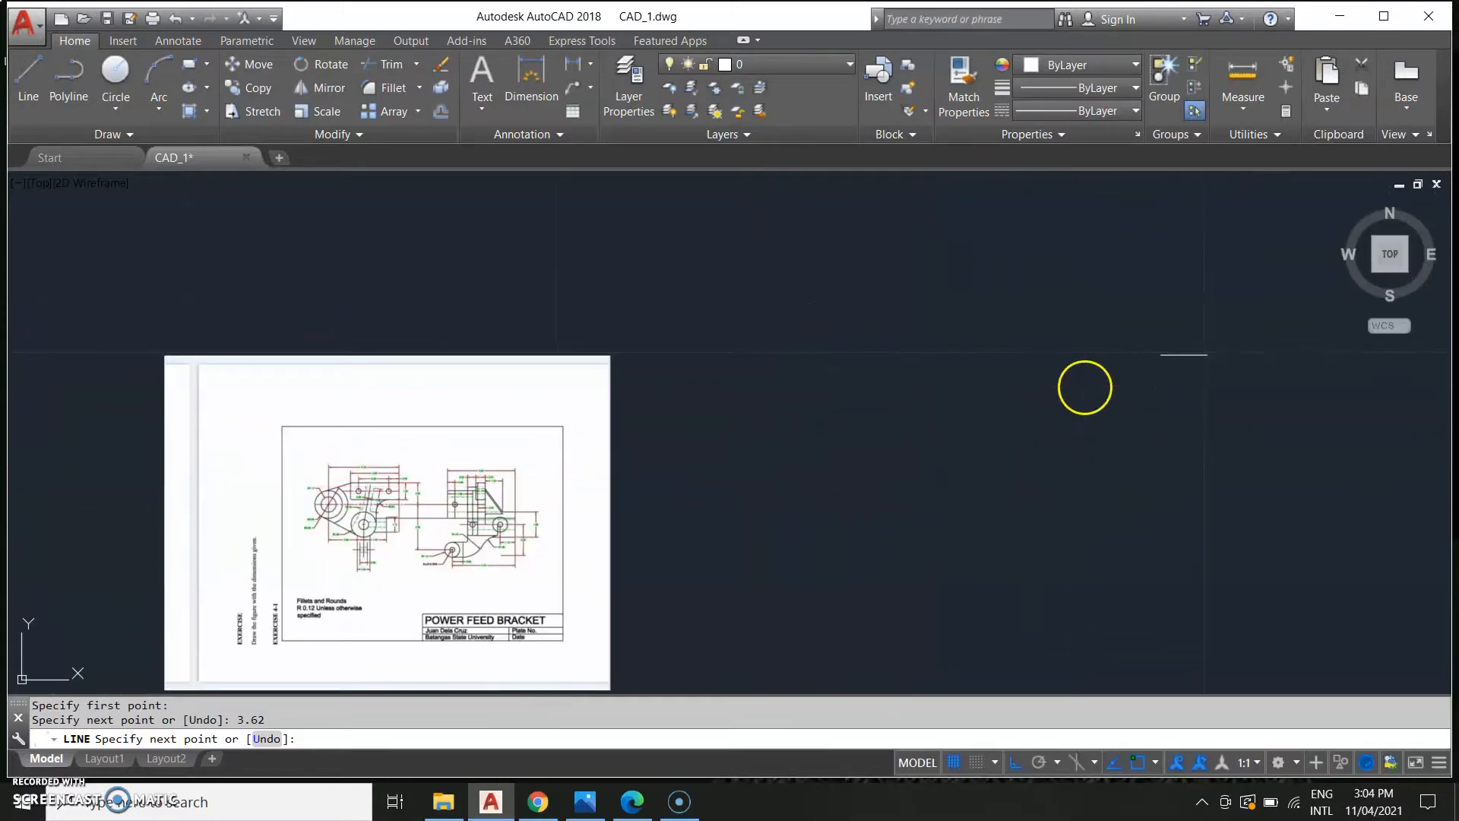
key(Escape)
Examine the reference drawing's dimensions around the upper left lug of the bracket.
scroll(1091, 386, up, 4)
middle_drag(1100, 379, 938, 486)
scroll(1021, 455, up, 4)
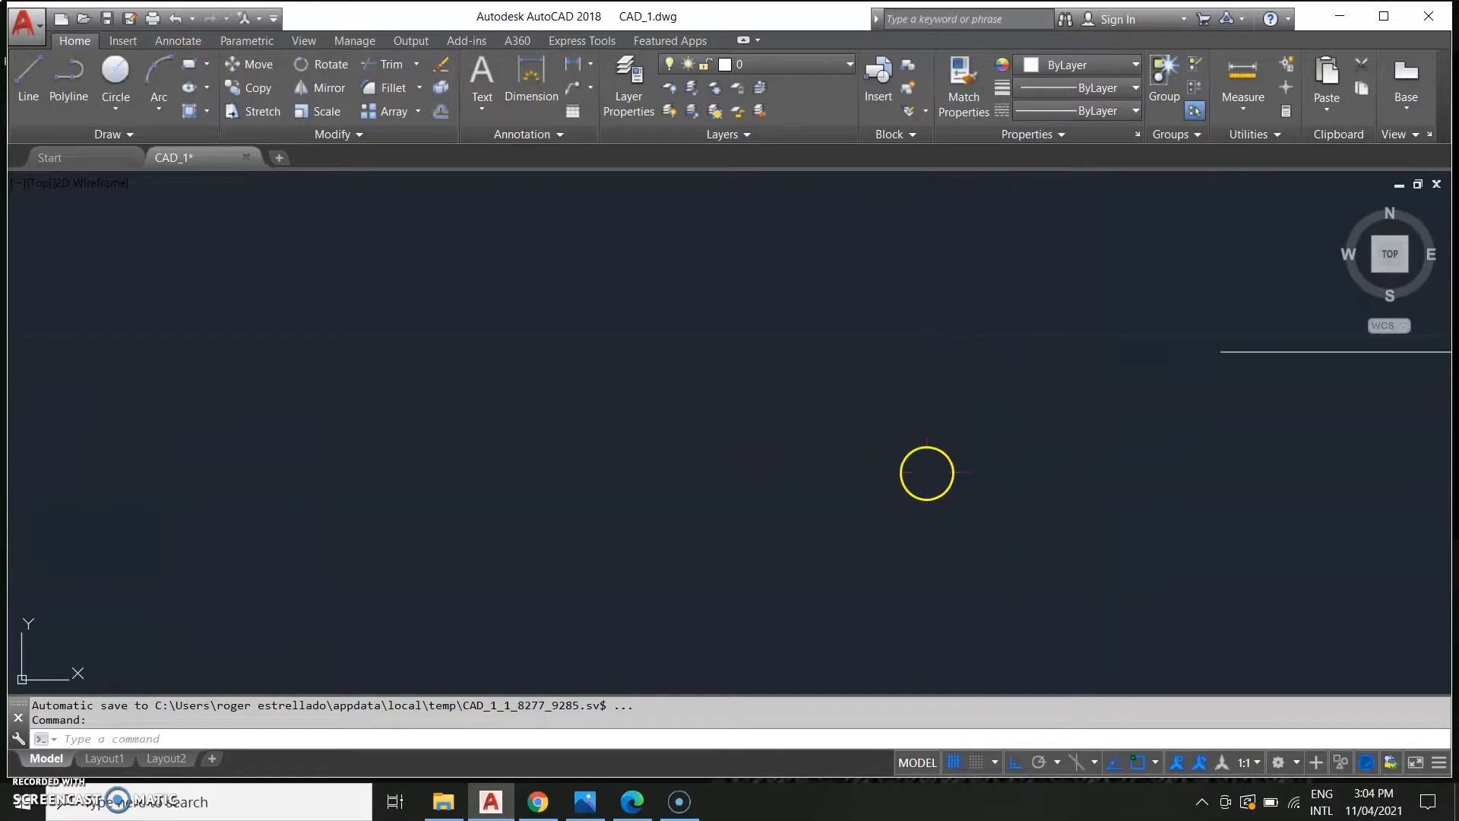
scroll(558, 508, down, 1)
middle_drag(563, 502, 736, 469)
scroll(736, 472, down, 1)
scroll(376, 646, down, 3)
mouse_move(404, 607)
middle_down()
mouse_move(616, 511)
mouse_move(646, 482)
middle_up()
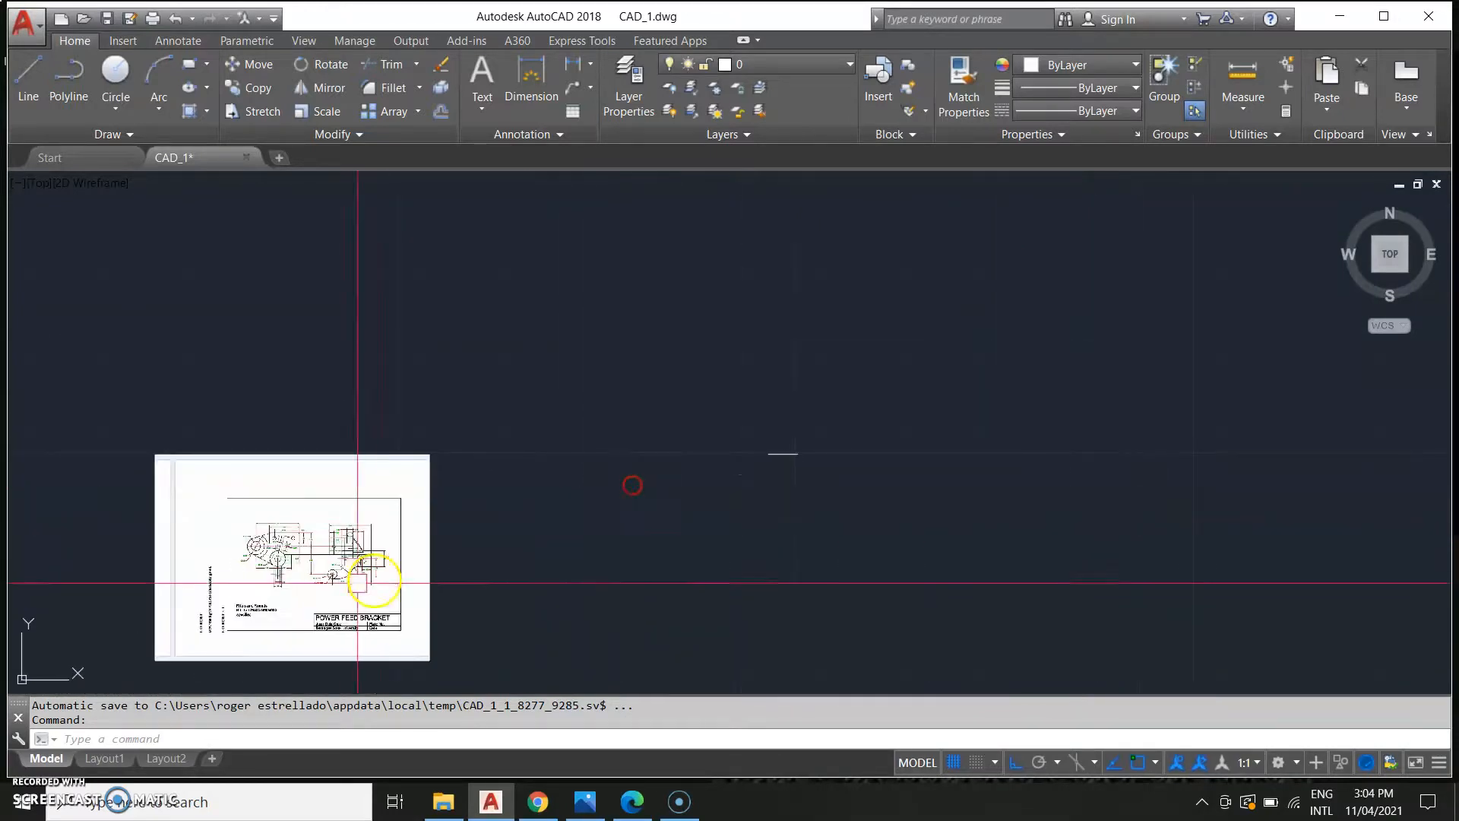
click(346, 587)
scroll(333, 577, up, 5)
middle_drag(117, 361, 331, 380)
key(Escape)
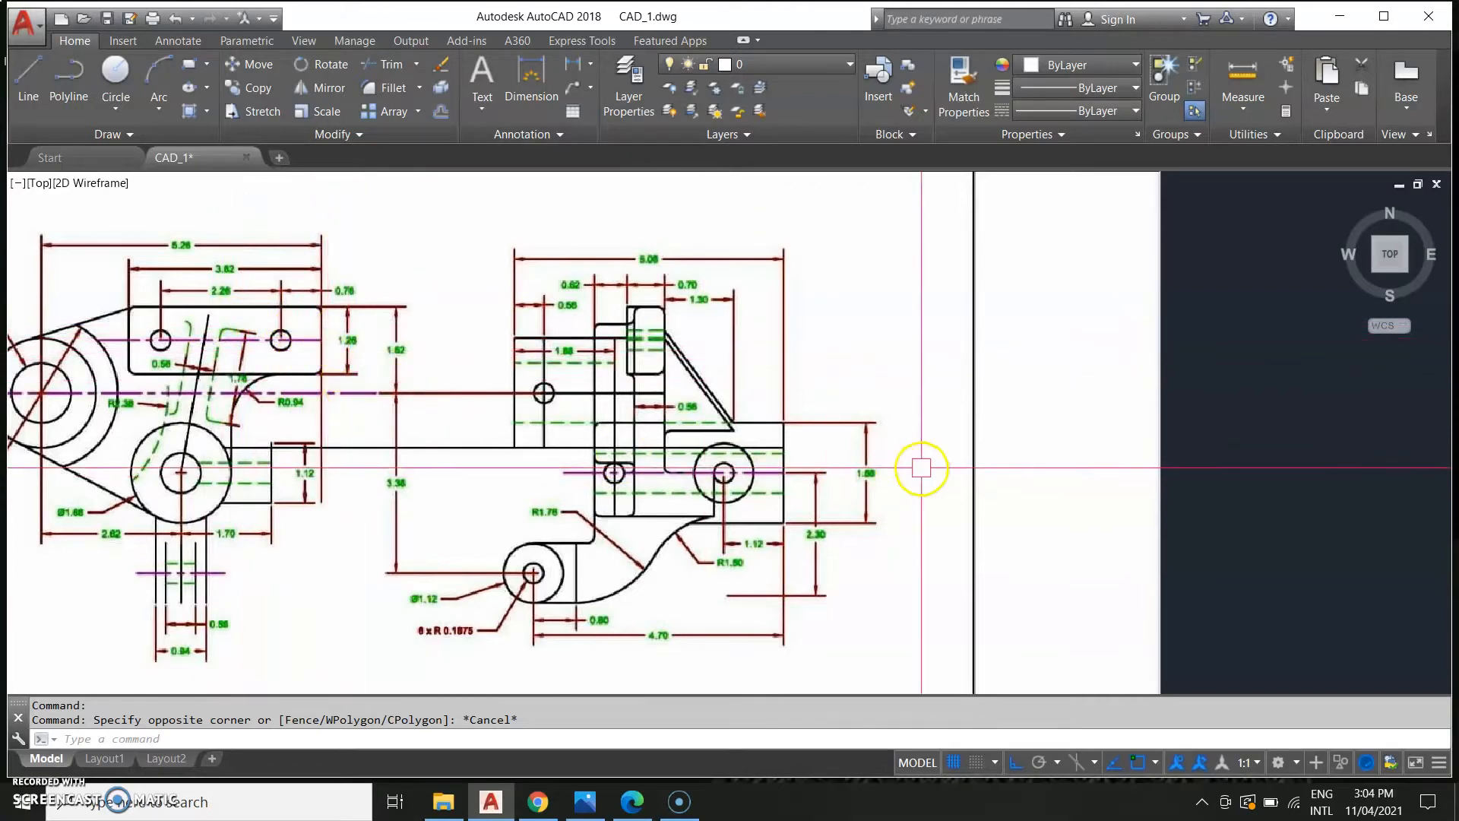
scroll(374, 372, up, 4)
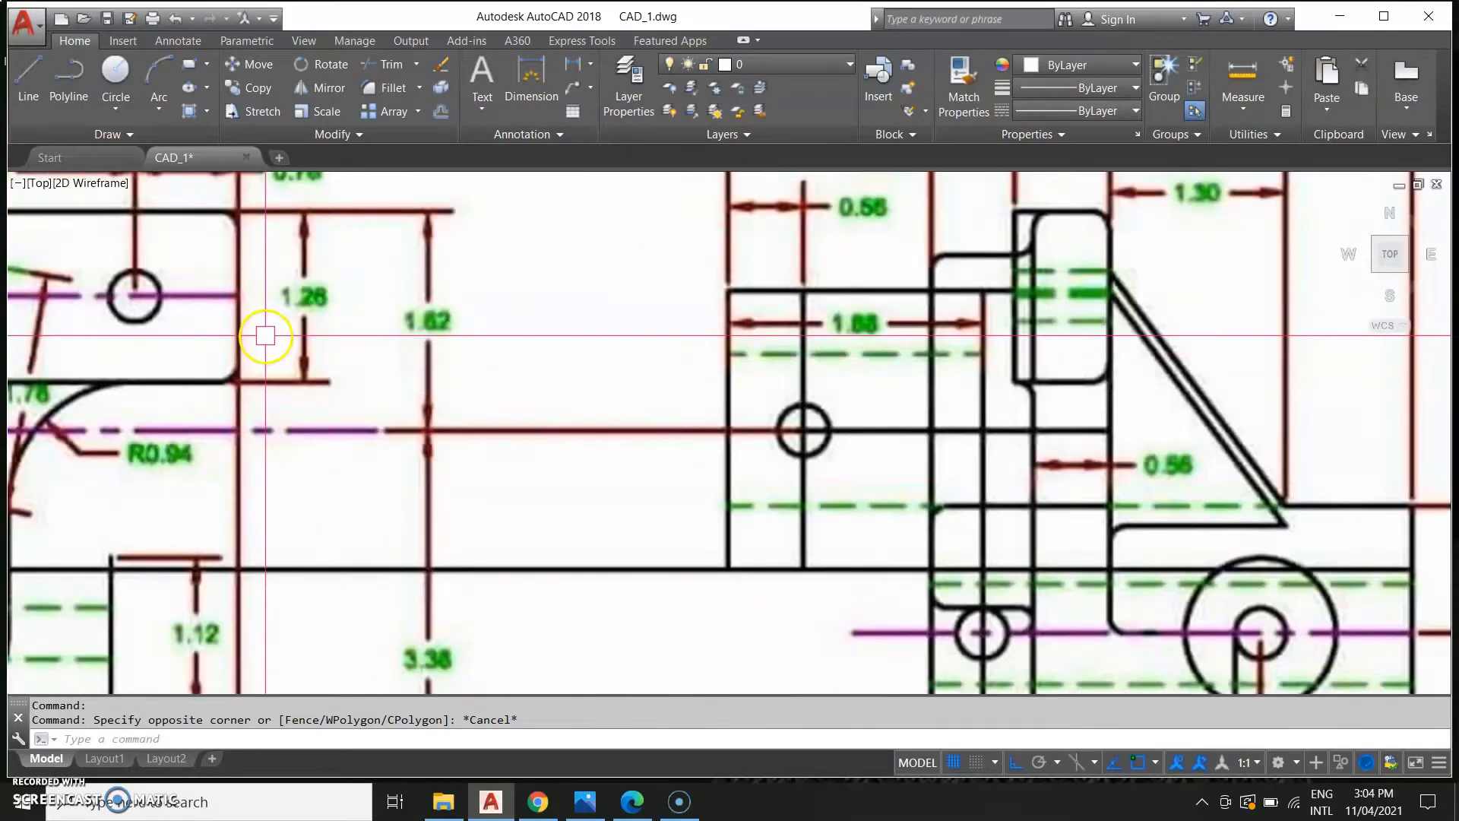
scroll(266, 335, down, 8)
middle_drag(922, 469, 318, 622)
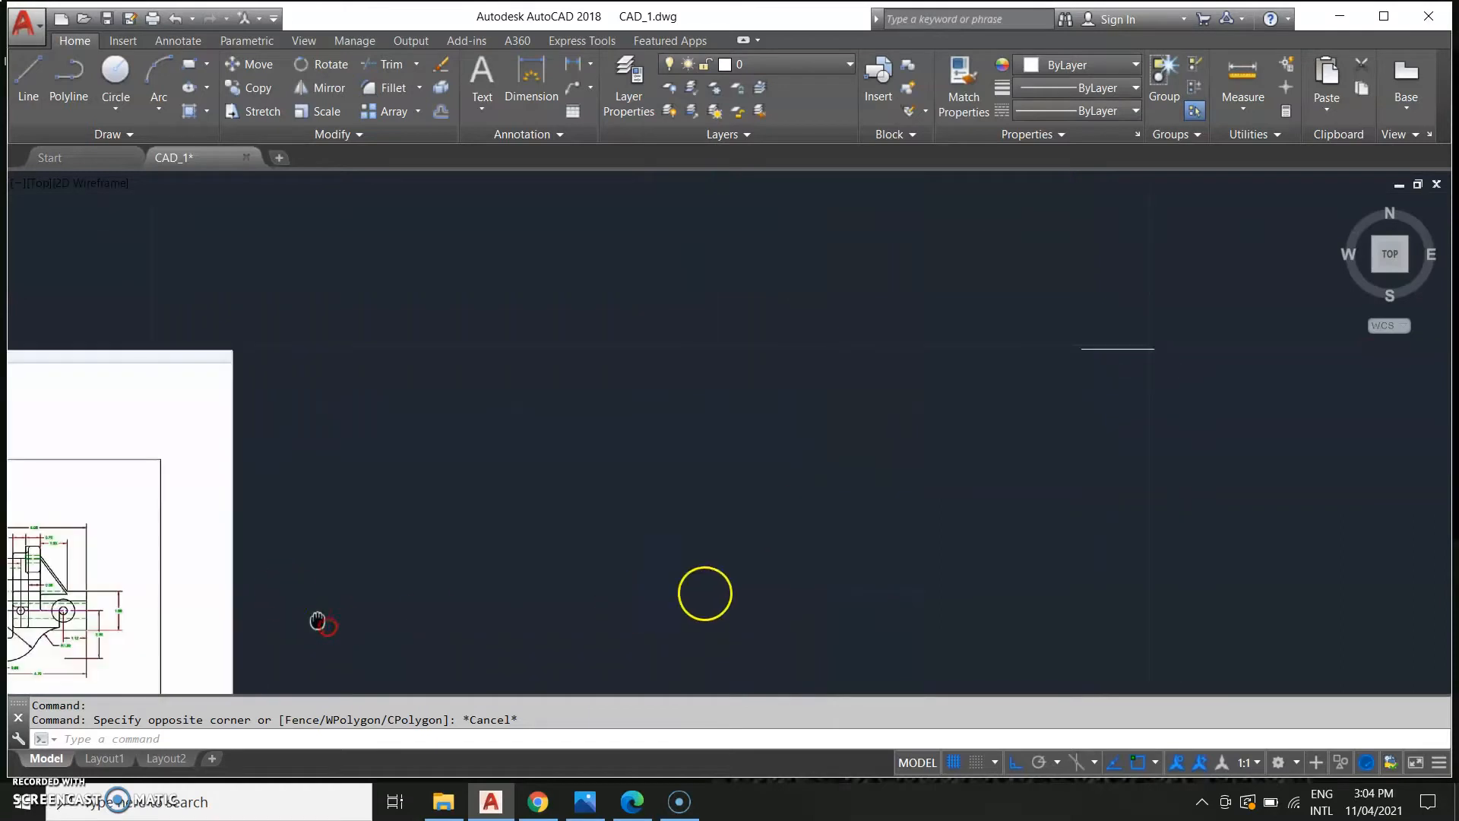
scroll(865, 521, down, 2)
scroll(967, 469, up, 2)
middle_drag(400, 505, 266, 529)
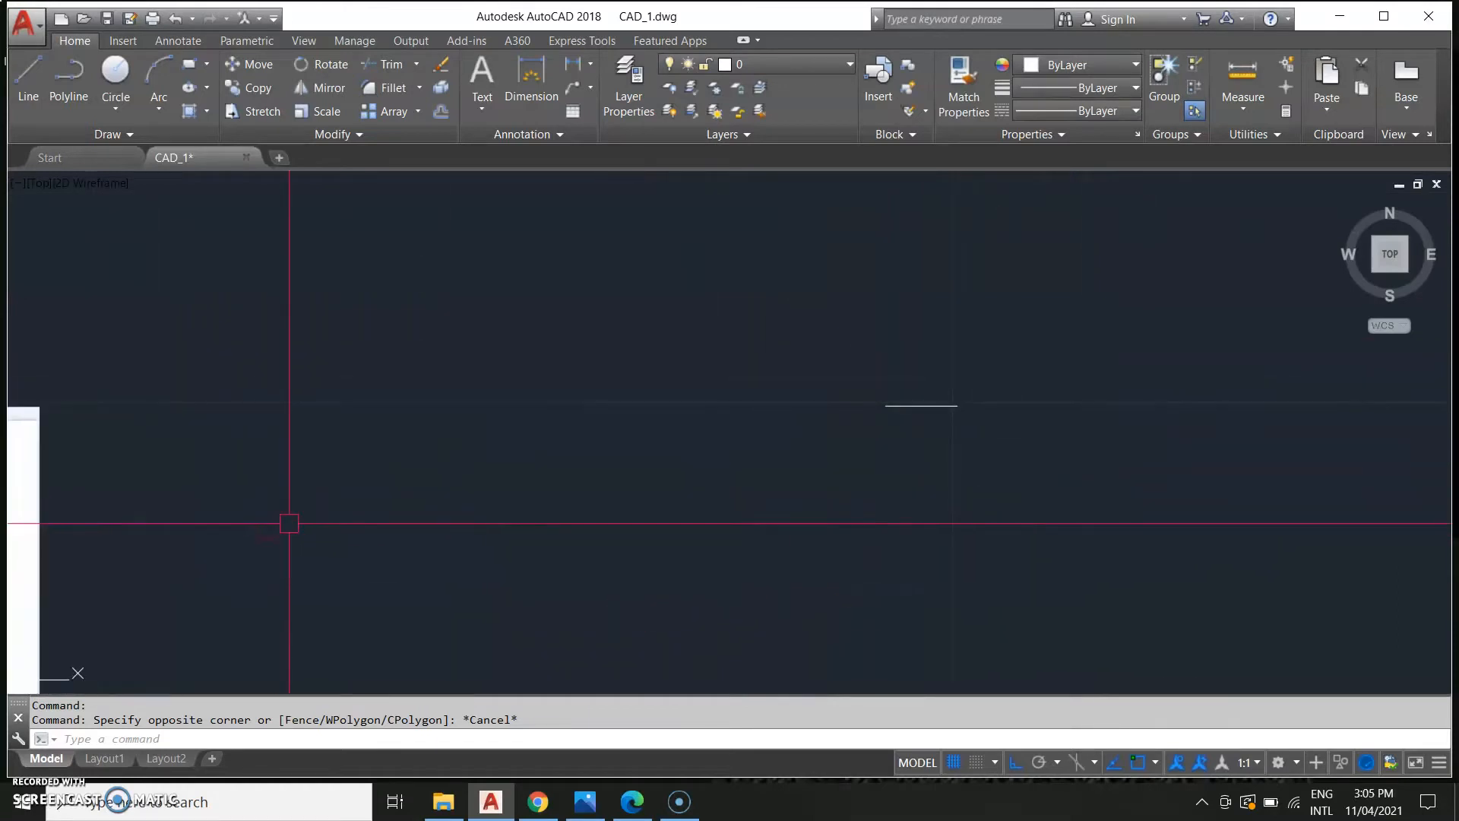
Offset the horizontal line 1.26 units downward with the Offset command.
text(t)
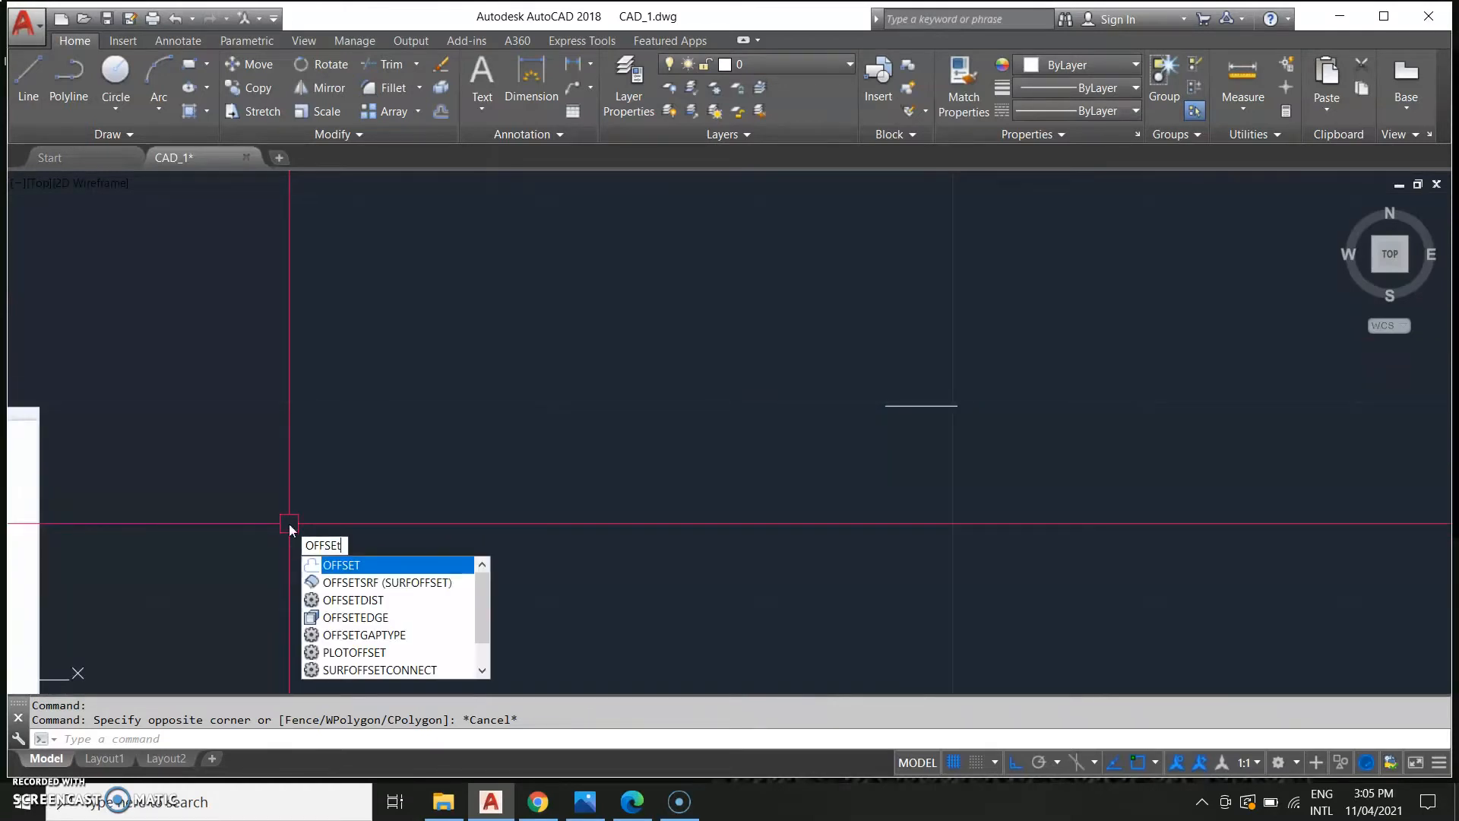
key(Return)
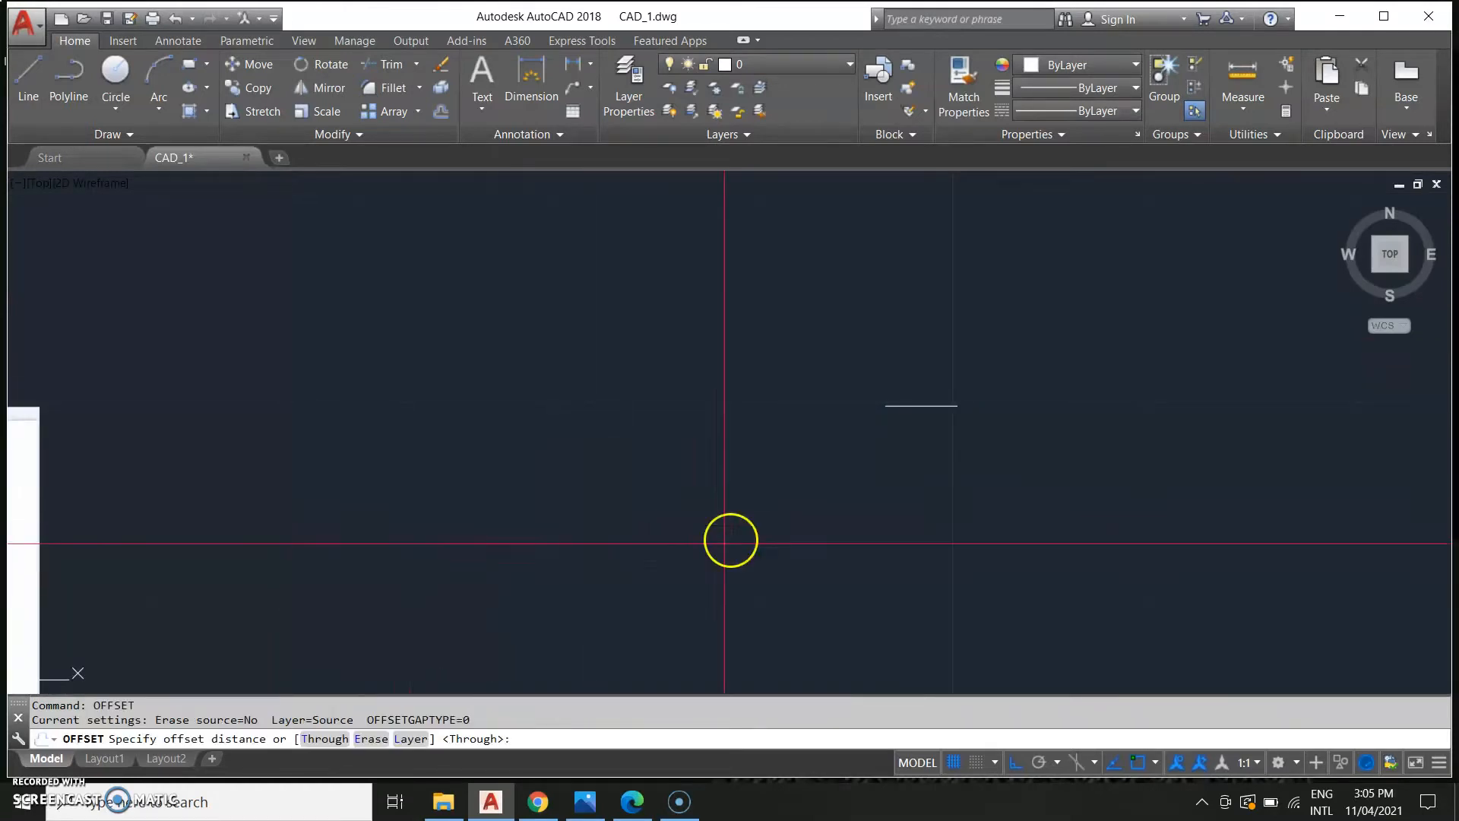
click(886, 404)
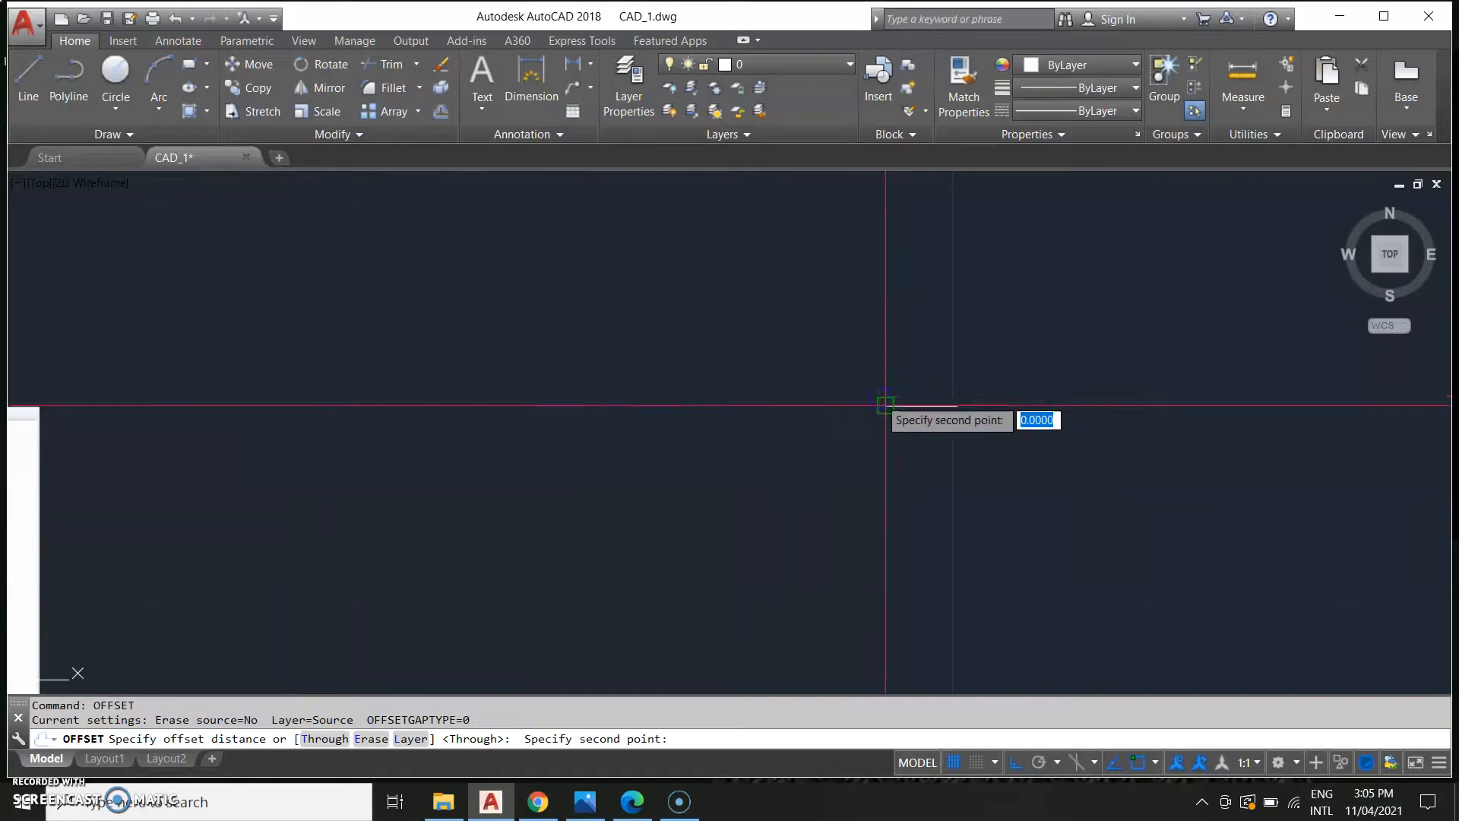
click(873, 461)
click(919, 406)
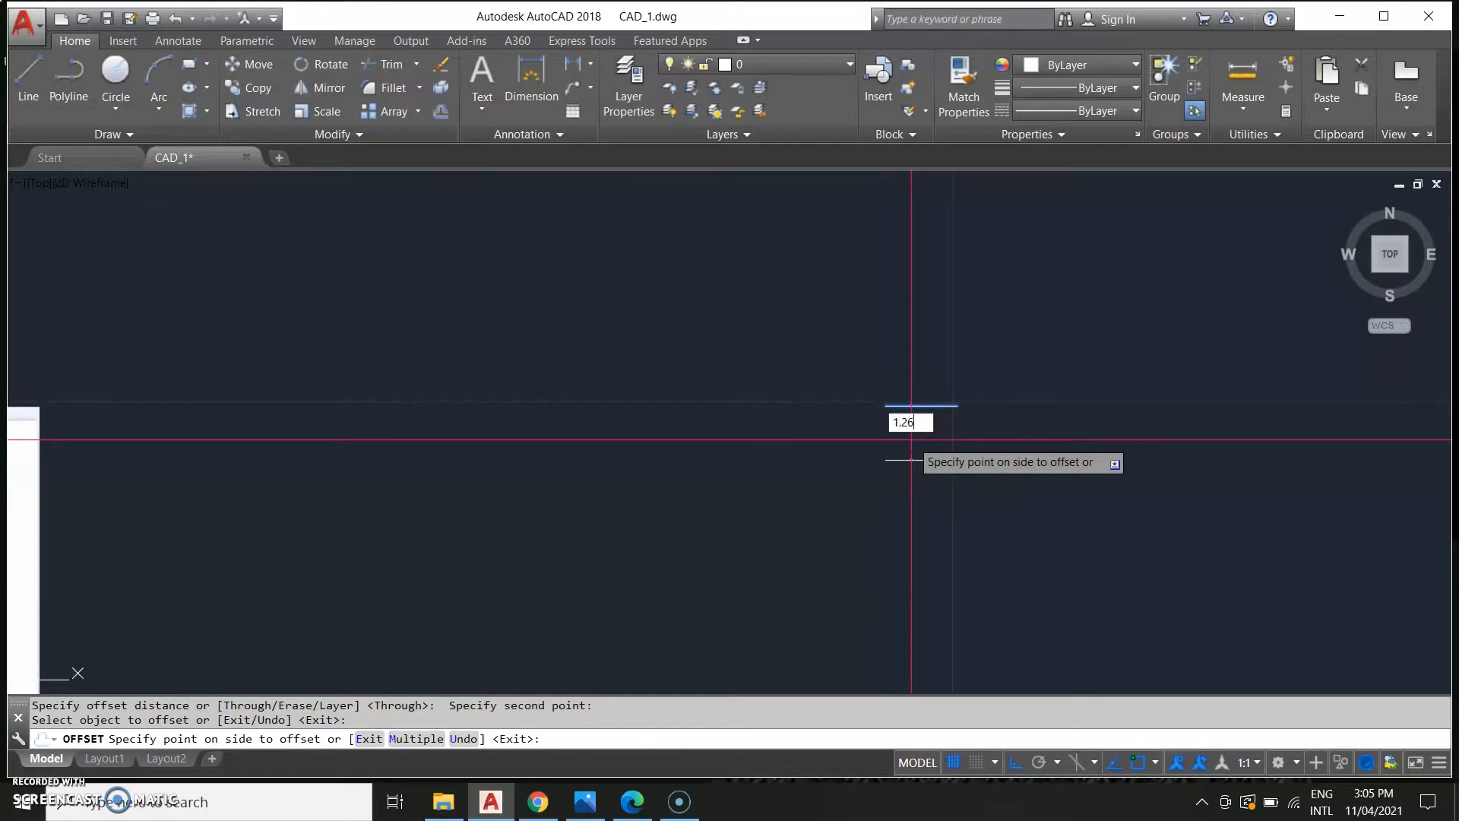
key(Return)
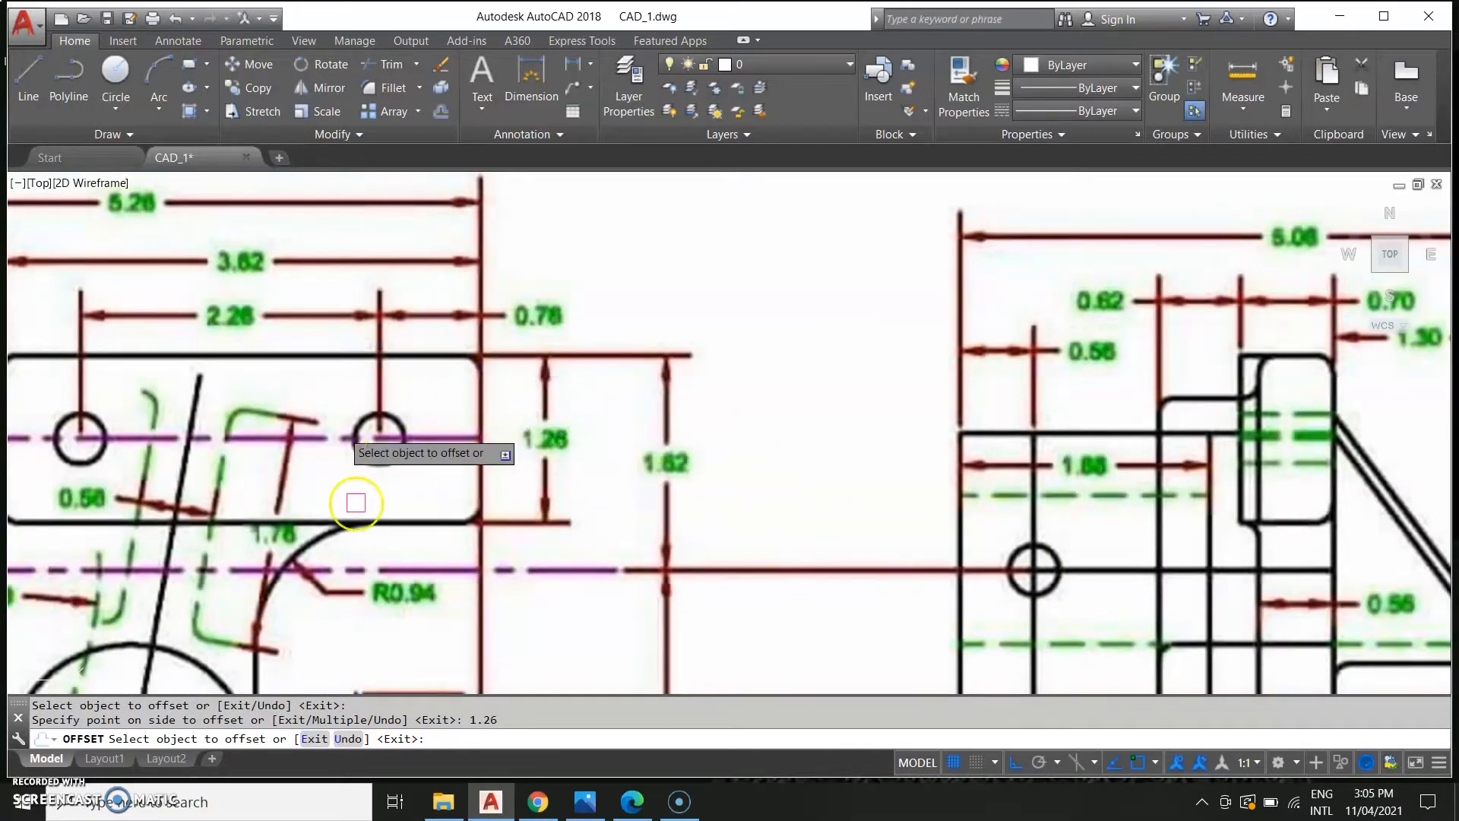
scroll(644, 605, down, 4)
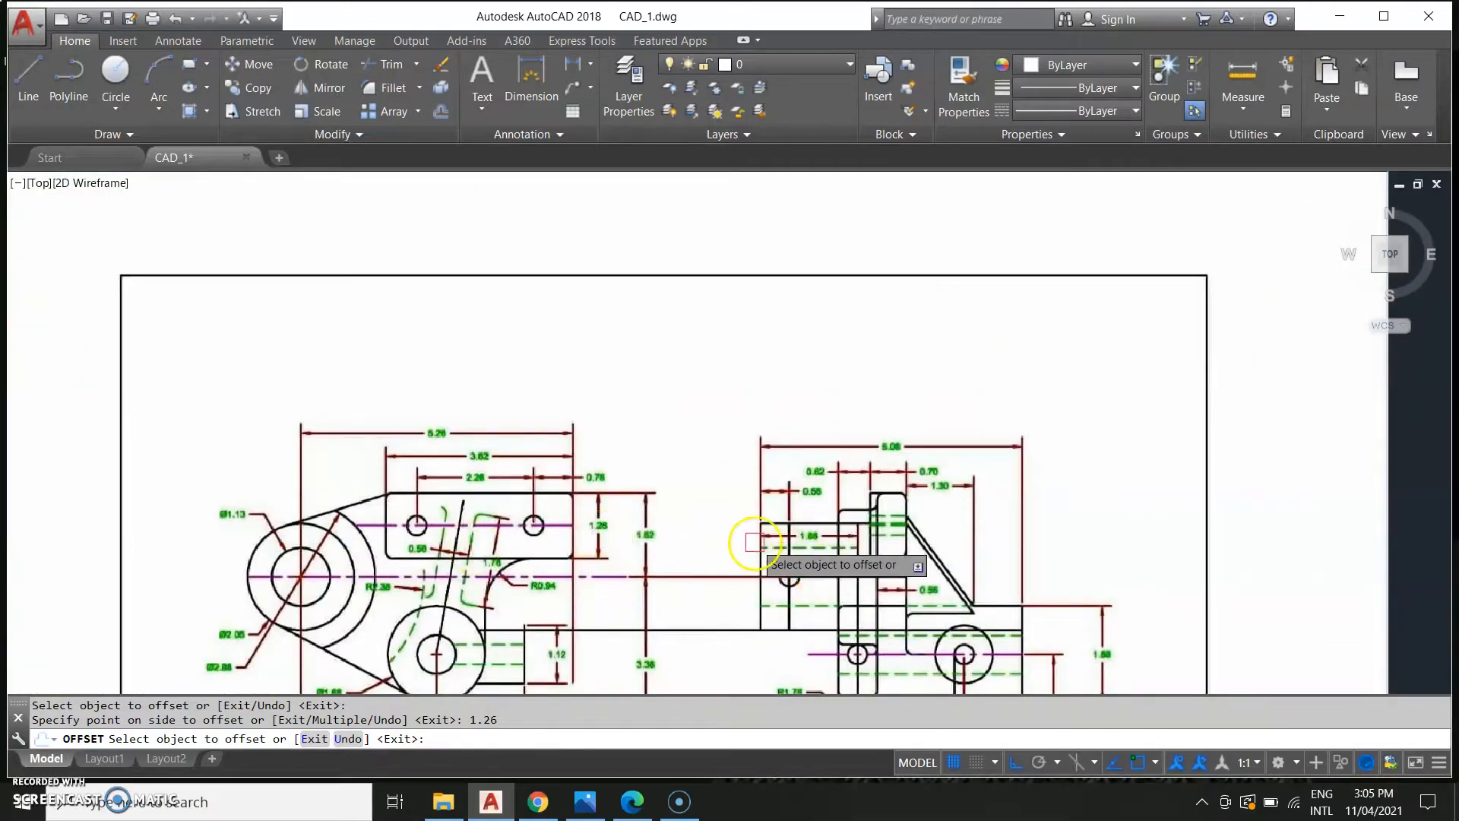
scroll(755, 541, down, 2)
middle_drag(991, 550, 294, 518)
middle_drag(669, 488, 758, 500)
middle_drag(1014, 517, 489, 547)
middle_drag(1136, 555, 836, 567)
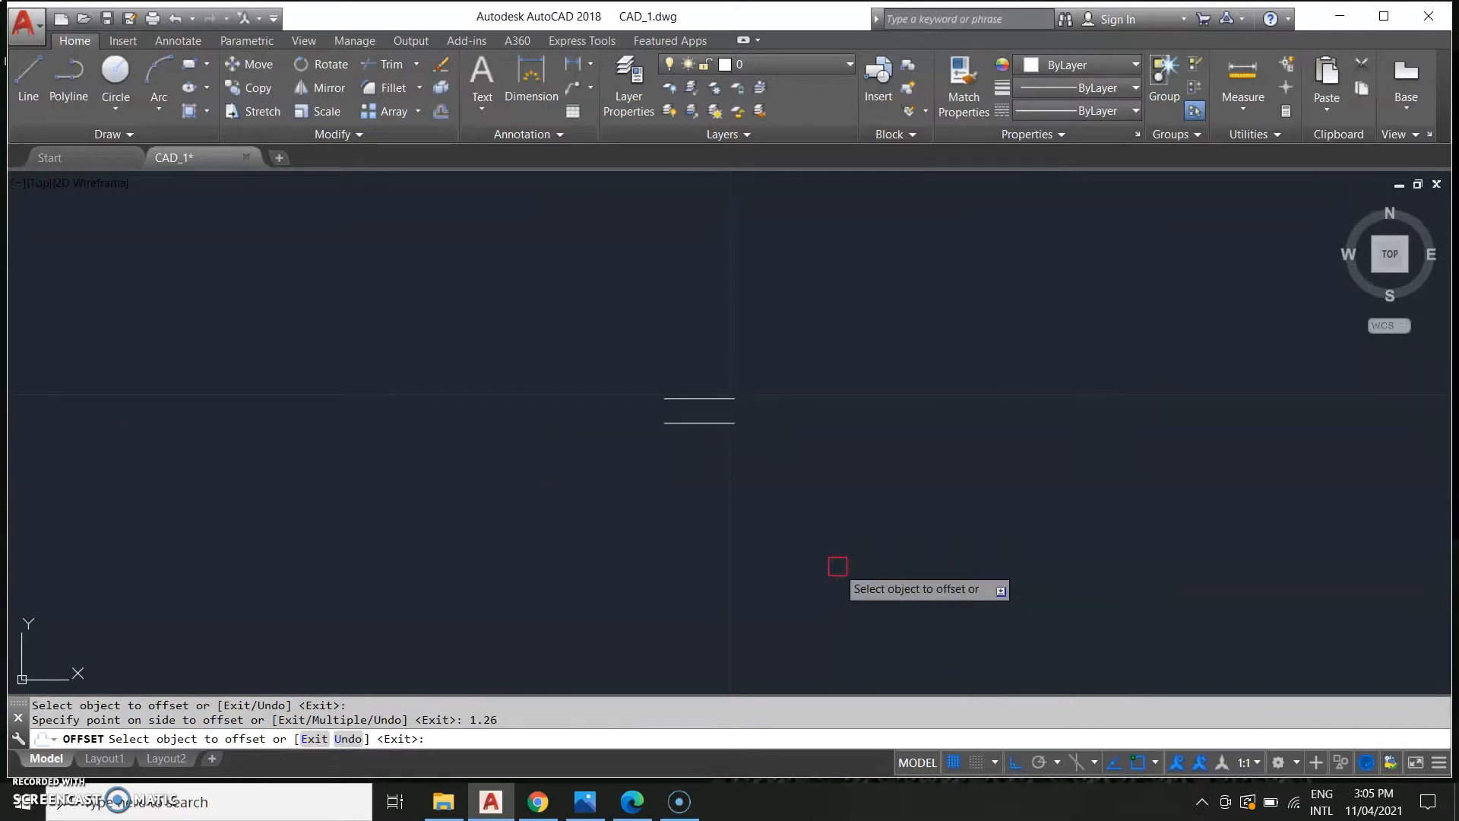
key(Escape)
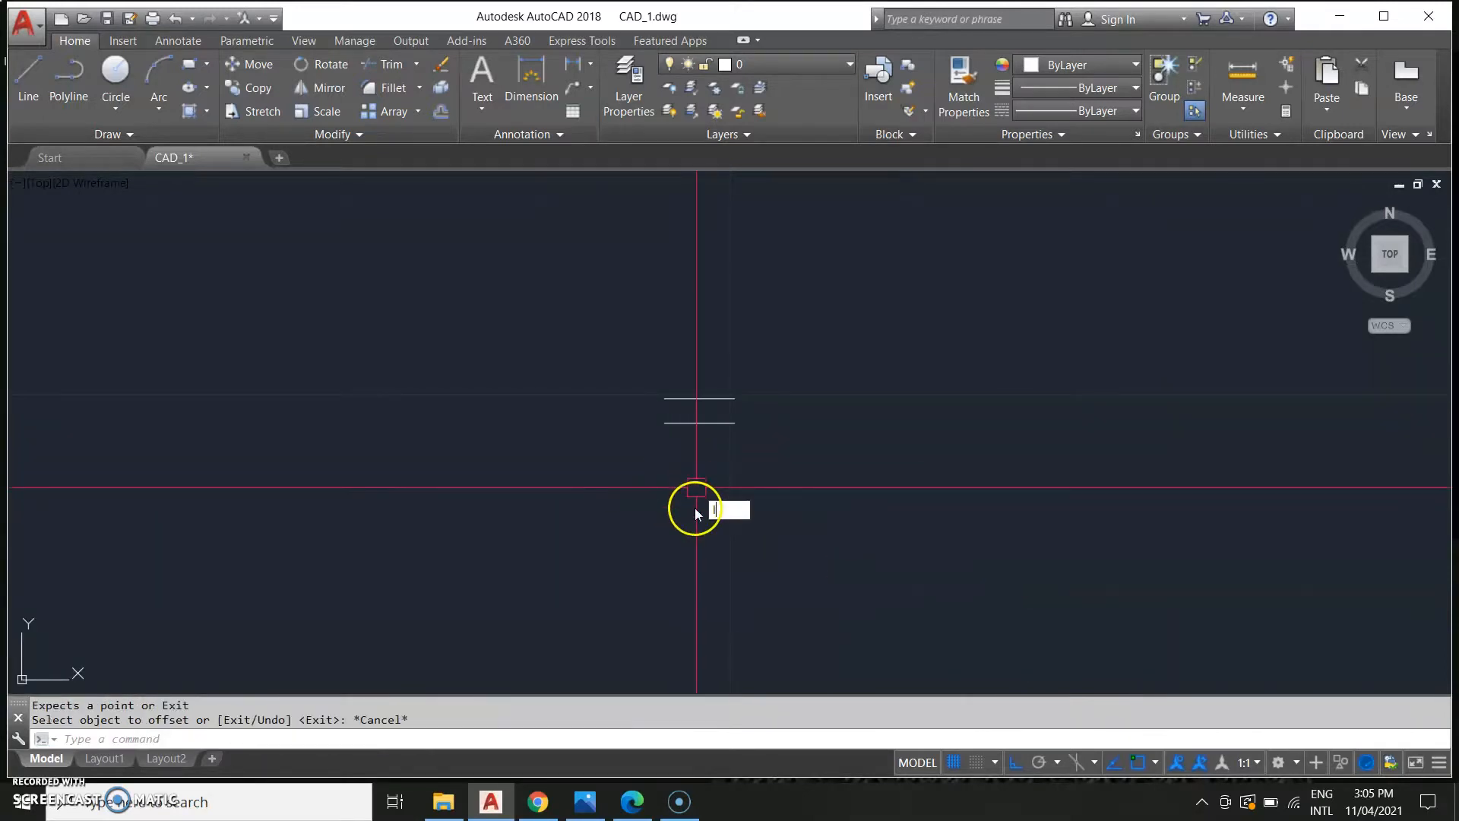
Close the rectangle by drawing vertical lines joining the right and left ends of the two horizontal lines.
text(L)
key(Return)
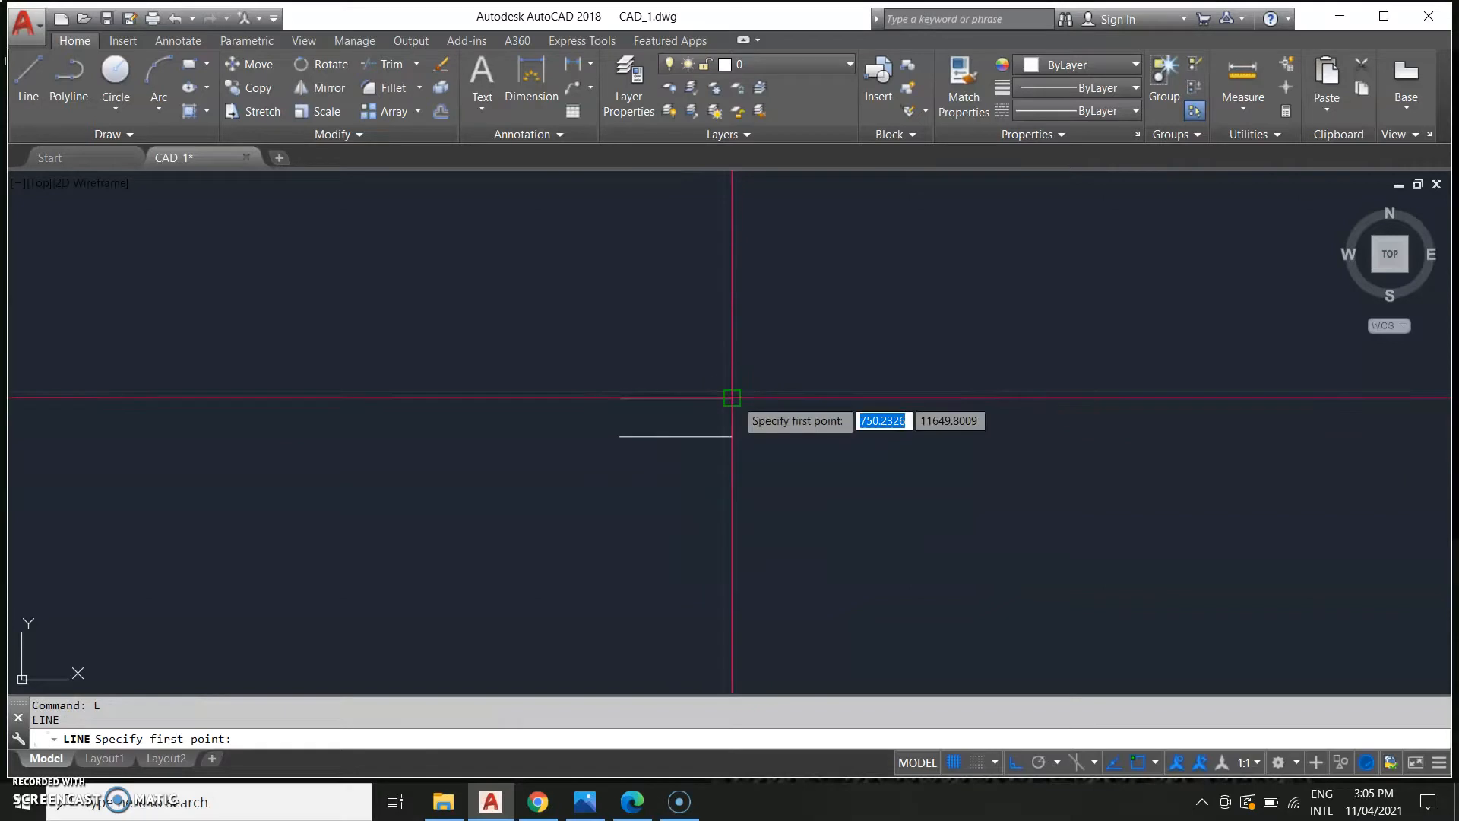
click(732, 397)
click(732, 437)
key(Escape)
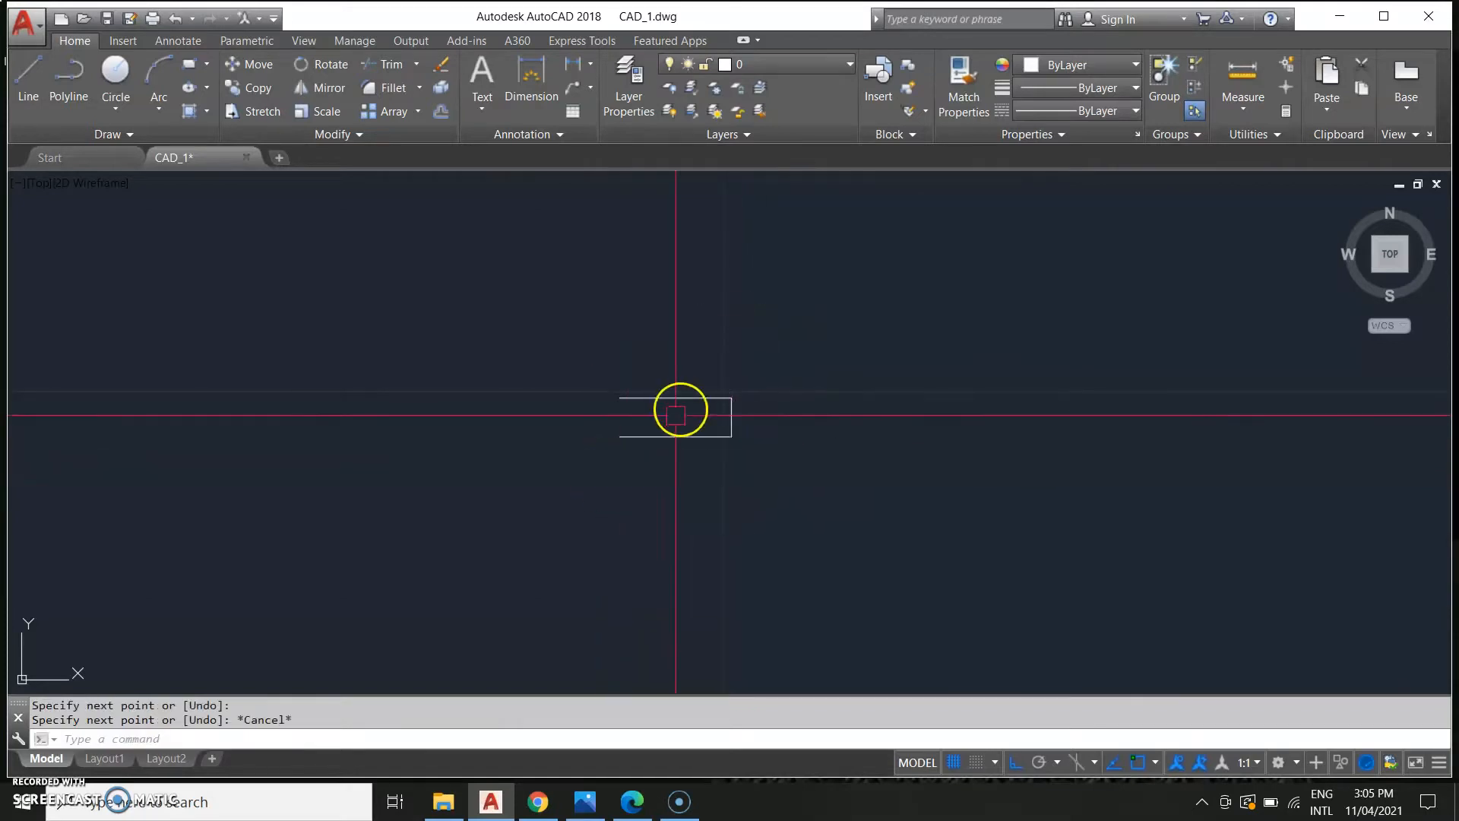
text(L)
key(Return)
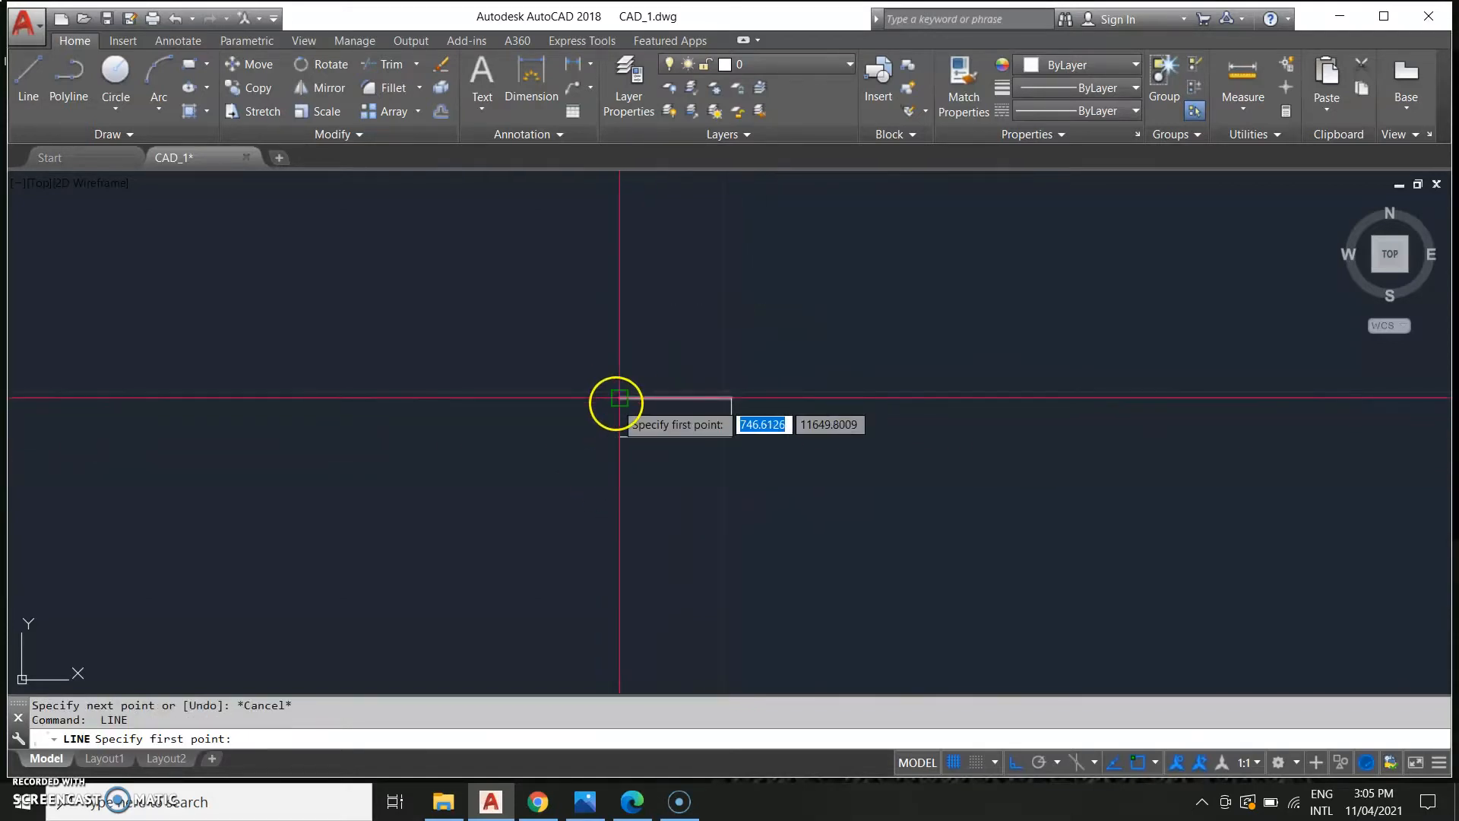
click(619, 397)
click(619, 436)
key(Escape)
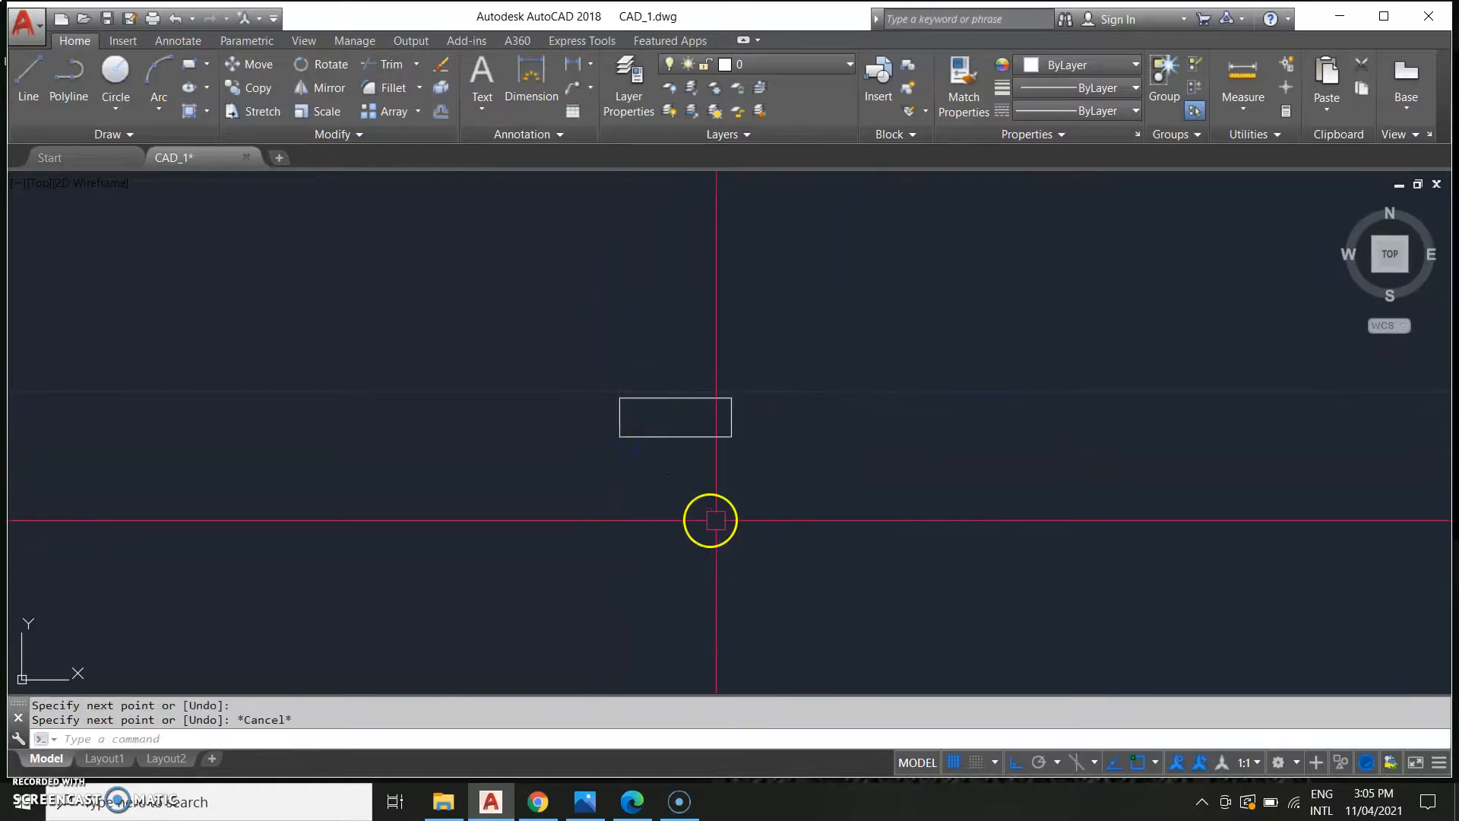
Inspect the reference drawing alongside the new rectangle.
middle_drag(647, 529, 881, 495)
scroll(404, 540, down, 4)
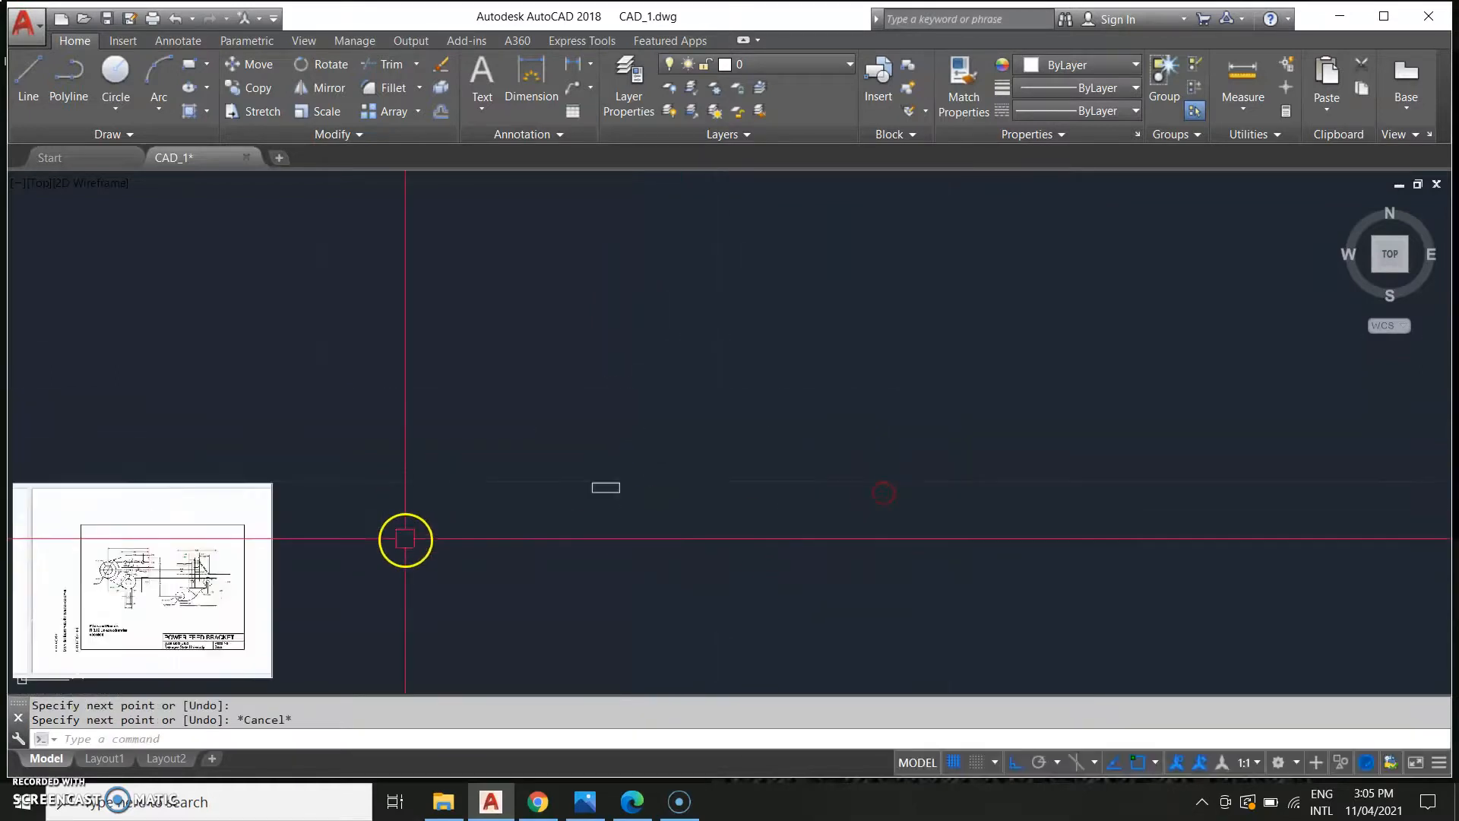
middle_drag(404, 538, 534, 532)
scroll(267, 532, up, 6)
middle_drag(267, 543, 304, 421)
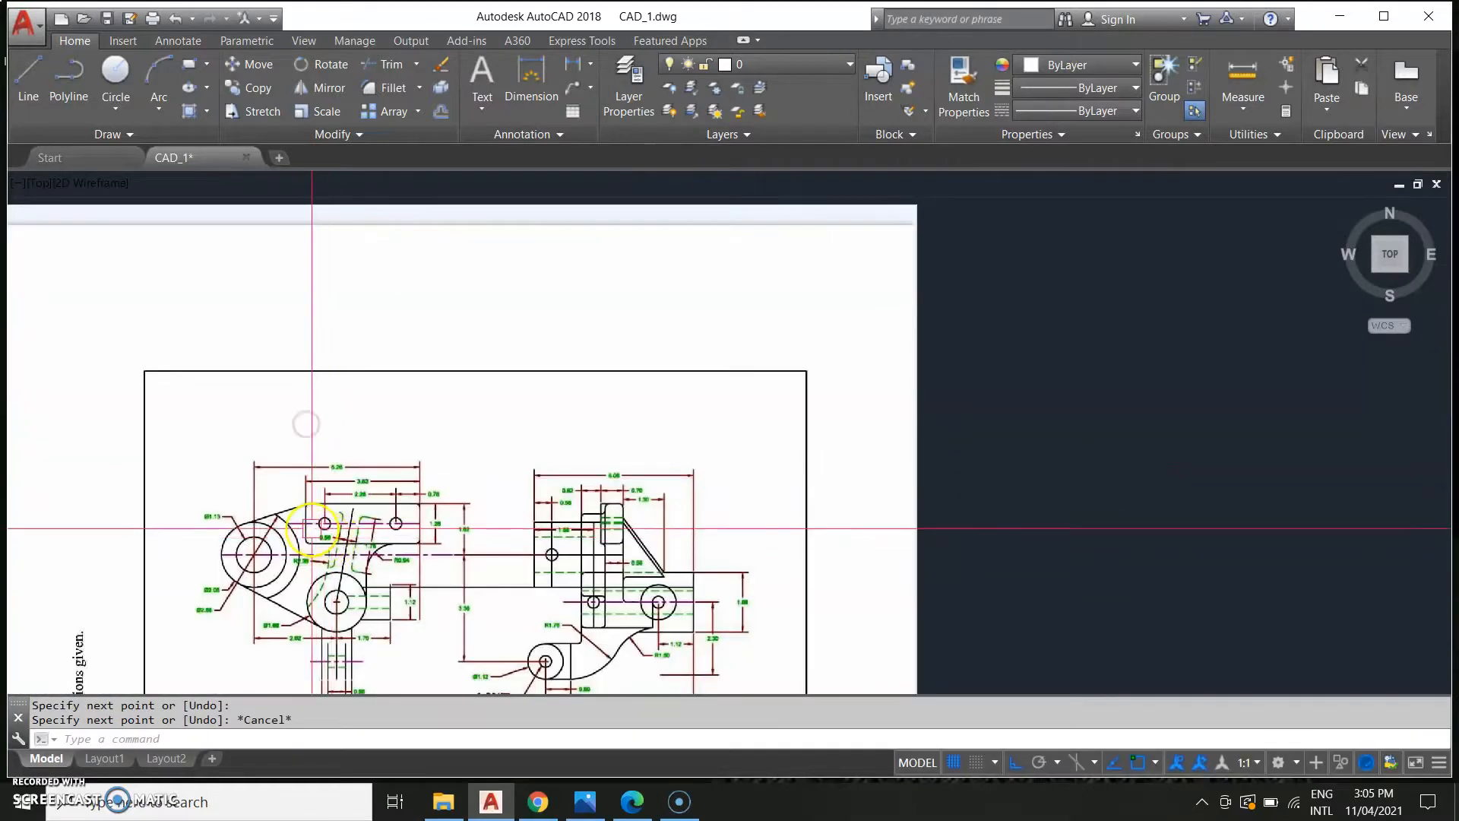
scroll(304, 422, up, 2)
scroll(507, 525, down, 4)
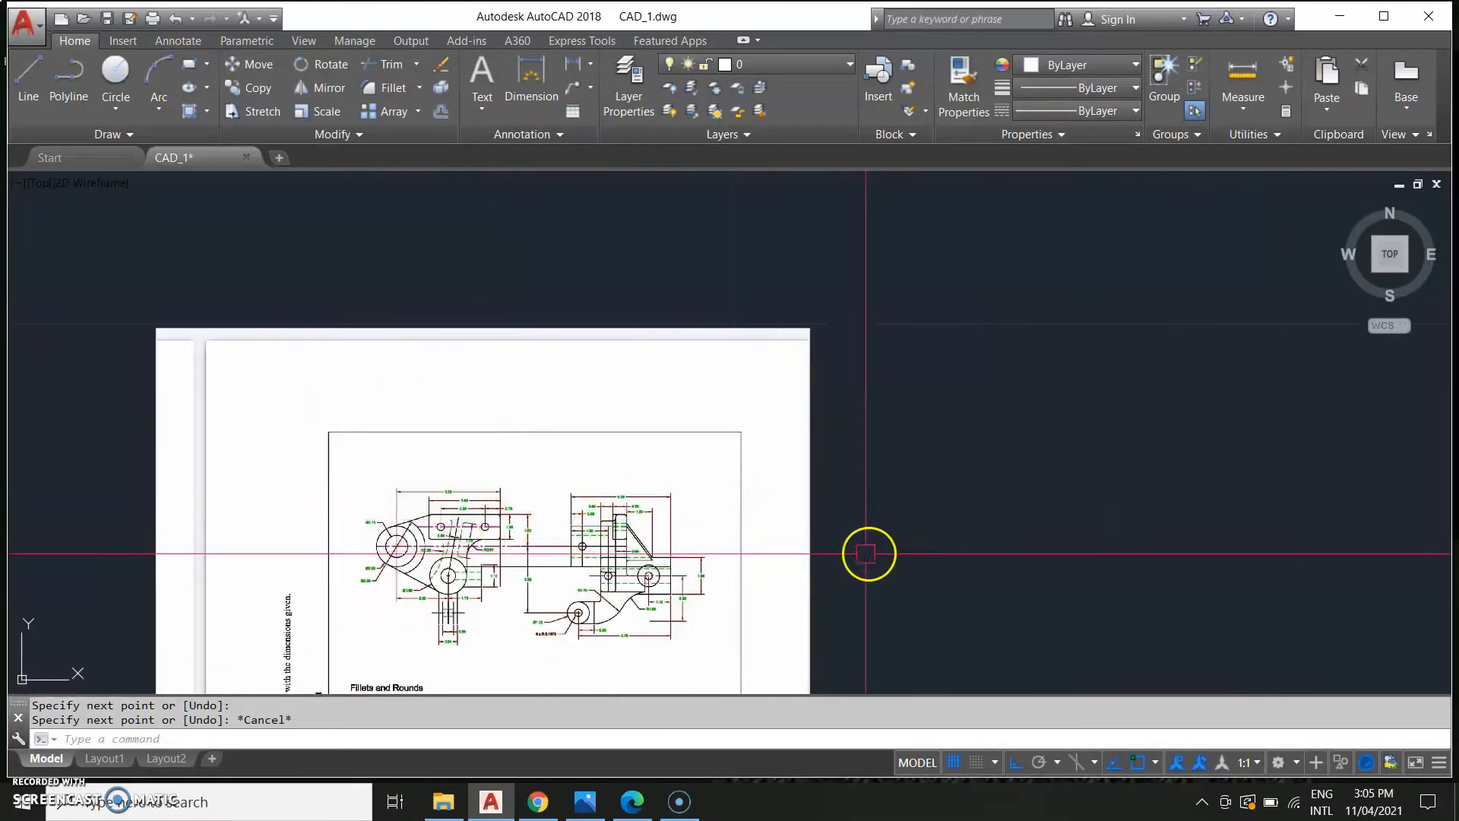
middle_drag(888, 557, 127, 489)
scroll(650, 393, down, 2)
middle_drag(865, 428, 764, 517)
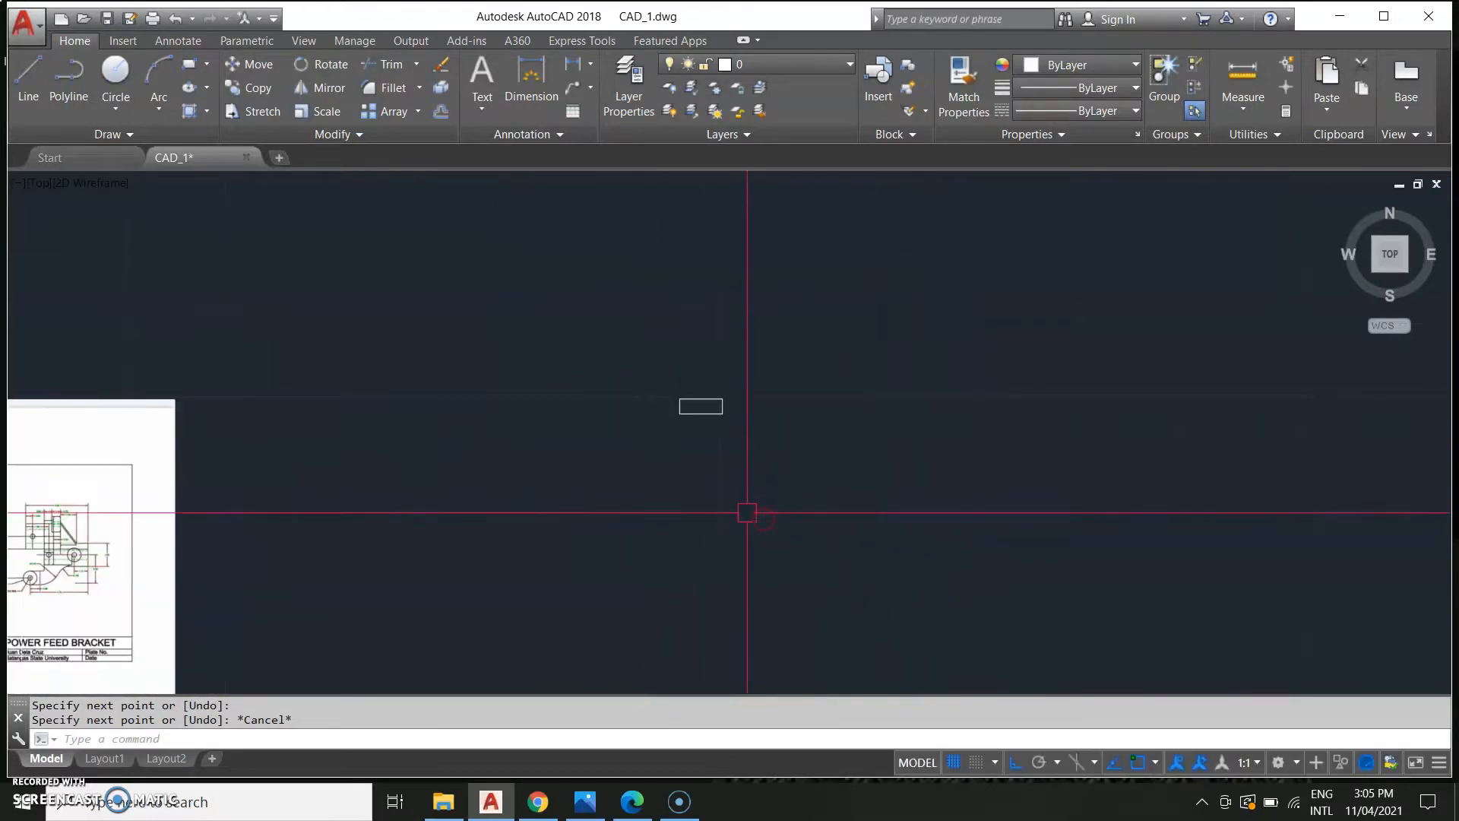
Fillet all four corners of the rectangle with a 0.12 radius.
key(Return)
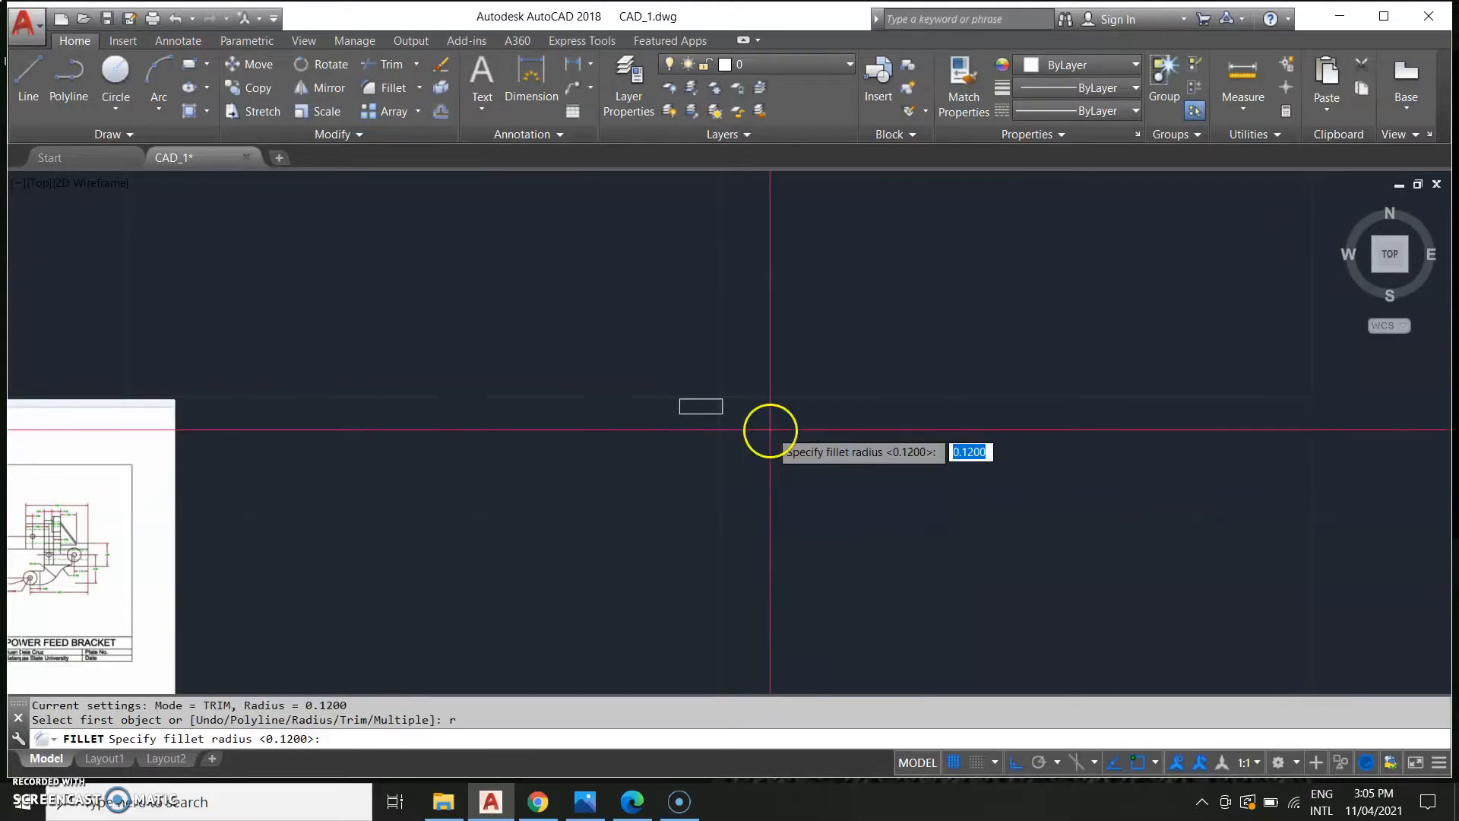
middle_drag(58, 515, 487, 393)
scroll(462, 523, up, 2)
scroll(462, 523, up, 4)
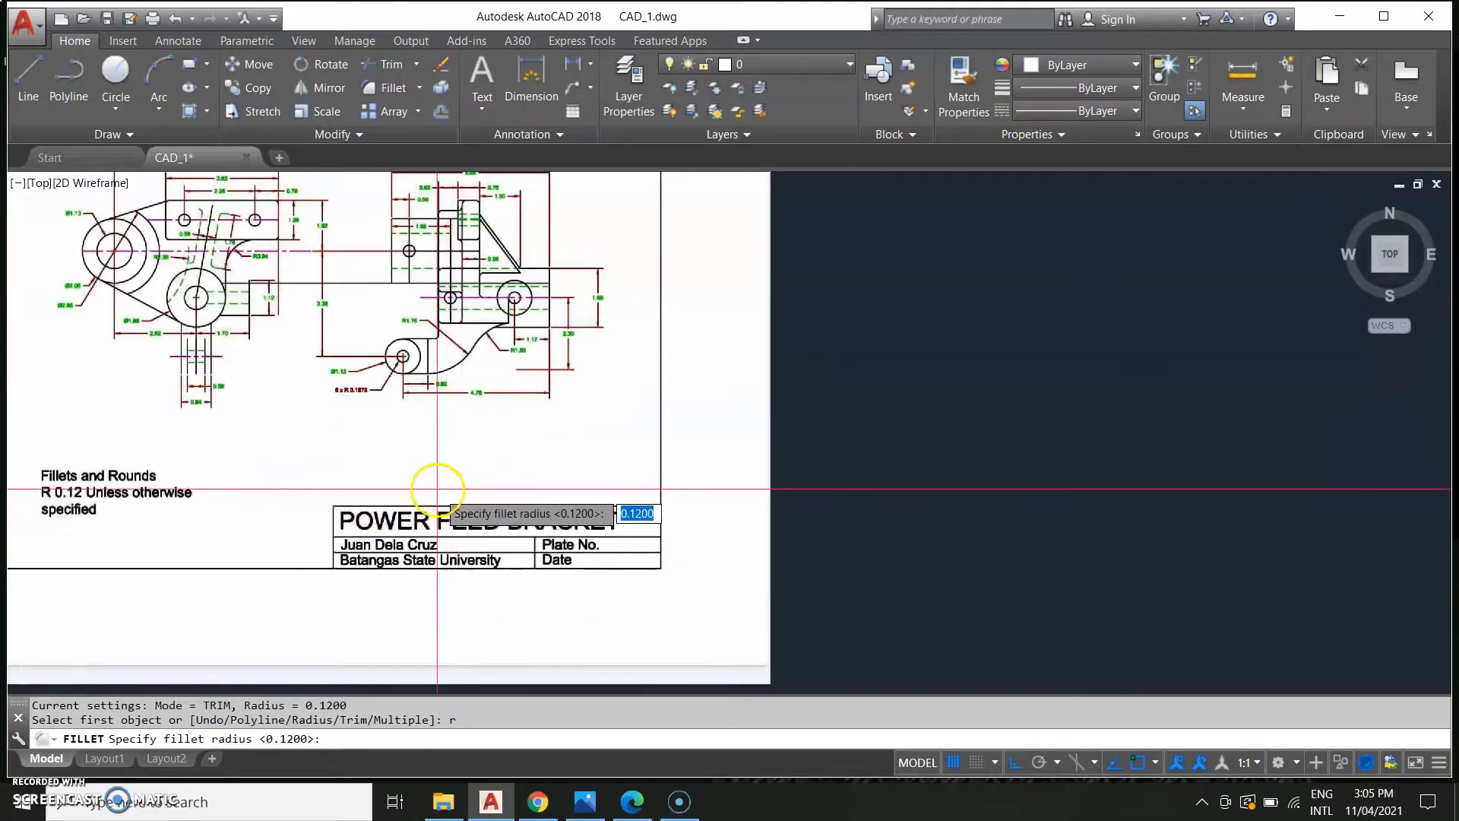
middle_drag(299, 410, 432, 470)
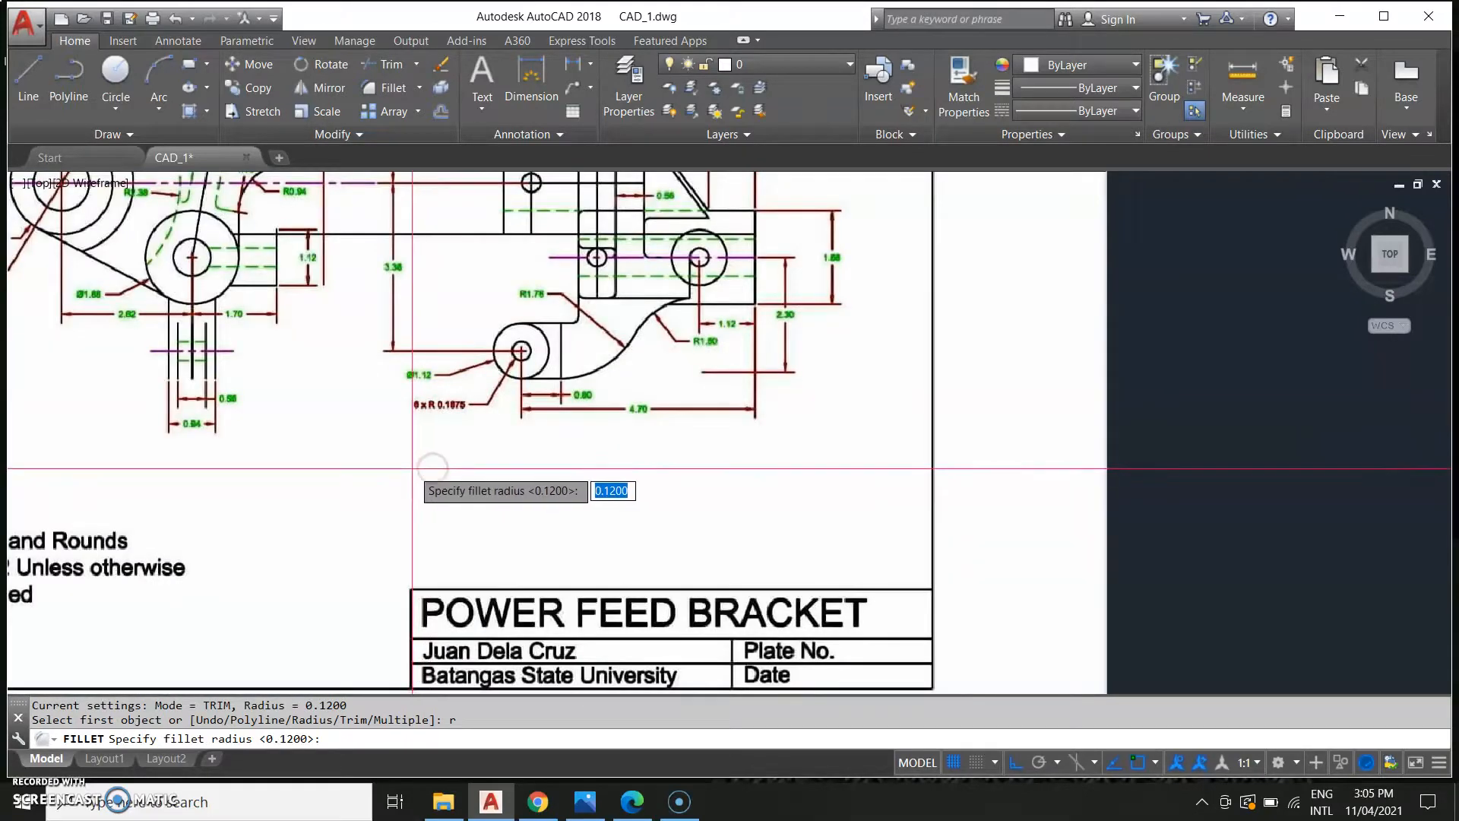
scroll(414, 469, down, 2)
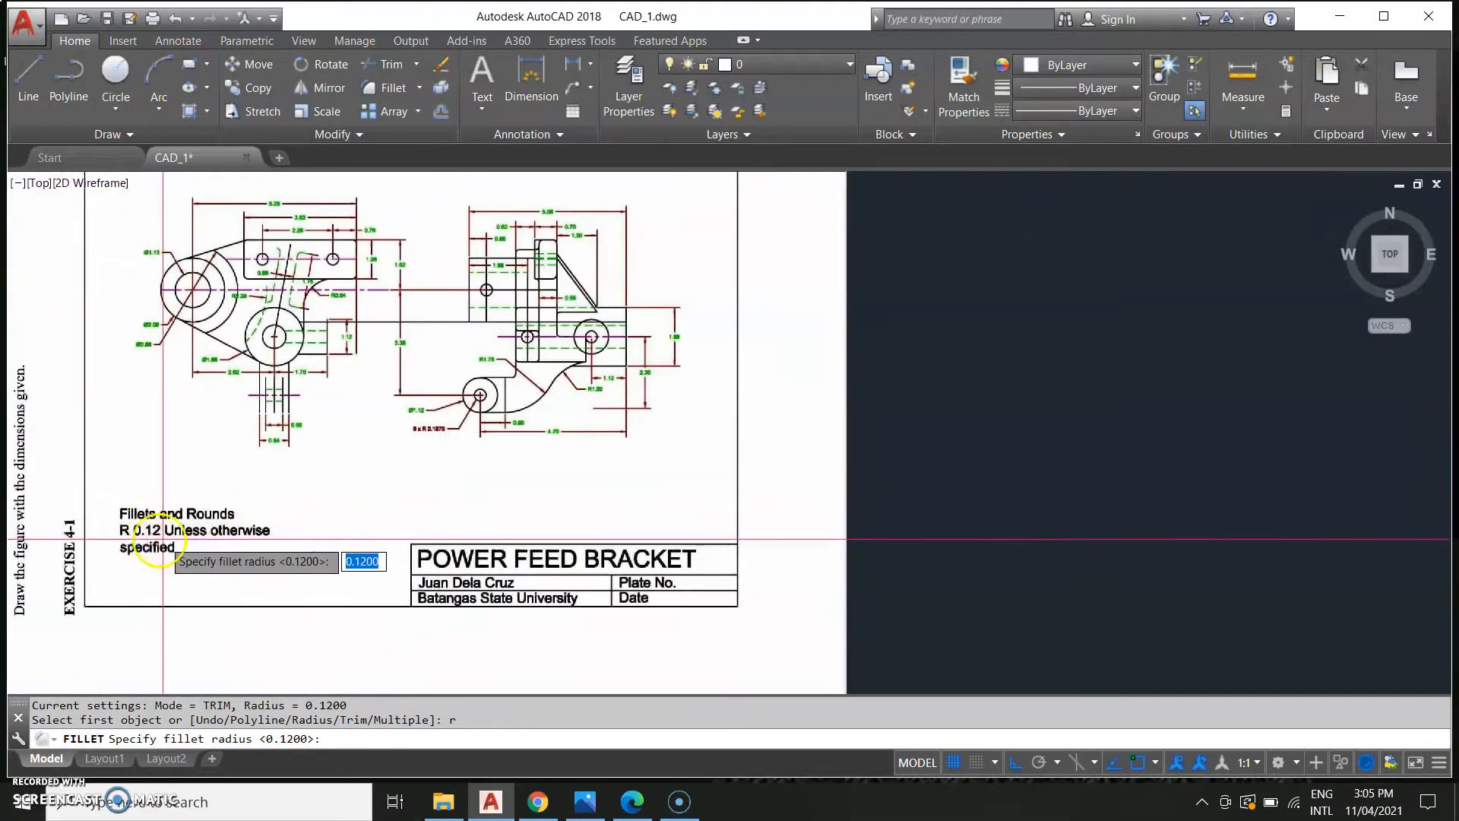
scroll(865, 468, down, 4)
middle_drag(928, 469, 465, 604)
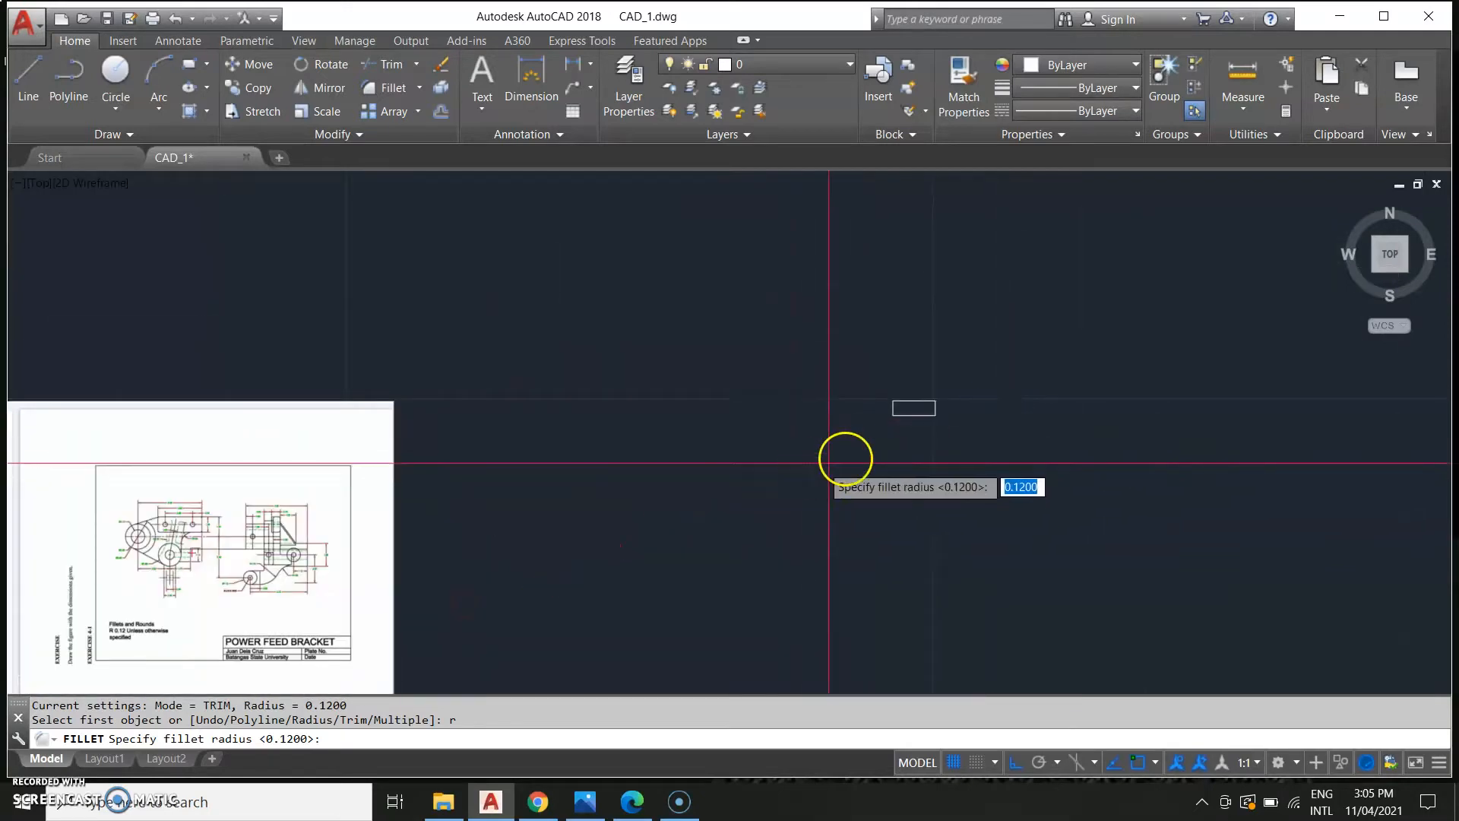
scroll(832, 471, up, 4)
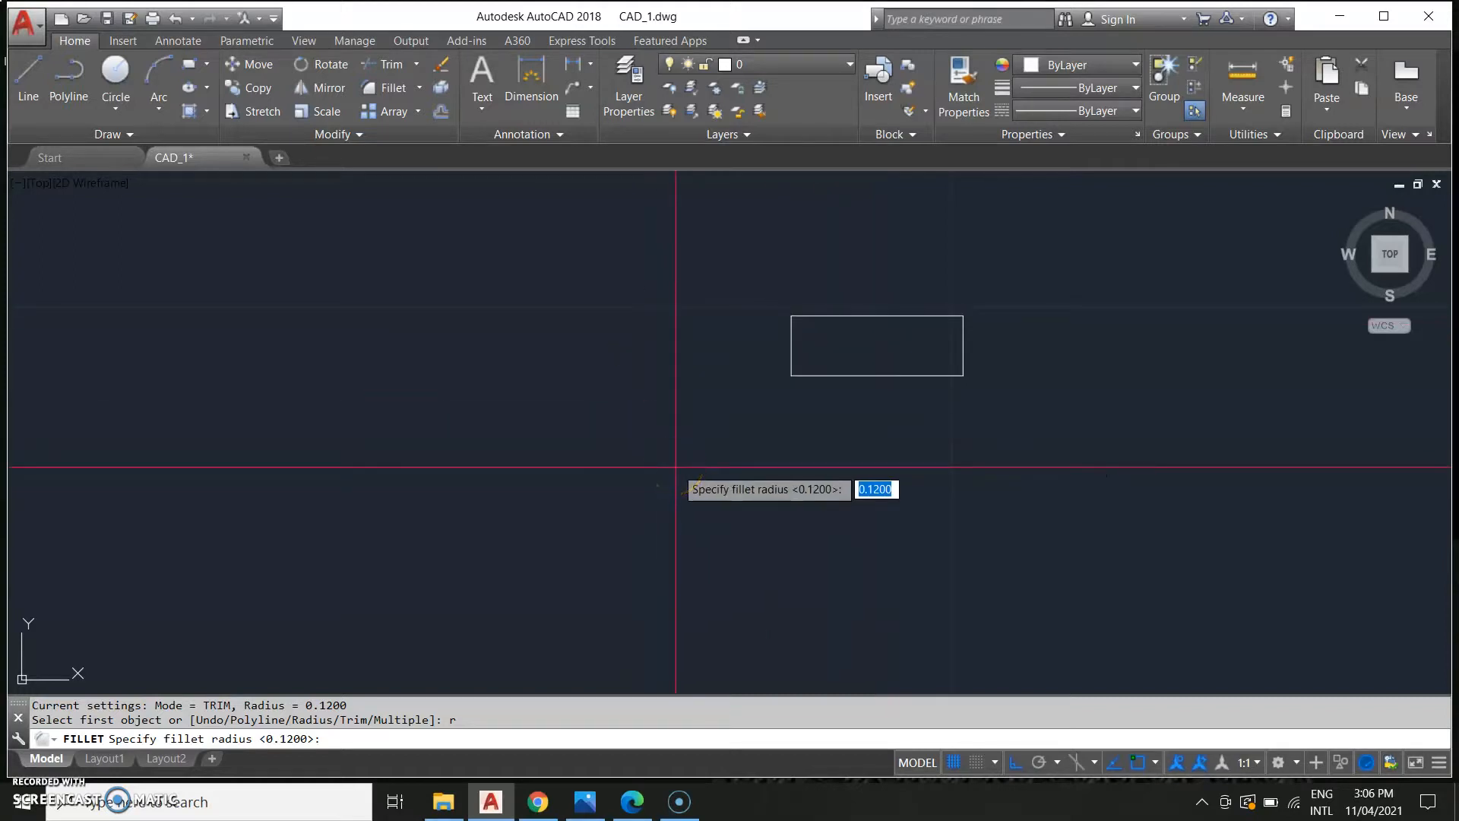
key(Return)
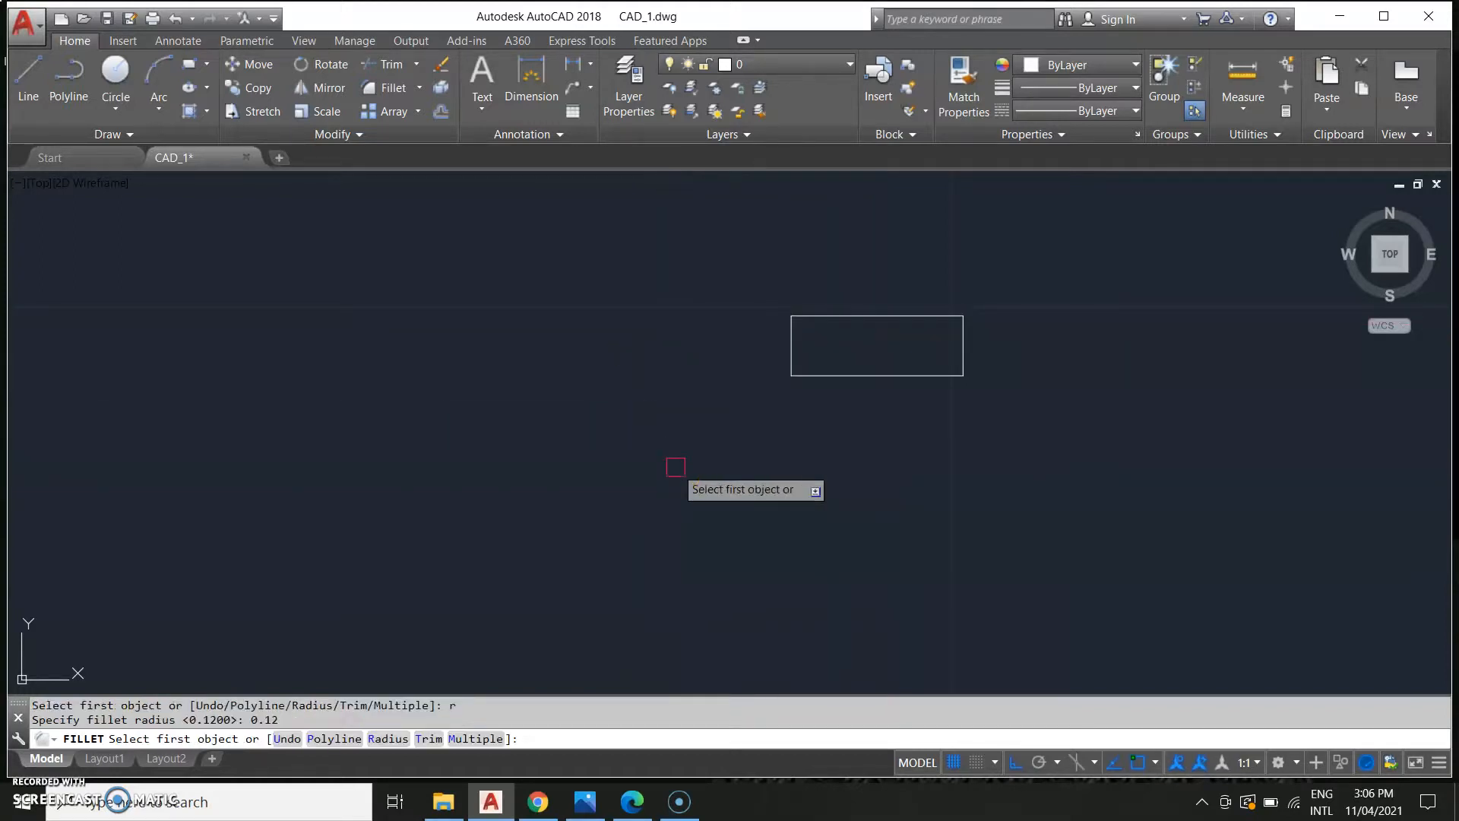
click(819, 376)
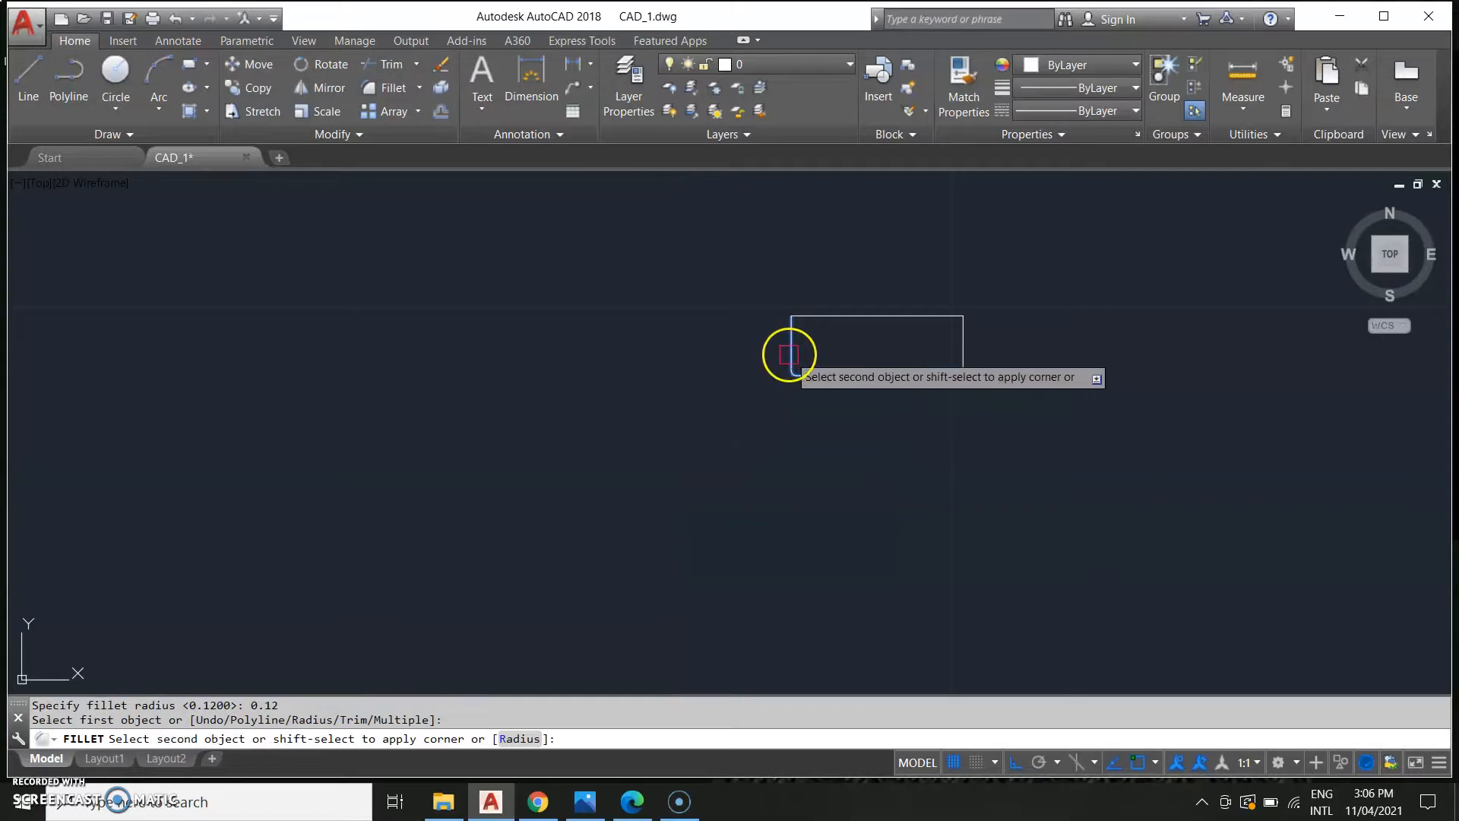
click(791, 353)
click(791, 342)
key(Escape)
key(space)
click(792, 328)
click(916, 316)
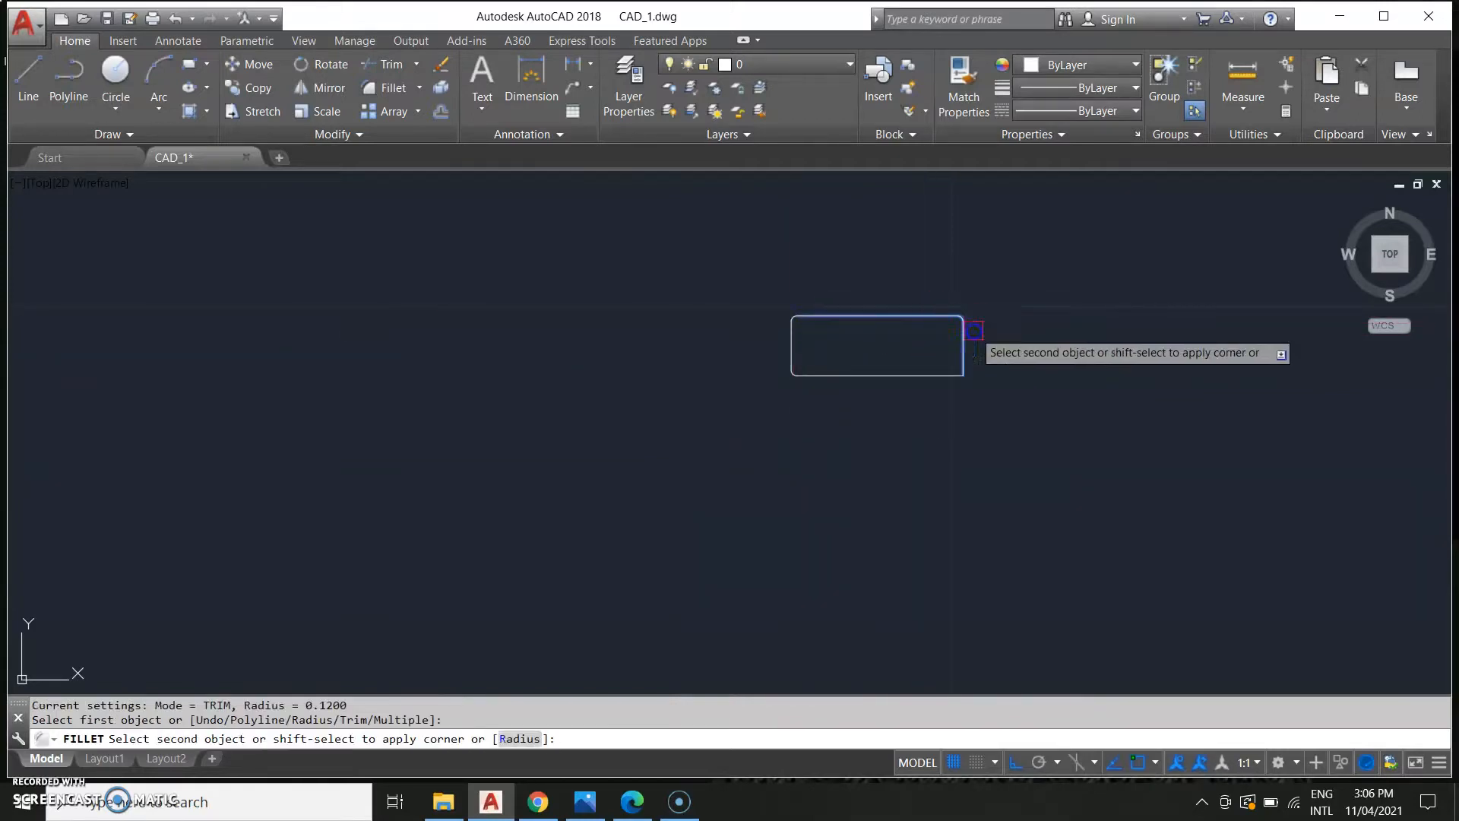
click(962, 350)
key(space)
click(938, 367)
click(962, 358)
key(space)
scroll(892, 482, down, 2)
key(Escape)
middle_drag(612, 543, 772, 485)
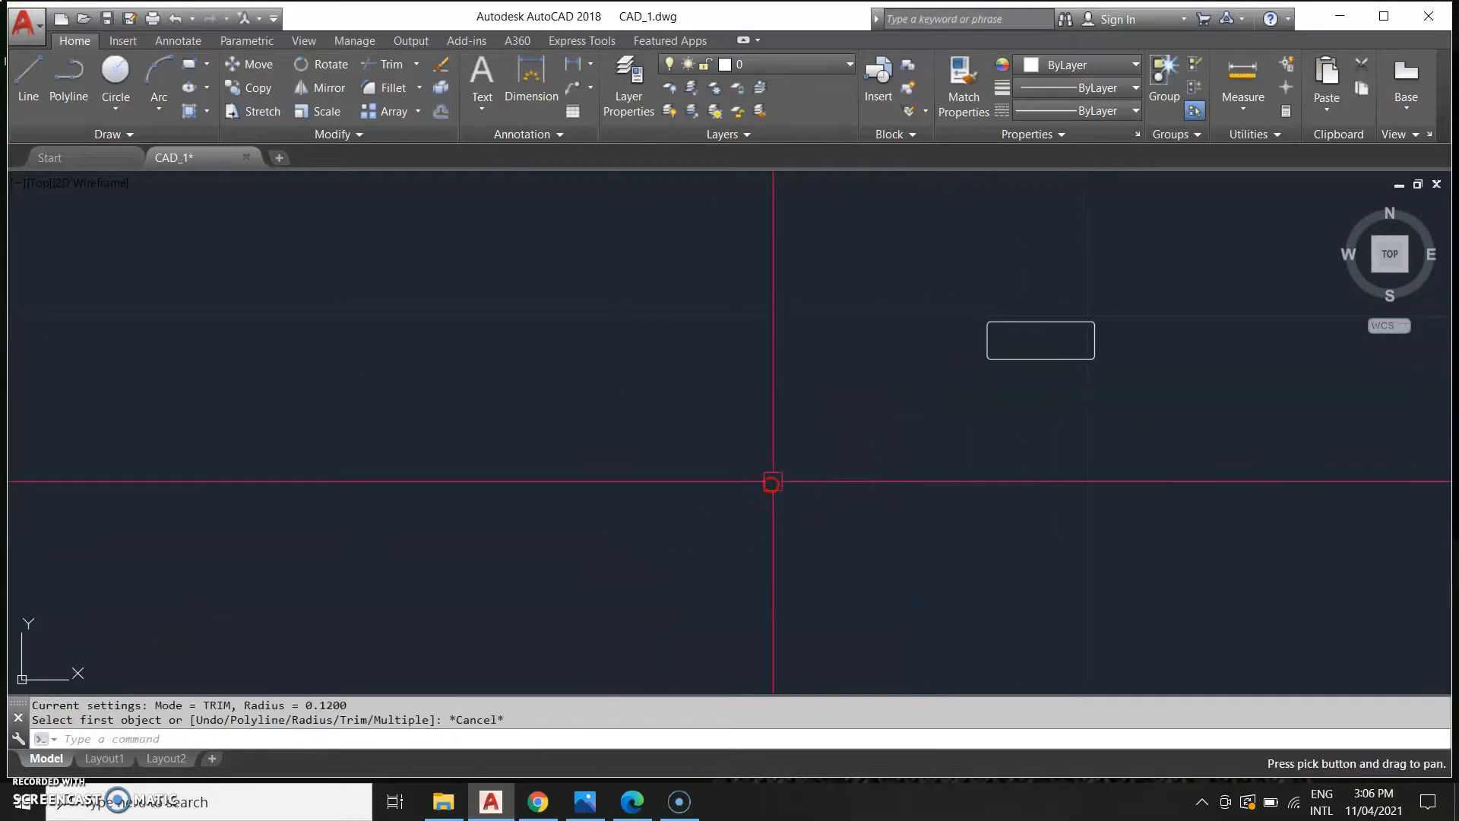
Examine the lug's hole positions and dimensions in the reference drawing.
scroll(771, 485, down, 4)
middle_drag(603, 535, 671, 515)
mouse_move(345, 540)
middle_down()
mouse_move(417, 522)
mouse_move(401, 544)
mouse_move(220, 562)
middle_up()
scroll(56, 592, up, 4)
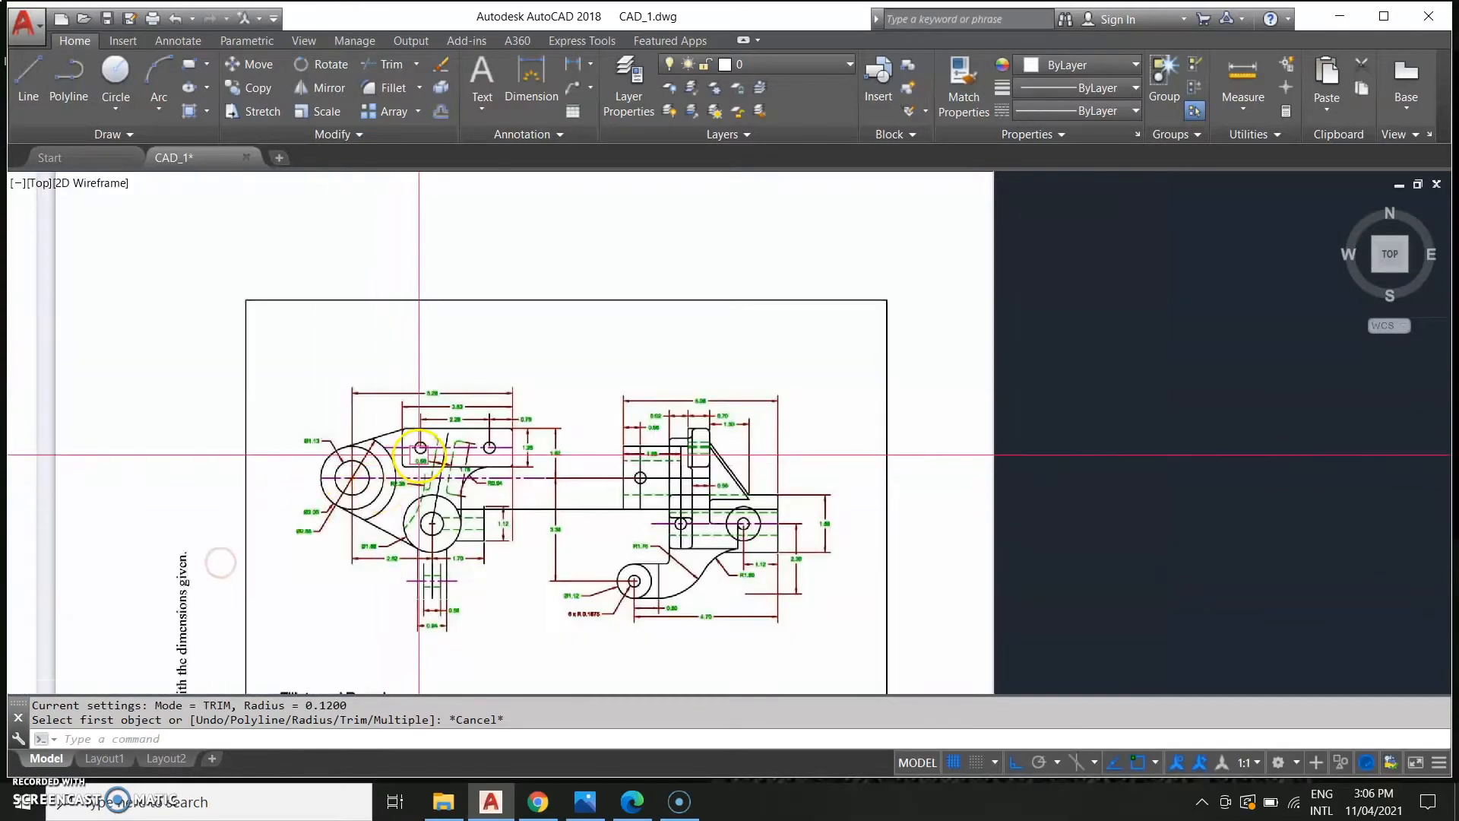
scroll(421, 452, up, 4)
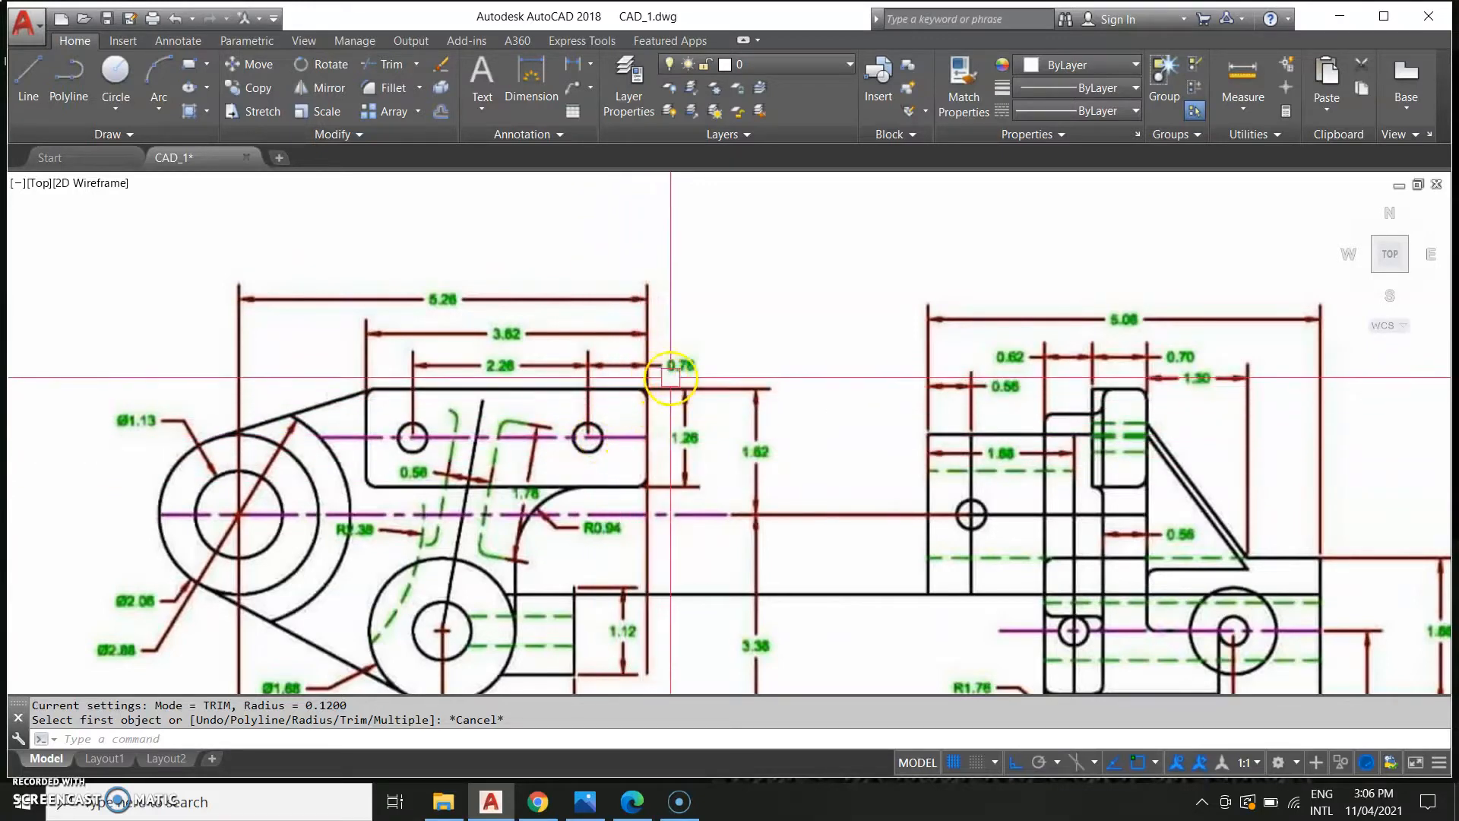
scroll(839, 456, down, 4)
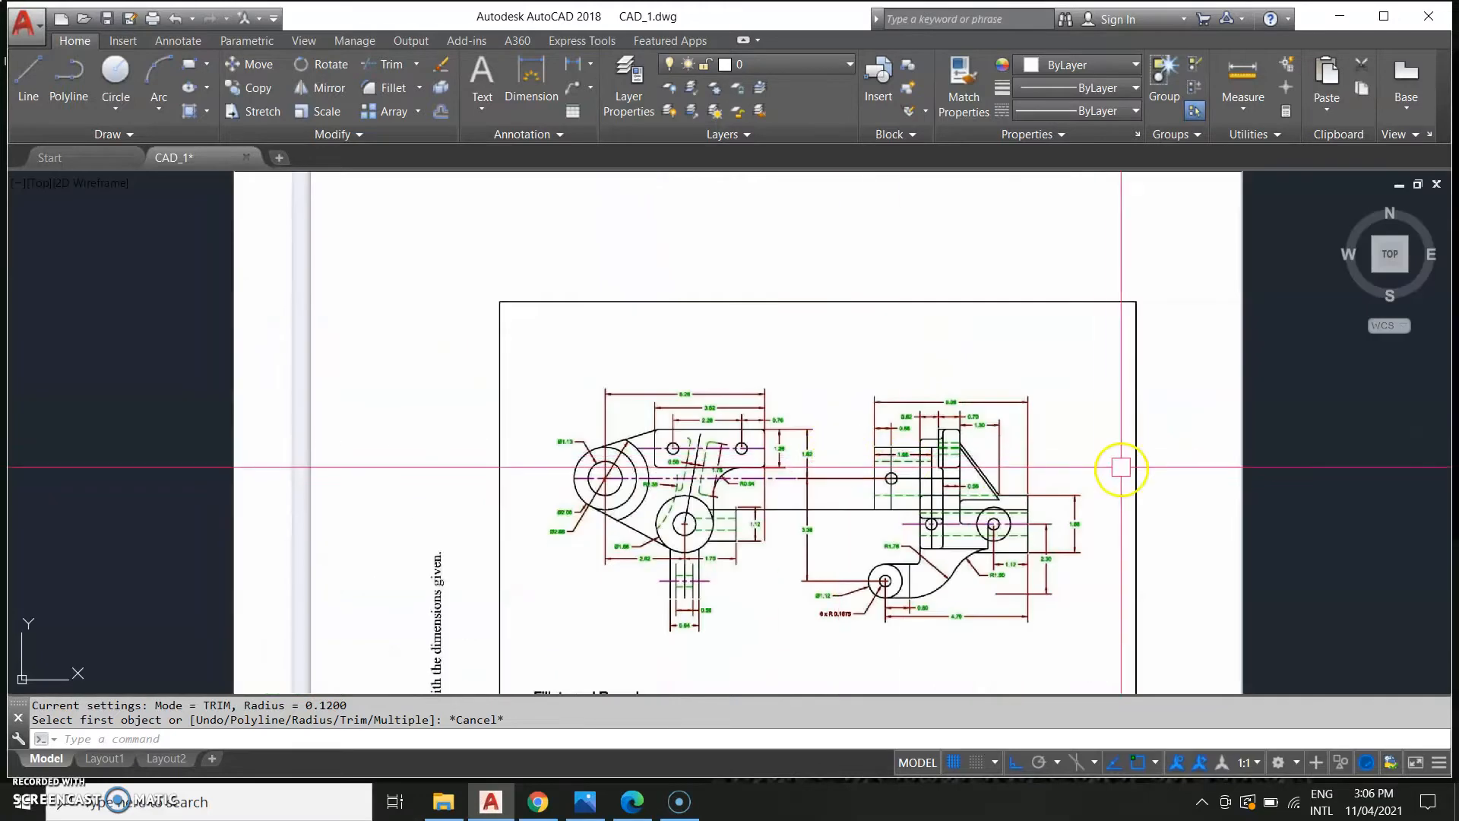
middle_drag(1171, 491, 410, 522)
scroll(709, 480, down, 5)
middle_drag(967, 518, 746, 567)
scroll(761, 498, up, 5)
middle_drag(783, 416, 766, 518)
scroll(648, 476, up, 4)
Draw a short horizontal guide line inward from the midpoint of the rectangle's right edge.
text(l)
key(Return)
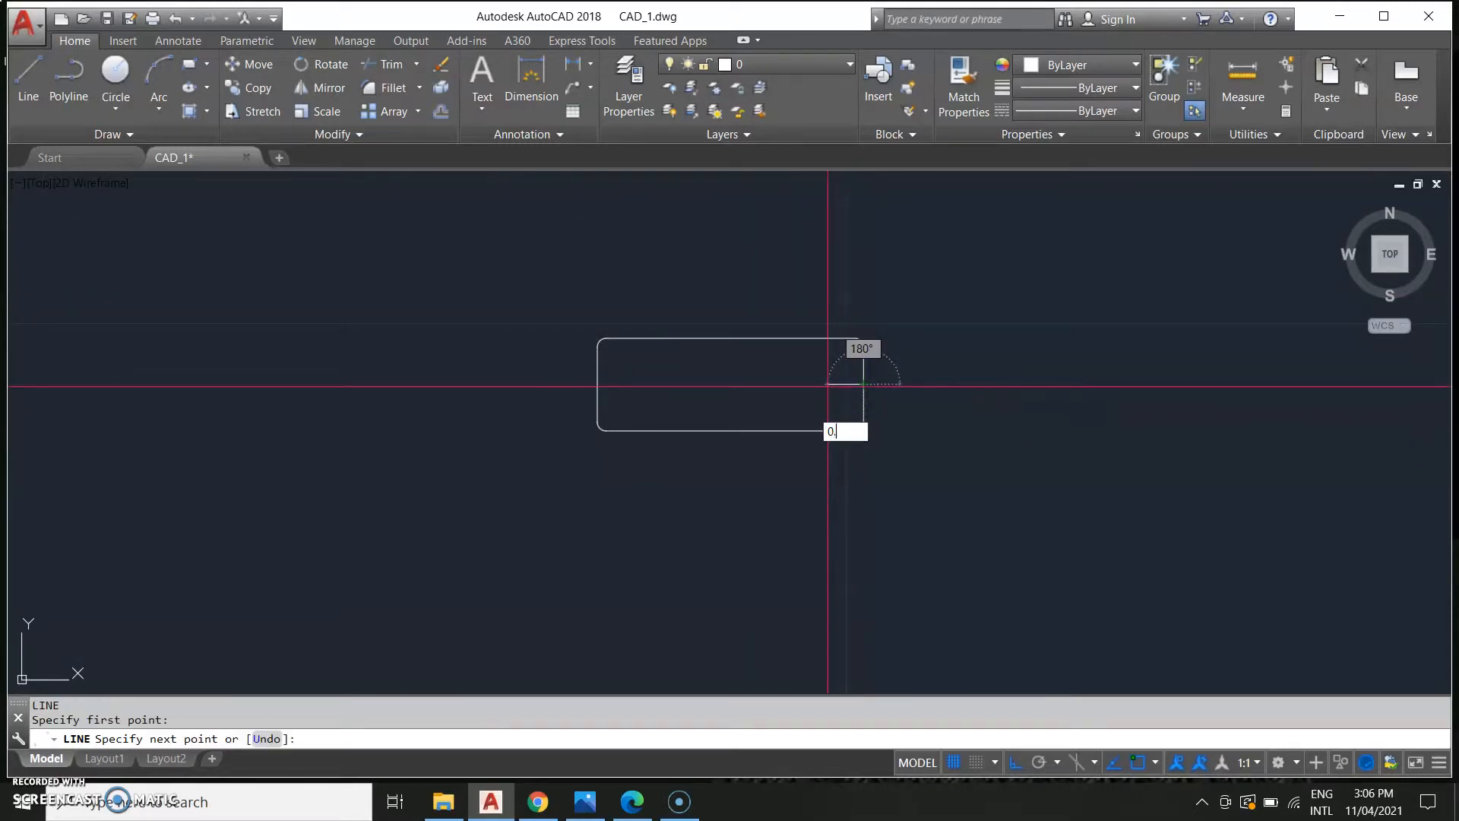
key(Return)
key(Escape)
Copy the short guide line 2.84 units to the left so it starts at the rectangle's left edge.
middle_drag(364, 372, 518, 454)
text(copy)
key(Return)
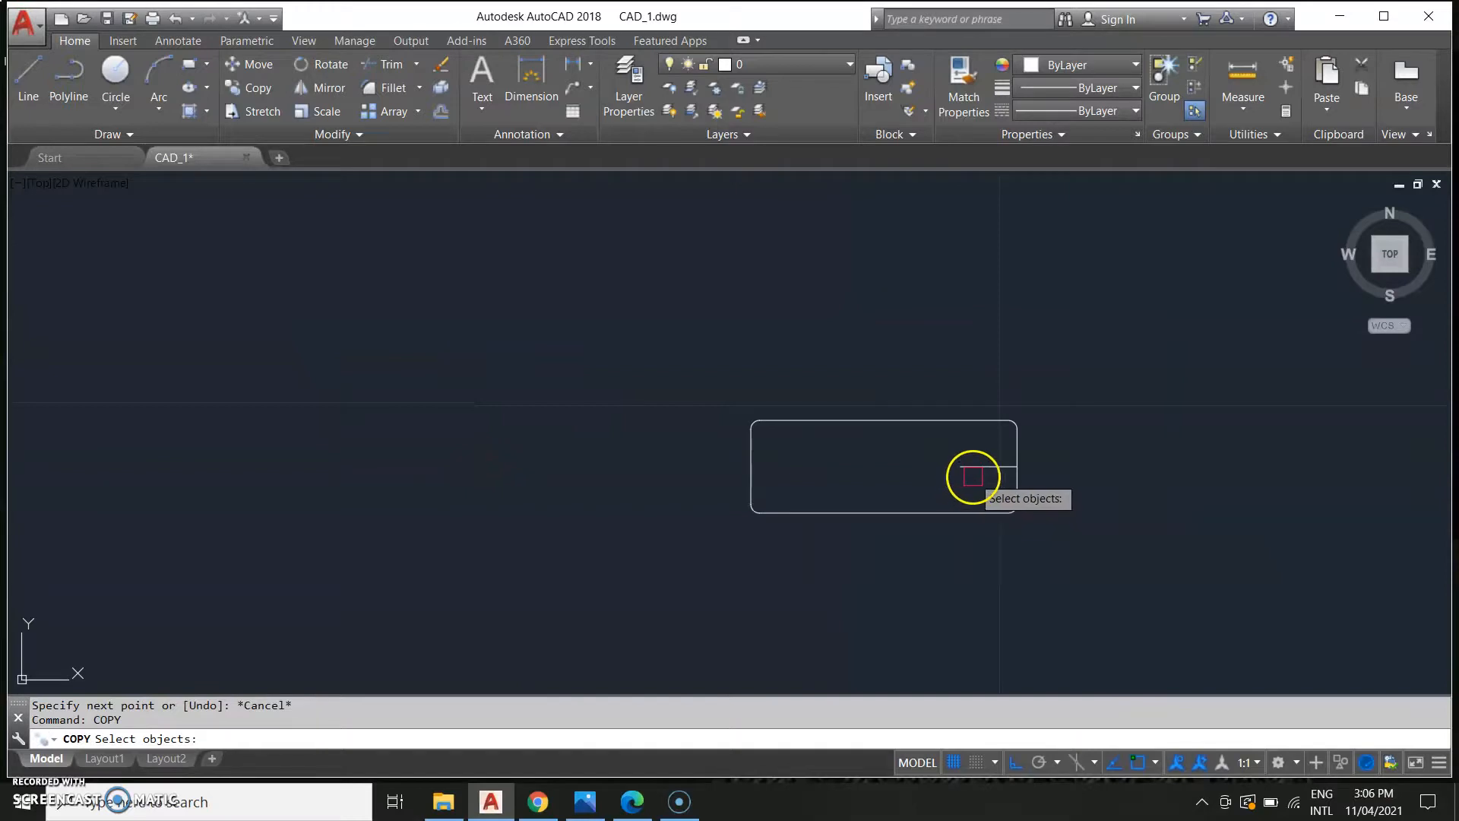
key(Return)
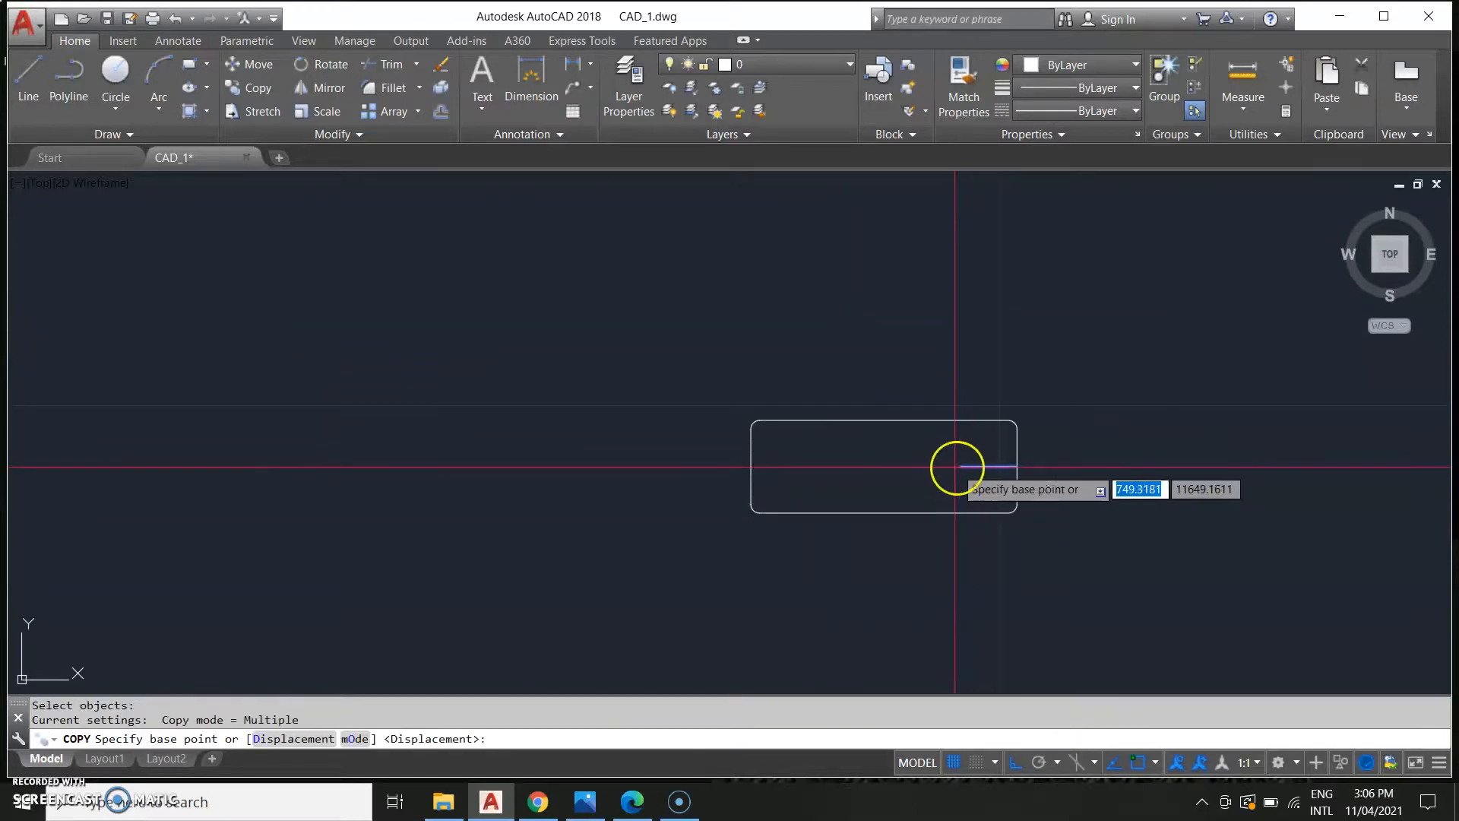
click(958, 467)
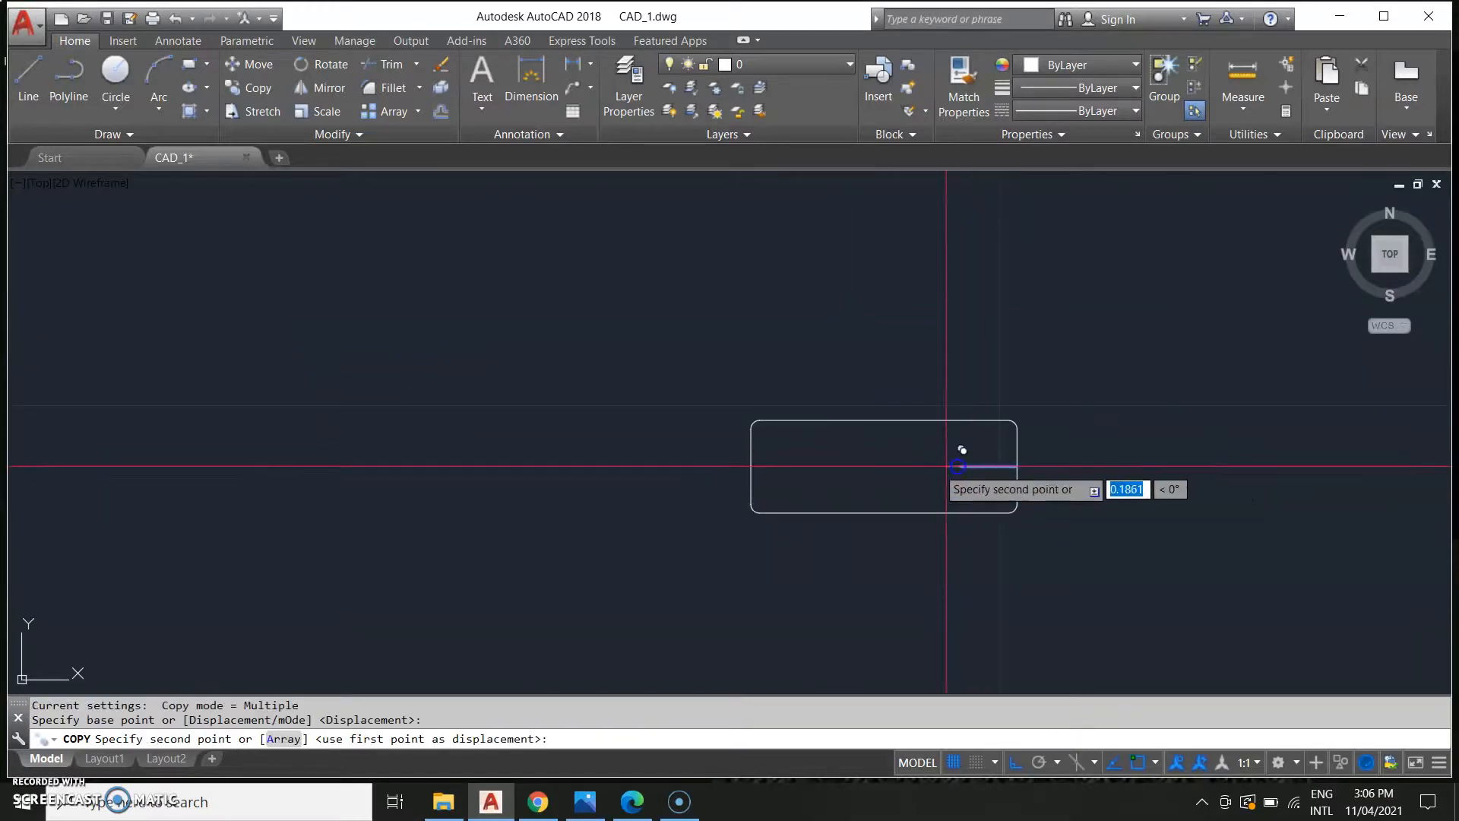
click(750, 467)
key(Escape)
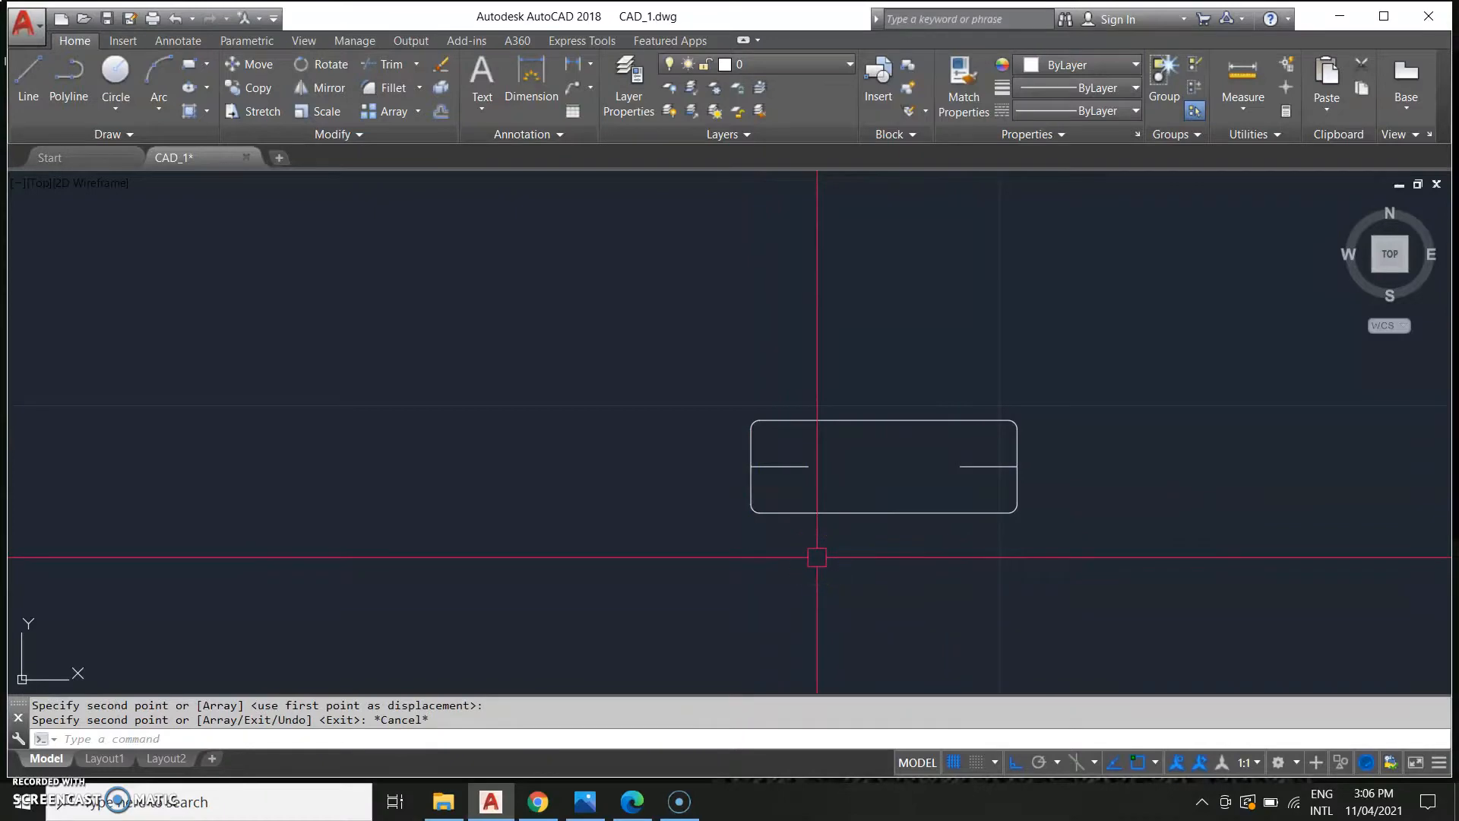
Examine the hole size note in the reference drawing.
scroll(853, 476, down, 4)
middle_drag(466, 494, 1055, 281)
scroll(616, 439, down, 4)
middle_drag(365, 547, 539, 529)
scroll(525, 523, up, 2)
scroll(487, 320, up, 4)
scroll(472, 319, down, 3)
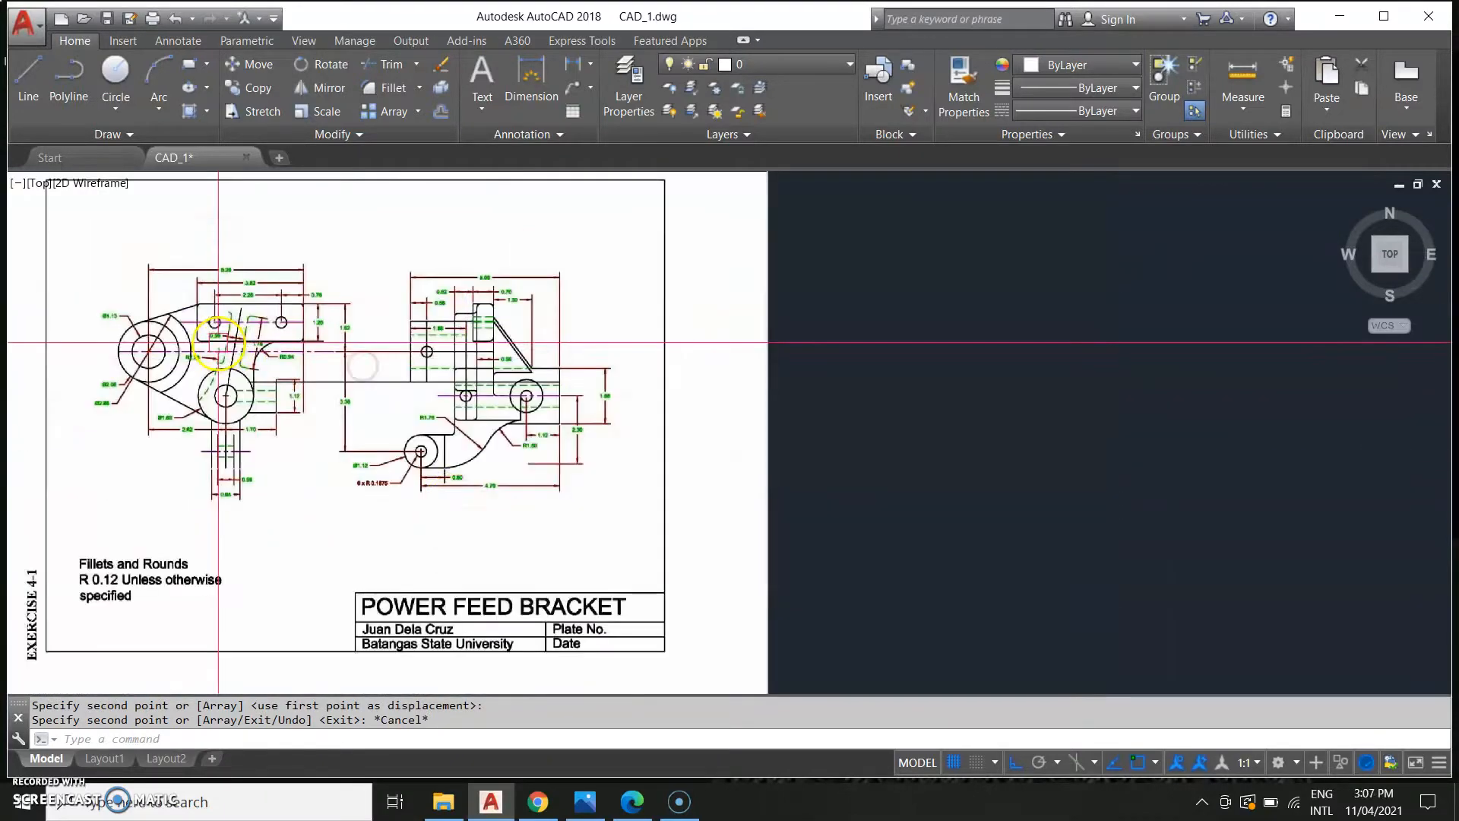
scroll(368, 526, up, 4)
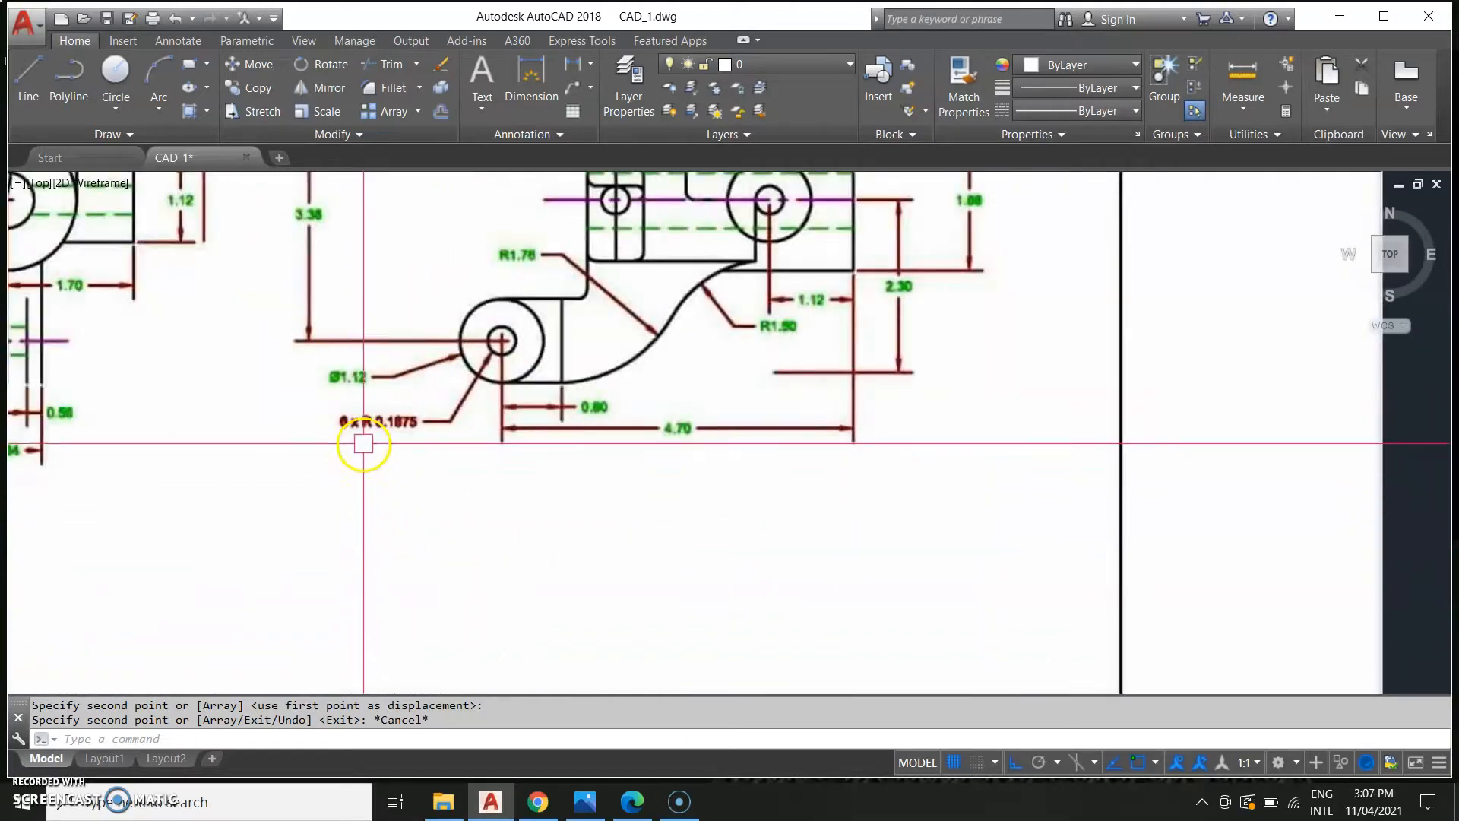
scroll(372, 443, down, 4)
scroll(732, 492, down, 2)
middle_drag(860, 479, 310, 609)
scroll(436, 548, down, 4)
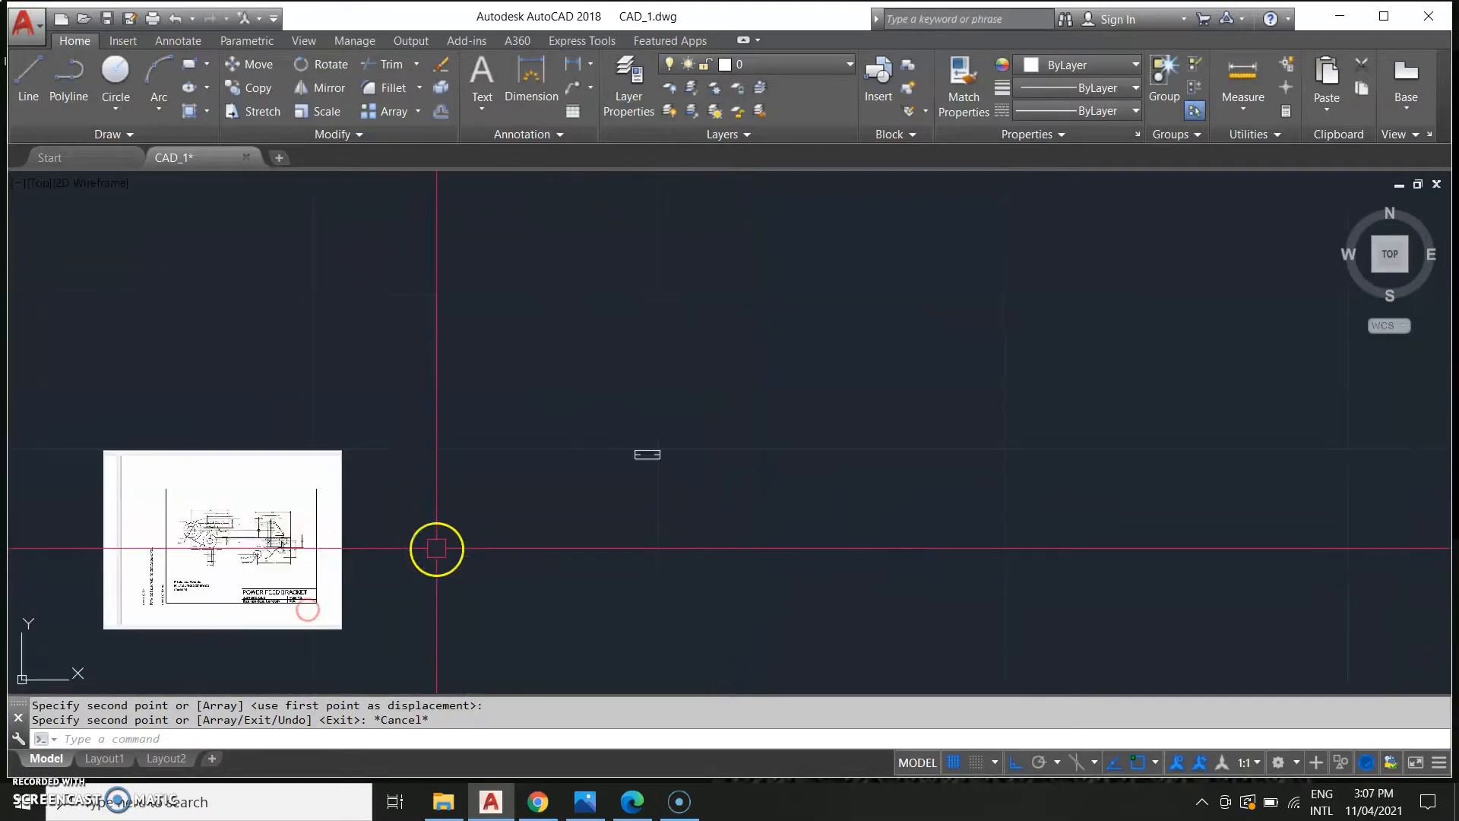
scroll(717, 521, up, 5)
middle_drag(767, 387, 736, 616)
middle_drag(479, 336, 534, 596)
middle_drag(521, 433, 545, 461)
Draw a circle of radius 0.1875 centred at the inner end of the left guide line.
text(c)
key(Return)
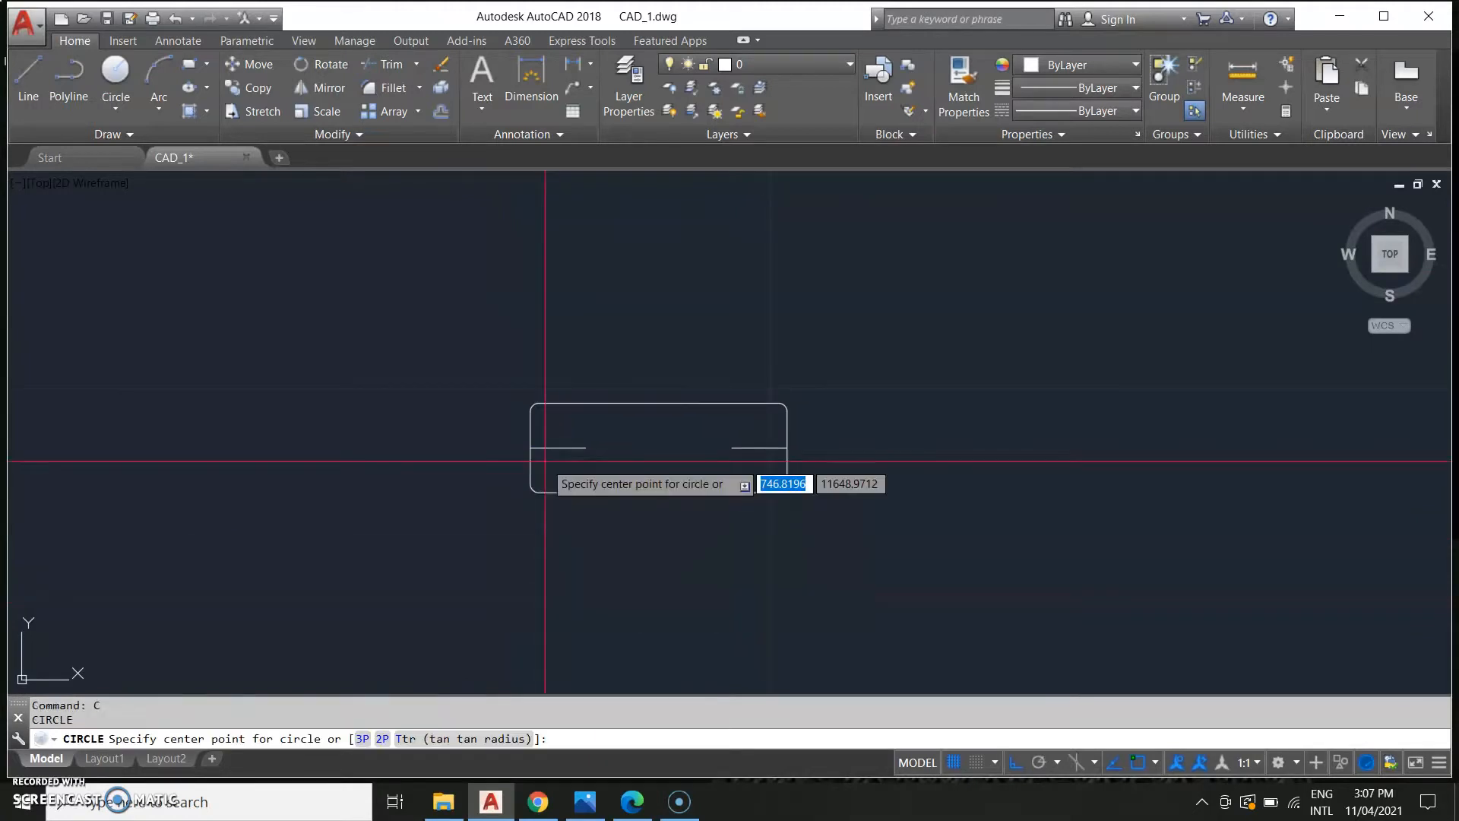
click(585, 447)
click(591, 460)
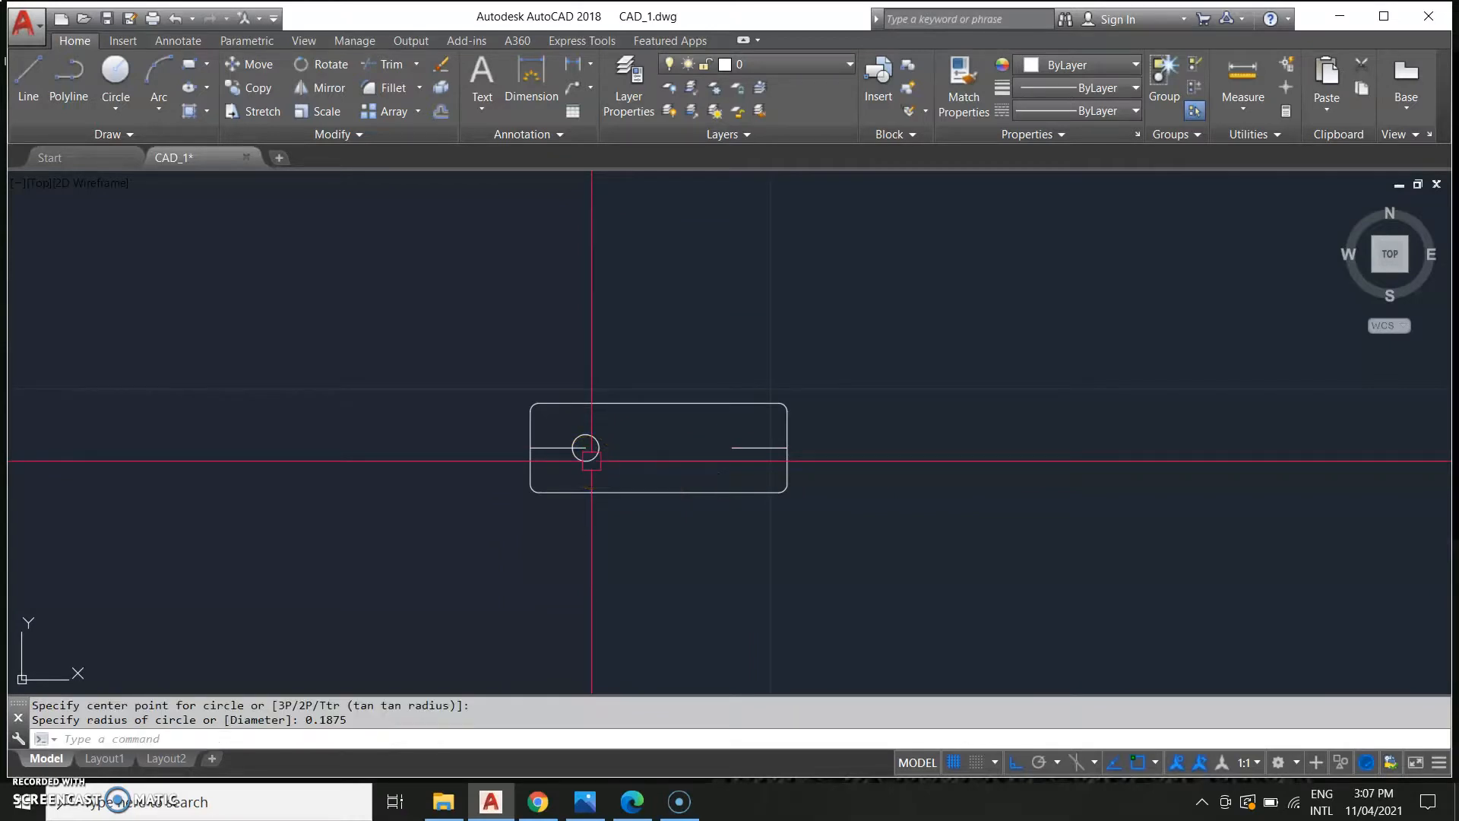
Copy the circle onto the inner end of the right guide line and erase both short guide lines.
text(co)
key(Return)
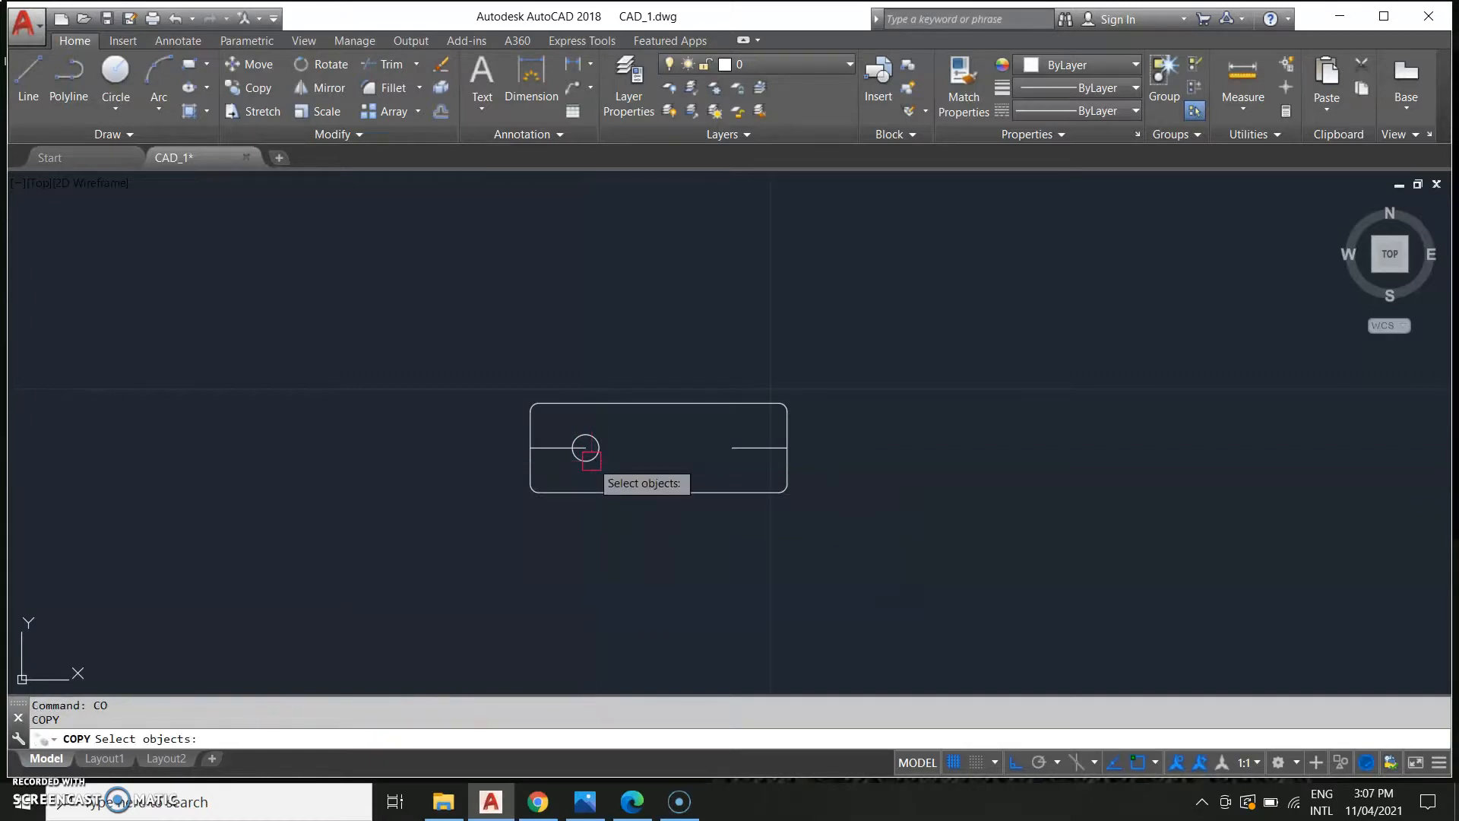
key(Return)
click(585, 448)
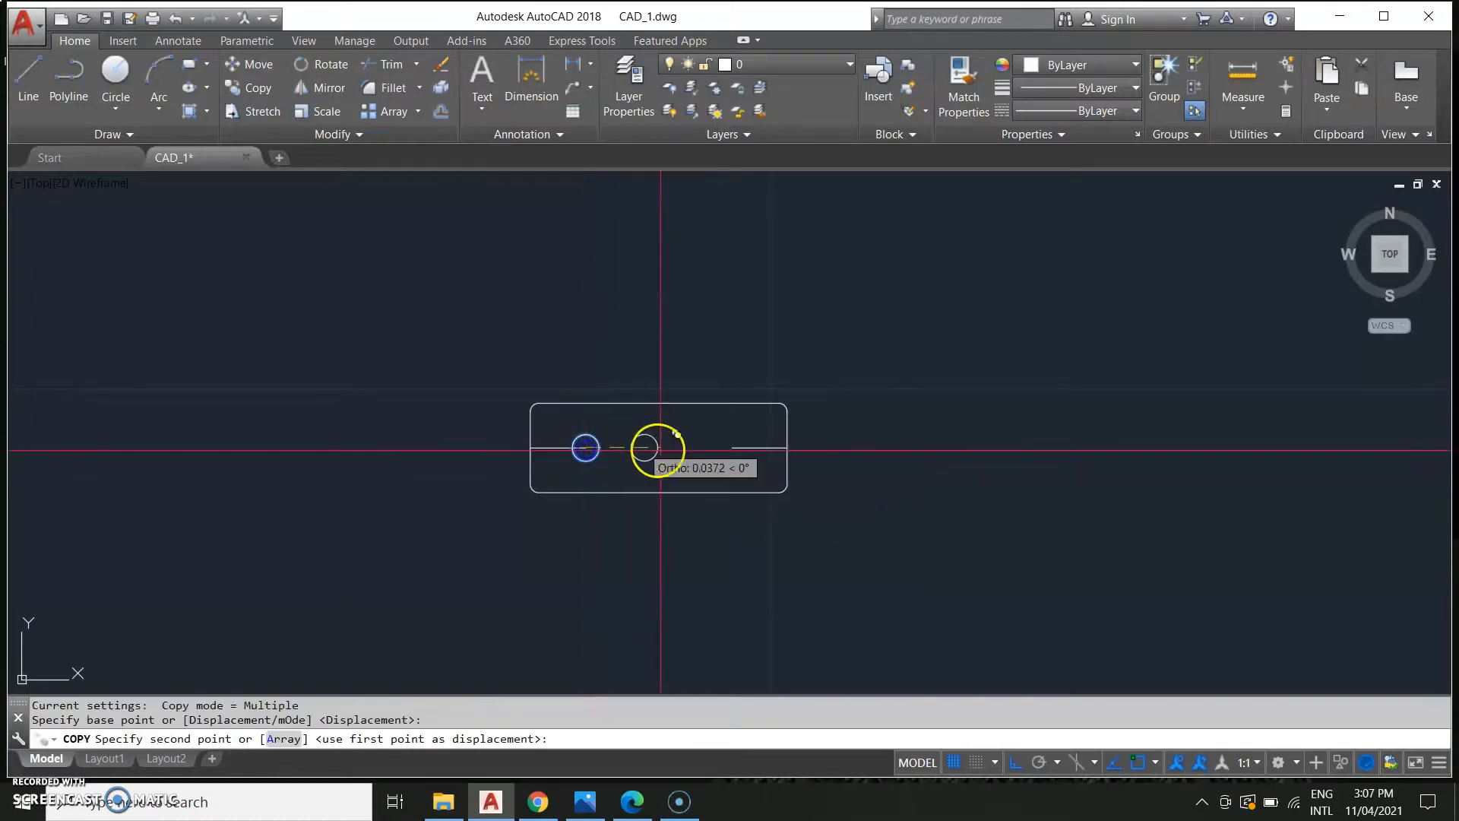
scroll(732, 448, up, 2)
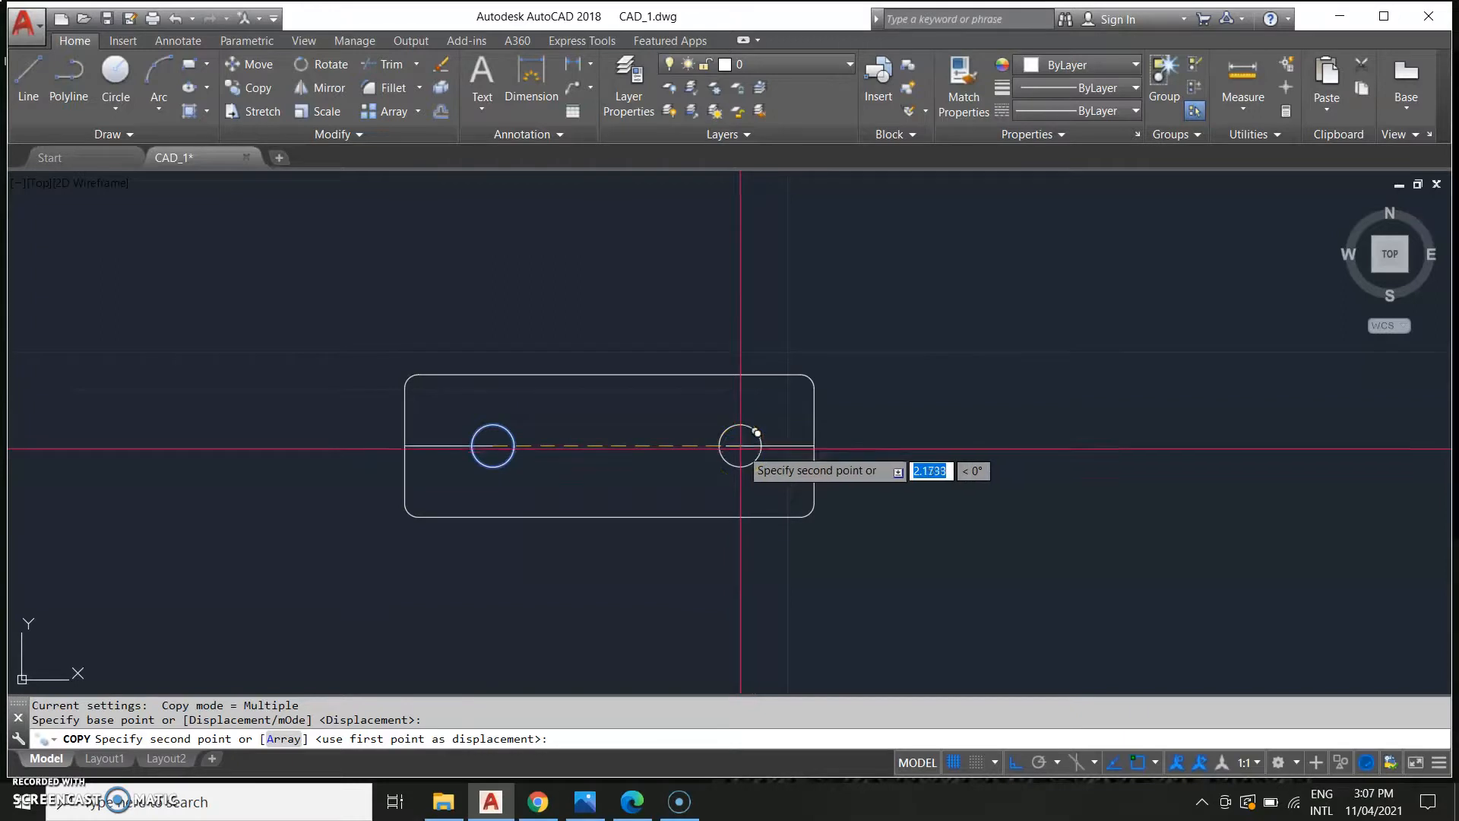
click(727, 446)
key(Escape)
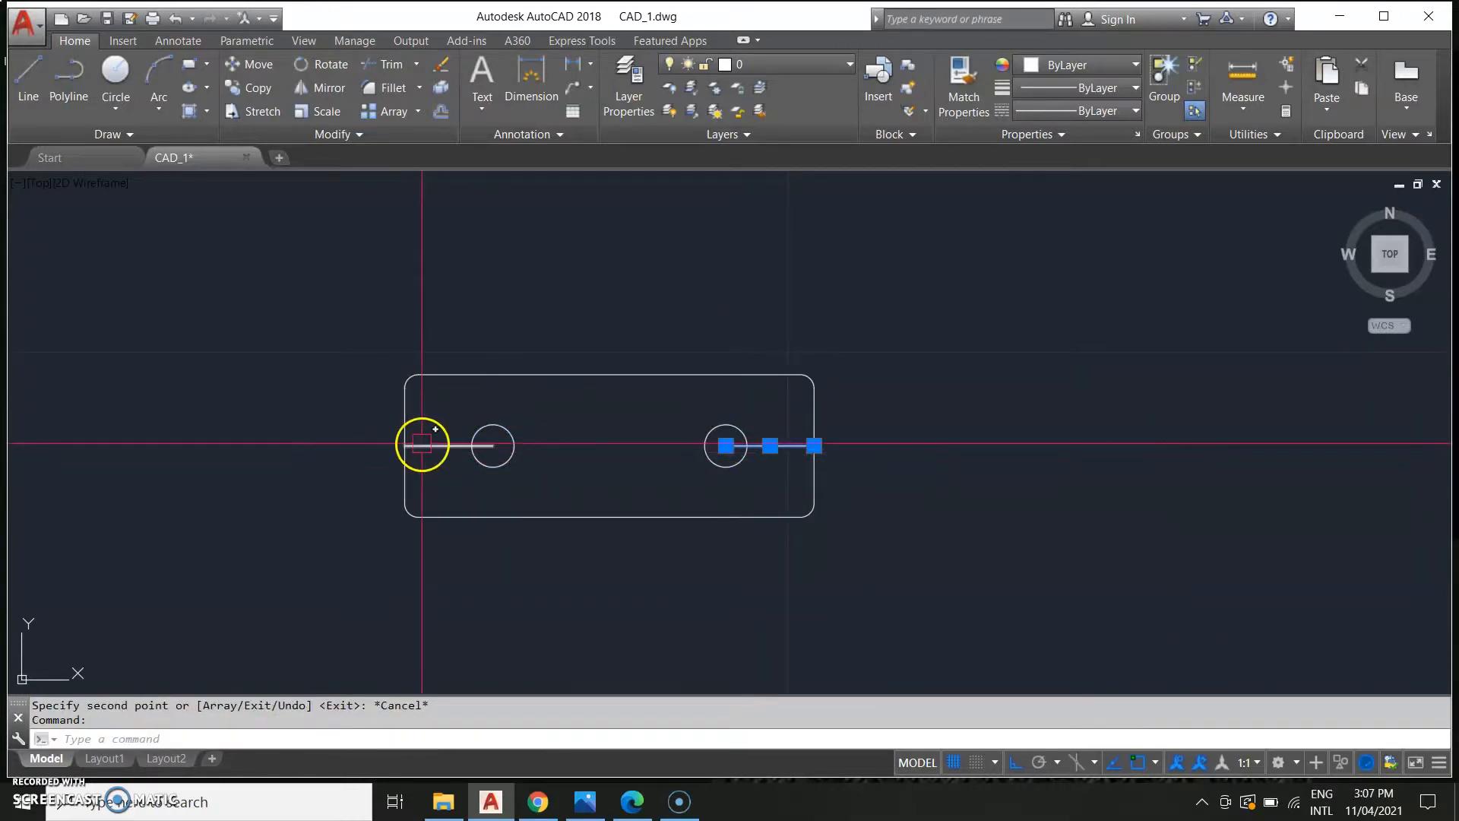
key(Delete)
scroll(499, 527, down, 7)
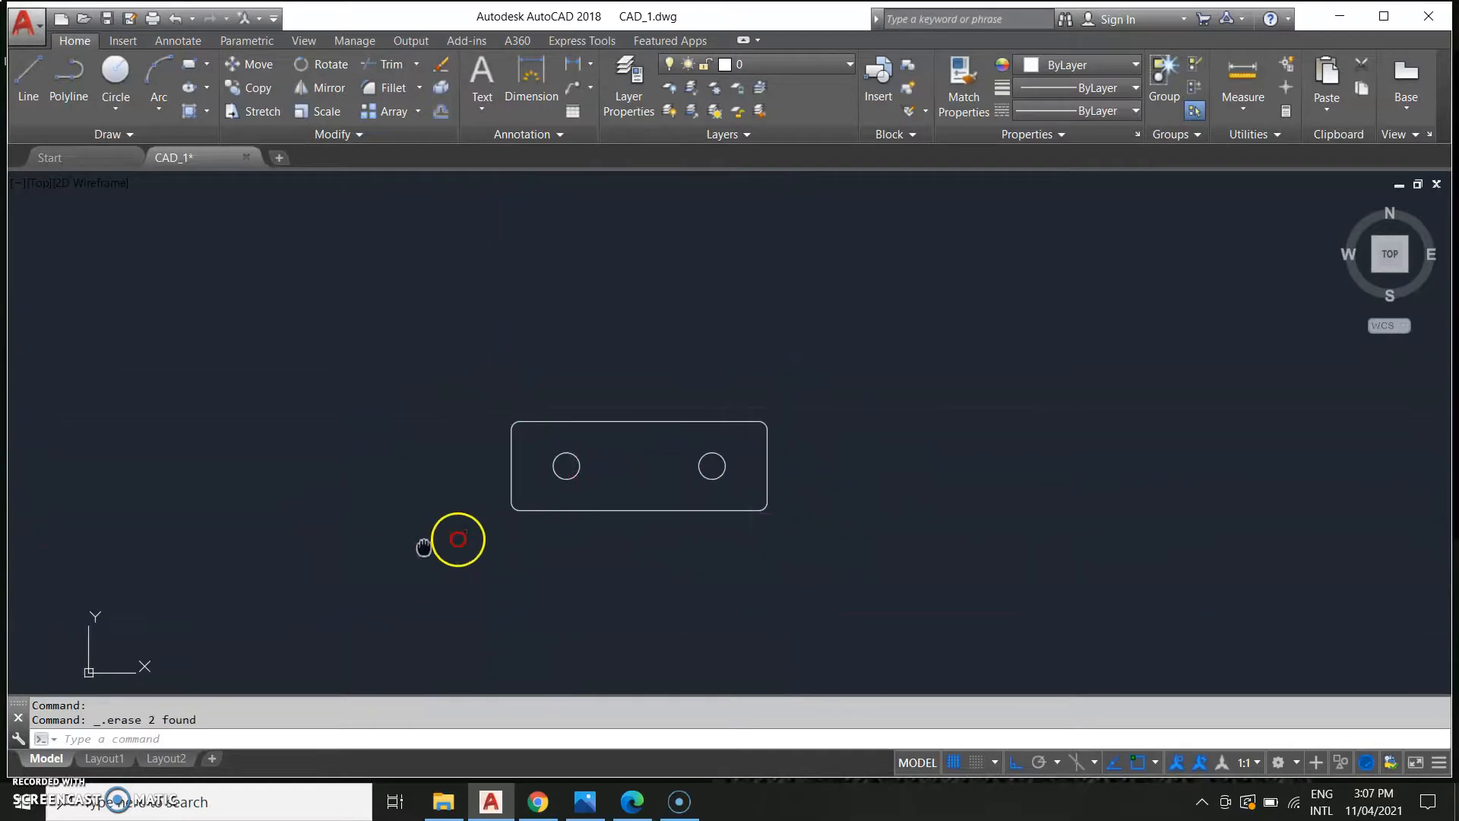
Examine the bracket's overall width and height dimensions in the reference drawing.
middle_drag(523, 577, 833, 522)
scroll(283, 570, down, 4)
middle_drag(297, 577, 521, 560)
scroll(271, 547, up, 6)
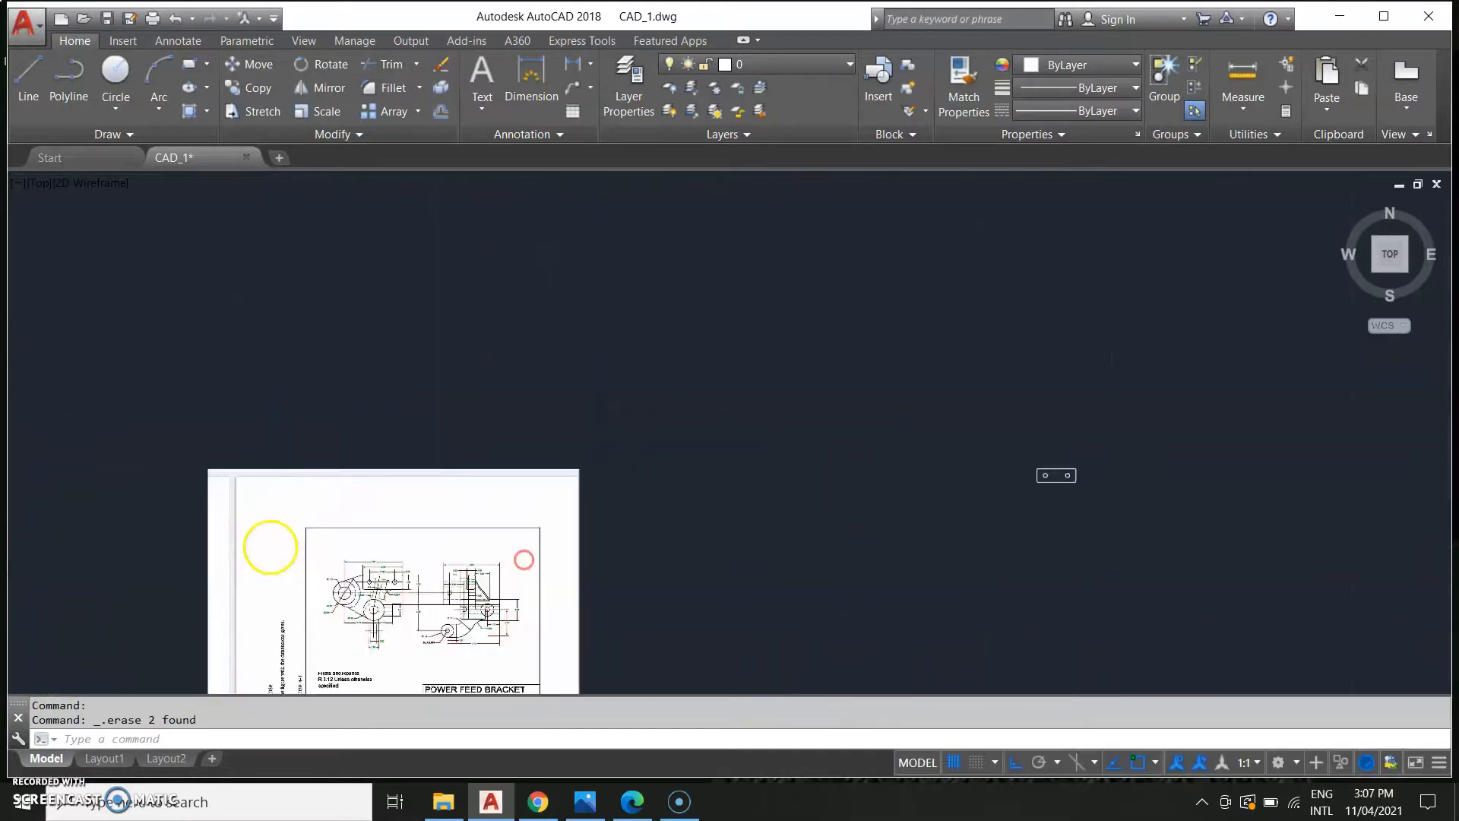
middle_drag(477, 610, 452, 504)
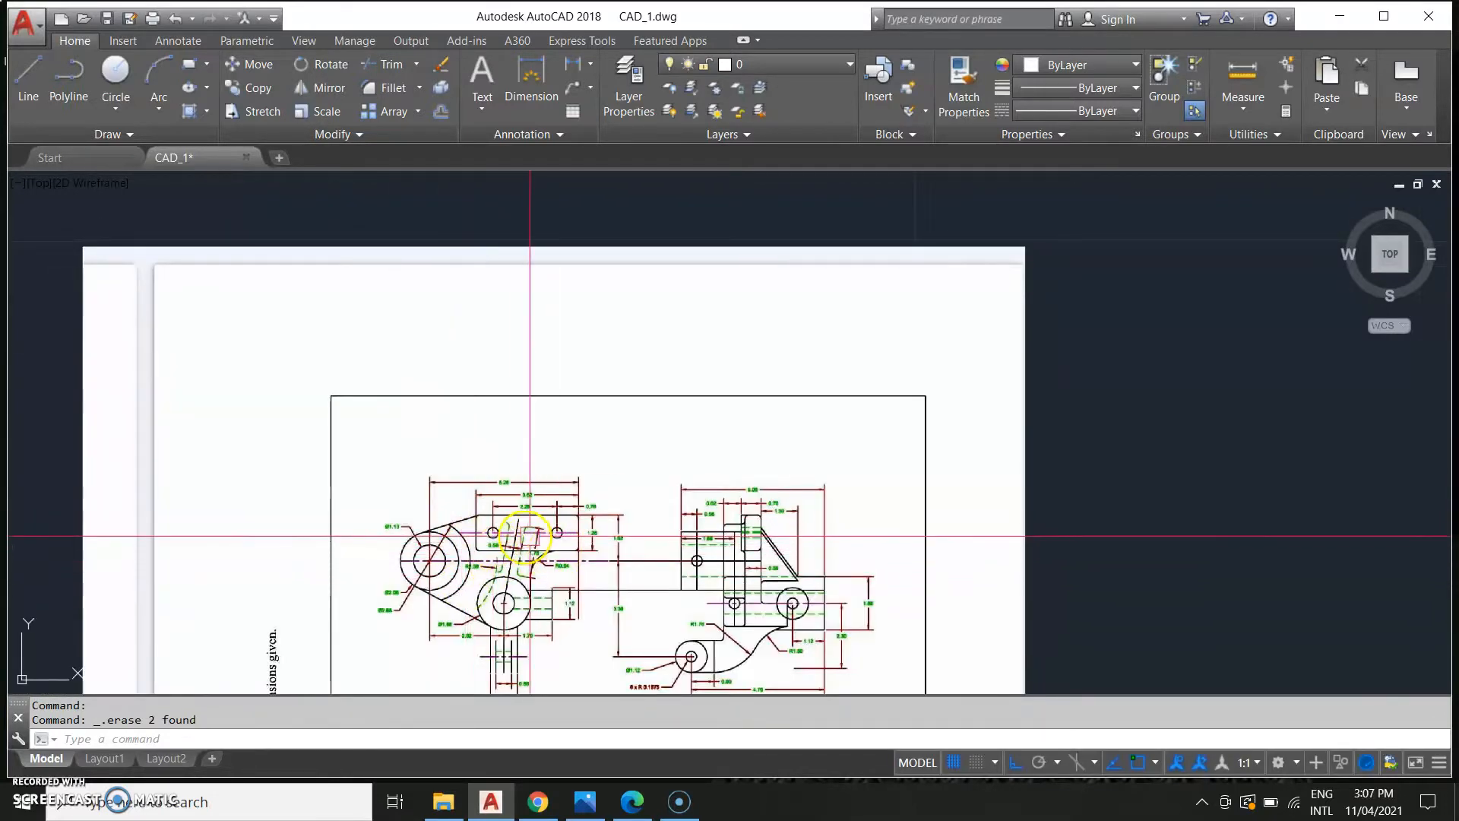
middle_drag(504, 593, 496, 592)
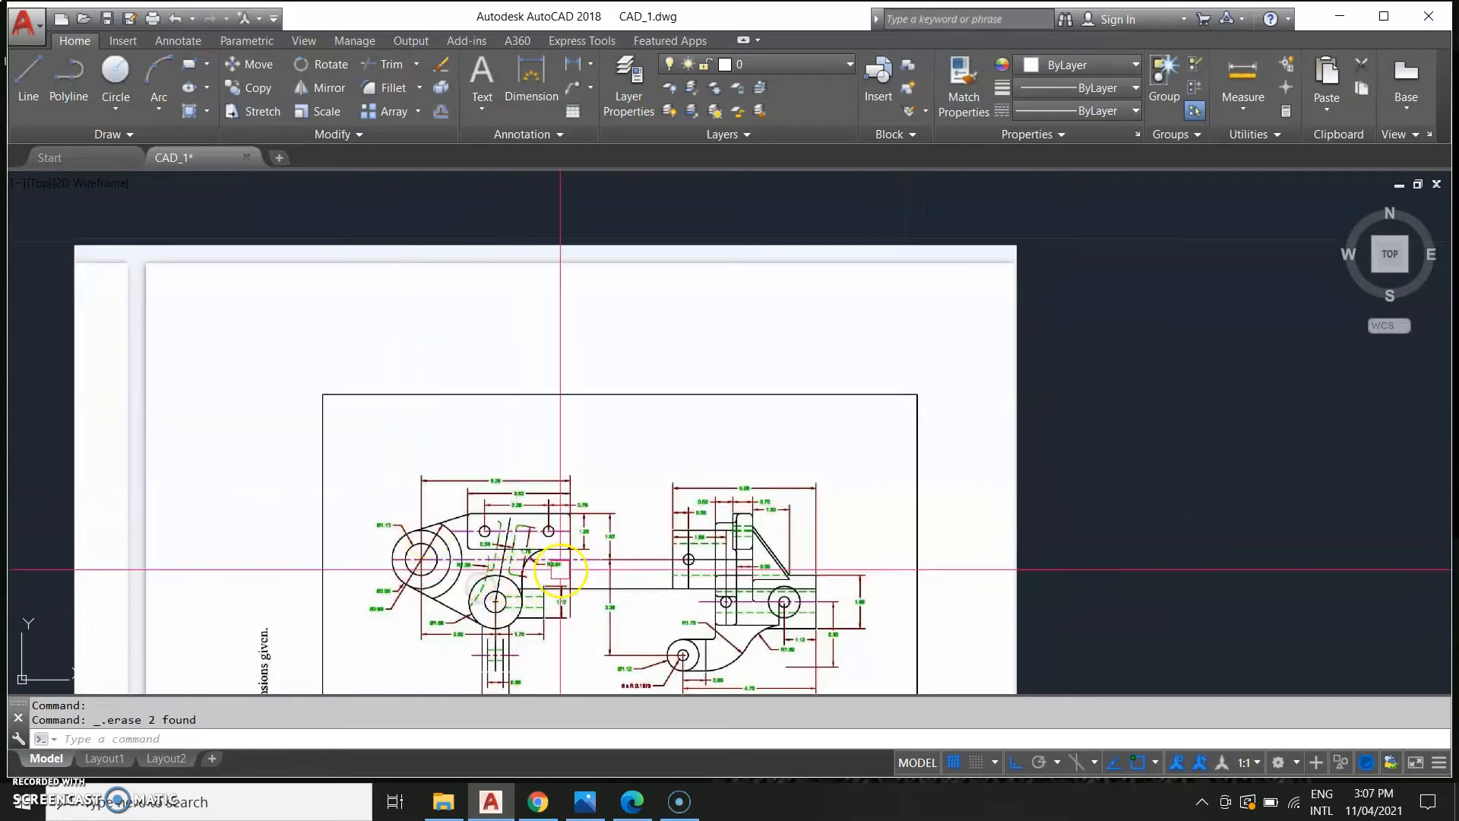
scroll(573, 548, up, 2)
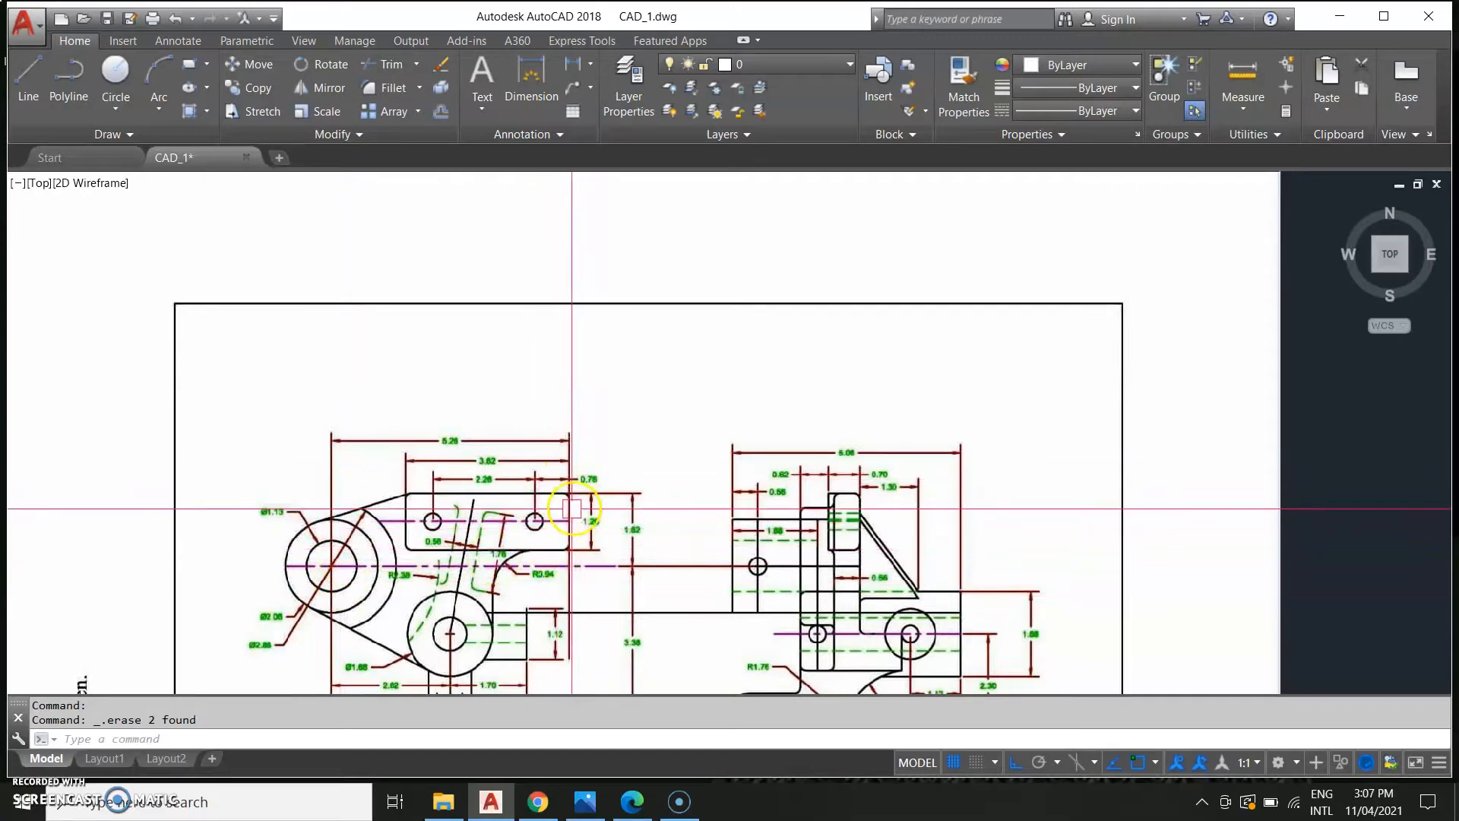
scroll(443, 459, up, 4)
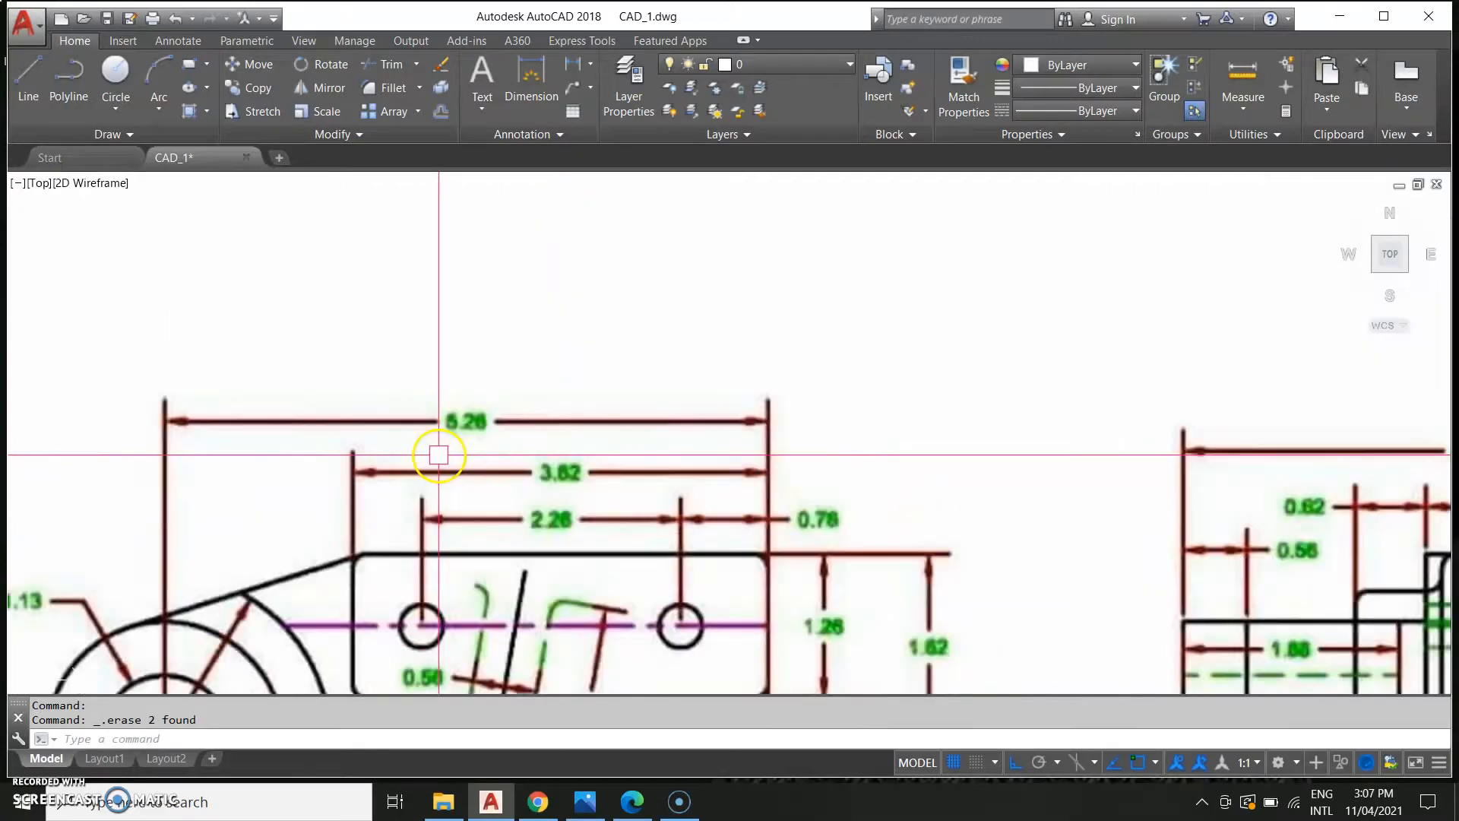
scroll(443, 458, down, 10)
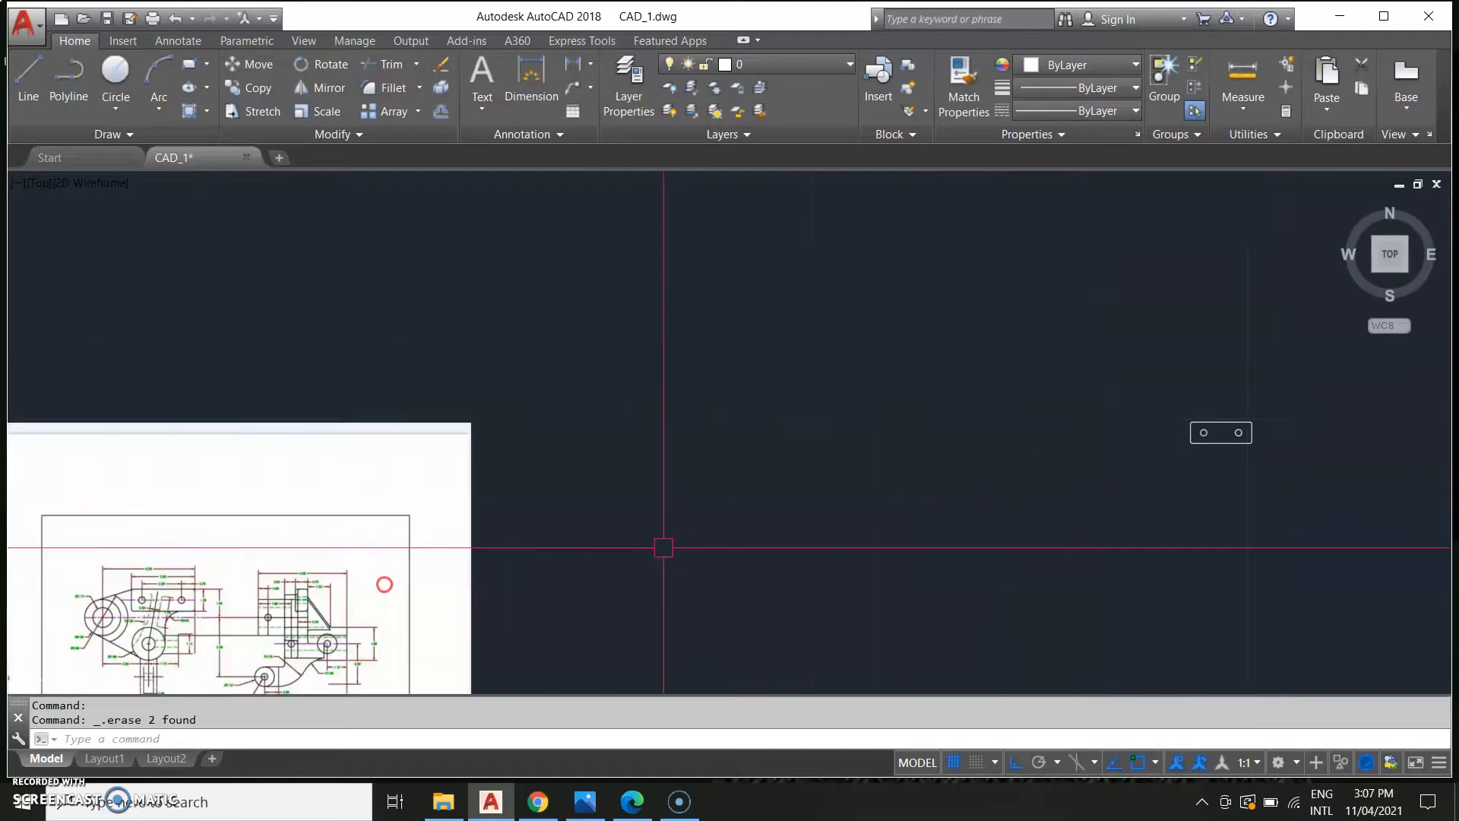
scroll(676, 635, up, 4)
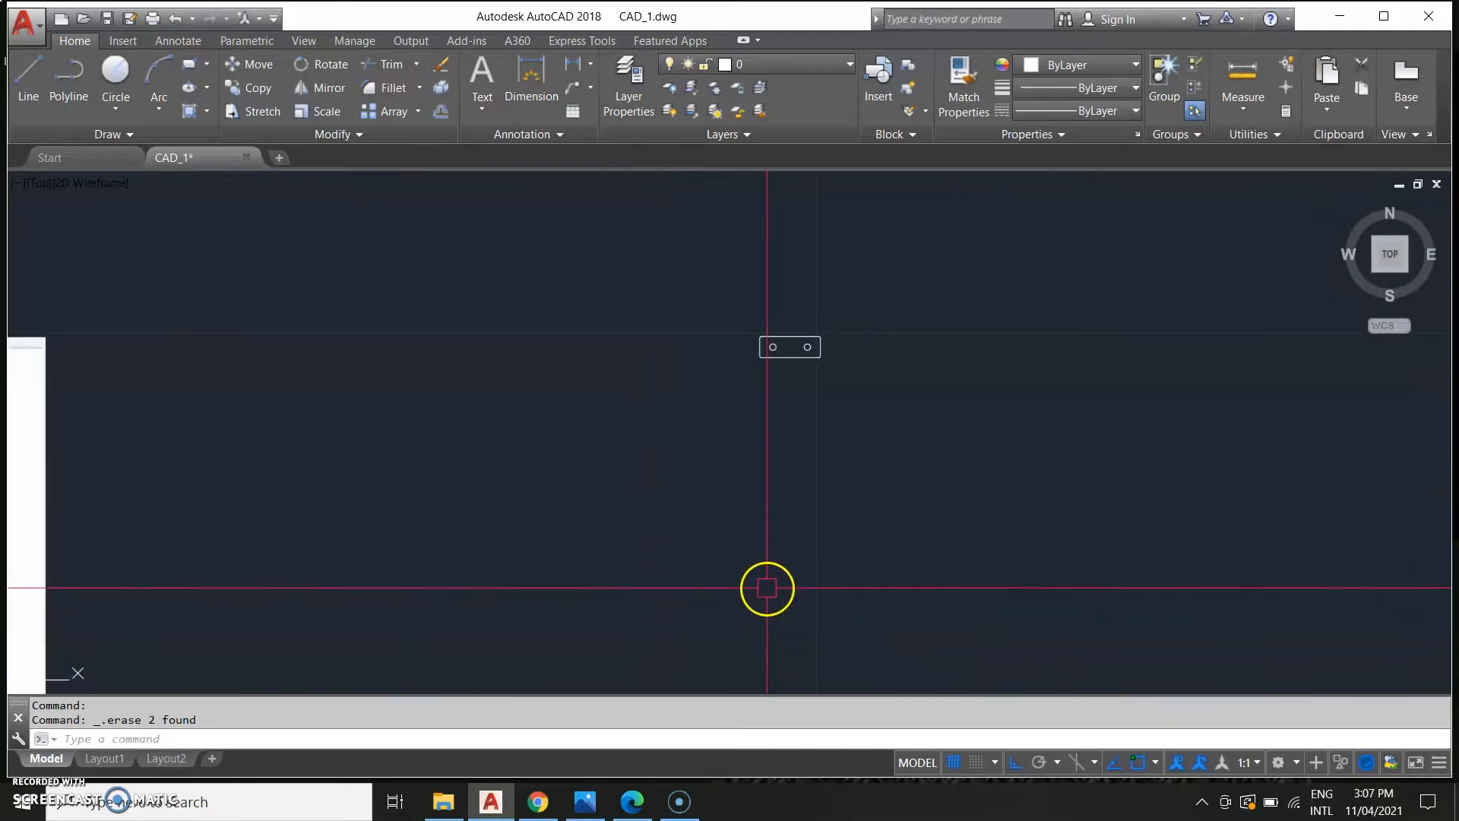
Draw a vertical line downward from the rectangle's top-right corner.
scroll(814, 342, up, 2)
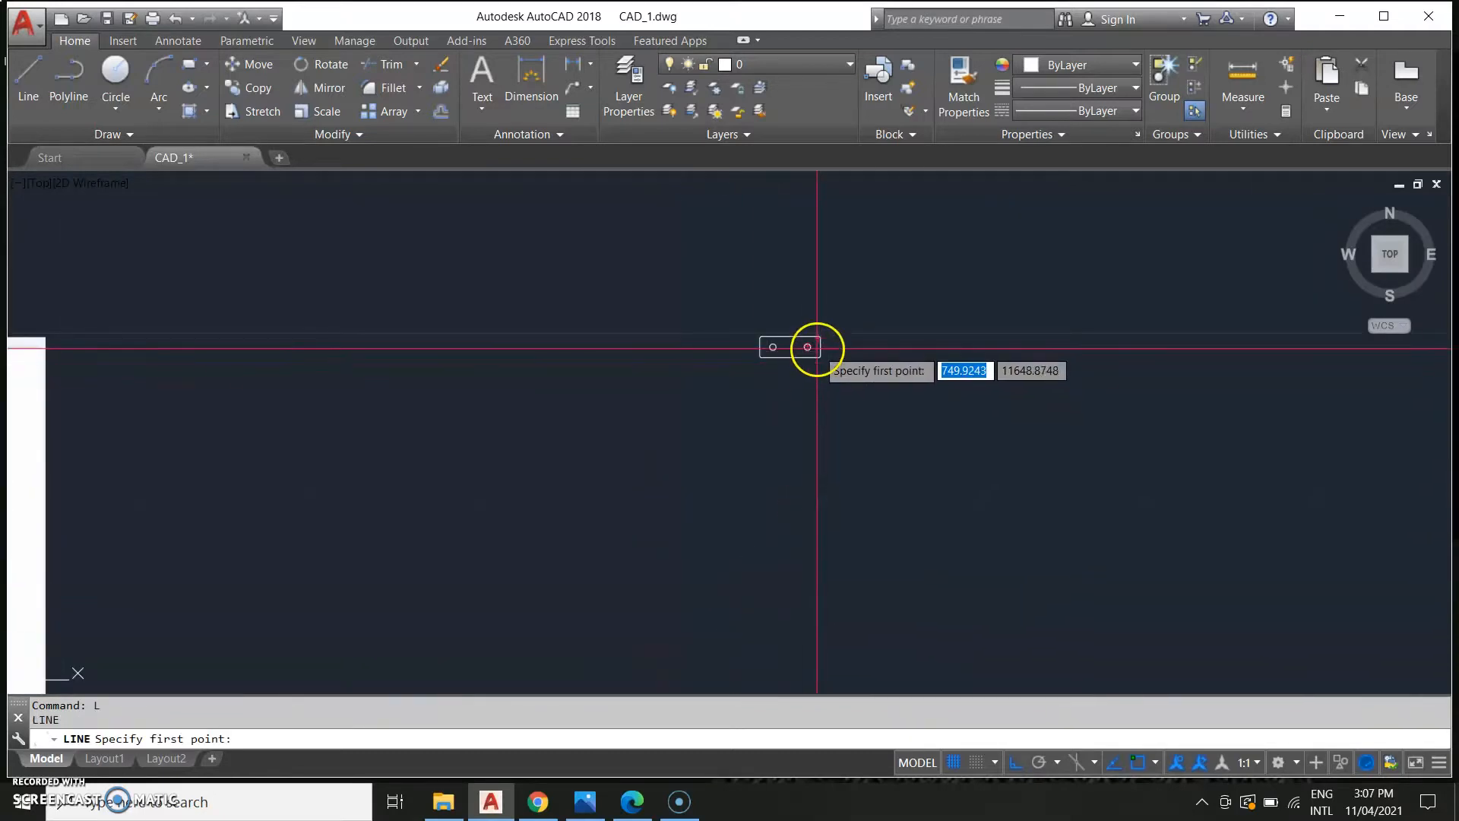
scroll(818, 313, up, 6)
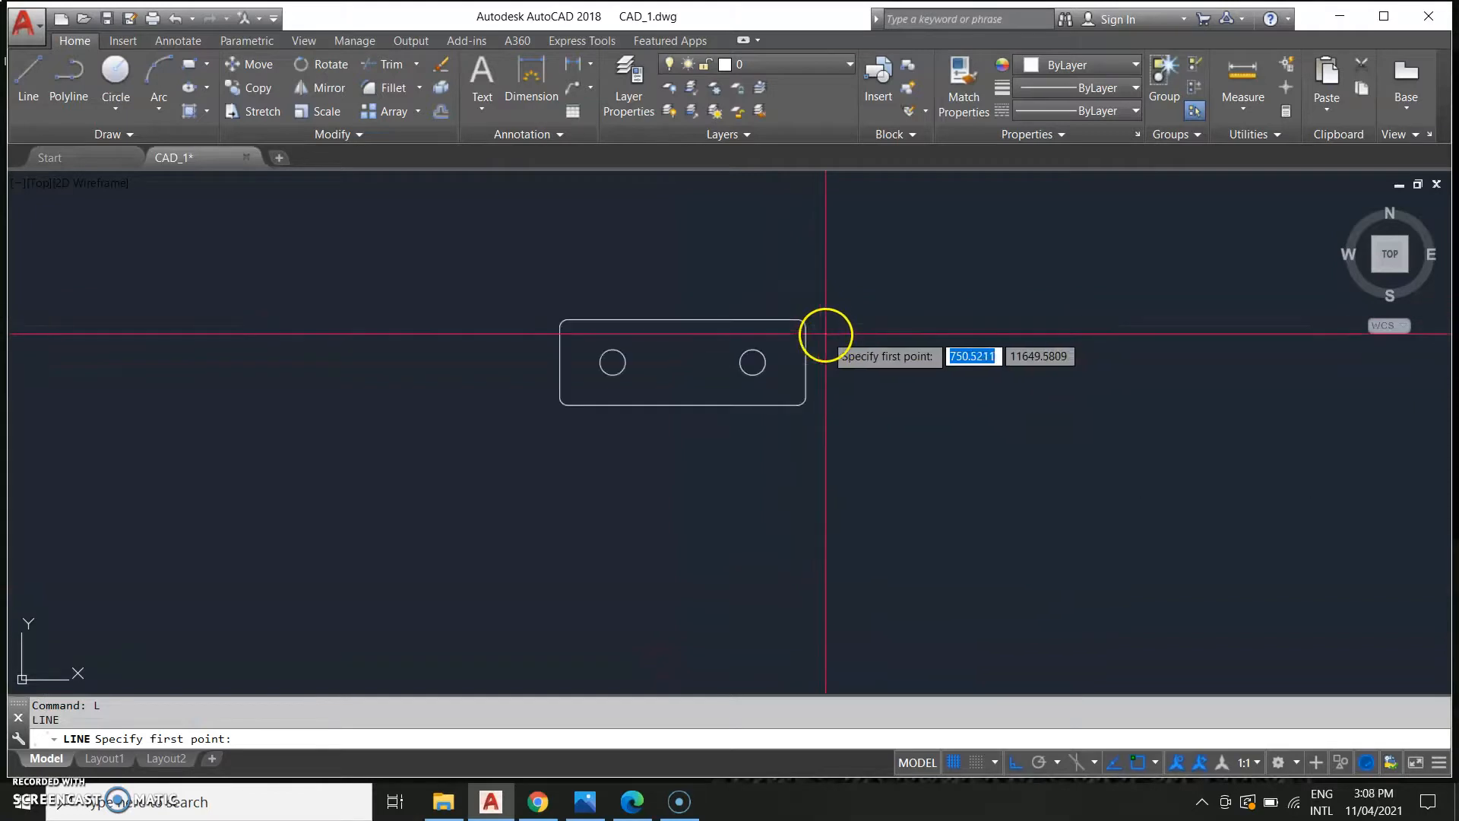
click(792, 322)
middle_drag(814, 603, 874, 358)
scroll(873, 365, down, 2)
scroll(850, 459, down, 2)
click(852, 520)
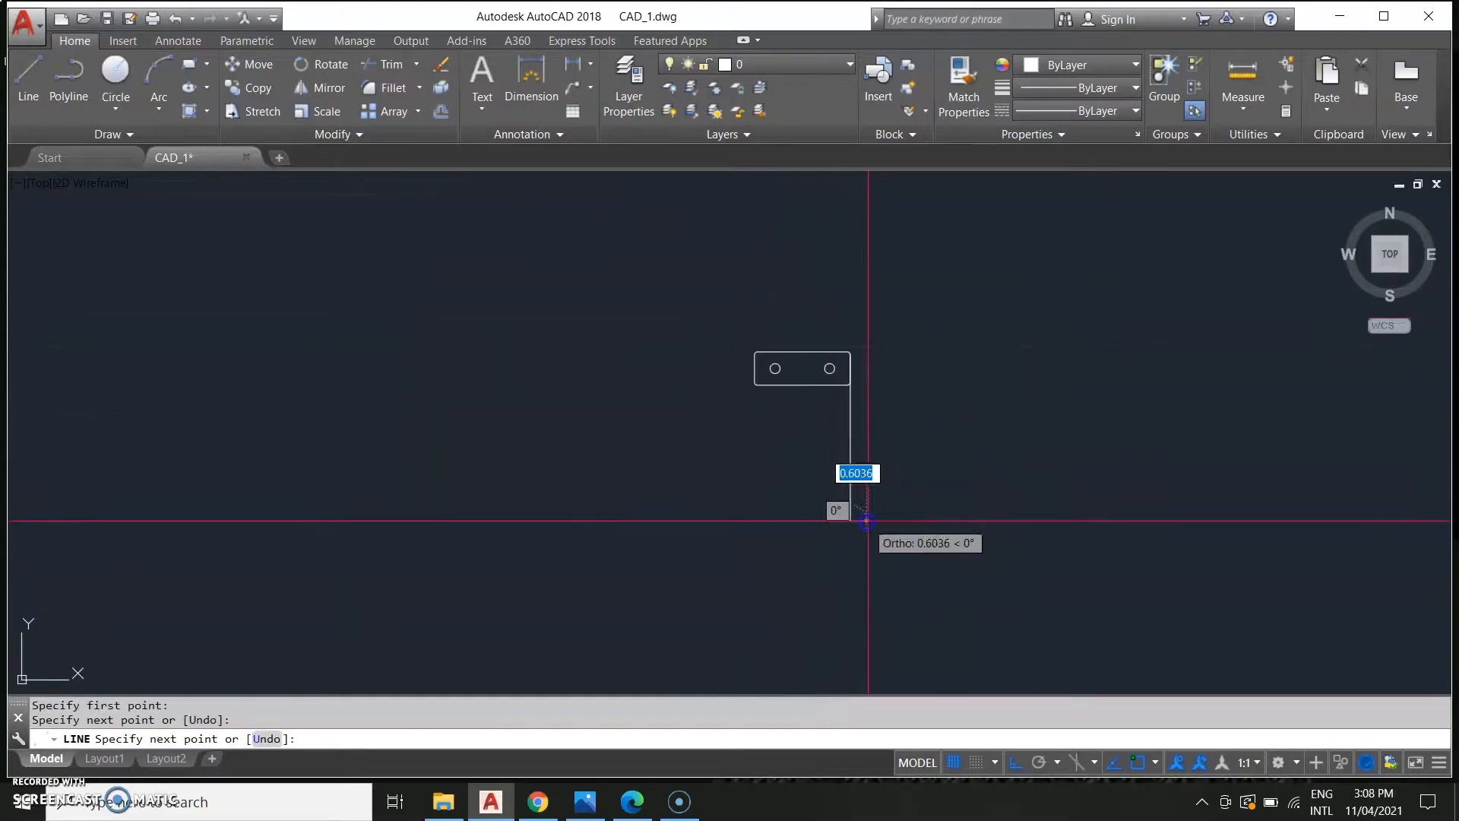
key(Escape)
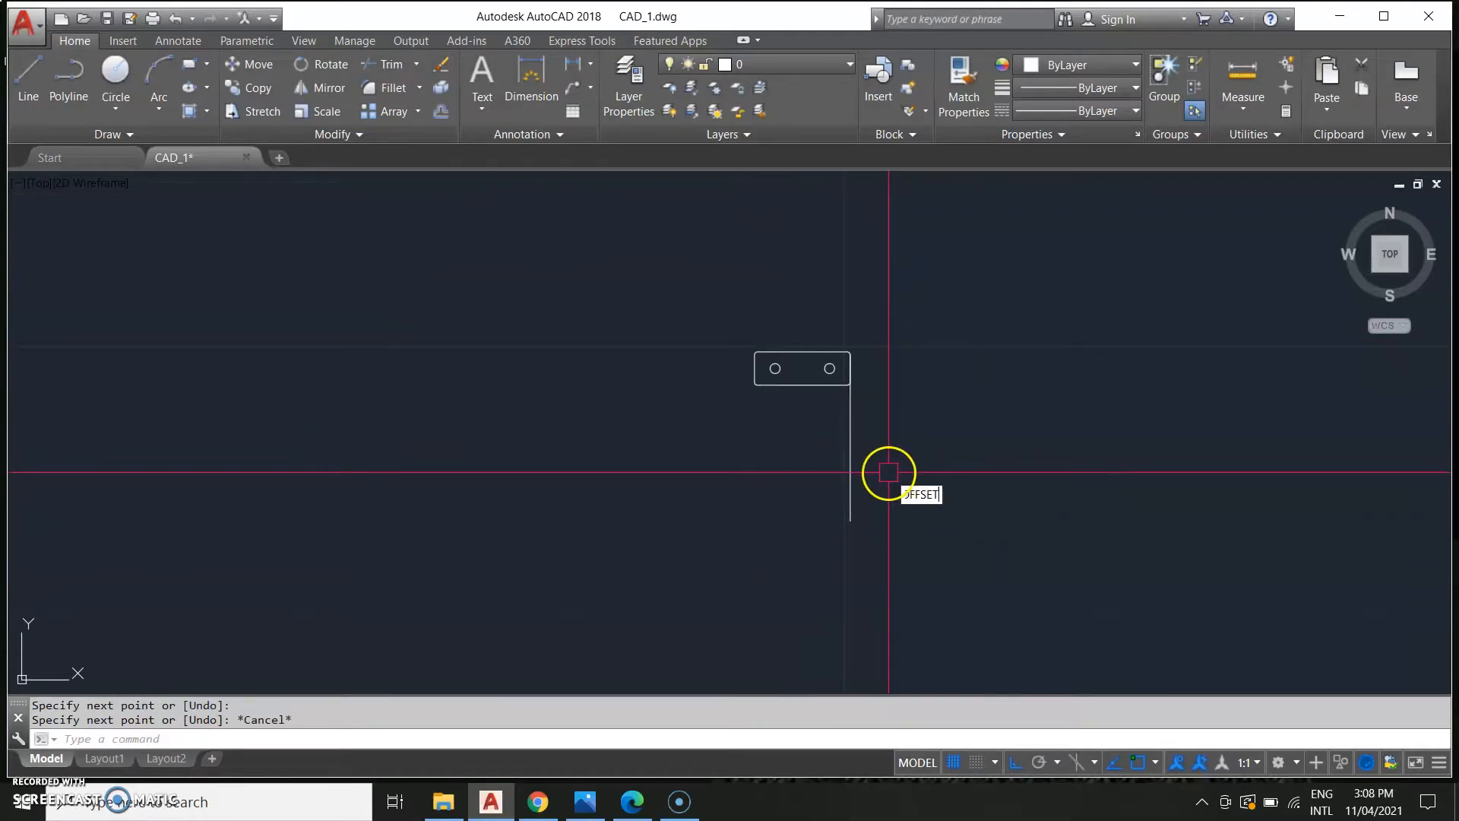
Offset the new vertical line 5.26 units to the left.
key(Return)
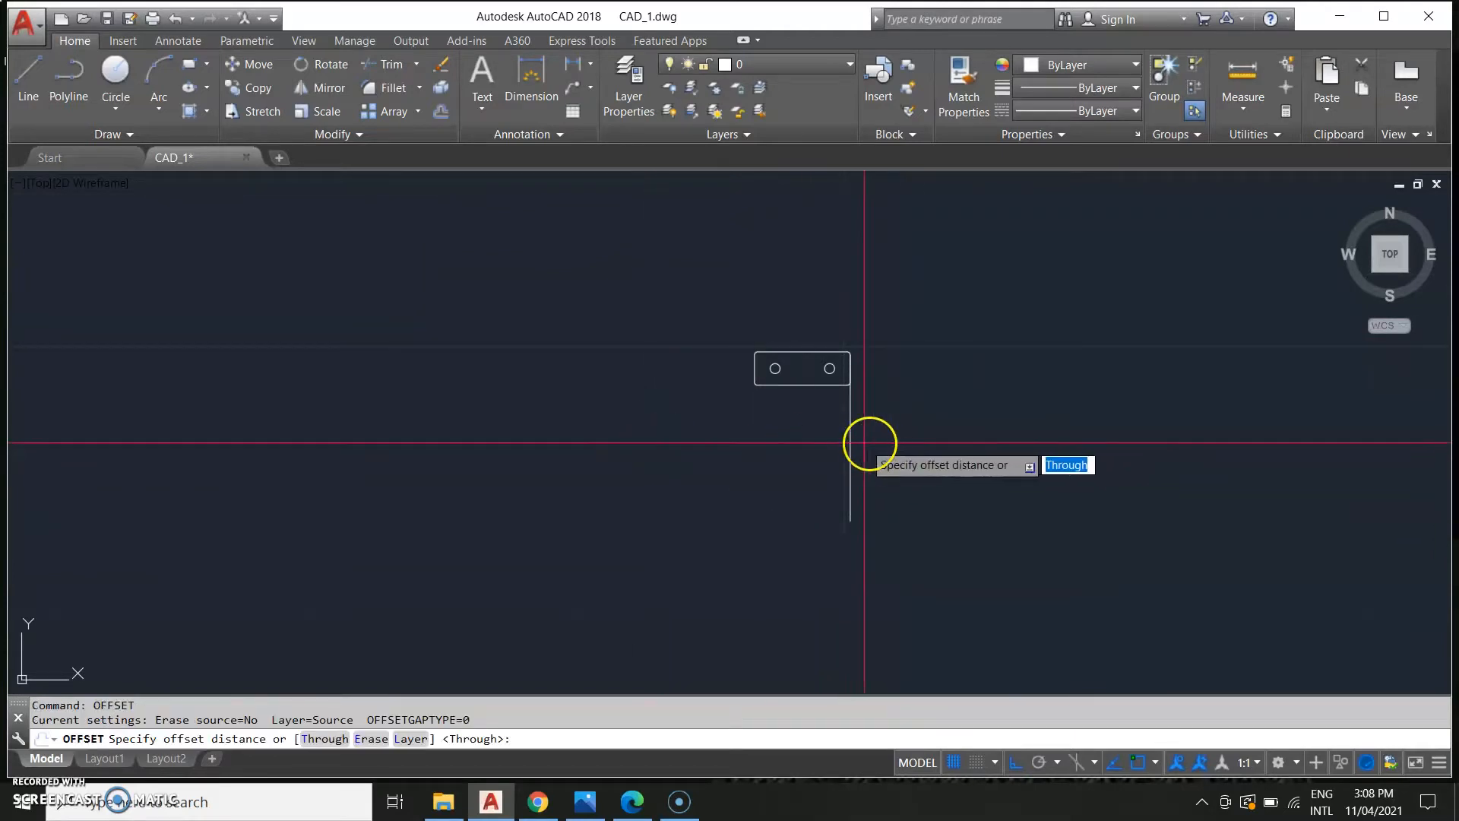
click(851, 440)
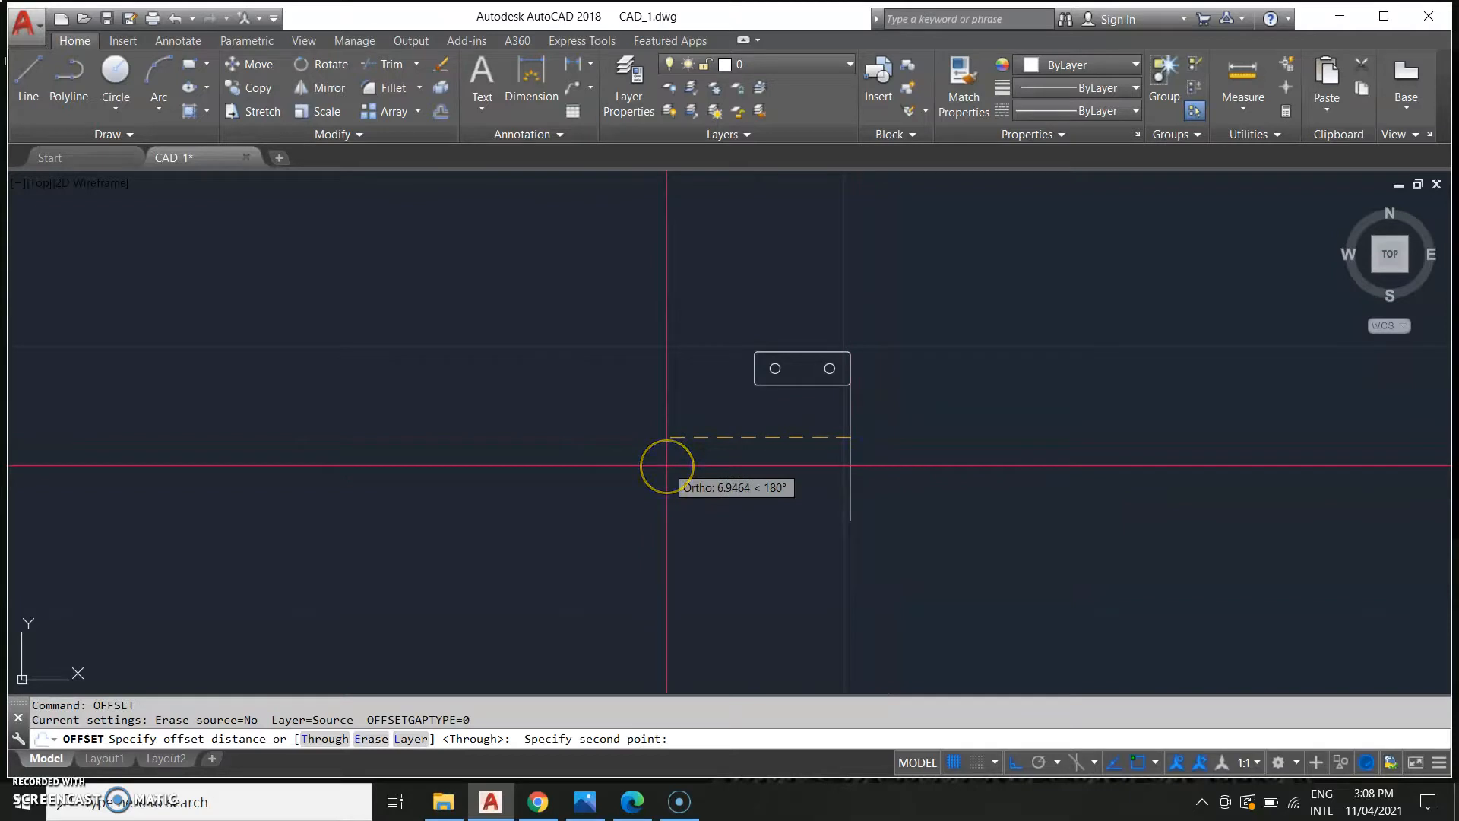
text(5.26)
key(Return)
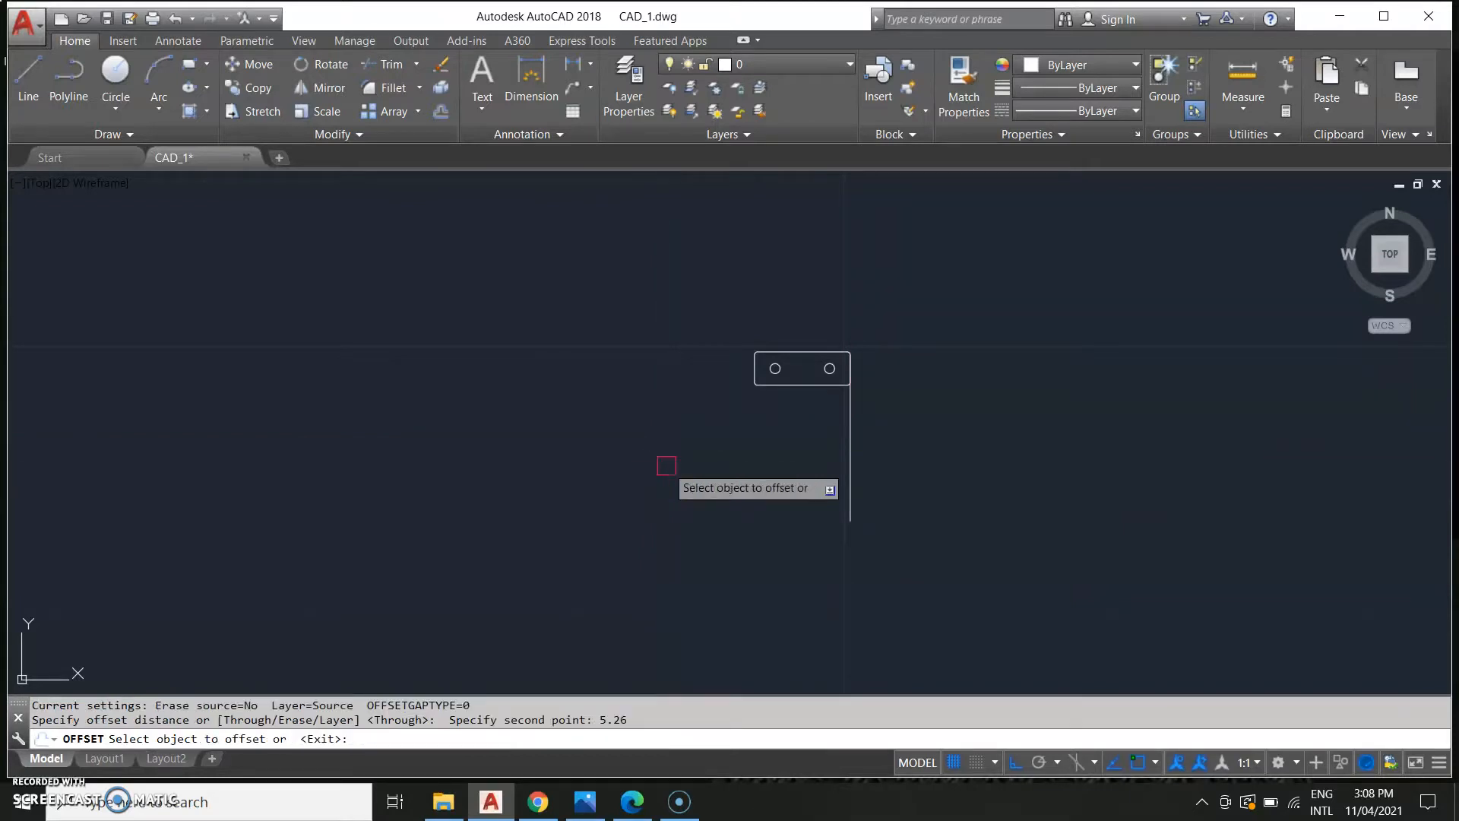
click(857, 461)
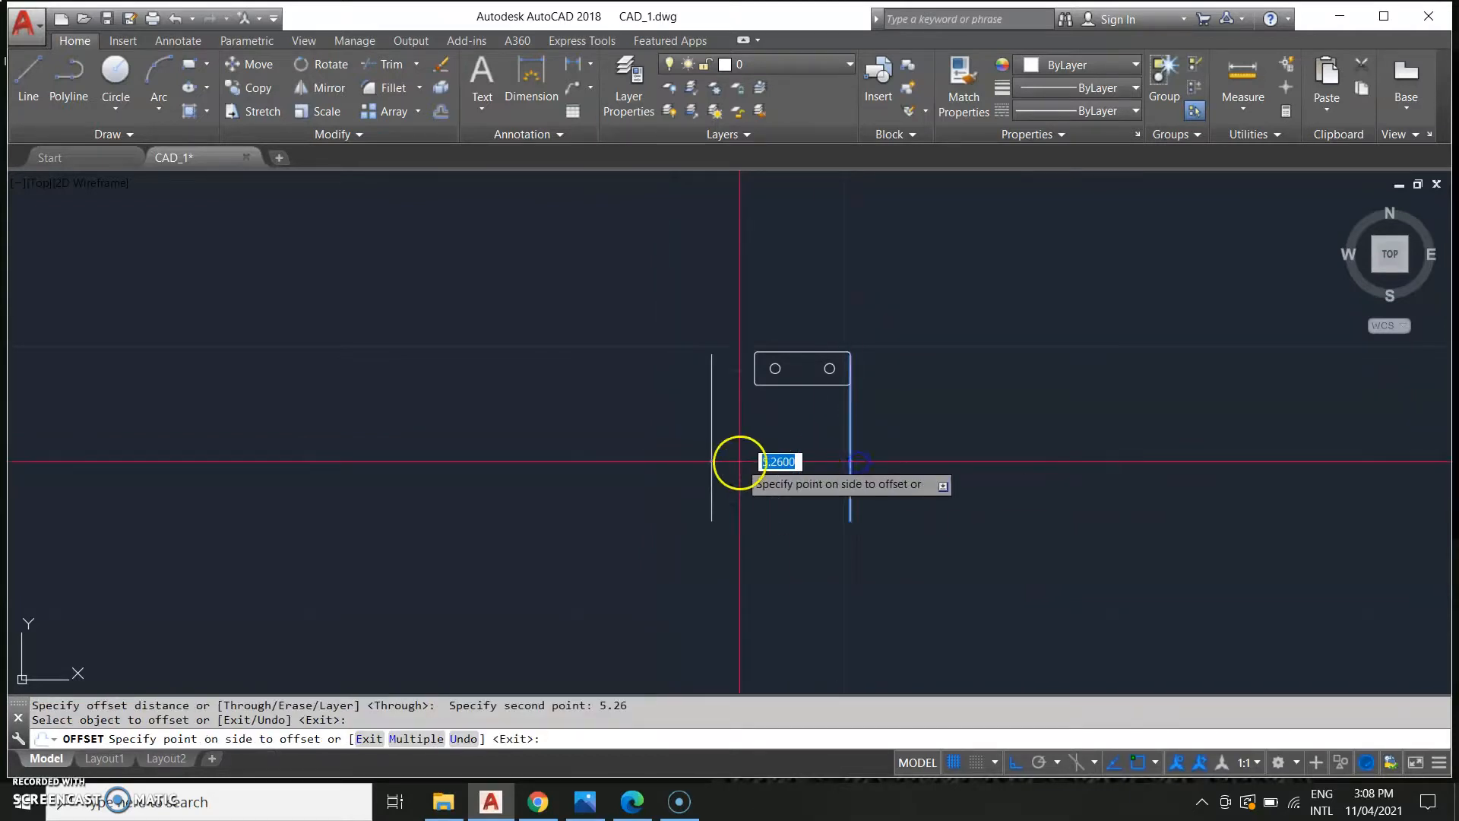
click(739, 461)
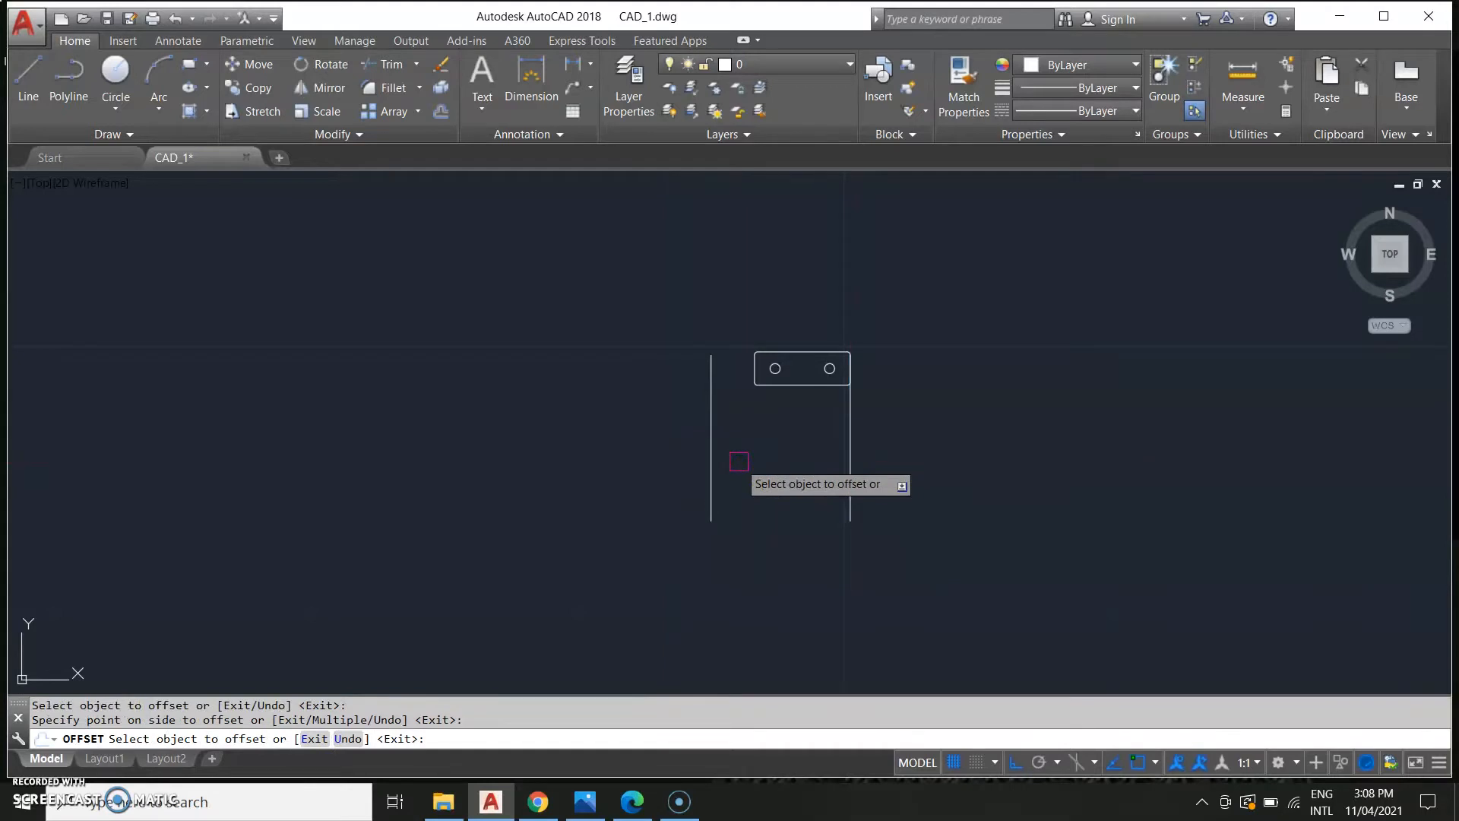
key(Escape)
Examine the reference drawing around the lug and body outline.
scroll(681, 534, down, 8)
middle_drag(550, 502, 835, 480)
scroll(747, 510, up, 4)
scroll(747, 510, up, 6)
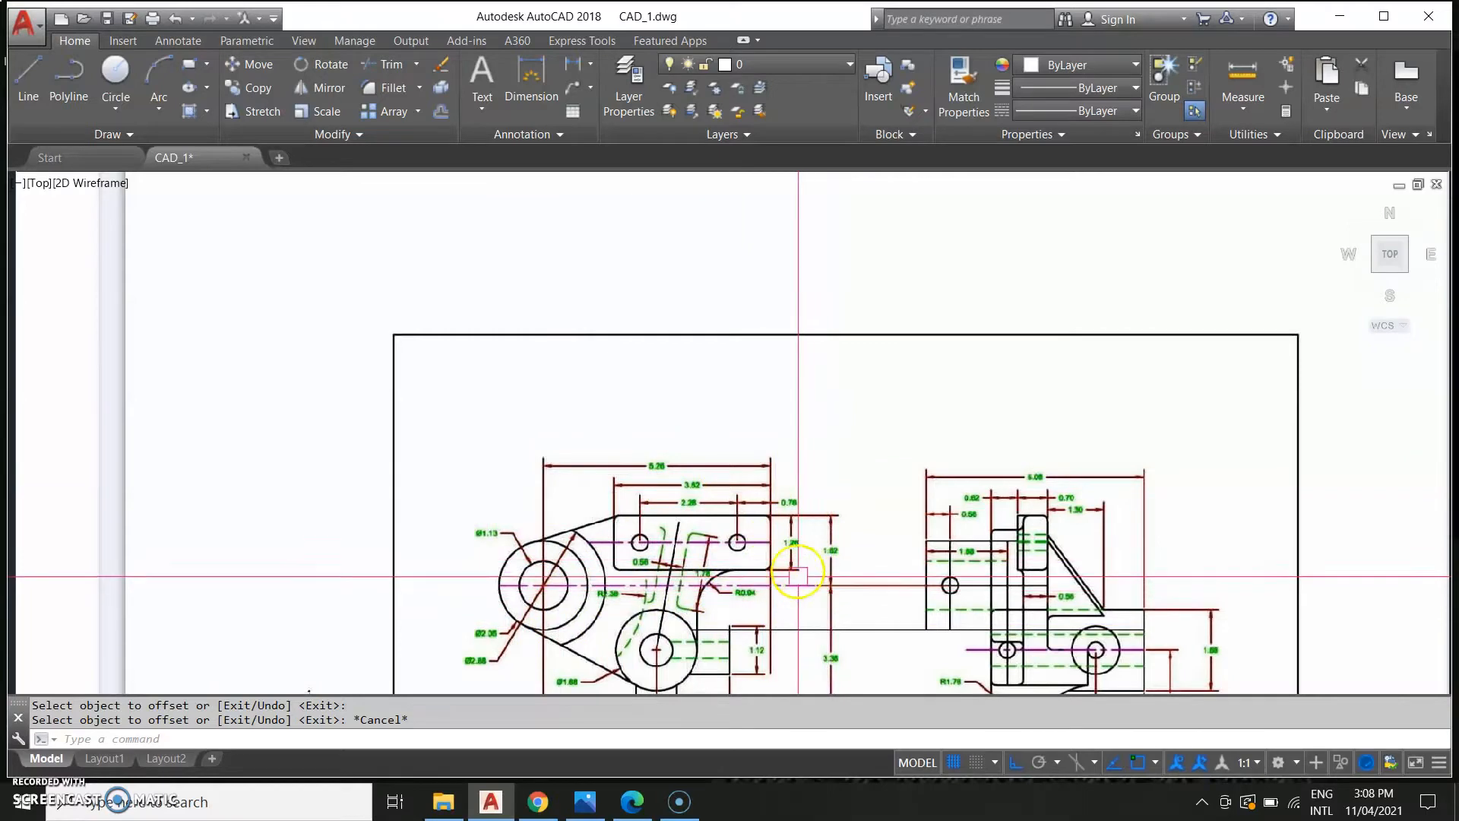
Examine the reference drawing's dimensions around the lug and the bracket's right side.
scroll(767, 515, down, 4)
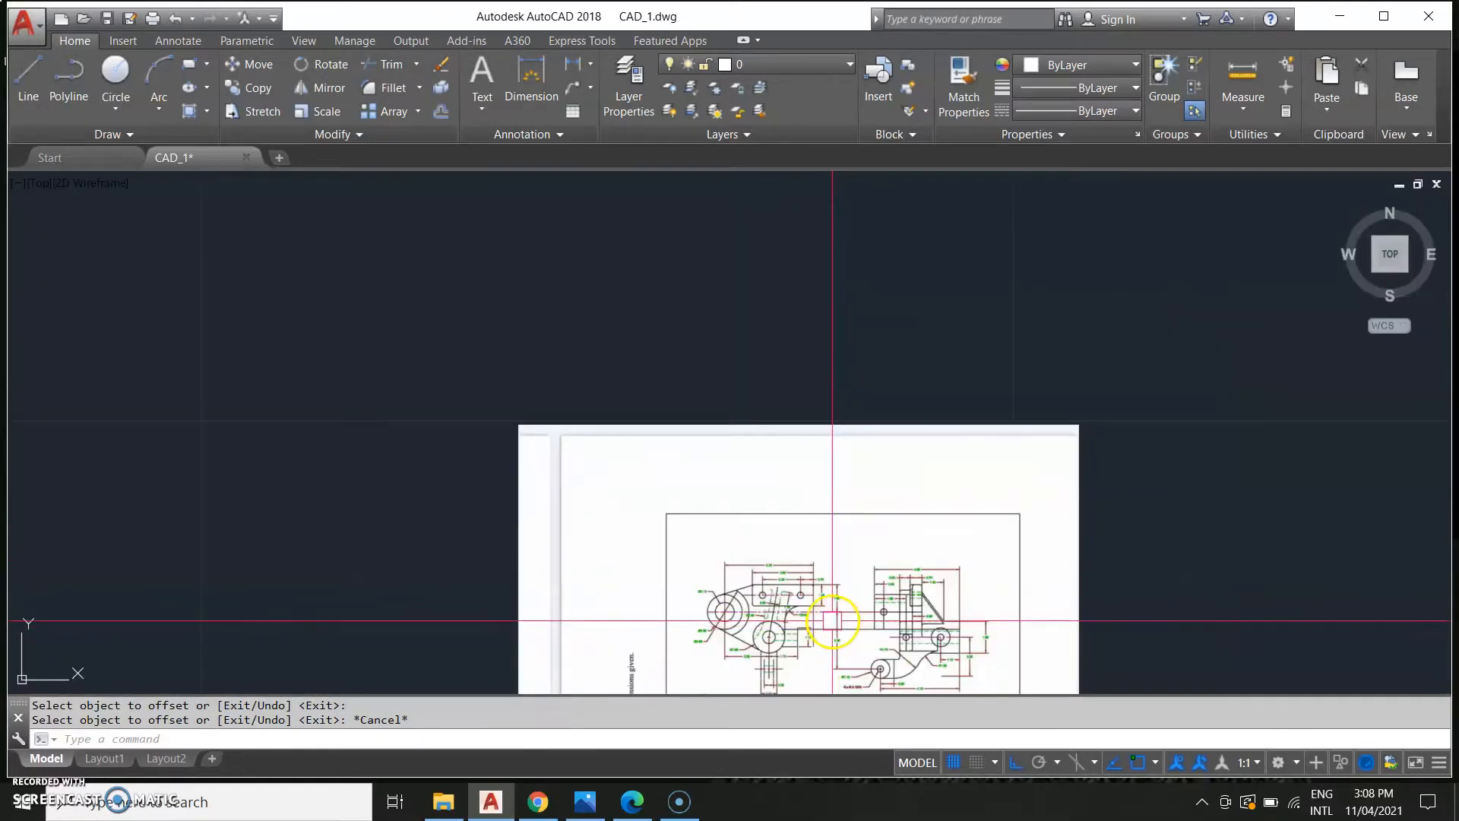
middle_drag(1082, 505, 494, 352)
scroll(495, 352, down, 2)
scroll(879, 304, up, 5)
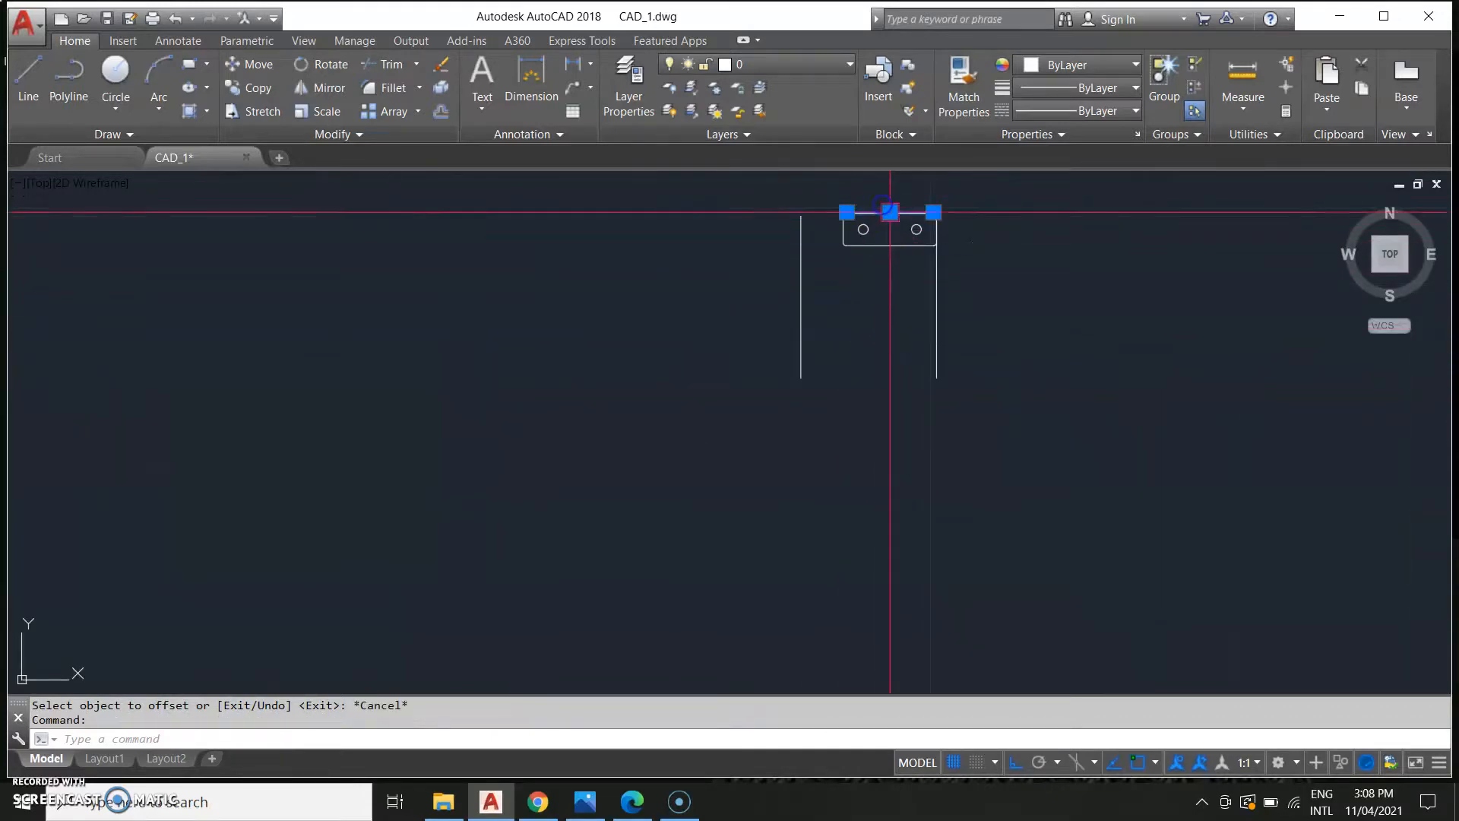
middle_drag(246, 522, 833, 521)
scroll(342, 521, up, 4)
middle_drag(73, 487, 781, 555)
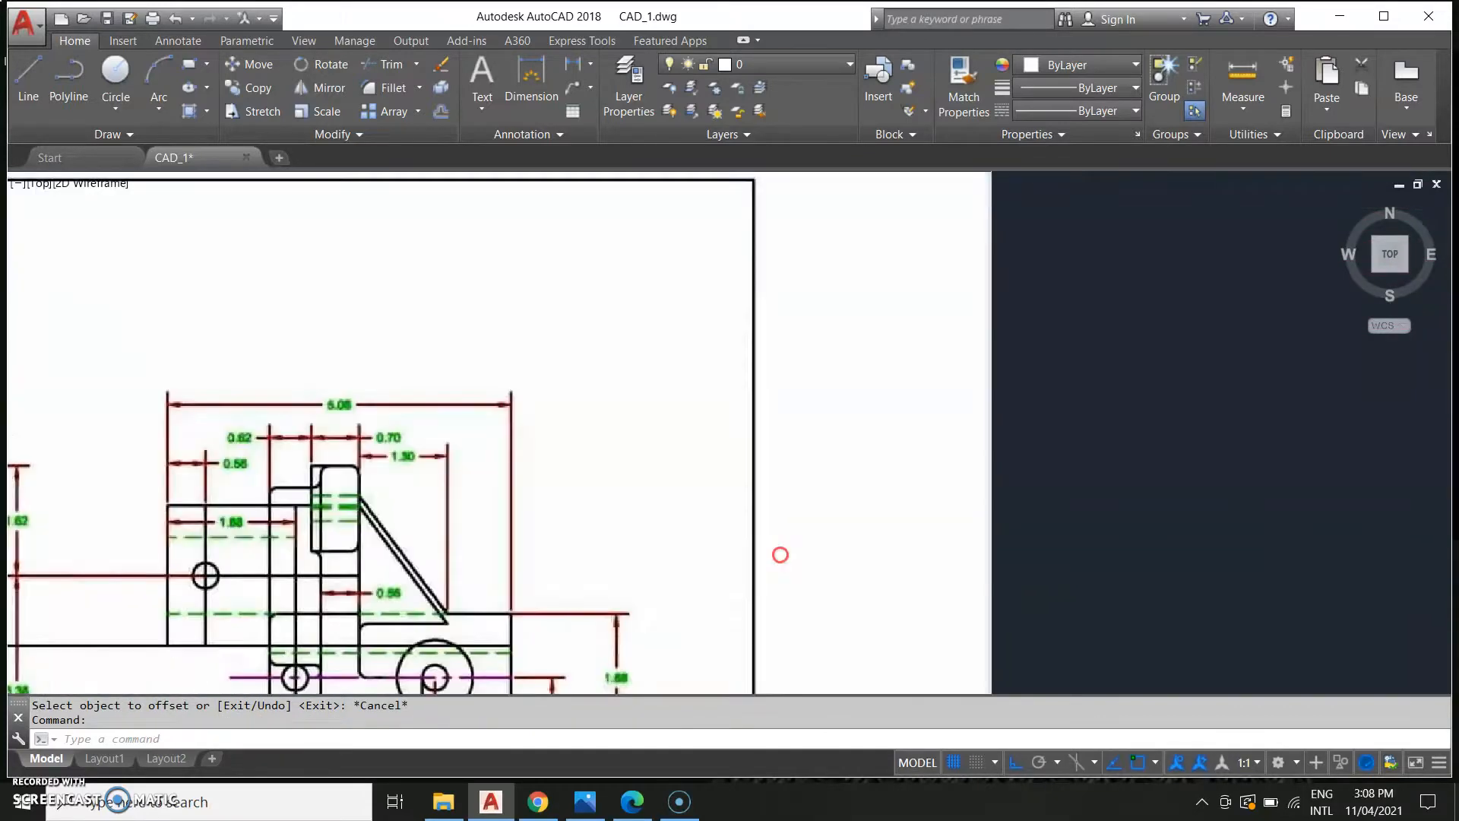
scroll(781, 555, down, 2)
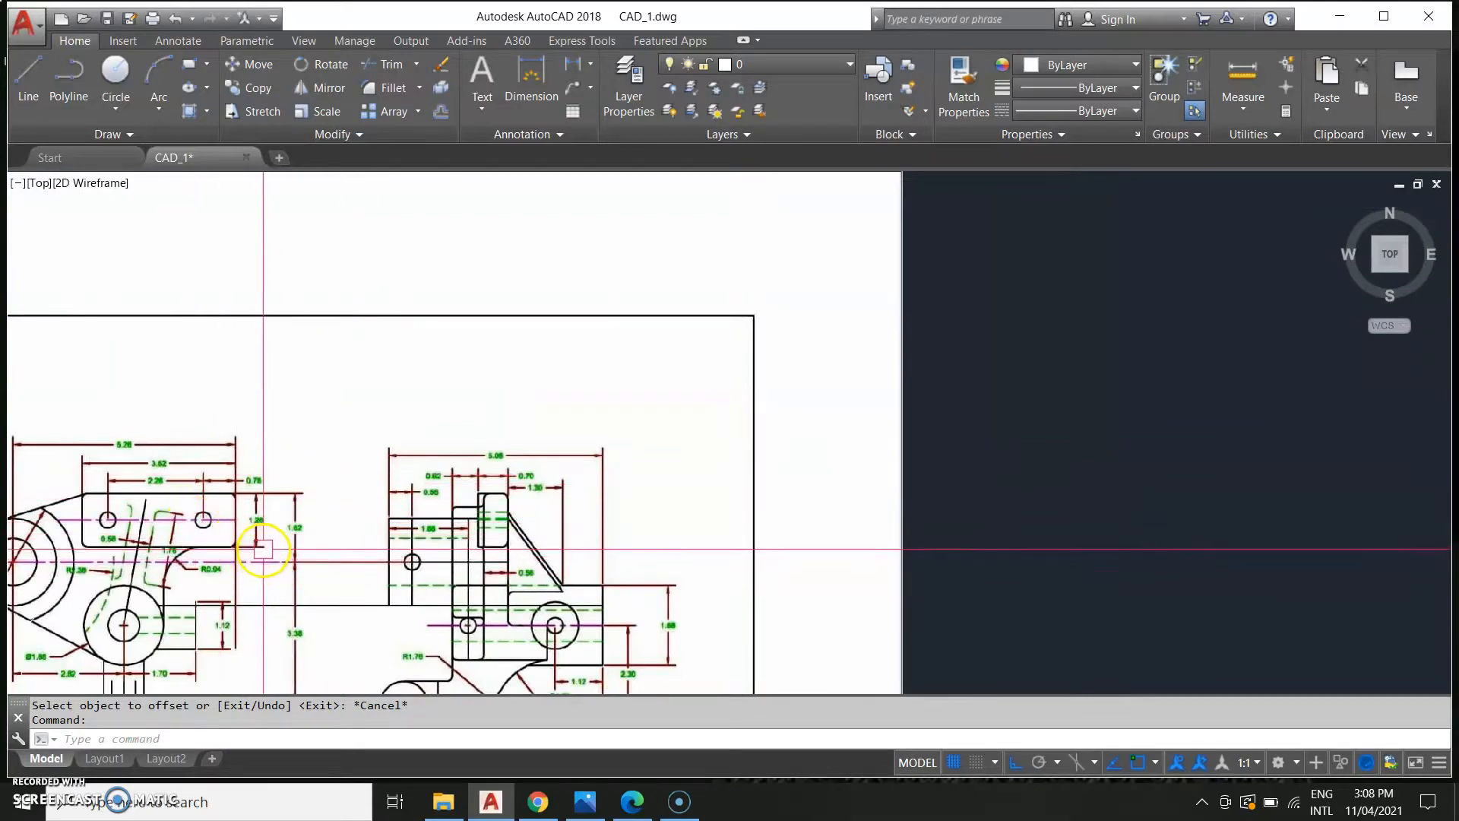
scroll(612, 521, down, 4)
middle_drag(1015, 508, 231, 508)
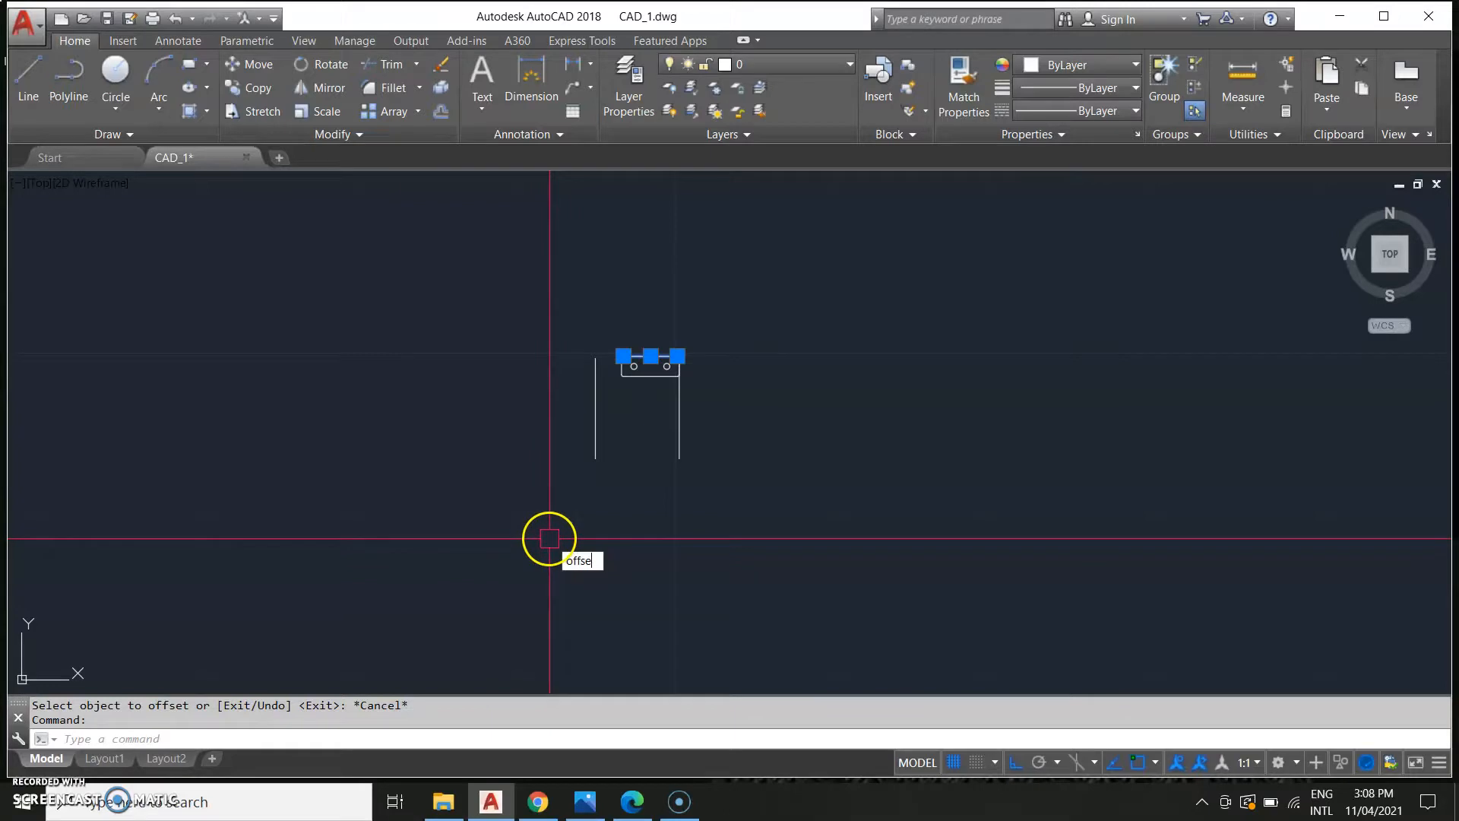
Offset the rectangle's top edge 1.62 units downward.
text(t)
key(Return)
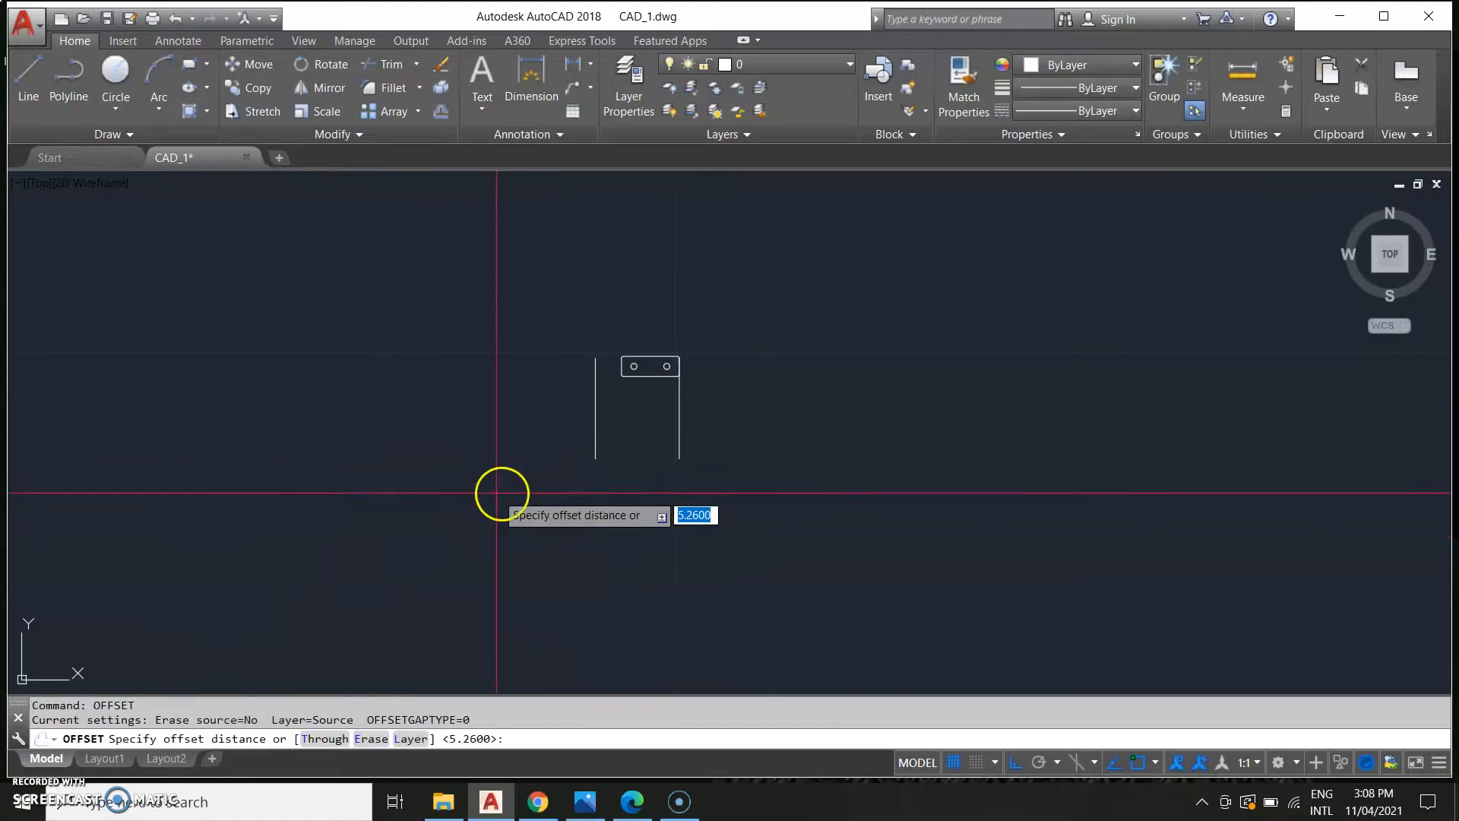
text(1.62)
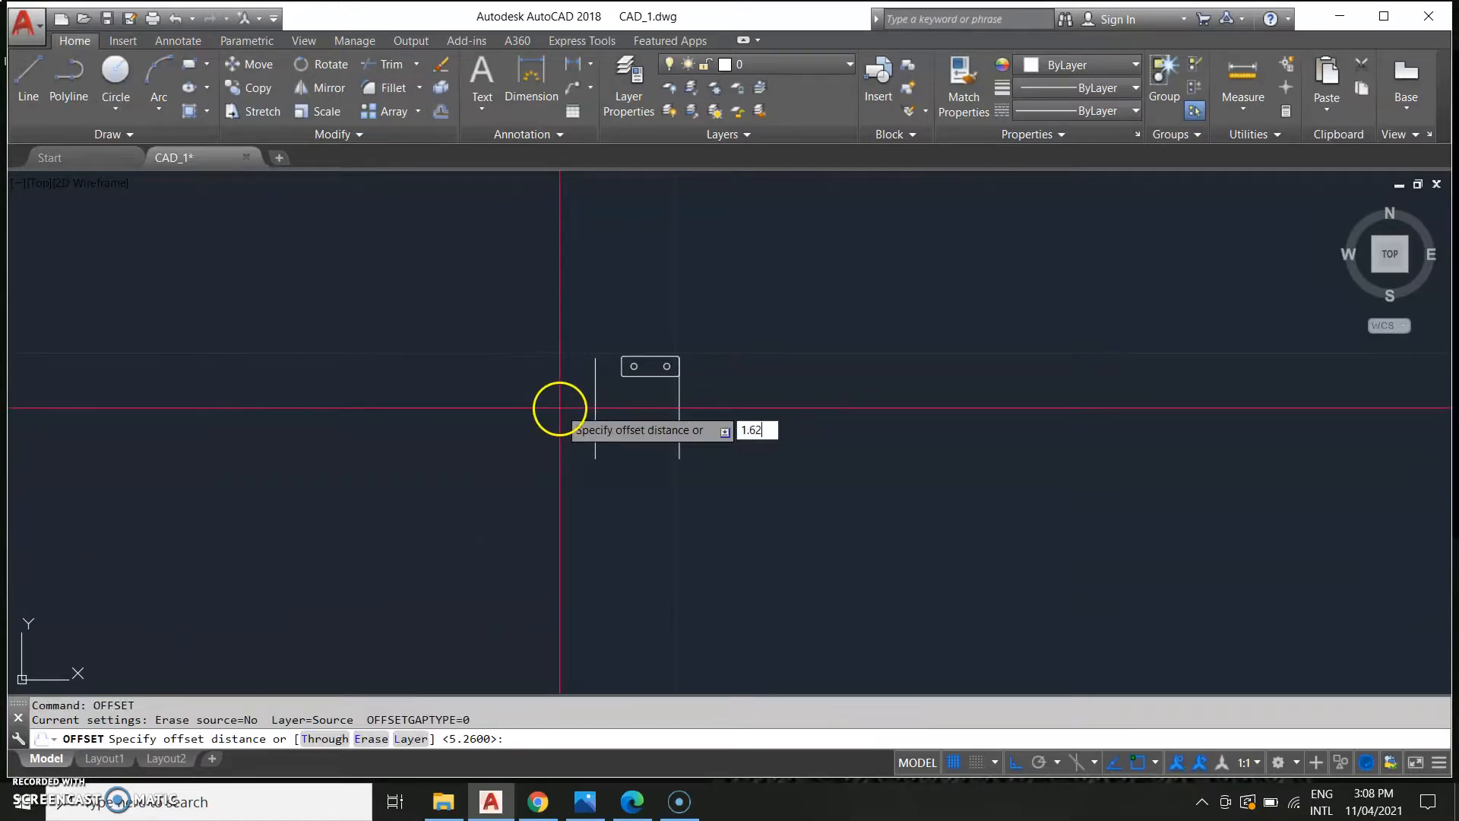
key(Return)
scroll(659, 358, up, 2)
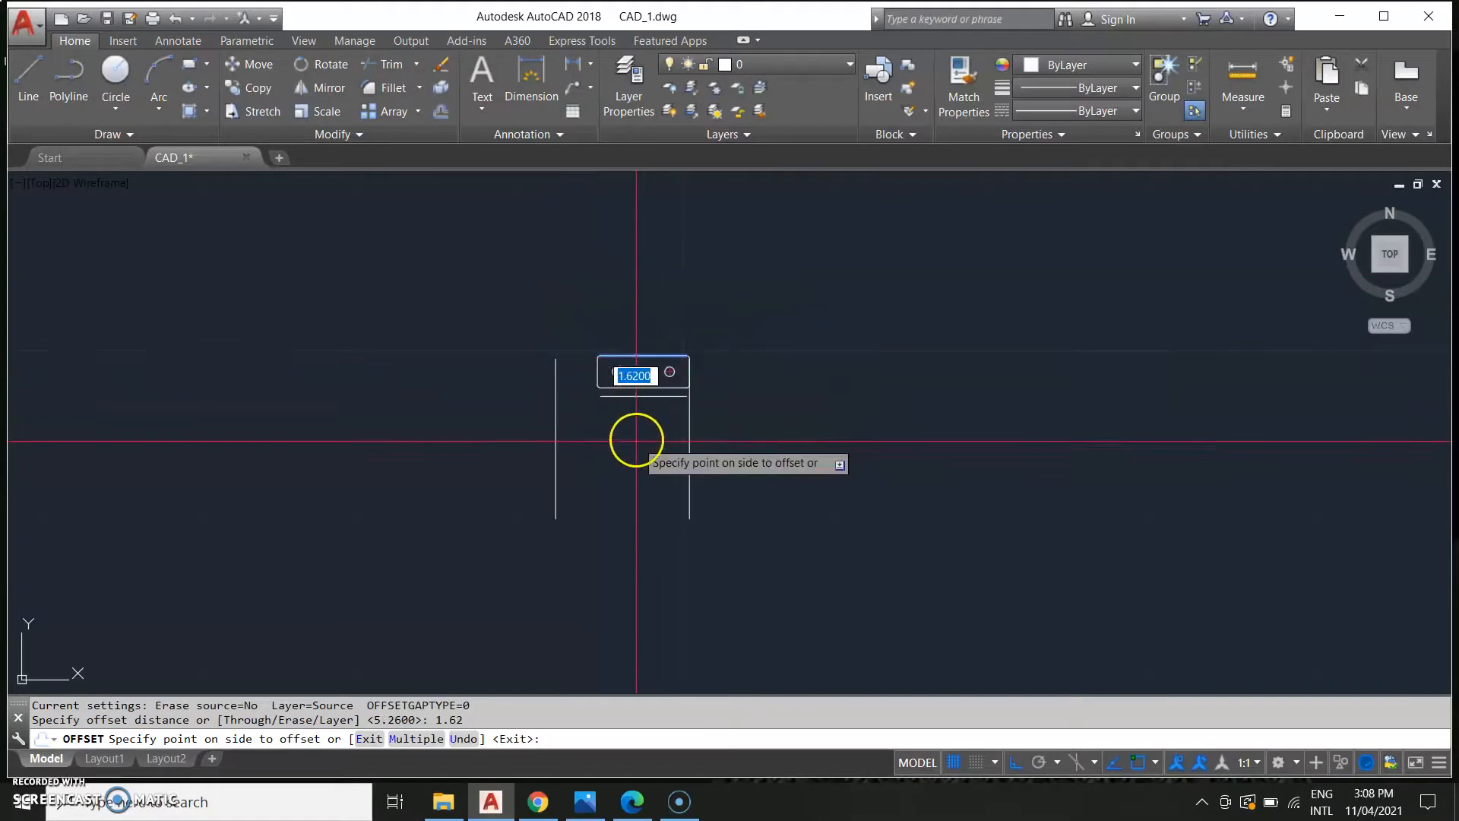
click(647, 447)
key(Escape)
Stretch the new horizontal line's left end to meet the left vertical line.
scroll(614, 409, up, 2)
click(630, 395)
click(593, 390)
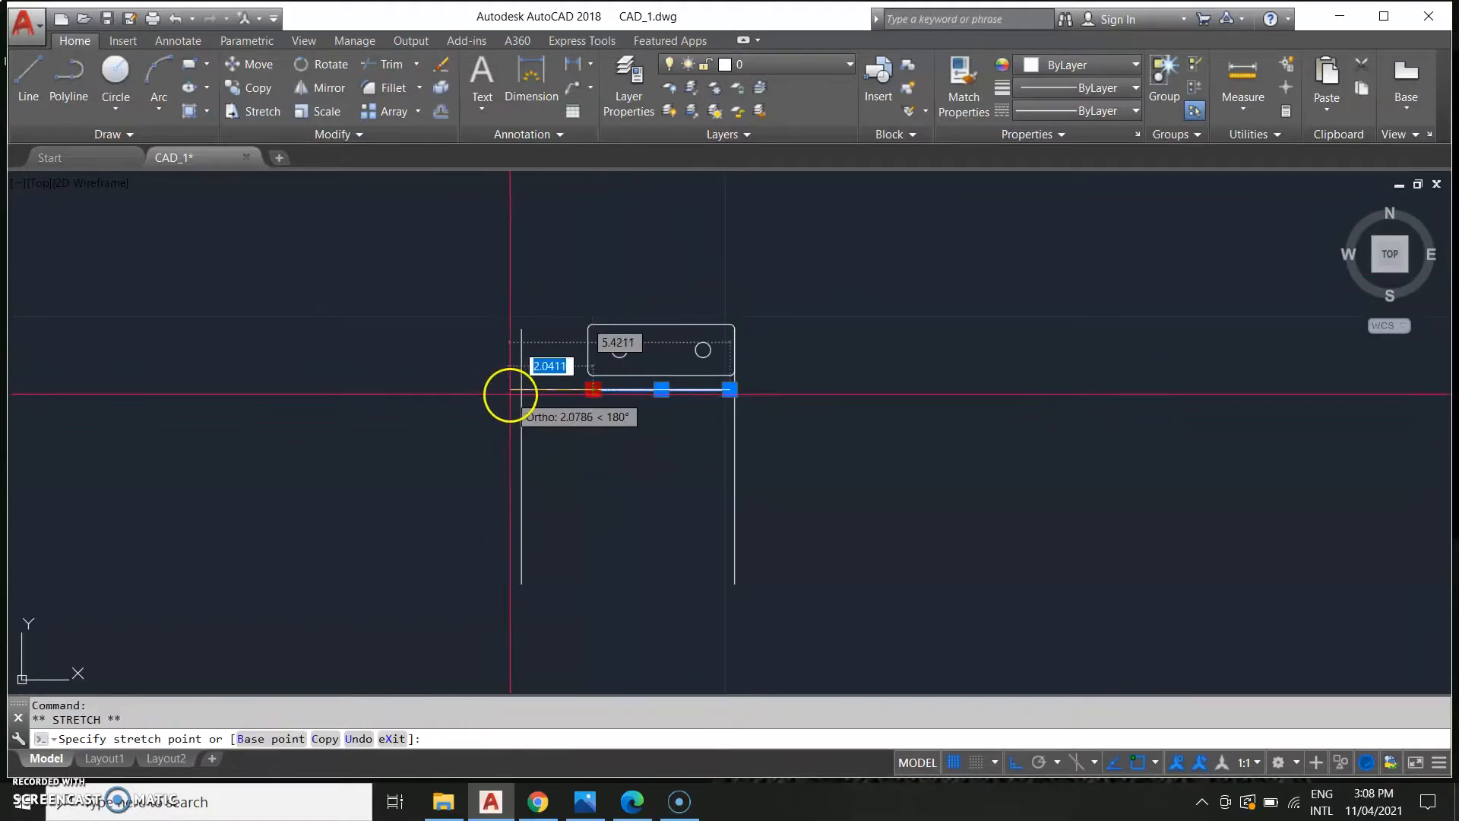
click(522, 390)
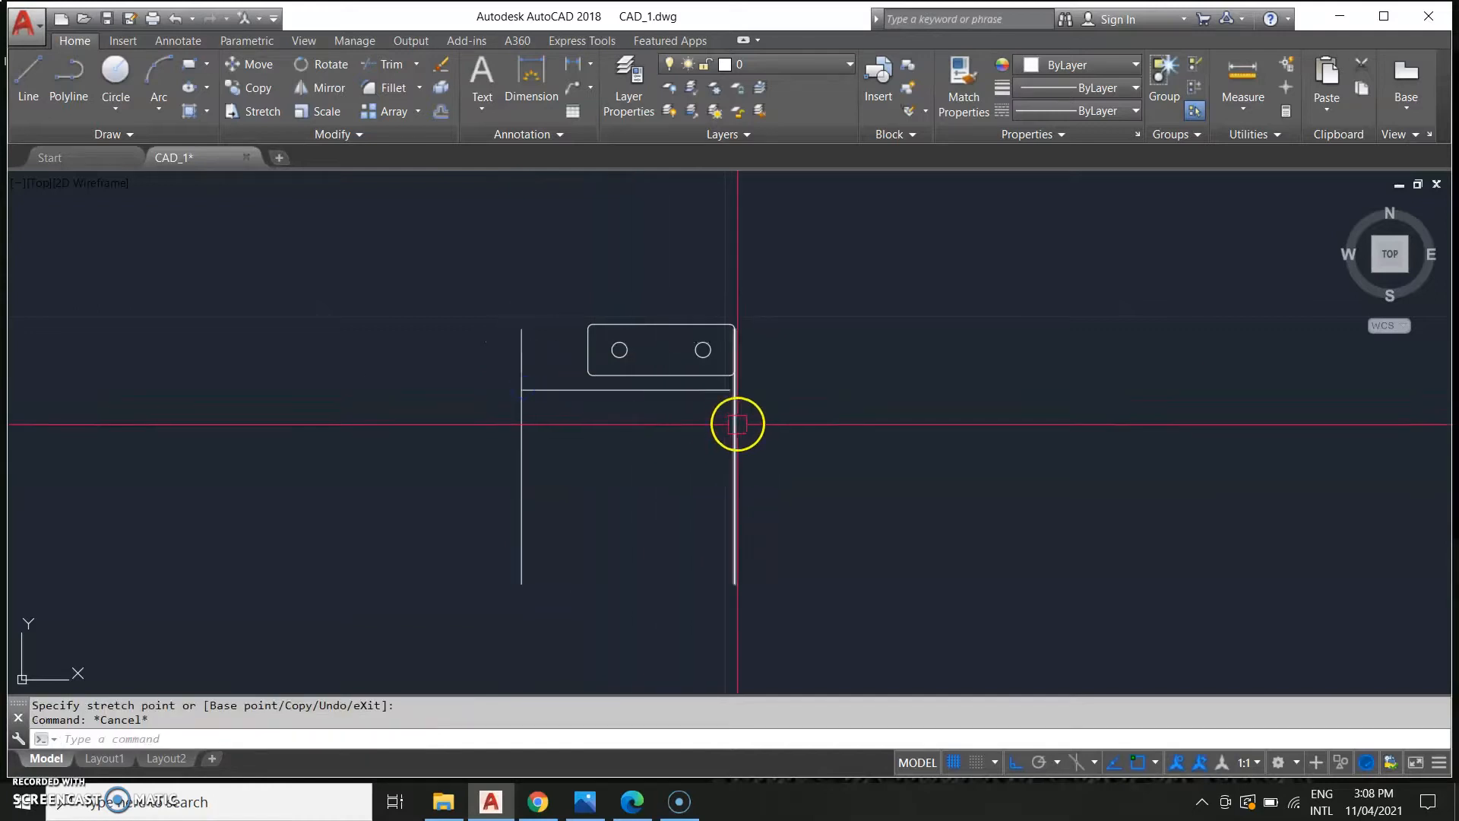
click(729, 389)
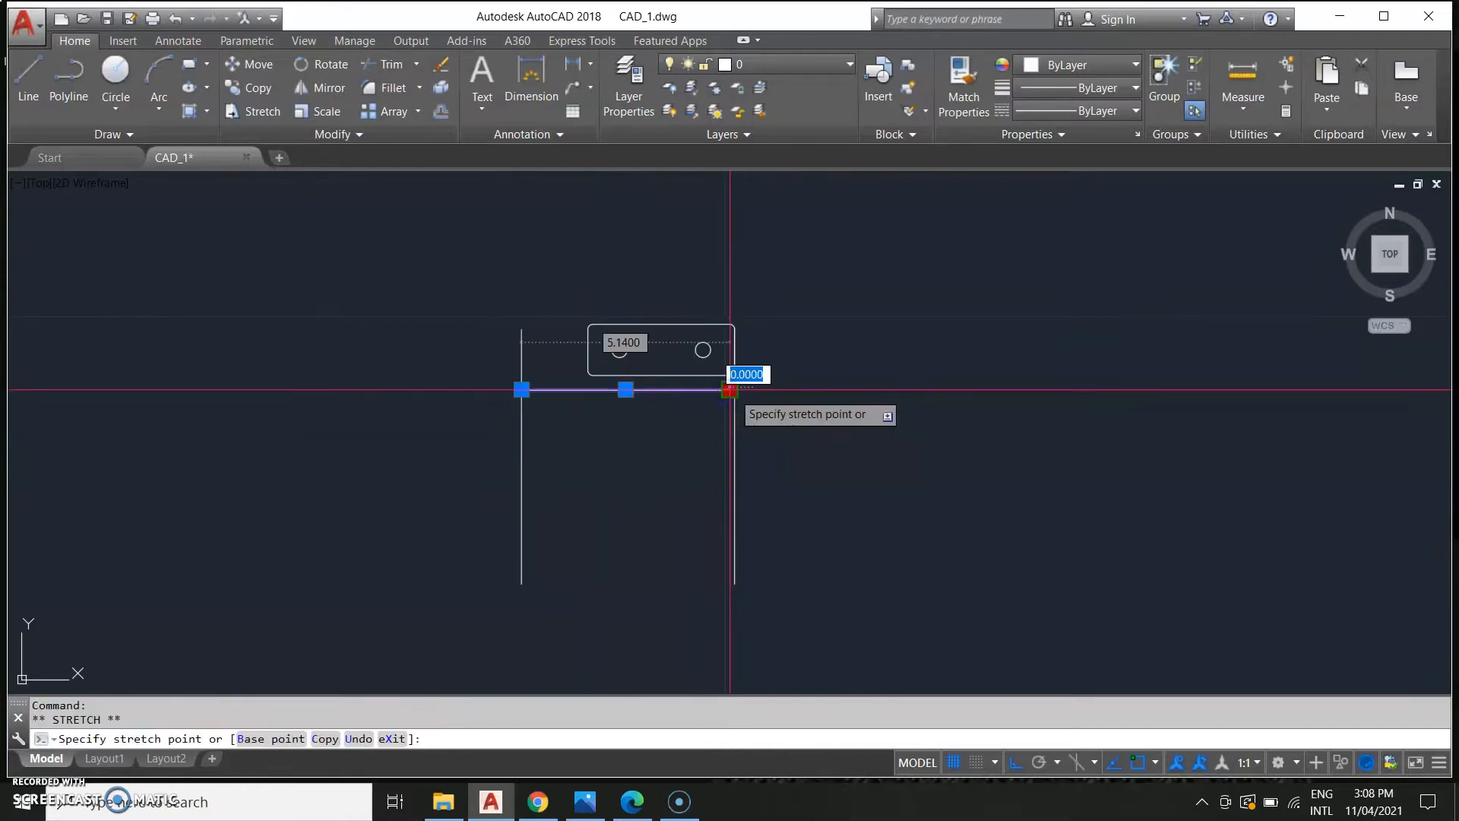
key(Escape)
key(Escape)
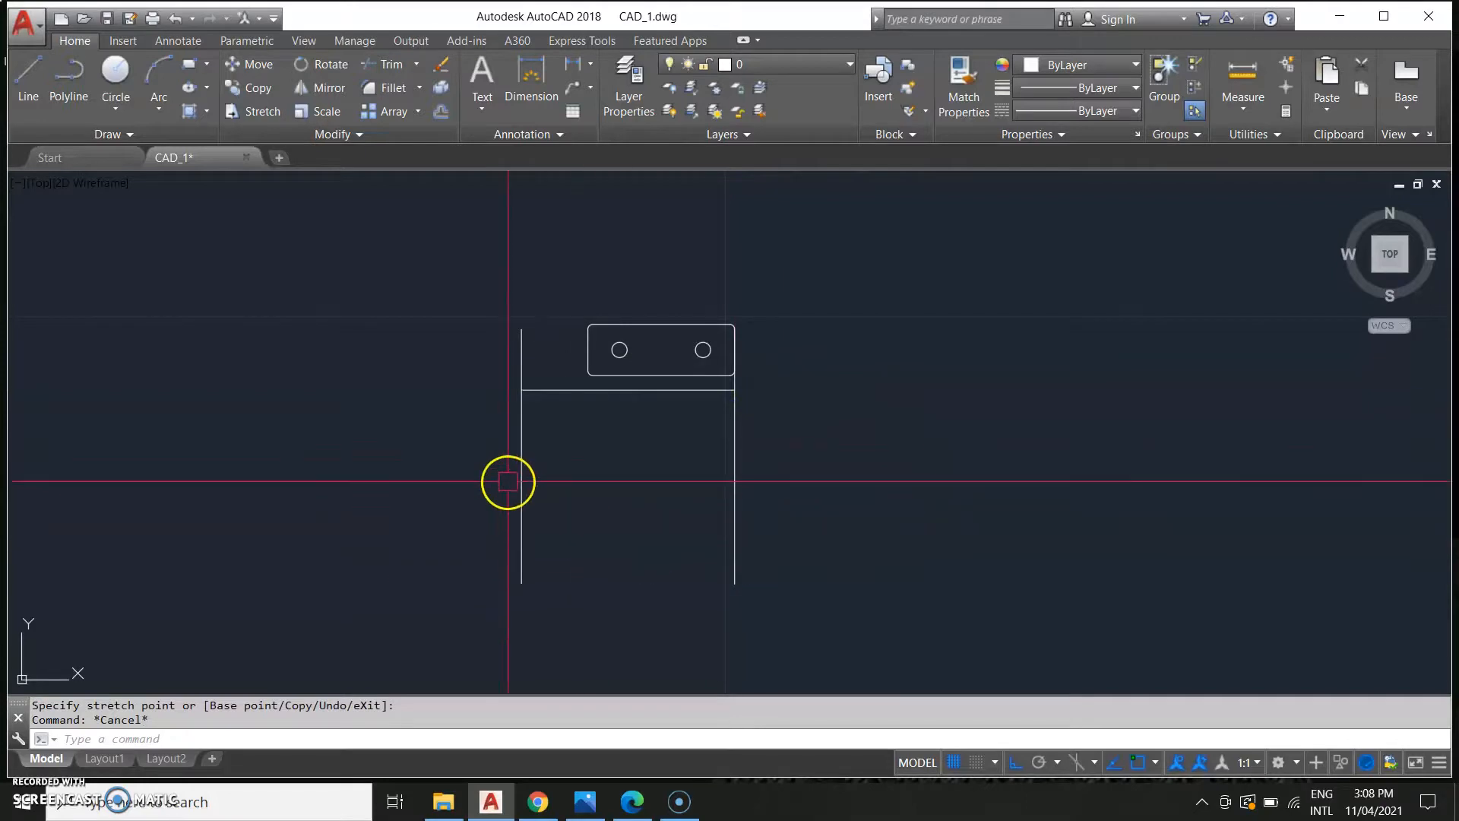
click(535, 479)
key(Escape)
Draw a circle of diameter 1.13 centred where the new horizontal line meets the left vertical line.
scroll(580, 472, down, 6)
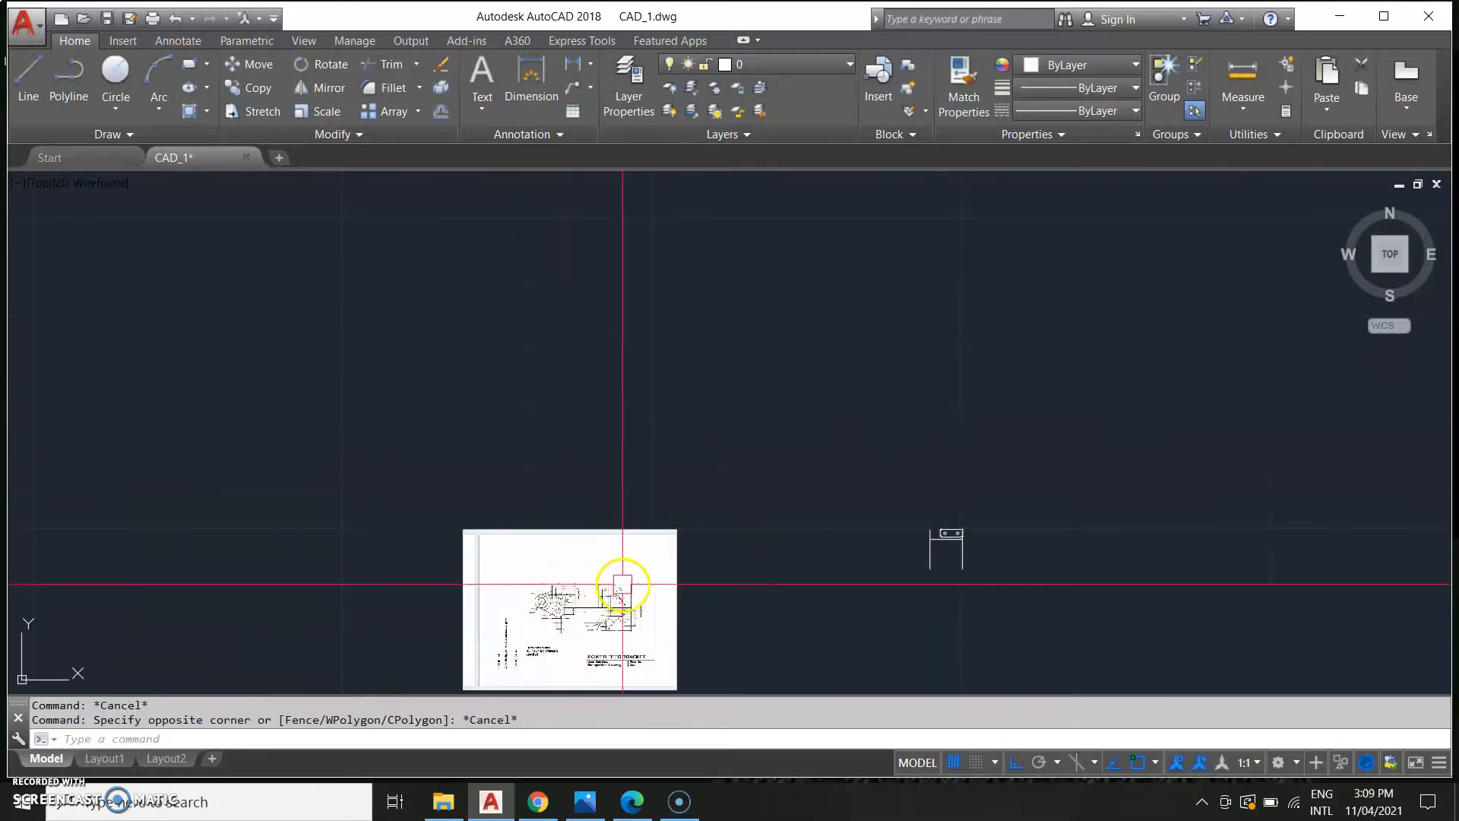
scroll(545, 598, up, 7)
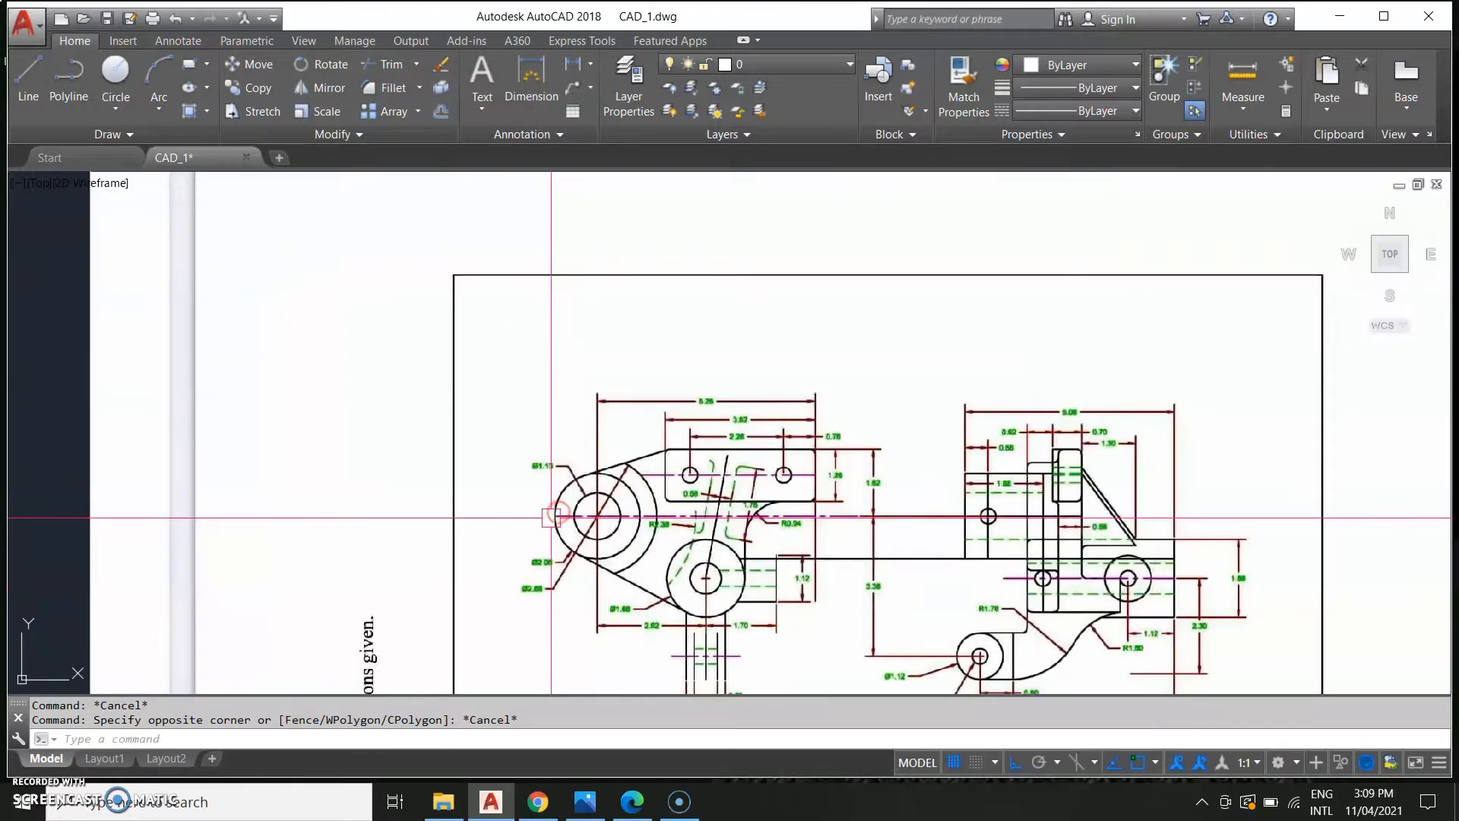
scroll(551, 517, up, 2)
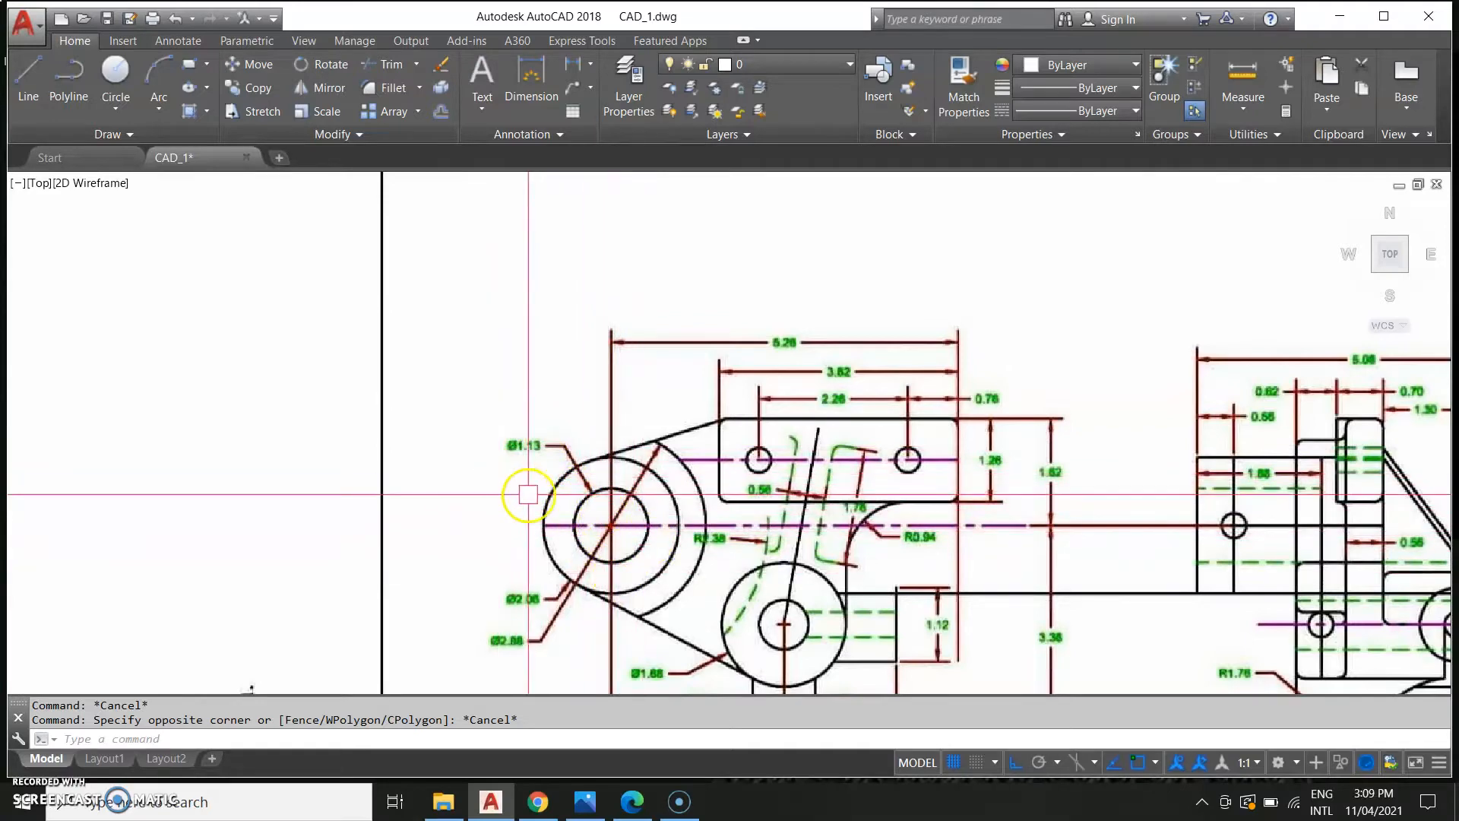
scroll(521, 467, down, 10)
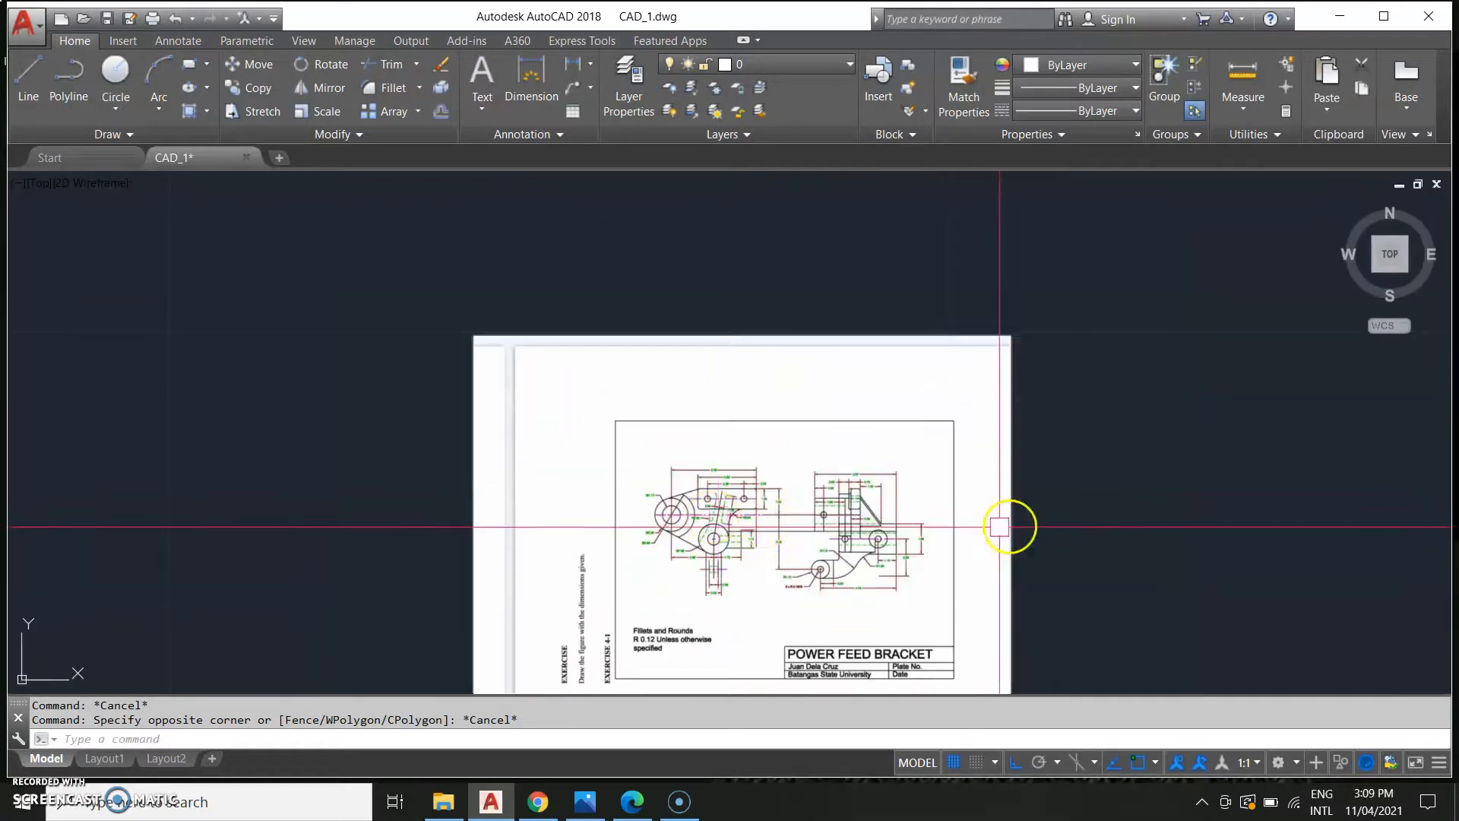
scroll(475, 454, down, 2)
scroll(905, 540, up, 5)
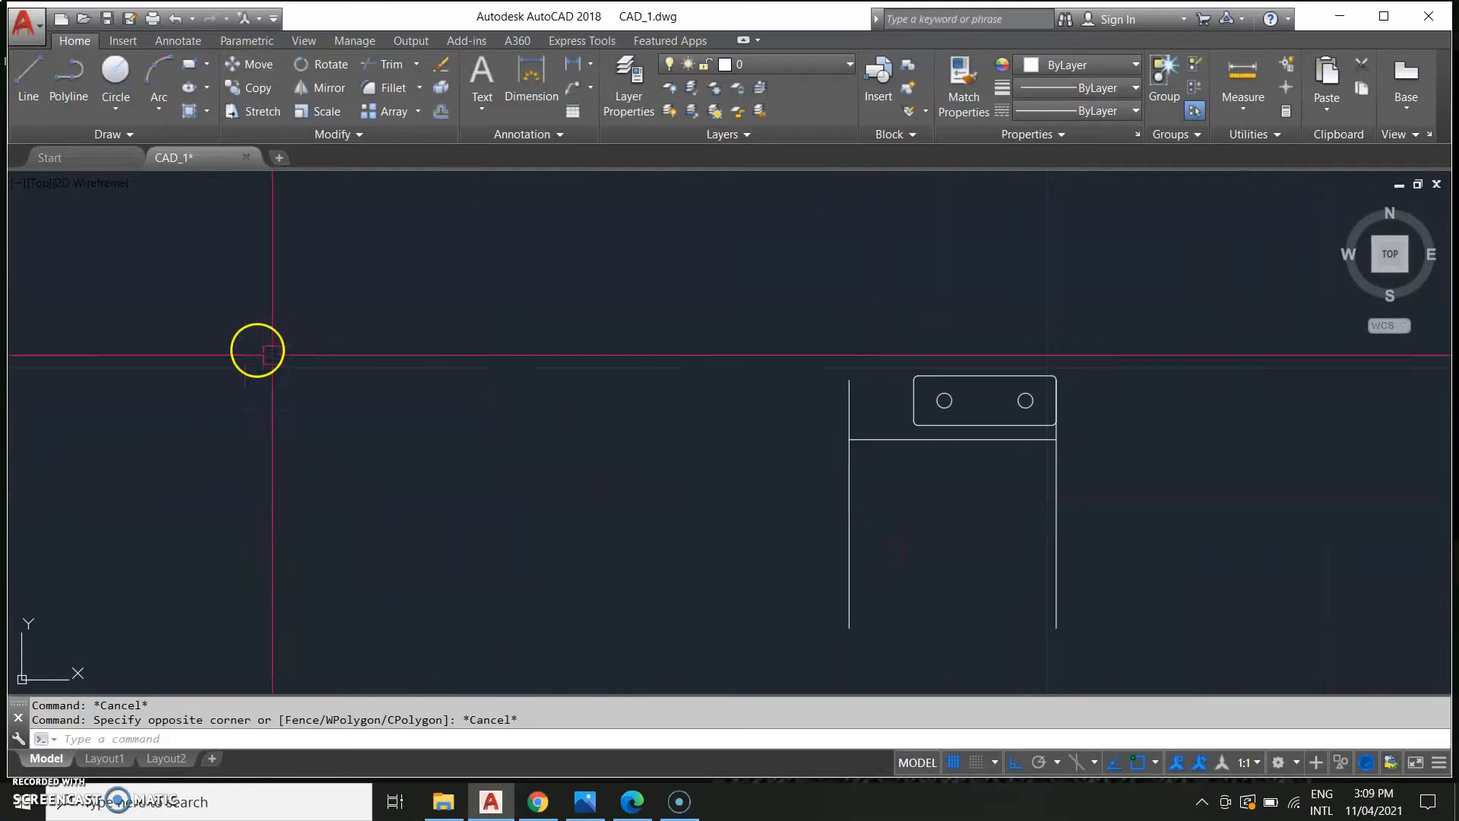
click(118, 105)
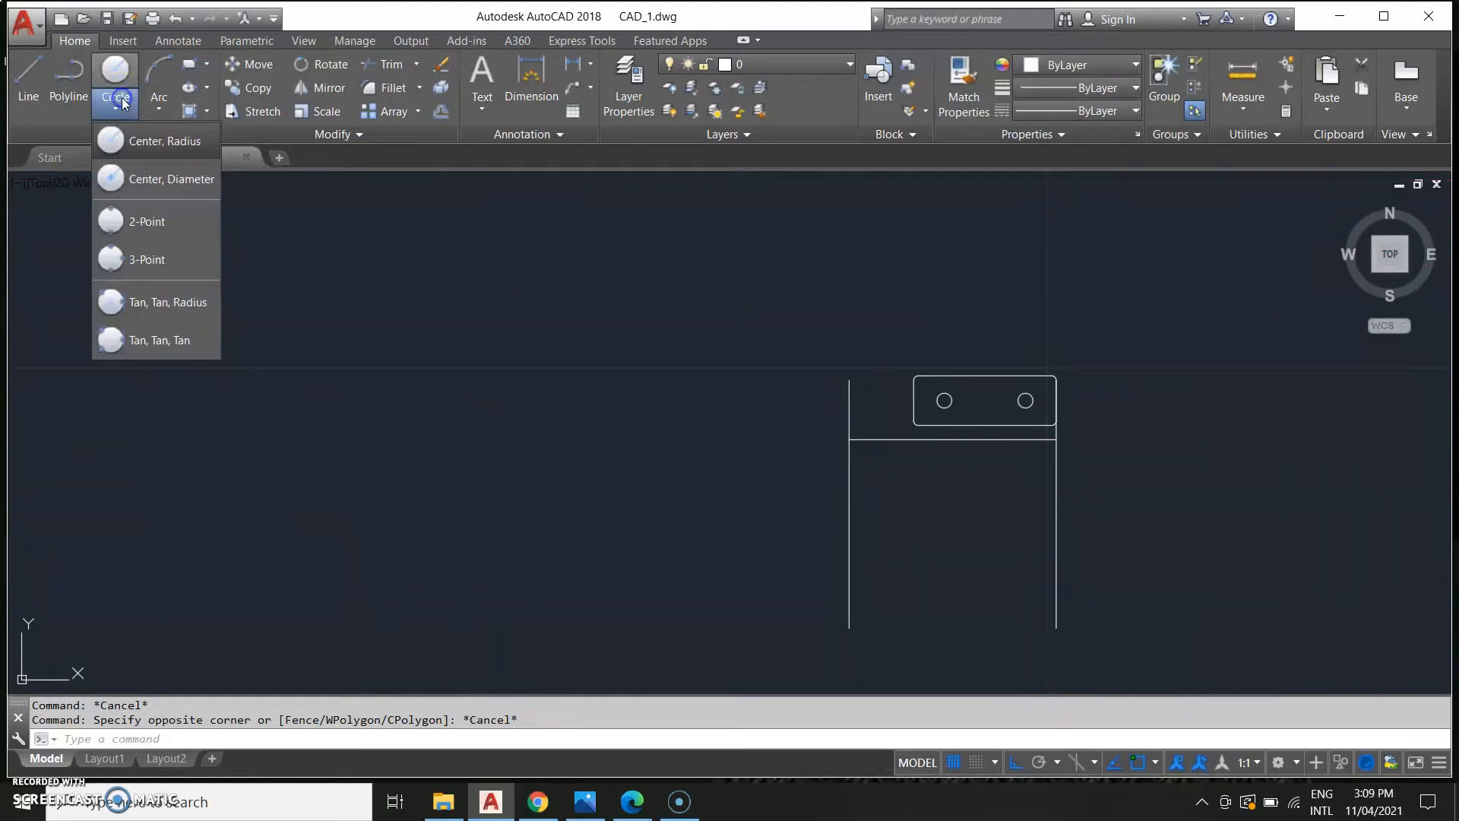
click(159, 183)
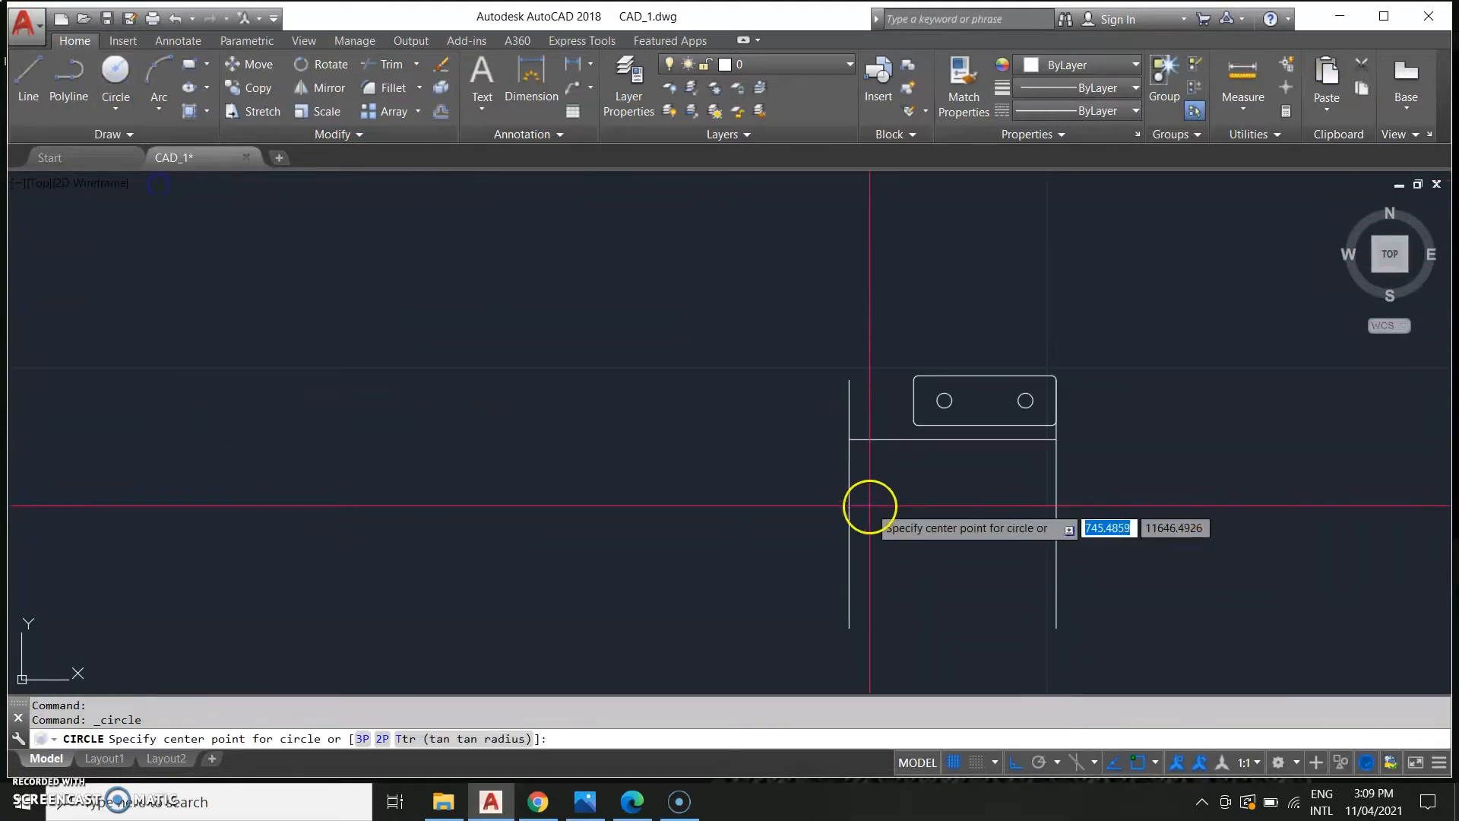
click(850, 440)
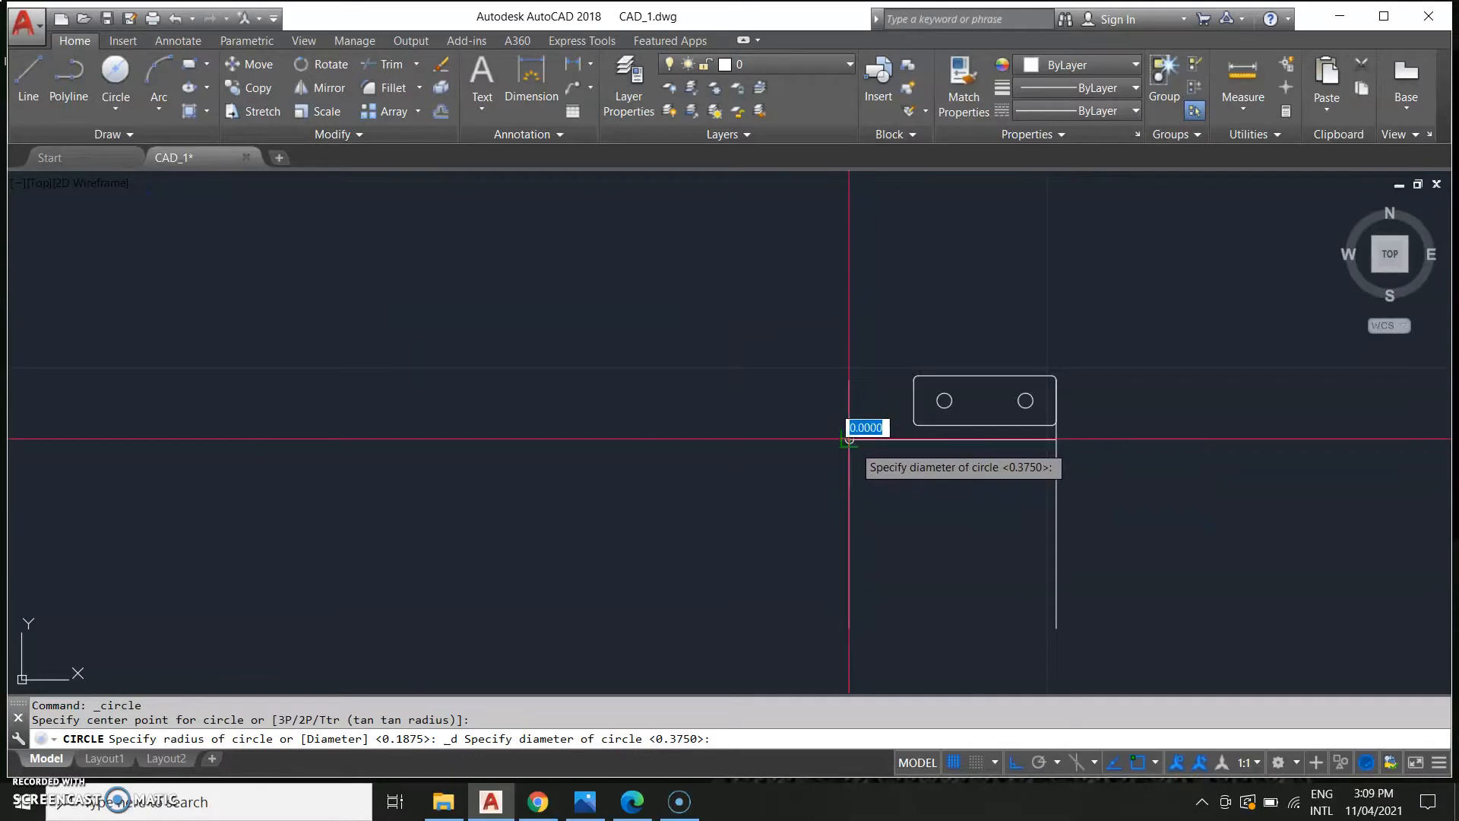
middle_drag(751, 494, 1061, 494)
scroll(669, 628, down, 4)
middle_drag(391, 608, 850, 517)
middle_drag(312, 566, 576, 486)
scroll(532, 525, up, 5)
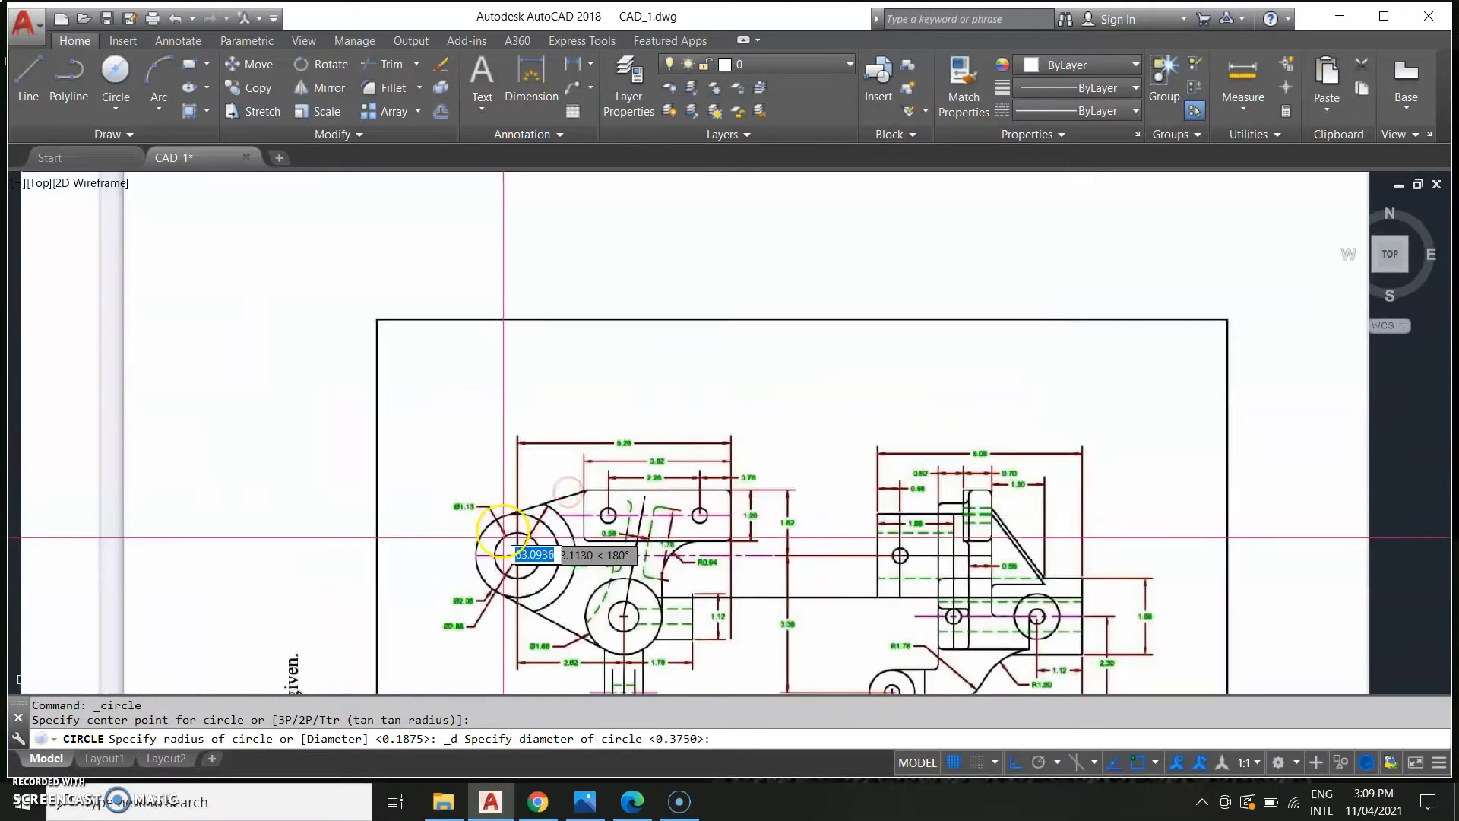
scroll(569, 536, down, 2)
scroll(568, 536, down, 2)
scroll(900, 536, down, 4)
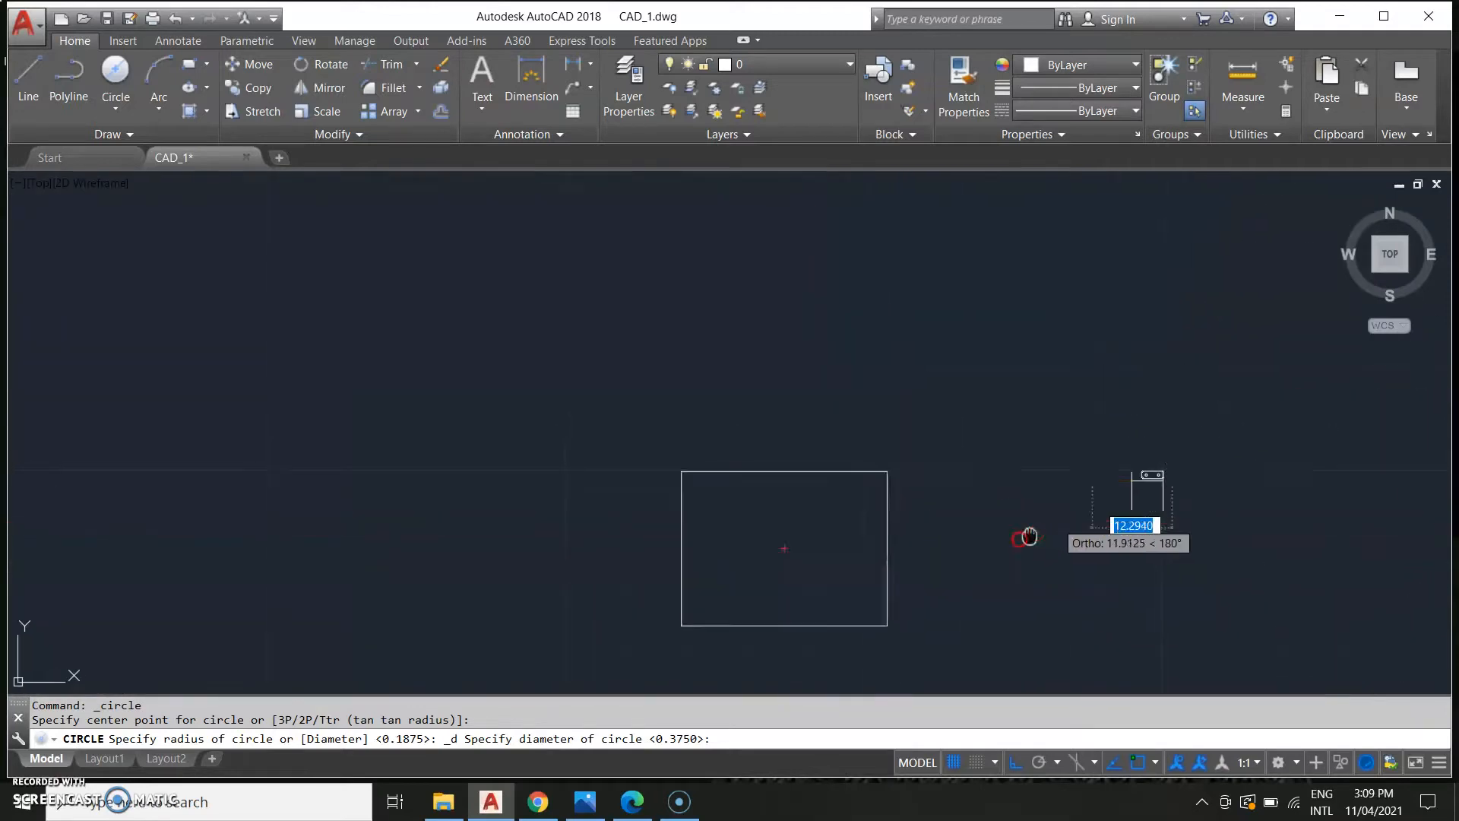
middle_drag(1032, 535, 844, 567)
scroll(906, 506, up, 2)
middle_drag(935, 514, 935, 489)
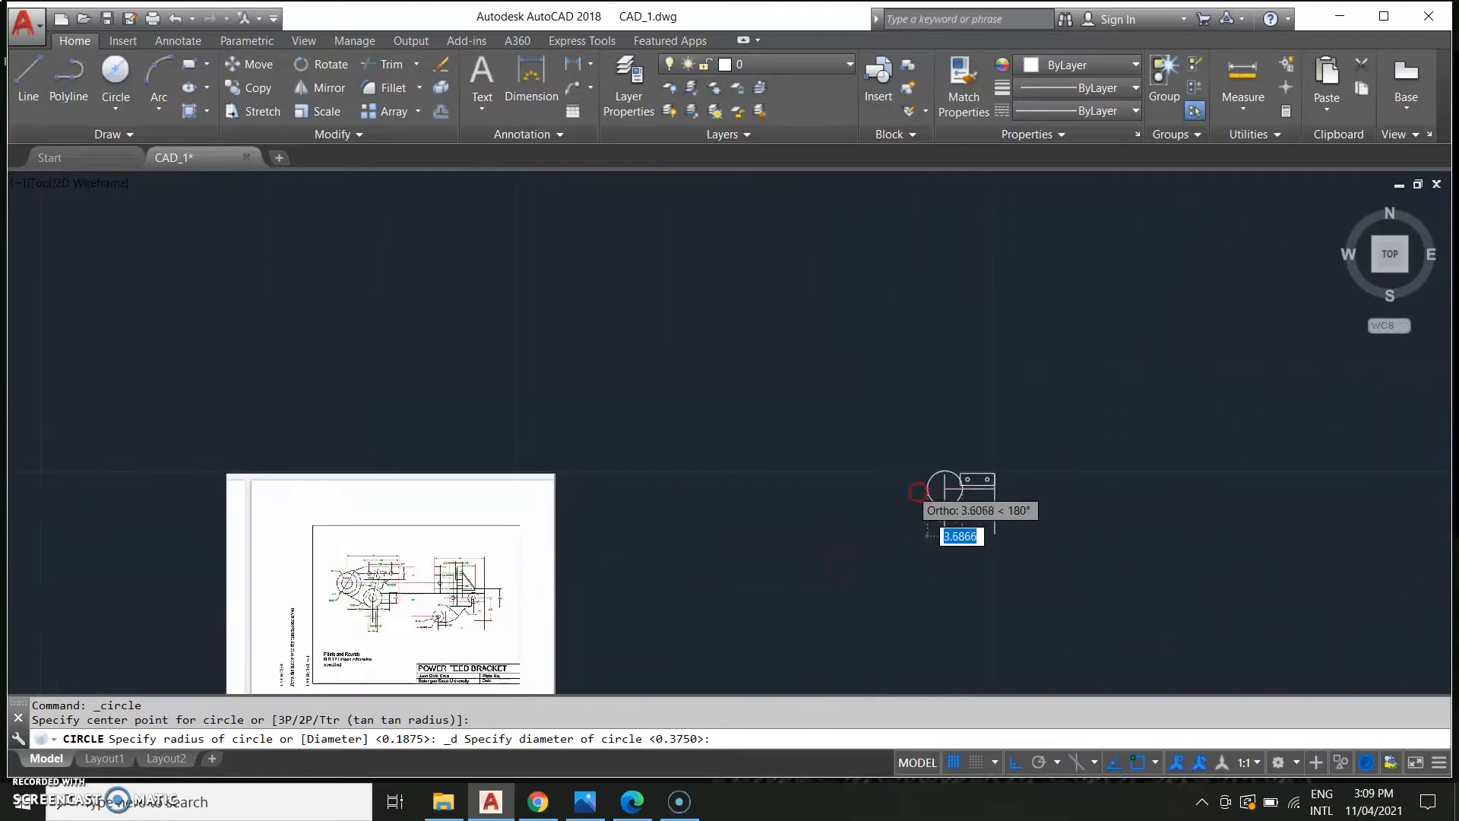
scroll(944, 490, up, 4)
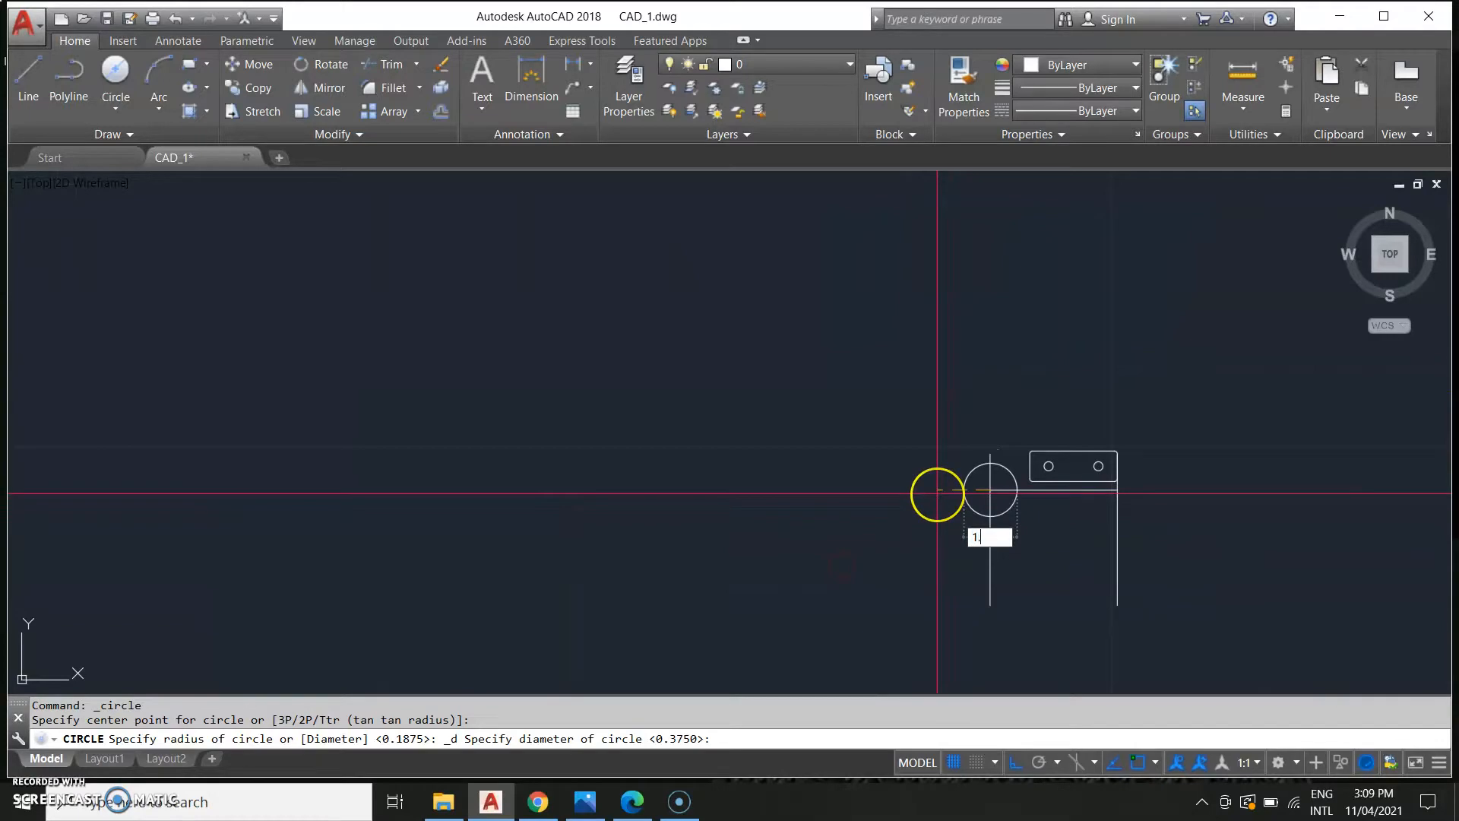
key(Return)
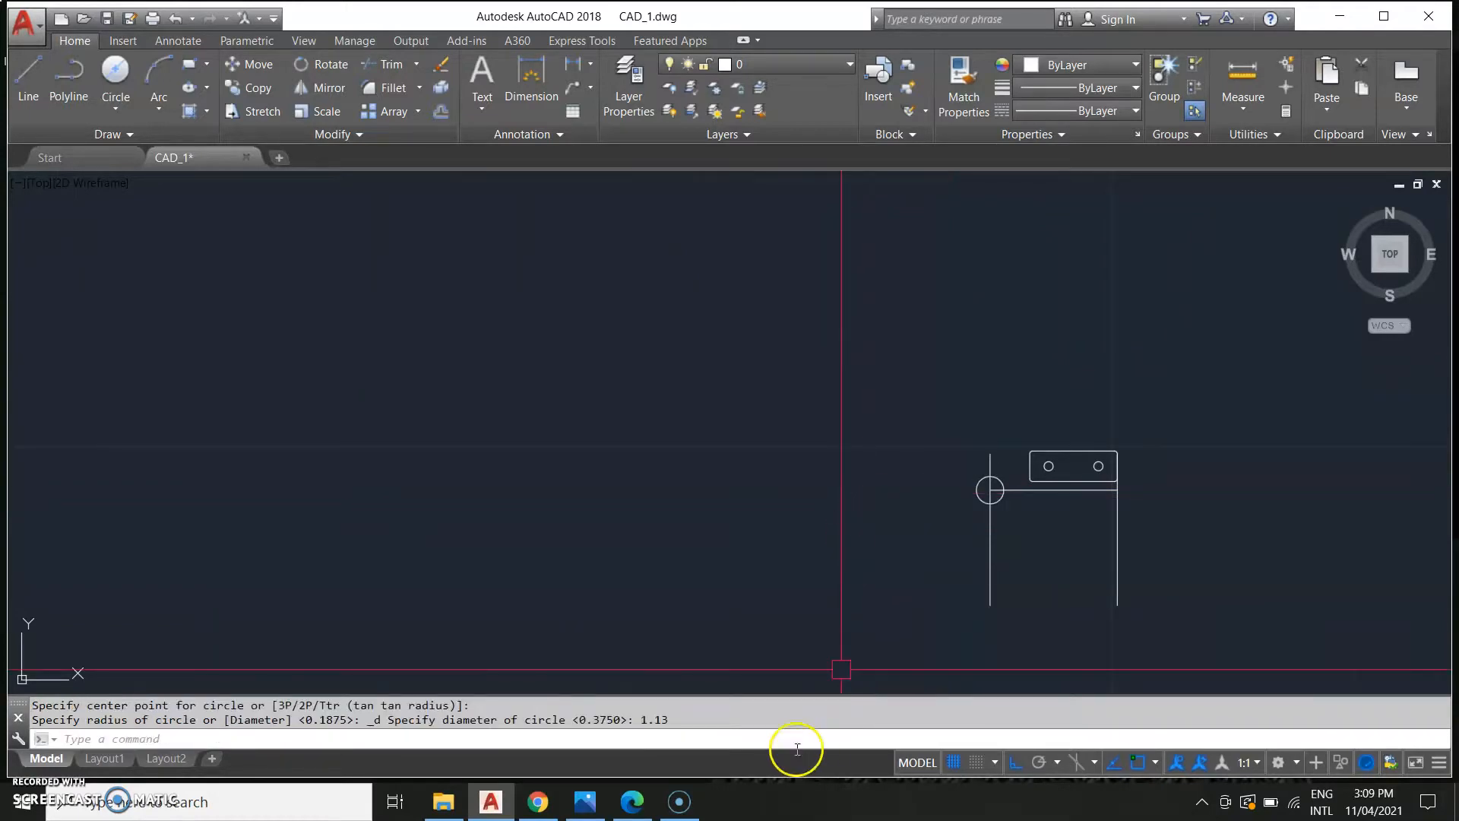
Draw a concentric circle of diameter 2.06 at the same centre.
middle_drag(393, 571, 764, 512)
scroll(766, 513, down, 2)
middle_drag(363, 551, 684, 541)
scroll(497, 635, up, 6)
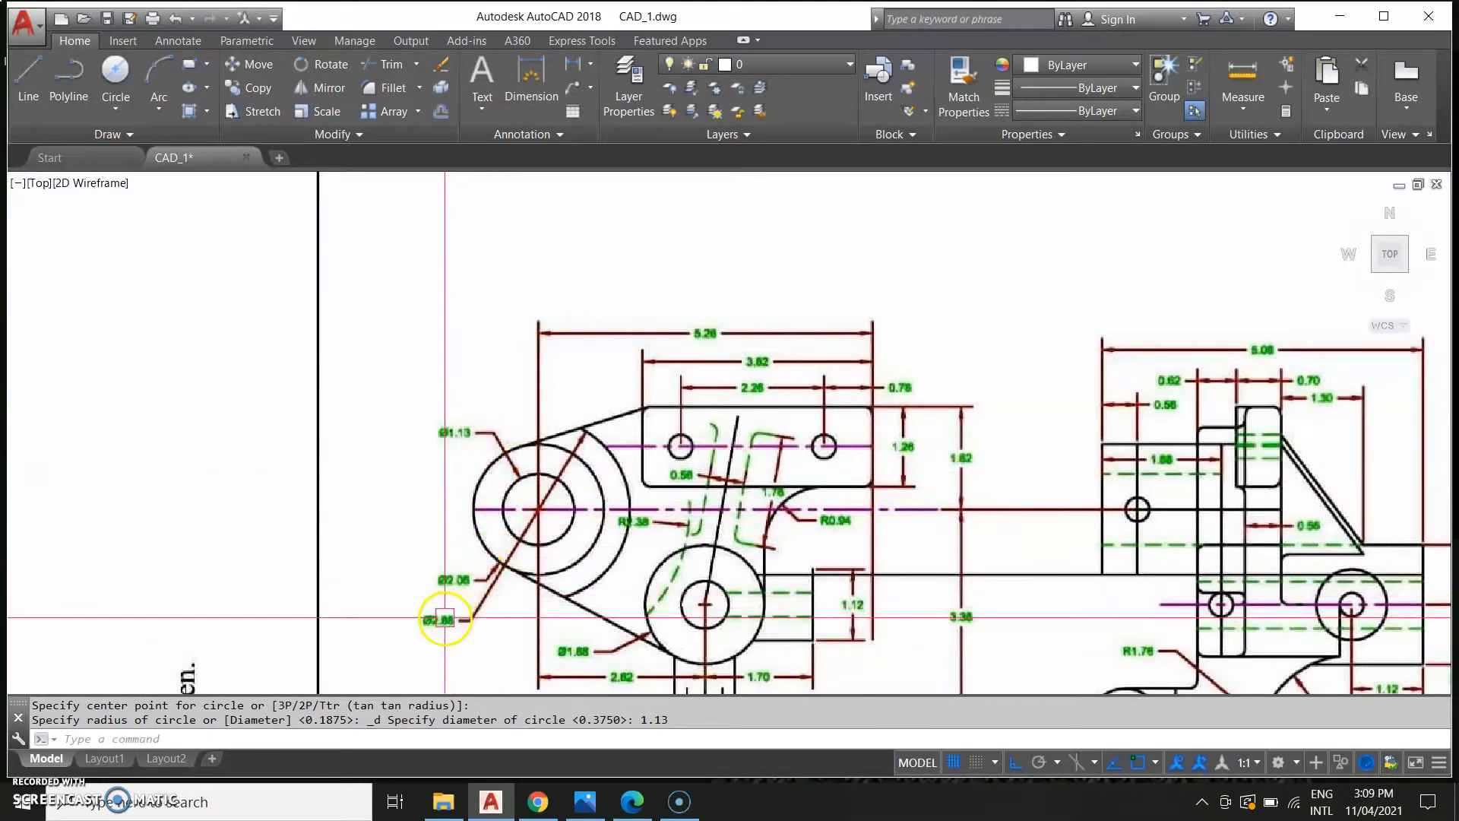
scroll(510, 582, down, 4)
middle_drag(1103, 545, 111, 596)
middle_drag(816, 576, 566, 591)
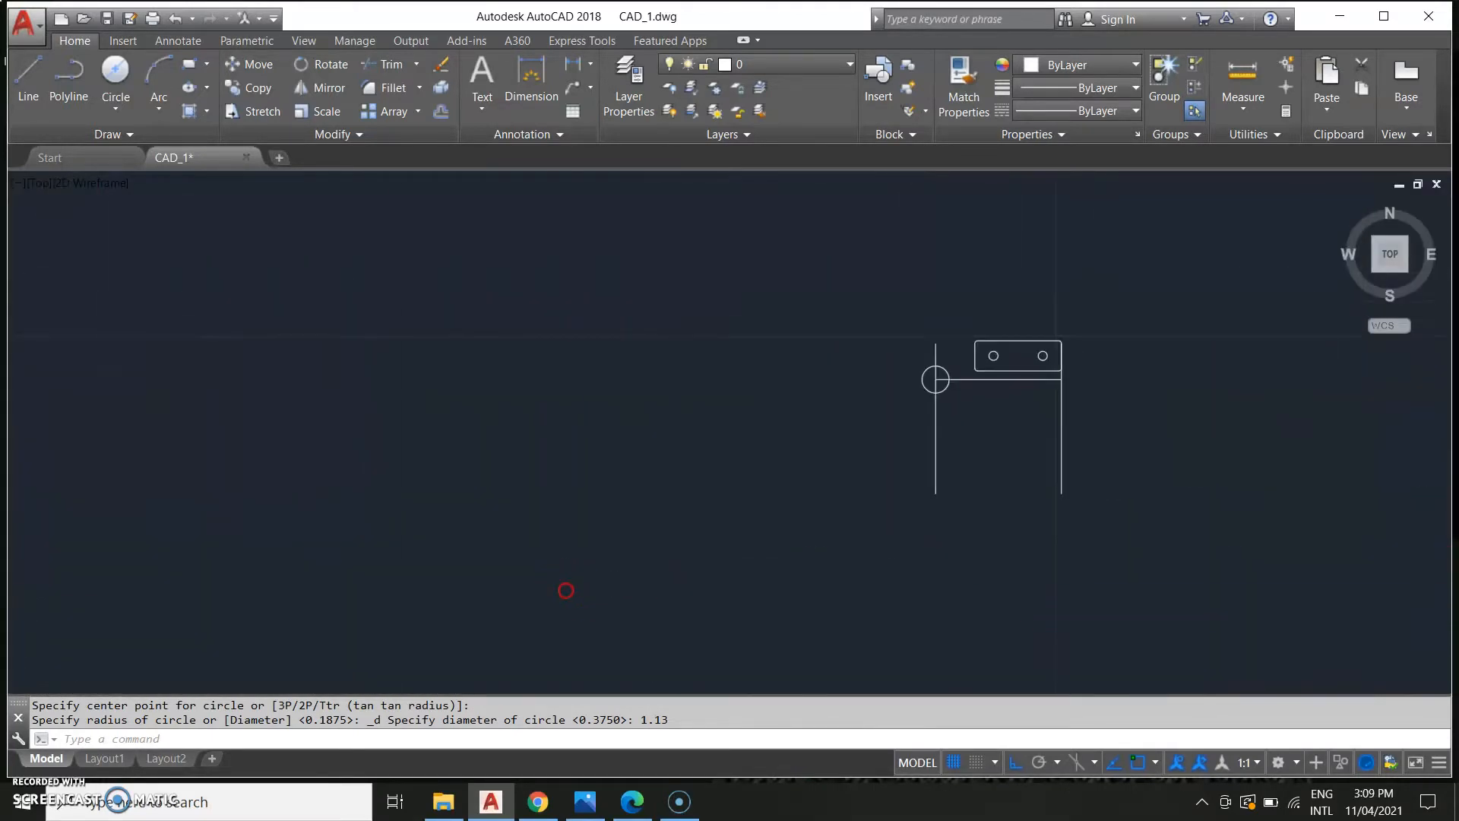
click(117, 111)
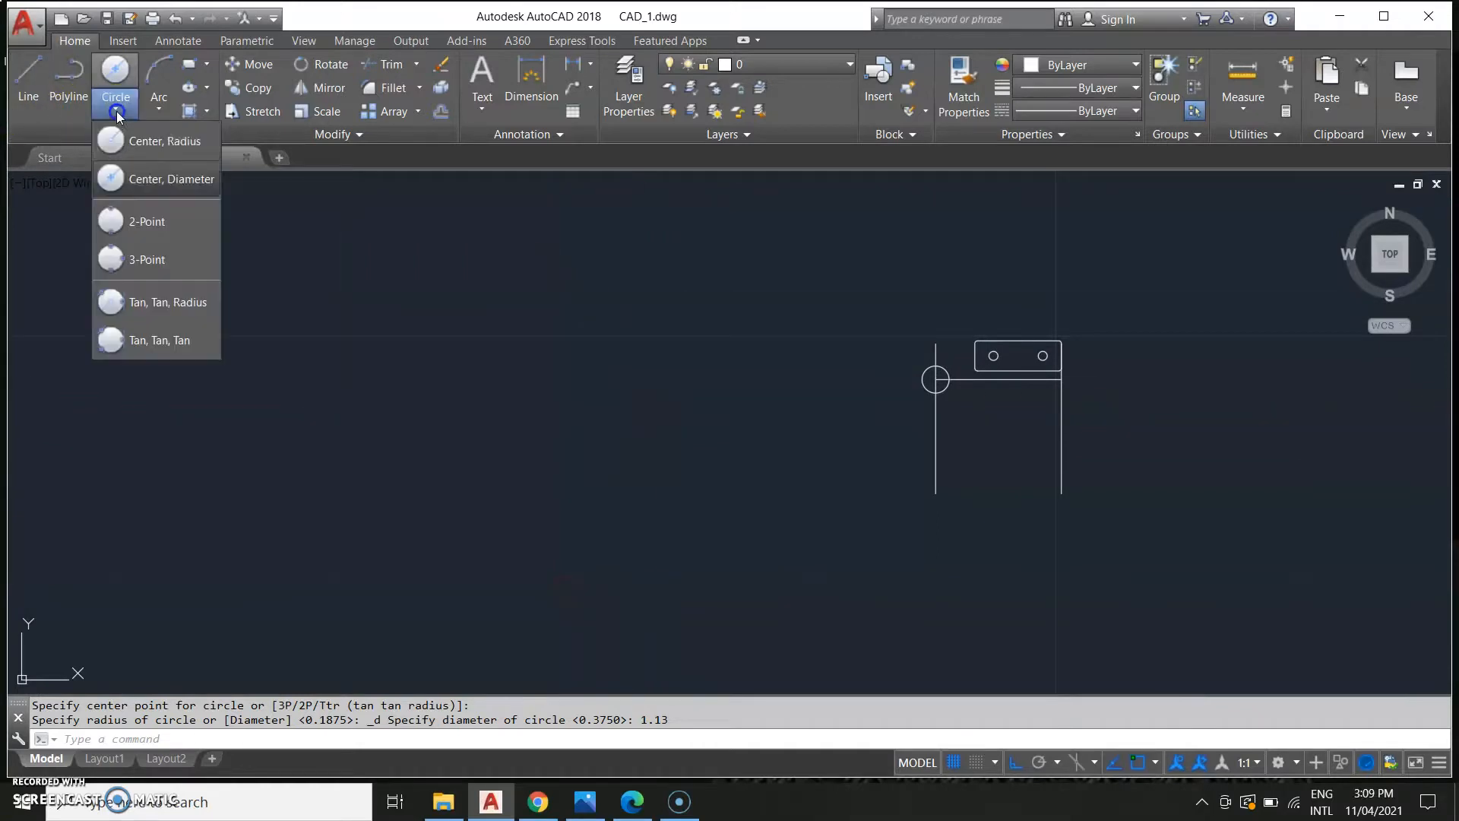
click(151, 170)
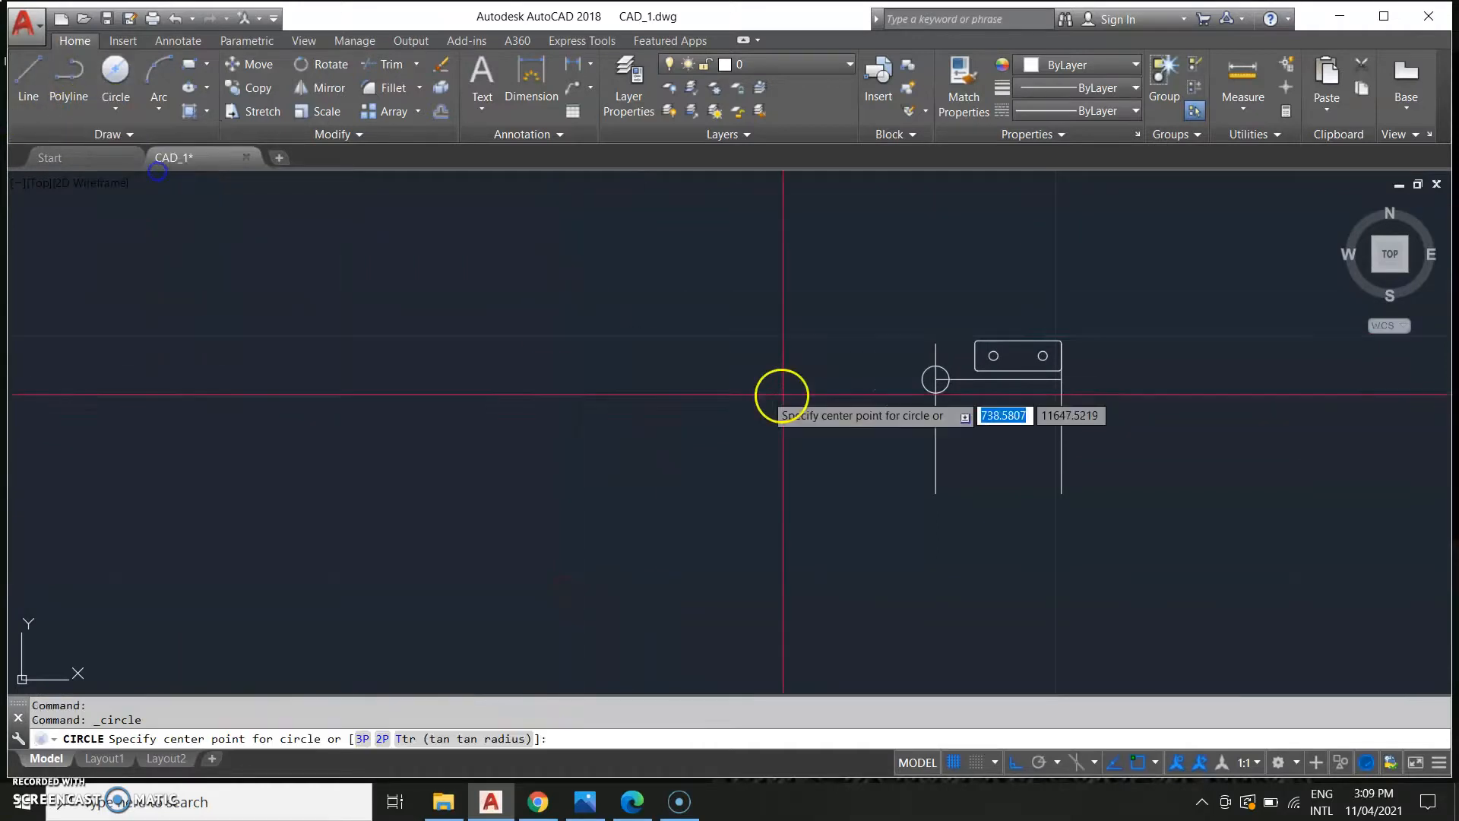
click(935, 380)
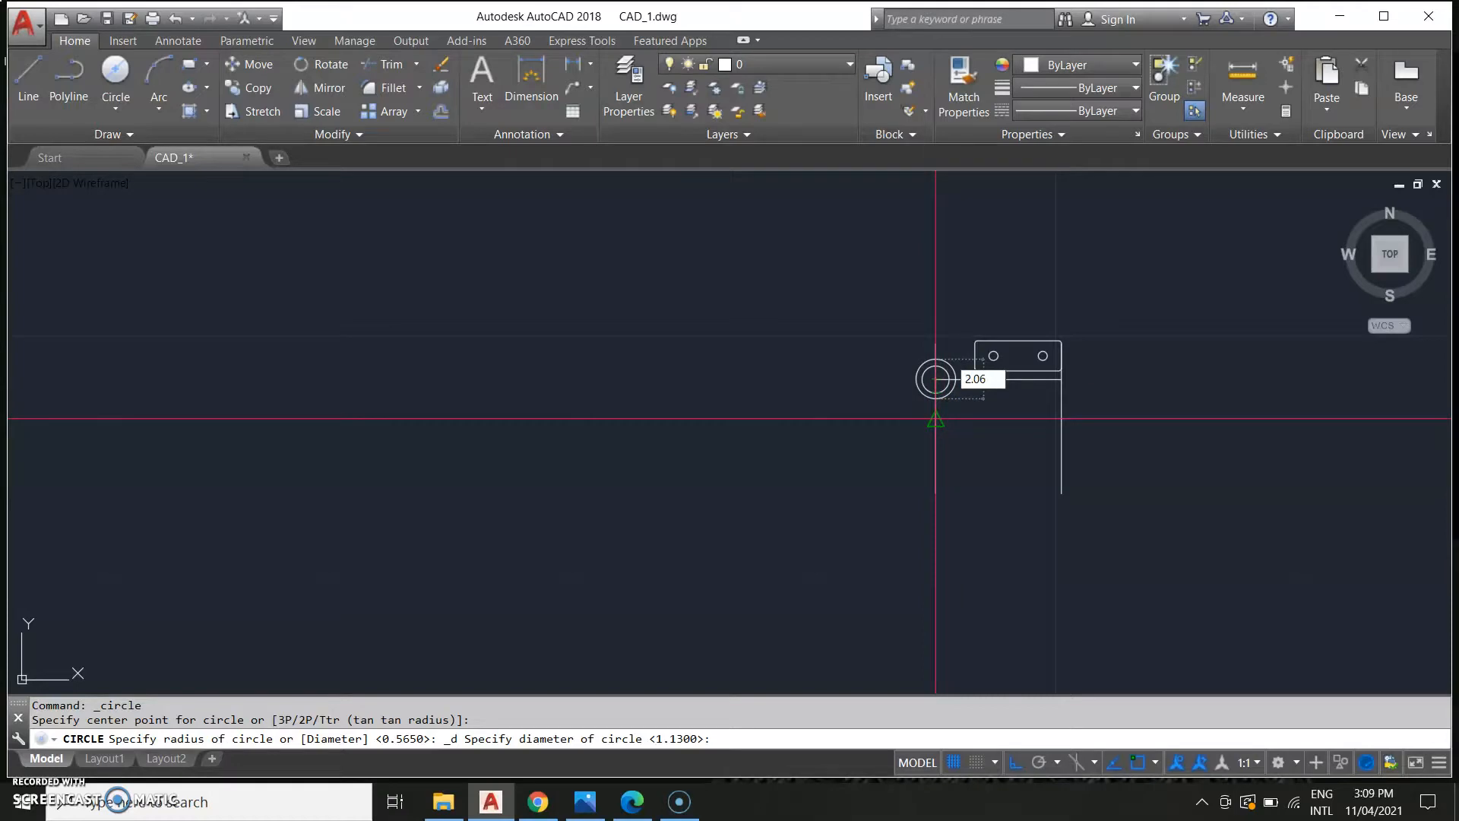
key(Return)
Examine the outer circle diameters around the lug boss in the reference drawing.
middle_drag(314, 413, 912, 423)
scroll(774, 475, down, 2)
mouse_move(468, 586)
middle_down()
mouse_move(759, 502)
mouse_move(777, 465)
mouse_move(757, 524)
middle_up()
scroll(407, 577, up, 2)
scroll(693, 507, up, 4)
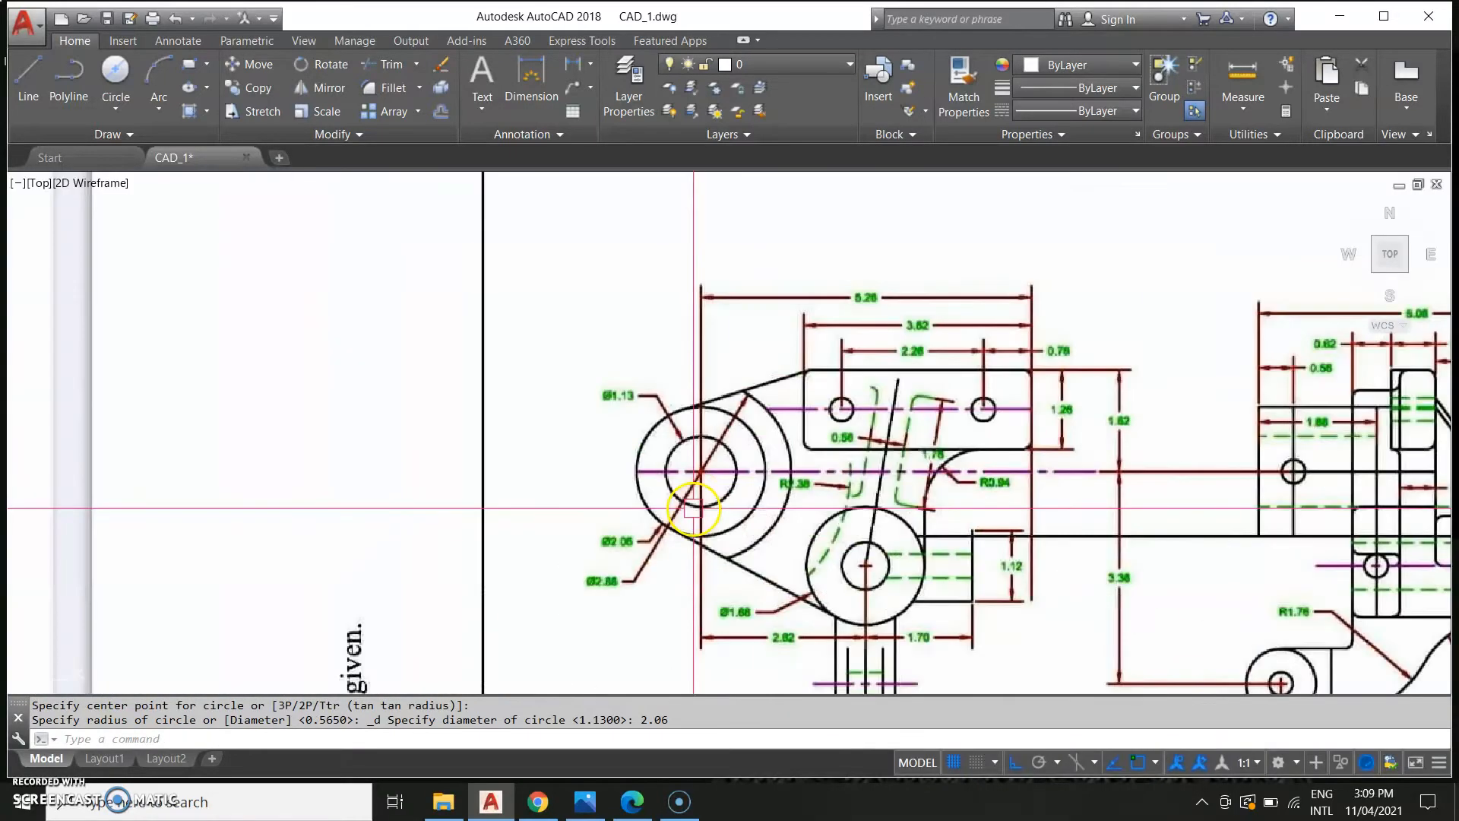
middle_drag(617, 611, 624, 587)
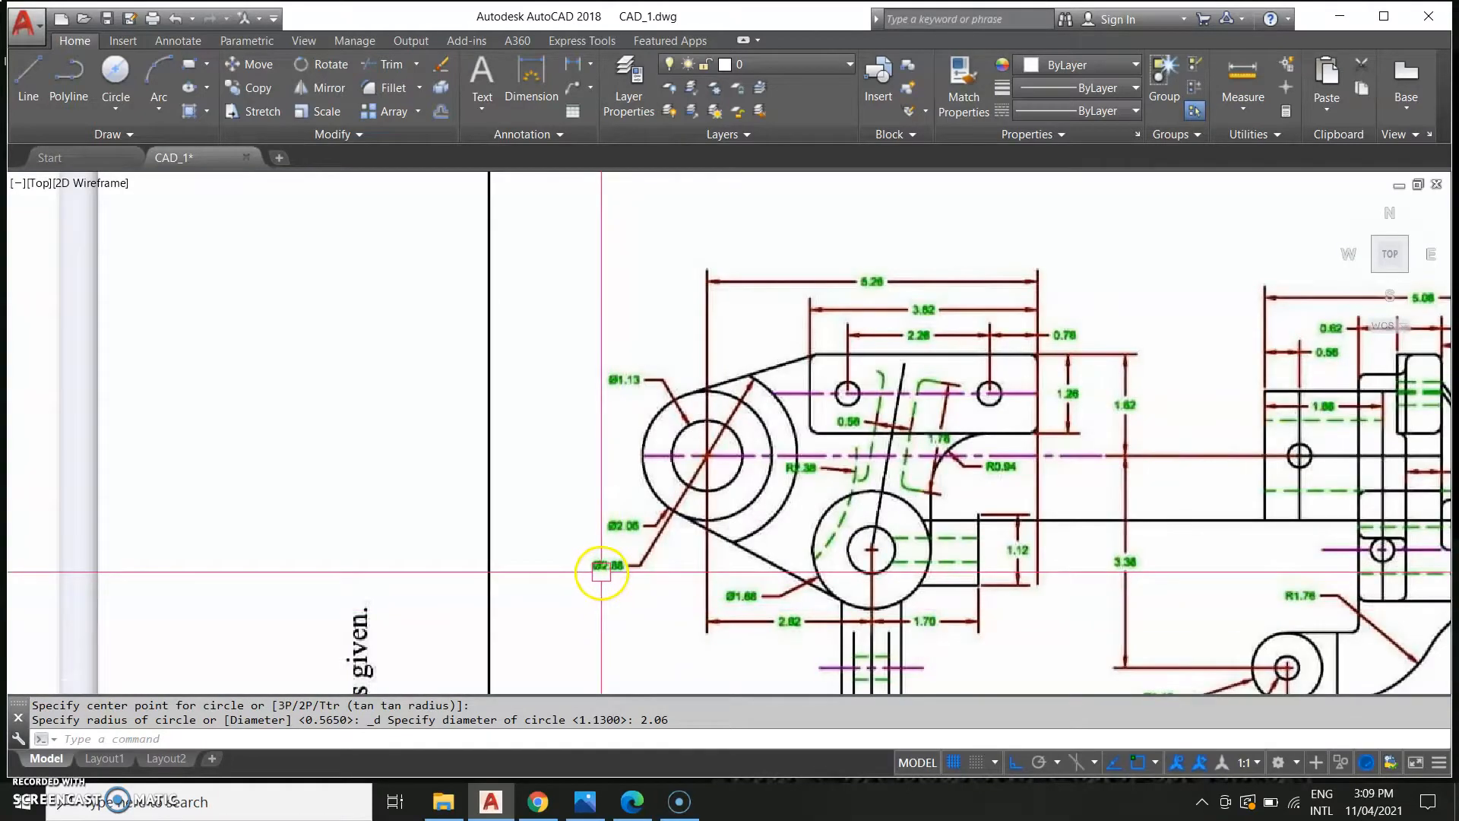
scroll(627, 585, down, 2)
scroll(991, 531, down, 2)
mouse_move(991, 532)
middle_down()
mouse_move(241, 430)
mouse_move(210, 398)
middle_up()
mouse_move(899, 503)
middle_down()
mouse_move(791, 534)
mouse_move(699, 654)
middle_up()
scroll(725, 632, up, 2)
middle_drag(956, 480, 805, 656)
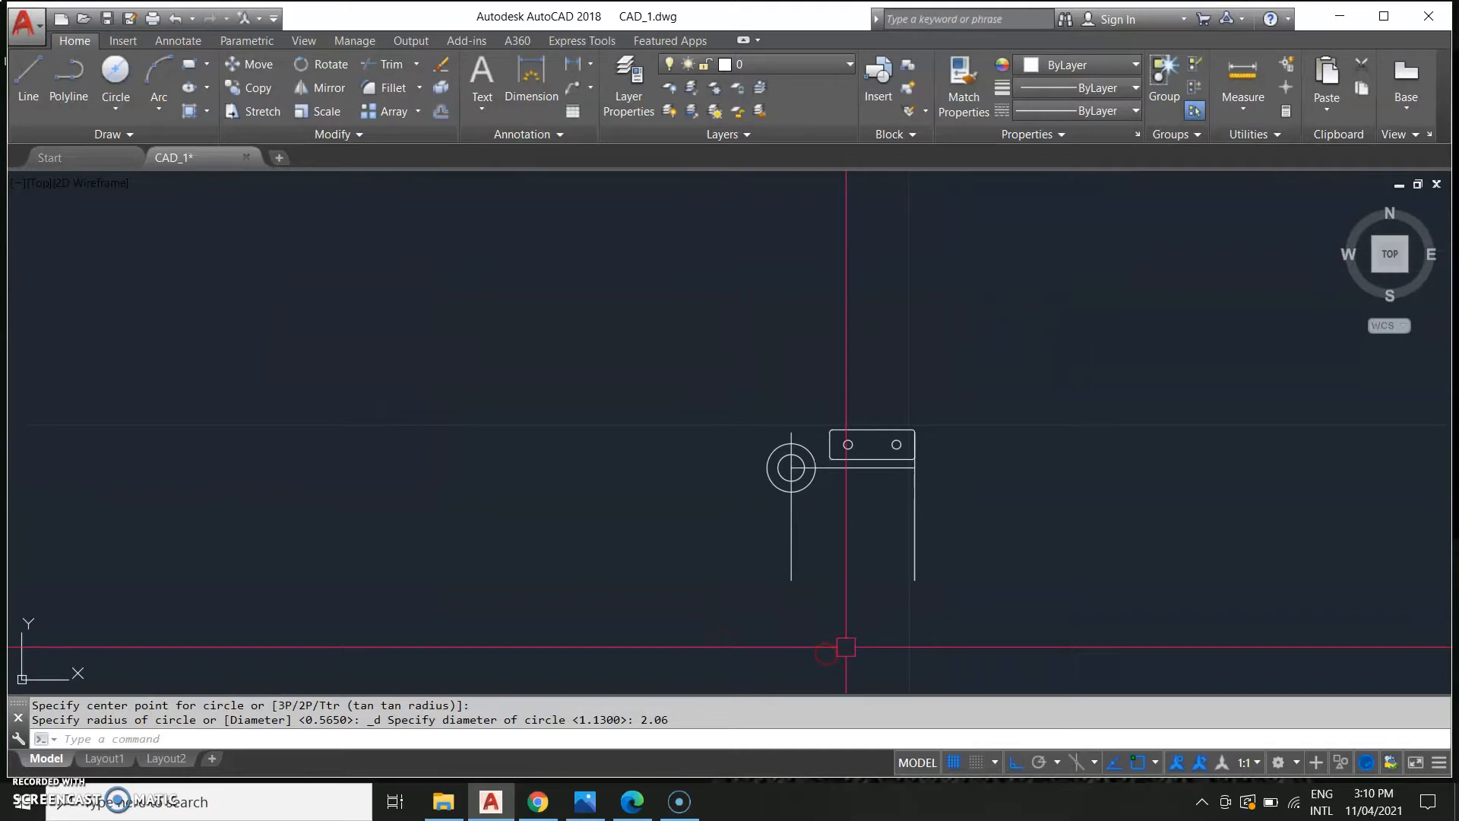
Draw a third concentric circle of diameter 2.88 at the lug boss centre.
key(Return)
click(116, 108)
click(145, 143)
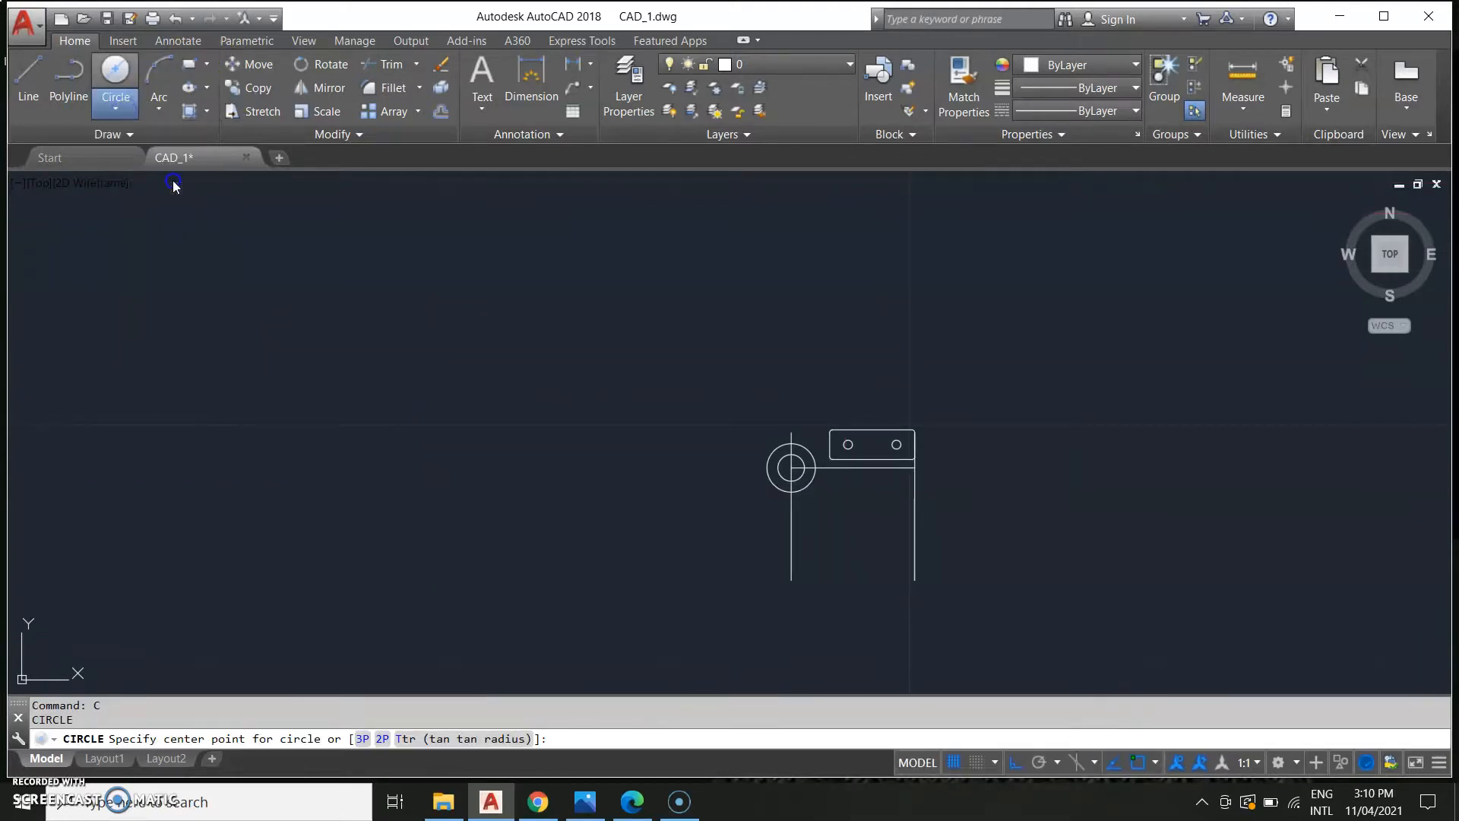
click(800, 467)
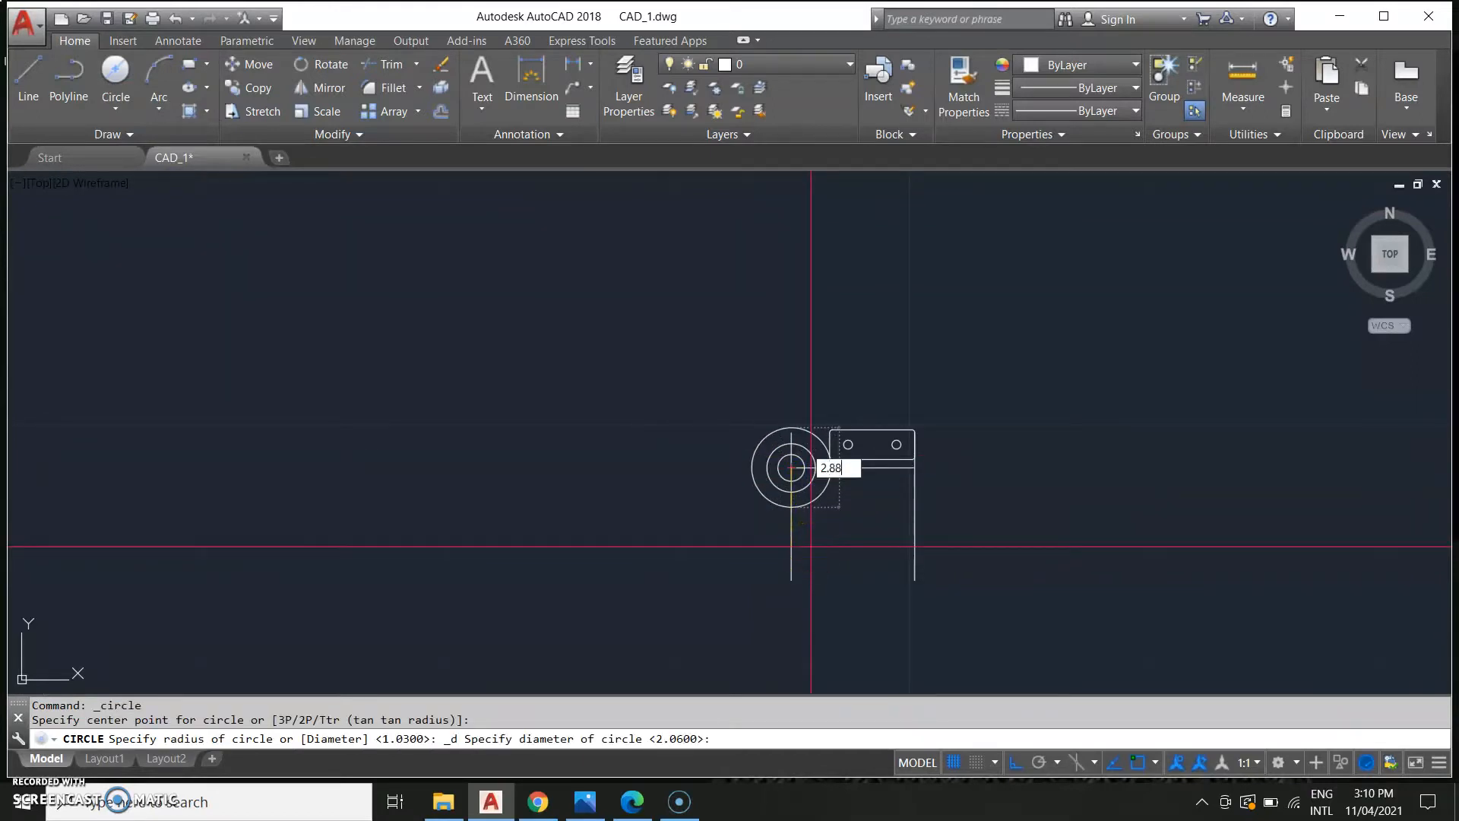
Erase the left vertical line running down from the boss circles.
mouse_move(824, 521)
middle_down()
mouse_move(847, 487)
mouse_move(954, 485)
middle_up()
scroll(827, 475, down, 2)
middle_drag(630, 518, 841, 540)
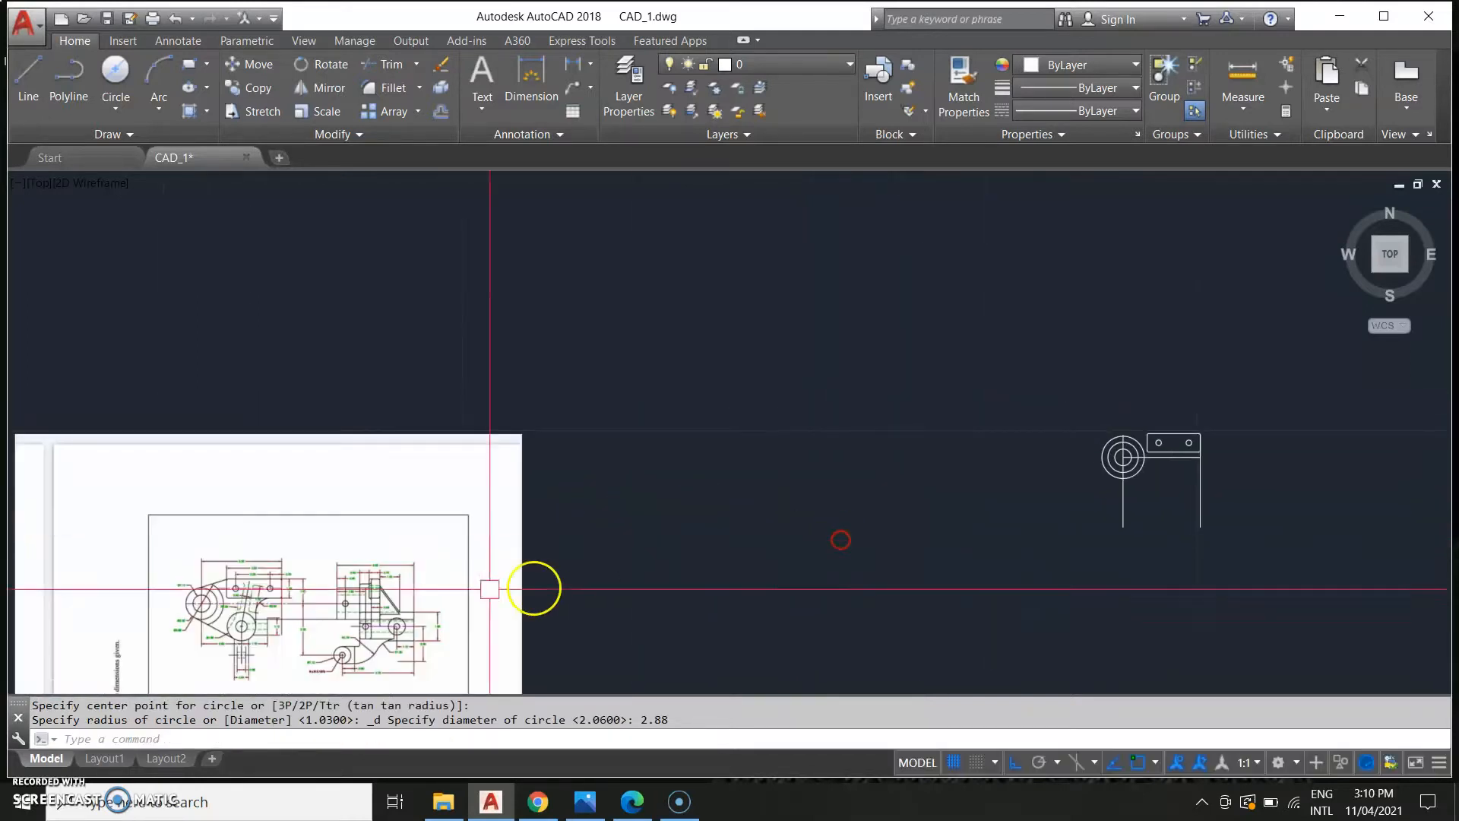
middle_drag(481, 599, 645, 540)
scroll(273, 605, up, 4)
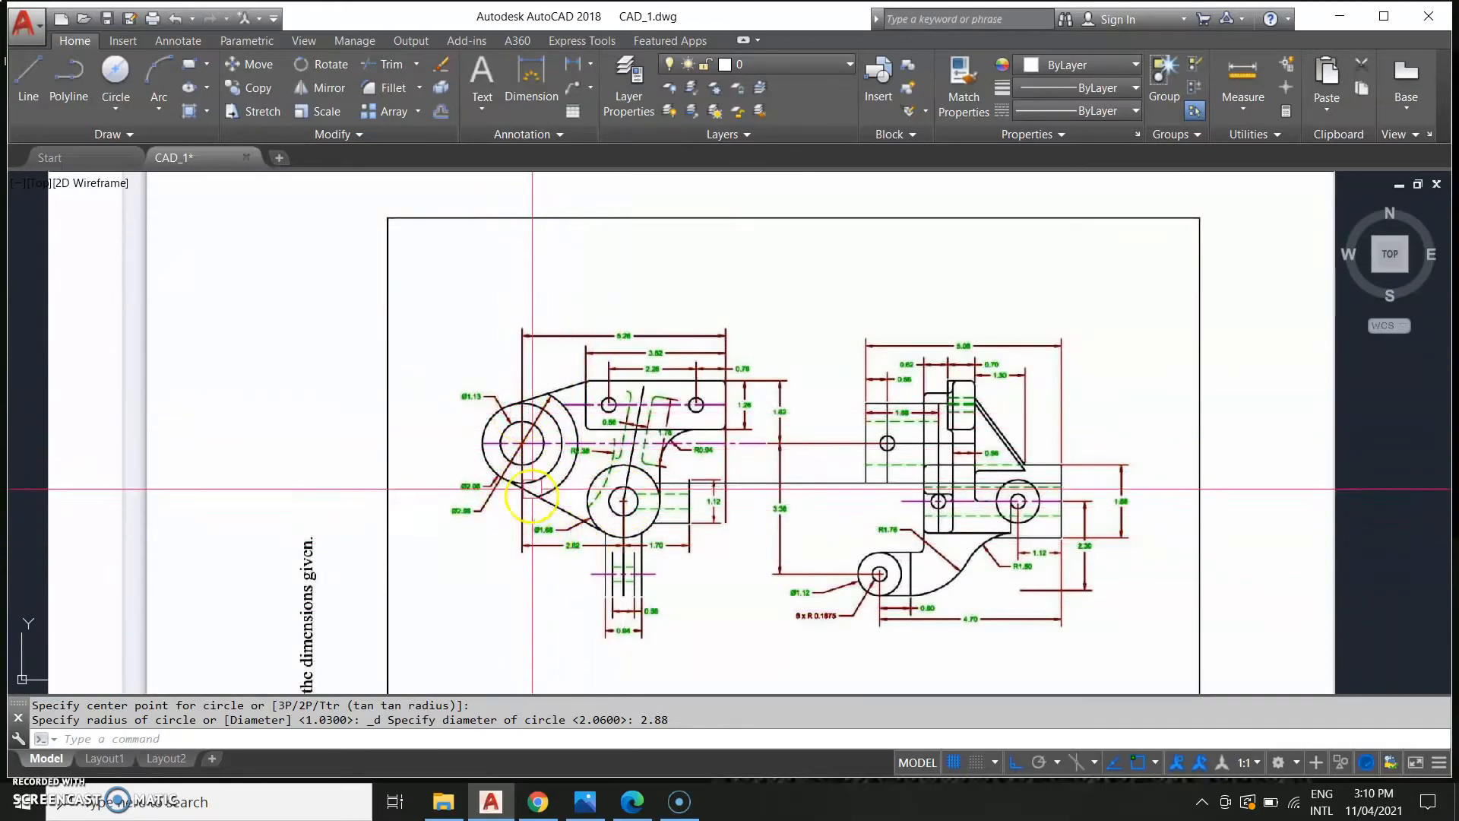
scroll(526, 469, down, 5)
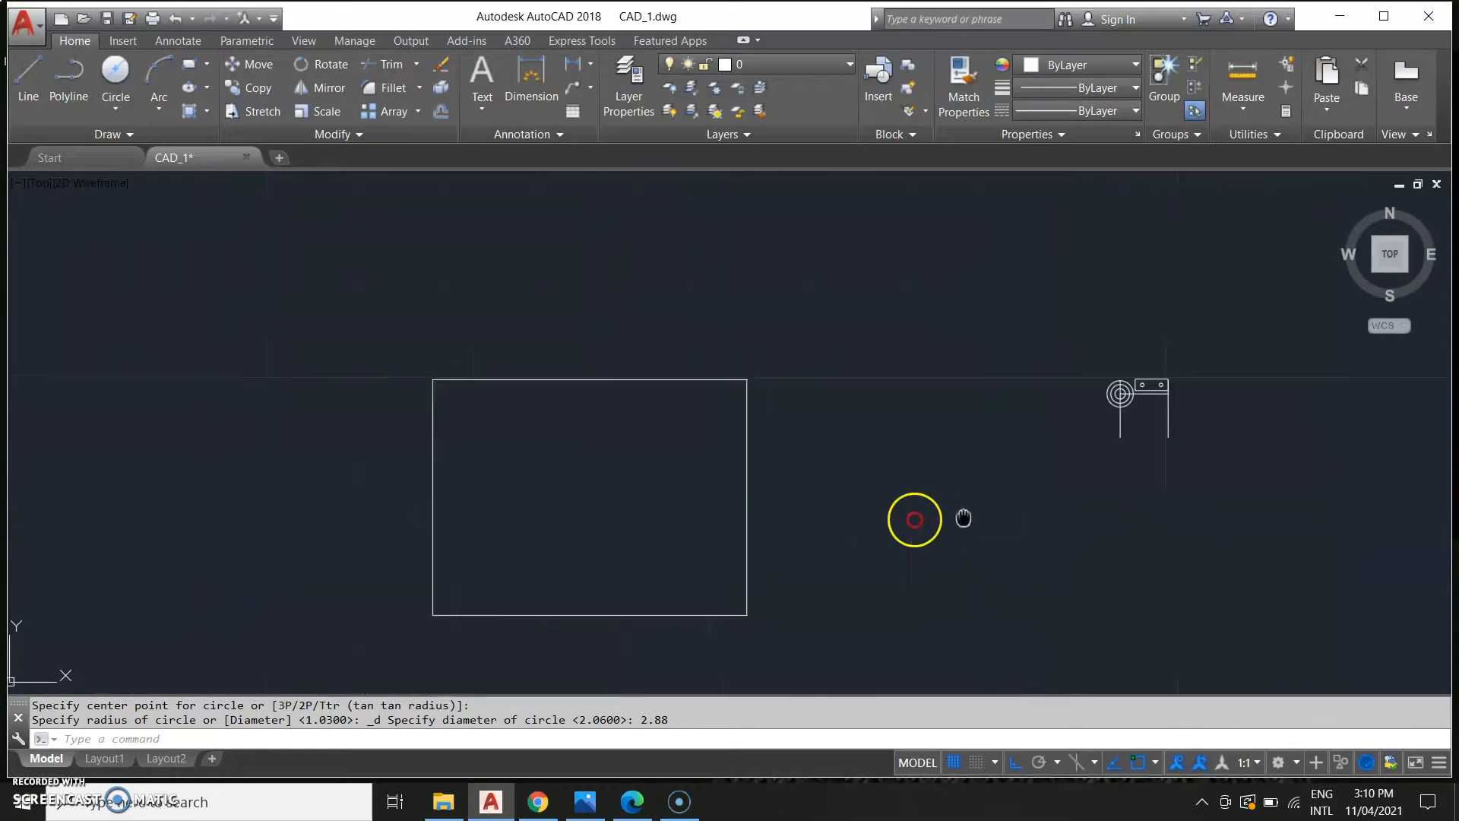
scroll(836, 478, up, 4)
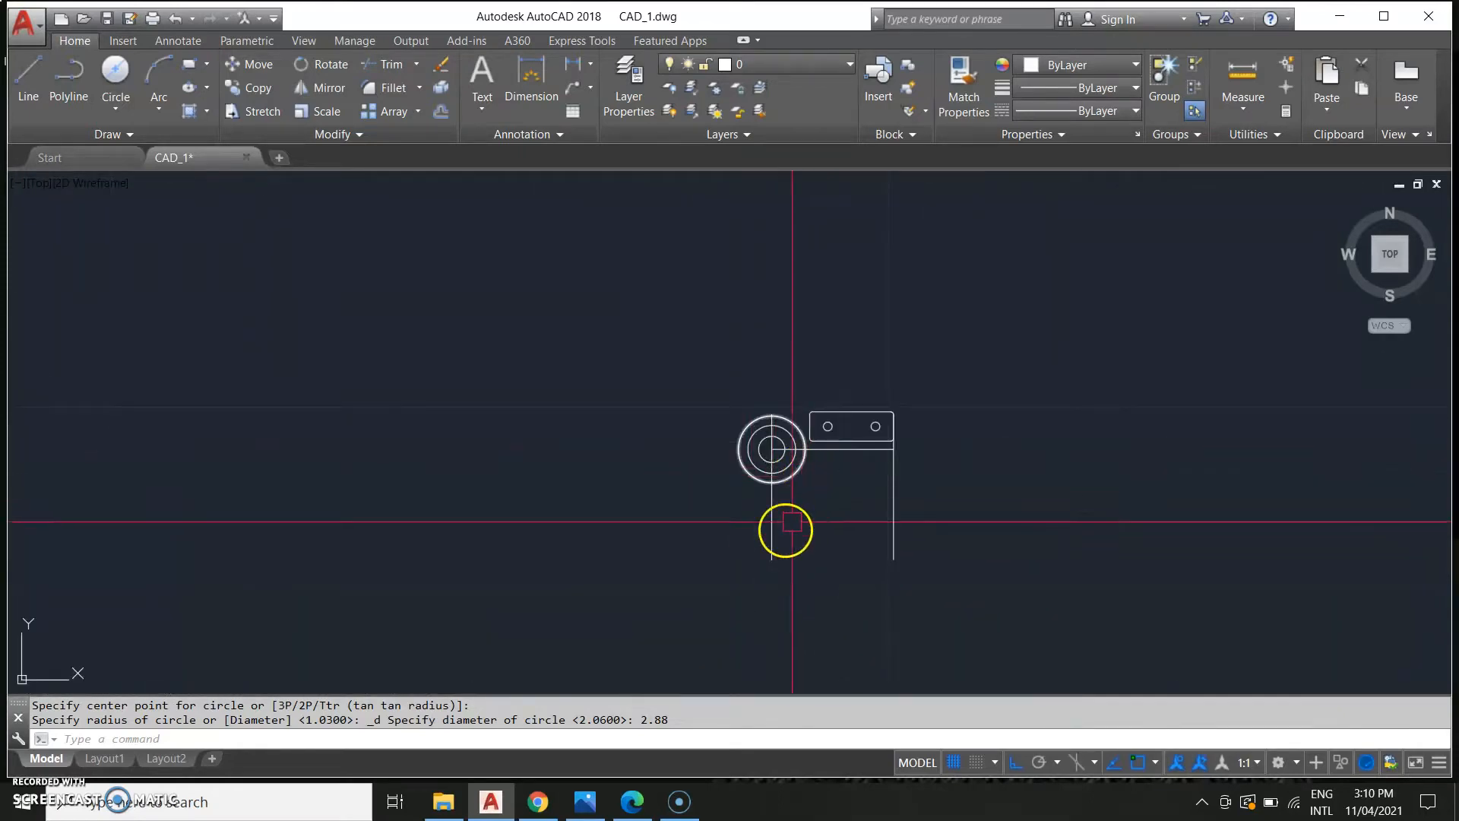
click(777, 537)
scroll(766, 502, up, 2)
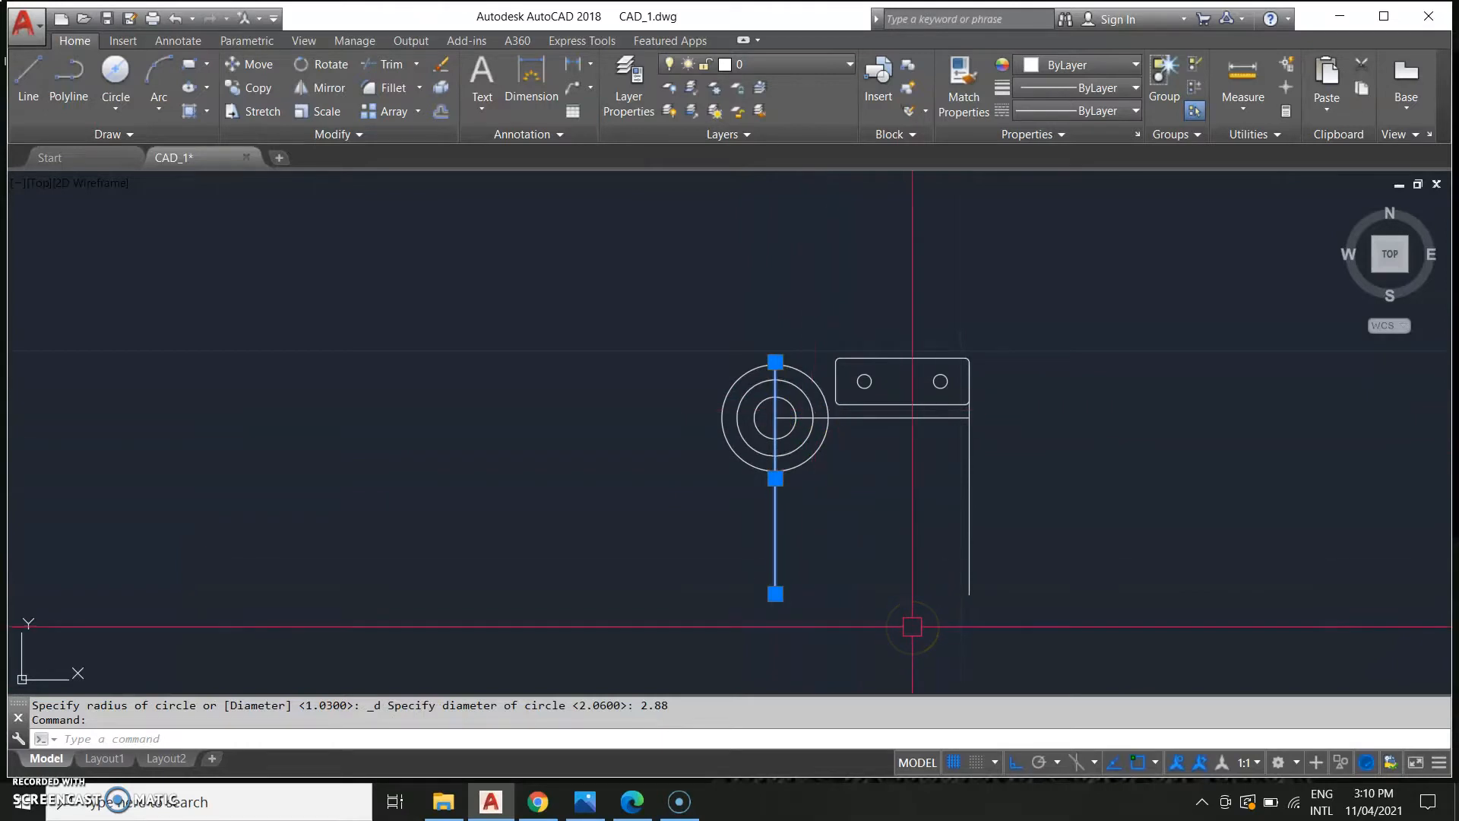
middle_drag(766, 601, 831, 599)
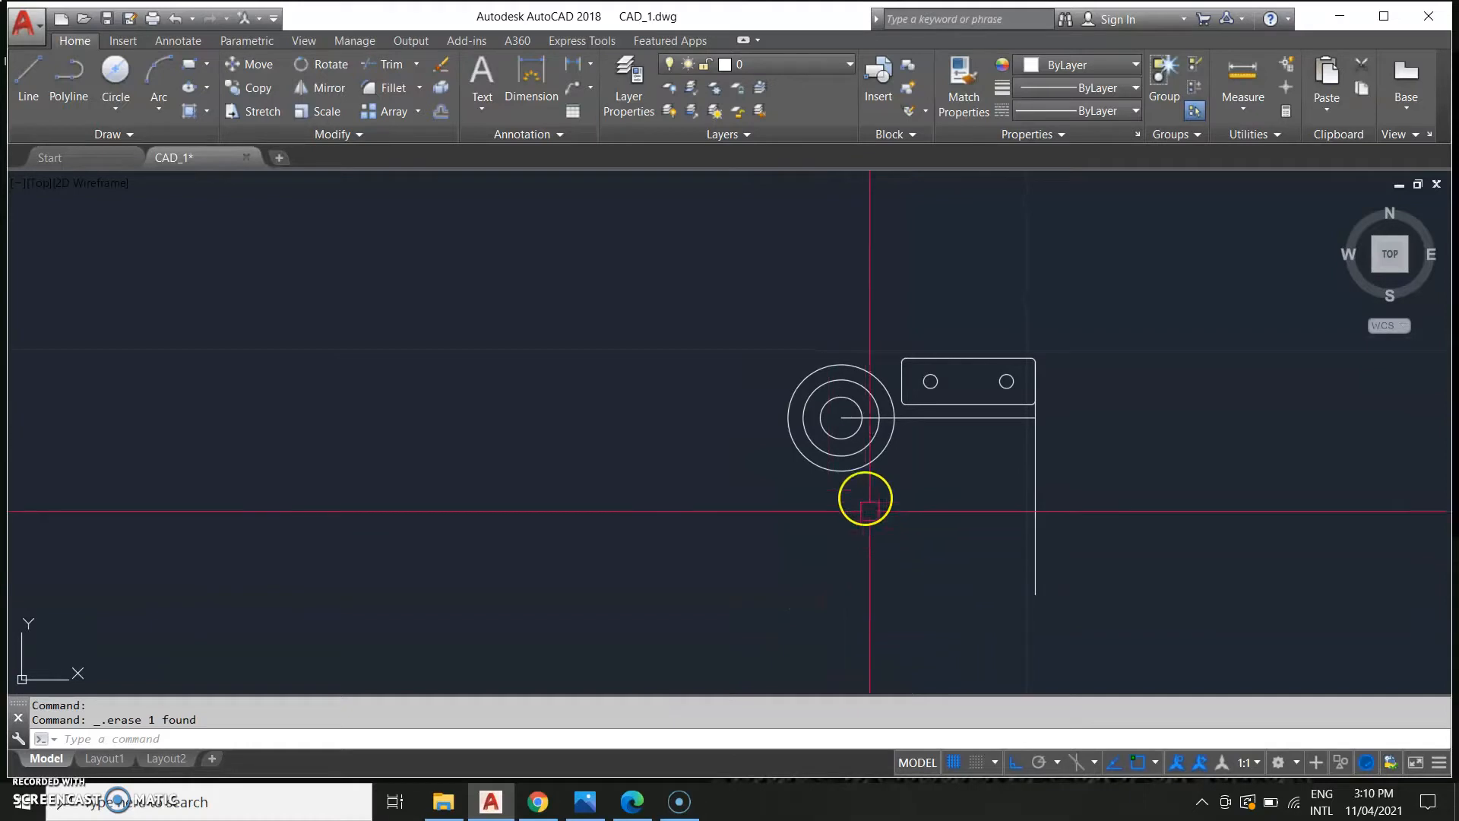
Draw a line from the boss centre 1.49 straight down, then 2.62 to the right.
text(L)
key(Return)
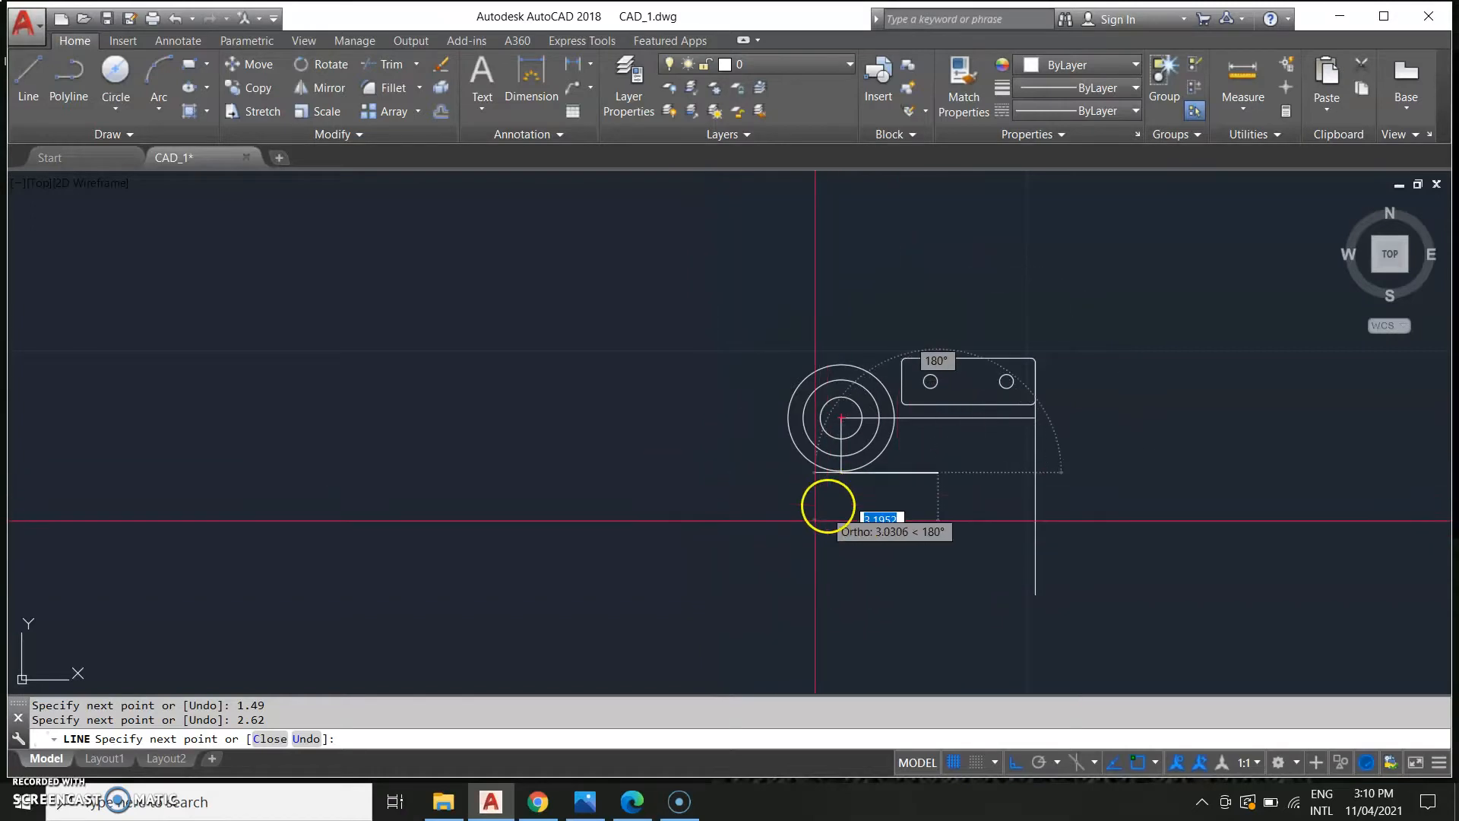
key(Escape)
Examine the second boss and its dimensions in the reference drawing.
middle_drag(639, 524, 879, 521)
scroll(912, 532, down, 4)
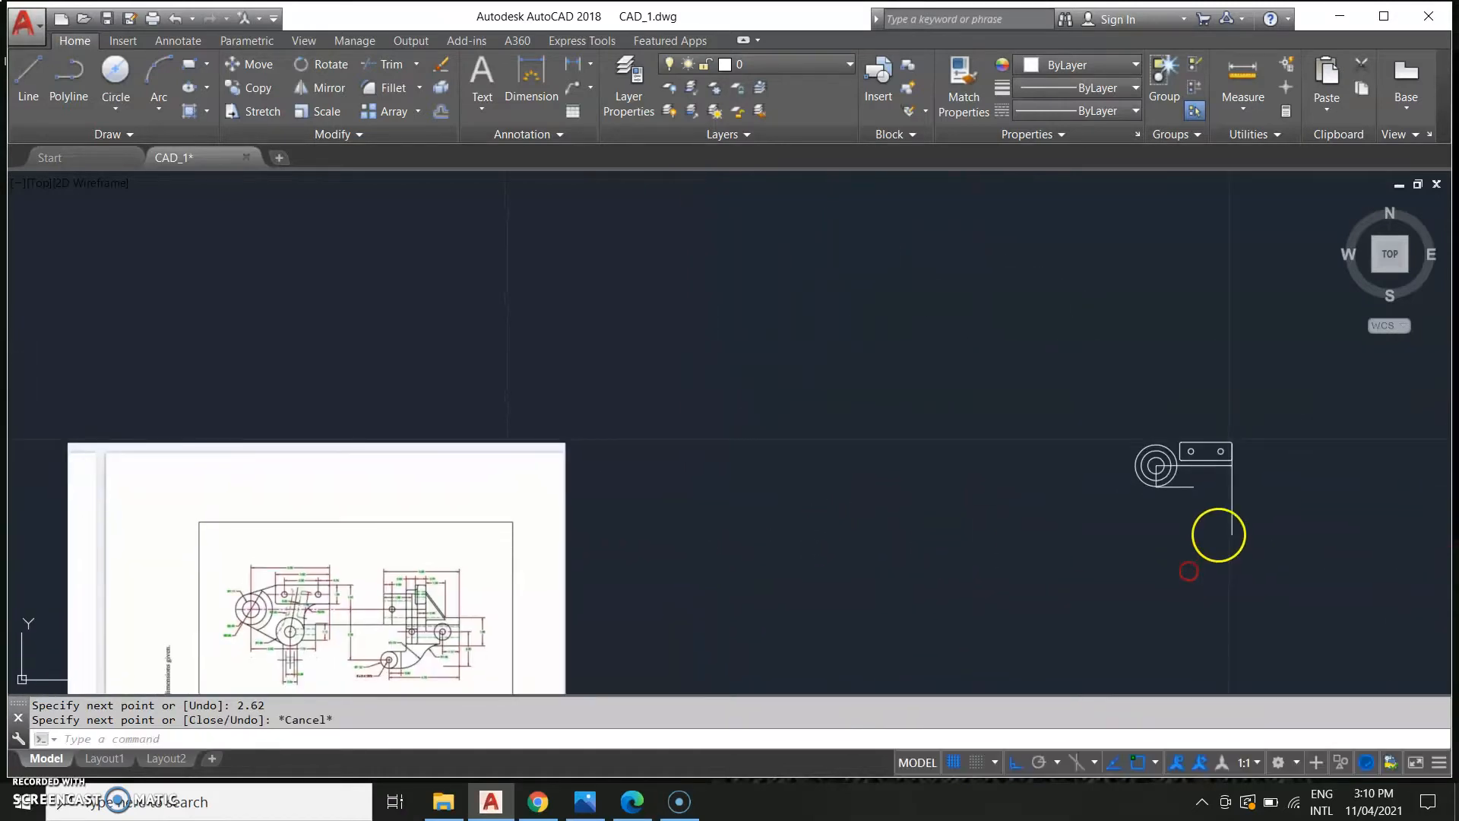
scroll(448, 593, up, 4)
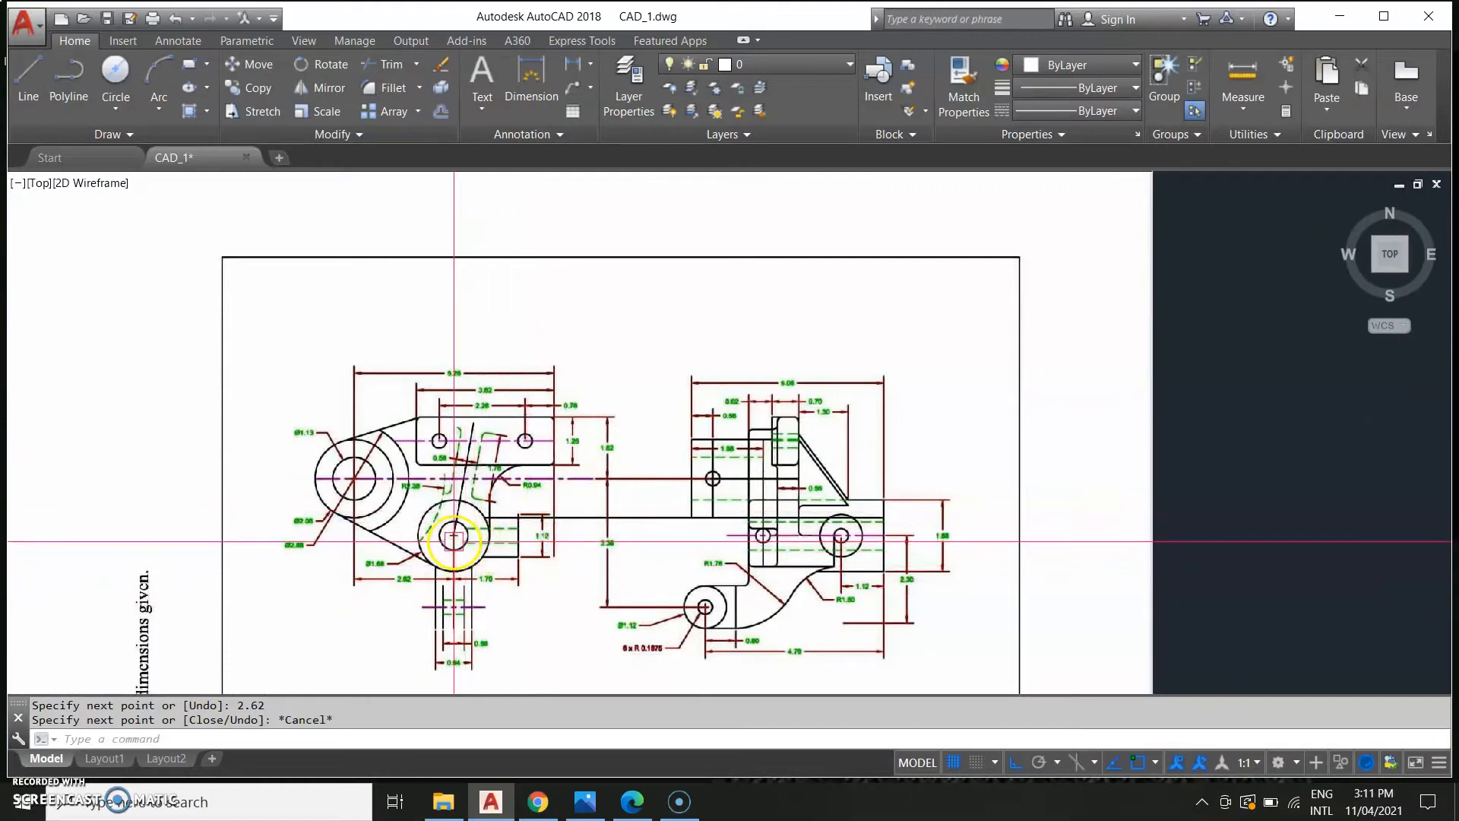
scroll(454, 541, up, 3)
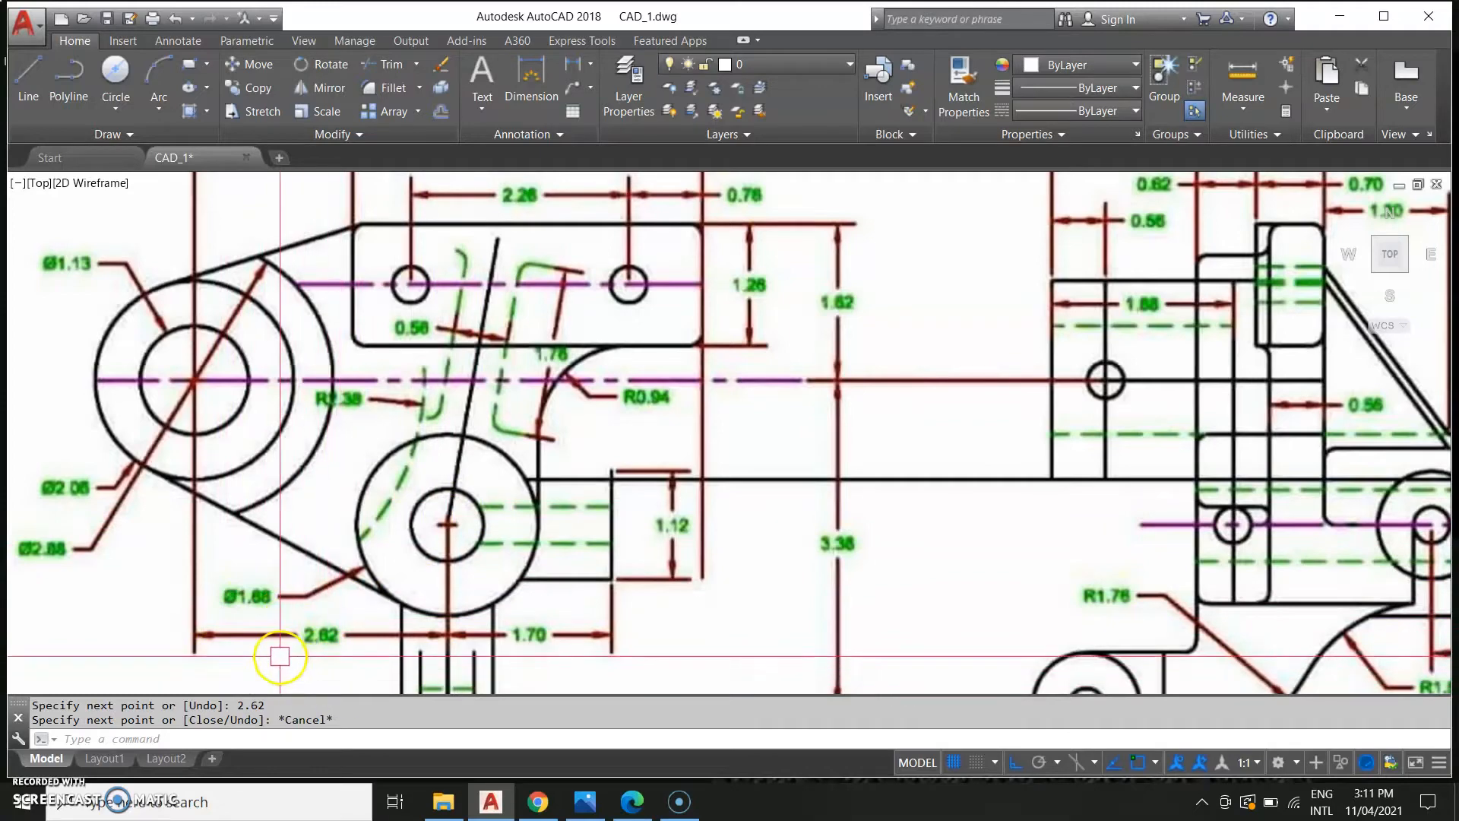
scroll(535, 606, down, 1)
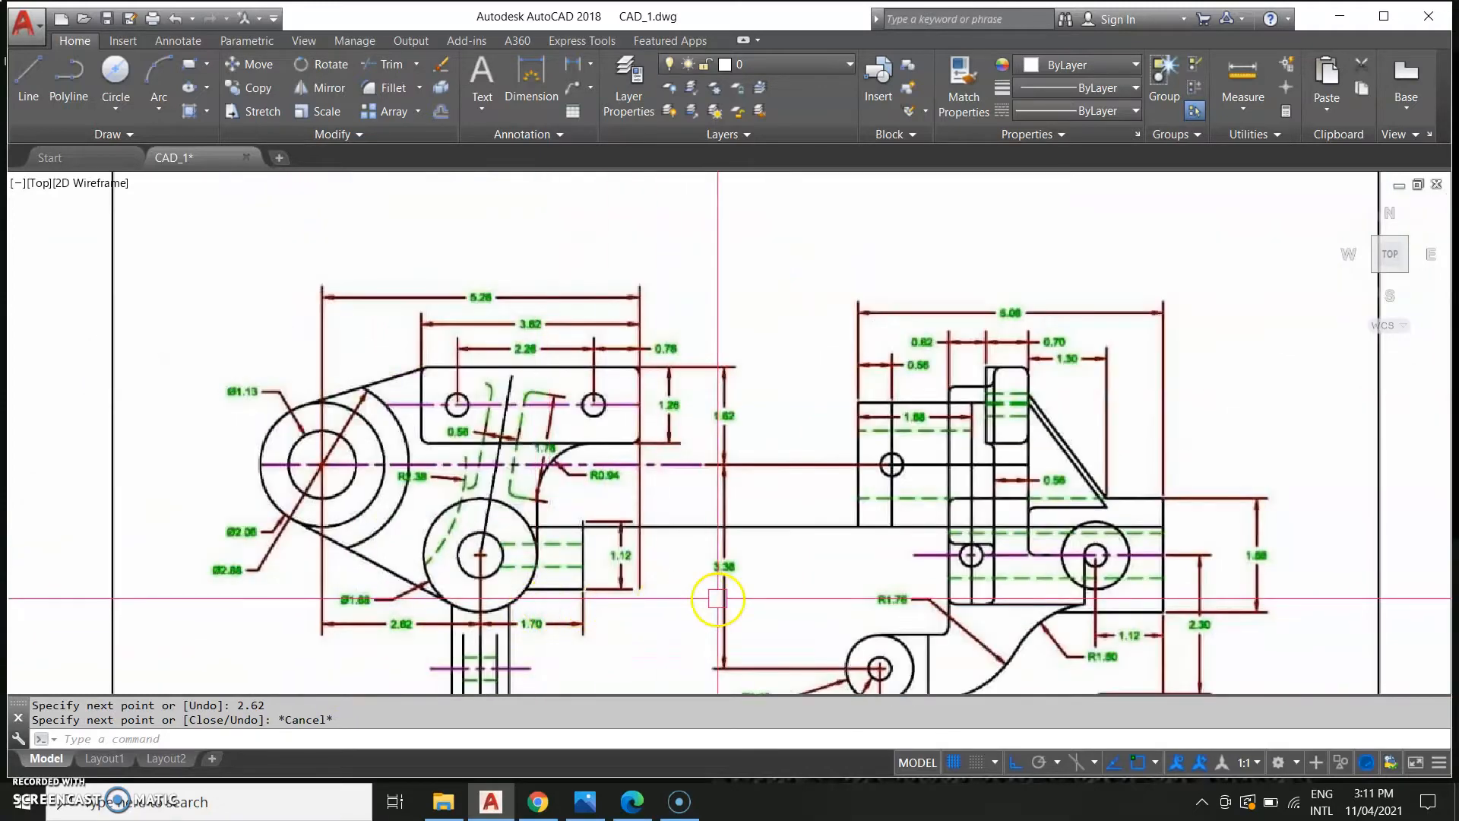
scroll(719, 597, down, 1)
middle_drag(985, 599, 396, 574)
scroll(413, 526, down, 2)
scroll(506, 530, down, 3)
middle_drag(764, 562, 692, 569)
scroll(720, 530, up, 3)
middle_drag(1044, 485, 676, 545)
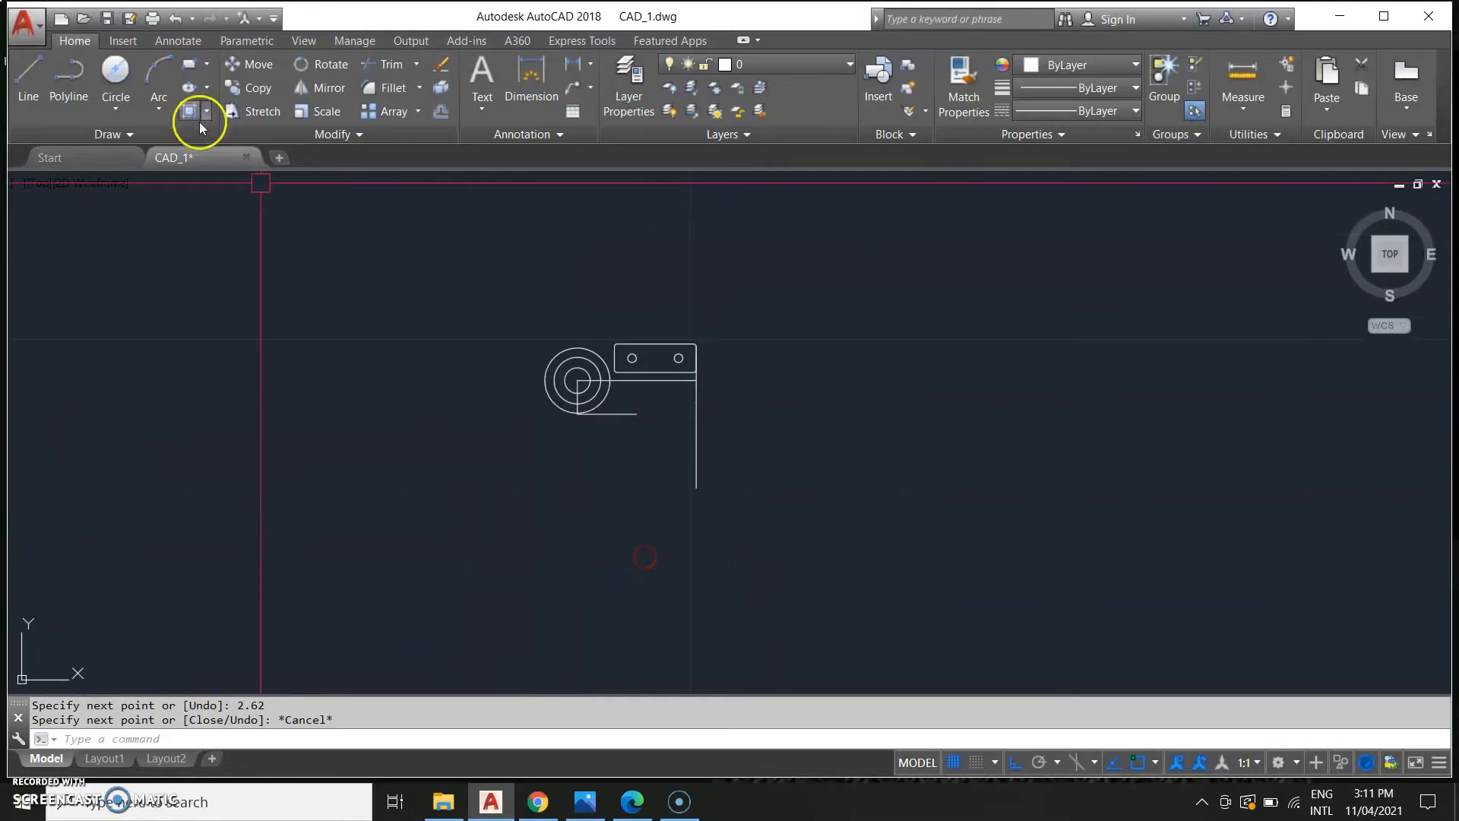
Draw a circle of diameter 1.68 centred at the right end of the 2.62 line.
click(115, 110)
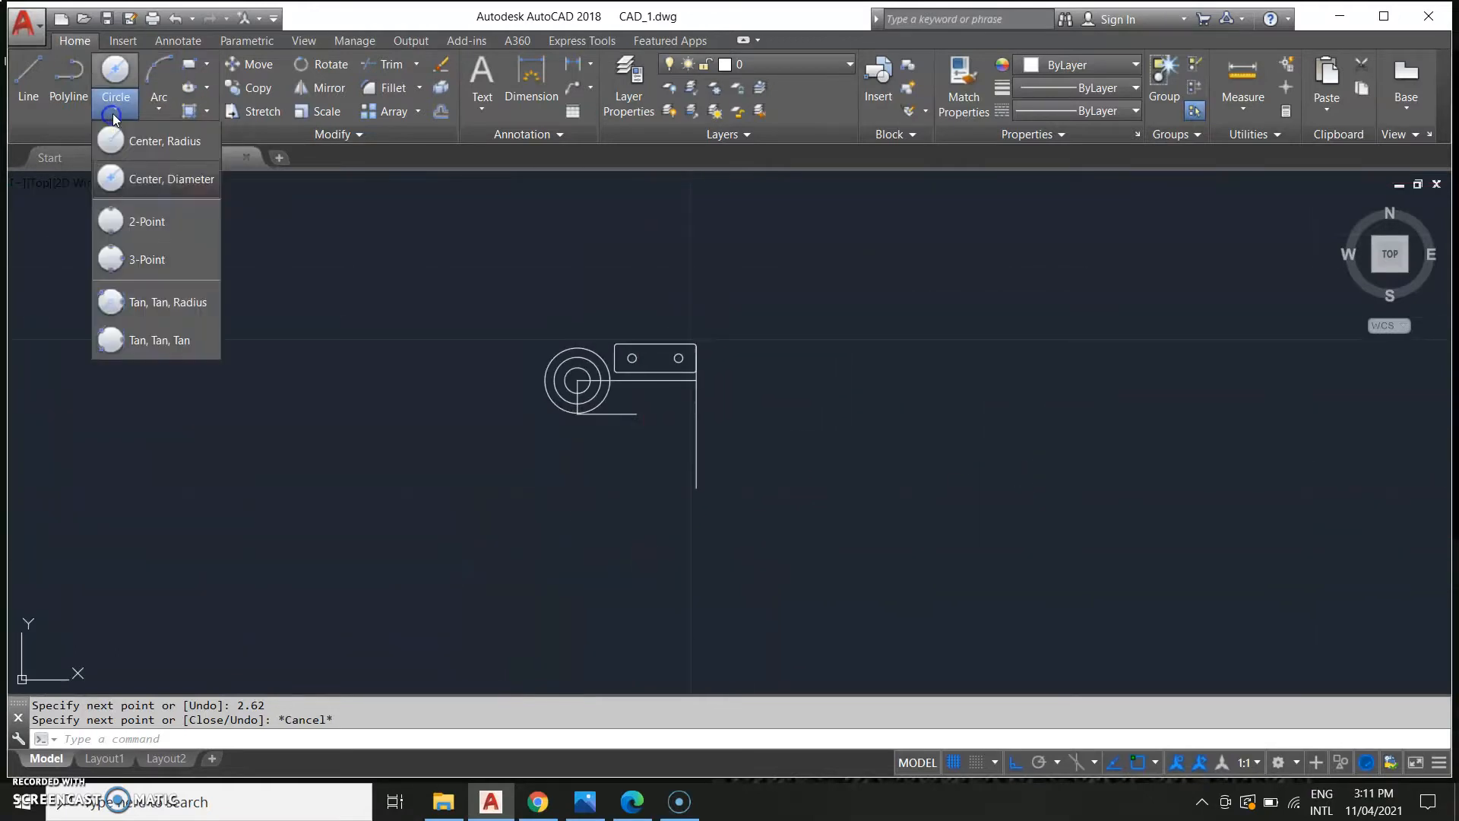
click(165, 179)
click(636, 415)
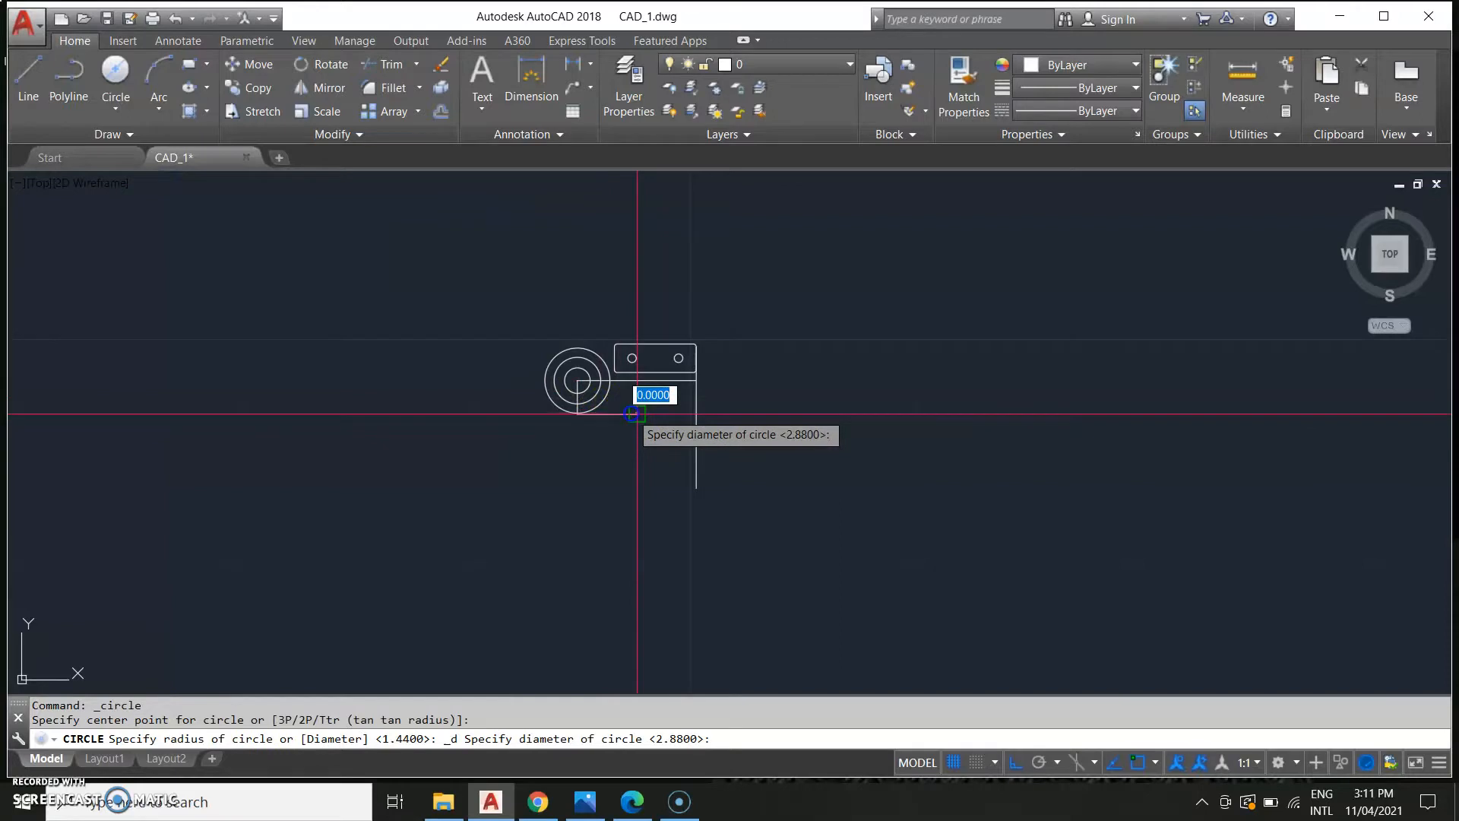
click(665, 469)
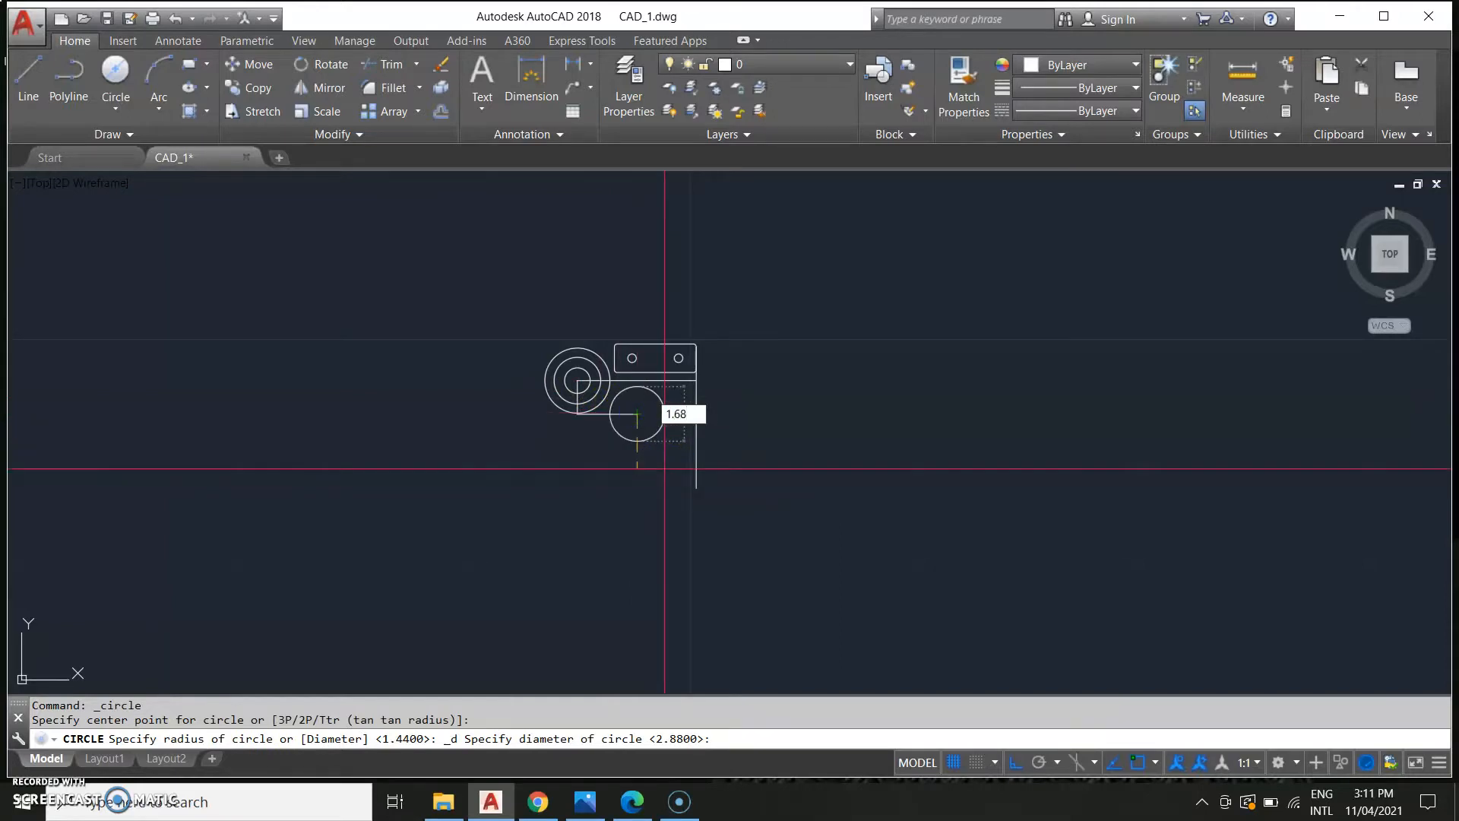
key(Return)
Examine the reference sheet around the lug and the two bosses.
middle_drag(567, 475, 638, 606)
scroll(635, 487, down, 2)
scroll(534, 576, down, 2)
middle_drag(534, 576, 621, 550)
scroll(385, 577, up, 5)
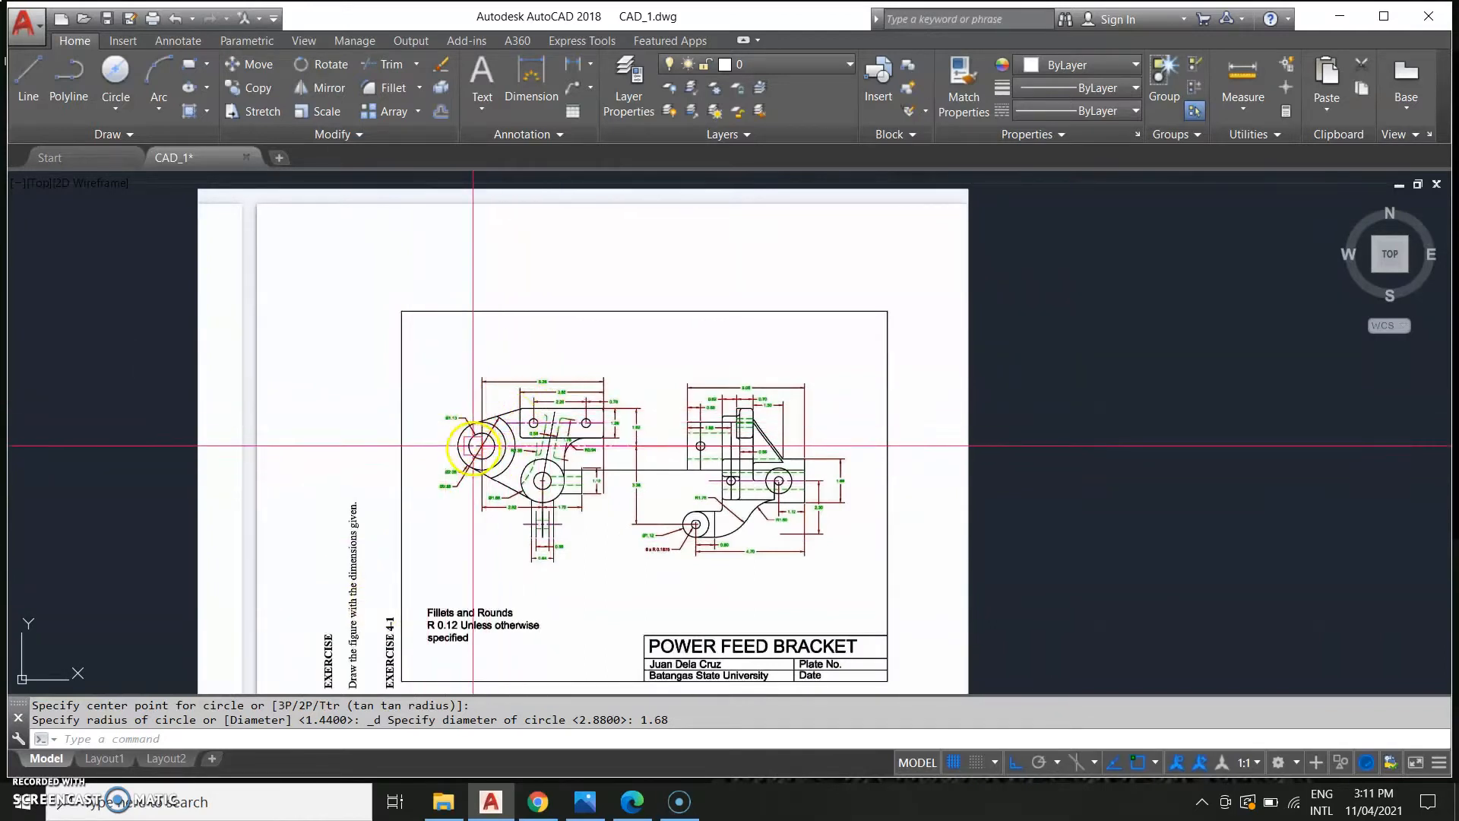
scroll(511, 501, down, 5)
mouse_move(505, 494)
middle_down()
mouse_move(394, 662)
mouse_move(195, 681)
middle_up()
scroll(389, 649, up, 5)
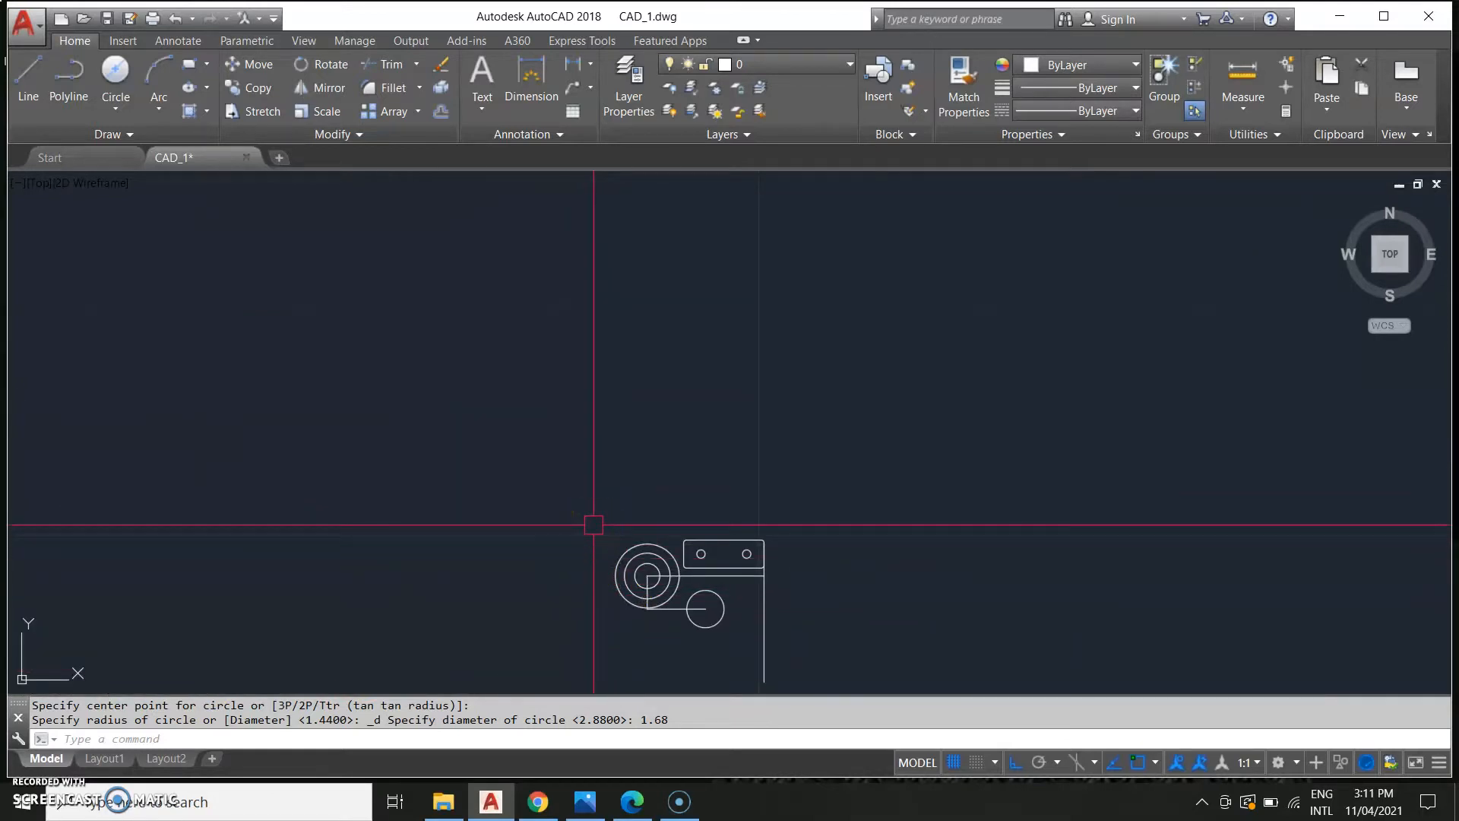
Draw a line from the boss circles up to the lug's upper-left corner.
key(Return)
scroll(595, 509, up, 6)
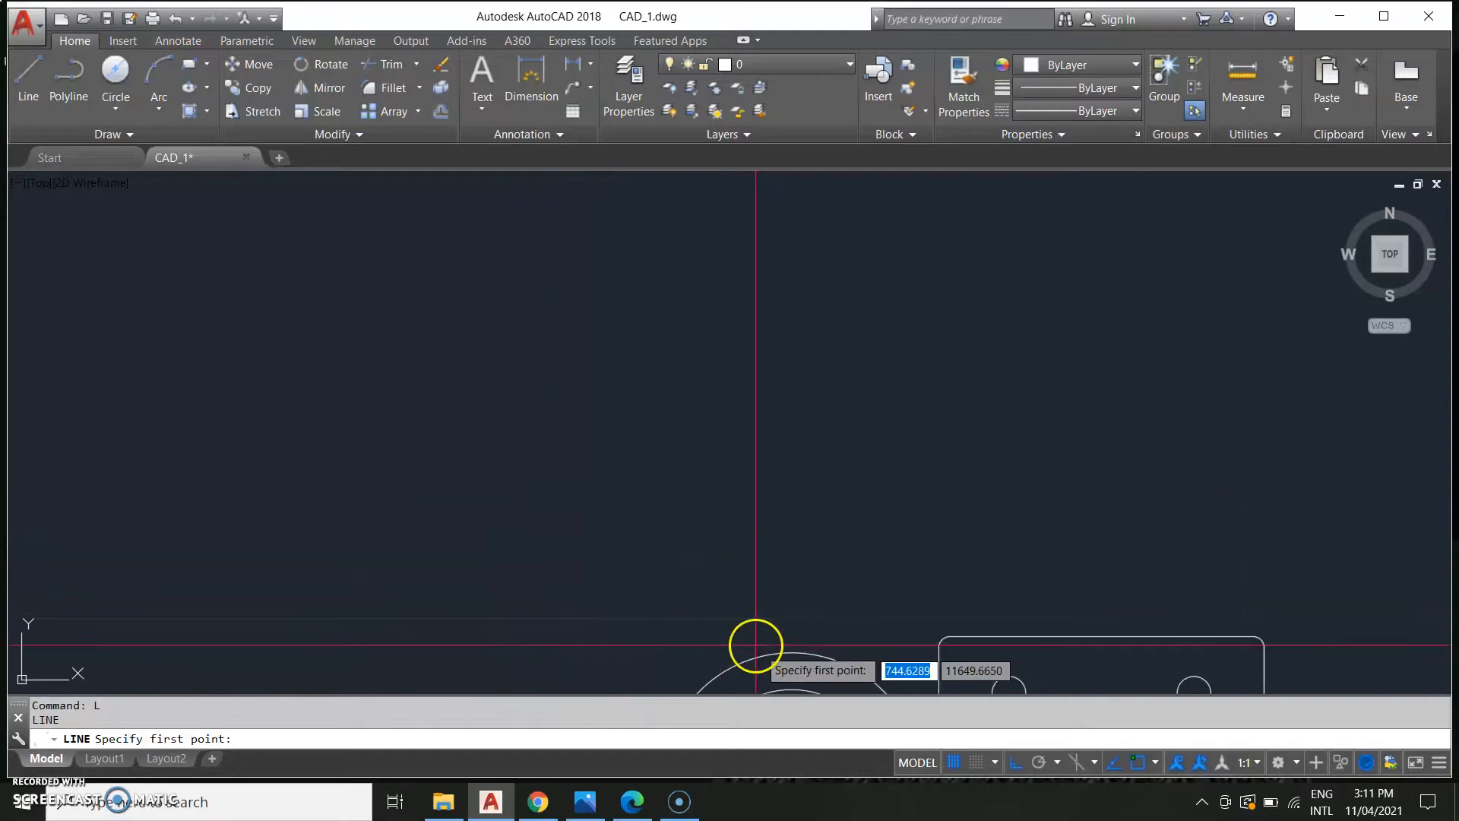
middle_drag(772, 646, 807, 491)
scroll(777, 430, down, 2)
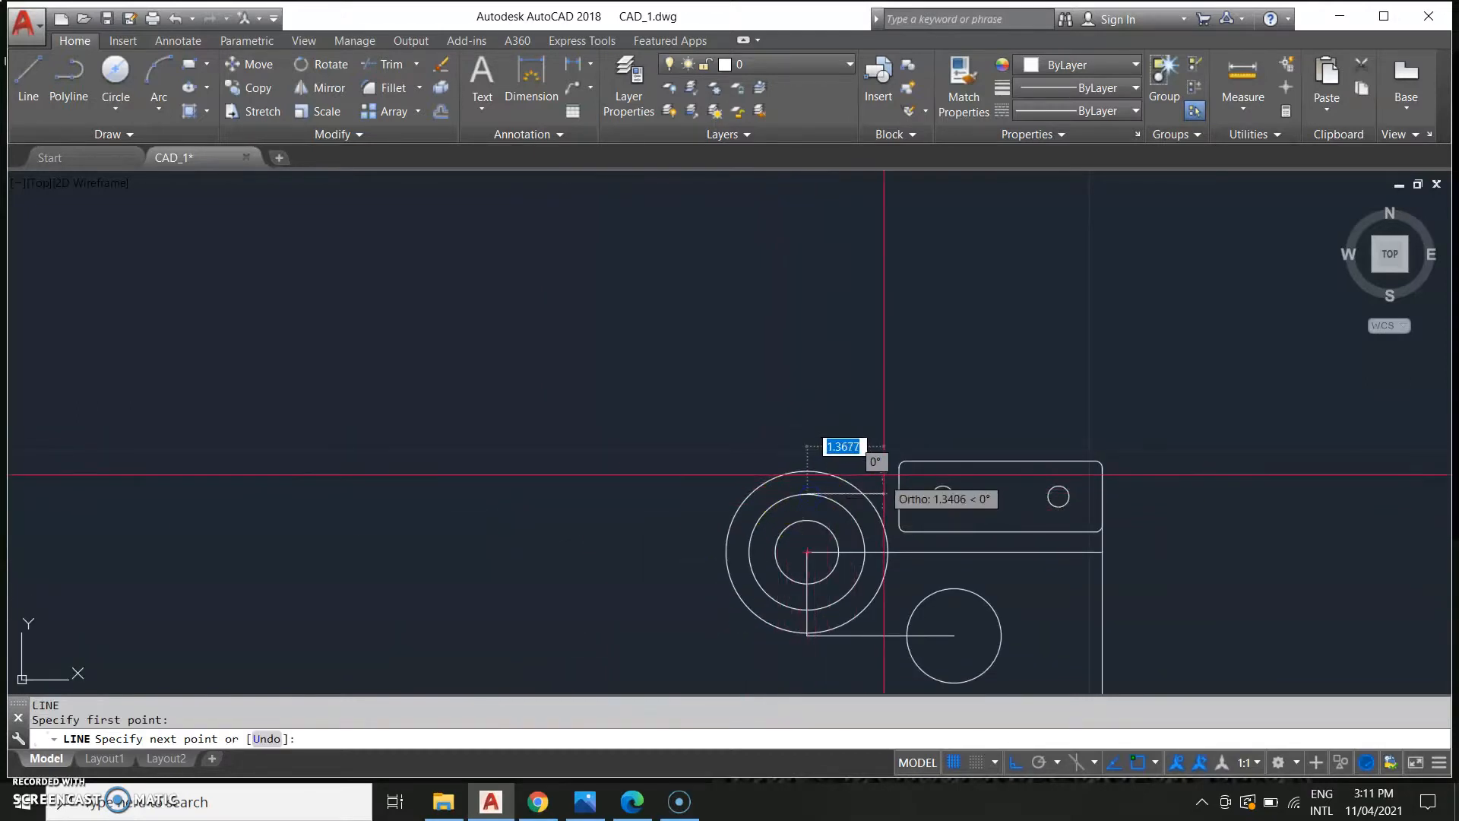
scroll(892, 459, up, 5)
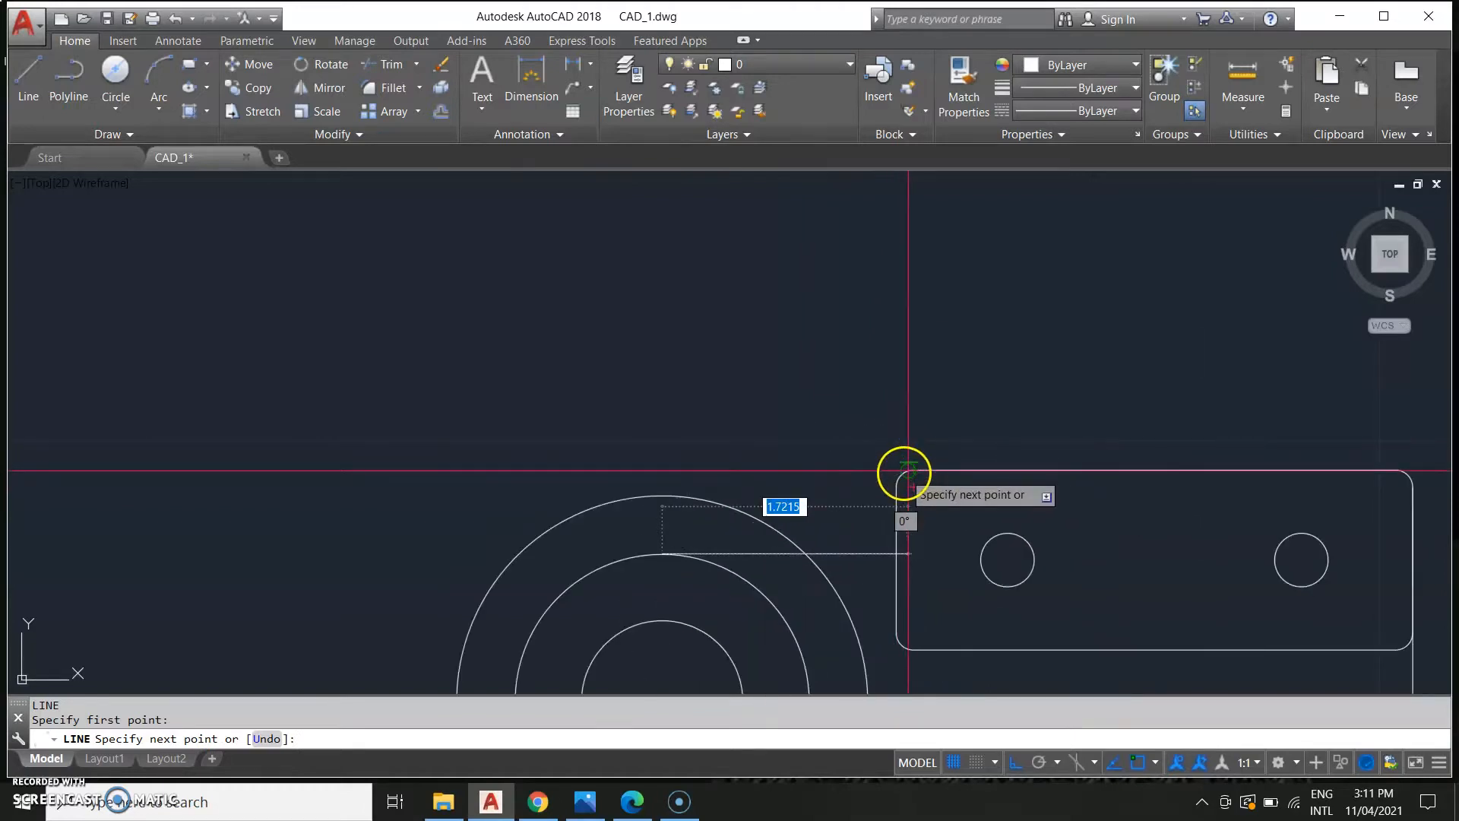
click(905, 472)
scroll(905, 471, up, 4)
key(Escape)
Stretch that line's lower end to the top quadrant of the 2.06 boss circle.
click(772, 500)
click(769, 498)
click(780, 513)
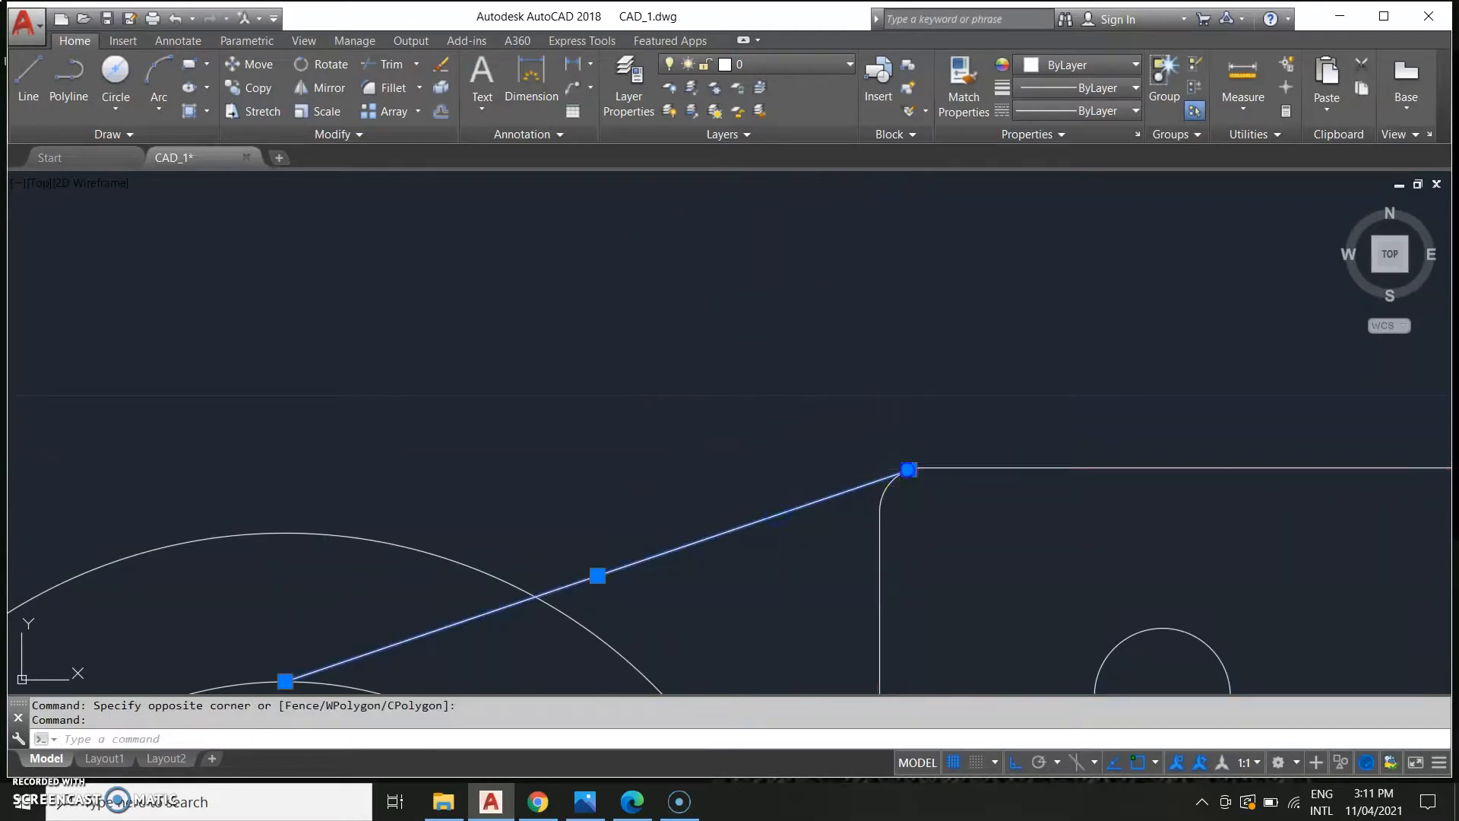
click(908, 470)
scroll(578, 493, up, 2)
mouse_move(515, 584)
middle_down()
mouse_move(689, 499)
mouse_move(707, 466)
middle_up()
scroll(707, 465, down, 1)
click(611, 508)
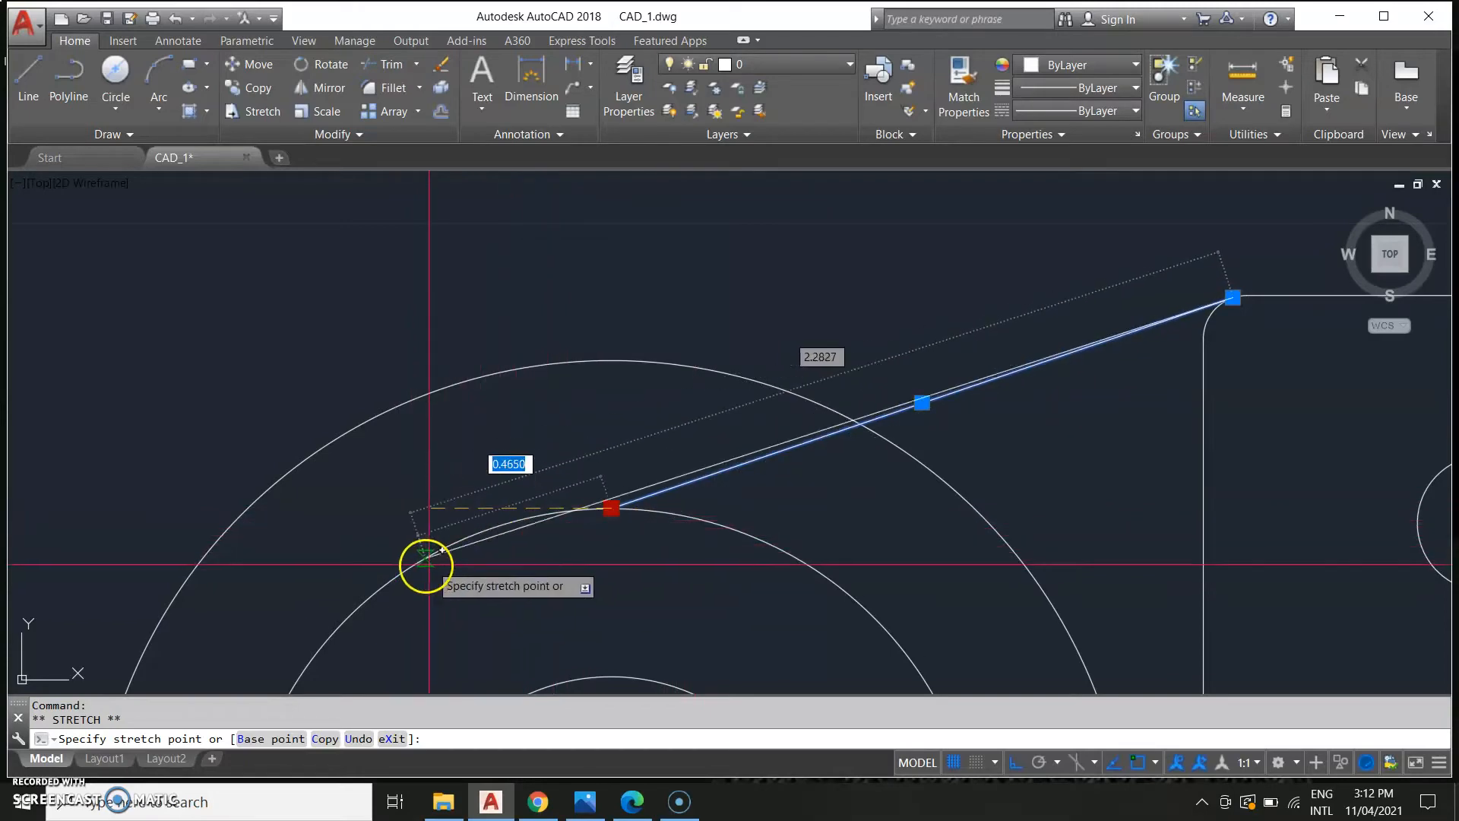
middle_drag(346, 620, 562, 454)
click(829, 339)
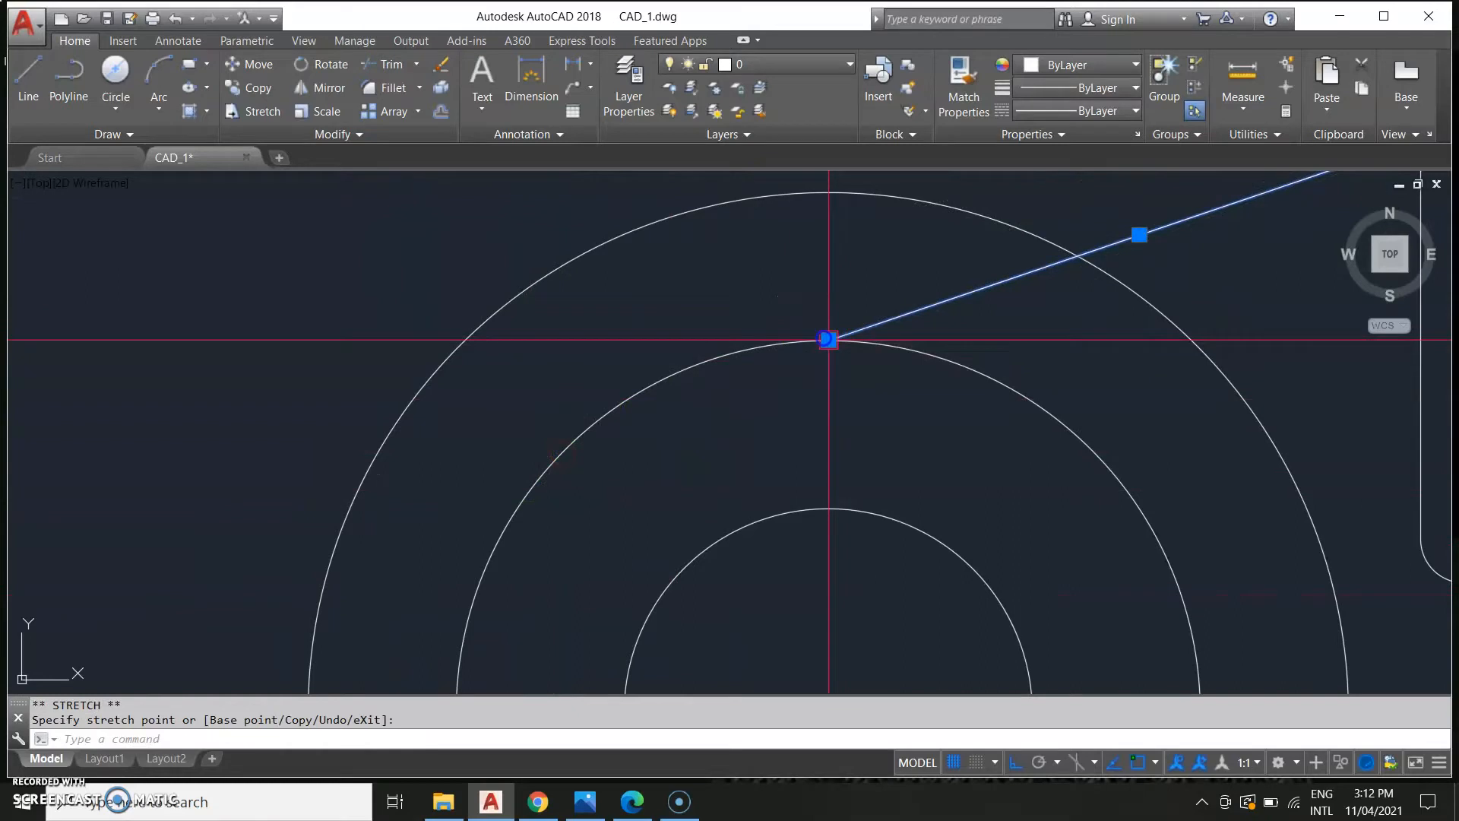
key(Escape)
Draw a line from a tangent point on the 1.68 circle up to the outer boss circle.
scroll(956, 542, down, 3)
middle_drag(982, 537, 896, 334)
scroll(825, 392, down, 3)
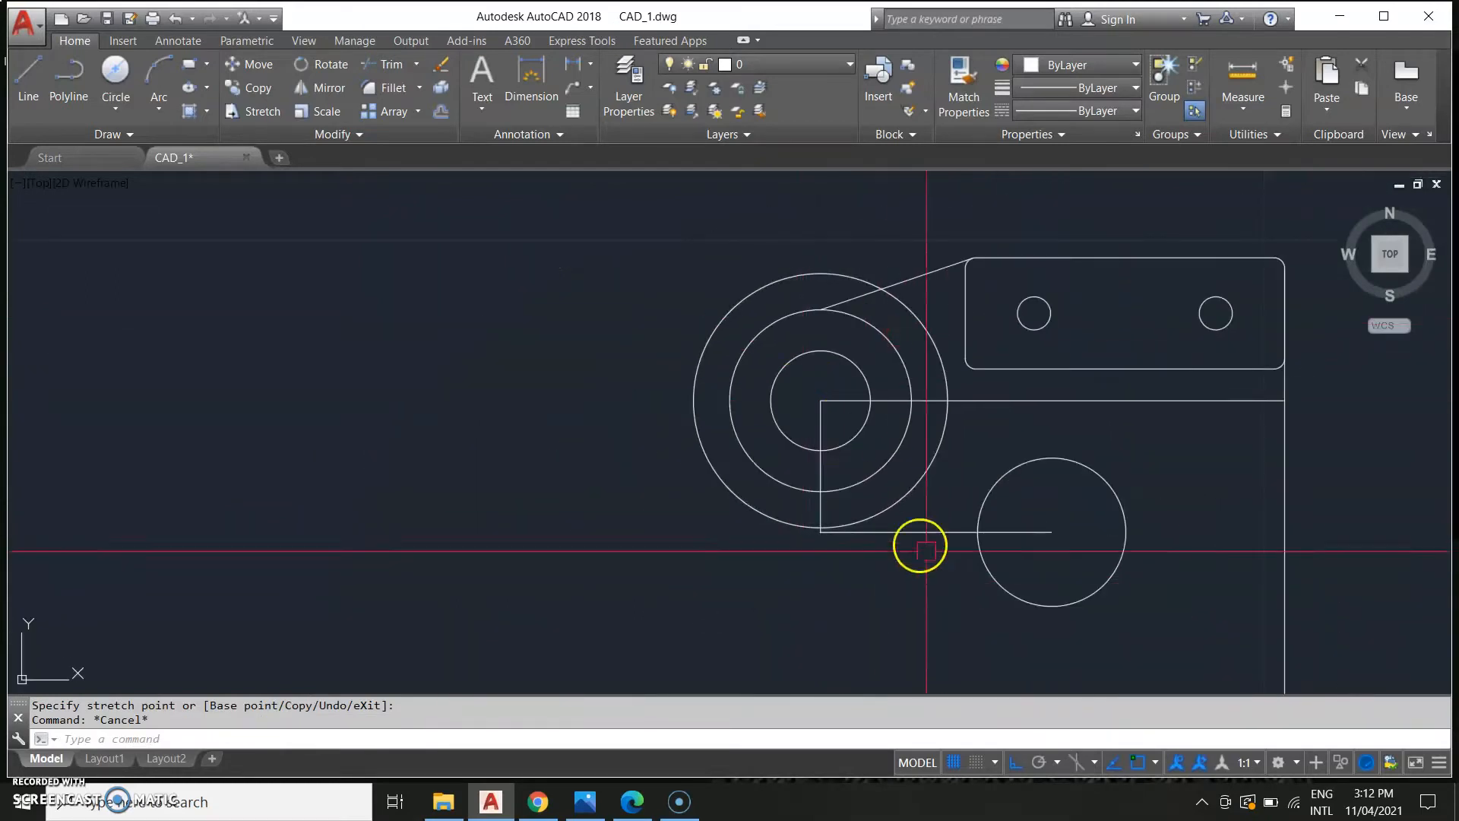
middle_drag(895, 541, 759, 553)
text(l)
key(Return)
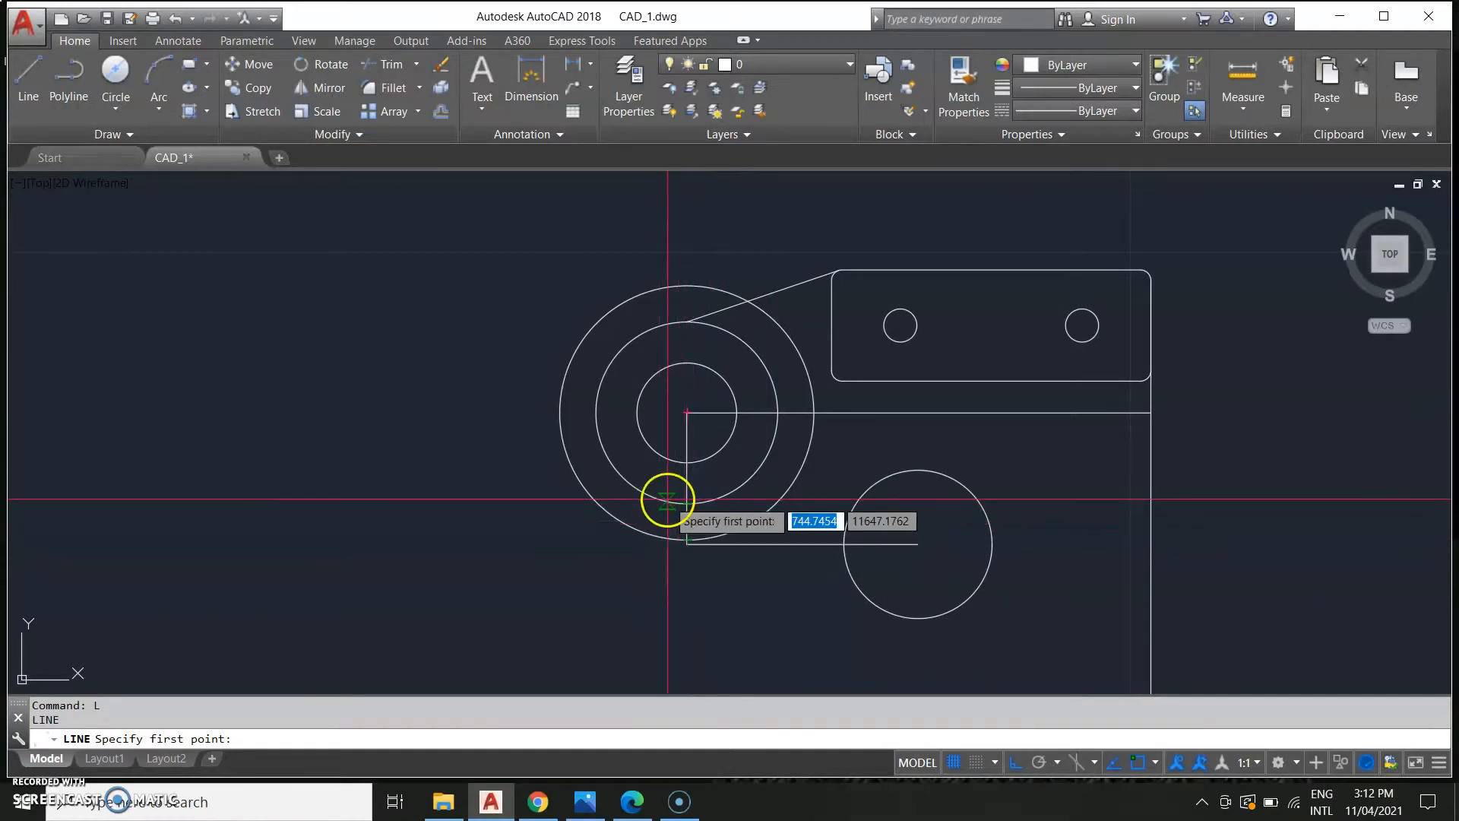
scroll(567, 521, up, 6)
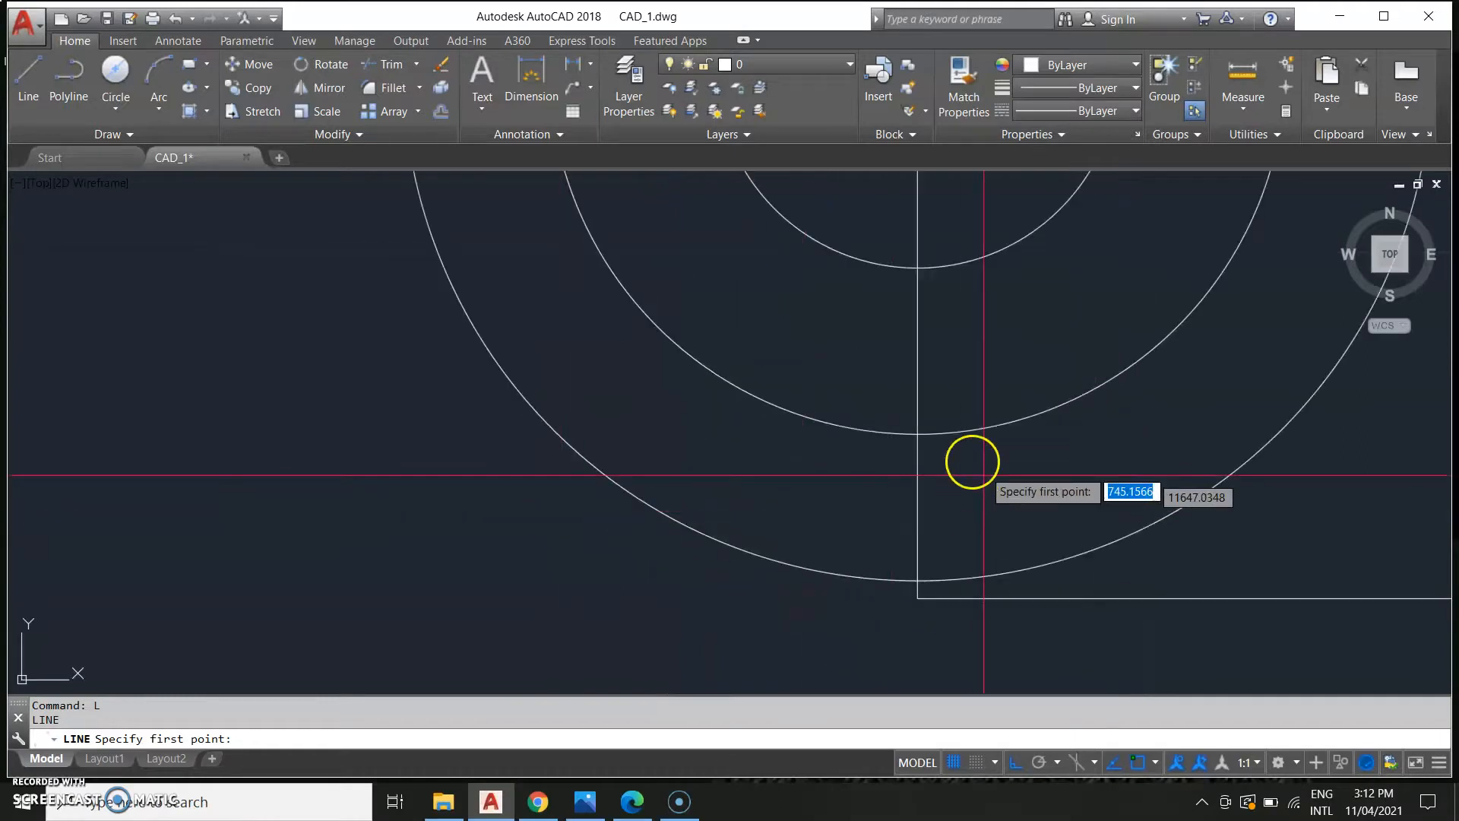
middle_drag(969, 477, 755, 387)
scroll(755, 388, down, 2)
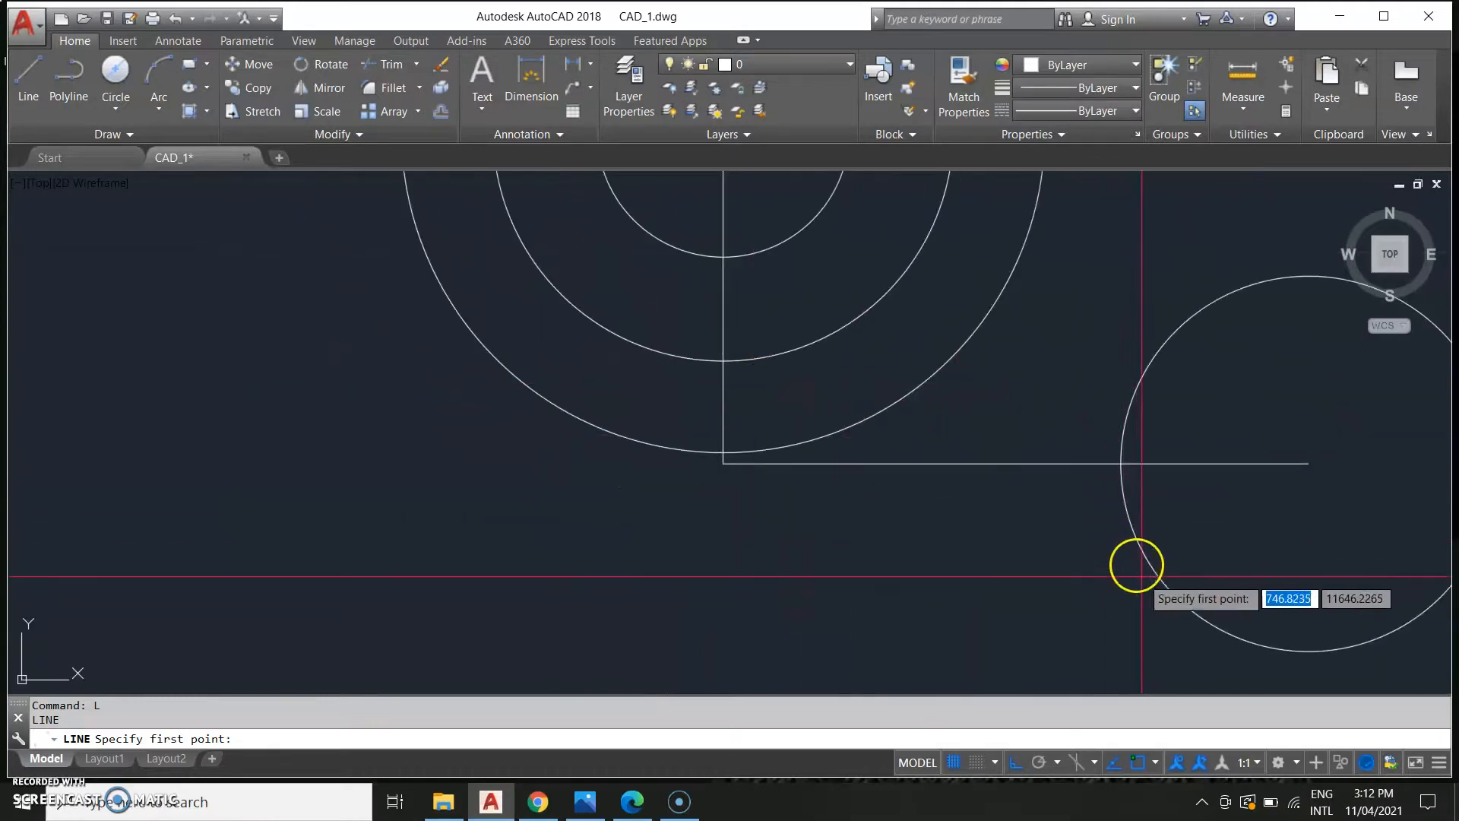
scroll(1065, 537, down, 10)
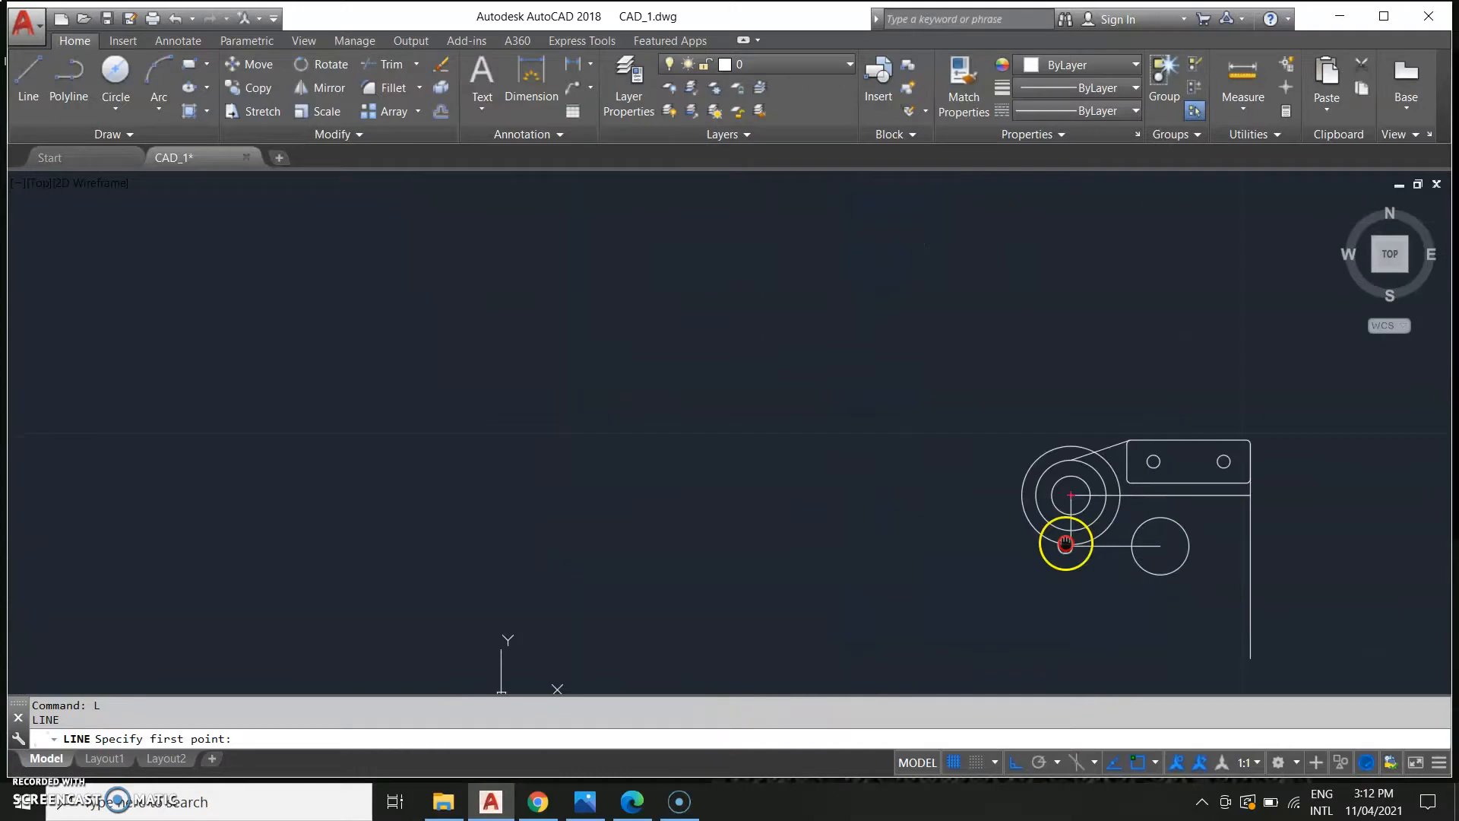
scroll(995, 491, down, 2)
middle_drag(727, 500, 984, 487)
scroll(871, 559, up, 4)
middle_drag(850, 612, 863, 413)
scroll(827, 568, down, 4)
scroll(1213, 532, down, 2)
middle_drag(1213, 533, 156, 479)
scroll(446, 431, up, 6)
mouse_move(447, 431)
middle_down()
mouse_move(668, 495)
mouse_move(821, 640)
middle_up()
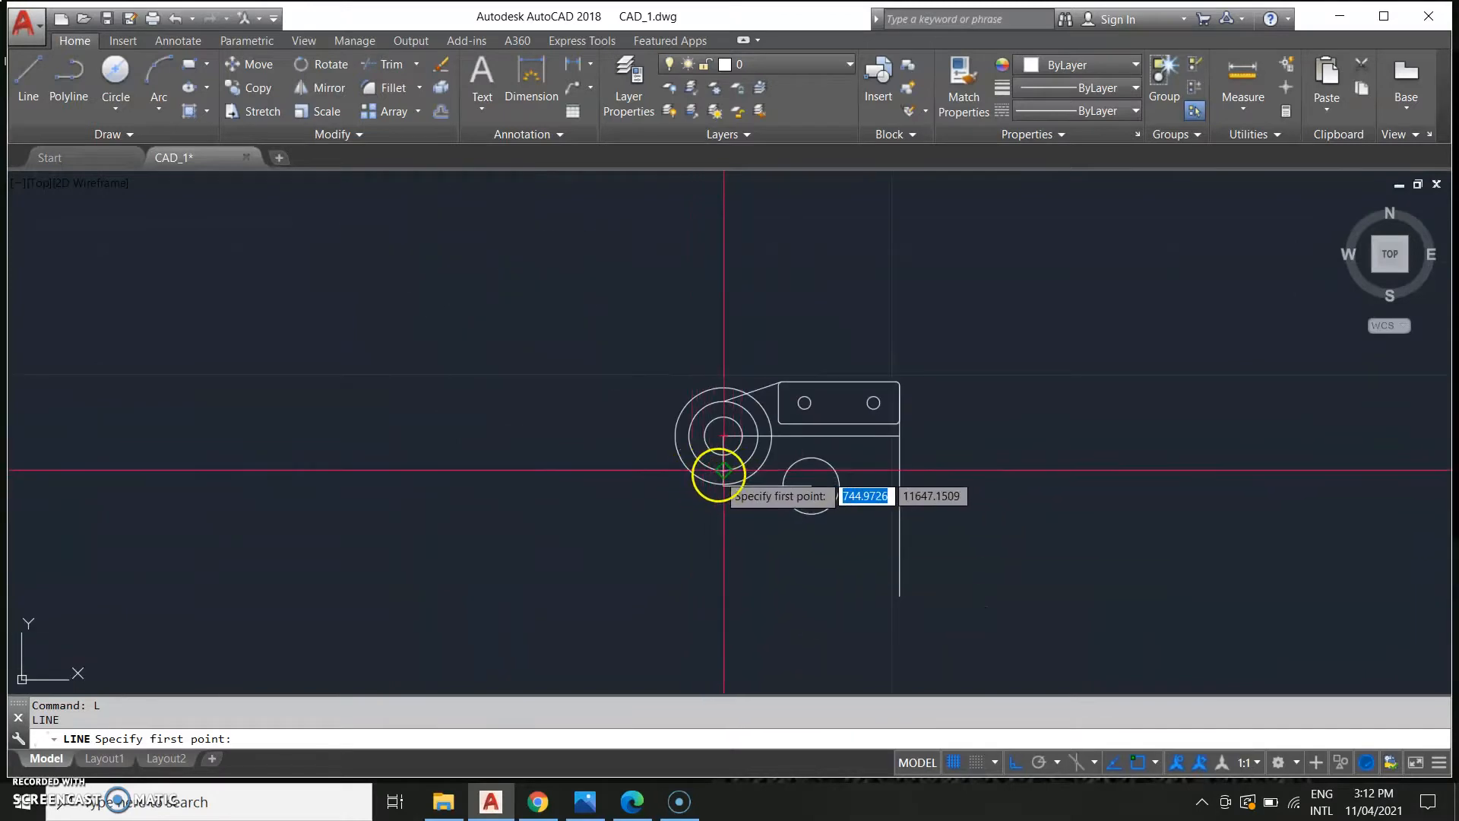
scroll(721, 471, up, 4)
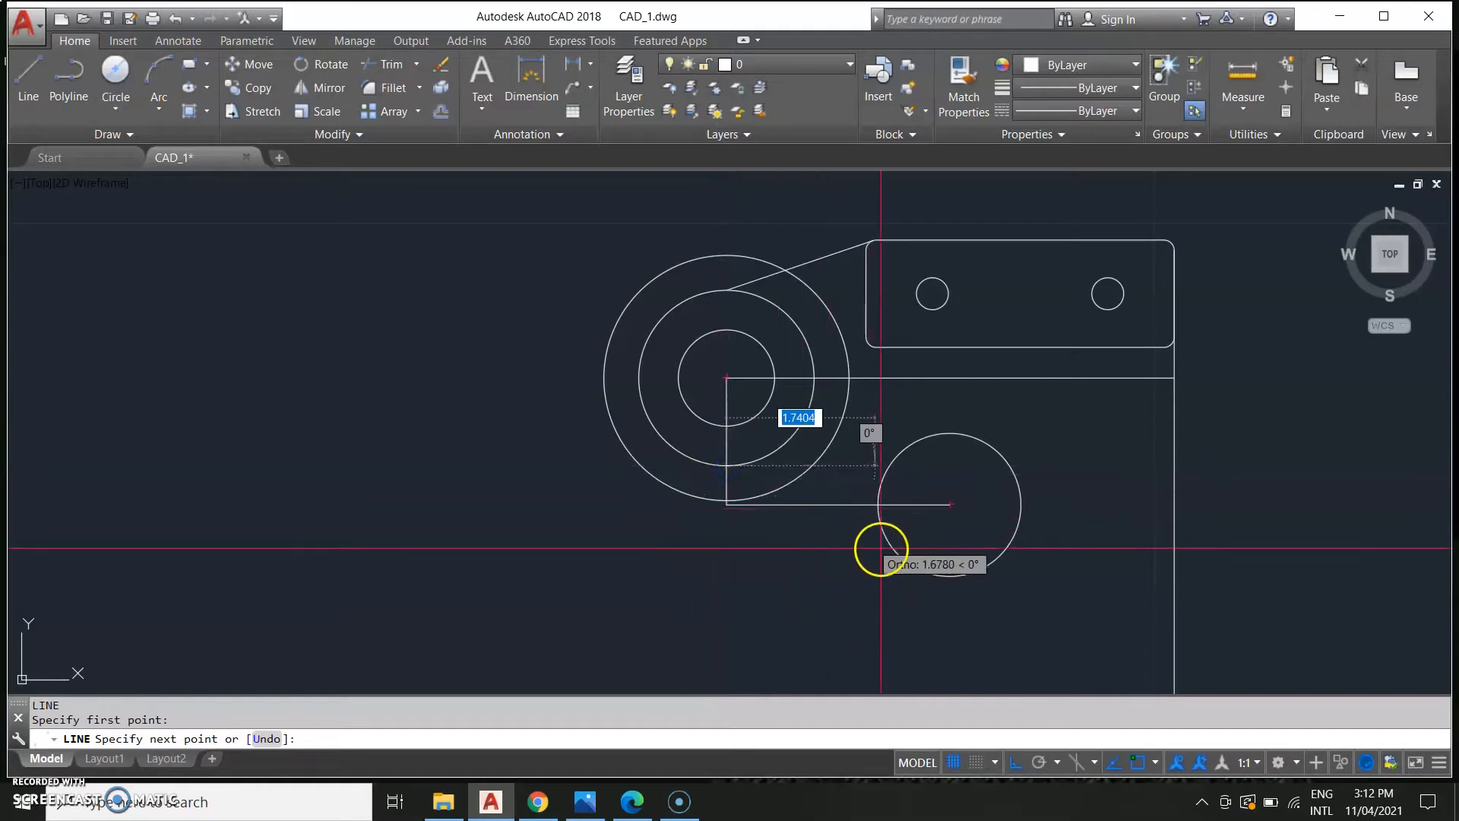
click(918, 569)
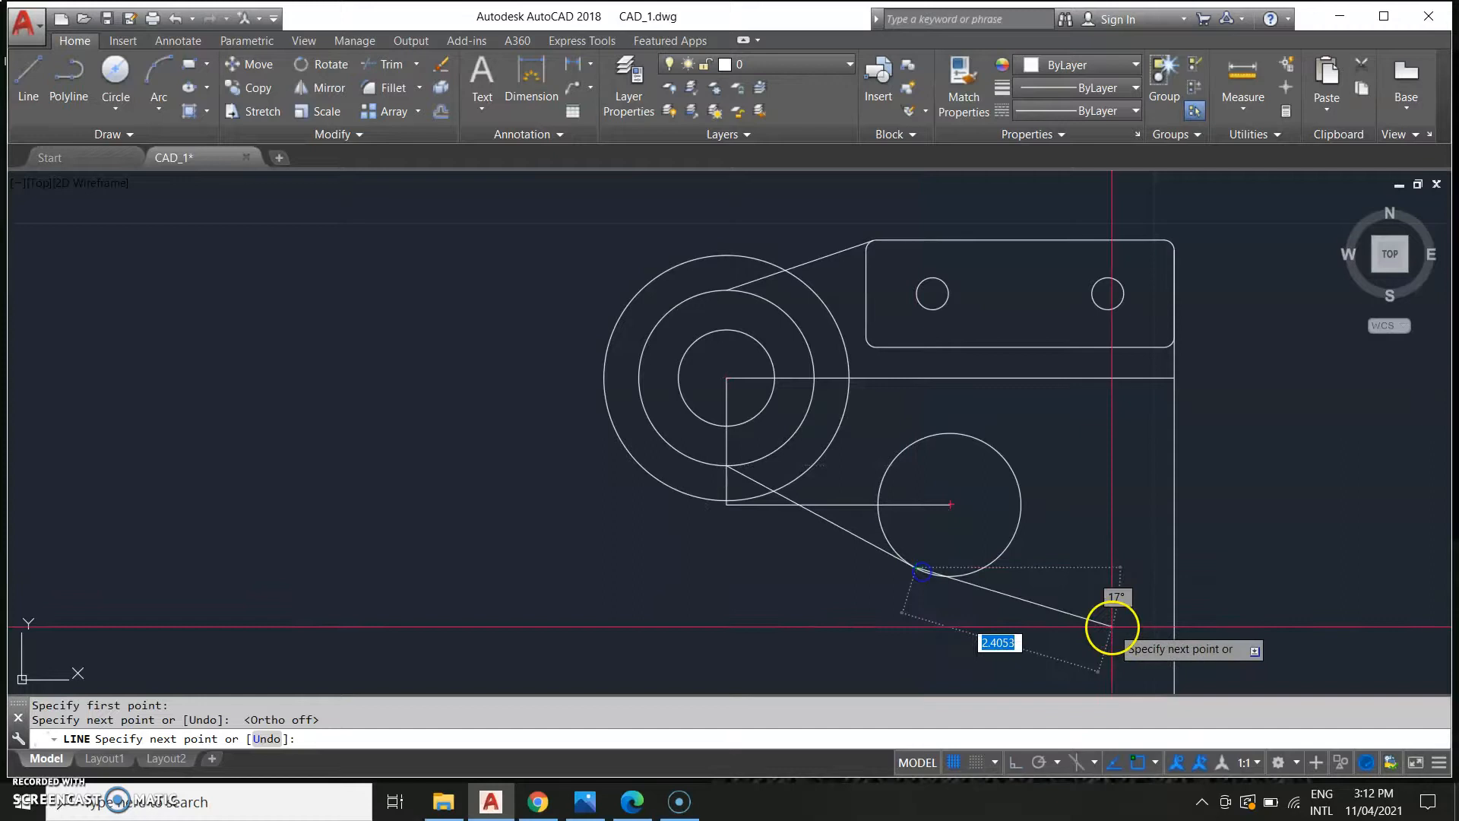
key(Escape)
Stretch the lower diagonal line's upper end onto the 1.68 boss circle.
mouse_move(732, 505)
middle_down()
mouse_move(798, 511)
mouse_move(743, 521)
middle_up()
scroll(785, 521, up, 2)
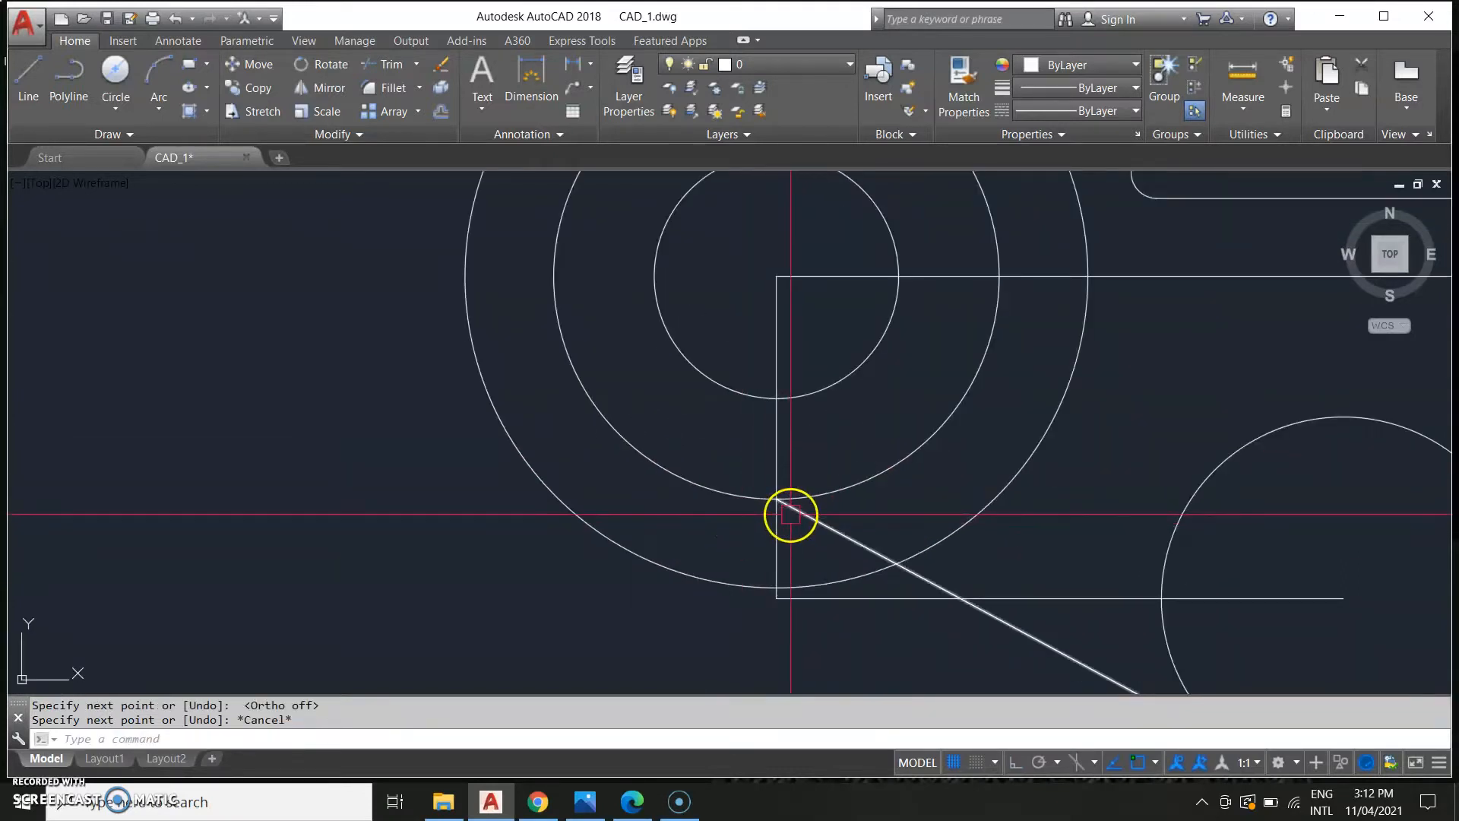
click(777, 499)
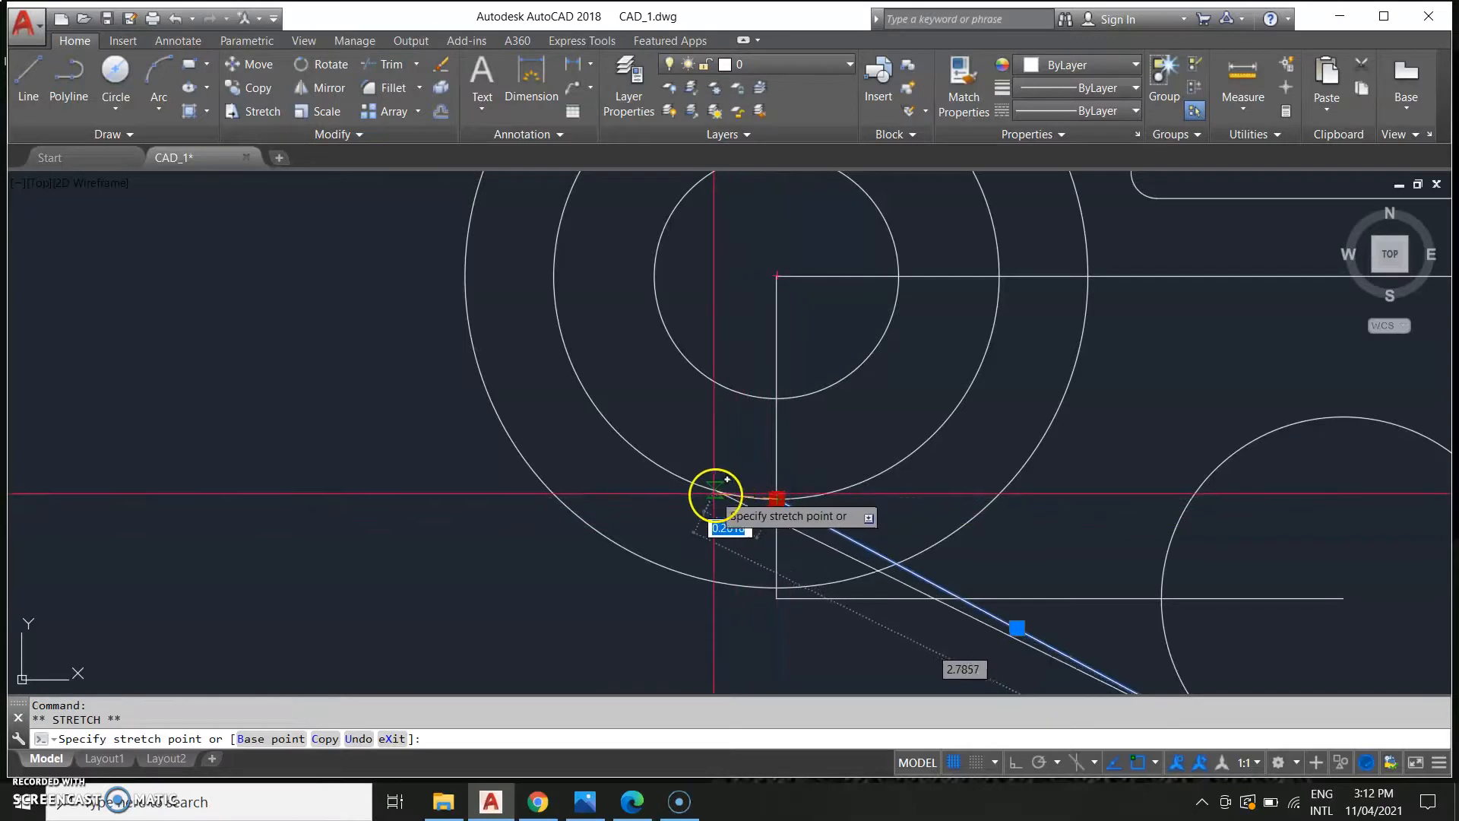
click(674, 478)
middle_drag(1000, 462, 848, 605)
scroll(848, 605, down, 2)
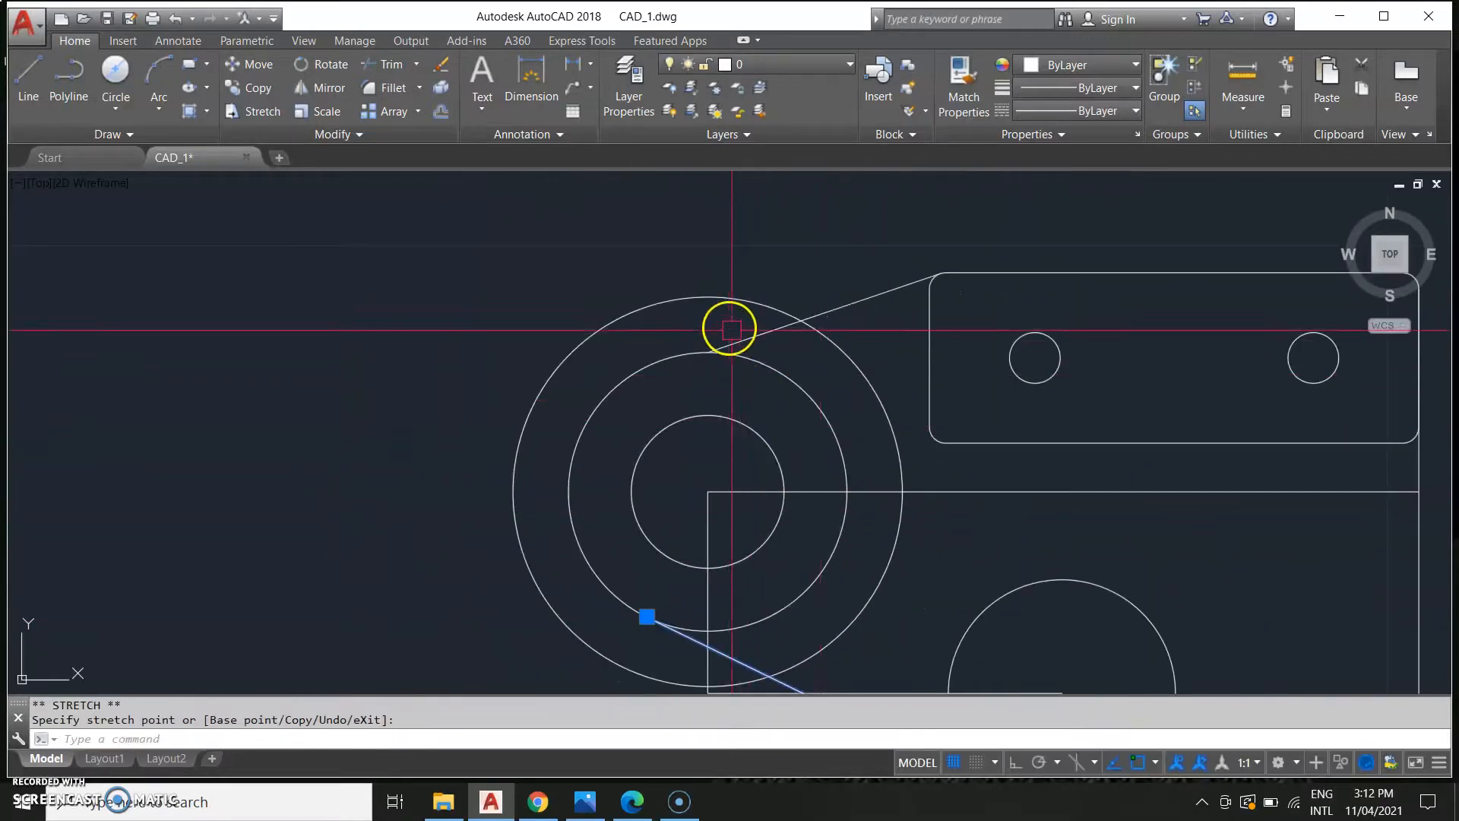
scroll(744, 347, up, 5)
click(646, 360)
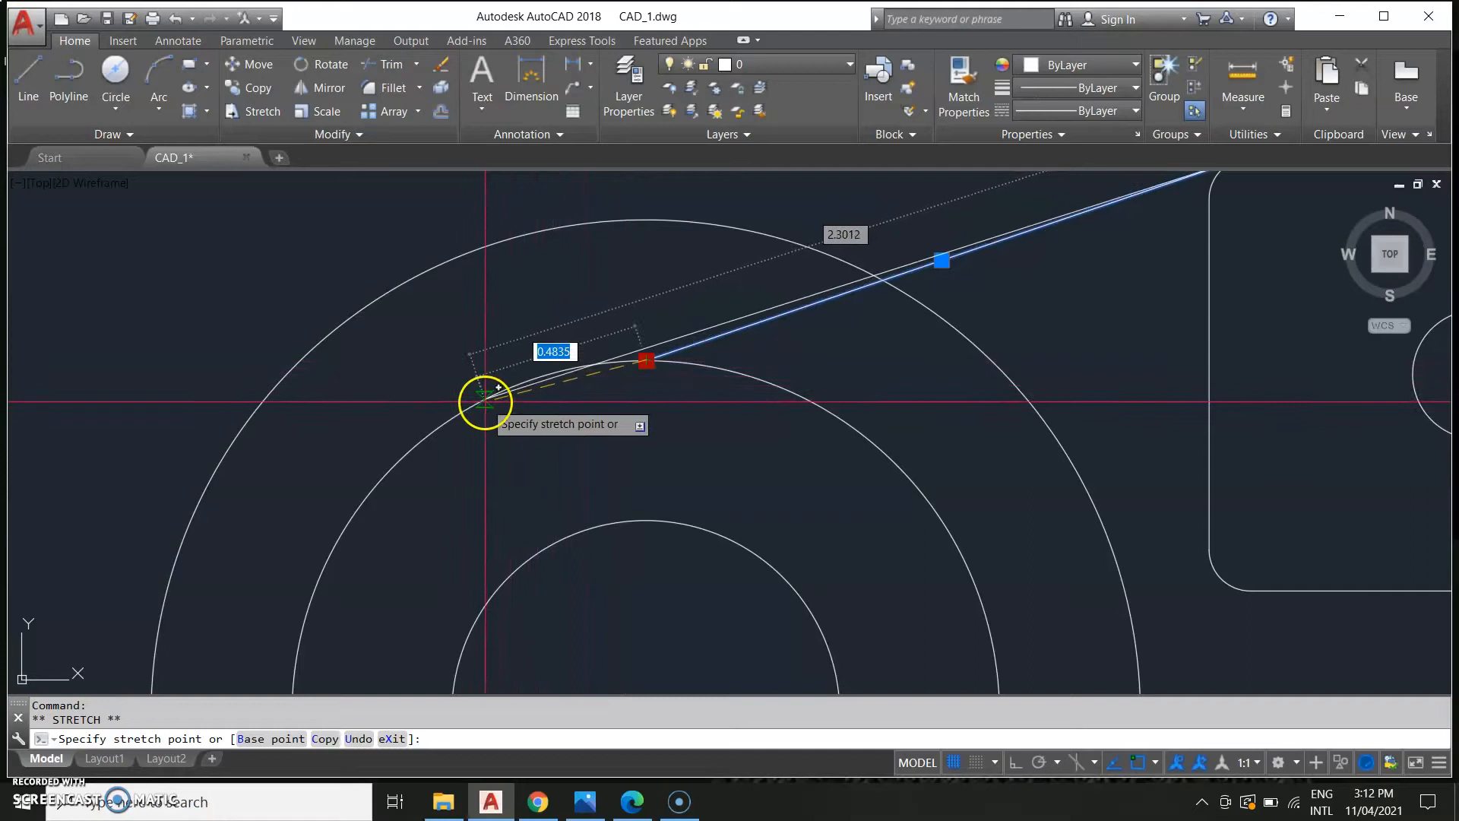
scroll(521, 379, up, 6)
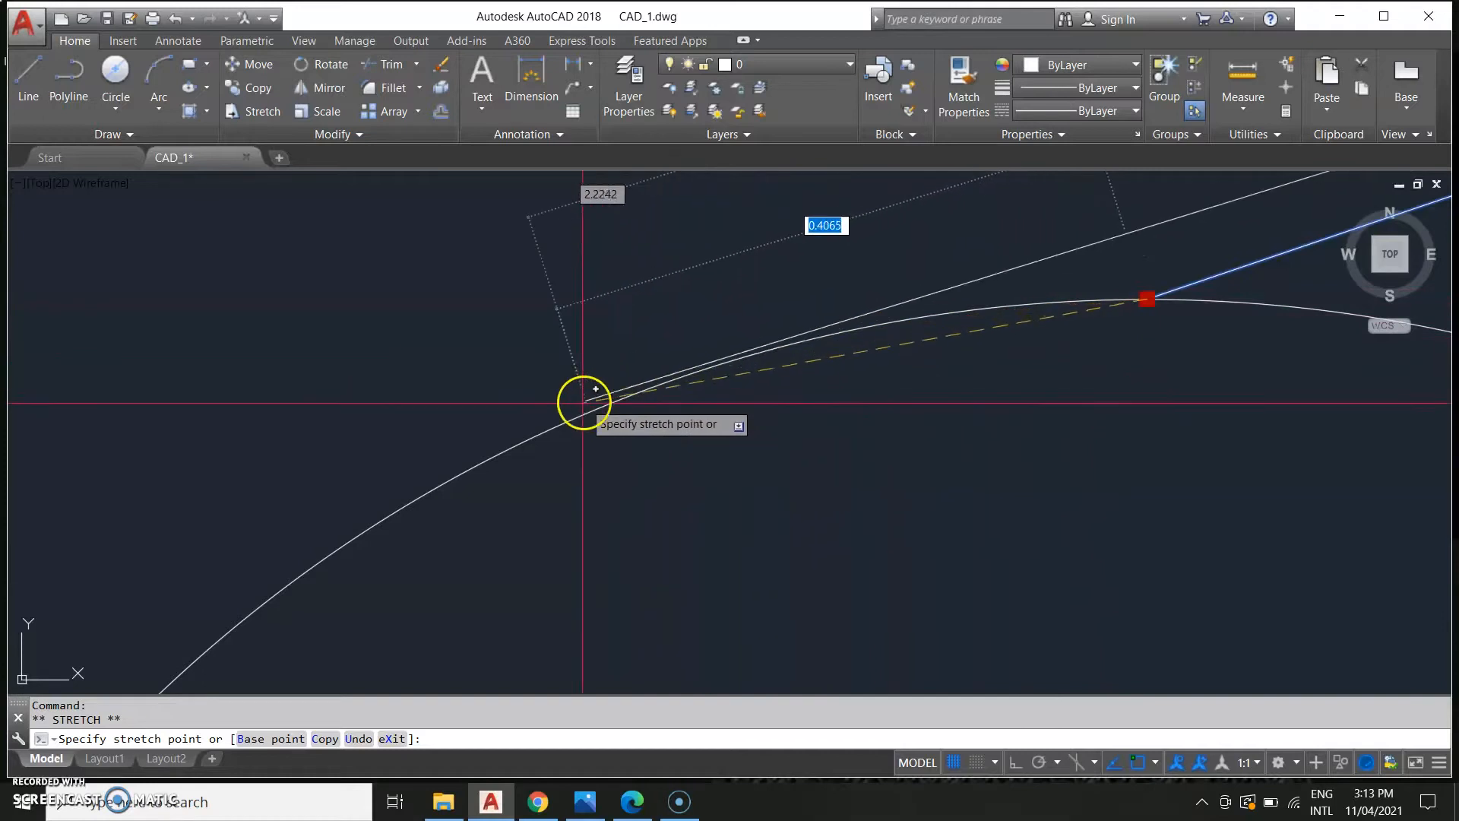
key(Escape)
Draw a line from the lug's upper-left corner down to the outer boss circle.
scroll(1029, 440, down, 4)
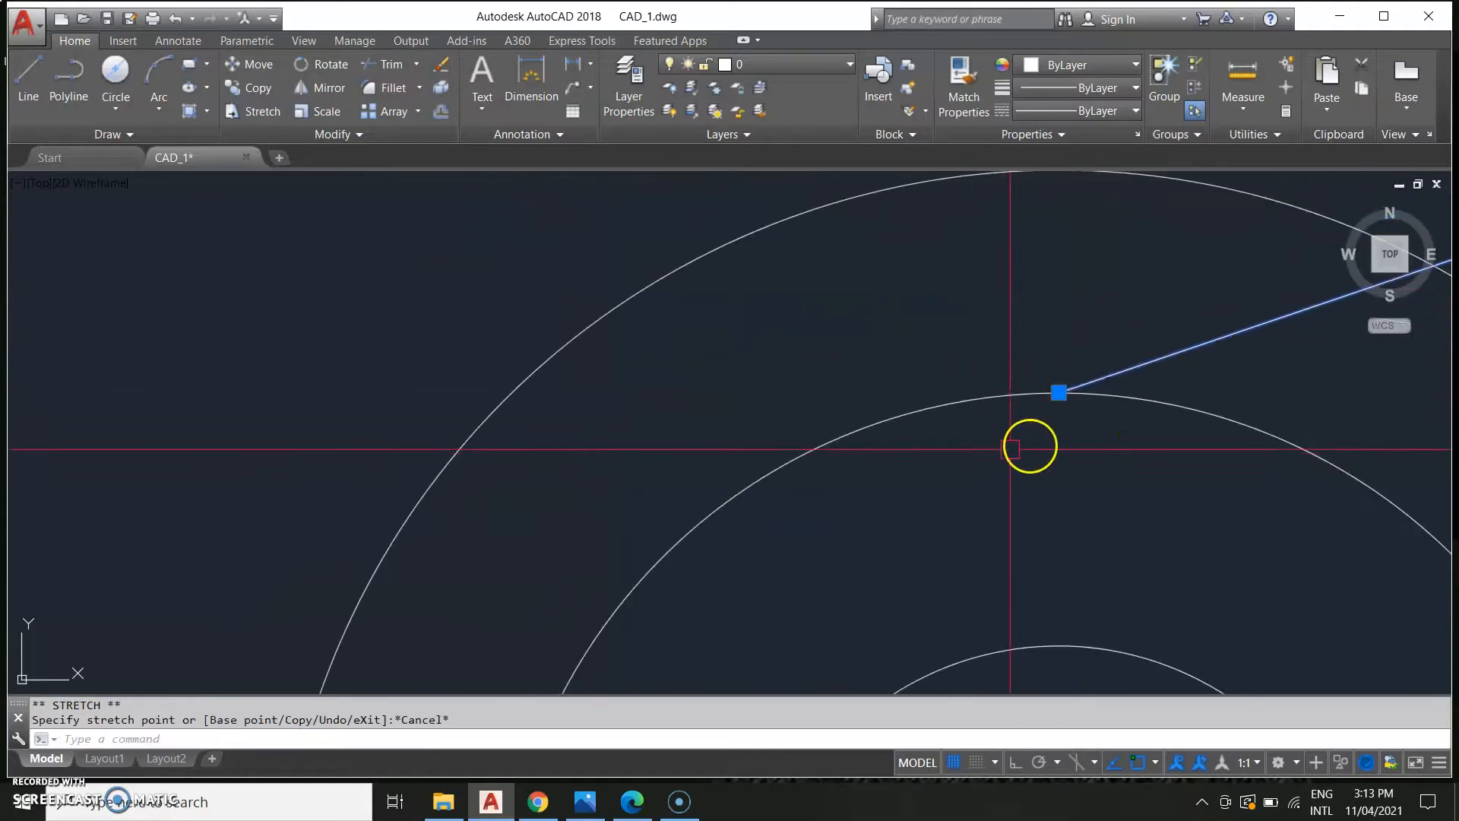
middle_drag(1029, 440, 188, 557)
scroll(820, 518, down, 5)
middle_drag(841, 407, 776, 448)
text(l)
key(Return)
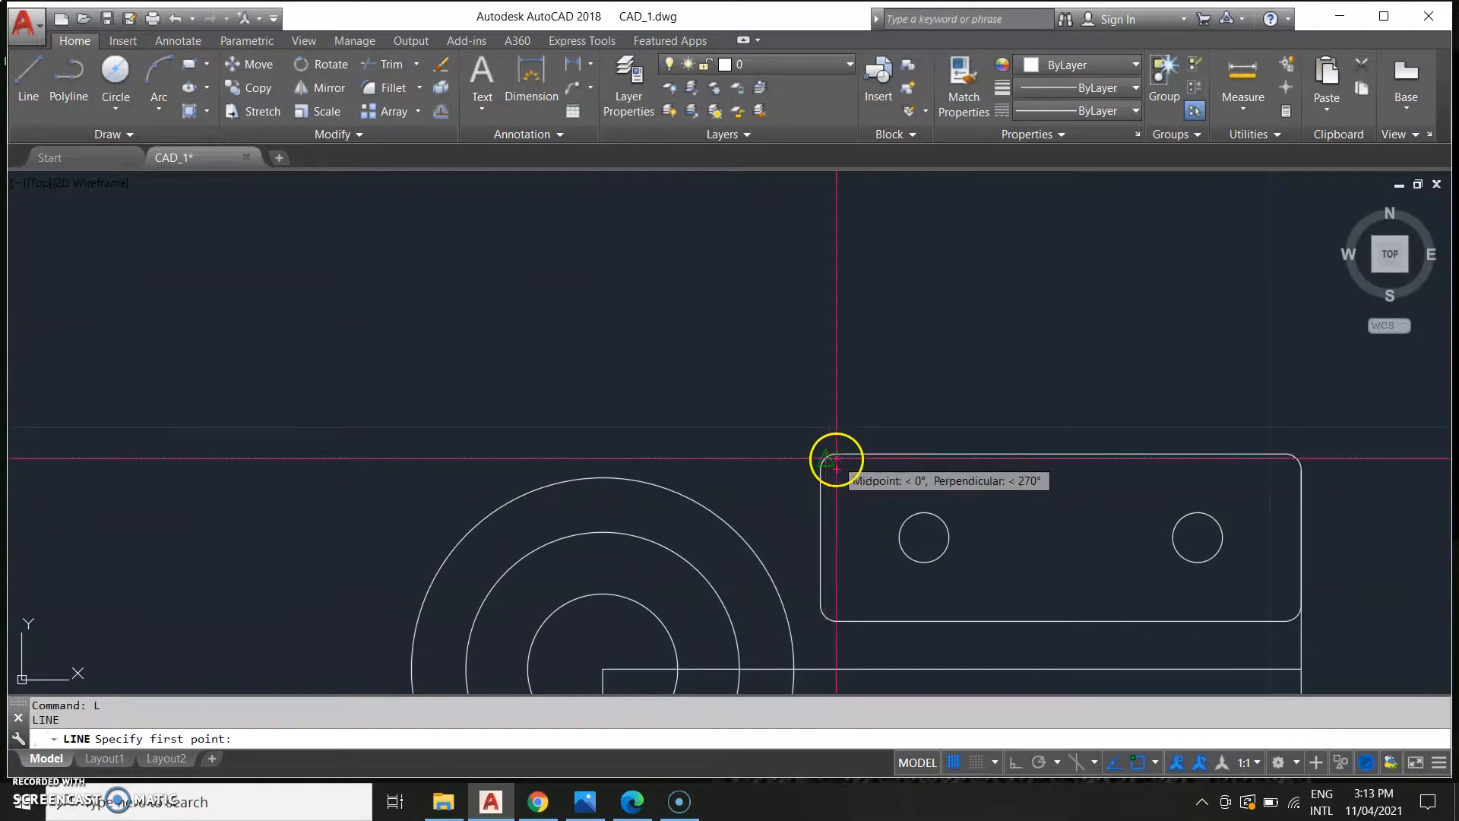
click(827, 458)
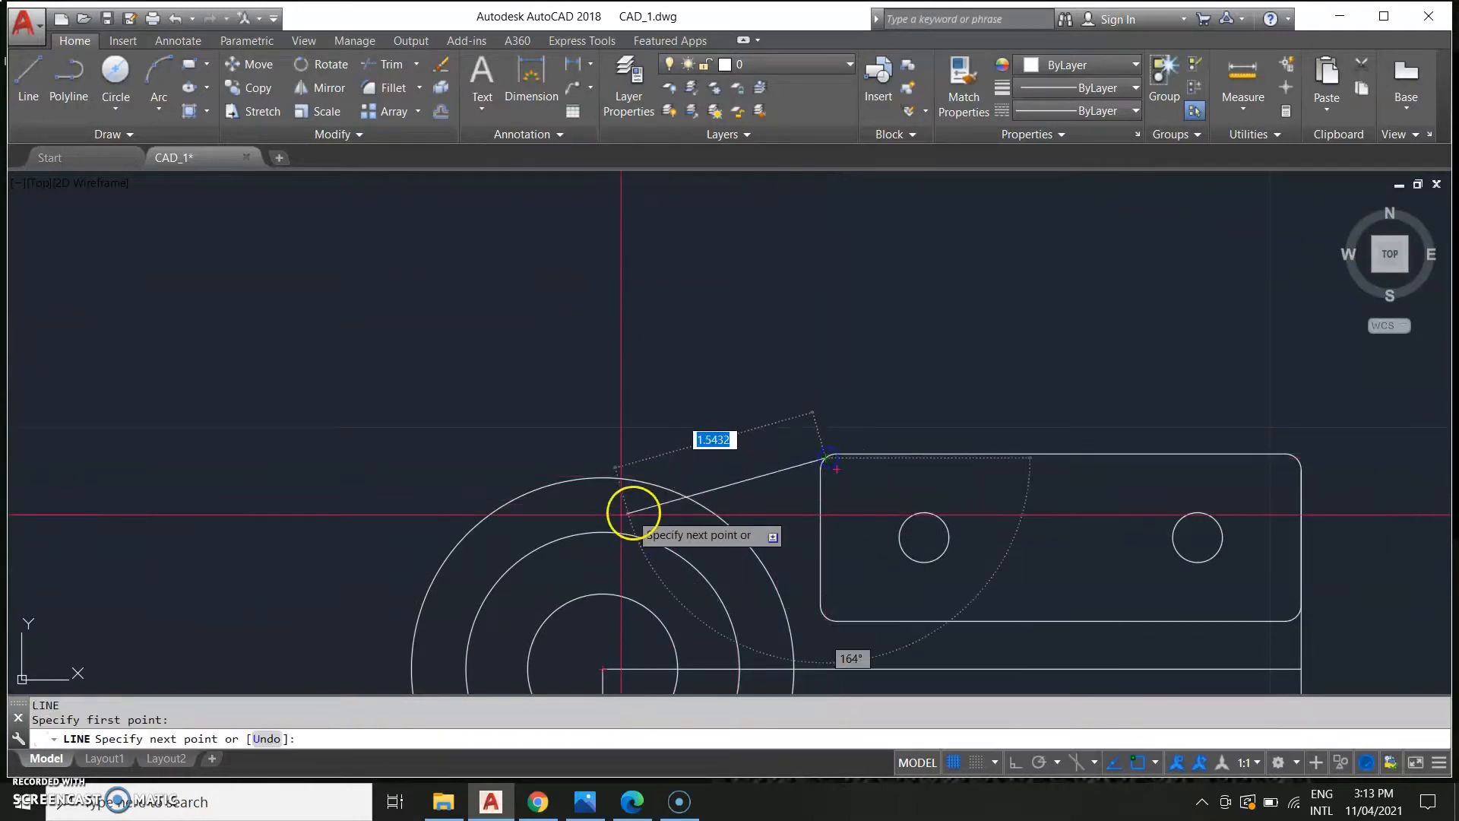
click(555, 537)
key(Escape)
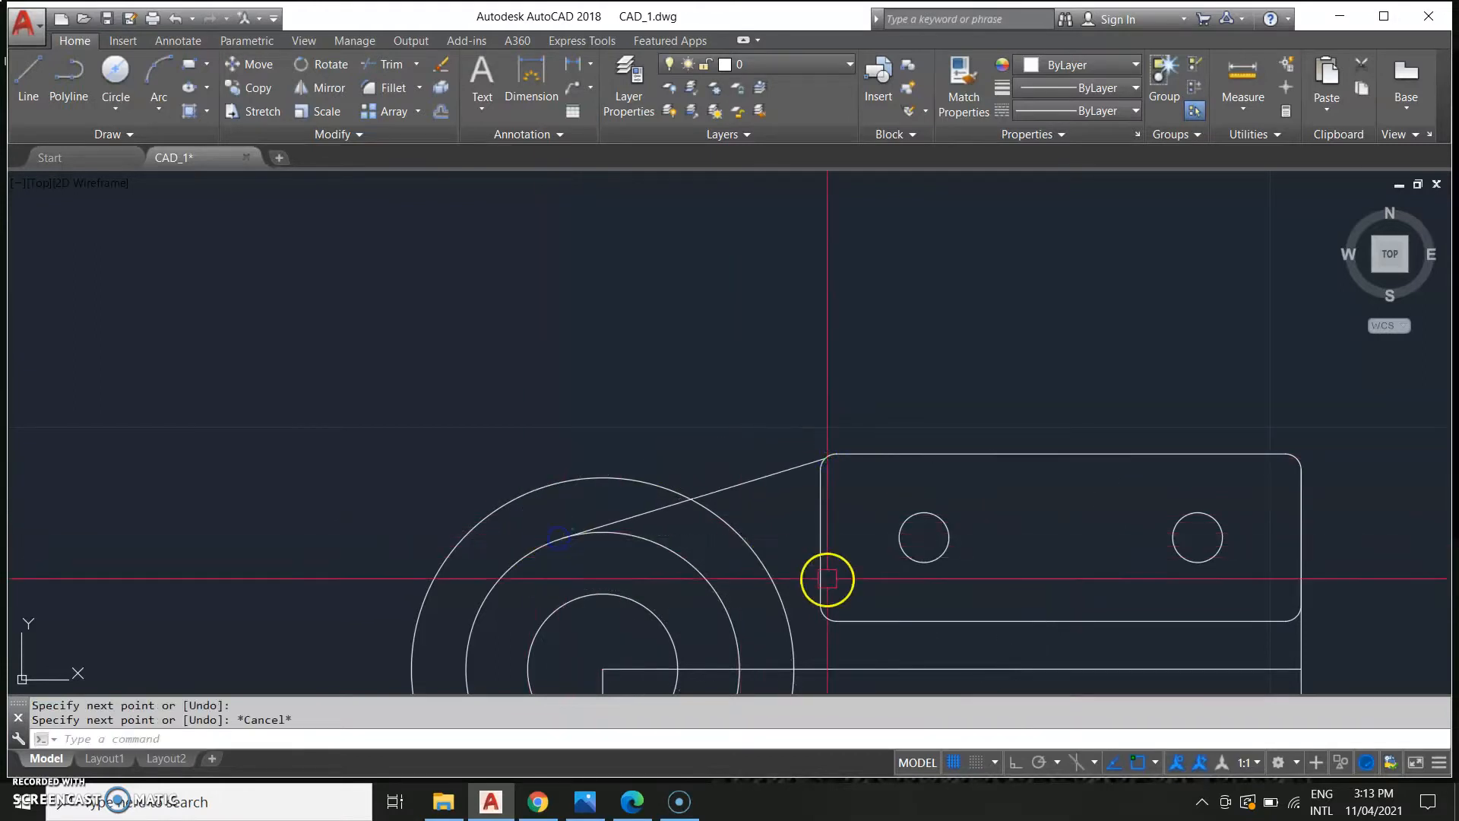
click(797, 473)
scroll(797, 472, up, 4)
click(864, 438)
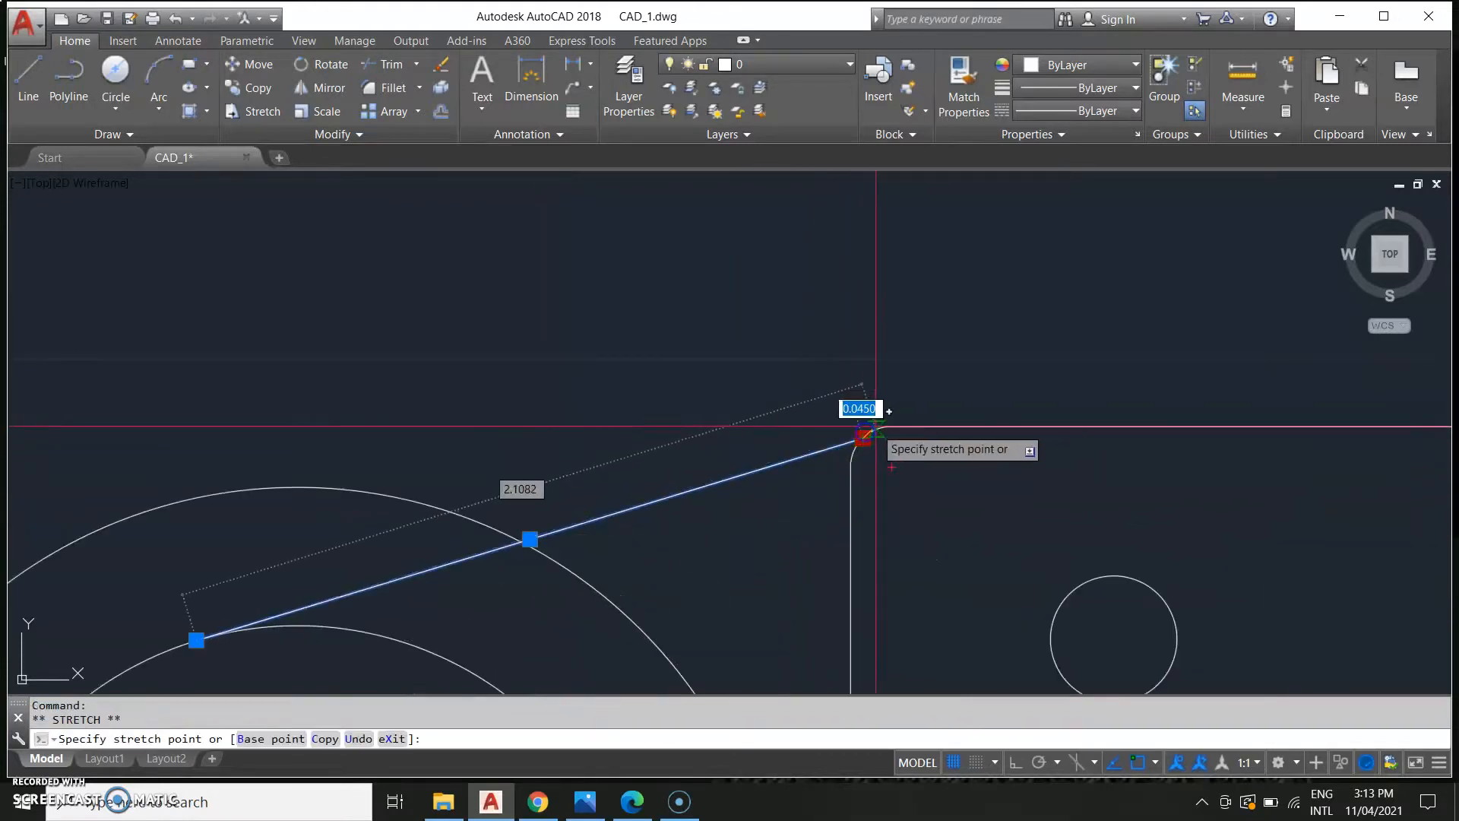
key(Escape)
scroll(1049, 607, down, 5)
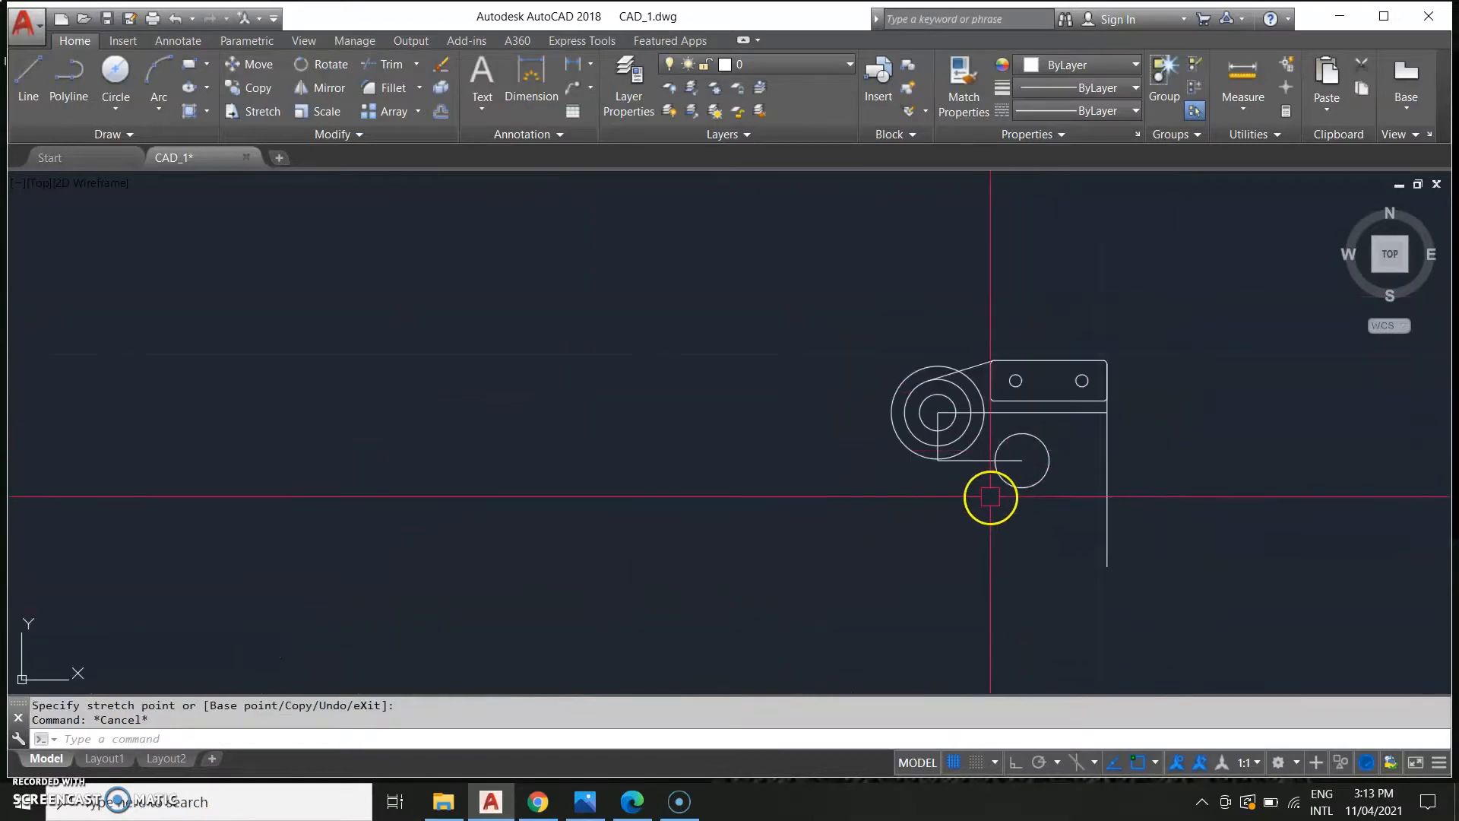
Draw a line from the 1.68 circle's bottom to the lower boss circle and snap its upper end to the quadrant.
scroll(903, 464, up, 6)
middle_drag(1010, 476, 886, 609)
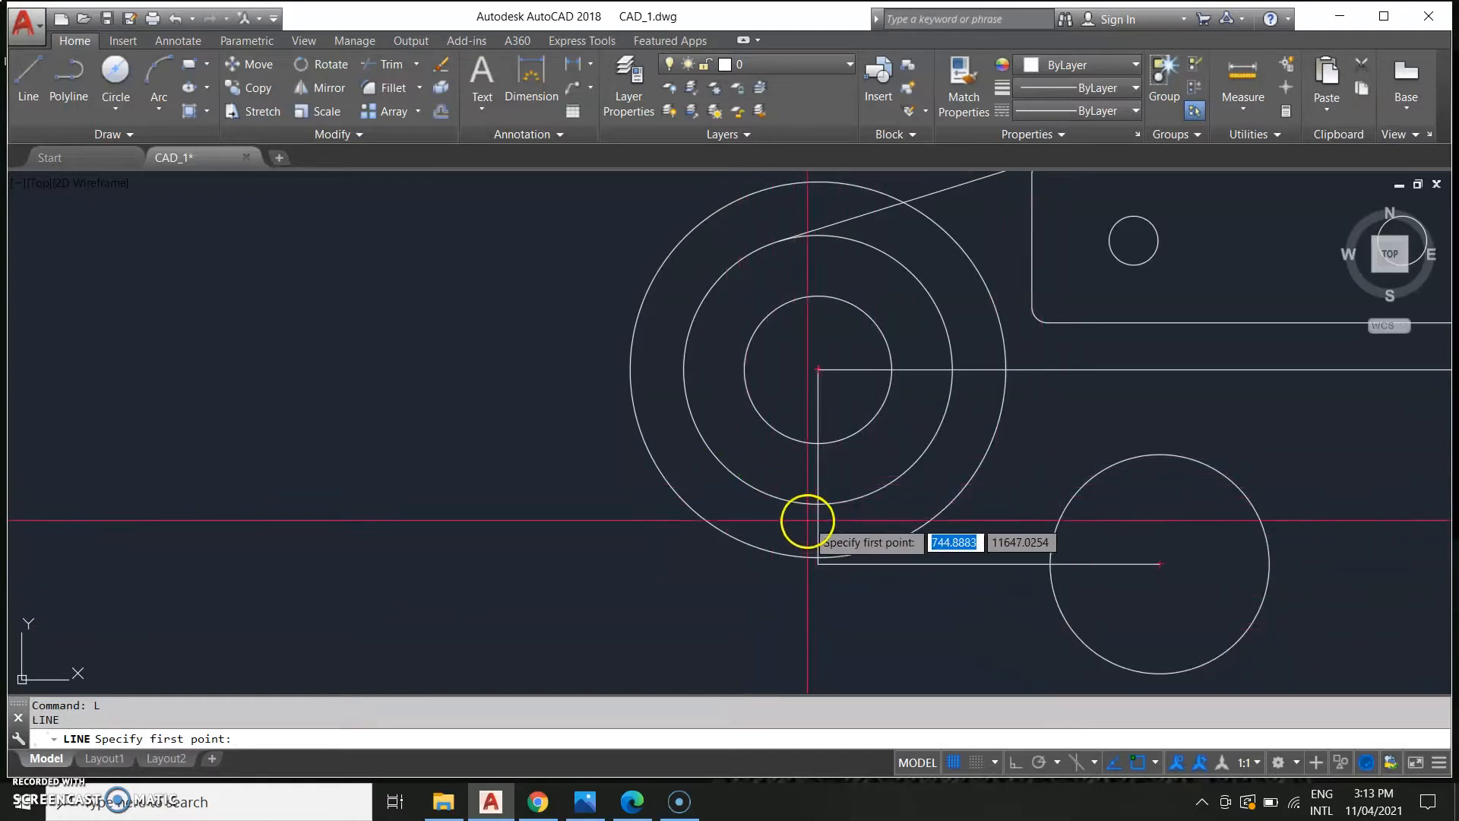
click(1108, 660)
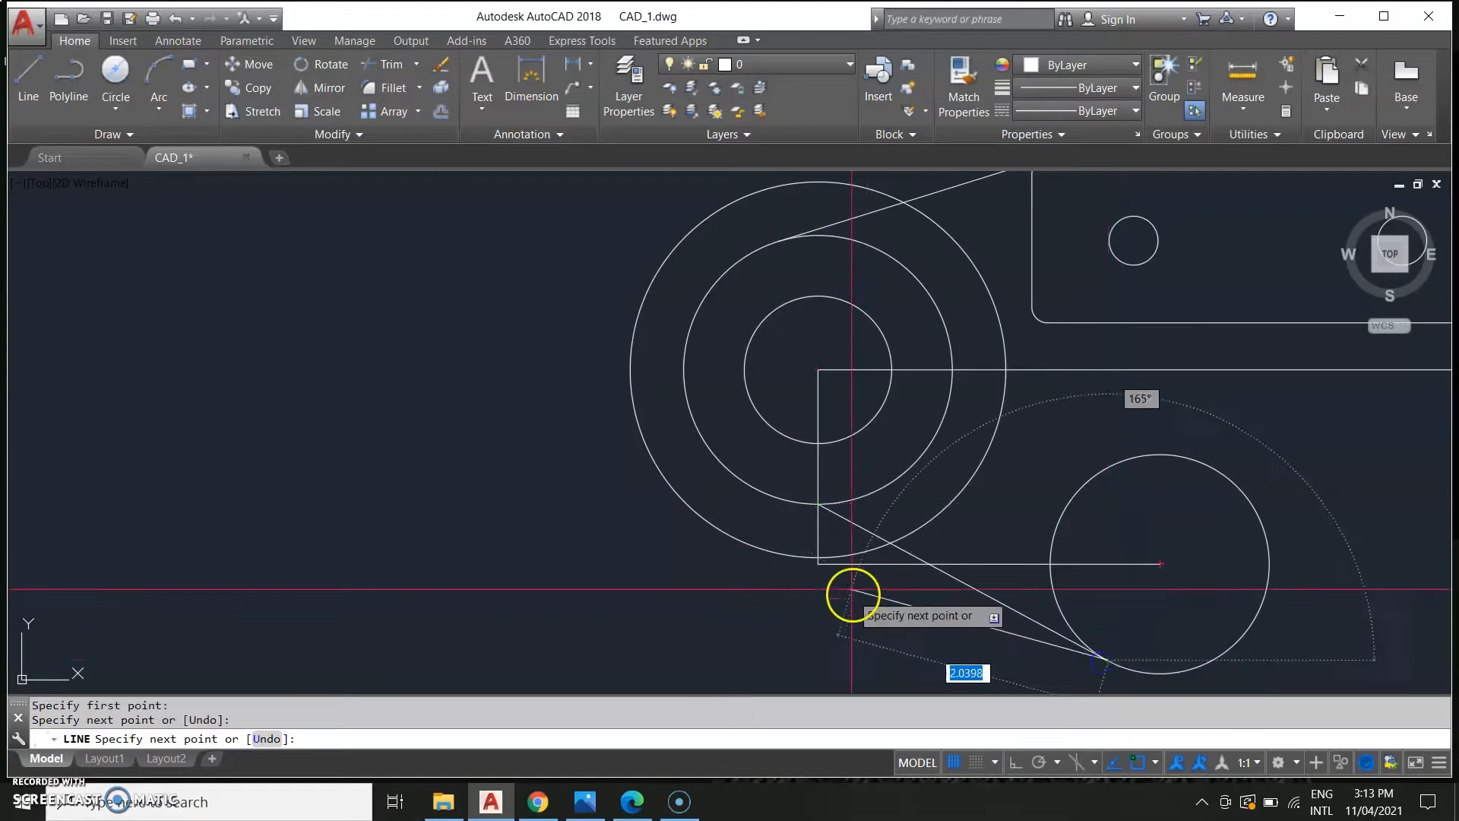
key(Escape)
click(842, 524)
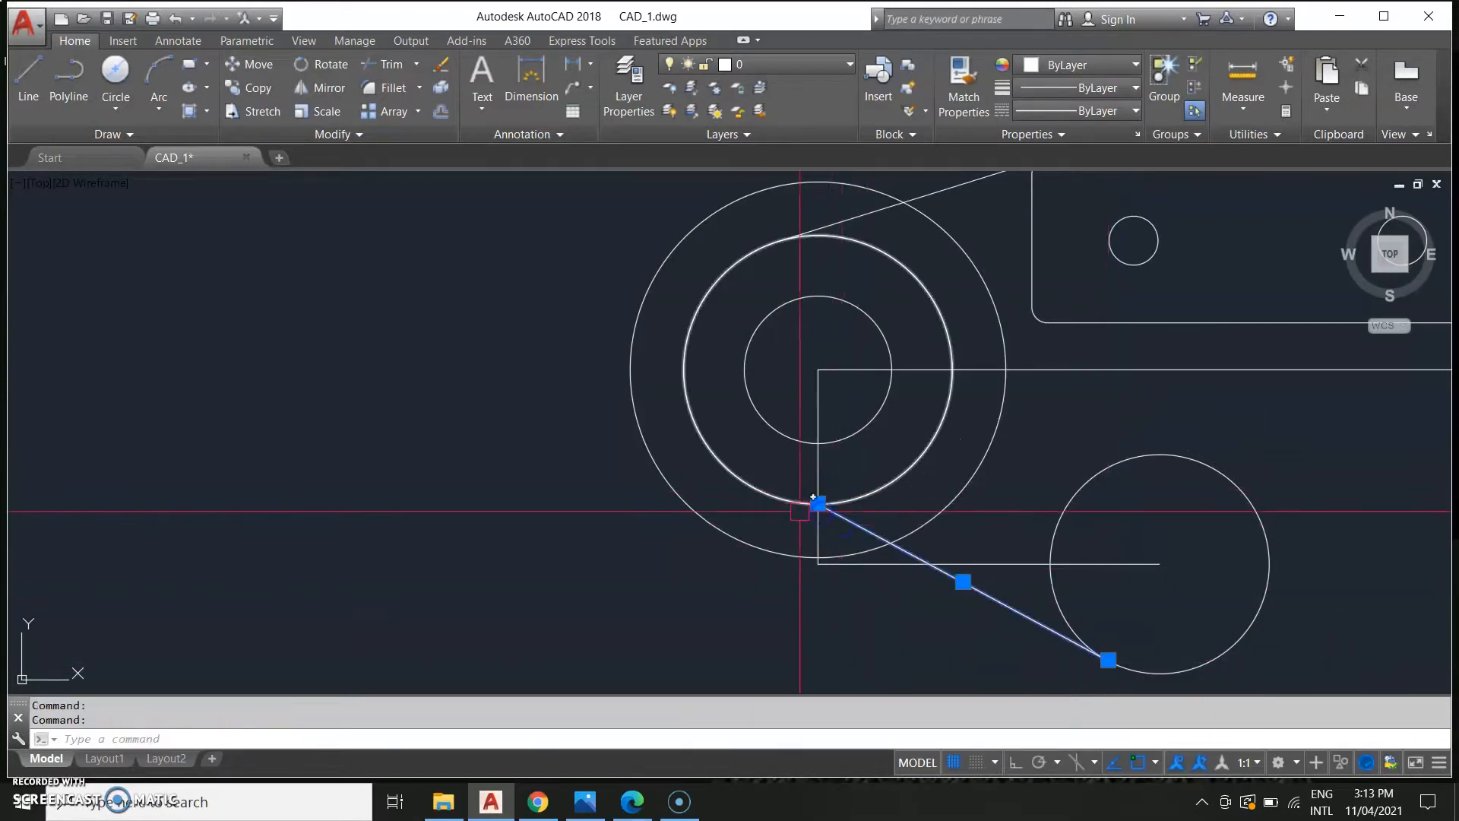
click(817, 503)
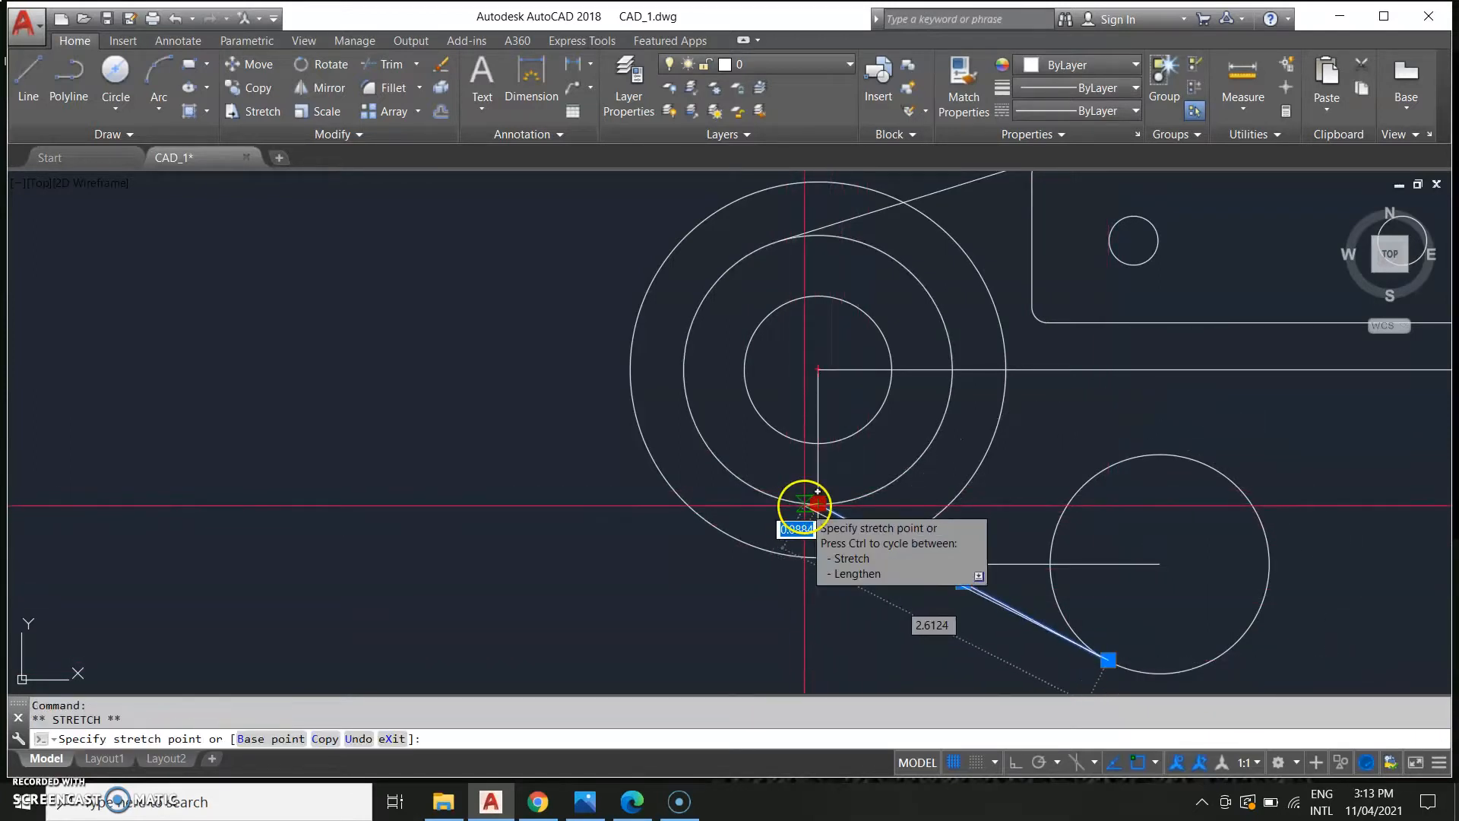
scroll(804, 506, up, 5)
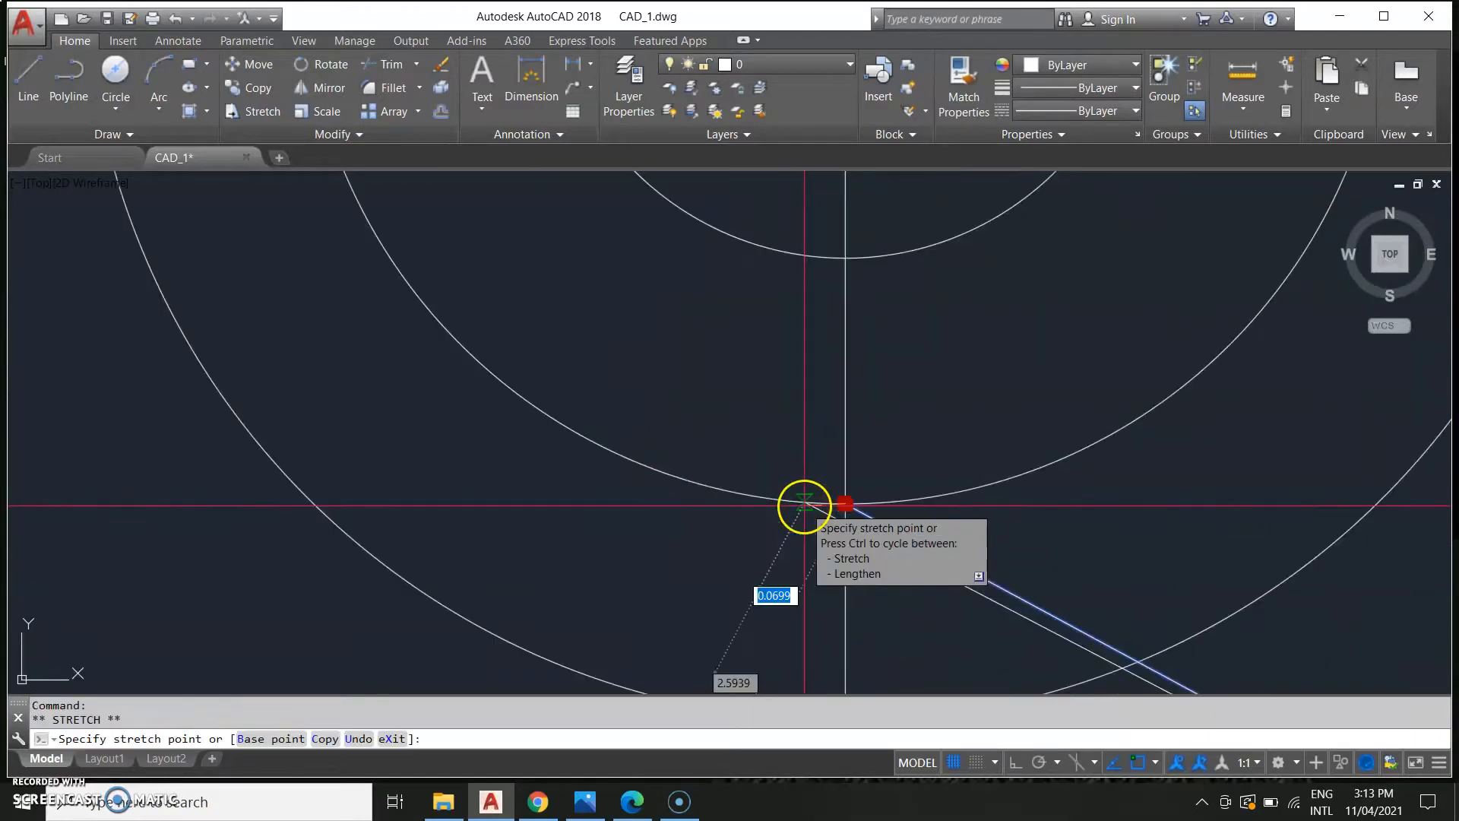
click(845, 503)
key(Escape)
Erase the line just drawn to the lower boss circle.
scroll(1007, 593, down, 3)
scroll(684, 456, down, 3)
click(893, 491)
click(927, 482)
key(Delete)
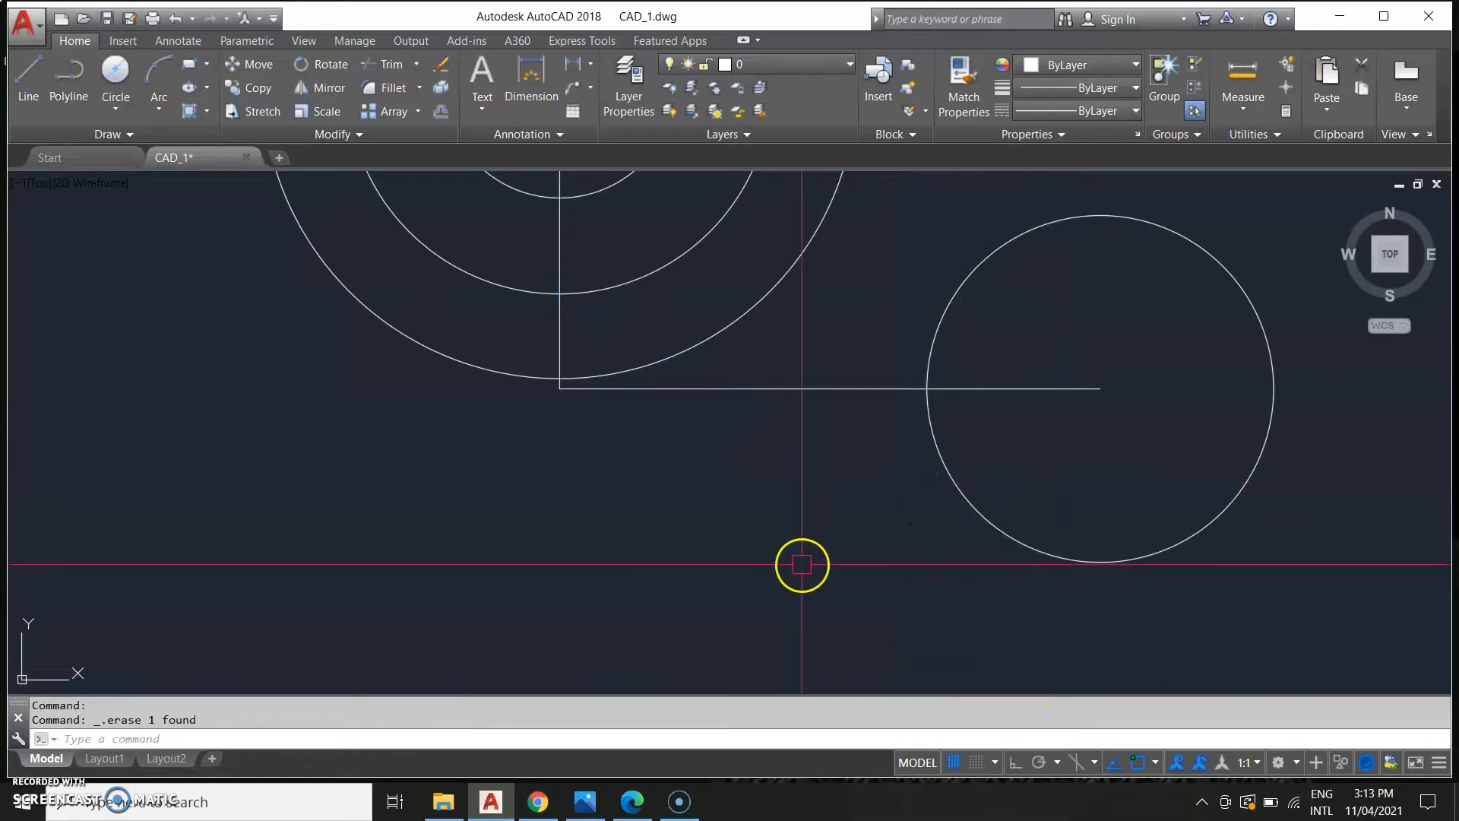
Draw a line from the lower boss circle's bottom up to the outer boss circle.
scroll(630, 555, down, 2)
text(l)
key(Return)
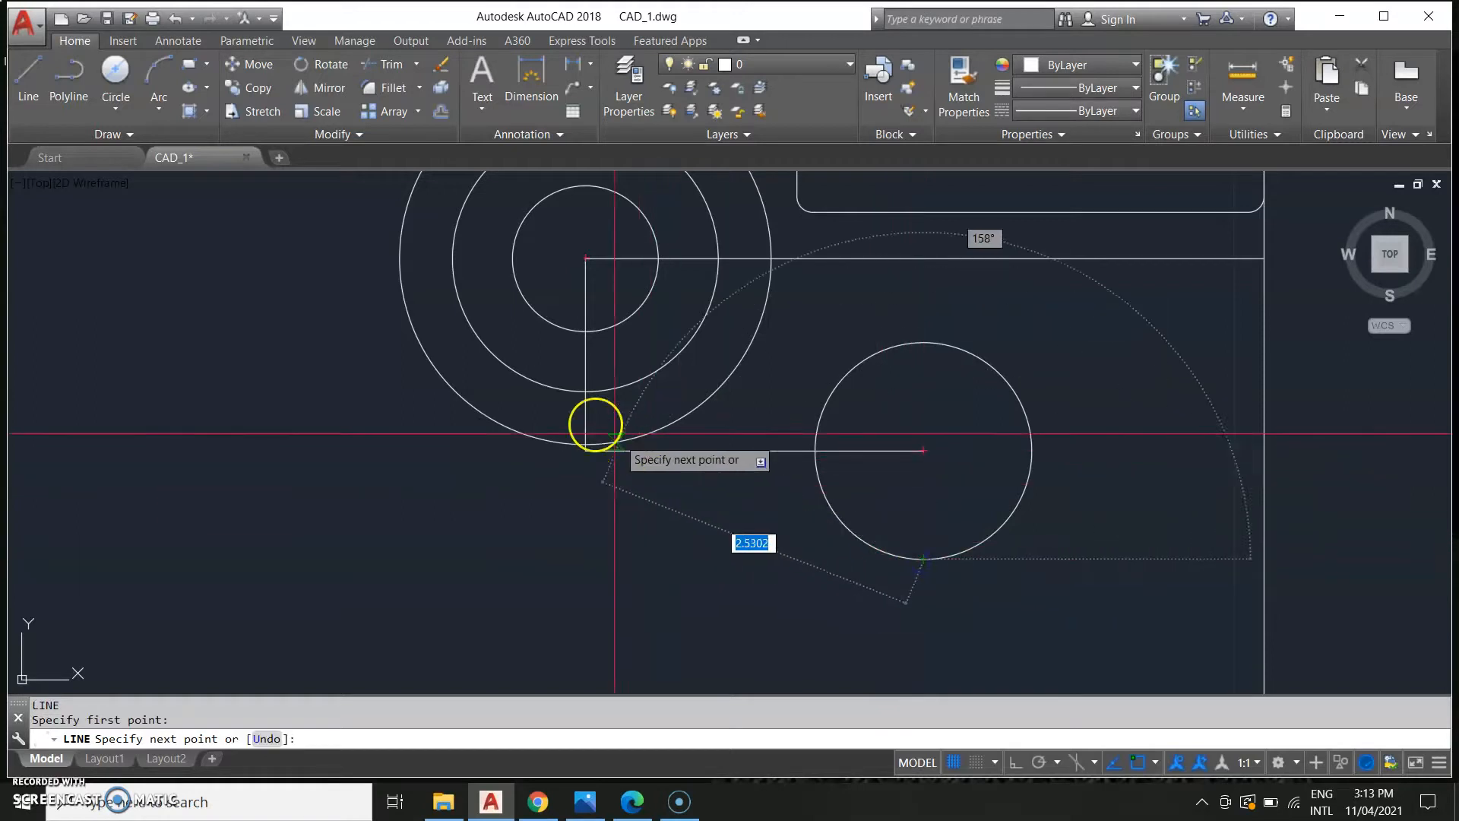
click(531, 378)
key(Escape)
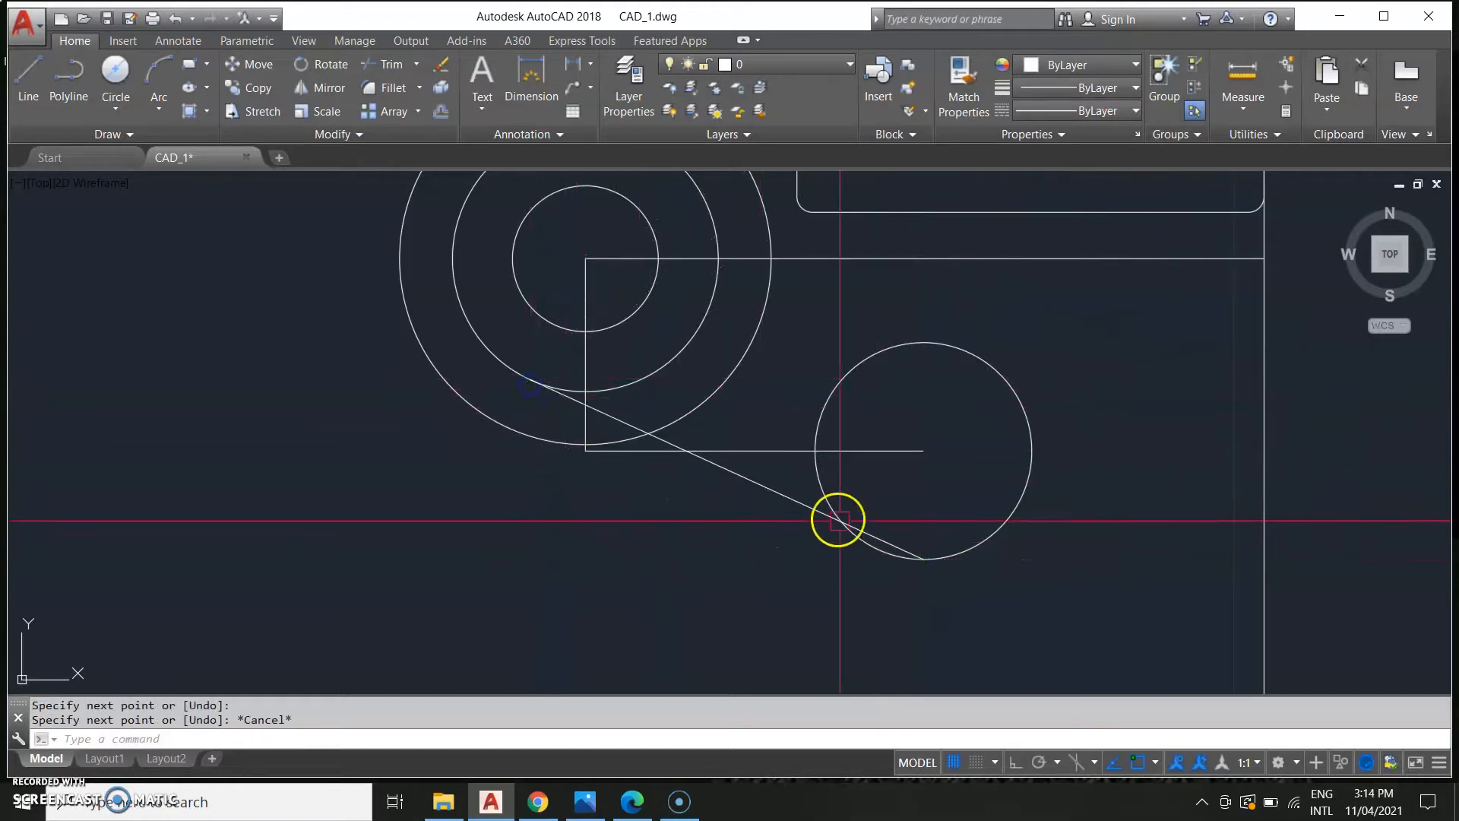
click(918, 555)
click(923, 559)
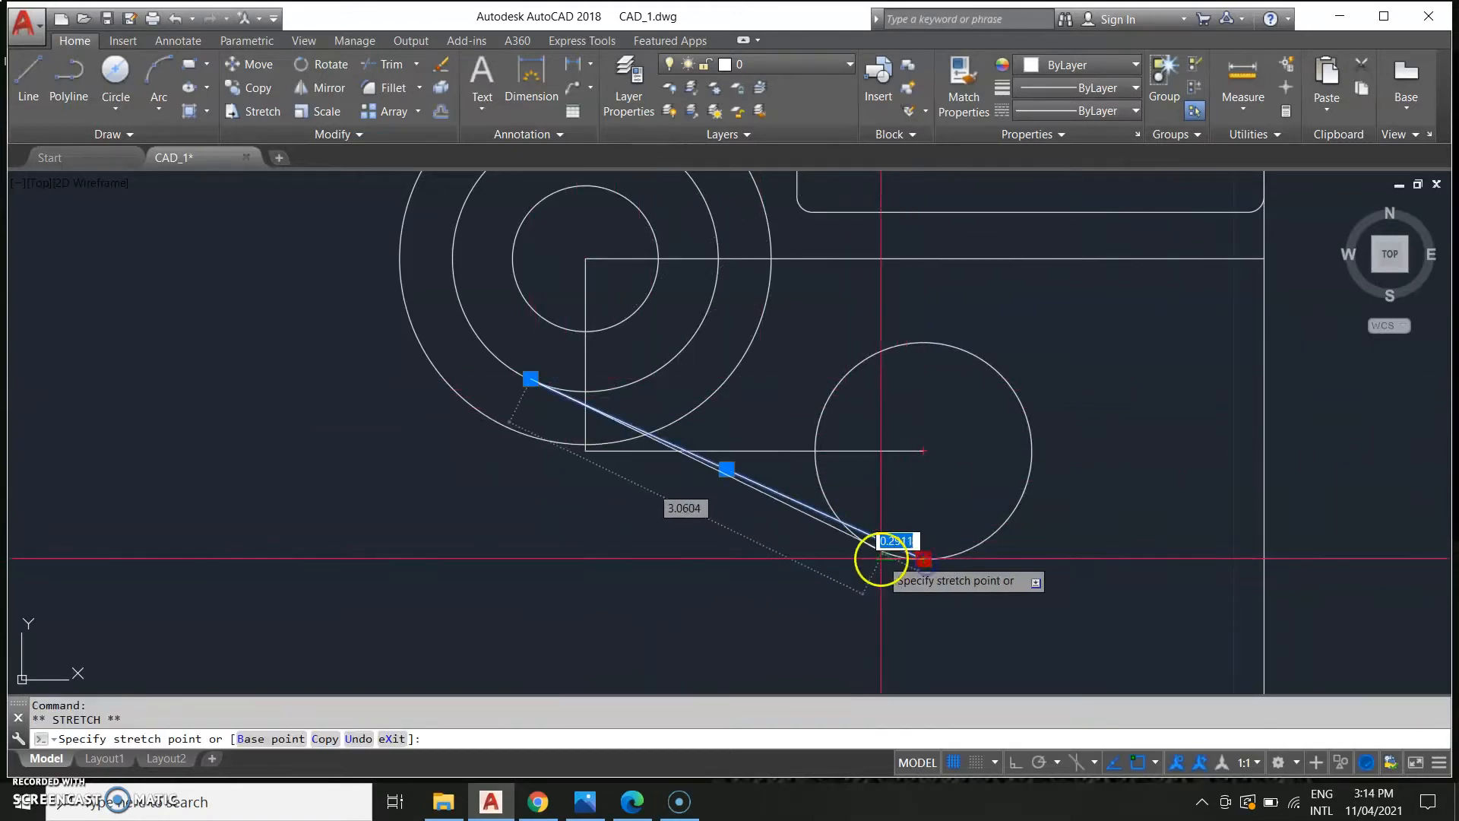
key(Escape)
Examine the reference sheet alongside the bracket drawing.
scroll(836, 600, down, 5)
middle_drag(822, 614, 981, 568)
scroll(981, 568, down, 4)
middle_drag(750, 602, 879, 553)
middle_drag(250, 560, 441, 525)
scroll(283, 576, up, 2)
middle_drag(283, 576, 665, 466)
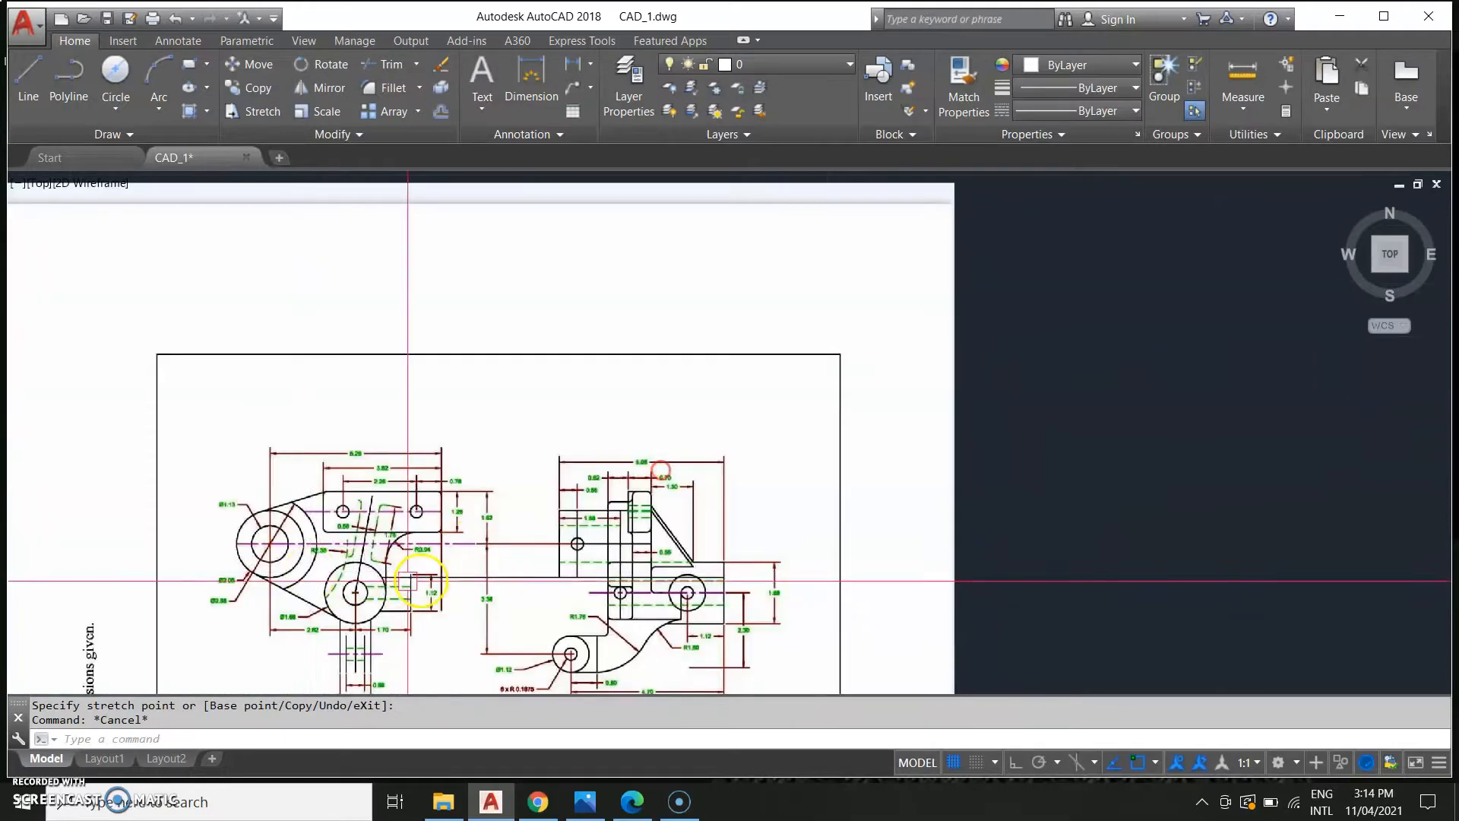
scroll(530, 537, down, 2)
scroll(901, 366, up, 3)
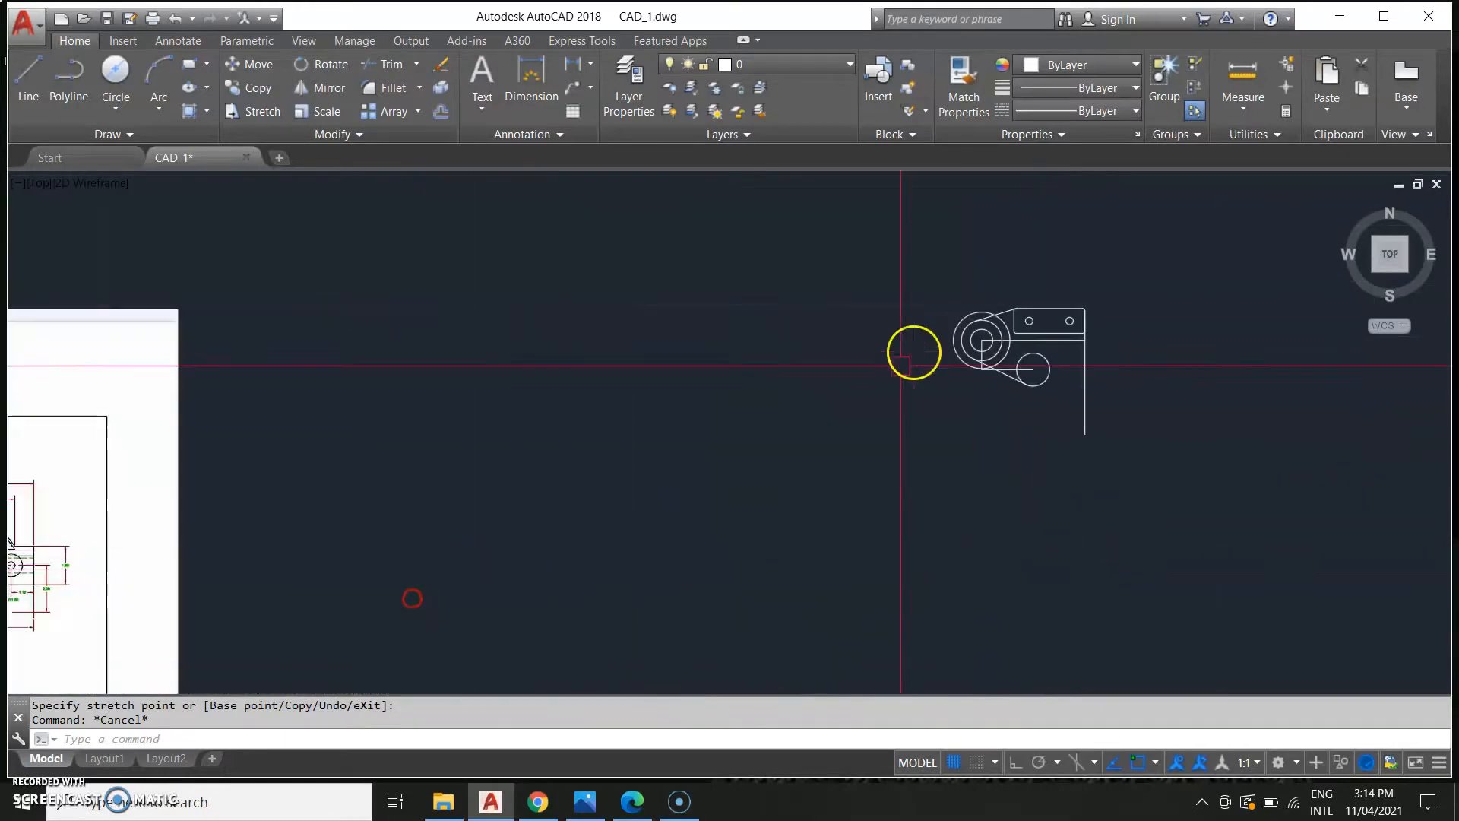
scroll(903, 489, down, 2)
scroll(890, 505, up, 2)
Select all the bracket geometry and start Trim using it as cutting edges.
click(951, 505)
click(860, 325)
middle_drag(901, 450, 836, 534)
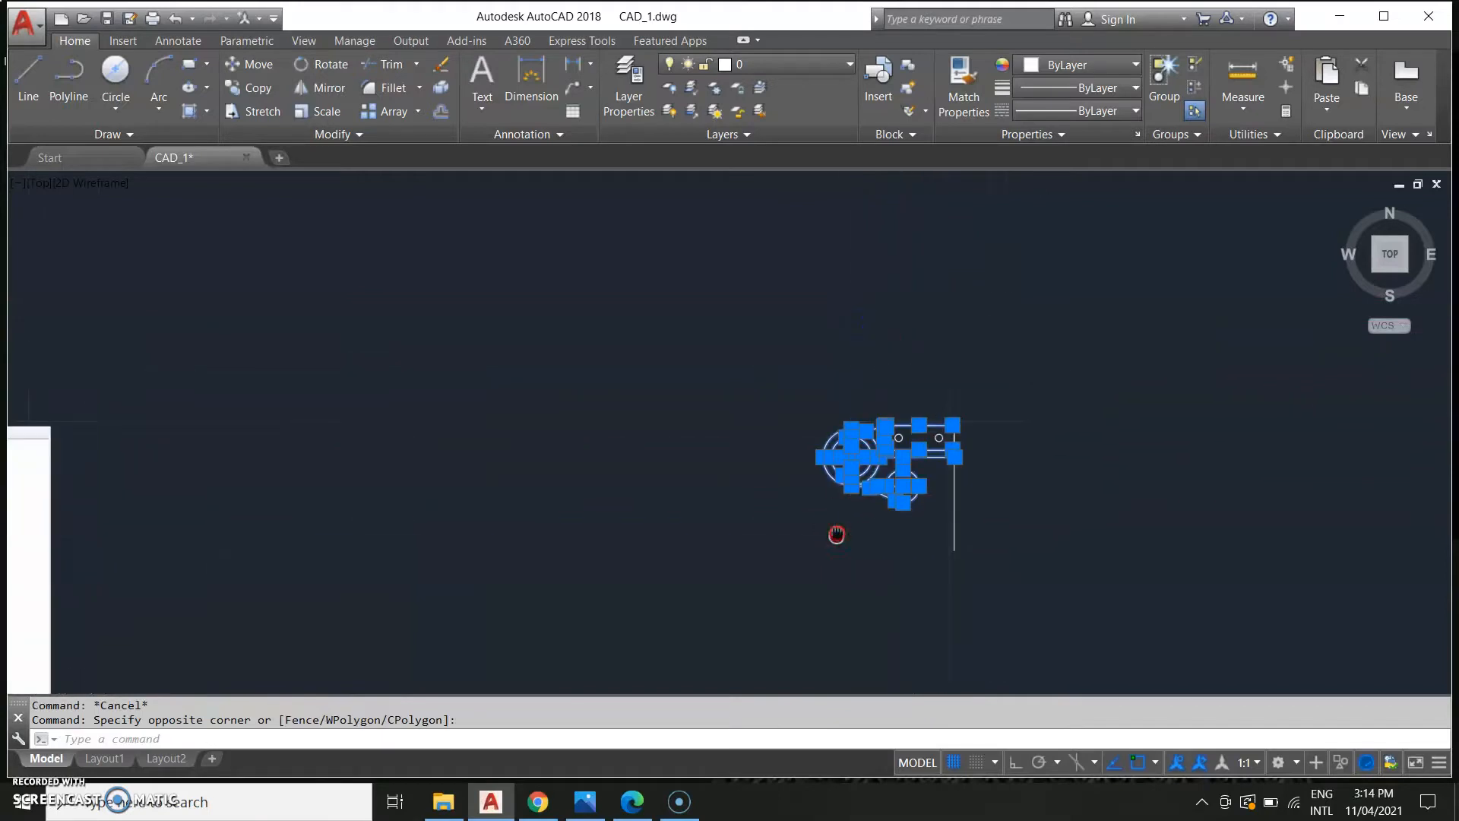
text(tr)
key(Return)
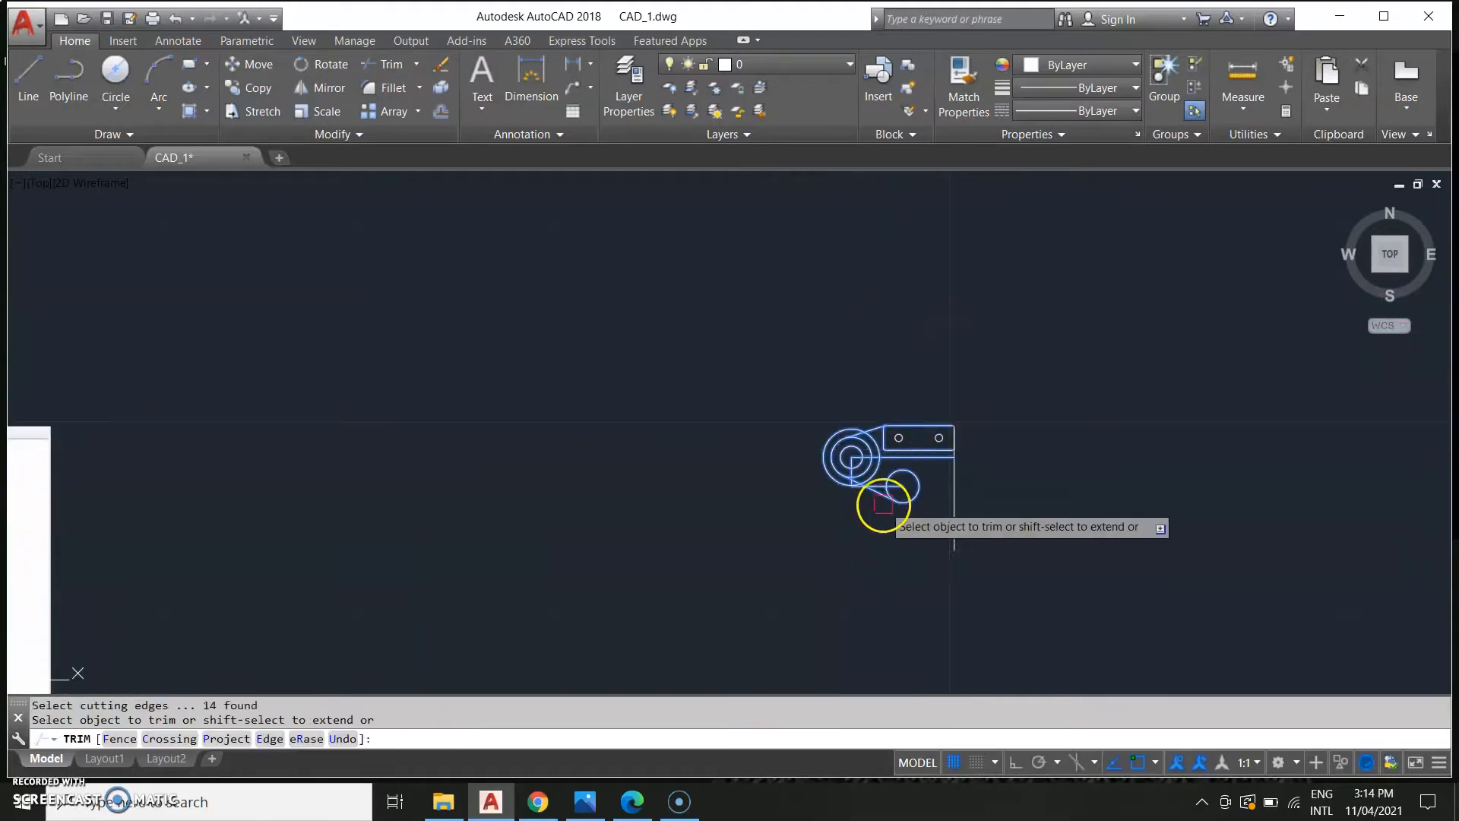
scroll(814, 456, up, 3)
middle_drag(814, 456, 840, 694)
mouse_move(852, 545)
middle_down()
mouse_move(846, 558)
mouse_move(897, 458)
middle_up()
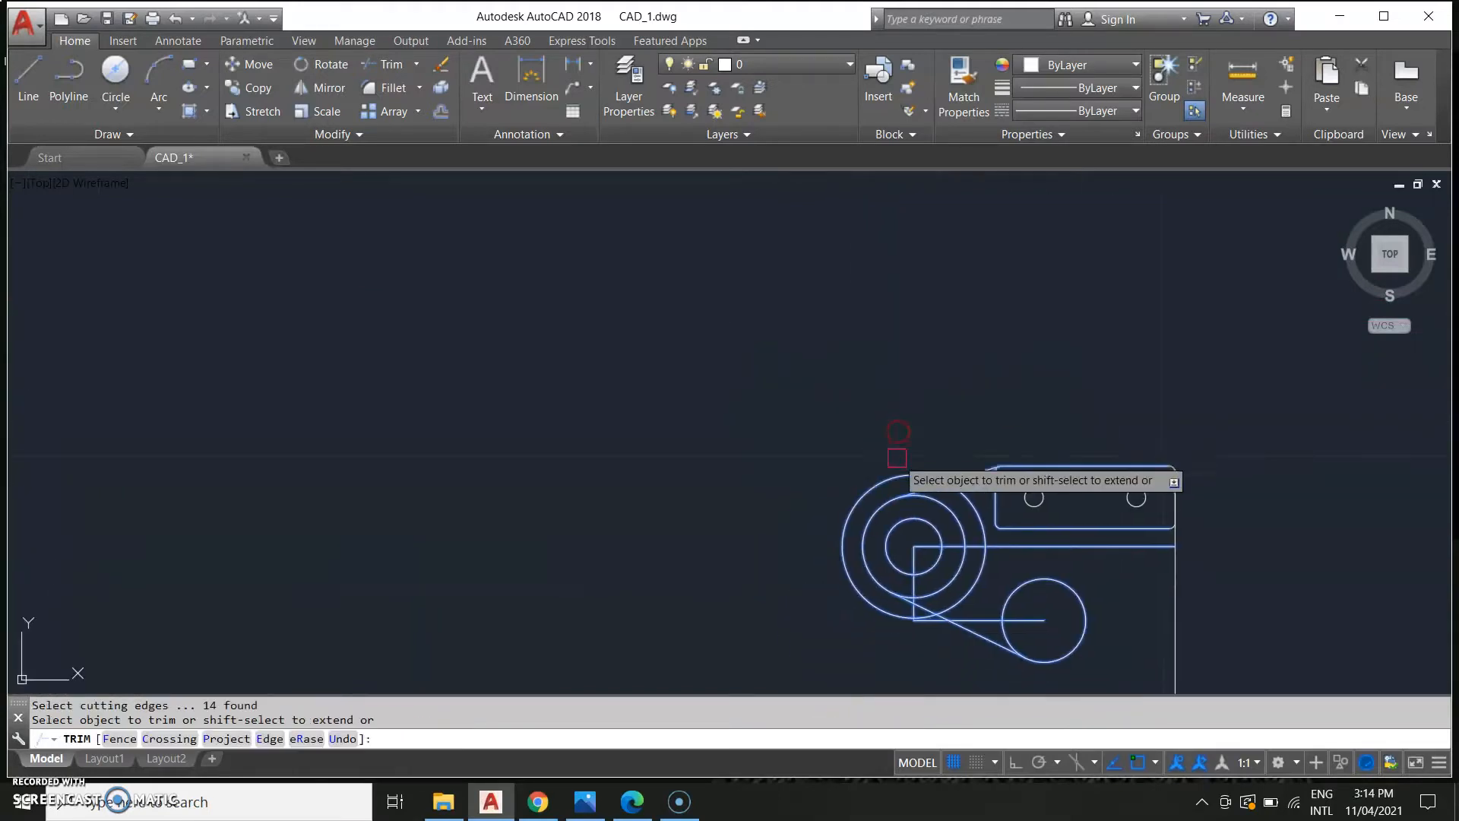
middle_drag(833, 598, 834, 472)
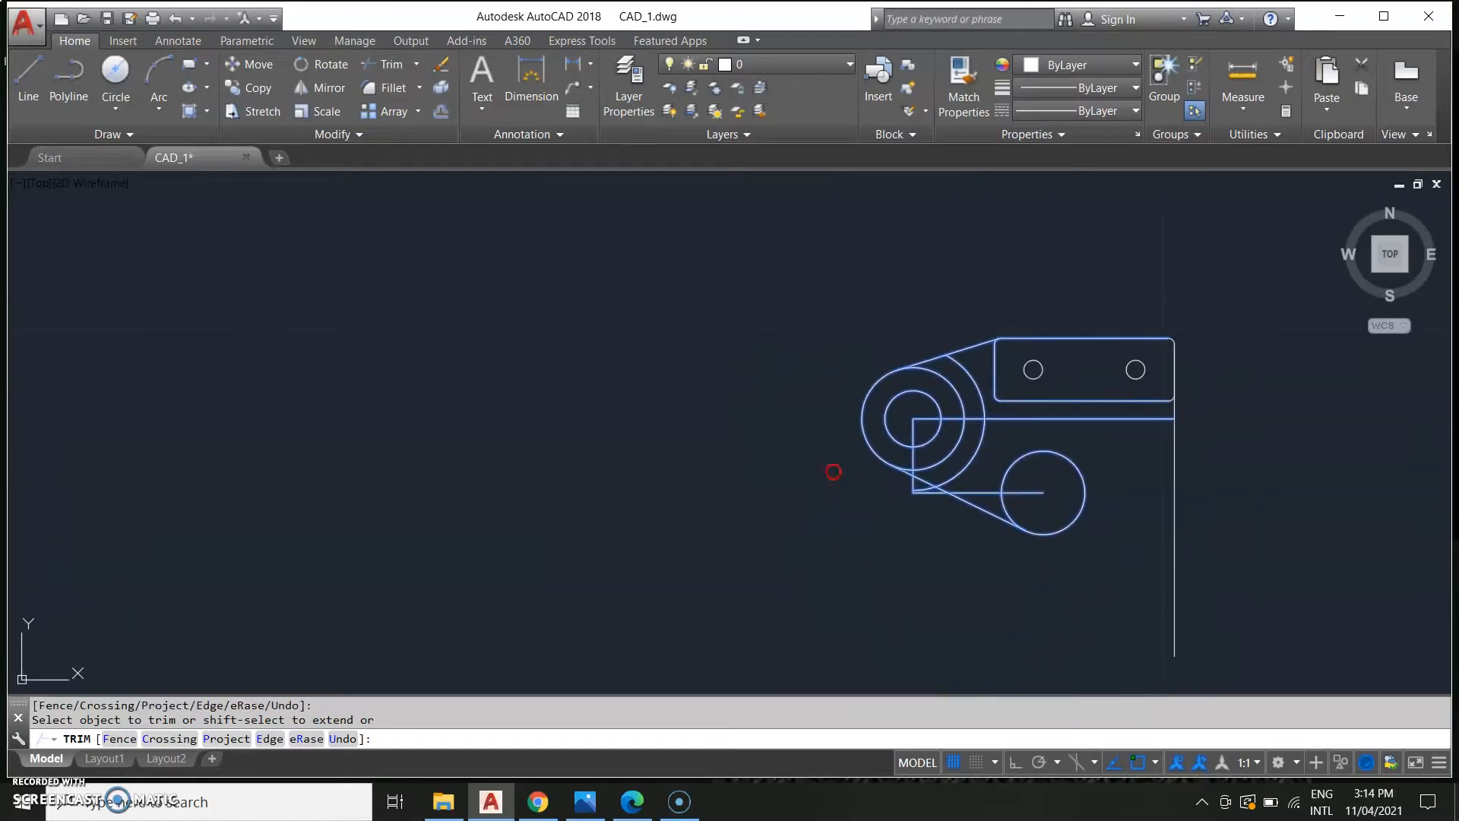
Compare the bracket drawing against the reference sheet's lug and boss outline.
scroll(755, 531, down, 2)
middle_drag(798, 565, 970, 389)
scroll(836, 532, down, 2)
scroll(586, 426, down, 2)
scroll(674, 446, up, 6)
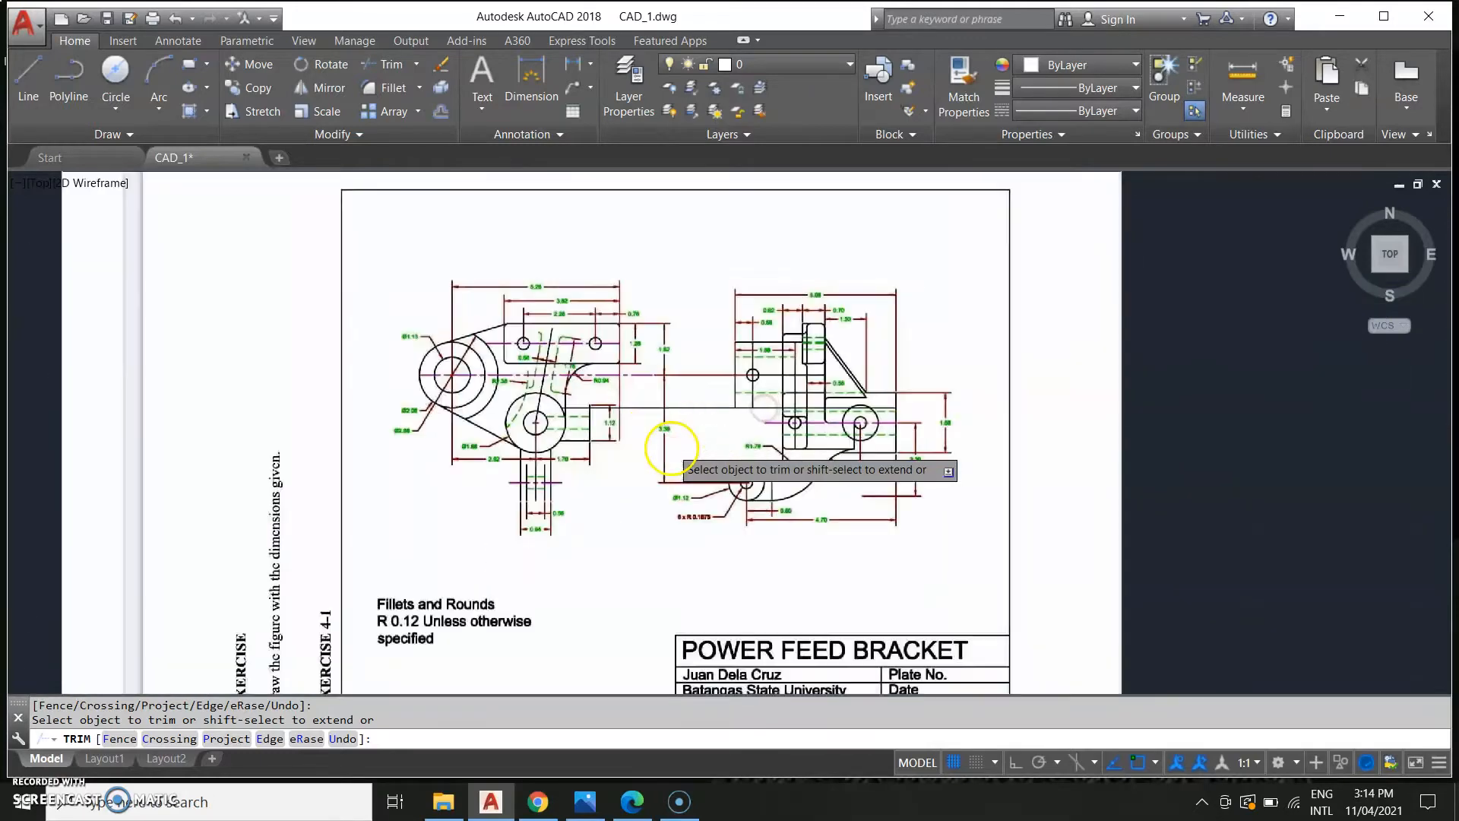
middle_drag(963, 418, 718, 470)
scroll(774, 431, down, 3)
middle_drag(1009, 444, 490, 540)
middle_drag(981, 464, 866, 507)
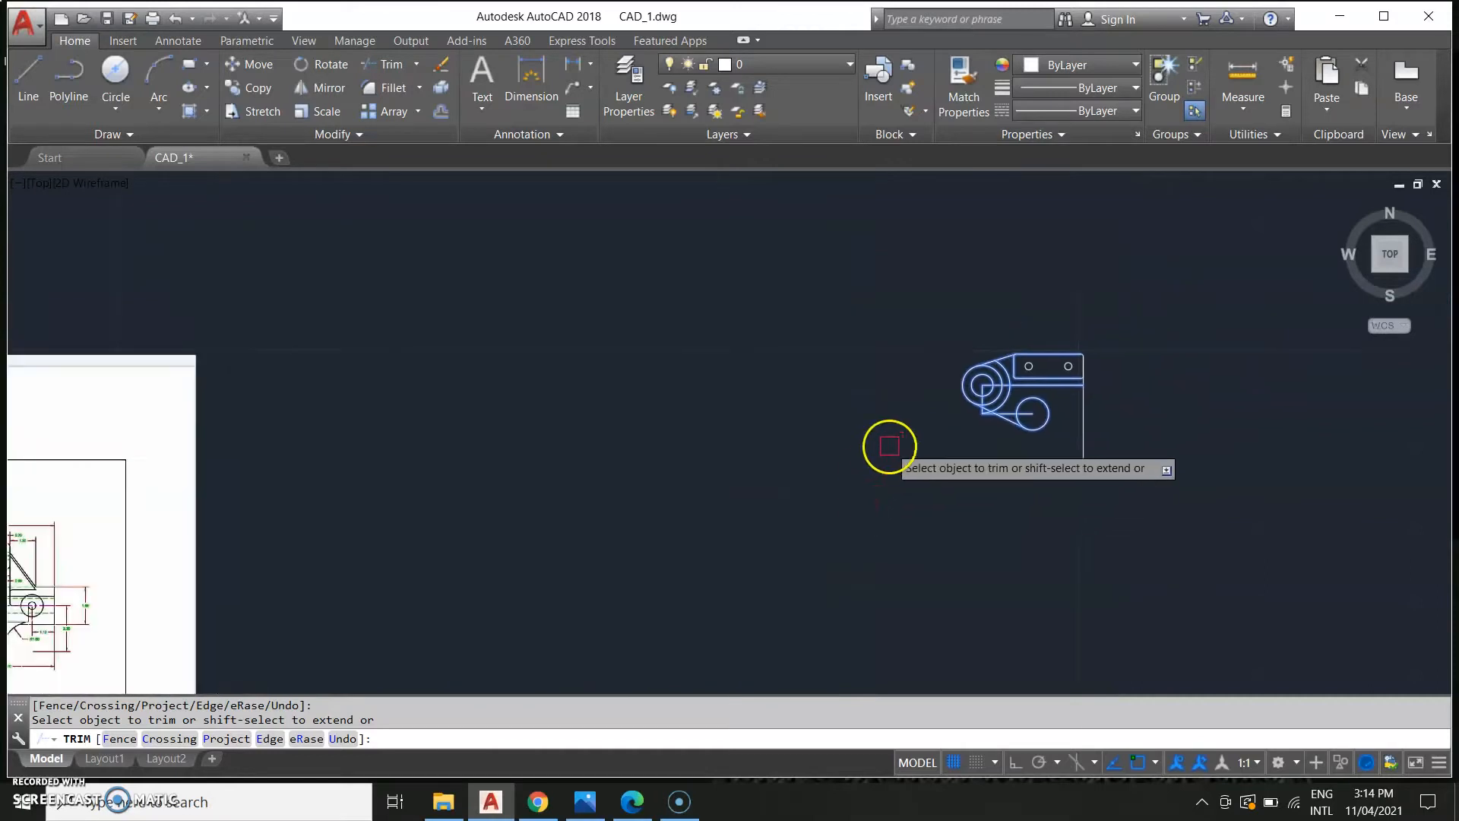
scroll(886, 446, up, 4)
middle_drag(1094, 433, 882, 489)
middle_drag(685, 490, 960, 417)
scroll(628, 456, down, 6)
middle_drag(470, 541, 758, 520)
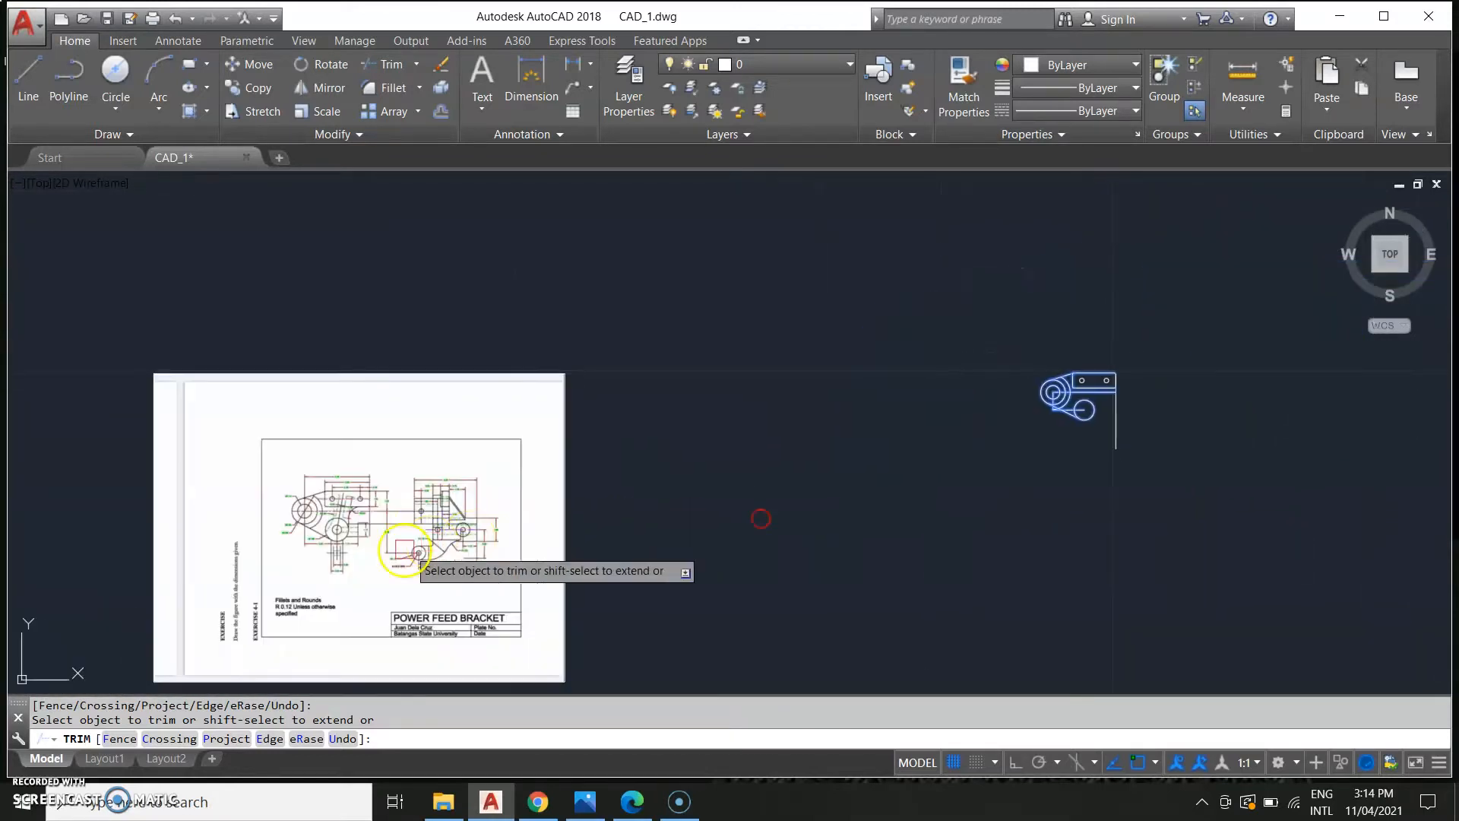
scroll(1065, 459, up, 4)
middle_drag(1042, 475, 886, 539)
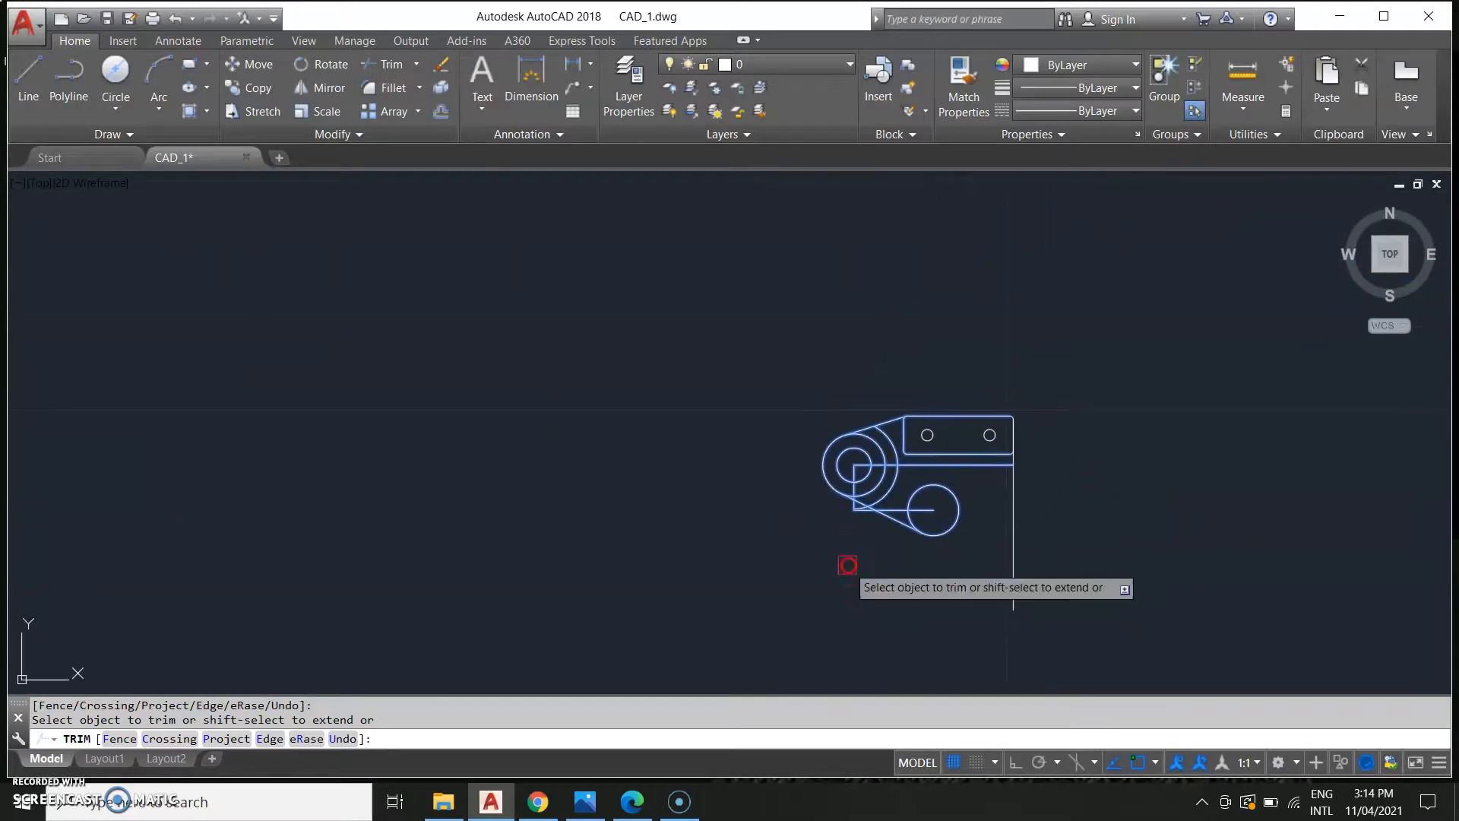
key(Escape)
scroll(837, 531, down, 2)
scroll(838, 538, up, 4)
middle_drag(888, 557, 854, 645)
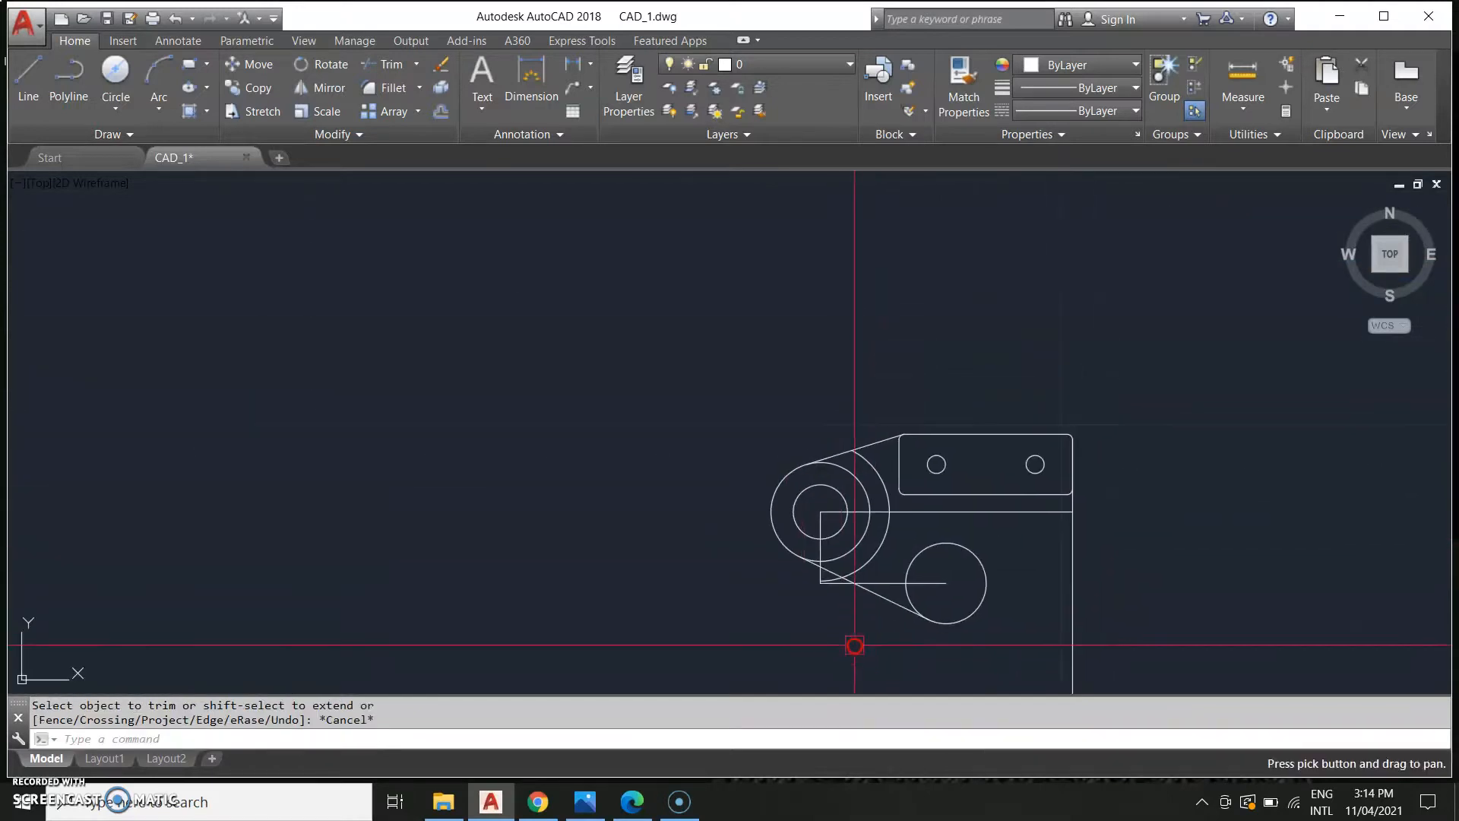
click(822, 550)
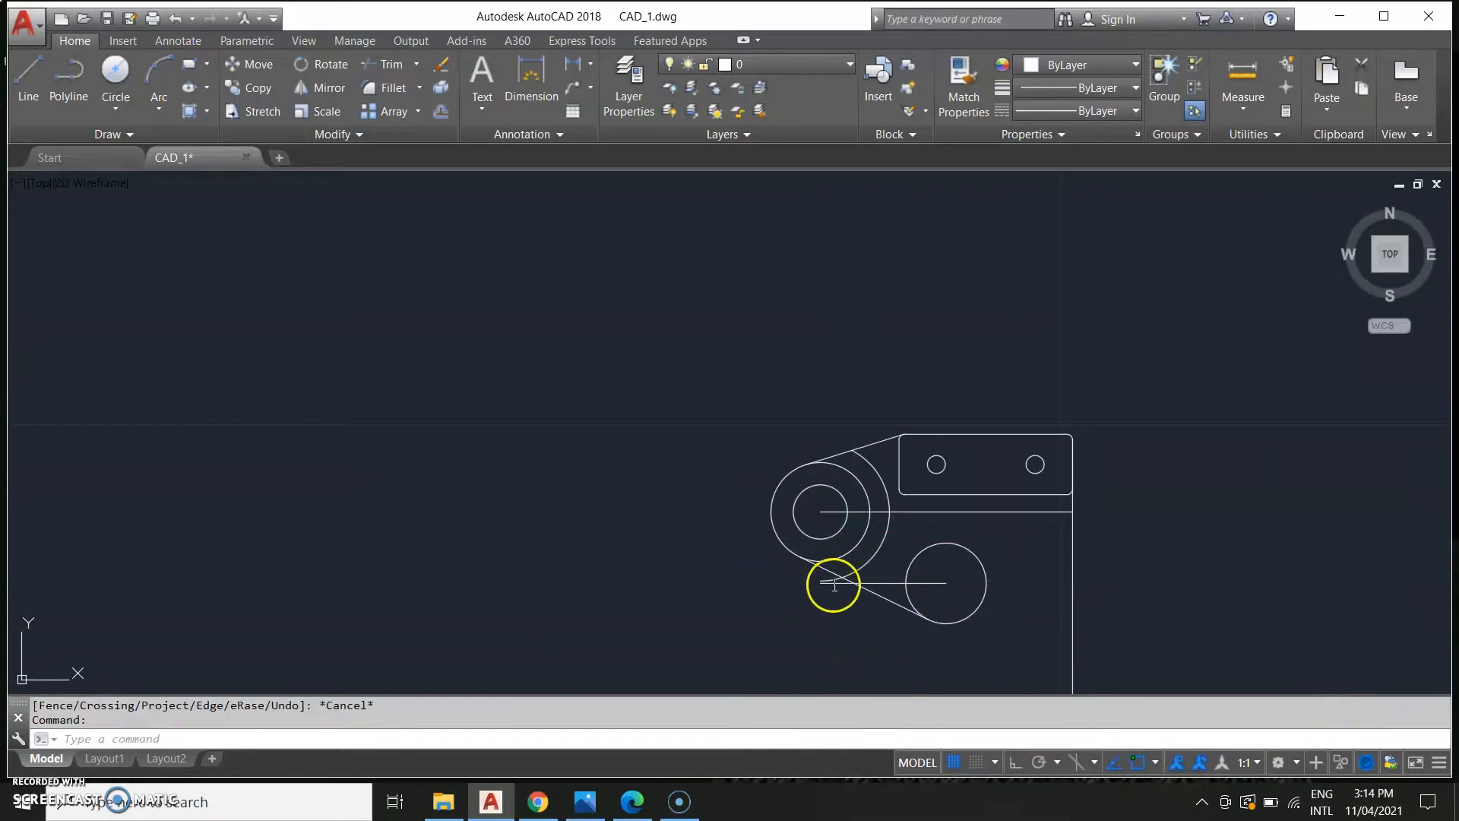
click(867, 605)
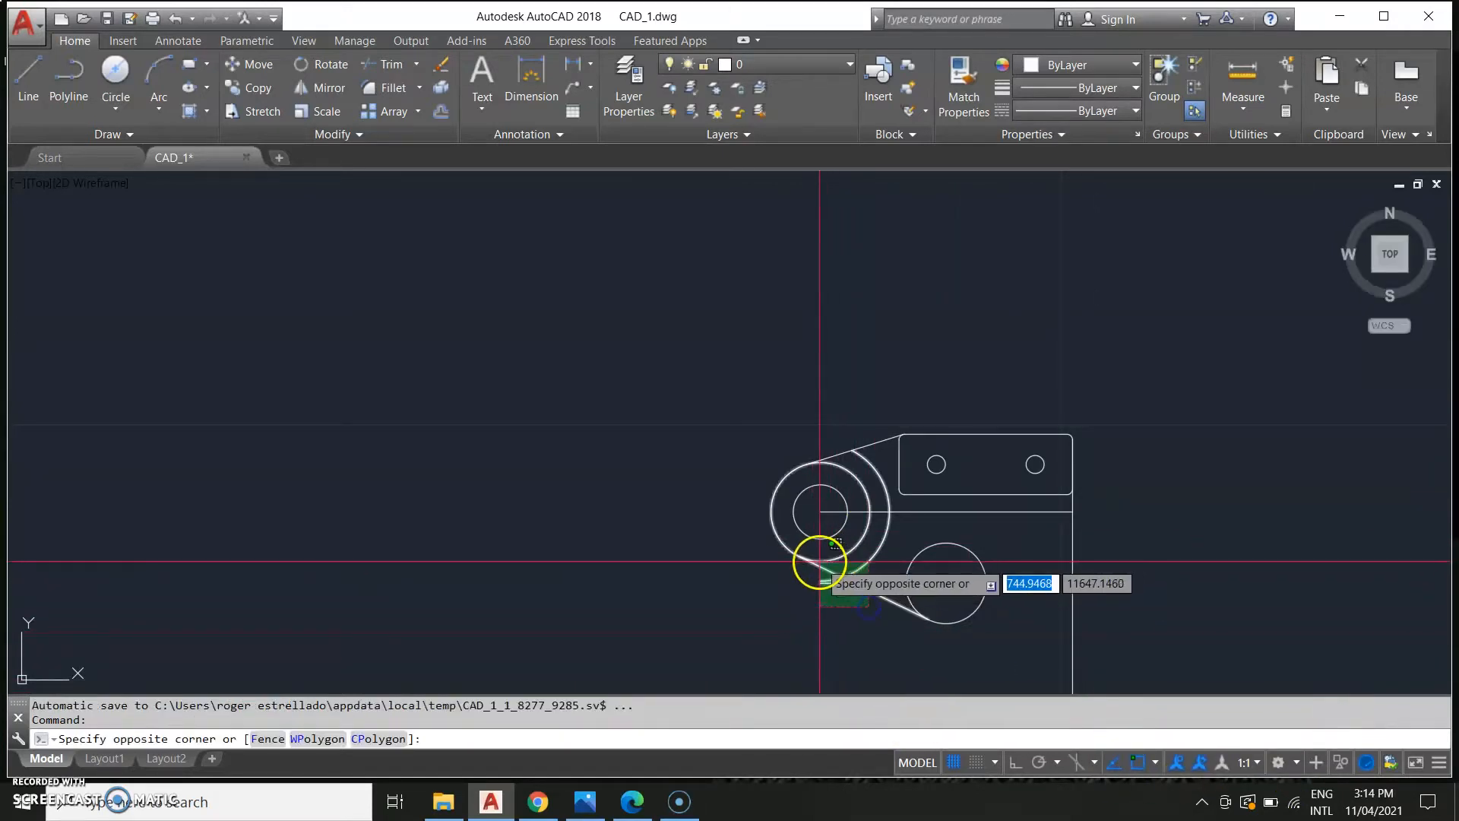
click(817, 586)
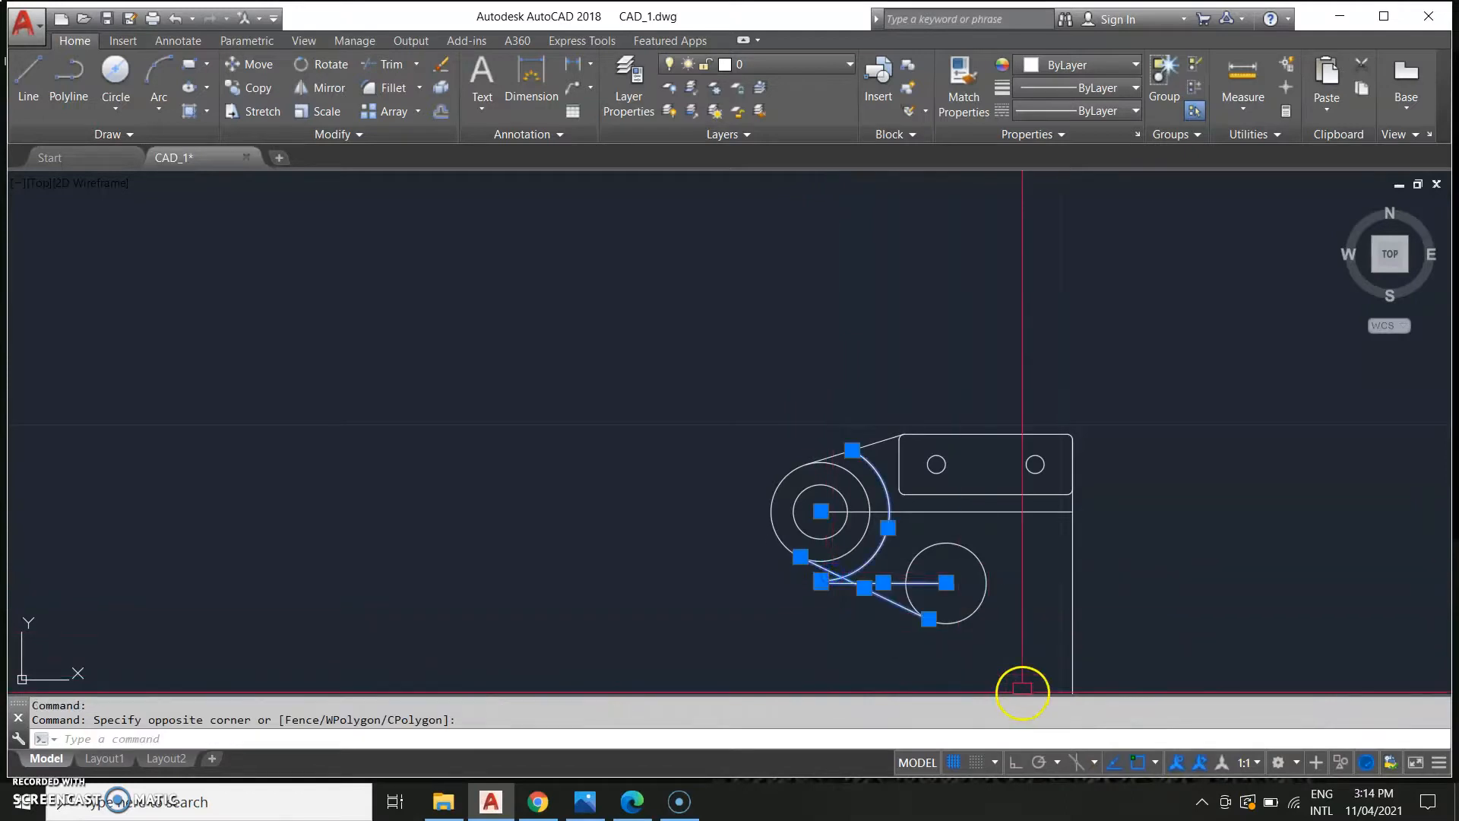
key(Return)
scroll(795, 585, up, 4)
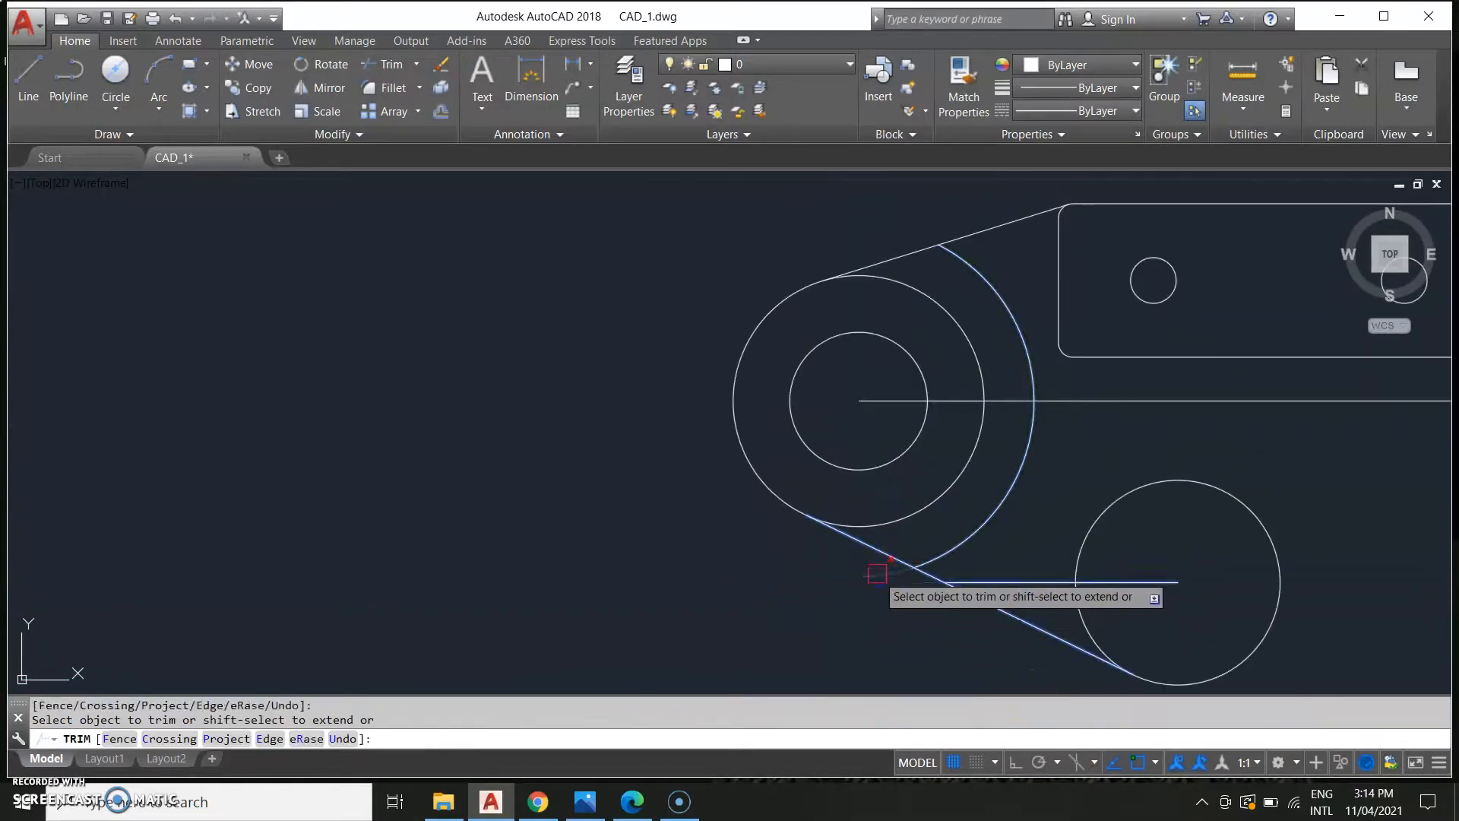
key(Escape)
scroll(799, 599, down, 5)
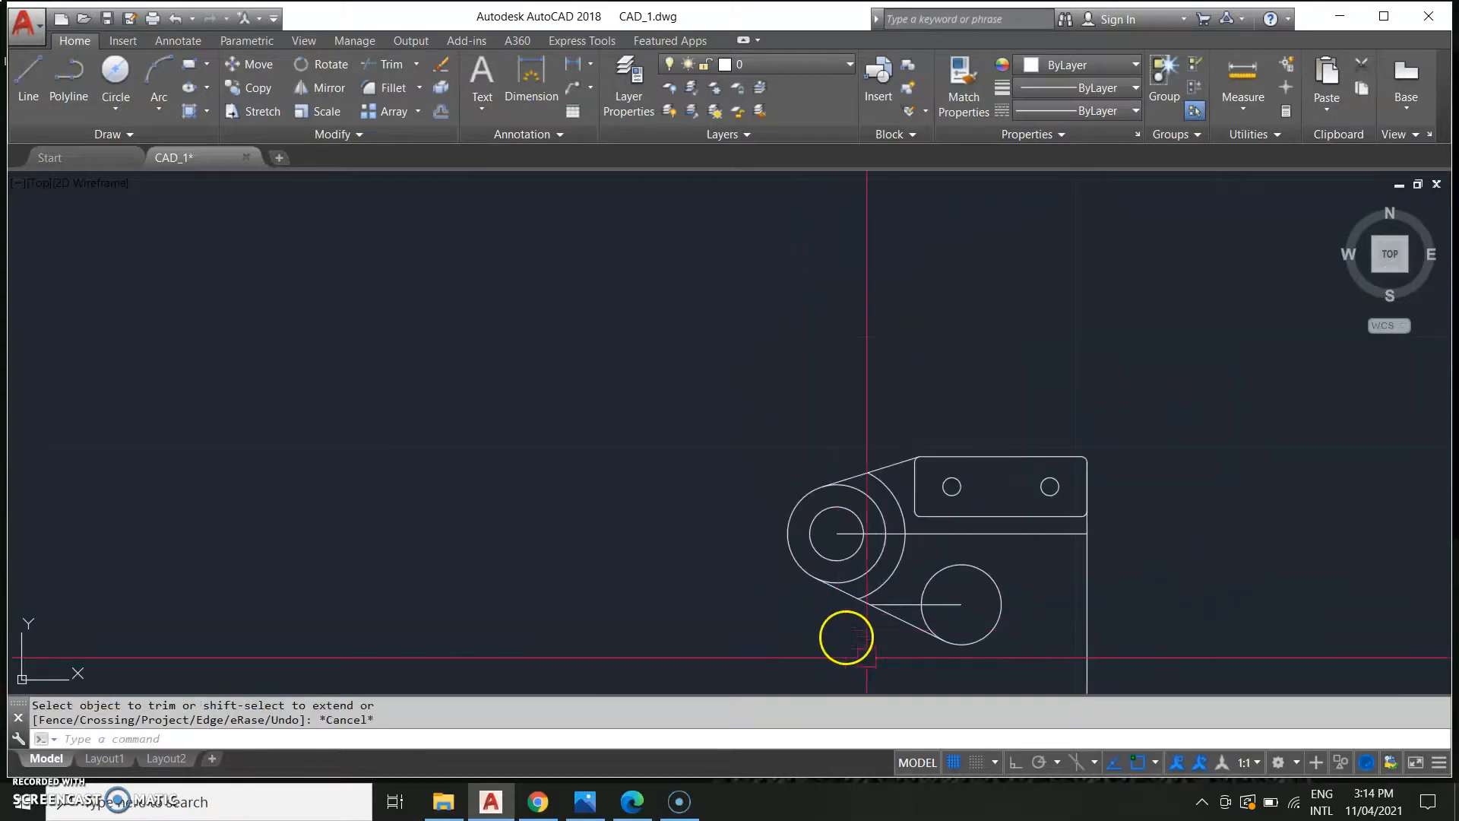
Examine the reference sheet's dimensions for the lower boss and bracket profile.
scroll(669, 574, down, 2)
mouse_move(686, 622)
middle_down()
mouse_move(640, 600)
mouse_move(782, 522)
middle_up()
scroll(573, 541, down, 2)
middle_drag(588, 545, 720, 531)
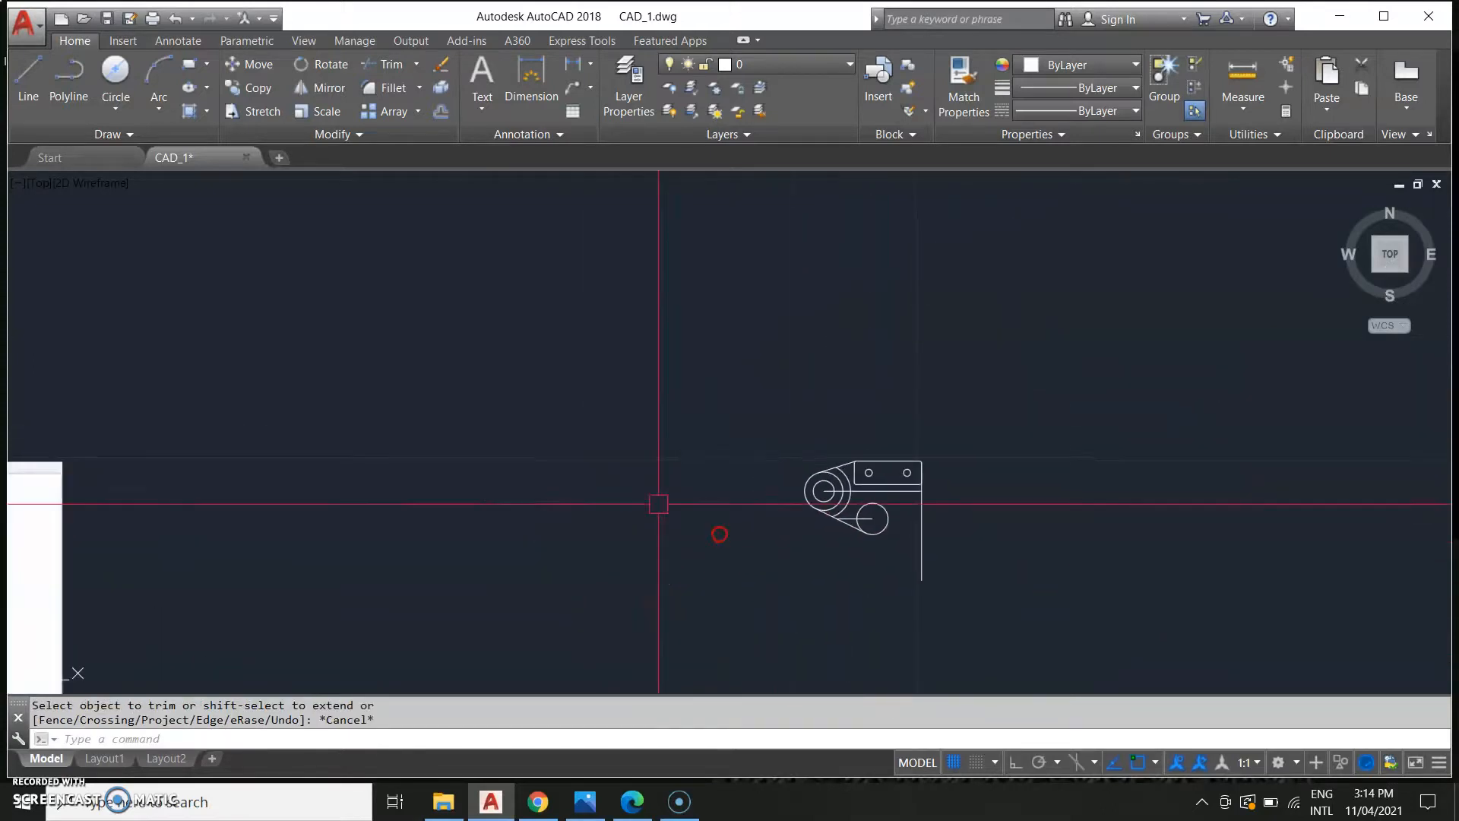
middle_drag(494, 484, 790, 486)
middle_drag(325, 580, 576, 469)
middle_drag(421, 525, 478, 505)
scroll(340, 556, up, 2)
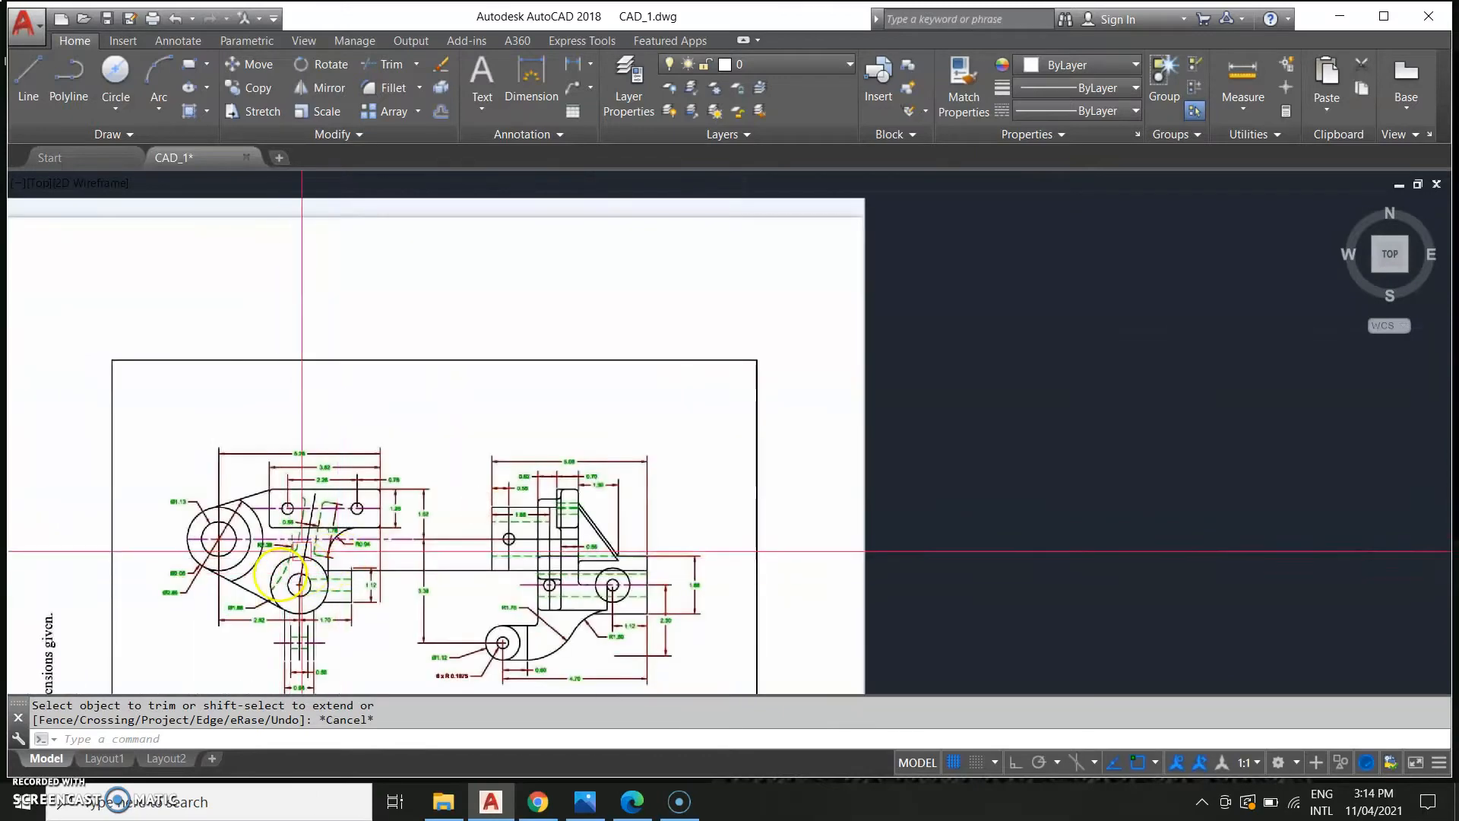
scroll(694, 514, down, 4)
middle_drag(1064, 511, 513, 562)
middle_drag(954, 571, 895, 548)
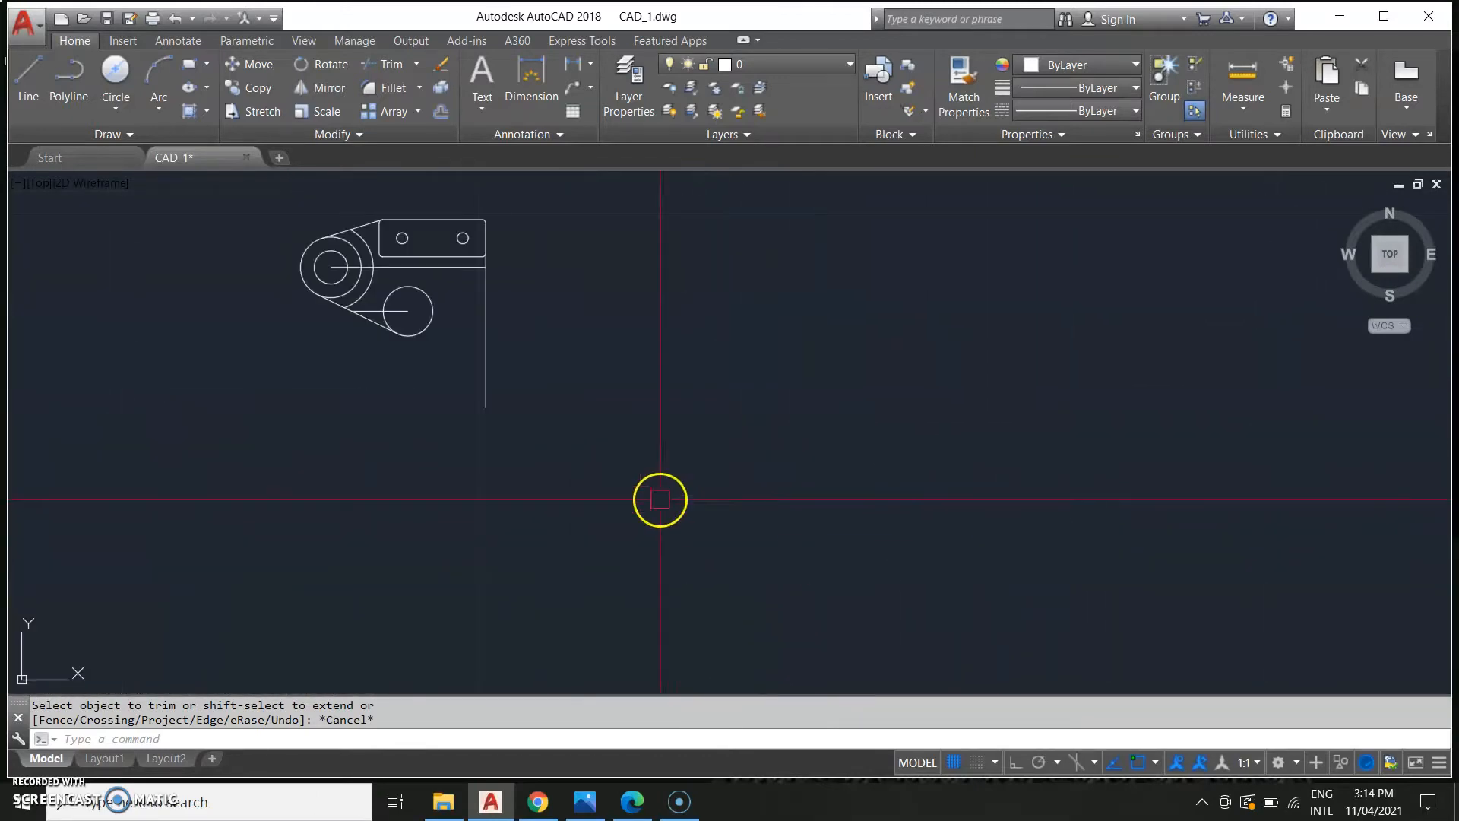
middle_drag(658, 495, 903, 577)
scroll(691, 522, up, 3)
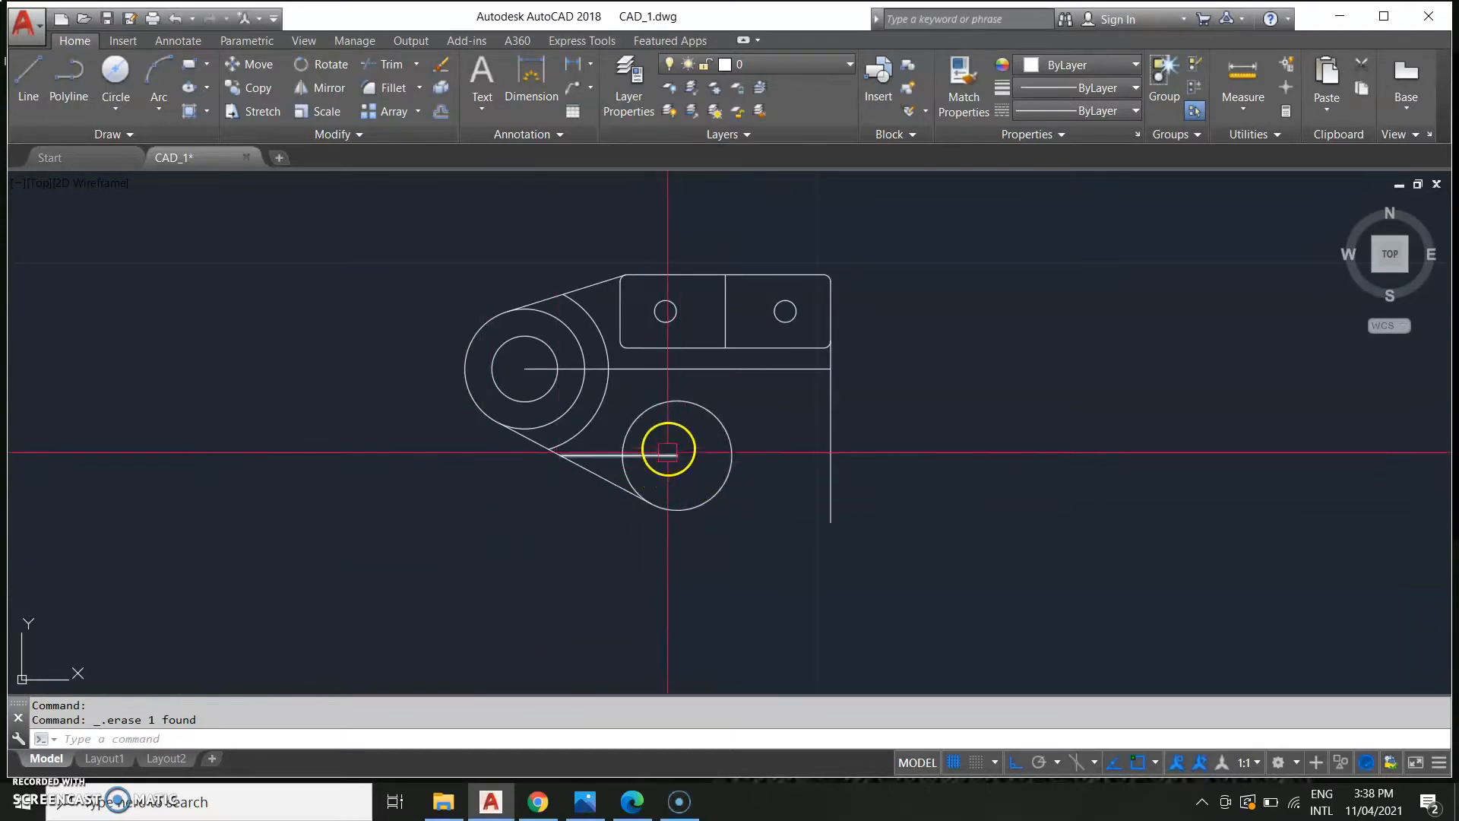
Draw a circle of radius 0.375 at the lower boss's centre.
text(c)
key(Return)
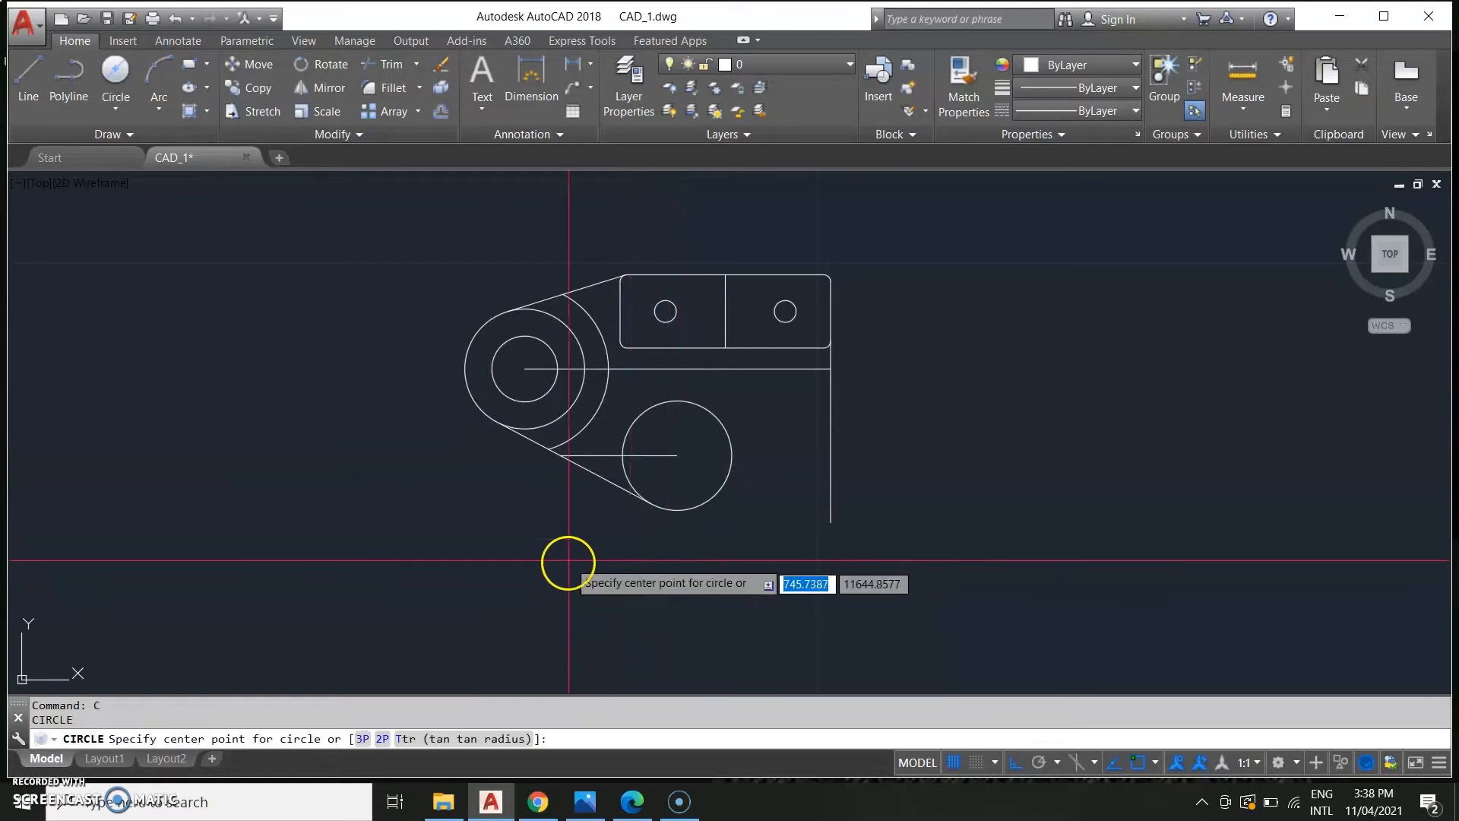
click(677, 455)
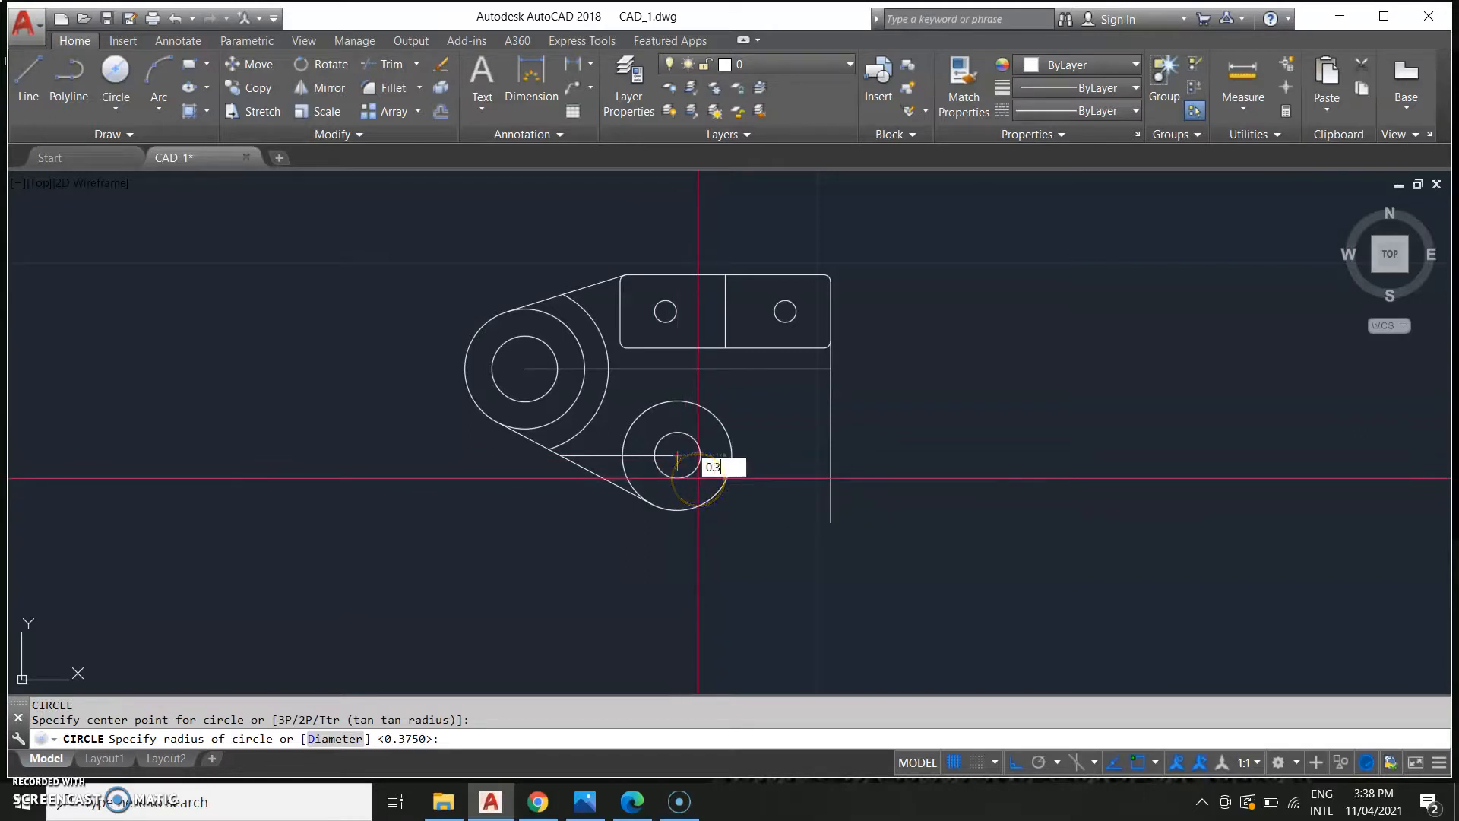
text(0.375)
key(Return)
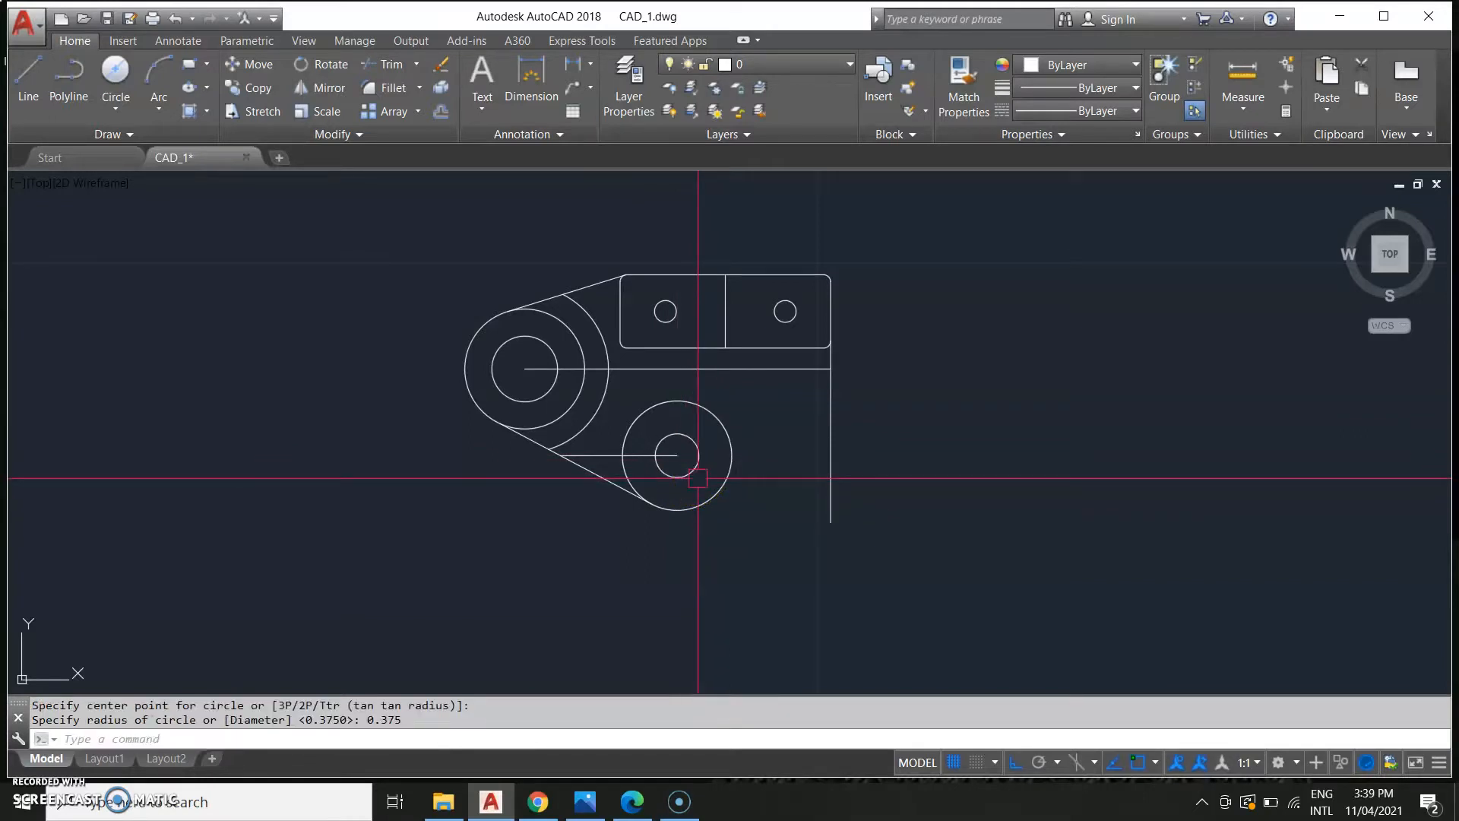
Draw a vertical line from the lower boss circle's right quadrant up perpendicular to the lug's bottom edge.
text(l)
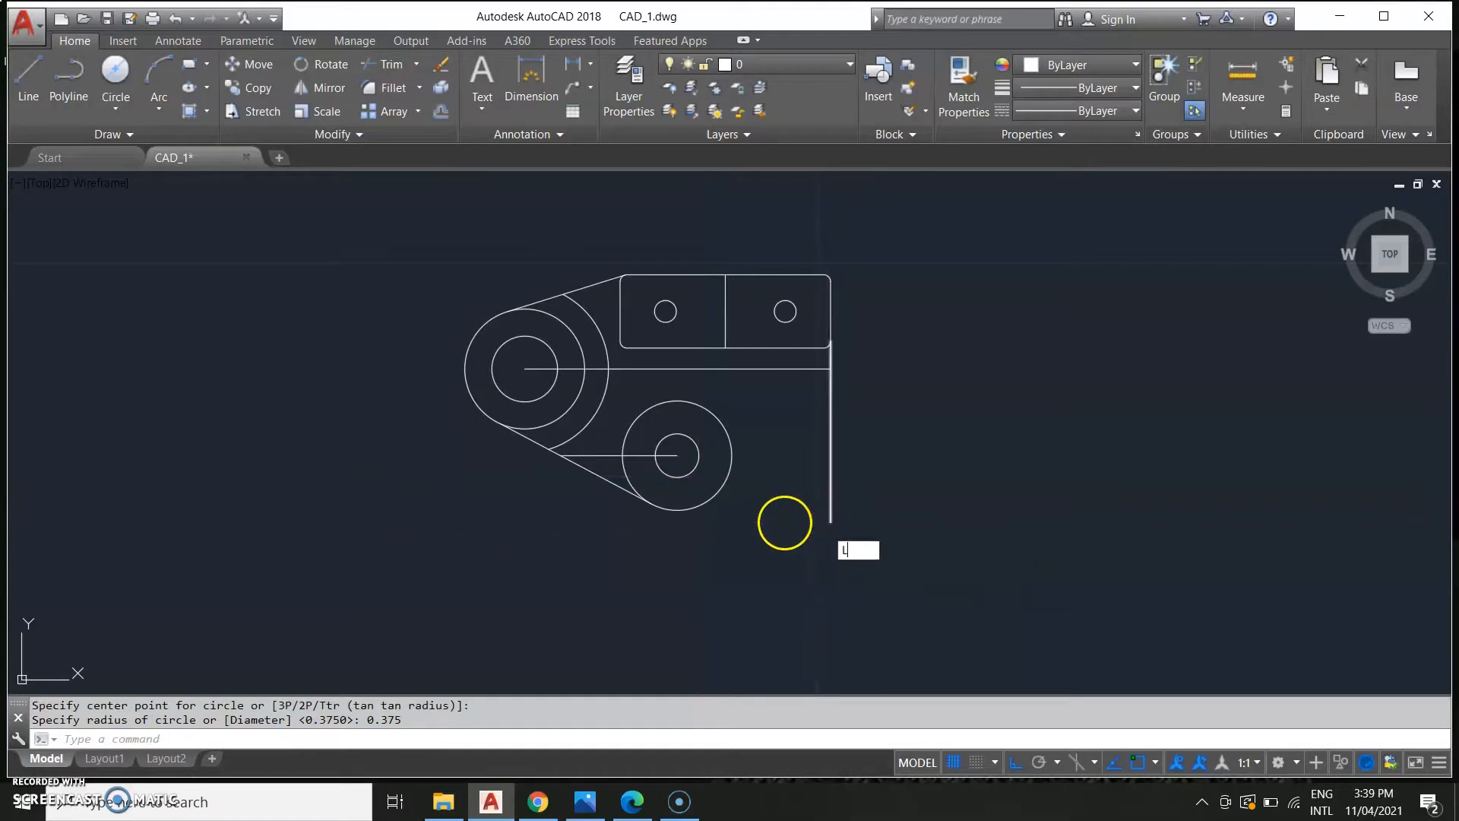
key(Return)
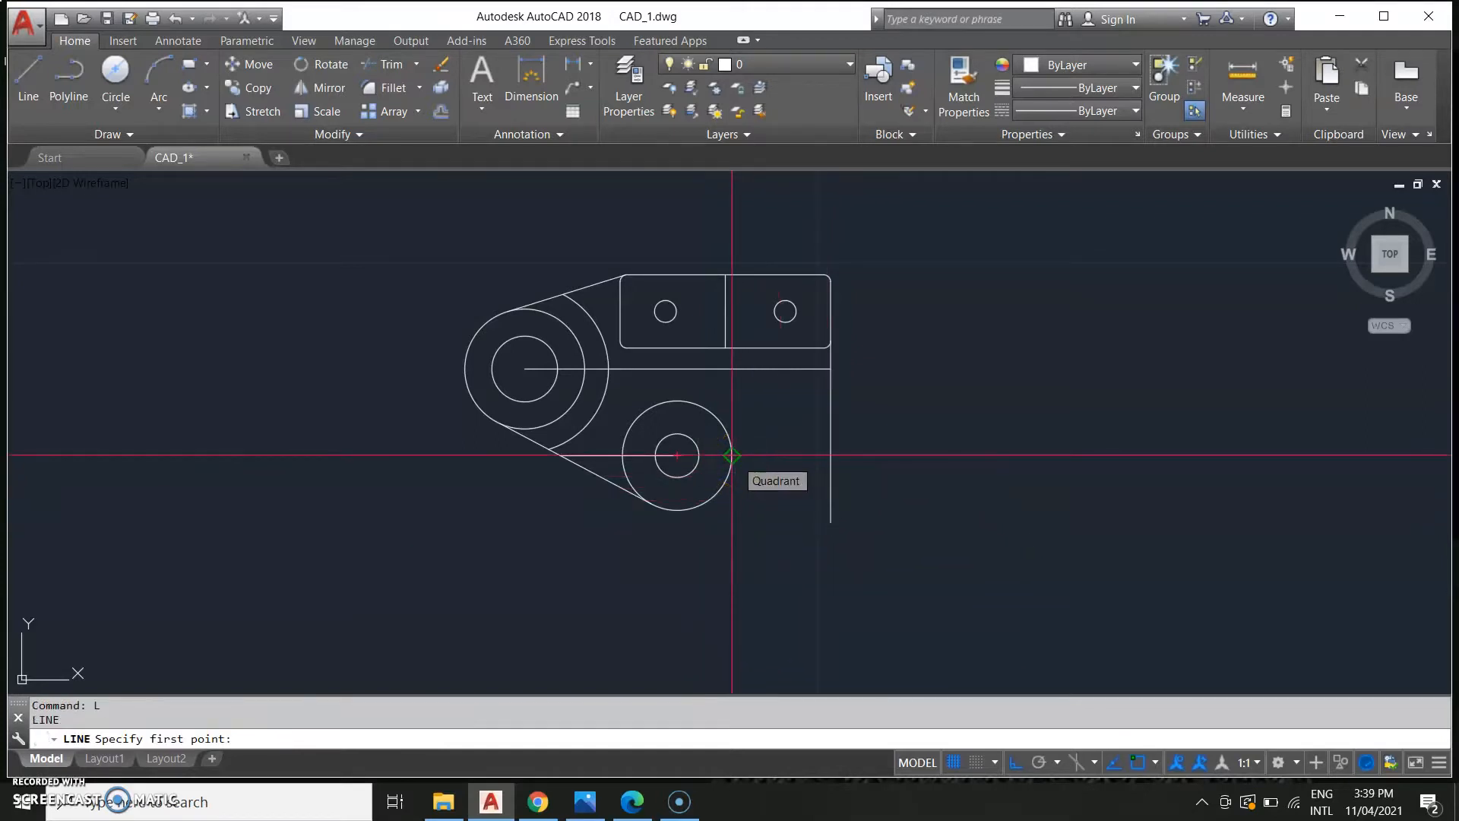
click(732, 455)
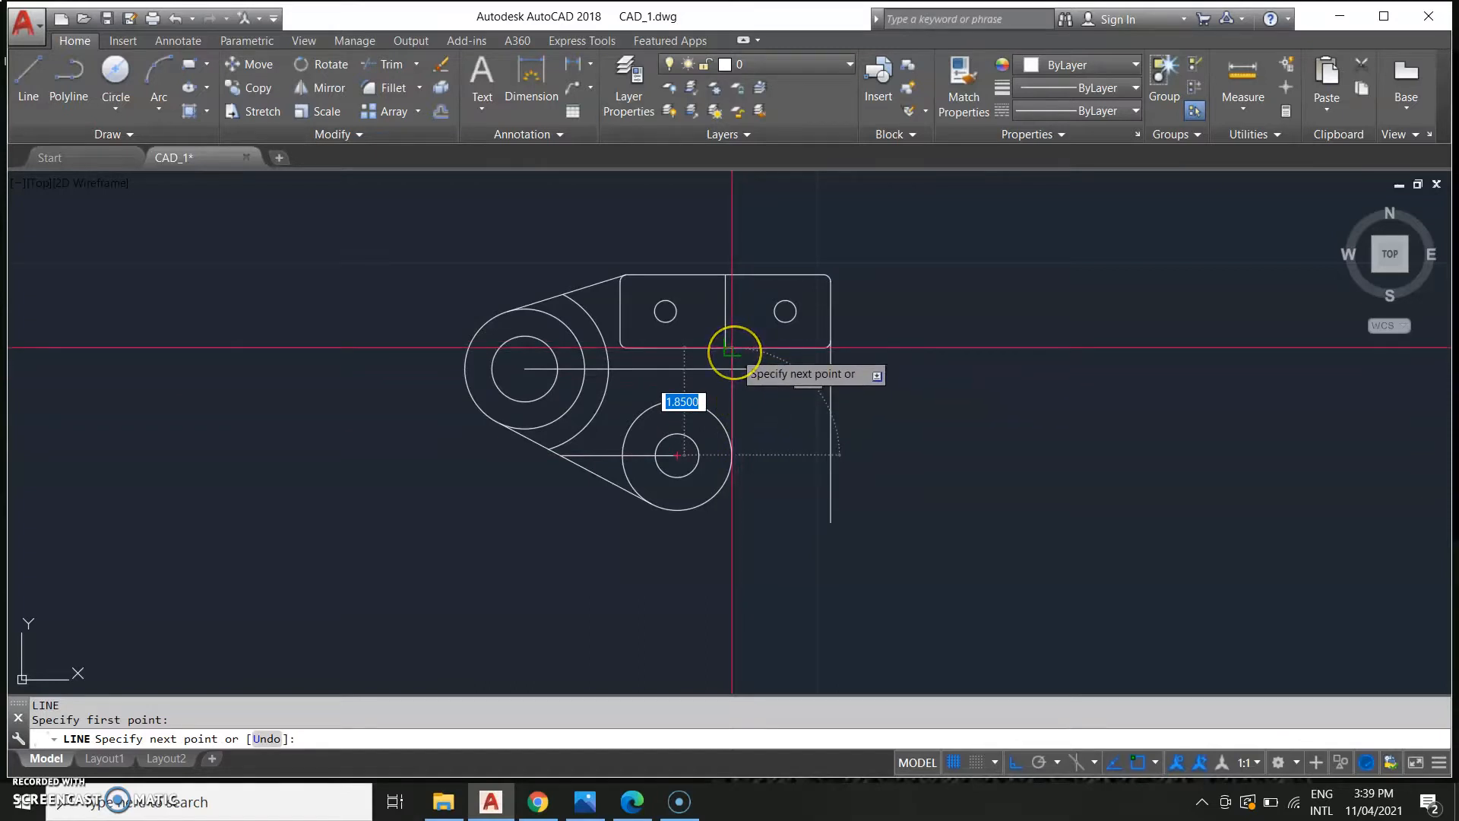
scroll(732, 352, up, 2)
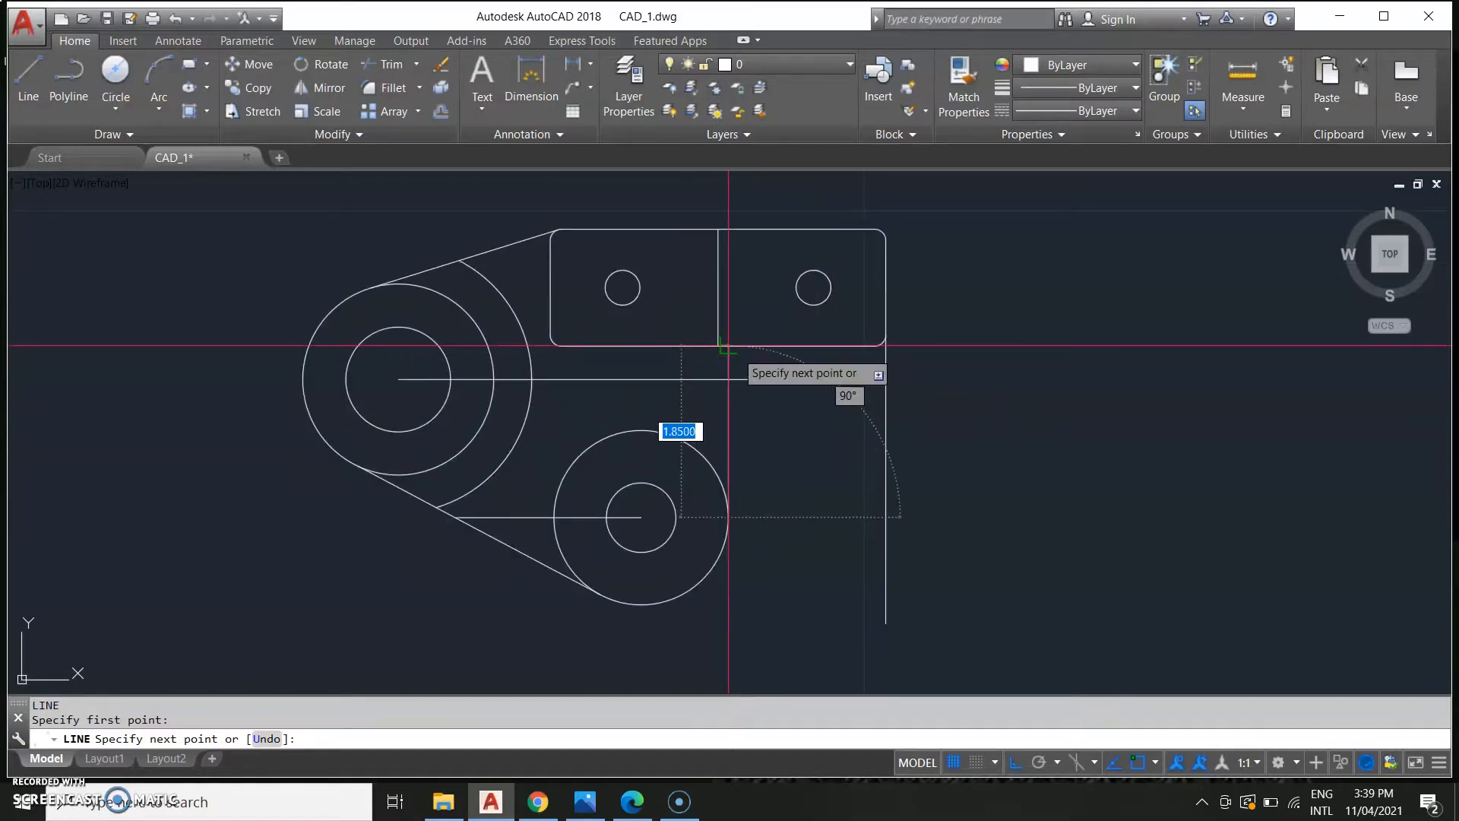
scroll(728, 346, up, 2)
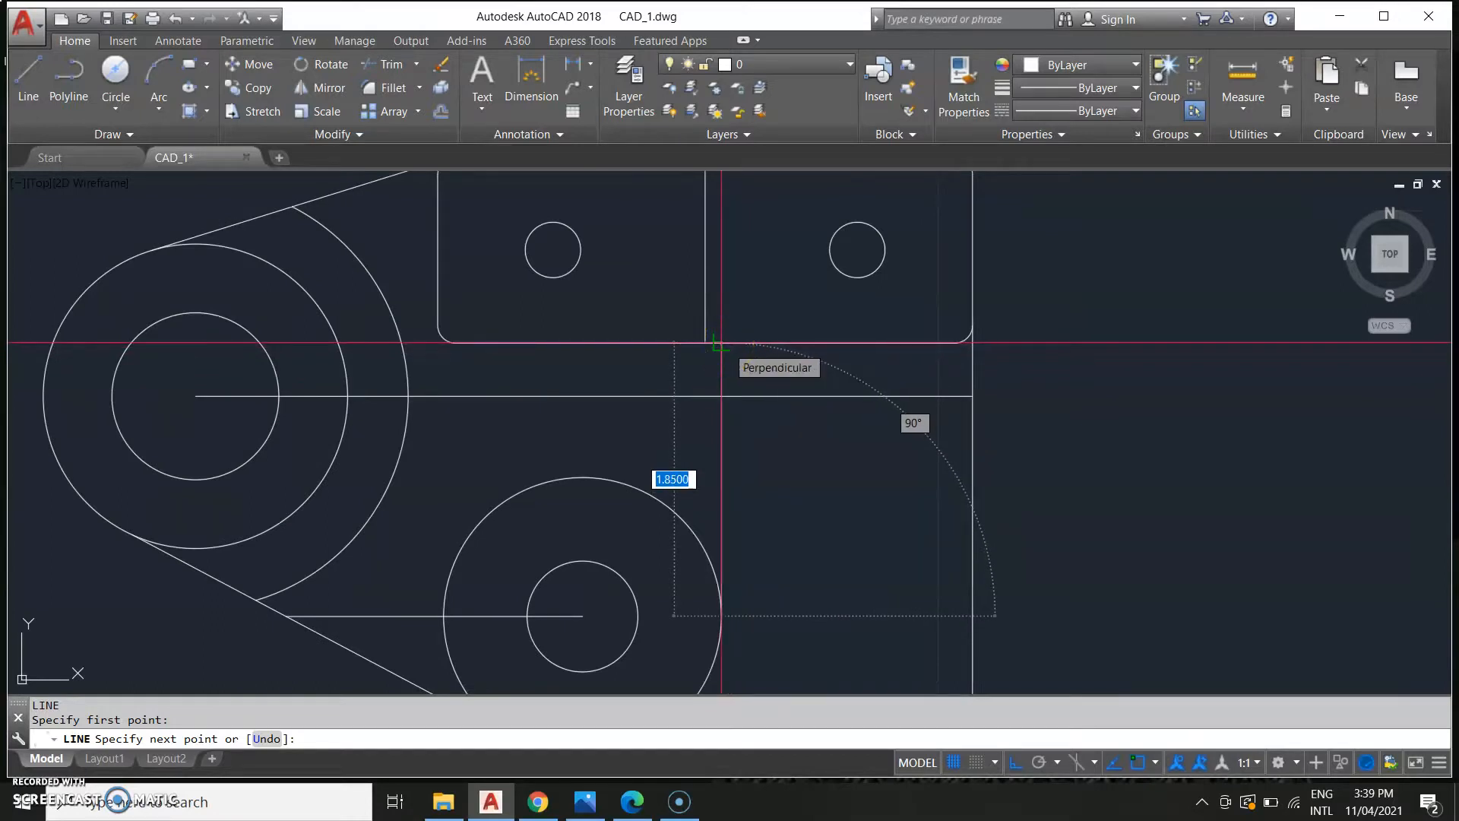
click(721, 343)
key(Escape)
Fillet the new vertical line with the horizontal edge below the lug using a 0.94 radius.
scroll(791, 511, down, 3)
middle_drag(791, 511, 806, 512)
text(f)
key(Return)
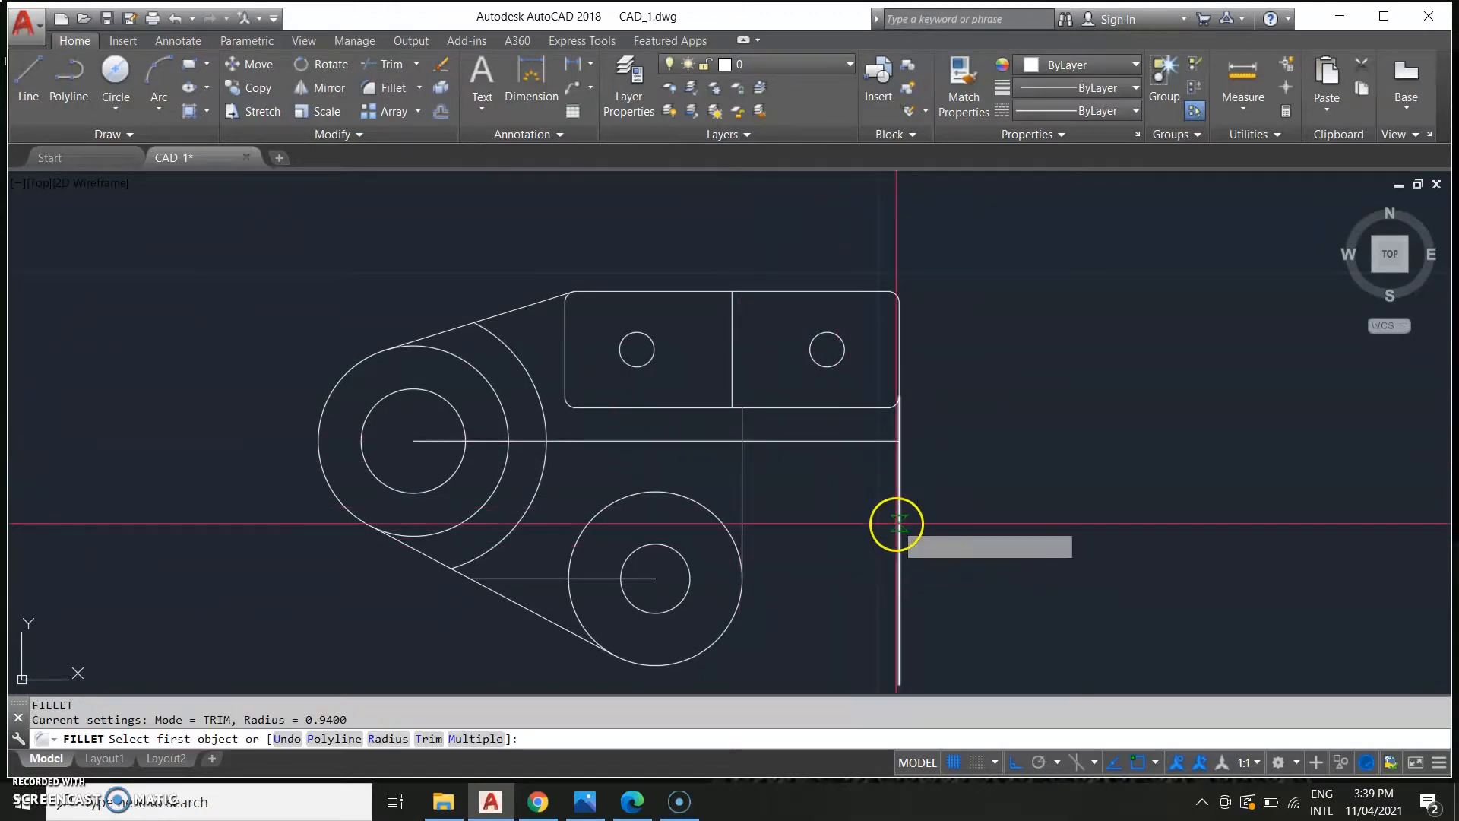
text(r)
key(Return)
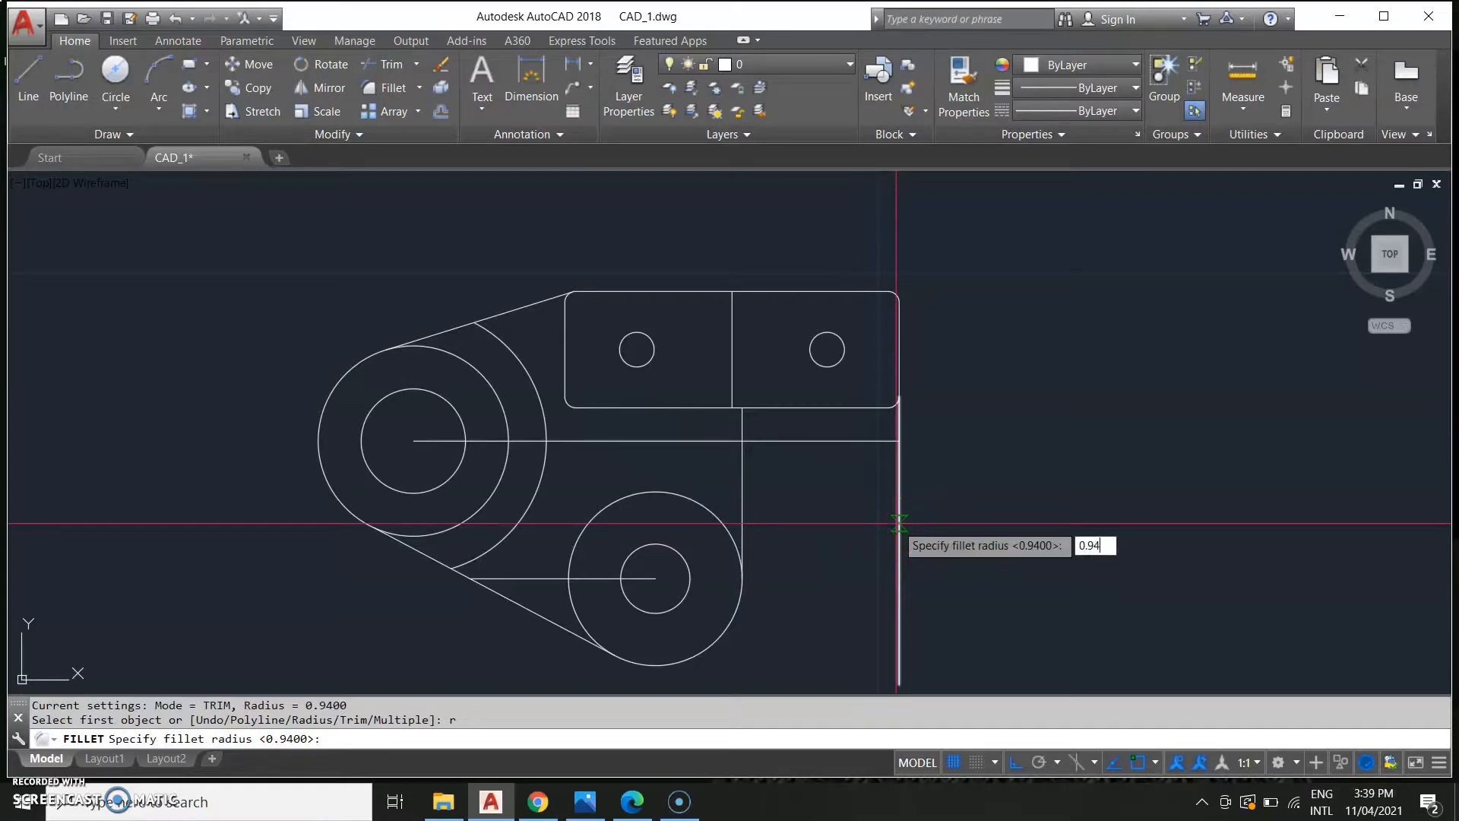
key(Return)
click(741, 475)
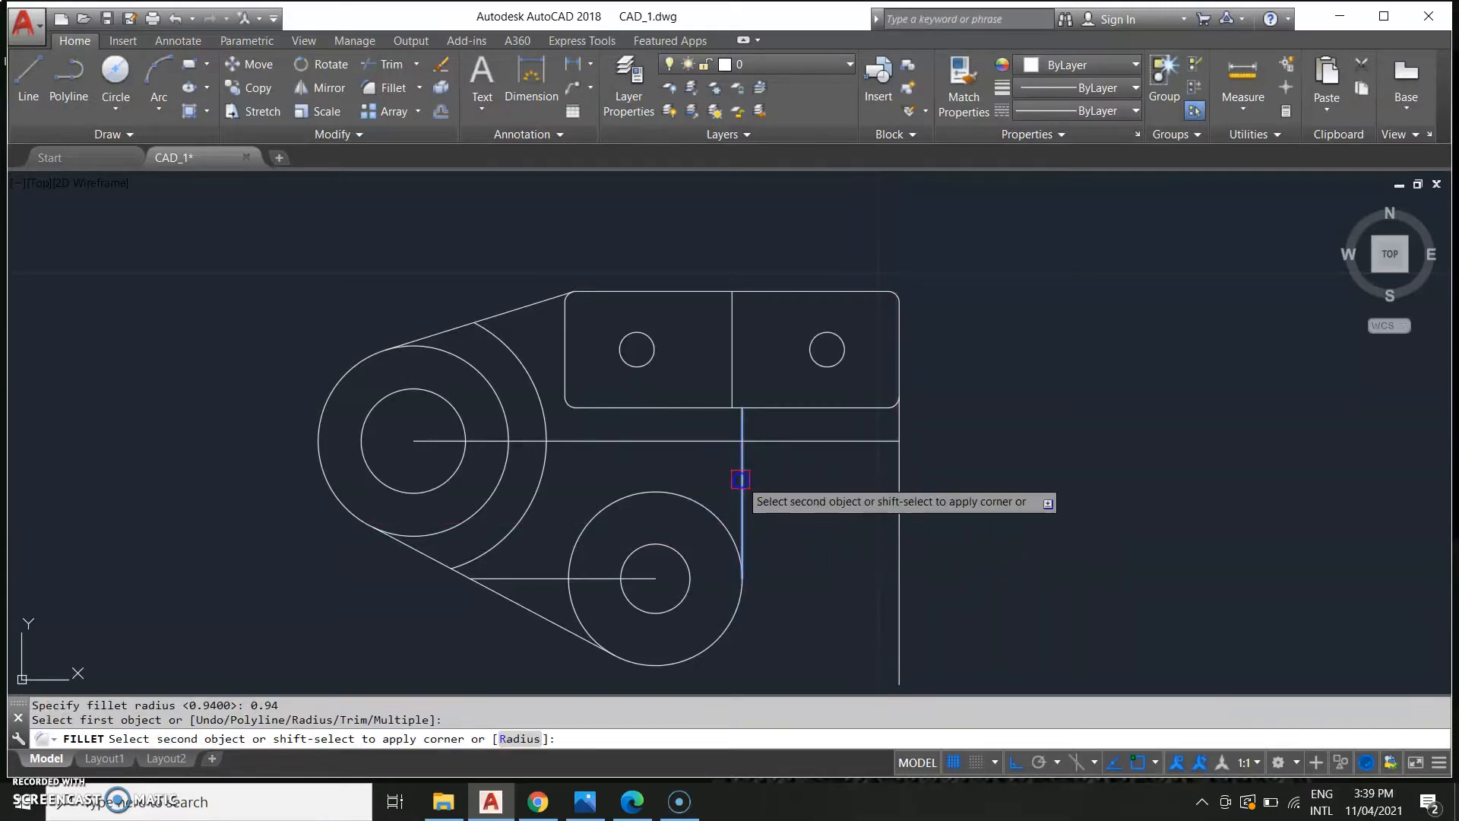
click(840, 403)
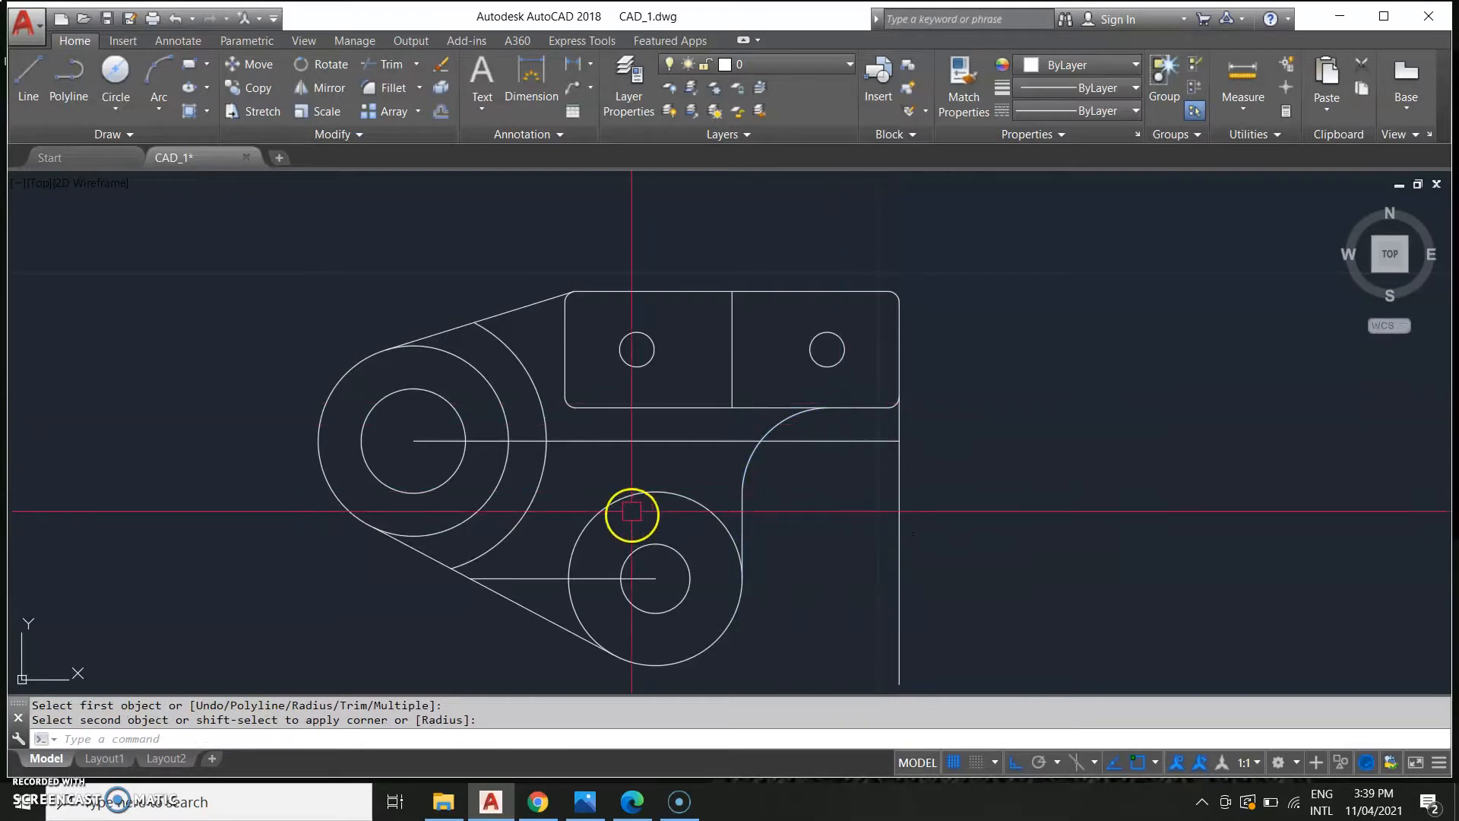
Examine the reference sheet's dimensions around the lower boss.
scroll(882, 440, down, 4)
scroll(638, 446, down, 3)
scroll(805, 439, up, 8)
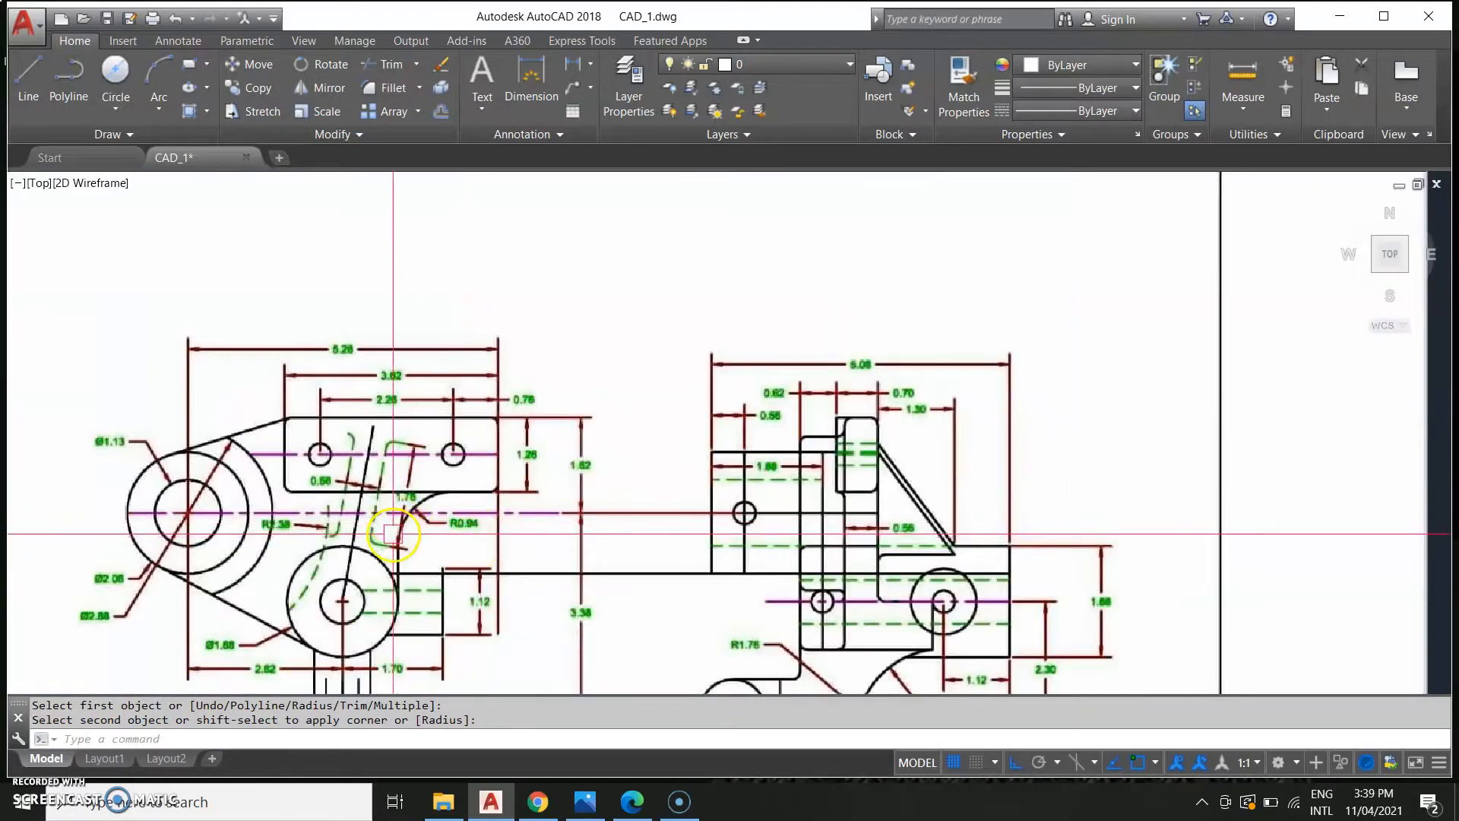
scroll(748, 564, down, 2)
scroll(836, 565, down, 4)
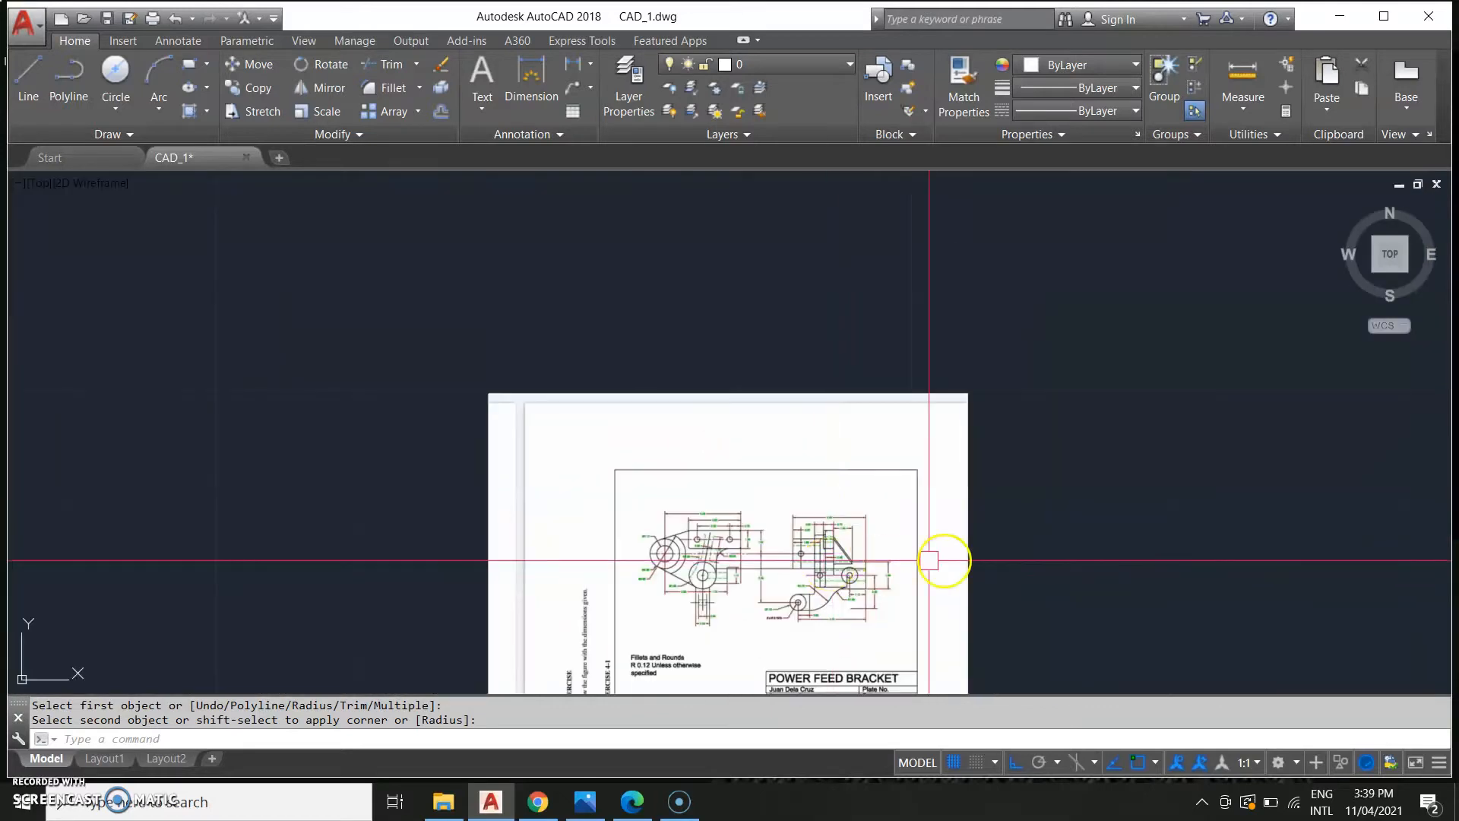
middle_drag(943, 558, 253, 465)
scroll(503, 454, down, 2)
scroll(694, 462, up, 4)
scroll(772, 547, up, 4)
middle_drag(772, 514, 748, 584)
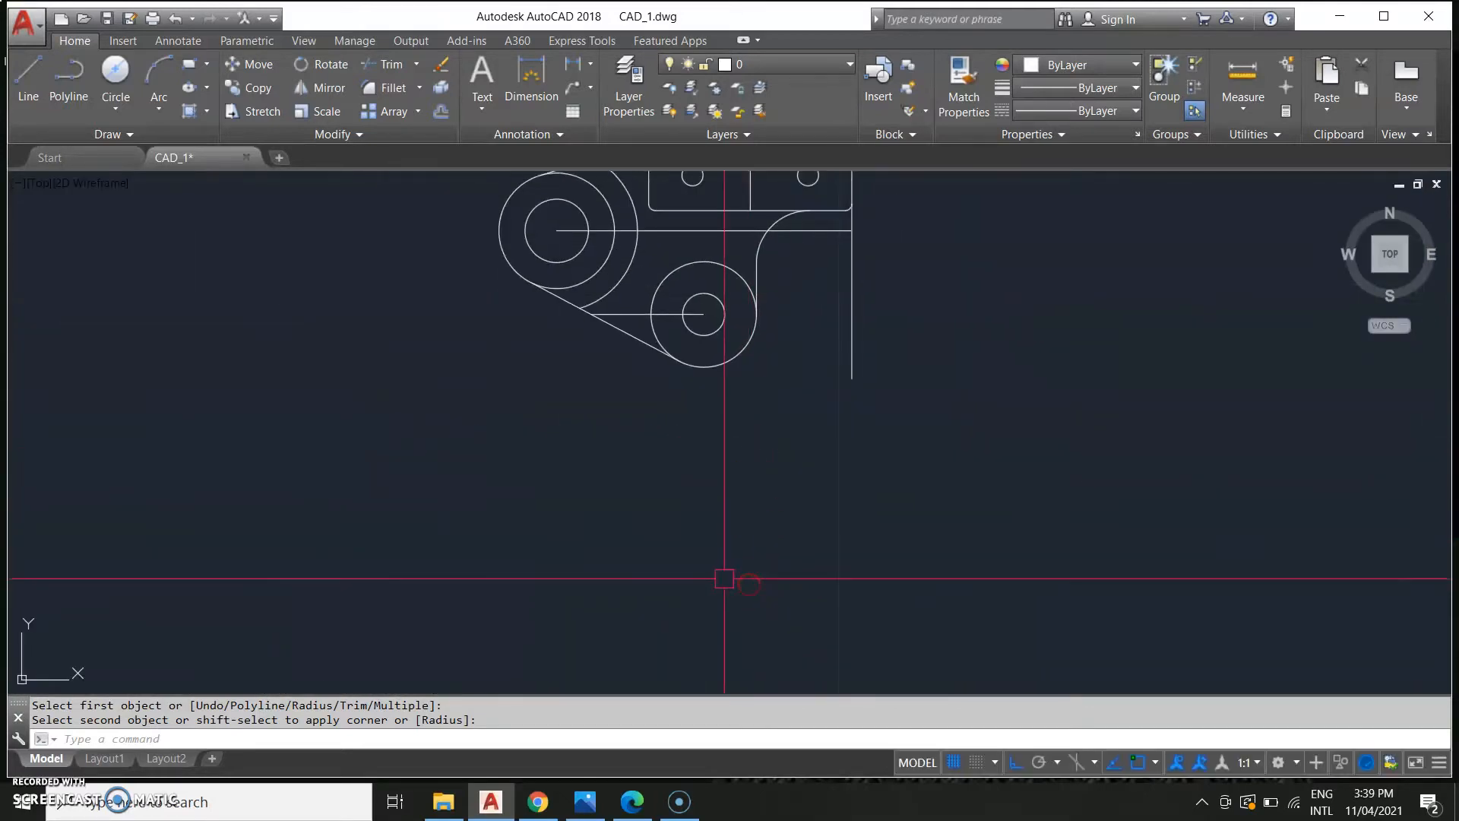
Draw a two-segment line of 1.70 and 0.56 beside the lower boss.
text(L)
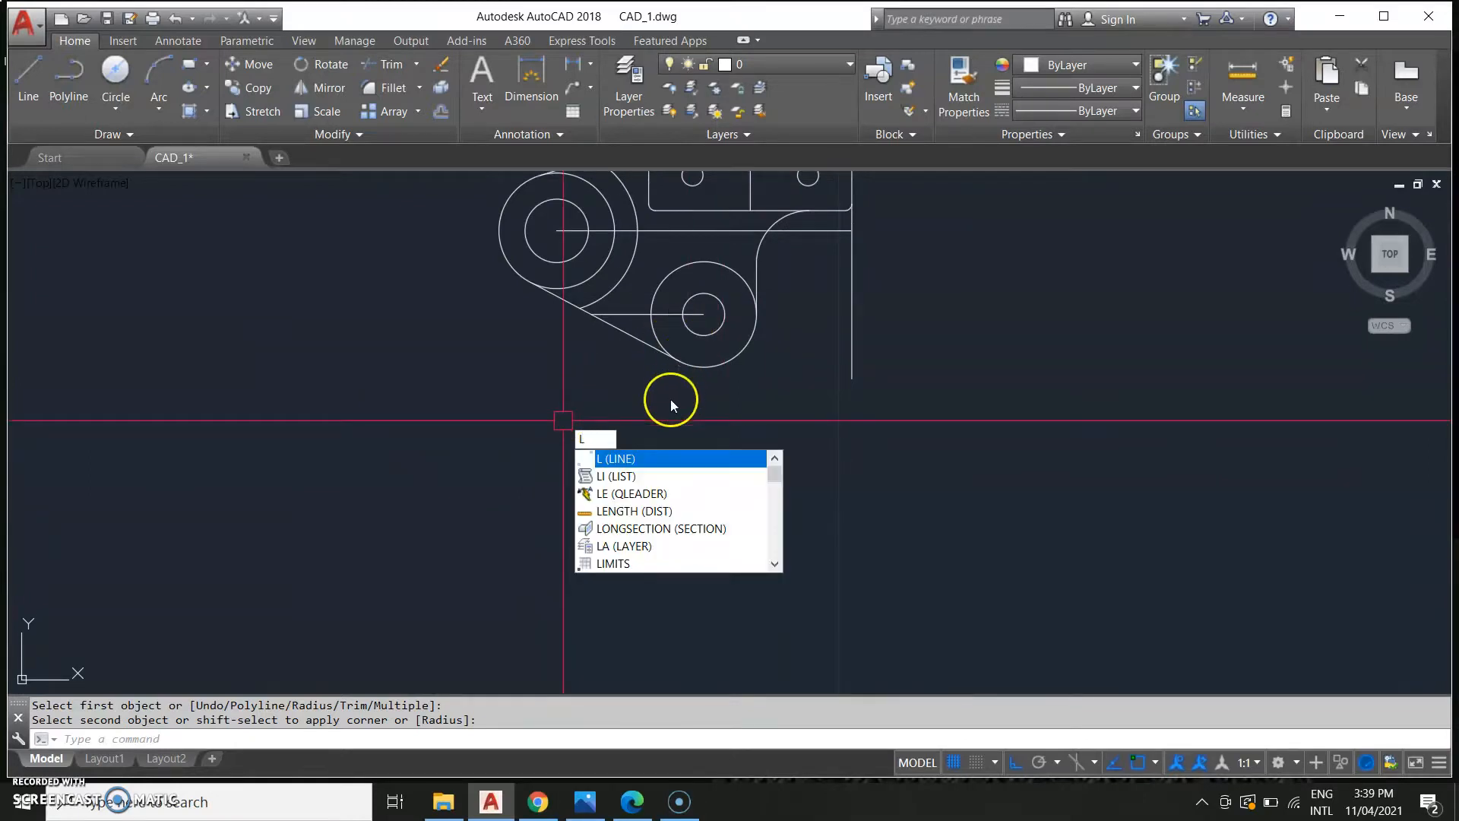
key(Return)
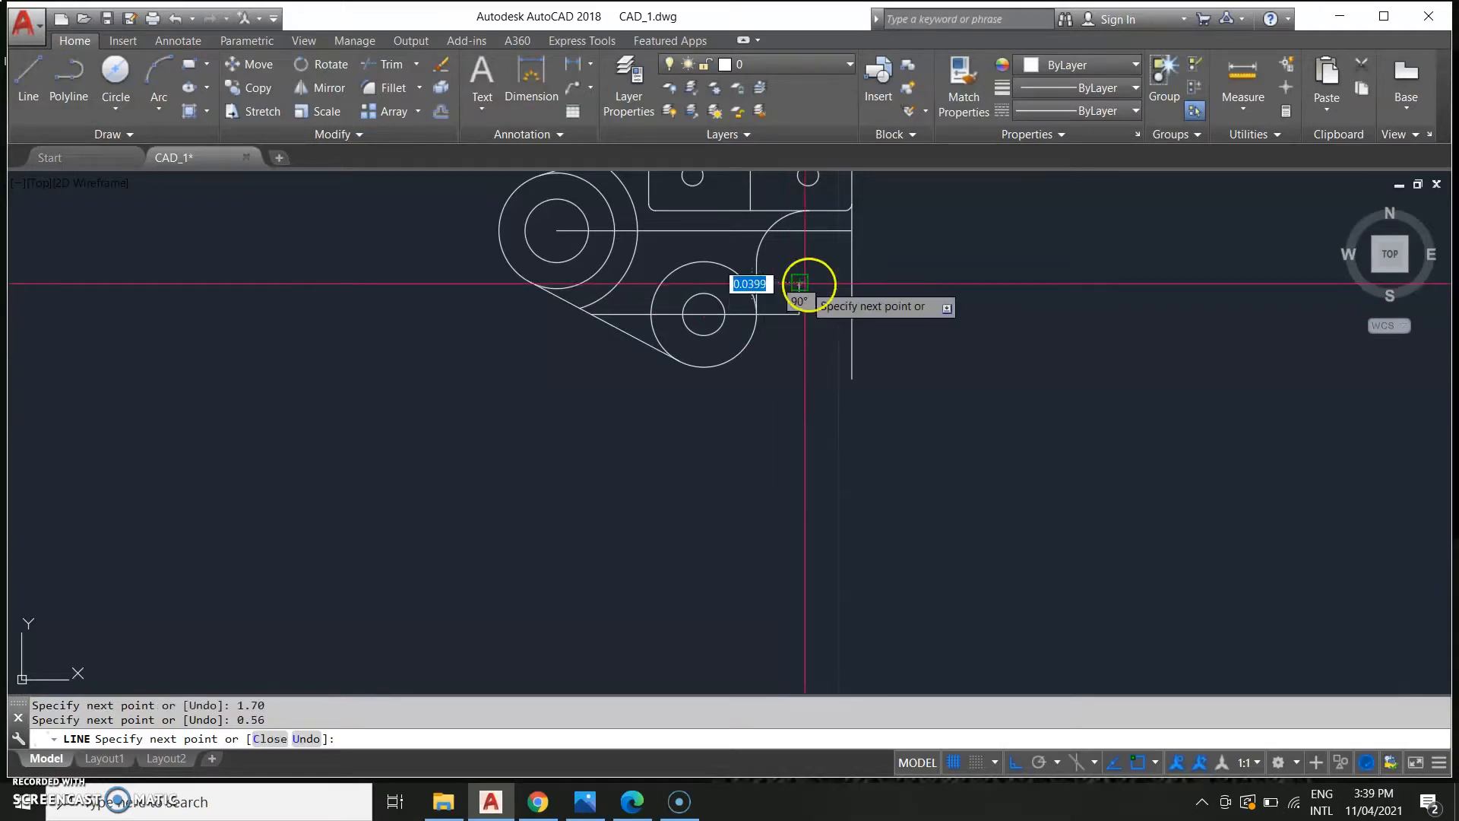
key(Escape)
Draw a line 0.56 down from the previous line's end, then left to the lower boss circle.
text(l)
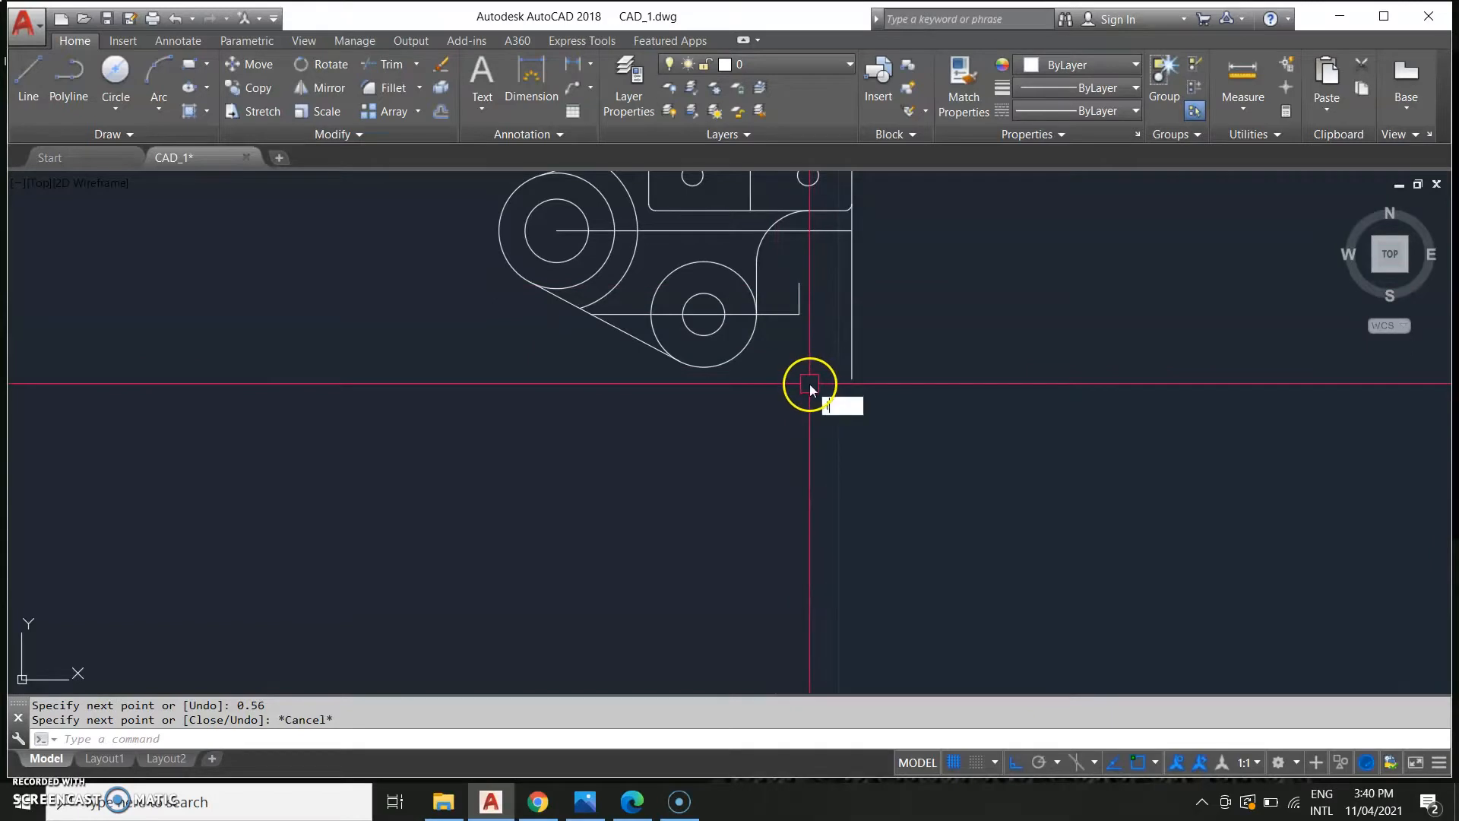
key(Return)
click(798, 311)
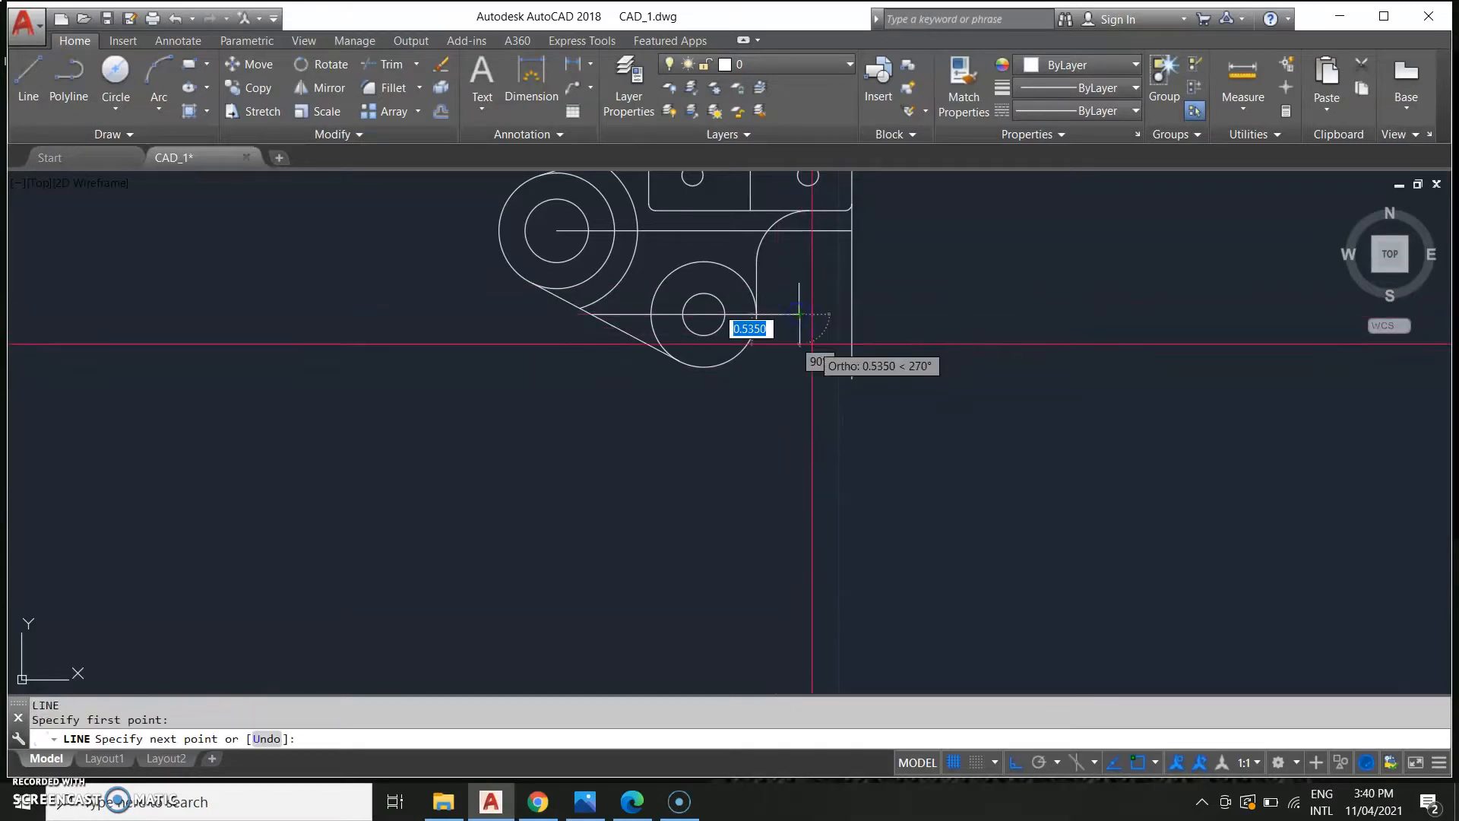
text(0.56)
key(Return)
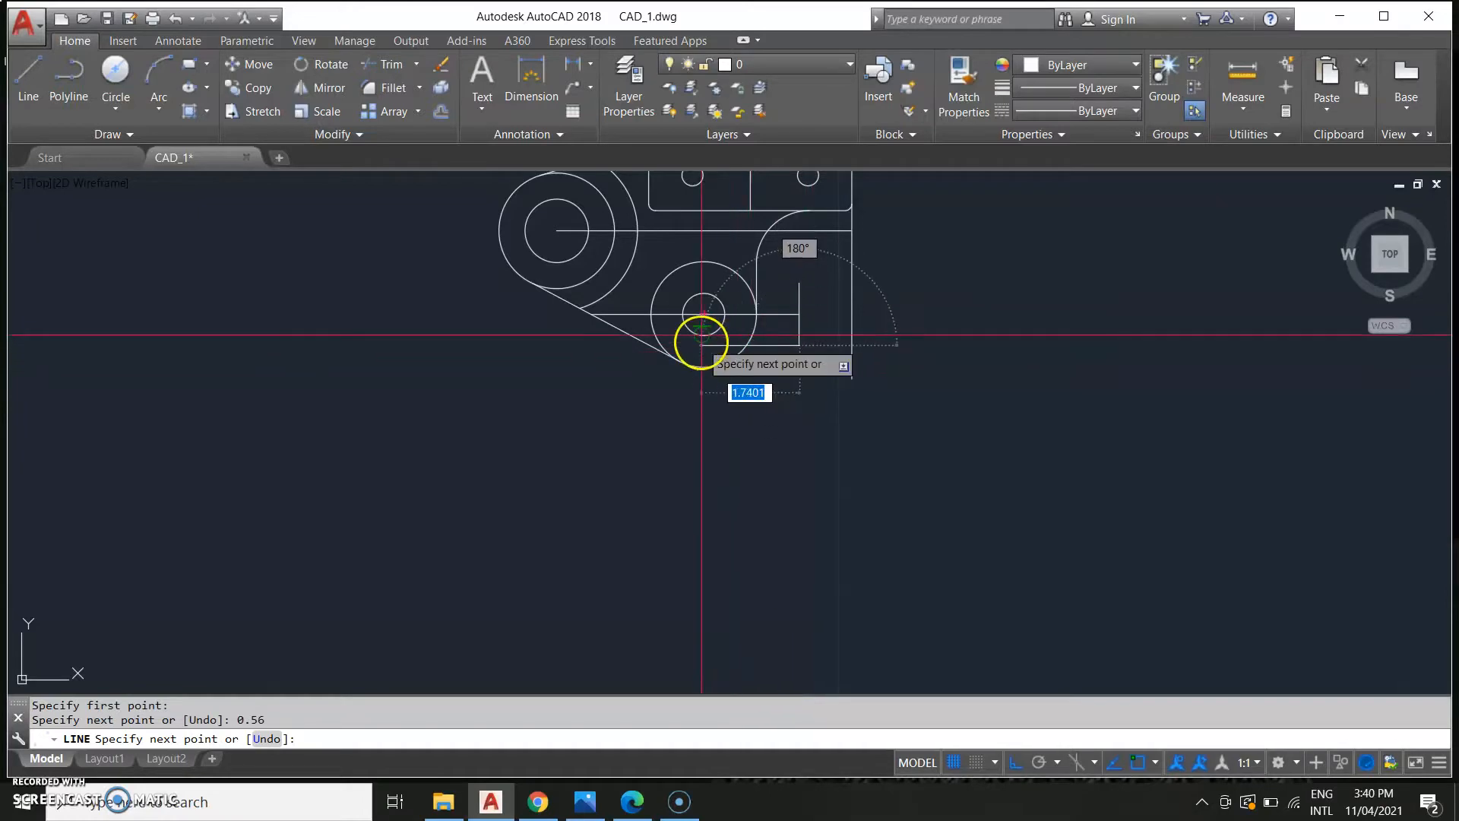
scroll(700, 342, up, 4)
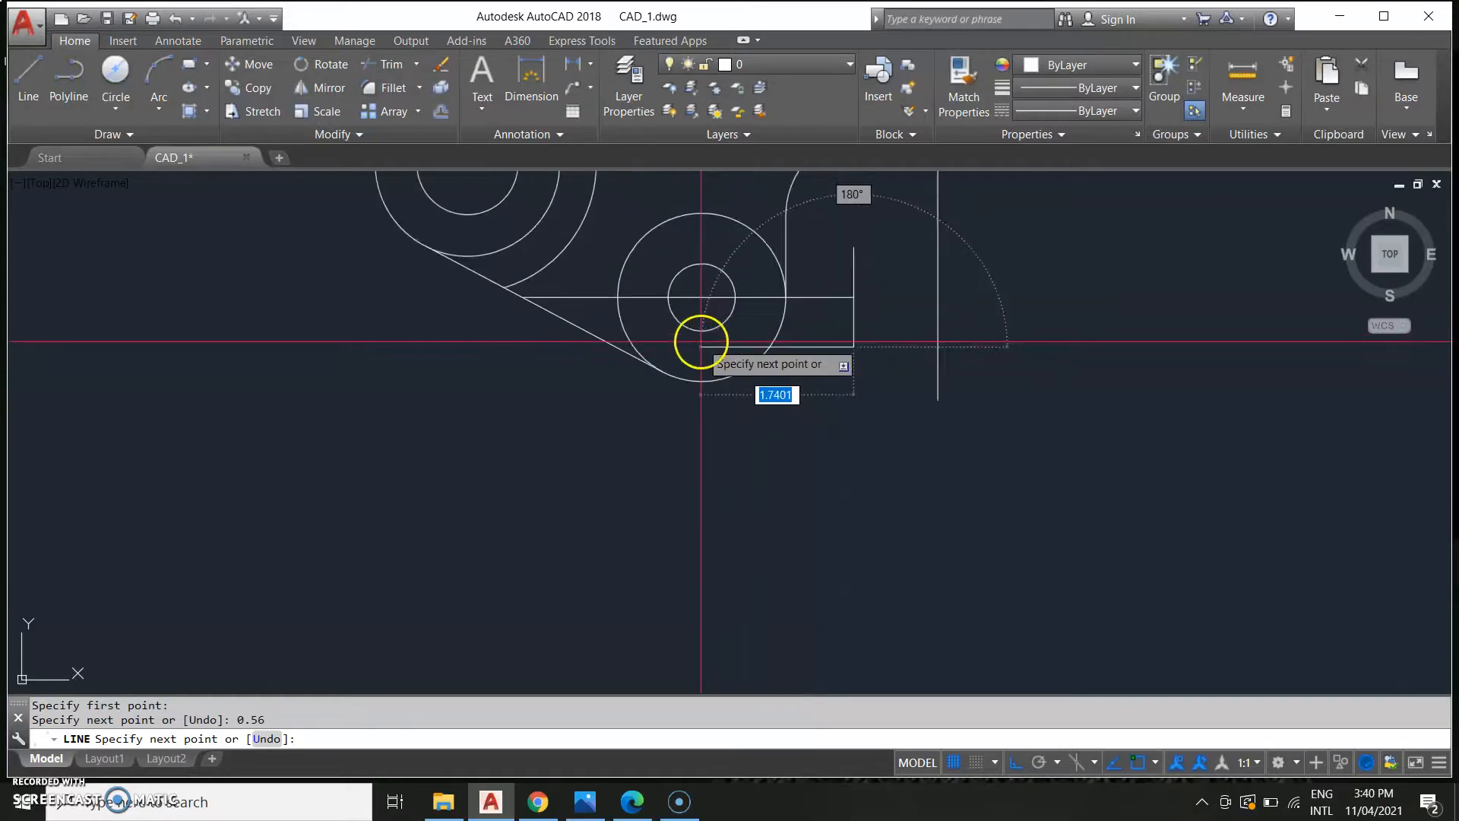
click(773, 350)
key(Escape)
text(T)
key(Return)
key(Escape)
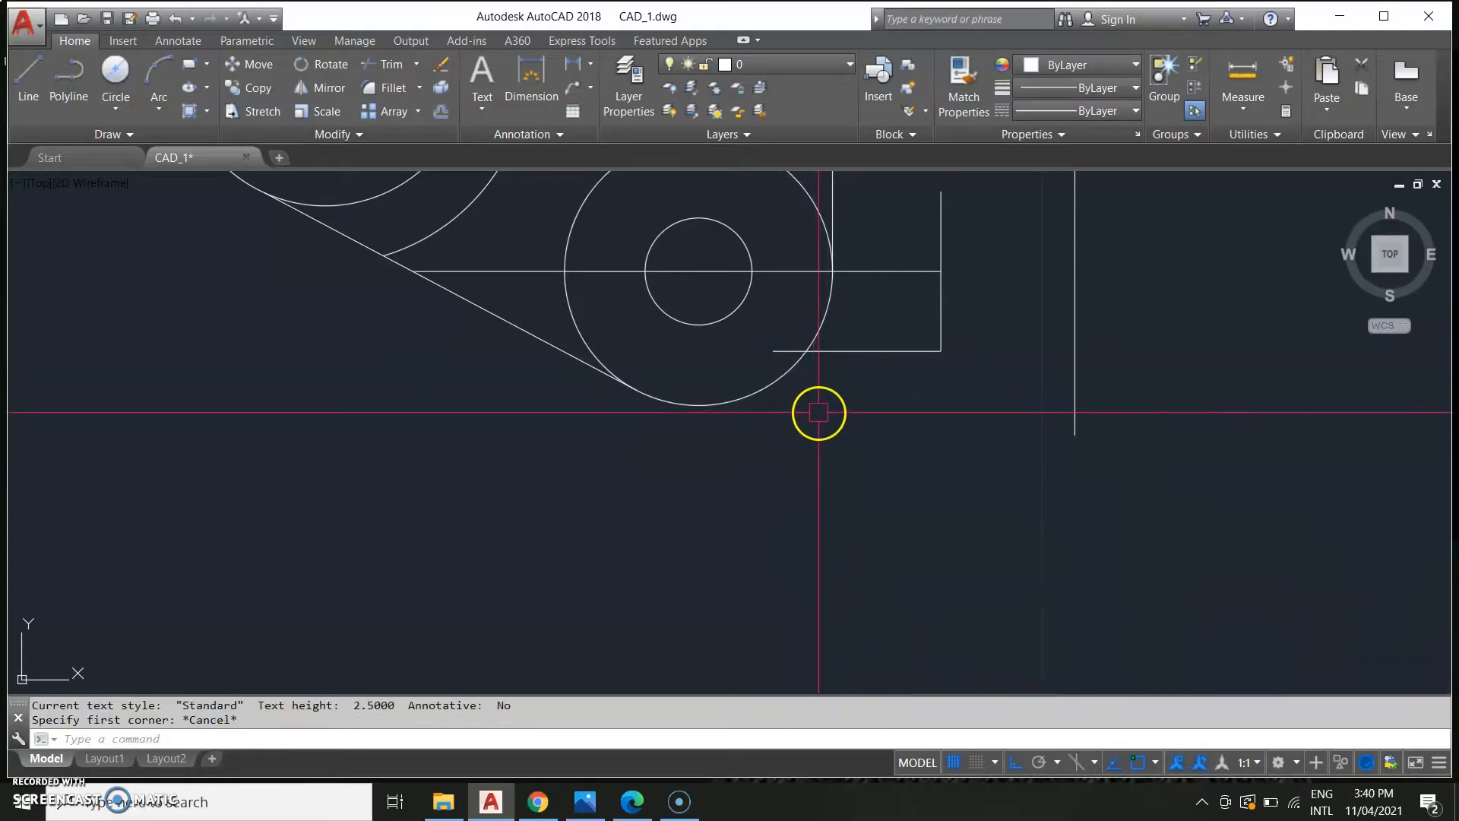
Trim the new horizontal line's end that extends inside the lower boss circle.
text(TR)
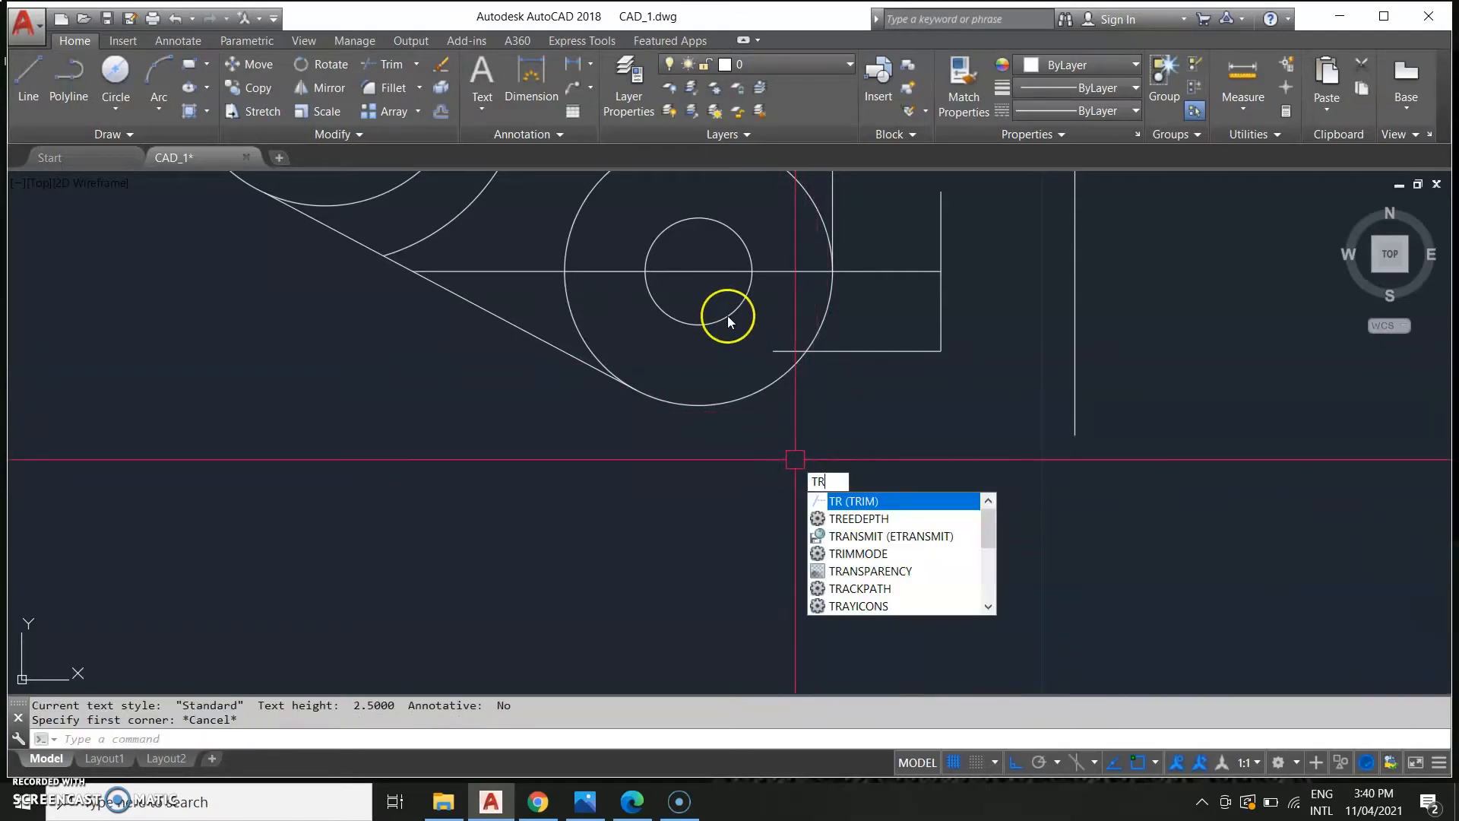
key(Return)
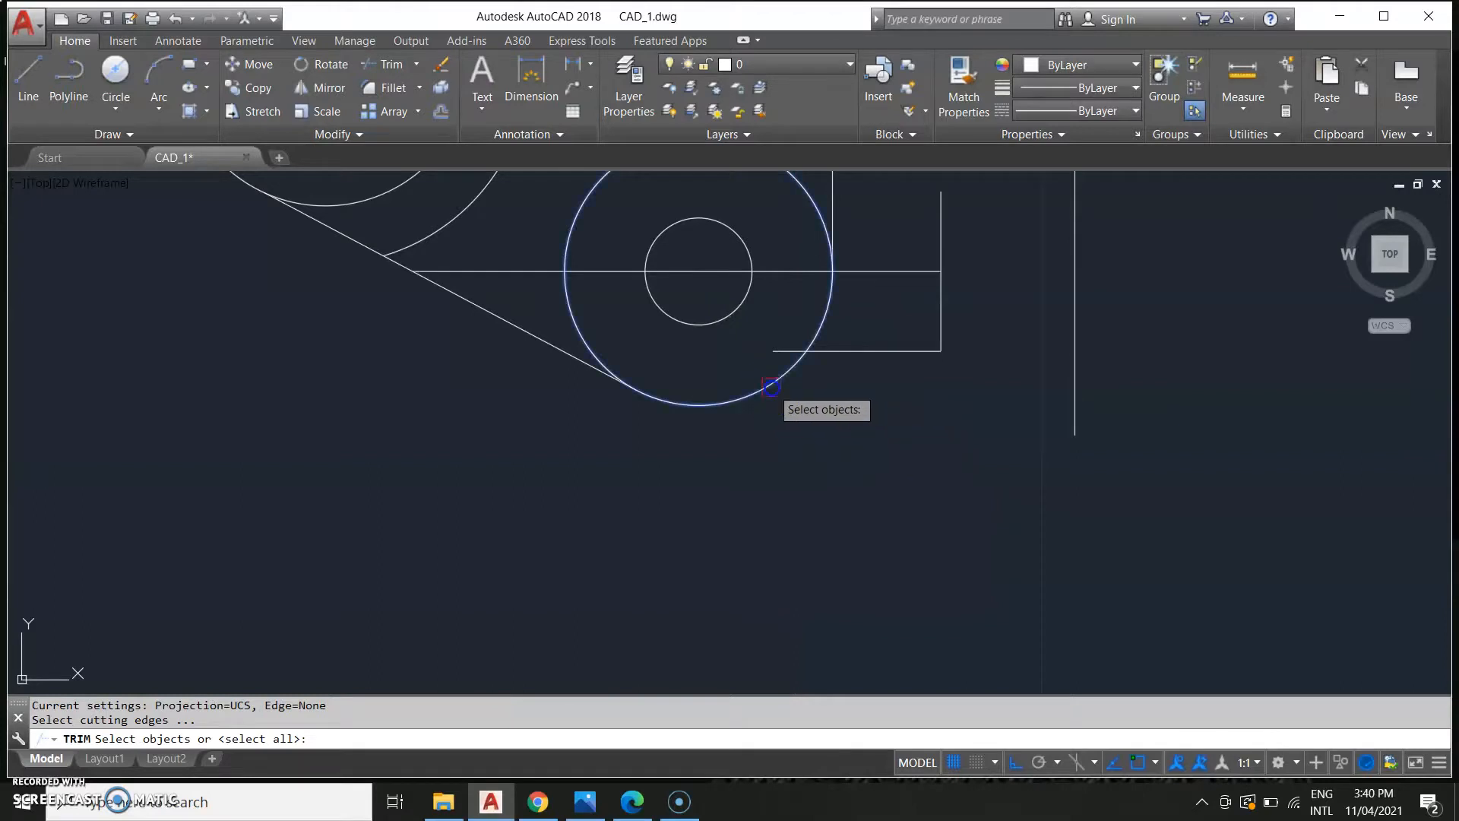
key(Return)
click(782, 348)
key(Escape)
scroll(859, 476, down, 2)
scroll(860, 476, down, 2)
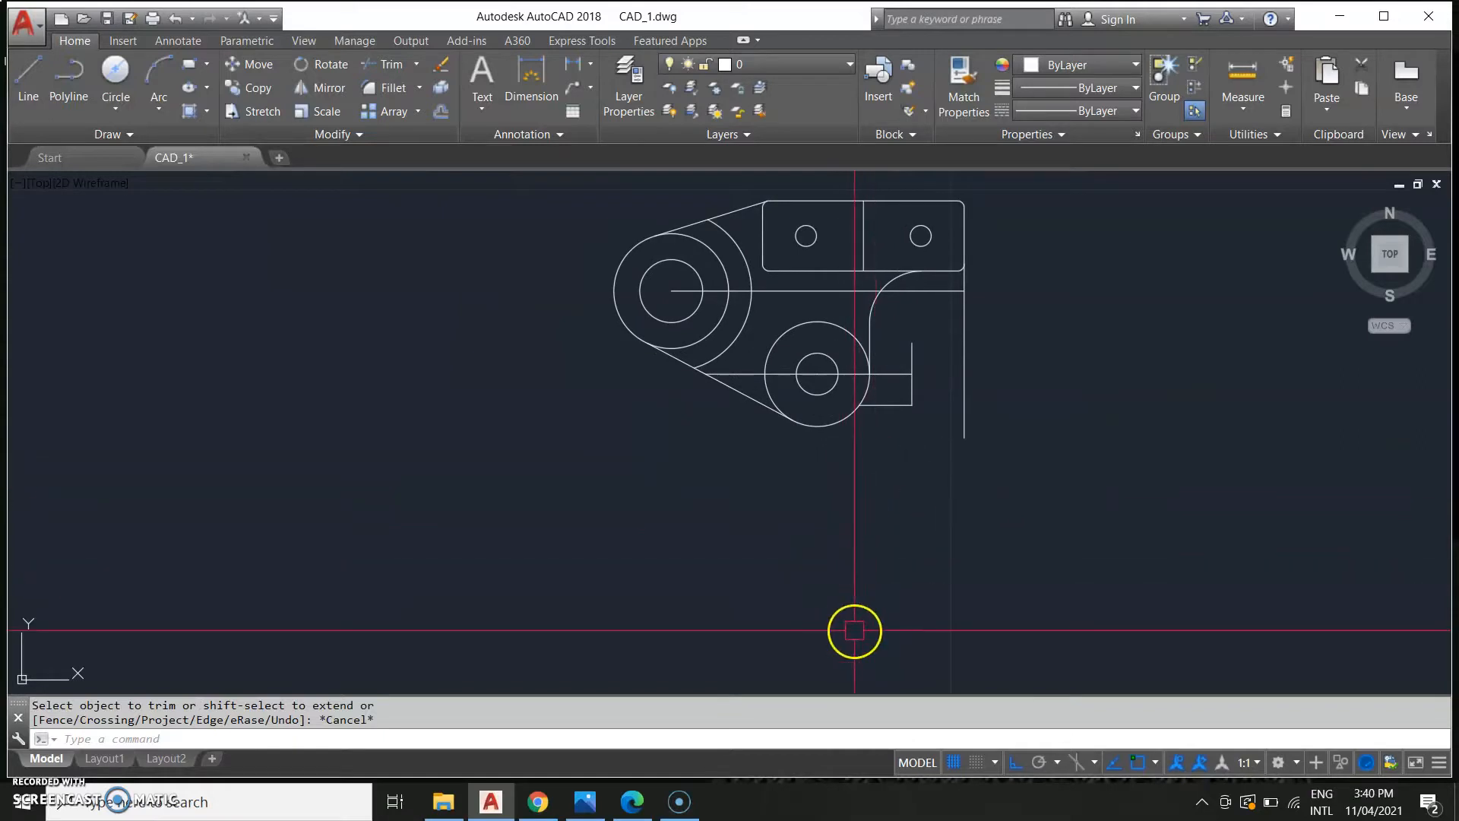
Draw a vertical line 0.87 down from the bottom of the lower boss circle.
text(L)
key(Return)
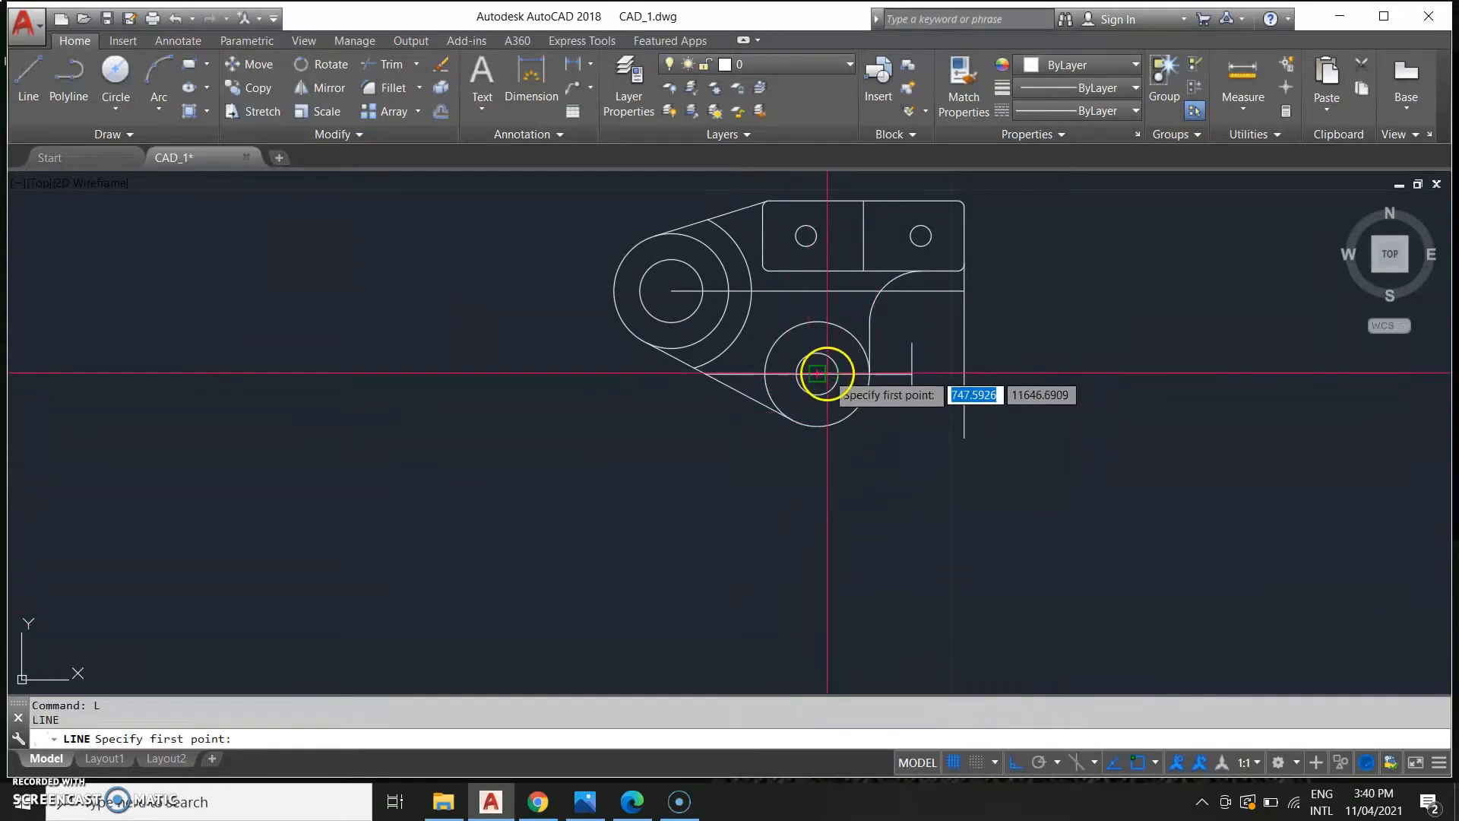
click(818, 426)
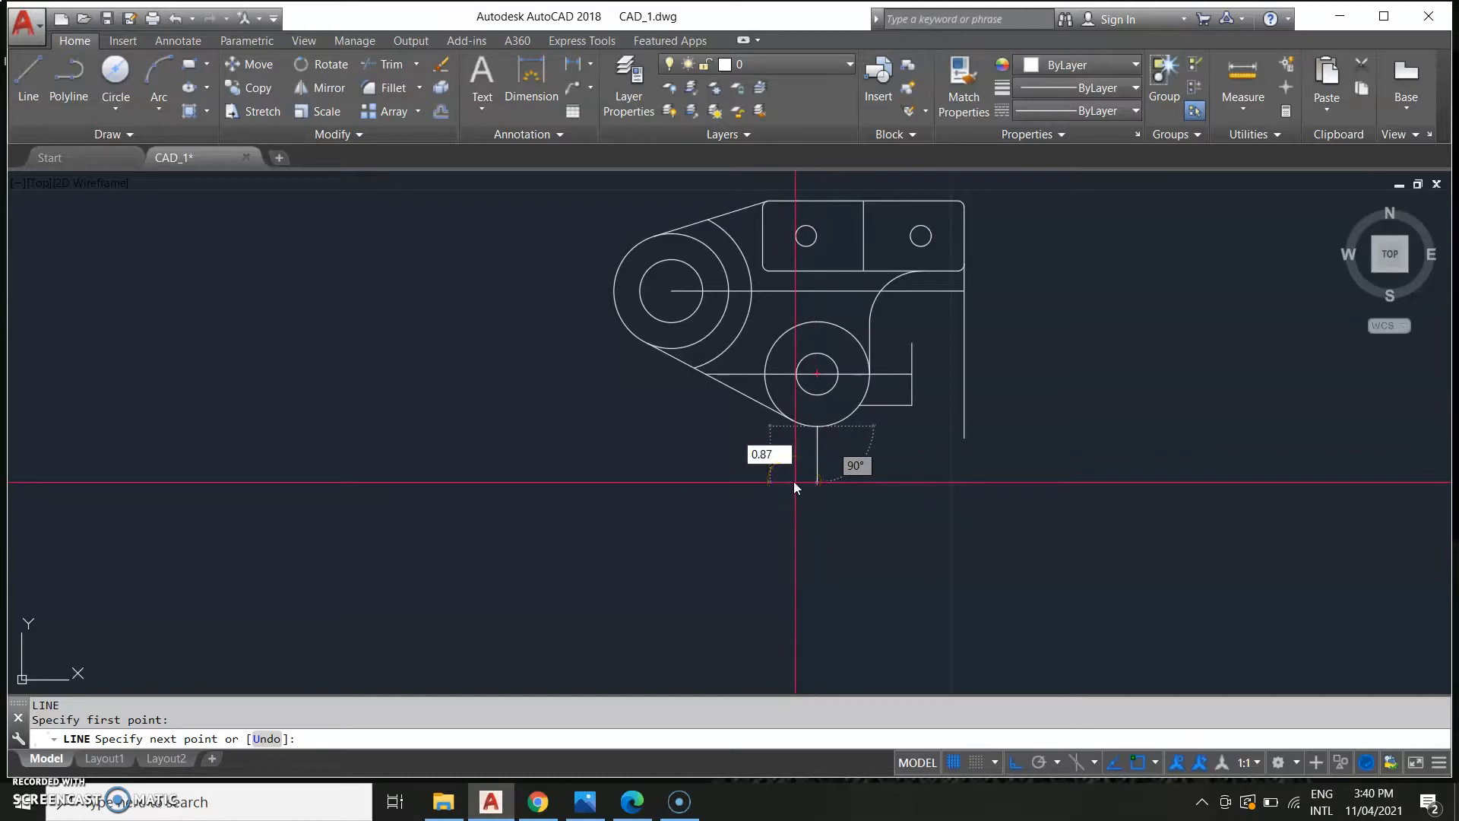
text(0.87)
key(Return)
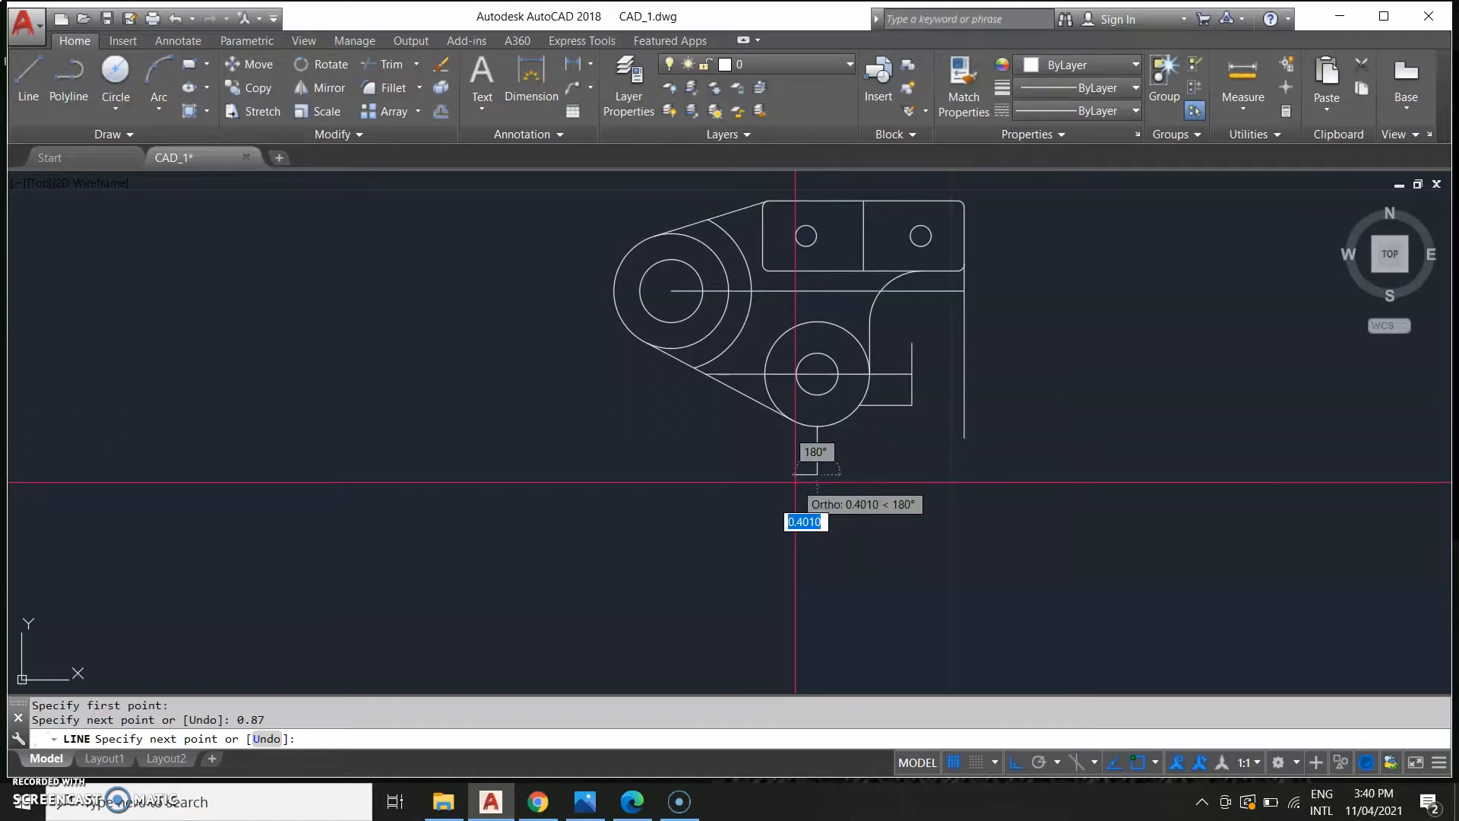
key(Escape)
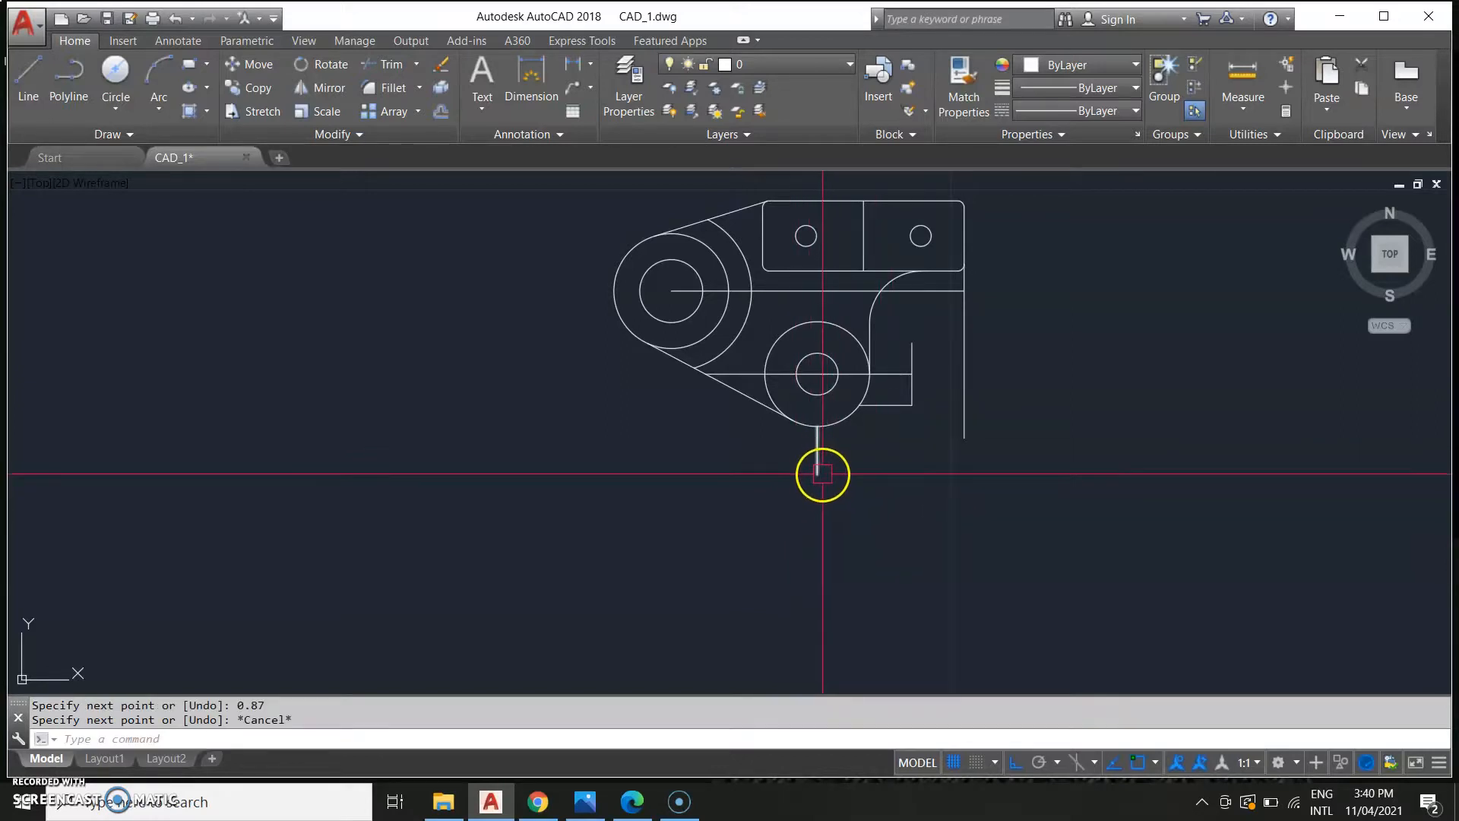
Draw a line 0.47 left from that line's lower end, then up to the lower boss circle.
text(l)
key(Return)
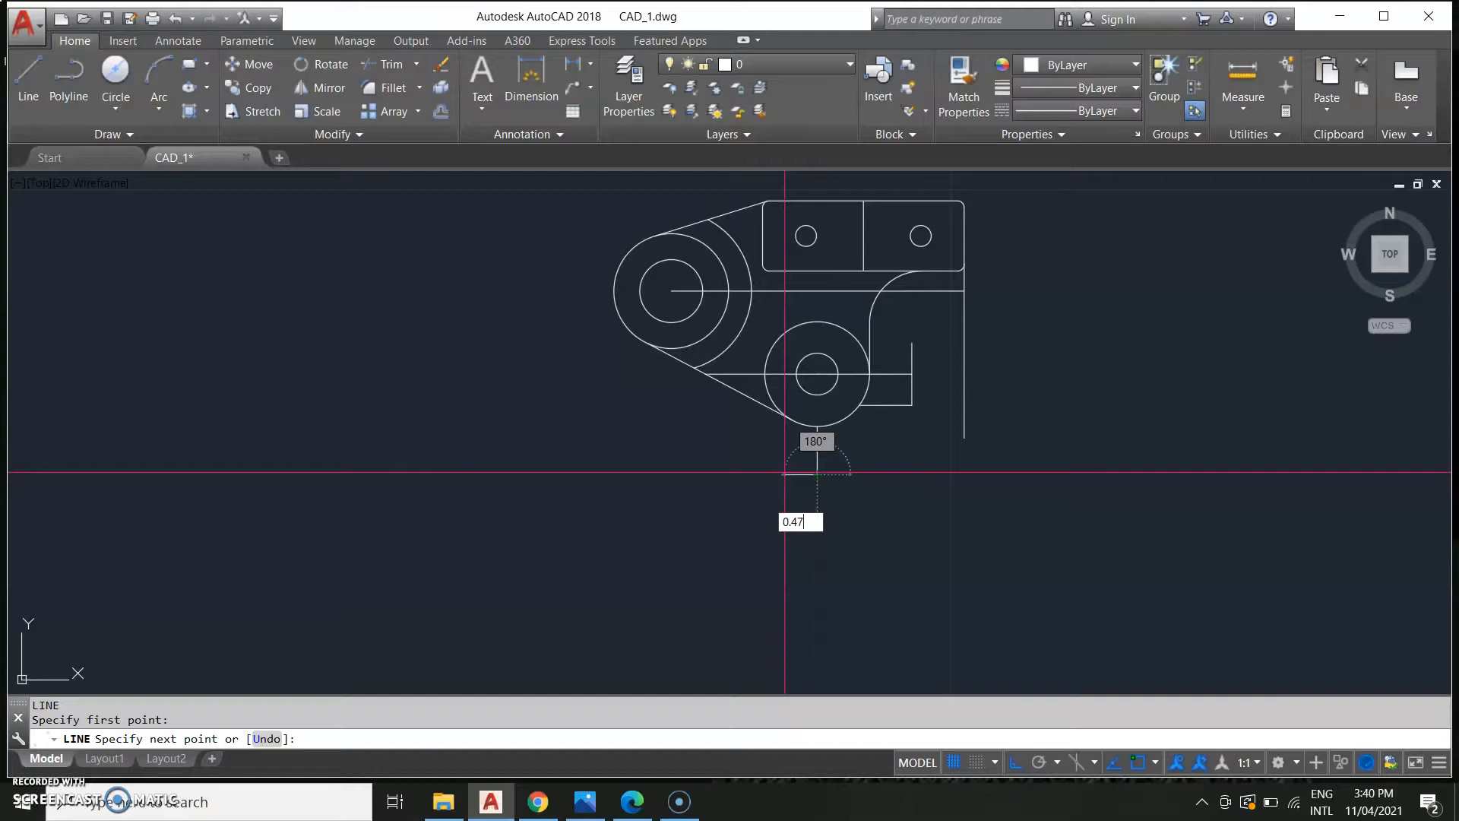
key(Return)
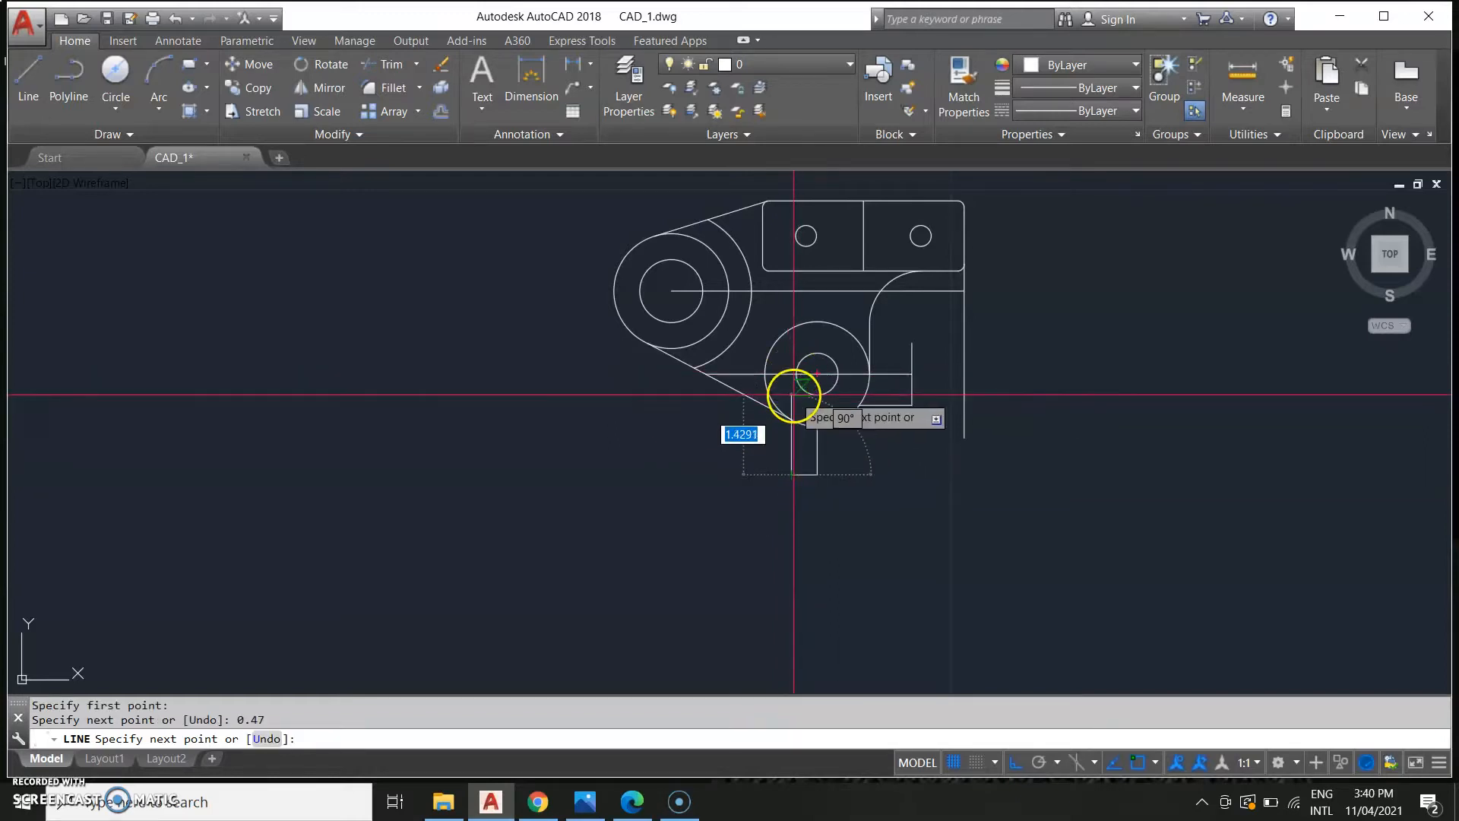
scroll(791, 401, up, 2)
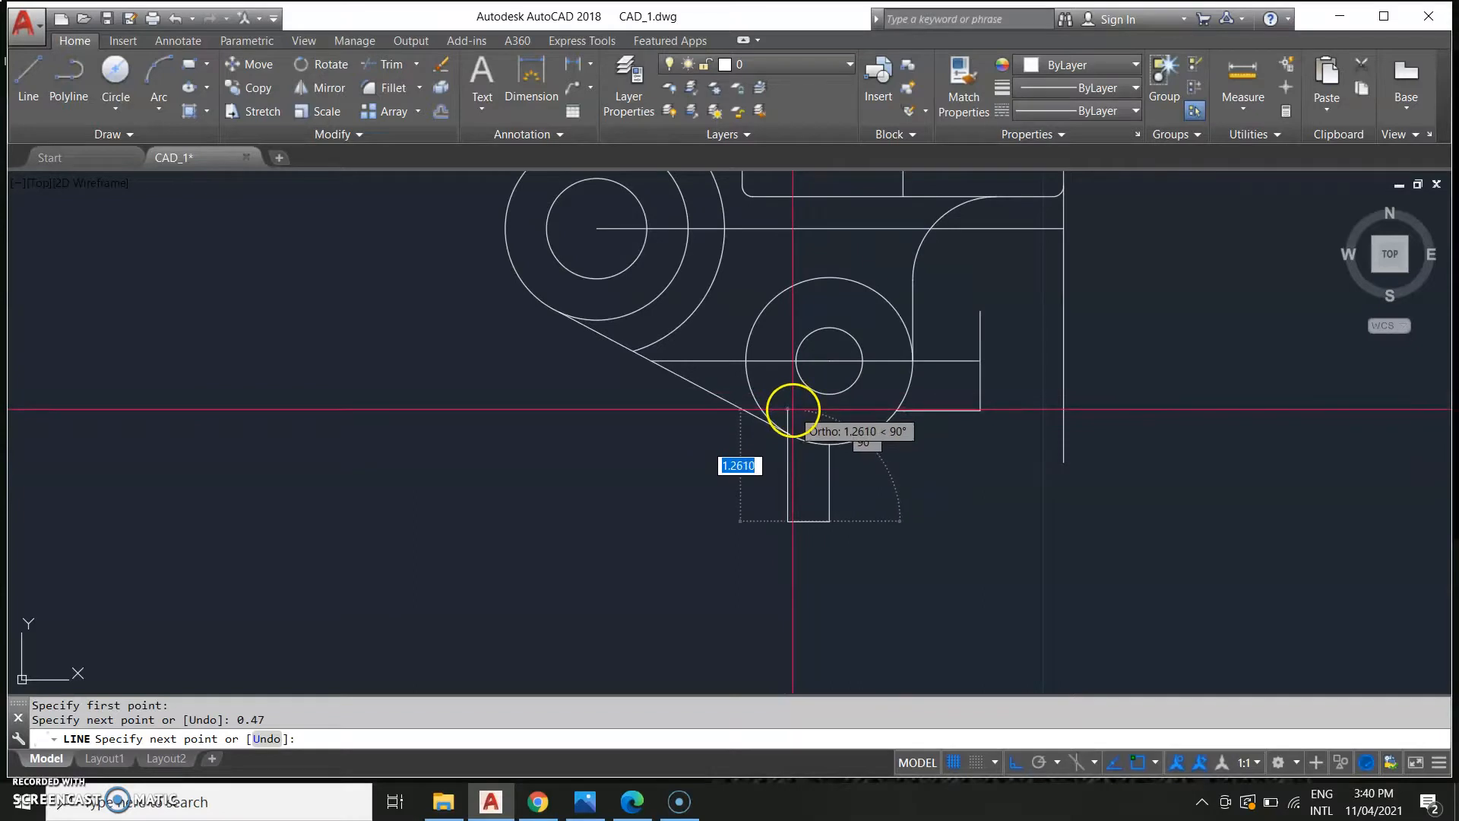
click(791, 407)
key(Escape)
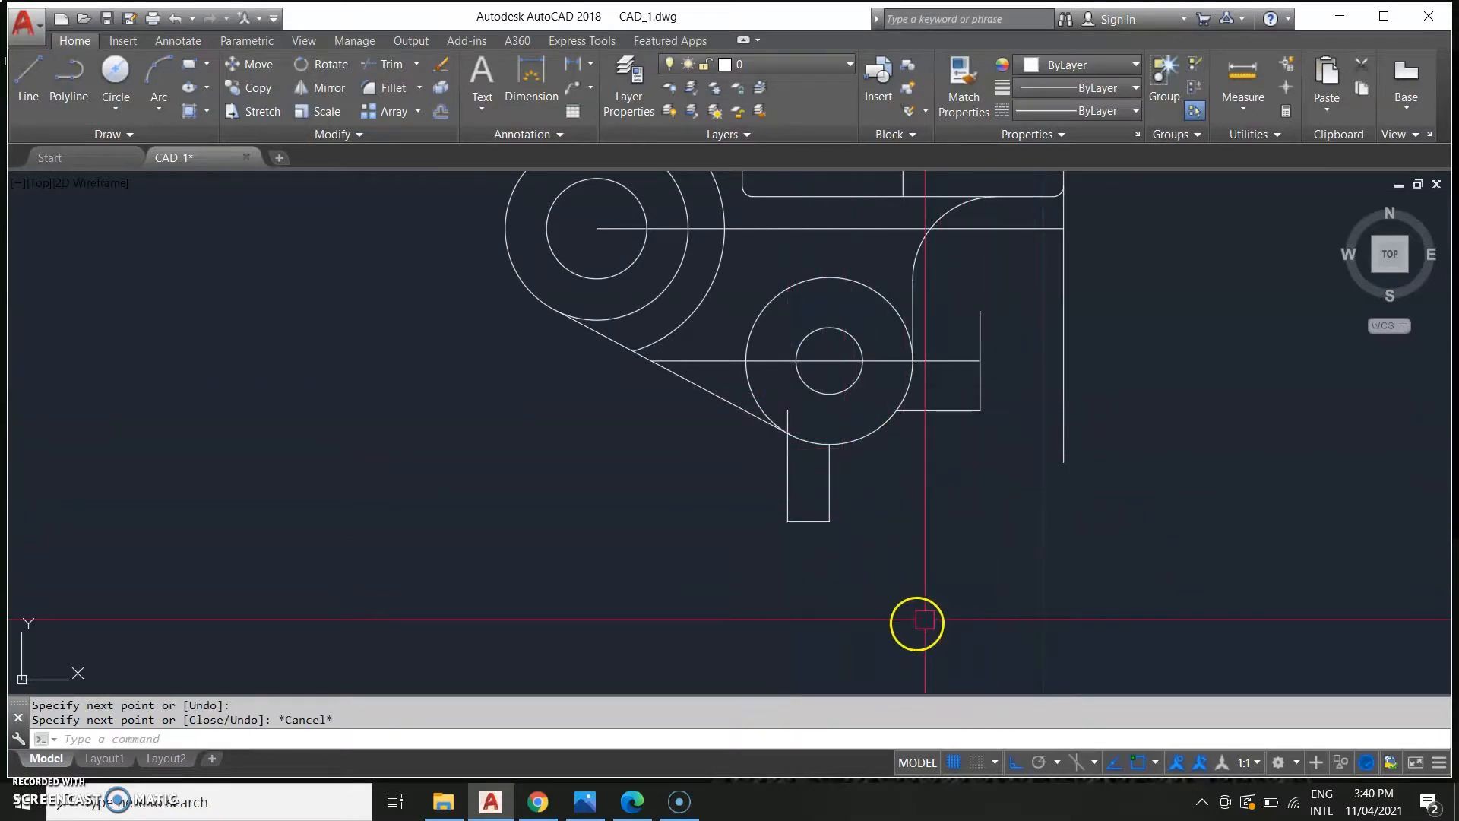
text(L)
key(Return)
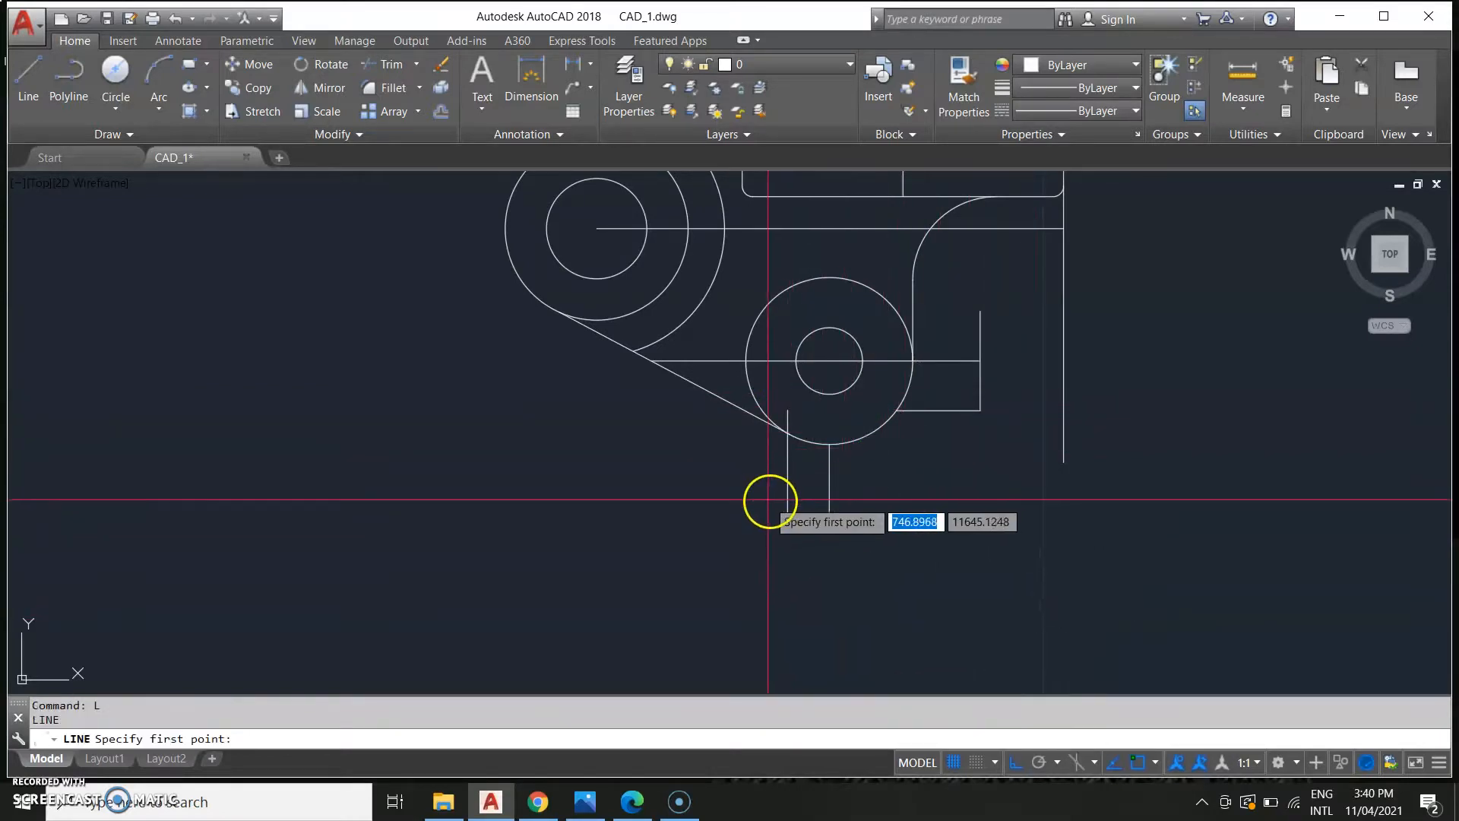
click(829, 521)
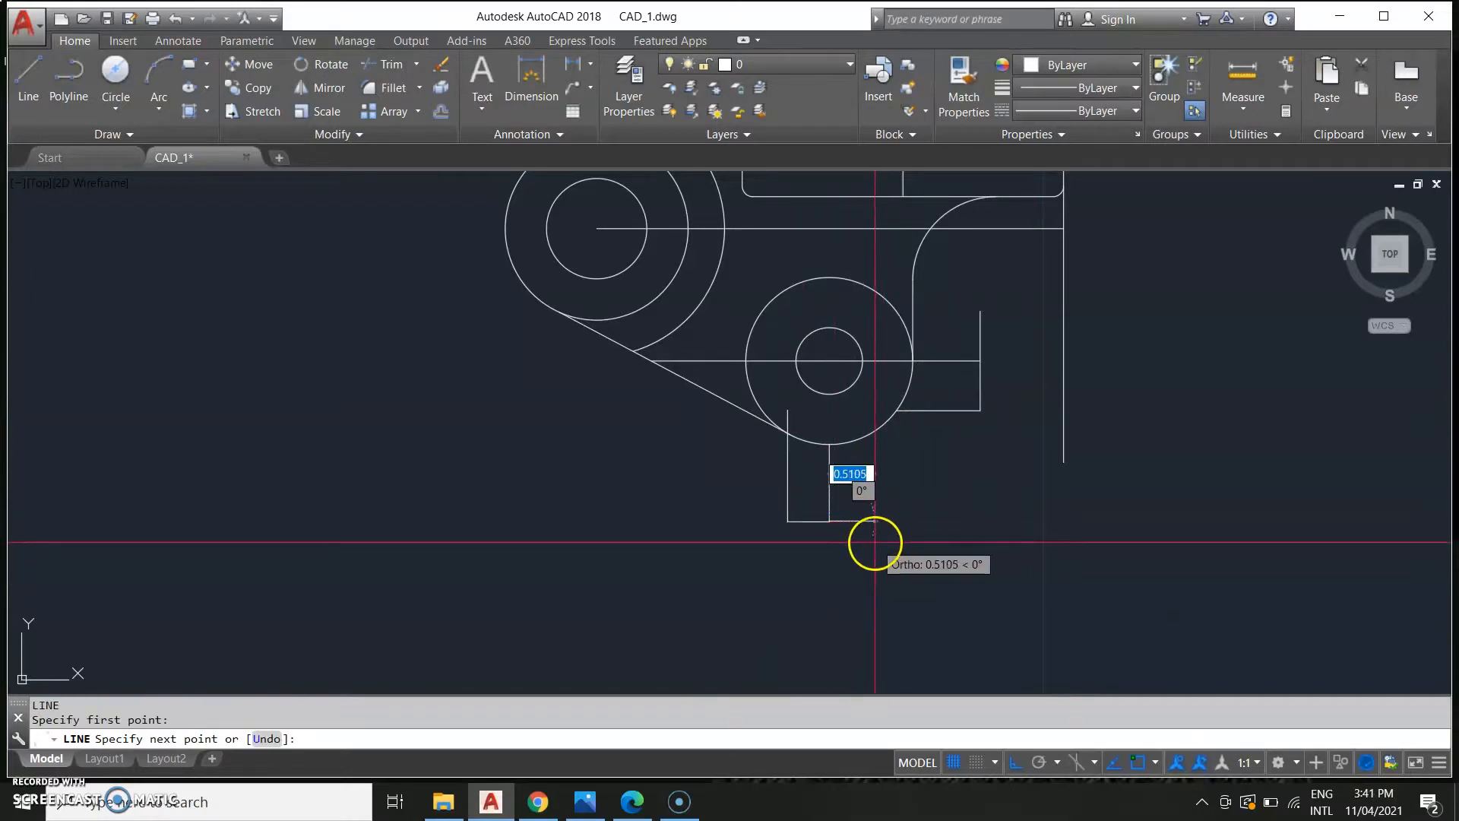
key(Escape)
Draw a line 0.47 right from the lug's bottom end, then up past the lower boss circle.
scroll(859, 536, up, 4)
text(L)
key(Return)
click(758, 488)
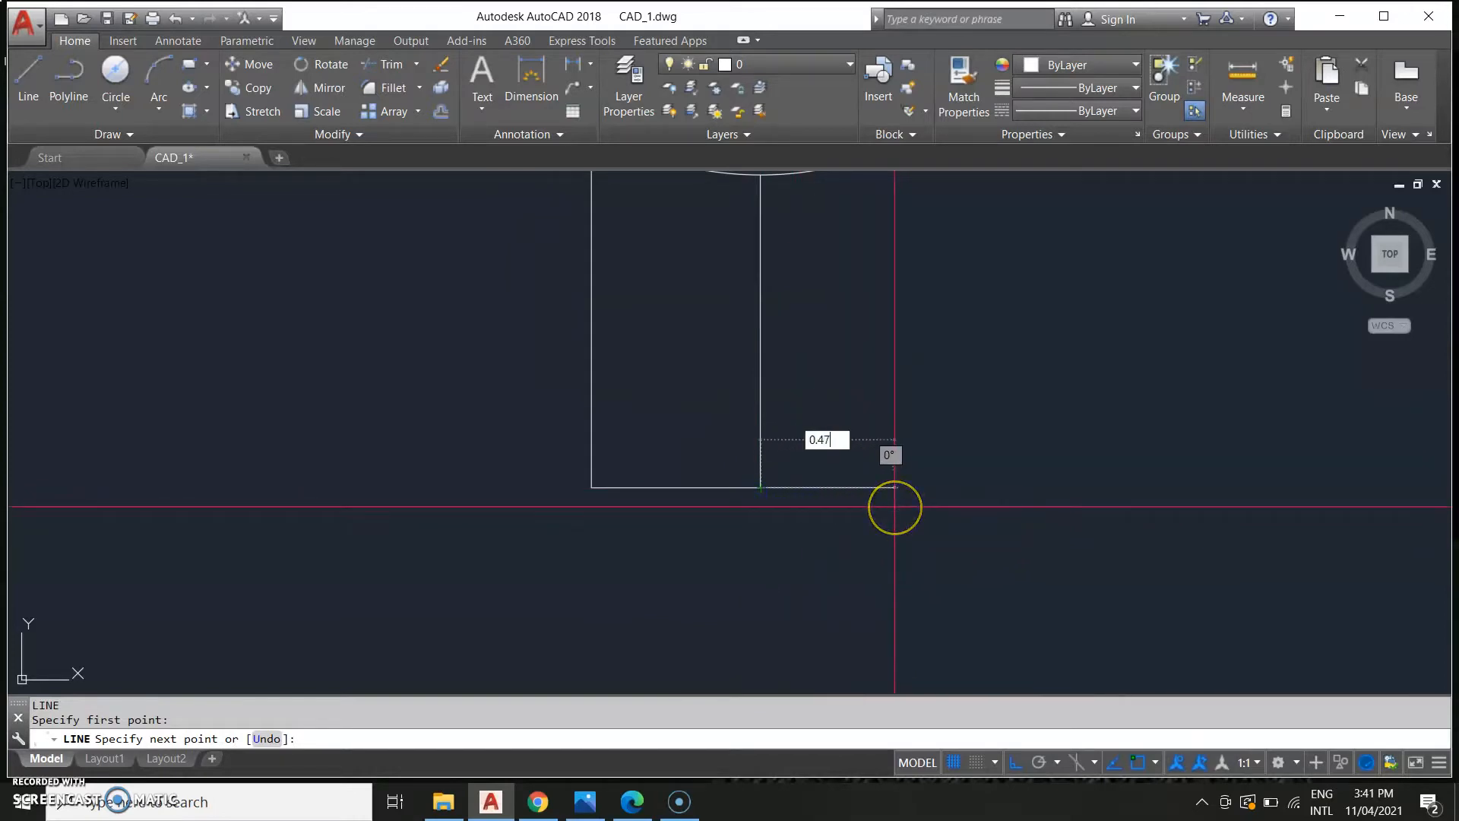
text(0.47)
key(Return)
middle_drag(892, 261, 931, 701)
click(954, 506)
key(Escape)
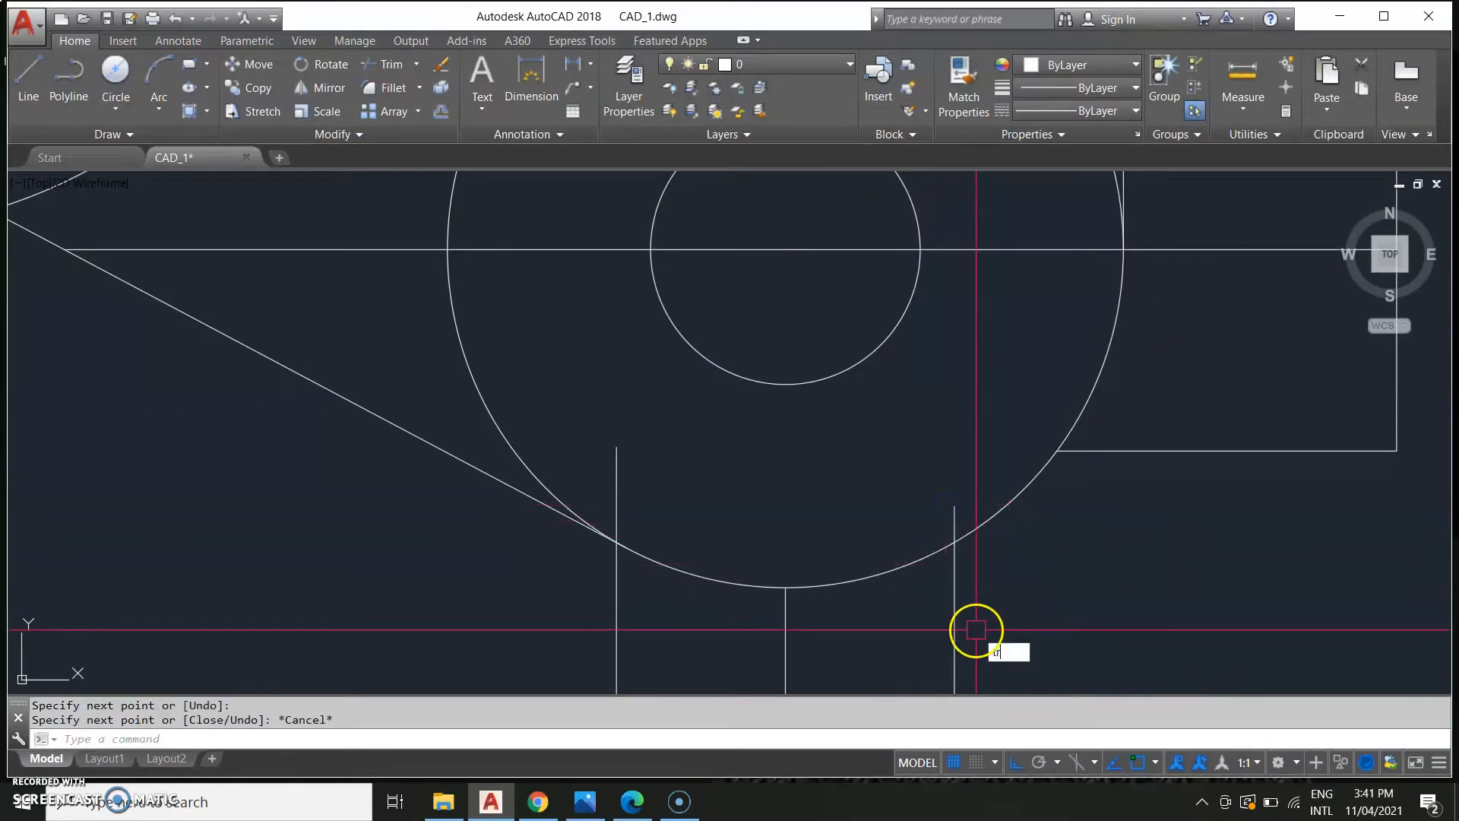
Trim the lug's side lines where they extend inside the lower boss circle.
text(tri)
key(Return)
click(995, 614)
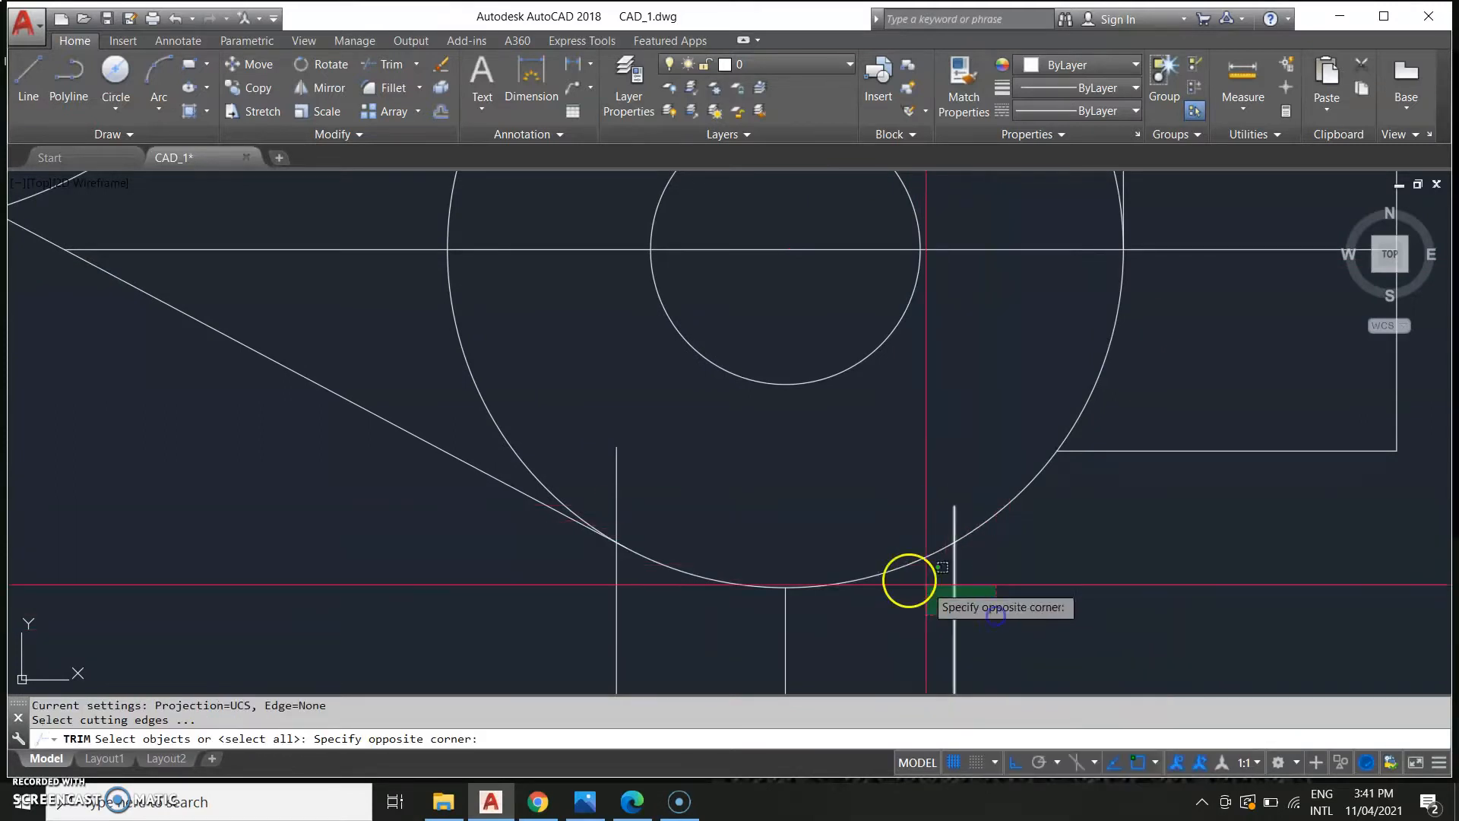
click(602, 531)
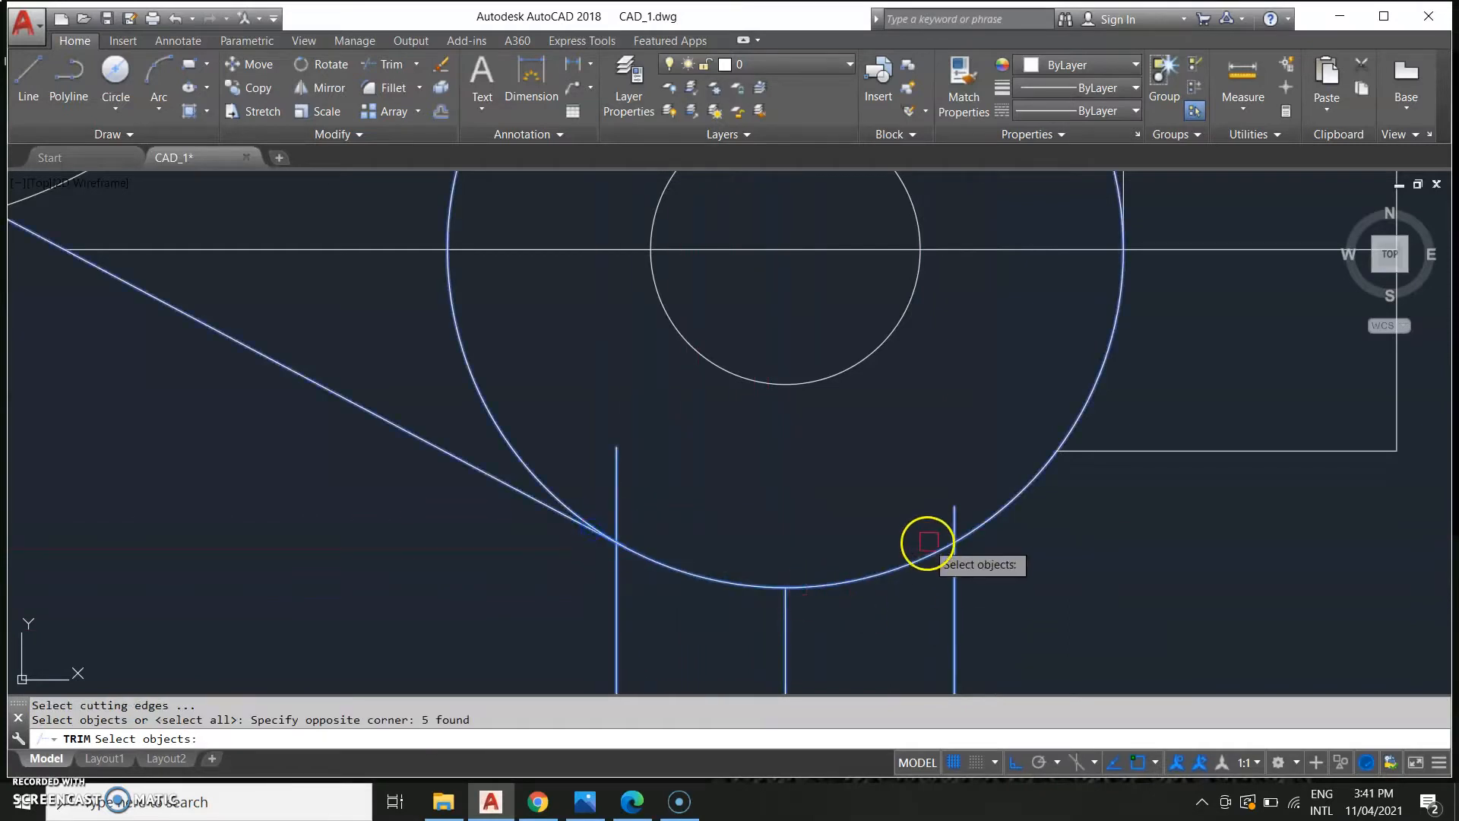
key(Return)
click(605, 475)
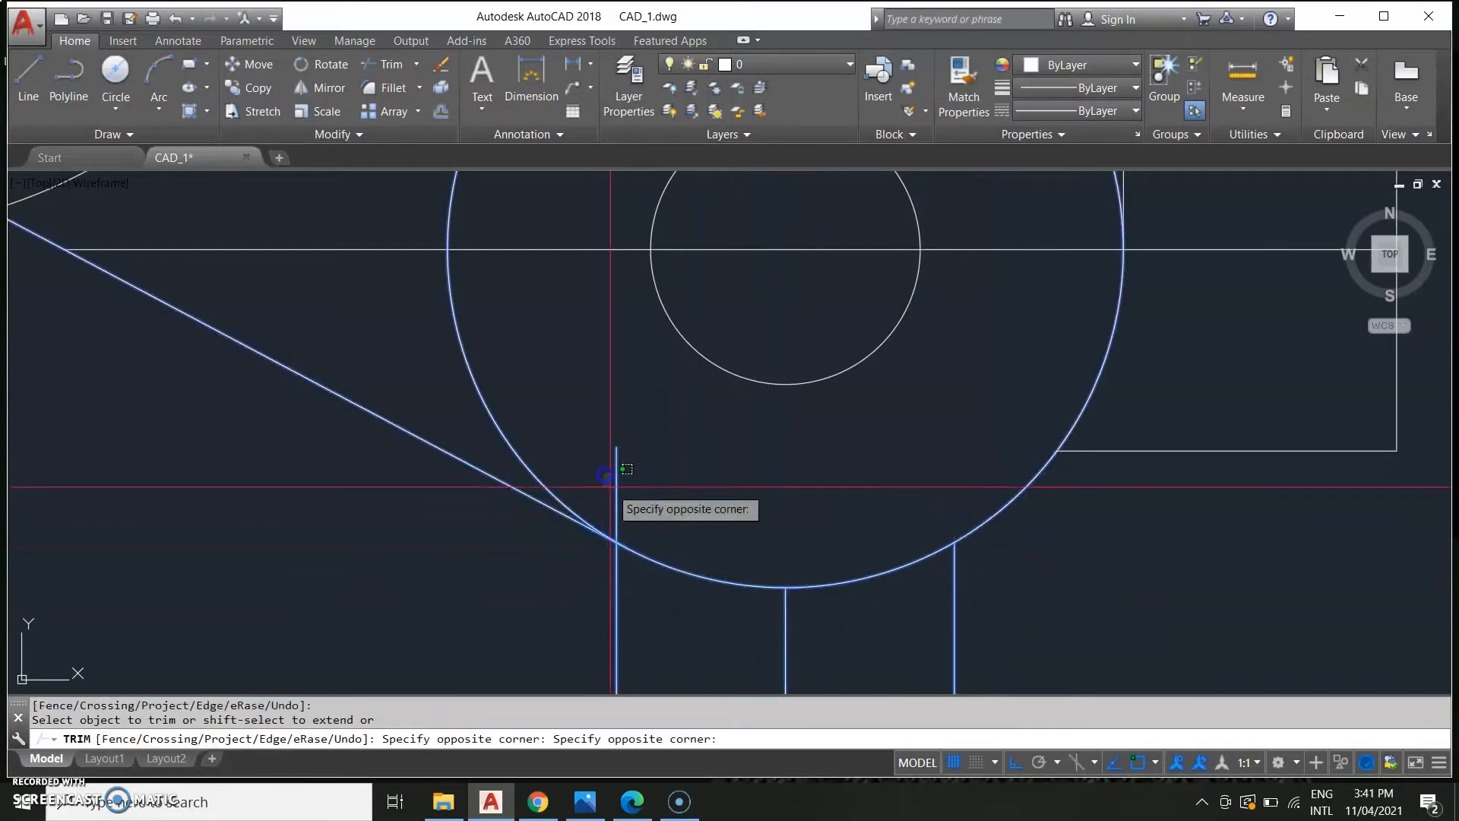
click(698, 513)
key(Escape)
Offset the lug's vertical centre line to both sides to form the inner lug lines.
scroll(838, 552, down, 4)
middle_drag(1017, 625, 1023, 492)
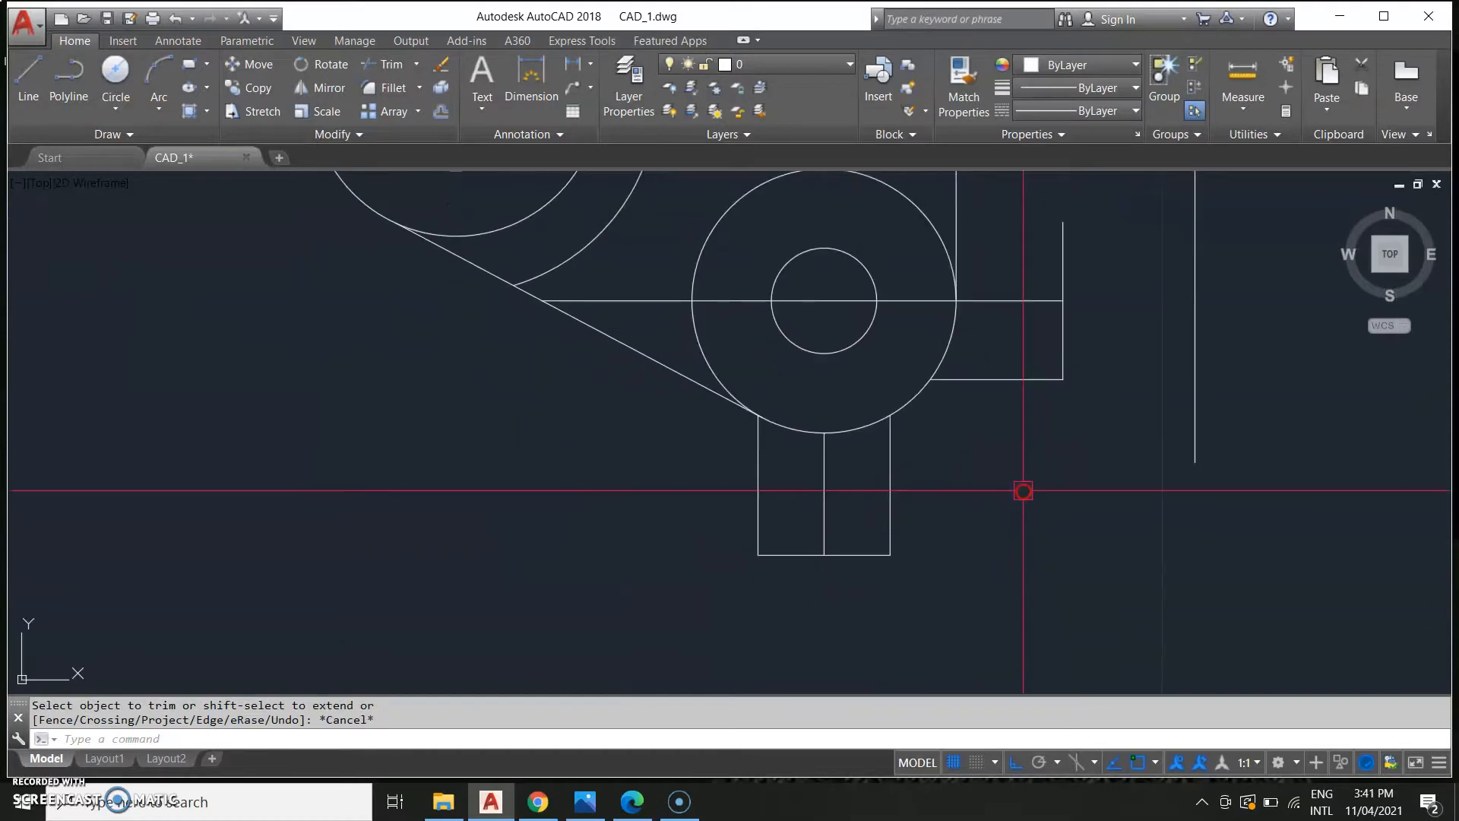
key(Escape)
scroll(882, 590, down, 2)
scroll(879, 590, up, 5)
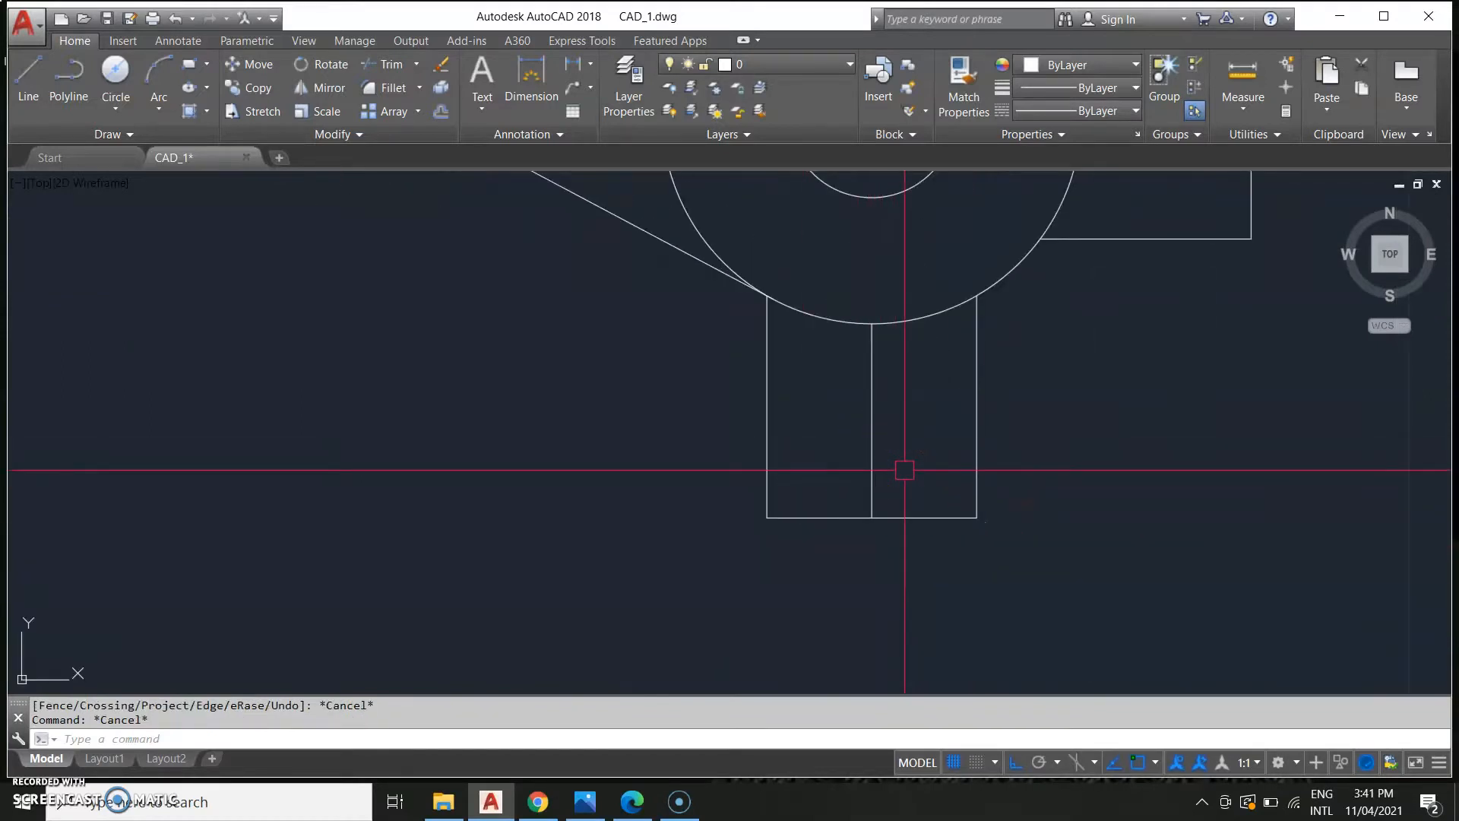
text(OFF)
key(Return)
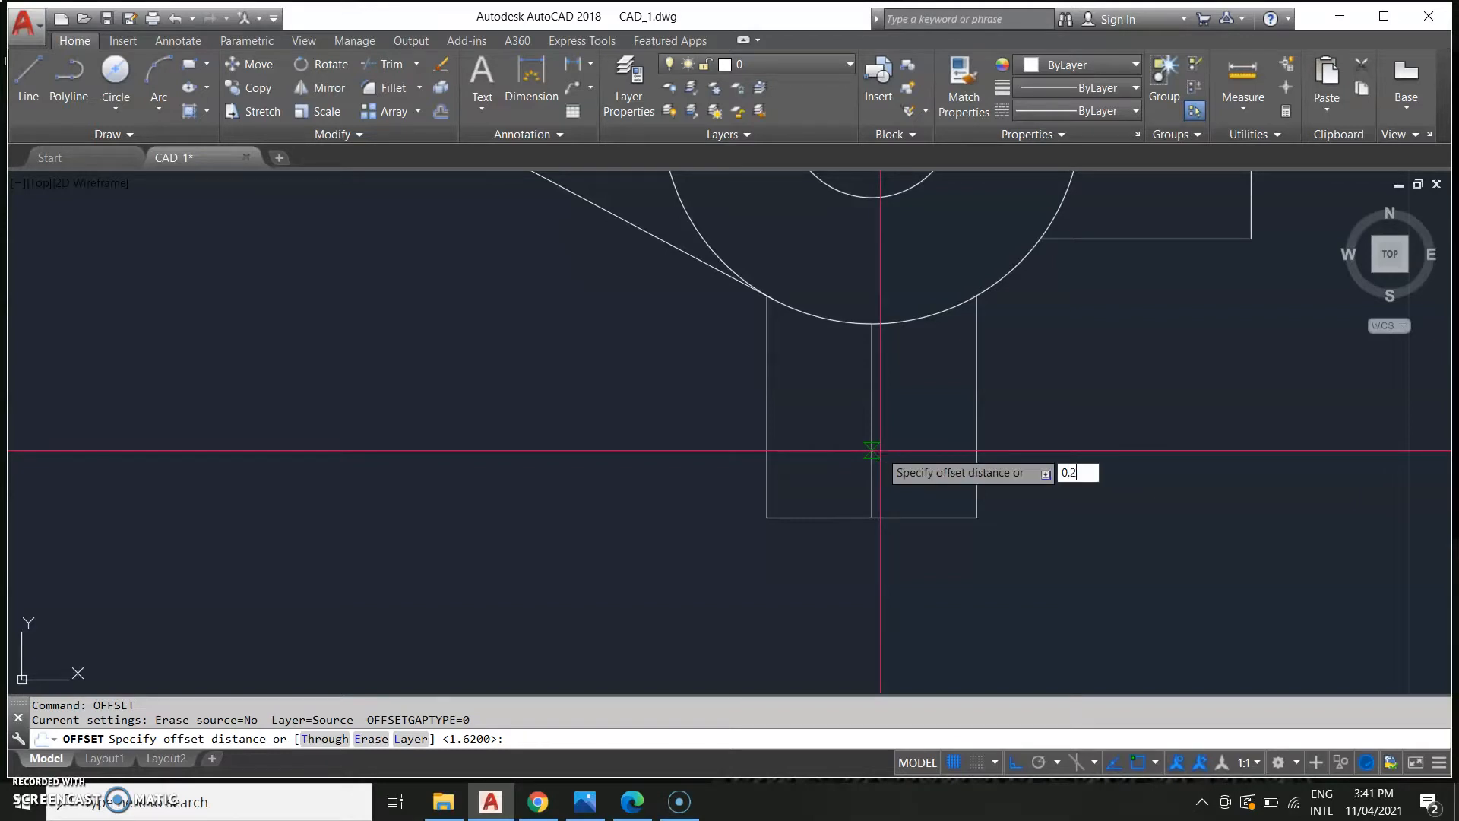
key(Return)
click(874, 452)
click(900, 447)
click(880, 448)
click(837, 432)
Examine the reference sheet's dimensions of the lug below the lower boss.
scroll(727, 438, down, 4)
middle_drag(512, 449, 1189, 458)
scroll(1072, 459, down, 2)
middle_drag(646, 486, 1231, 464)
middle_drag(788, 496, 1199, 418)
scroll(586, 523, up, 4)
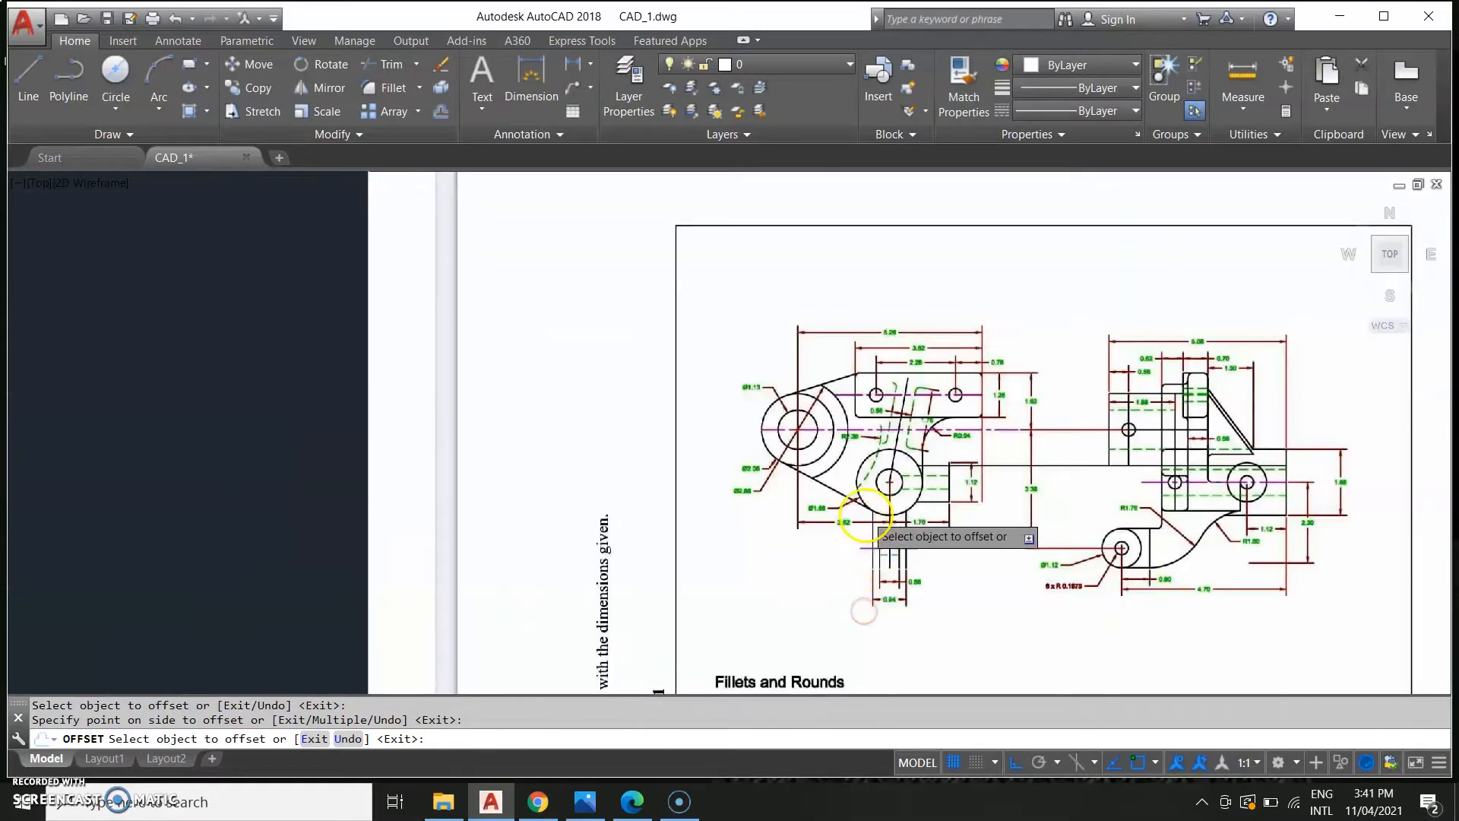
scroll(904, 456, up, 4)
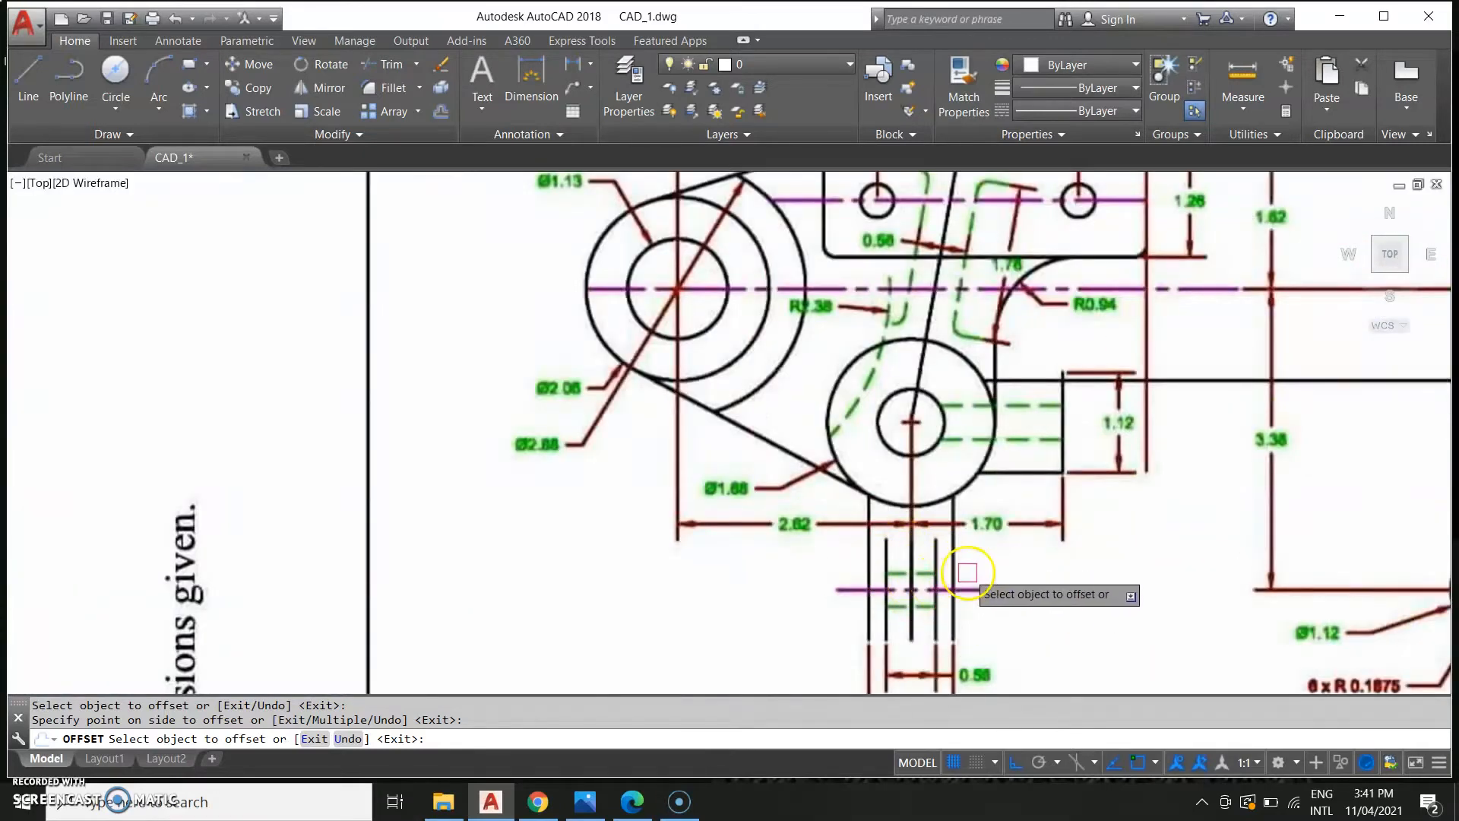
scroll(968, 571, down, 8)
scroll(851, 443, up, 6)
middle_drag(1106, 424, 182, 747)
scroll(272, 627, up, 4)
middle_drag(413, 586, 751, 636)
scroll(635, 581, up, 4)
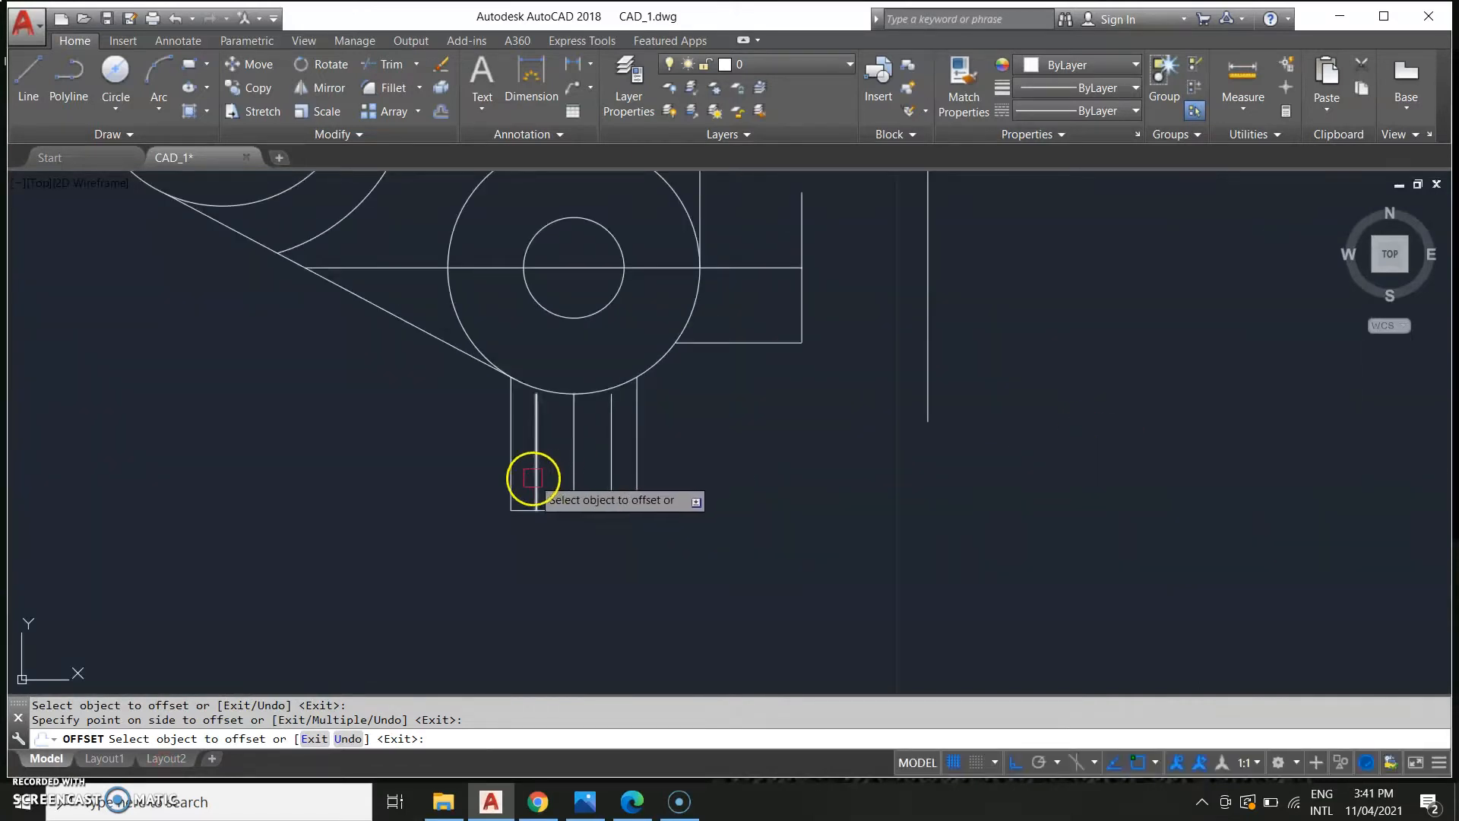
Stretch the top ends of both offset lug lines down to a matching level below the boss circle.
key(Escape)
click(537, 408)
click(537, 395)
click(538, 433)
click(610, 401)
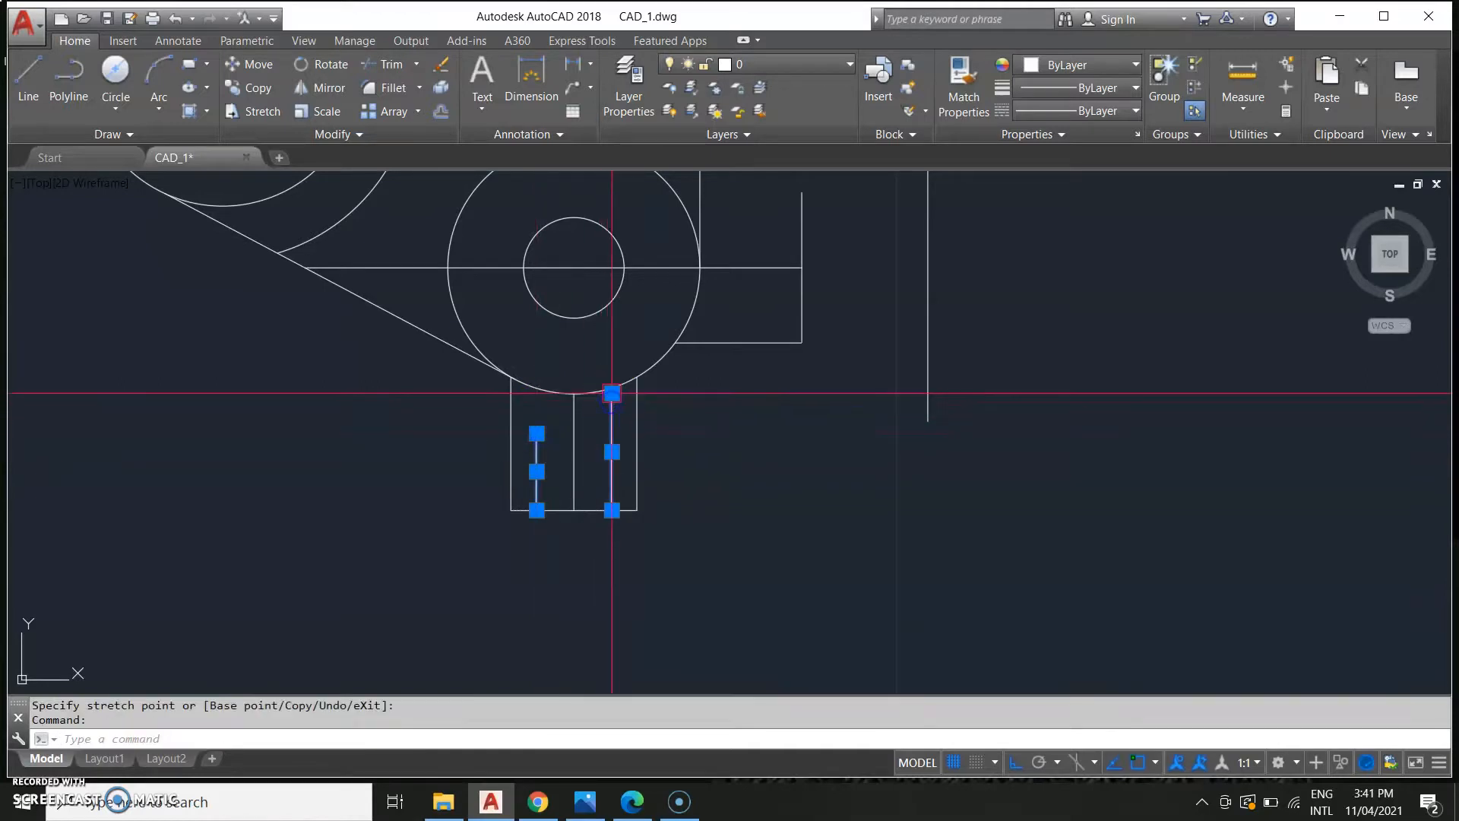
click(612, 394)
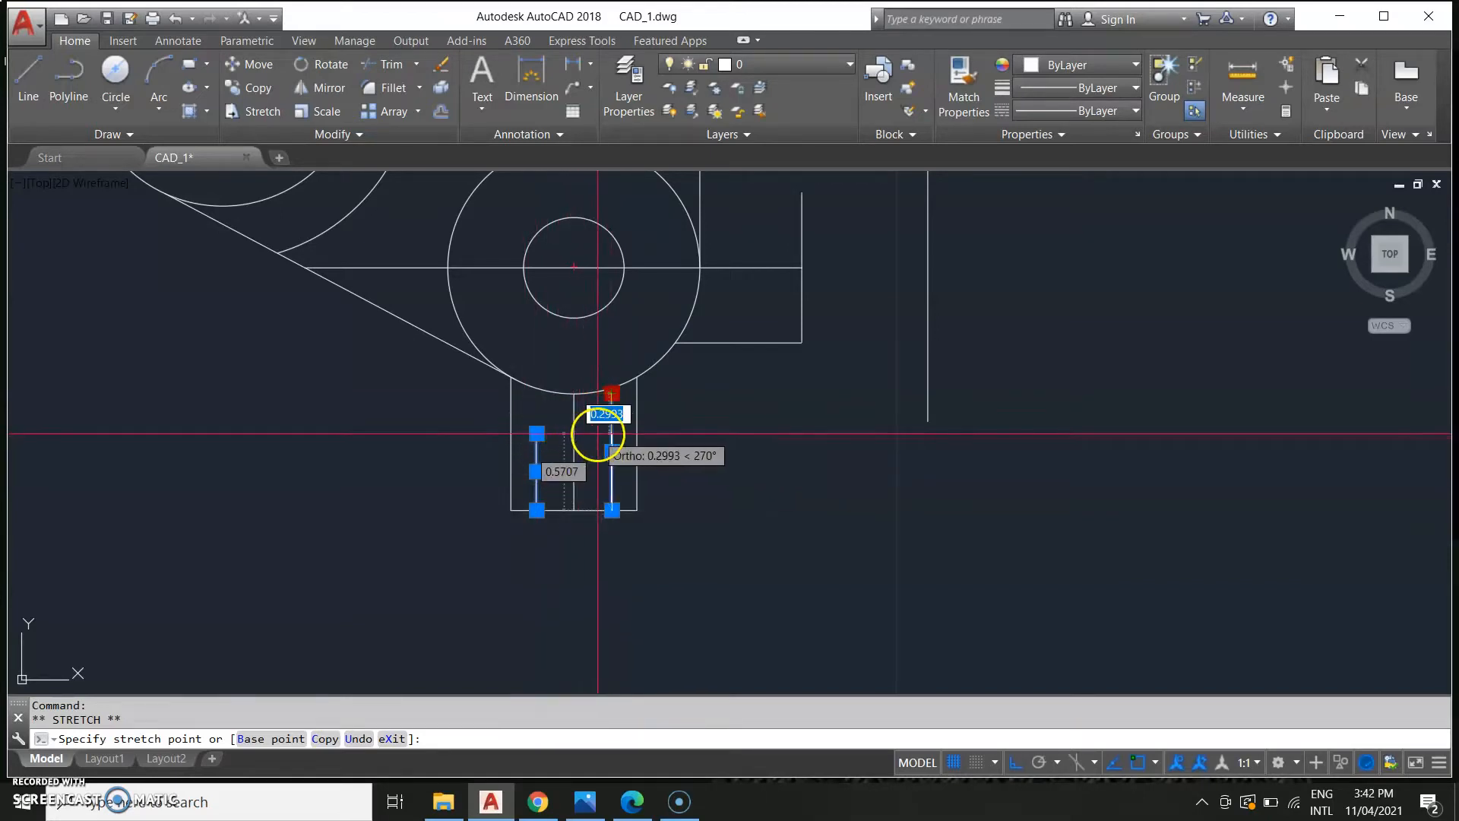
scroll(610, 435, up, 4)
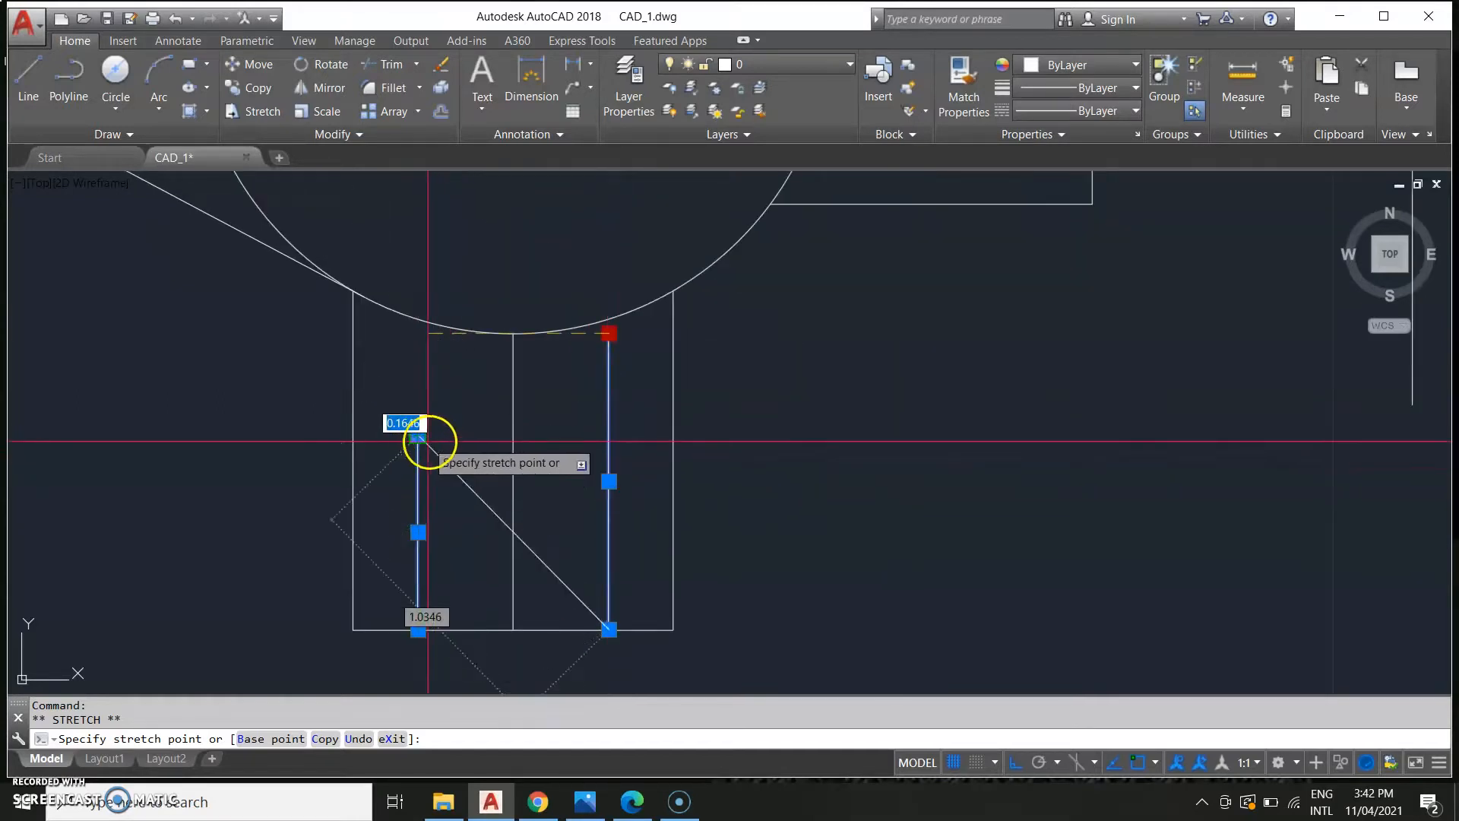
click(570, 439)
key(Escape)
Compare the drawn lug with the reference sheet's lug and title block area.
scroll(670, 520, down, 4)
scroll(756, 622, down, 6)
middle_drag(758, 620, 850, 478)
scroll(832, 491, down, 2)
middle_drag(481, 517, 769, 441)
middle_drag(182, 527, 551, 443)
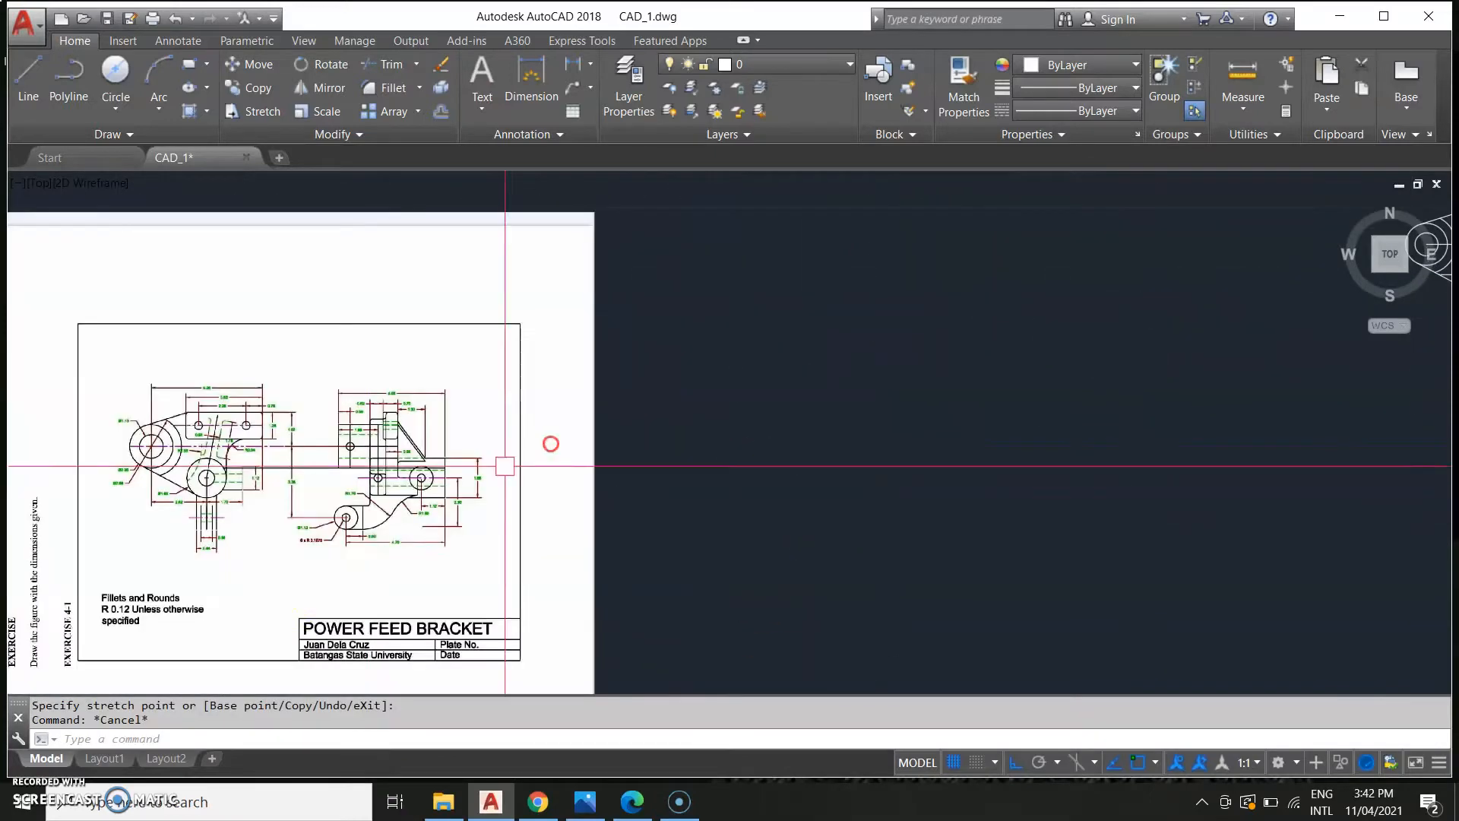
scroll(277, 589, up, 5)
middle_drag(82, 562, 316, 505)
scroll(252, 425, up, 2)
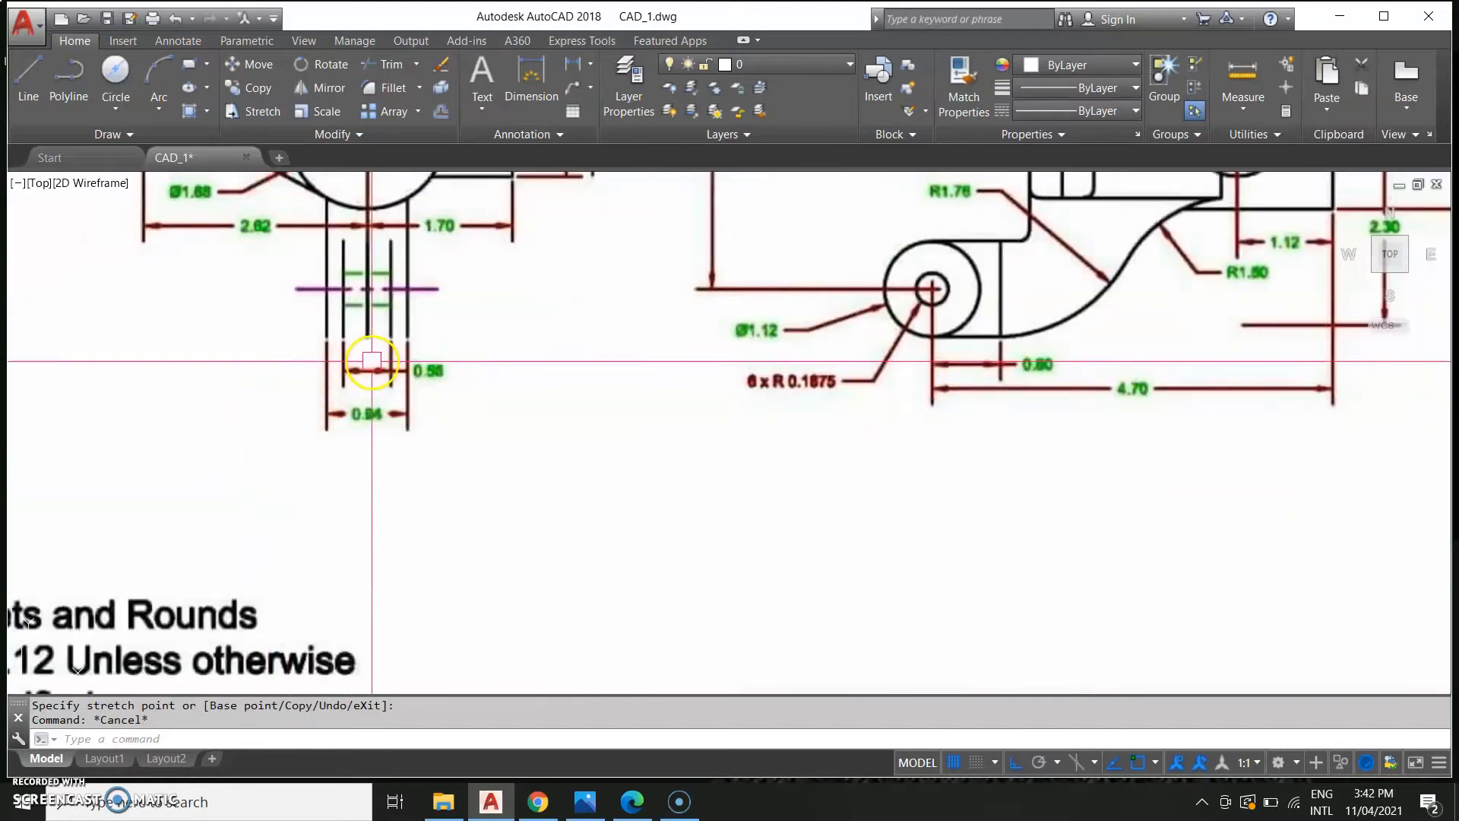
scroll(521, 335, down, 5)
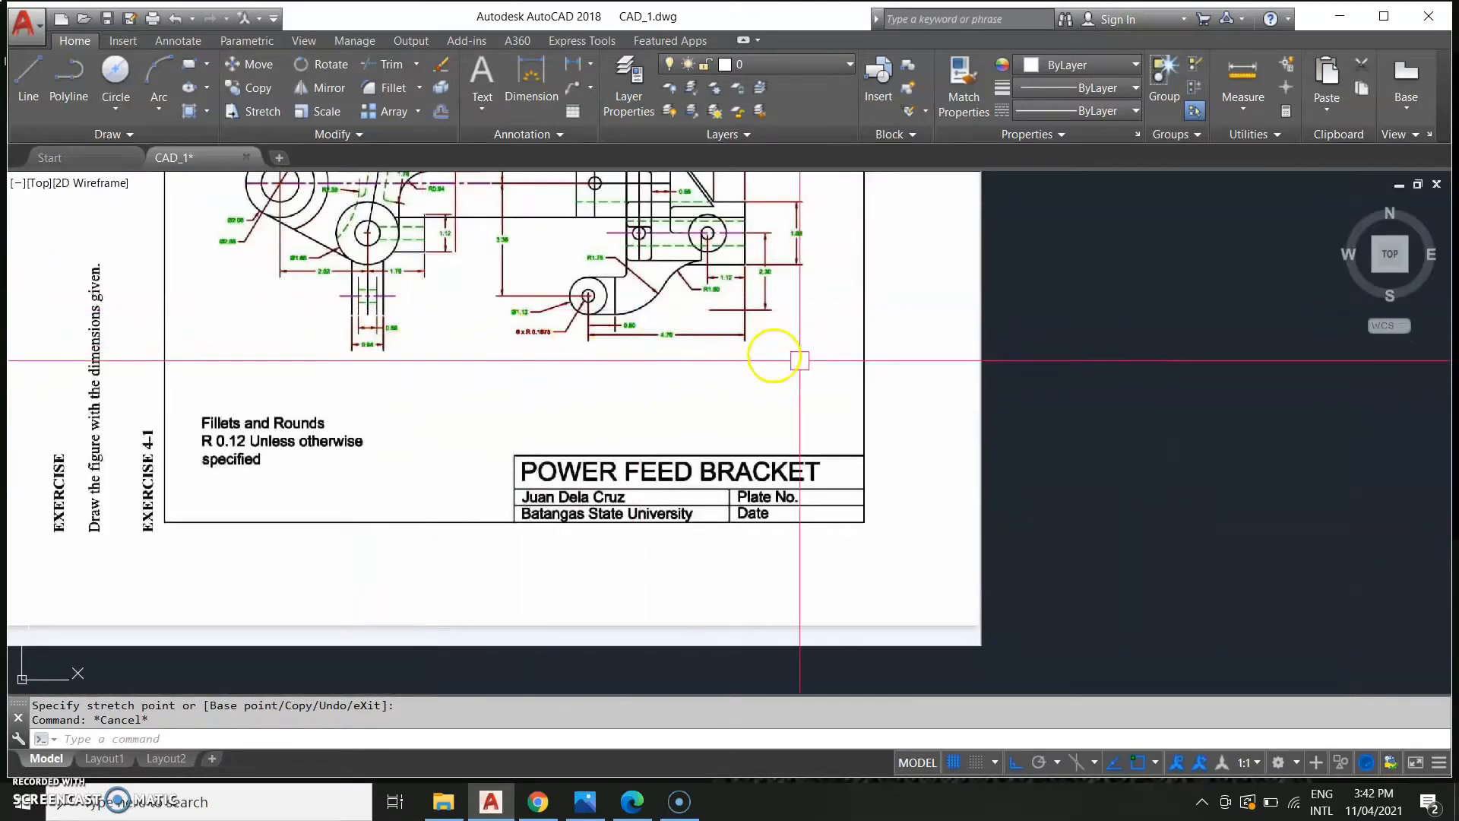
scroll(838, 369, down, 4)
middle_drag(1043, 440, 179, 535)
scroll(867, 380, up, 4)
middle_drag(362, 192, 772, 554)
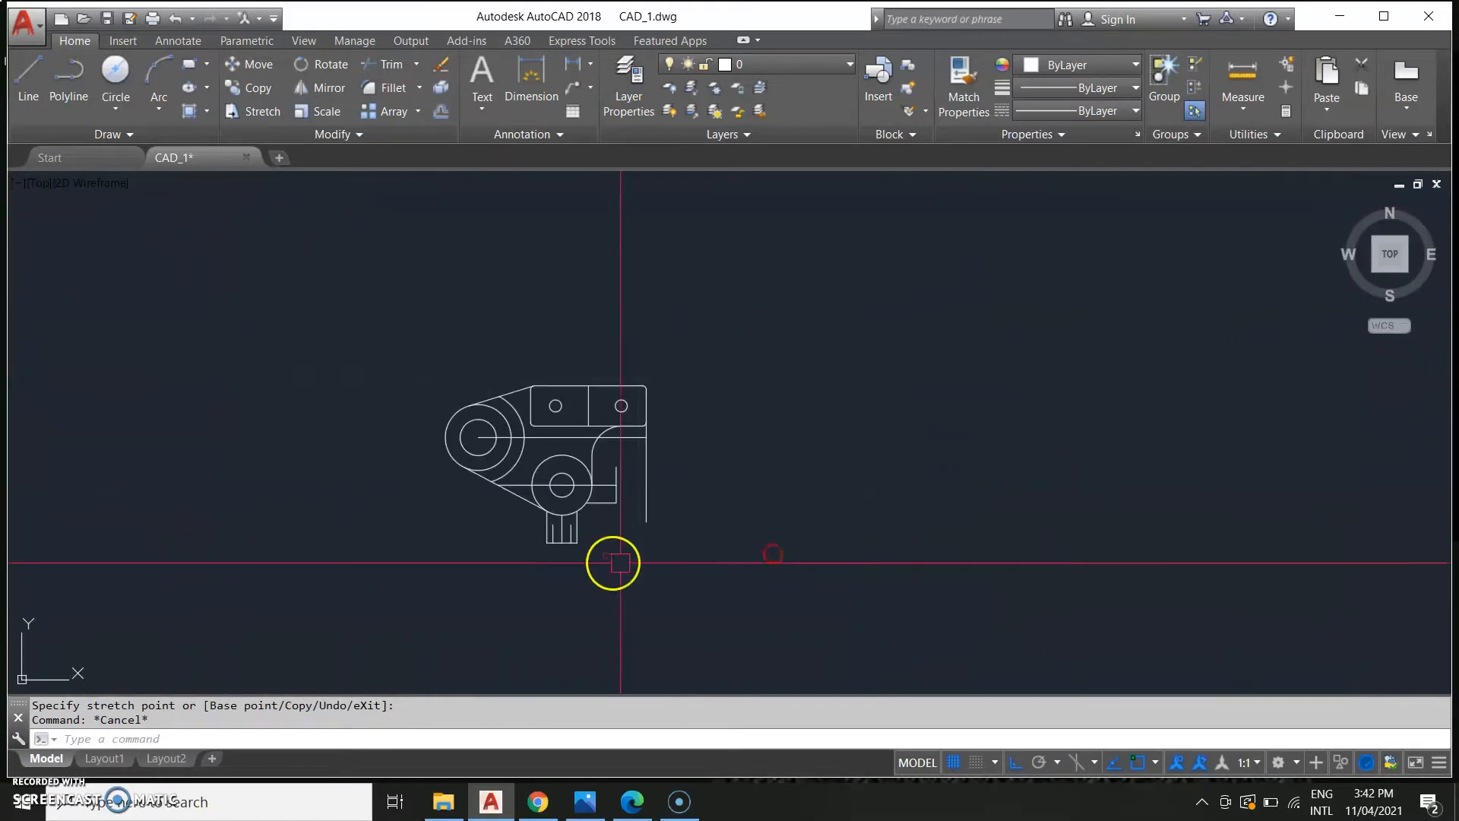
scroll(616, 560, up, 4)
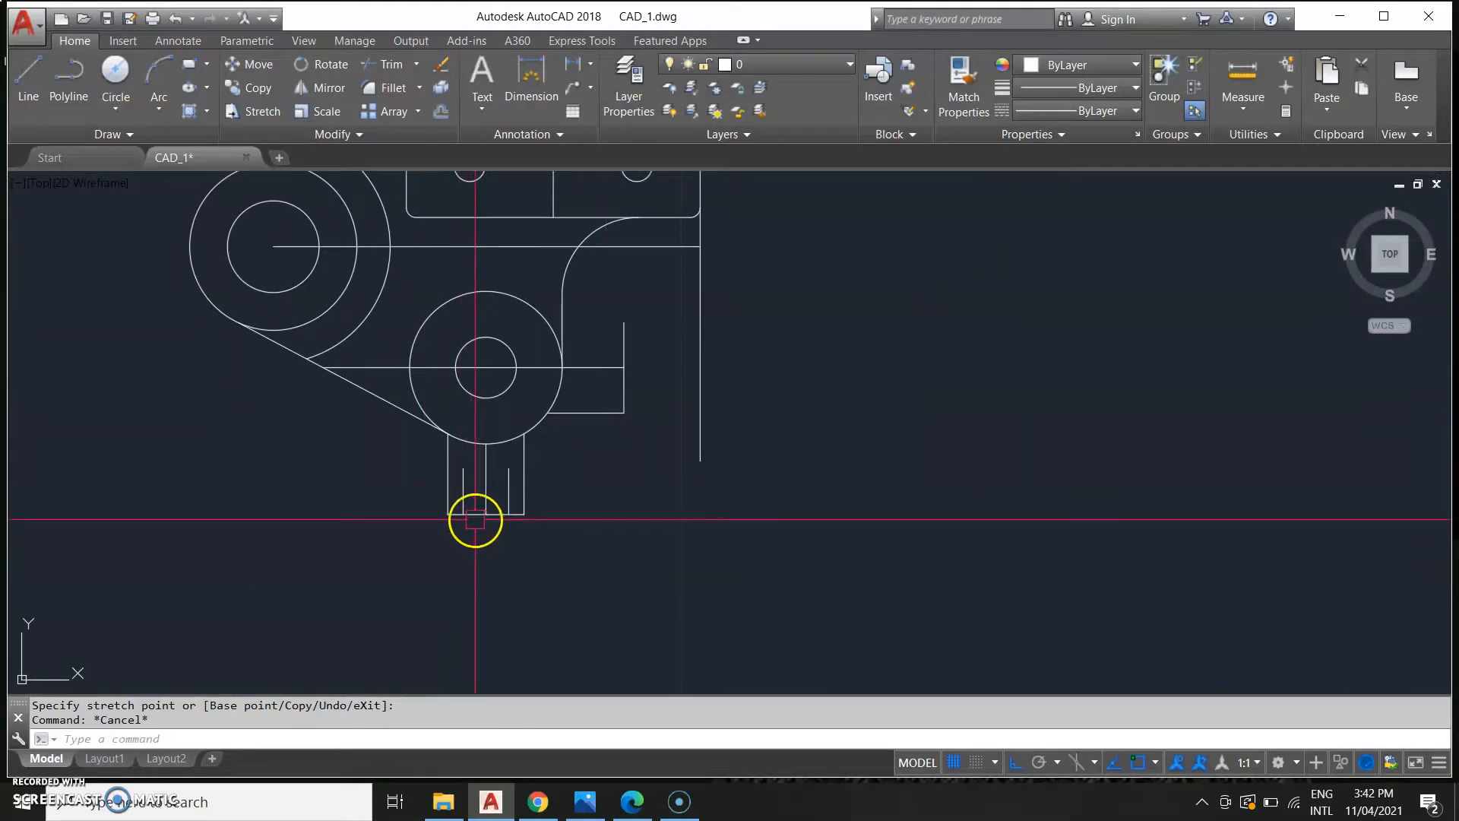
Delete the two selected lines from the lug below the lower boss.
key(Delete)
scroll(444, 586, down, 2)
scroll(456, 589, down, 2)
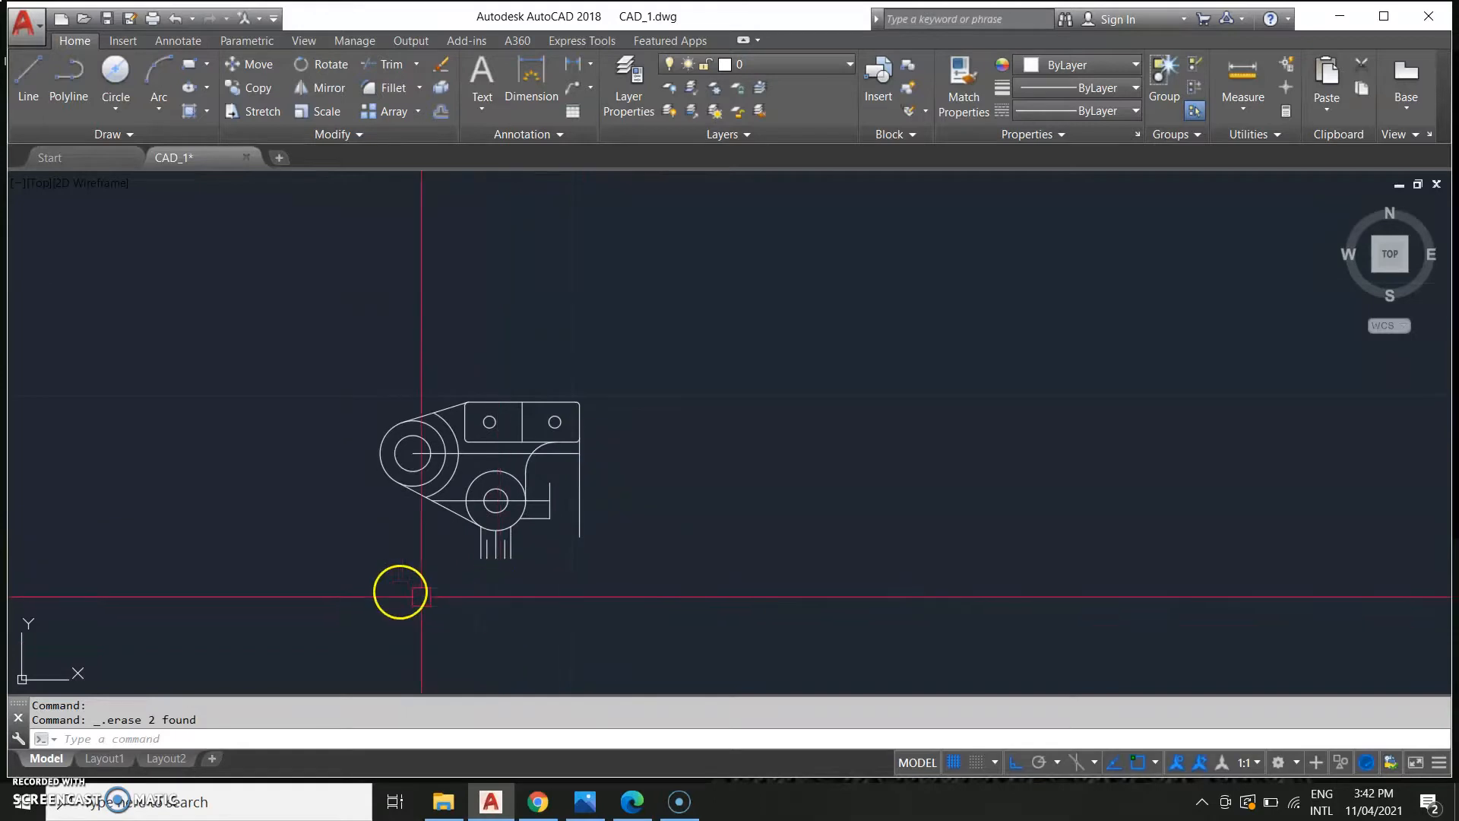
scroll(425, 608, up, 4)
scroll(661, 464, up, 2)
Stretch the bottom ends of the lug's offset and centre lines down to the outer line's bottom level.
click(653, 427)
click(632, 489)
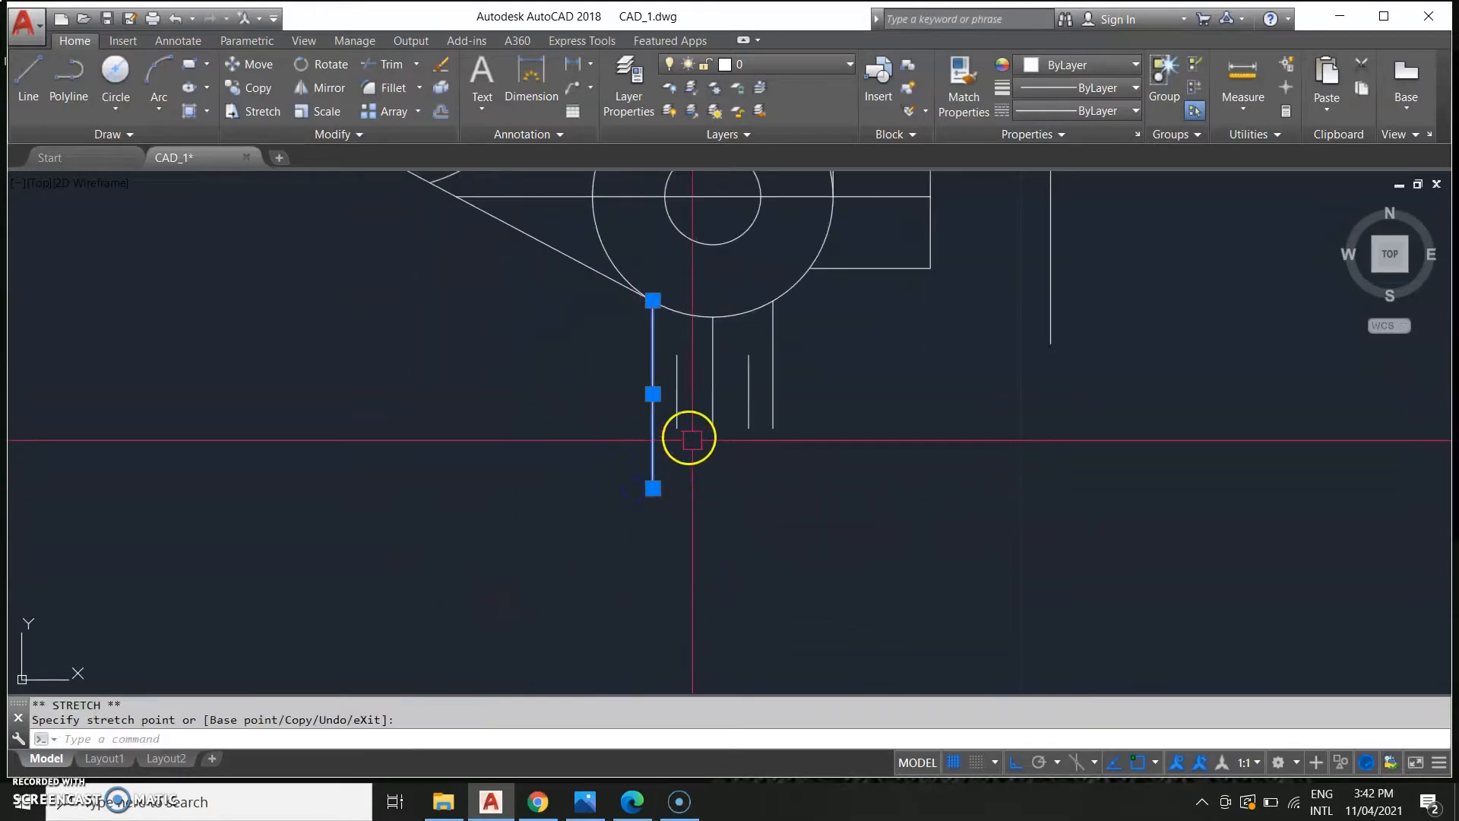
click(678, 428)
click(681, 435)
click(677, 428)
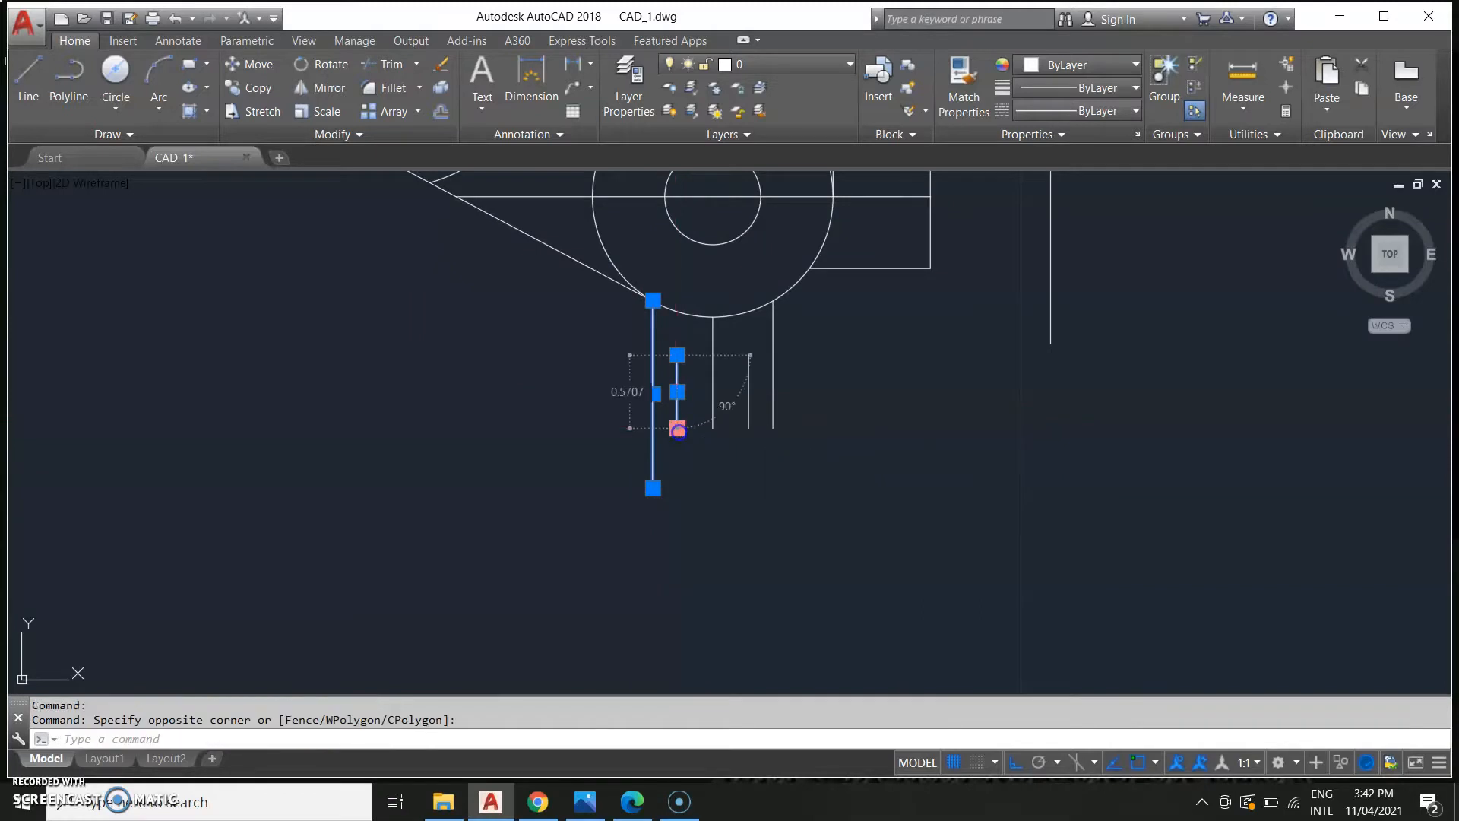
key(Escape)
click(677, 428)
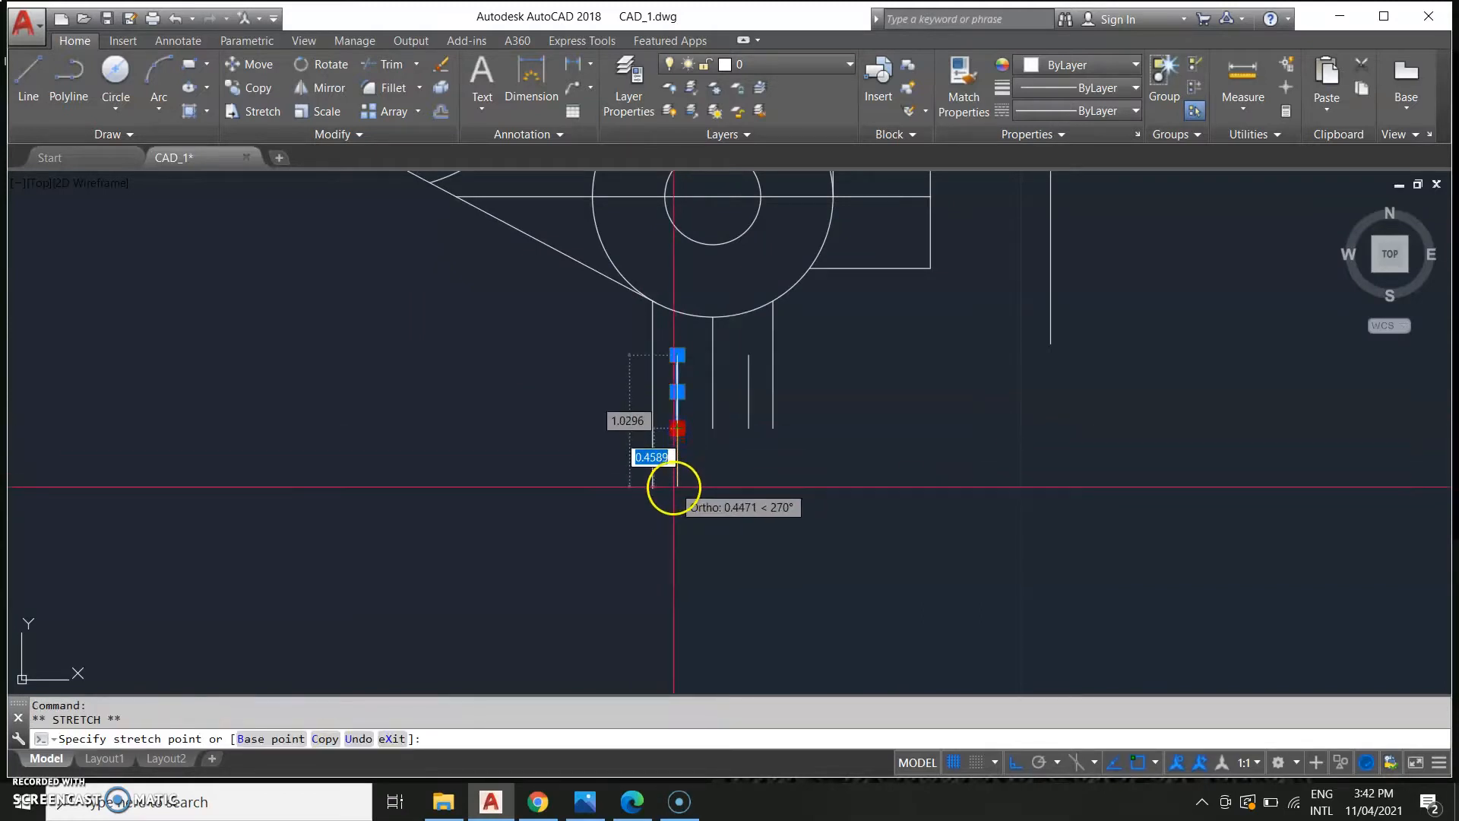
click(669, 488)
key(Escape)
click(714, 421)
click(712, 428)
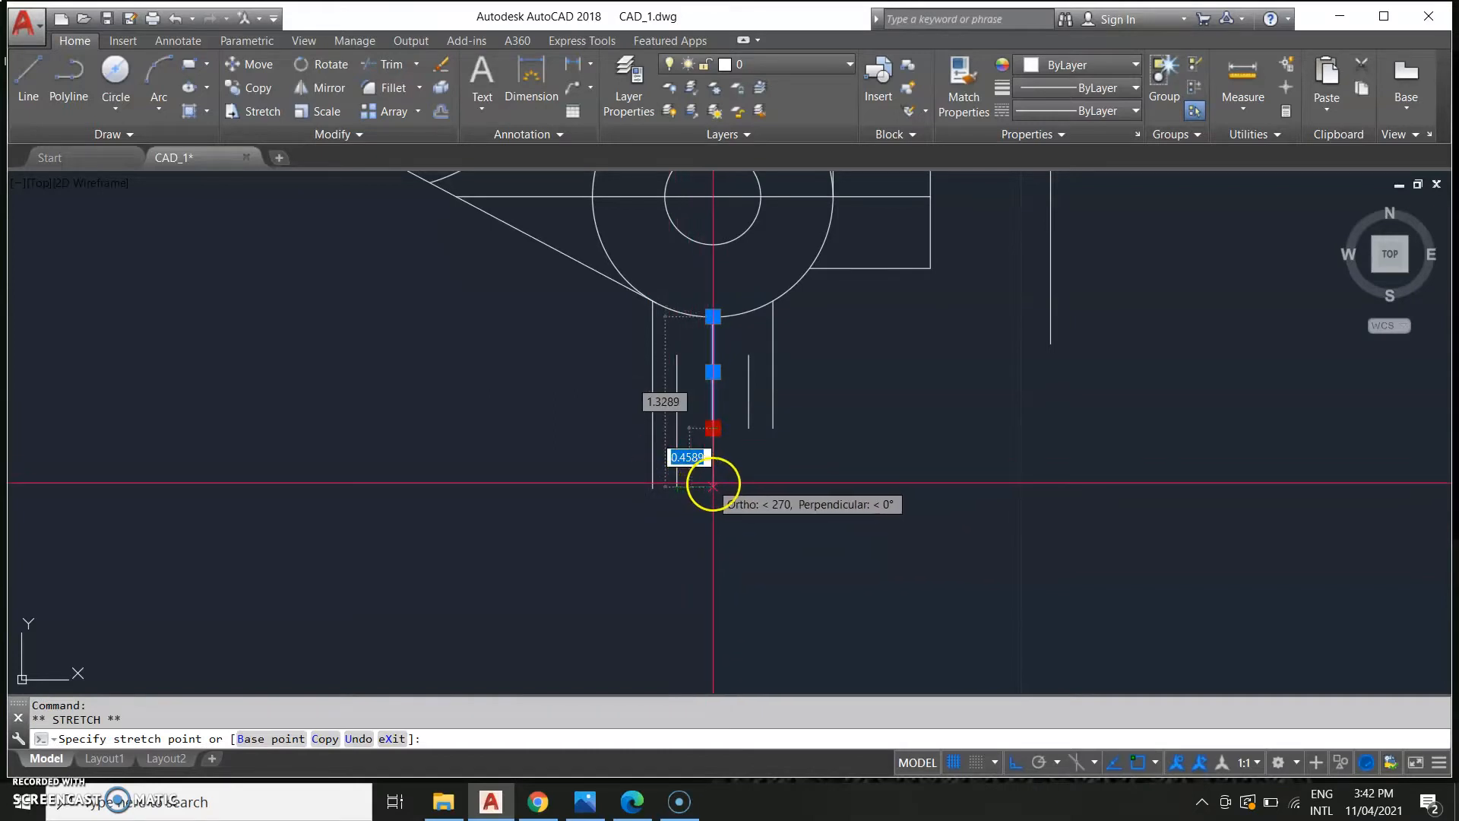
click(712, 485)
key(Escape)
click(749, 415)
click(748, 428)
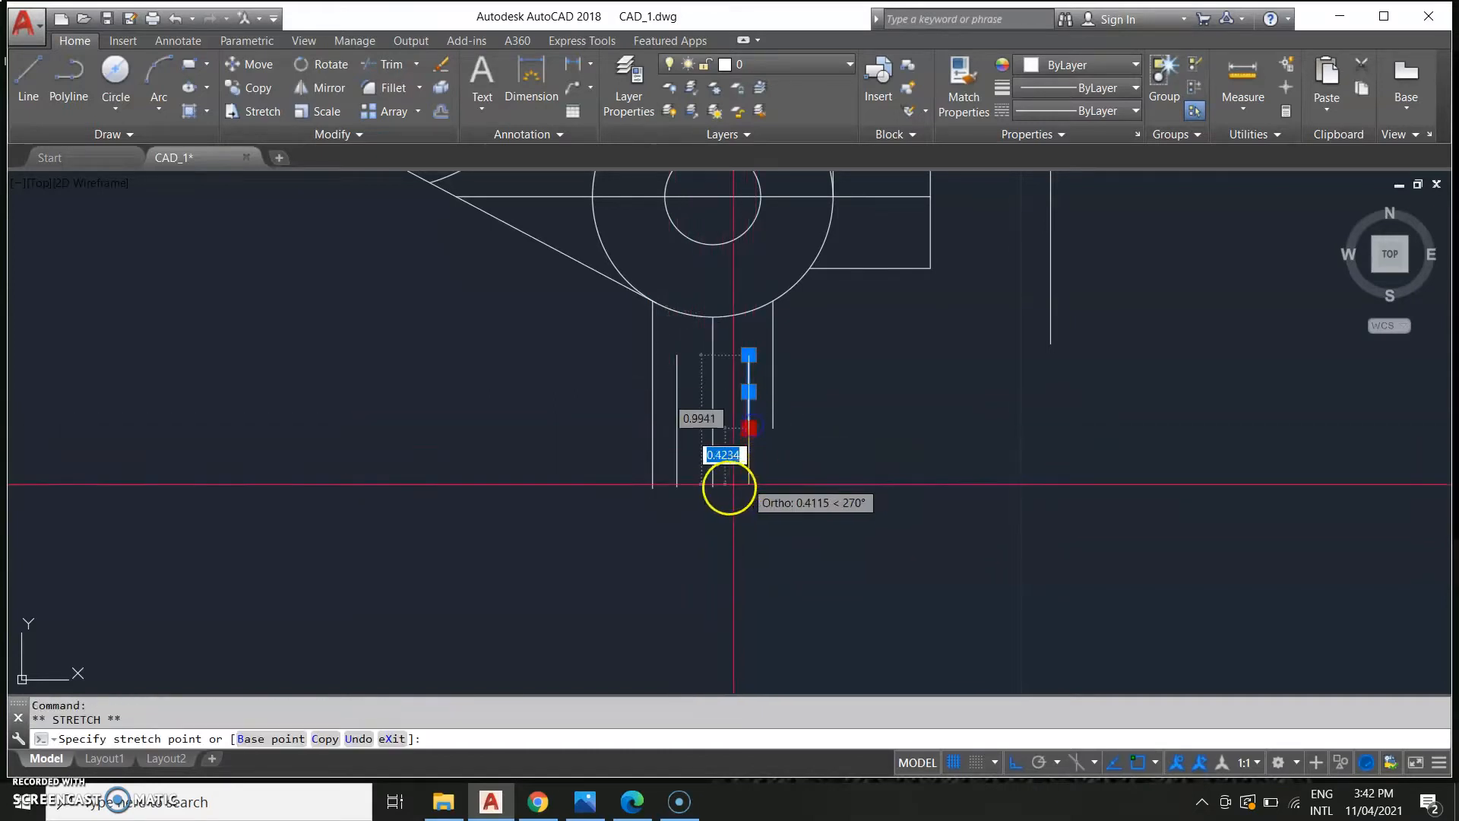
click(750, 487)
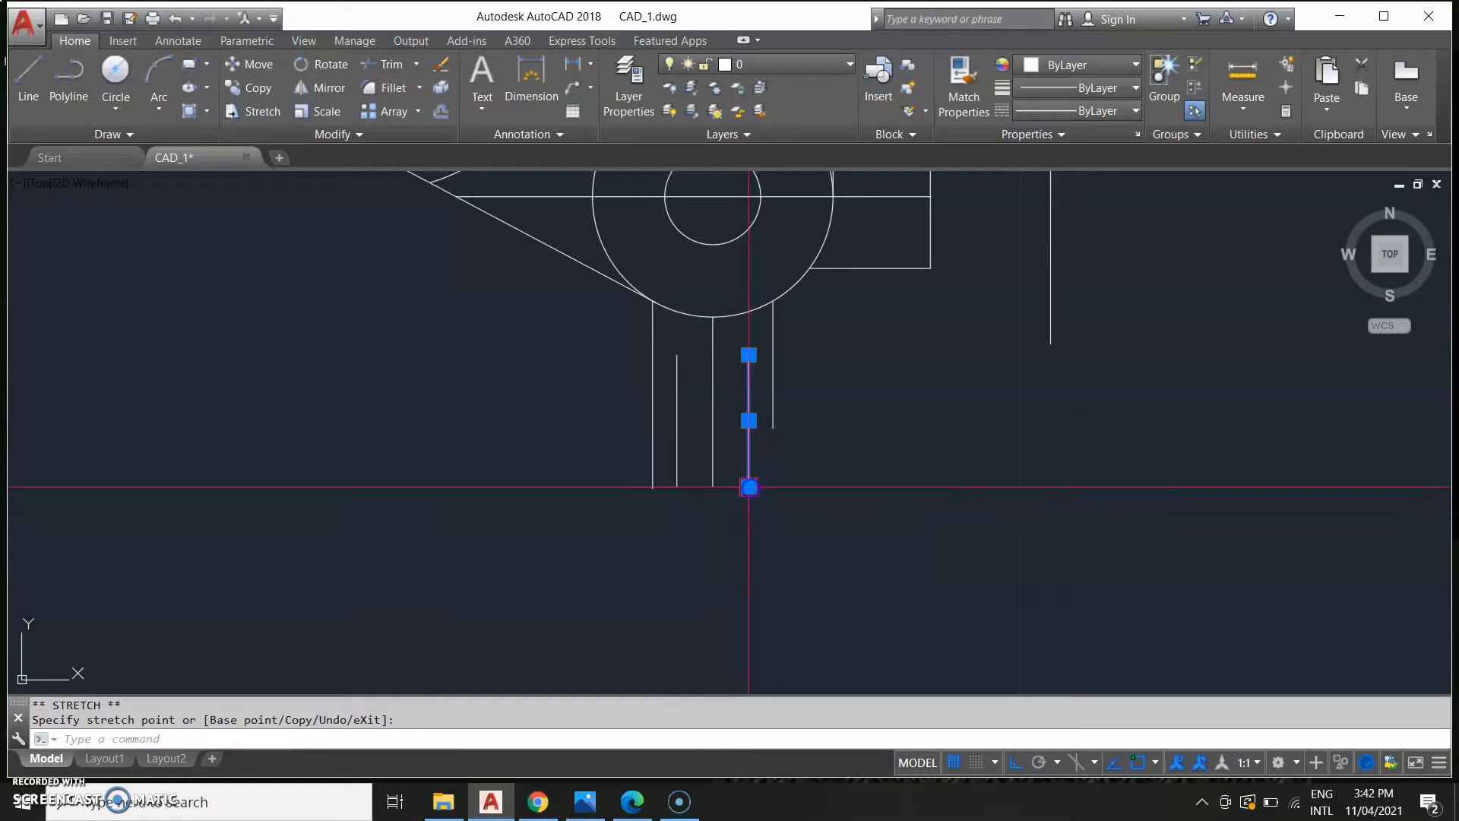
key(Escape)
click(772, 428)
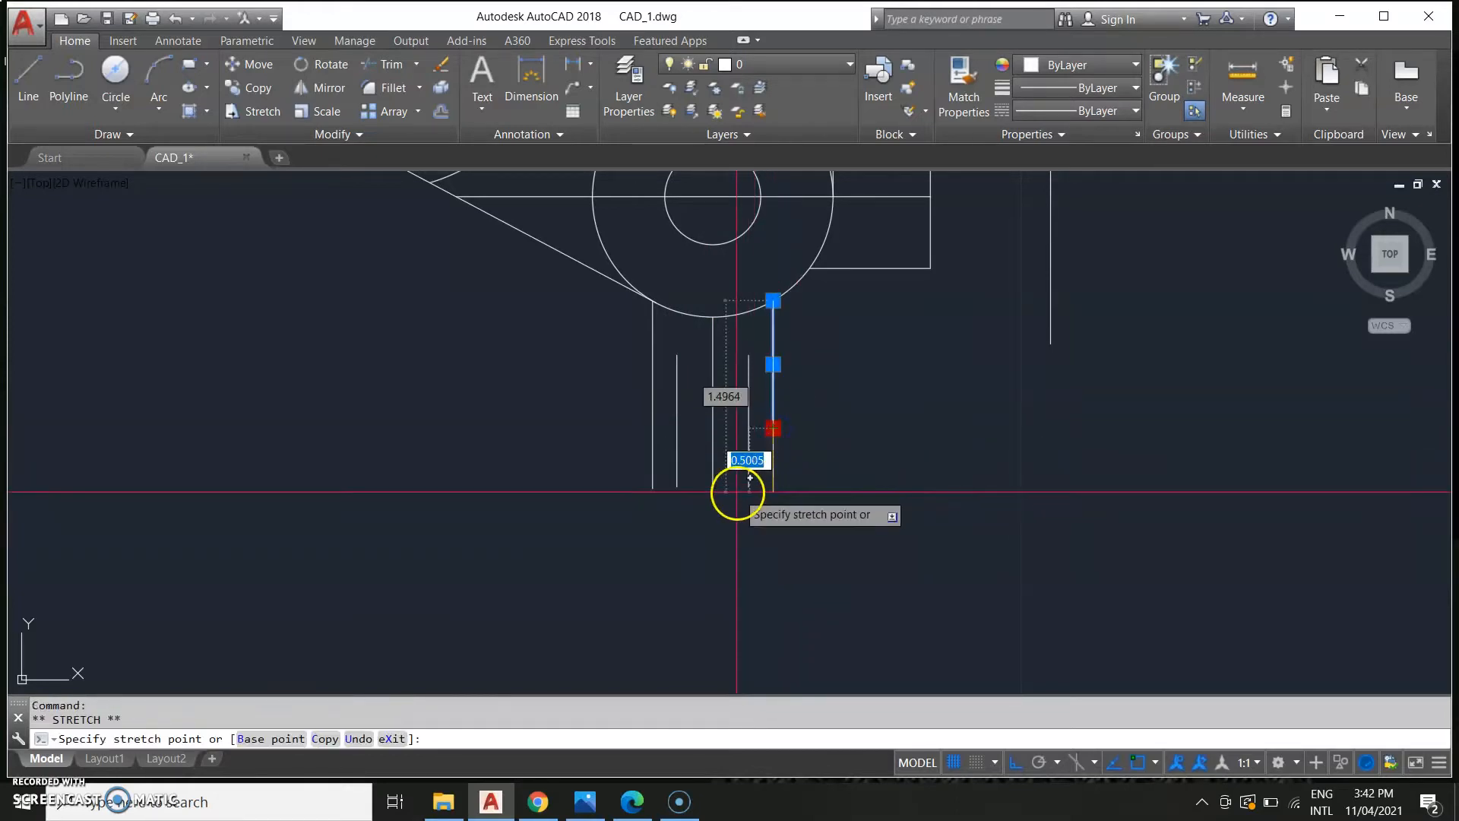
key(Escape)
Examine the lug dimensions on the reference sheet again.
scroll(753, 560, down, 8)
middle_drag(576, 559, 758, 505)
middle_drag(181, 562, 576, 528)
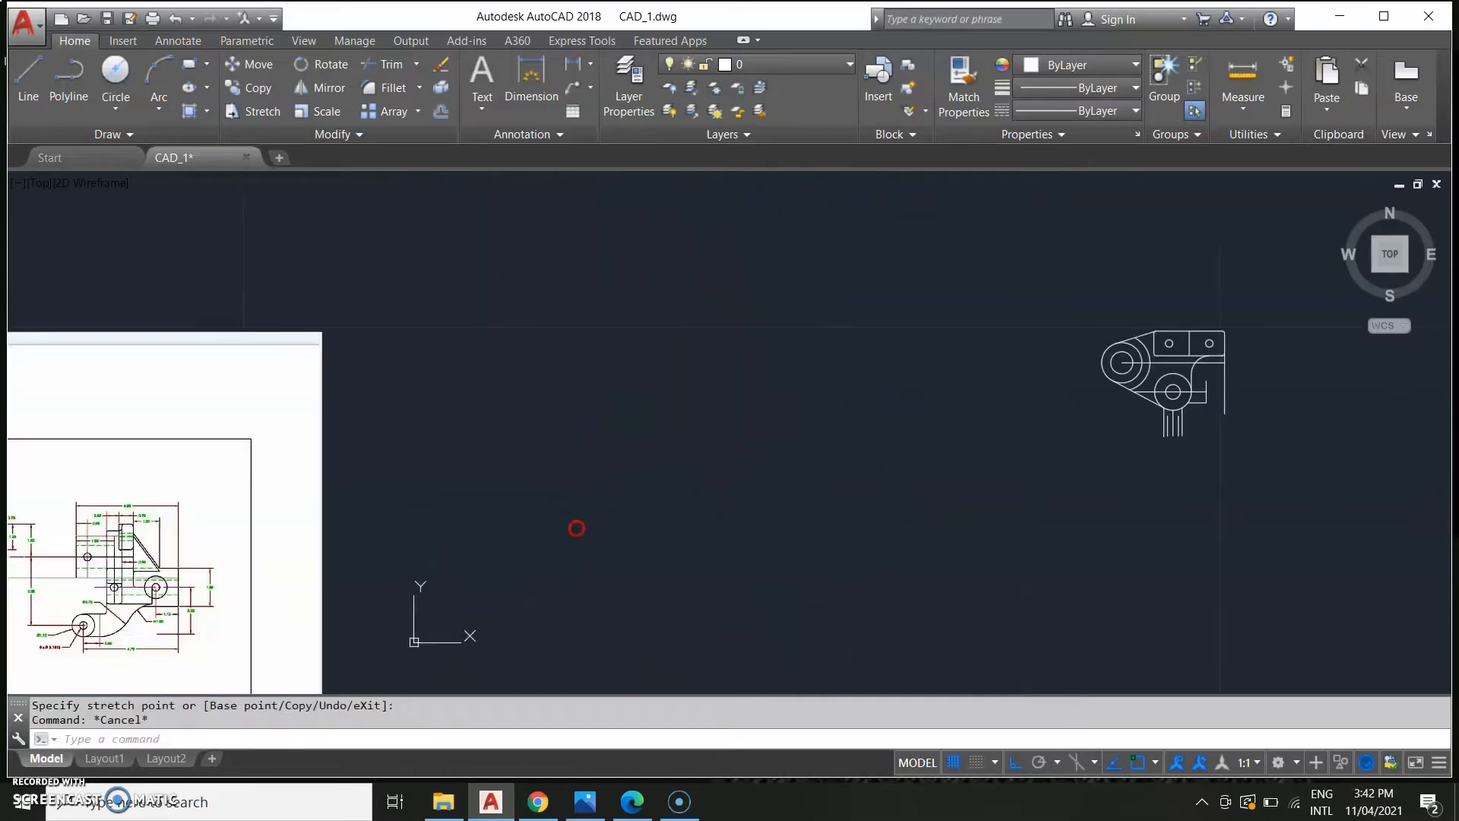
middle_drag(375, 603, 508, 529)
scroll(210, 541, up, 2)
middle_drag(161, 519, 554, 472)
middle_drag(350, 524, 365, 538)
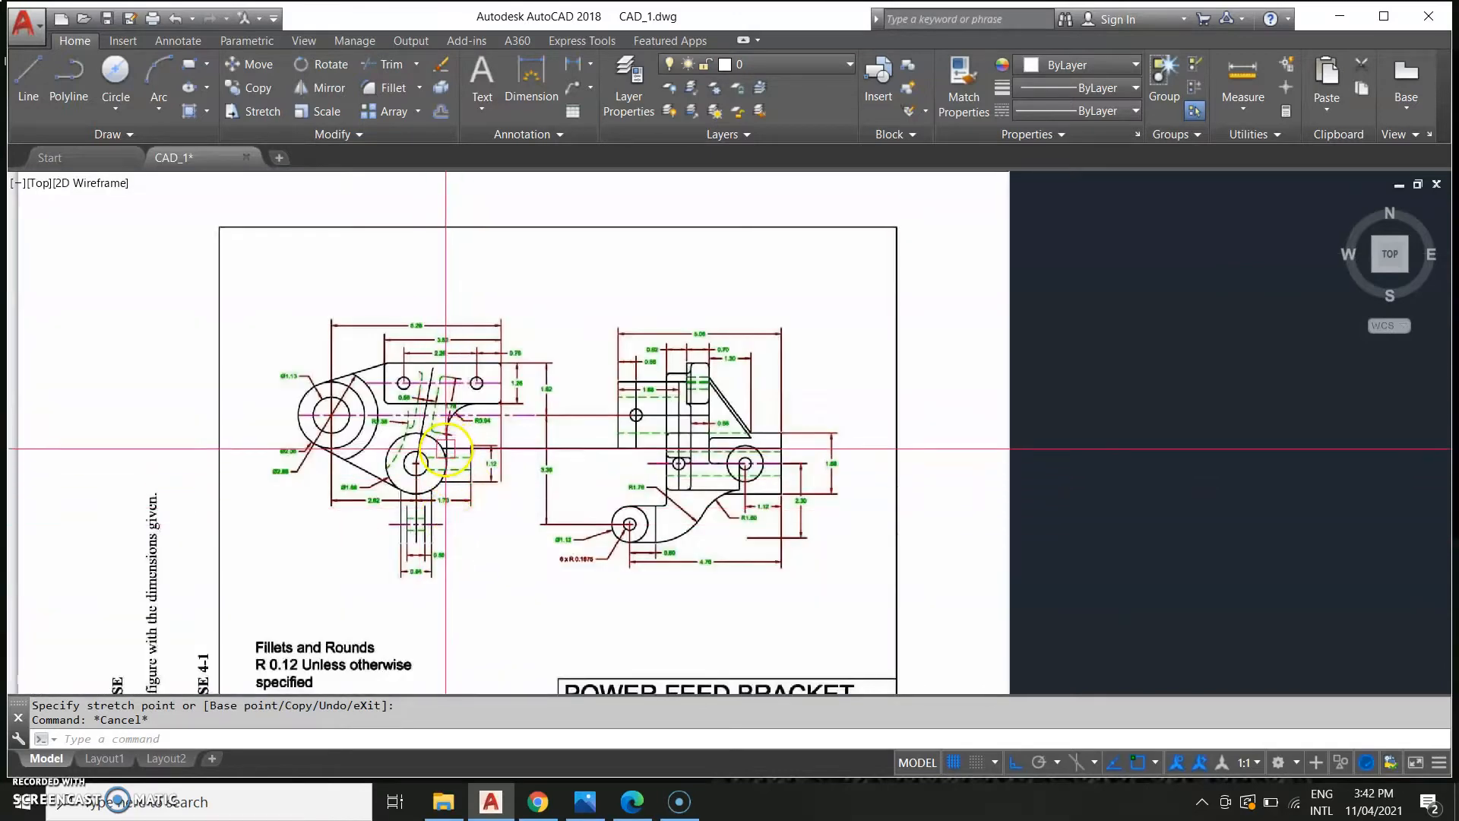
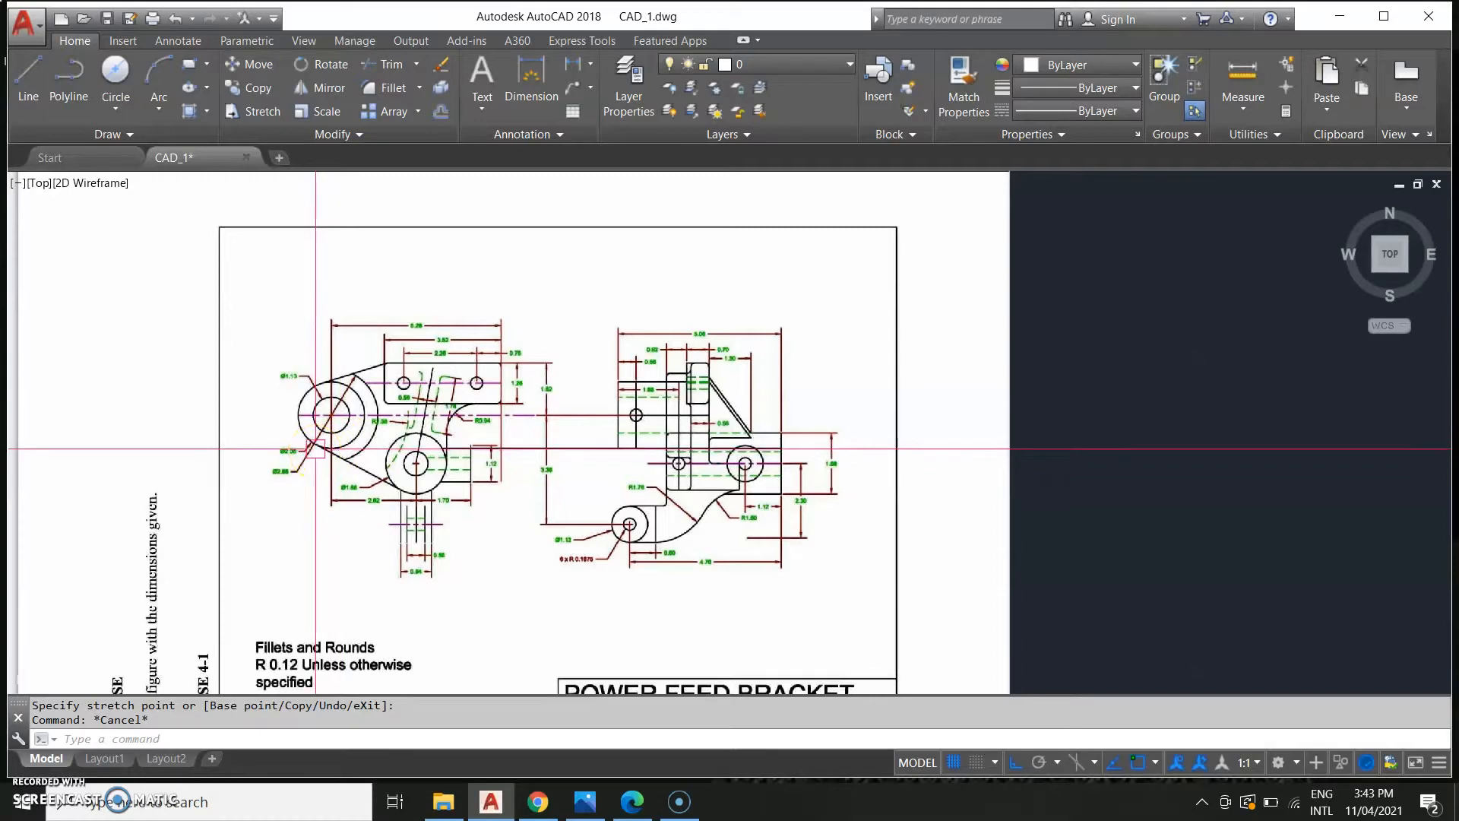
Try drawing a horizontal line from the lug's lower tangent endpoint to the bracket's right edge, then erase it.
click(322, 452)
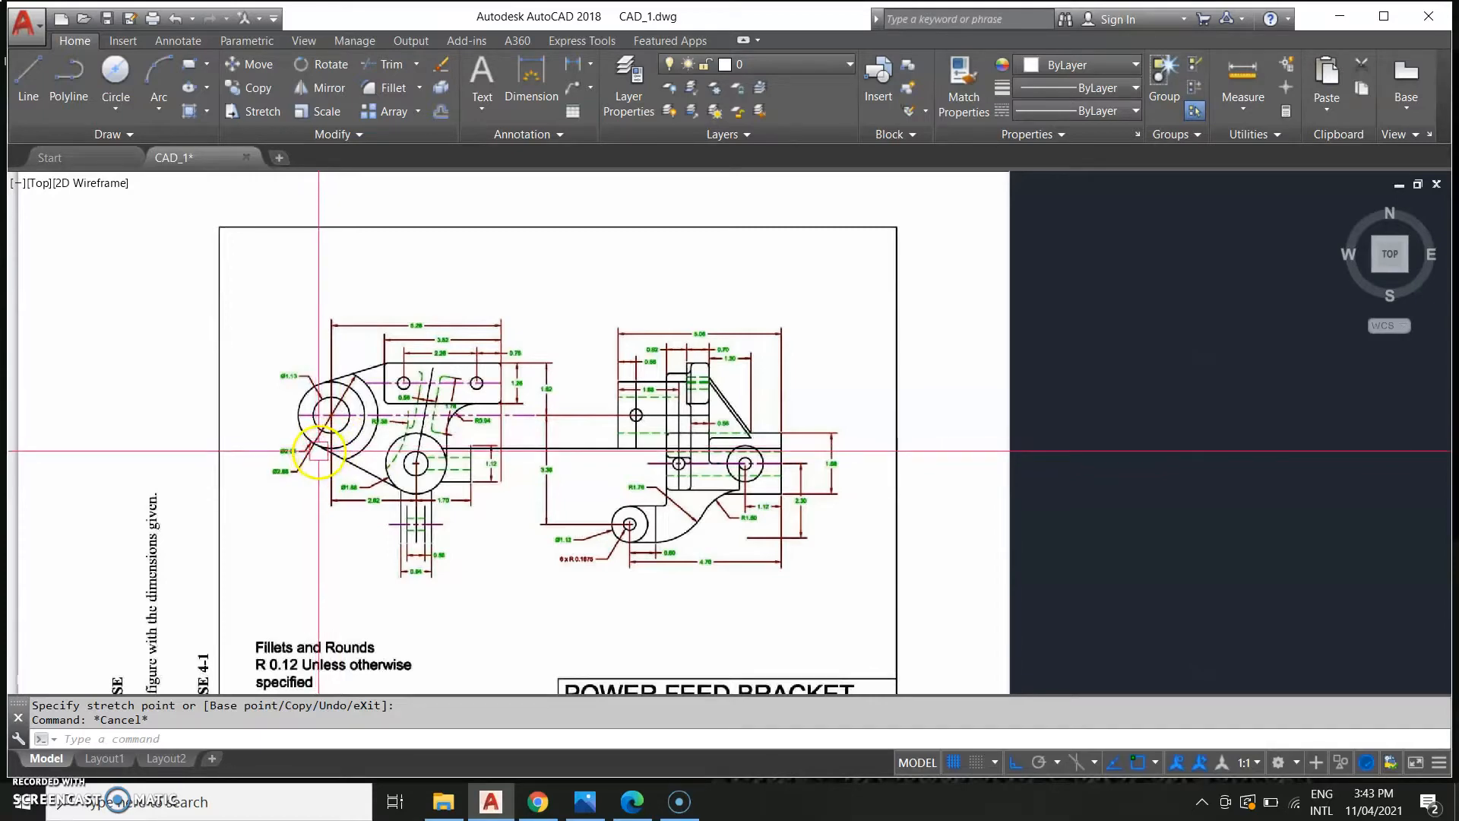
scroll(704, 534, down, 2)
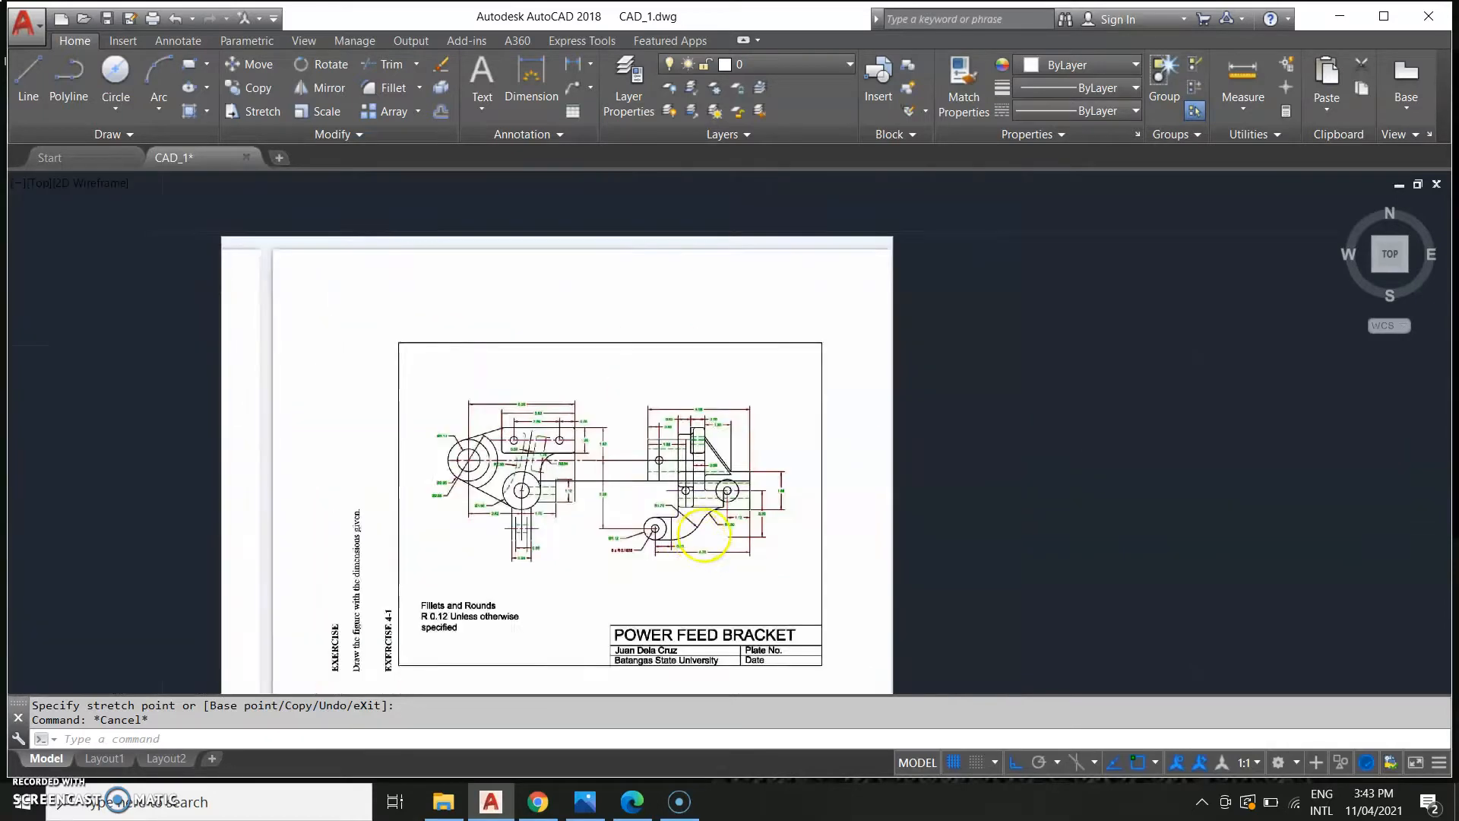
scroll(704, 535, up, 4)
scroll(723, 456, up, 3)
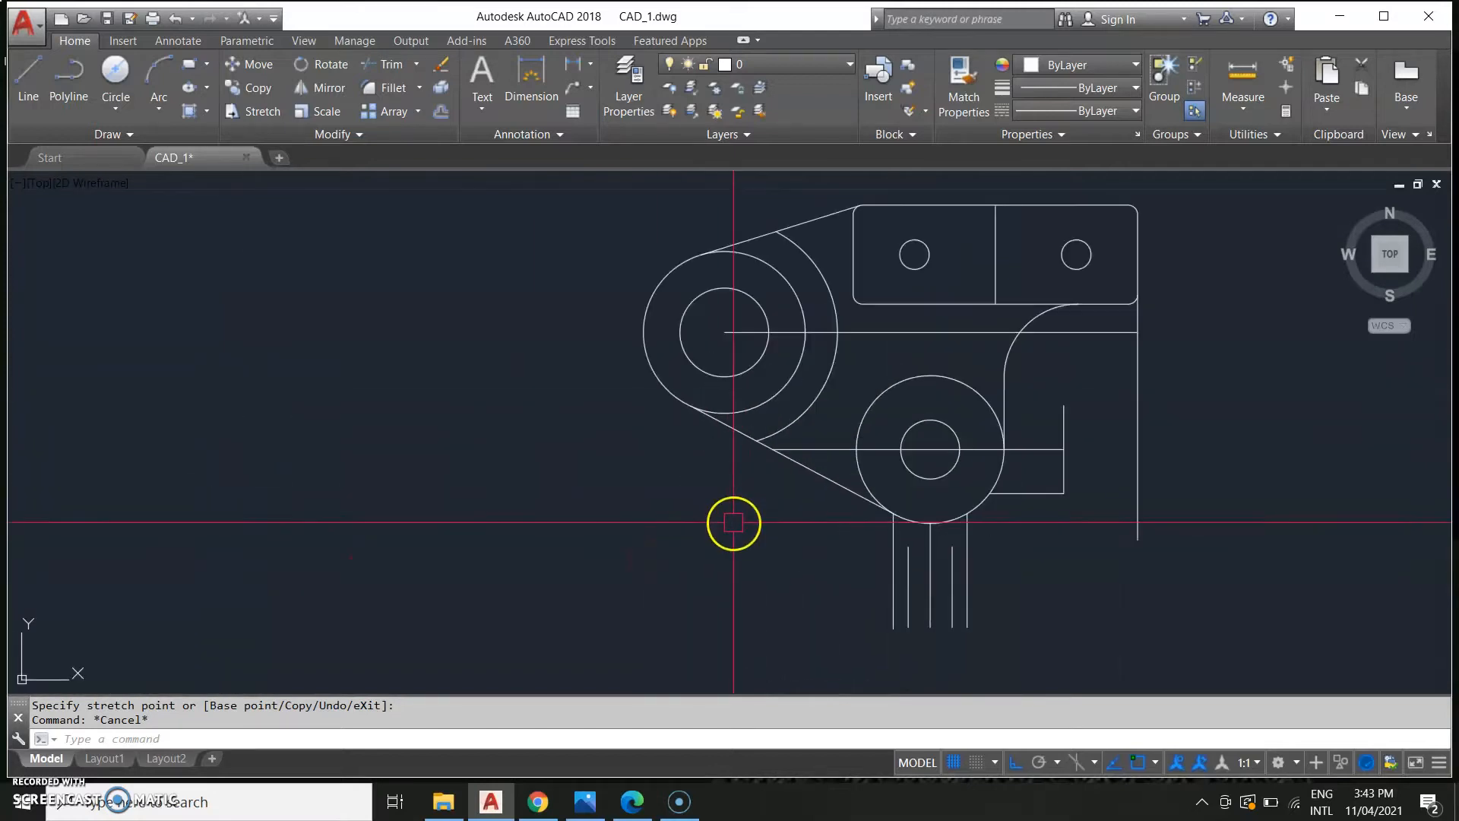
text(L)
key(Return)
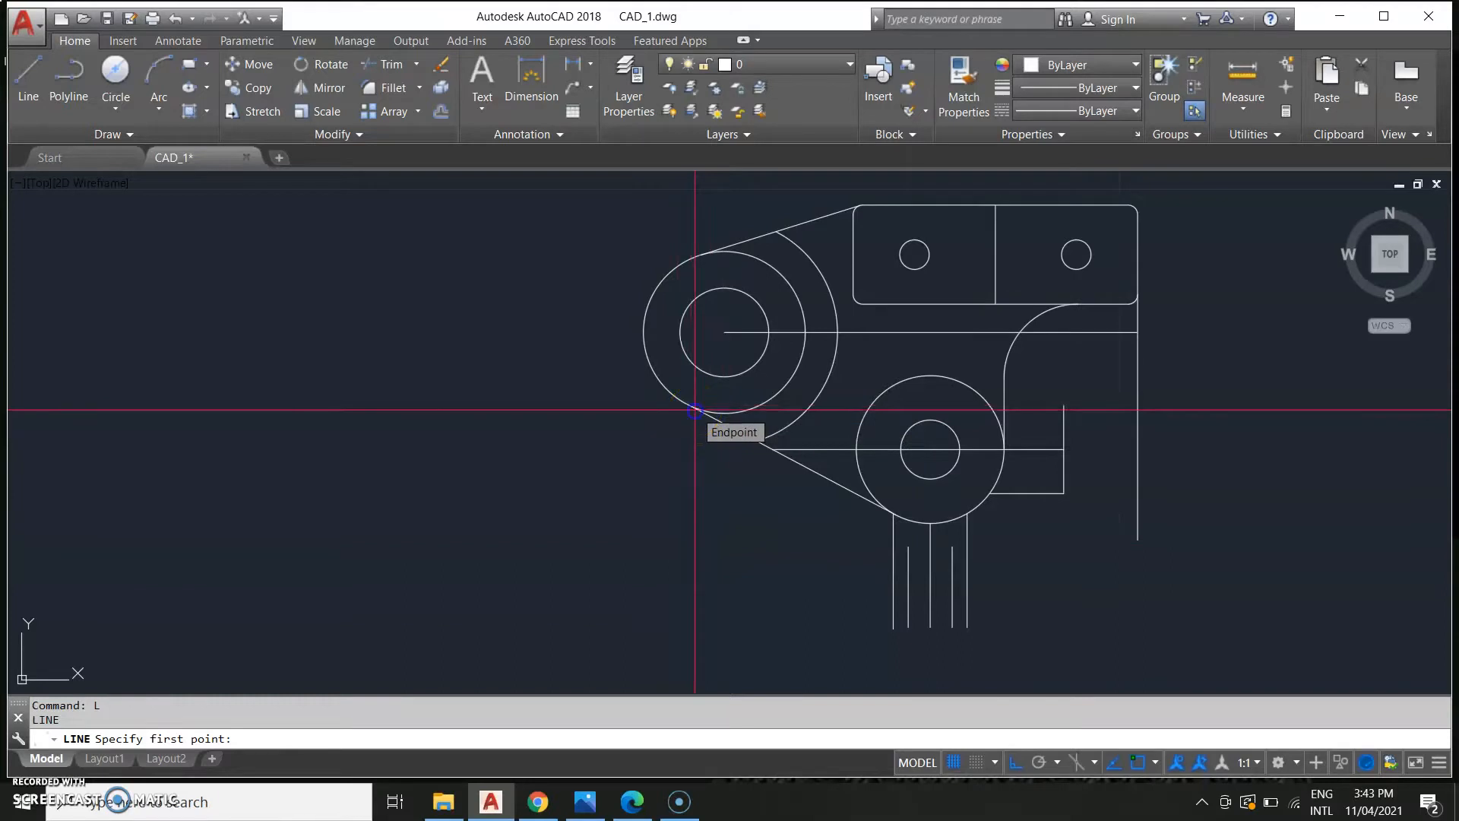
click(695, 409)
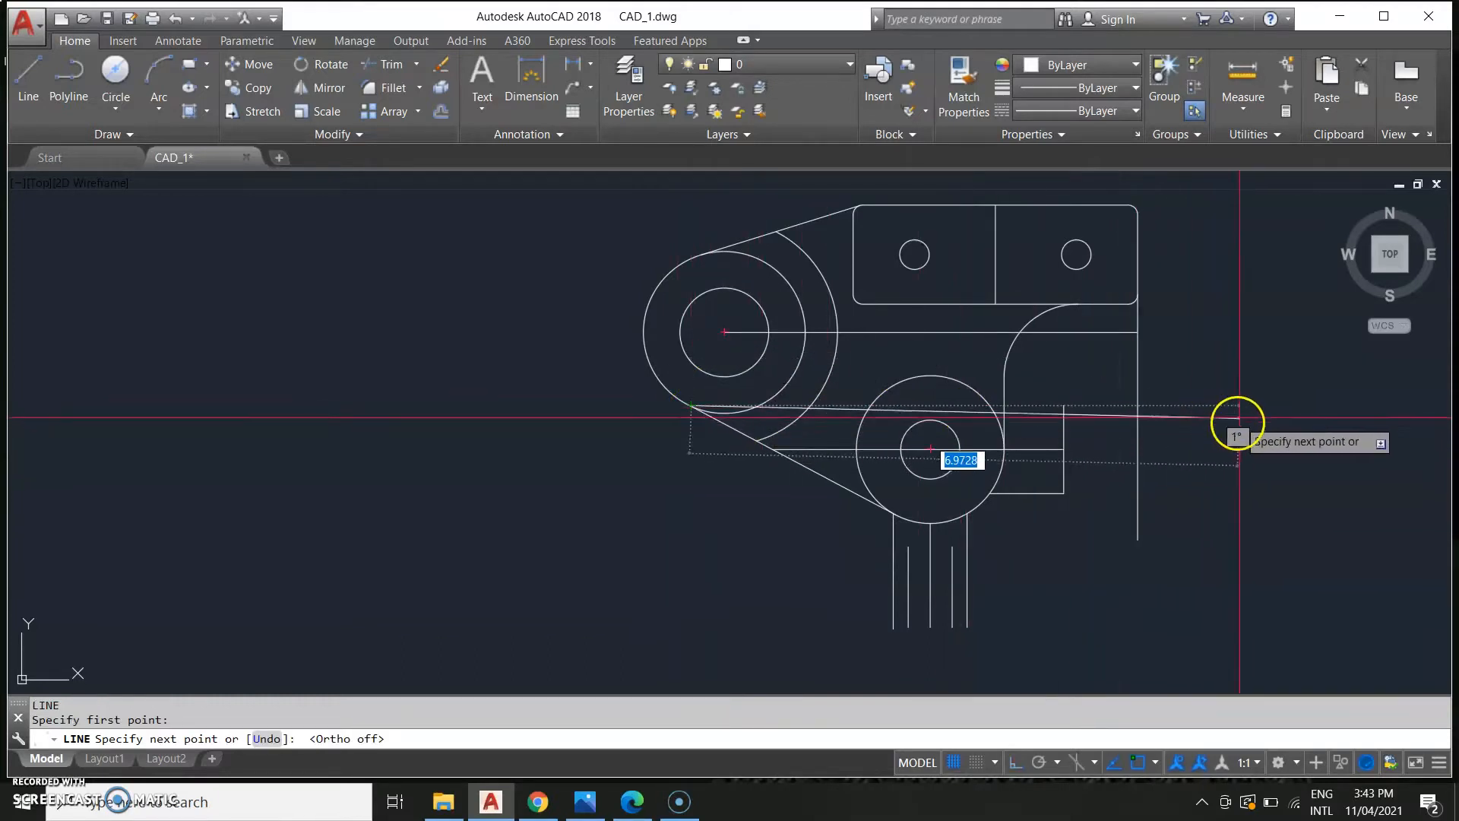
key(F8)
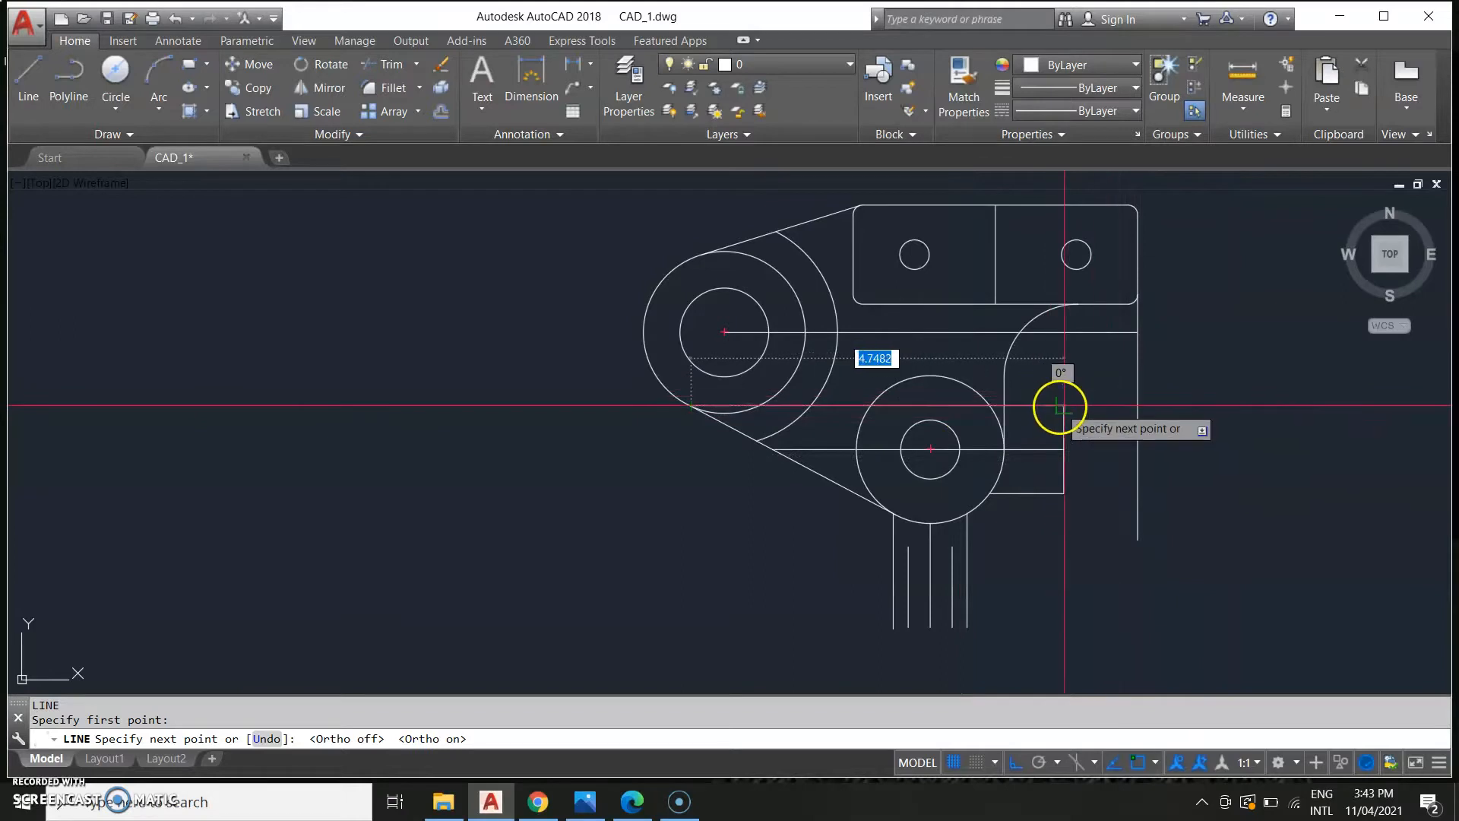
scroll(1123, 398, up, 5)
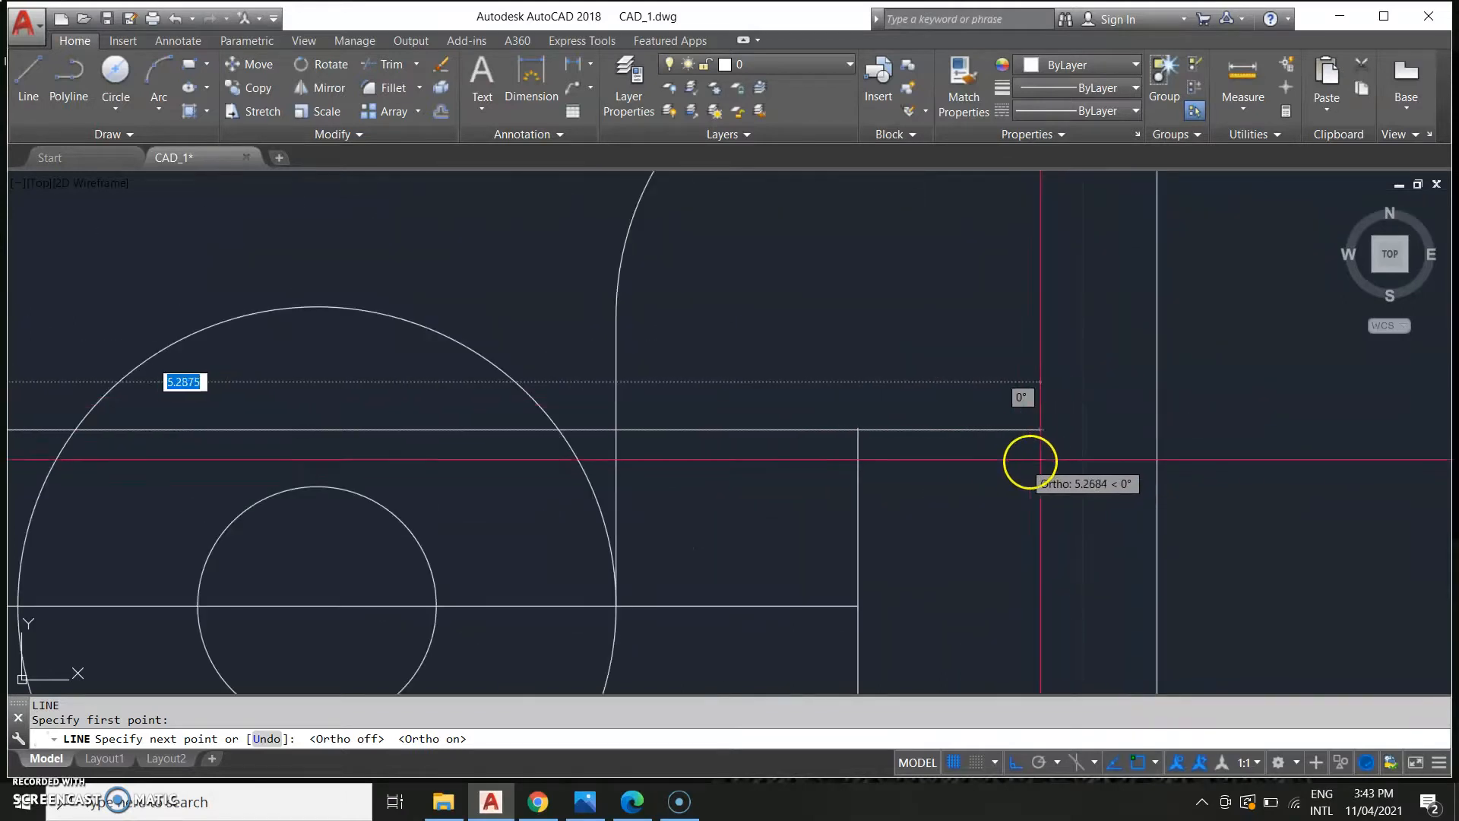
middle_drag(945, 423, 1004, 411)
scroll(1006, 408, up, 4)
middle_drag(896, 447, 1013, 398)
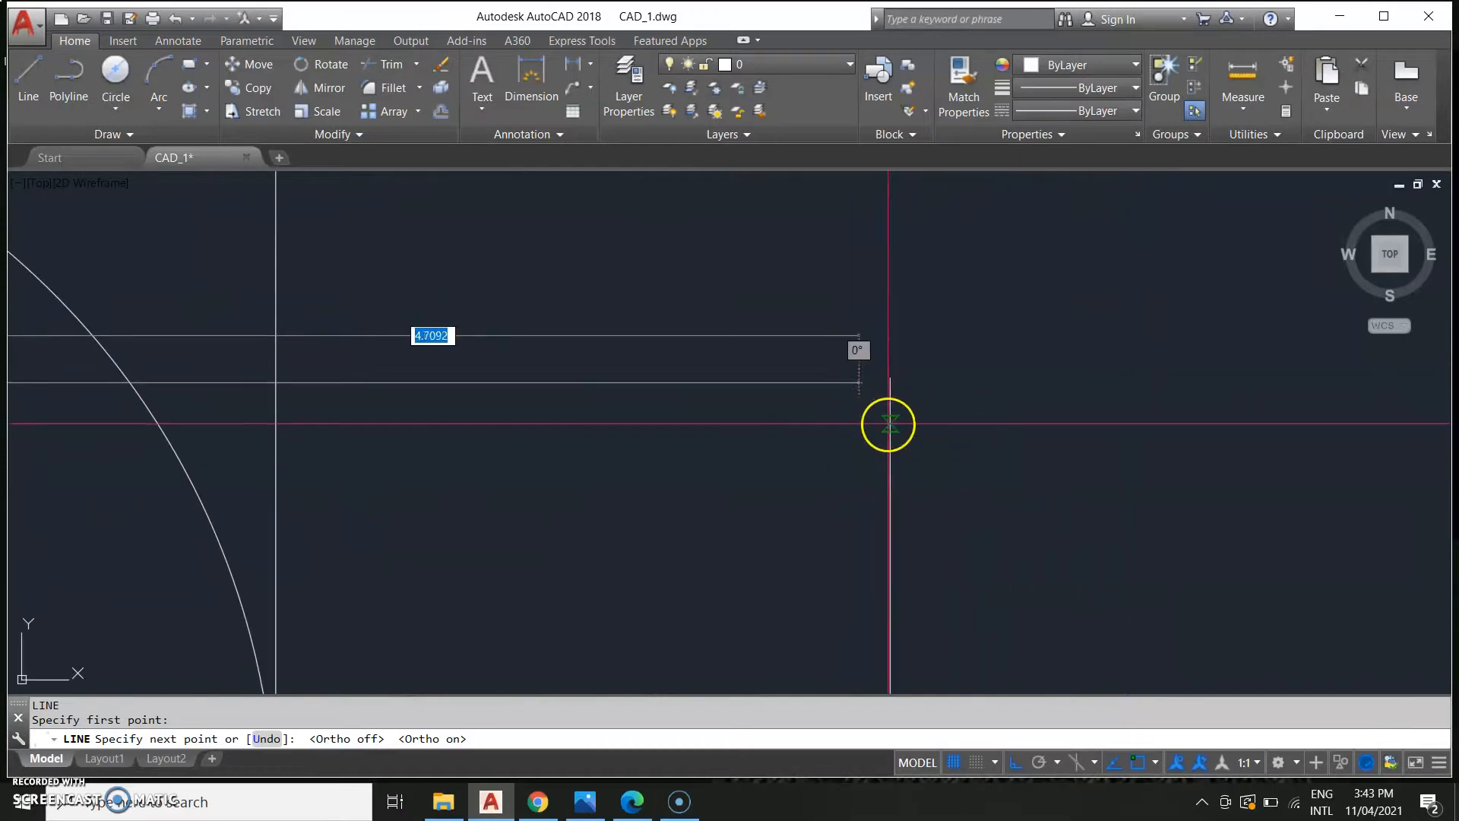
click(1137, 384)
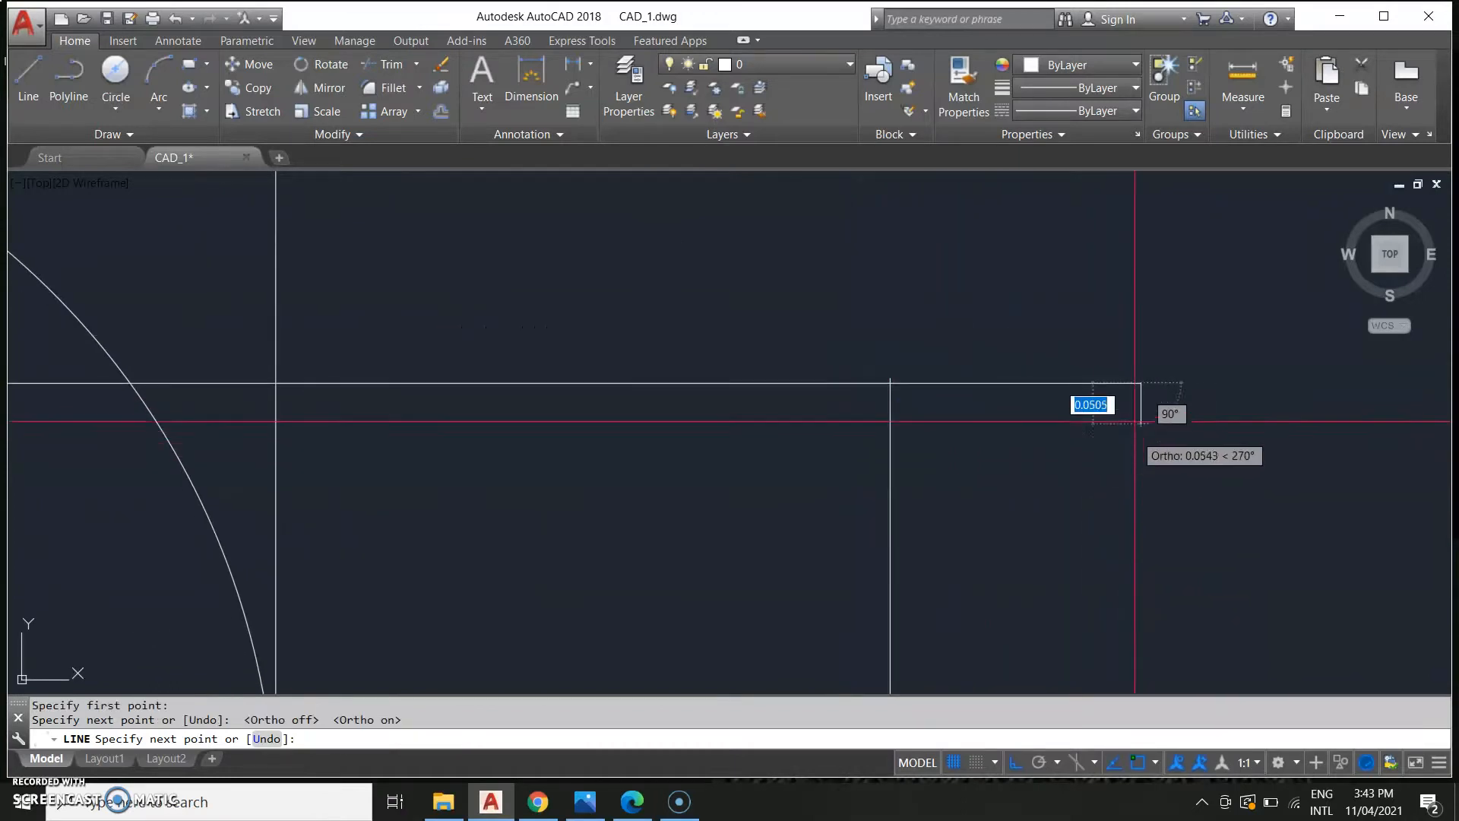
key(Escape)
click(1118, 384)
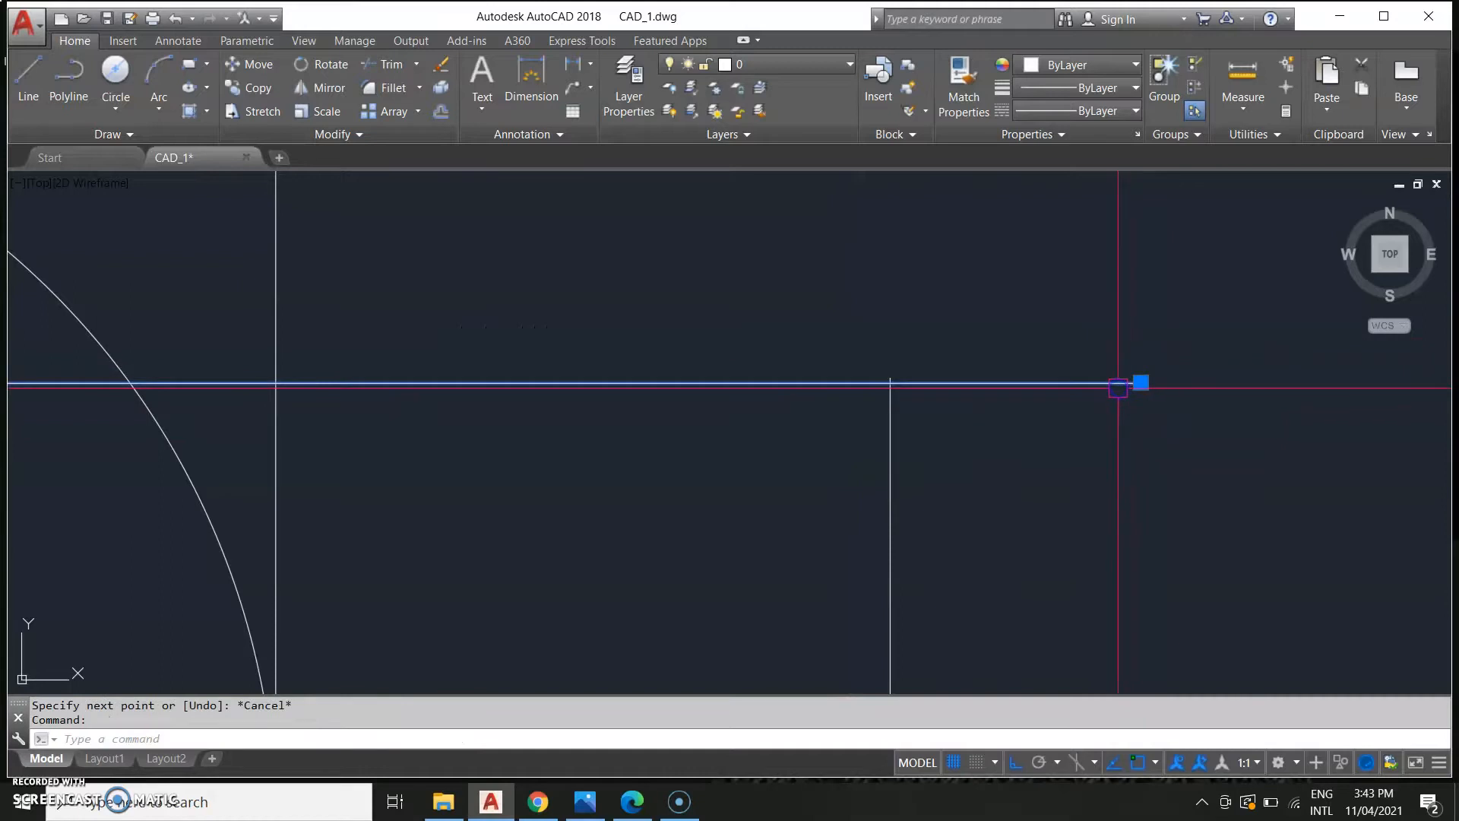
key(Delete)
Dimension the horizontal distance from the large boss centre to the bracket's right edge, placing it above the drawing.
scroll(1094, 472, down, 6)
scroll(705, 475, up, 3)
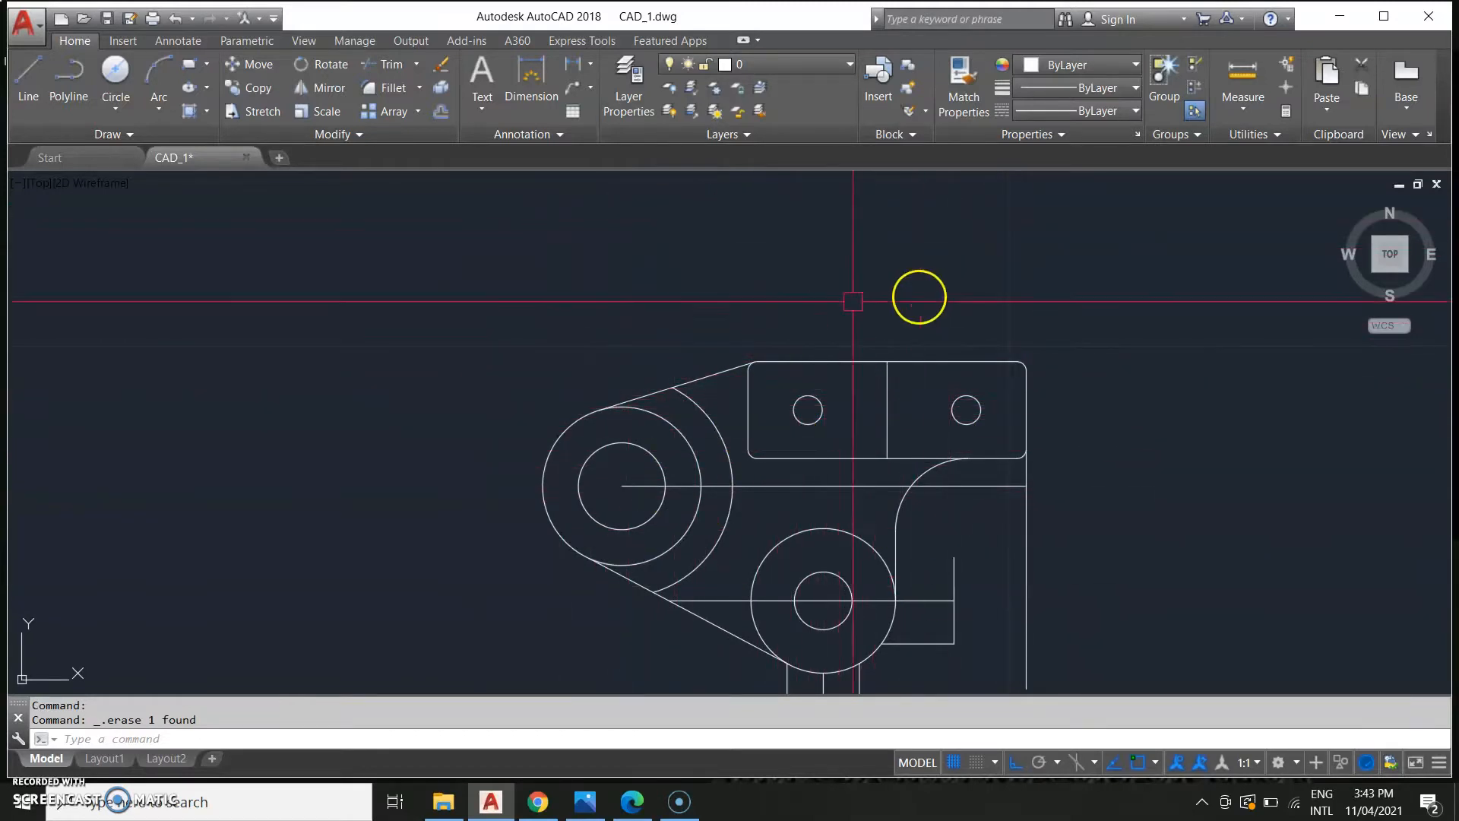
scroll(603, 456, down, 4)
middle_drag(544, 469, 492, 507)
text(DIM)
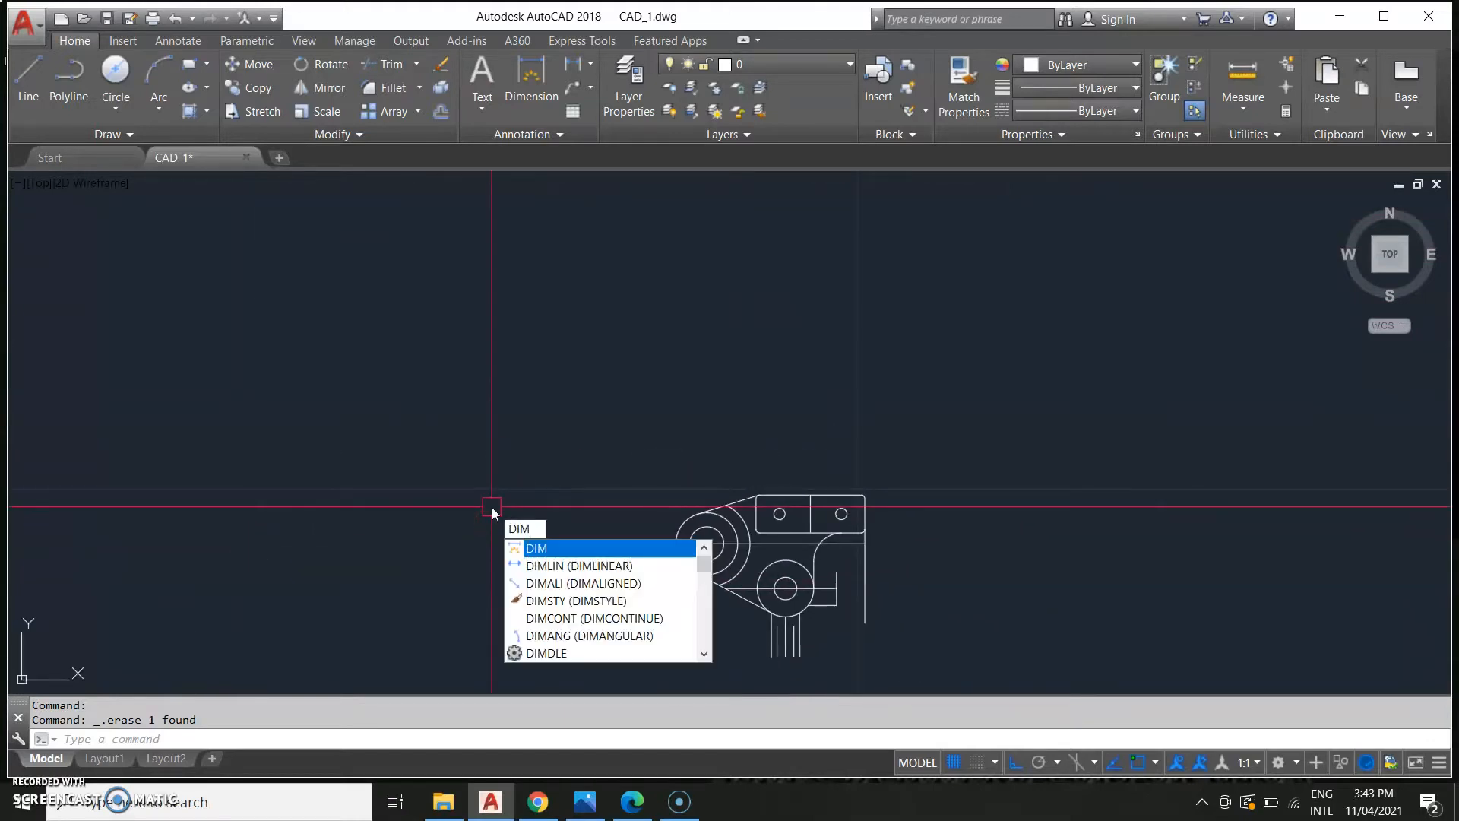
key(Return)
middle_drag(722, 430, 993, 340)
scroll(511, 538, down, 4)
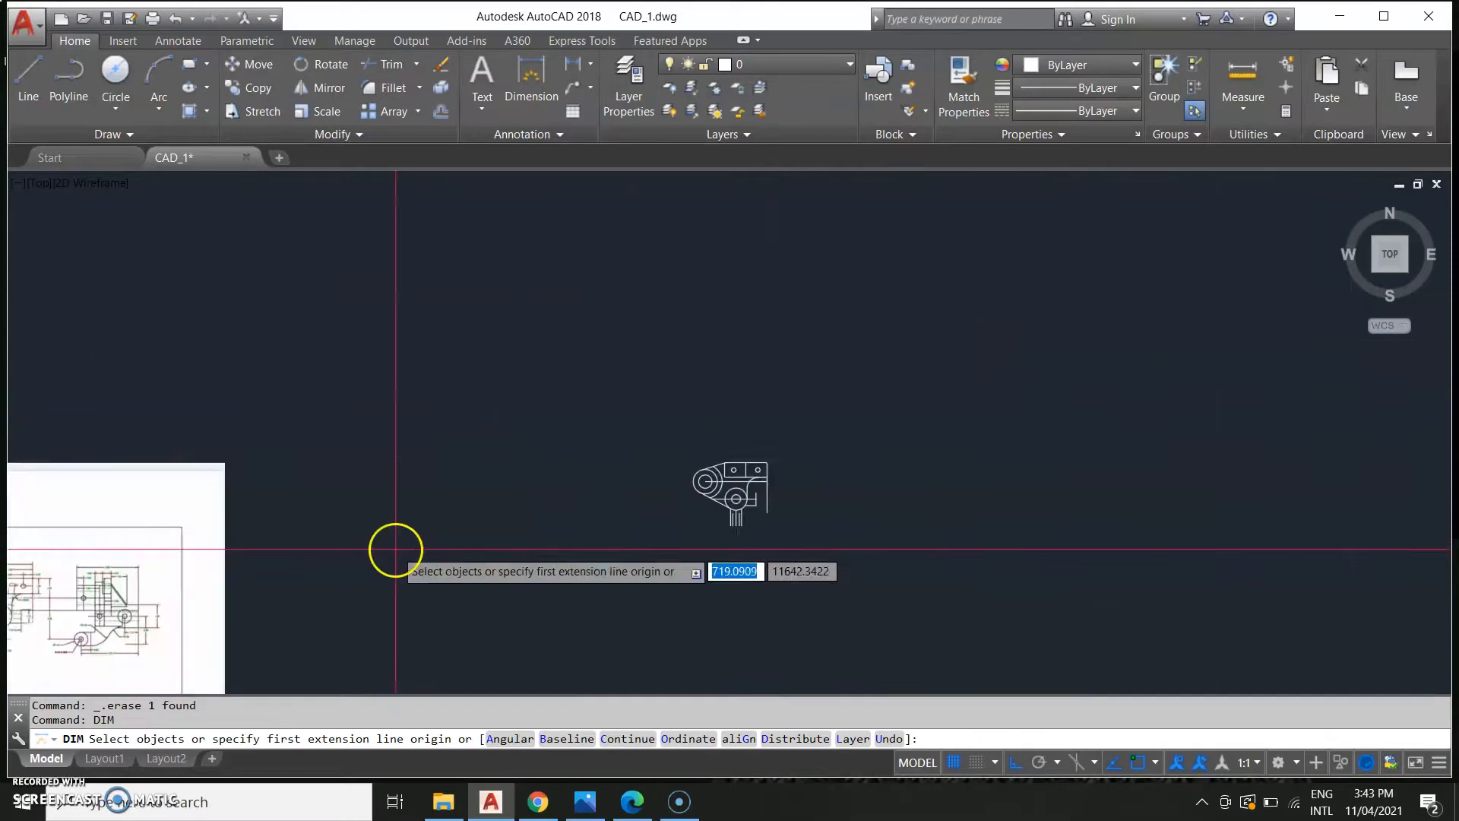
middle_drag(480, 531, 976, 374)
scroll(321, 469, up, 4)
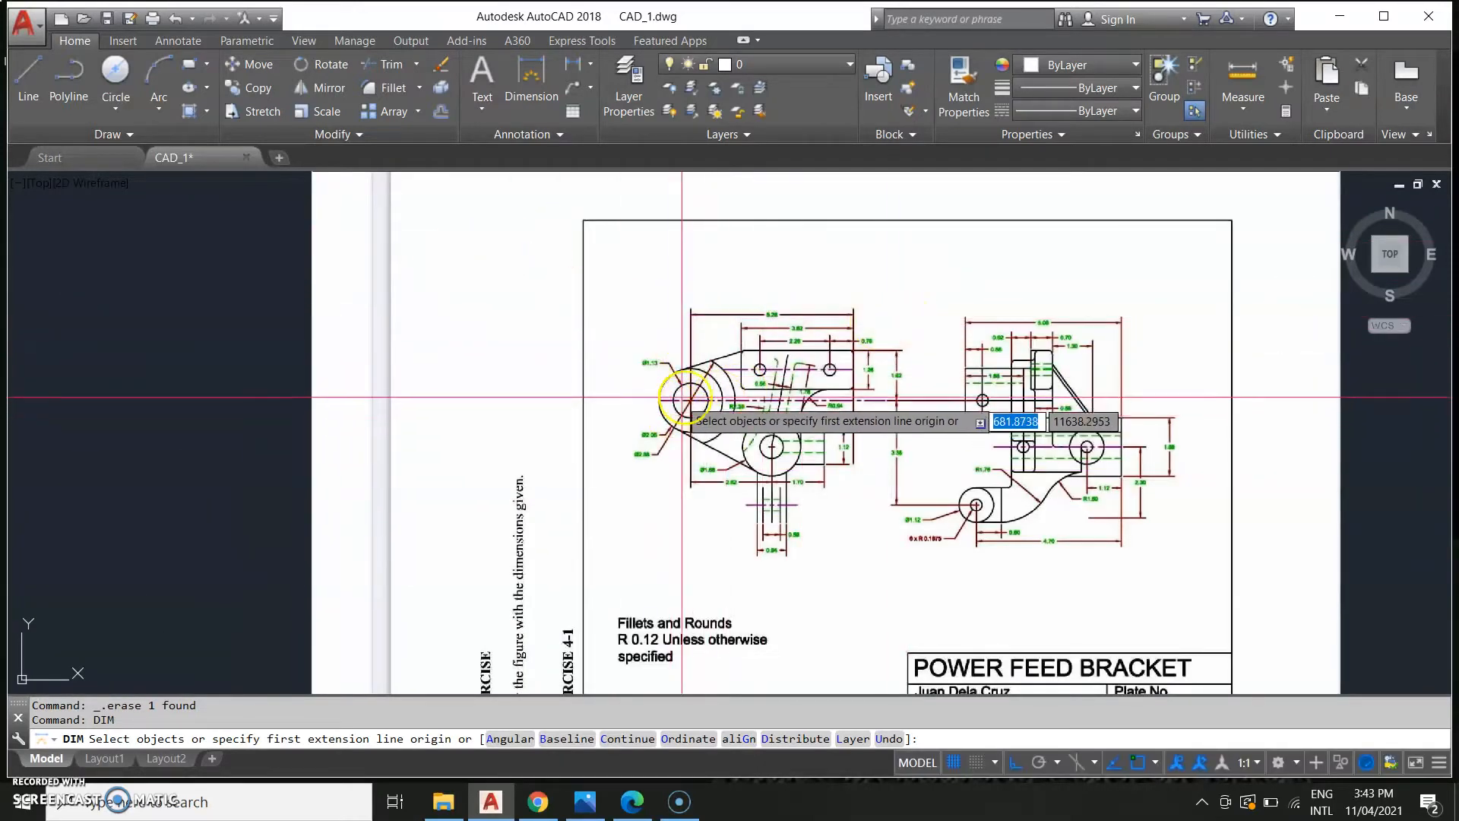
scroll(1011, 372, down, 3)
mouse_move(1429, 311)
middle_down()
mouse_move(346, 557)
mouse_move(711, 517)
middle_up()
scroll(591, 526, up, 4)
scroll(399, 536, up, 2)
click(836, 638)
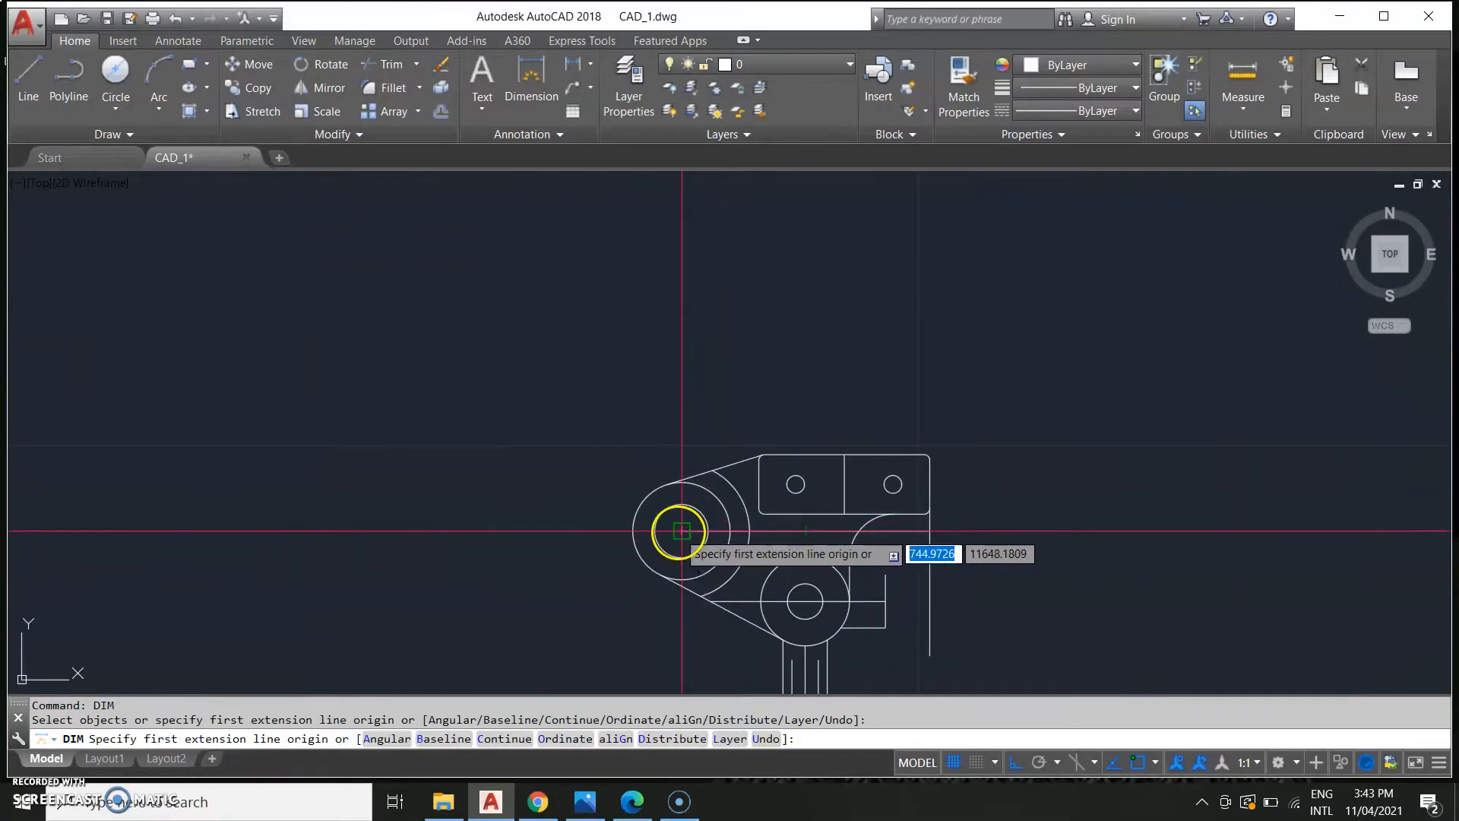
click(682, 531)
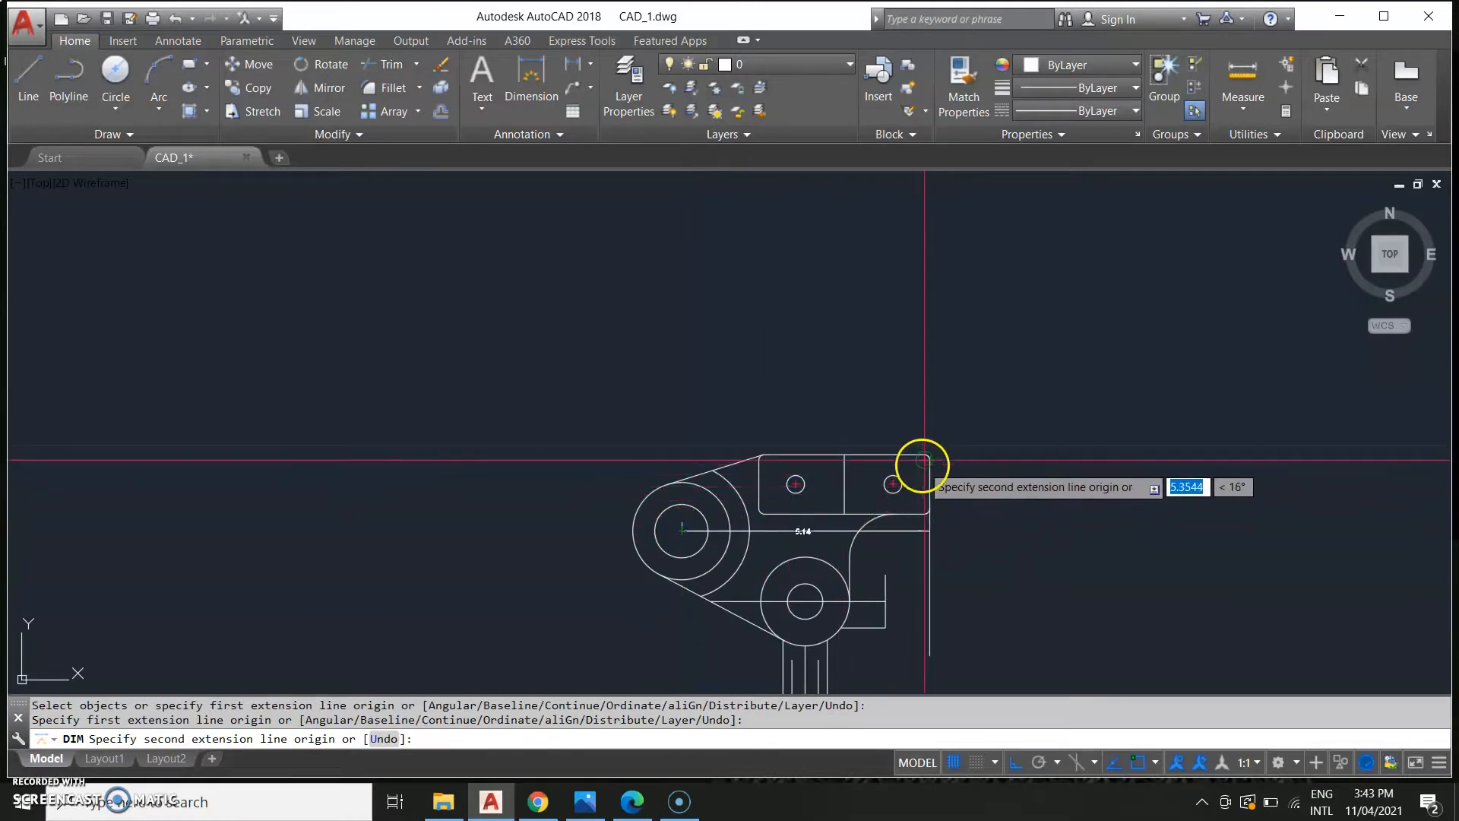
scroll(931, 466, up, 4)
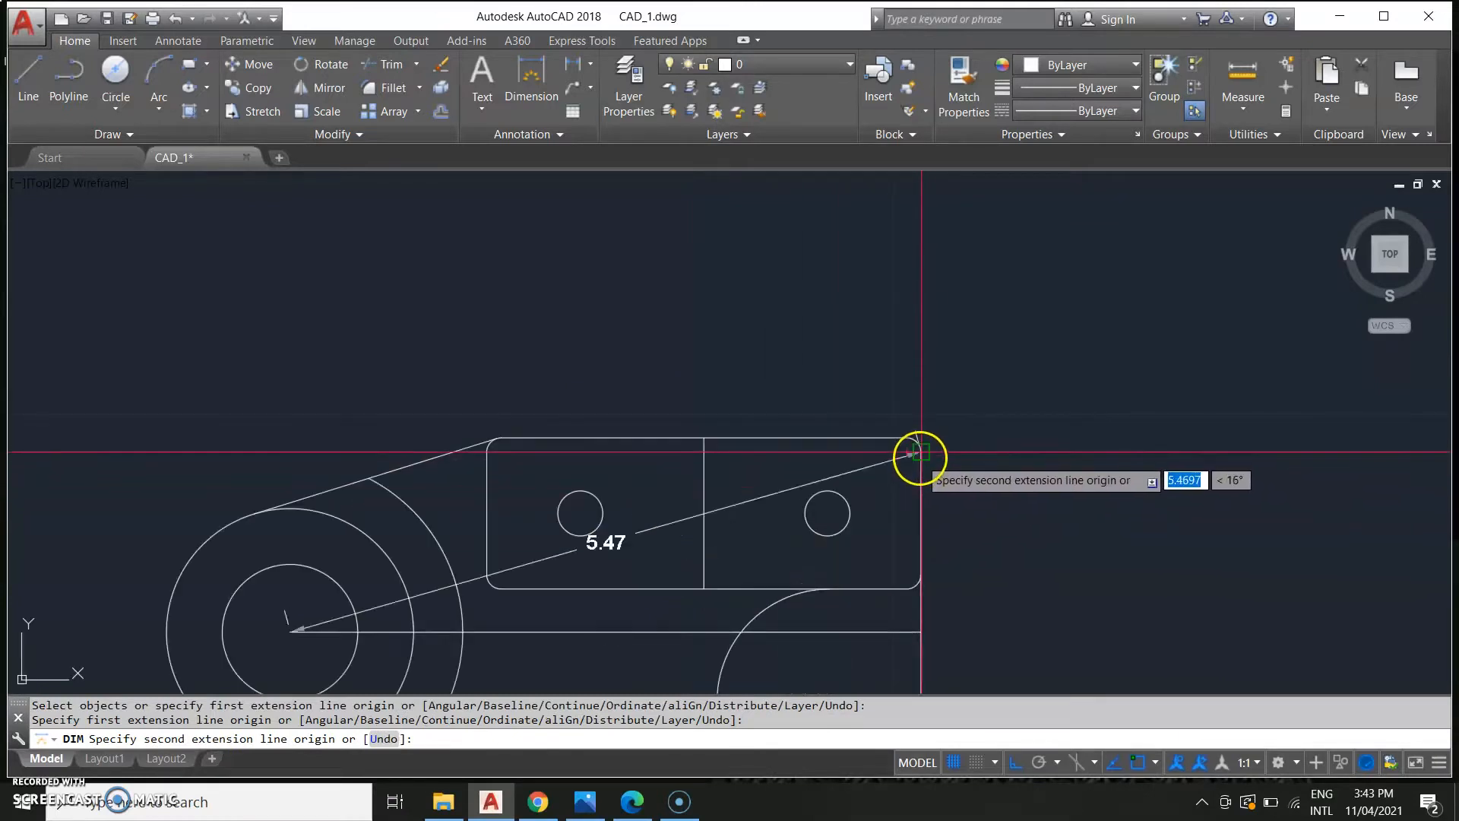
click(918, 454)
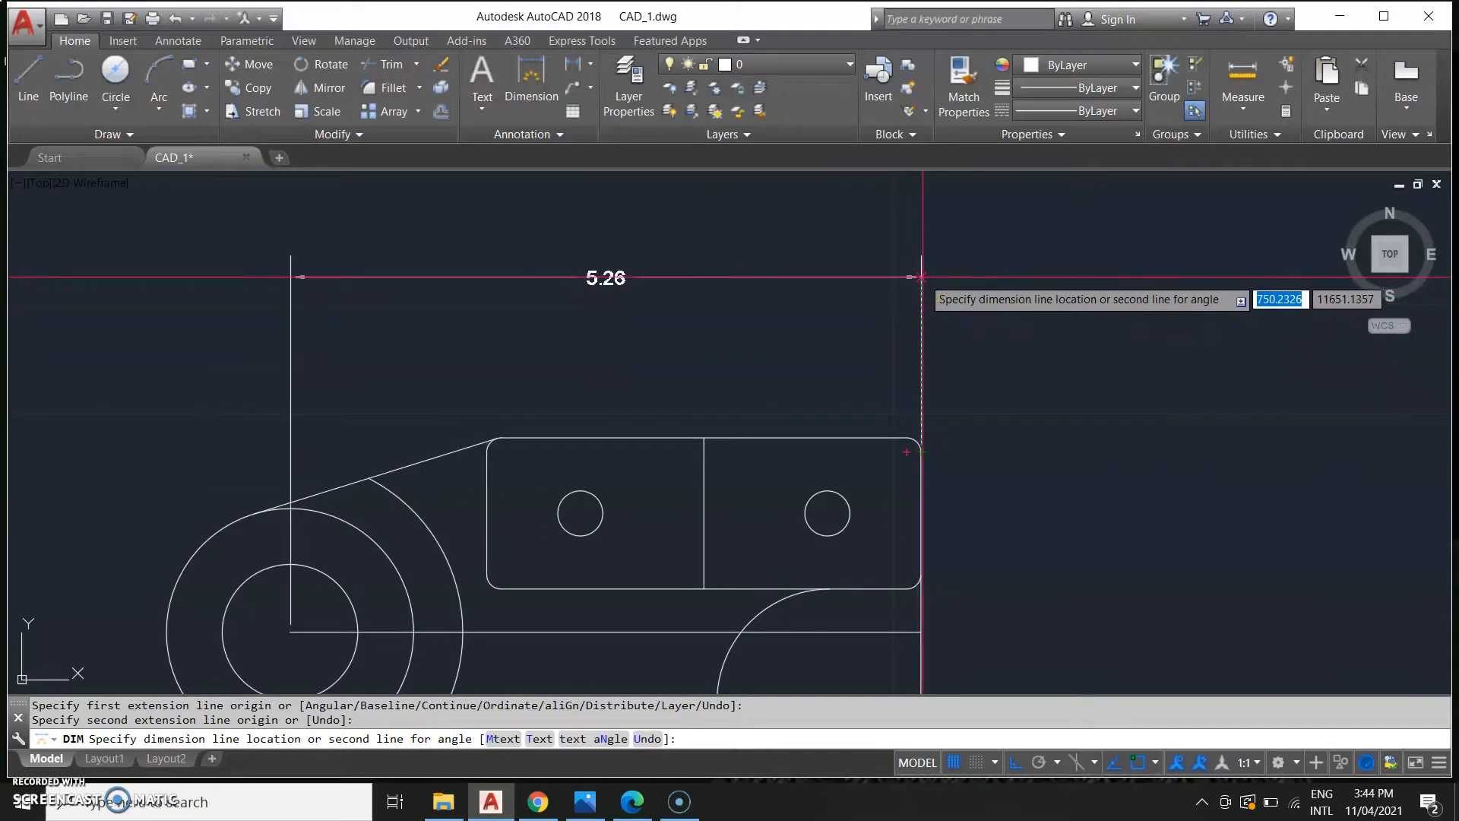
click(922, 282)
scroll(933, 375, down, 4)
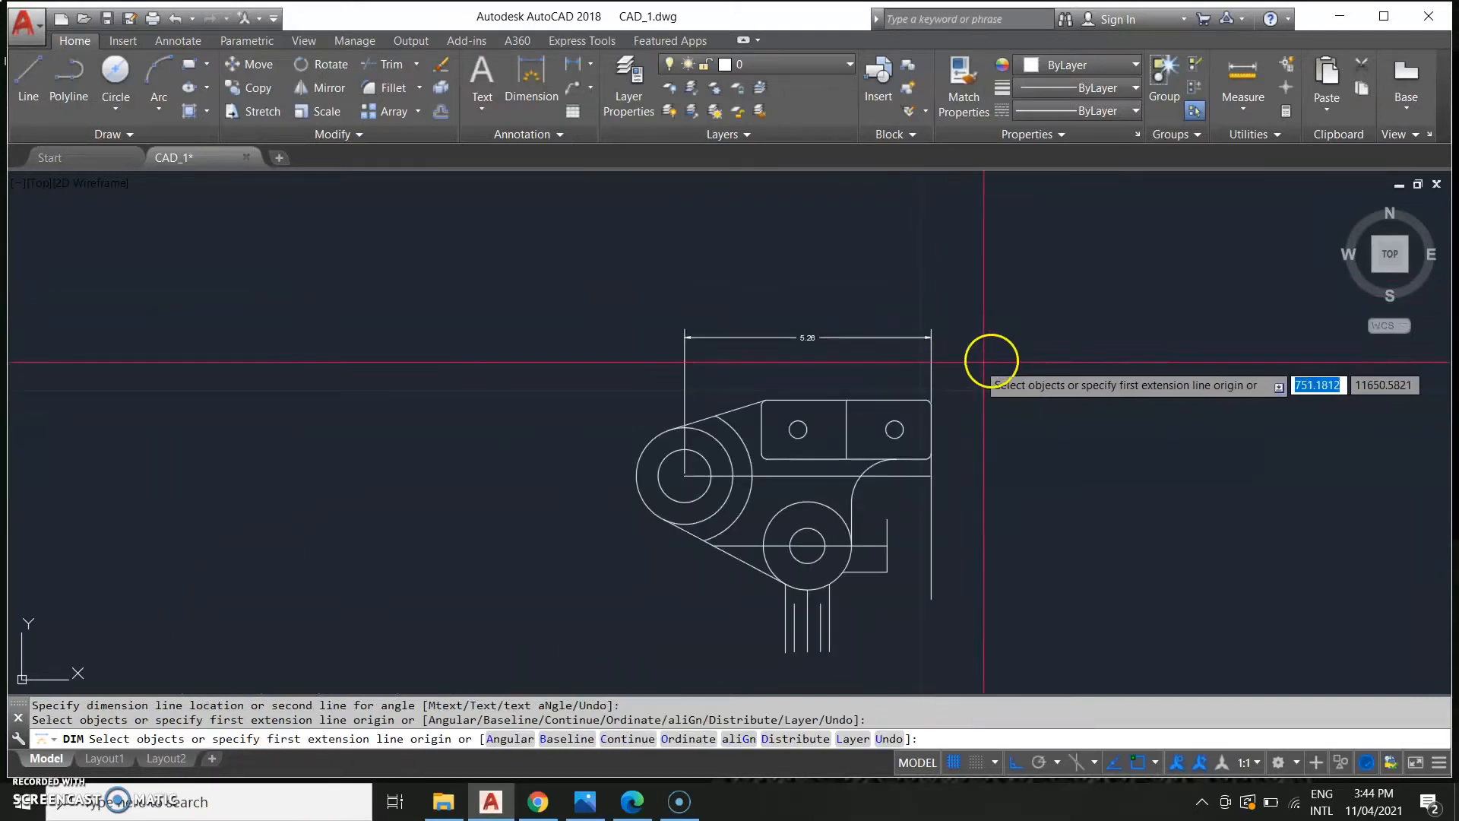
scroll(996, 358, down, 3)
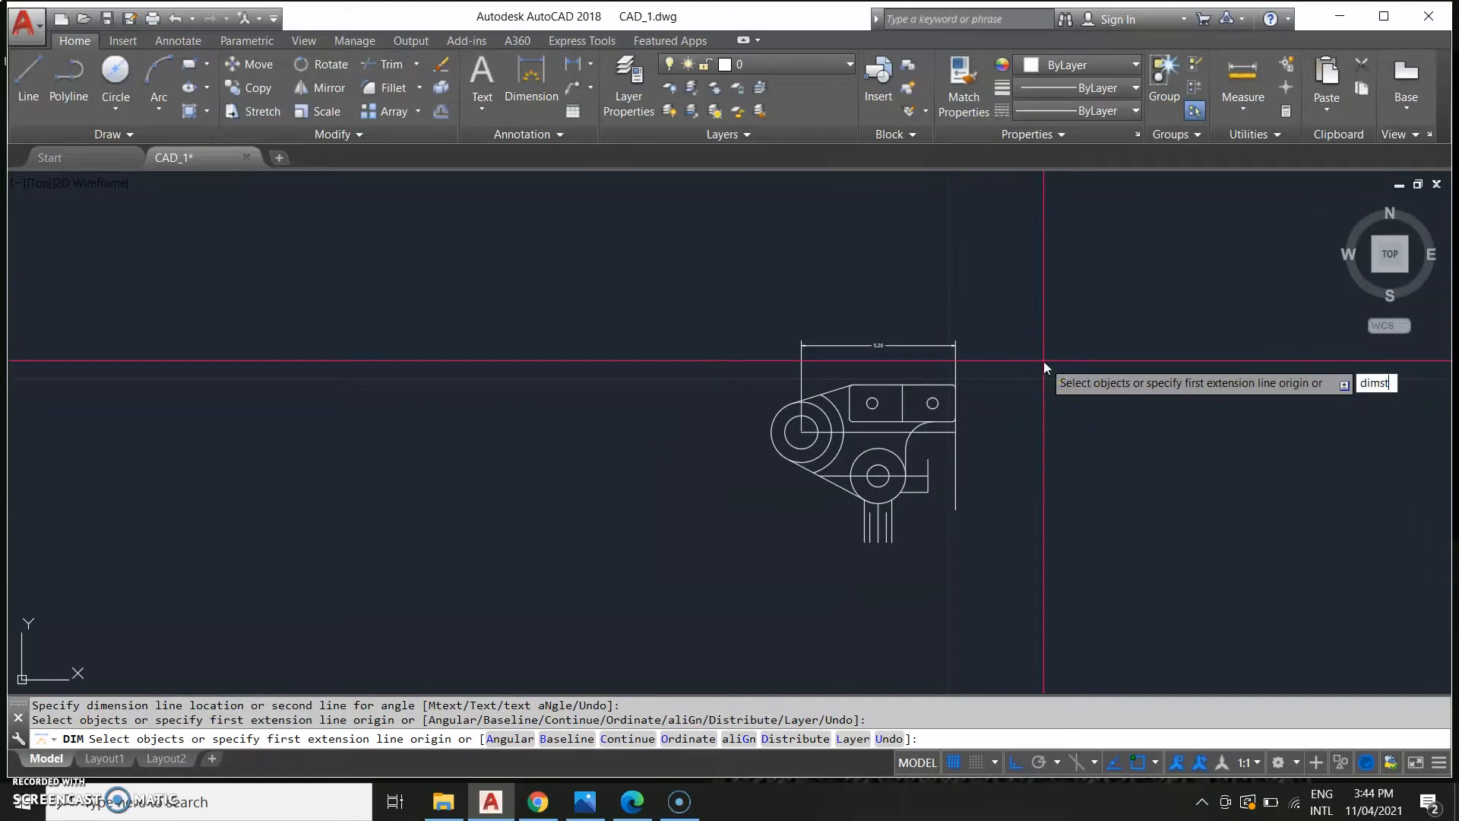
Open the Standard dimension style for modification and set its text colour to Green.
key(Escape)
text(dimsty)
key(Return)
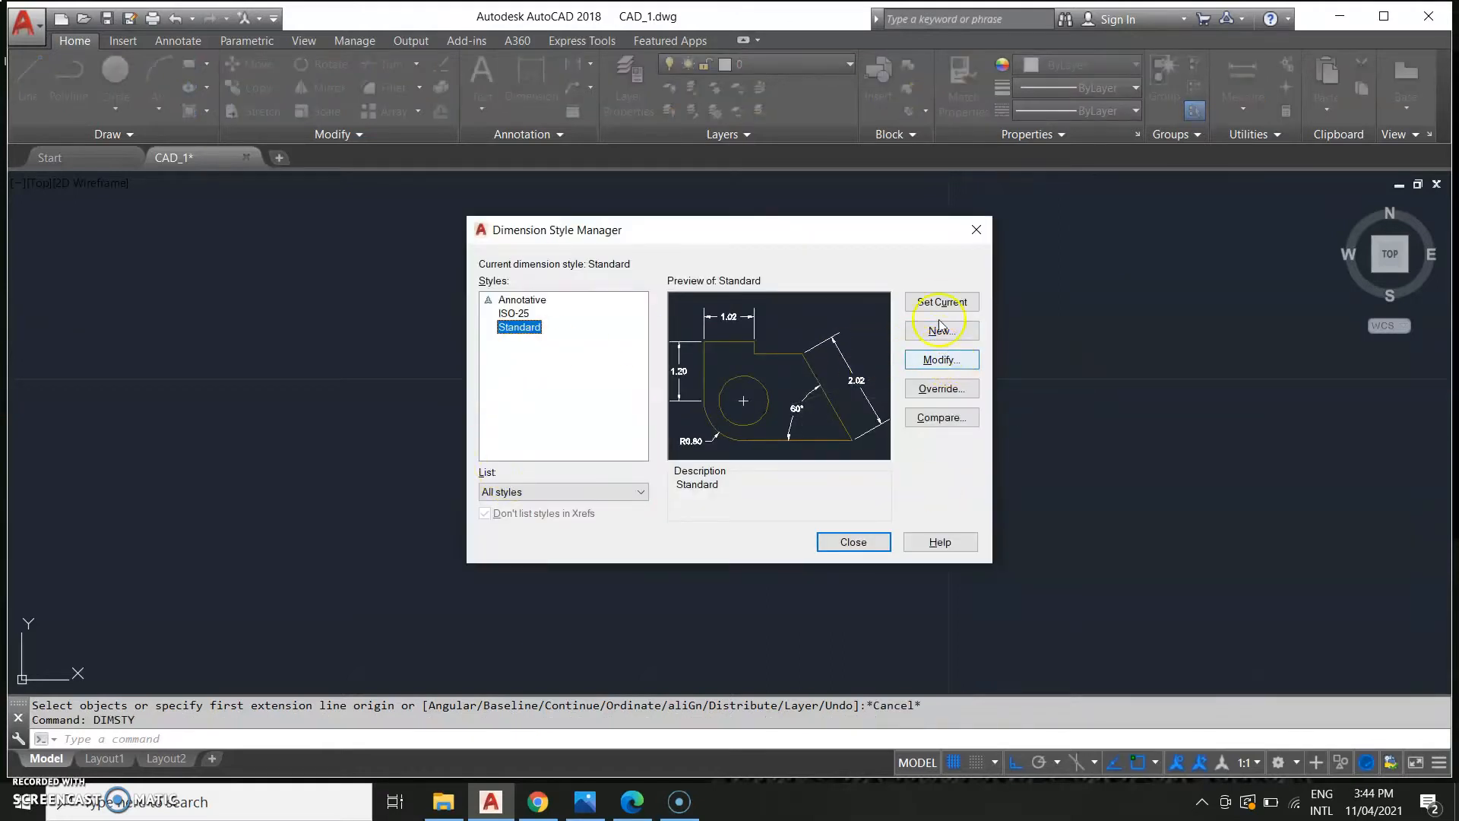
click(913, 372)
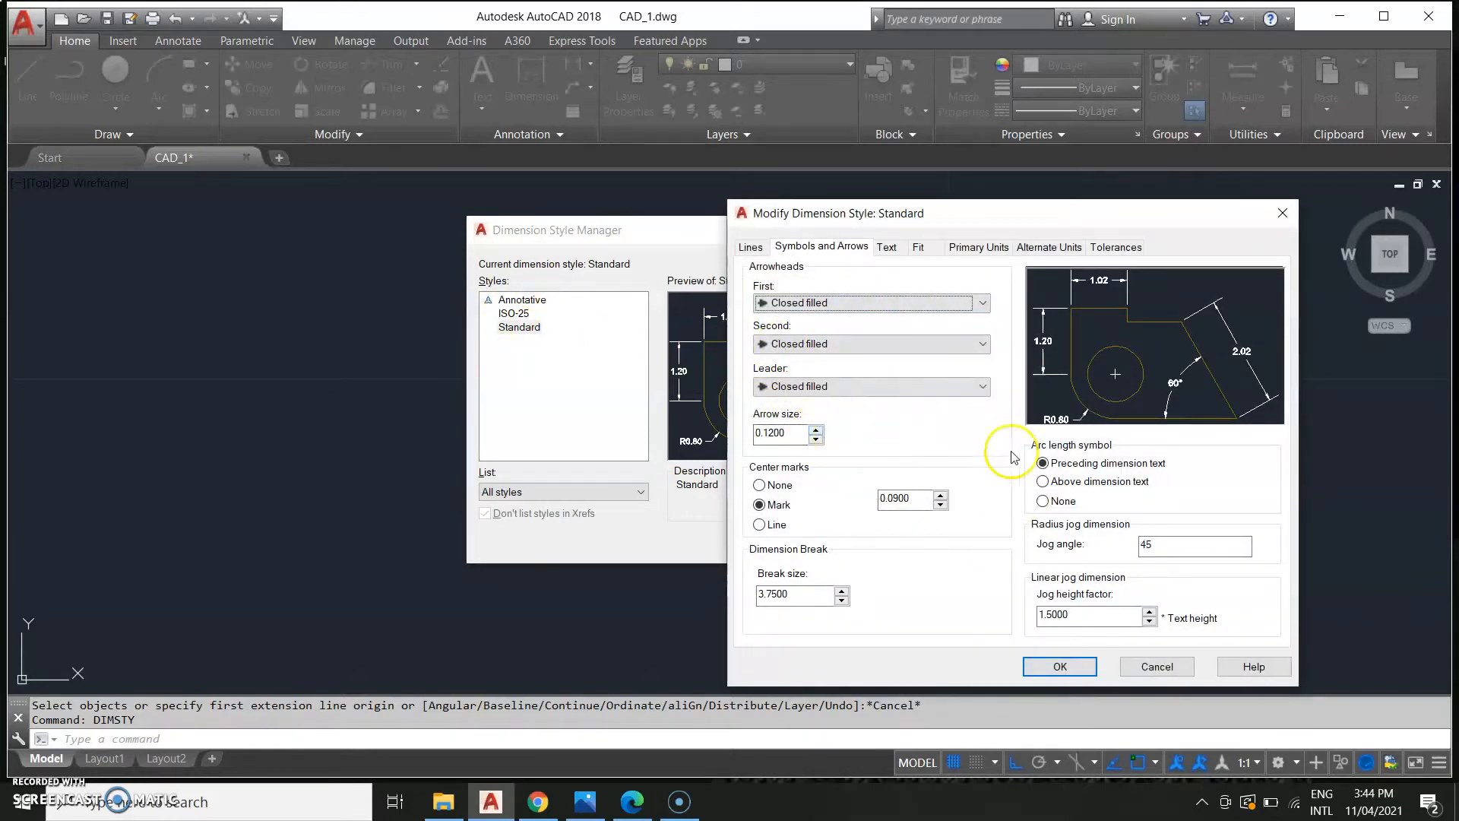
click(893, 250)
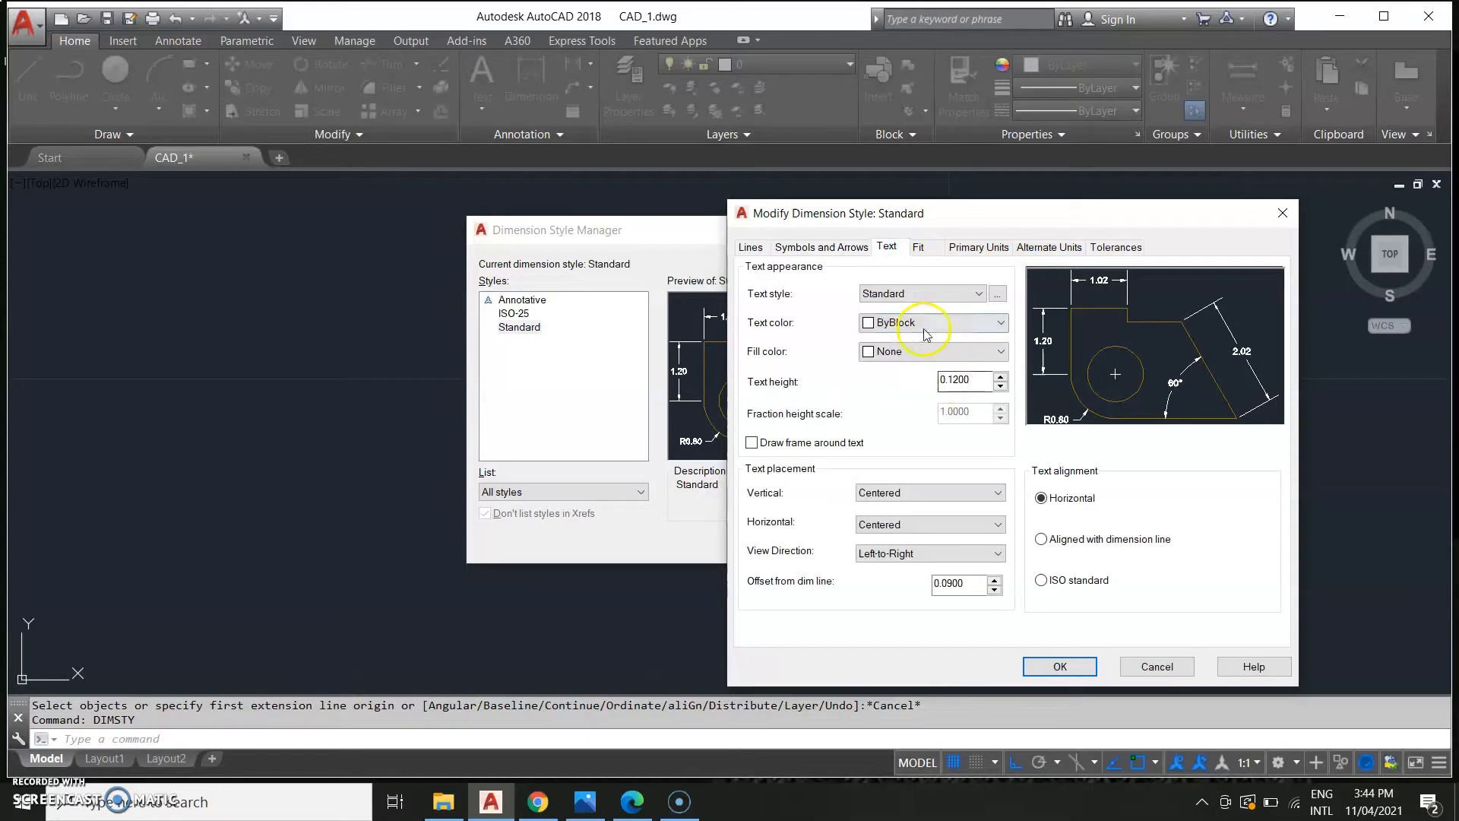
click(1001, 323)
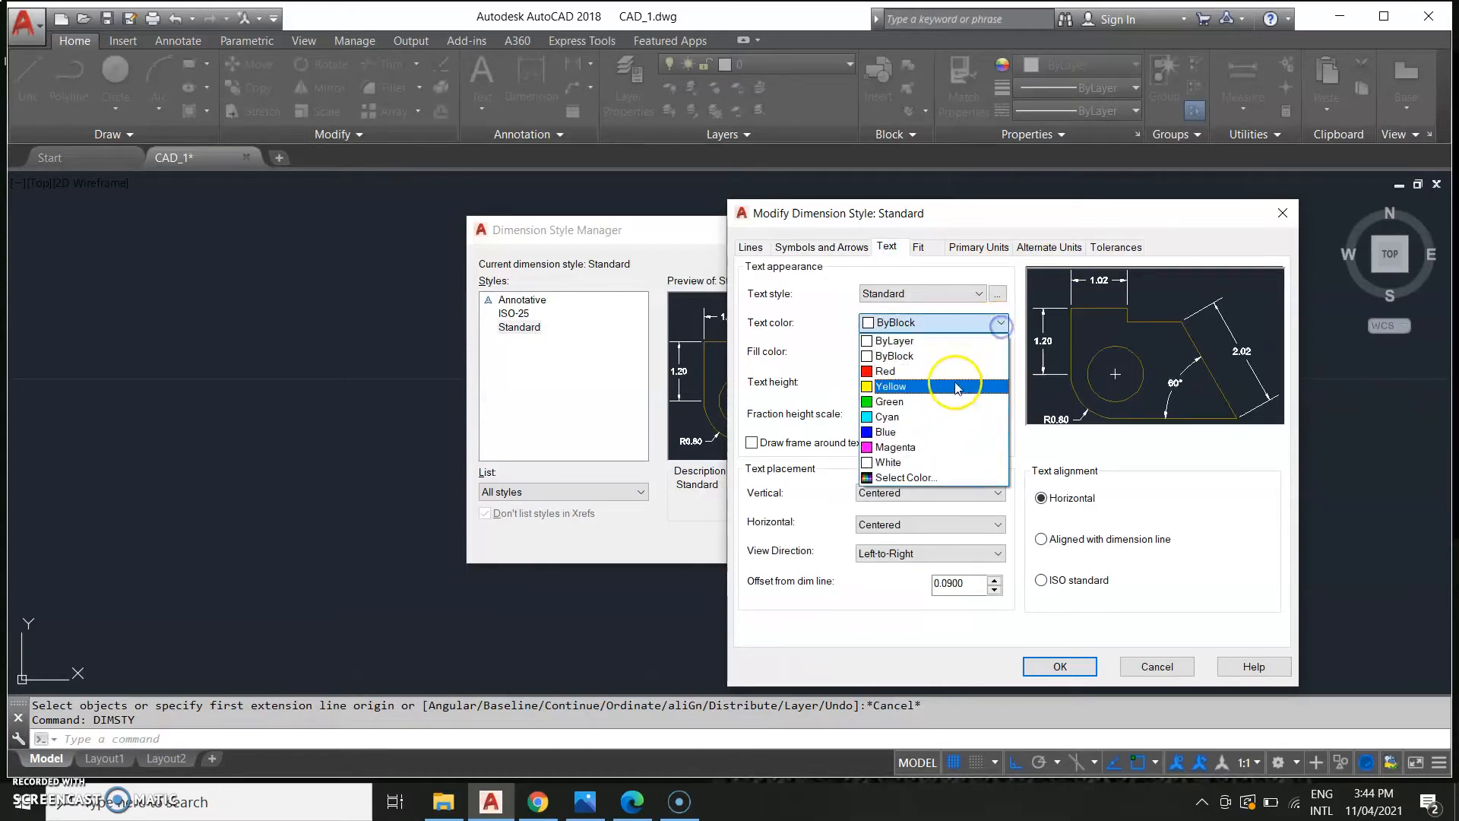
click(946, 403)
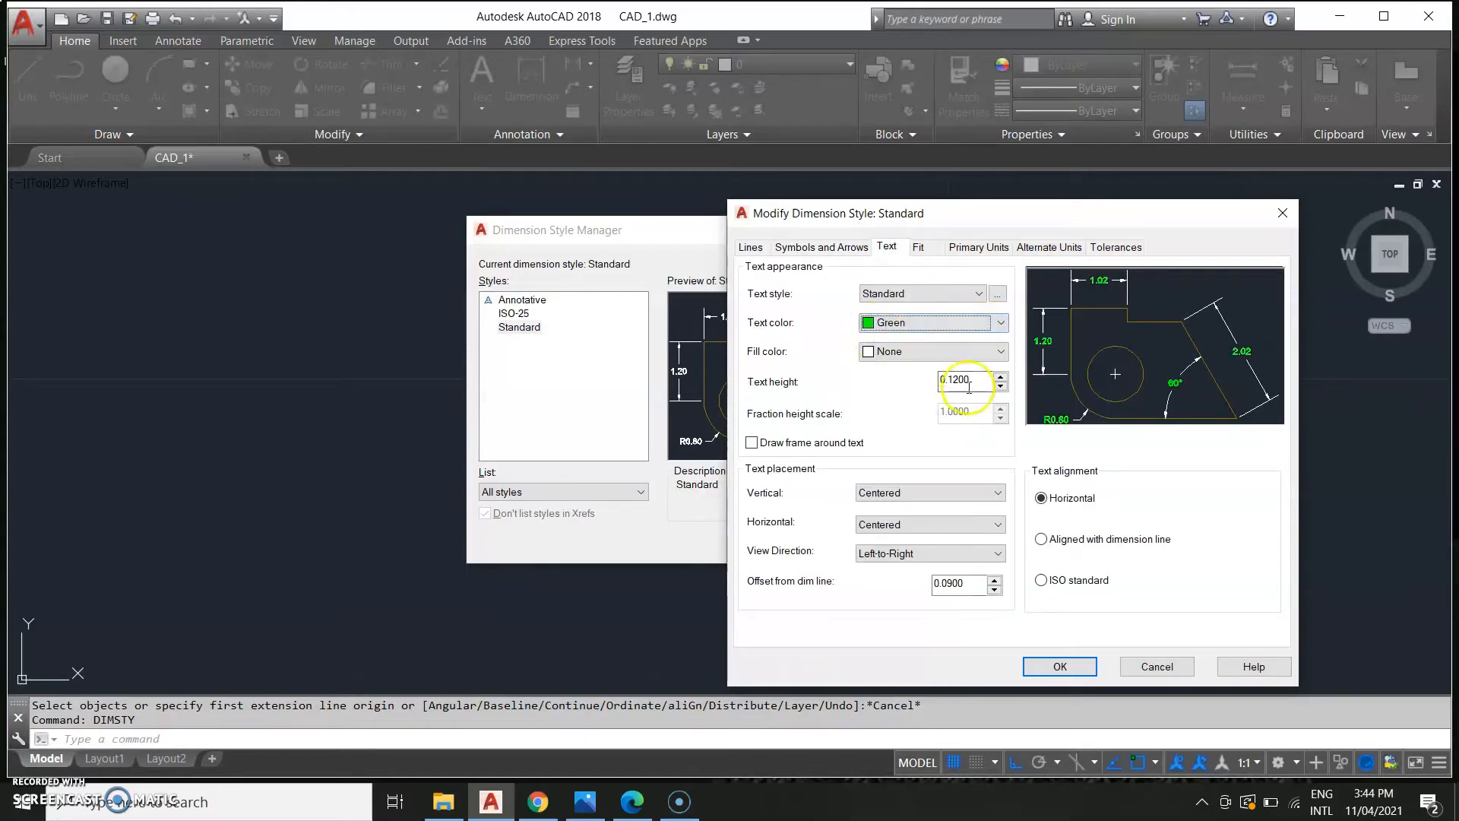
Set the dimension text fill colour to Red.
click(934, 355)
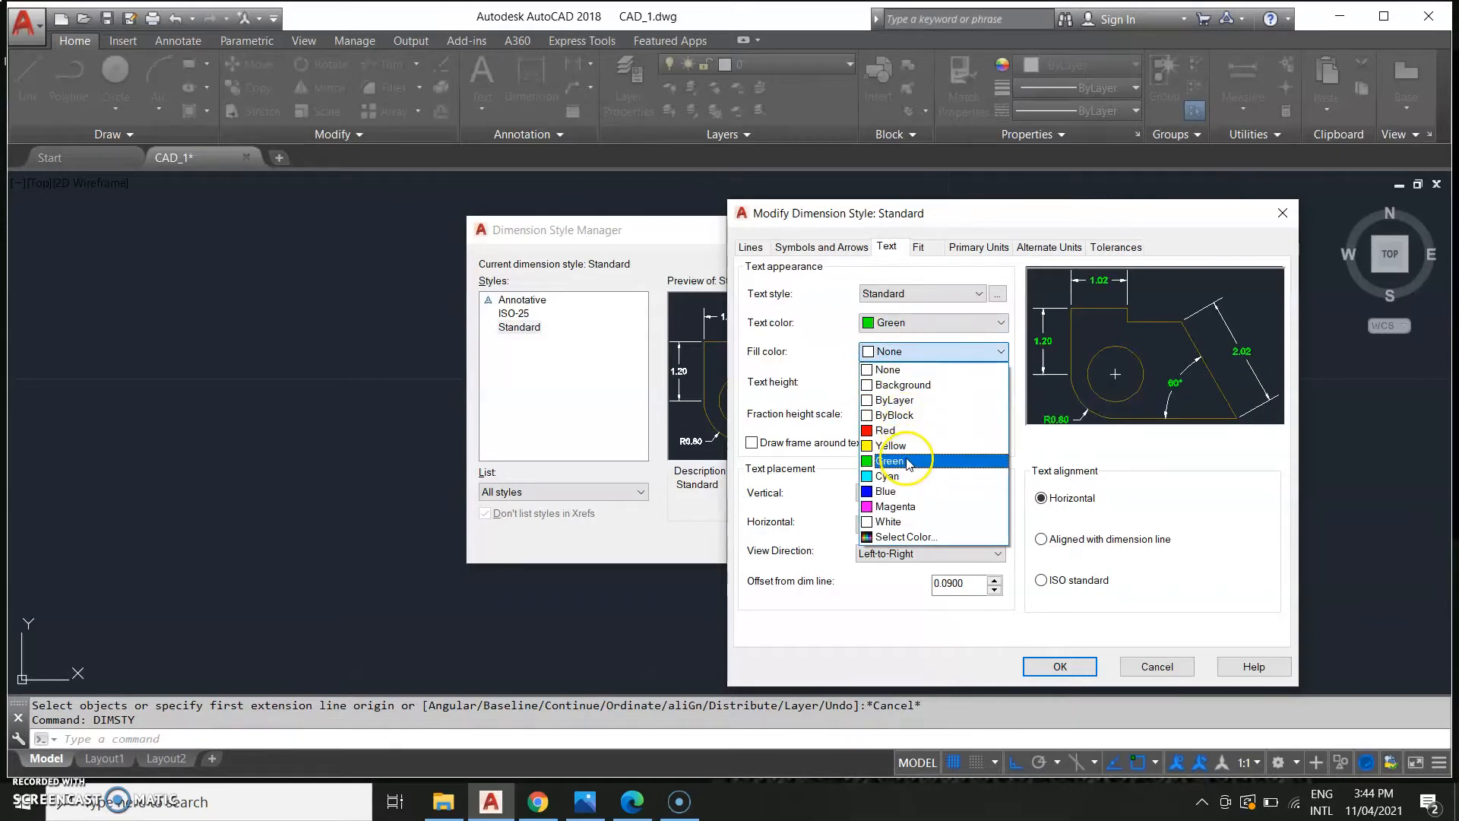
click(920, 431)
click(984, 326)
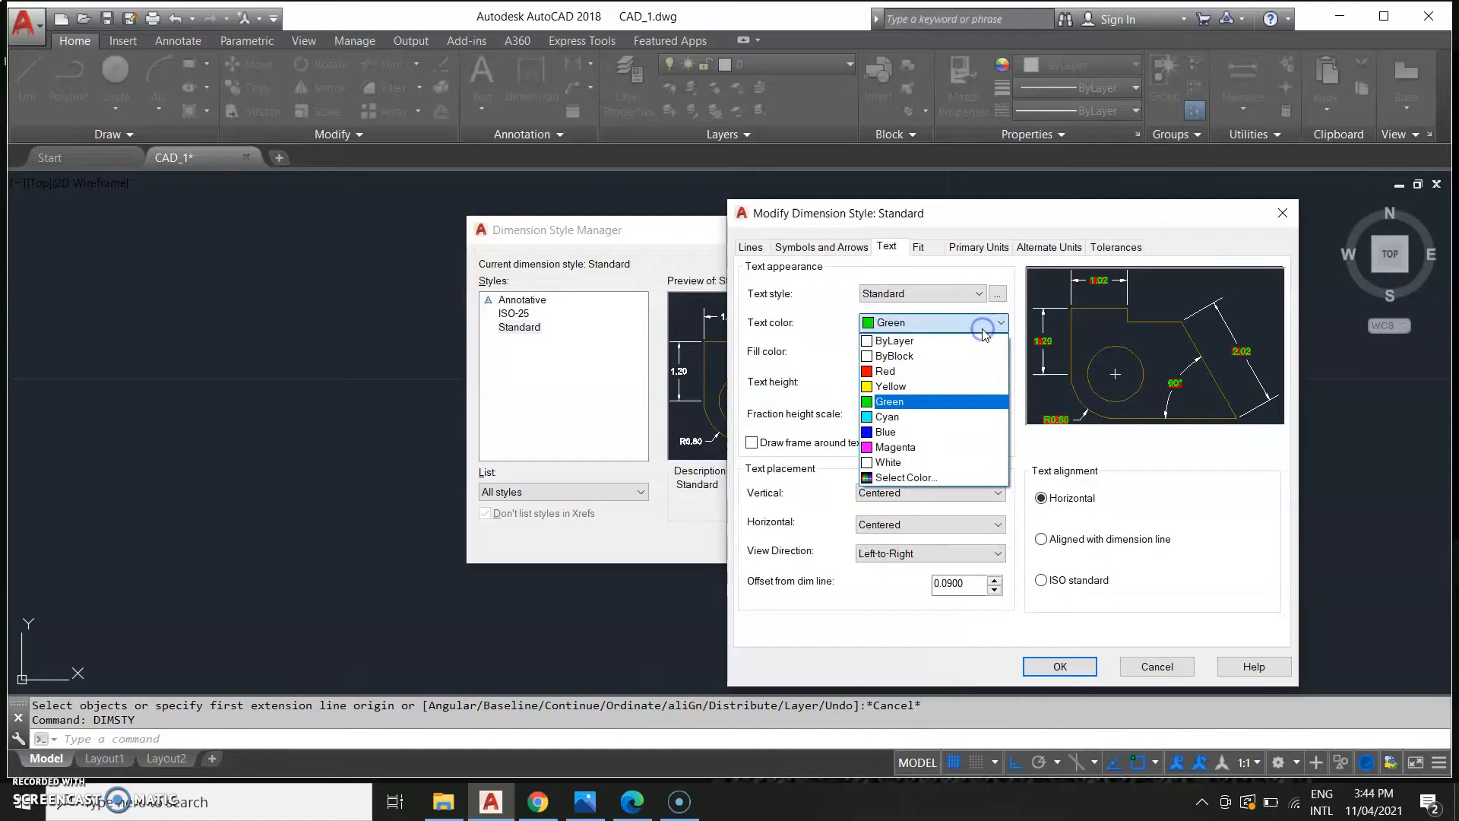
click(993, 327)
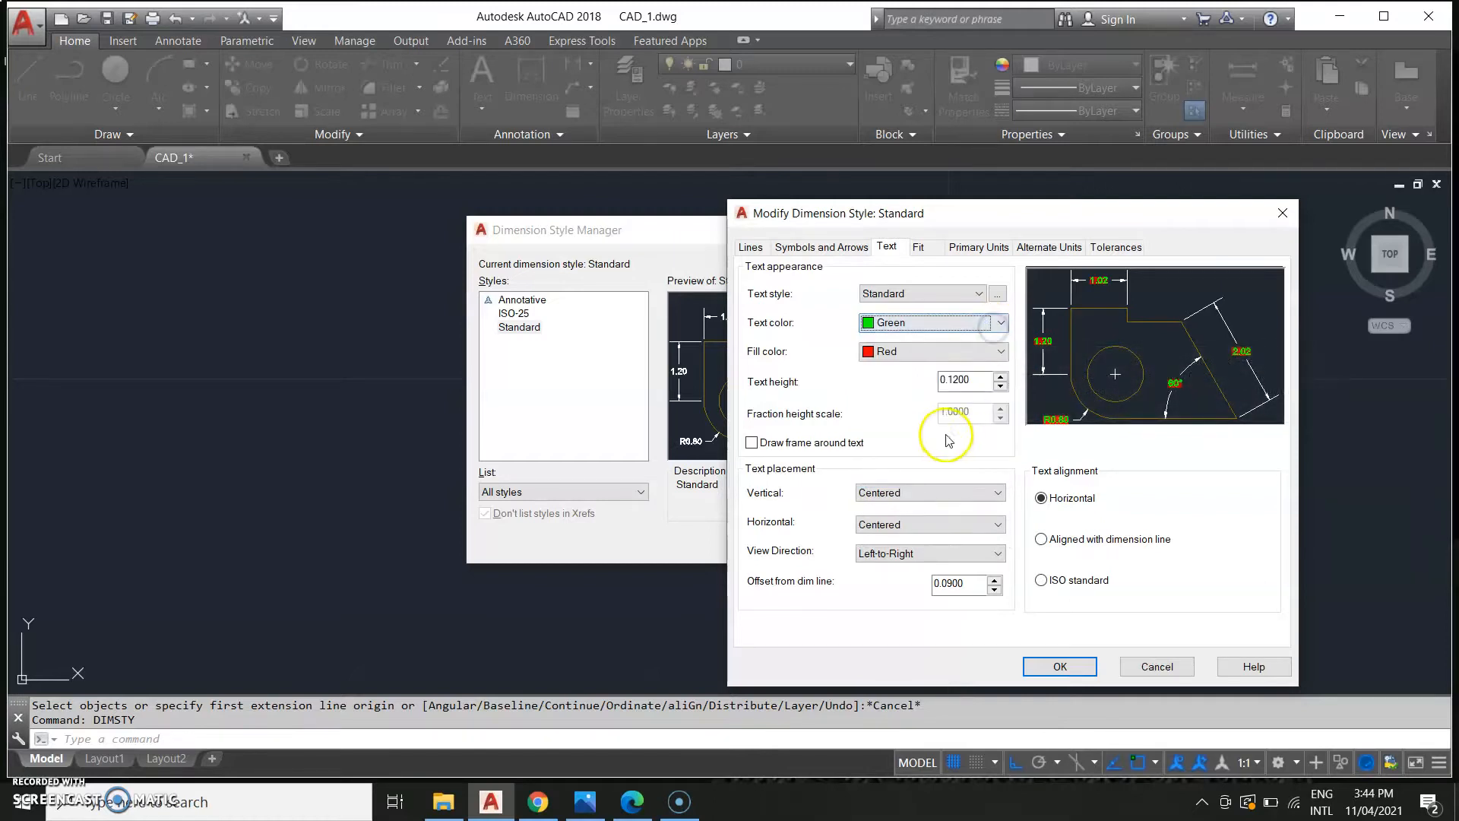
Set the dimension text height to 0.13.
click(824, 248)
click(889, 247)
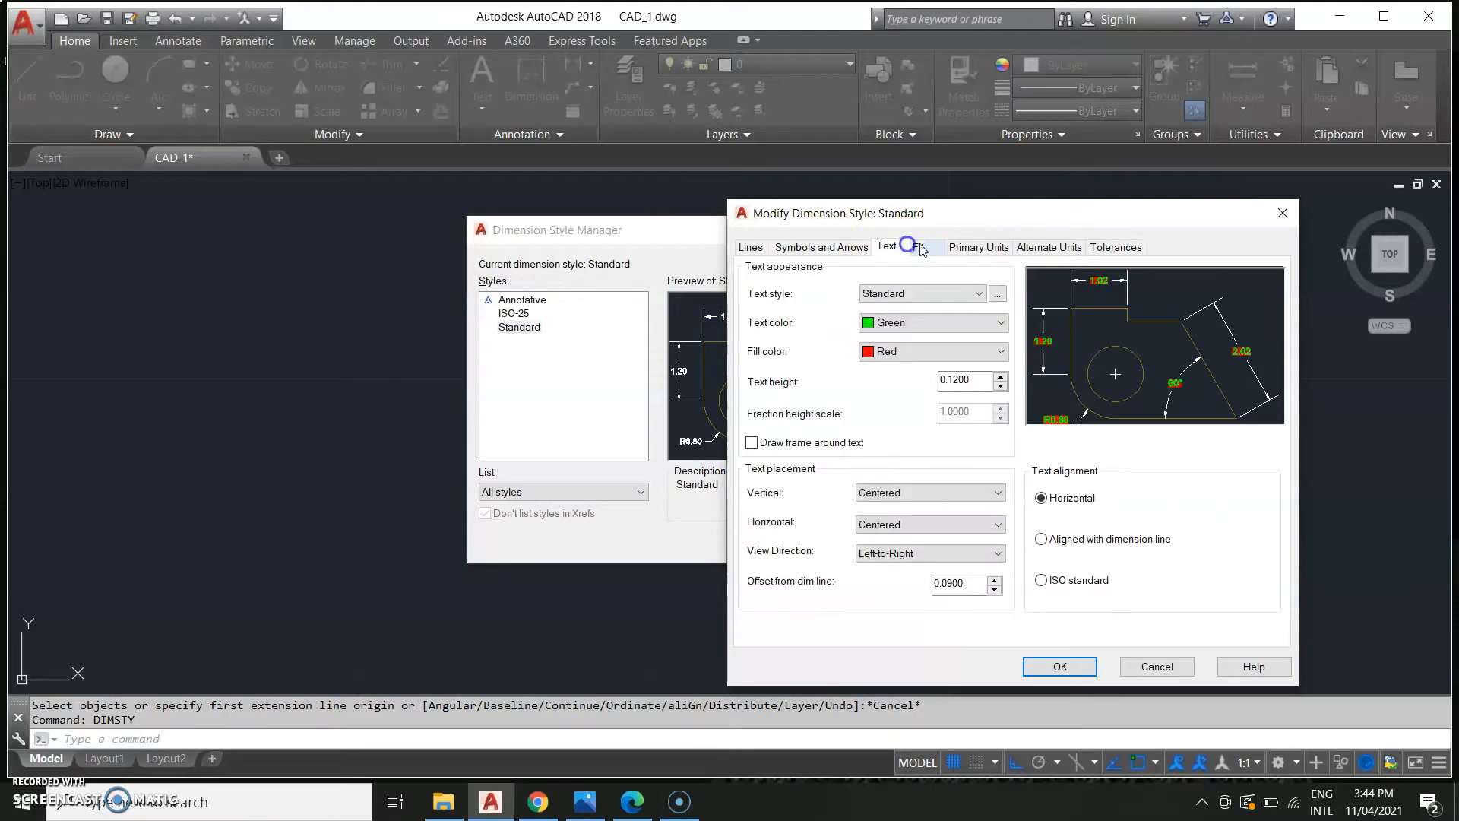
click(956, 380)
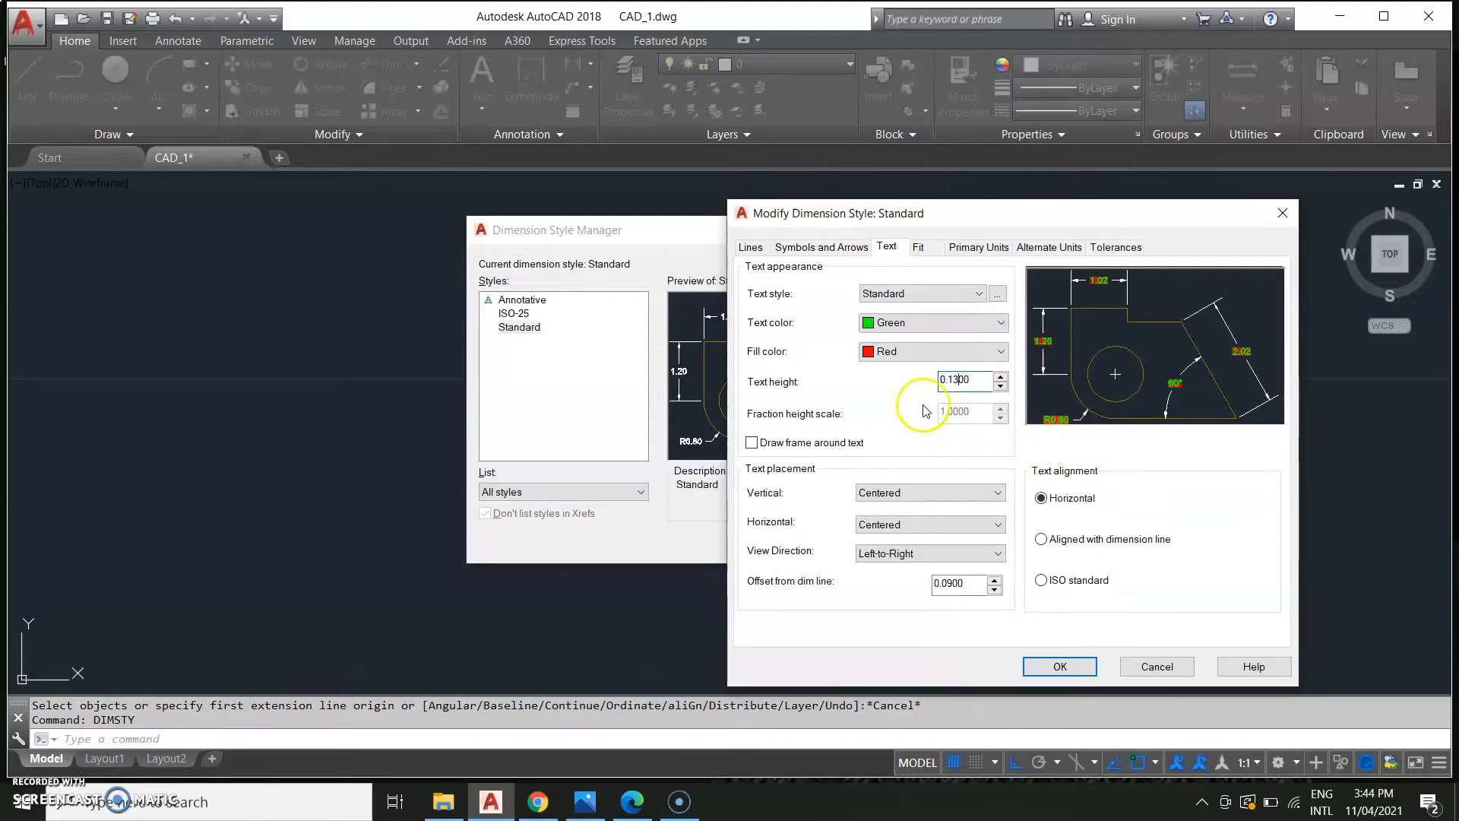
Set the dimension arrow size to 0.13.
click(811, 245)
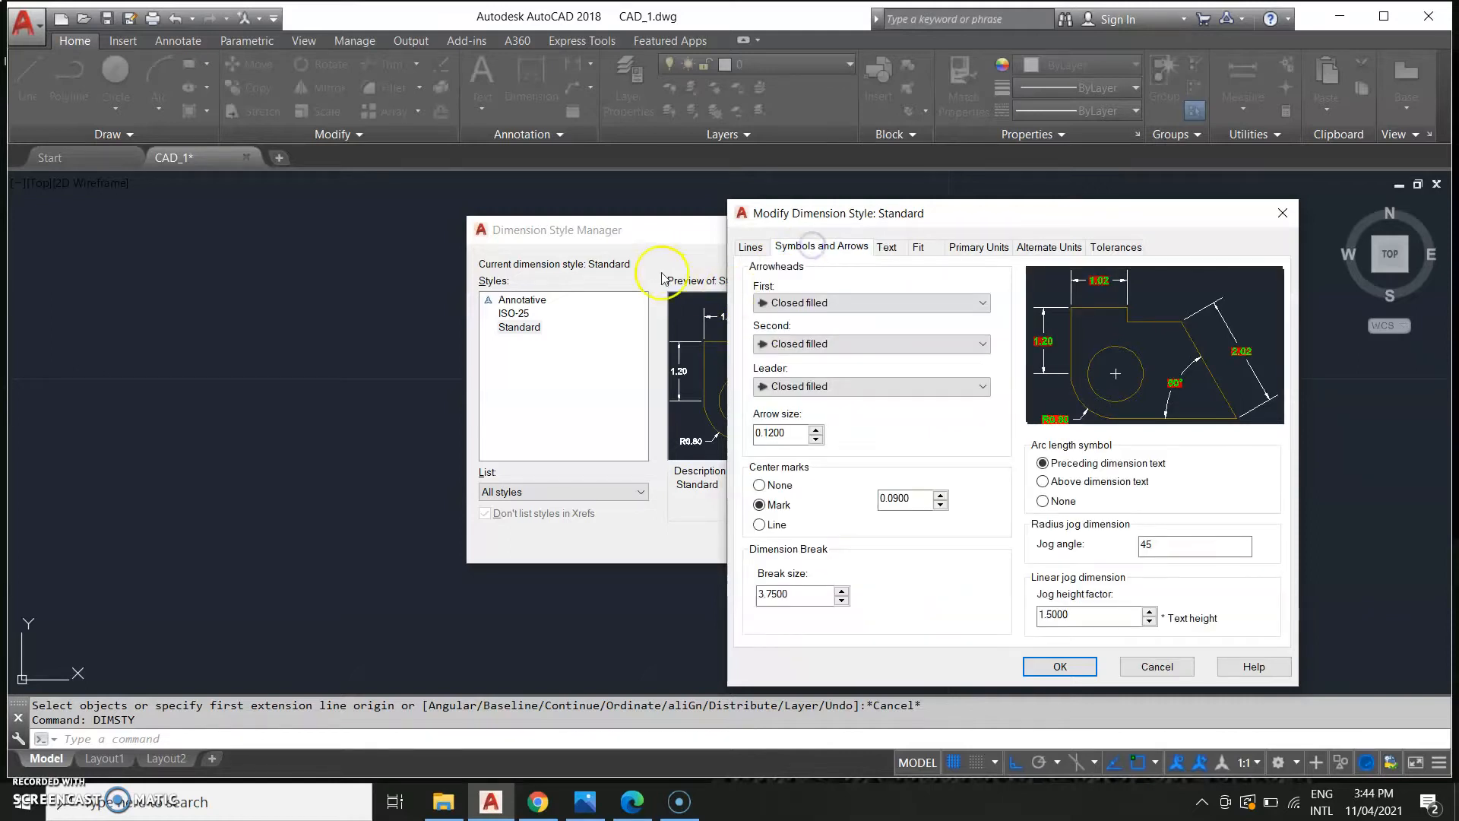
click(776, 433)
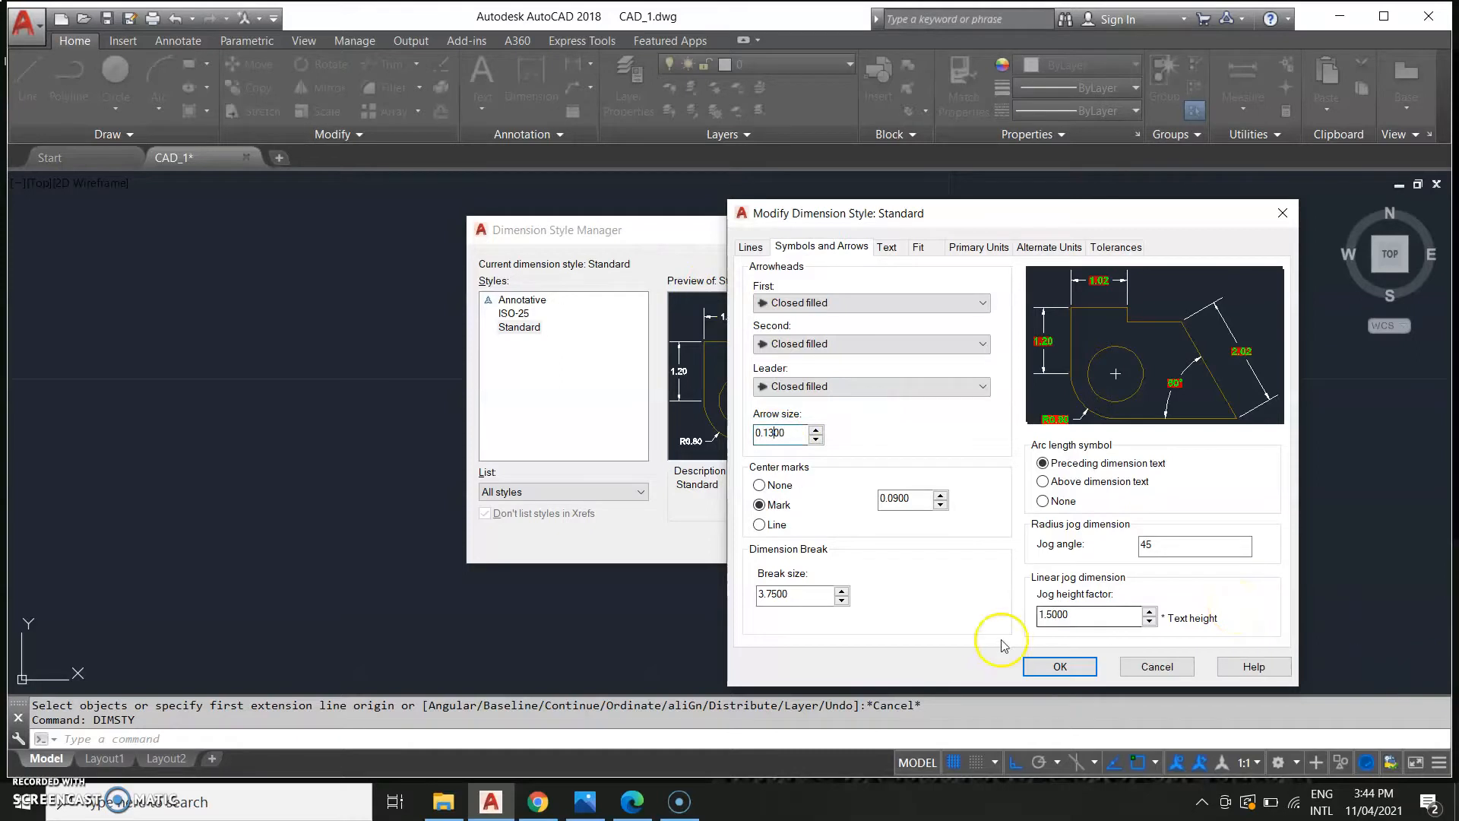
click(1077, 665)
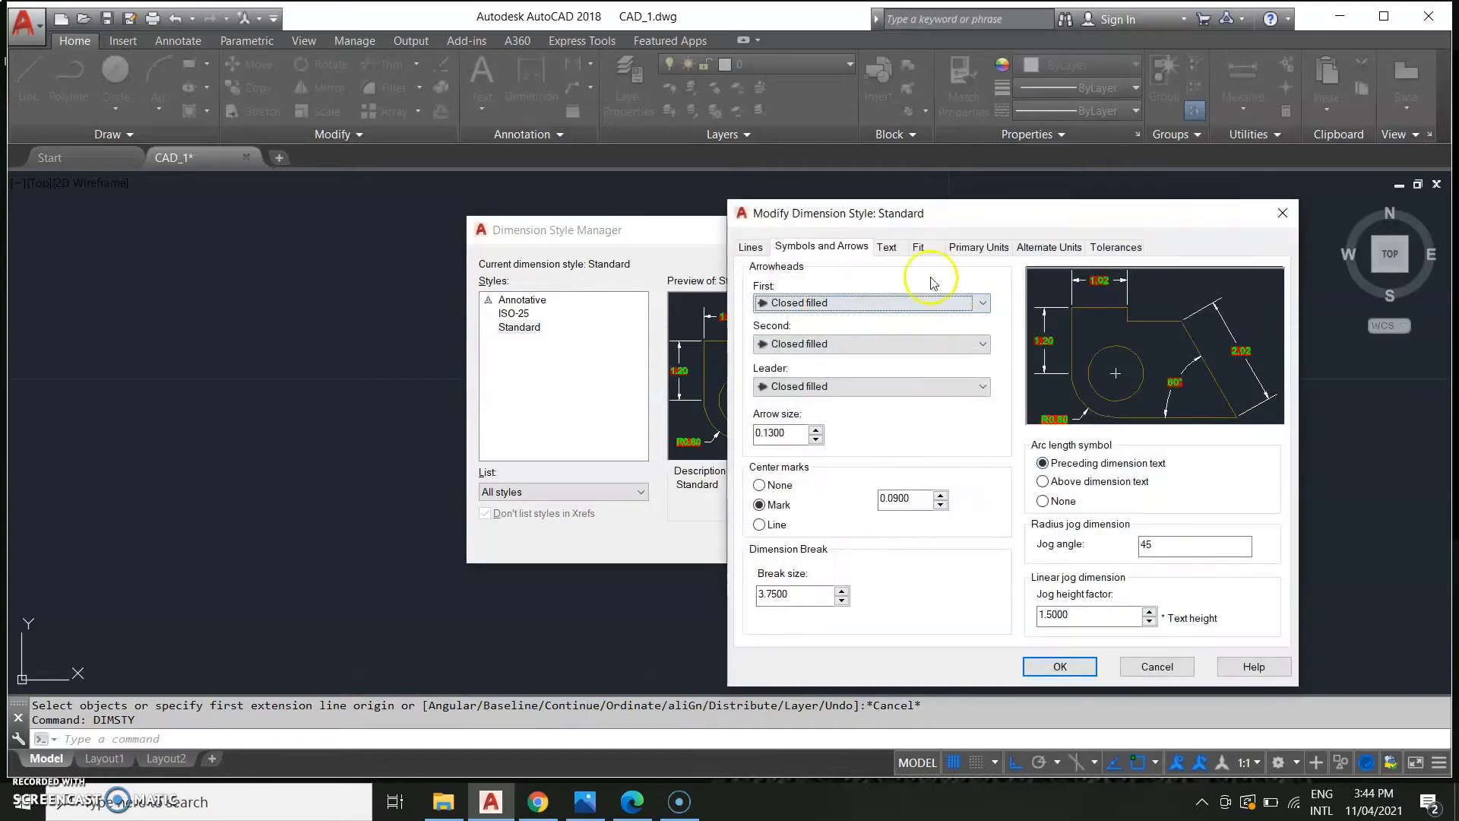
Set the dimension text fill colour back to None.
click(886, 246)
click(950, 349)
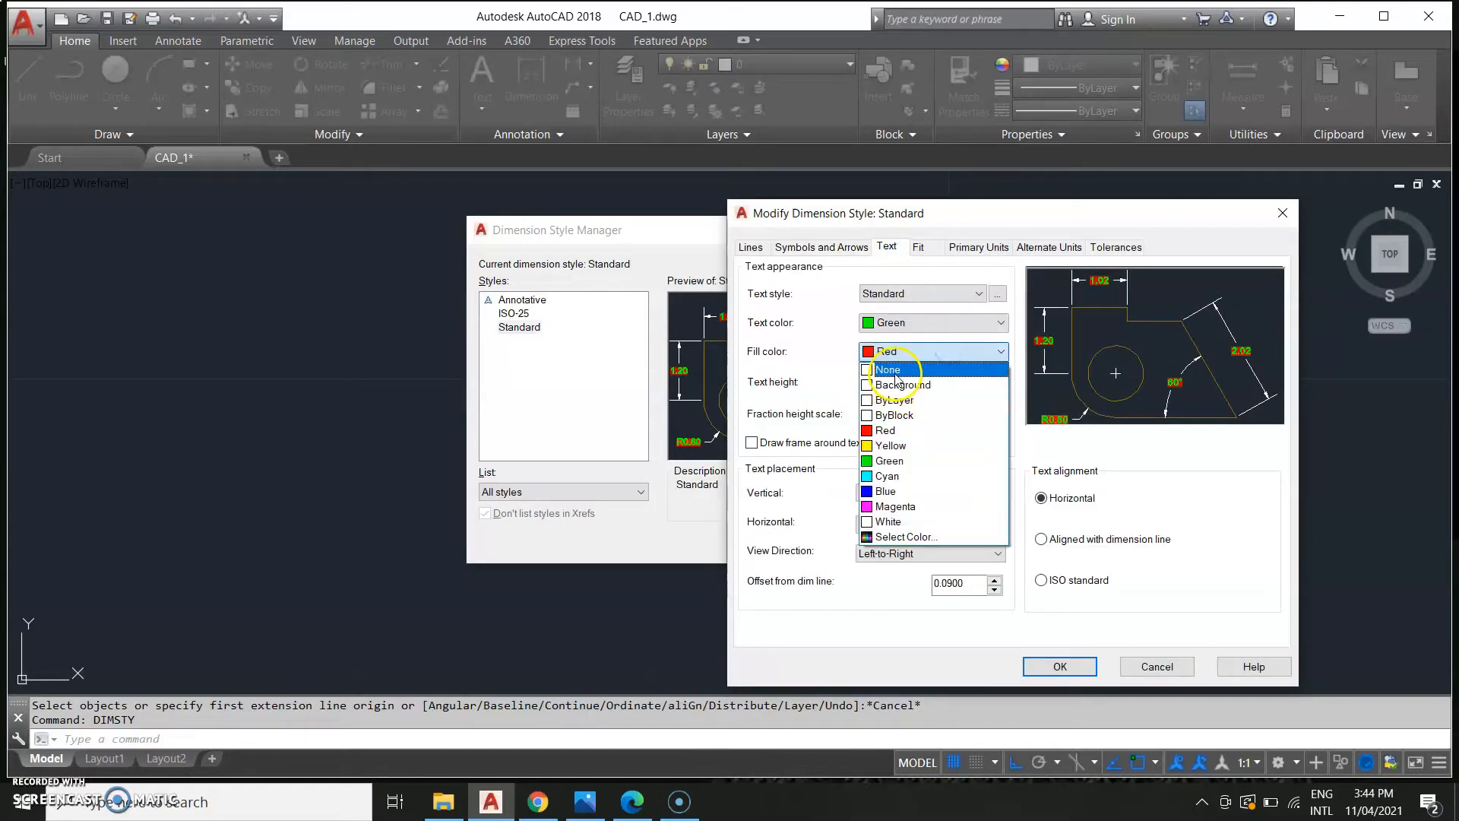
click(896, 371)
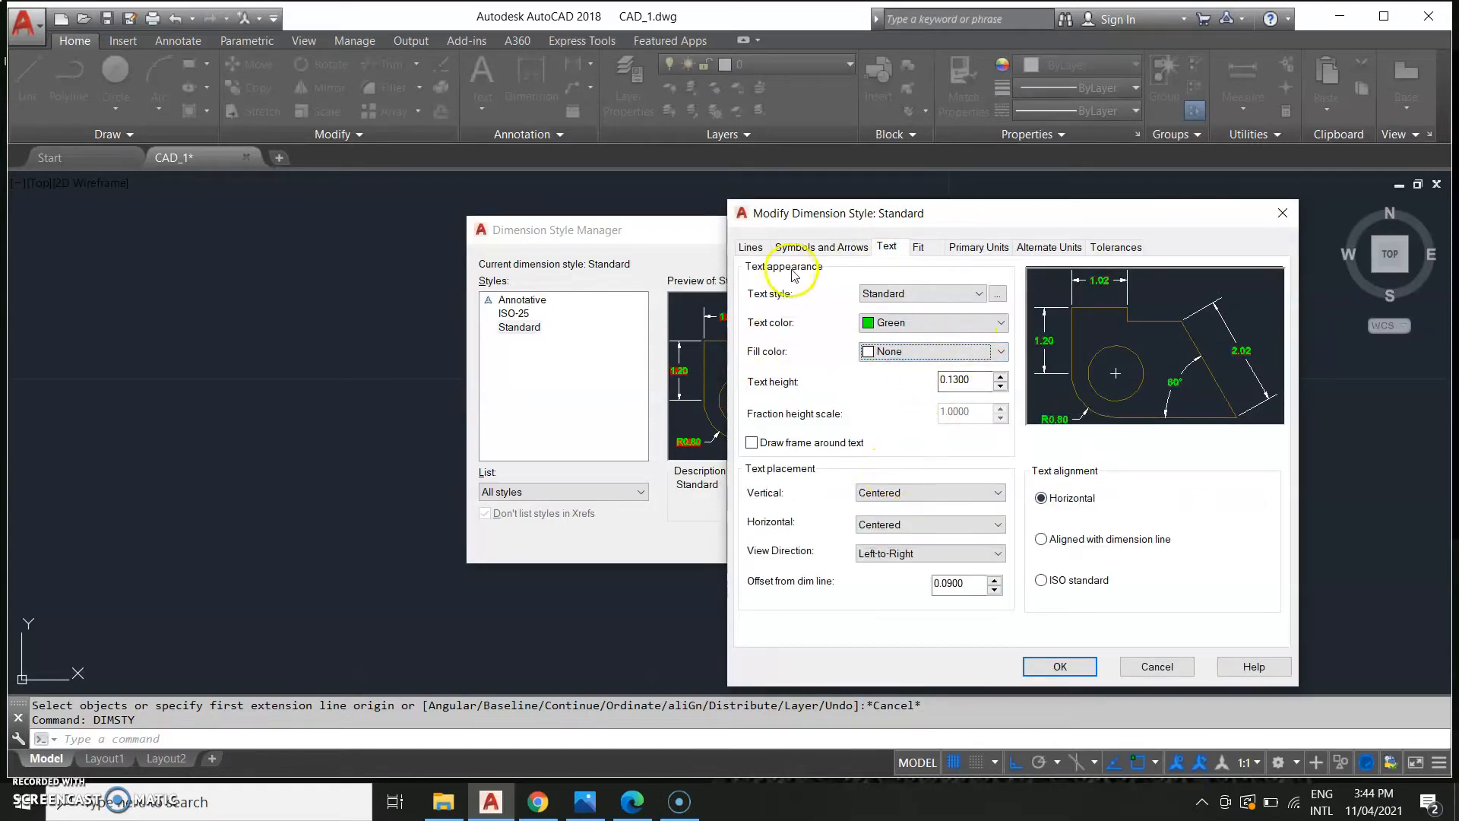
Confirm the Standard dimension style changes and close the Dimension Style Manager.
click(815, 245)
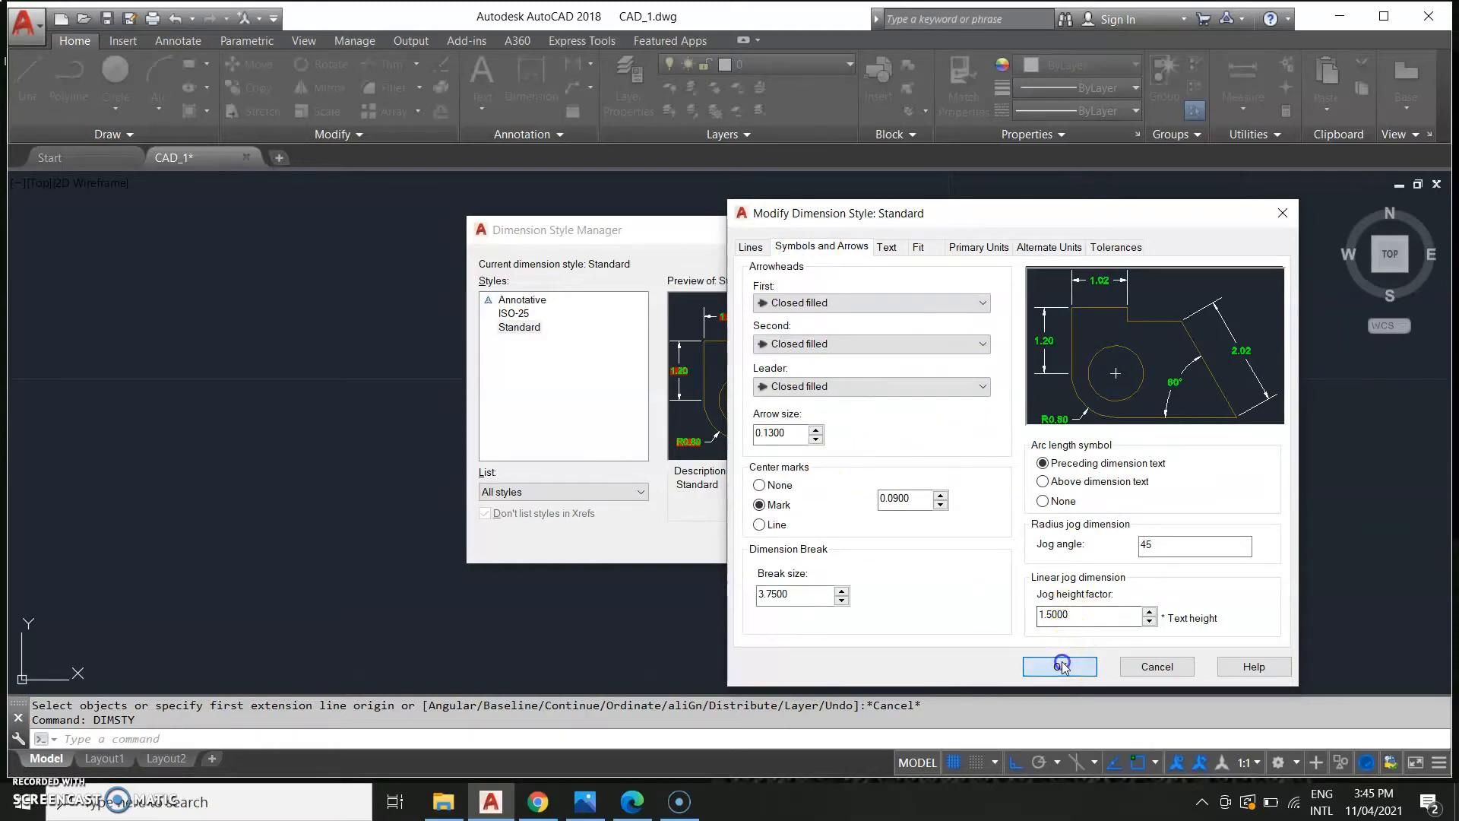
click(1062, 667)
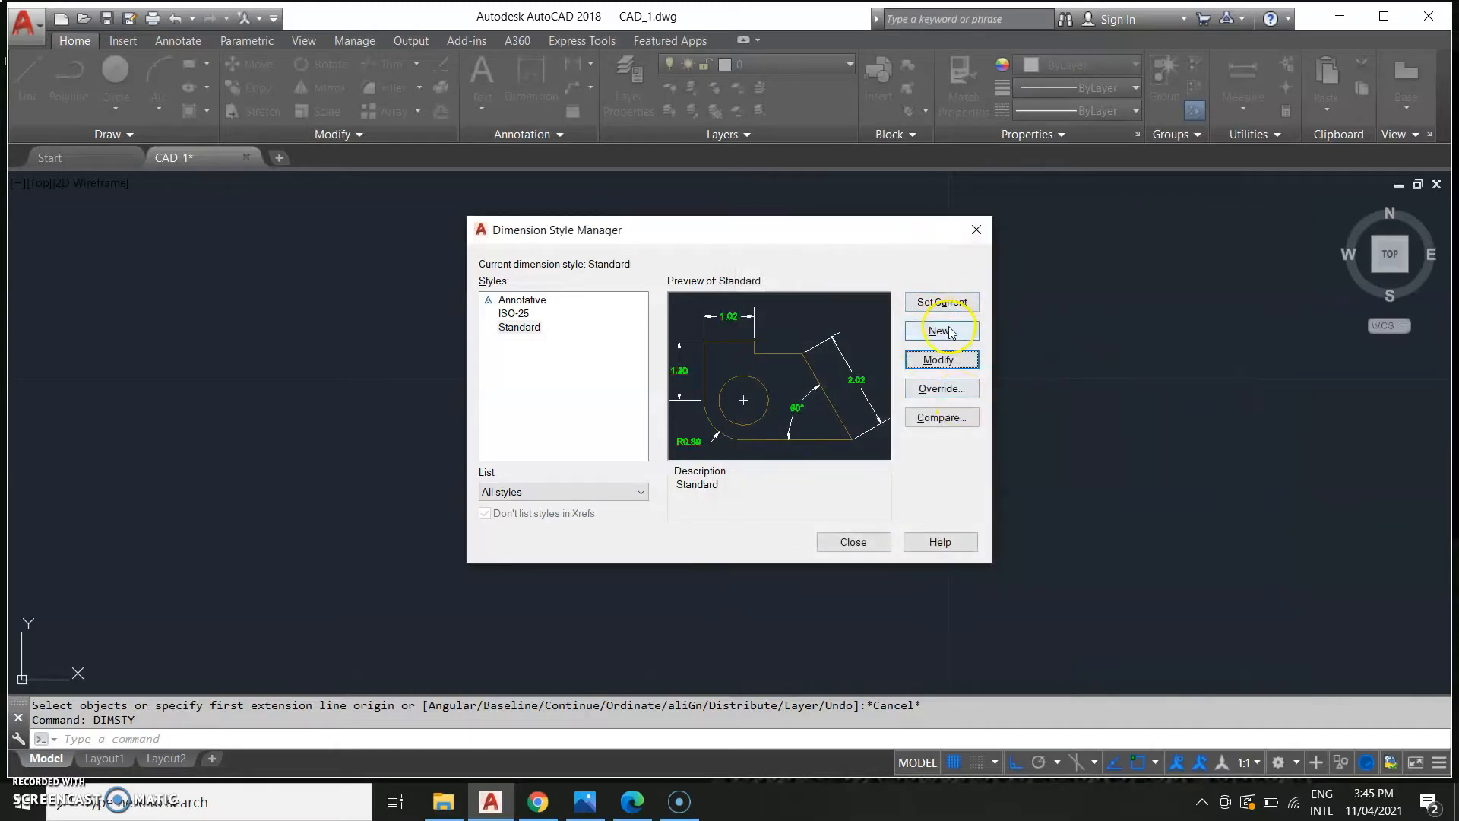
click(879, 541)
Dimension the horizontal distance from the right hole's centre to the bracket plate's right edge.
scroll(548, 487, down, 6)
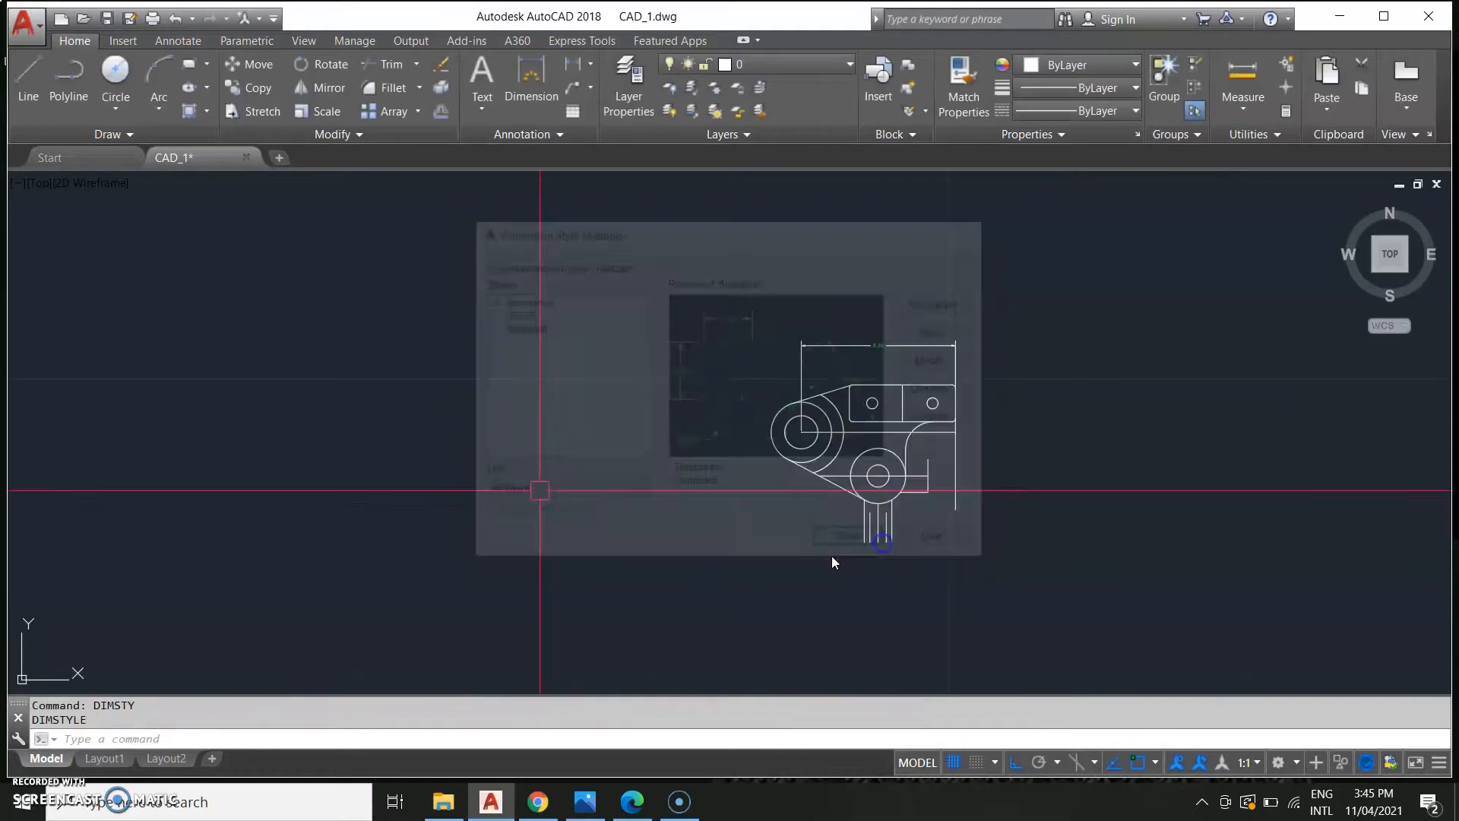
scroll(925, 475, up, 4)
scroll(211, 386, up, 2)
mouse_move(224, 384)
middle_down()
mouse_move(630, 325)
mouse_move(514, 472)
middle_up()
scroll(494, 424, up, 5)
scroll(788, 297, down, 3)
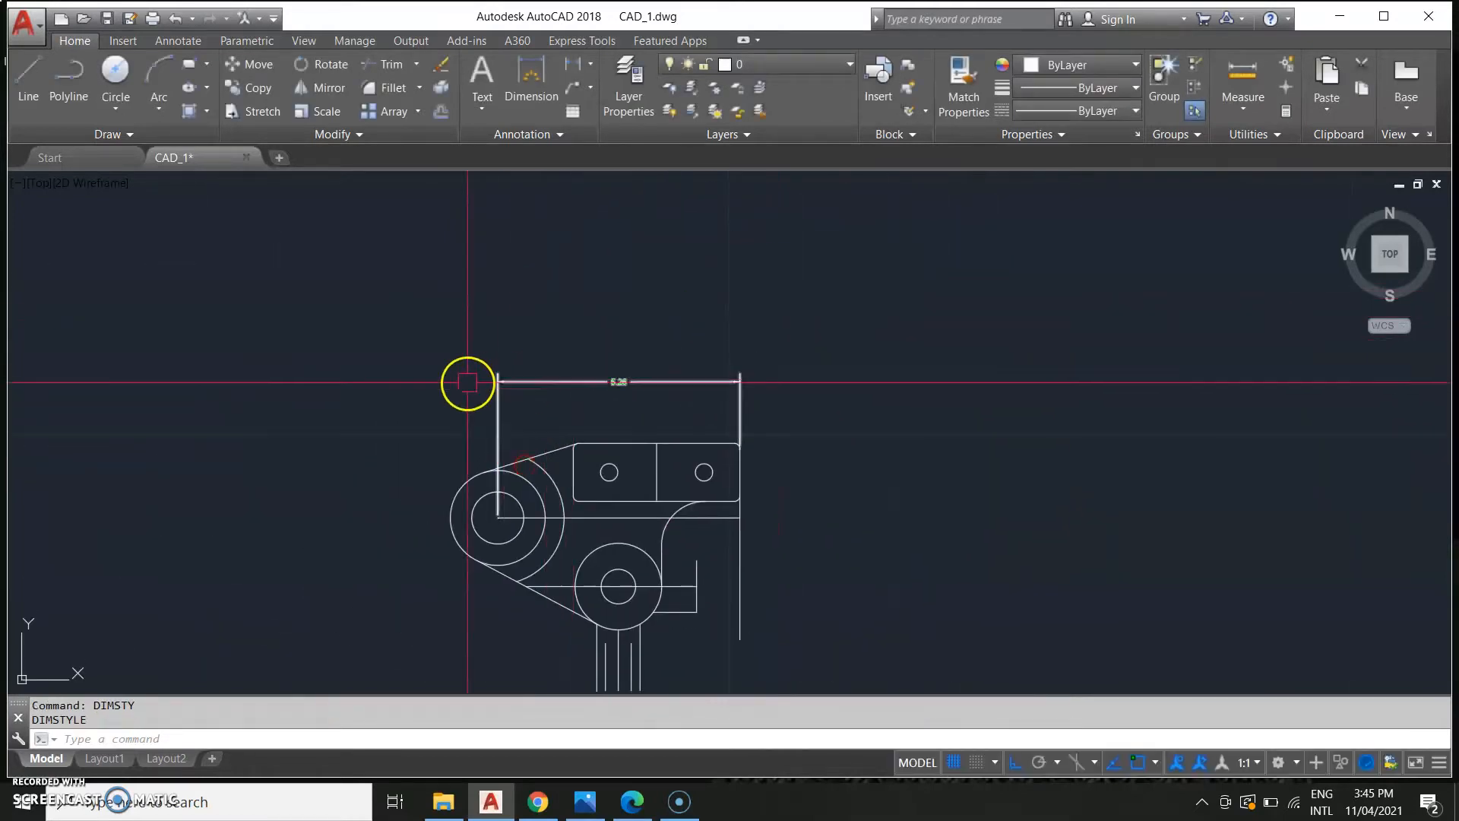
scroll(681, 453, up, 2)
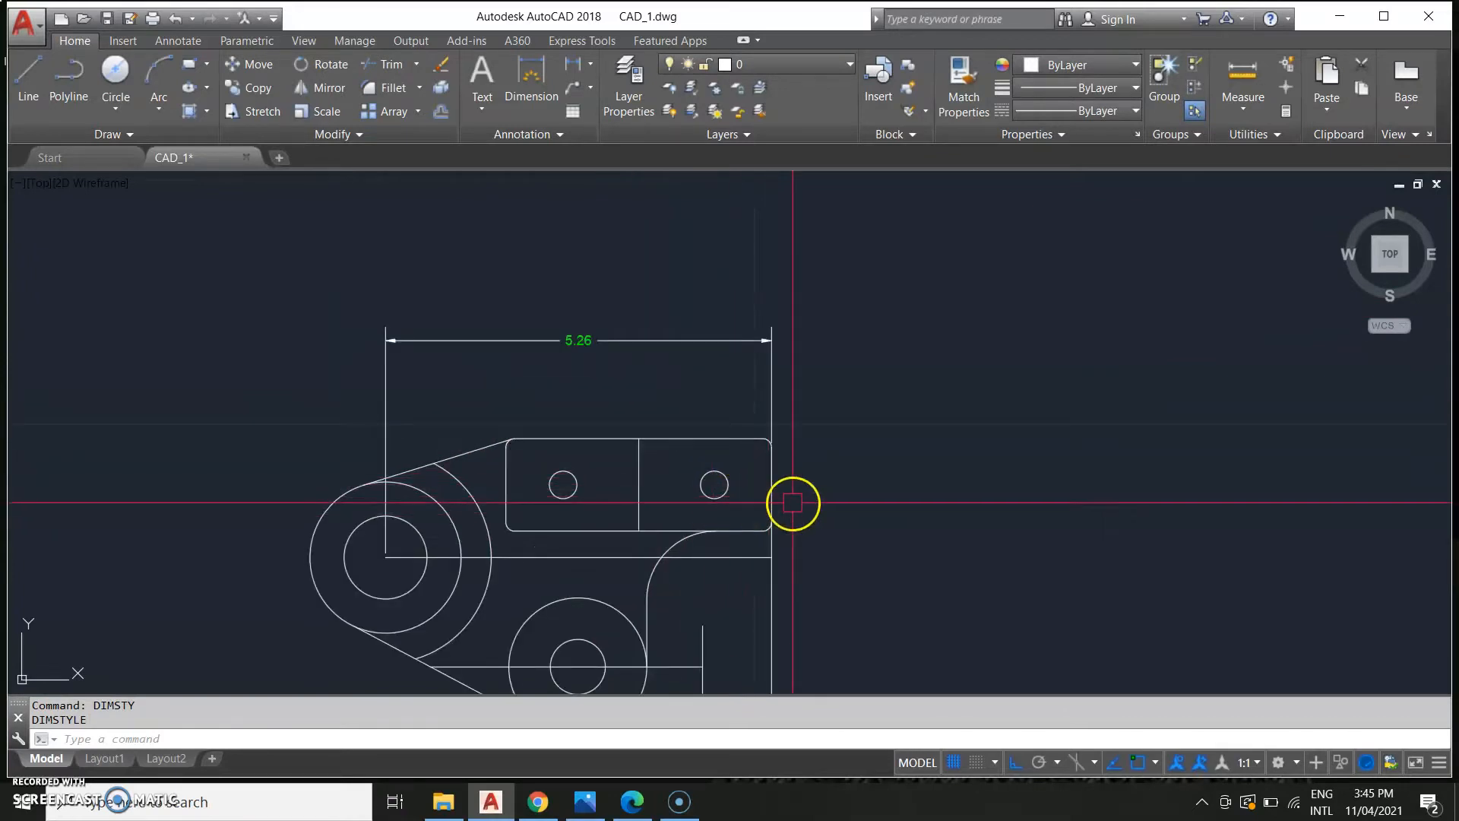
text(DIM)
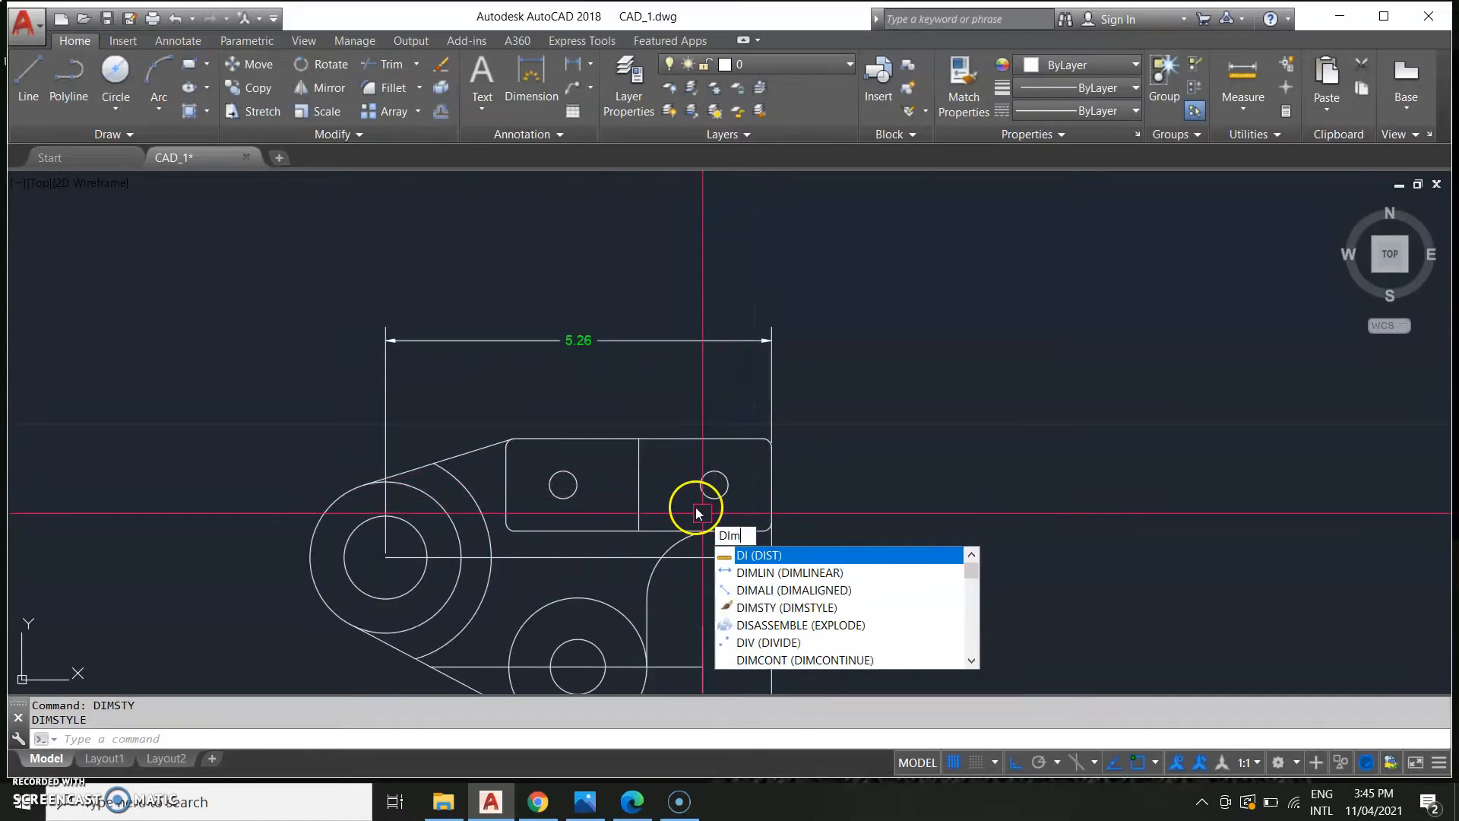
key(Return)
click(714, 484)
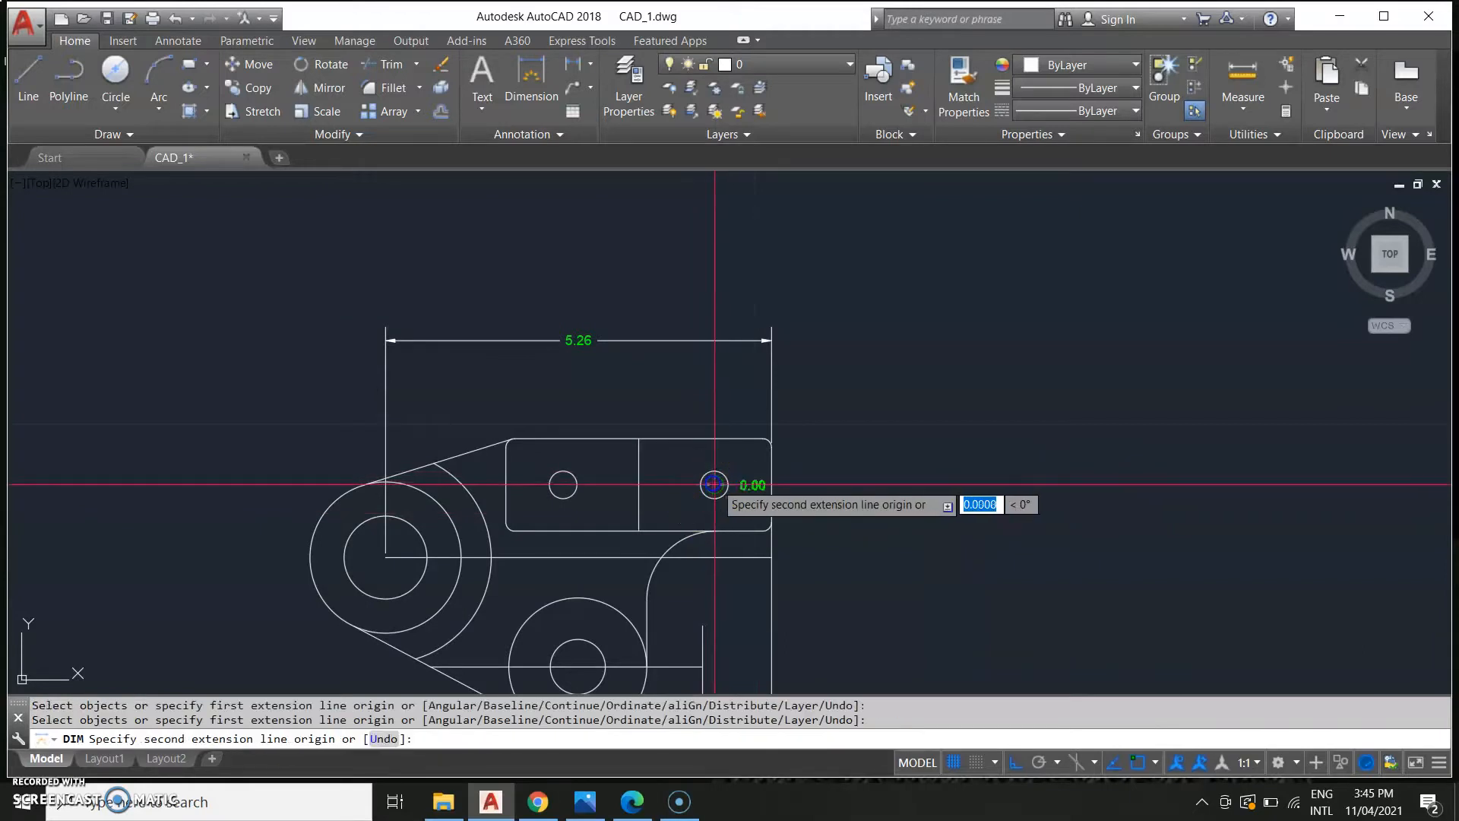
click(762, 482)
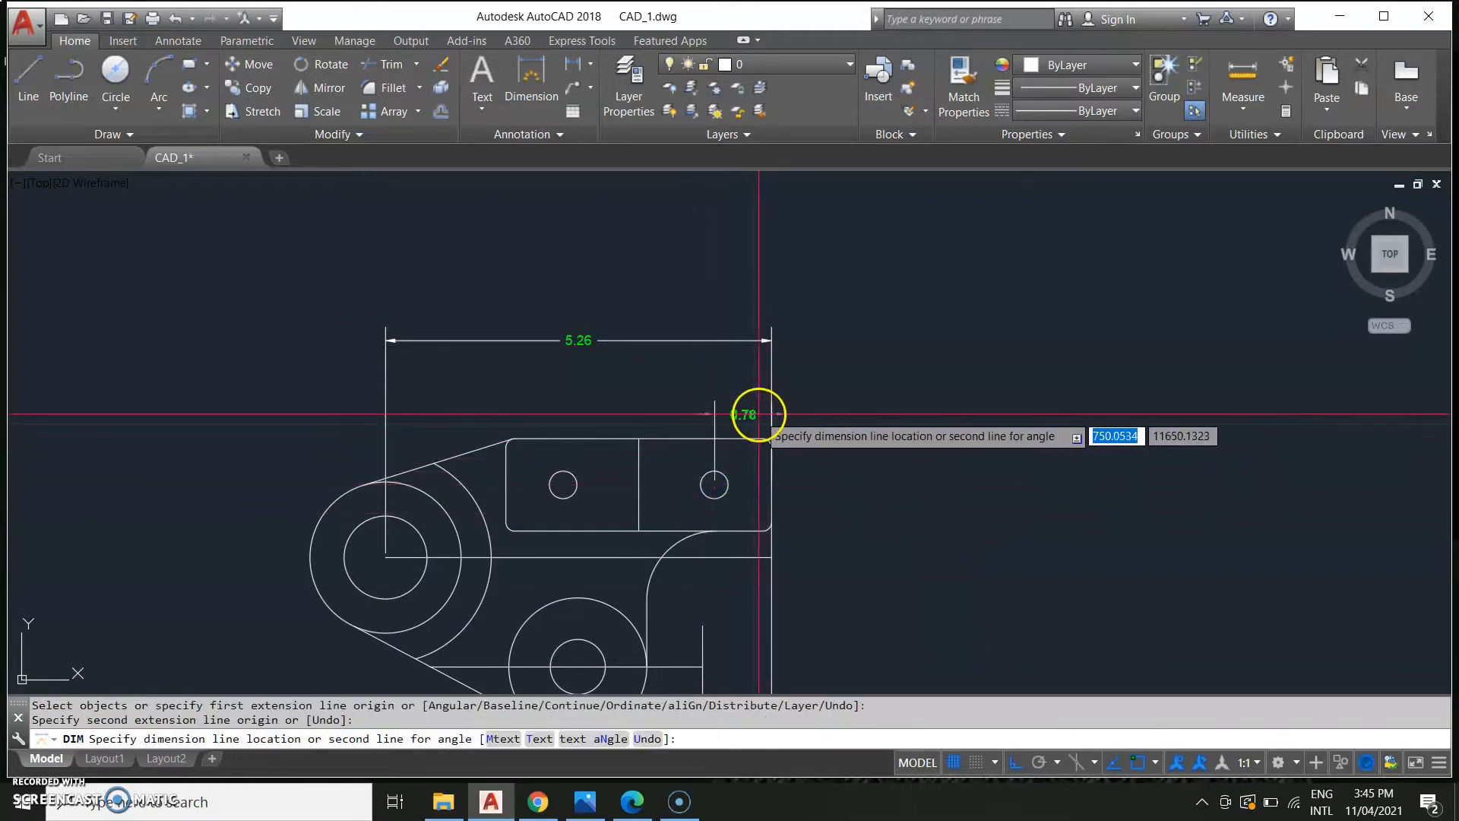
click(756, 416)
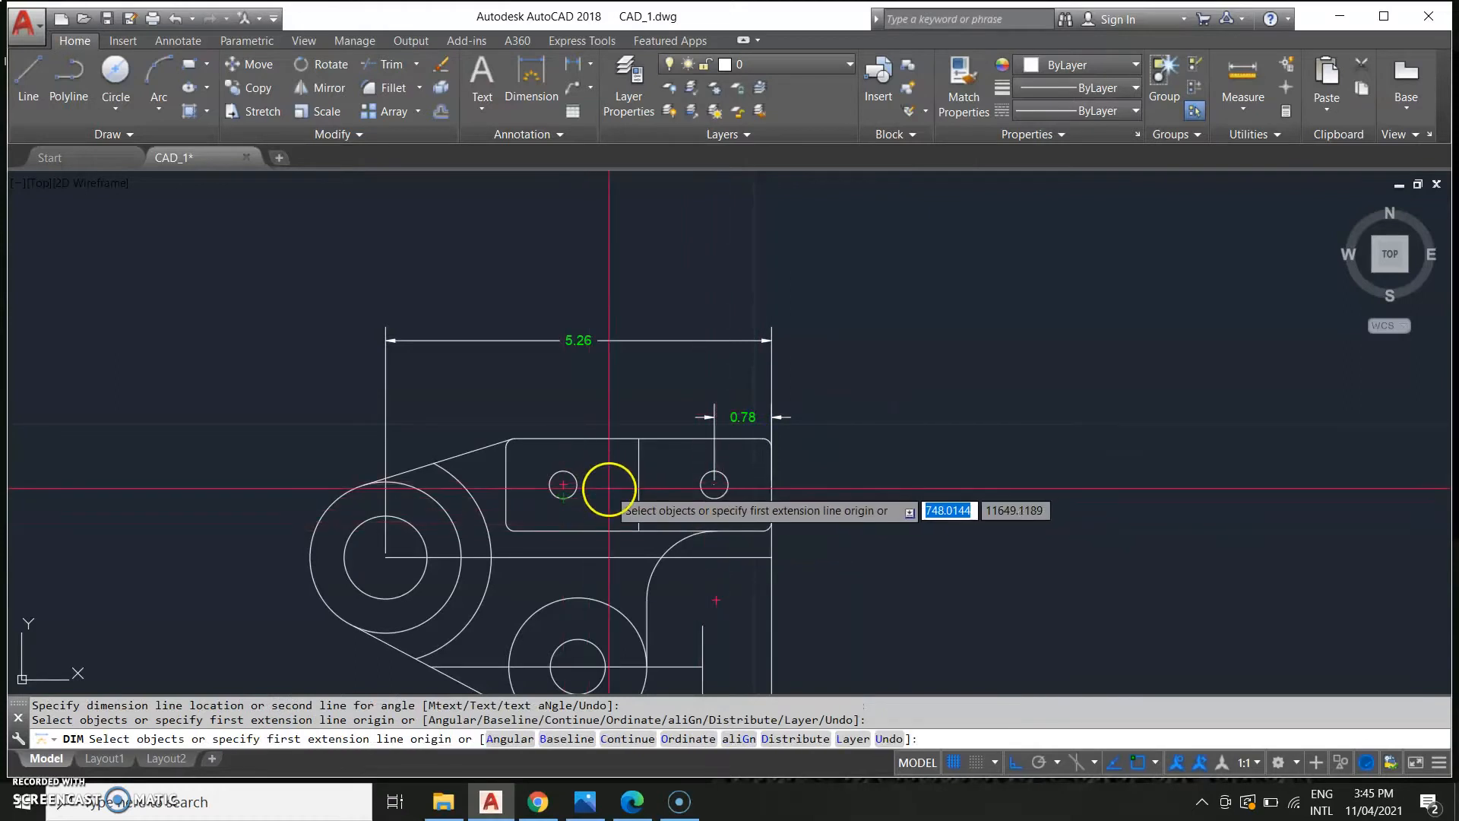
Dimension the horizontal distance between the centres of the two small holes in the plate.
key(Return)
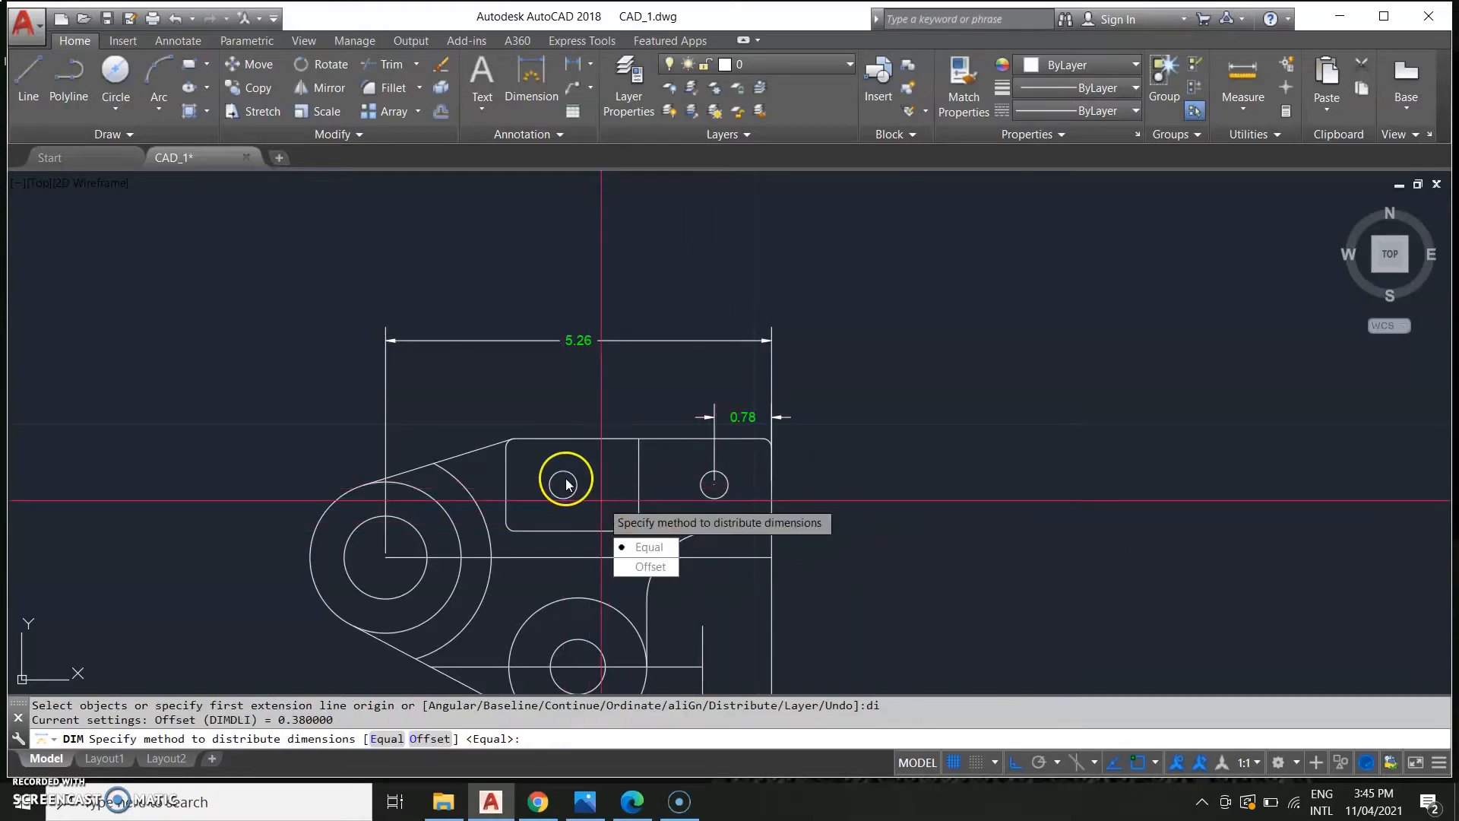
key(Escape)
text(d)
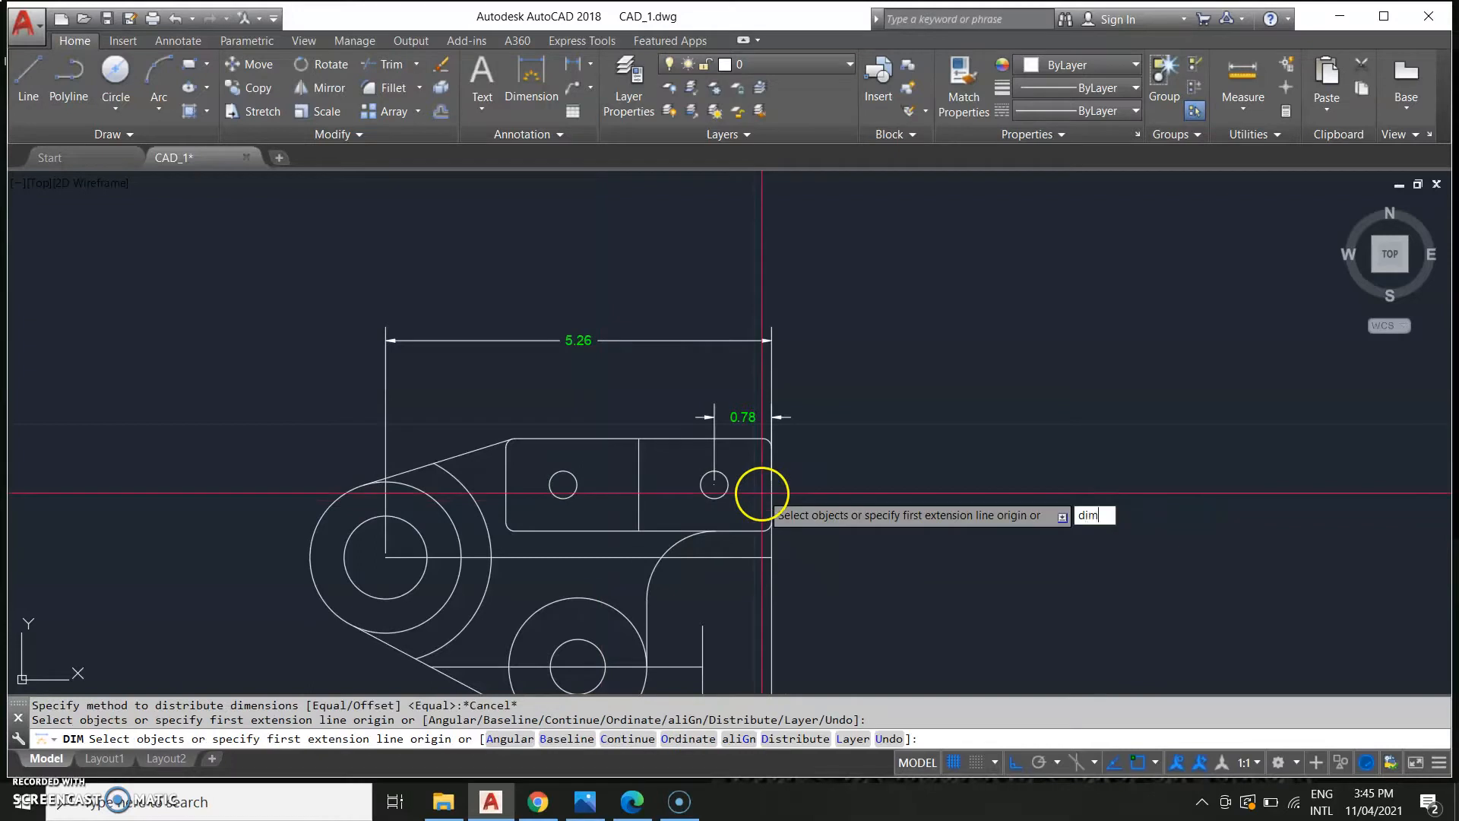
text(im)
key(Return)
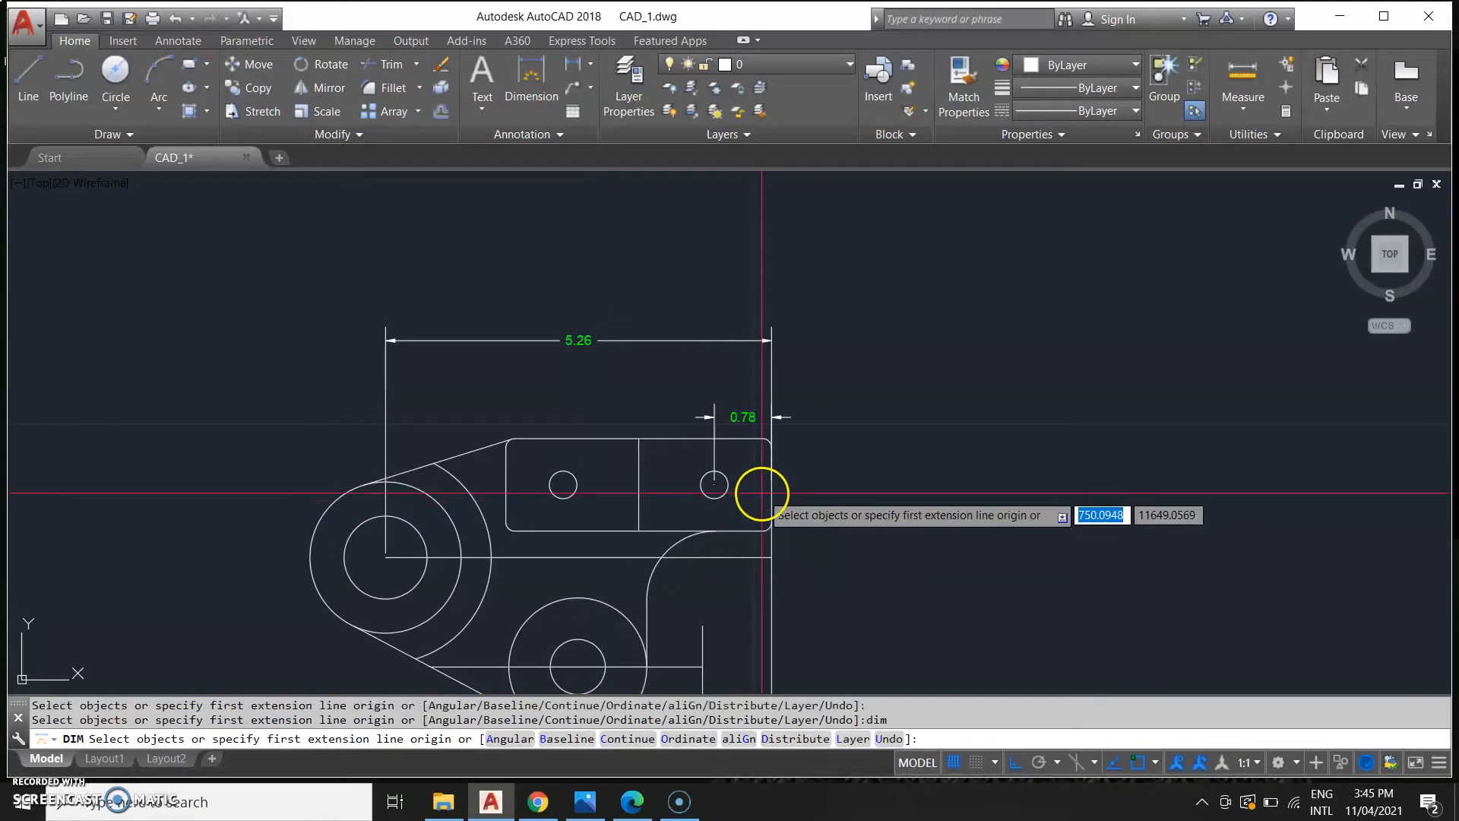
click(712, 483)
click(563, 484)
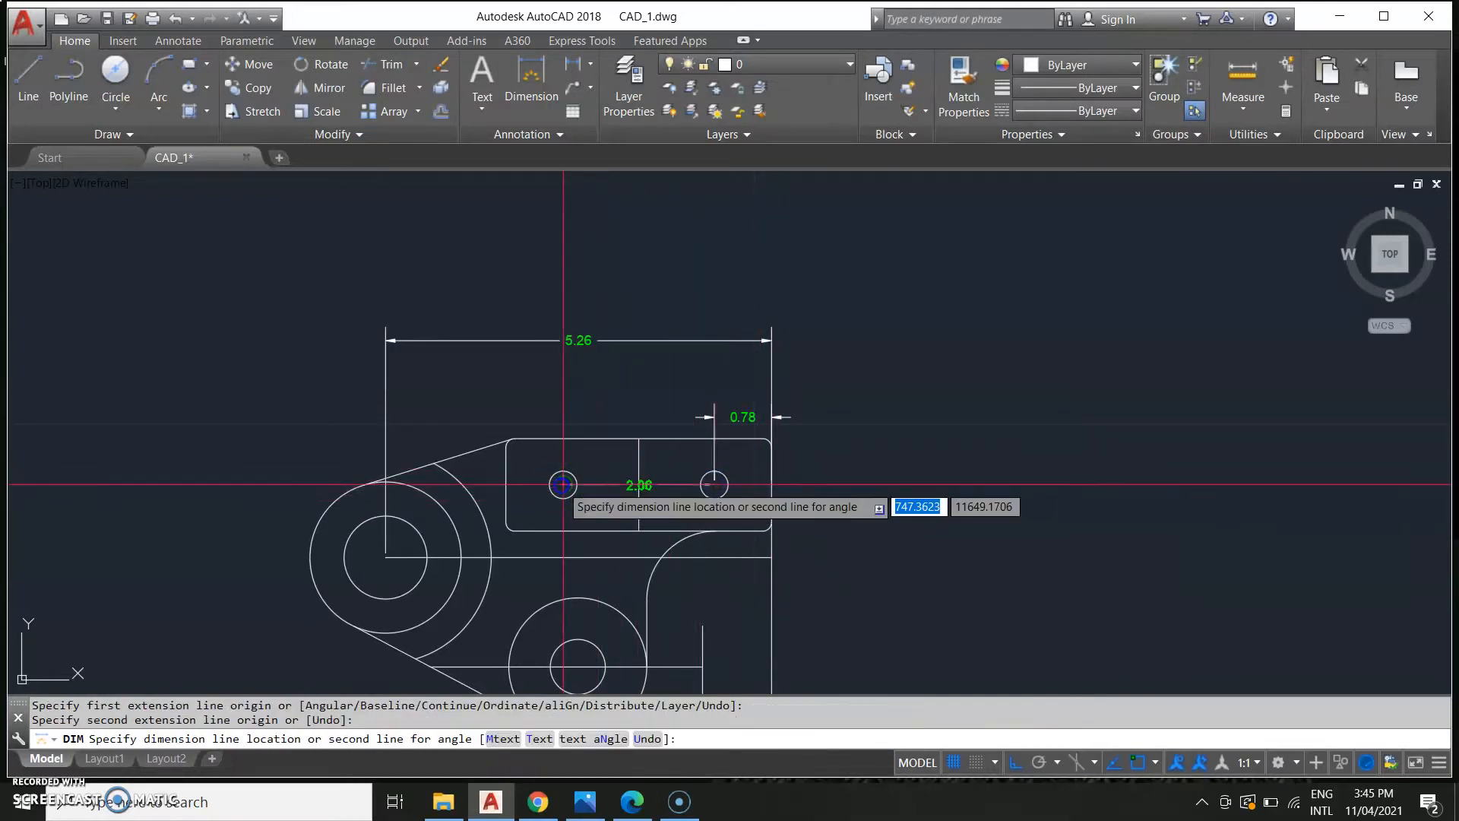
click(578, 416)
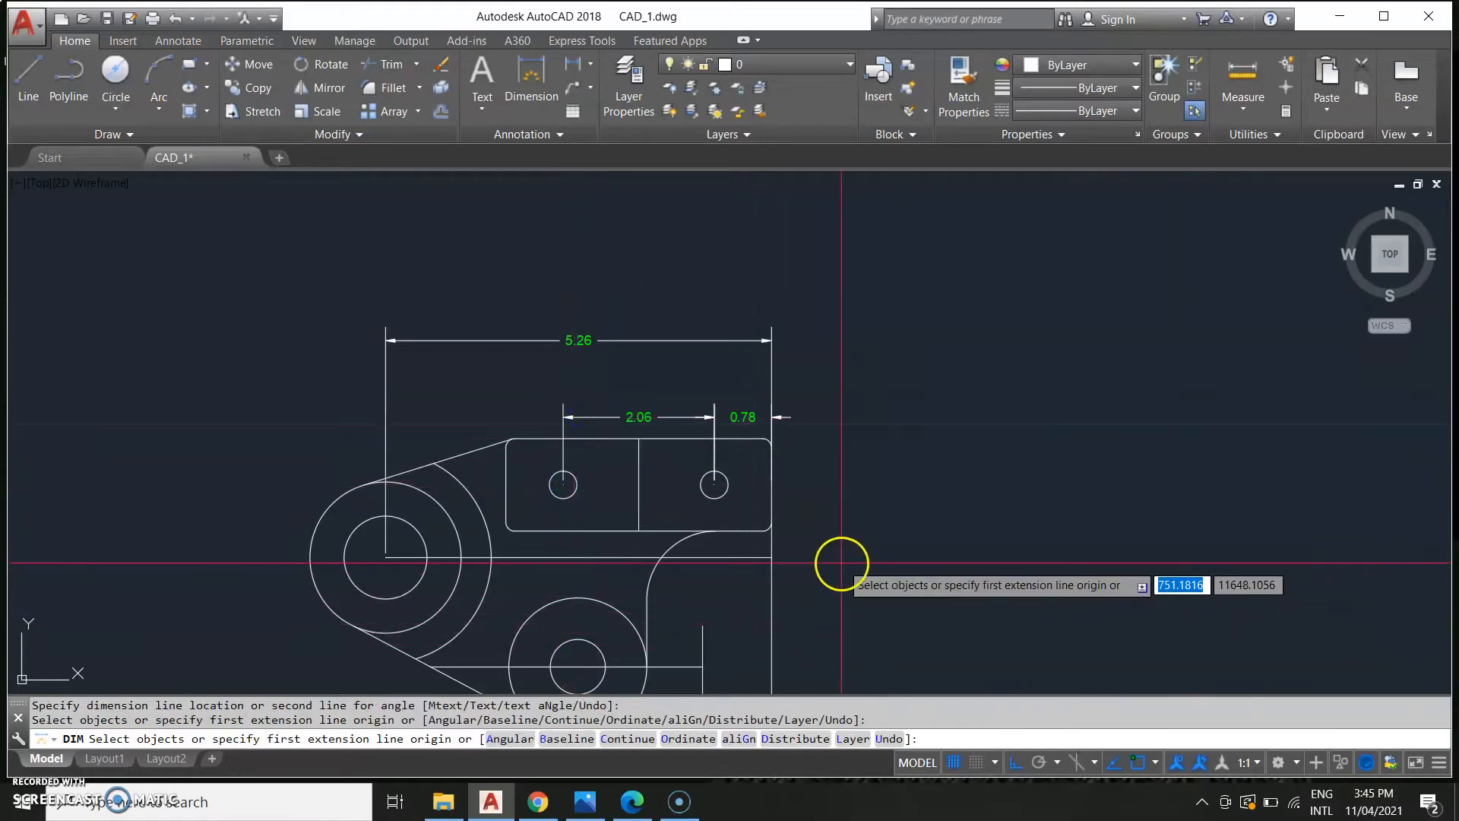
Examine the reference image's dimensions for the bracket's top view.
scroll(839, 563, down, 2)
key(Return)
middle_drag(770, 487, 749, 543)
scroll(749, 542, up, 4)
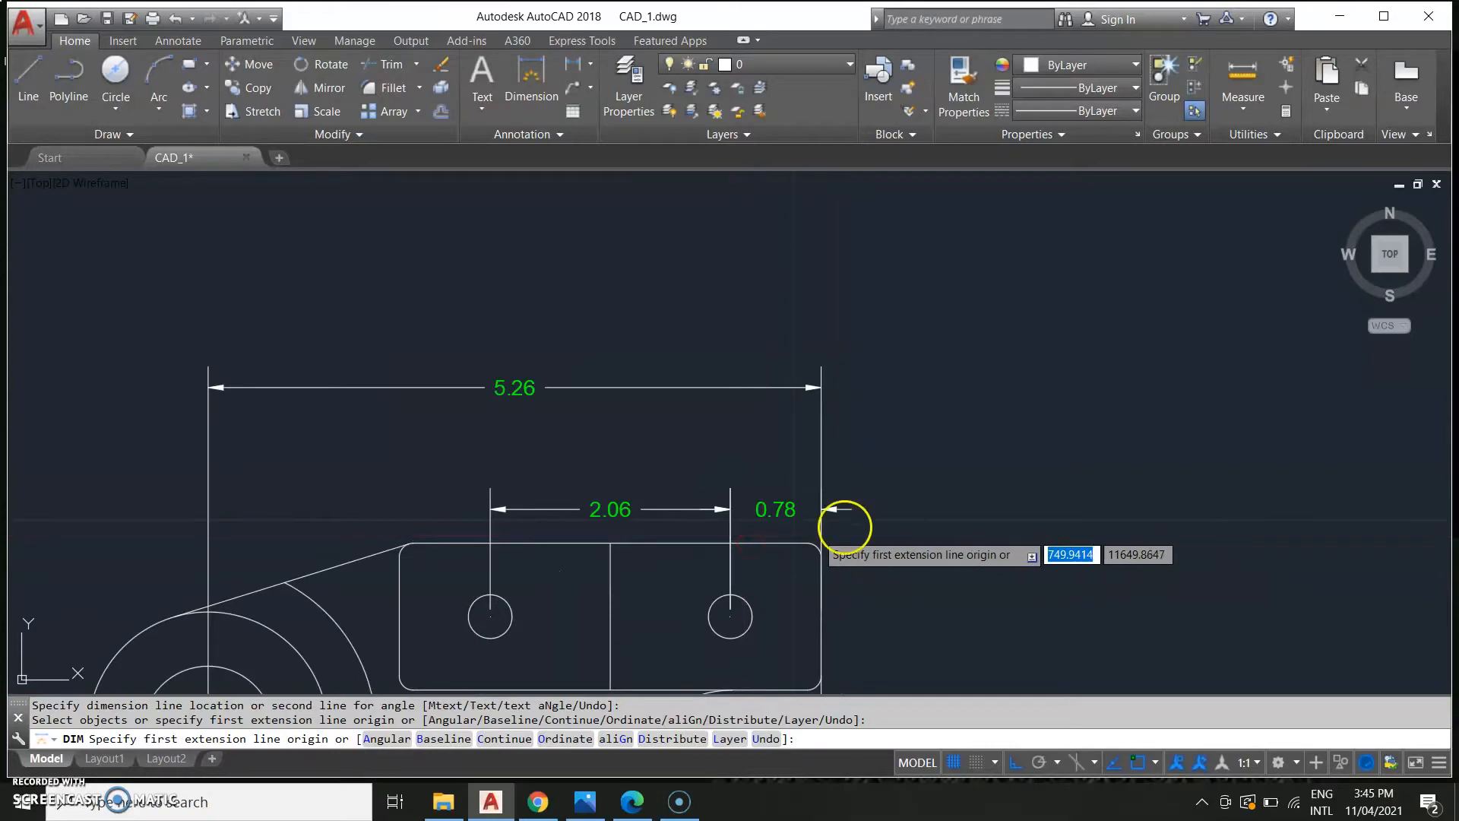
key(Escape)
scroll(1018, 445, down, 10)
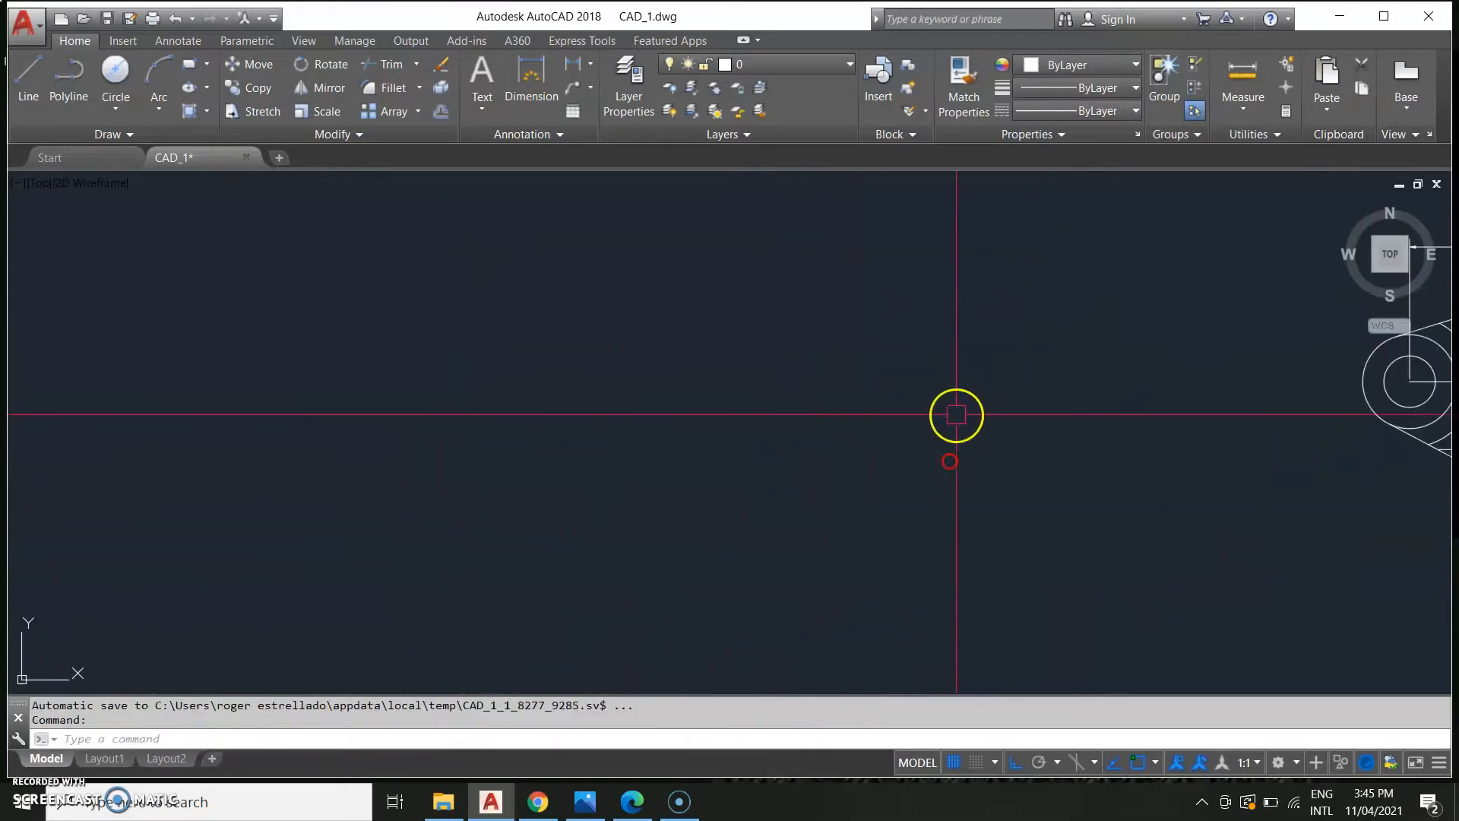
scroll(513, 434, up, 6)
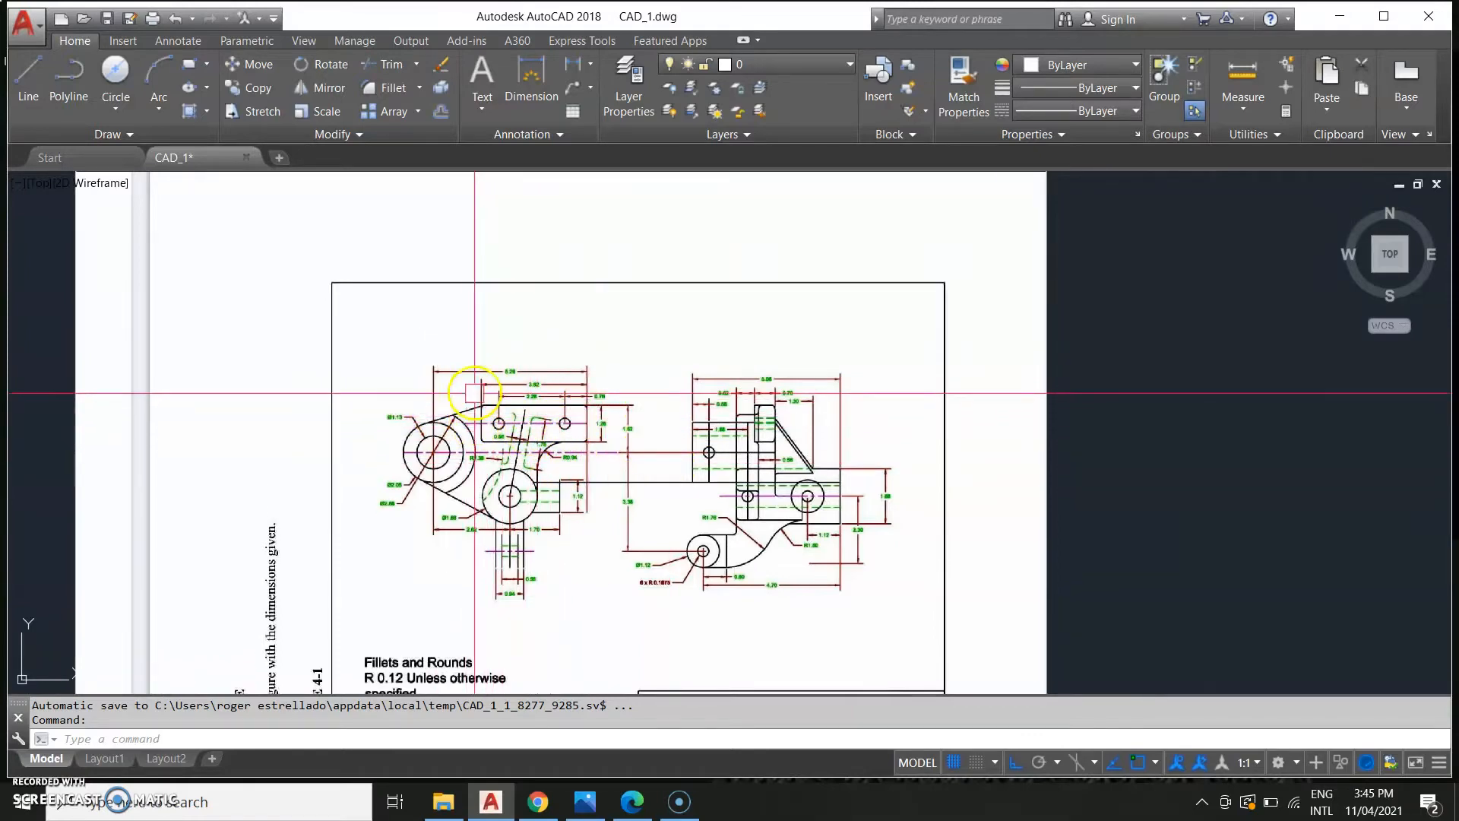
scroll(821, 405, down, 4)
middle_drag(1039, 504, 416, 645)
scroll(522, 596, up, 2)
middle_drag(833, 469, 694, 668)
scroll(710, 642, up, 4)
middle_drag(827, 604, 789, 670)
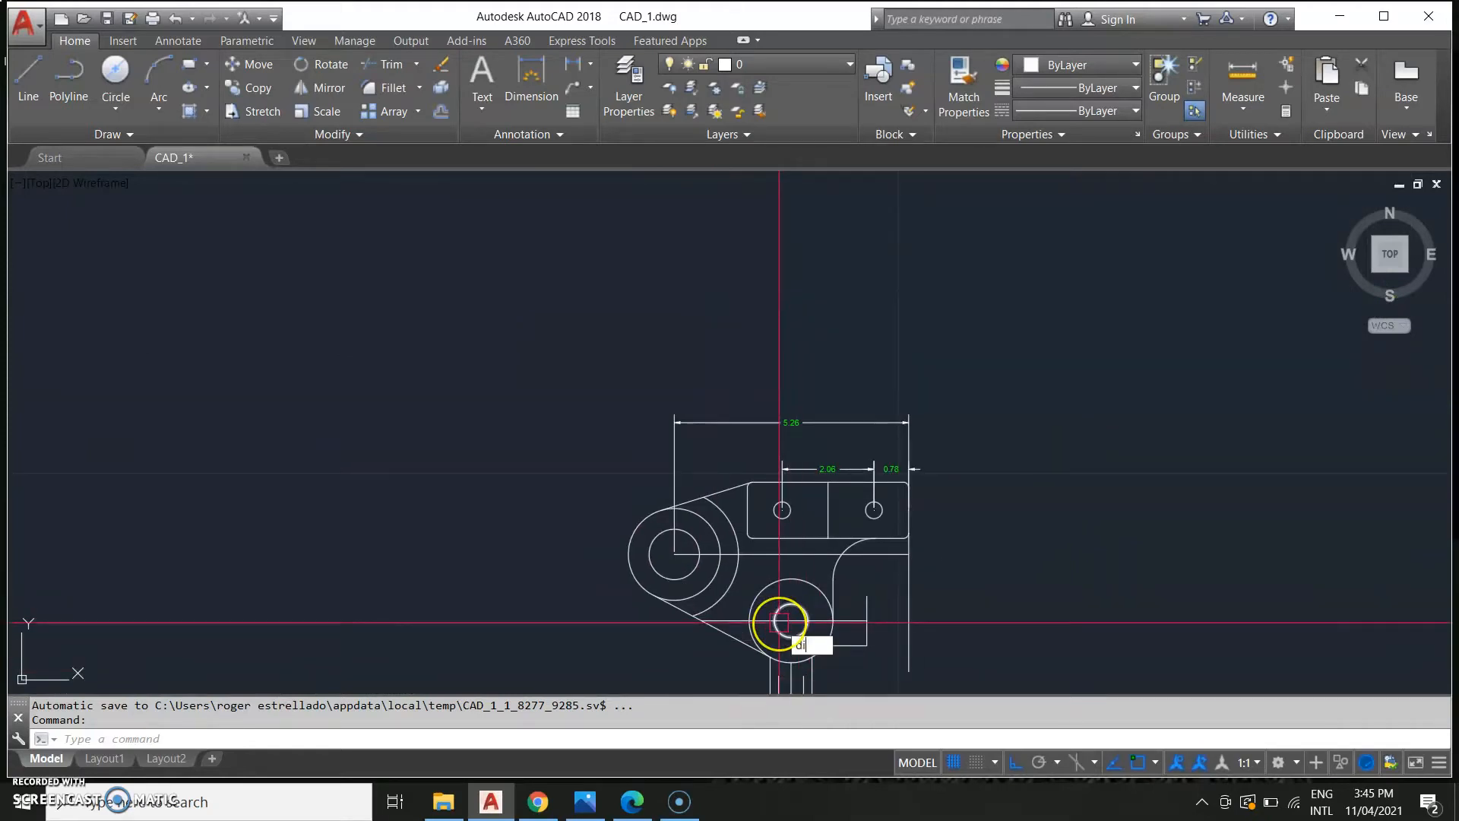
Dimension the rectangular plate's width from its left corner to its right edge, above the hole dimensions.
text(dim)
key(Return)
scroll(743, 459, up, 6)
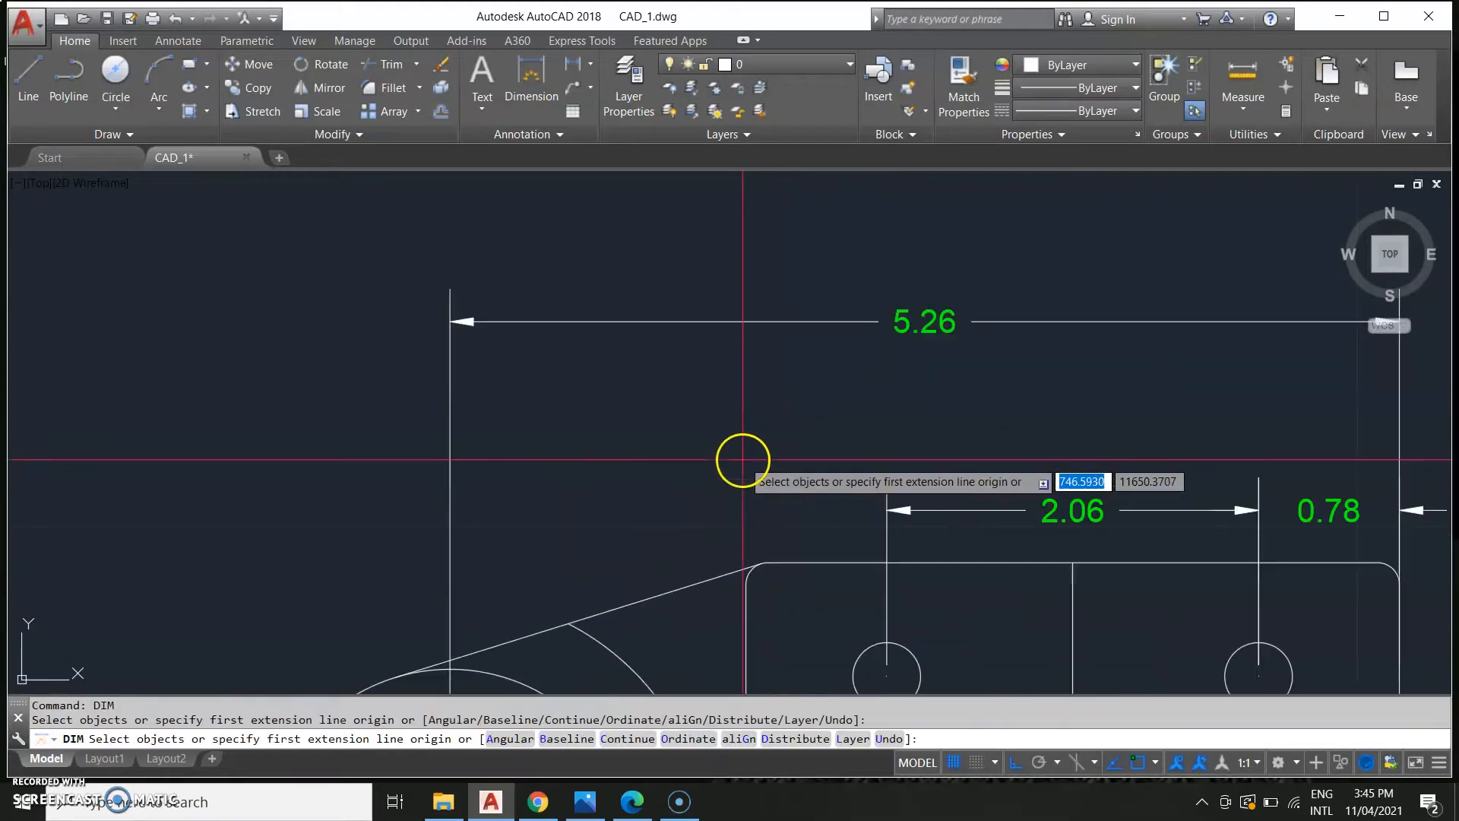
click(742, 570)
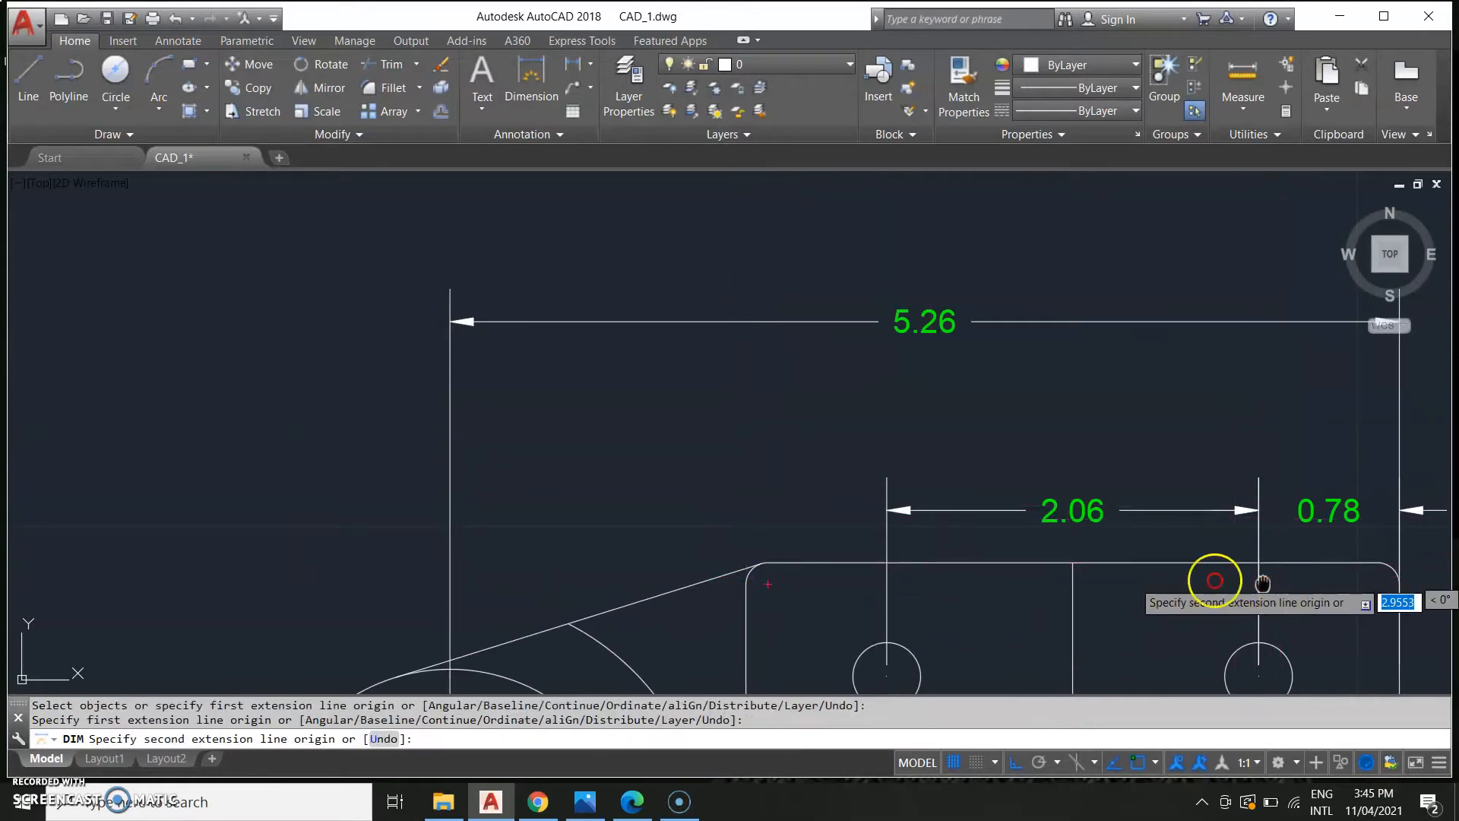
middle_drag(1266, 584, 869, 579)
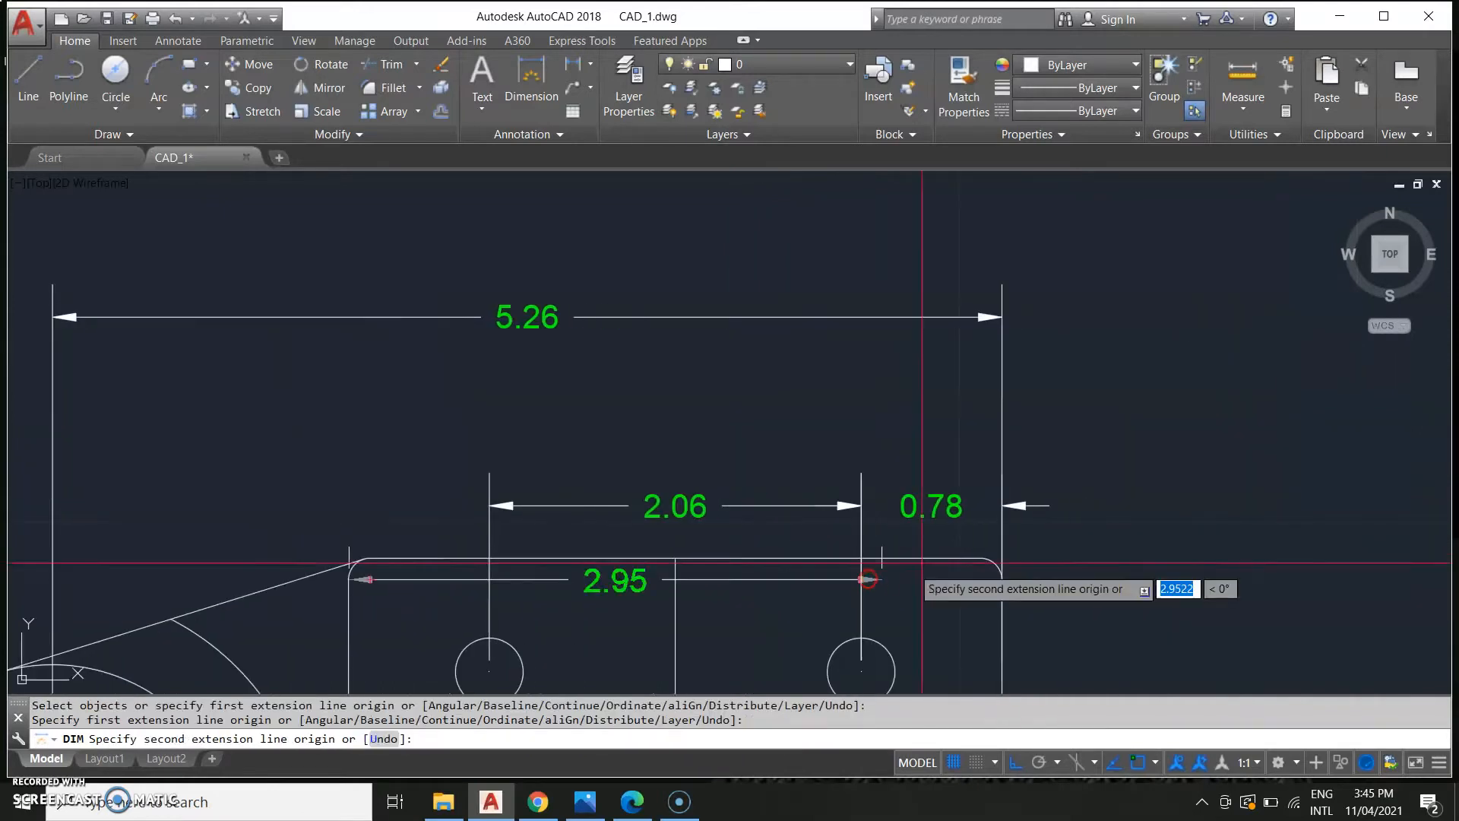
click(997, 580)
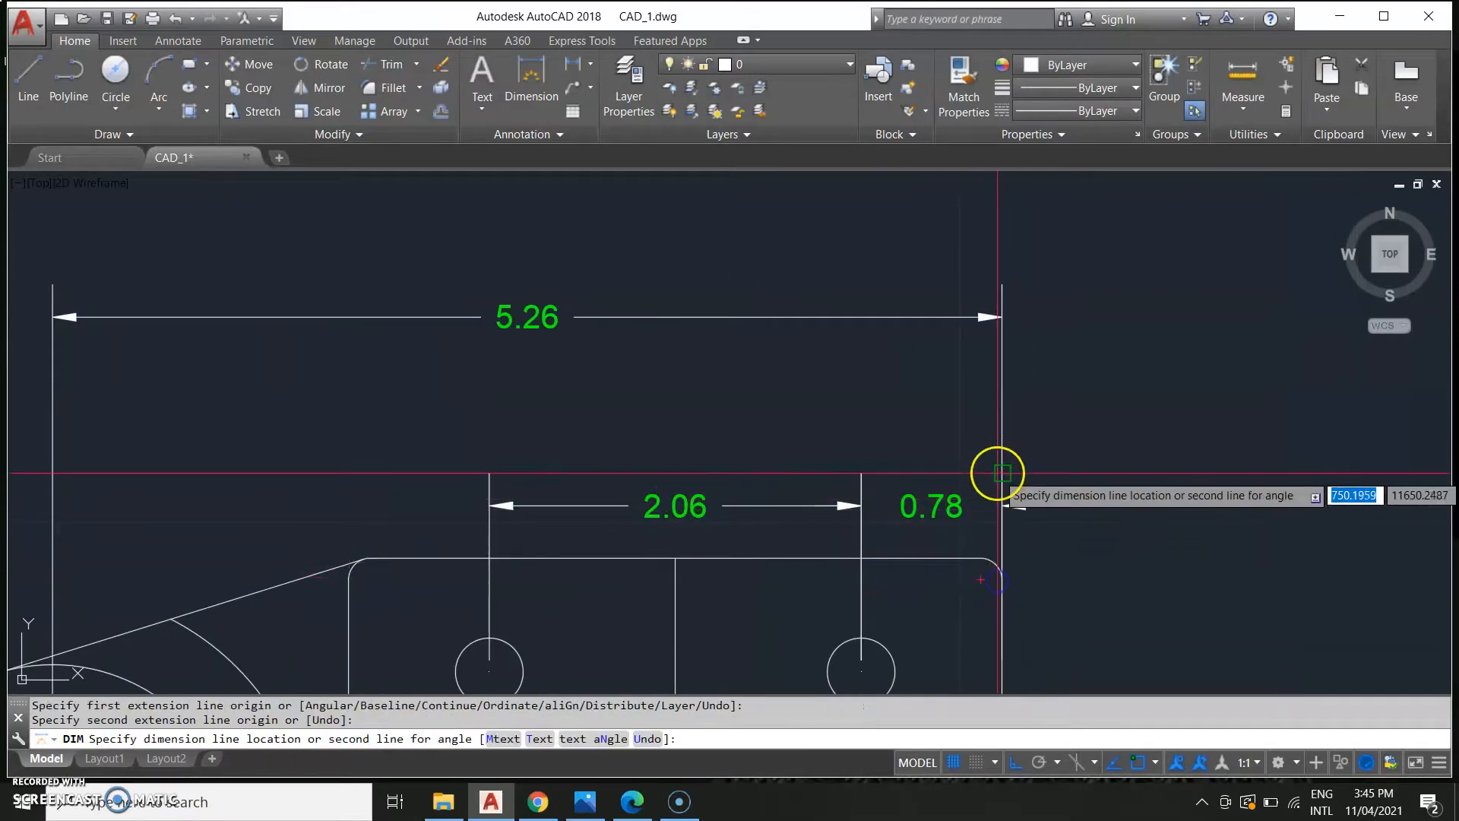
click(994, 424)
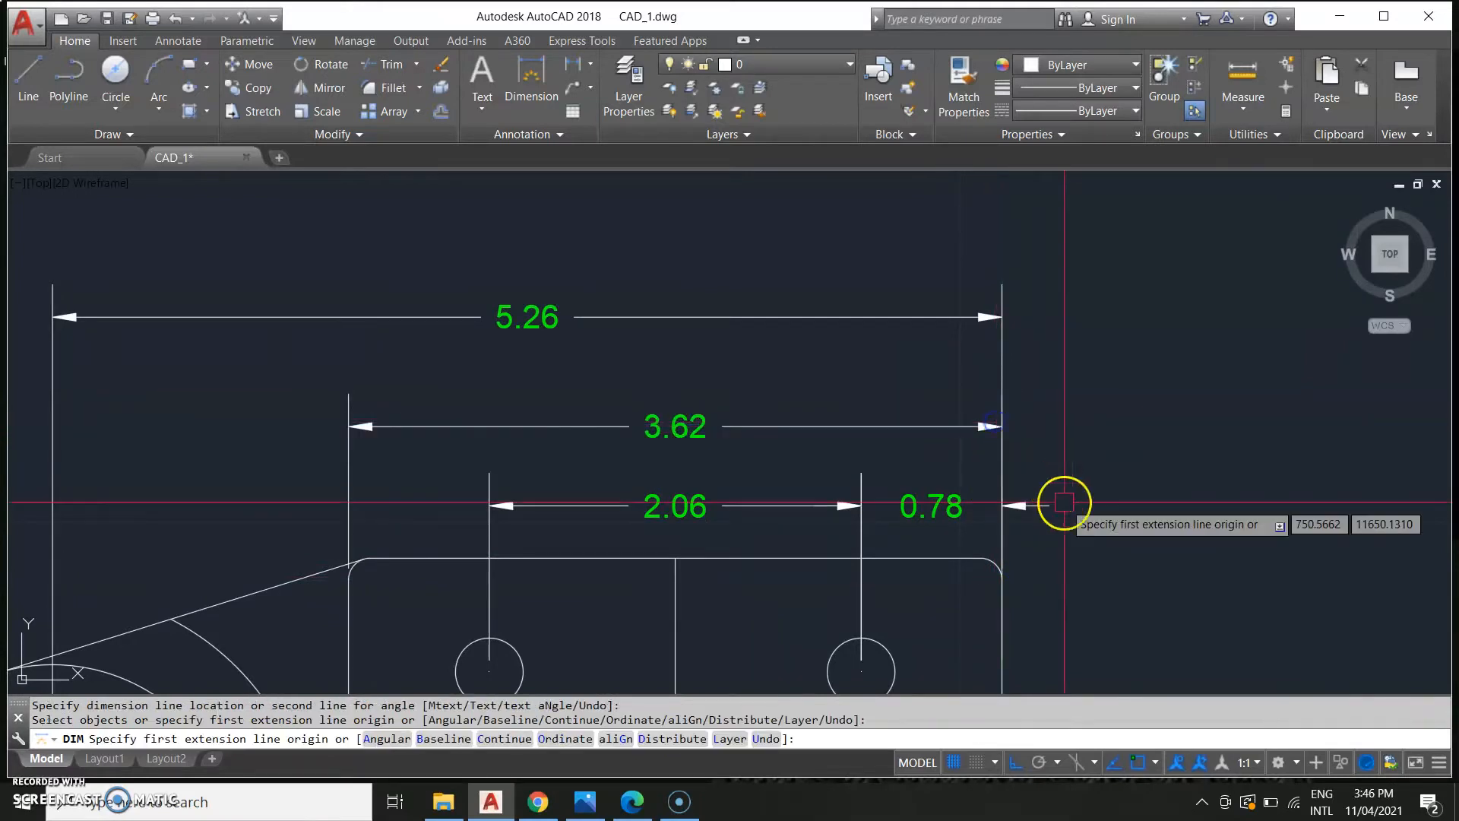
scroll(769, 519, down, 2)
key(Escape)
Compare the redrawn bracket with the reference drawing around the lower boss.
middle_drag(696, 491, 1319, 521)
scroll(760, 490, down, 5)
mouse_move(657, 516)
middle_down()
mouse_move(944, 430)
mouse_move(1064, 414)
middle_up()
middle_drag(297, 534, 843, 411)
middle_drag(359, 481, 684, 436)
scroll(519, 515, down, 5)
scroll(365, 568, up, 5)
middle_drag(282, 523, 945, 371)
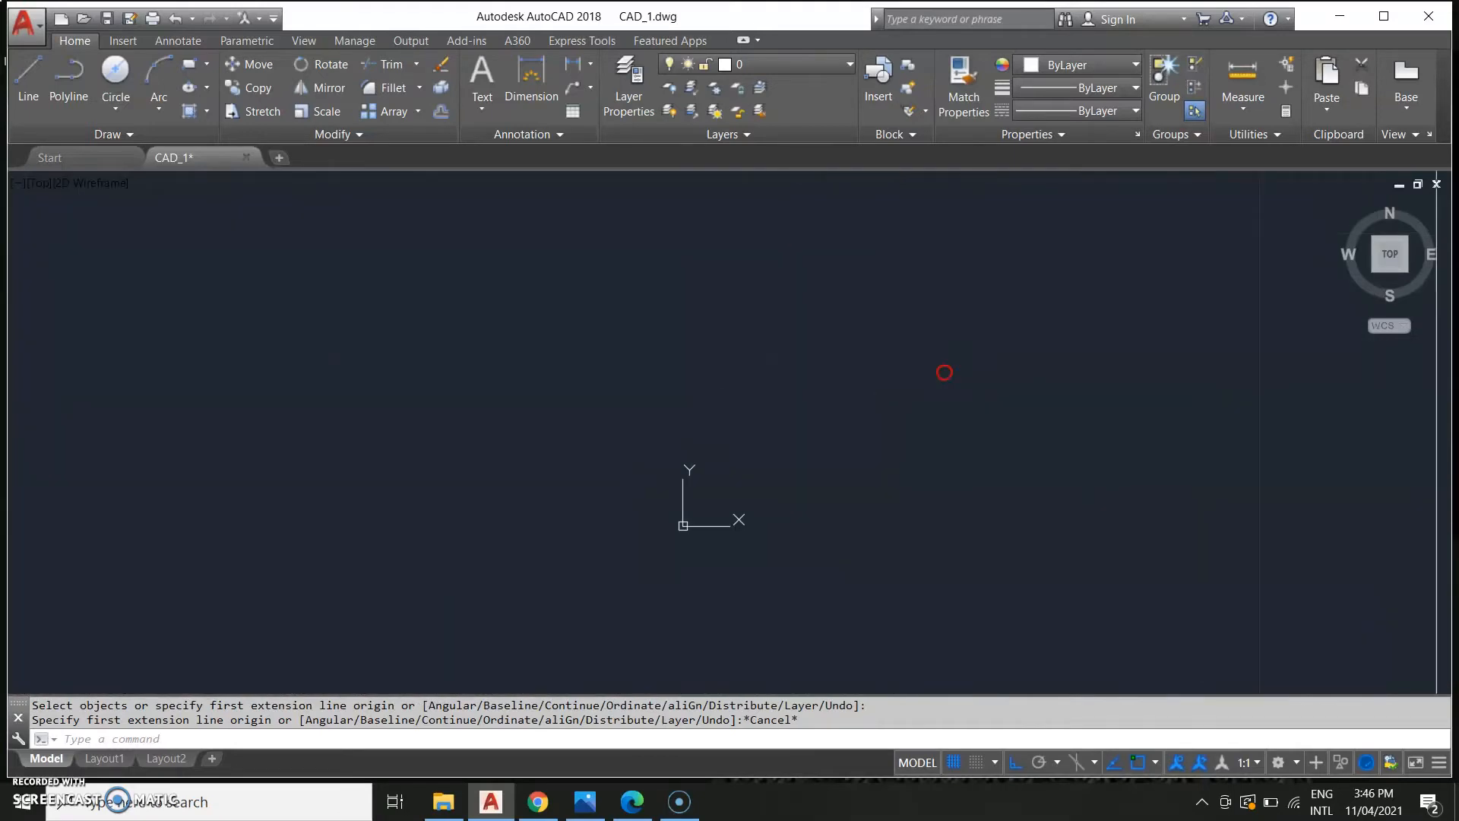
scroll(507, 348, down, 2)
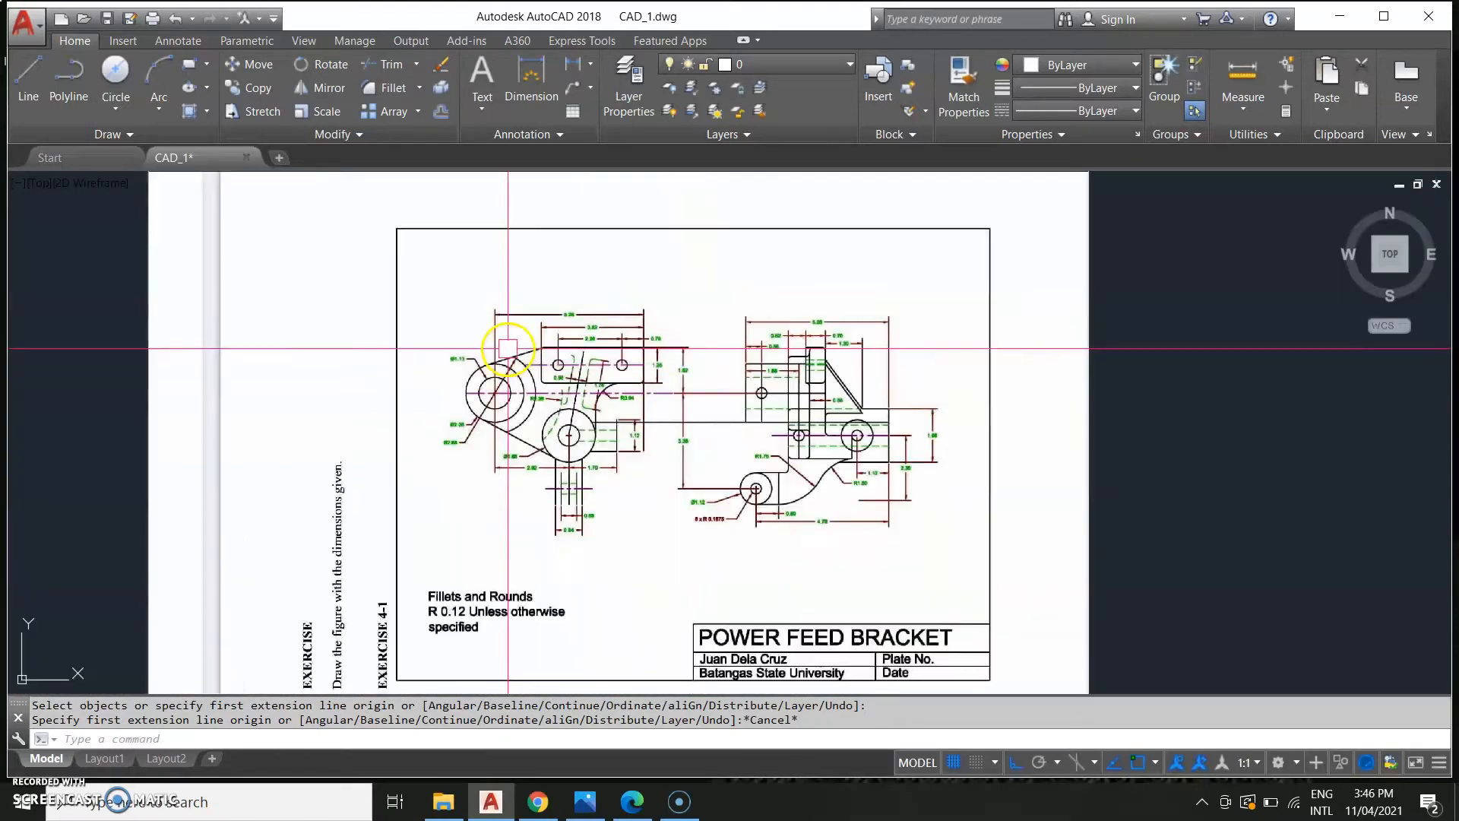
scroll(597, 376, down, 4)
middle_drag(886, 422, 512, 566)
middle_drag(809, 532, 775, 547)
scroll(800, 461, up, 4)
scroll(950, 422, up, 2)
scroll(949, 422, up, 2)
middle_drag(891, 446, 699, 514)
scroll(809, 523, up, 2)
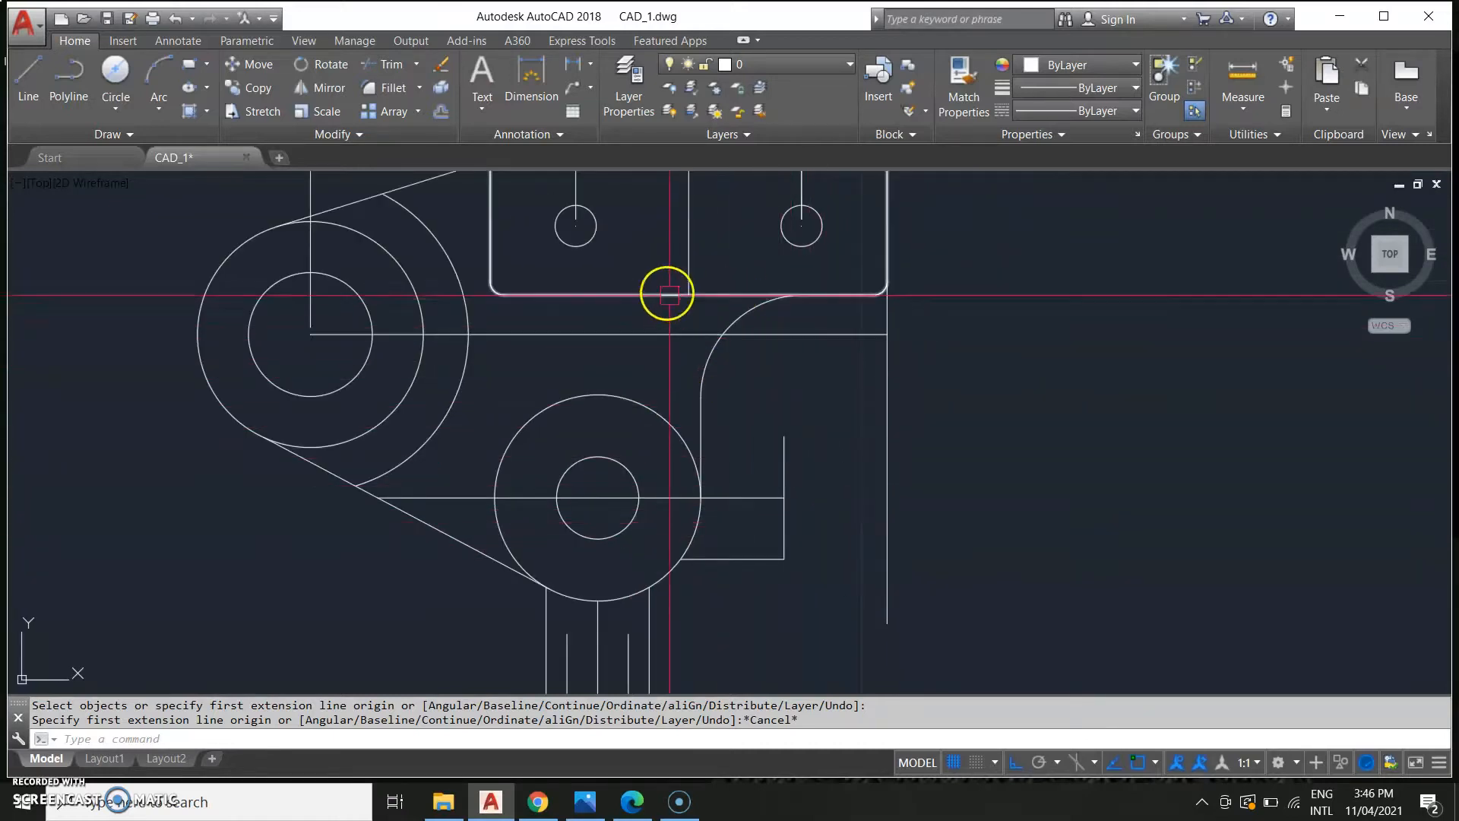
middle_drag(668, 297, 671, 404)
scroll(671, 404, down, 2)
Erase the horizontal line extending left from the lower boss circle's centre.
click(553, 517)
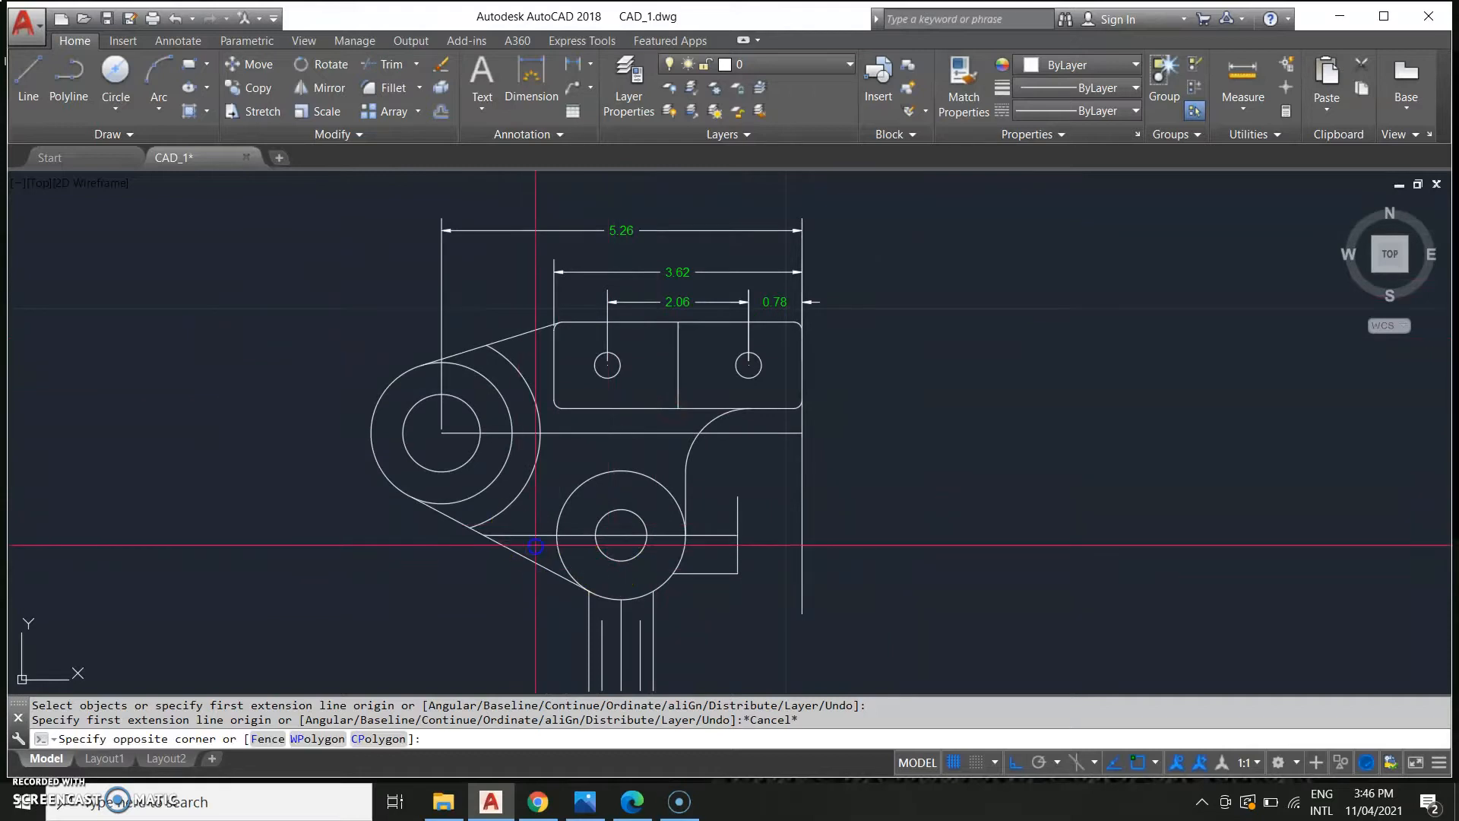
click(536, 537)
scroll(532, 524, down, 4)
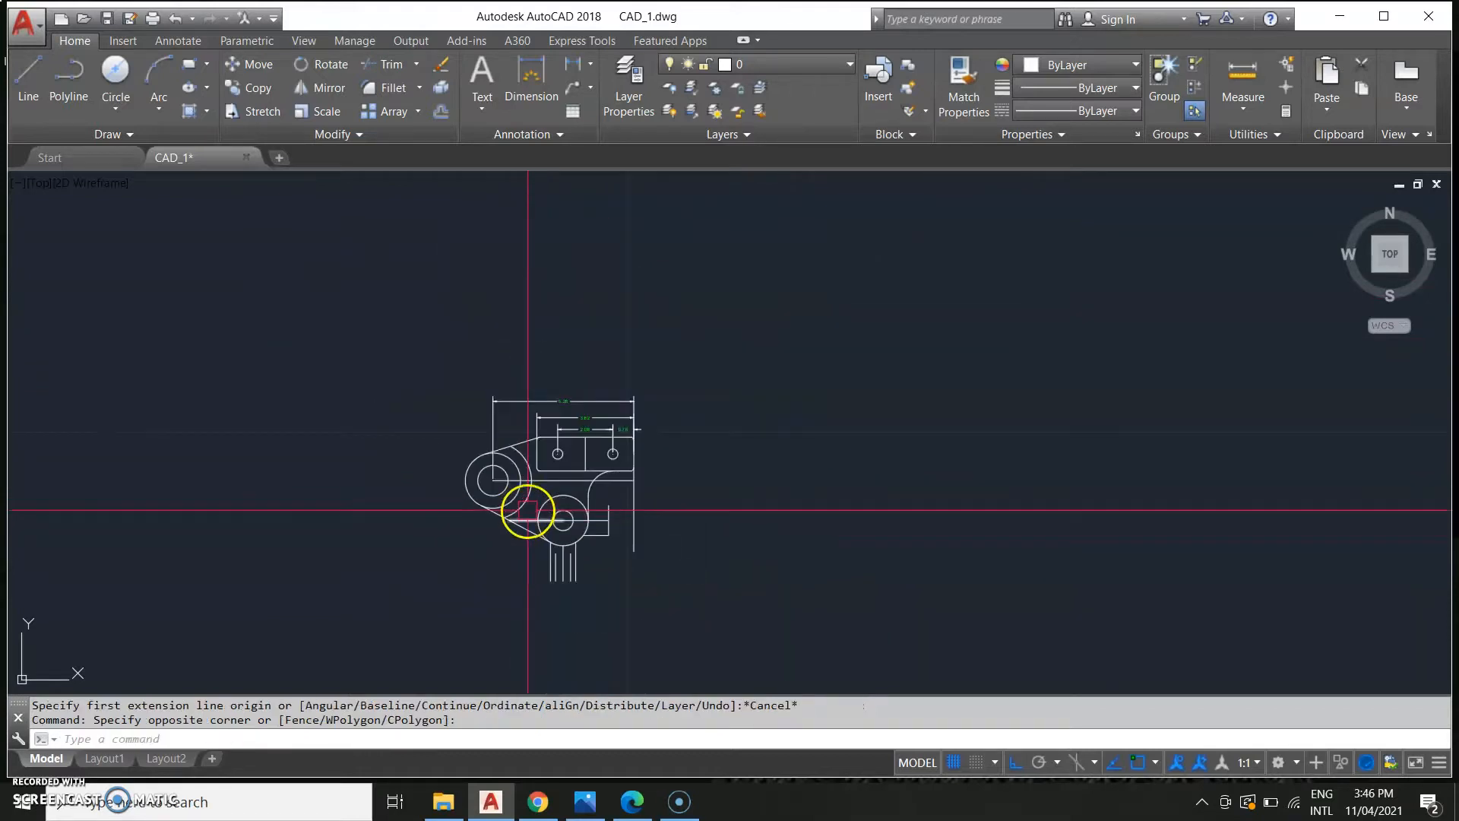
scroll(530, 528, up, 4)
click(522, 509)
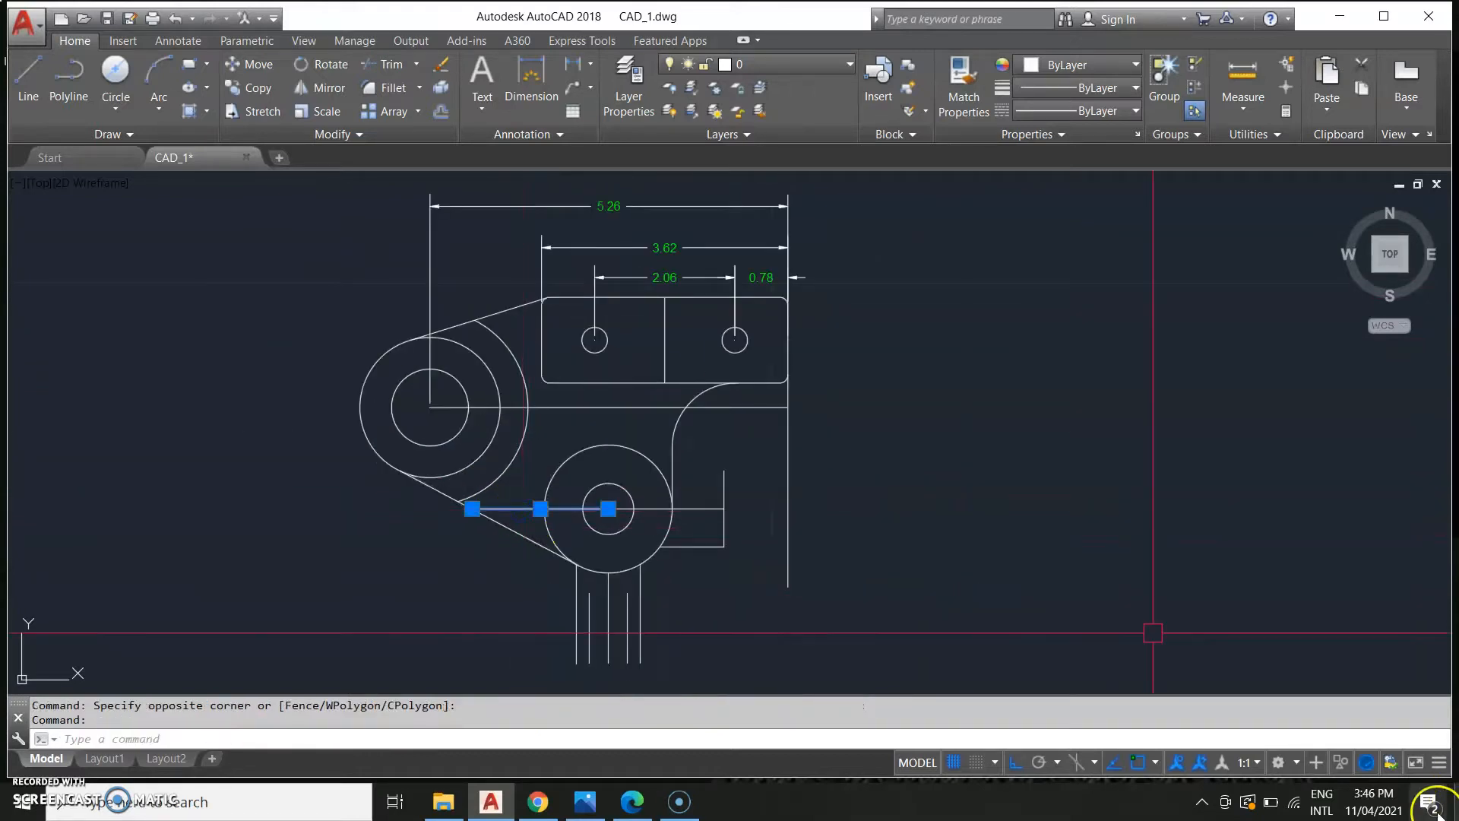
scroll(730, 548, down, 3)
scroll(684, 544, up, 7)
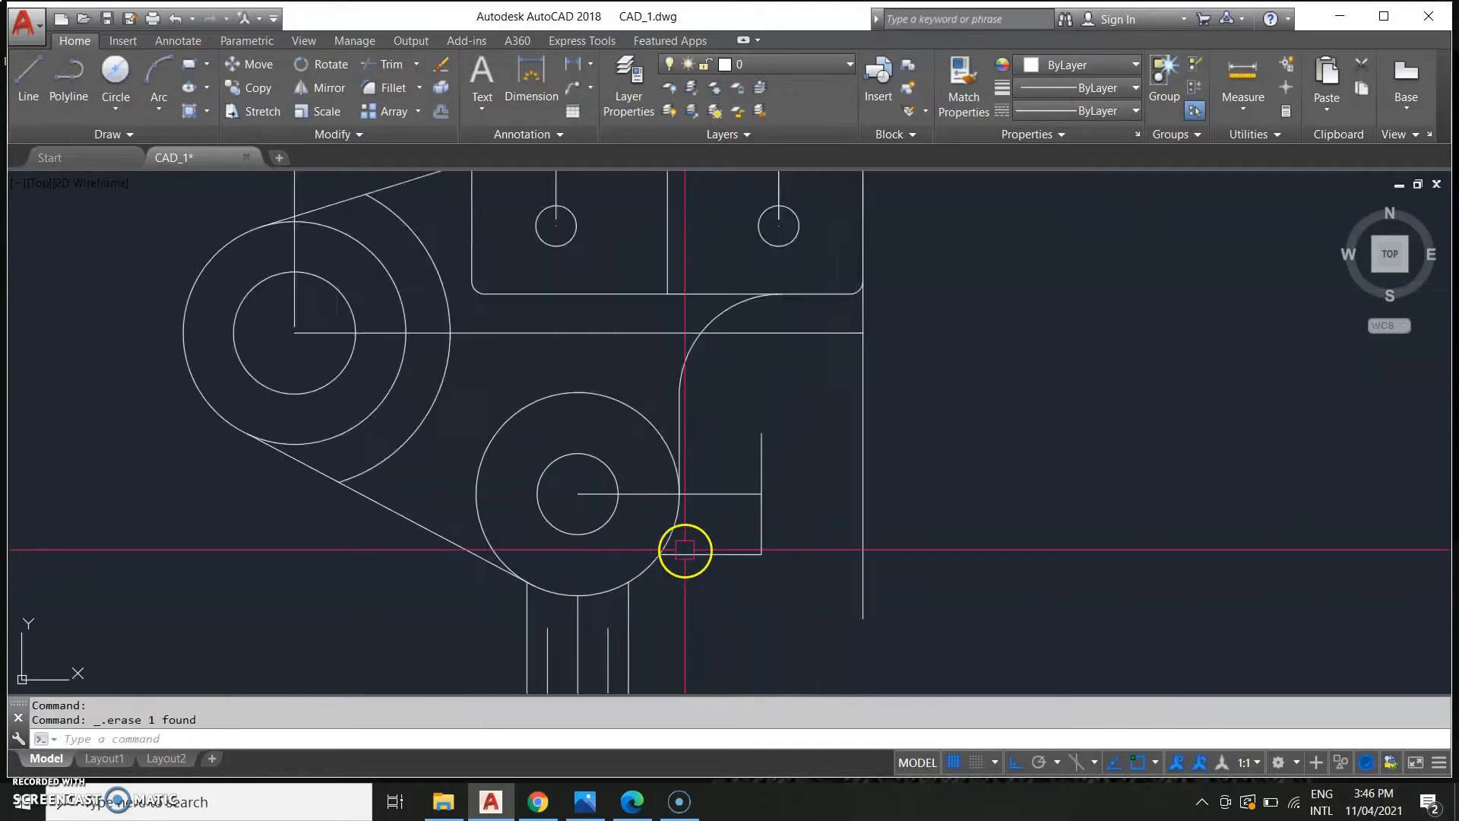
Trim the horizontal centre line segment inside the lower boss circle, using the circle and nearby lines as edges.
click(845, 631)
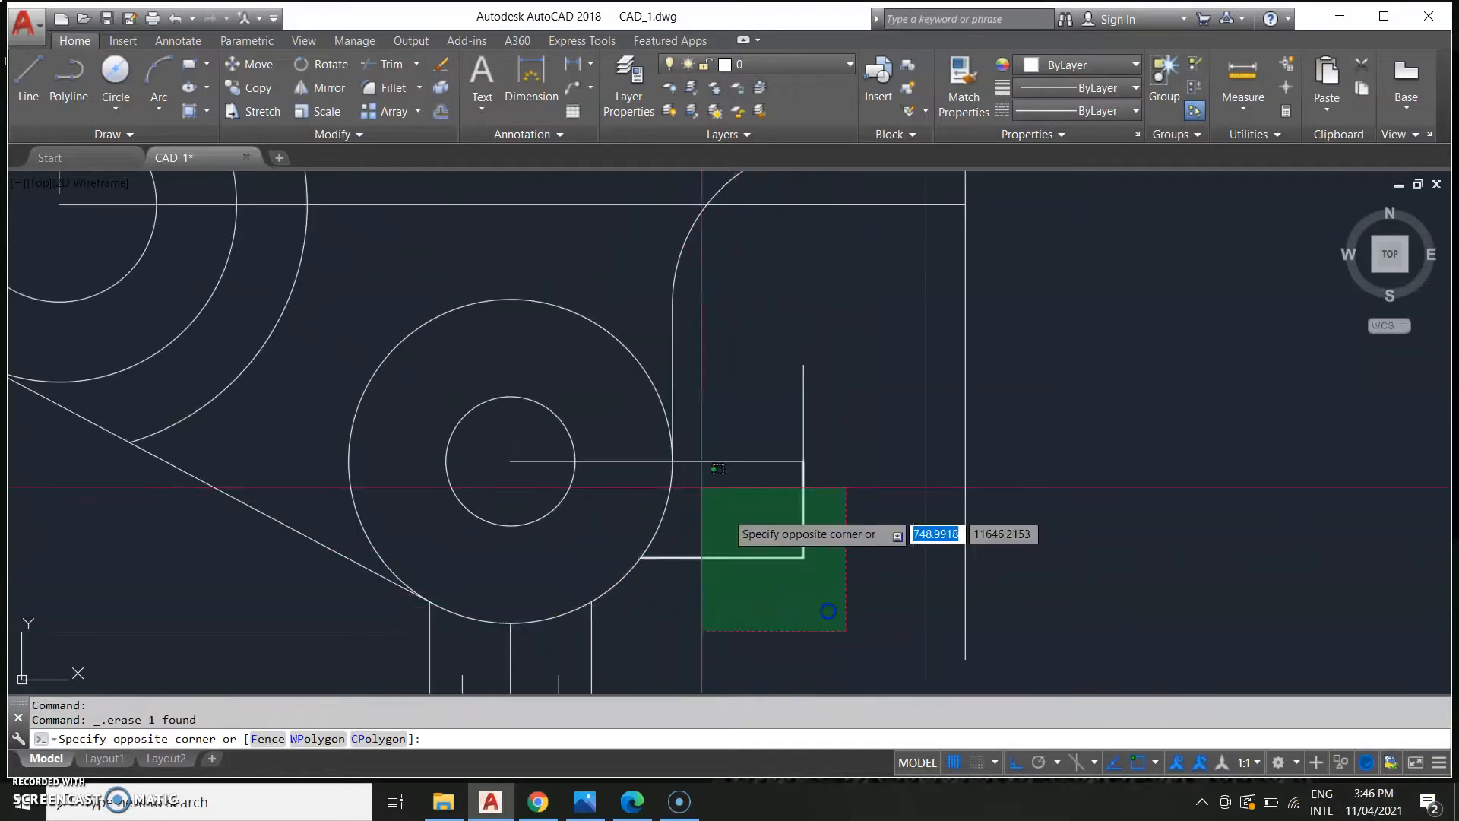
click(600, 417)
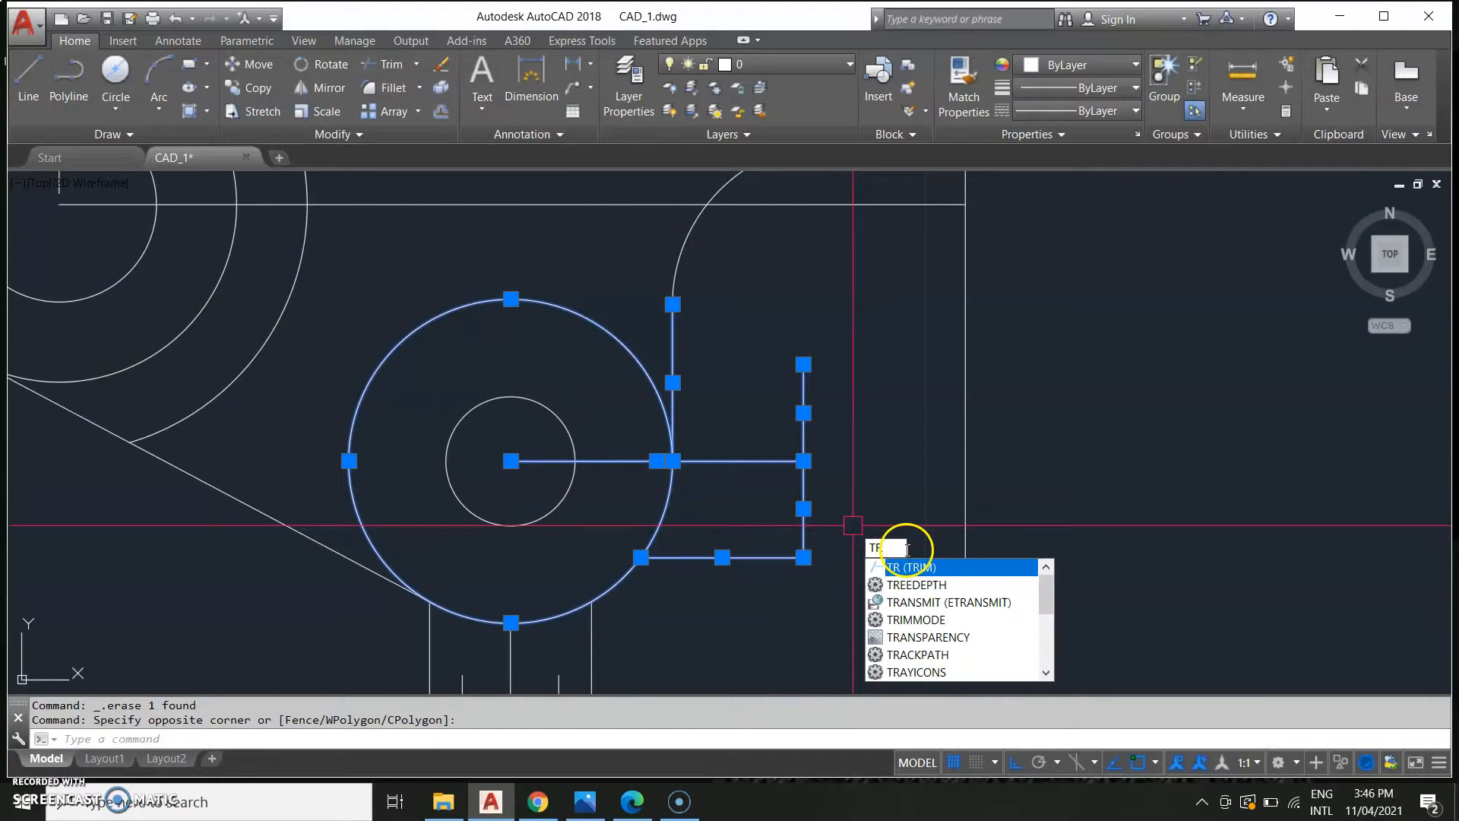
key(Return)
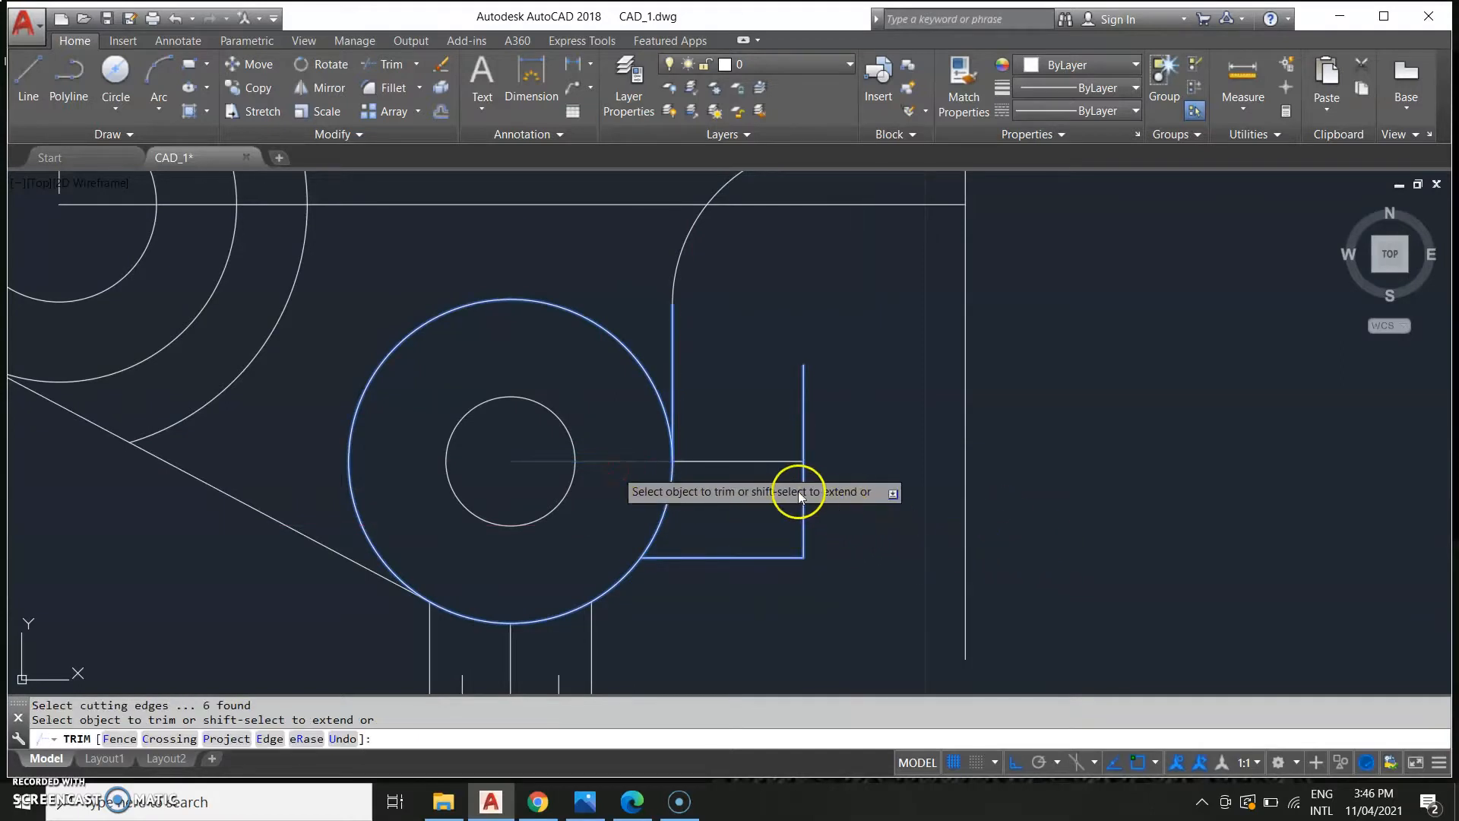
right_click(820, 503)
click(652, 460)
click(650, 461)
scroll(896, 582, down, 6)
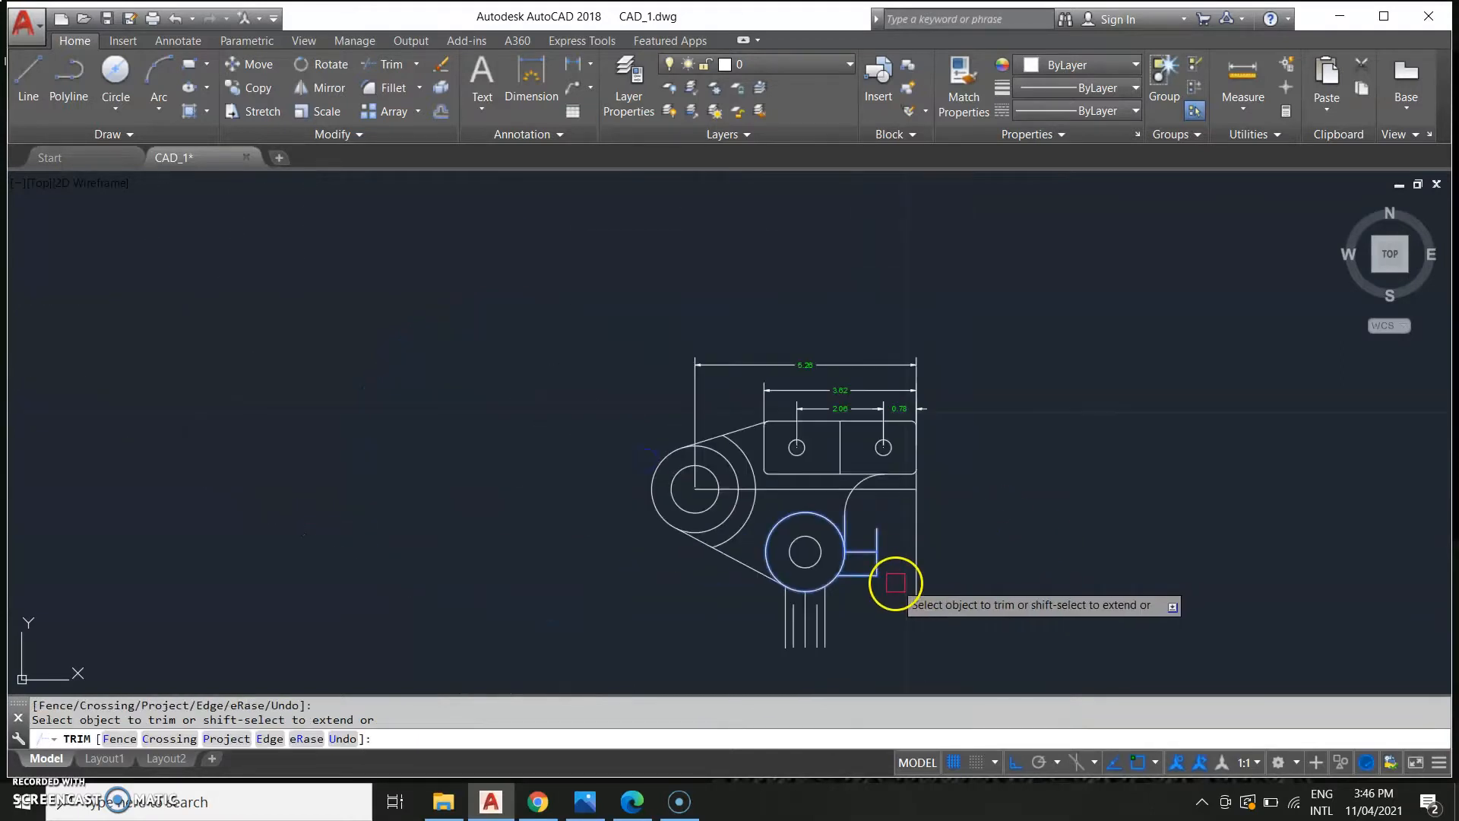
key(Escape)
scroll(403, 482, down, 5)
middle_drag(347, 468, 917, 421)
middle_drag(528, 501, 768, 442)
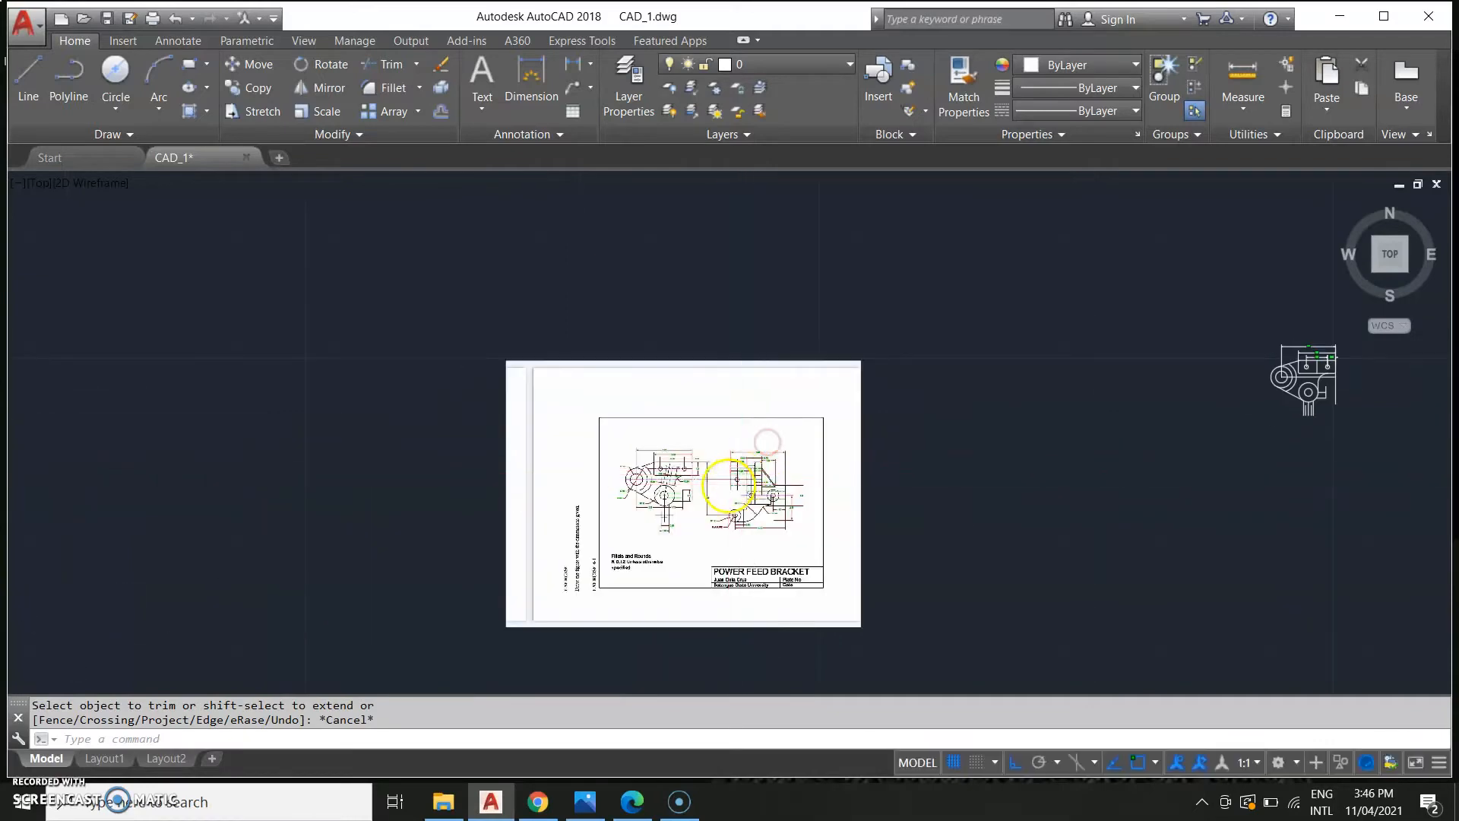
Draw a line 82 units long starting from the lower boss circle's centre.
scroll(728, 484, up, 8)
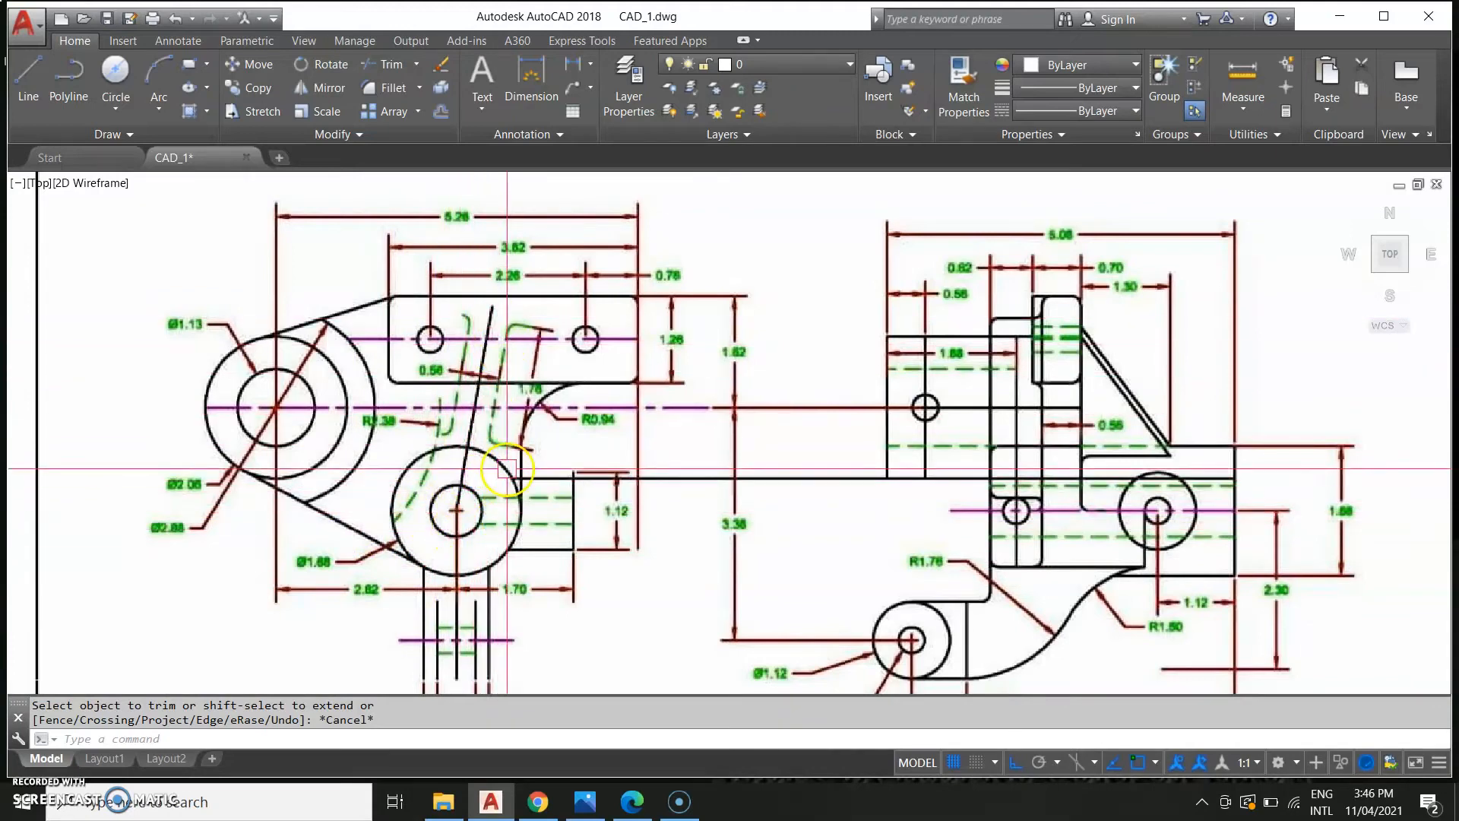
scroll(507, 469, down, 10)
scroll(722, 493, up, 10)
middle_drag(1014, 428, 33, 769)
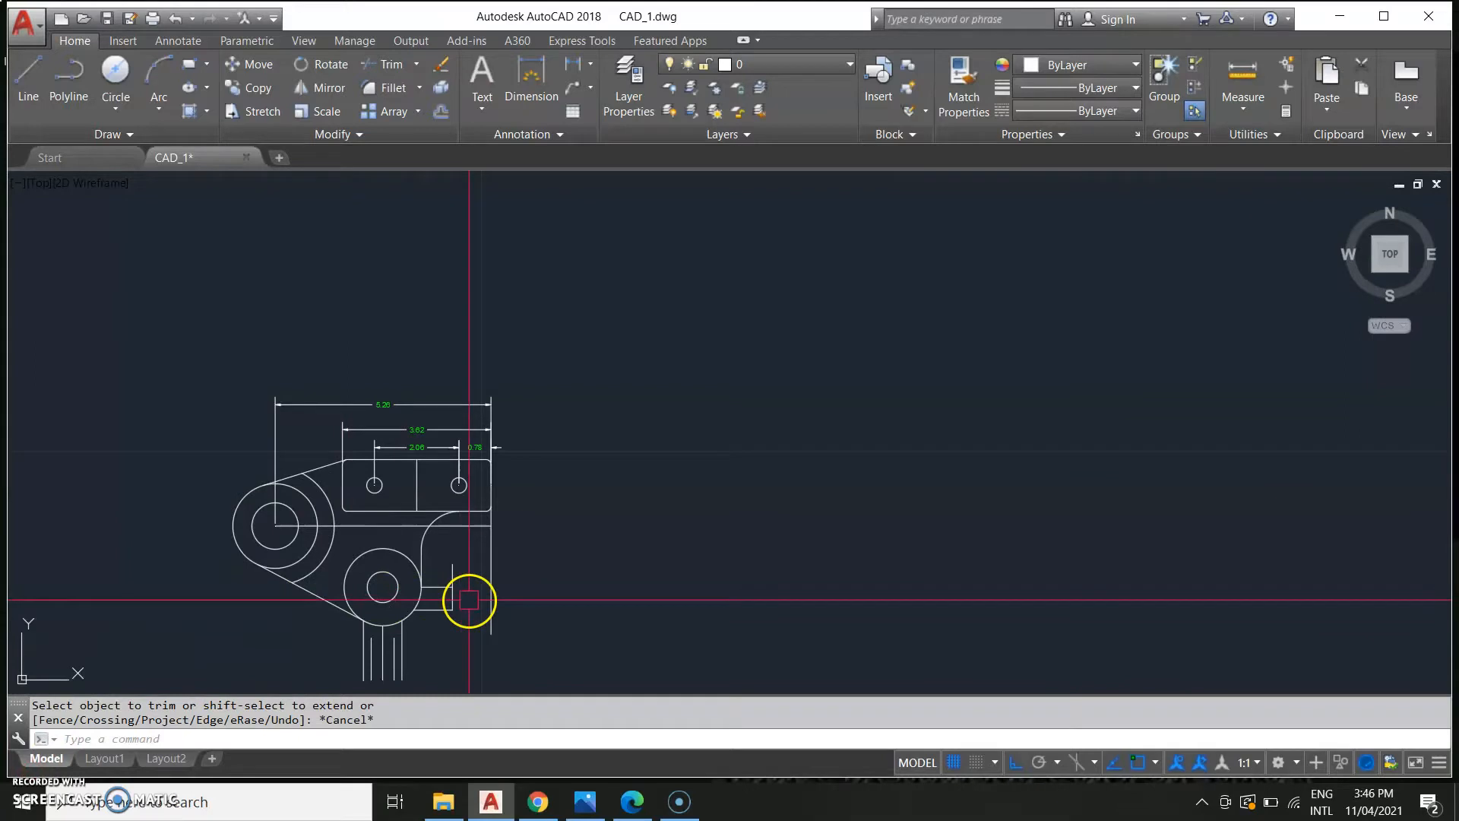
click(383, 587)
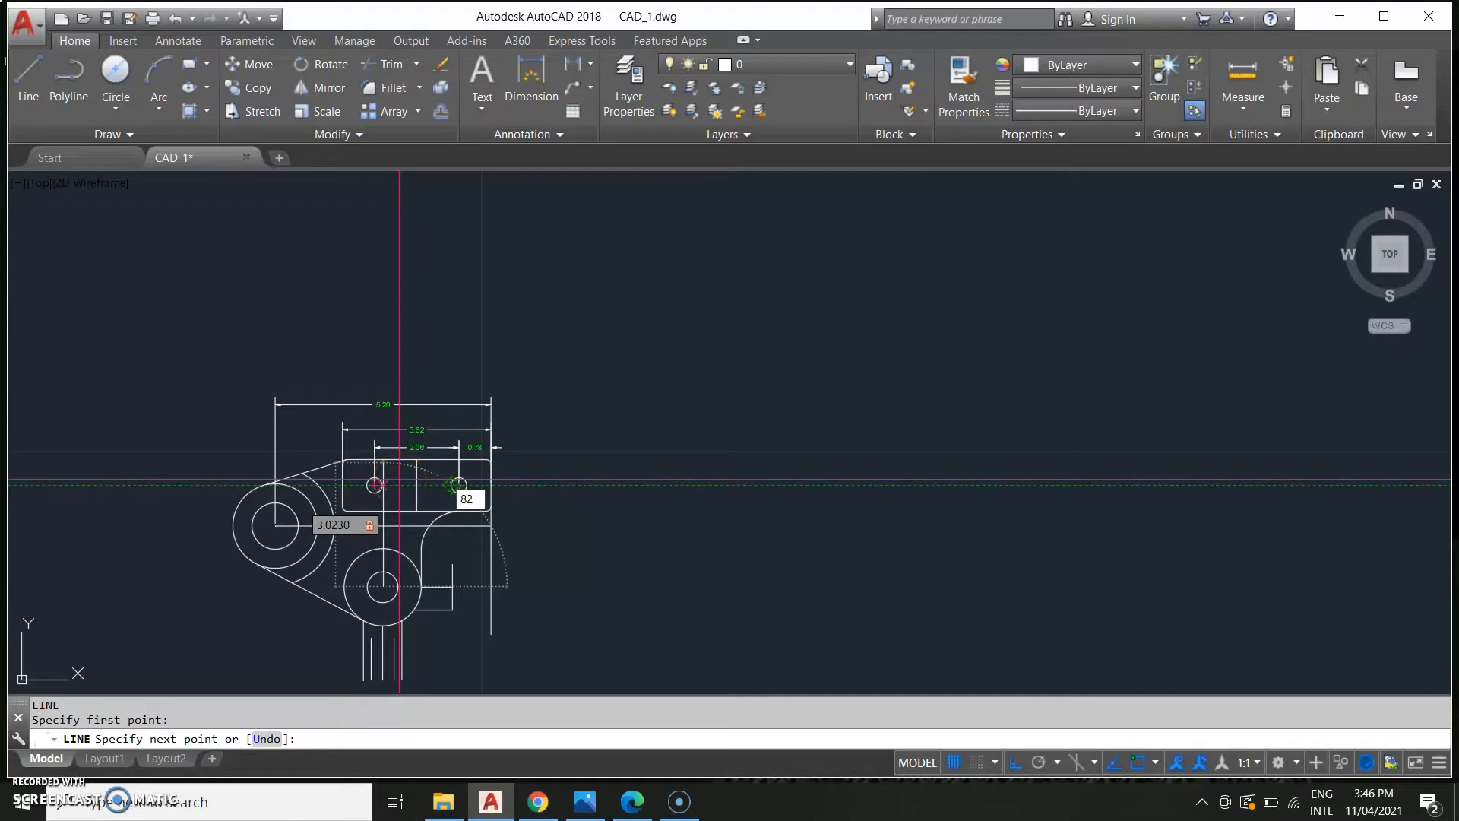
key(Return)
key(Escape)
Compare the redrawn bracket with the reference drawing of the Power Feed Bracket.
scroll(372, 517, up, 4)
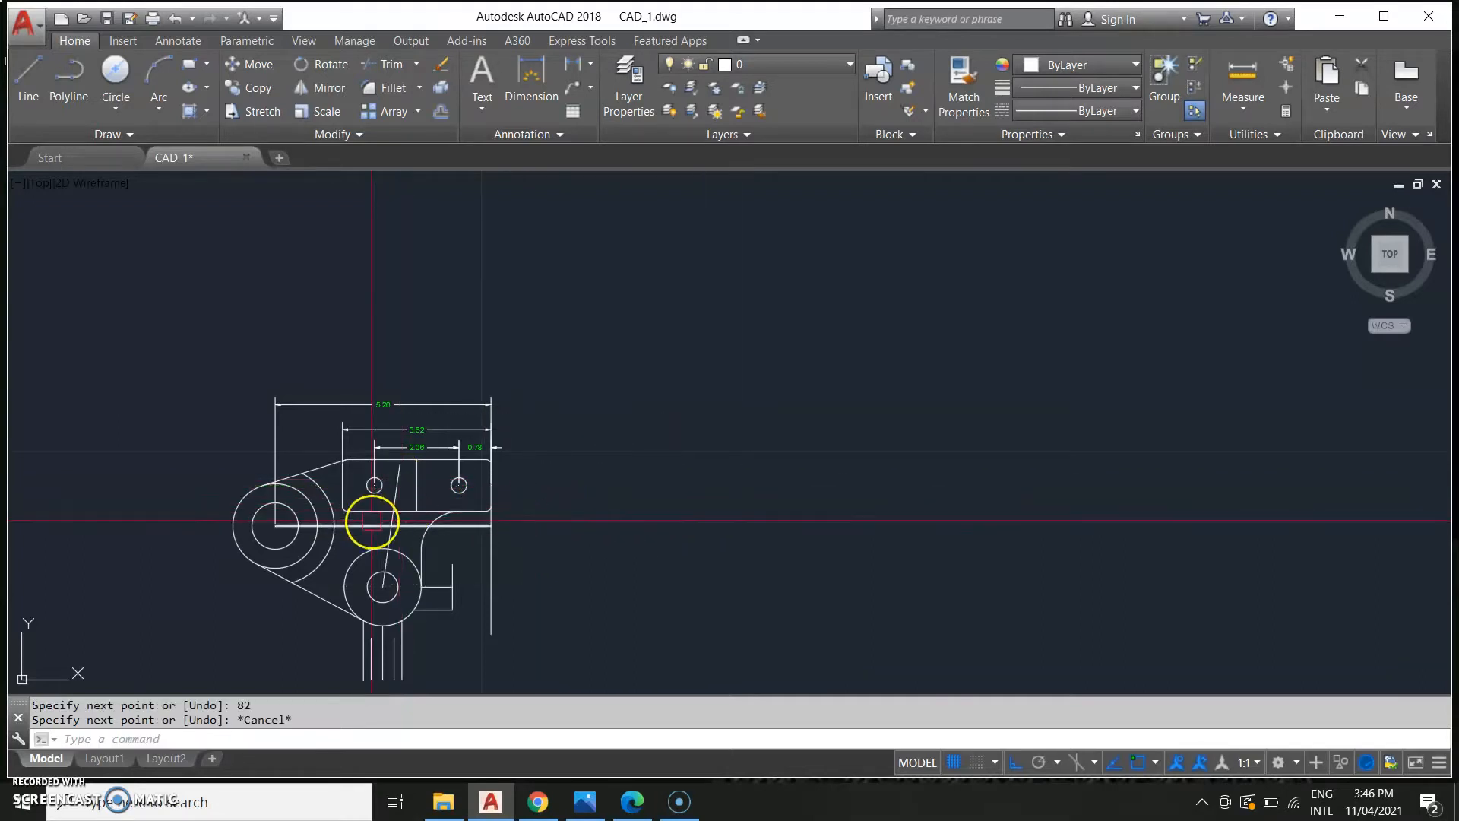
middle_drag(393, 458, 639, 499)
scroll(561, 499, down, 4)
middle_drag(382, 629, 748, 495)
middle_drag(192, 468, 570, 503)
scroll(442, 503, down, 4)
middle_drag(420, 513, 697, 495)
middle_drag(114, 512, 476, 499)
scroll(399, 617, up, 4)
middle_drag(418, 590, 518, 558)
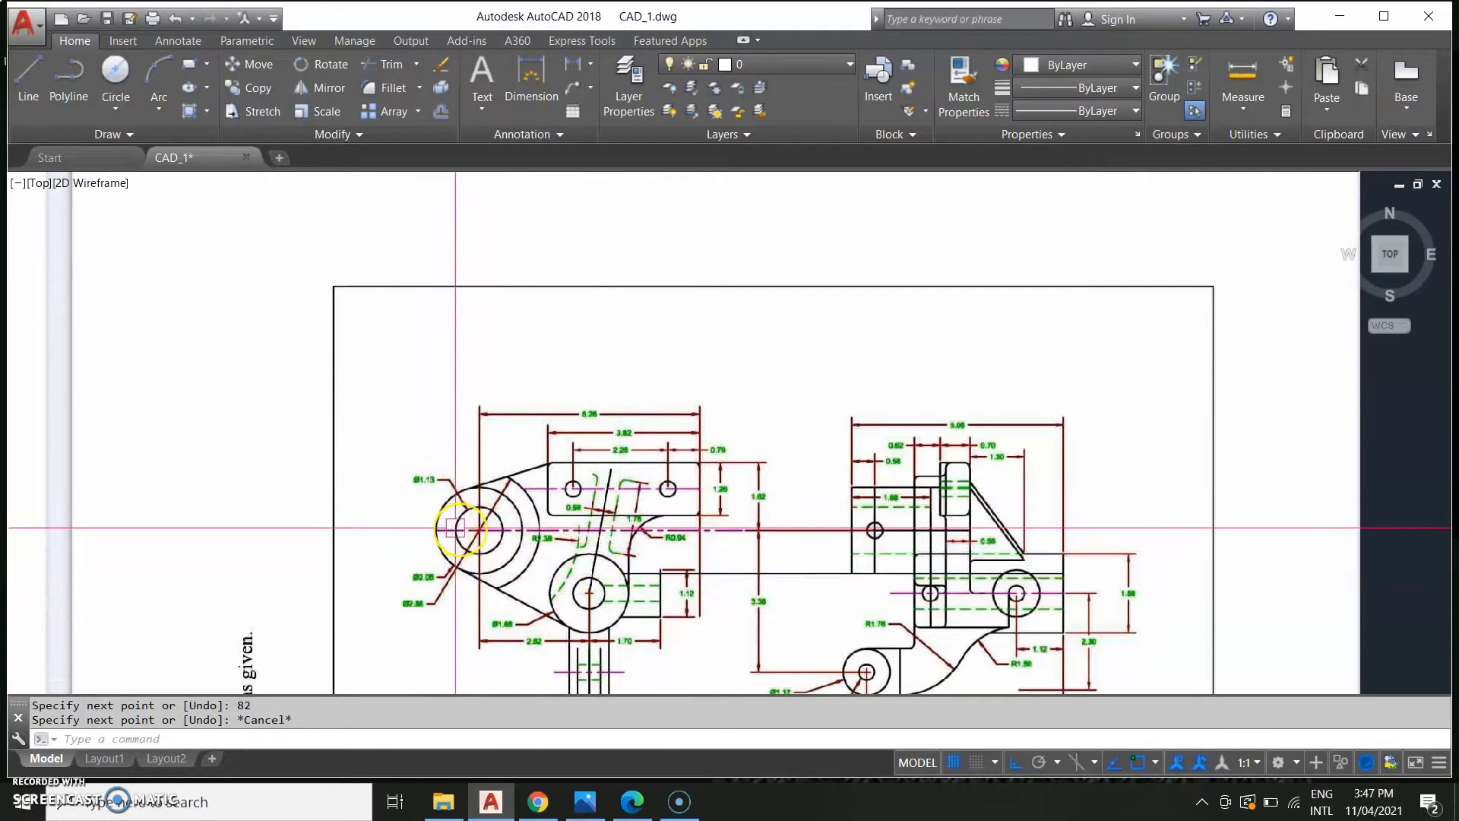
scroll(1110, 567, down, 4)
middle_drag(1213, 525, 329, 495)
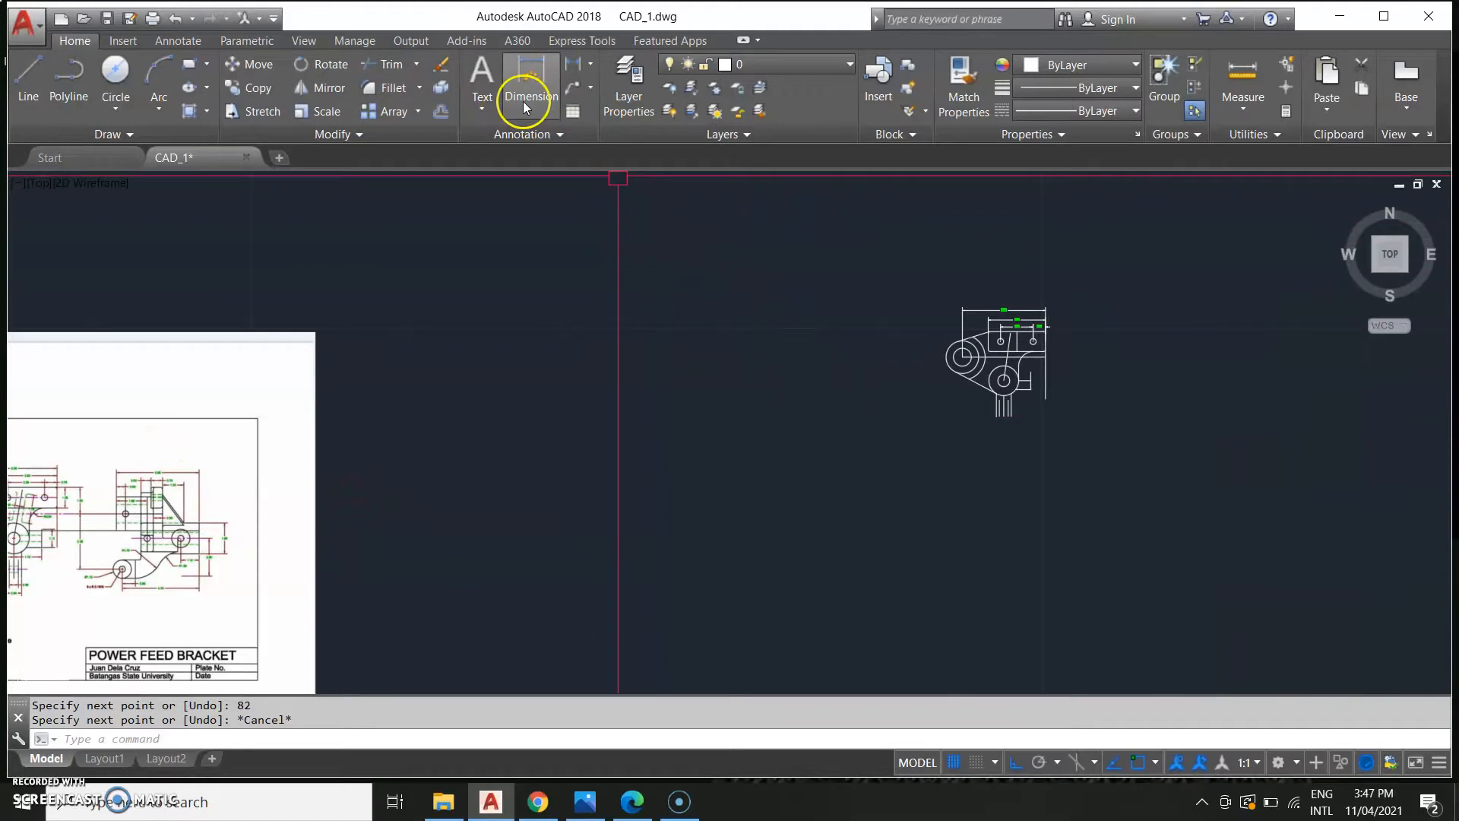
Make Layer 1 the current layer.
click(815, 67)
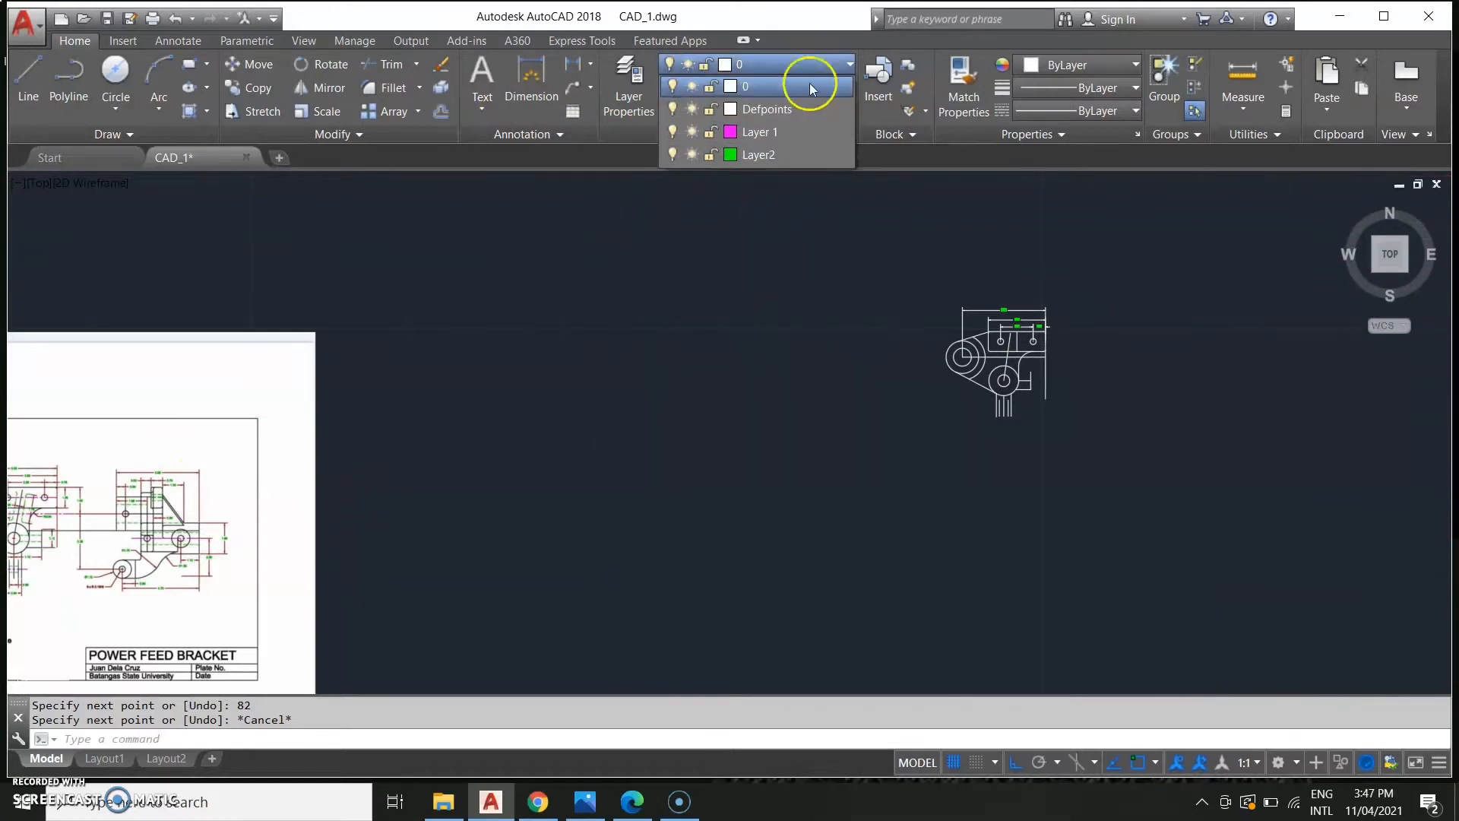
click(777, 129)
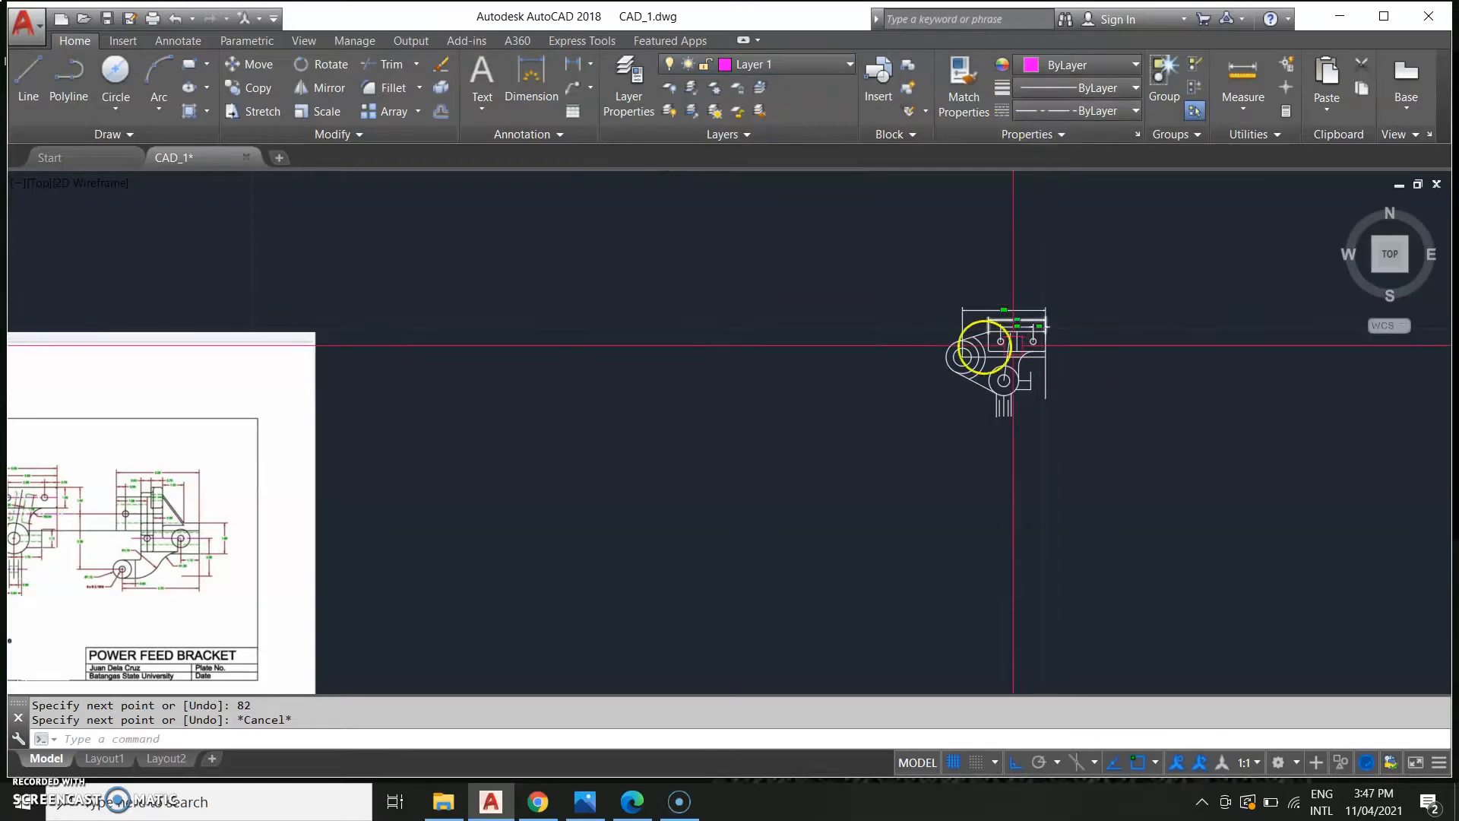
scroll(992, 346, up, 6)
scroll(969, 441, up, 2)
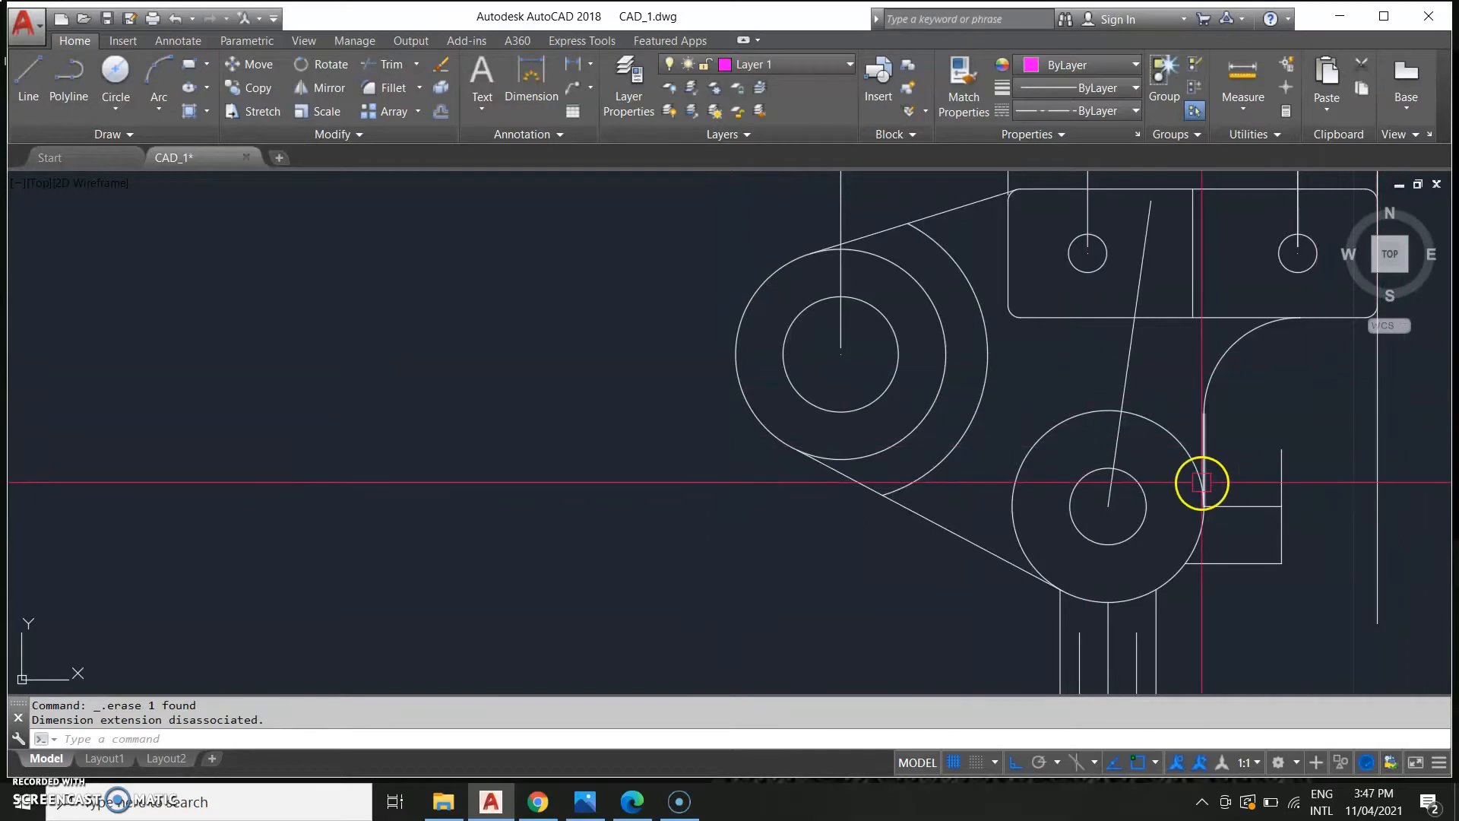
Draw a horizontal line through the upper boss circle to the bracket's right edge, then erase it.
text(L)
key(Return)
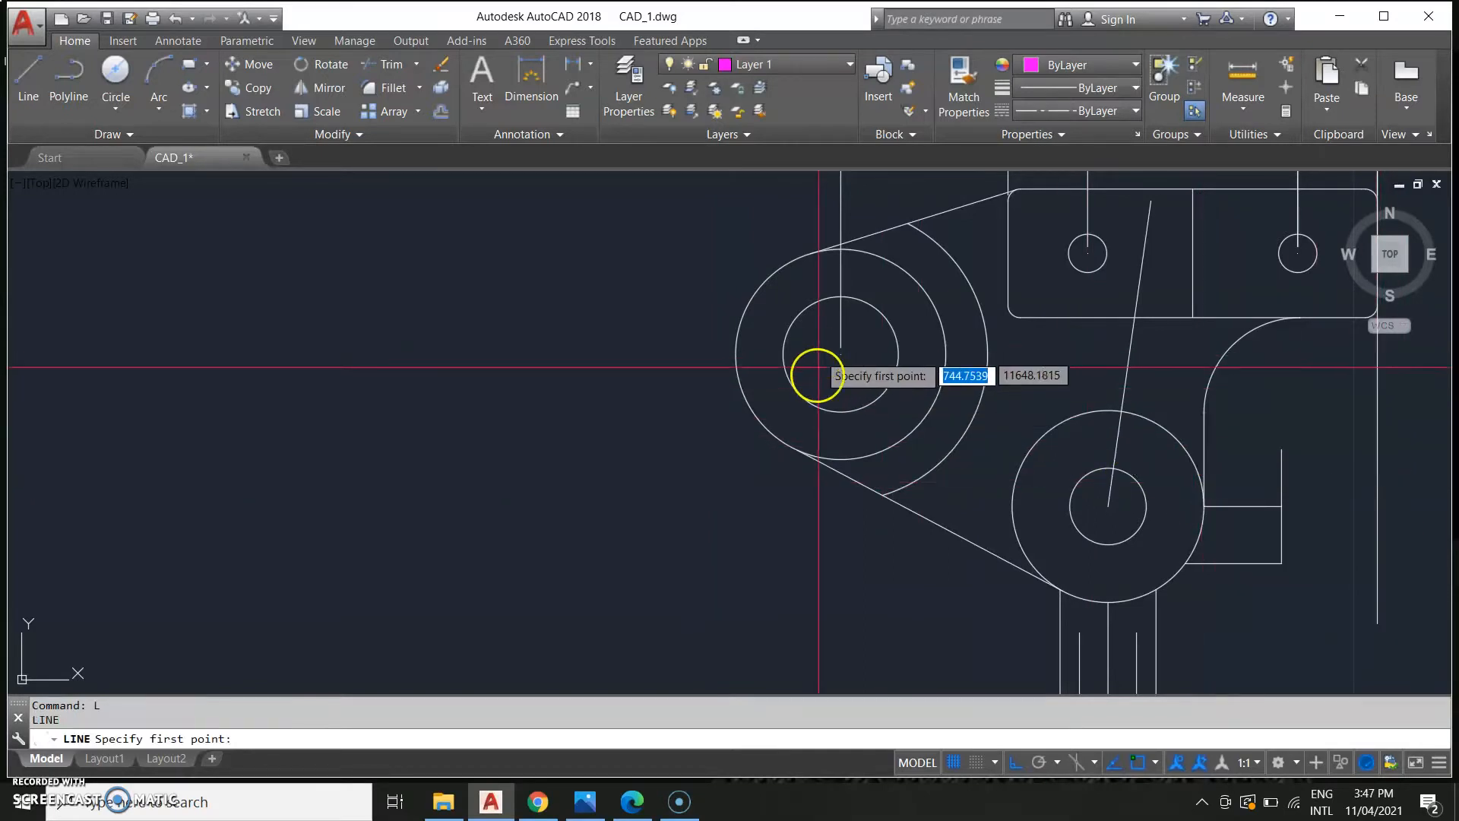
scroll(791, 401, down, 3)
middle_drag(791, 400, 1305, 332)
middle_drag(426, 425, 814, 394)
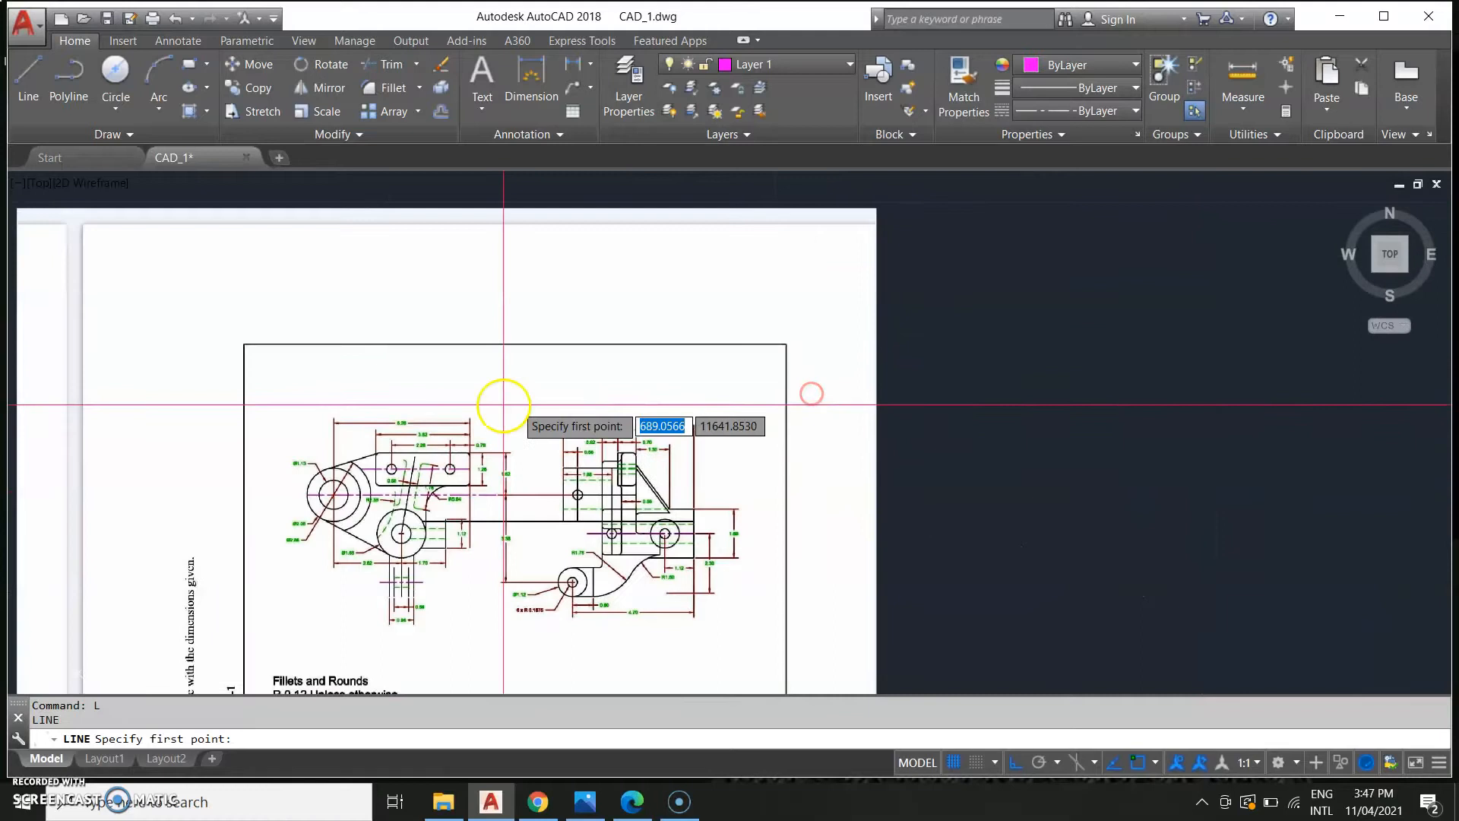
middle_drag(969, 442, 28, 480)
scroll(779, 403, up, 6)
mouse_move(970, 303)
middle_down()
mouse_move(605, 365)
mouse_move(91, 647)
middle_up()
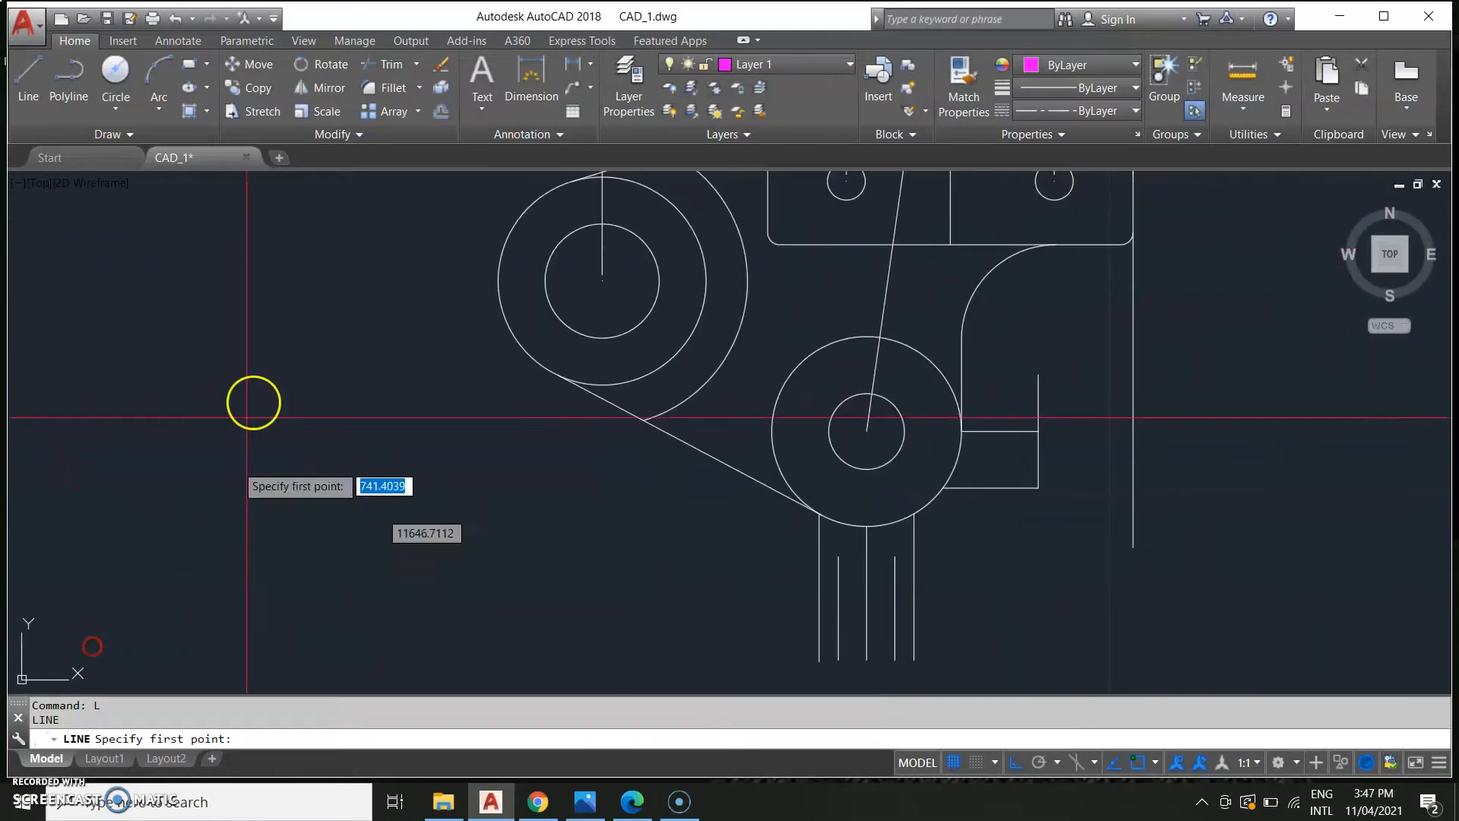
click(499, 282)
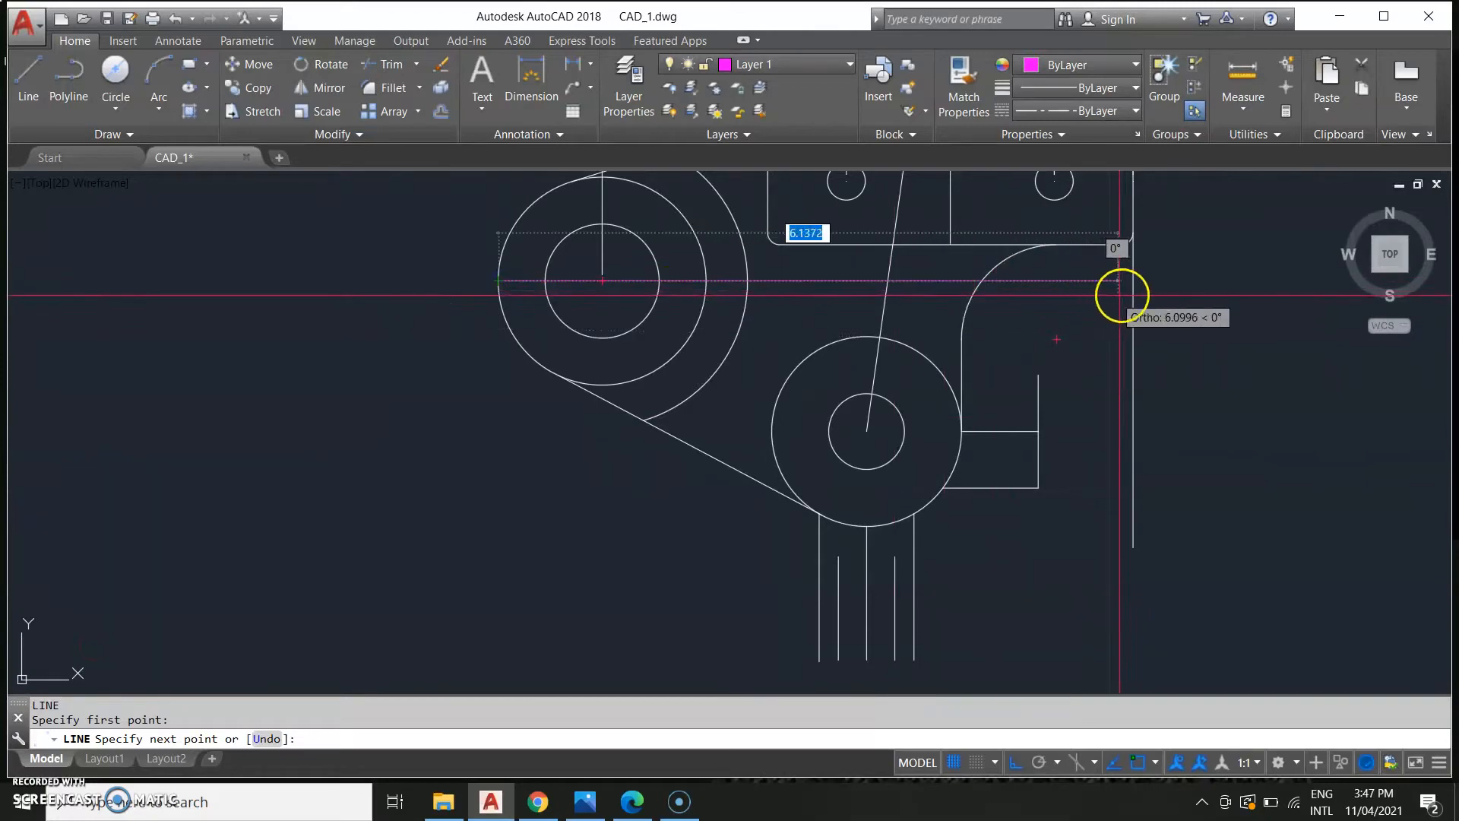
key(Escape)
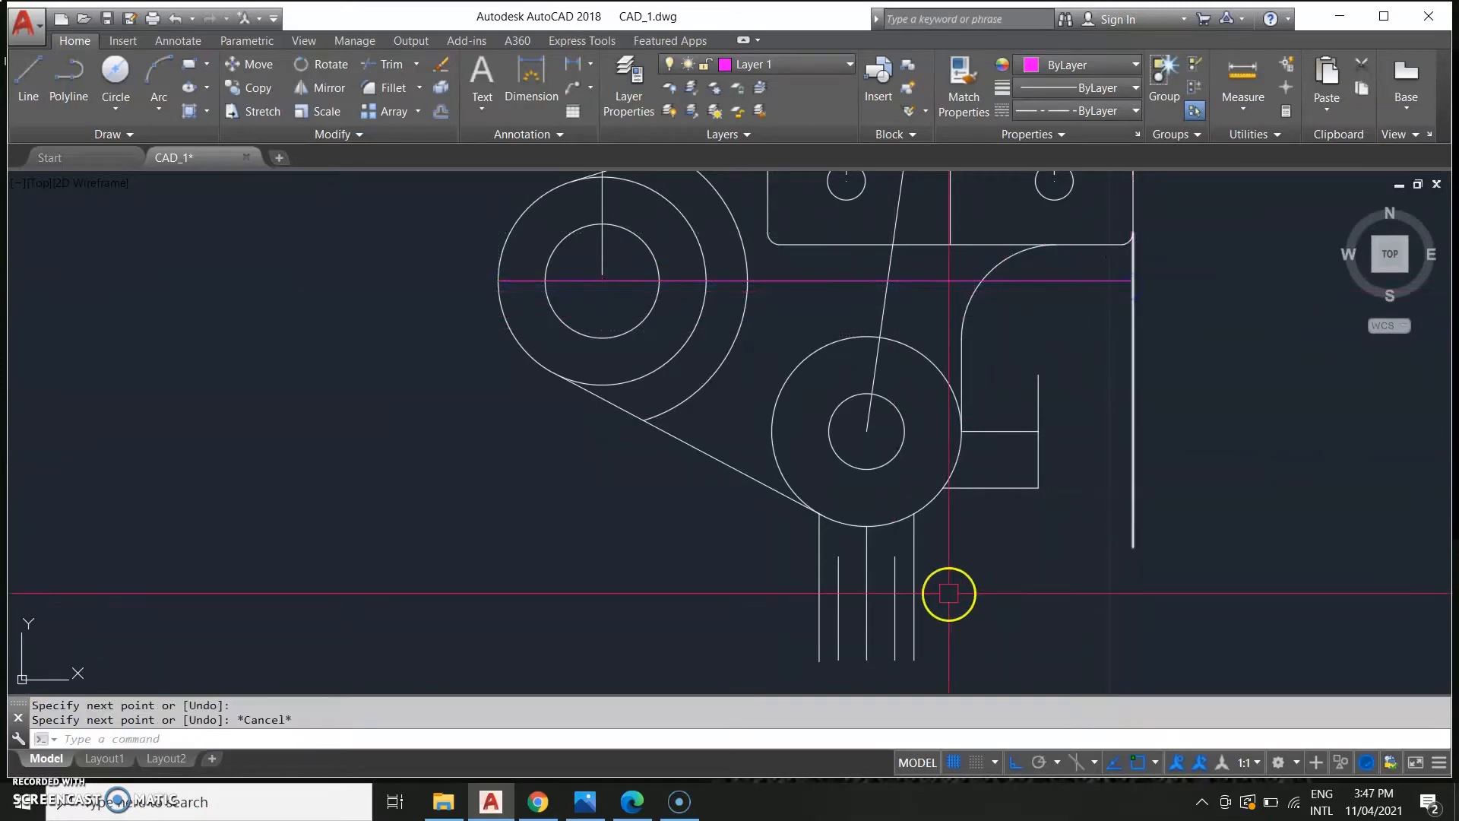
scroll(775, 410, up, 6)
scroll(775, 494, down, 5)
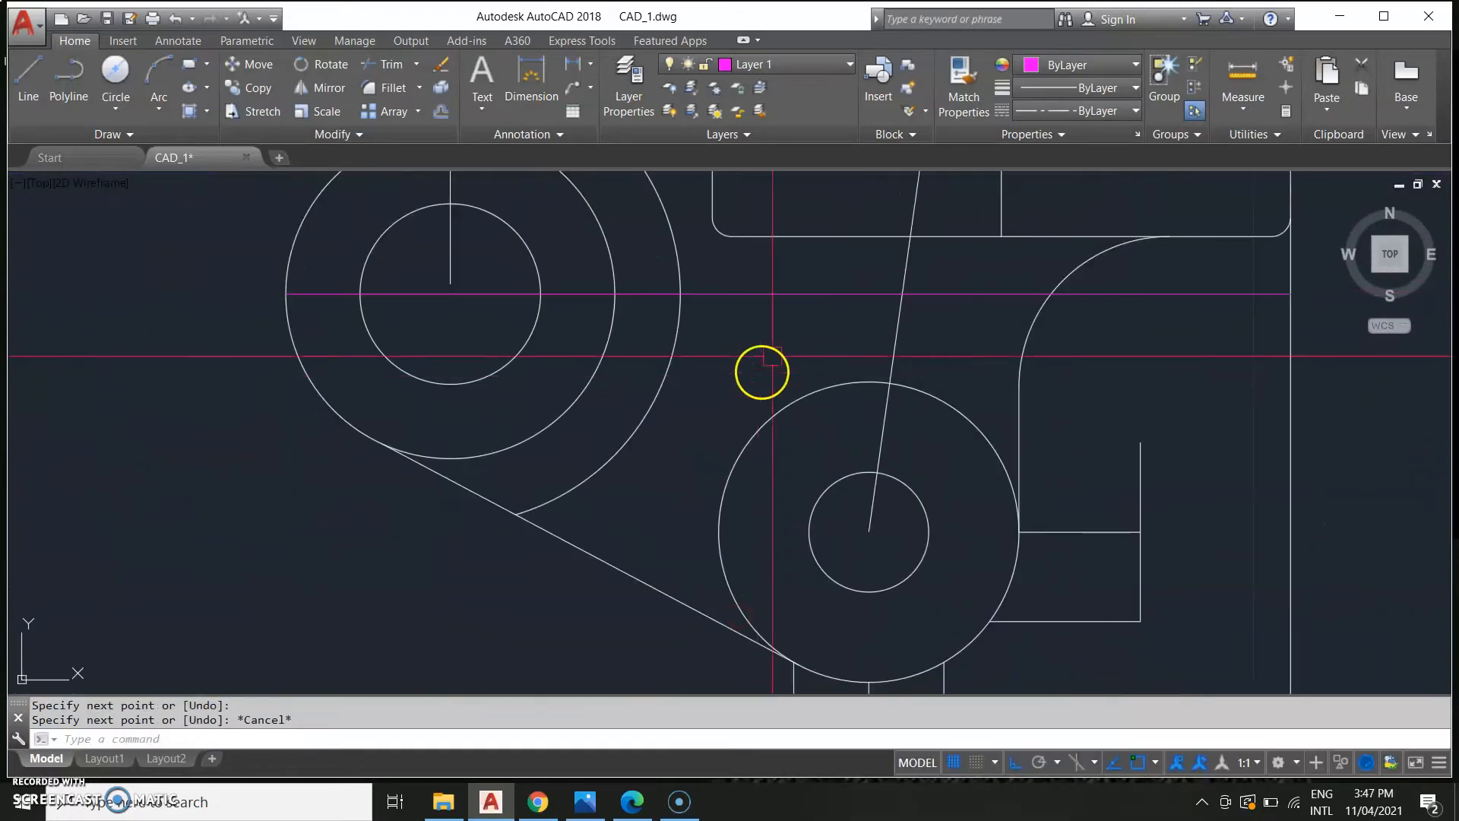
key(Delete)
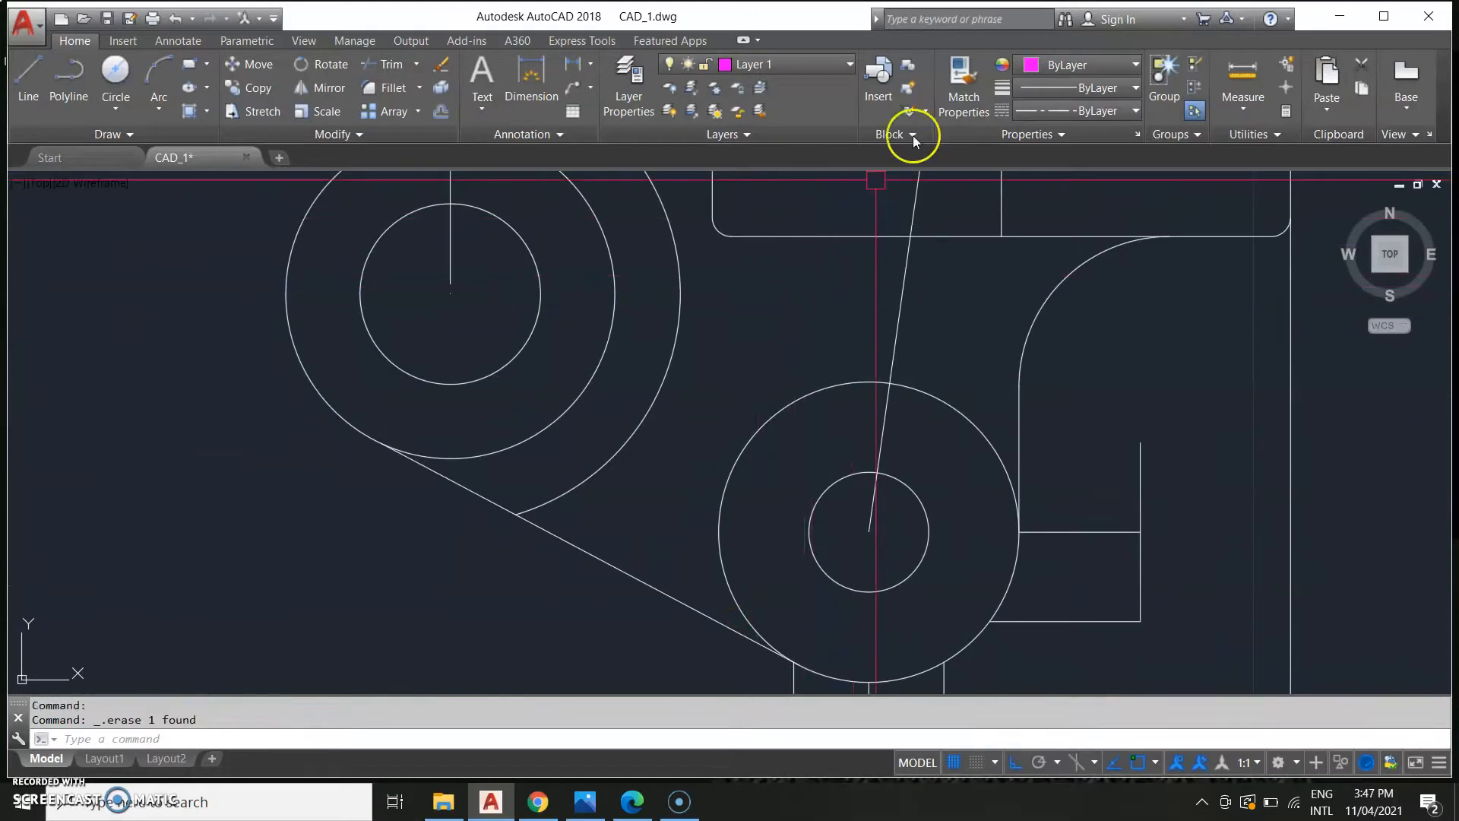
Set the linetype to CENTER and draw a horizontal line from the upper boss circle's left edge to the plate's right edge.
click(1076, 112)
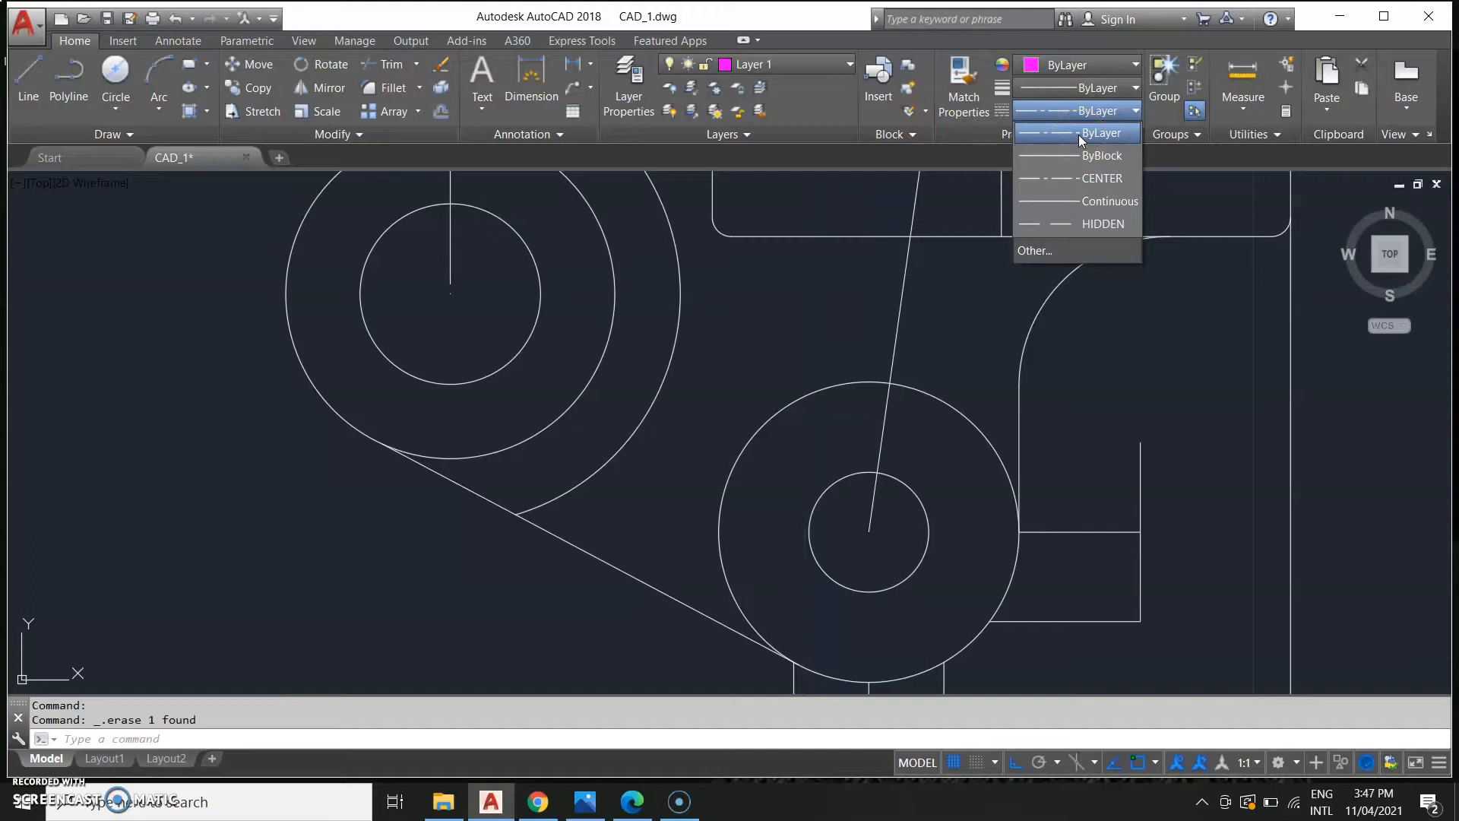
click(1079, 178)
mouse_move(586, 313)
middle_down()
mouse_move(742, 368)
mouse_move(752, 396)
middle_up()
scroll(758, 384, down, 2)
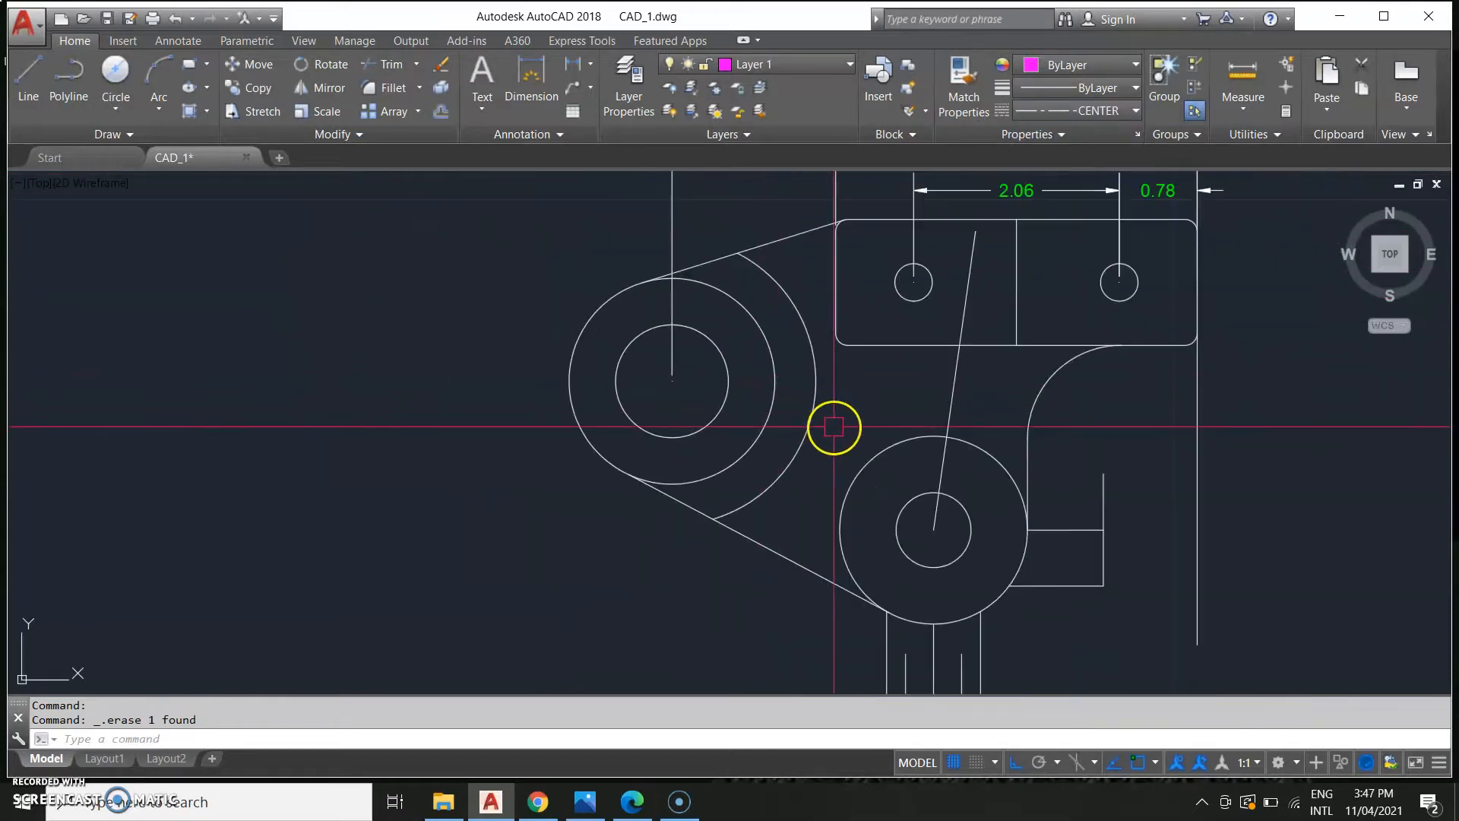
text(L)
key(Return)
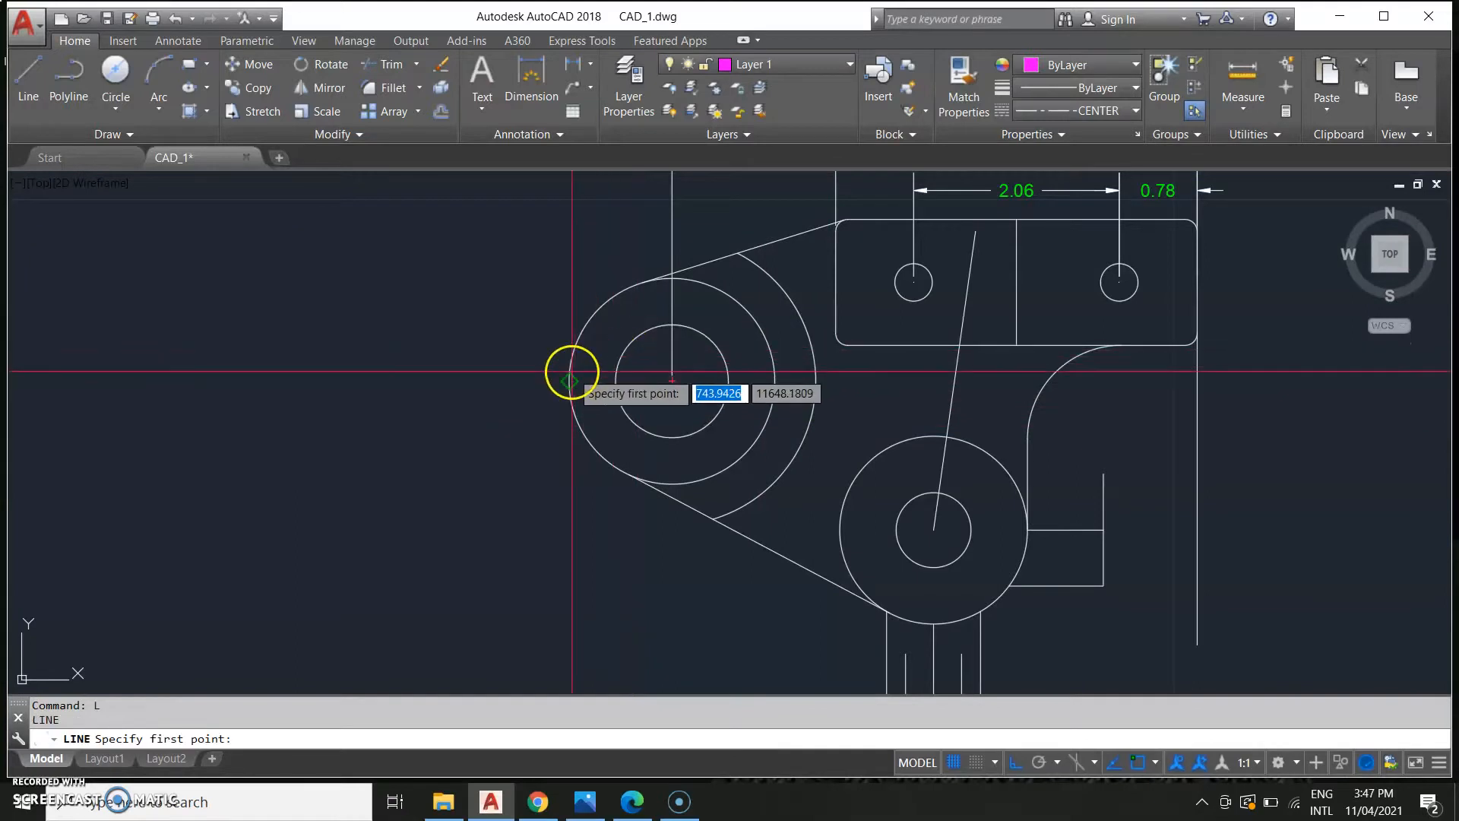
click(570, 373)
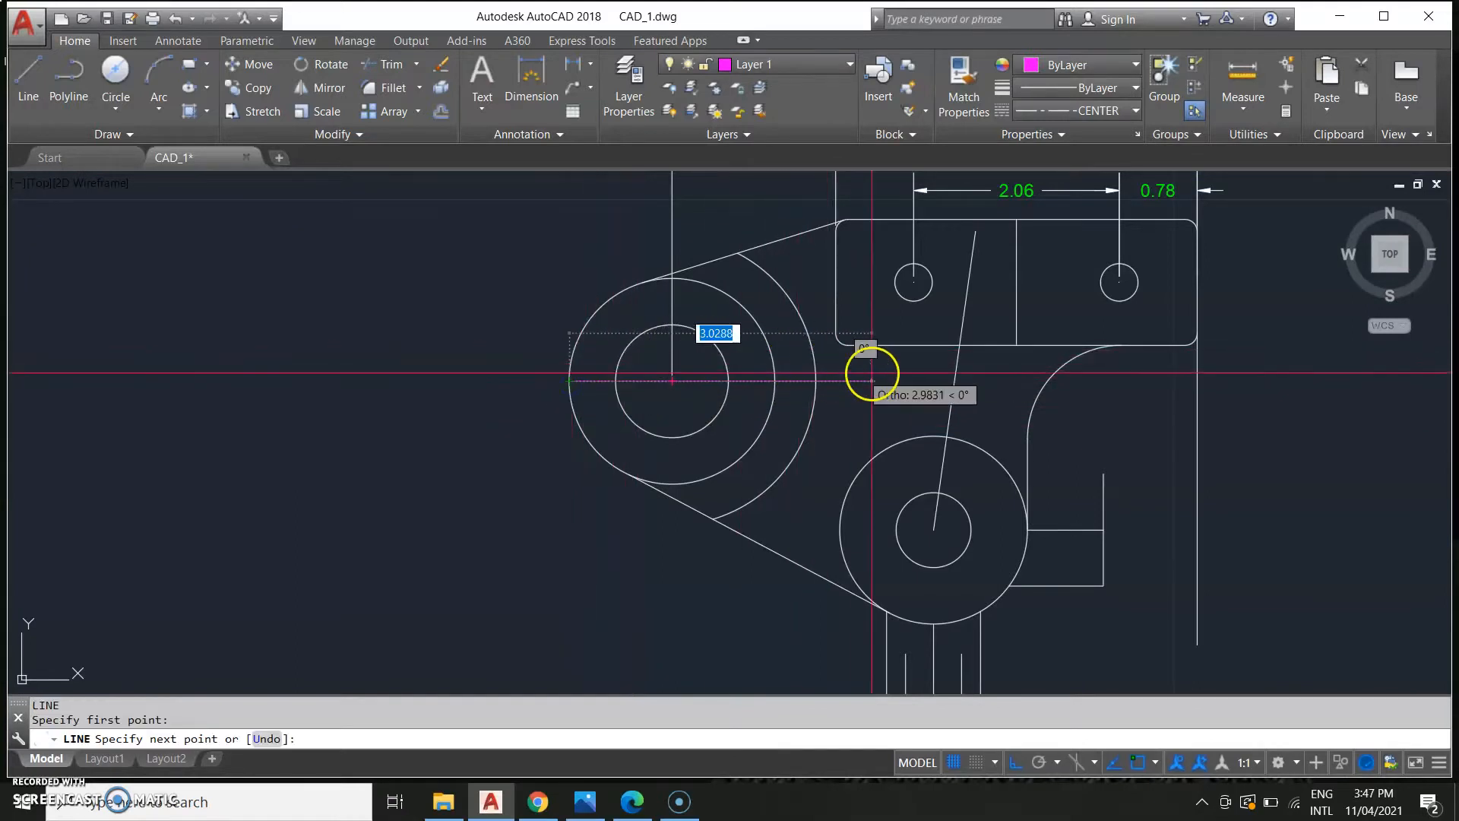
click(1197, 380)
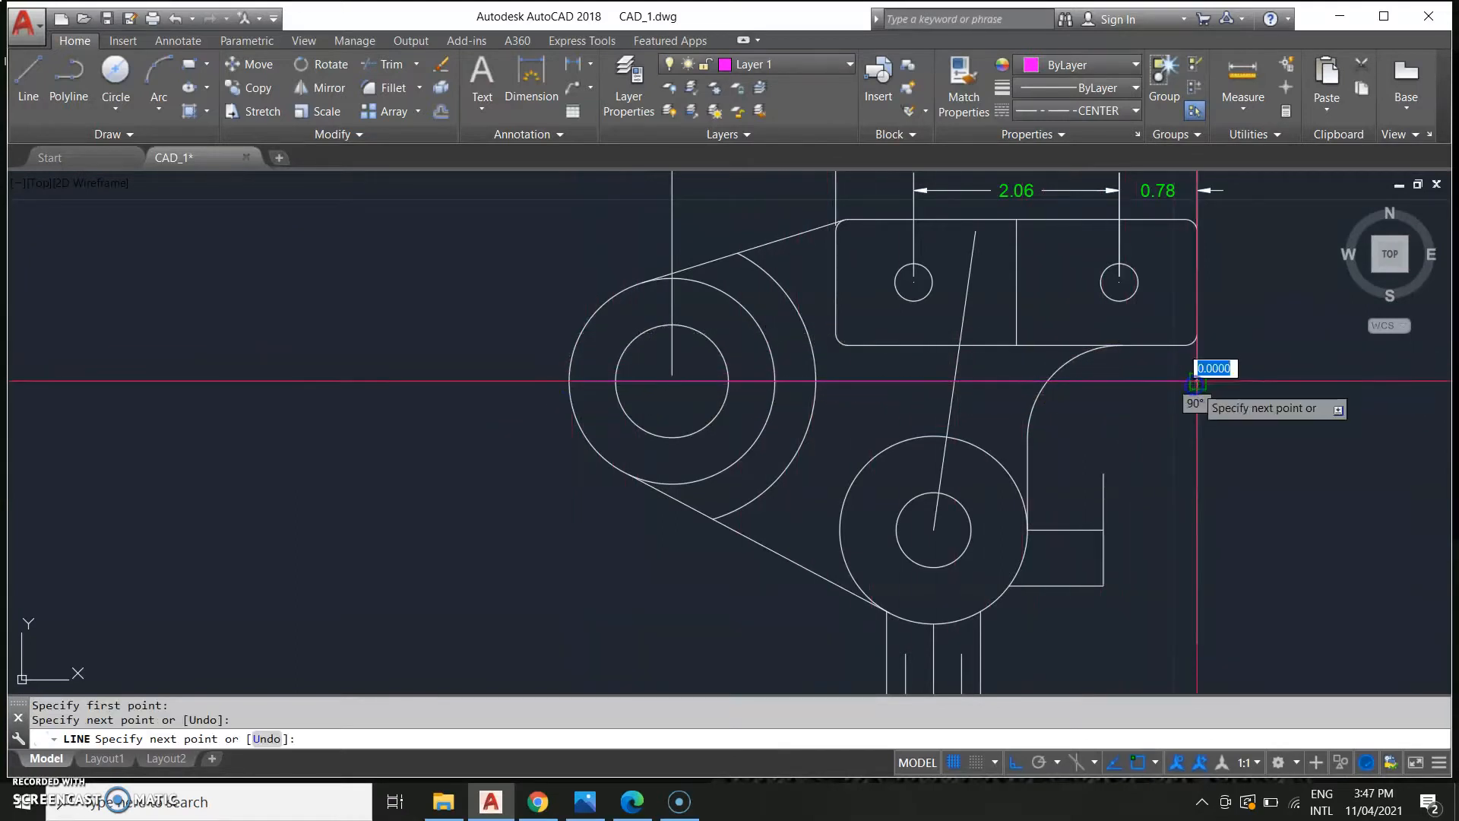
key(Escape)
Erase the new horizontal centre line and reset the linetype to ByLayer.
scroll(893, 393, up, 3)
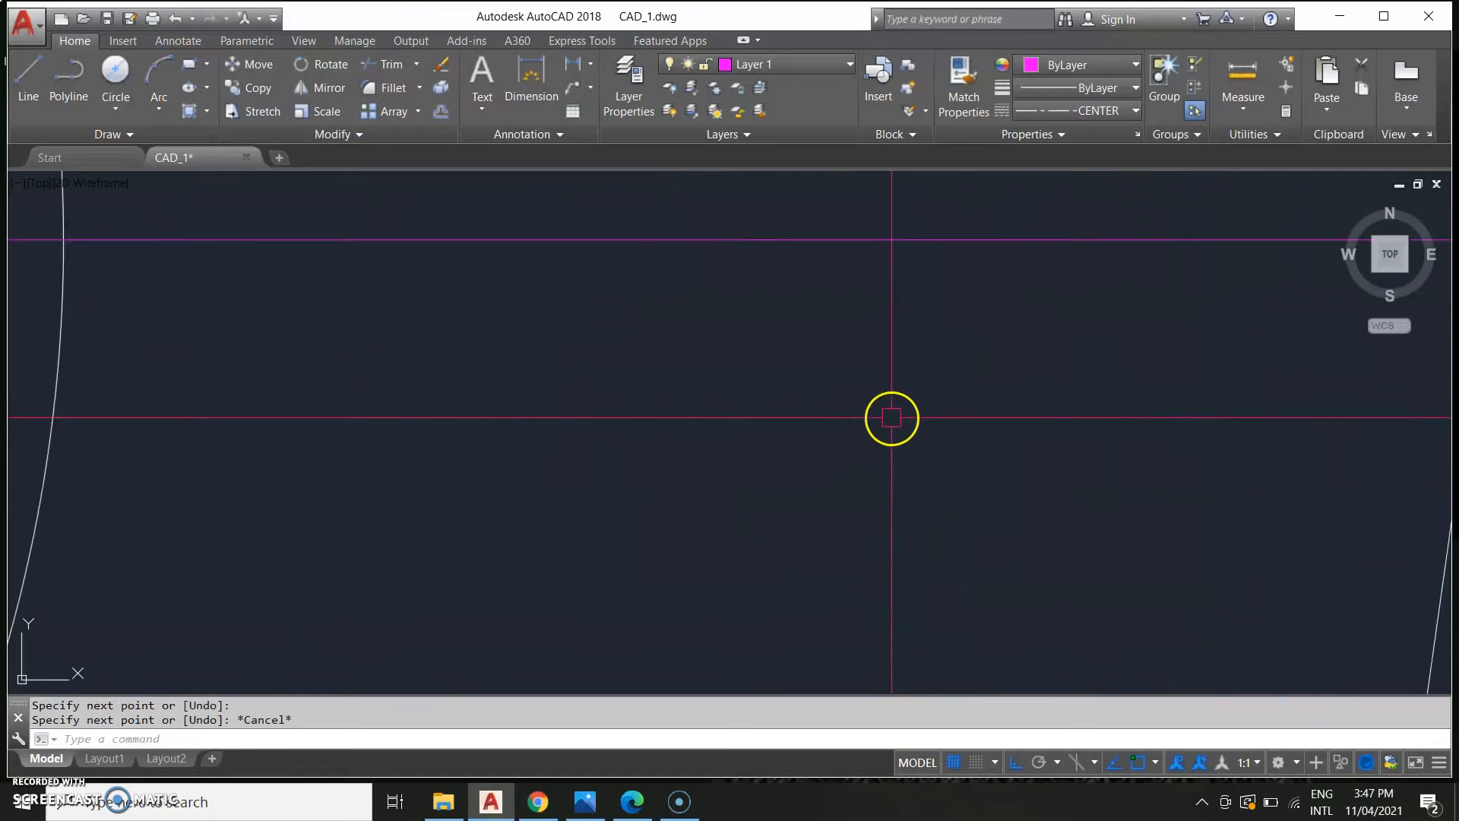
scroll(889, 411, down, 2)
click(884, 398)
key(Delete)
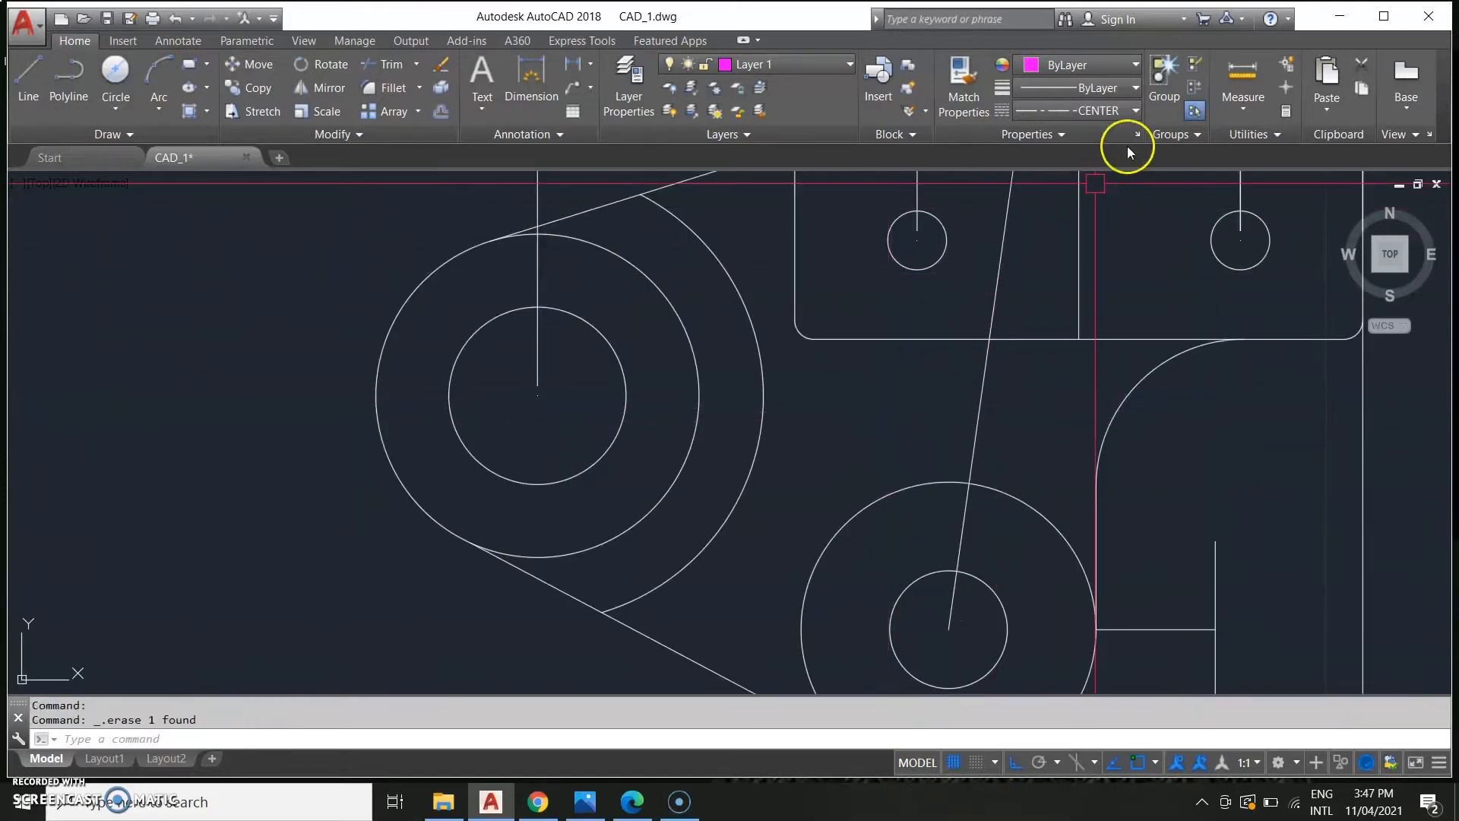
click(1115, 111)
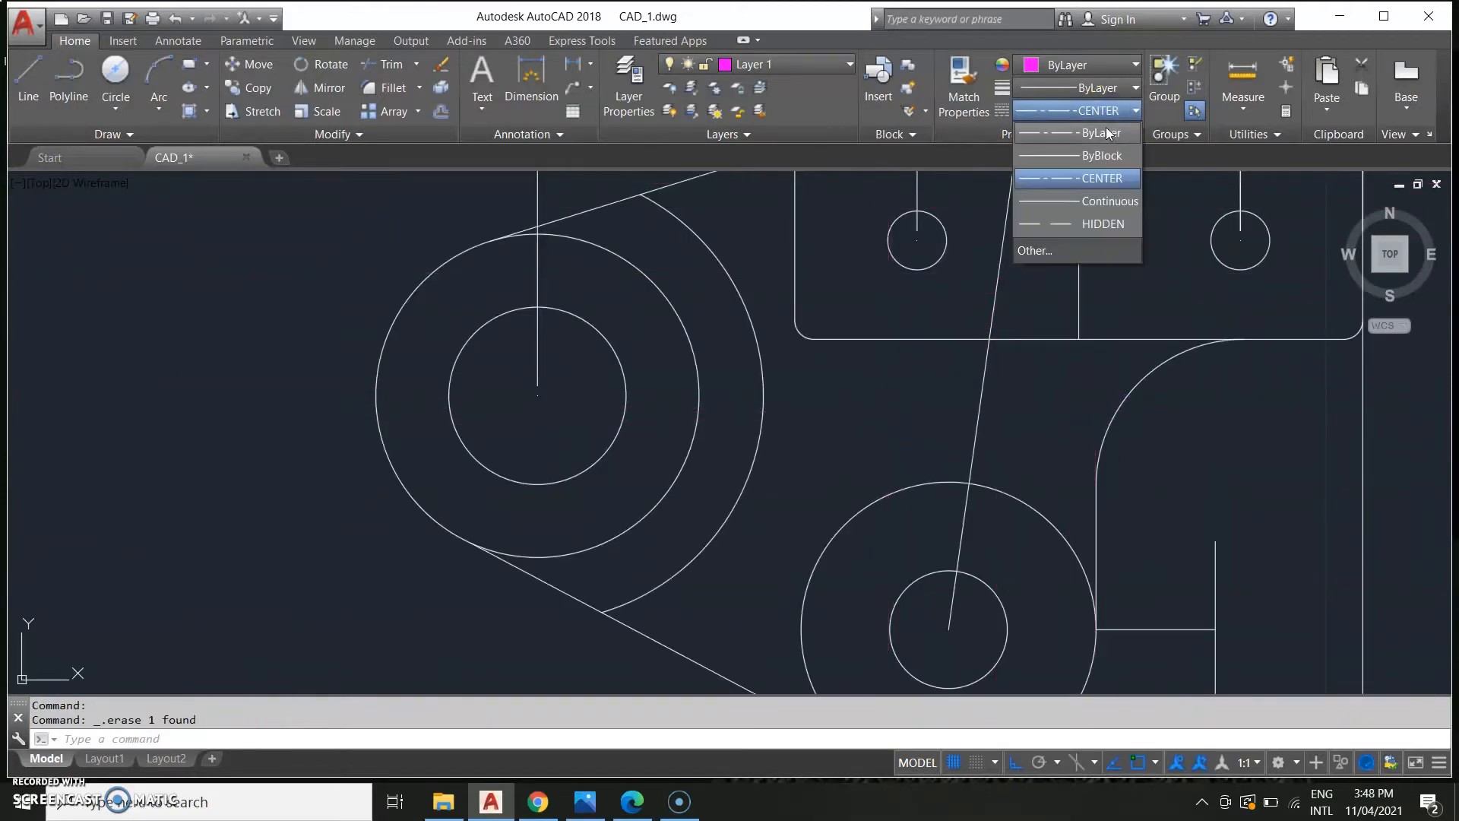
click(1107, 133)
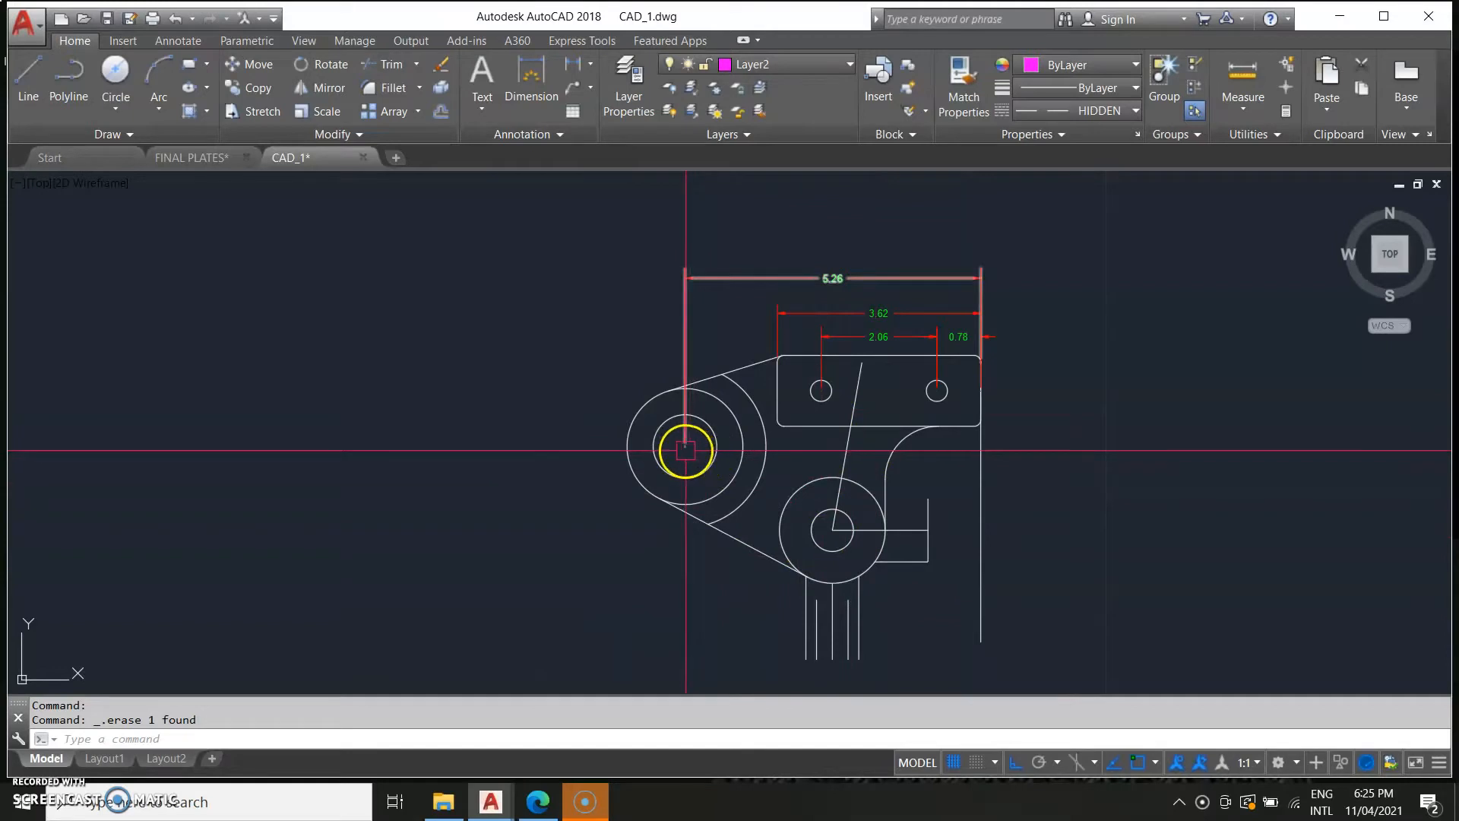
Compare the bracket drawing with the reference image around the upper boss.
scroll(582, 525, down, 4)
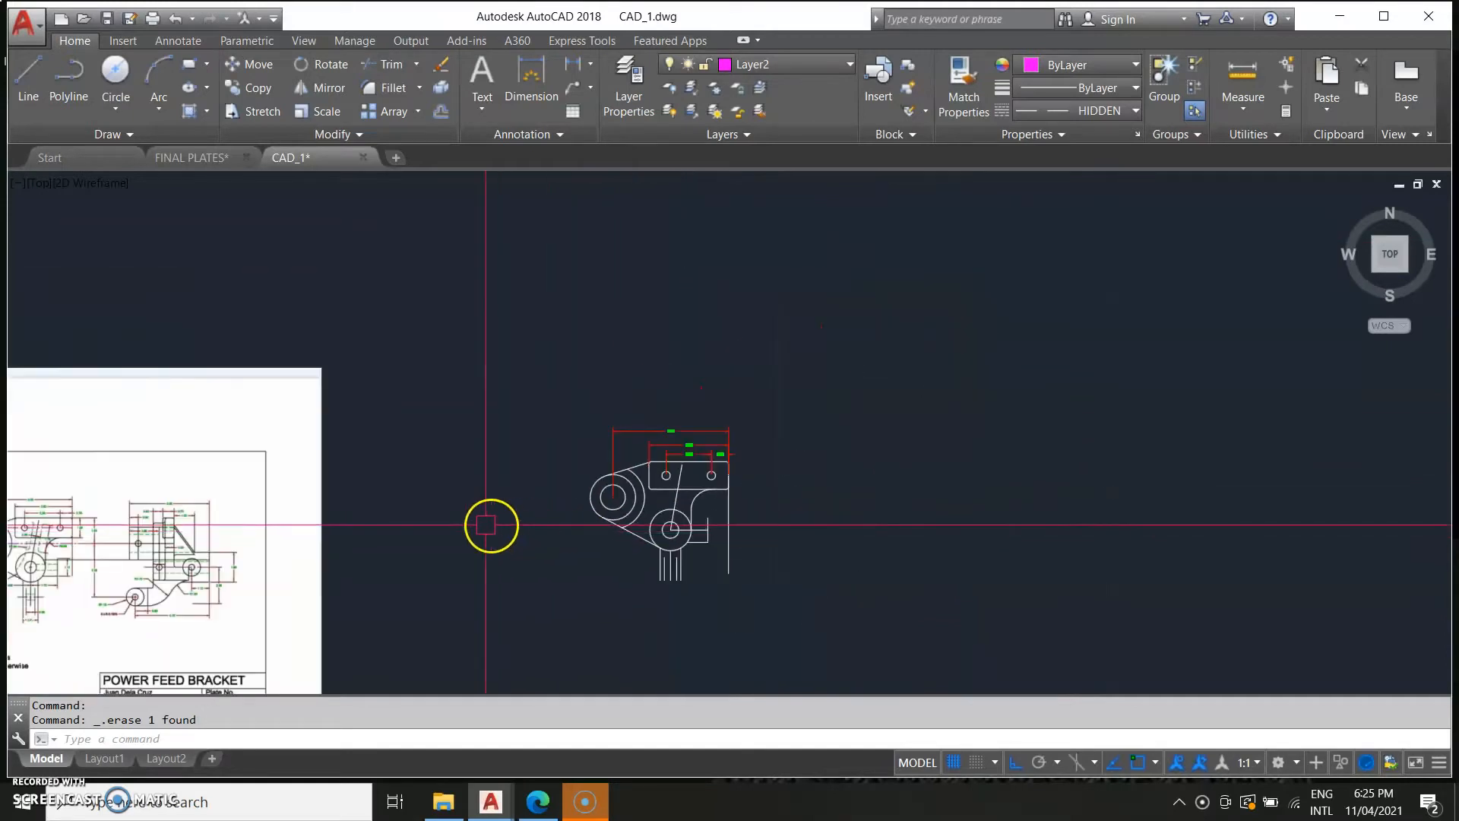
middle_drag(492, 524, 909, 448)
scroll(280, 544, up, 4)
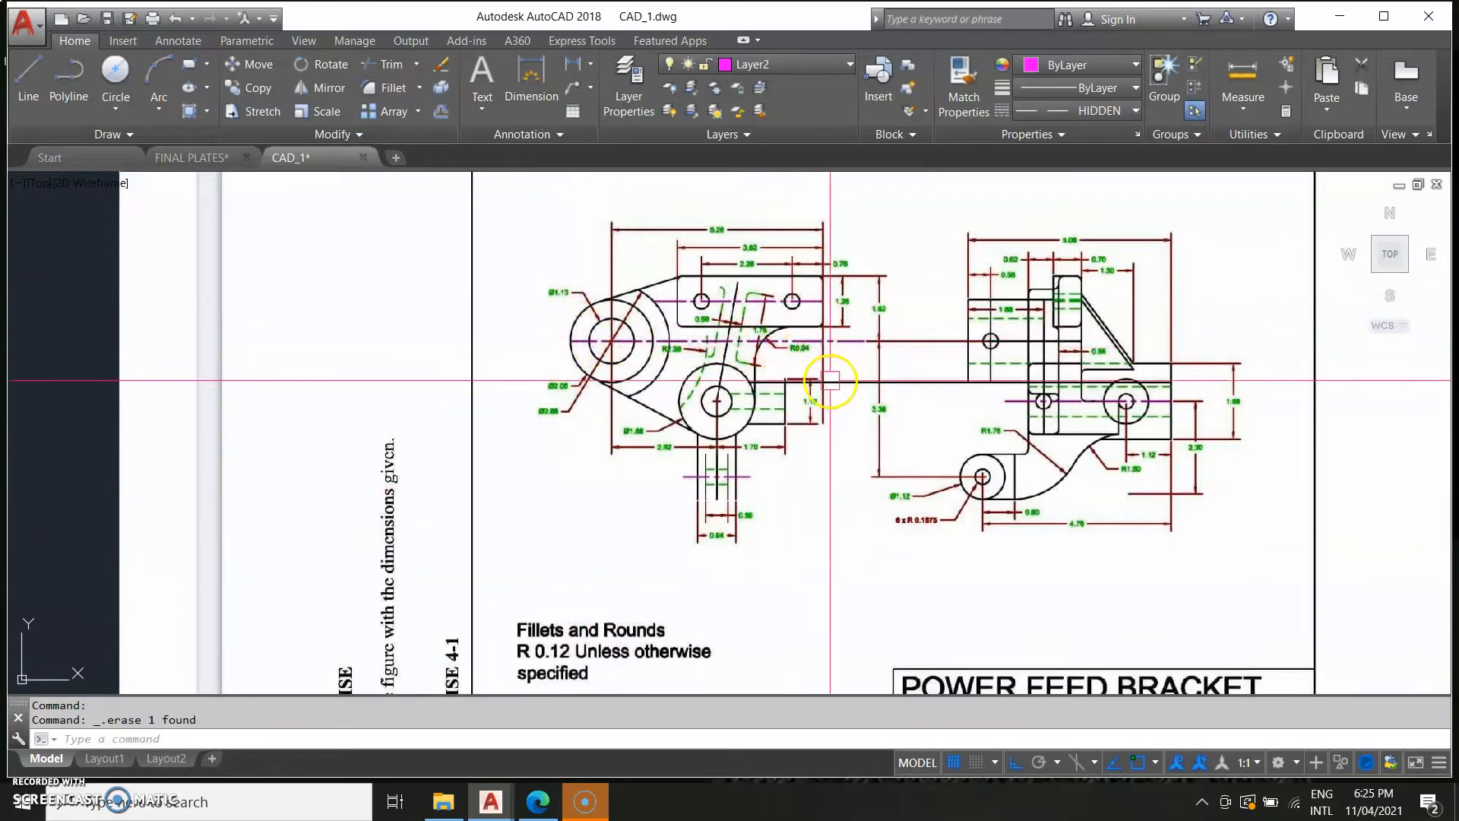
scroll(833, 390, down, 4)
middle_drag(1091, 456, 479, 476)
scroll(580, 453, up, 5)
middle_drag(720, 404, 332, 501)
scroll(446, 484, down, 2)
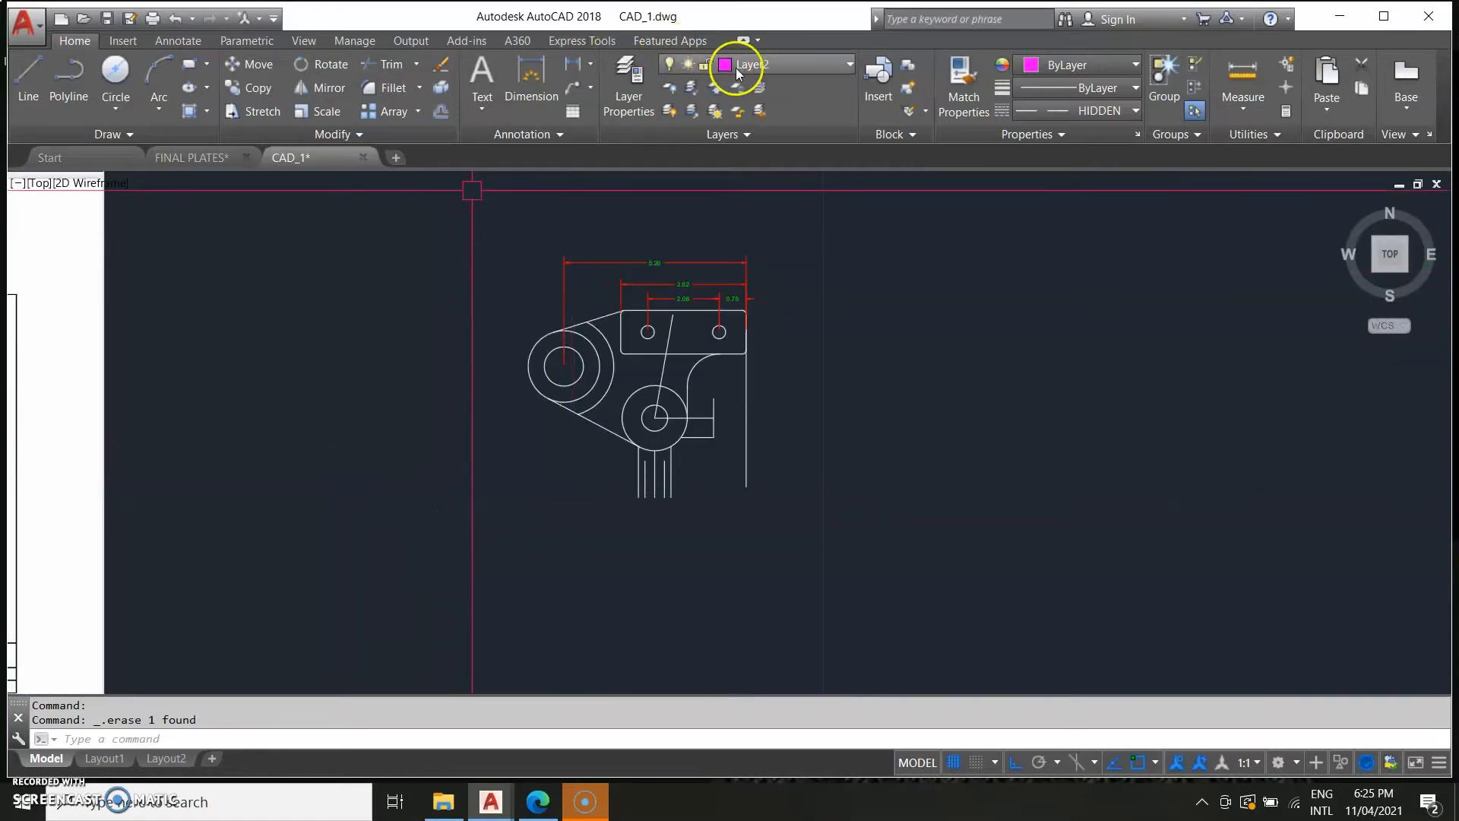
Keep Layer2 current and set the linetype to CENTER.
click(824, 69)
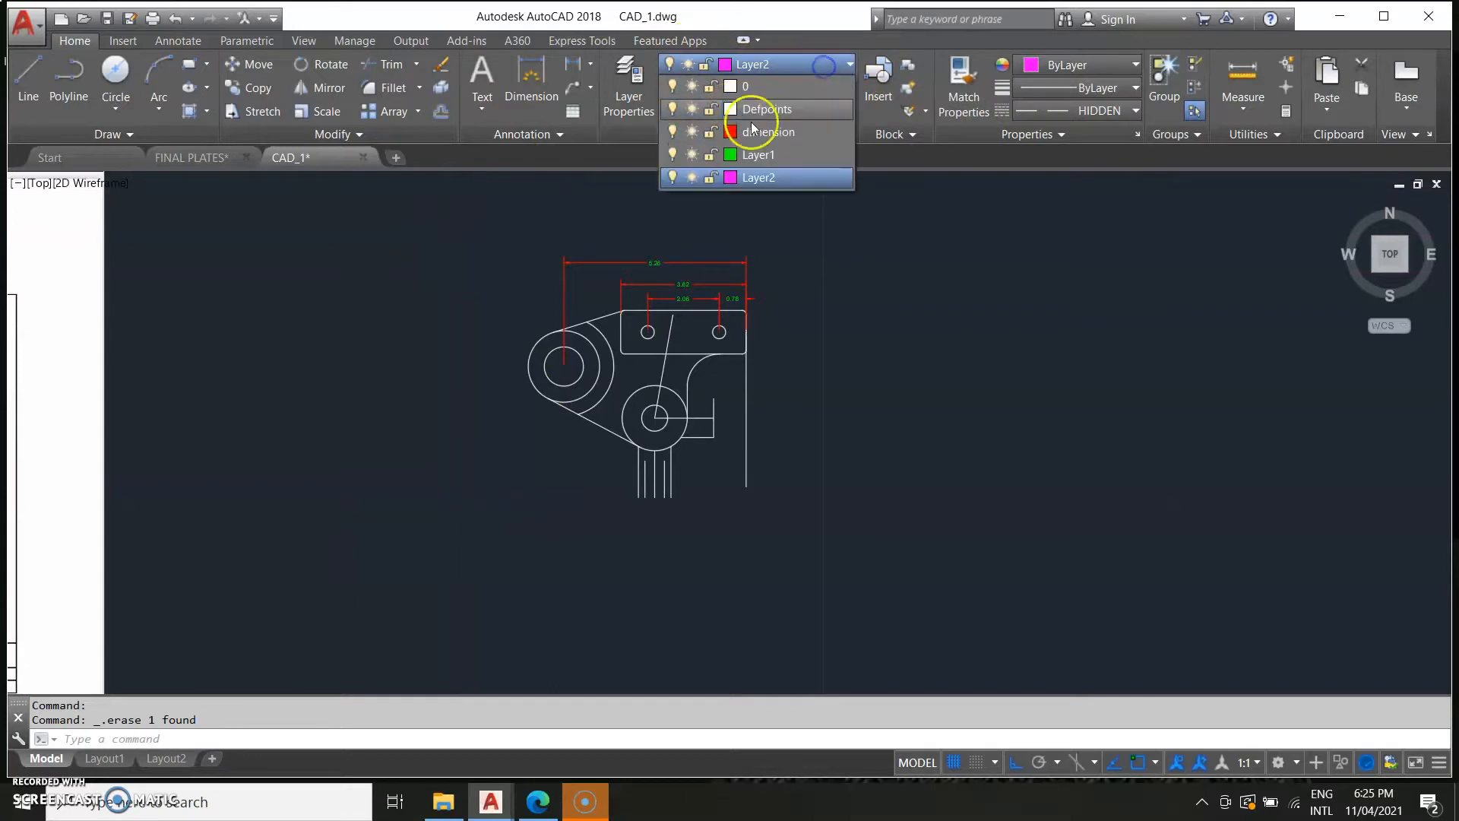
click(836, 64)
click(1106, 111)
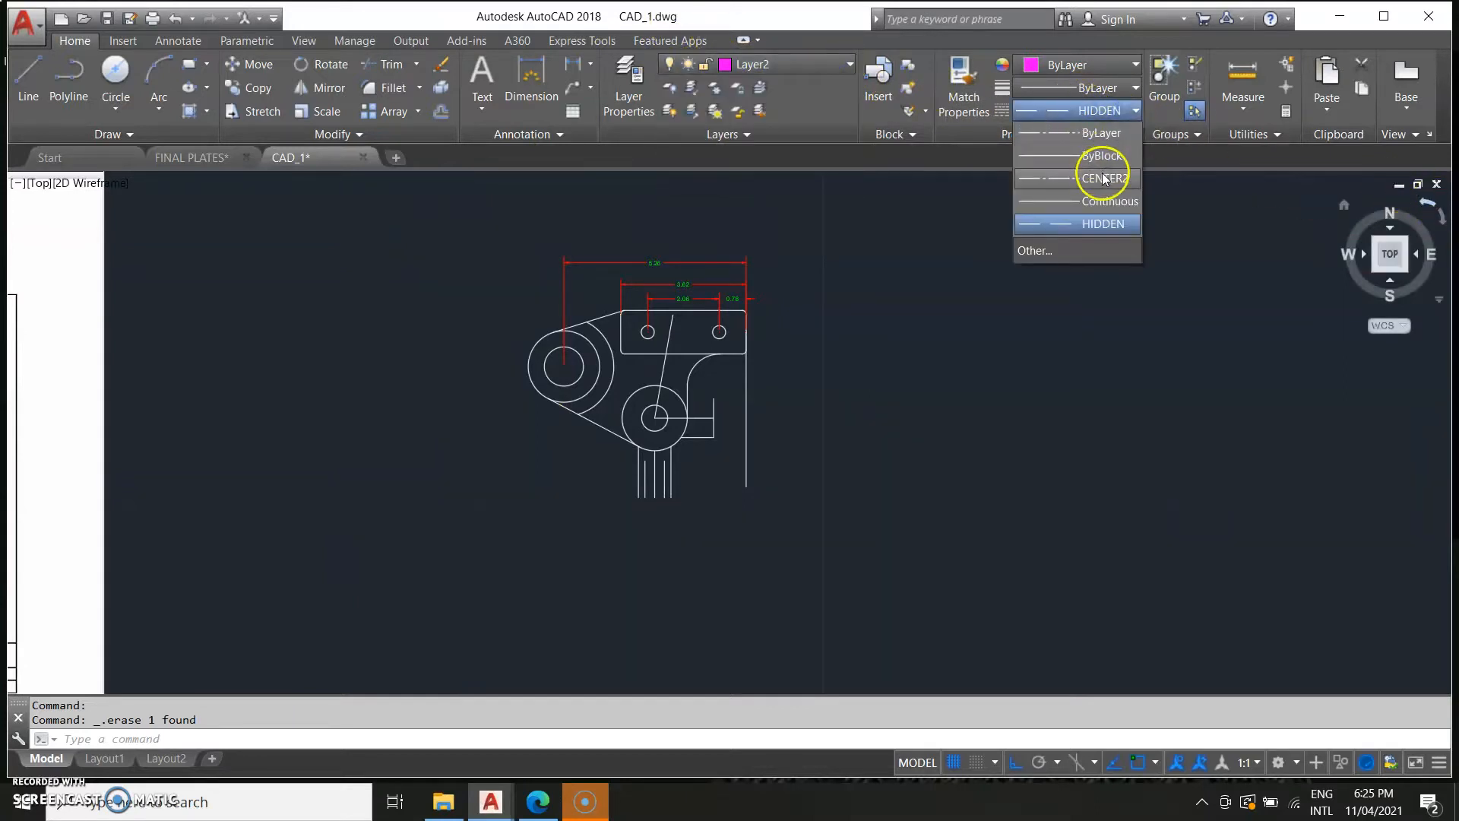
click(1104, 180)
Draw a horizontal centre line through the upper boss circle from its left edge to the plate's right edge.
middle_drag(500, 587, 644, 614)
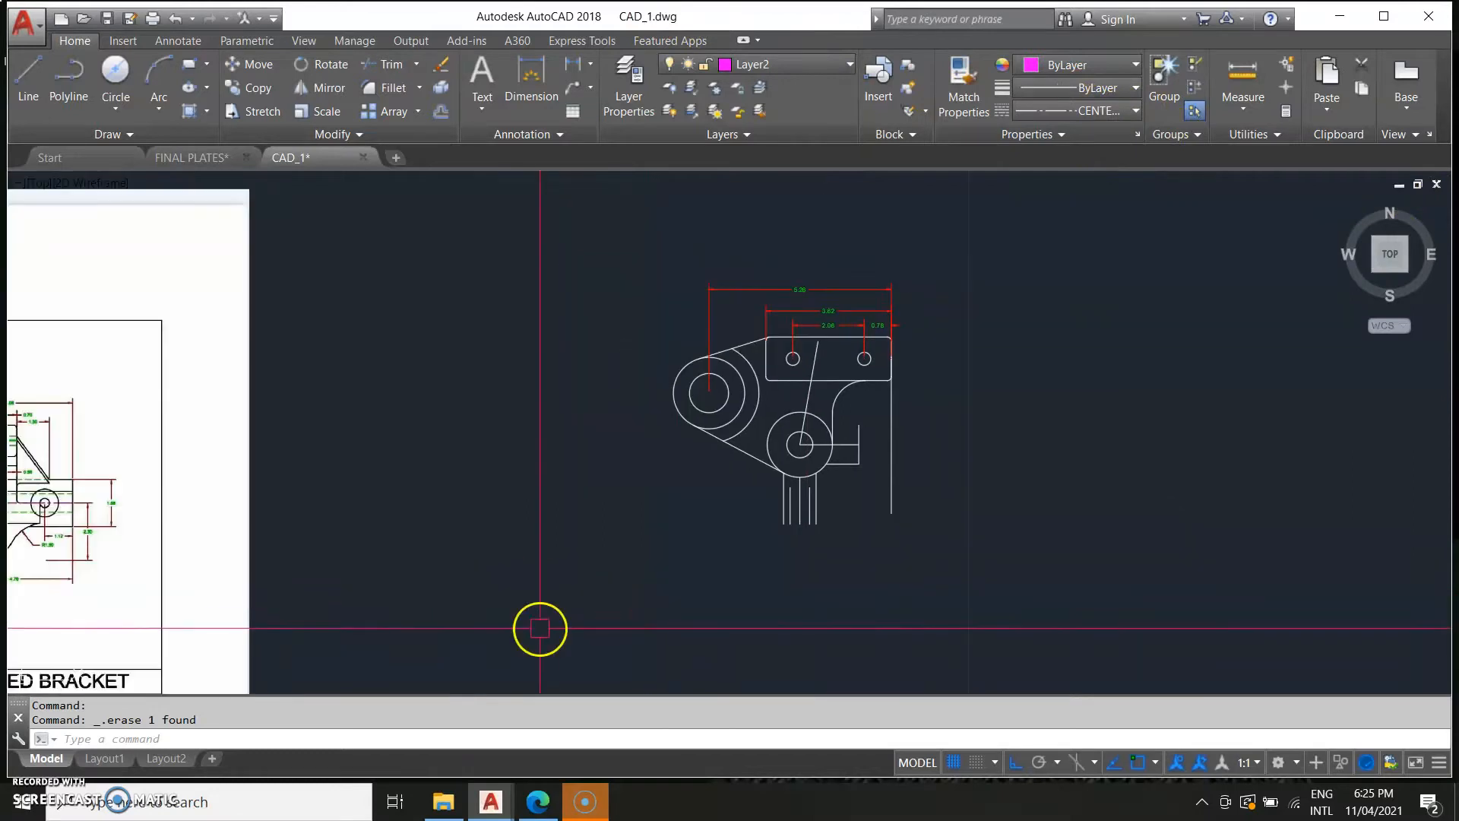
text(L)
key(Return)
mouse_move(365, 440)
middle_down()
mouse_move(978, 532)
mouse_move(388, 515)
middle_up()
scroll(765, 448, up, 4)
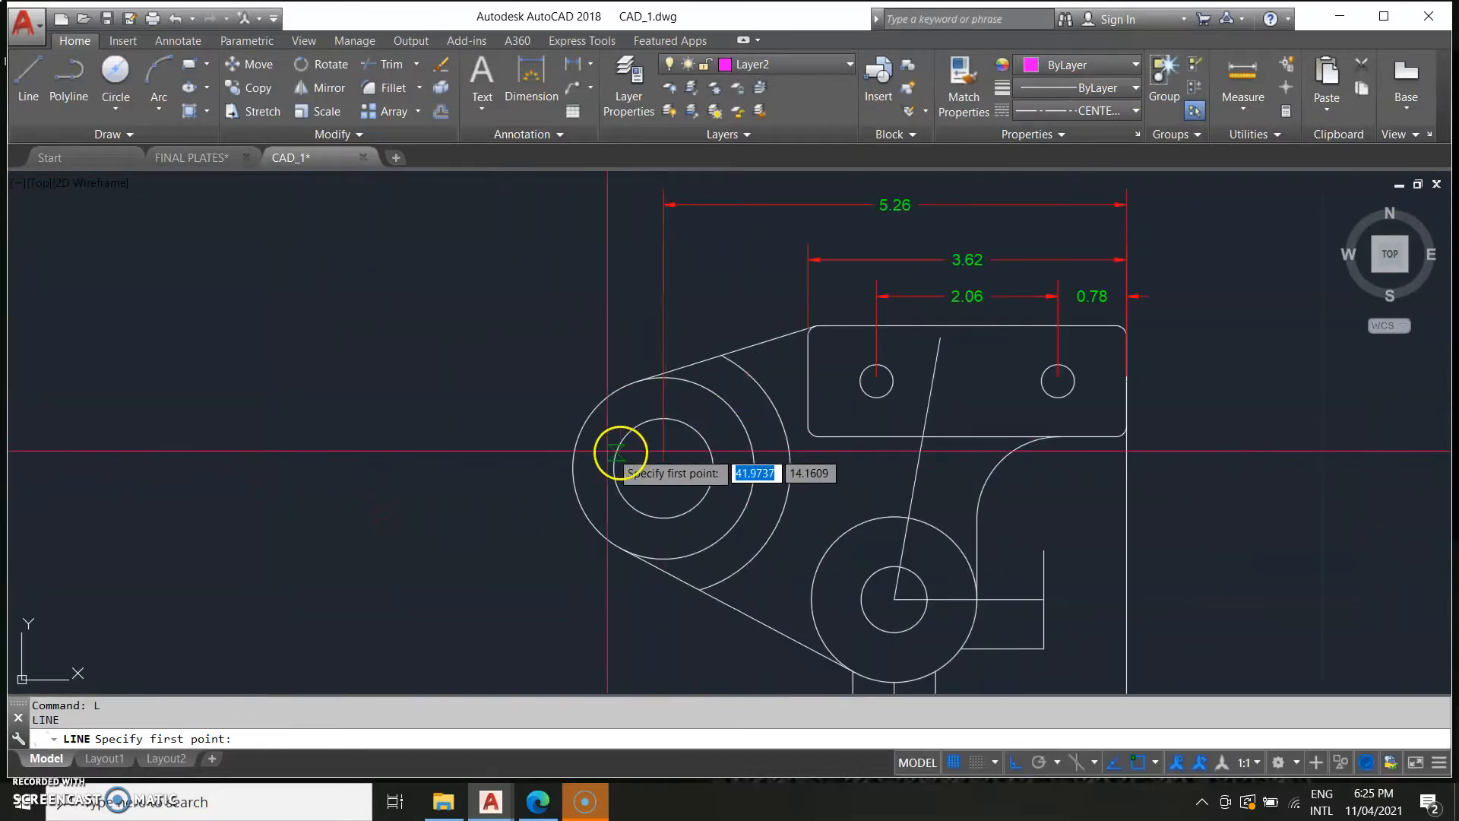
click(566, 468)
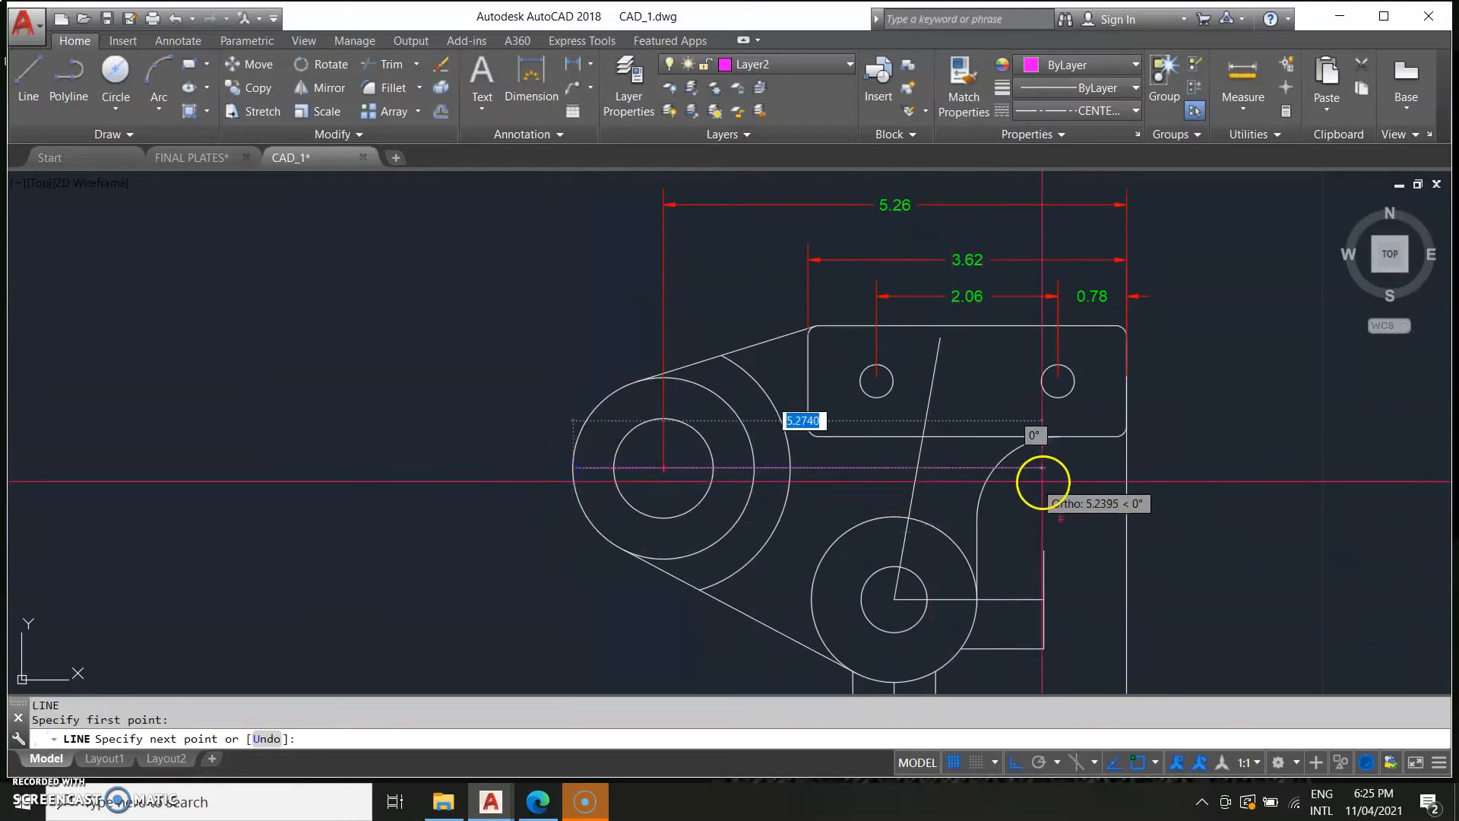
click(1125, 465)
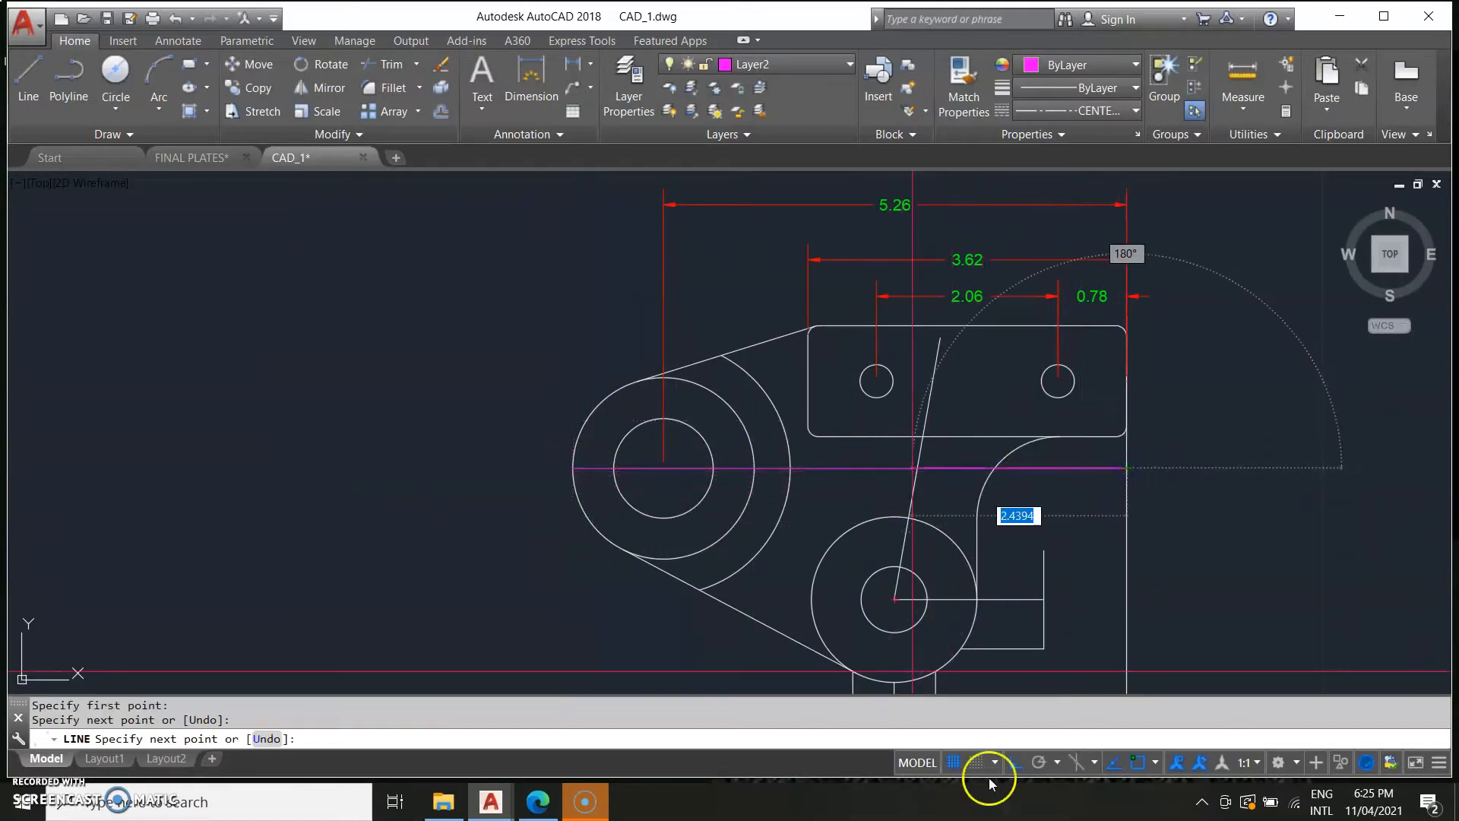
key(Escape)
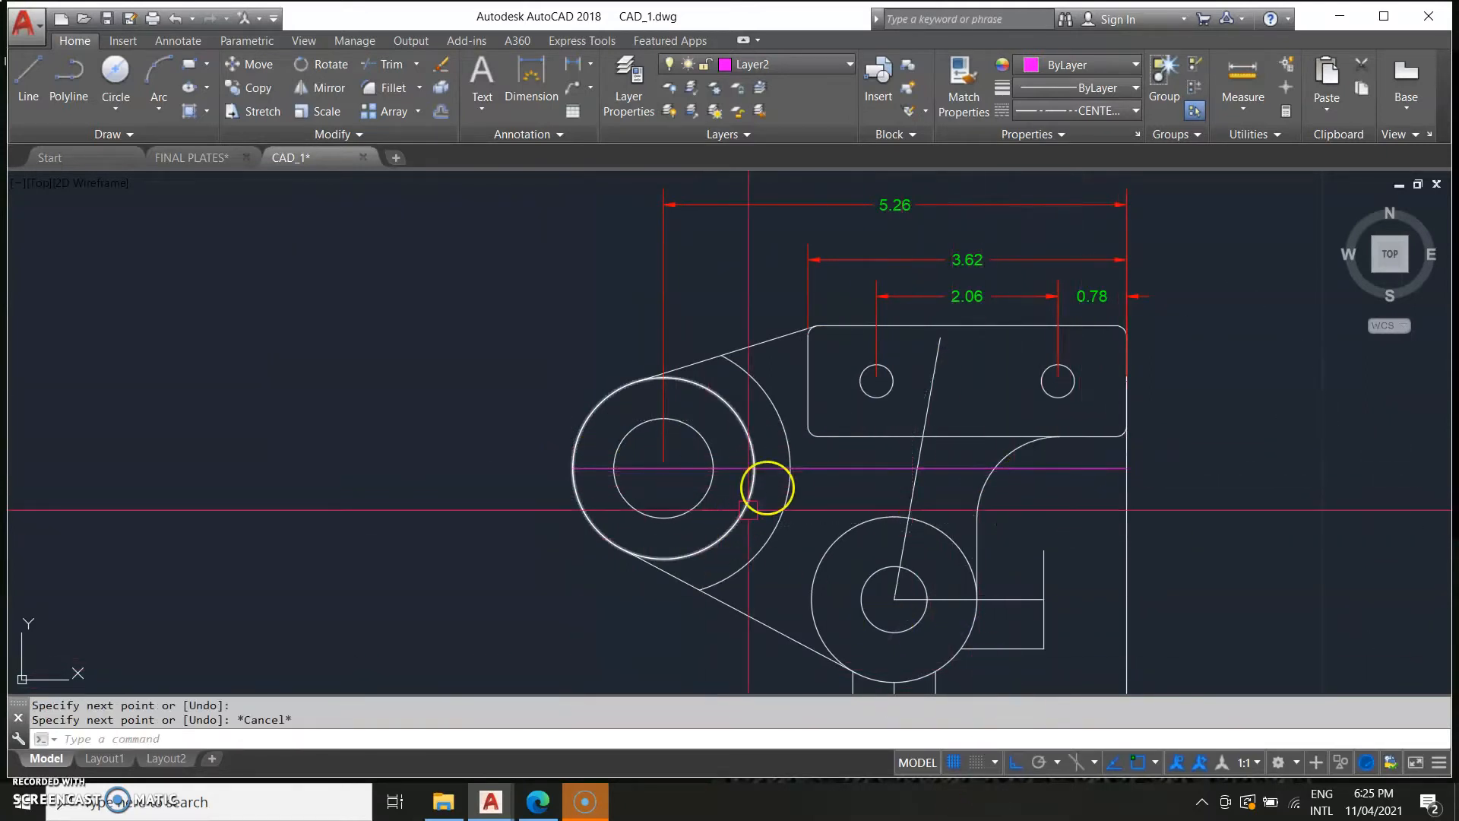
Set the horizontal centre line's linetype scale to 0.02.
right_click(834, 468)
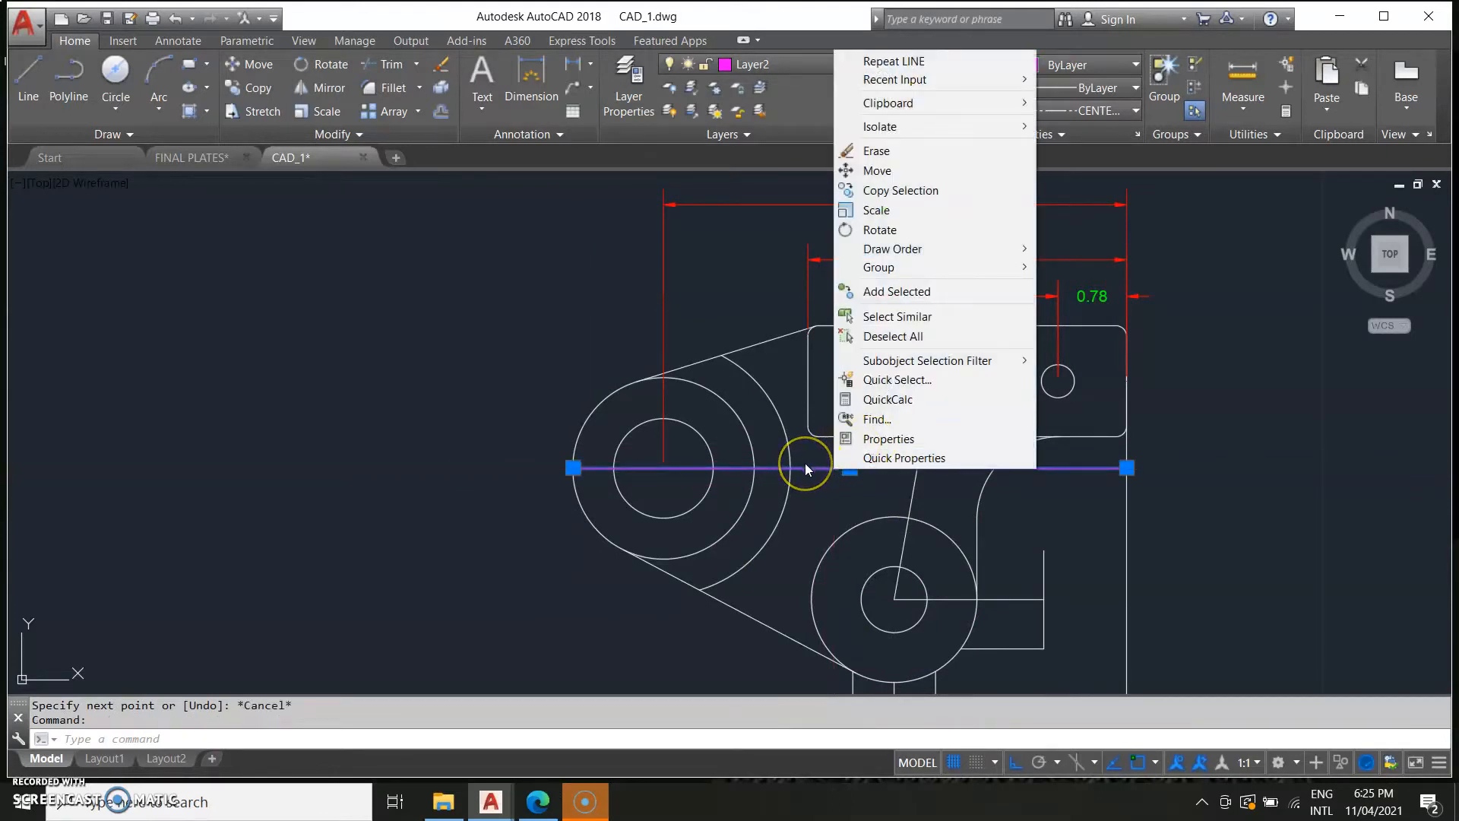
click(841, 438)
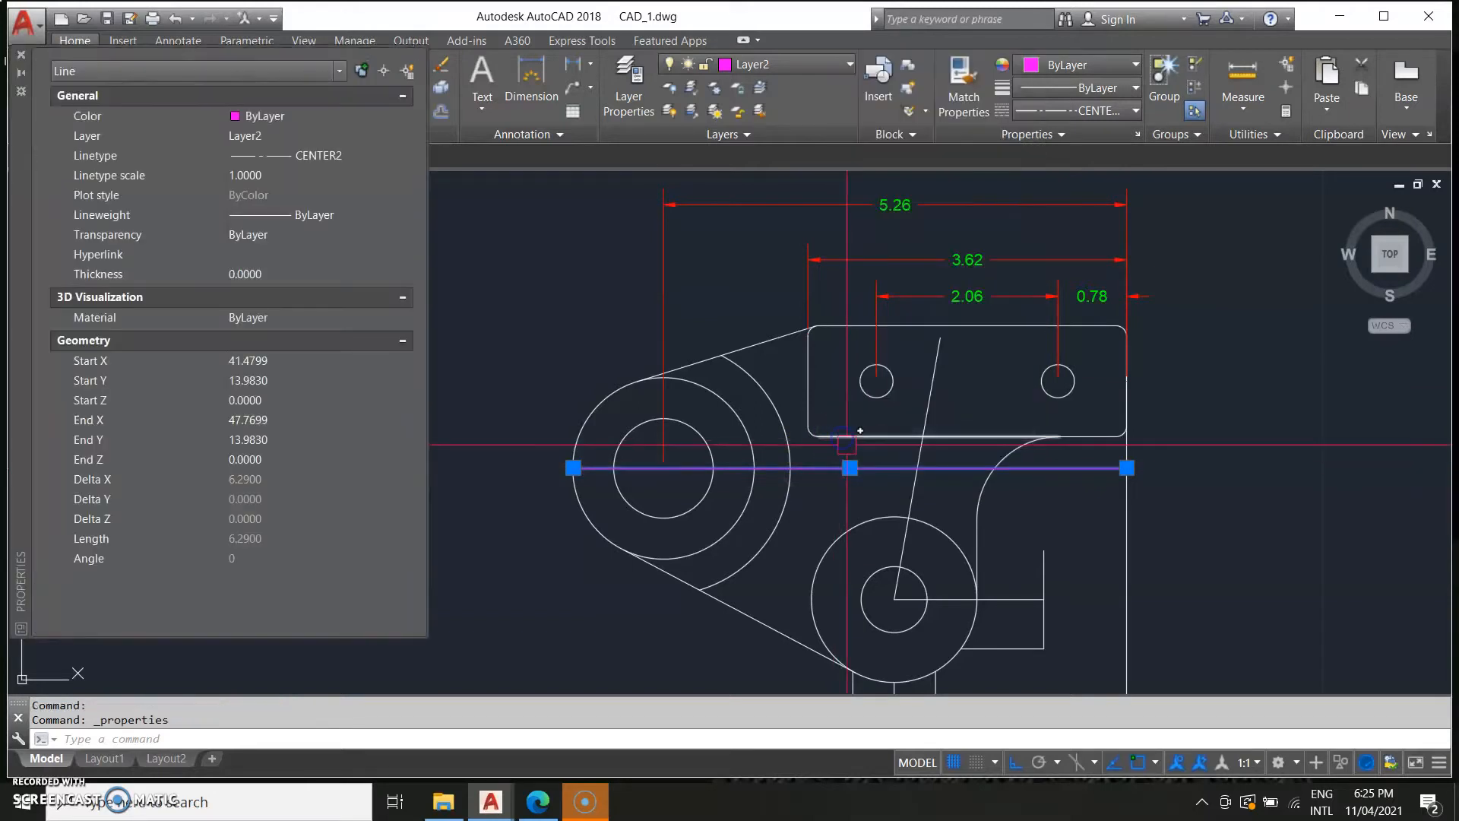
click(266, 177)
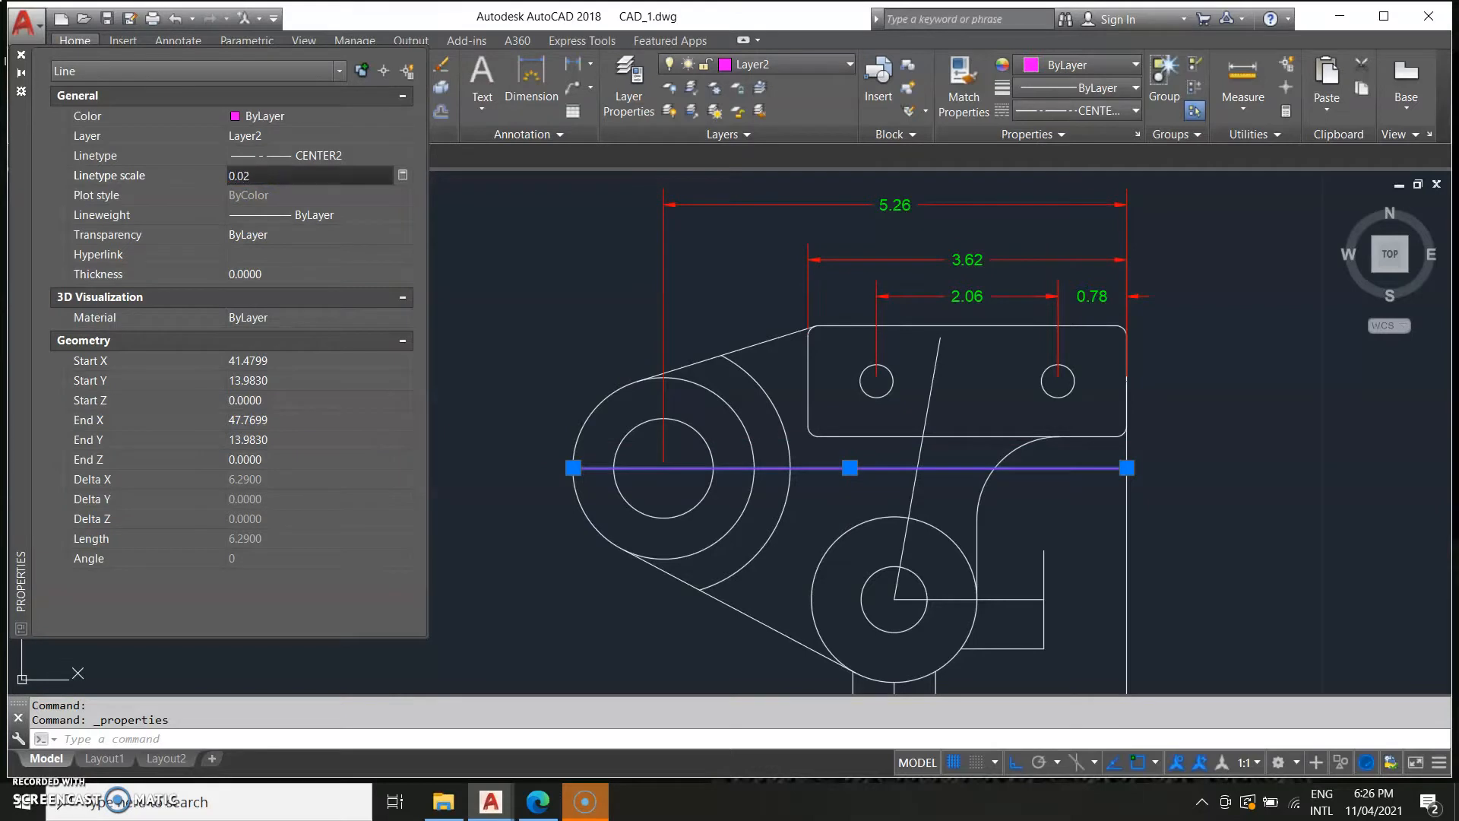
text(0.02)
key(Return)
key(Escape)
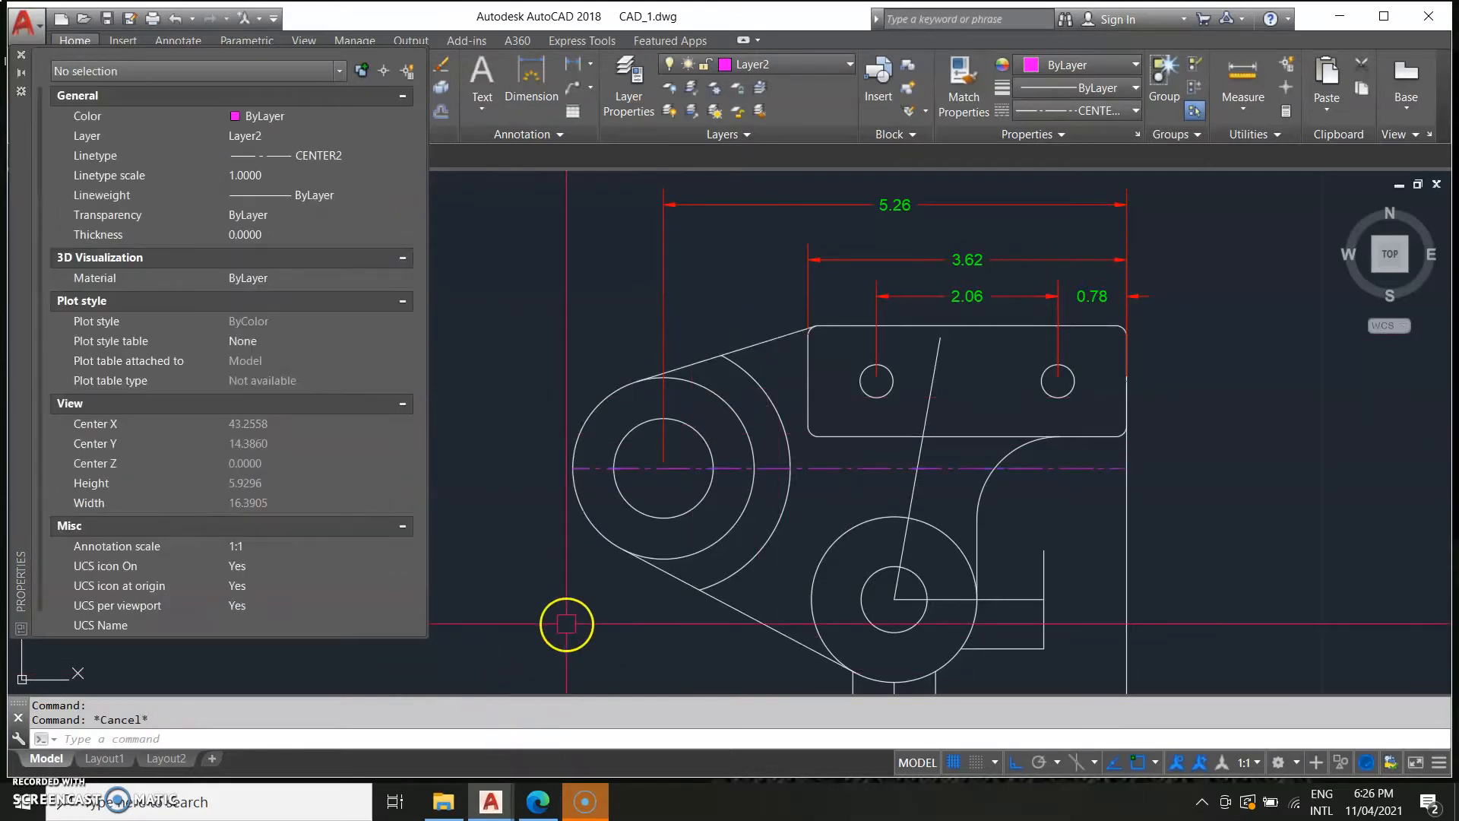
Compare the bracket drawing with the reference image around the lower boss.
click(22, 60)
scroll(649, 504, down, 5)
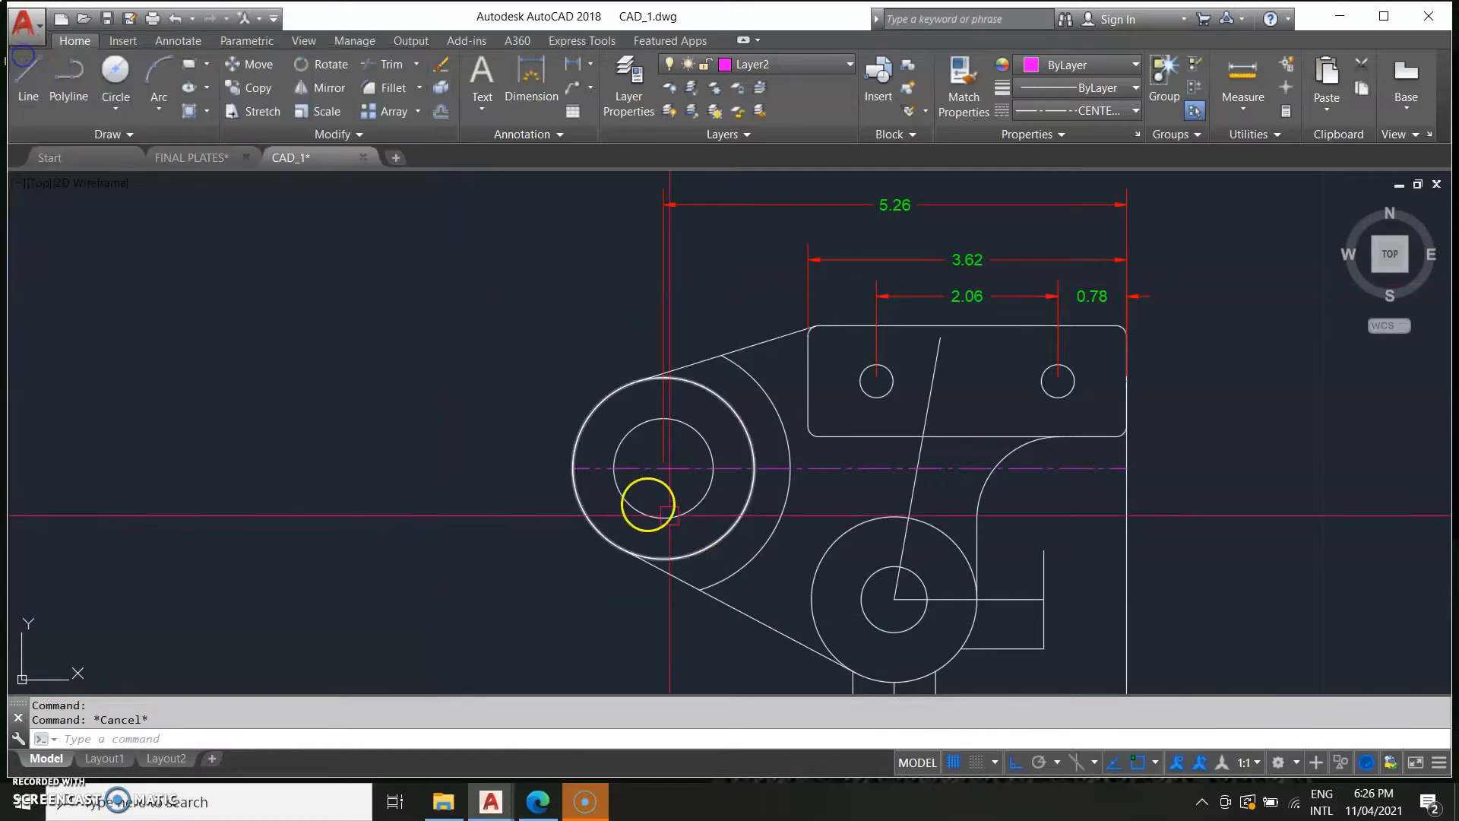
scroll(156, 434, up, 5)
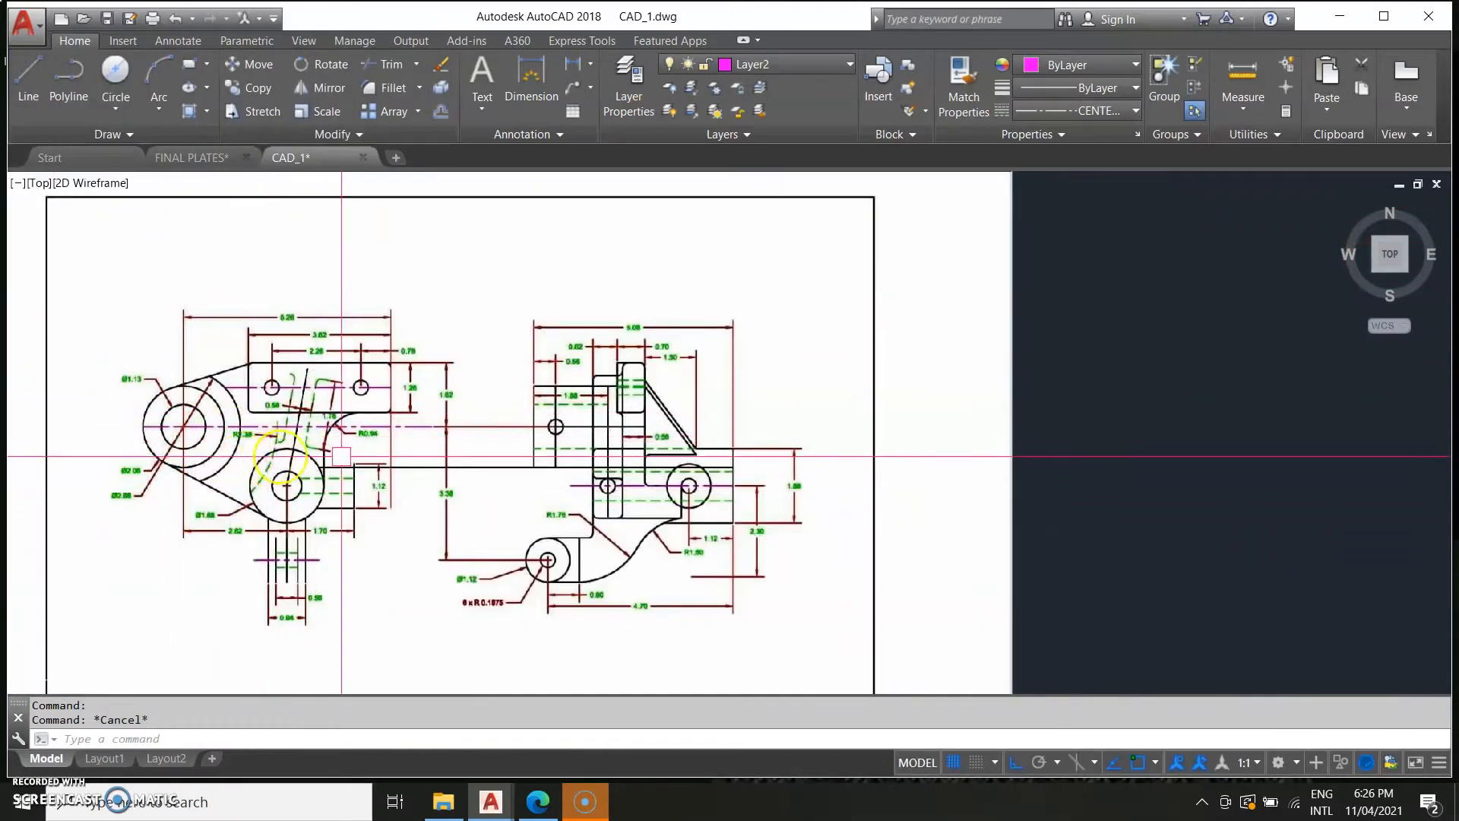
scroll(381, 478, up, 2)
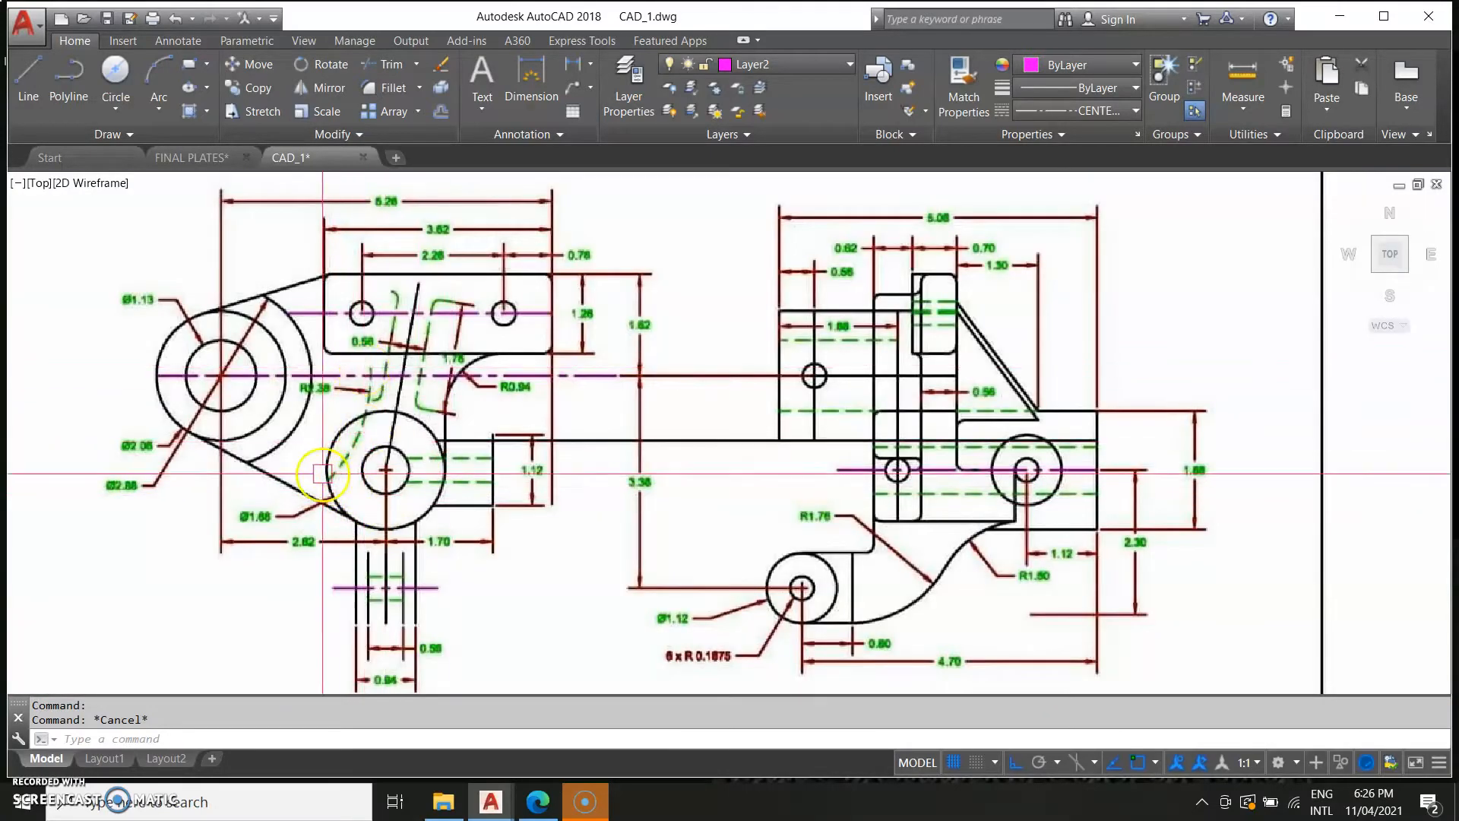
scroll(545, 438, down, 2)
middle_drag(785, 524, 270, 521)
middle_drag(398, 527, 196, 492)
scroll(715, 460, down, 4)
middle_drag(1058, 516, 821, 596)
scroll(590, 456, up, 4)
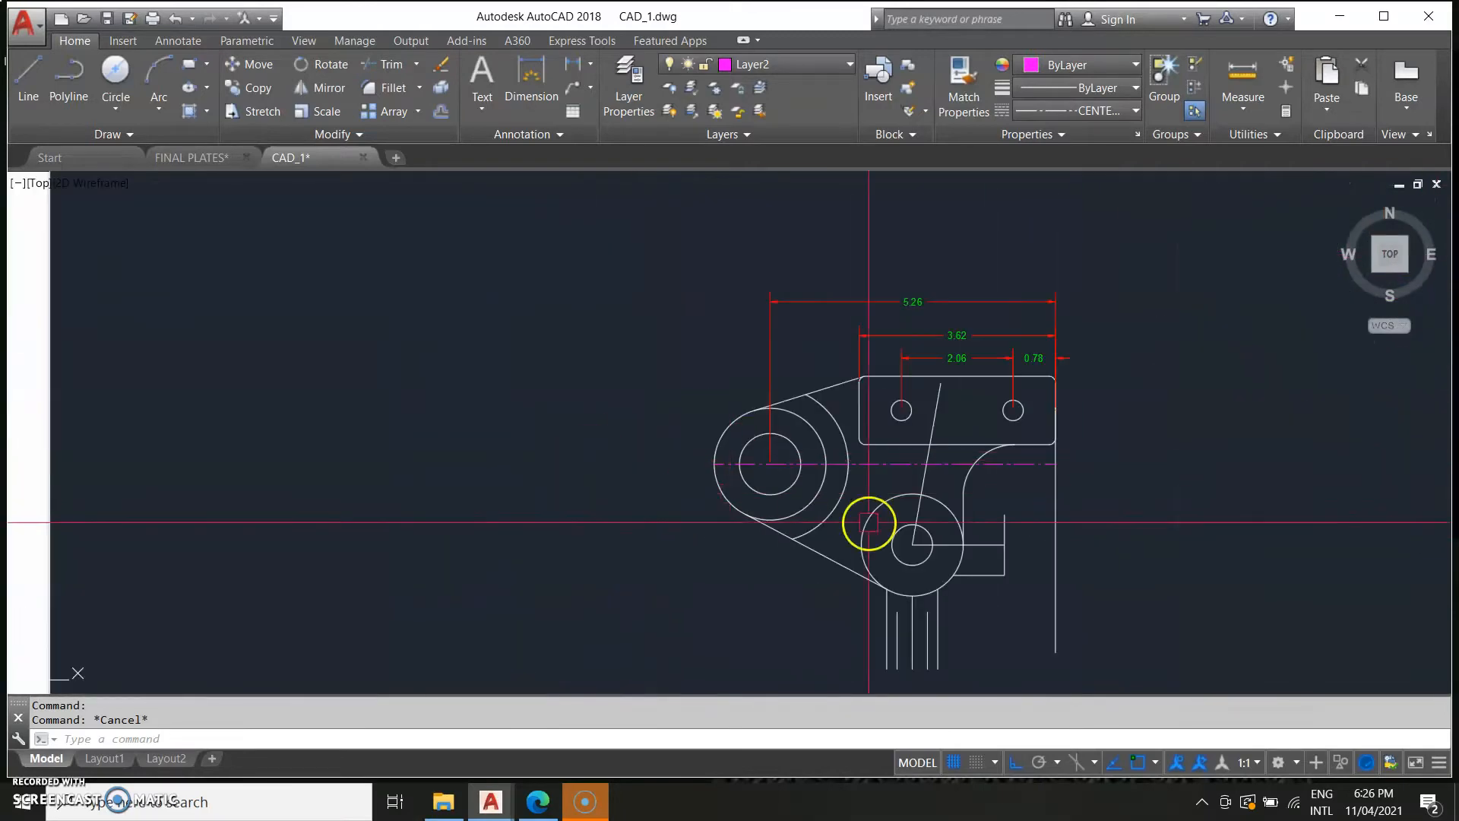
text(c)
key(Return)
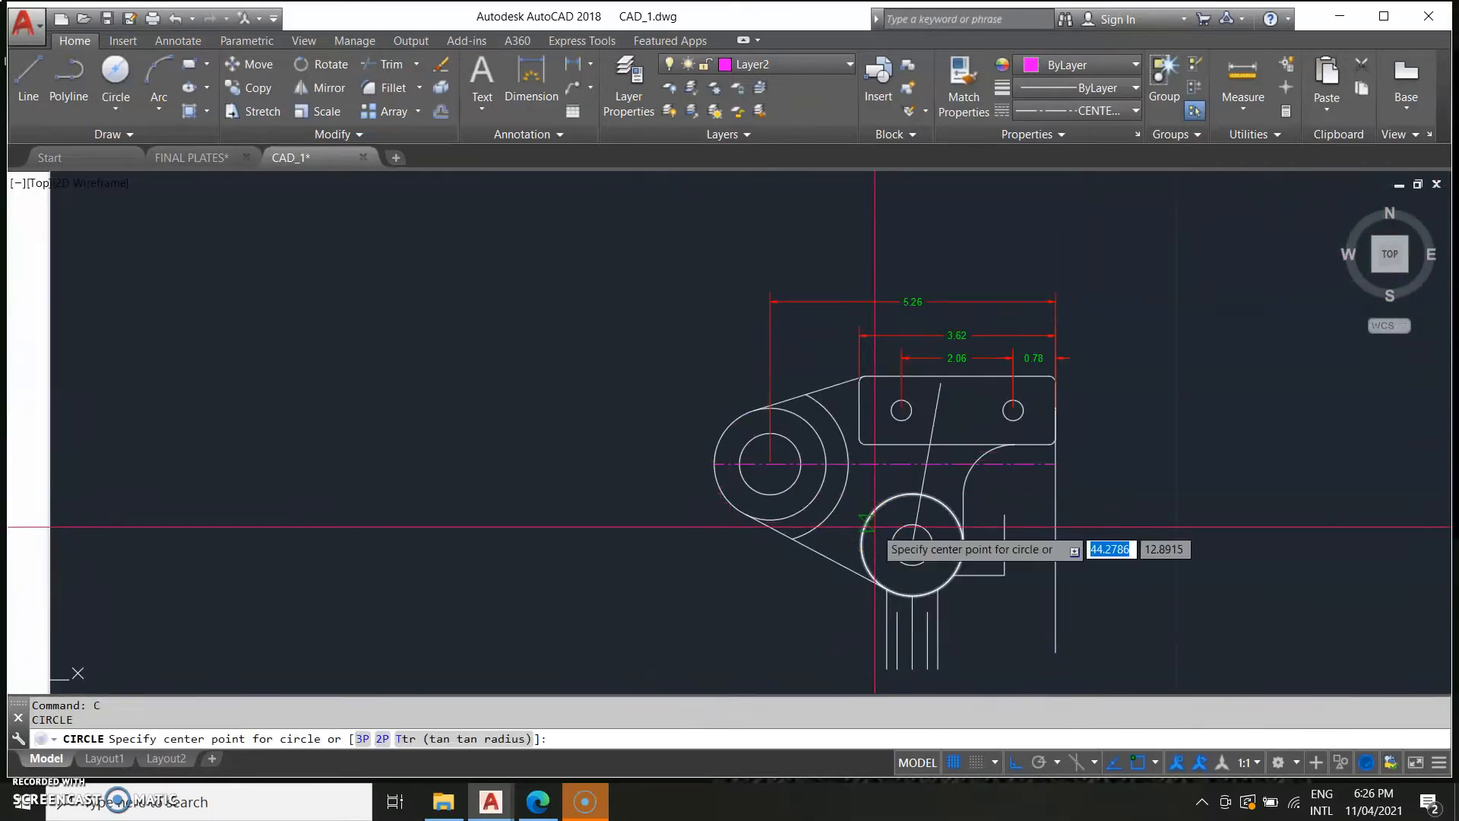
click(768, 463)
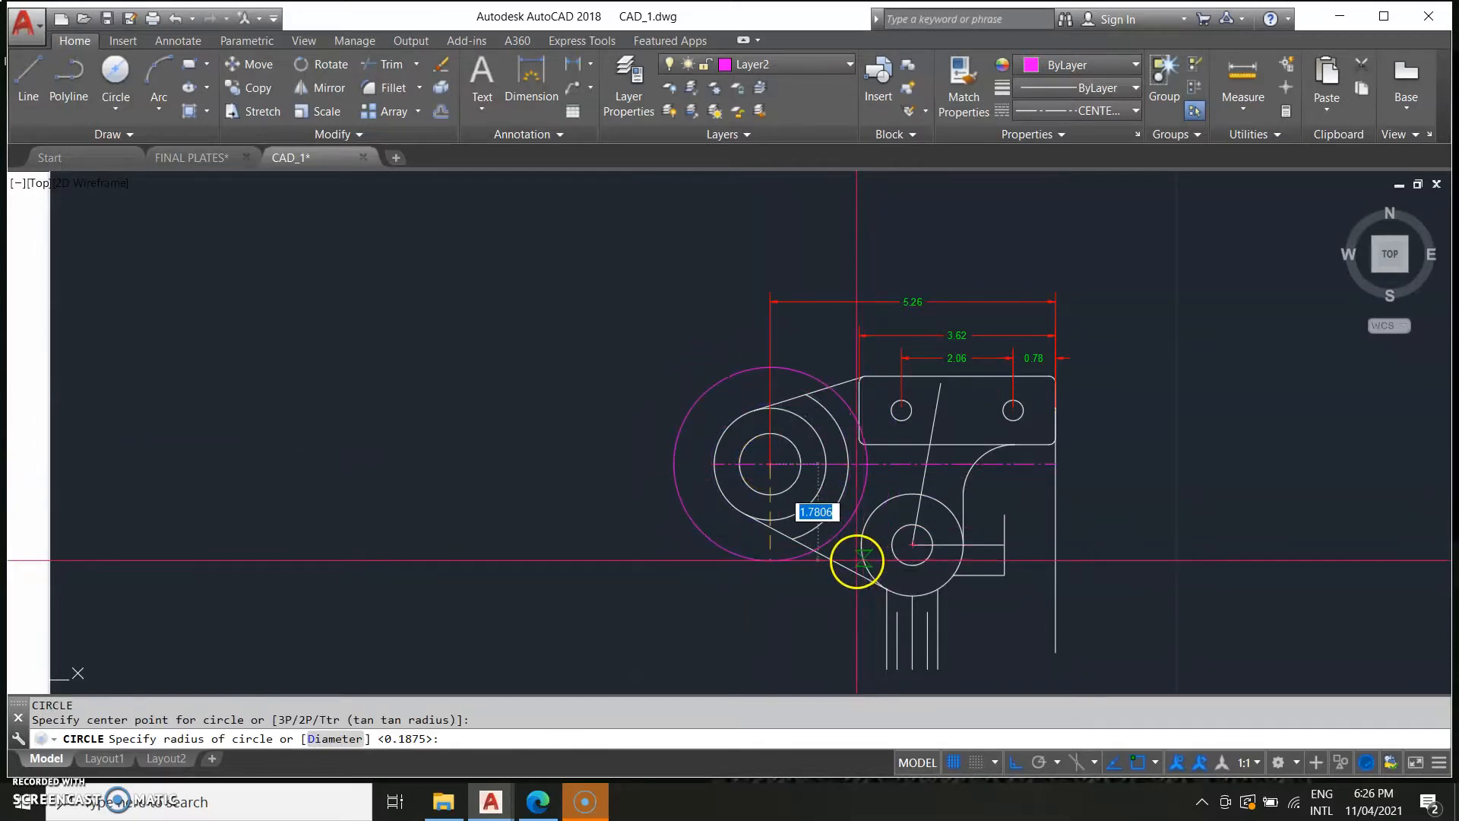
middle_drag(59, 463, 604, 440)
scroll(219, 510, down, 4)
middle_drag(363, 501, 572, 501)
scroll(334, 537, up, 4)
middle_drag(262, 551, 453, 501)
scroll(328, 573, up, 4)
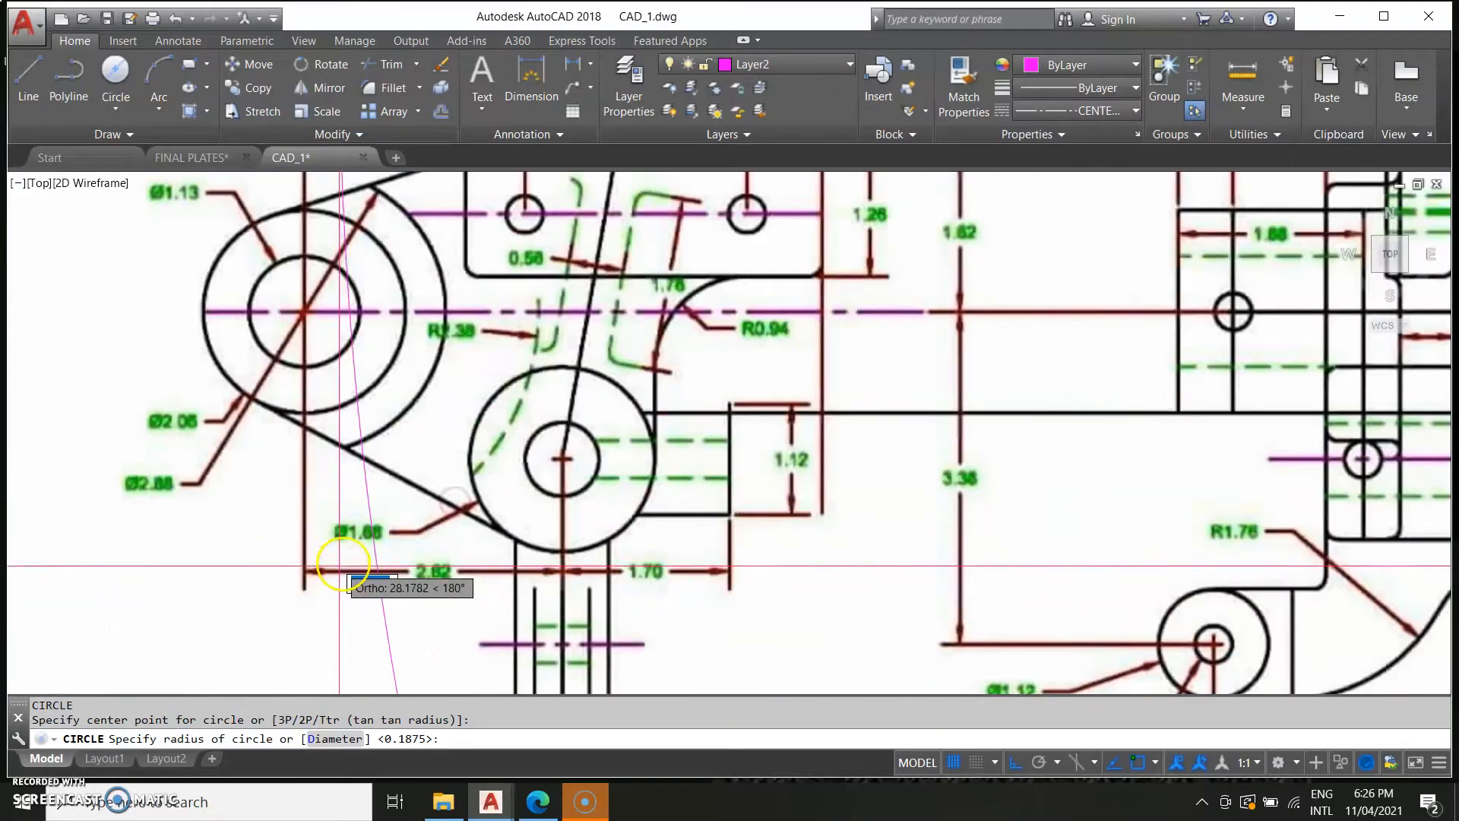
mouse_move(567, 456)
middle_down()
mouse_move(910, 554)
mouse_move(237, 525)
middle_up()
middle_drag(1046, 531, 642, 515)
middle_drag(908, 403, 854, 521)
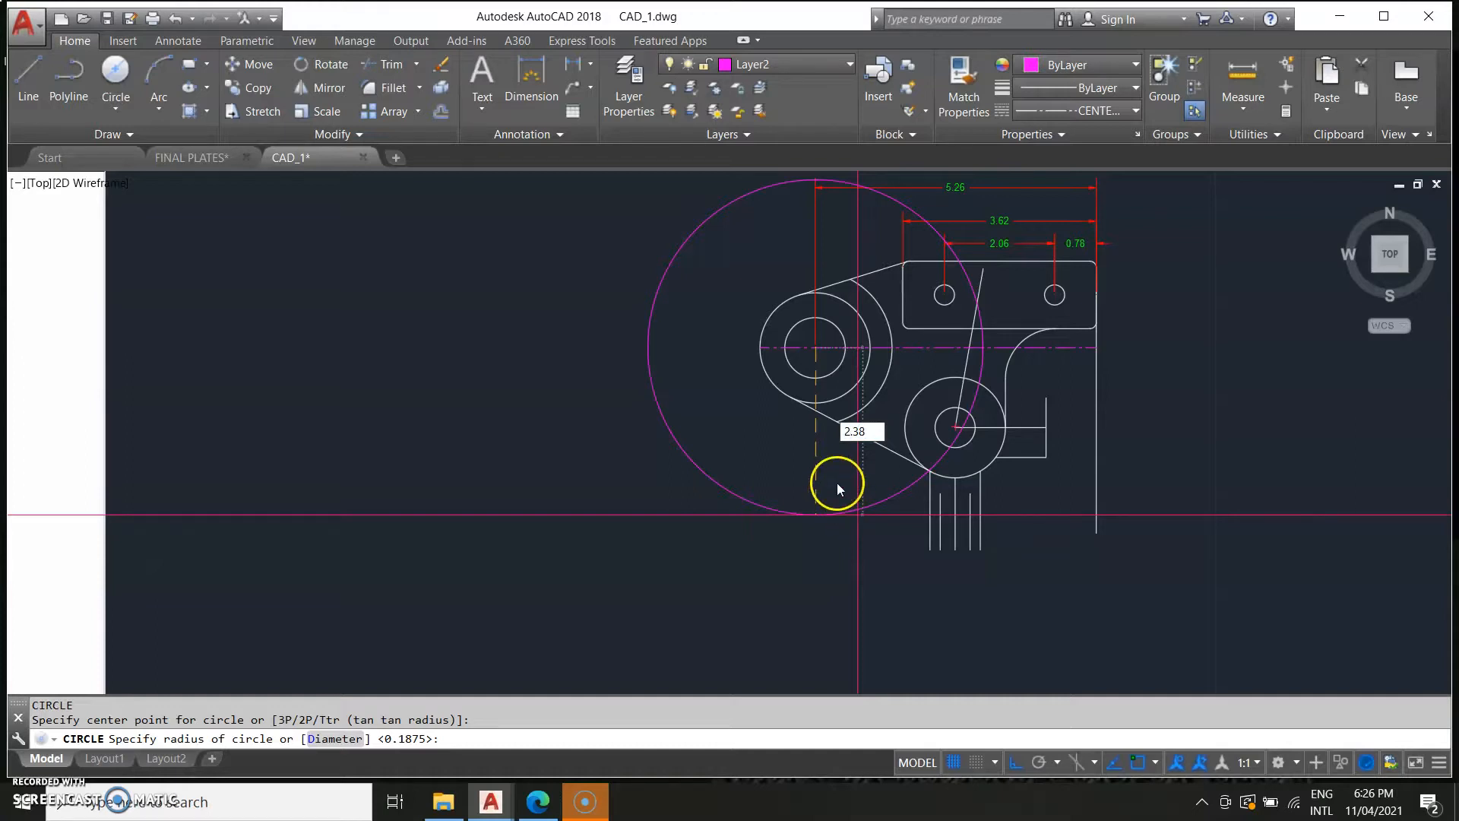
key(Escape)
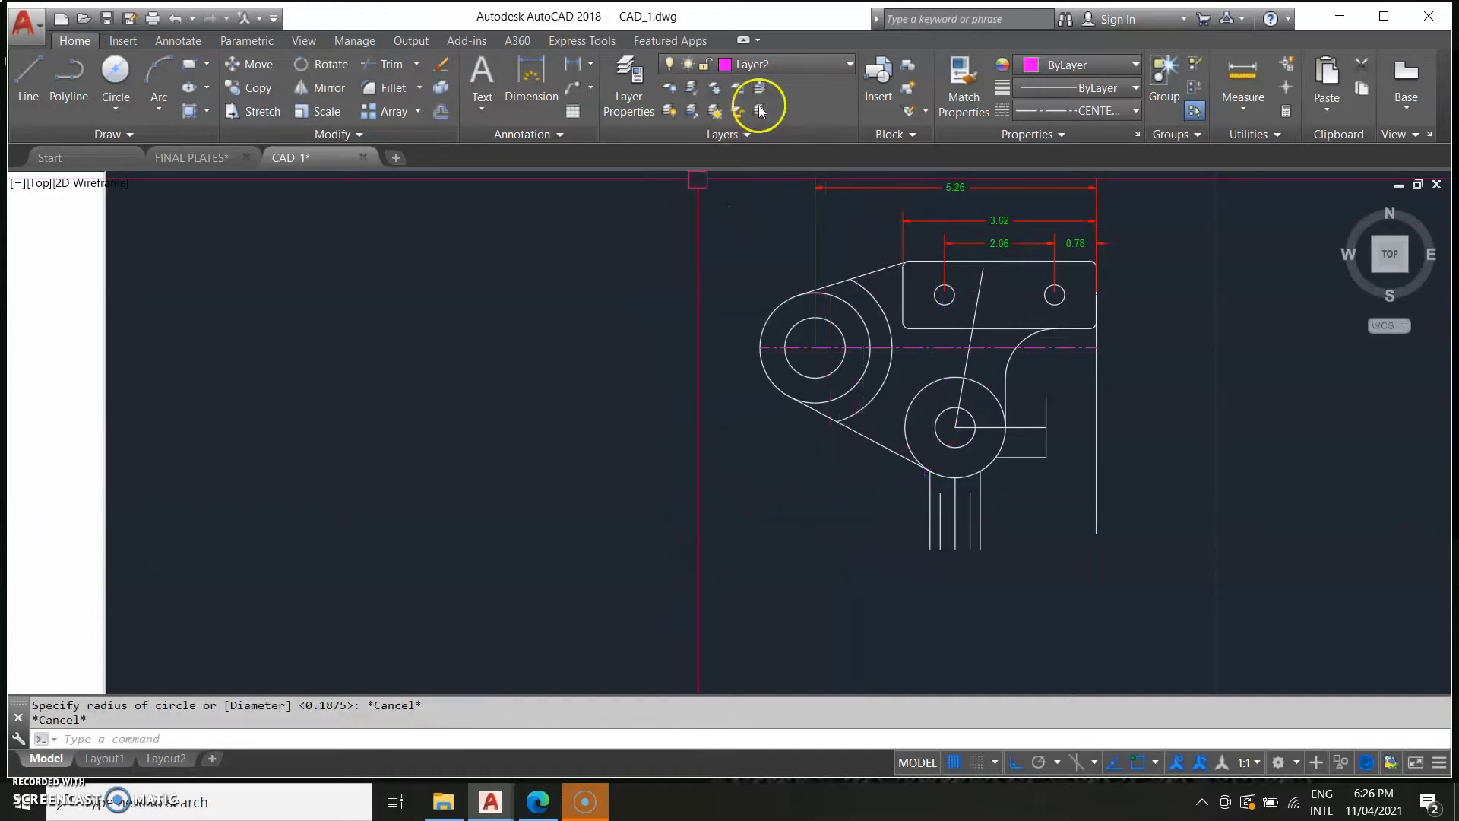
On Layer1 with the HIDDEN linetype, draw a circle of radius 2.38 centred on the upper boss.
click(790, 69)
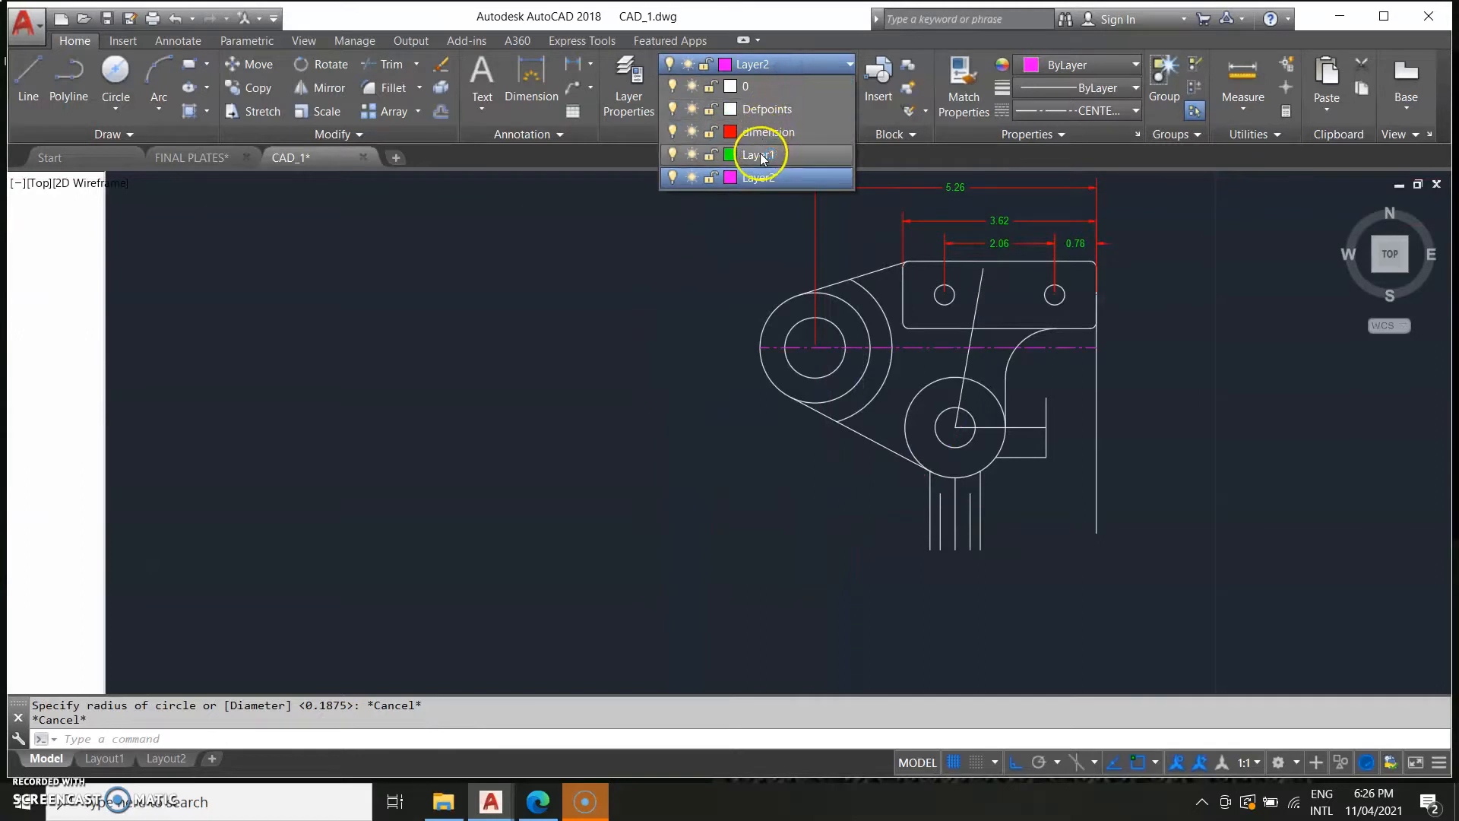
click(760, 155)
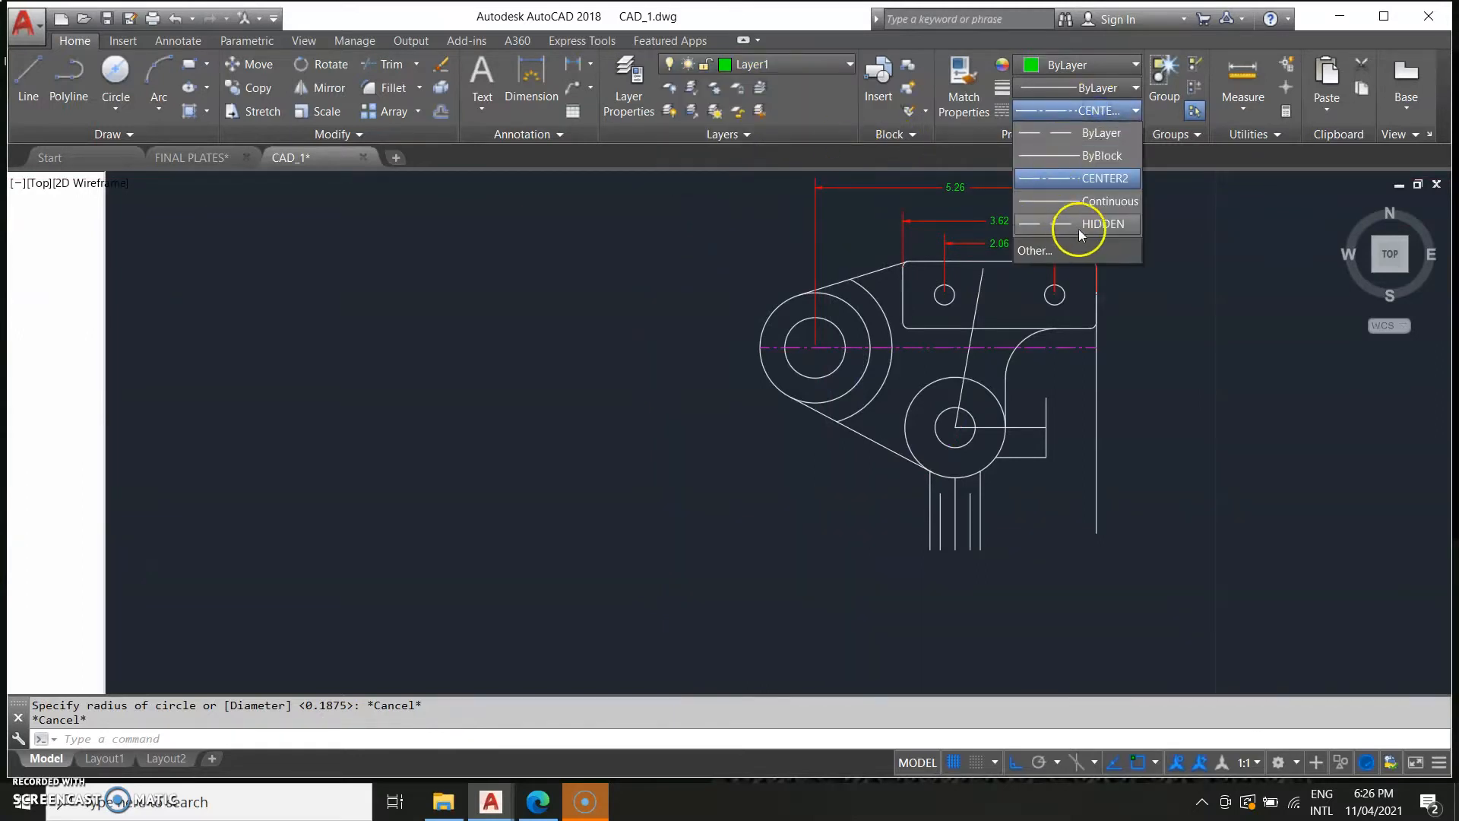
click(1088, 225)
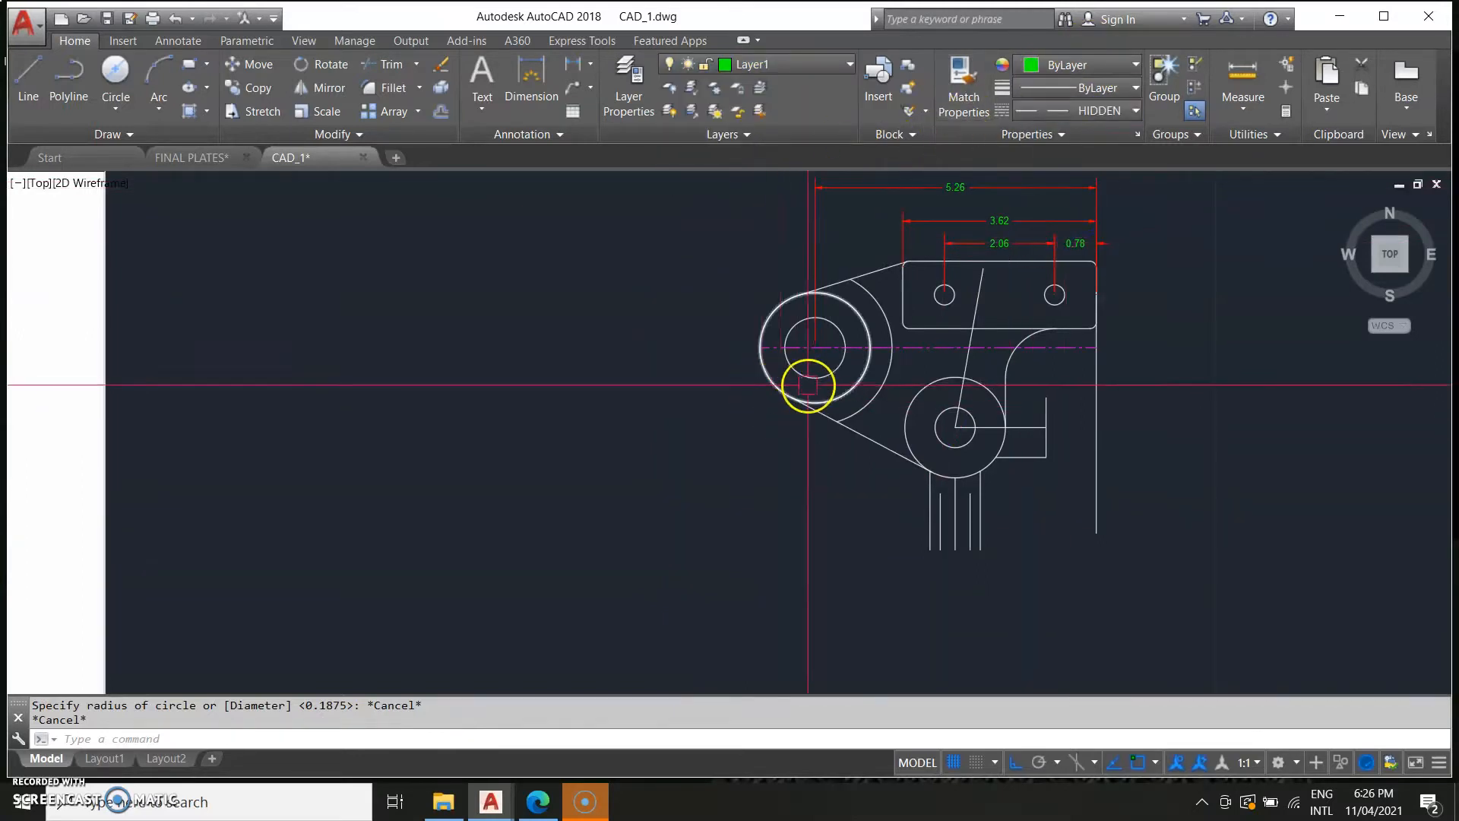
text(c)
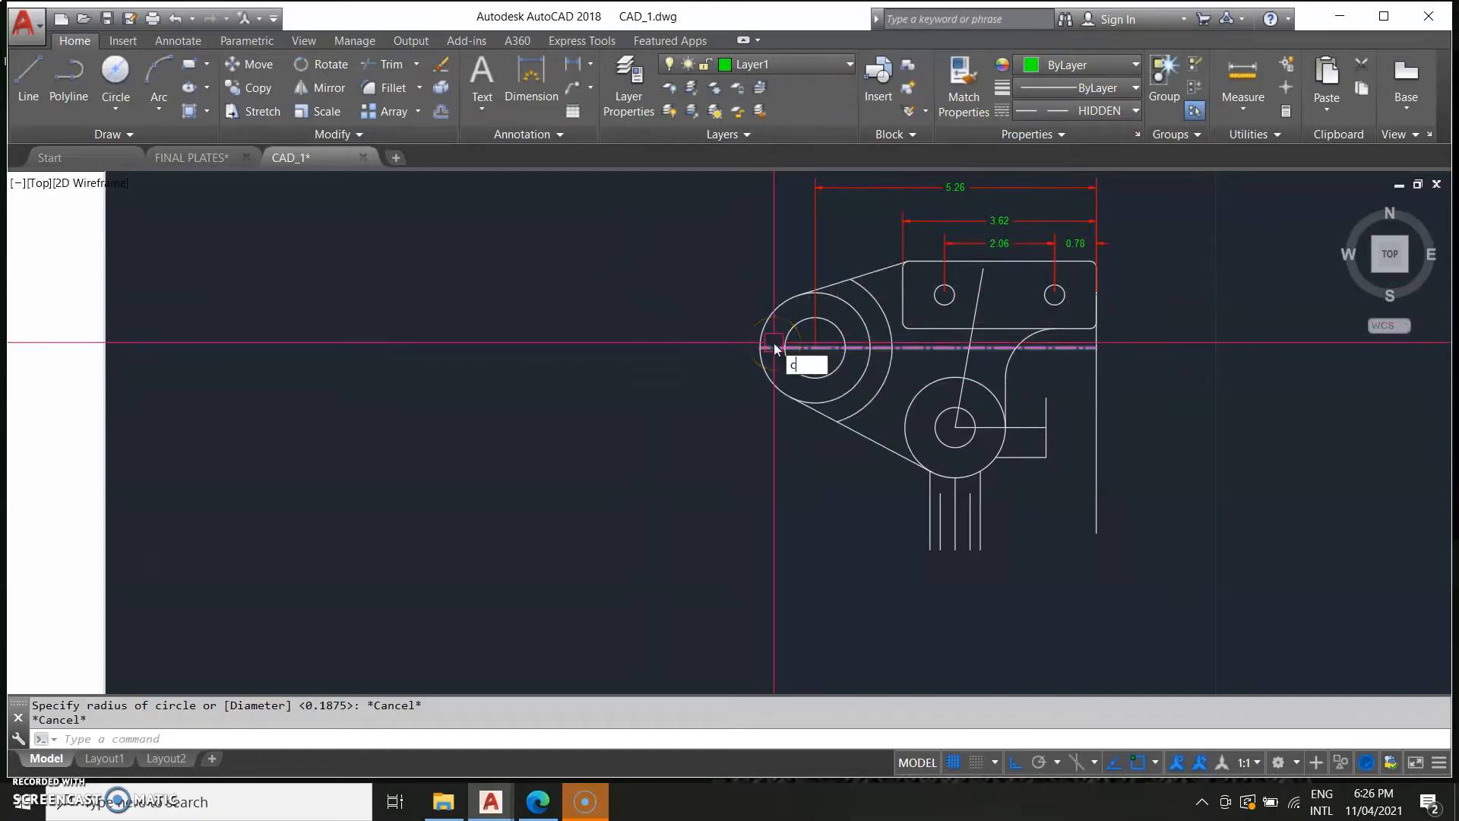
key(Return)
click(810, 349)
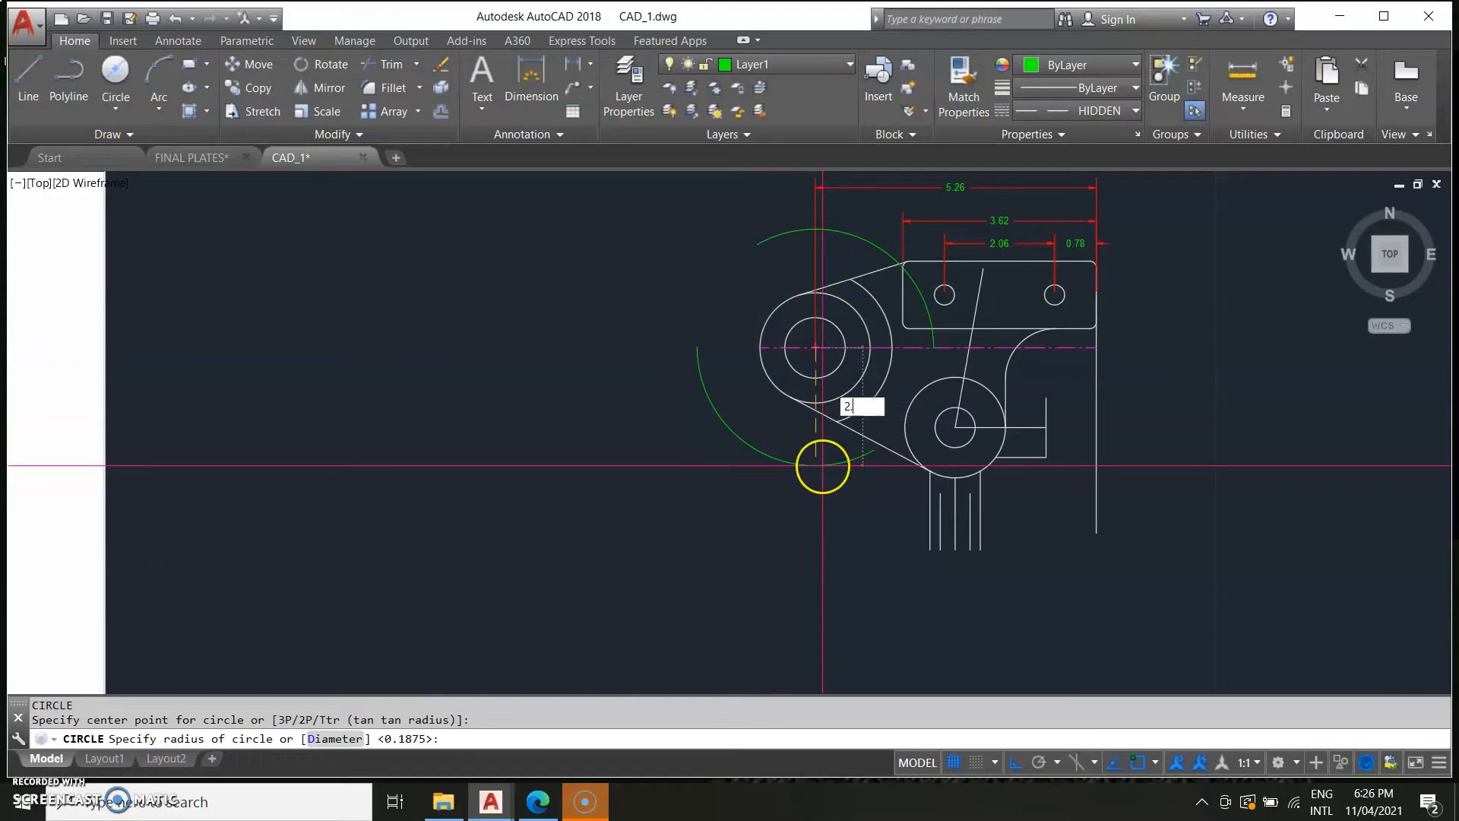
middle_drag(545, 409, 1417, 362)
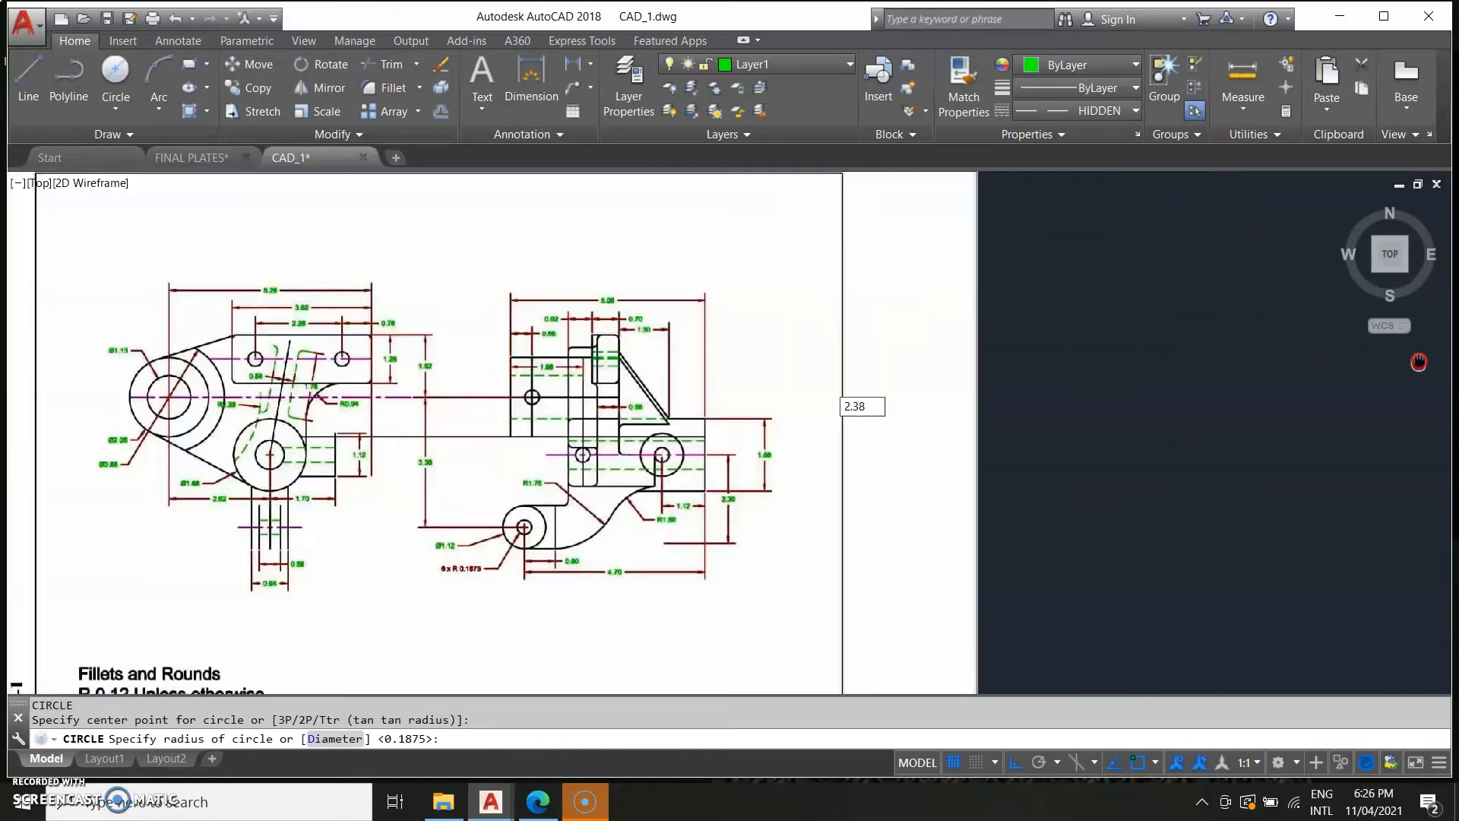
middle_drag(723, 500, 1101, 431)
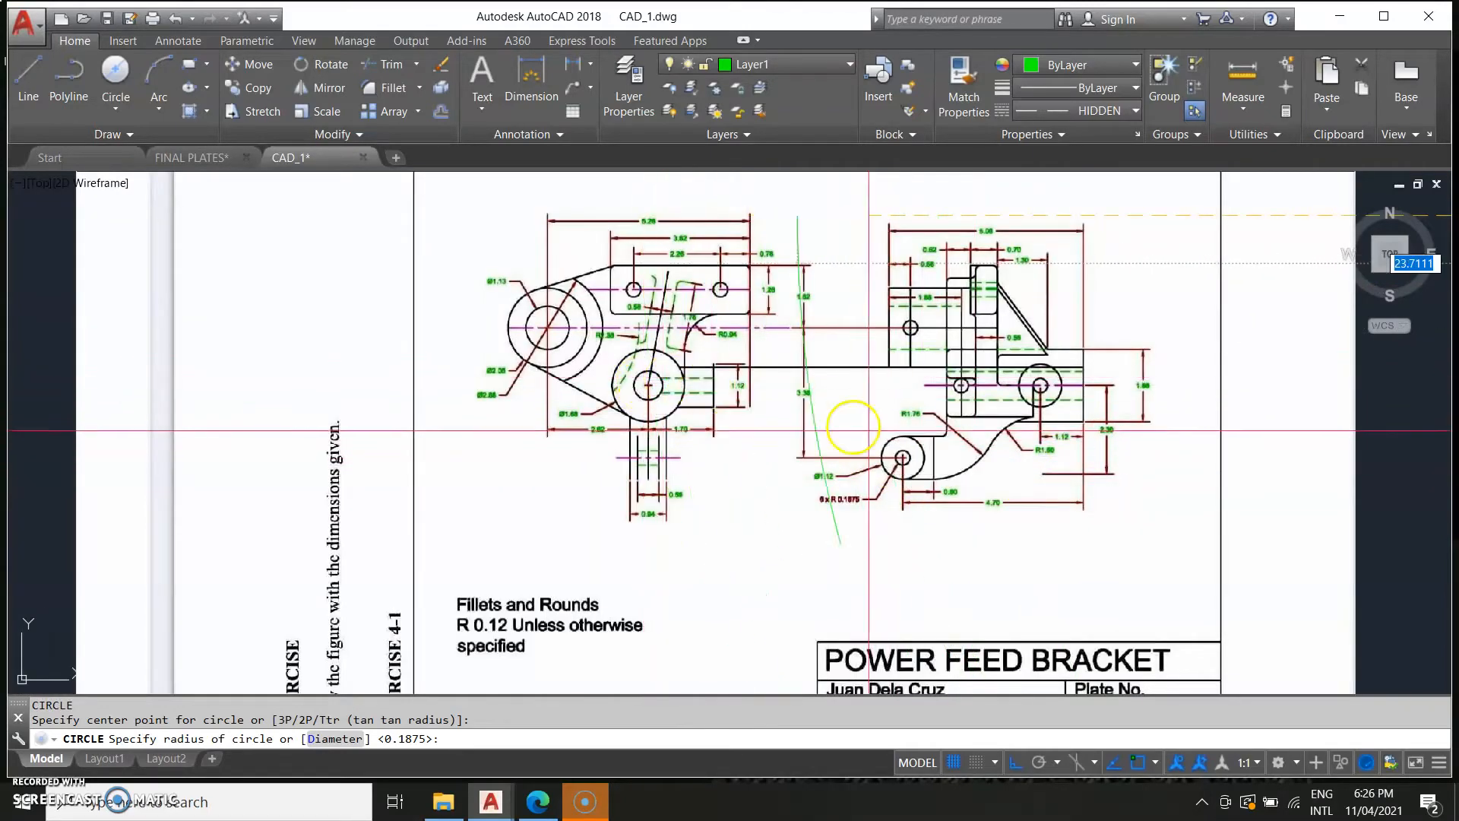
middle_drag(950, 441, 167, 401)
middle_drag(665, 376, 107, 401)
scroll(688, 335, up, 4)
middle_drag(686, 372, 664, 730)
scroll(684, 551, down, 2)
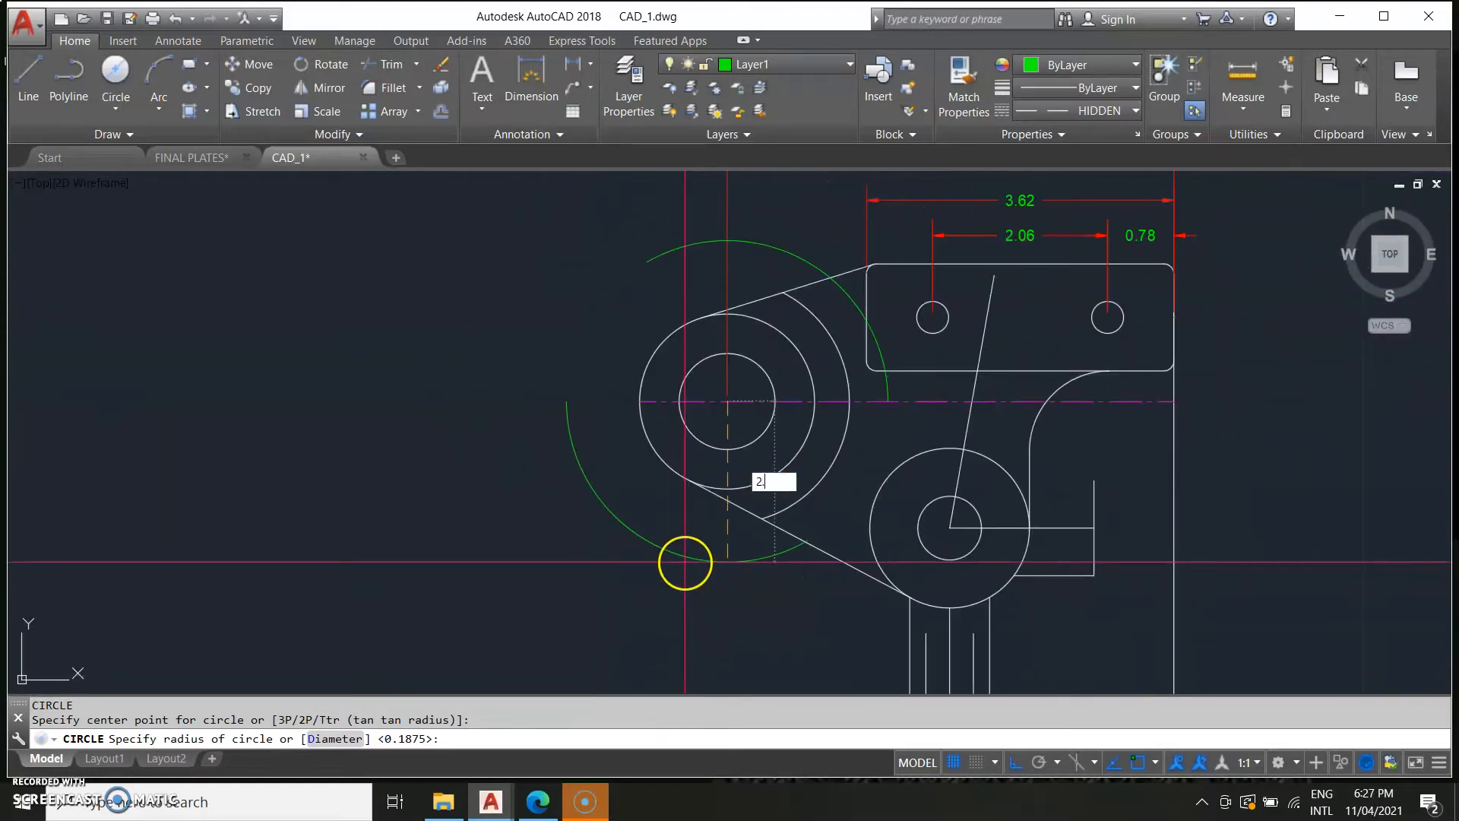
key(Return)
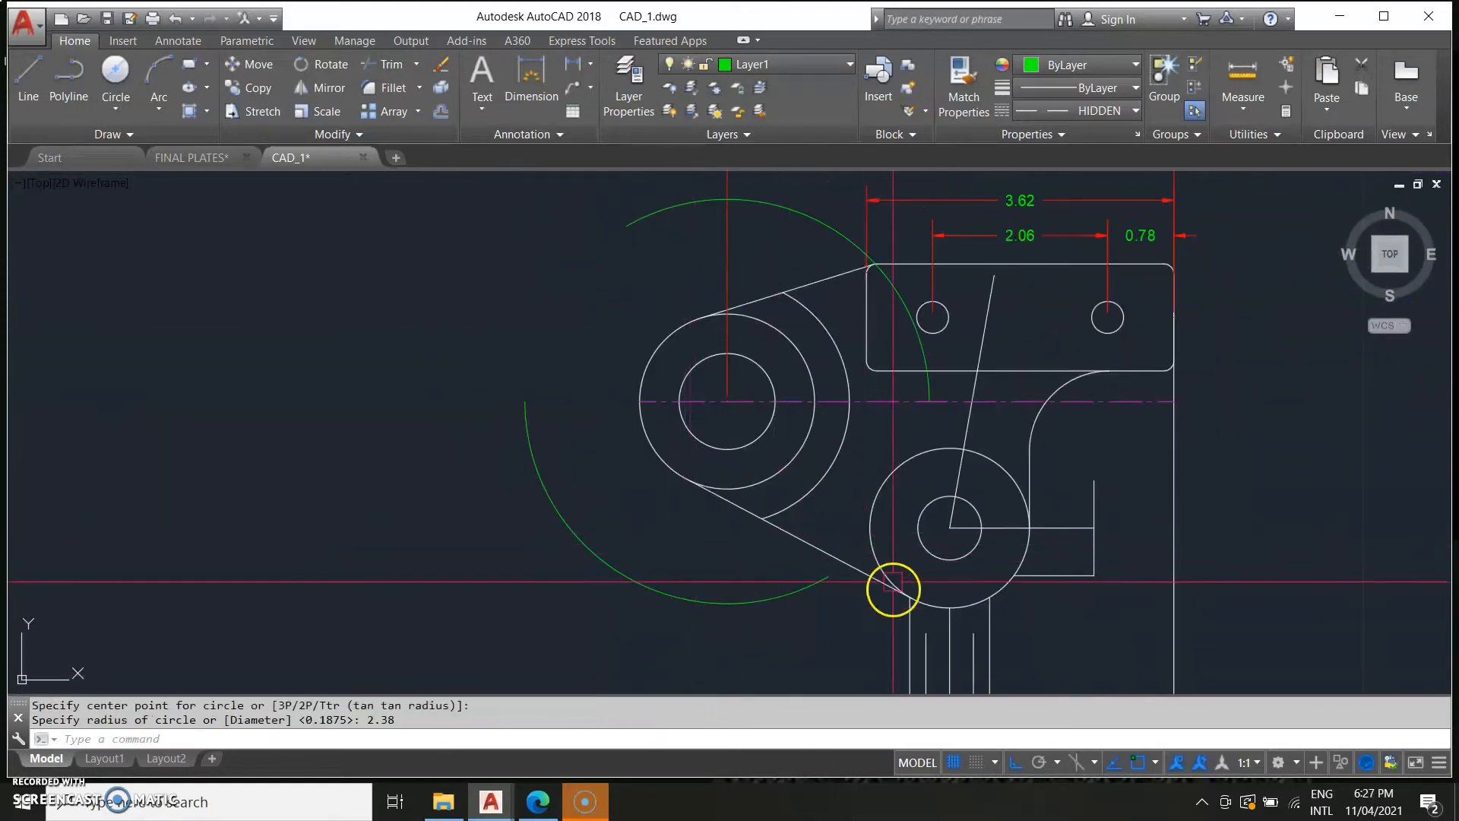
Open the properties of the new hidden circle to check its settings.
click(629, 225)
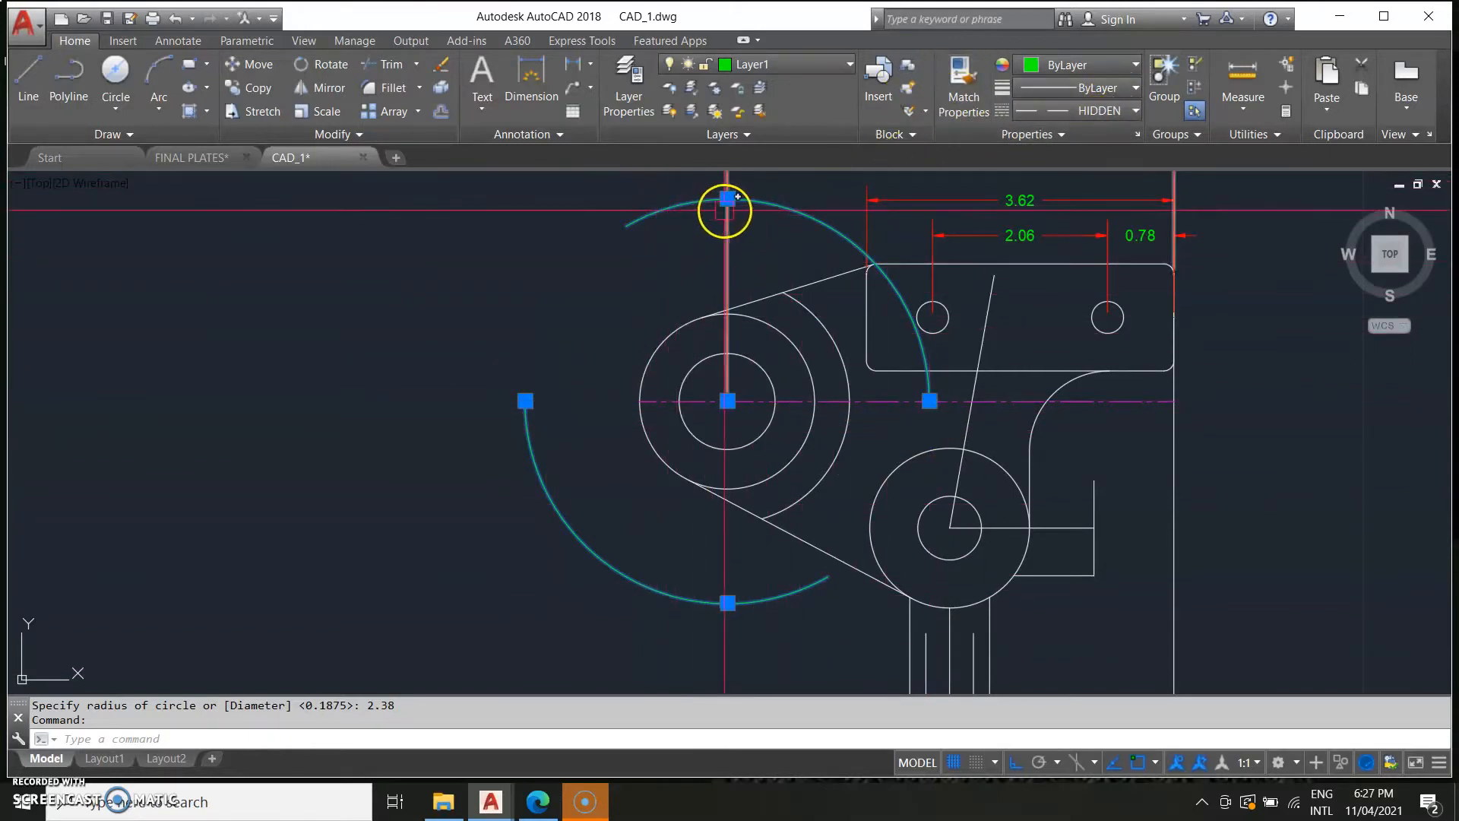
right_click(698, 209)
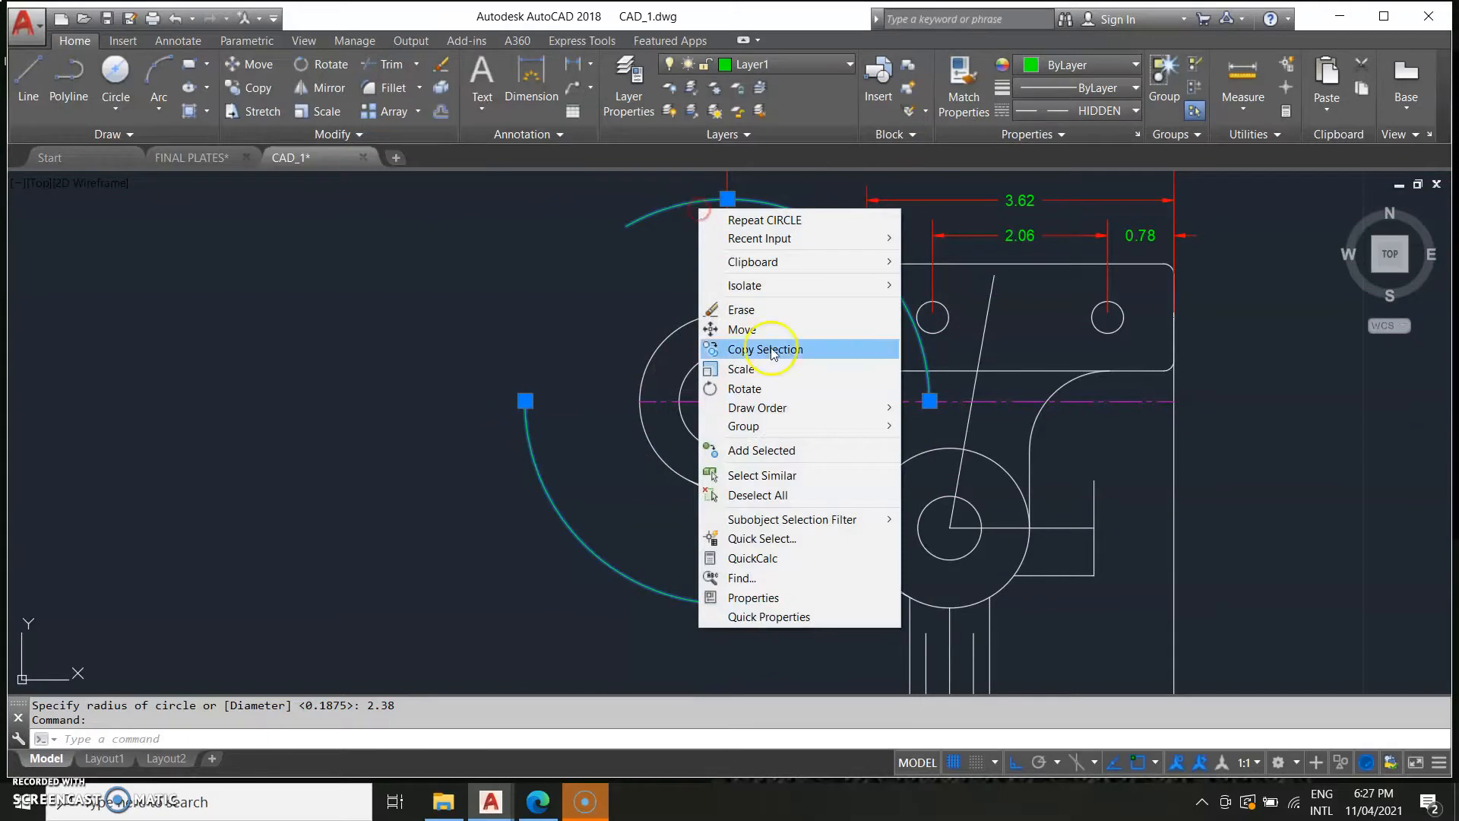
click(775, 599)
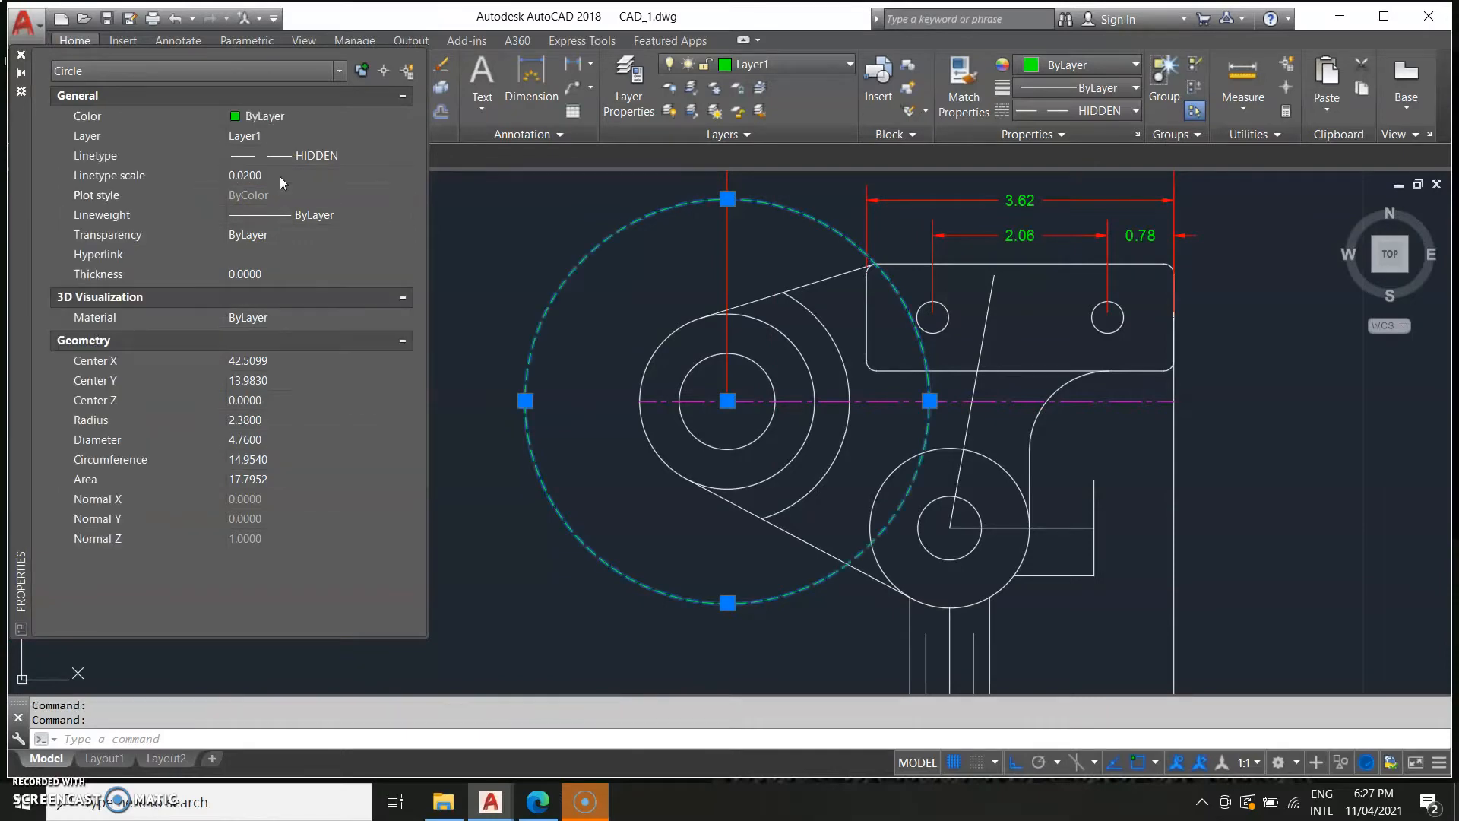
key(Escape)
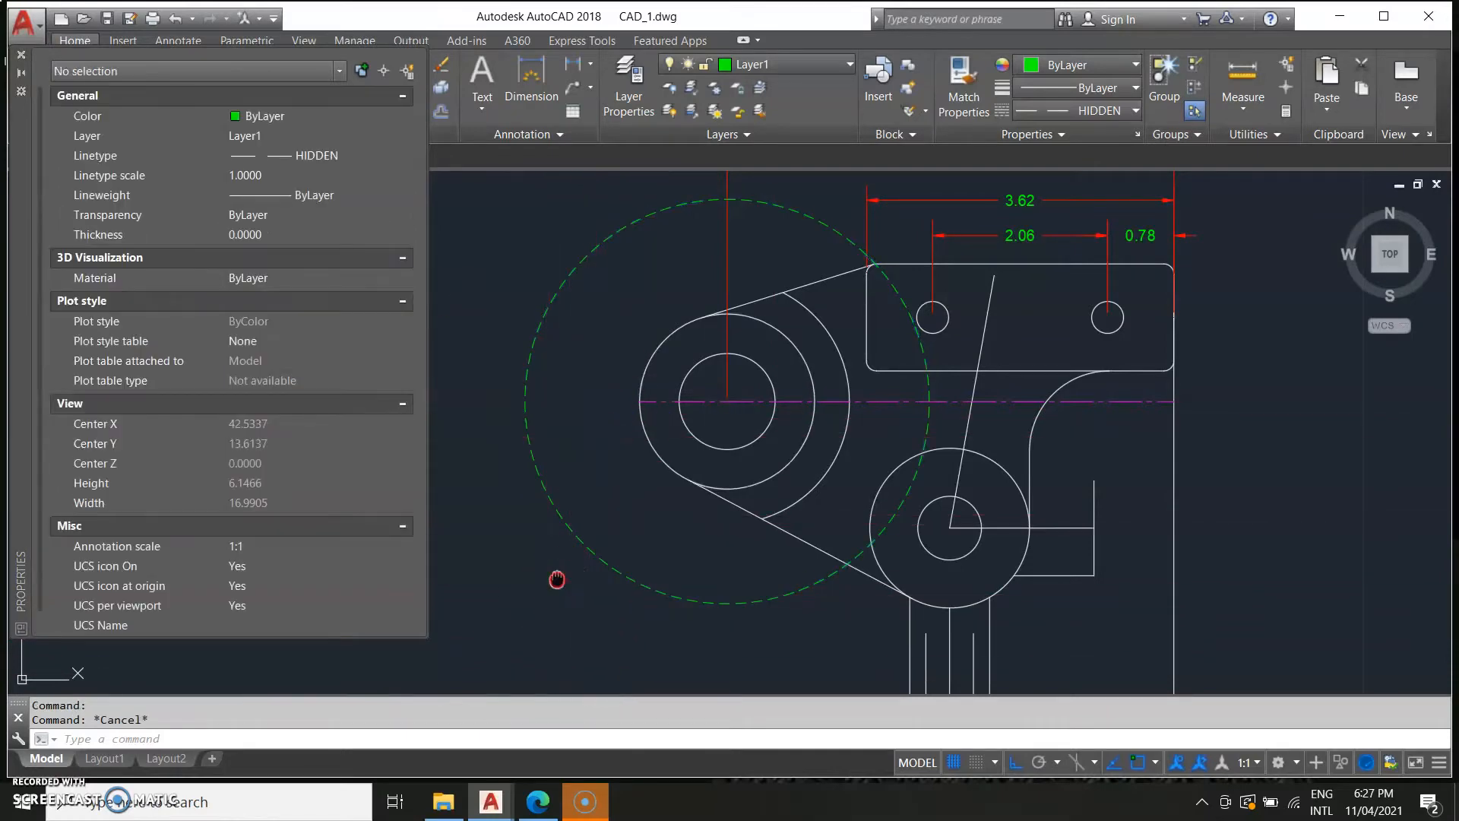
Close the Properties palette and, using all objects as cutting edges, trim away the hidden circle's upper outer portion.
middle_drag(557, 579, 915, 521)
scroll(868, 508, down, 2)
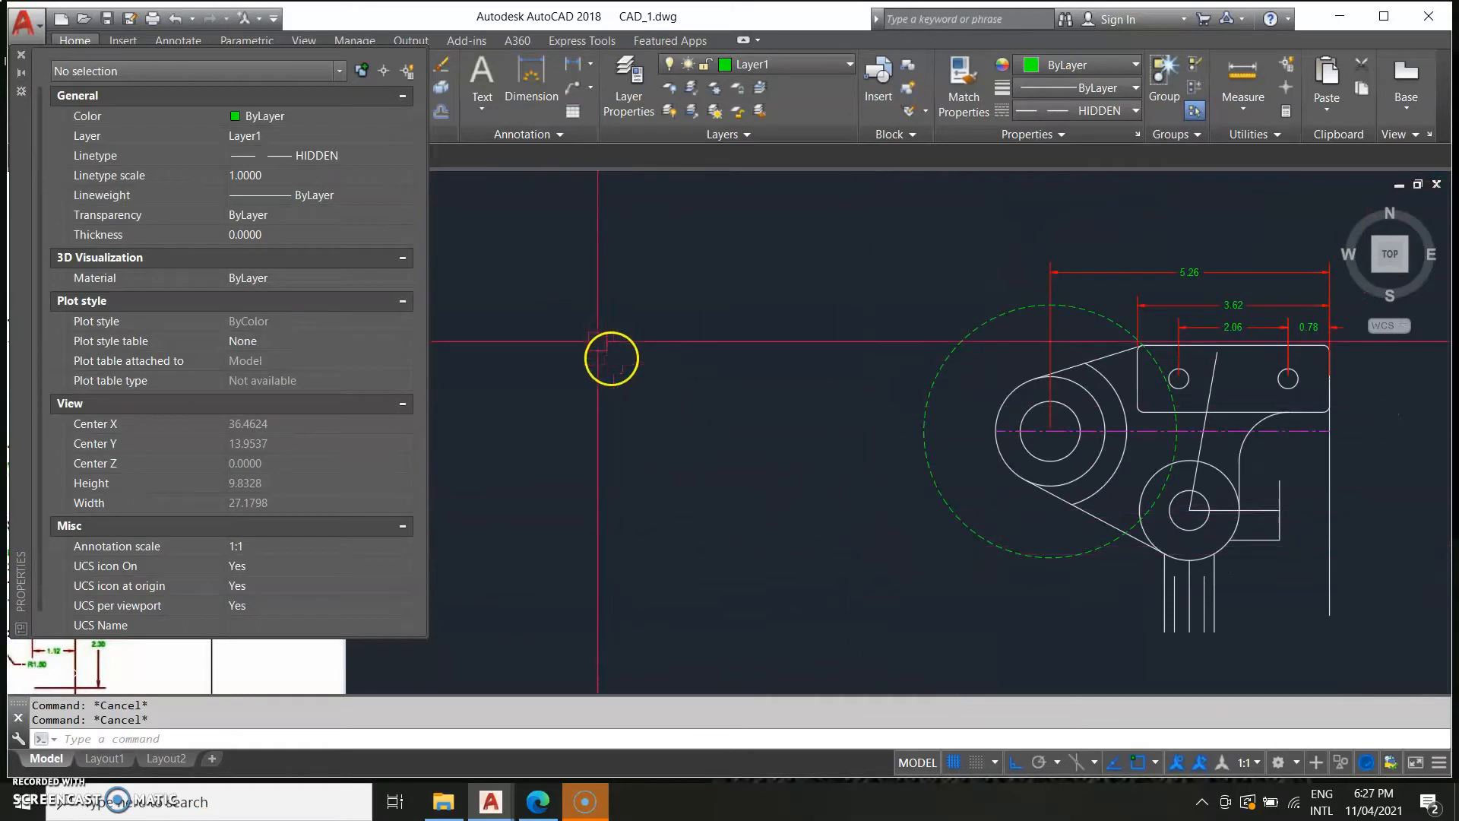
click(21, 55)
mouse_move(824, 544)
middle_down()
mouse_move(693, 479)
mouse_move(882, 479)
middle_up()
middle_drag(1006, 541, 915, 510)
click(1290, 569)
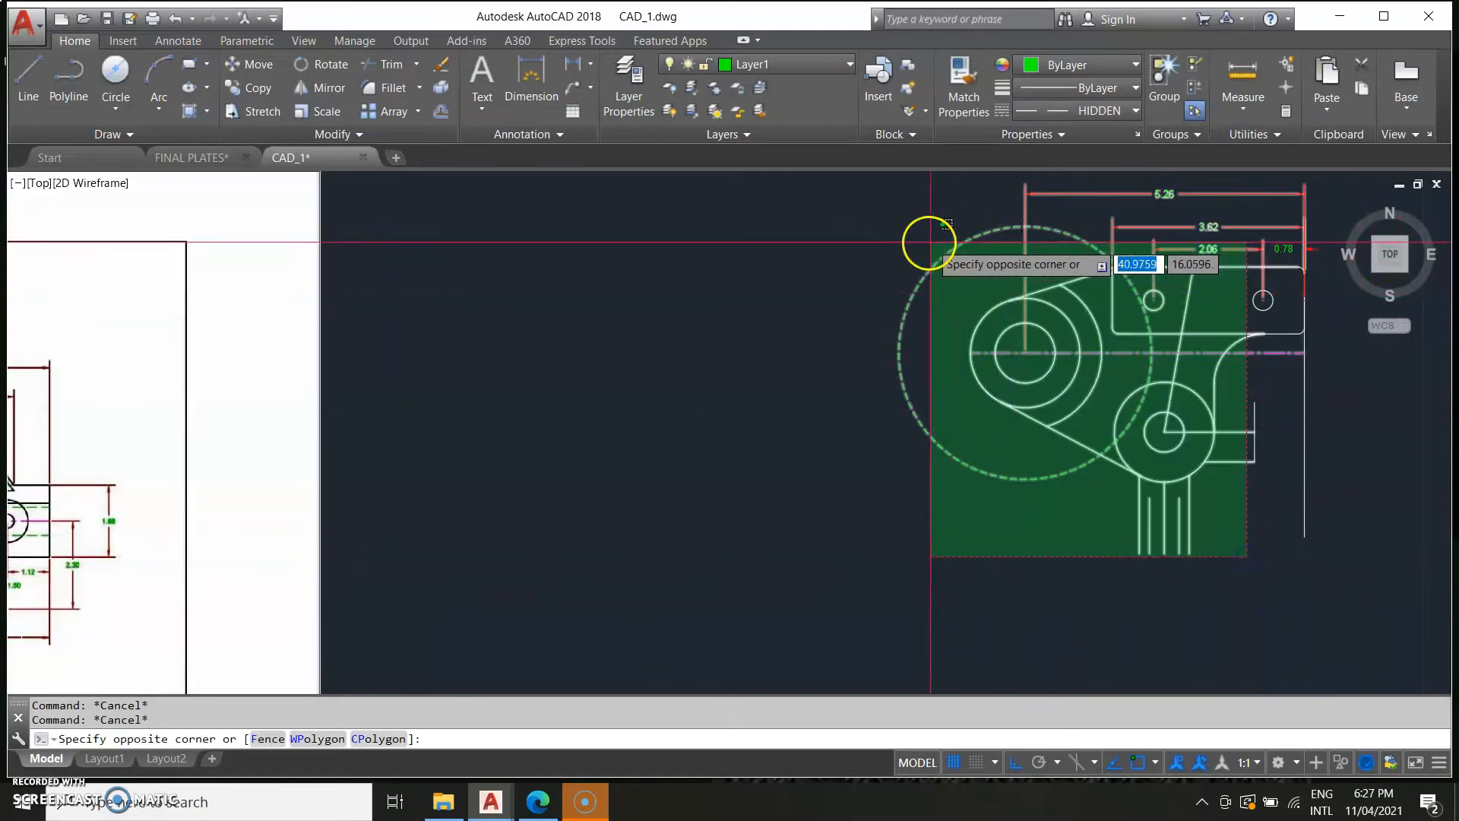
click(926, 244)
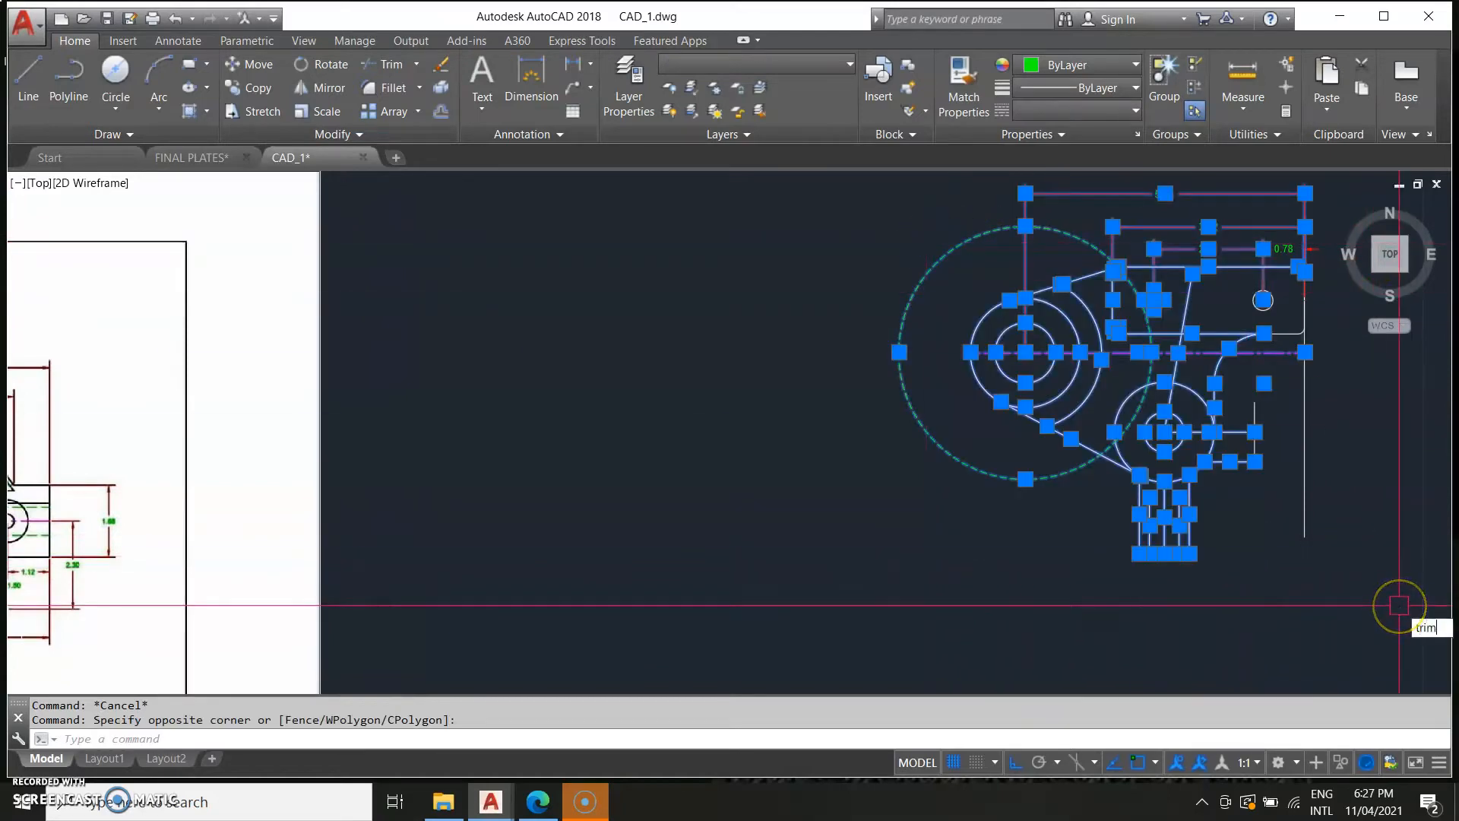
key(Return)
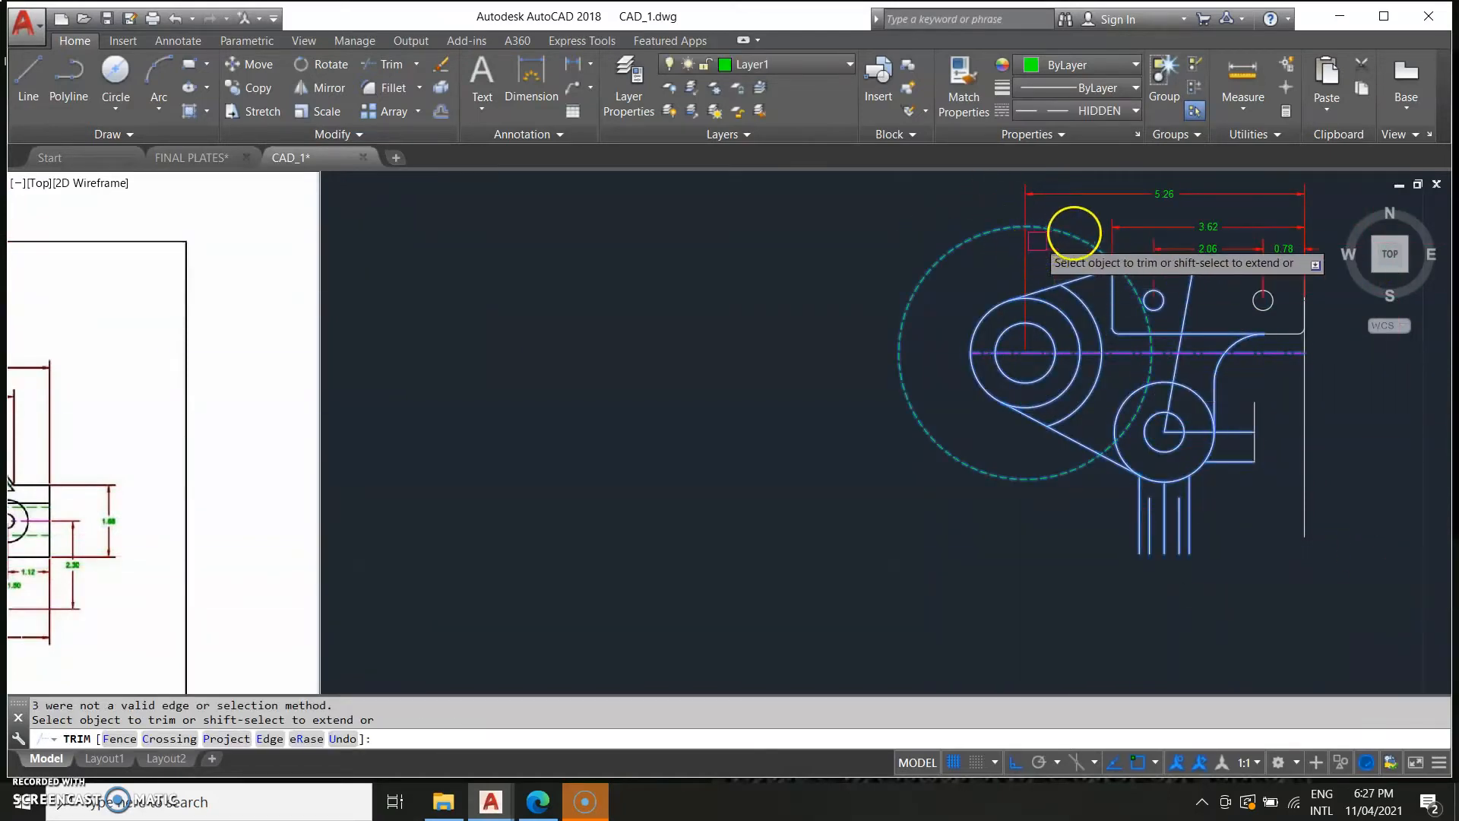
right_click(1081, 241)
click(1079, 238)
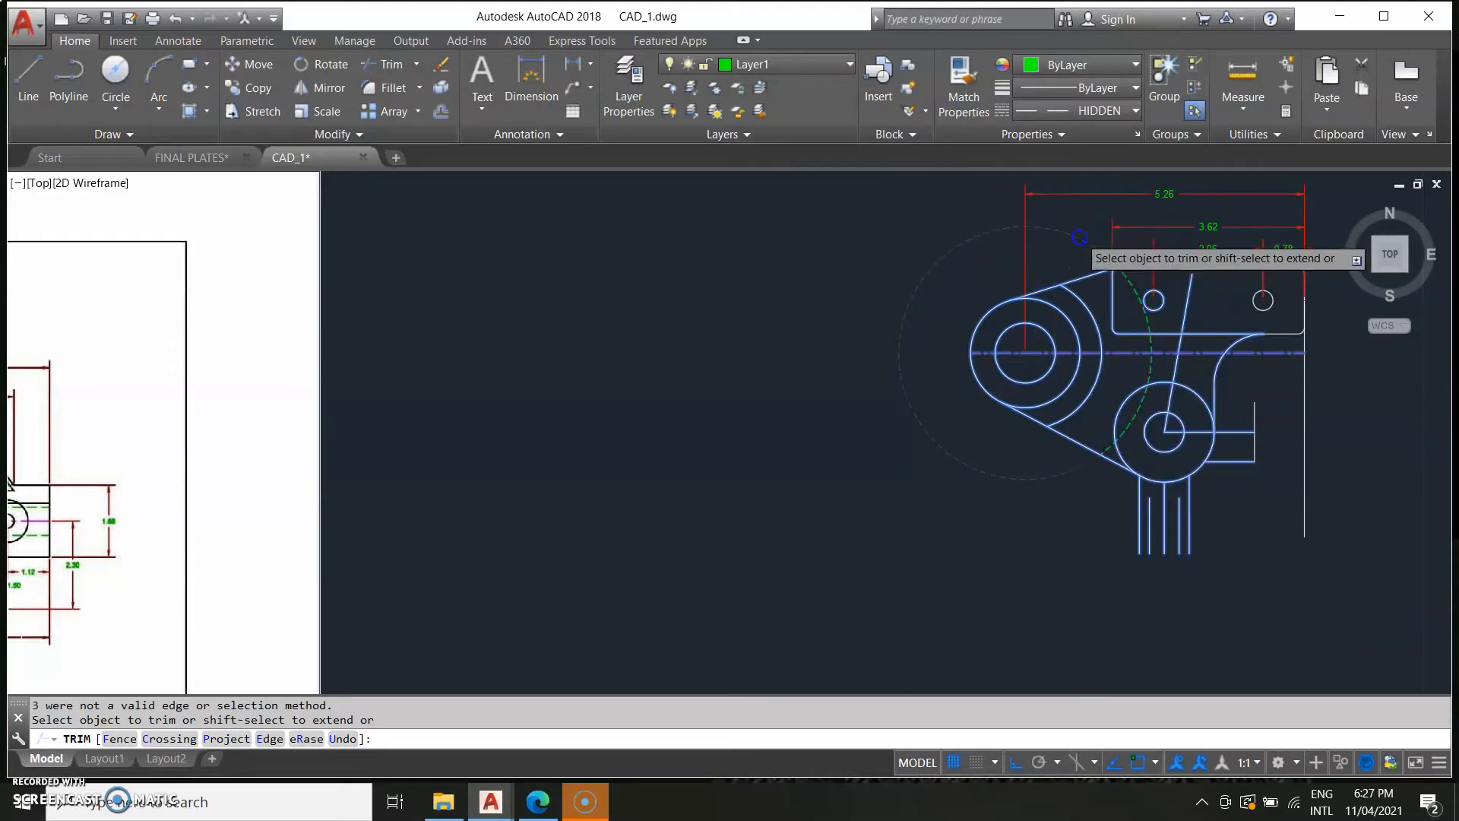
click(1132, 315)
scroll(1124, 293, up, 2)
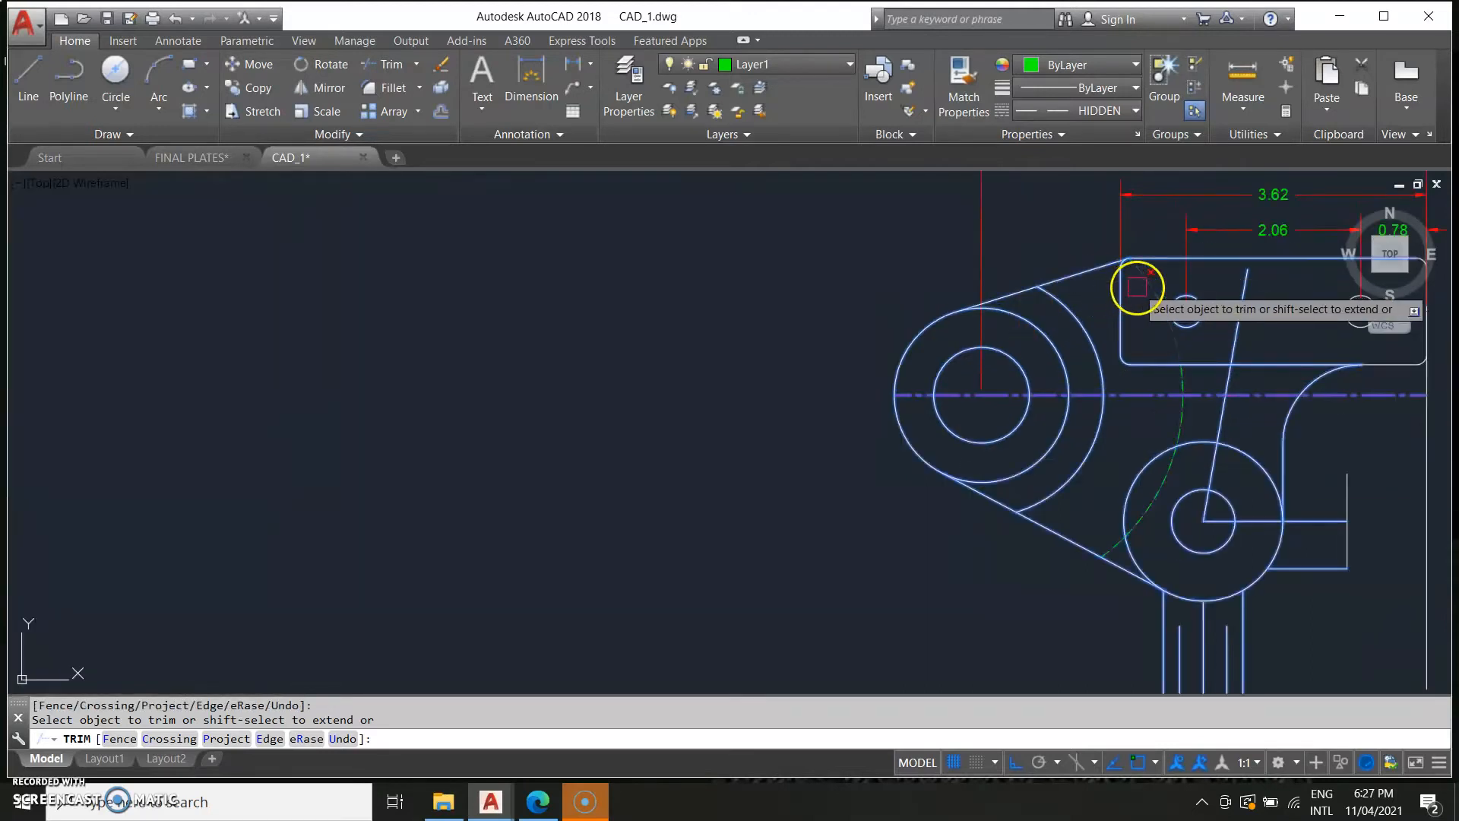
scroll(1222, 441, up, 4)
click(1130, 304)
Trim the hidden circle's remaining portion near the lower boss, leaving only the arc inside the bracket.
scroll(1092, 453, down, 4)
middle_drag(1024, 525, 1407, 434)
scroll(873, 355, down, 5)
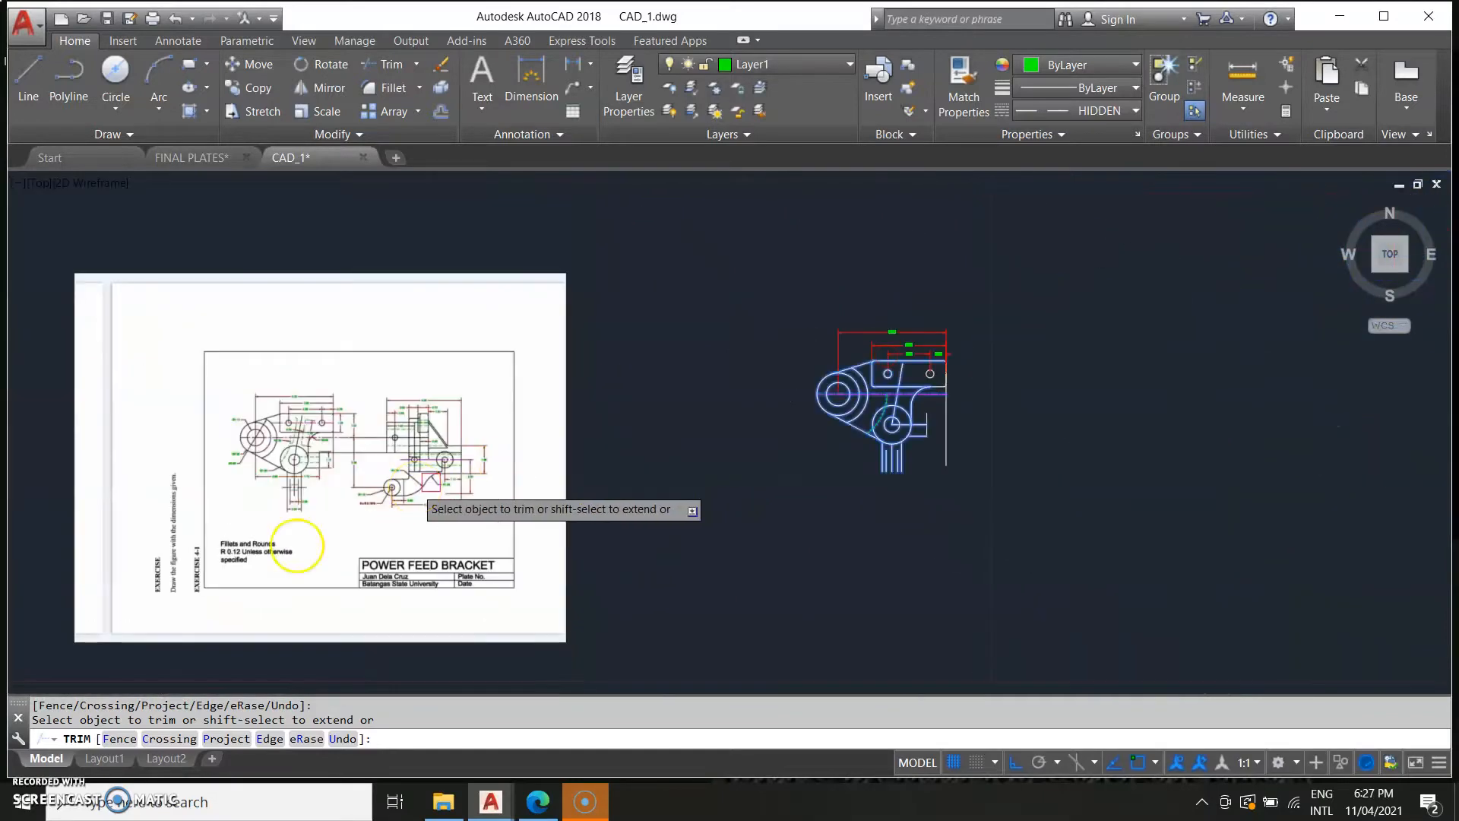
scroll(325, 431, up, 4)
scroll(449, 433, down, 2)
middle_drag(1078, 485, 534, 577)
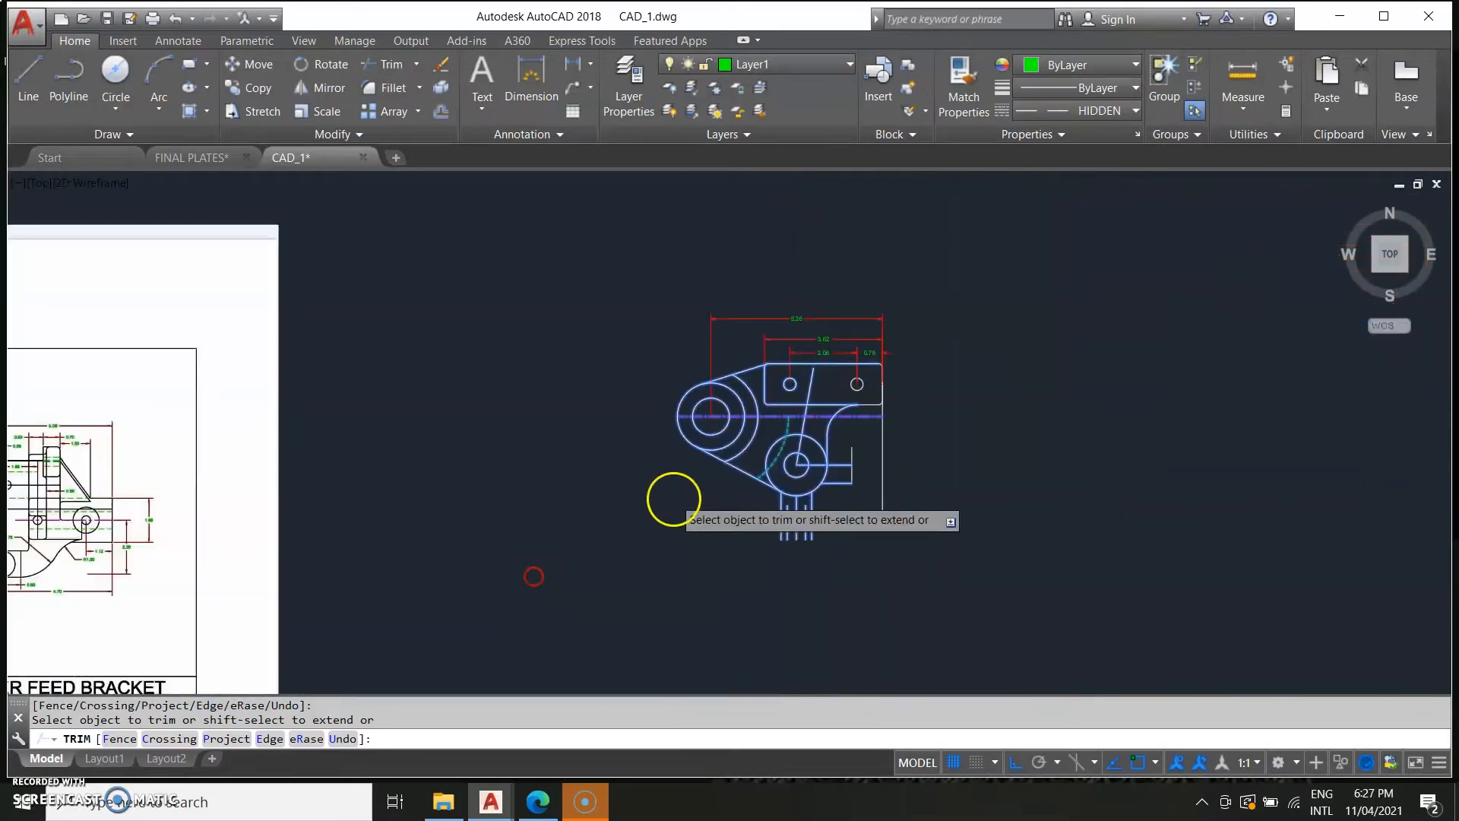
scroll(674, 498, up, 4)
click(881, 449)
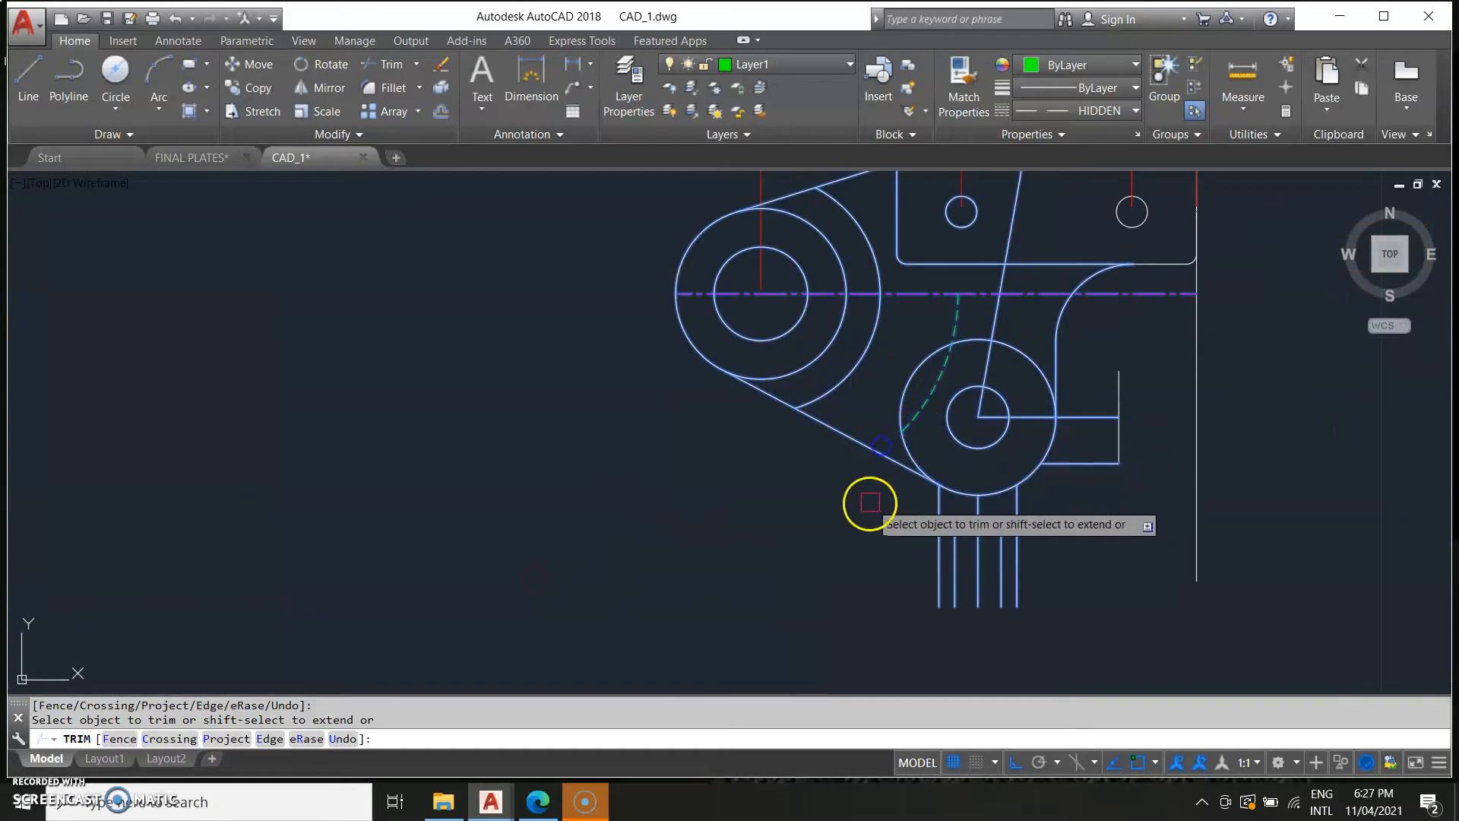
key(Escape)
Compare the bracket drawing with the reference image around the slanted rib.
scroll(721, 498, down, 4)
middle_drag(663, 590, 1226, 557)
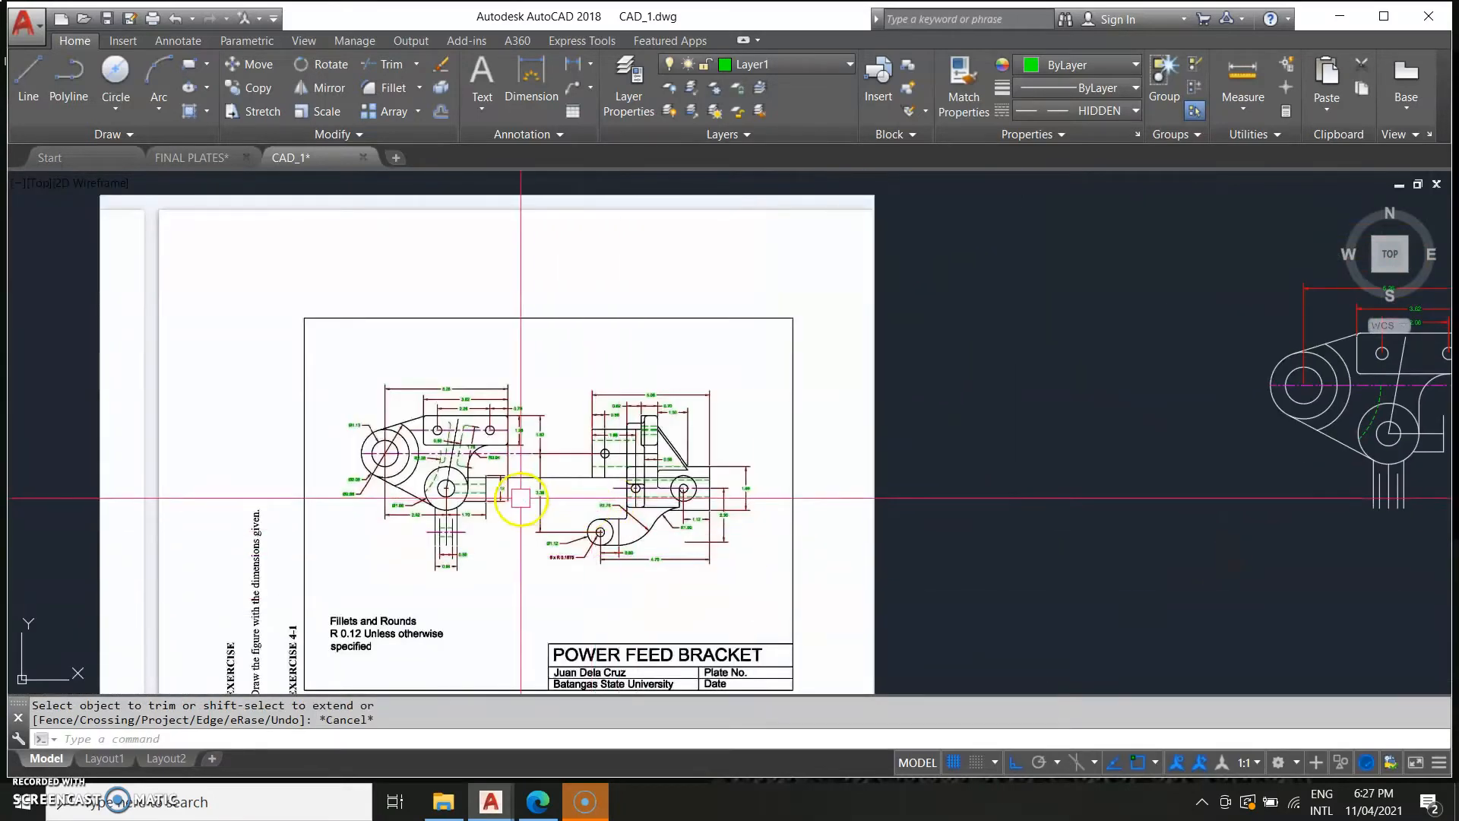
scroll(409, 425, up, 4)
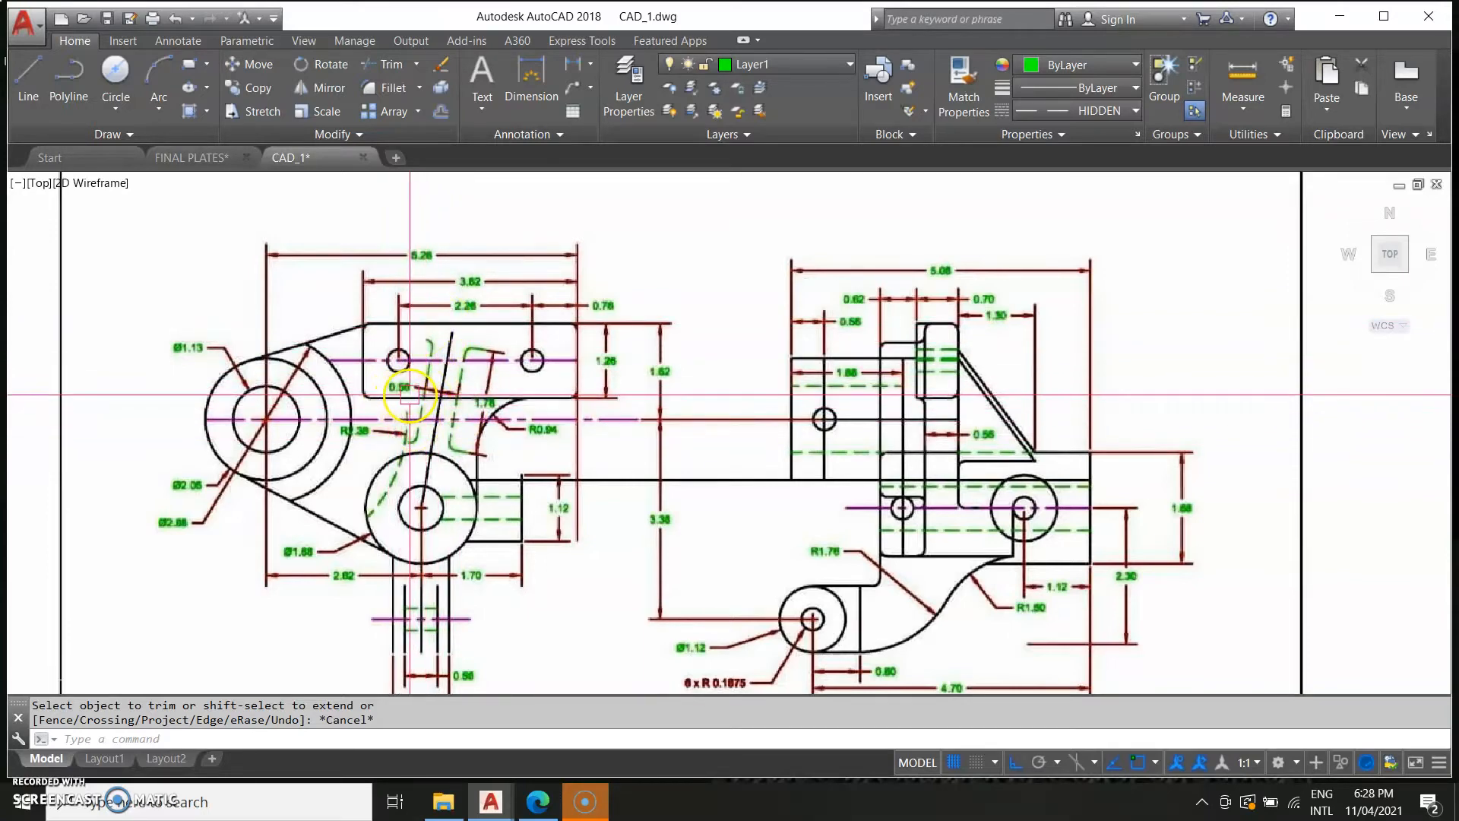
scroll(984, 473, down, 4)
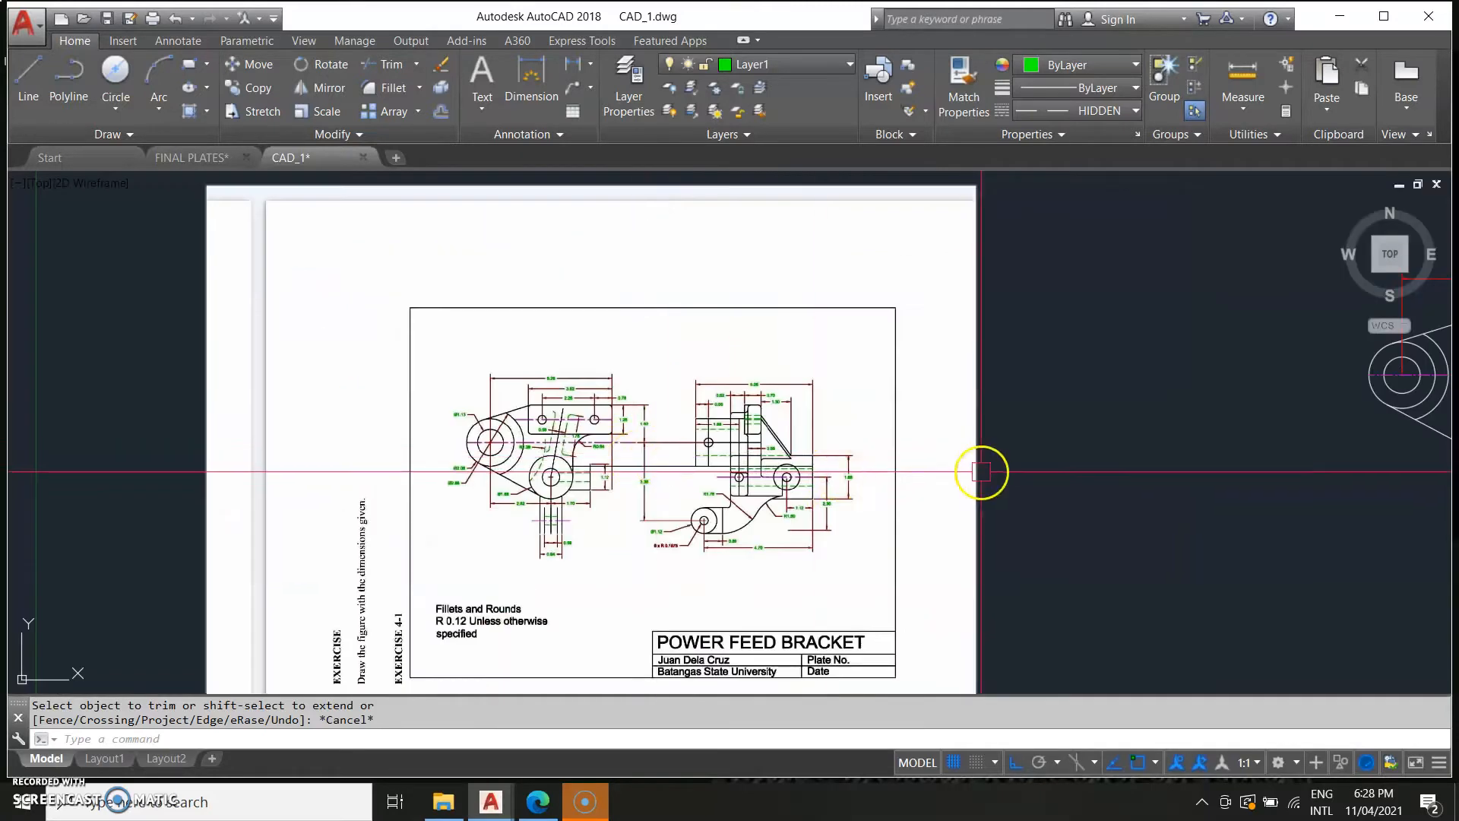
middle_drag(985, 473, 756, 580)
scroll(803, 520, up, 4)
middle_drag(957, 437, 407, 722)
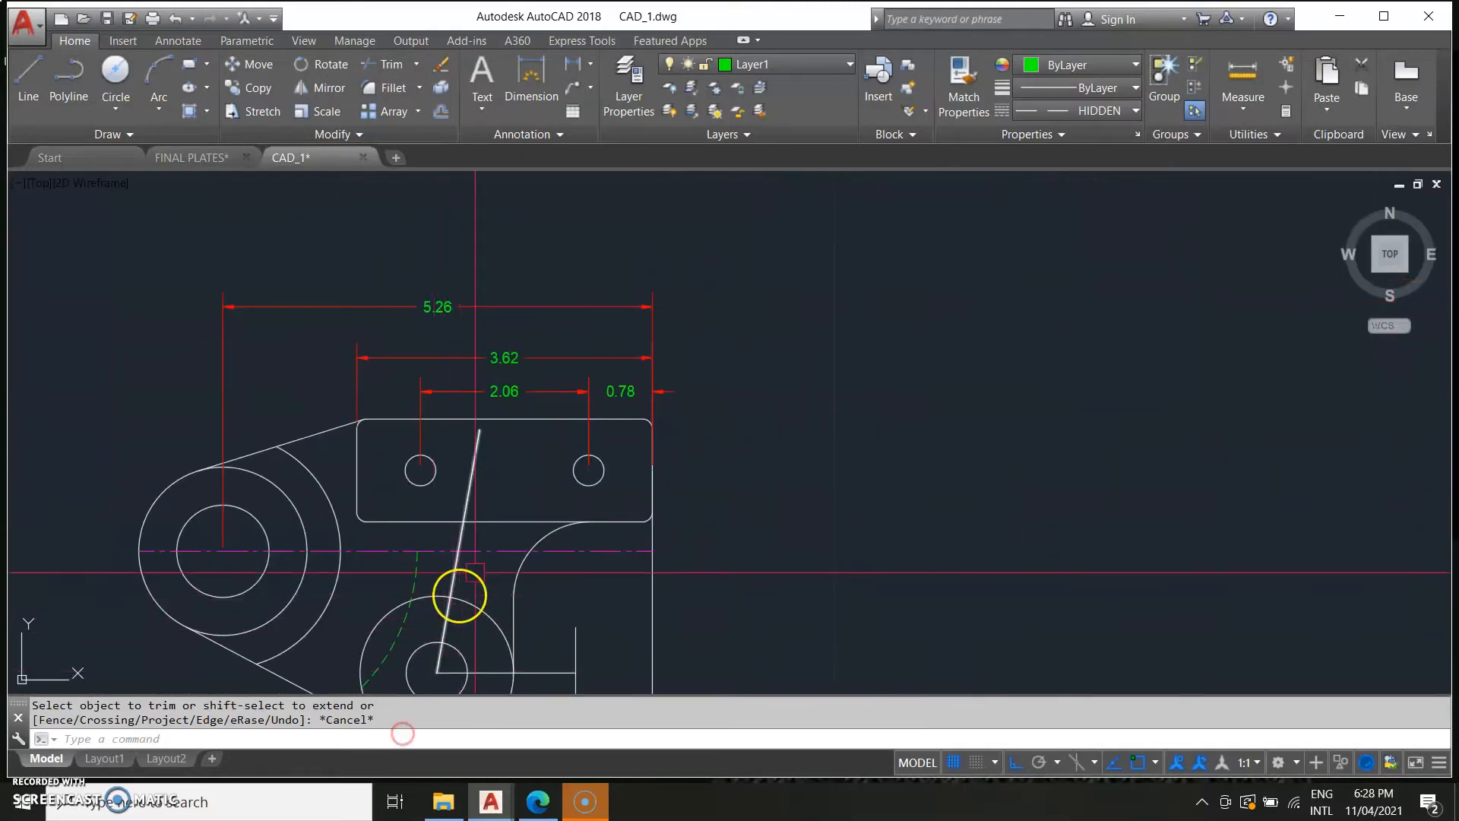
middle_drag(489, 557, 514, 547)
middle_drag(519, 607, 617, 592)
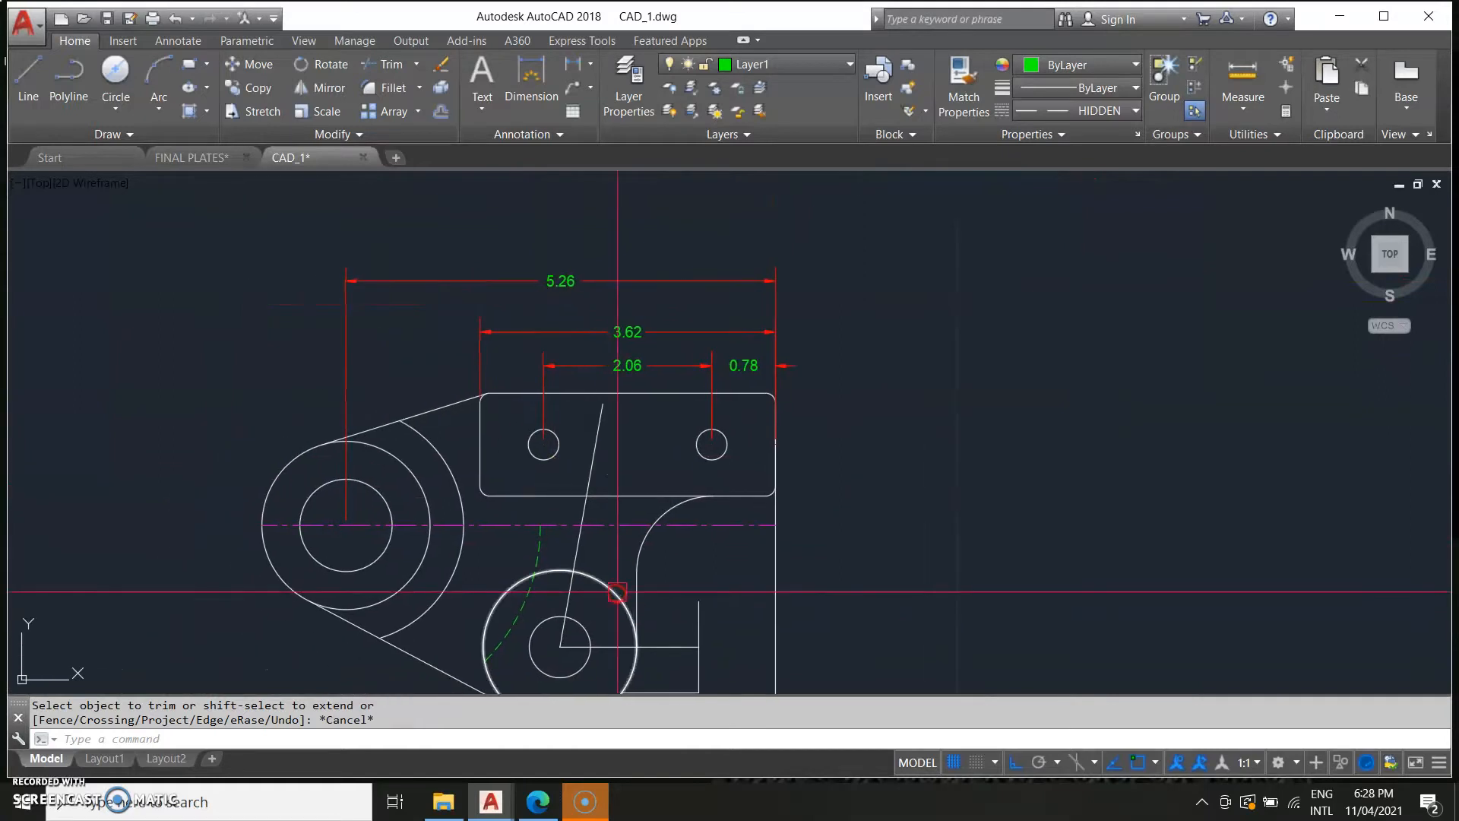
Offset the slanted rib line by 0.29 twice to create two parallel rib lines.
text(et)
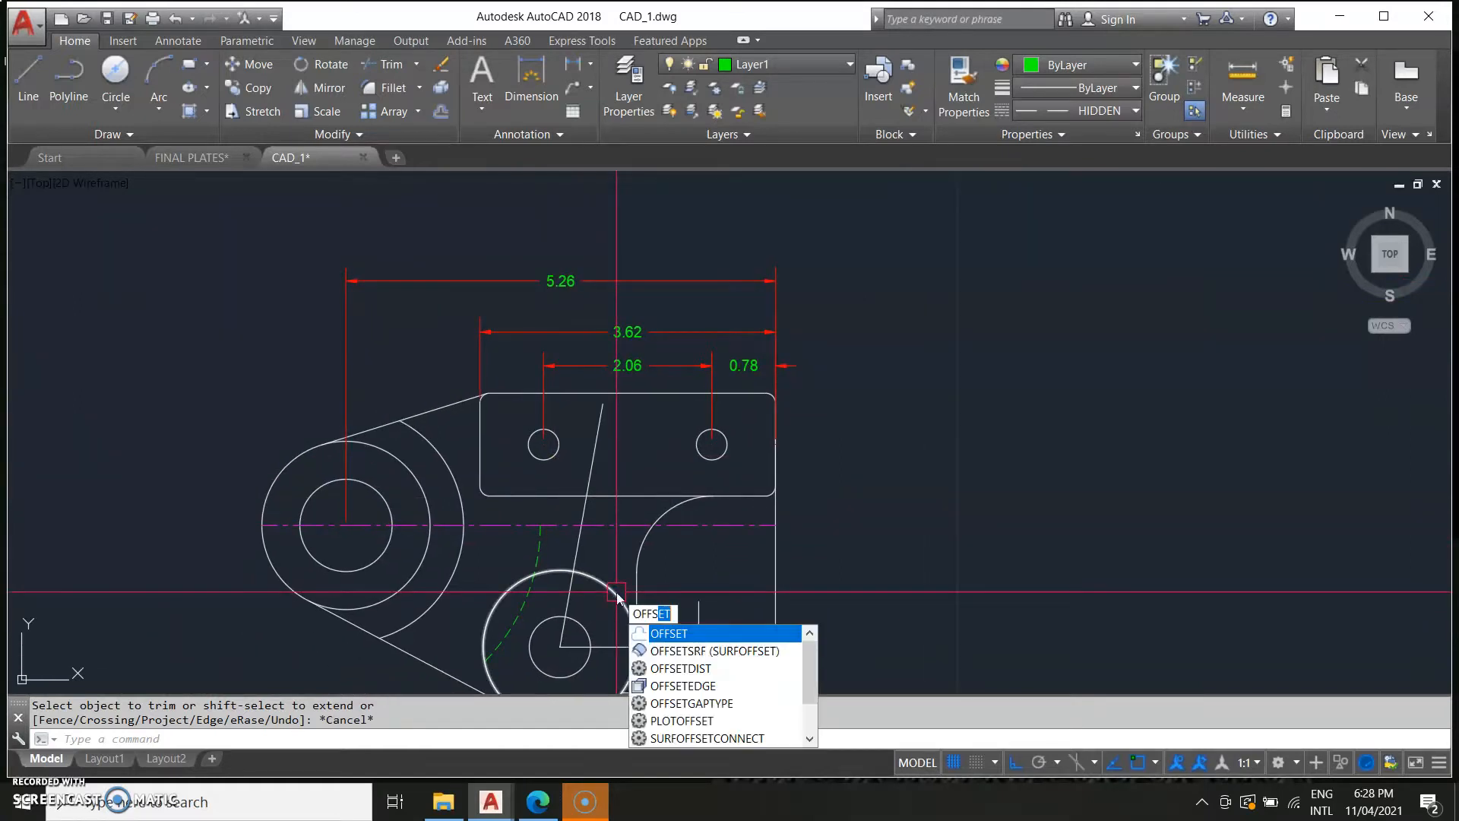
key(Return)
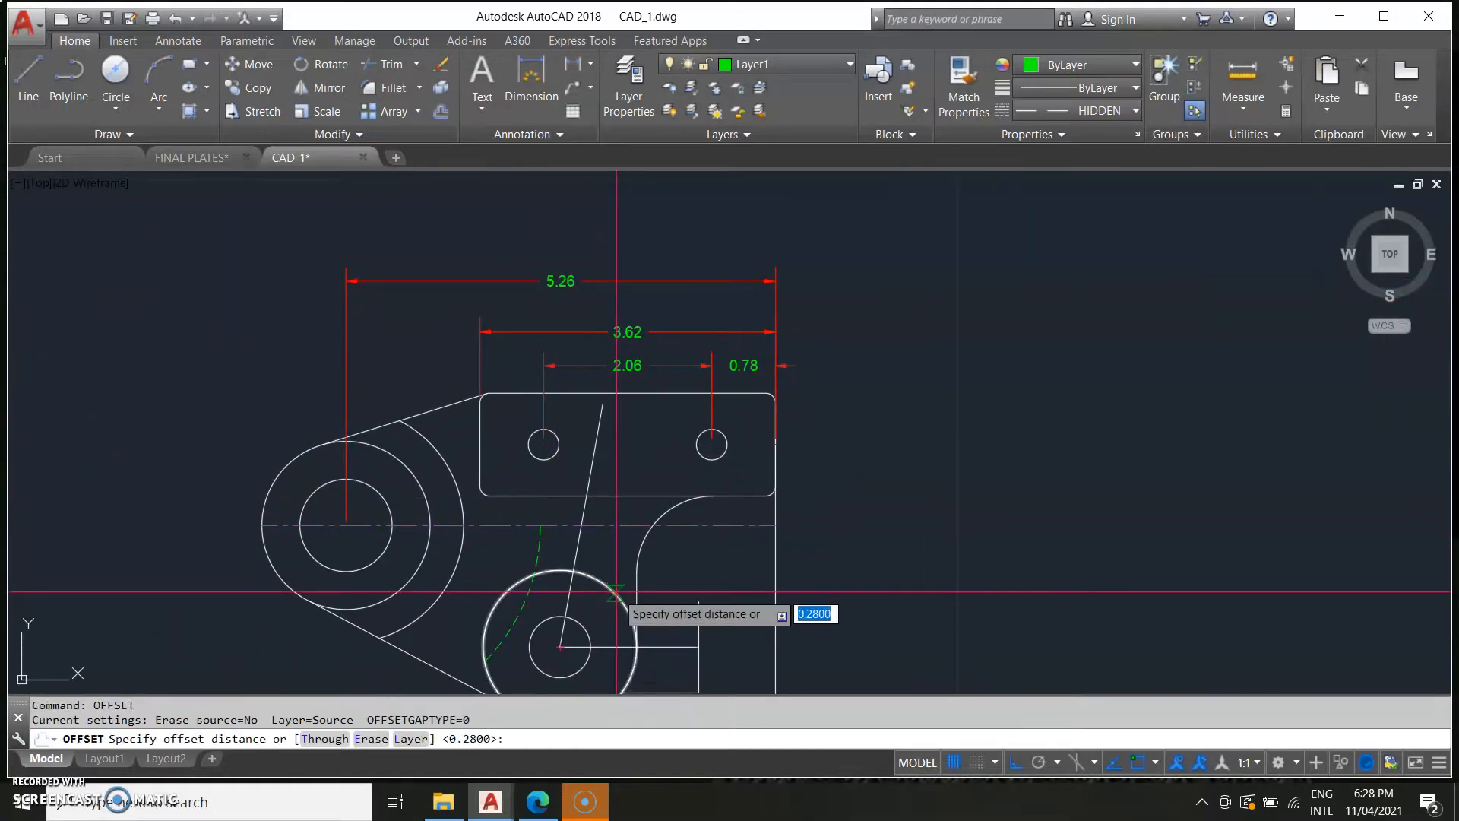
click(587, 511)
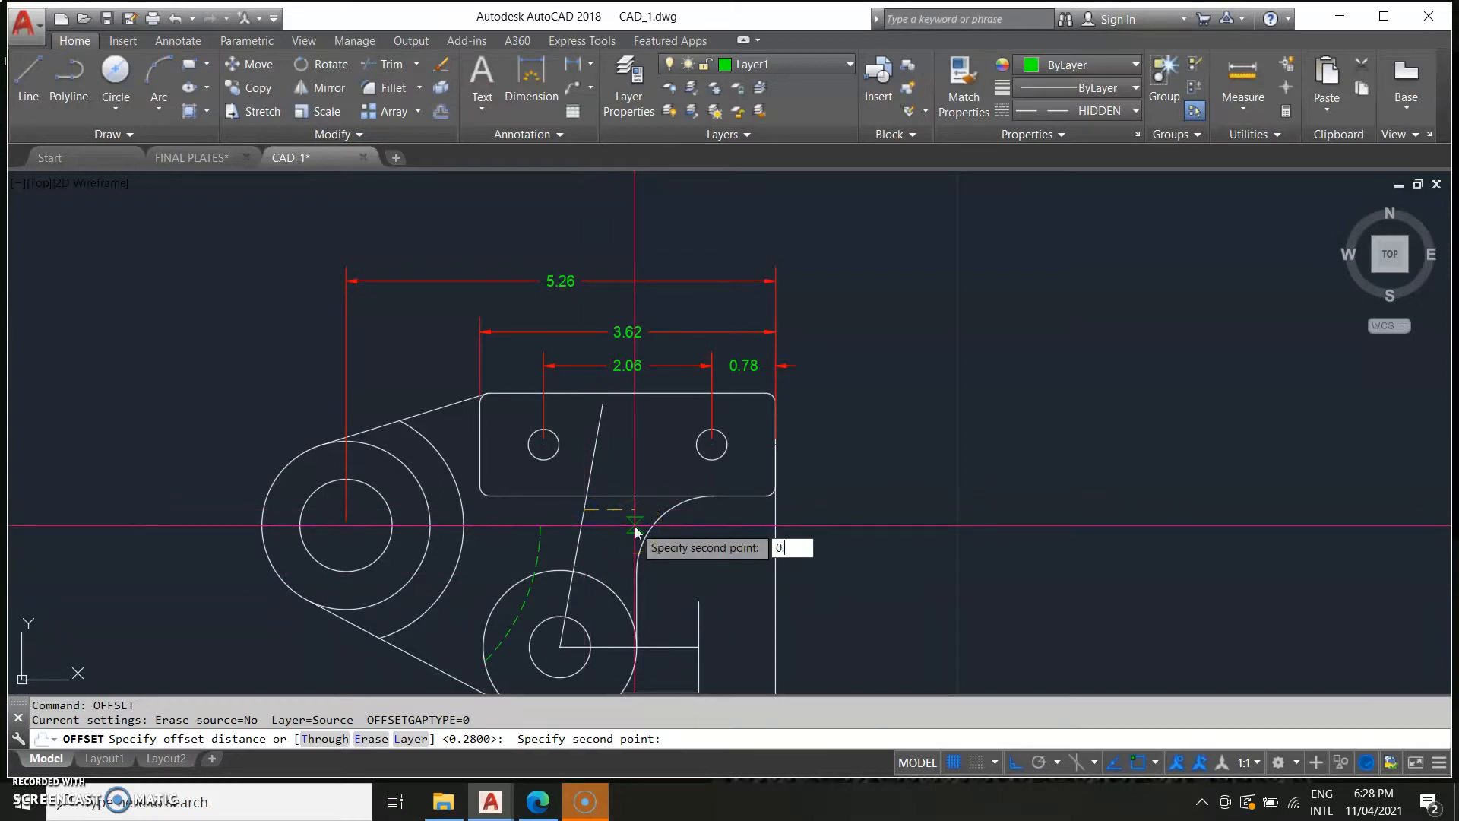
key(Return)
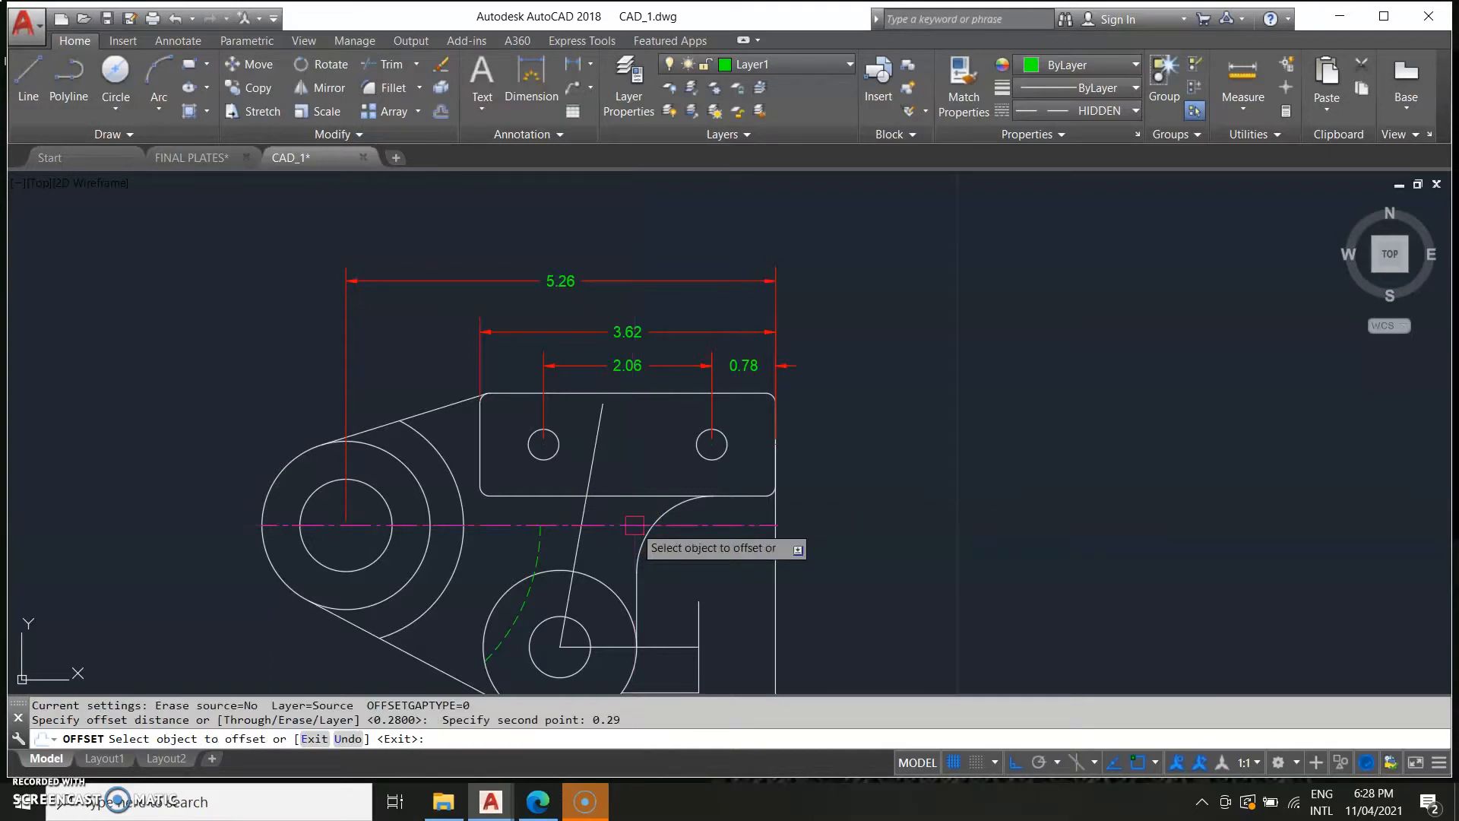
click(580, 519)
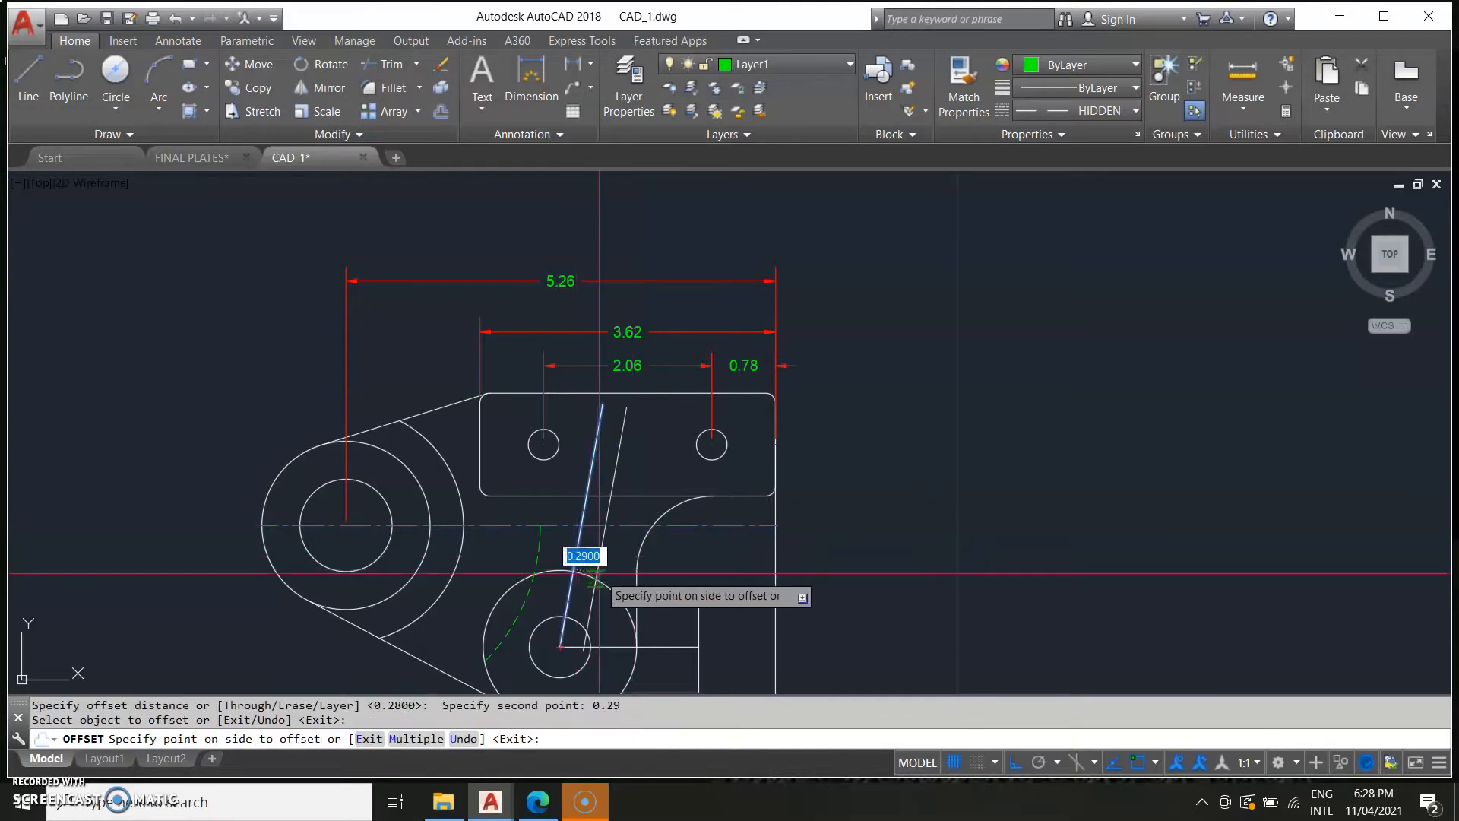
click(612, 567)
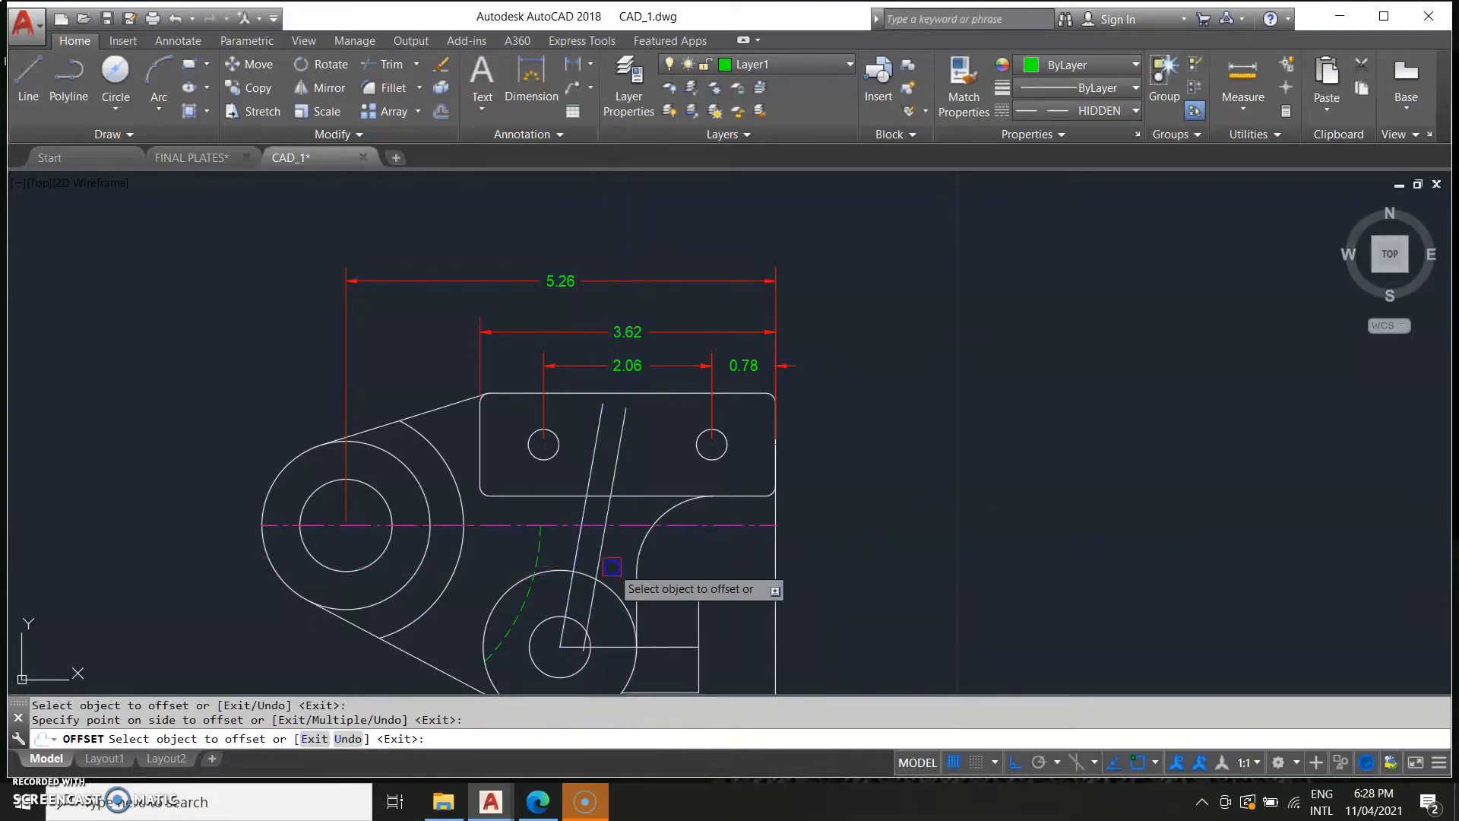
click(572, 546)
click(619, 674)
Offset a circle of the lower boss by 0.25.
scroll(539, 627, down, 2)
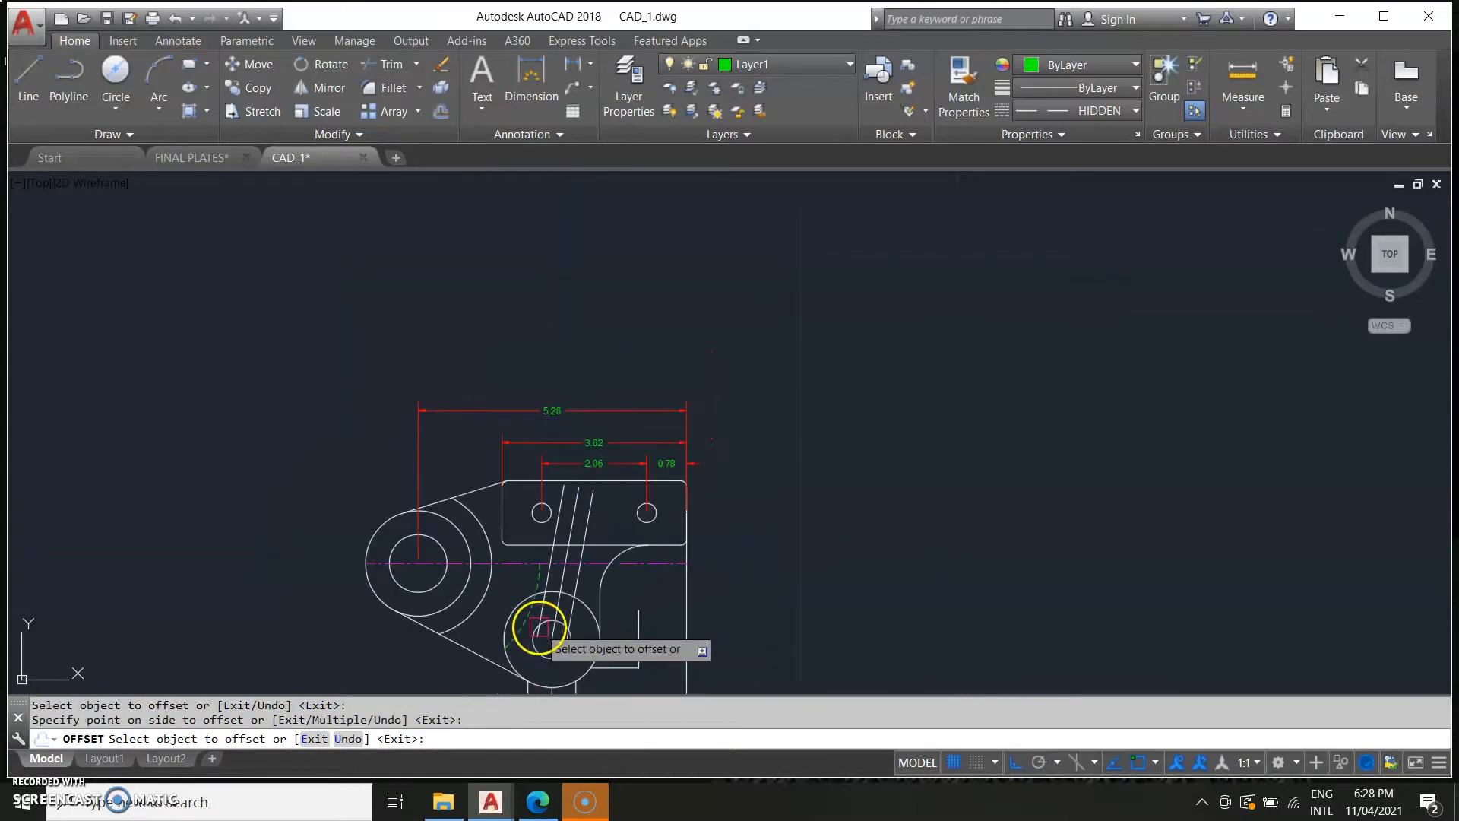
middle_drag(475, 569, 672, 444)
scroll(217, 597, down, 2)
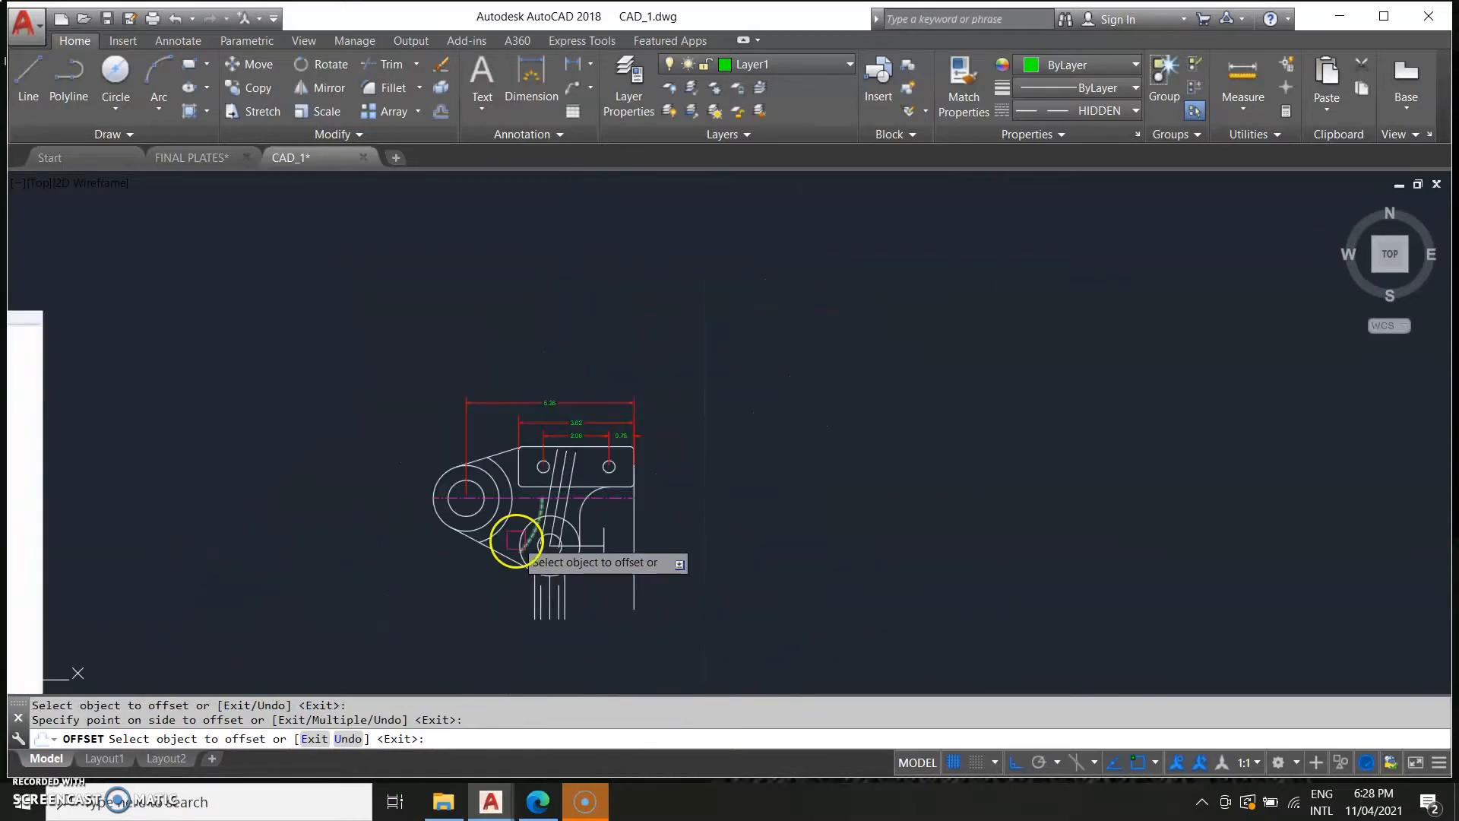
mouse_move(593, 610)
middle_down()
mouse_move(569, 715)
mouse_move(567, 693)
middle_up()
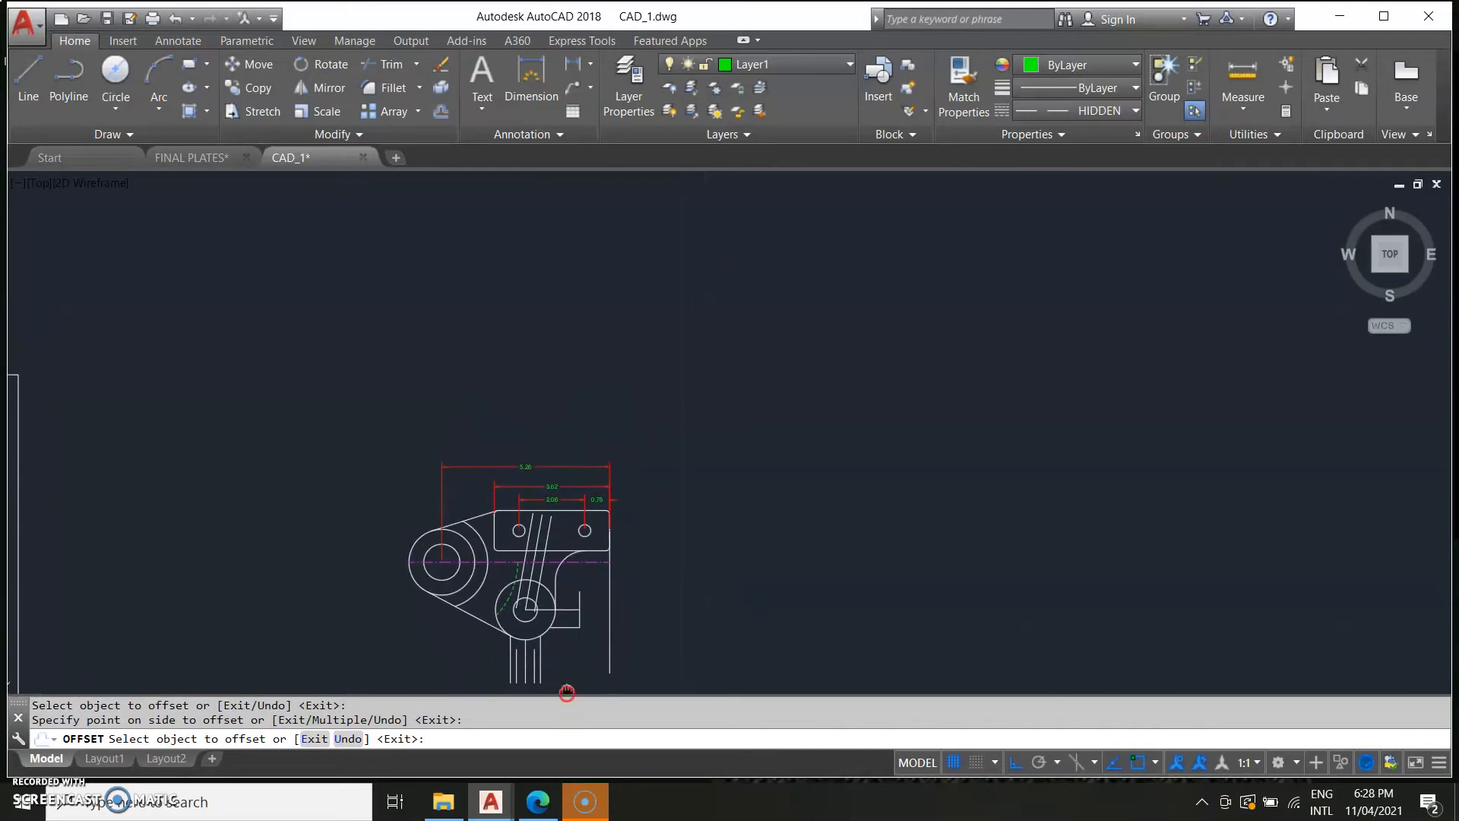
scroll(585, 577, up, 2)
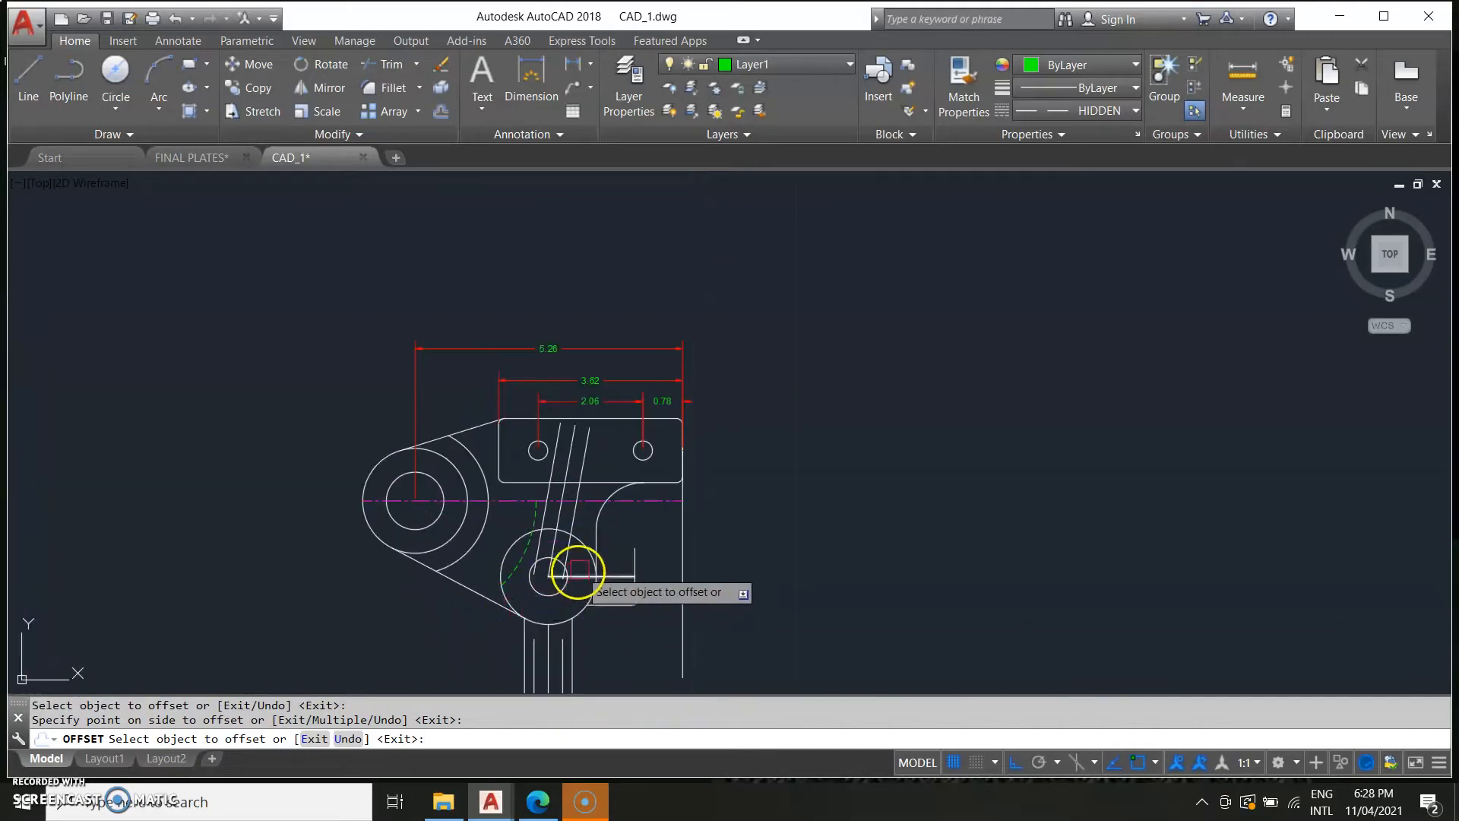
click(581, 547)
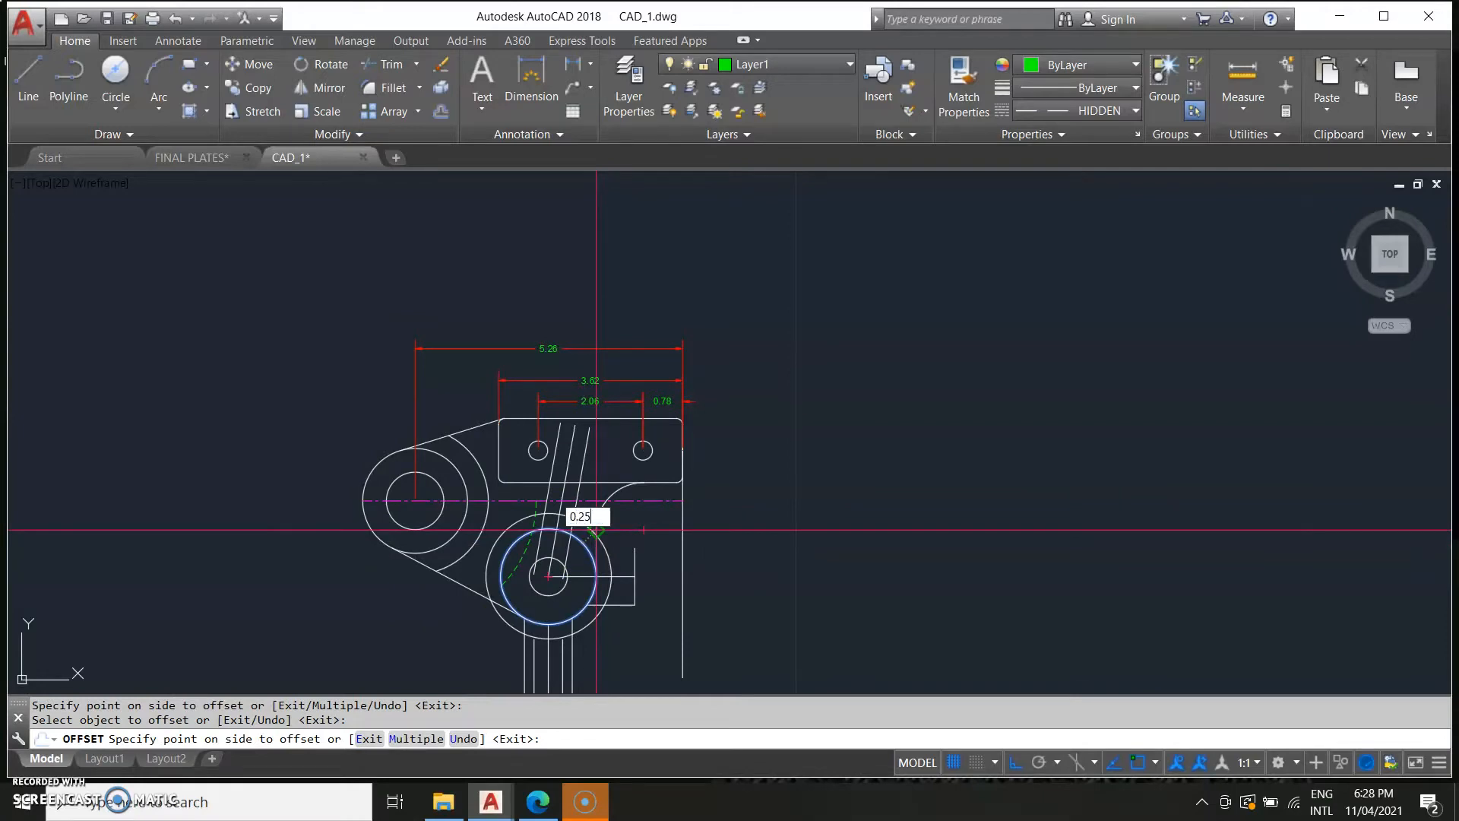
key(Return)
Compare the lower boss and rib area with the reference image.
middle_drag(406, 552, 980, 468)
scroll(1102, 467, down, 4)
scroll(495, 521, up, 4)
scroll(648, 469, up, 4)
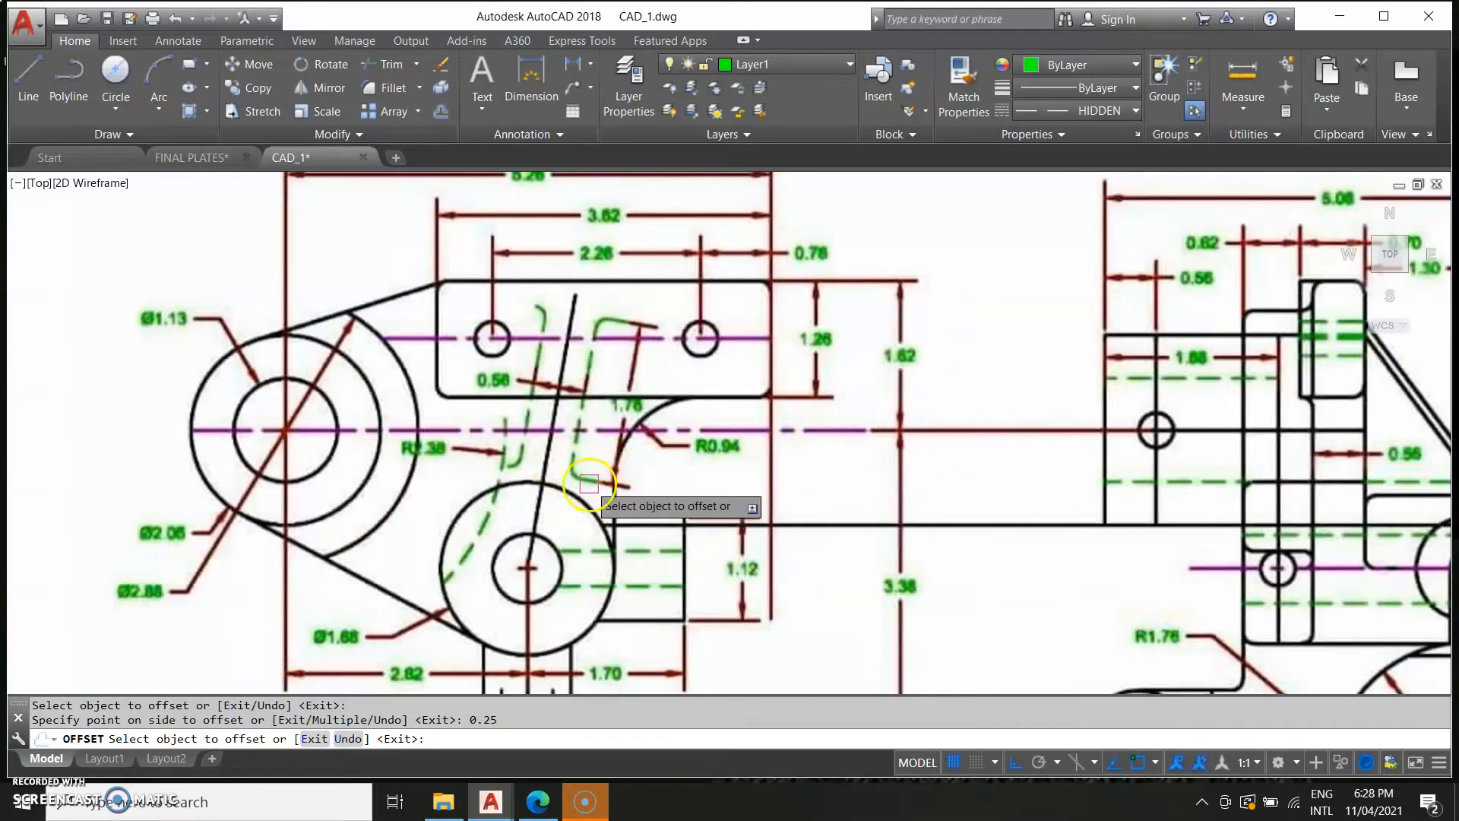
scroll(662, 501, down, 4)
mouse_move(905, 579)
middle_down()
mouse_move(297, 617)
mouse_move(178, 605)
middle_up()
middle_drag(1134, 546, 474, 543)
scroll(694, 472, up, 4)
middle_drag(694, 472, 568, 563)
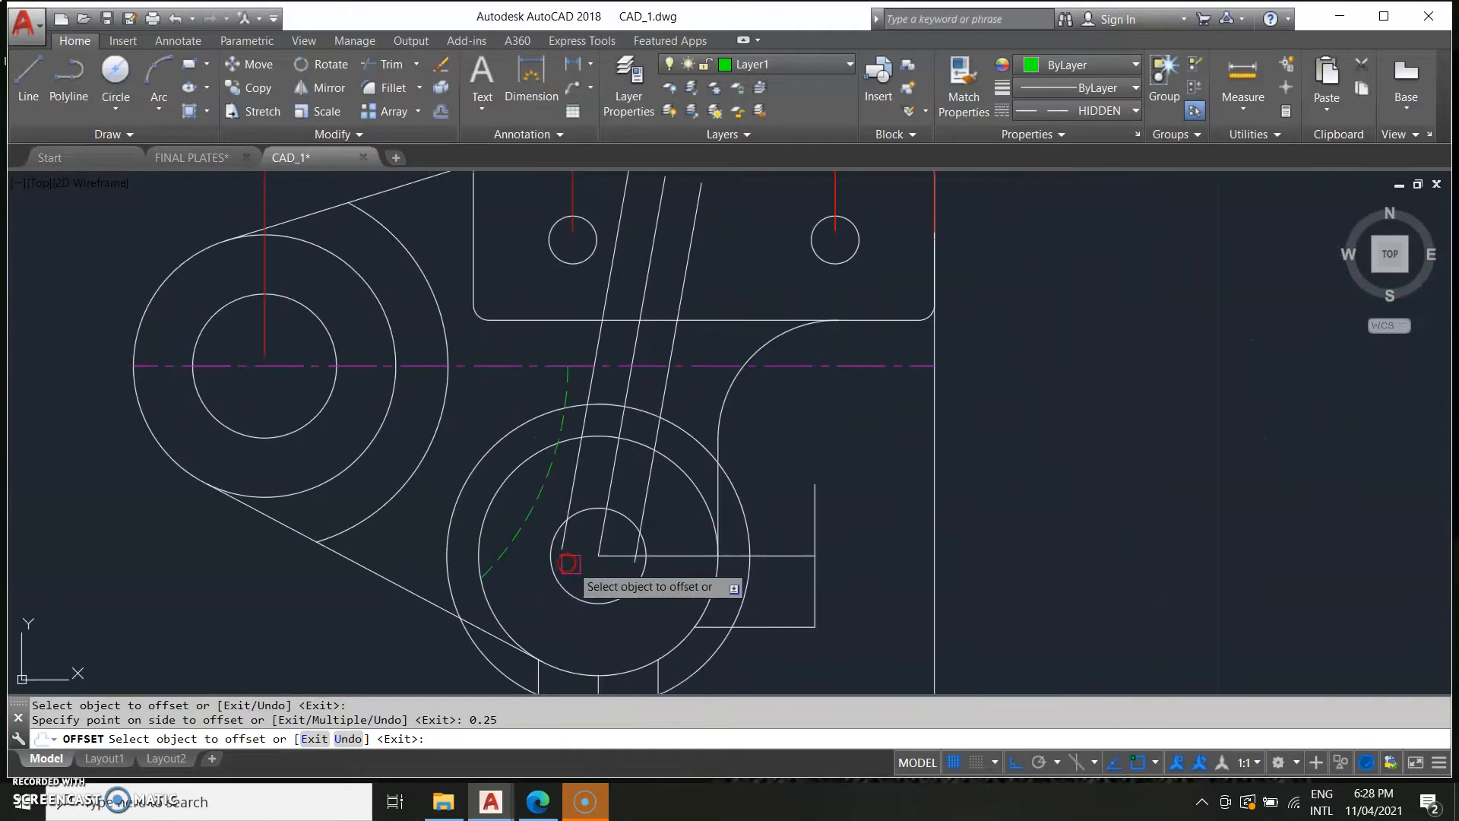
key(Return)
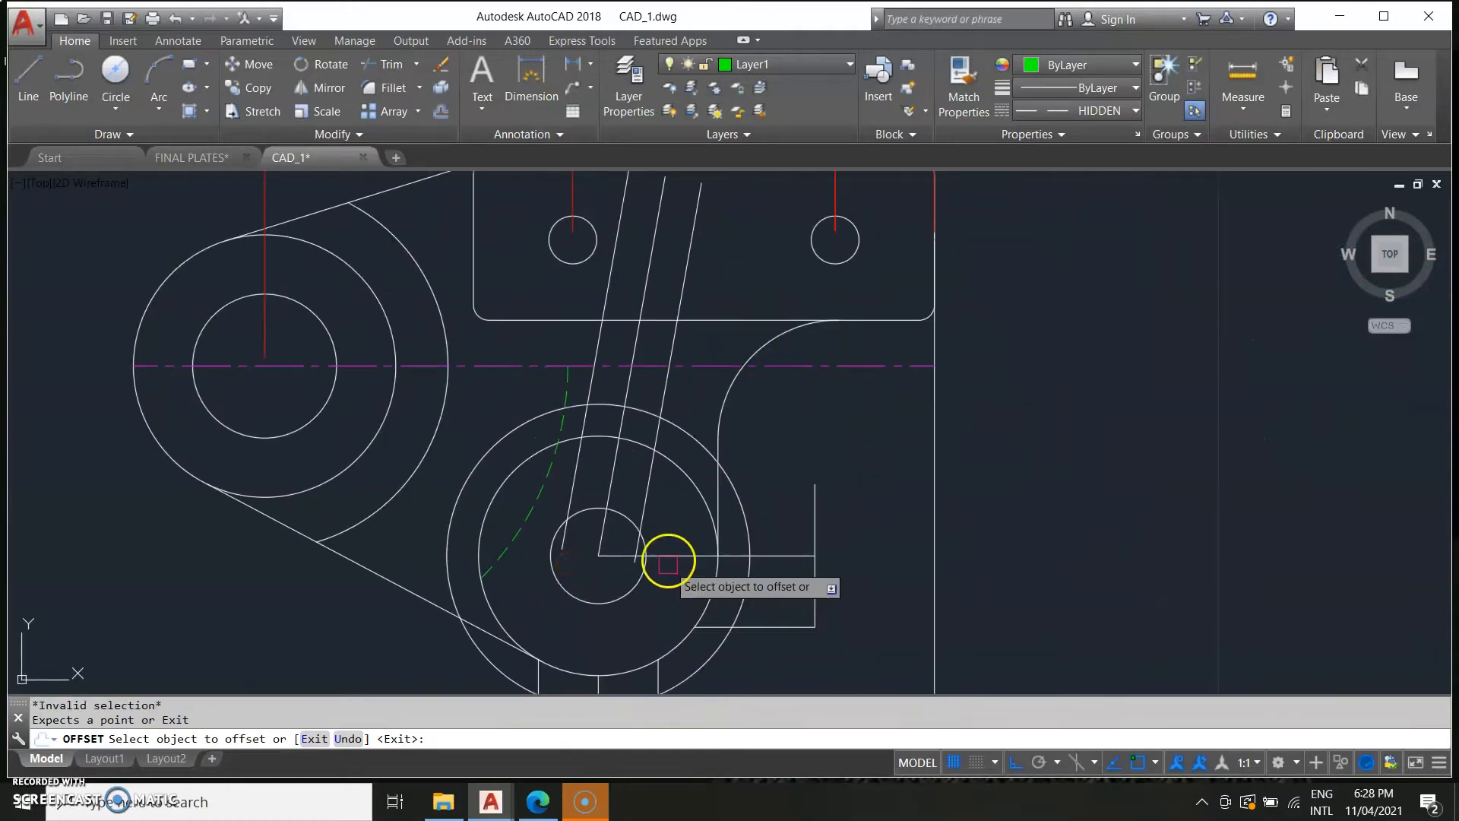
key(Escape)
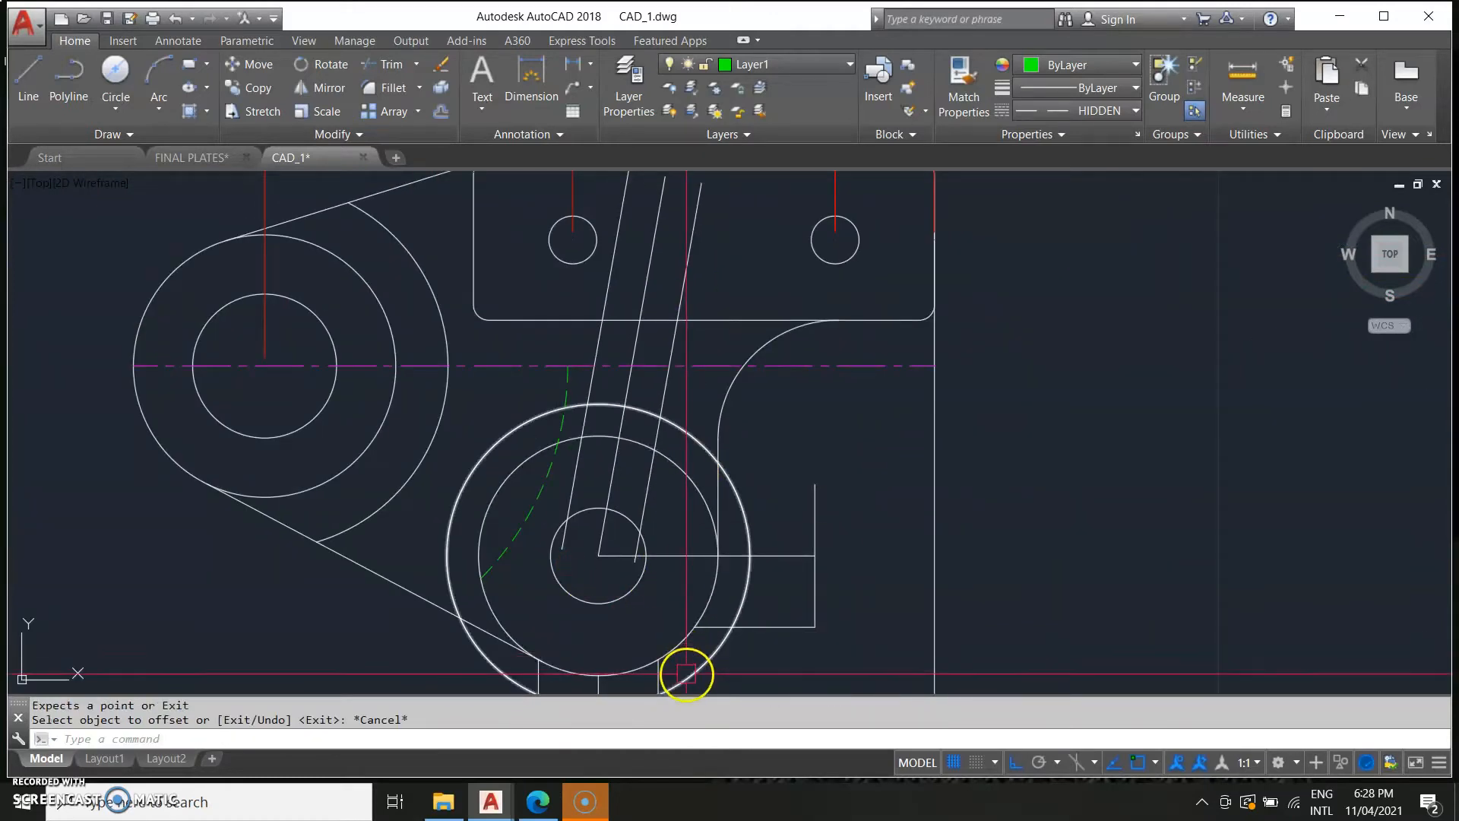
text(l)
key(Return)
click(661, 409)
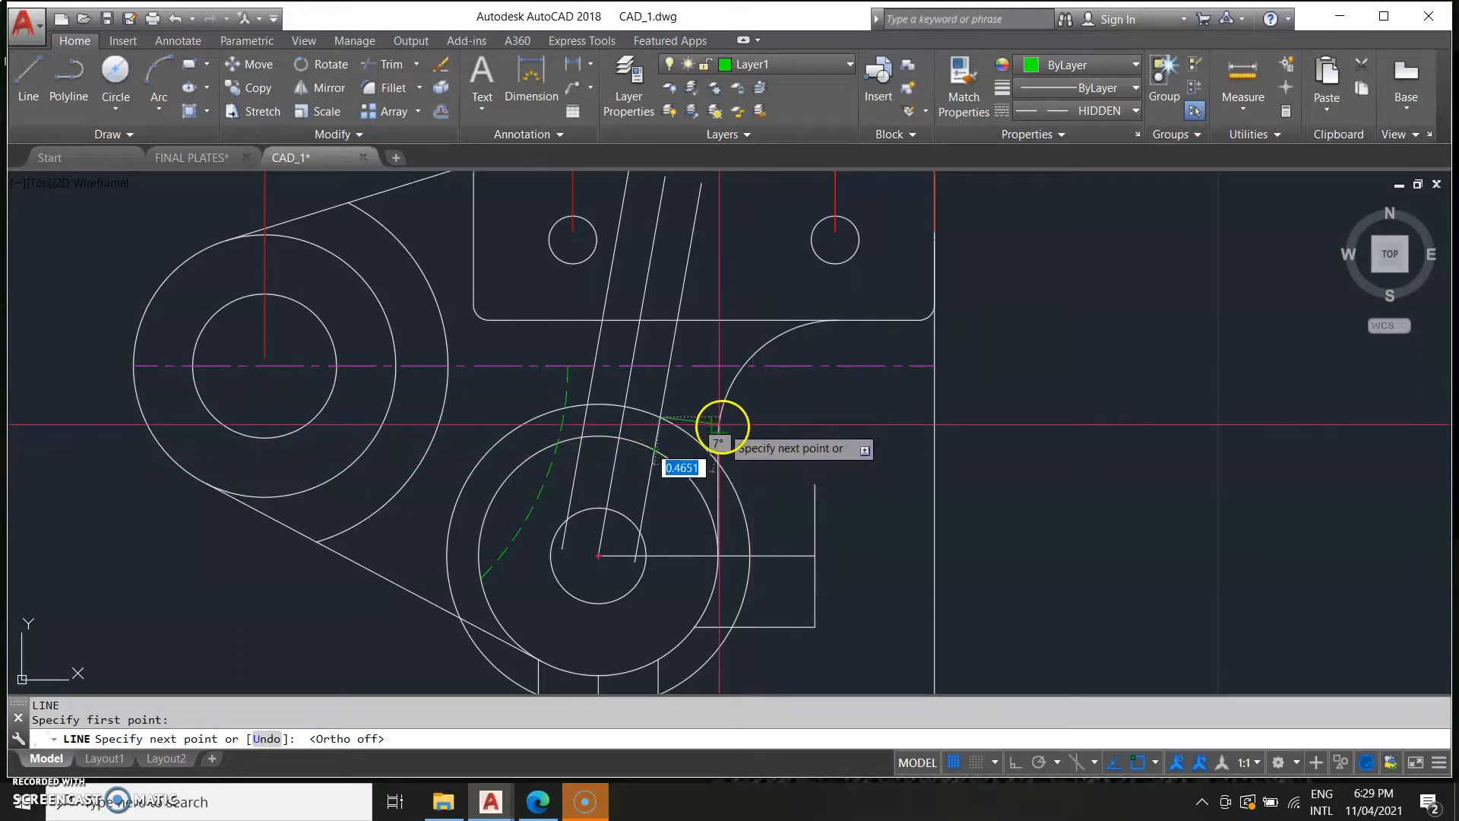
click(722, 425)
key(Escape)
middle_drag(469, 394, 531, 507)
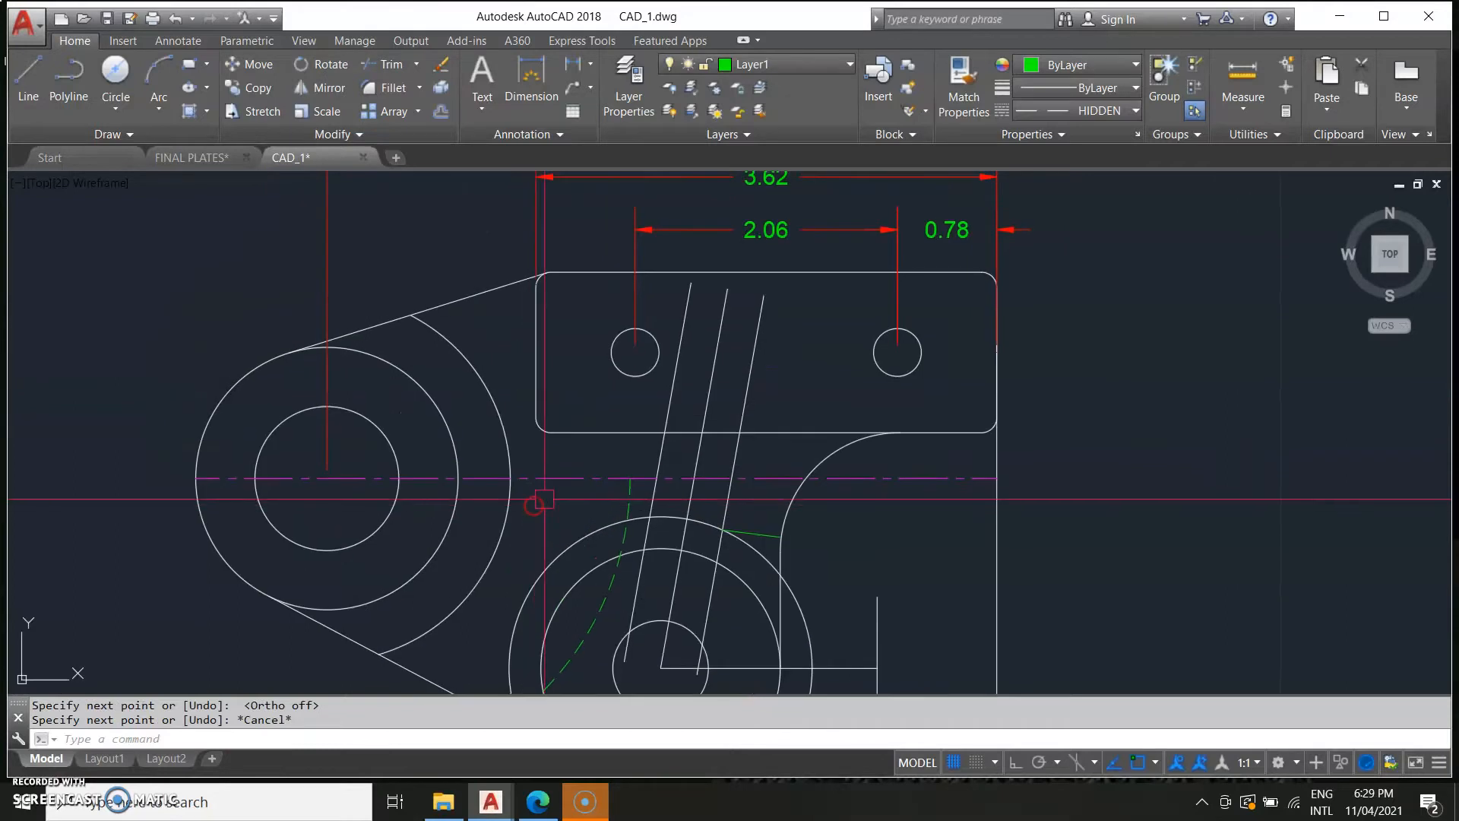
click(741, 537)
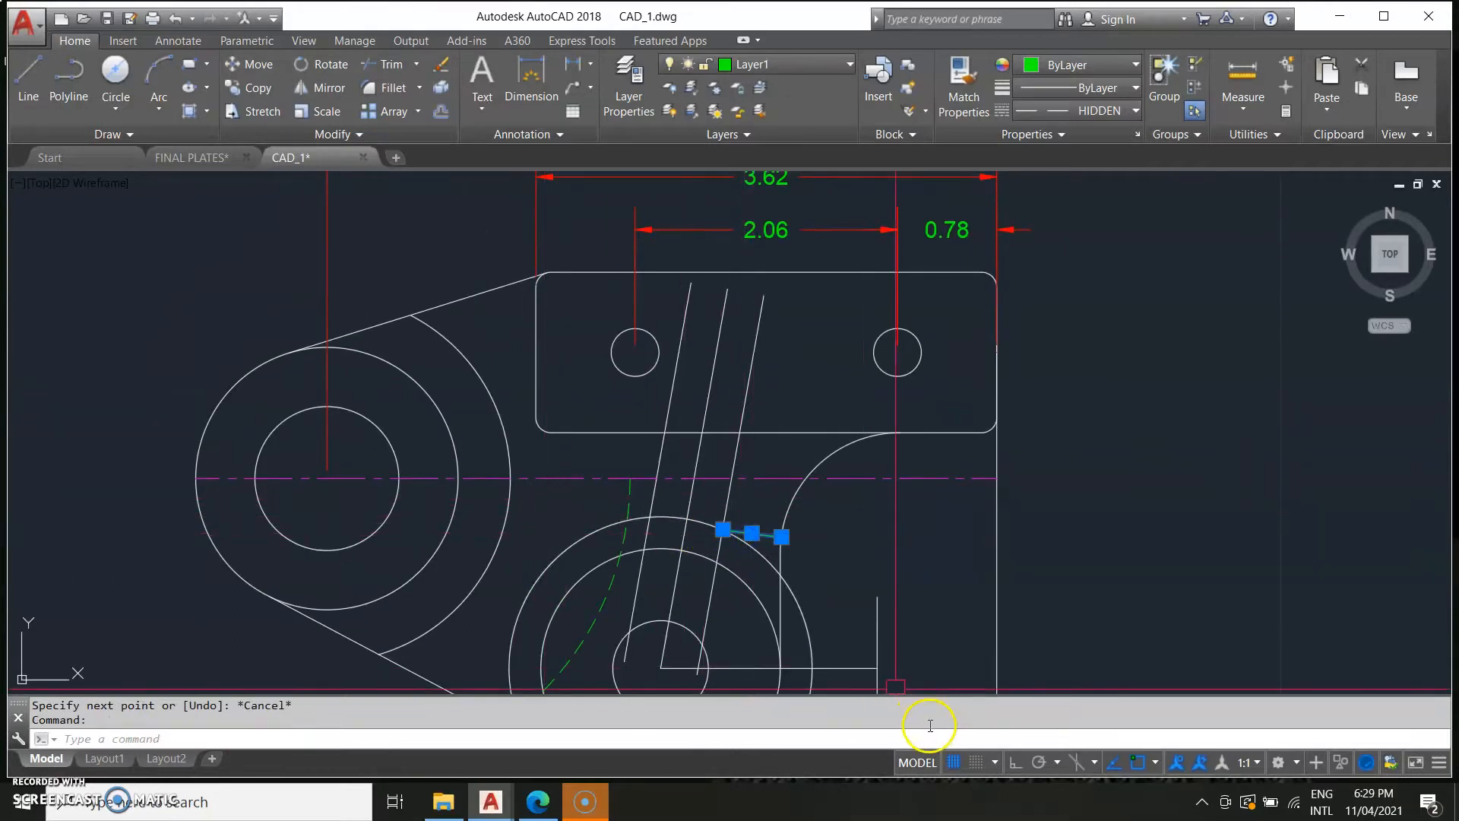
key(Delete)
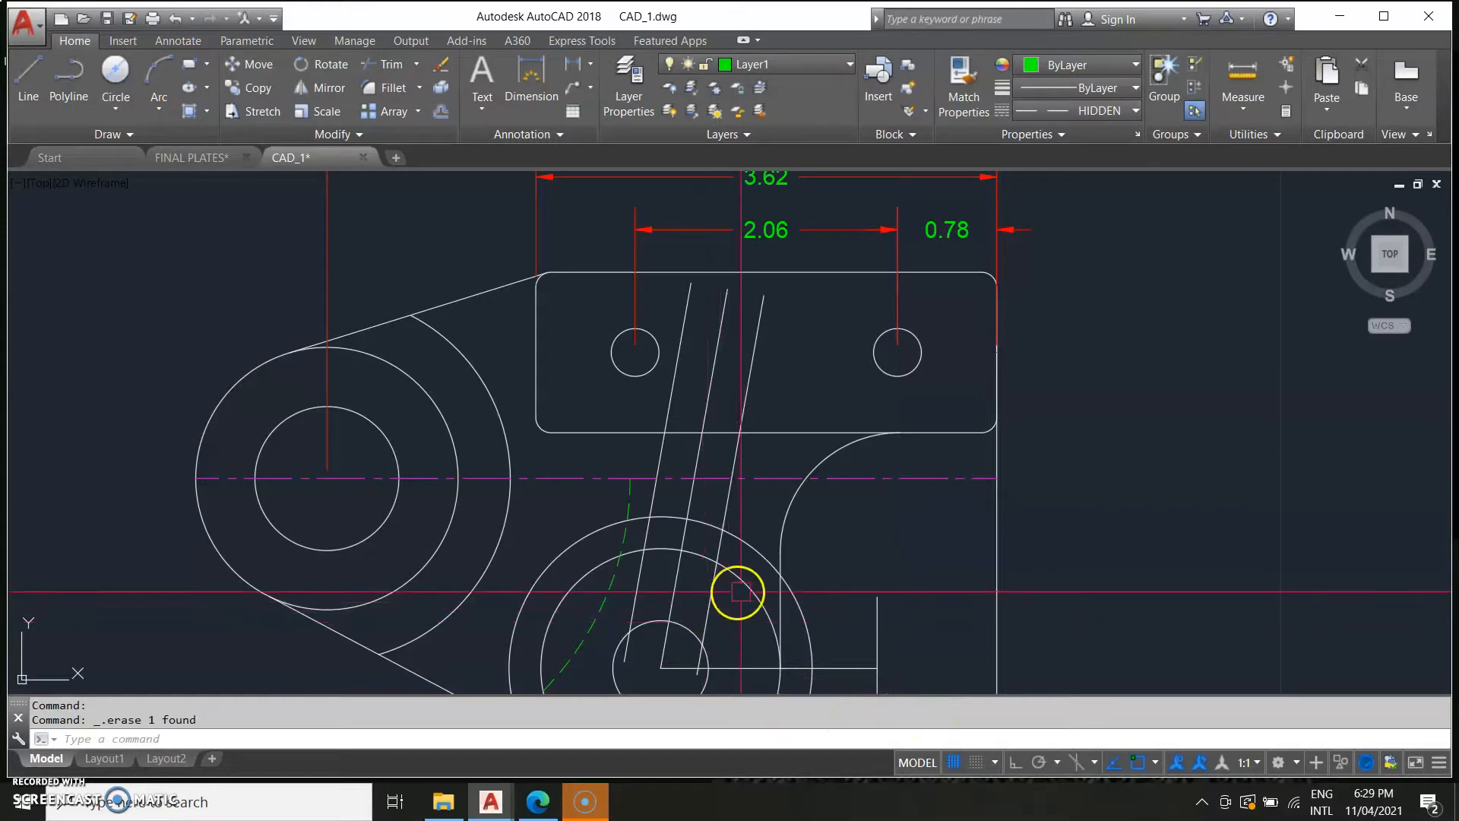
Trim the slanted rib lines back to the lower boss circle.
middle_drag(971, 553, 960, 354)
text(TR)
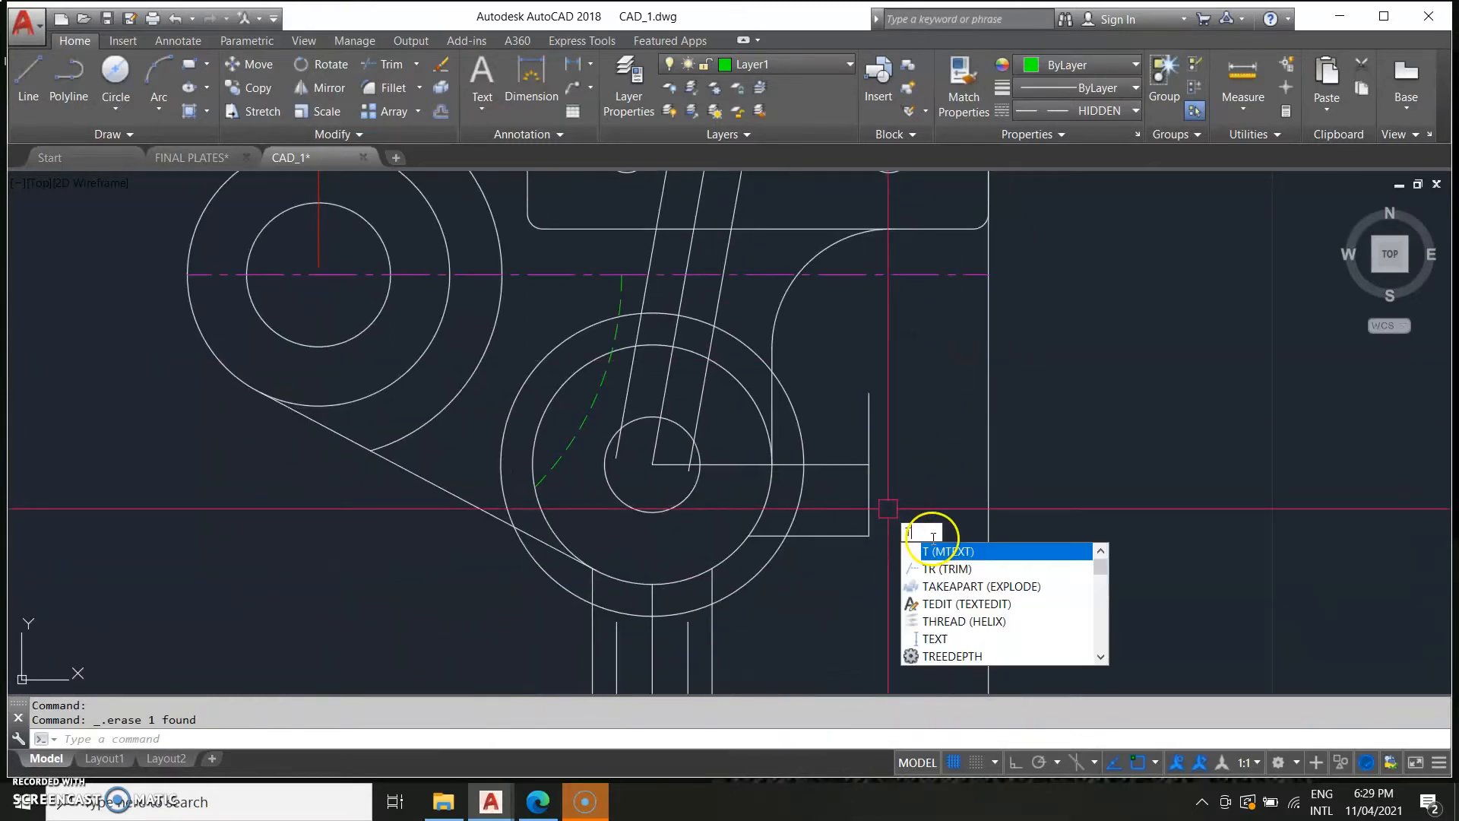
key(Return)
click(959, 680)
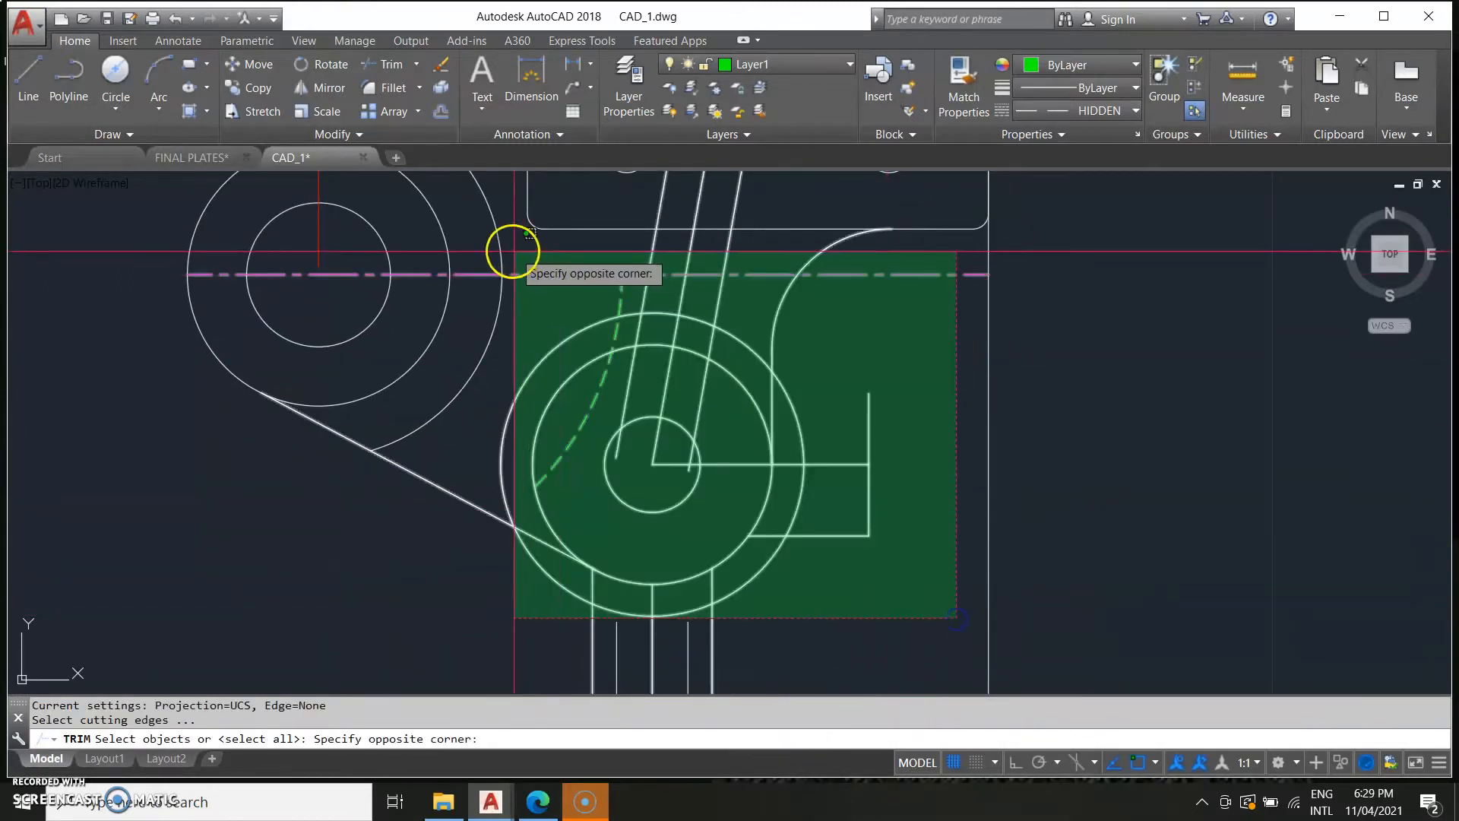
click(498, 281)
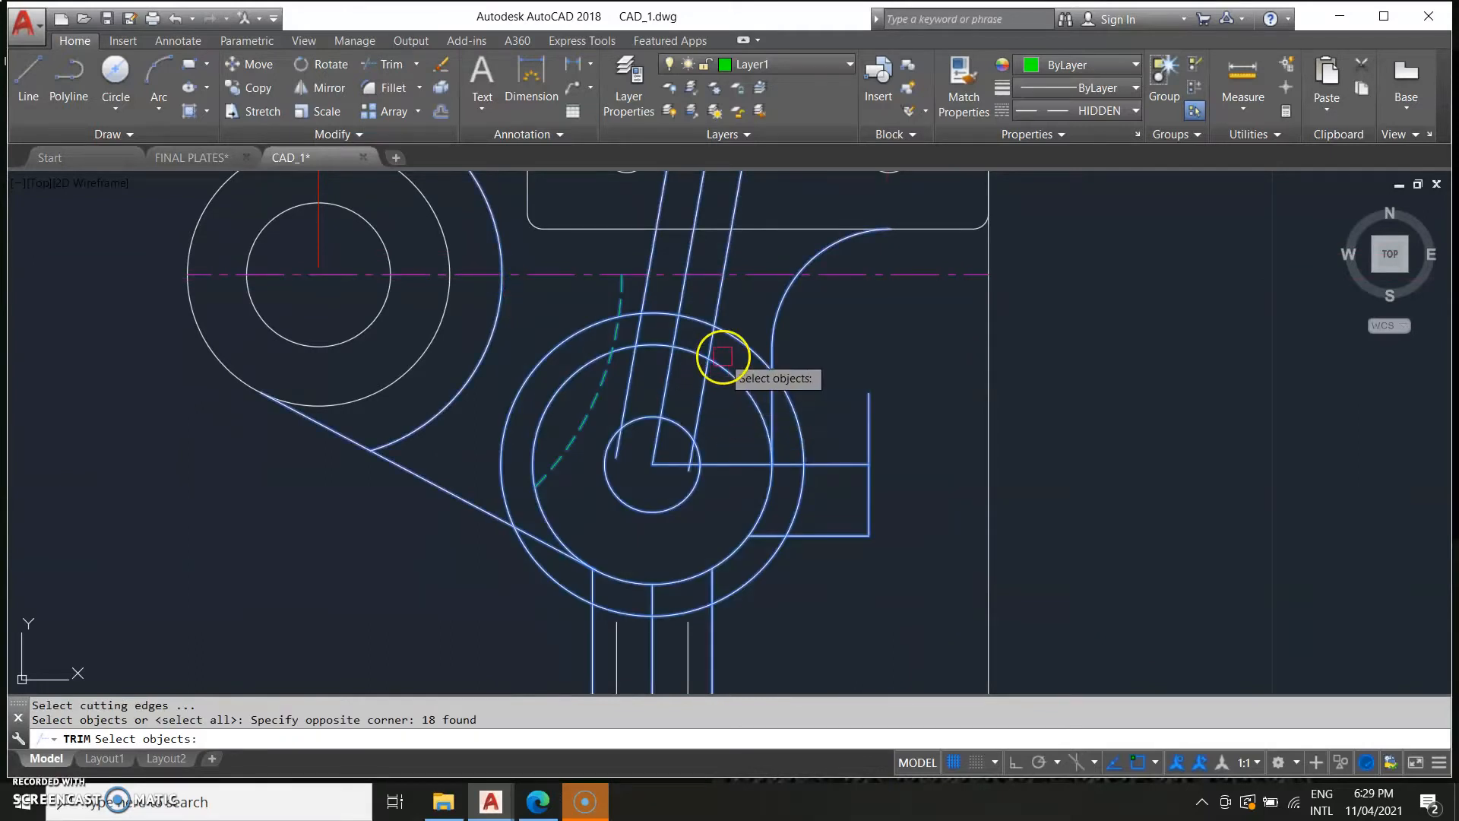
key(Return)
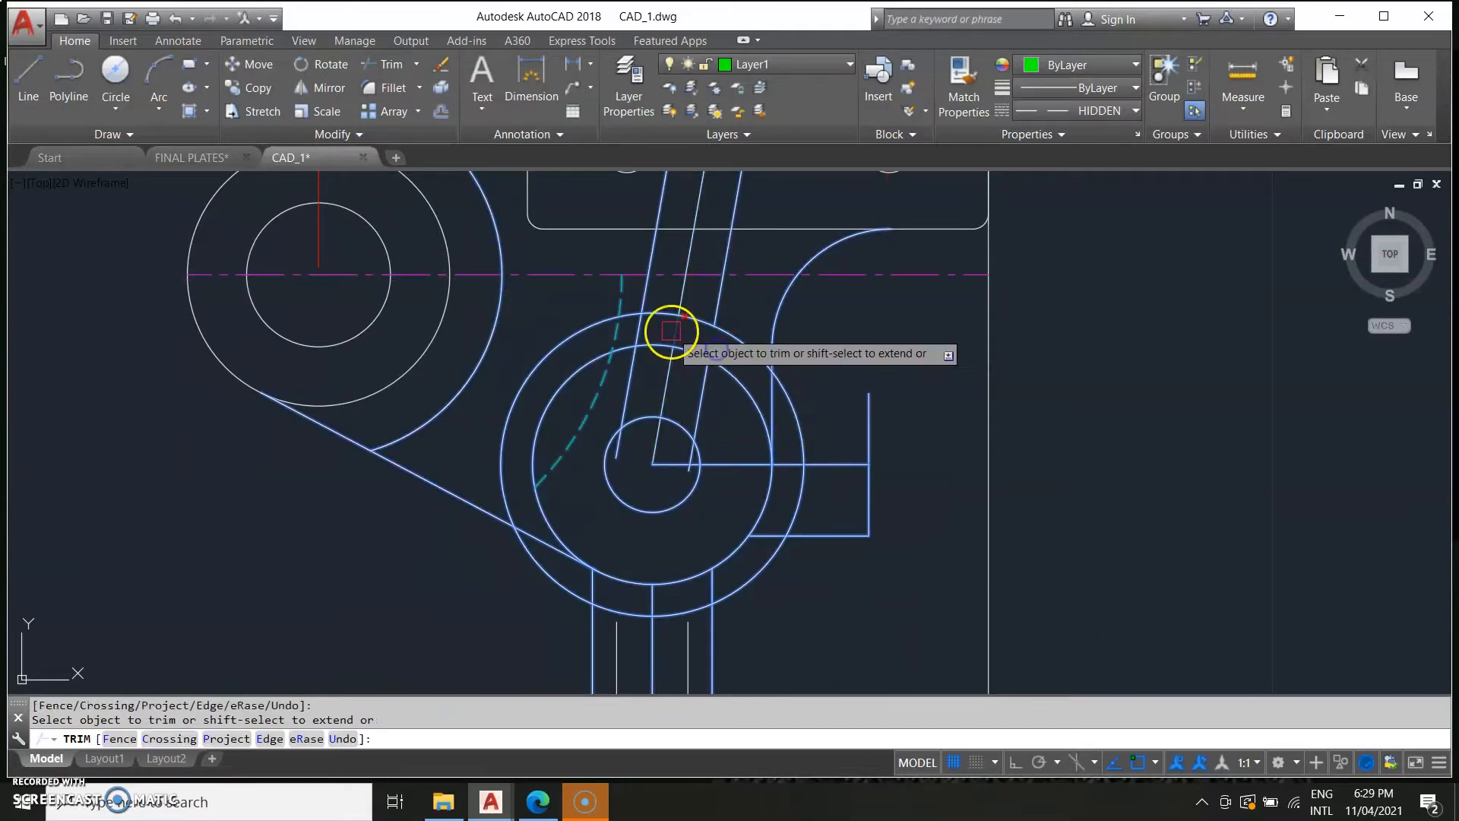
click(639, 338)
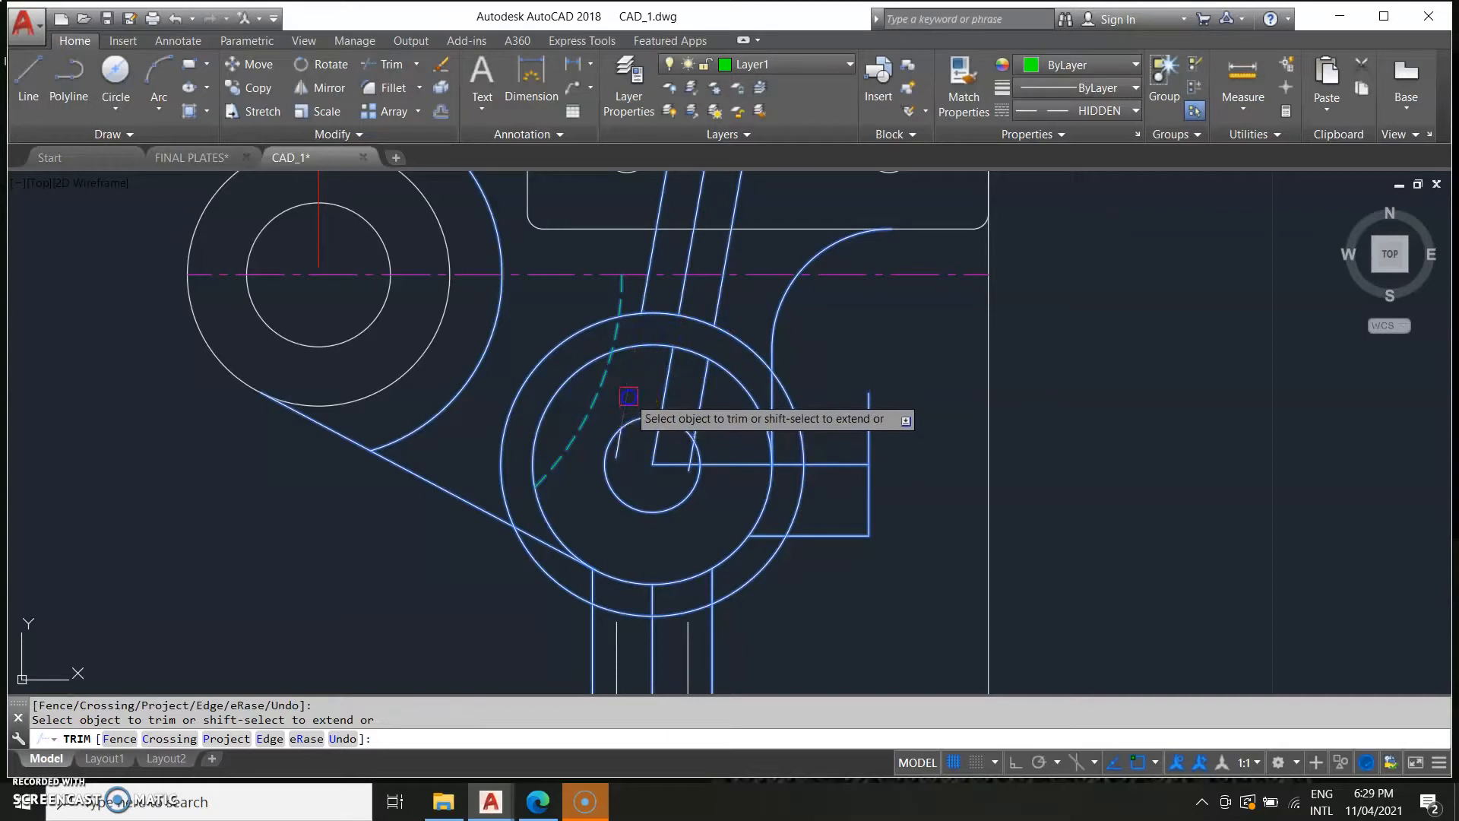
click(700, 404)
key(Escape)
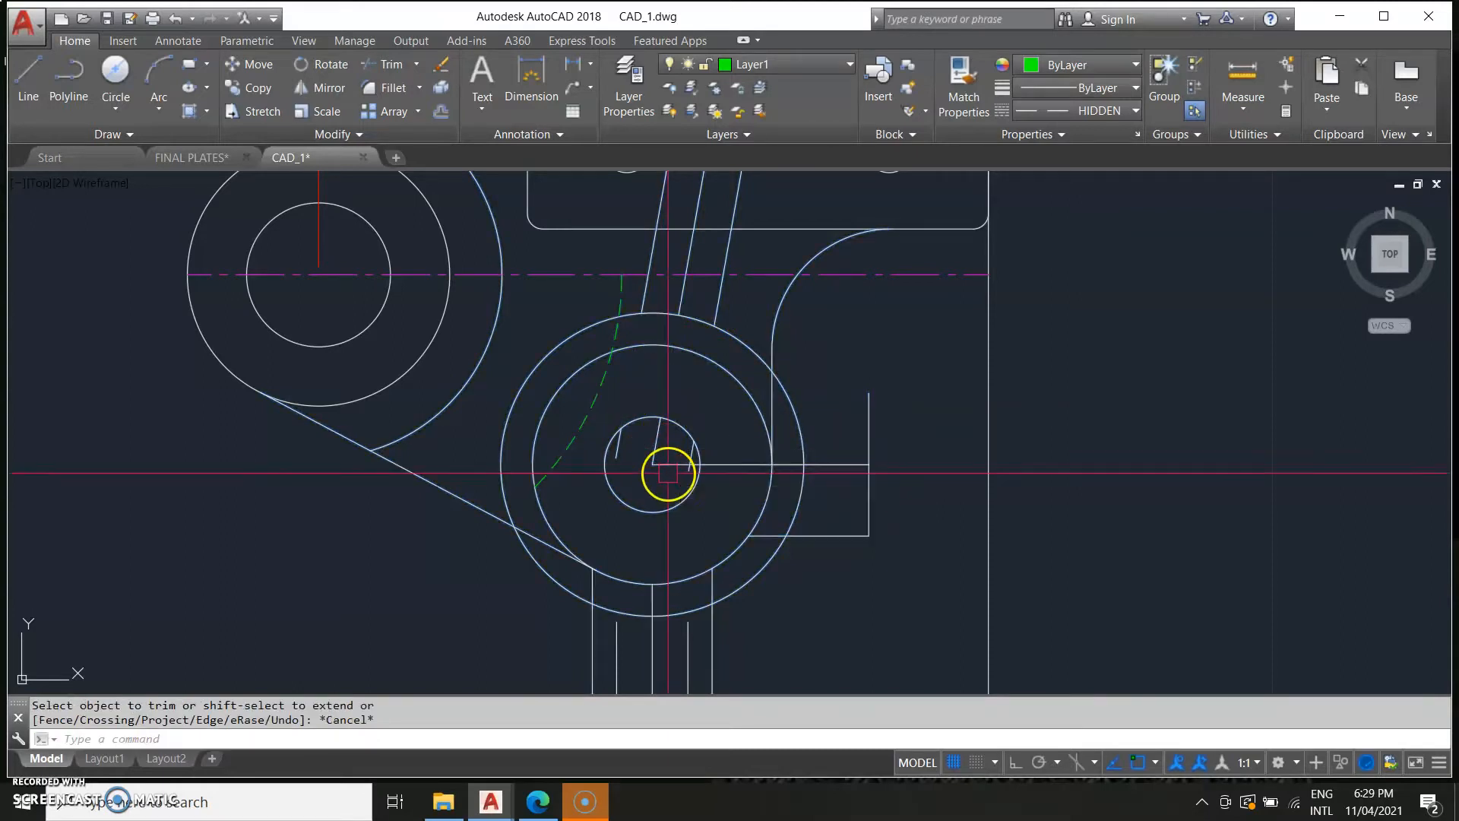
Erase the leftover short rib segment inside the lower boss.
click(622, 448)
click(689, 450)
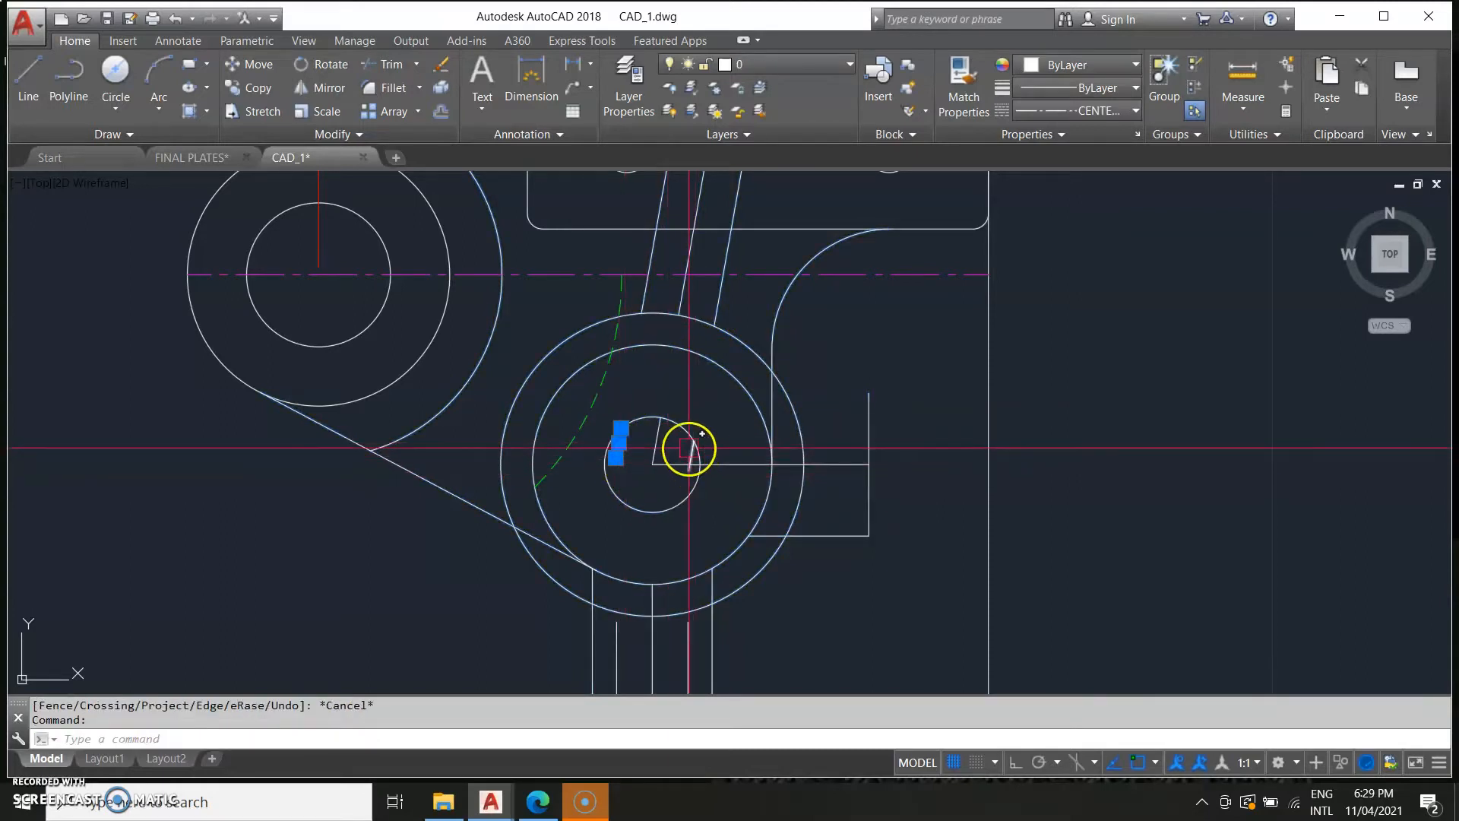
key(Delete)
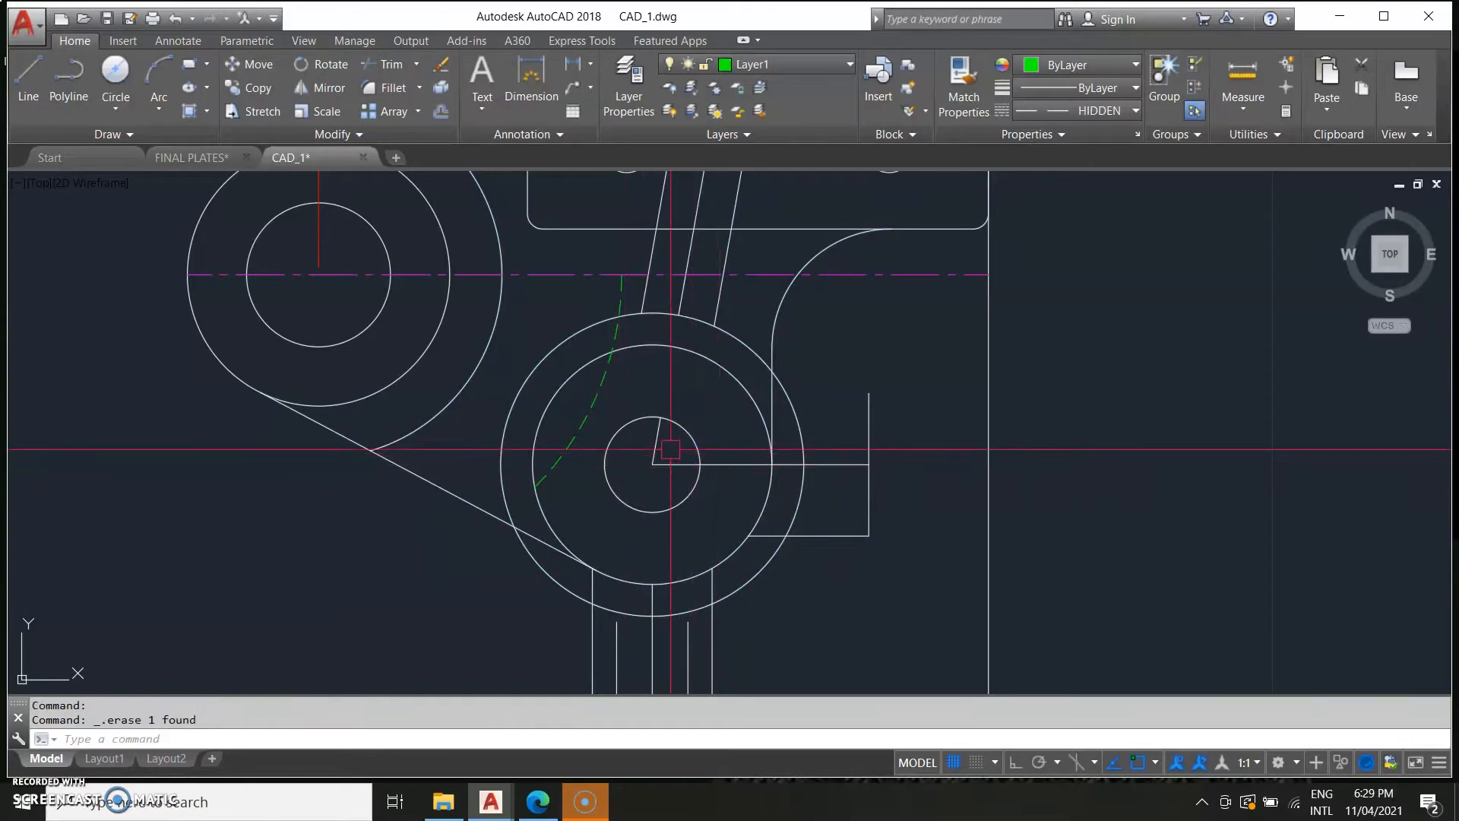
click(682, 295)
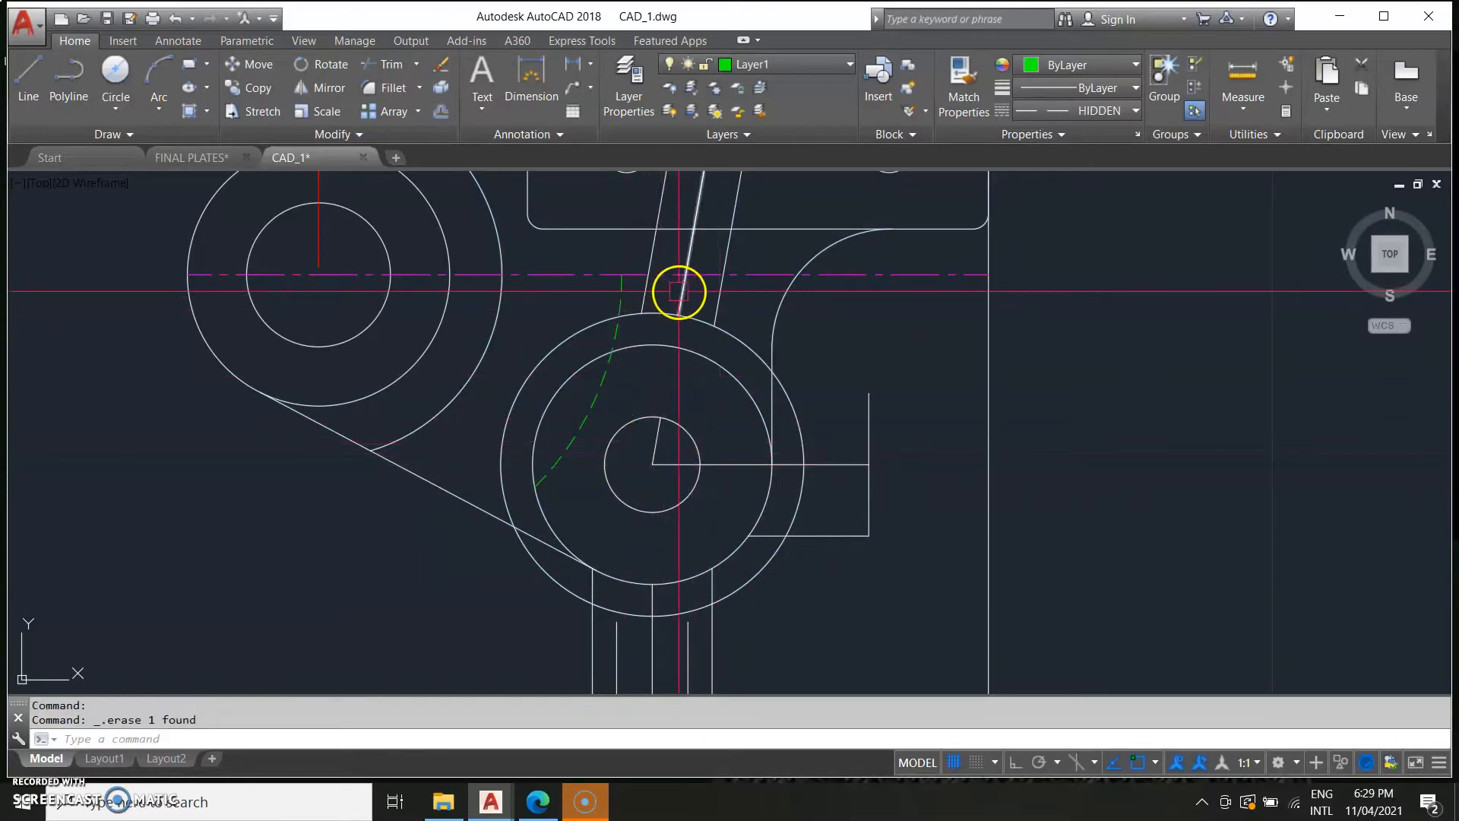
click(678, 314)
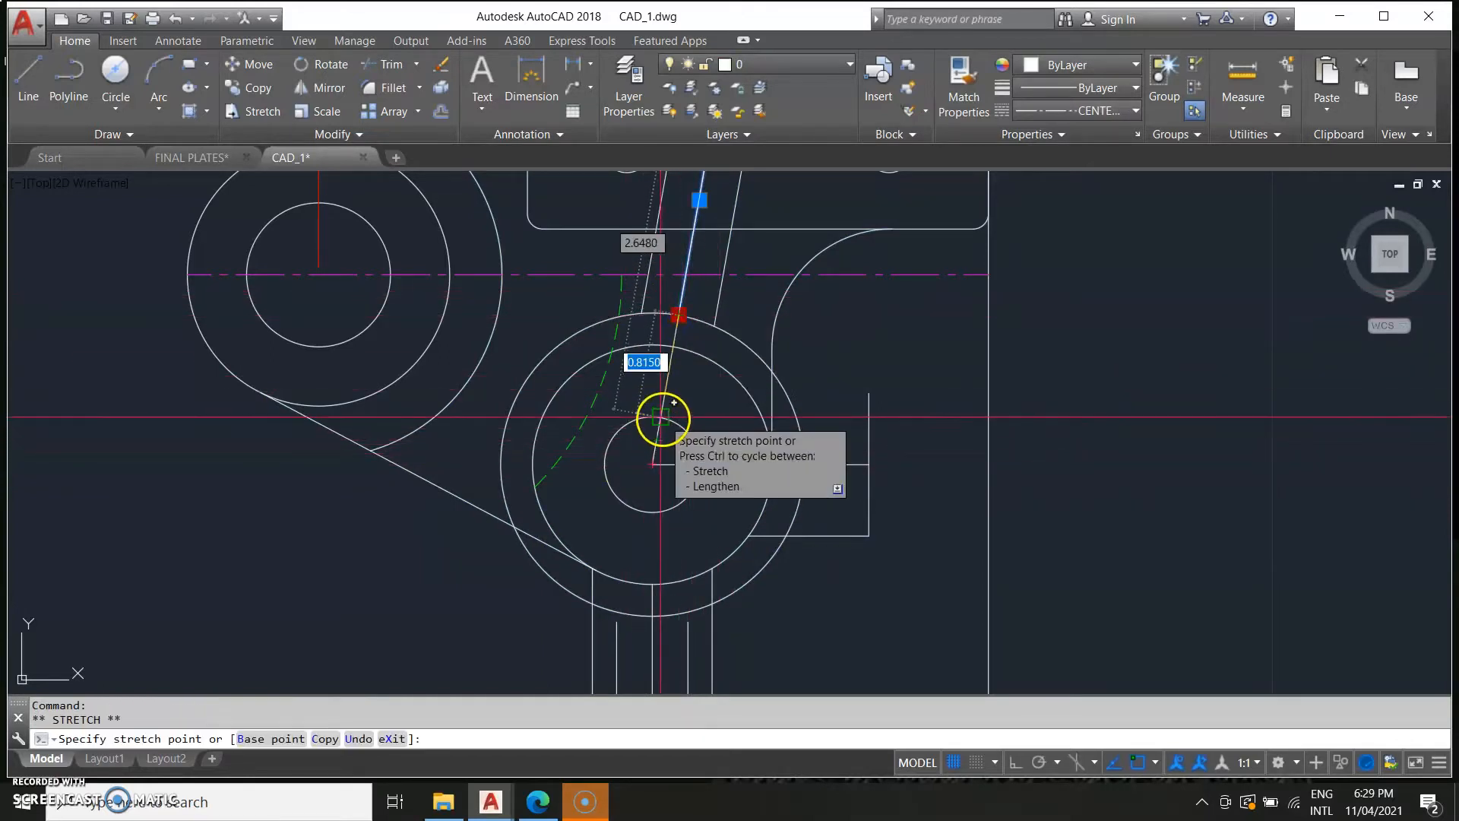
key(Escape)
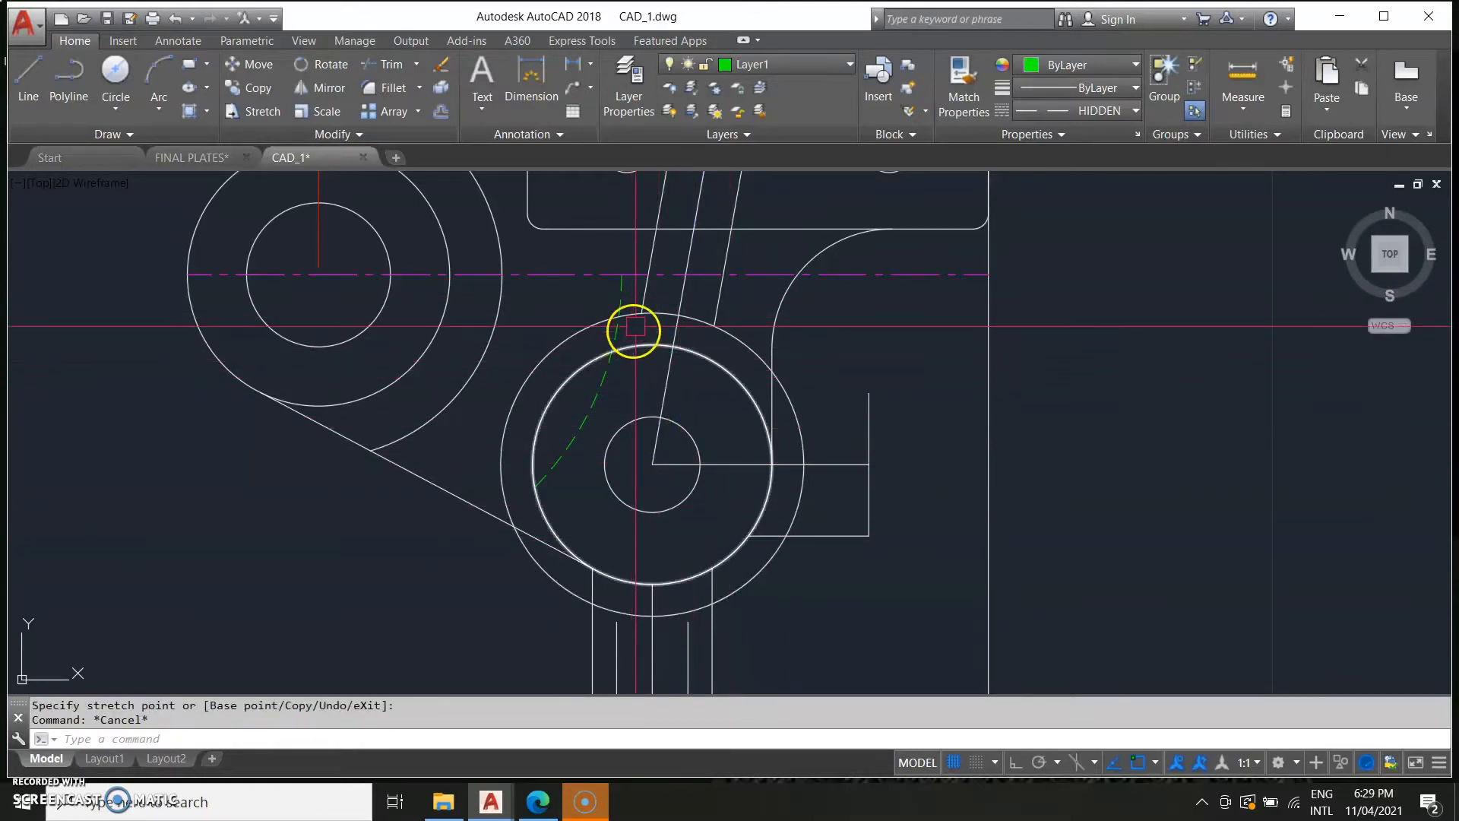
Undo the last erase and delete a stray rib line near the lower boss.
click(675, 317)
click(522, 386)
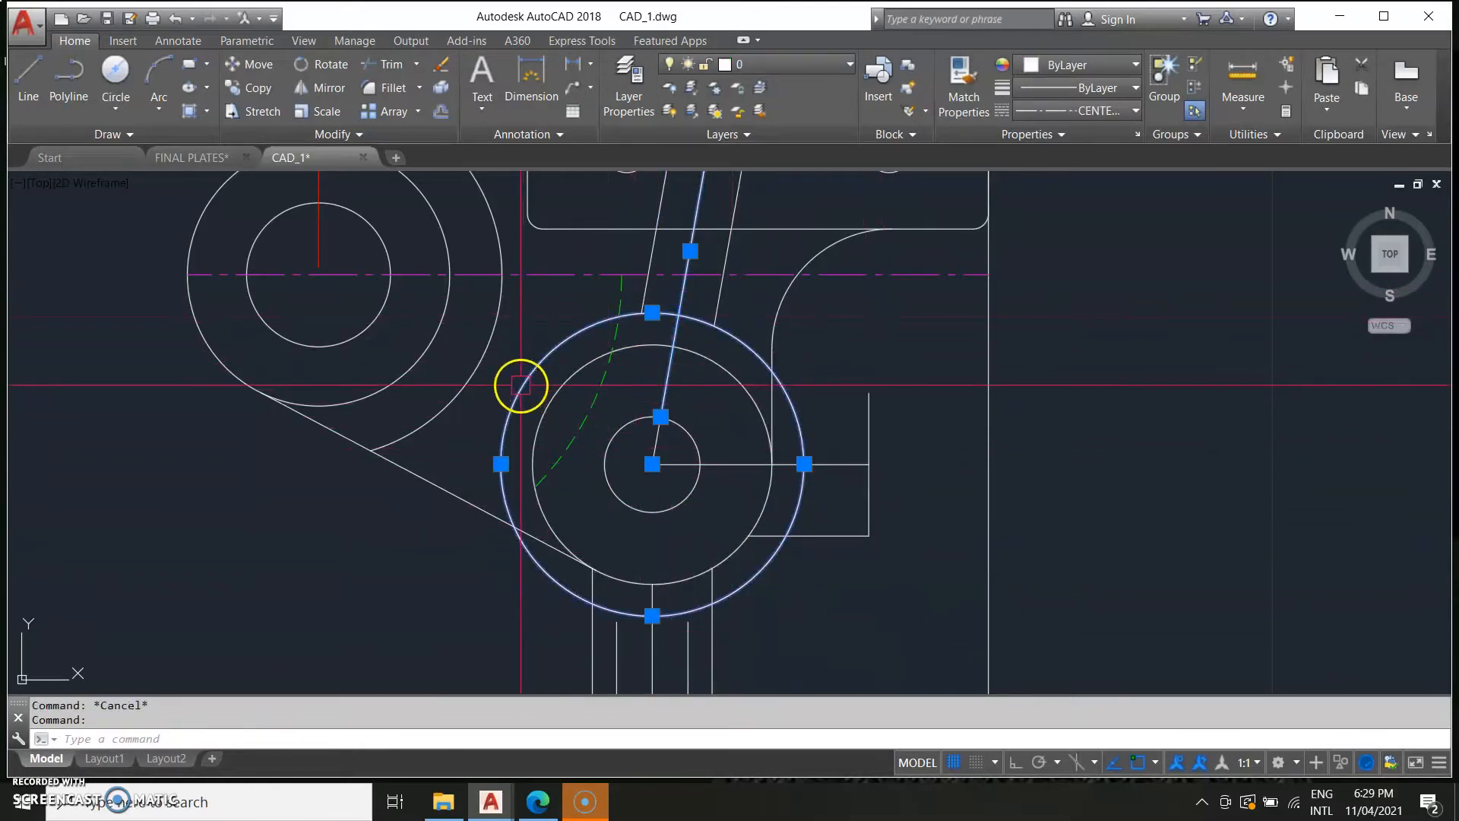
key(ctrl+z)
click(737, 357)
click(749, 340)
key(Delete)
Draw short end lines at the lower and upper ends of the left offset rib line.
scroll(787, 407, down, 6)
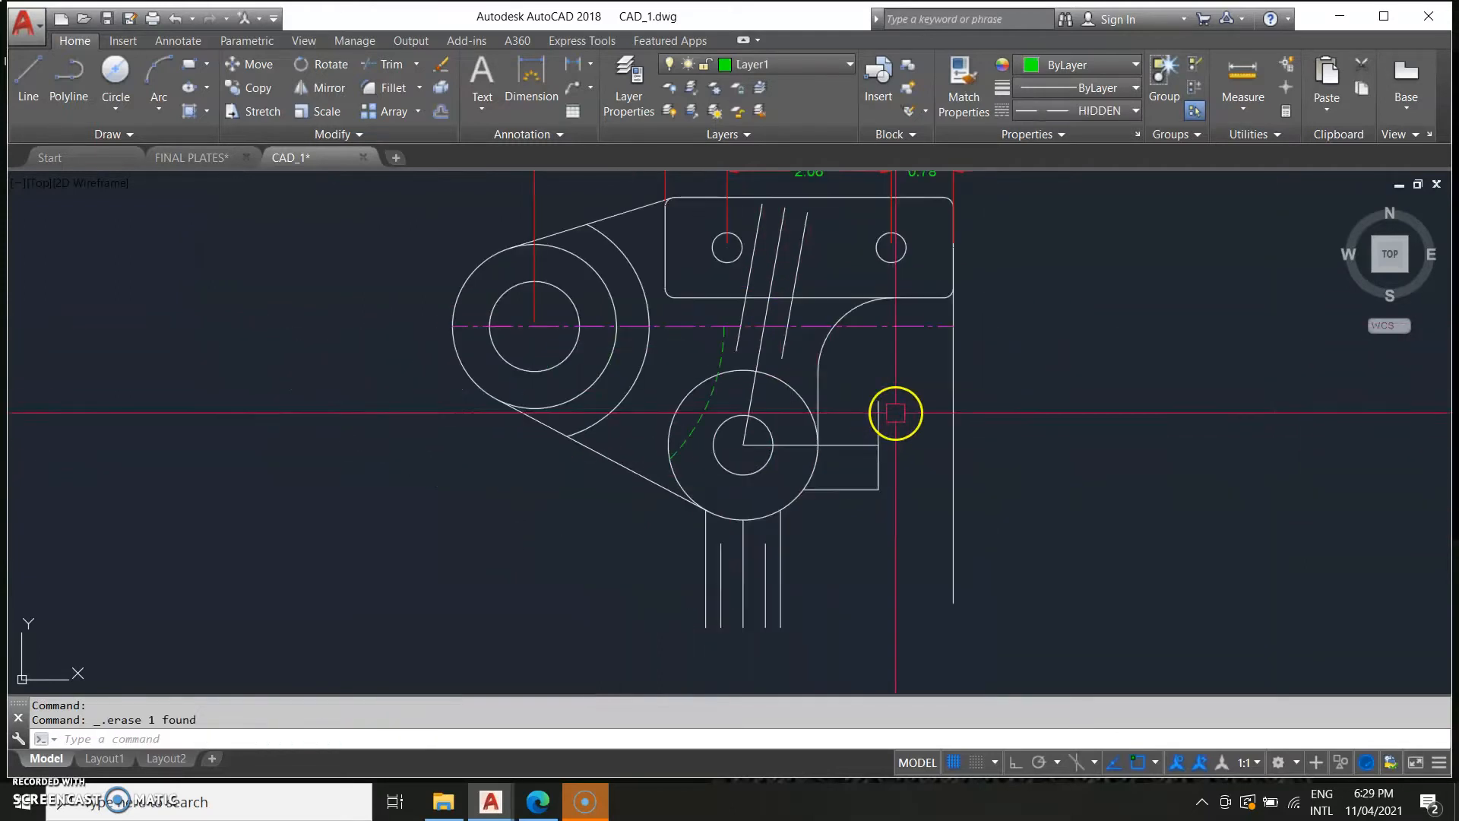
scroll(772, 449, up, 2)
middle_drag(772, 449, 753, 453)
scroll(752, 453, up, 4)
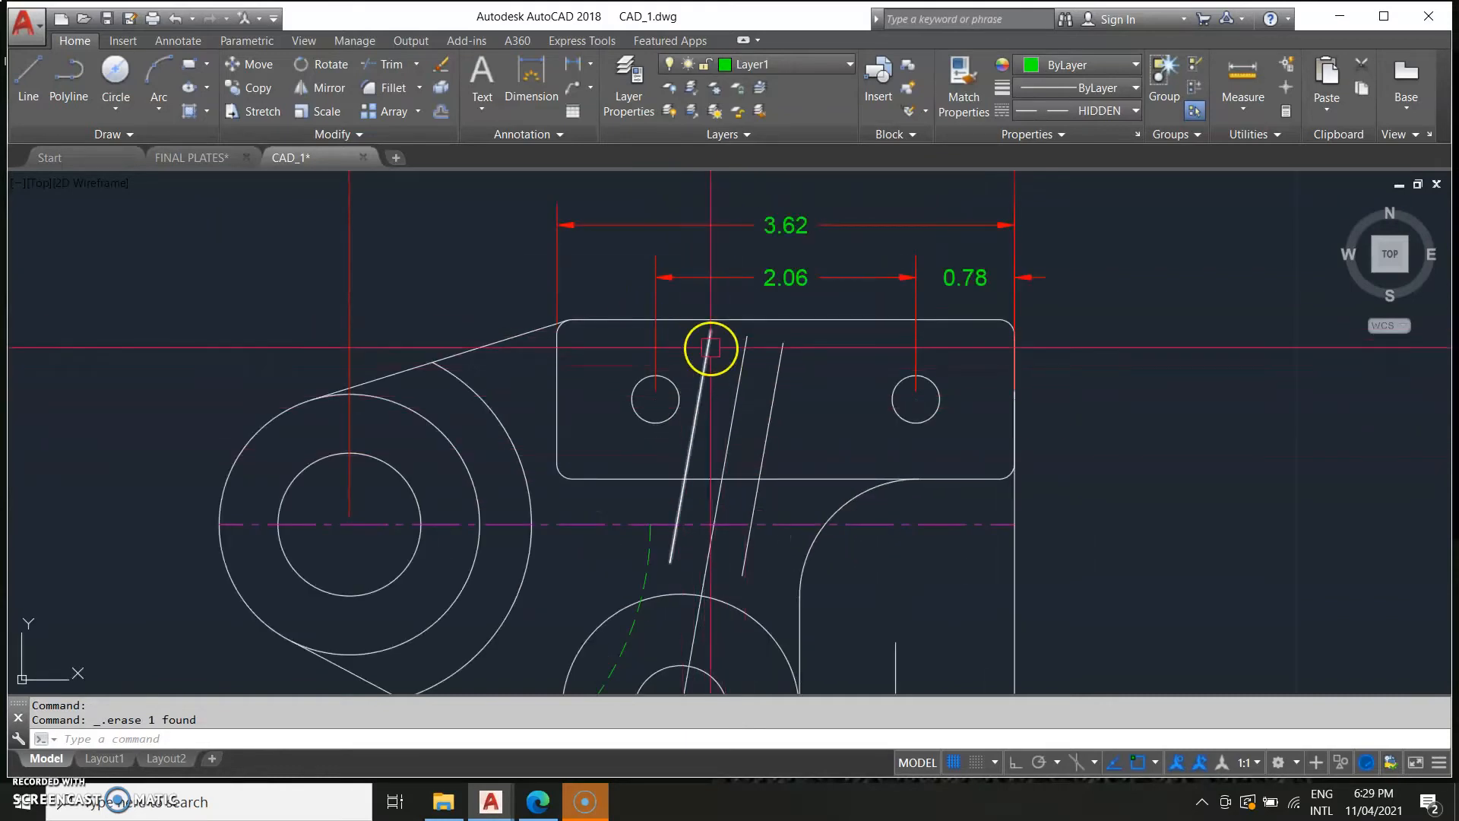
middle_drag(716, 548, 791, 536)
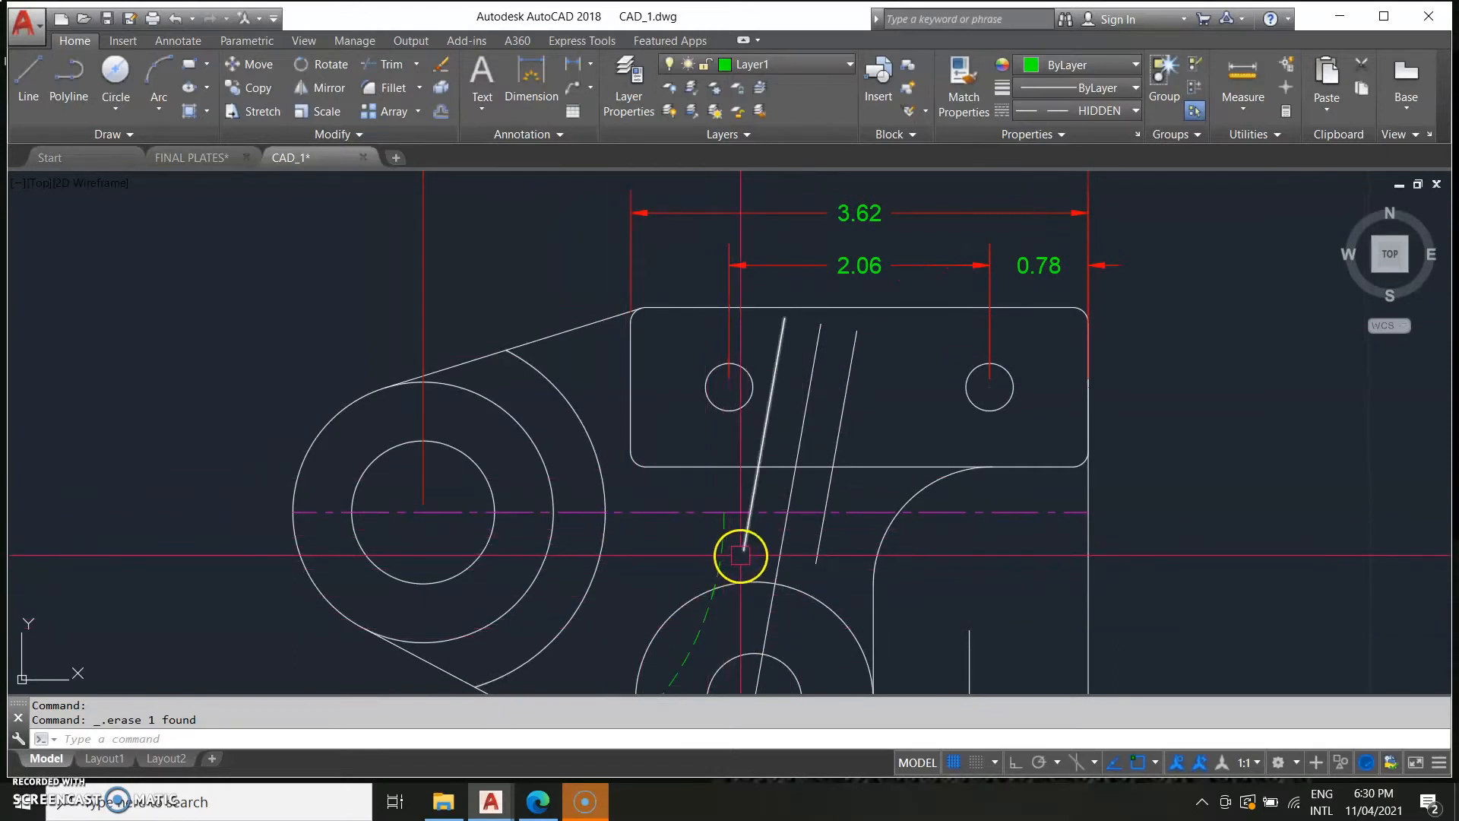
text(l)
key(Return)
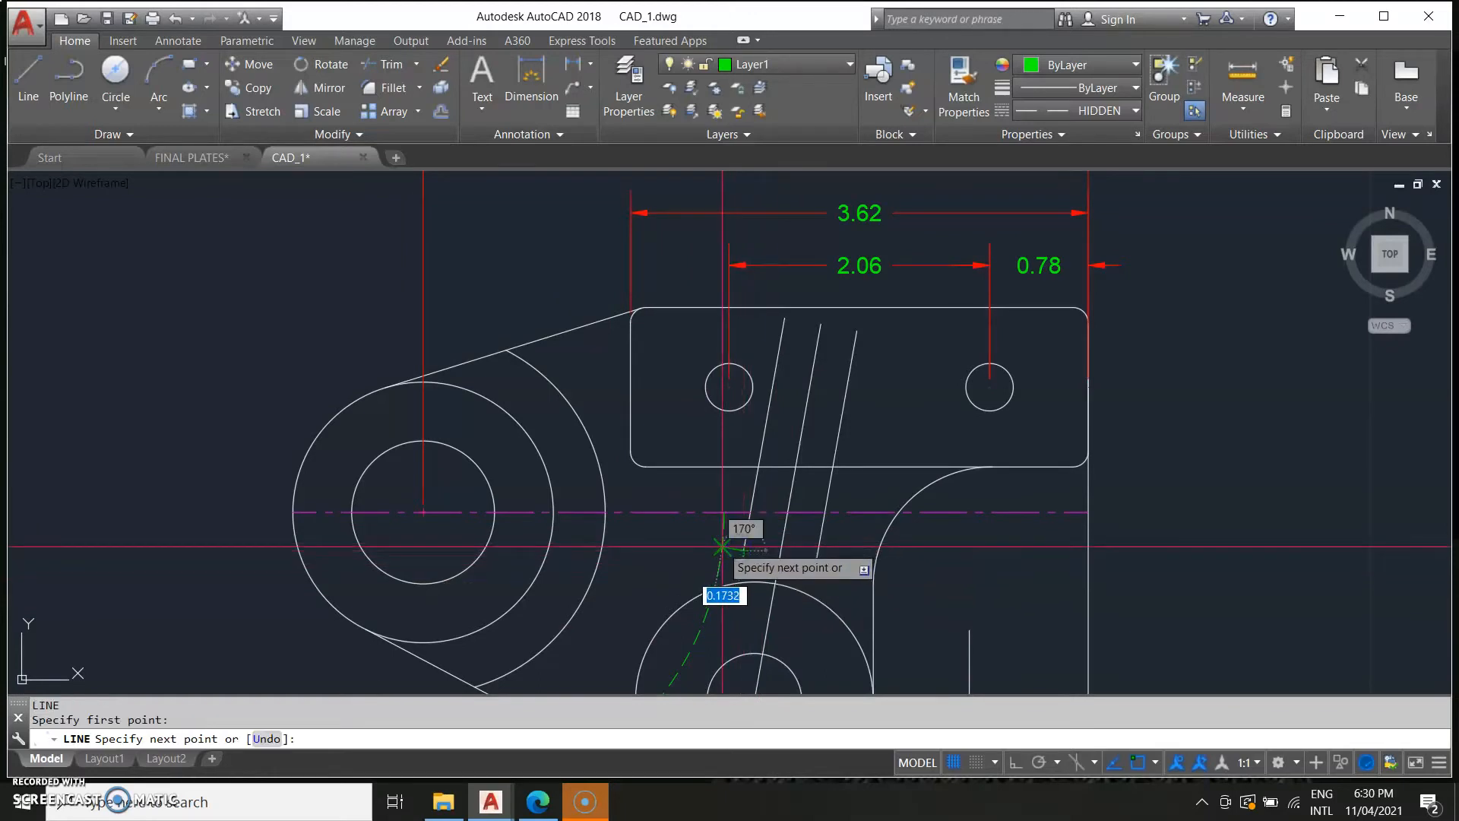
click(722, 555)
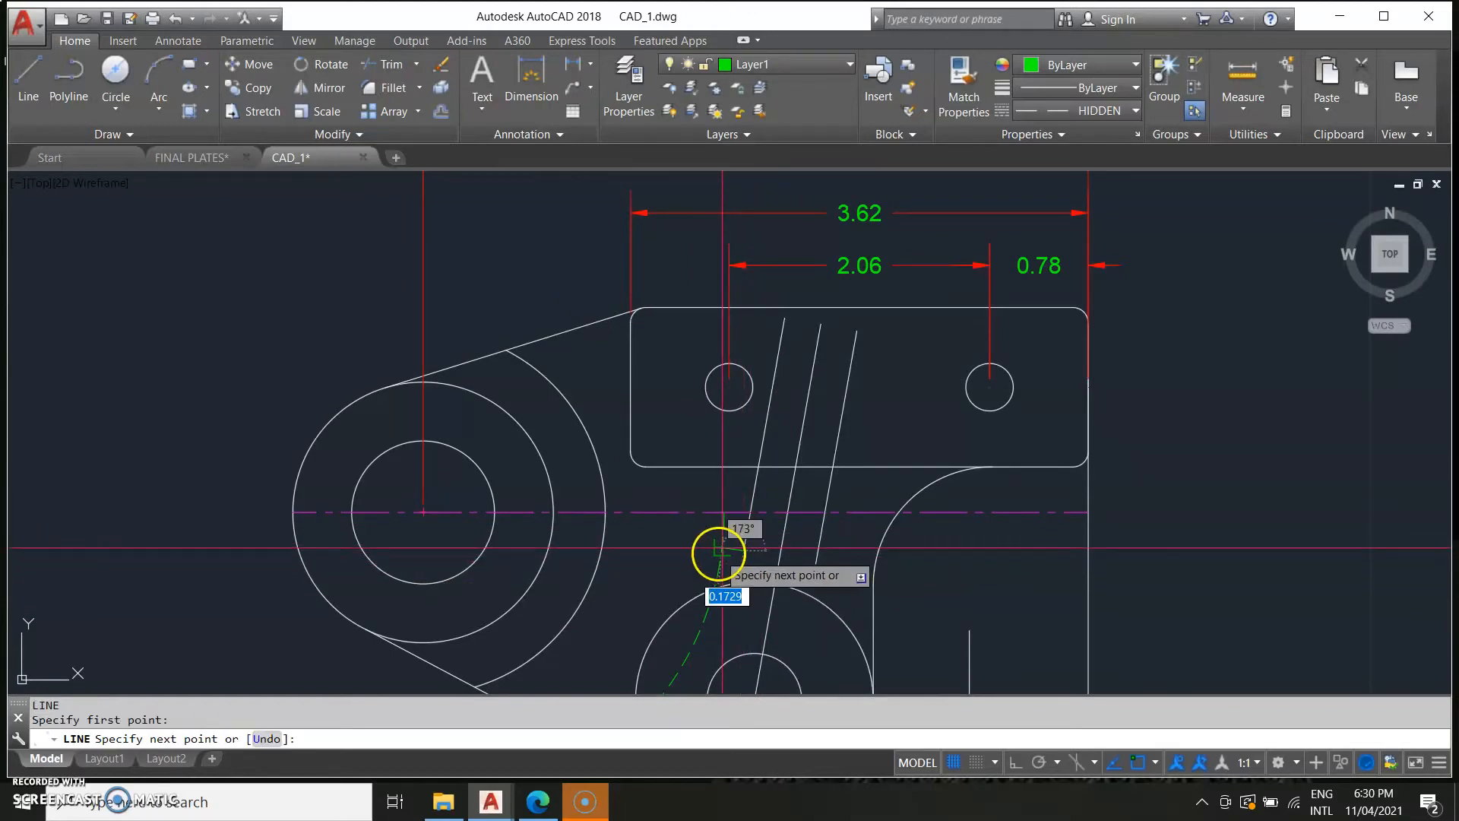
scroll(718, 554, up, 4)
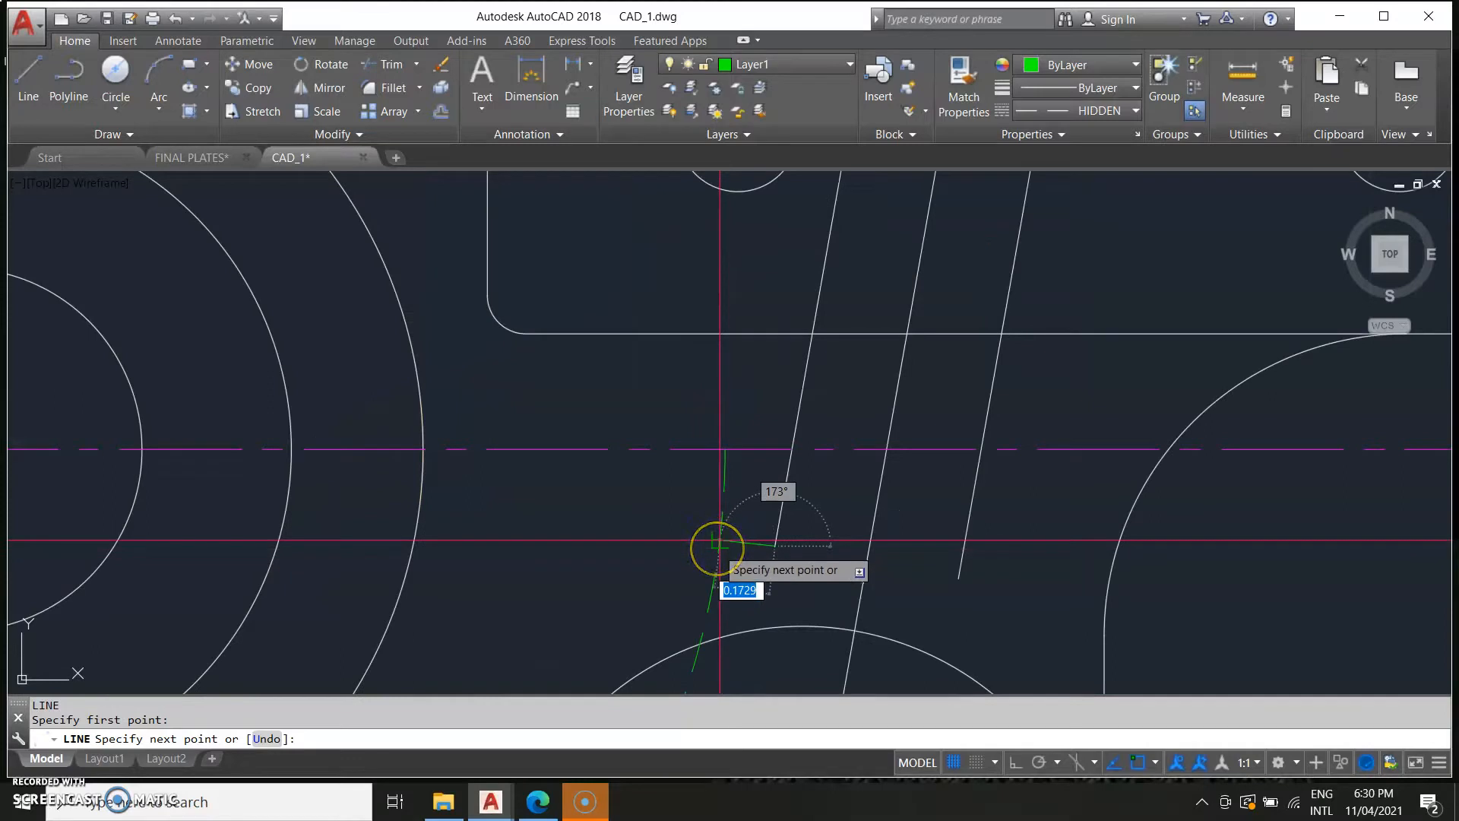
click(718, 545)
key(Escape)
scroll(750, 583, down, 5)
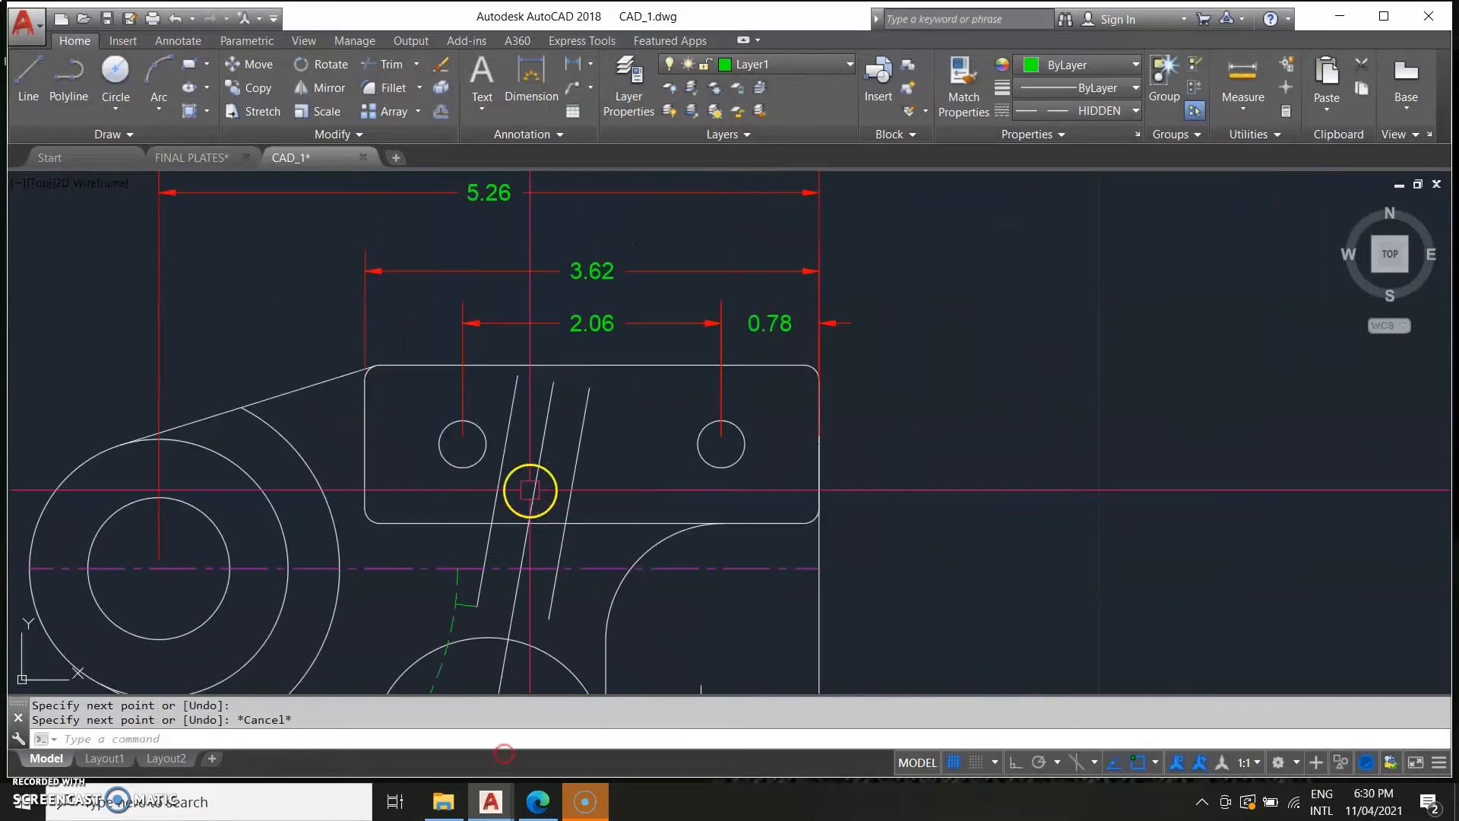
middle_drag(567, 404, 640, 437)
key(l)
key(Return)
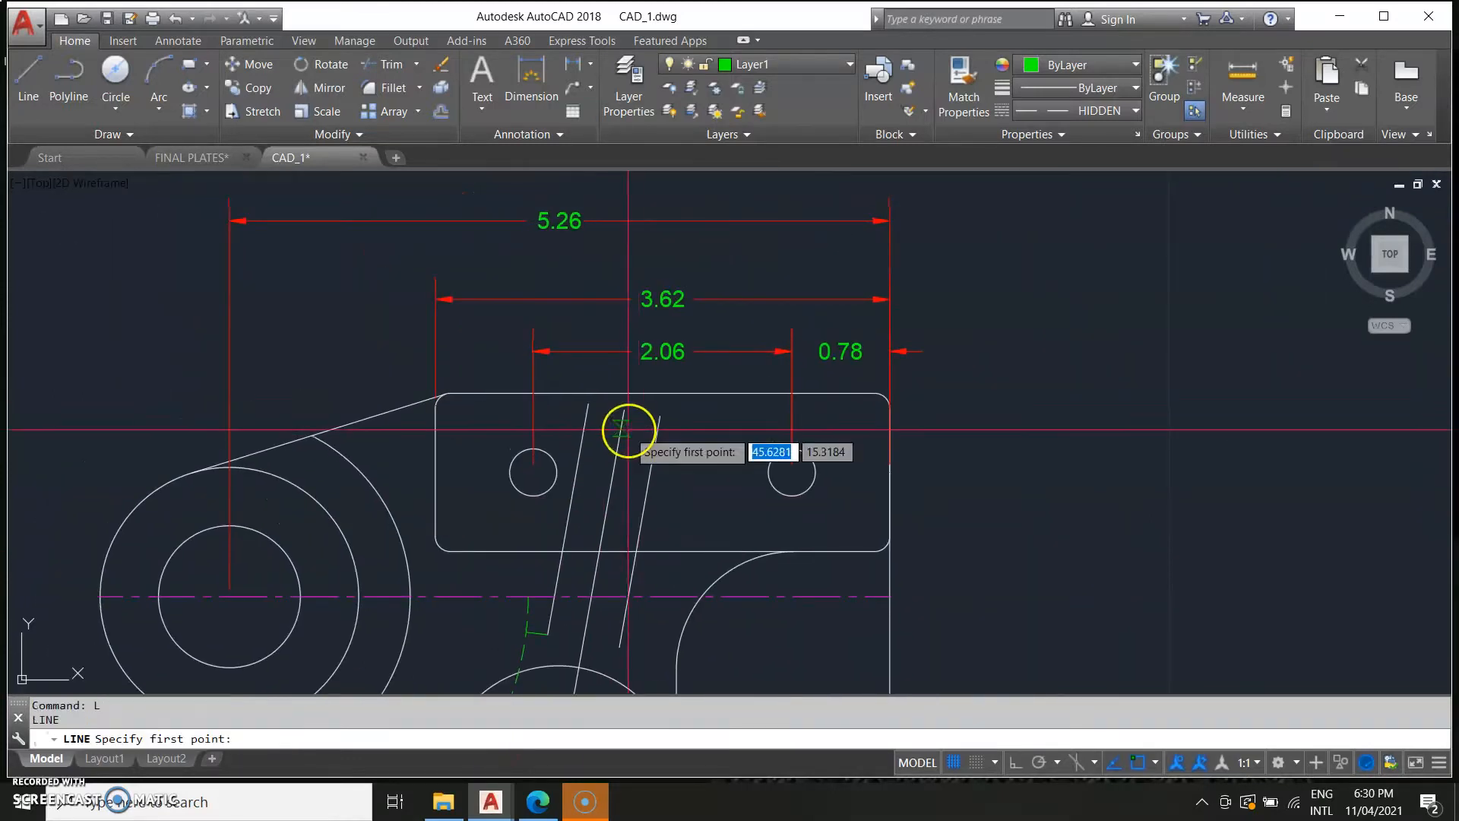
click(588, 408)
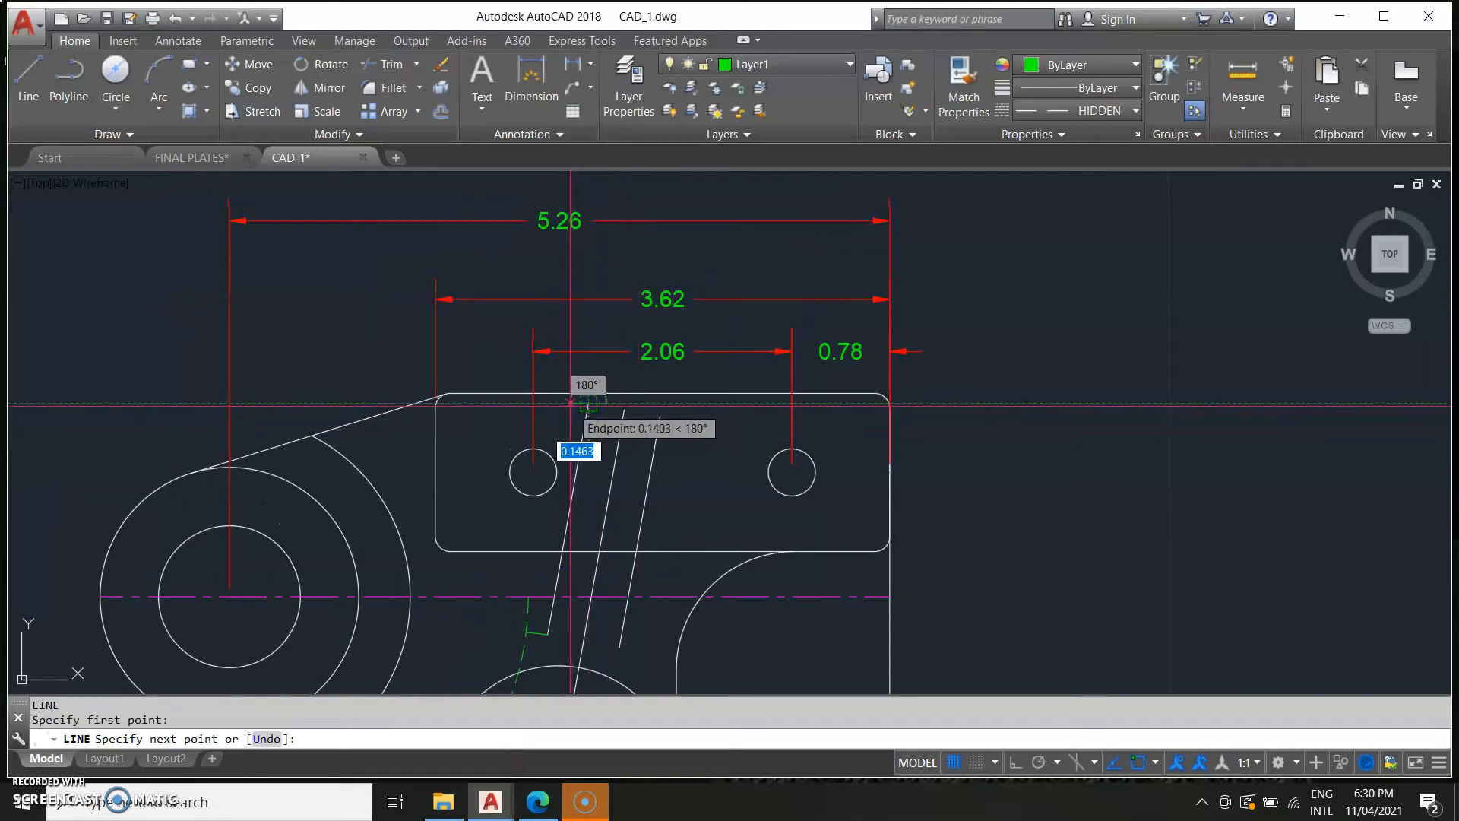
middle_drag(570, 404, 692, 447)
scroll(686, 436, up, 4)
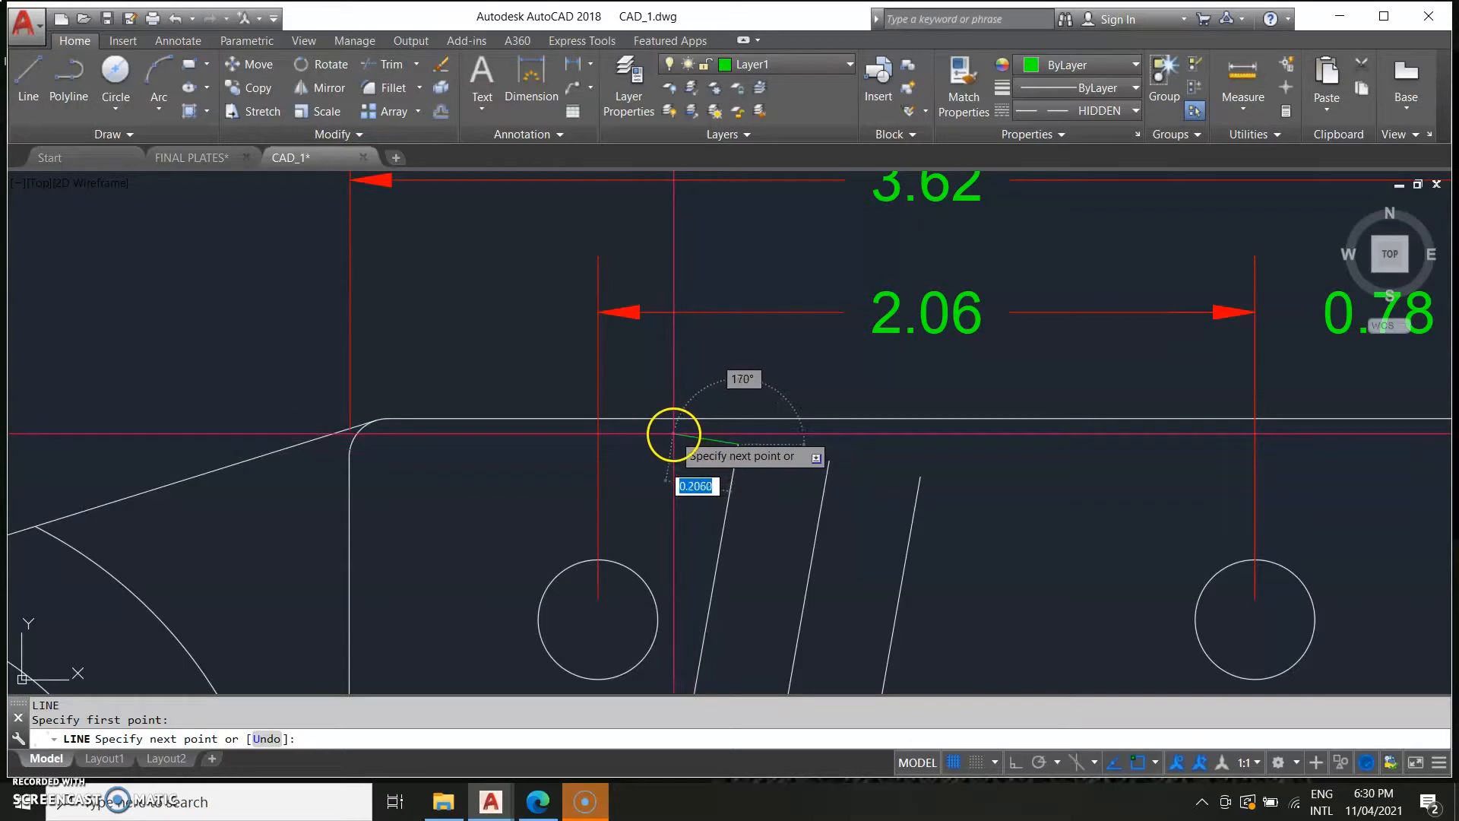
click(673, 434)
key(Escape)
Draw short perpendicular end lines at the lower and upper ends of the right offset rib line.
middle_drag(921, 563, 821, 408)
scroll(820, 410, down, 4)
middle_drag(859, 591, 831, 511)
key(l)
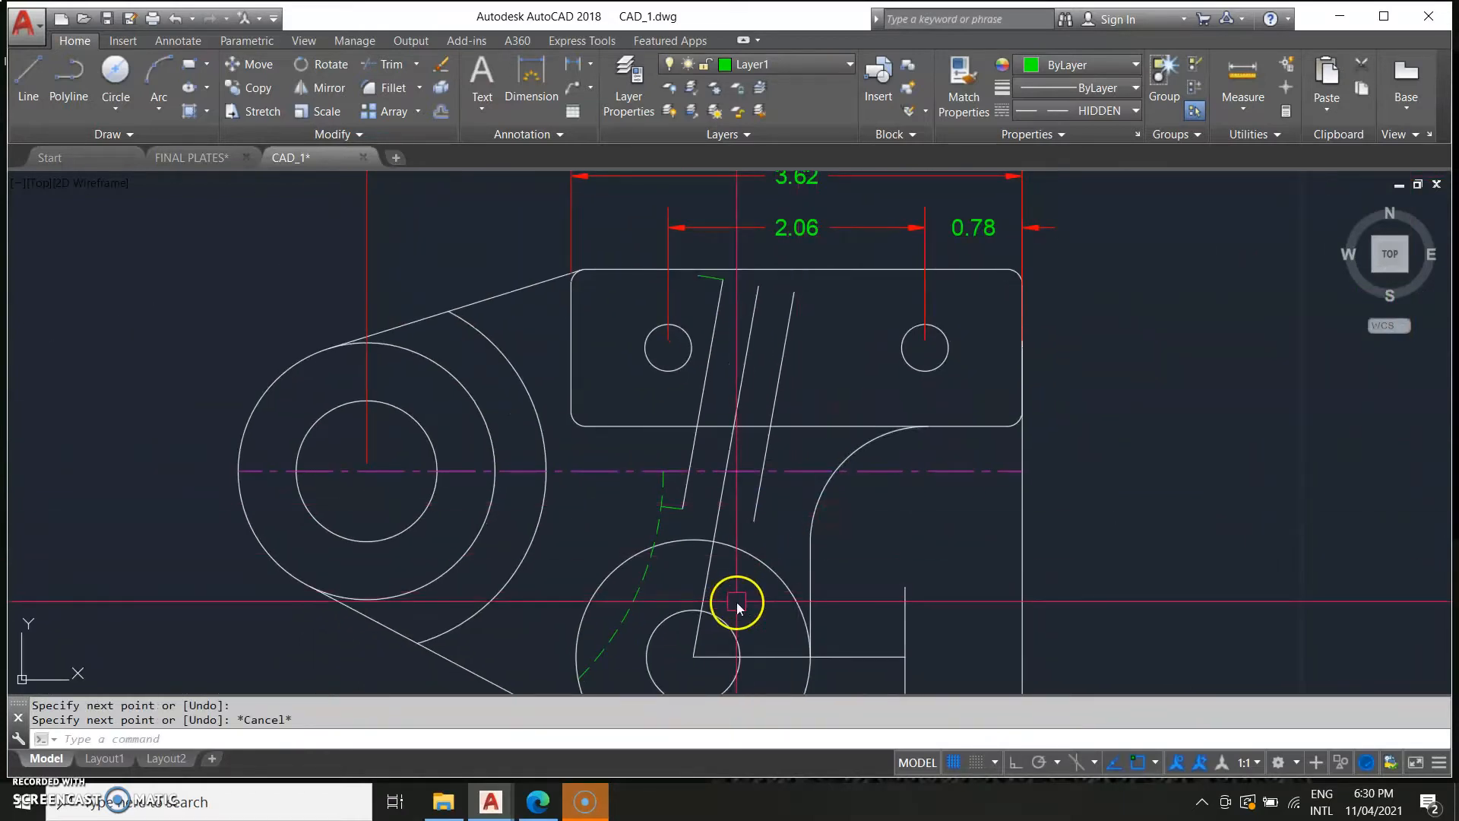
key(Return)
click(754, 521)
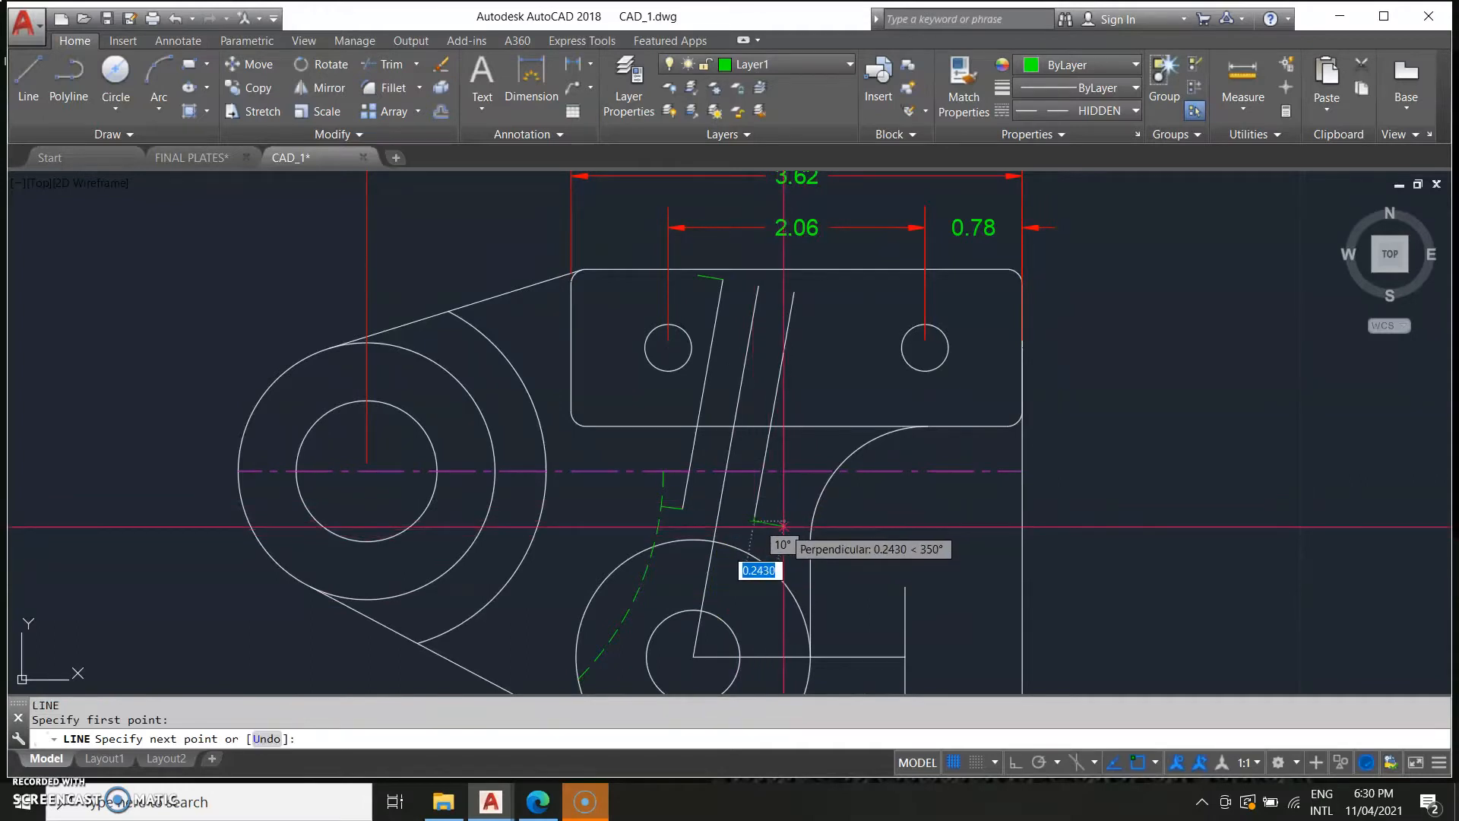
click(783, 526)
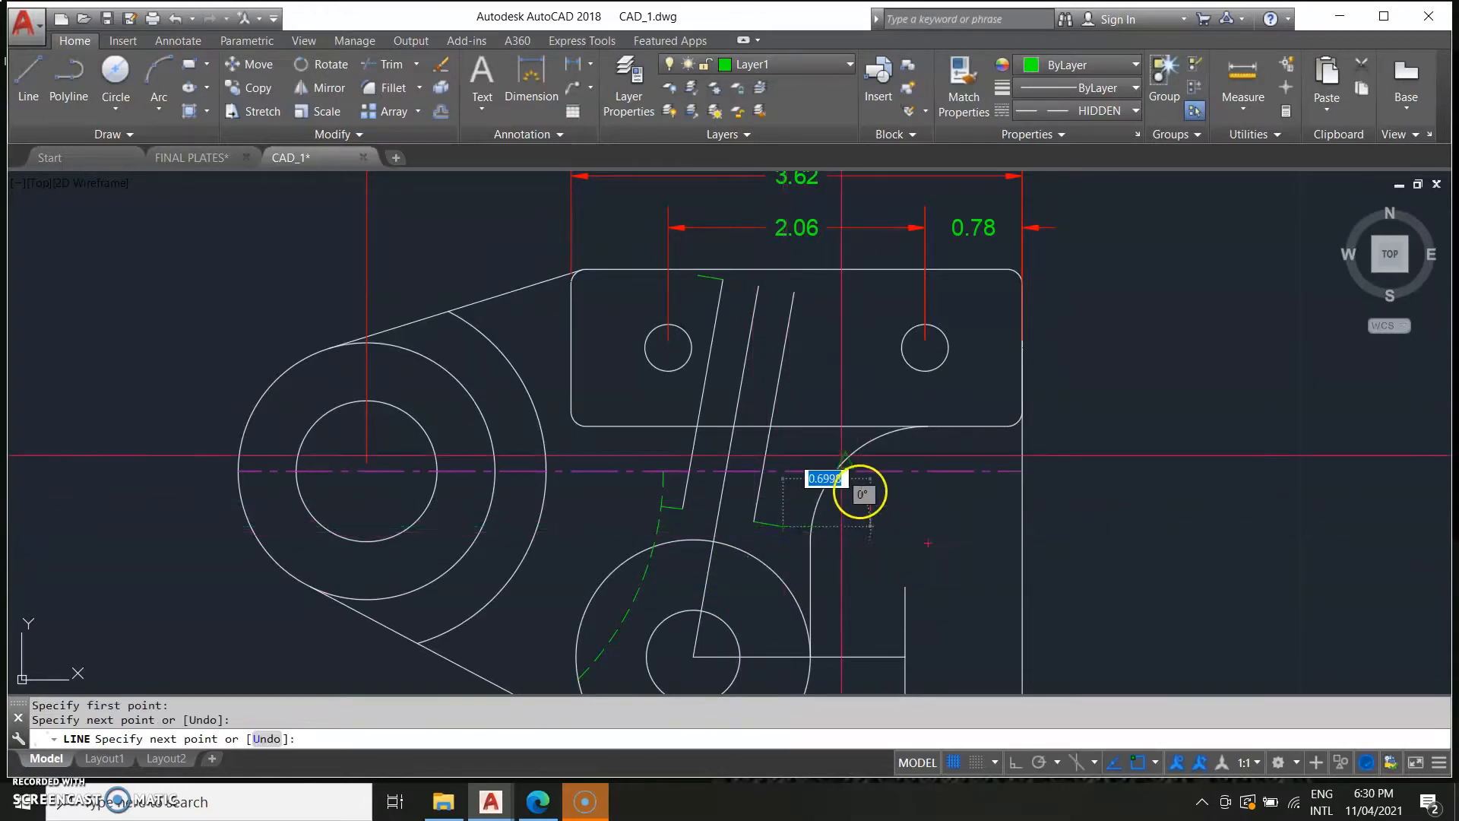
key(Escape)
text(l)
key(Return)
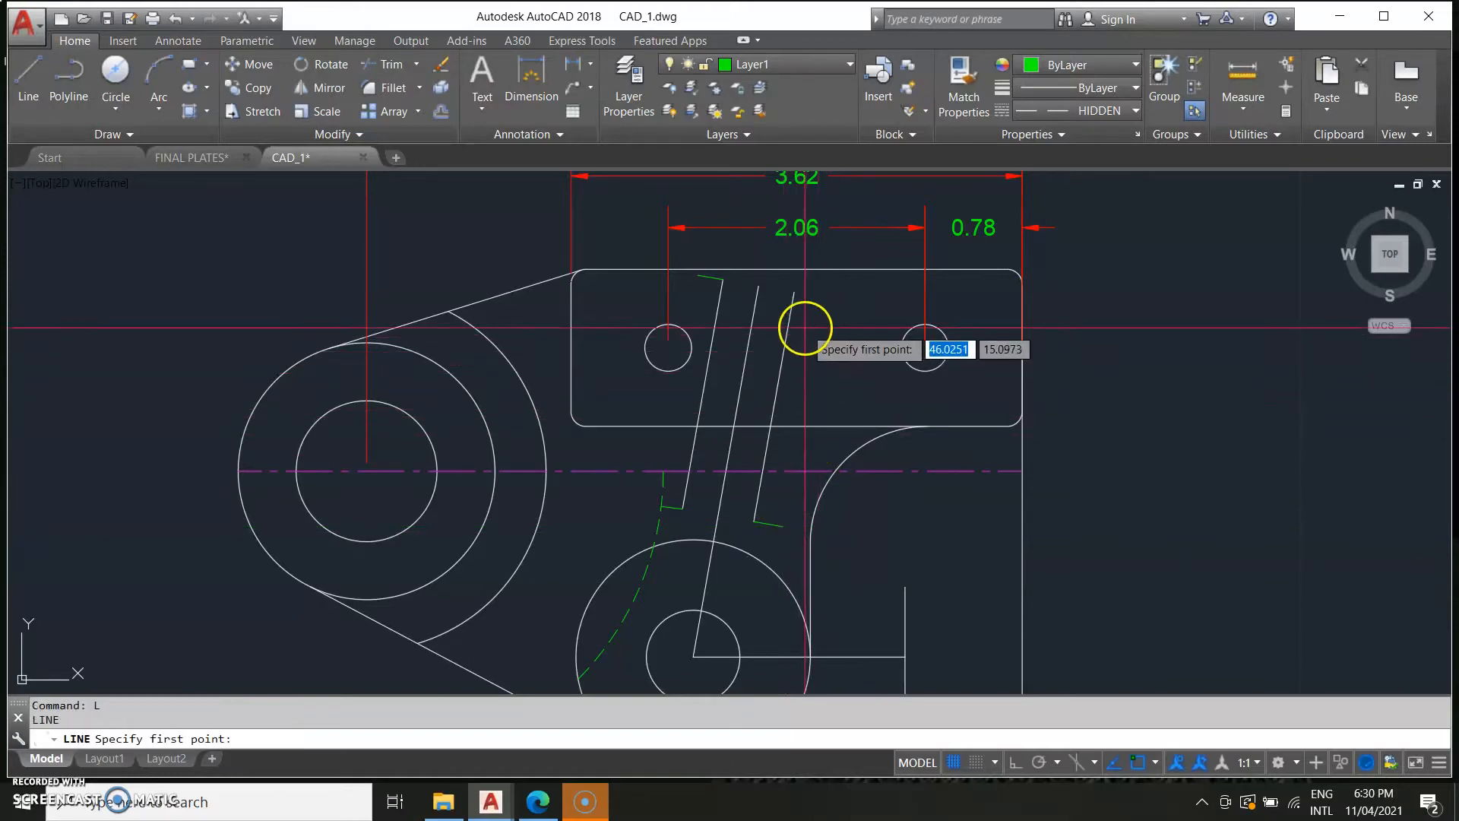
click(794, 292)
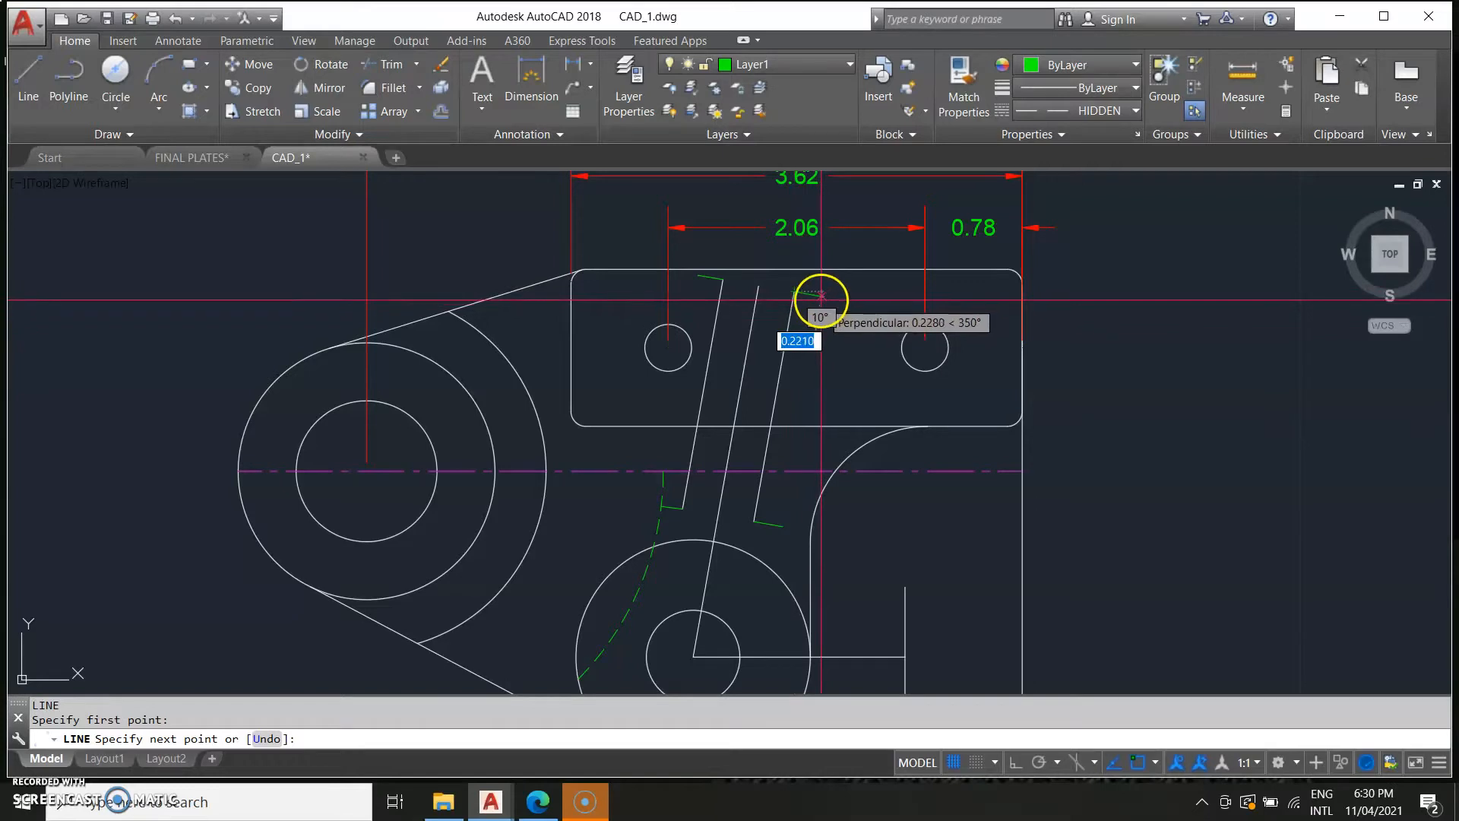
click(820, 295)
key(Escape)
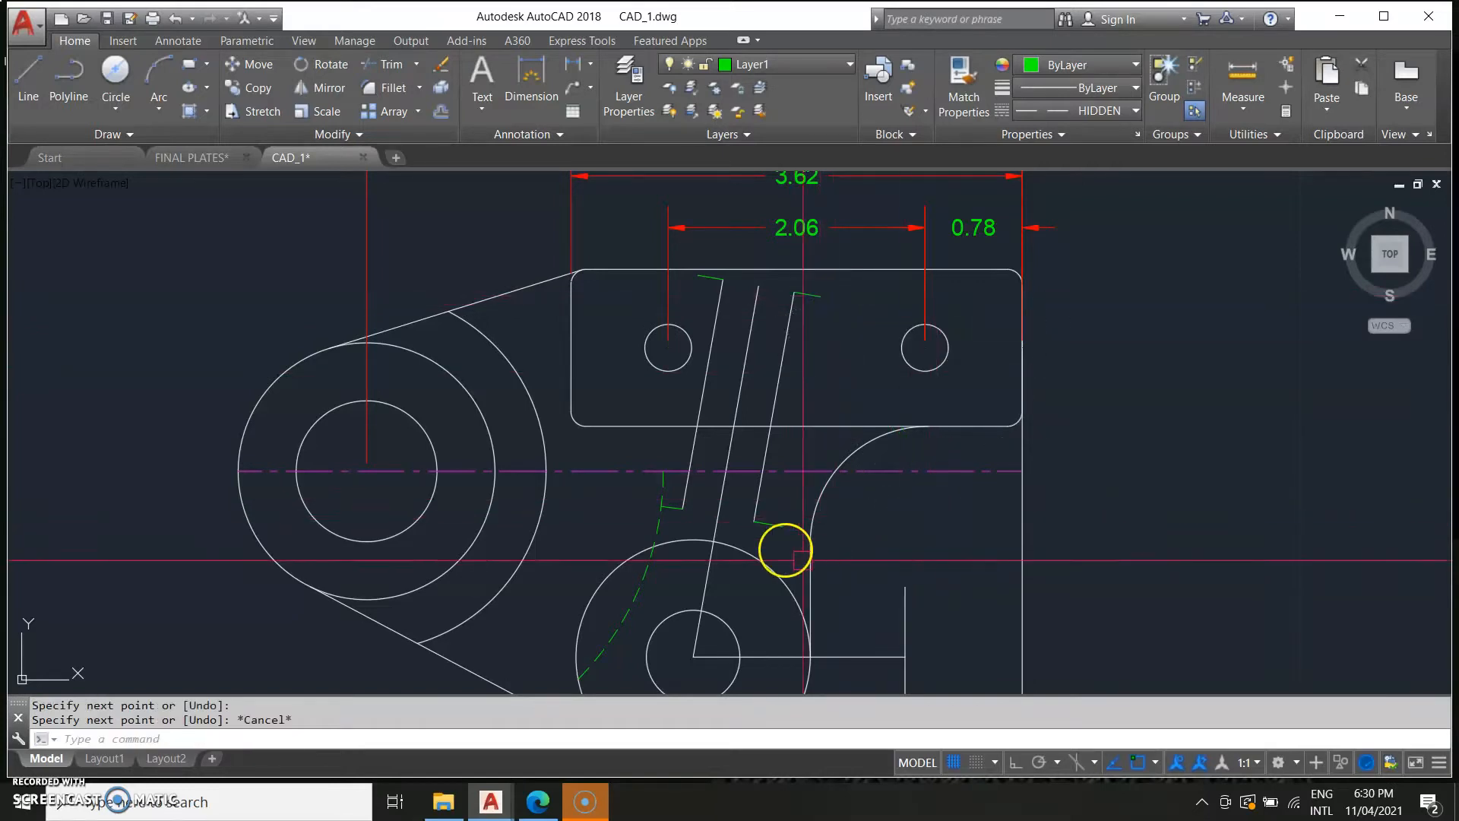
Match the dashed hidden arc's properties onto the two offset rib lines.
middle_drag(756, 481, 843, 486)
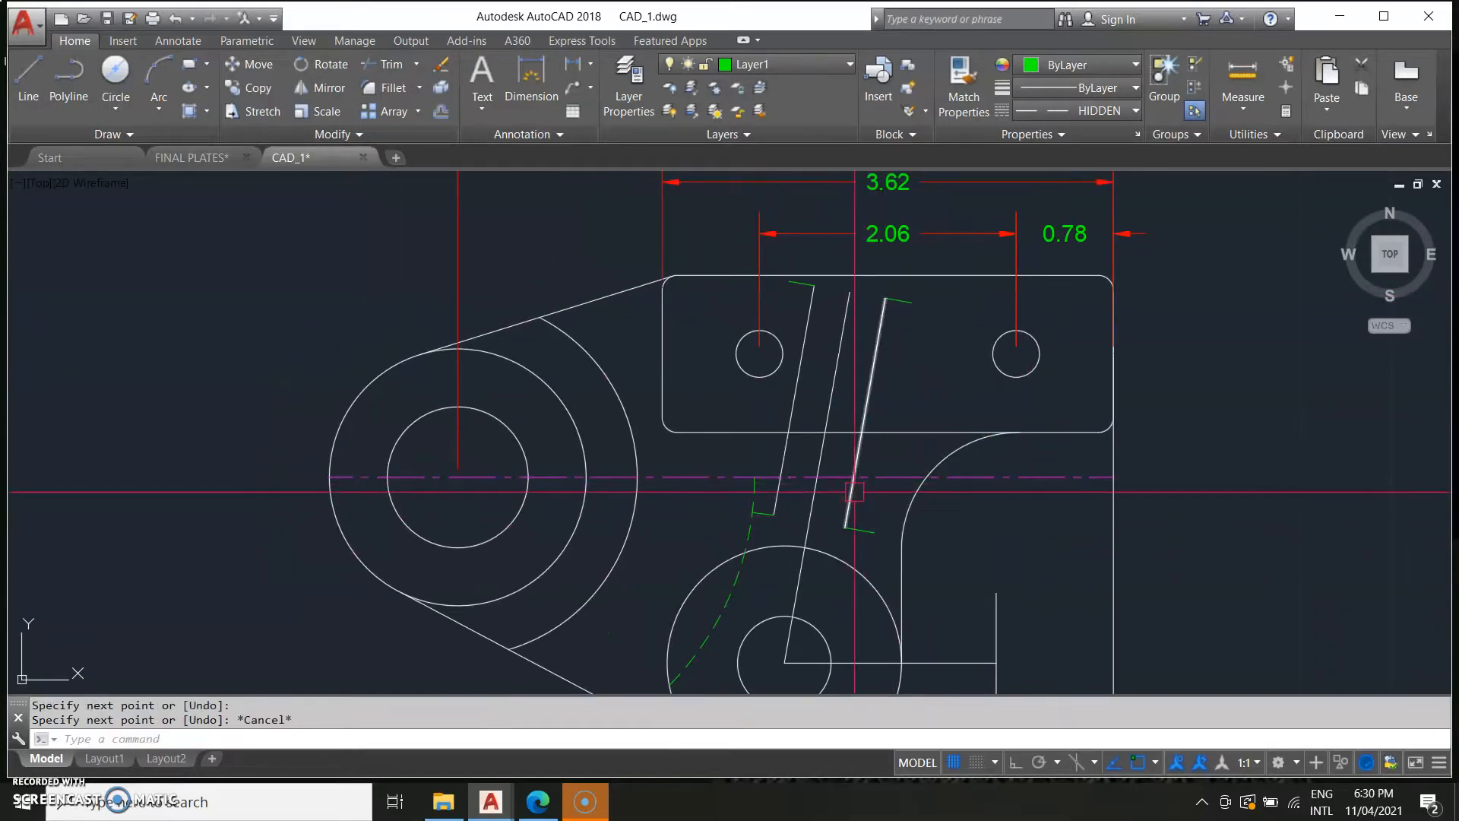
key(Return)
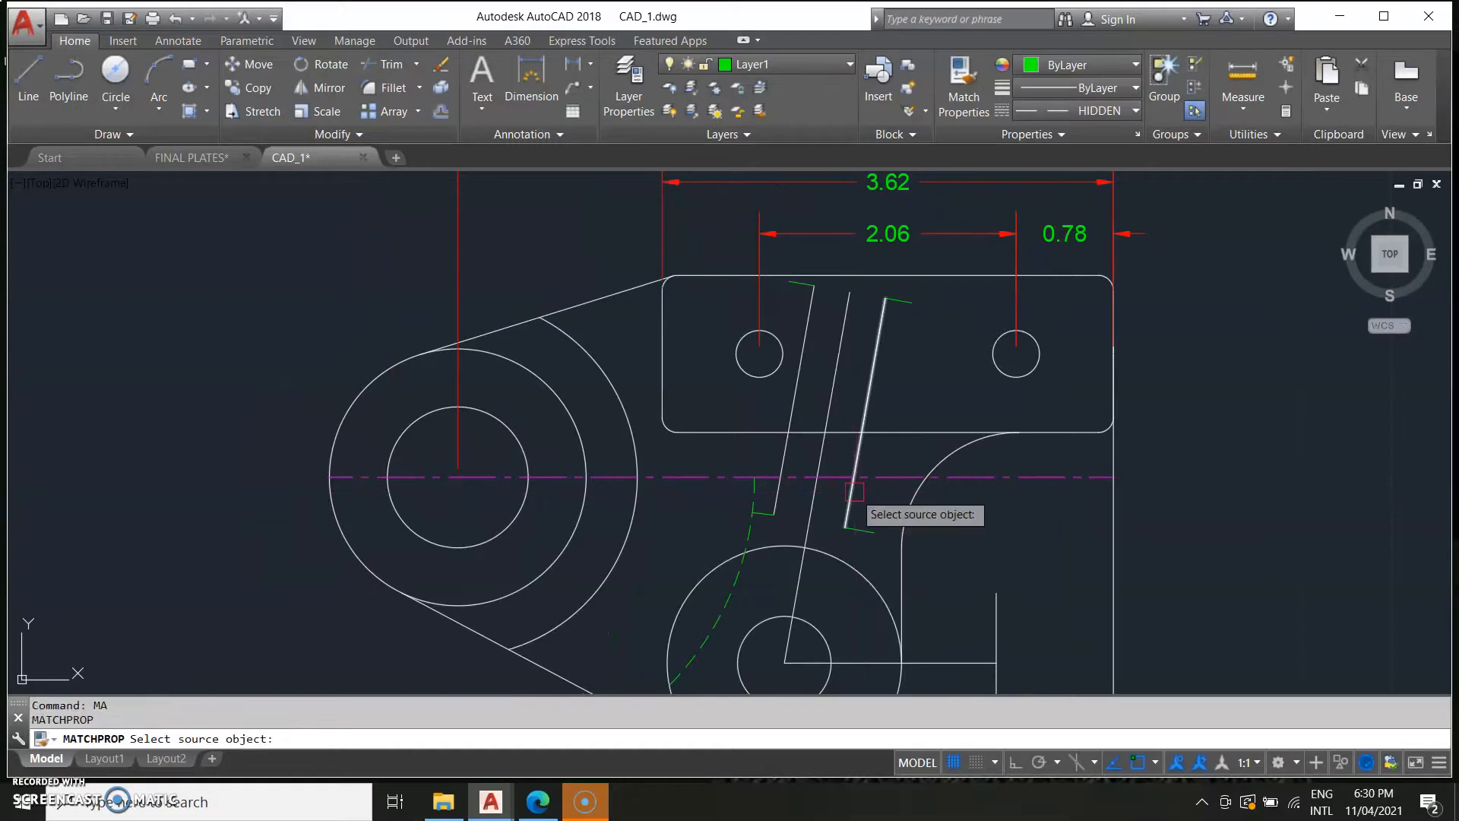
click(758, 531)
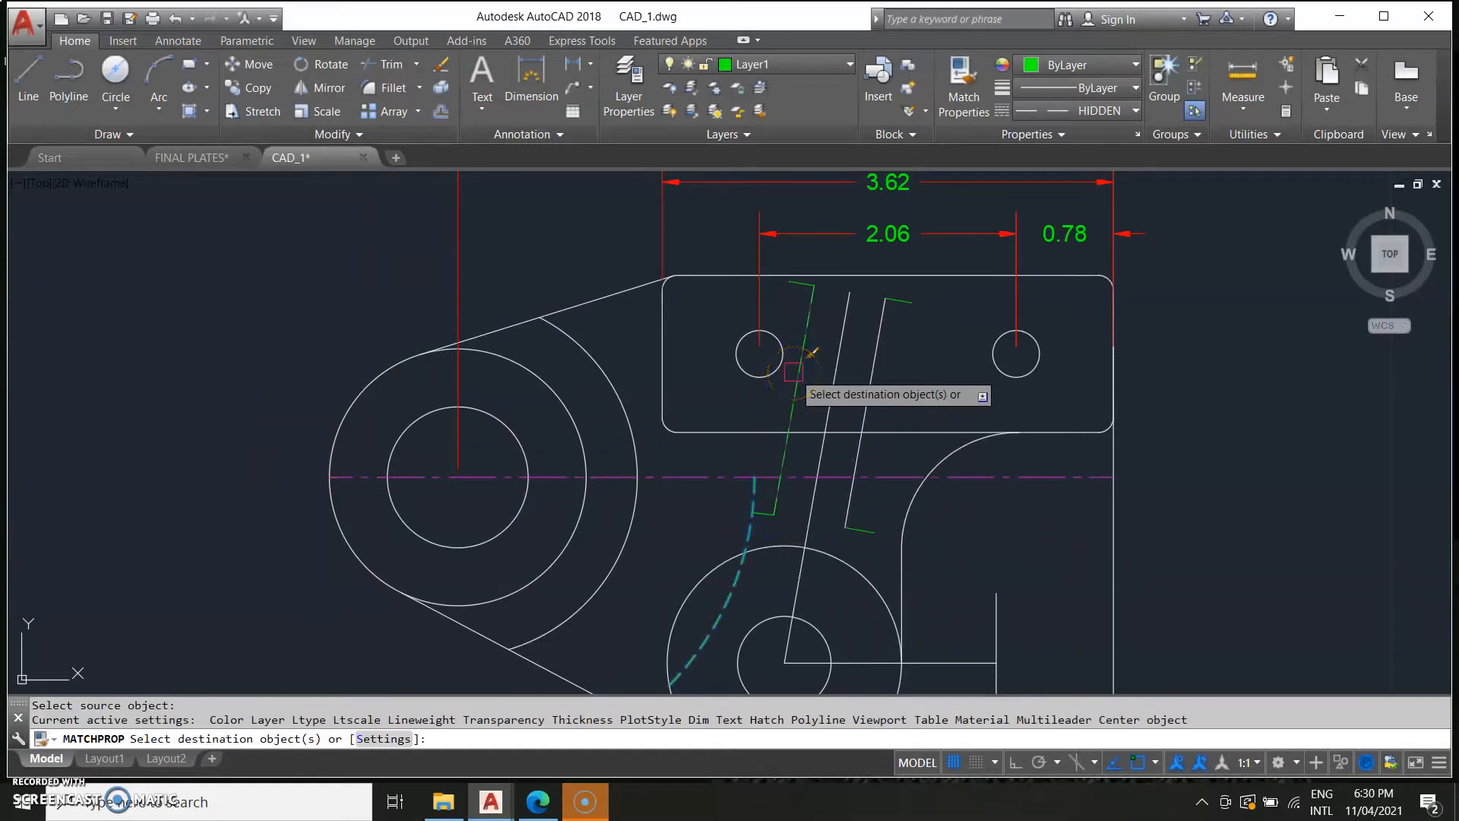
click(794, 372)
click(886, 368)
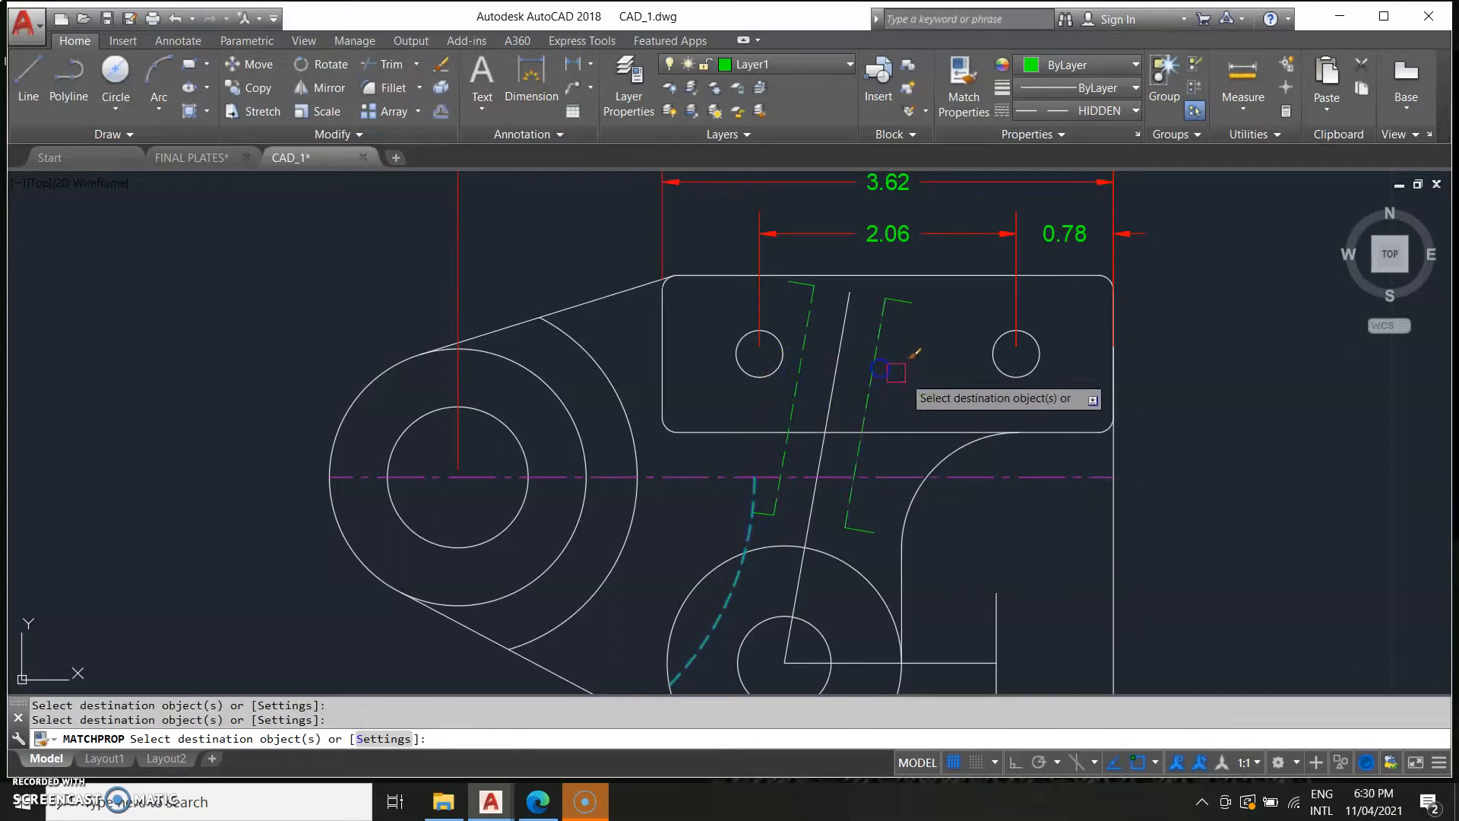
key(Escape)
Fillet the upper corner of the right offset rib line with a radius of 0.12.
text(f)
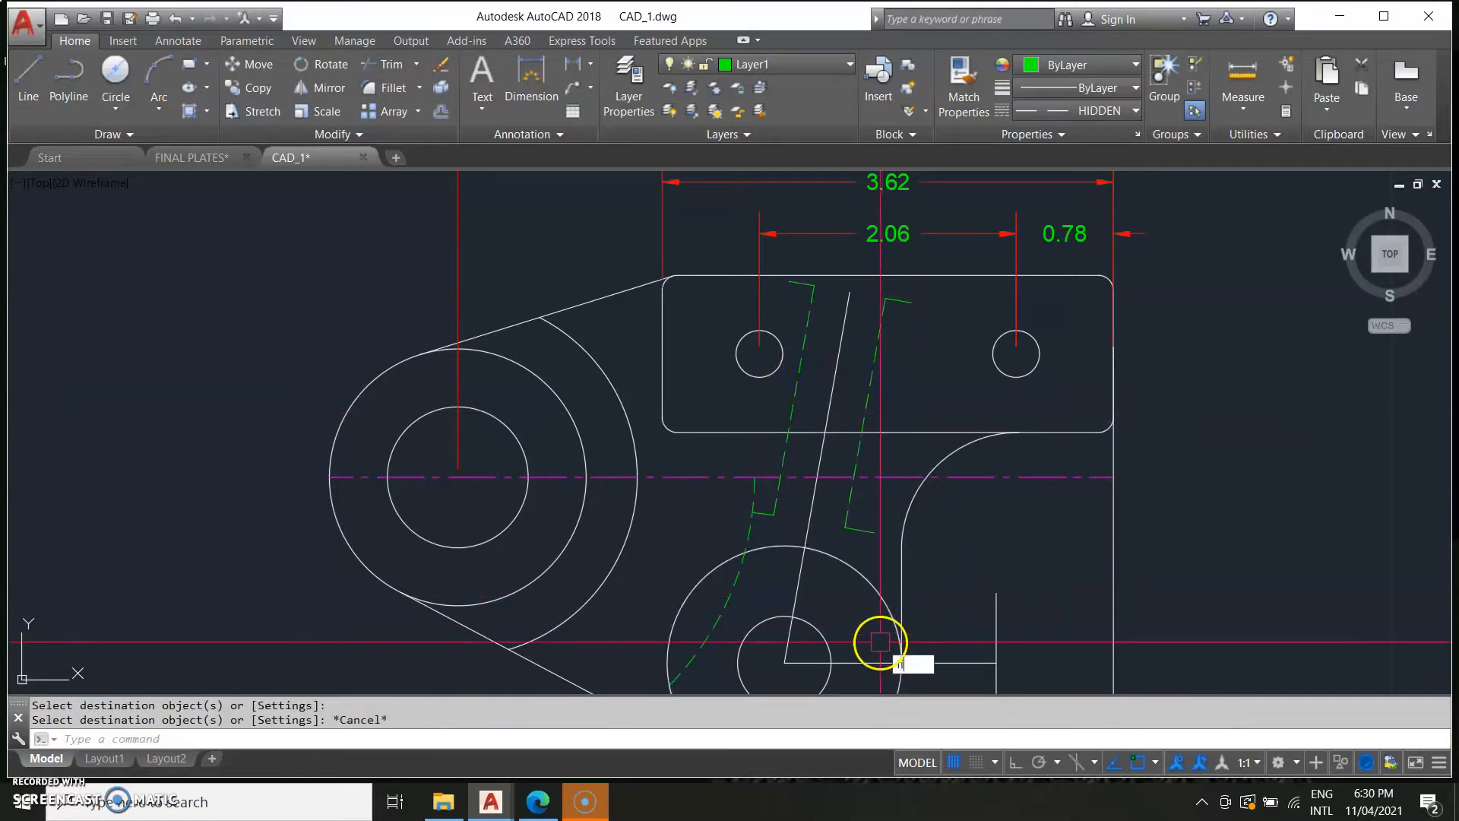
text(i)
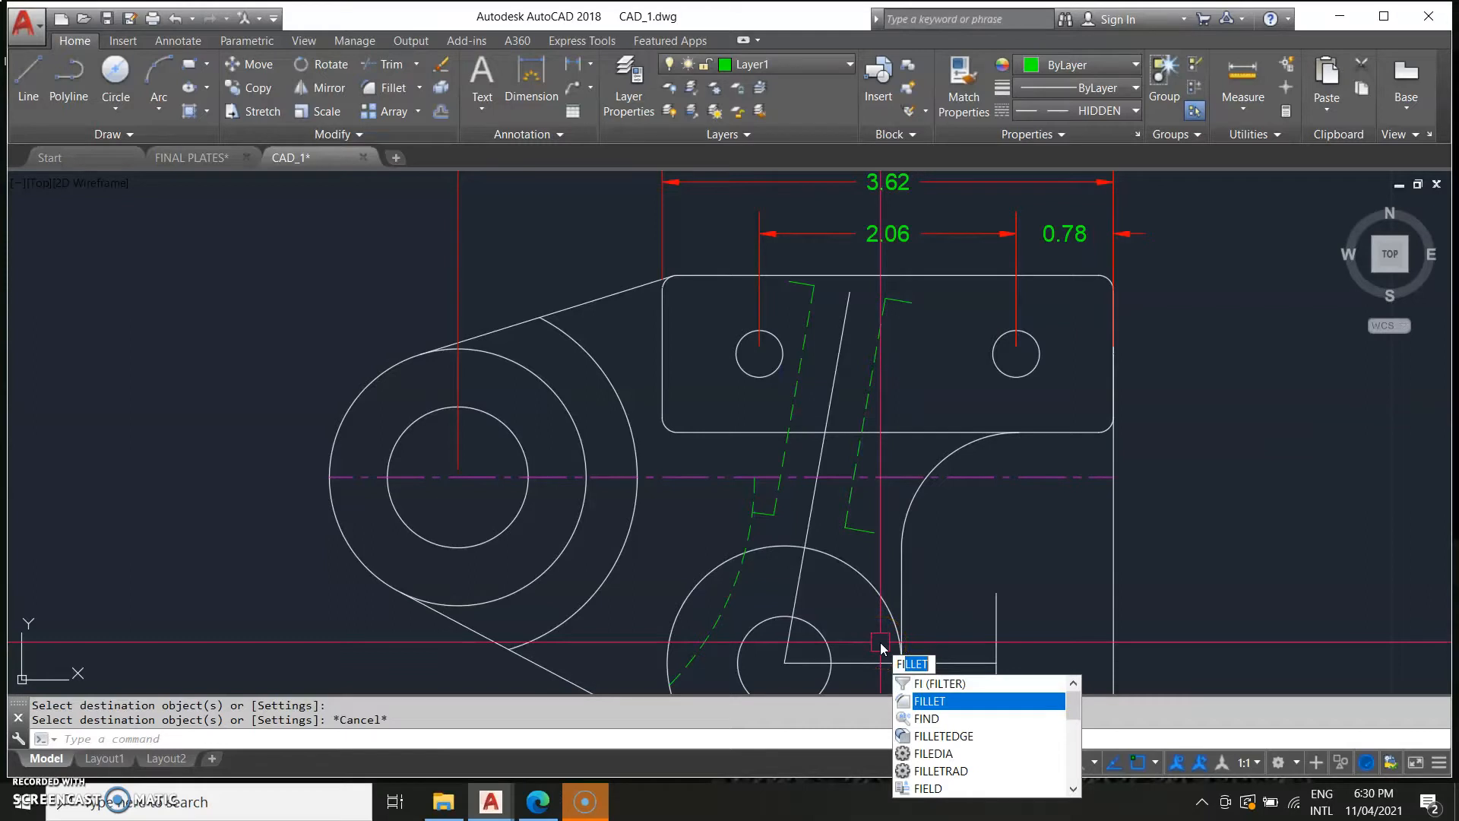
key(Return)
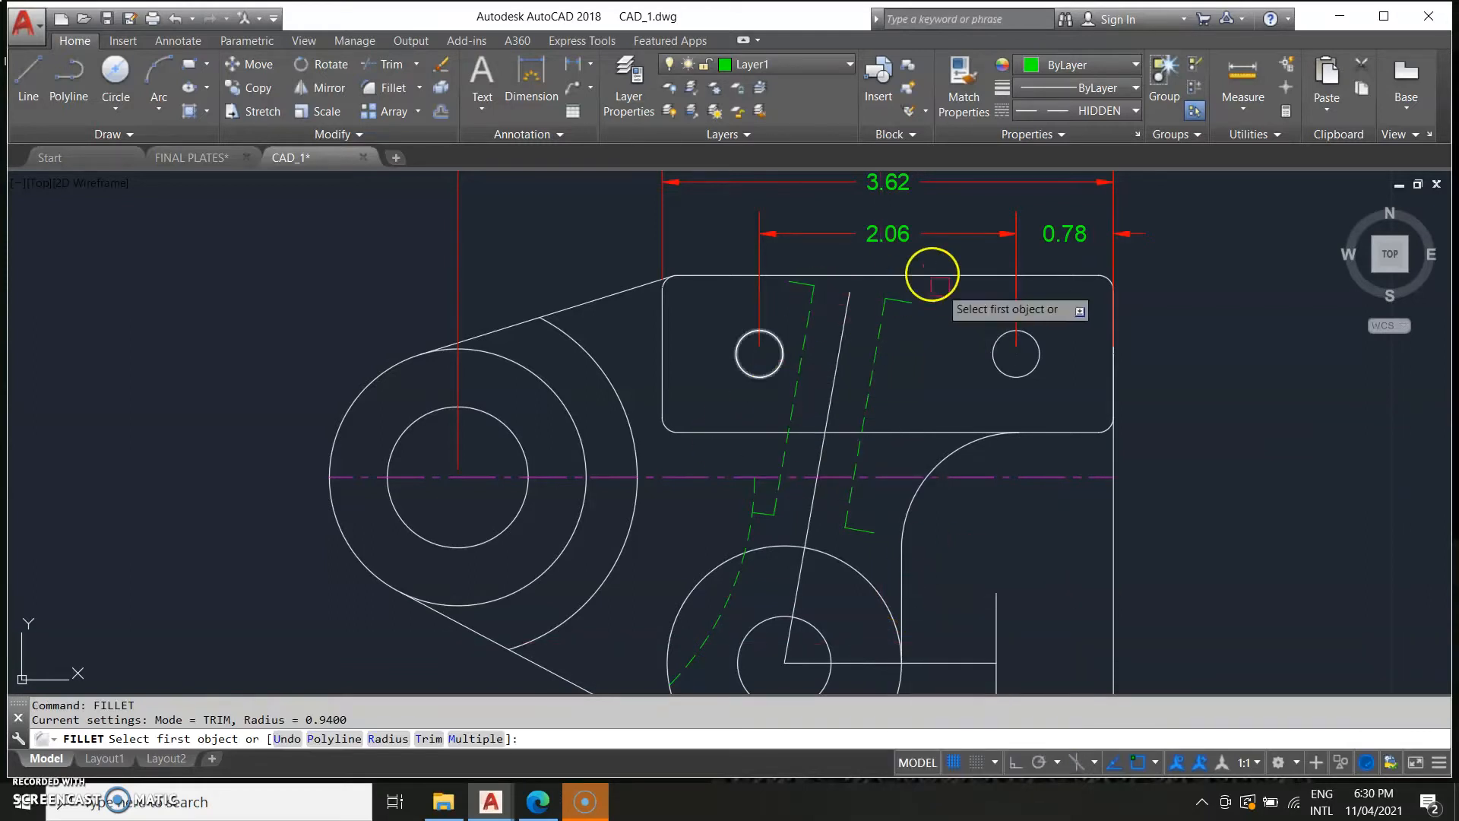
click(878, 319)
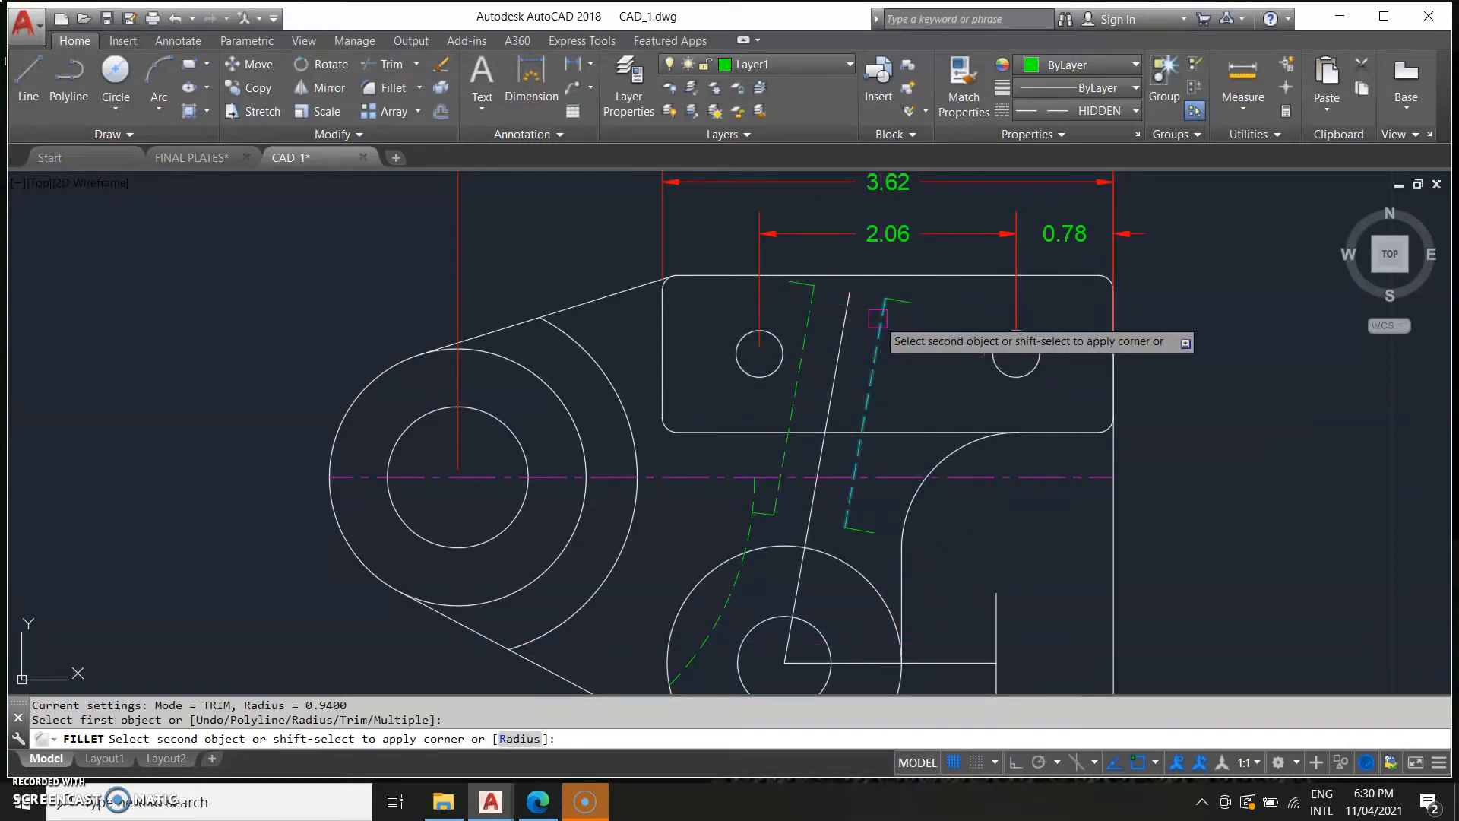
key(Return)
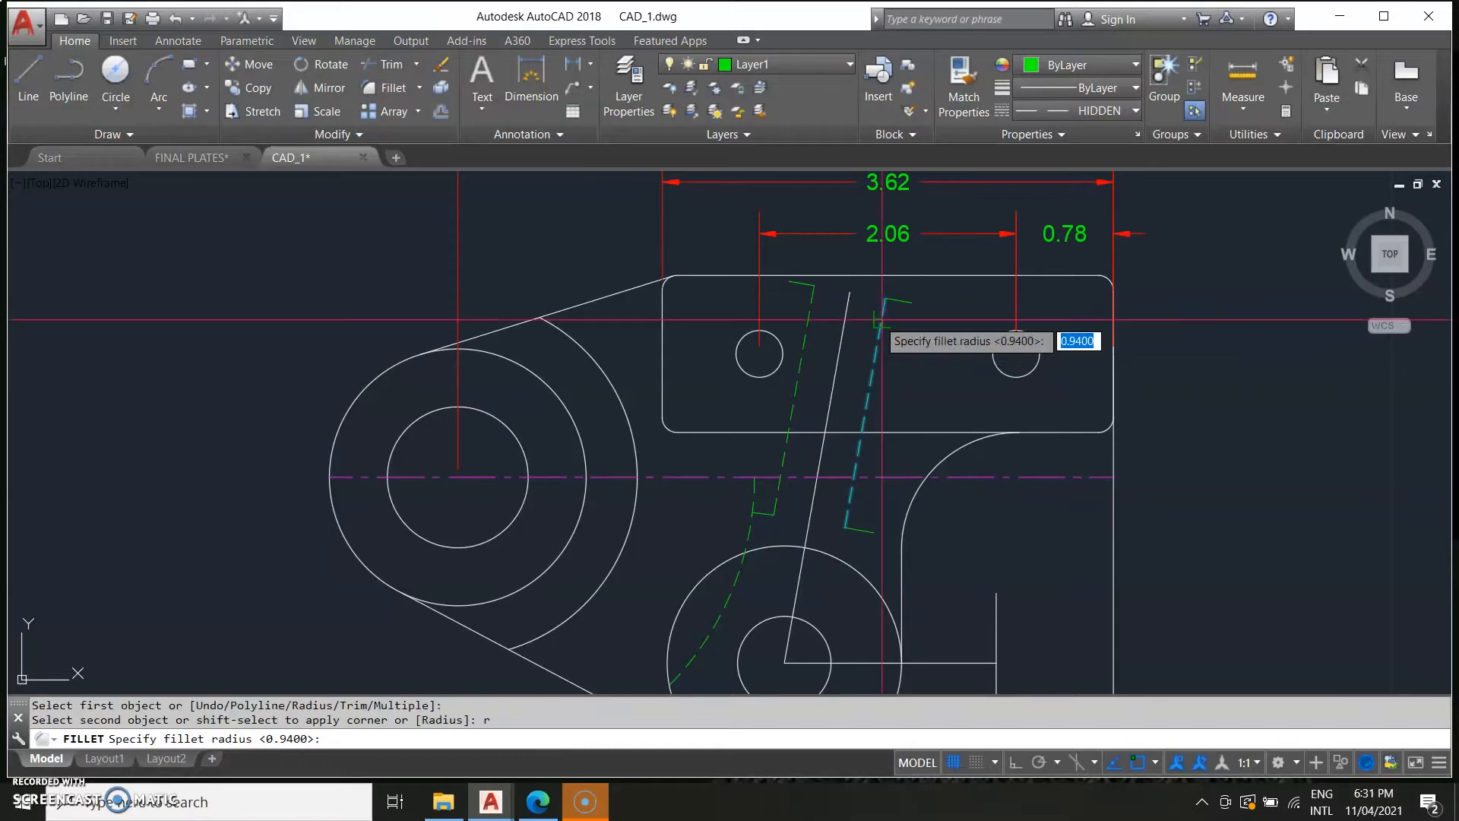
text(0.12)
key(Return)
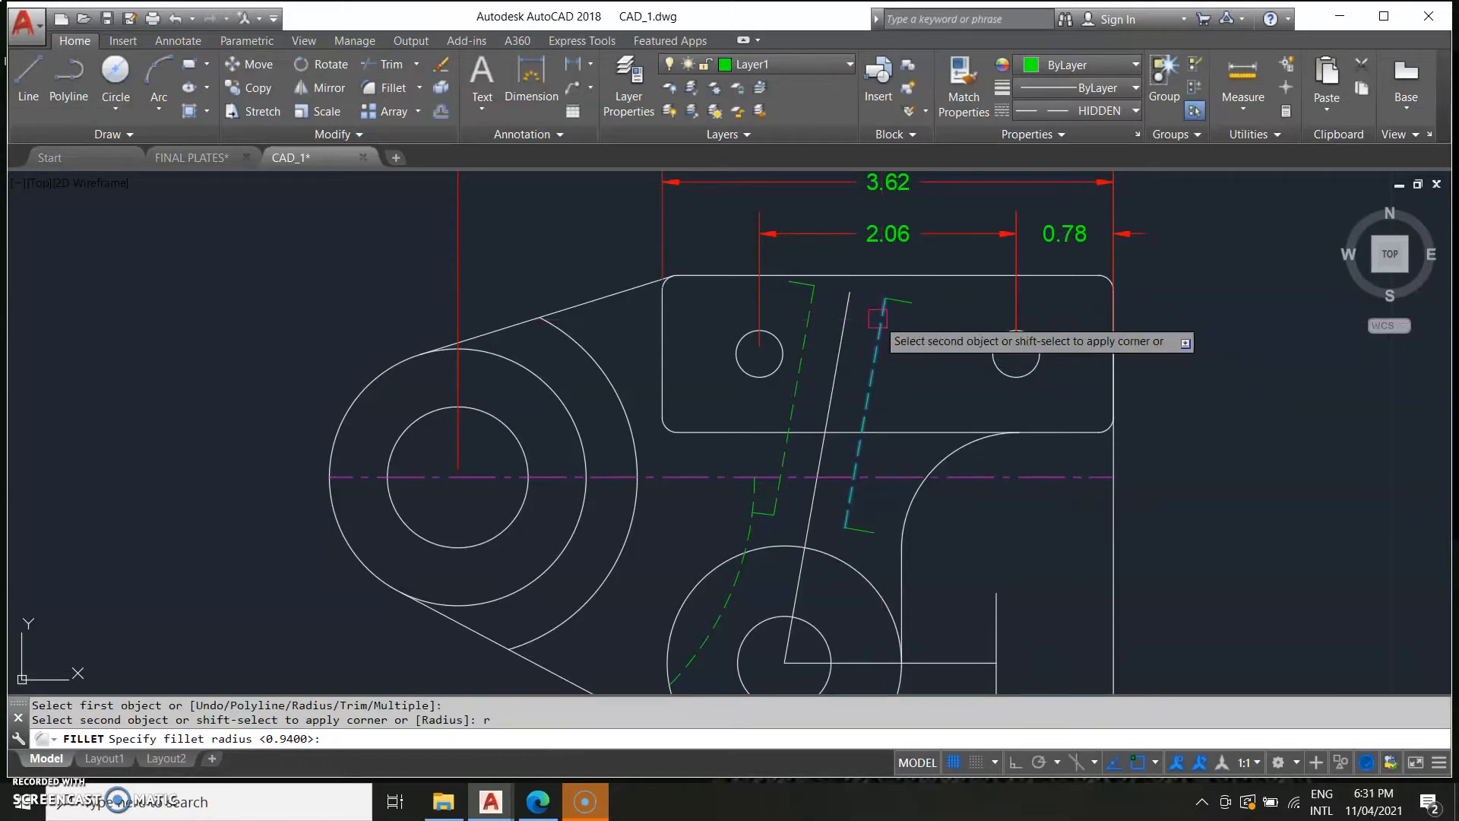
click(889, 327)
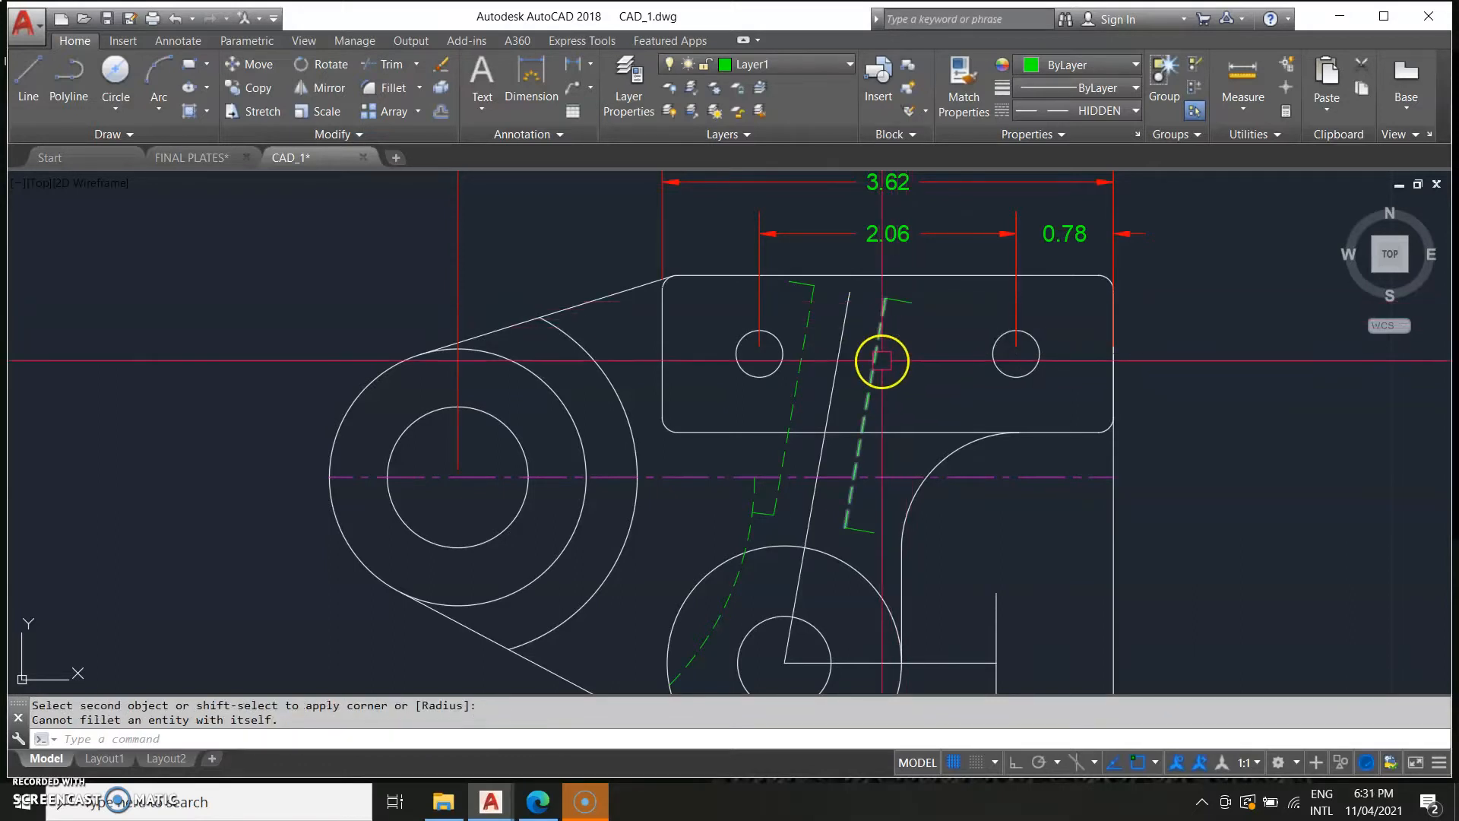
key(Return)
click(885, 316)
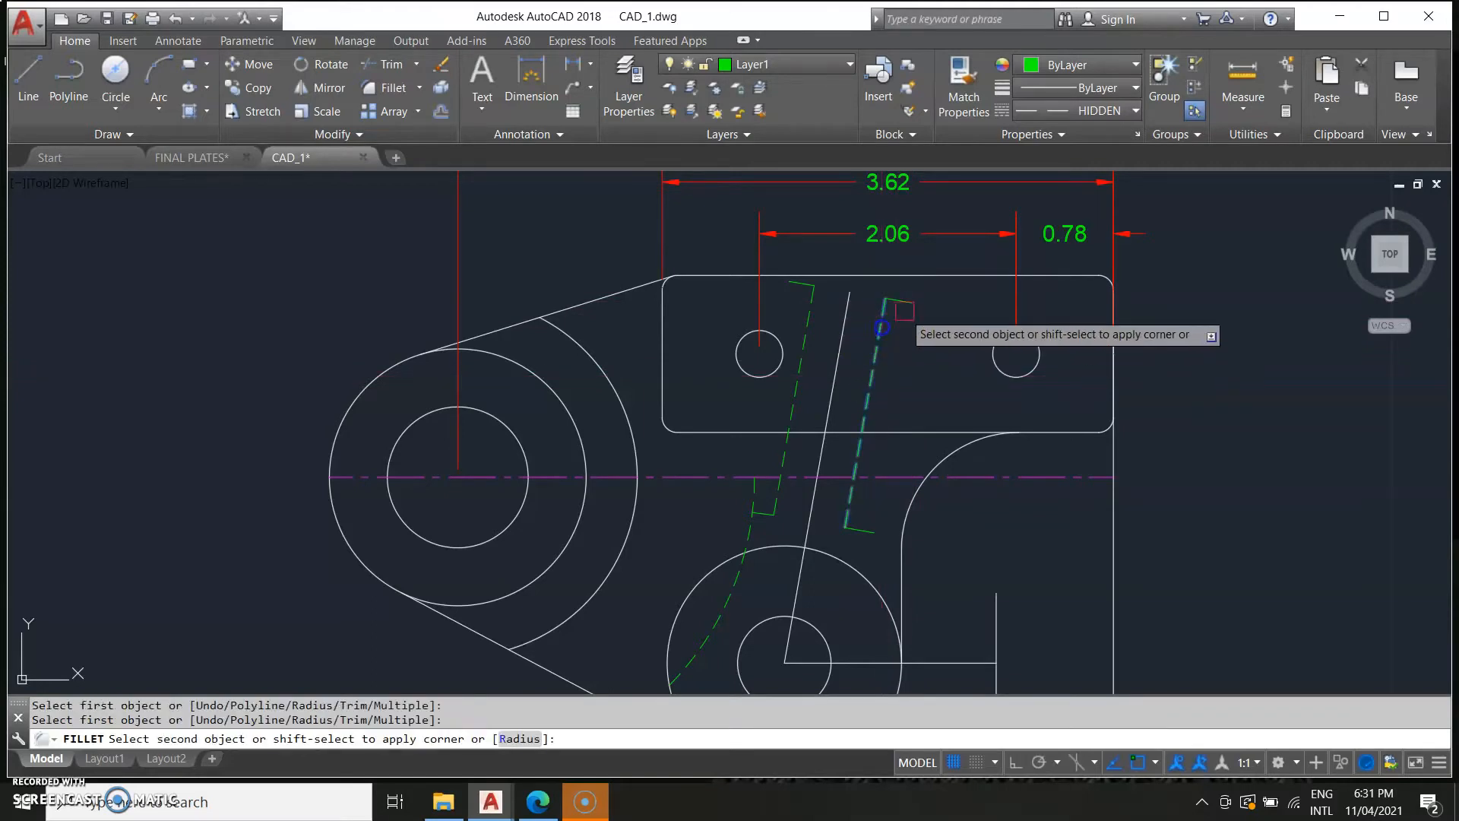
click(900, 302)
Fillet the lower corner of the right offset rib line.
click(856, 508)
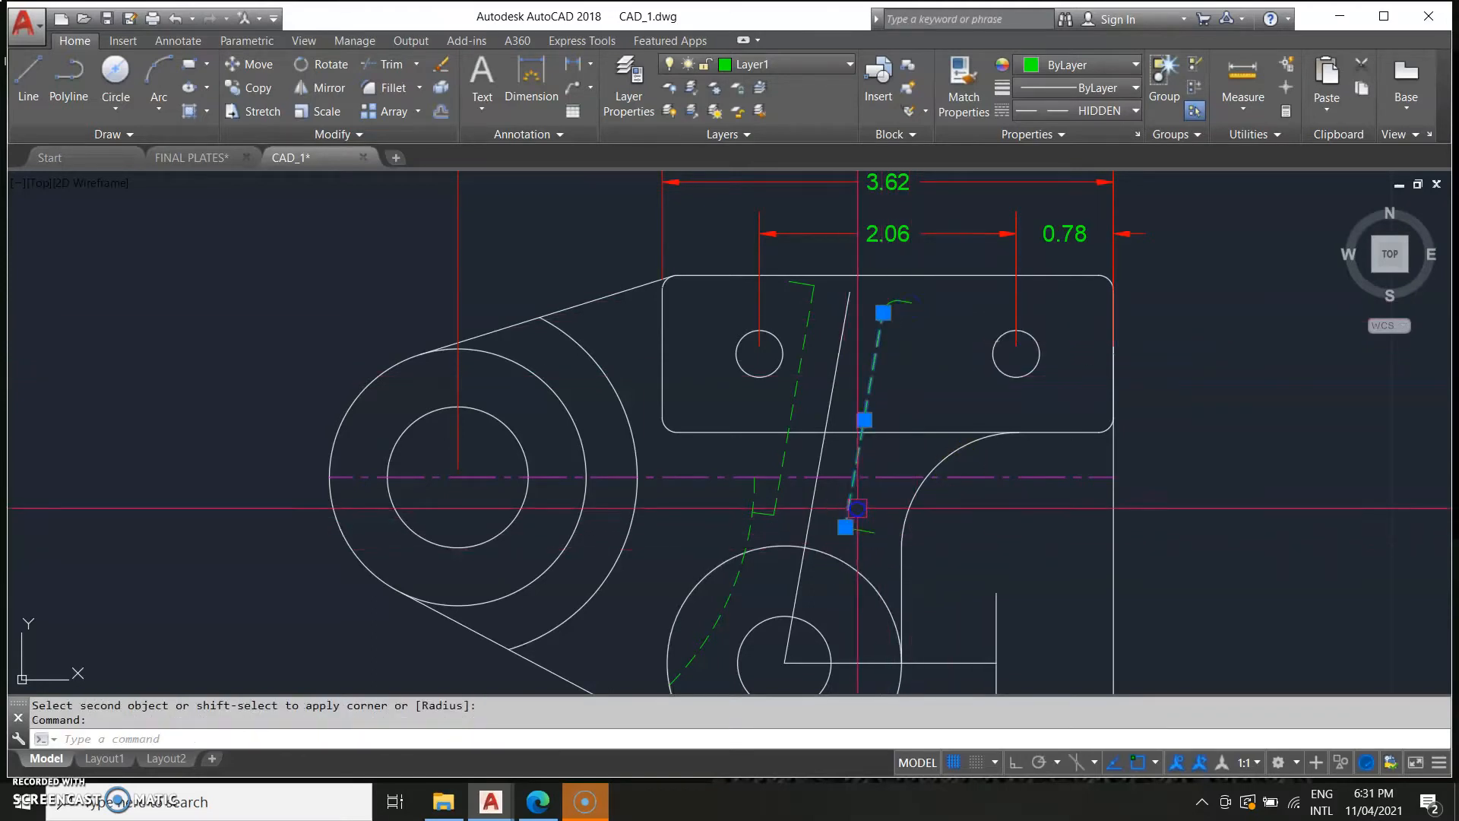
click(864, 530)
key(Escape)
key(Return)
click(848, 504)
click(864, 529)
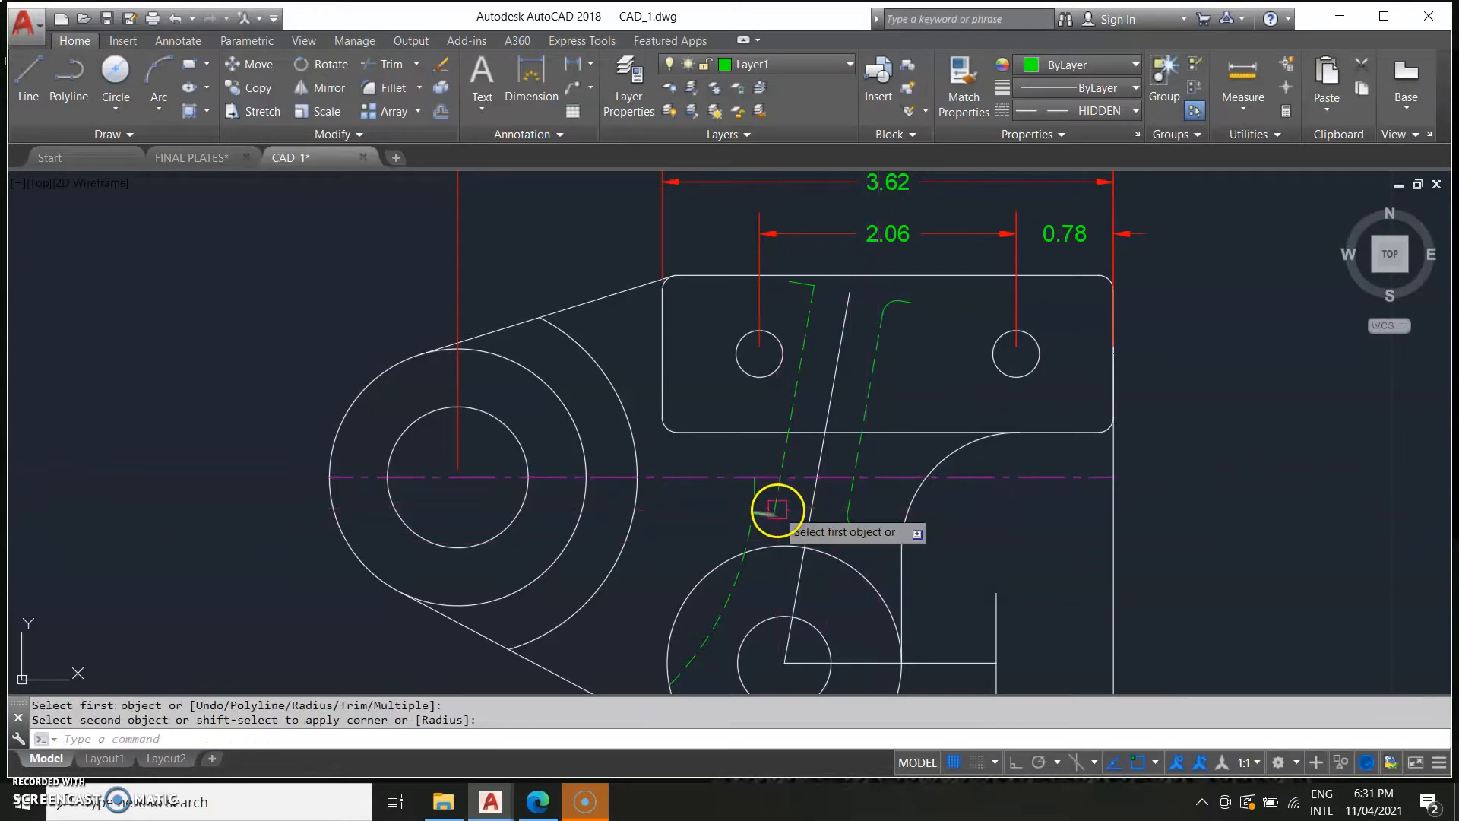
Fillet the lower and upper corners of the left offset rib line.
key(Return)
click(779, 484)
click(770, 517)
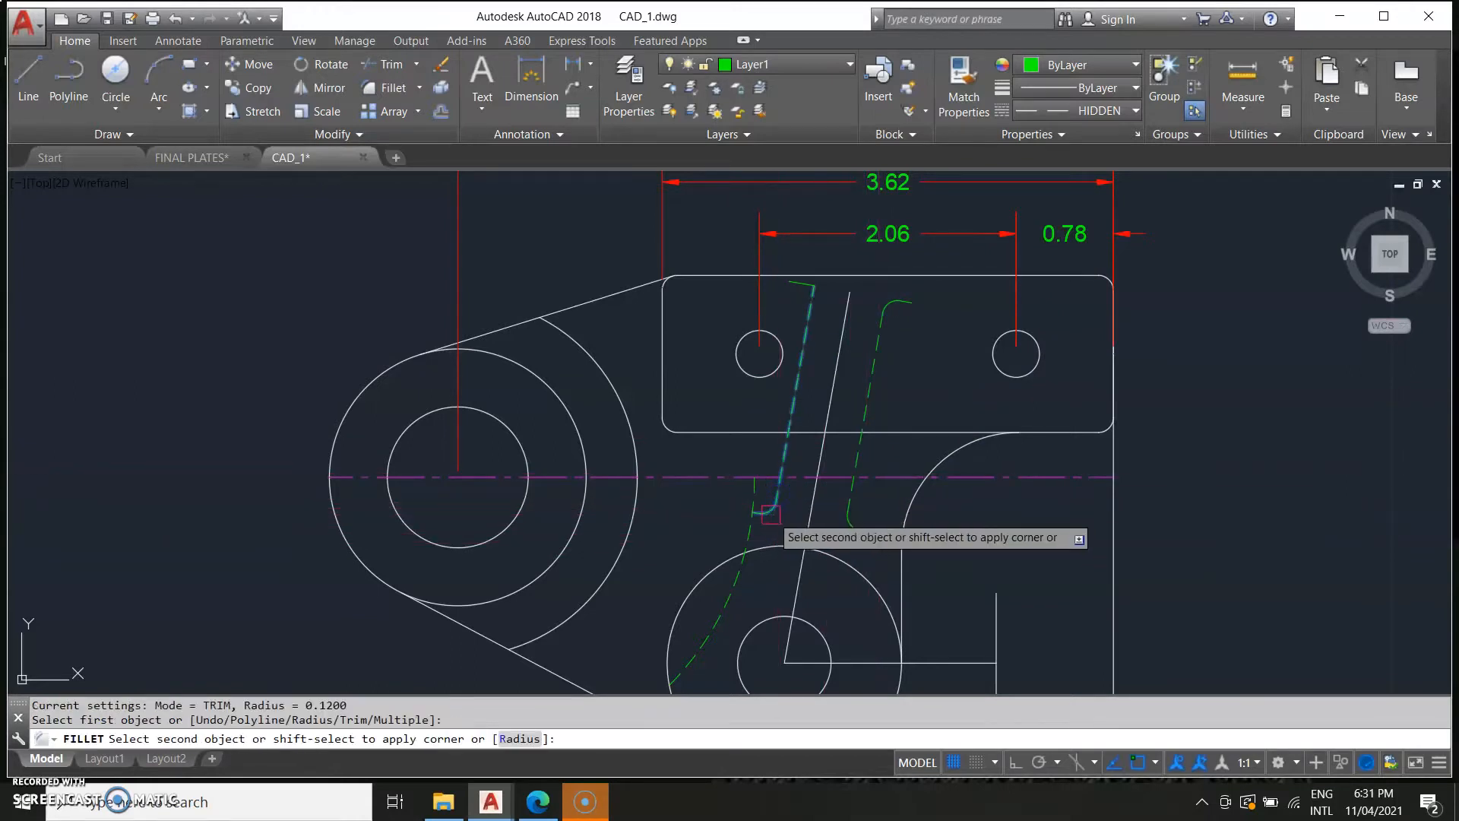
key(Return)
click(802, 285)
click(800, 325)
Examine the reference drawing's dimensions and layout of the bracket.
scroll(1271, 558, down, 5)
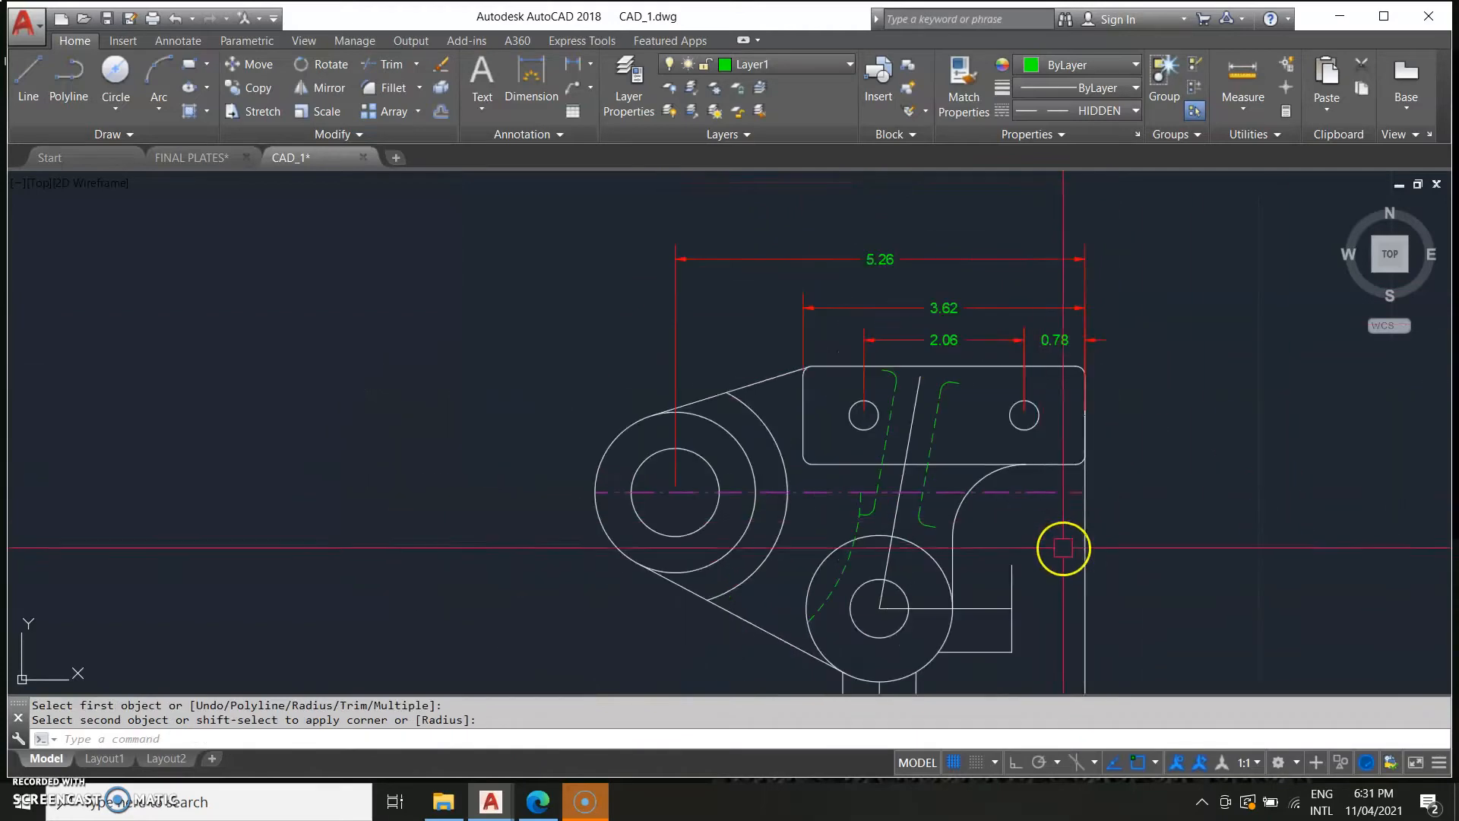
middle_drag(1020, 551, 1247, 492)
middle_drag(210, 488, 409, 470)
scroll(412, 480, up, 6)
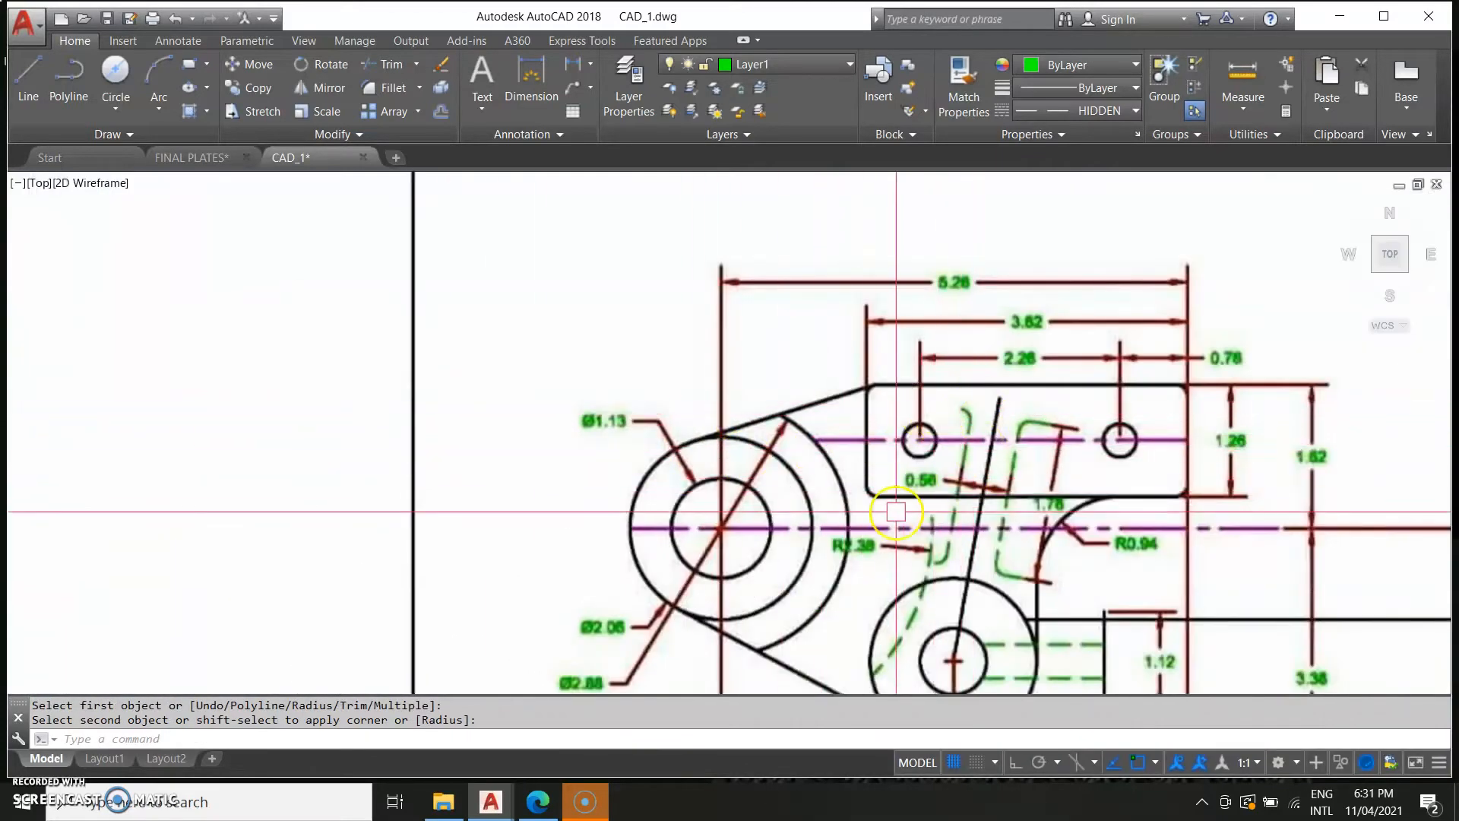
scroll(1037, 527, down, 2)
middle_drag(1181, 563, 918, 532)
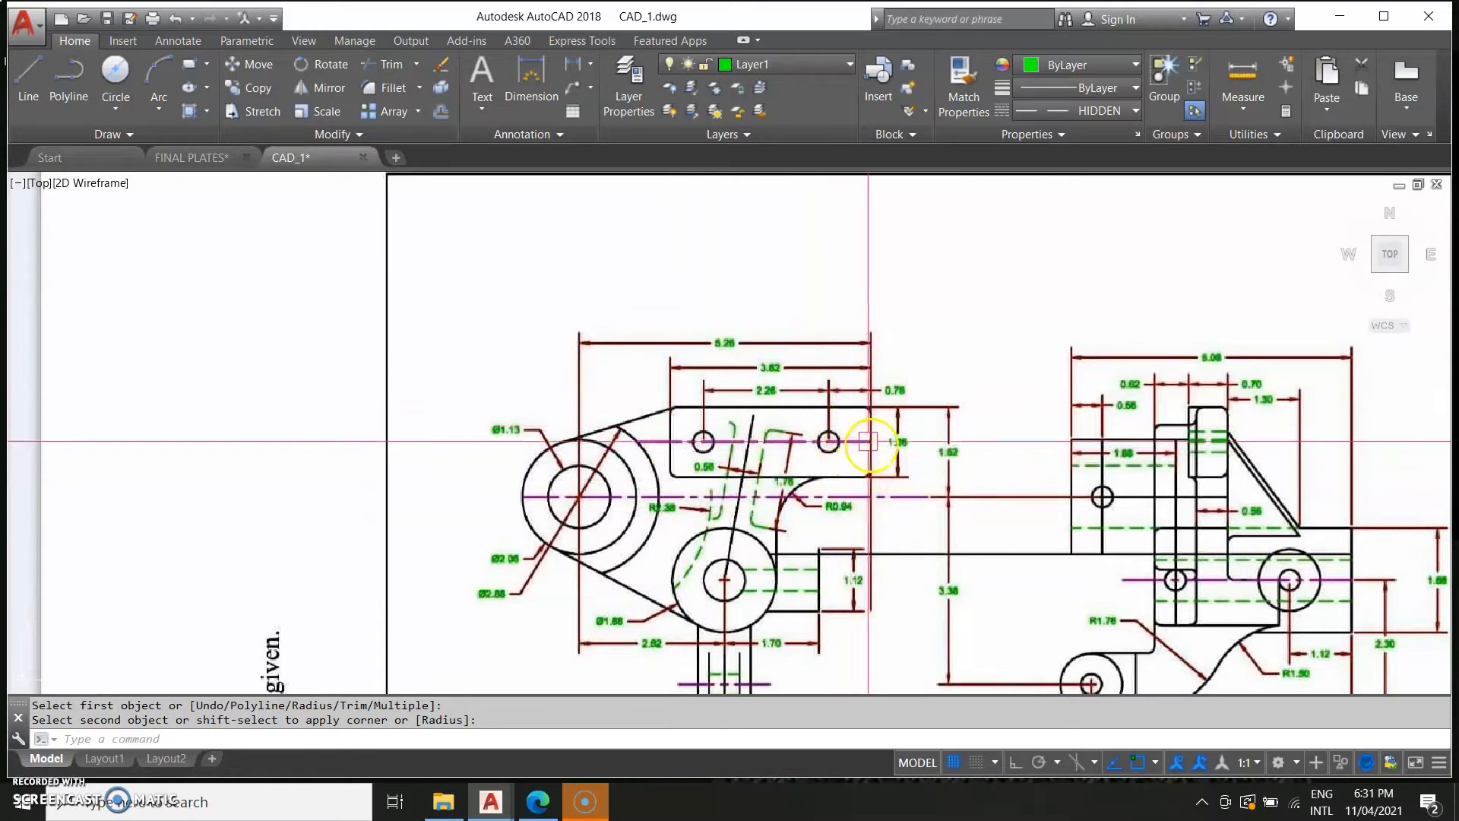
key(Escape)
scroll(1200, 584, down, 4)
scroll(1201, 584, down, 2)
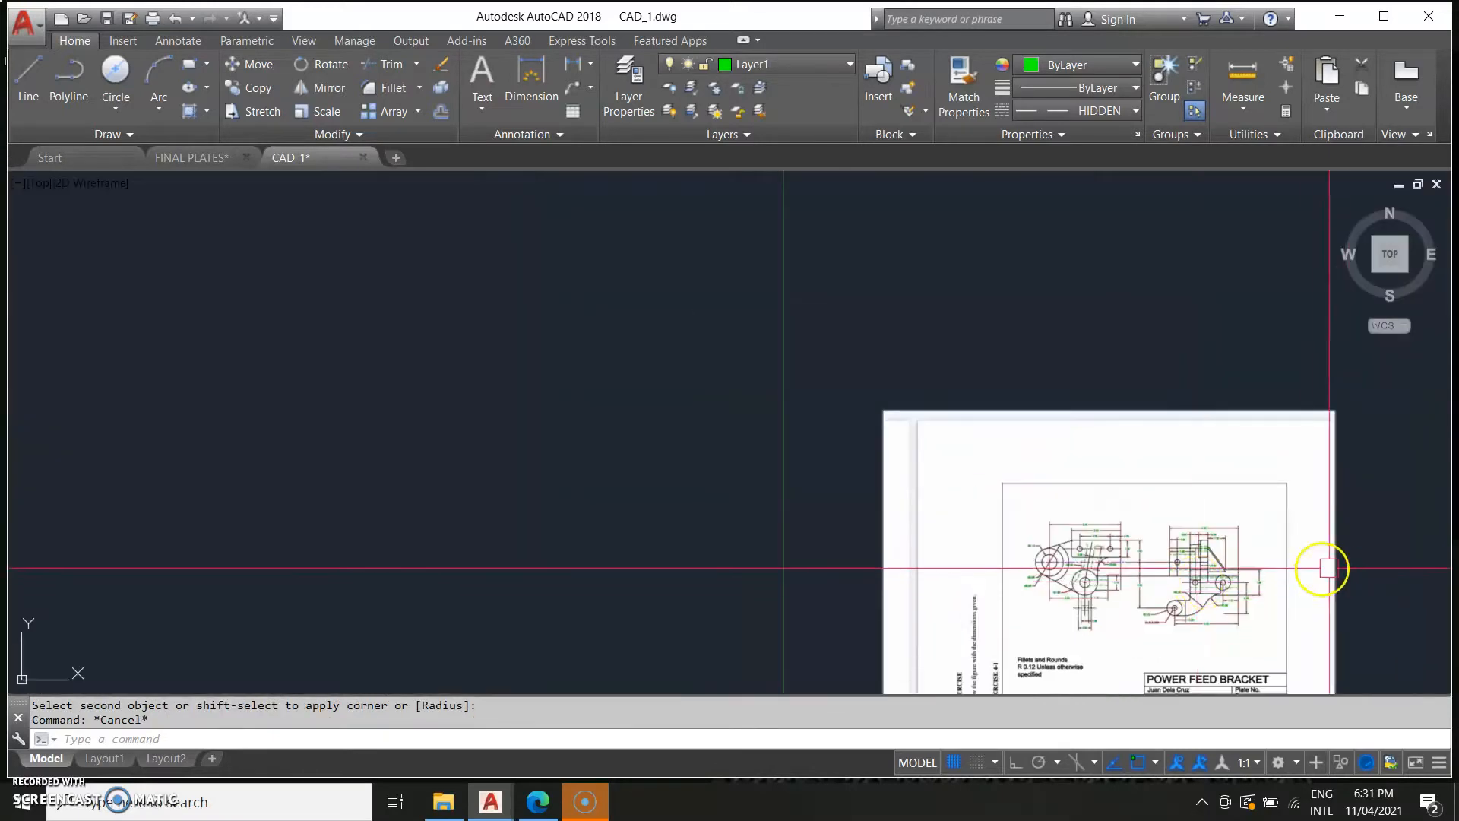
middle_drag(1337, 567, 562, 475)
scroll(583, 430, down, 2)
scroll(707, 499, up, 4)
middle_drag(707, 449, 859, 564)
scroll(801, 531, up, 4)
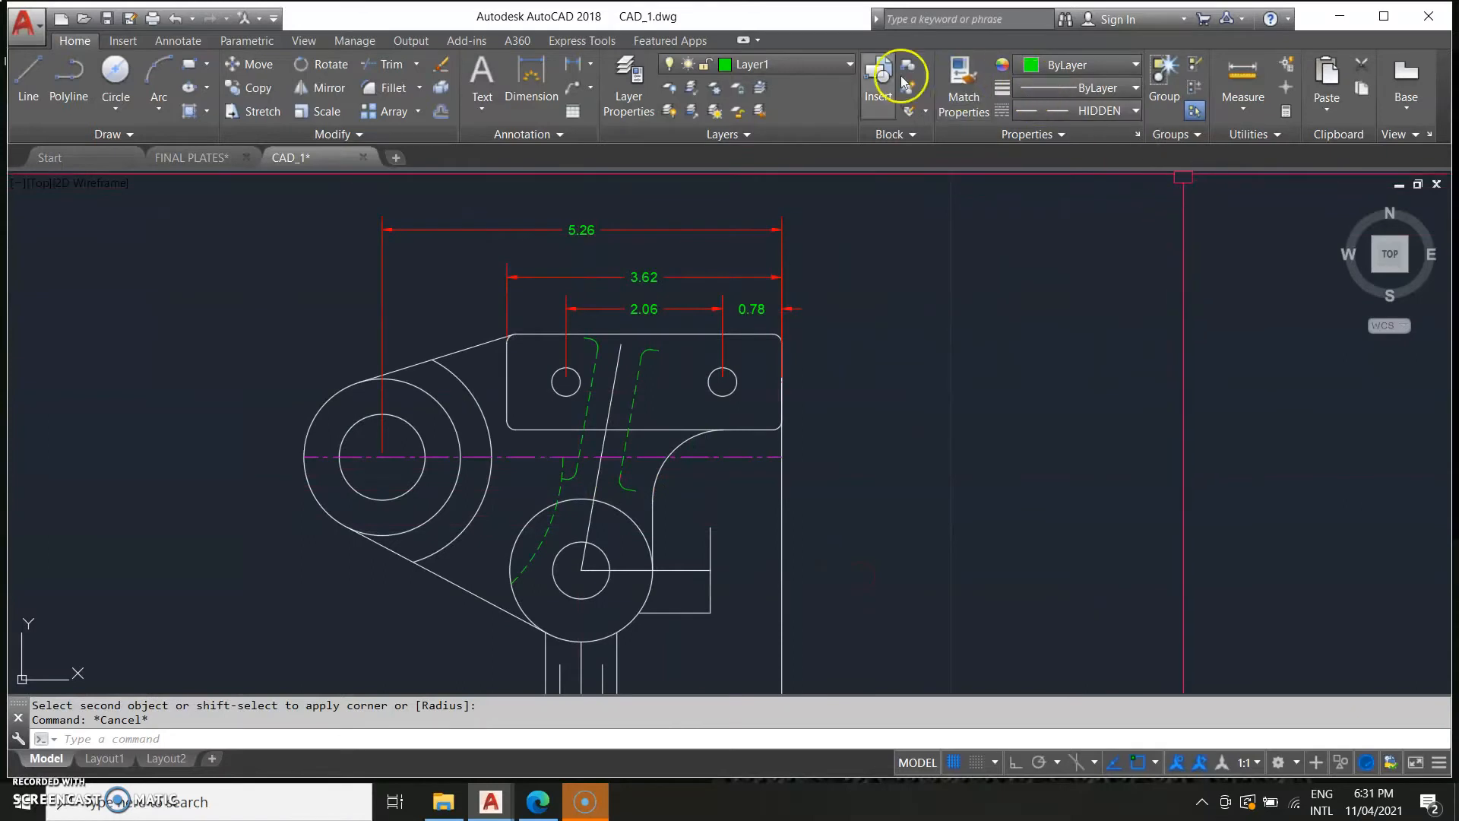
Switch to Layer2 and draw a horizontal centre line through the two plate holes.
click(812, 67)
click(772, 176)
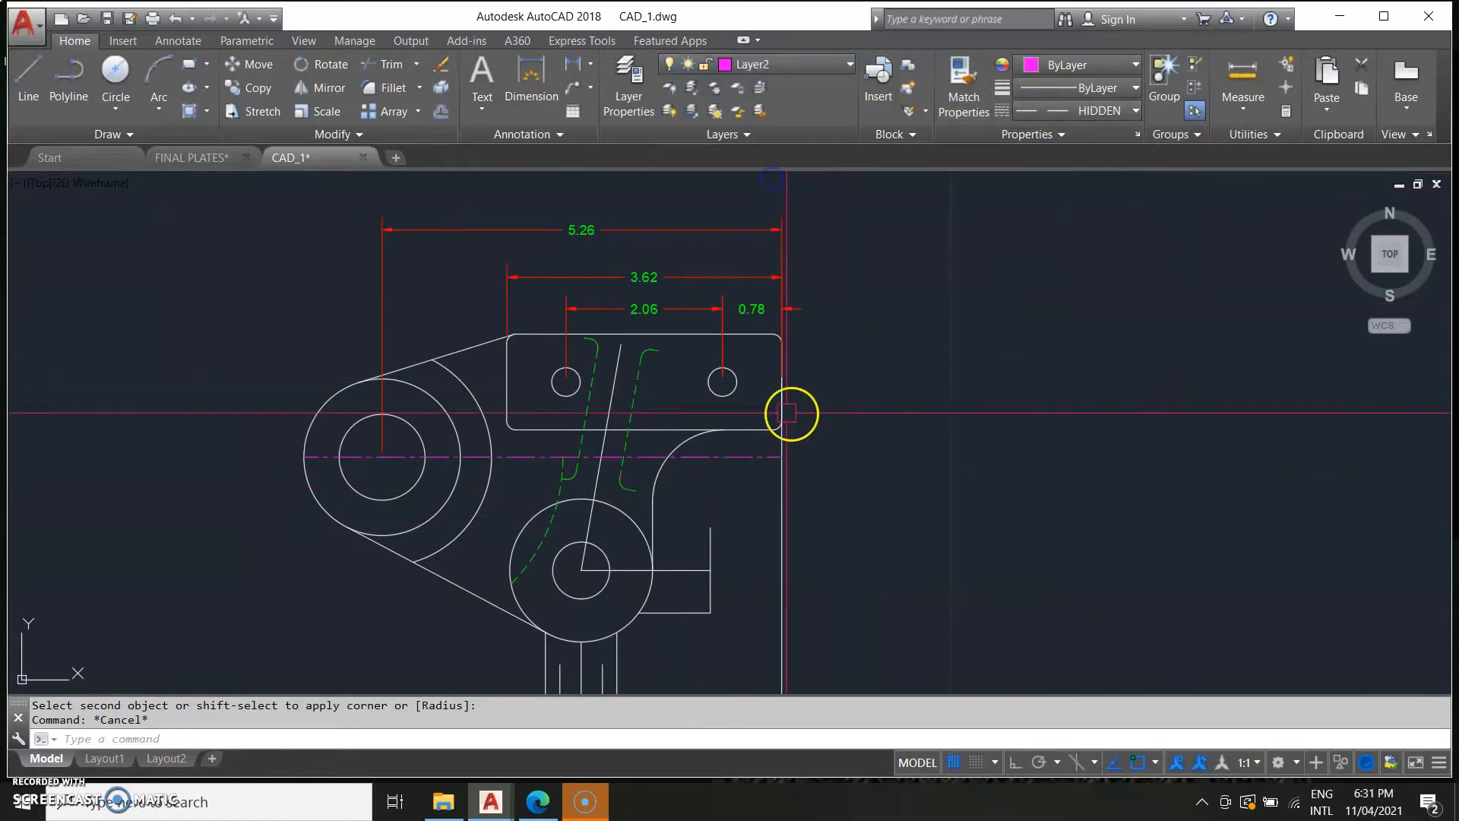
middle_drag(809, 409, 849, 424)
click(894, 445)
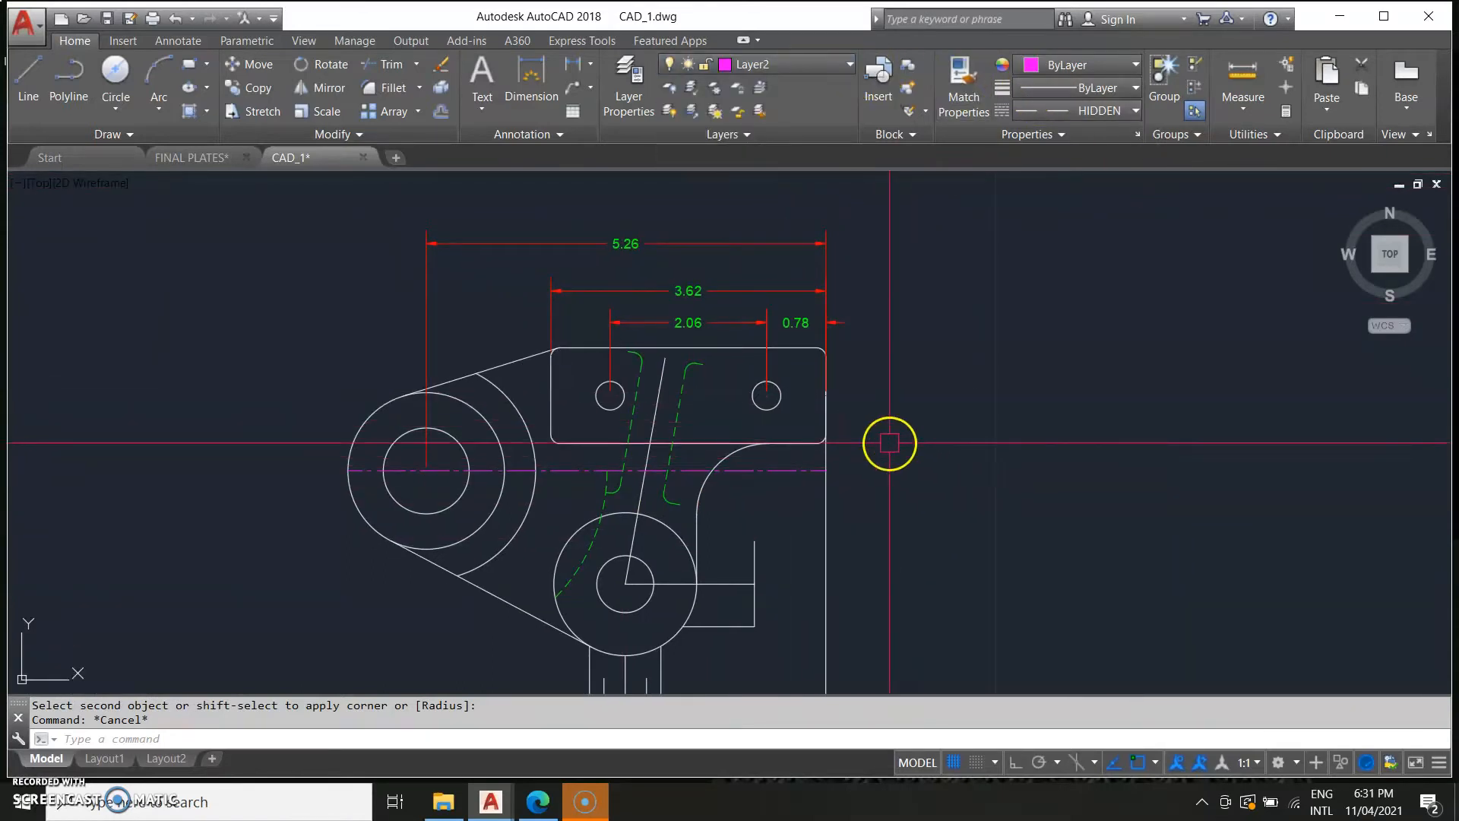
text(l)
key(Return)
click(824, 395)
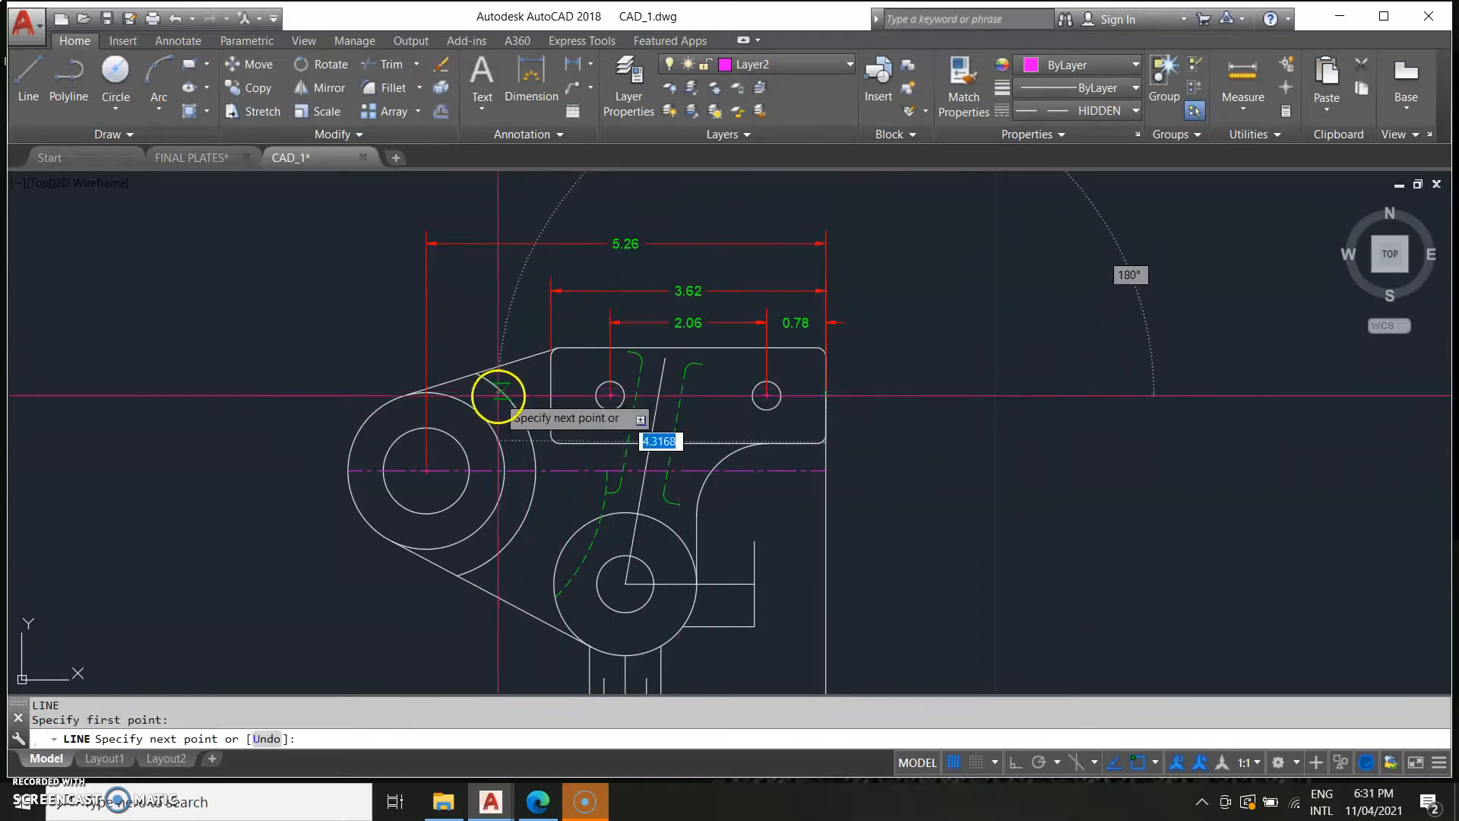
middle_drag(494, 400, 596, 391)
scroll(597, 391, up, 4)
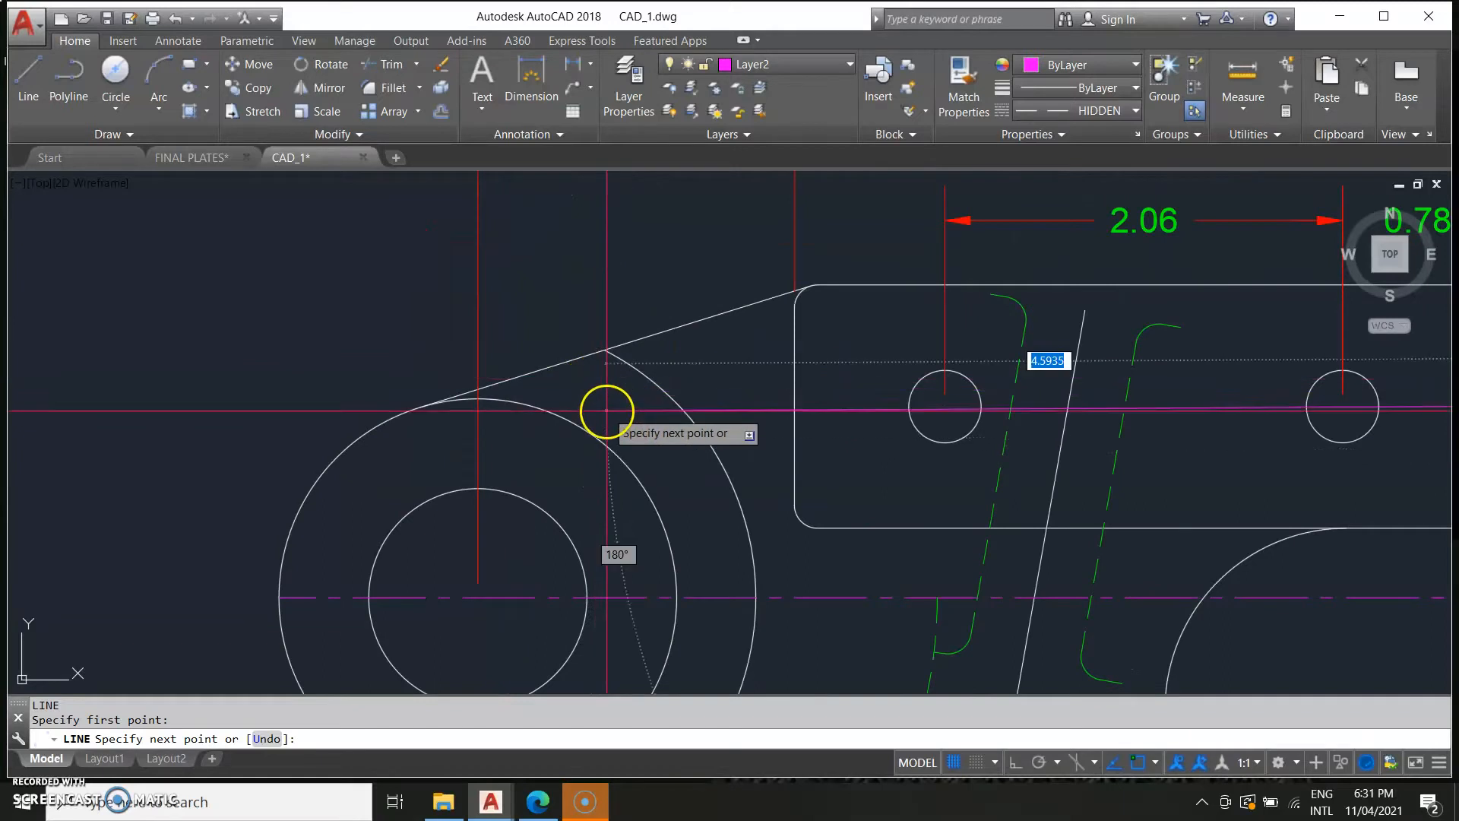
key(F8)
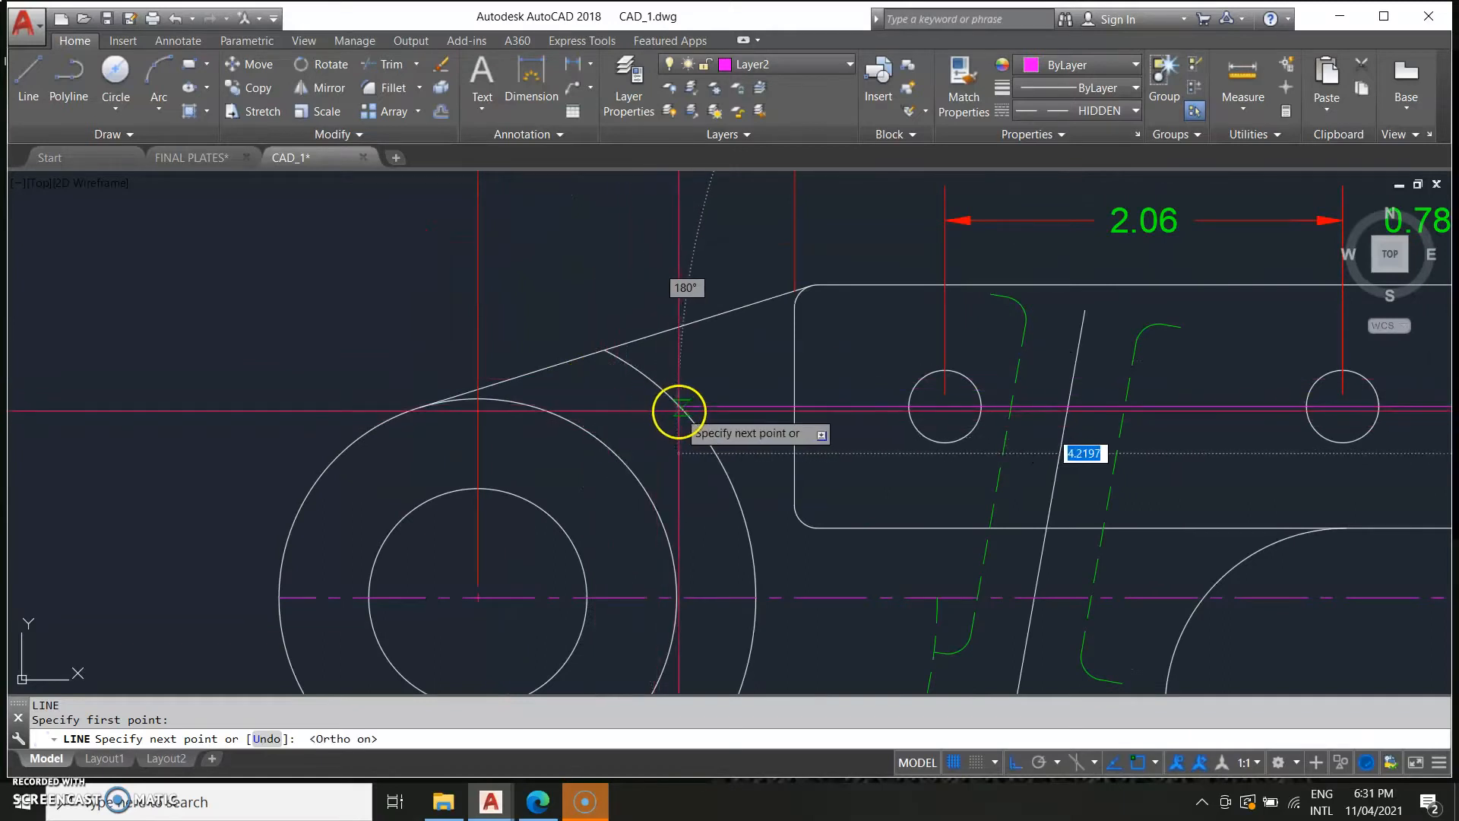
key(Escape)
scroll(715, 494, down, 3)
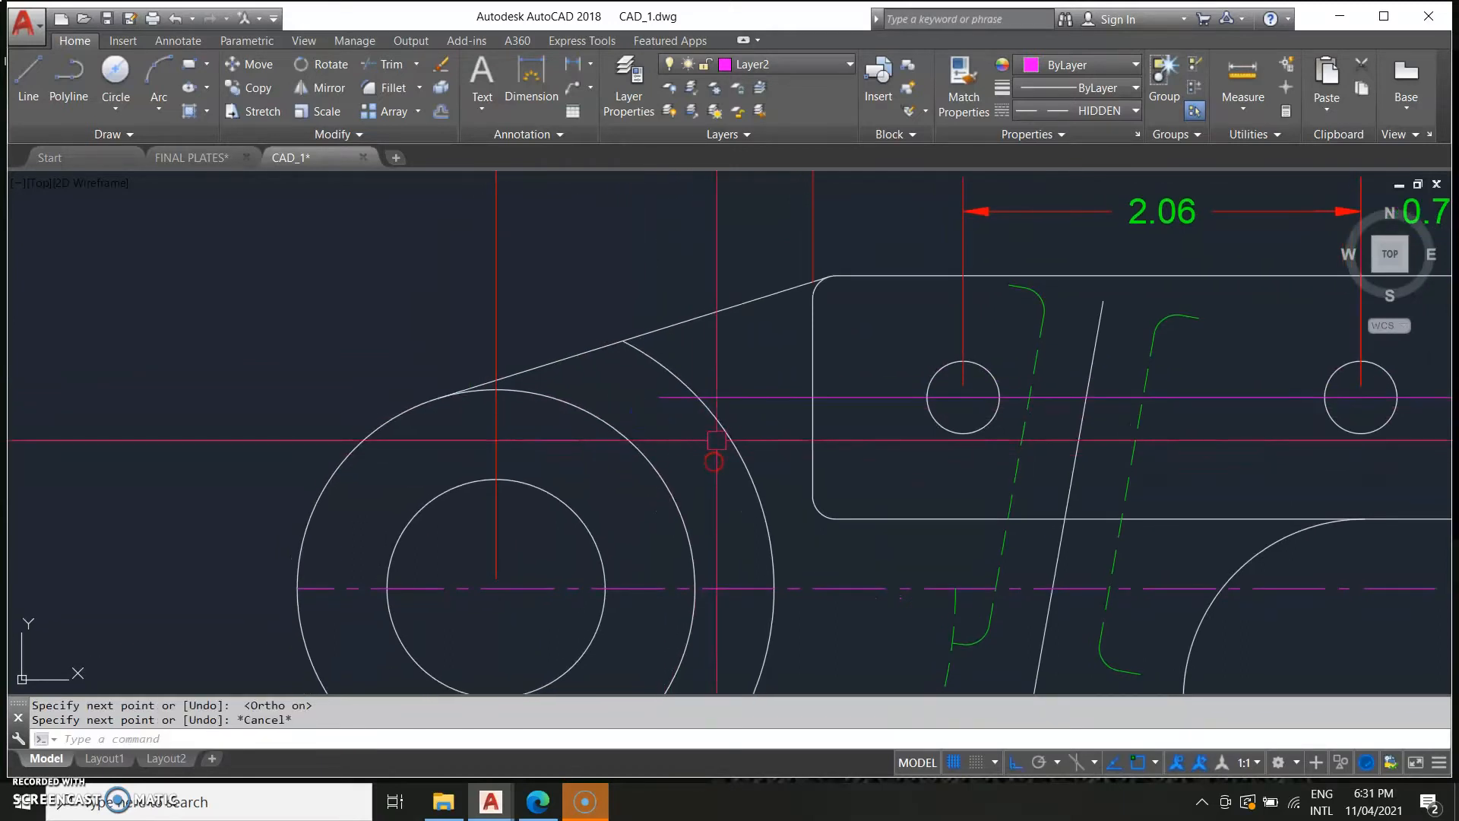
Trim the excess part of the new hole centre line.
text(TR)
key(Return)
click(720, 483)
click(676, 396)
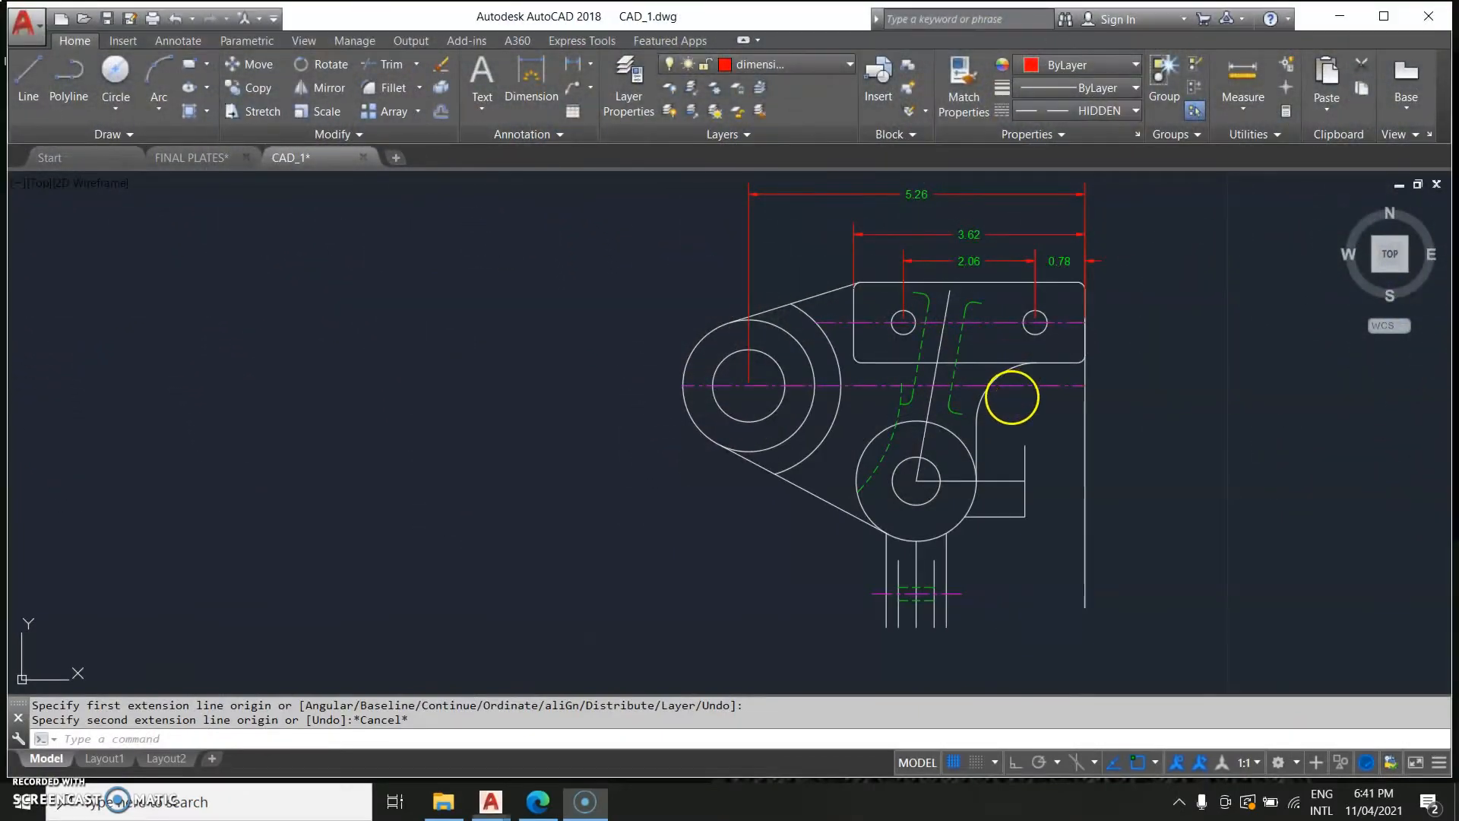
Add an aligned dimension along the right hidden rib line.
middle_drag(999, 411, 956, 483)
scroll(959, 475, up, 4)
scroll(843, 439, down, 4)
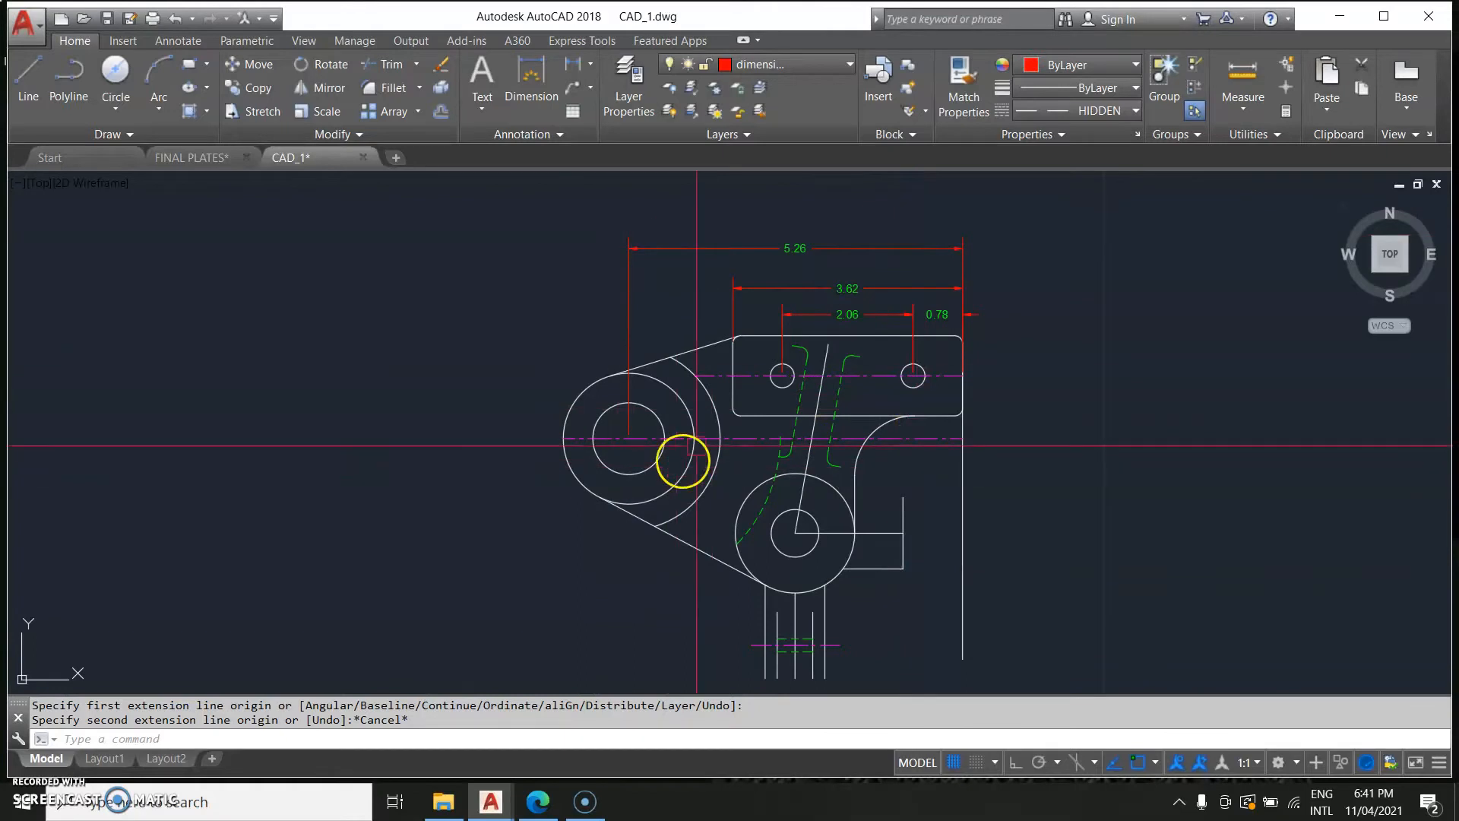
scroll(885, 509, up, 2)
middle_drag(848, 442, 829, 514)
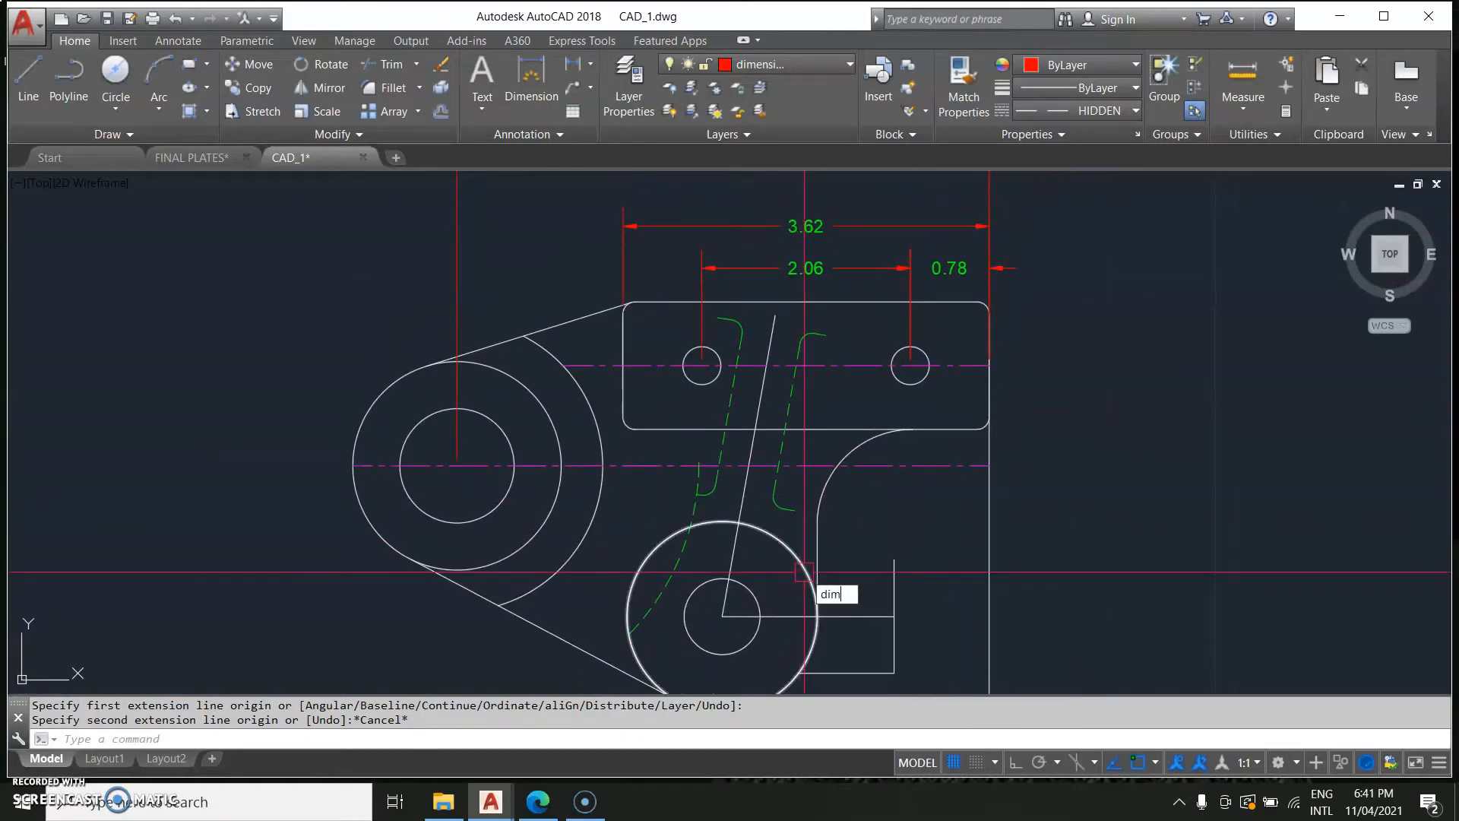
key(Return)
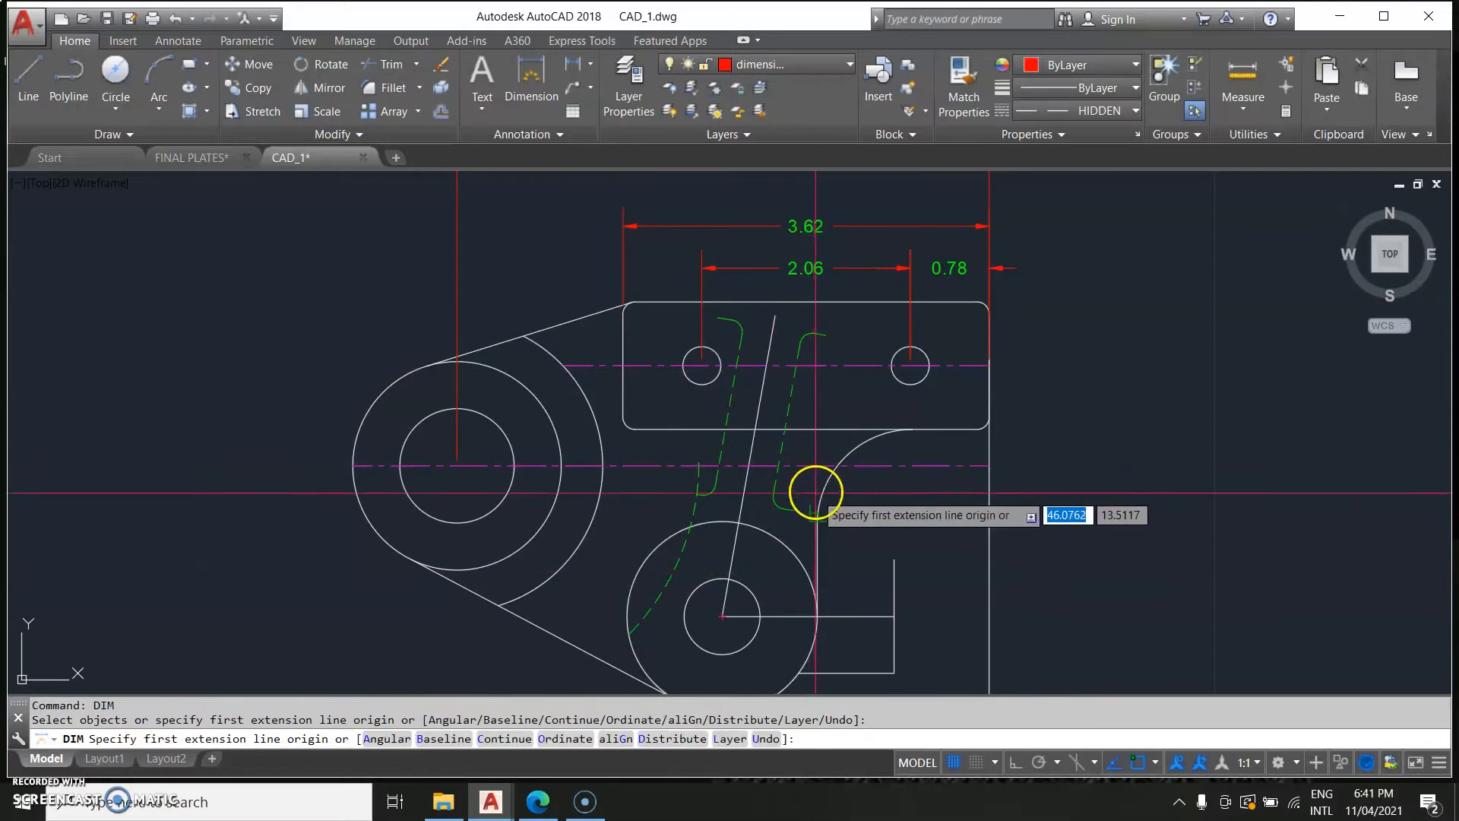
click(796, 509)
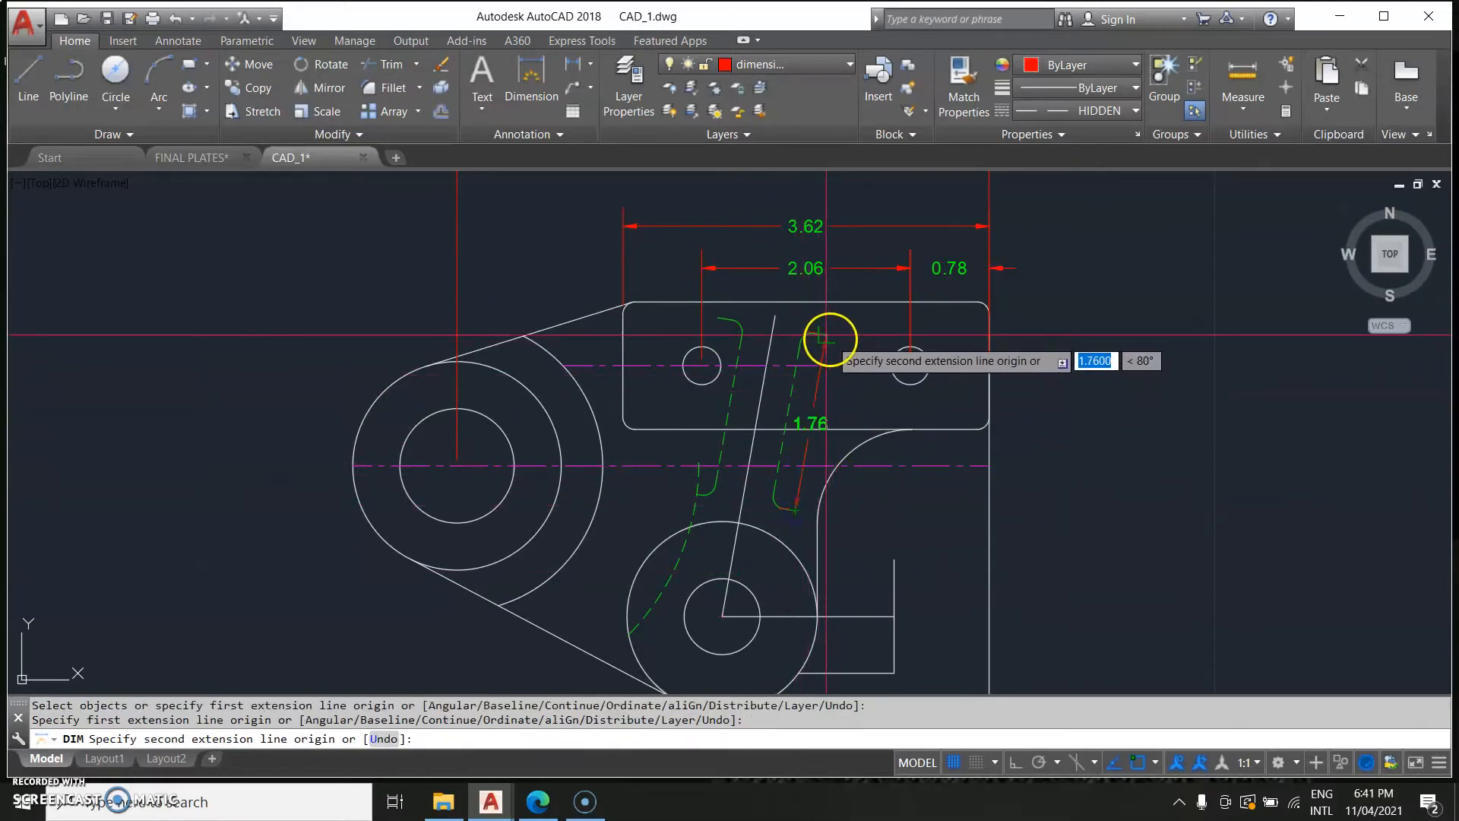
click(830, 338)
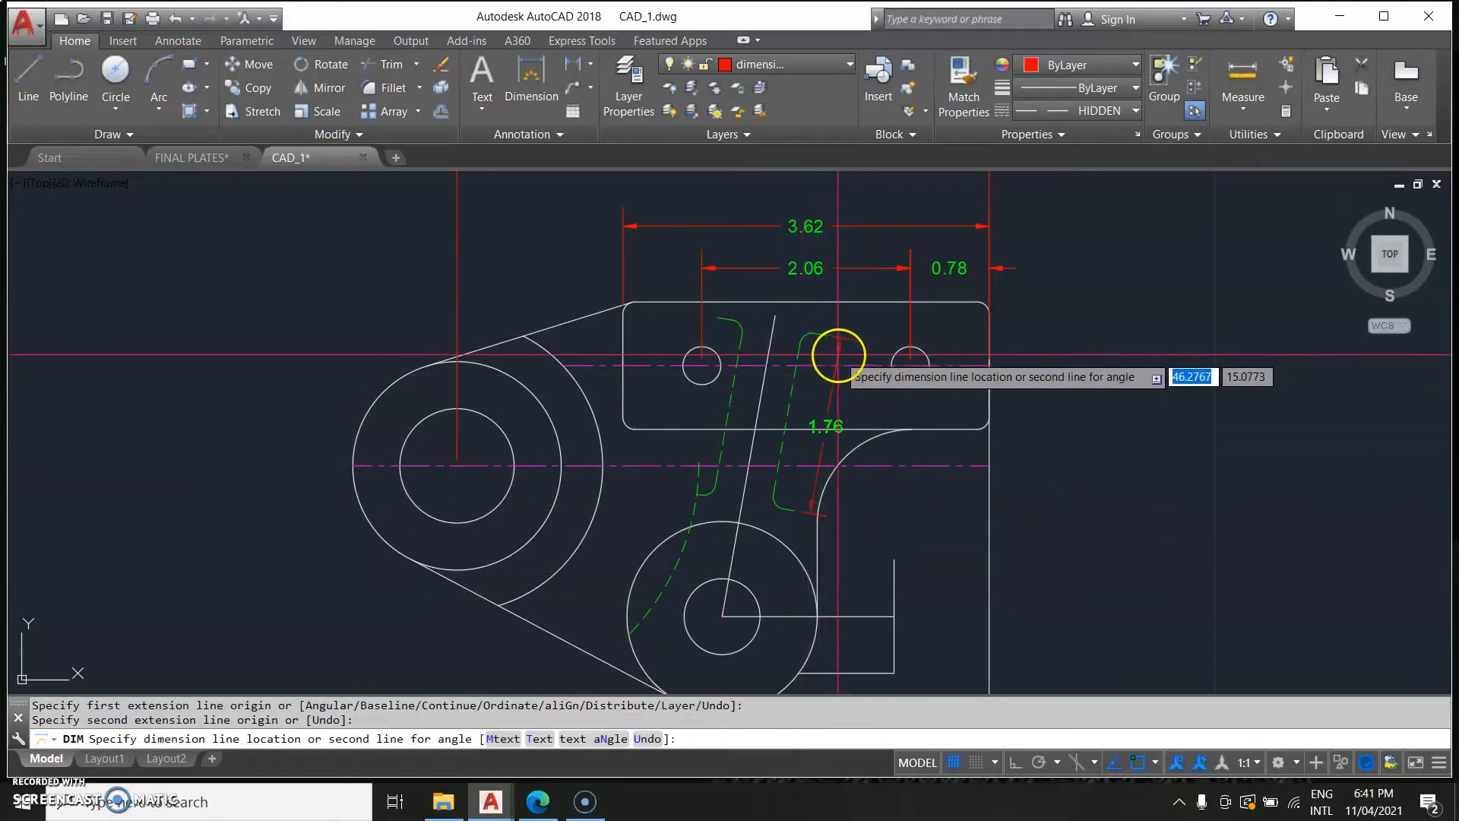
click(838, 350)
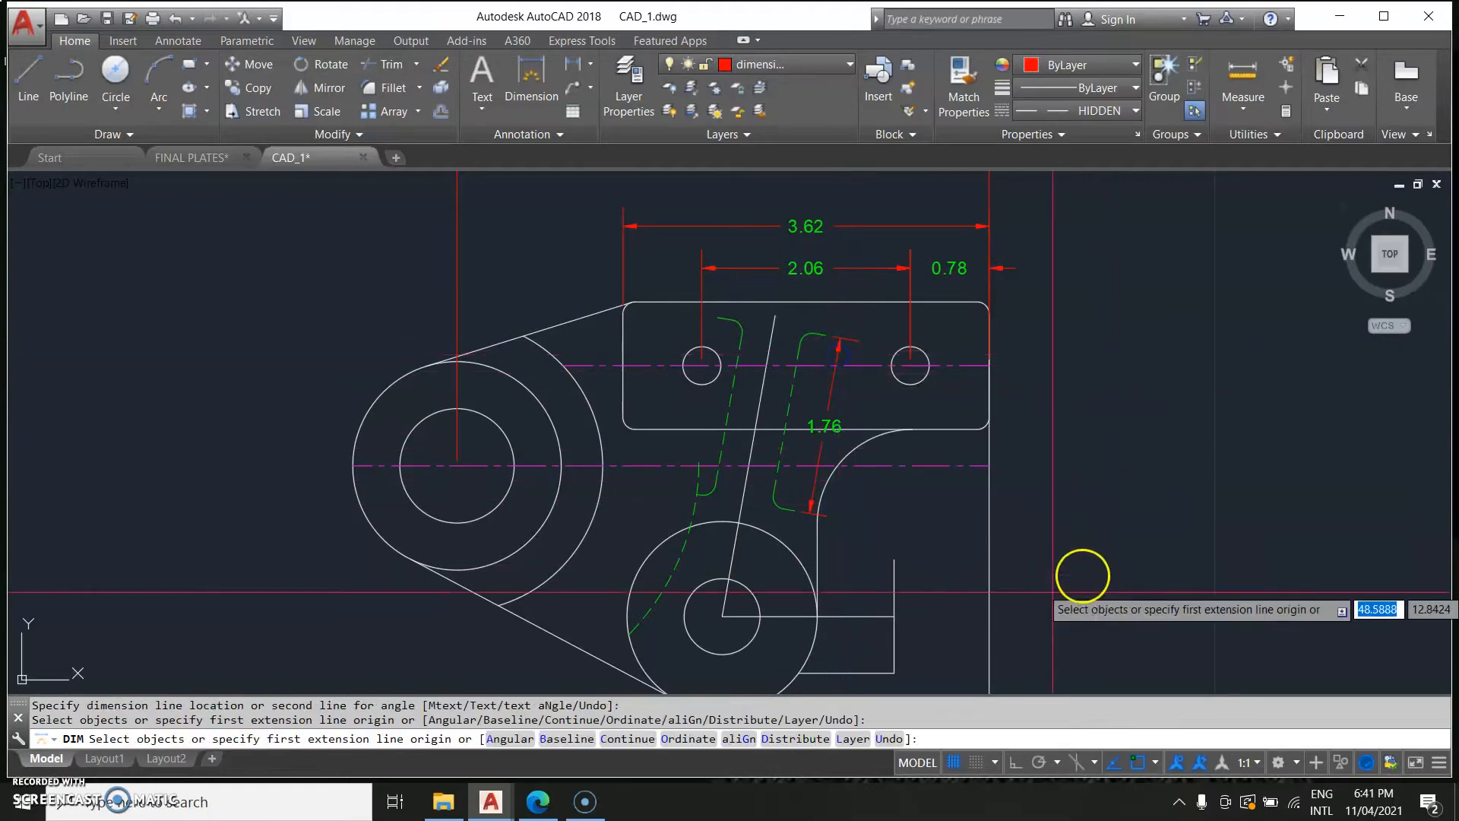
Examine the reference drawing for the remaining dimensions of the bracket.
scroll(849, 560, down, 4)
middle_drag(889, 603, 1227, 497)
middle_drag(675, 494, 922, 448)
scroll(802, 477, down, 2)
scroll(341, 538, up, 4)
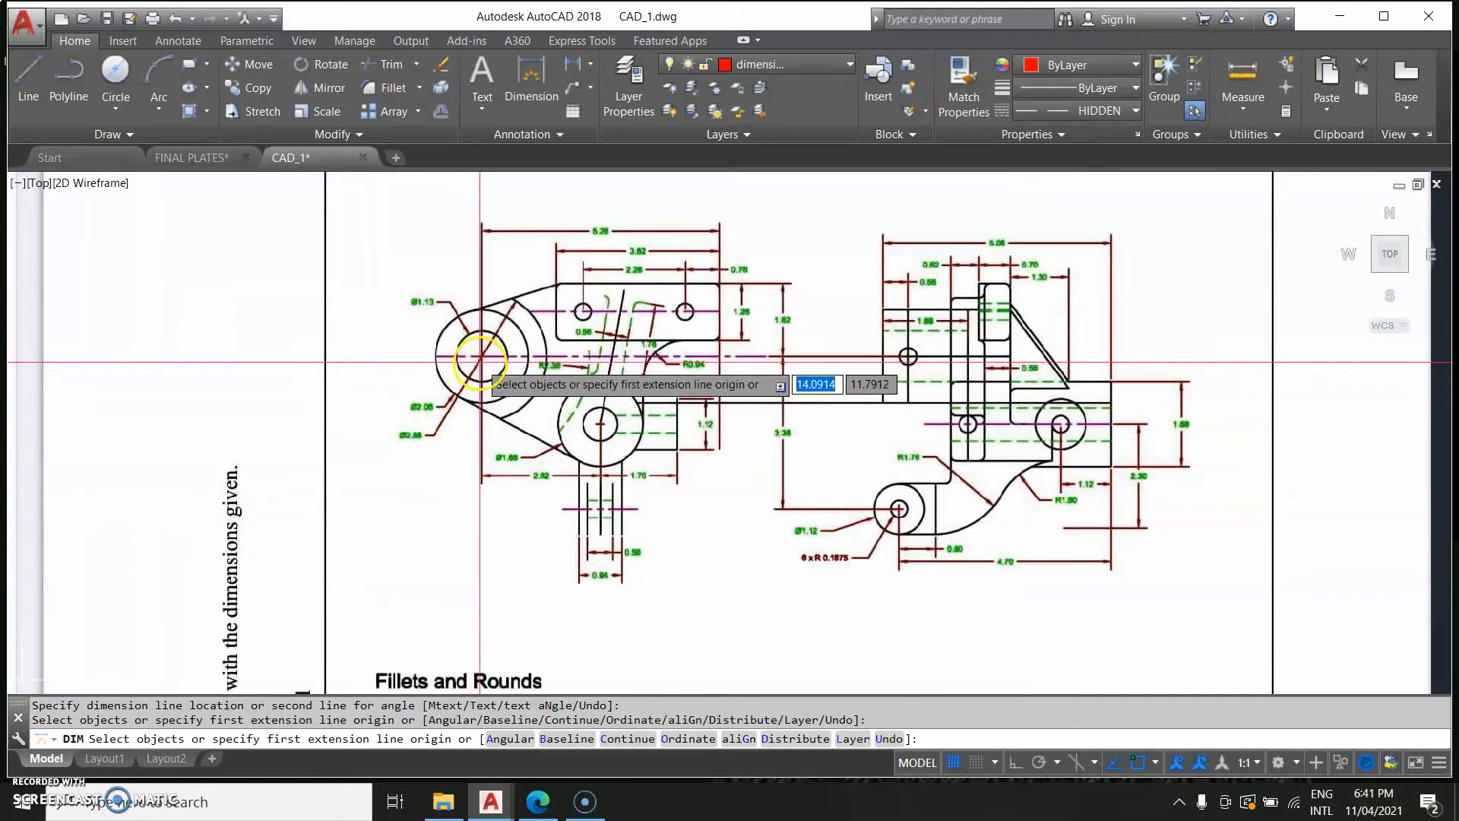
key(Escape)
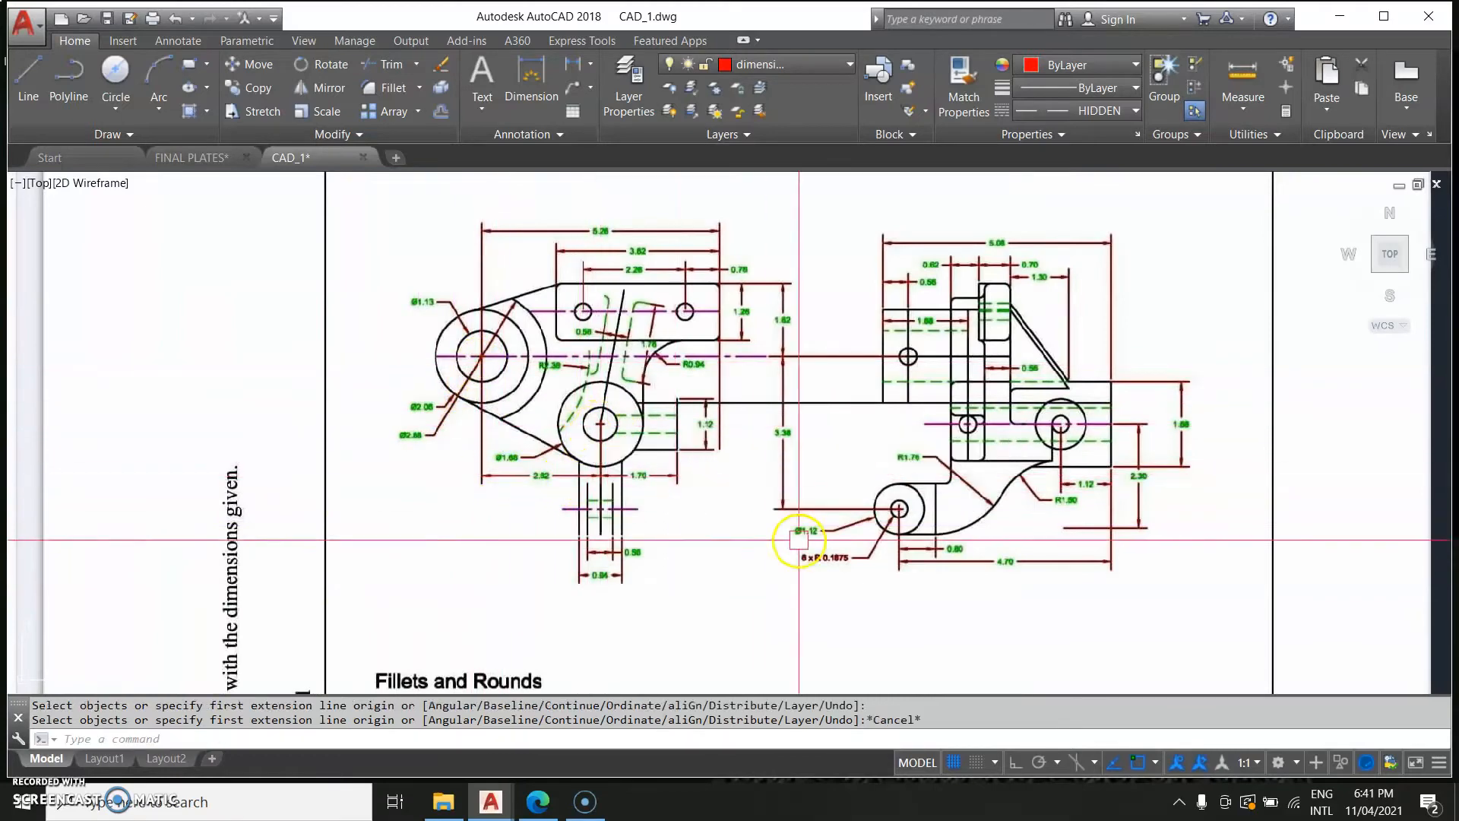
scroll(798, 545, down, 4)
middle_drag(1041, 521, 421, 576)
Try a horizontal dimension between the large circle centre and the lower hole centre, then erase it.
text(D)
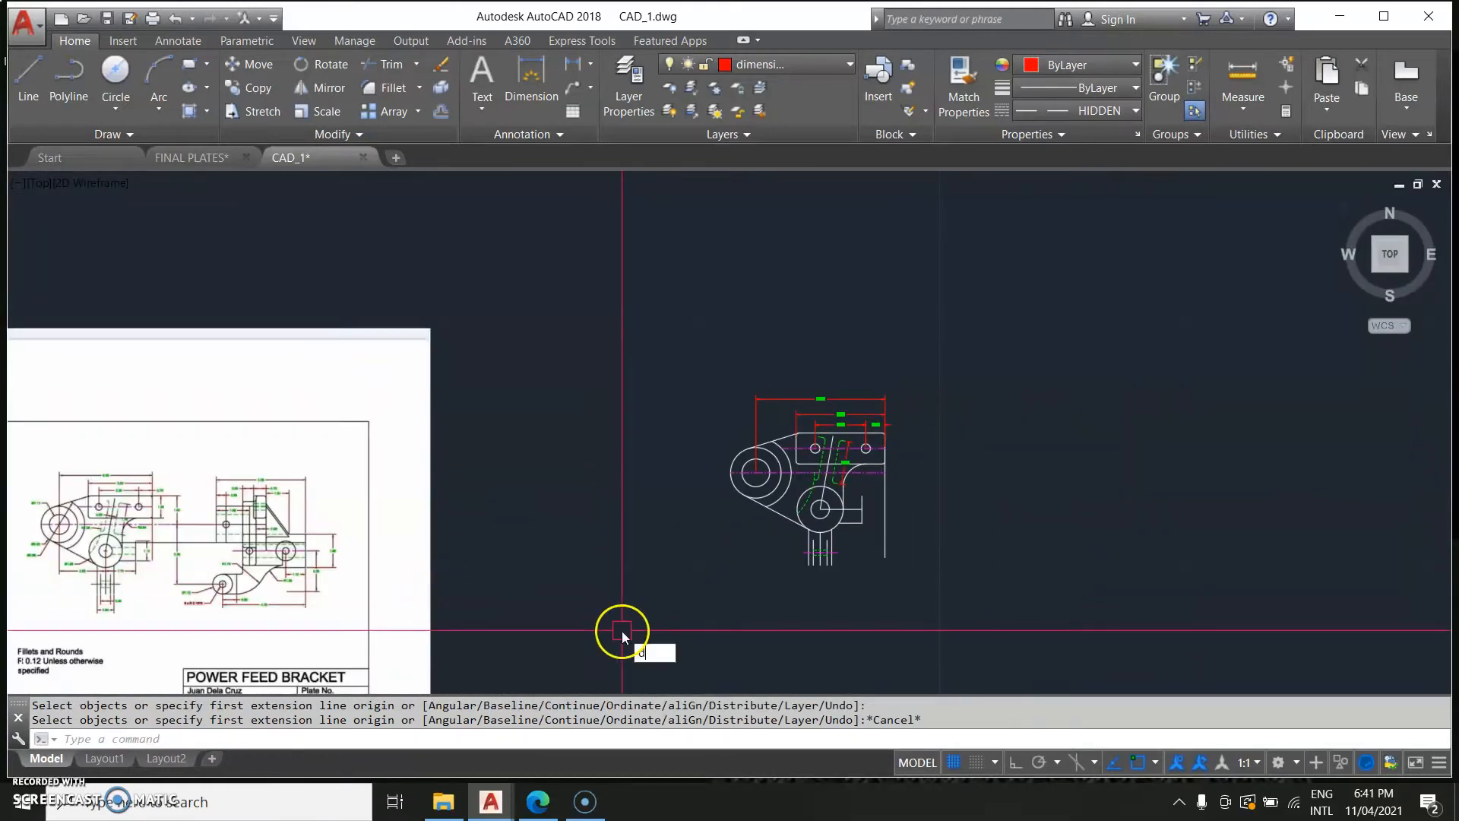
text(Im)
key(Return)
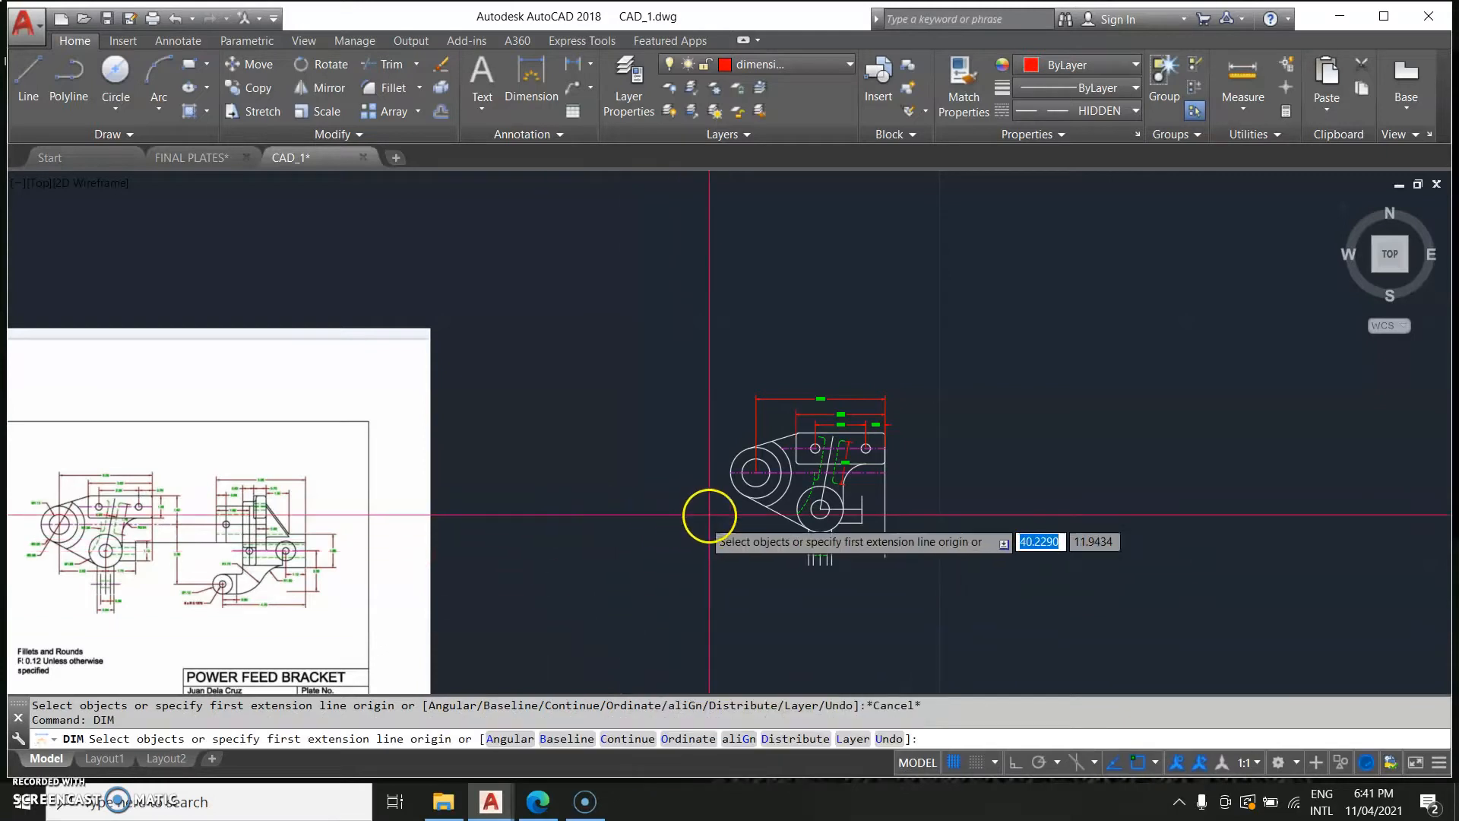
scroll(729, 502, up, 4)
click(795, 433)
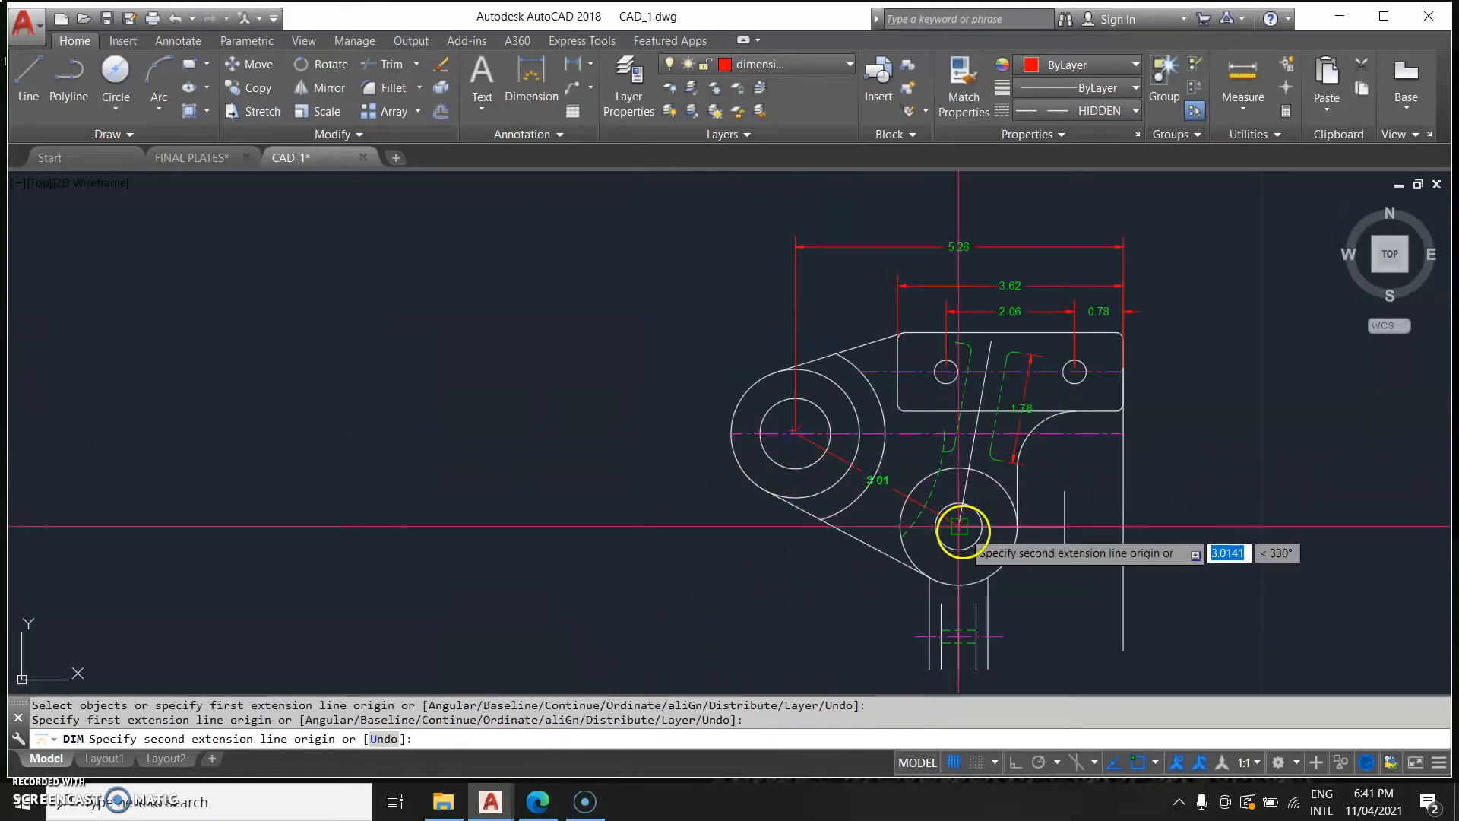
click(959, 526)
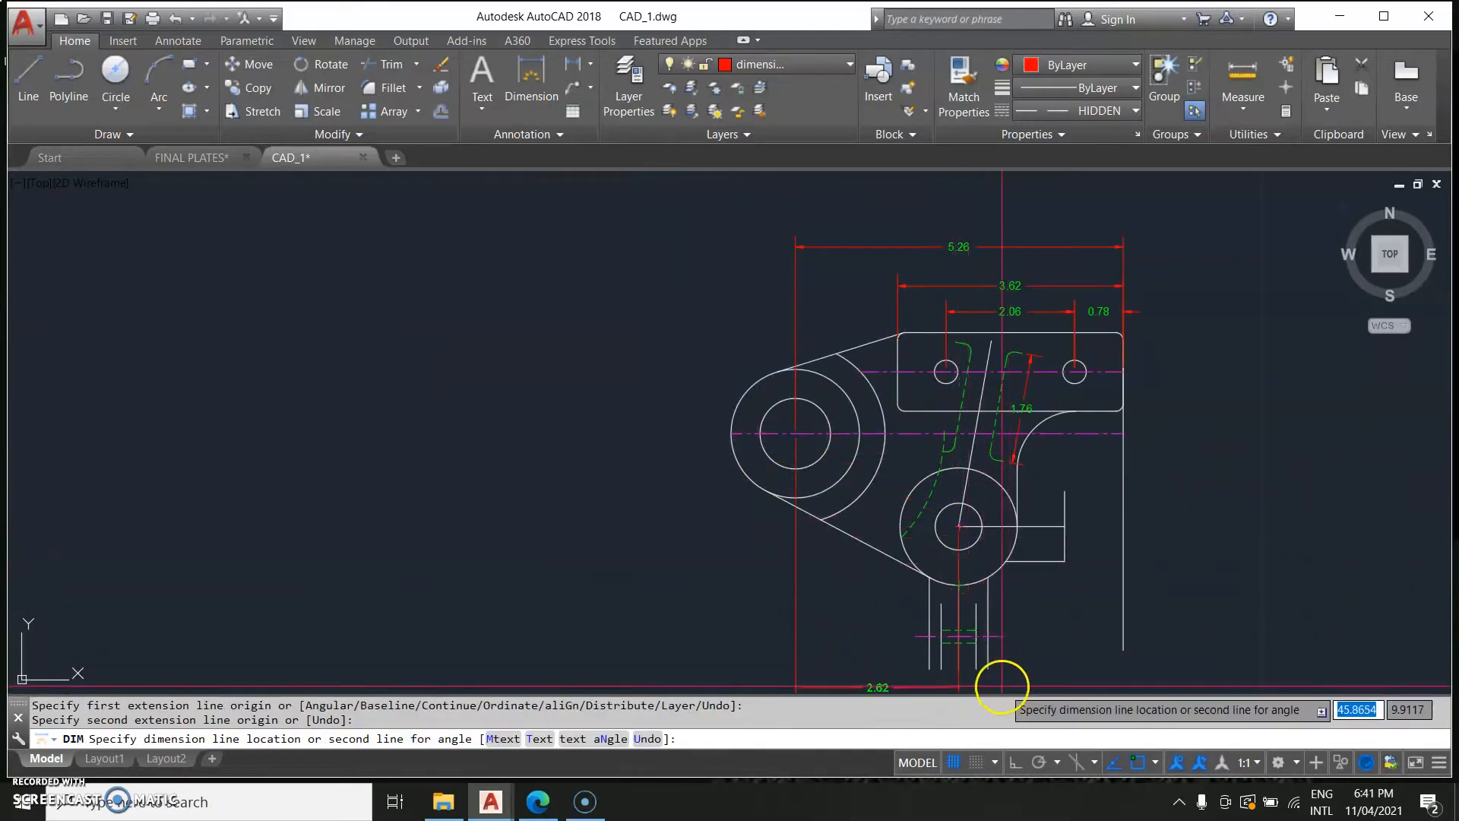
middle_drag(993, 672, 996, 571)
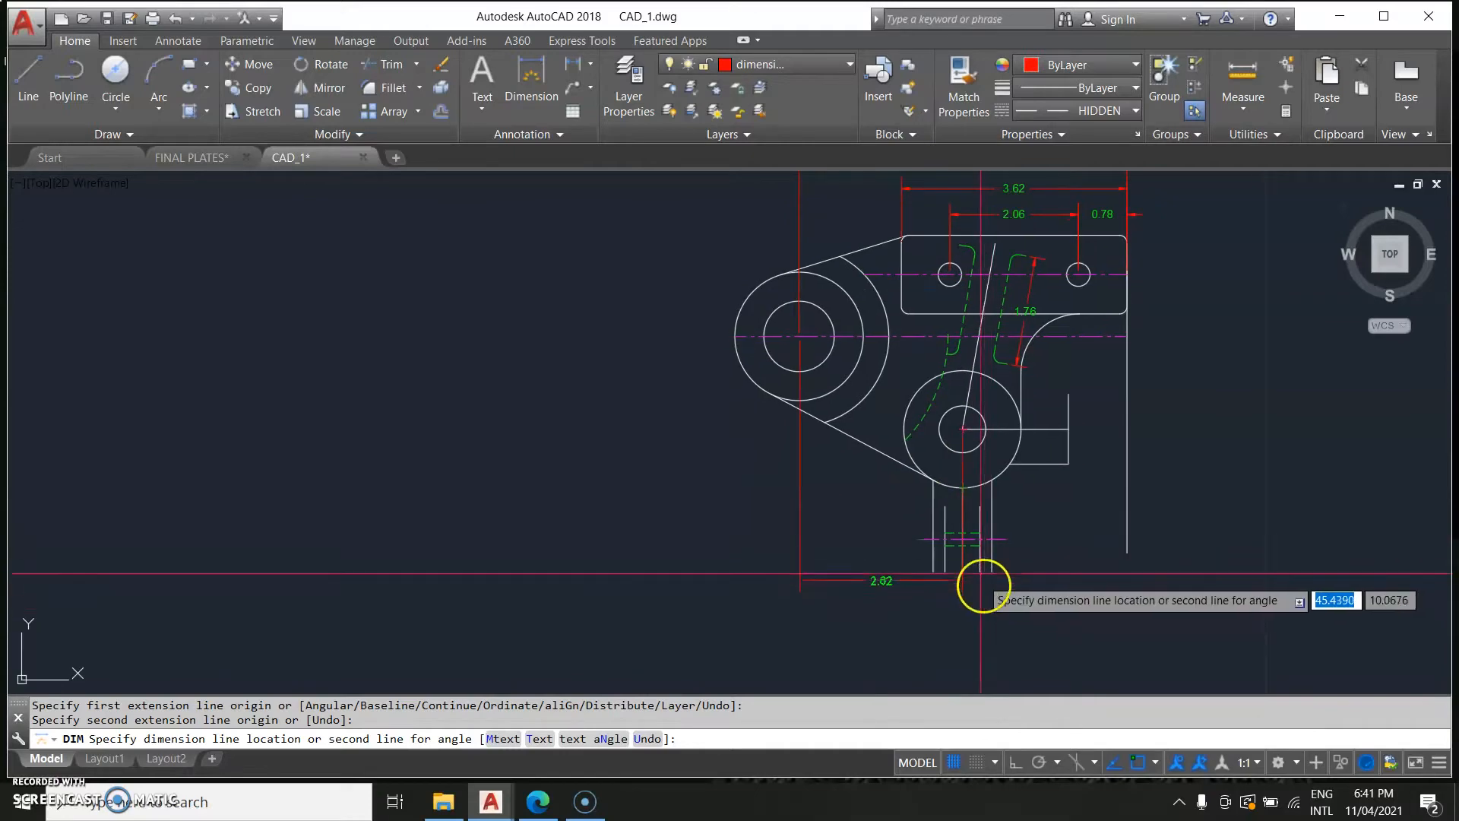
scroll(1069, 548, down, 5)
middle_drag(570, 586, 841, 550)
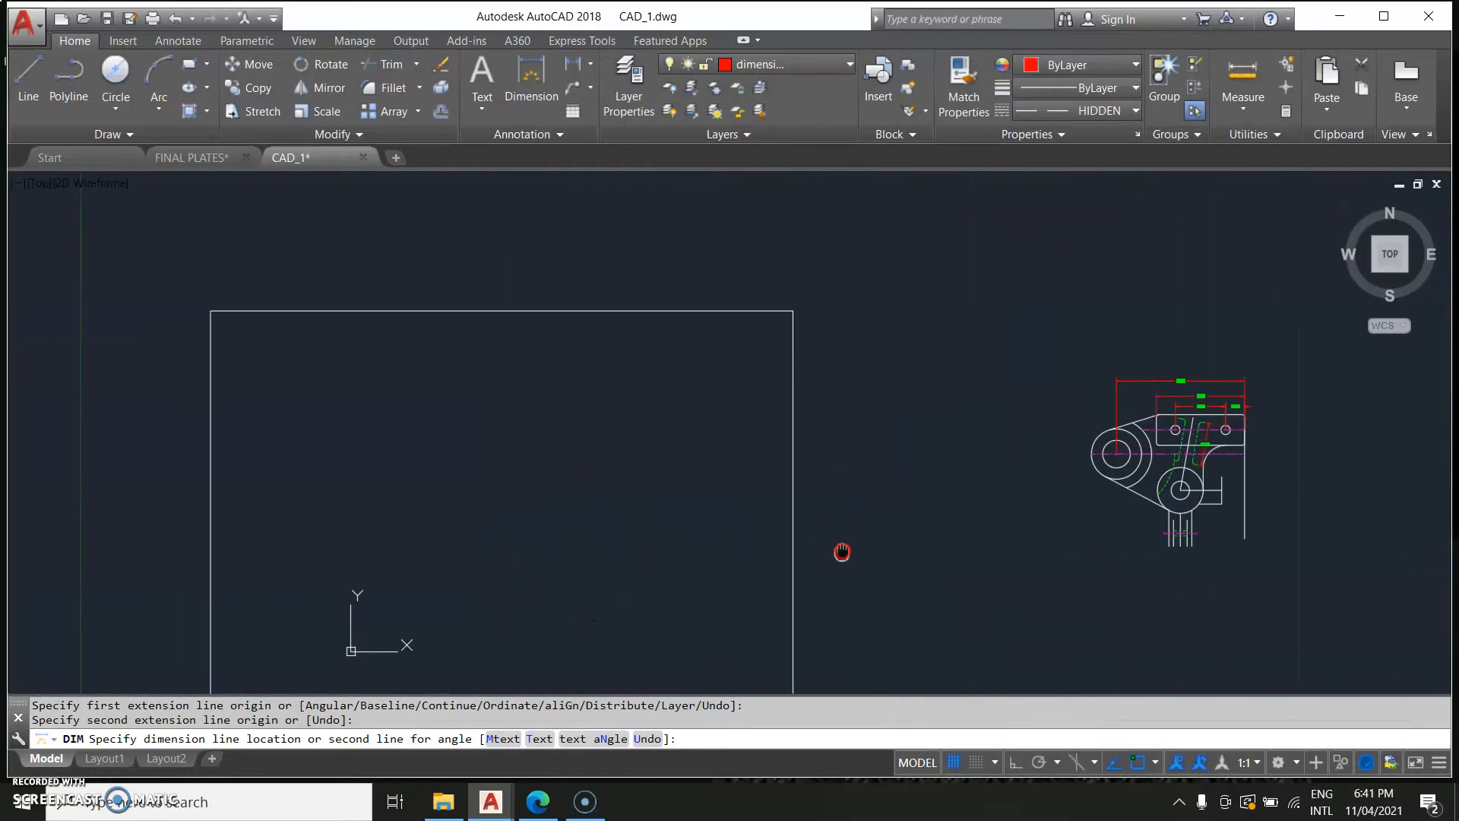
scroll(840, 549, up, 5)
middle_drag(1120, 544, 273, 486)
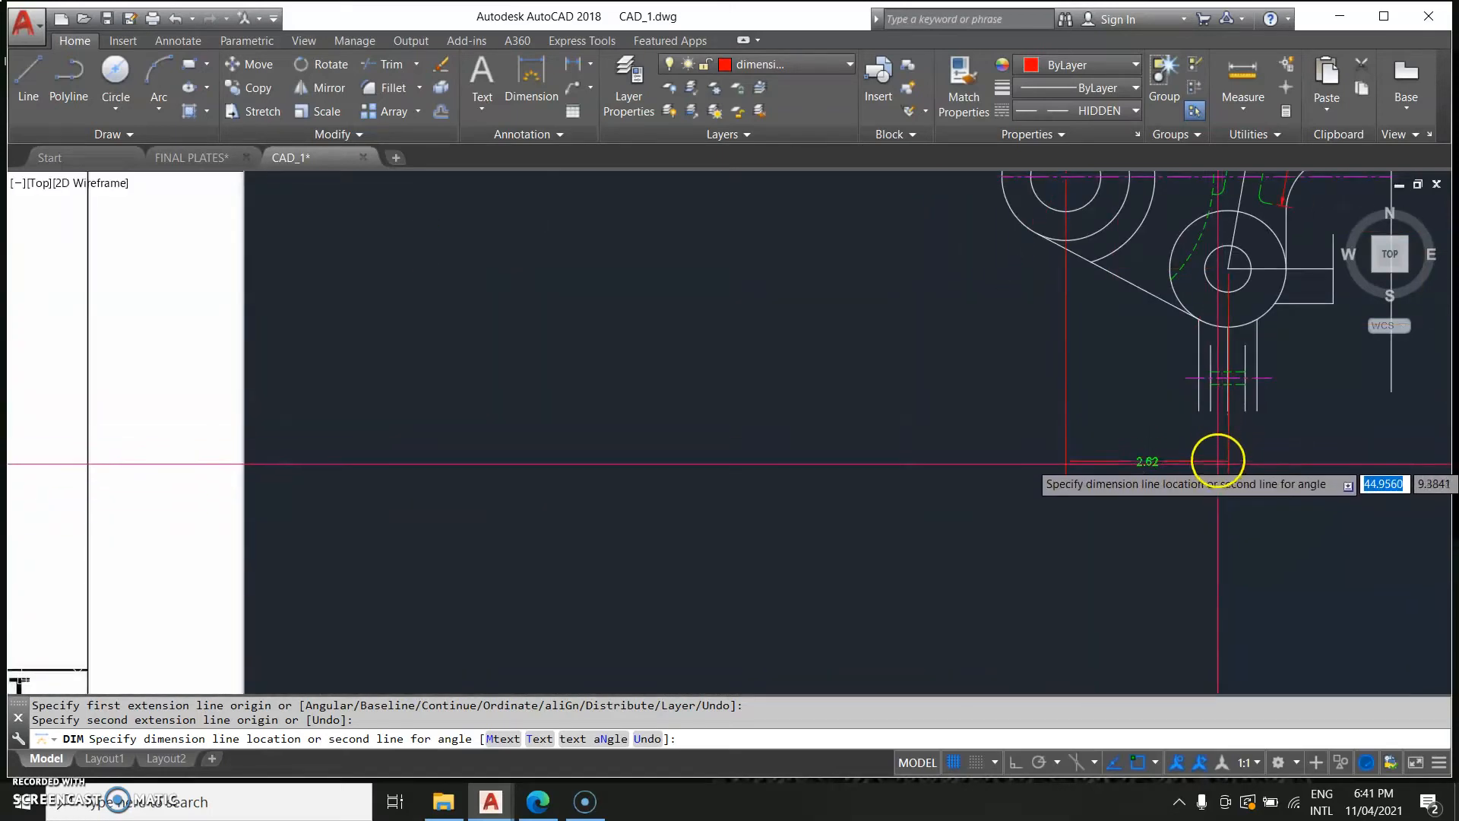
click(1216, 495)
key(Escape)
middle_drag(472, 514, 935, 527)
scroll(603, 554, down, 2)
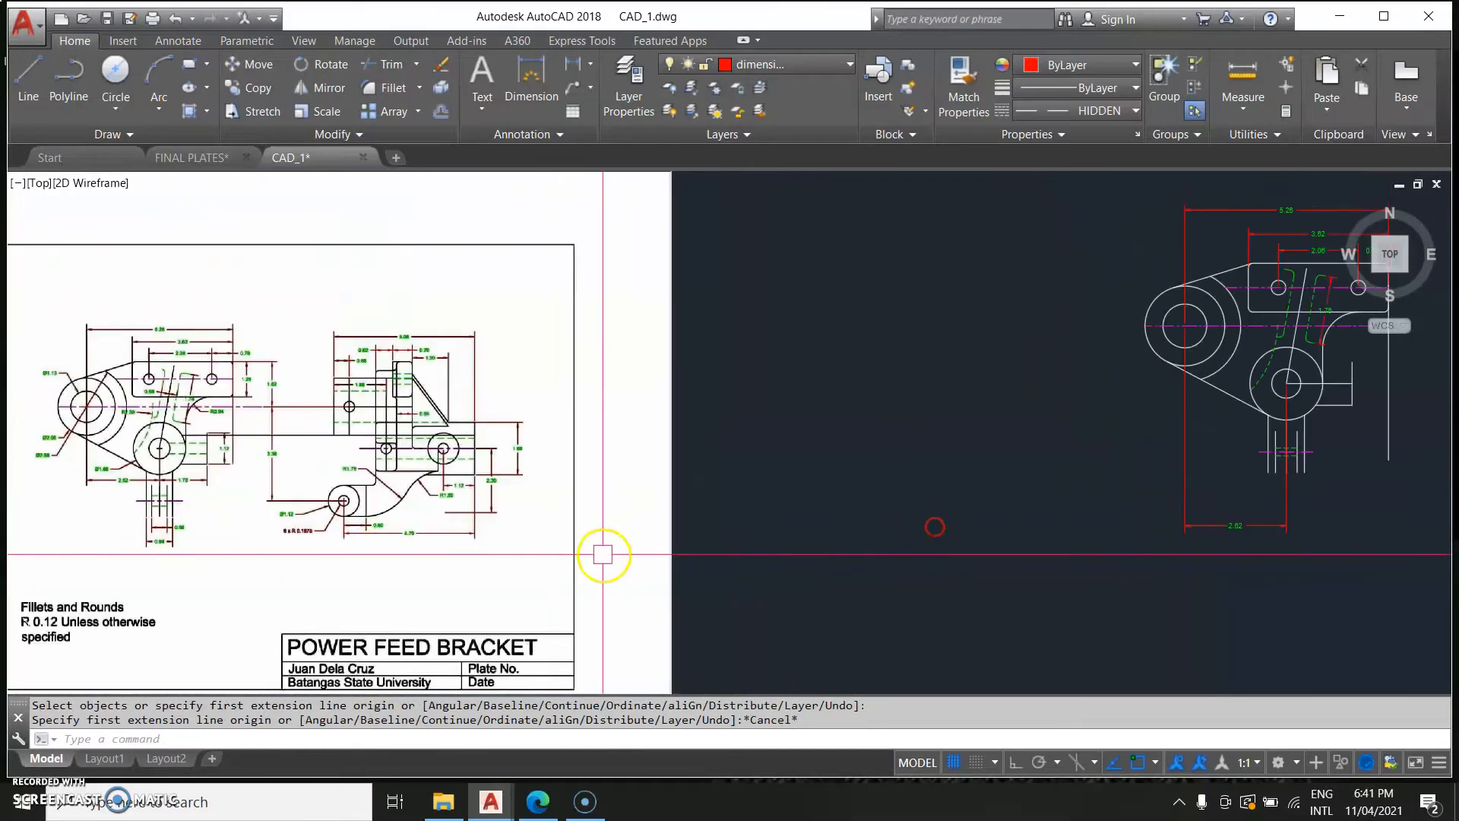
scroll(171, 555, up, 4)
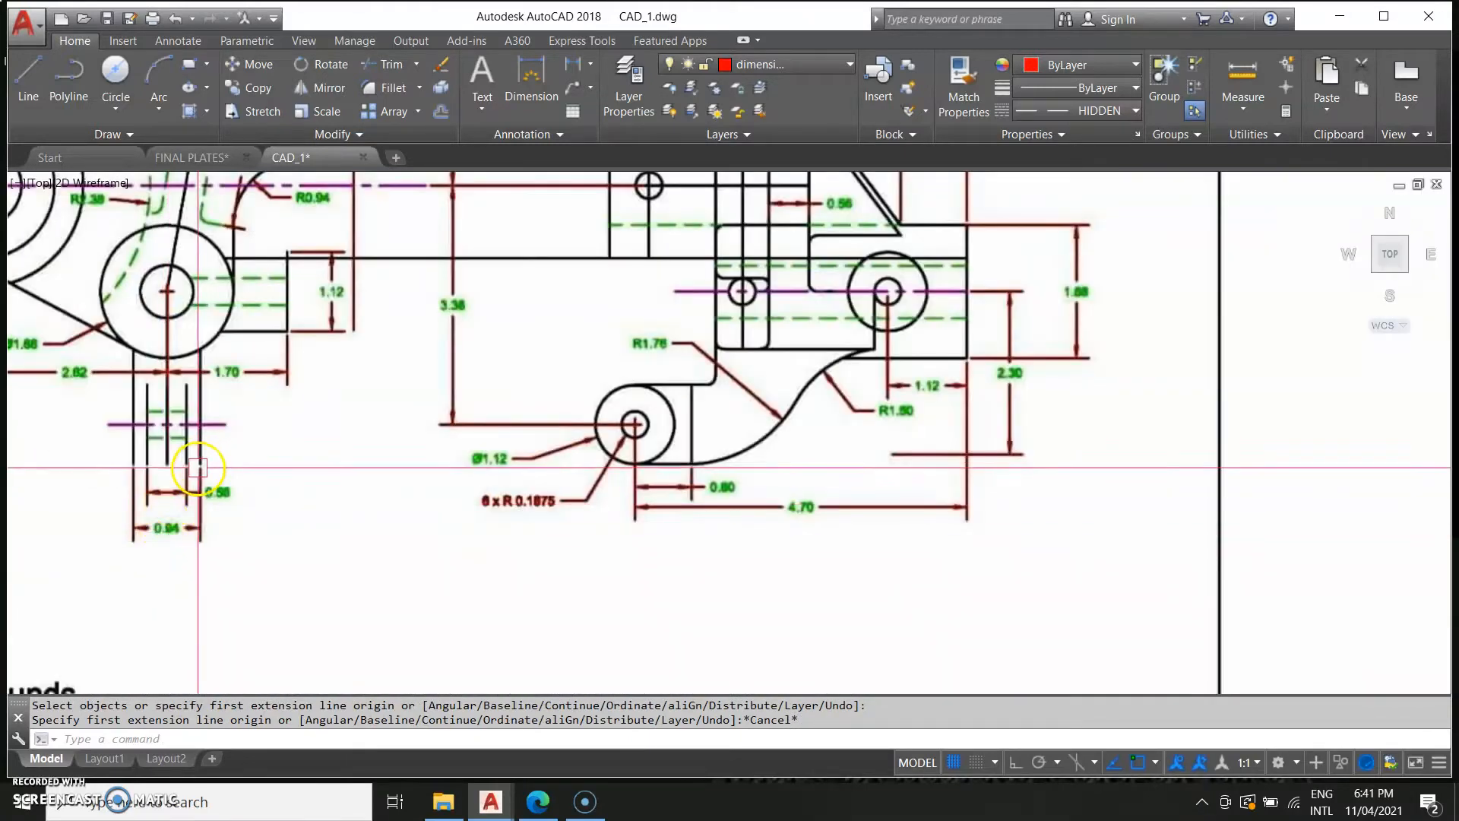
scroll(1074, 531, down, 10)
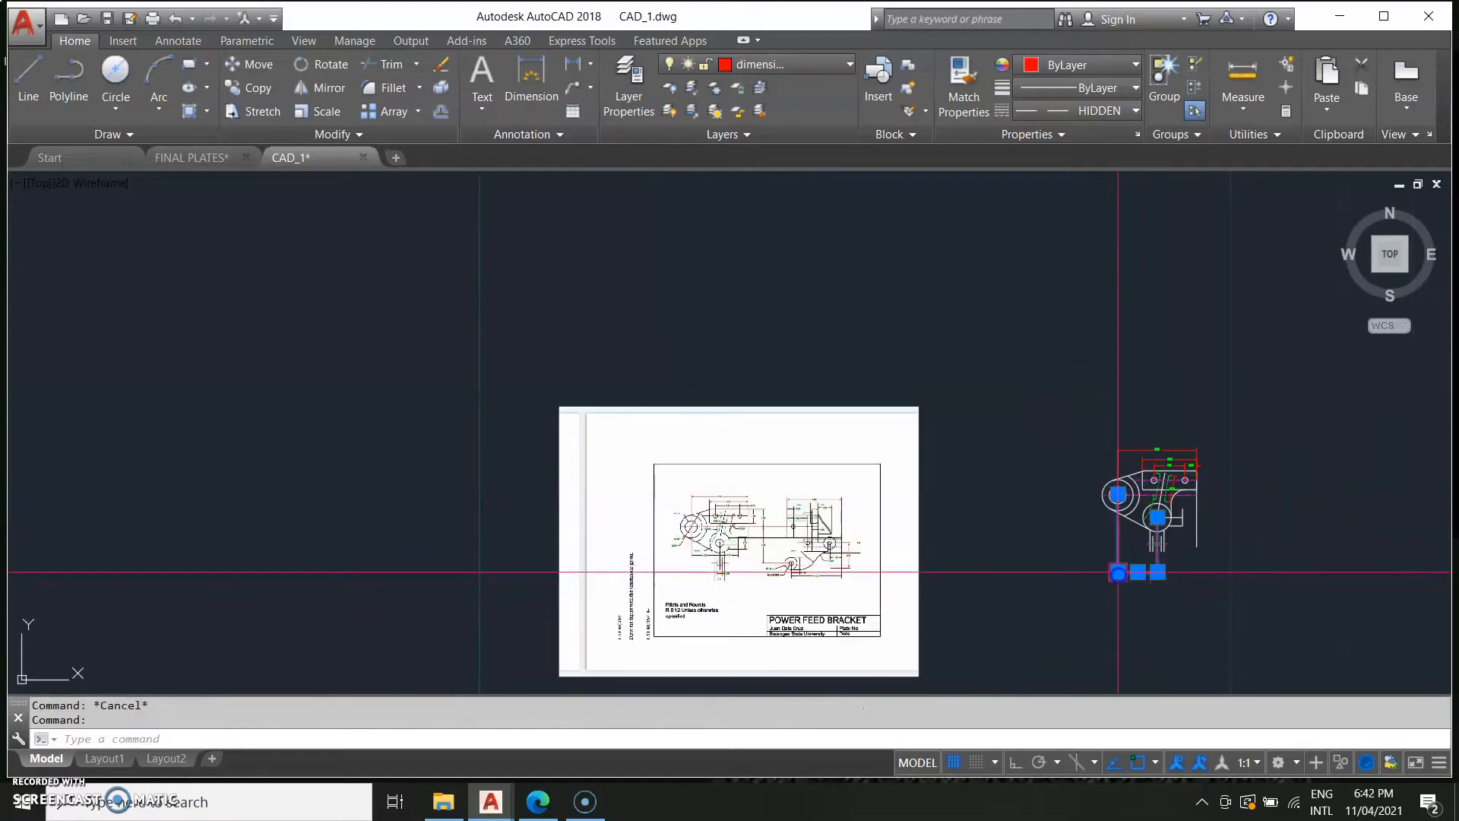
middle_drag(1158, 585, 963, 613)
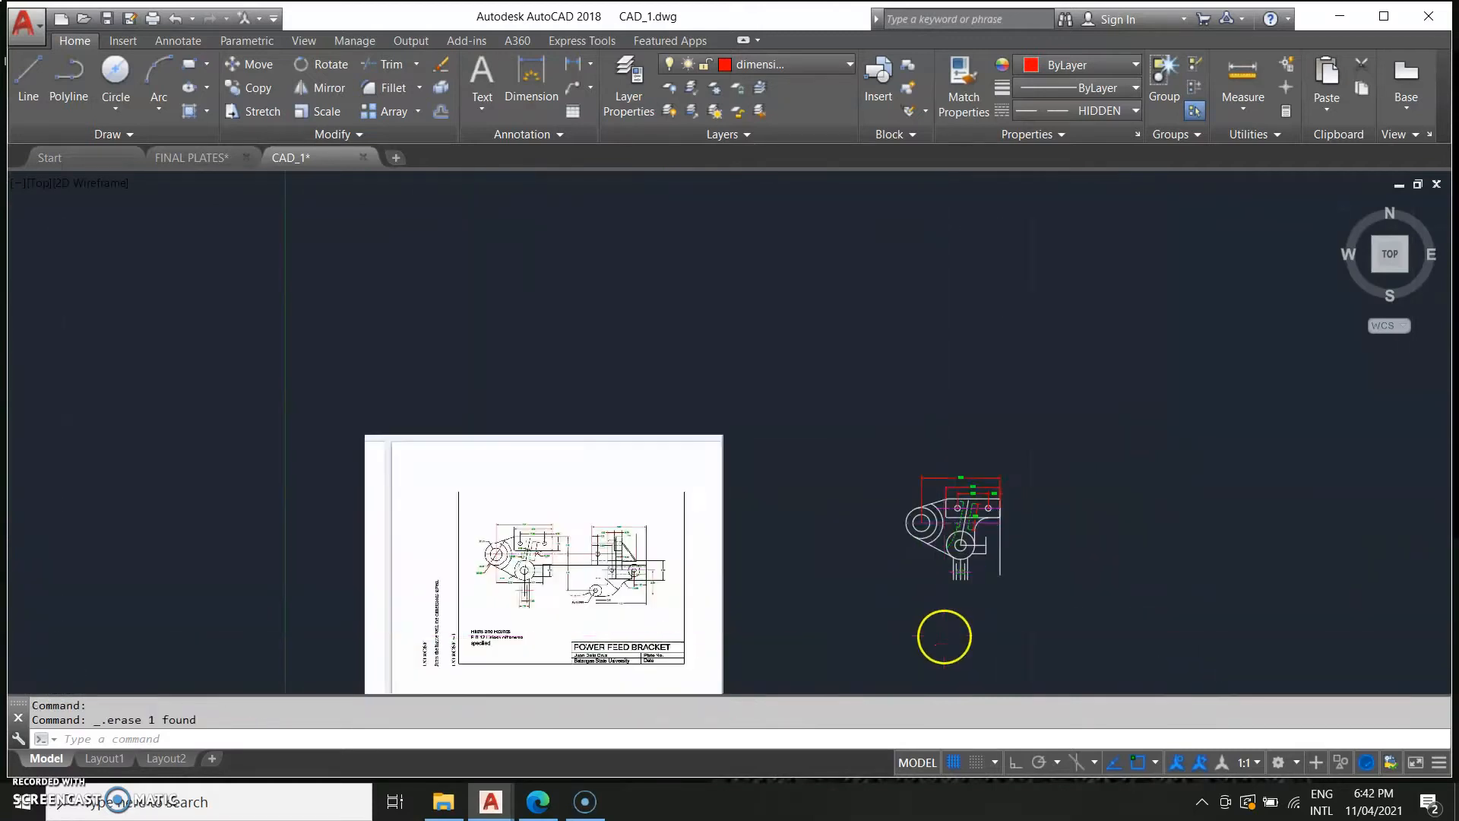
scroll(947, 630, up, 7)
key(Return)
scroll(948, 636, up, 3)
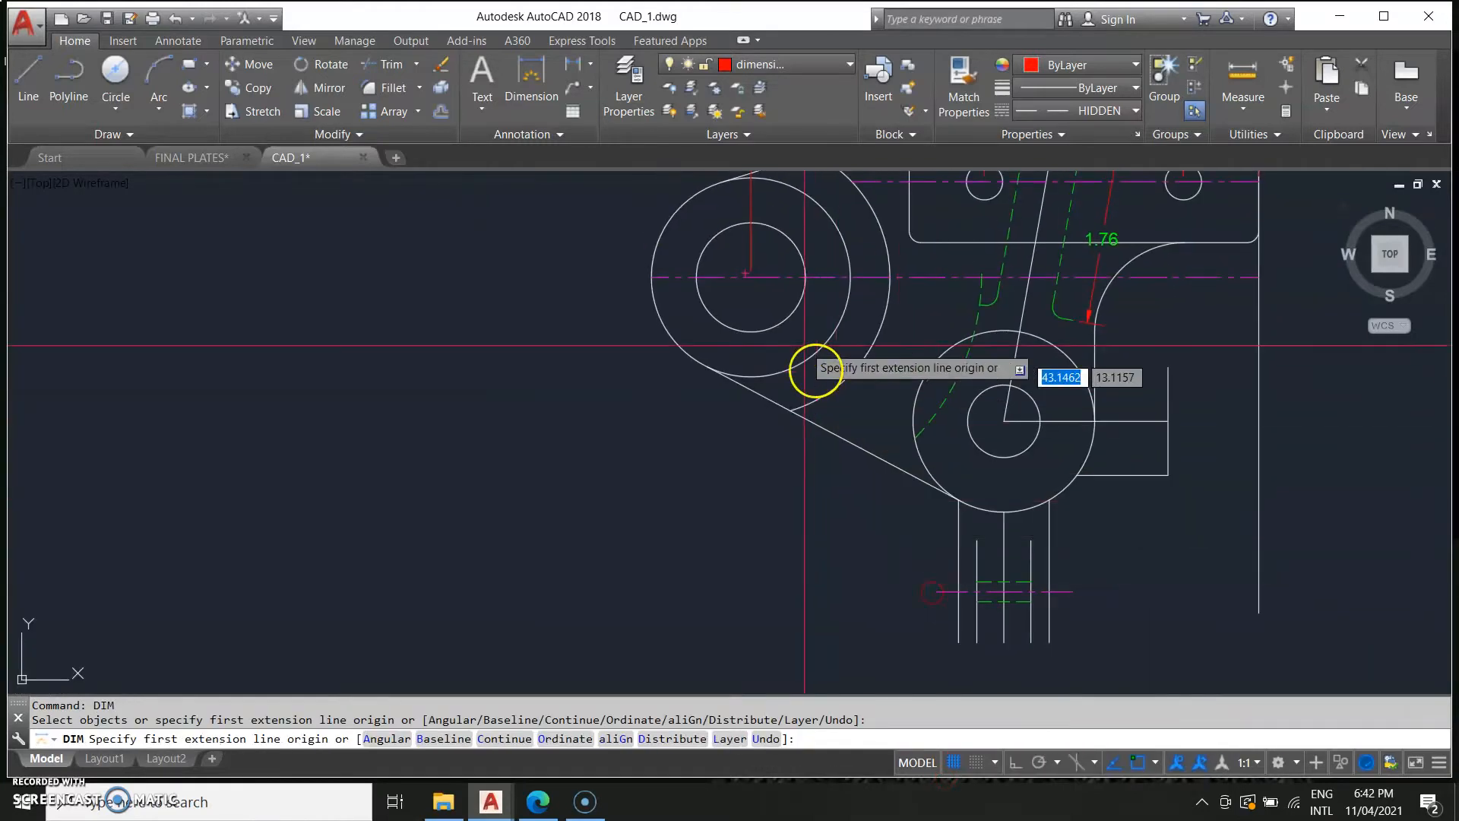
scroll(747, 276, up, 4)
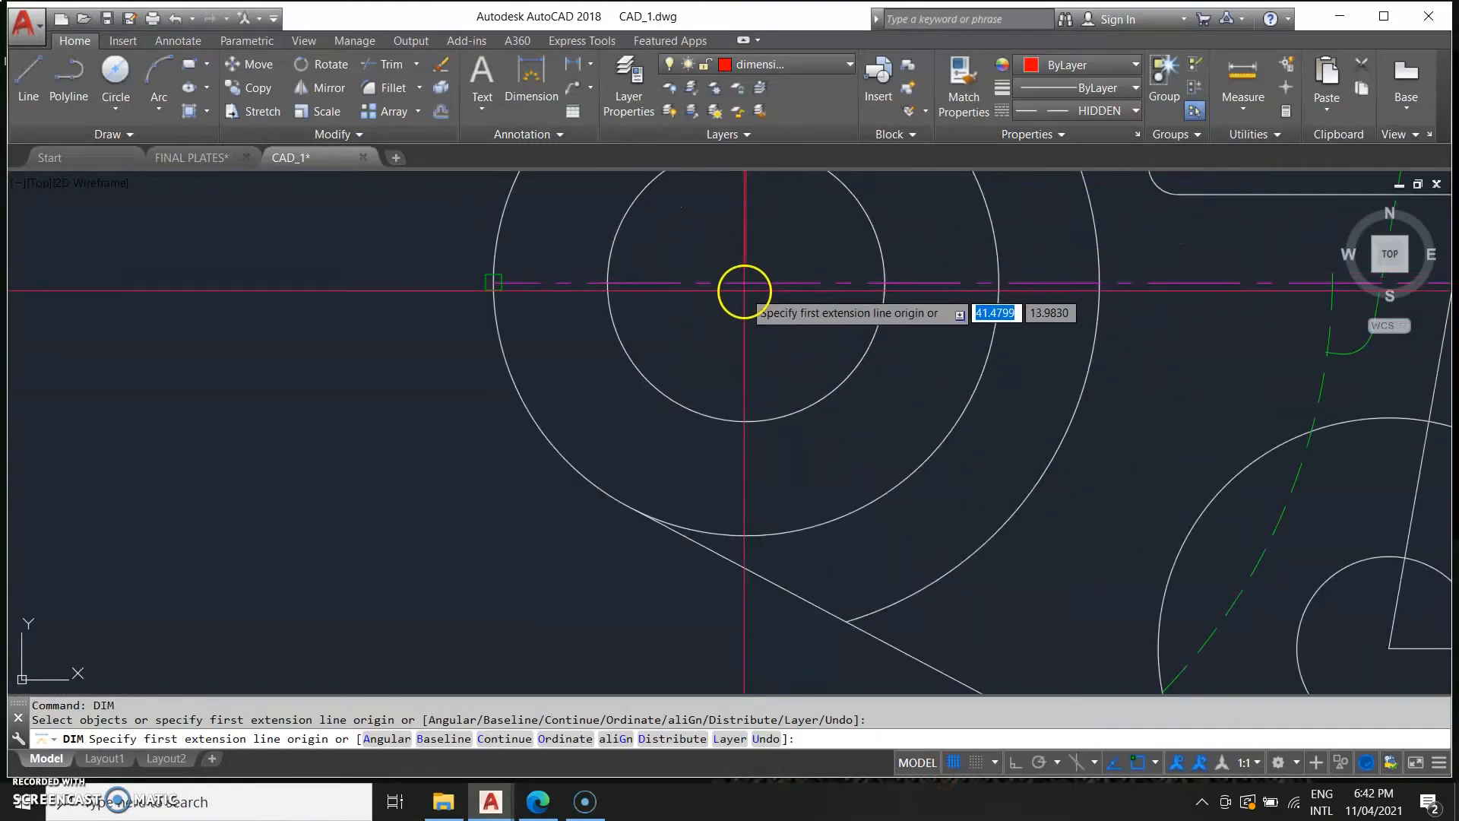
scroll(744, 292, down, 3)
key(Return)
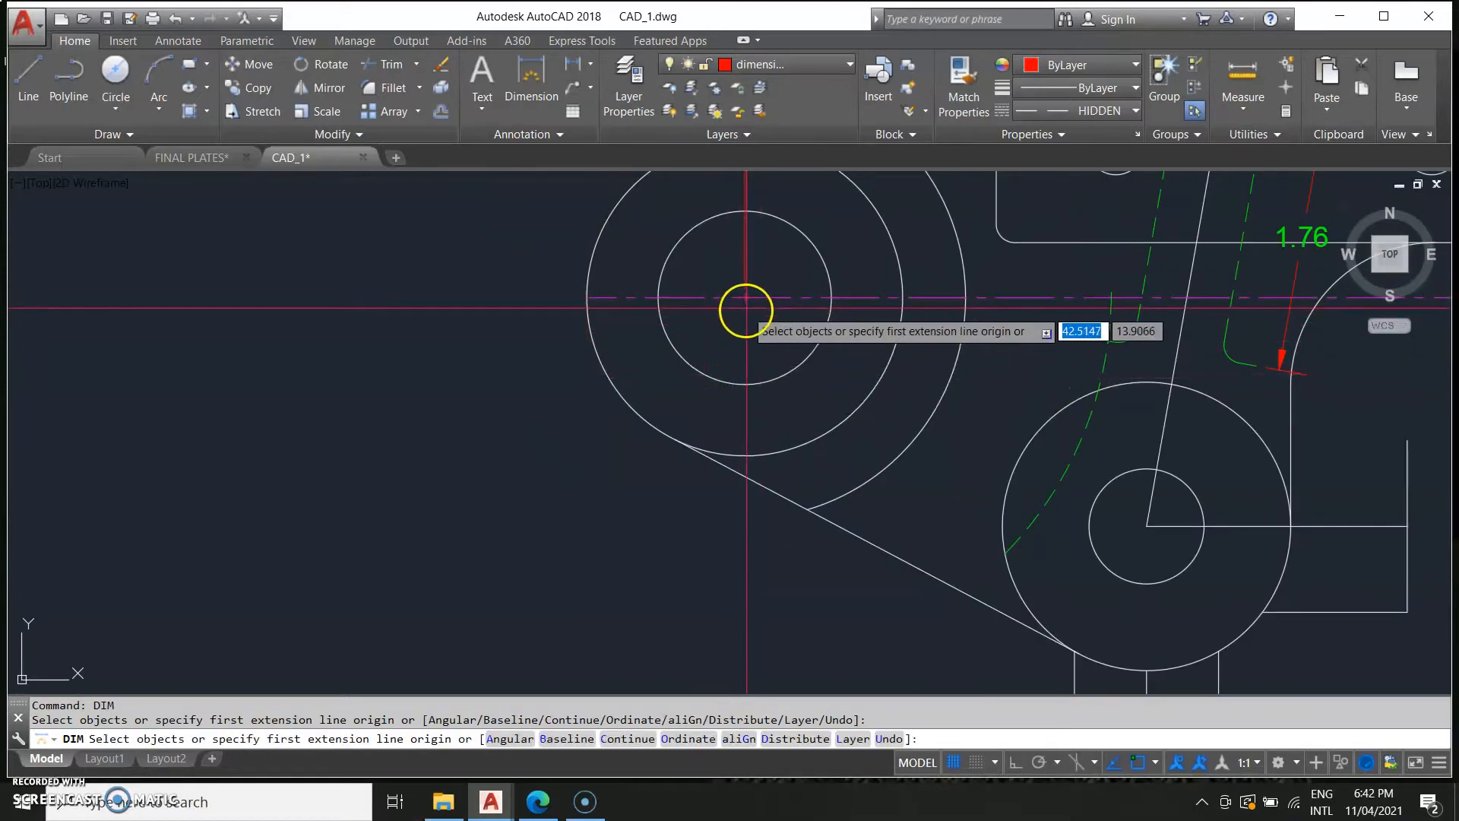
click(741, 299)
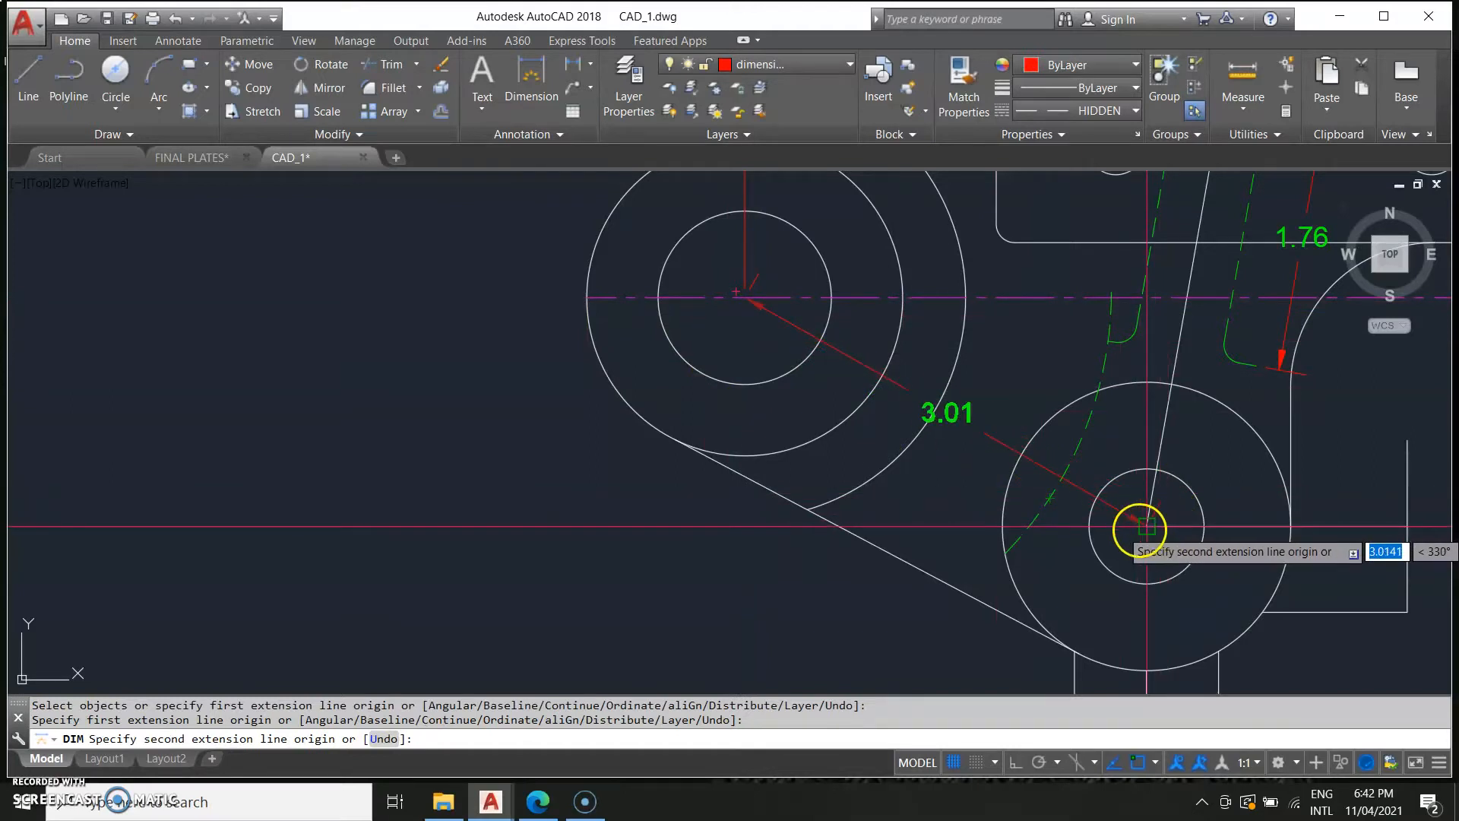
key(Escape)
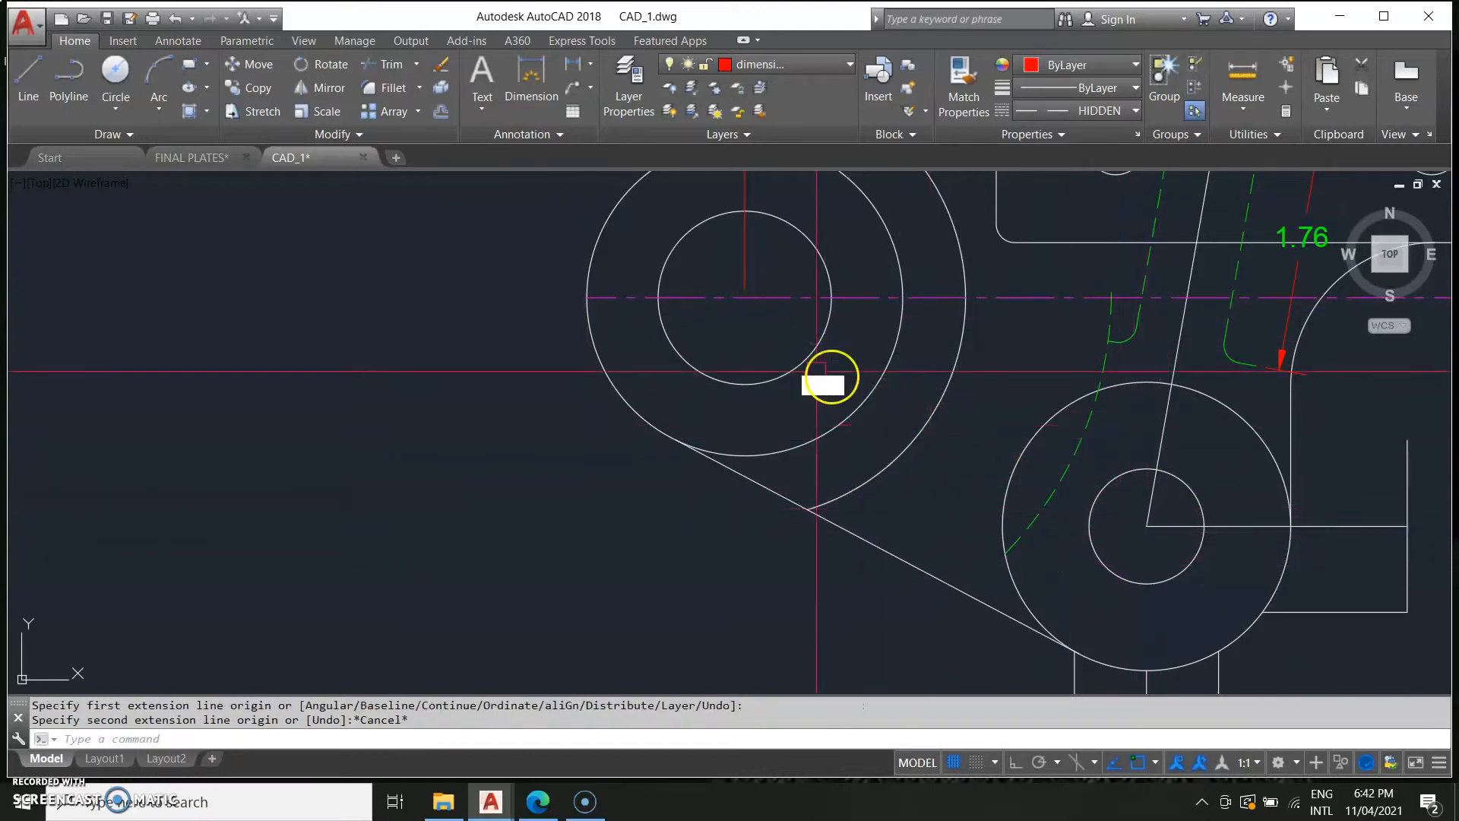
Add a horizontal dimension from the large circle's centre to the lower hole's centre, just below the bracket.
text(Di)
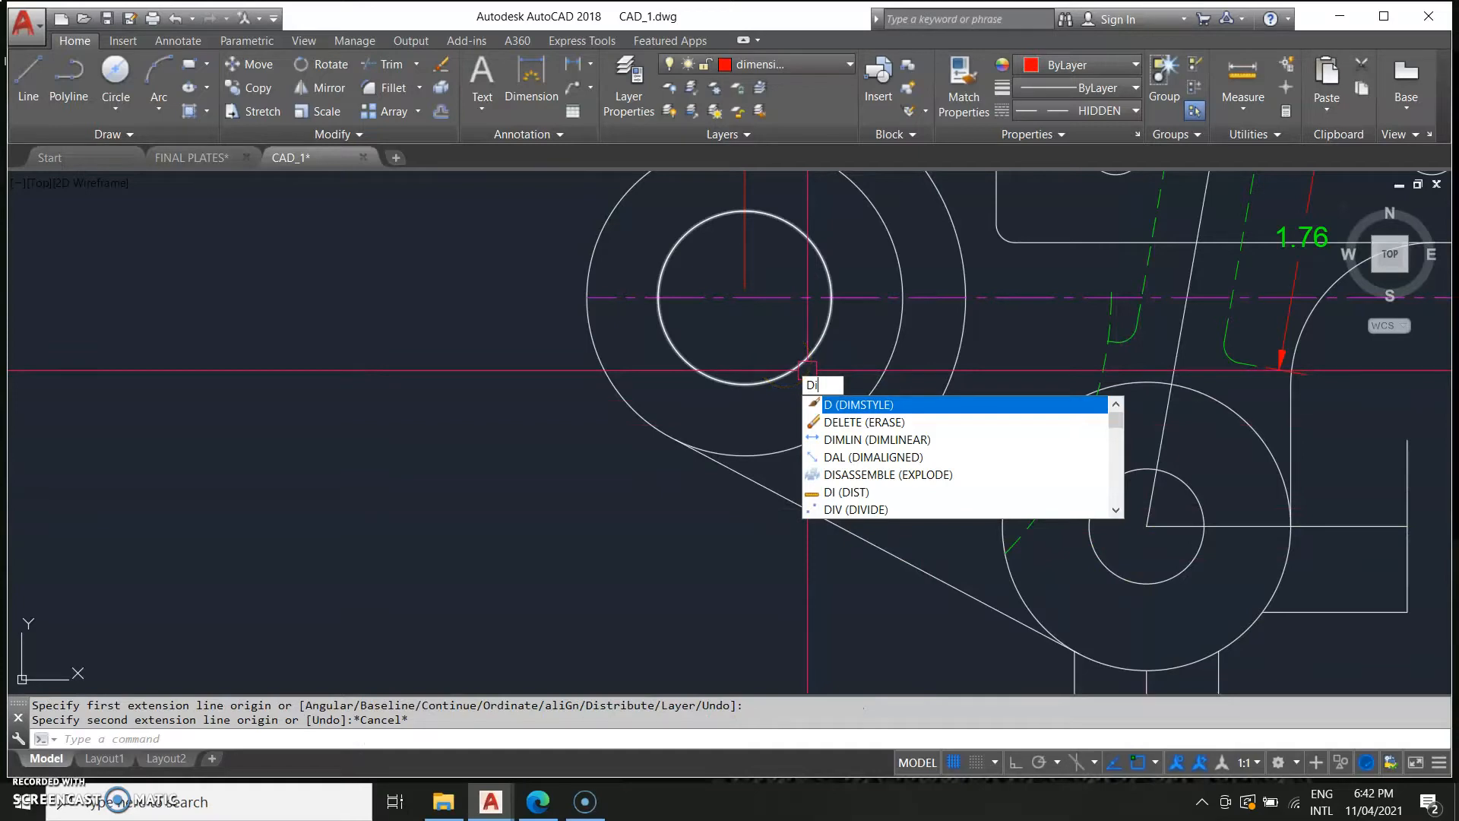
text(m)
key(Return)
scroll(760, 342, down, 3)
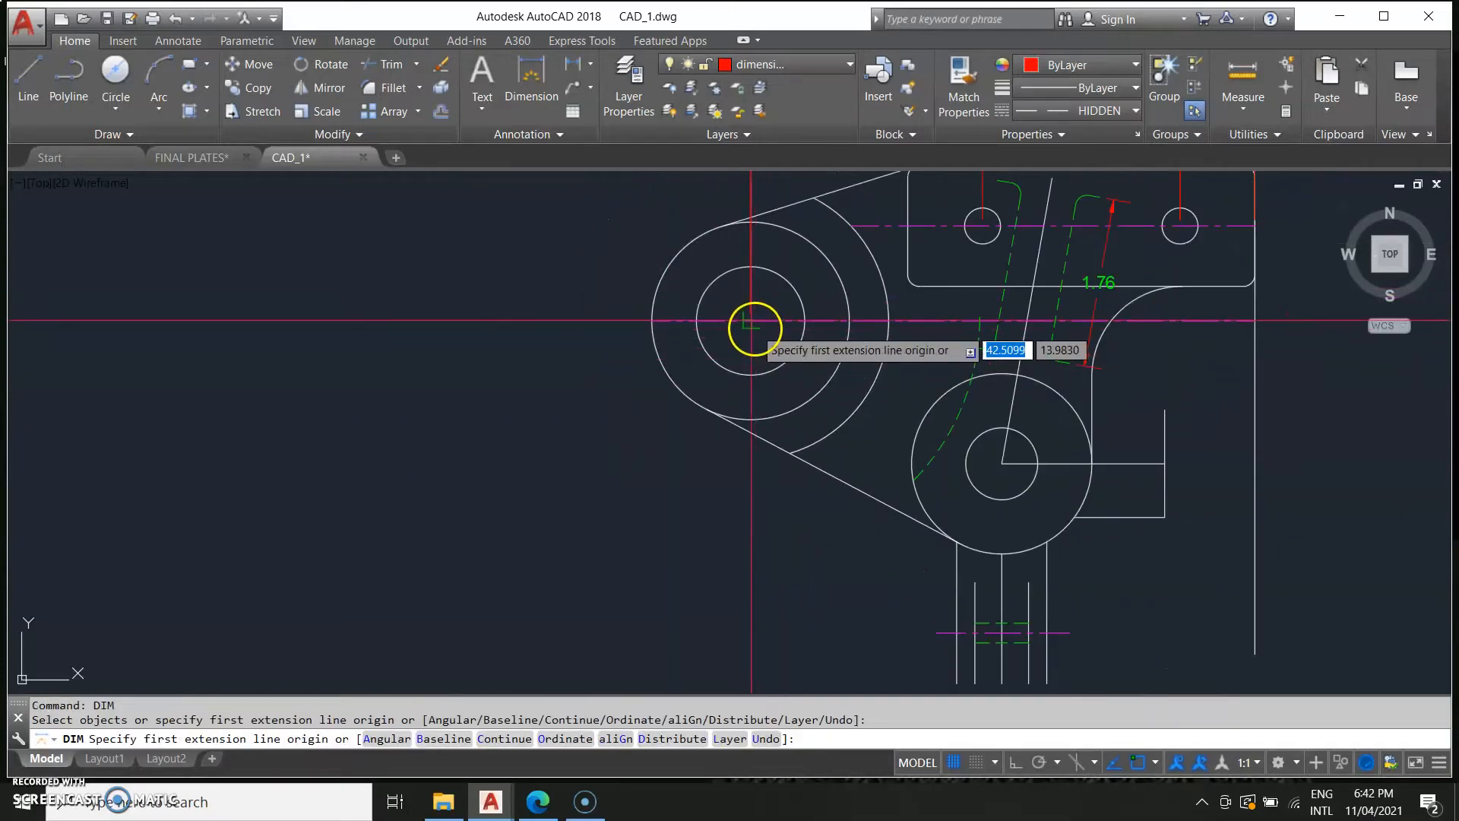
scroll(753, 328, down, 3)
click(752, 329)
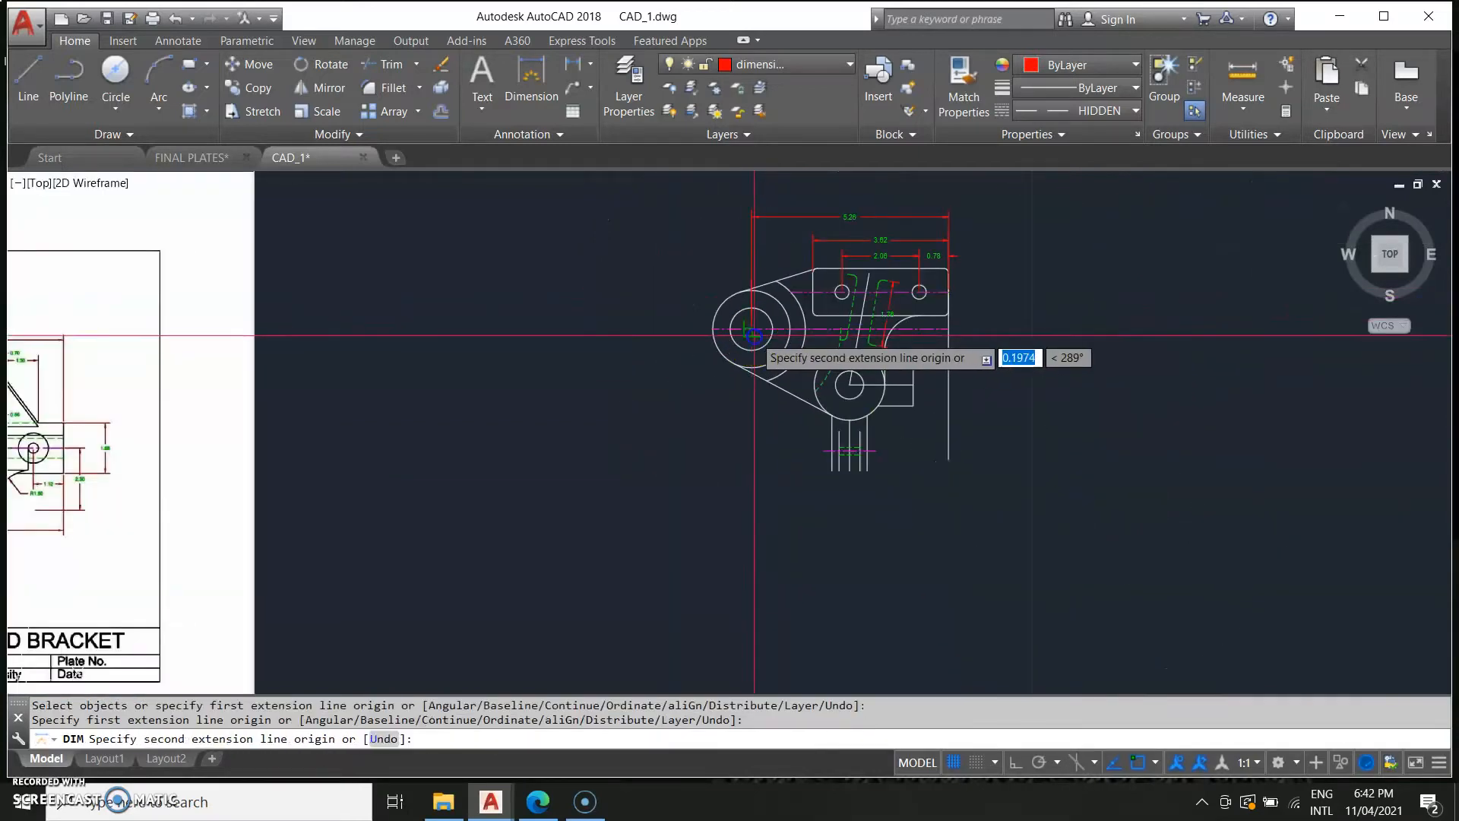
click(849, 384)
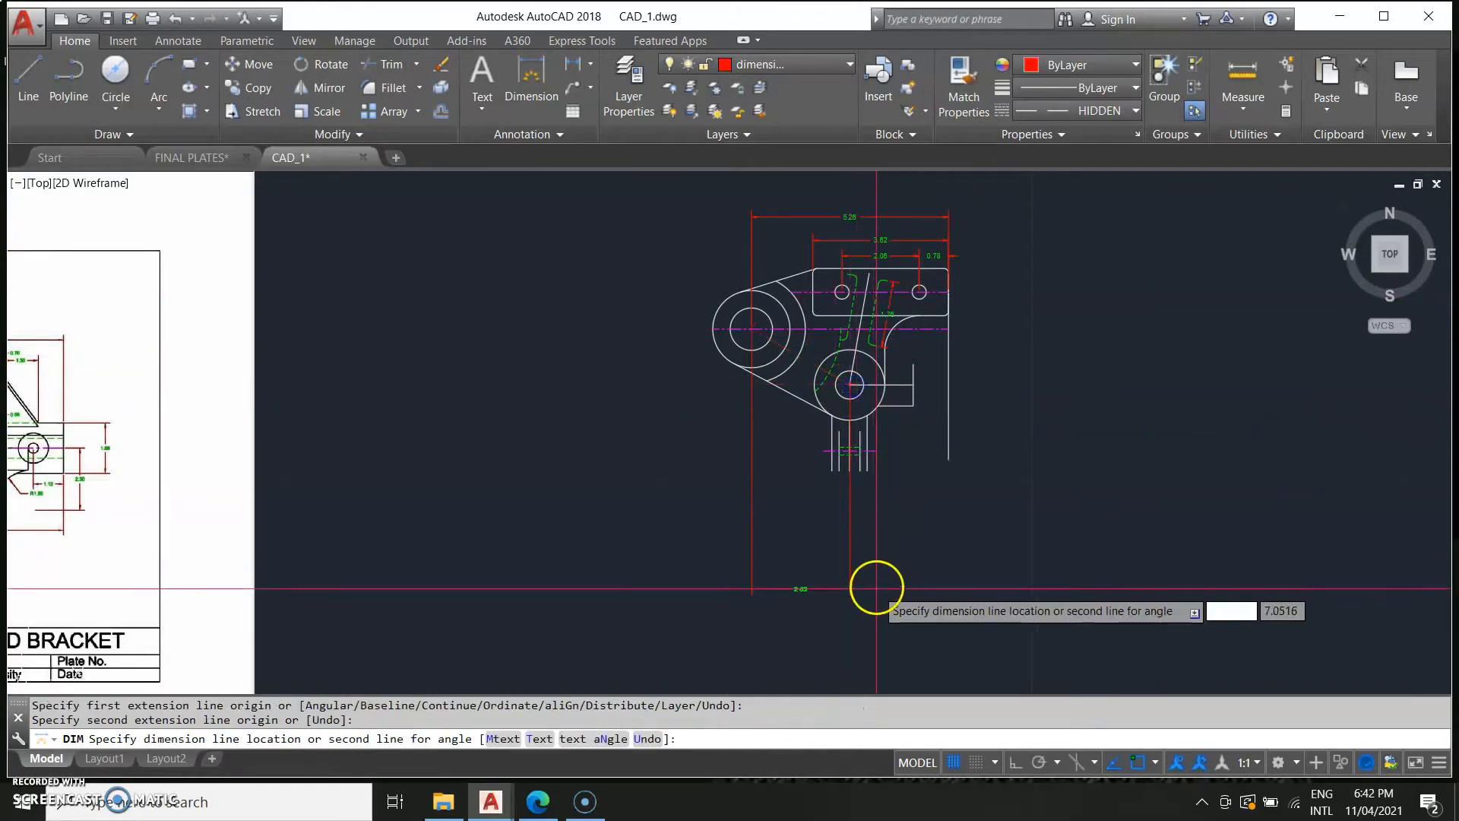
scroll(828, 463, up, 4)
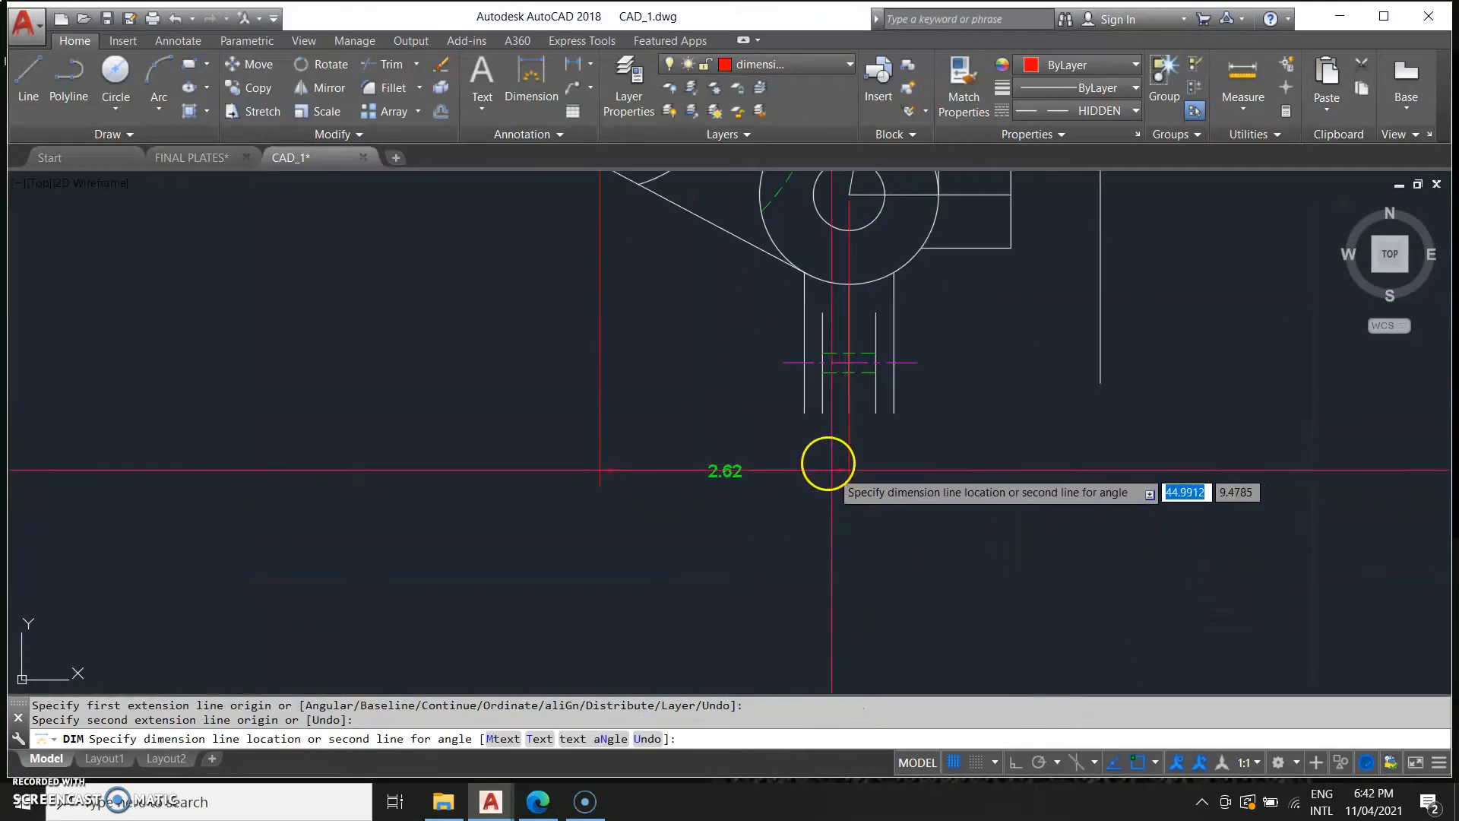
click(831, 304)
scroll(684, 489, down, 3)
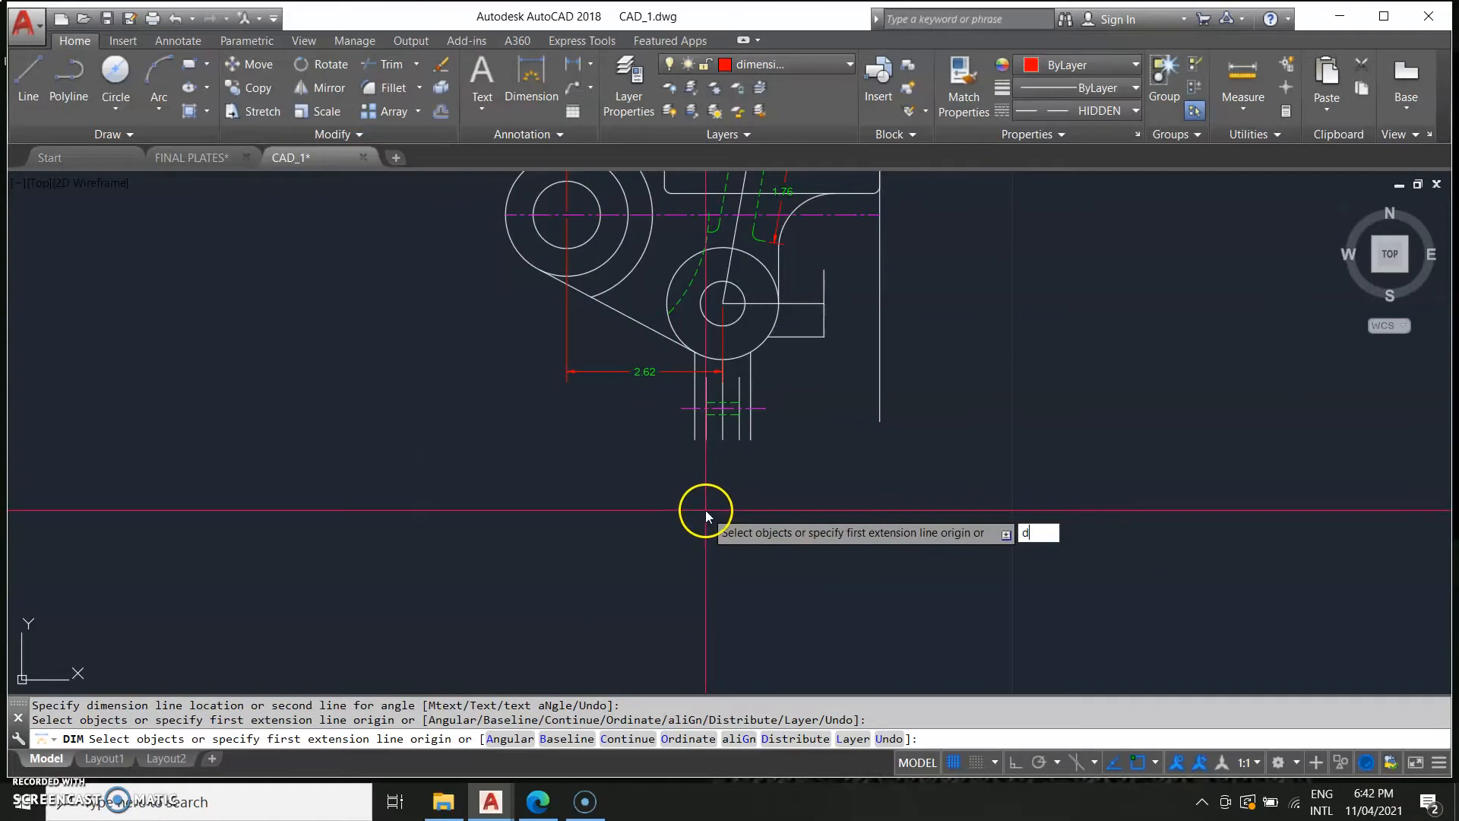
Add a horizontal dimension from the lower hole's centre to the right edge of the boss, in line with the first.
key(Return)
scroll(425, 501, down, 2)
middle_drag(466, 513, 1180, 508)
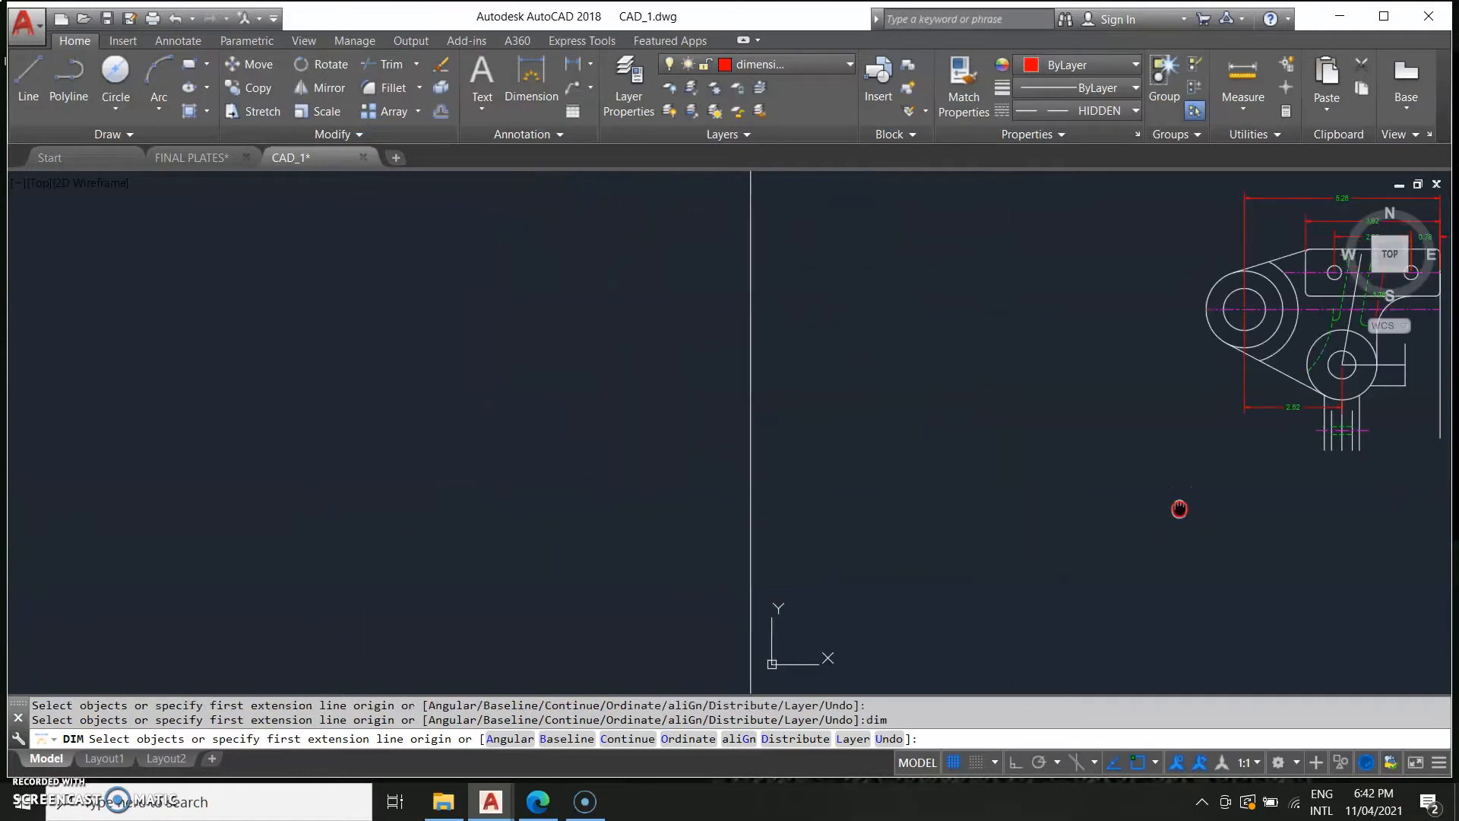
scroll(768, 486, down, 4)
scroll(597, 525, up, 4)
scroll(426, 402, up, 4)
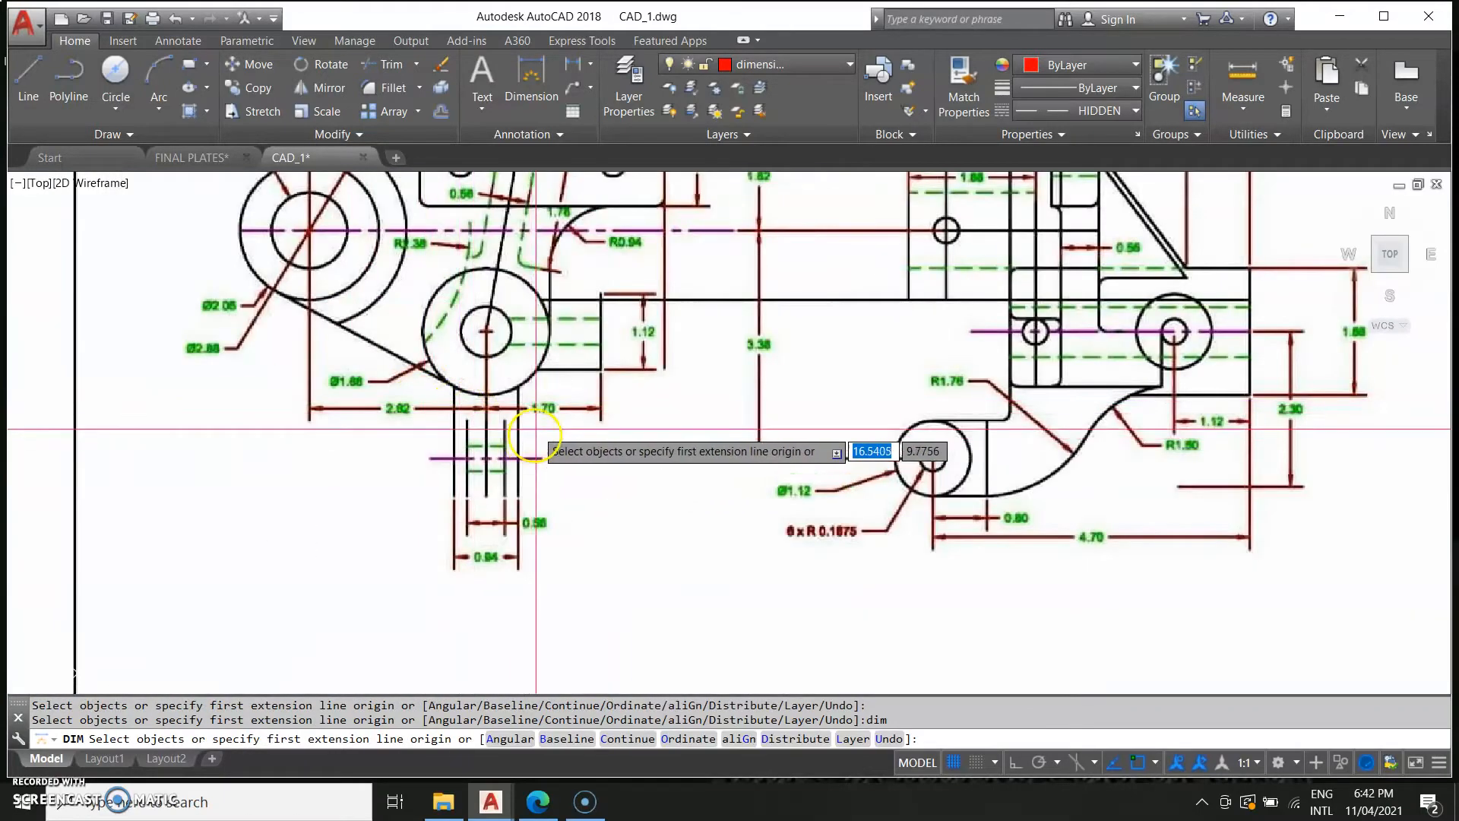
scroll(740, 445, down, 8)
middle_drag(882, 469, 247, 566)
scroll(460, 520, up, 5)
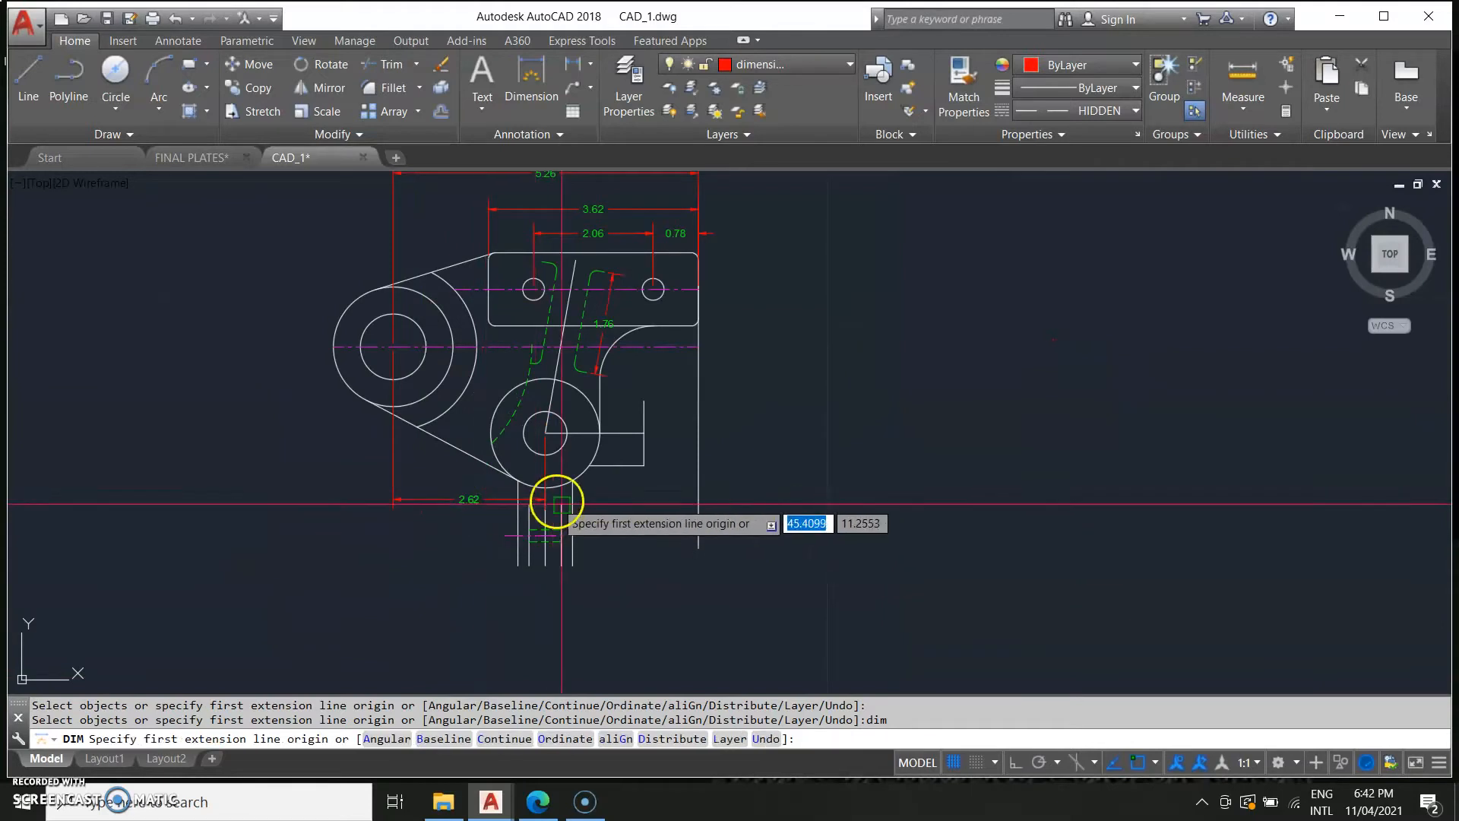
click(546, 436)
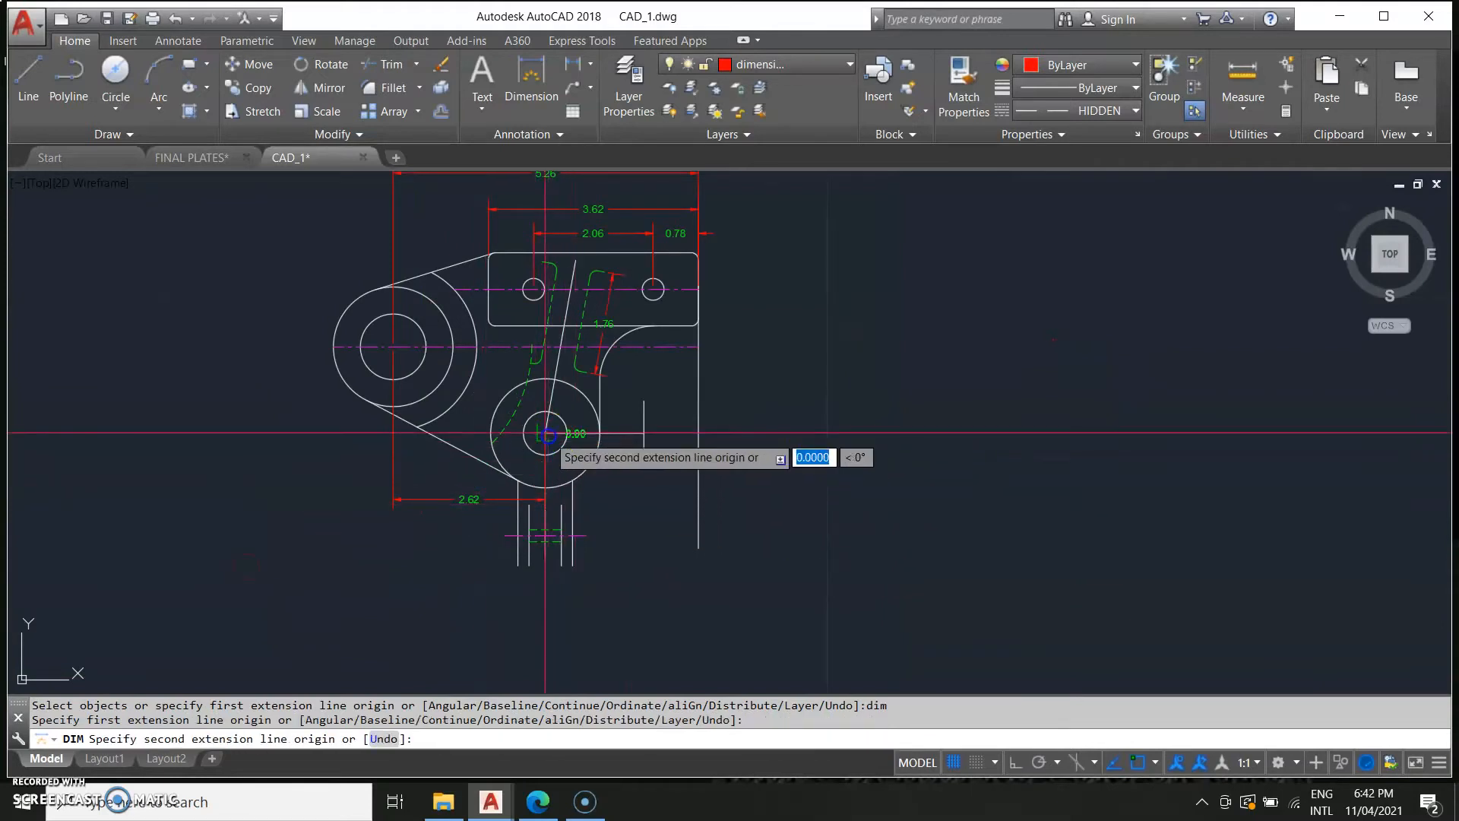
click(644, 432)
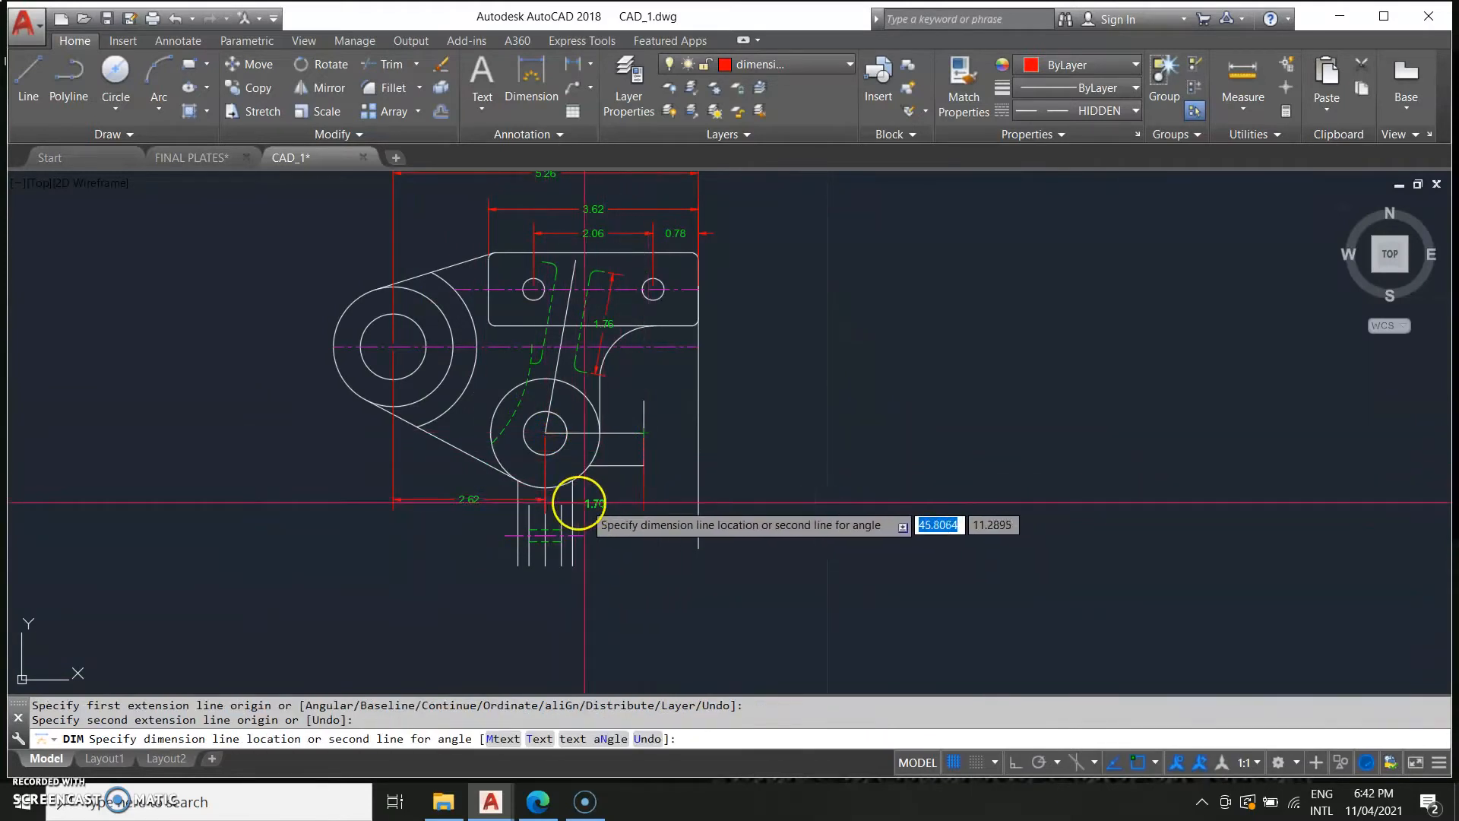
click(545, 500)
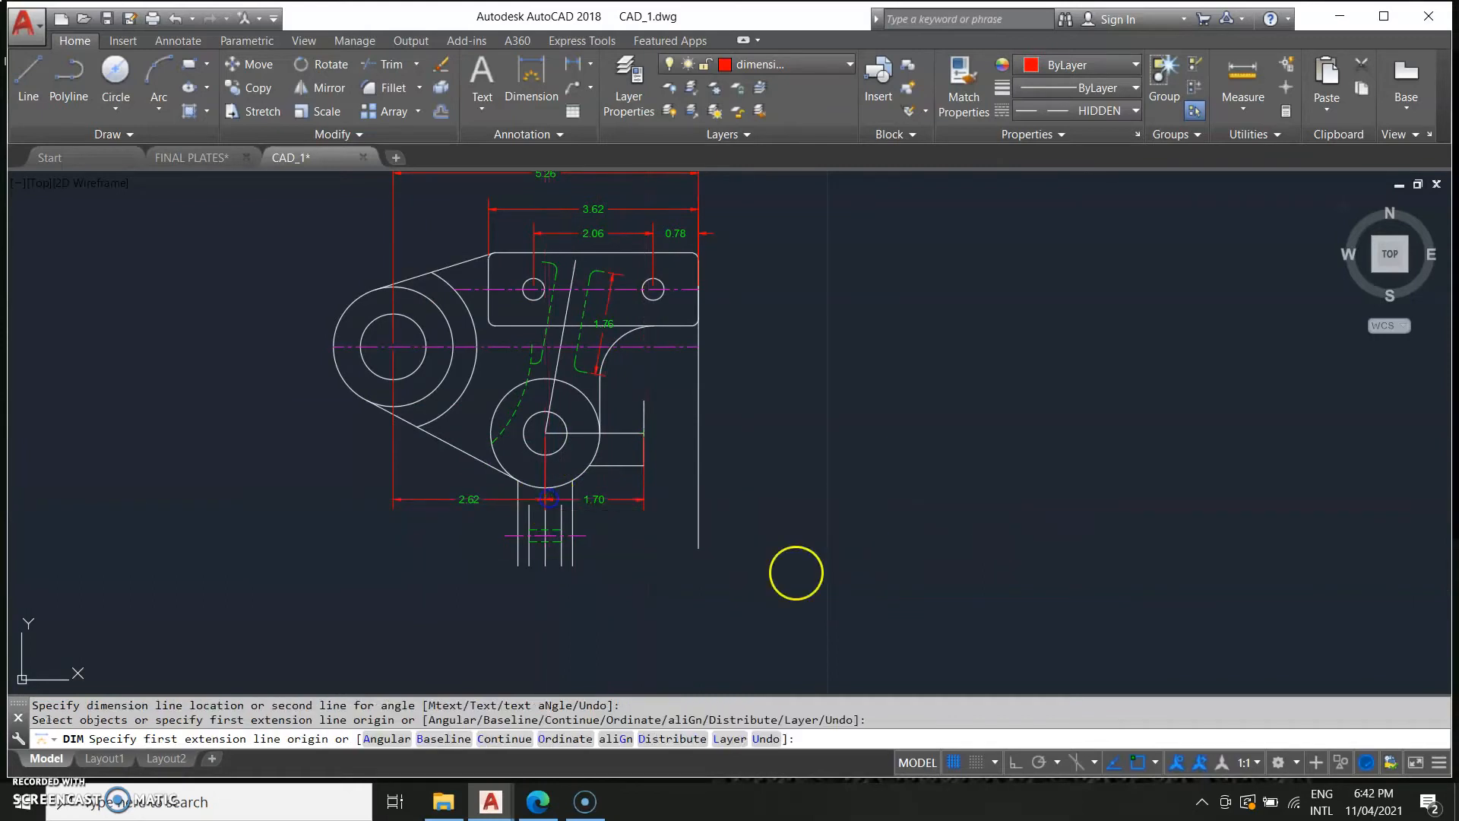
key(Escape)
Dimension the width between the two inner vertical lines of the lower stem.
scroll(595, 580, up, 4)
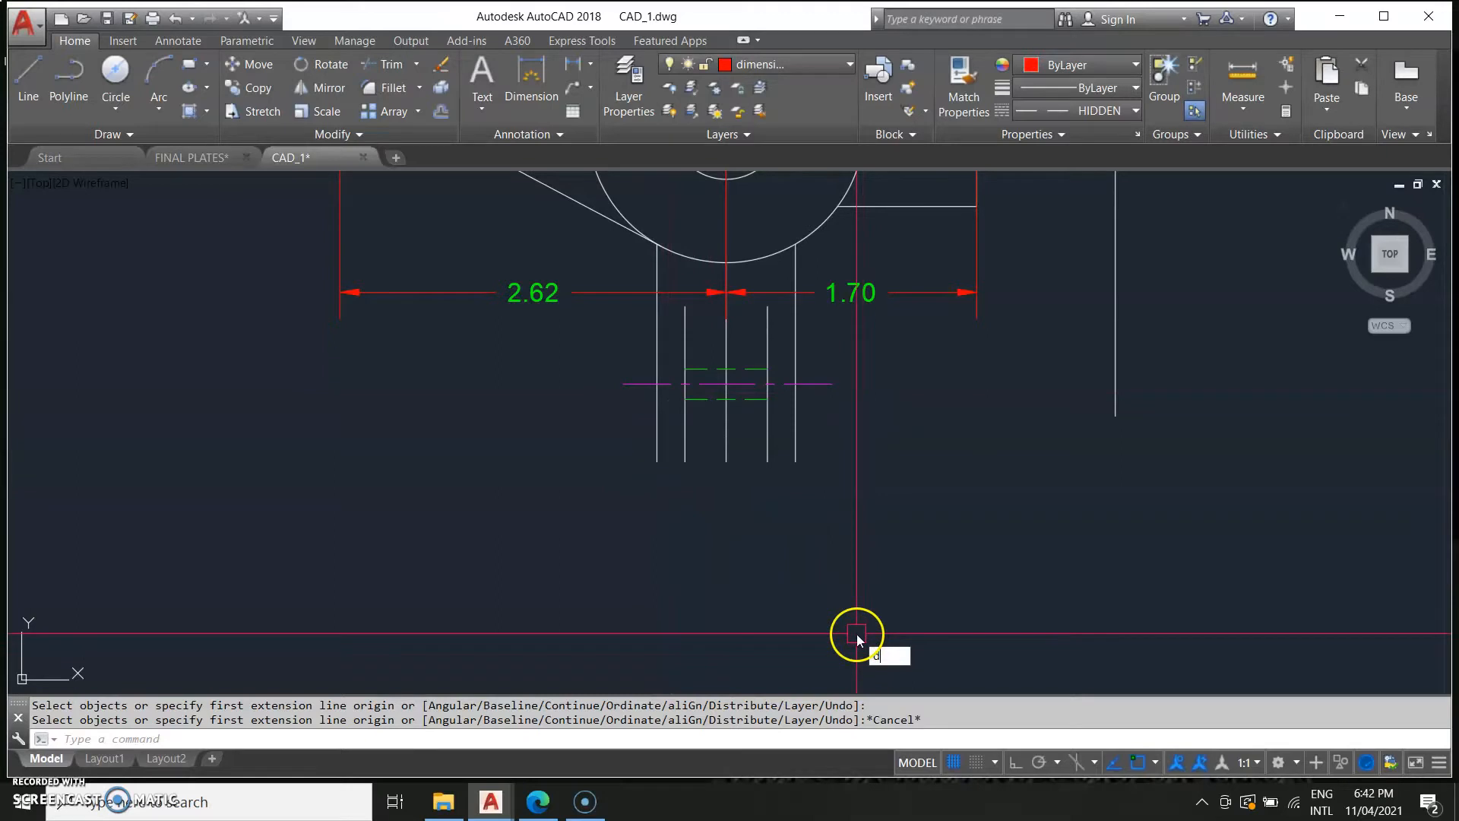
key(Return)
click(684, 462)
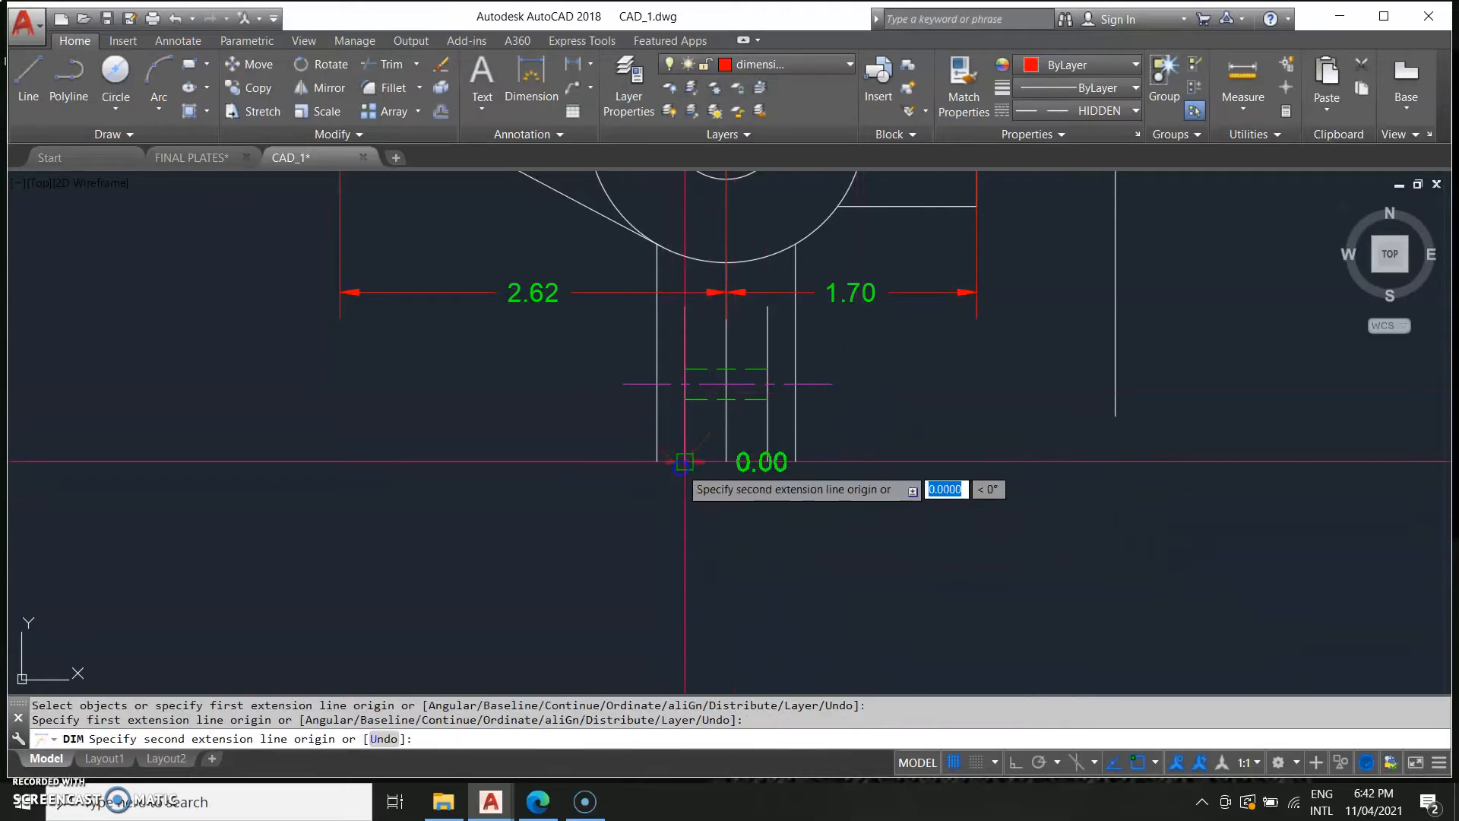
click(768, 462)
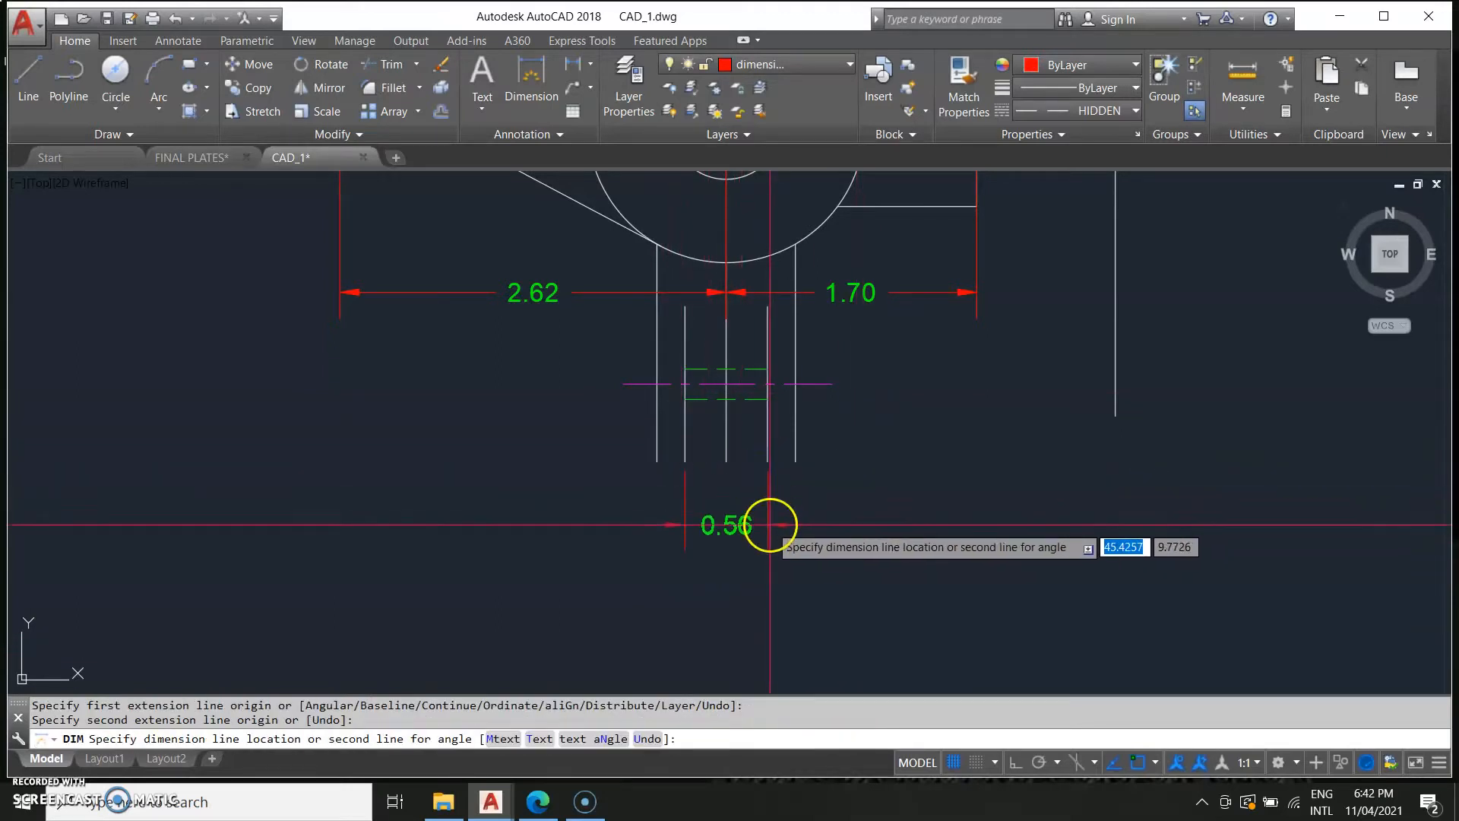
click(770, 523)
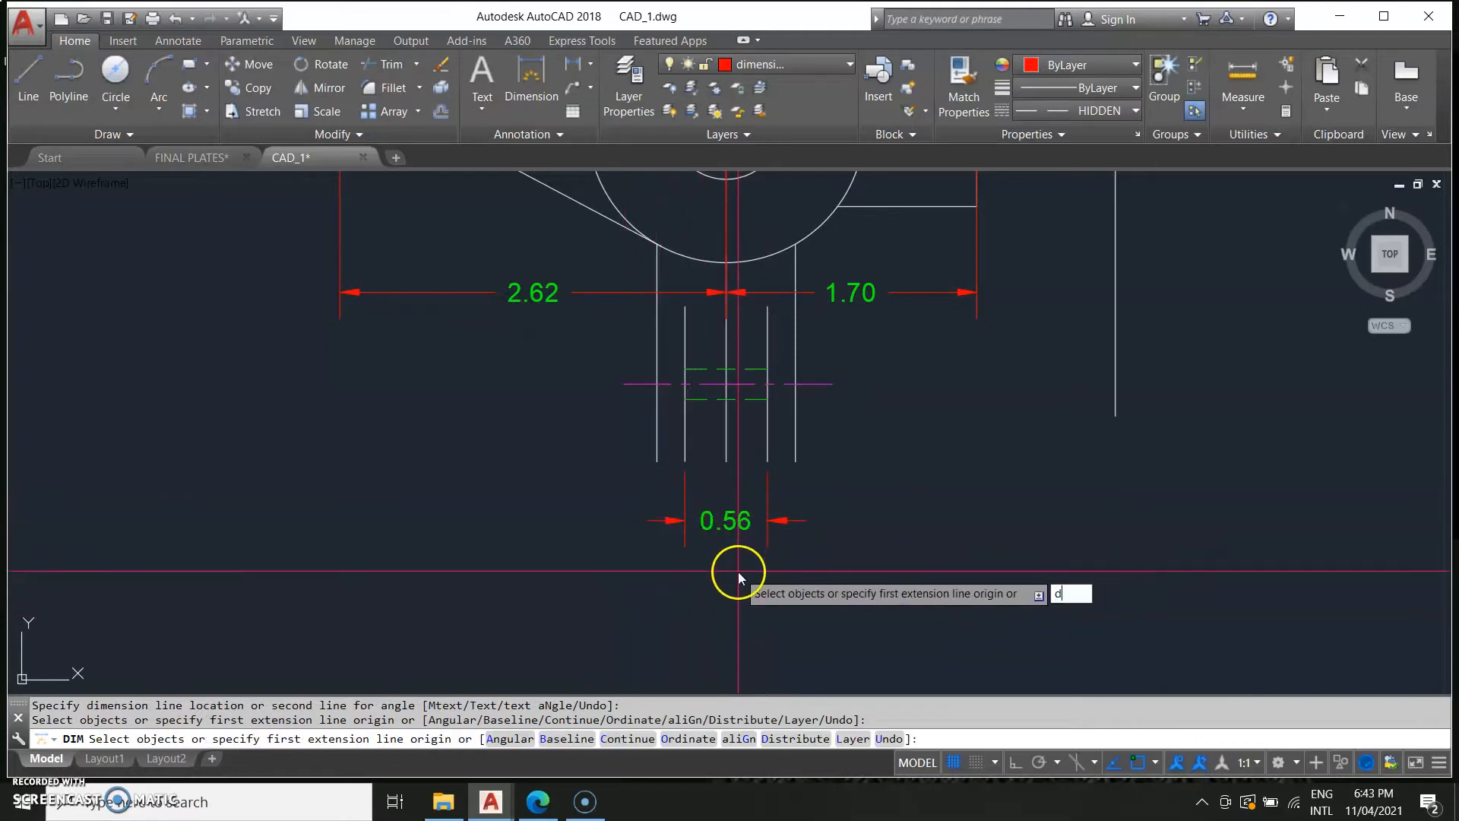
Dimension the overall width between the outer vertical lines of the lower stem, below the inner width dimension.
text(dim)
key(Return)
click(657, 460)
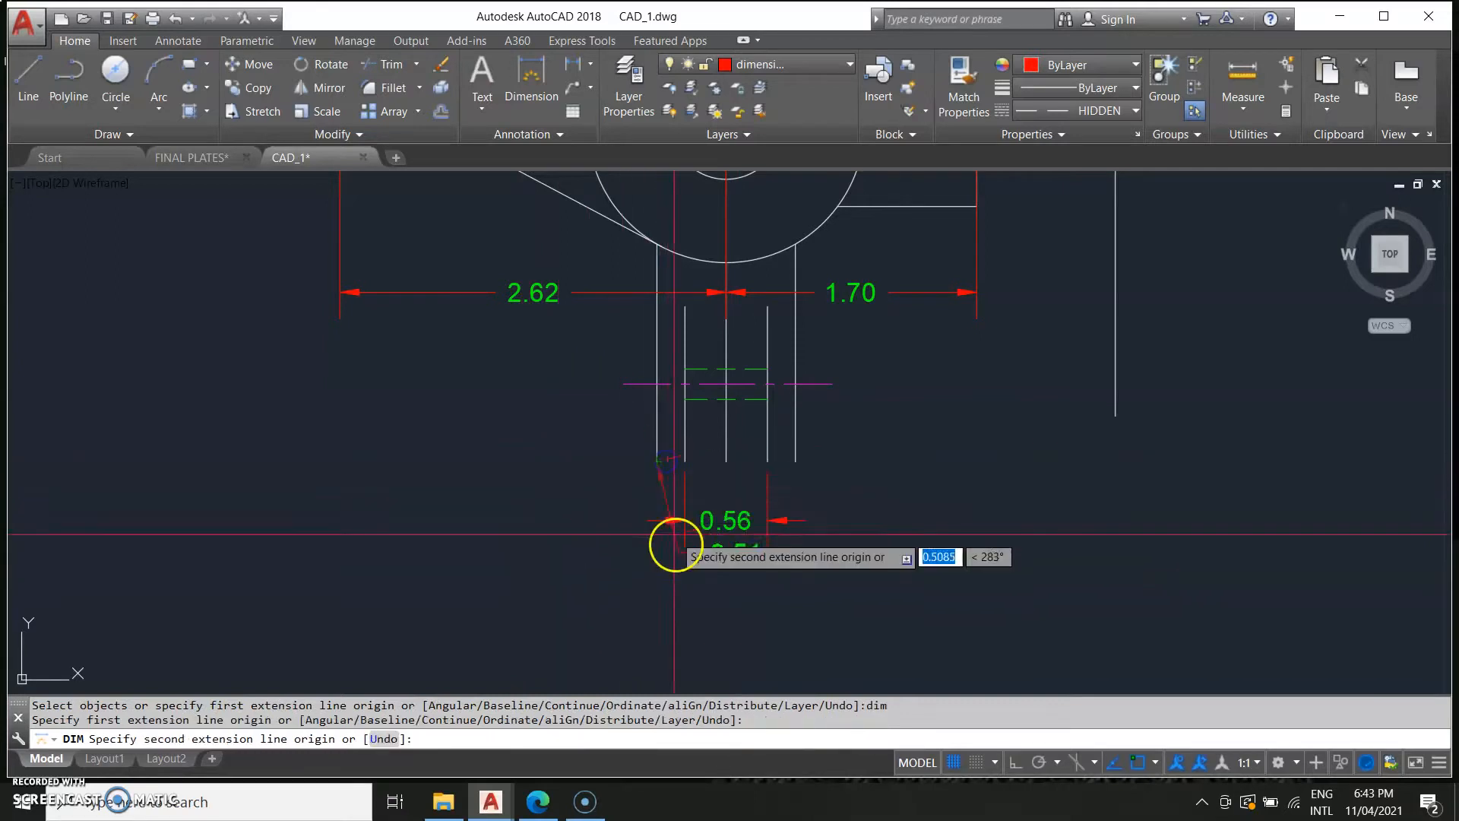
click(796, 464)
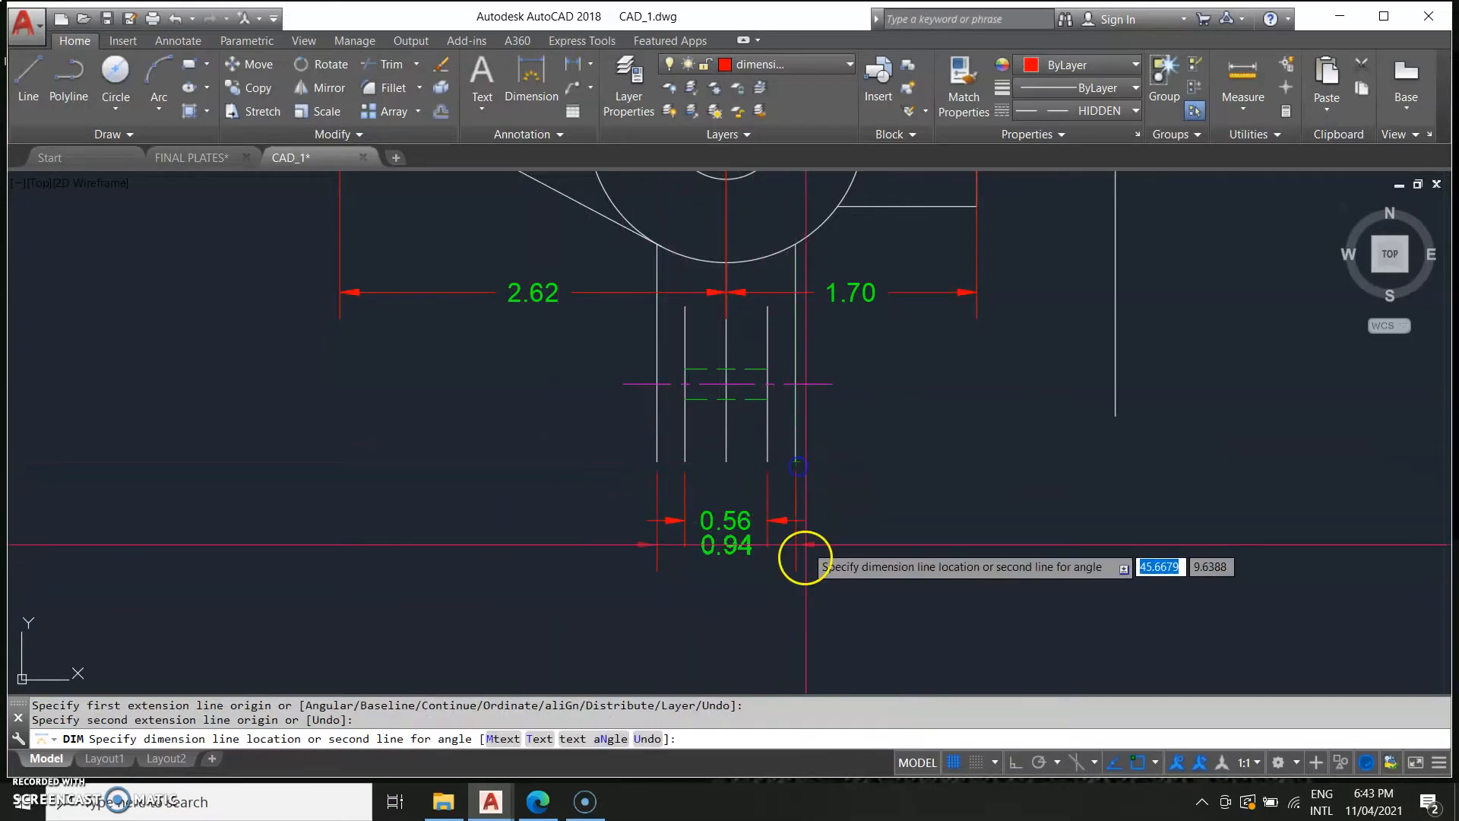
click(829, 578)
scroll(852, 597, down, 6)
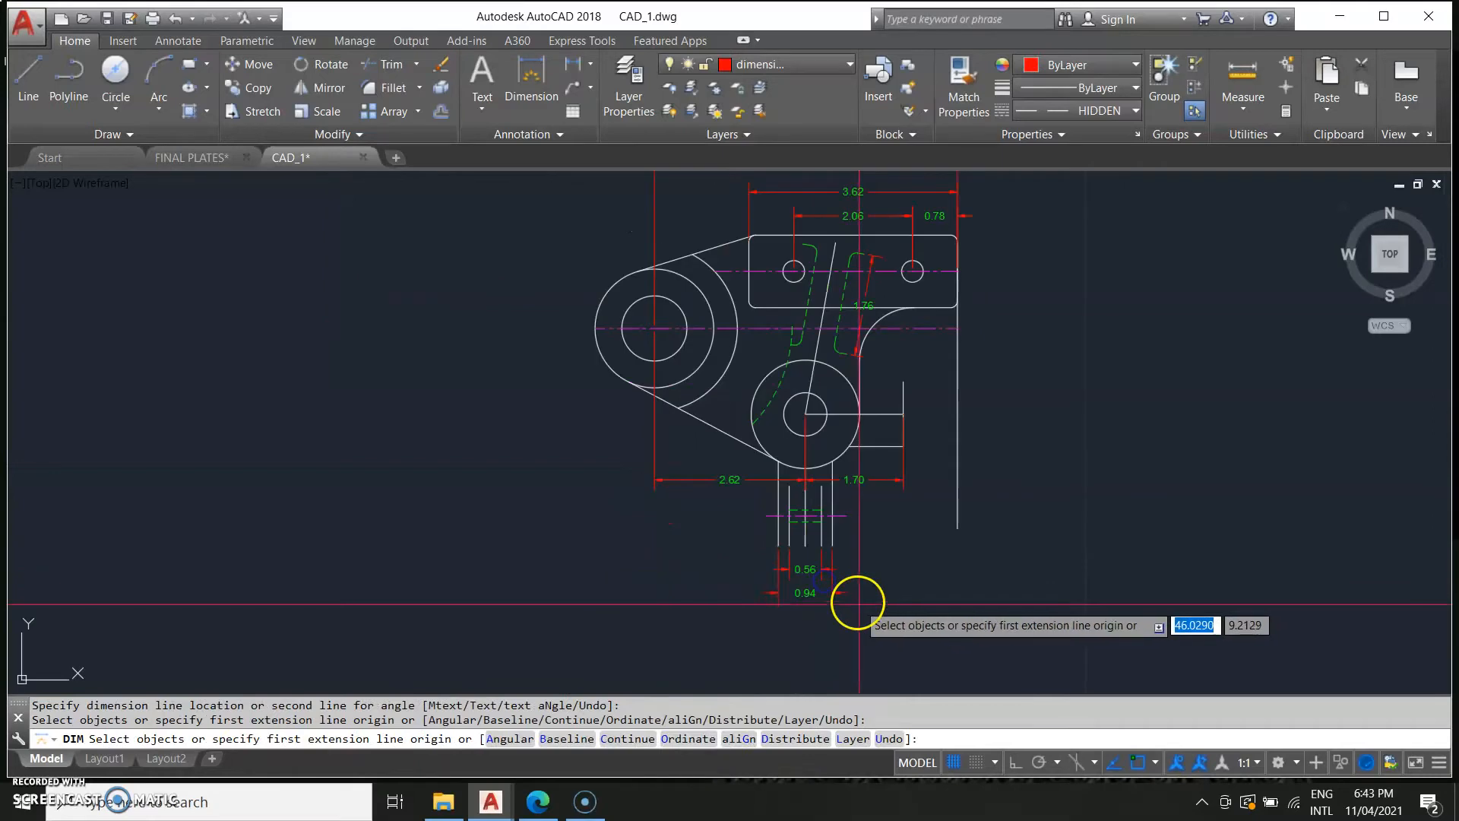
Compare the drawing with the reference image to check which dimensions remain.
scroll(657, 600, up, 6)
scroll(537, 603, down, 1)
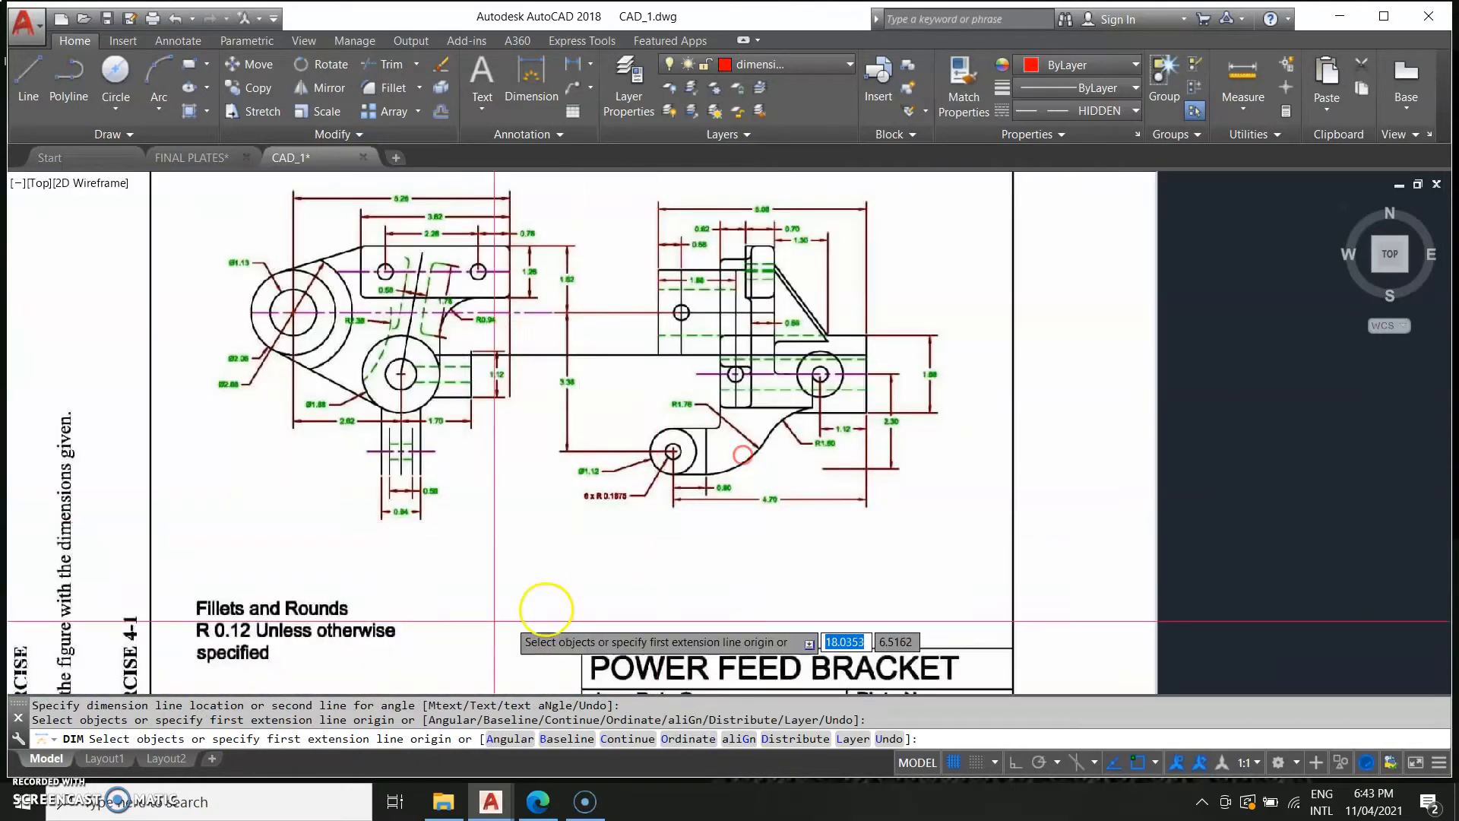
scroll(399, 530, up, 2)
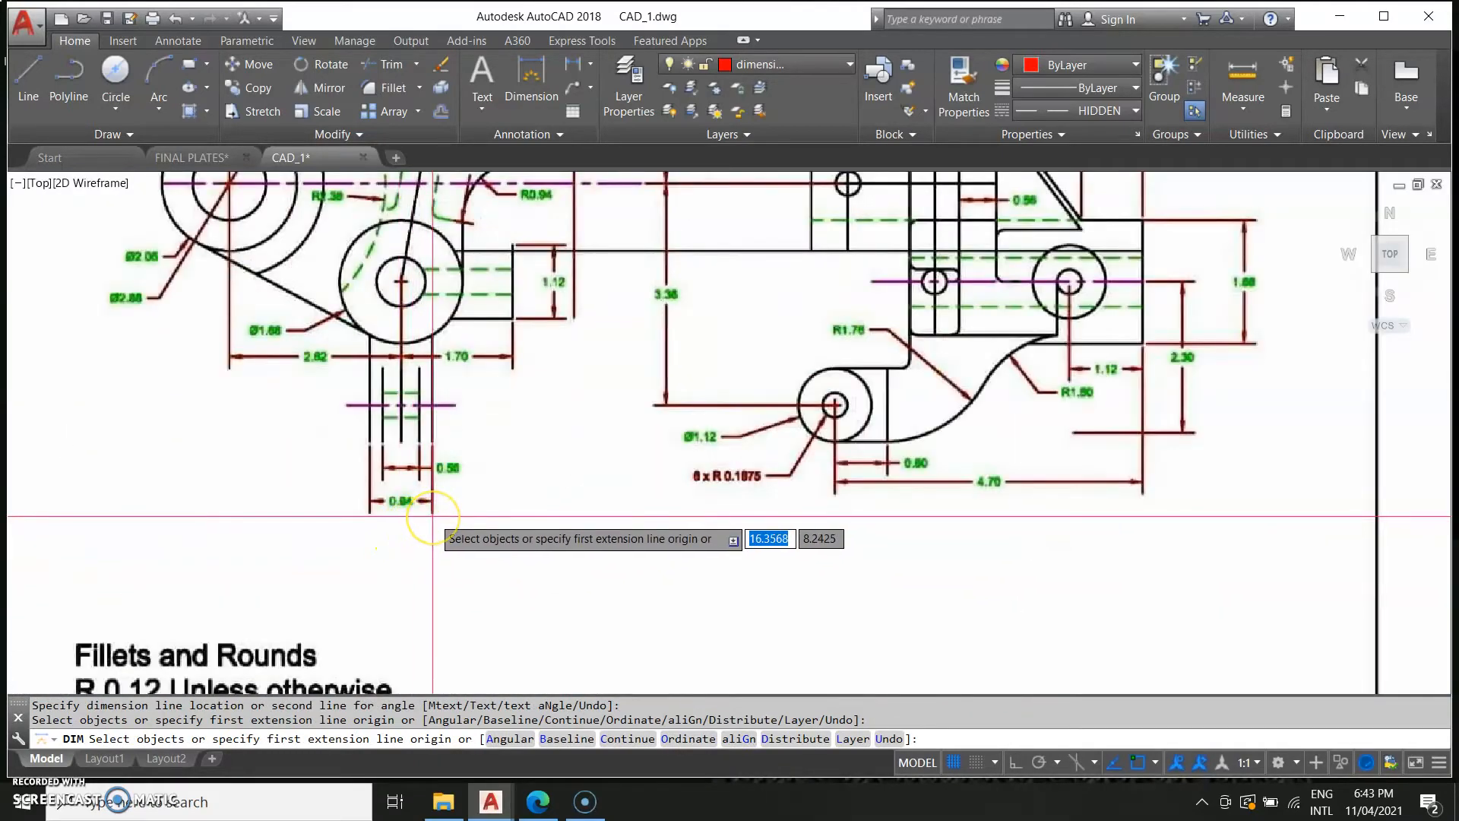
scroll(433, 517, down, 3)
scroll(317, 527, up, 3)
scroll(317, 528, down, 3)
scroll(449, 396, up, 3)
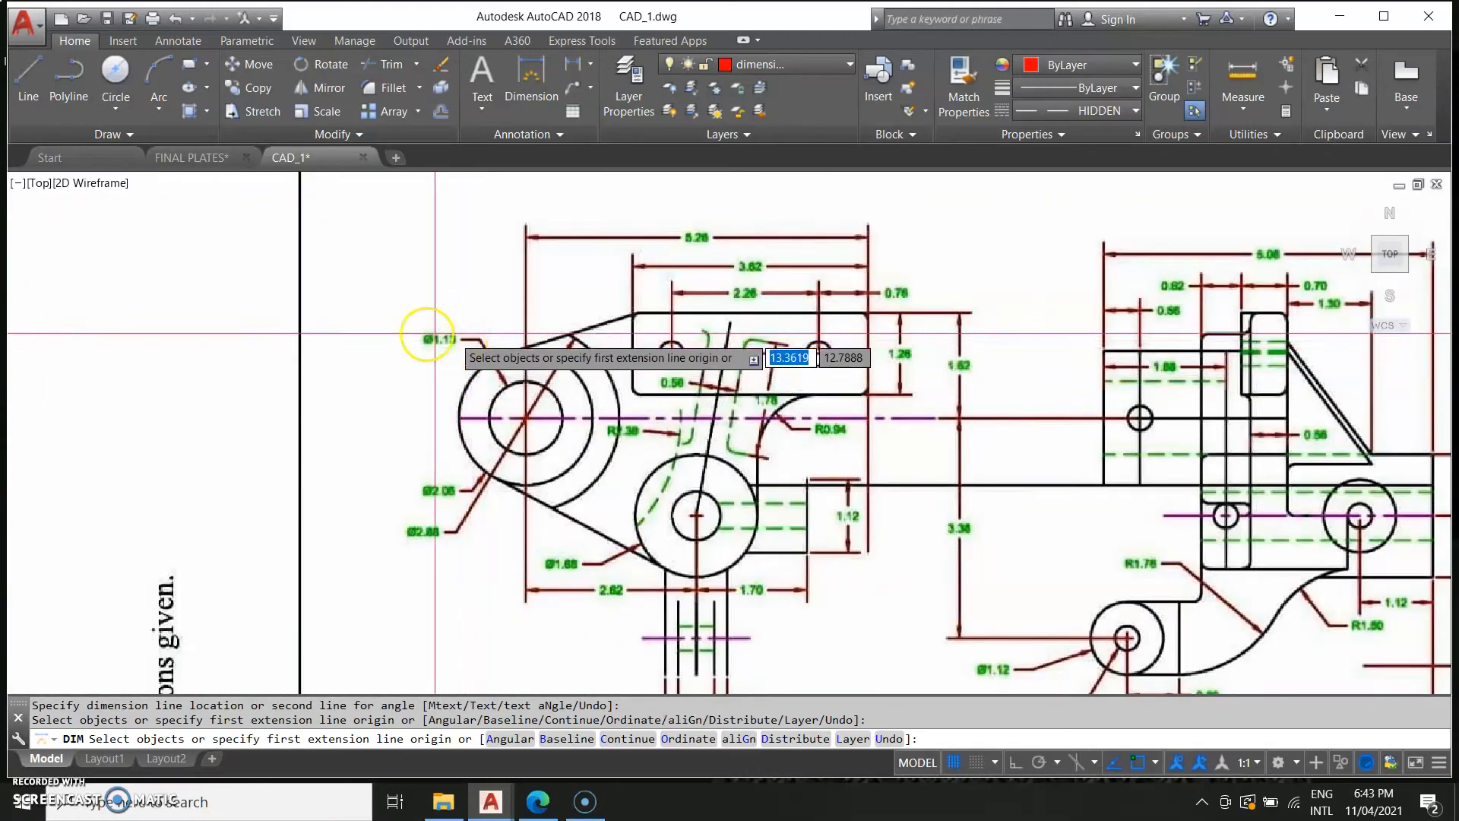
scroll(567, 417, down, 4)
middle_drag(1006, 449, 137, 603)
scroll(629, 521, up, 5)
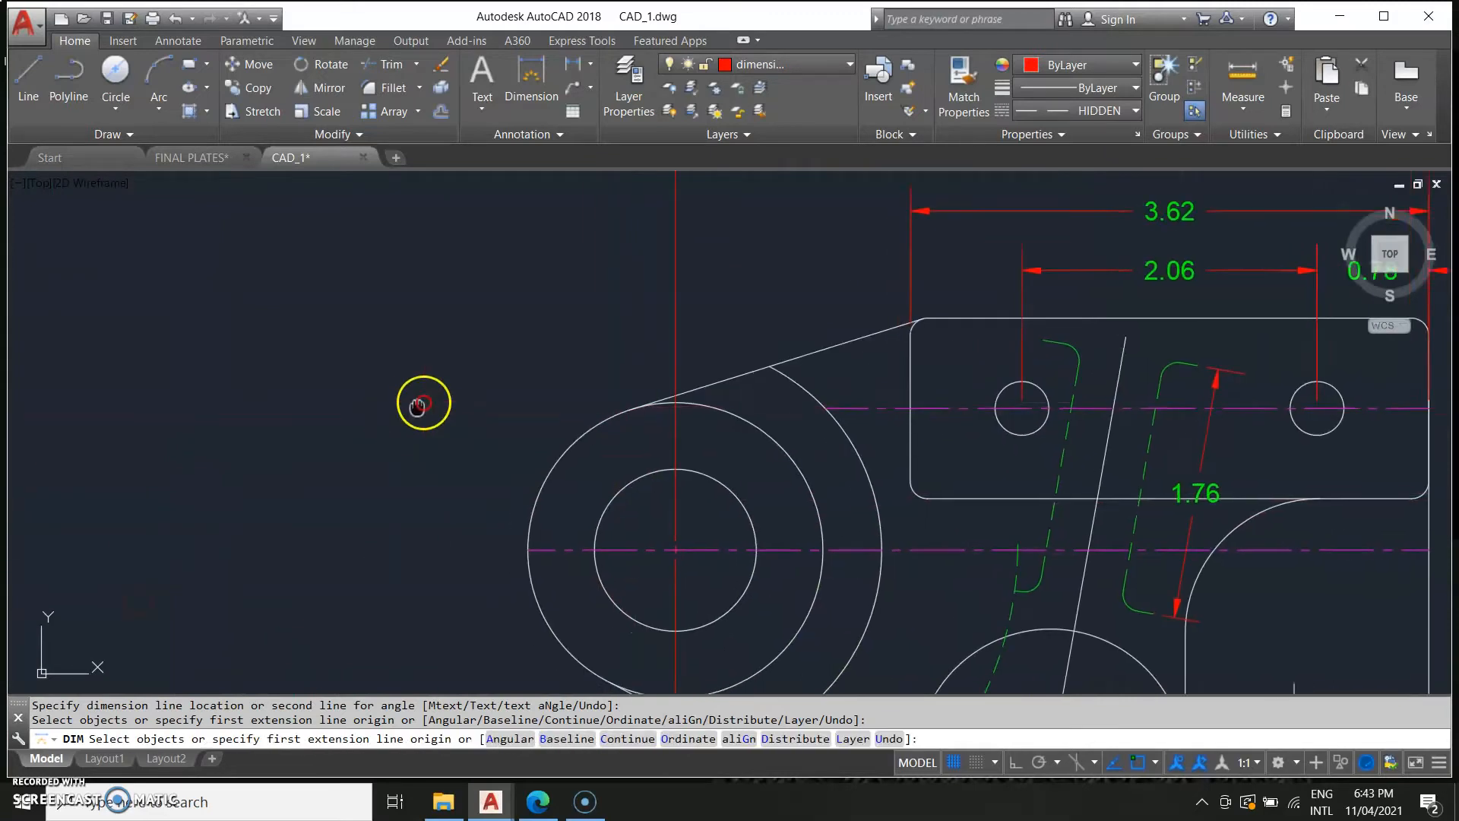
Add diameter dimensions to the large boss's inner and outer circles, placing them above-left and below-left.
middle_drag(419, 404, 454, 351)
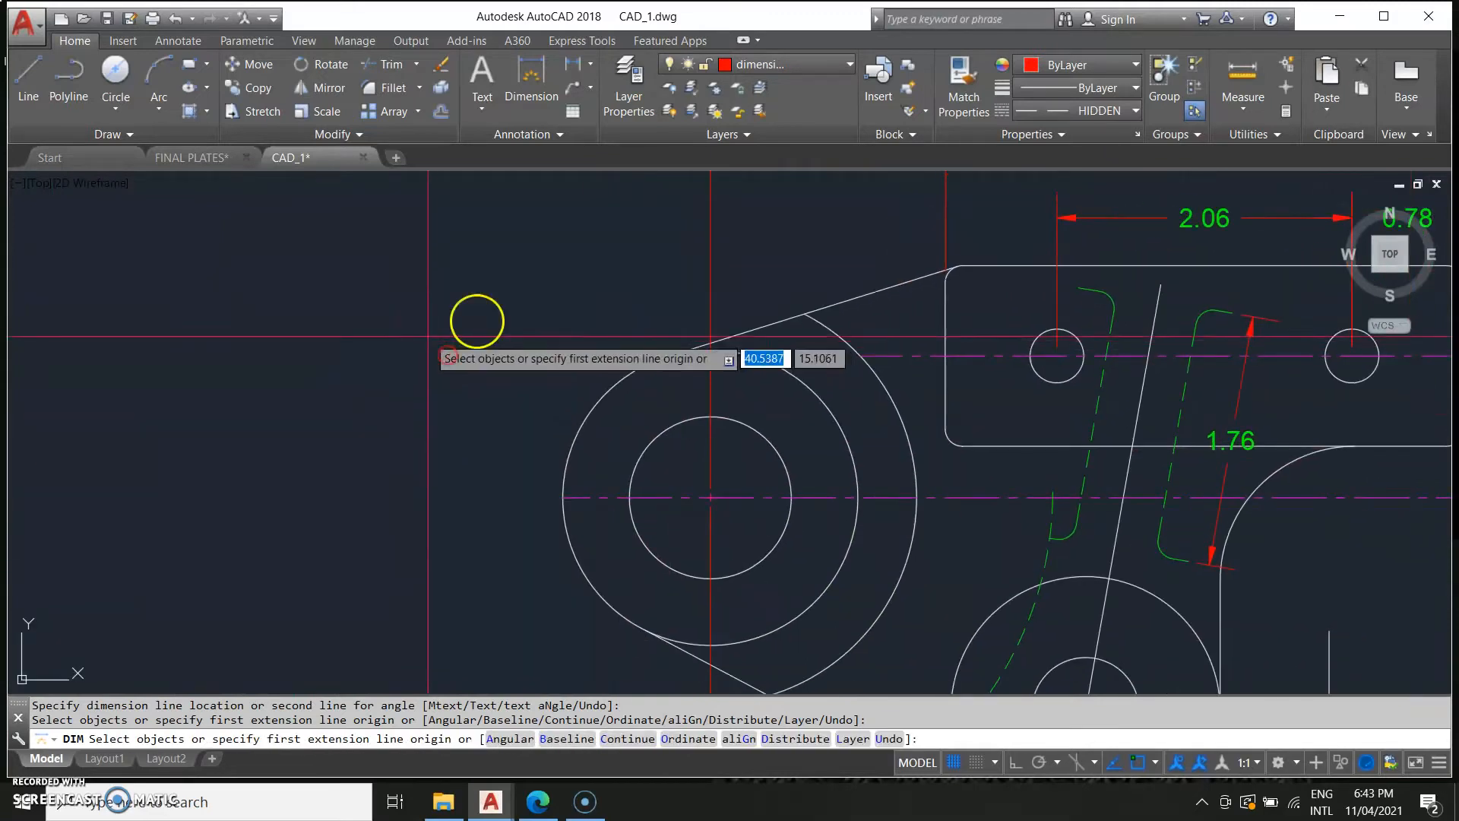
click(590, 64)
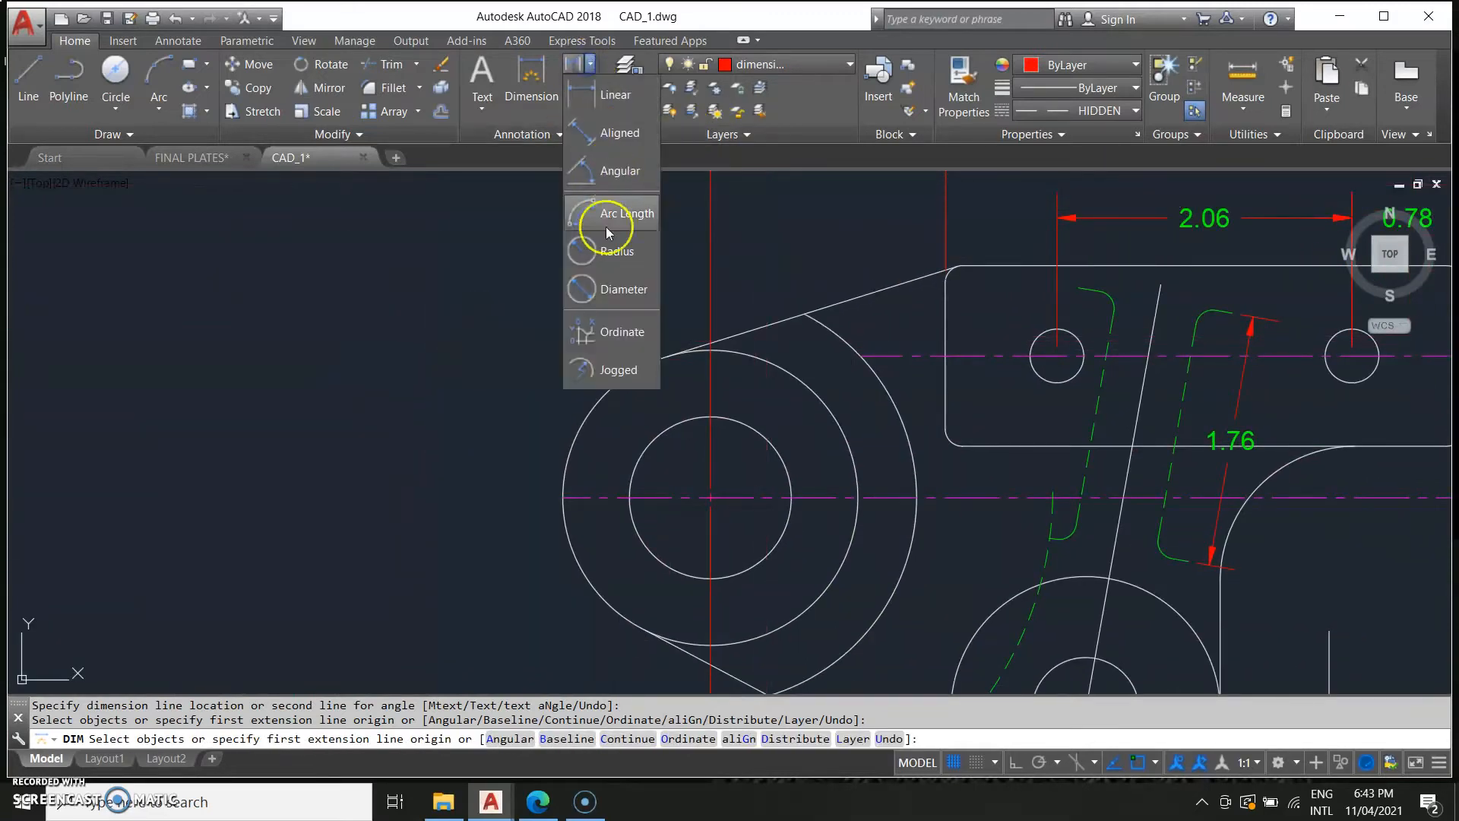
click(613, 290)
click(735, 424)
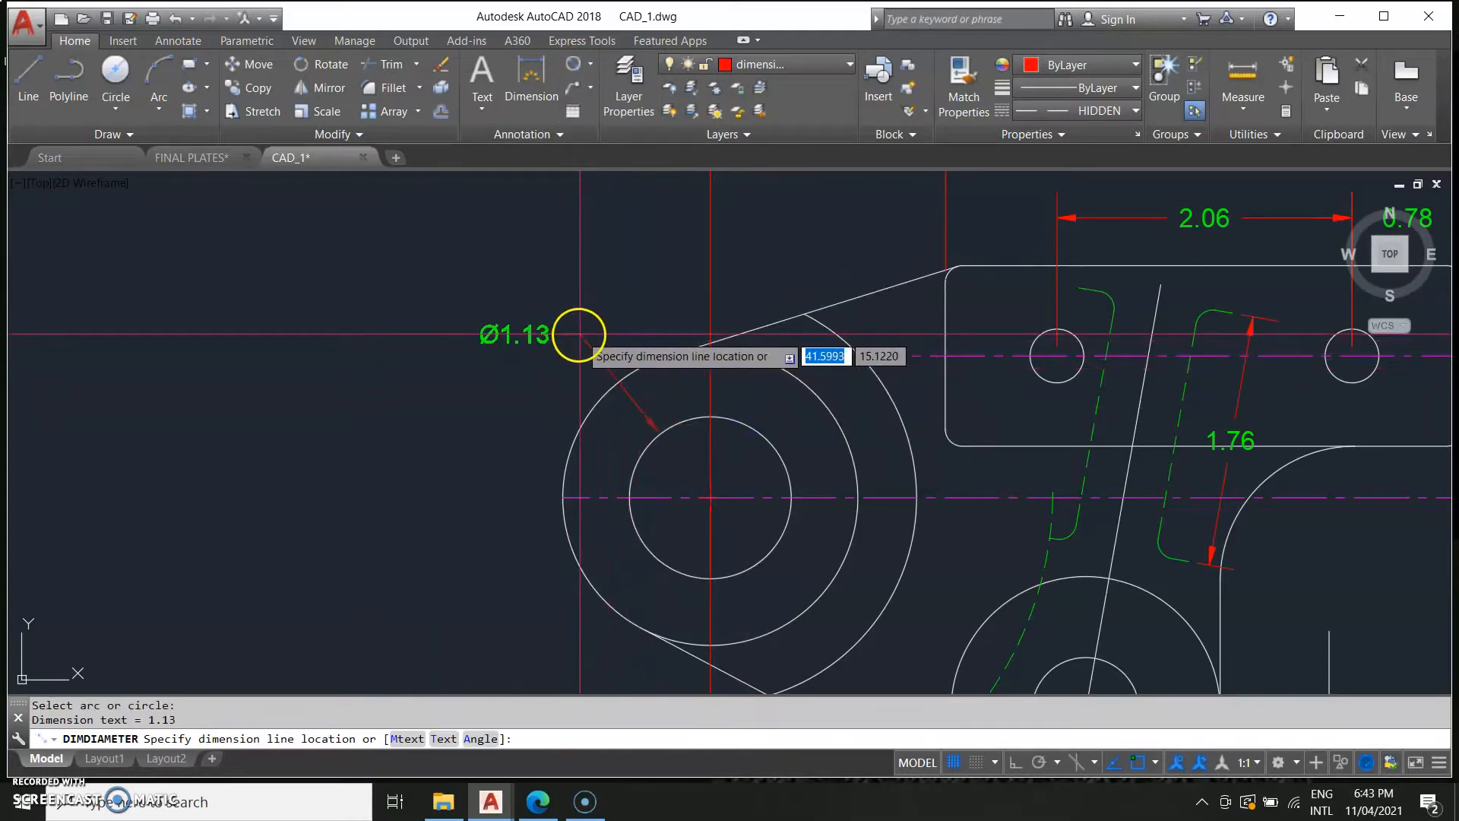
middle_drag(760, 550, 852, 449)
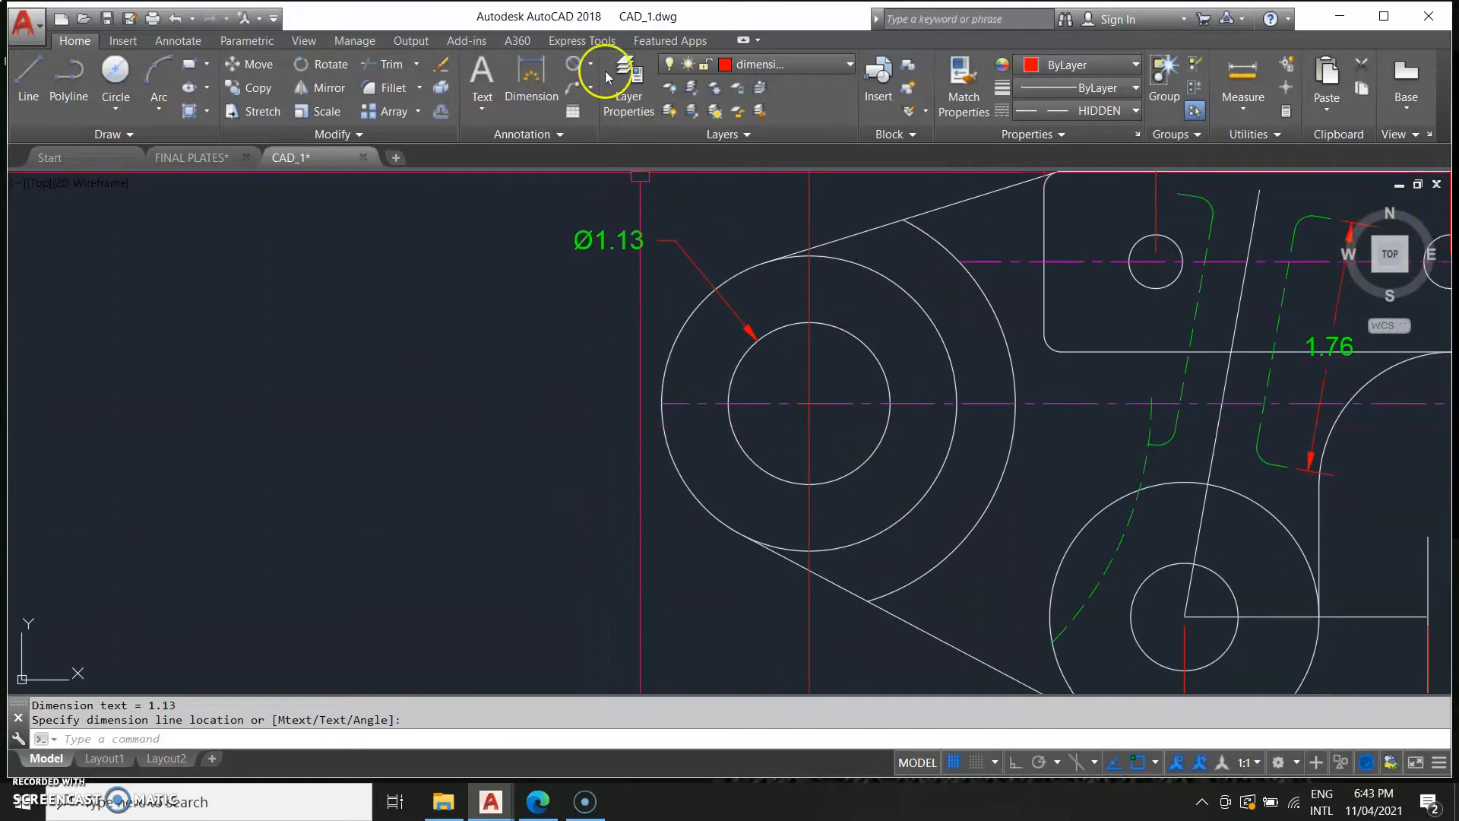
click(696, 501)
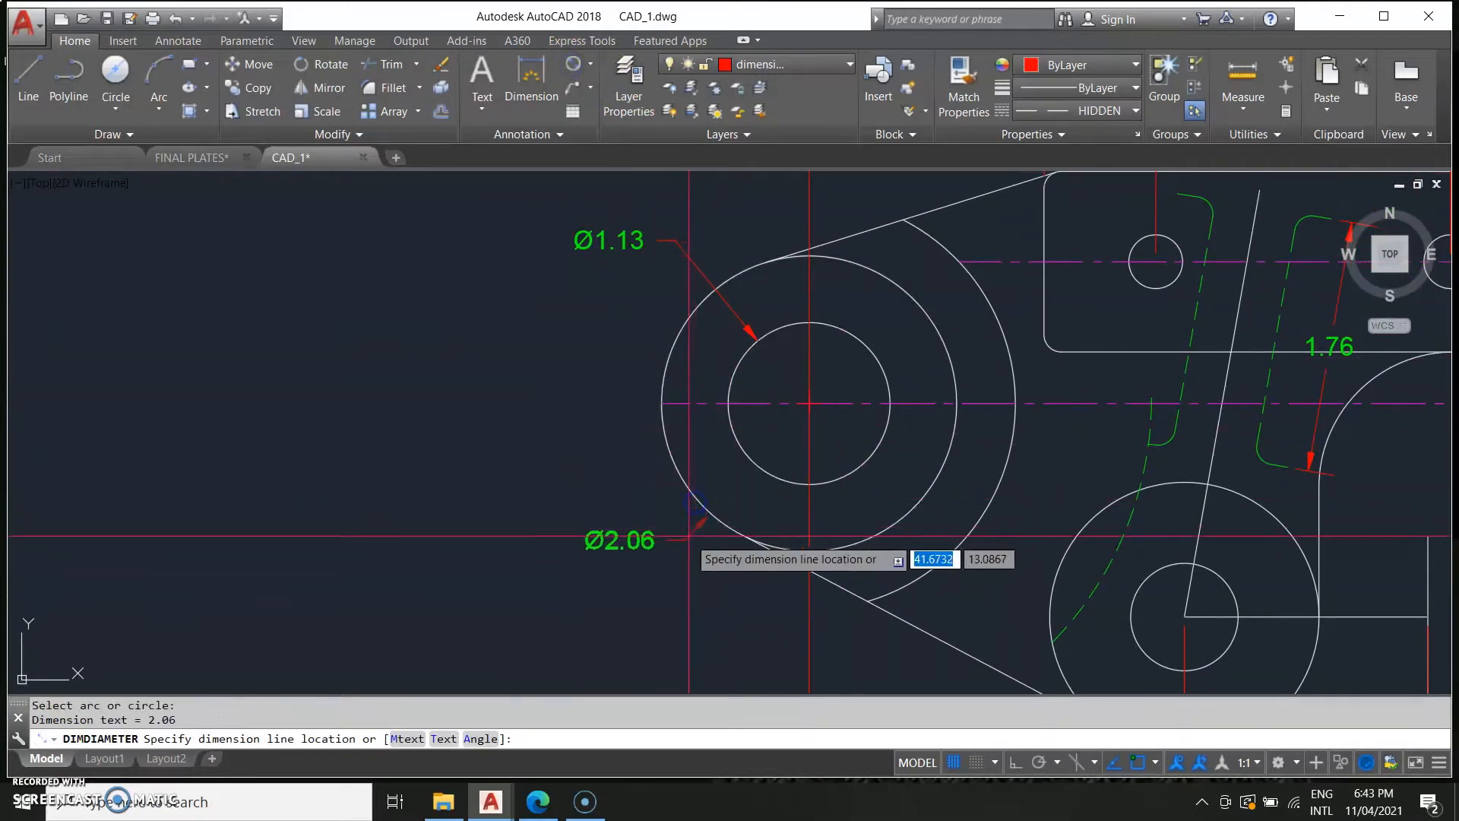
click(676, 555)
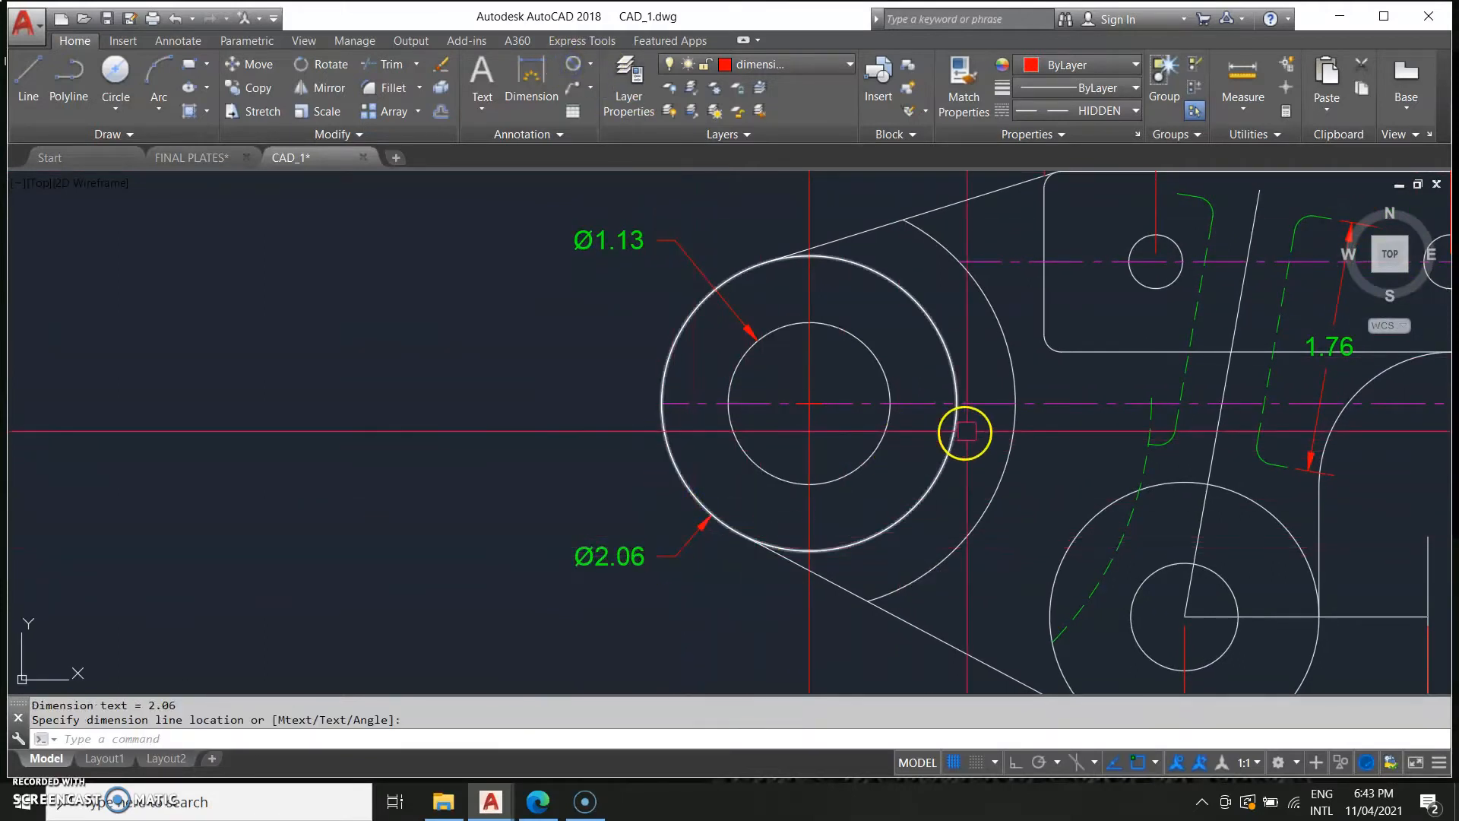
scroll(767, 252, down, 2)
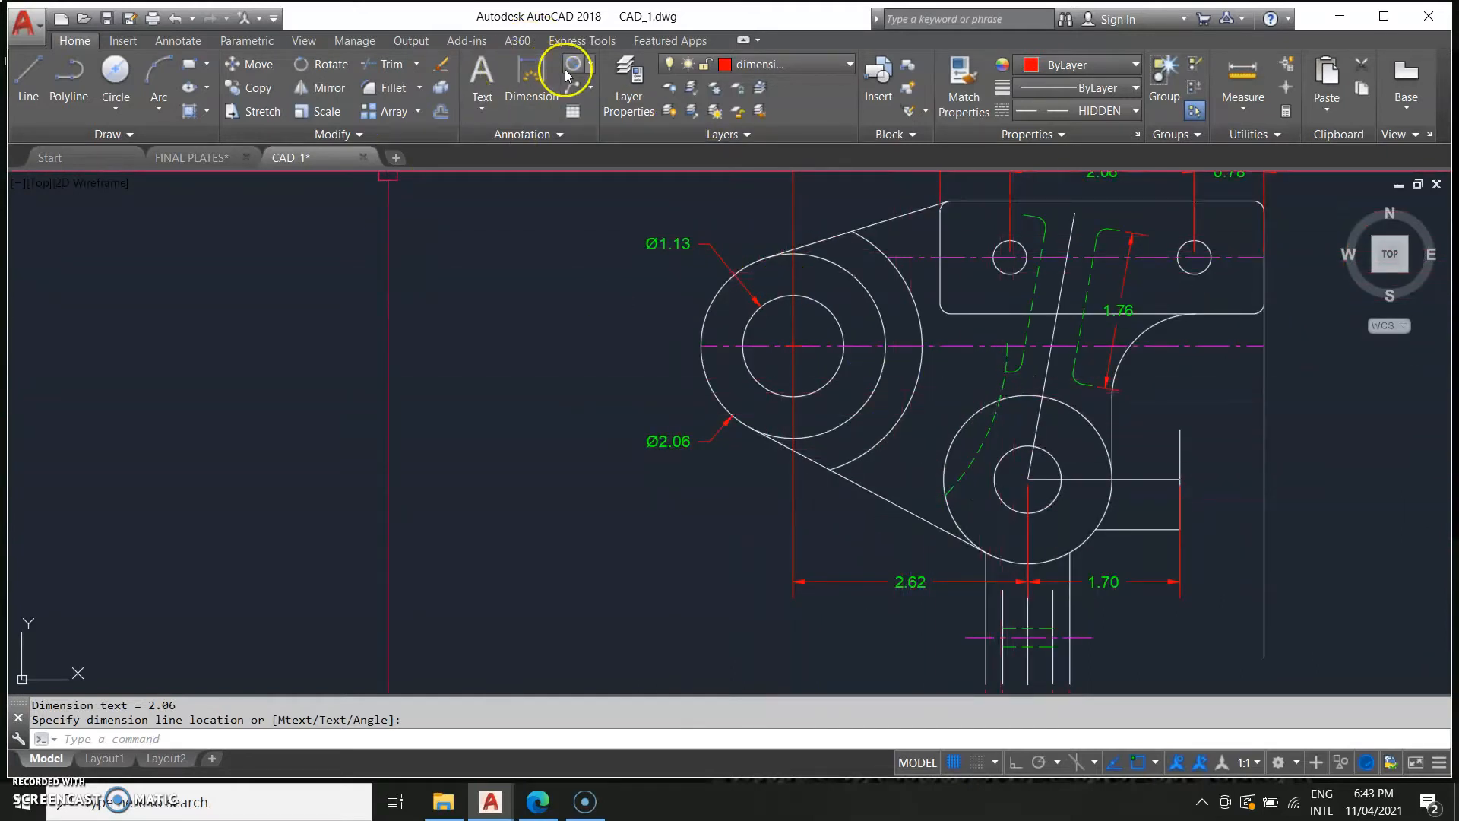
click(995, 383)
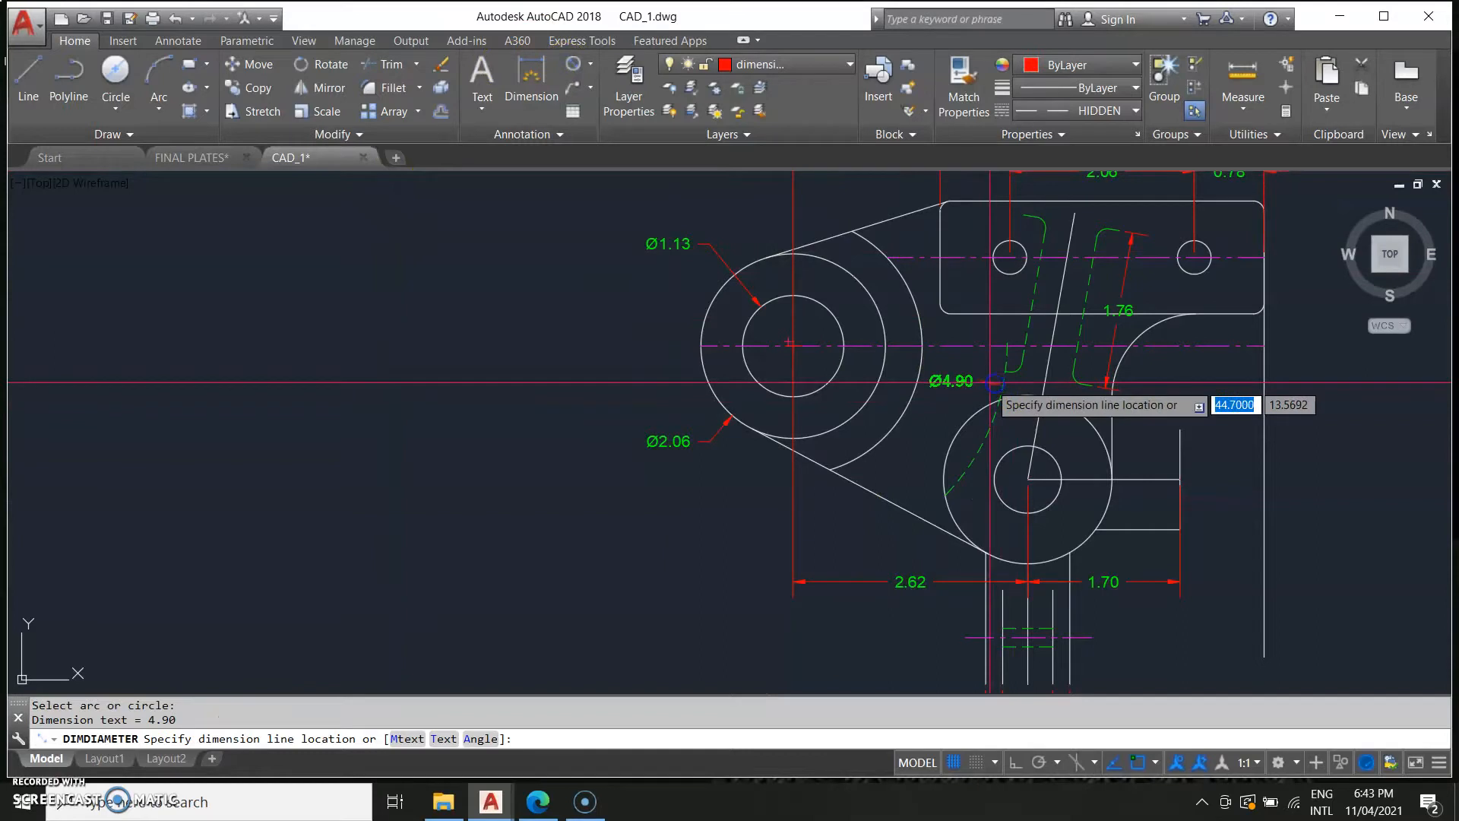
key(Escape)
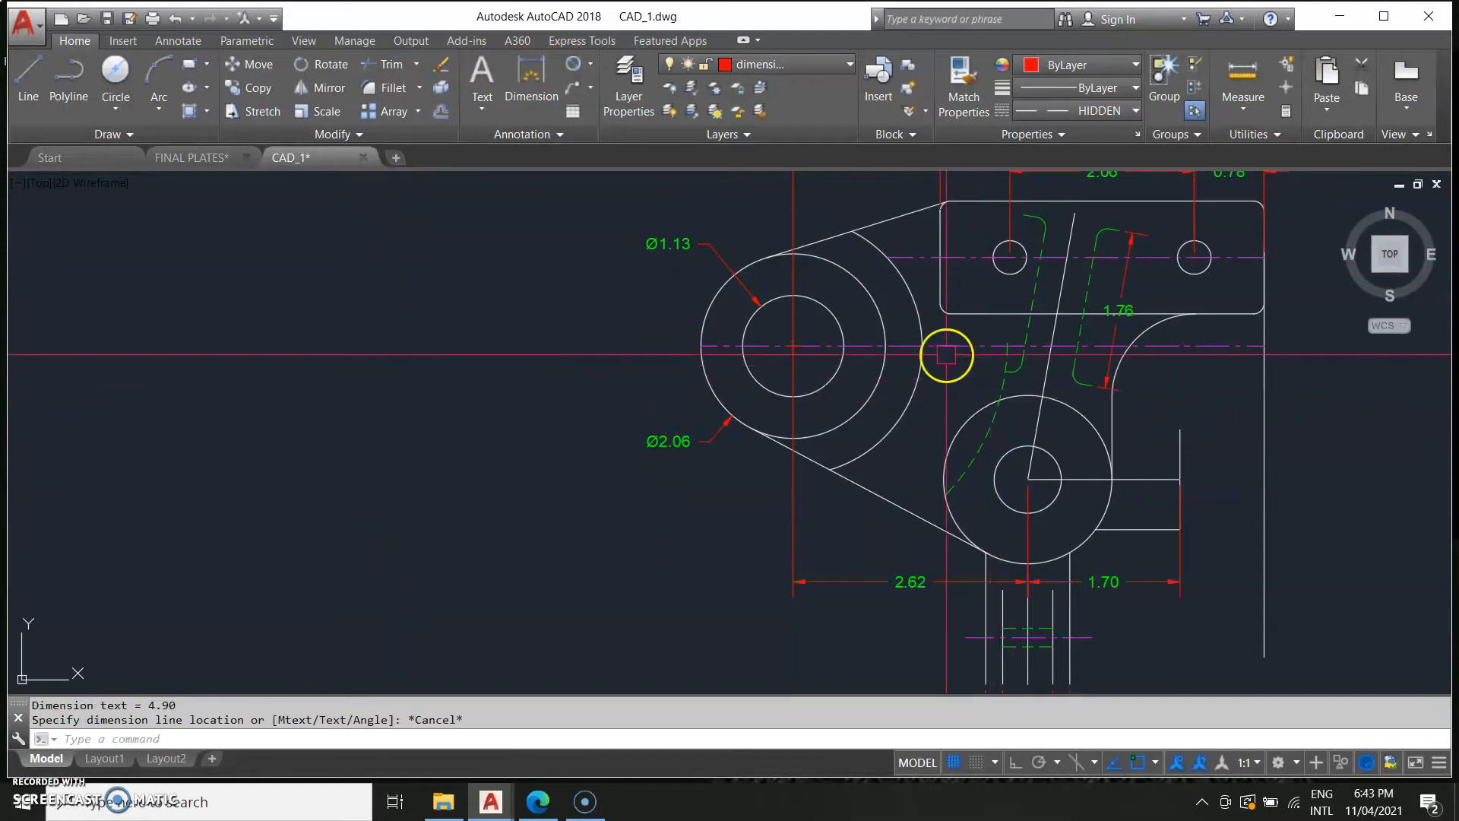
Add a radius dimension to the large arc linking the large boss to the lower boss.
click(586, 70)
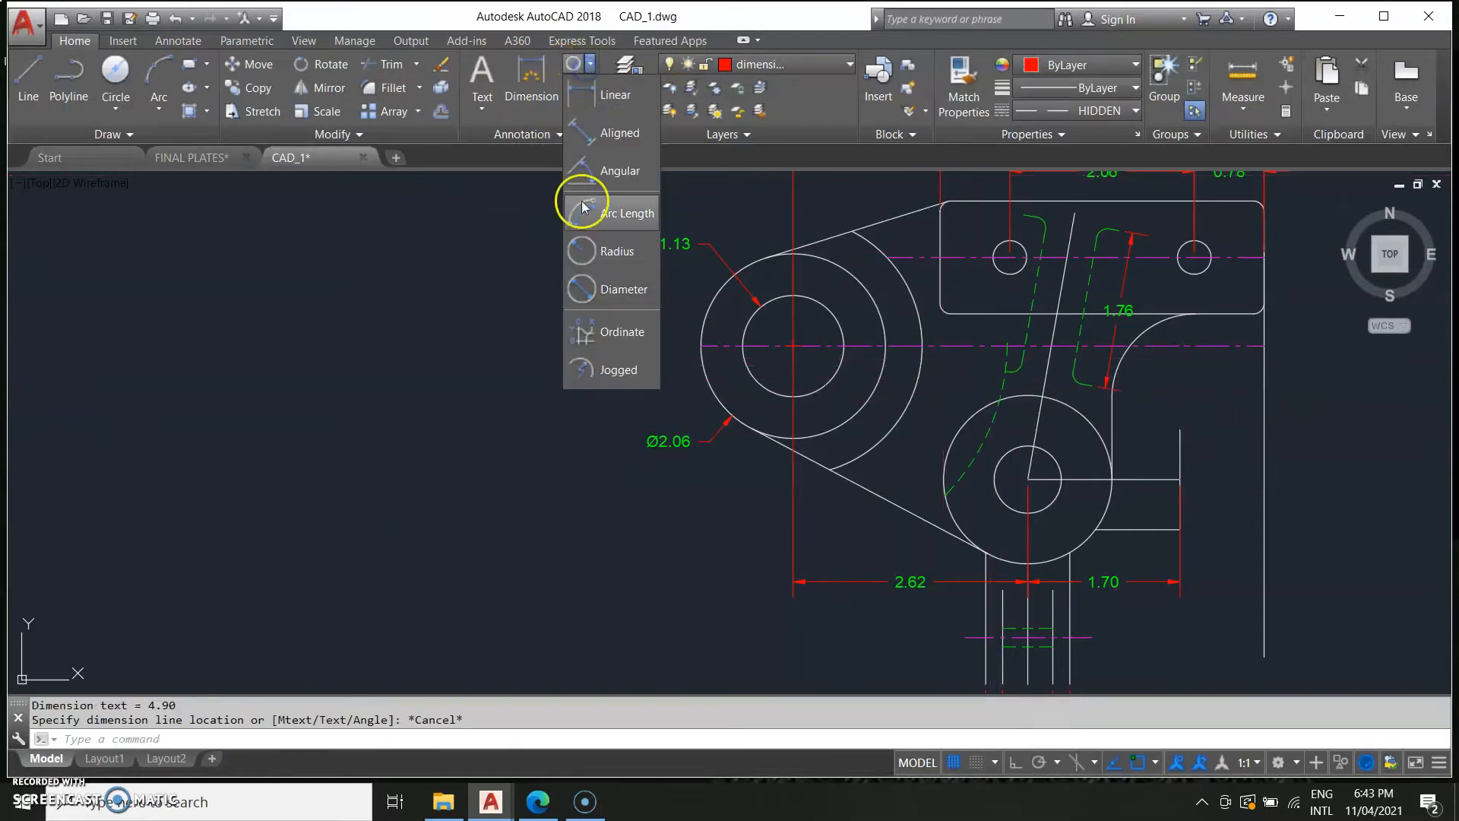
click(603, 250)
click(988, 384)
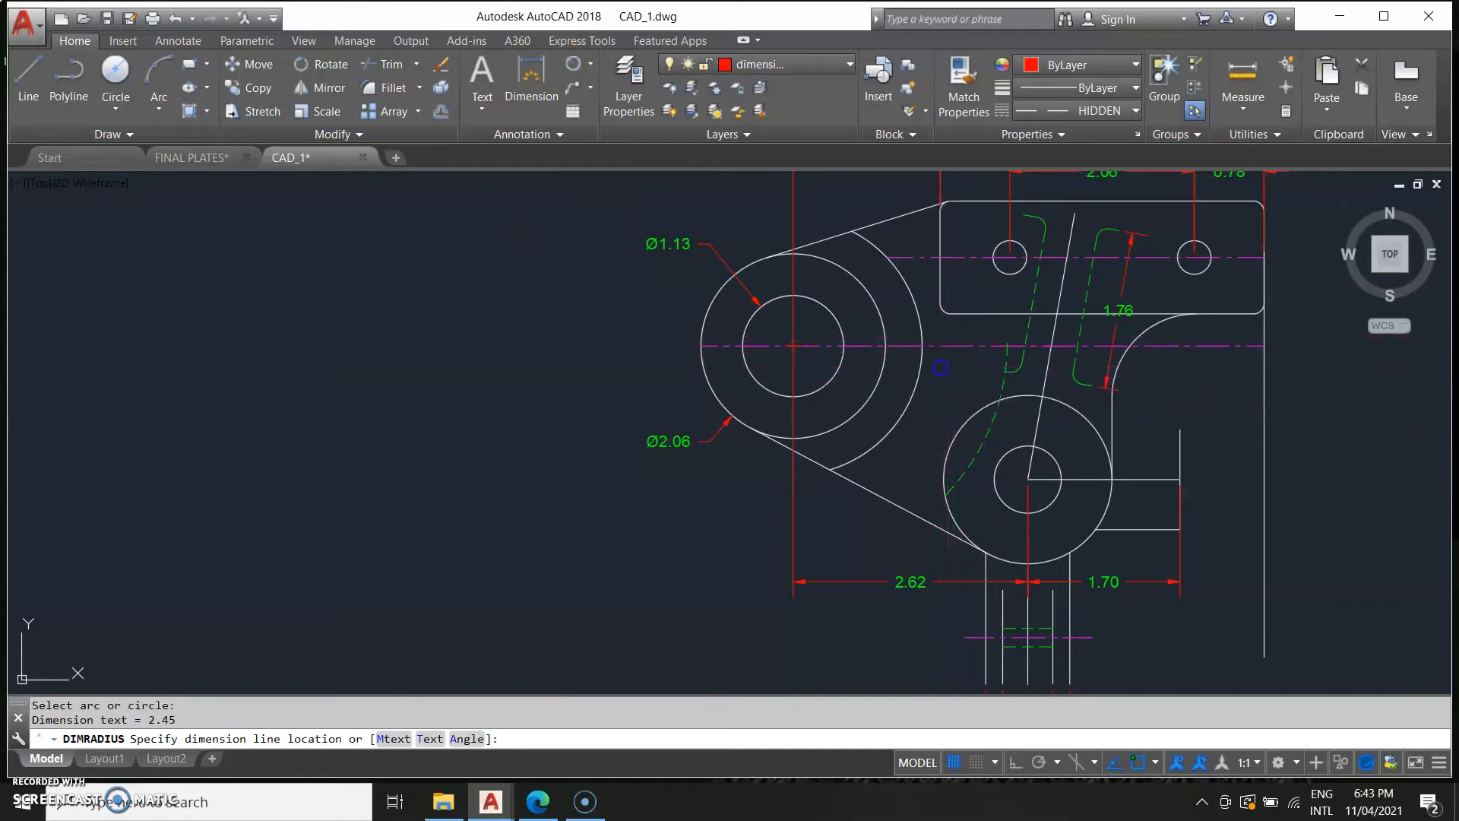
scroll(535, 600, down, 5)
middle_drag(418, 615, 854, 528)
middle_drag(657, 570, 902, 548)
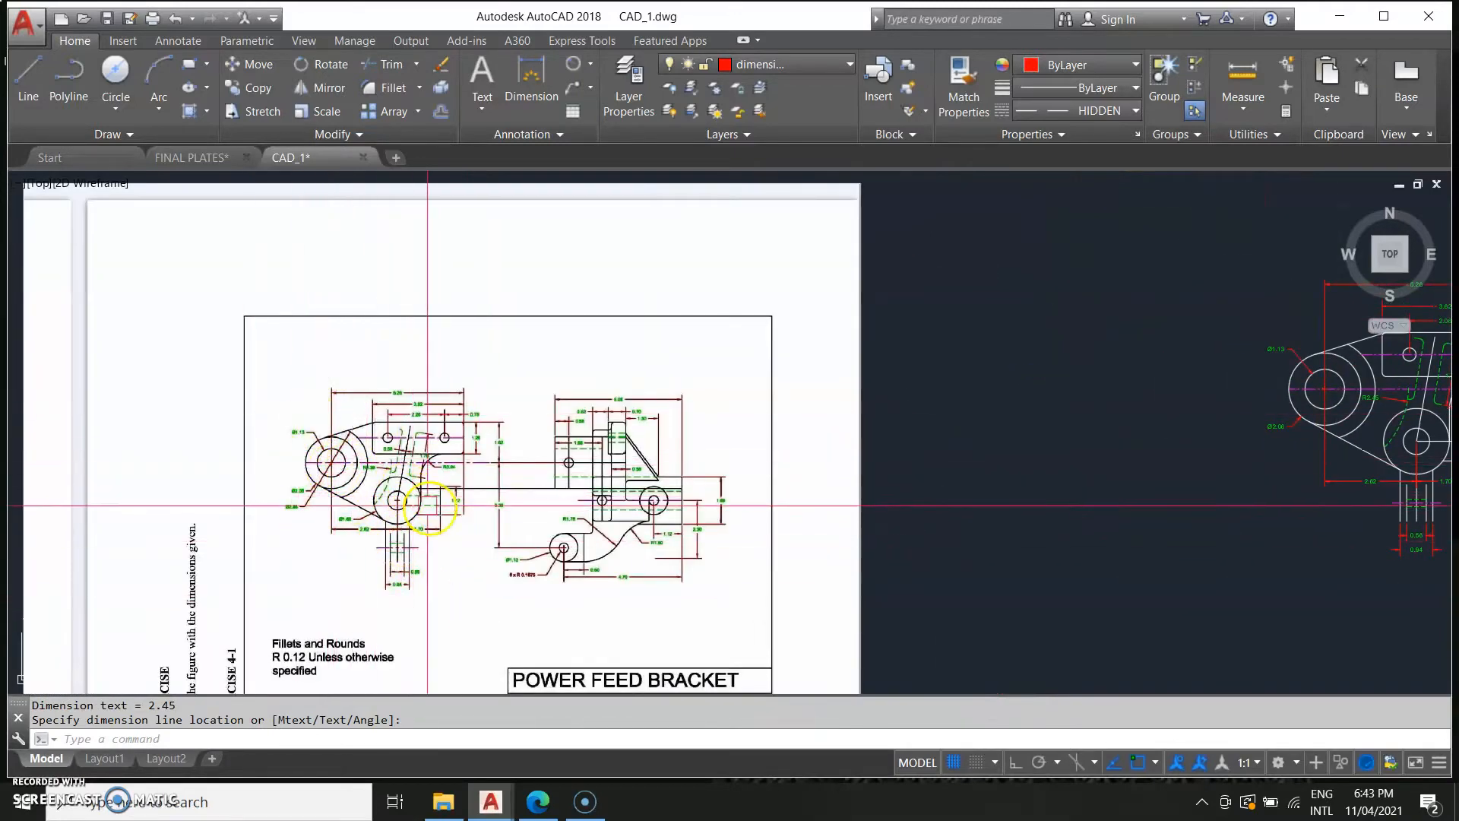
Dimension the height of the rectangular tab on the right of the lower boss, placing it beside the tab.
scroll(428, 505, up, 4)
scroll(729, 558, down, 2)
middle_drag(915, 563, 293, 584)
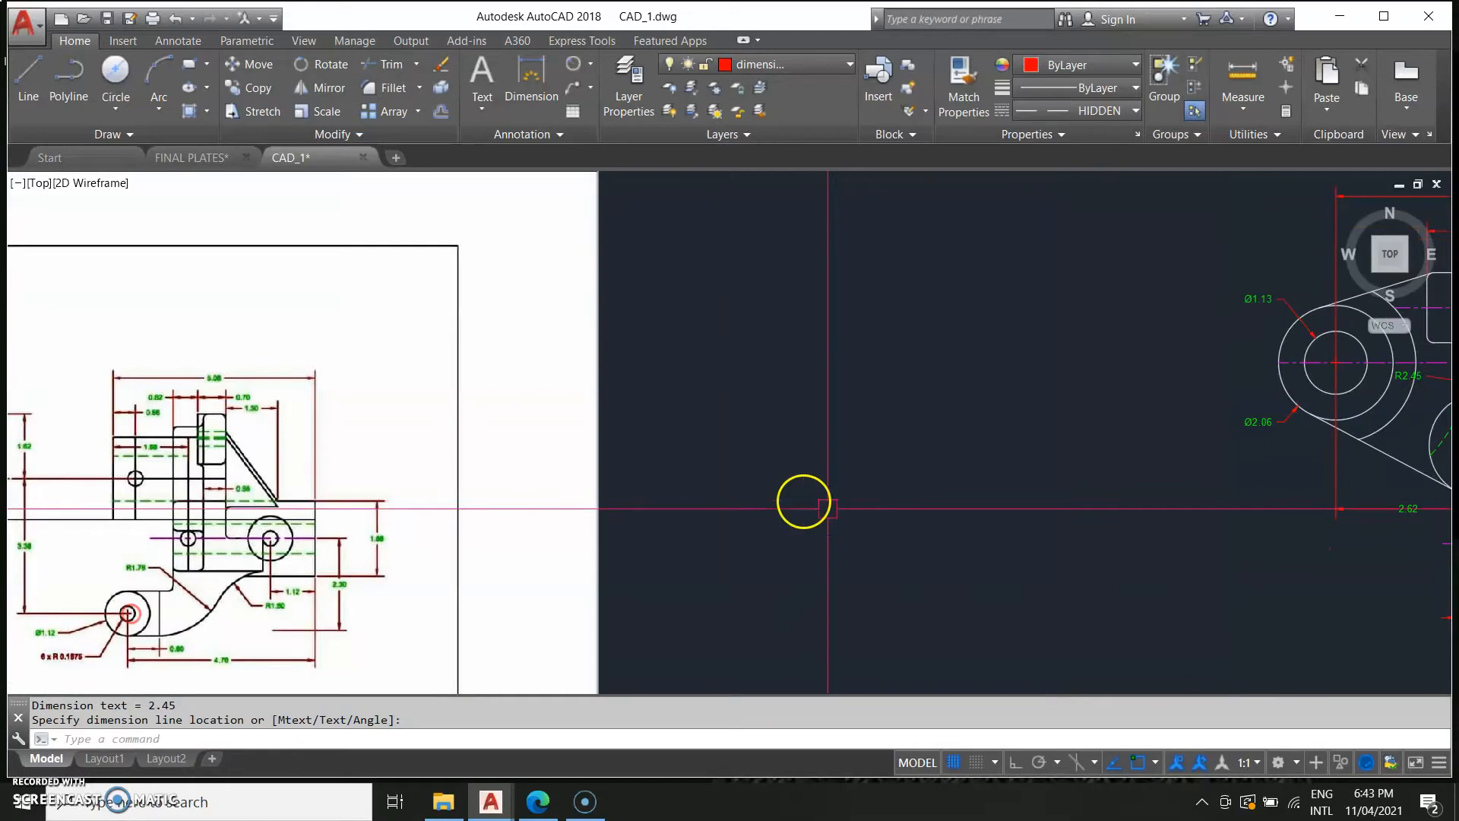
middle_drag(840, 512, 61, 526)
middle_drag(817, 551, 665, 603)
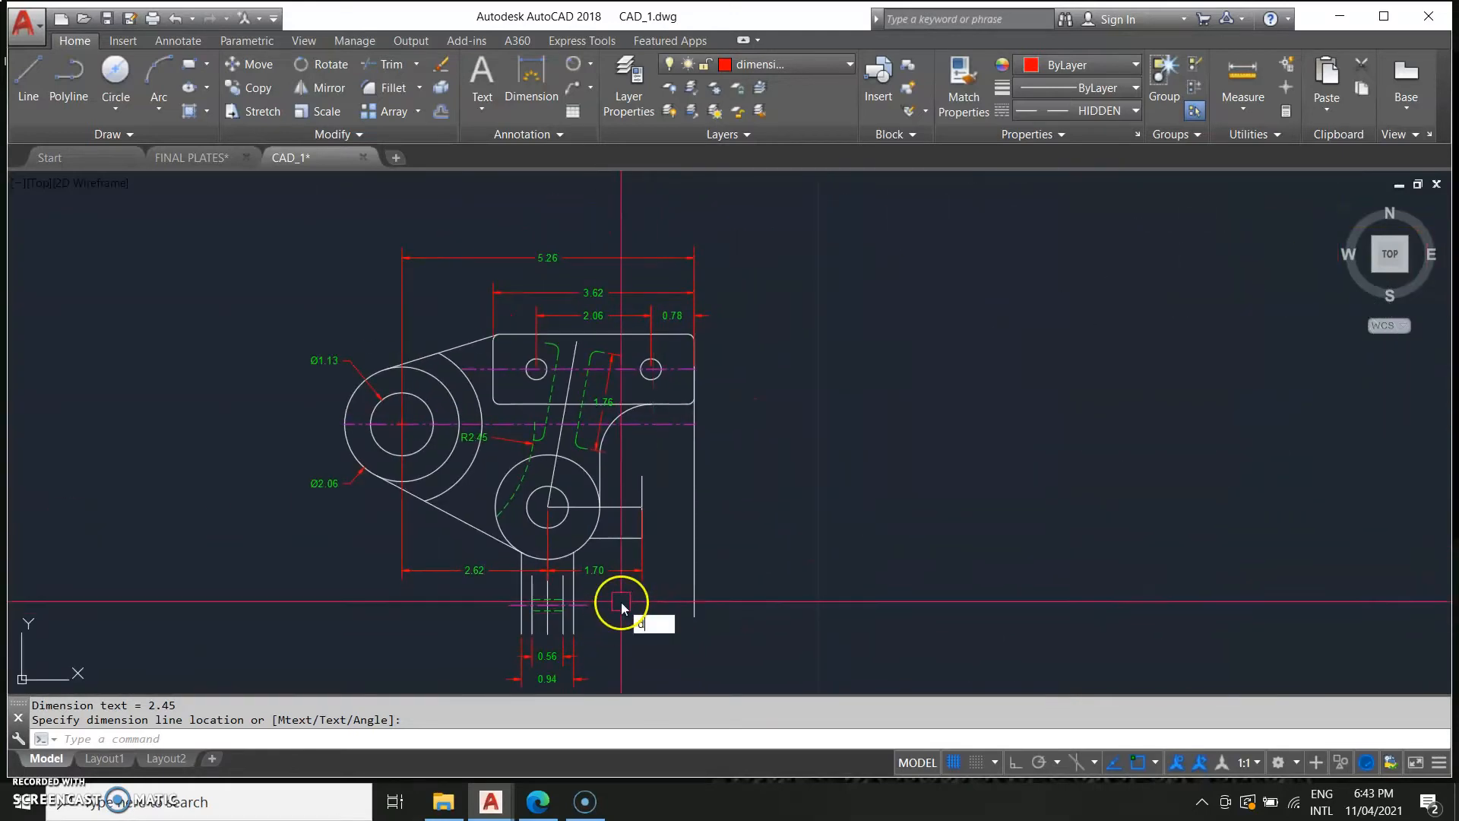
key(Return)
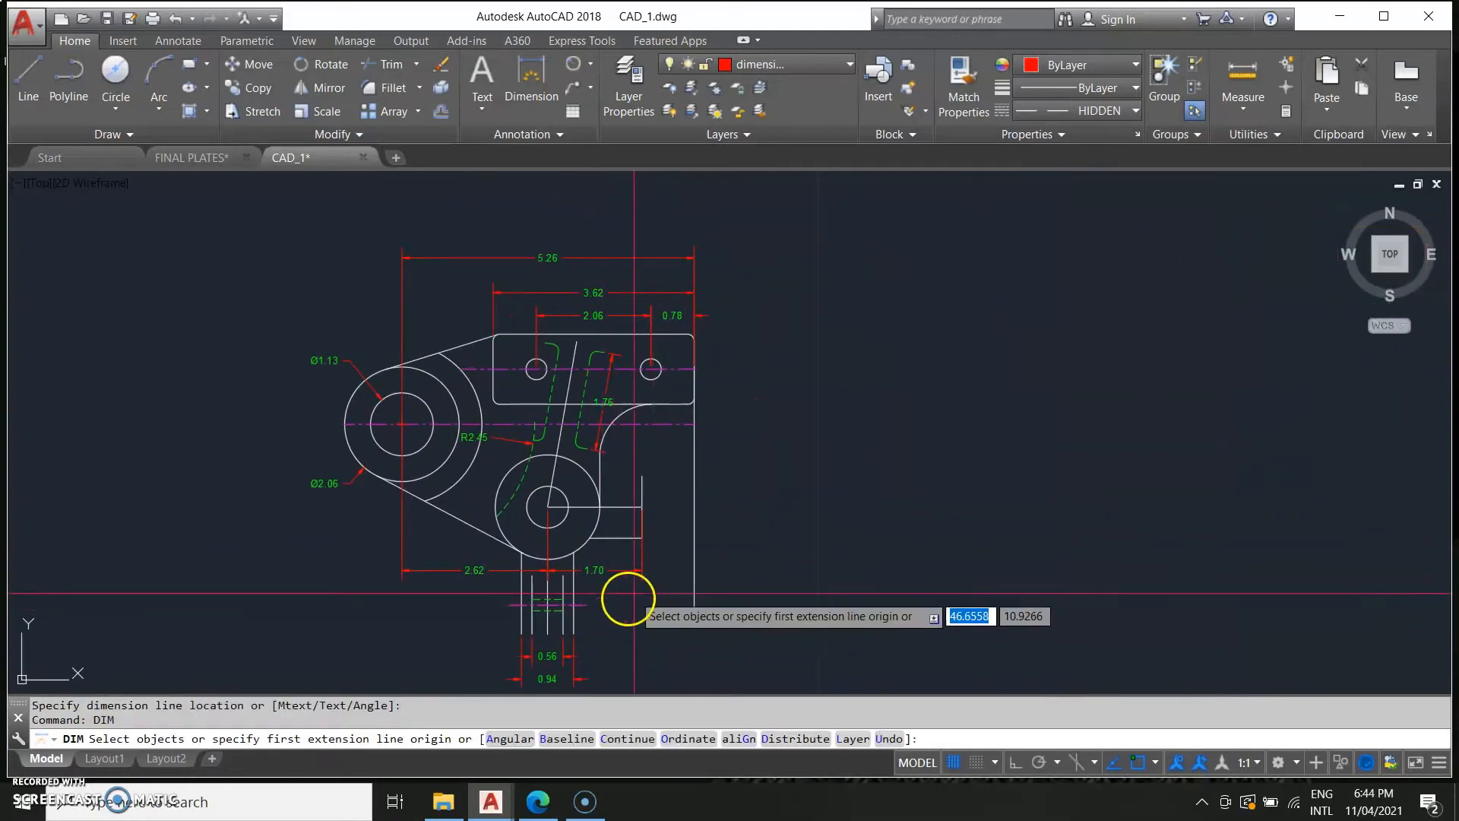
click(642, 538)
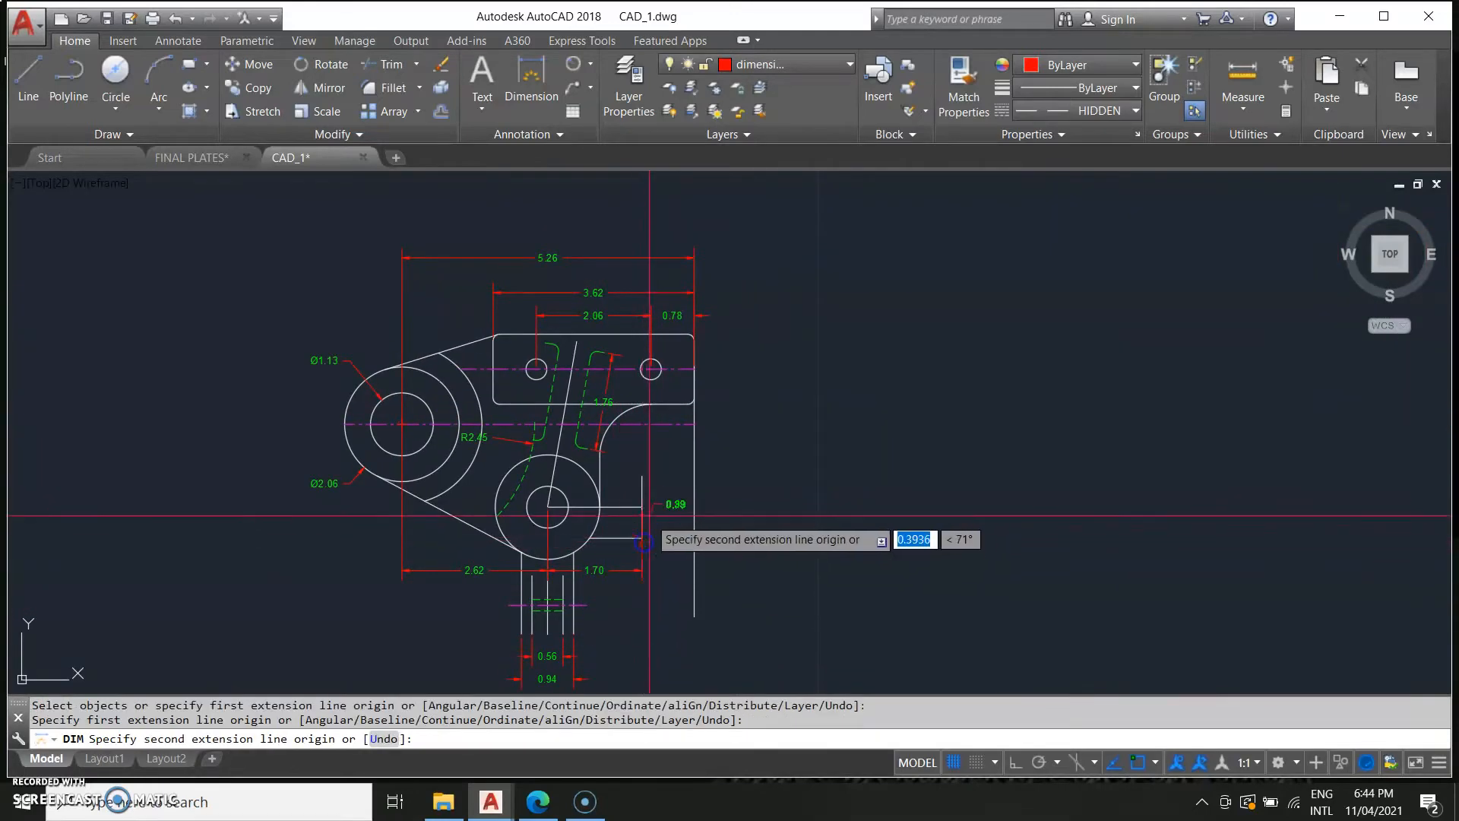
click(643, 476)
click(677, 475)
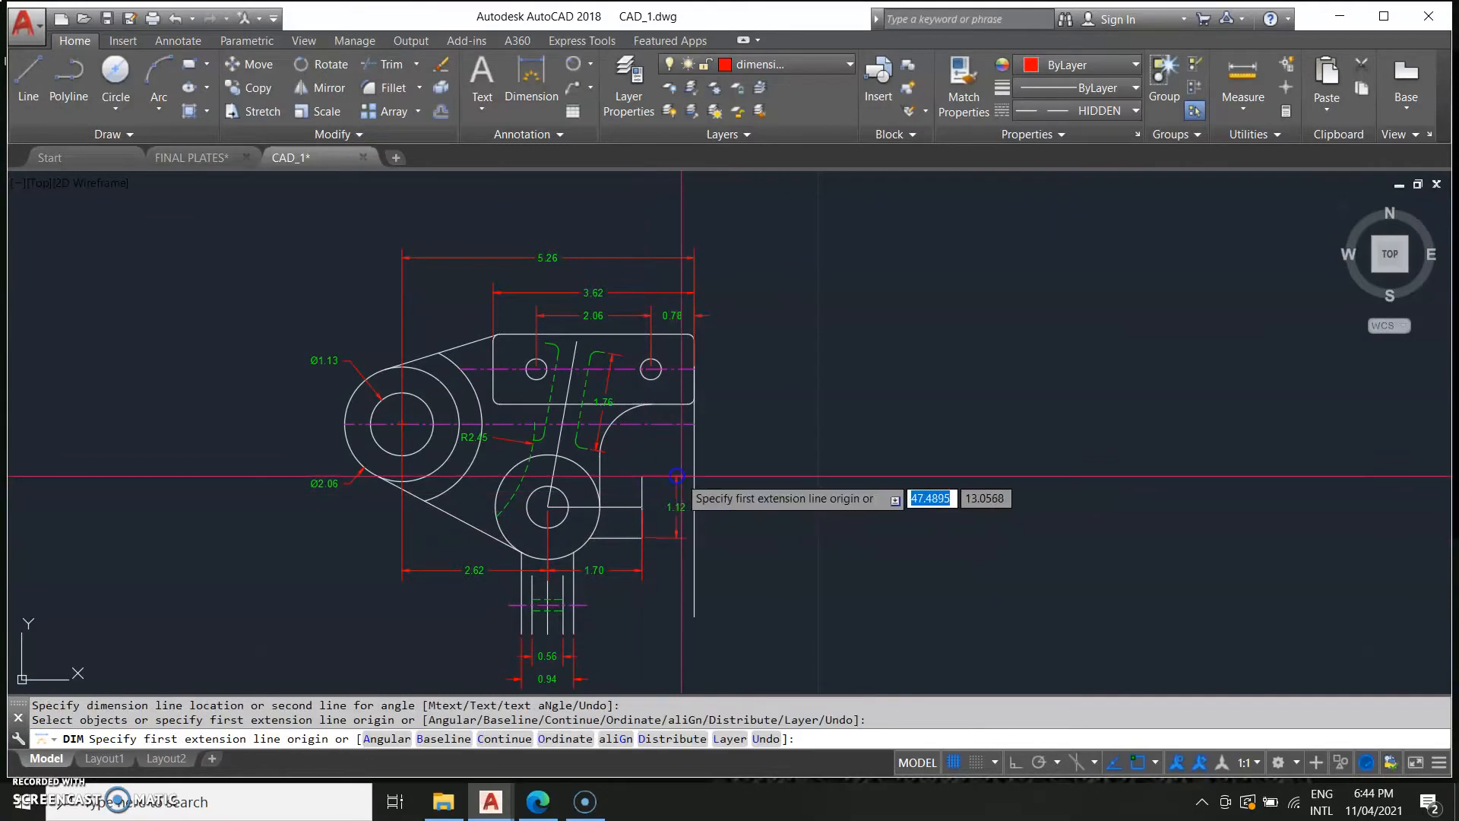
Delete the long vertical line standing to the right of the bracket.
key(Escape)
click(696, 593)
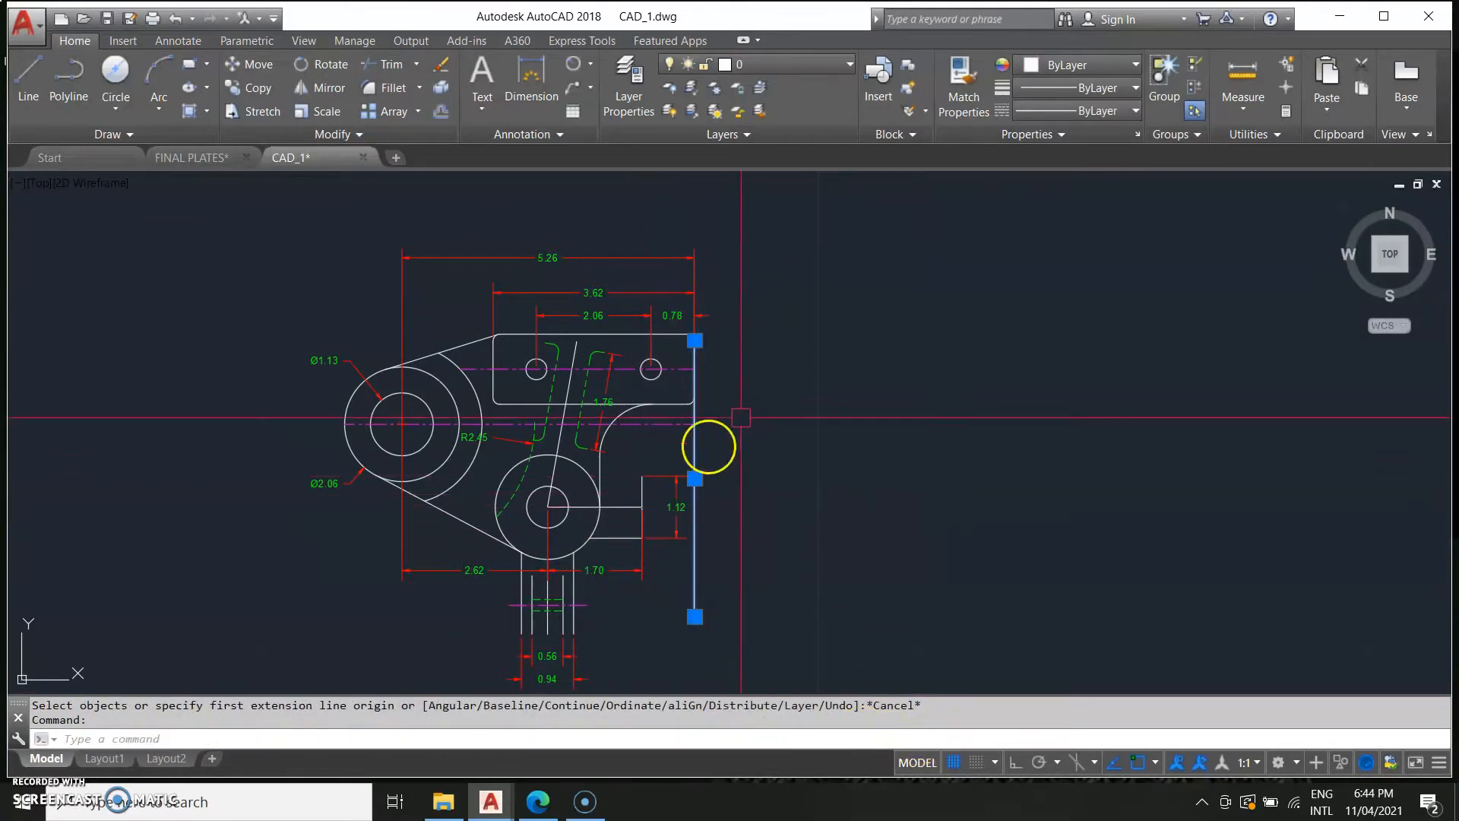
key(Delete)
Examine the reference image again against the drawing for the remaining dimensions.
scroll(504, 596, down, 6)
scroll(339, 395, up, 5)
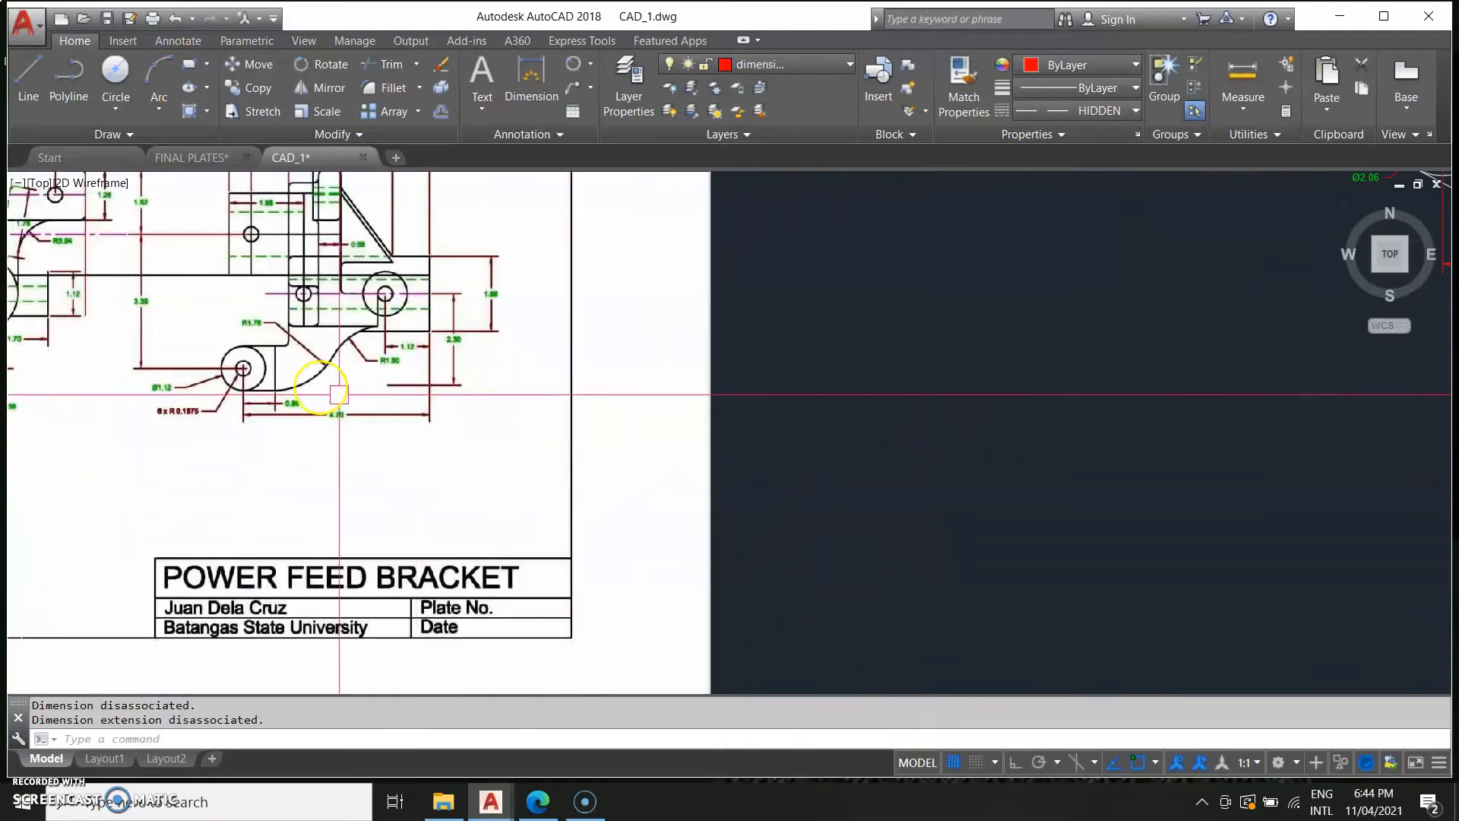
scroll(339, 394, up, 2)
middle_drag(339, 394, 1054, 662)
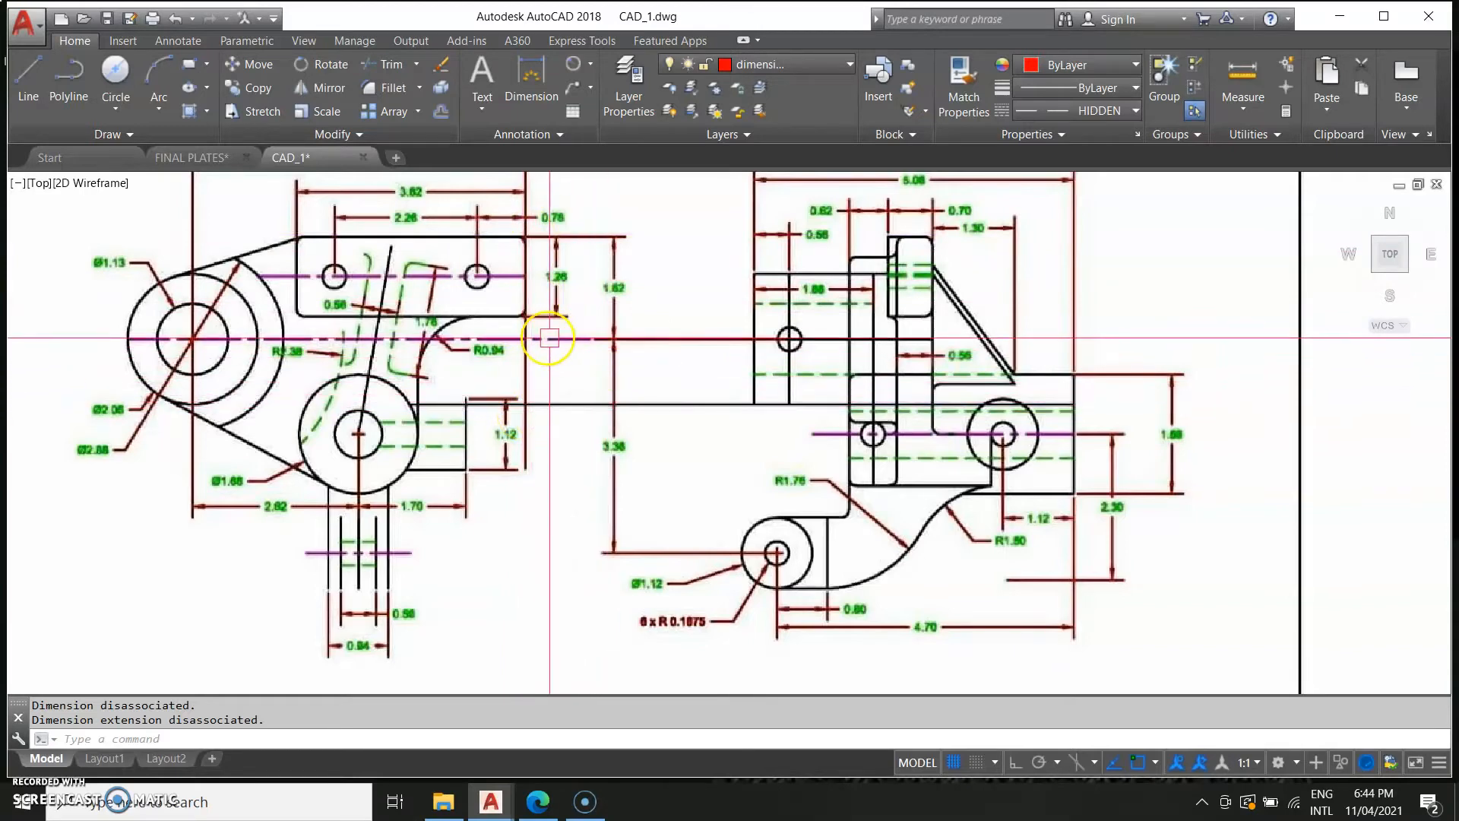
key(Escape)
scroll(1100, 528, down, 4)
middle_drag(1227, 548, 237, 599)
scroll(384, 549, down, 2)
middle_click(1143, 598)
scroll(804, 556, up, 4)
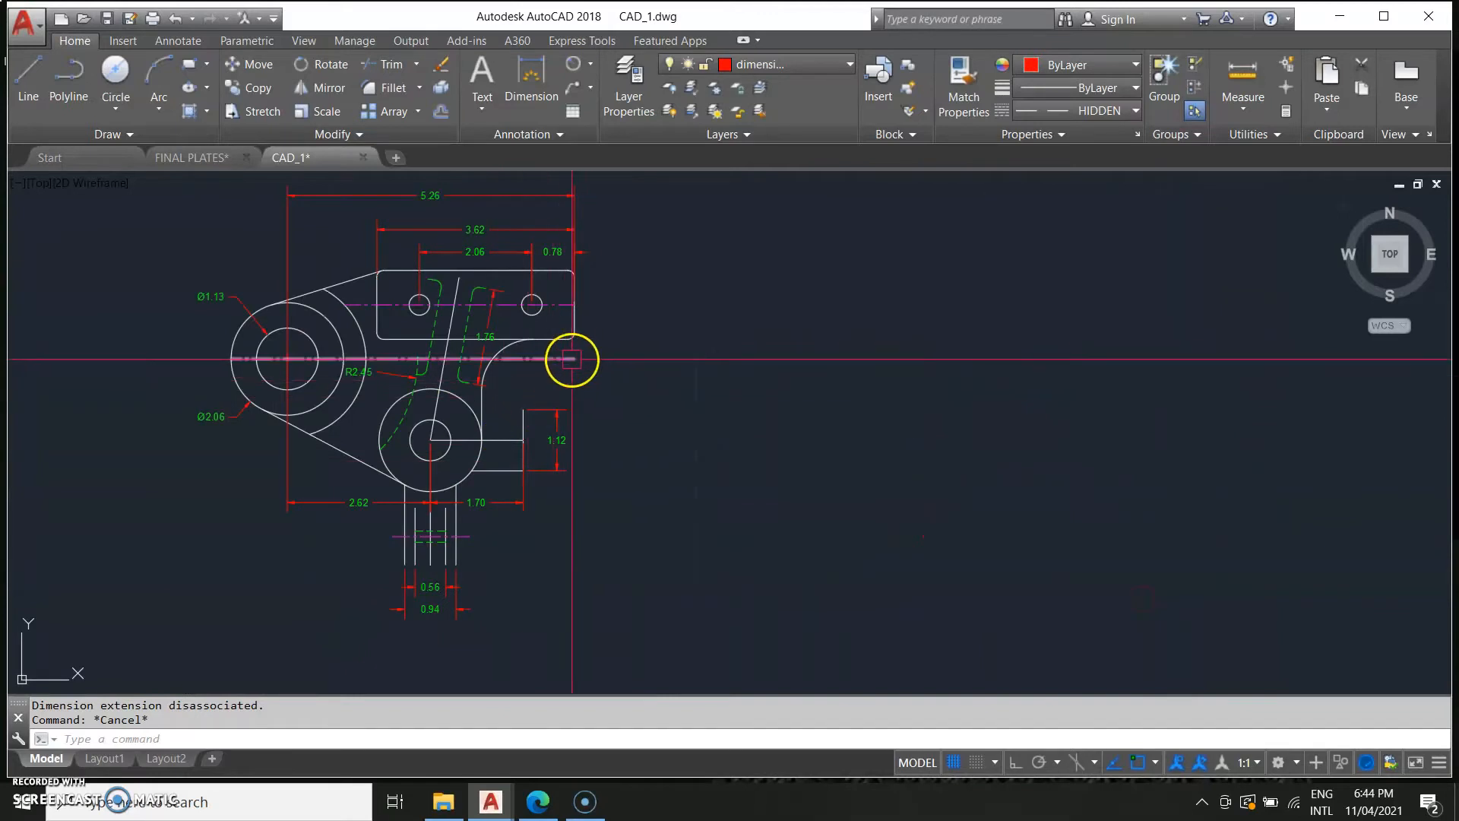
text(d)
key(Return)
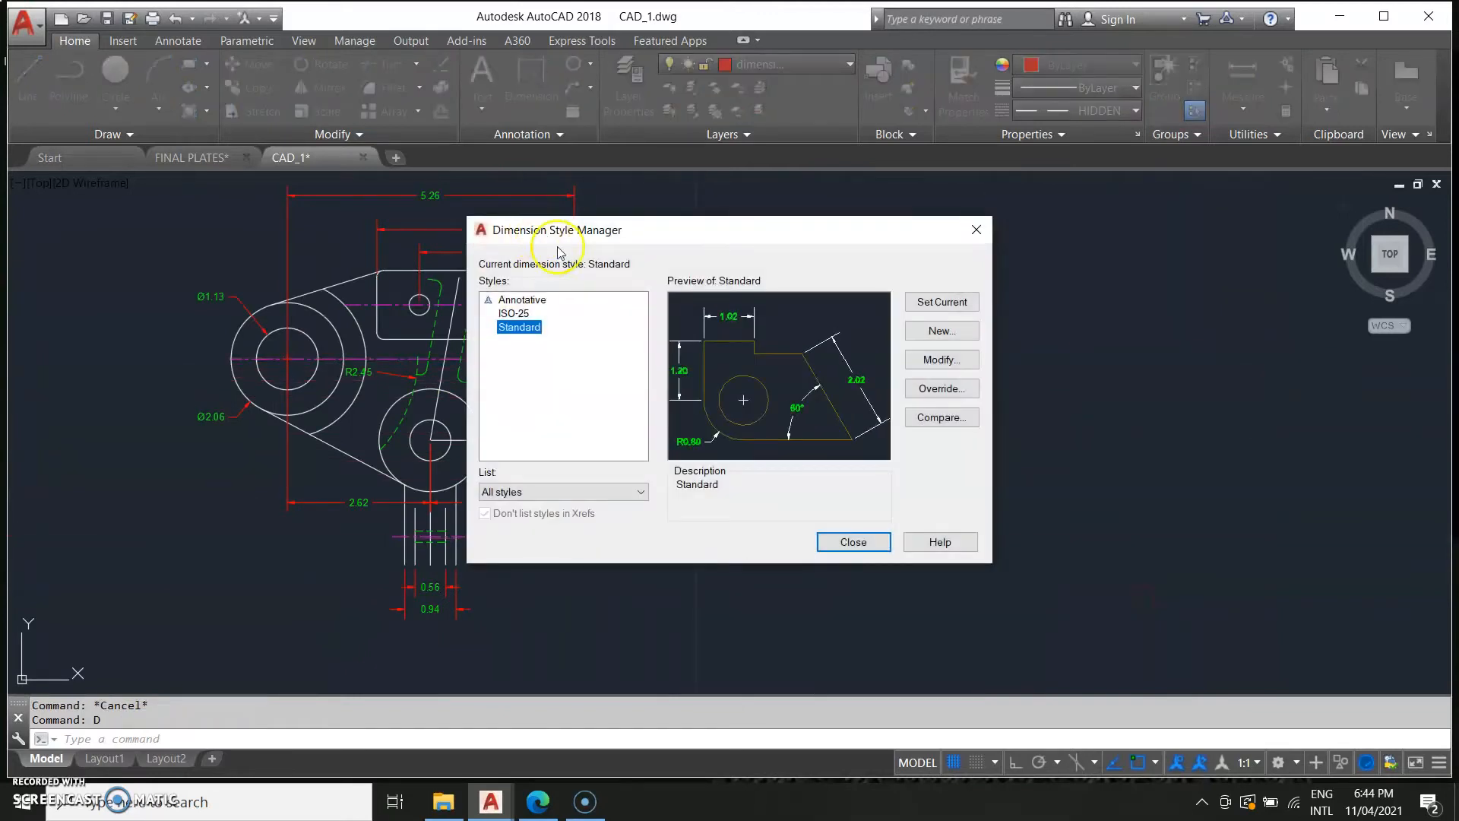
click(980, 230)
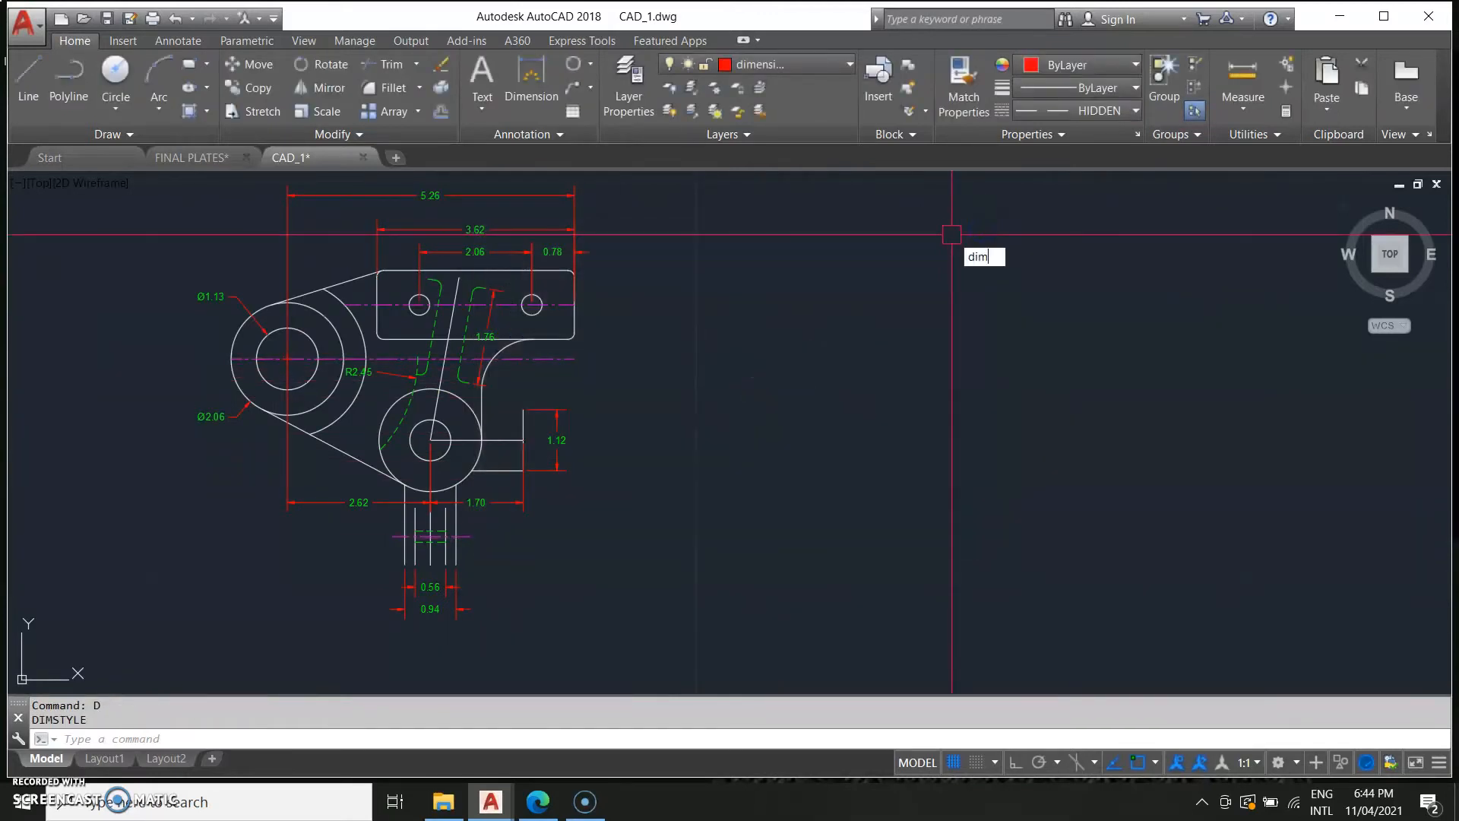
Dimension the vertical distance from the top edge of the plate to the large circle's centre line, placed right.
key(Return)
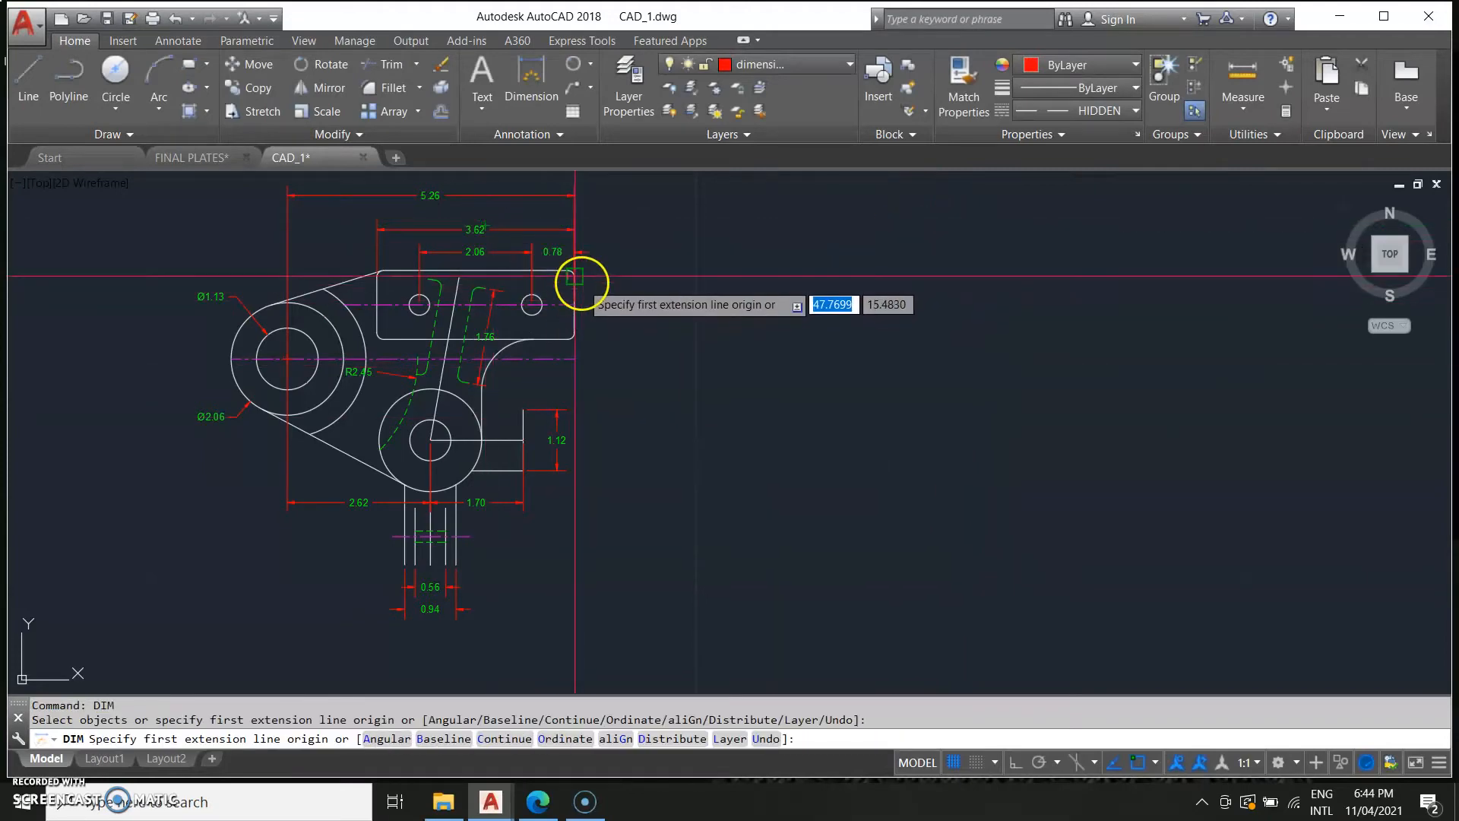
scroll(574, 276, up, 5)
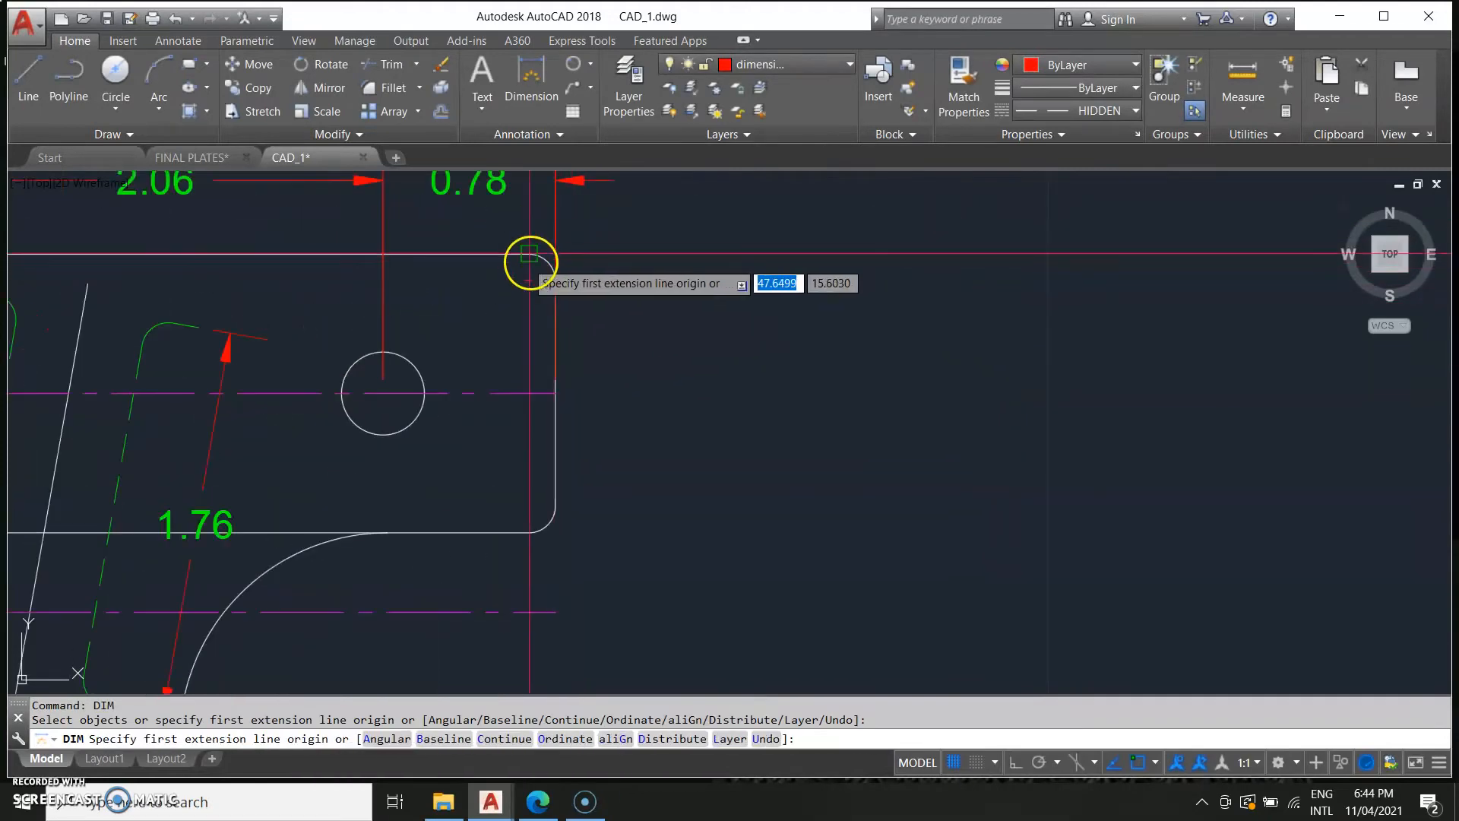
click(529, 254)
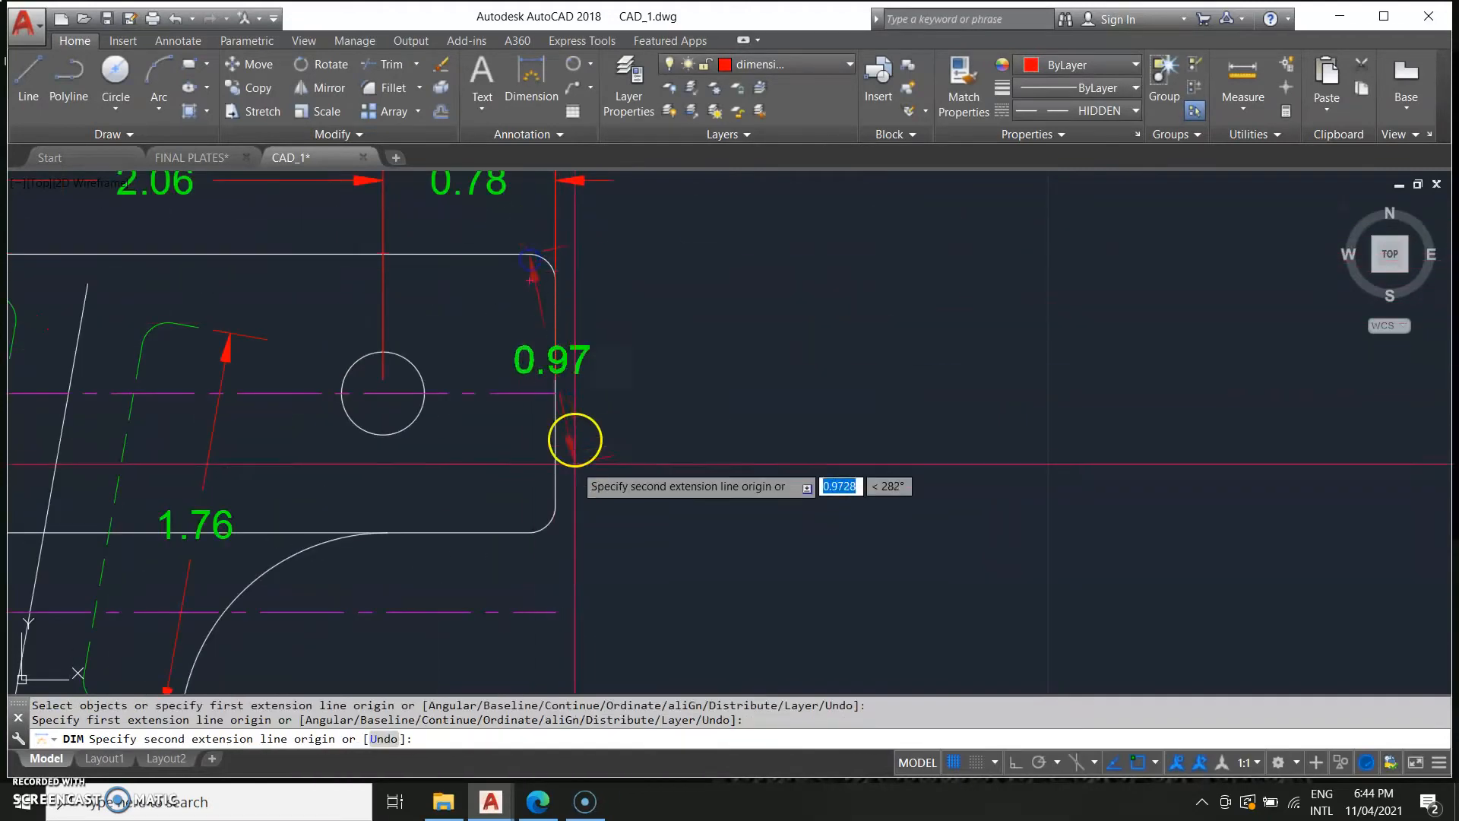
click(530, 610)
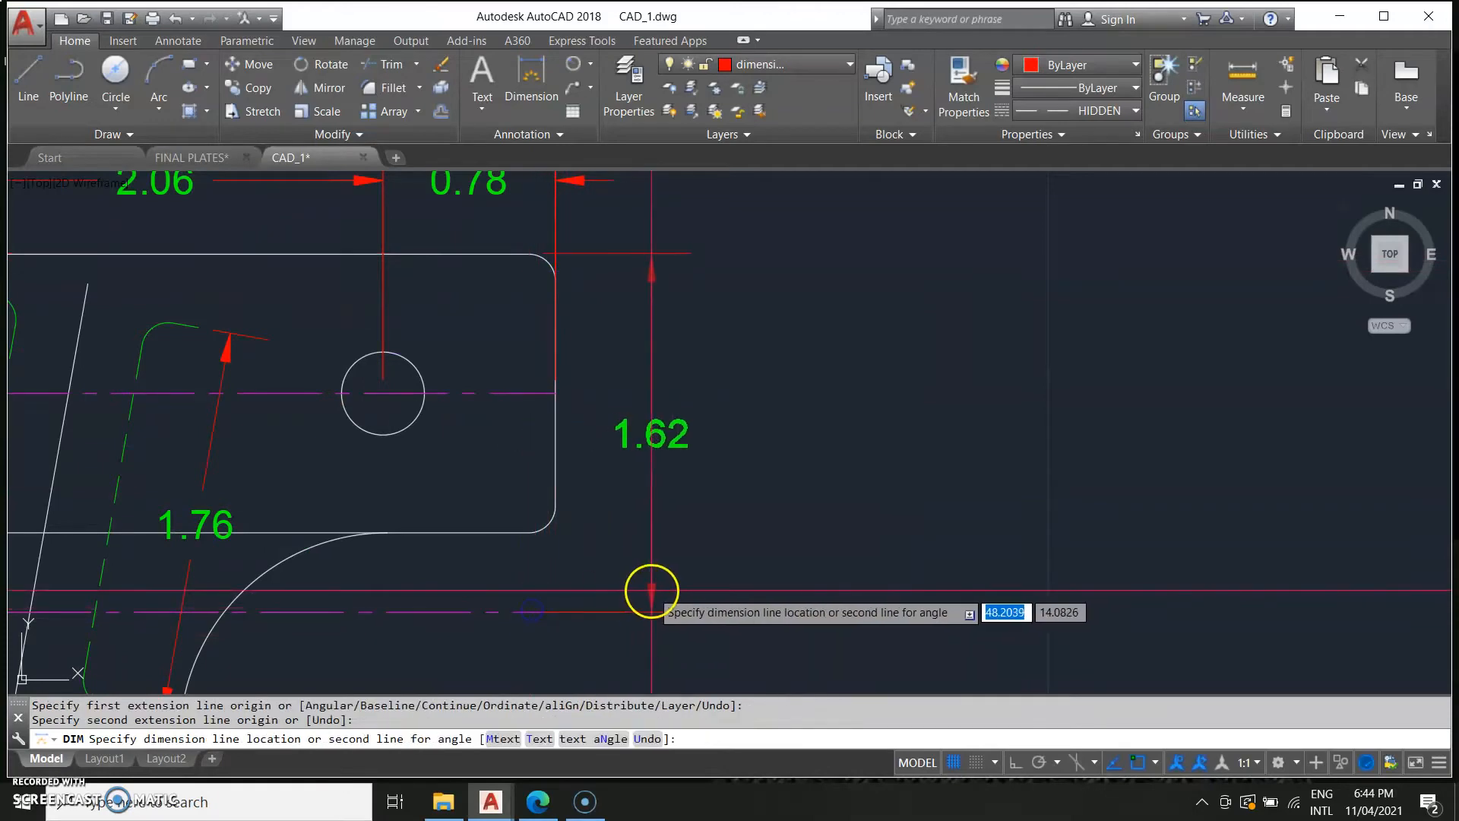
click(734, 591)
scroll(772, 608, down, 5)
key(Escape)
scroll(908, 532, down, 4)
middle_drag(599, 631, 982, 570)
scroll(704, 570, up, 4)
middle_drag(596, 384, 644, 603)
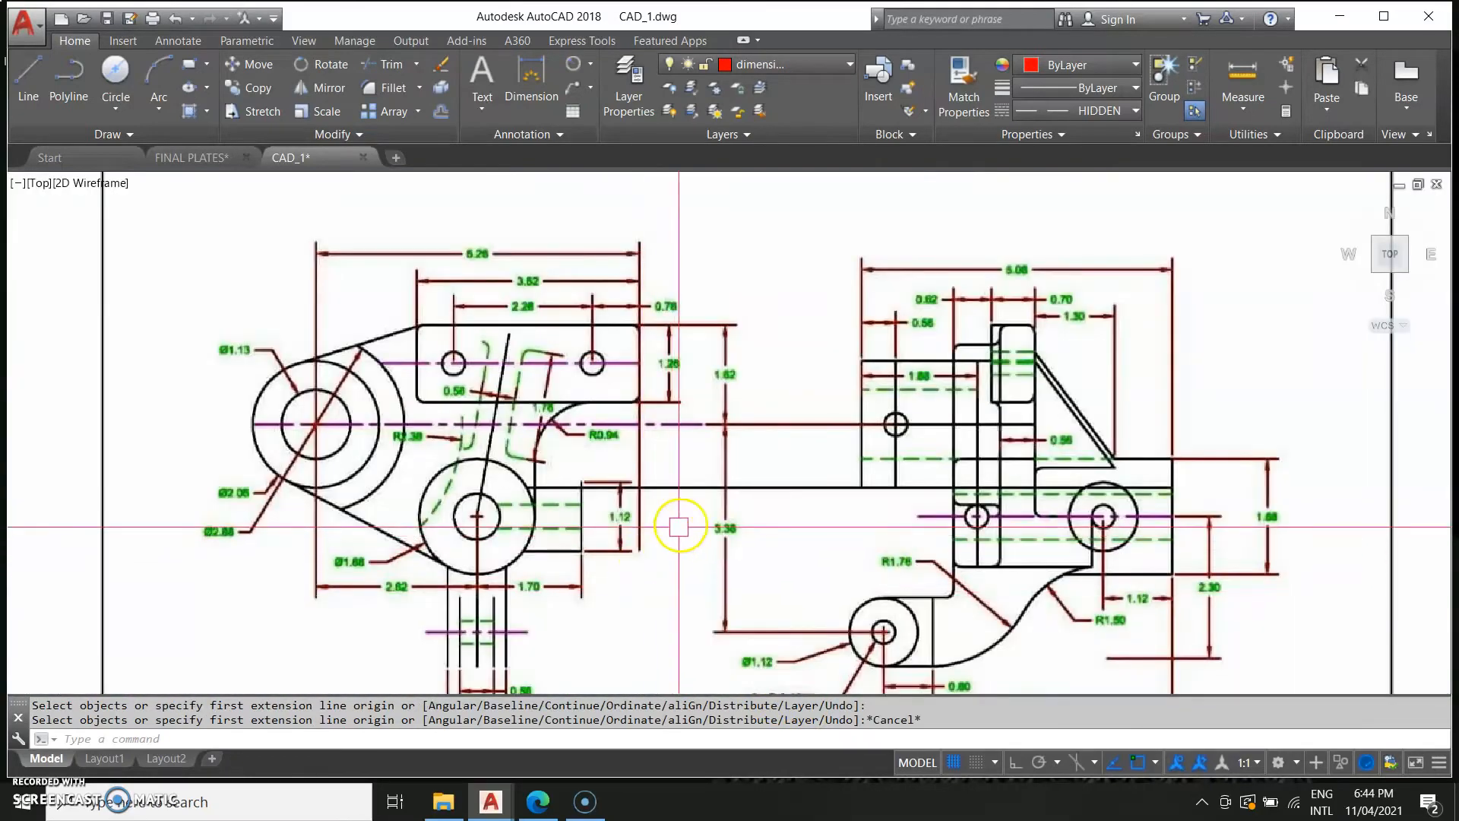
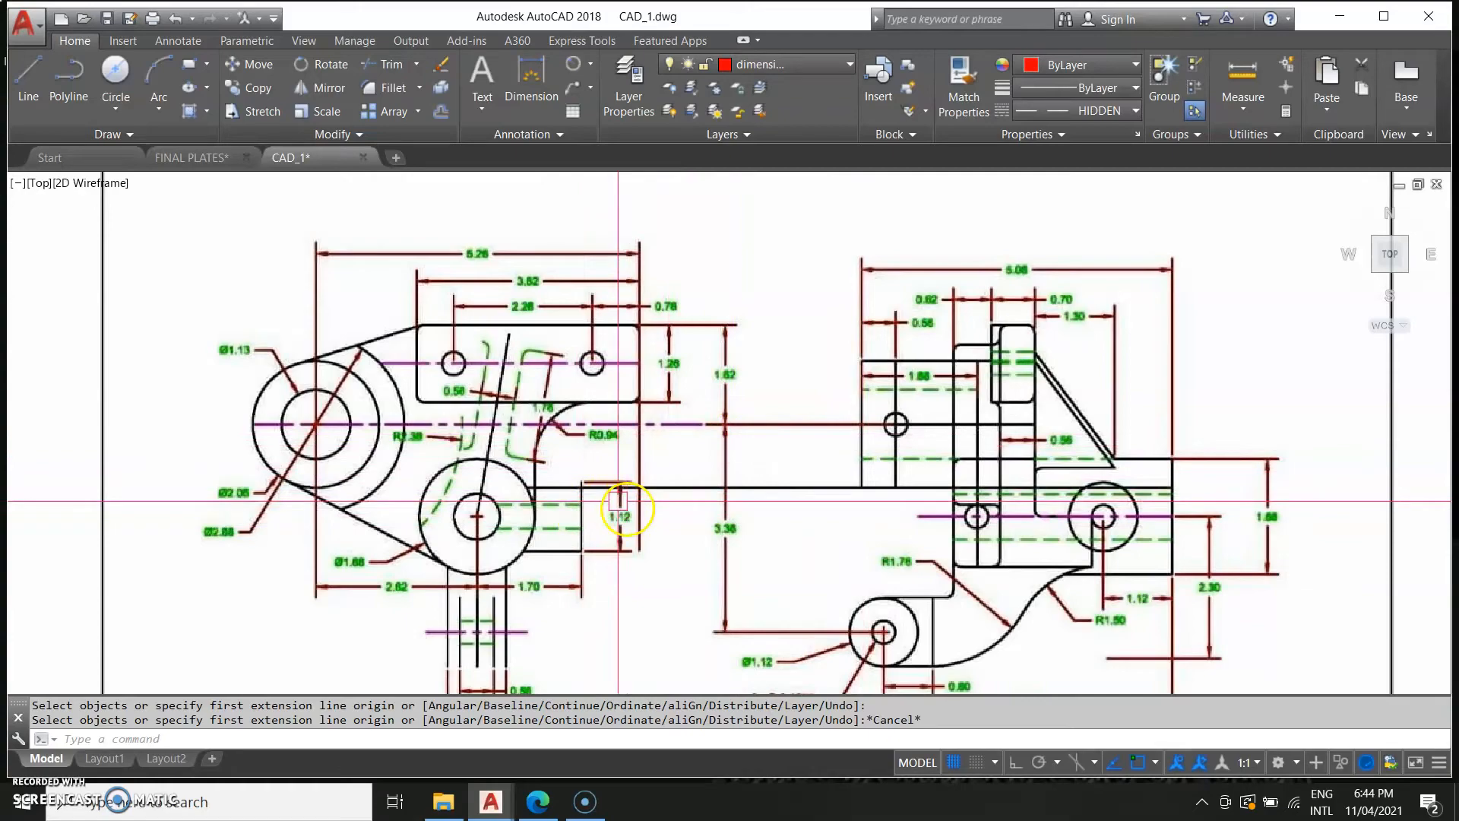
Dimension the radius of the fillet arc below the top plate, placing the R0.94 label to its right.
scroll(565, 448, down, 2)
scroll(570, 453, up, 5)
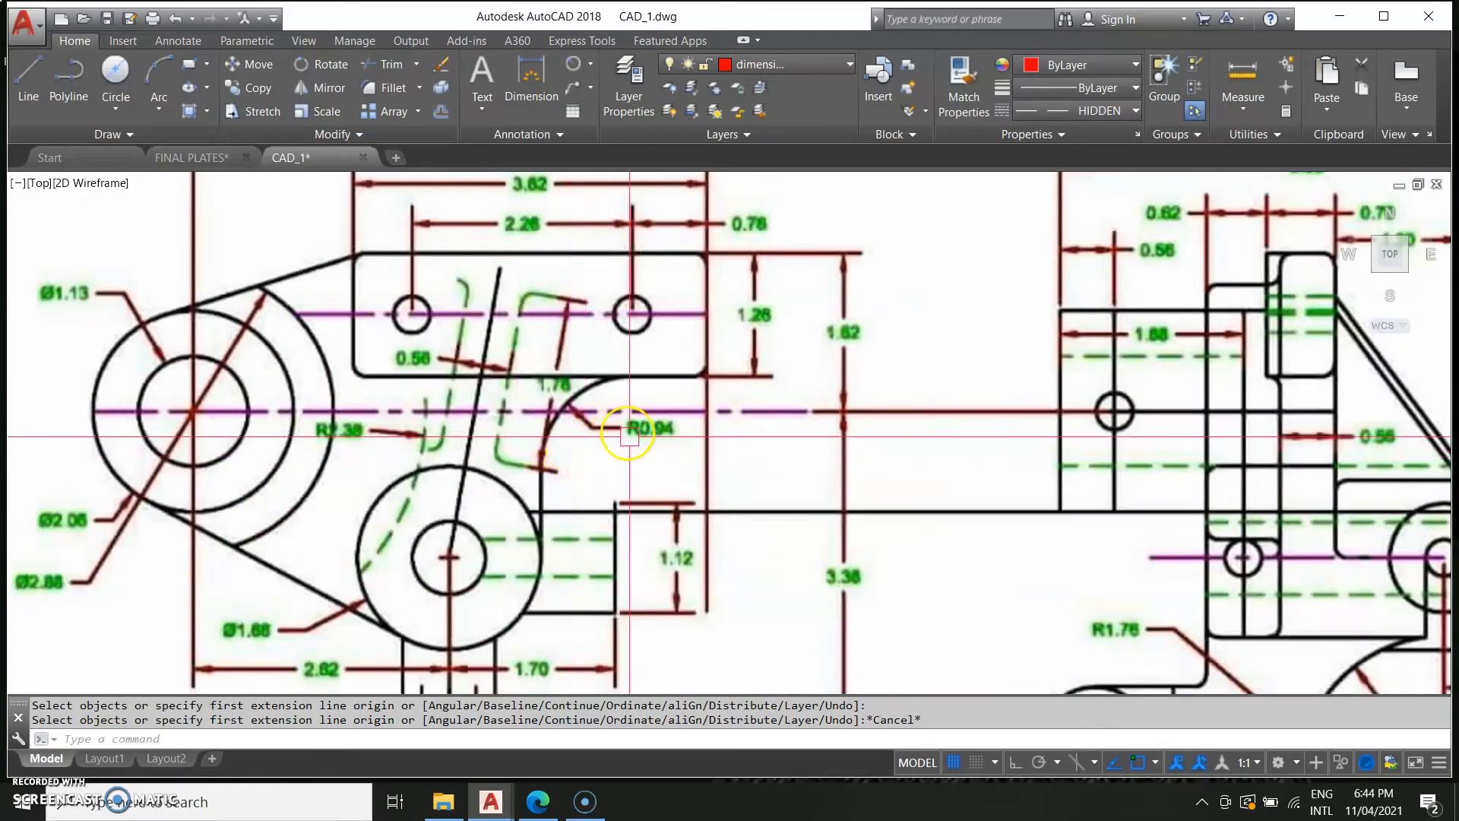
scroll(667, 436, down, 4)
scroll(1164, 499, down, 5)
mouse_move(1277, 505)
middle_down()
mouse_move(349, 654)
mouse_move(330, 600)
middle_up()
scroll(349, 654, up, 6)
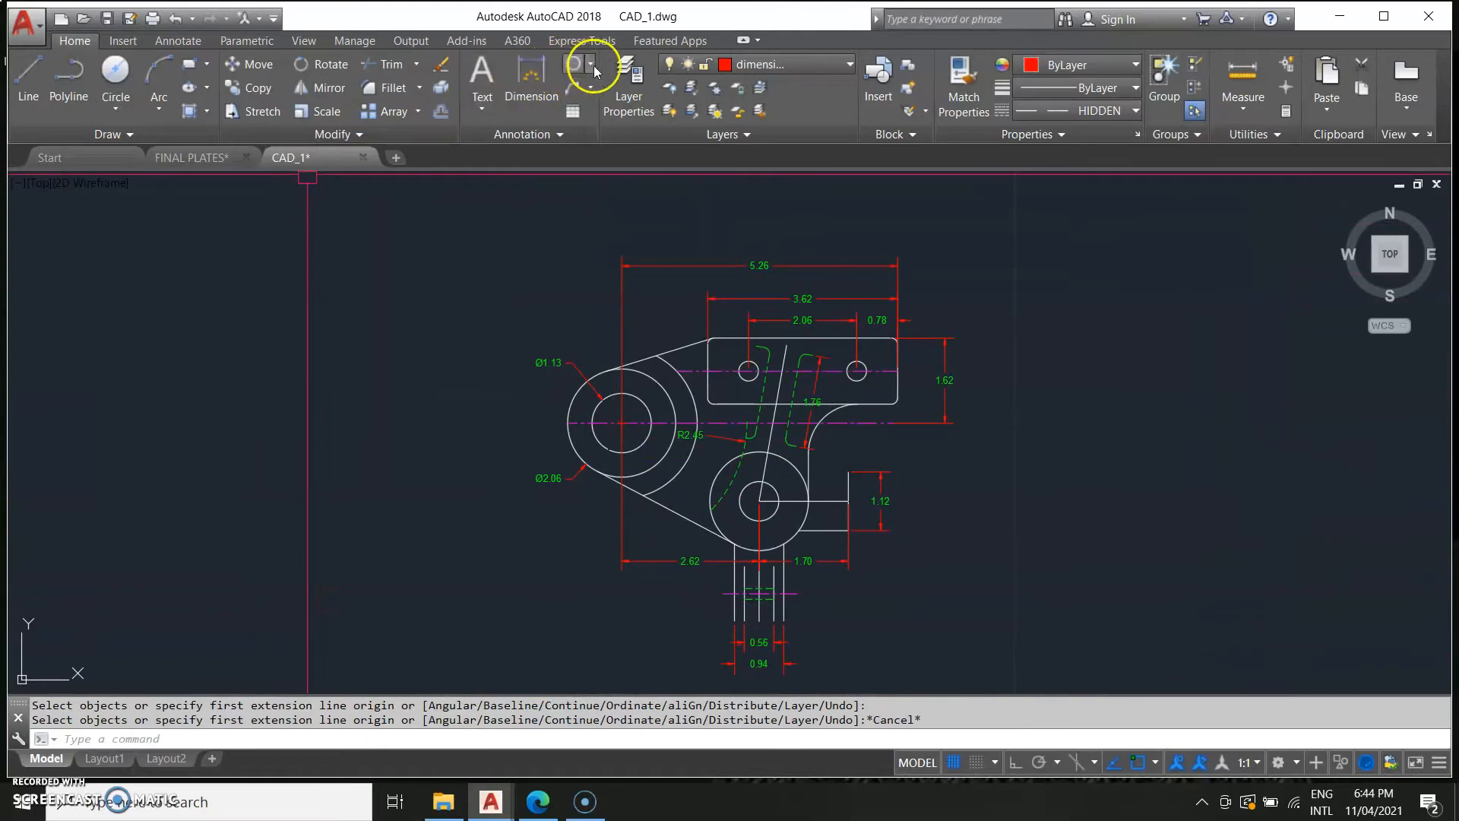
click(572, 68)
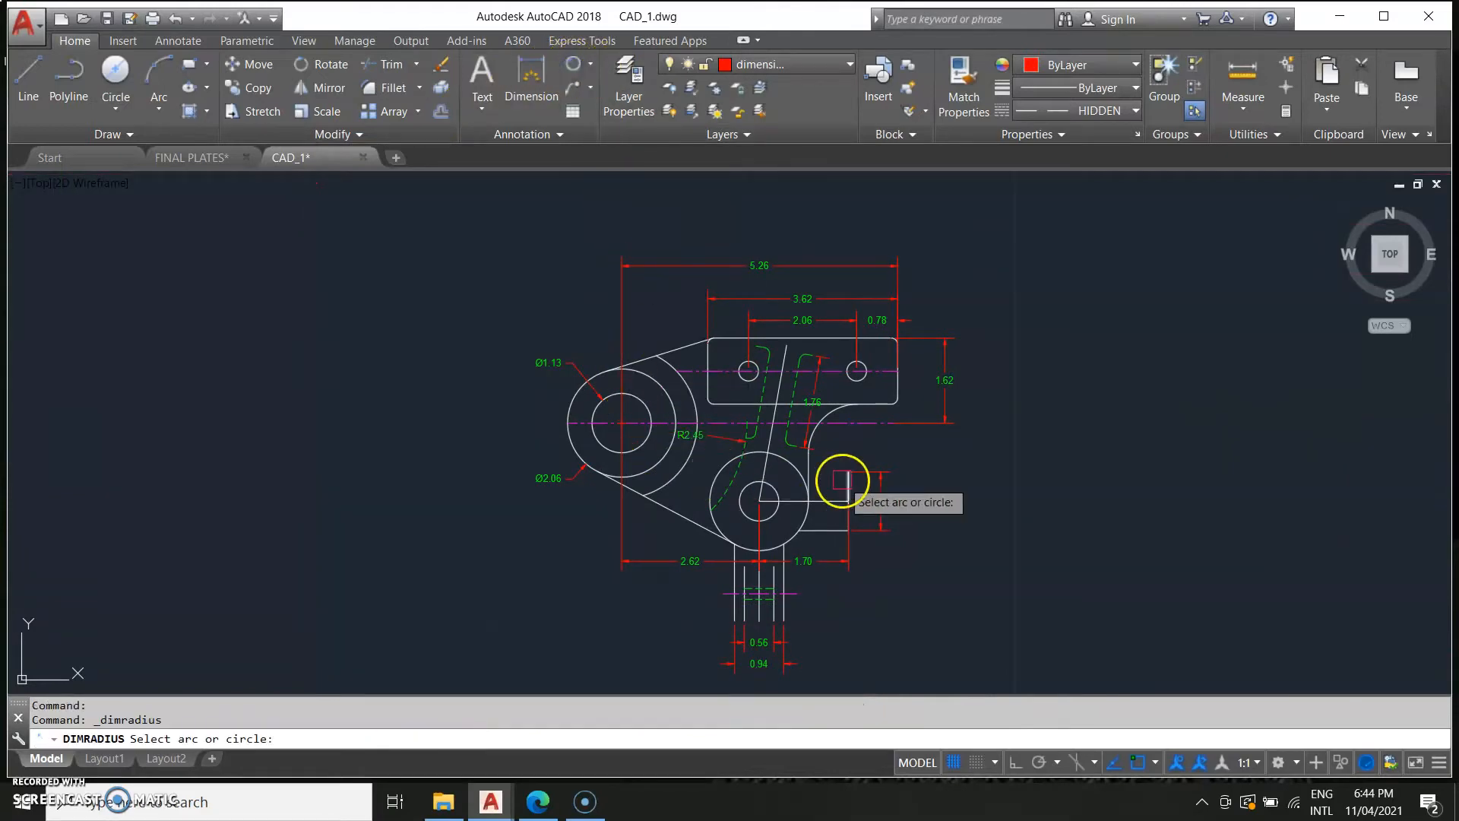
scroll(803, 485, up, 2)
scroll(1029, 385, up, 2)
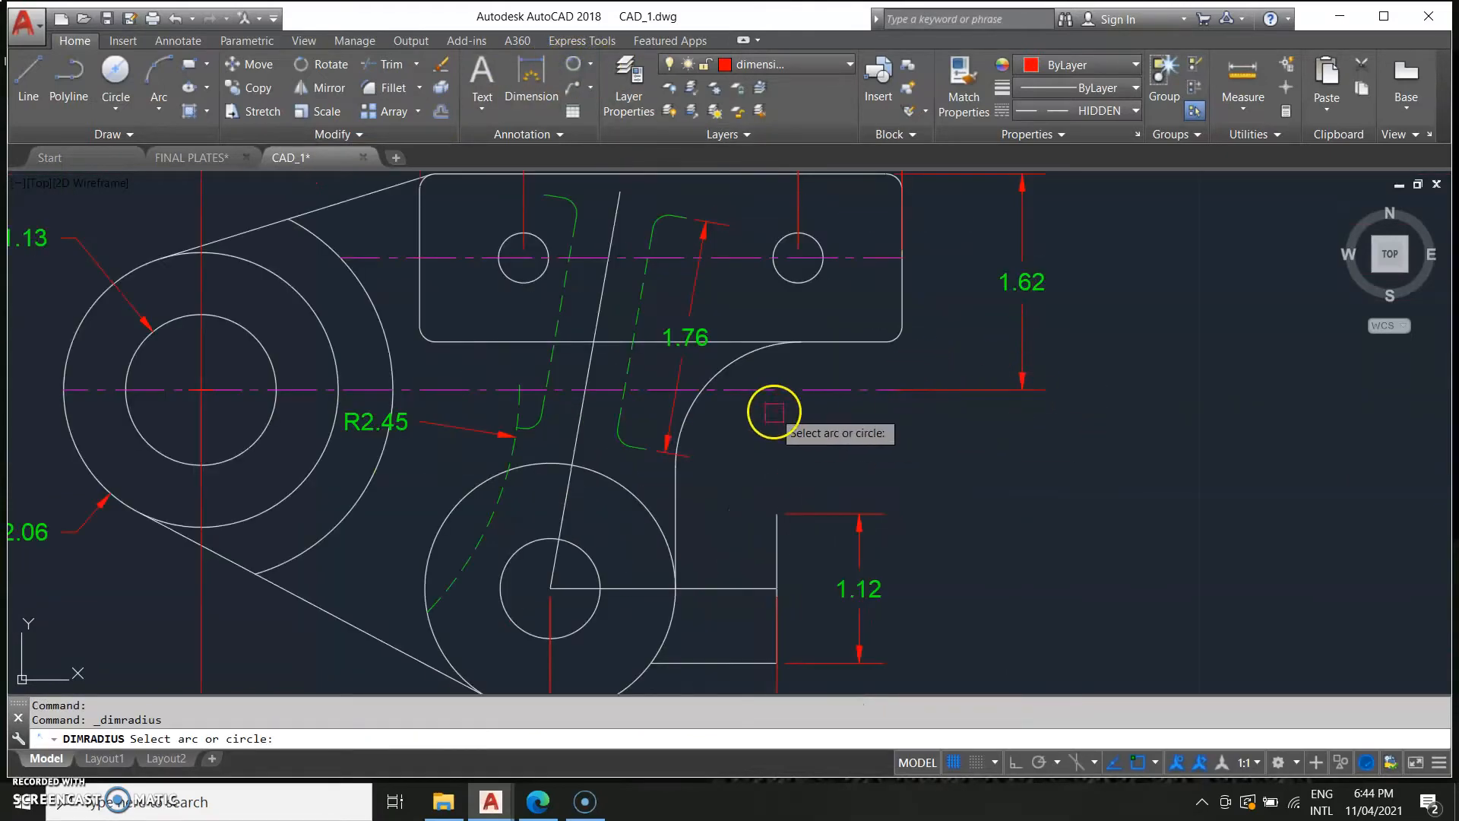
click(692, 417)
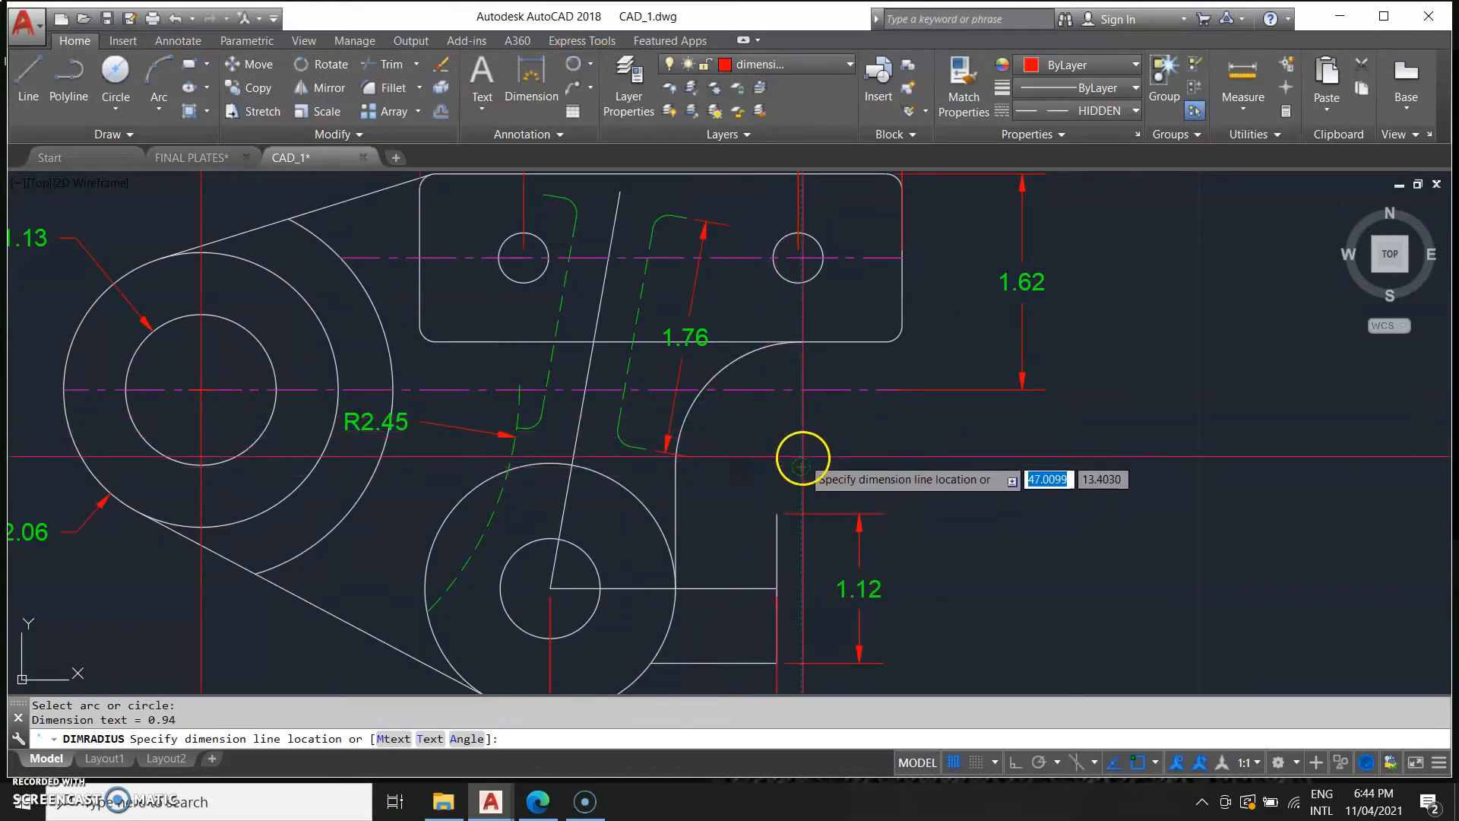
click(749, 425)
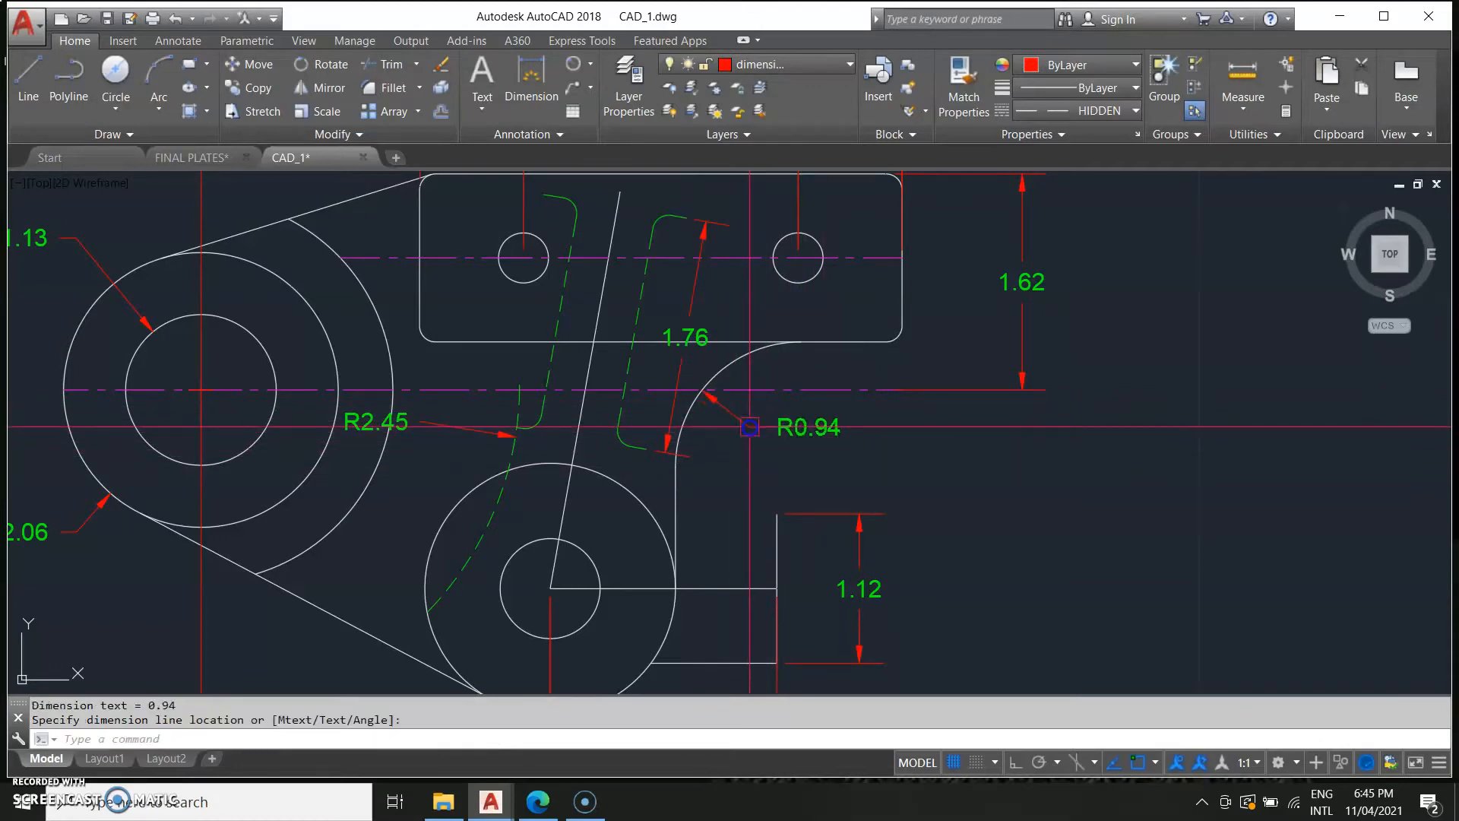
Shorten the horizontal line through the lower boss so it starts at the boss's outer circle.
scroll(639, 595, down, 4)
middle_drag(682, 633, 1066, 471)
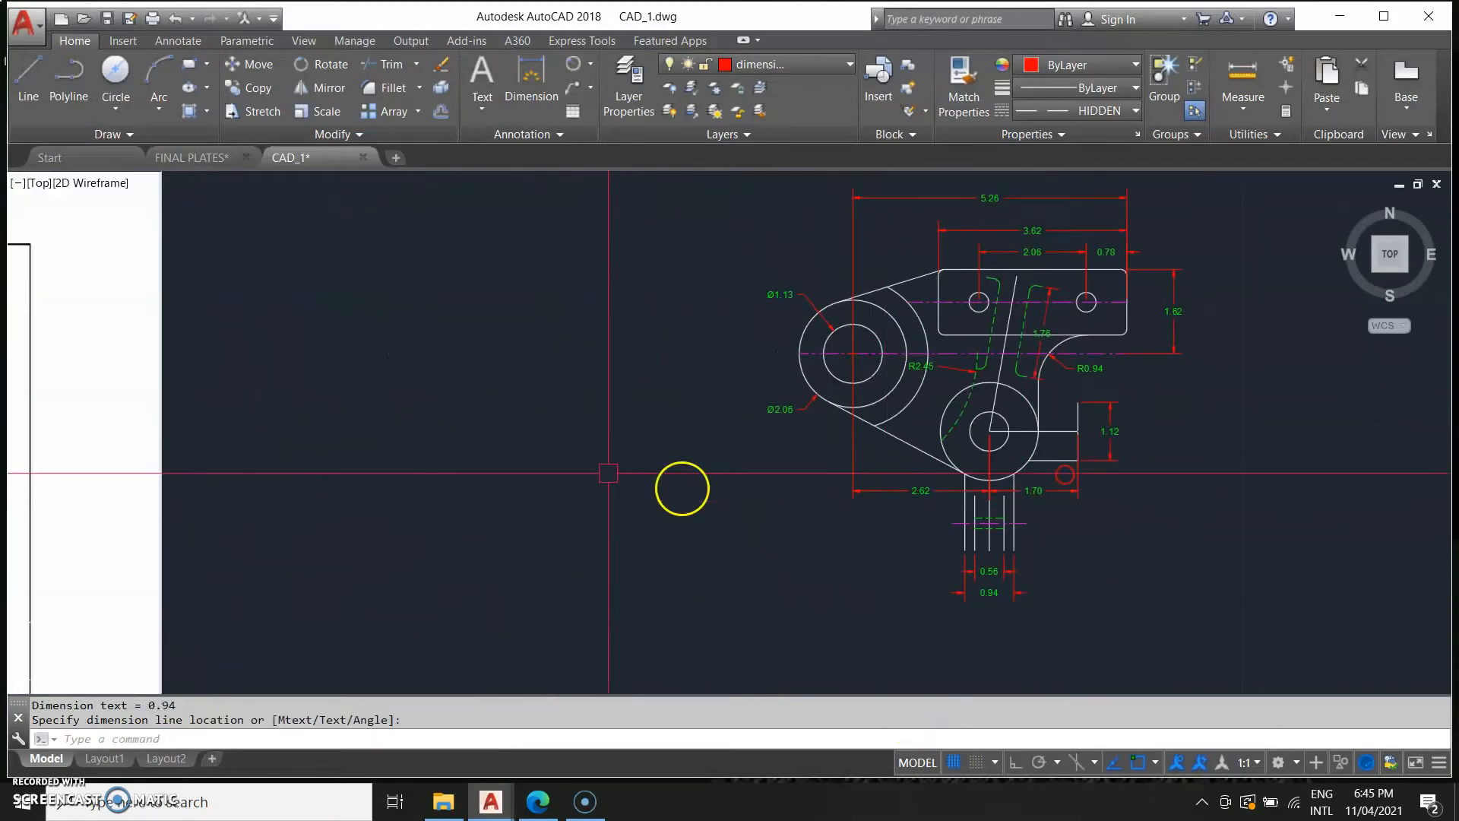
scroll(573, 475, down, 2)
middle_drag(428, 478, 648, 476)
scroll(206, 524, up, 4)
middle_drag(189, 503, 654, 489)
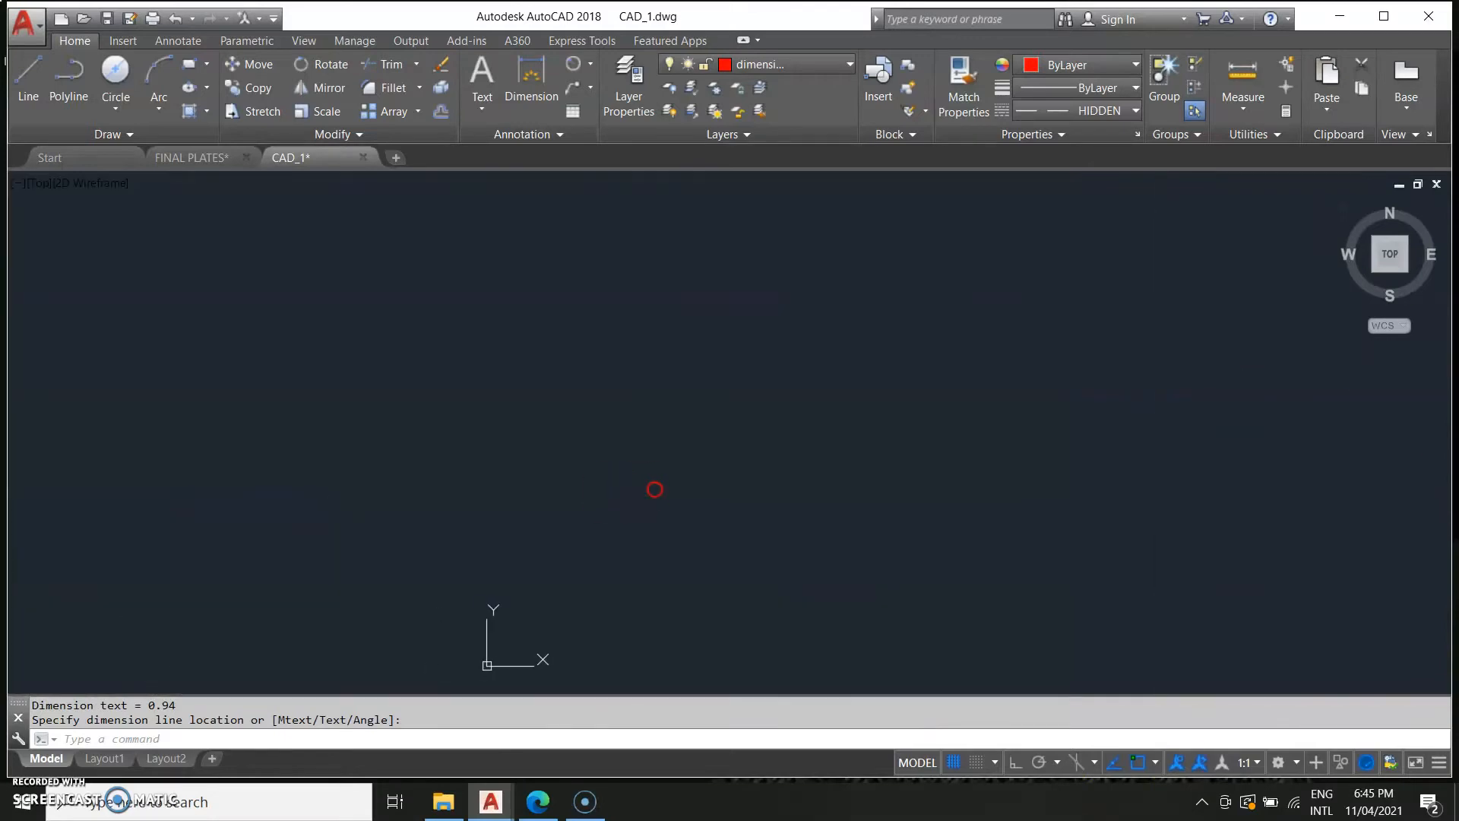
scroll(456, 560, down, 4)
scroll(755, 554, up, 2)
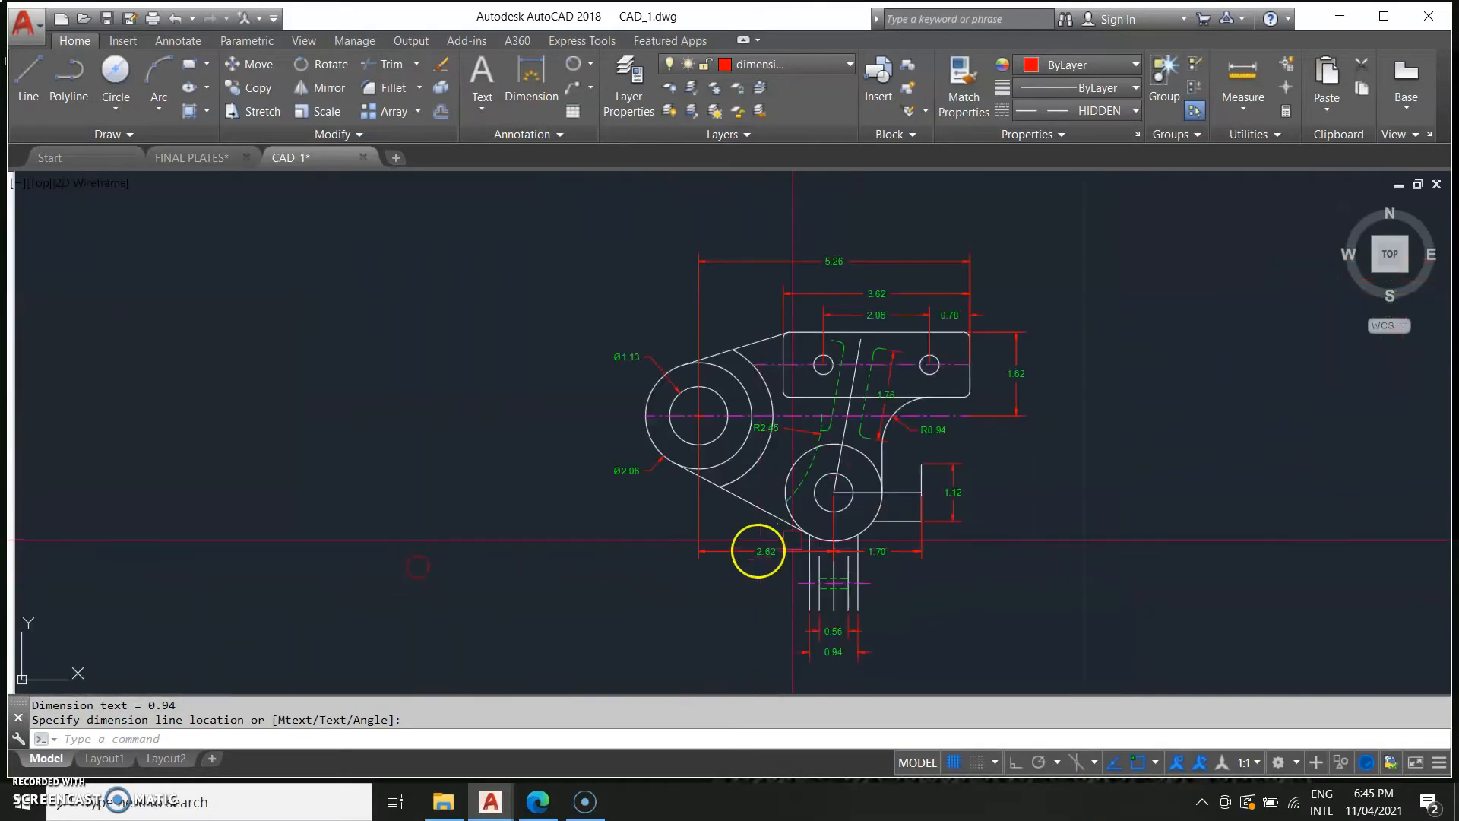
scroll(863, 495, up, 2)
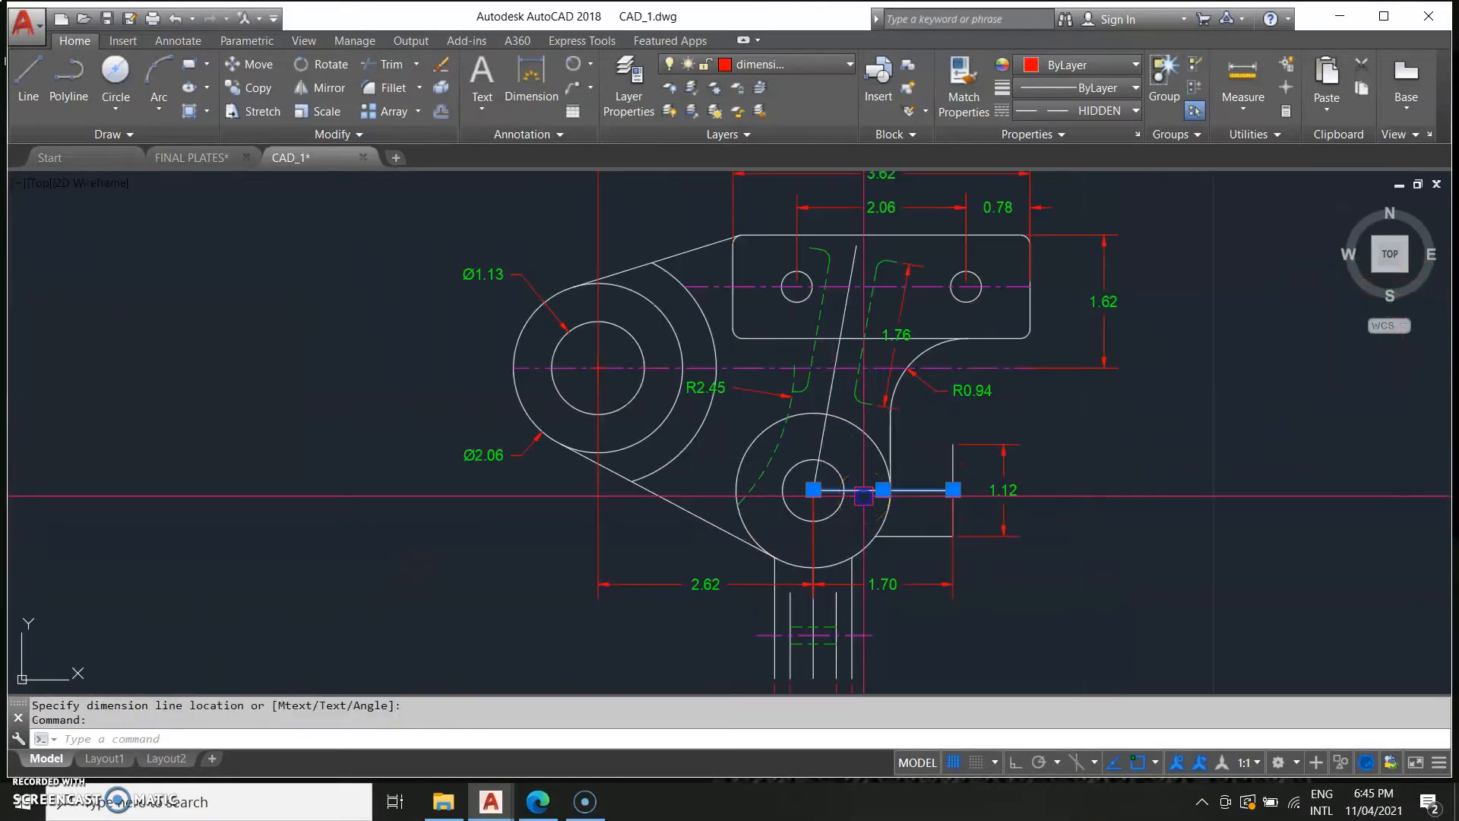
click(864, 488)
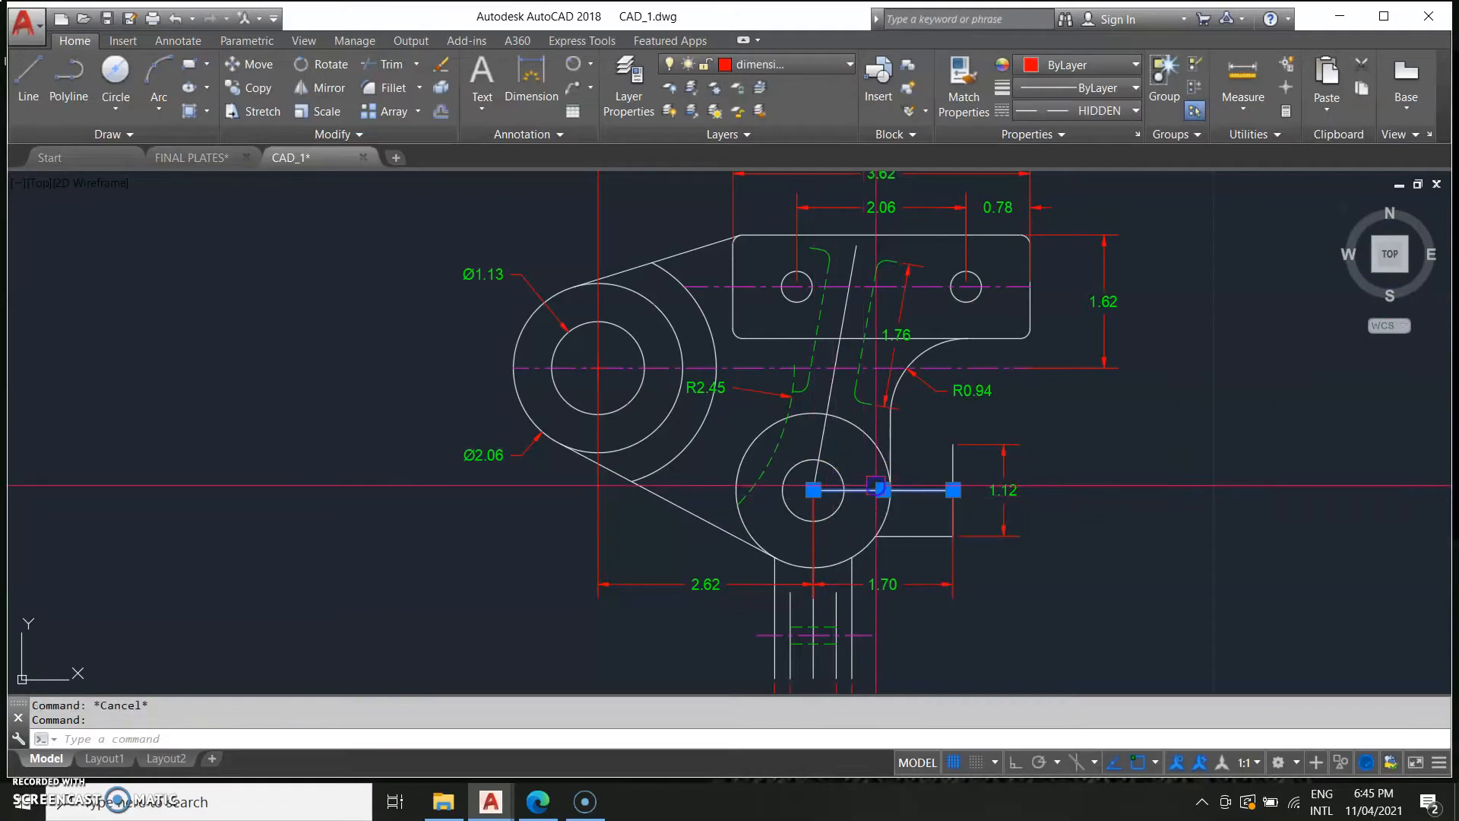
click(814, 490)
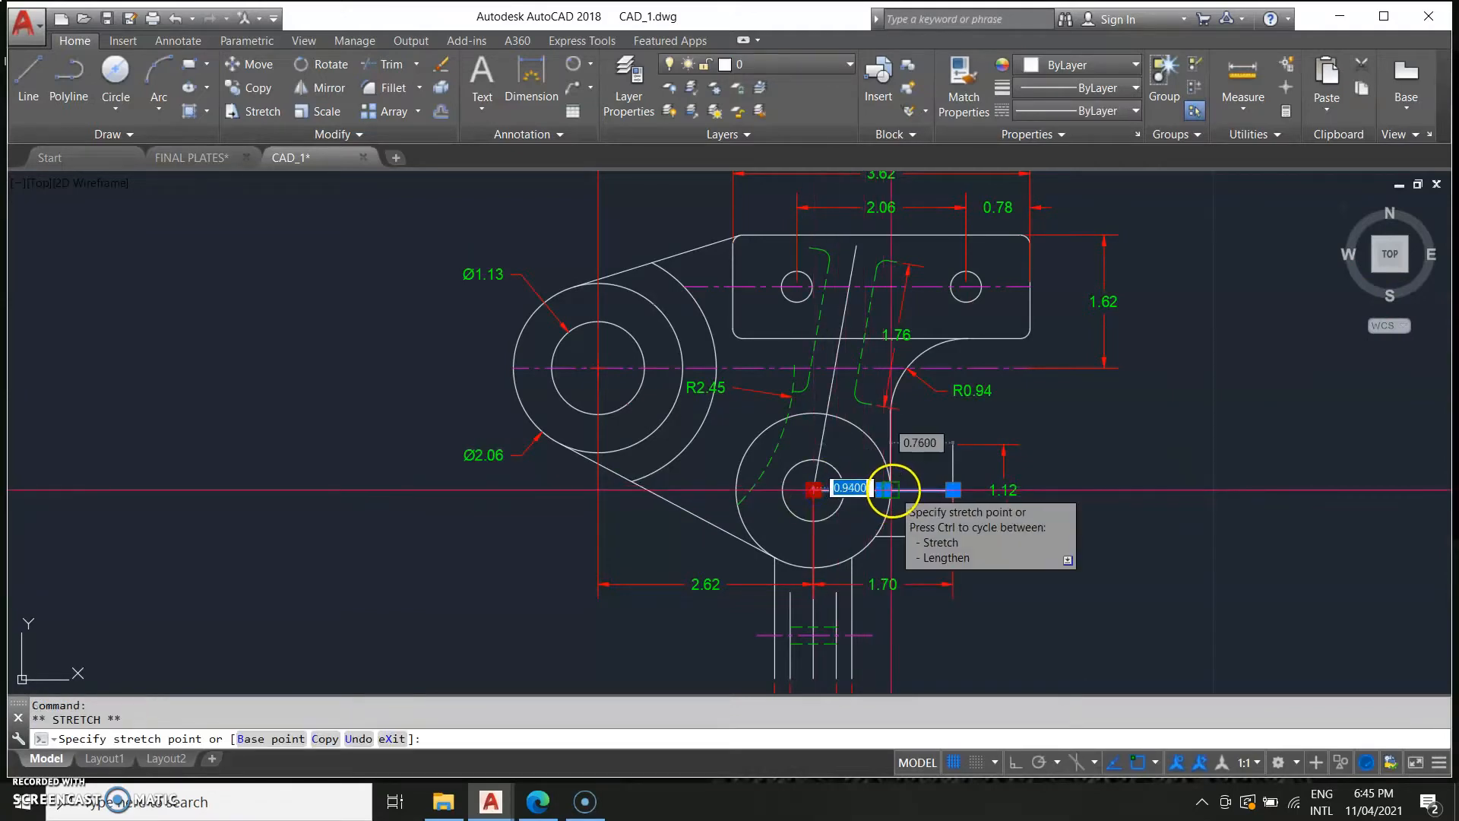
click(892, 490)
key(Escape)
Examine the reference image against the drawing around the lower boss and tab.
scroll(612, 535, down, 2)
middle_drag(513, 564, 1078, 547)
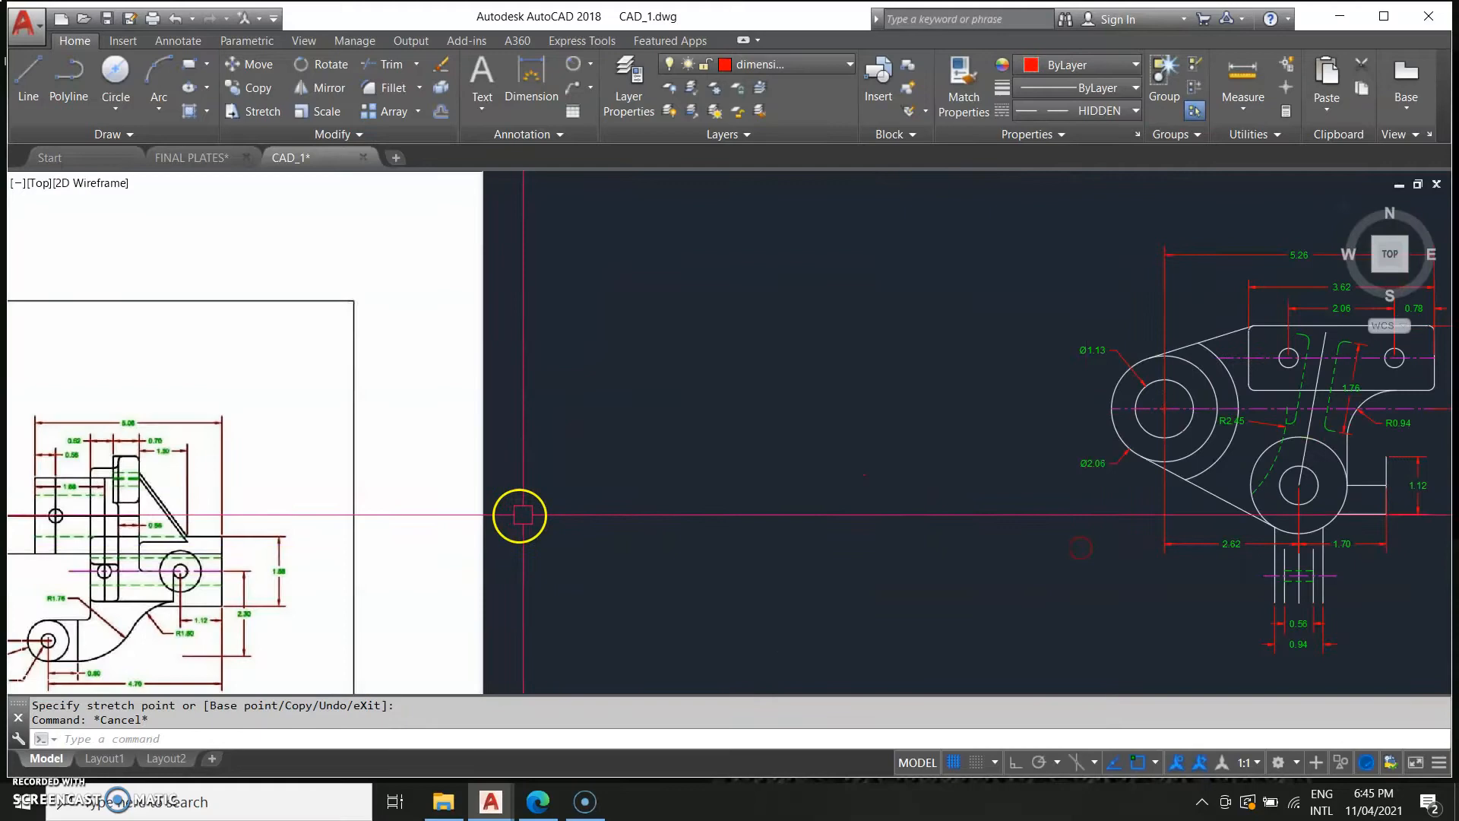
scroll(523, 515, down, 4)
middle_drag(309, 517, 674, 499)
scroll(585, 522, up, 4)
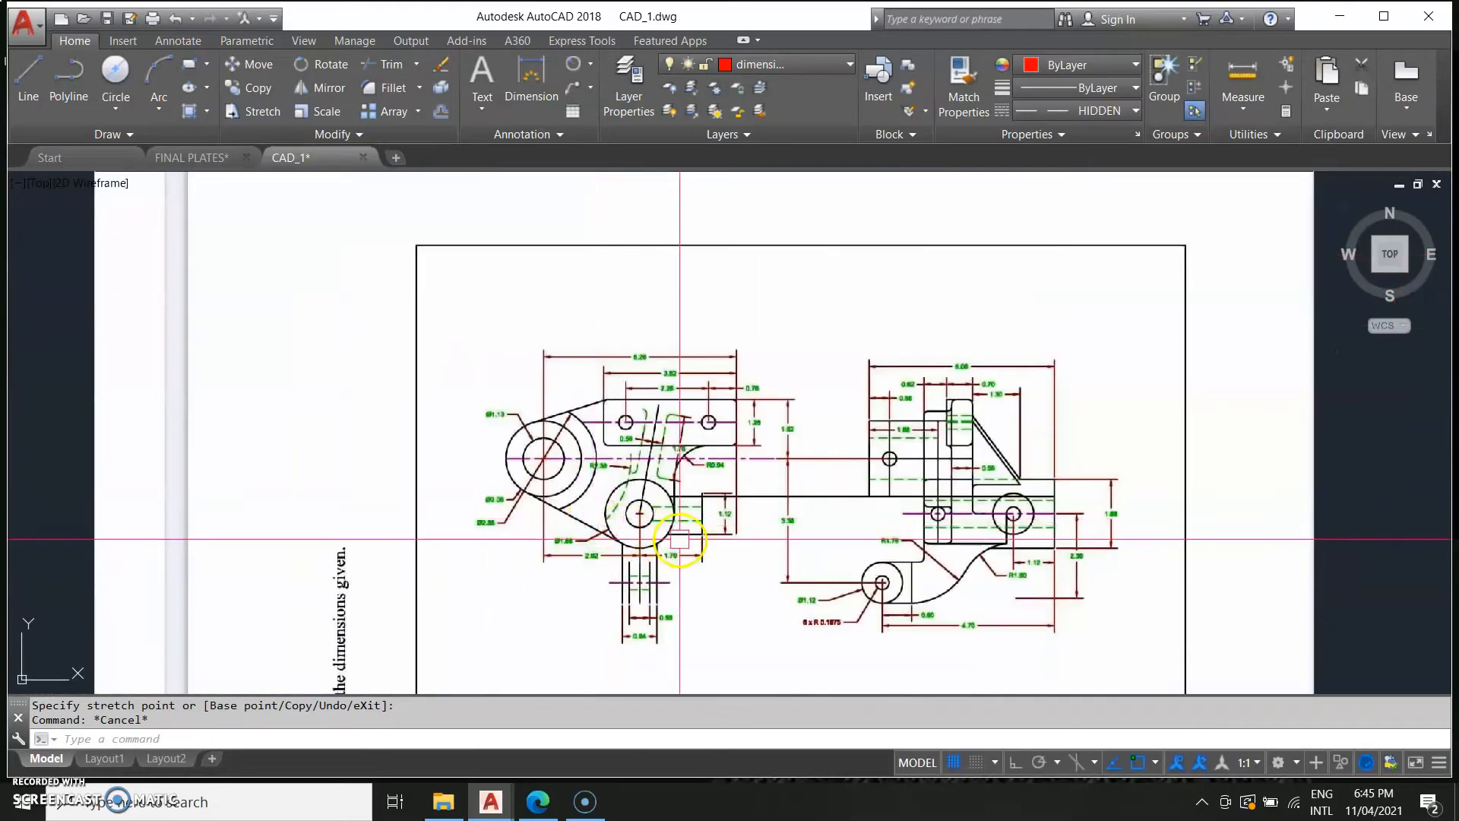
scroll(662, 515, up, 4)
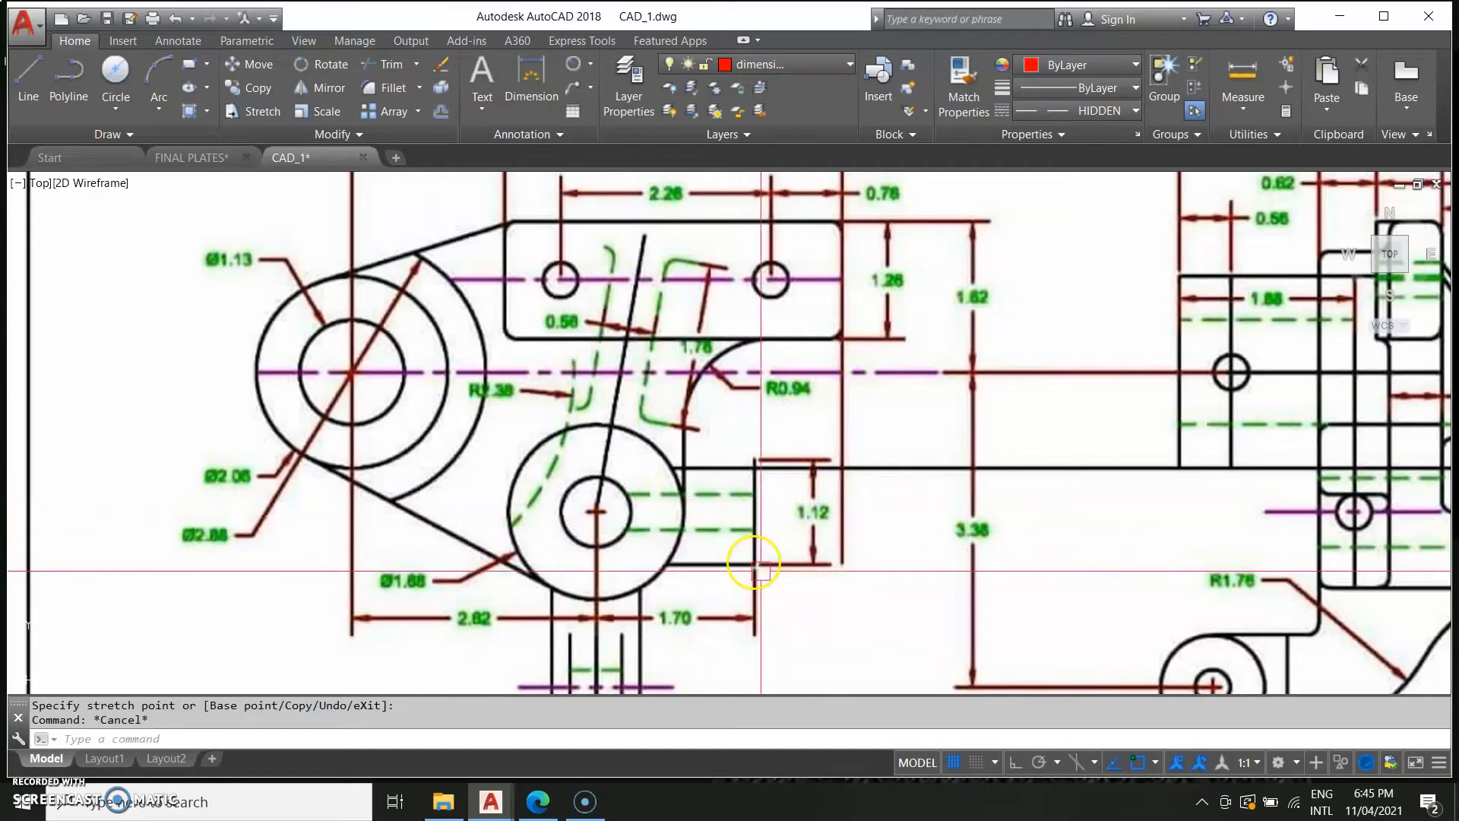
scroll(1008, 551, down, 2)
scroll(707, 547, down, 2)
mouse_move(1383, 581)
middle_down()
mouse_move(653, 549)
mouse_move(974, 547)
mouse_move(774, 521)
middle_up()
middle_drag(1264, 511, 1068, 515)
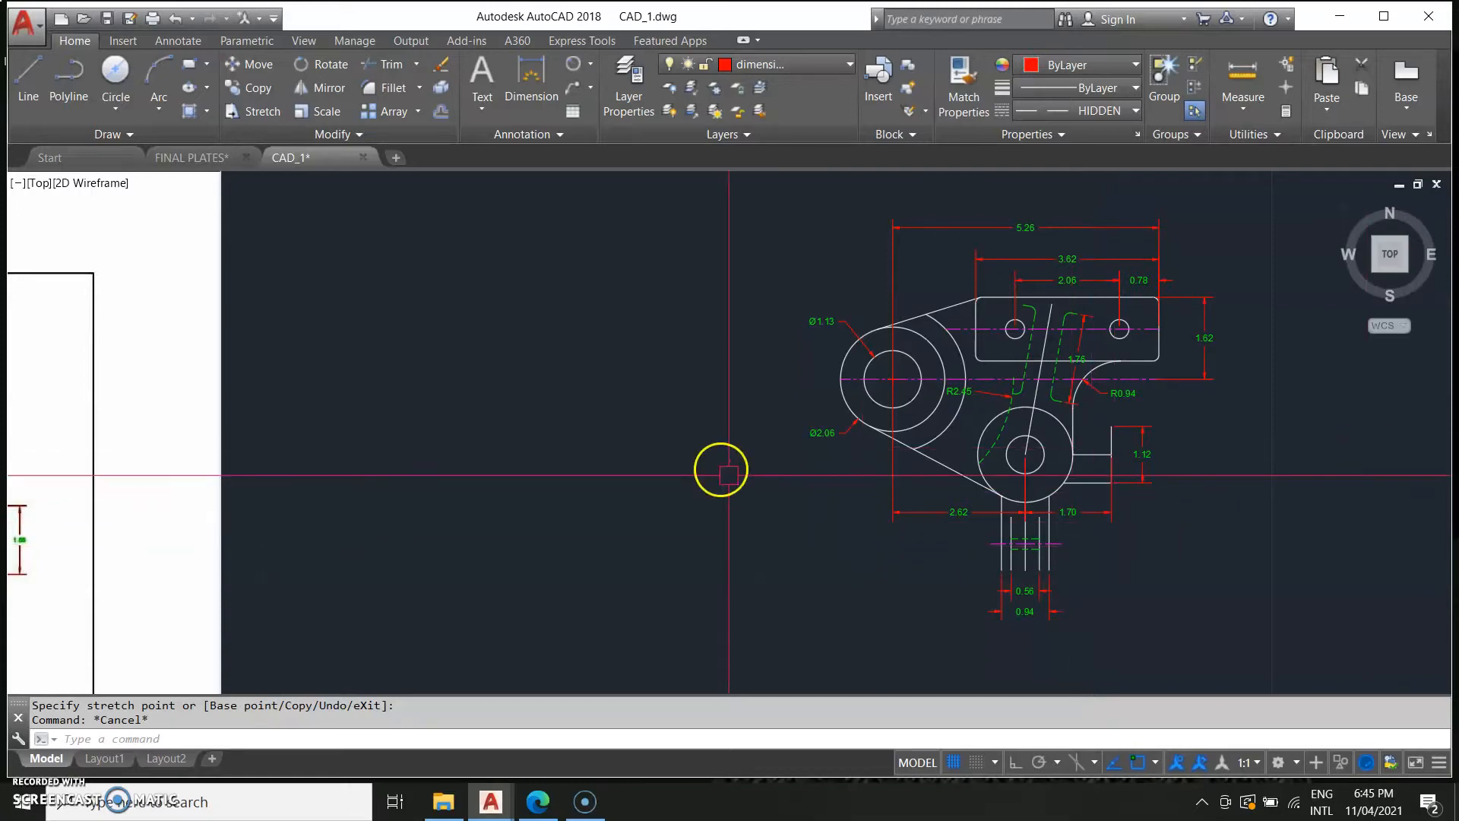
middle_drag(717, 466, 1312, 537)
scroll(608, 490, down, 4)
middle_drag(440, 580, 761, 511)
scroll(761, 511, up, 4)
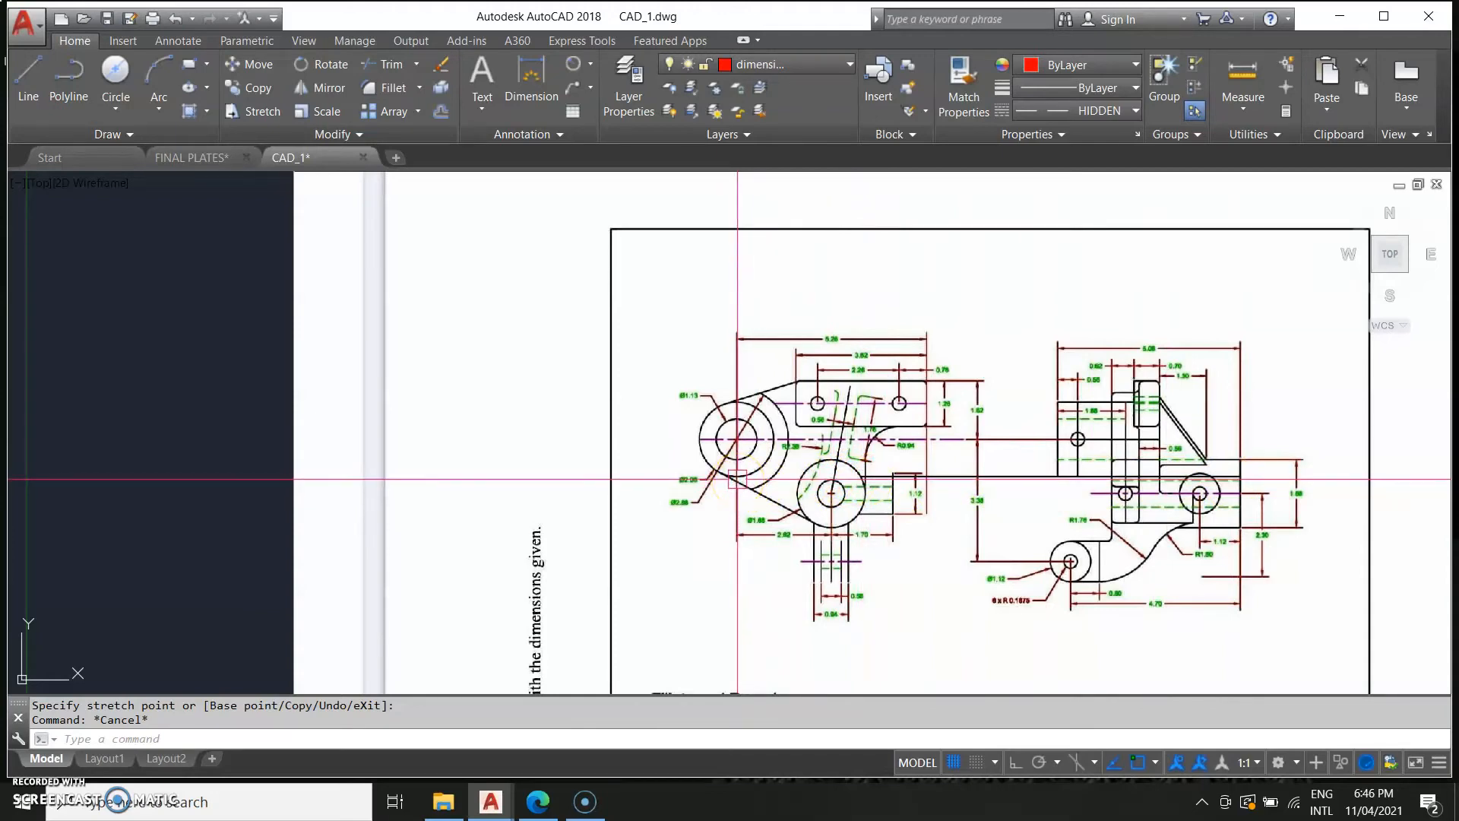
scroll(760, 482, down, 2)
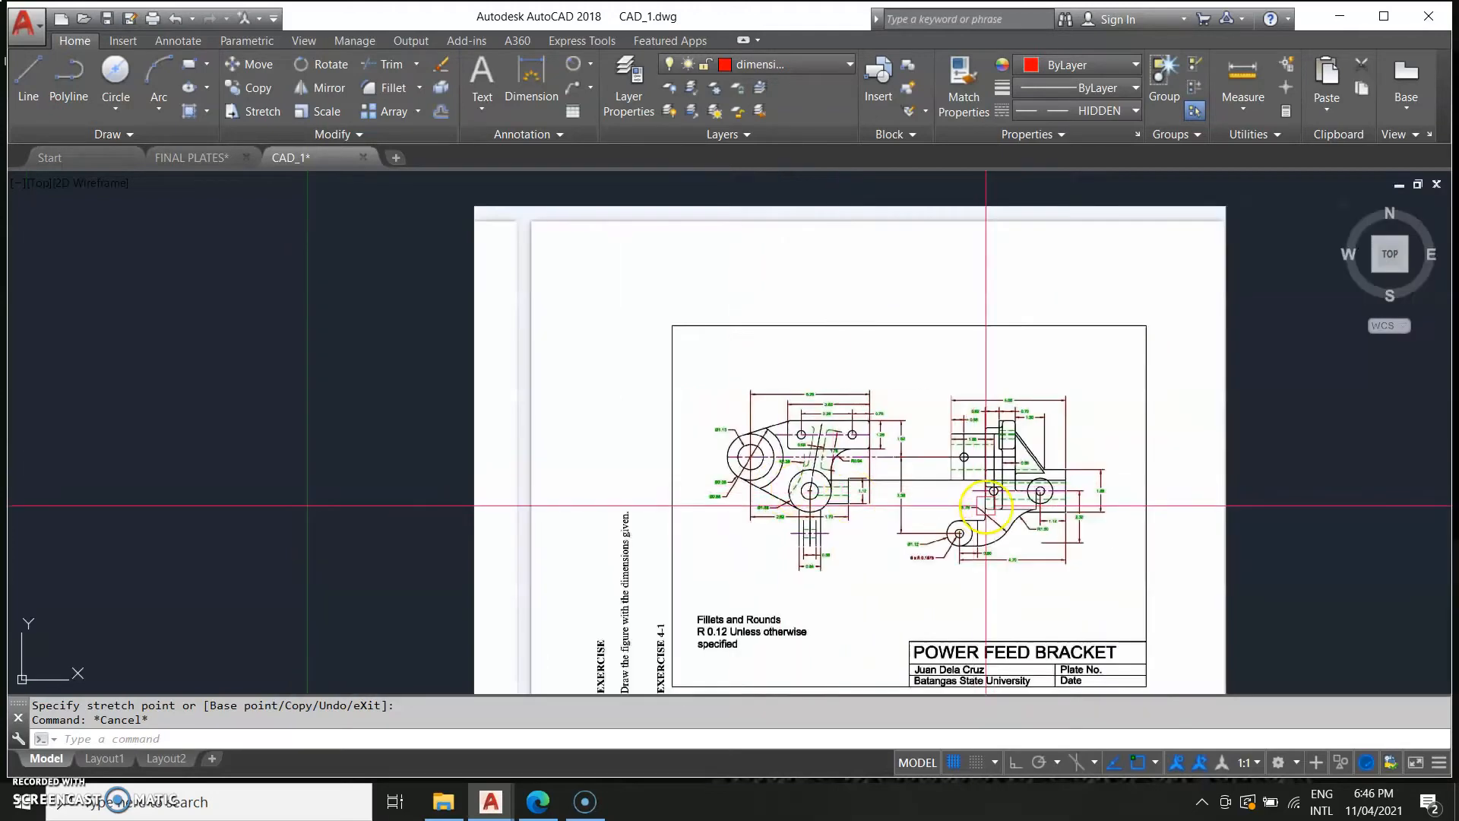
scroll(824, 528, up, 6)
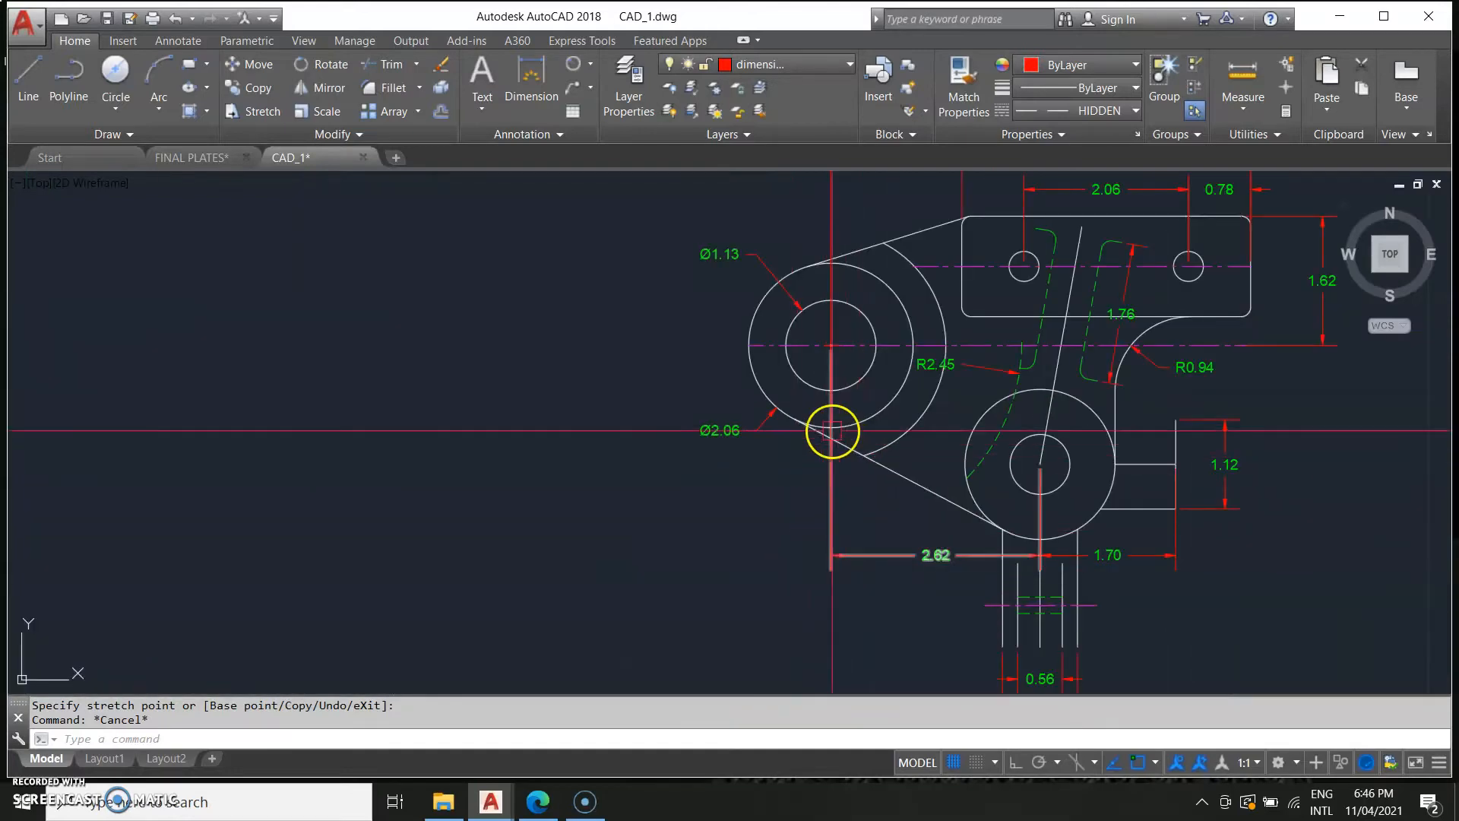
text(L)
key(Return)
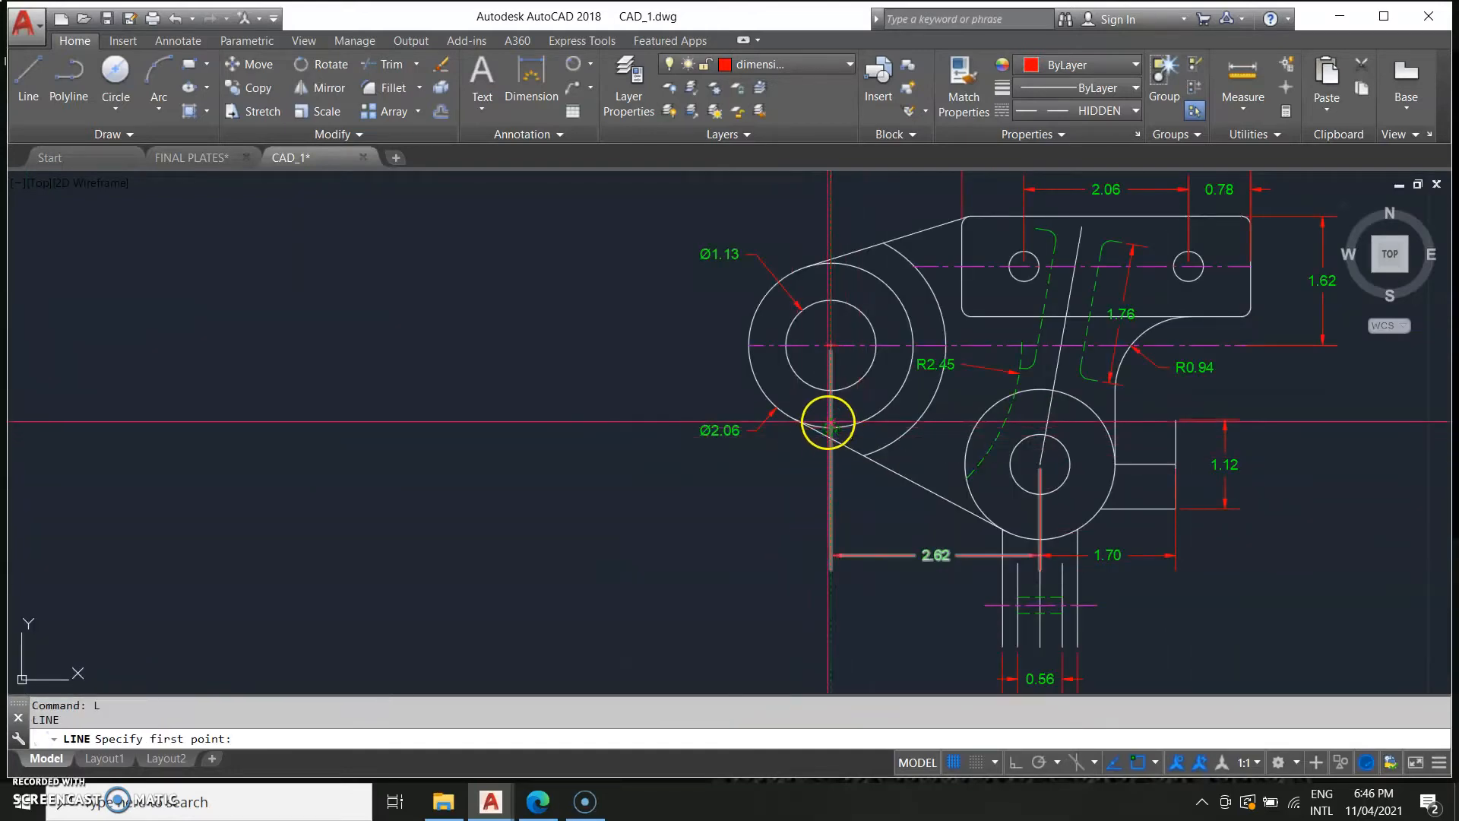
scroll(834, 433, up, 3)
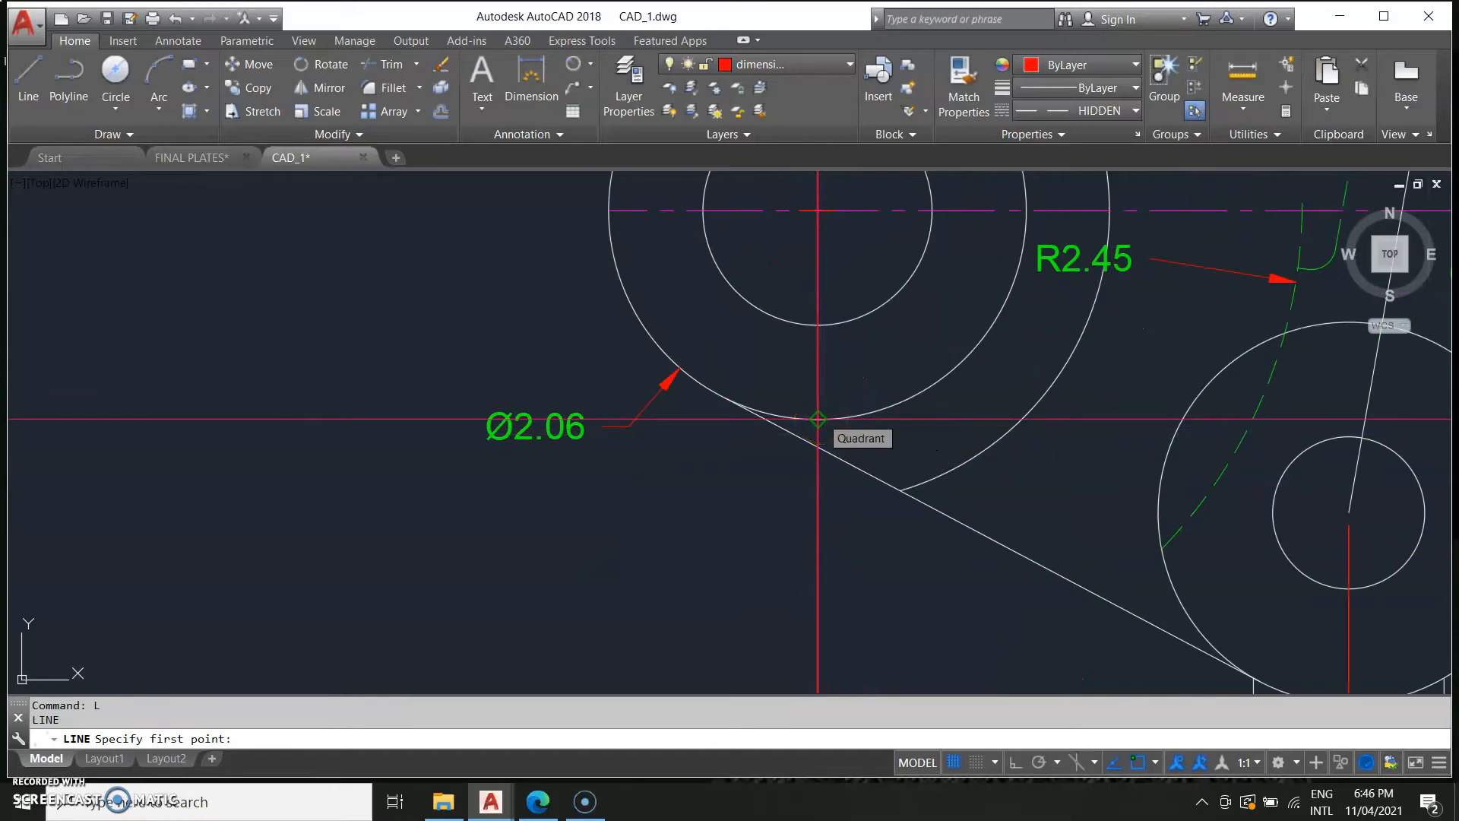
click(819, 418)
mouse_move(1130, 426)
middle_down()
mouse_move(720, 505)
mouse_move(681, 548)
middle_up()
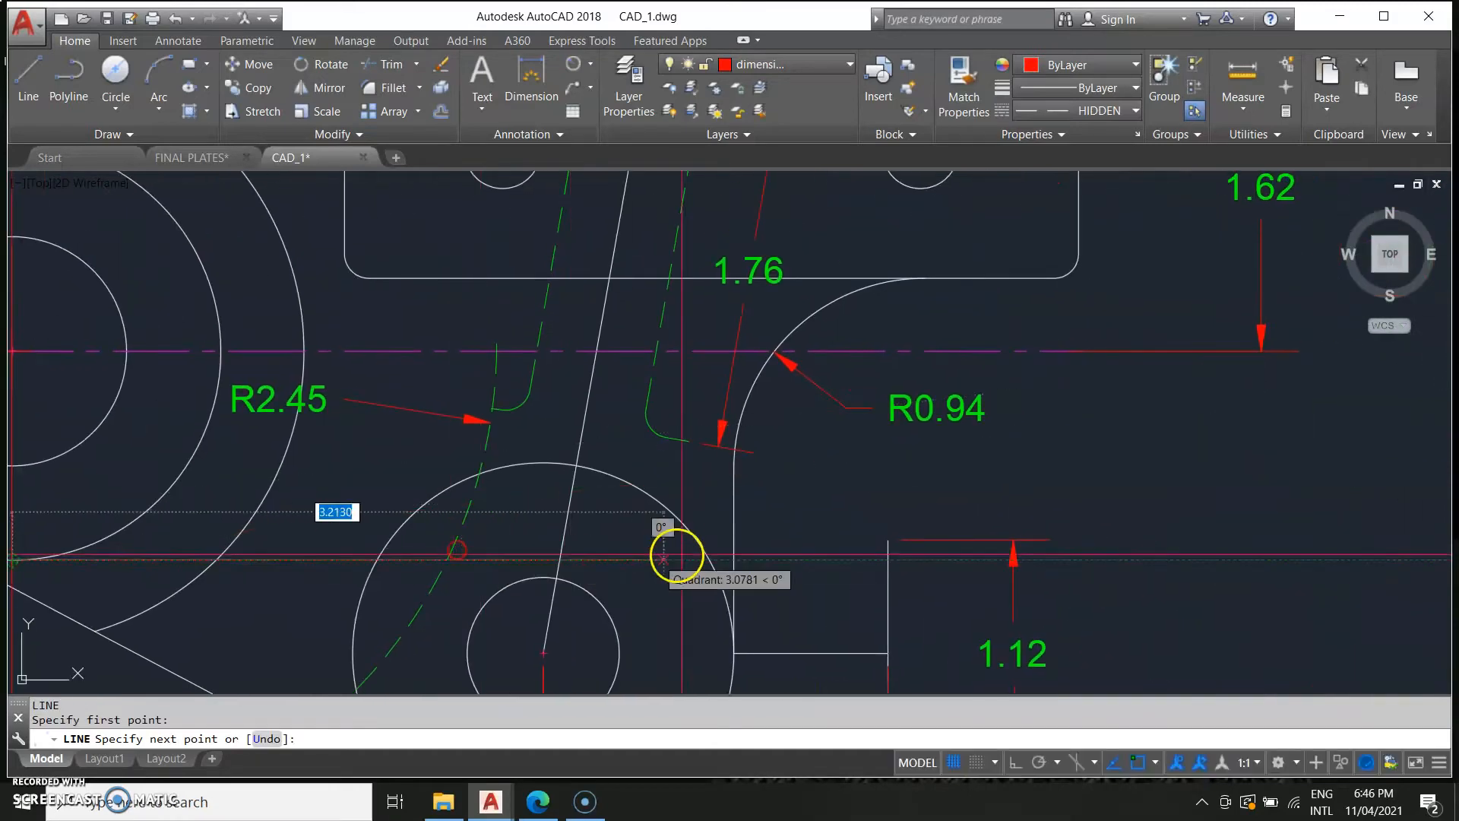
scroll(928, 570, down, 4)
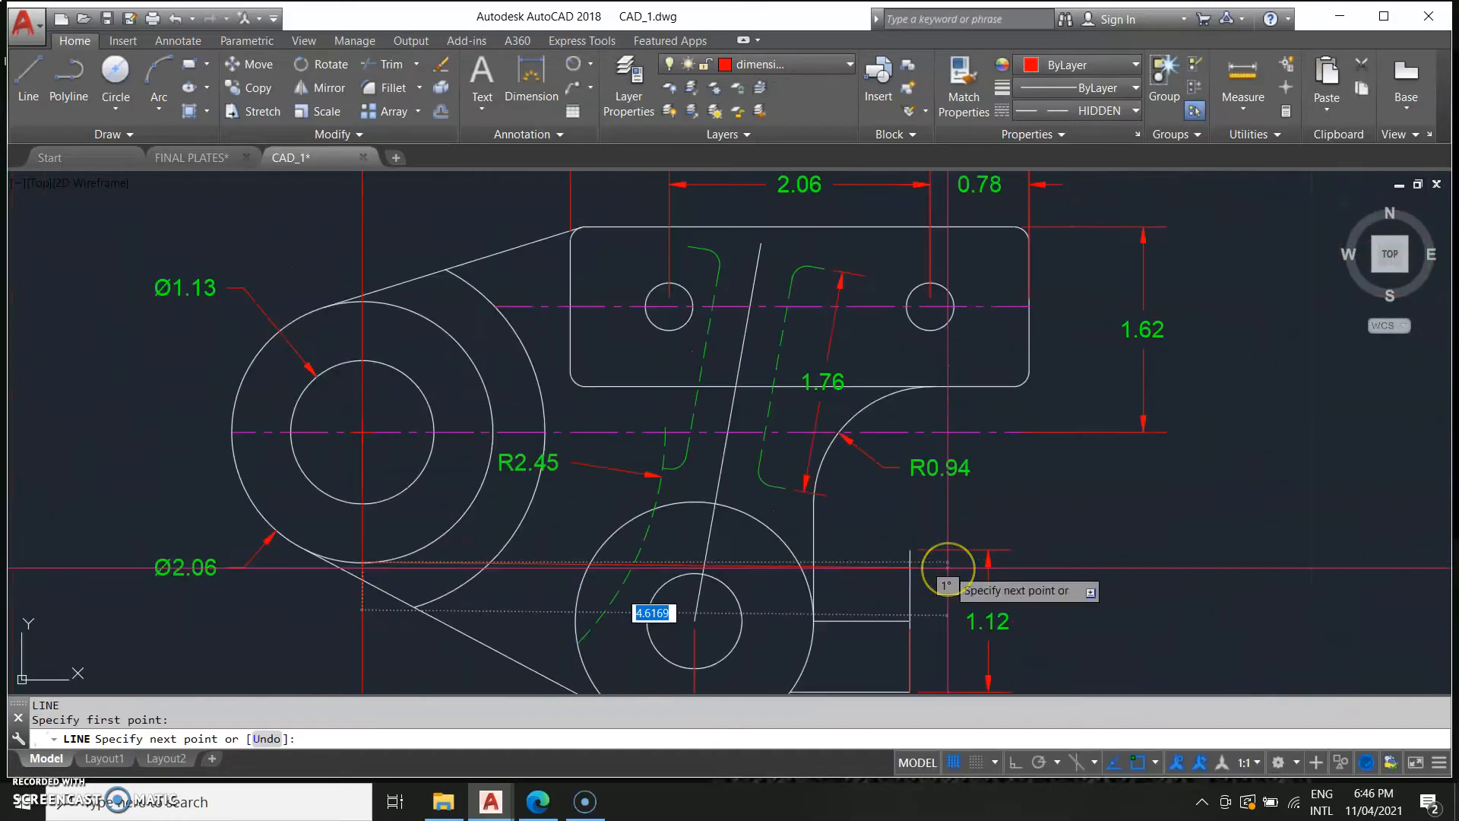
key(Escape)
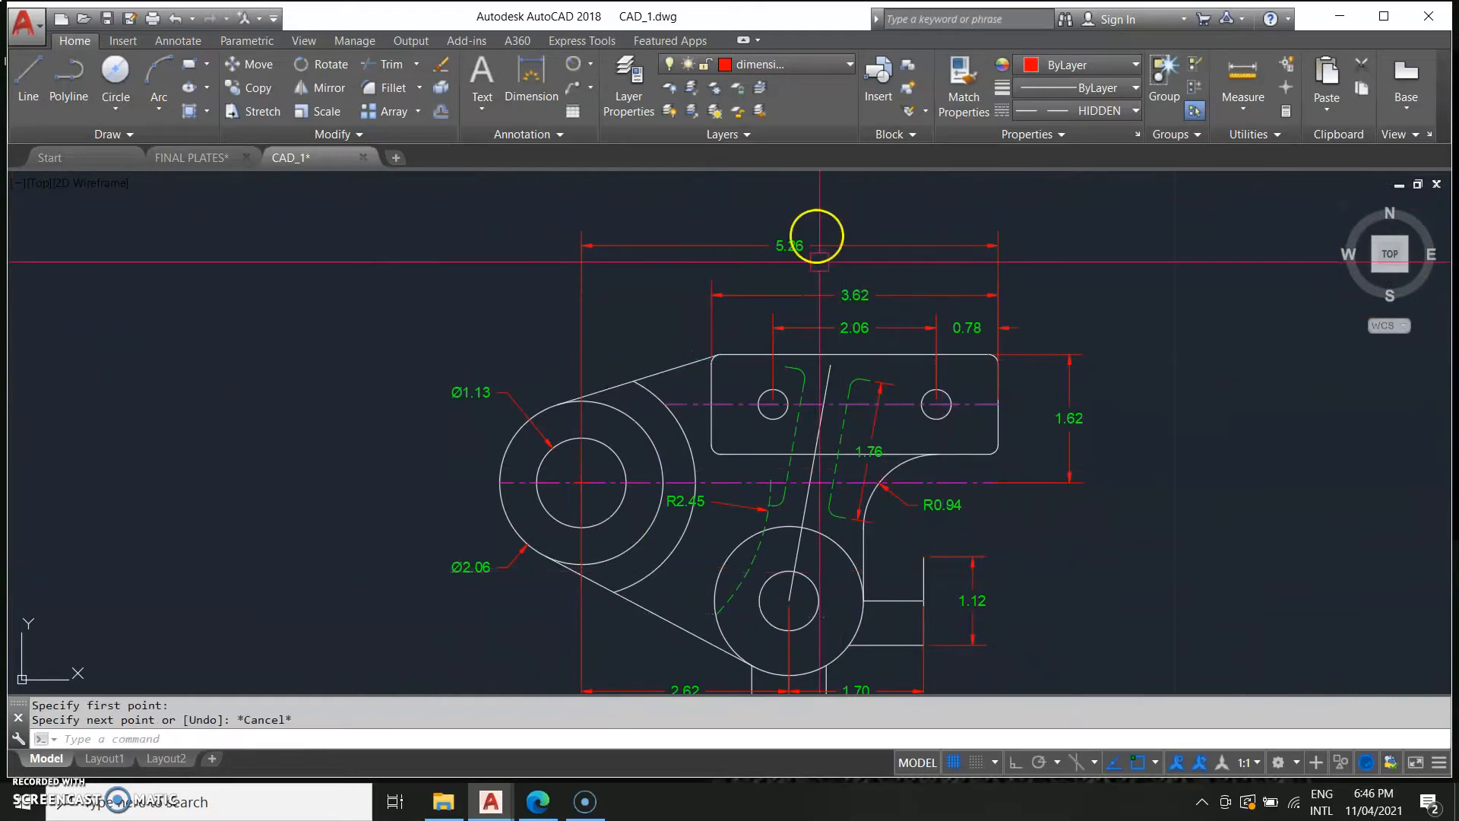
Switch to layer 0 and draw a horizontal line about 10.6 long from the large circle's bottom quadrant to the right.
click(783, 65)
click(756, 82)
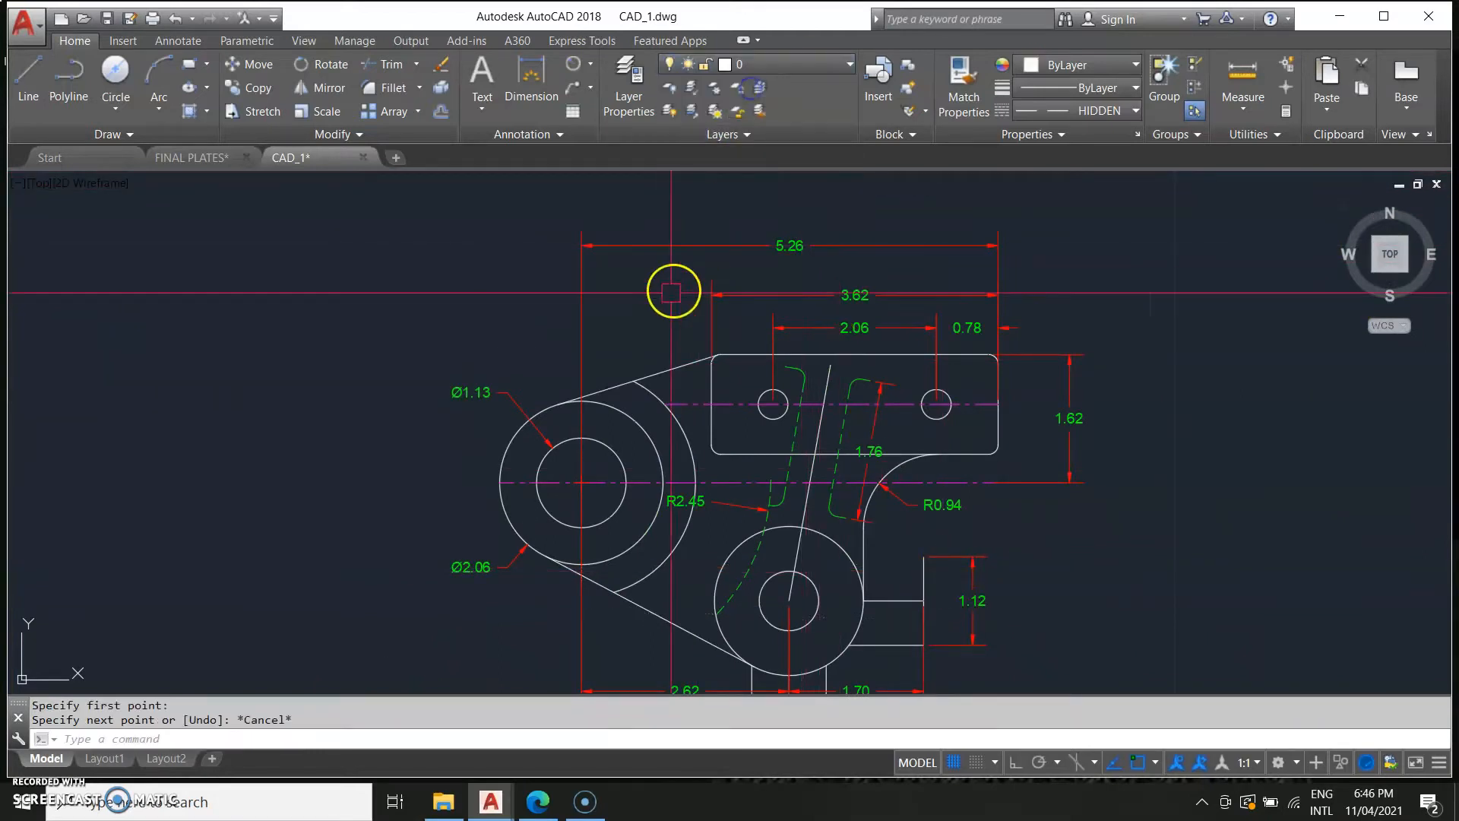
key(Return)
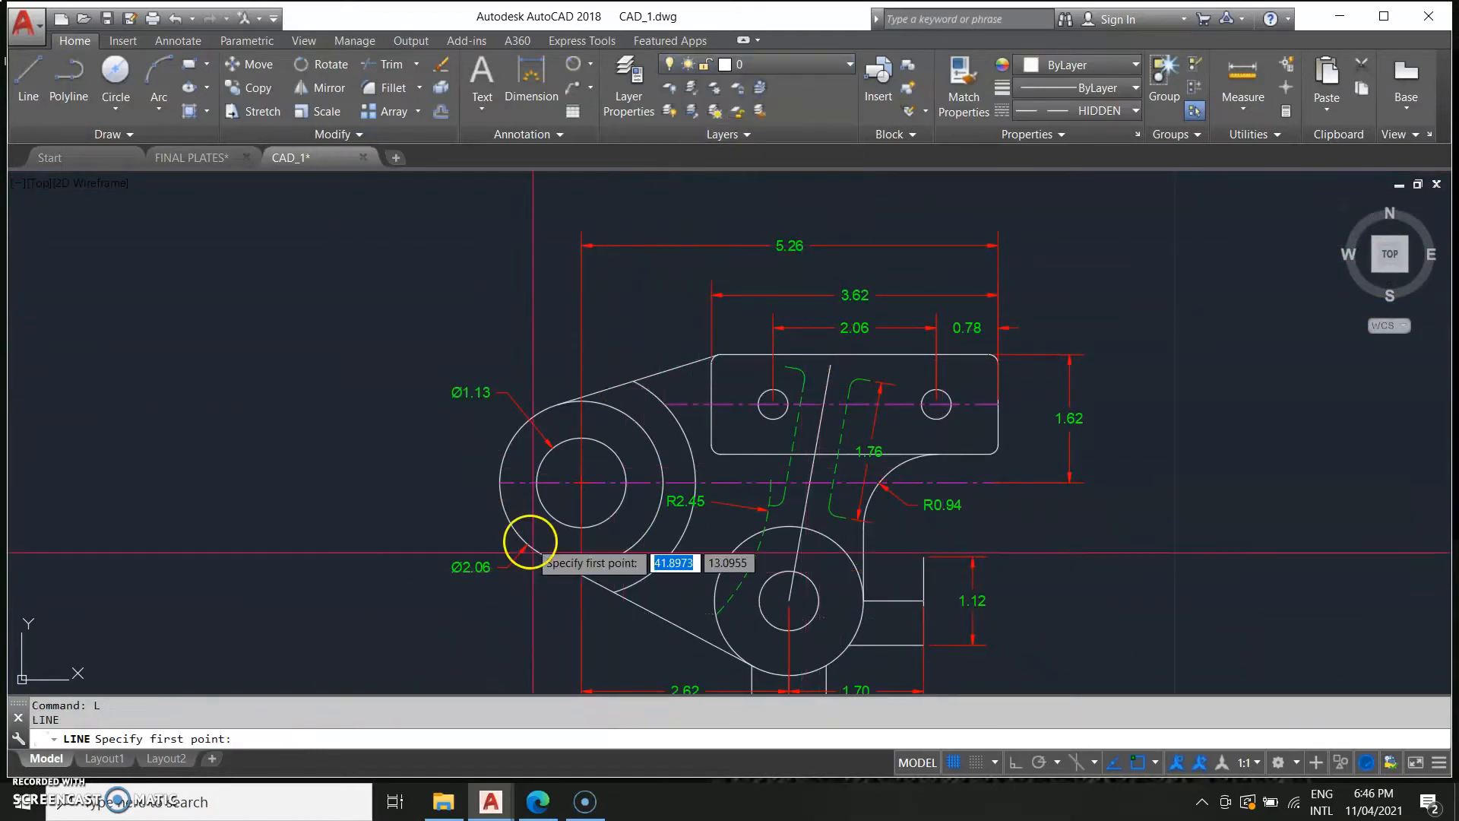
click(586, 566)
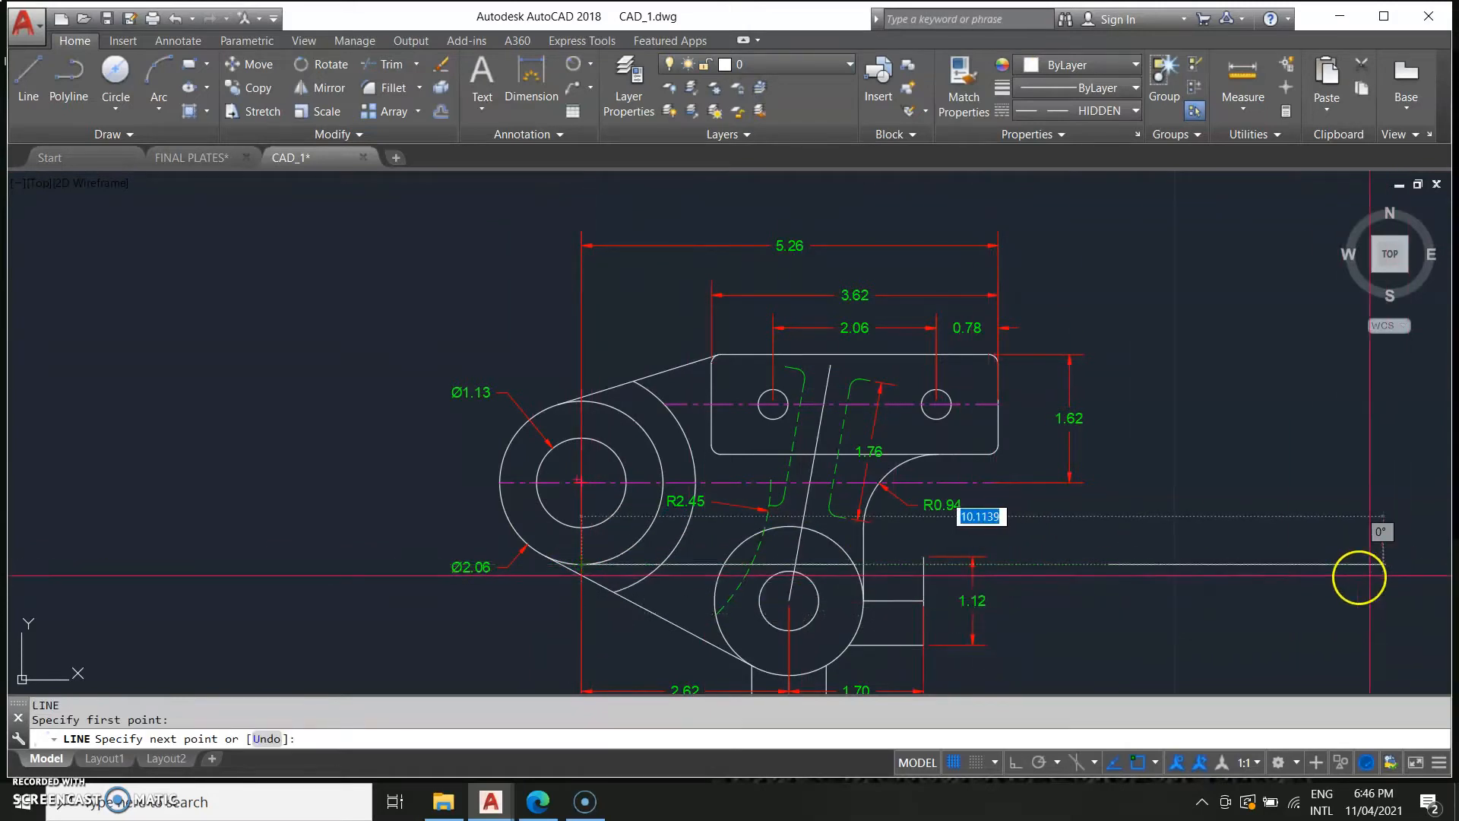
key(F8)
mouse_move(1303, 579)
middle_down()
mouse_move(710, 631)
mouse_move(646, 594)
middle_up()
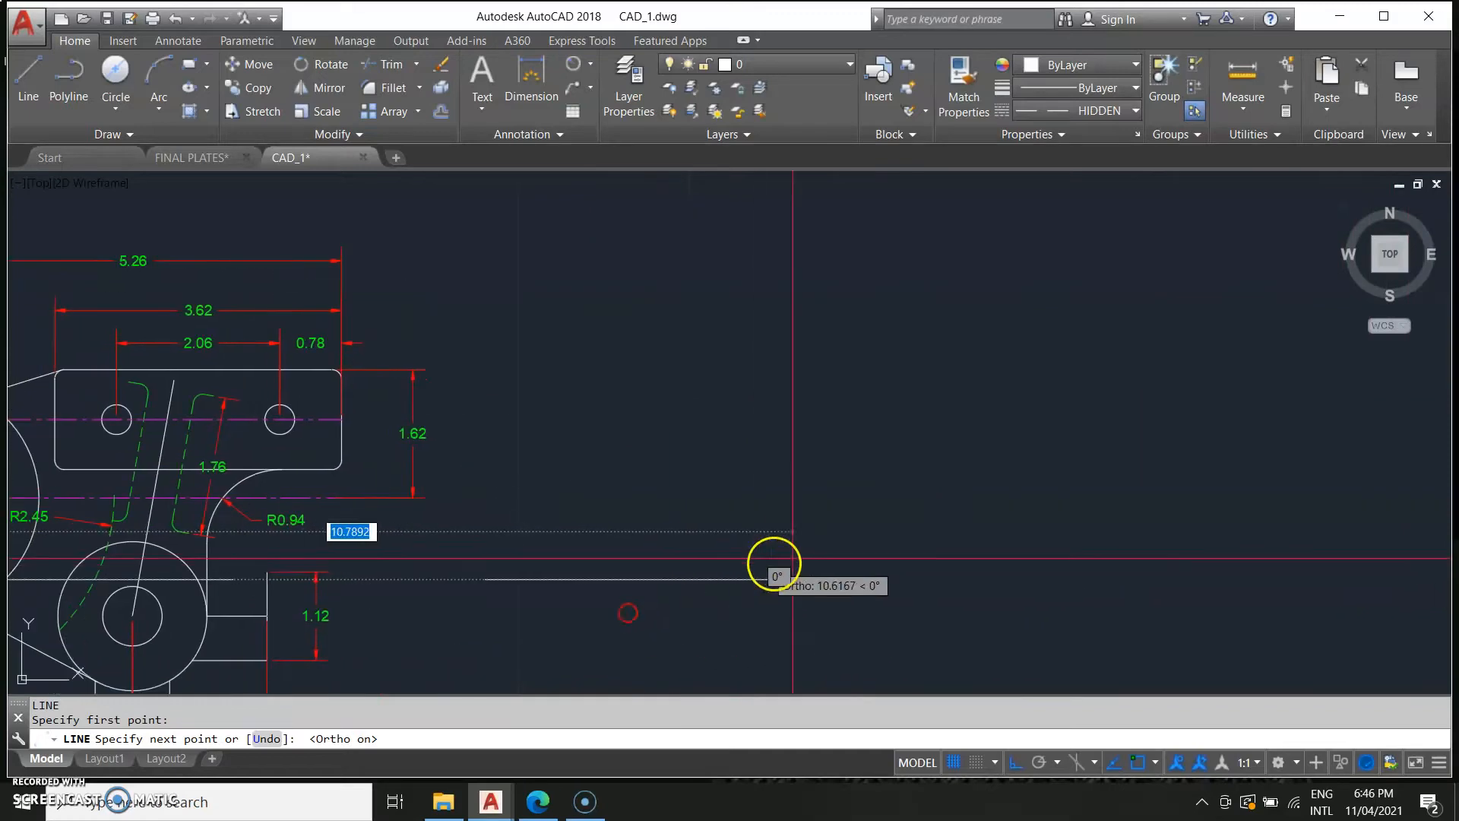
click(948, 578)
key(Escape)
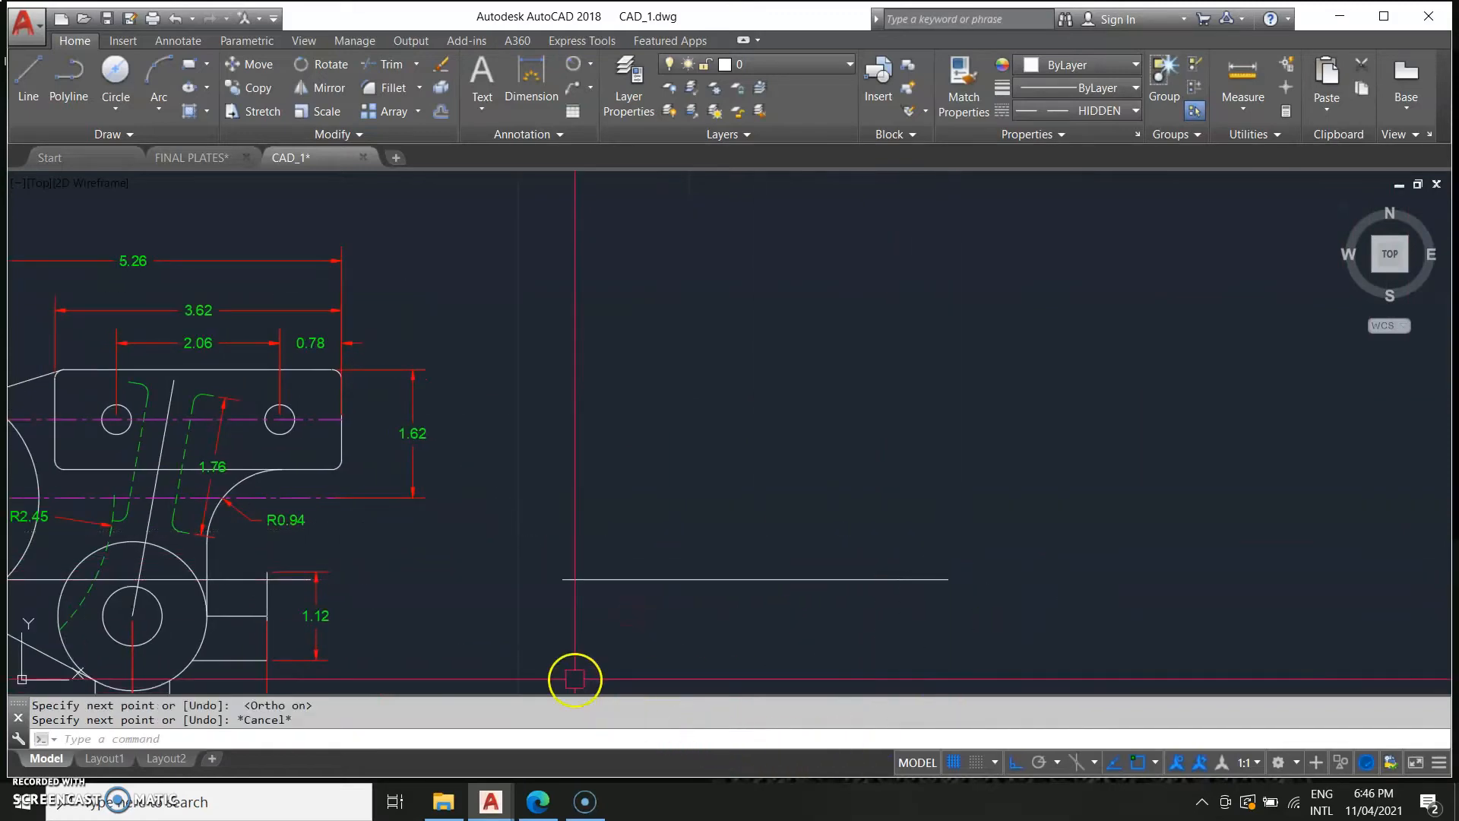
Stretch the new line's left end over to the lower boss's outer circle.
middle_drag(574, 678, 841, 594)
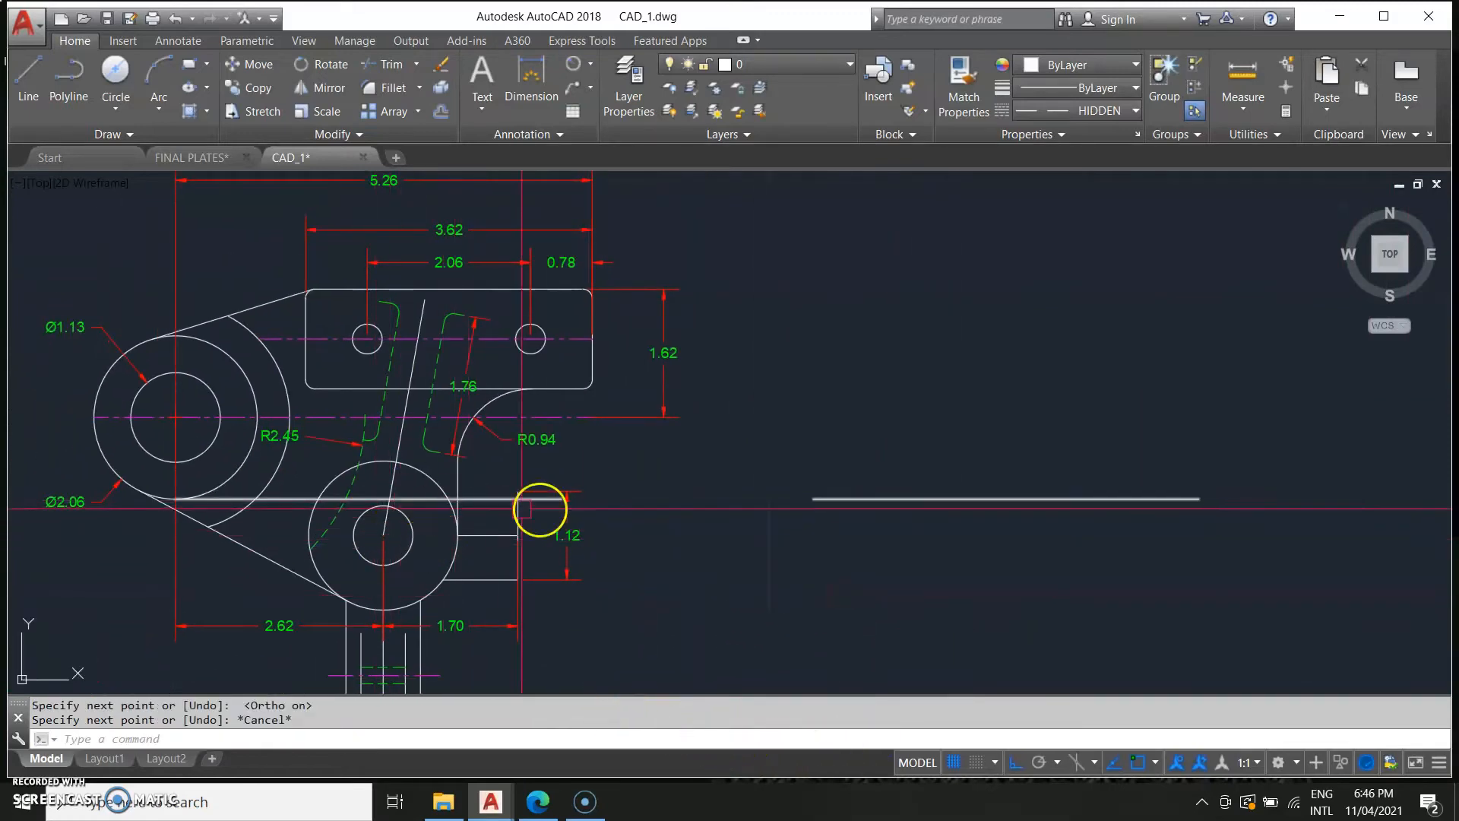
click(275, 498)
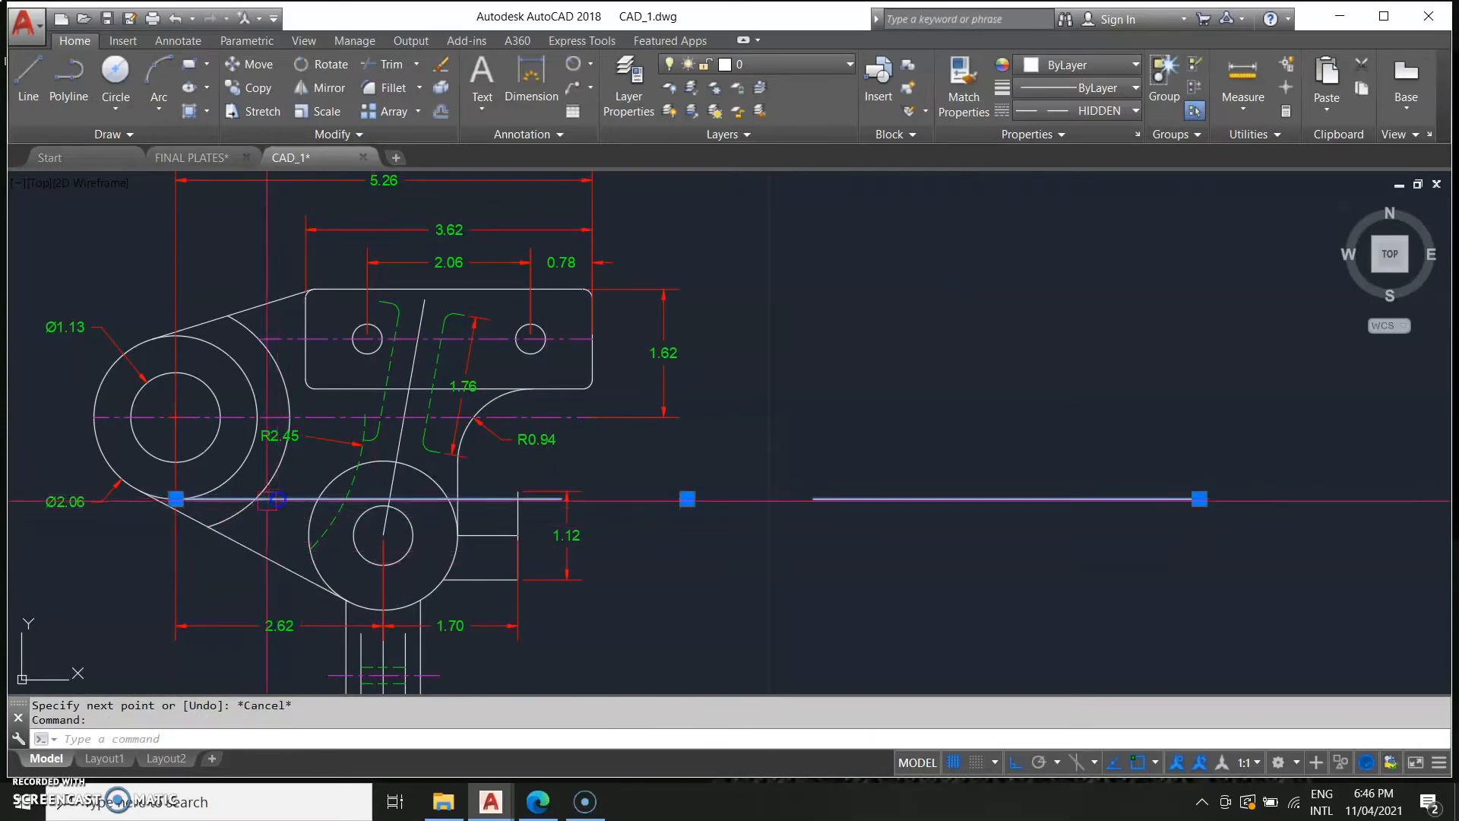
click(176, 499)
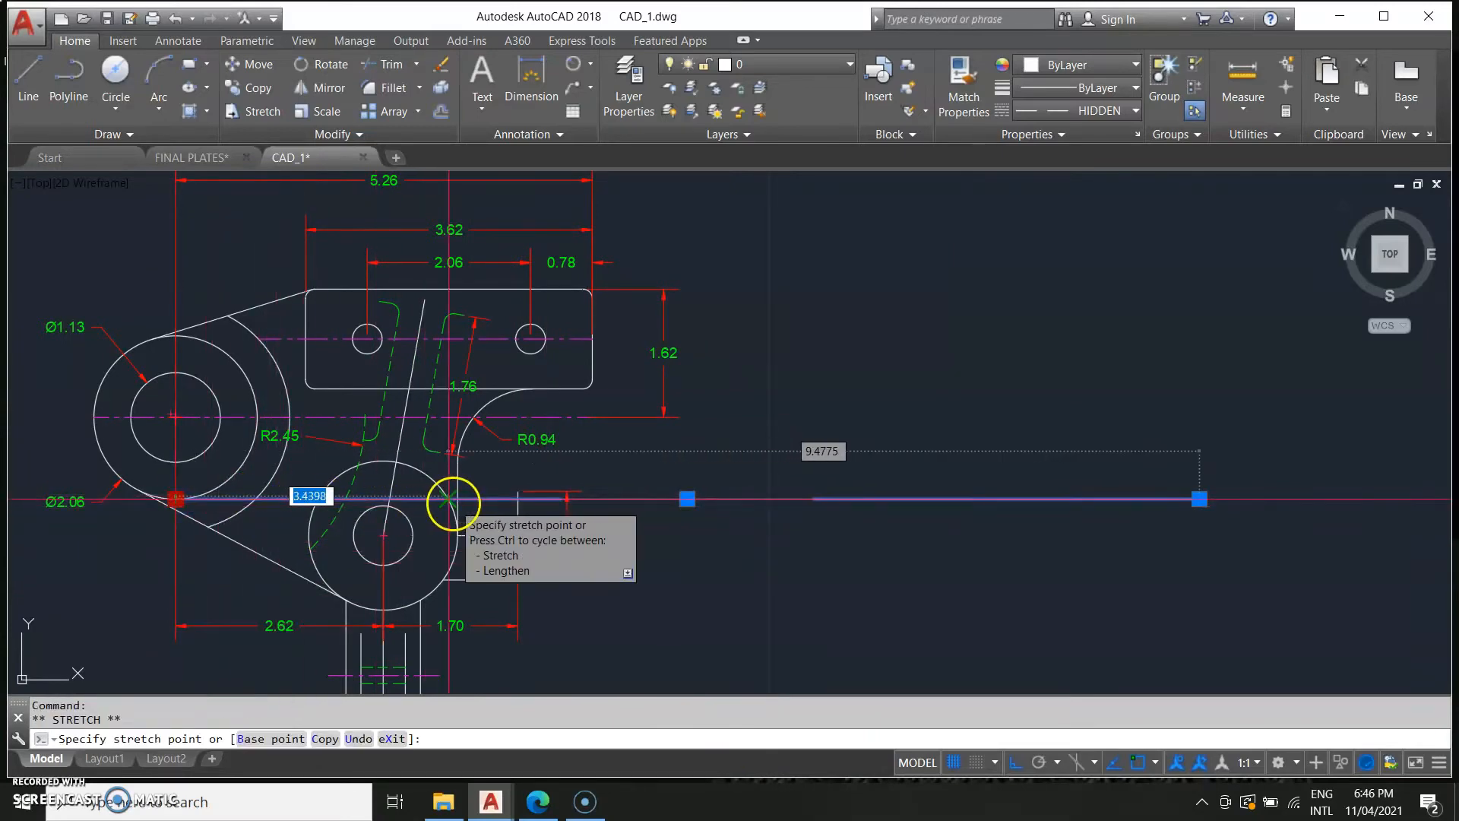
click(449, 499)
key(Escape)
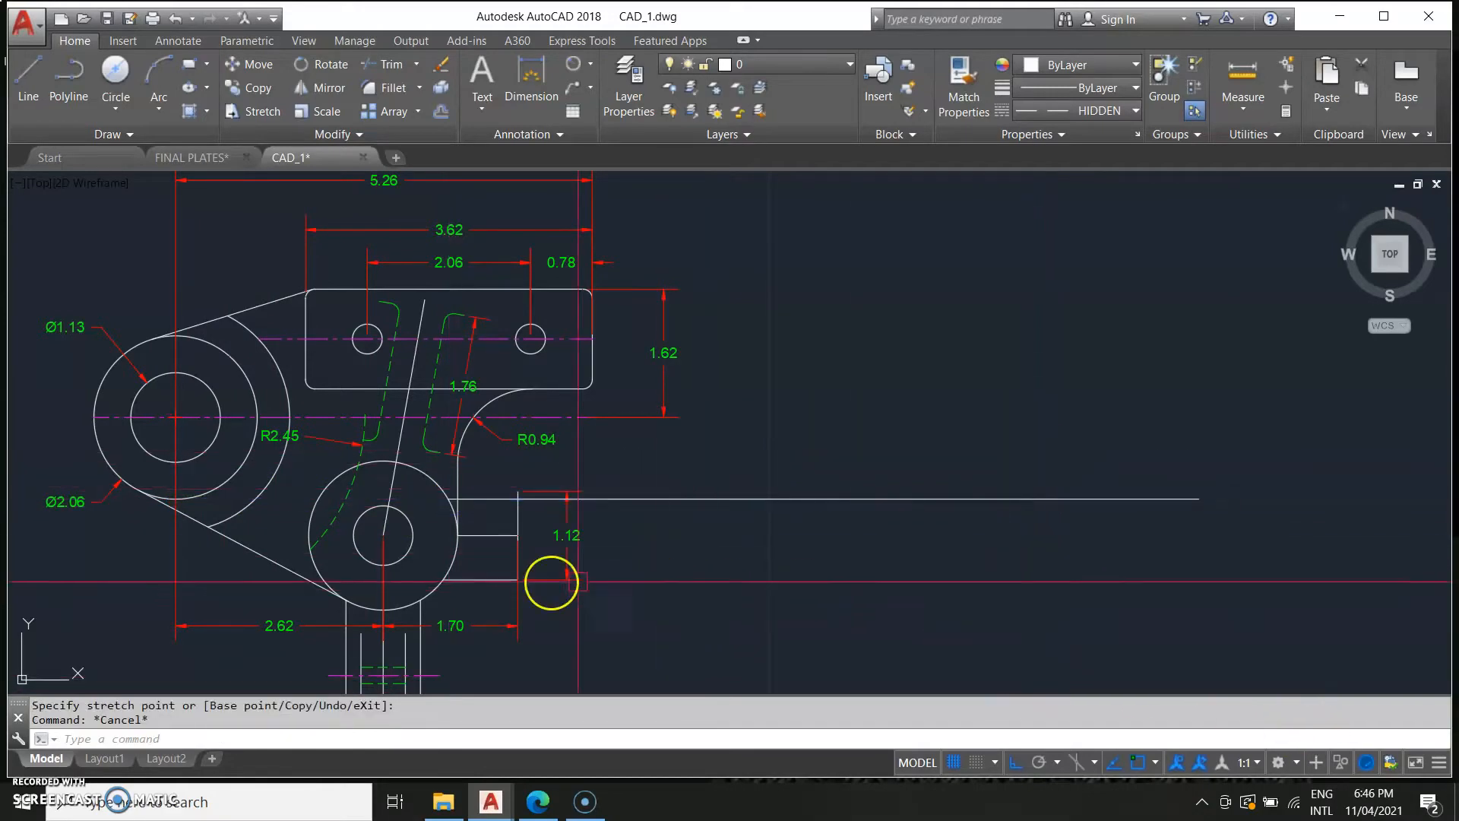
Examine the reference image again for the next part of the bracket.
middle_drag(575, 602, 805, 577)
scroll(737, 484, up, 2)
scroll(734, 505, down, 6)
middle_drag(494, 577, 762, 606)
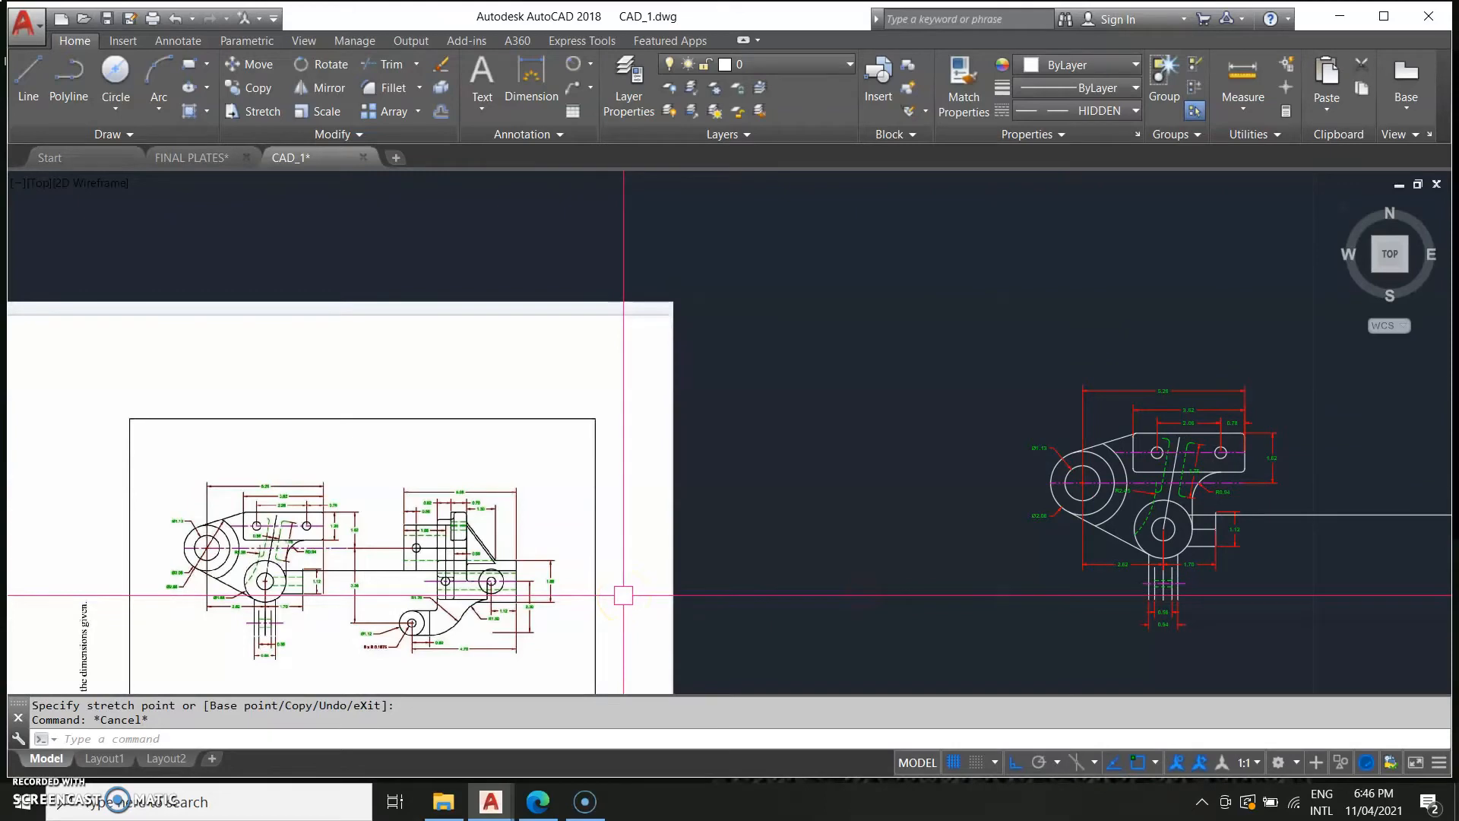
scroll(265, 596, up, 2)
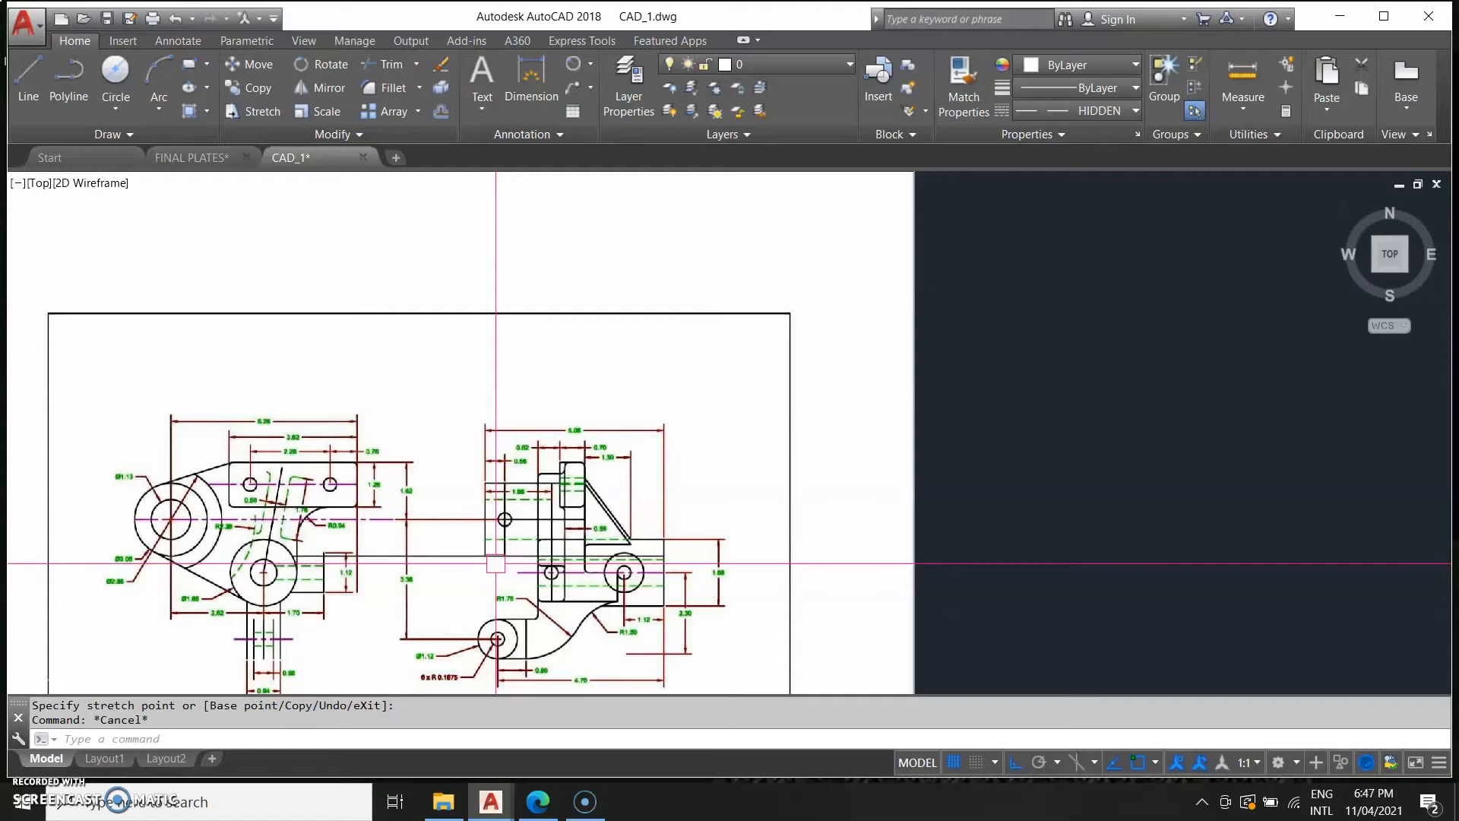
Offset the tab's bottom edge 0.37 upward.
middle_drag(320, 602, 448, 651)
scroll(385, 617, up, 2)
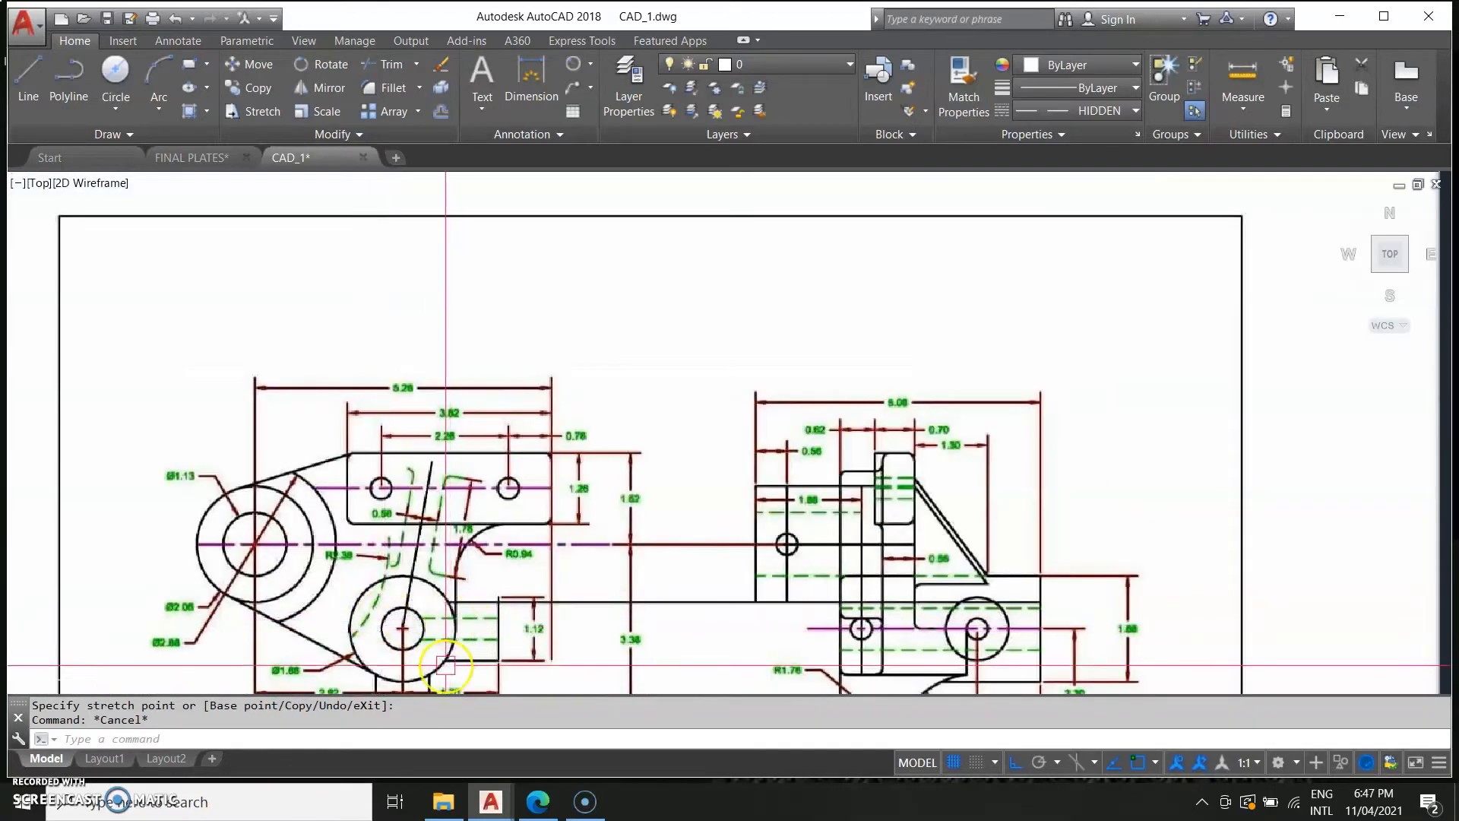
scroll(460, 672, down, 4)
middle_drag(1227, 654, 488, 461)
scroll(521, 466, up, 4)
middle_drag(794, 418, 560, 646)
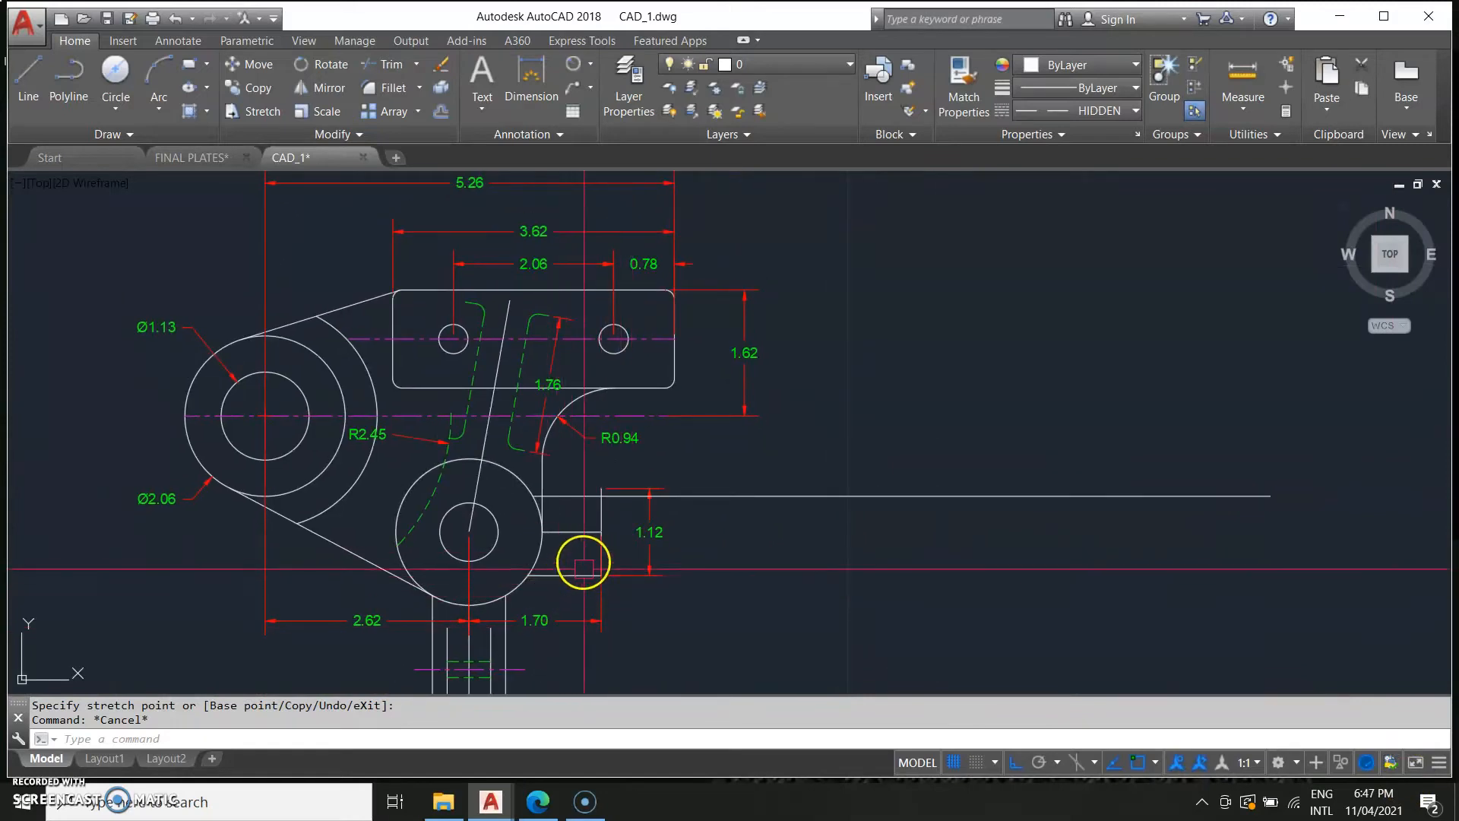
key(Return)
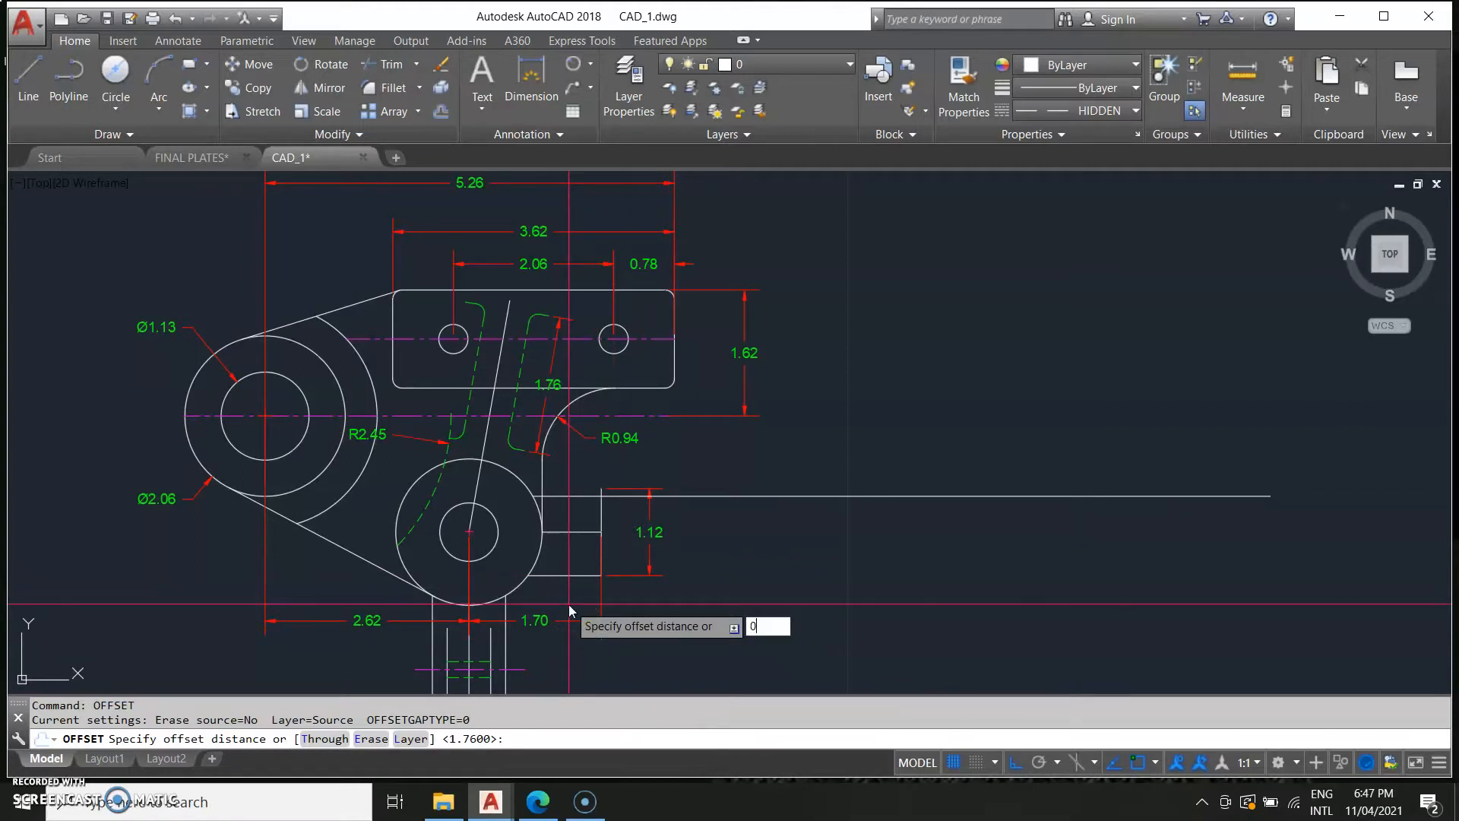
text(0.37)
key(Return)
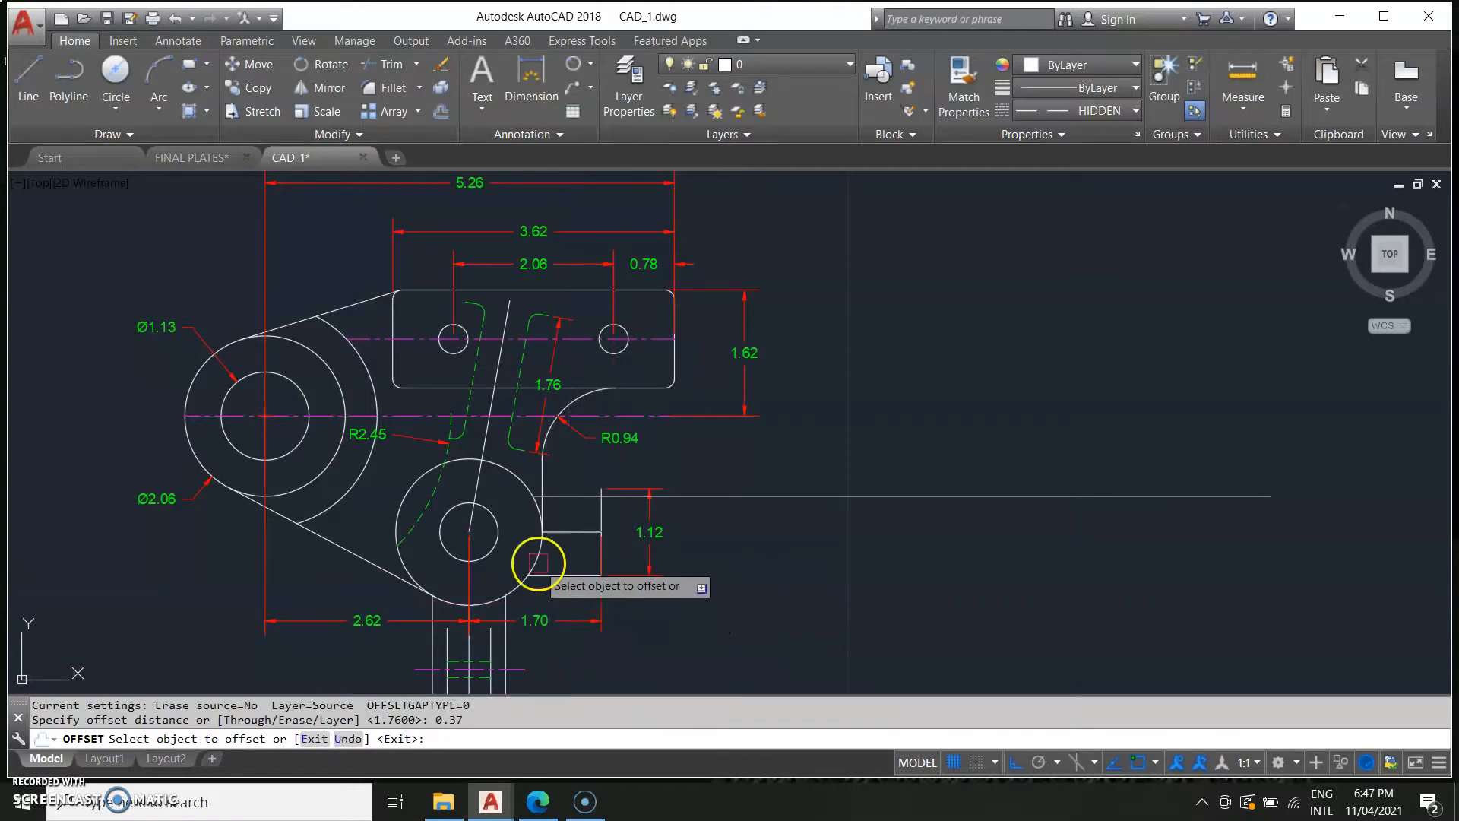
click(566, 576)
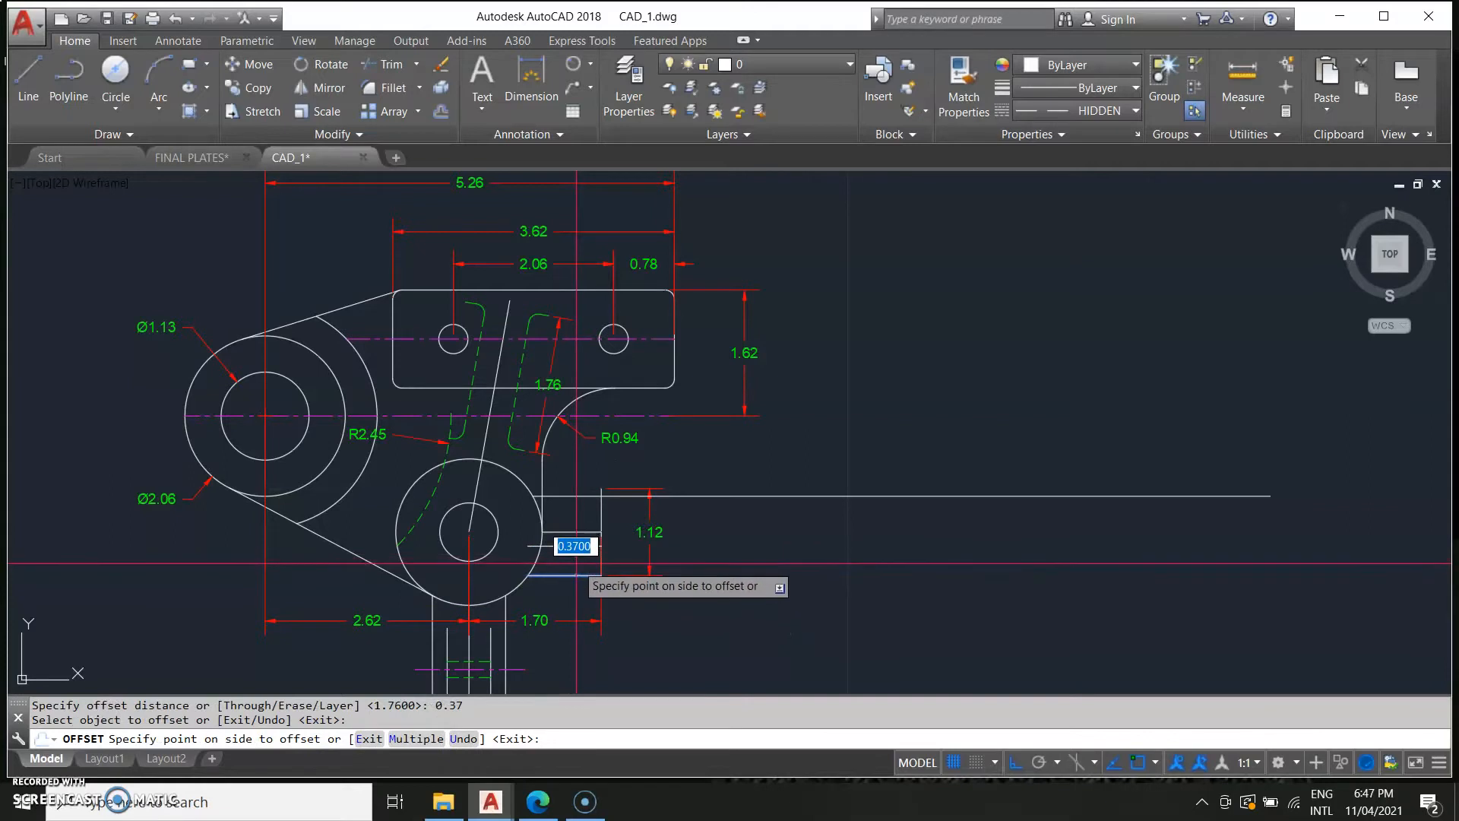
click(578, 559)
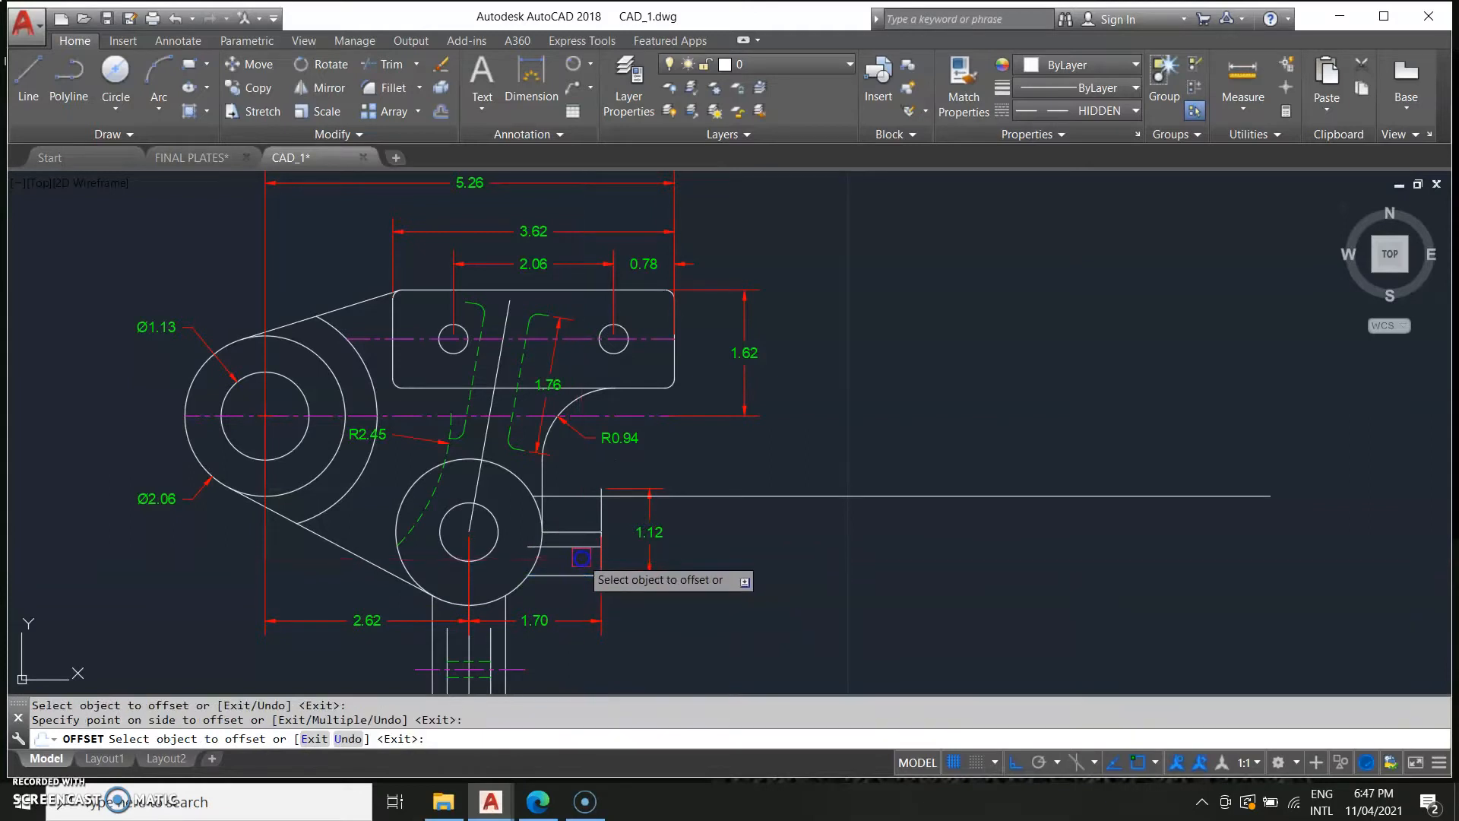
Offset the long horizontal line 0.37, then delete both new offset lines.
click(581, 500)
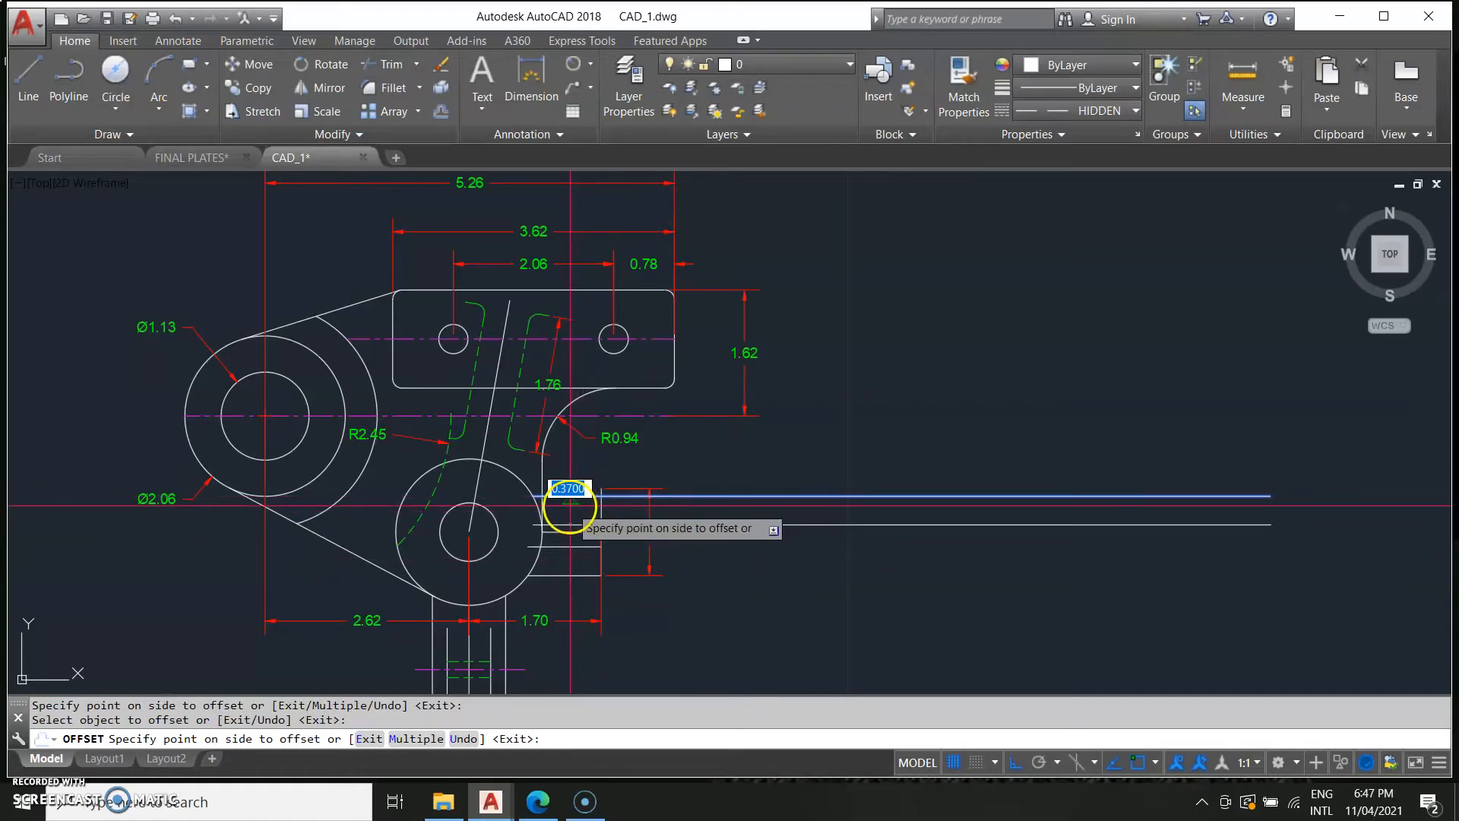
click(568, 505)
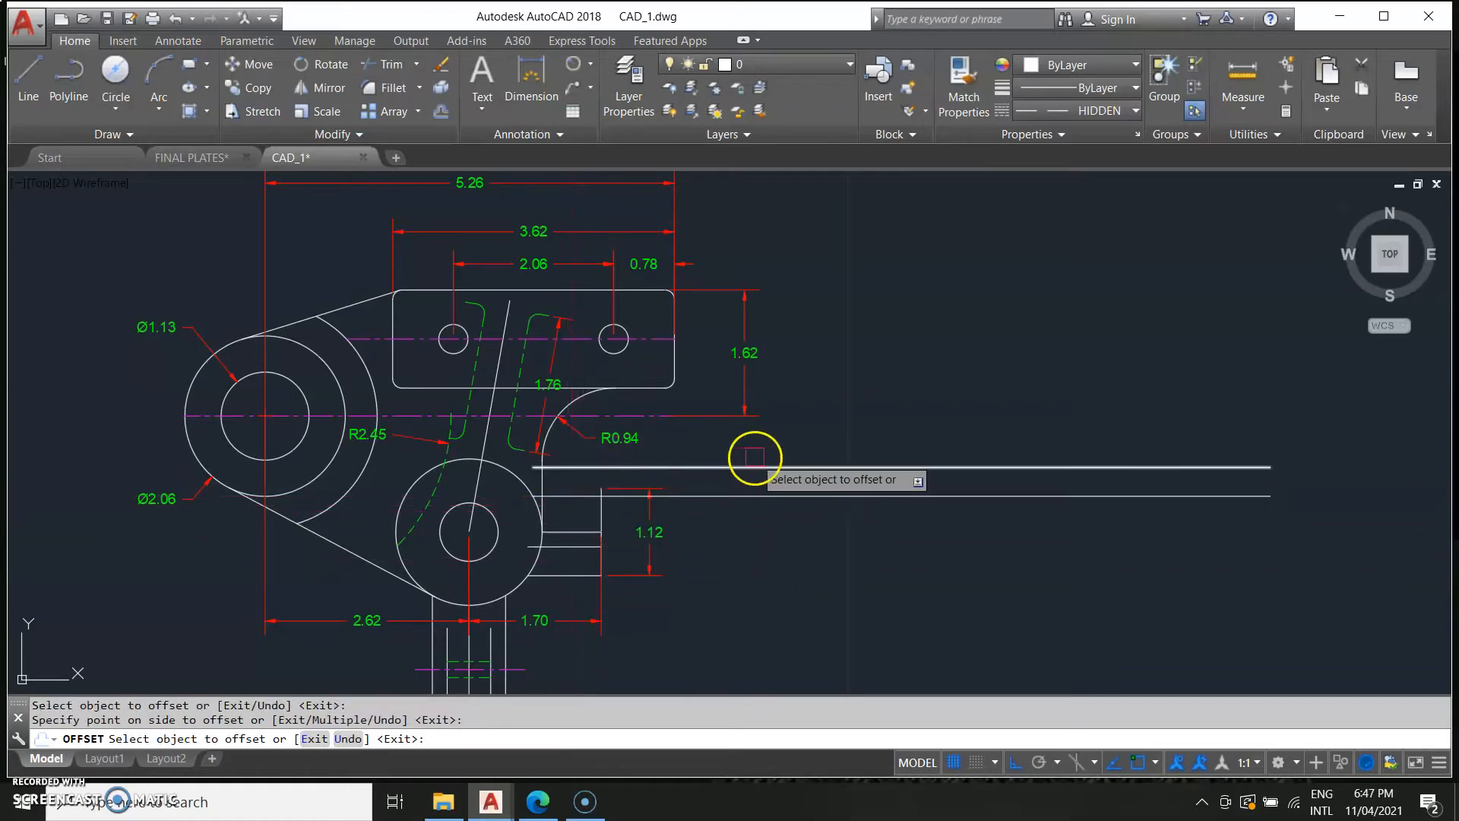
click(789, 454)
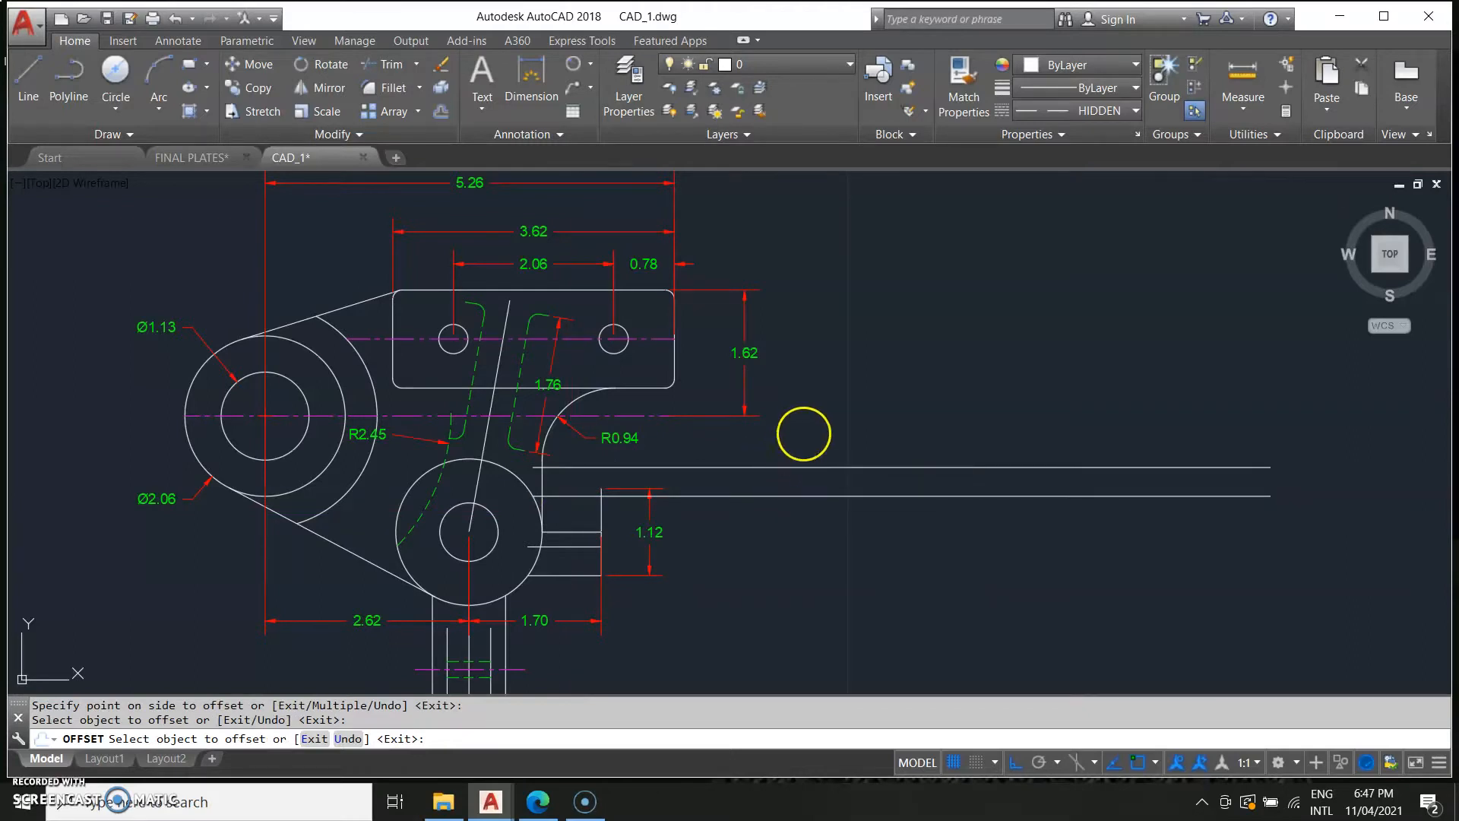
key(Escape)
click(813, 469)
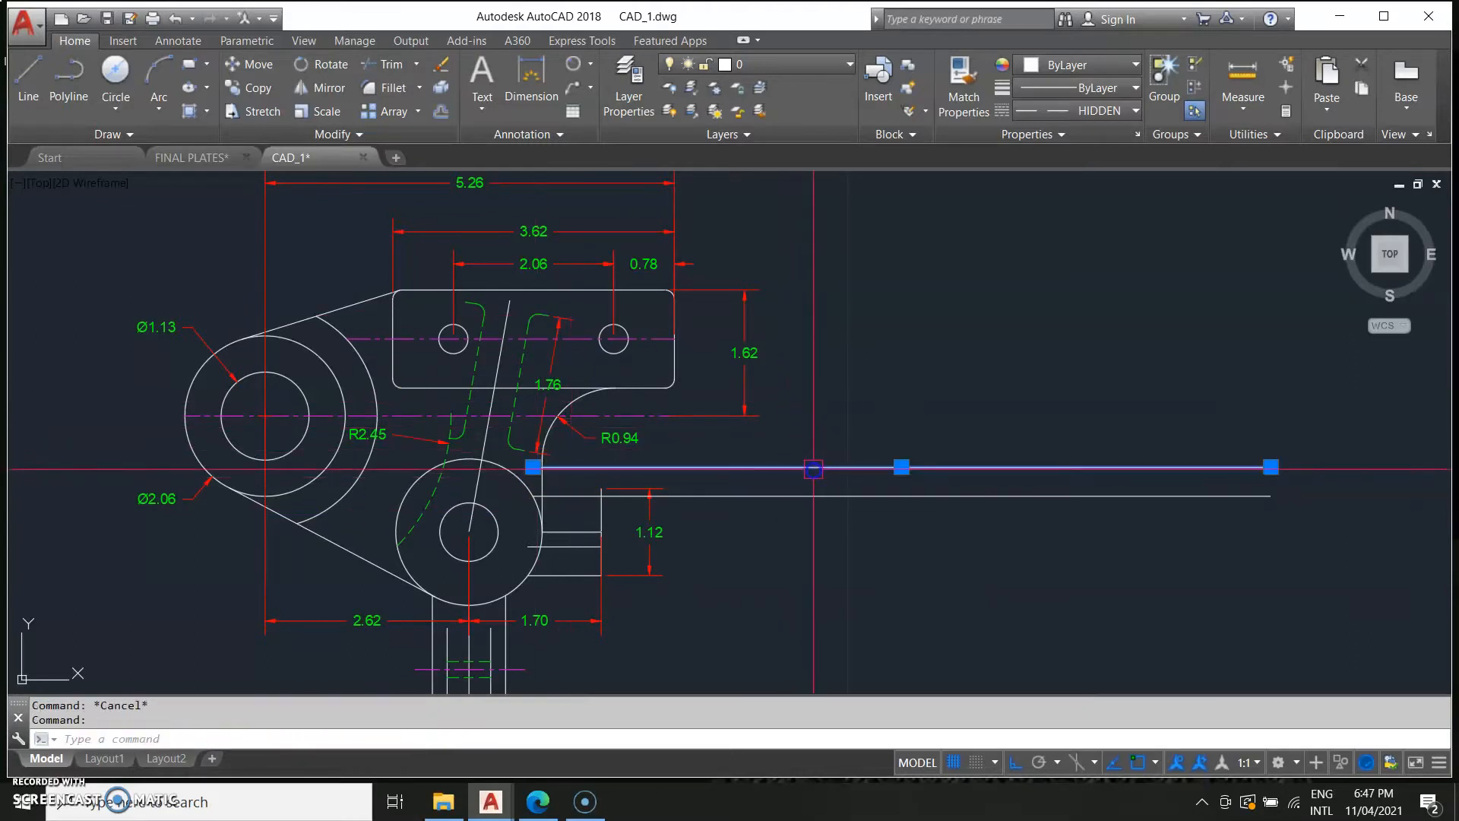
key(Delete)
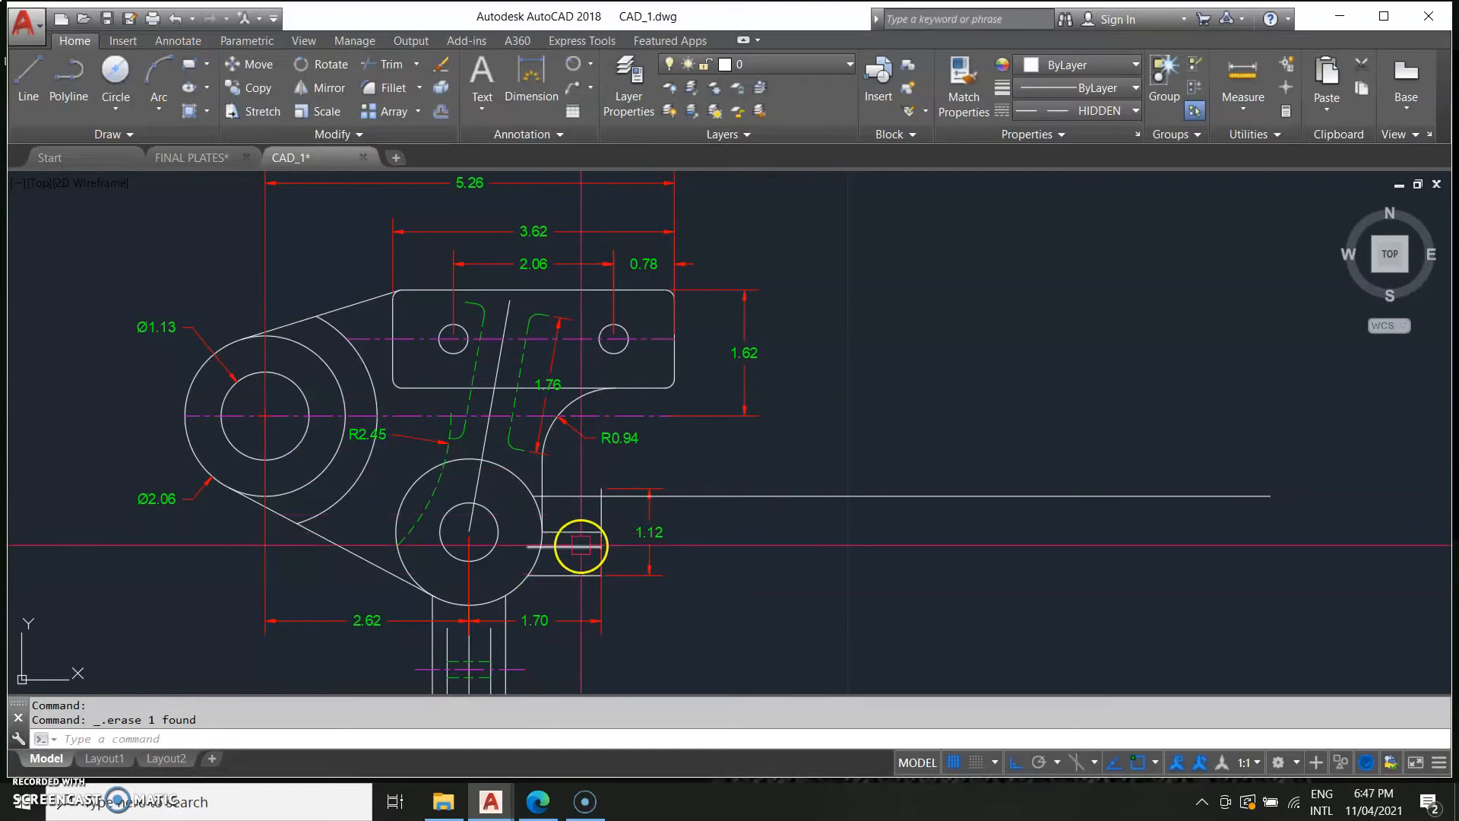
click(580, 546)
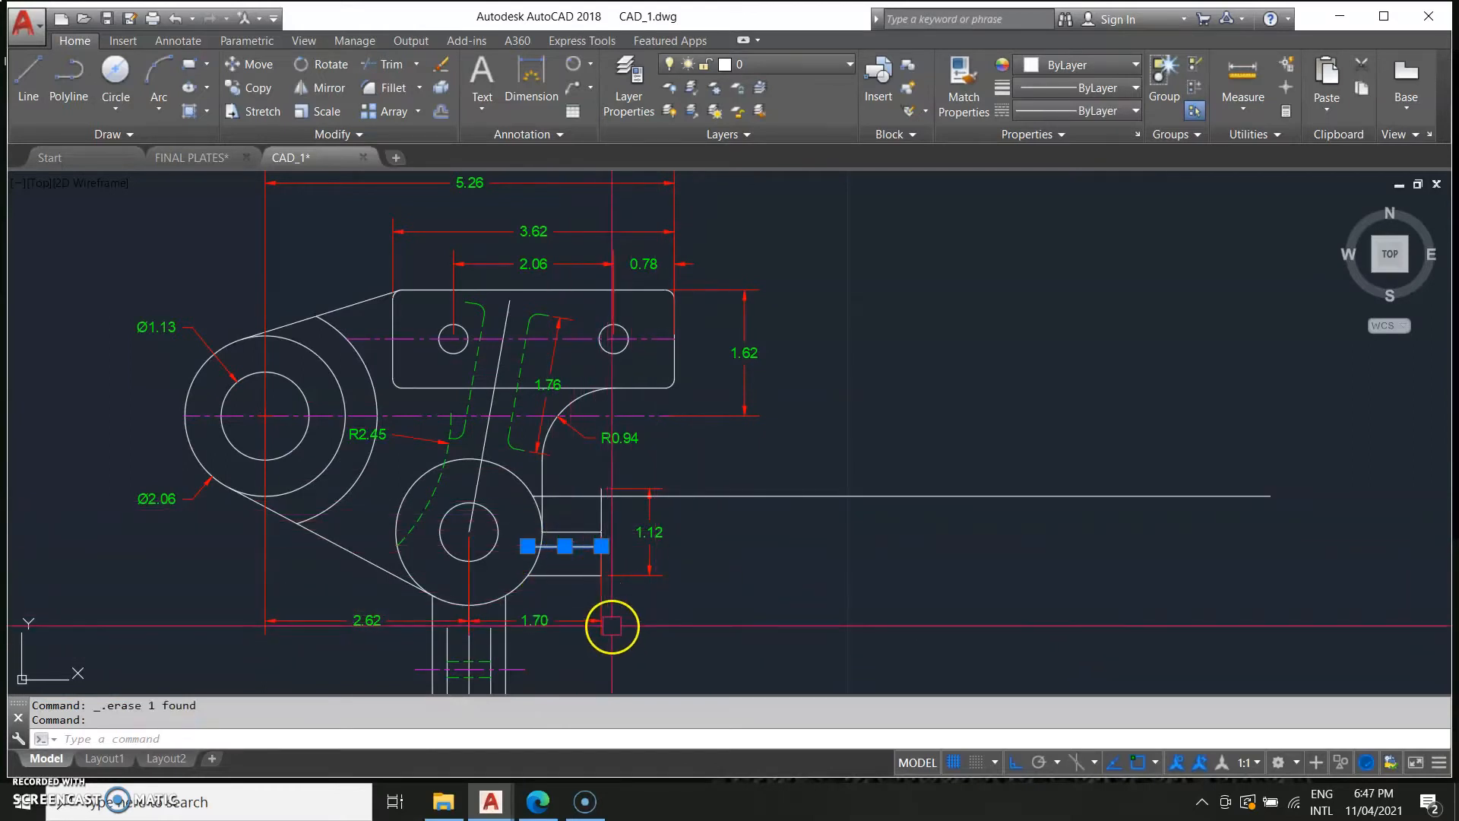
key(Delete)
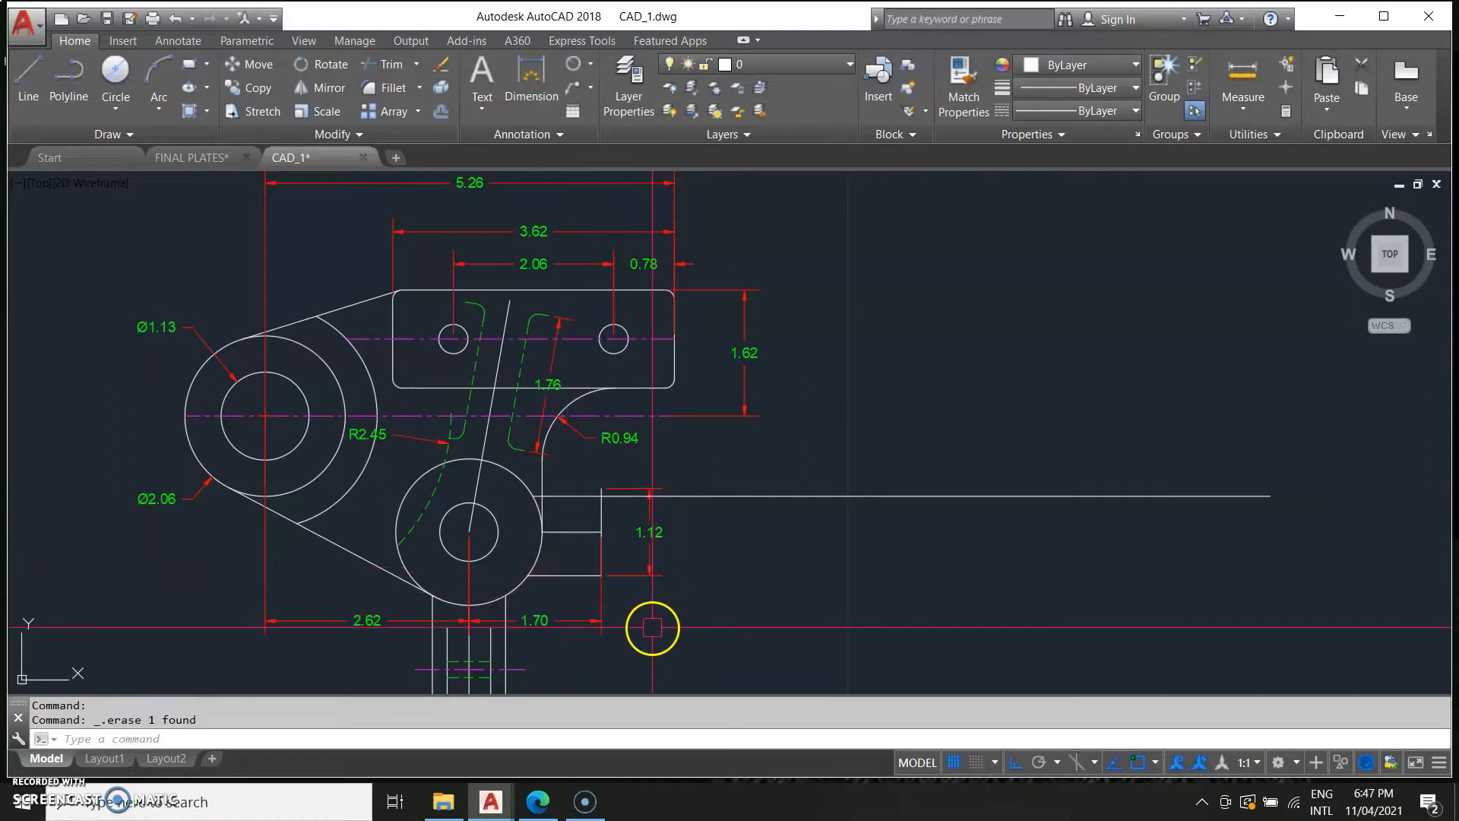
Offset the tab's horizontal line and the long horizontal line 0.30 downward.
text(offset)
key(Return)
click(589, 582)
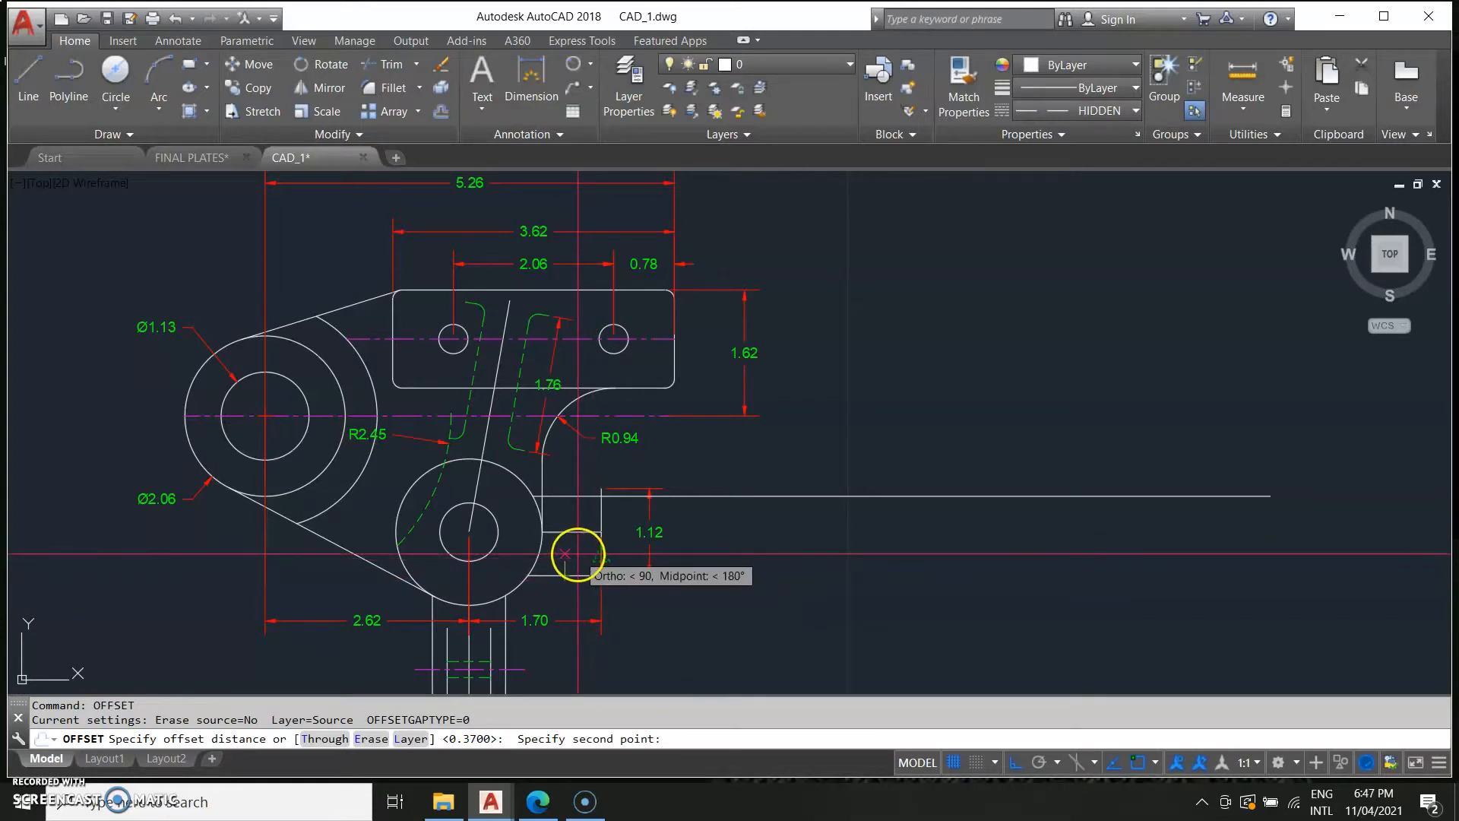
text(30)
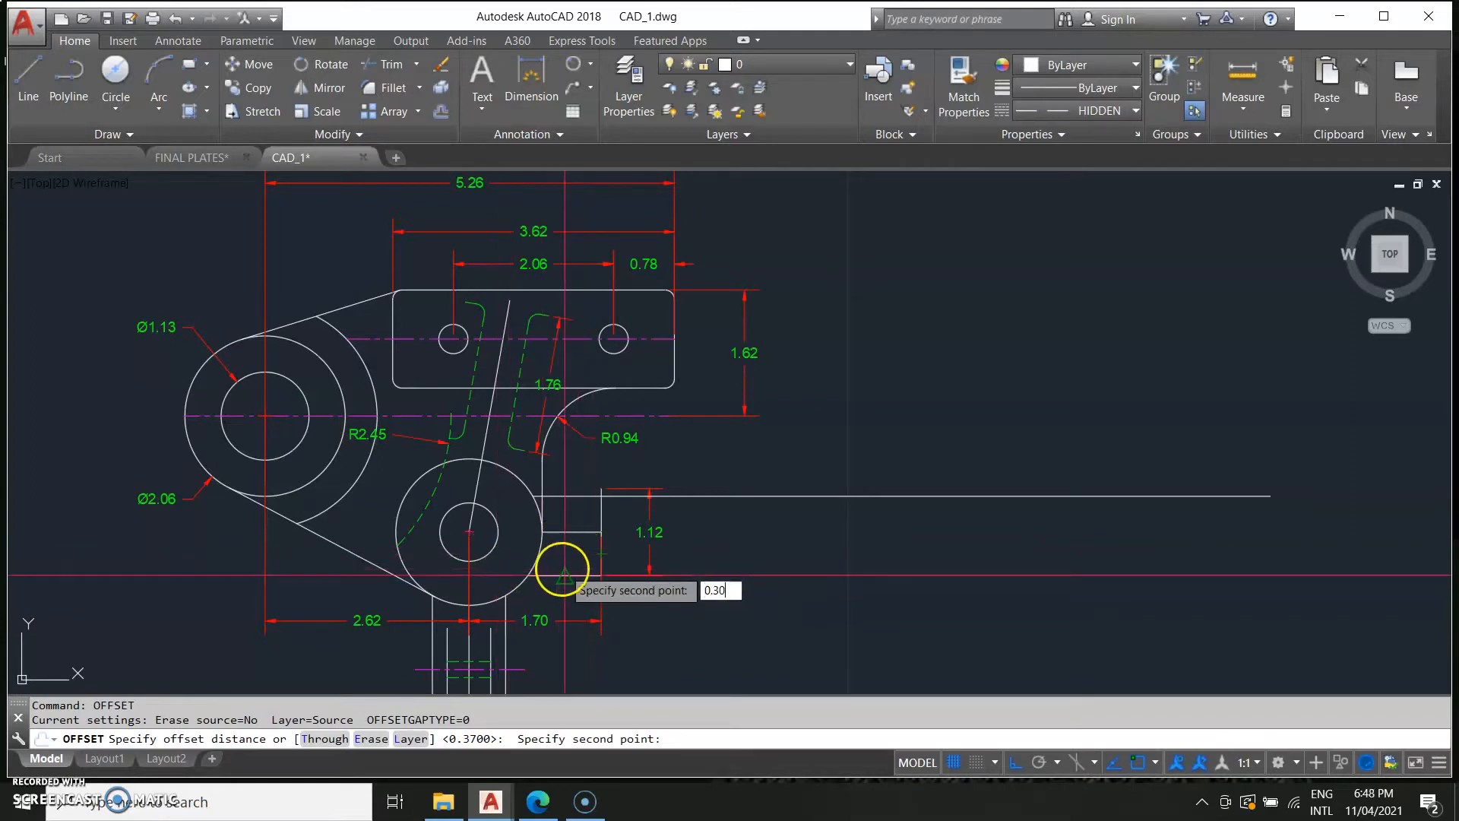
key(Return)
click(563, 568)
click(562, 582)
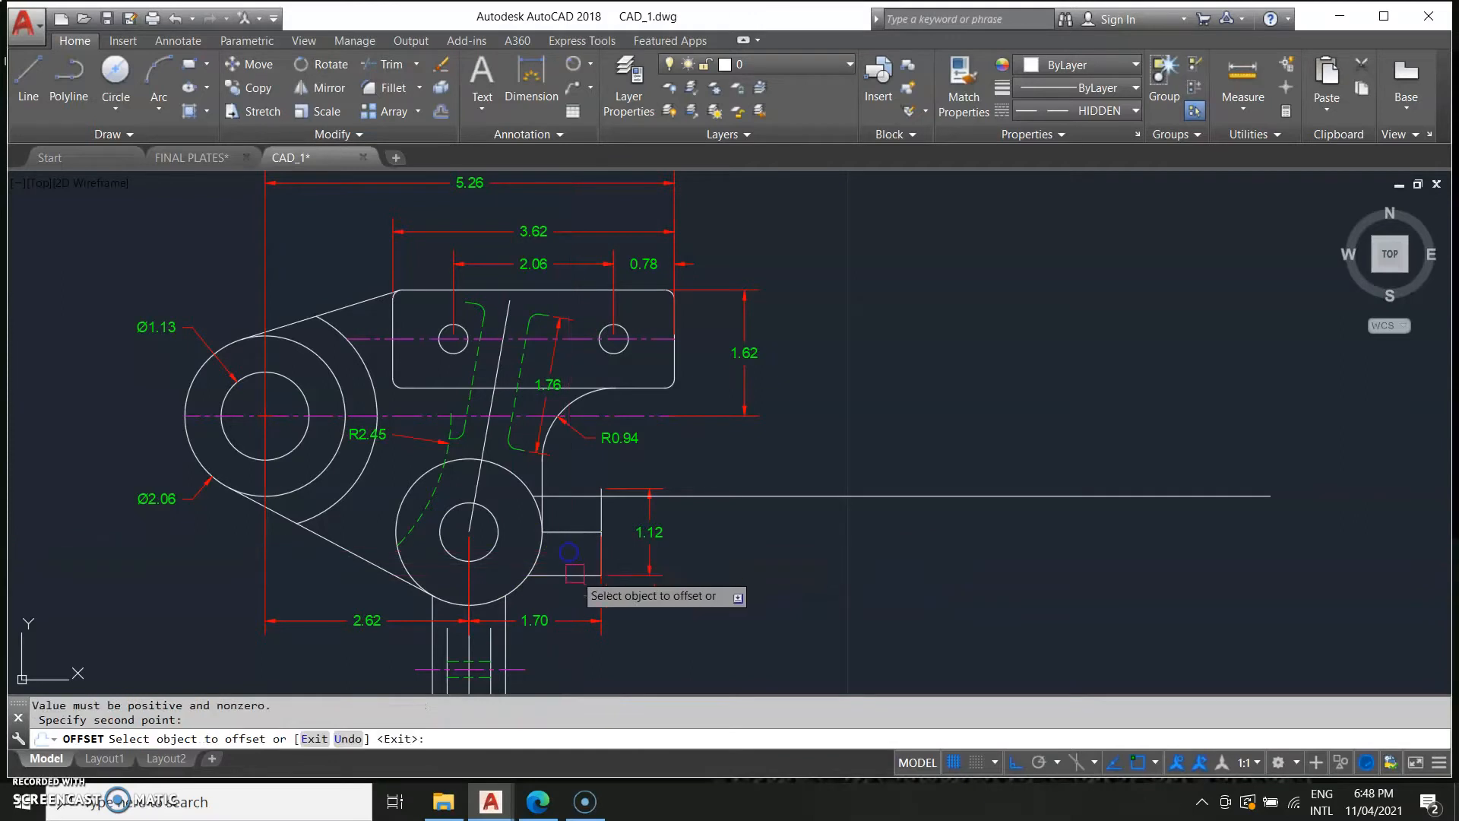
click(562, 534)
click(562, 544)
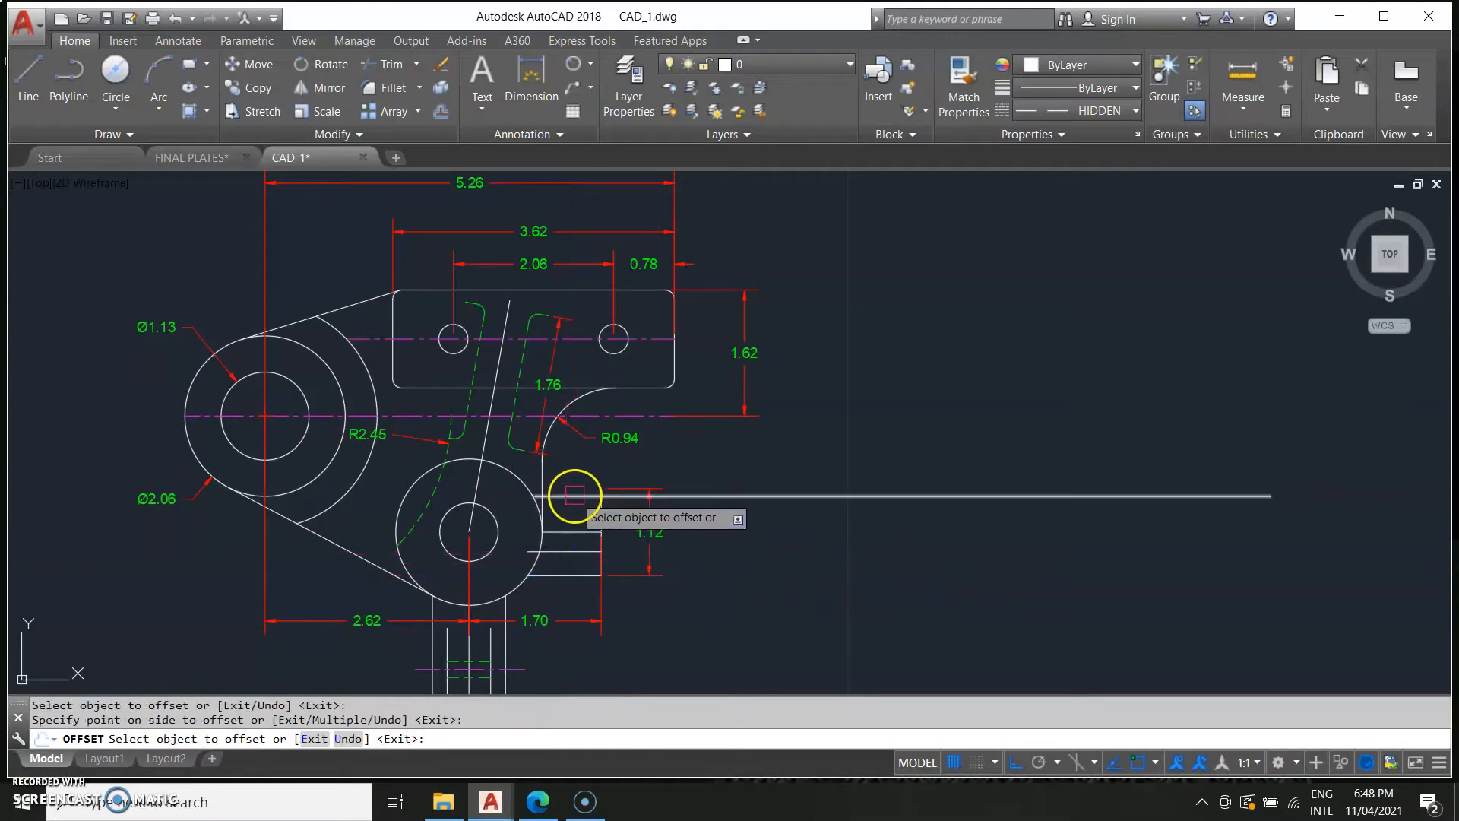
click(570, 496)
click(568, 509)
click(484, 537)
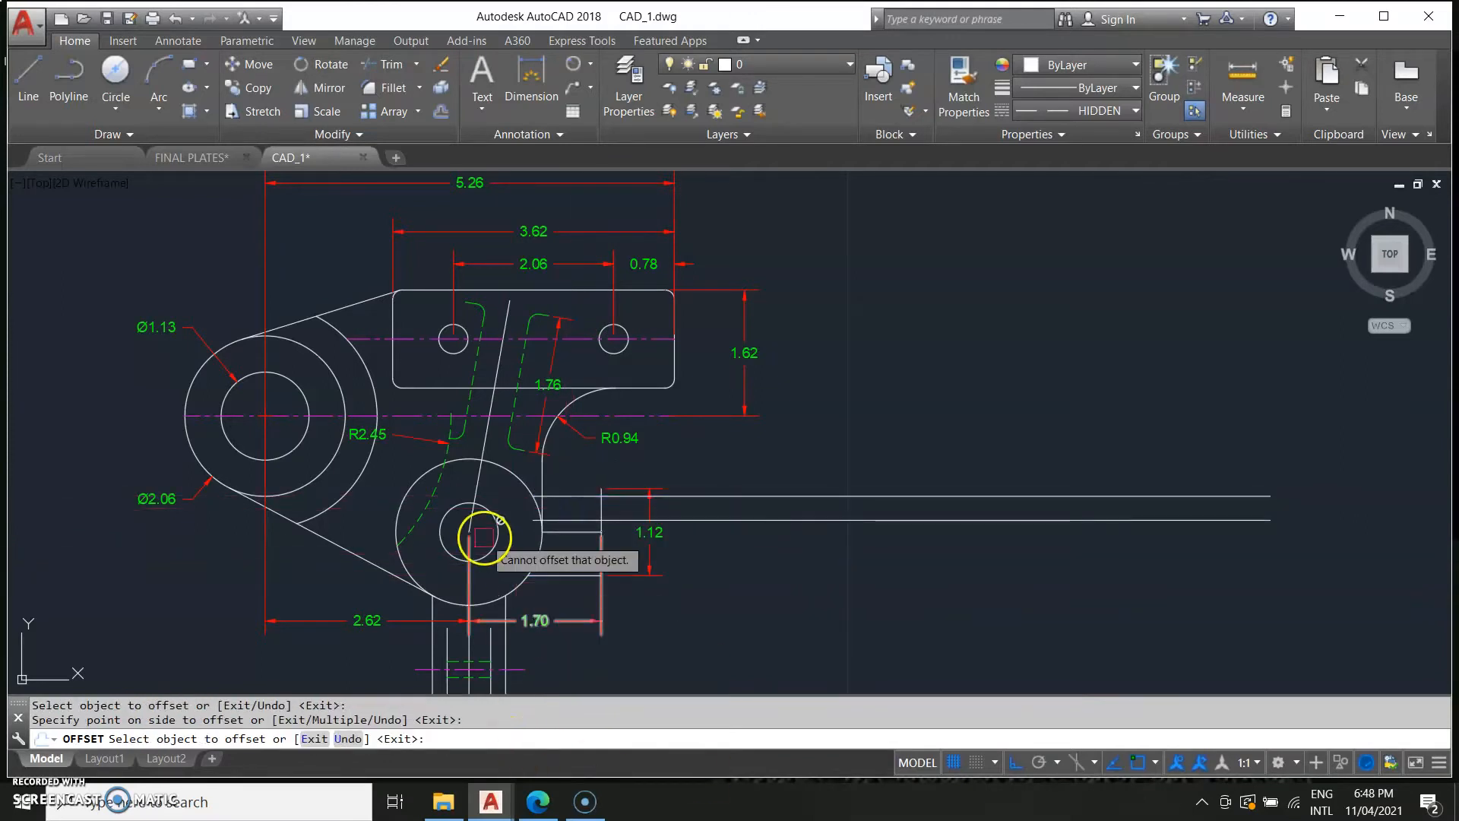
key(Escape)
Try to stretch a tab line's left end onto the lower boss's inner circle, then undo it.
click(527, 551)
mouse_move(528, 553)
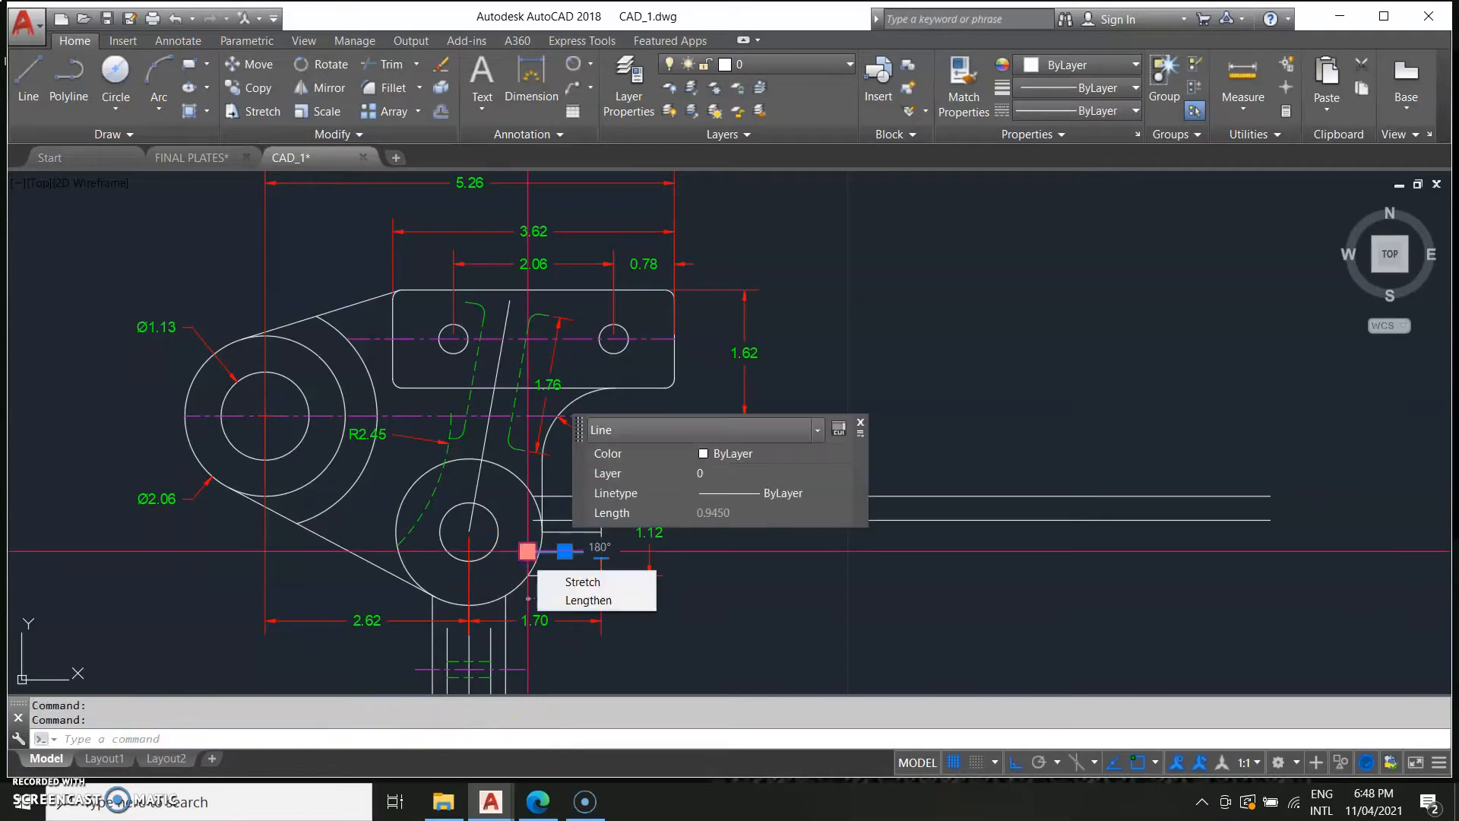
click(527, 552)
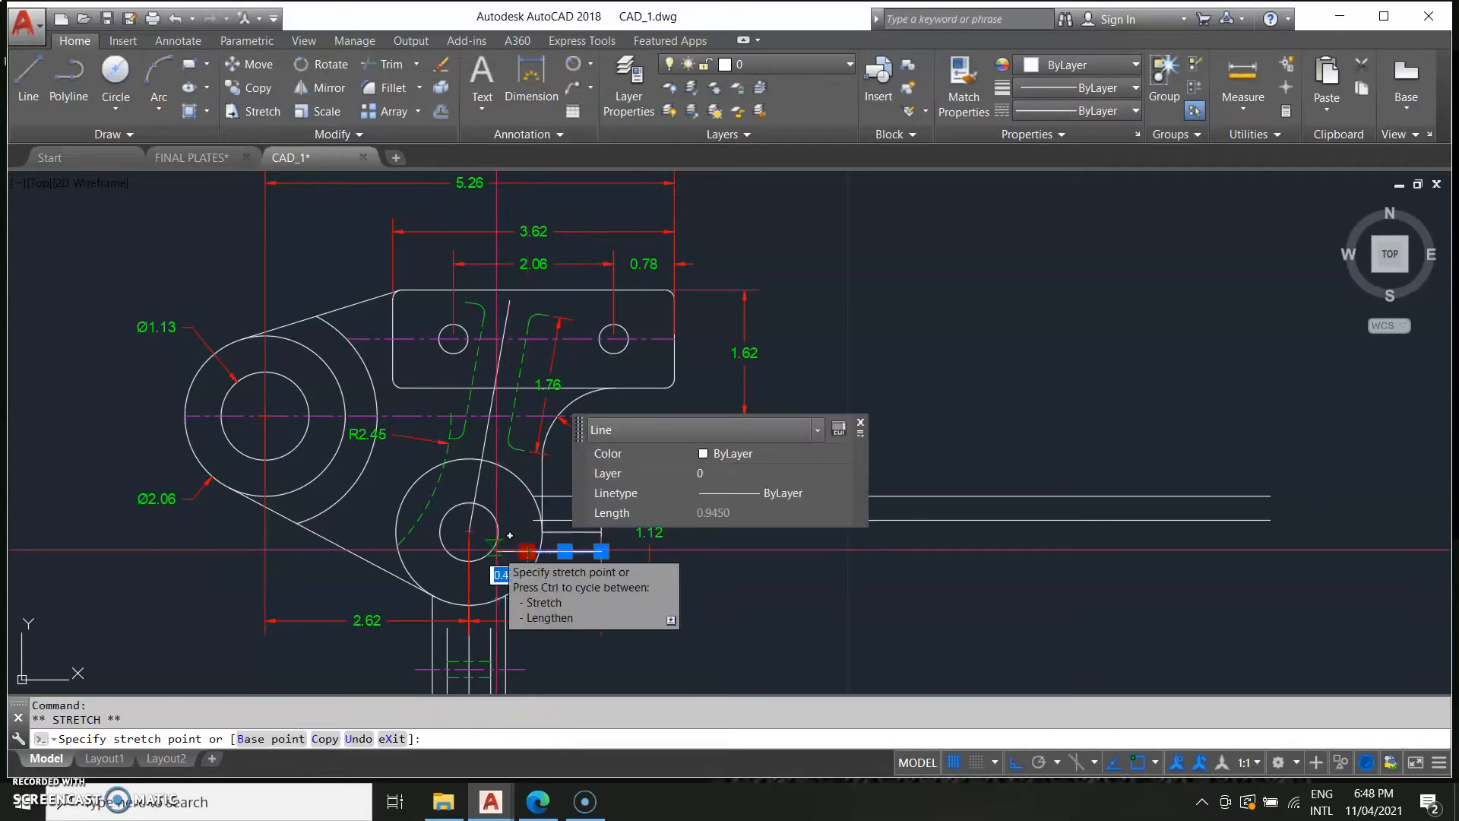
scroll(478, 553, up, 4)
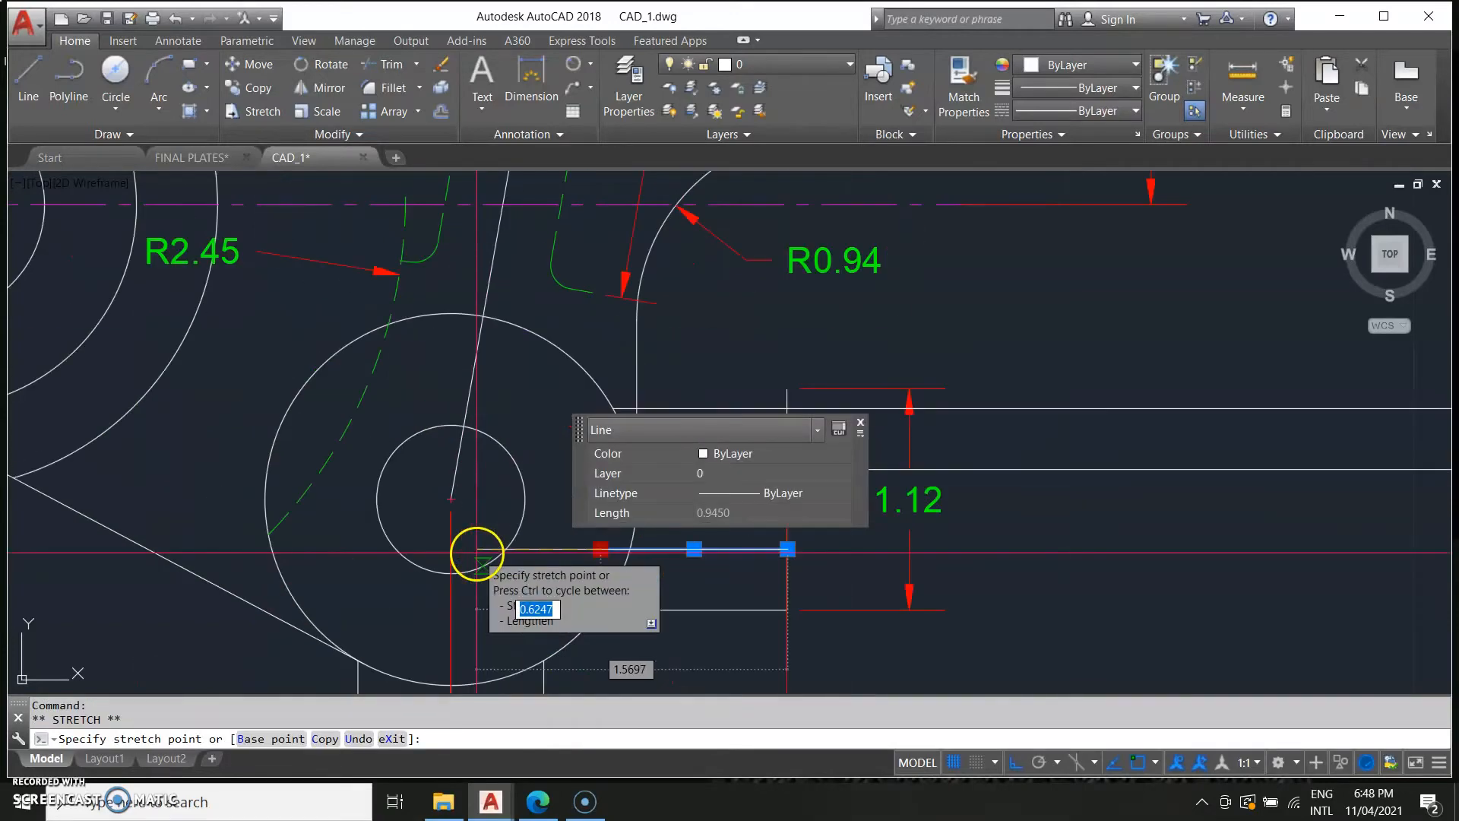
click(479, 566)
key(Escape)
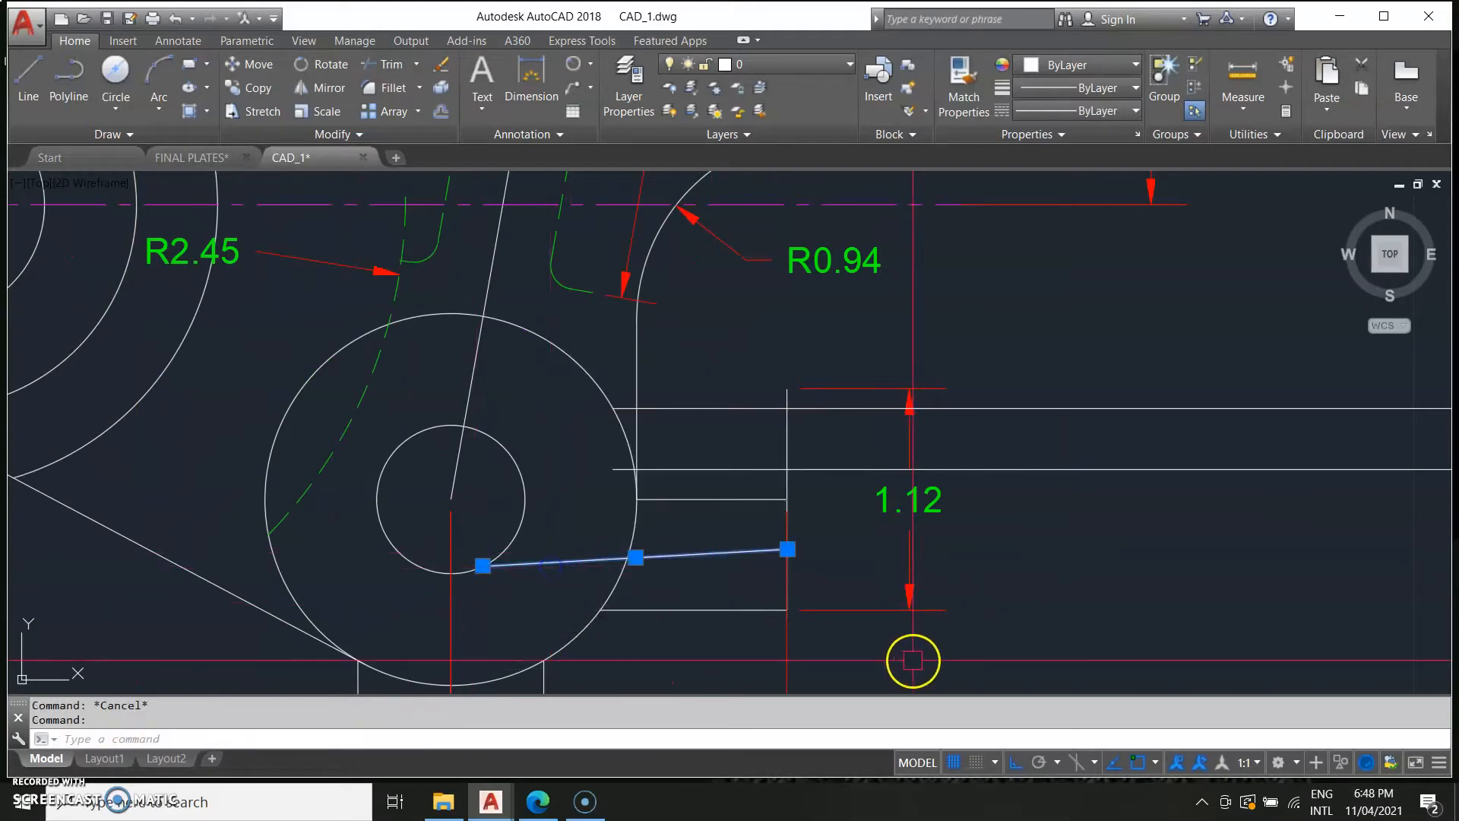
key(ctrl+z)
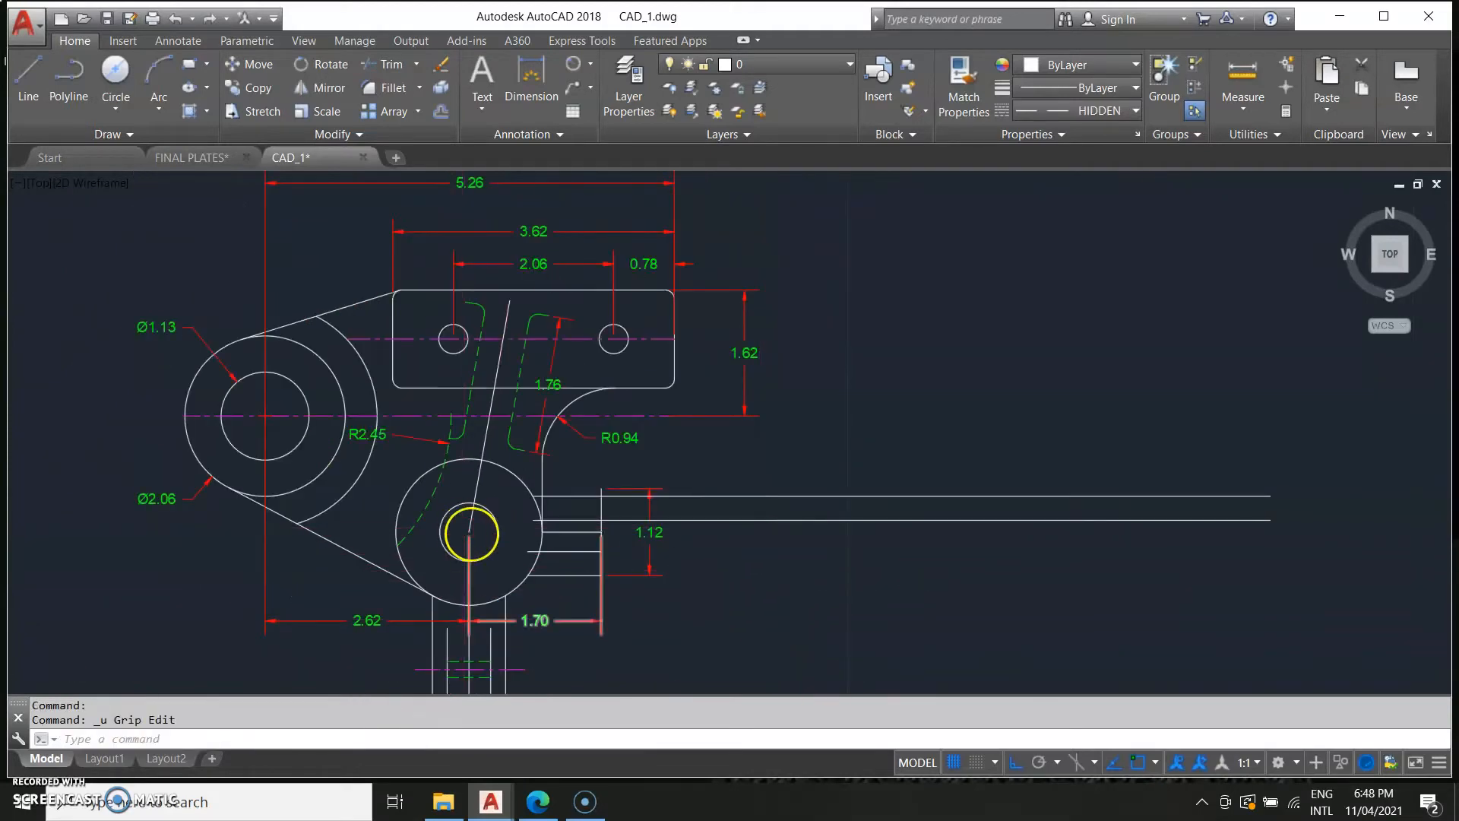
Stretch the left ends of two tab lines leftward into the lower boss.
scroll(582, 563, up, 5)
click(579, 570)
click(541, 571)
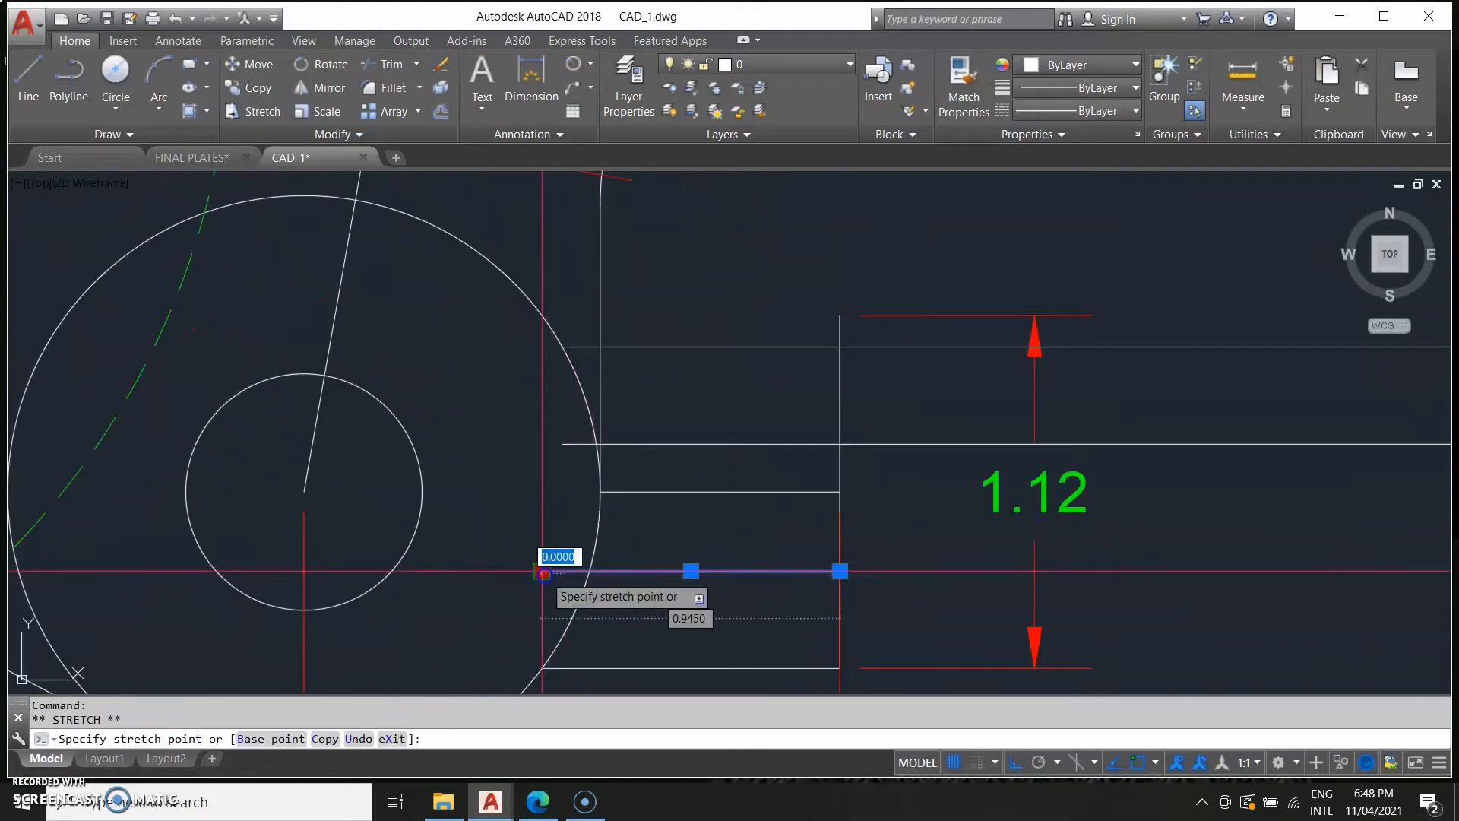
click(364, 556)
click(560, 444)
click(562, 444)
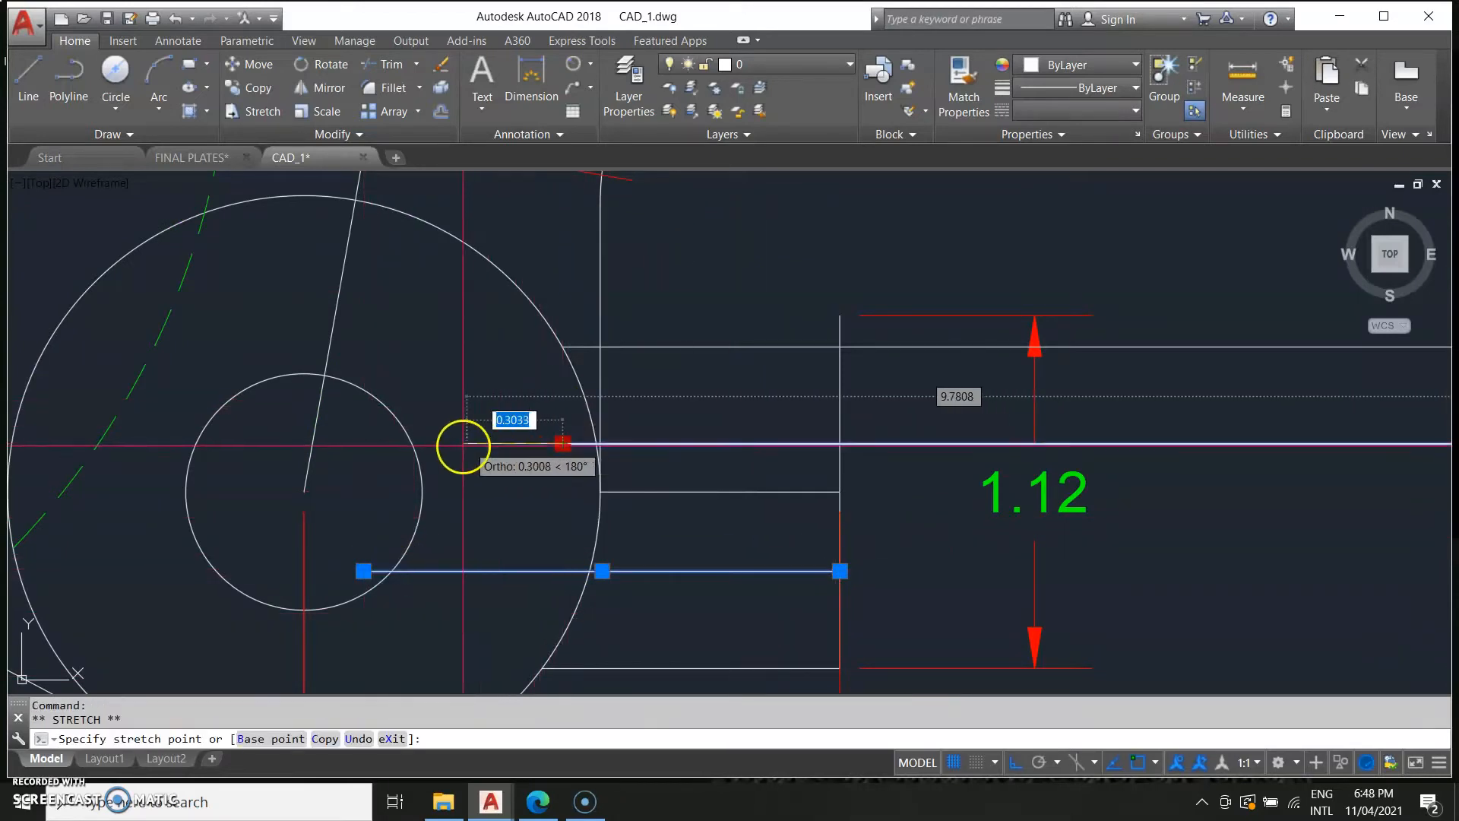
click(377, 448)
key(Escape)
Trim the tab's horizontal lines using cutting edges picked with a crossing window.
scroll(975, 544, down, 3)
scroll(844, 480, up, 2)
text(t)
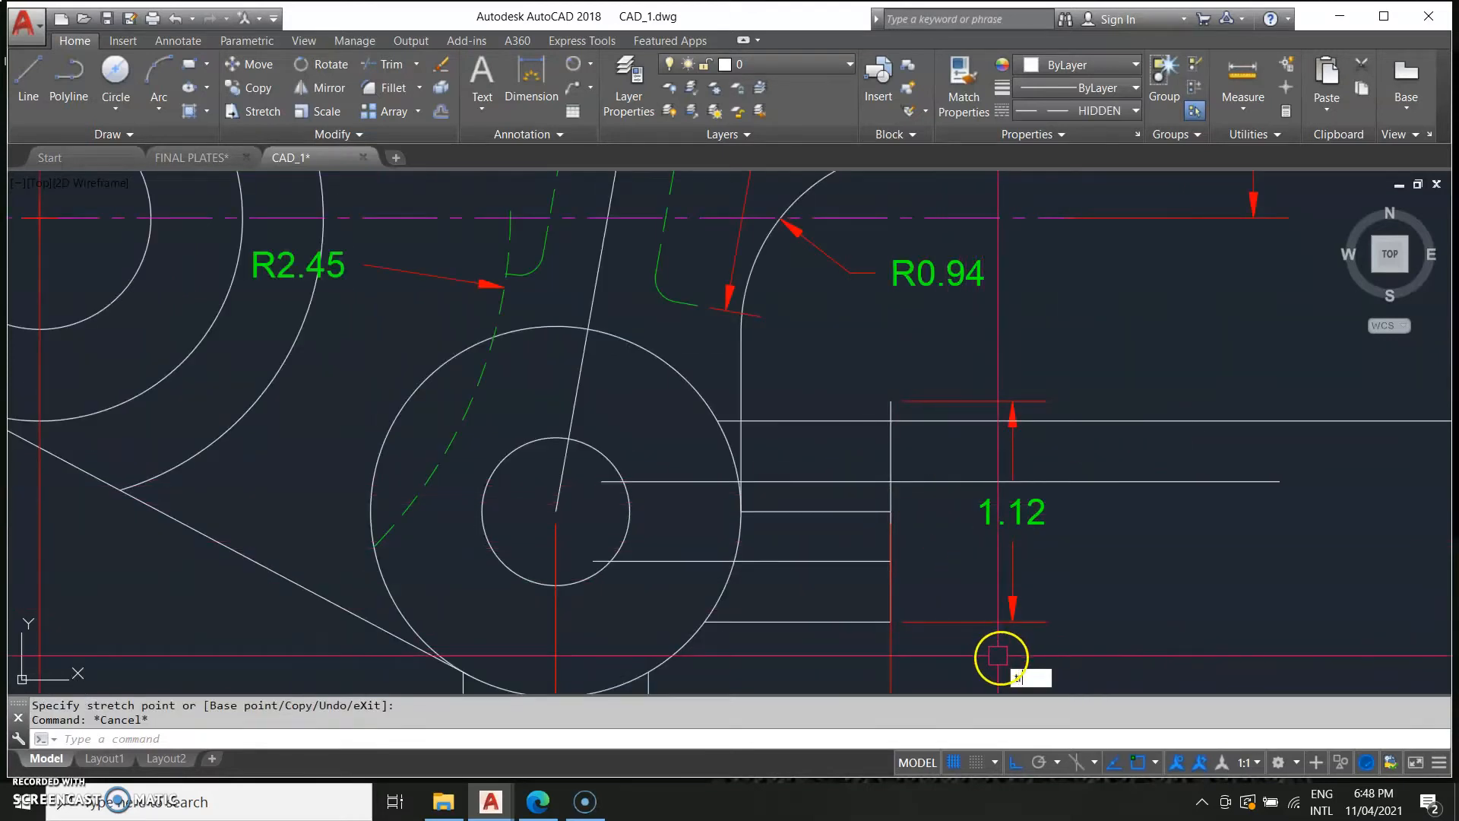
text(r)
key(Return)
click(961, 651)
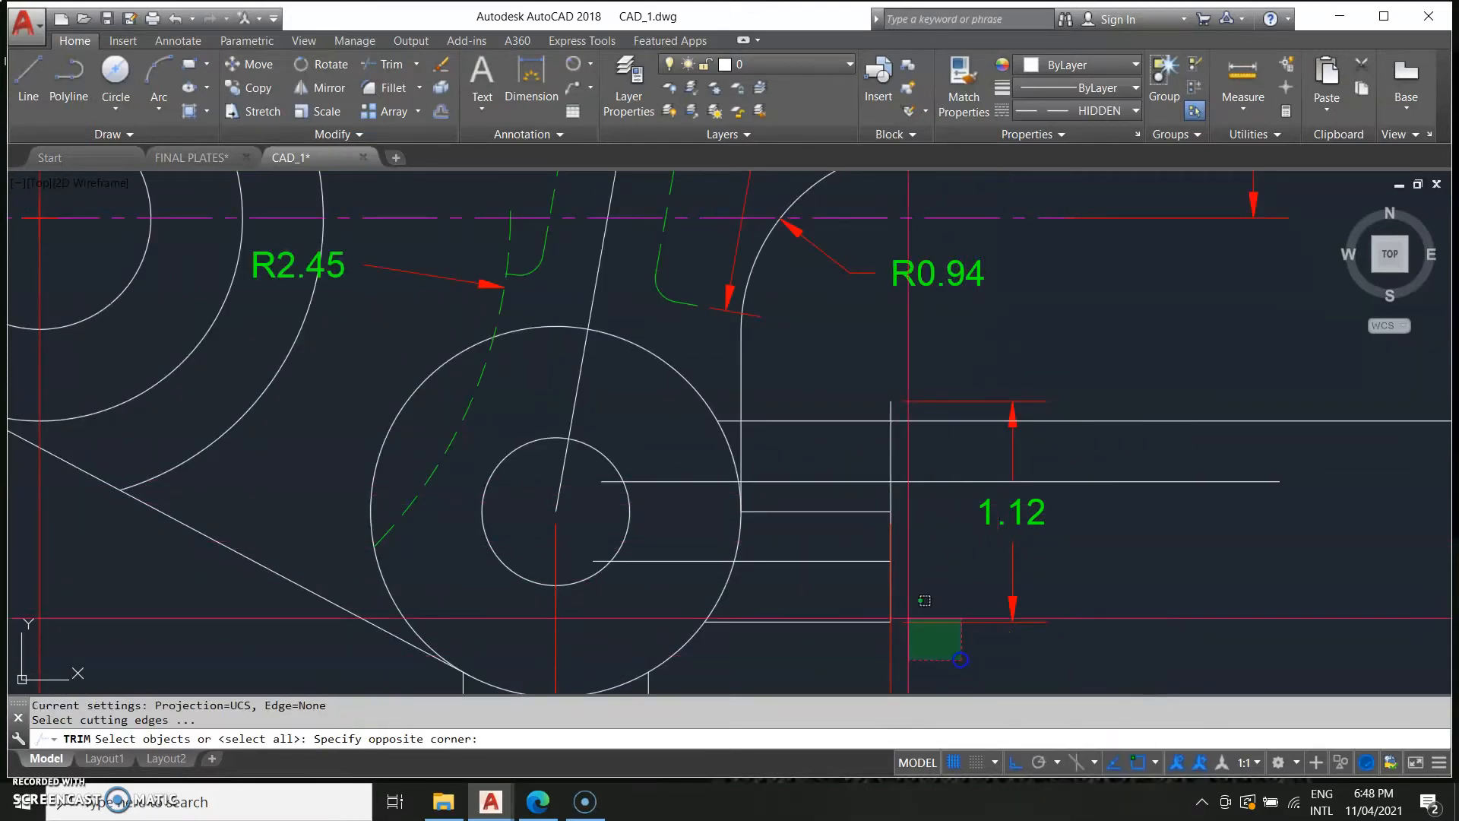
click(755, 417)
key(Return)
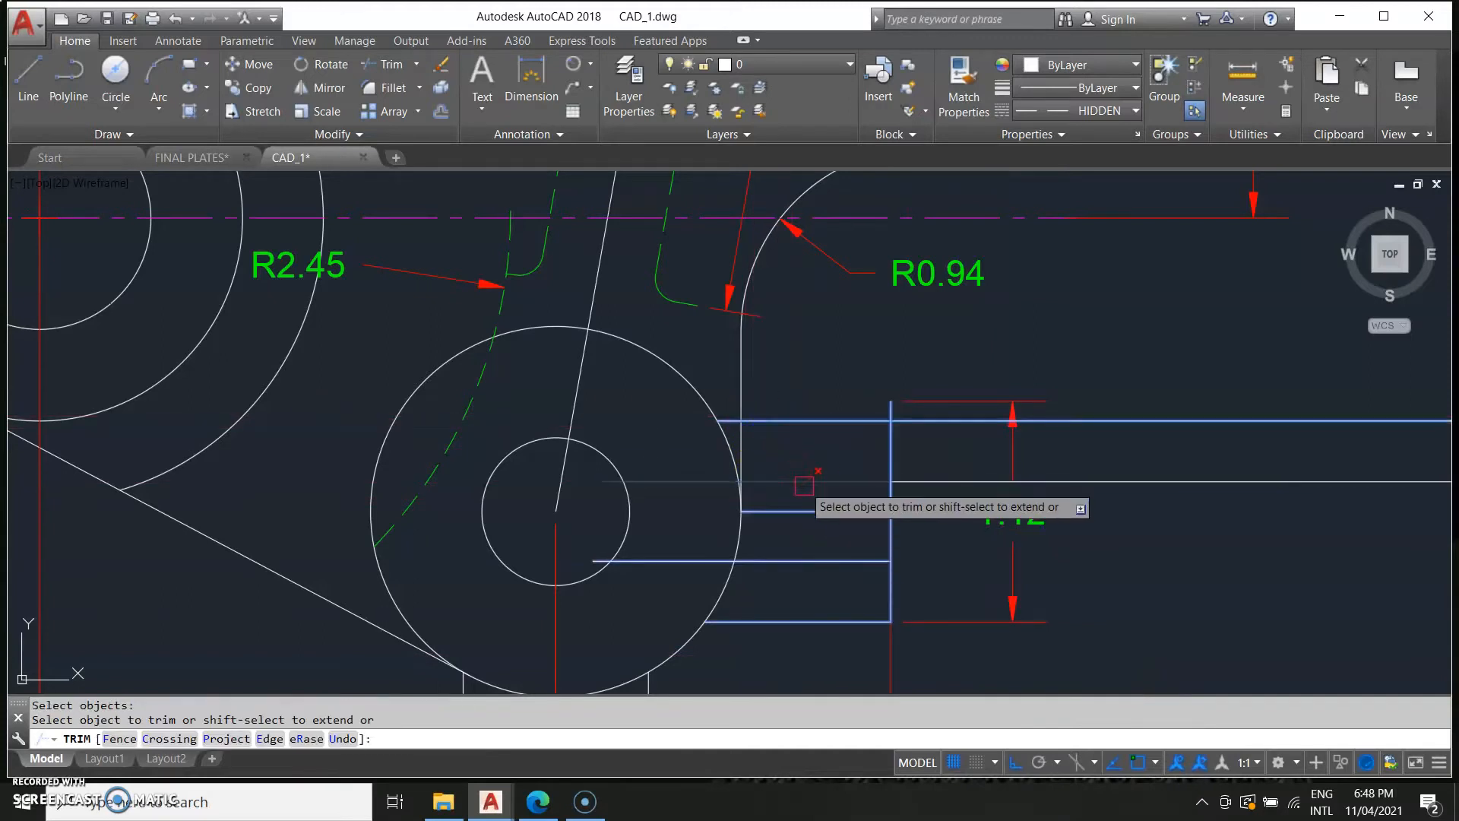
key(ctrl+z)
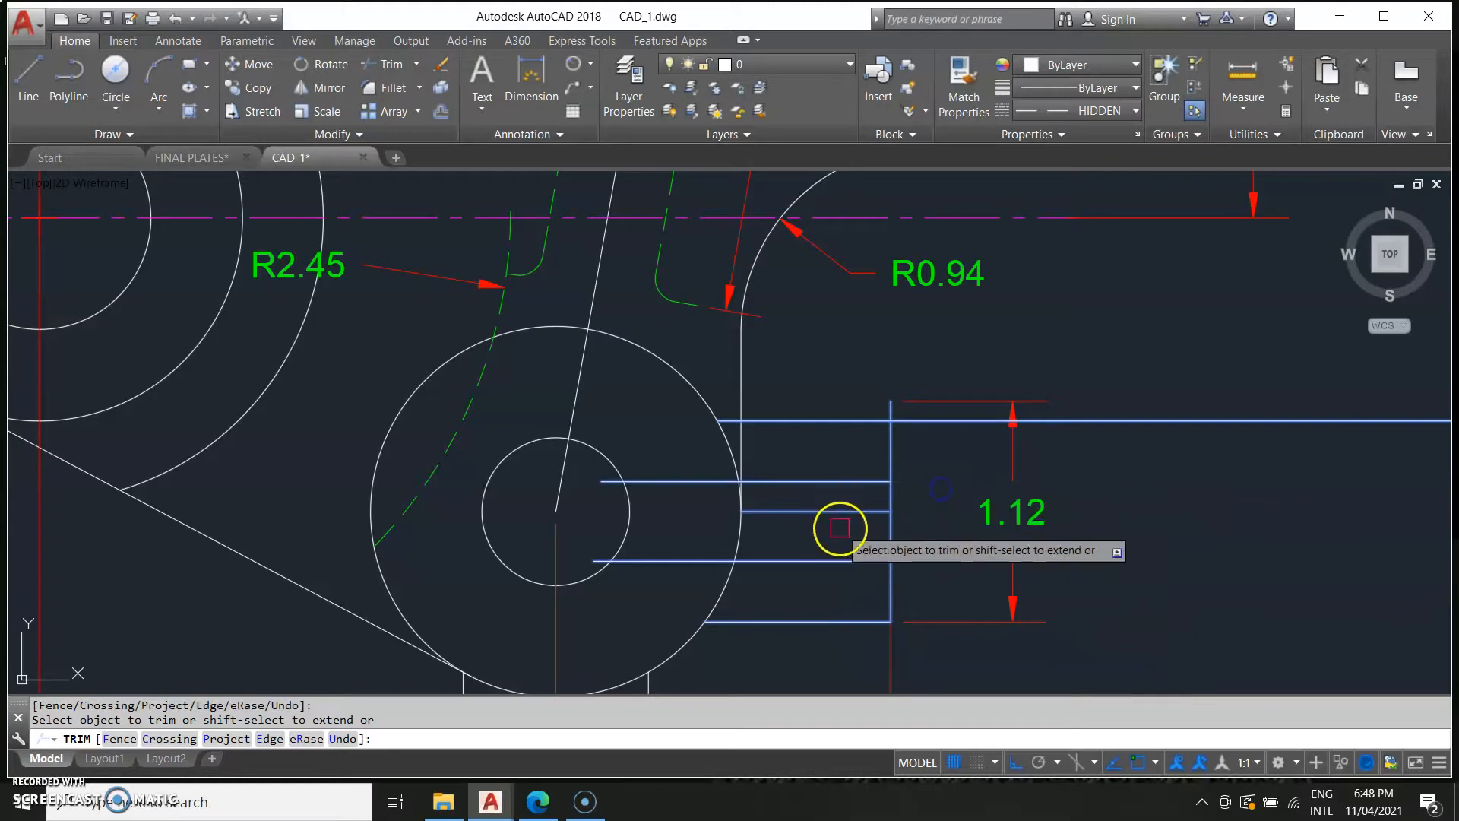
click(831, 484)
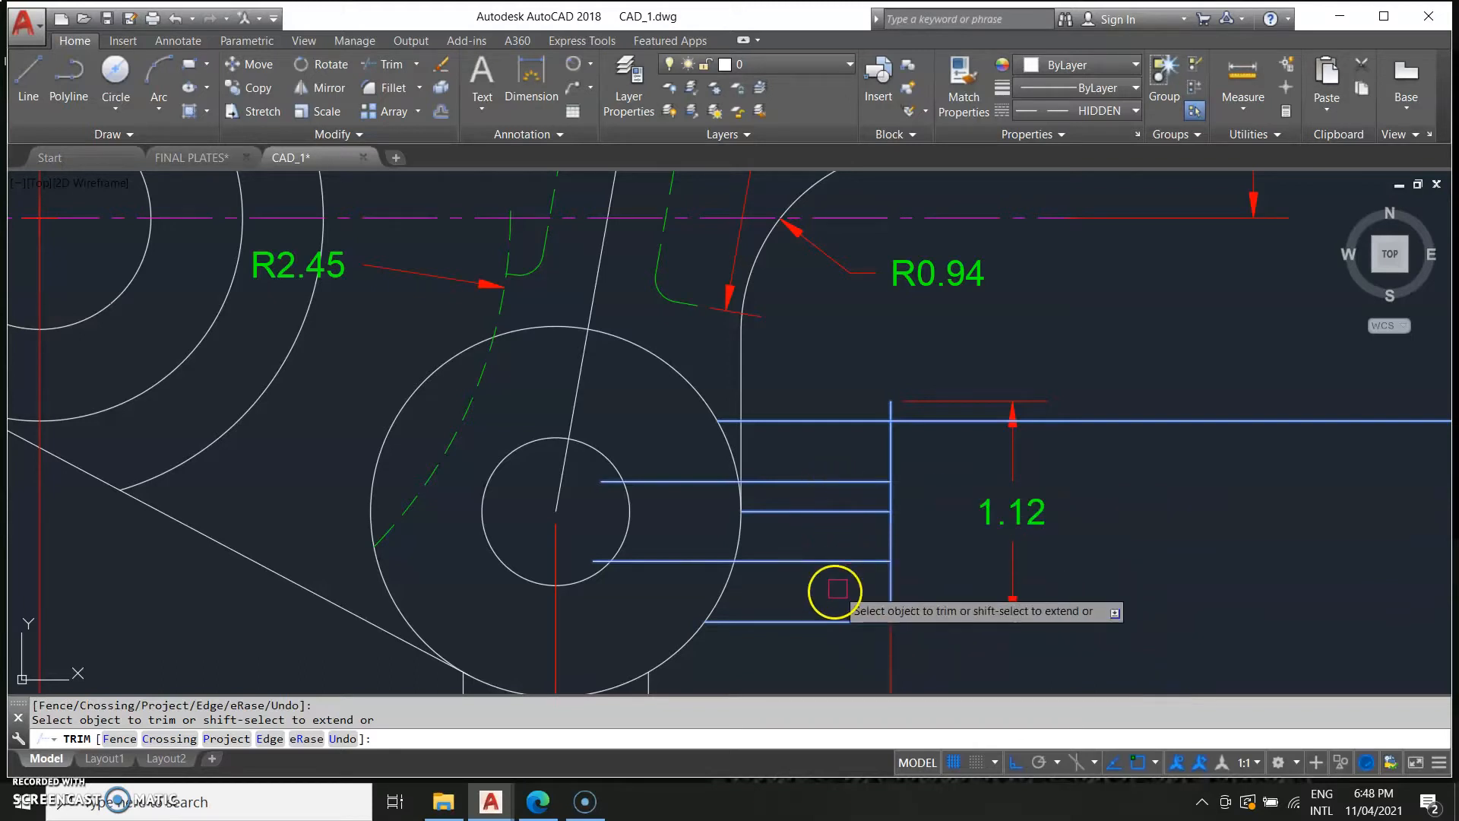
key(Escape)
Trim the excess tab line segments around the lower boss, using all objects as cutting edges.
scroll(734, 512, up, 5)
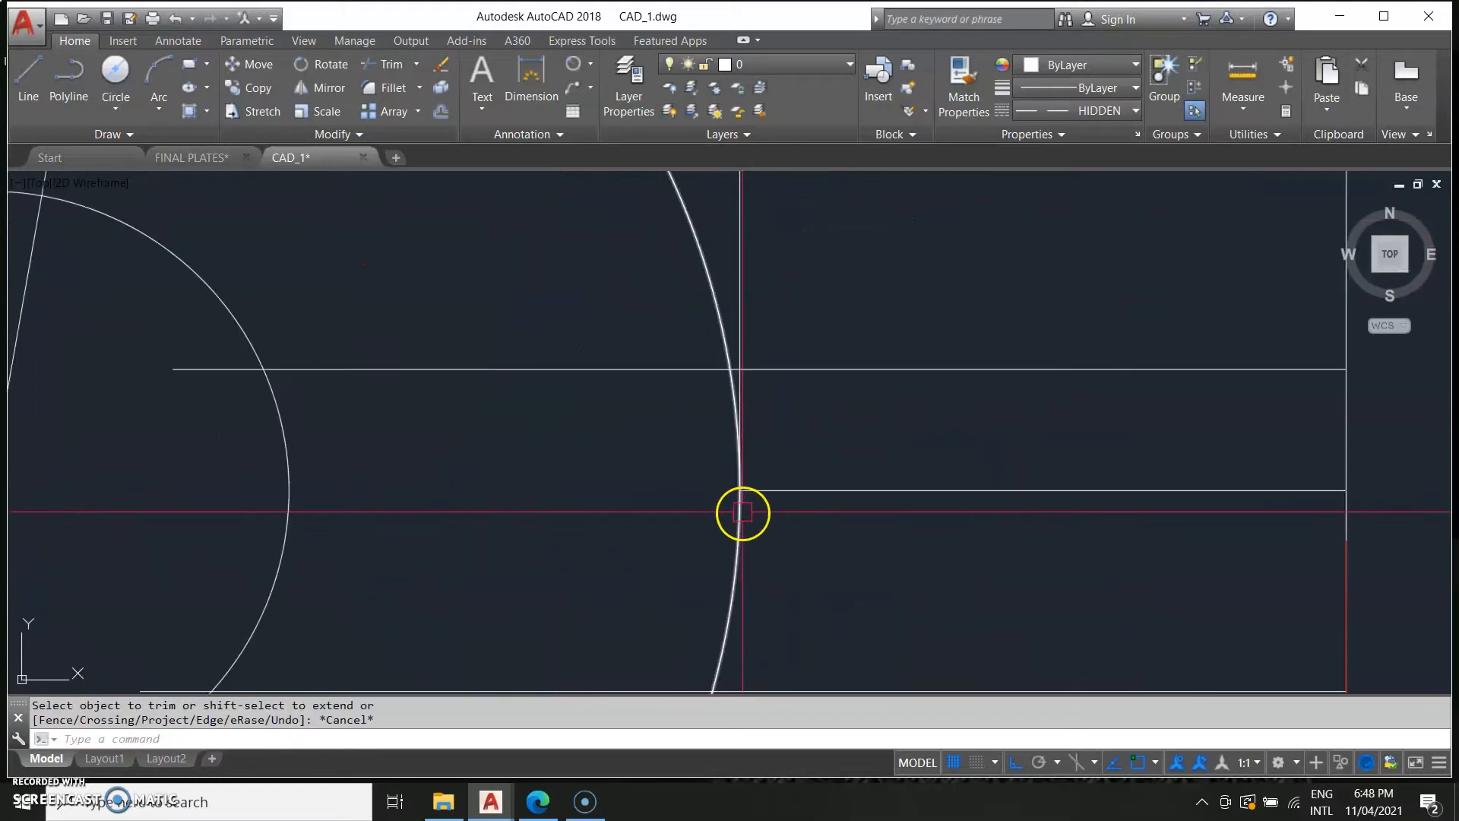
scroll(746, 489, down, 3)
scroll(506, 426, up, 2)
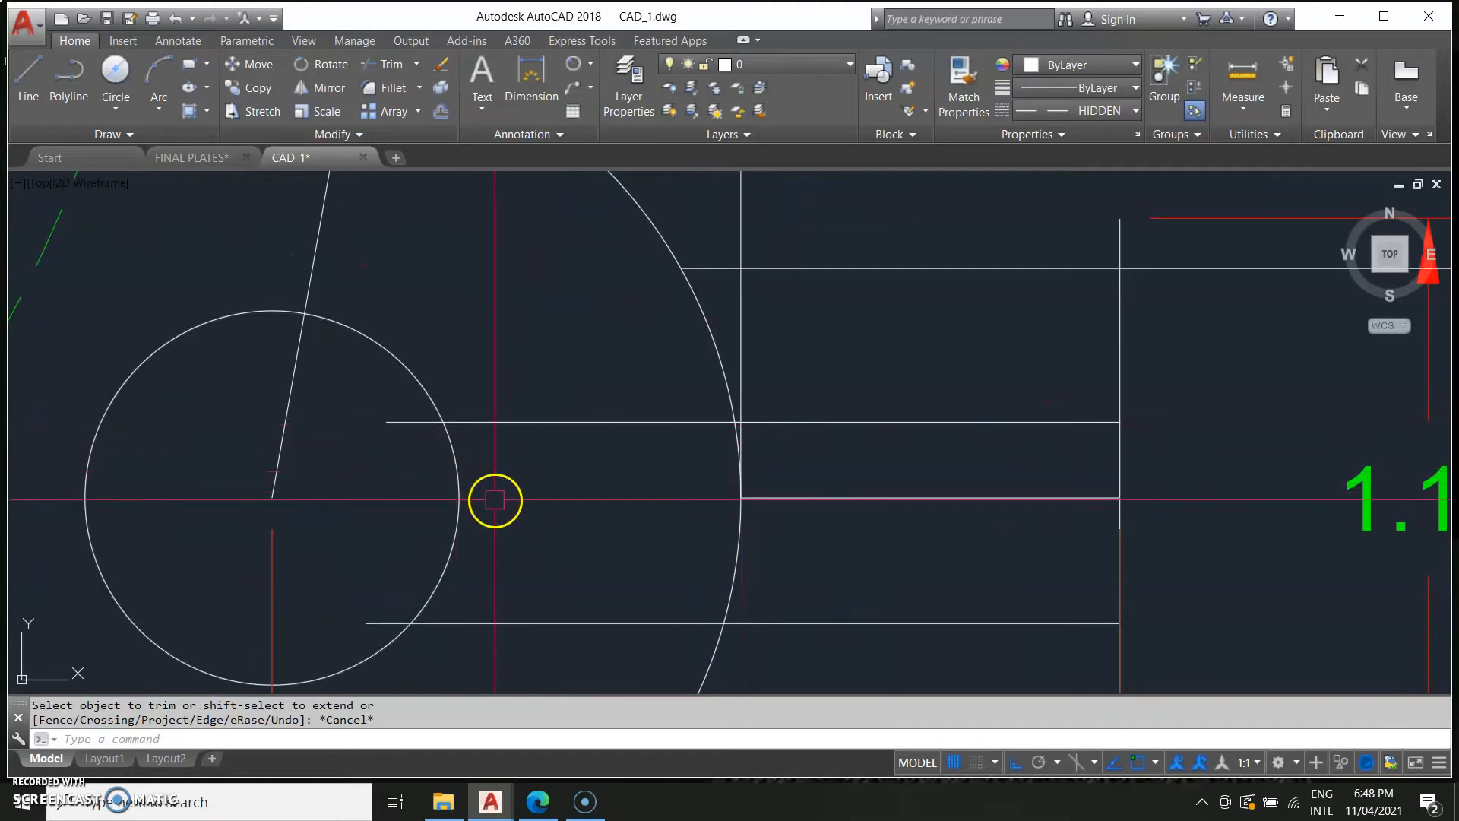
text(r)
key(Return)
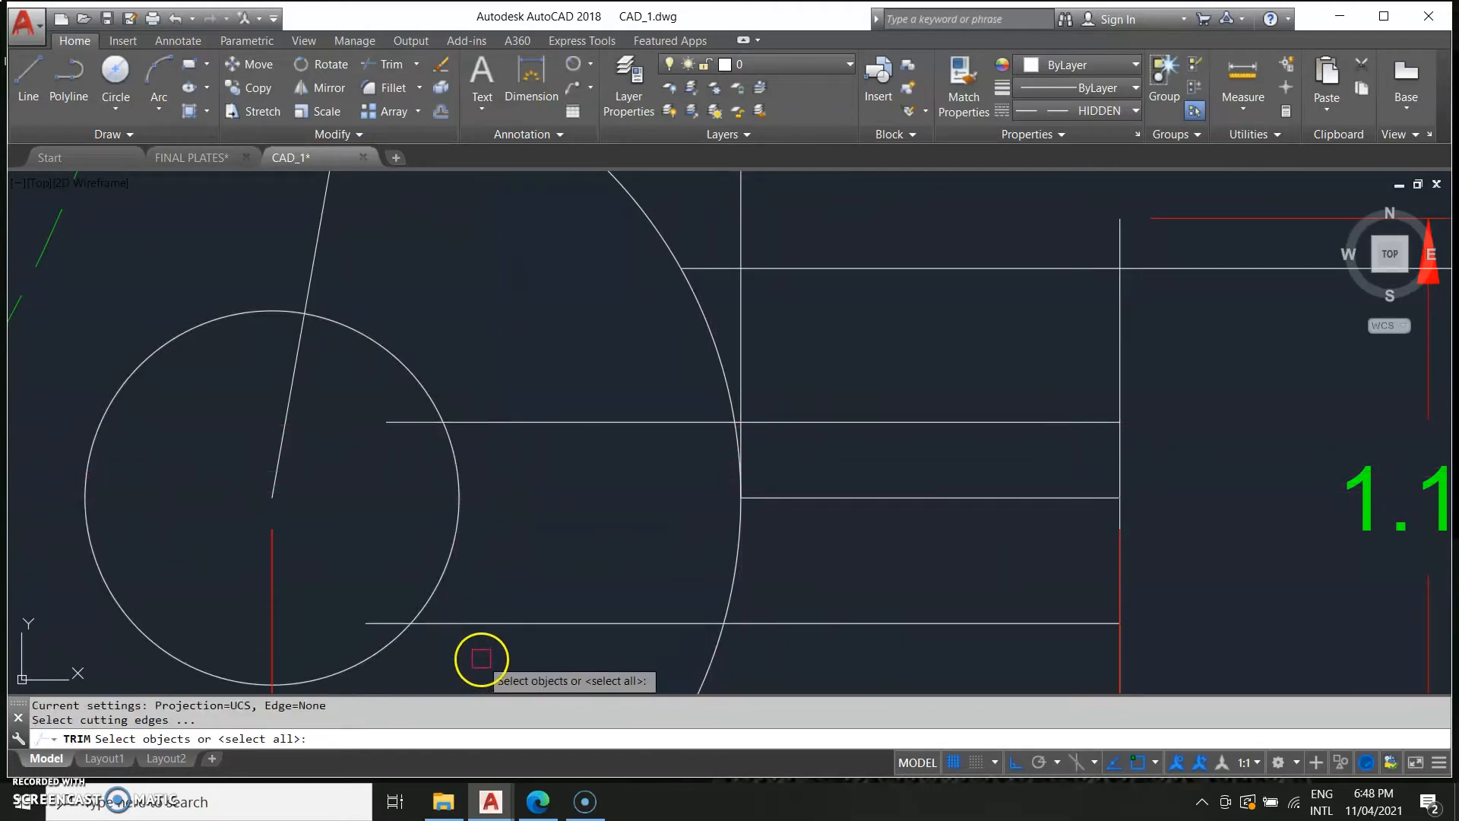
key(Return)
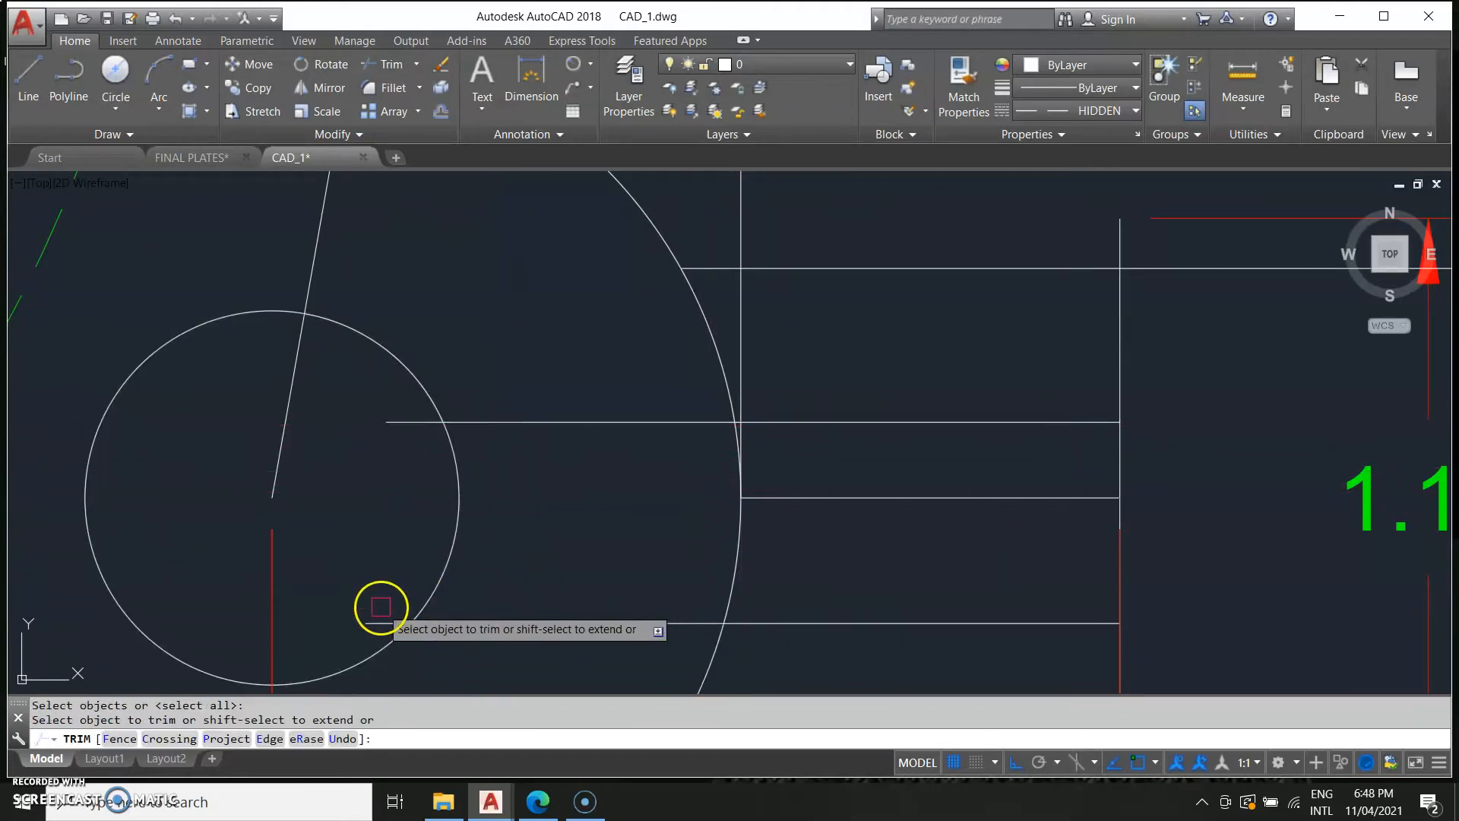
scroll(741, 421, up, 4)
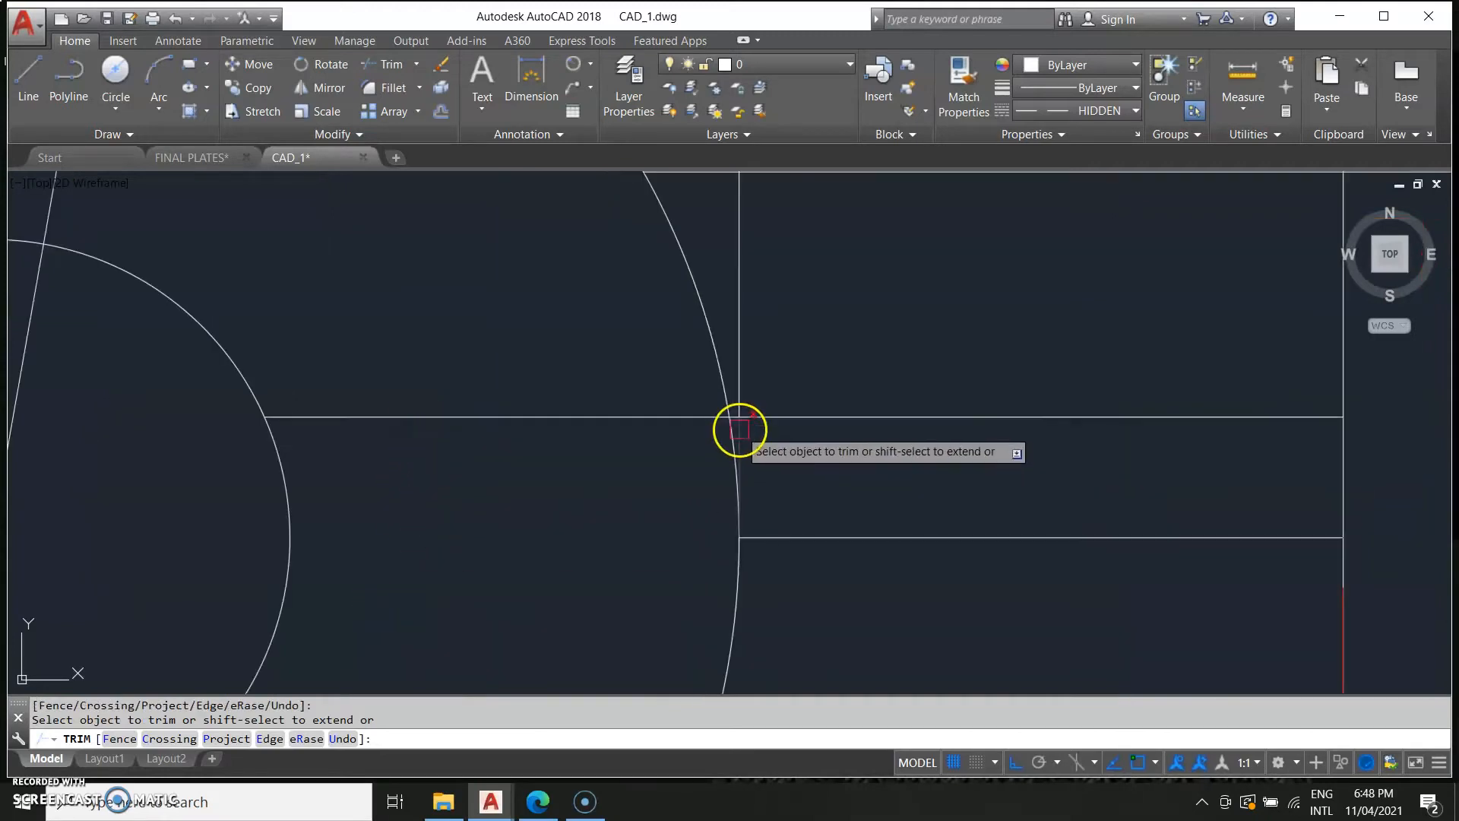
scroll(730, 418, up, 2)
click(819, 414)
scroll(990, 639, down, 6)
middle_drag(974, 651, 925, 442)
key(Escape)
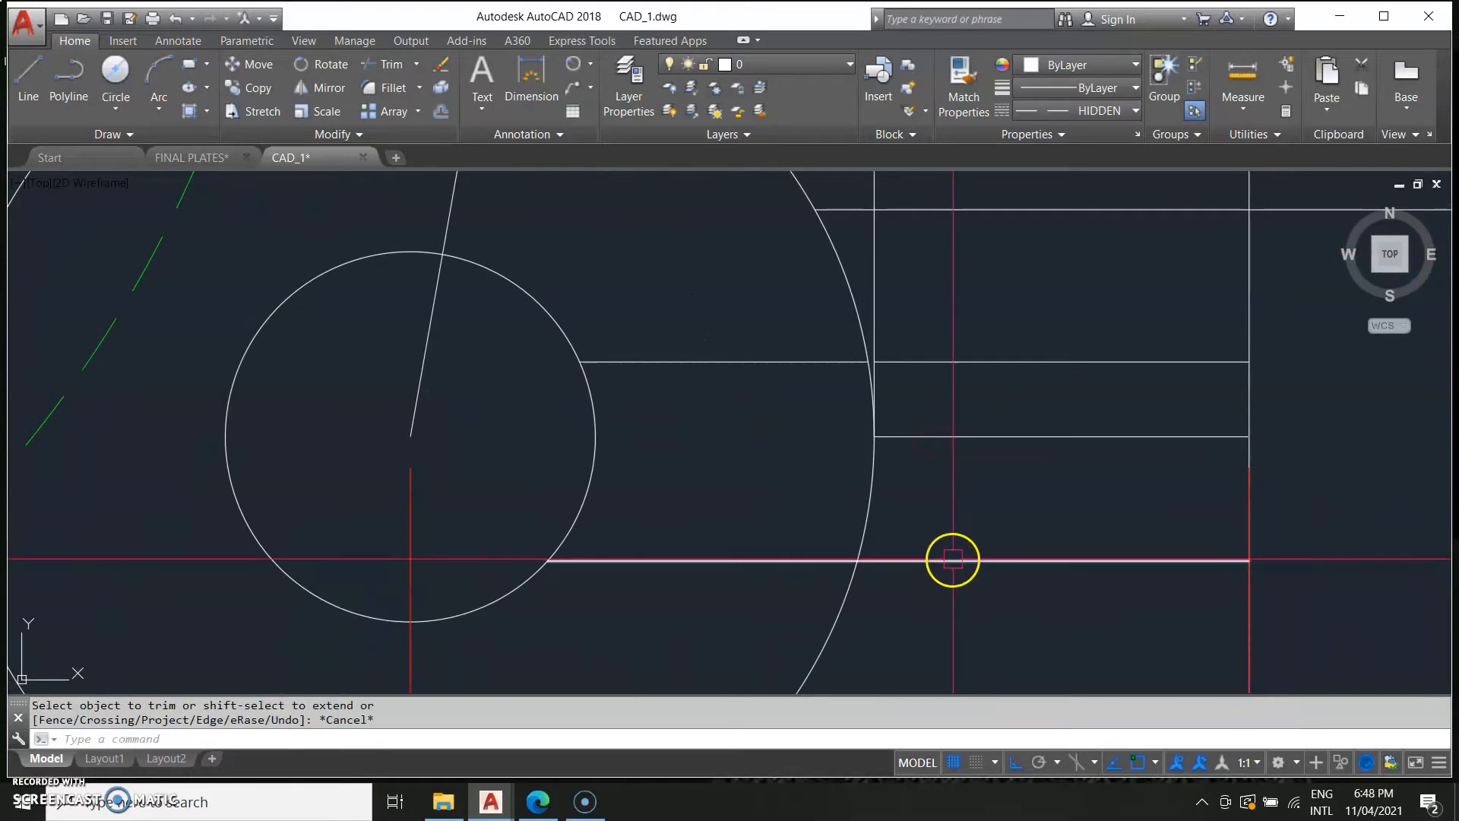
Stretch the right end of the lower horizontal line back toward the lower boss.
click(1195, 560)
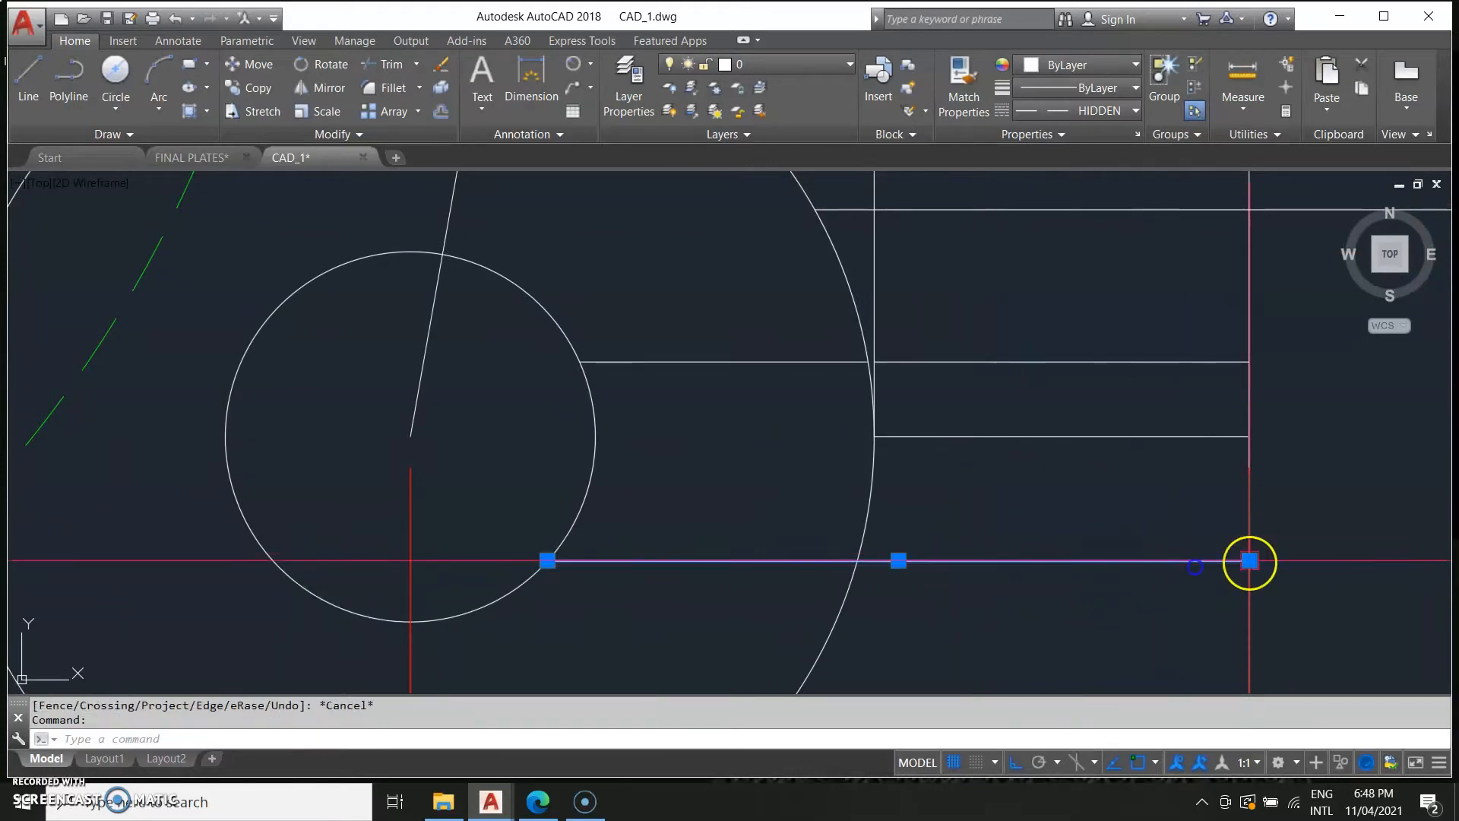
click(1250, 561)
click(865, 560)
key(Escape)
Compare the drawing with the Power Feed Bracket reference image.
click(1136, 361)
scroll(1285, 577, down, 4)
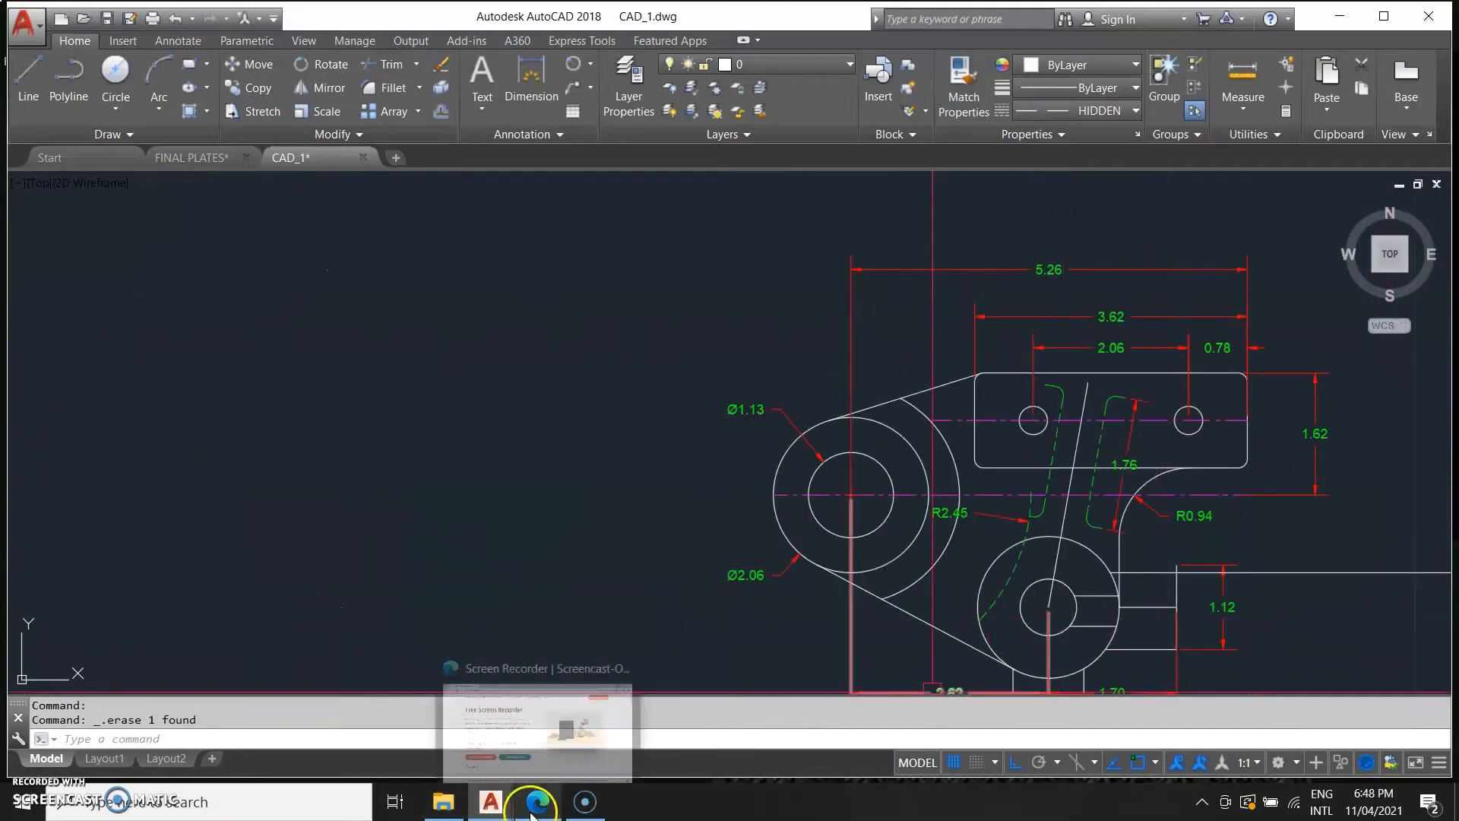
scroll(304, 471, down, 6)
middle_drag(345, 487, 700, 482)
scroll(338, 531, up, 6)
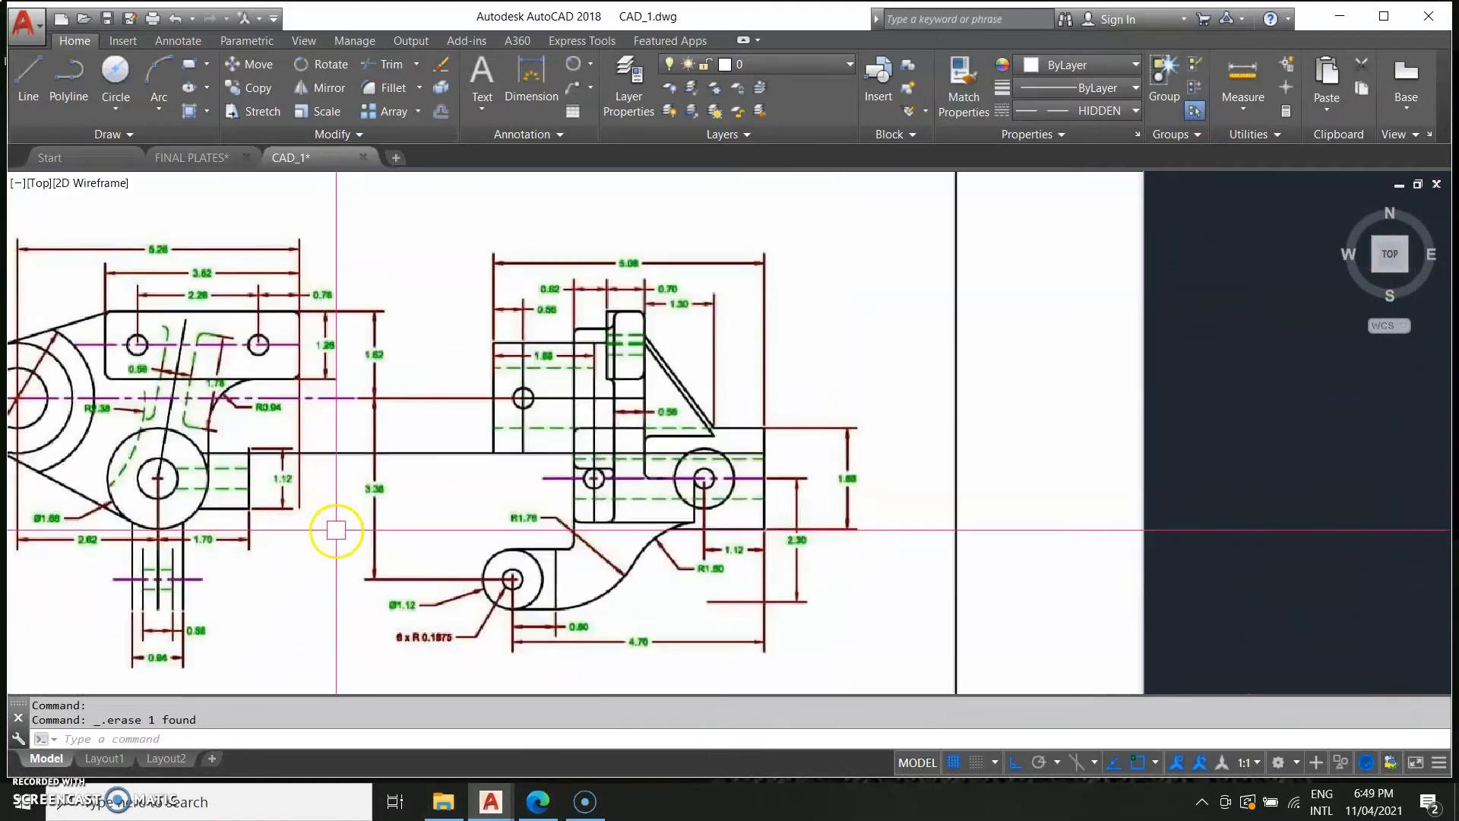
middle_drag(281, 500, 410, 518)
scroll(410, 517, down, 2)
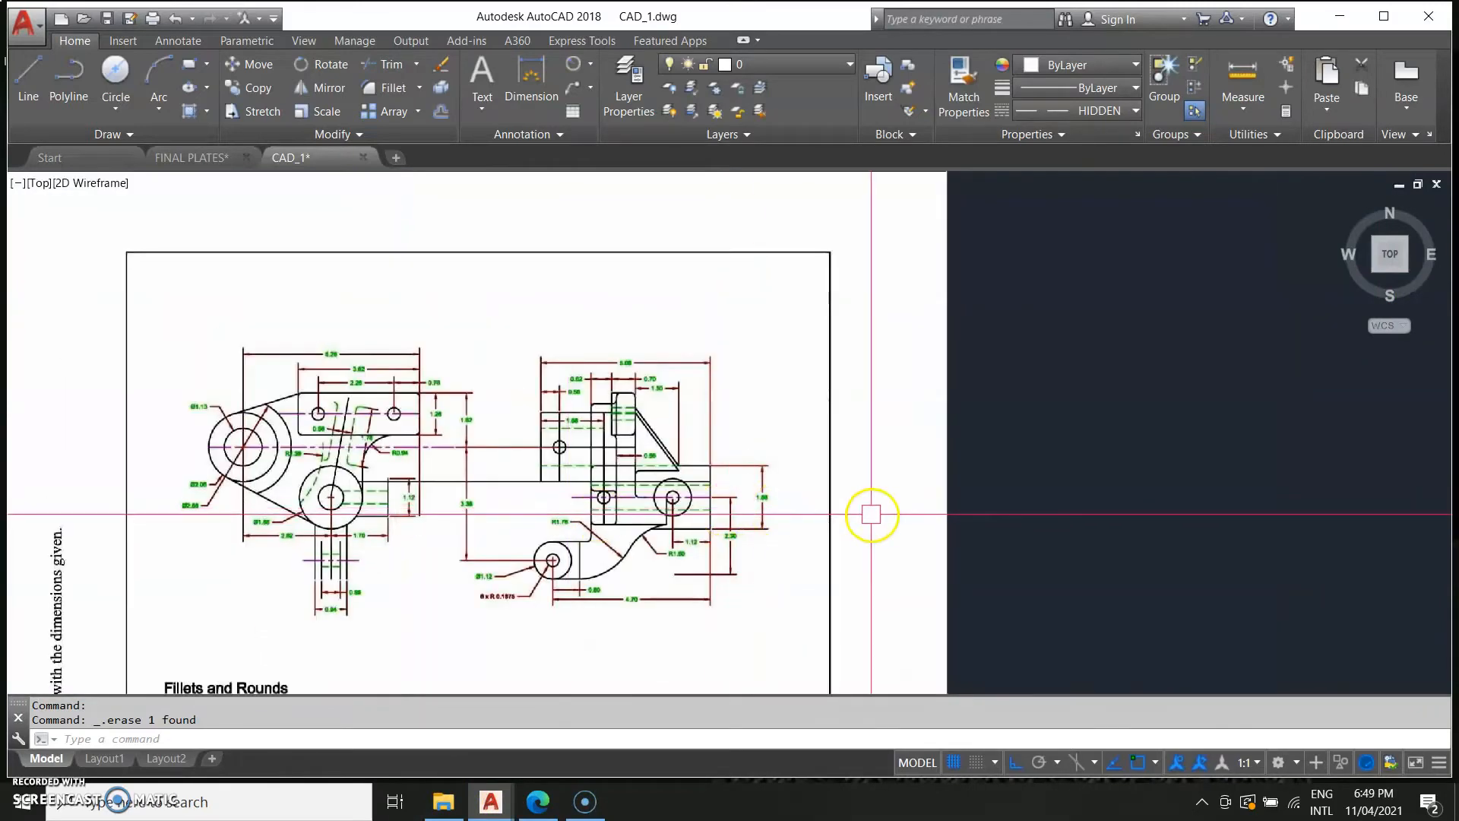
middle_drag(782, 531, 225, 560)
middle_drag(636, 531, 316, 550)
scroll(671, 545, up, 6)
middle_drag(854, 491, 218, 476)
scroll(352, 335, down, 4)
scroll(352, 335, up, 4)
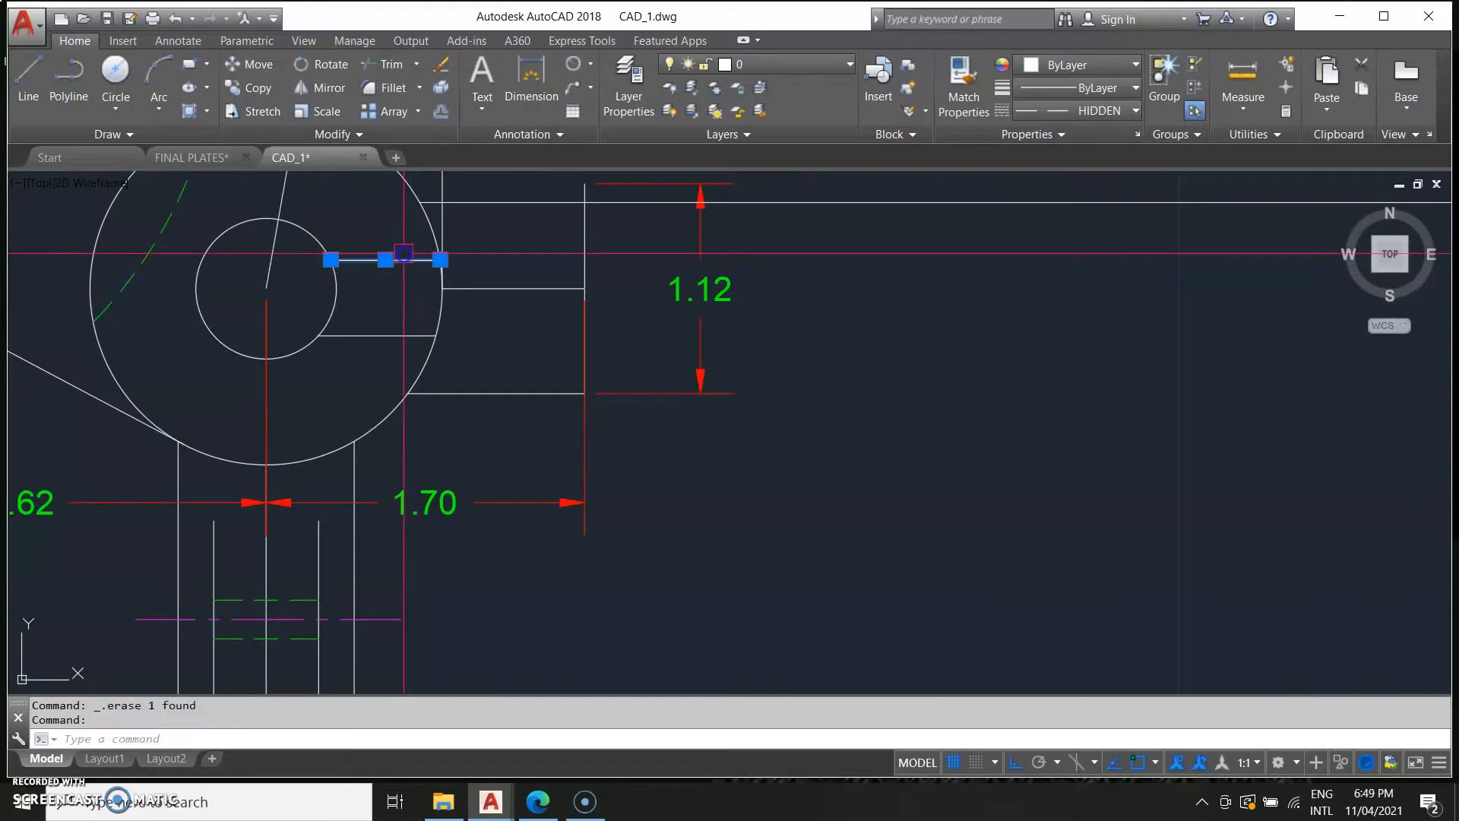
Stretch the short line inside the lower boss so its right end reaches the tab's right edge.
click(440, 260)
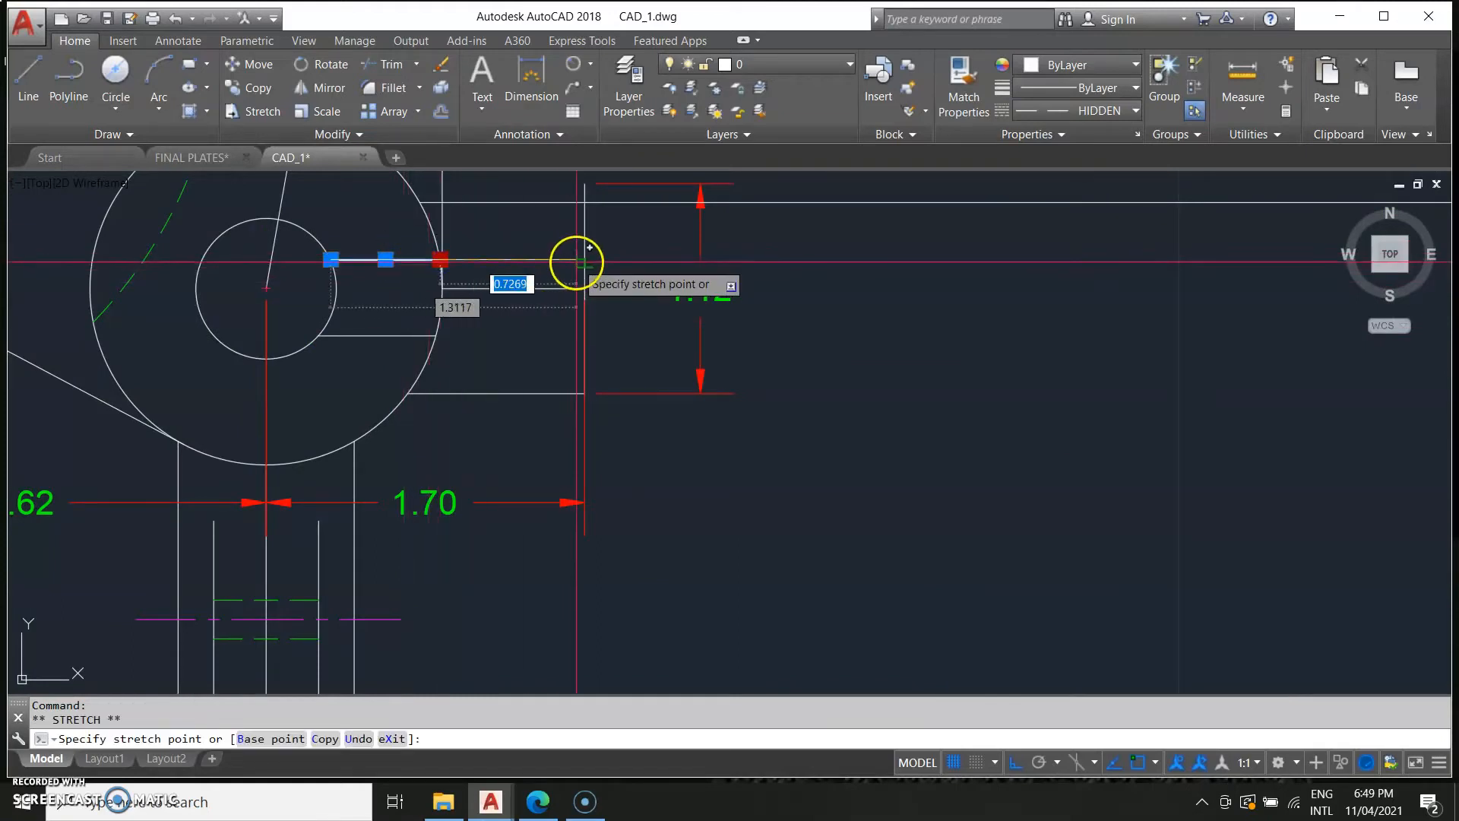
click(530, 315)
click(413, 335)
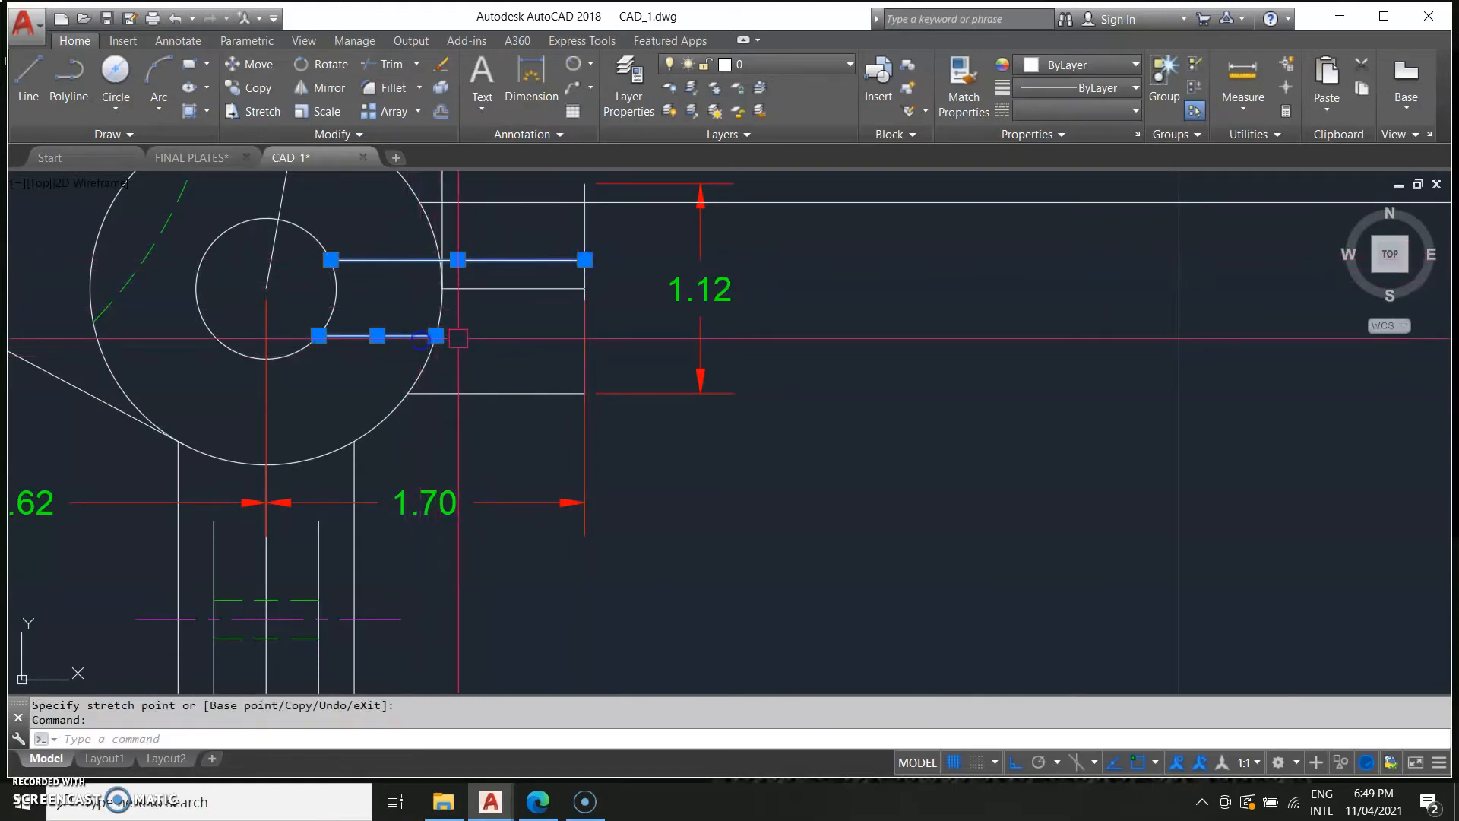
click(436, 335)
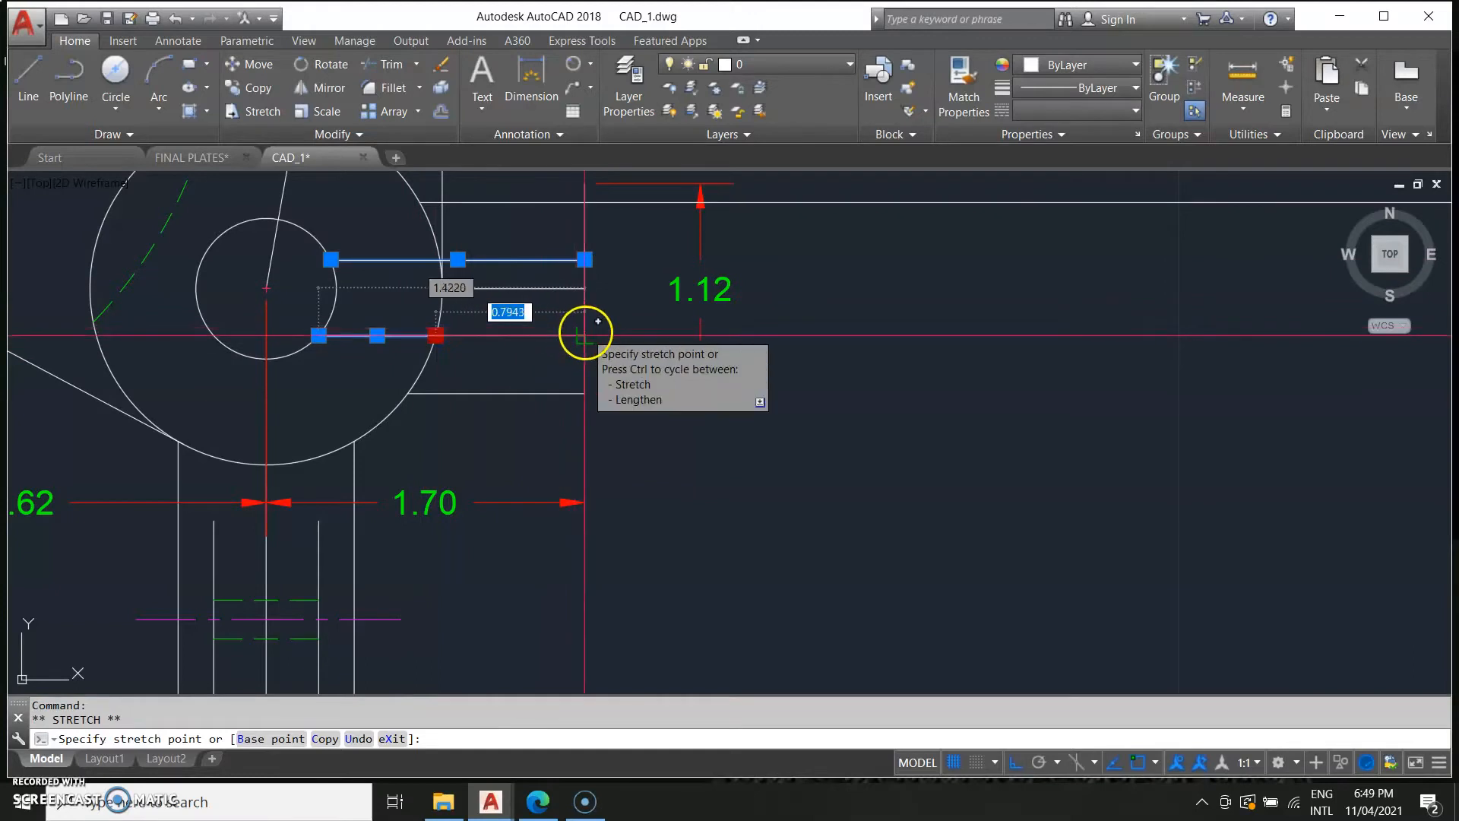
key(Escape)
Apply the hidden arc's properties to the lower horizontal line inside the boss using Match Properties.
scroll(734, 418, down, 2)
scroll(734, 418, down, 2)
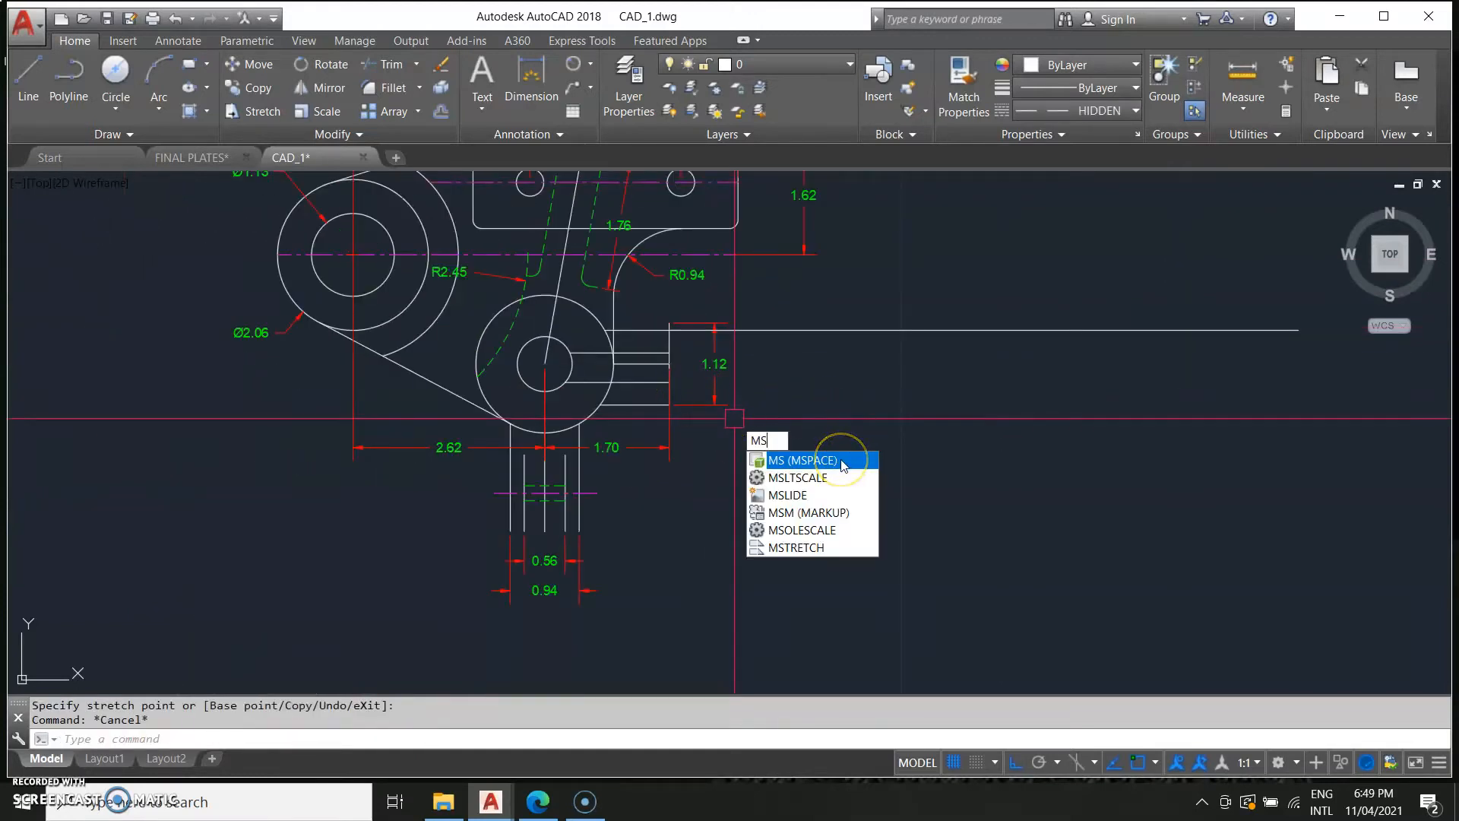
key(BackSpace)
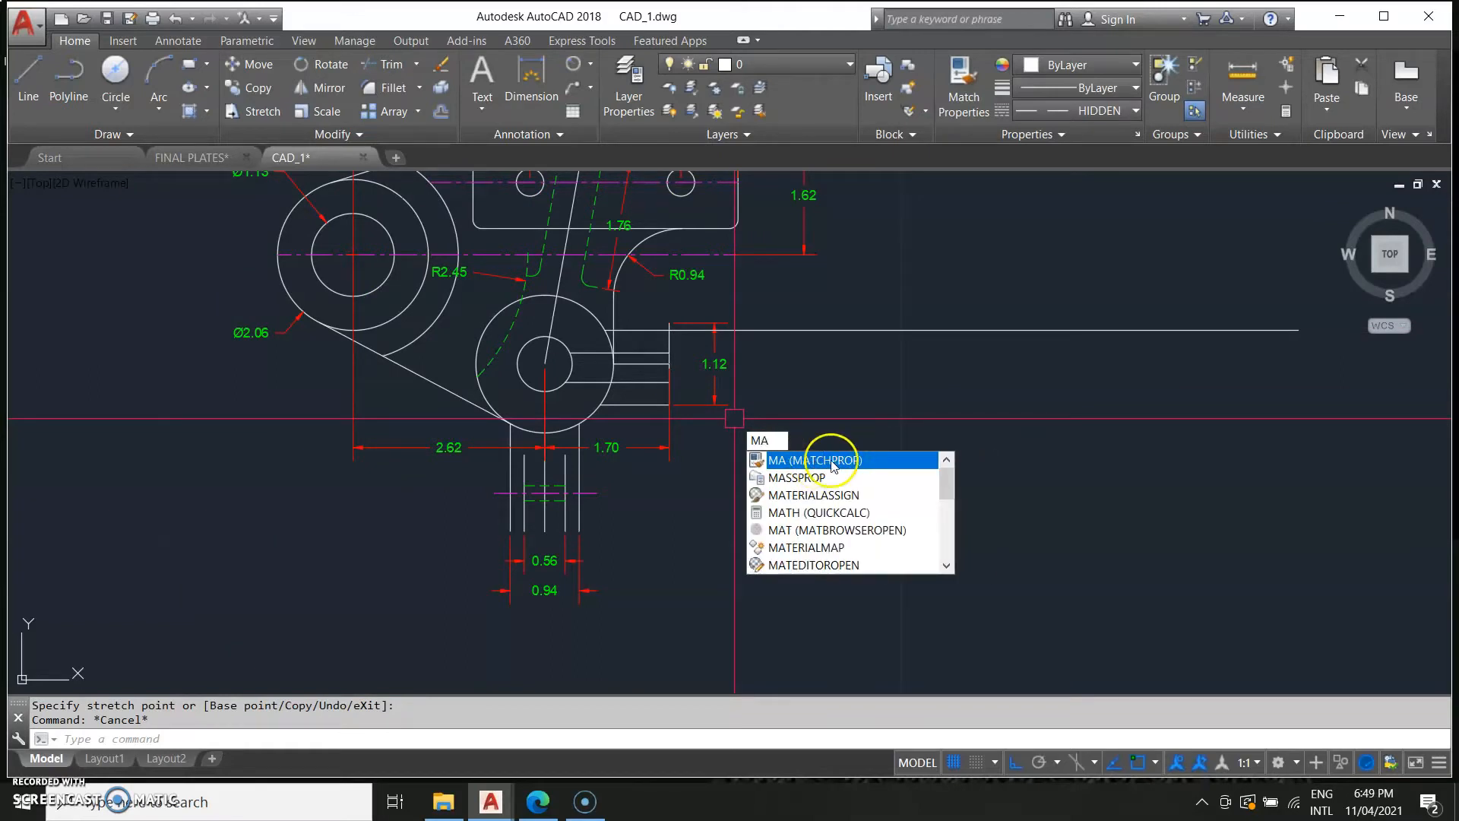
click(832, 462)
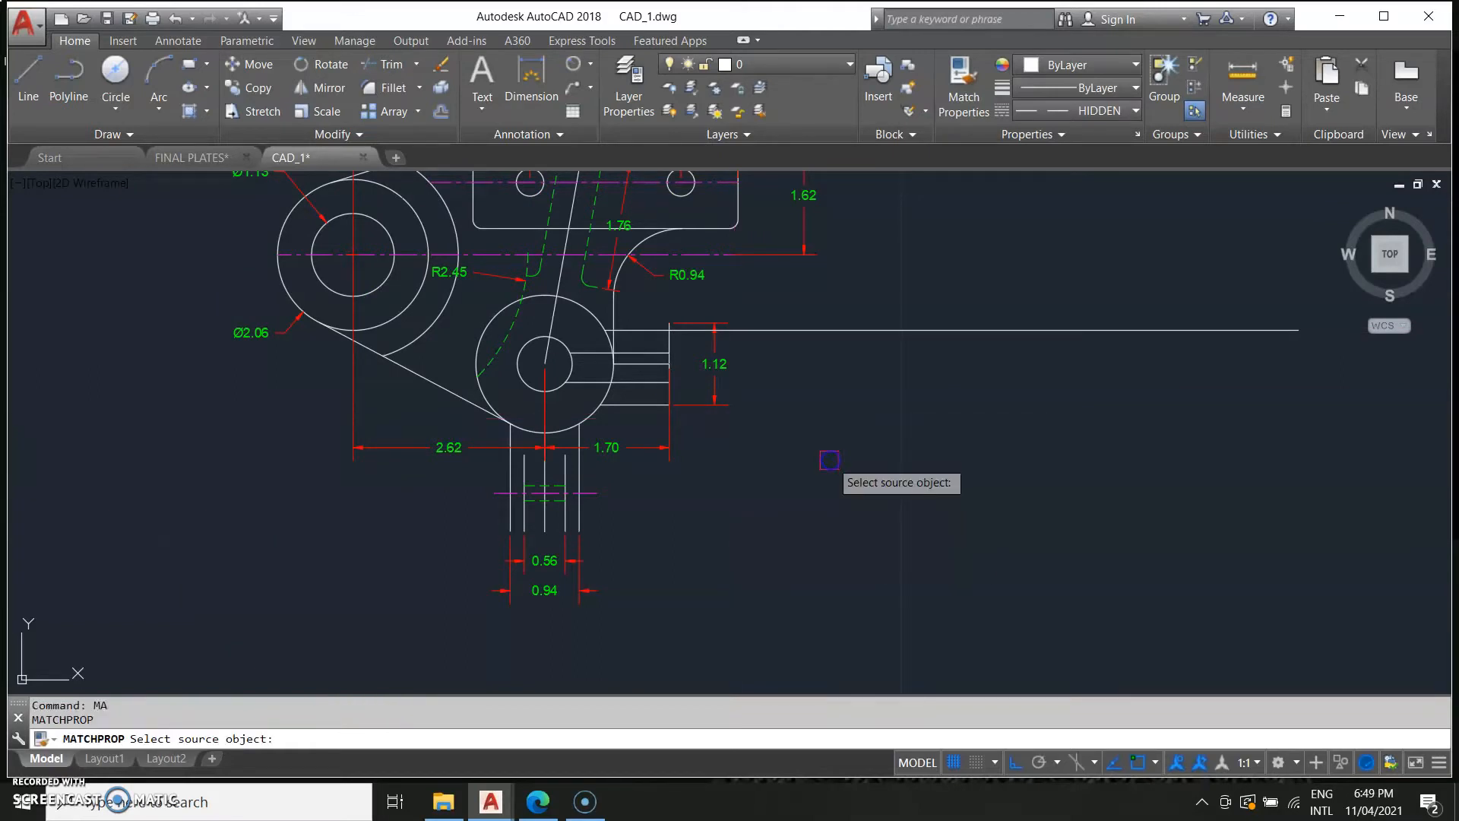
click(519, 323)
click(645, 392)
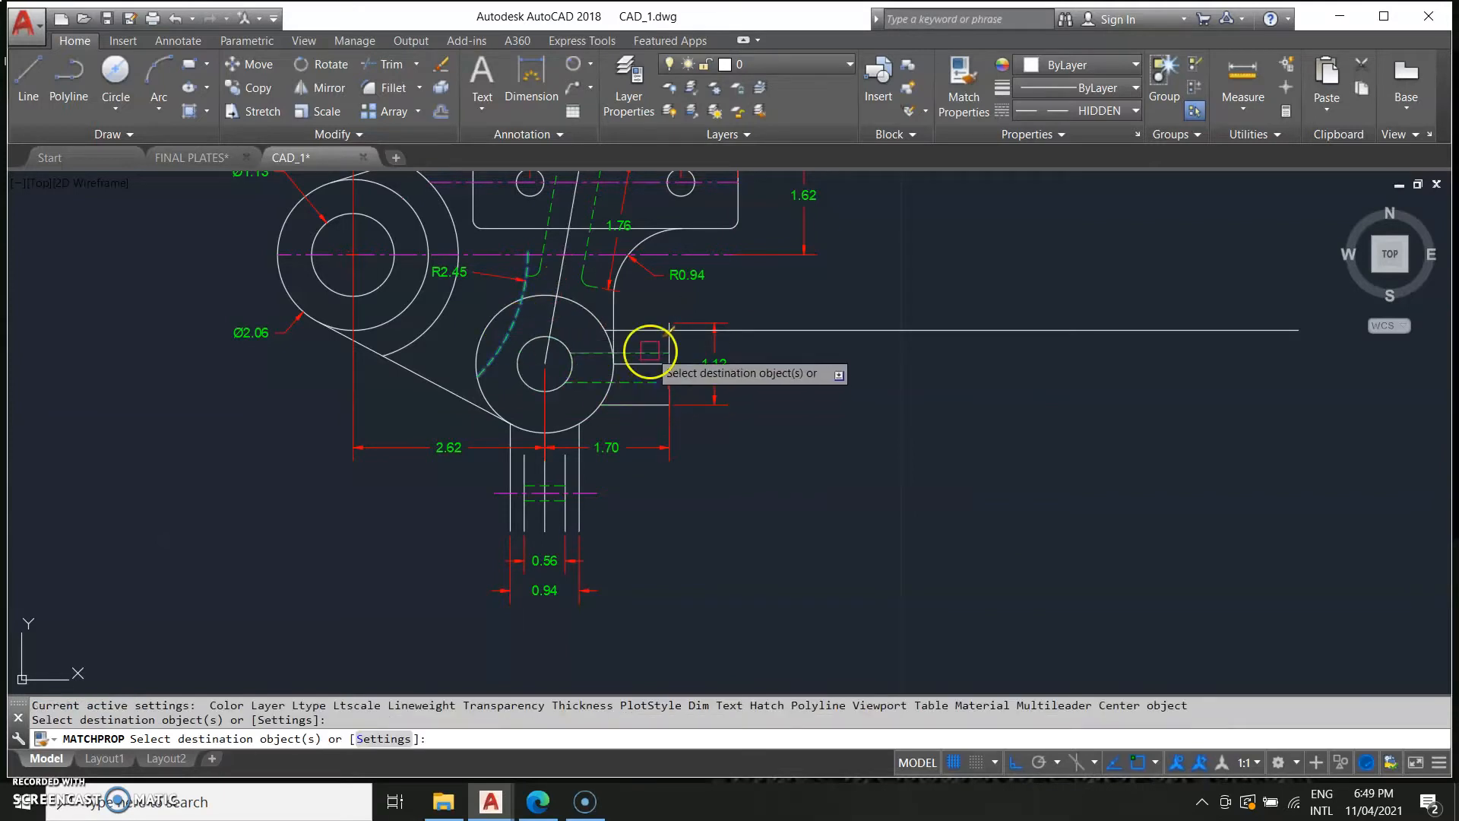
key(Escape)
Delete the upper hidden line inside the lower boss.
scroll(634, 401, up, 2)
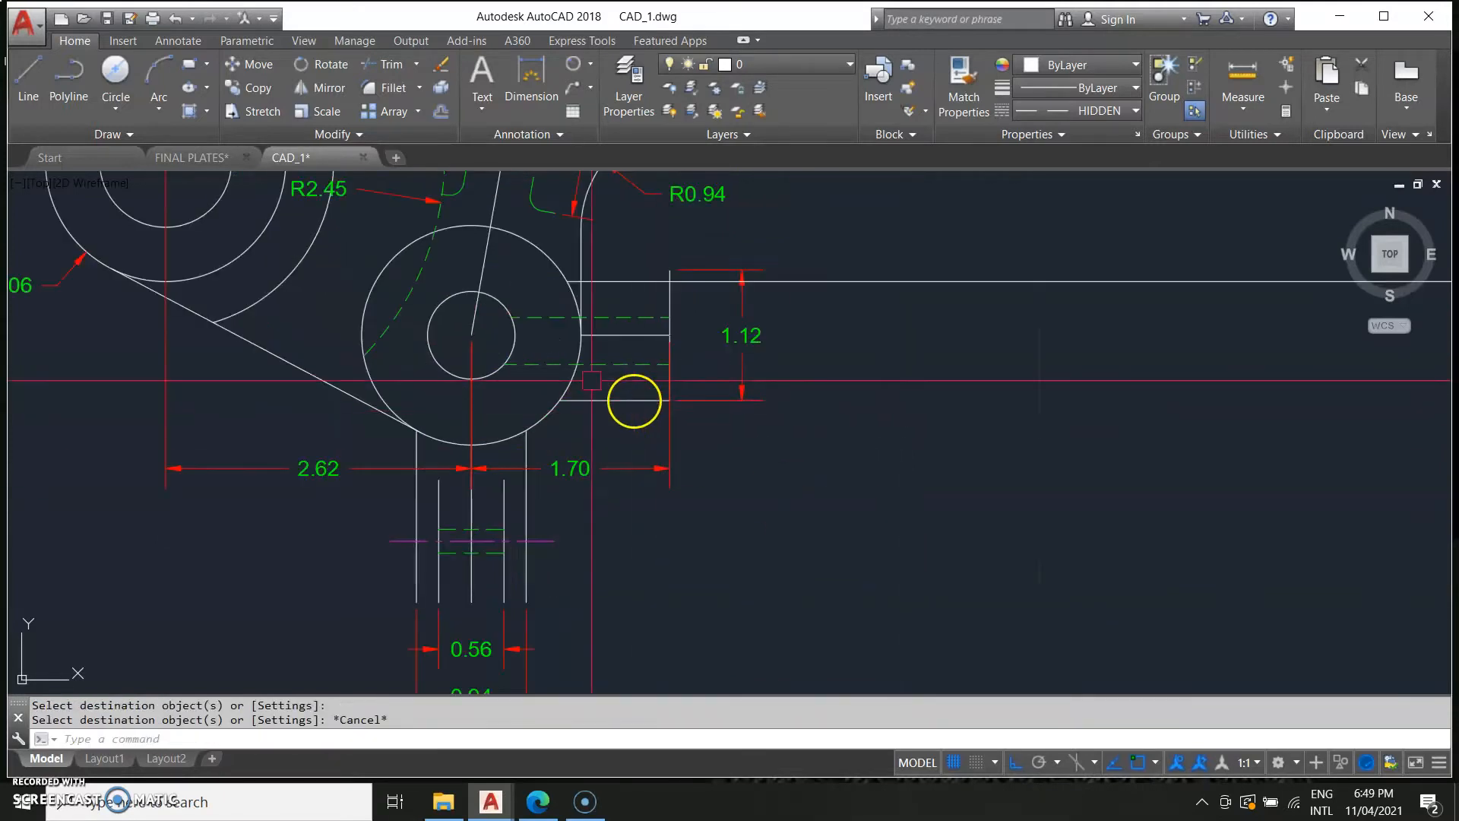
click(648, 321)
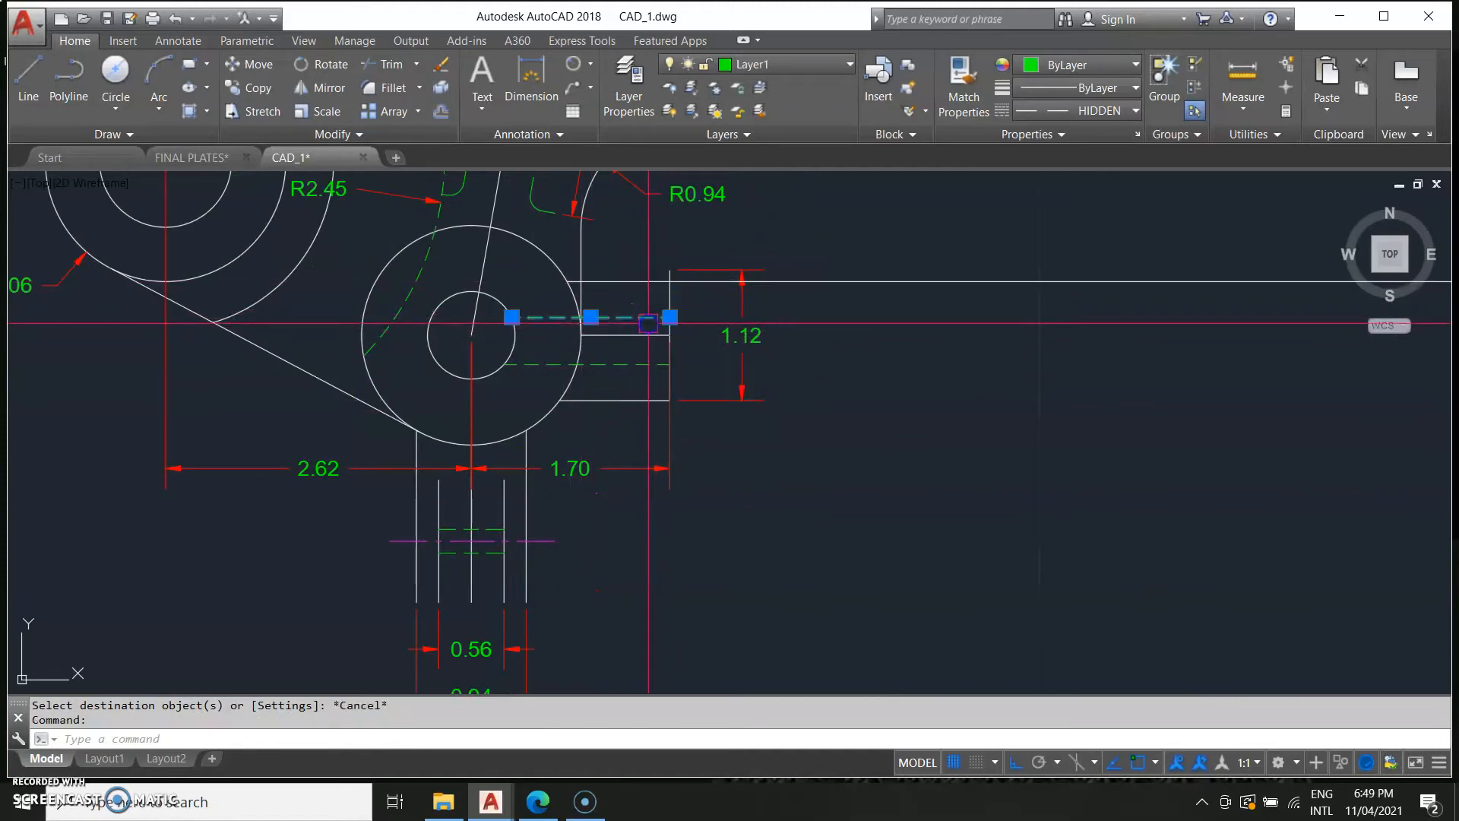
key(Delete)
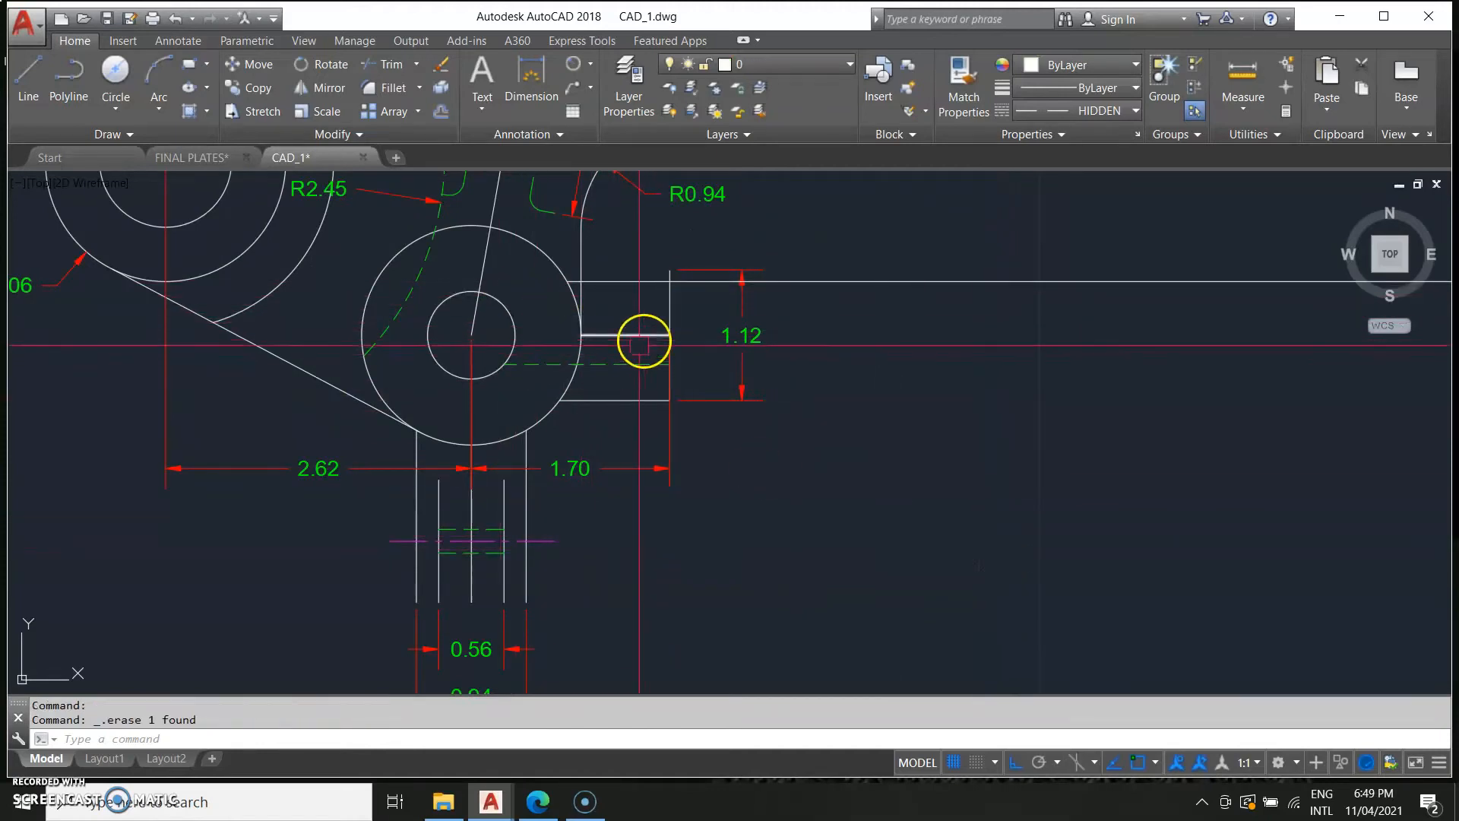
Offset the short tab line 0.30 upward.
click(626, 334)
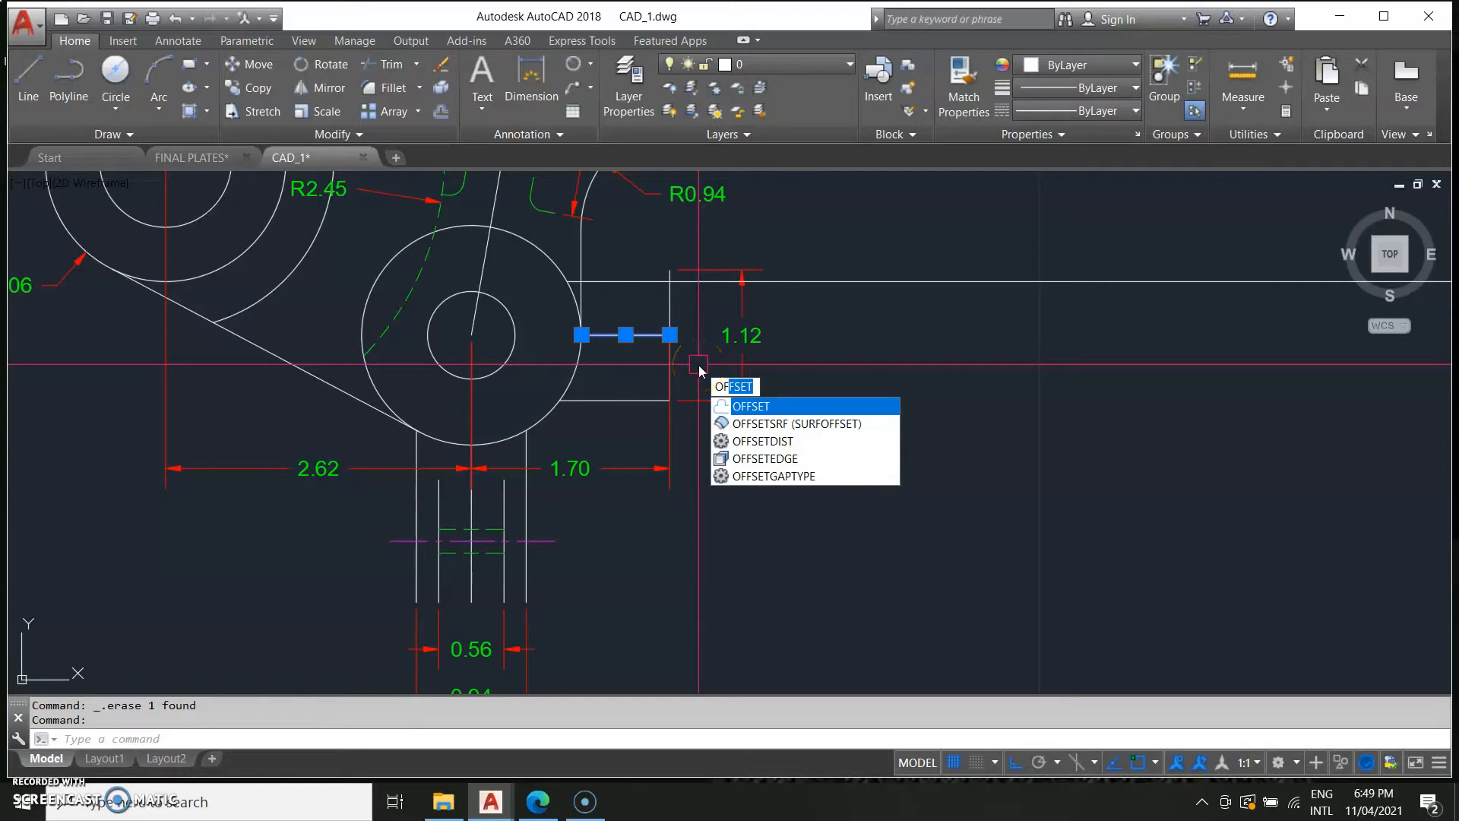
key(Return)
text(0.3)
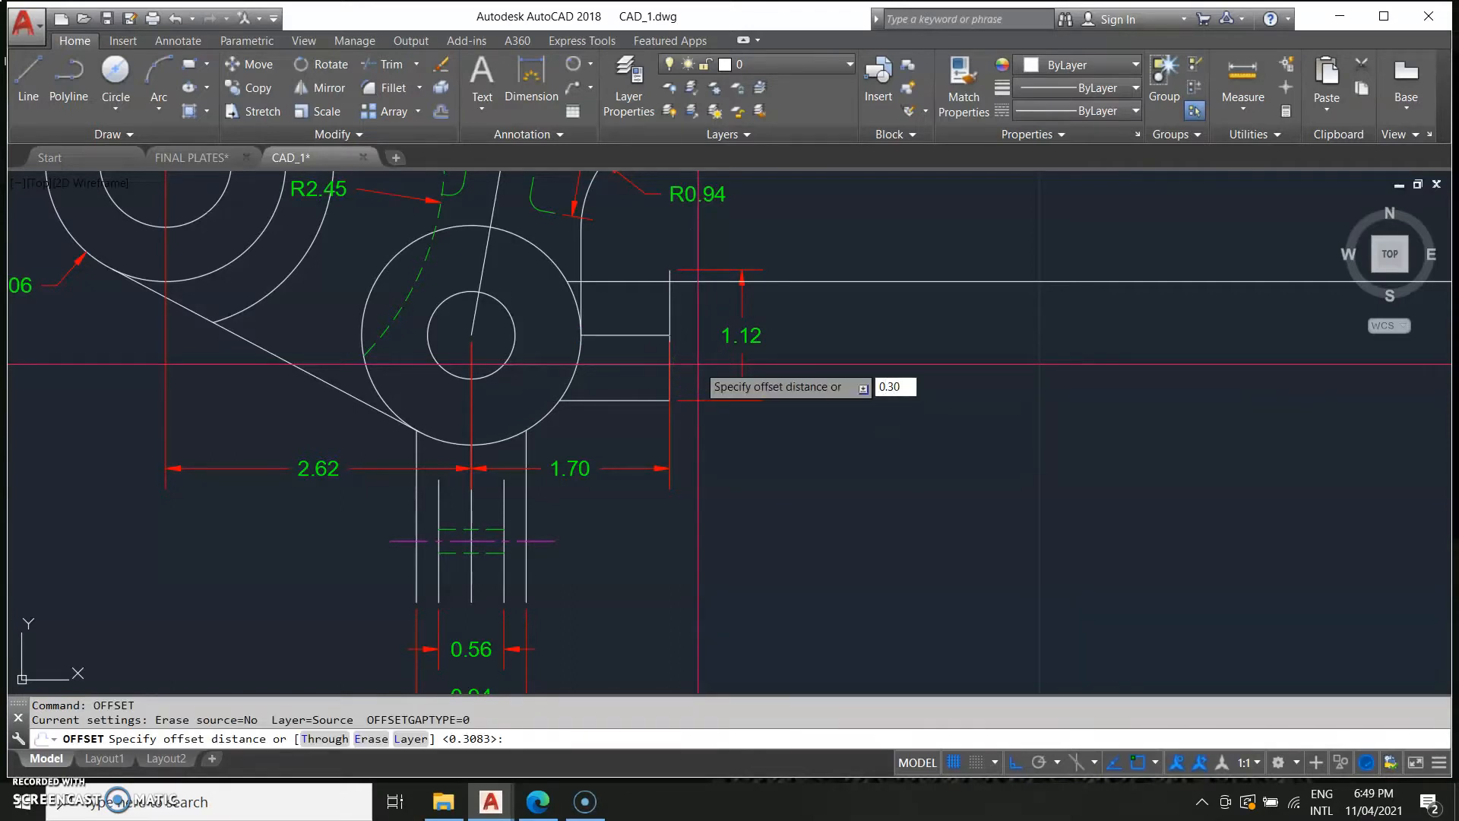
key(Return)
click(666, 320)
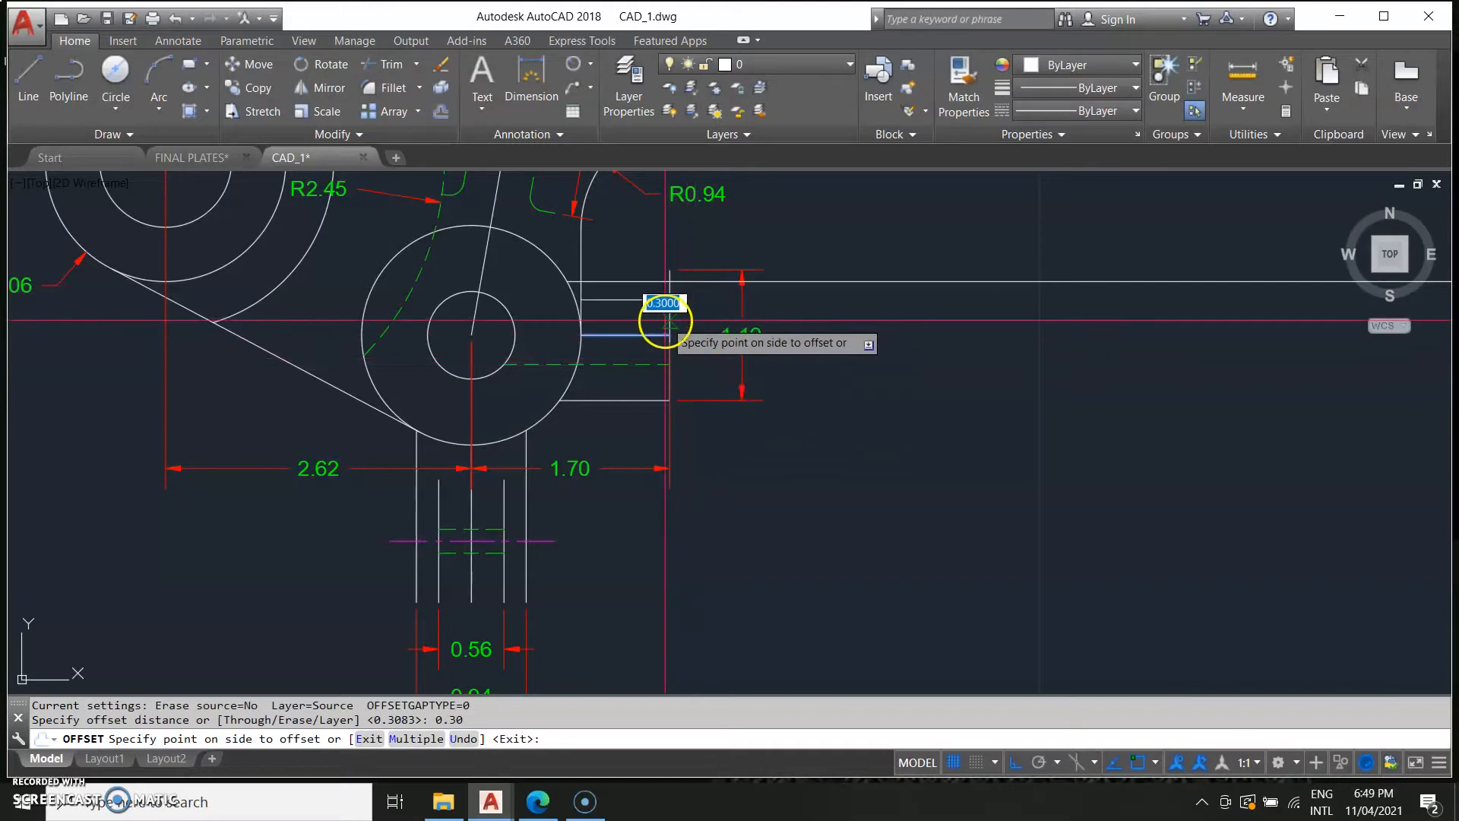
key(Escape)
Stretch the new line's left end leftward into the lower boss's hole.
click(611, 295)
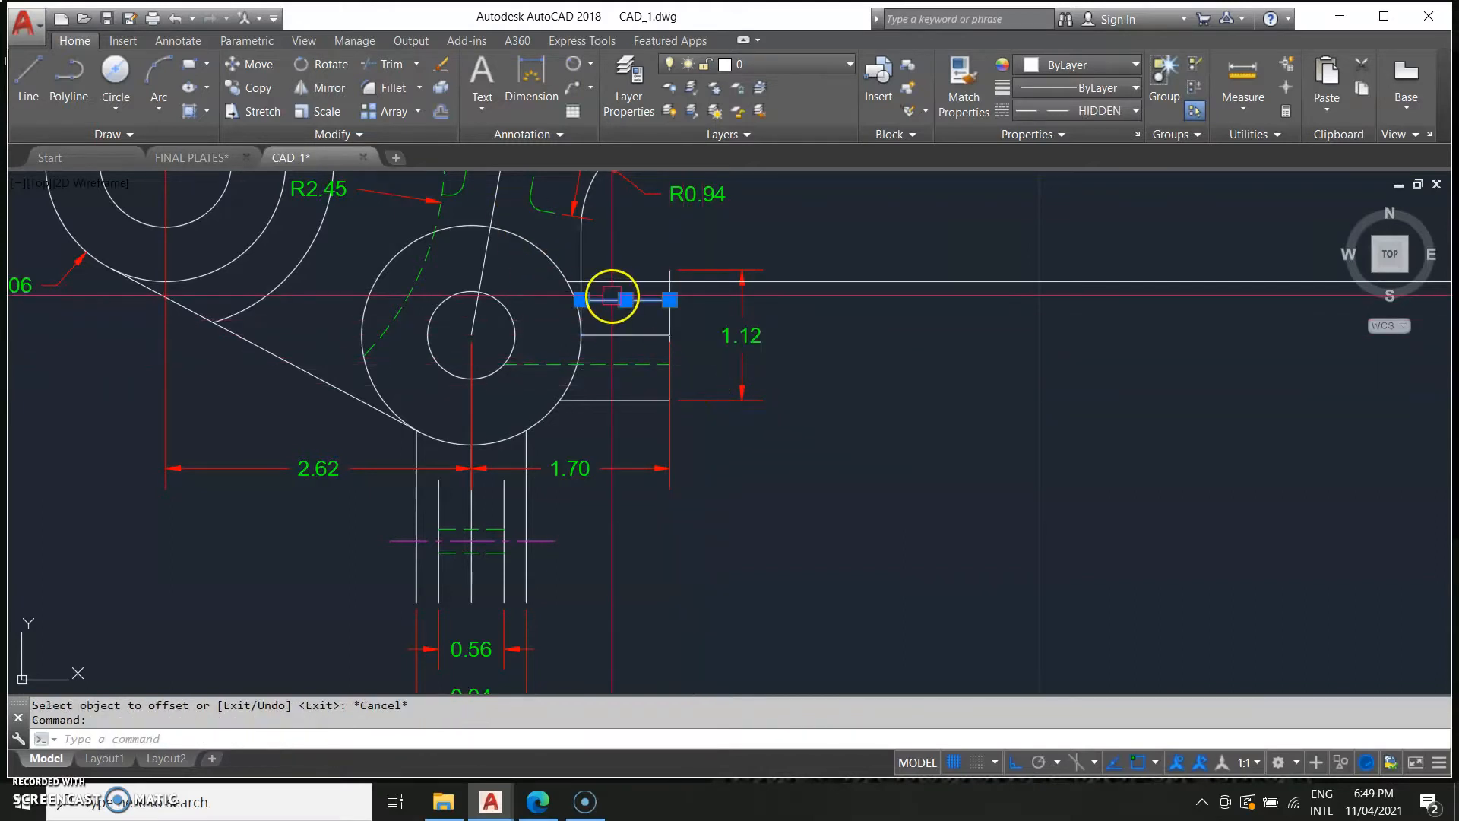
click(582, 299)
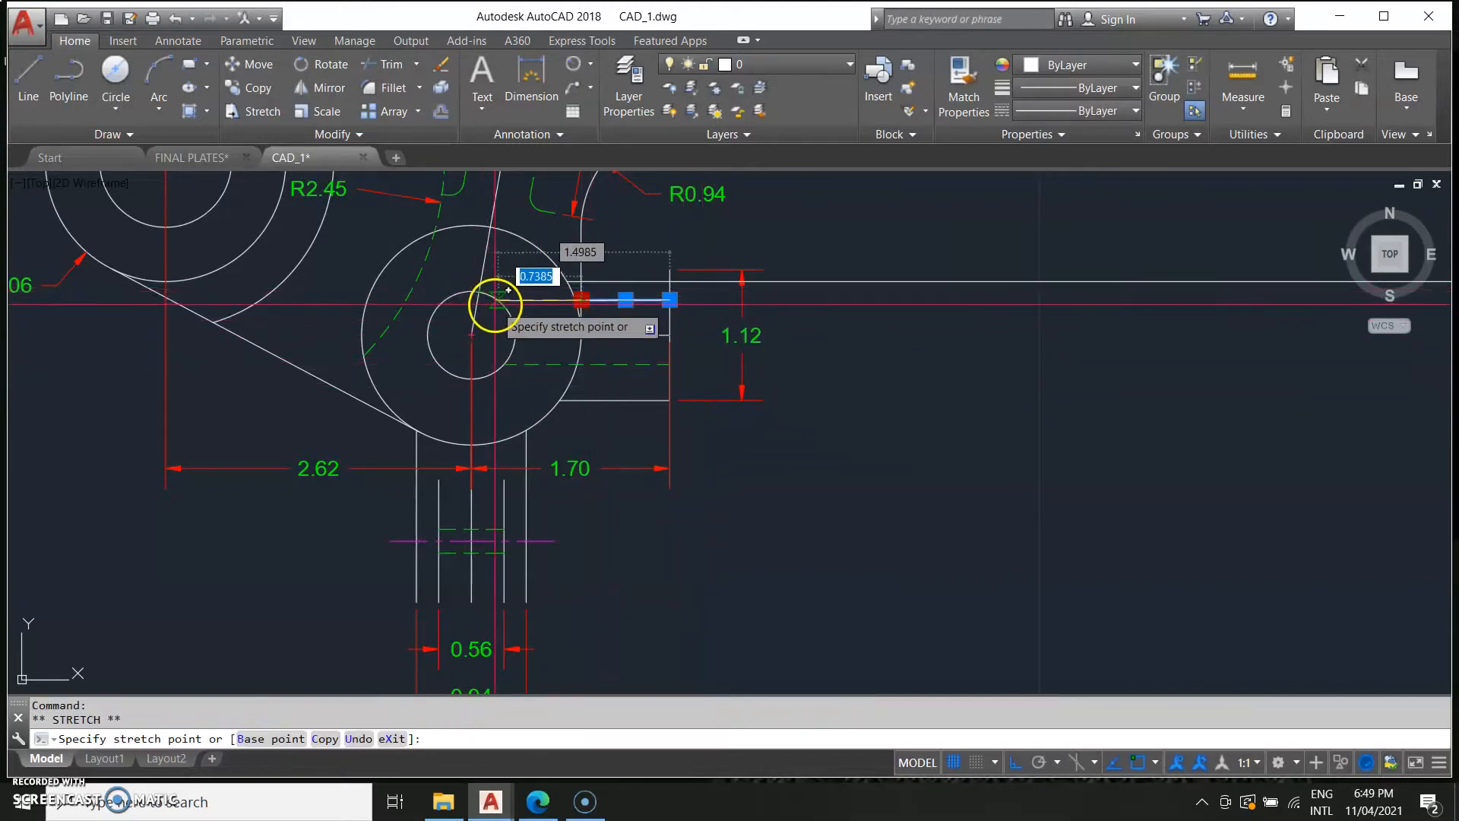
scroll(482, 312, up, 5)
click(489, 310)
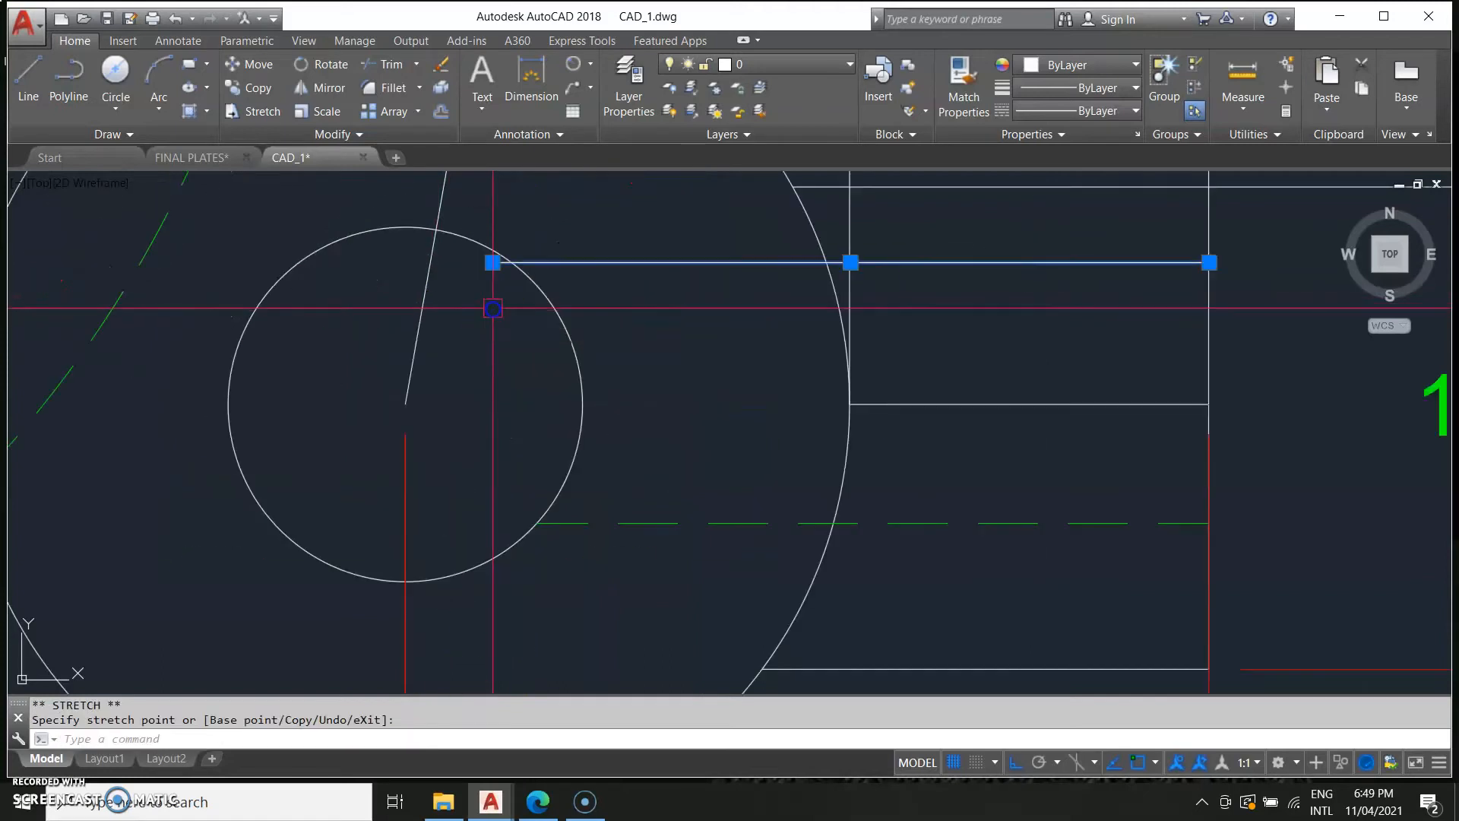
key(Escape)
key(Return)
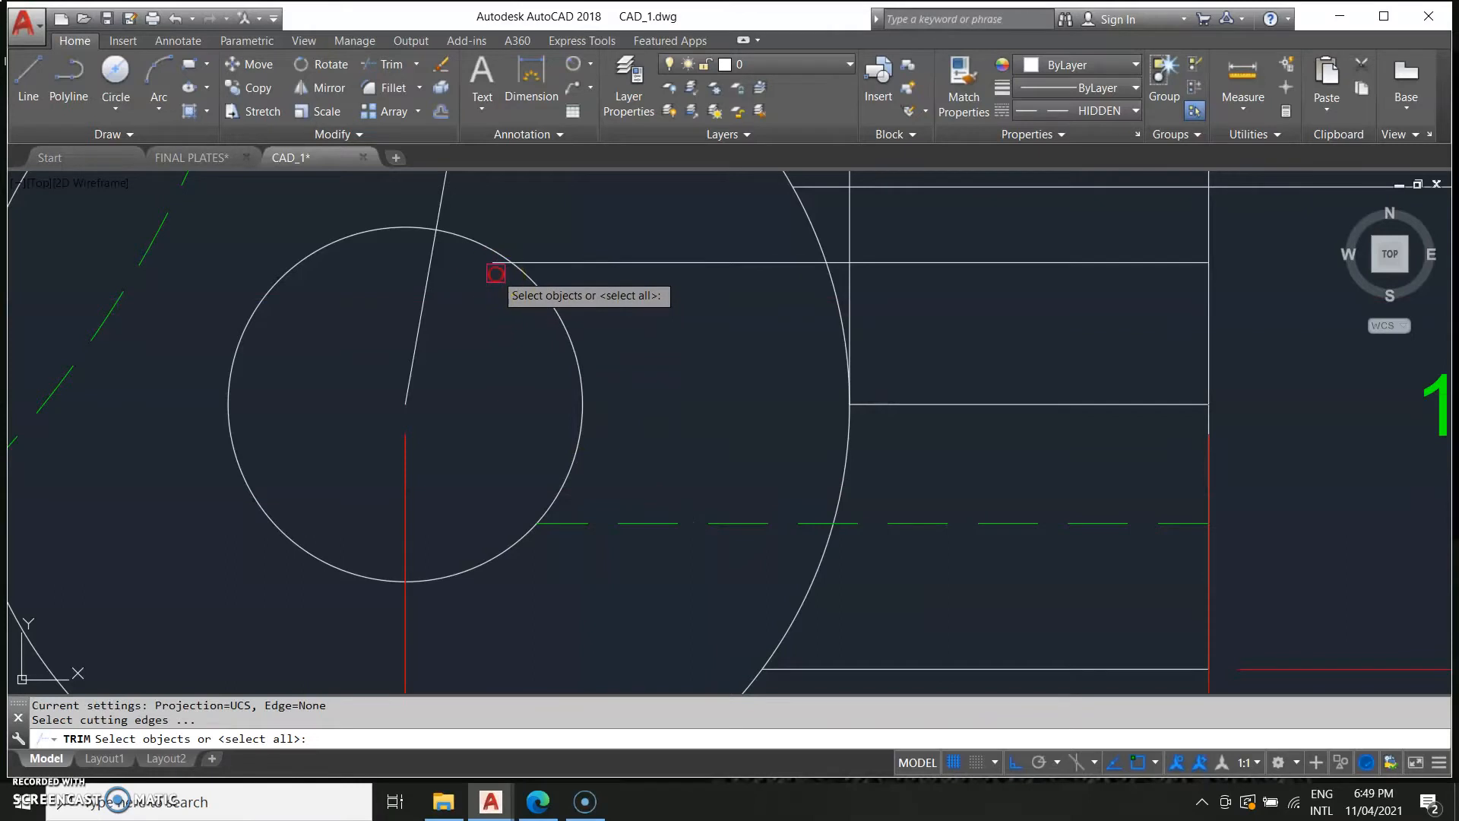
key(Return)
key(Escape)
Match the new line's properties to the existing hidden line with Match Properties.
scroll(743, 414, down, 4)
text(ma)
key(Return)
click(707, 450)
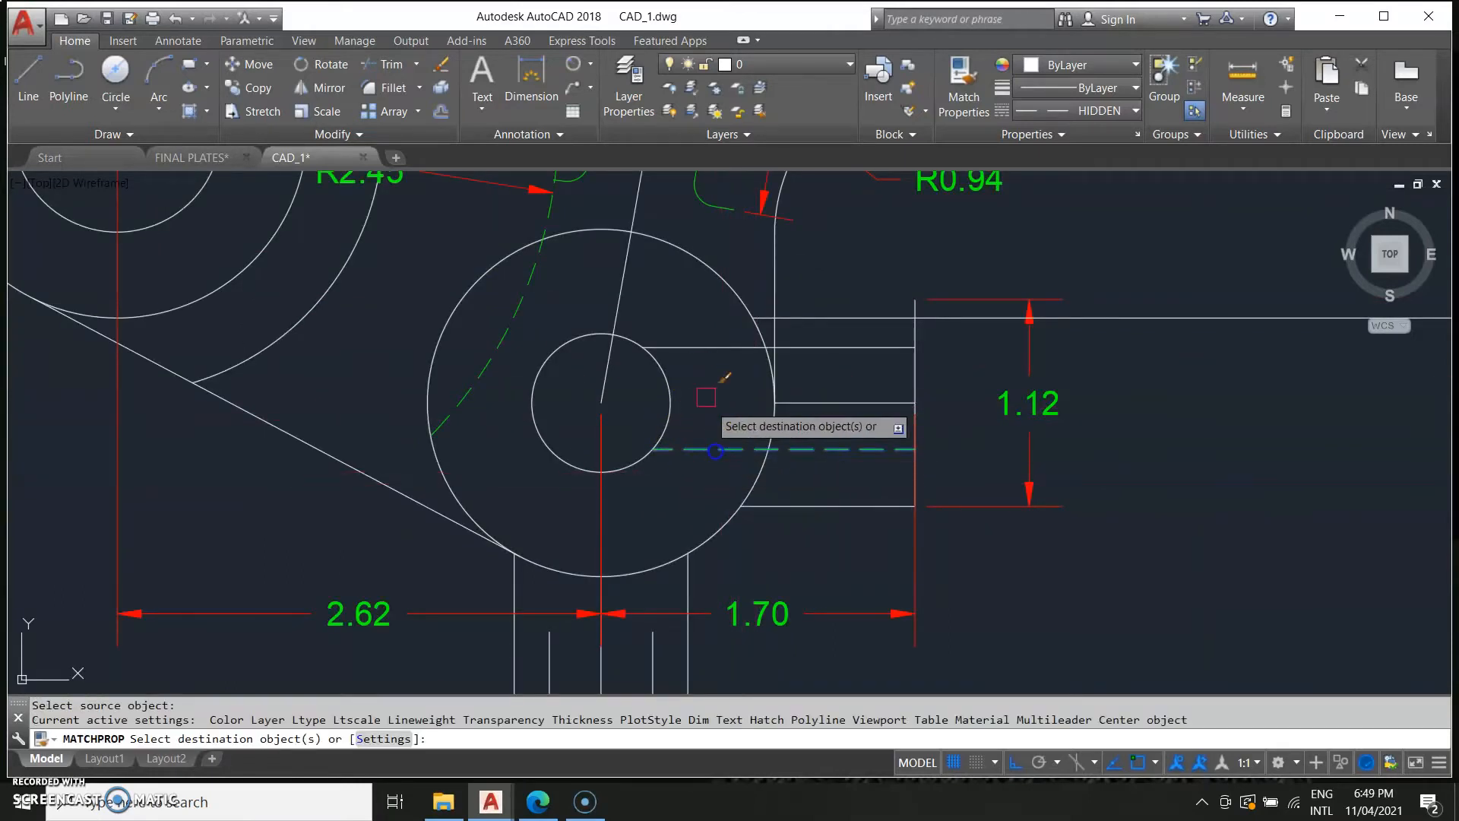
click(688, 347)
scroll(887, 466, down, 3)
key(Escape)
Examine the reference exercise image alongside the drawing.
scroll(1003, 537, down, 2)
middle_drag(1126, 595, 1015, 612)
scroll(501, 464, down, 2)
middle_drag(546, 492, 955, 492)
scroll(517, 560, up, 1)
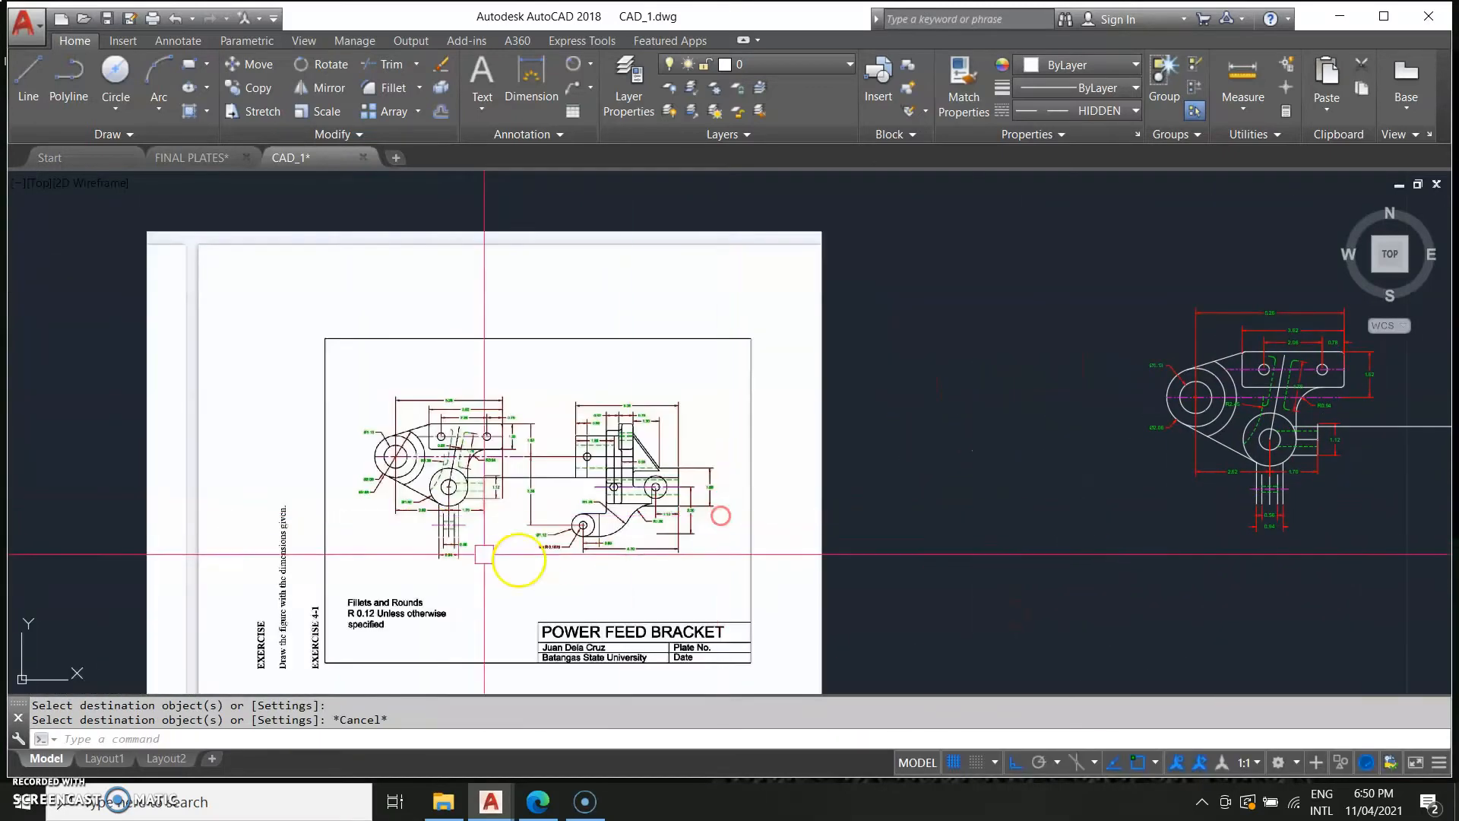
scroll(352, 423, up, 2)
scroll(559, 452, down, 2)
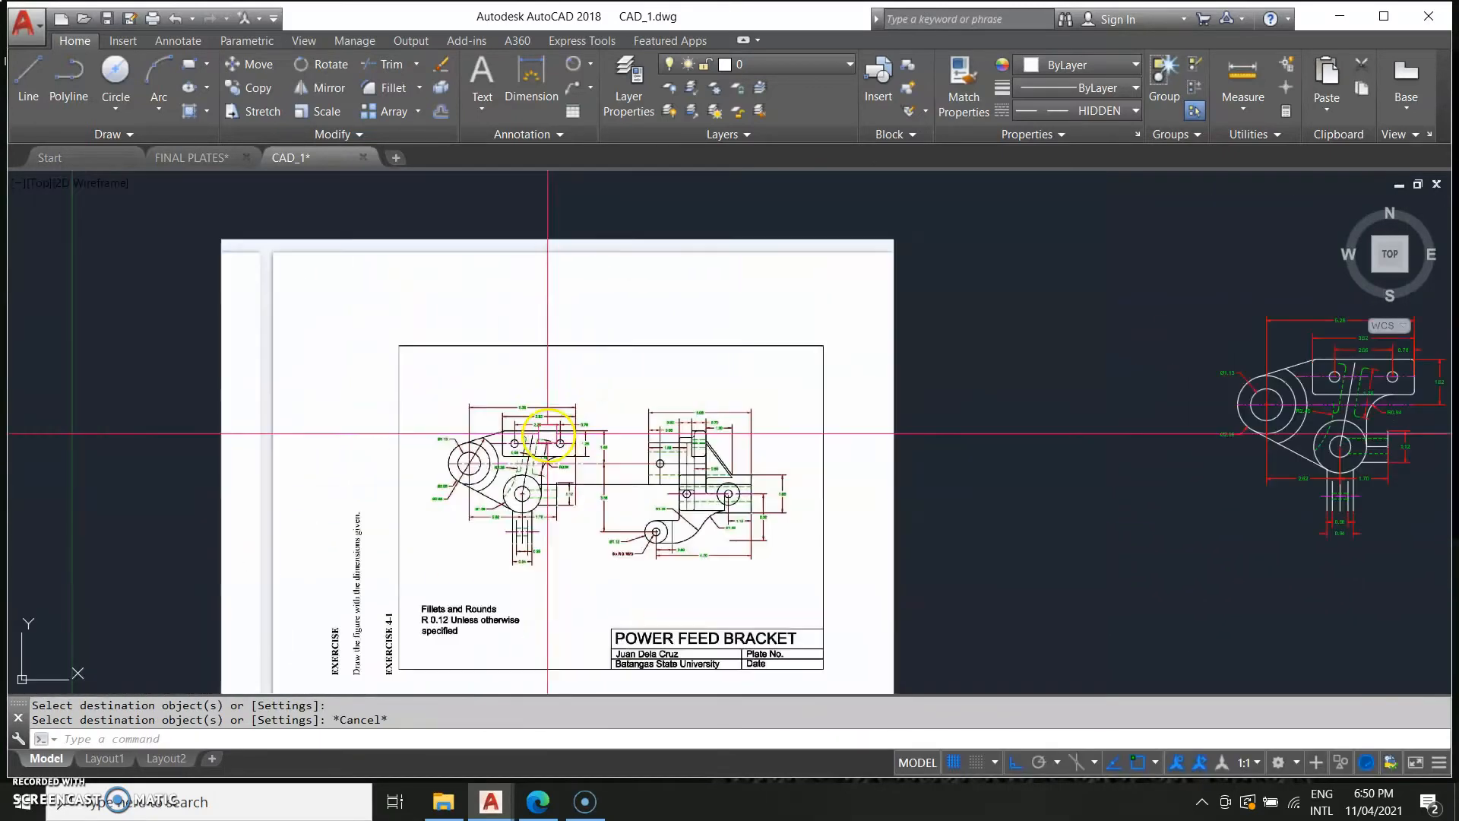
scroll(750, 580, down, 2)
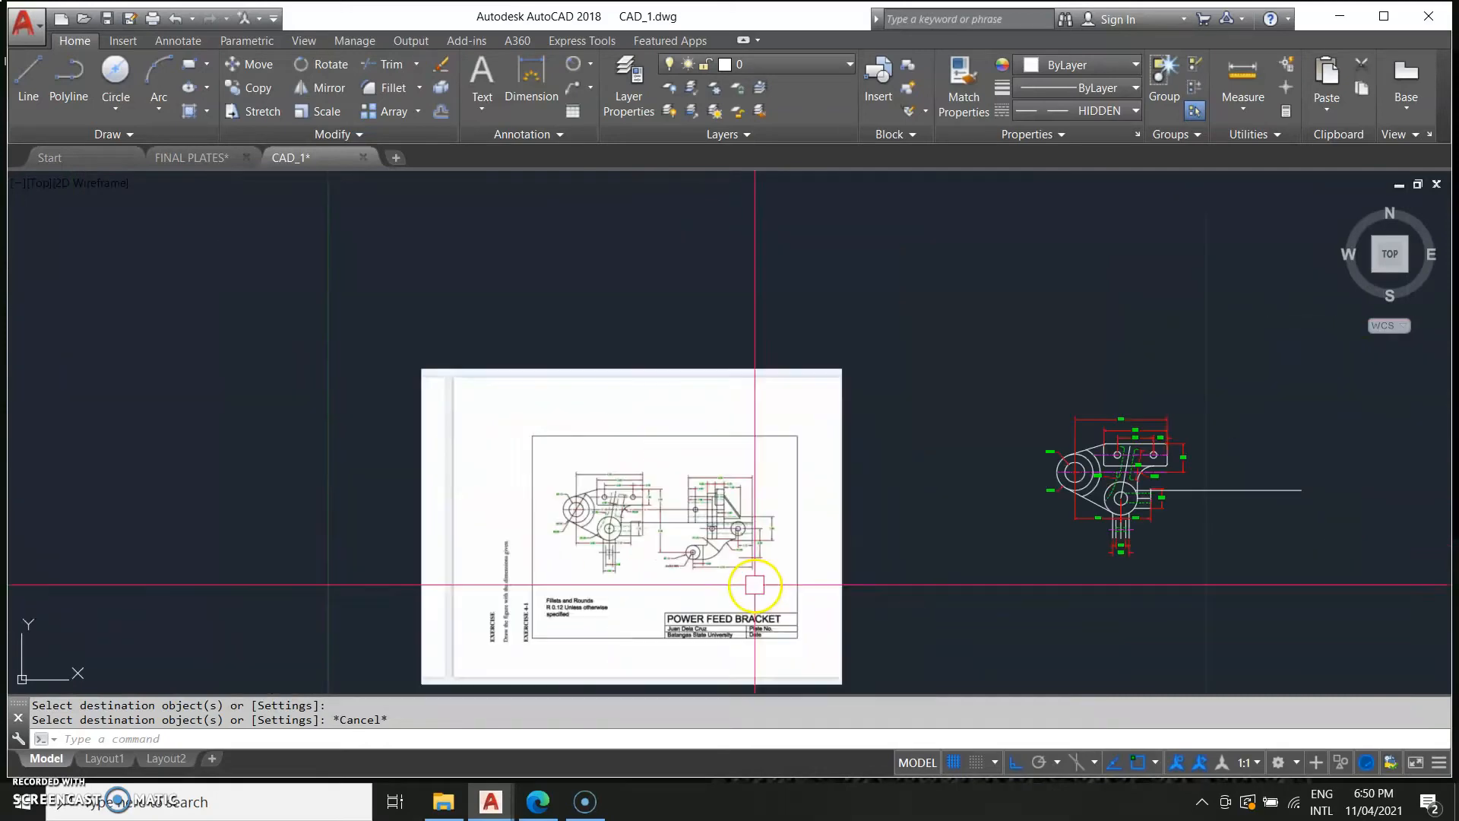
middle_drag(750, 580, 554, 609)
scroll(540, 595, down, 2)
scroll(579, 621, up, 3)
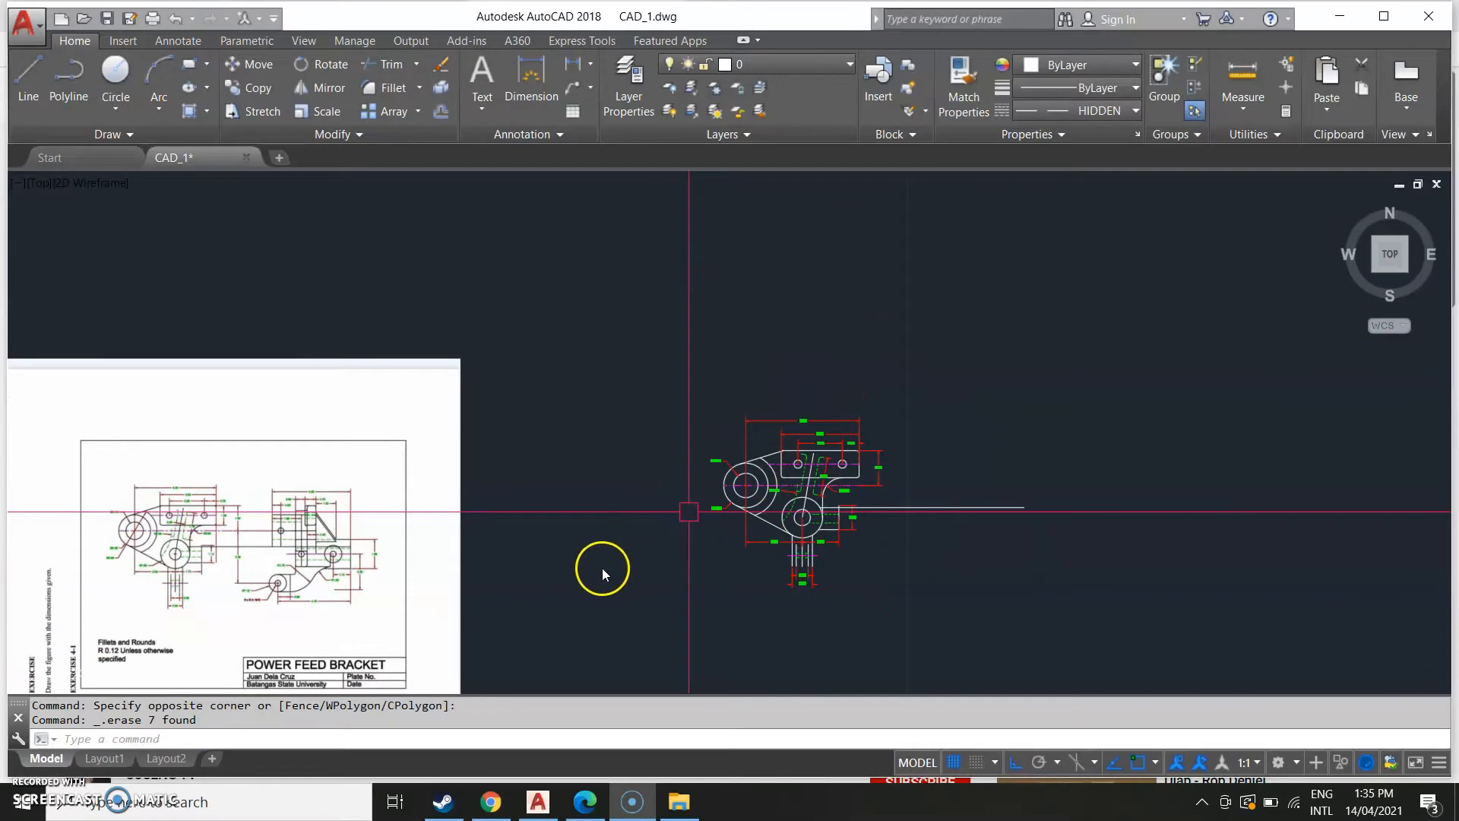
middle_drag(450, 574, 509, 456)
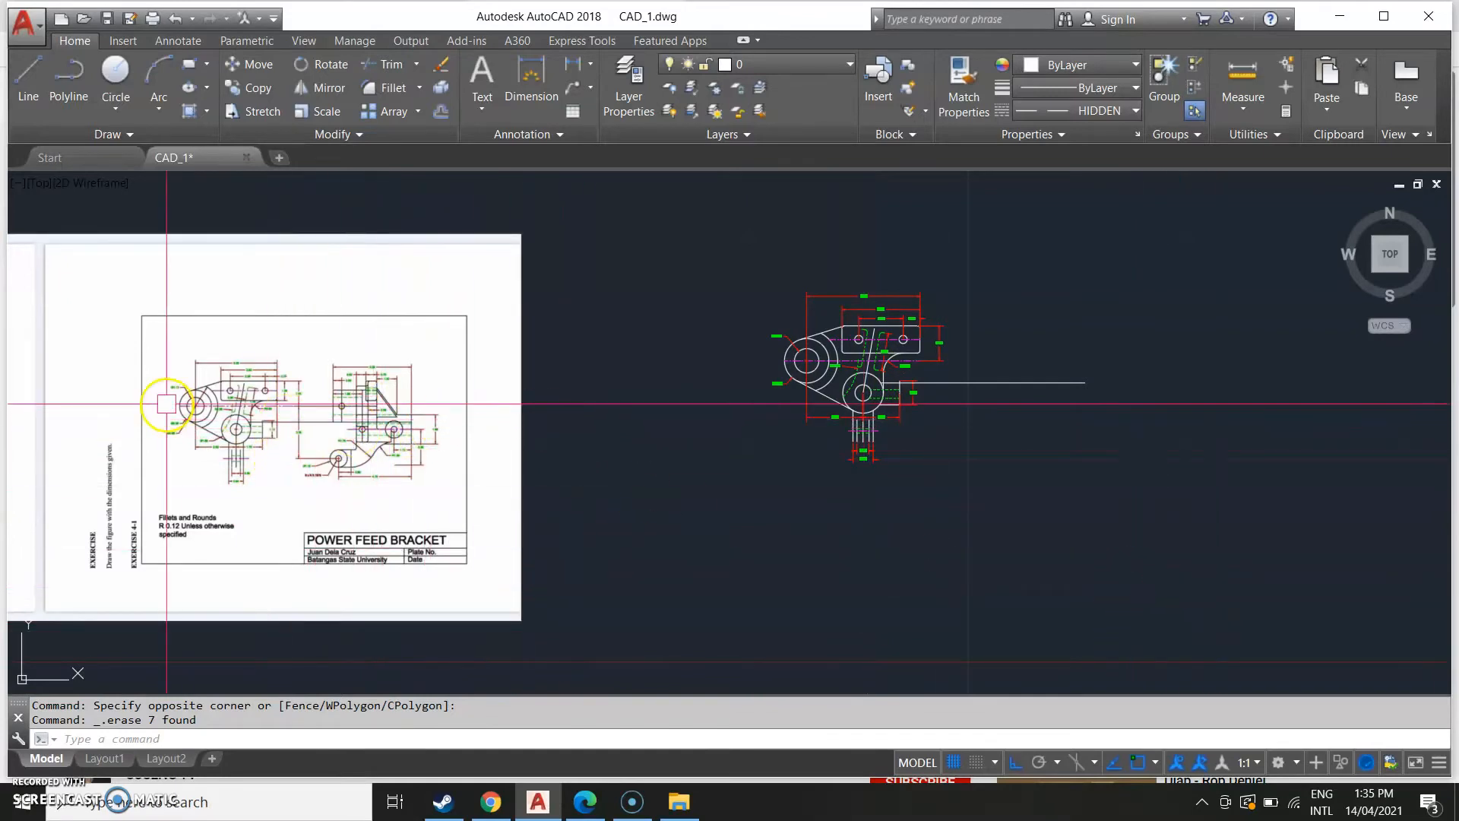
scroll(293, 427, up, 2)
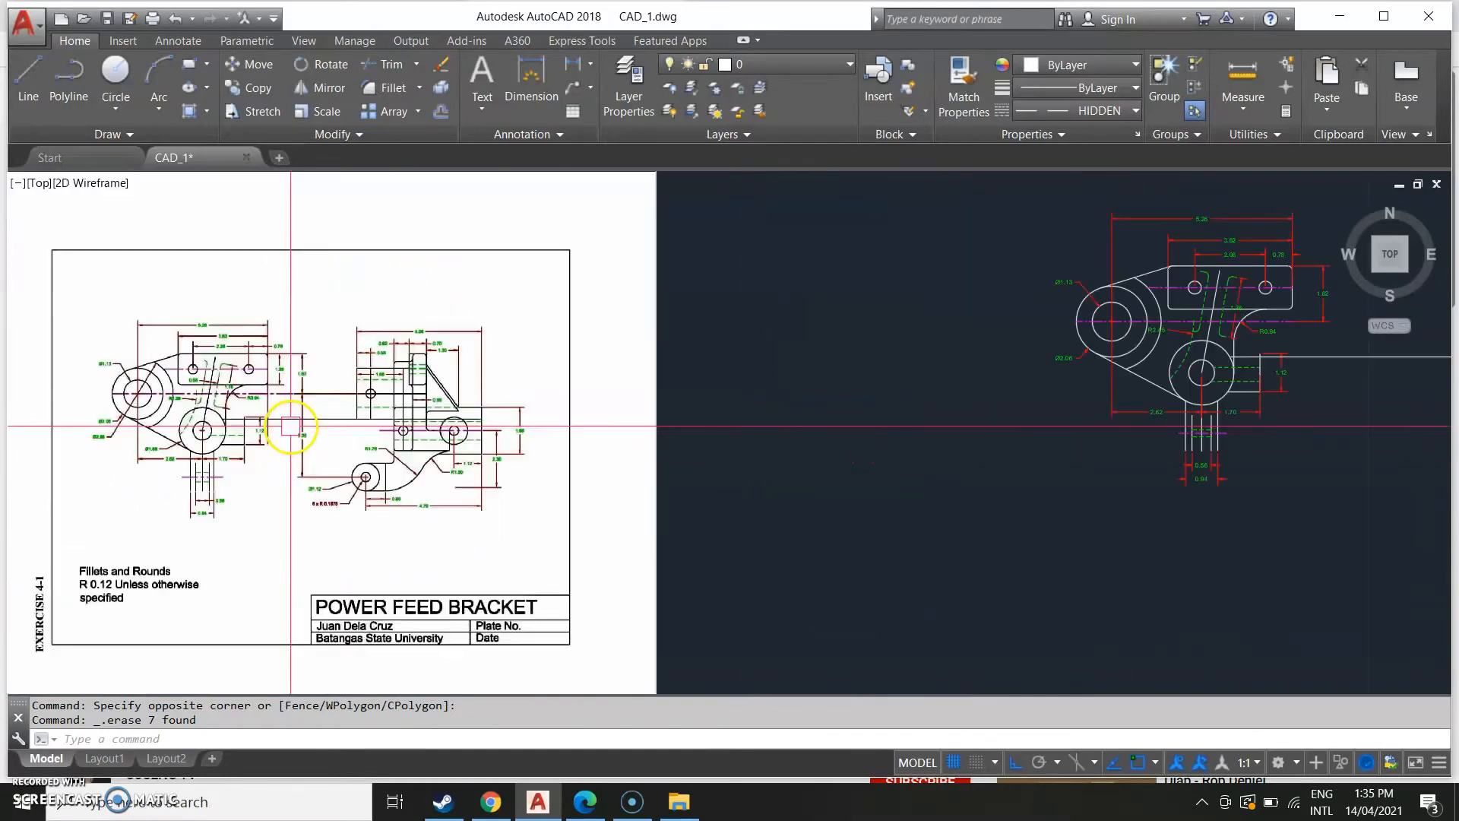
Start a line at the tab line's right end, drawing 3 units right and then 1.68 up, checking the reference image.
scroll(319, 389, up, 4)
scroll(711, 409, down, 4)
middle_drag(933, 418, 379, 532)
middle_drag(988, 439, 684, 456)
text(L)
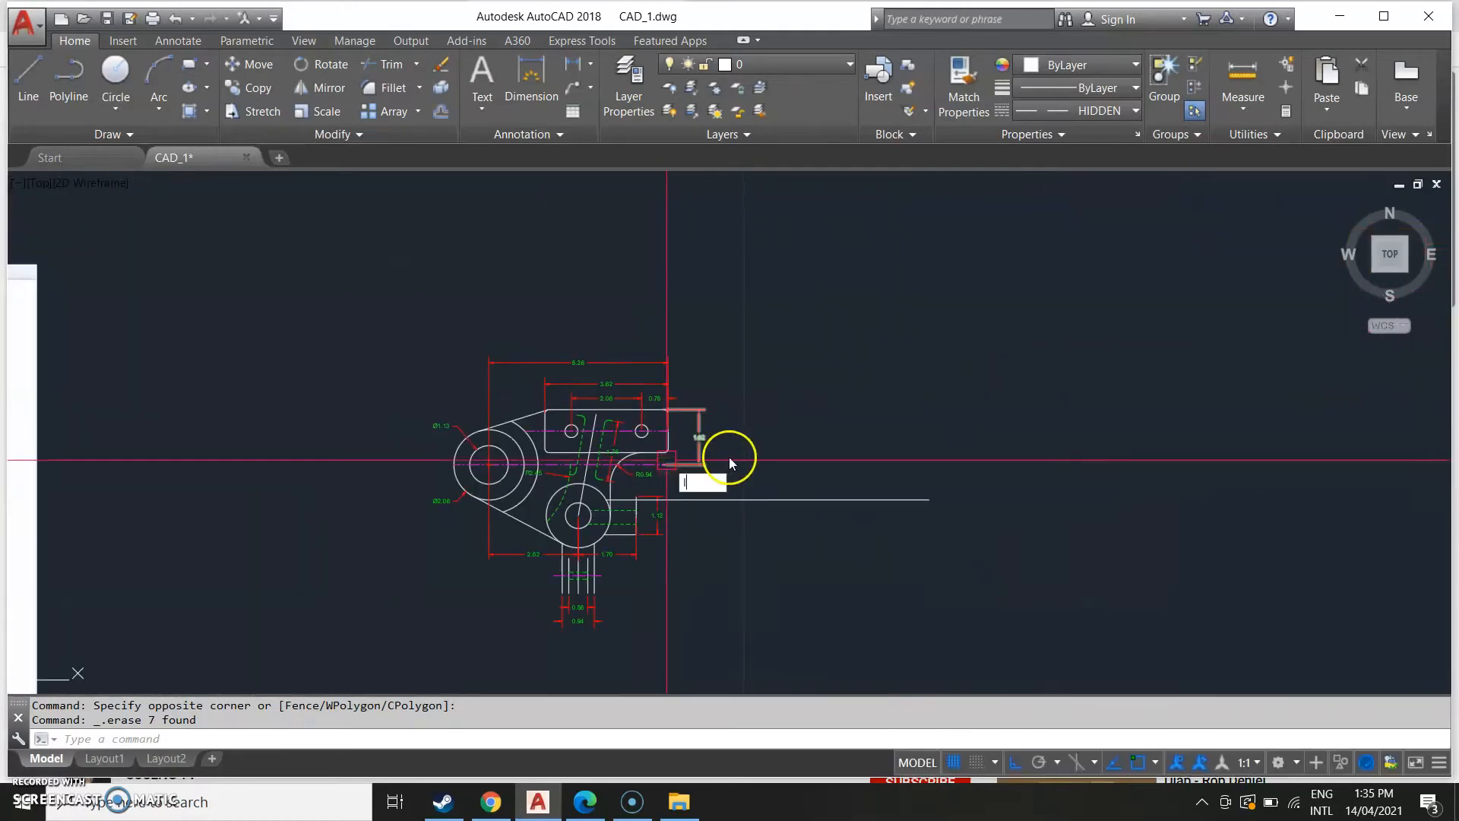
key(Return)
scroll(667, 458, up, 4)
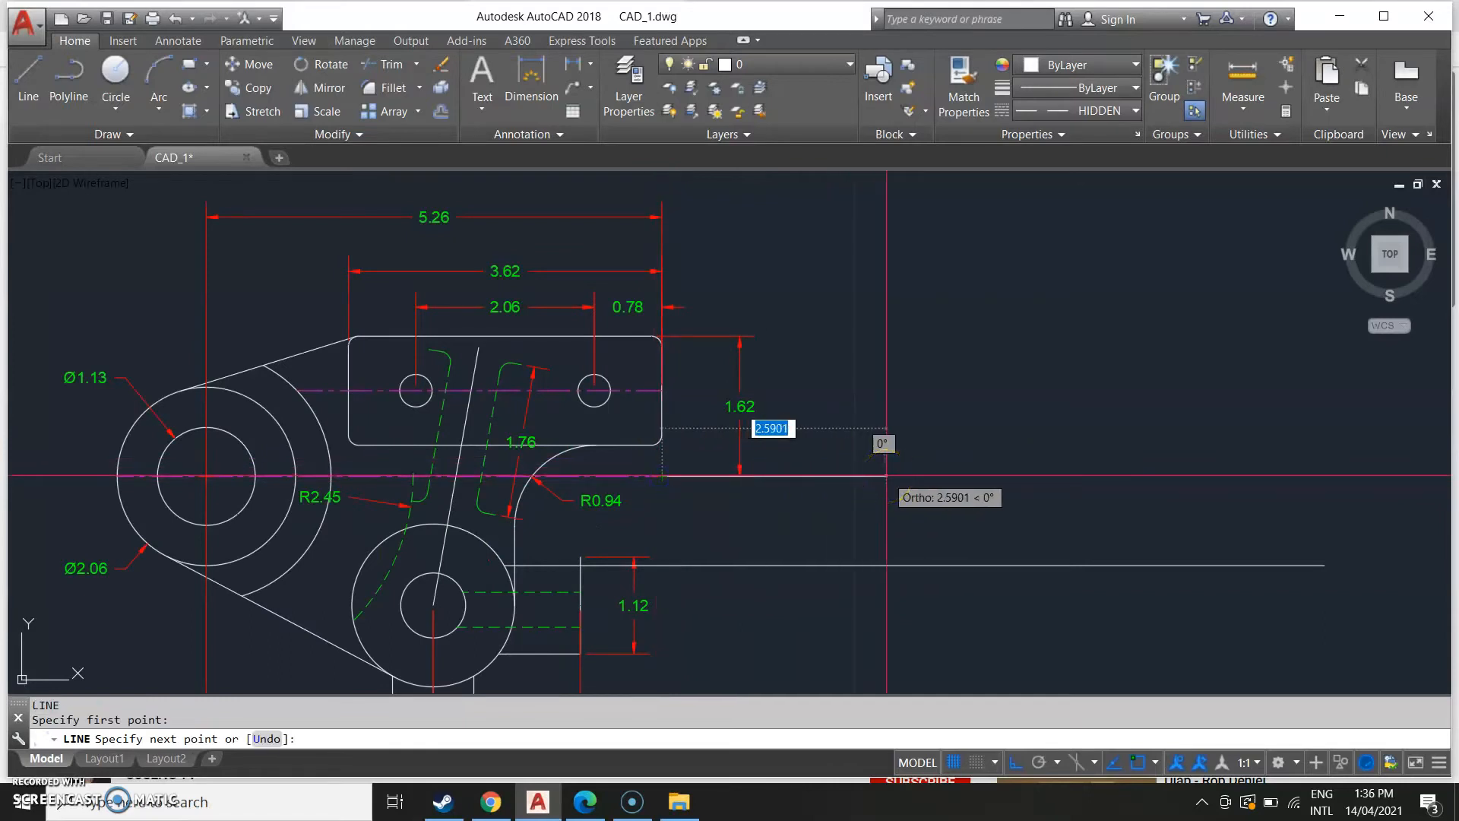
text(3)
key(Return)
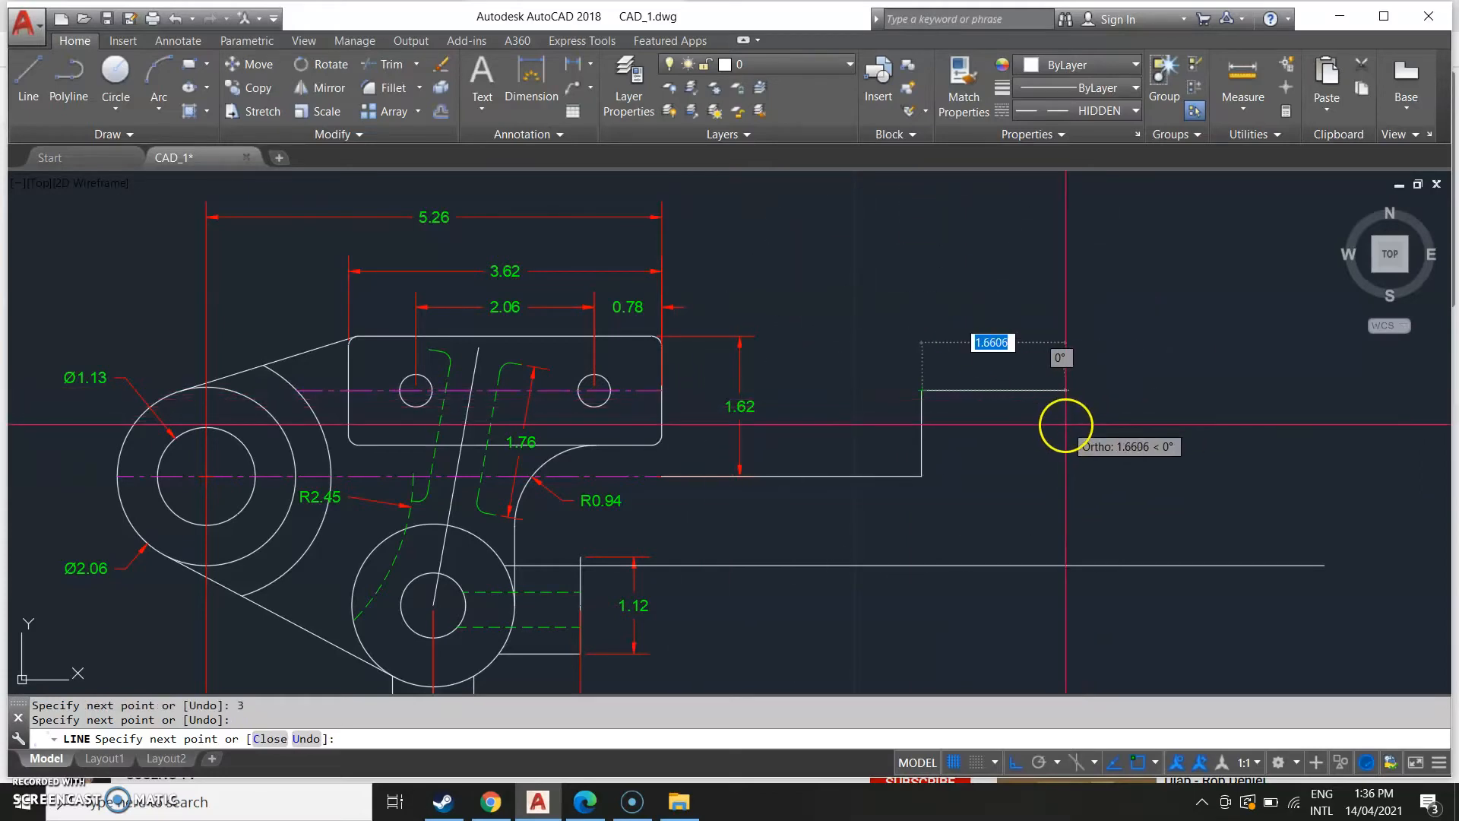
scroll(1057, 437, down, 6)
middle_drag(562, 525, 944, 514)
scroll(743, 509, up, 4)
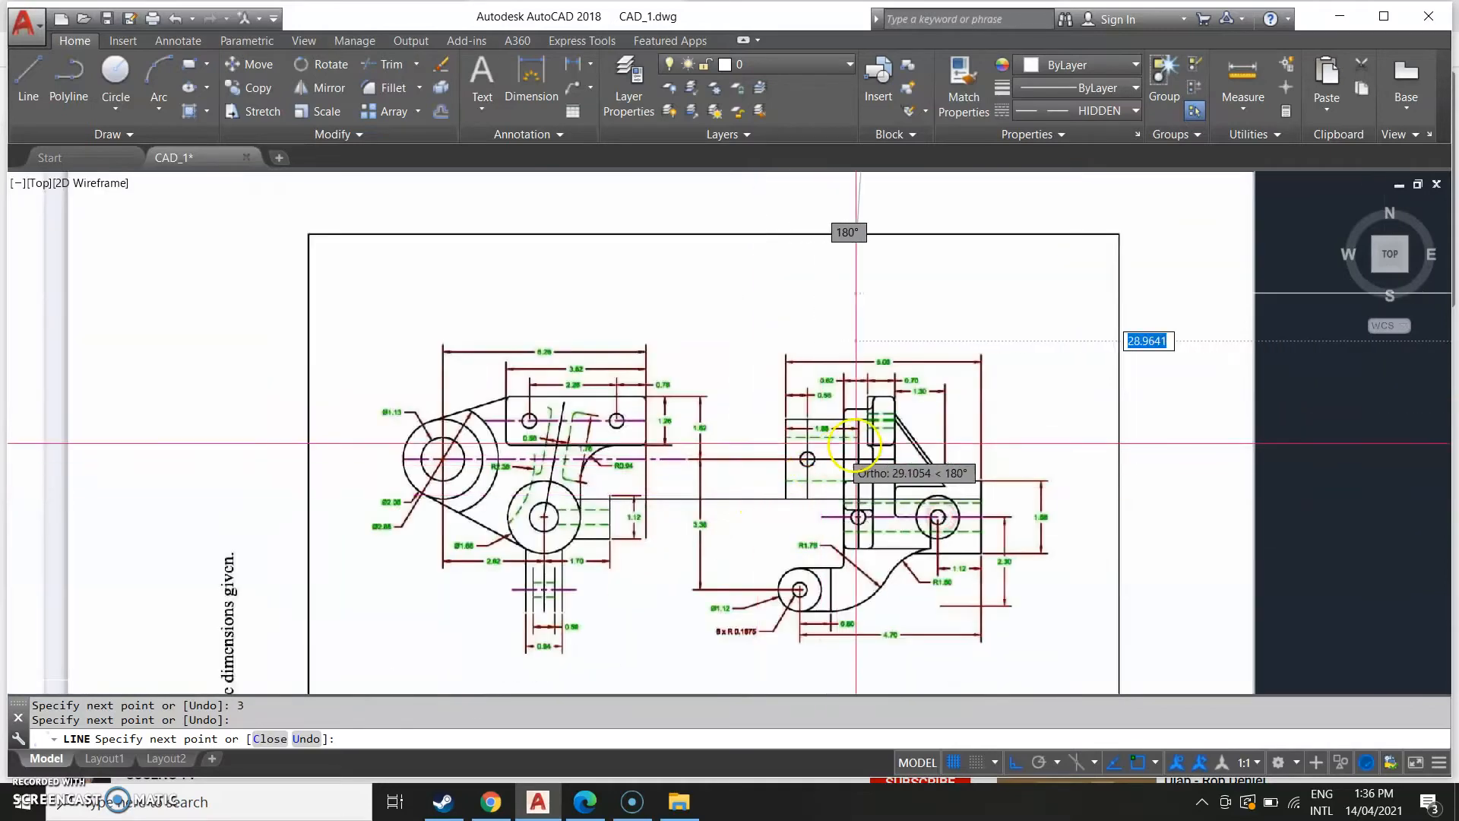
scroll(854, 443, up, 6)
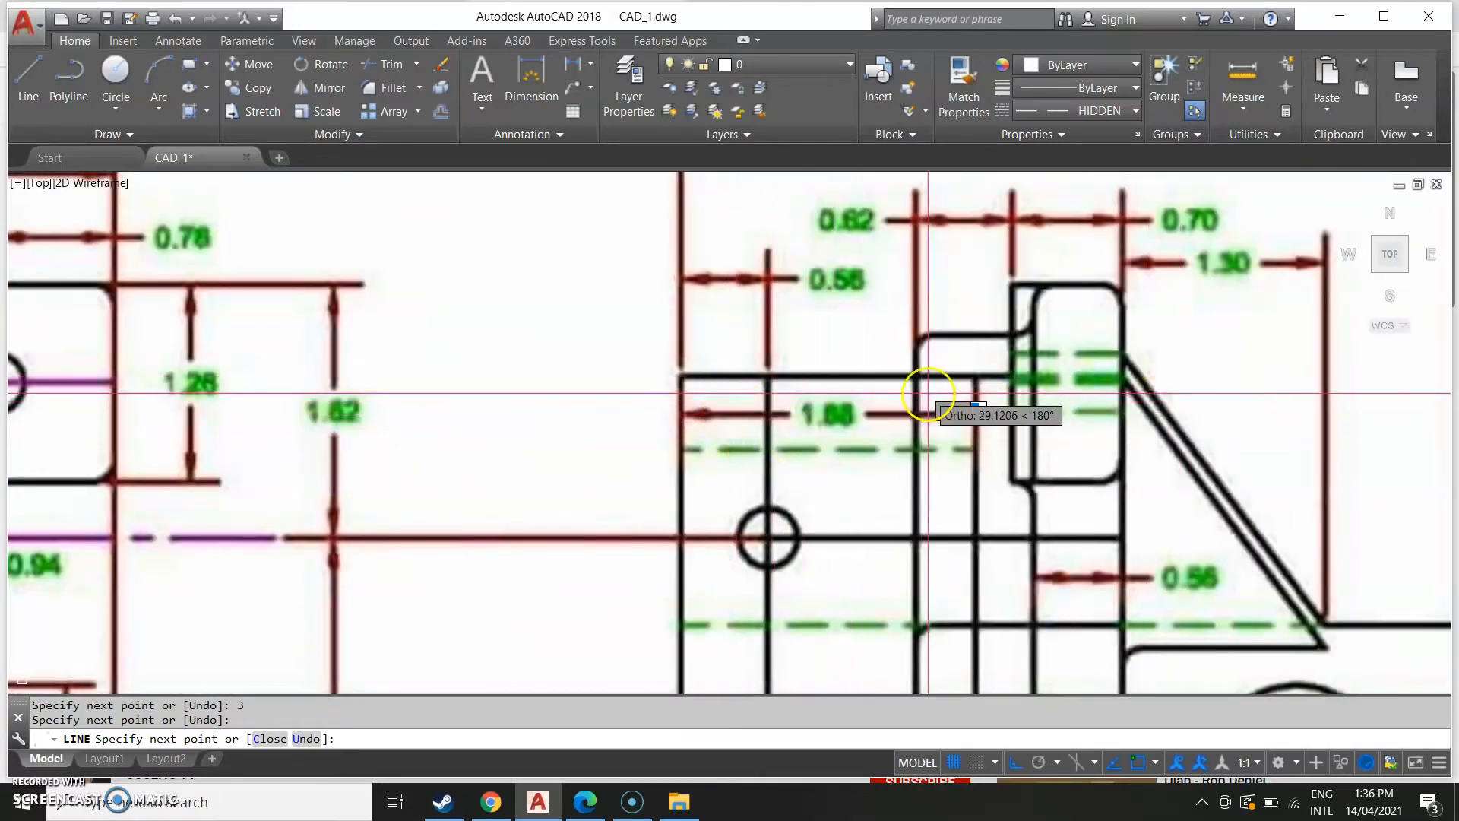
scroll(1083, 399, down, 6)
middle_drag(1182, 420, 489, 481)
mouse_move(1254, 466)
middle_down()
mouse_move(982, 502)
mouse_move(490, 530)
middle_up()
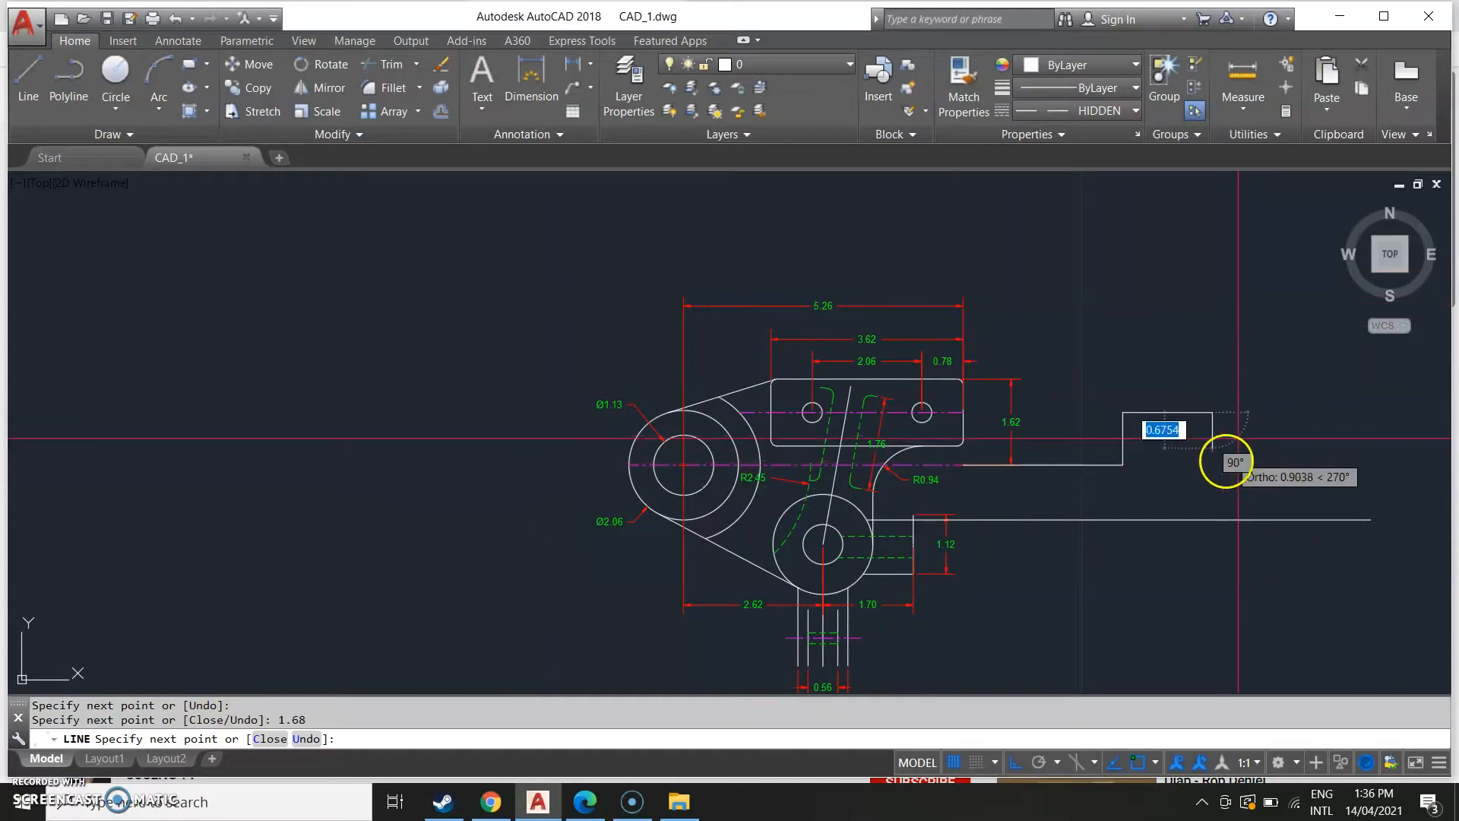
Continue the line right and down, then back and down to end perpendicular on the lower horizontal line.
scroll(1247, 429, up, 2)
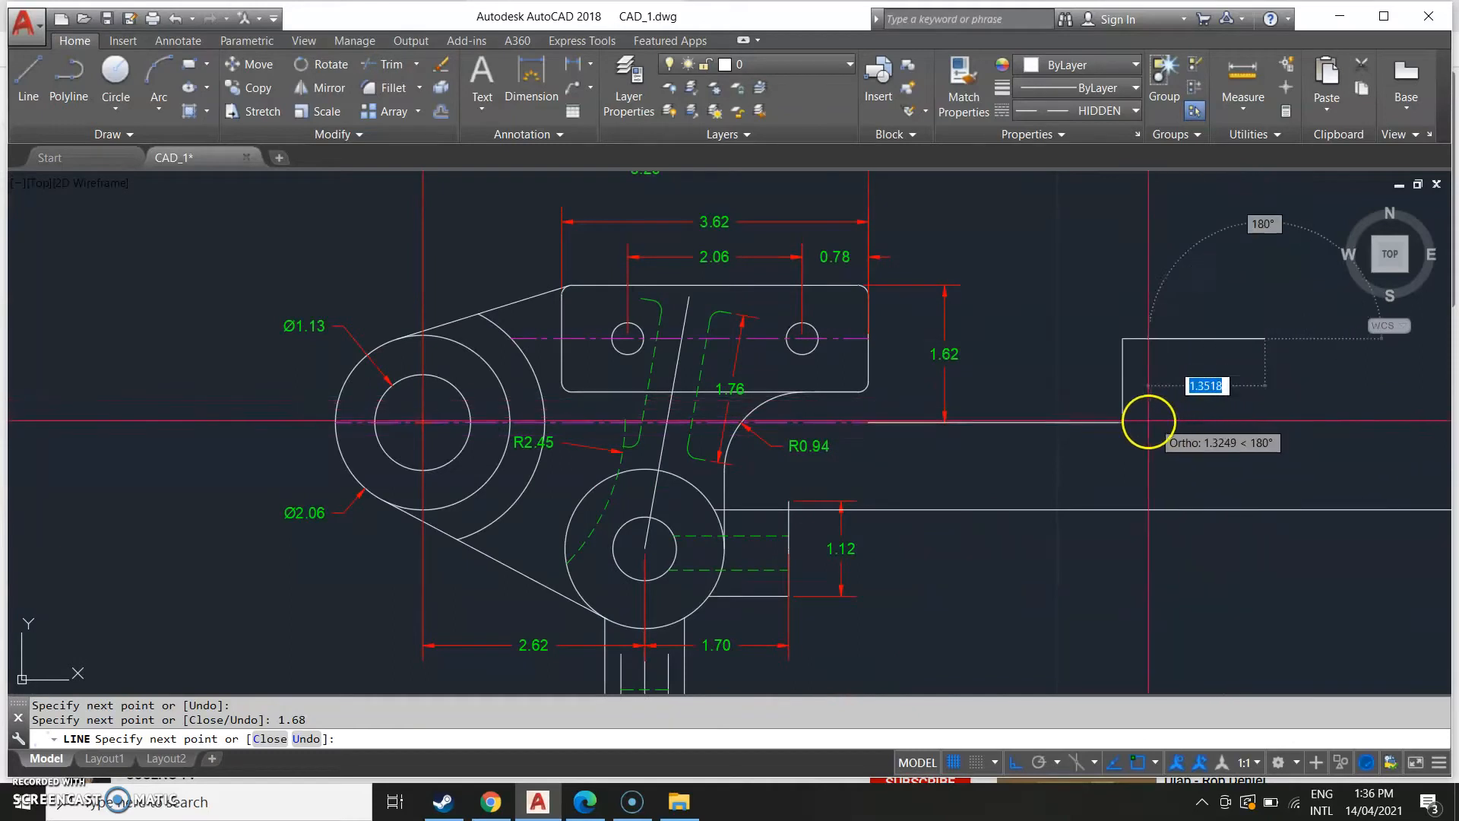
click(1262, 419)
click(1123, 423)
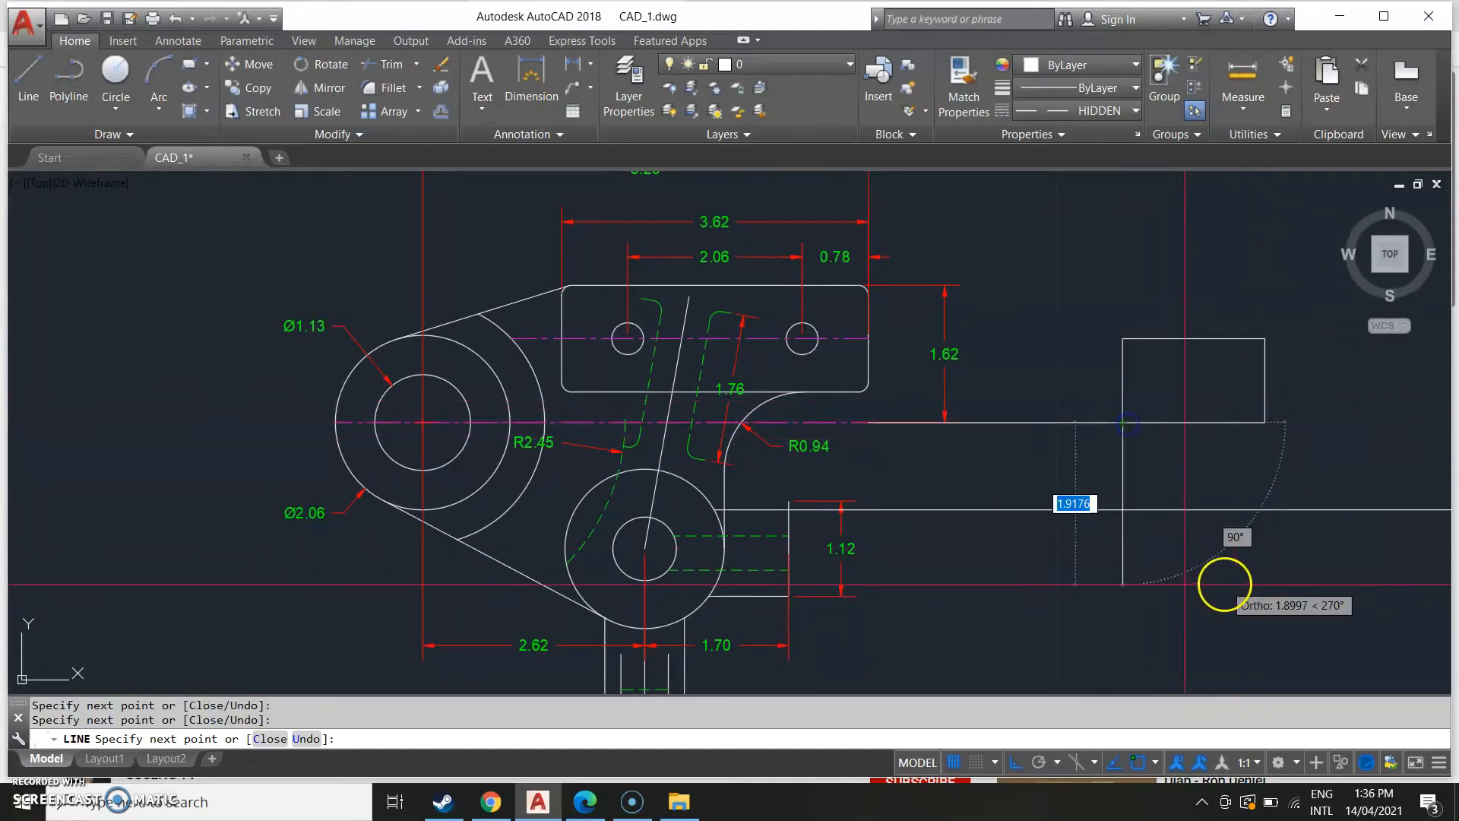
click(1122, 509)
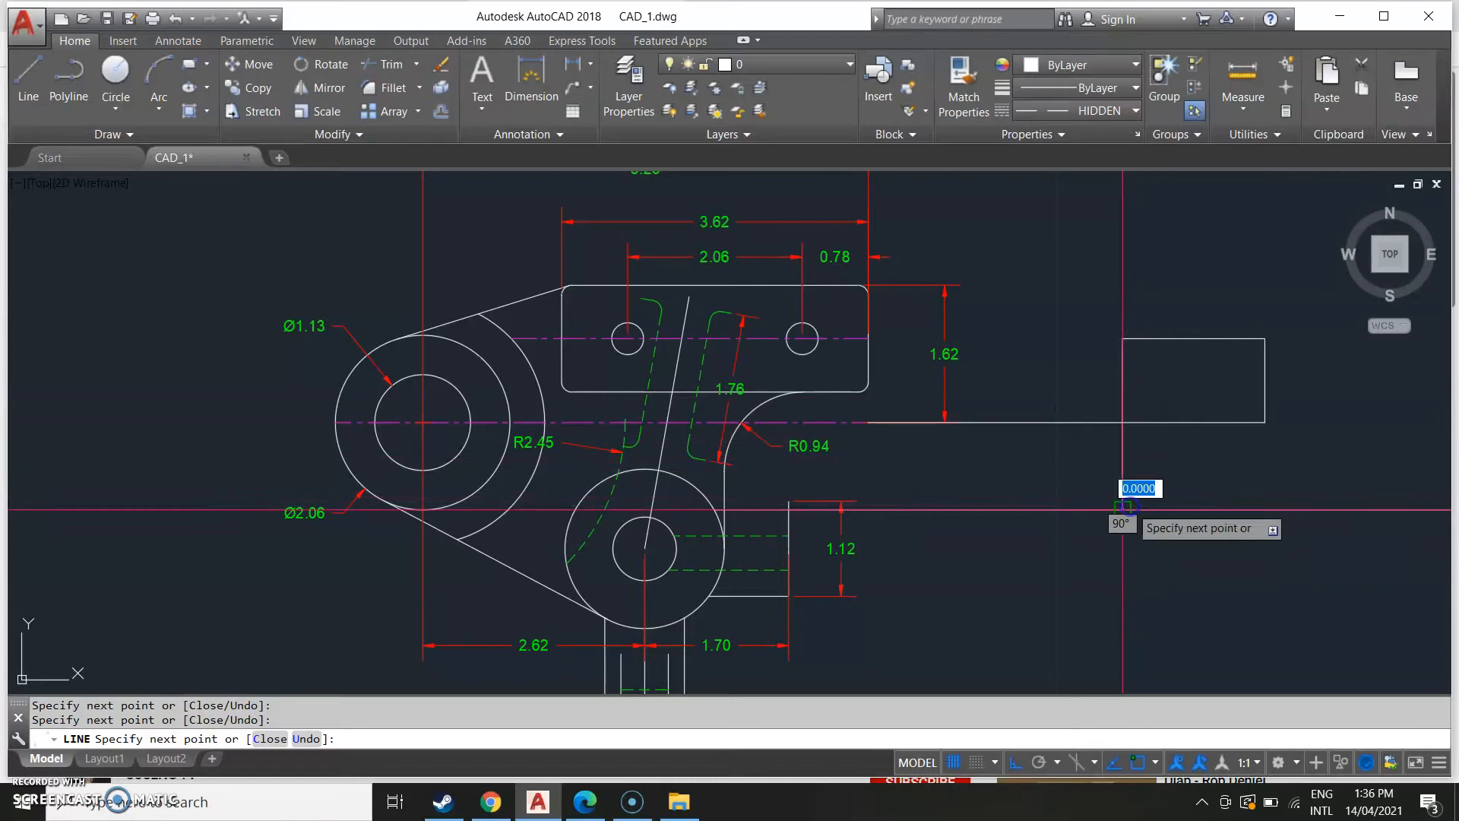
scroll(976, 531, down, 2)
middle_drag(1014, 541, 1121, 559)
middle_drag(582, 518, 756, 480)
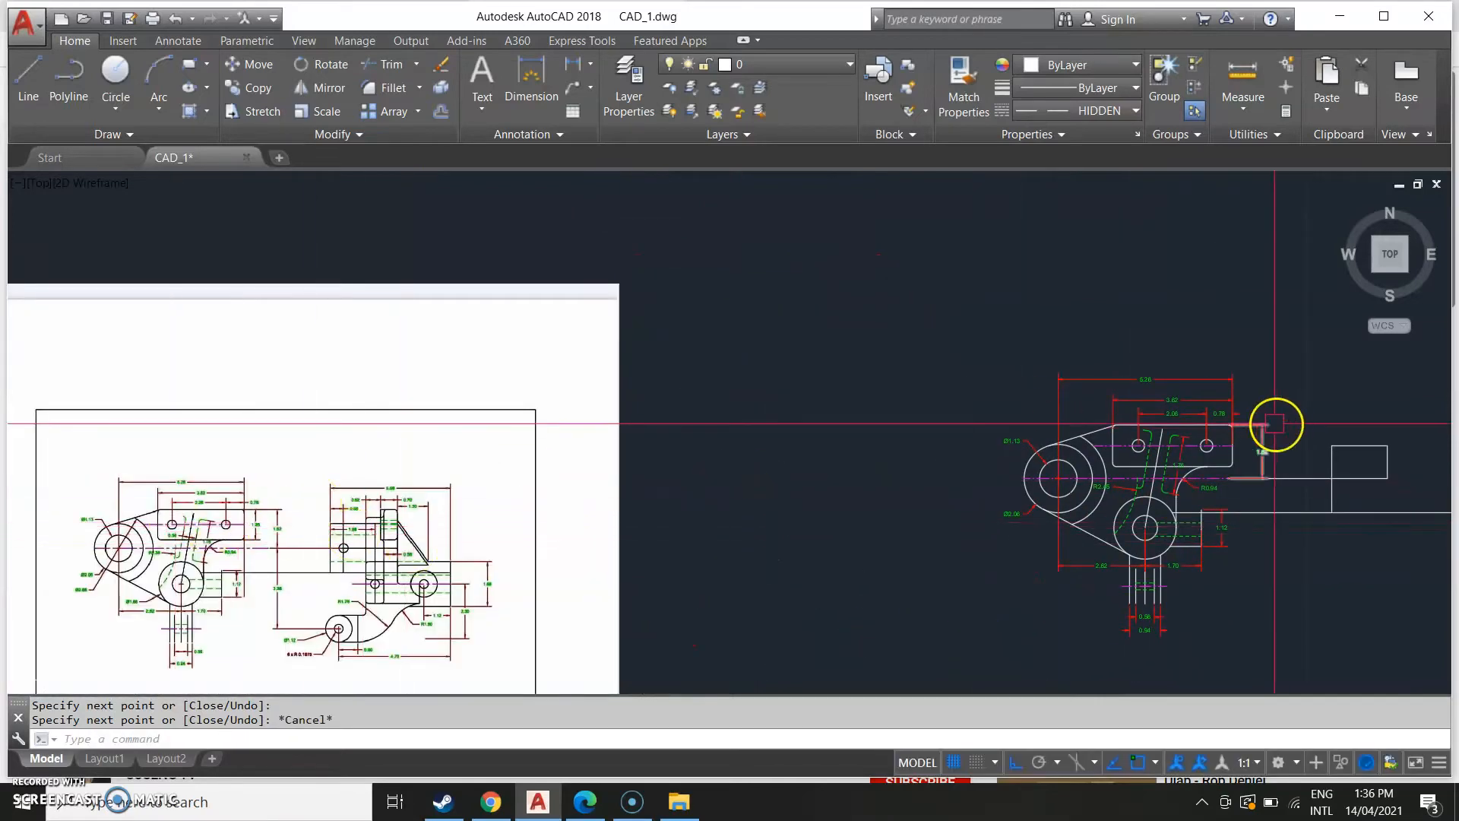
Offset the side view's left edge 0.58 to the right and its right edge 0.38 inward.
scroll(472, 488, up, 4)
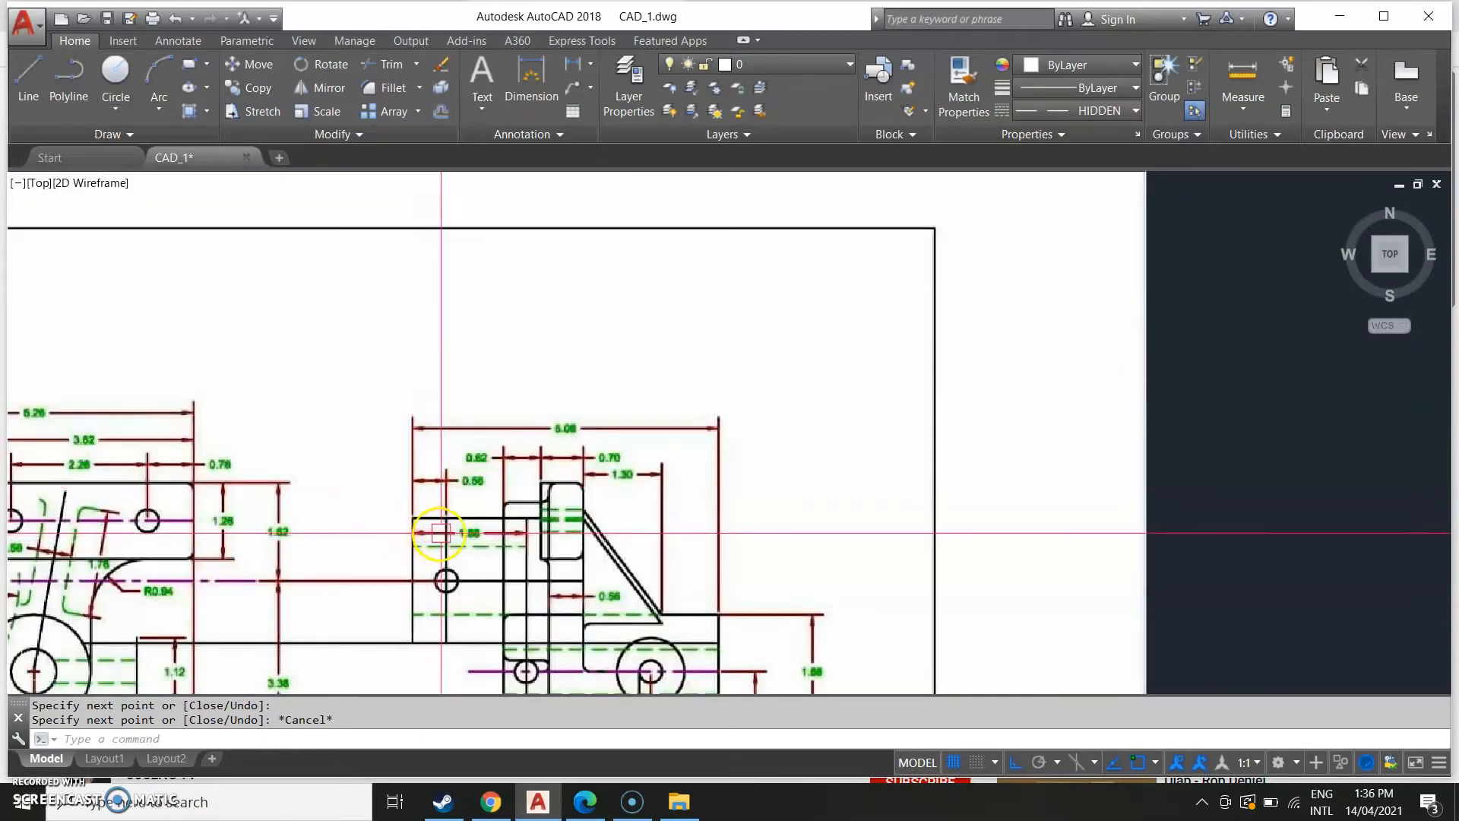
scroll(442, 532, down, 5)
scroll(721, 529, up, 5)
middle_drag(842, 472, 718, 585)
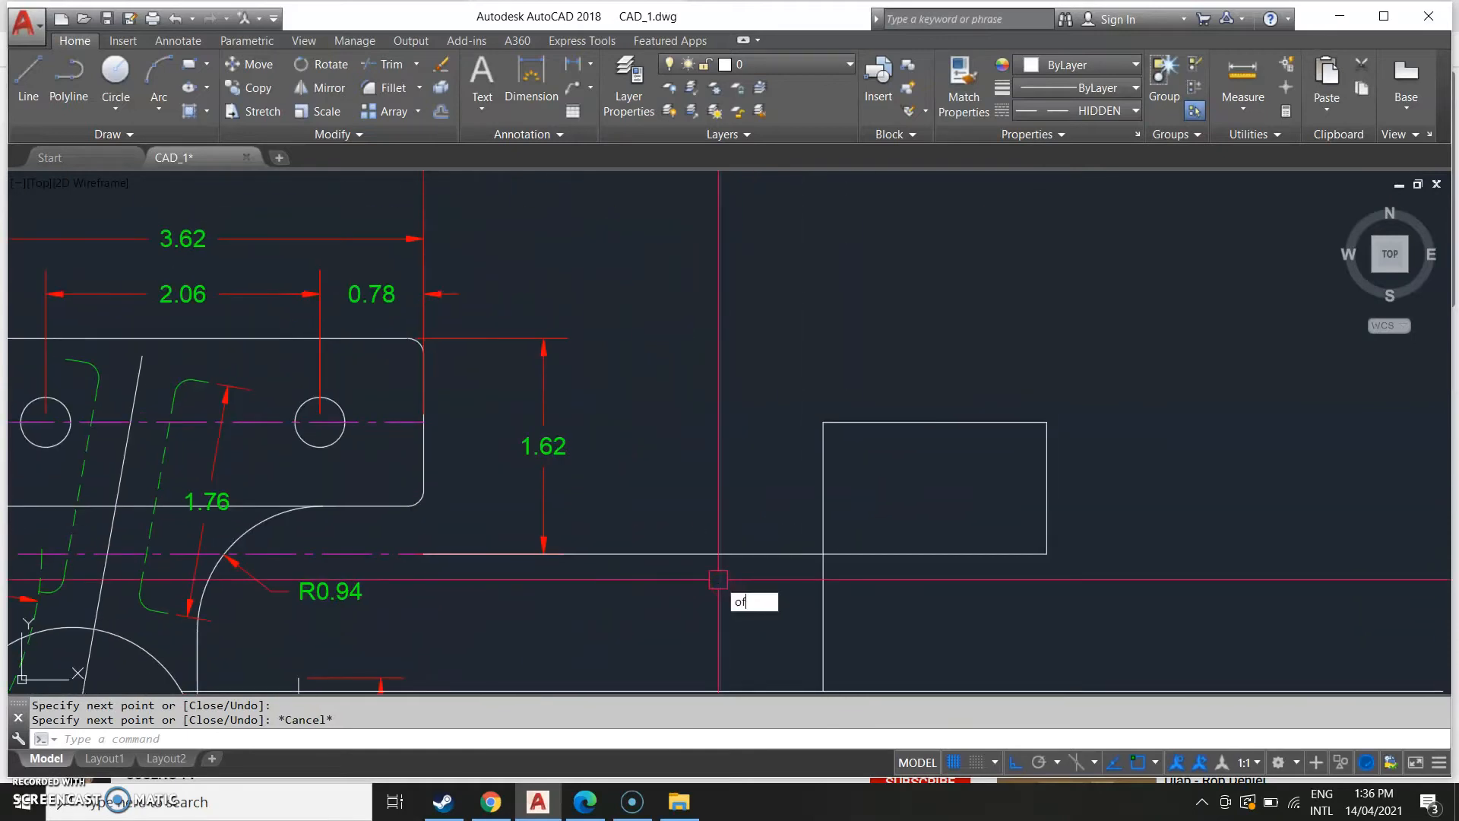
key(Return)
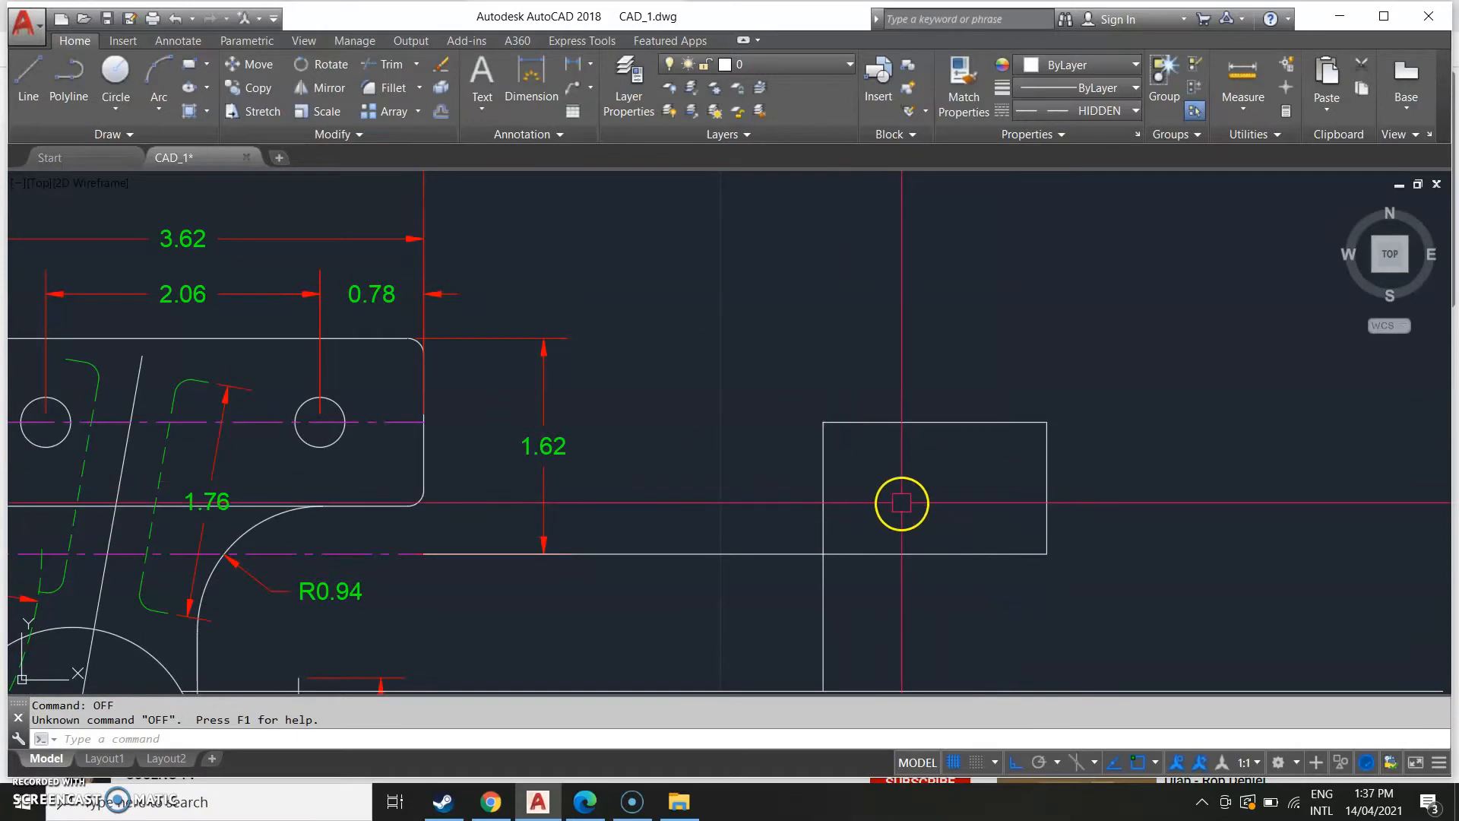
key(Return)
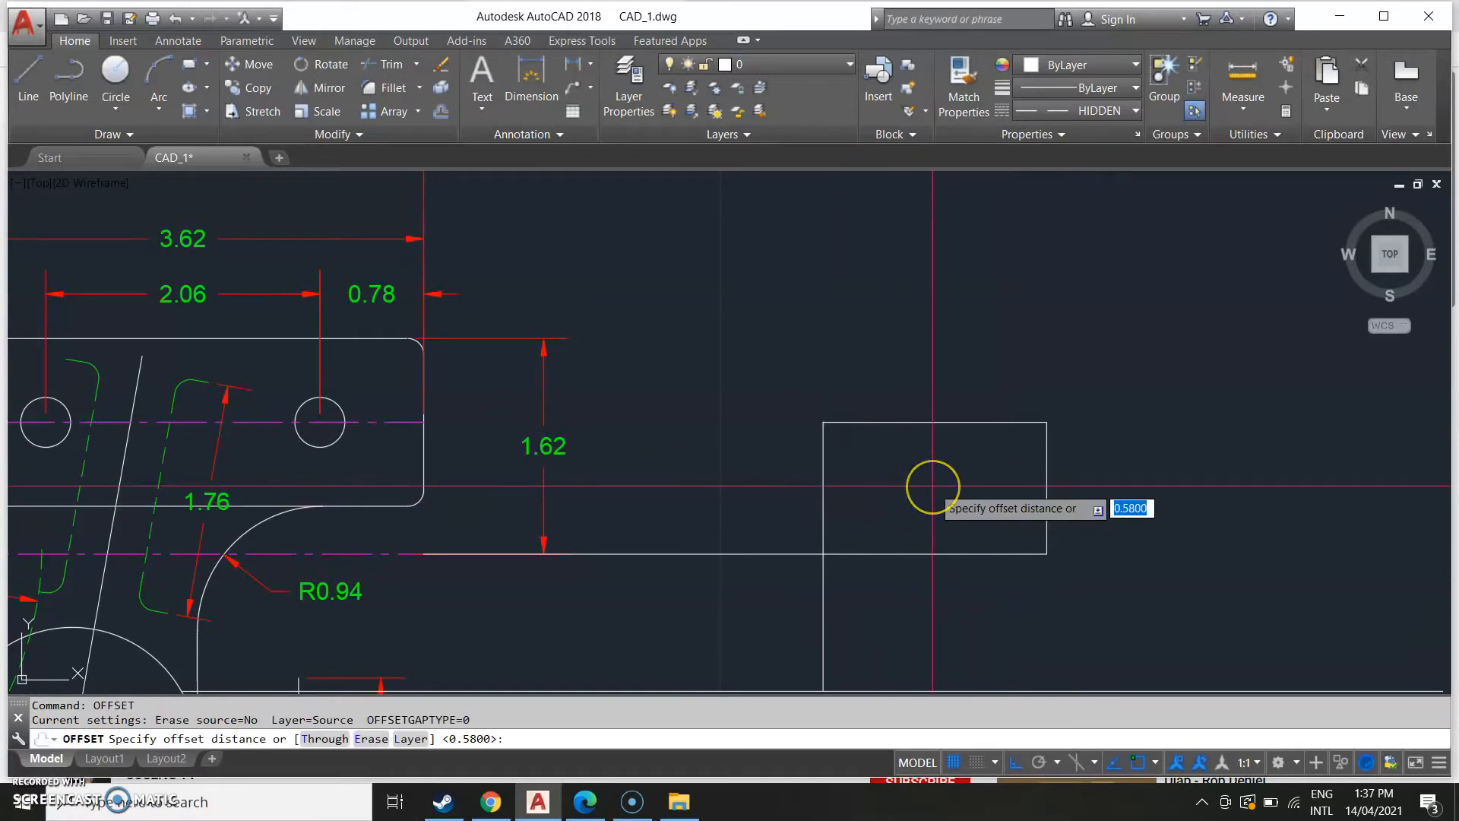
key(Return)
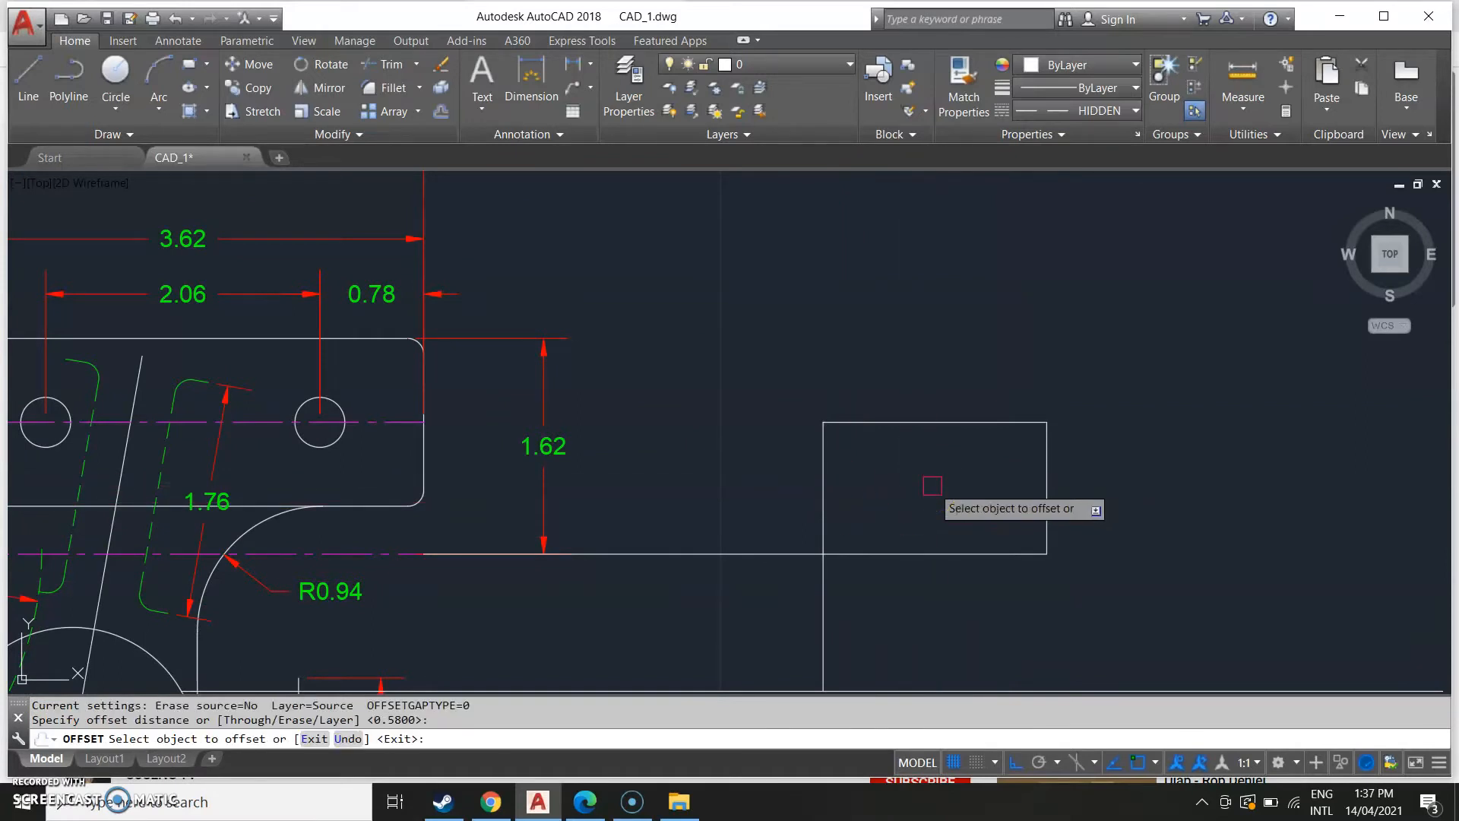
click(822, 471)
click(873, 495)
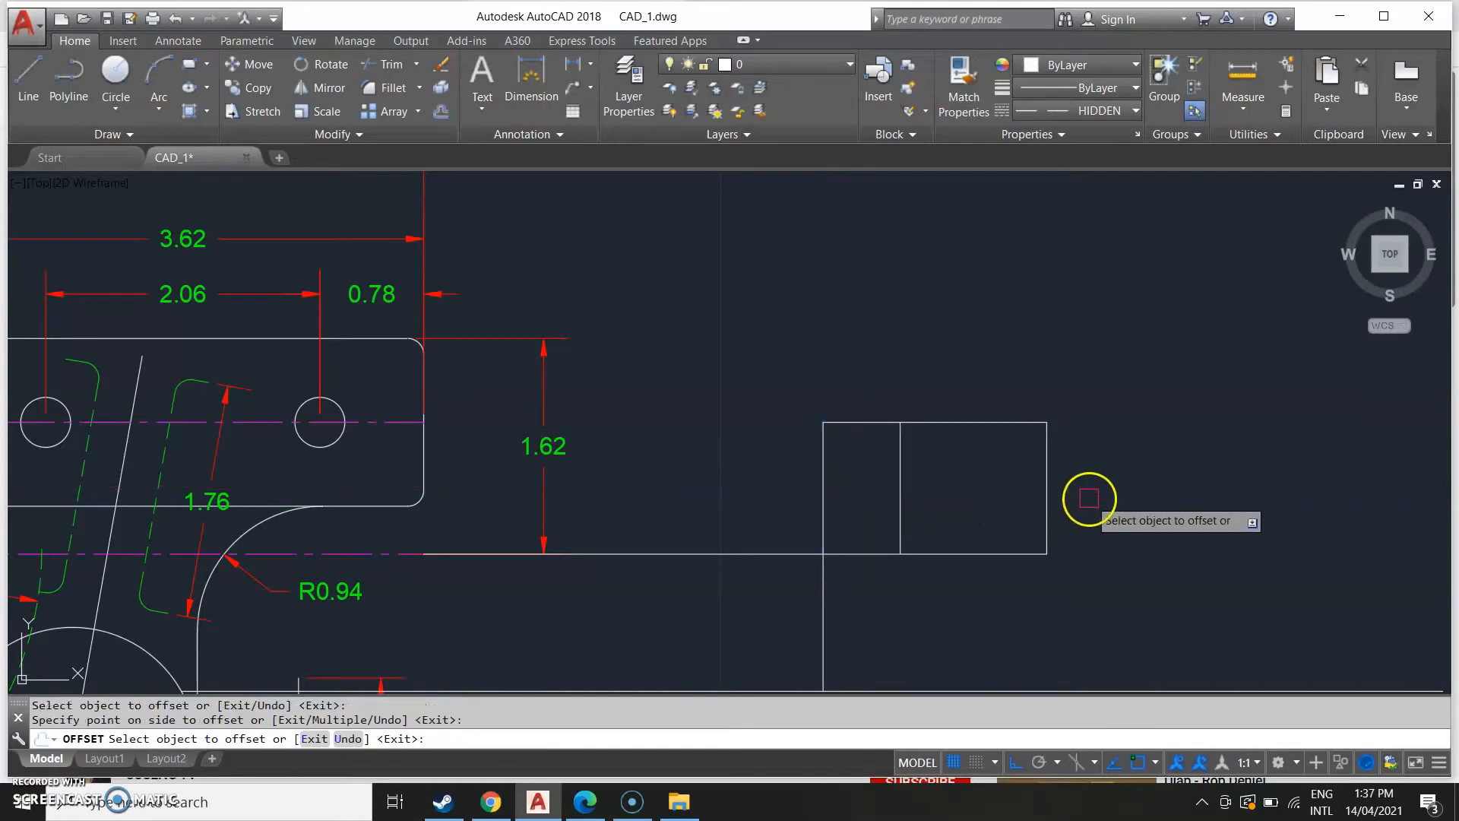
click(1046, 499)
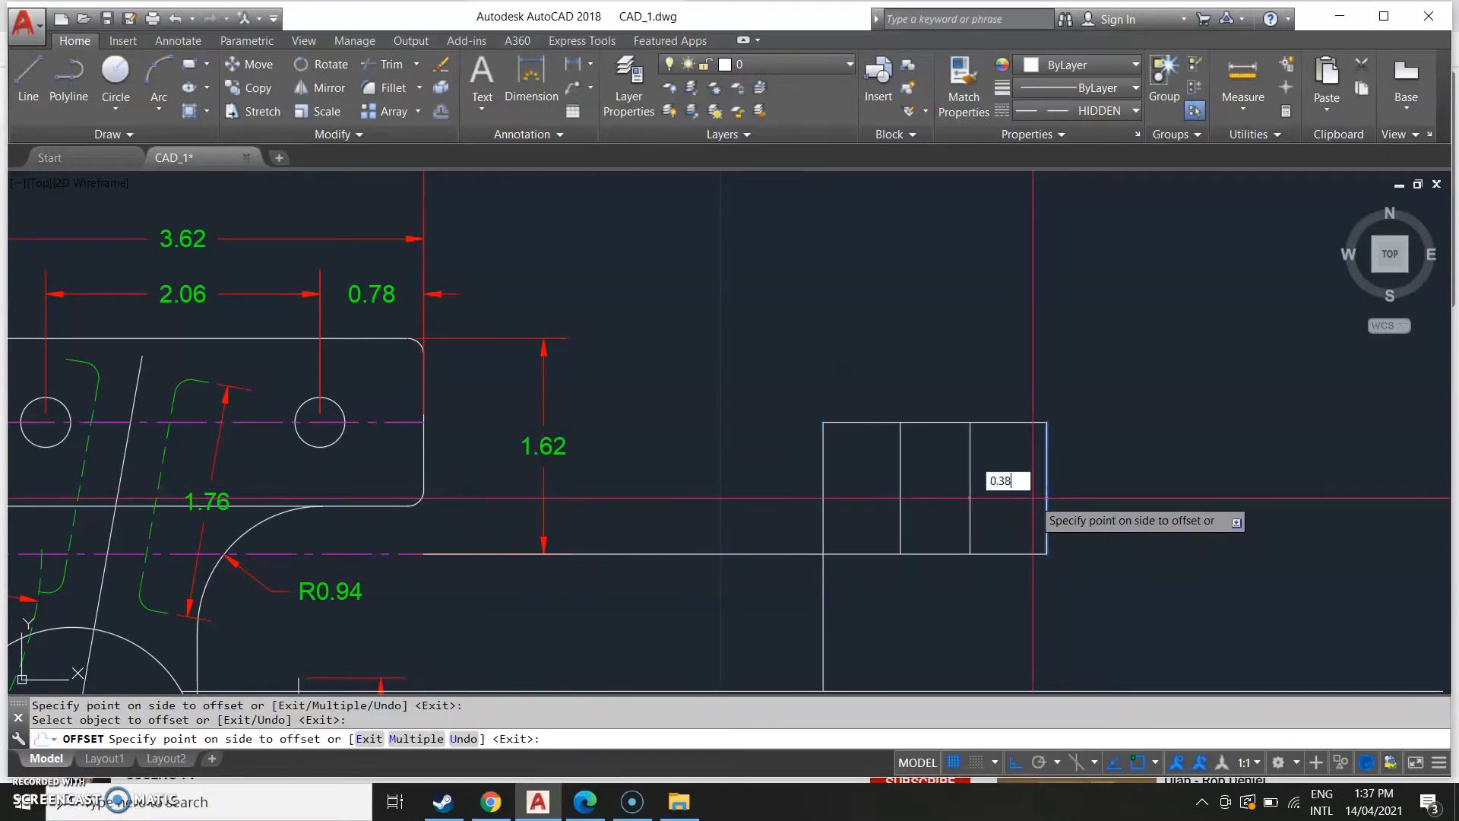
key(Return)
Examine the side view of the reference image to read the tab's dimensions.
scroll(1032, 498, down, 5)
mouse_move(522, 586)
middle_down()
mouse_move(700, 494)
mouse_move(687, 480)
middle_up()
scroll(472, 545, up, 8)
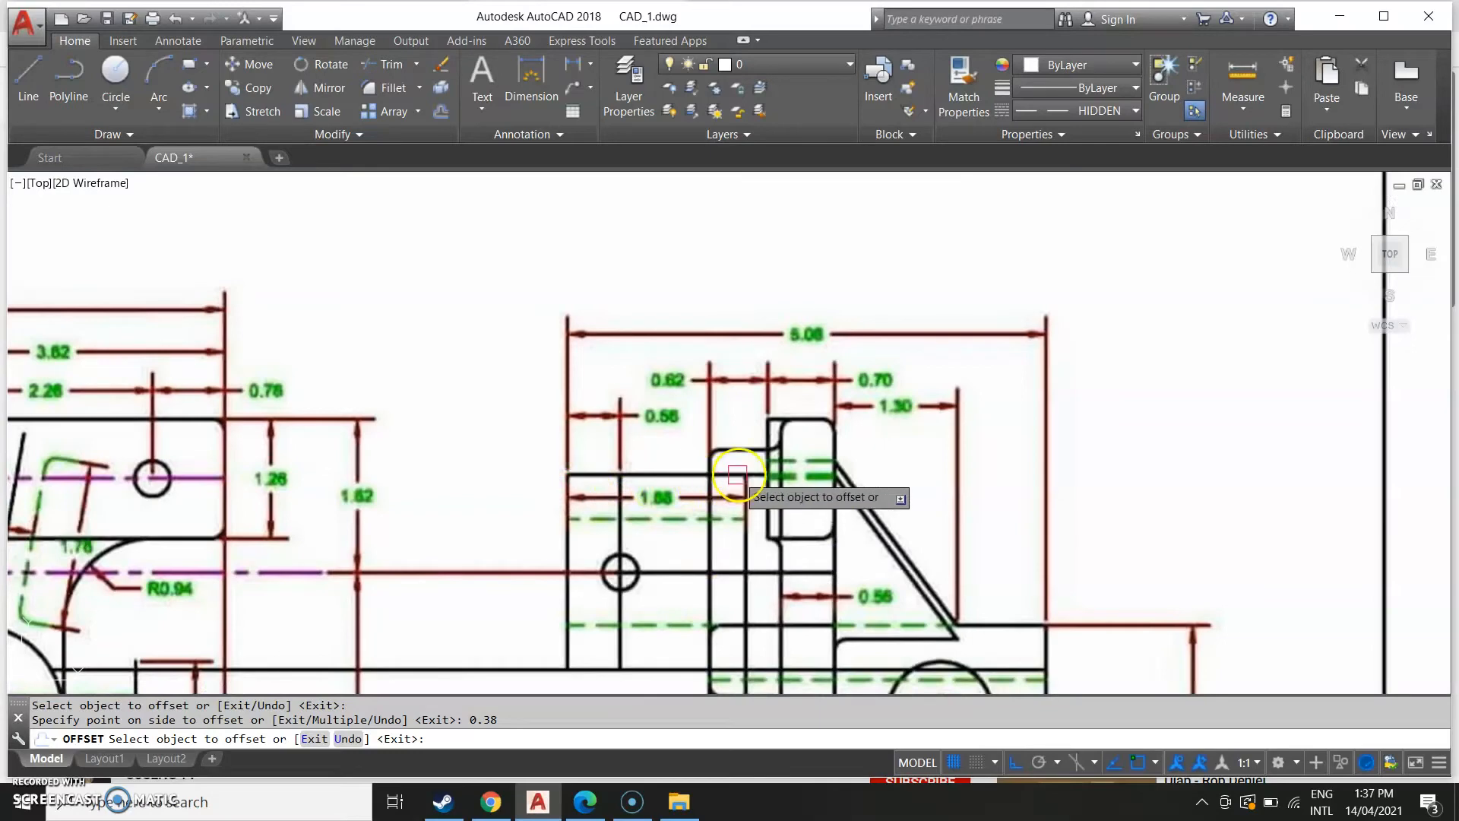
scroll(773, 571, down, 2)
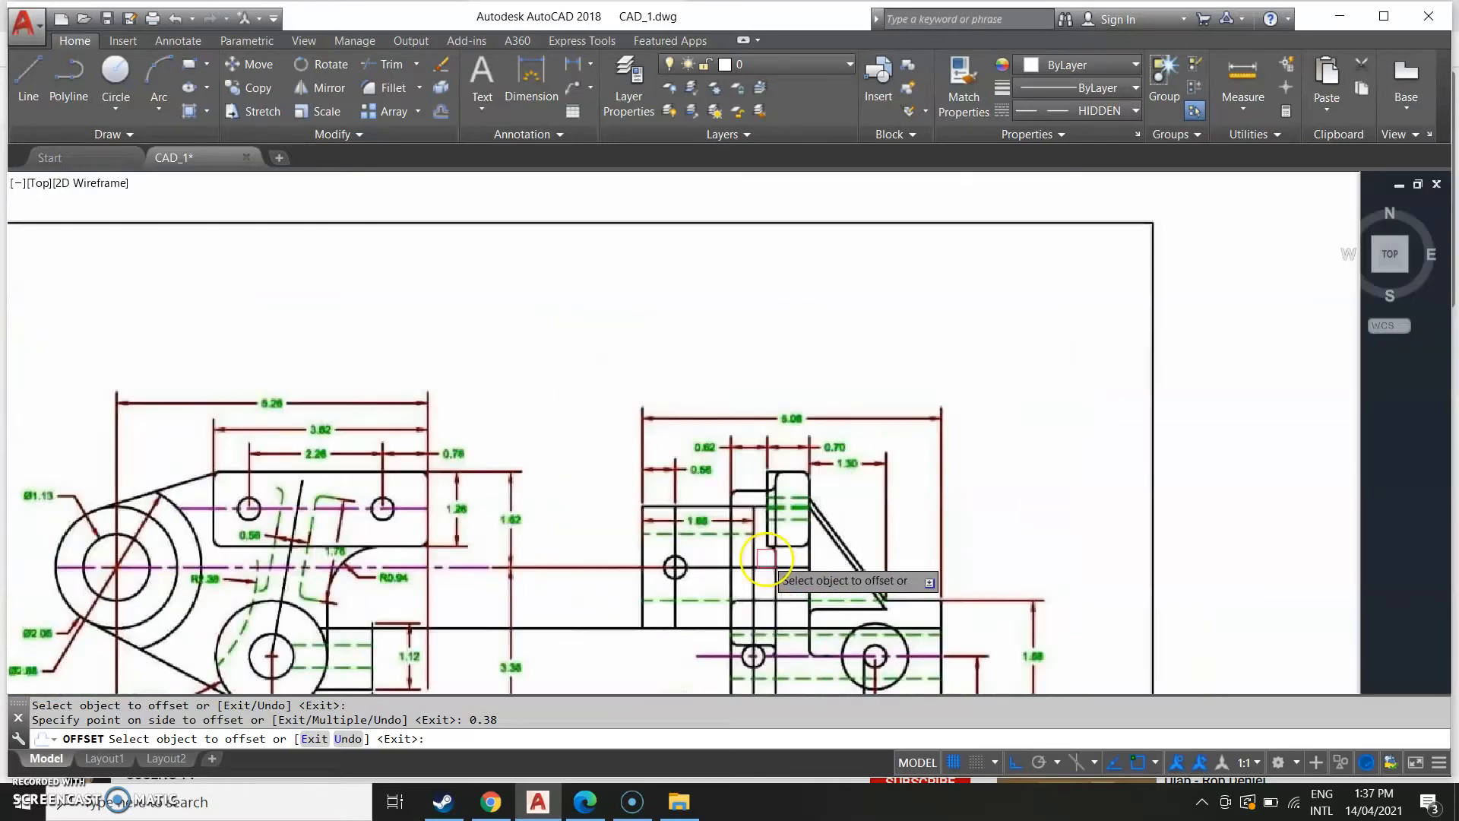
scroll(729, 571, down, 2)
scroll(700, 563, up, 2)
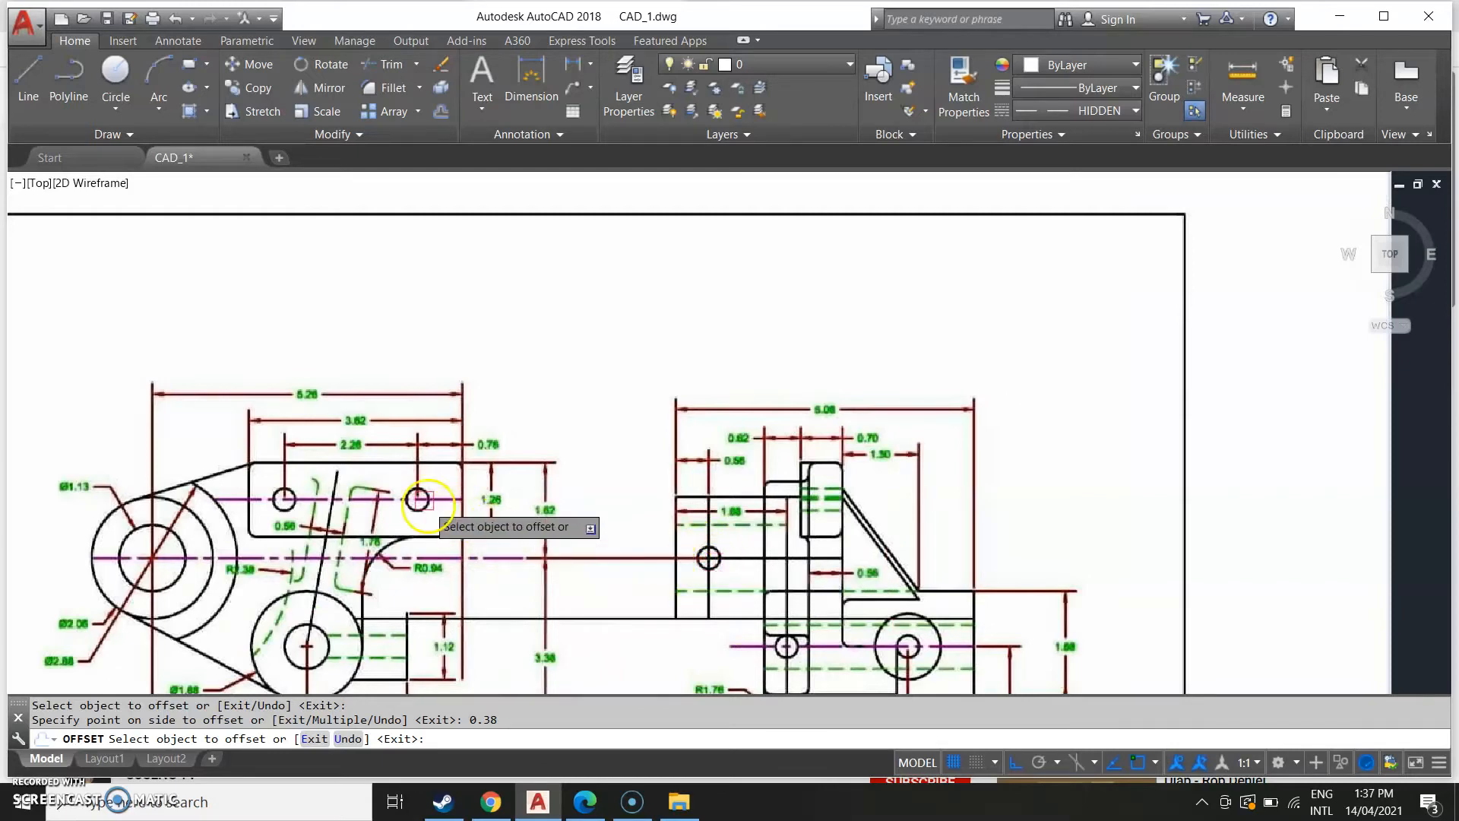
scroll(1059, 618, down, 5)
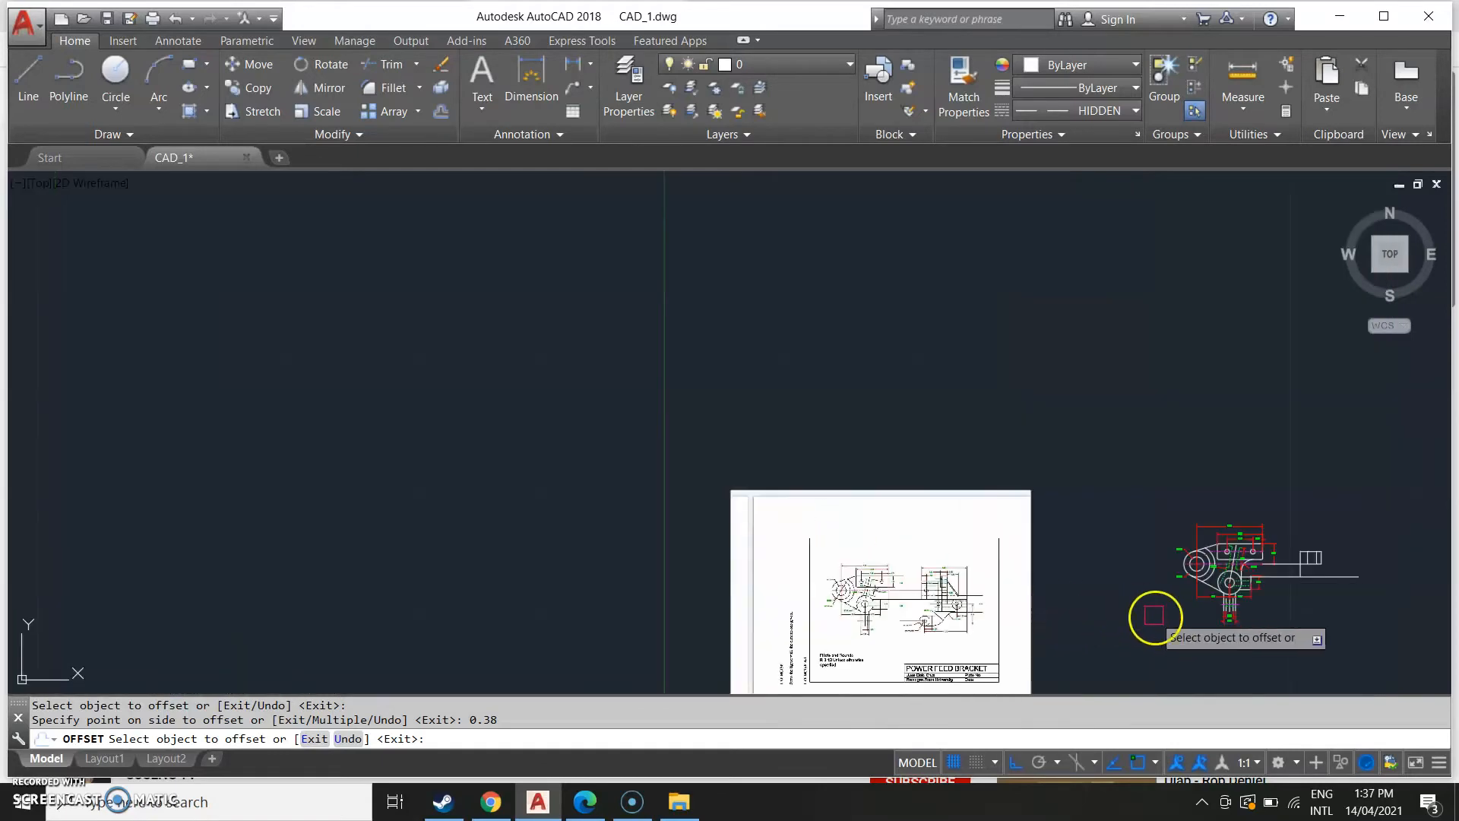
middle_drag(1133, 603, 522, 601)
key(Escape)
Copy the upper plate's hole circle into the side view, centred on the horizontal centre line.
scroll(651, 537, up, 8)
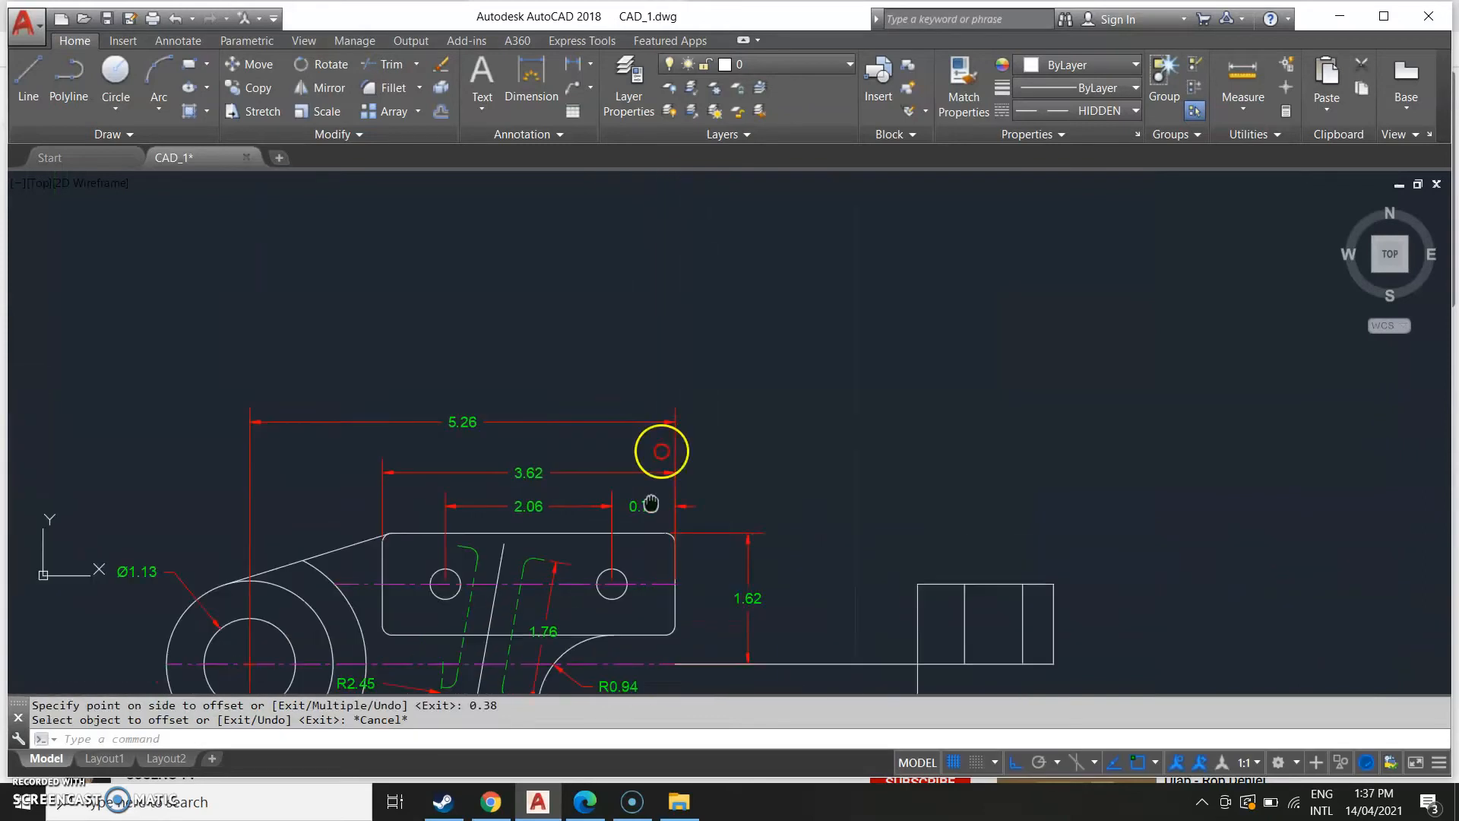
middle_drag(619, 586, 690, 362)
text(CO)
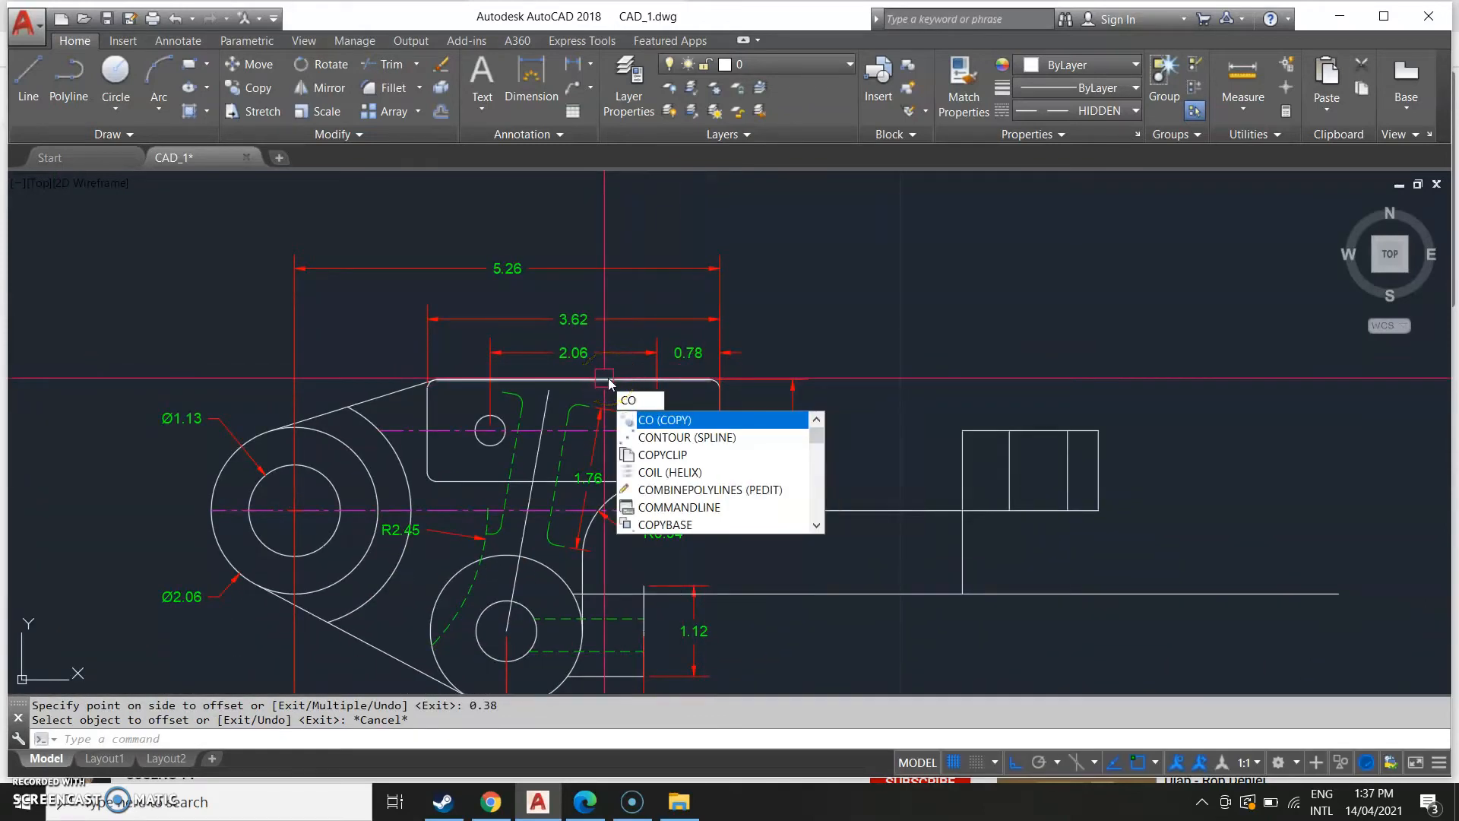
key(Return)
scroll(620, 395, up, 5)
key(Return)
click(684, 475)
middle_drag(1197, 638, 613, 526)
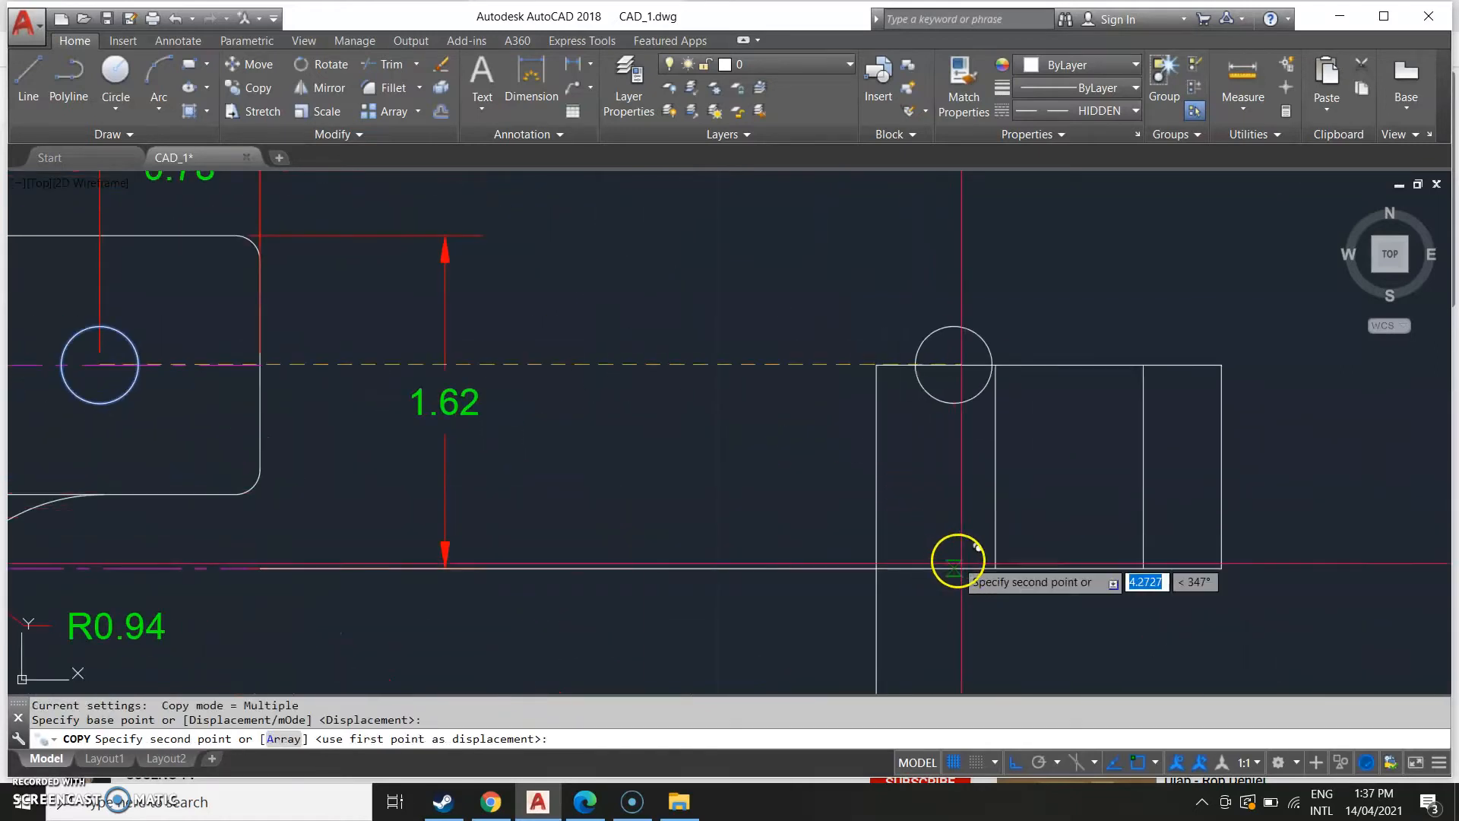
click(994, 576)
key(Escape)
Compare the reference image's side view details with the drawing.
scroll(966, 594, down, 2)
scroll(1097, 635, down, 4)
middle_drag(763, 538, 911, 388)
middle_drag(656, 473, 837, 398)
scroll(490, 459, down, 6)
mouse_move(378, 511)
middle_down()
mouse_move(578, 507)
mouse_move(576, 615)
middle_up()
scroll(510, 496, up, 4)
scroll(607, 498, up, 2)
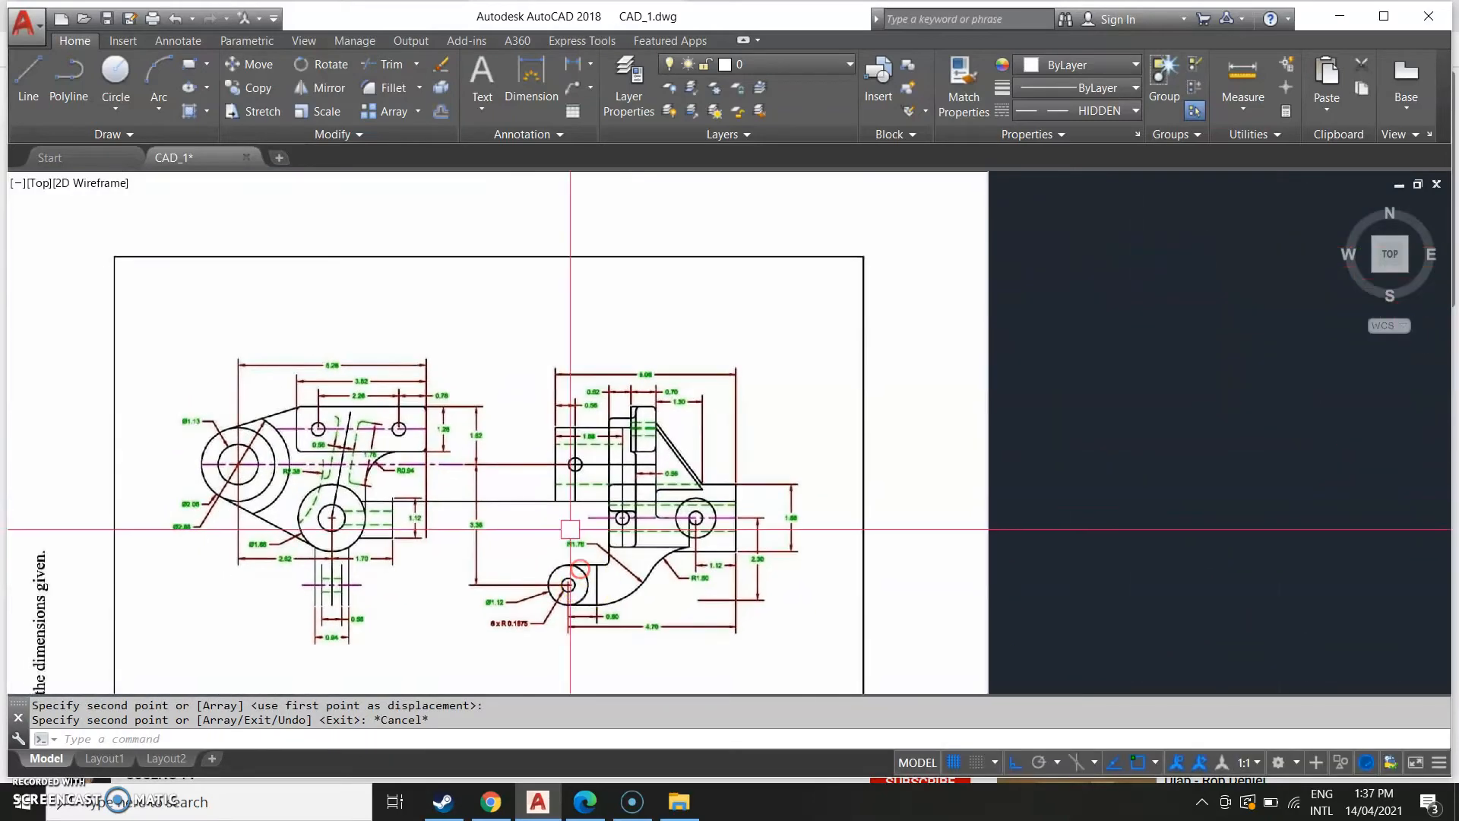
scroll(546, 440, up, 2)
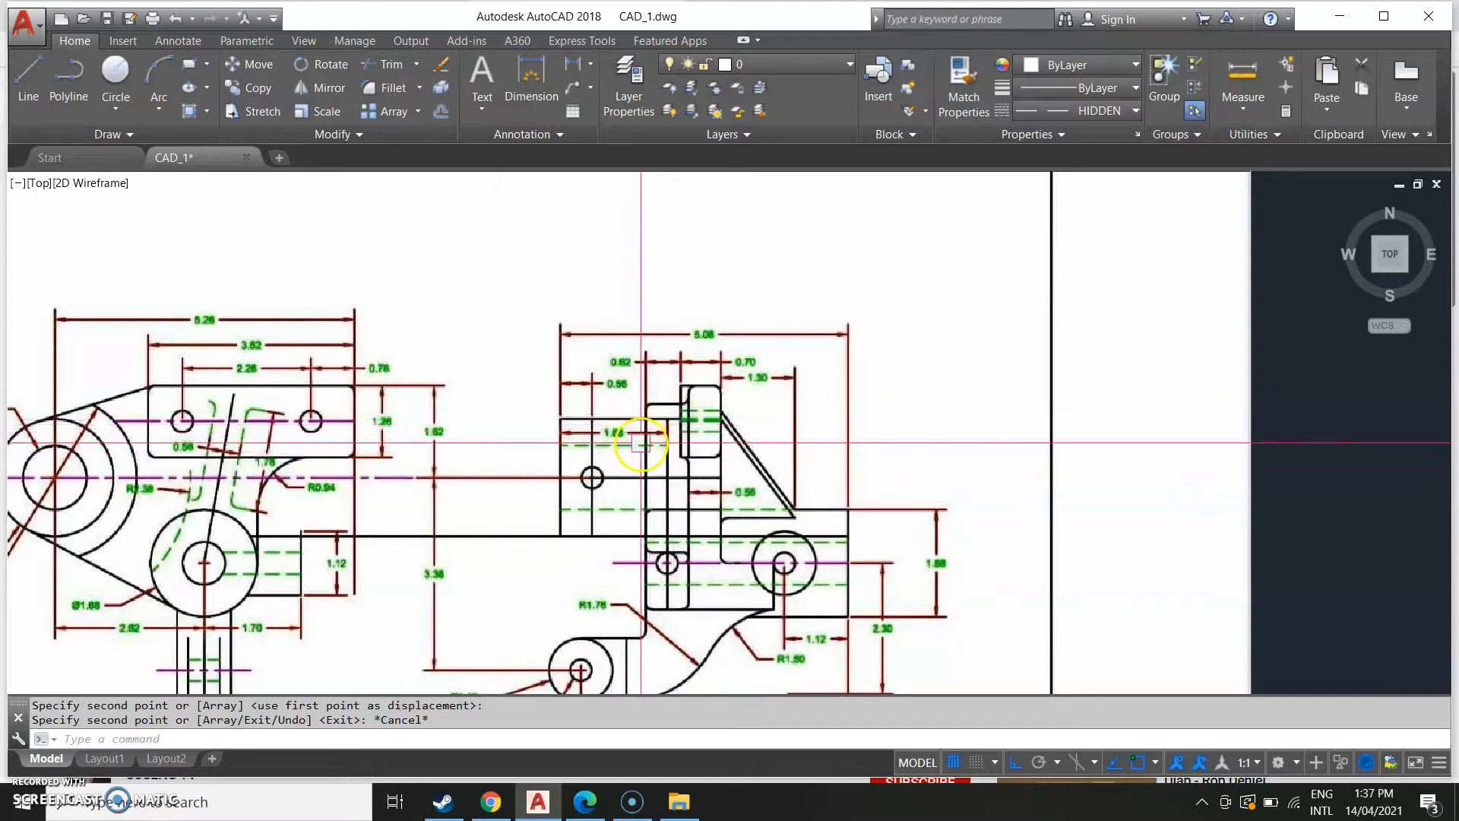
scroll(645, 463, down, 4)
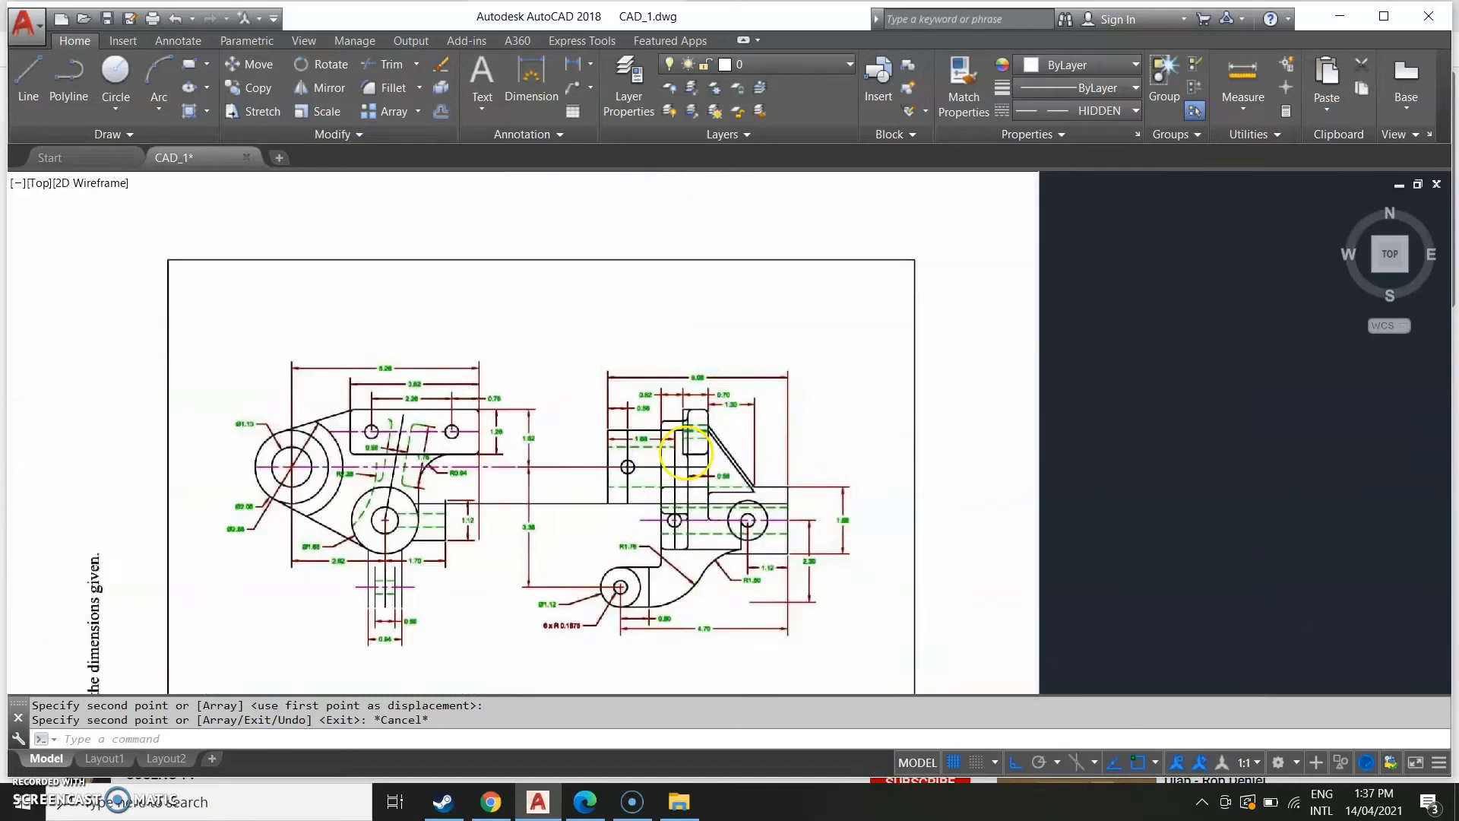
scroll(663, 435, up, 2)
scroll(1014, 457, down, 6)
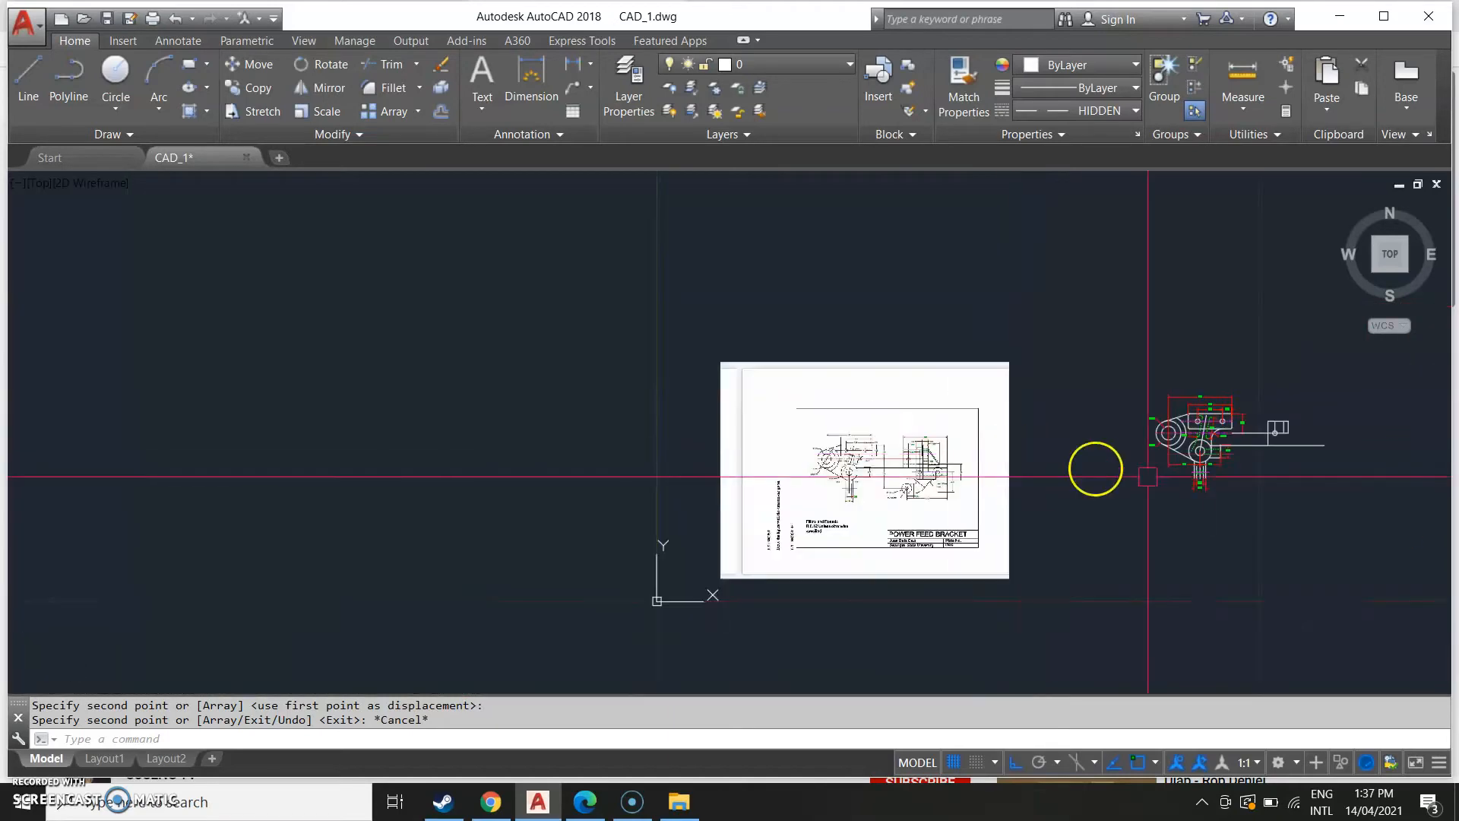
middle_drag(1051, 481, 443, 504)
scroll(677, 467, up, 4)
middle_drag(700, 436, 728, 503)
scroll(722, 481, up, 2)
scroll(718, 475, up, 2)
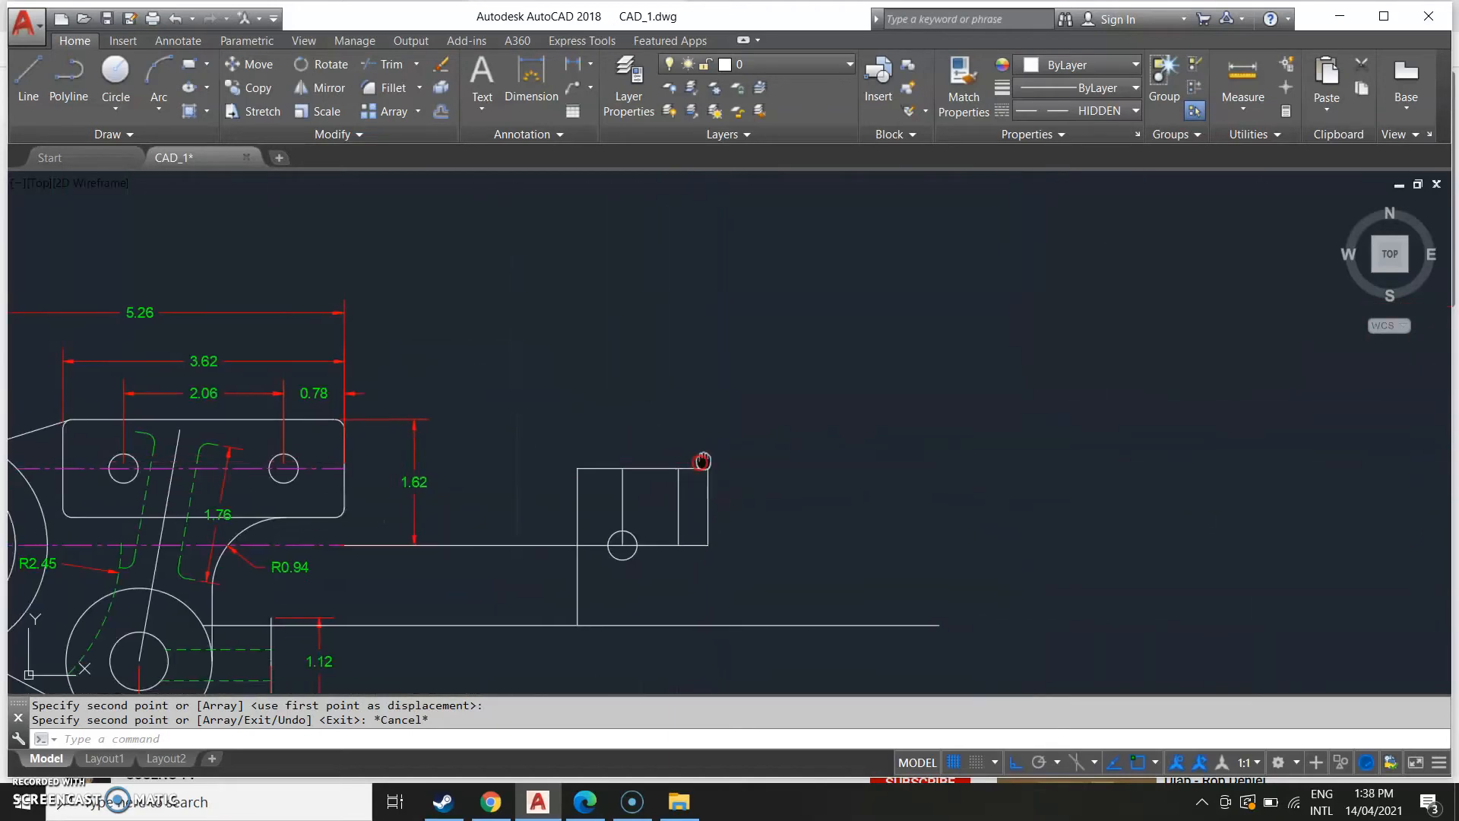
Draw a line from the side view's top edge up 0.315, right 0.62, and down to the centre line.
text(l)
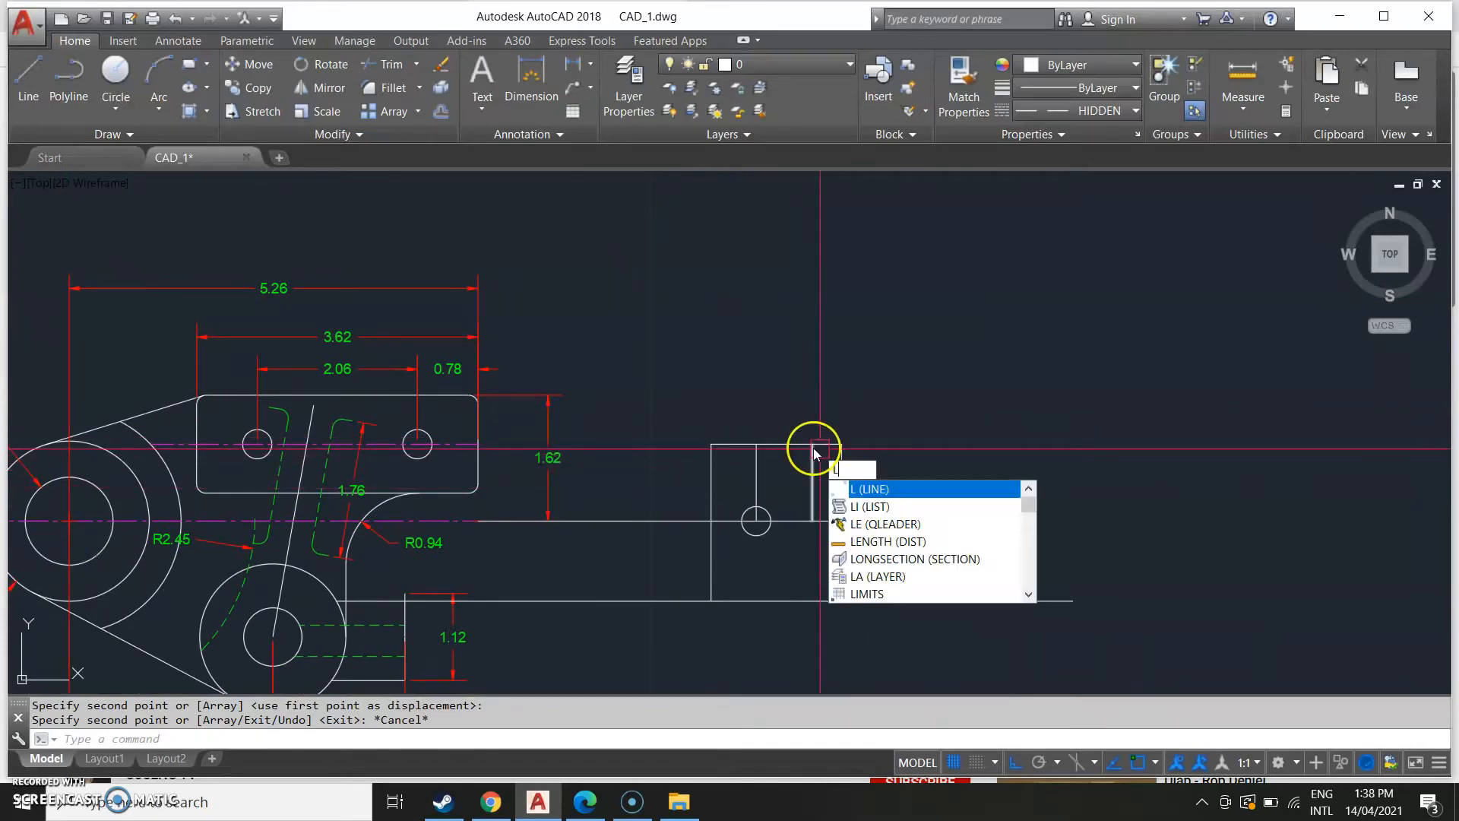
key(Return)
click(813, 444)
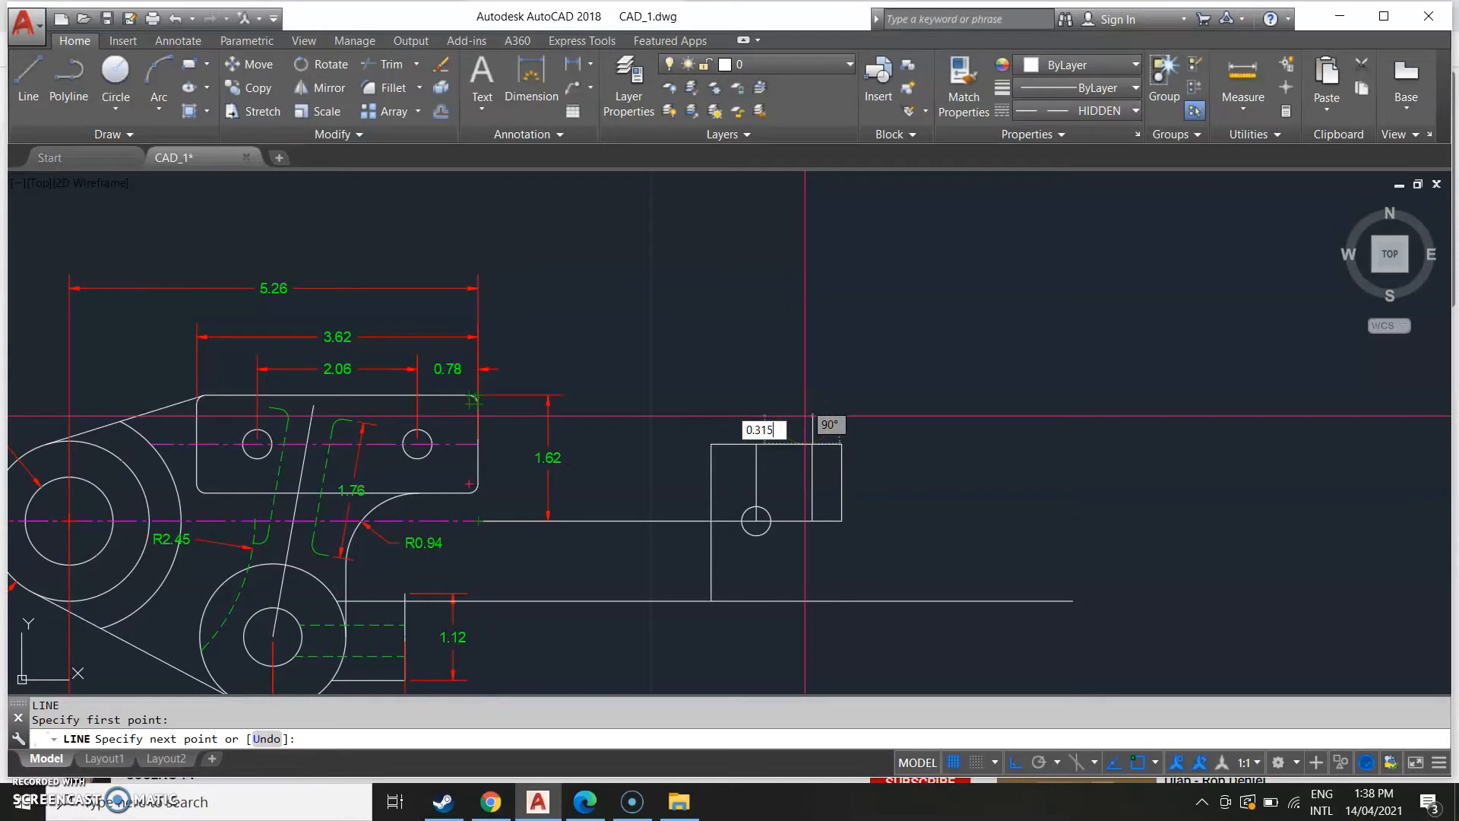
key(Return)
middle_drag(843, 417, 935, 403)
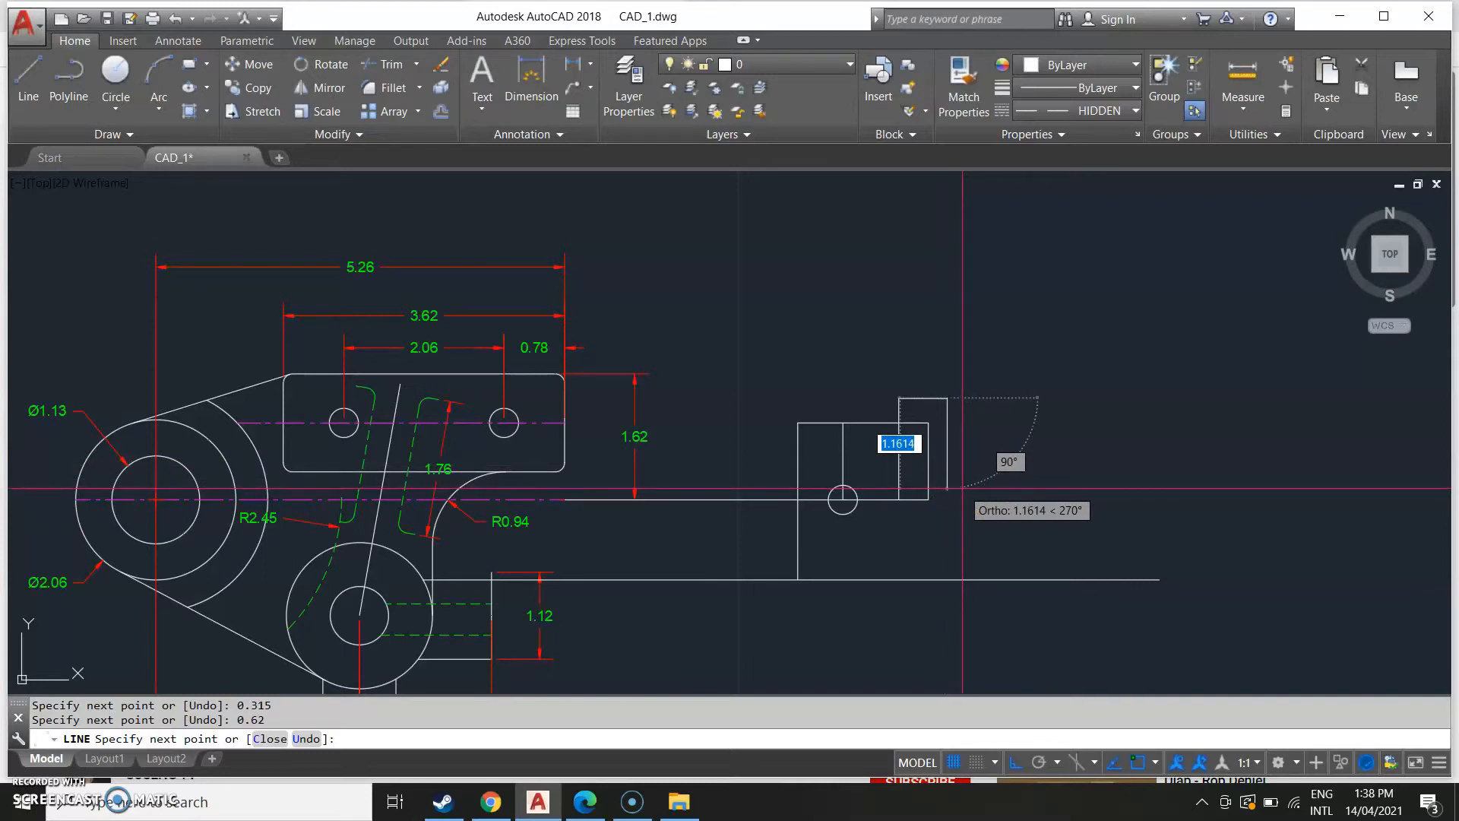
click(929, 499)
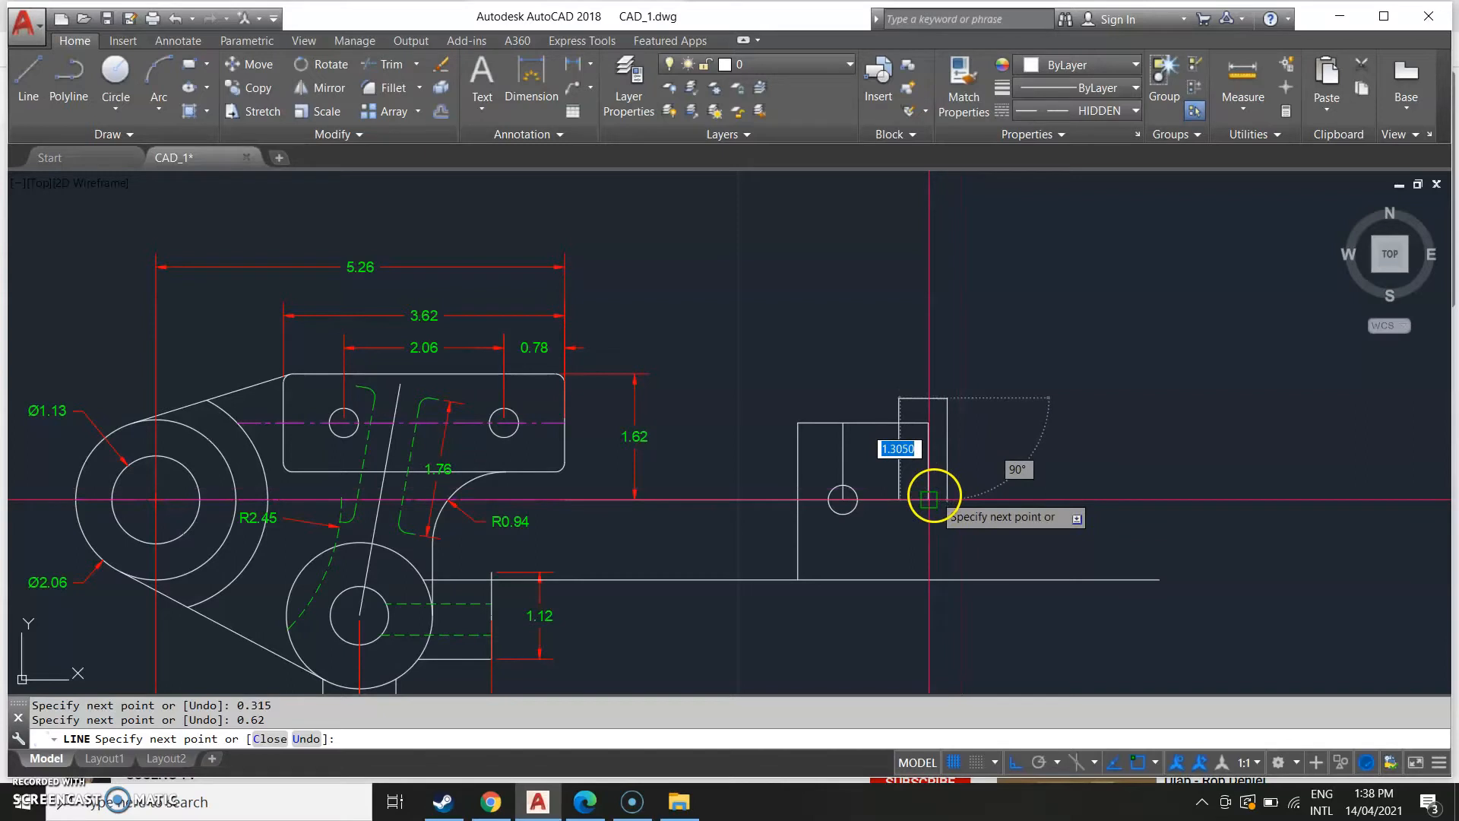
click(954, 494)
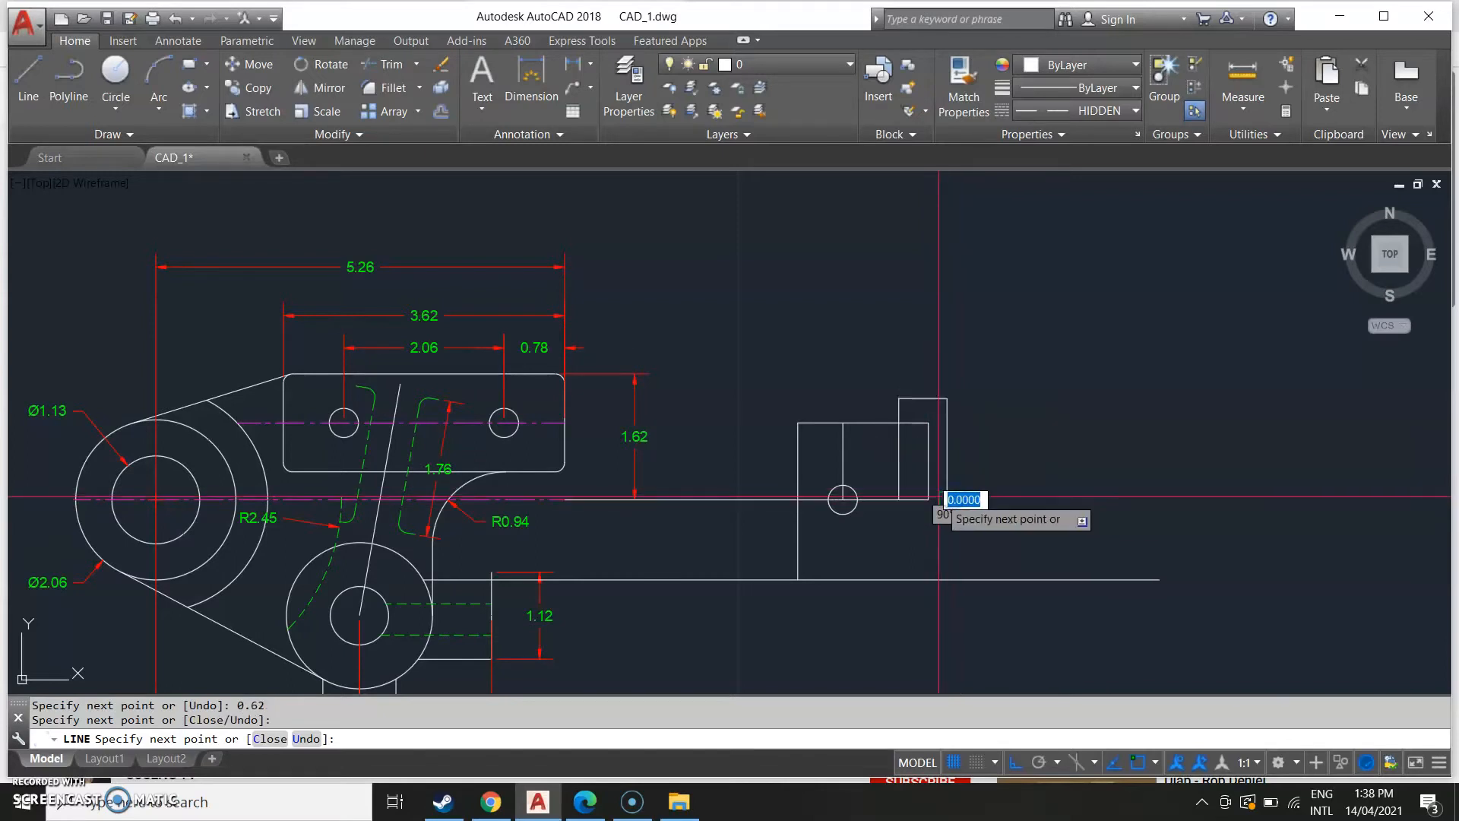
scroll(929, 499, down, 3)
key(Escape)
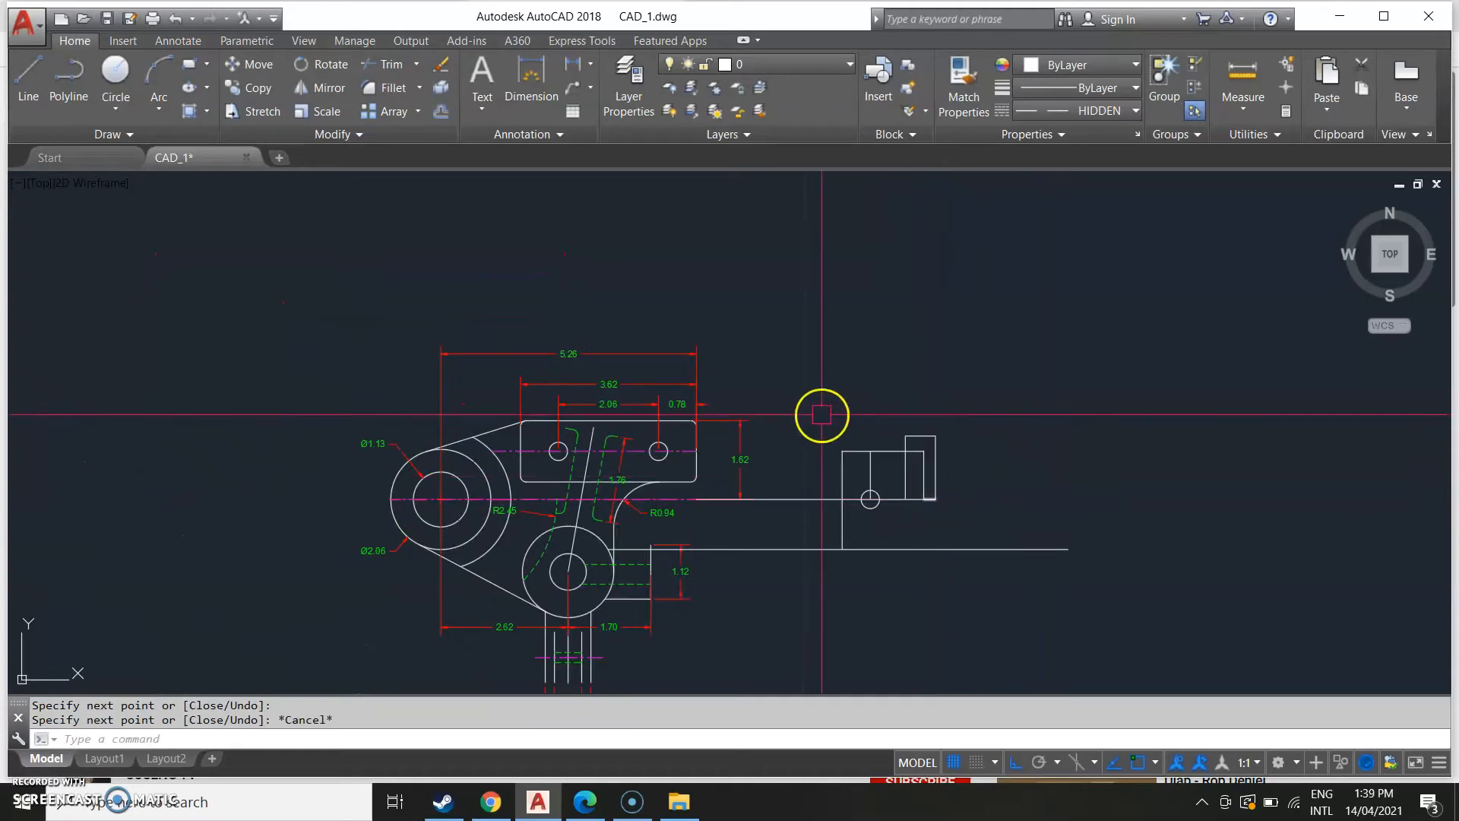
Examine the reference image's side view around the raised tab and compare it with the drawing.
middle_drag(839, 414, 1371, 375)
scroll(560, 408, down, 5)
middle_drag(693, 426, 840, 412)
scroll(451, 460, up, 4)
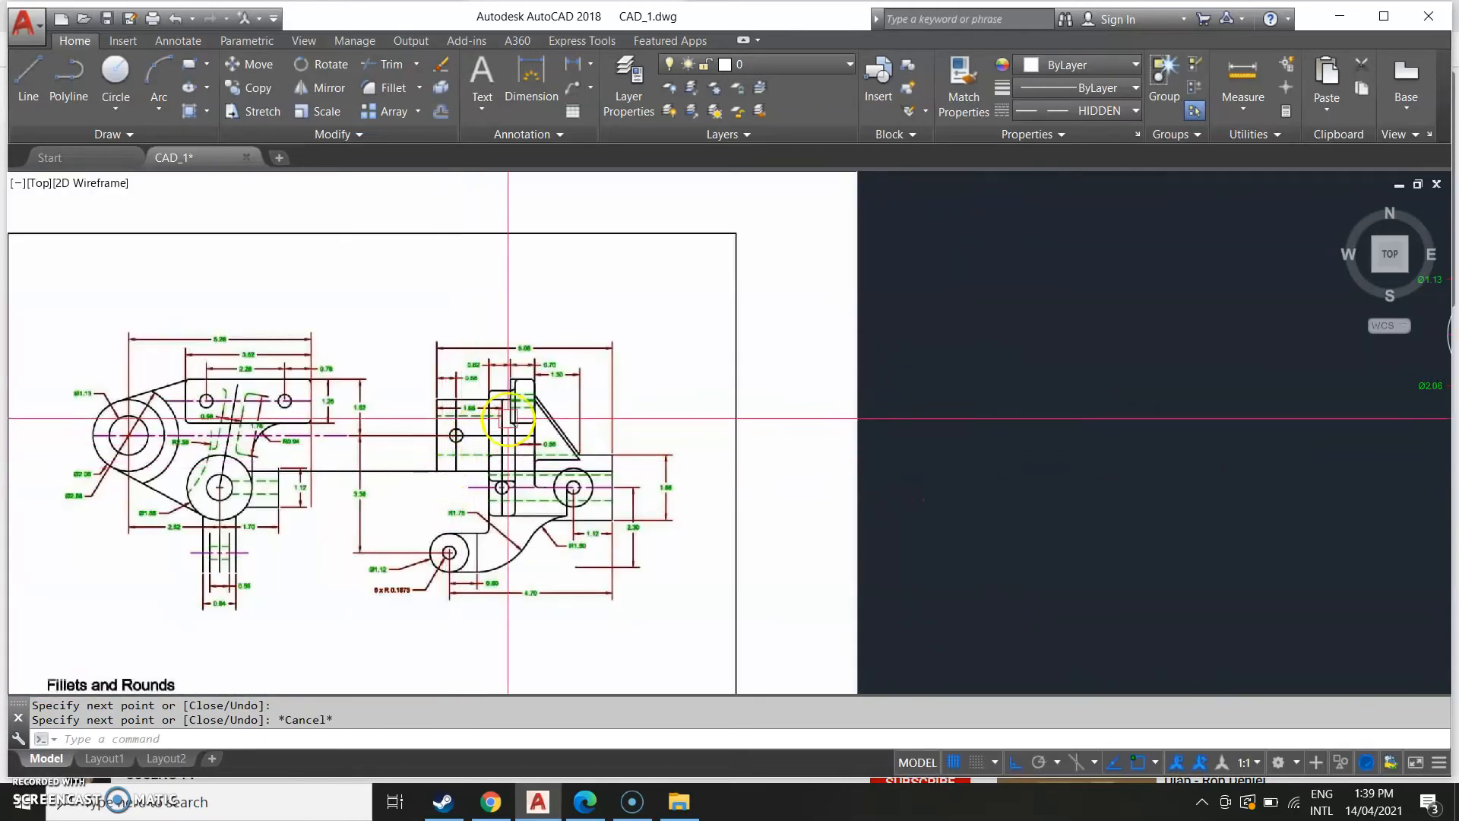
scroll(509, 416, up, 2)
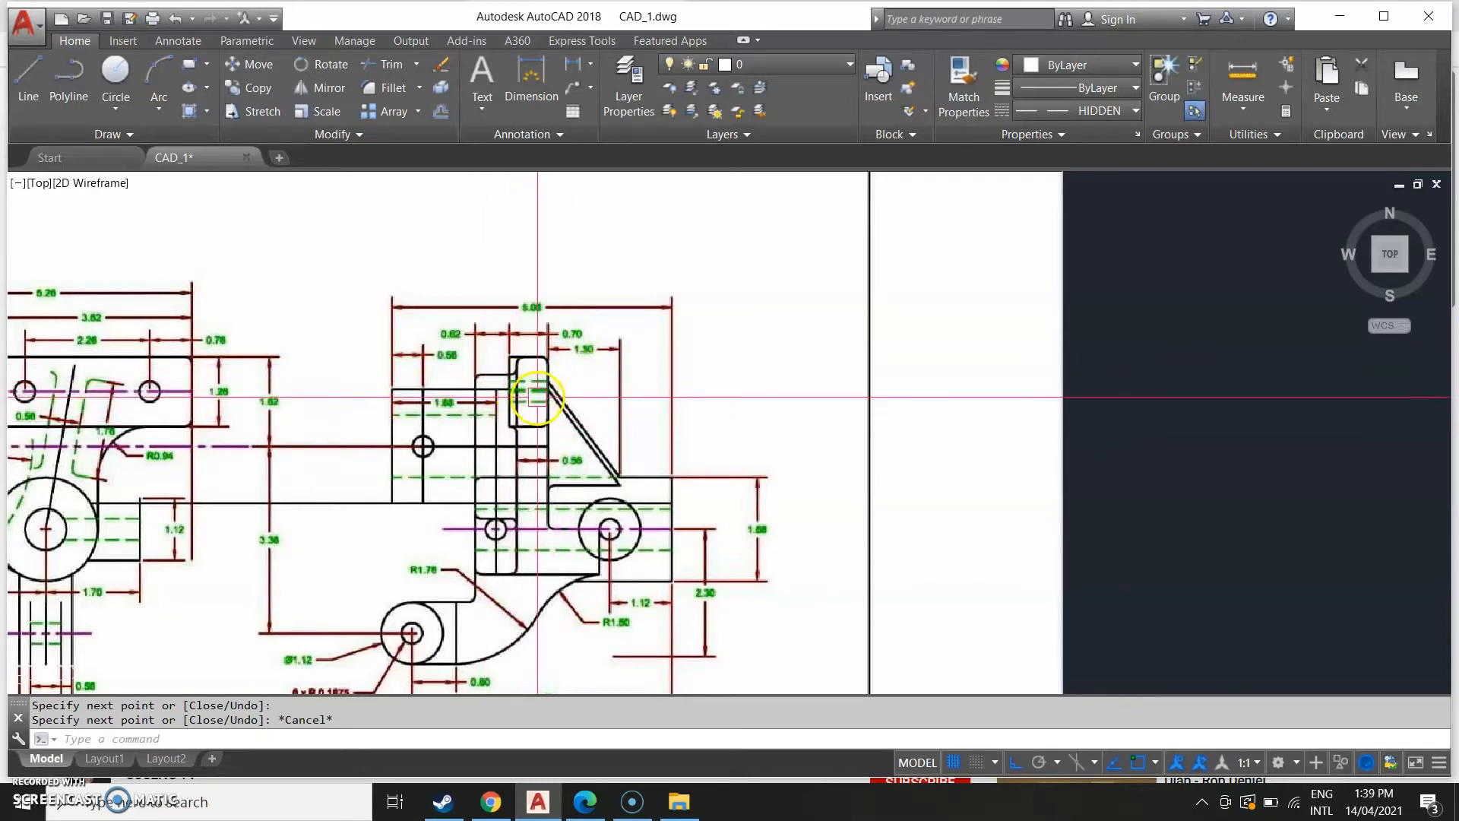
scroll(569, 411, down, 5)
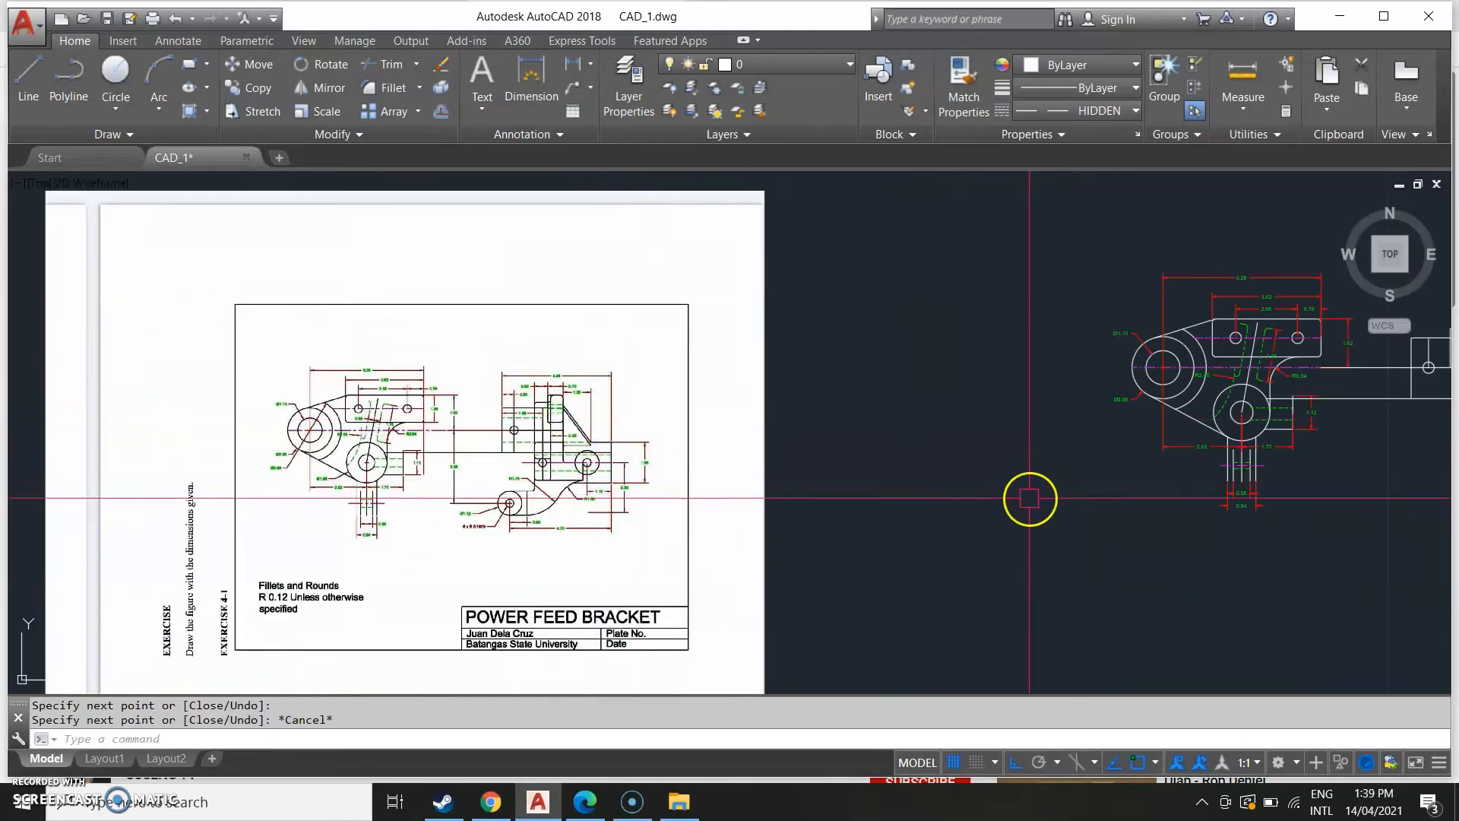
middle_drag(1035, 495, 312, 608)
middle_drag(554, 551, 931, 469)
middle_drag(175, 486, 447, 486)
scroll(514, 475, up, 8)
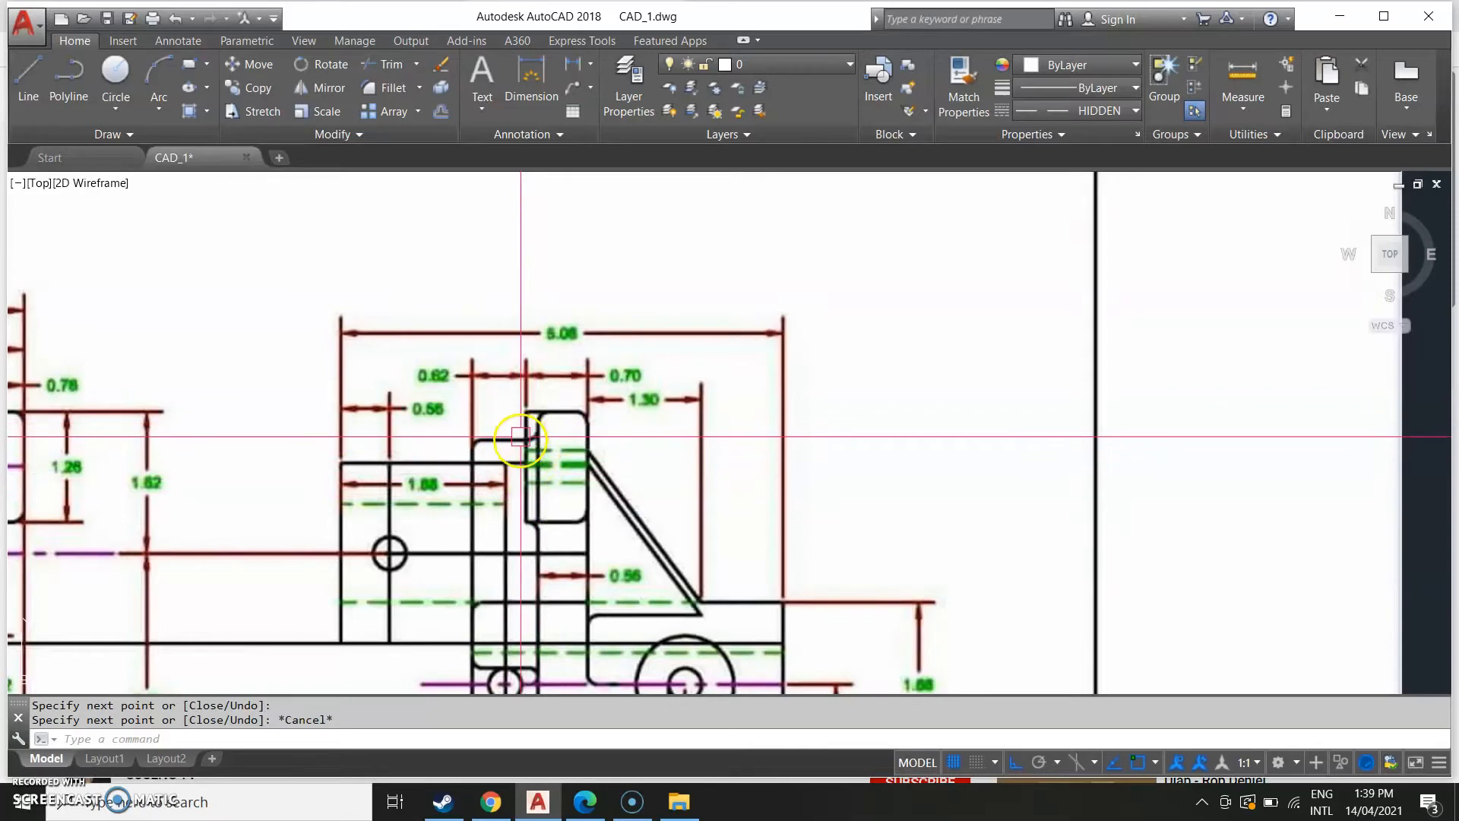
scroll(519, 443, down, 5)
middle_drag(807, 469, 294, 499)
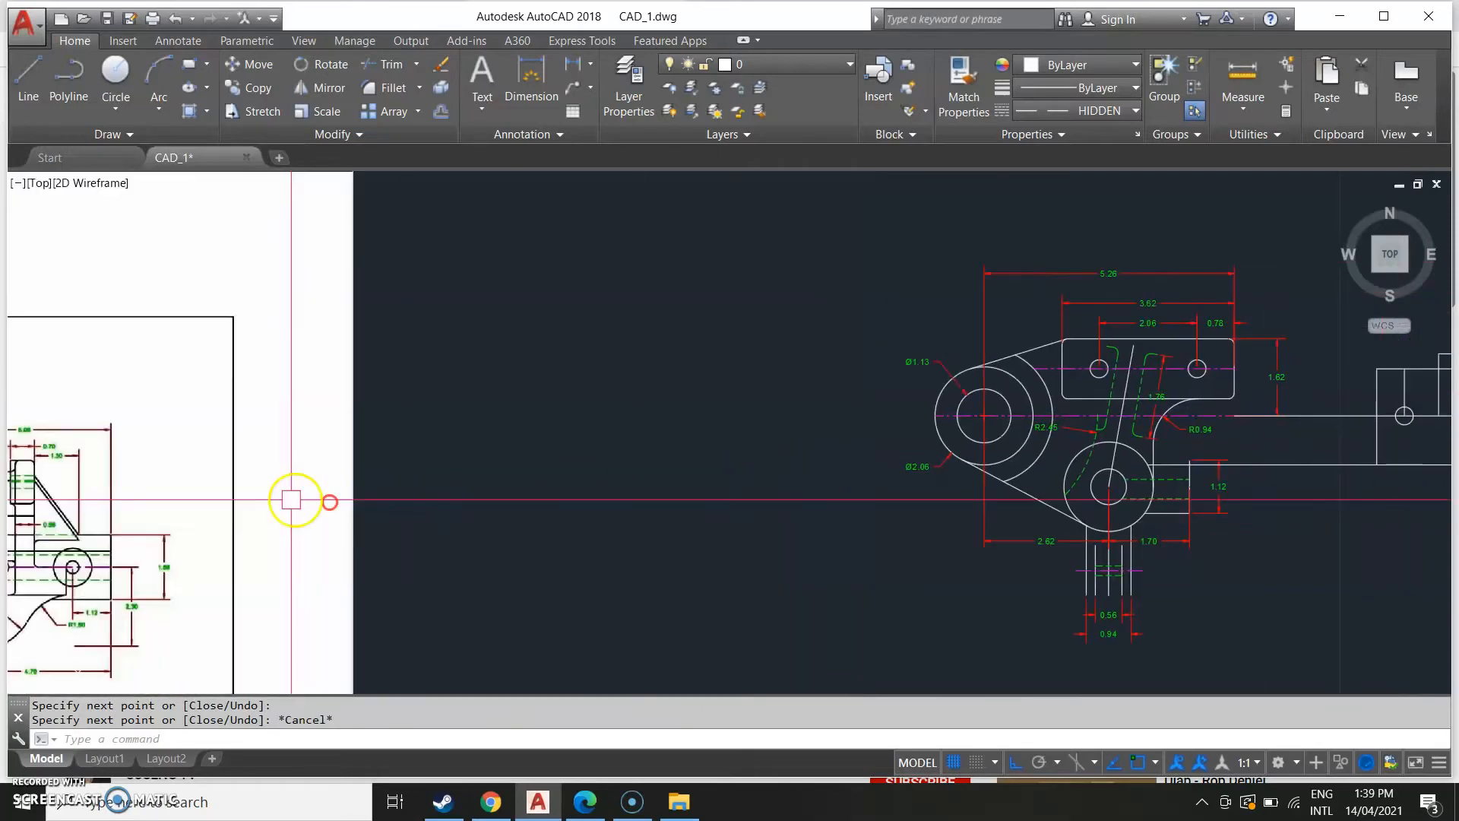
middle_drag(905, 531, 257, 573)
middle_drag(960, 509, 920, 529)
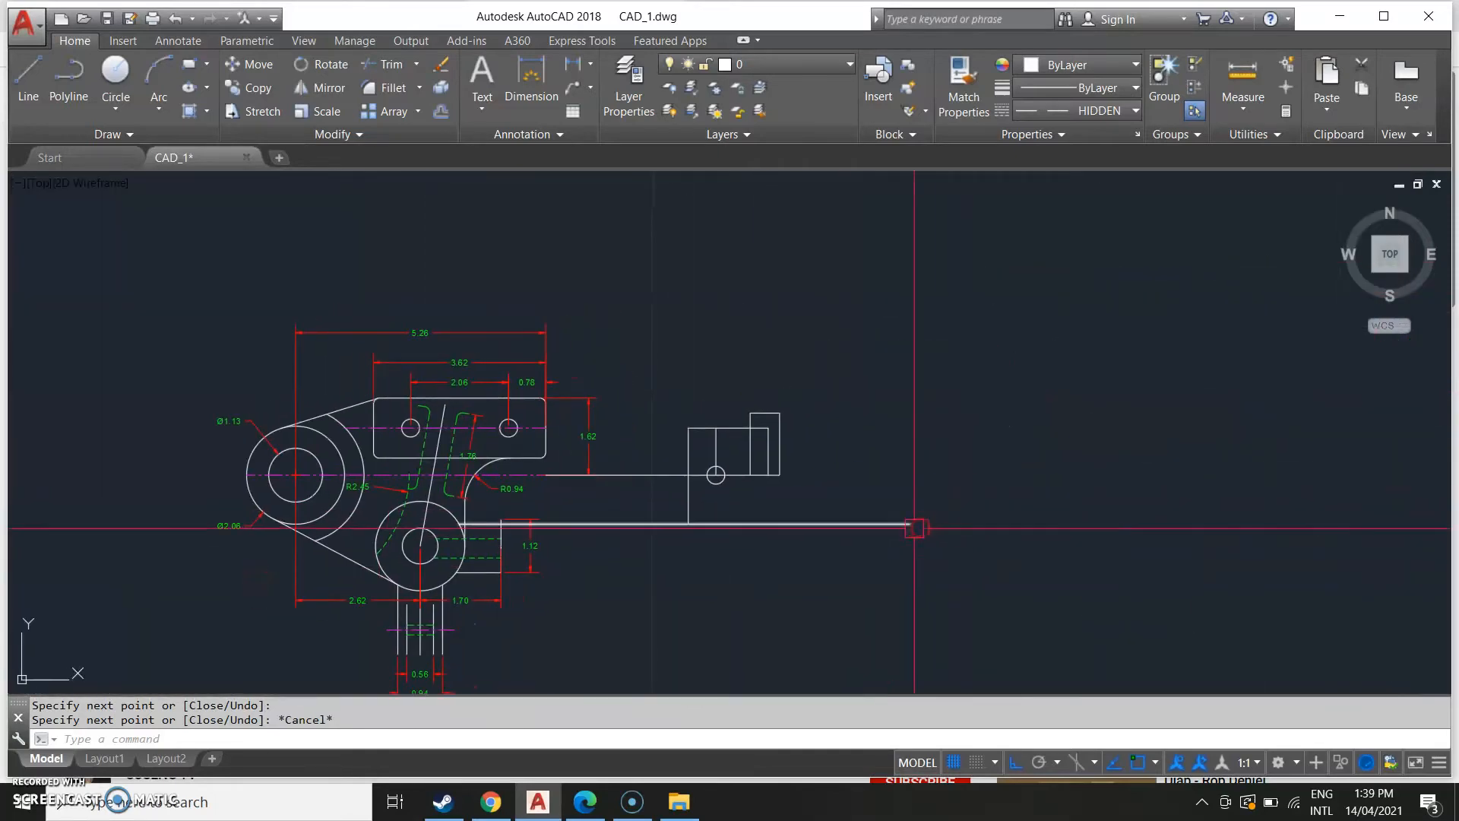
Draw a line from the tab's upper corner up to the plate's top height, right 0.70, and down to the horizontal edge.
text(l)
key(Return)
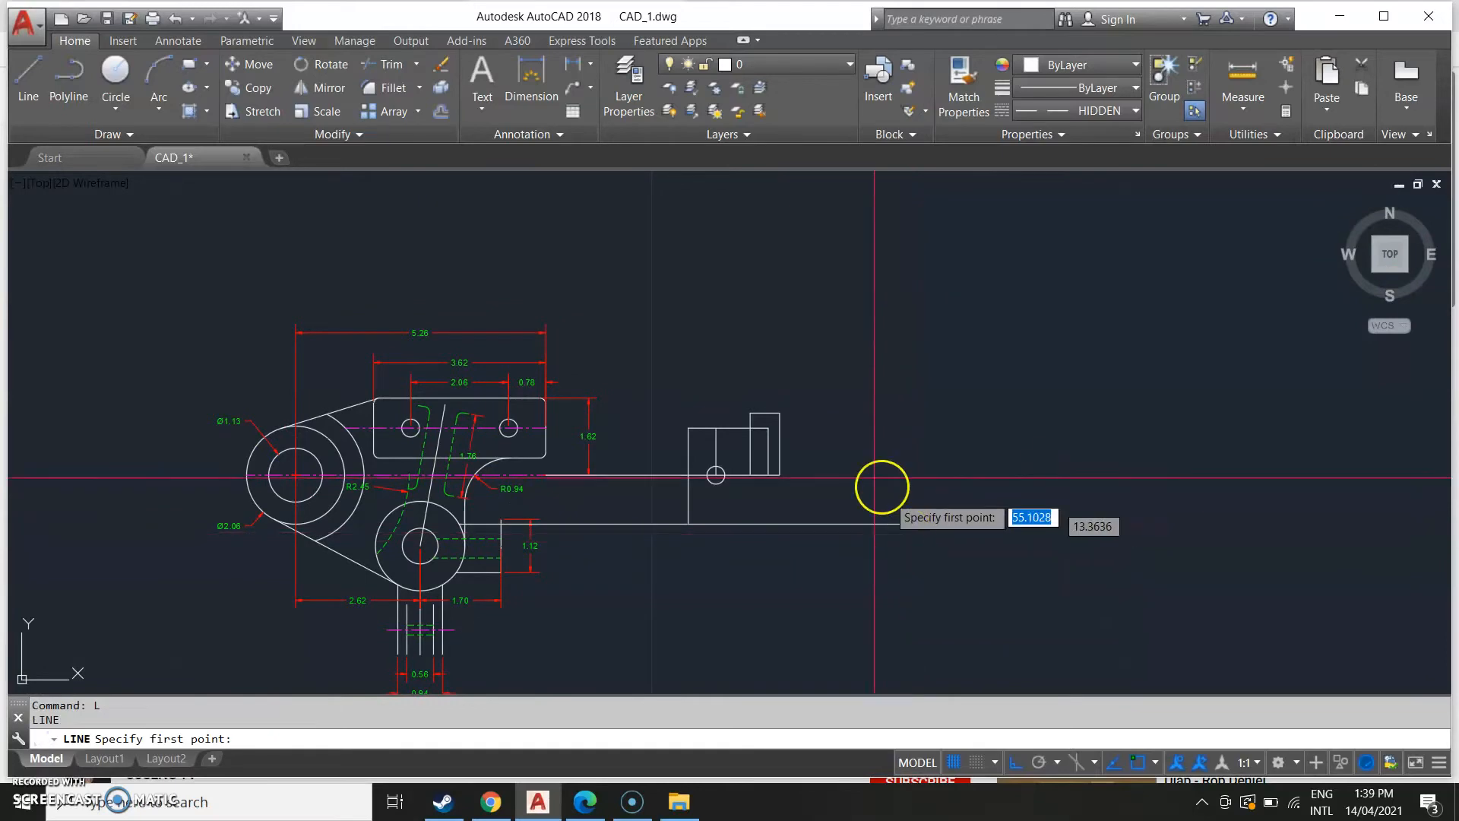
click(773, 411)
scroll(634, 357, up, 6)
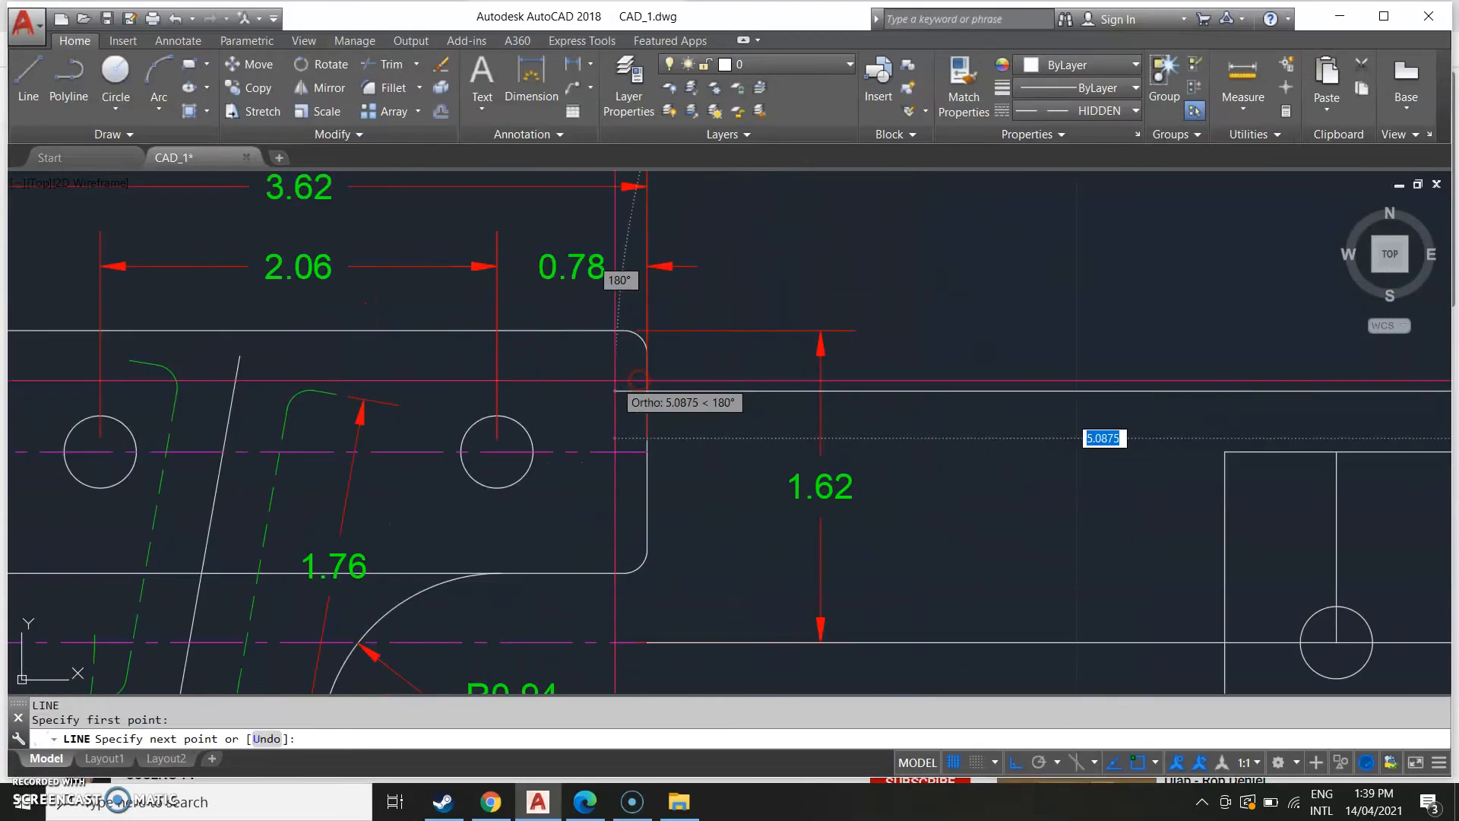
middle_drag(1277, 336, 635, 434)
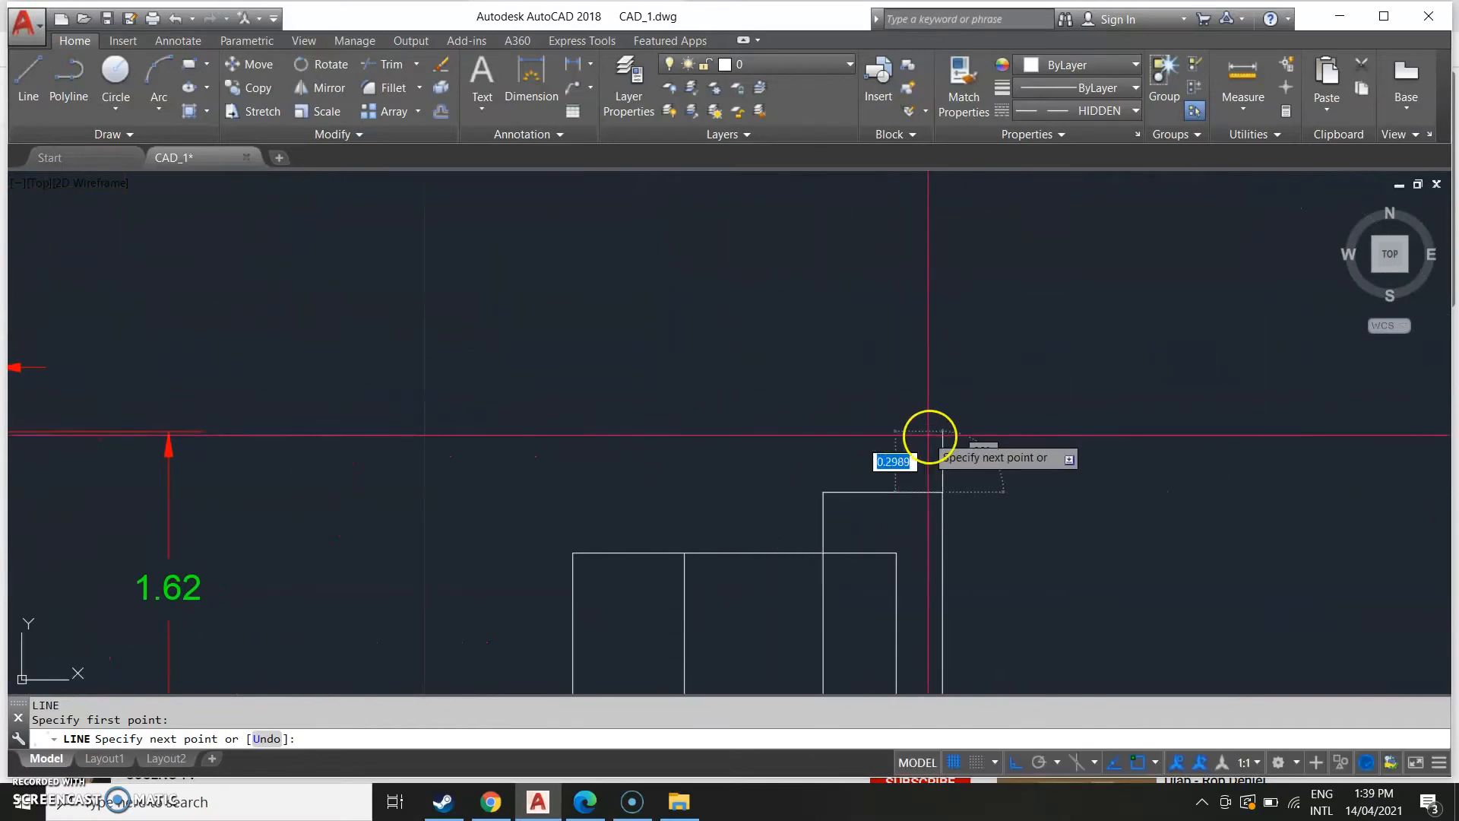
middle_drag(248, 472, 727, 472)
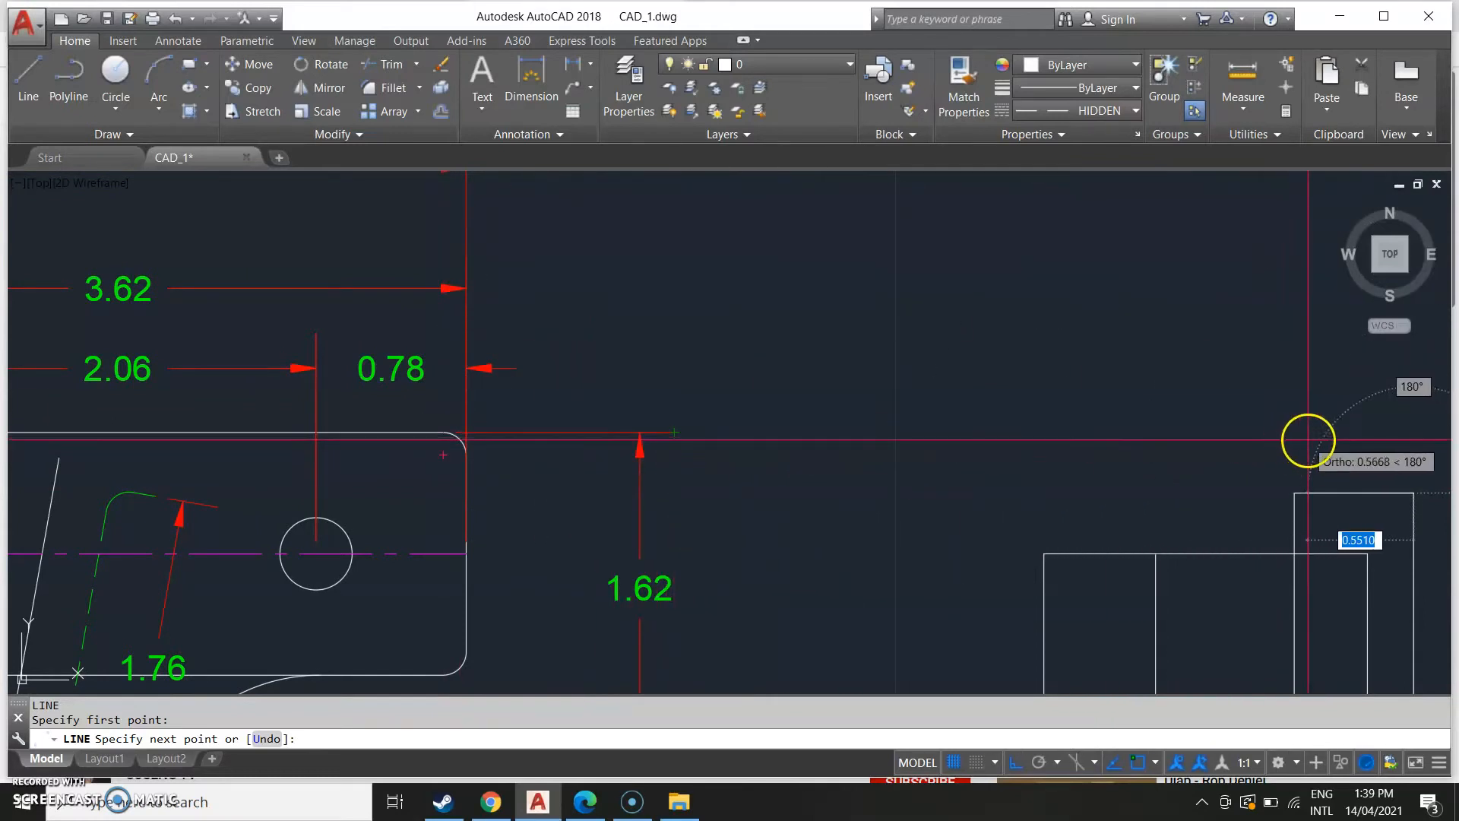
click(1386, 438)
mouse_move(1300, 454)
middle_down()
mouse_move(1179, 498)
mouse_move(704, 544)
middle_up()
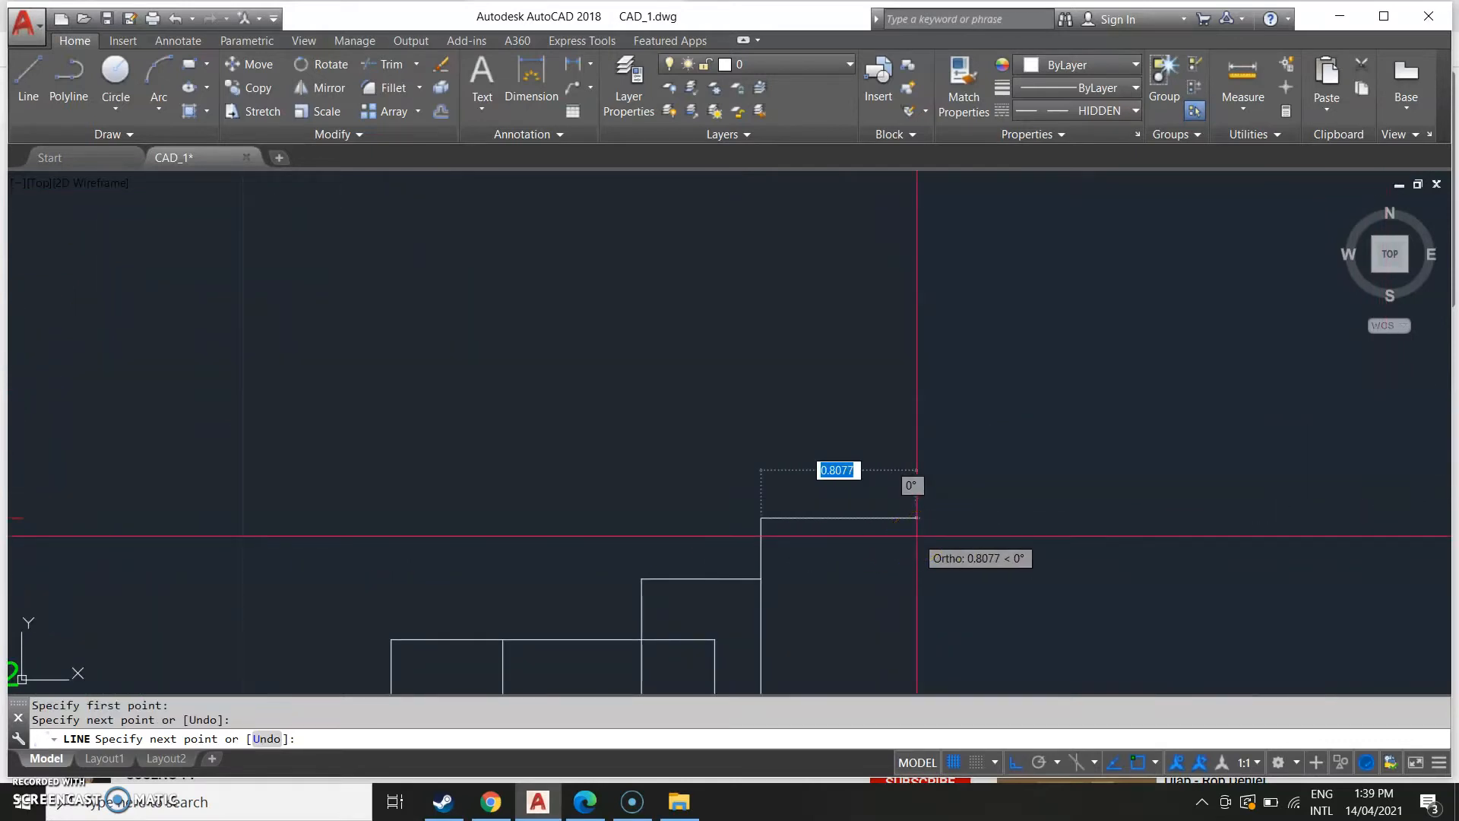
text(0)
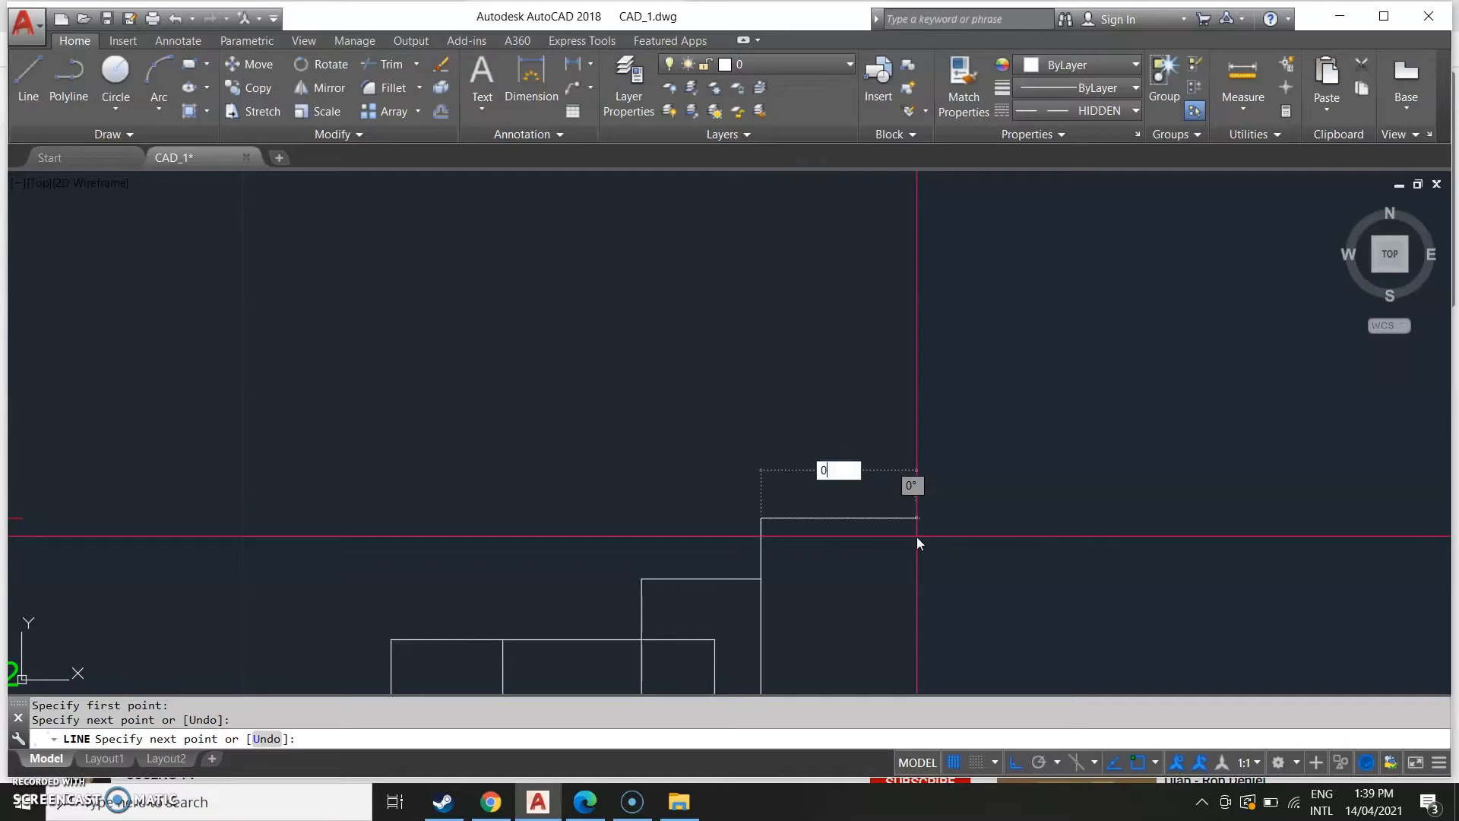
text(.70)
key(Return)
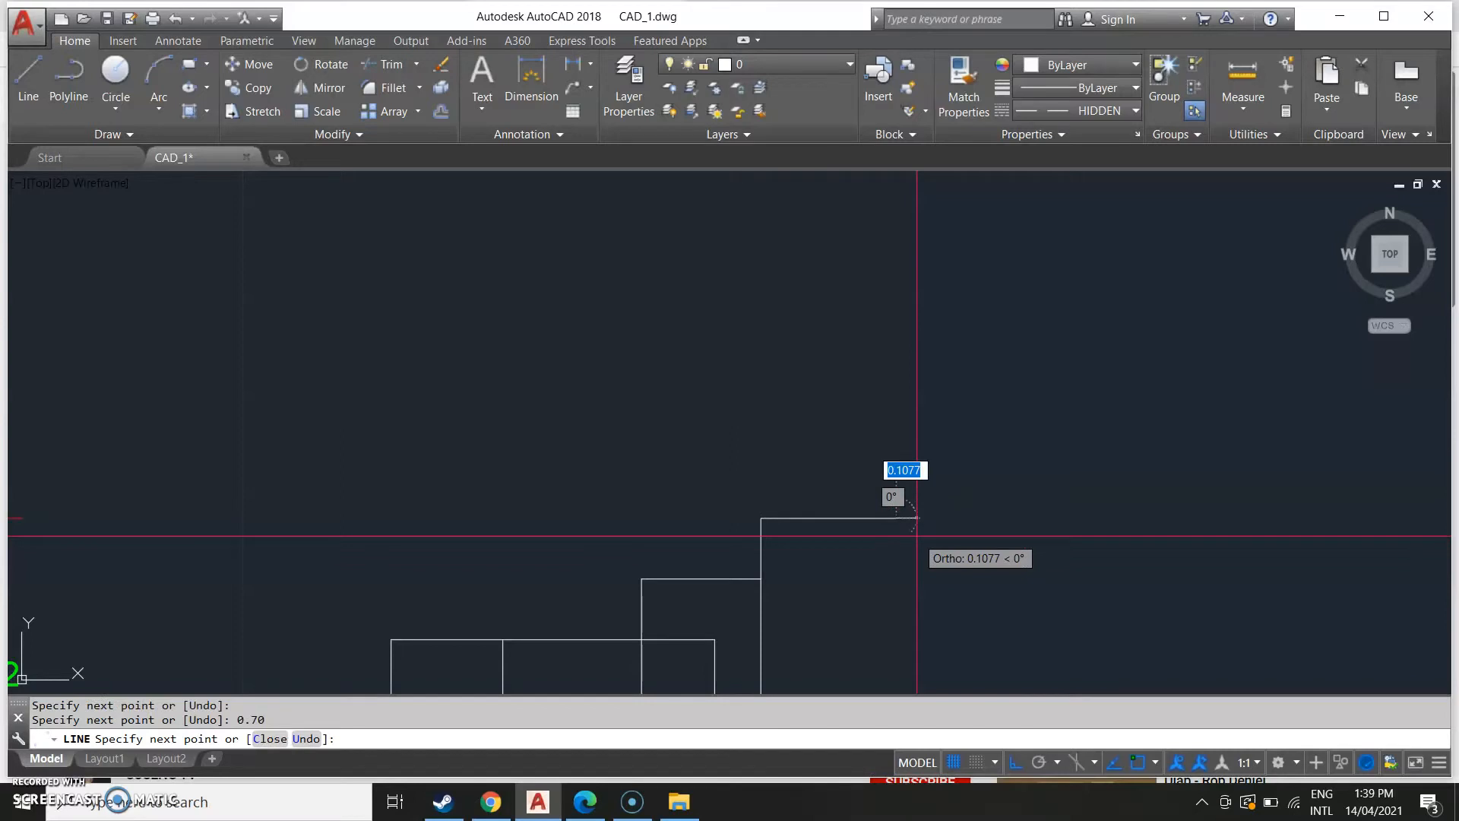
middle_drag(928, 684, 947, 488)
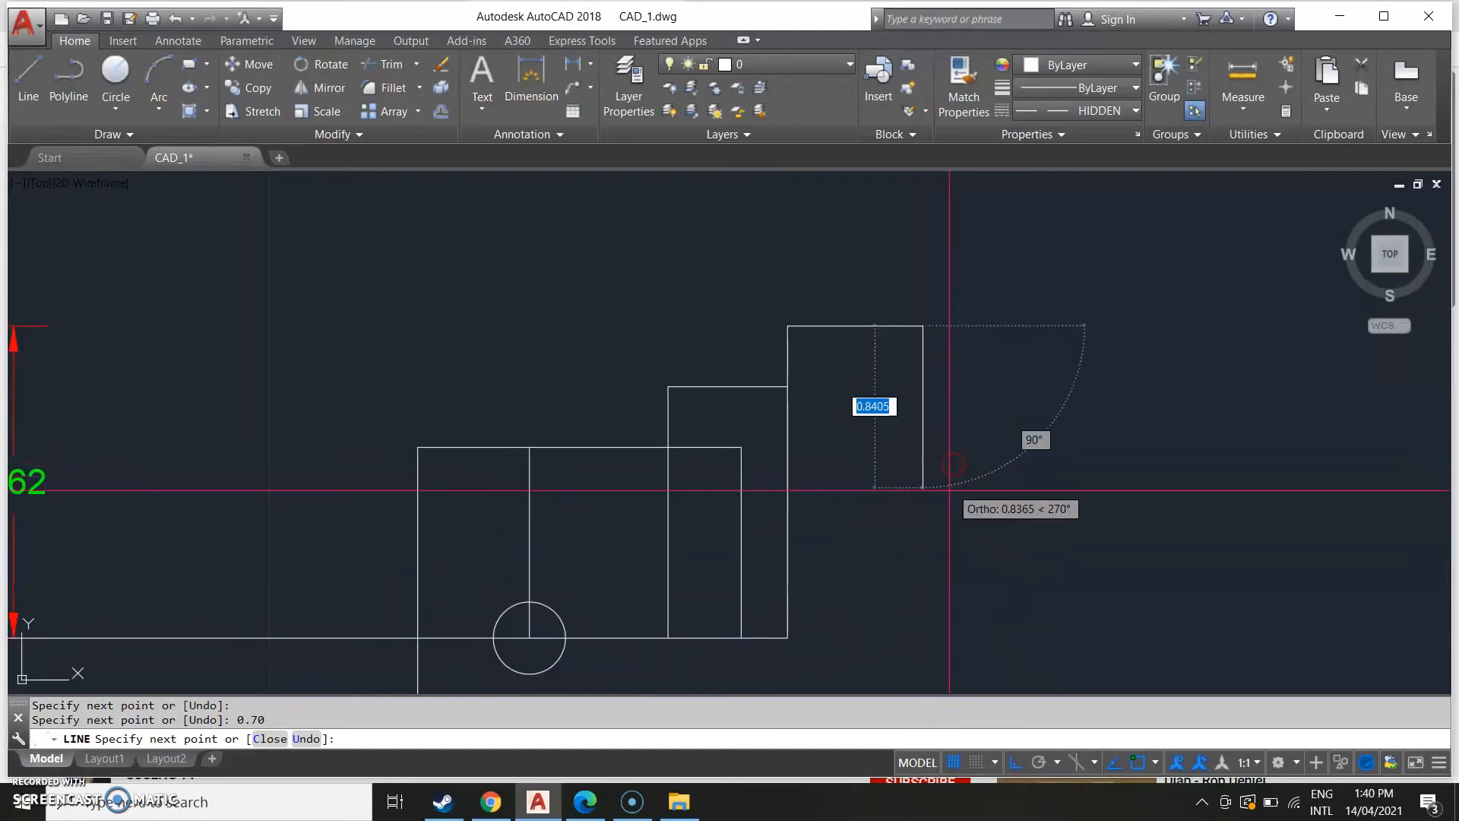
scroll(942, 517, down, 2)
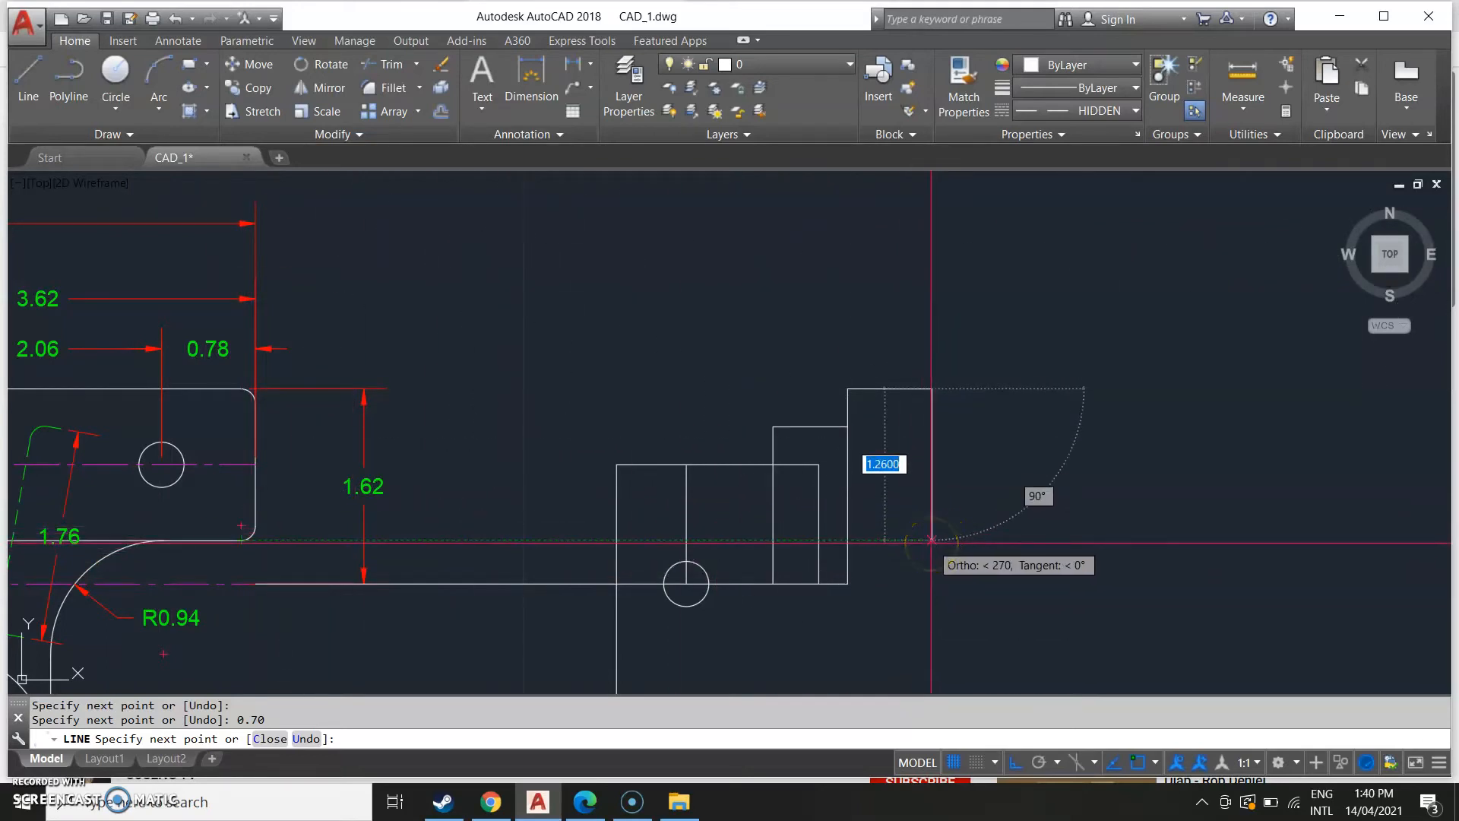
click(932, 540)
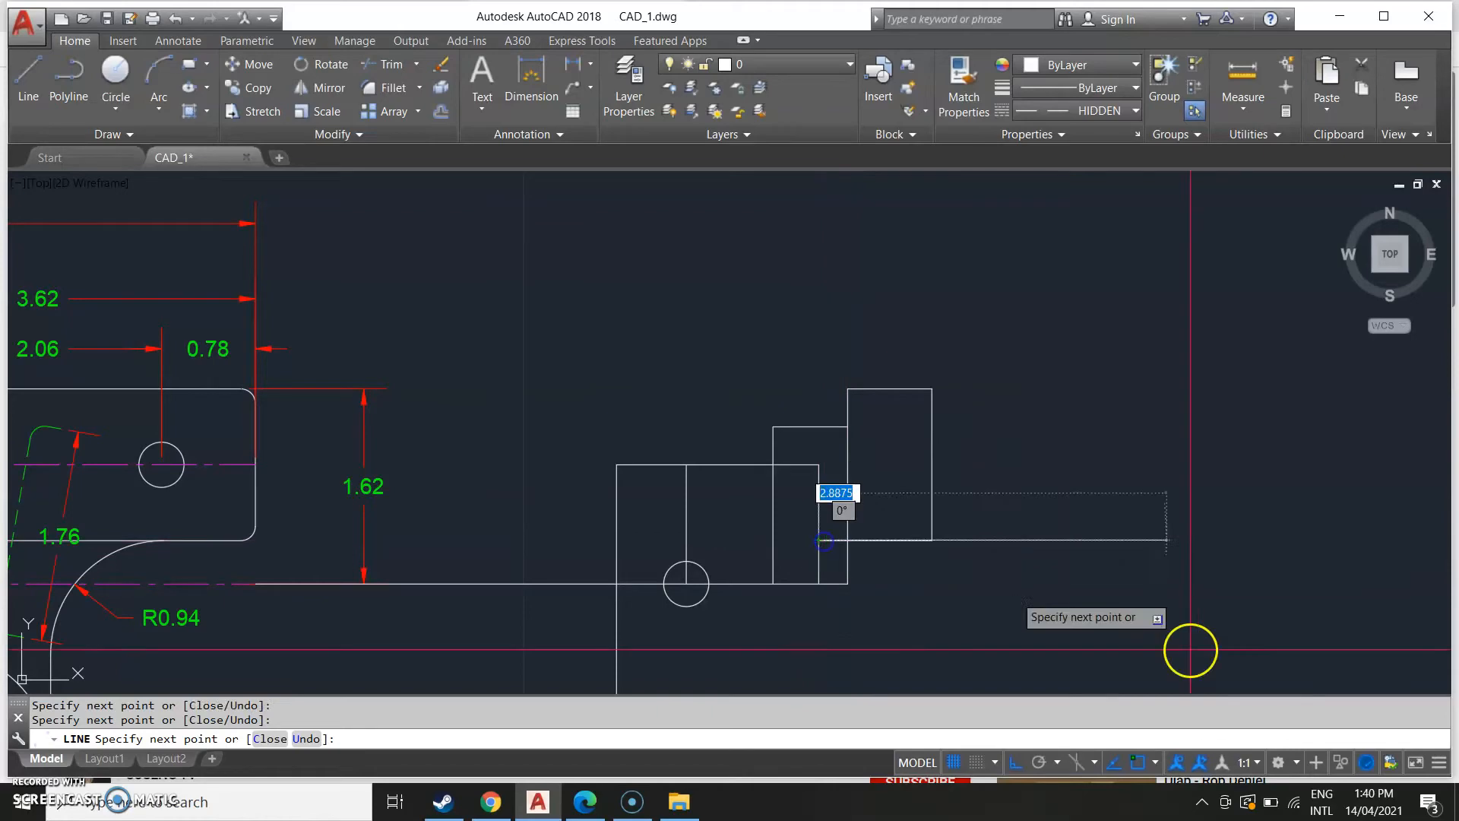
key(Escape)
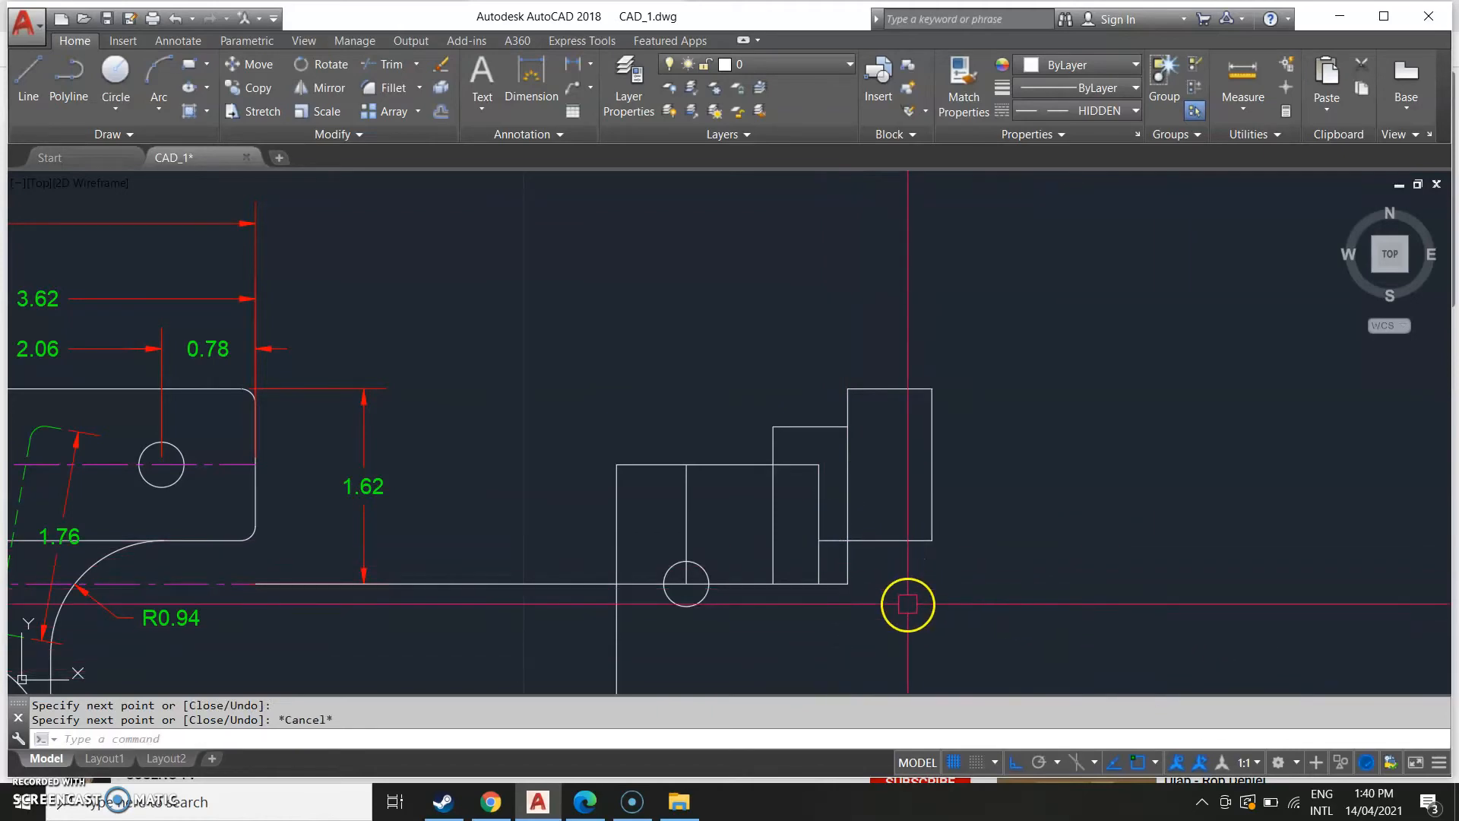
Examine the reference image's side view again to read the tab's inner step.
scroll(235, 554, down, 6)
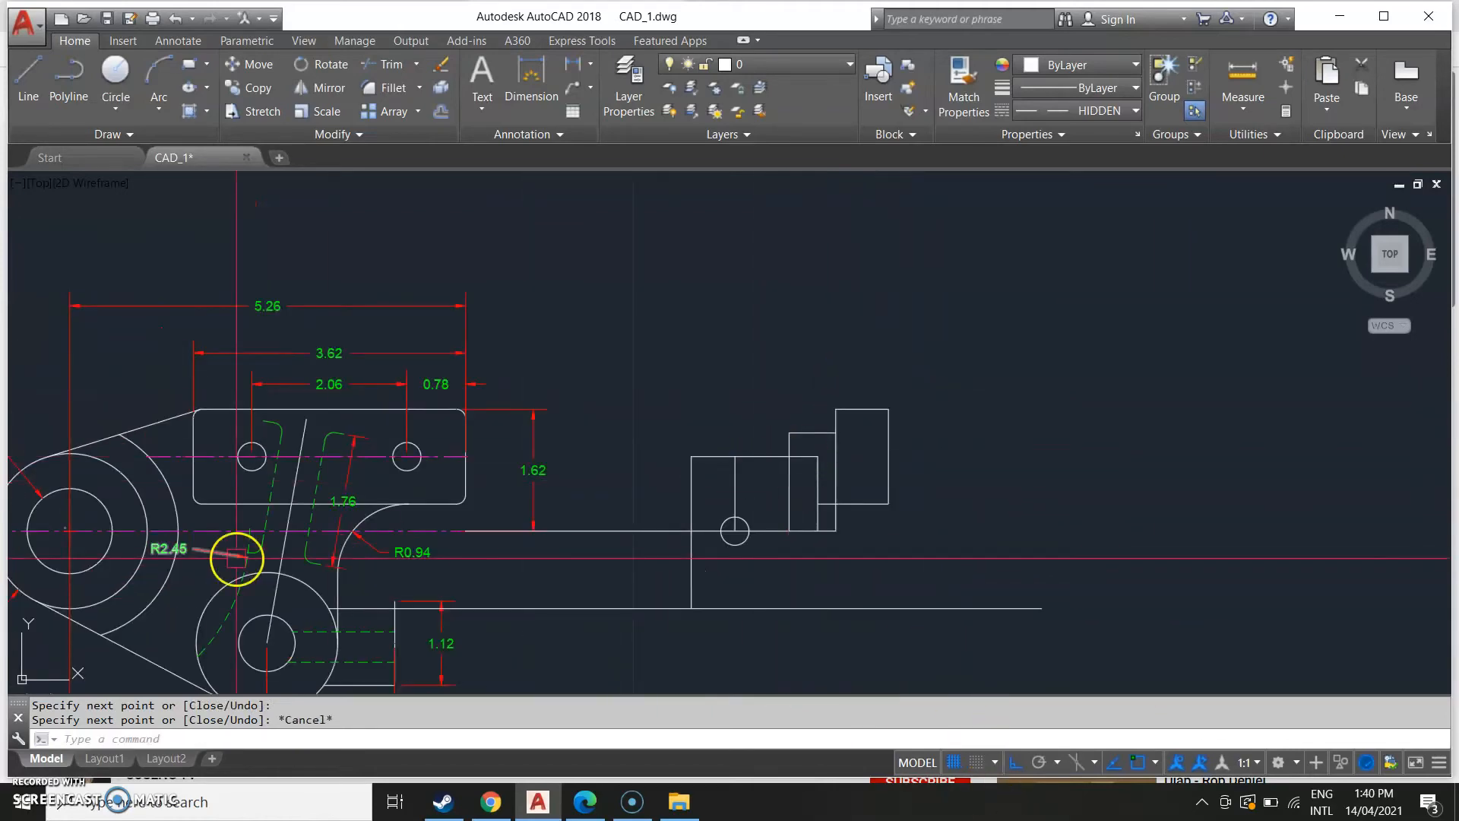
middle_drag(287, 556, 678, 537)
scroll(27, 521, up, 6)
mouse_move(61, 529)
middle_down()
mouse_move(294, 454)
mouse_move(235, 466)
middle_up()
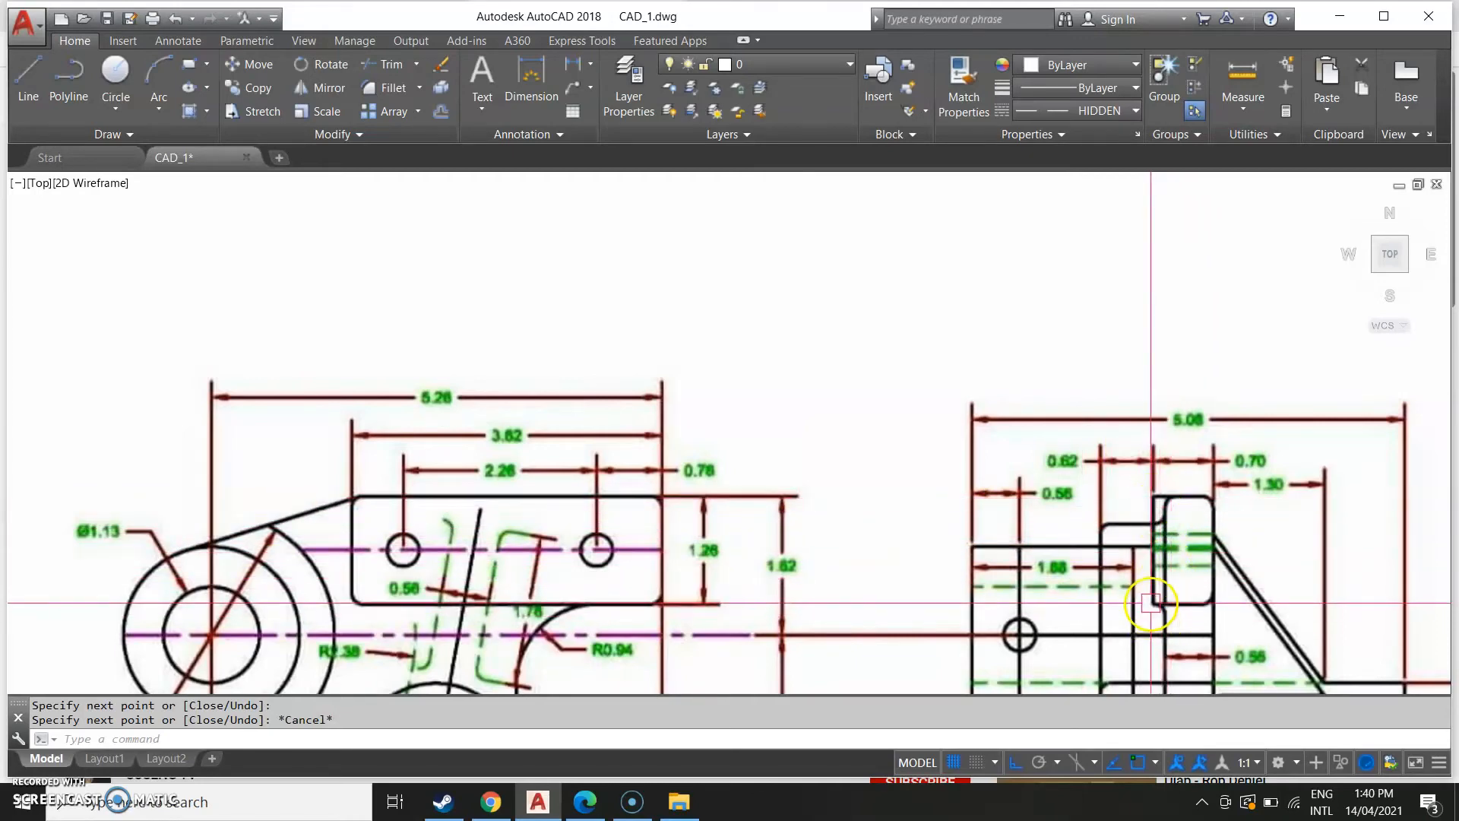
scroll(1143, 555, down, 2)
middle_drag(1315, 602, 128, 571)
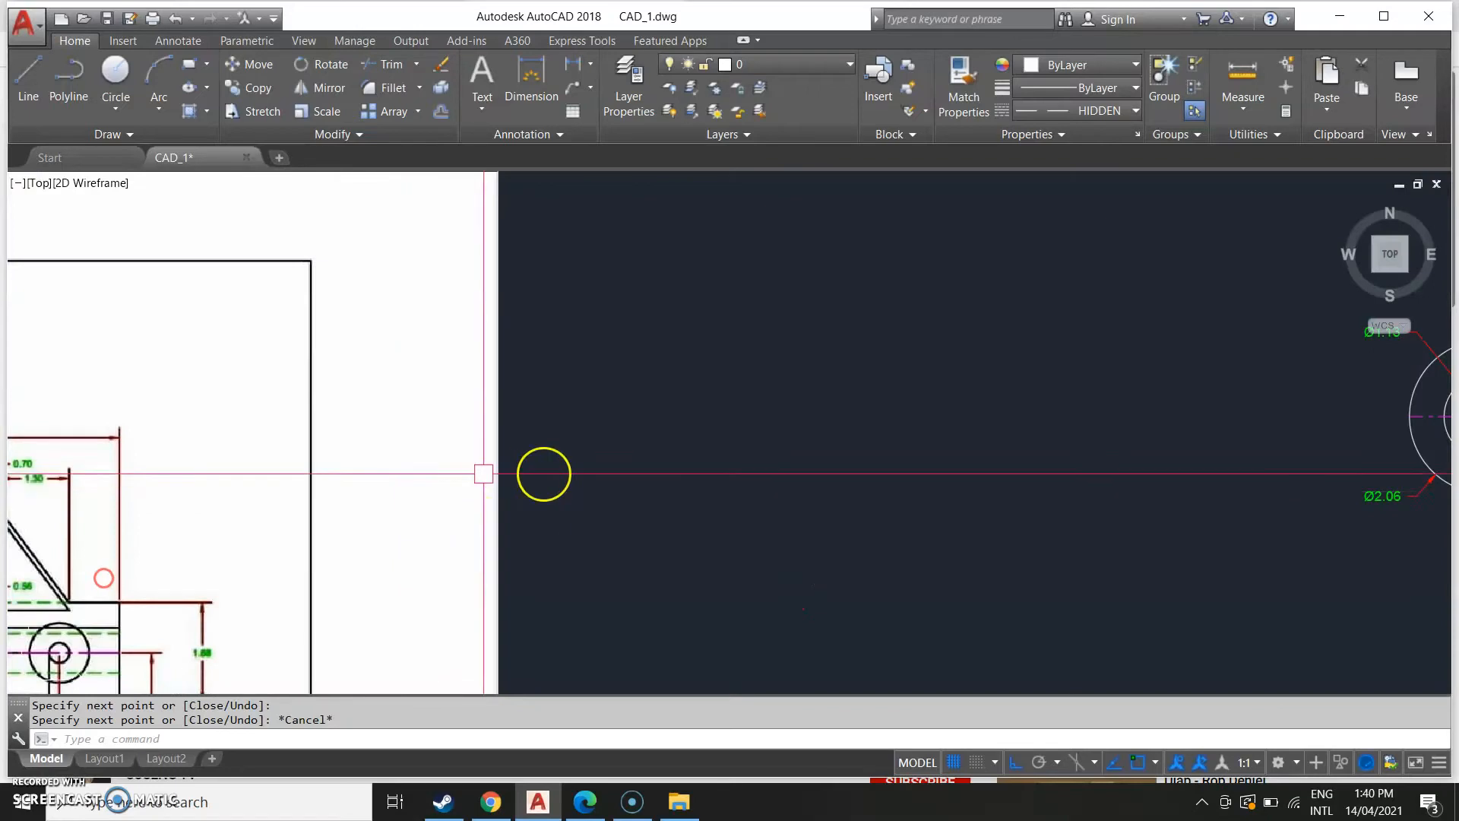
middle_drag(761, 468, 81, 498)
middle_drag(1079, 475, 109, 498)
middle_drag(661, 425, 677, 500)
scroll(681, 501, up, 2)
Draw a line 0.14 across from the tall tab's upper corner and down to the horizontal edge.
text(L)
key(Return)
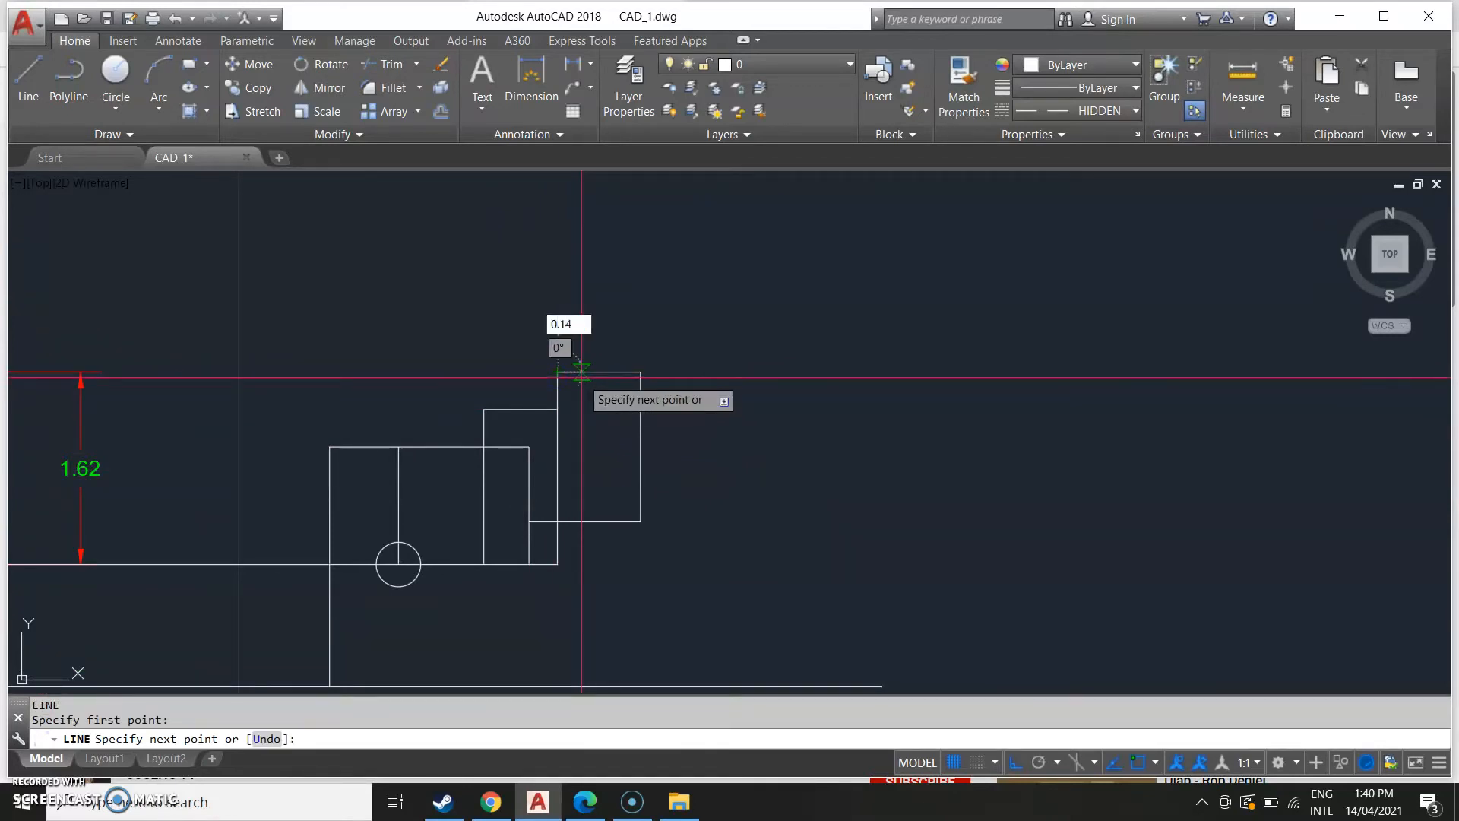
key(Return)
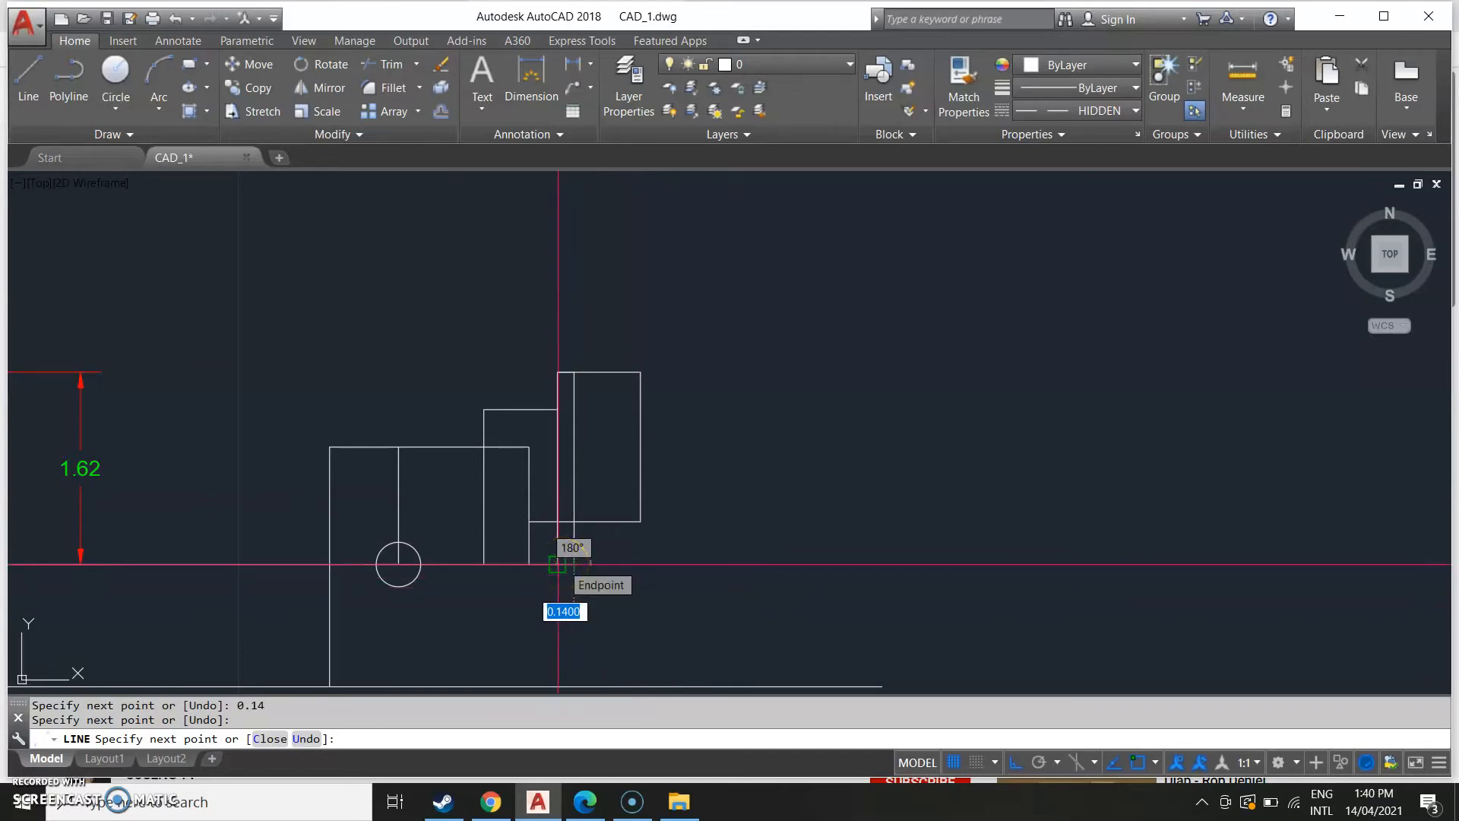
key(Escape)
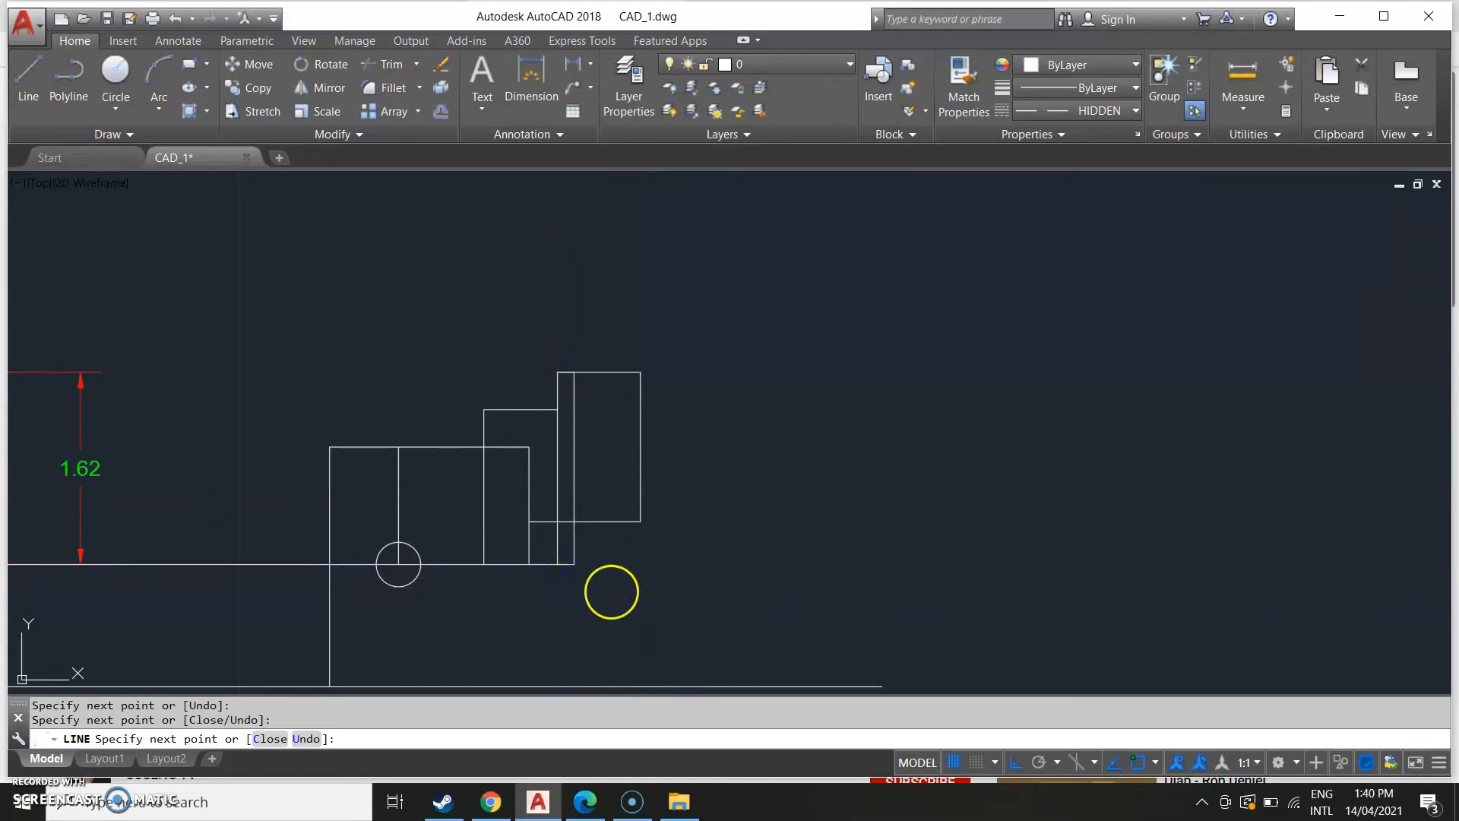
Compare the reference image's side view with the drawn side view.
scroll(562, 601, down, 5)
middle_drag(562, 609, 783, 441)
scroll(564, 456, down, 8)
middle_drag(479, 508, 435, 576)
scroll(445, 485, up, 6)
scroll(436, 576, up, 4)
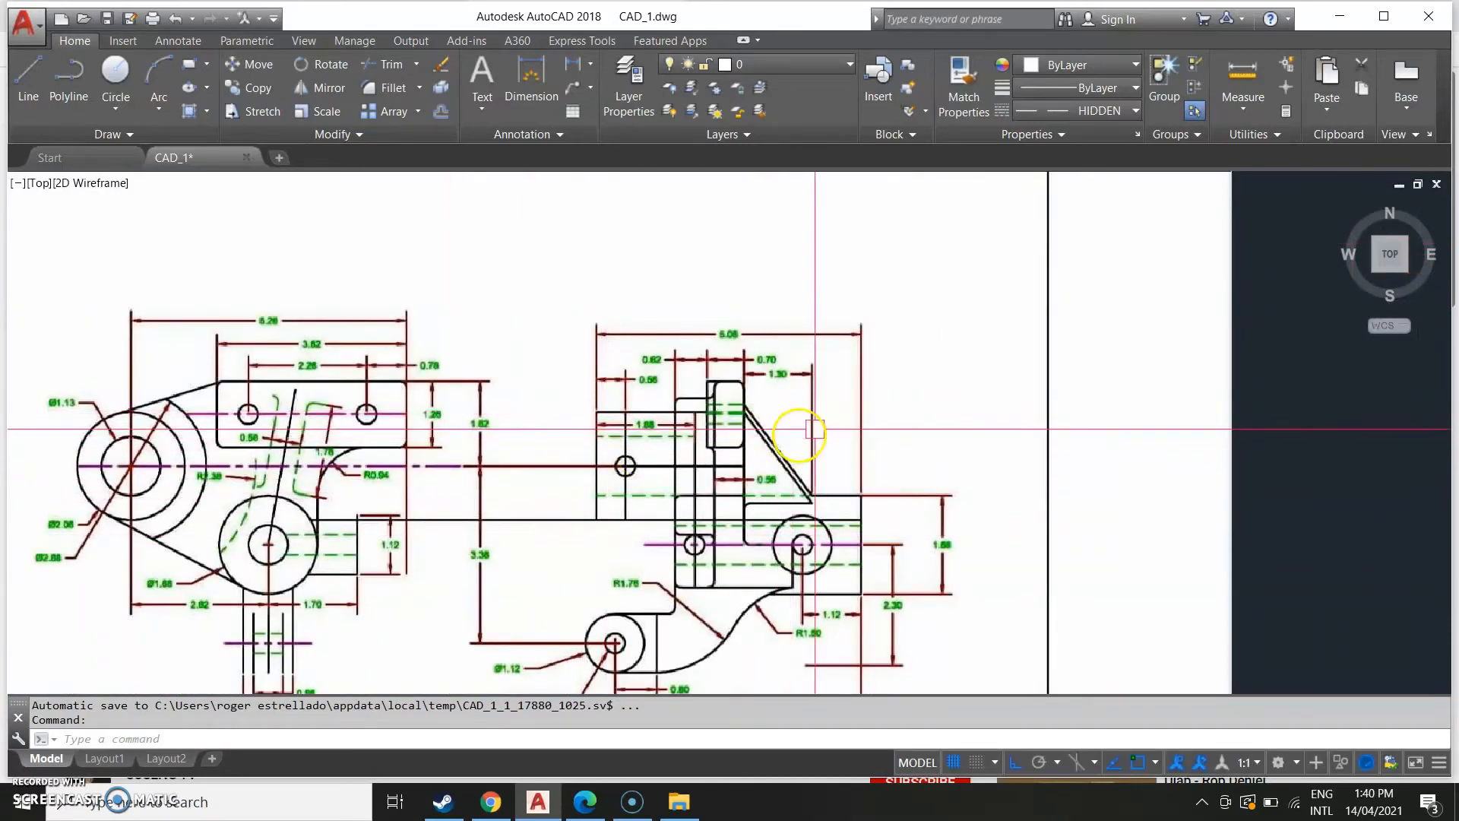
scroll(698, 365, up, 1)
mouse_move(755, 341)
middle_down()
mouse_move(717, 449)
mouse_move(715, 437)
middle_up()
scroll(711, 433, down, 1)
middle_drag(1164, 500, 104, 529)
middle_drag(975, 502, 239, 542)
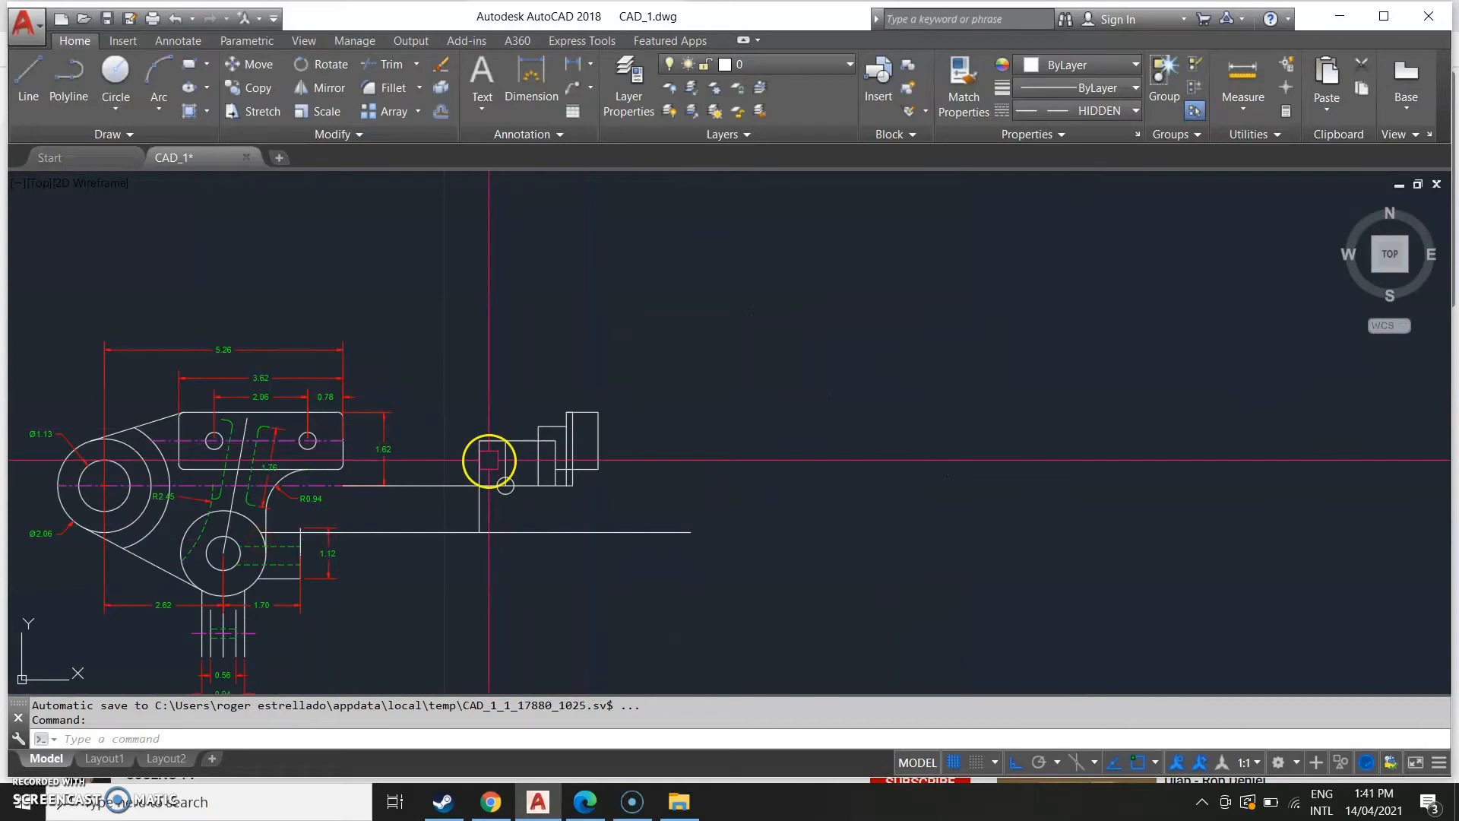
Offset the side view's left vertical edge 5.06 to the right.
text(OFFSET)
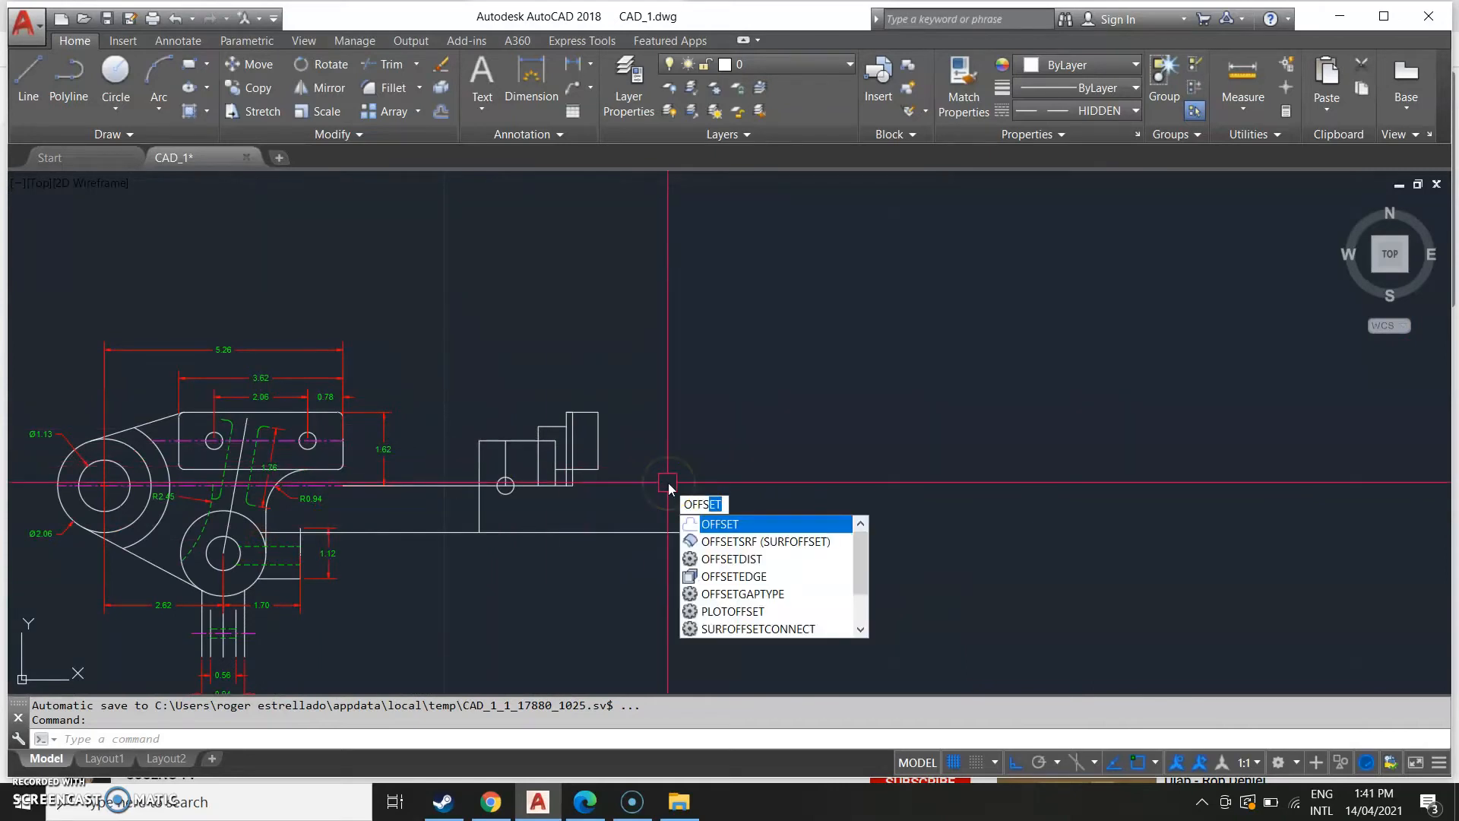
key(Return)
middle_drag(21, 632, 338, 589)
middle_drag(232, 563, 896, 528)
middle_drag(286, 570, 448, 558)
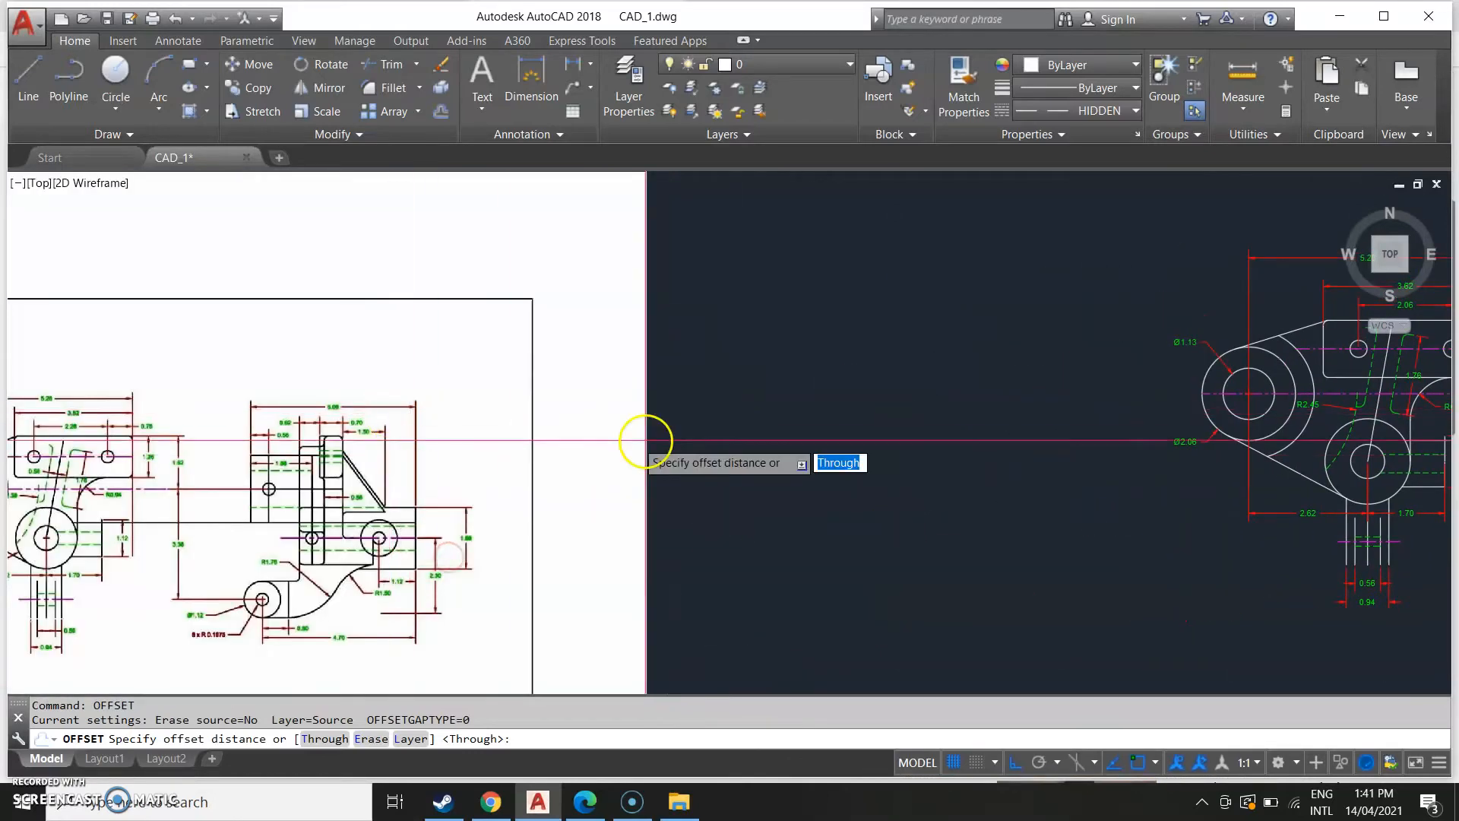
middle_drag(697, 436, 45, 471)
mouse_move(1229, 376)
middle_down()
mouse_move(1042, 406)
mouse_move(926, 456)
middle_up()
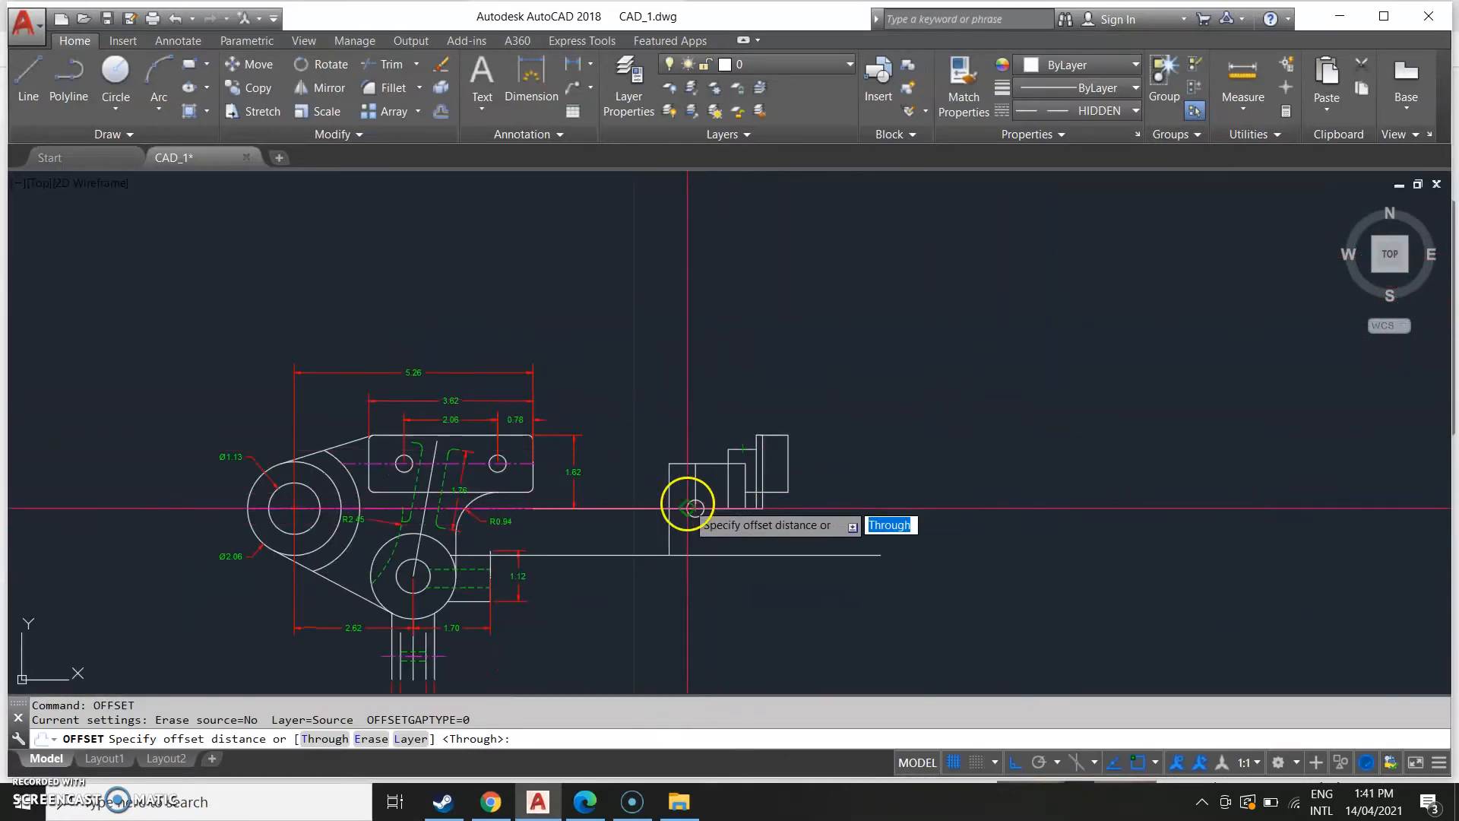
key(Return)
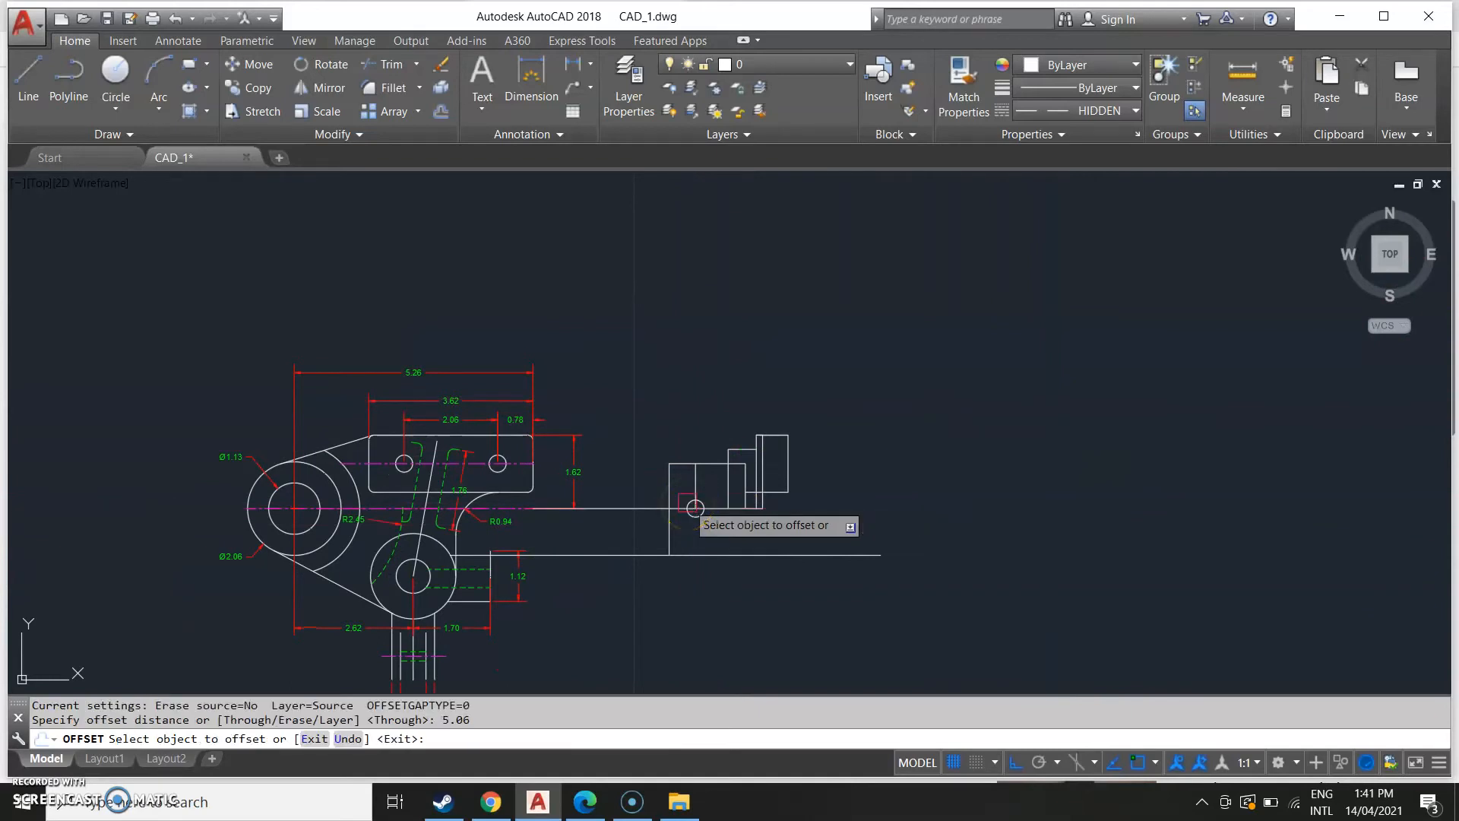
click(665, 476)
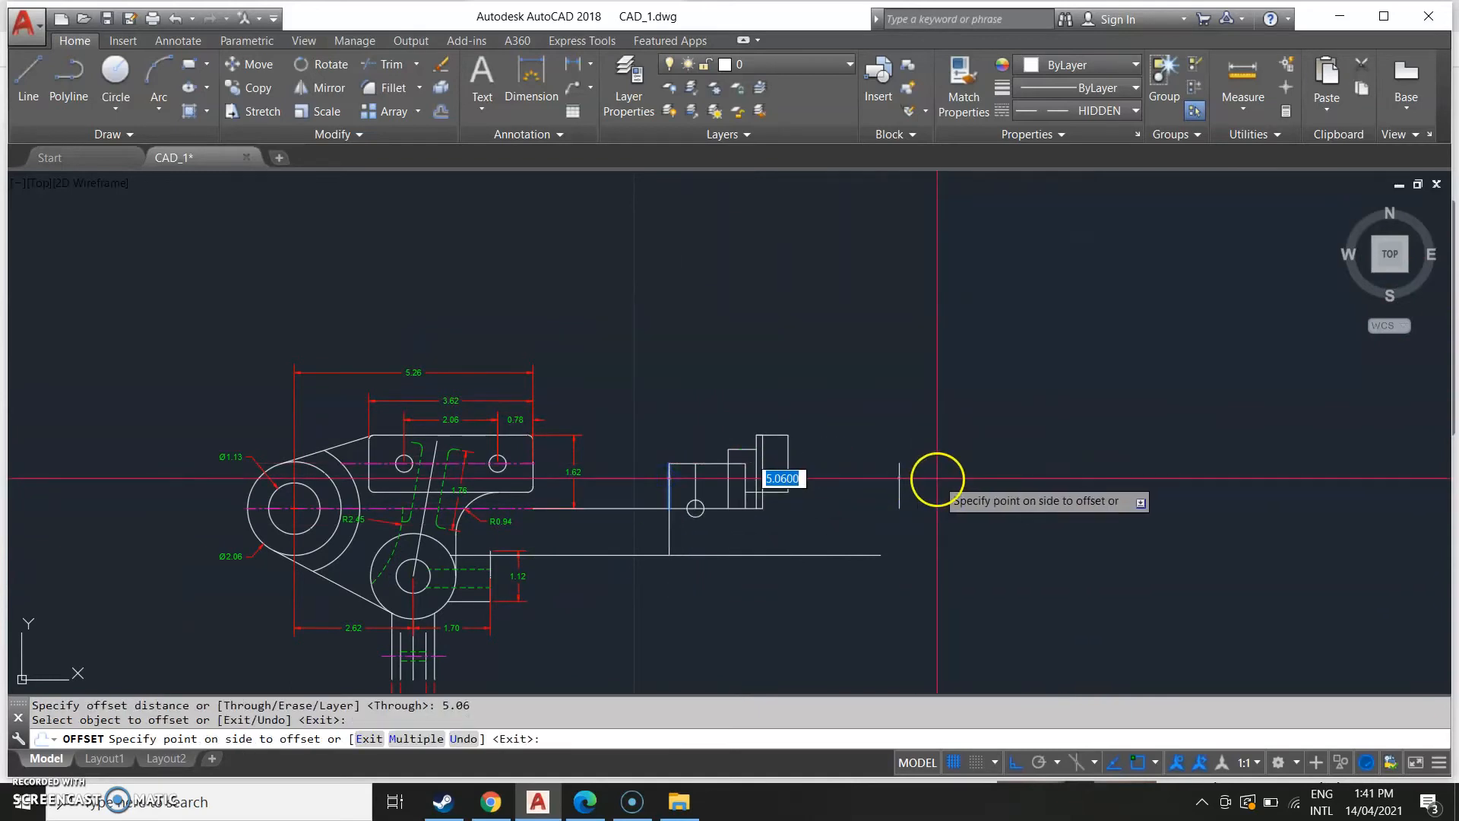
click(938, 479)
Examine the reference image's side view to check its overall width and lower details.
scroll(278, 580, down, 5)
scroll(534, 520, up, 5)
click(534, 520)
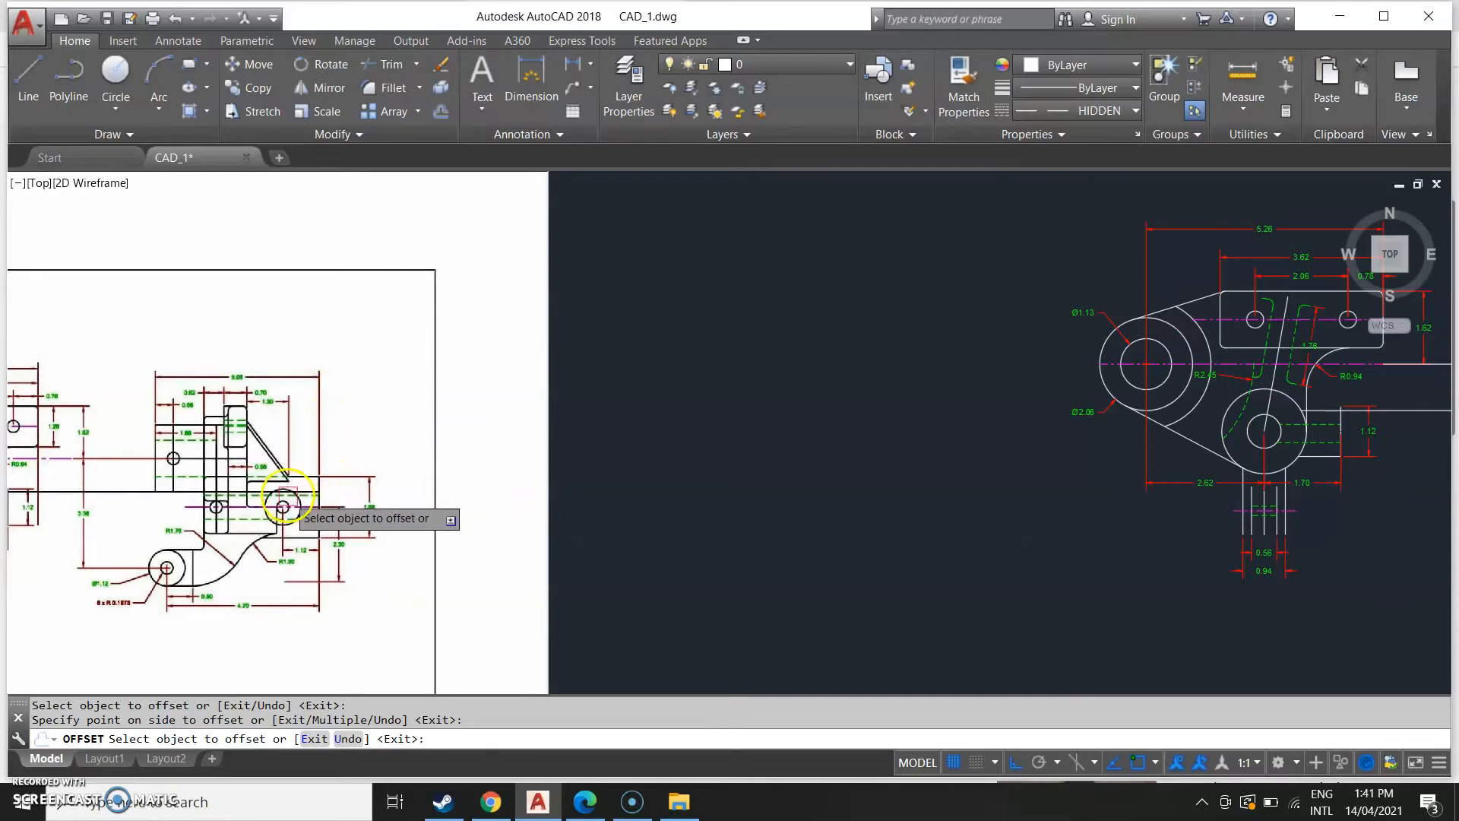
middle_drag(243, 494, 648, 460)
scroll(380, 519, up, 4)
scroll(649, 460, down, 2)
scroll(648, 460, down, 2)
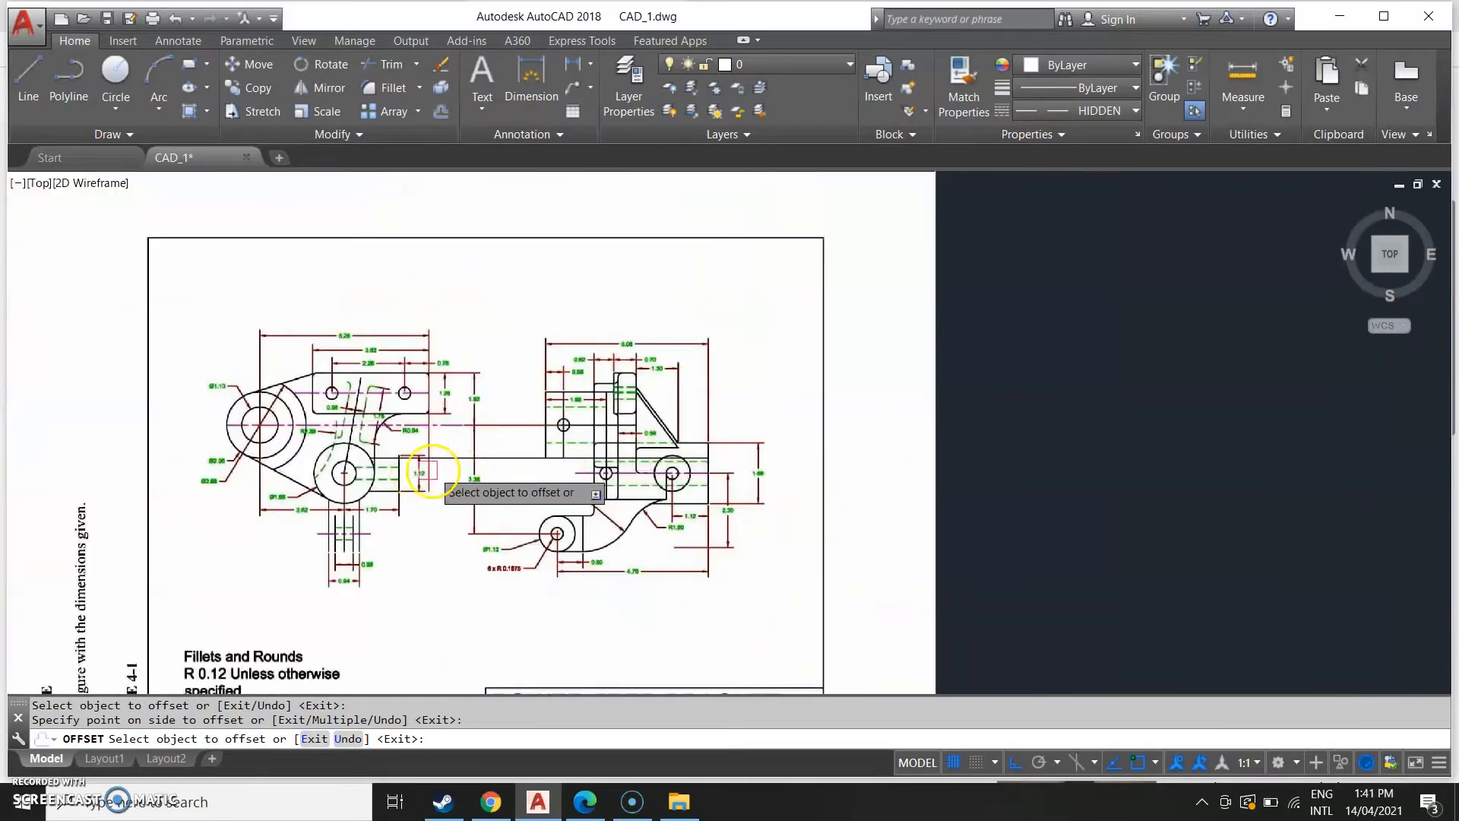
scroll(522, 470, up, 2)
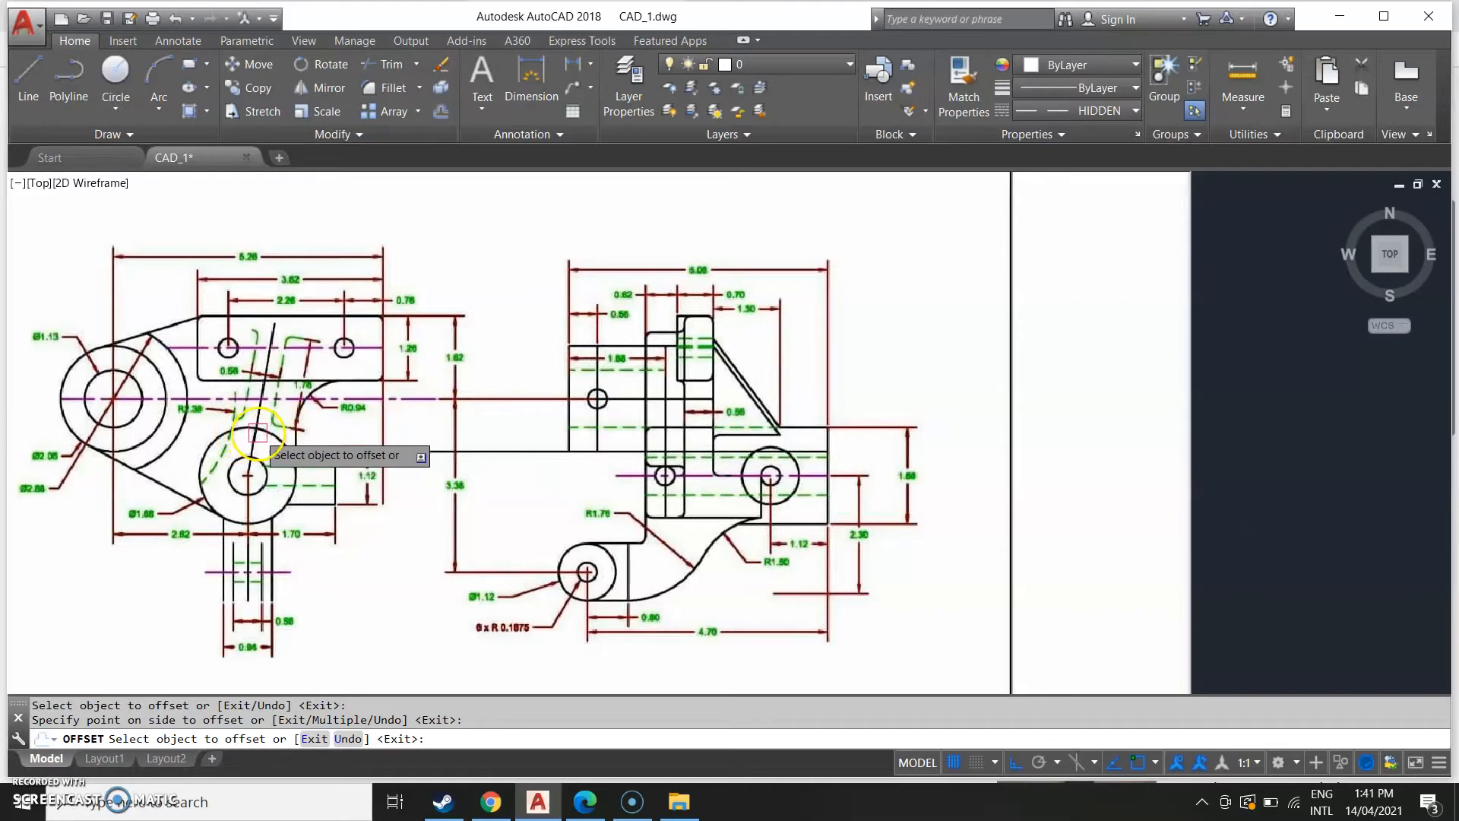
scroll(403, 431, down, 6)
key(Escape)
Draw a horizontal projection line from the front view across past the side view's right edge.
middle_drag(942, 513, 462, 646)
scroll(463, 638, up, 4)
middle_drag(742, 574, 611, 646)
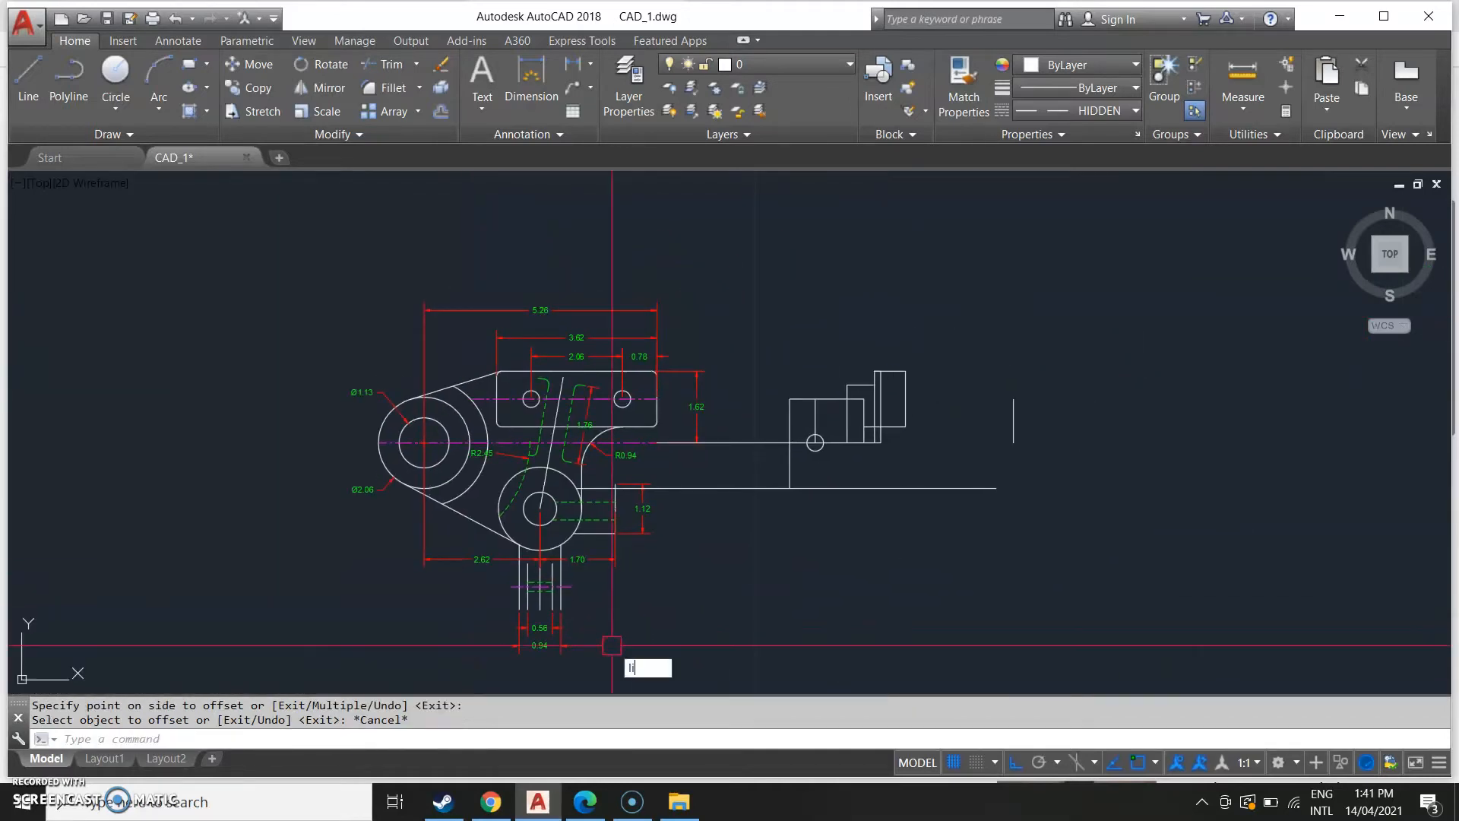
key(Return)
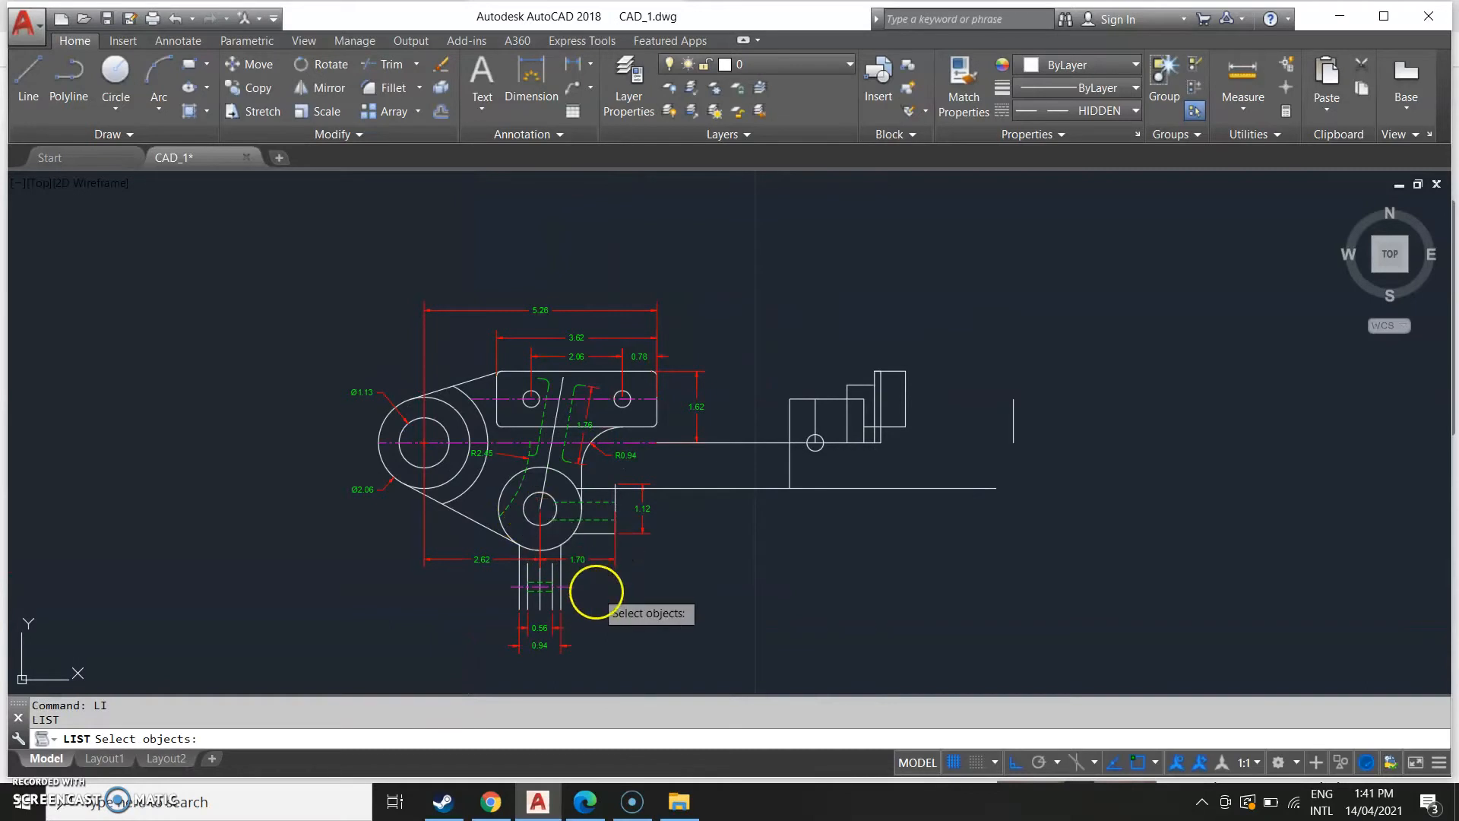
text(l)
key(Return)
scroll(547, 505, up, 2)
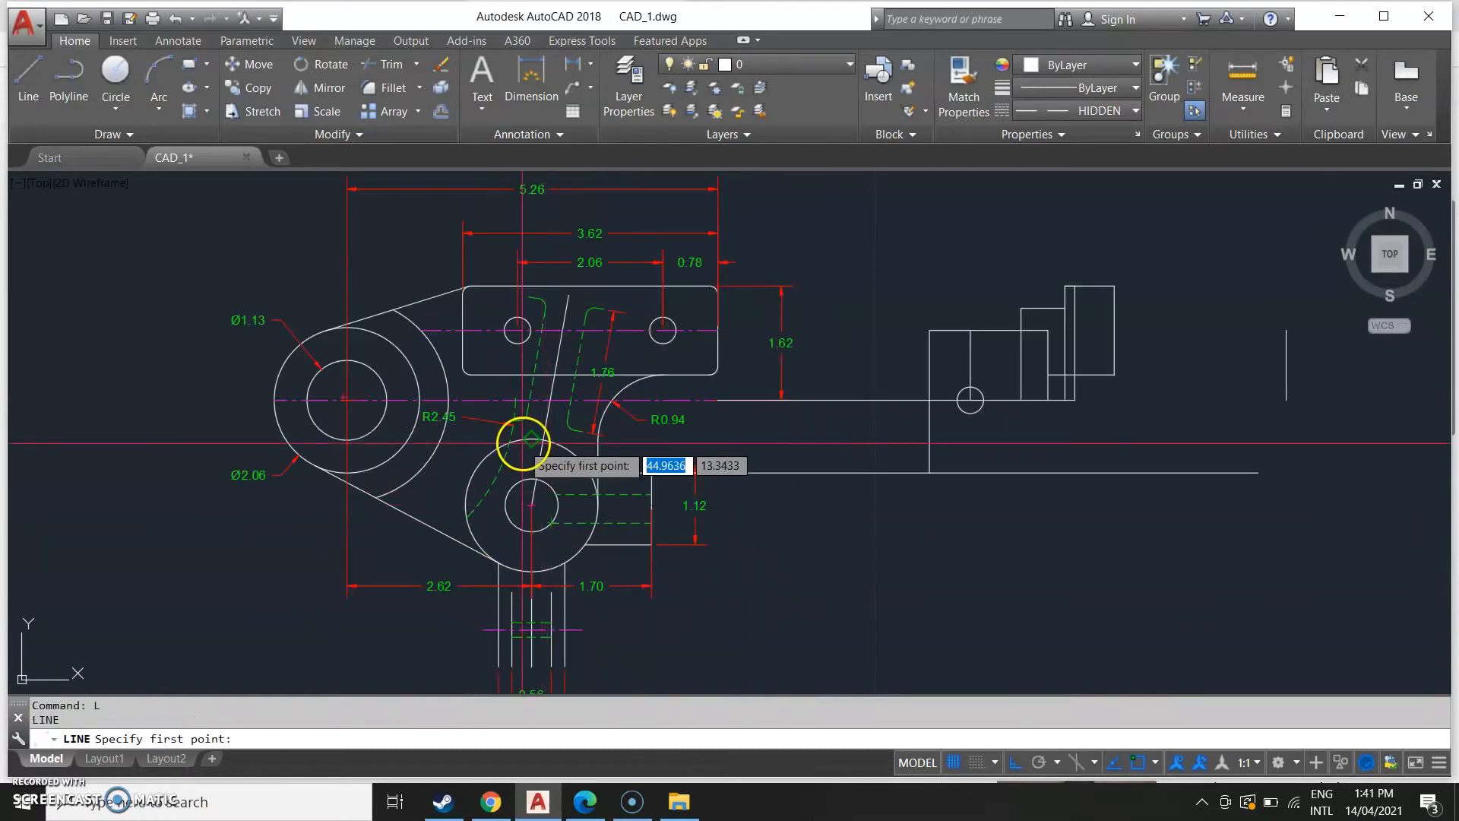
click(531, 439)
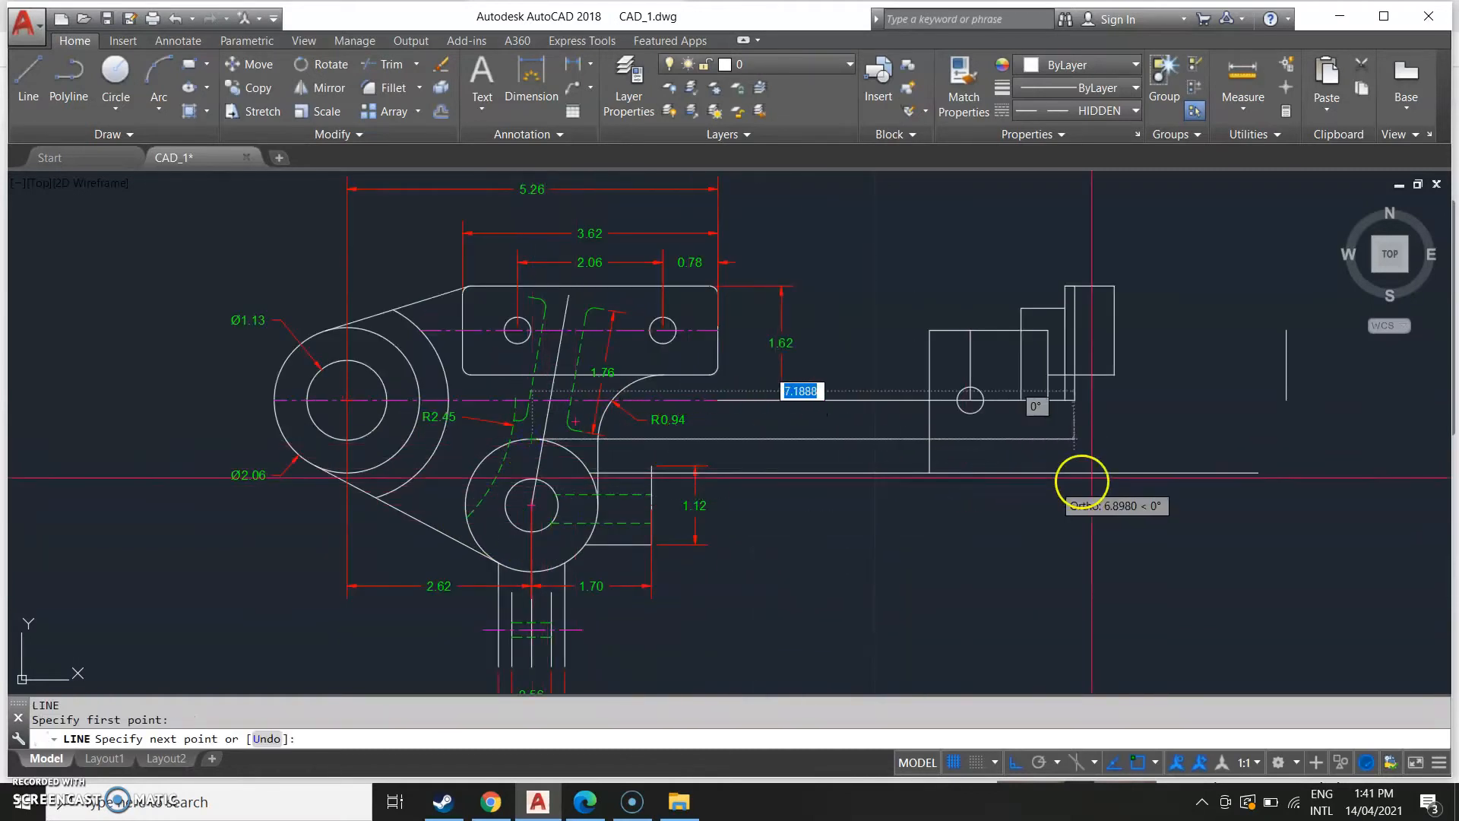
click(1300, 438)
key(Escape)
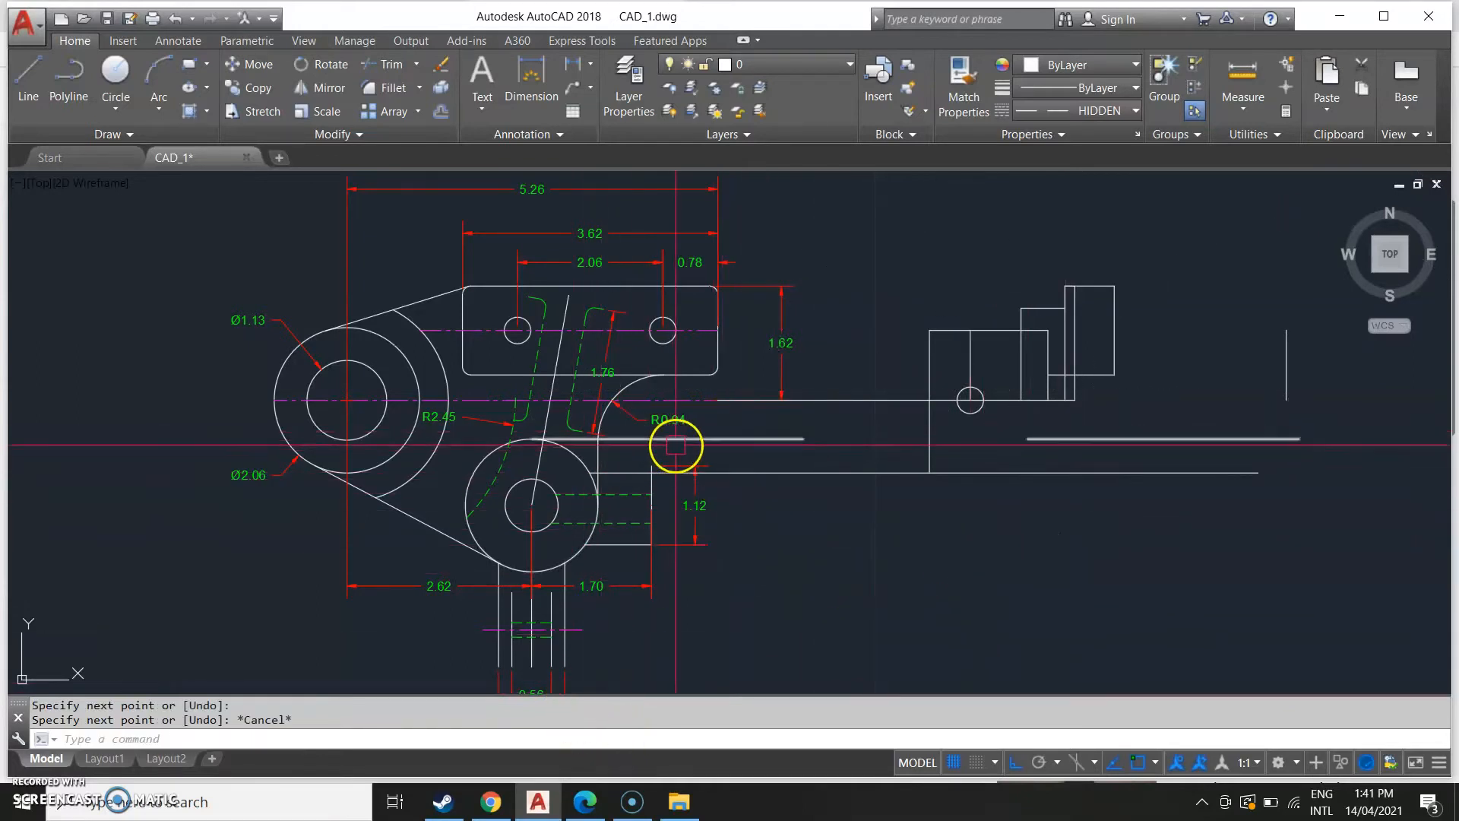
Stretch the projection line's left end to the tab's vertical edge, comparing against the reference image's side view.
click(675, 446)
click(533, 438)
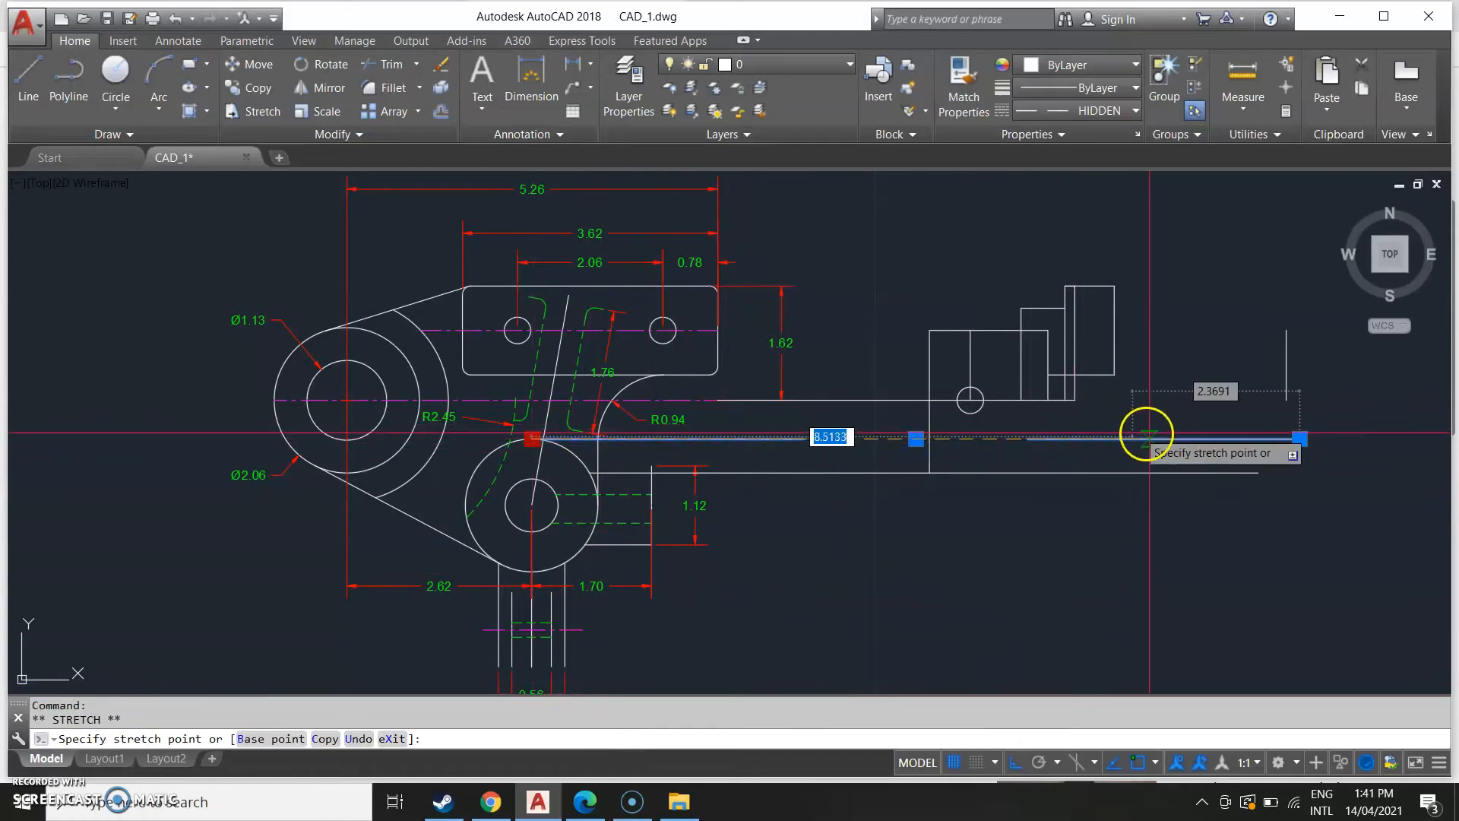
scroll(1205, 511, down, 3)
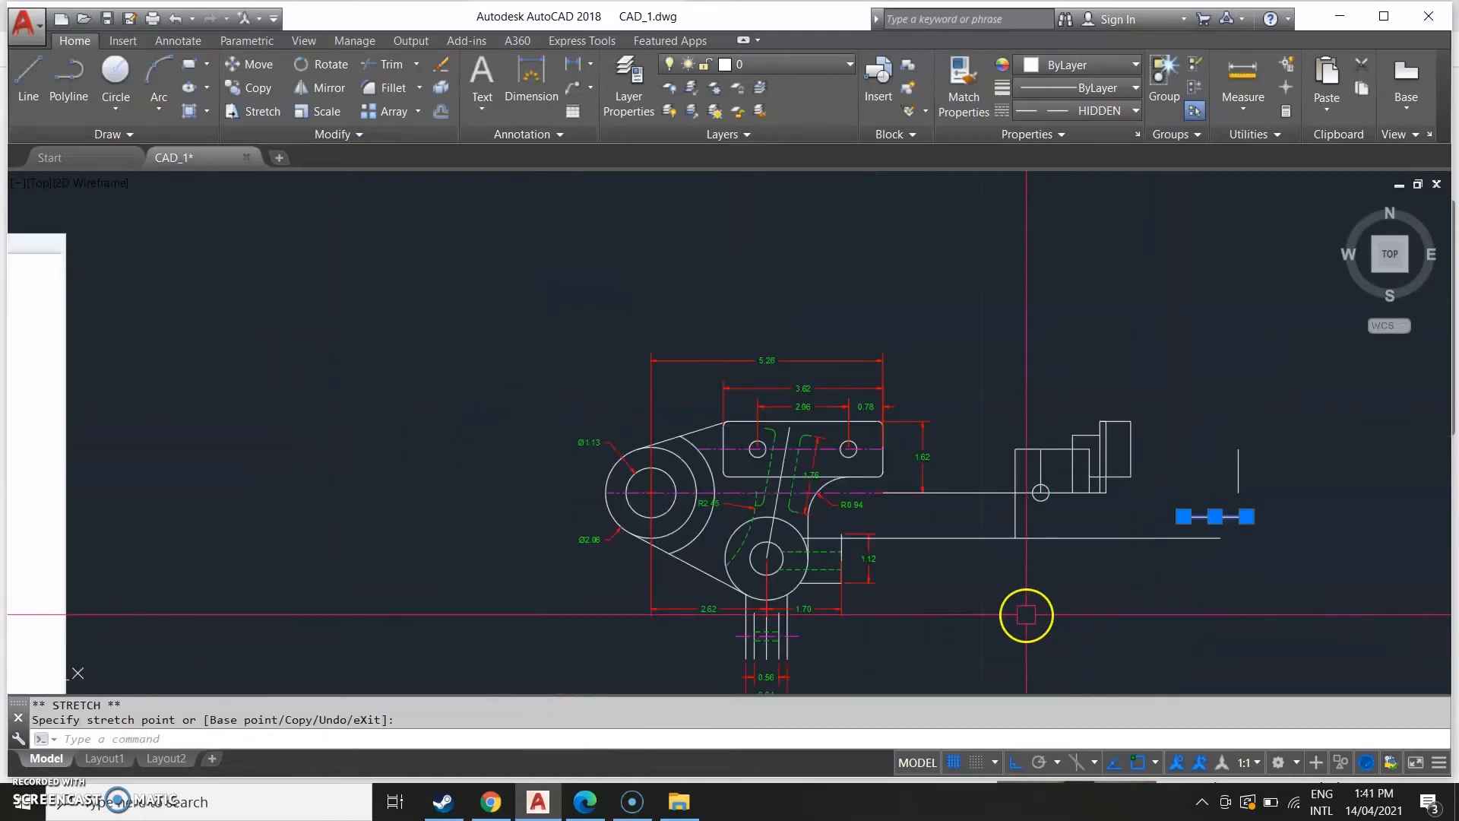
scroll(684, 619, down, 3)
middle_drag(375, 537, 737, 456)
scroll(730, 555, up, 6)
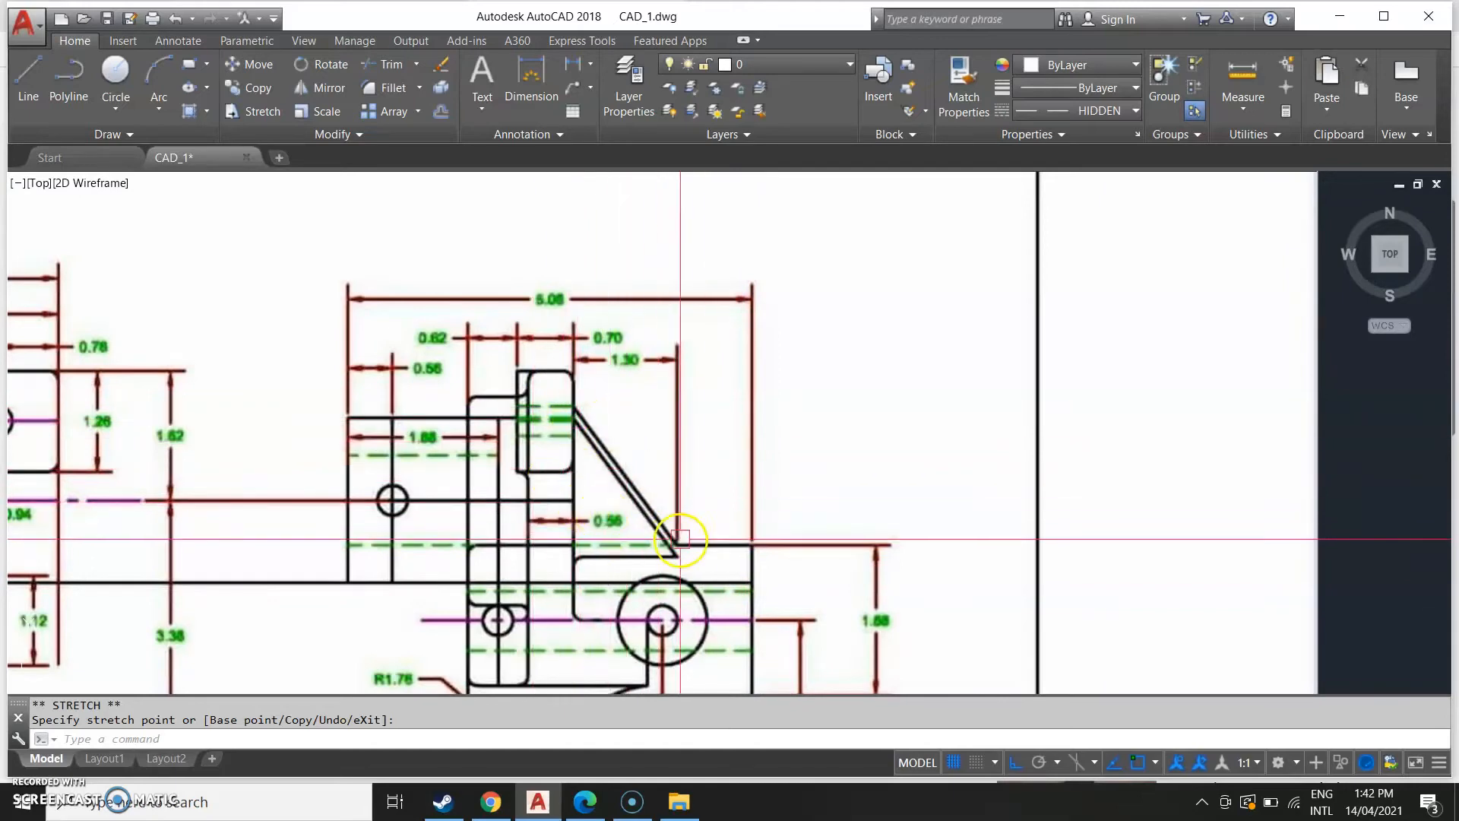
scroll(737, 542, down, 2)
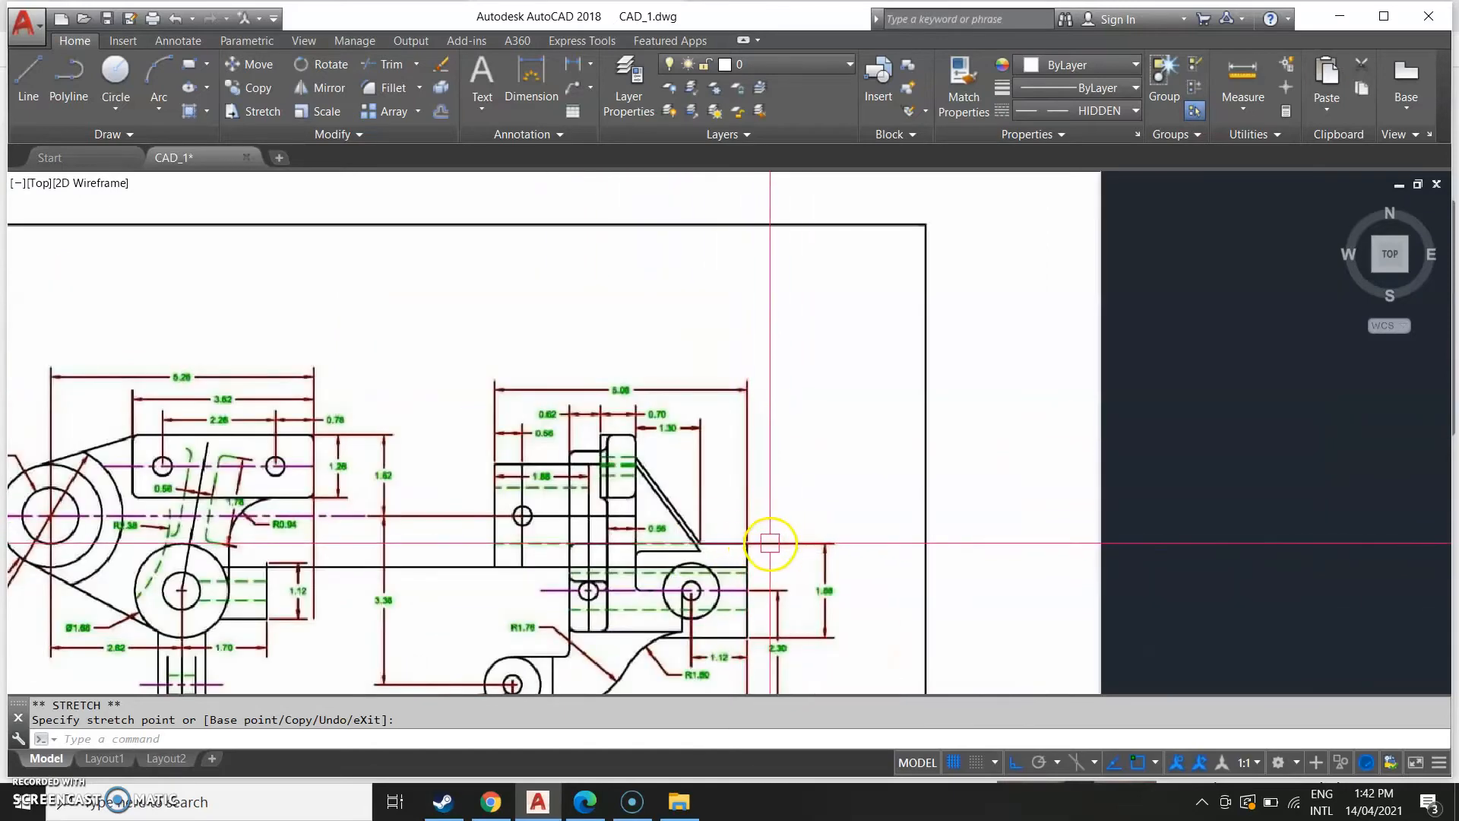
scroll(768, 541, down, 2)
drag(1414, 612, 434, 567)
middle_drag(285, 465, 784, 411)
scroll(556, 448, up, 4)
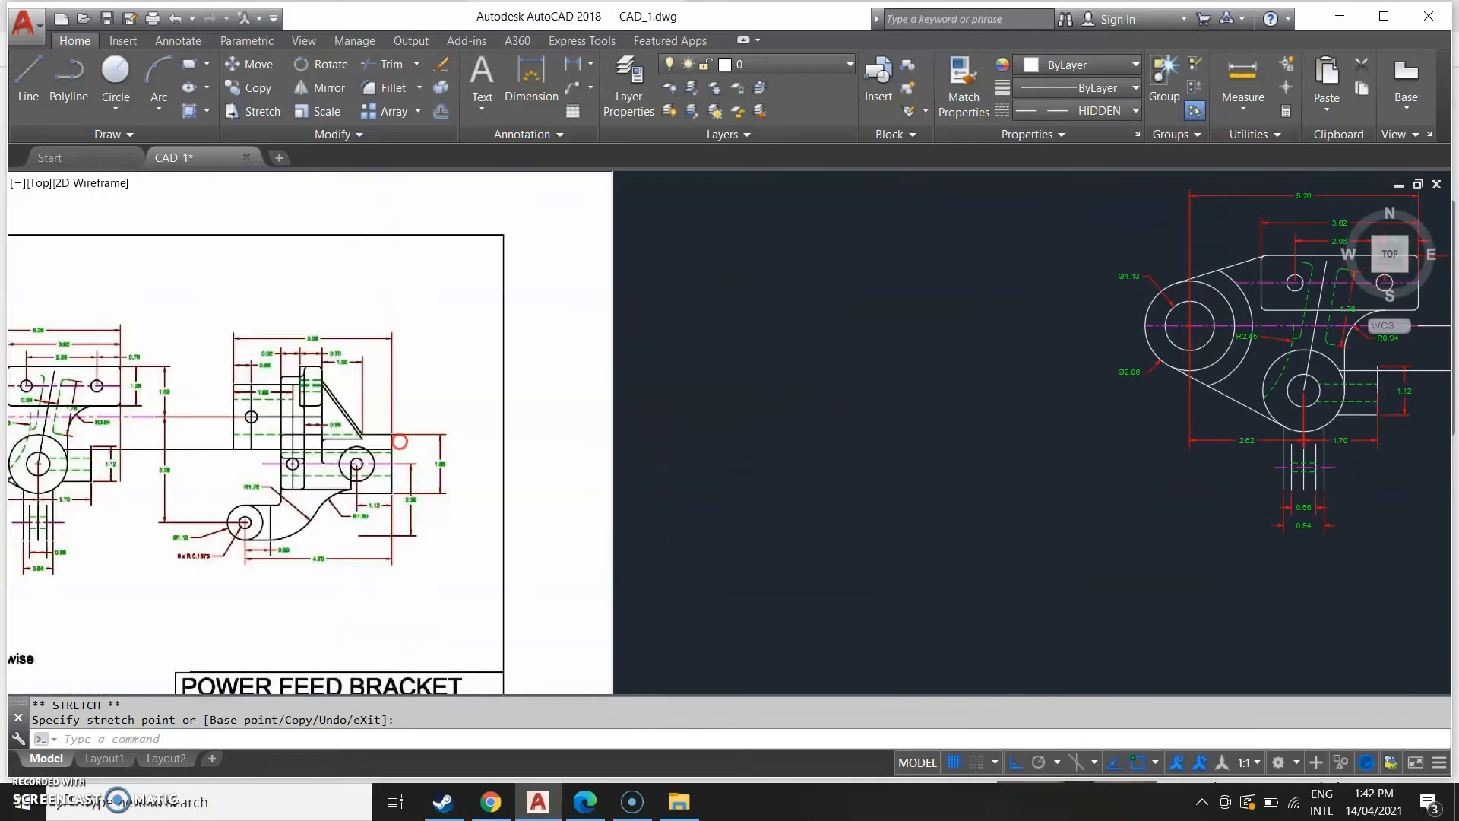
scroll(388, 345, up, 1)
scroll(394, 349, down, 4)
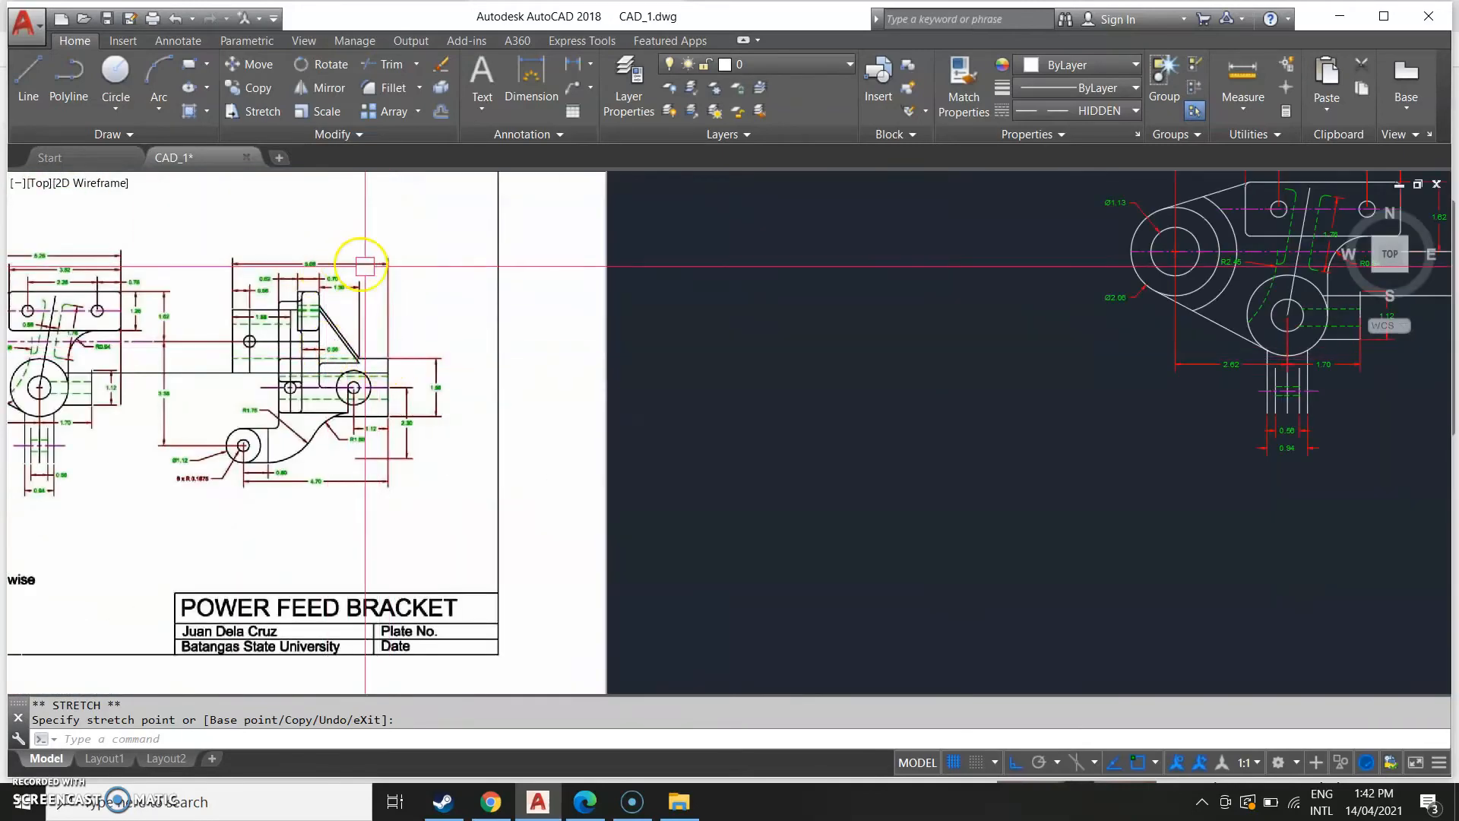
scroll(450, 365, down, 4)
middle_drag(827, 503, 418, 595)
scroll(496, 446, up, 3)
middle_drag(671, 358, 652, 404)
scroll(646, 404, up, 3)
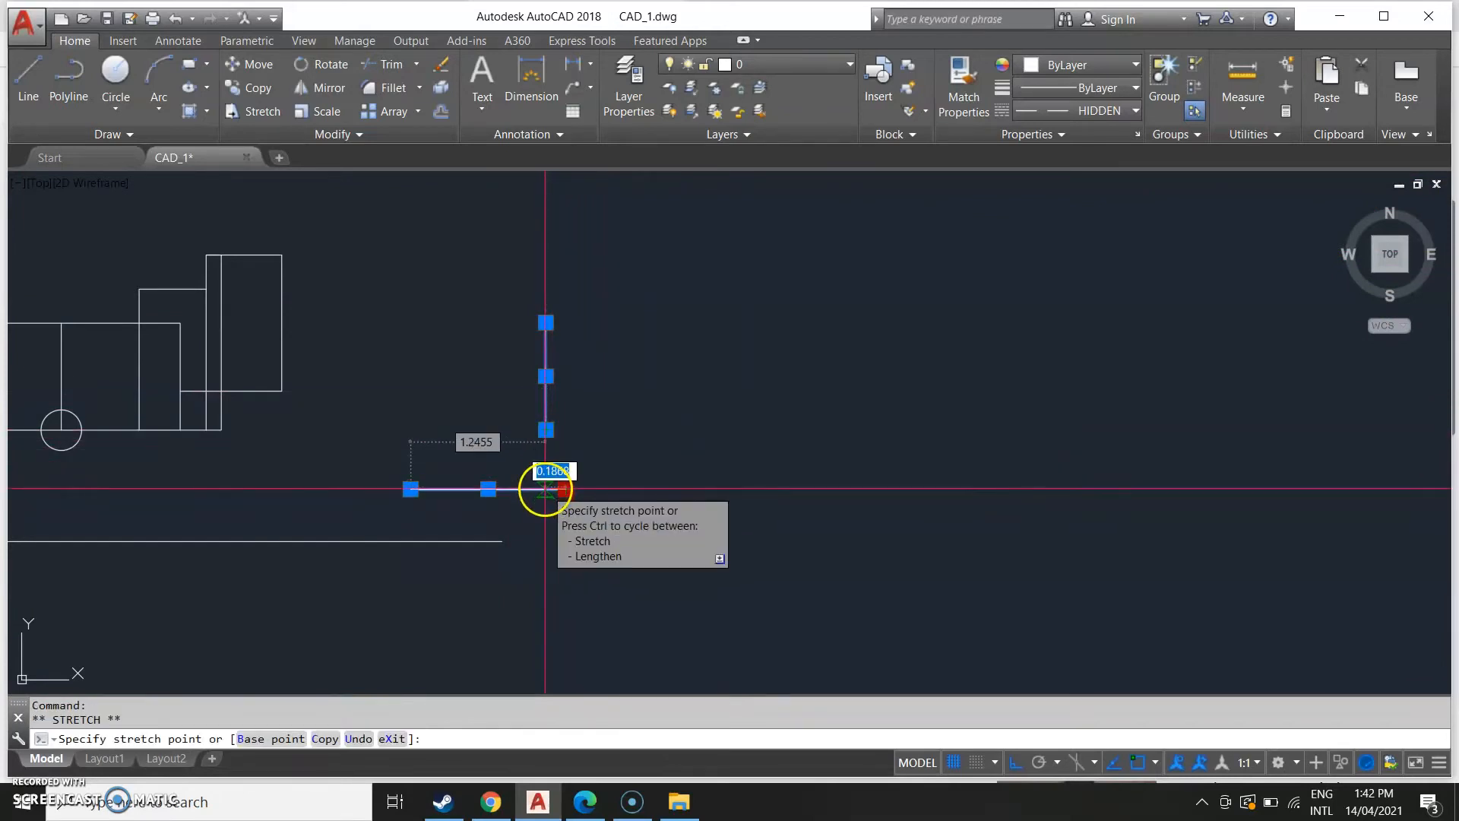
click(545, 488)
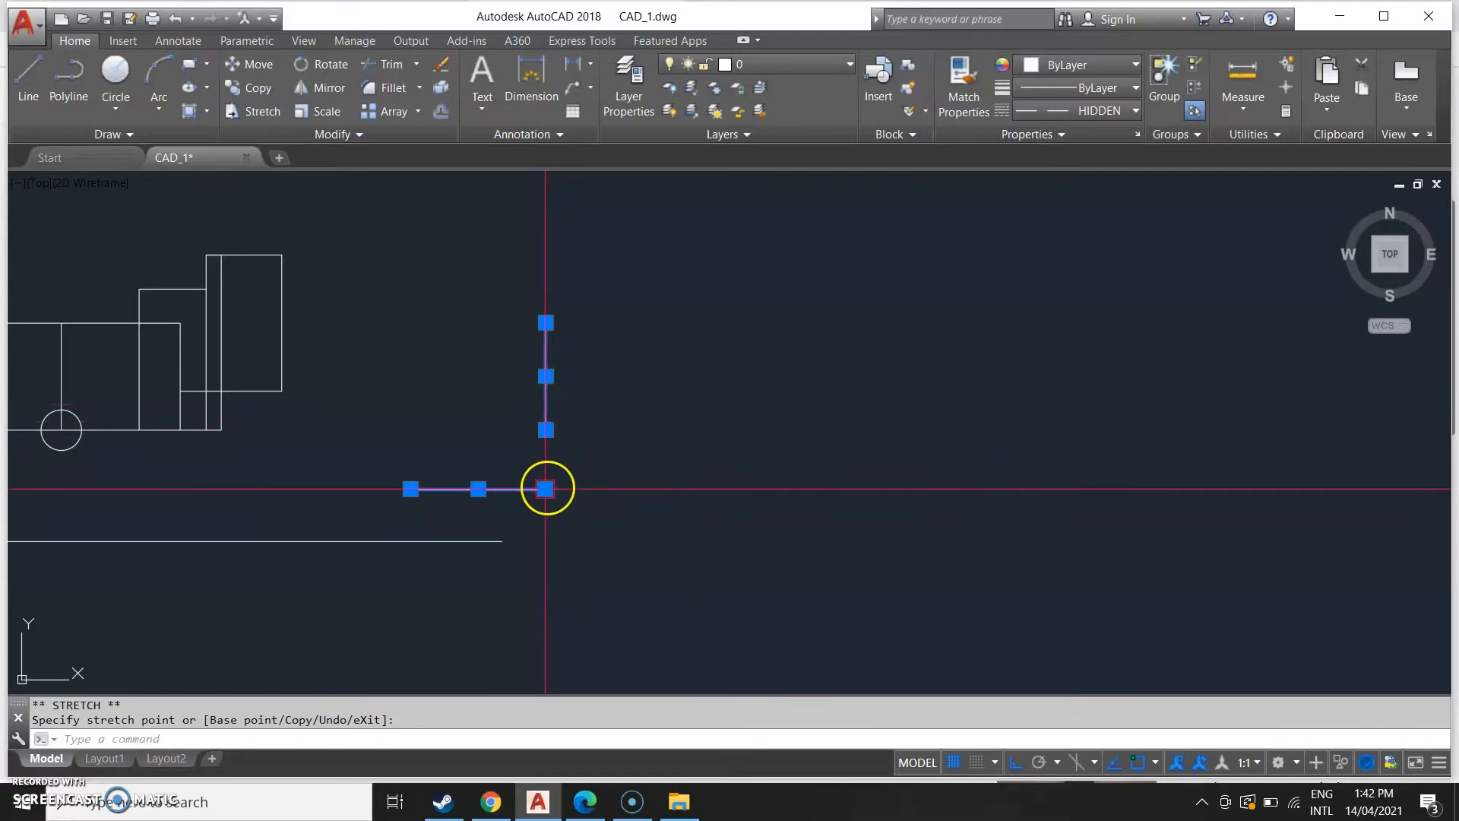
click(545, 489)
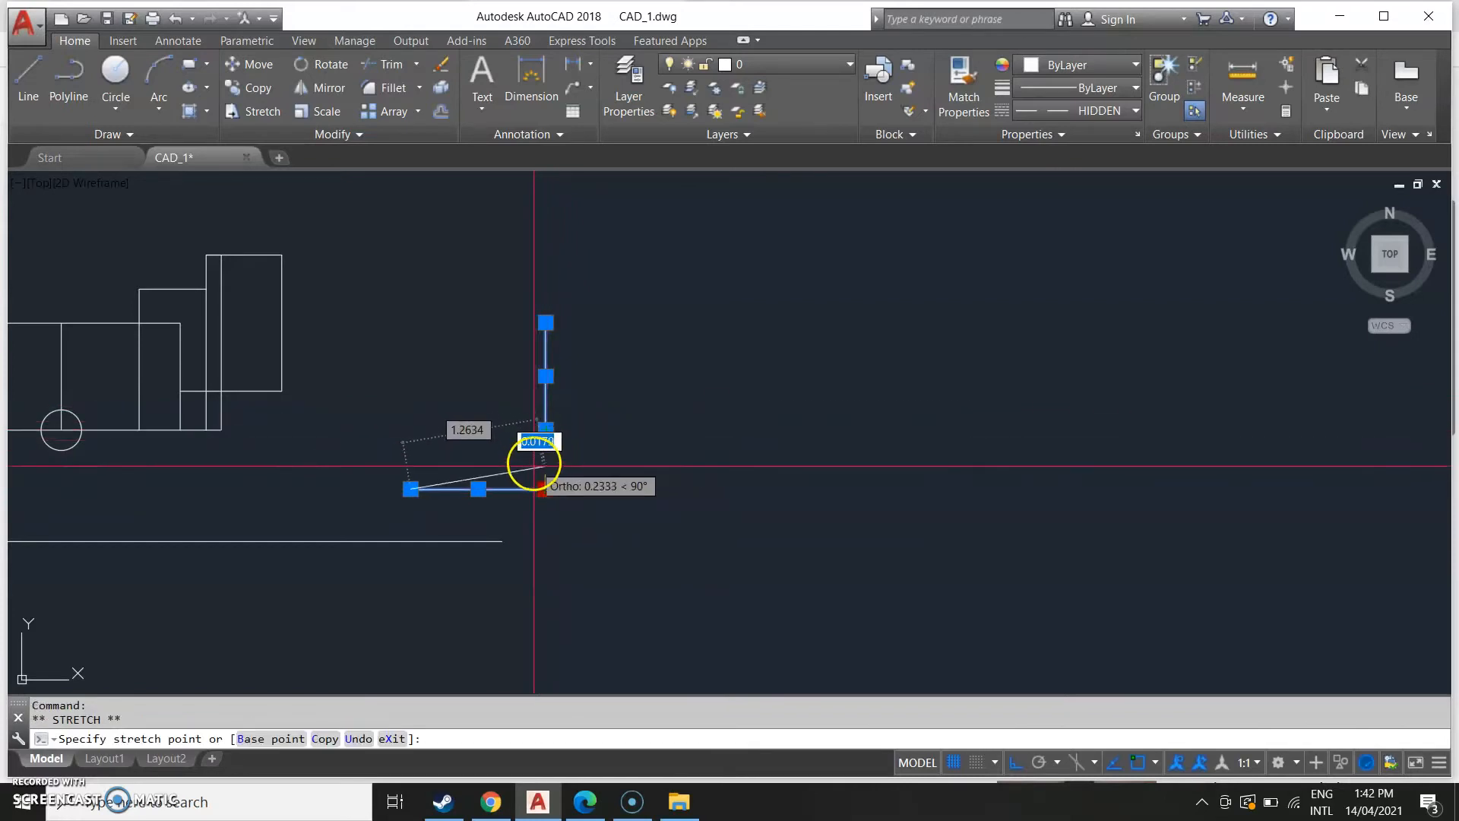
key(Escape)
key(Escape)
Draw a 0.16 line down from the left end of the short horizontal line at the side view's right.
scroll(587, 408, up, 5)
scroll(531, 482, down, 5)
click(505, 464)
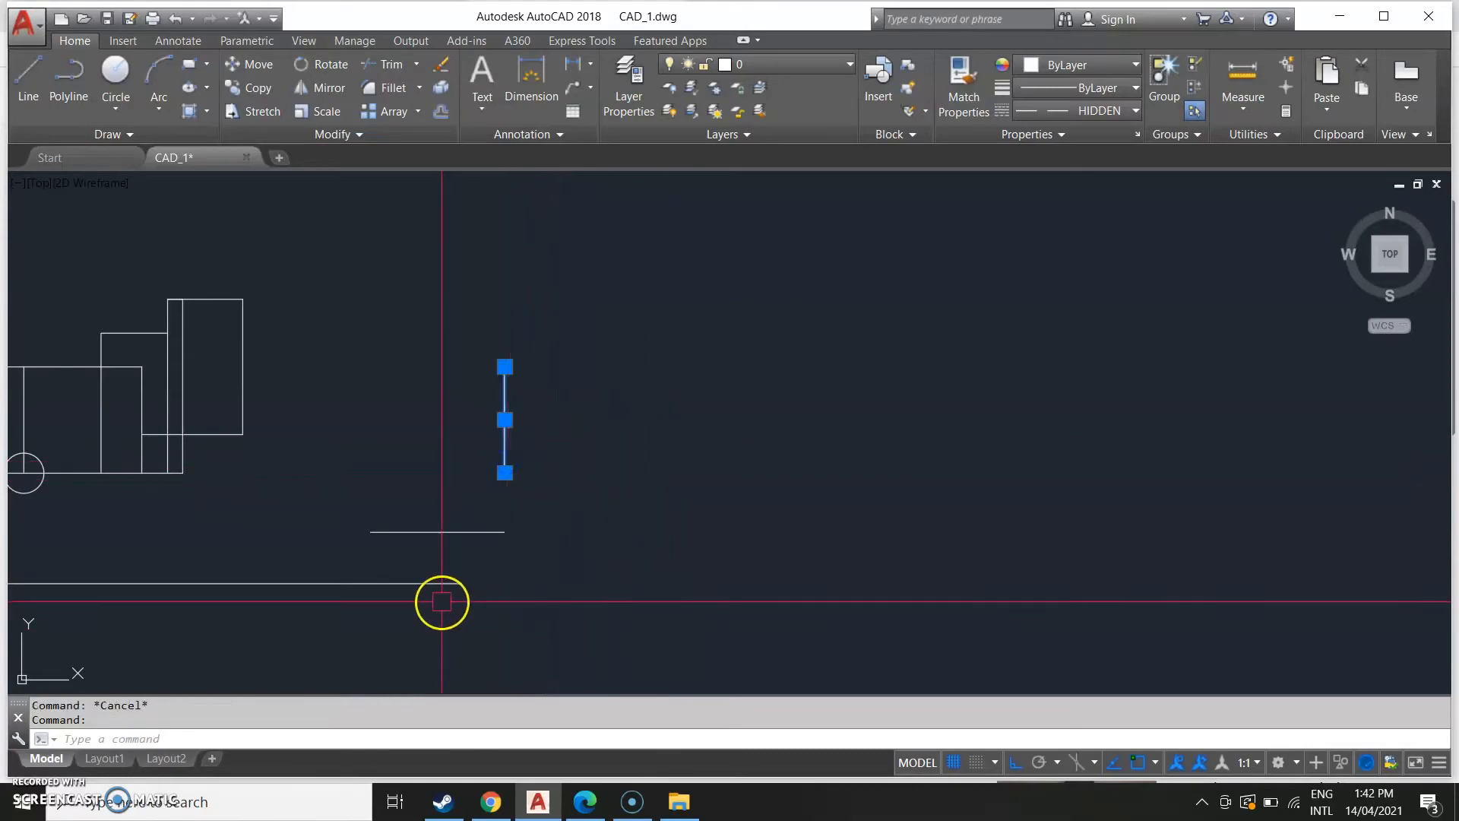
scroll(387, 508, down, 4)
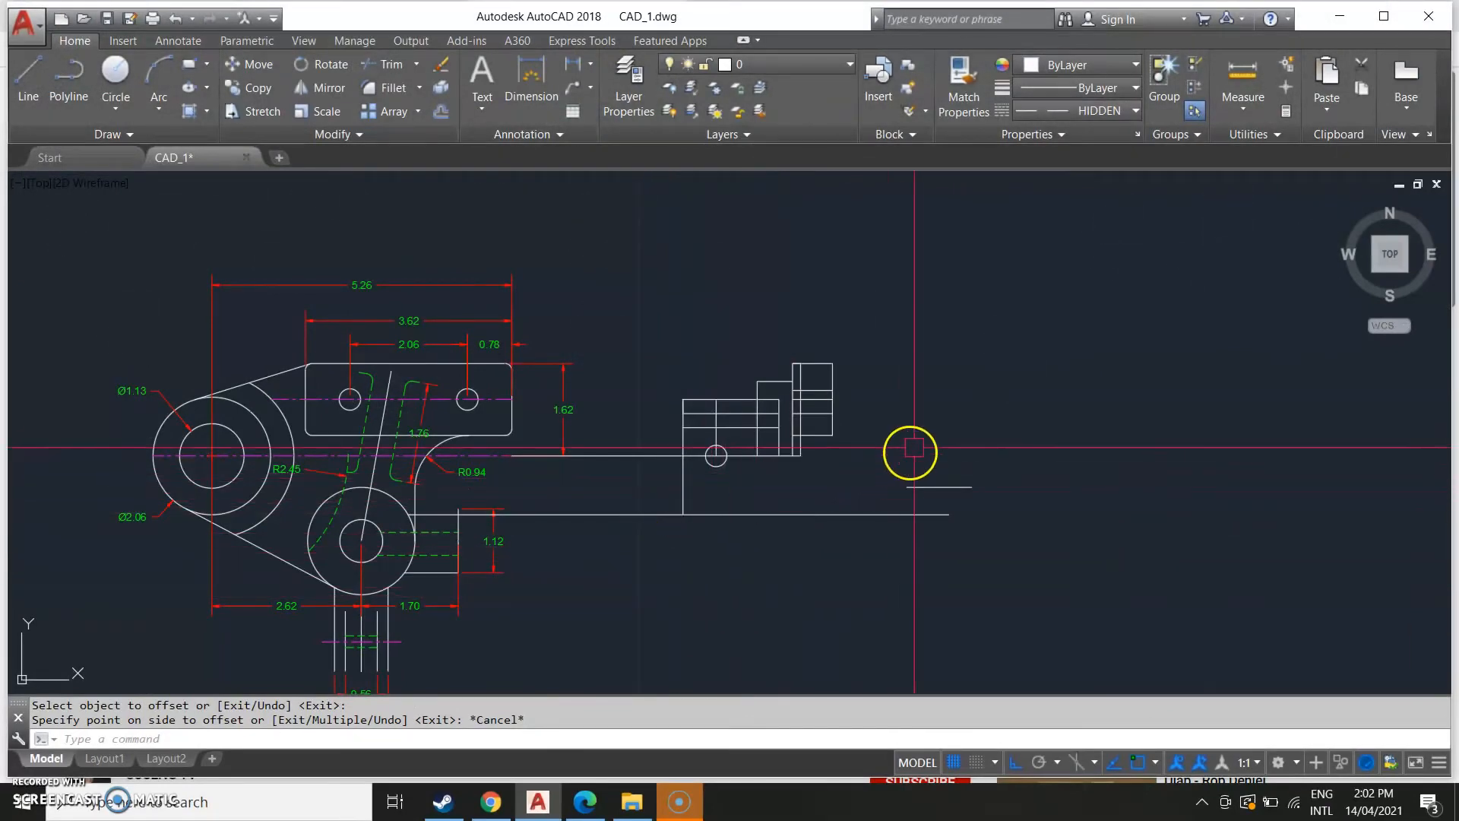
scroll(897, 399, up, 2)
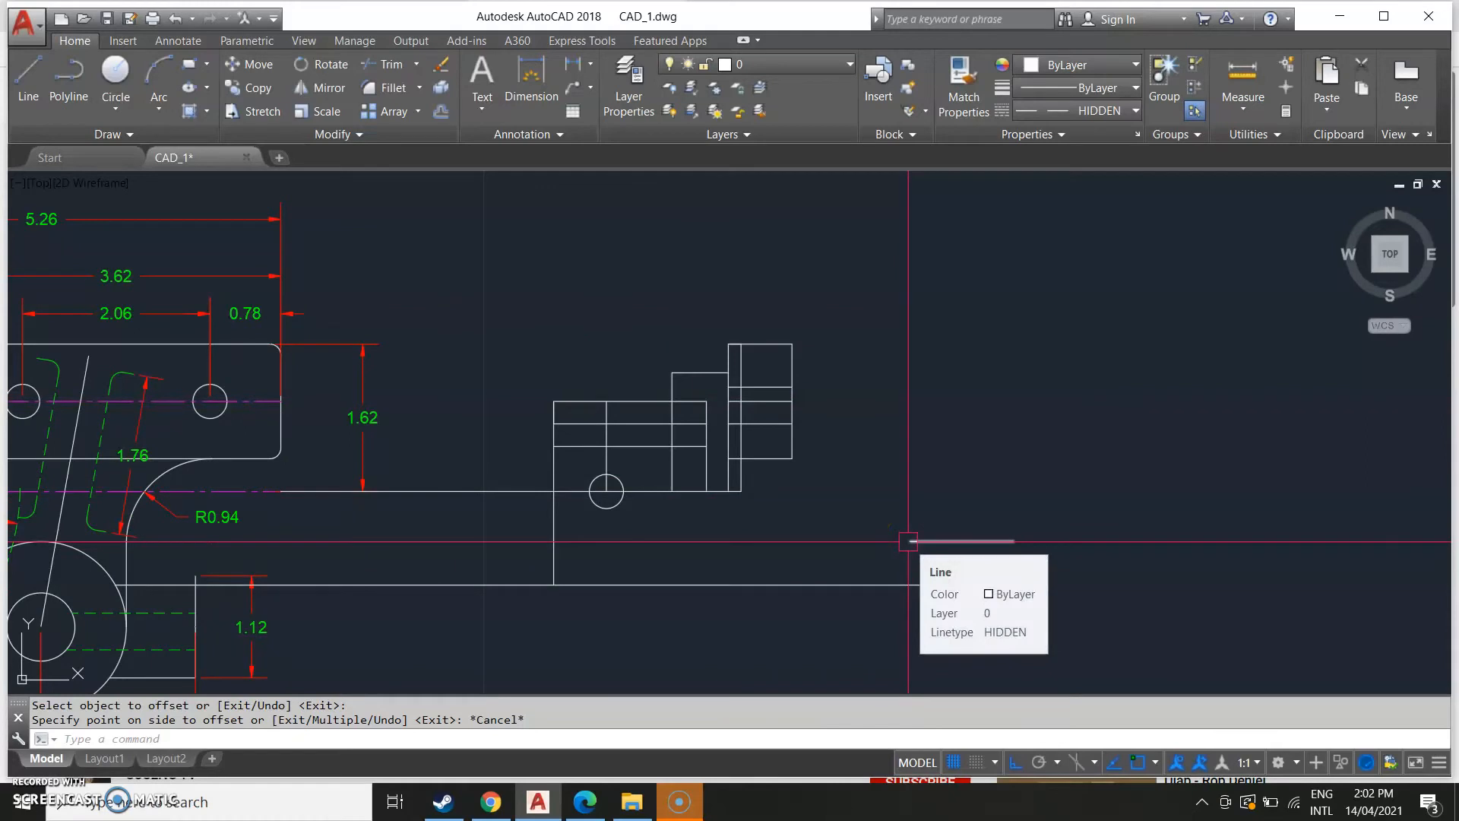
text(l)
key(Return)
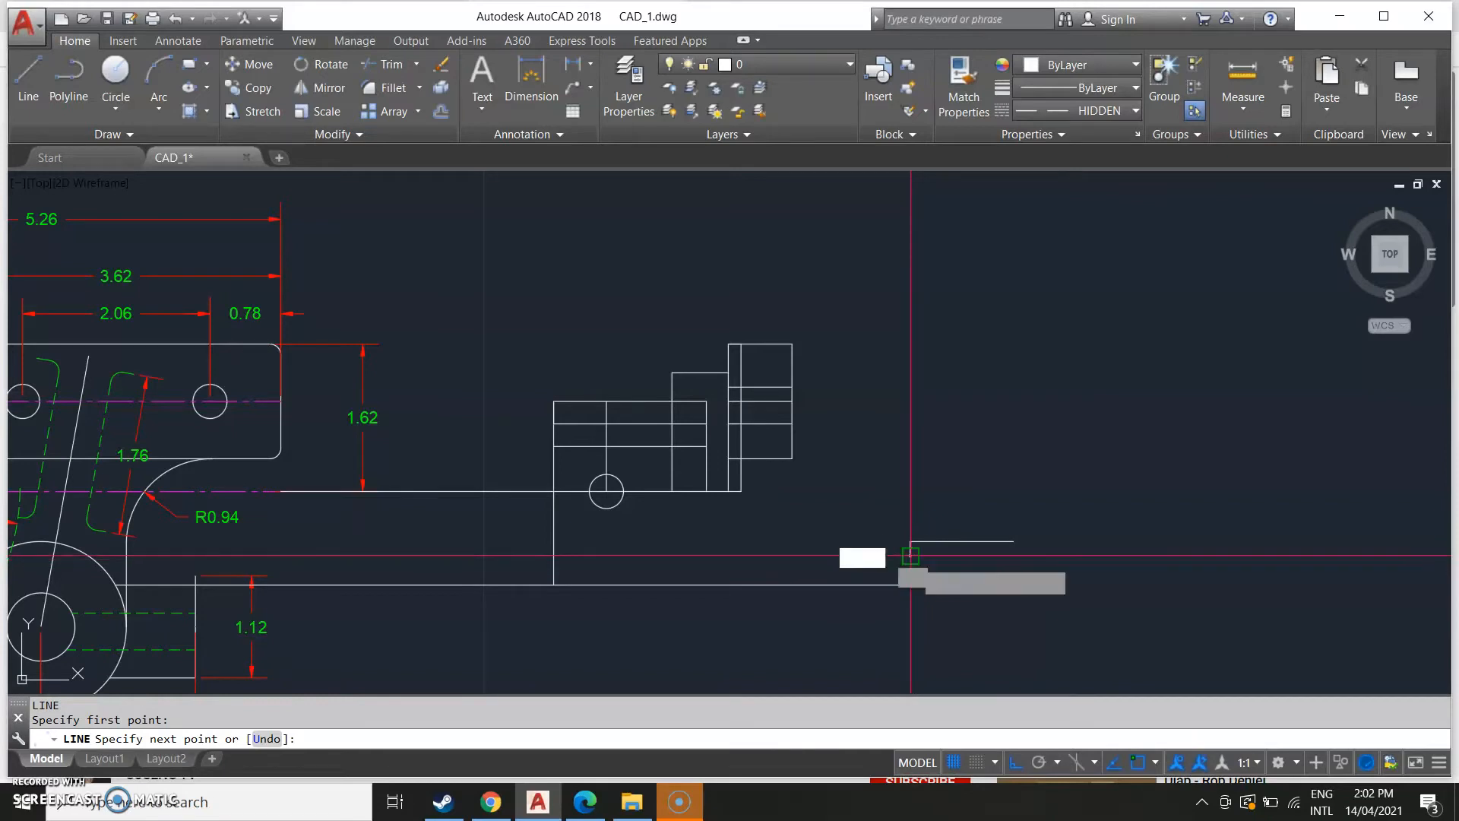
key(Escape)
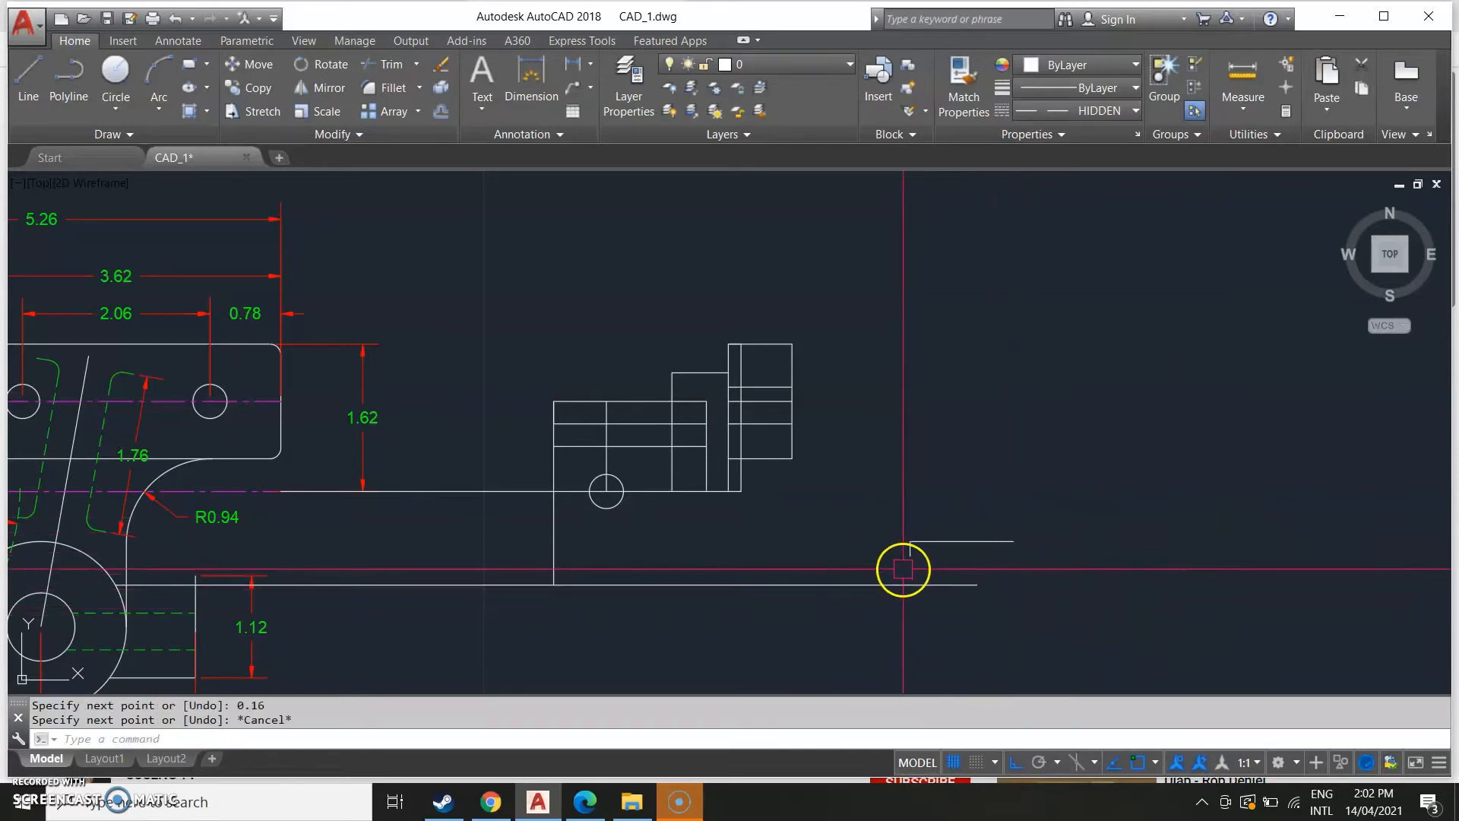
Draw a sloped line from the tall tab's right edge down to the top of the short step line.
scroll(867, 449, up, 2)
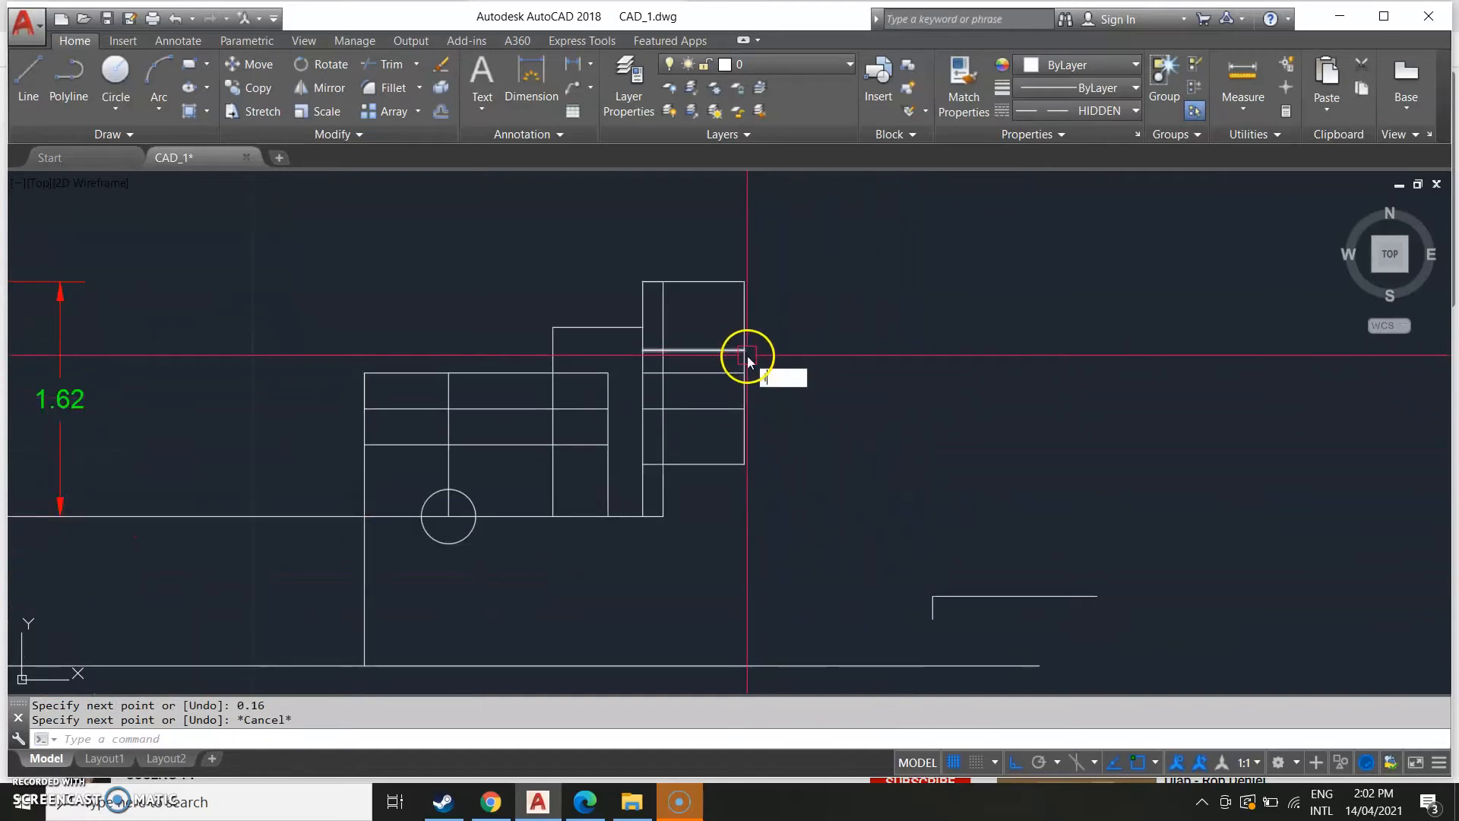
text(l)
key(Return)
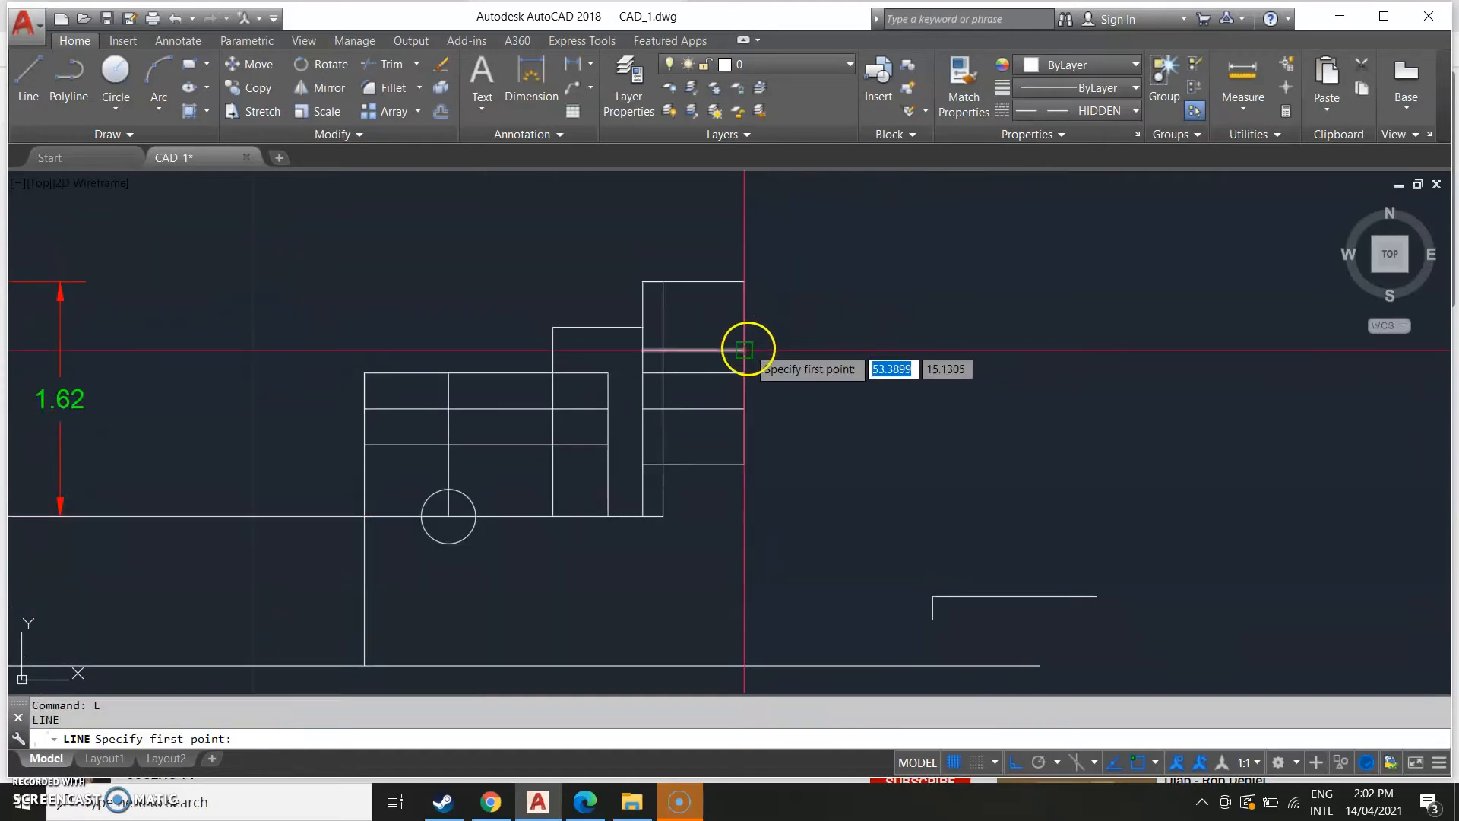
click(745, 351)
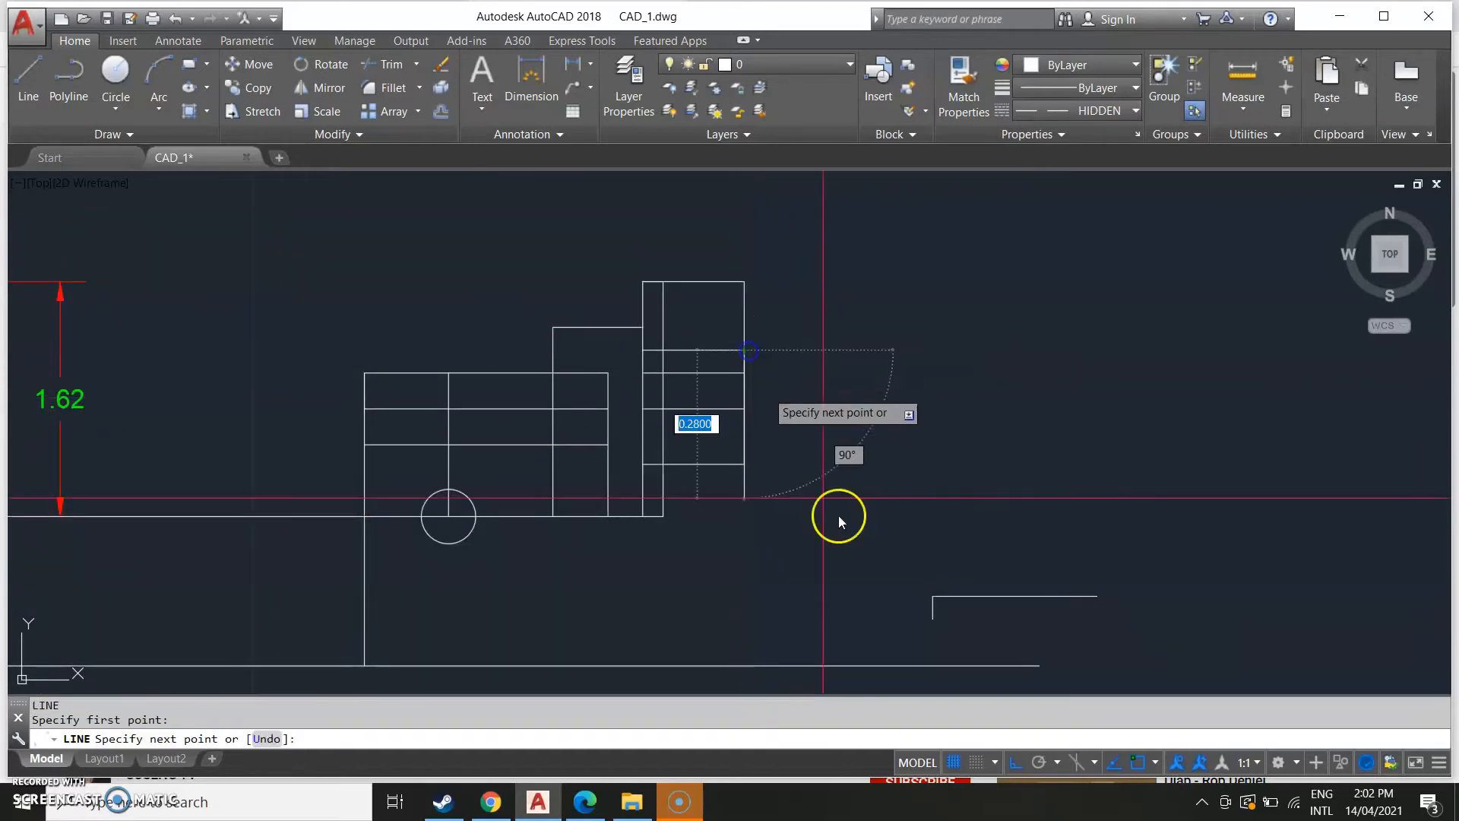
click(933, 596)
key(Escape)
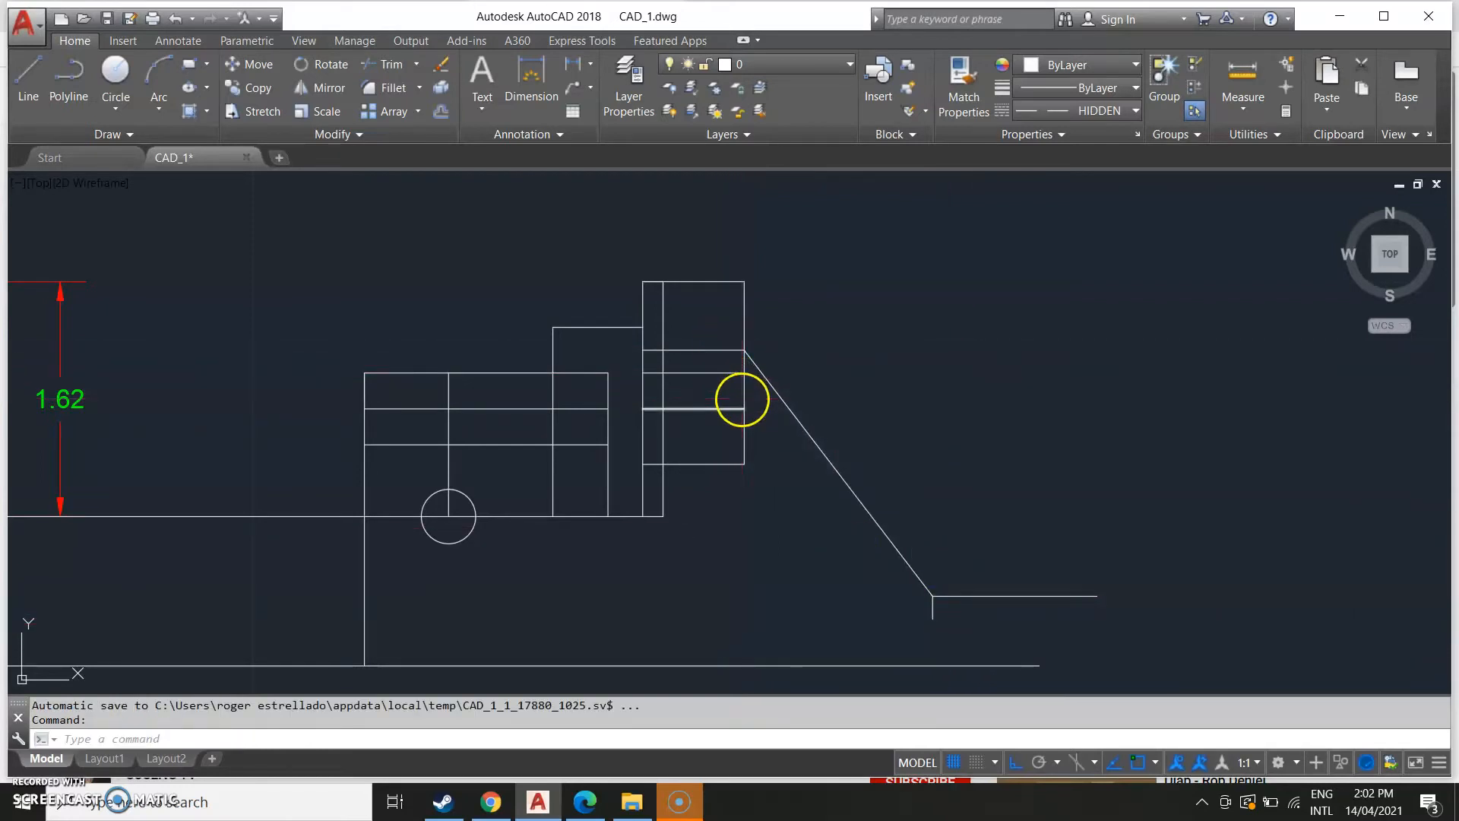
Draw a second parallel sloped line from lower on the tab's edge down to the bottom of the 0.16 line.
key(Return)
click(744, 374)
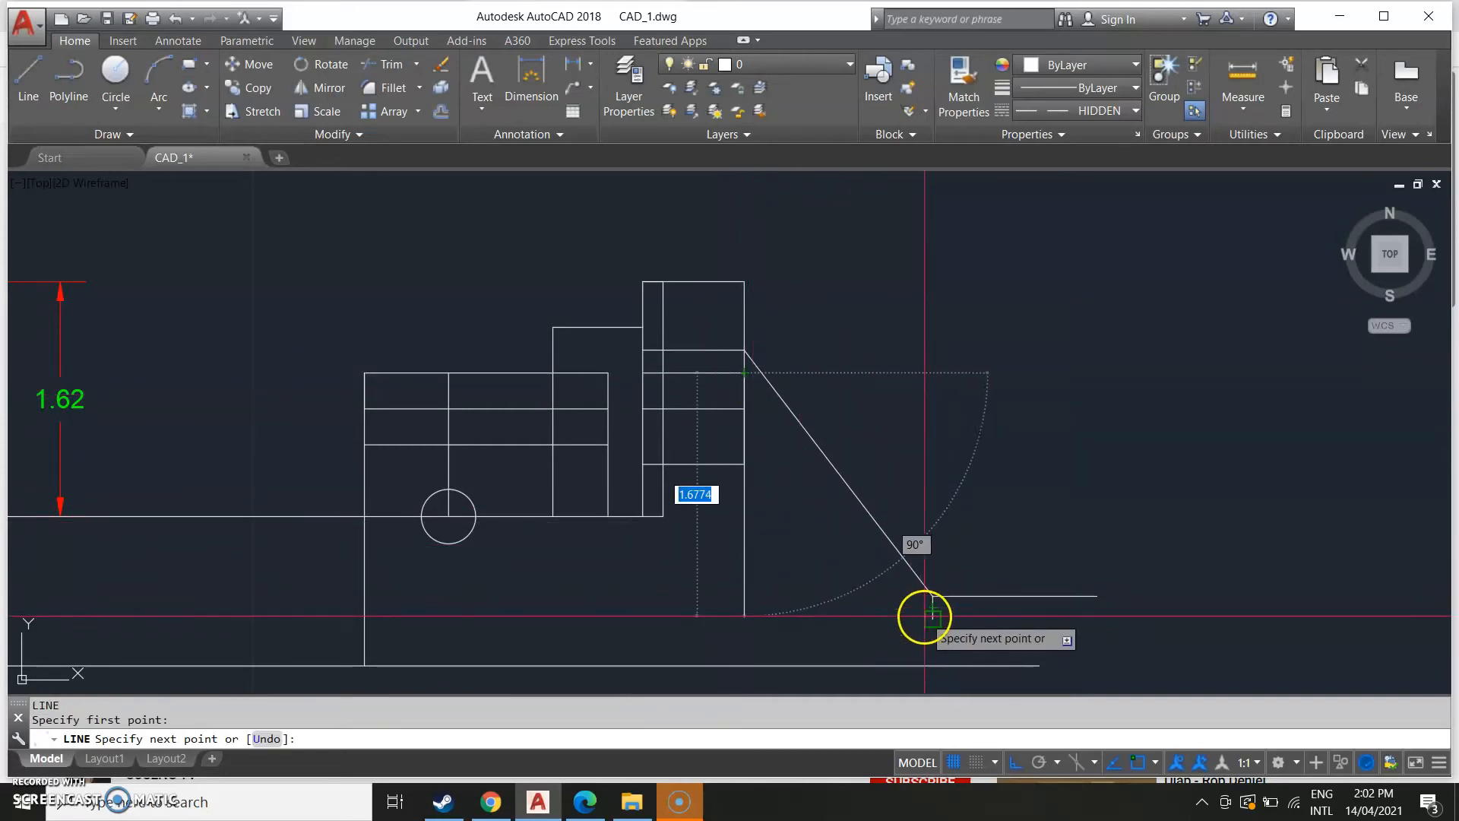
key(Escape)
Match the front view's hidden line properties onto the horizontal lines inside the side view's tall tab.
scroll(715, 461, up, 2)
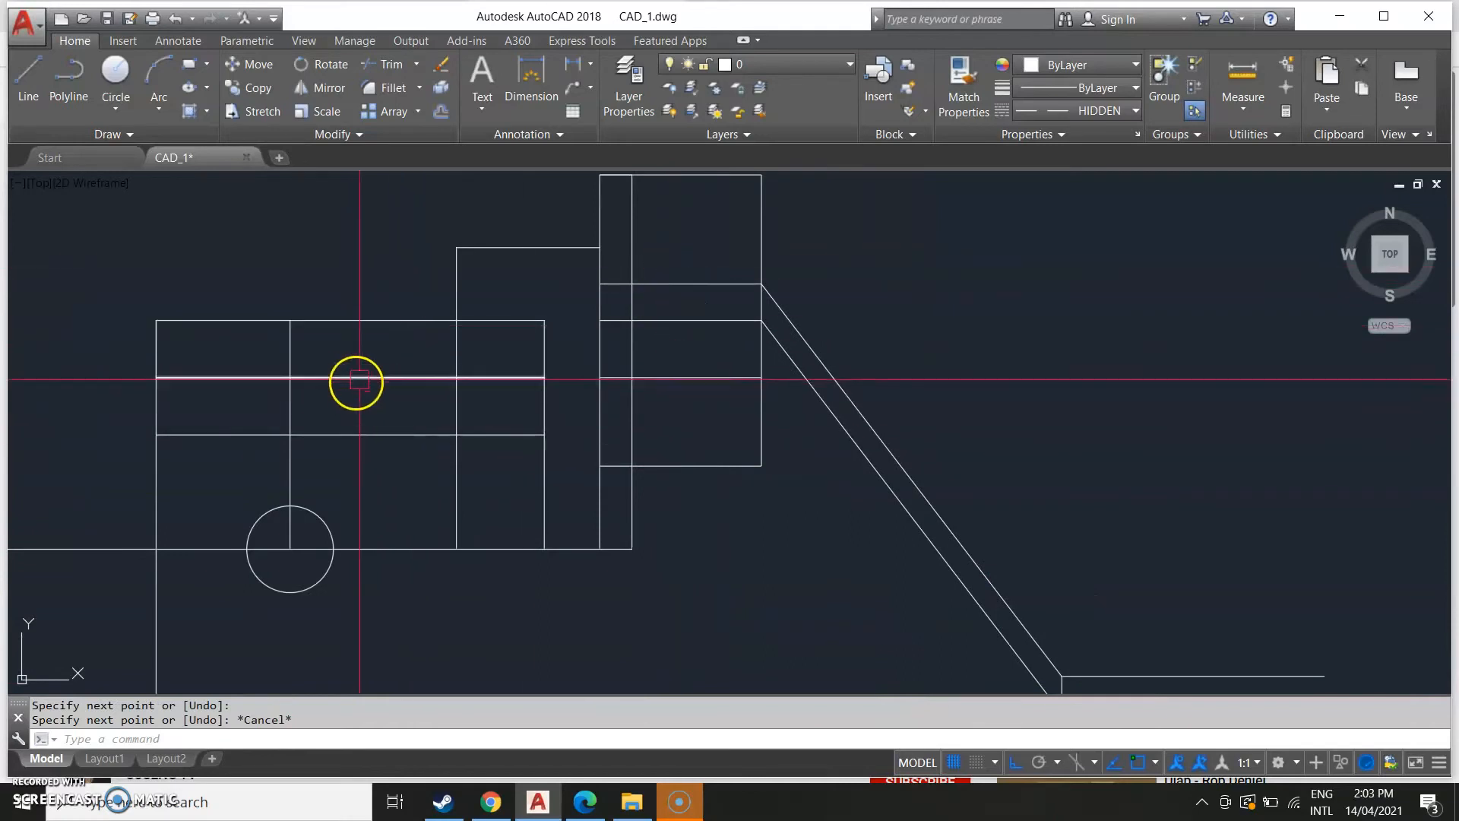
scroll(349, 381, down, 2)
scroll(541, 467, down, 3)
middle_drag(435, 473, 628, 492)
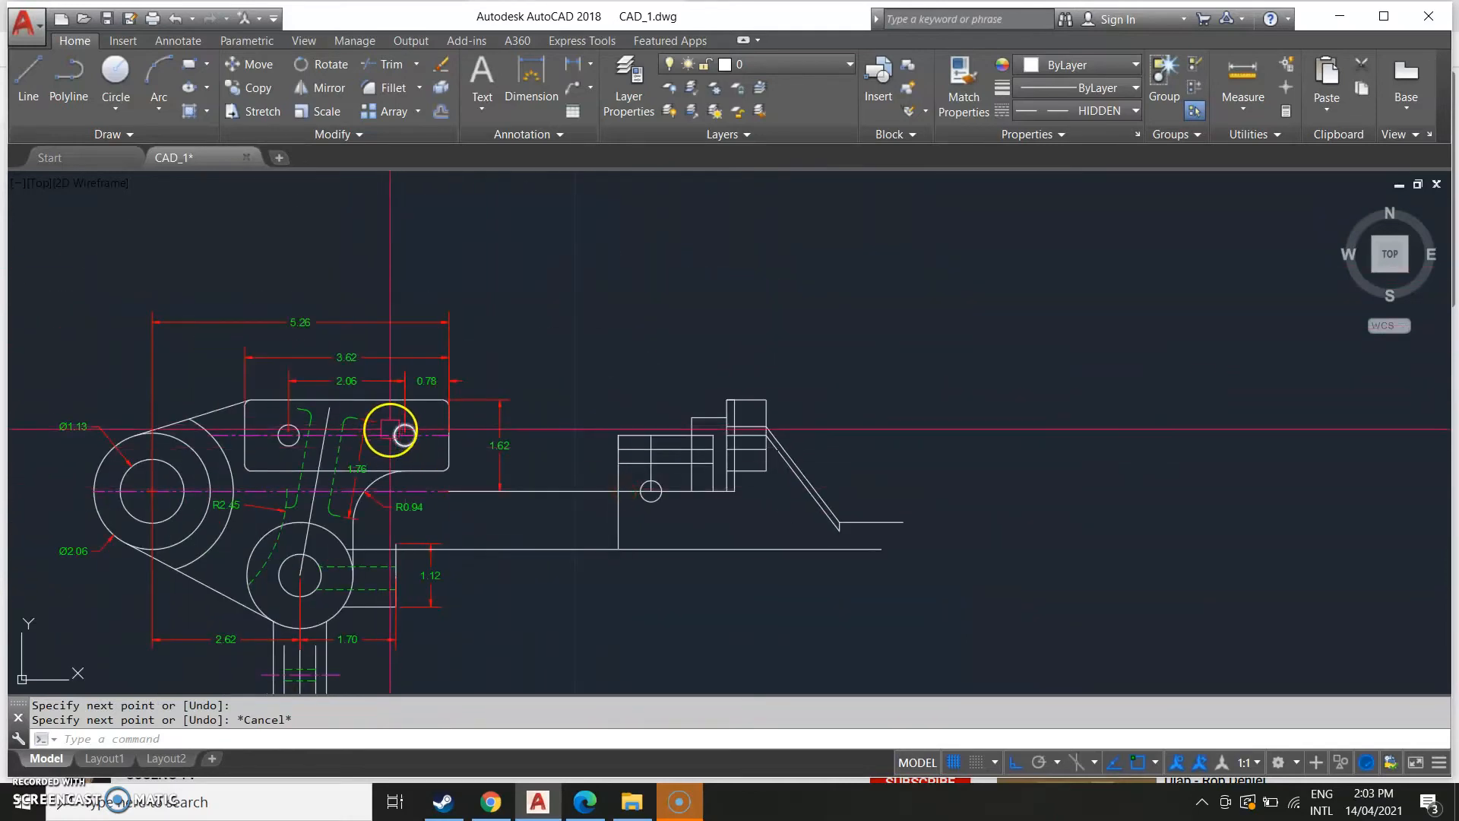
scroll(411, 456, up, 2)
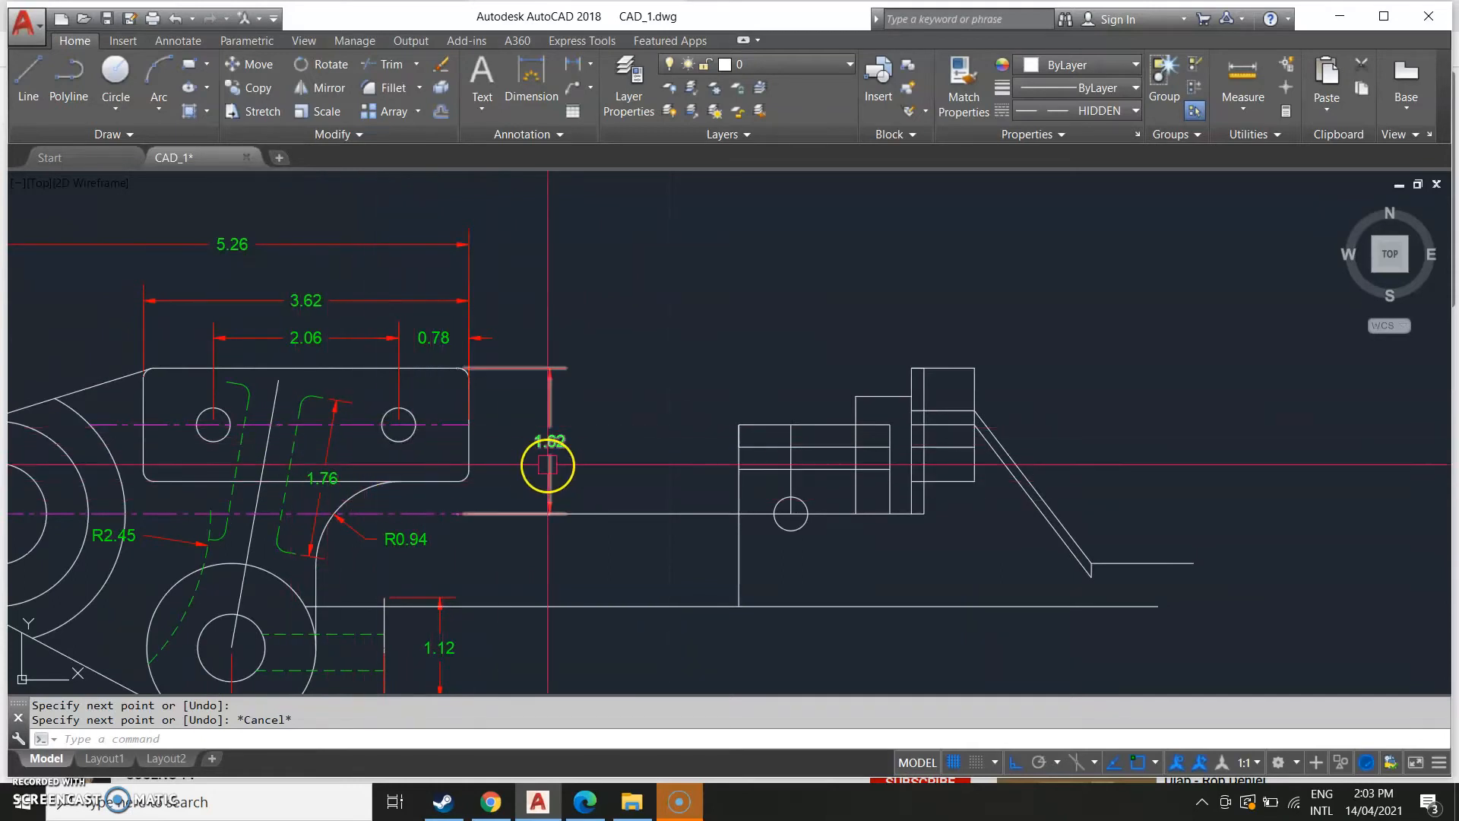
text(ma)
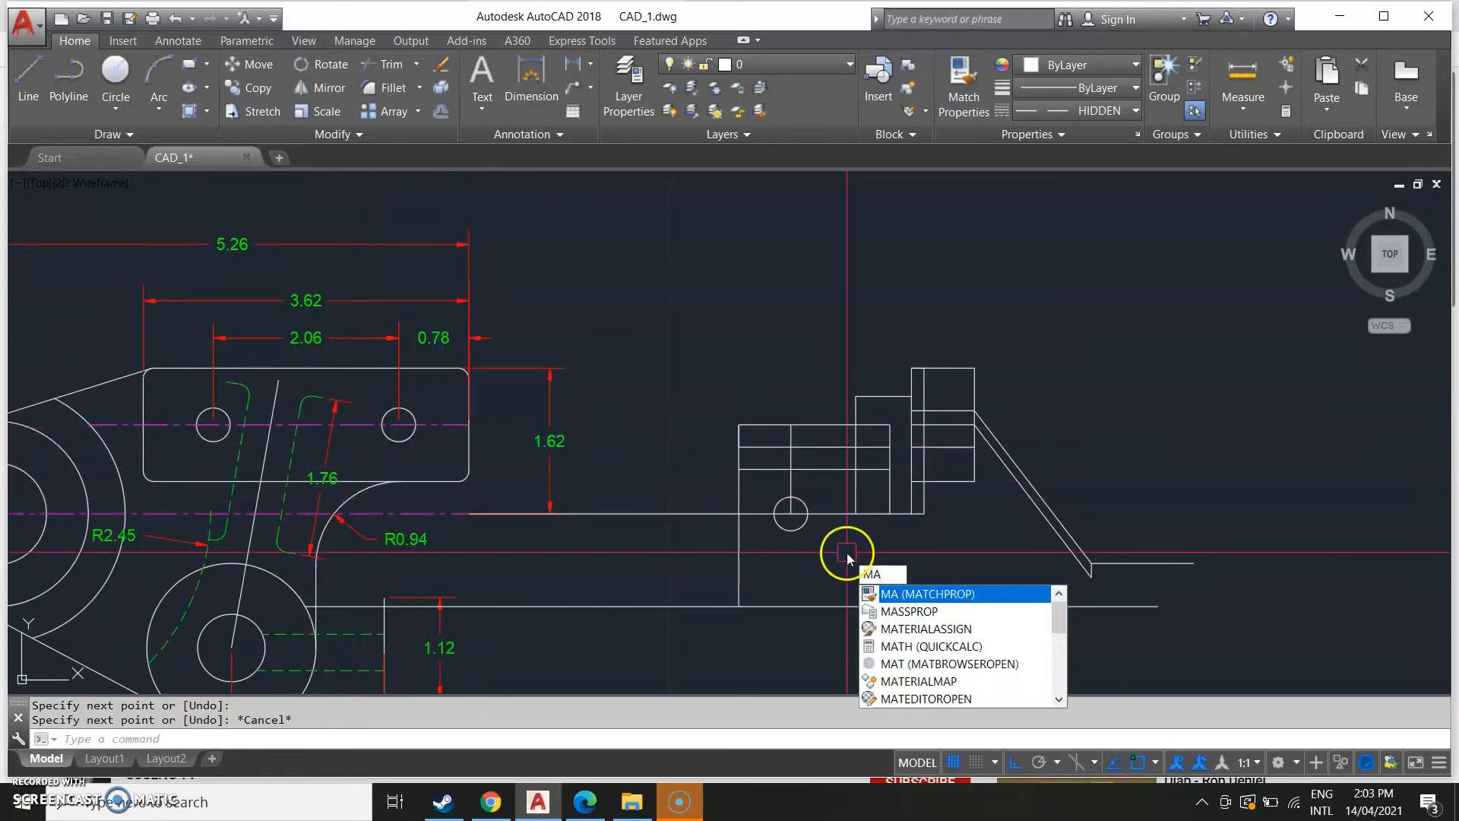
key(Return)
click(295, 456)
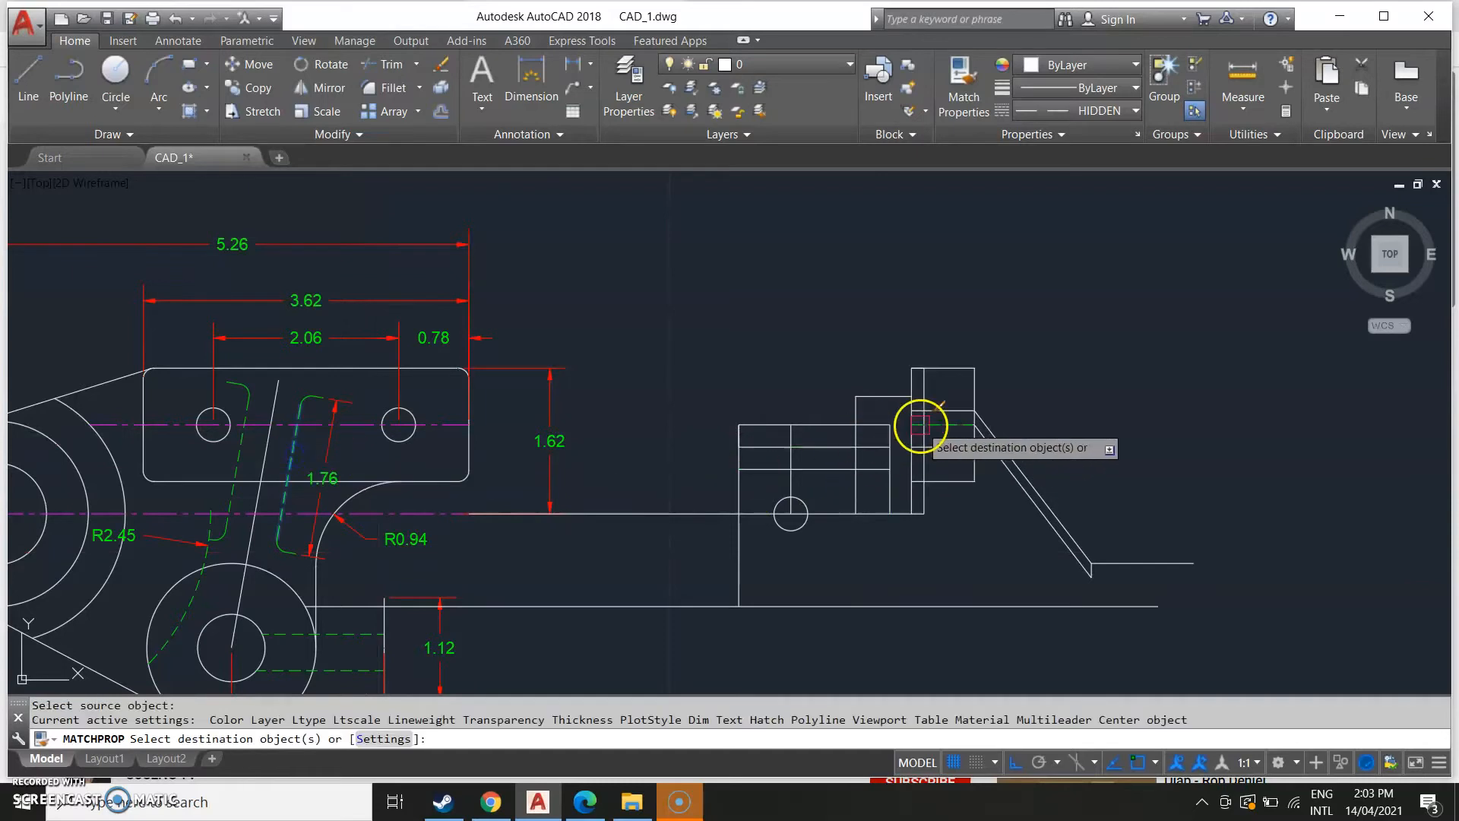
scroll(923, 424, up, 2)
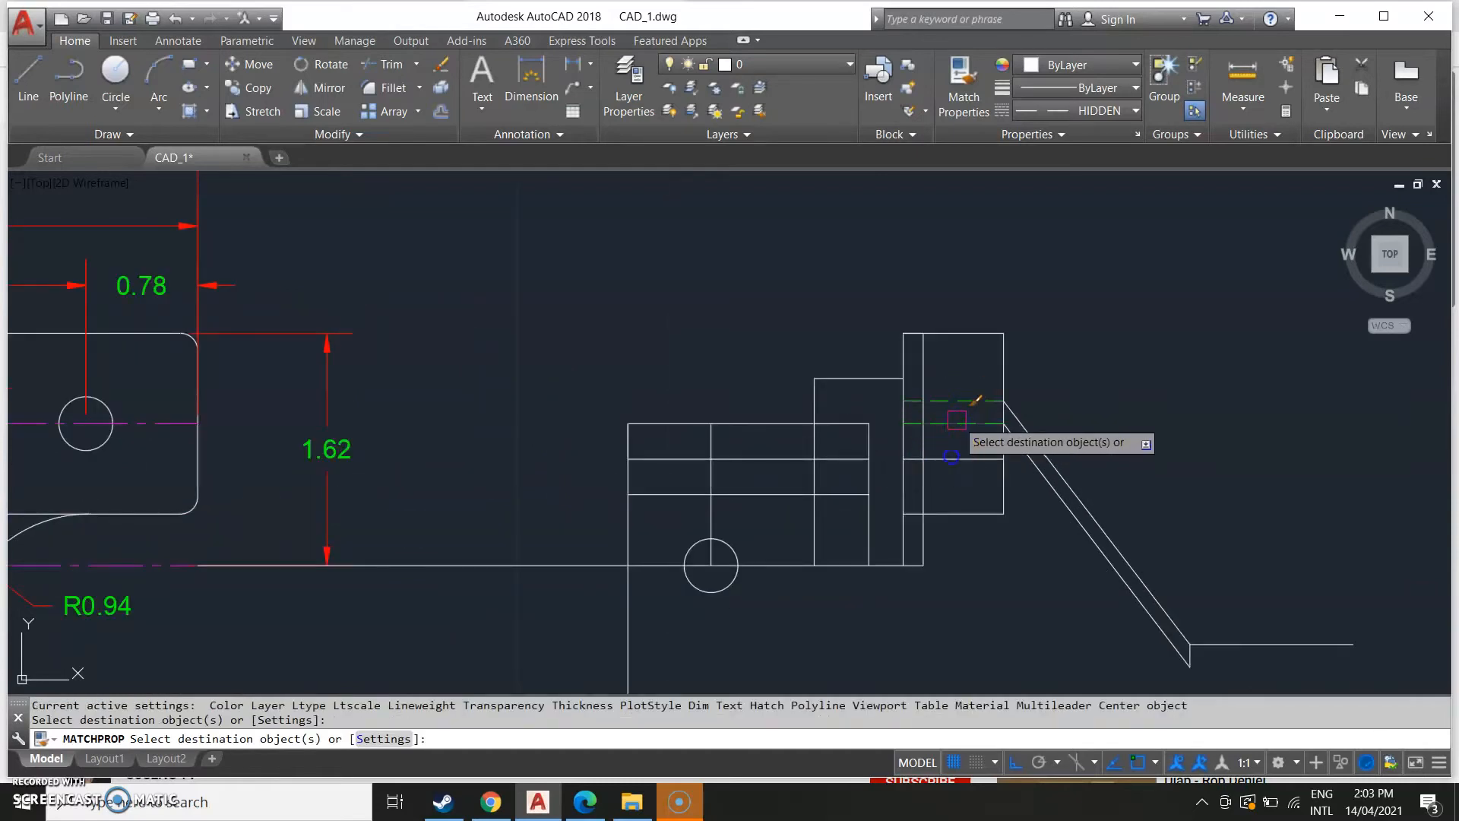
scroll(813, 470, down, 2)
key(Escape)
Match the front view's centre line properties onto the middle horizontal line of the side view's left block.
key(Return)
click(405, 444)
scroll(791, 471, up, 2)
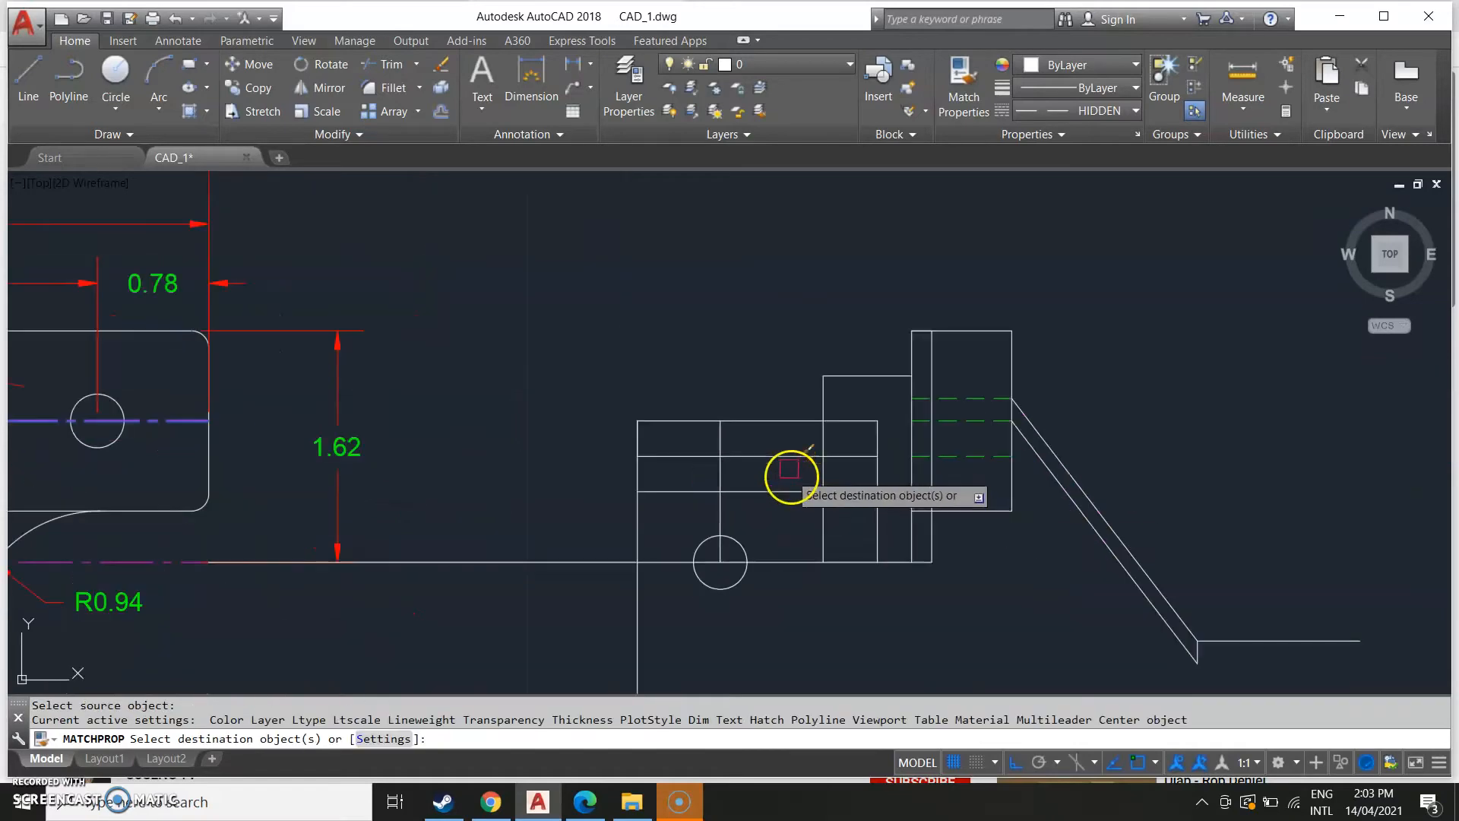
click(786, 462)
scroll(912, 503, down, 3)
key(Escape)
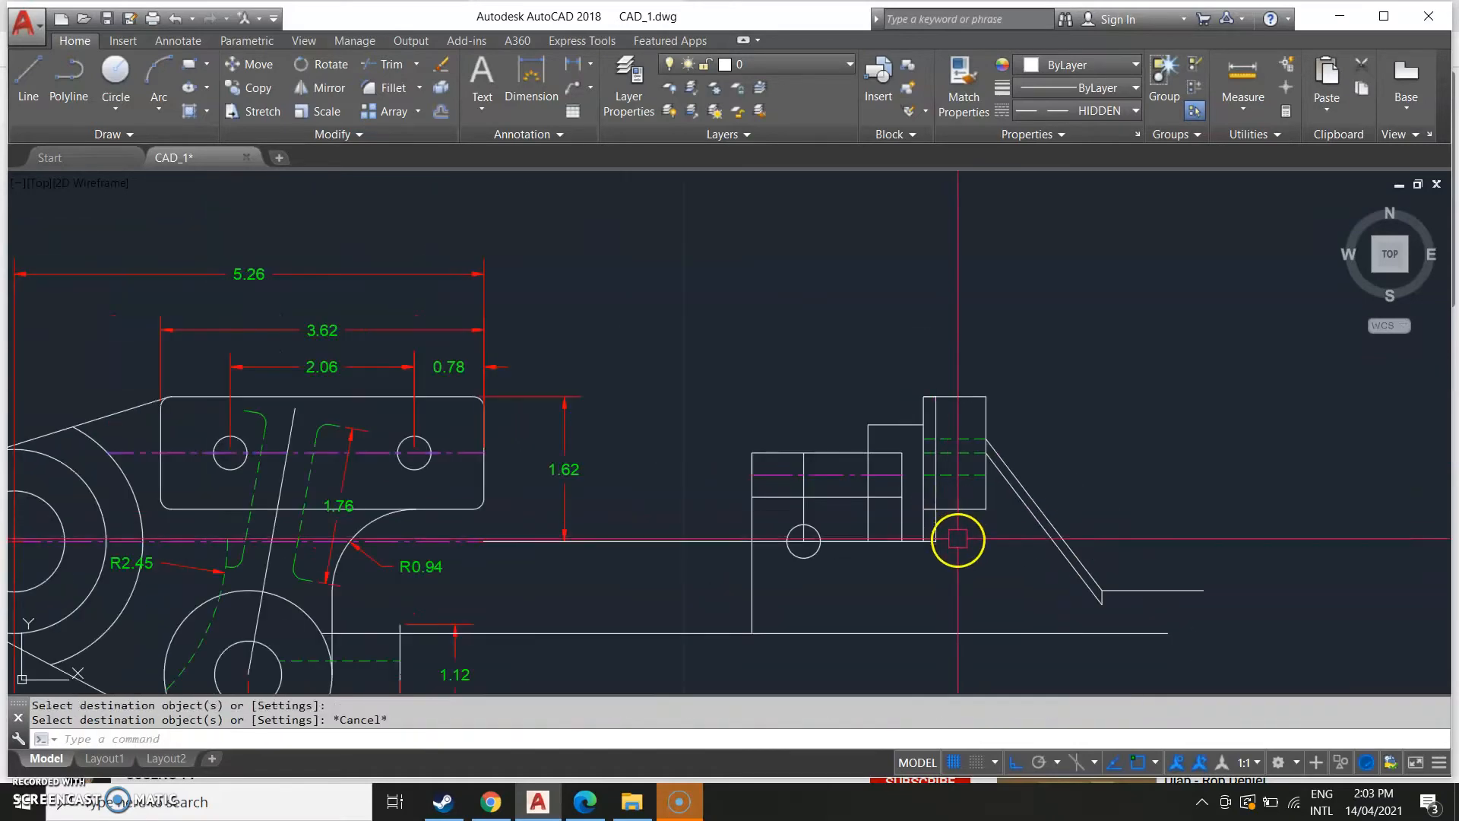
Erase the short stray segment at the lower end of the sloped lines.
scroll(953, 547, down, 2)
scroll(905, 532, up, 5)
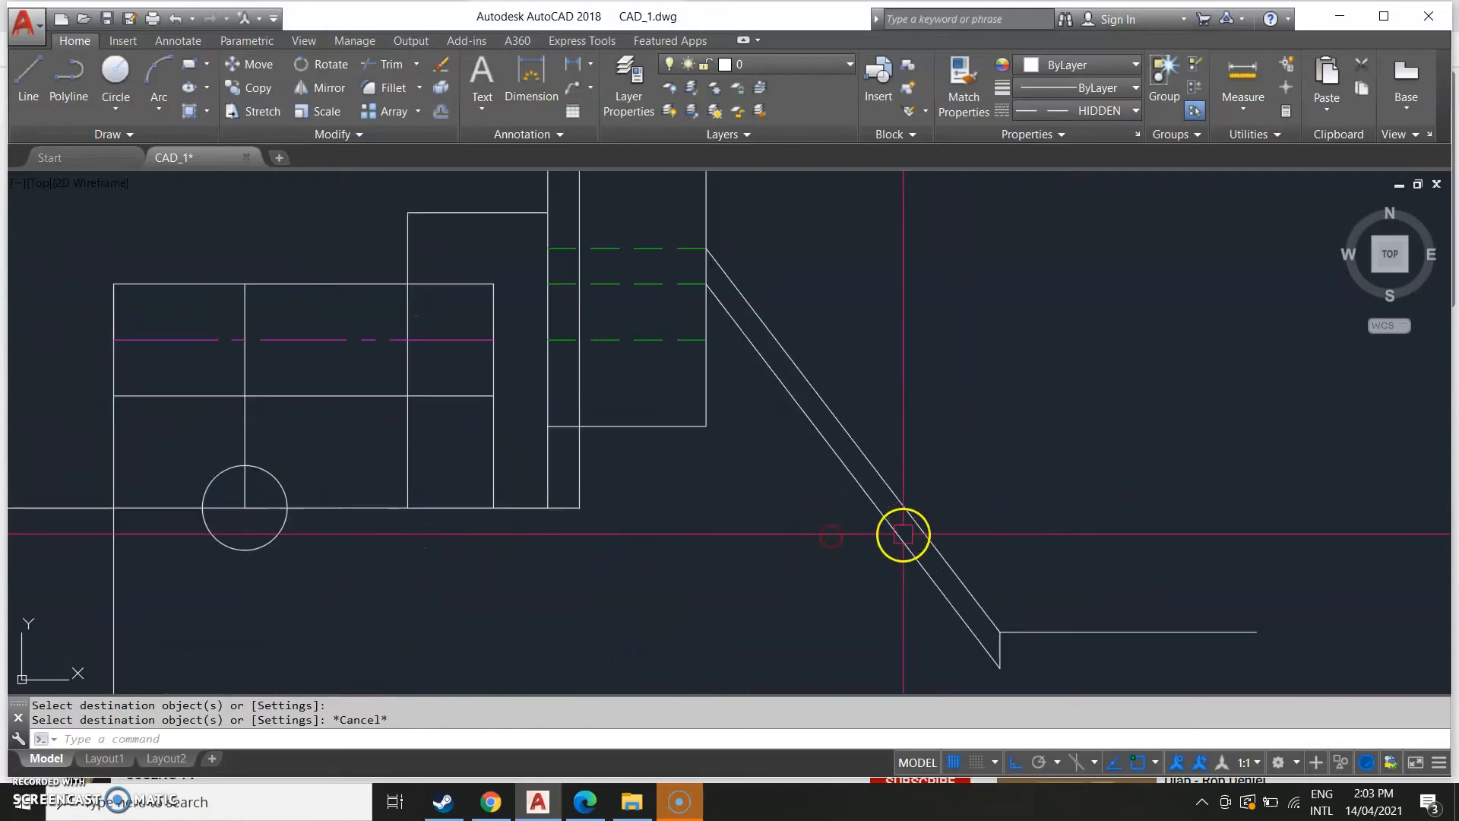
scroll(926, 563, up, 1)
click(936, 590)
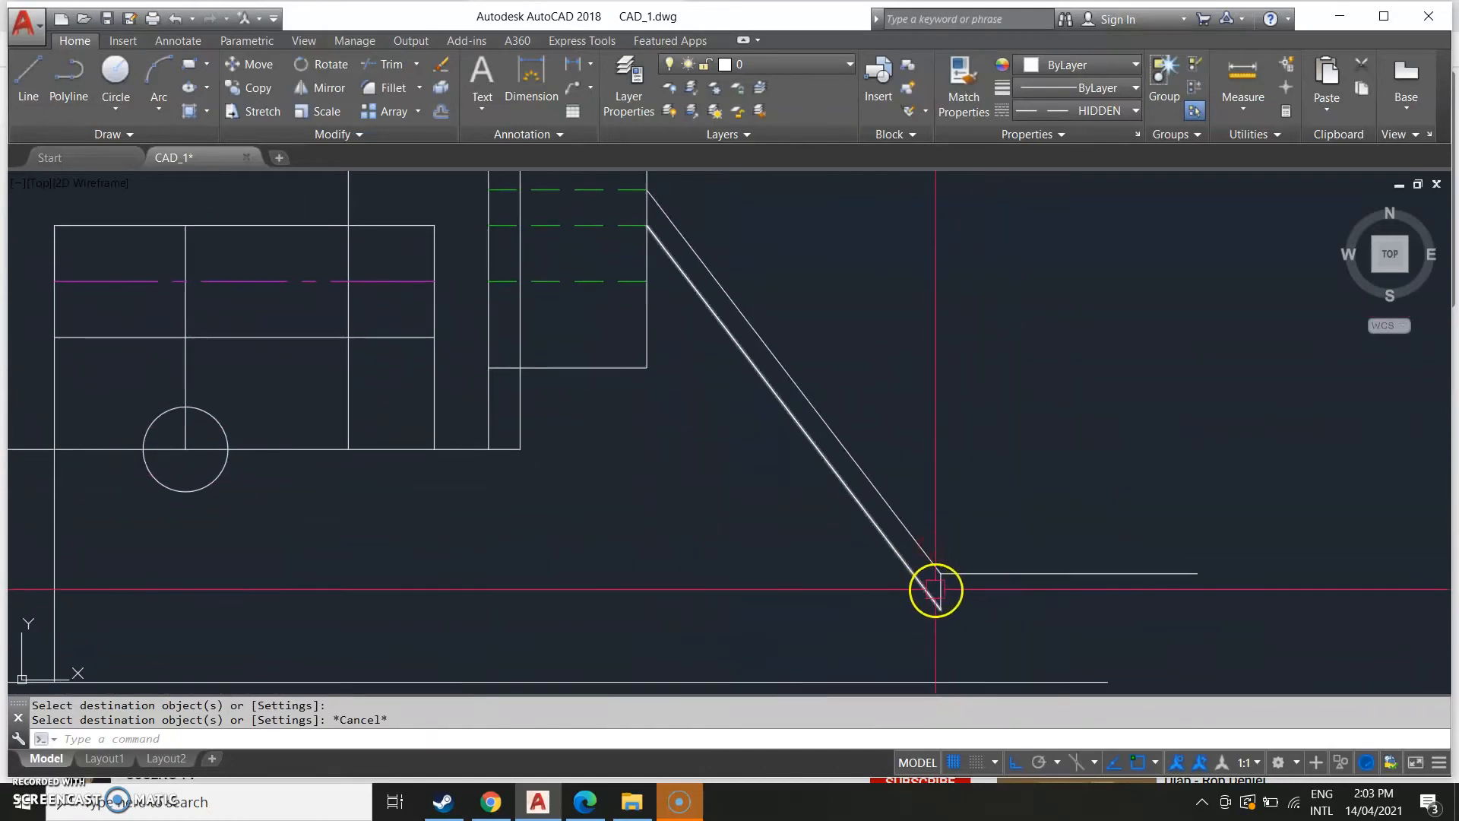
key(Escape)
click(939, 591)
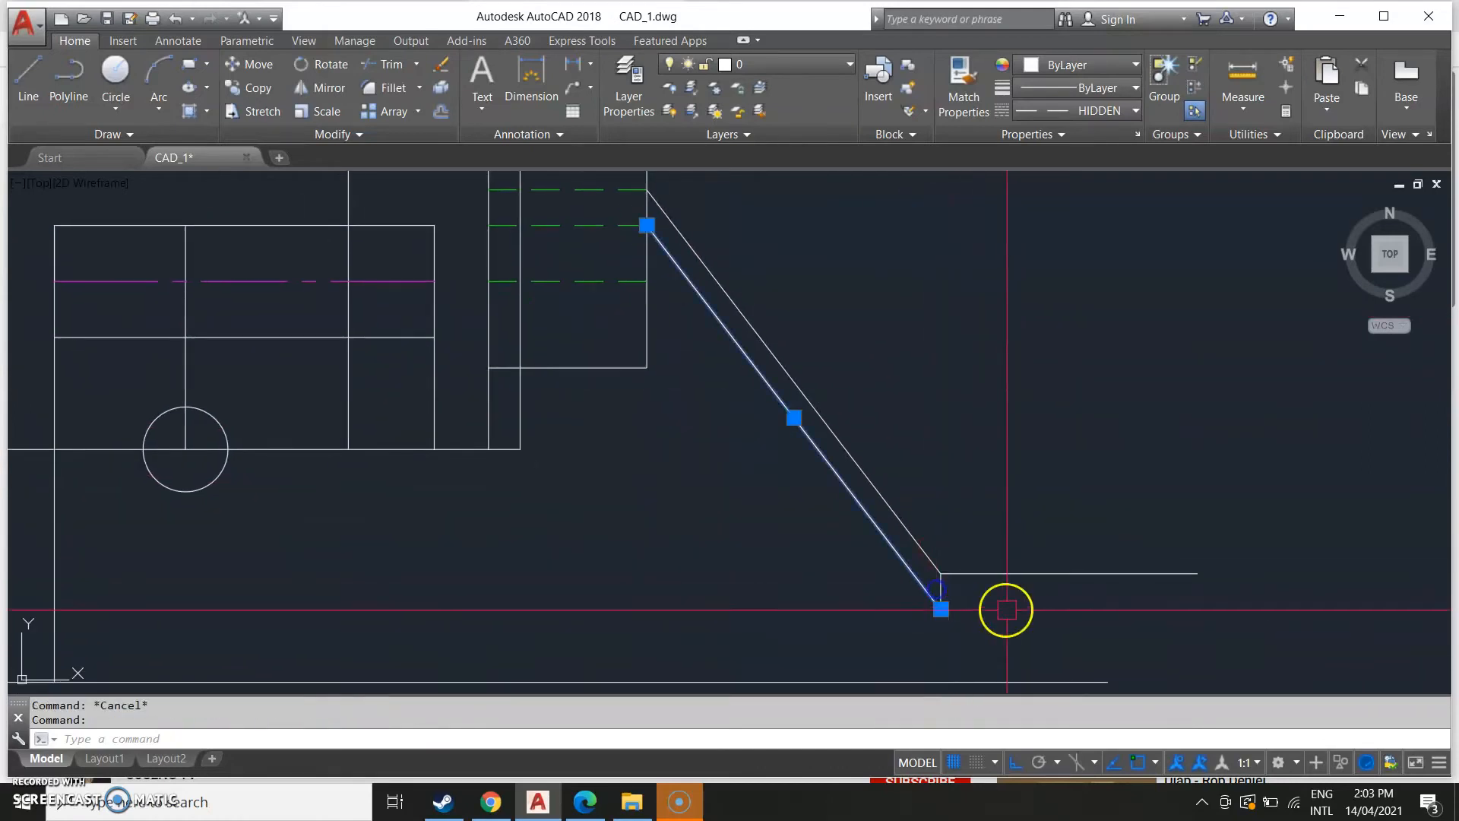
key(Escape)
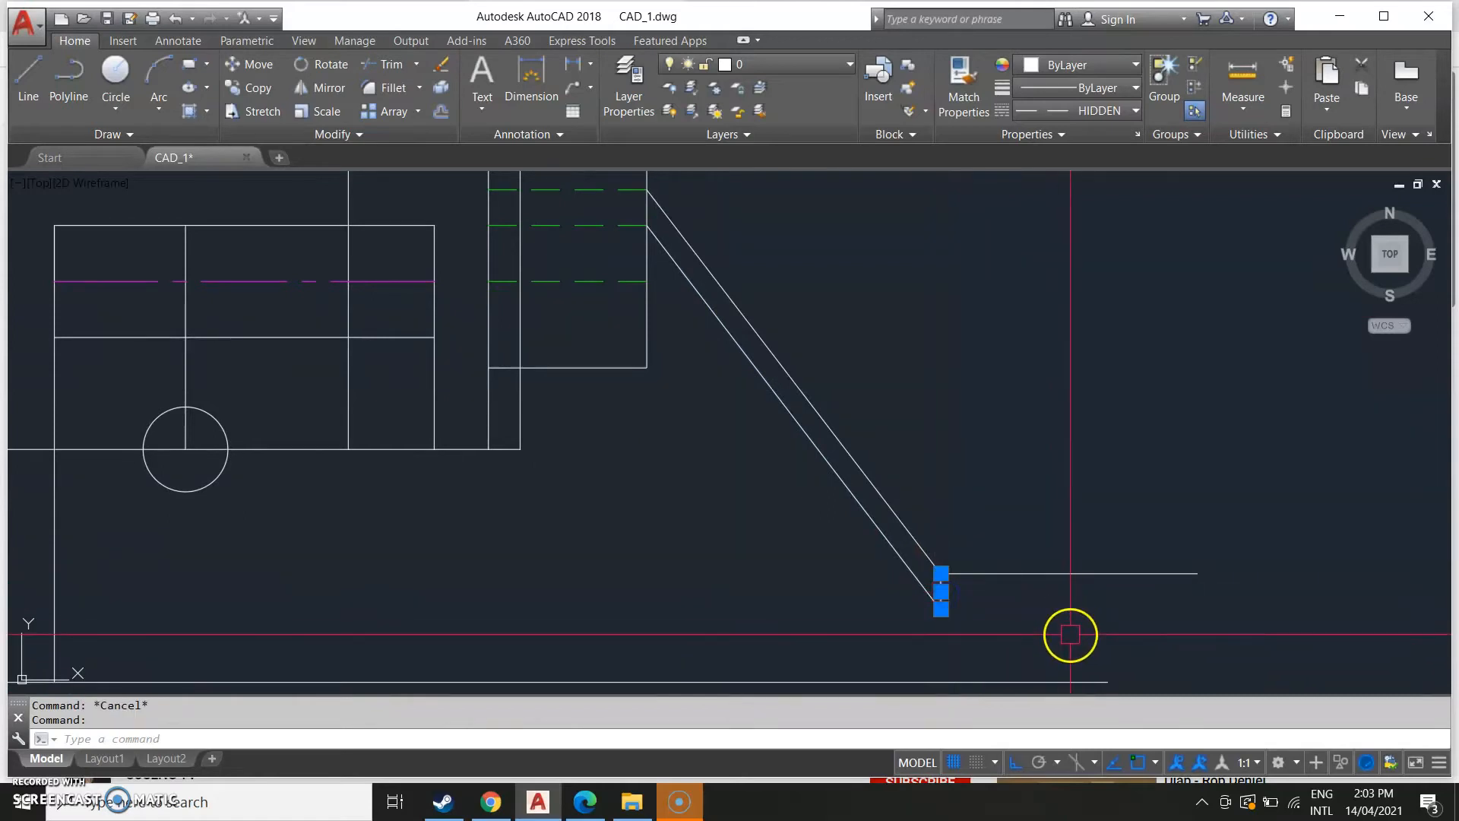
Compare the side view with the side view in the reference drawing.
scroll(791, 531, down, 4)
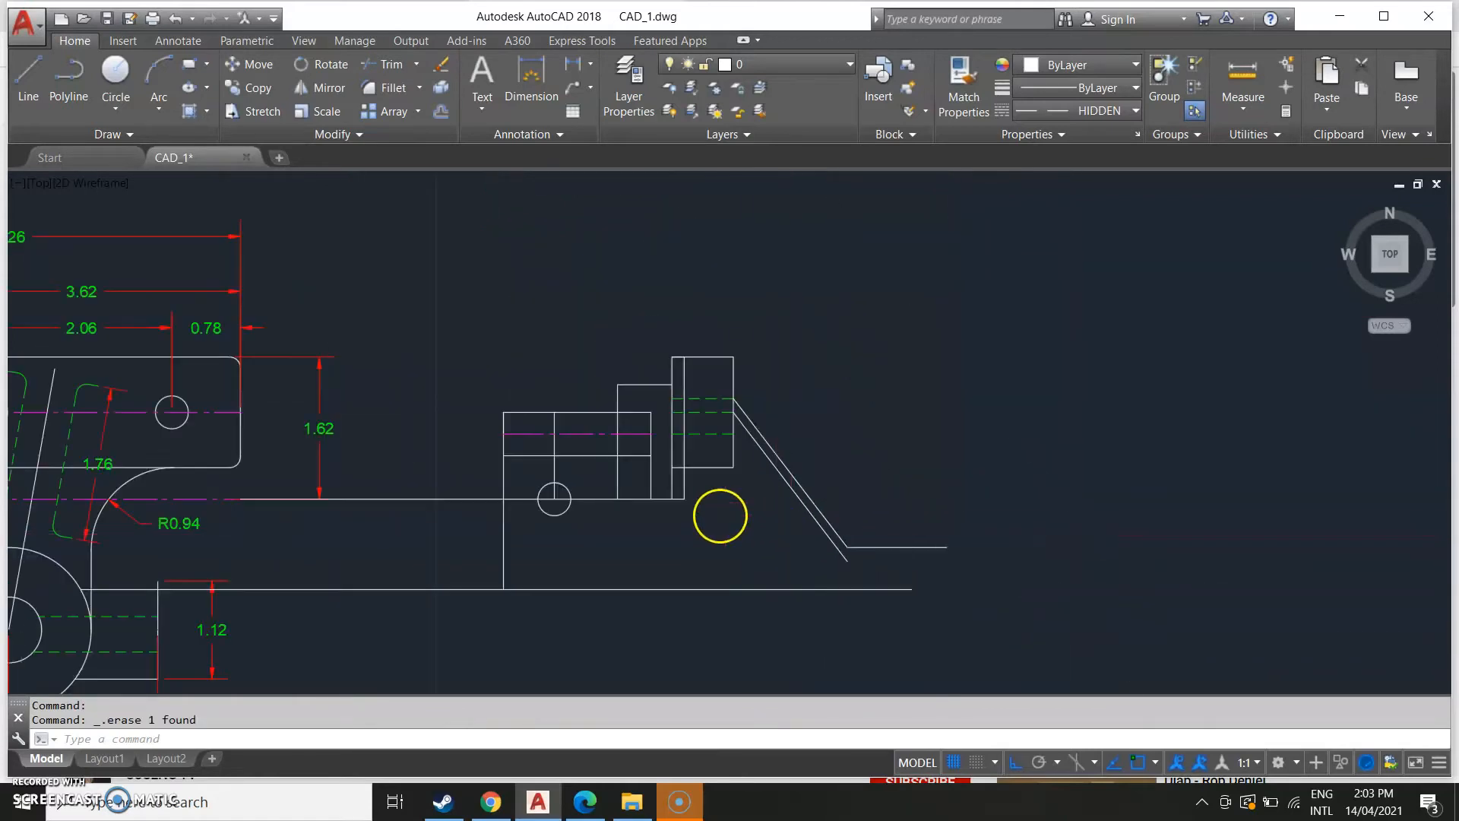
scroll(718, 514, down, 4)
middle_drag(714, 514, 918, 452)
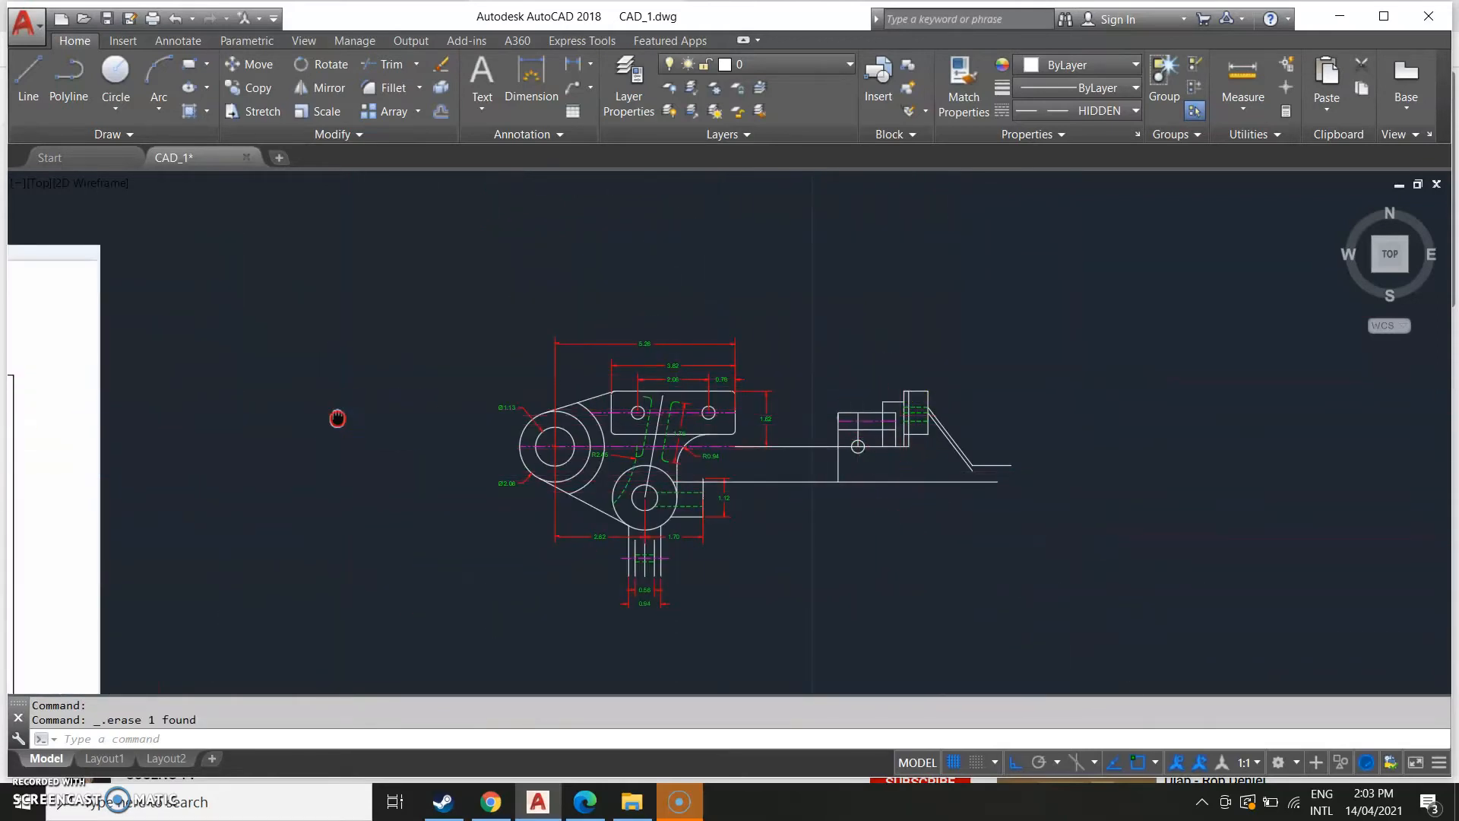
middle_drag(338, 418, 631, 413)
scroll(355, 504, up, 2)
middle_drag(46, 507, 404, 479)
scroll(324, 506, up, 4)
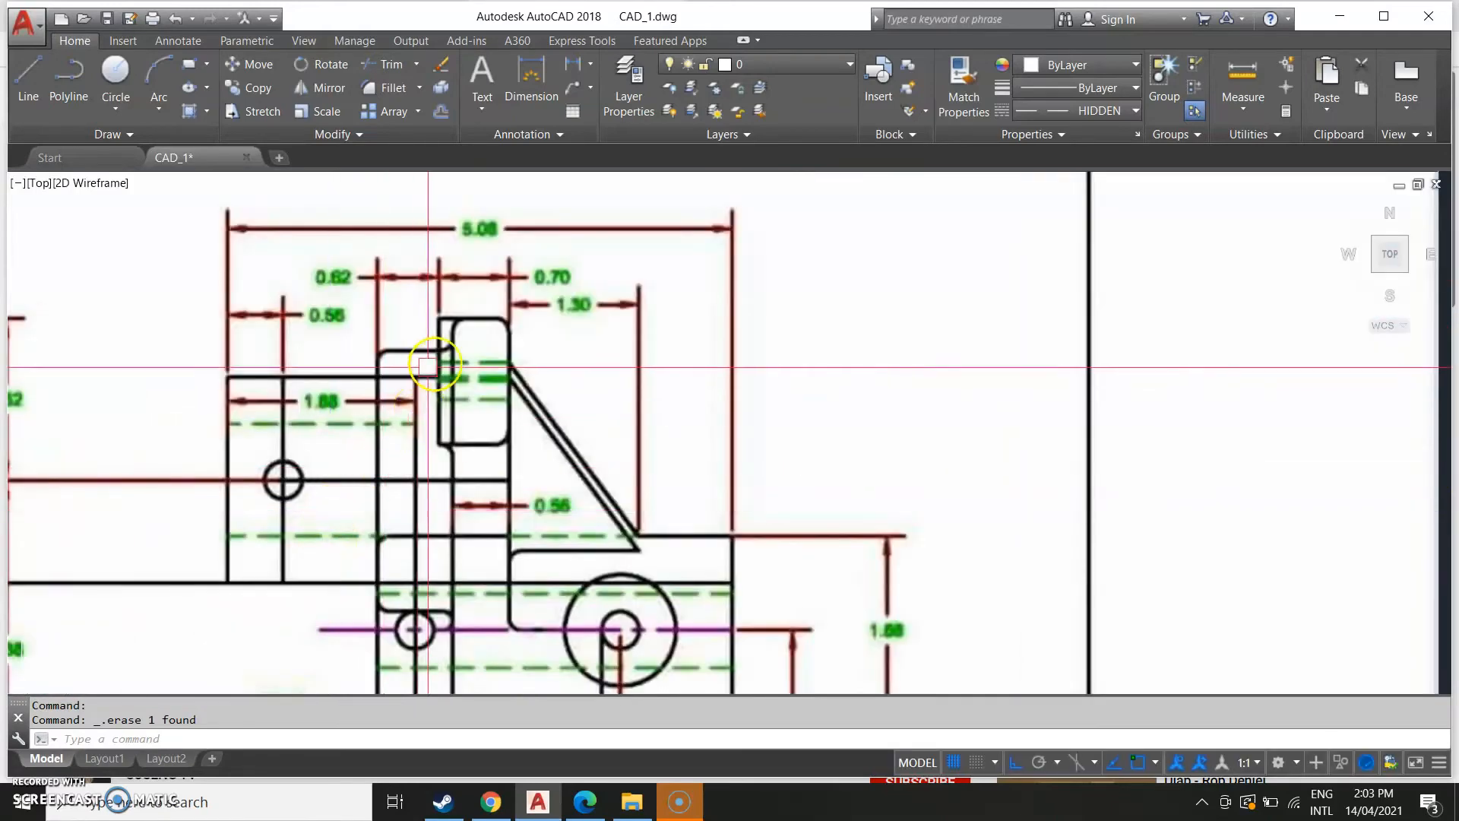
scroll(457, 331, down, 8)
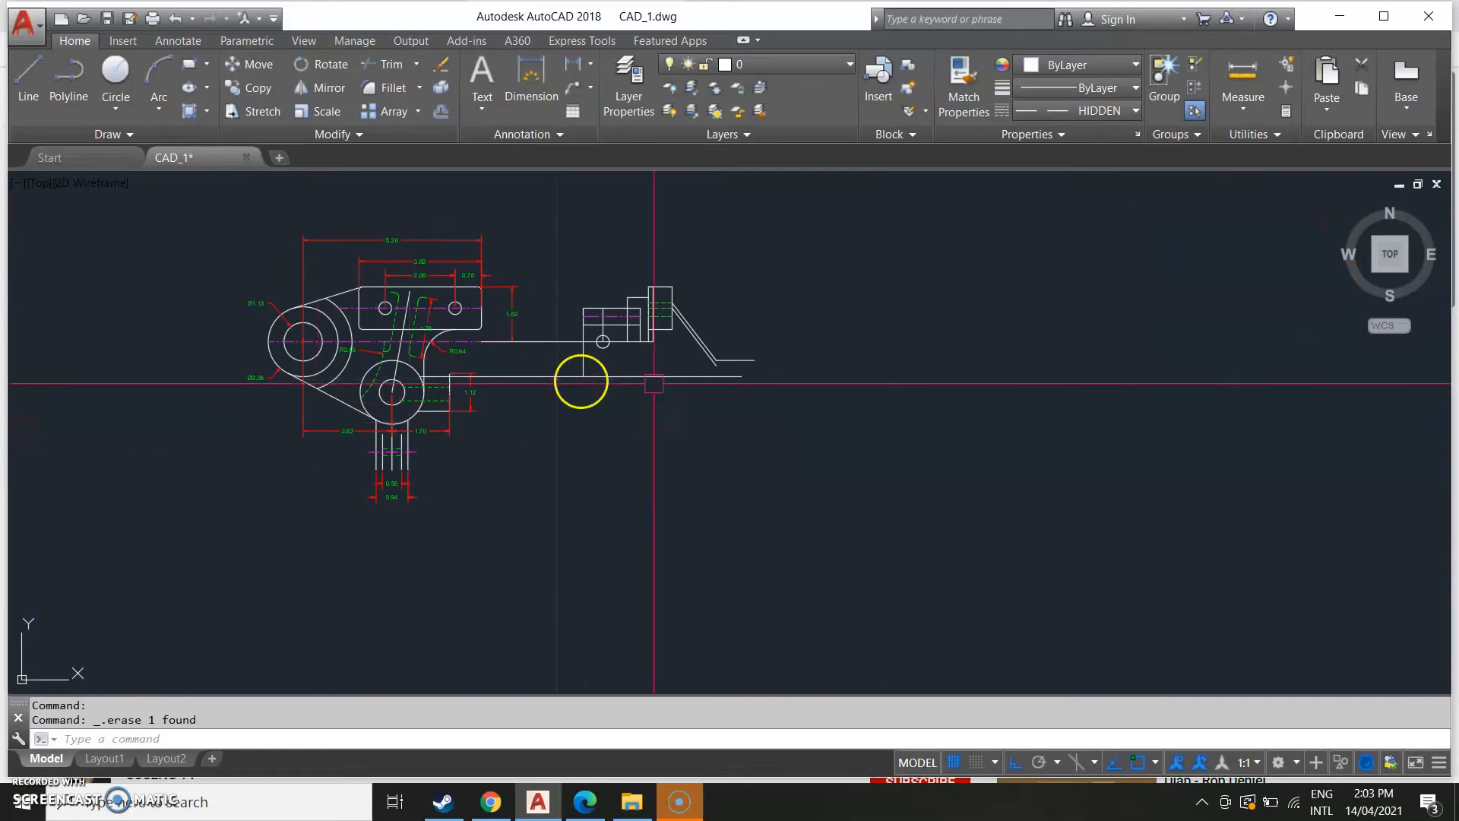
Fillet the tall tab's top-right corner with the 0.12 radius.
middle_drag(661, 402, 632, 579)
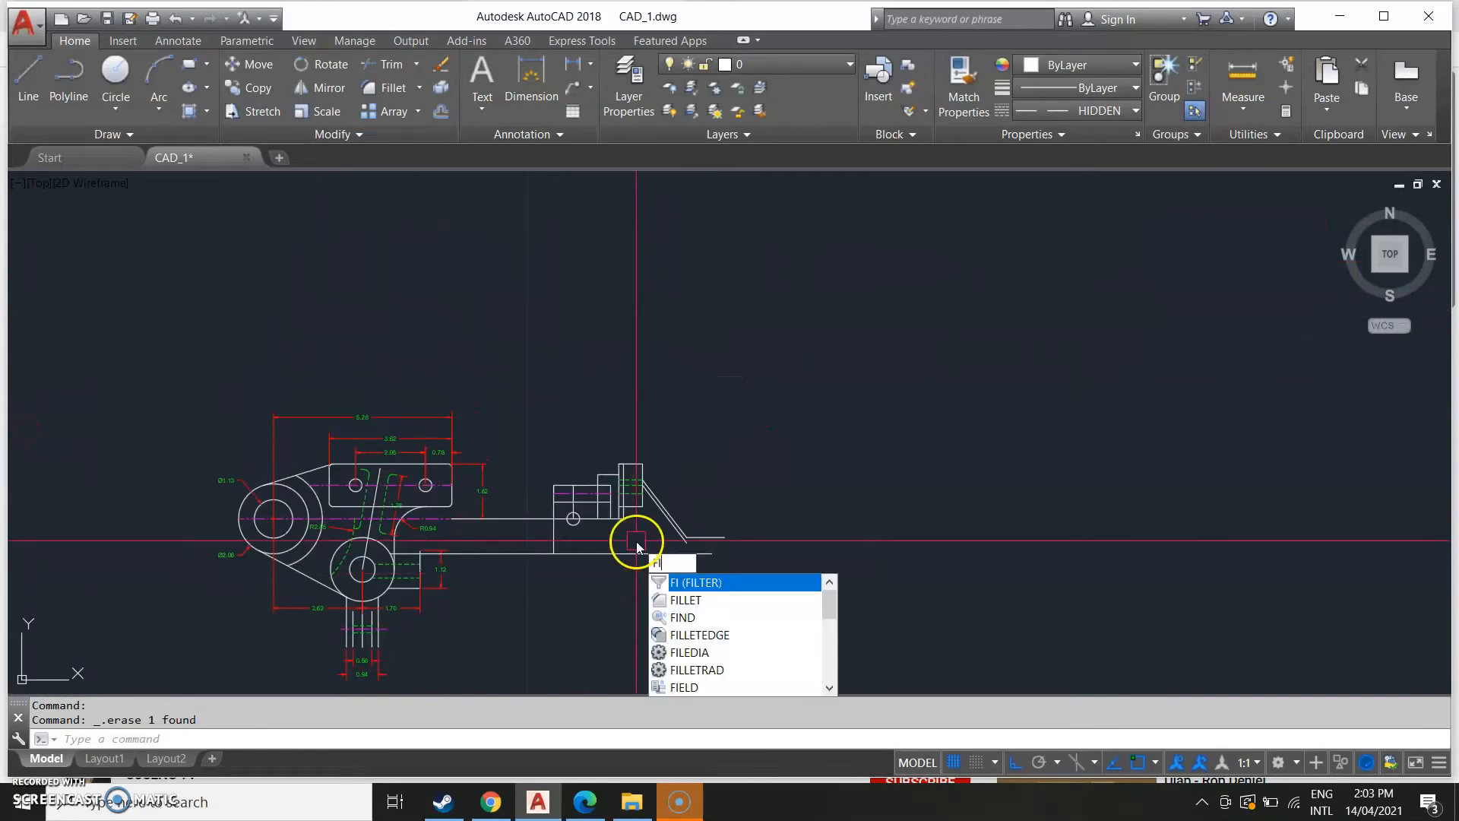
key(Return)
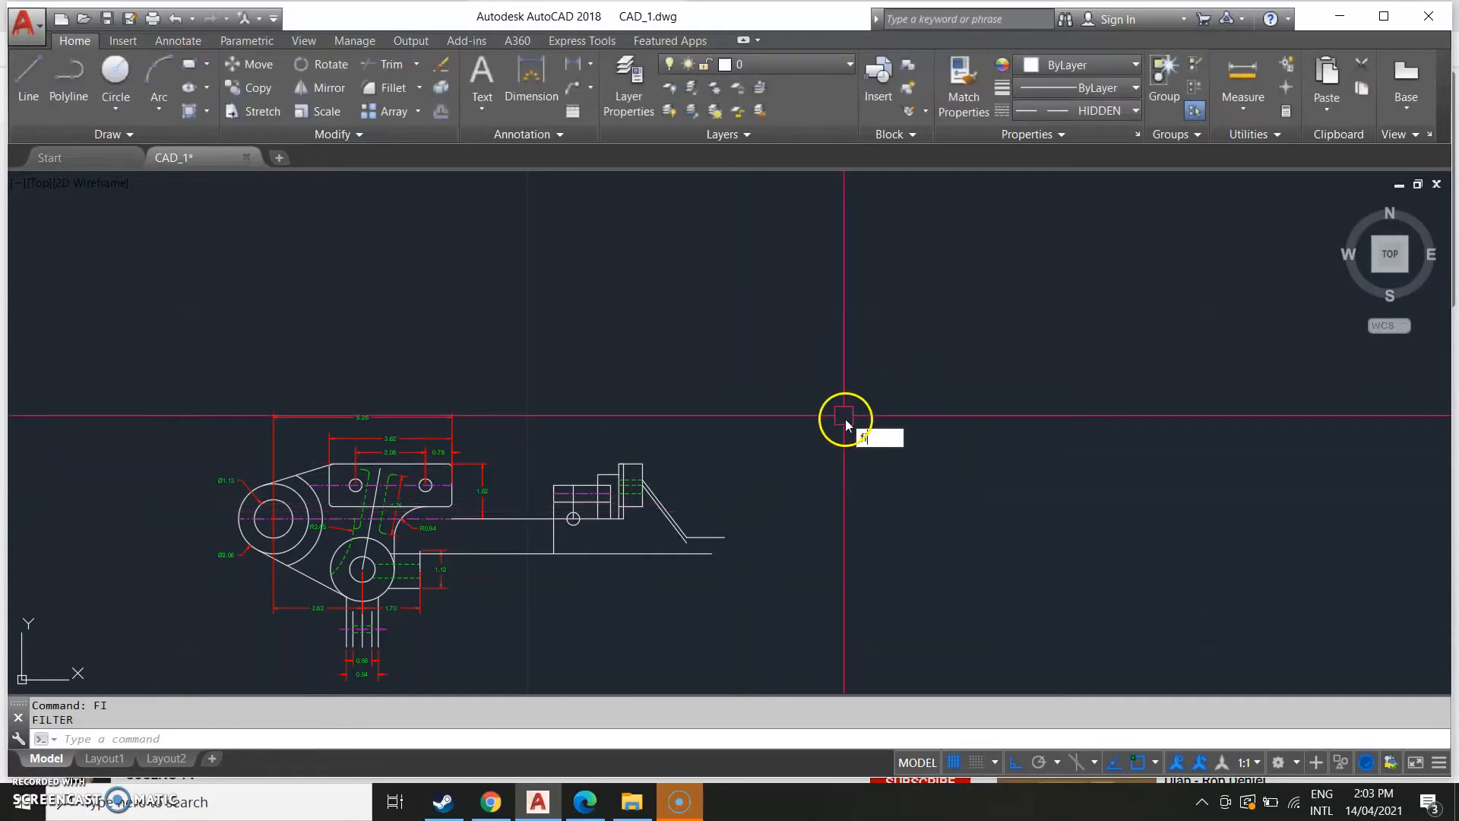
text(fi)
key(Return)
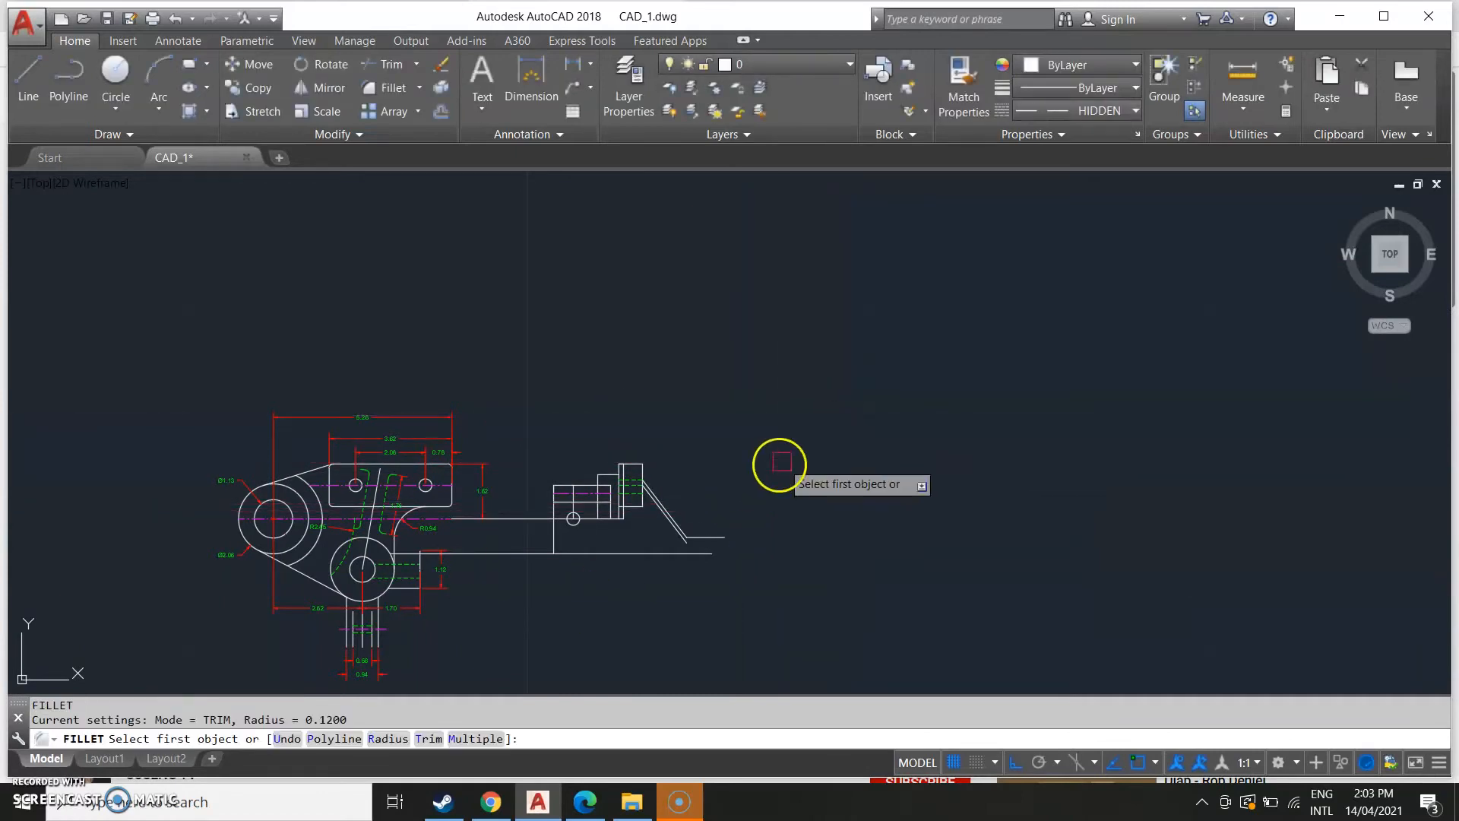
scroll(782, 463, up, 3)
scroll(590, 406, up, 1)
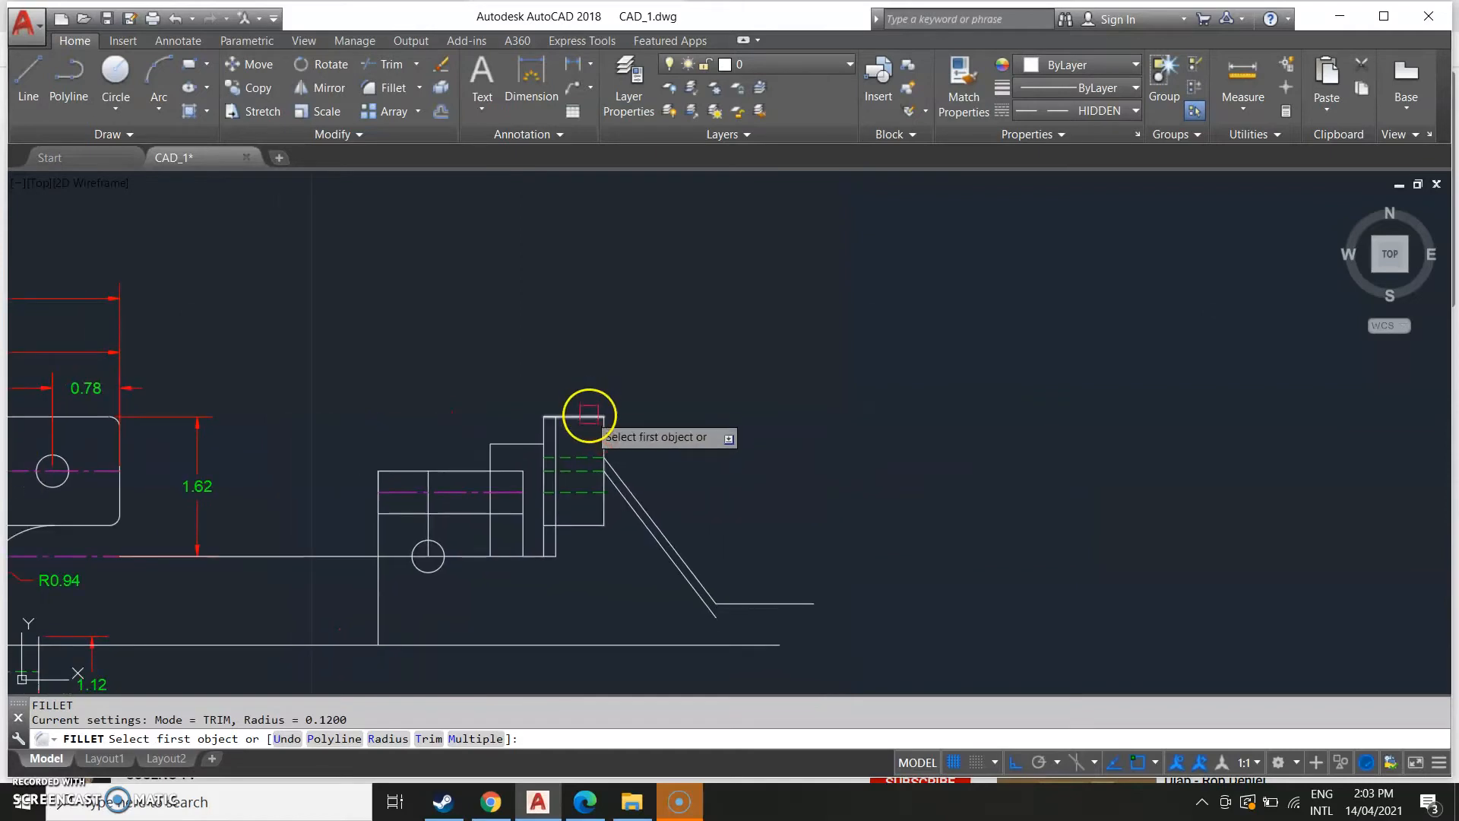
click(589, 415)
click(599, 432)
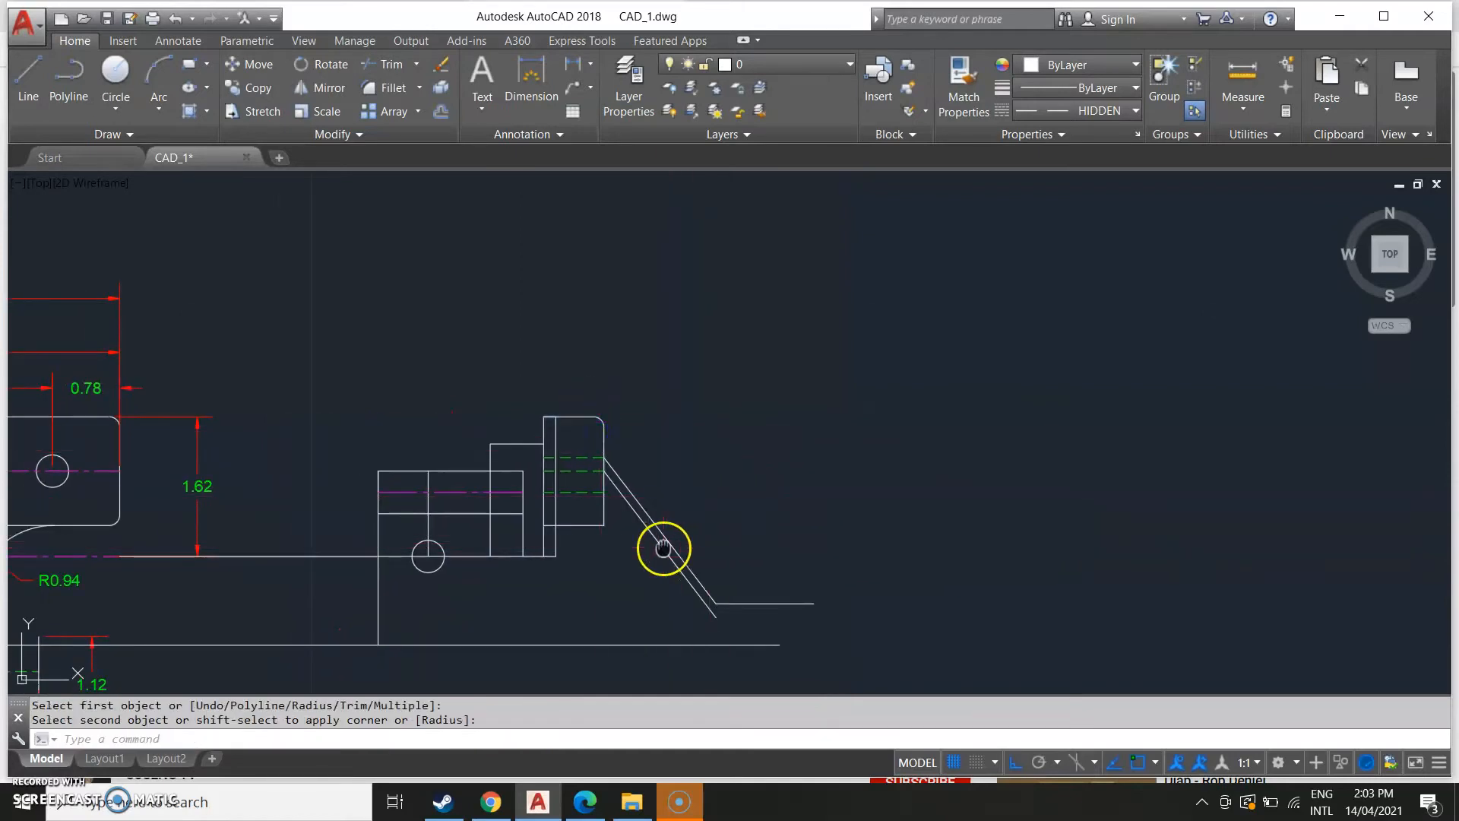
Compare the tall tab's corners with the reference drawing's side view.
middle_drag(663, 548, 814, 498)
key(Return)
scroll(608, 504, down, 4)
middle_drag(605, 505, 1444, 527)
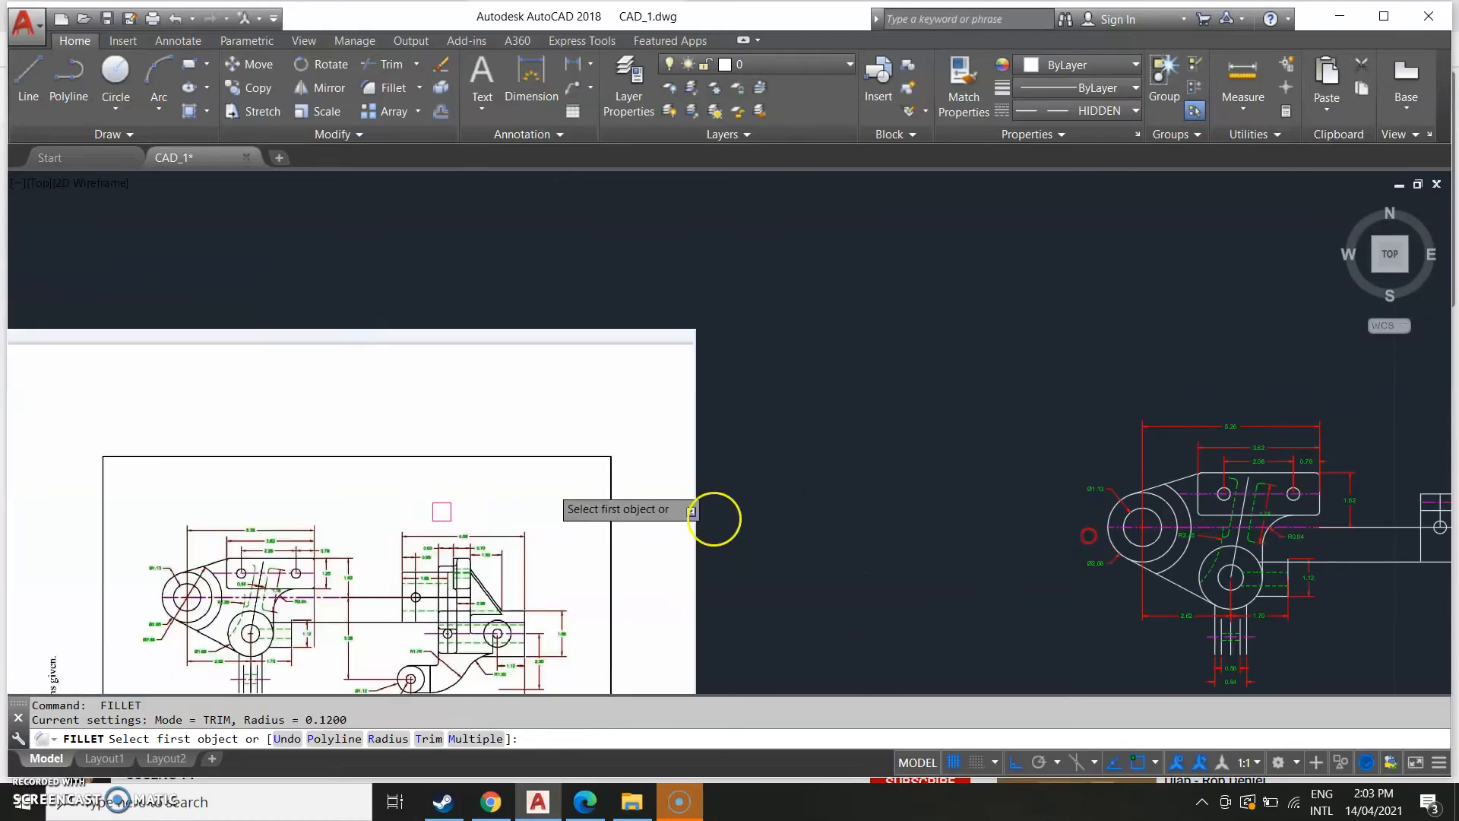
scroll(492, 570, up, 4)
middle_drag(1034, 446, 300, 462)
scroll(692, 397, down, 2)
mouse_move(1070, 460)
middle_down()
mouse_move(716, 531)
mouse_move(275, 575)
middle_up()
scroll(840, 514, up, 2)
scroll(822, 488, up, 2)
click(908, 451)
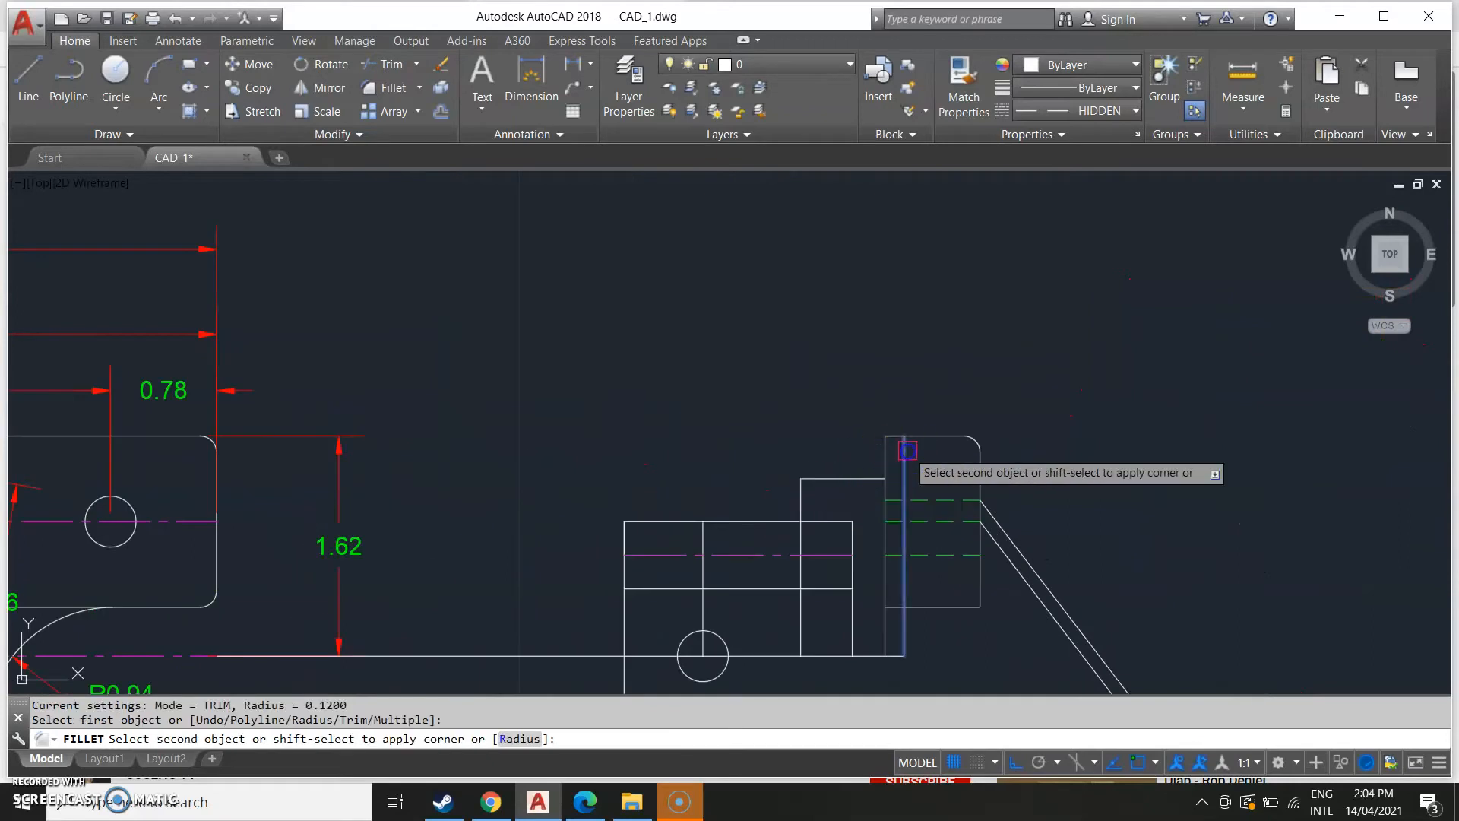
key(Escape)
text(l)
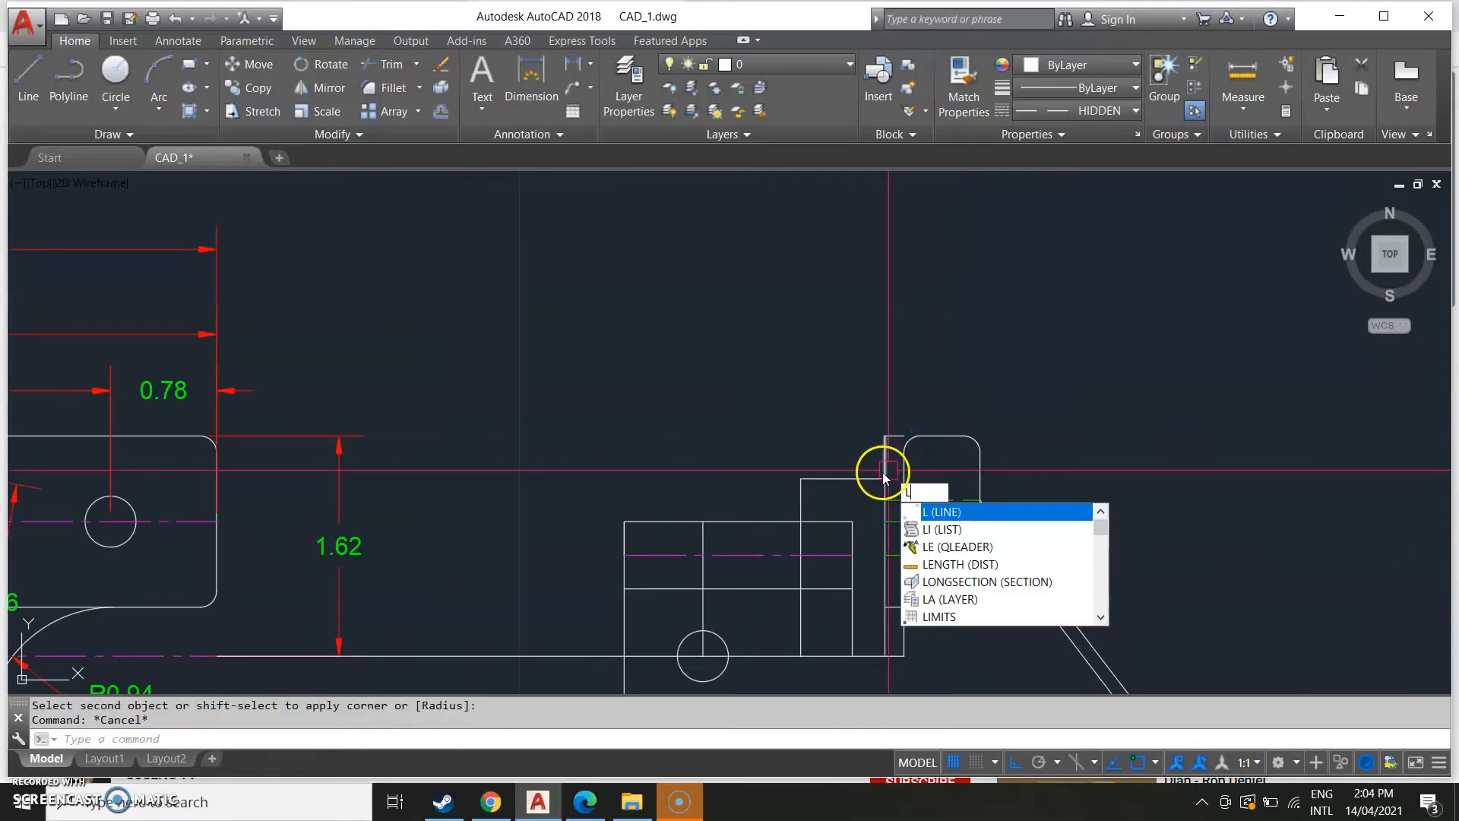
key(Escape)
click(886, 479)
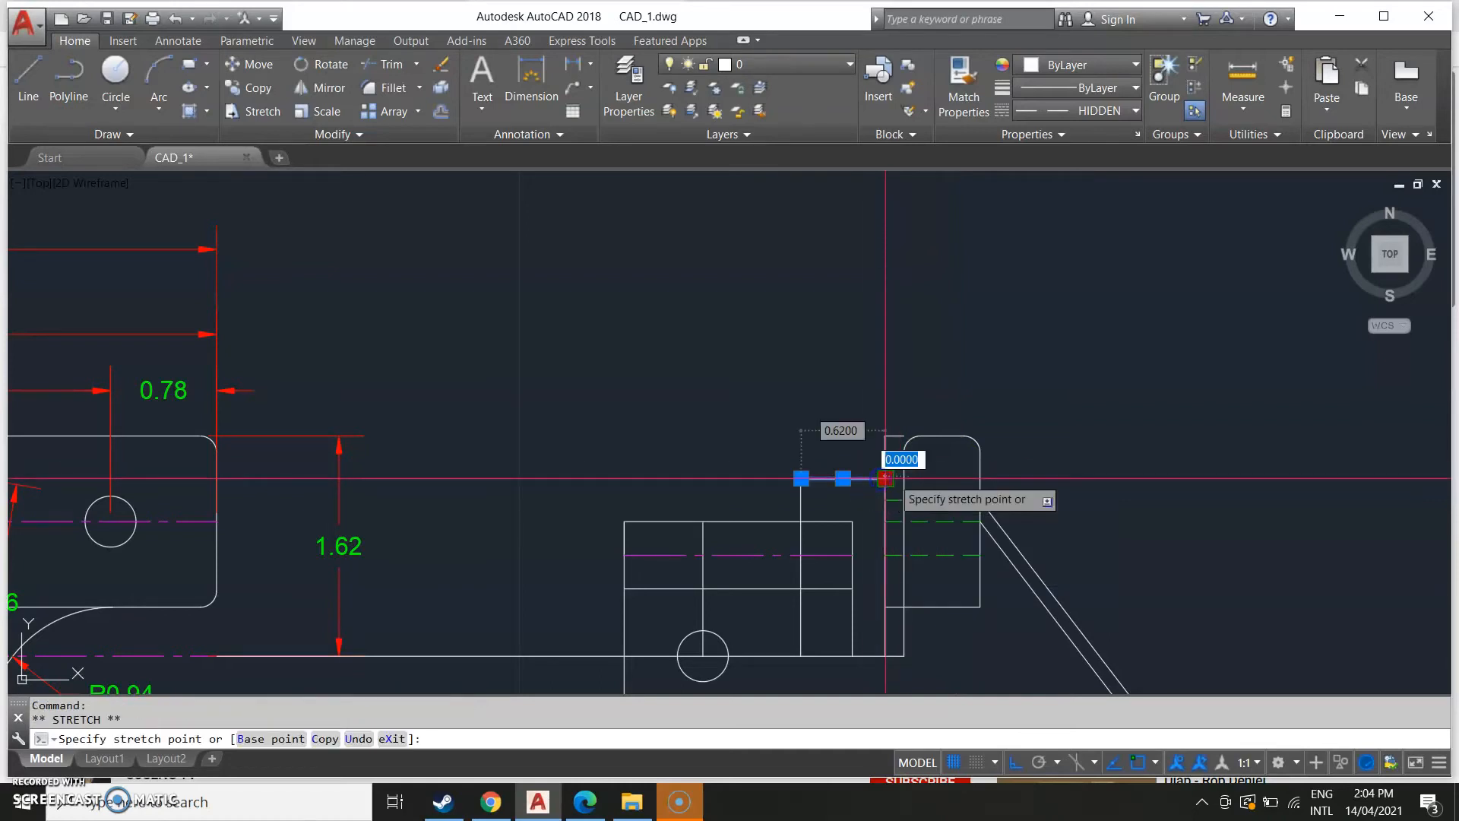
key(Escape)
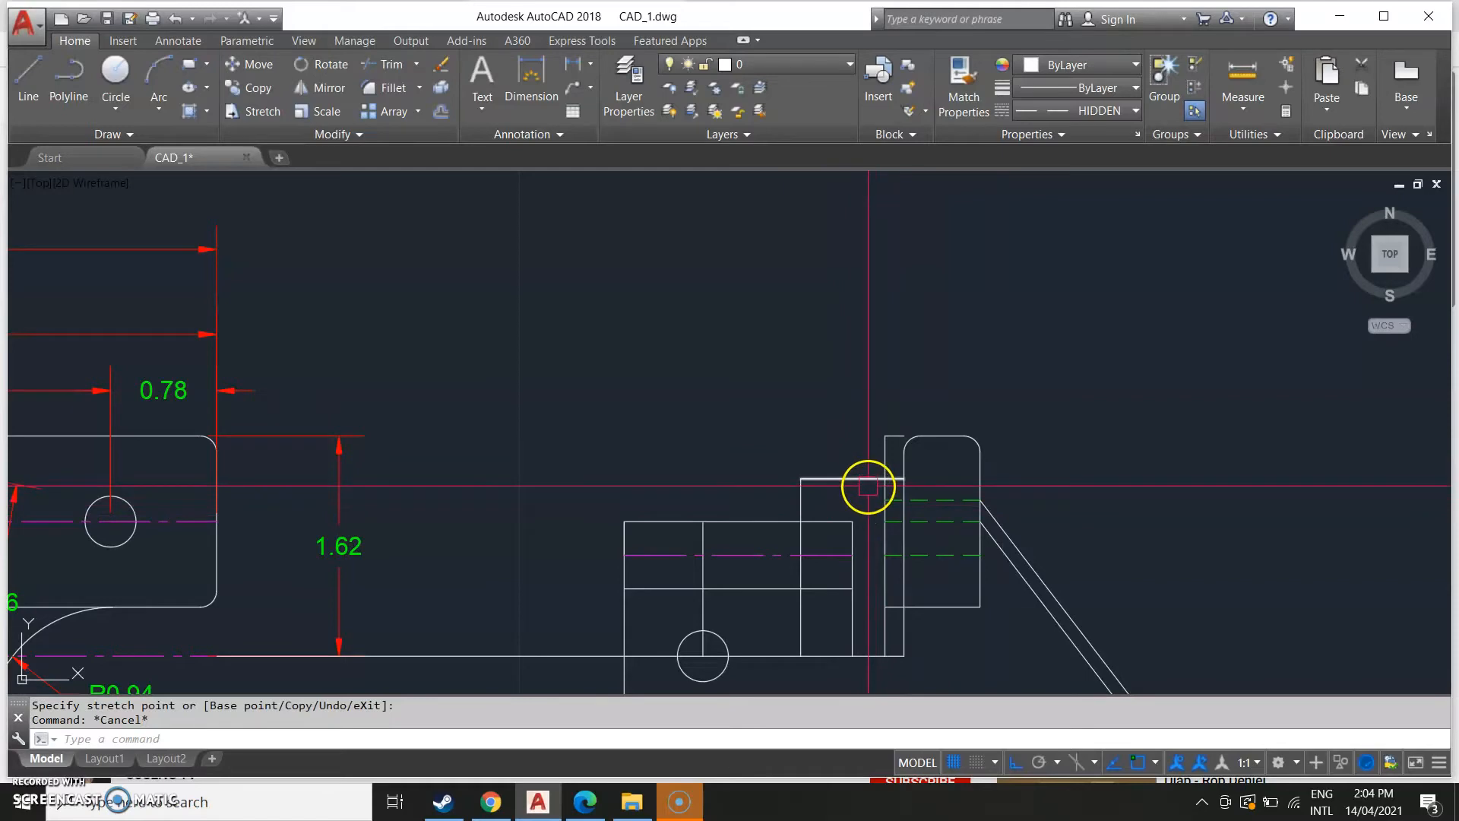
Fillet the inner corner between the short block's top edge and the tall tab's left edge.
text(f)
key(Return)
click(868, 486)
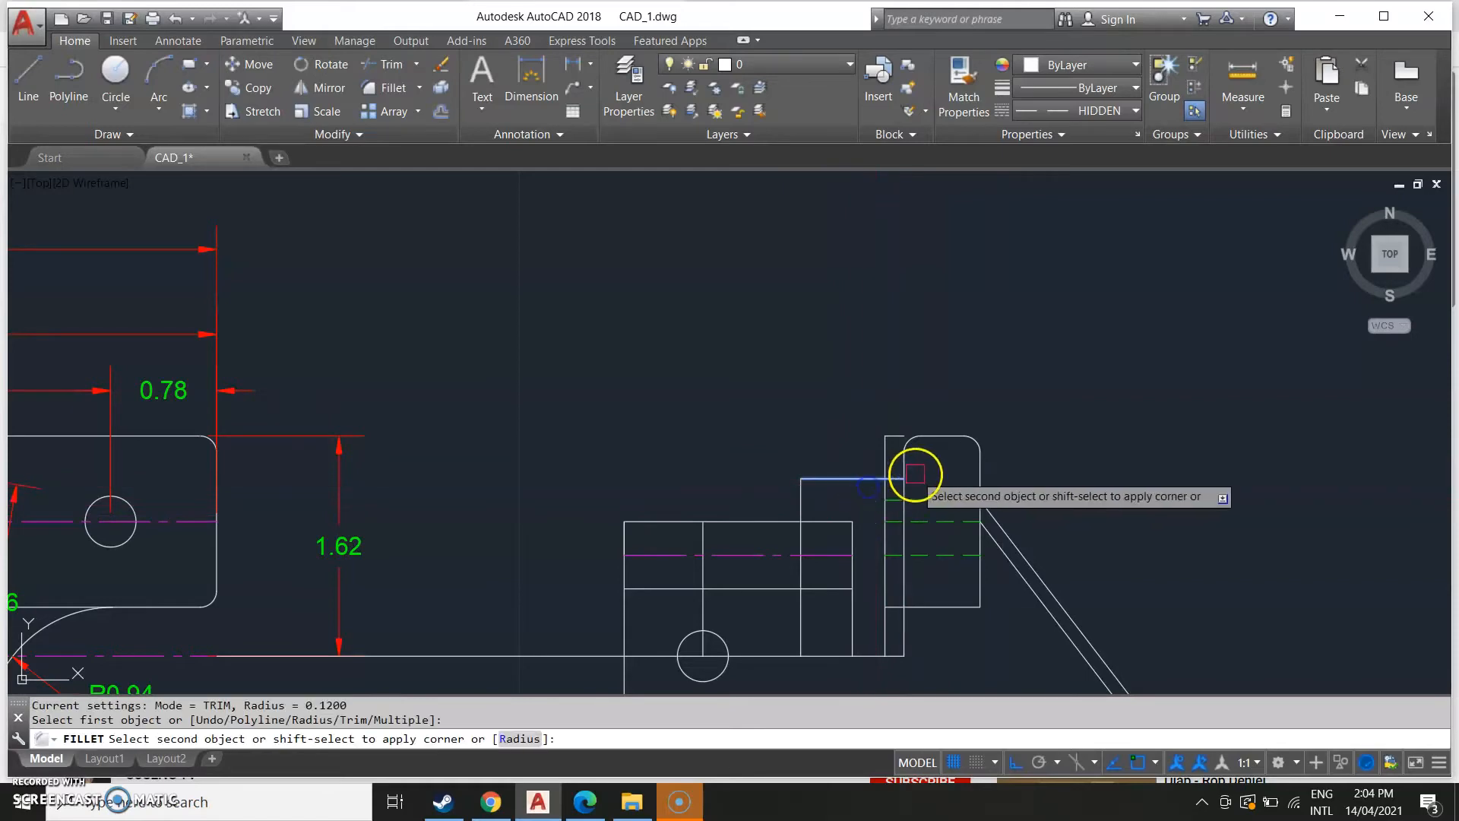
click(909, 470)
scroll(859, 526, down, 5)
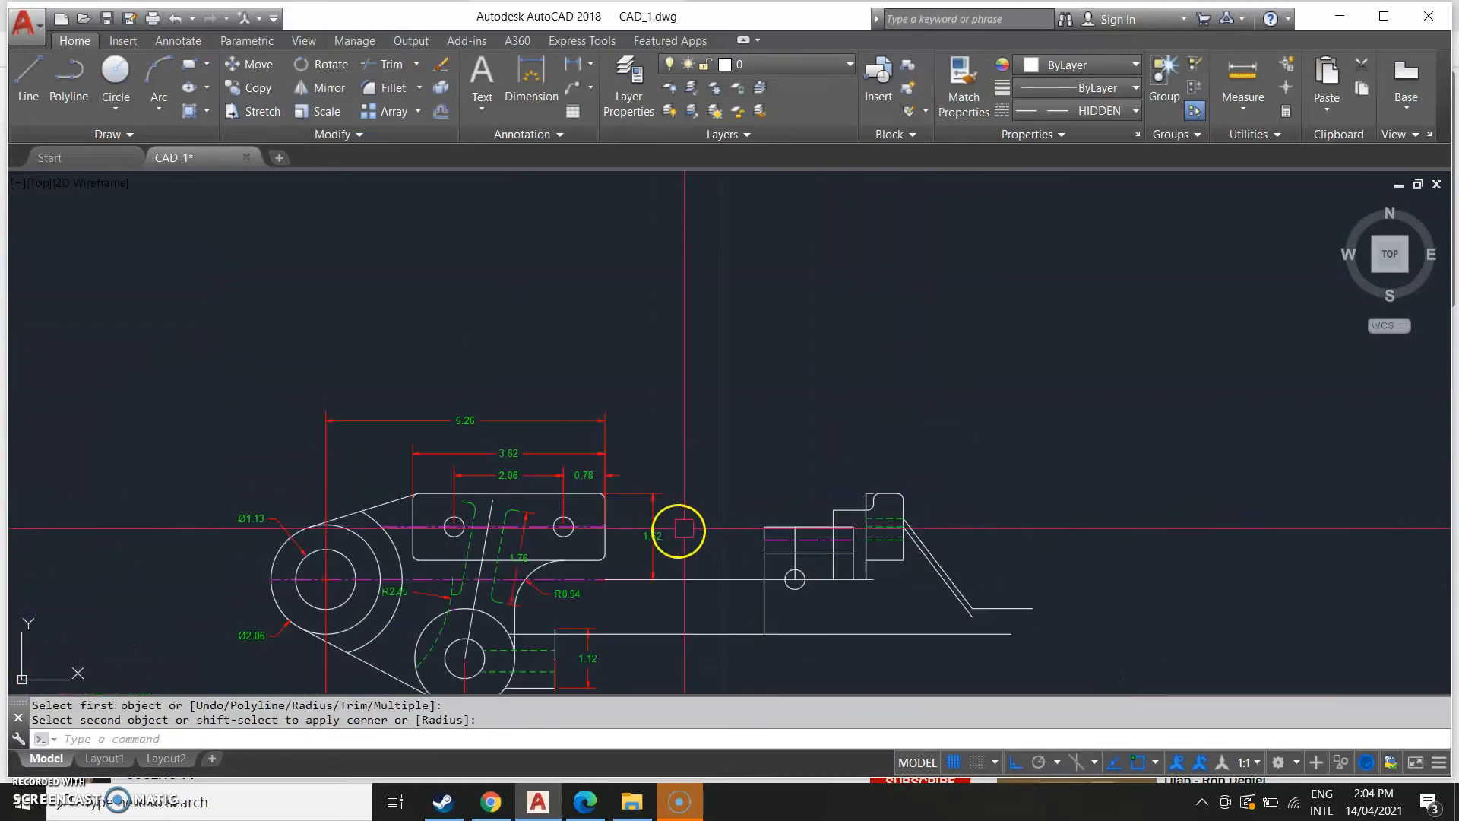
Stretch the end of the tall tab's top edge to close the gap along its top.
middle_drag(668, 532, 1270, 436)
middle_drag(518, 420, 938, 365)
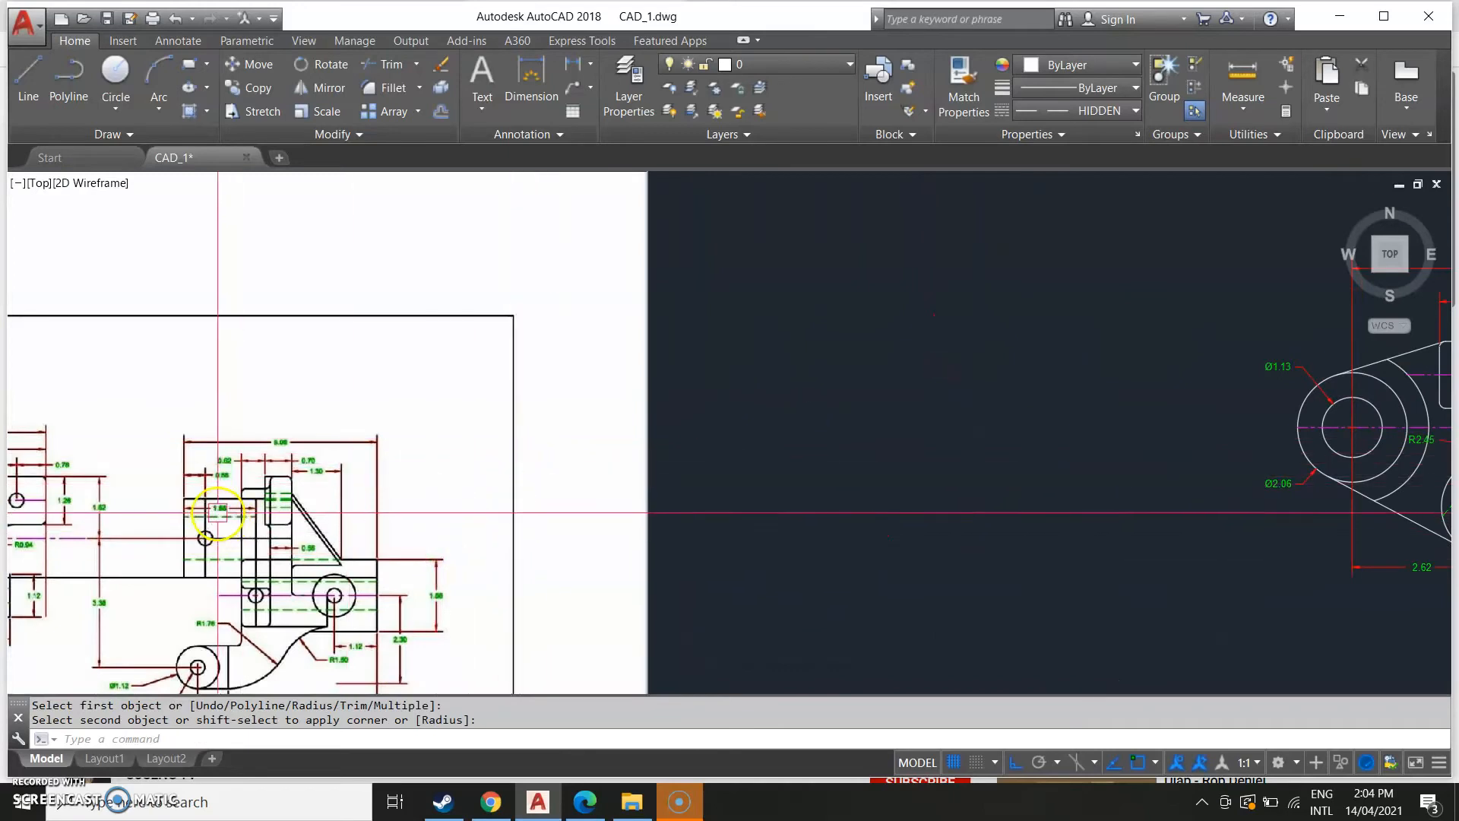
mouse_move(1303, 460)
middle_down()
mouse_move(918, 430)
mouse_move(263, 564)
middle_up()
scroll(807, 518, up, 4)
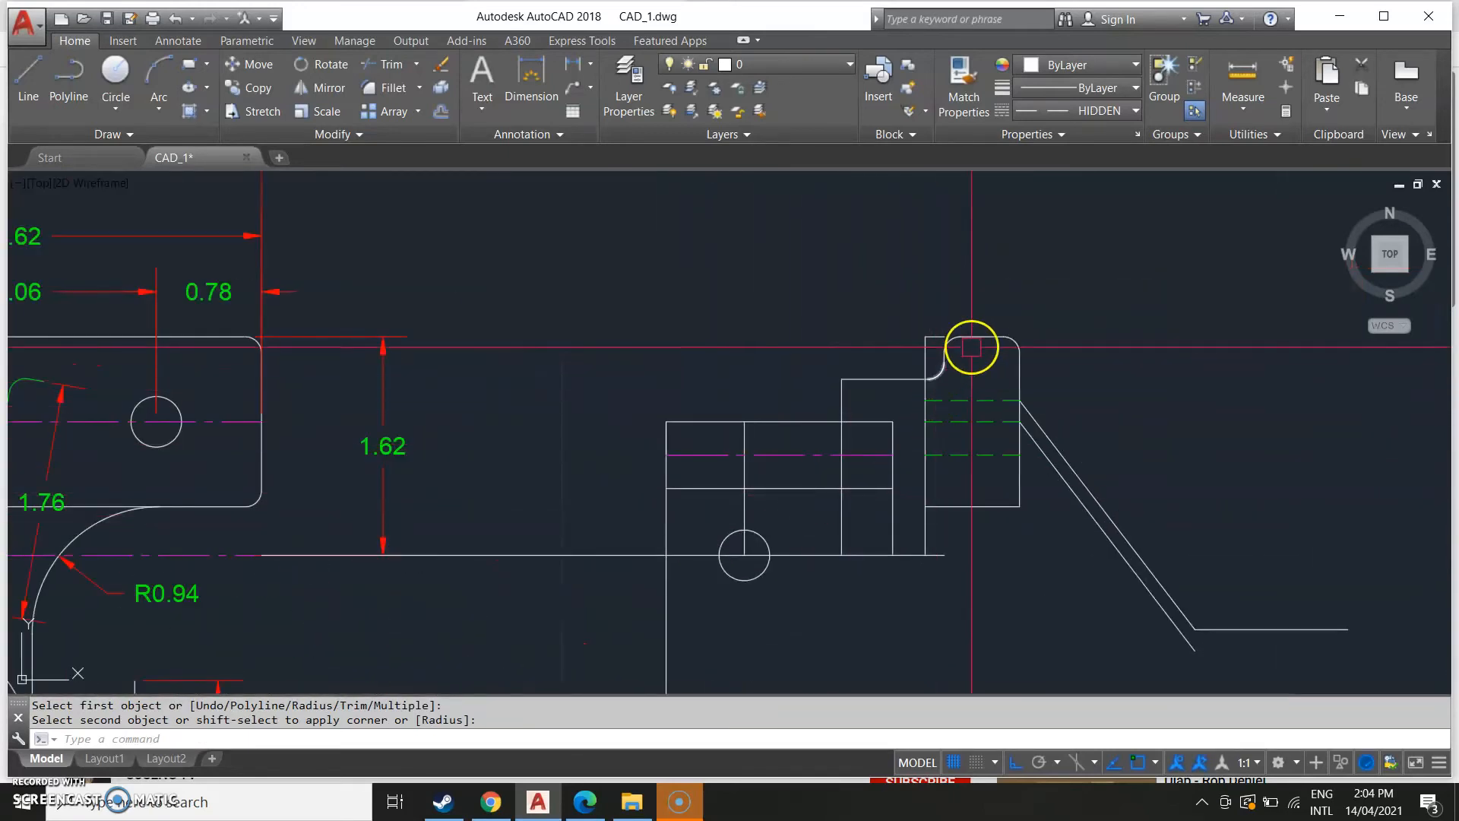
click(936, 334)
click(943, 336)
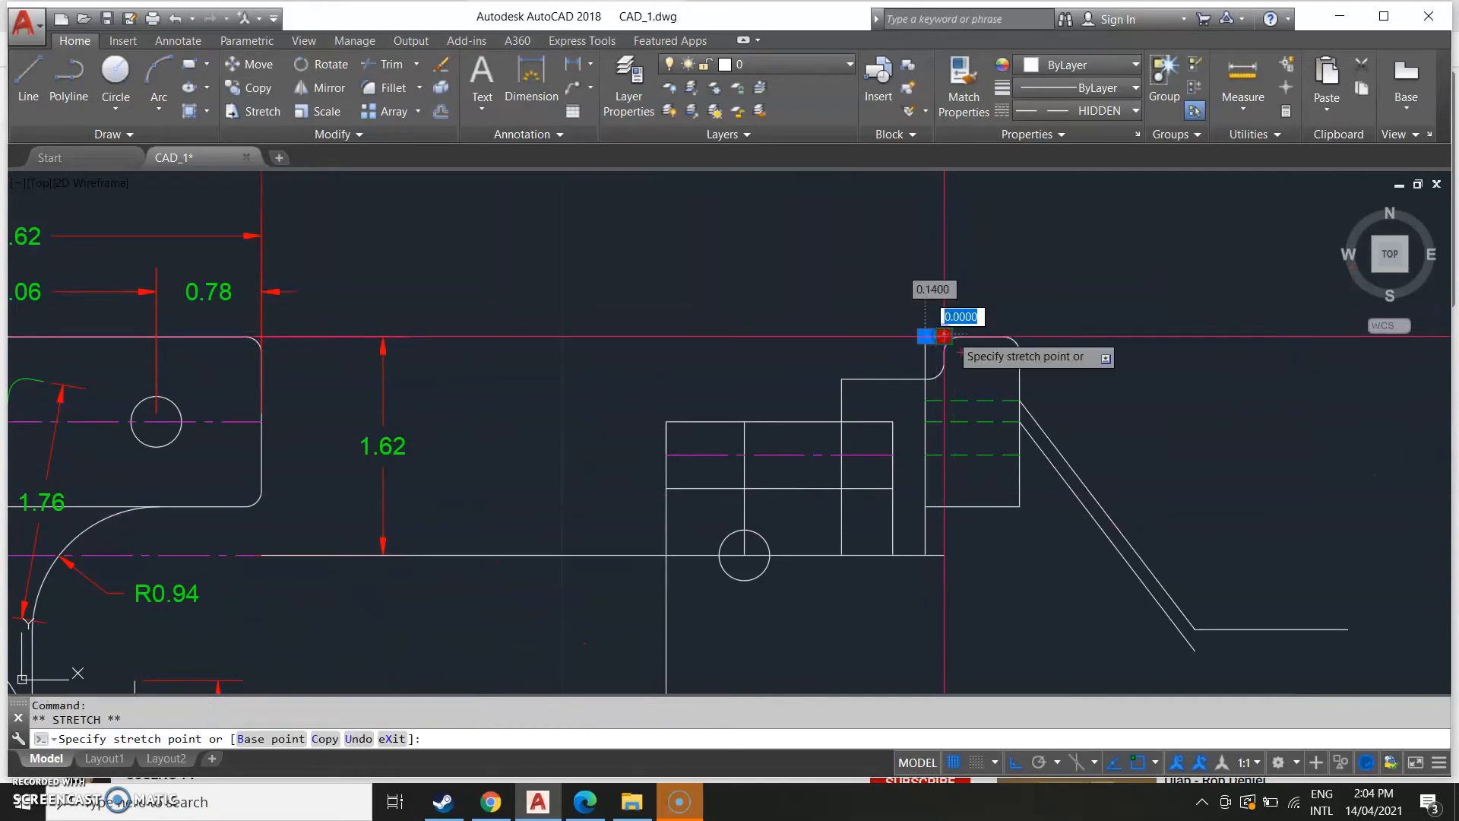
scroll(941, 334, up, 3)
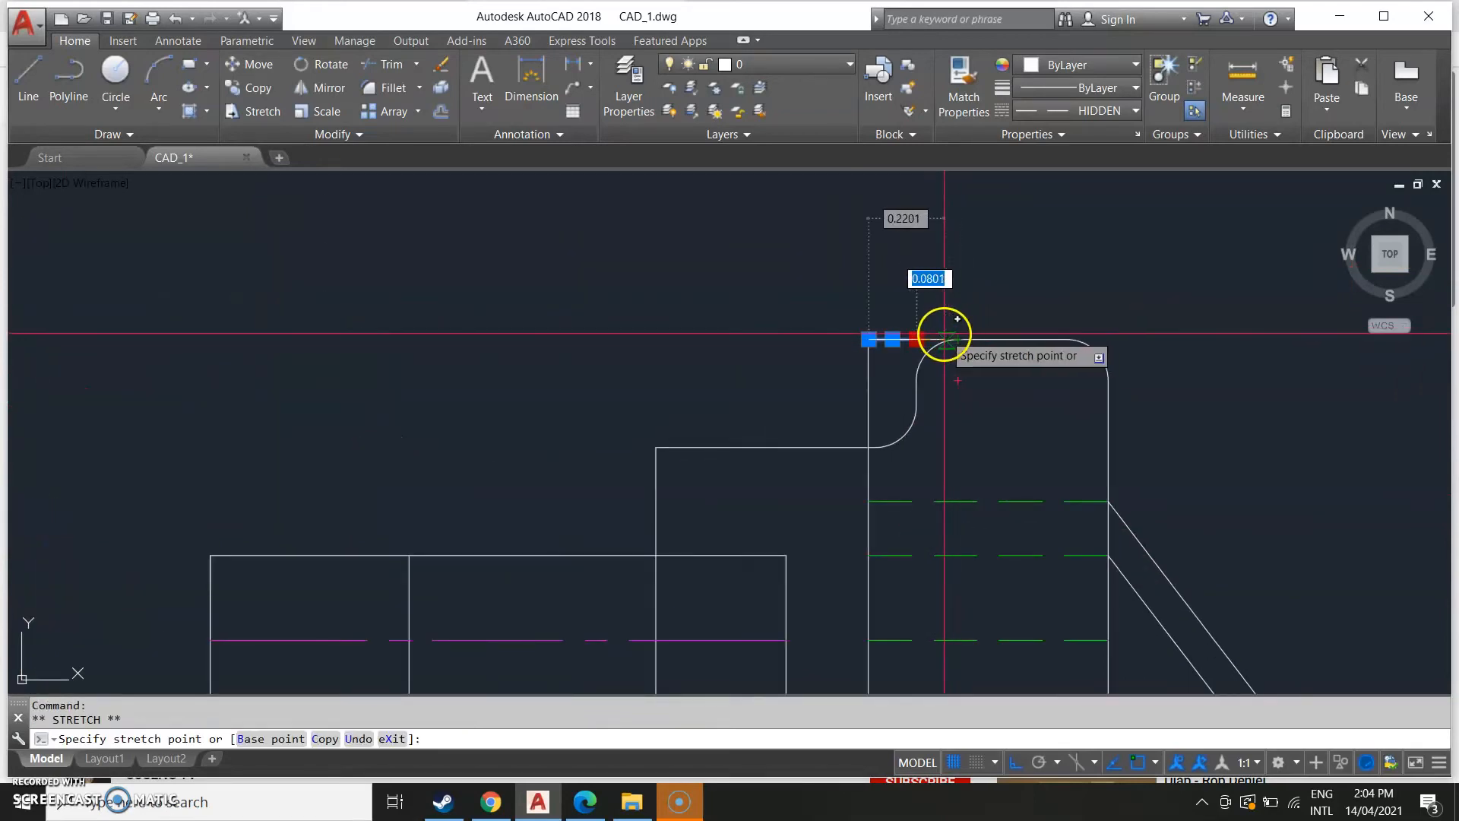
click(953, 334)
key(Escape)
Compare the side view with the side view in the reference drawing.
scroll(976, 566, down, 2)
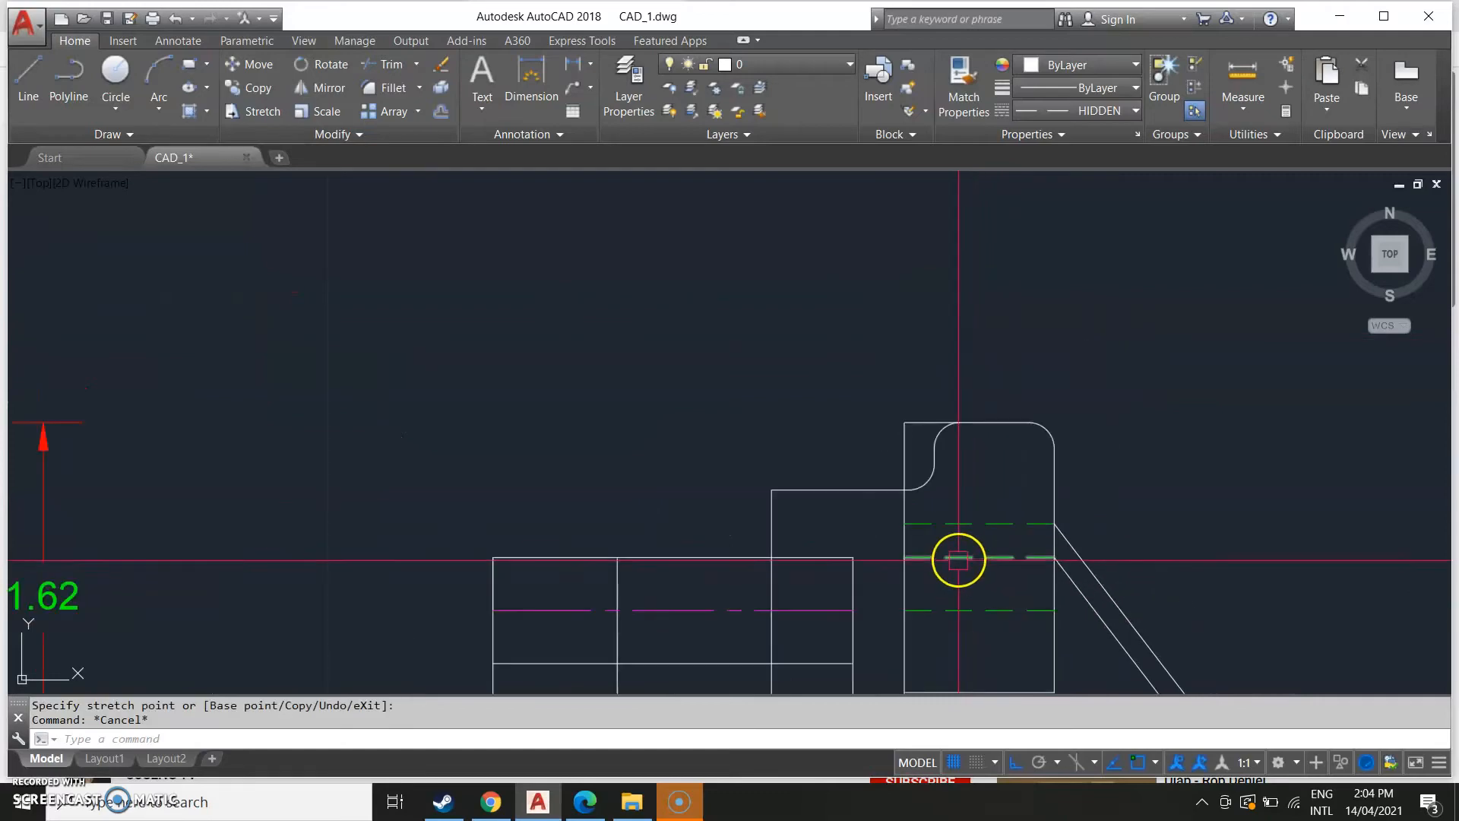
middle_drag(964, 629, 1026, 469)
scroll(874, 578, down, 3)
middle_drag(649, 605, 1178, 478)
middle_drag(532, 490, 1004, 390)
scroll(443, 489, down, 2)
scroll(304, 475, up, 4)
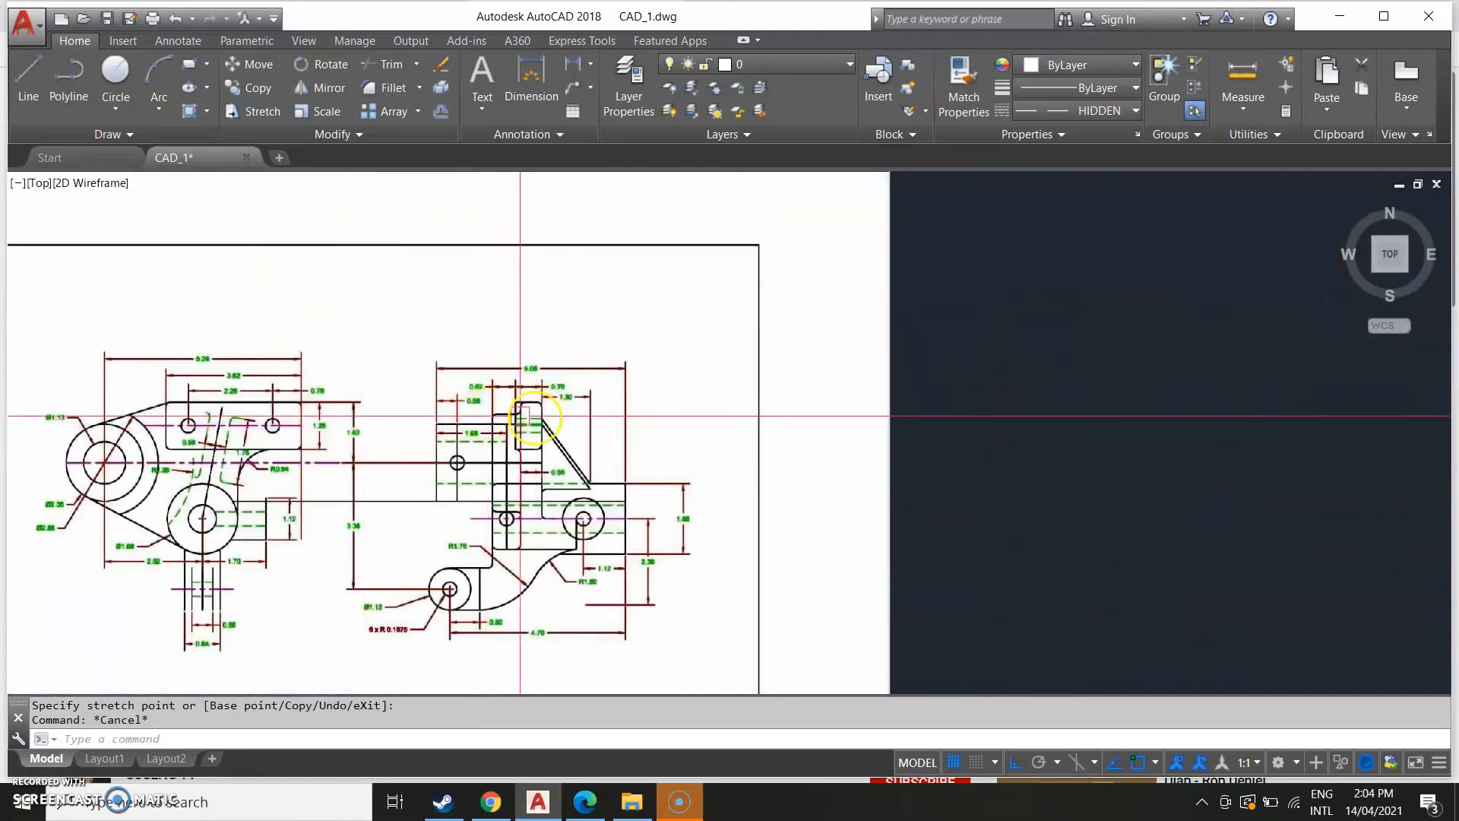
scroll(521, 423, down, 4)
mouse_move(679, 477)
middle_down()
mouse_move(722, 469)
mouse_move(541, 502)
middle_up()
scroll(540, 507, up, 4)
middle_drag(198, 497, 834, 412)
middle_drag(644, 439, 658, 563)
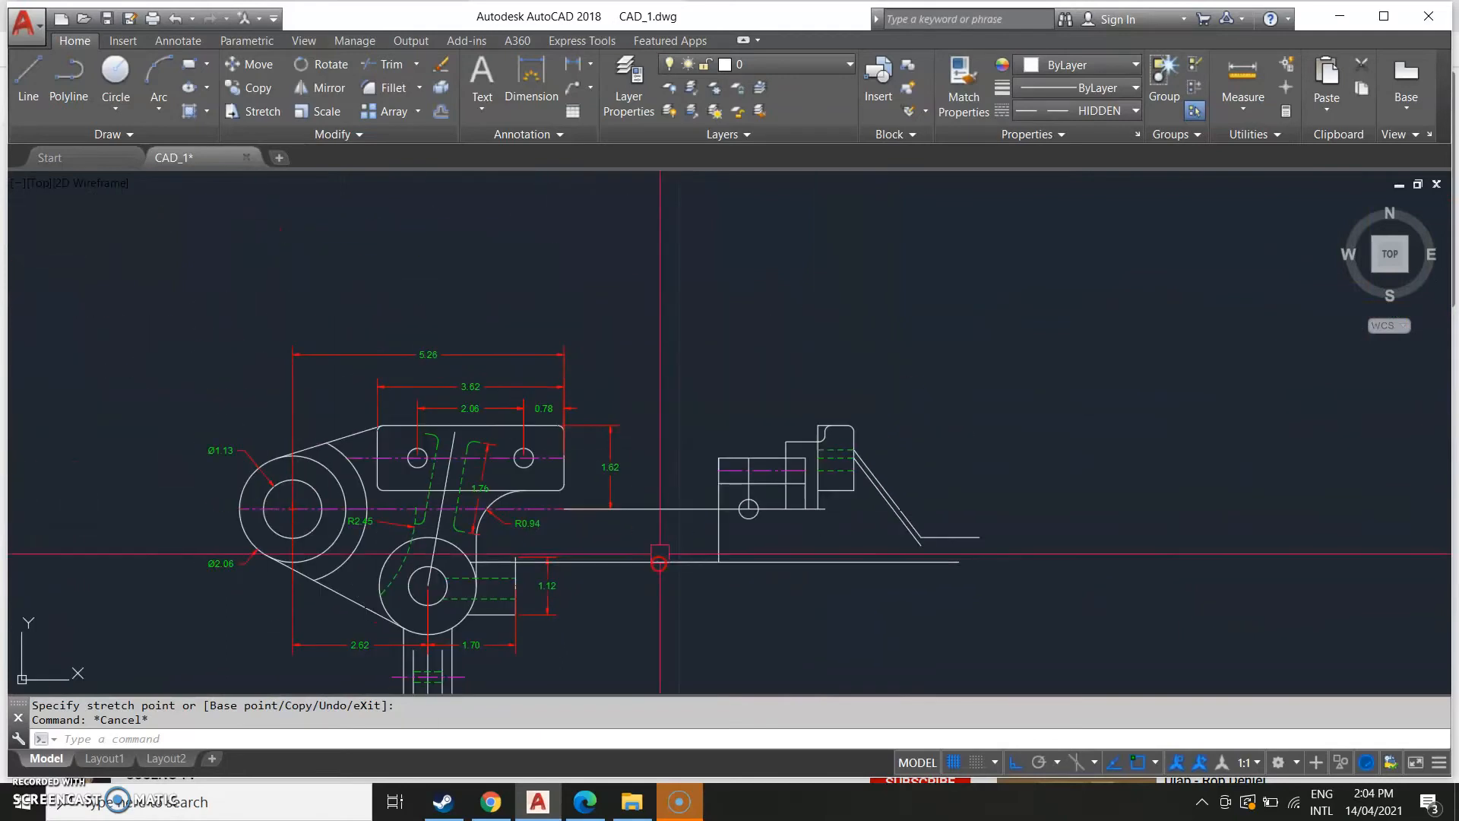
Fillet the top-left corner of the short block beside the tall tab.
key(Return)
scroll(786, 453, up, 4)
click(769, 448)
click(788, 424)
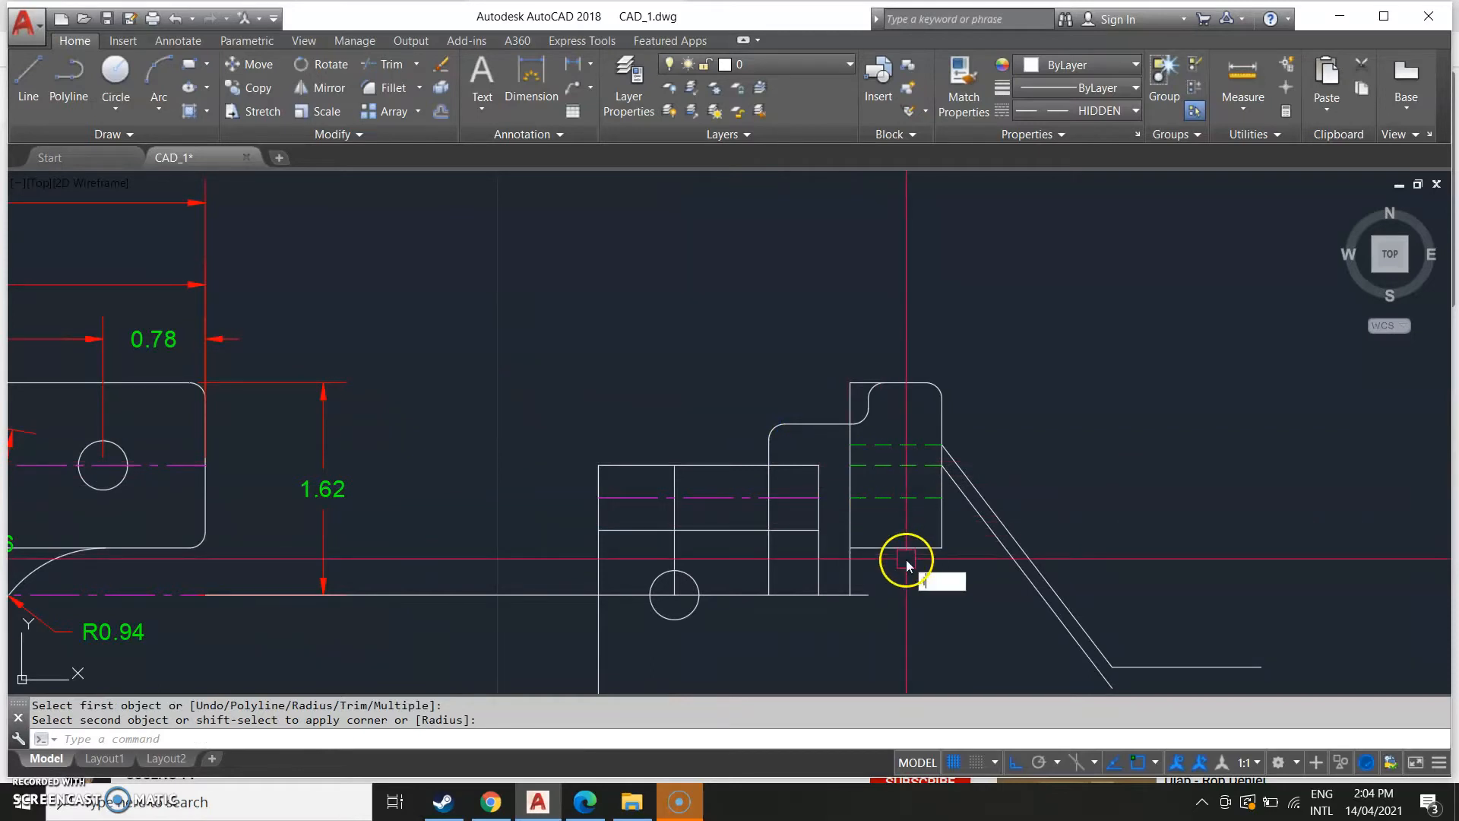
Draw a vertical line from the tab's inner fillet down to the base line, about 1.19 long.
text(L)
key(Return)
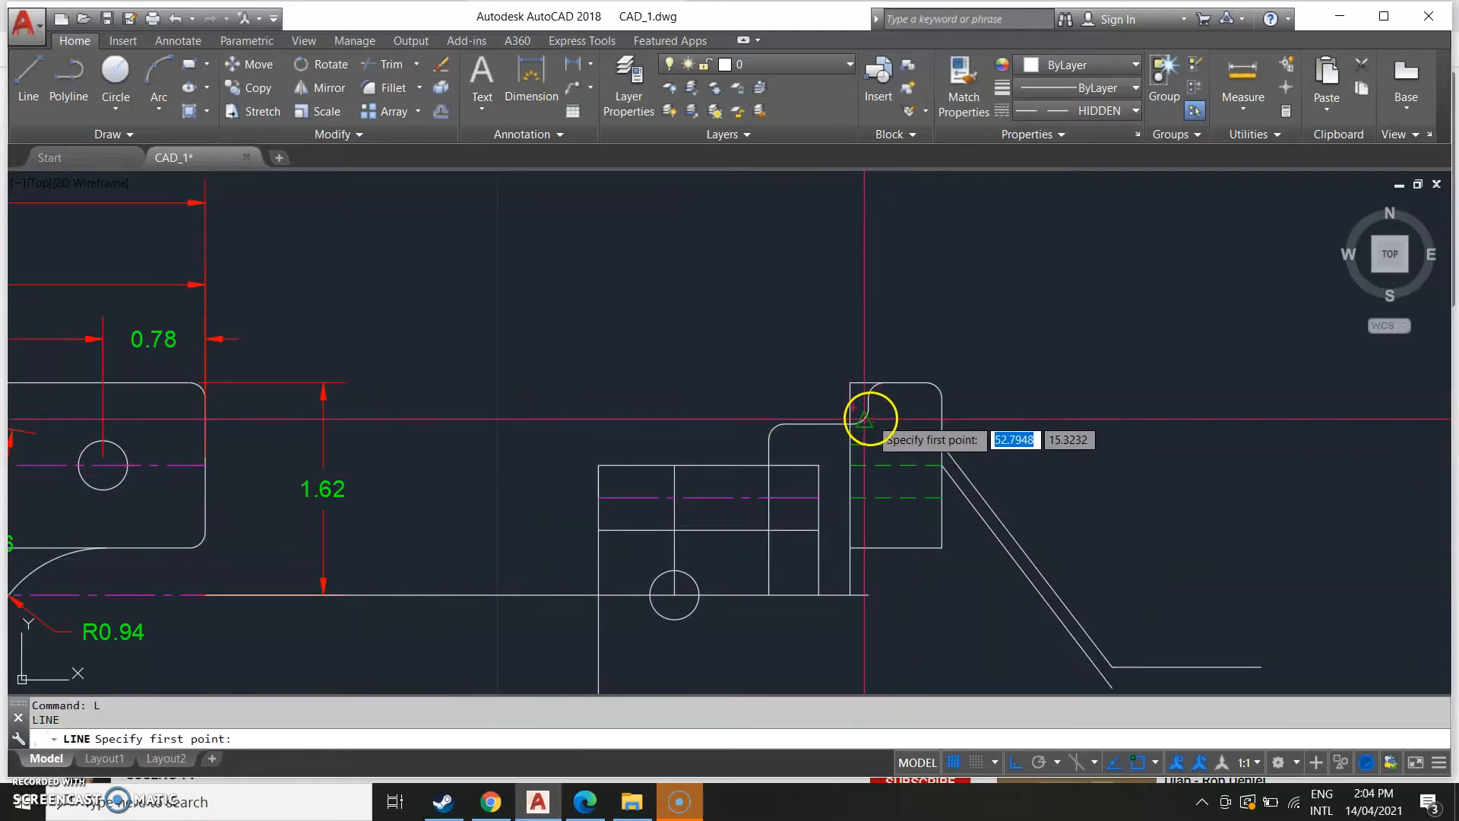
scroll(866, 410, up, 4)
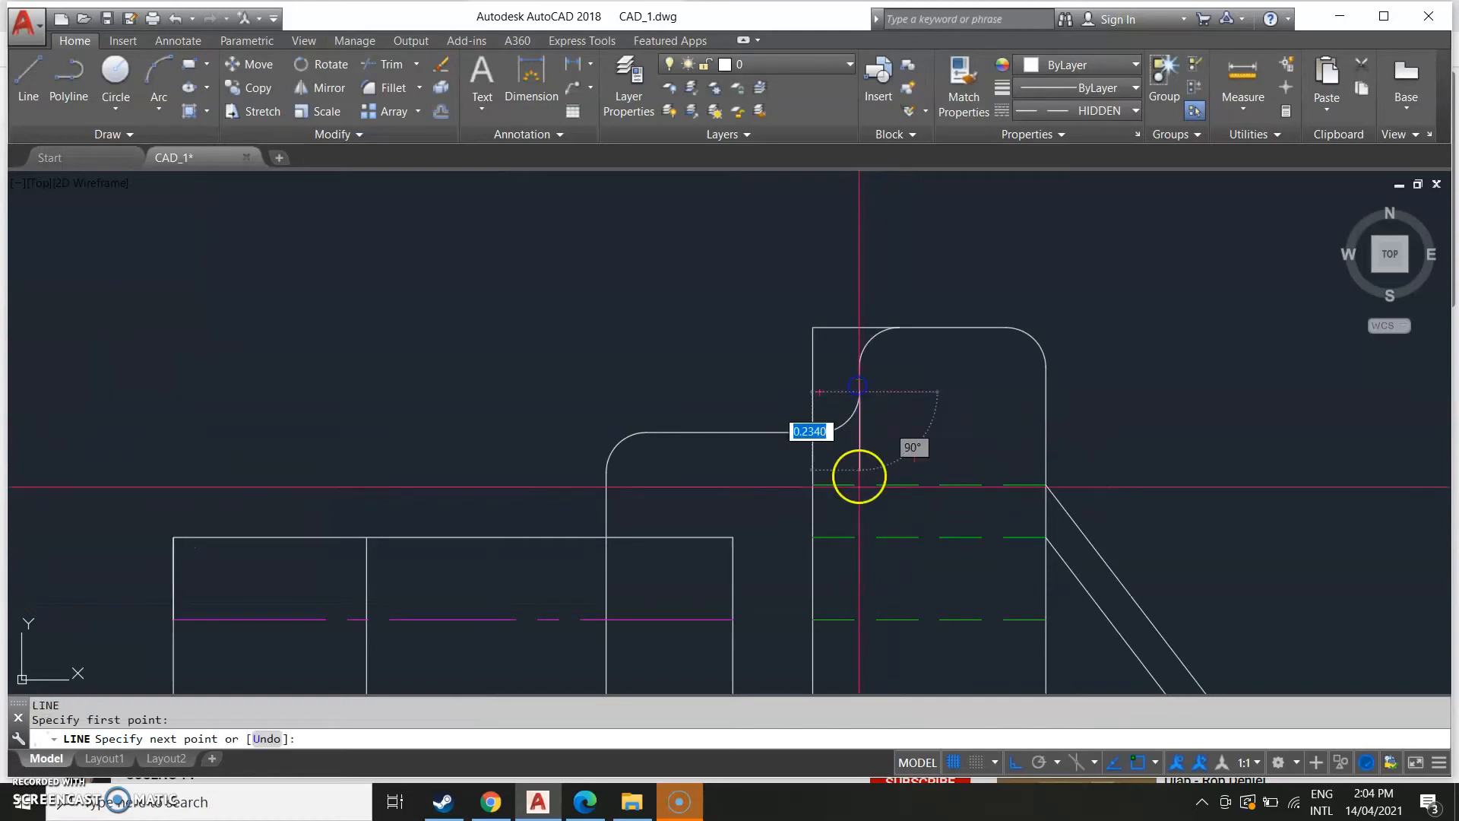
mouse_move(886, 651)
middle_down()
mouse_move(866, 367)
mouse_move(804, 368)
middle_up()
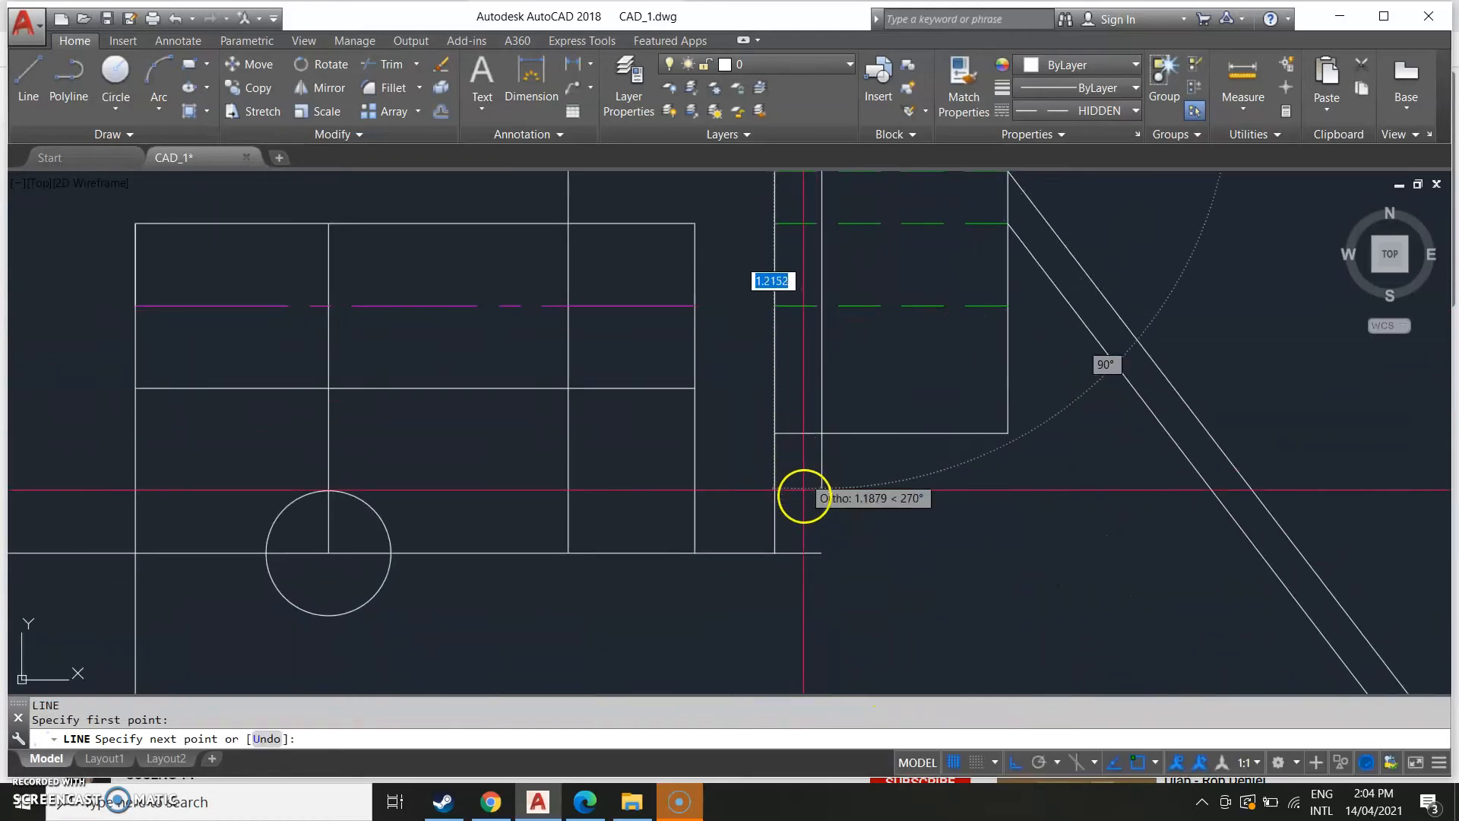
click(821, 549)
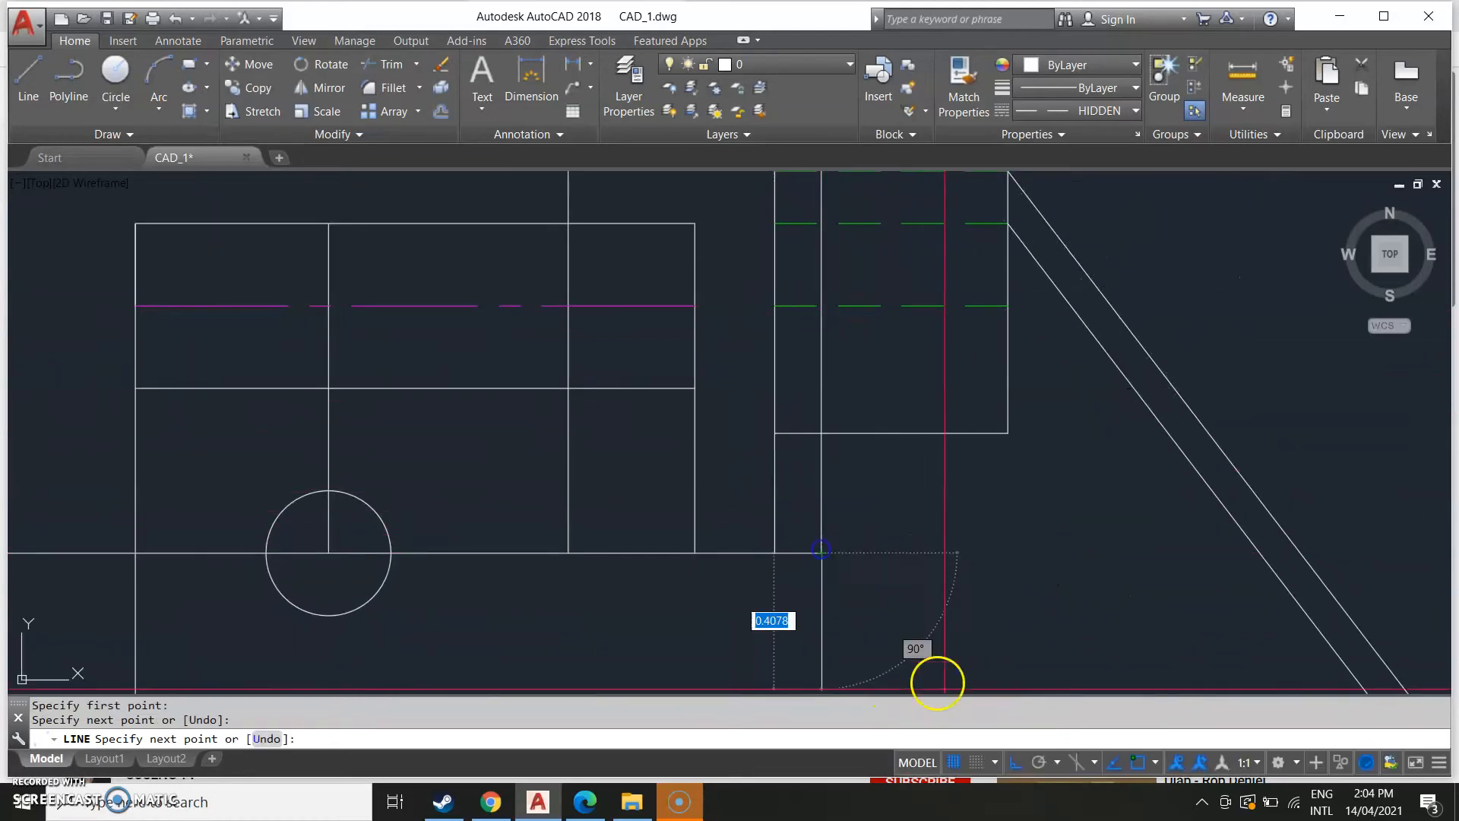
key(Escape)
scroll(694, 586, down, 5)
scroll(352, 570, up, 6)
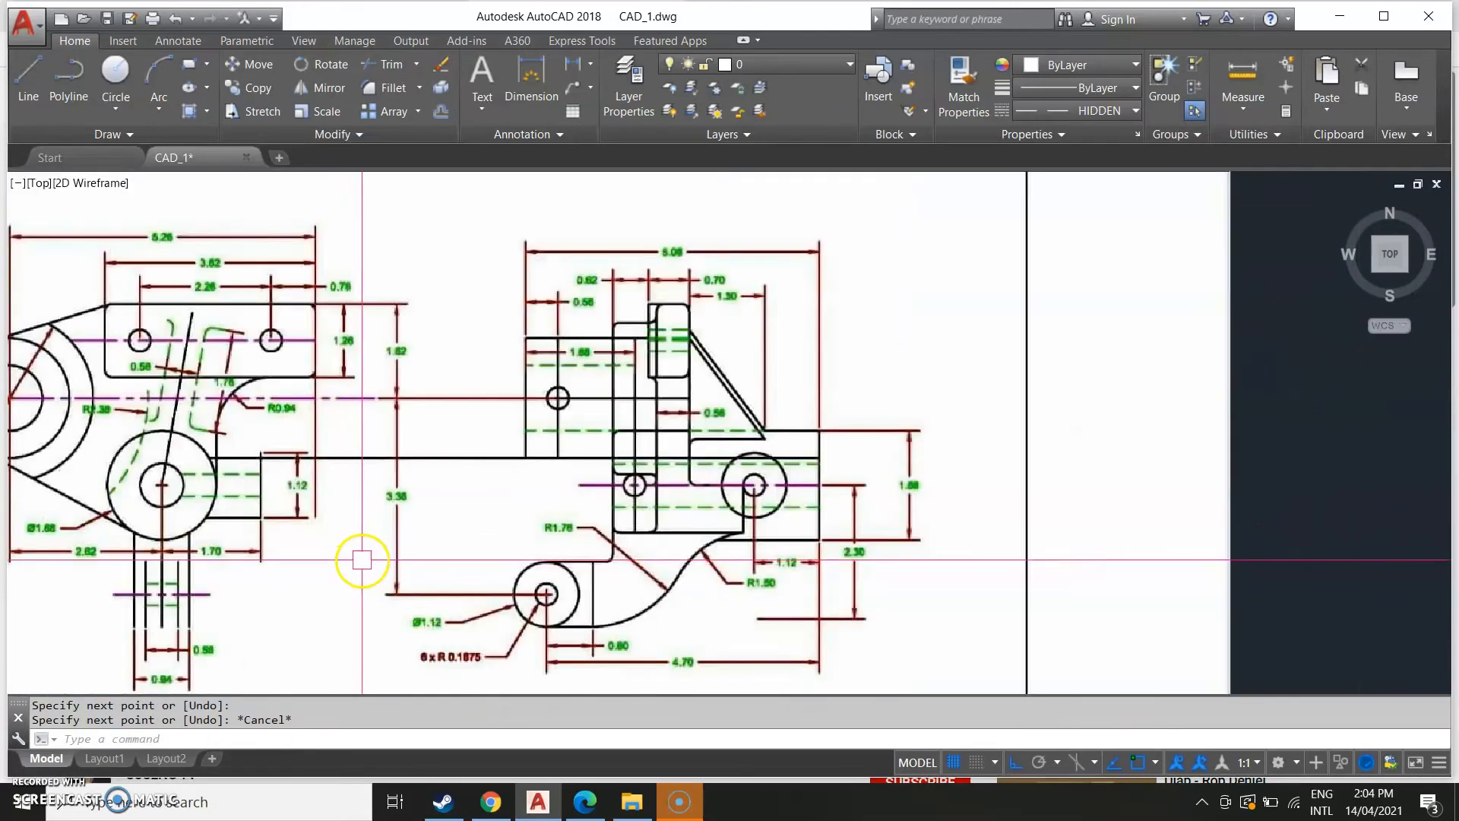
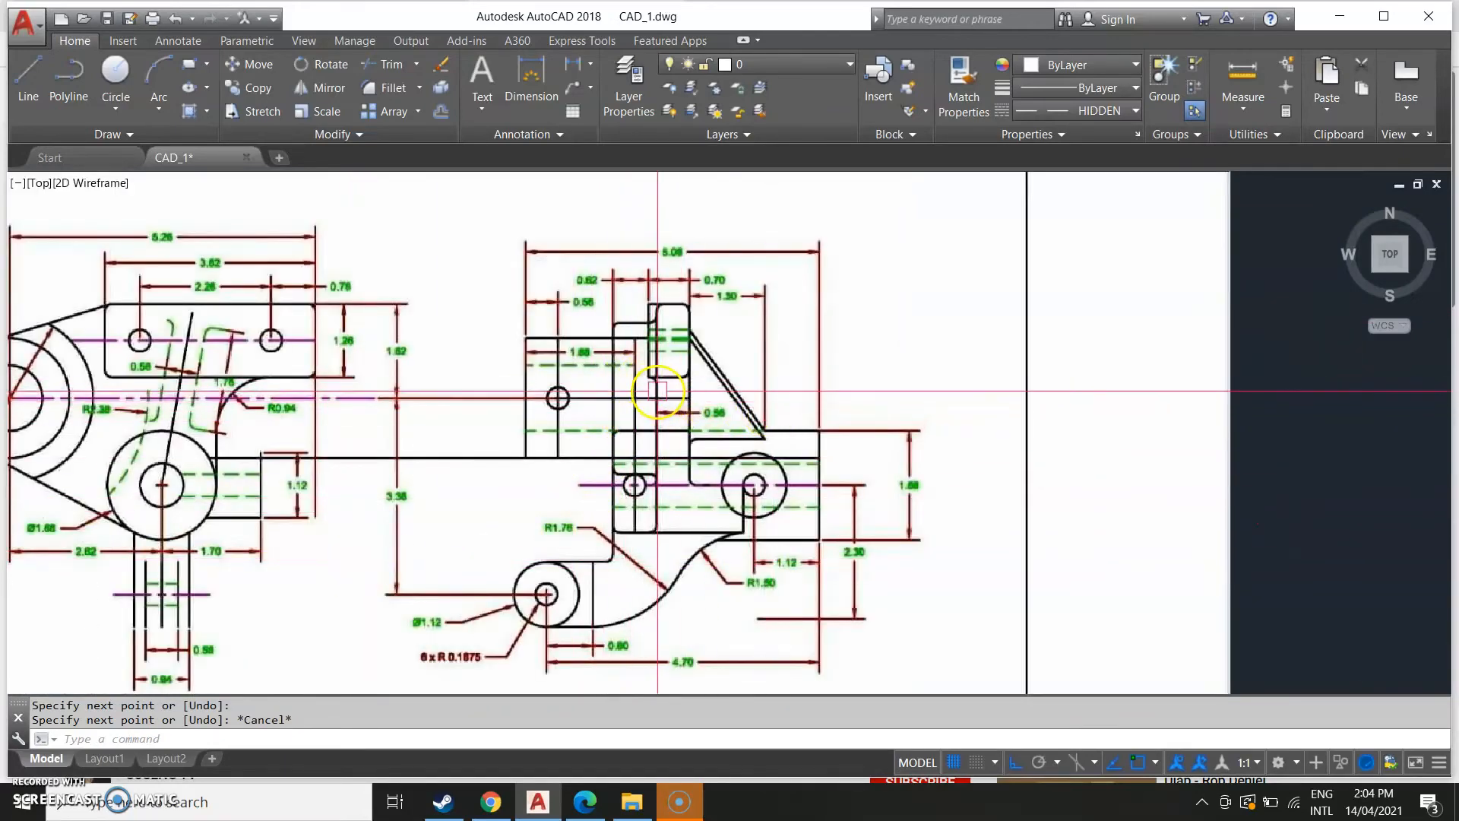
Fillet the corner where the new vertical line meets the horizontal edge below the tall tab.
scroll(1051, 490, down, 2)
middle_drag(1281, 523, 337, 509)
middle_drag(866, 498, 342, 532)
mouse_move(355, 456)
middle_down()
mouse_move(426, 560)
mouse_move(472, 498)
middle_up()
scroll(503, 459, up, 2)
scroll(475, 498, up, 2)
text(f)
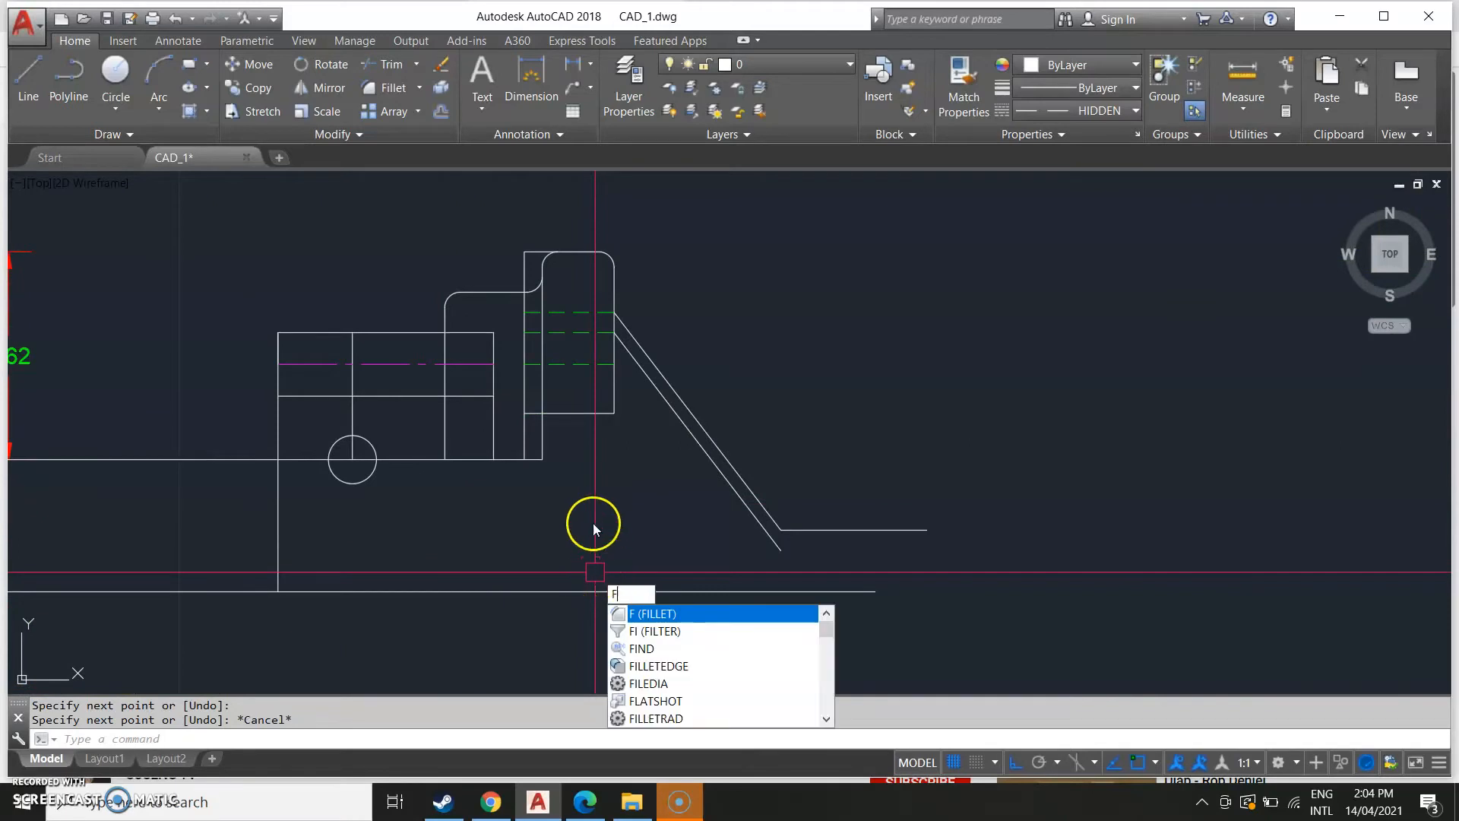
key(Return)
click(523, 429)
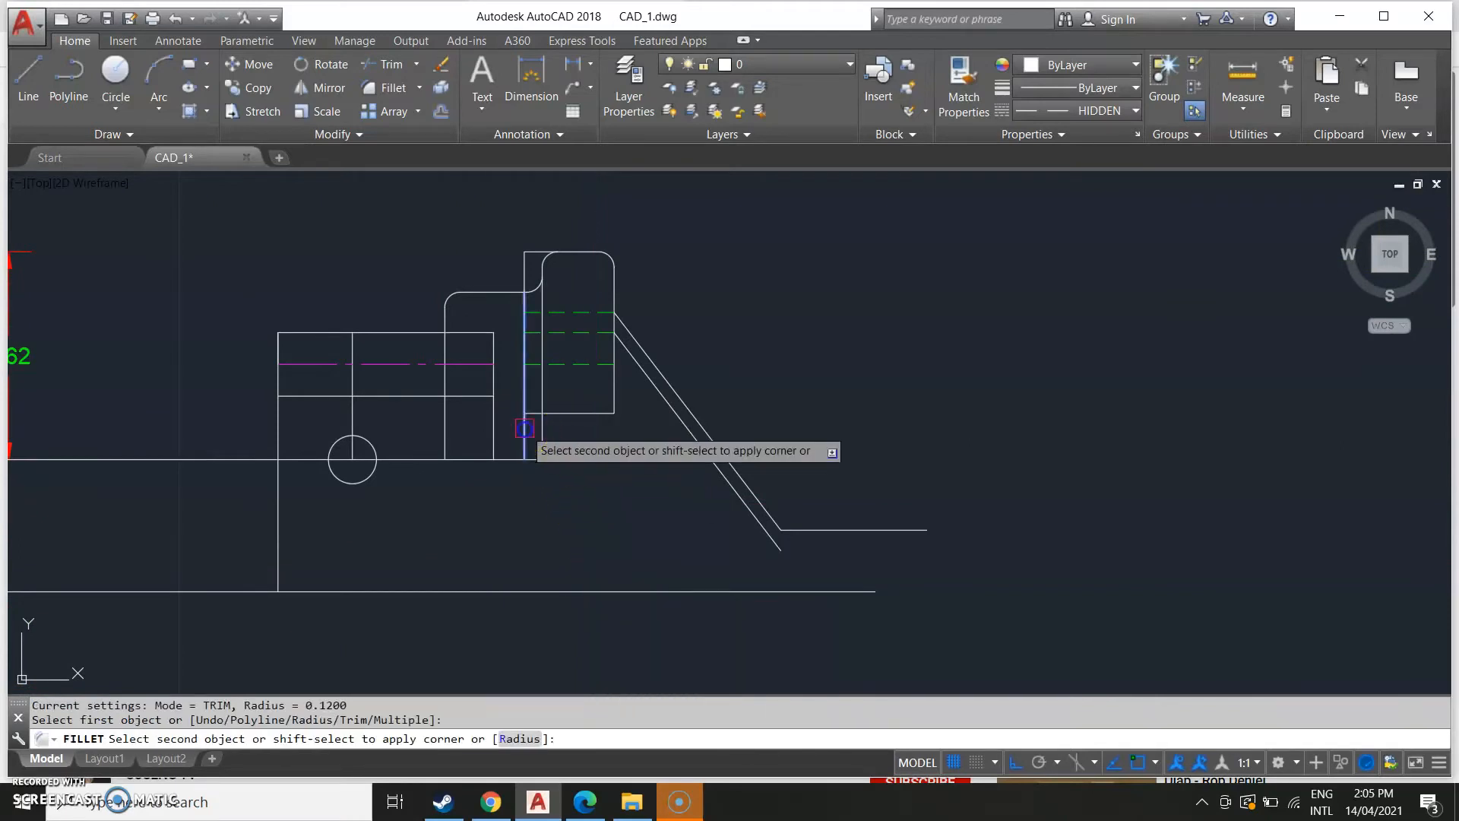
key(Escape)
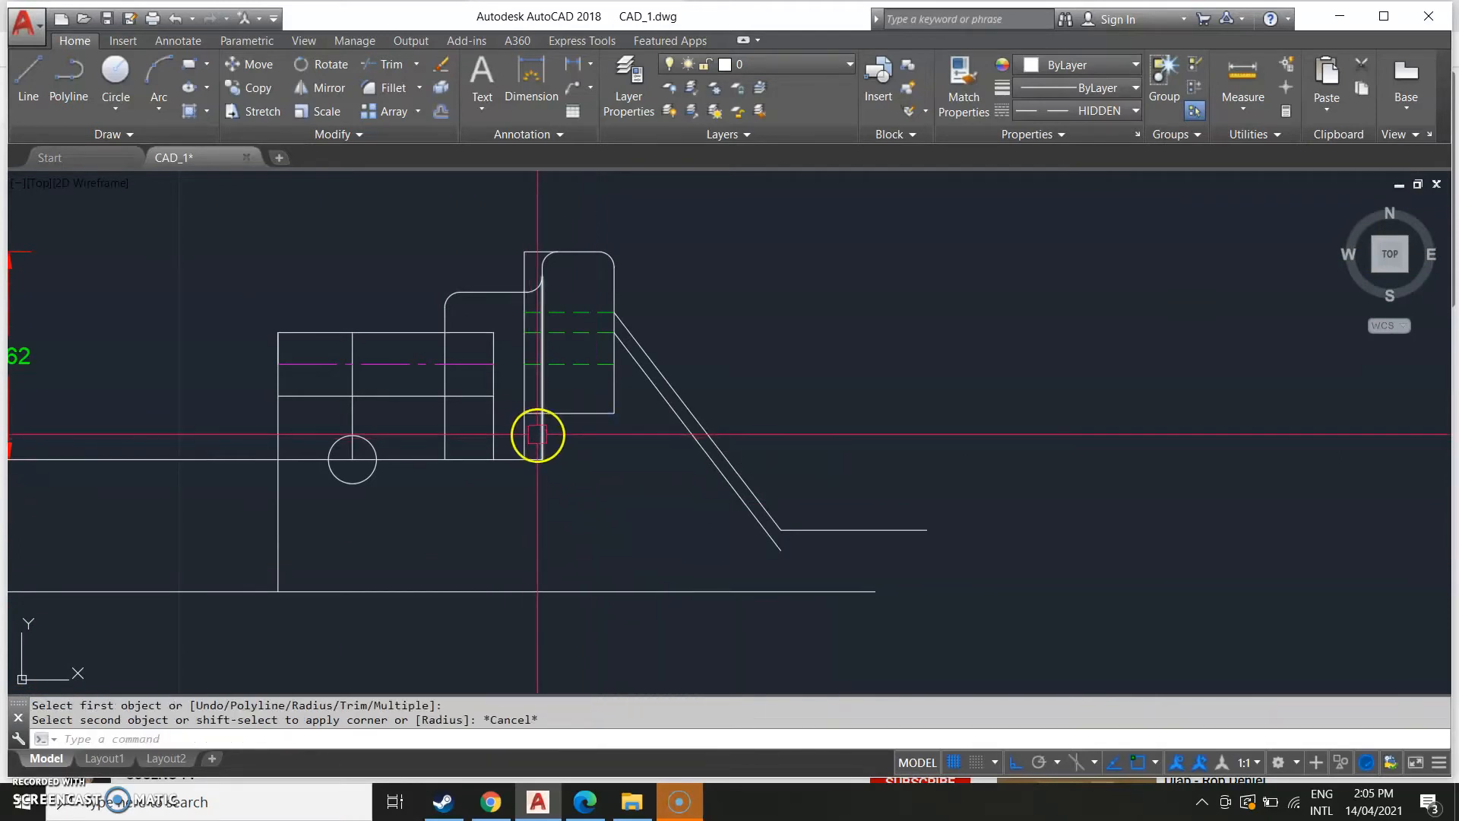
key(Return)
click(535, 424)
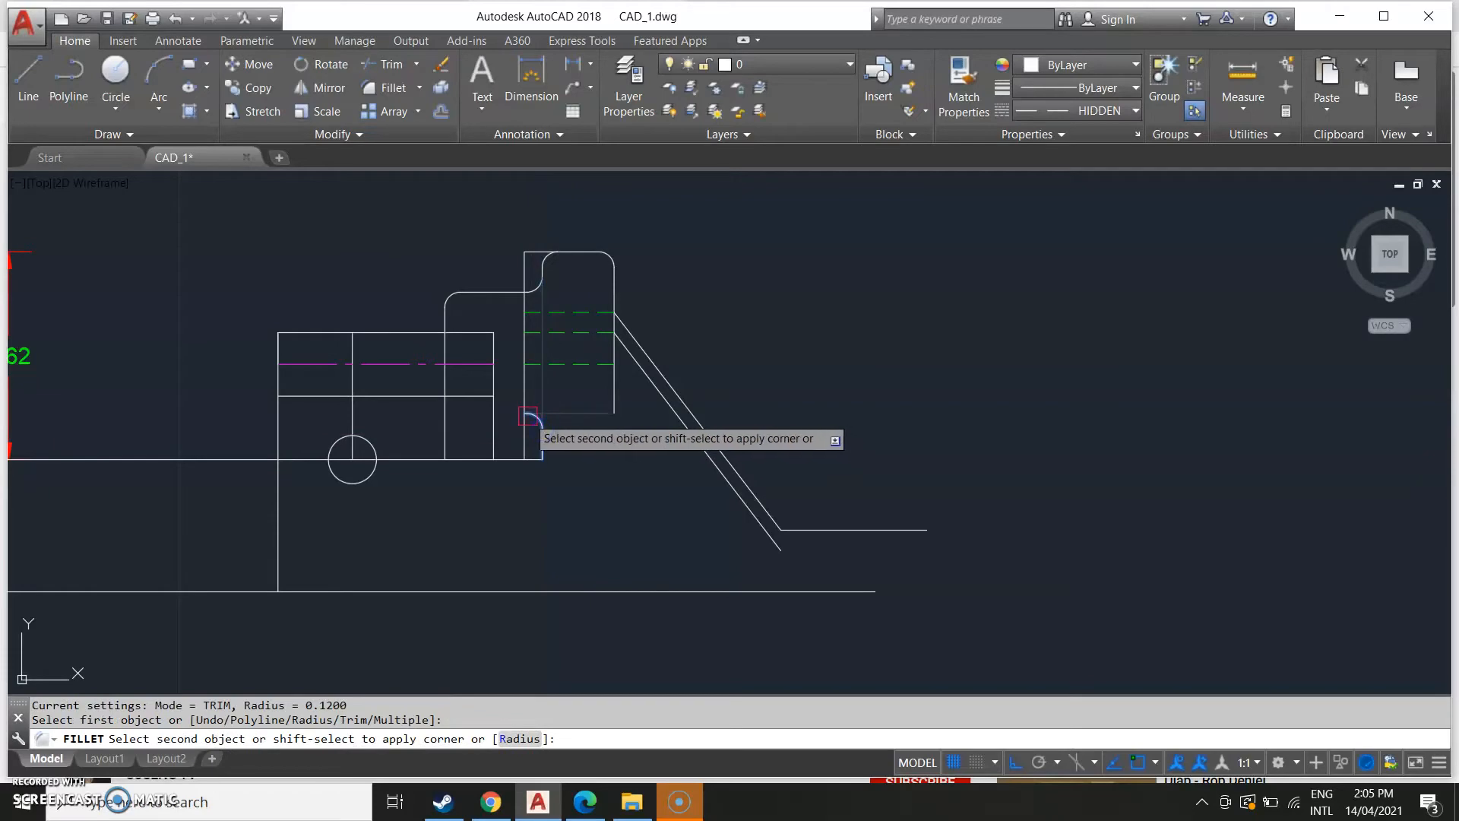
click(528, 415)
Compare the new fillet with the side view in the reference drawing.
scroll(609, 461, down, 4)
middle_drag(427, 524, 760, 488)
middle_drag(248, 498, 857, 415)
middle_drag(293, 482, 643, 500)
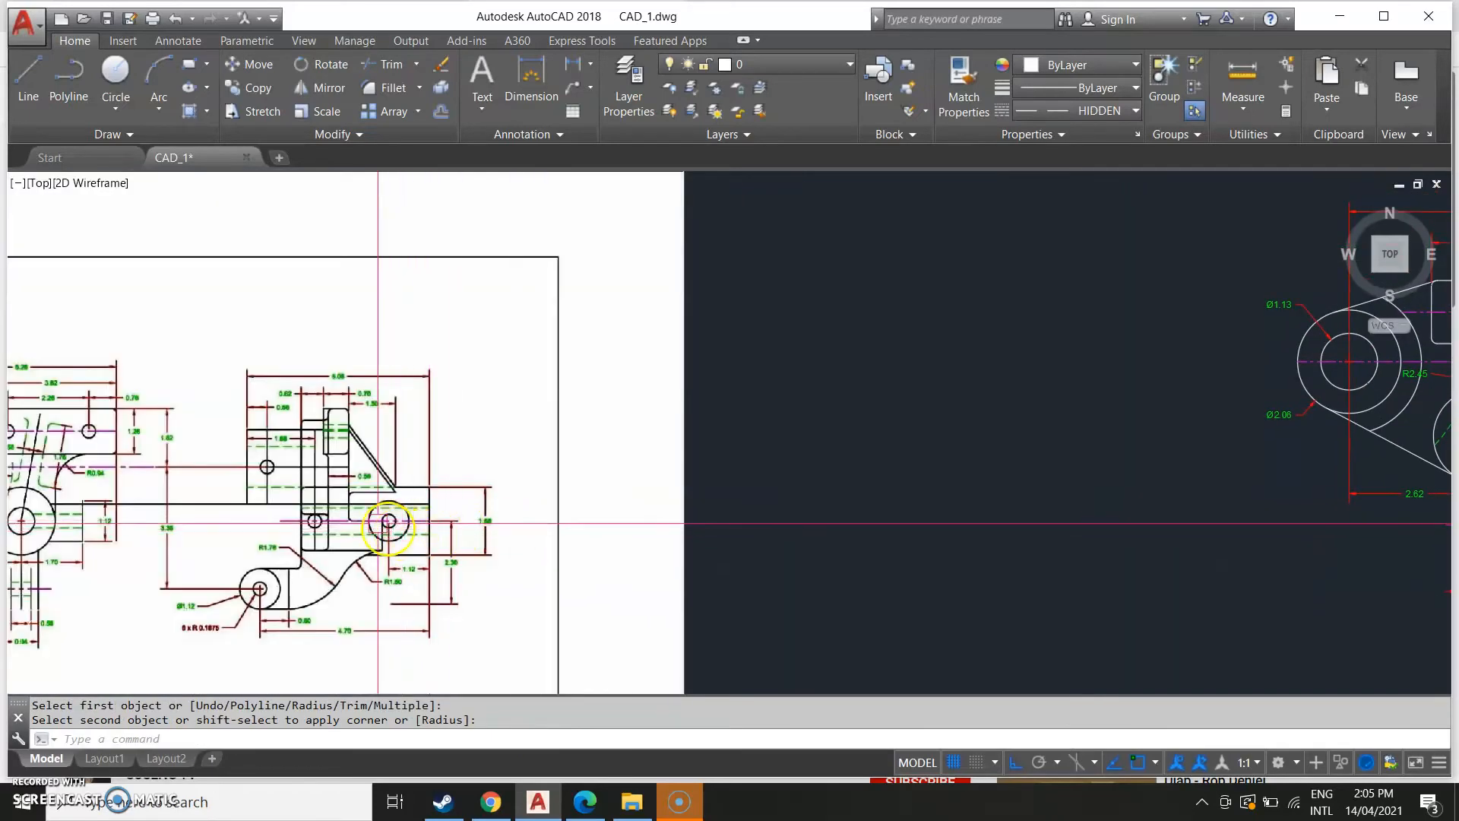
middle_drag(254, 481, 256, 481)
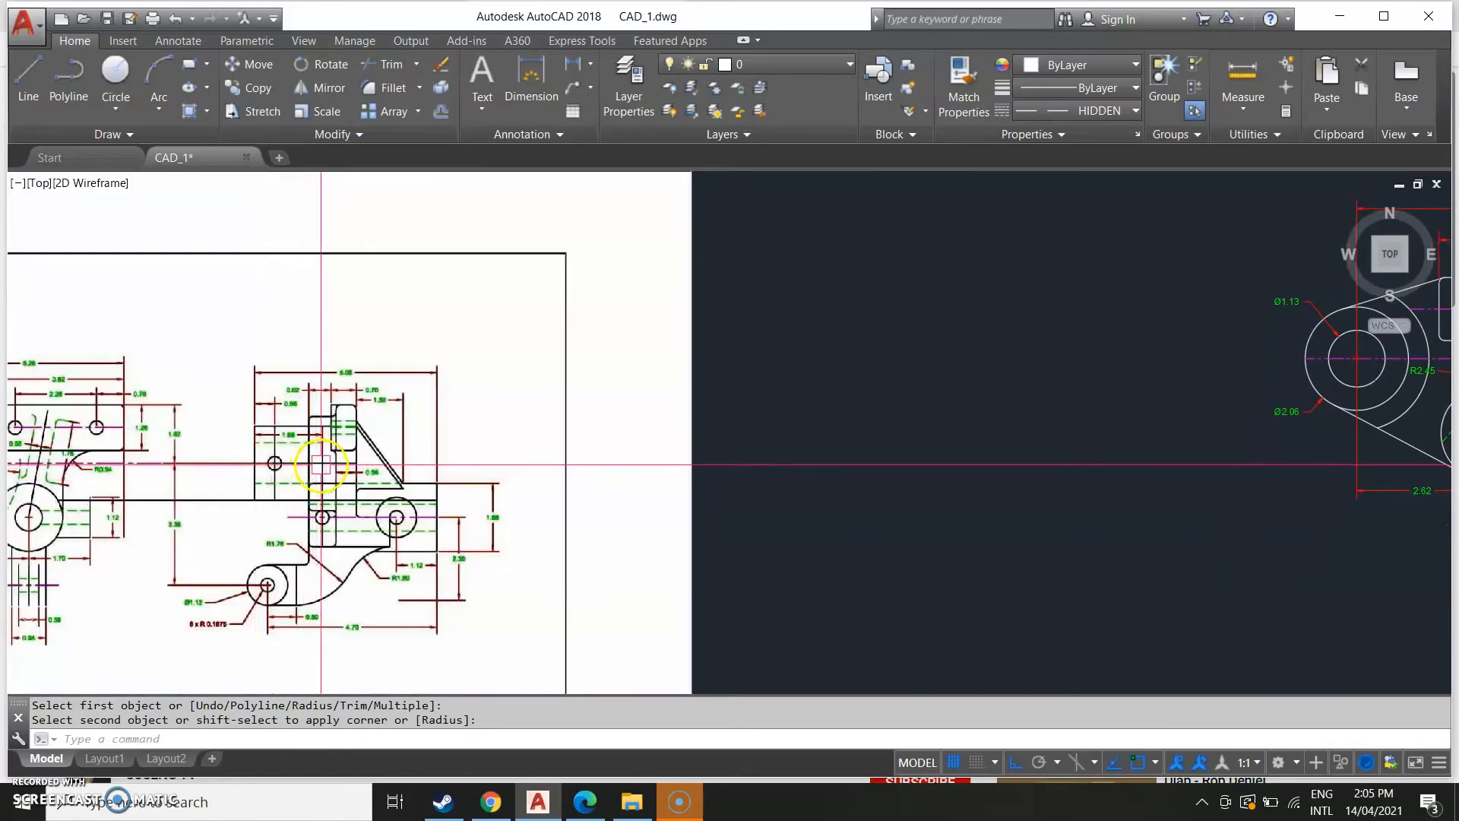
scroll(586, 449, down, 2)
middle_drag(1265, 411, 278, 450)
scroll(314, 443, up, 4)
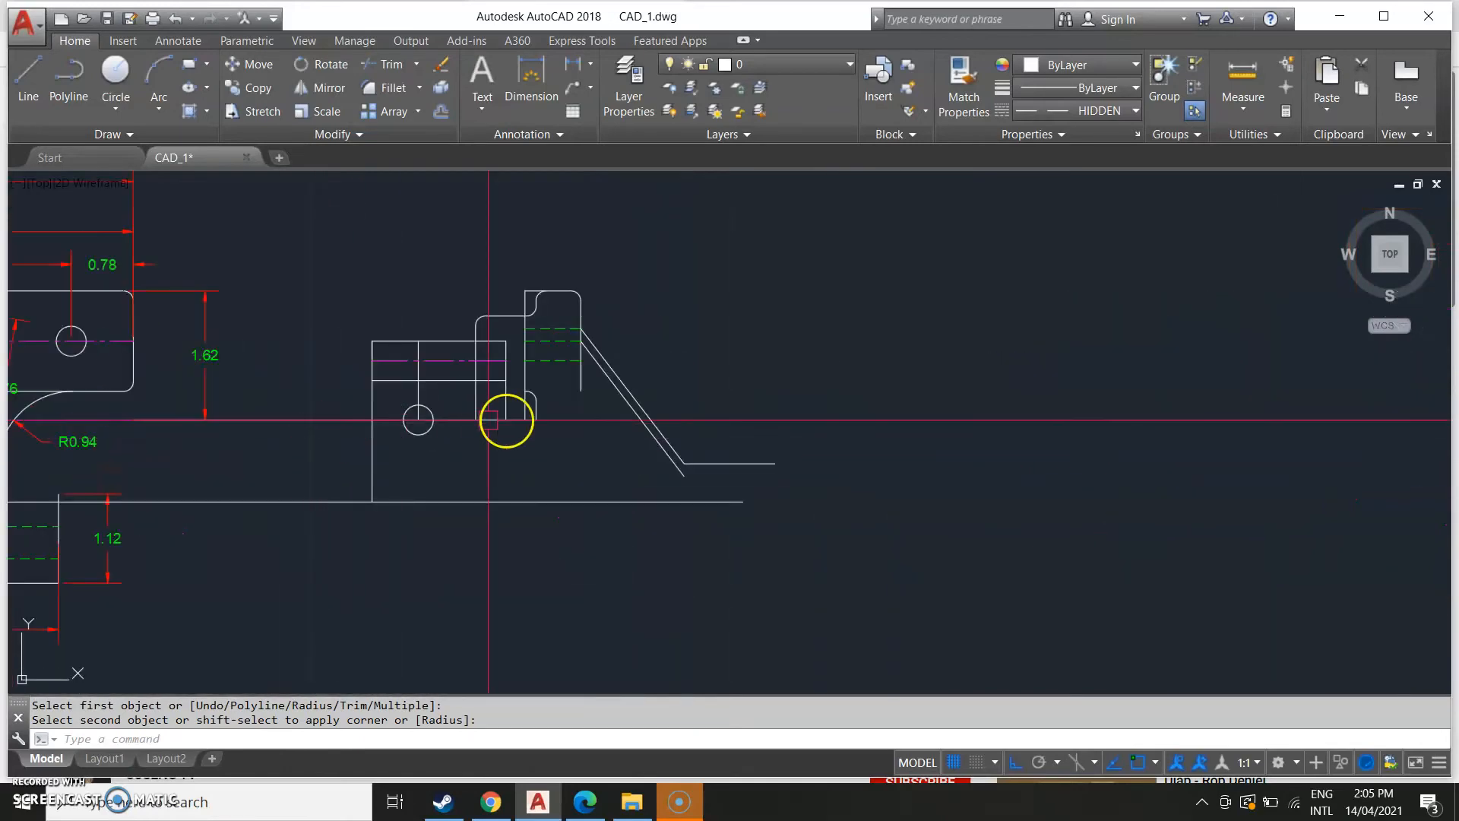
Draw a line along the base from the fillet's end to below the tab's right edge, then up about 0.37.
key(Escape)
text(l)
key(Return)
scroll(576, 406, up, 2)
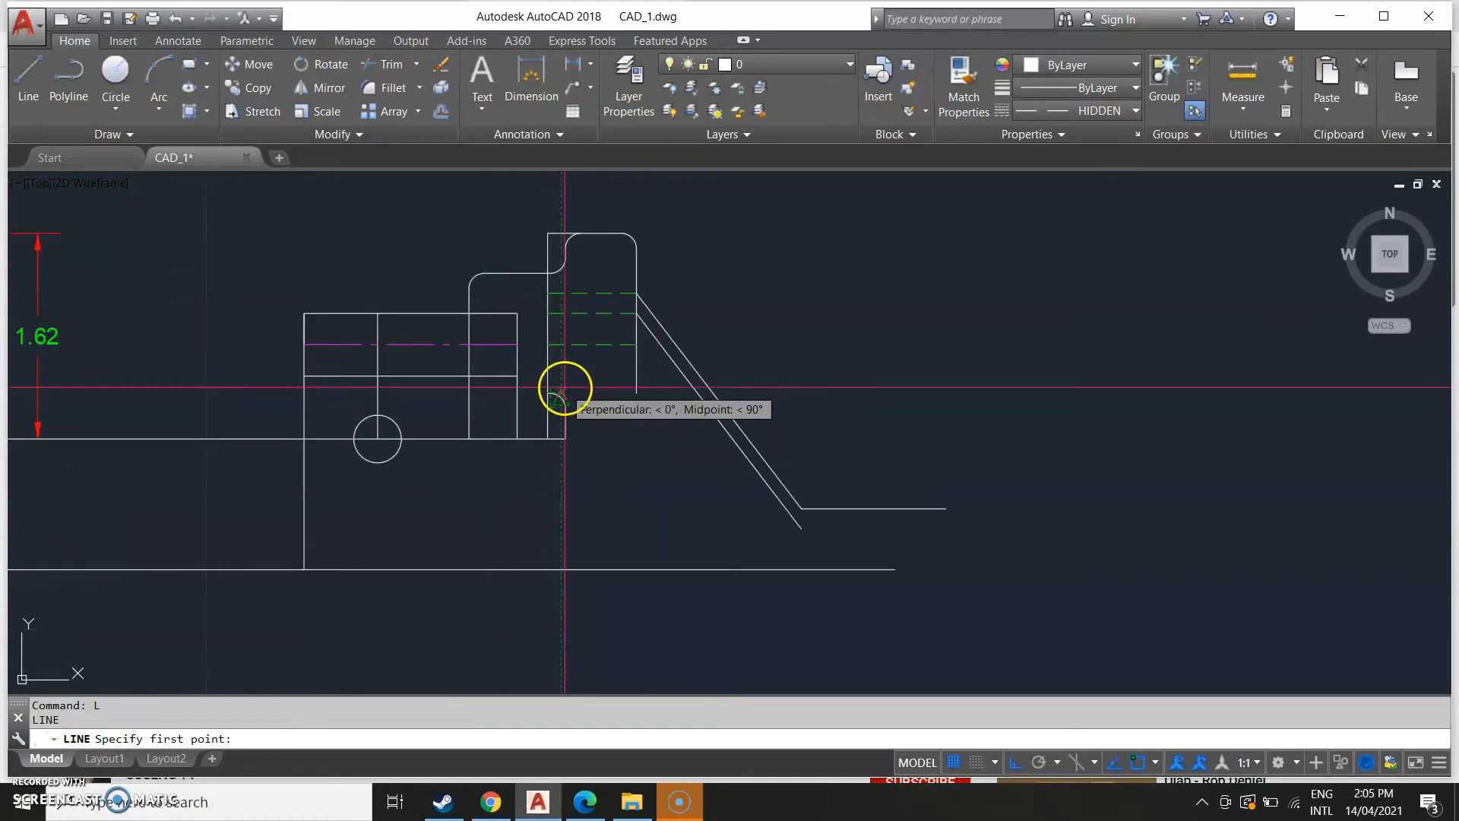
scroll(551, 395, up, 5)
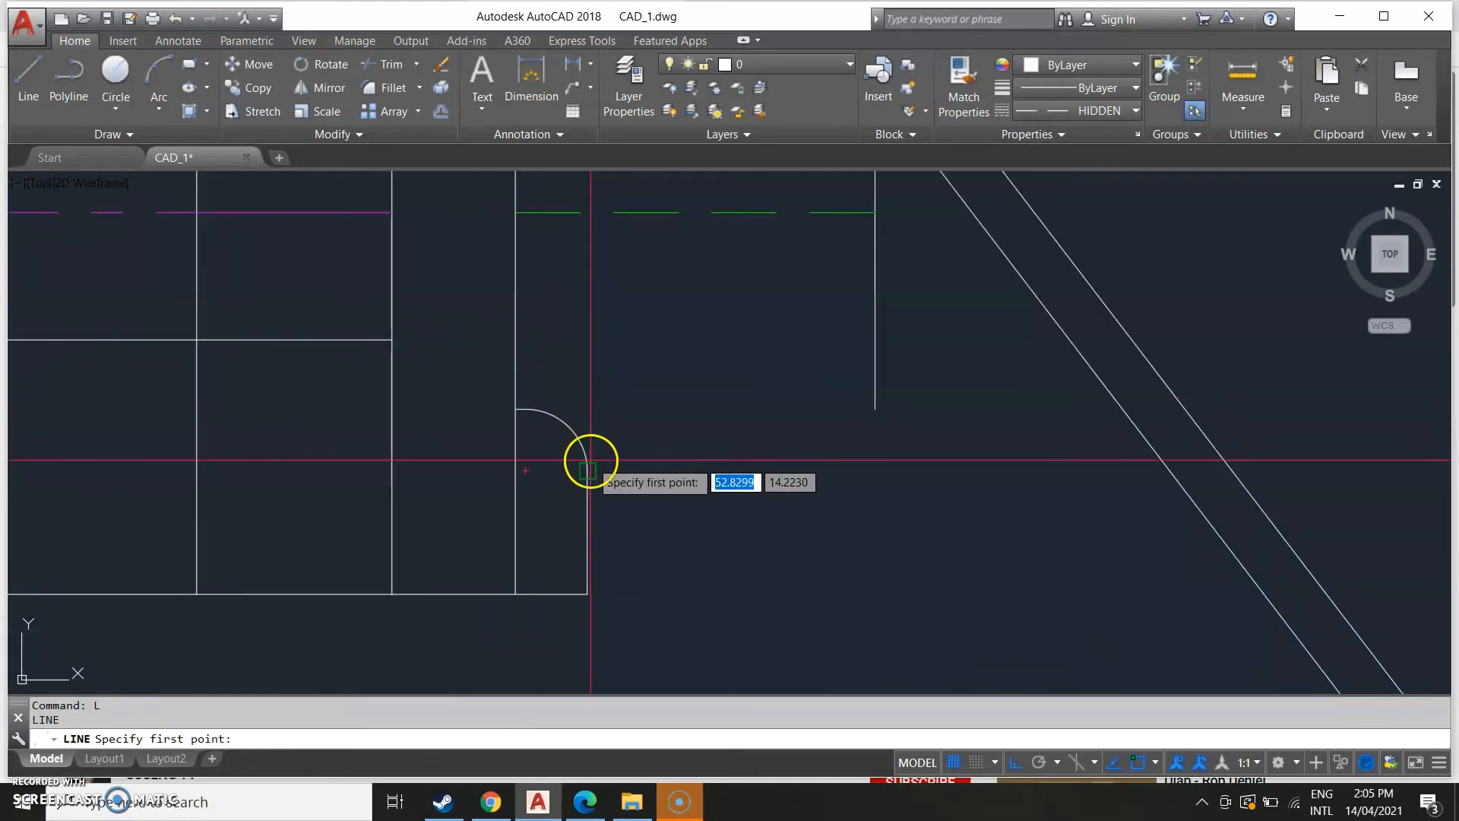
click(587, 594)
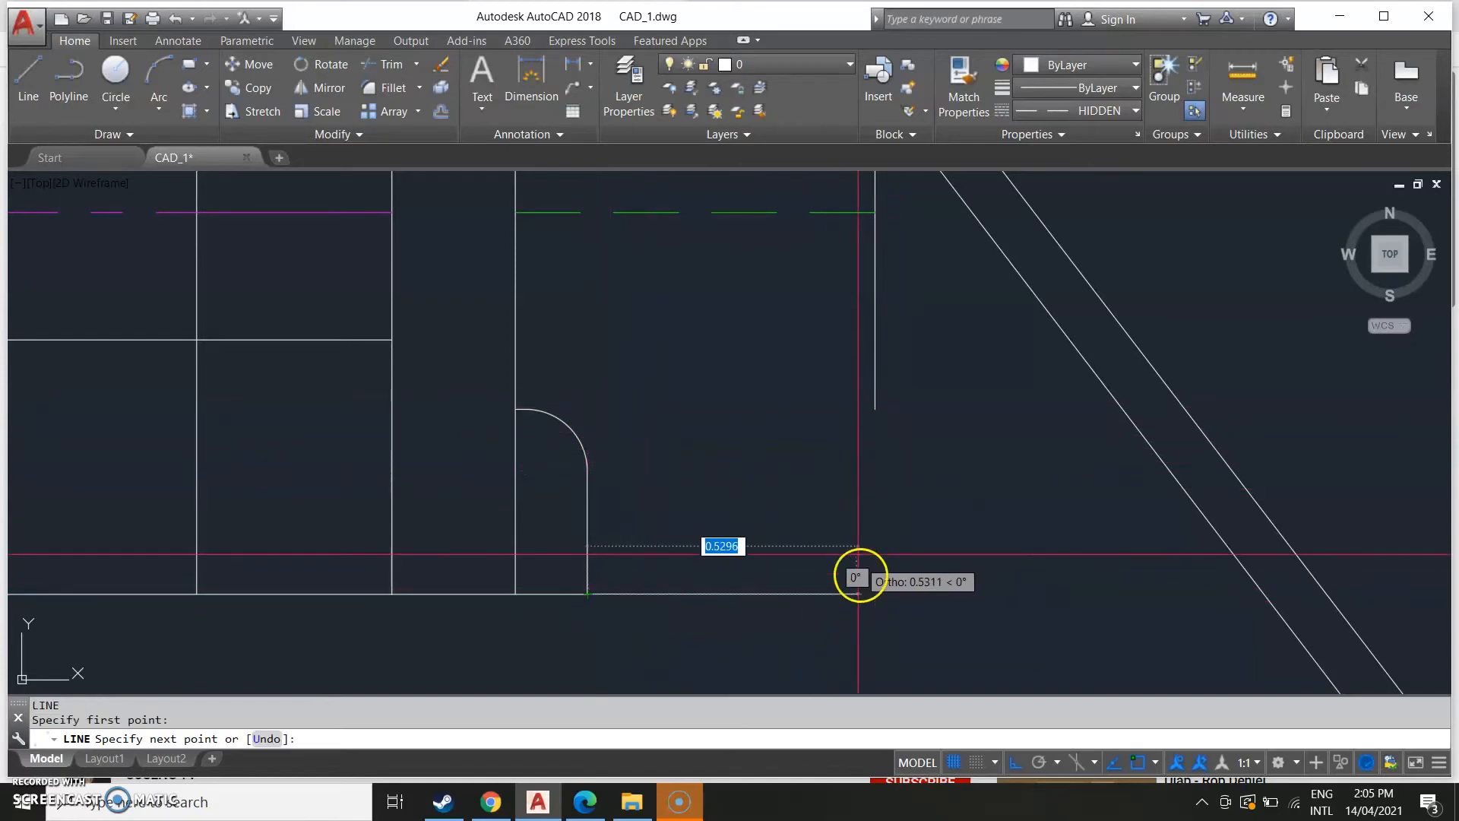
click(875, 594)
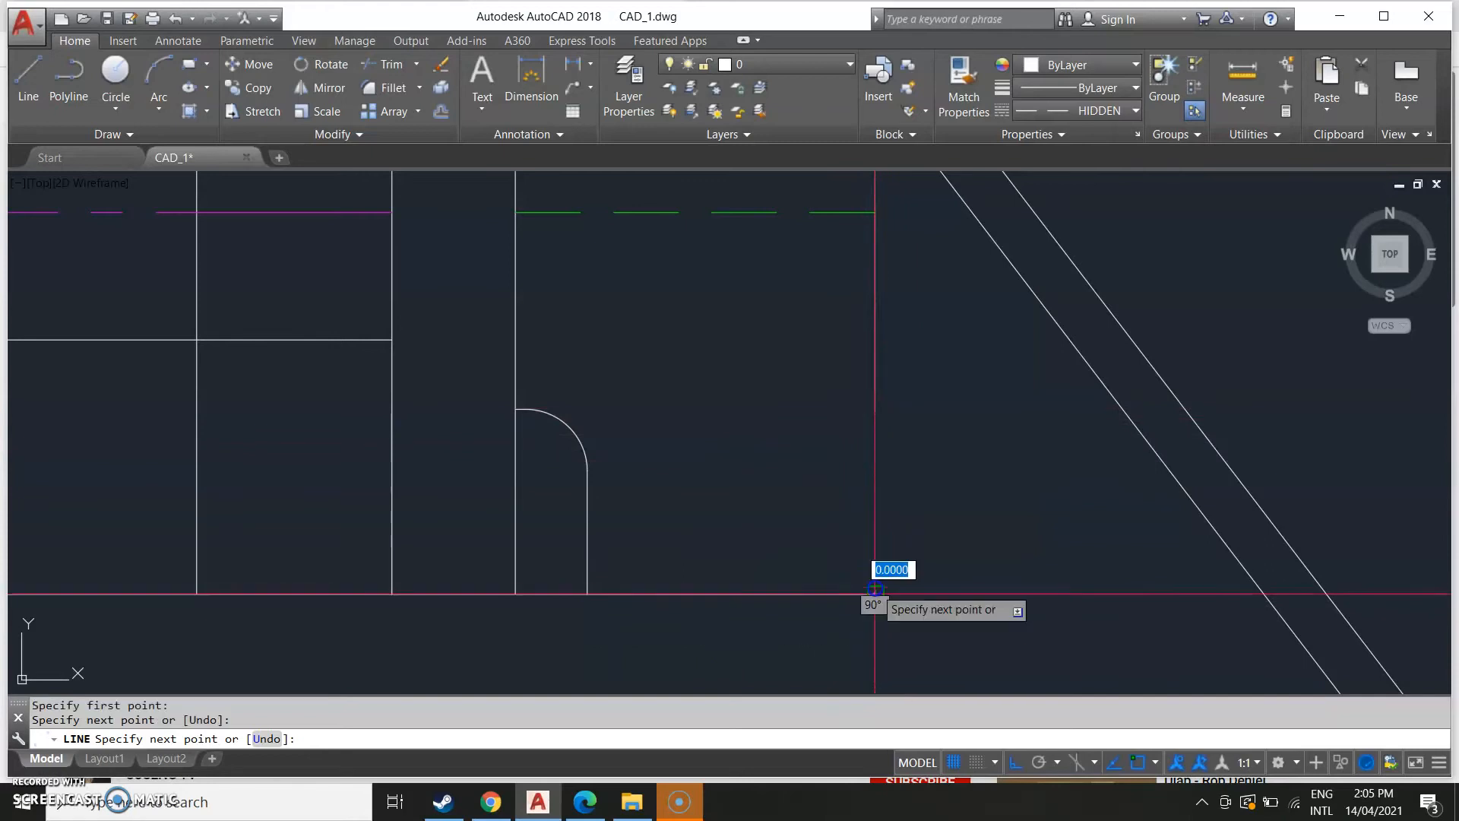
click(875, 409)
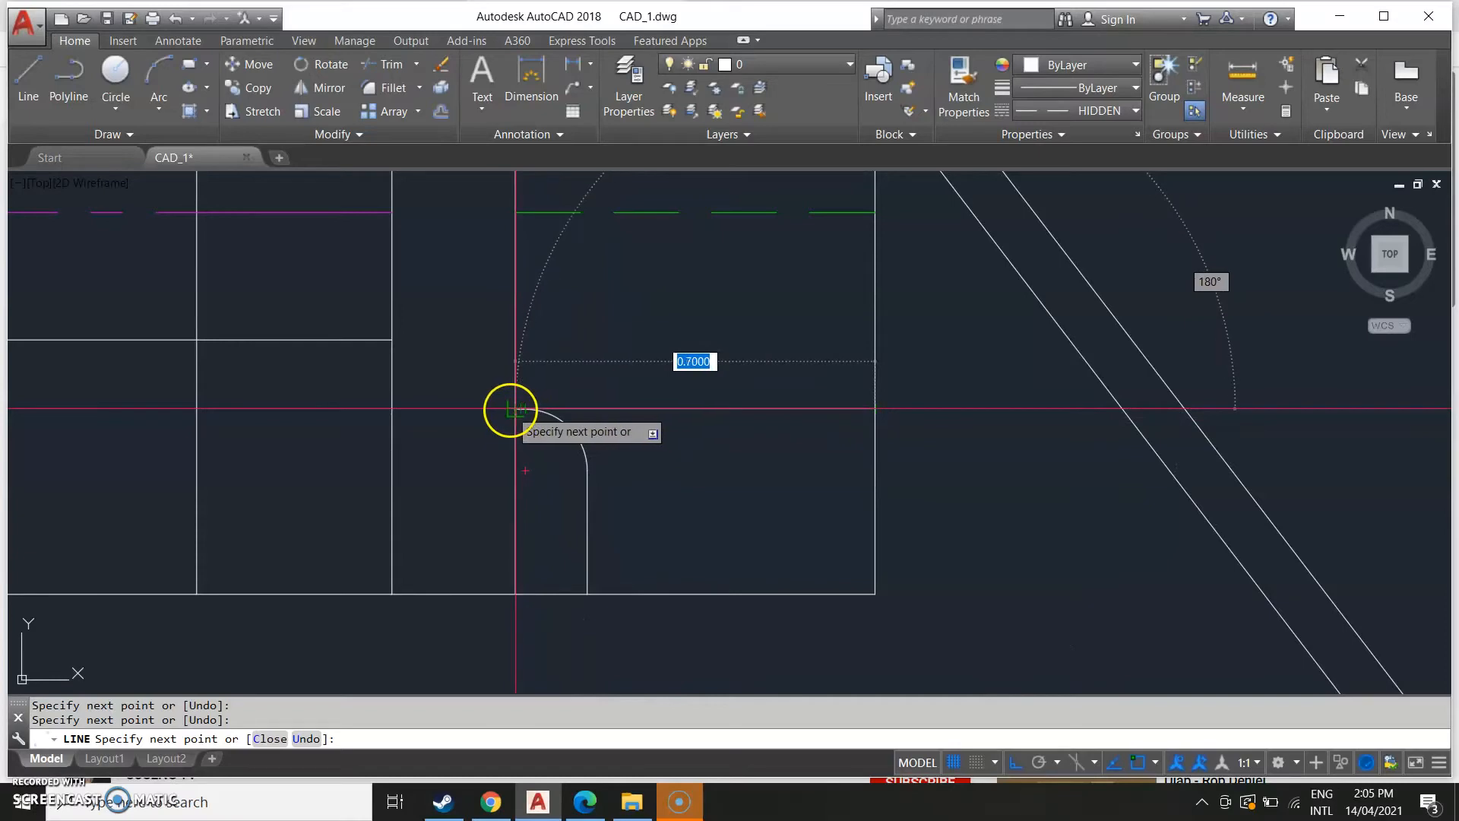
key(Escape)
Examine the lower part of the tall tab in the reference side view.
scroll(762, 544, down, 5)
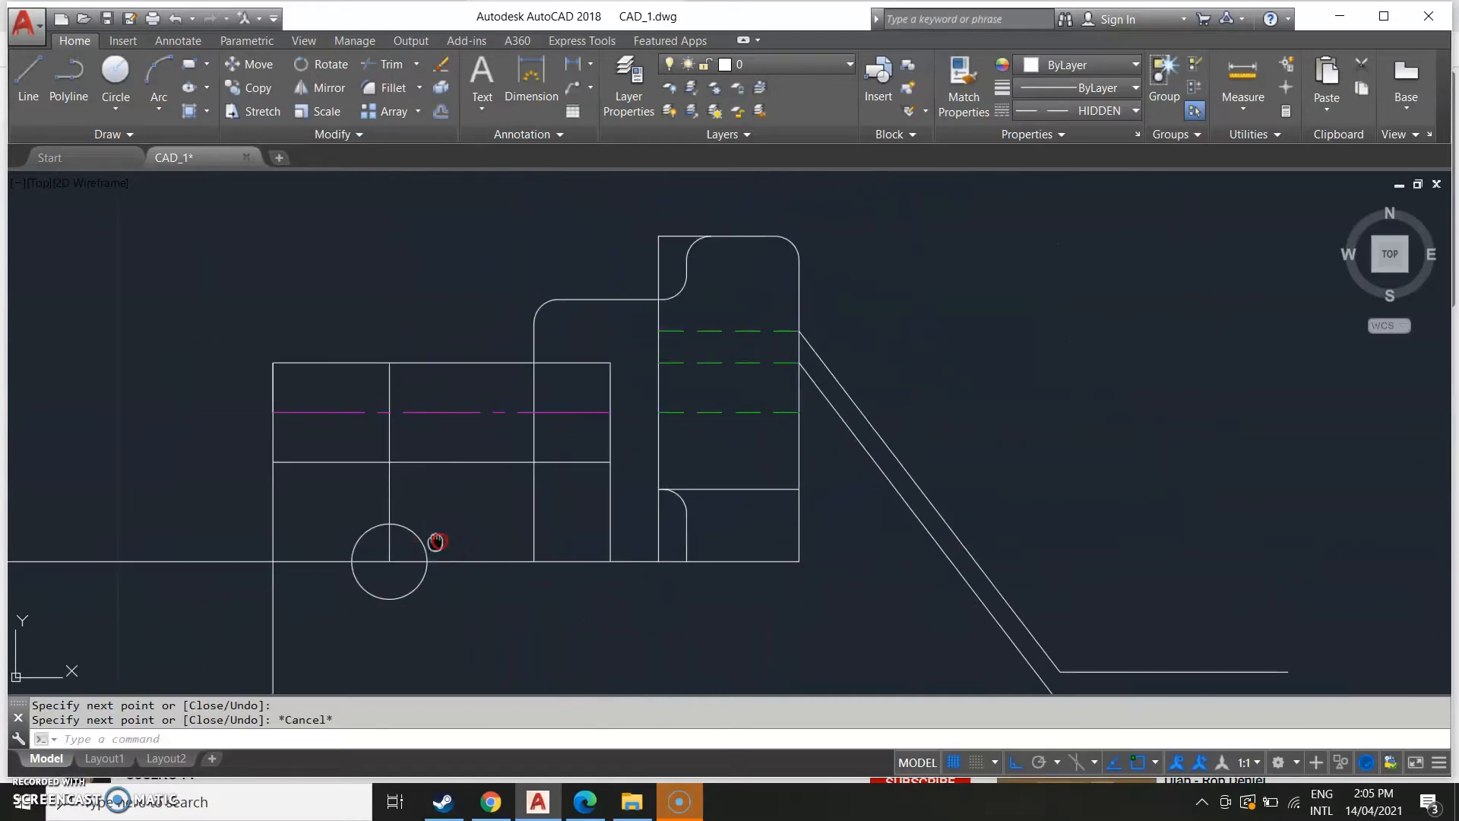
middle_drag(256, 491, 681, 498)
scroll(341, 485, down, 8)
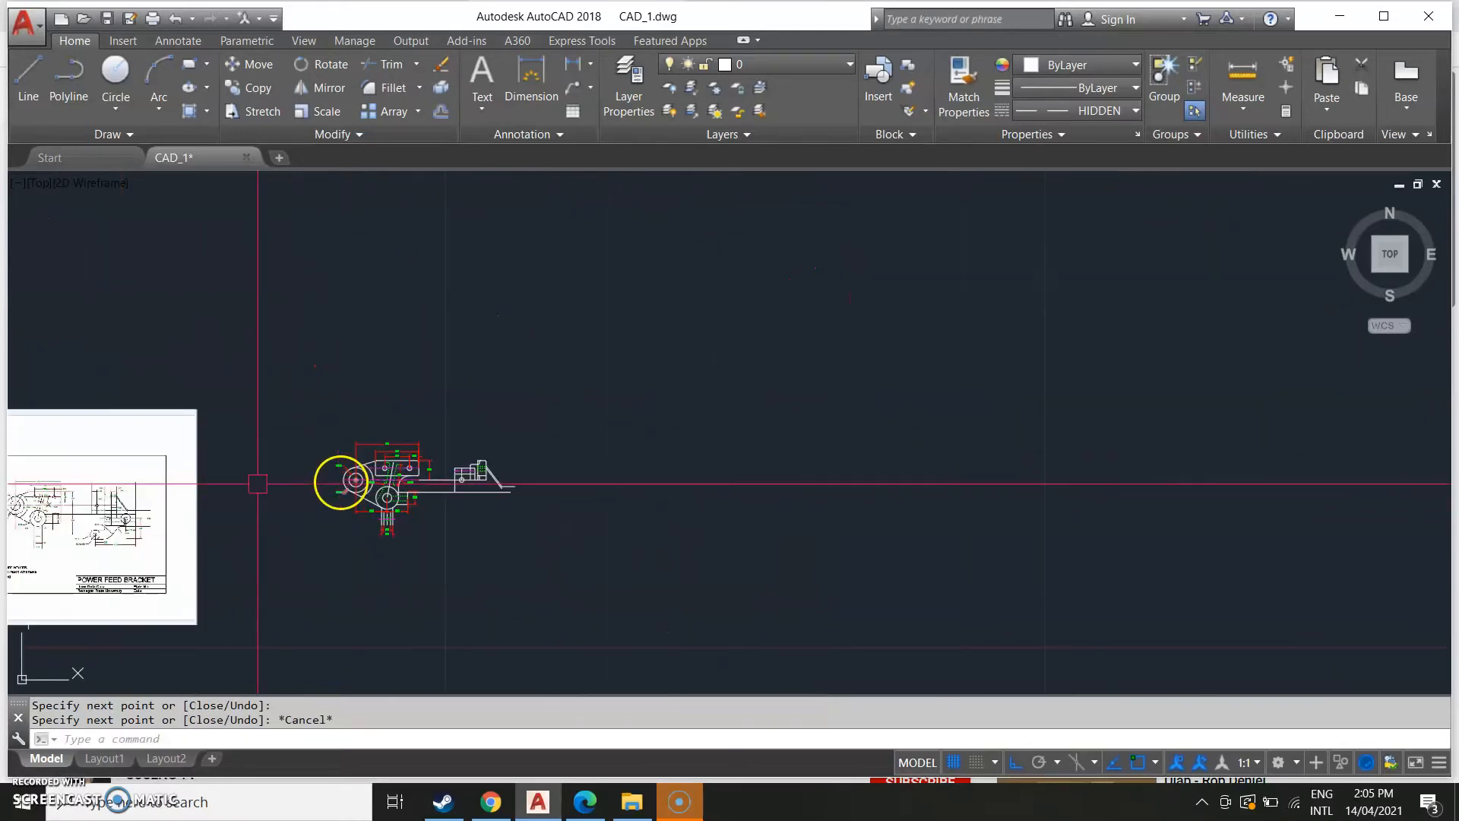
middle_drag(178, 495, 716, 471)
scroll(652, 498, up, 4)
scroll(652, 400, up, 4)
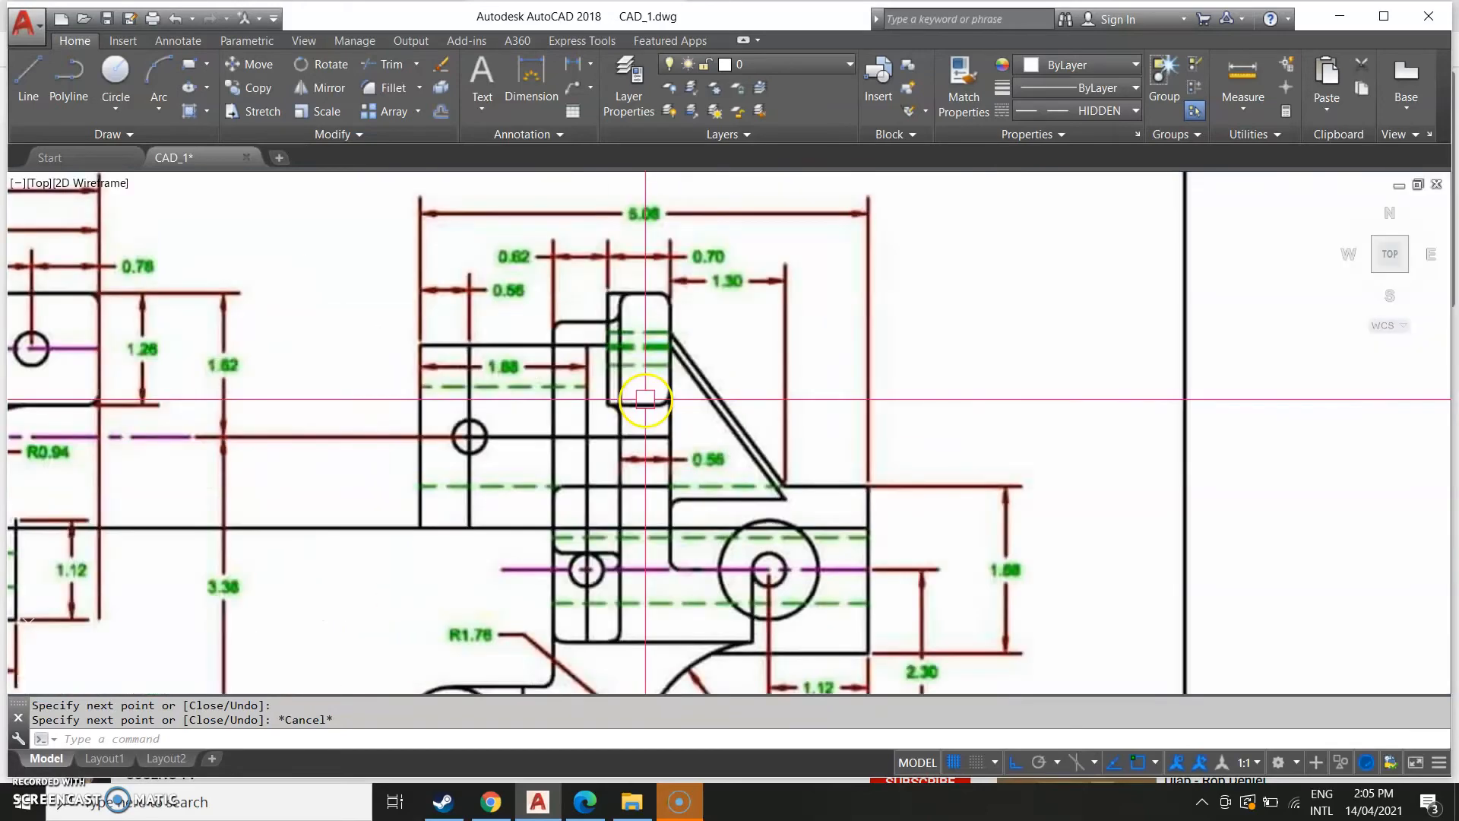
middle_drag(1140, 448, 182, 566)
scroll(518, 497, down, 6)
scroll(518, 497, down, 2)
middle_drag(623, 496, 390, 573)
scroll(618, 511, up, 6)
middle_drag(593, 571, 443, 349)
scroll(534, 436, up, 4)
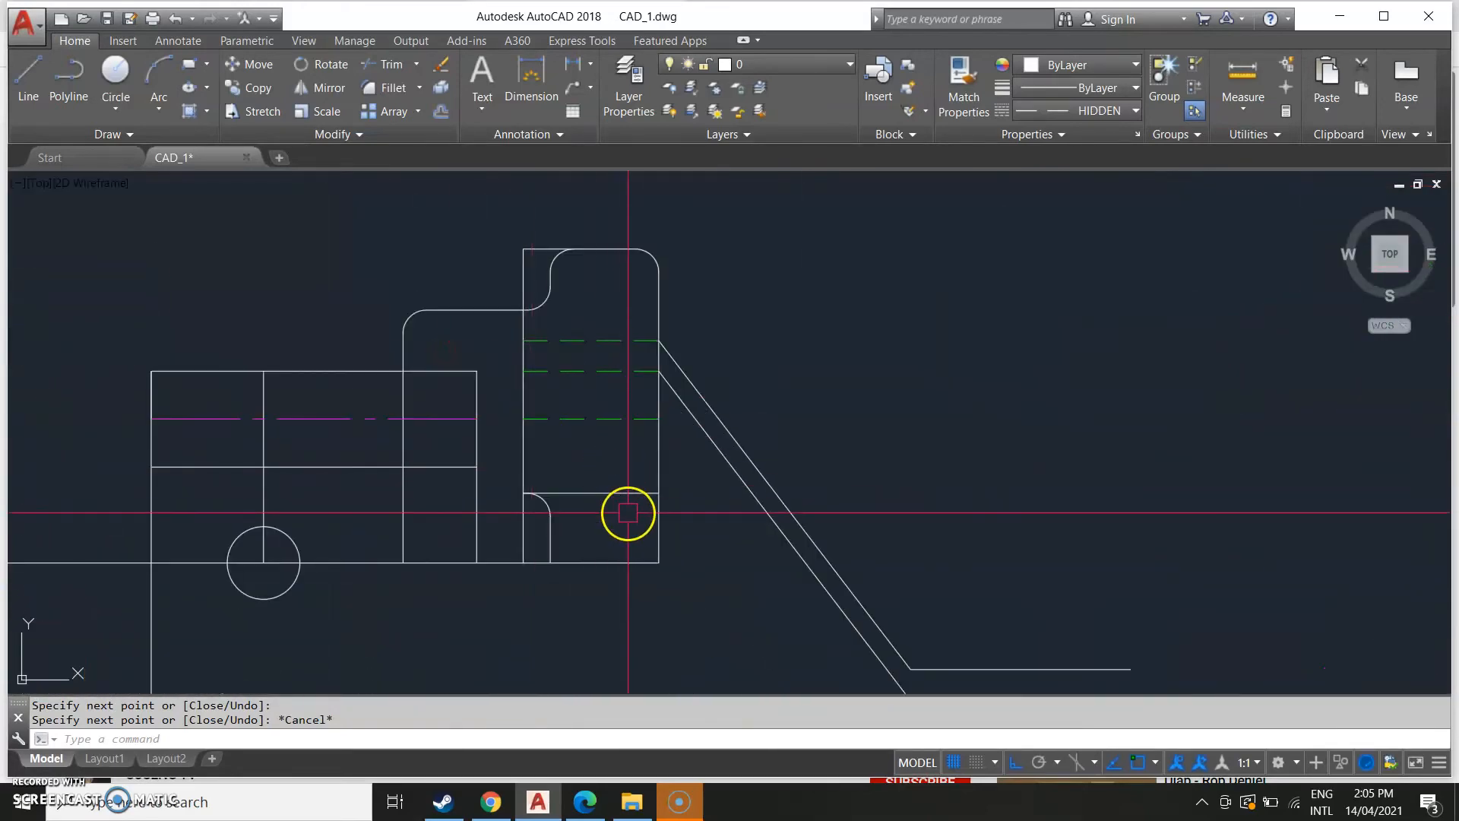
key(Return)
click(621, 493)
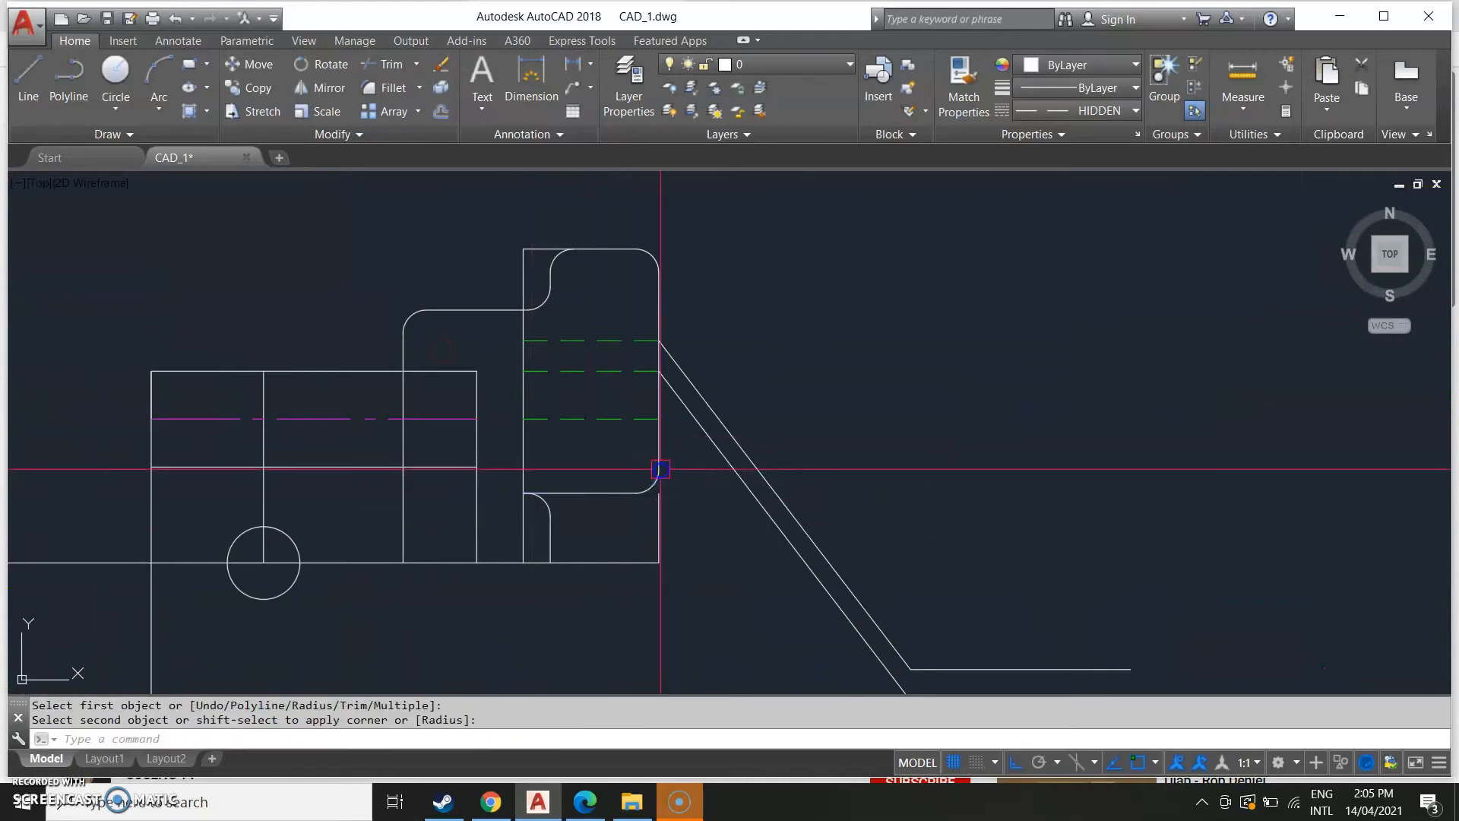
click(652, 497)
click(658, 517)
click(659, 493)
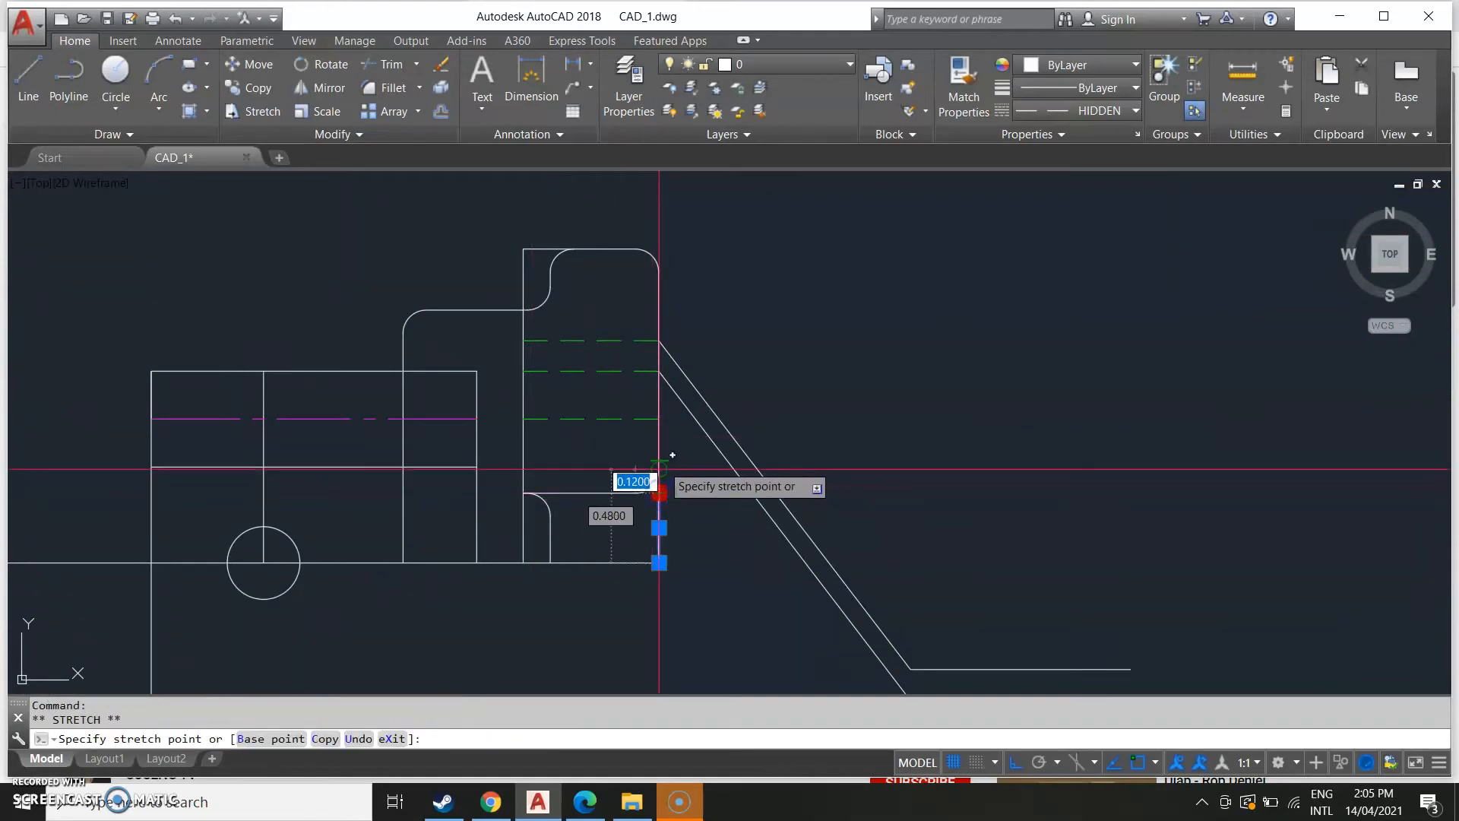
key(Escape)
Compare the drawn side view with the reference drawing.
scroll(628, 580, down, 4)
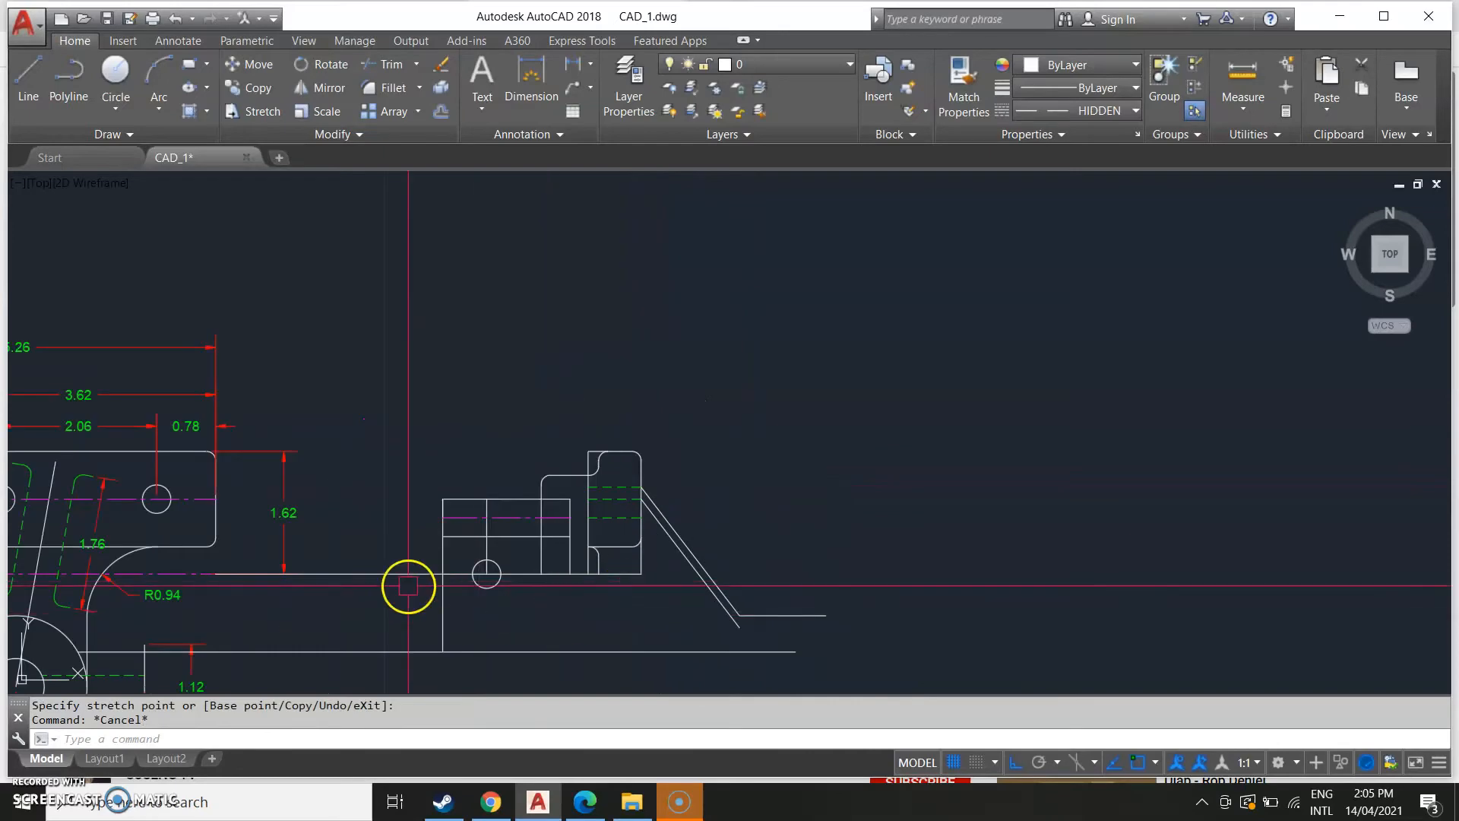
middle_drag(370, 592, 697, 504)
scroll(691, 503, down, 2)
middle_drag(475, 570, 778, 453)
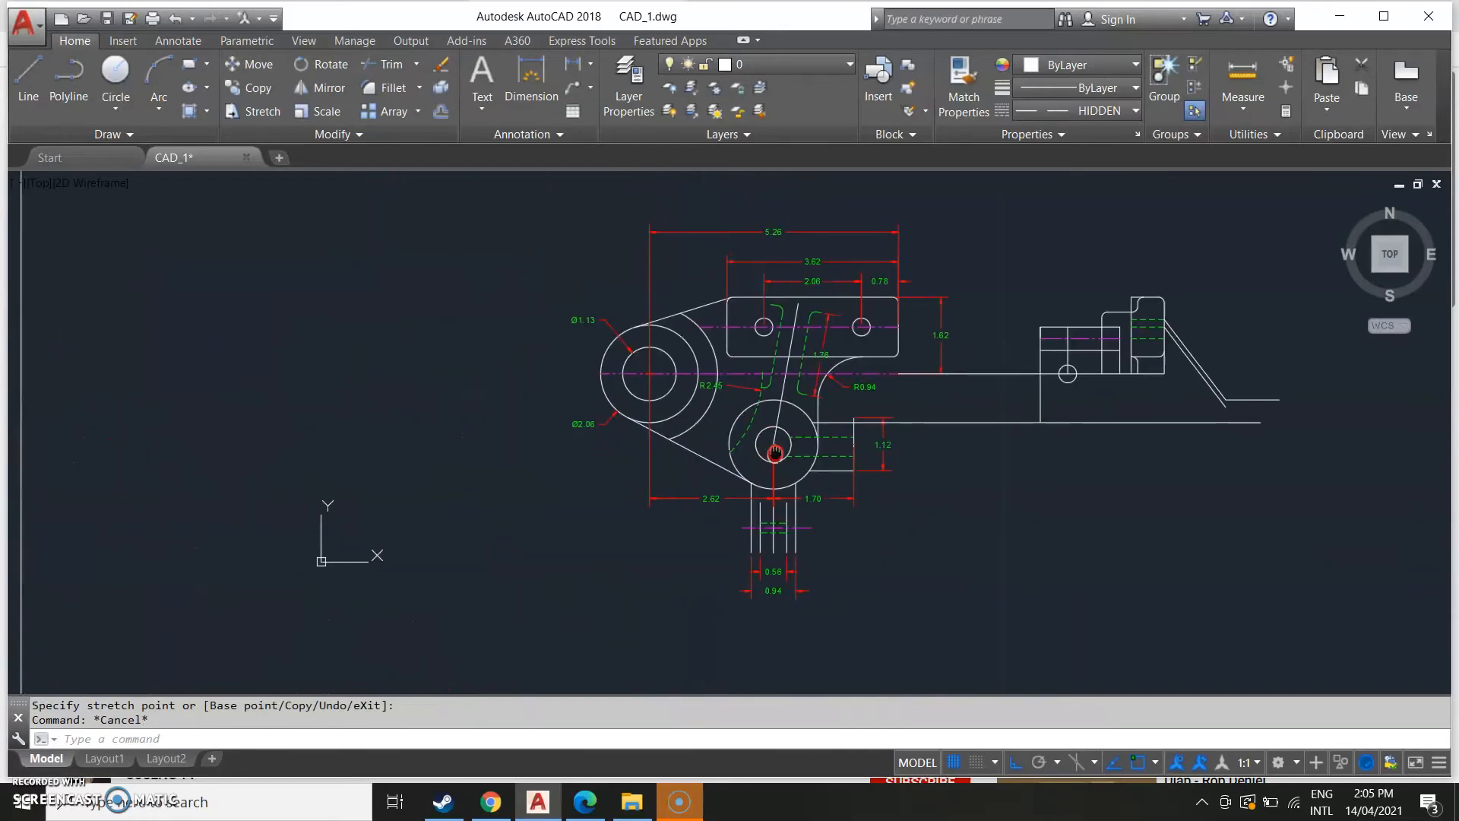
scroll(489, 458, down, 4)
middle_drag(377, 469, 648, 466)
scroll(640, 464, up, 5)
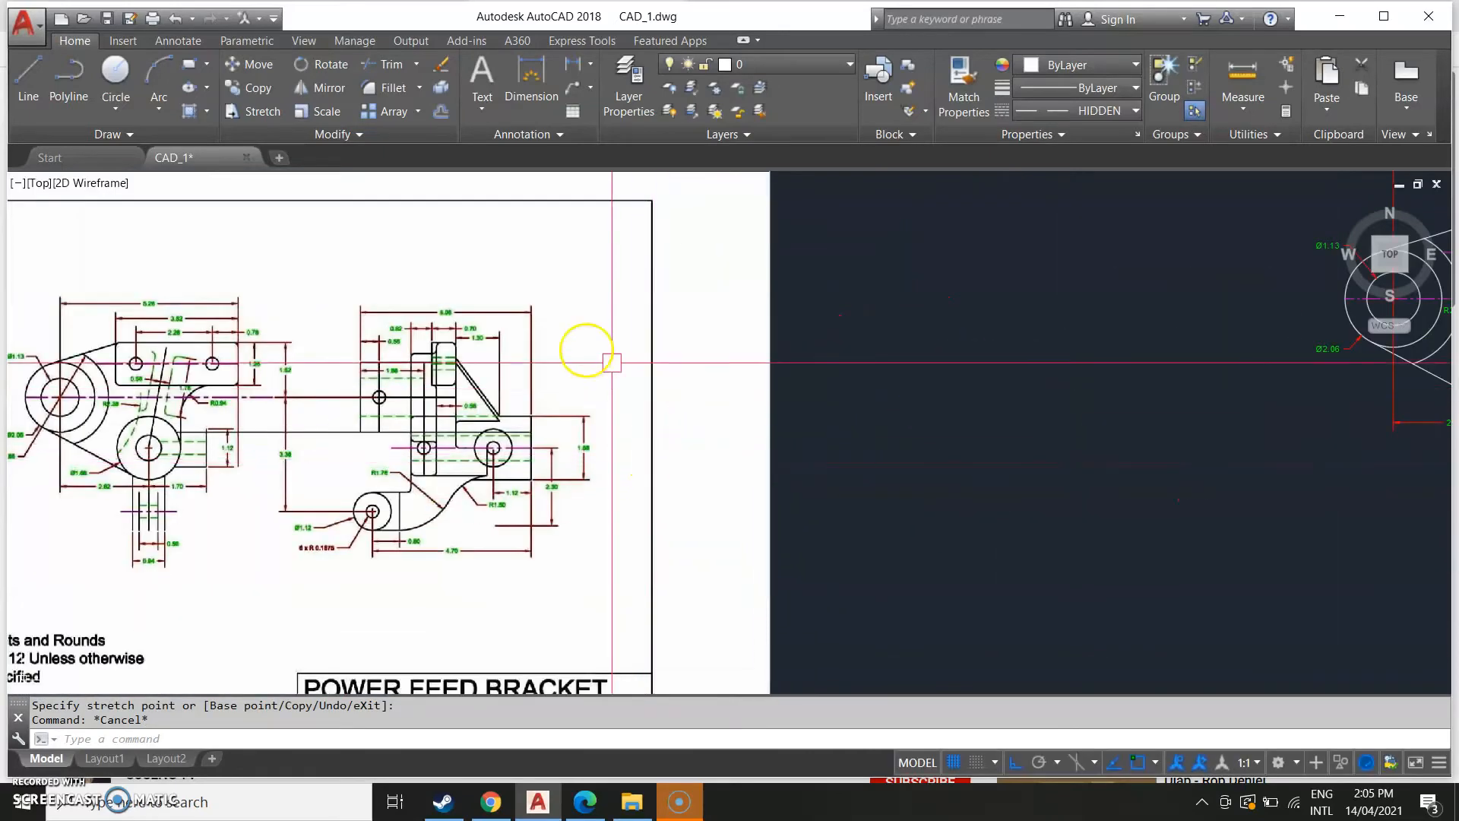
scroll(661, 408, down, 2)
middle_drag(1017, 408, 269, 544)
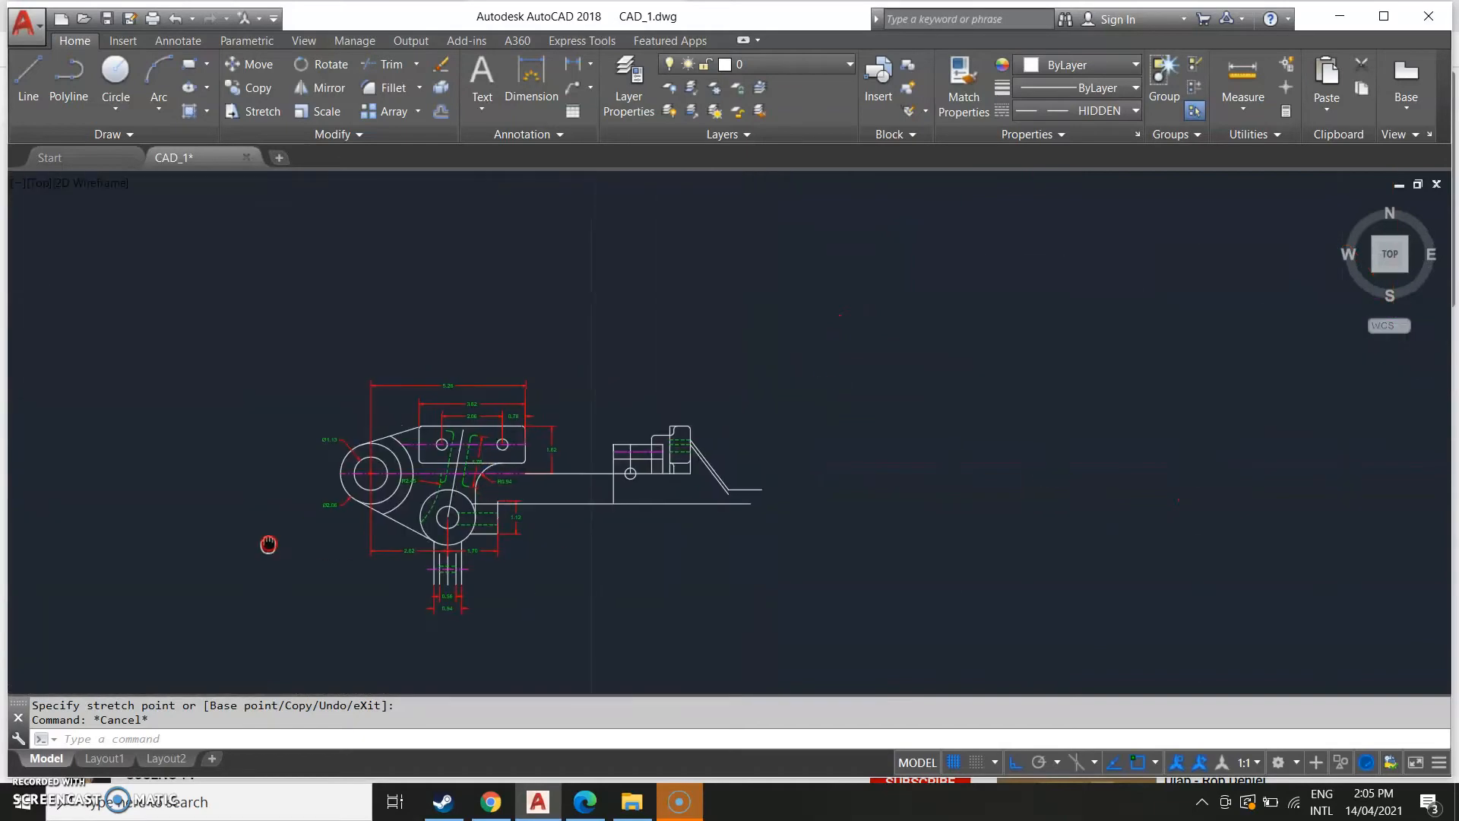
scroll(579, 456, up, 8)
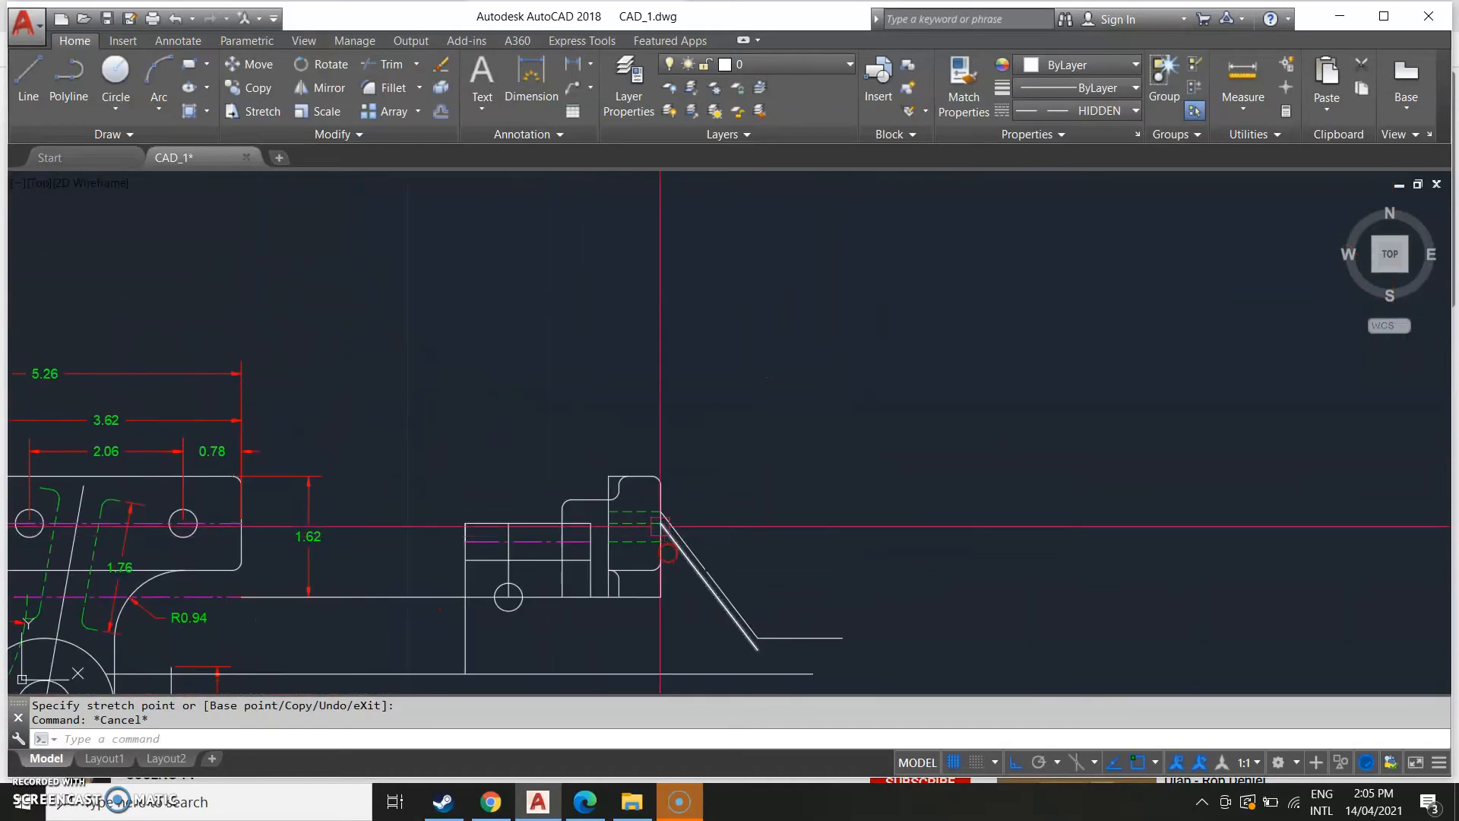
text(l)
key(Return)
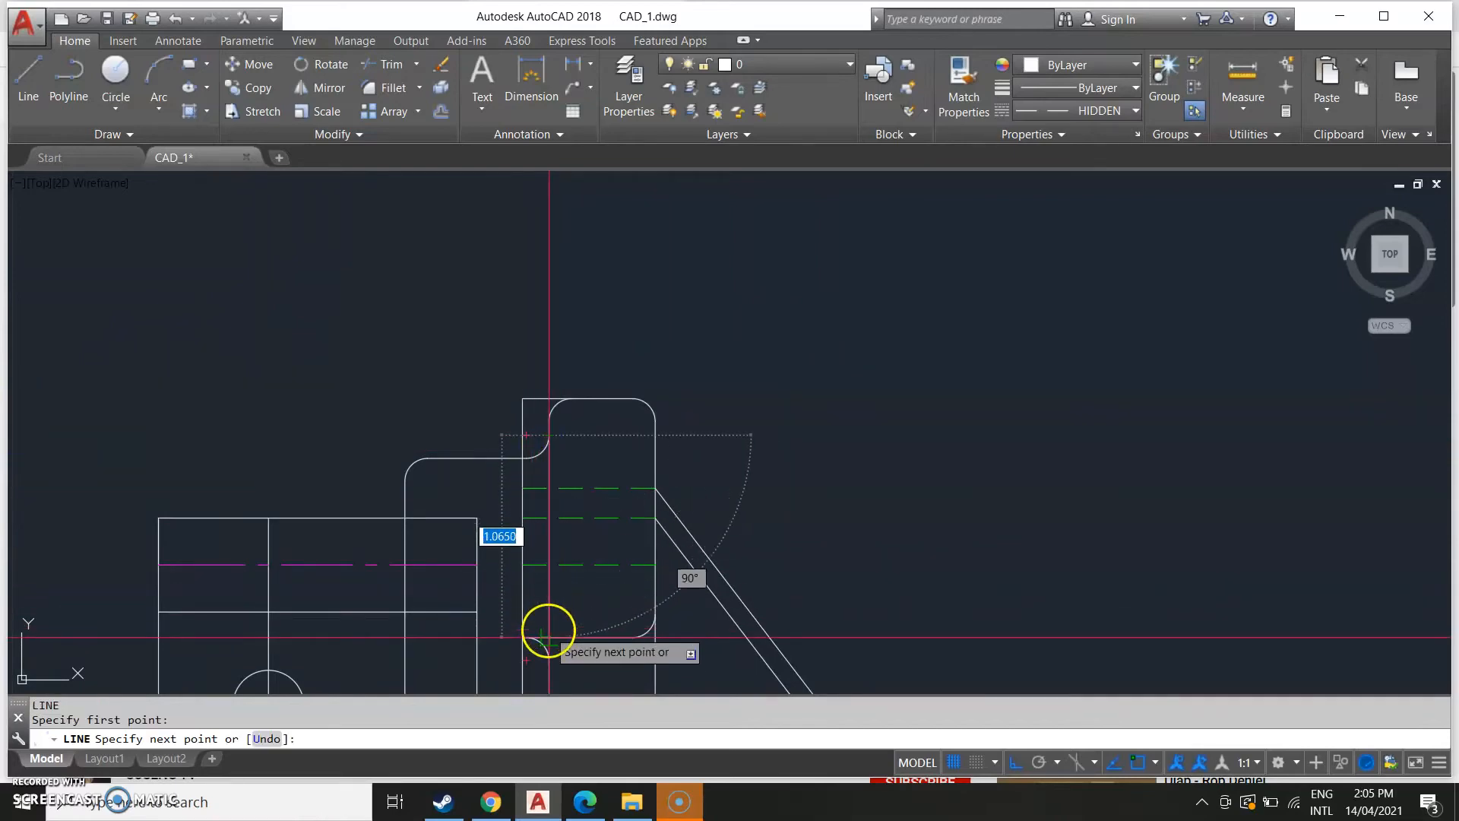
key(Escape)
scroll(554, 602, down, 5)
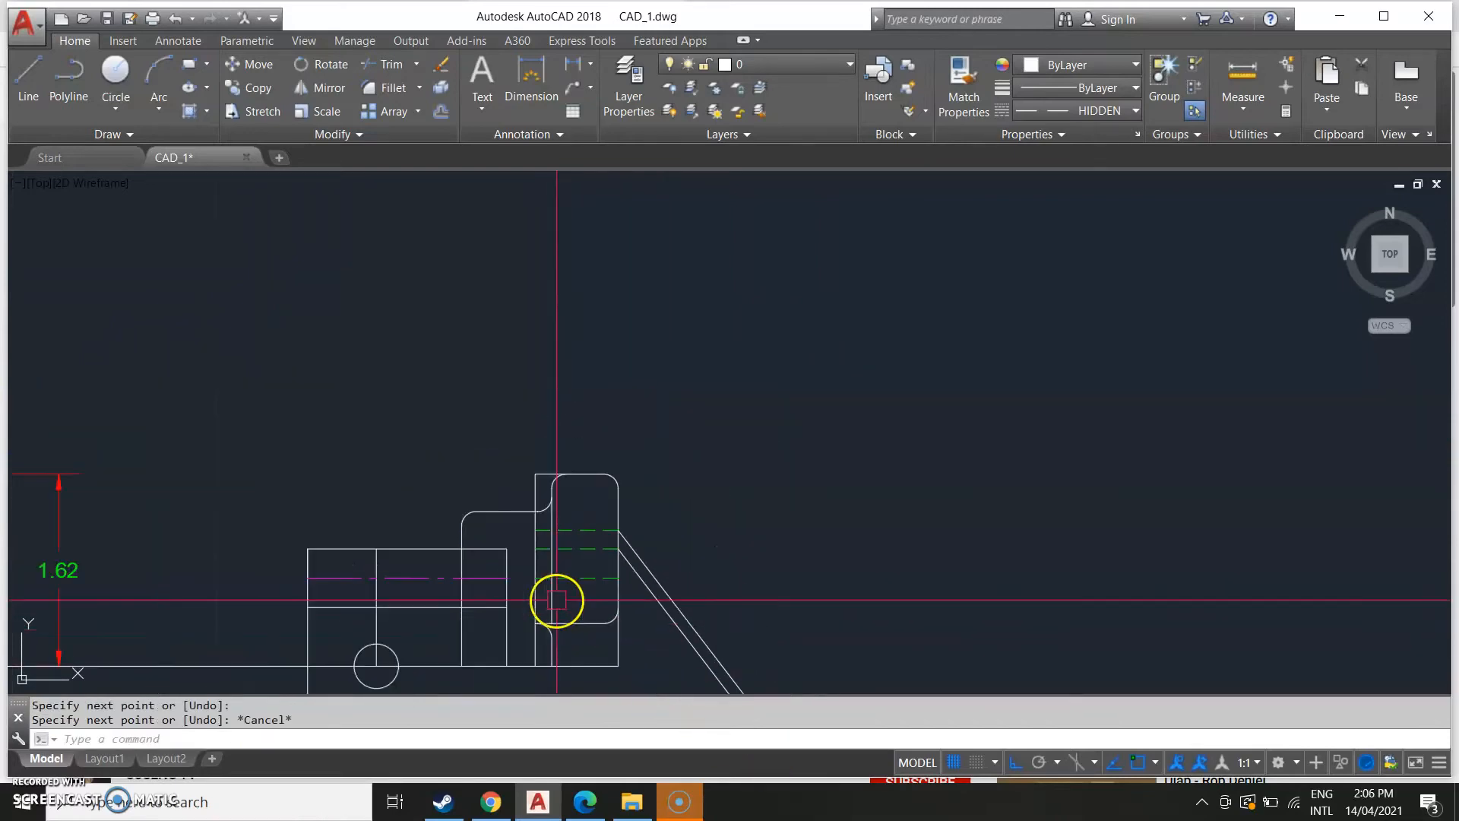
middle_drag(647, 525, 818, 475)
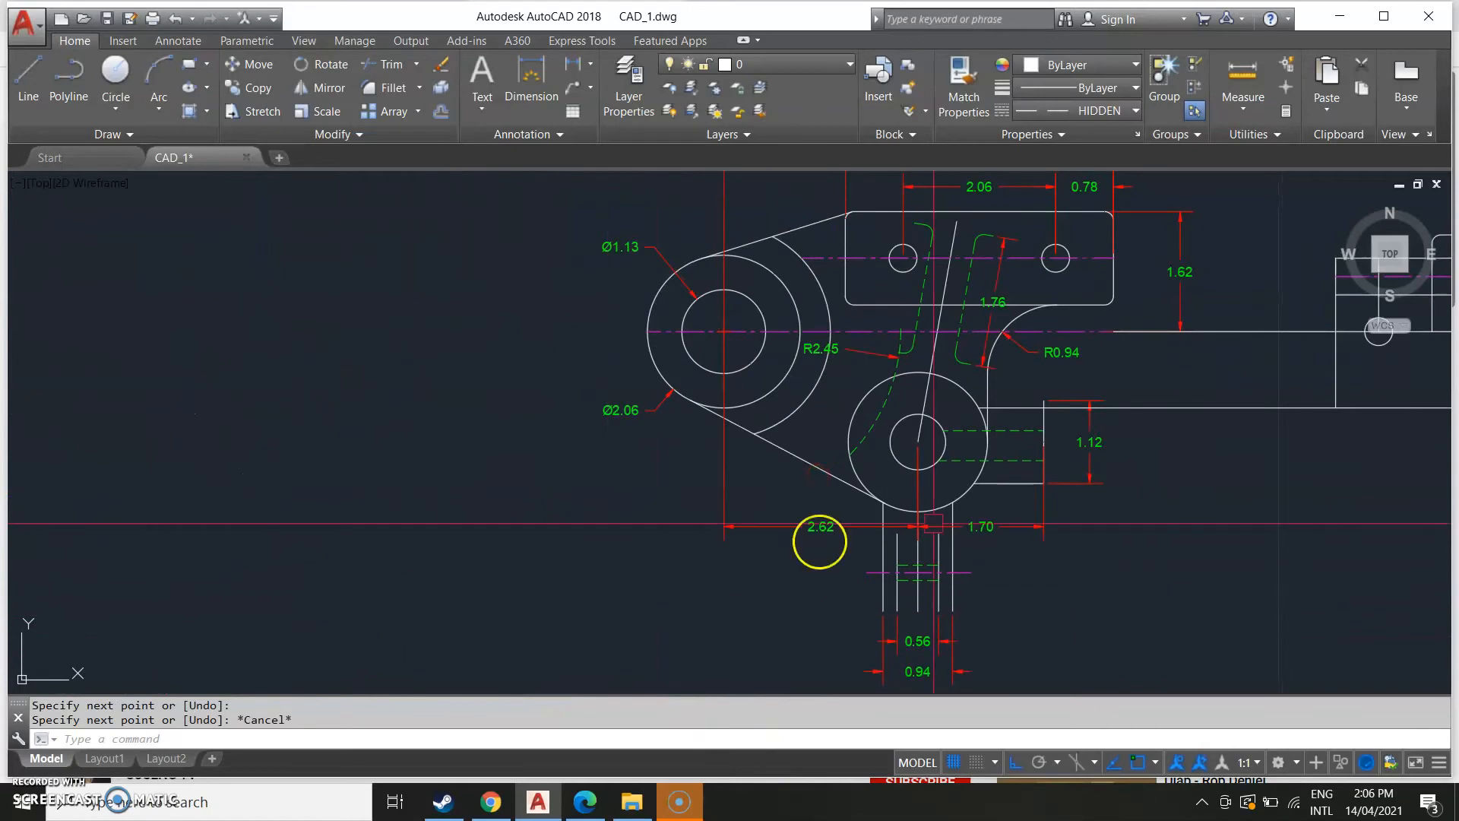
middle_drag(1351, 429, 282, 488)
scroll(281, 489, up, 4)
middle_drag(521, 337, 498, 563)
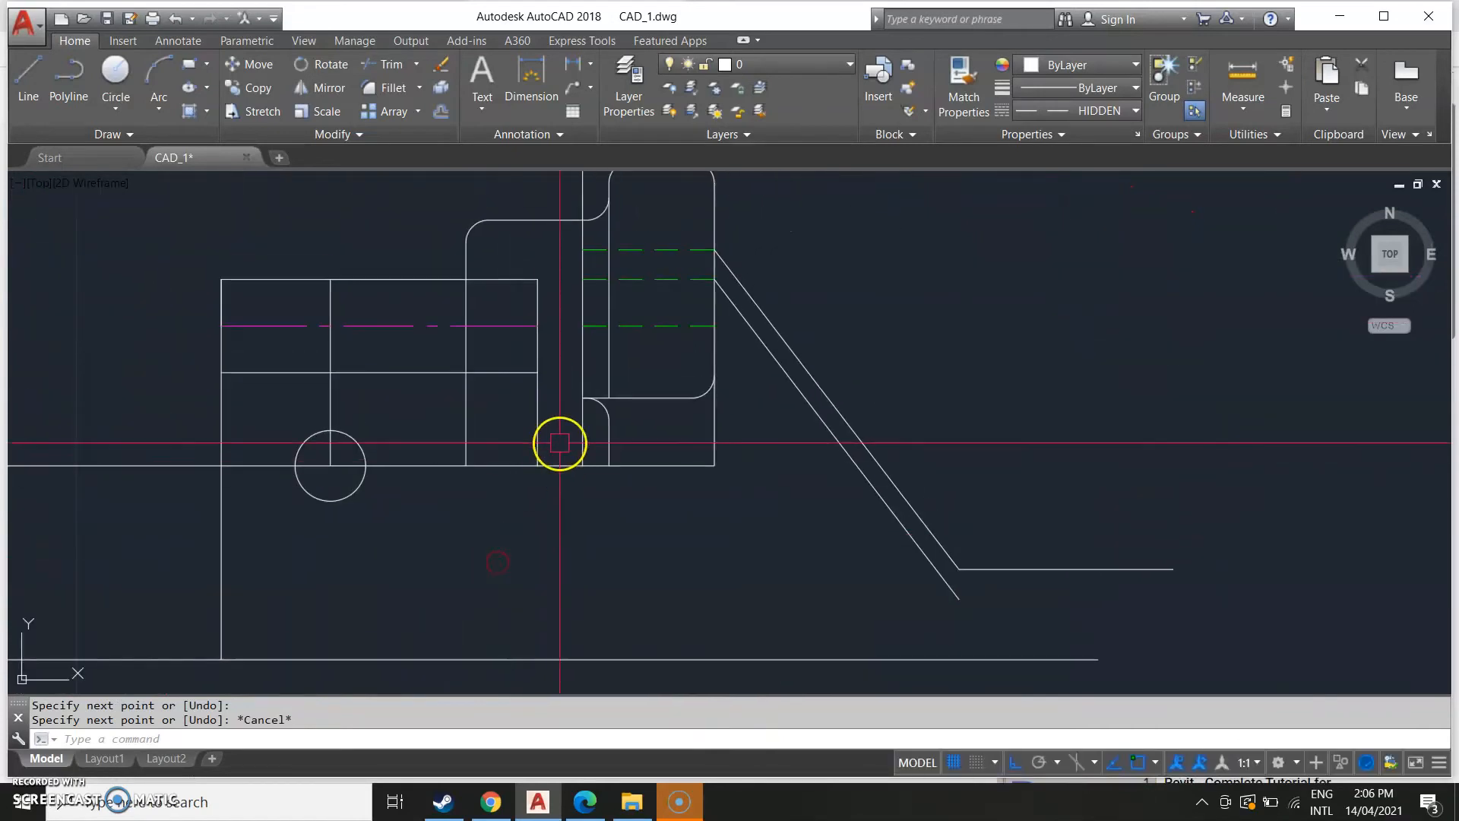
click(583, 465)
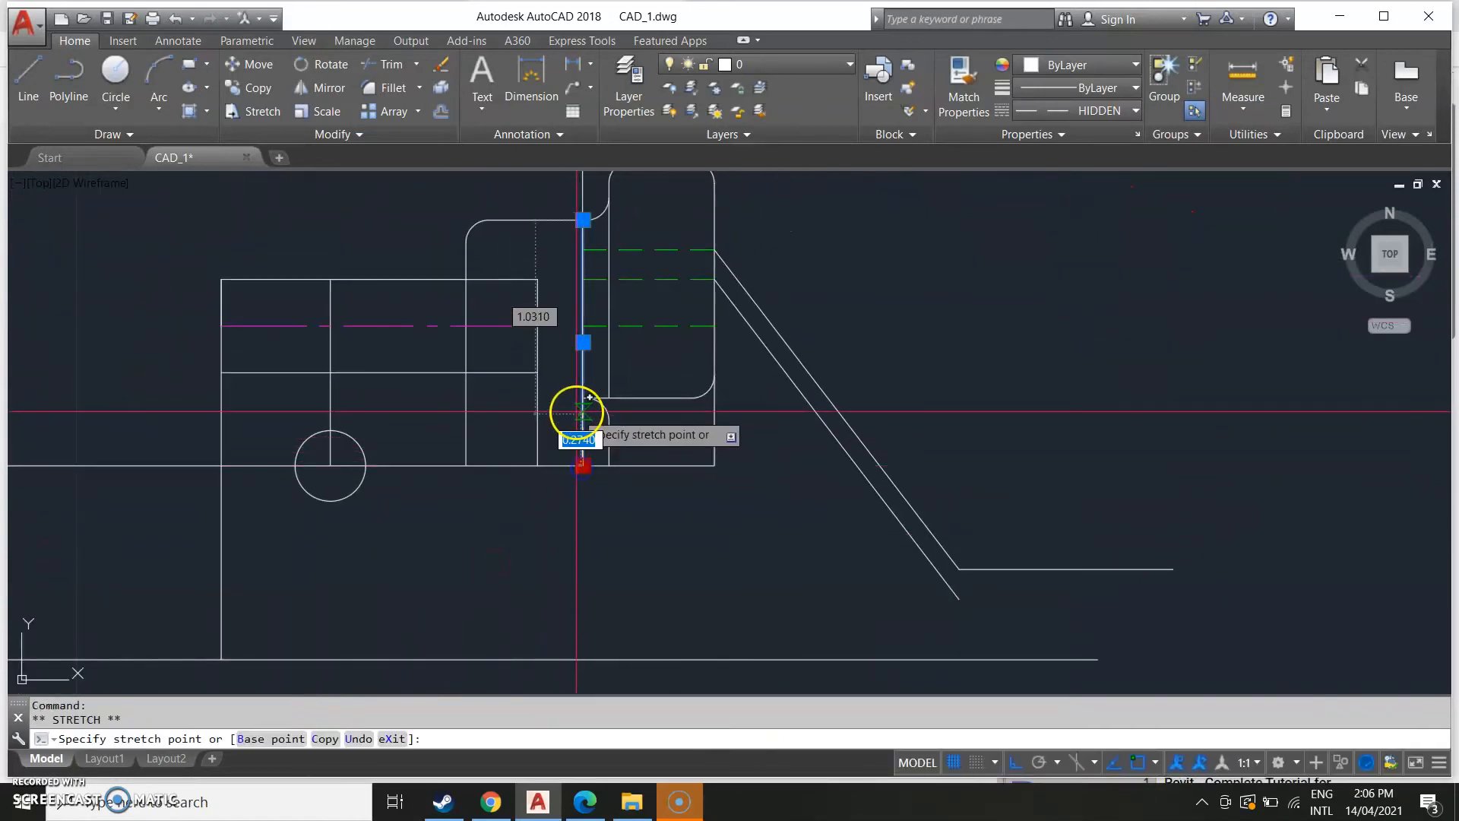
scroll(583, 396, up, 2)
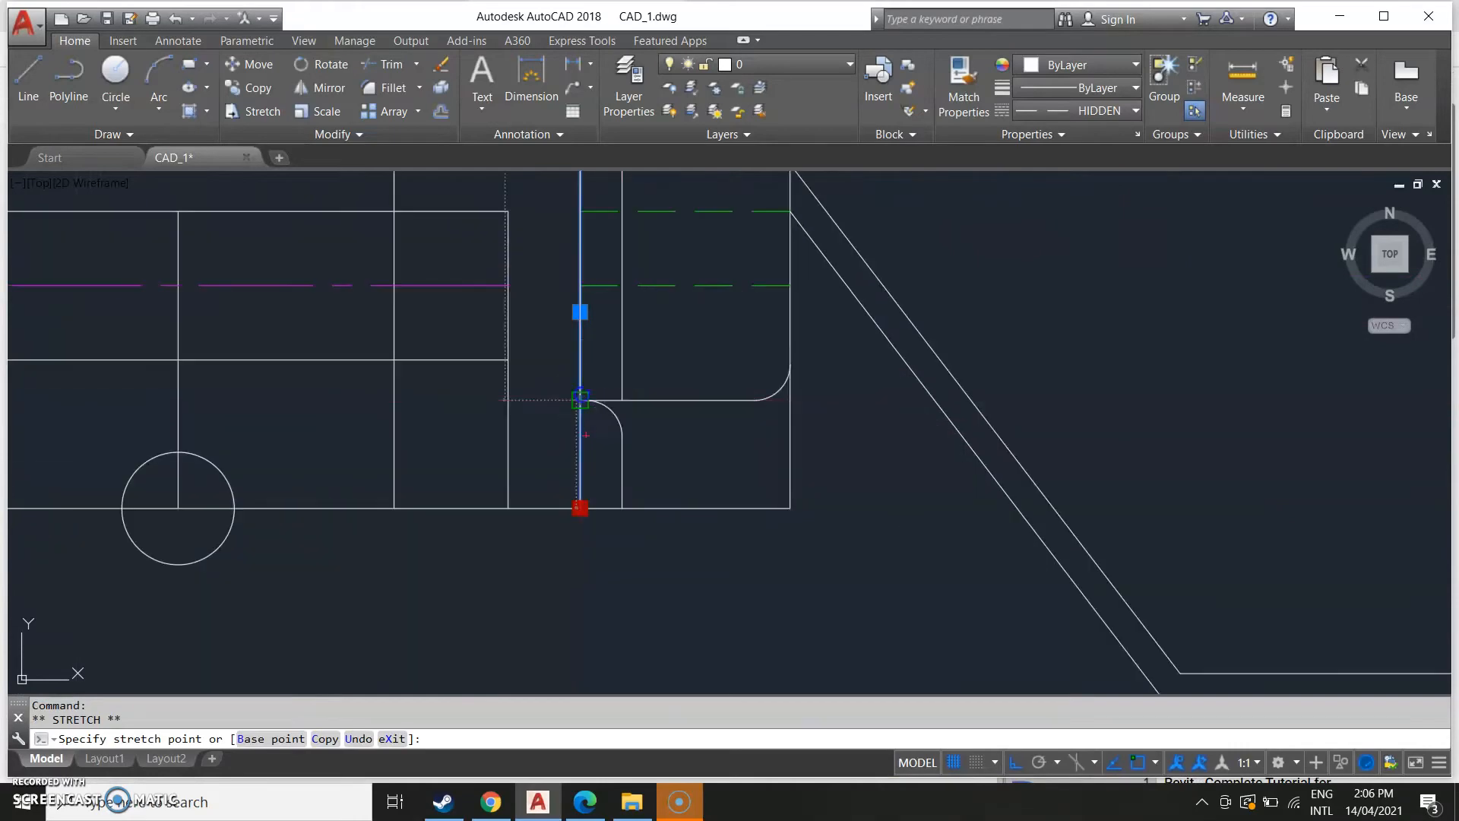
scroll(669, 532, down, 3)
key(Escape)
scroll(441, 596, down, 3)
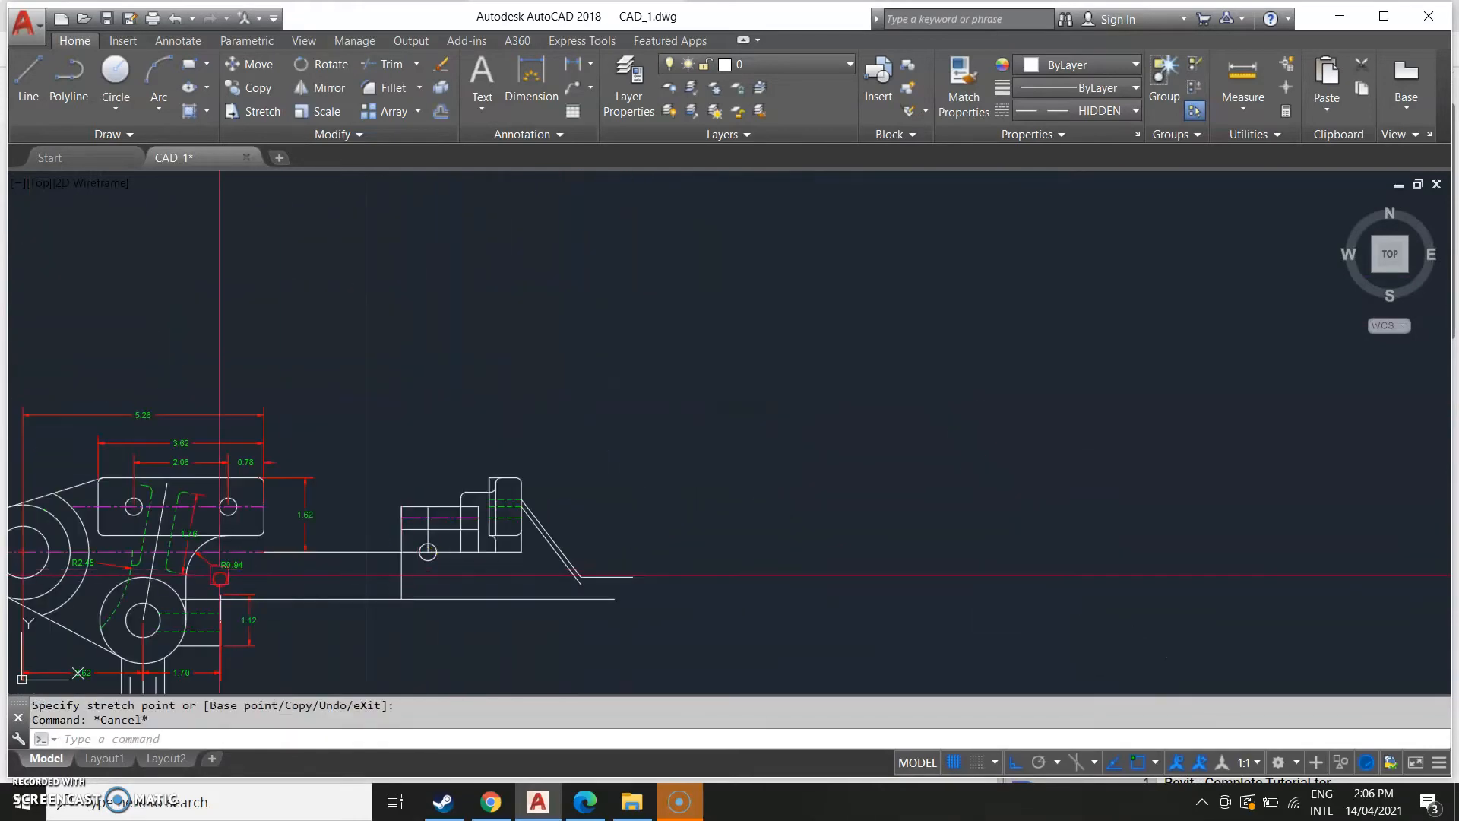
Check the tab and base area of the reference side view against the drawing.
middle_drag(219, 578, 776, 485)
scroll(430, 554, down, 2)
middle_drag(357, 542, 1011, 477)
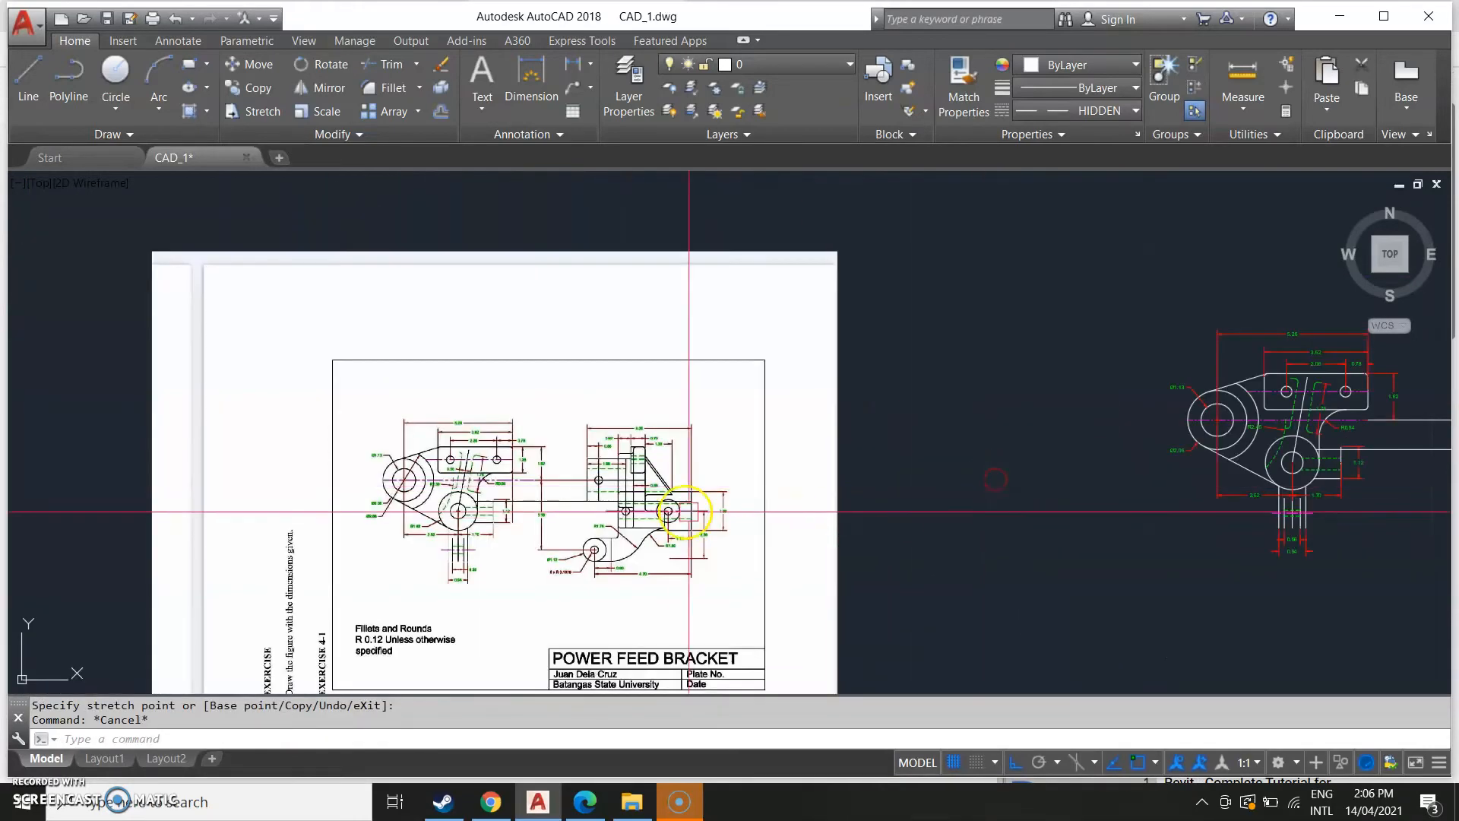
scroll(689, 511, up, 4)
scroll(546, 435, up, 2)
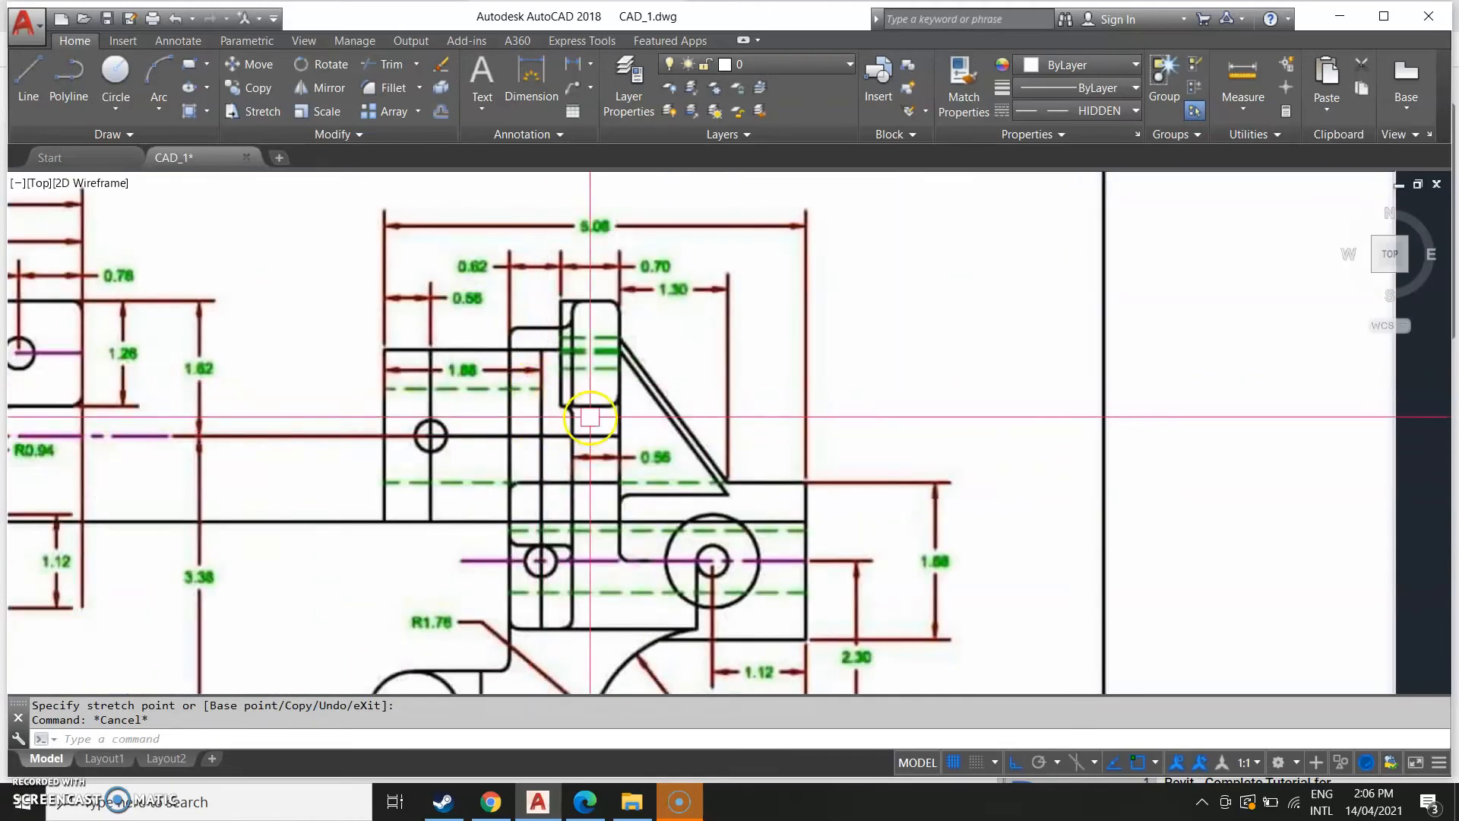
scroll(703, 369, down, 8)
middle_drag(1163, 482, 866, 534)
scroll(1052, 409, up, 4)
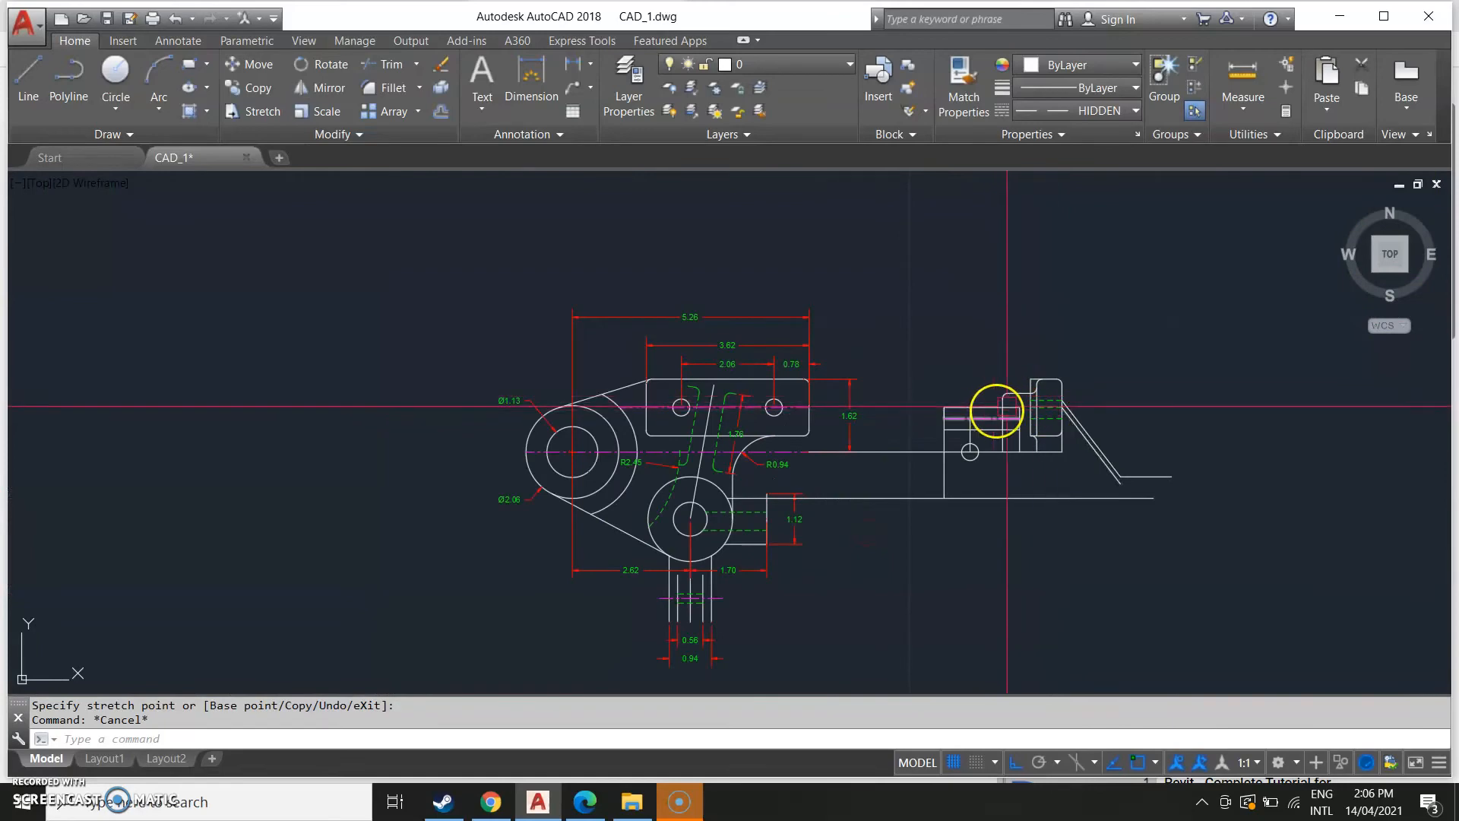
scroll(692, 438, down, 2)
middle_drag(423, 555, 738, 568)
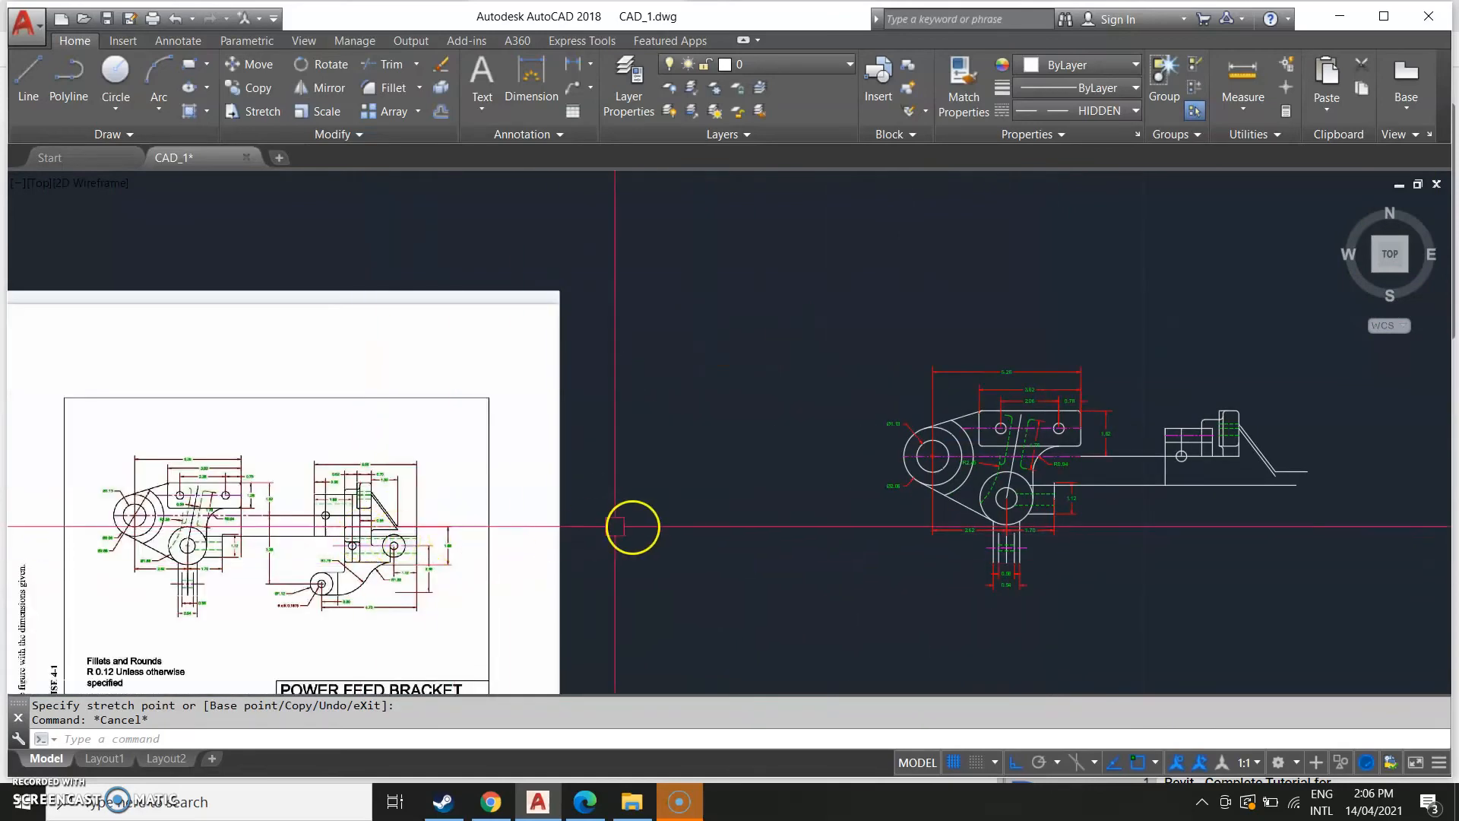
scroll(576, 560, up, 4)
middle_drag(426, 547, 820, 398)
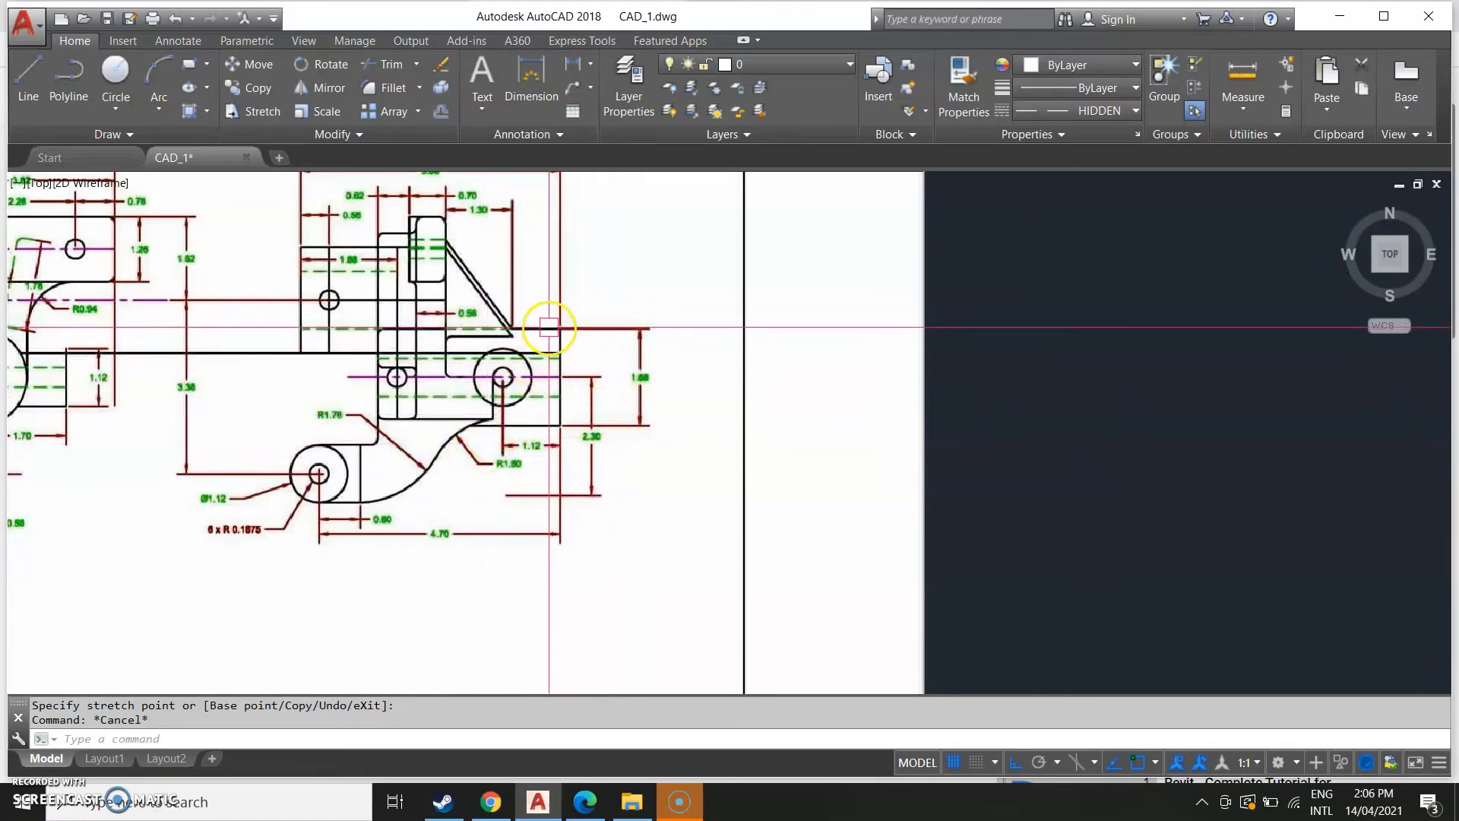
Offset the short horizontal line at the fillet's end 1.68 downward to start the side view's lower edge.
scroll(646, 403, up, 4)
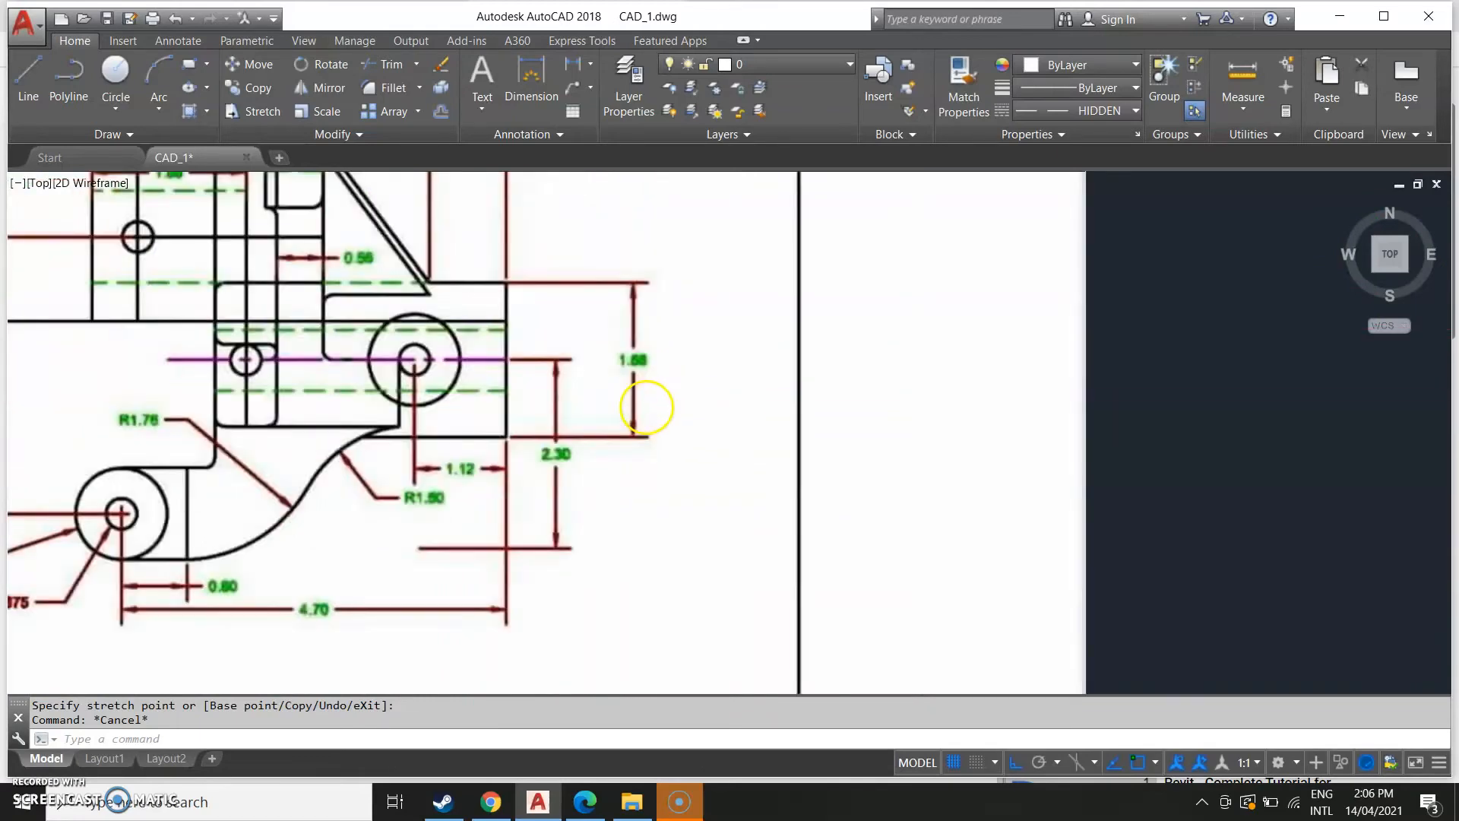
scroll(835, 454, down, 10)
scroll(487, 536, up, 8)
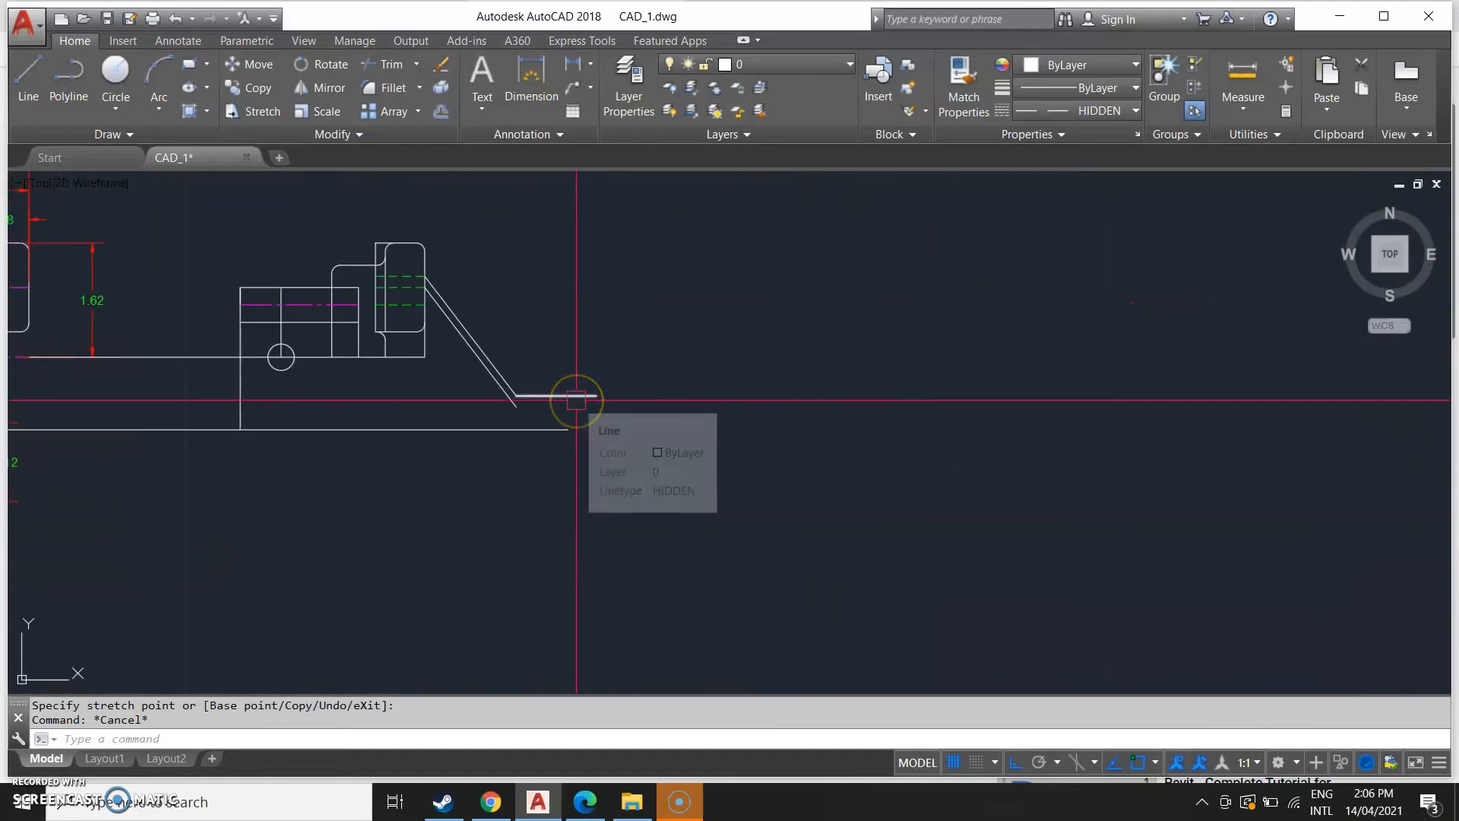
text(o)
key(Return)
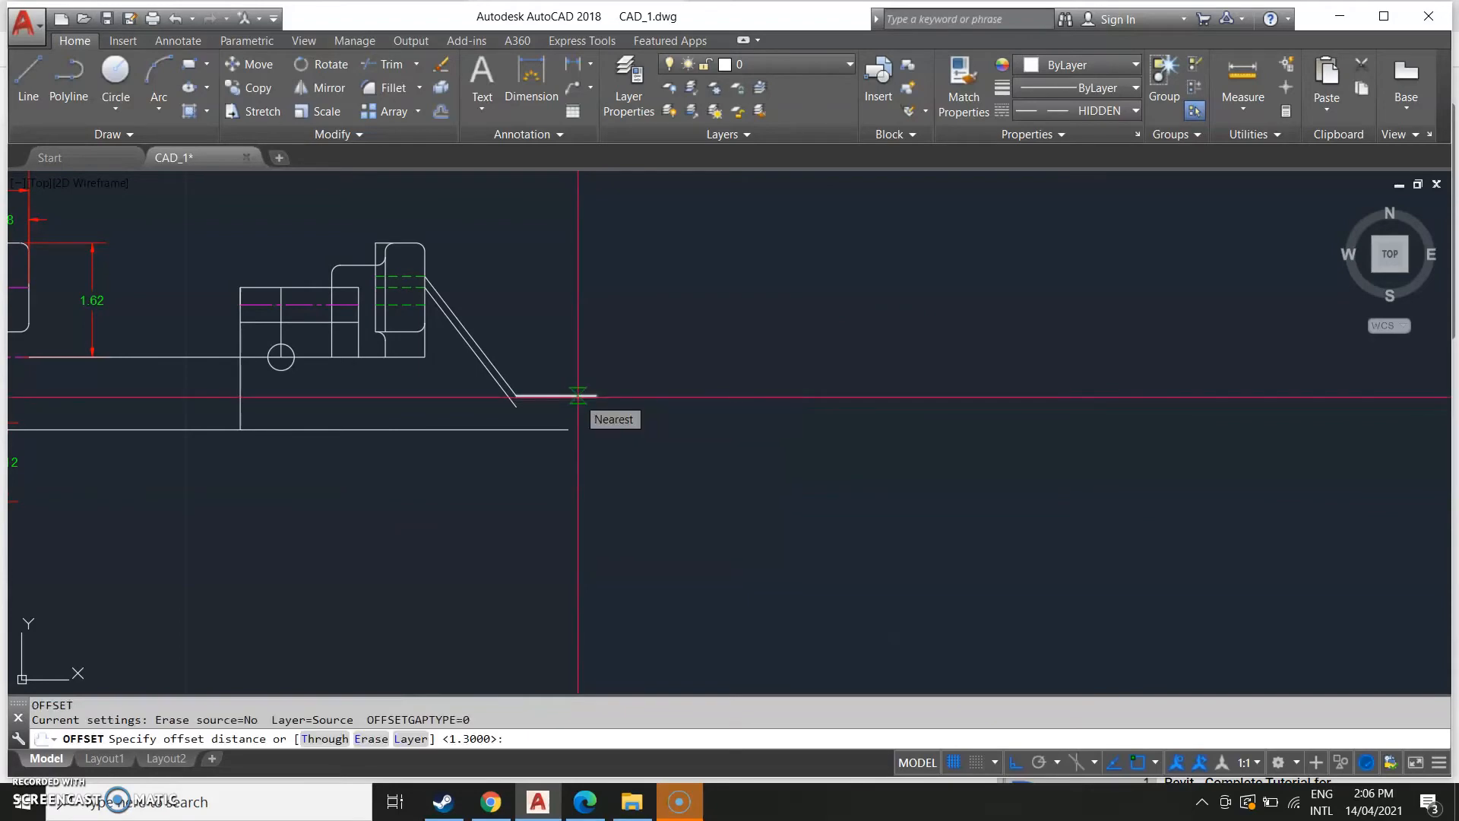
scroll(170, 618, down, 6)
scroll(832, 584, up, 5)
mouse_move(1066, 543)
middle_down()
mouse_move(978, 496)
mouse_move(958, 443)
middle_up()
middle_drag(1119, 507, 226, 366)
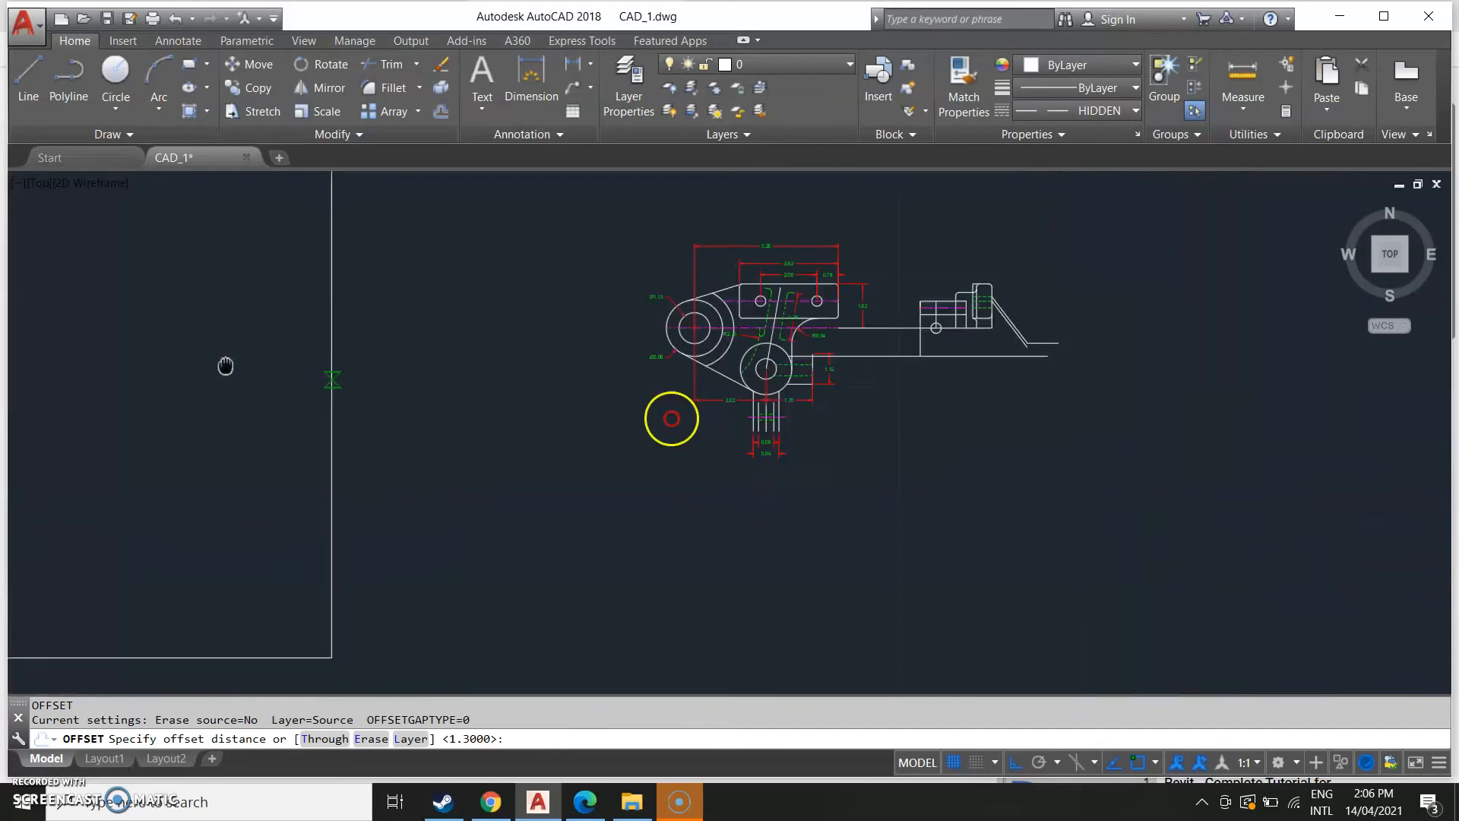
middle_drag(678, 380, 700, 478)
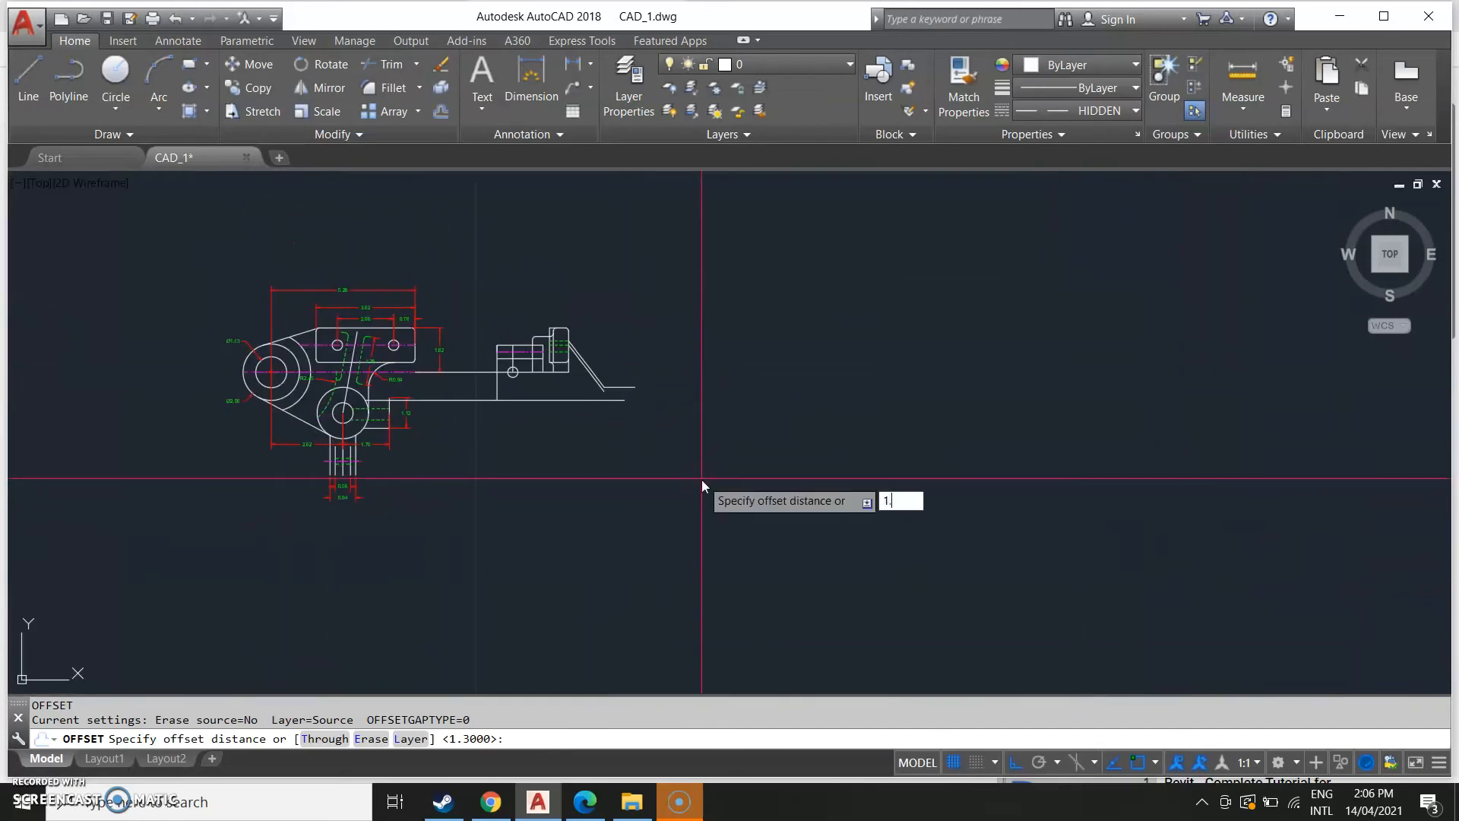
click(631, 384)
click(650, 464)
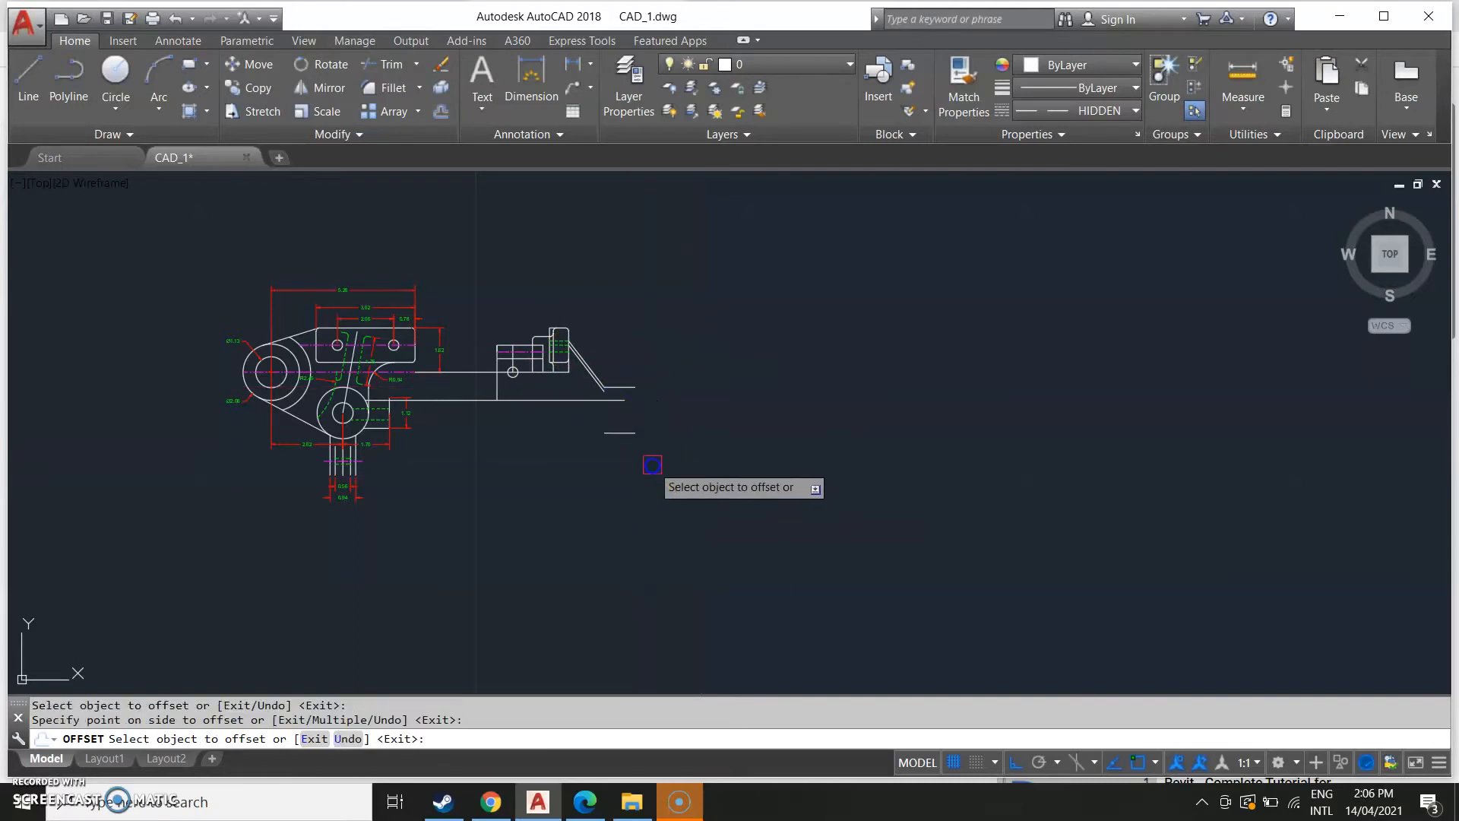
scroll(527, 499, down, 6)
middle_drag(380, 521, 580, 521)
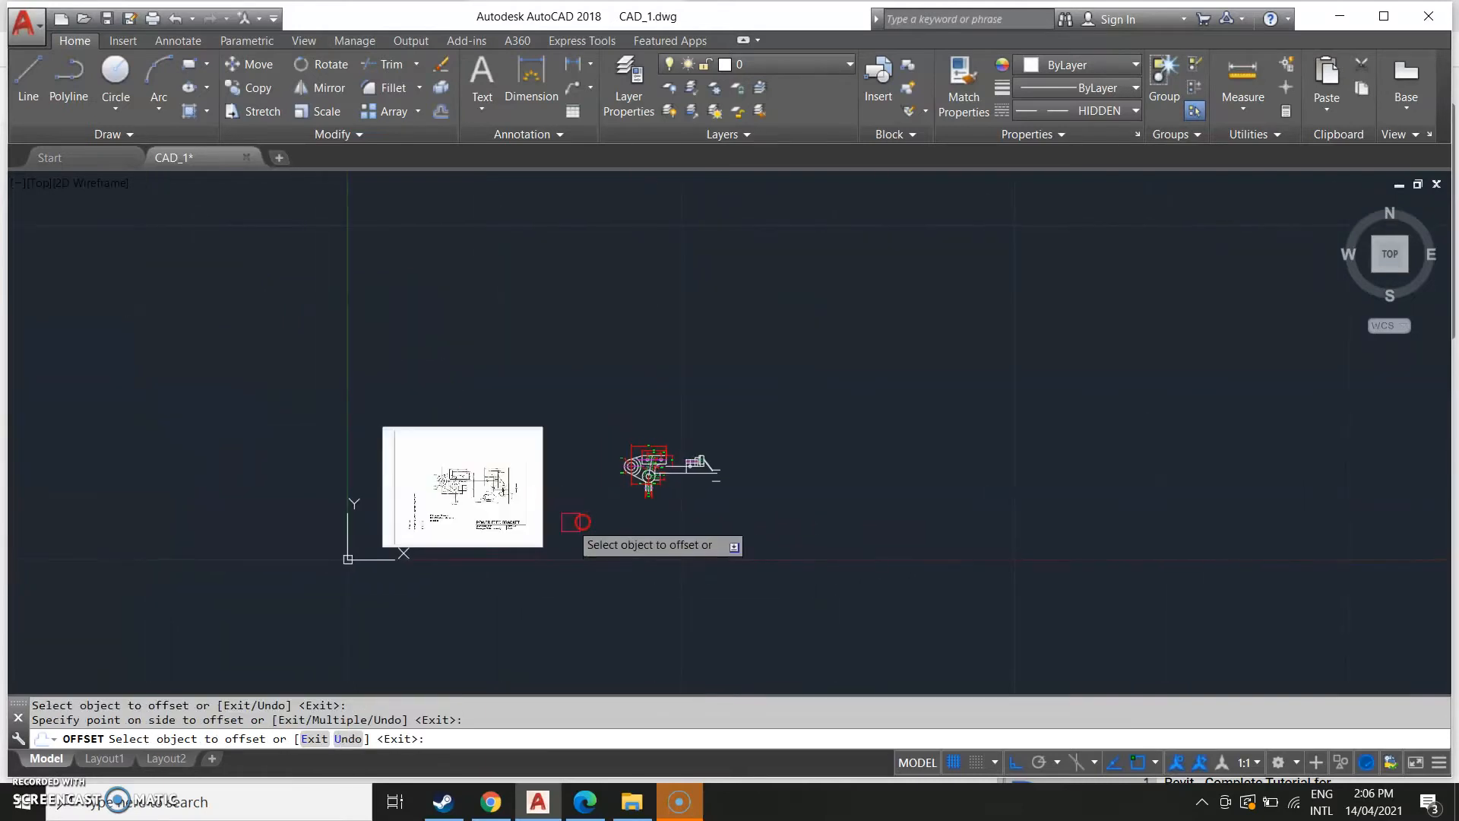
scroll(558, 527, up, 4)
scroll(346, 469, up, 2)
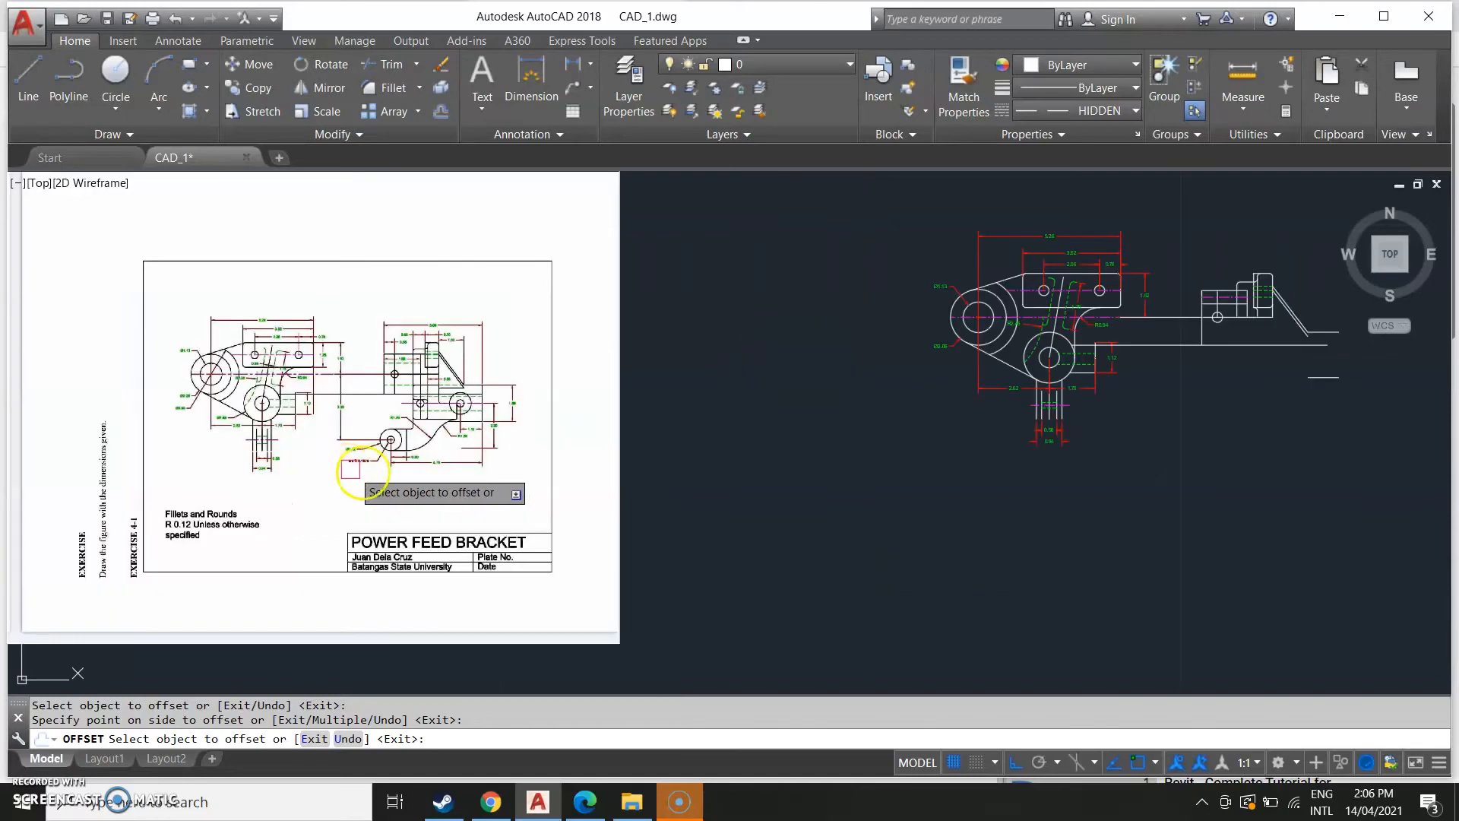
key(Escape)
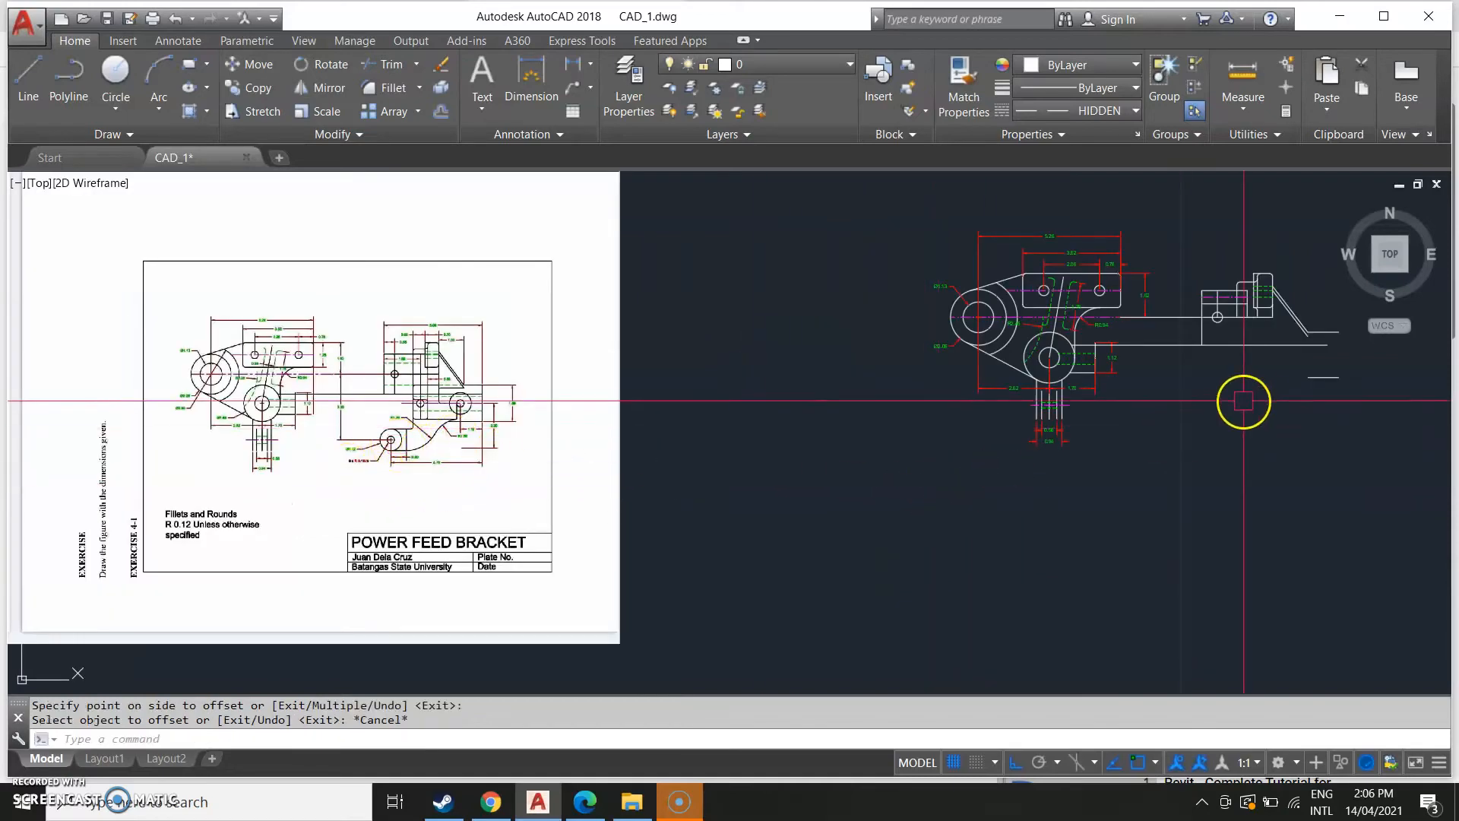
Stretch the new offset line's left end leftward so it runs under the full base.
middle_drag(1166, 431, 886, 456)
scroll(930, 424, up, 4)
click(965, 472)
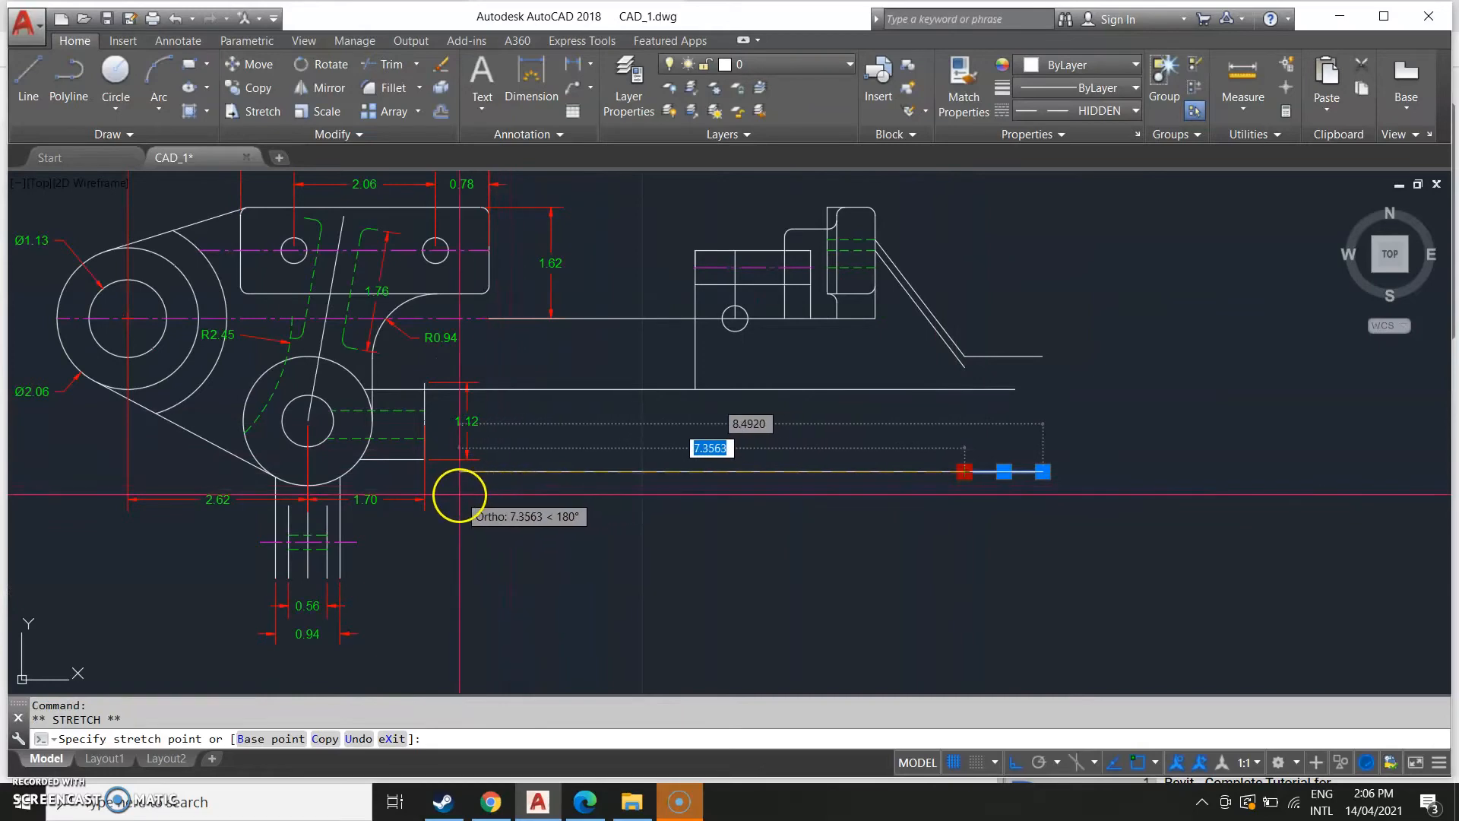
scroll(517, 494, down, 4)
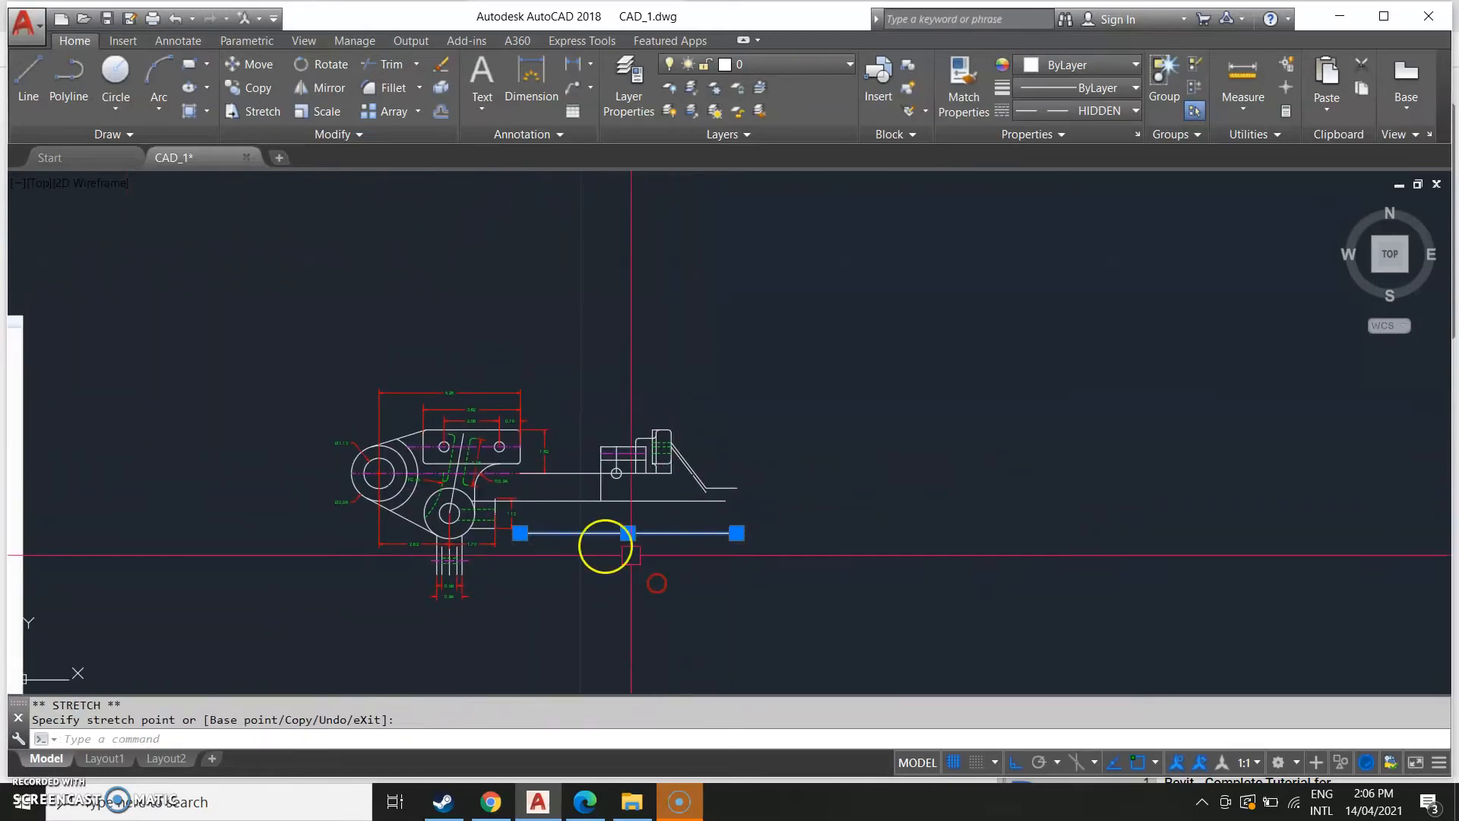
scroll(512, 488, up, 4)
middle_drag(511, 489, 482, 554)
scroll(489, 467, down, 2)
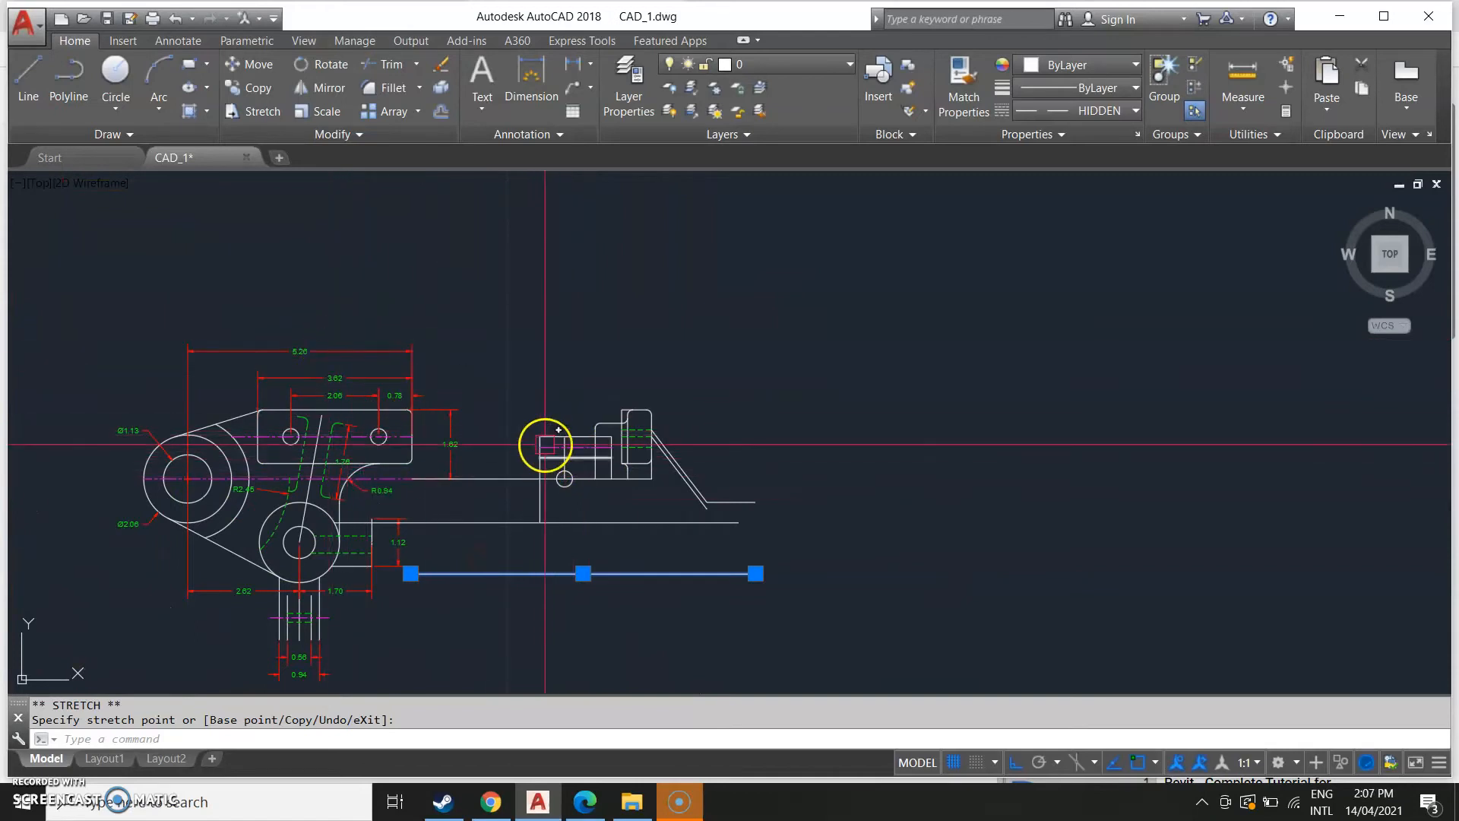
scroll(547, 570, down, 6)
middle_drag(414, 644, 622, 599)
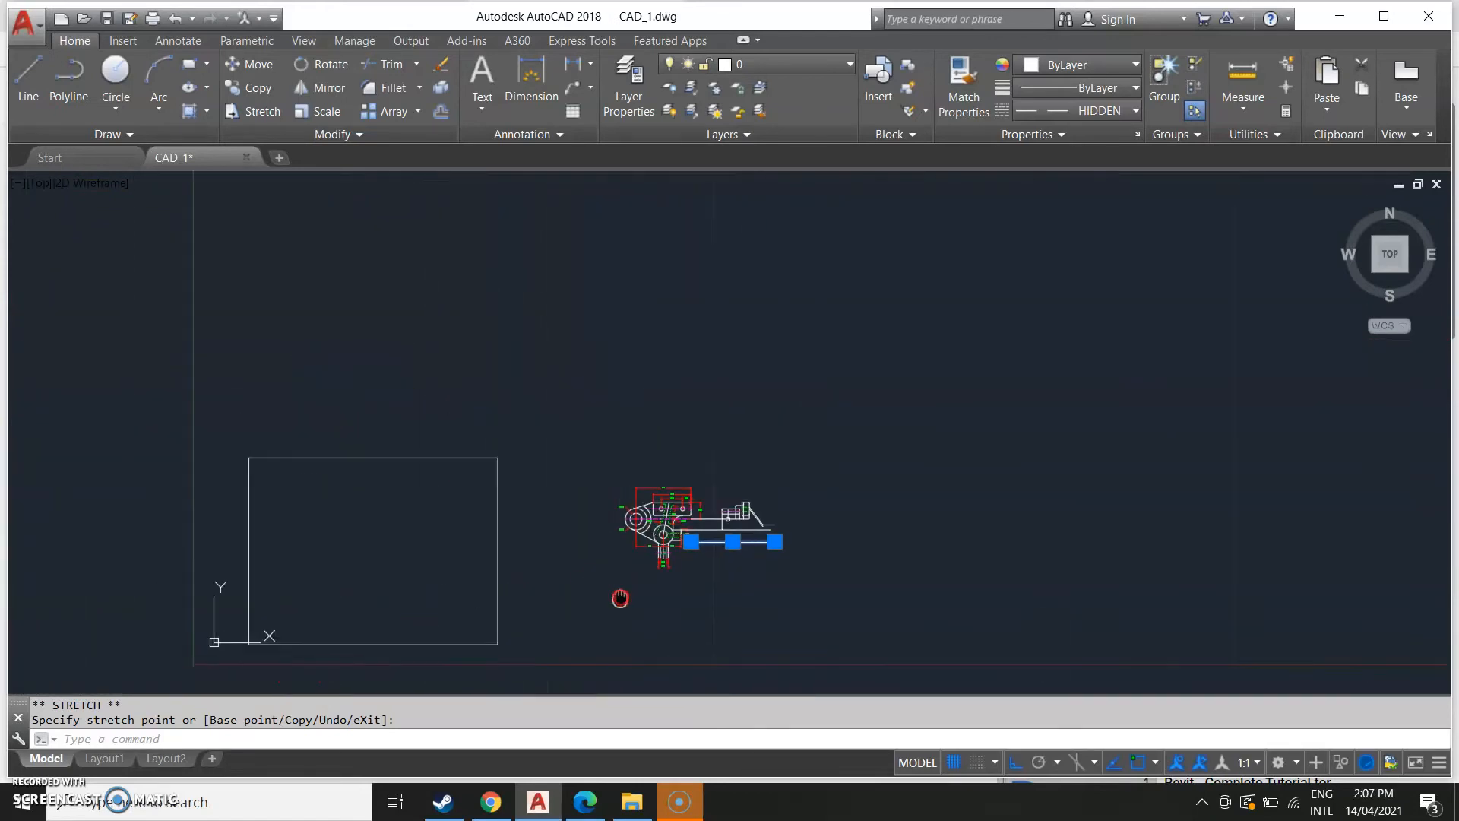
middle_drag(473, 474, 501, 392)
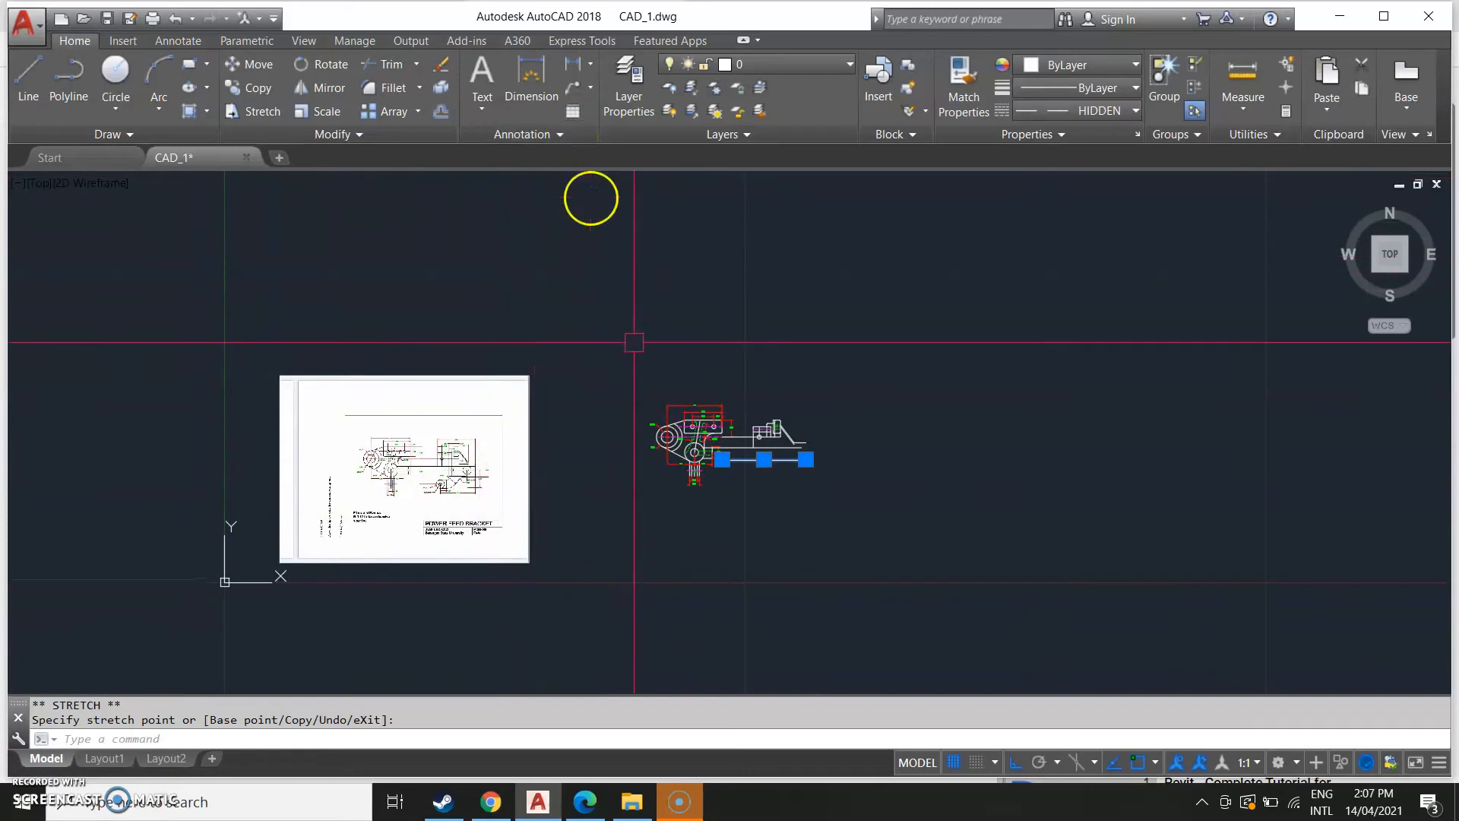
scroll(335, 403, up, 8)
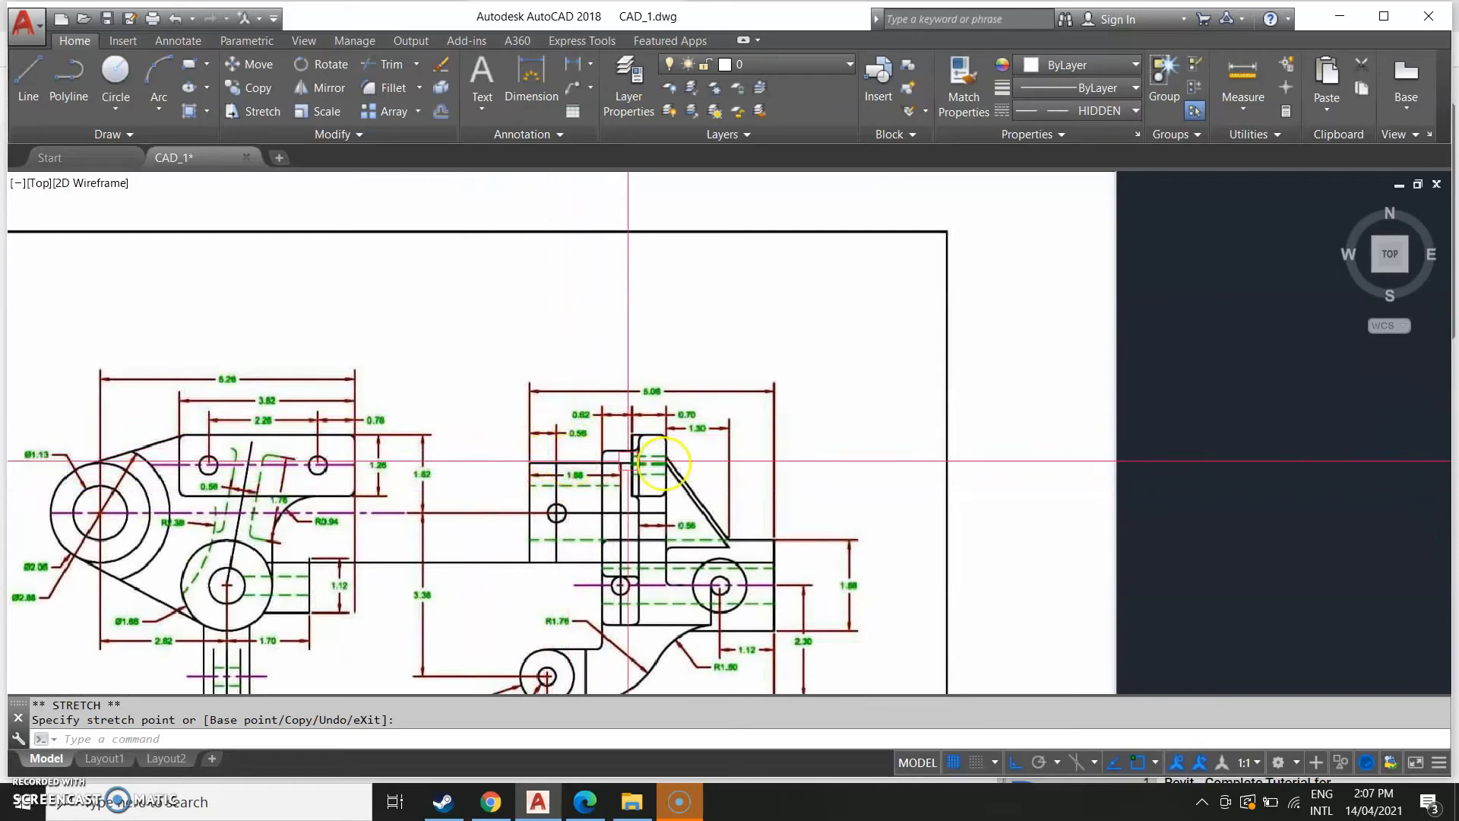
Start the Dimension command and make the dimension layer current.
middle_drag(1079, 489, 251, 519)
mouse_move(830, 486)
middle_down()
mouse_move(673, 489)
mouse_move(480, 557)
middle_up()
middle_drag(217, 447, 936, 315)
middle_drag(212, 492, 217, 491)
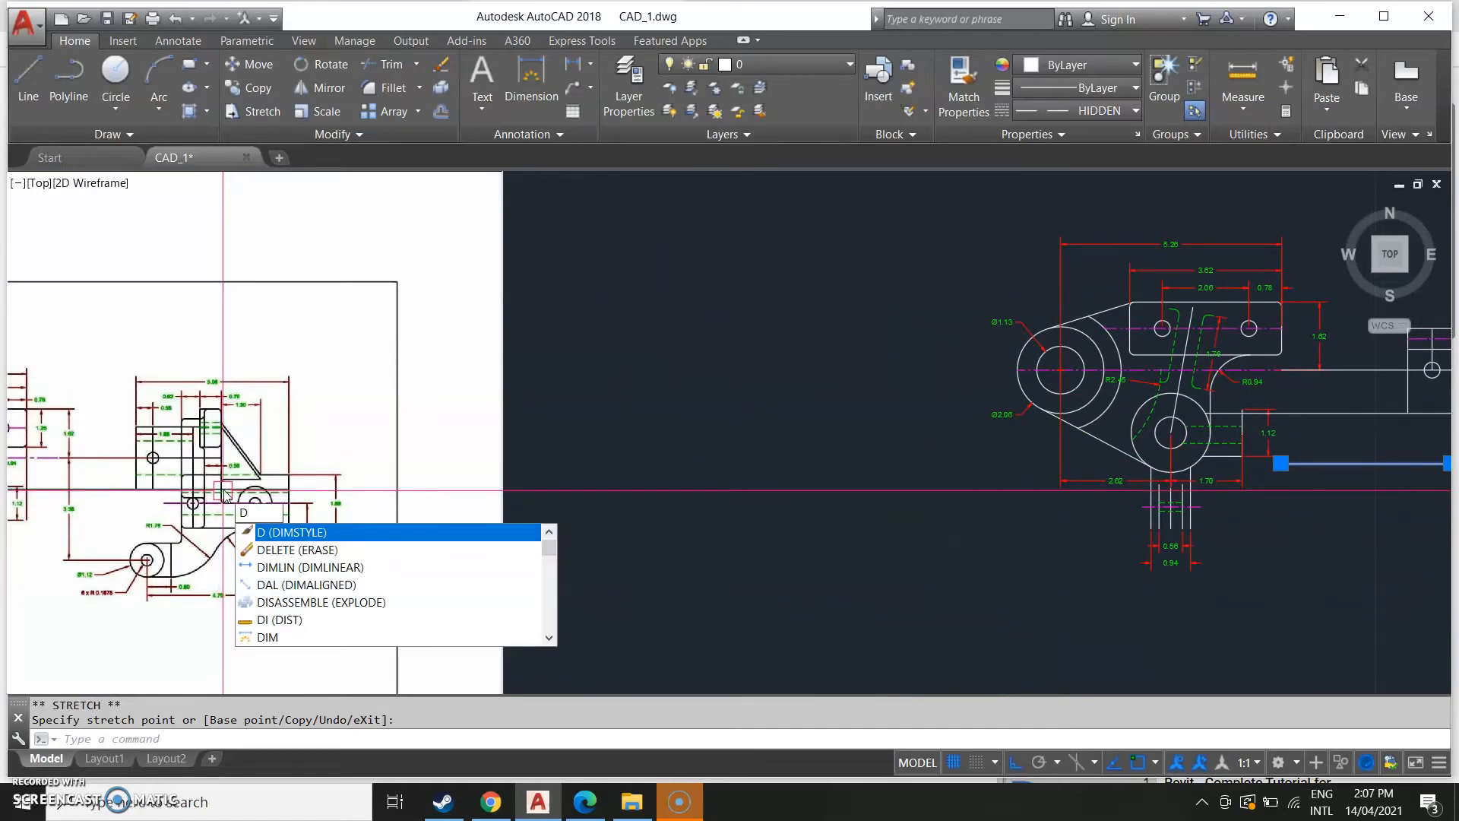
text(i)
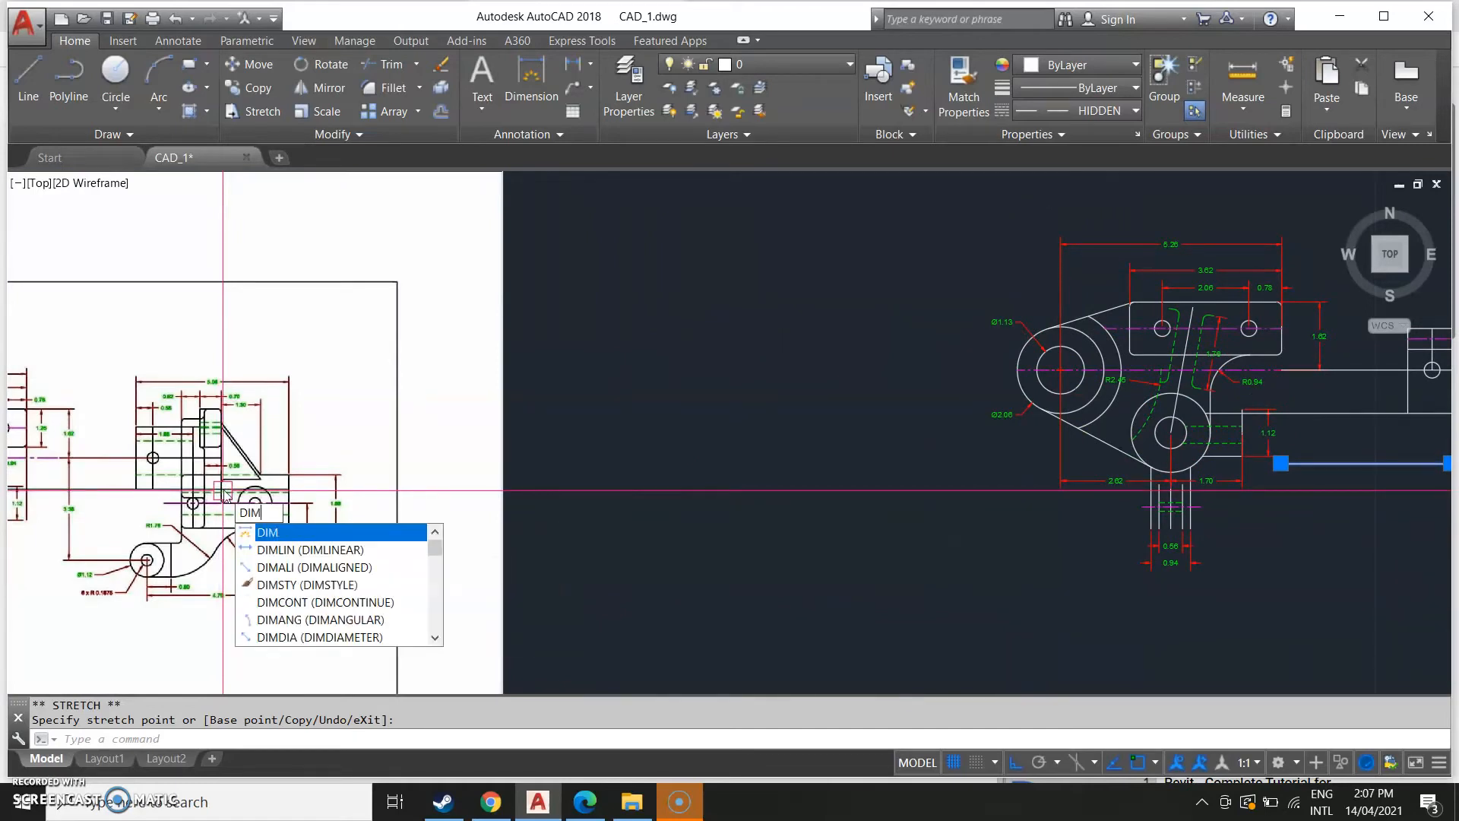
click(397, 212)
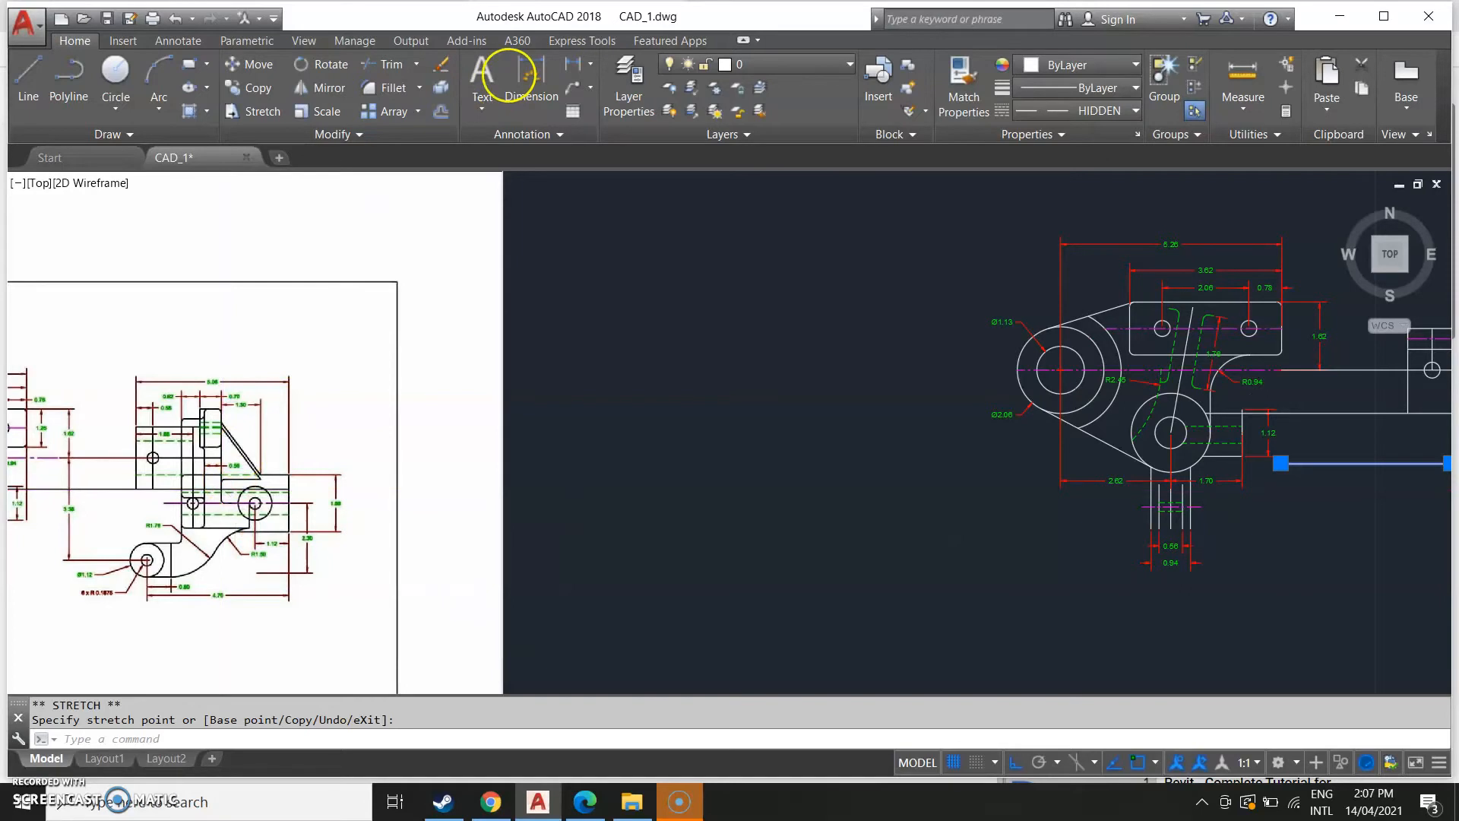
click(508, 75)
click(814, 65)
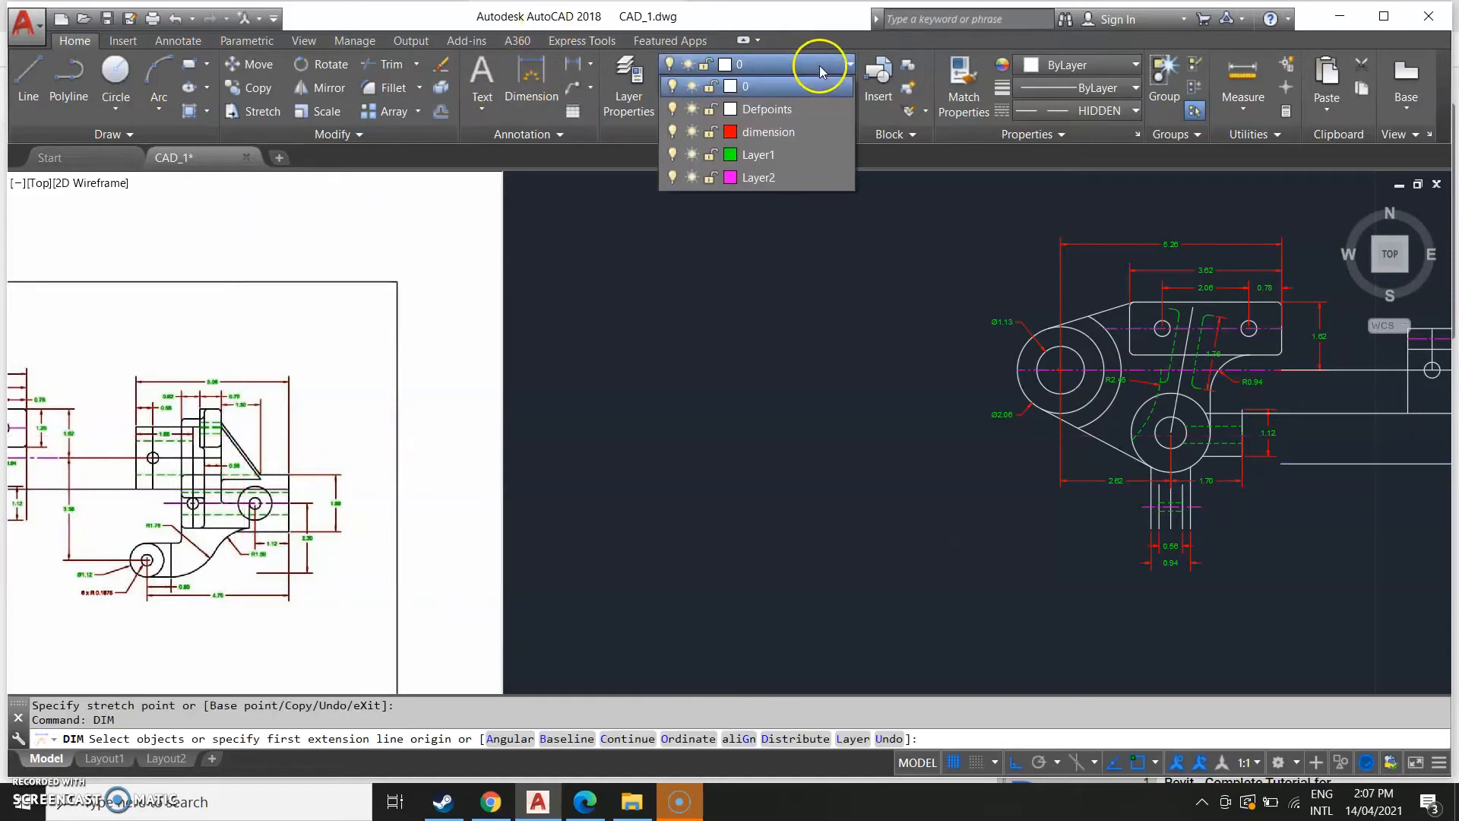
click(784, 125)
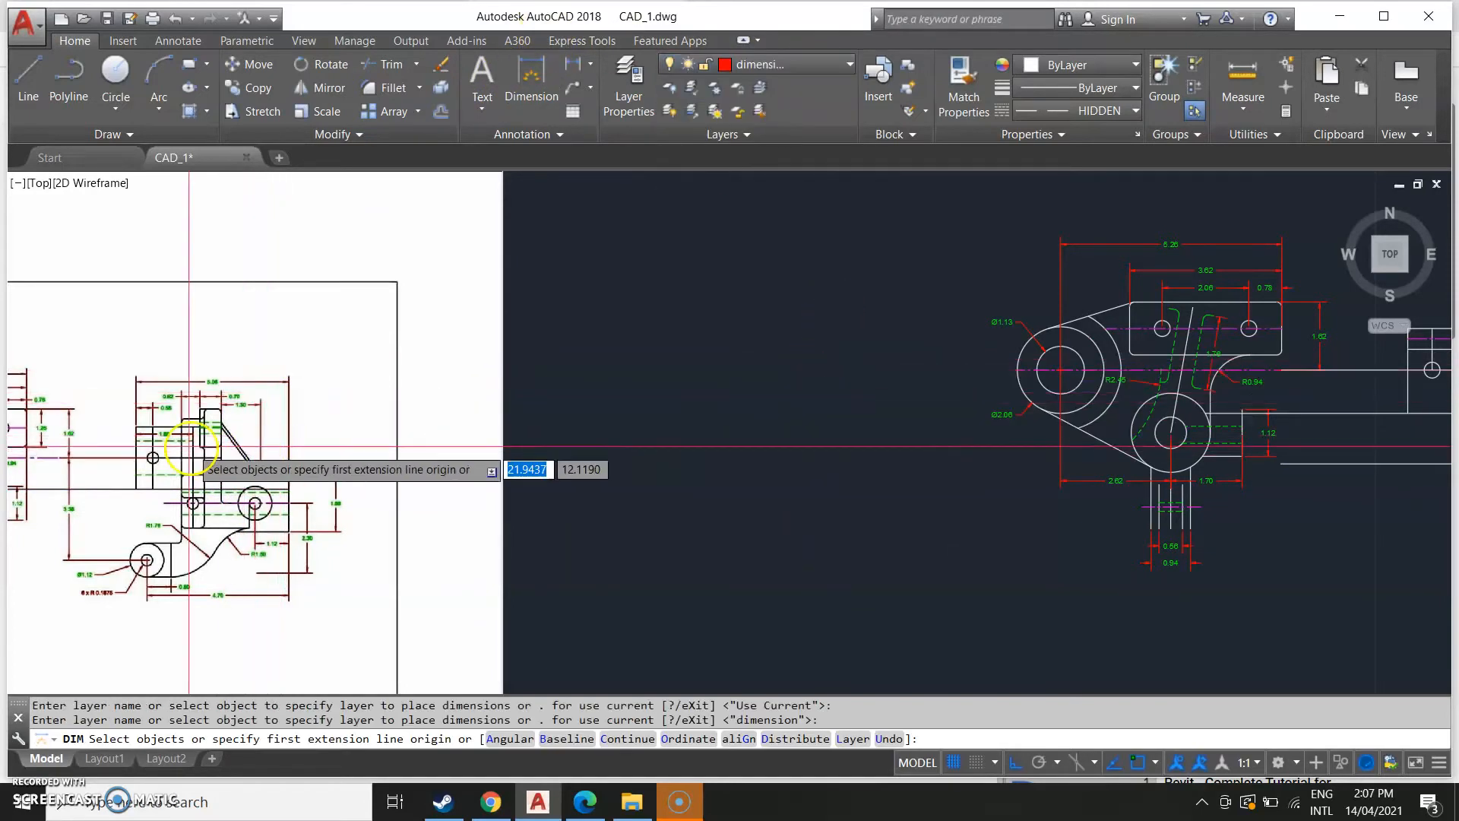
Dimension the overall width of the side view, placing the dimension above it.
scroll(163, 437, up, 3)
middle_drag(1254, 481, 256, 508)
scroll(969, 494, down, 2)
middle_drag(1272, 441, 999, 532)
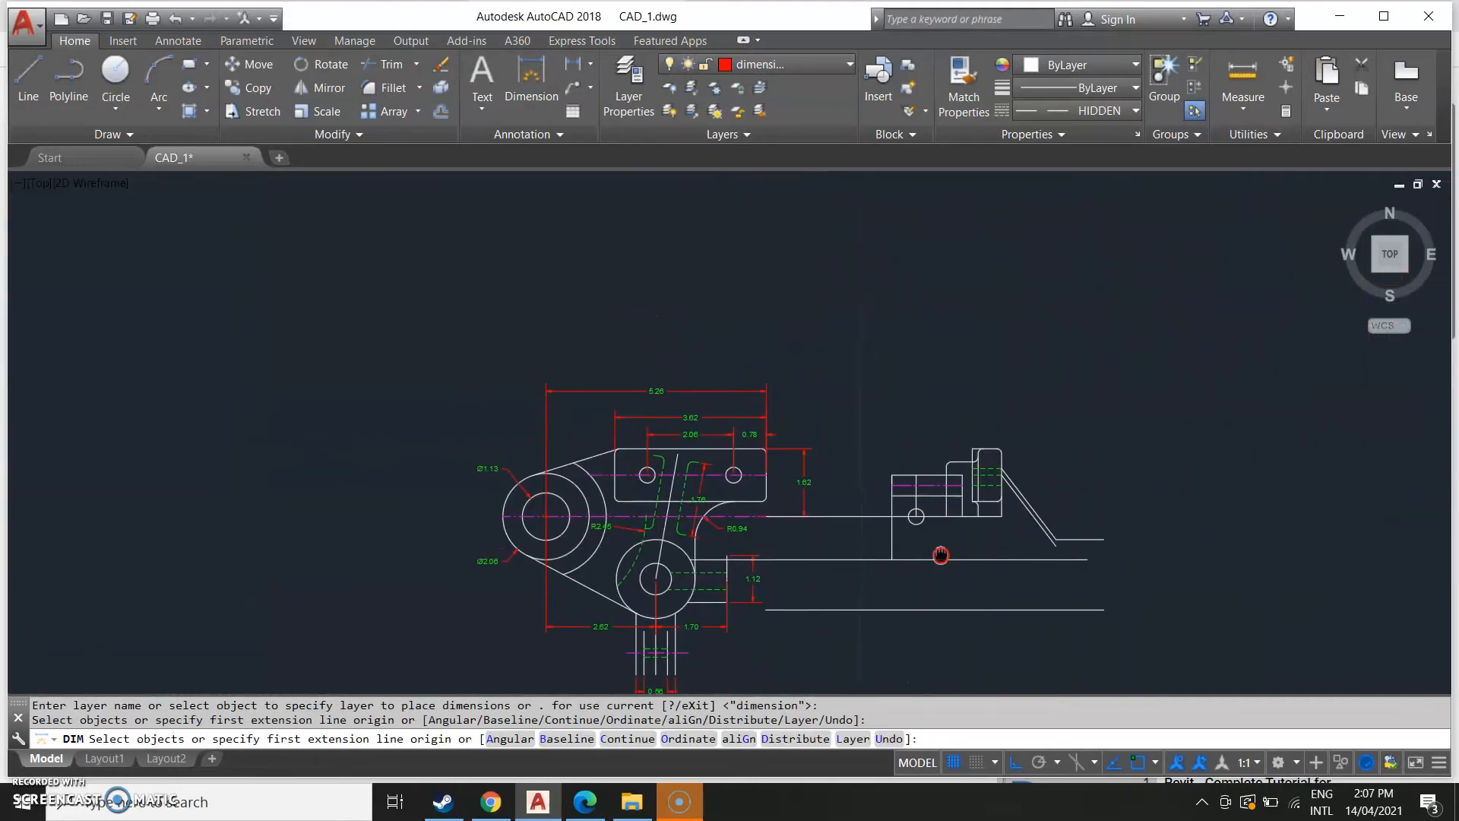
click(890, 475)
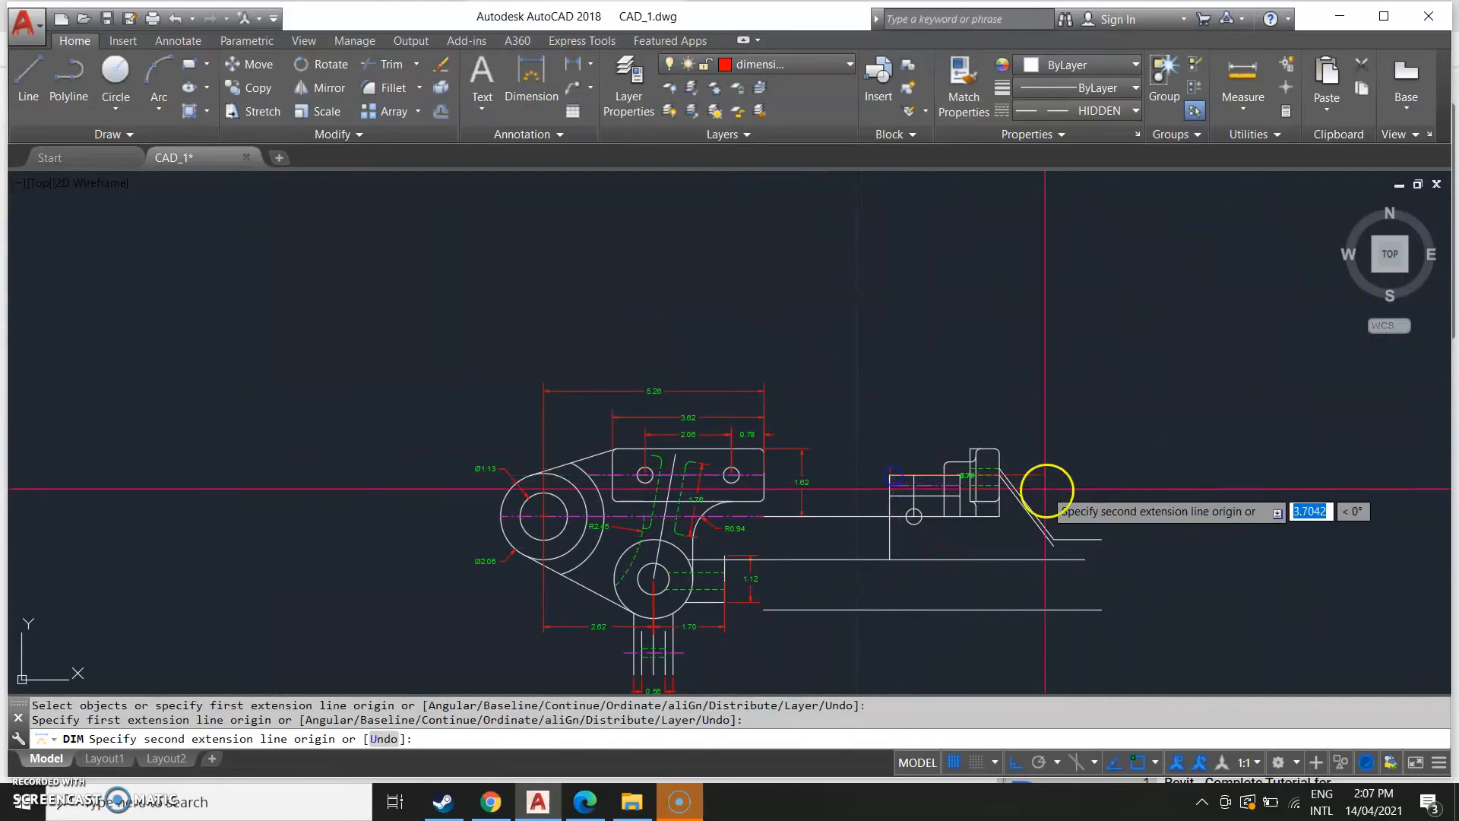
click(1101, 539)
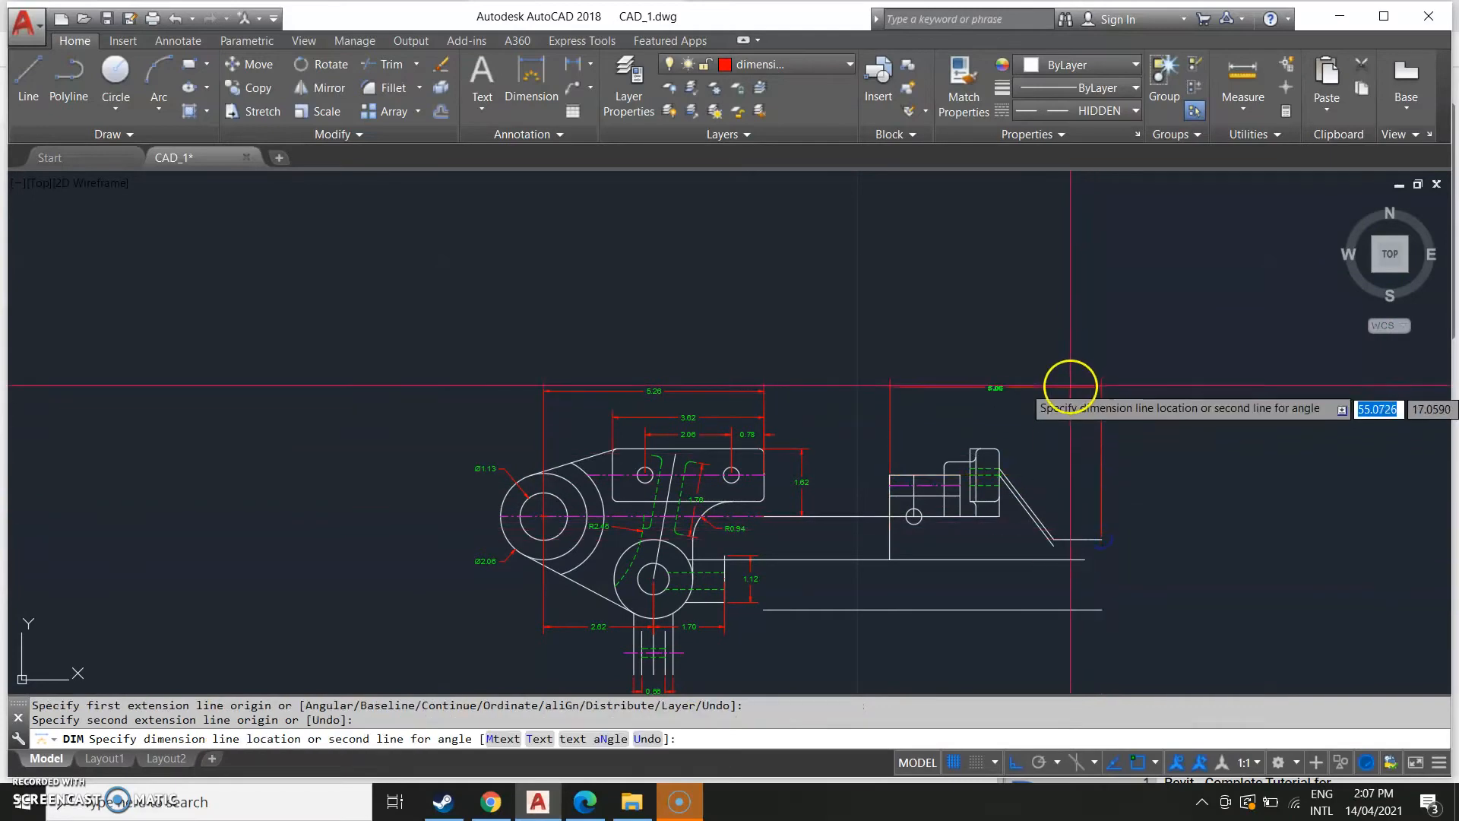
click(1041, 386)
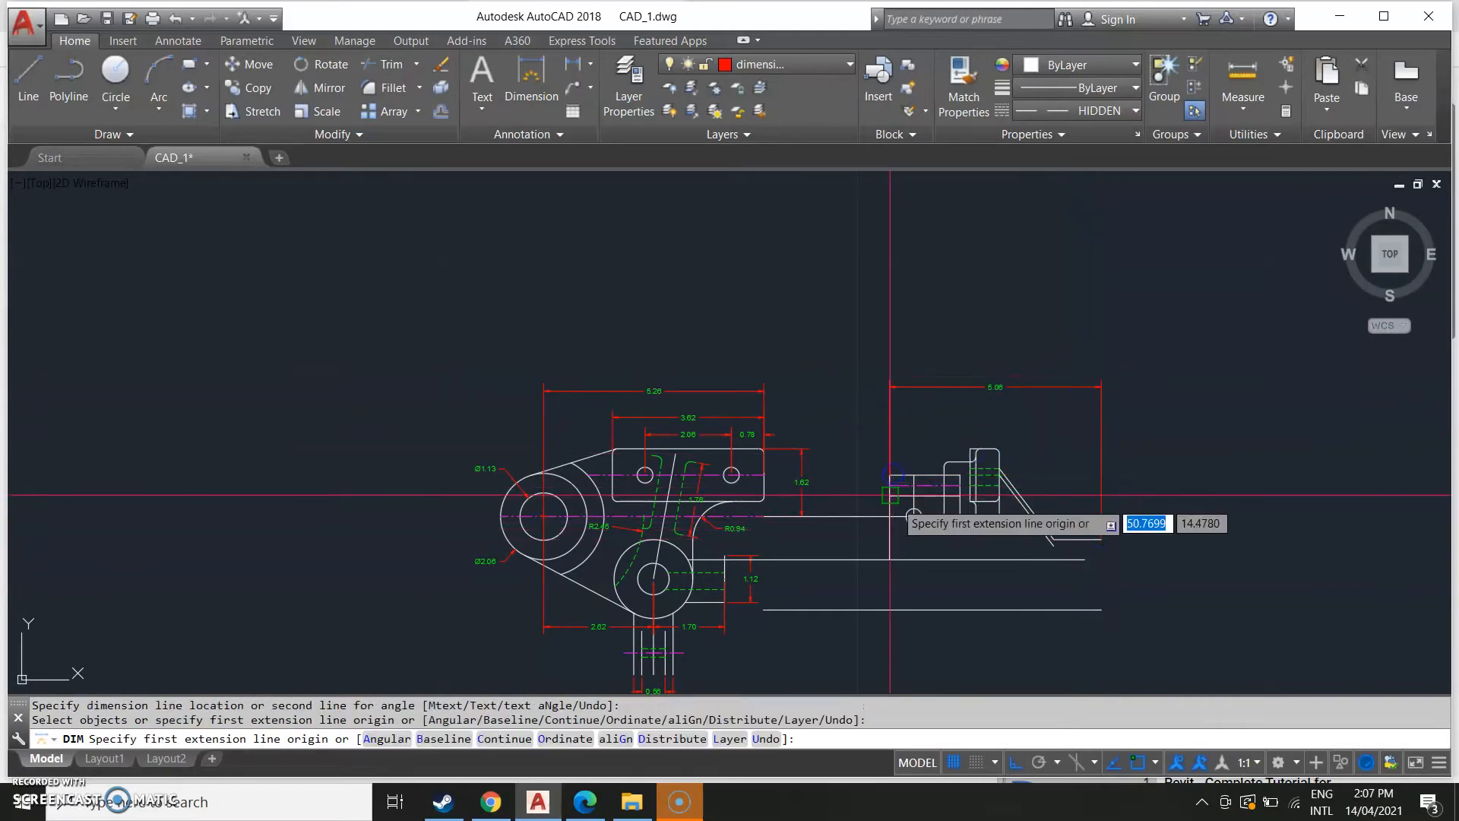
Dimension the short step between the side view's left edge and the raised block.
scroll(881, 460, up, 2)
key(Return)
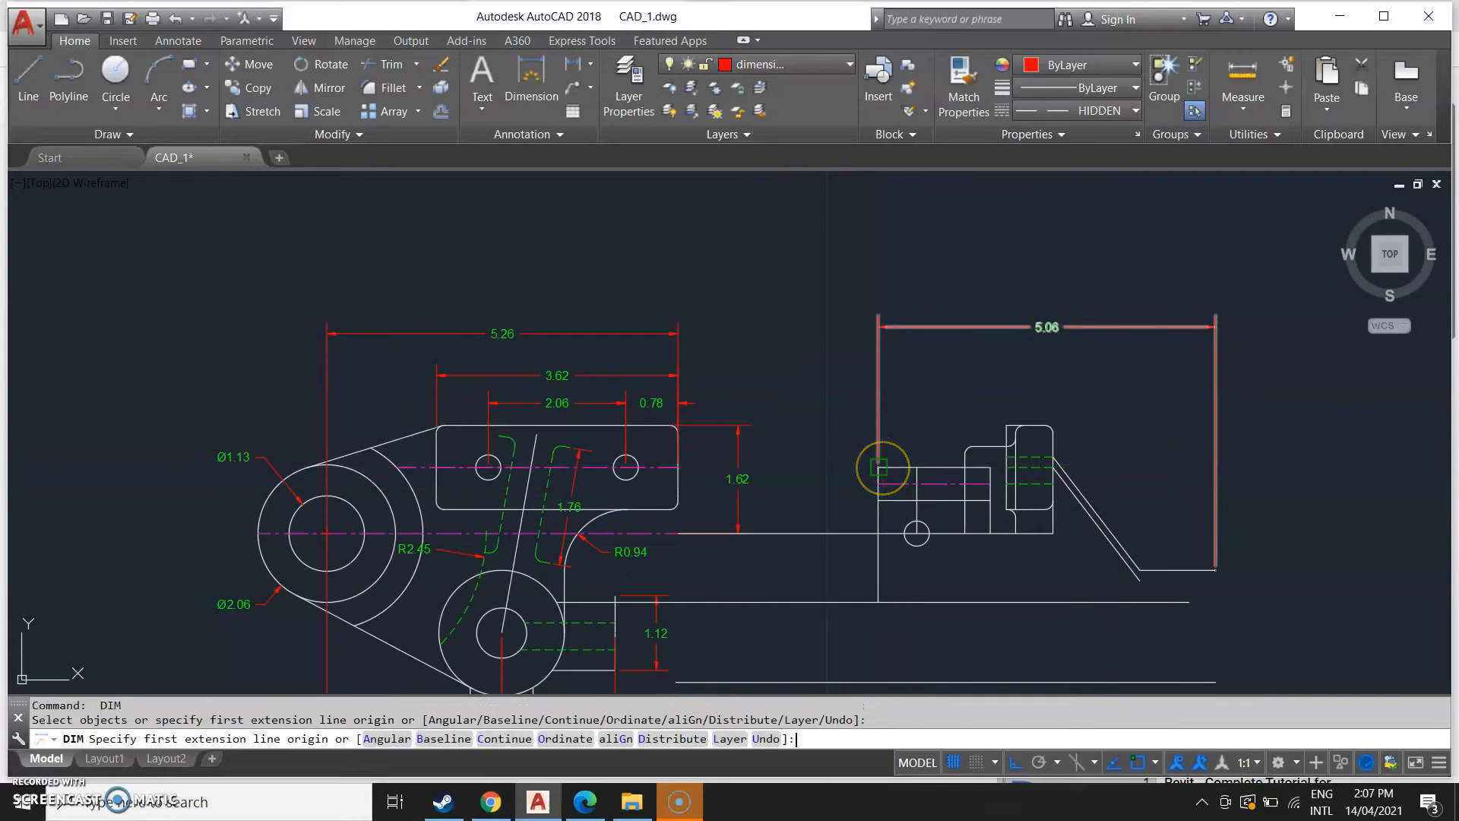
click(879, 467)
click(917, 467)
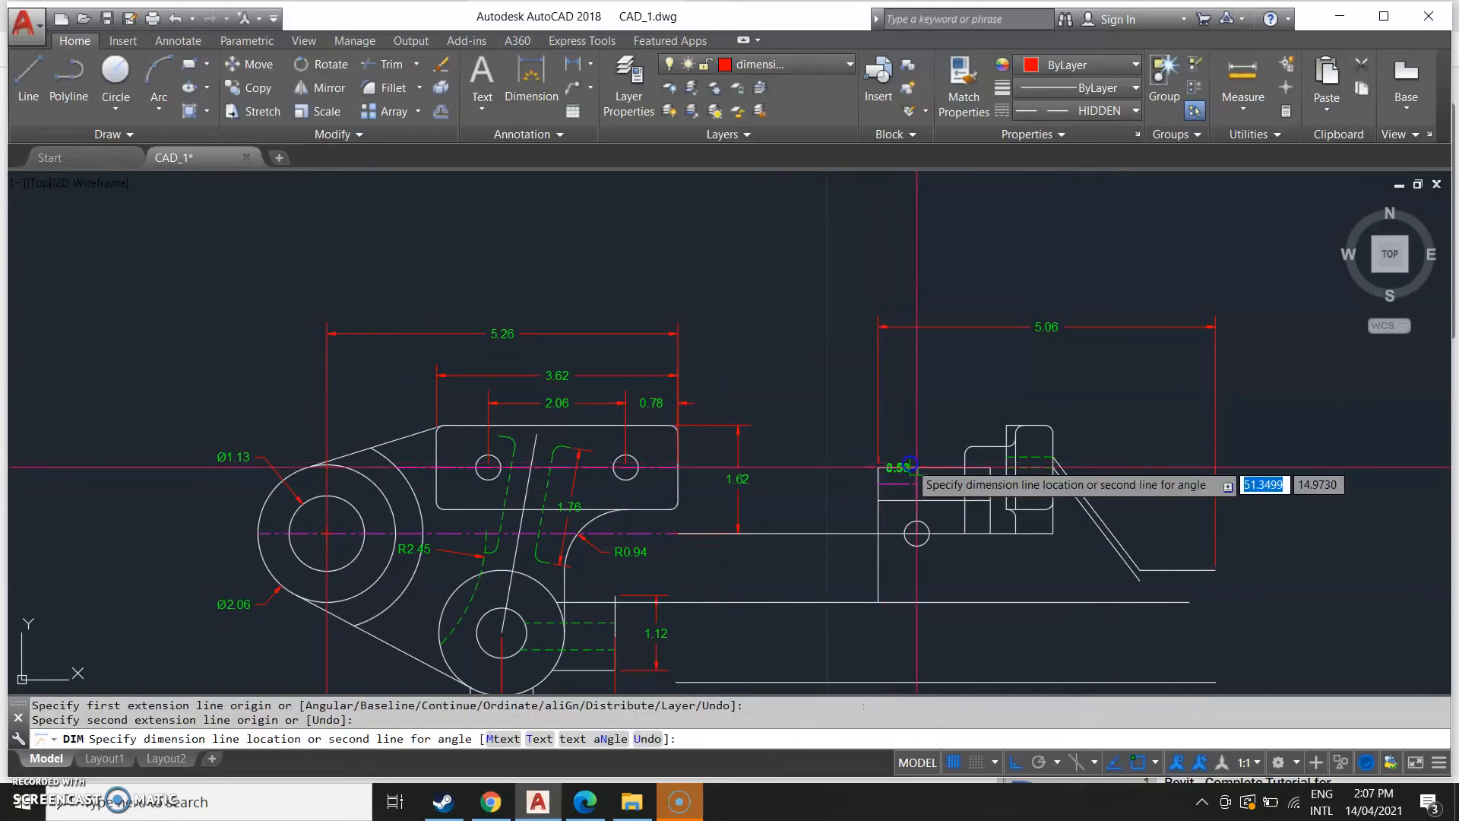
click(912, 417)
Dimension the horizontal distance from the raised block to the tall tab's left edge, above the step dimension.
scroll(684, 547, down, 3)
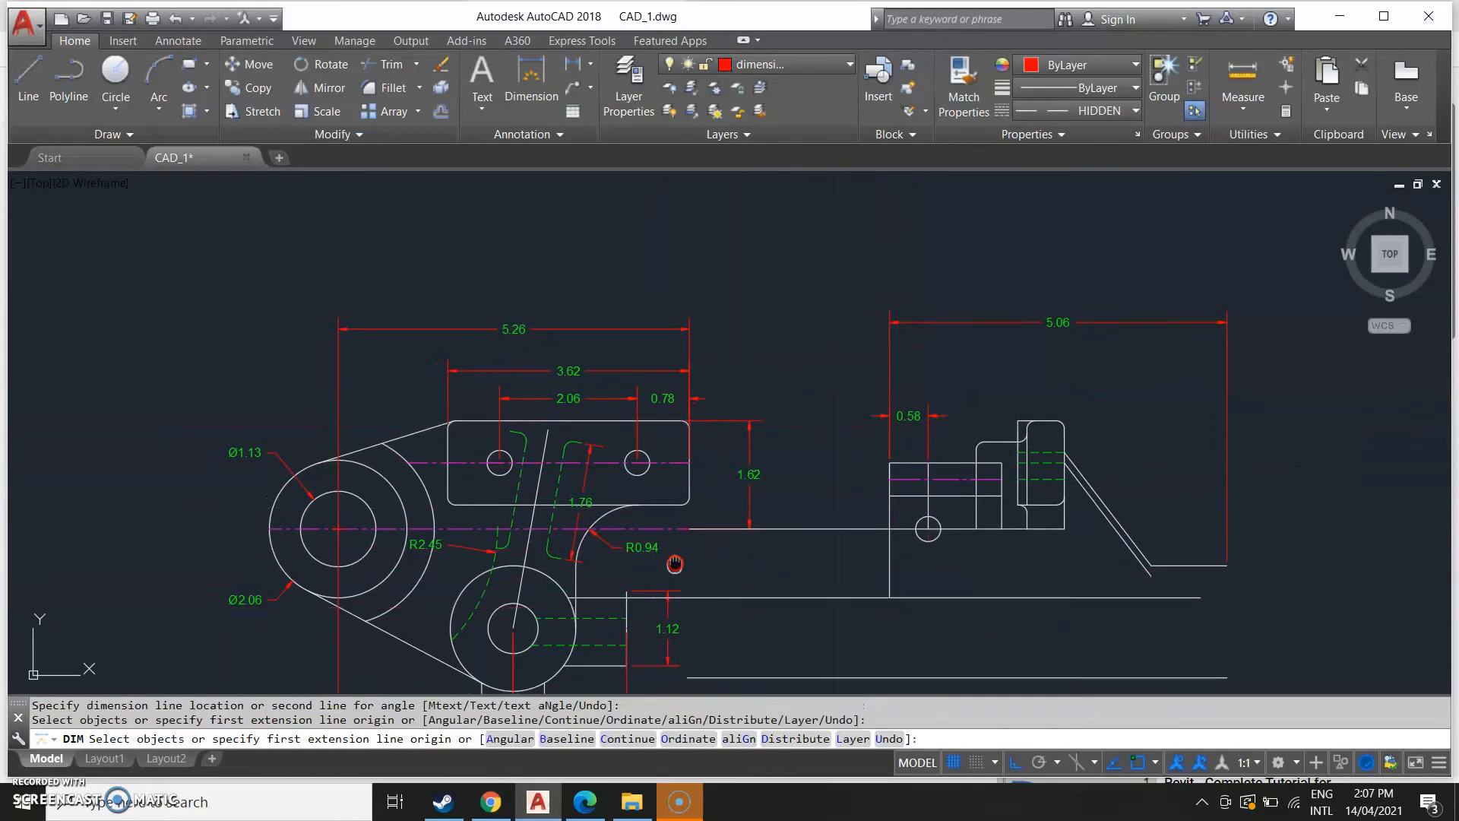
middle_drag(454, 502, 778, 489)
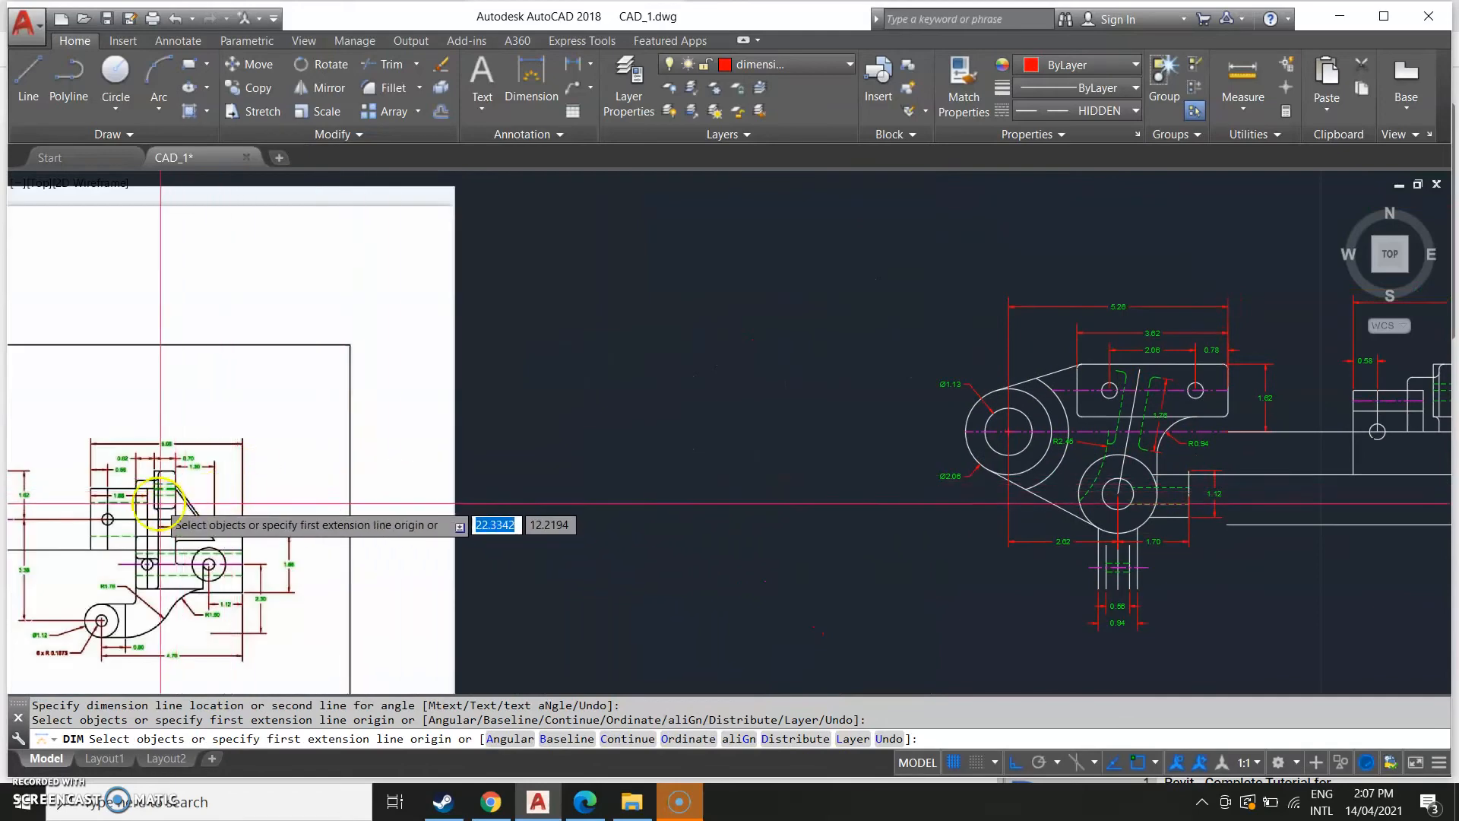
middle_drag(763, 463, 9, 507)
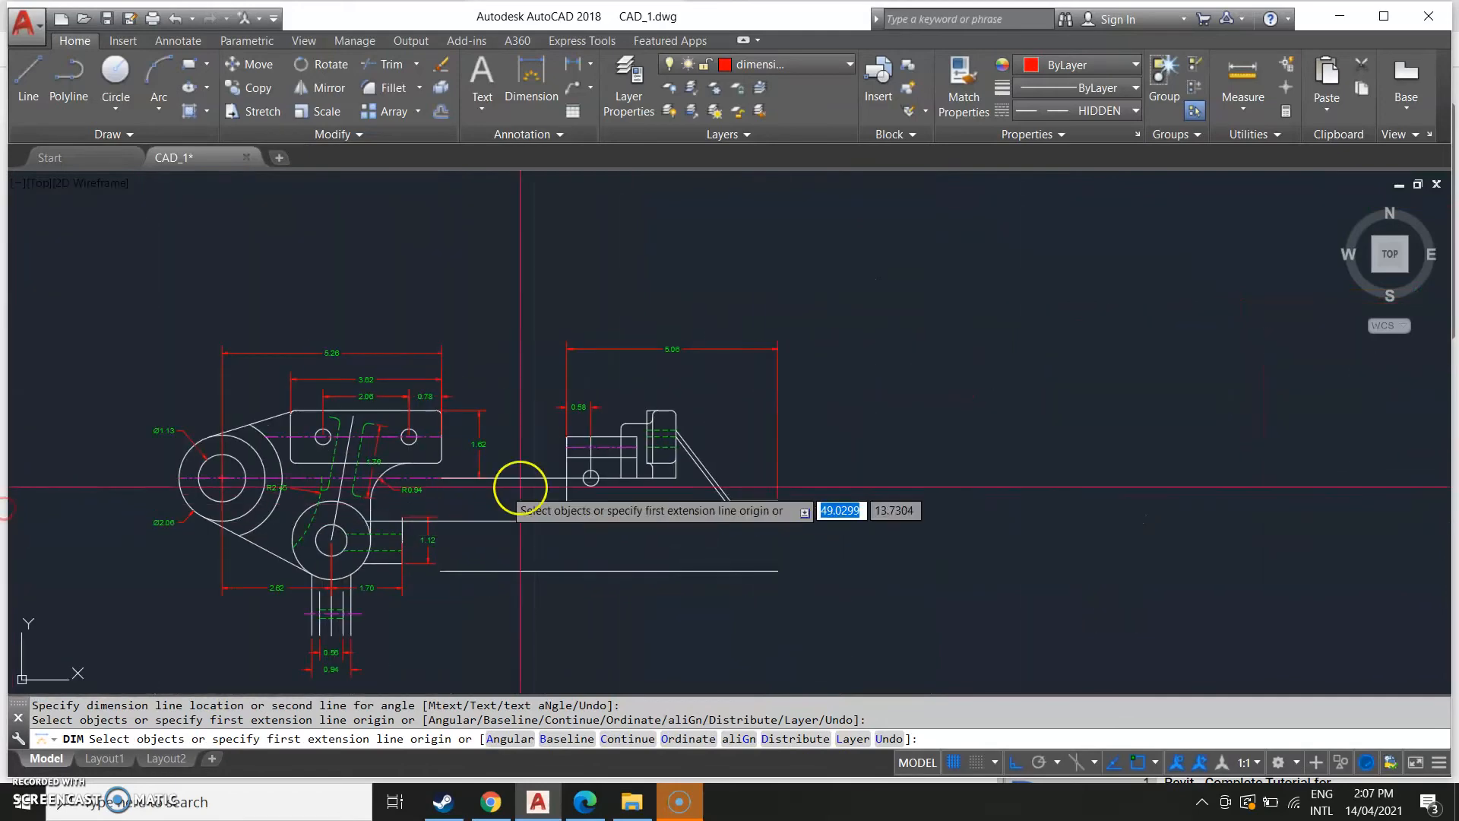
scroll(546, 444, up, 2)
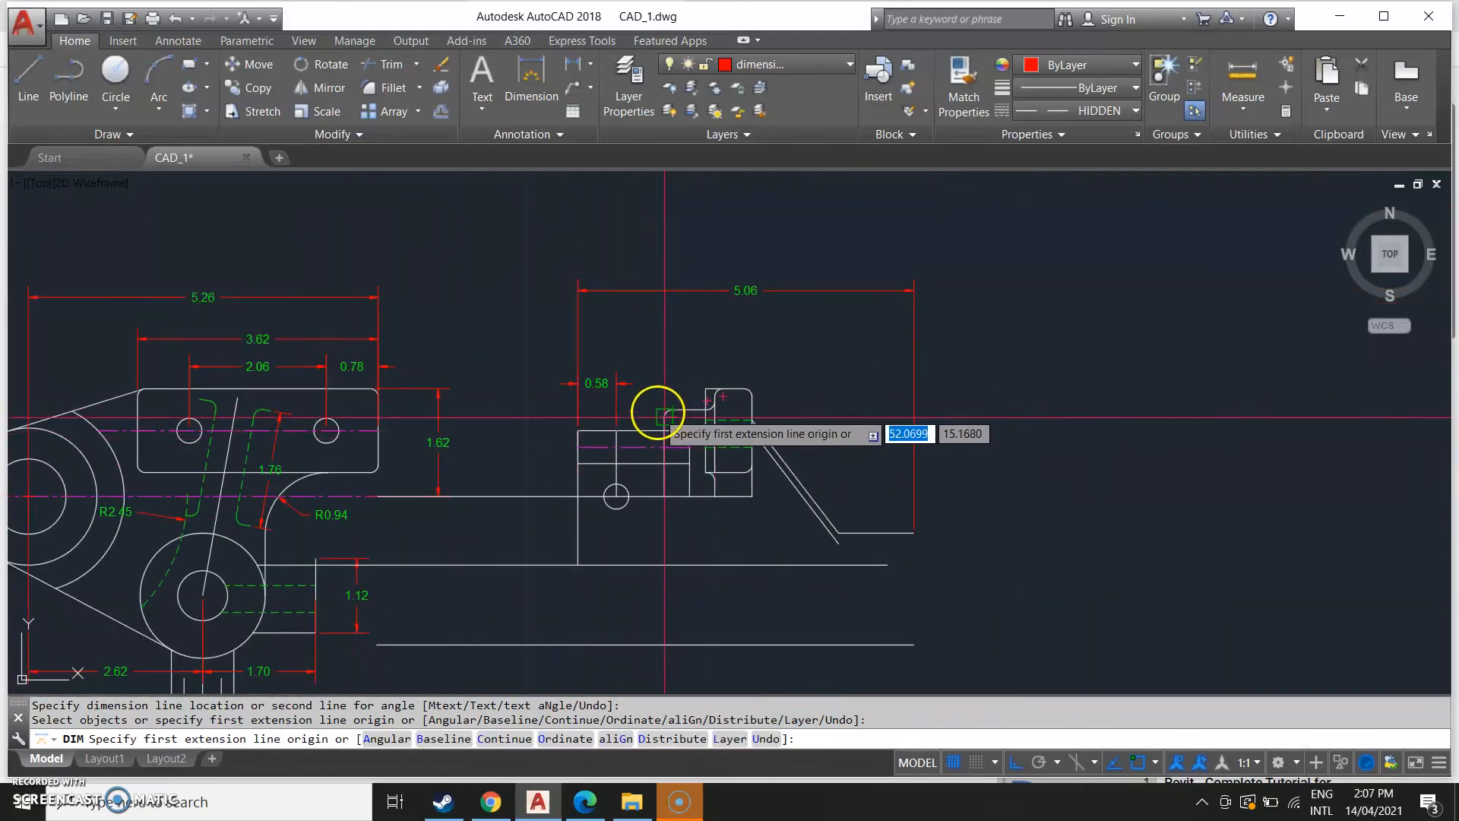
click(663, 415)
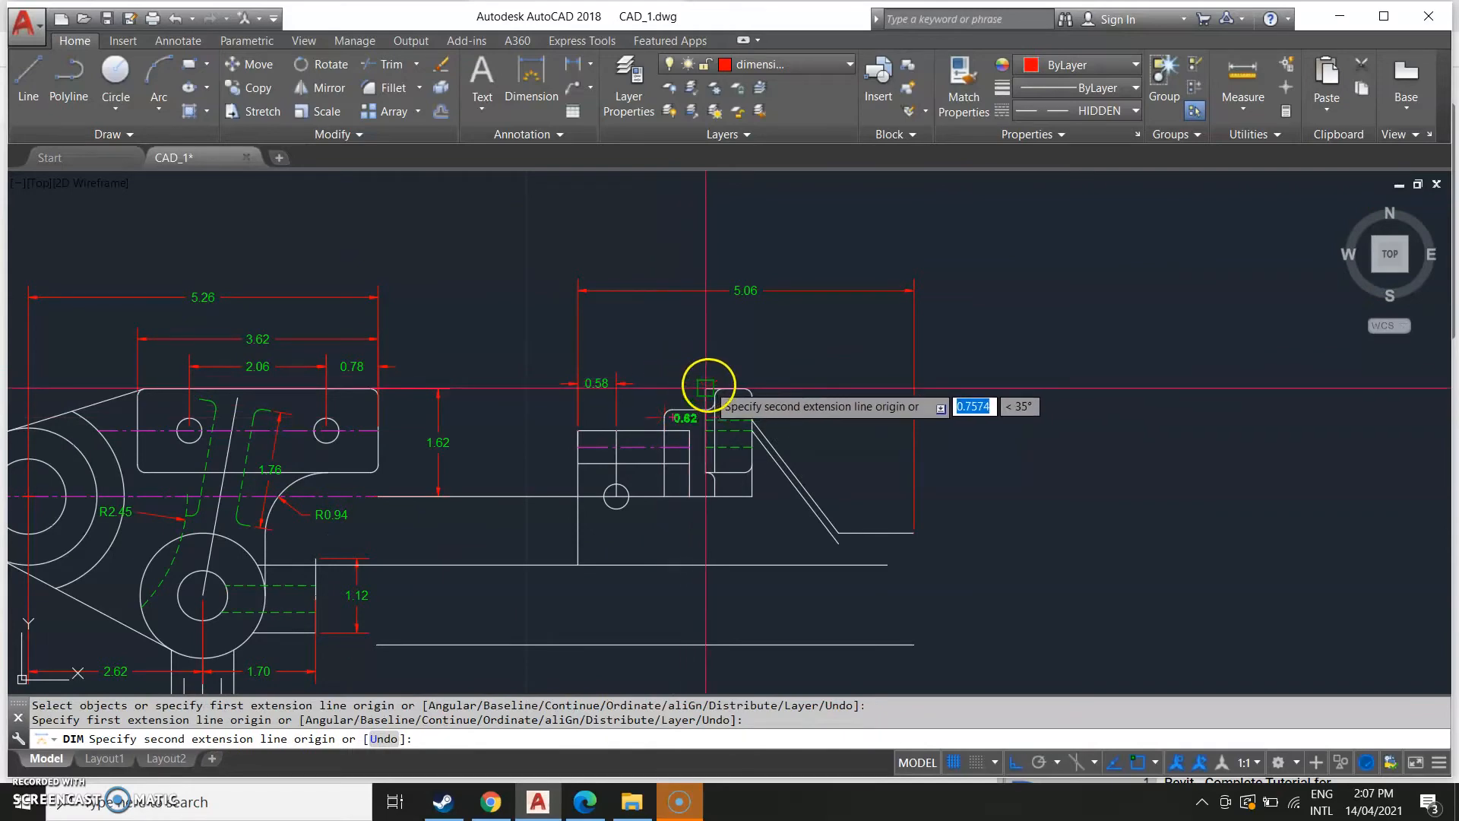
middle_drag(203, 569, 1205, 362)
scroll(571, 508, down, 4)
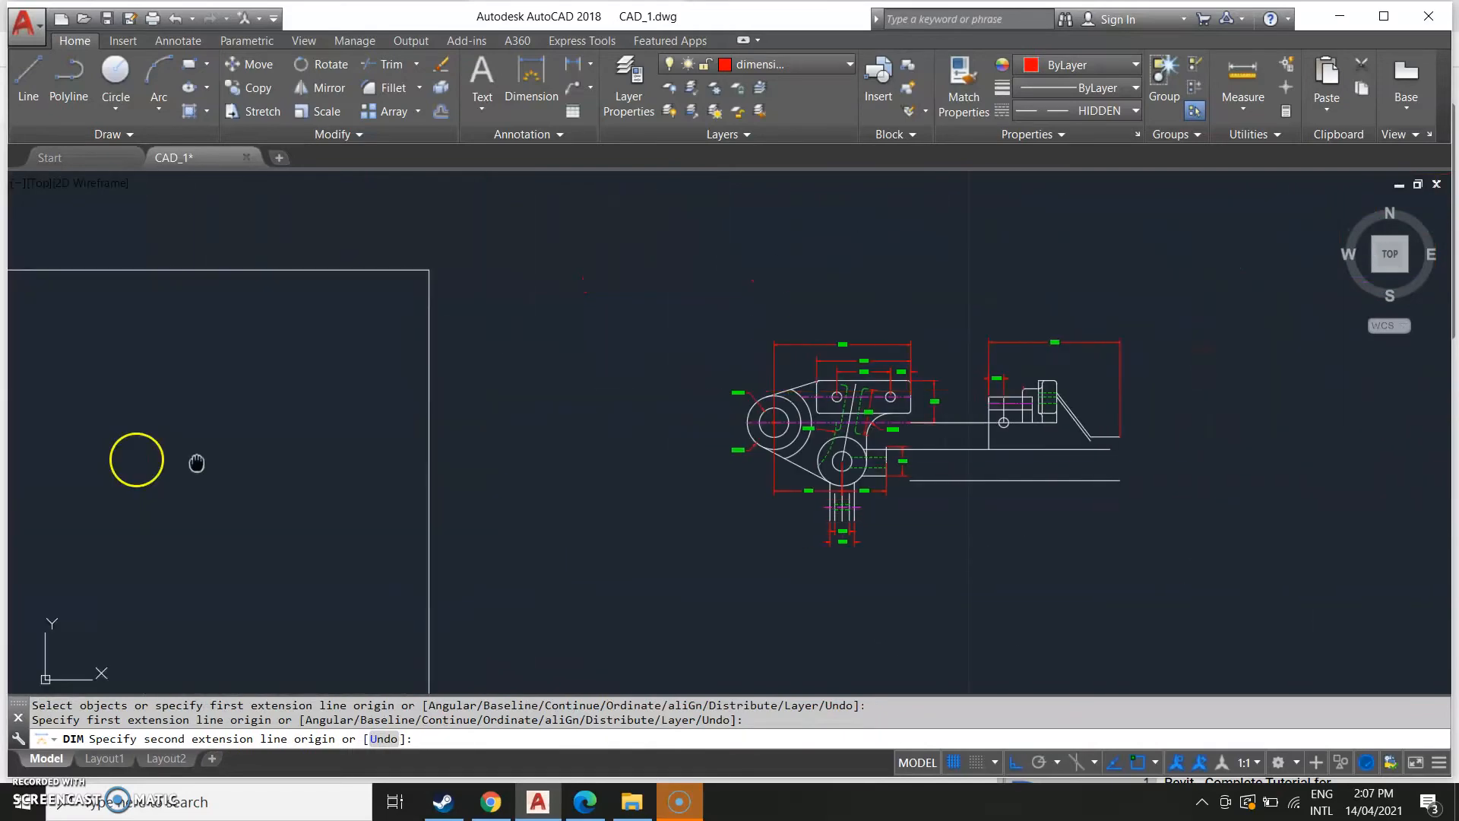
middle_drag(139, 461, 465, 495)
scroll(480, 494, up, 8)
scroll(923, 456, down, 6)
middle_drag(1140, 498, 75, 573)
middle_drag(878, 561, 293, 586)
middle_drag(1076, 492, 732, 545)
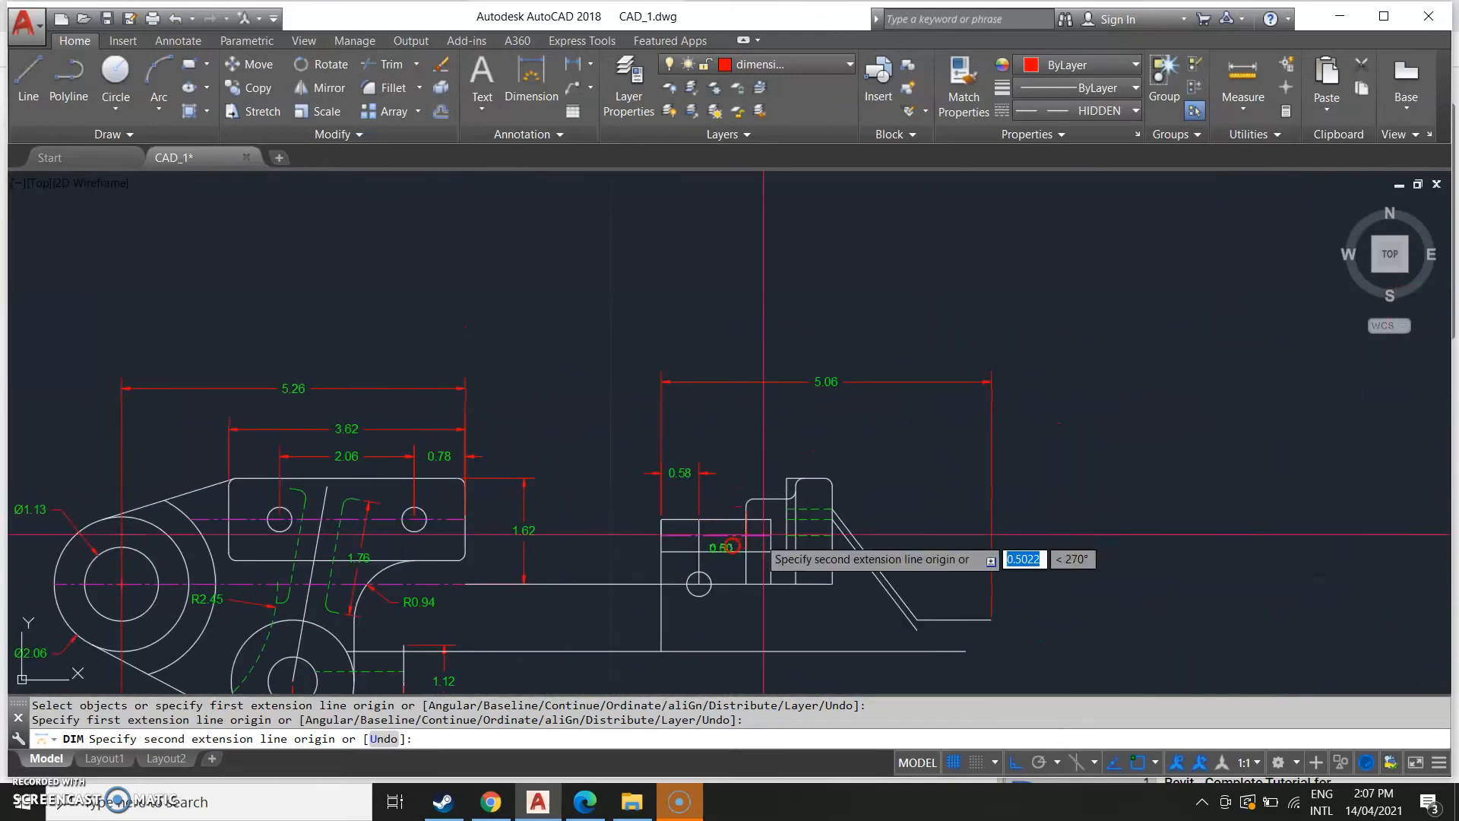
scroll(791, 479, up, 2)
click(782, 480)
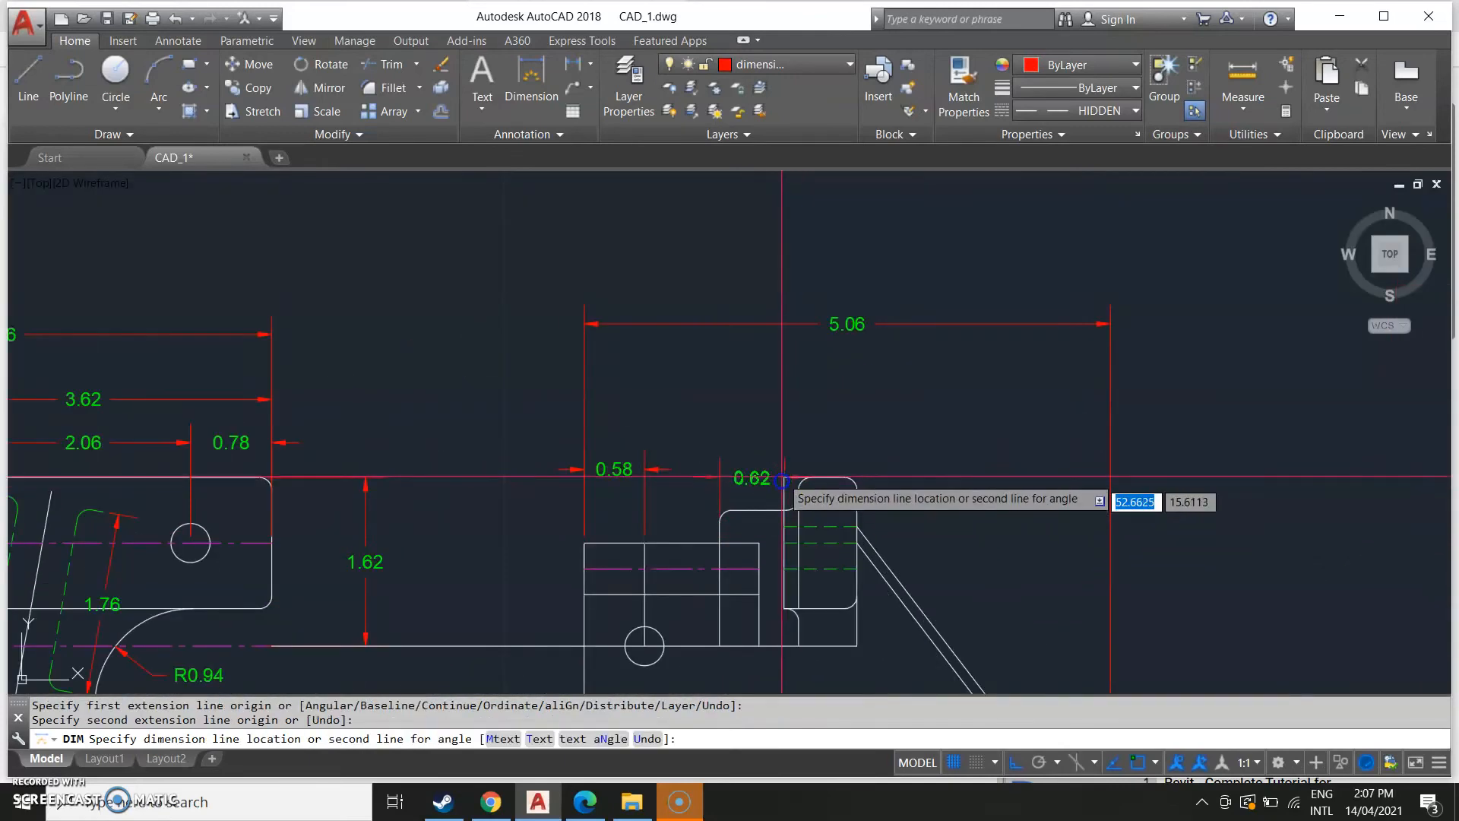
click(786, 422)
Examine the top dimensions of the reference side view.
scroll(387, 596, down, 5)
middle_drag(388, 596, 883, 528)
middle_drag(191, 539, 654, 482)
scroll(274, 540, up, 2)
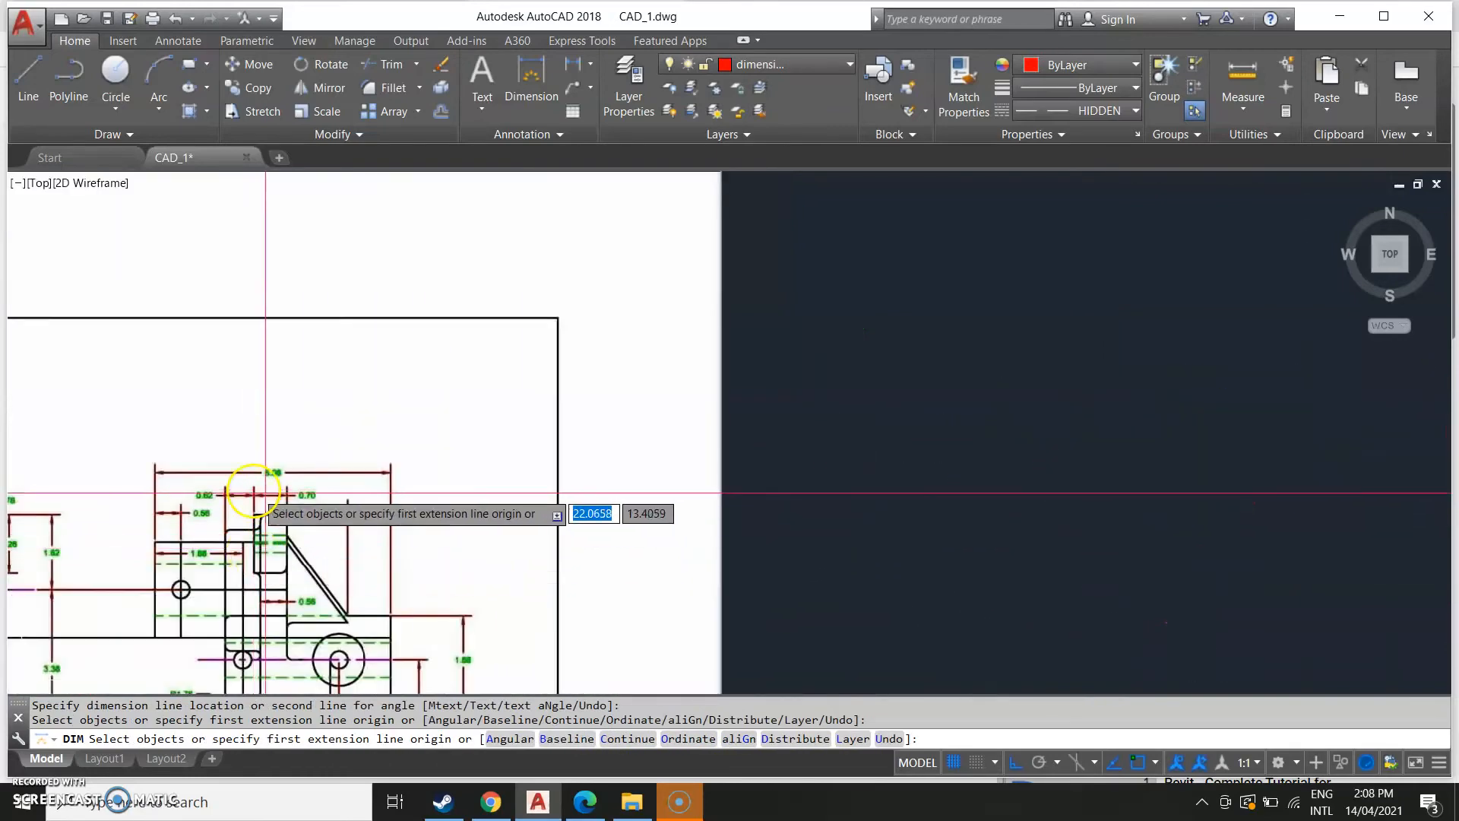
Dimension the tall tab's width, placing the dimension beside the previous step dimension above the side view.
scroll(550, 502, down, 2)
middle_drag(946, 482, 30, 560)
key(Escape)
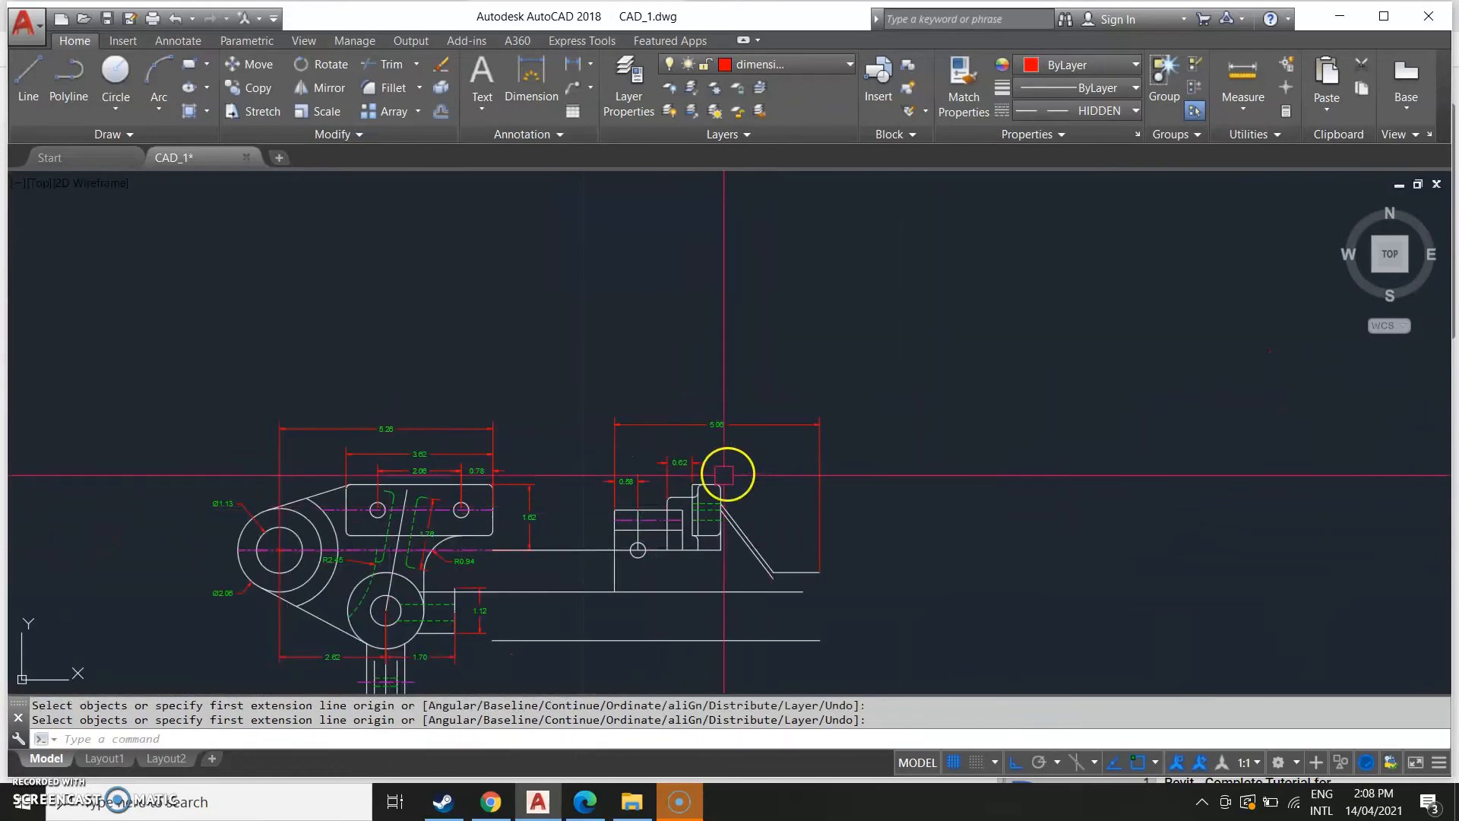
key(Return)
scroll(698, 483, up, 4)
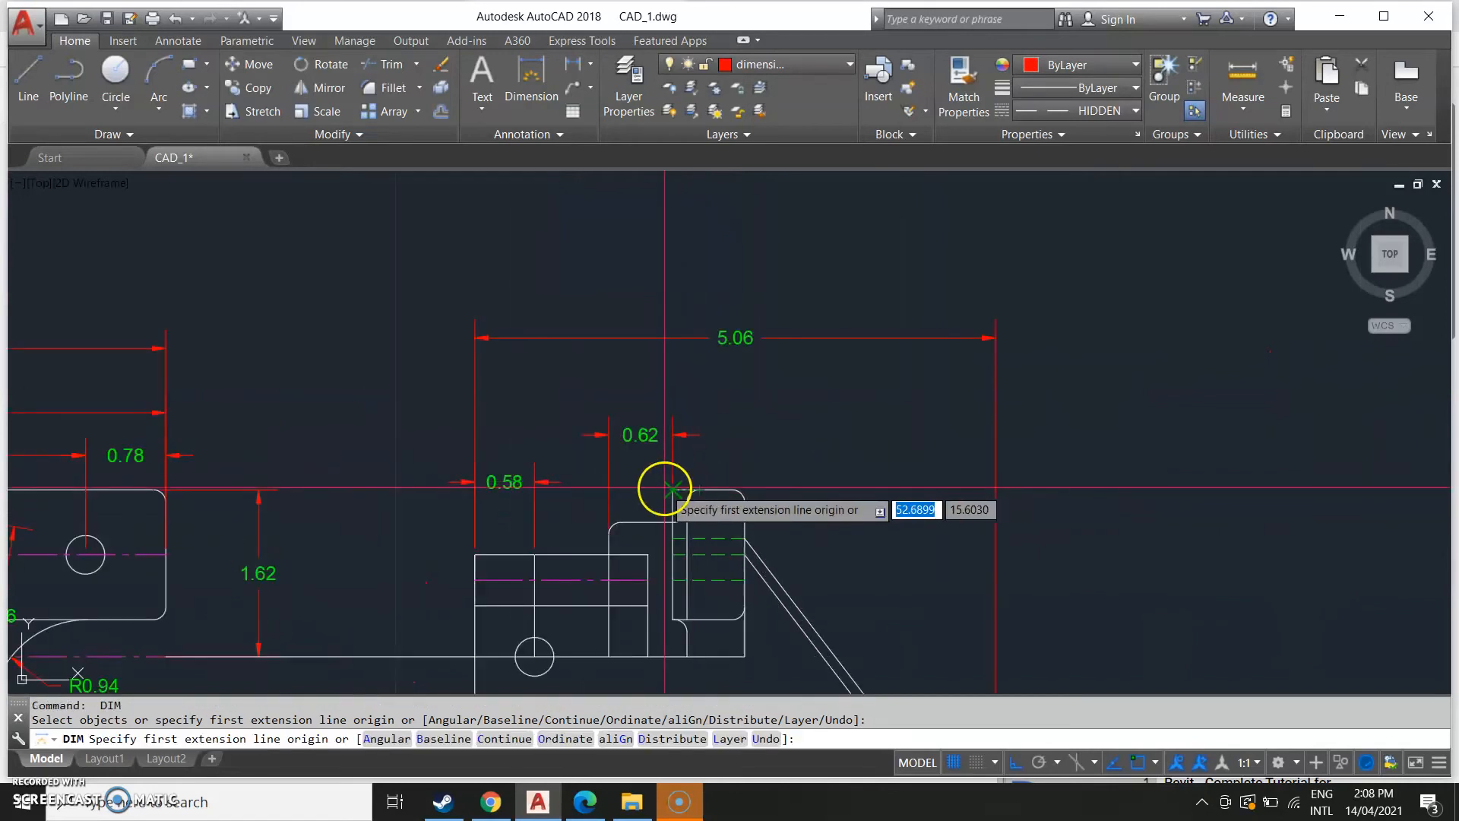
click(672, 490)
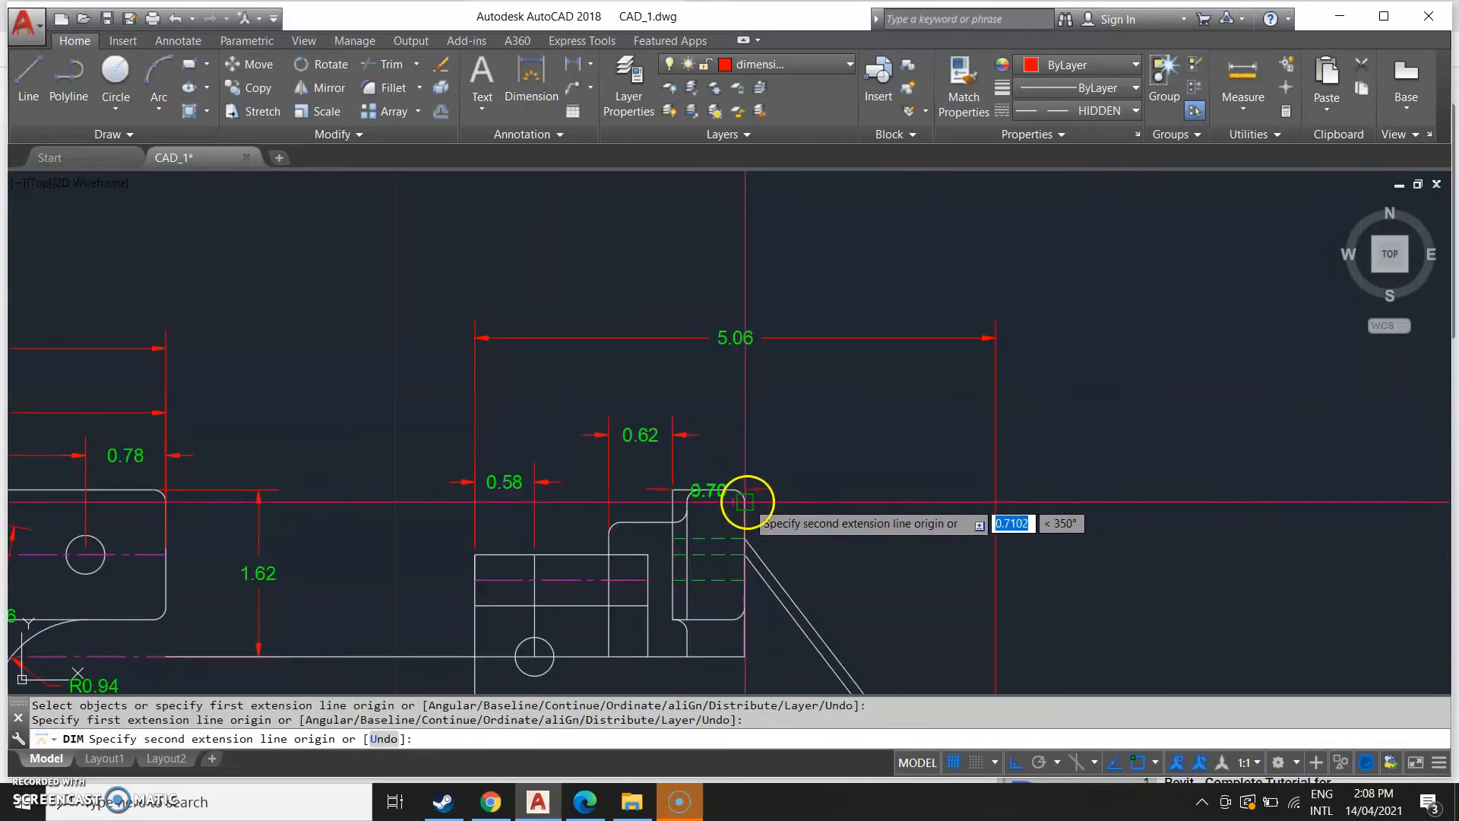
click(744, 502)
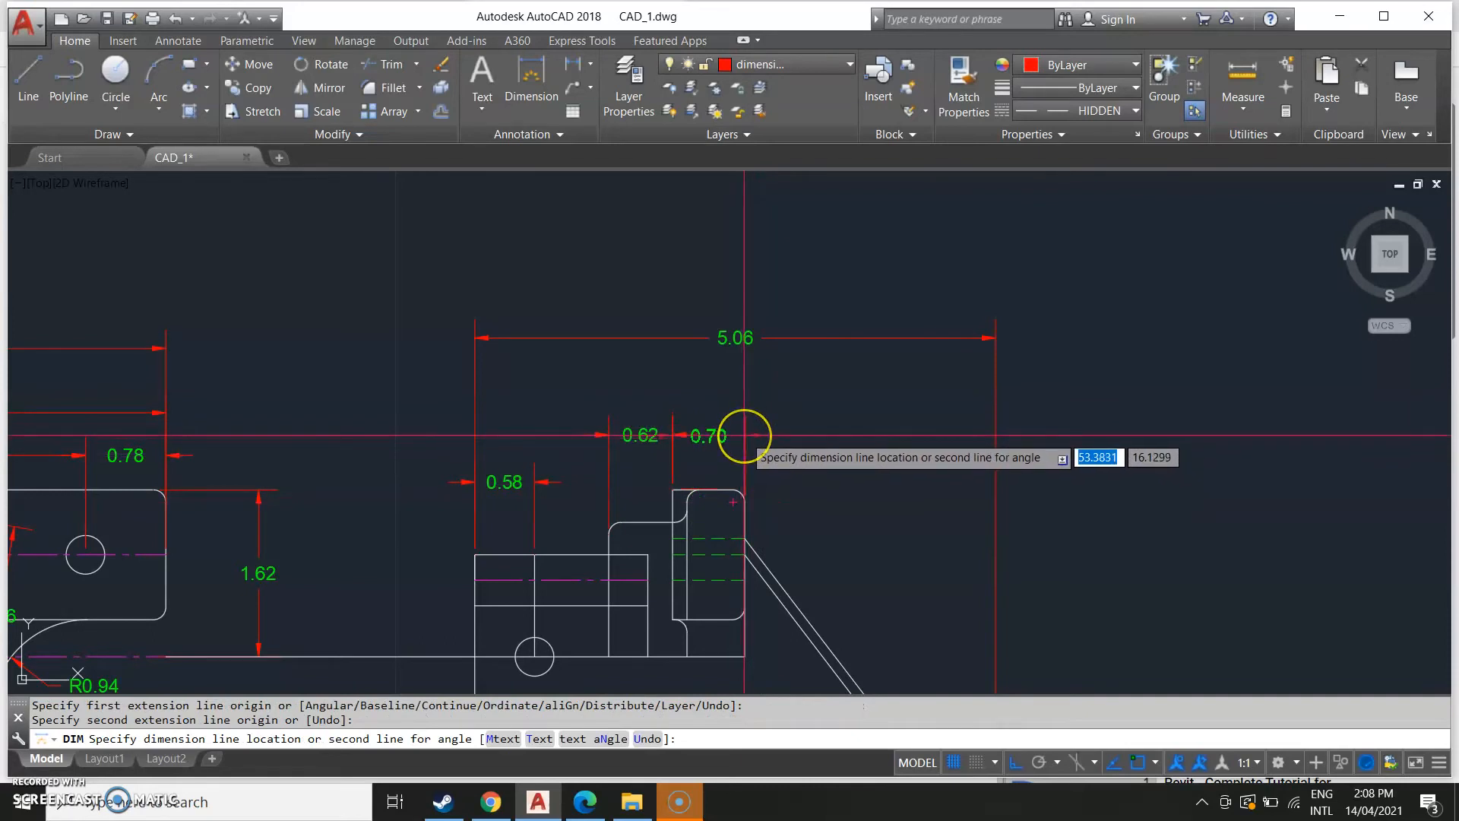
click(742, 437)
click(749, 500)
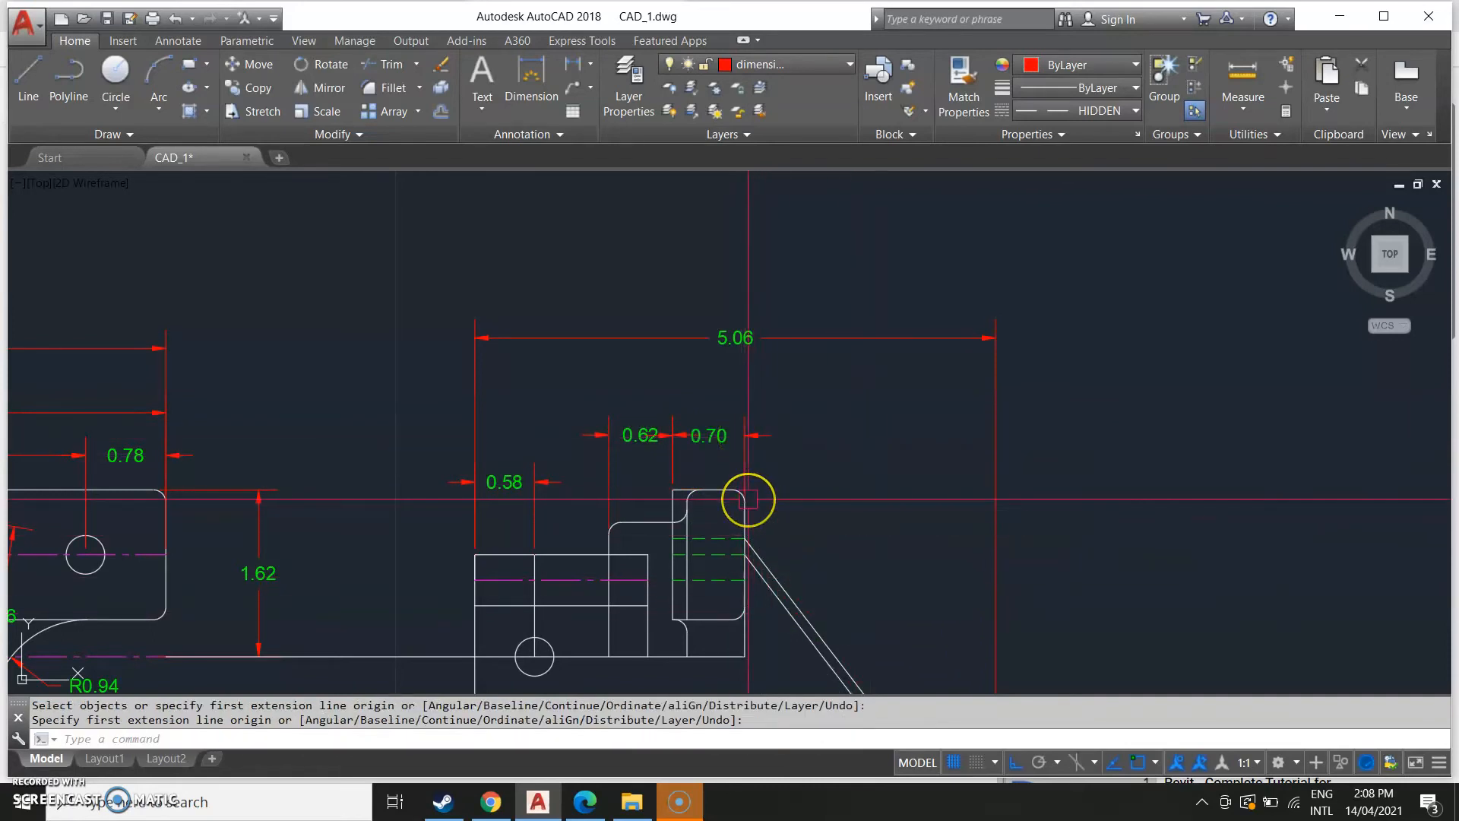
click(749, 499)
key(Escape)
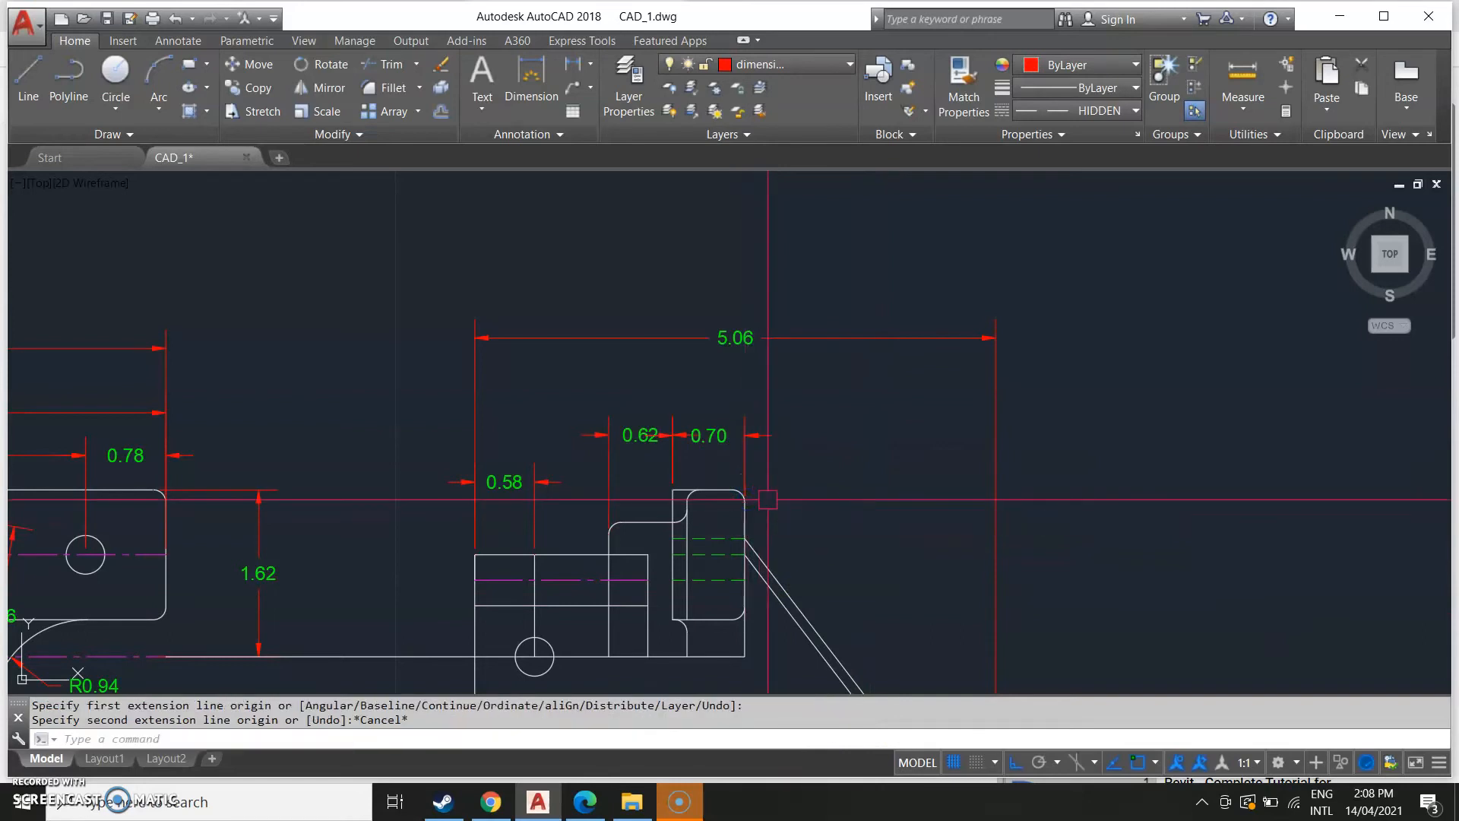
key(Return)
scroll(745, 494, up, 3)
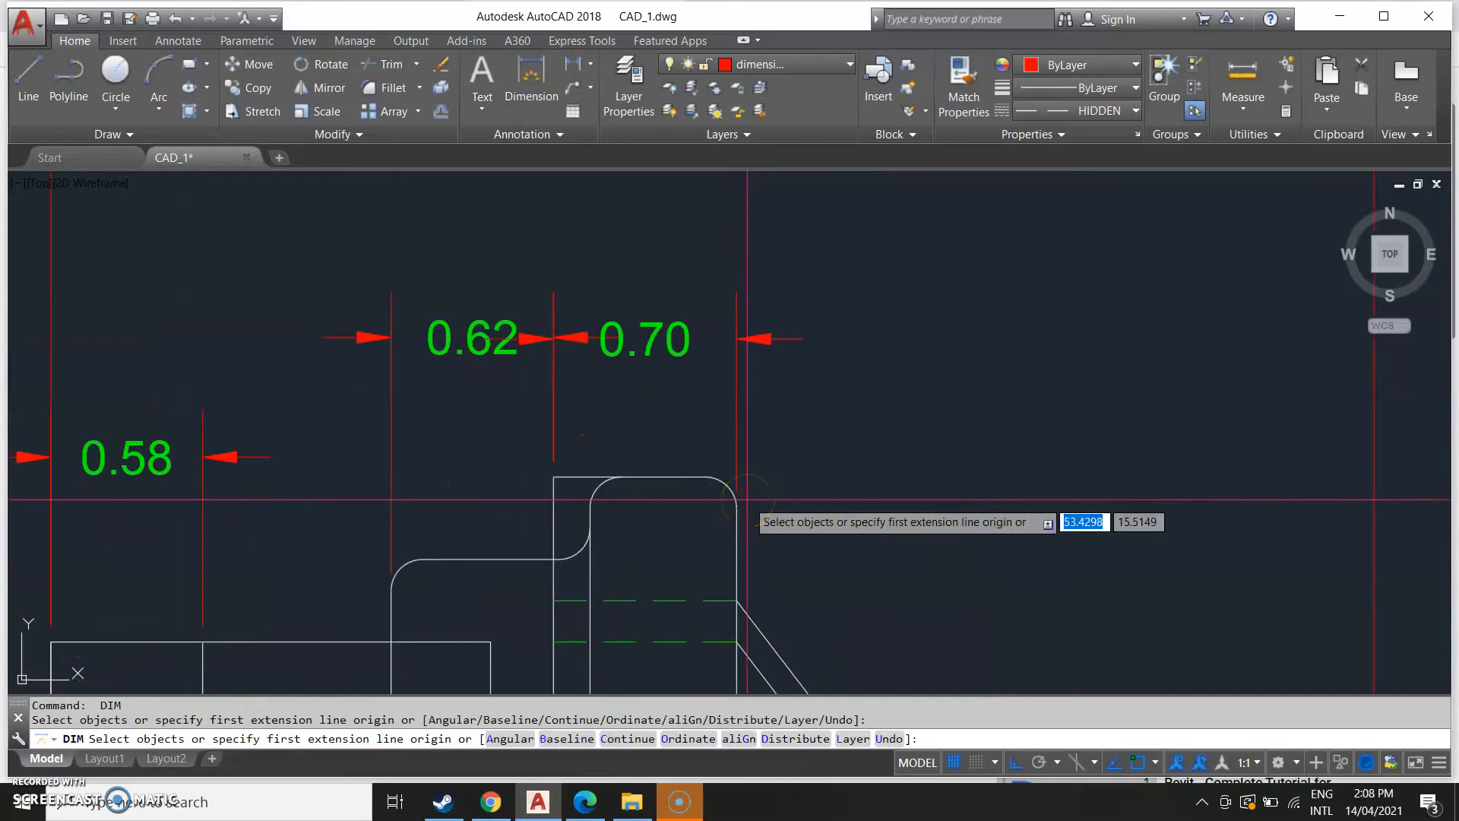
click(736, 507)
middle_drag(971, 544, 537, 580)
scroll(403, 395, down, 3)
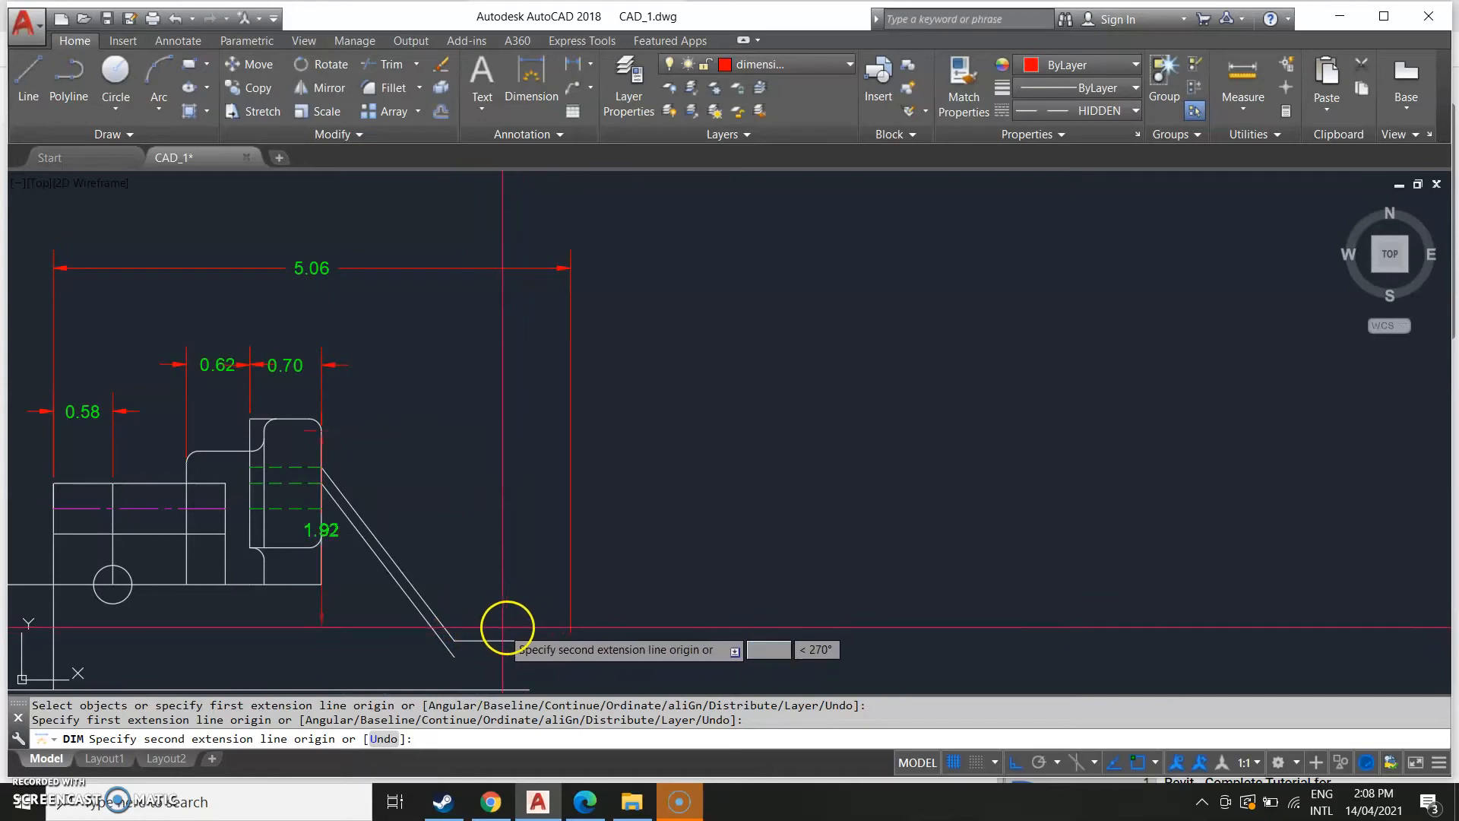
text(1.30)
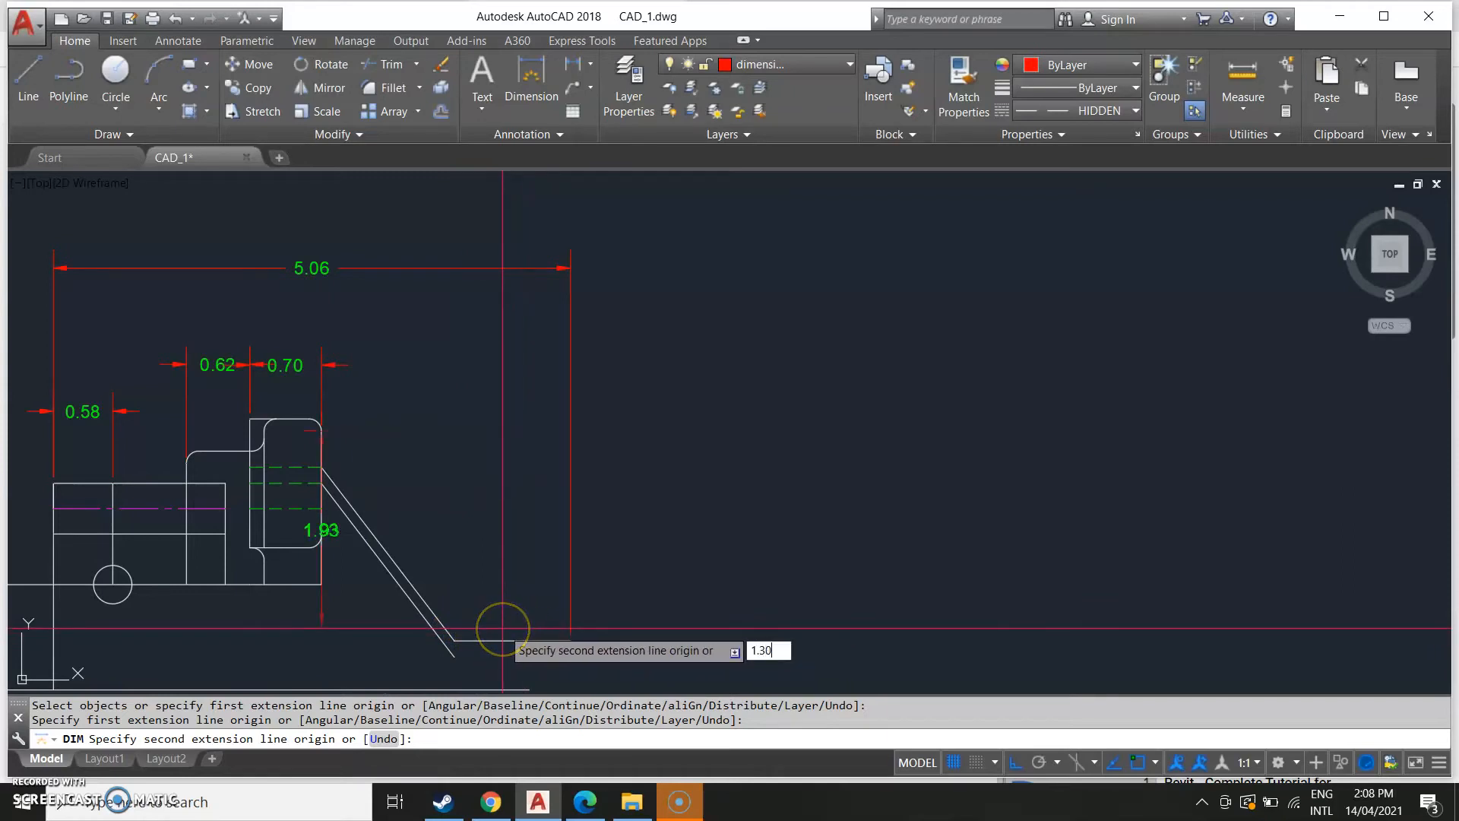
key(Return)
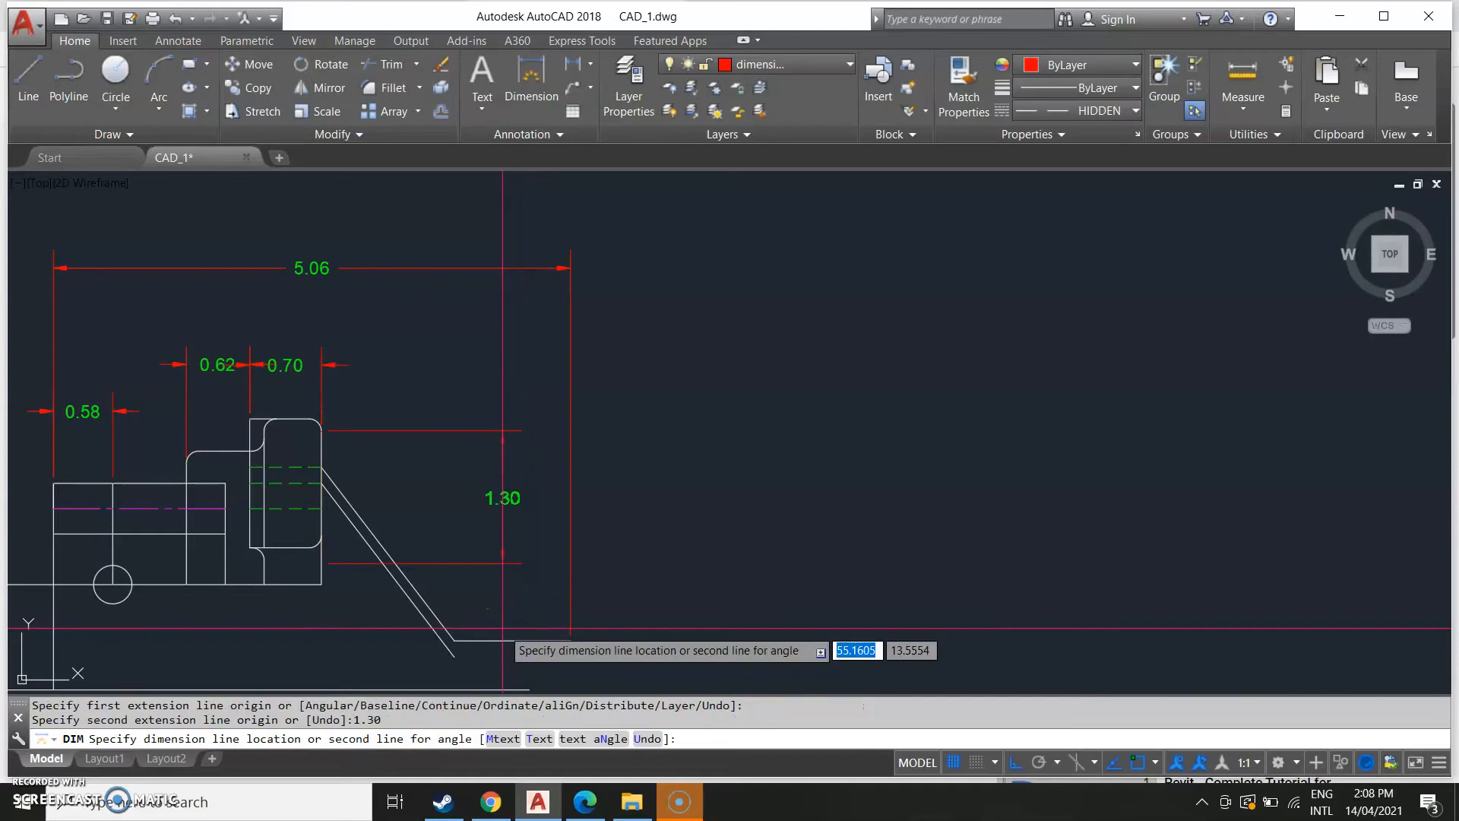
key(Escape)
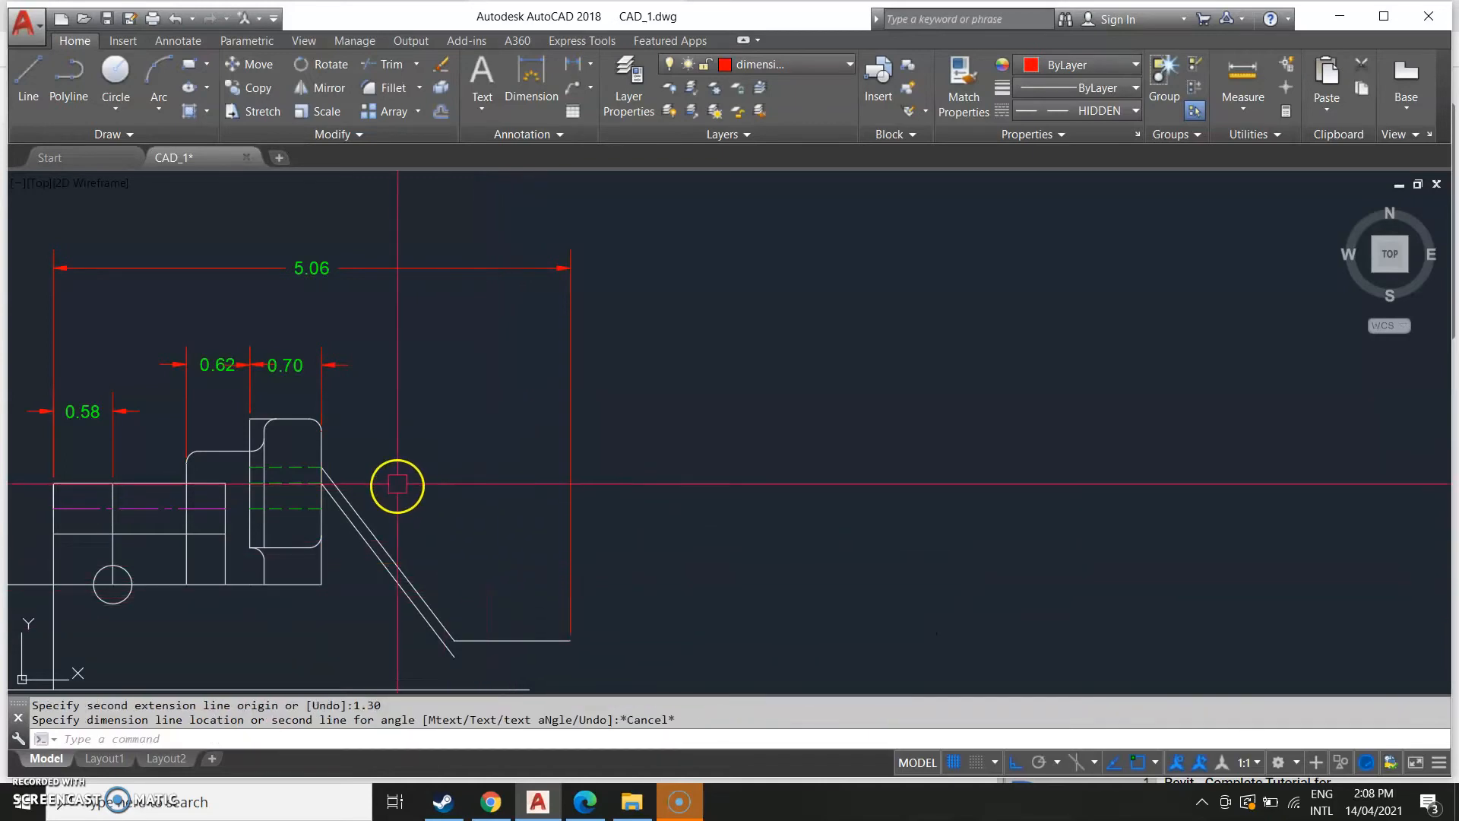
key(Return)
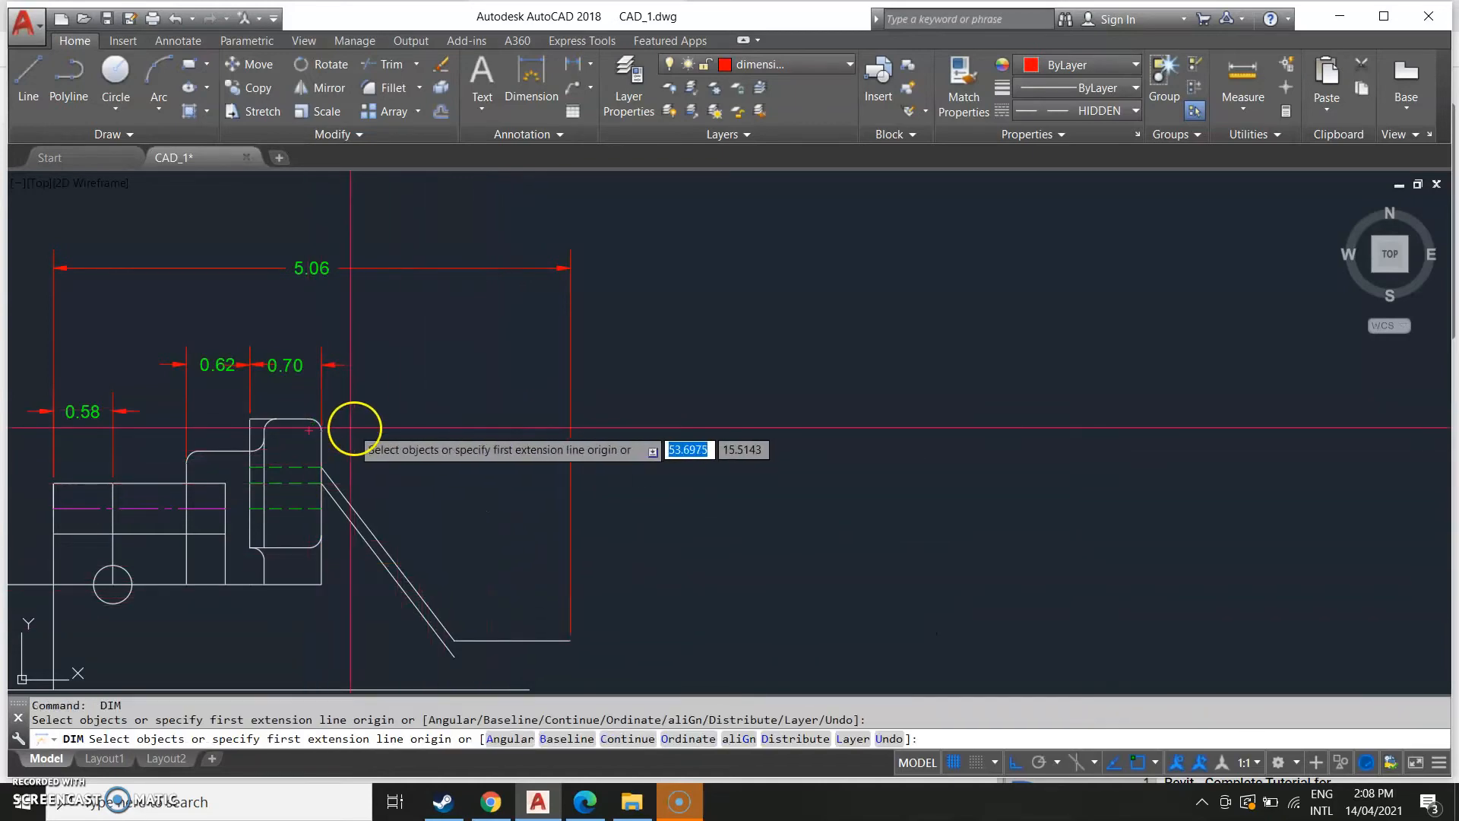
click(317, 431)
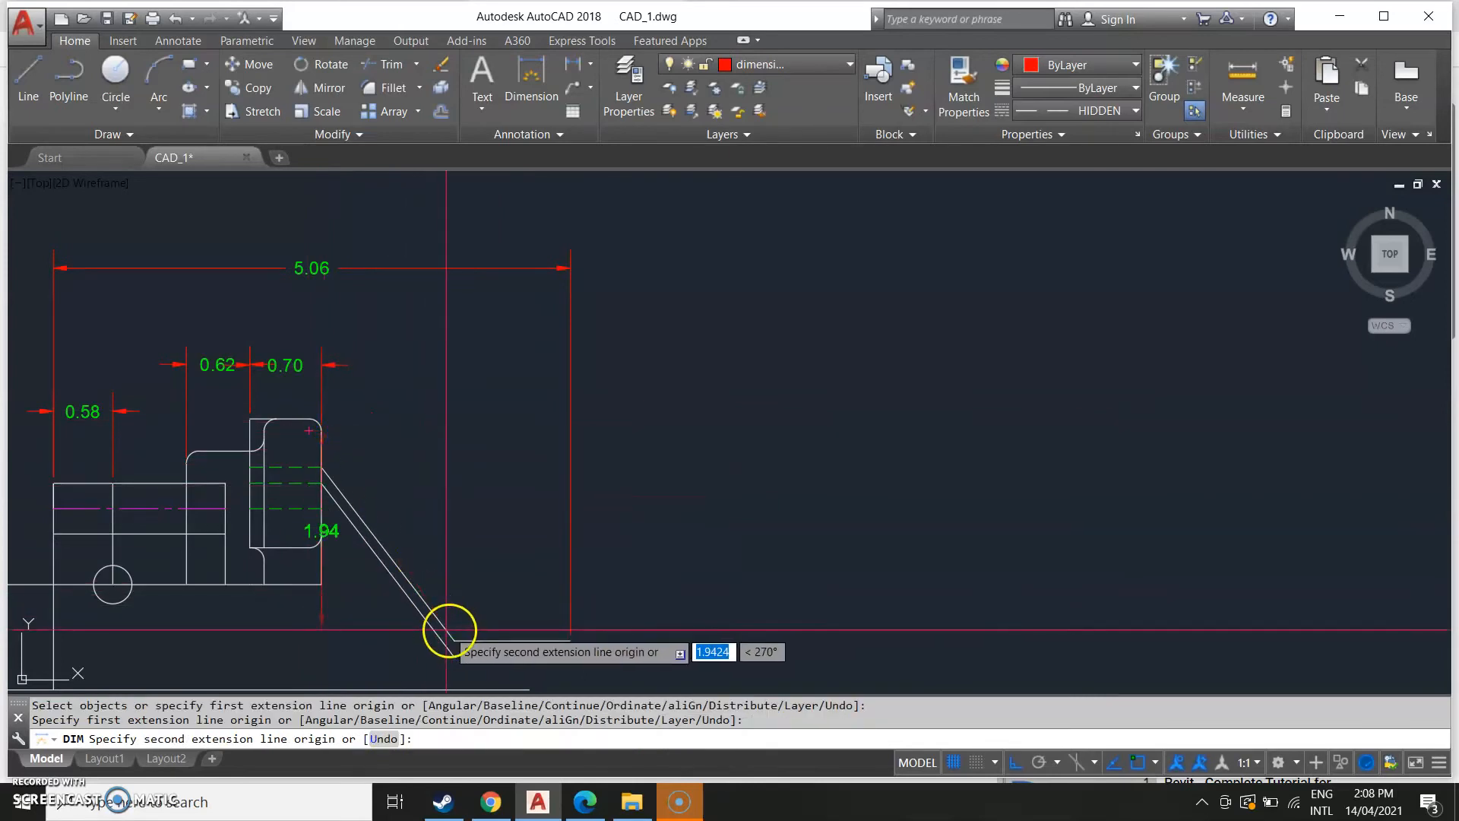
click(454, 632)
key(Escape)
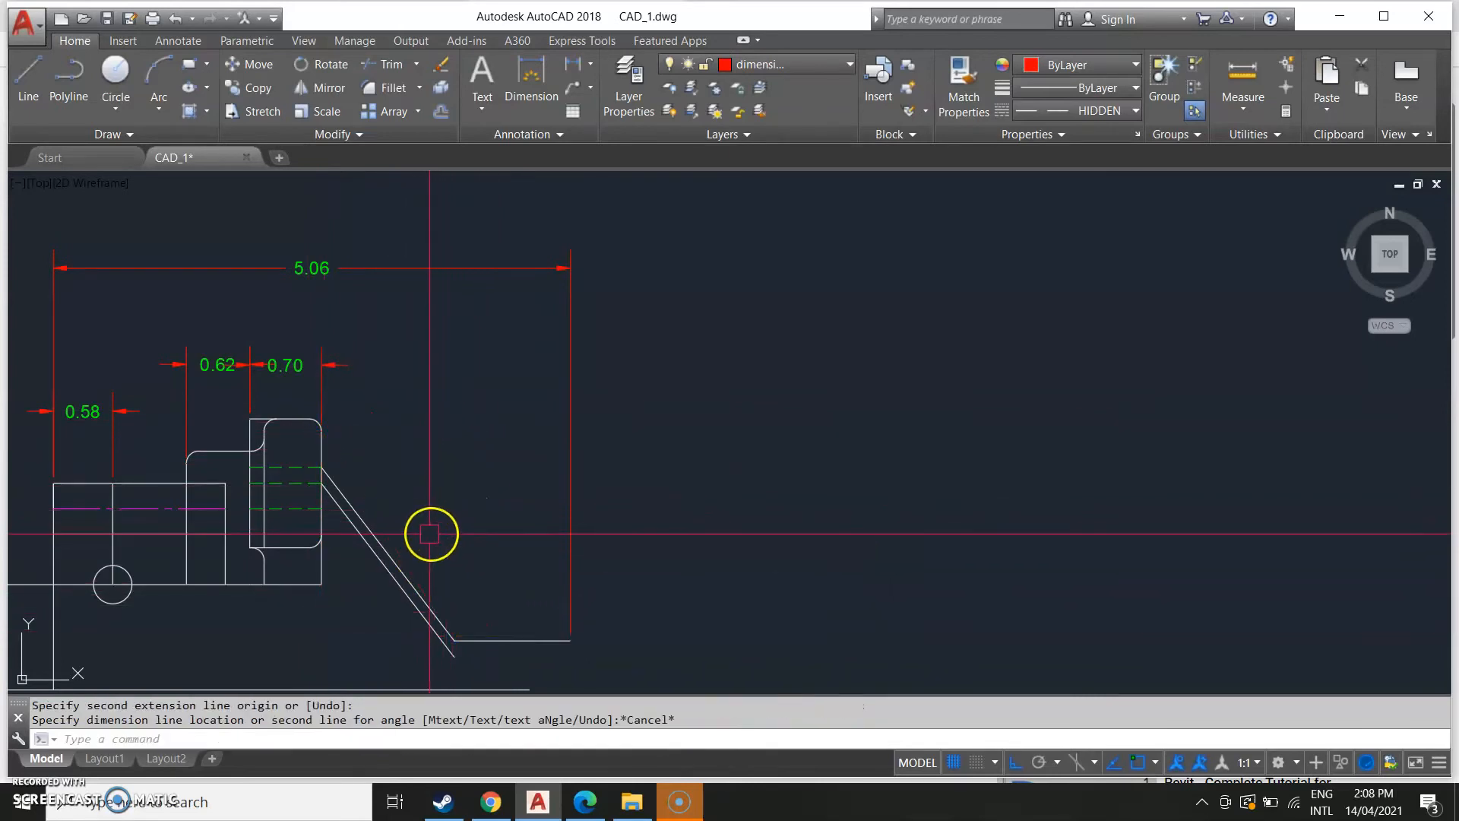
Offset the tall tab's right edge 1.30 to the right as a temporary helper line.
scroll(364, 498, down, 5)
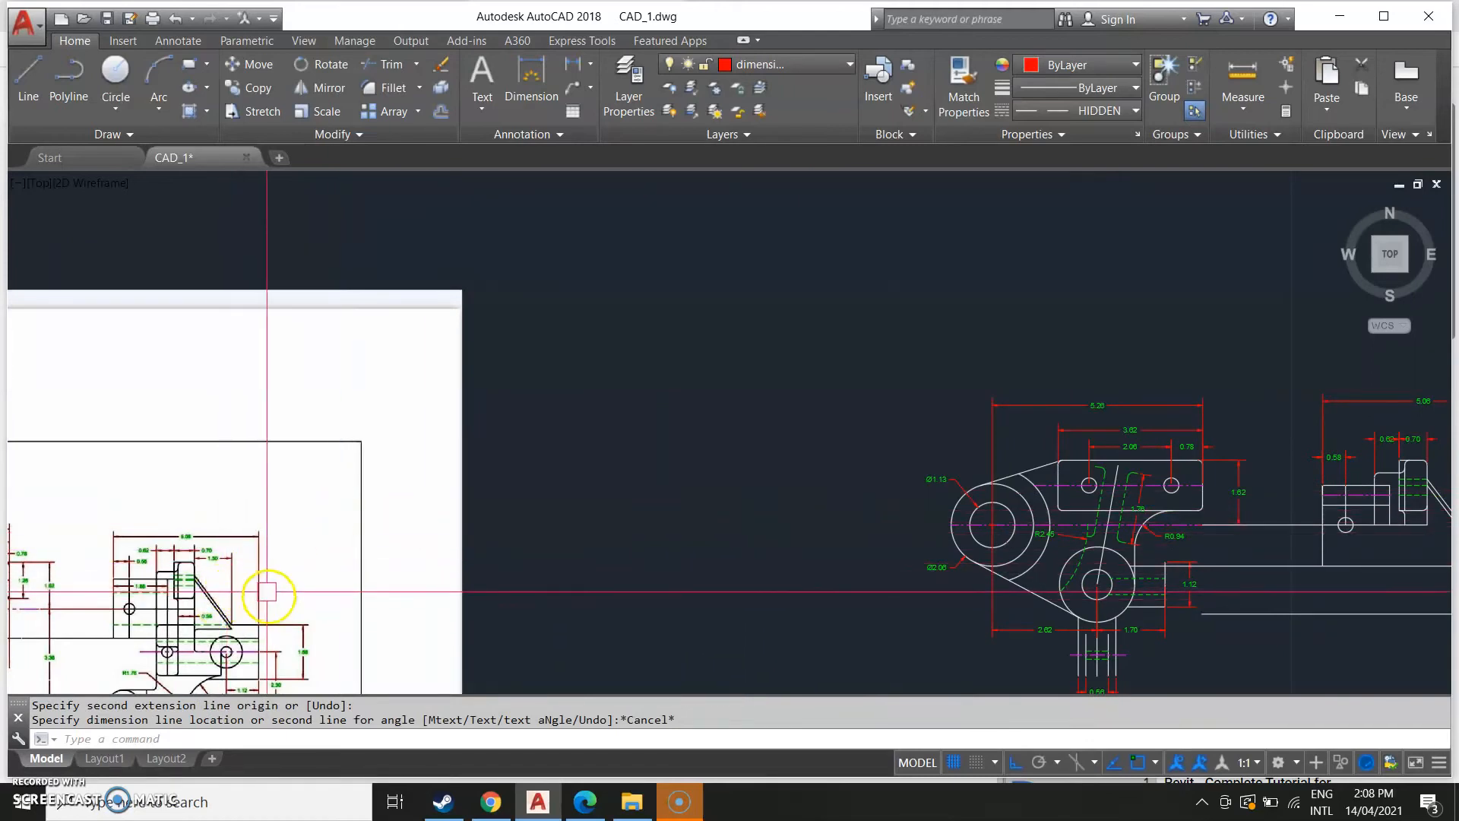
middle_drag(994, 603, 82, 567)
scroll(386, 475, up, 5)
mouse_move(734, 456)
middle_down()
mouse_move(436, 530)
mouse_move(310, 495)
mouse_move(374, 474)
middle_up()
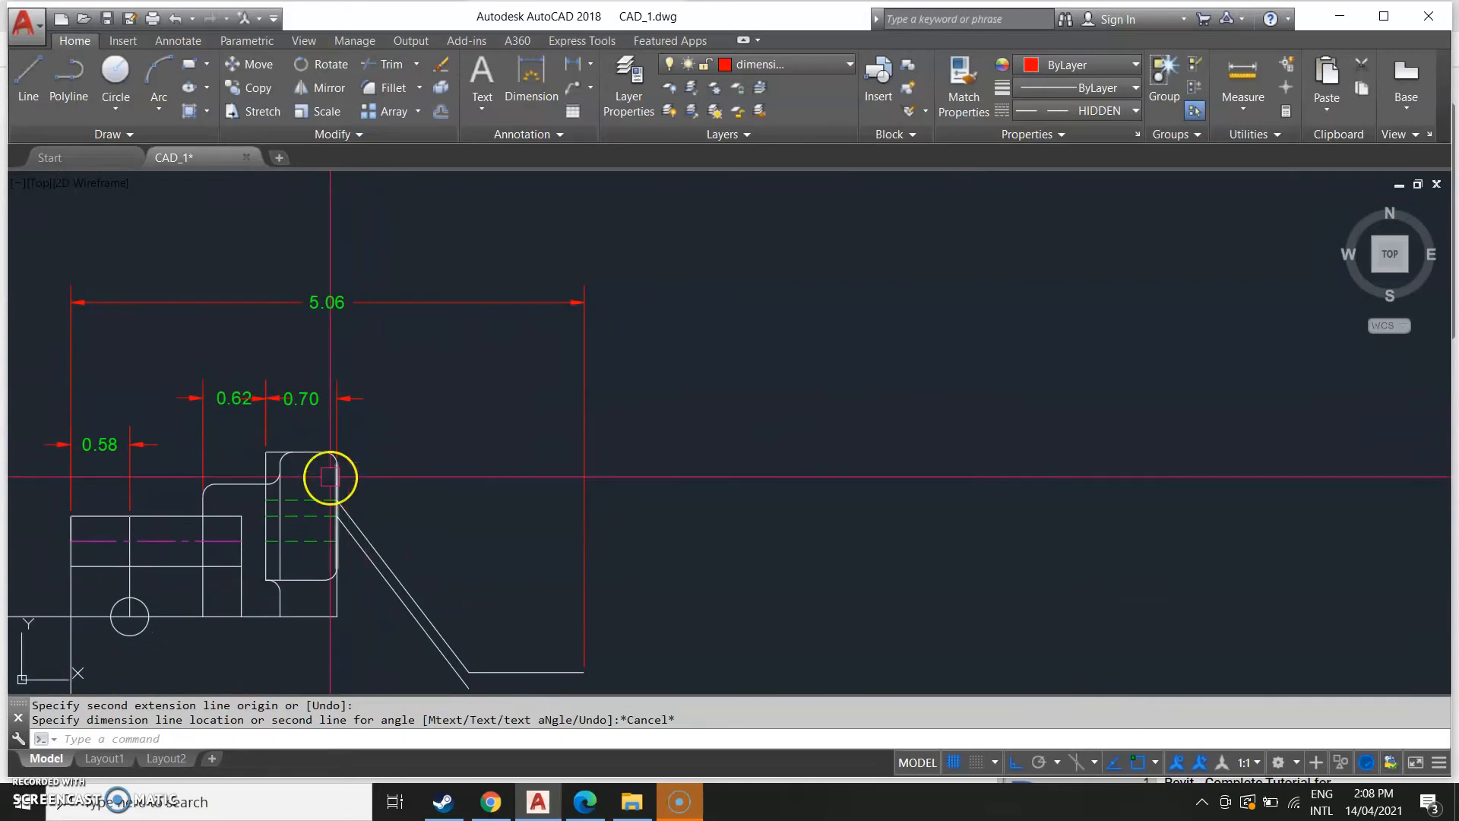
text(ff)
key(Return)
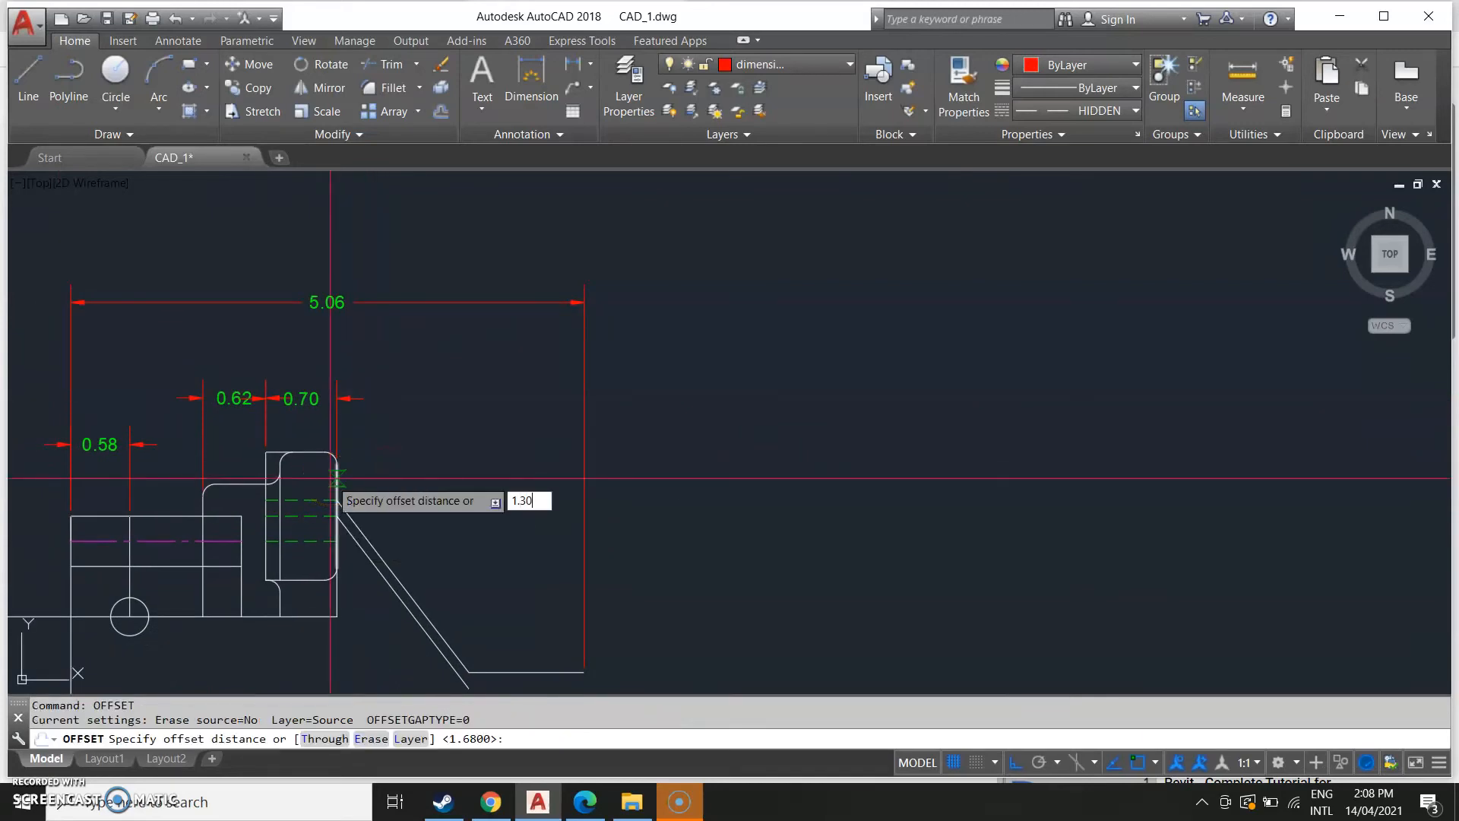
key(Return)
click(393, 495)
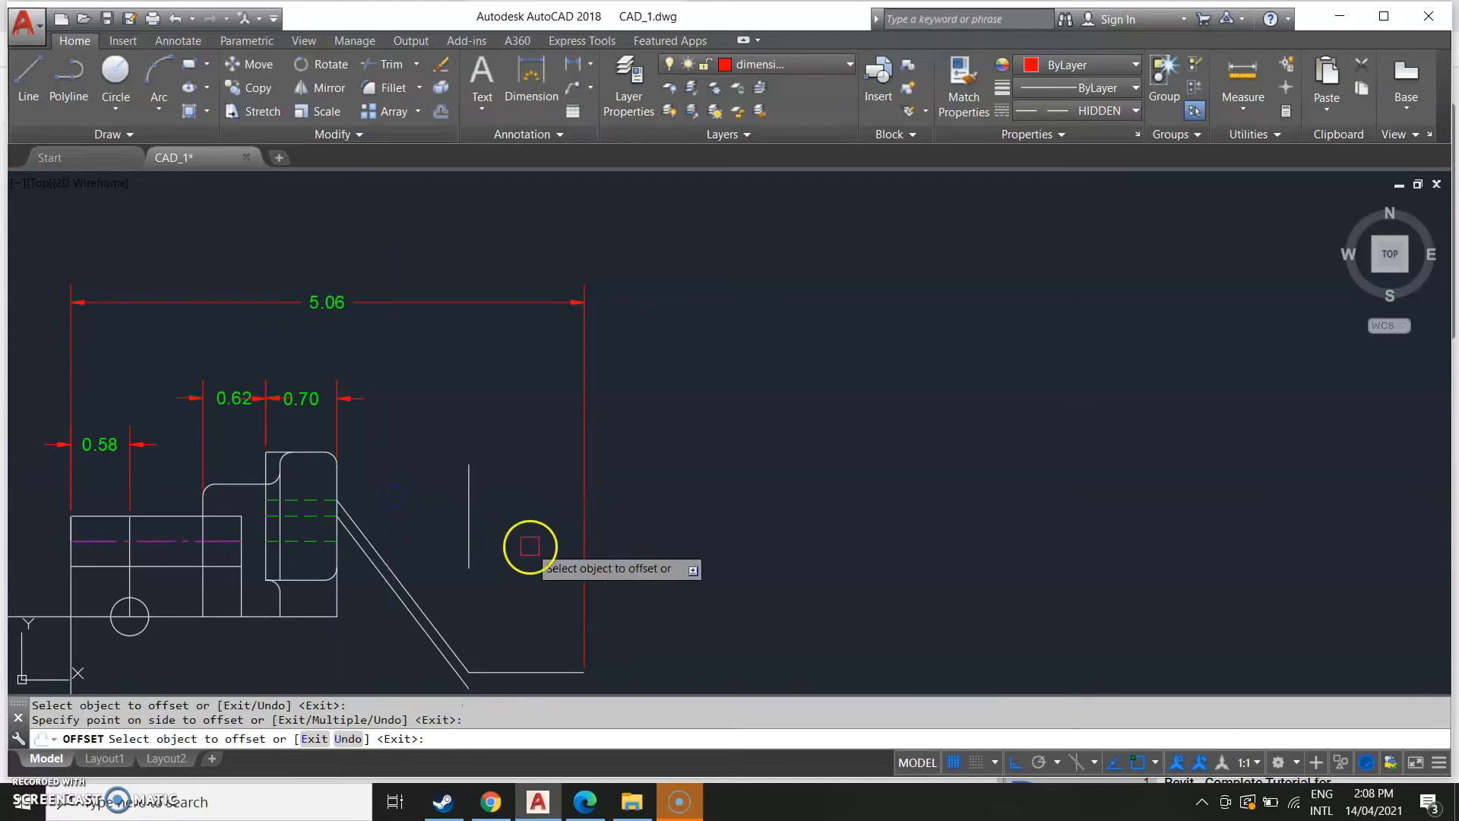
key(Escape)
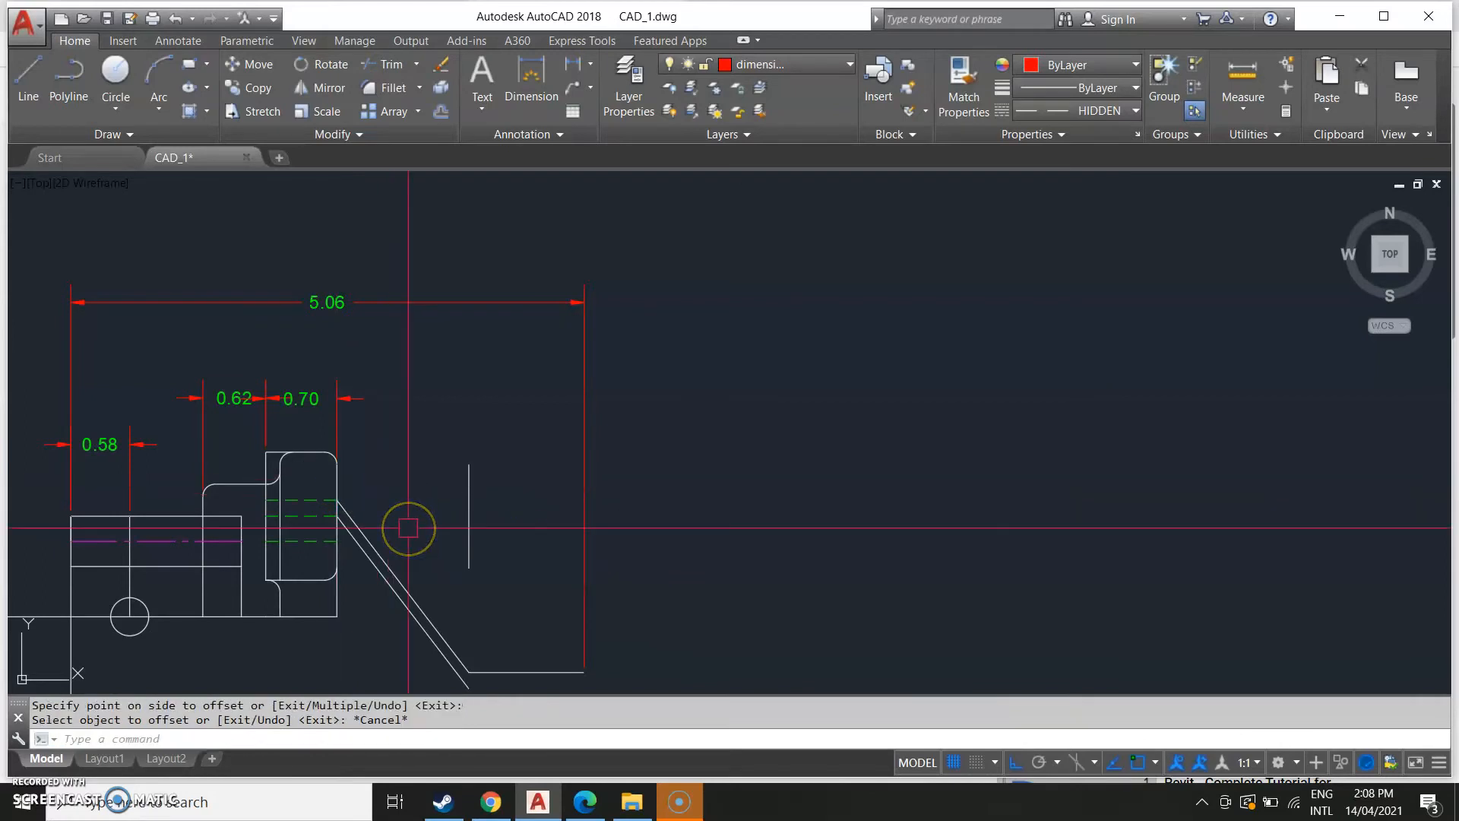
Dimension from the tall tab's right edge to the helper line, in line with the tab width dimension.
text(dim)
key(Return)
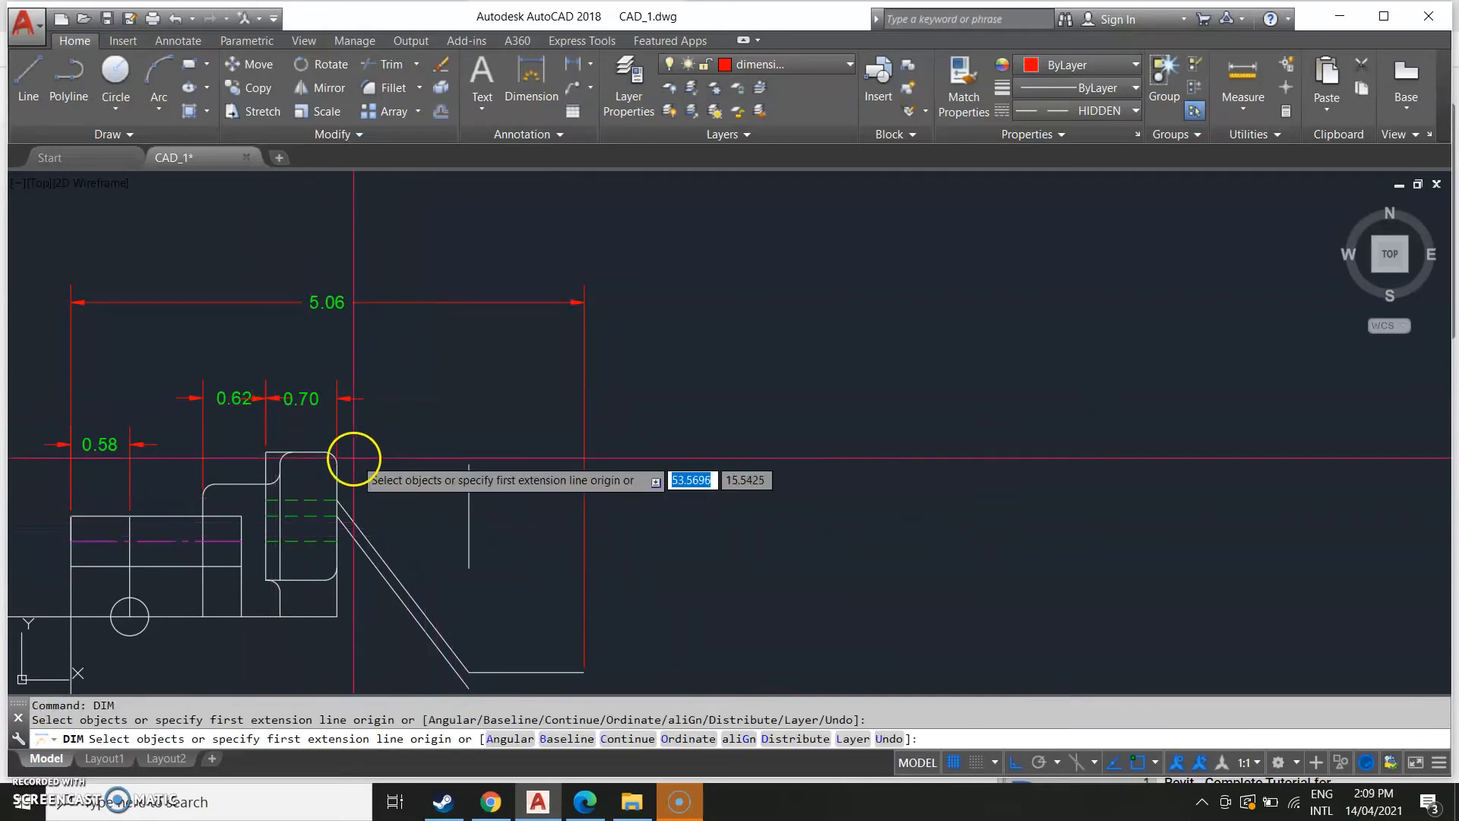
click(338, 459)
click(469, 465)
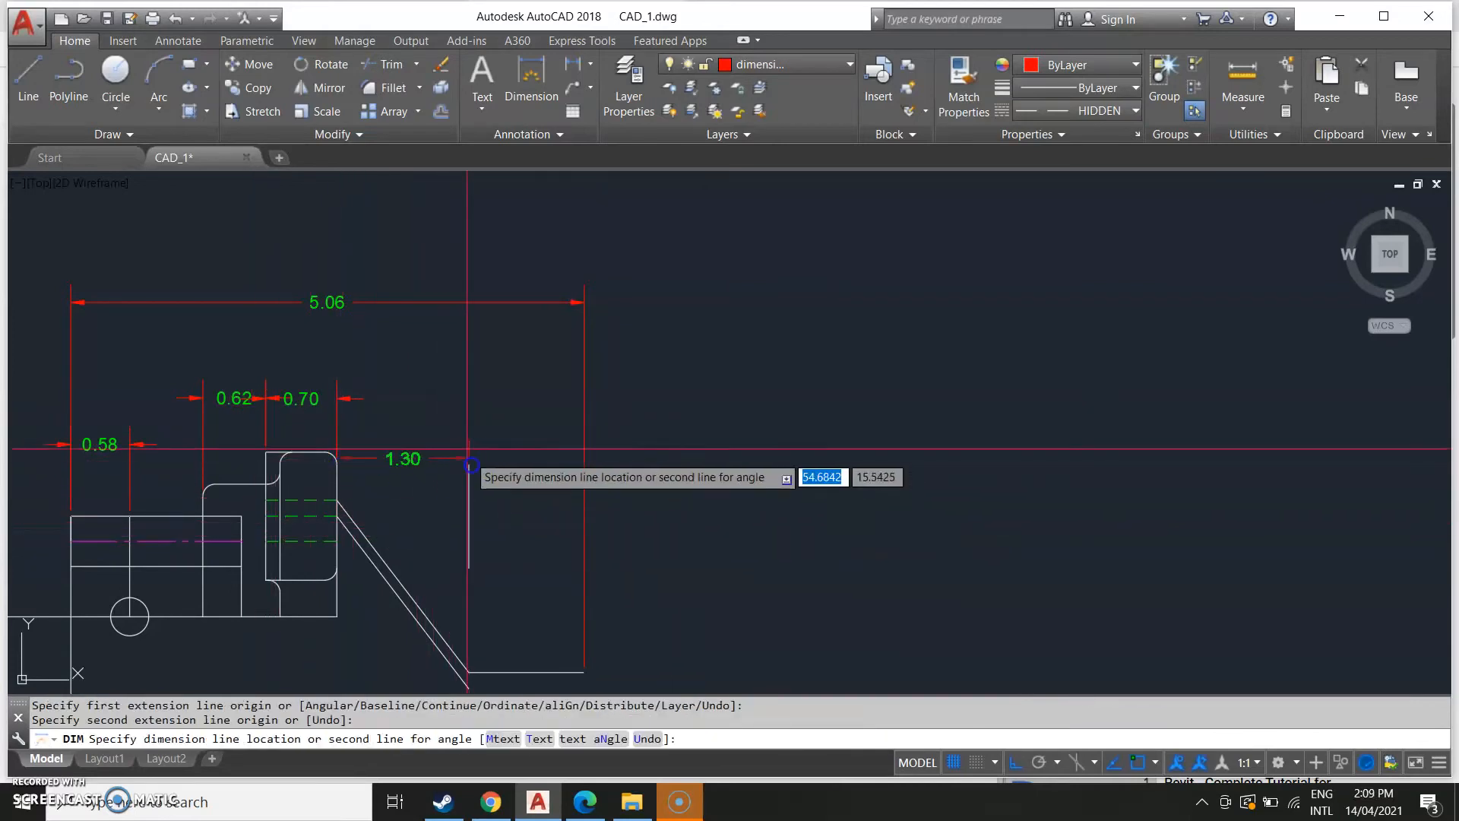
click(489, 398)
key(Escape)
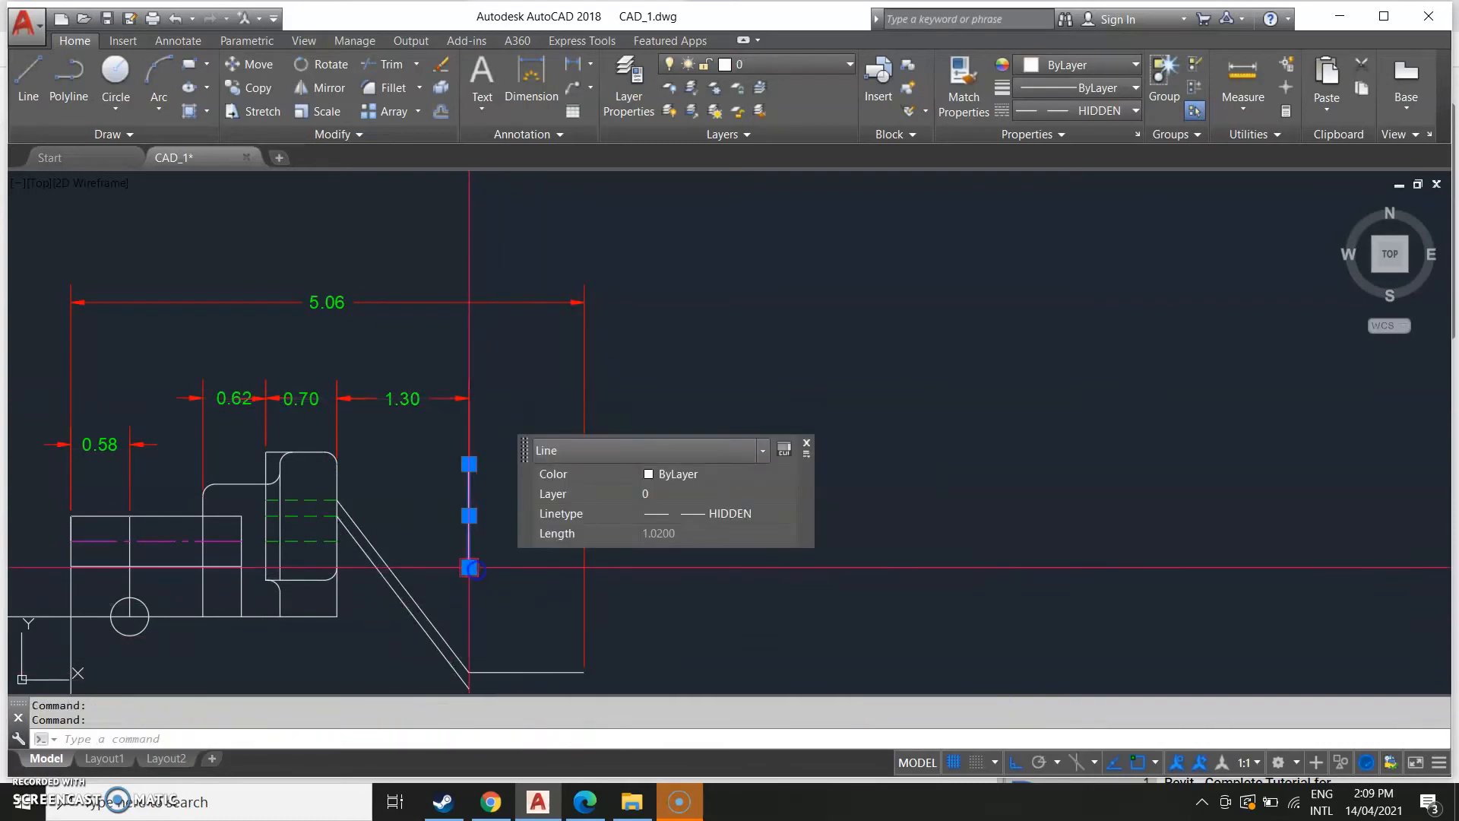
Delete the temporary helper line.
key(Escape)
click(469, 568)
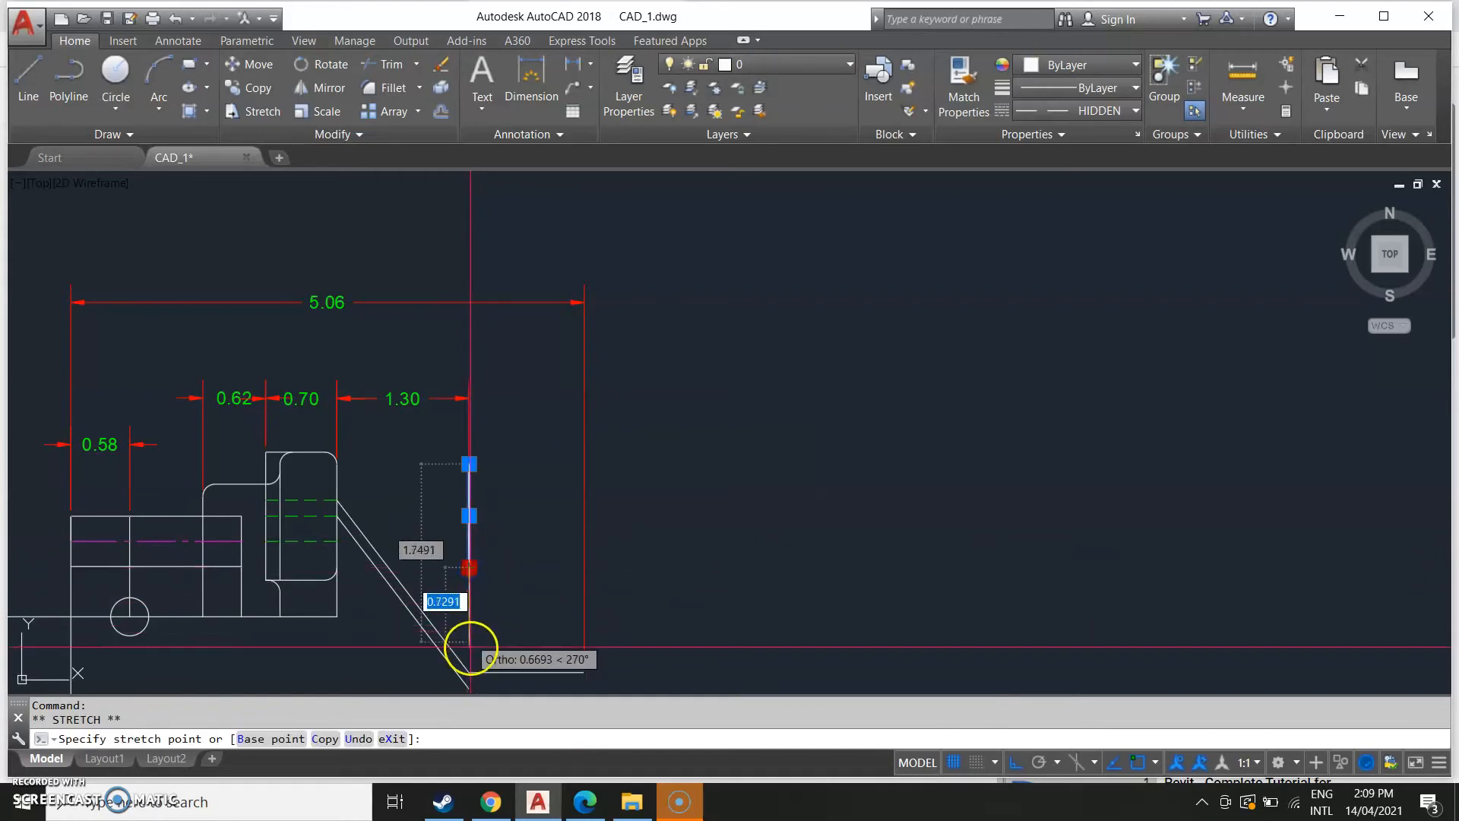
key(Escape)
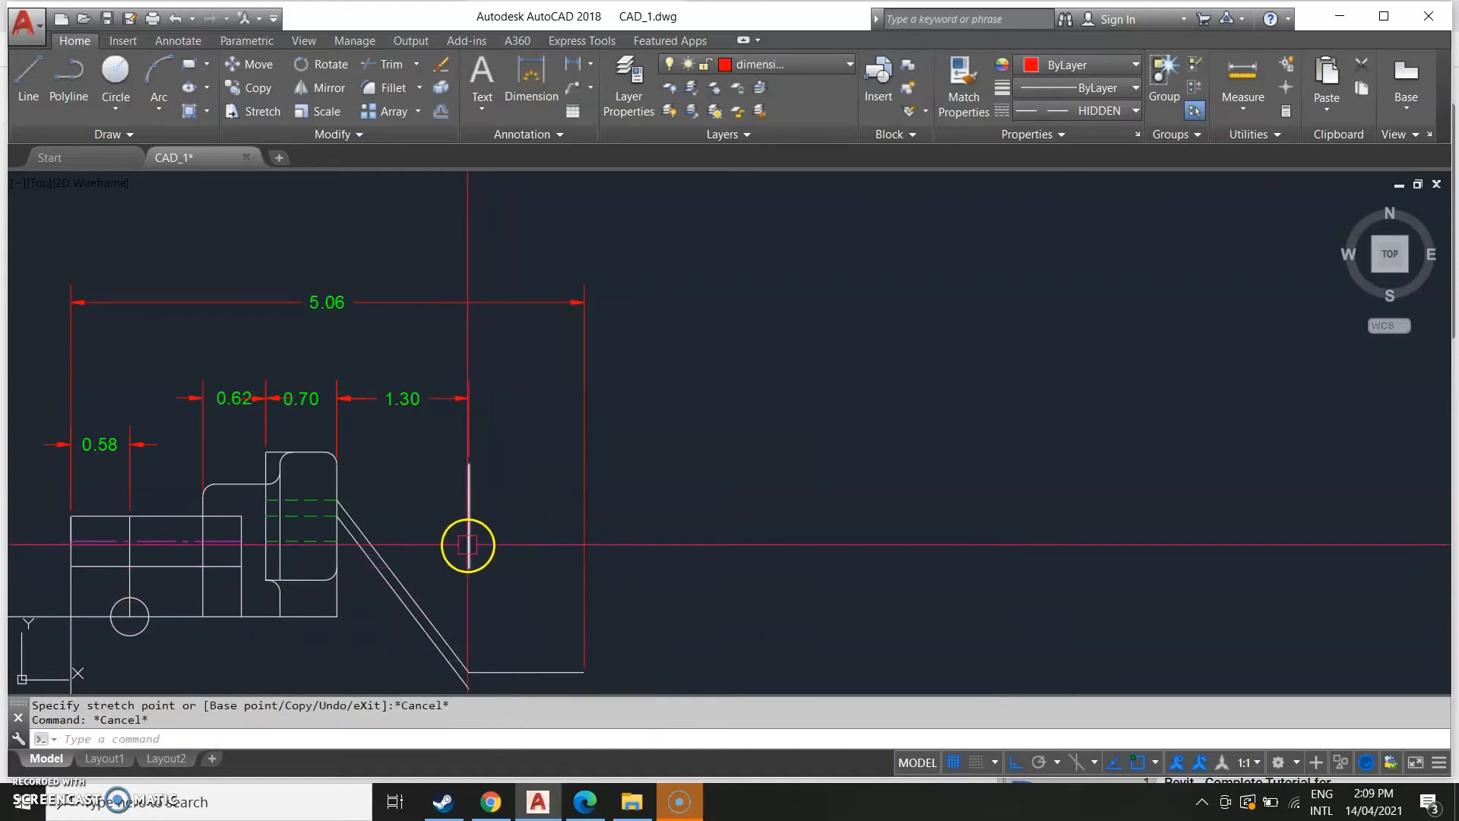
key(Delete)
Compare the side view's dimensions with the reference image.
scroll(601, 630, down, 5)
middle_drag(130, 527, 957, 267)
middle_drag(34, 383, 489, 304)
scroll(464, 402, up, 2)
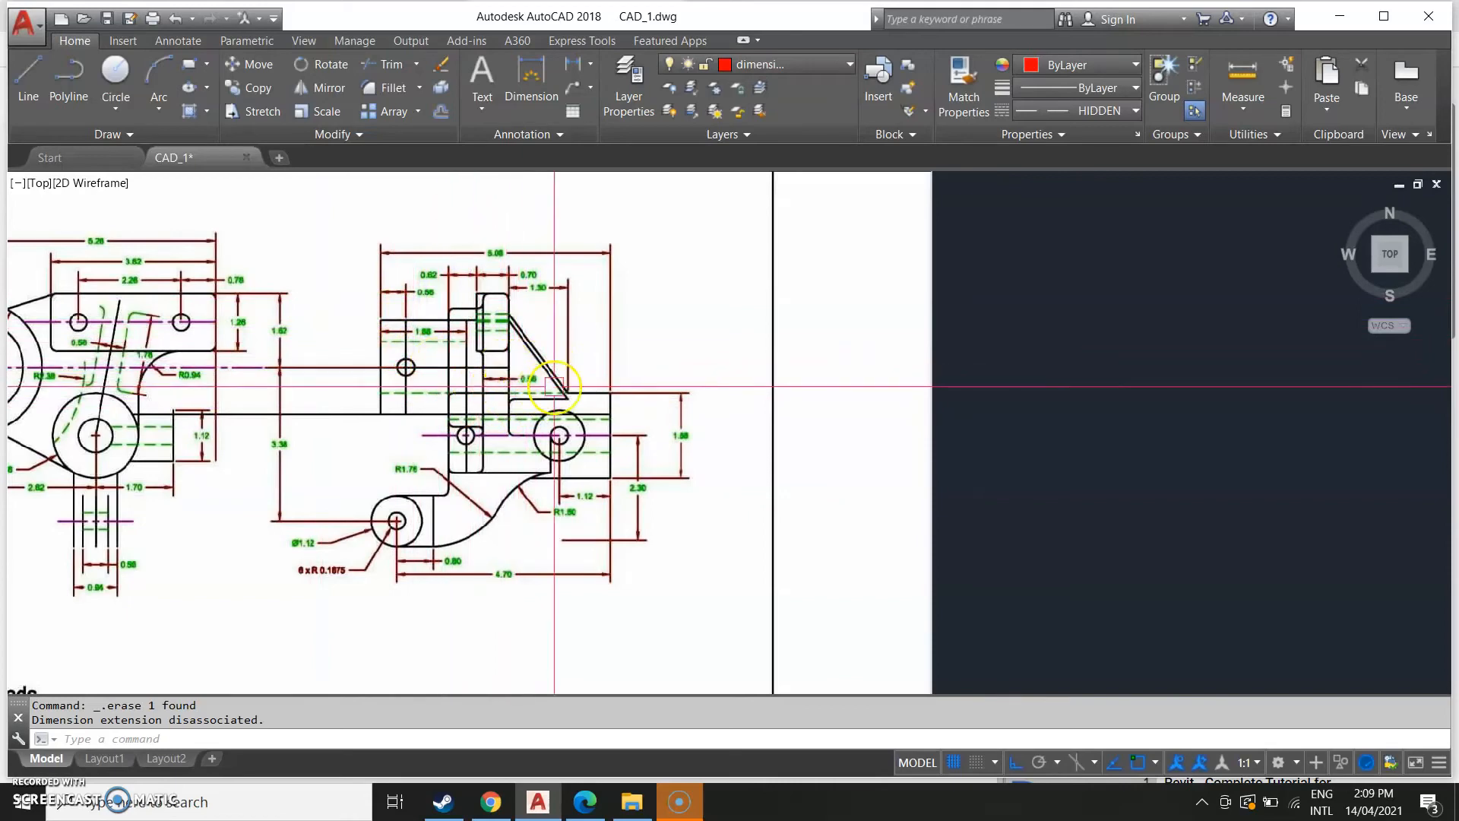
scroll(459, 371, down, 2)
middle_drag(1406, 364, 636, 440)
scroll(718, 363, up, 4)
middle_drag(757, 276, 770, 398)
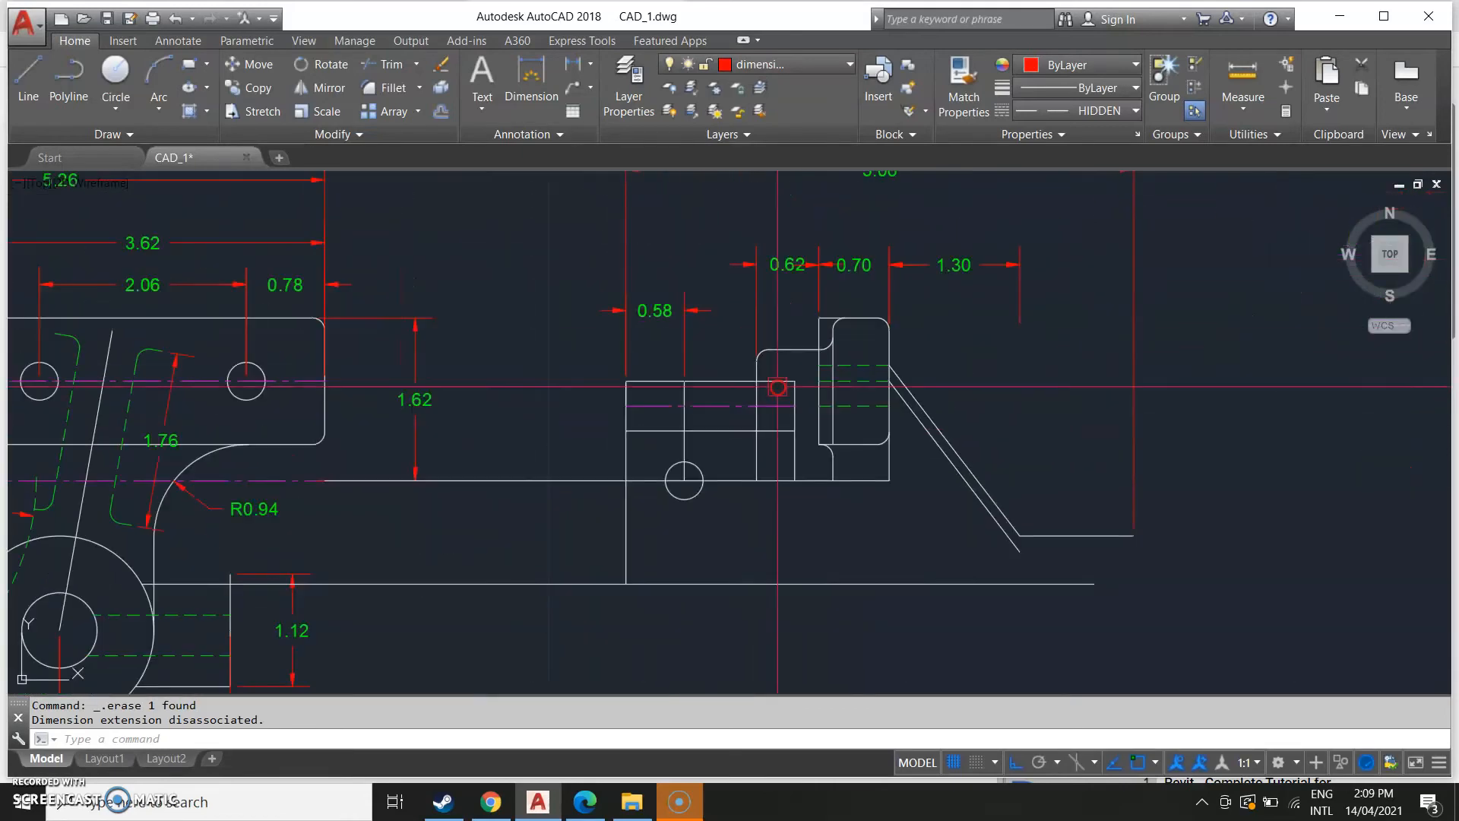
Dimension the raised block's width along its centre line inside the side view.
scroll(759, 386, up, 2)
text(M)
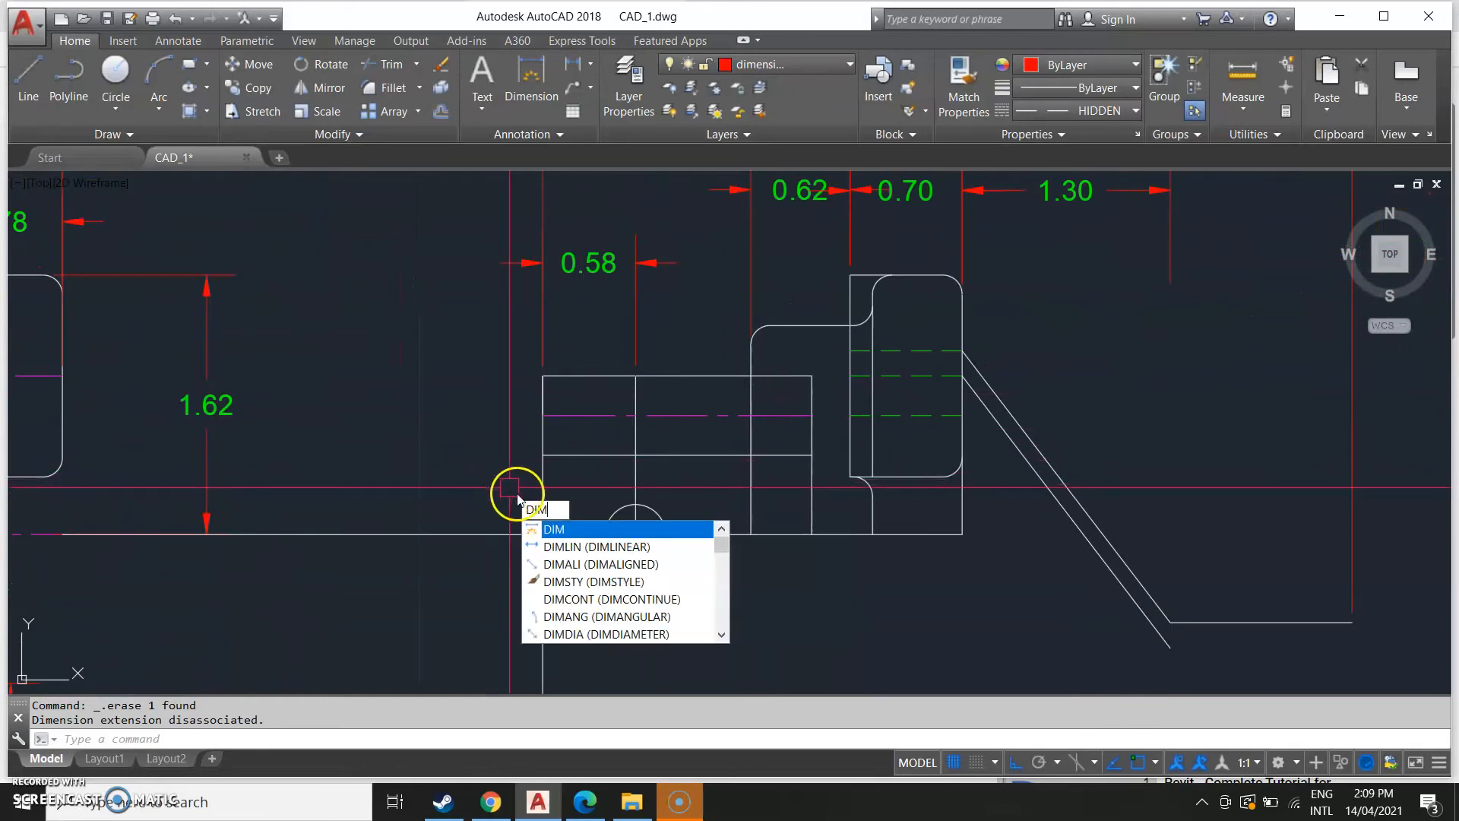
key(Return)
scroll(526, 415, up, 2)
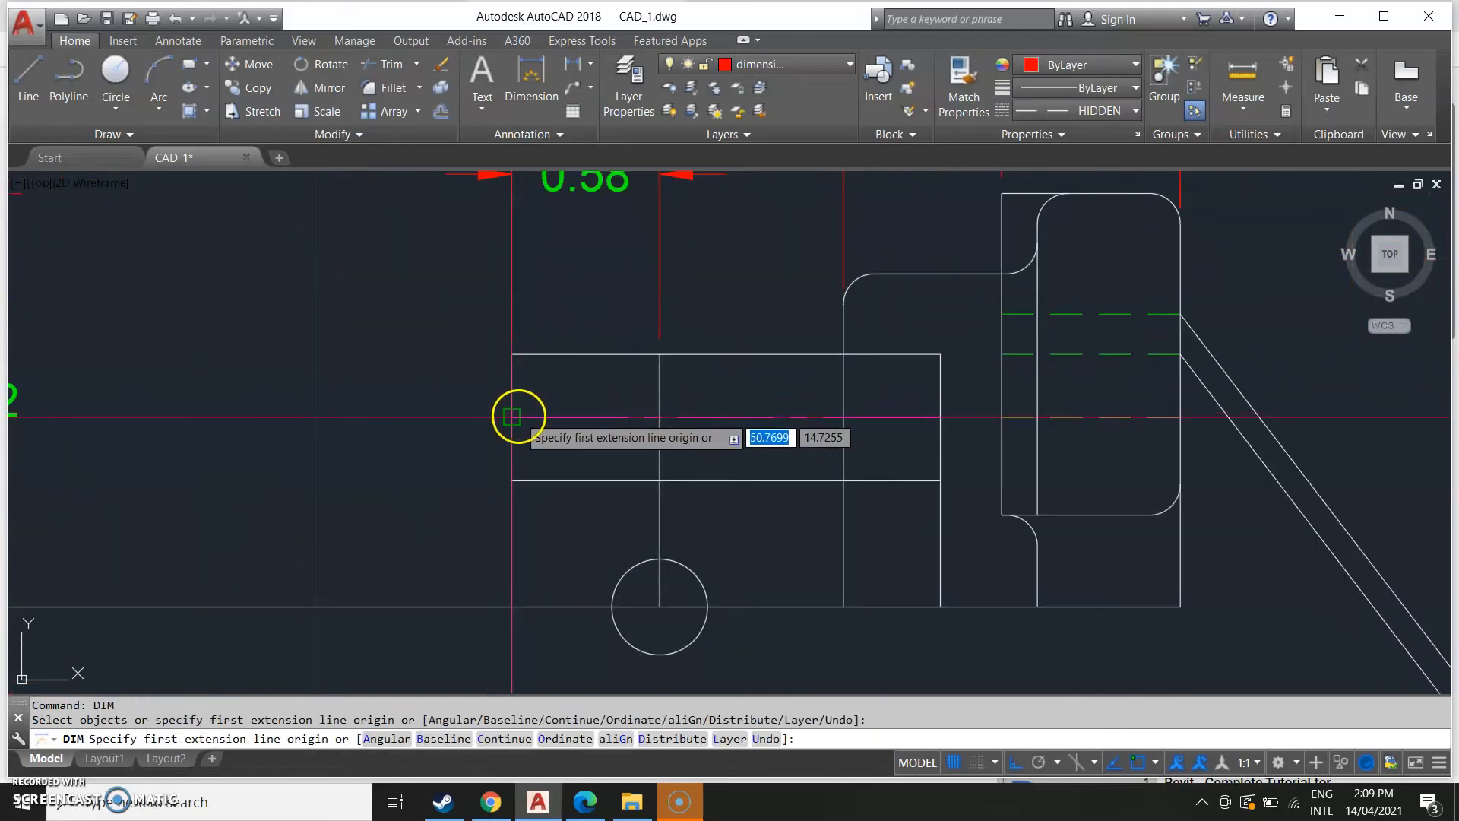
click(513, 417)
click(940, 417)
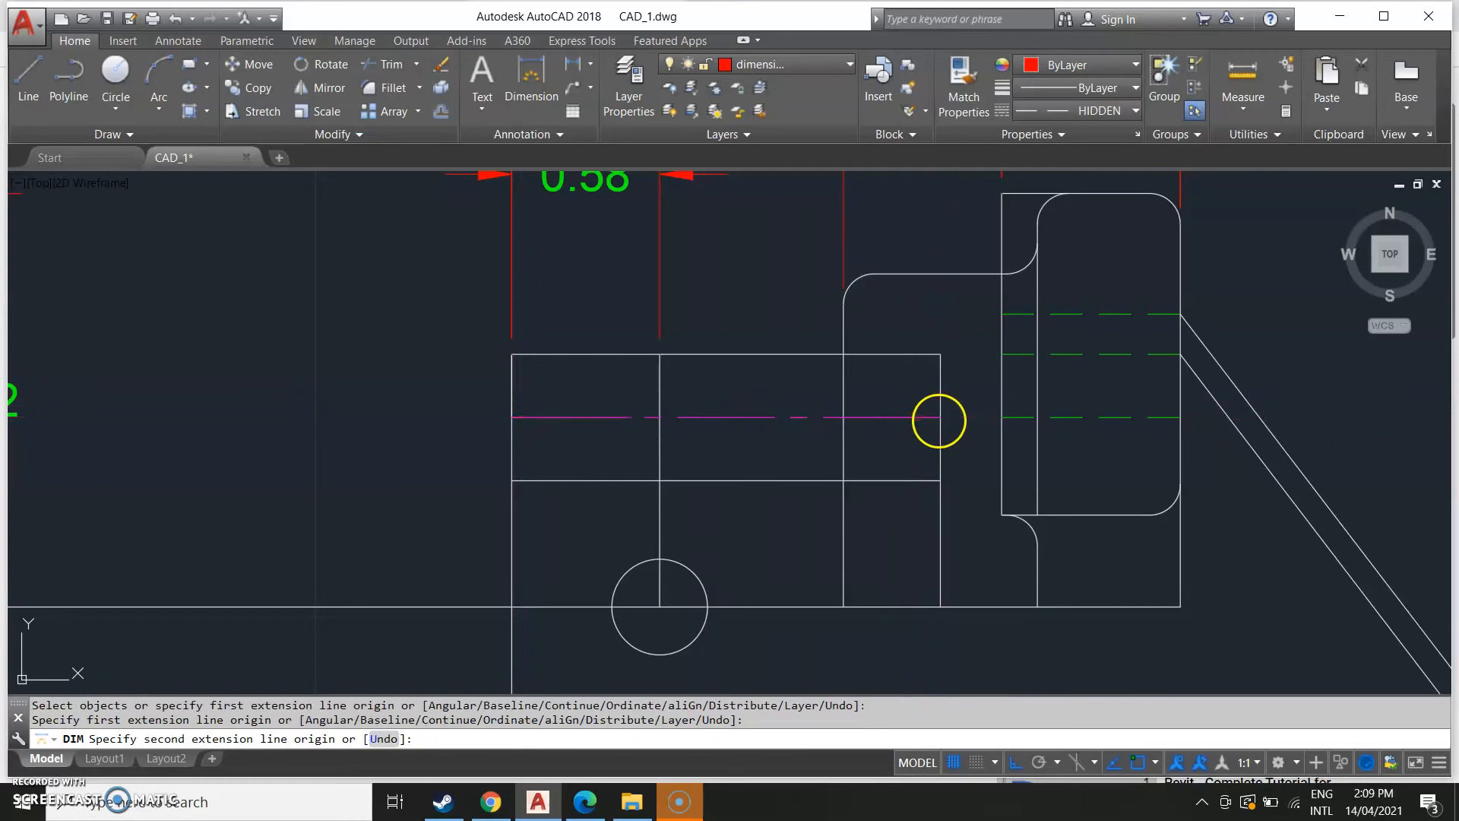
click(884, 387)
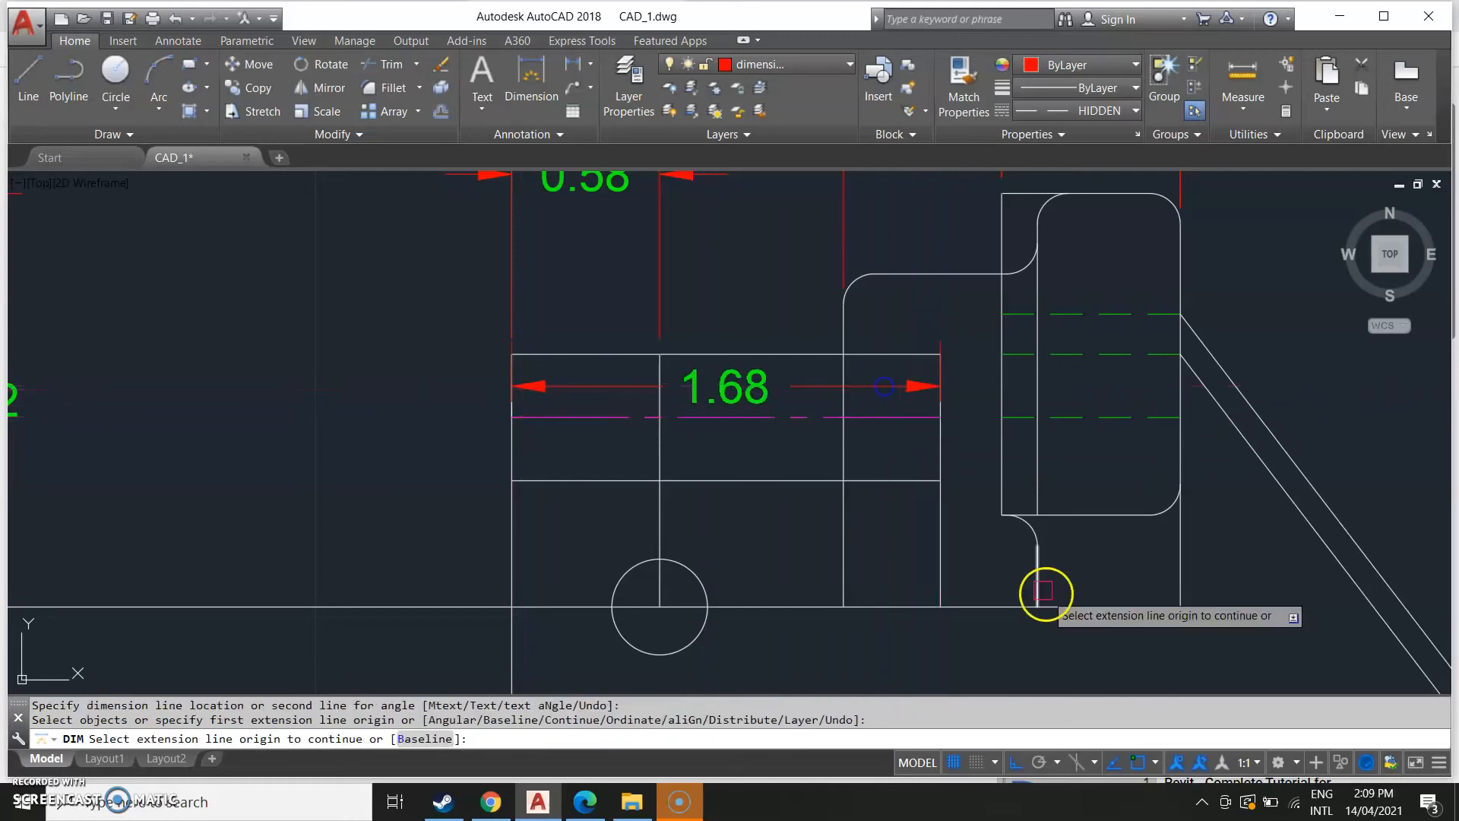
Examine the reference side view's remaining dimensions.
scroll(1015, 555, down, 5)
scroll(1030, 570, down, 5)
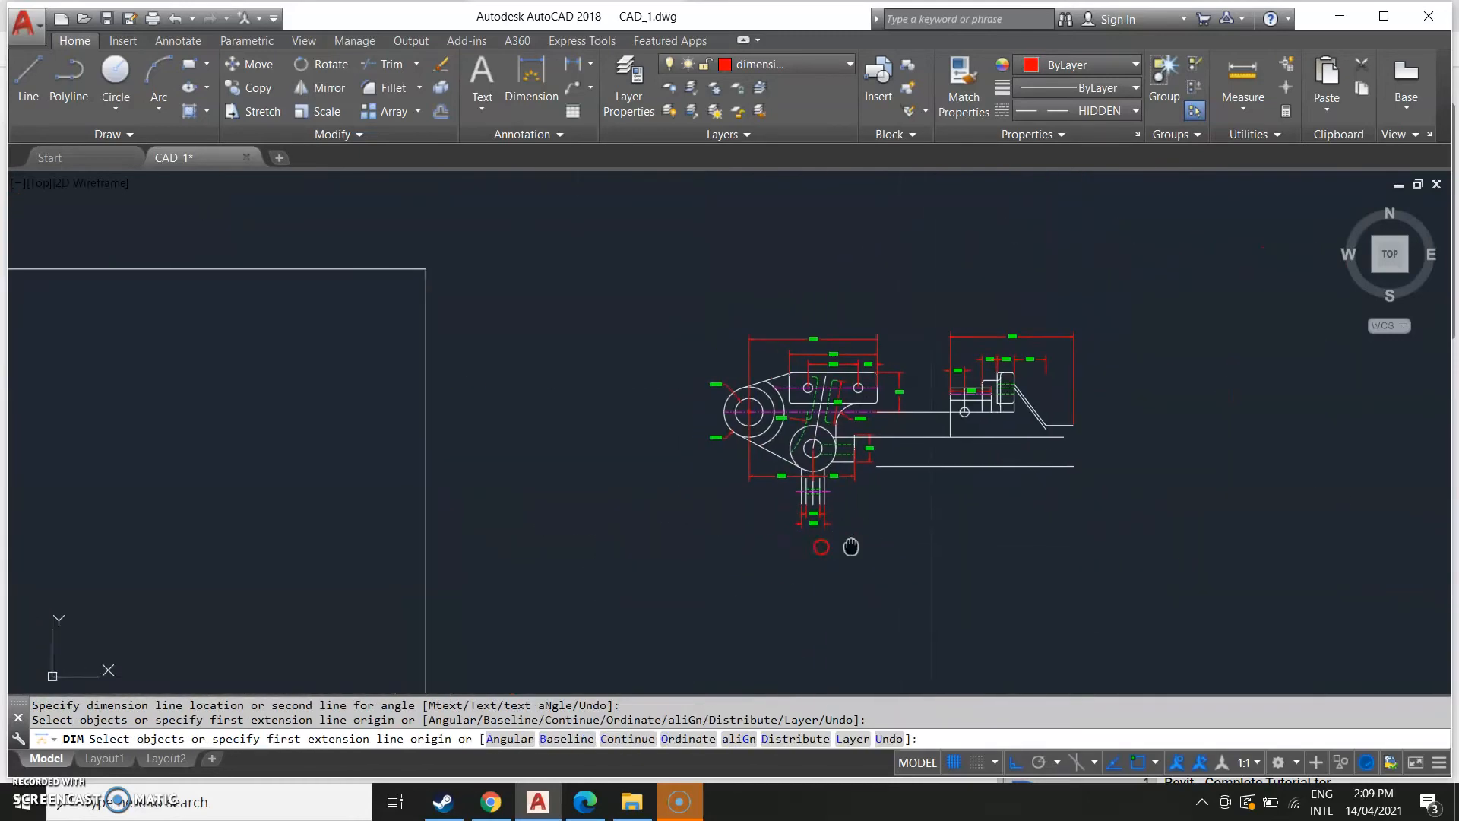
scroll(304, 562, up, 3)
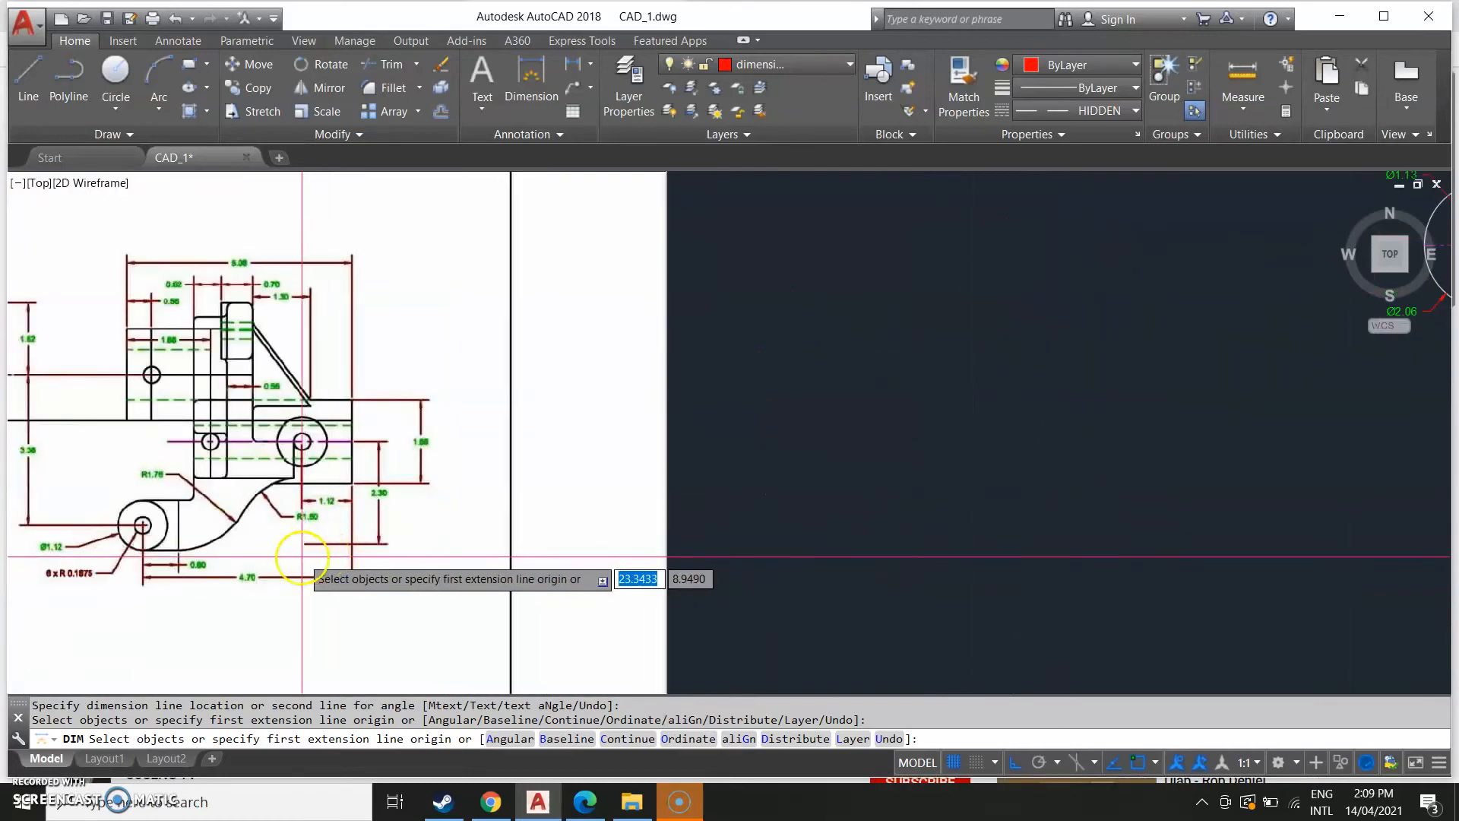
scroll(577, 418, down, 2)
scroll(456, 424, up, 5)
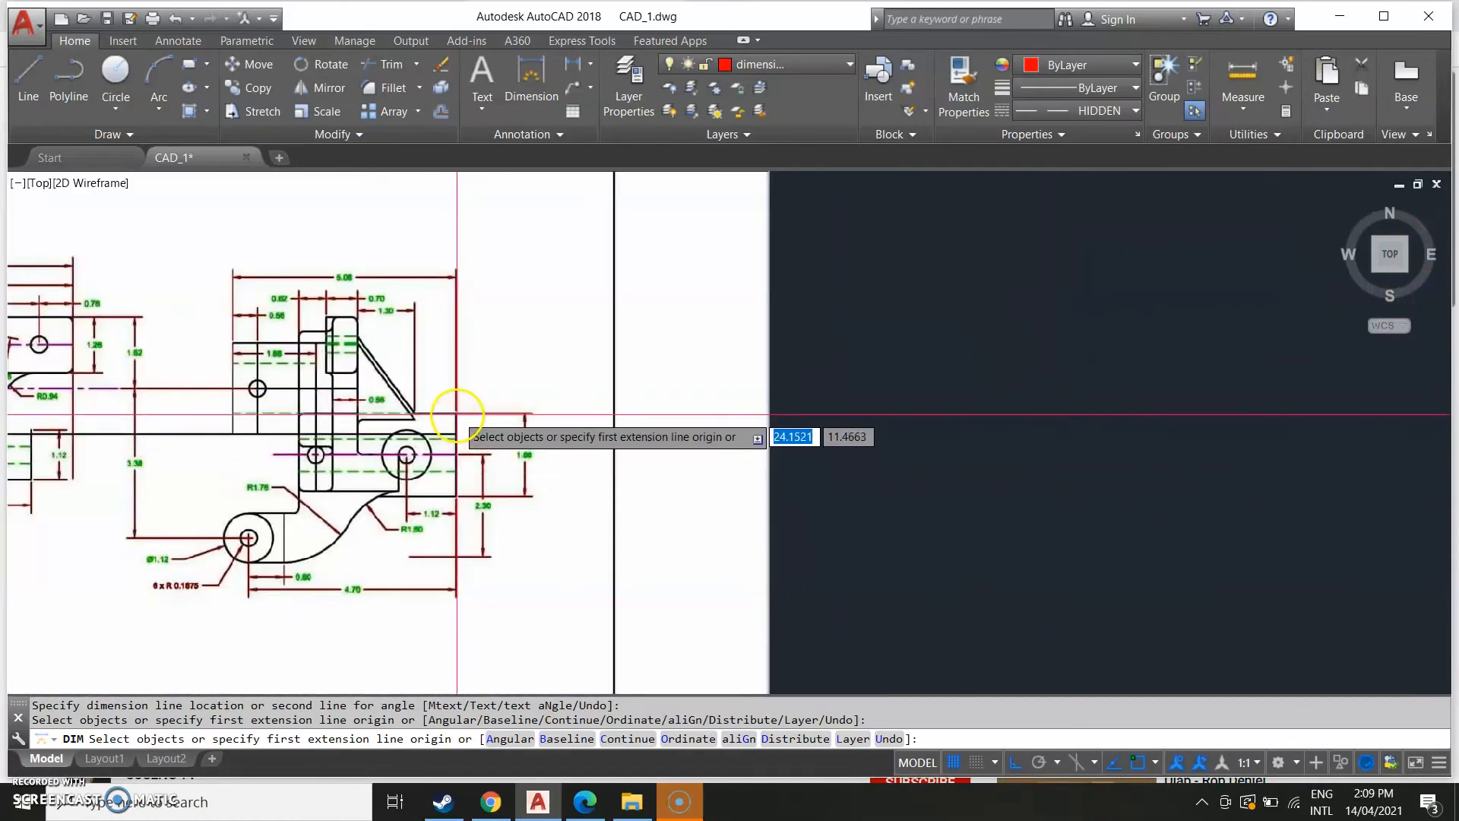
scroll(1107, 531, down, 3)
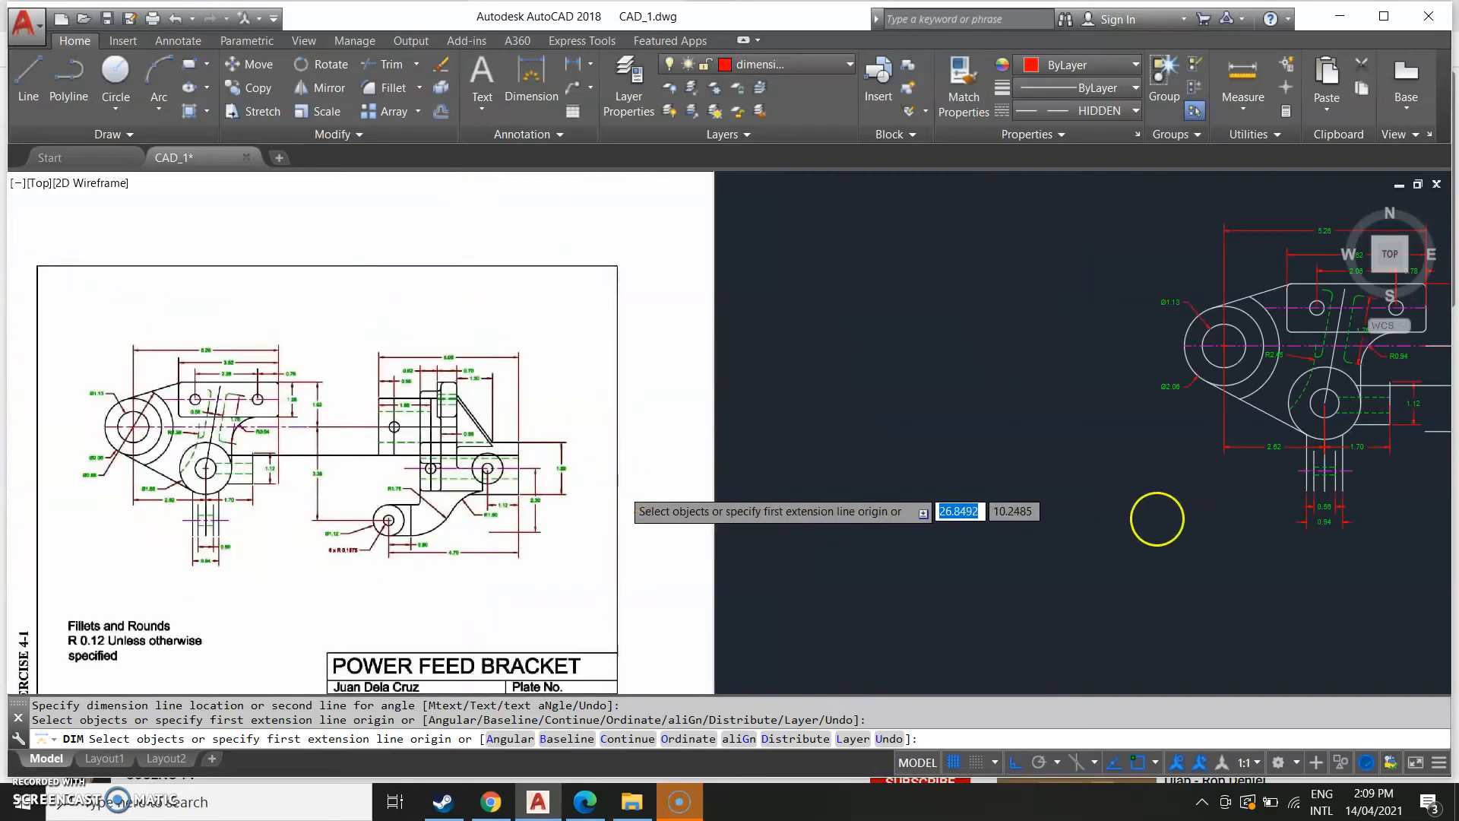
scroll(512, 532, up, 6)
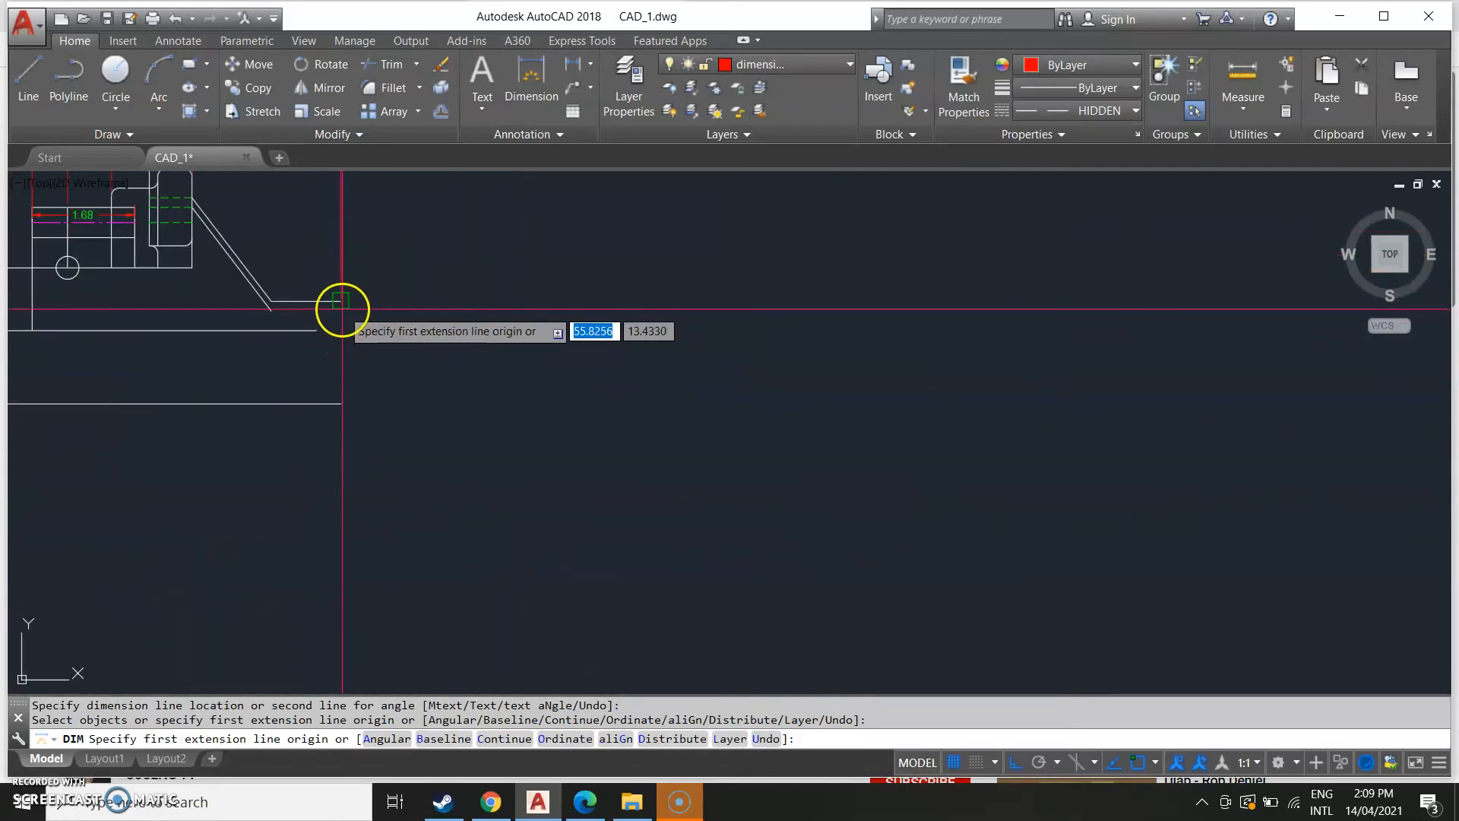
click(340, 301)
click(340, 399)
key(Escape)
Draw a vertical line closing the right end of the side view's base.
text(L)
key(Return)
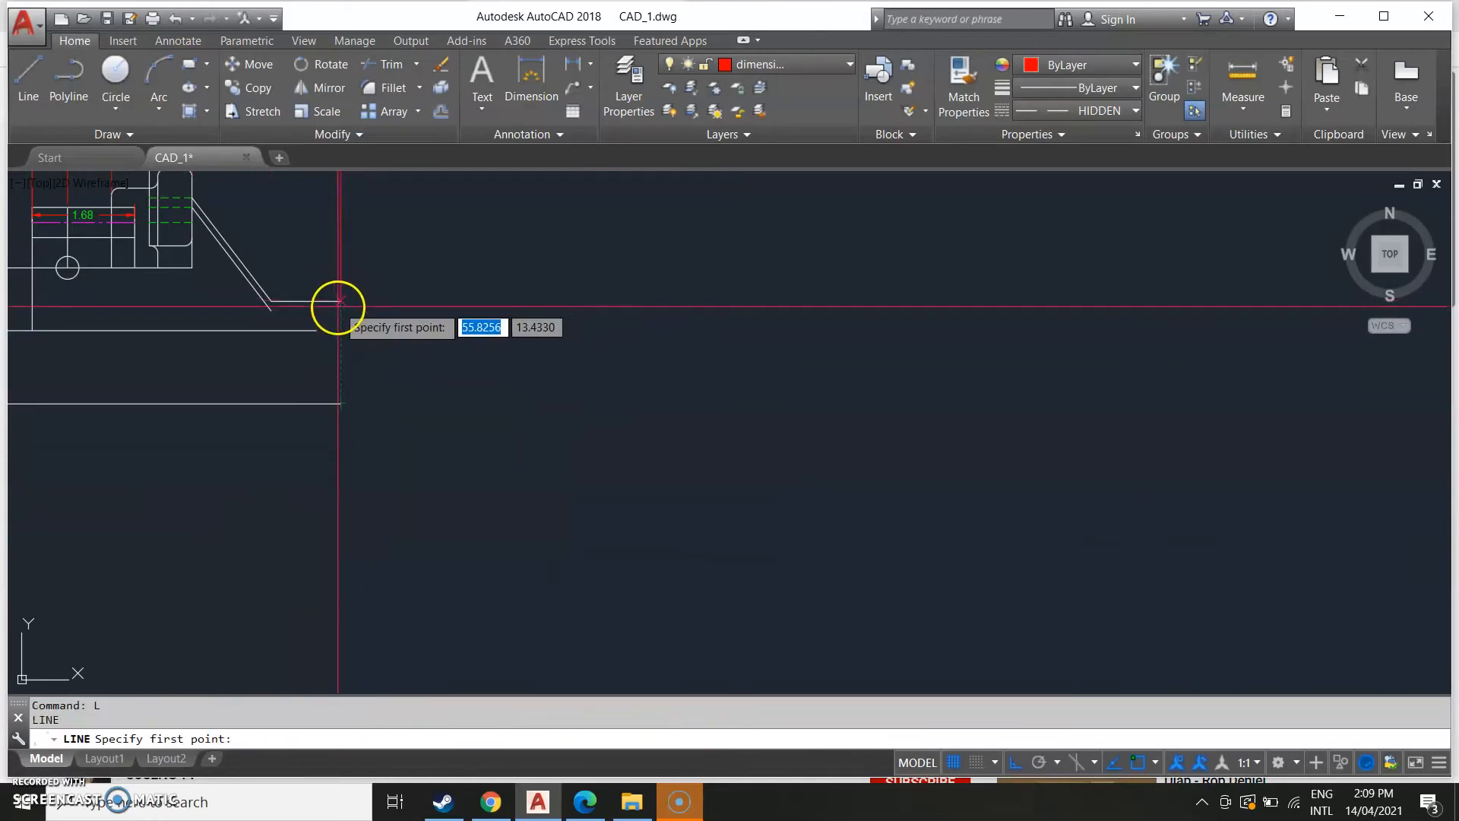
click(341, 301)
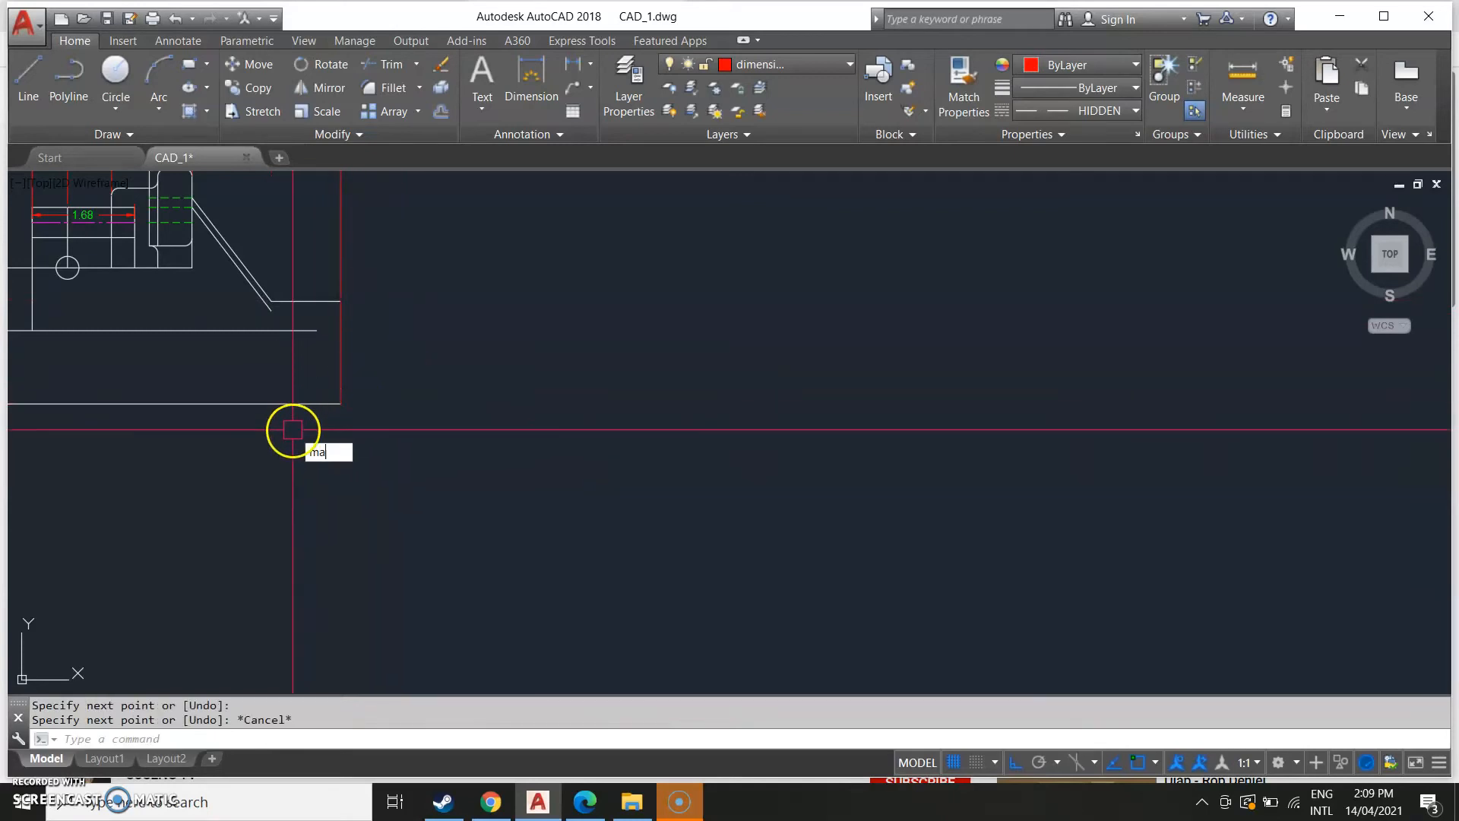
Match the new end line to the base outline's properties and make layer 0 current.
key(Return)
click(256, 399)
click(341, 357)
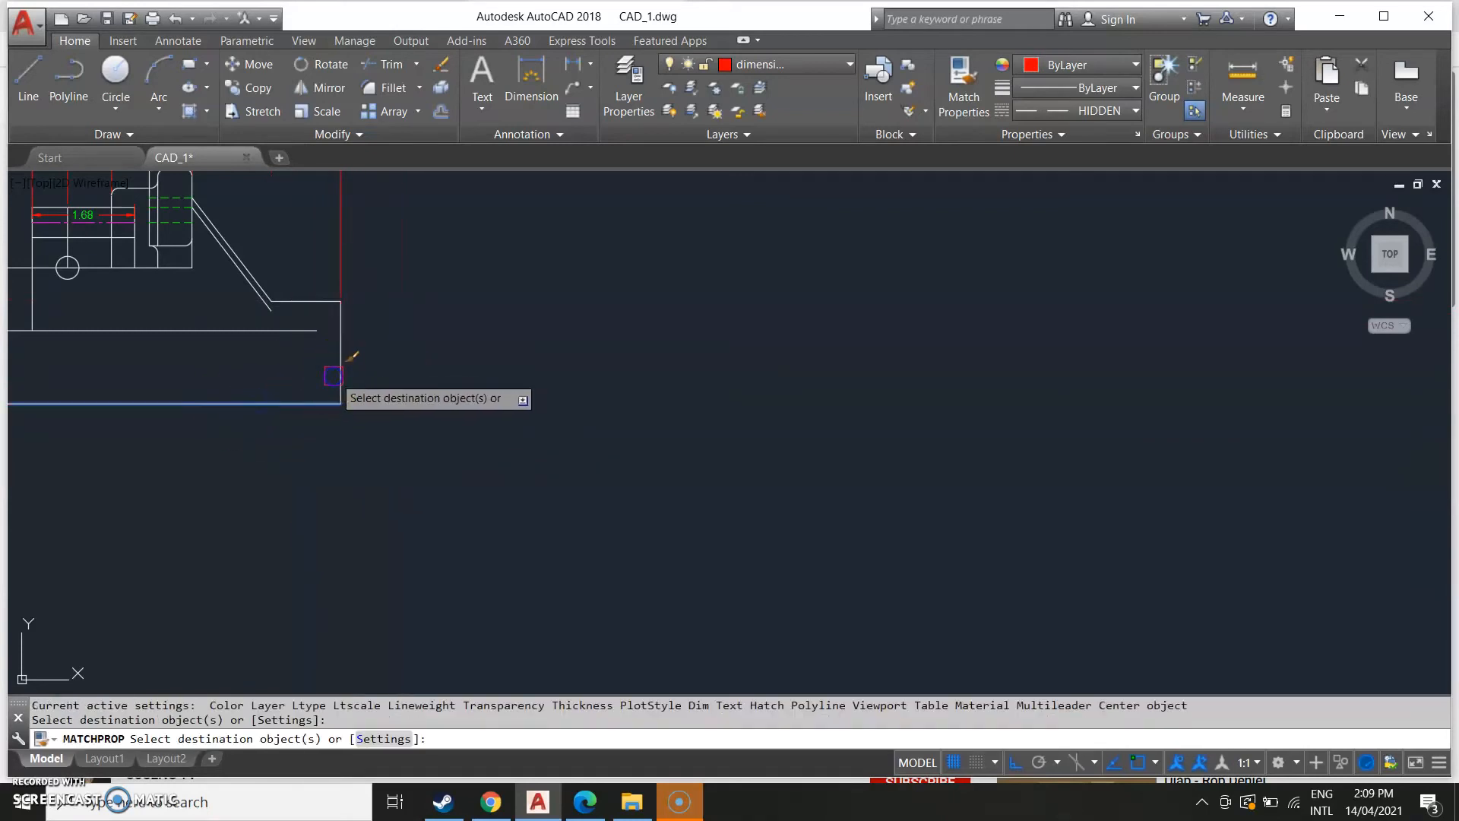
key(Escape)
click(728, 62)
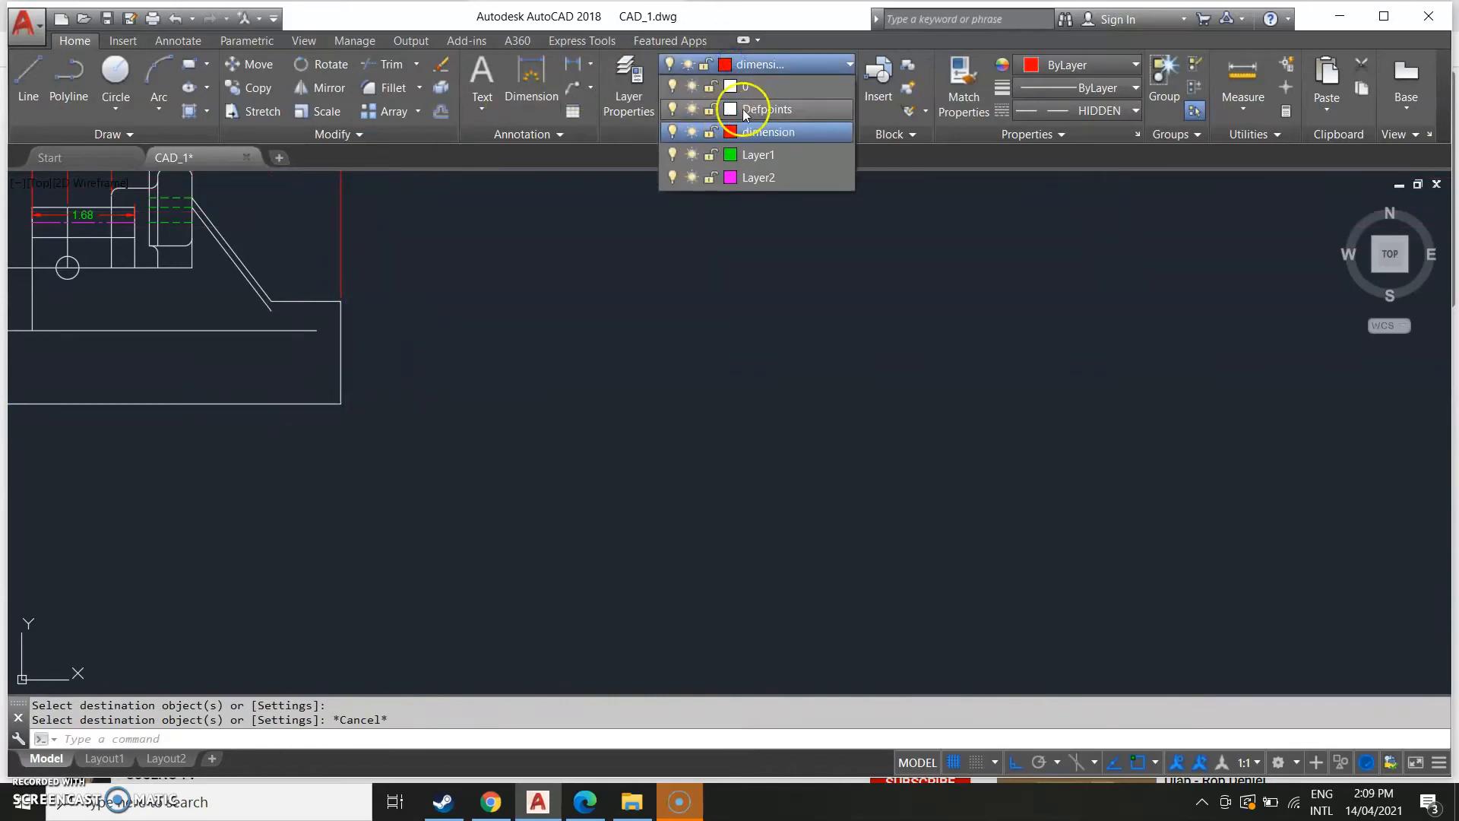
click(751, 87)
Examine the reference image's side view against the redrawn views.
scroll(874, 399, down, 6)
middle_drag(287, 541, 630, 562)
scroll(555, 506, up, 2)
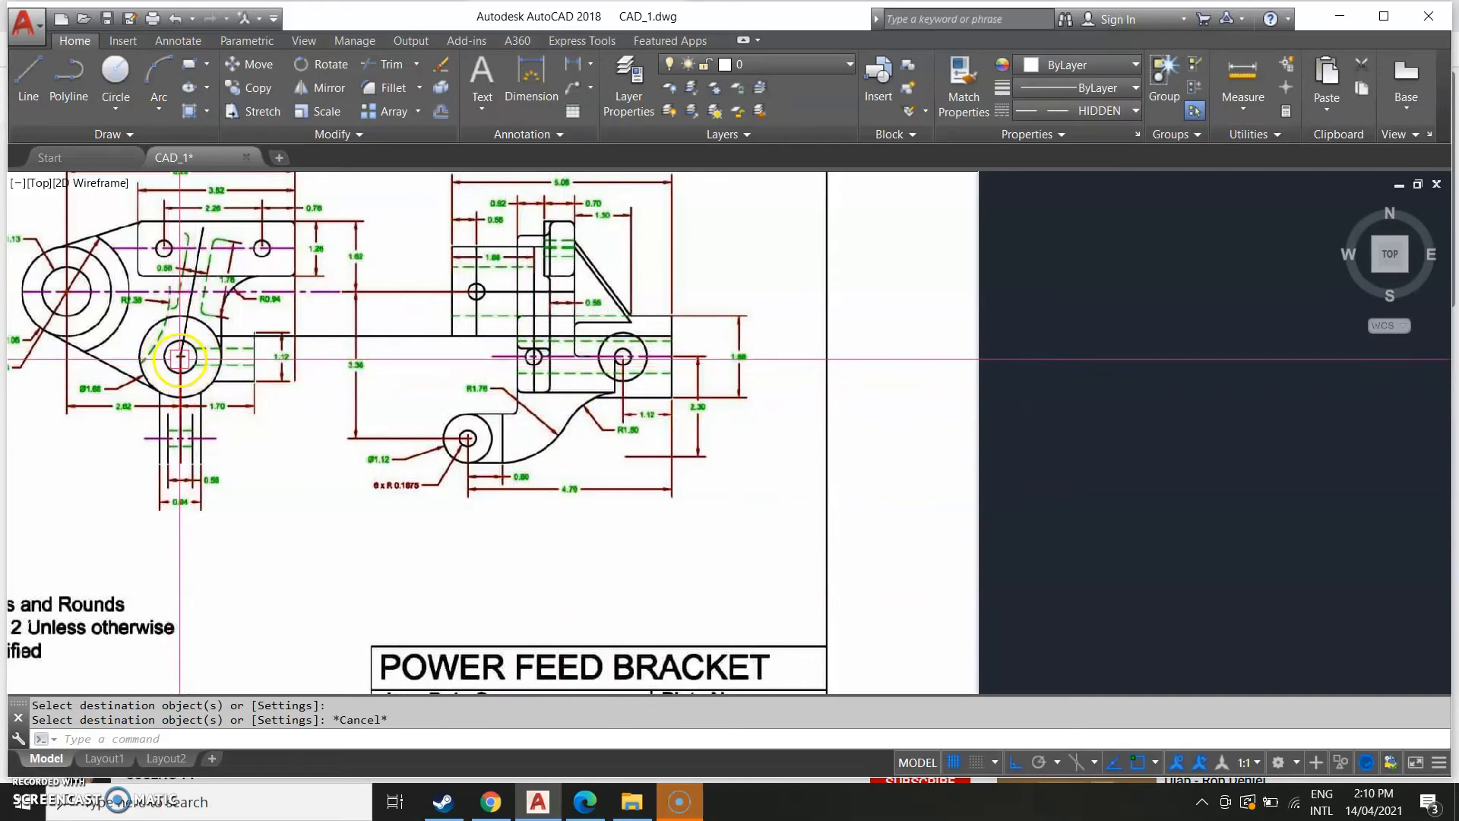
scroll(1003, 468, down, 5)
middle_drag(1003, 468, 231, 580)
scroll(443, 563, up, 4)
middle_drag(840, 543, 512, 563)
scroll(512, 563, up, 2)
scroll(578, 539, down, 3)
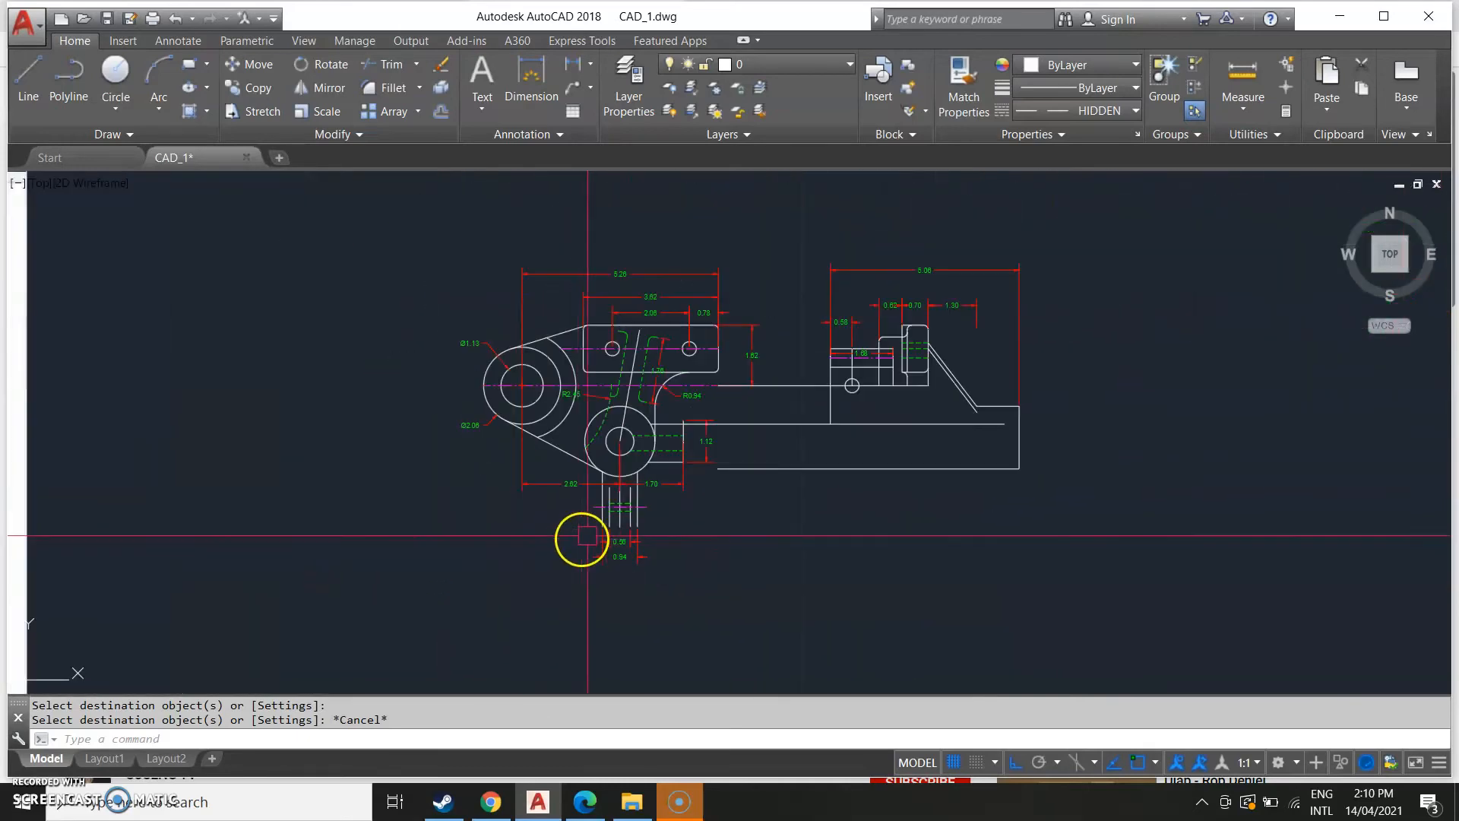
Draw a horizontal line from the lower hole's centre across into the side view.
key(Return)
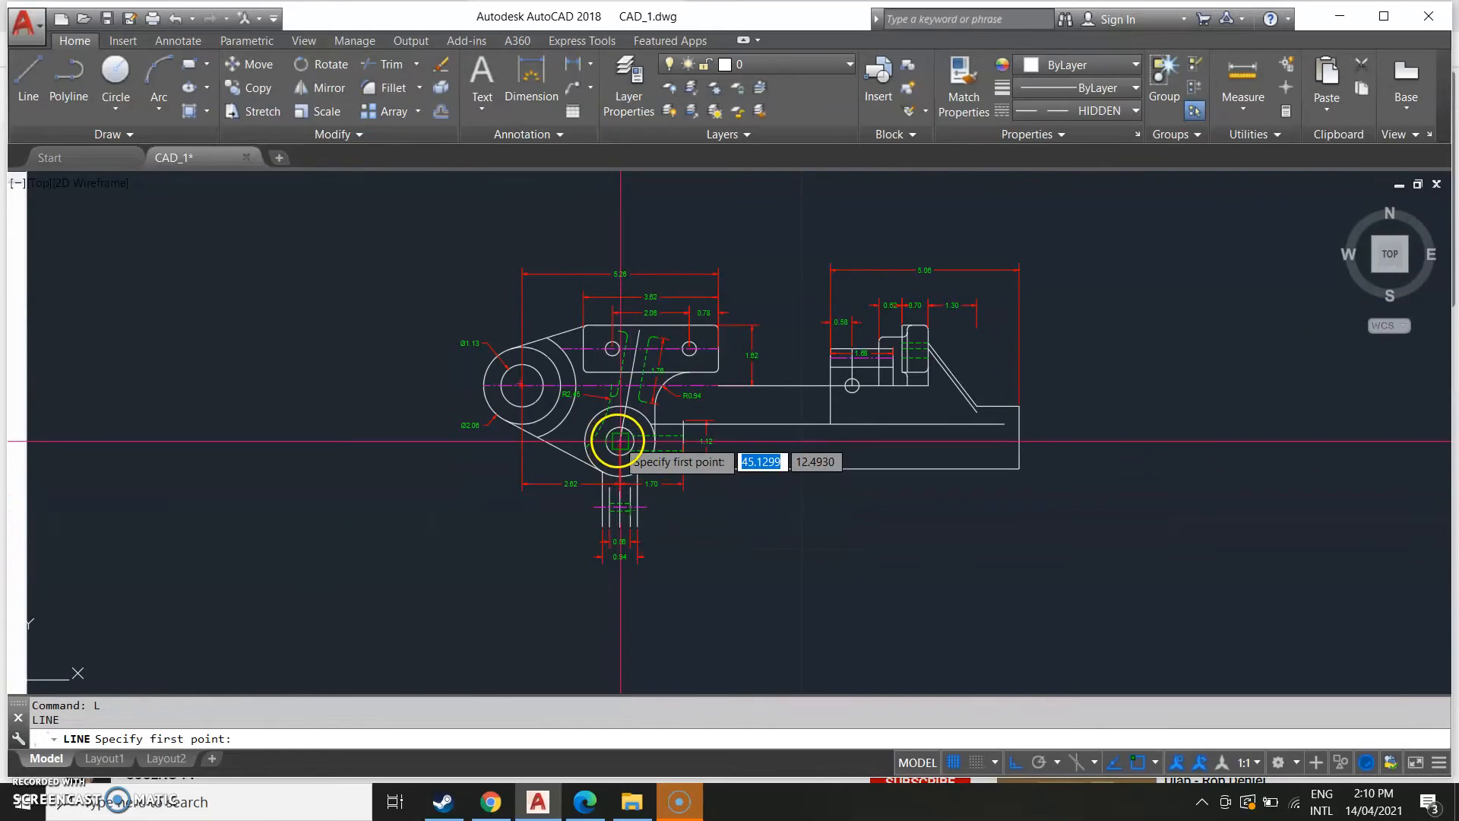
click(621, 441)
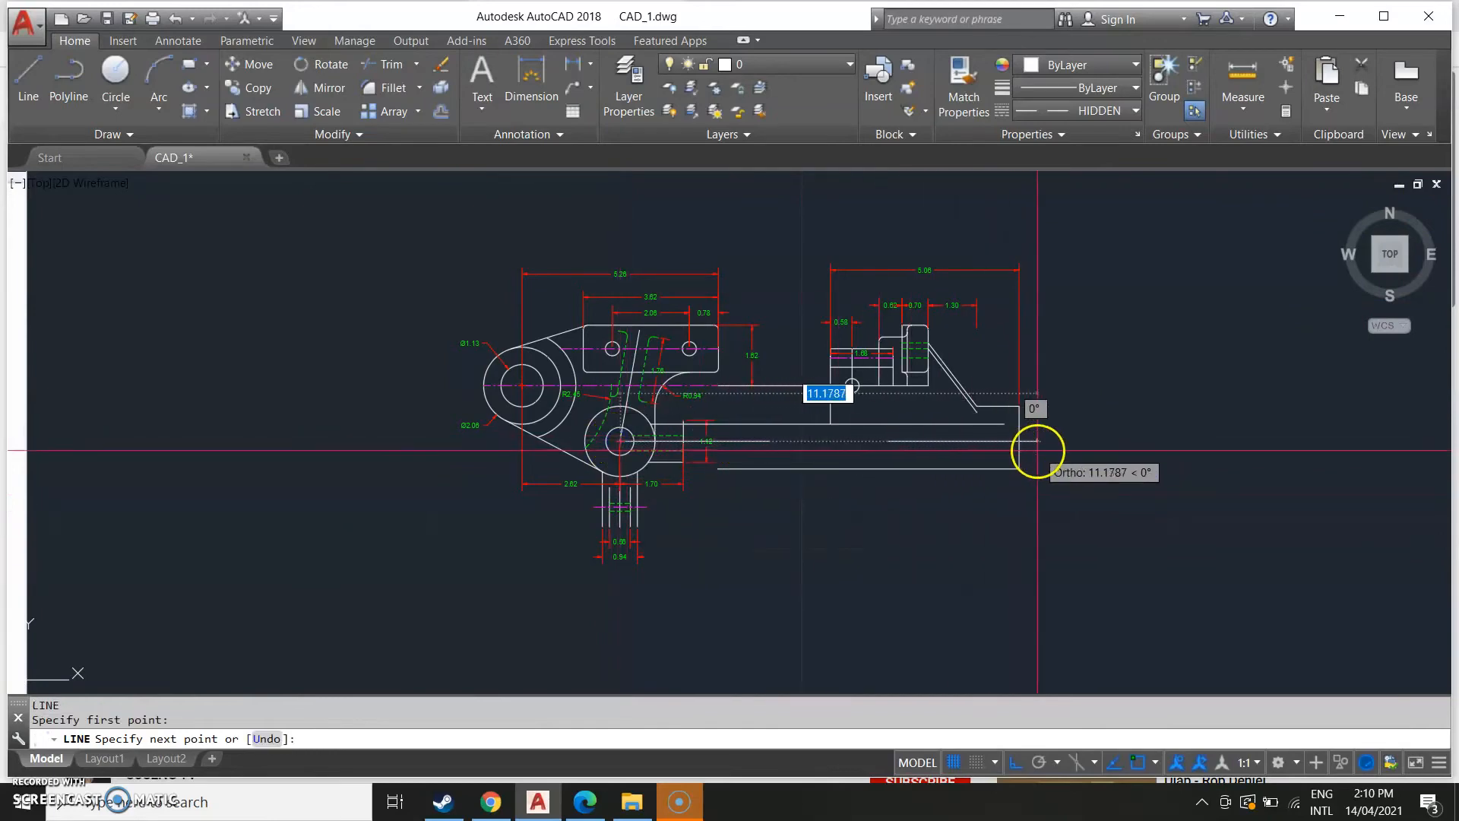
click(1011, 440)
key(Escape)
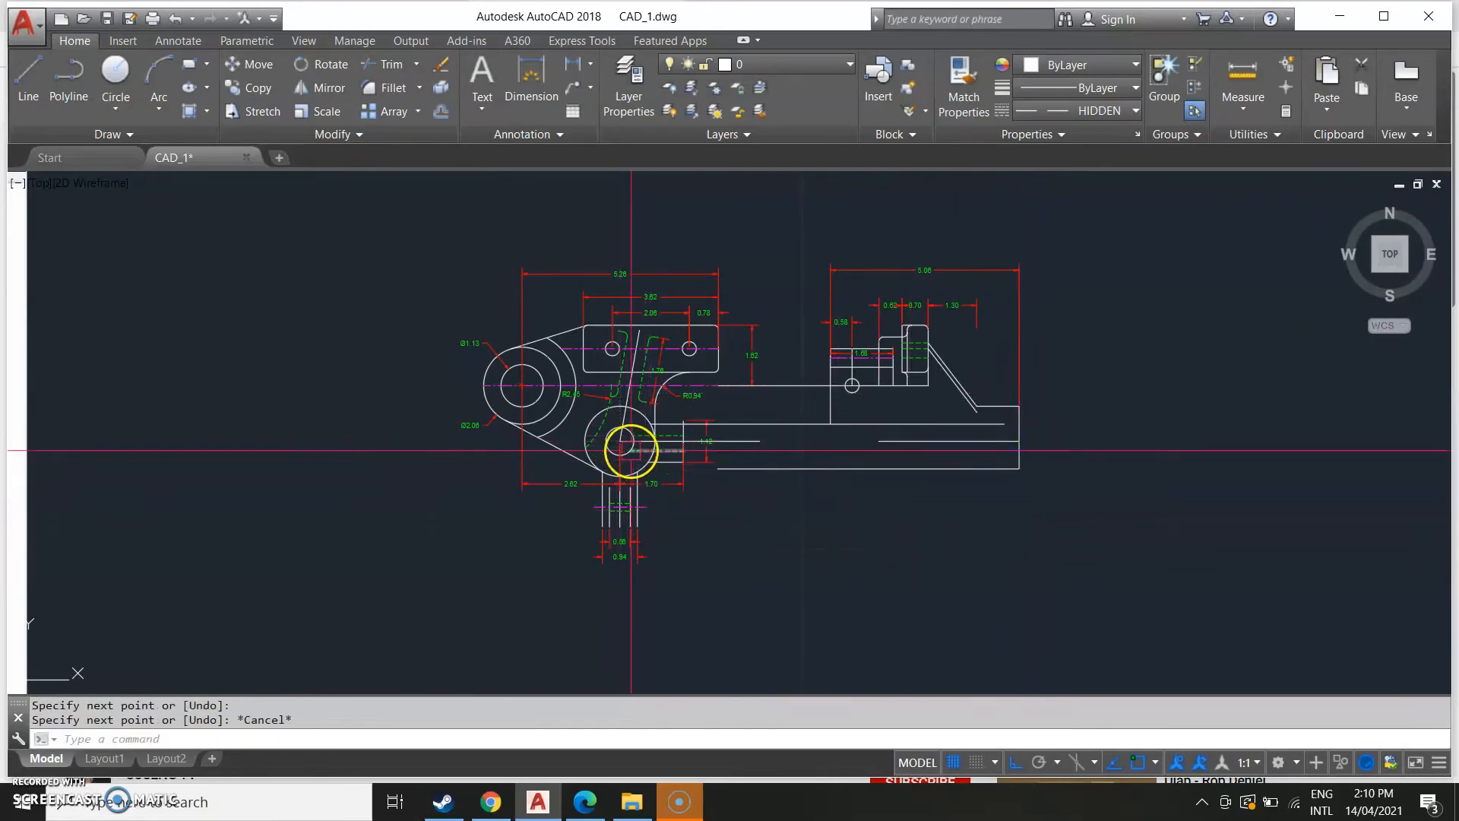
Stretch the new horizontal line's left end so it starts right of the lower arm.
scroll(627, 443, up, 4)
click(625, 430)
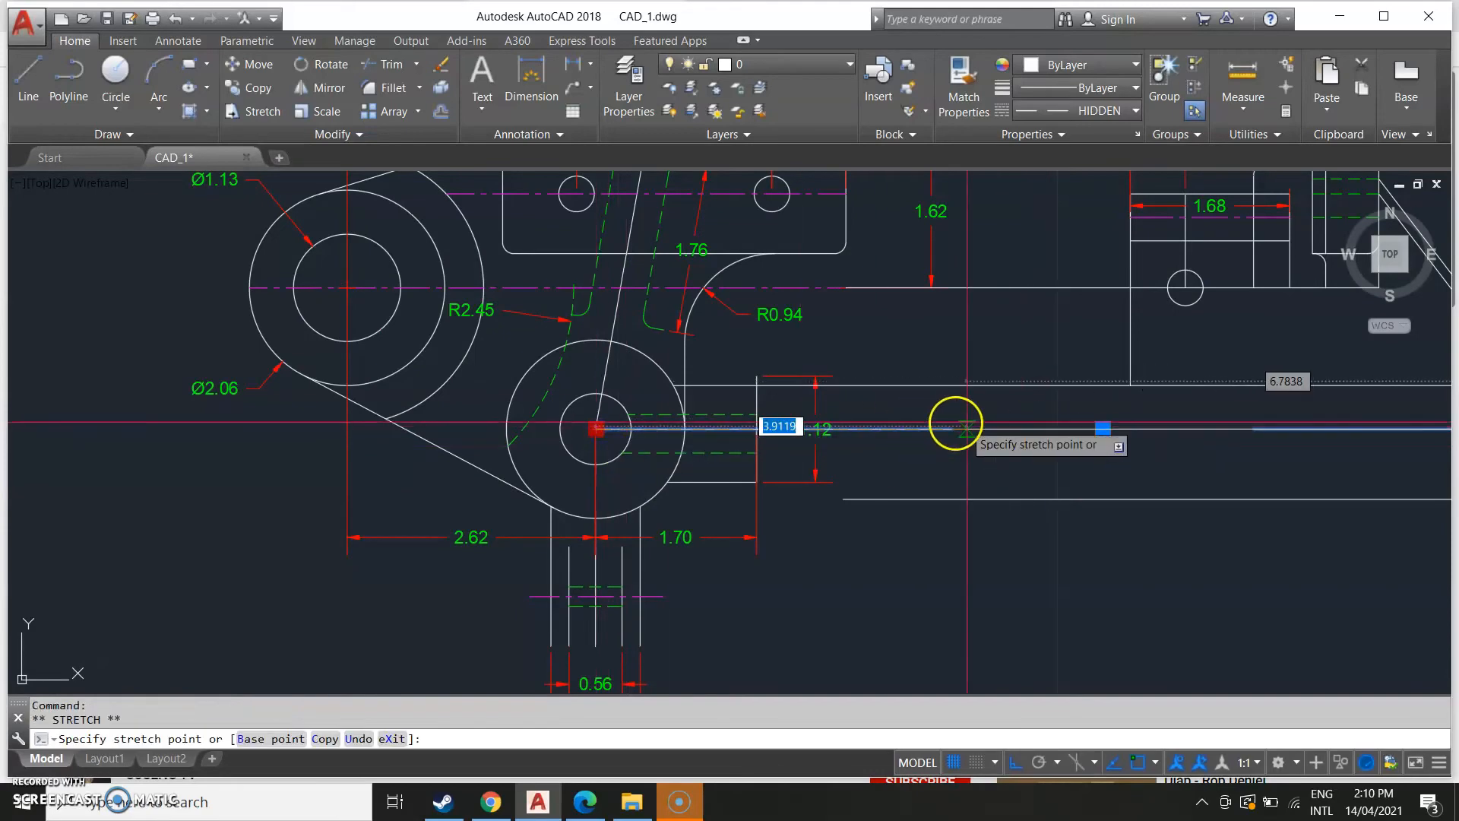
scroll(903, 547, down, 4)
scroll(749, 619, down, 4)
middle_drag(559, 604, 907, 558)
scroll(725, 571, up, 4)
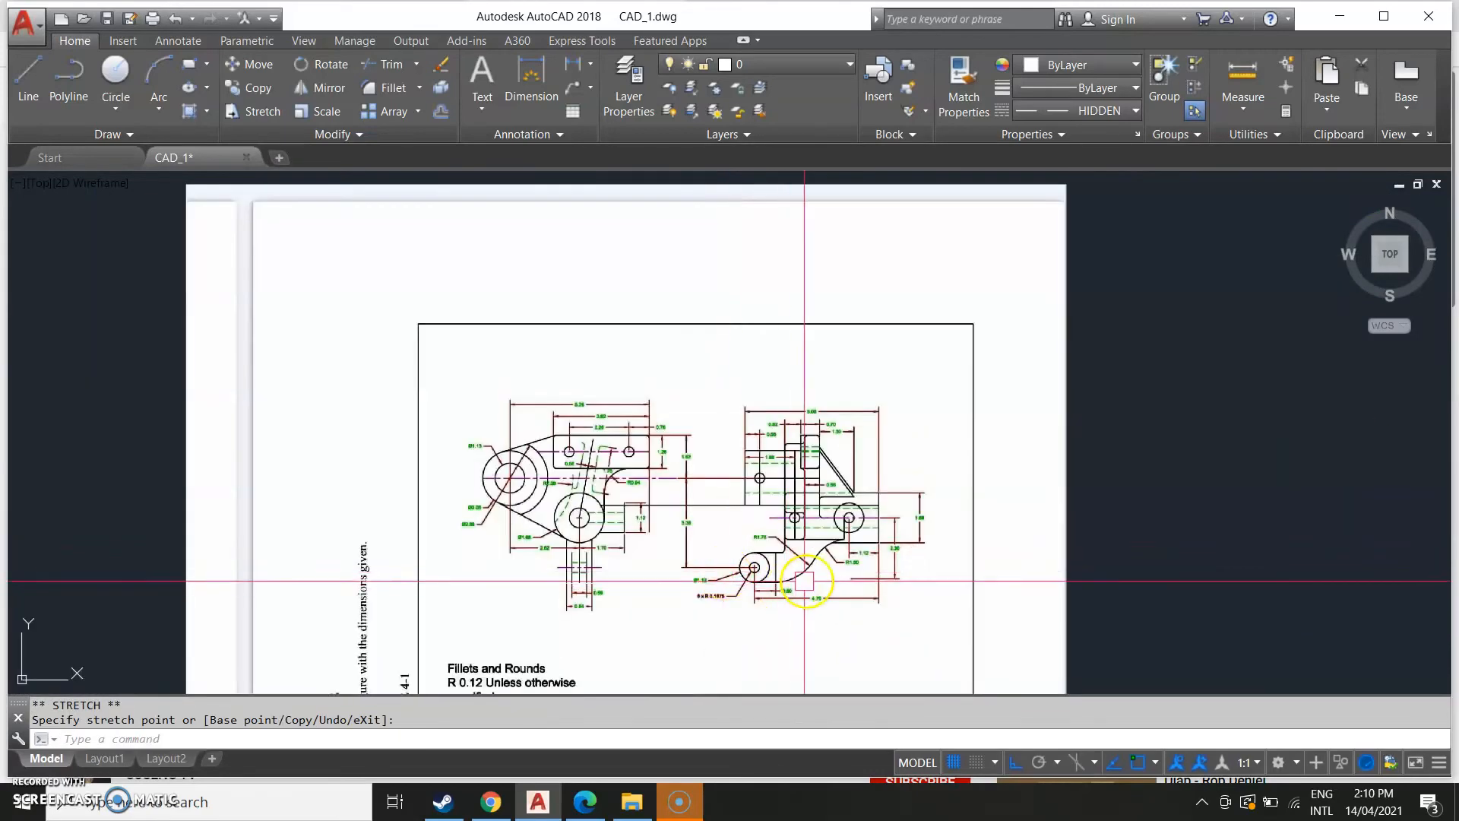
scroll(873, 547, up, 4)
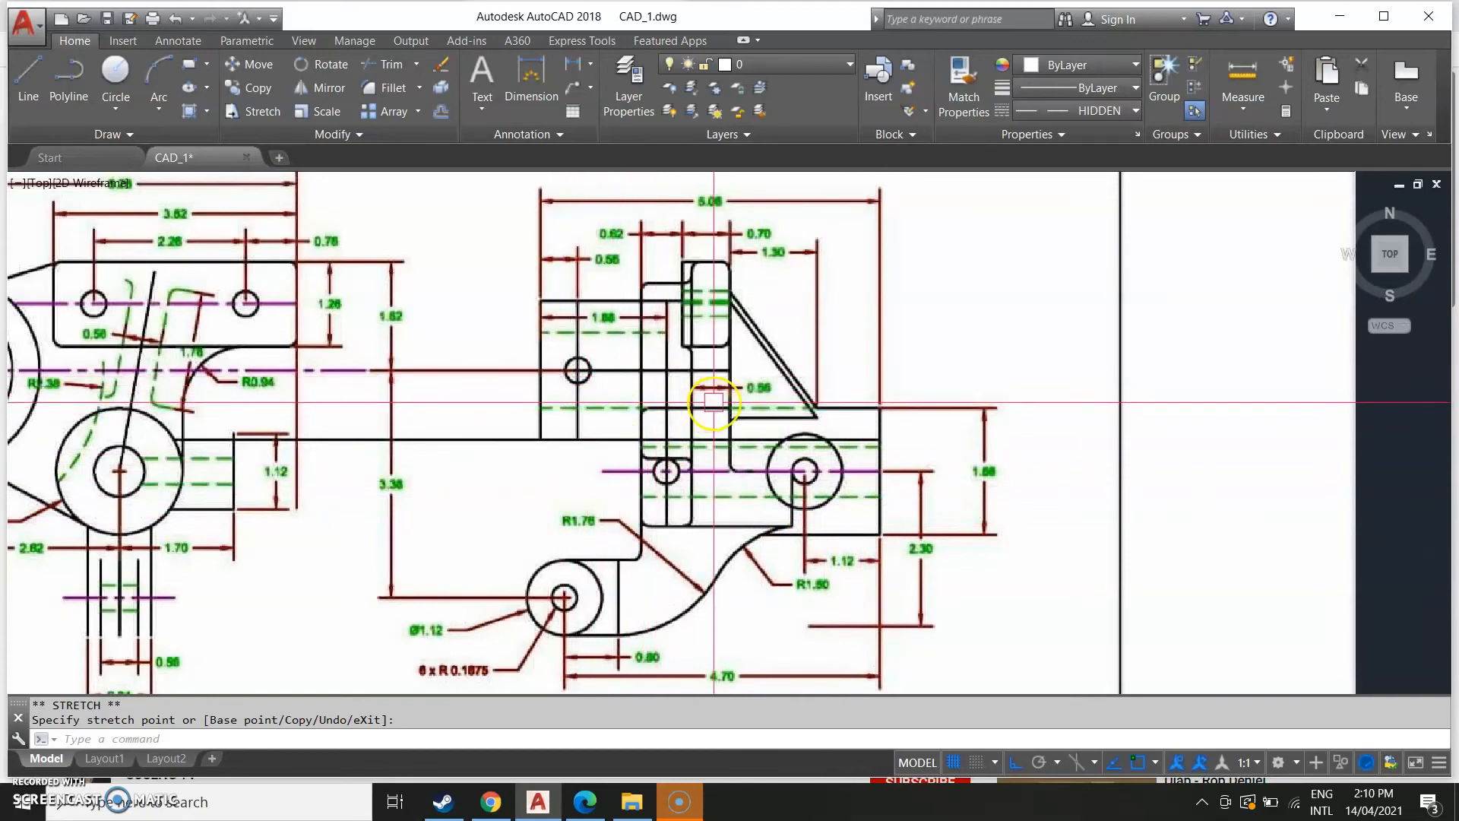
scroll(825, 438, down, 2)
middle_drag(1038, 501, 243, 514)
middle_drag(855, 494, 160, 502)
mouse_move(289, 504)
middle_down()
mouse_move(301, 540)
mouse_move(288, 546)
middle_up()
text(l)
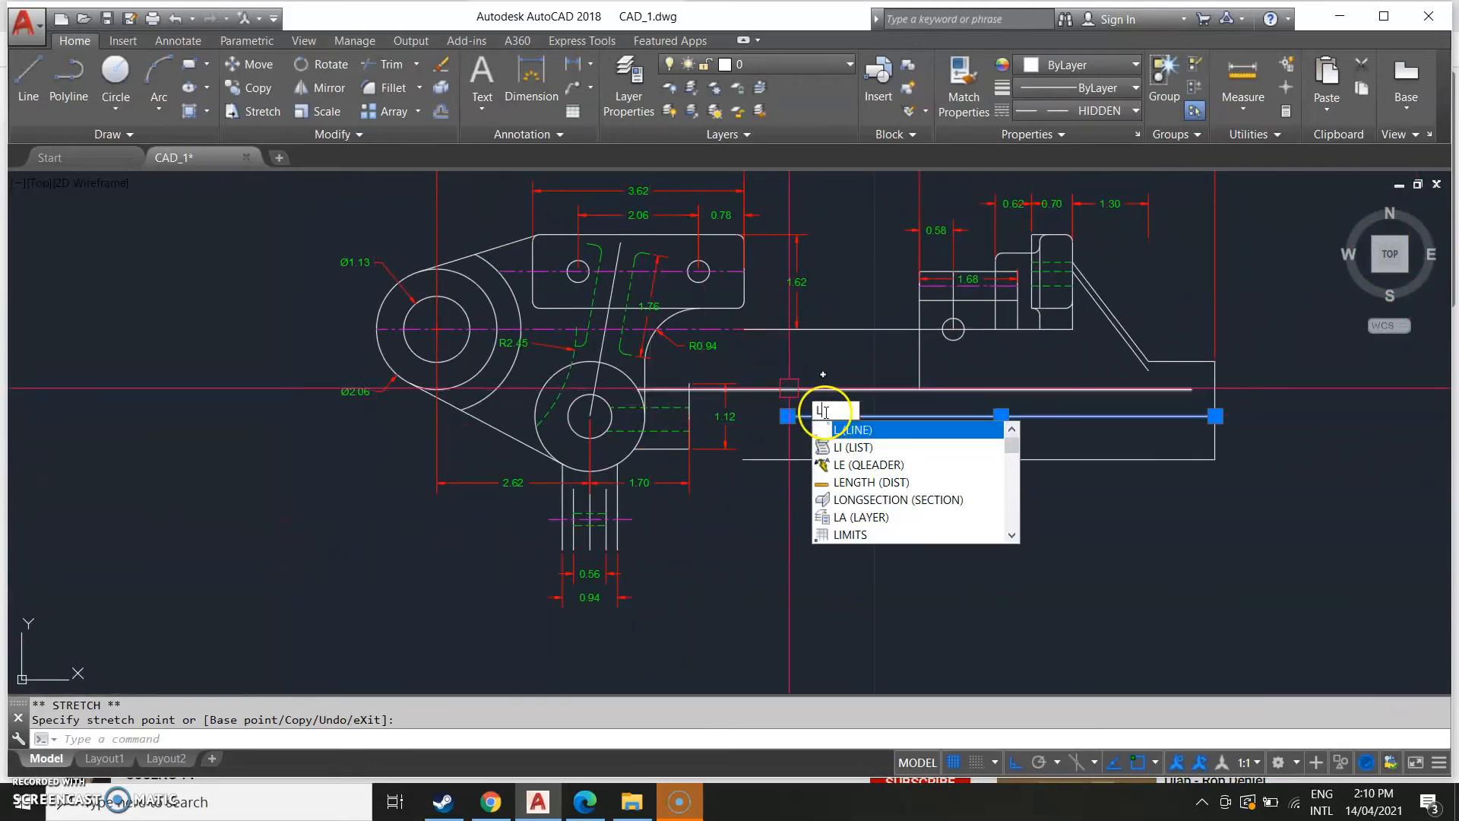
key(Return)
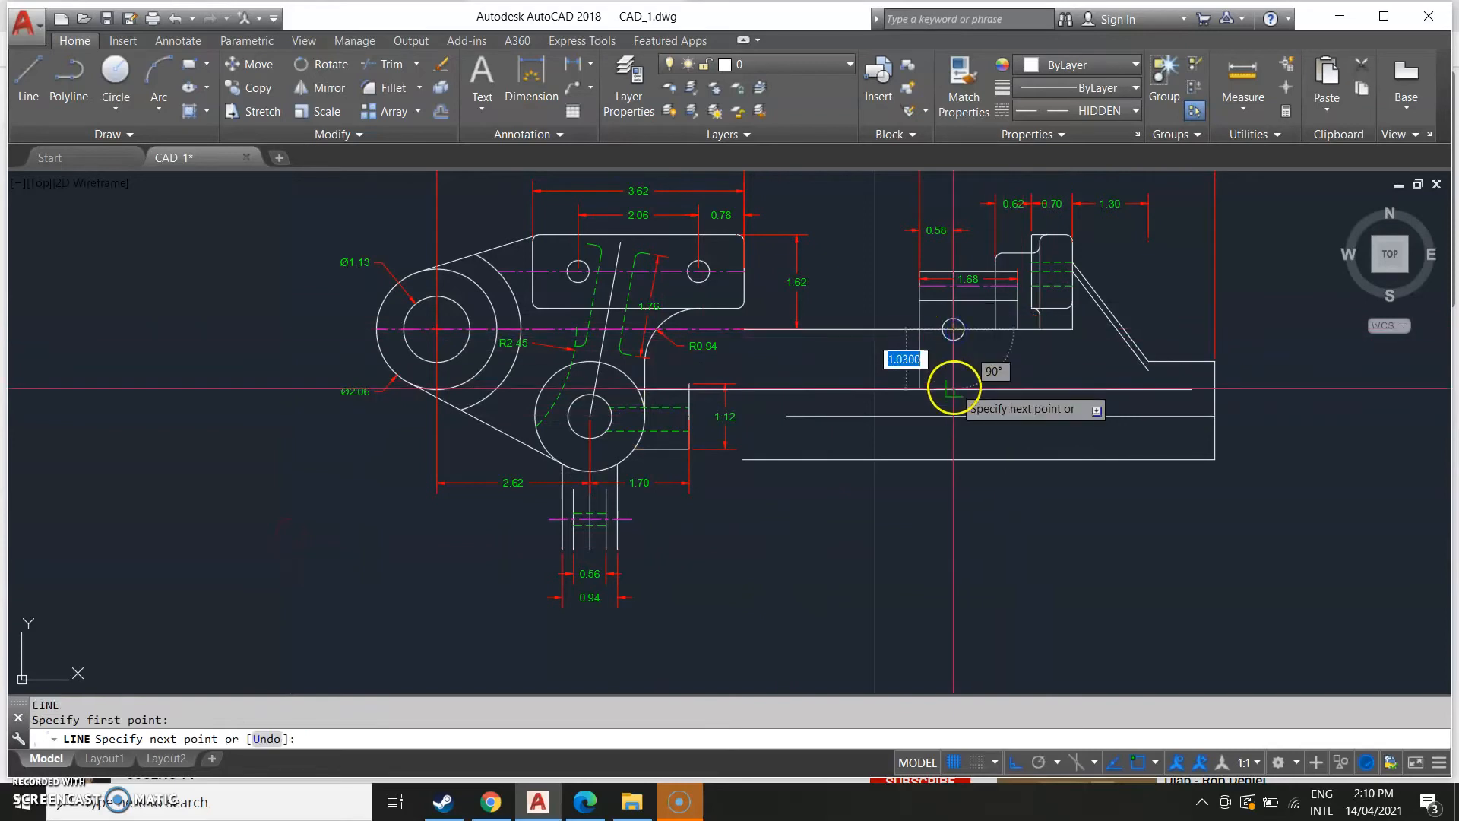
key(Escape)
scroll(762, 603, down, 1)
scroll(271, 485, down, 2)
middle_drag(270, 486, 948, 482)
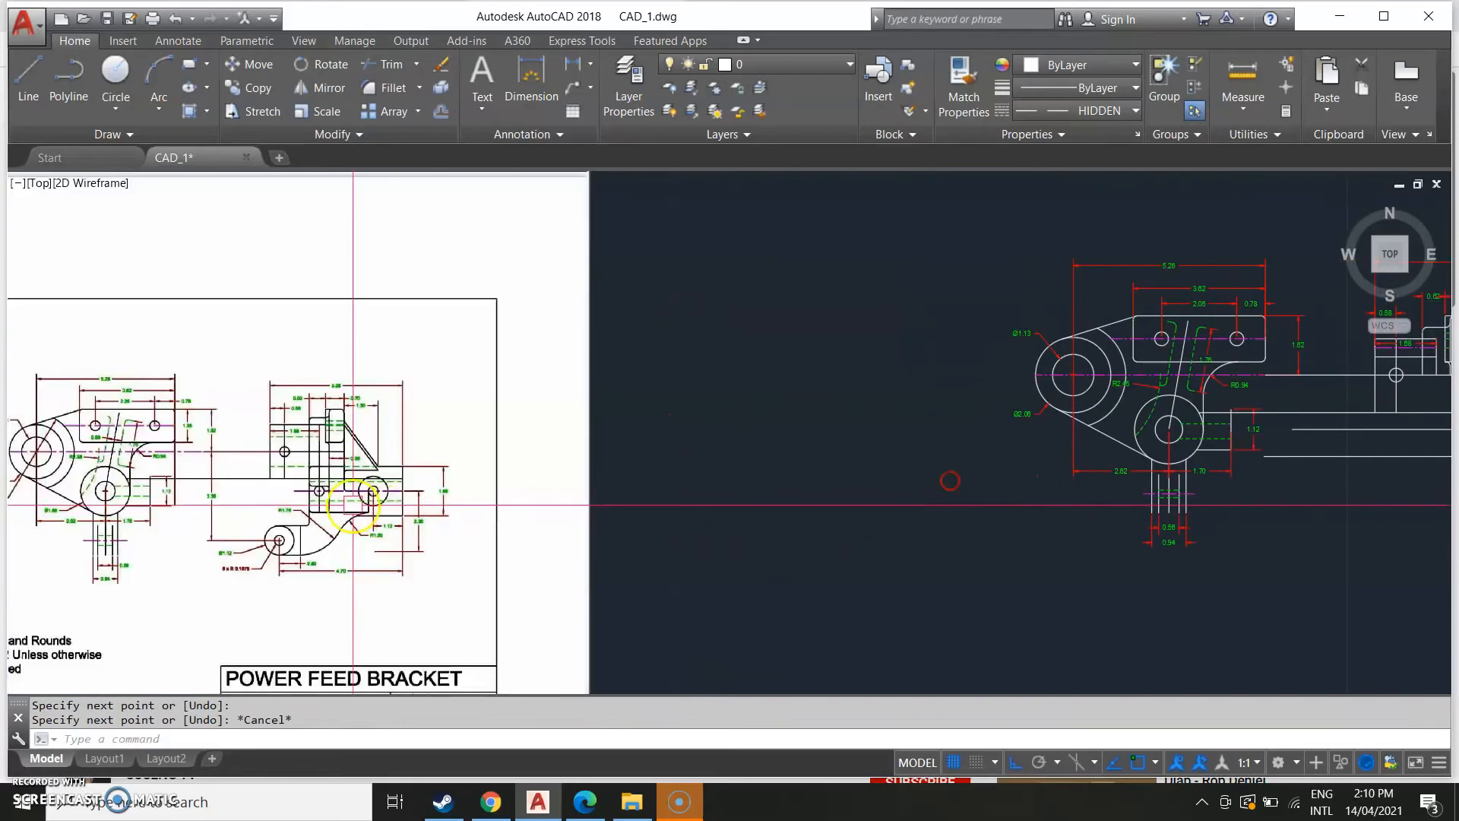
middle_drag(896, 527, 228, 571)
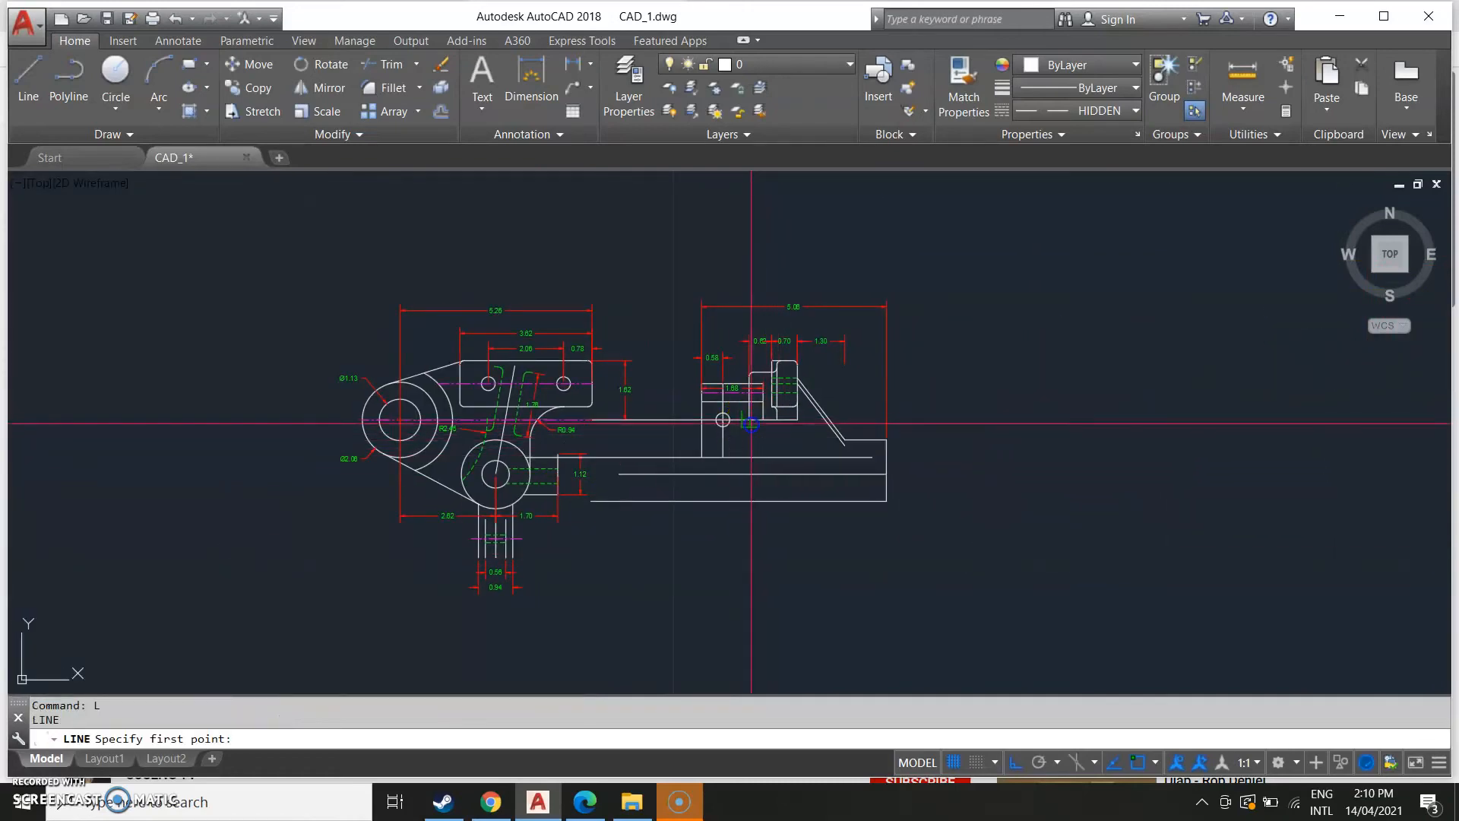
click(749, 454)
middle_drag(349, 560, 688, 520)
scroll(347, 413, up, 2)
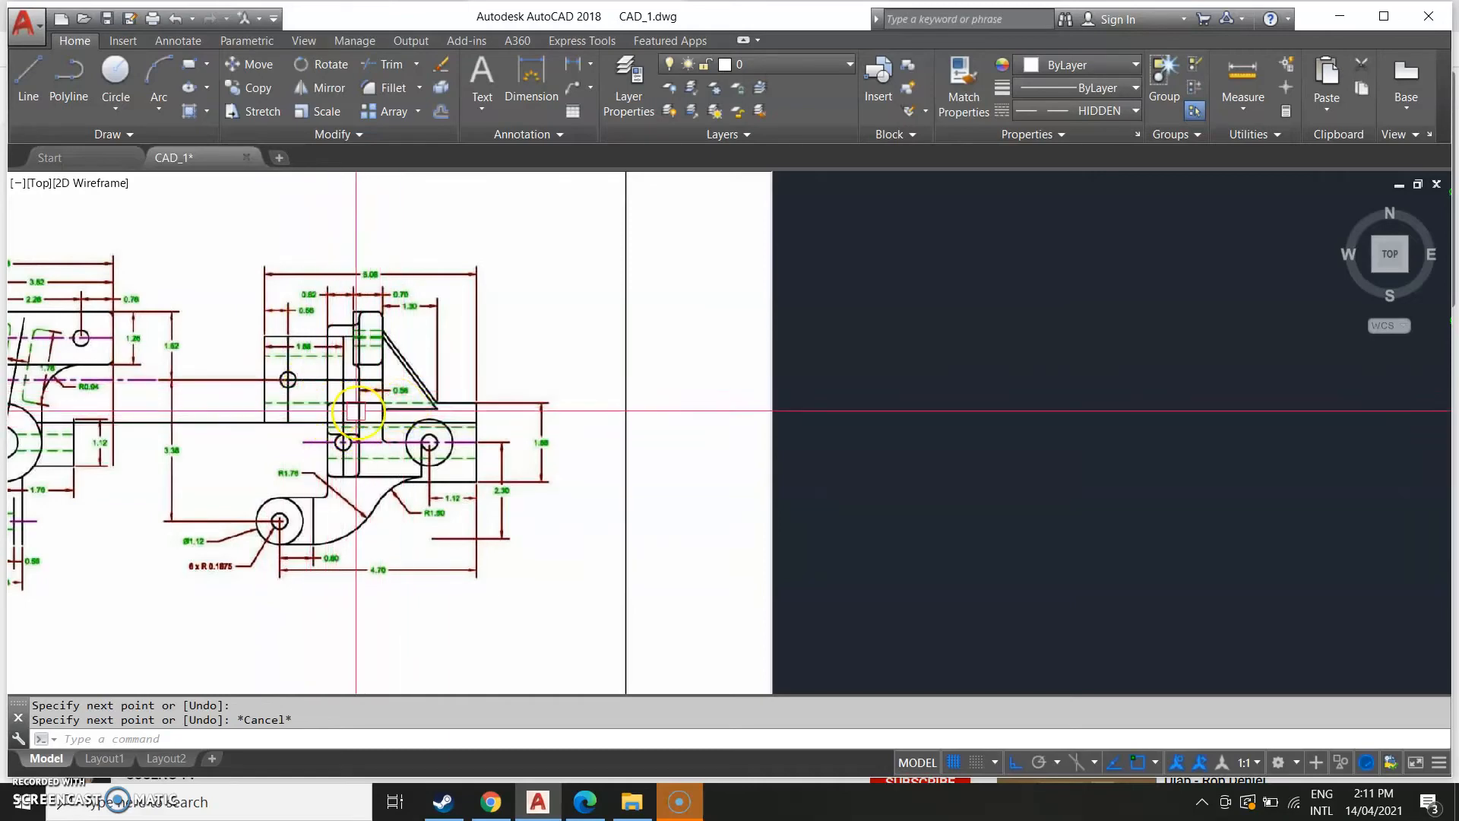
scroll(356, 411, down, 5)
scroll(244, 522, down, 3)
scroll(254, 449, up, 8)
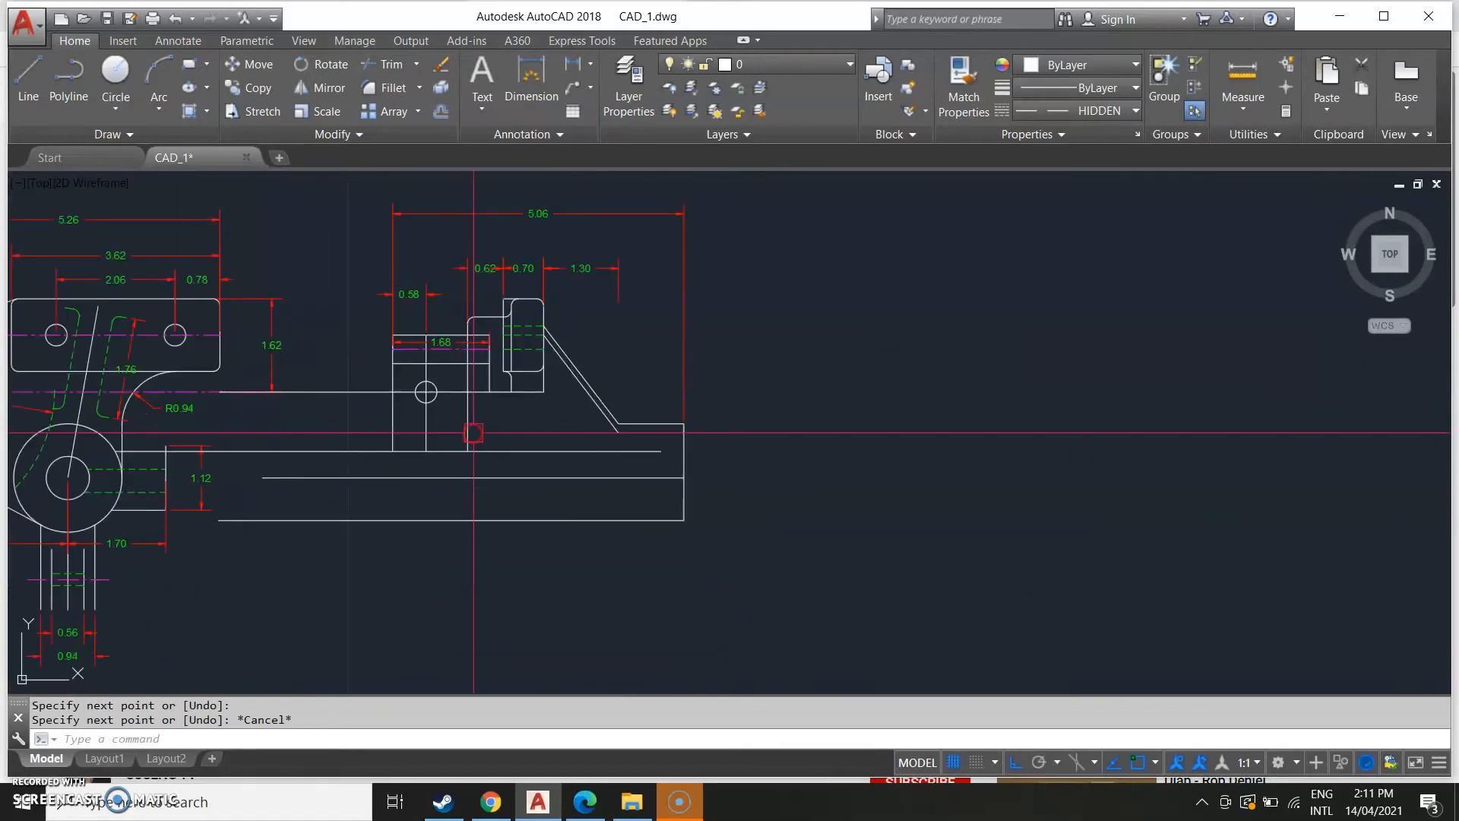
scroll(473, 432, up, 2)
text(l)
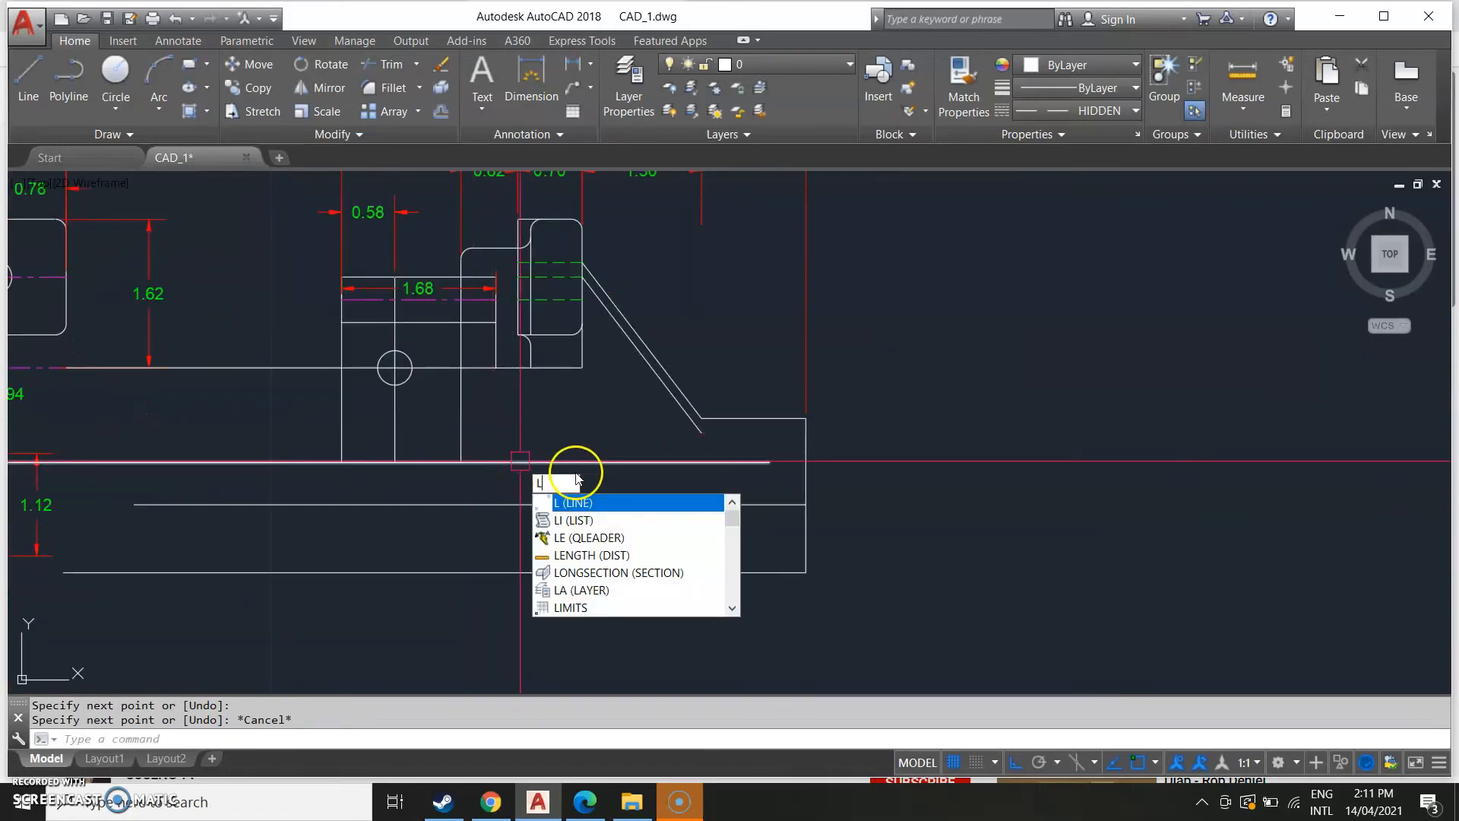
key(Return)
click(495, 460)
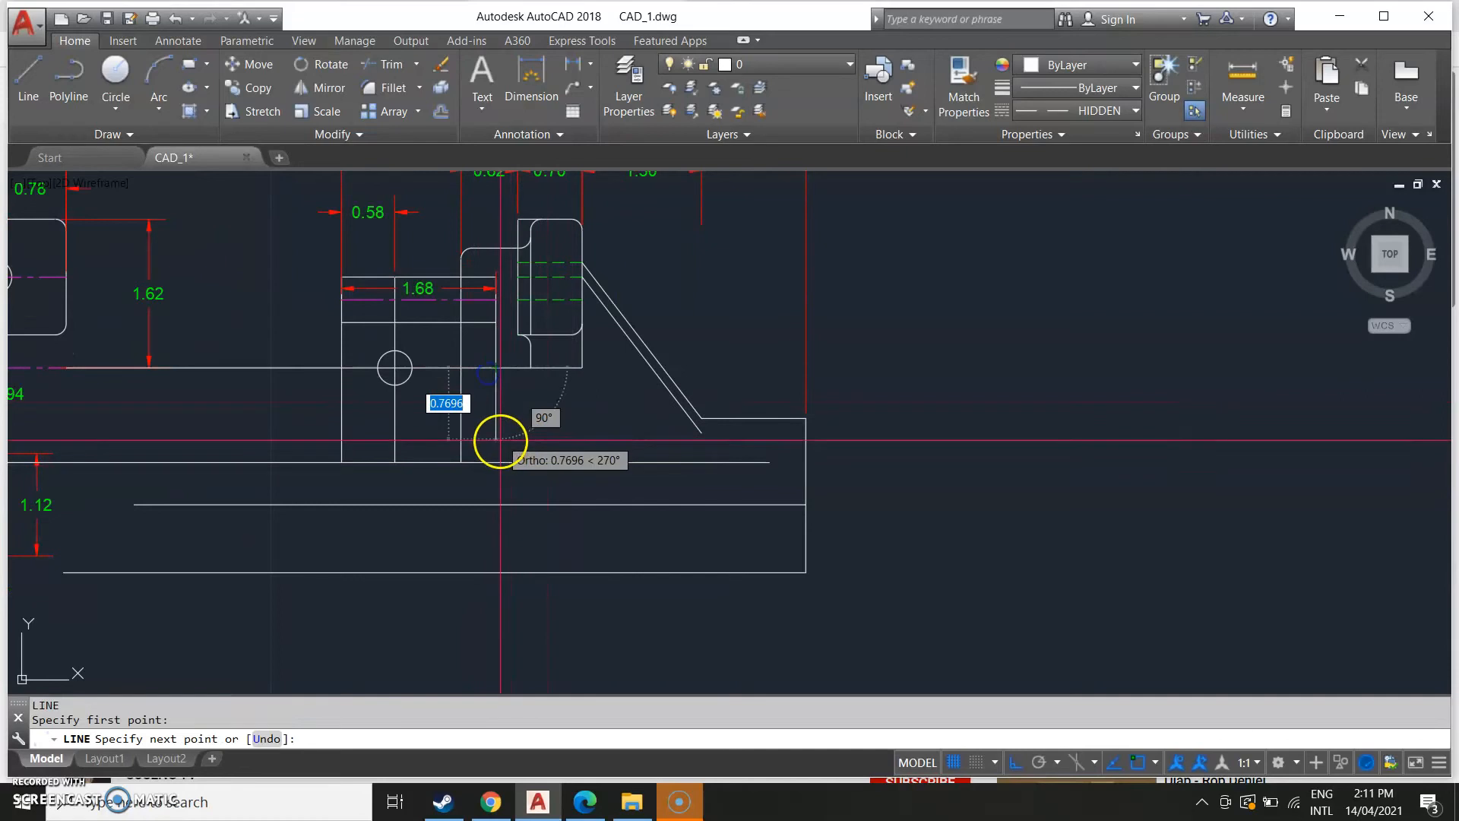
key(Escape)
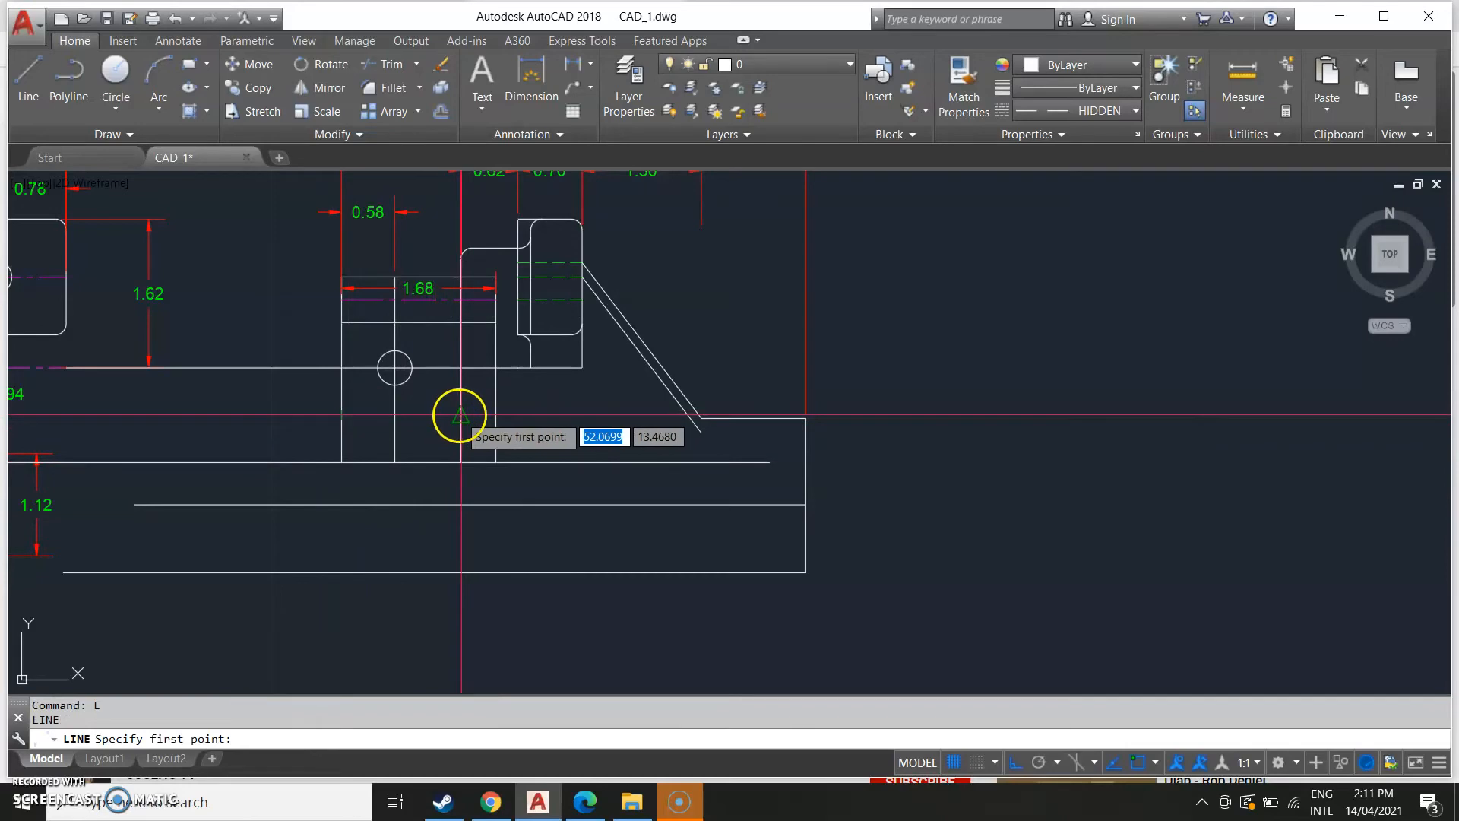
click(496, 414)
key(Escape)
Compare the side view's upright block with the reference image.
scroll(274, 502, down, 5)
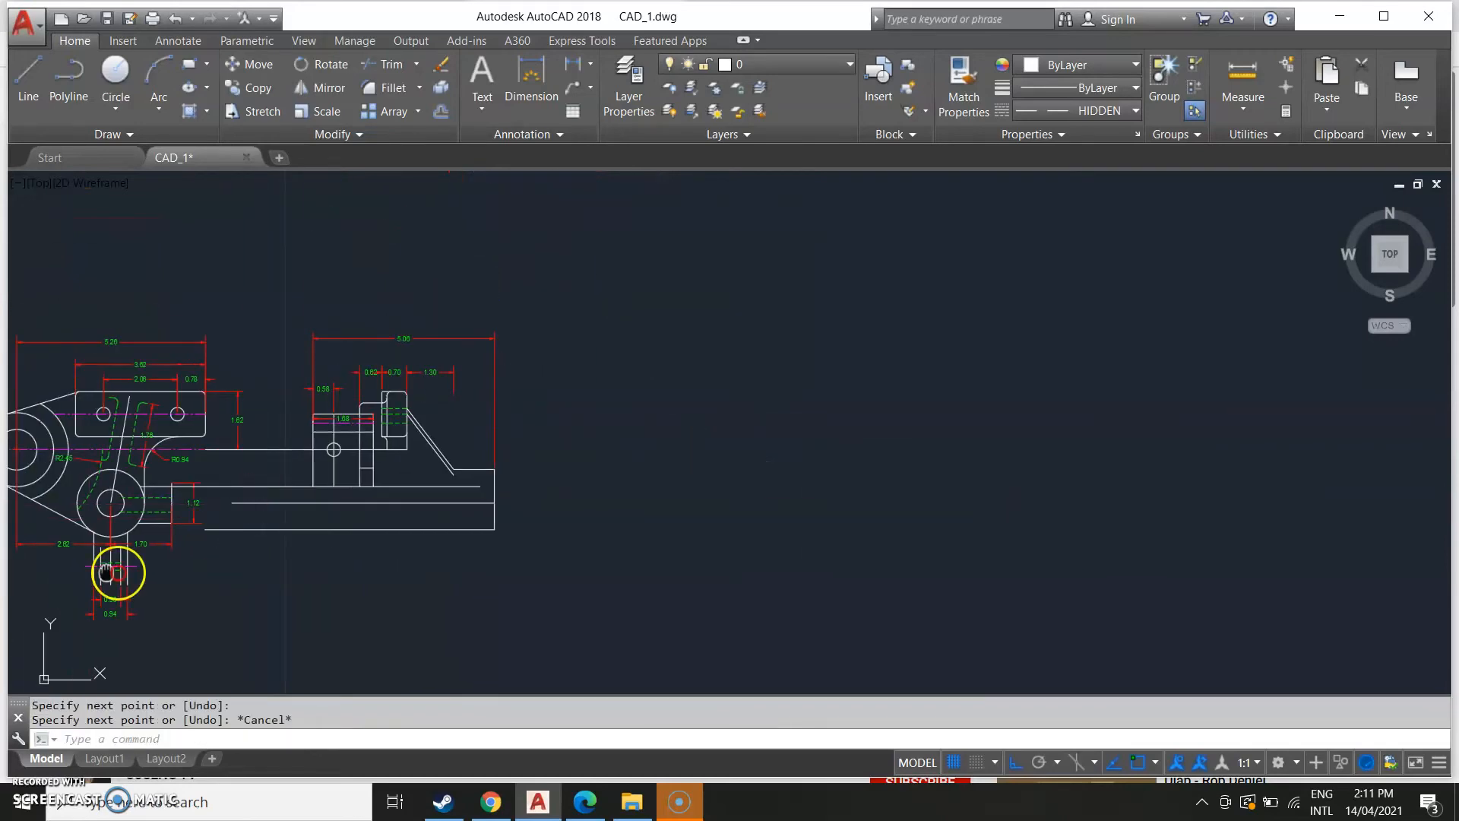
middle_drag(117, 573, 365, 567)
scroll(203, 537, up, 4)
scroll(201, 536, down, 4)
mouse_move(124, 557)
middle_down()
mouse_move(349, 569)
mouse_move(153, 577)
mouse_move(391, 542)
middle_up()
scroll(212, 560, down, 2)
scroll(209, 560, down, 2)
scroll(186, 561, up, 6)
middle_drag(304, 530, 351, 520)
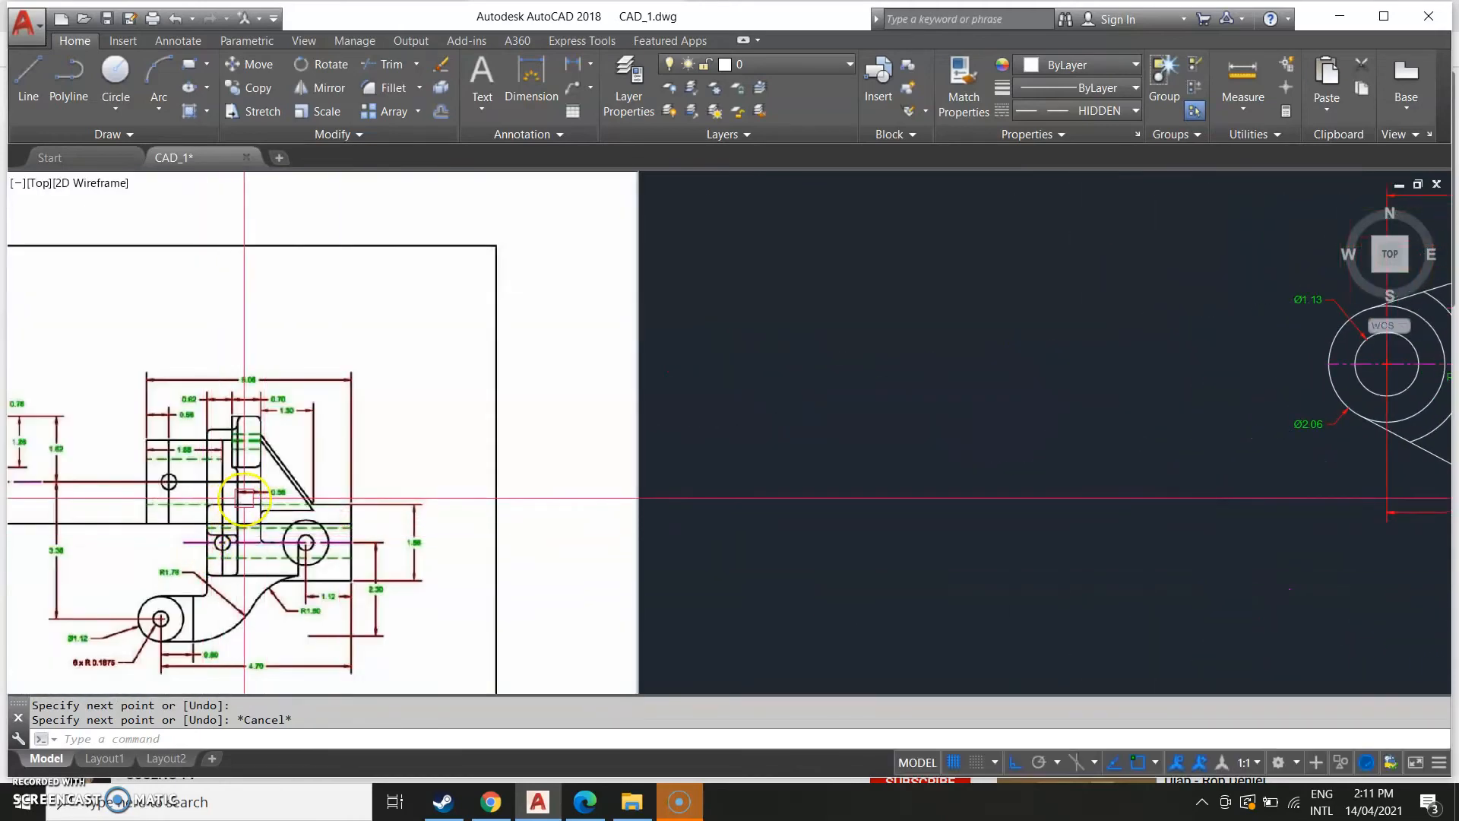
scroll(243, 499, down, 2)
middle_drag(1222, 479, 515, 538)
scroll(606, 538, up, 2)
middle_drag(633, 471, 632, 484)
scroll(623, 472, up, 4)
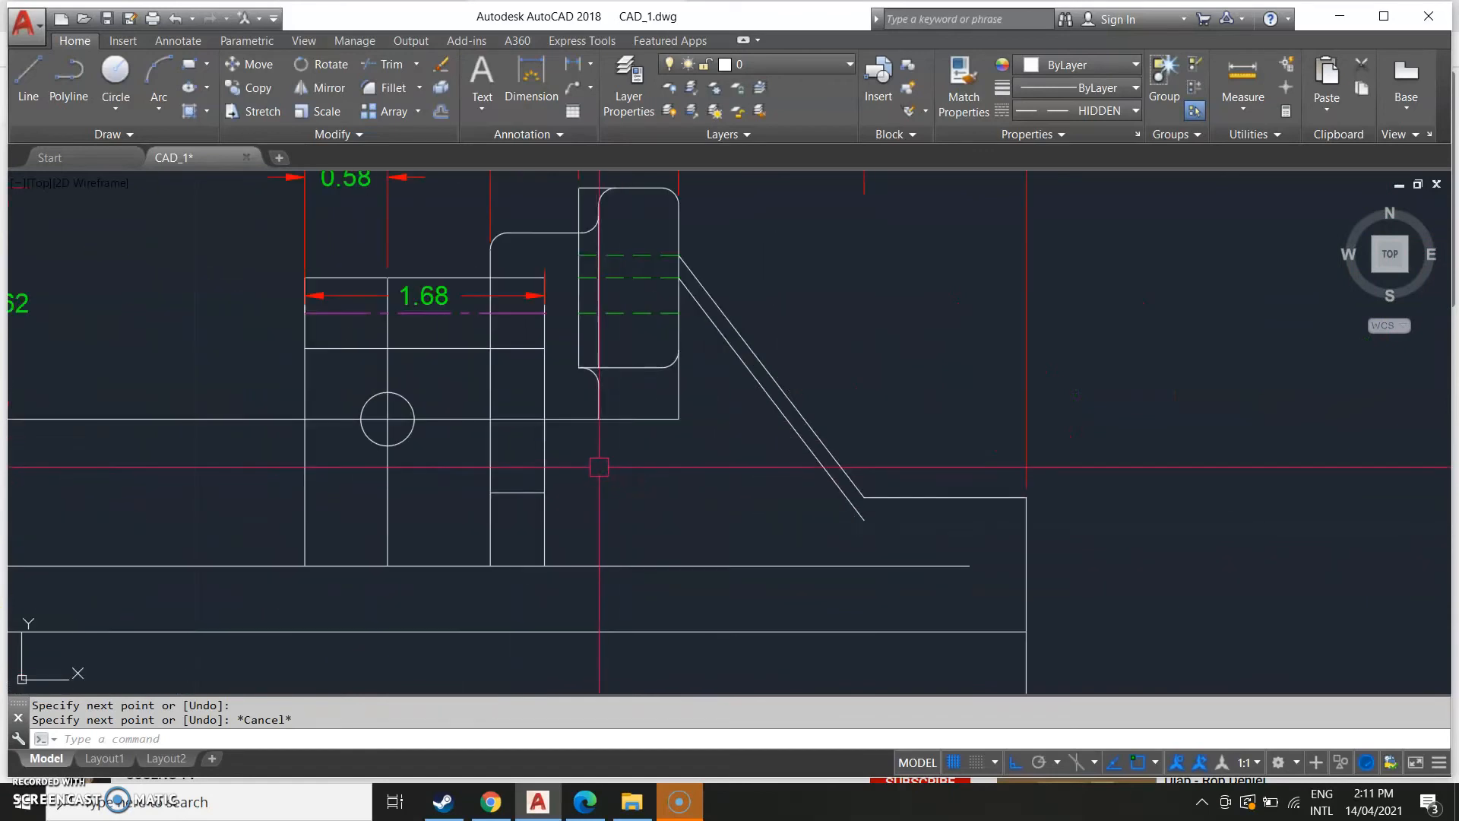
Draw a short vertical line below the upright block in the side view.
text(l)
key(Return)
click(601, 419)
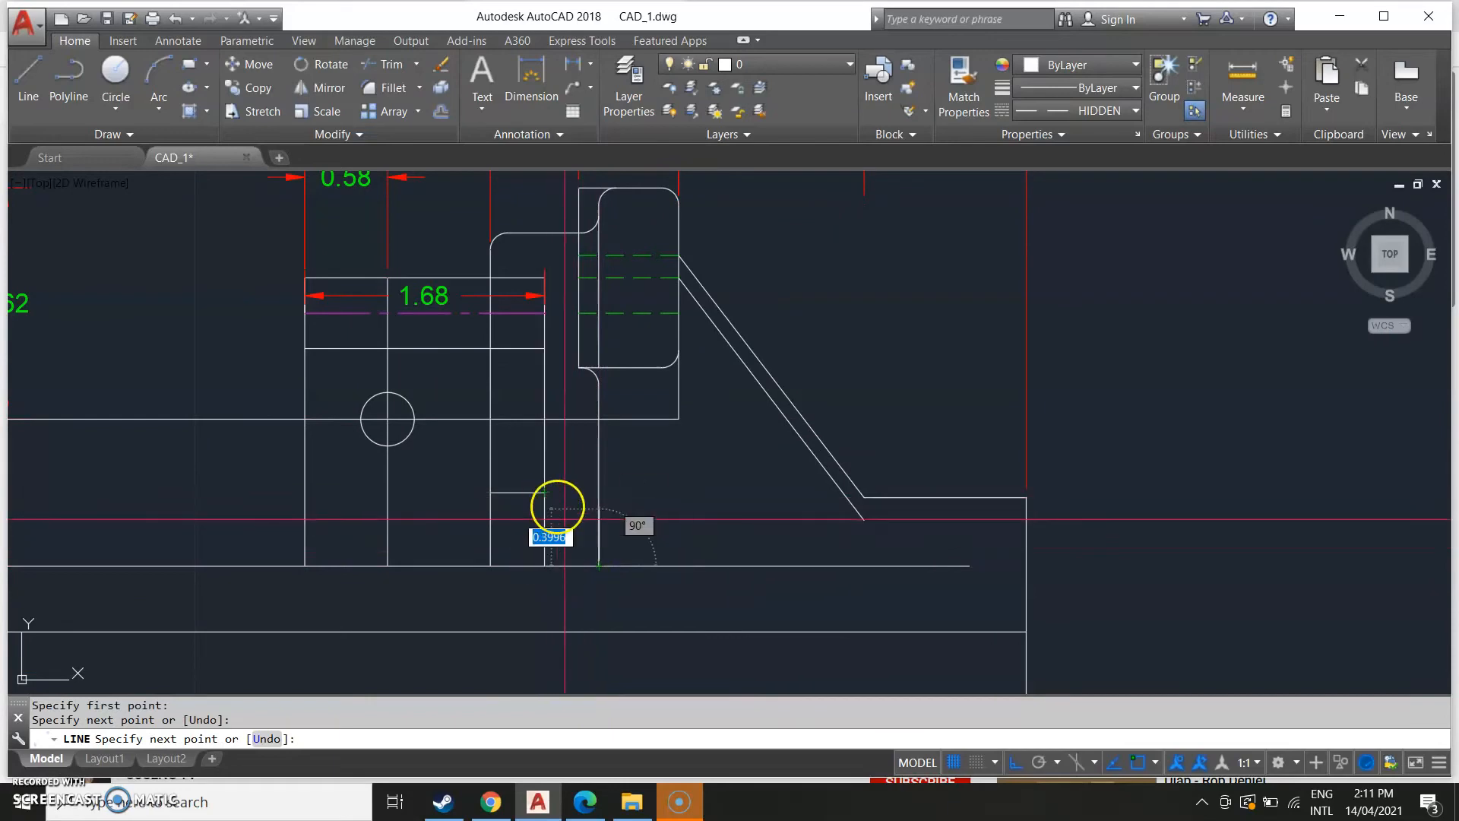
click(599, 498)
key(Escape)
Compare the lower part of the side view with the reference image.
scroll(172, 609, down, 8)
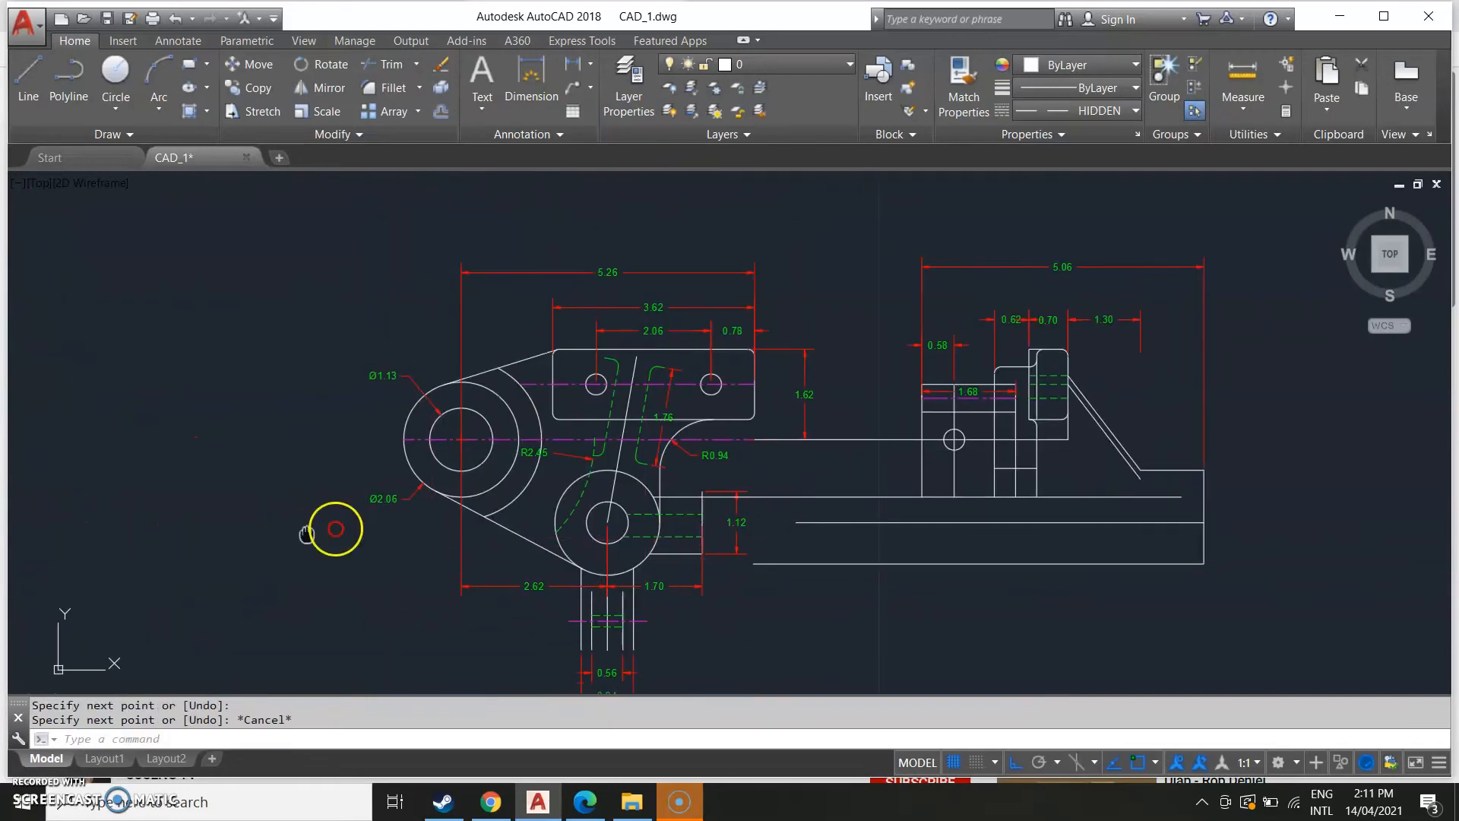
middle_drag(170, 599, 505, 586)
middle_drag(107, 594, 289, 616)
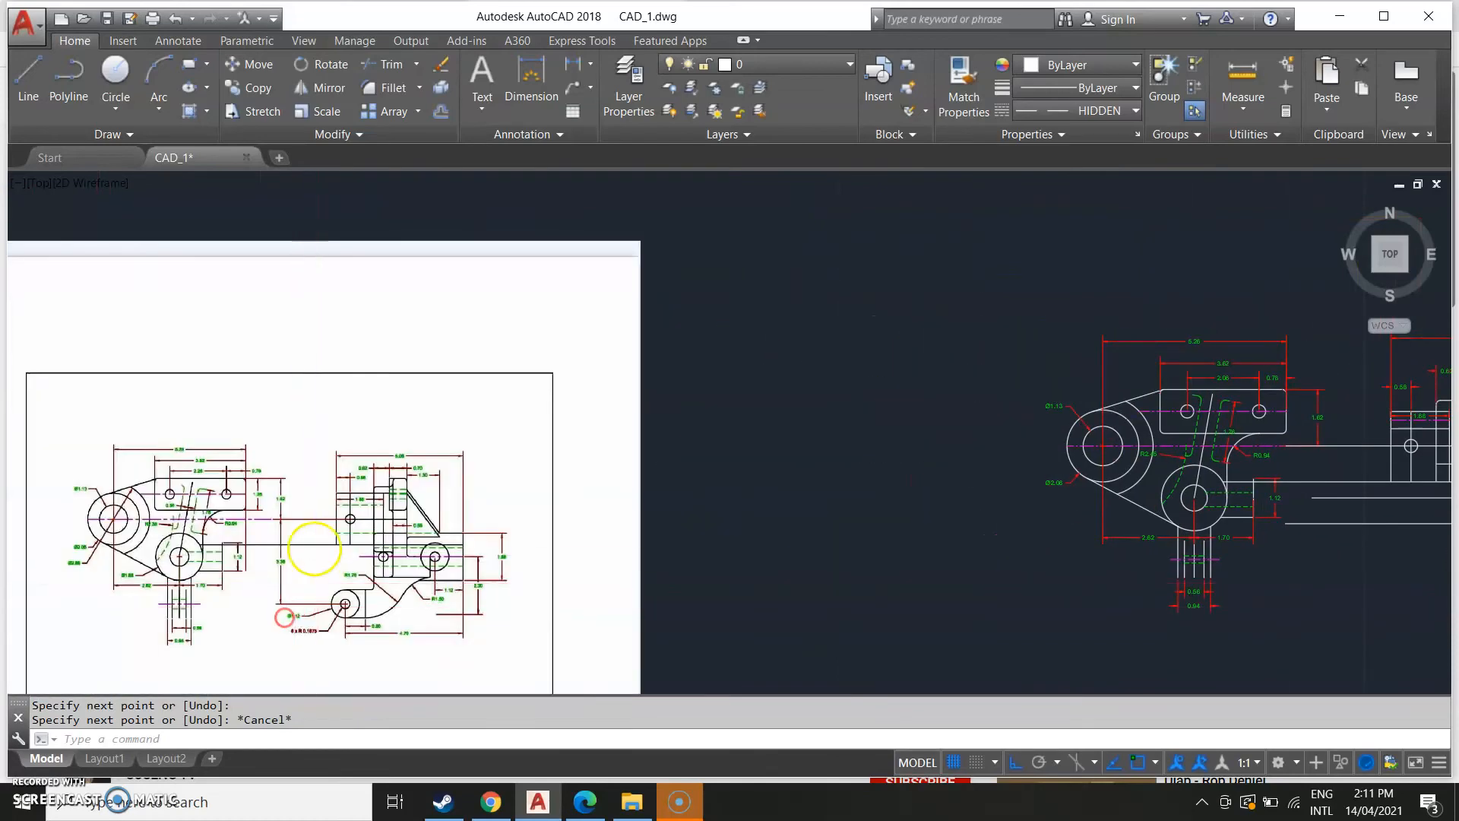
scroll(343, 555, up, 5)
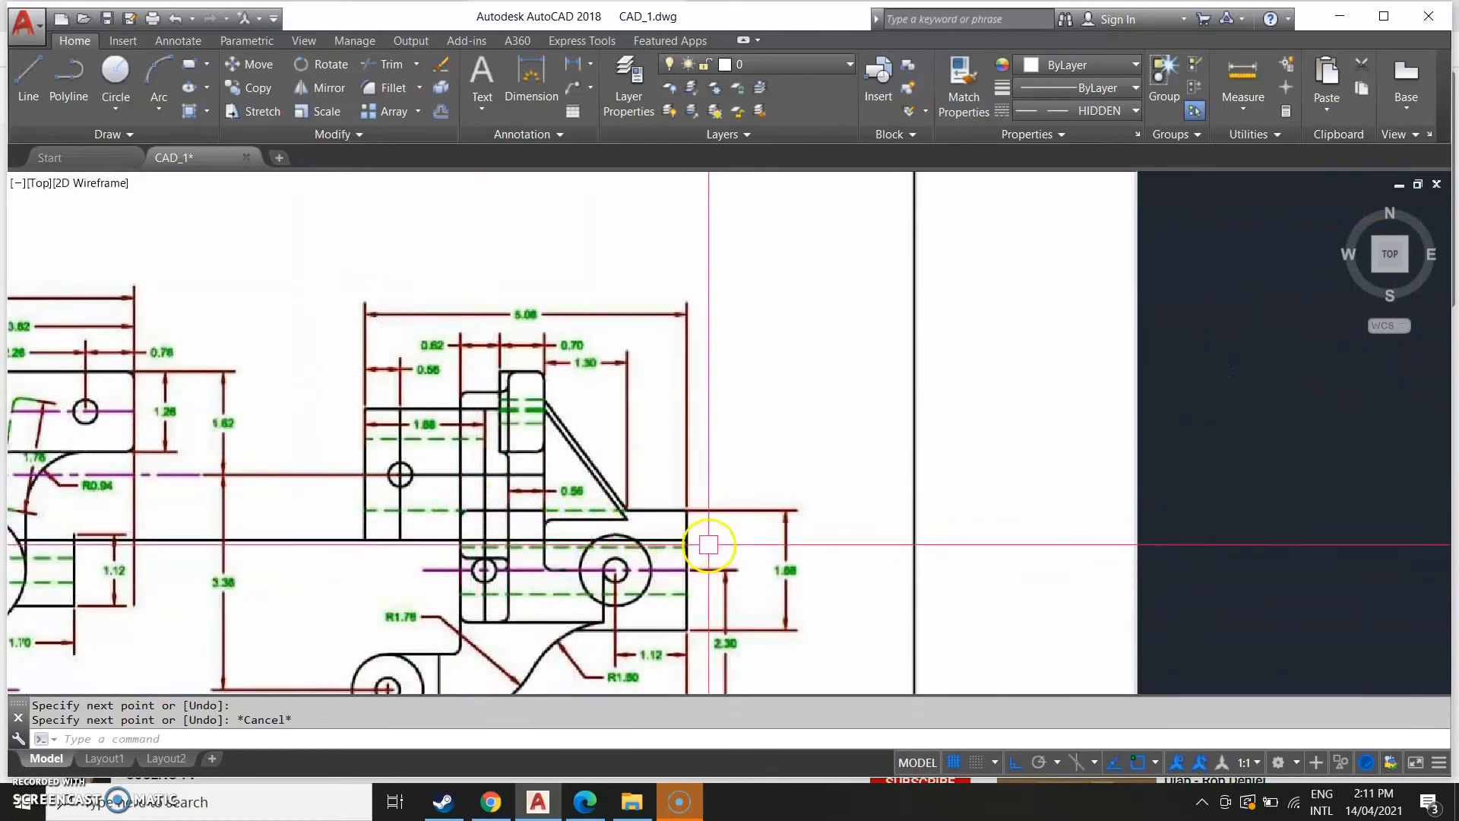
scroll(390, 612, down, 5)
middle_drag(1042, 618, 568, 650)
scroll(601, 638, up, 4)
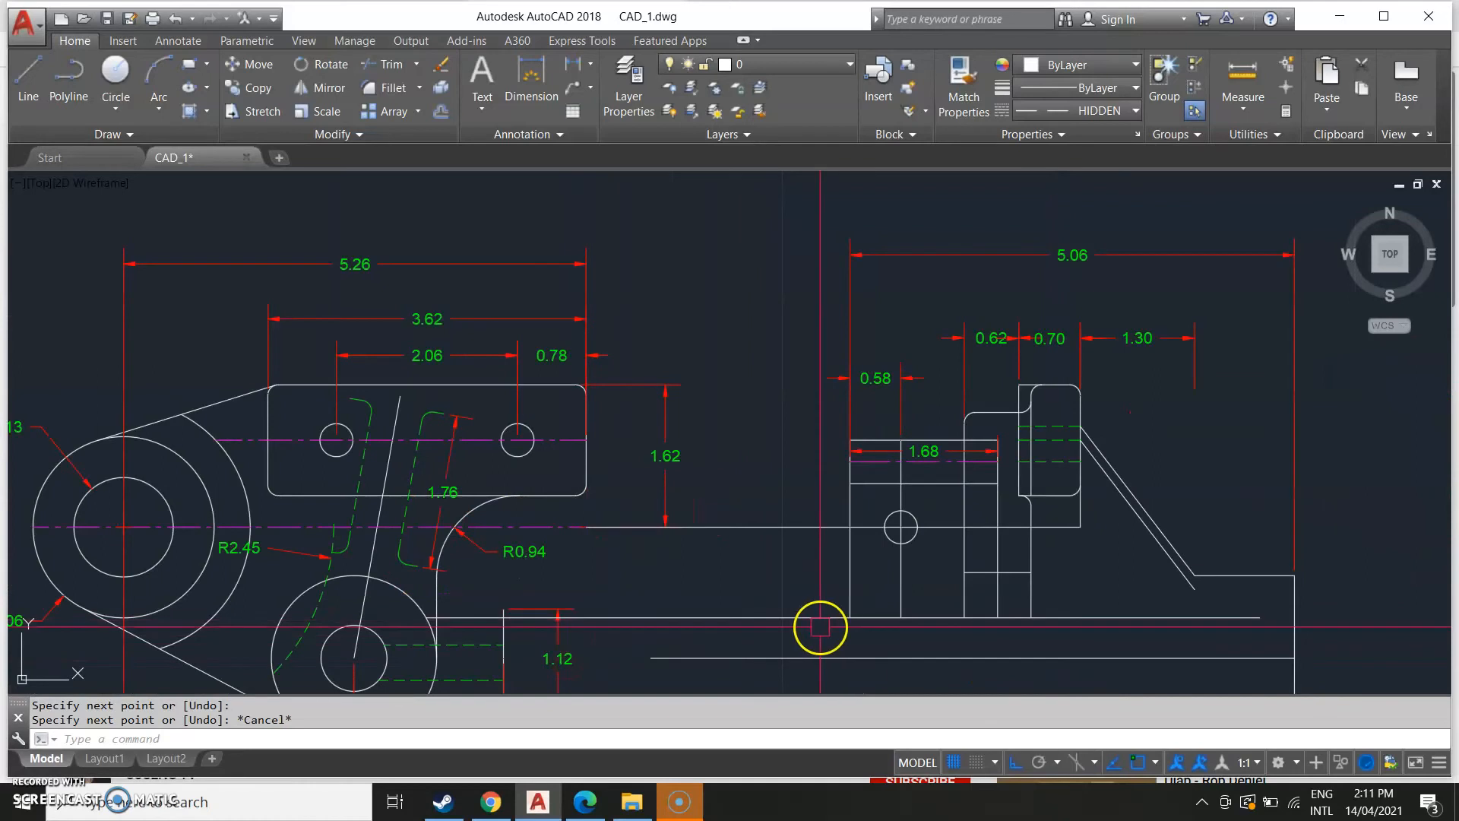
middle_drag(821, 619, 644, 583)
text(f)
key(Return)
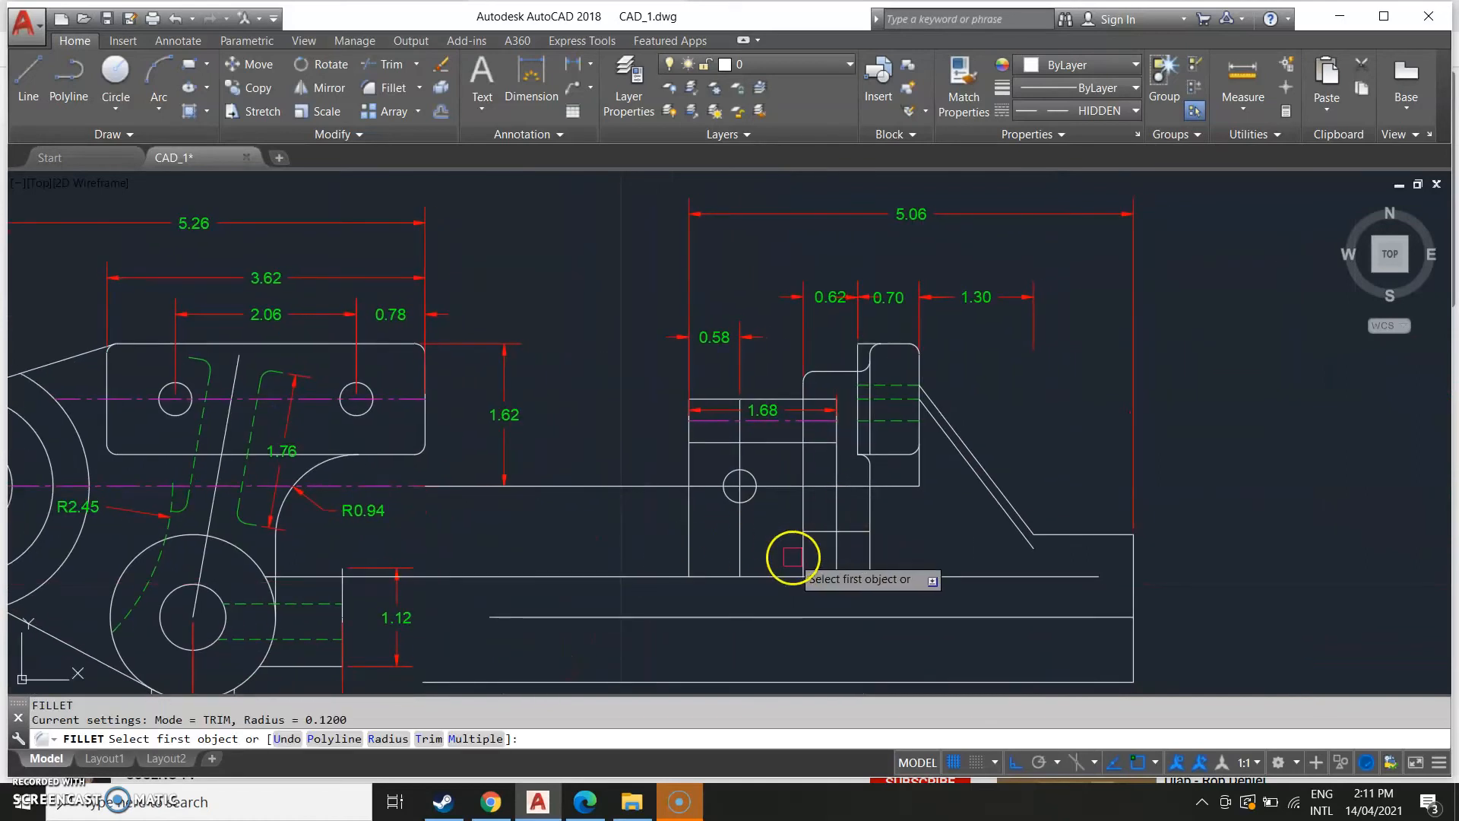
click(802, 548)
click(809, 531)
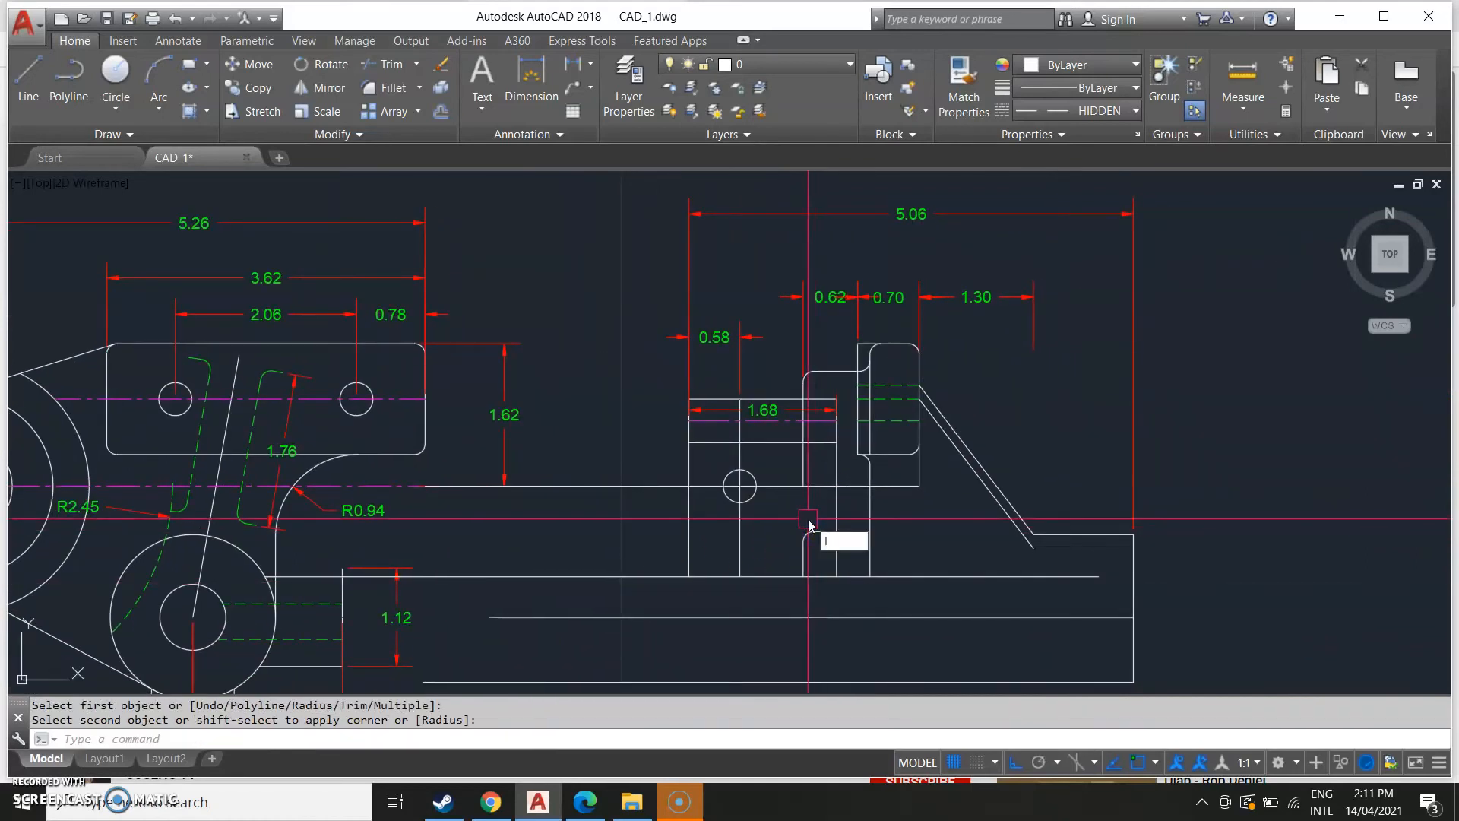
text(l)
key(Return)
click(798, 540)
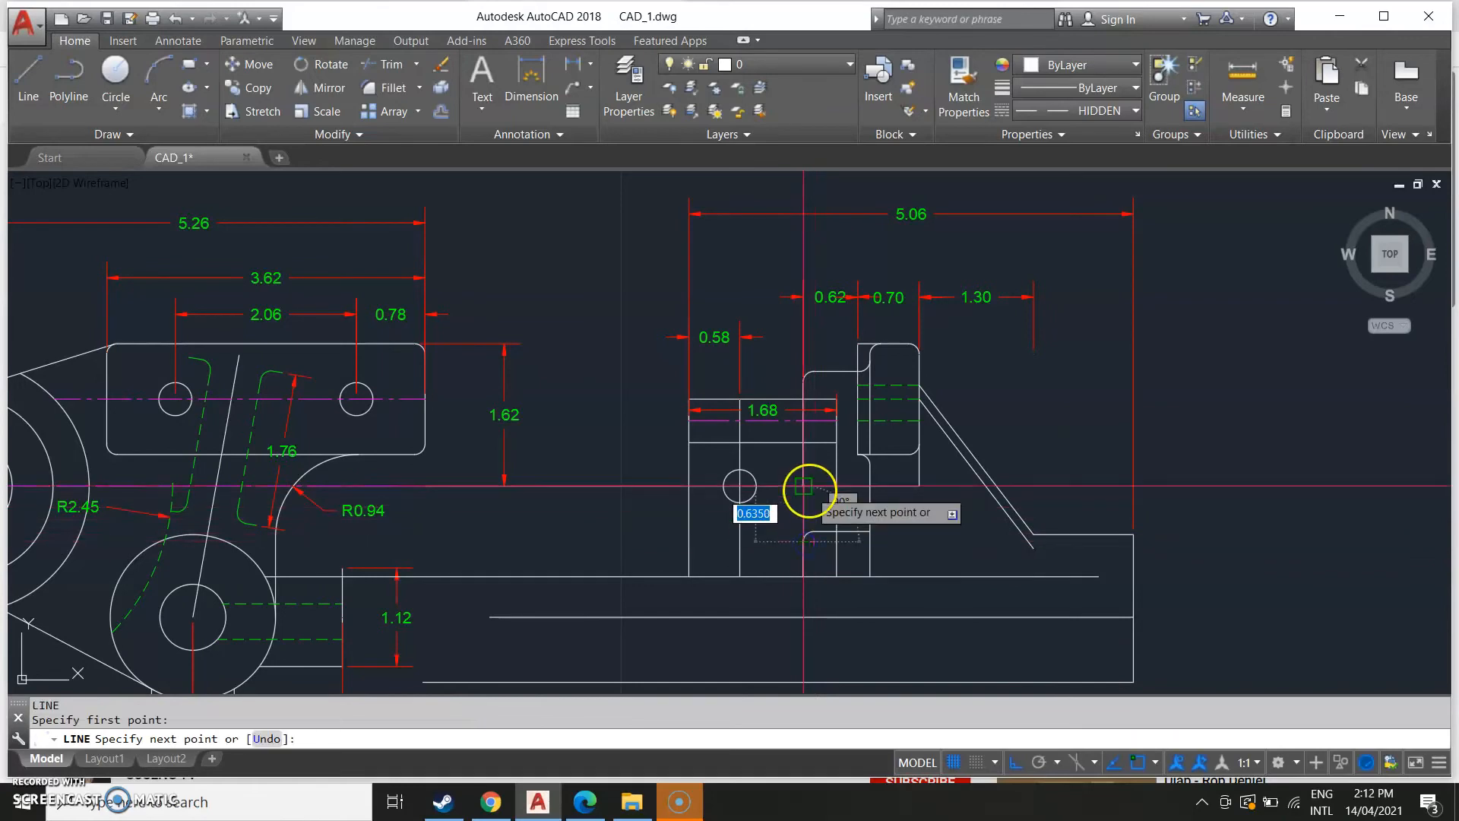
key(Escape)
Examine the reference sheet's side view dimensions against the drawing.
scroll(608, 631, down, 4)
middle_drag(175, 541, 823, 463)
scroll(350, 560, down, 5)
middle_drag(274, 551, 600, 492)
scroll(573, 505, up, 5)
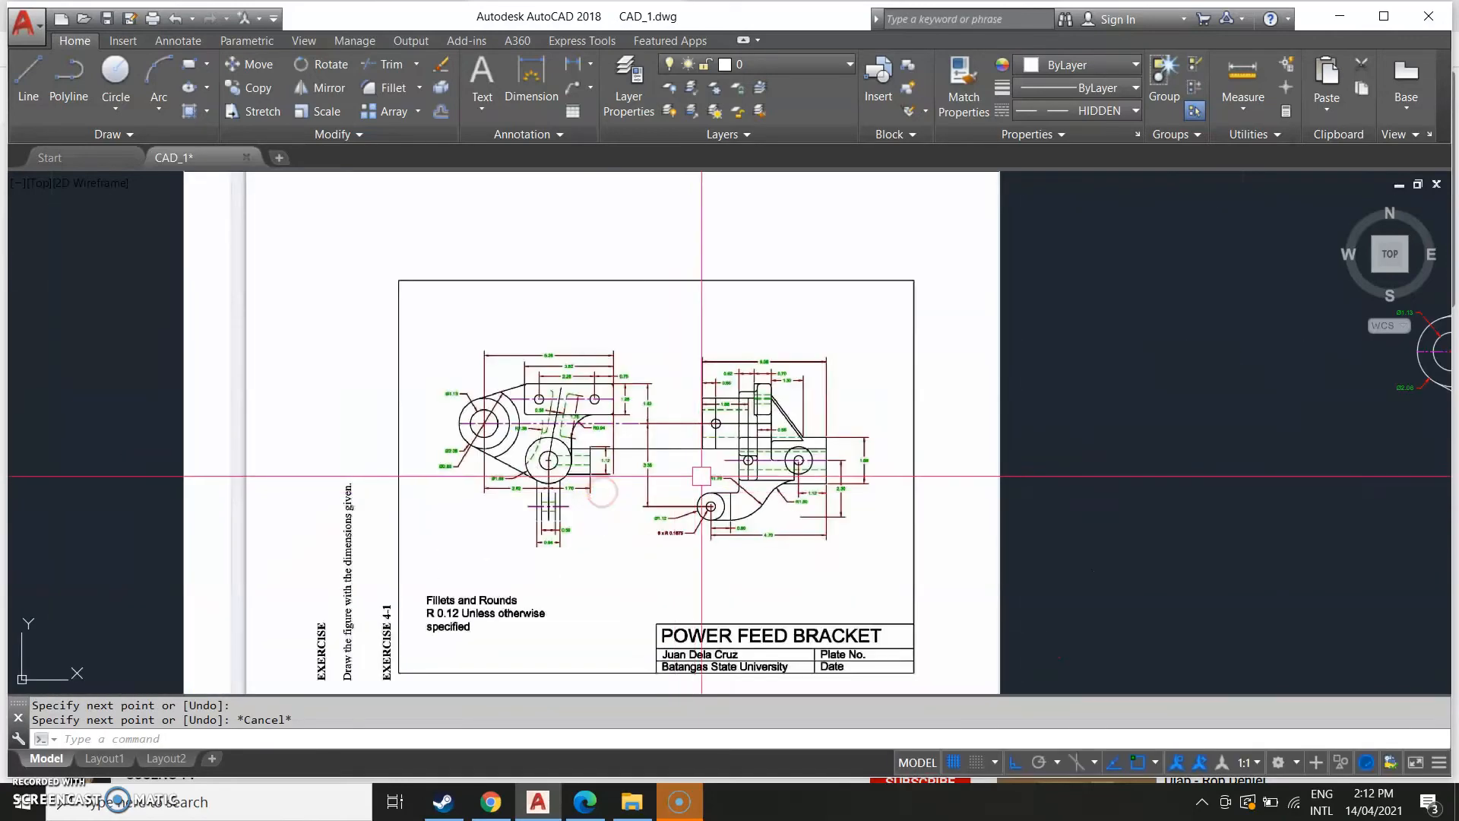
scroll(701, 477, up, 2)
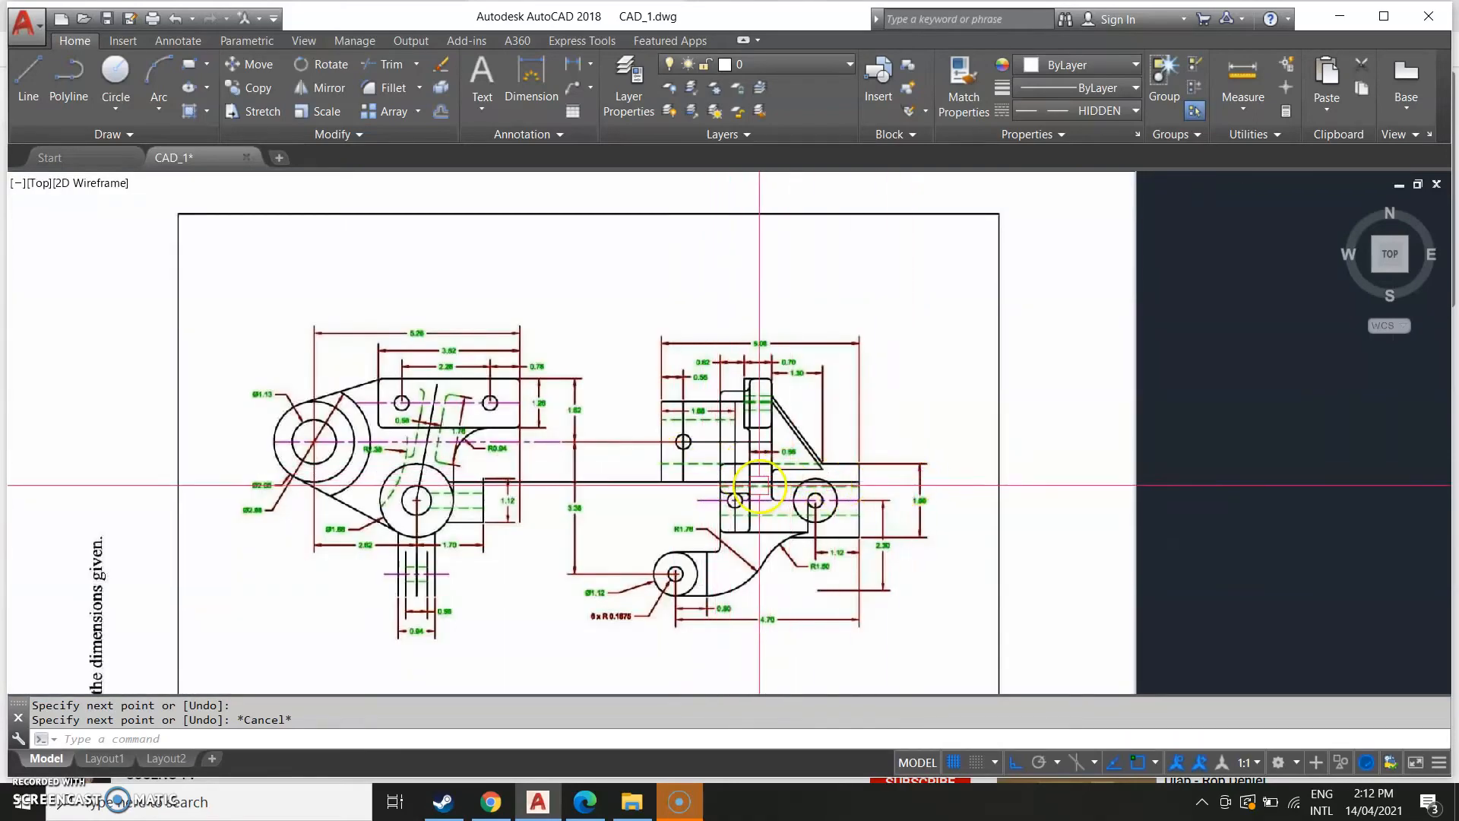
scroll(800, 463, down, 2)
middle_drag(1449, 381, 29, 549)
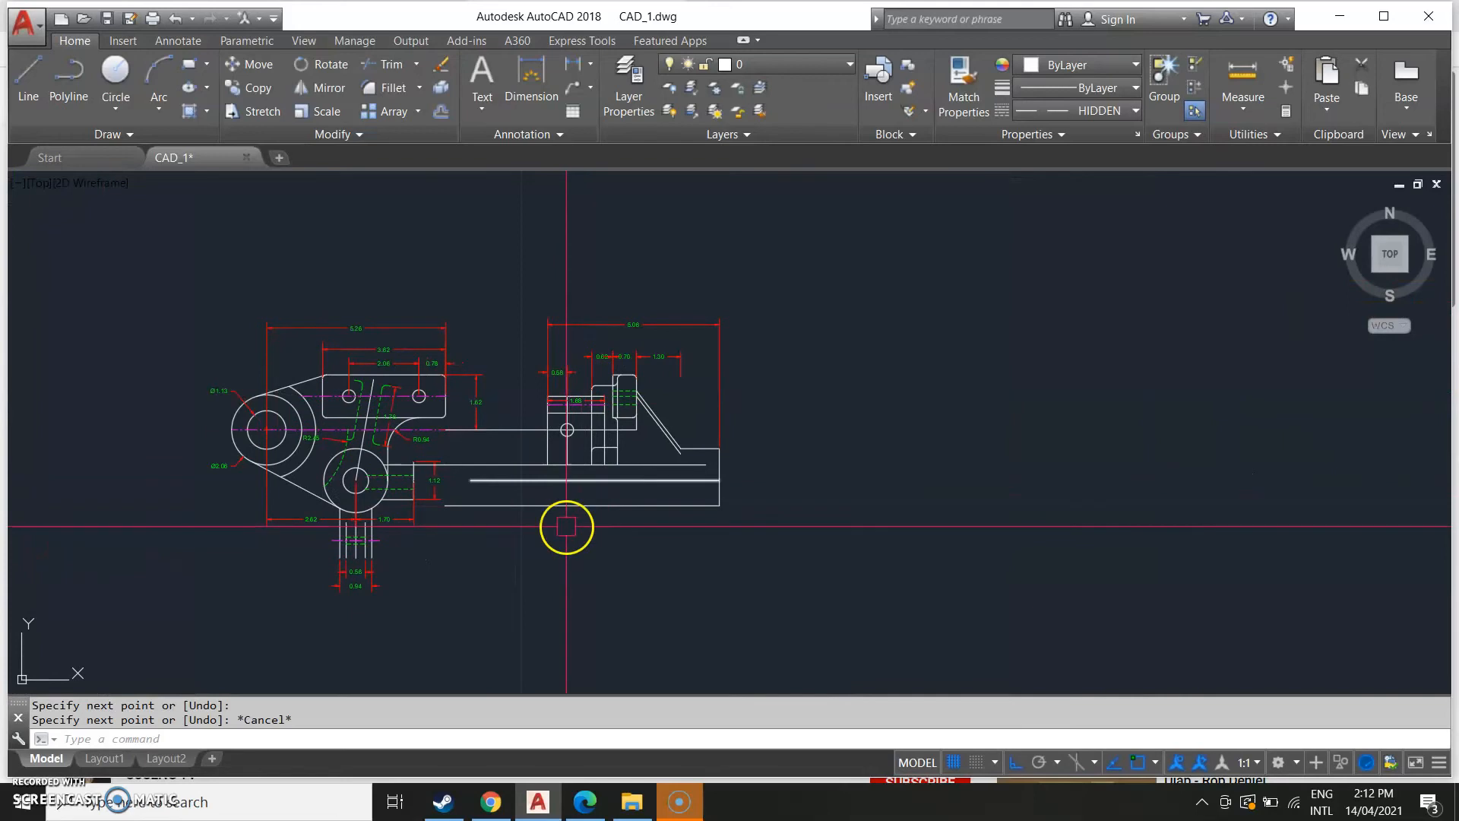
Compare the side view's upright block and horizontal arm with the reference image.
scroll(566, 526, down, 3)
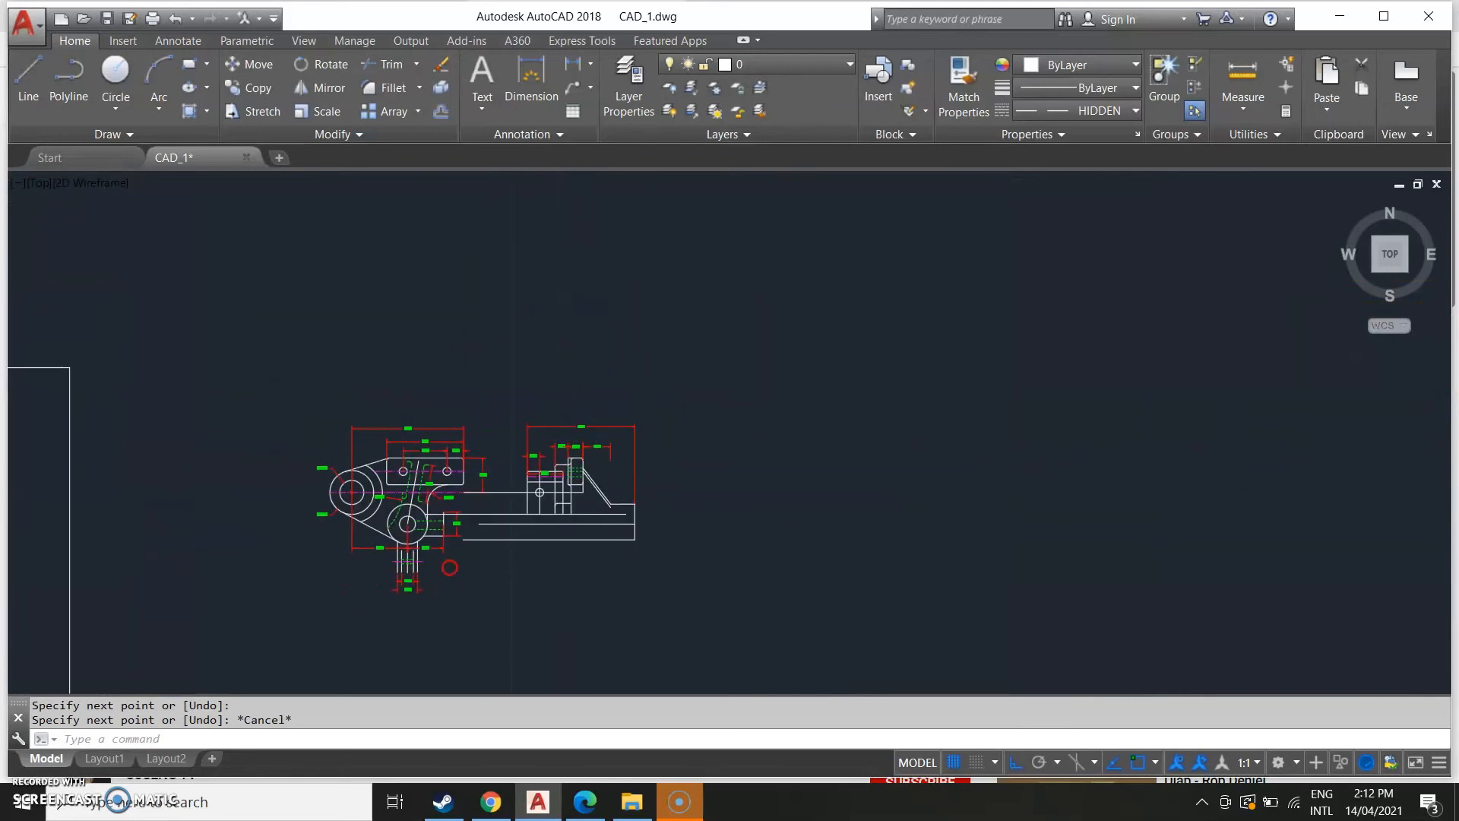
middle_drag(467, 570, 677, 449)
mouse_move(417, 580)
middle_down()
mouse_move(580, 554)
mouse_move(591, 567)
middle_up()
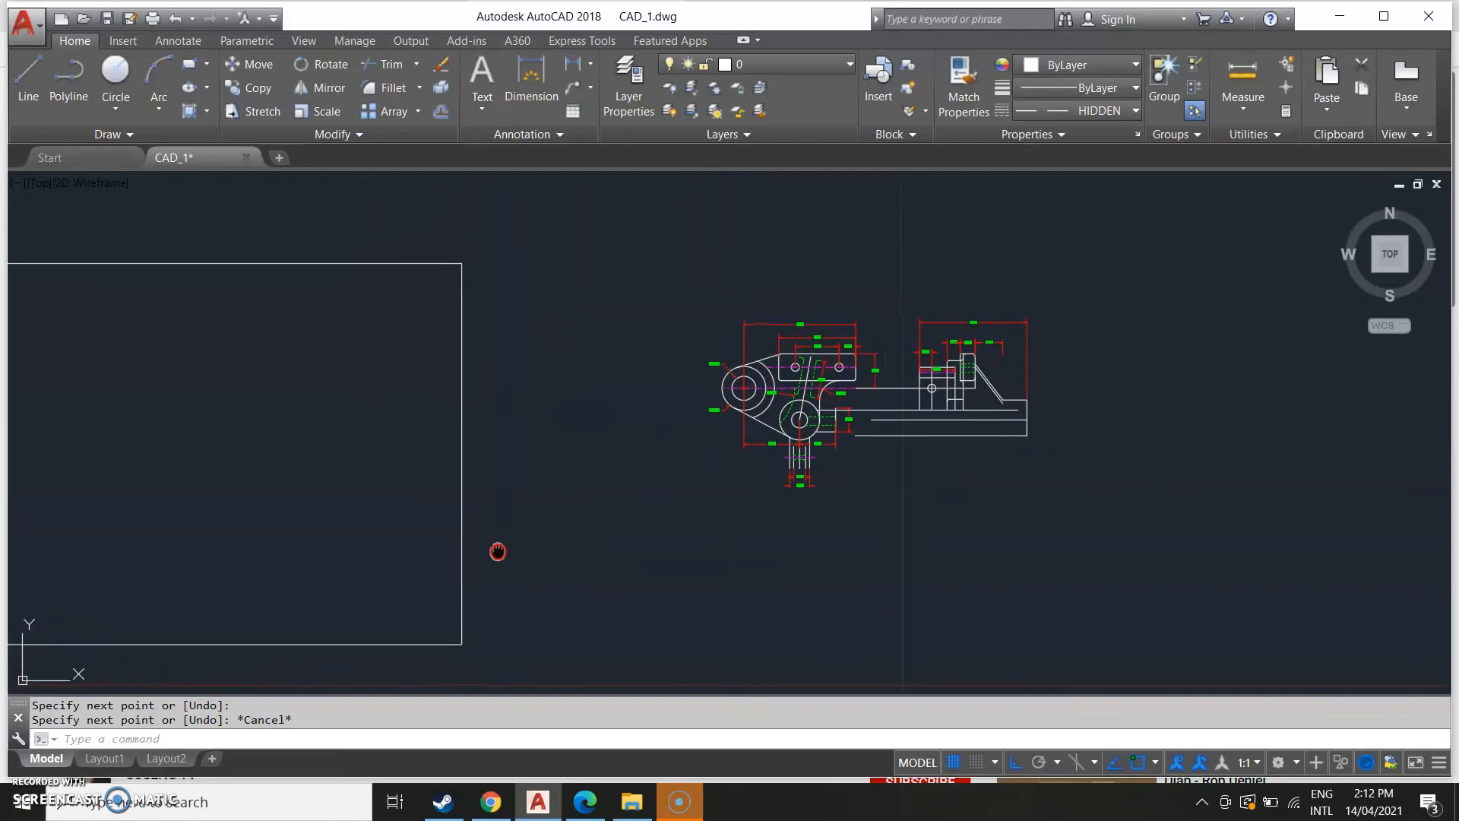
scroll(509, 558, up, 1)
scroll(190, 477, up, 4)
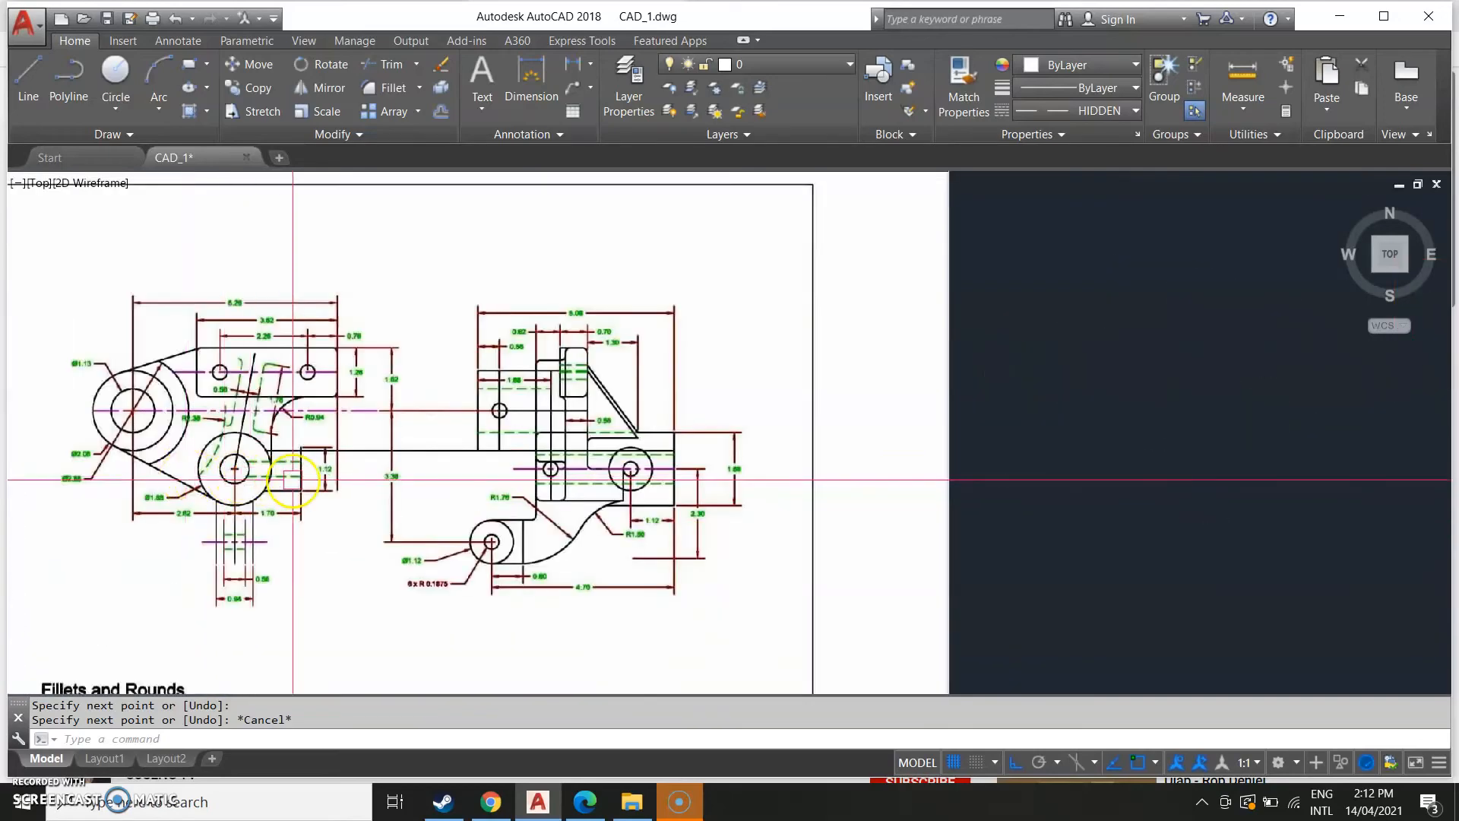
scroll(302, 479, up, 2)
scroll(805, 436, down, 2)
middle_drag(904, 490, 221, 530)
mouse_move(1095, 465)
middle_down()
mouse_move(691, 501)
mouse_move(43, 523)
middle_up()
middle_drag(671, 469, 673, 496)
Draw a horizontal line about 1.30 long from the upright block's left edge and give it the hidden line's properties.
text(L)
key(Return)
scroll(558, 417, up, 2)
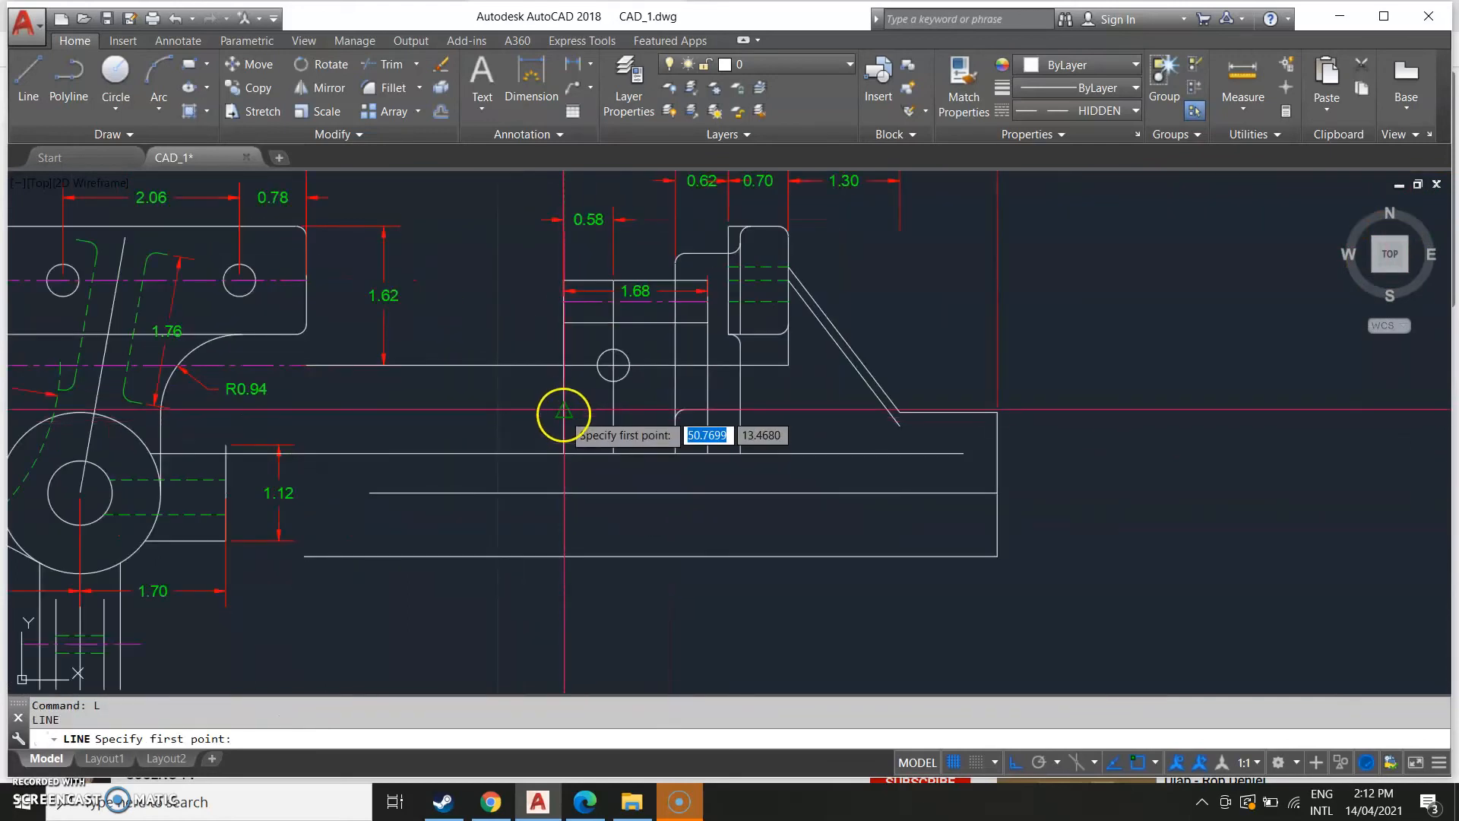
click(563, 413)
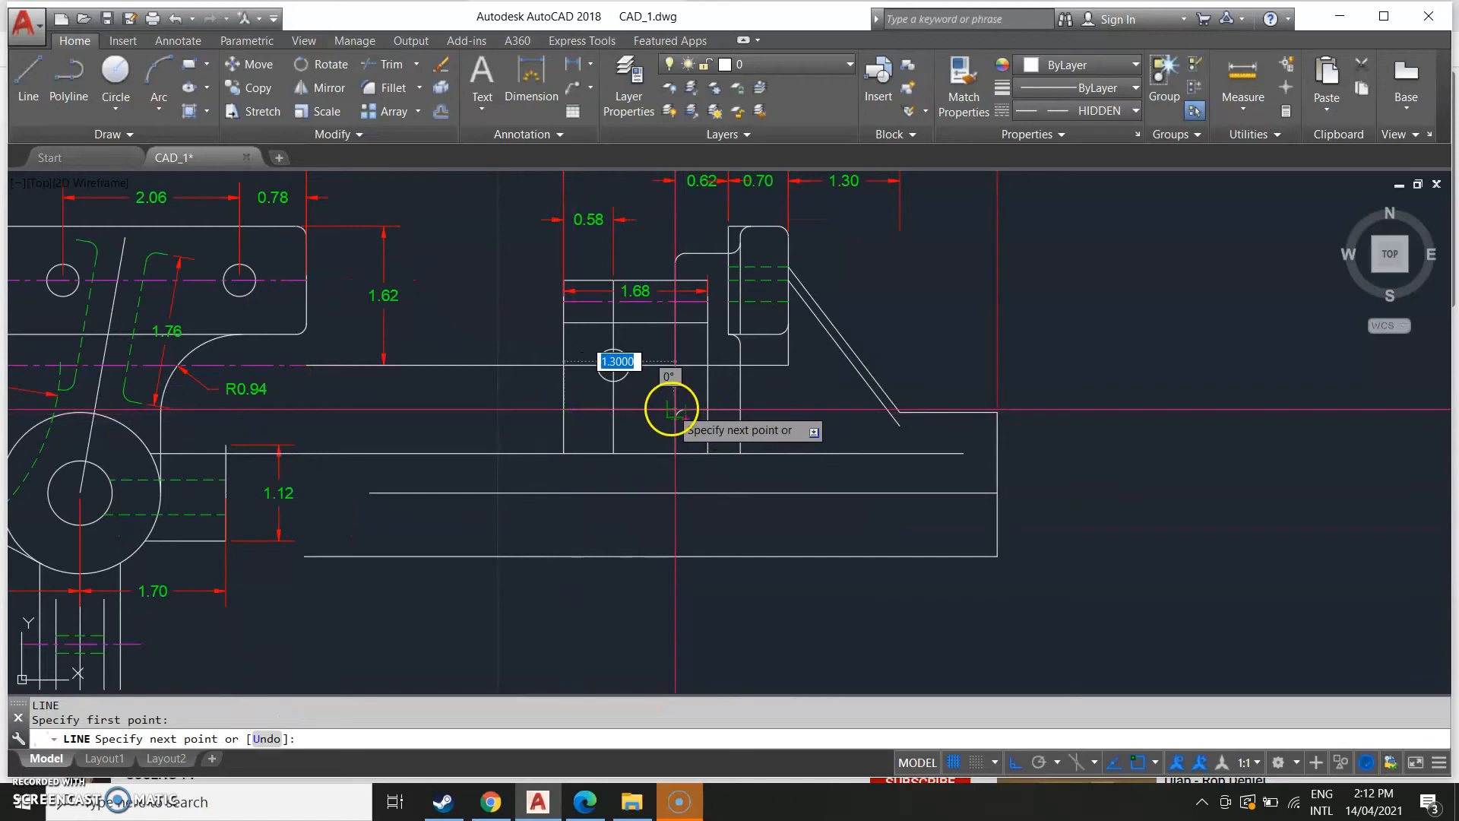
click(671, 411)
key(Escape)
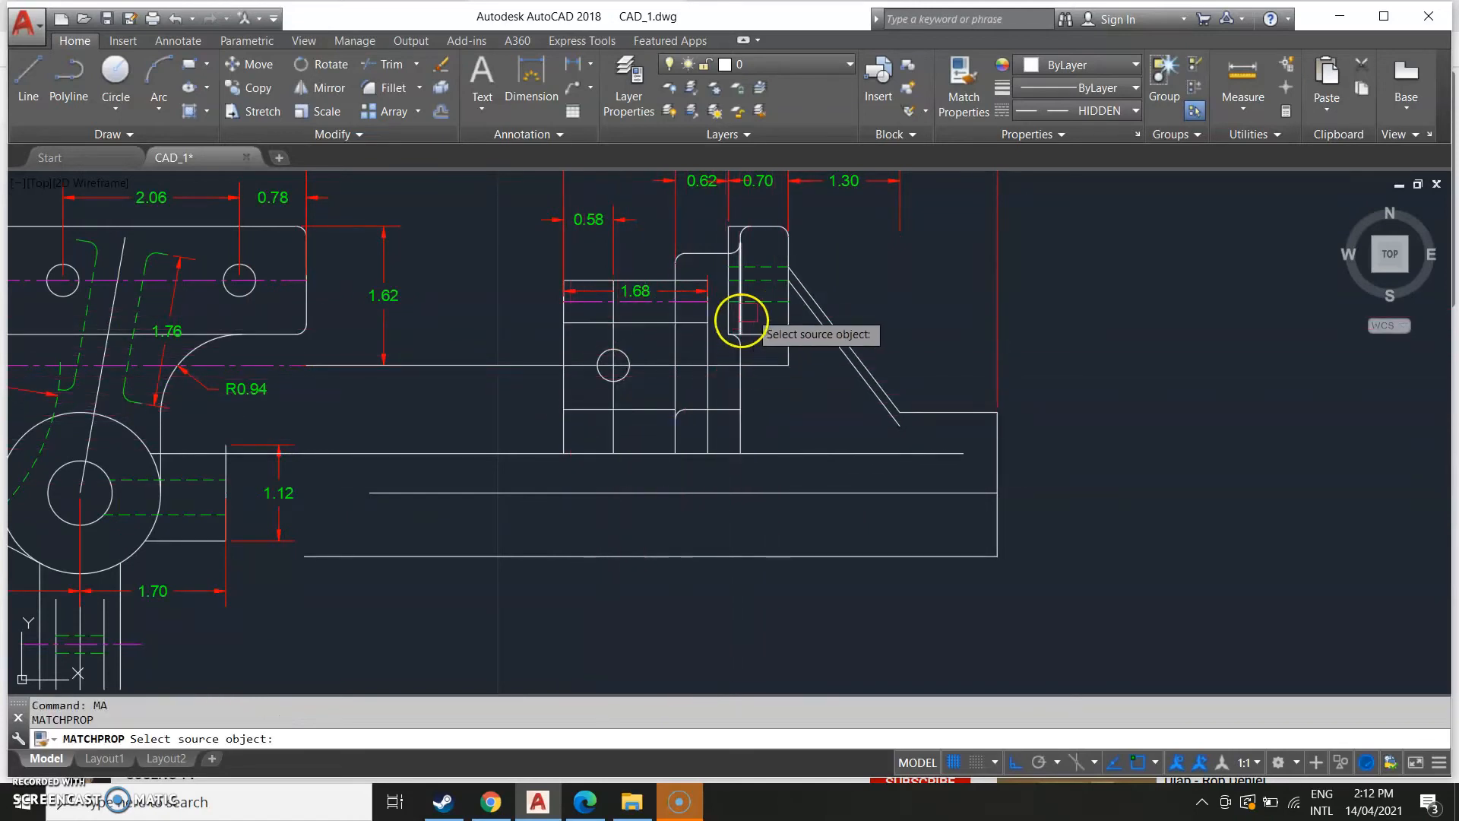
click(741, 320)
click(639, 411)
key(Escape)
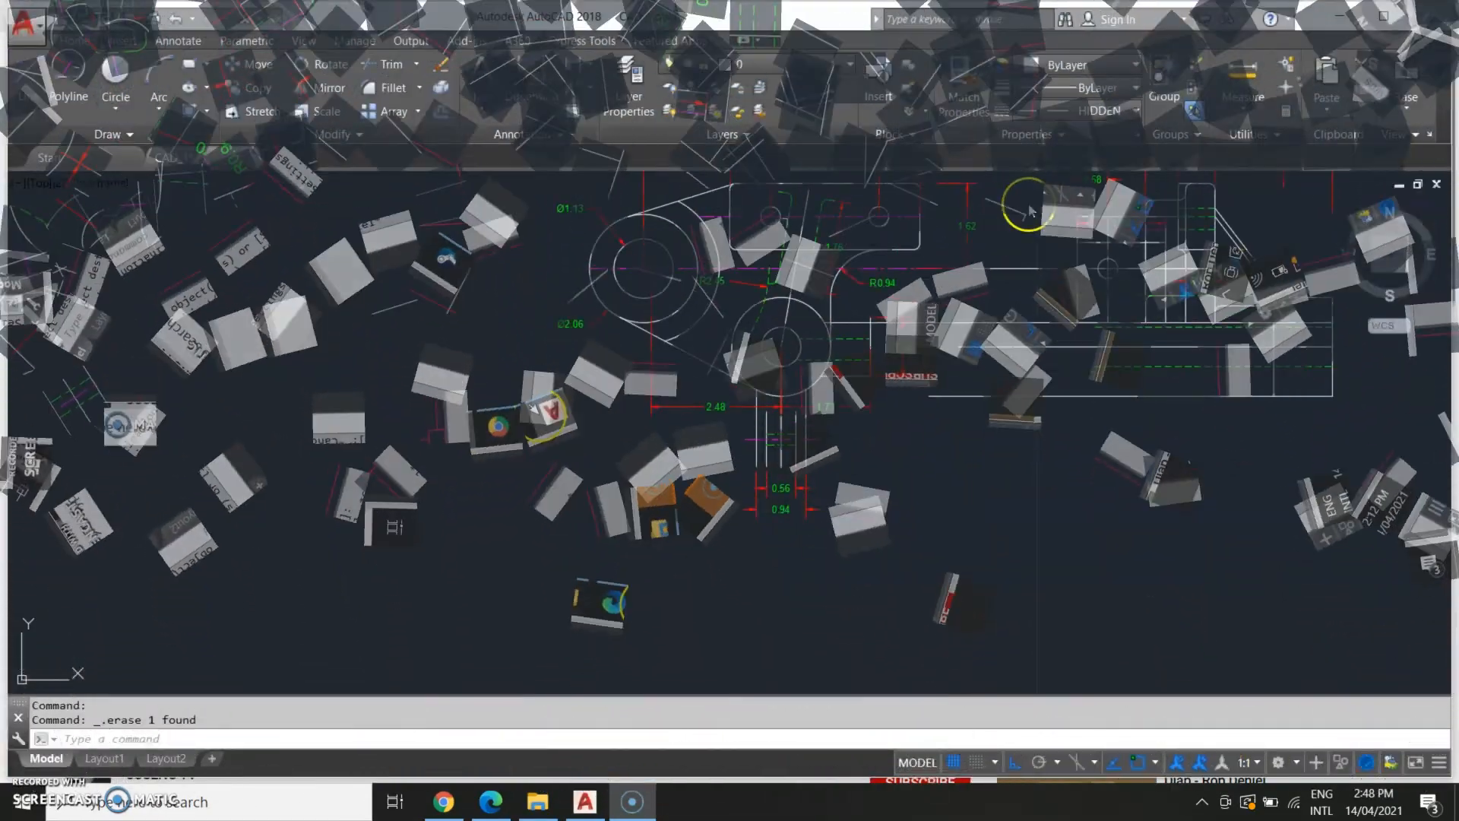
Check the reference image for the hole in the side view's lower arm.
click(944, 539)
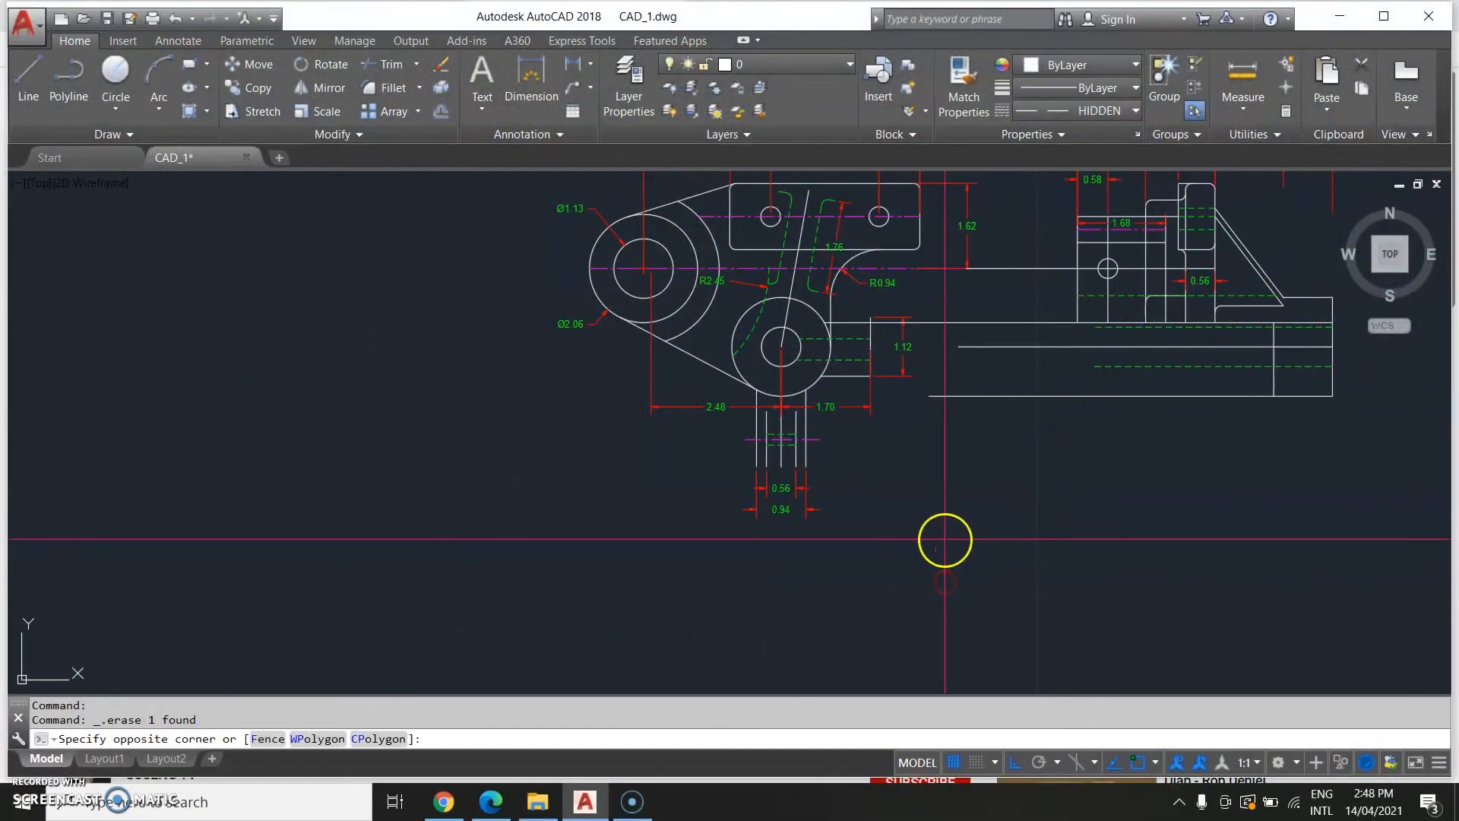
middle_drag(1029, 462, 983, 540)
click(1126, 540)
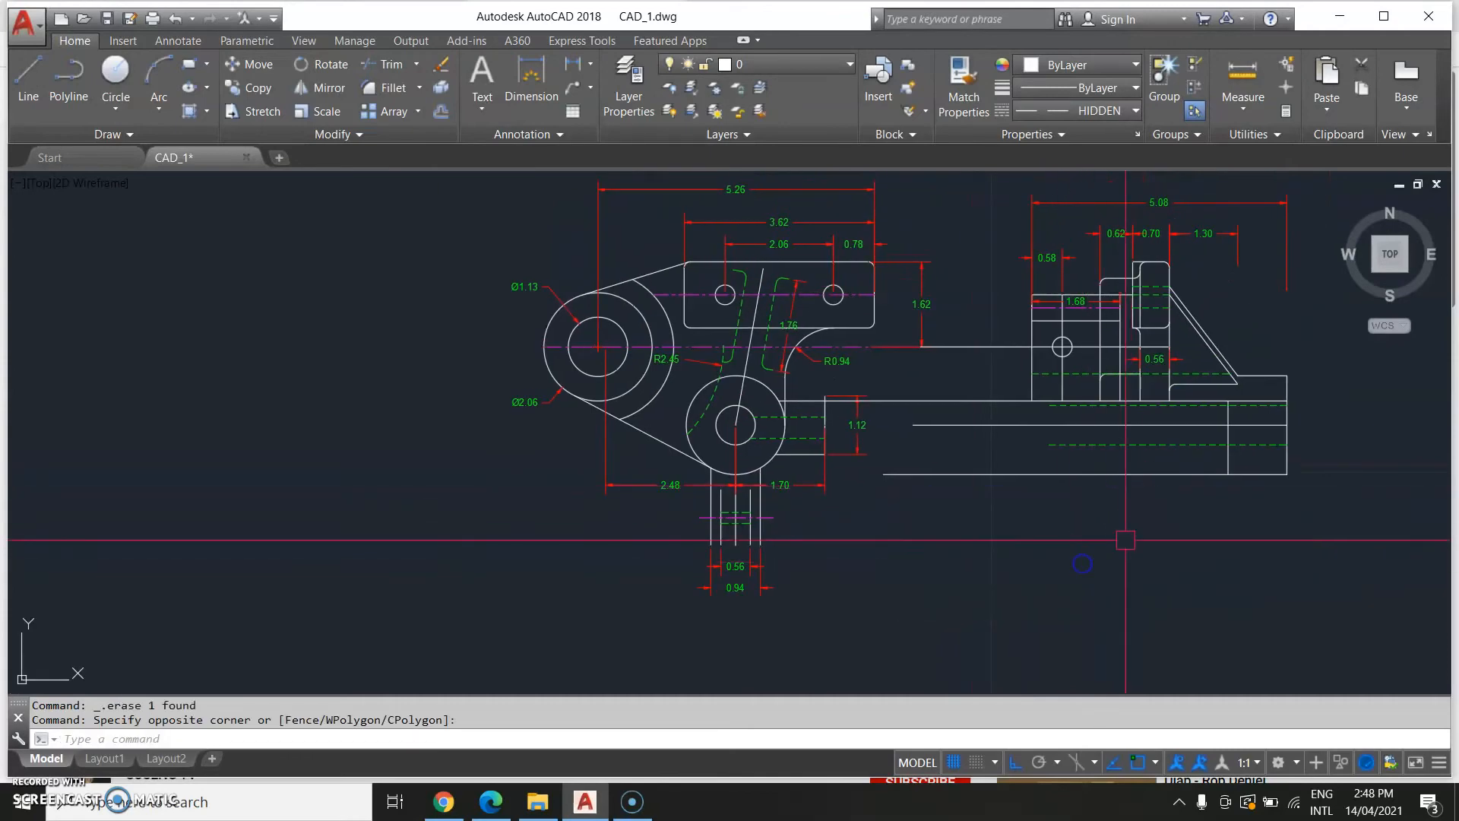
middle_drag(235, 413, 632, 374)
middle_drag(199, 369, 349, 359)
scroll(259, 397, down, 3)
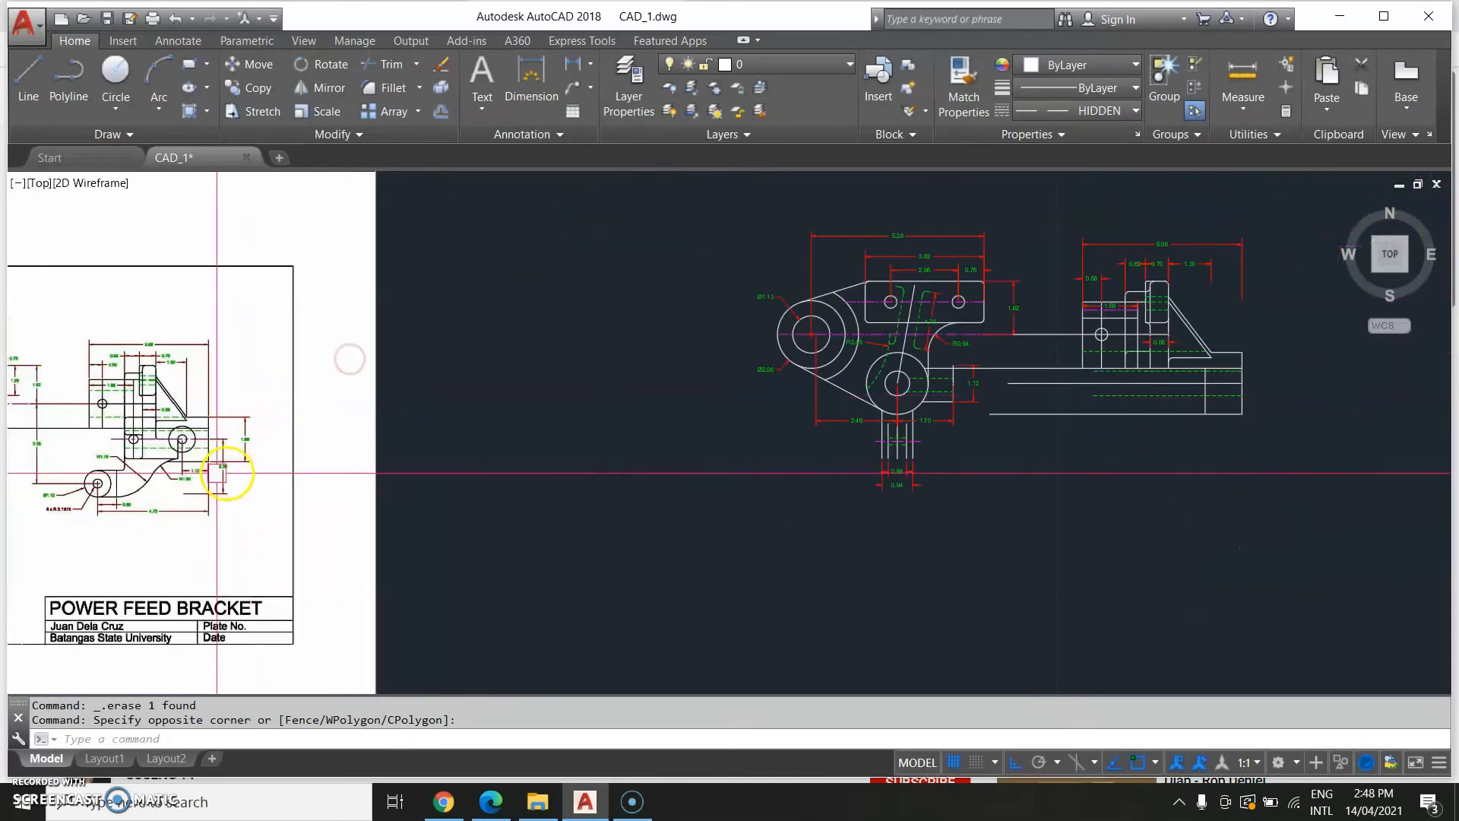
scroll(217, 472, up, 2)
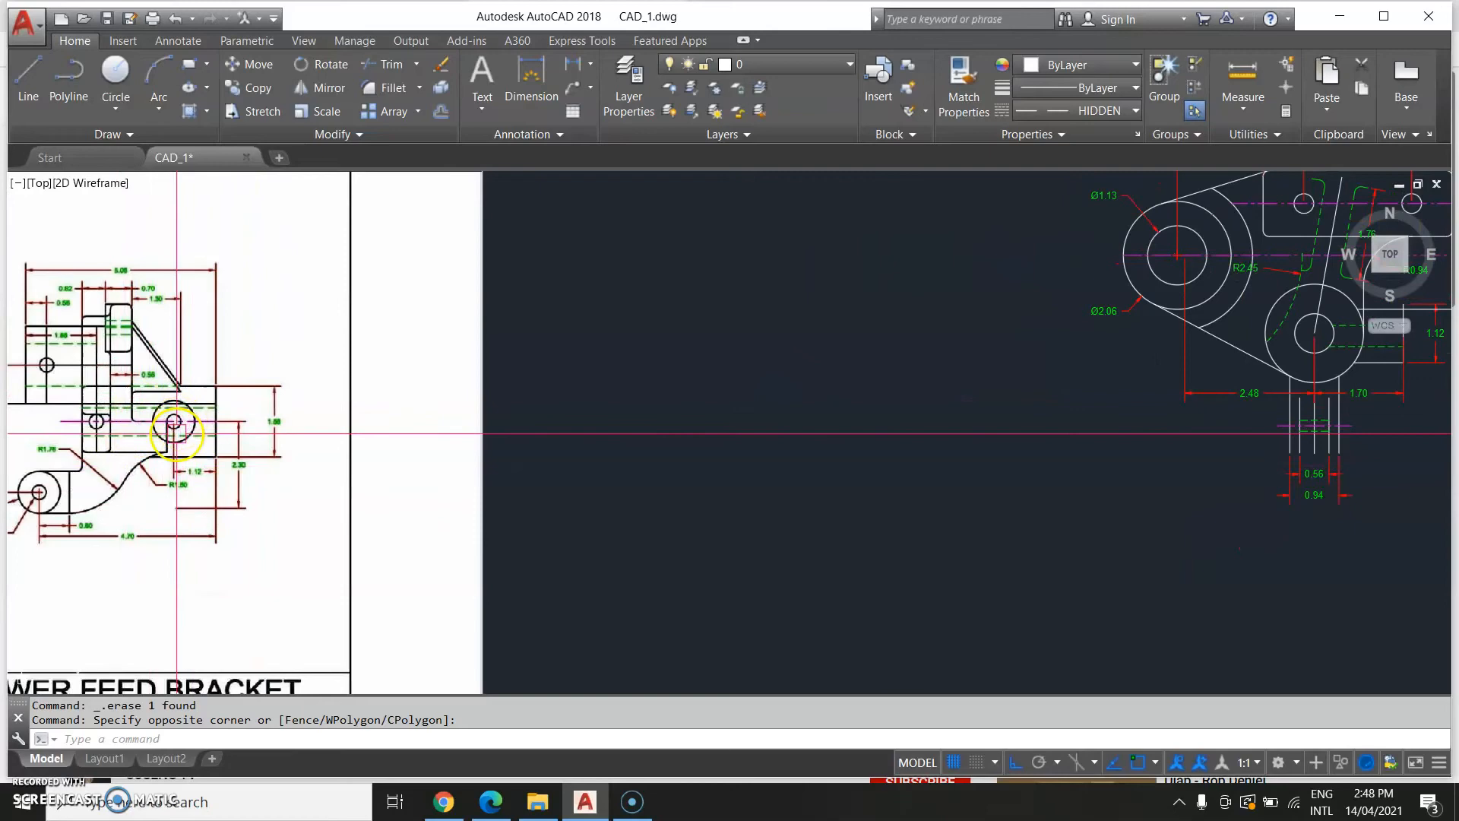
middle_drag(1019, 445, 215, 490)
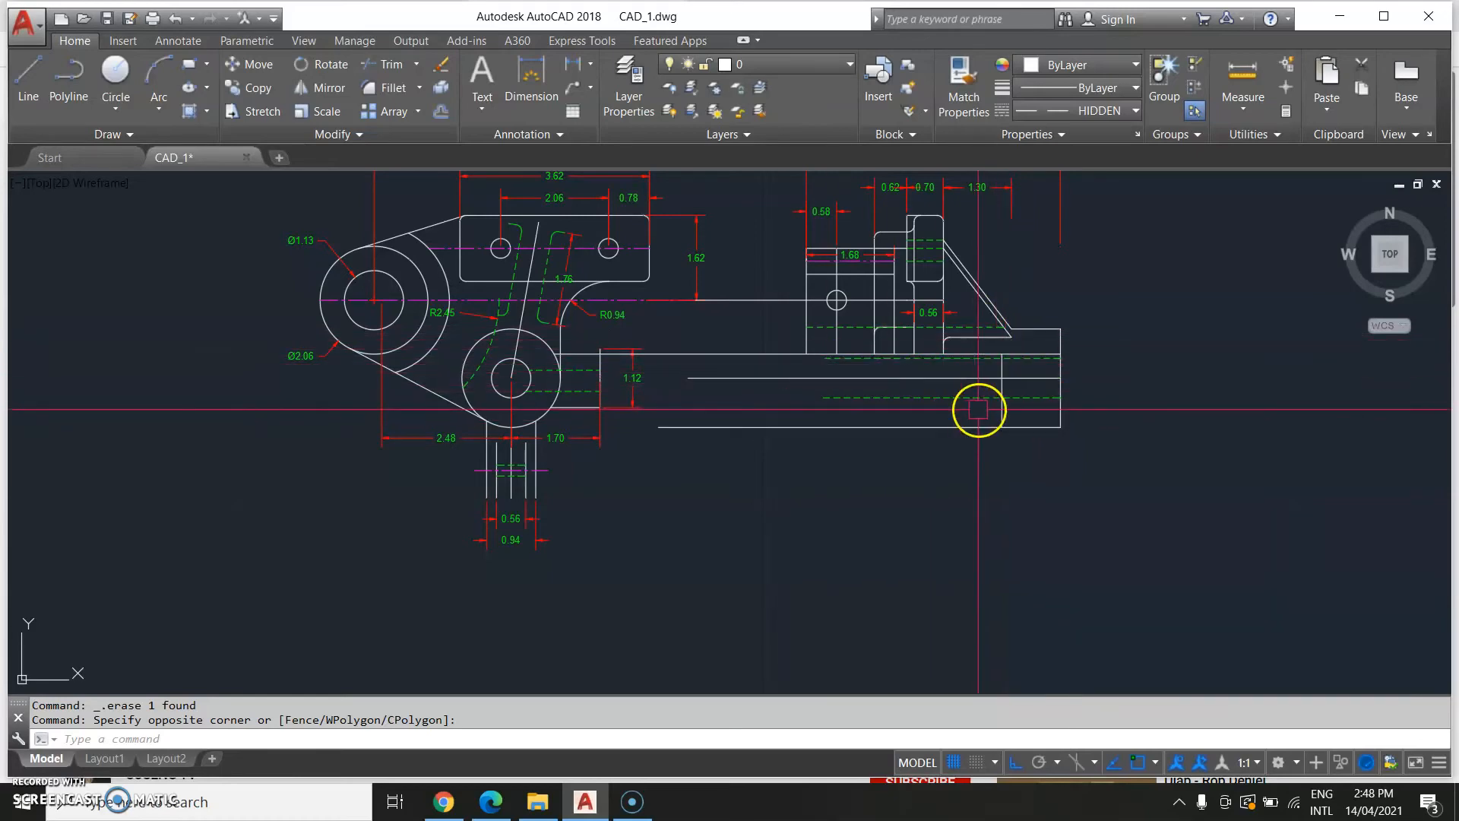
scroll(1015, 380, up, 2)
middle_drag(626, 392, 623, 521)
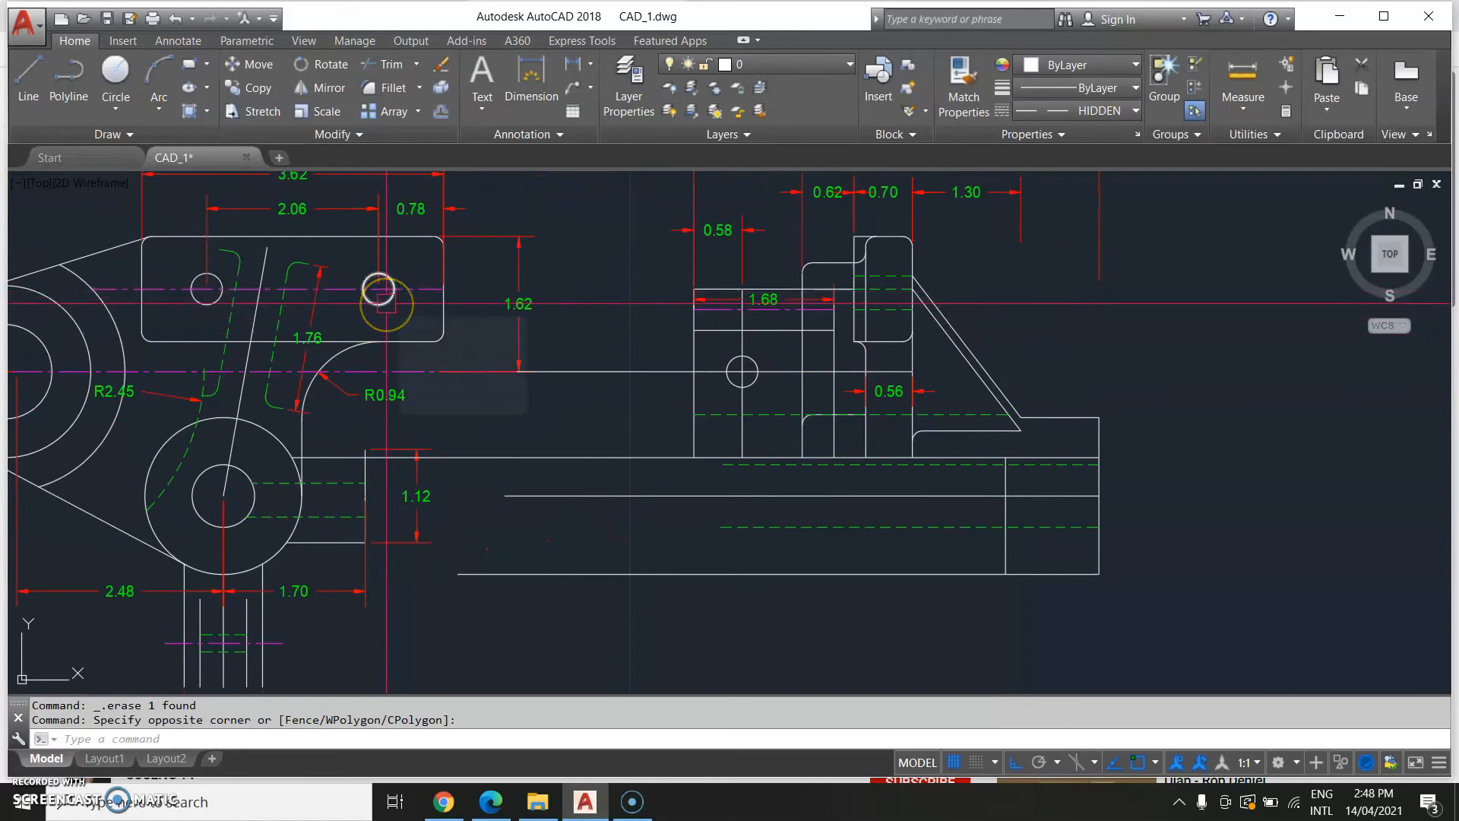
Copy the side view's small circle to the right end of the lower horizontal arm.
text(o)
key(Return)
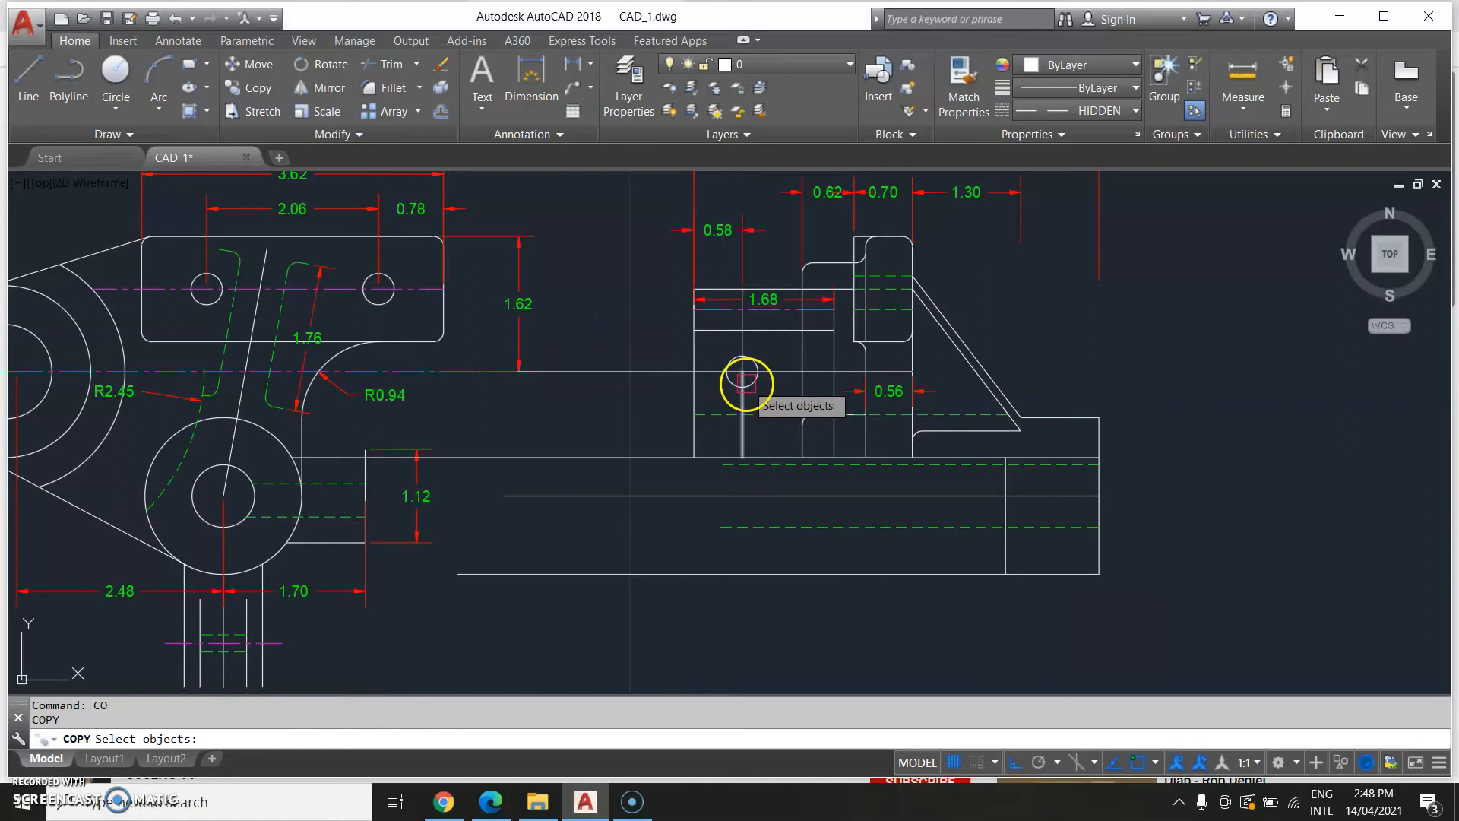
key(Return)
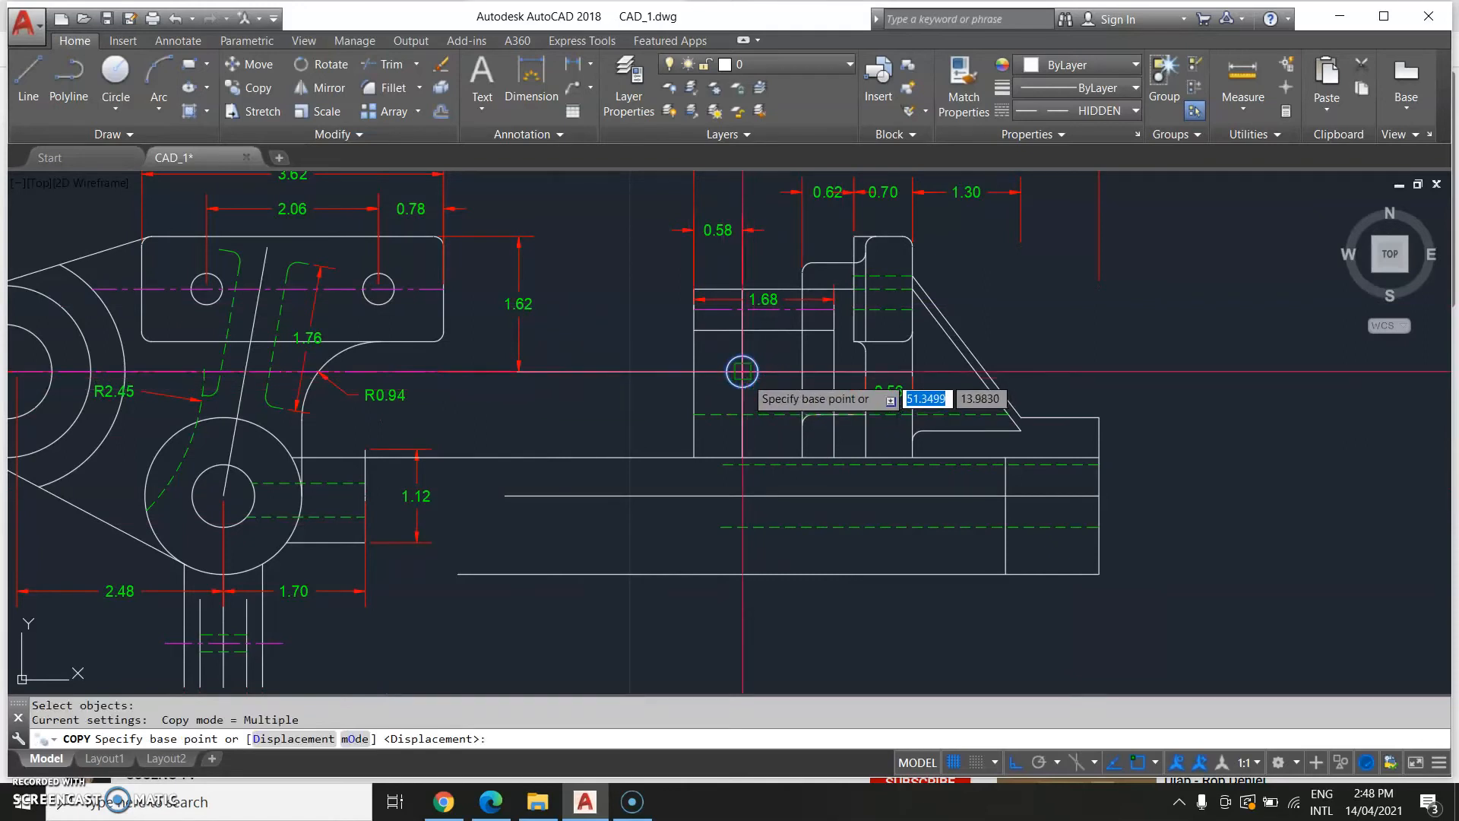
scroll(950, 509, up, 3)
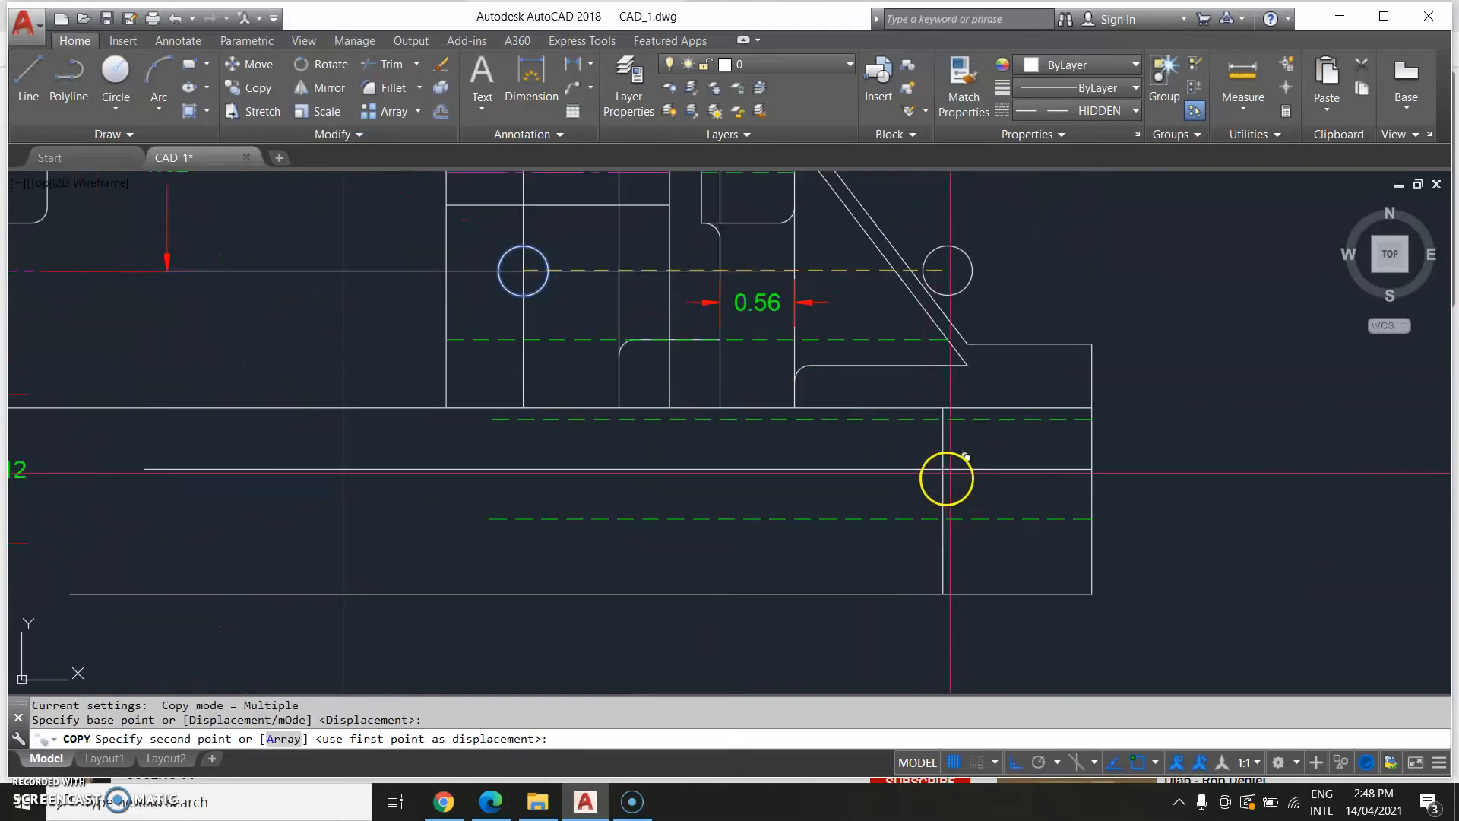
click(942, 477)
scroll(879, 560, down, 4)
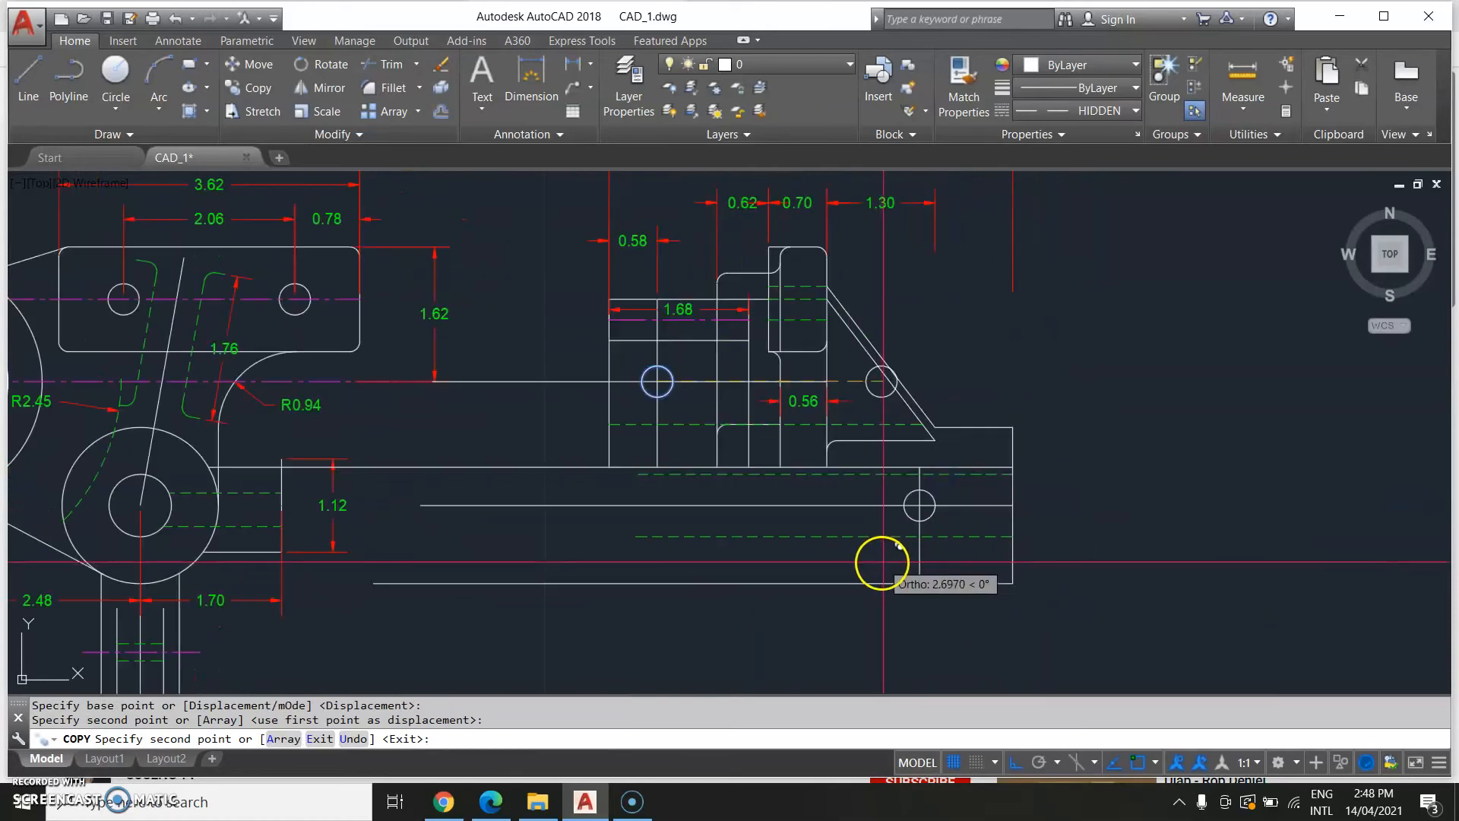
key(Escape)
middle_drag(903, 579, 1007, 504)
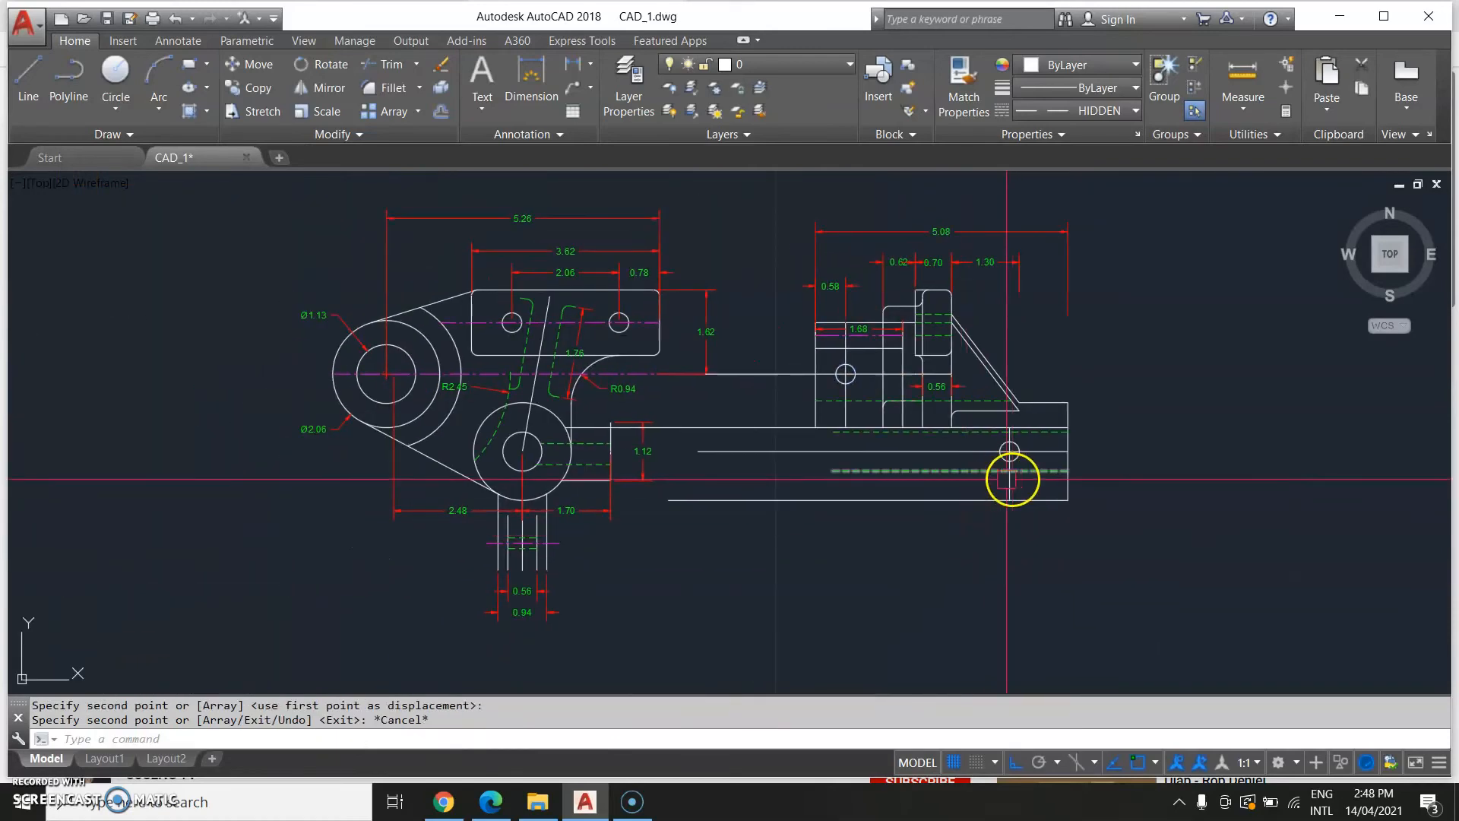
text(c)
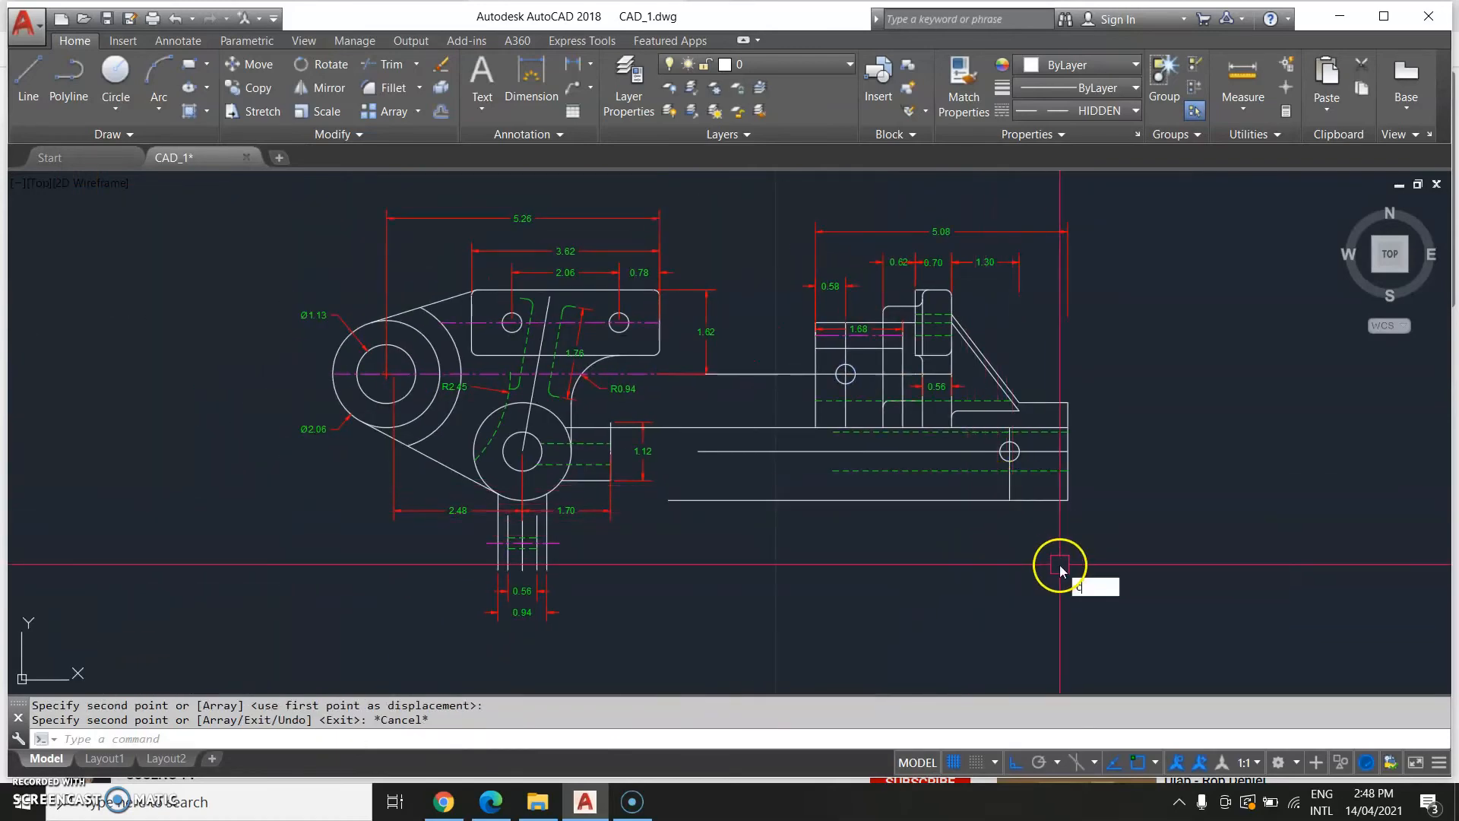
text(i)
key(Escape)
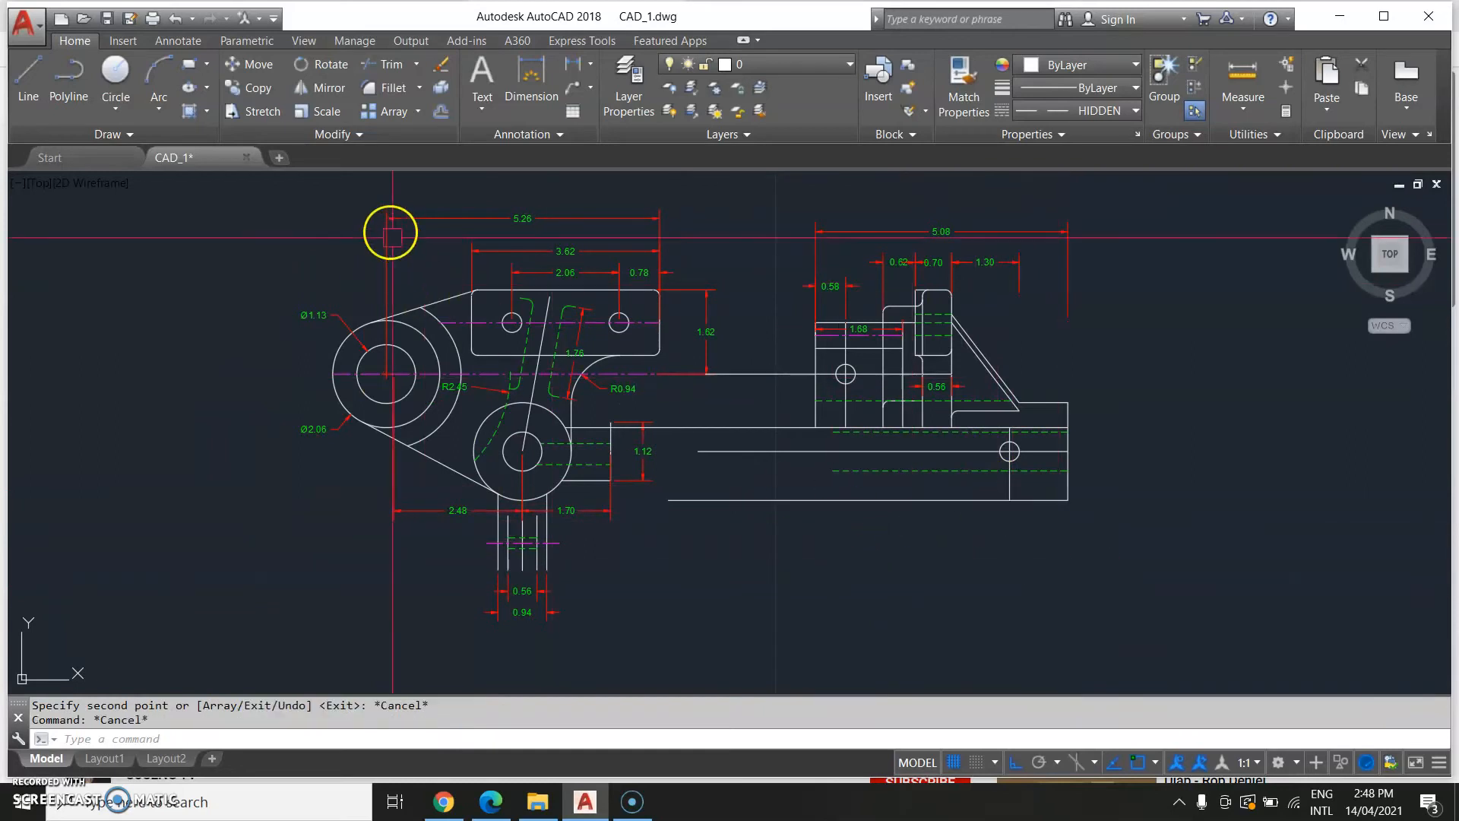
click(125, 112)
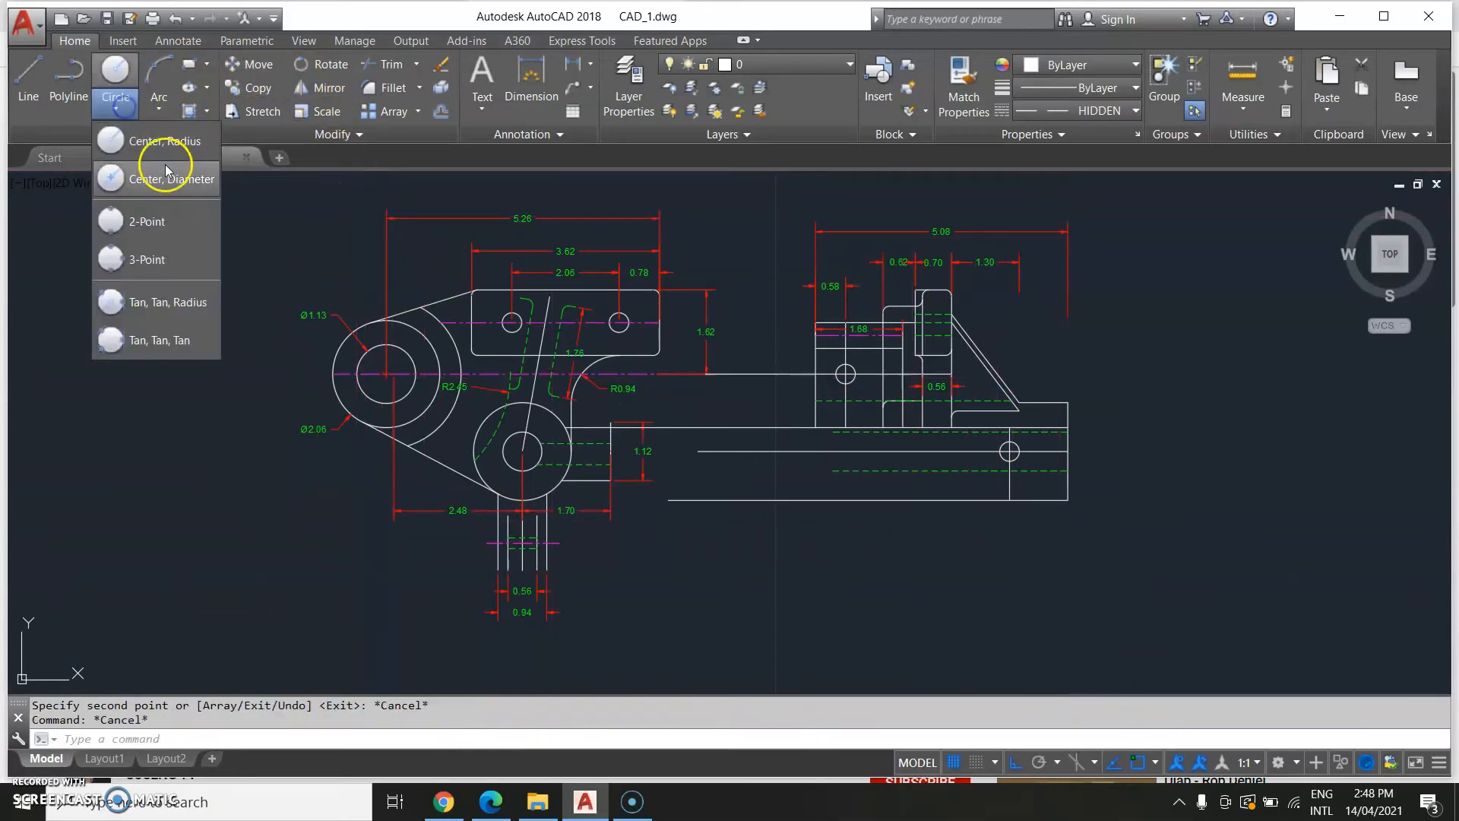
click(180, 181)
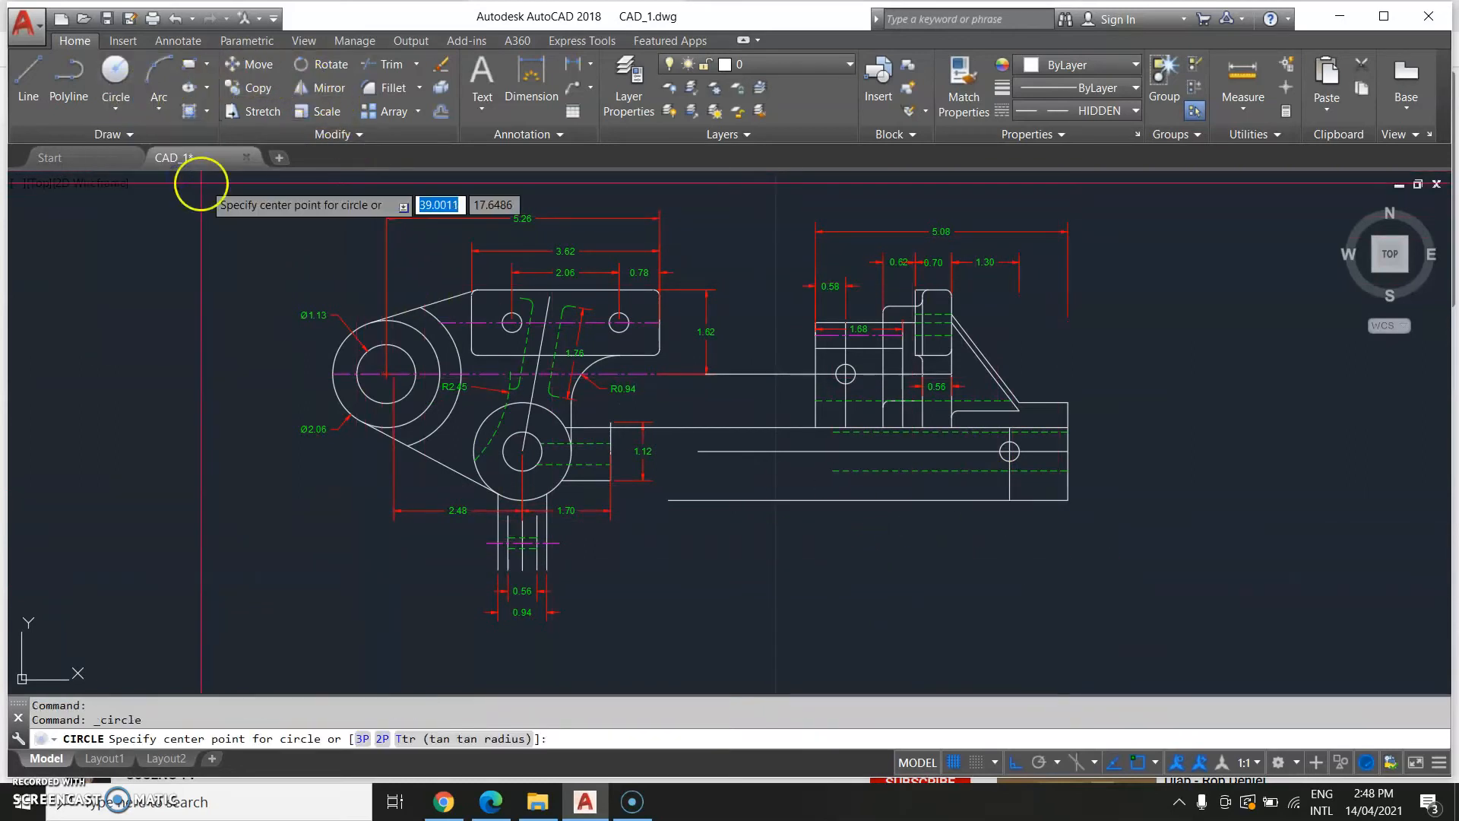
click(1009, 450)
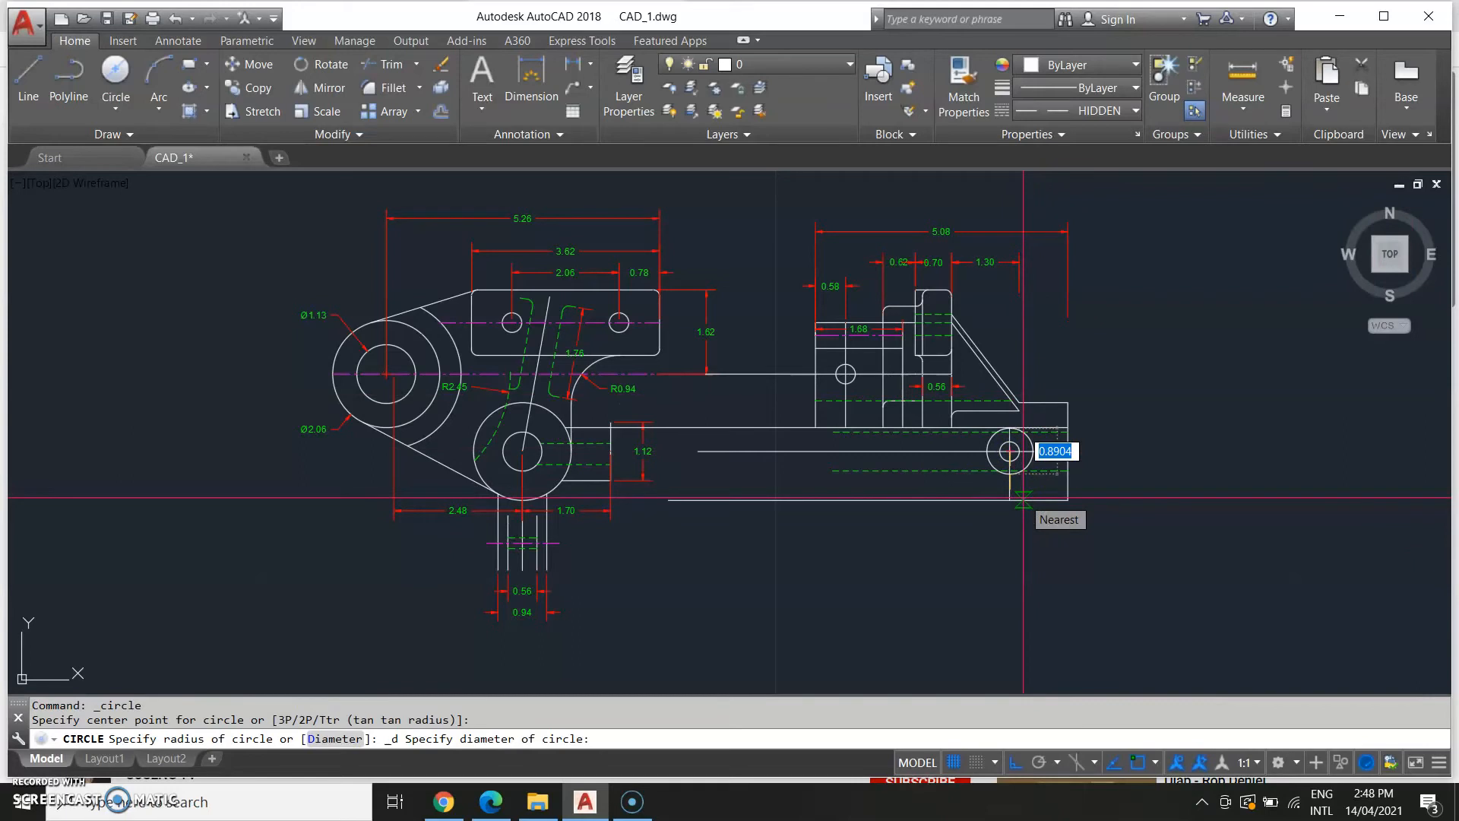
key(Escape)
Draw a circle of radius 0.6 concentric with the copied circle on the lower arm.
click(128, 93)
click(149, 176)
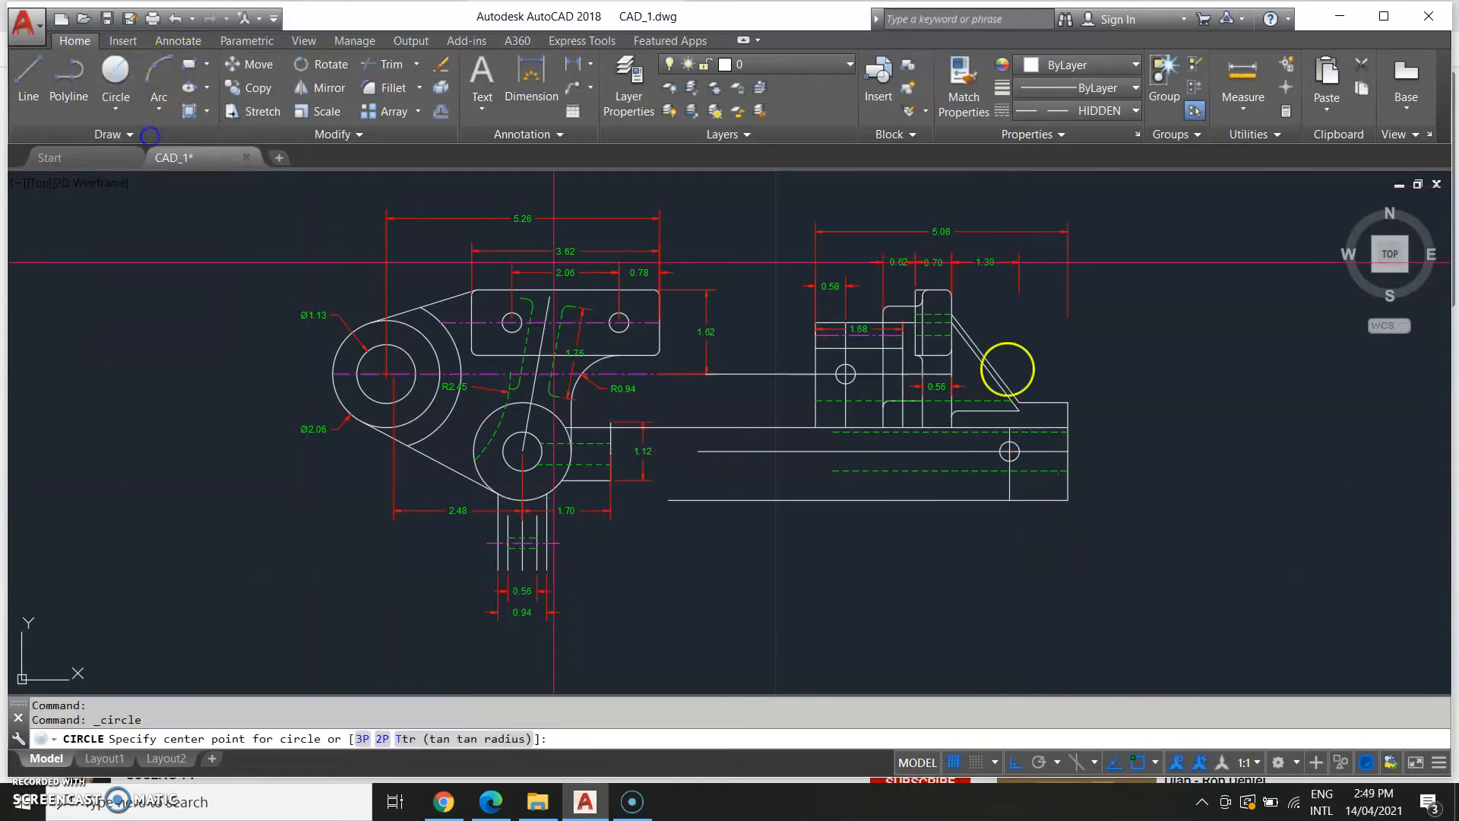
click(1010, 451)
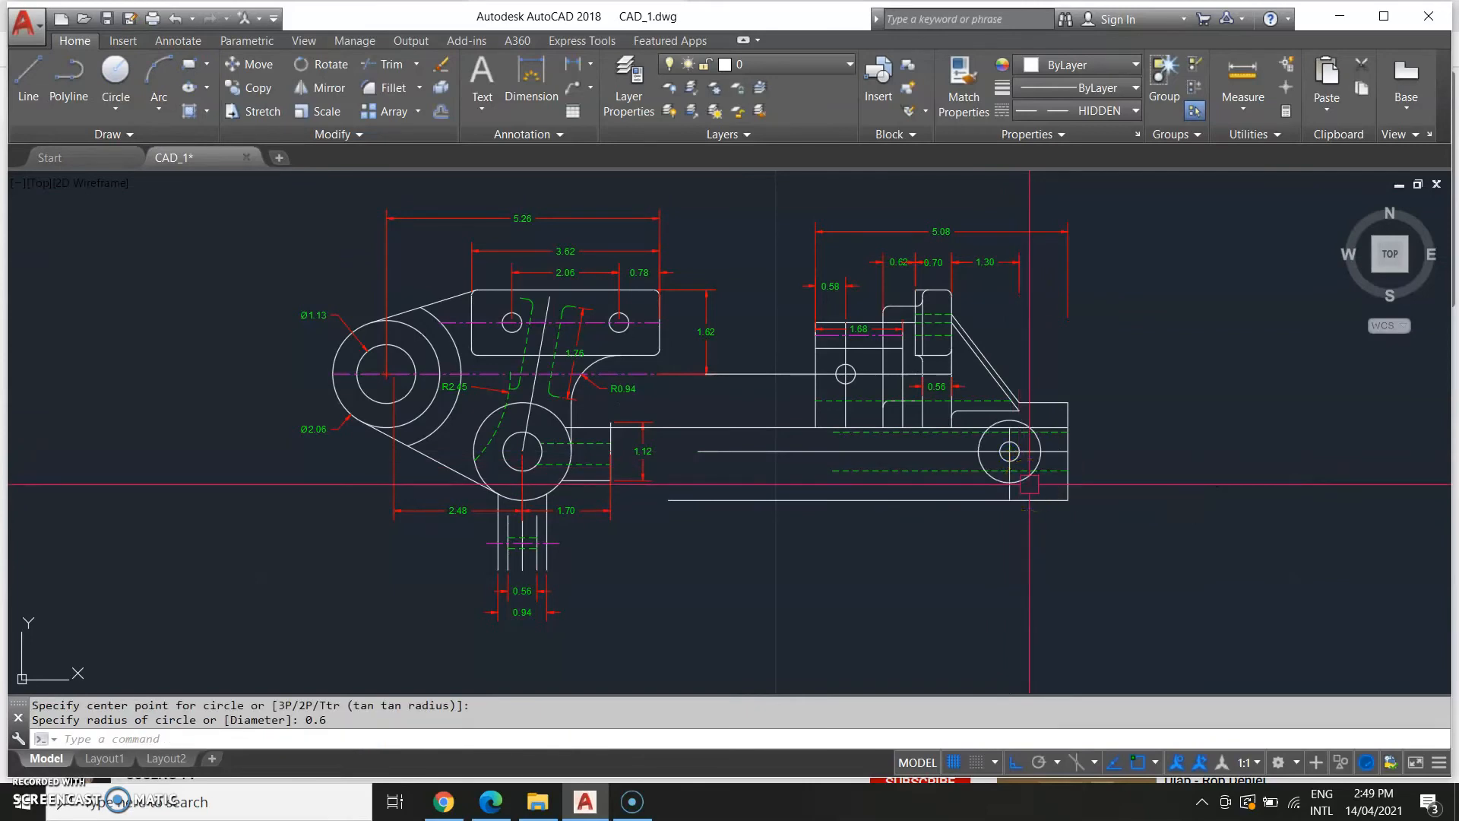
Compare the new boss at the lower arm's end with the reference image's side view.
scroll(1003, 517, down, 2)
middle_drag(931, 568, 1327, 517)
middle_drag(551, 548, 681, 523)
middle_drag(940, 539, 877, 547)
middle_drag(339, 528, 401, 527)
scroll(430, 438, up, 2)
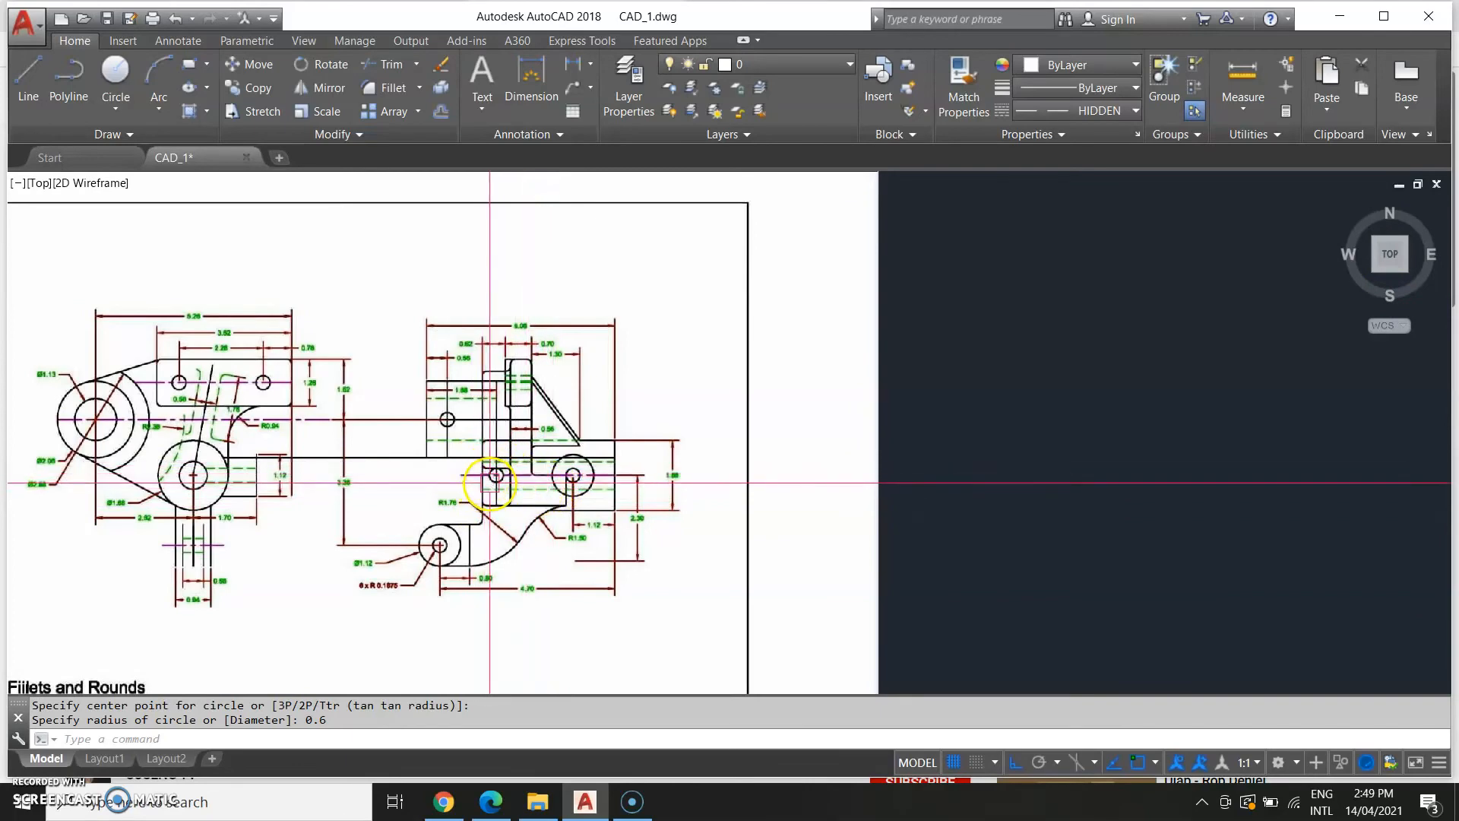
scroll(493, 477, up, 5)
scroll(1179, 527, down, 5)
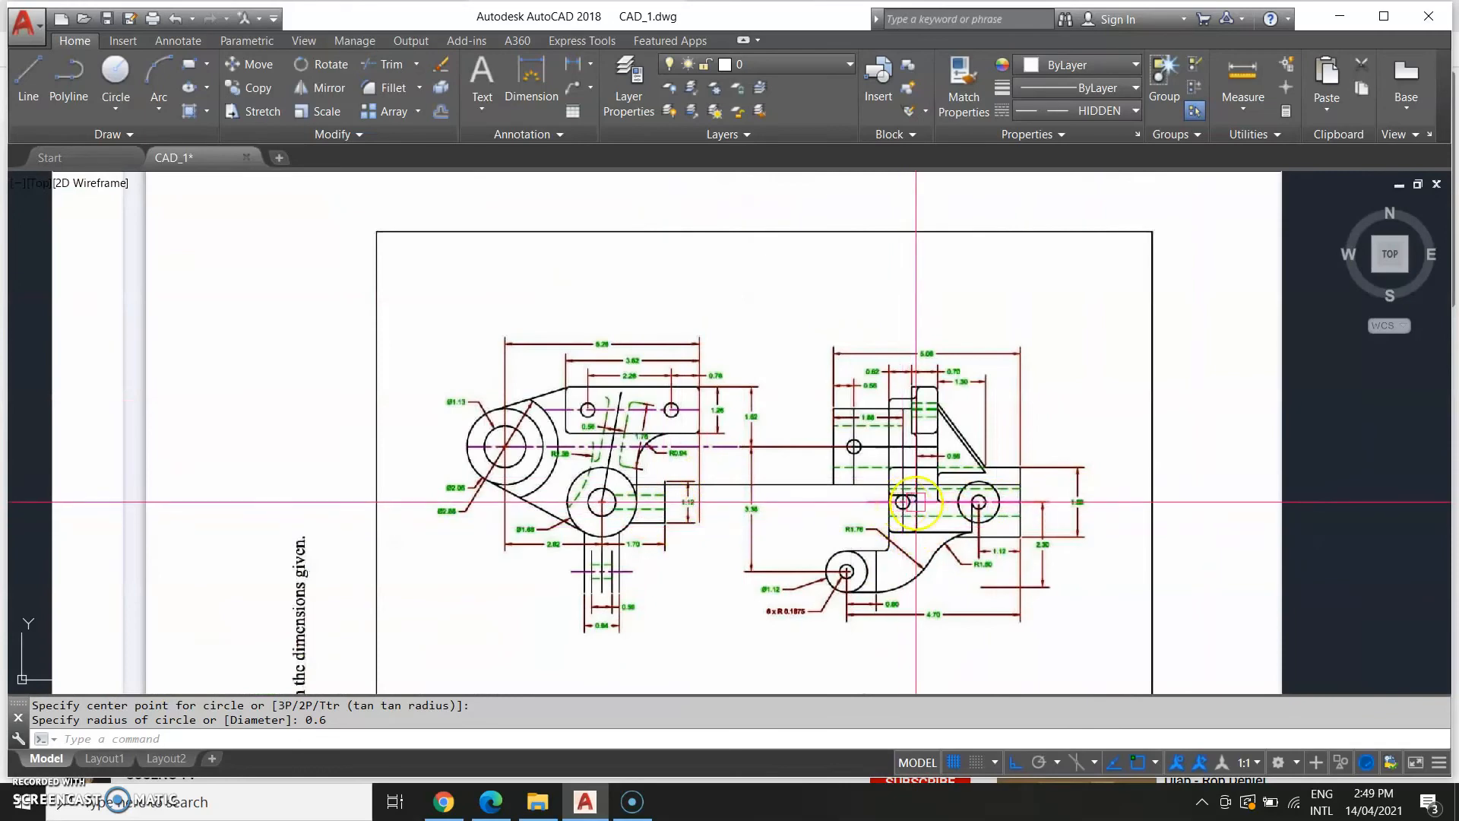
middle_drag(1216, 541, 517, 493)
middle_drag(1027, 546, 700, 541)
middle_drag(1324, 583, 971, 639)
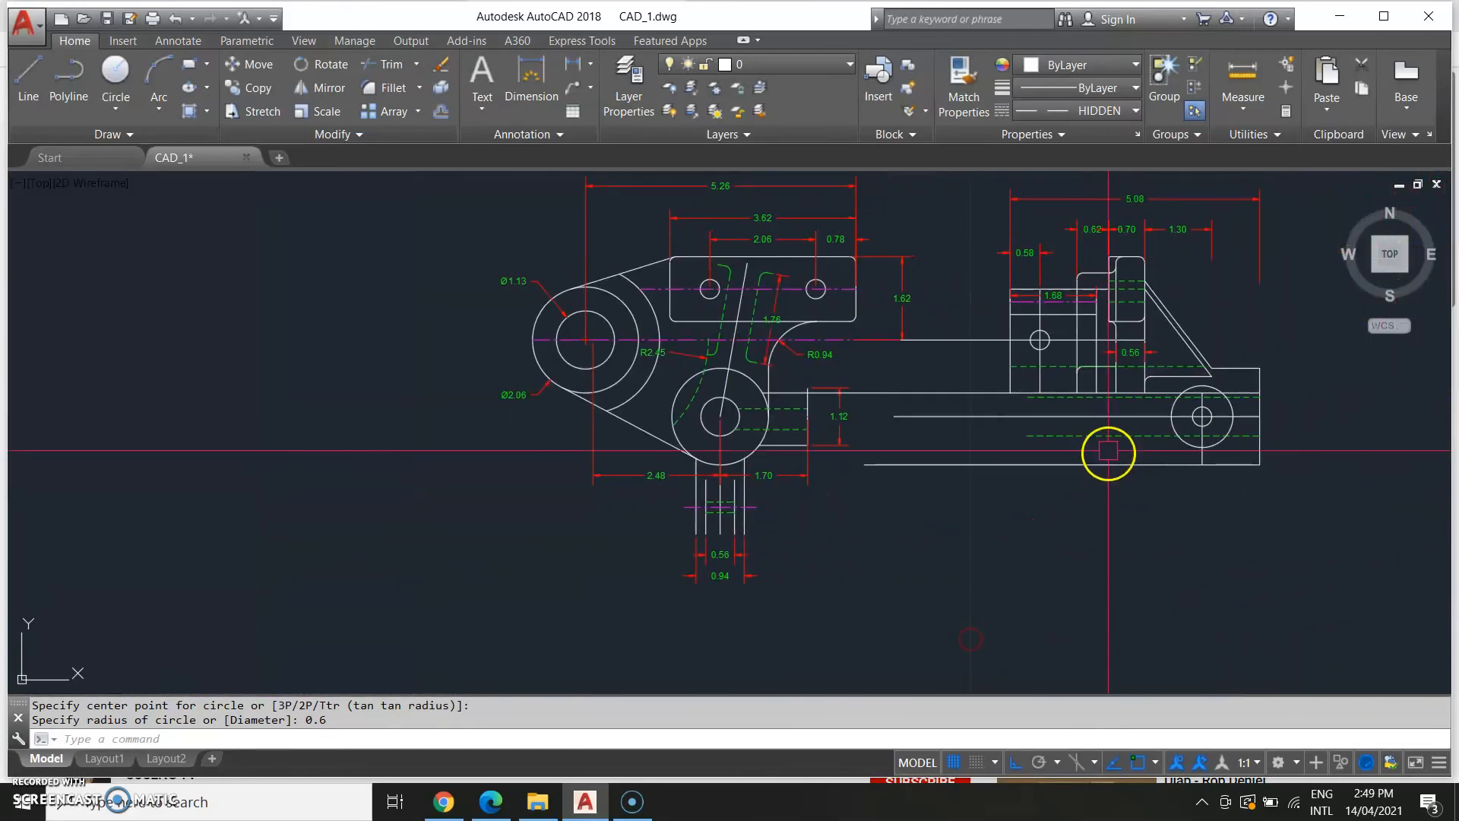
middle_drag(756, 521, 950, 479)
scroll(471, 523, down, 2)
middle_drag(256, 560, 432, 565)
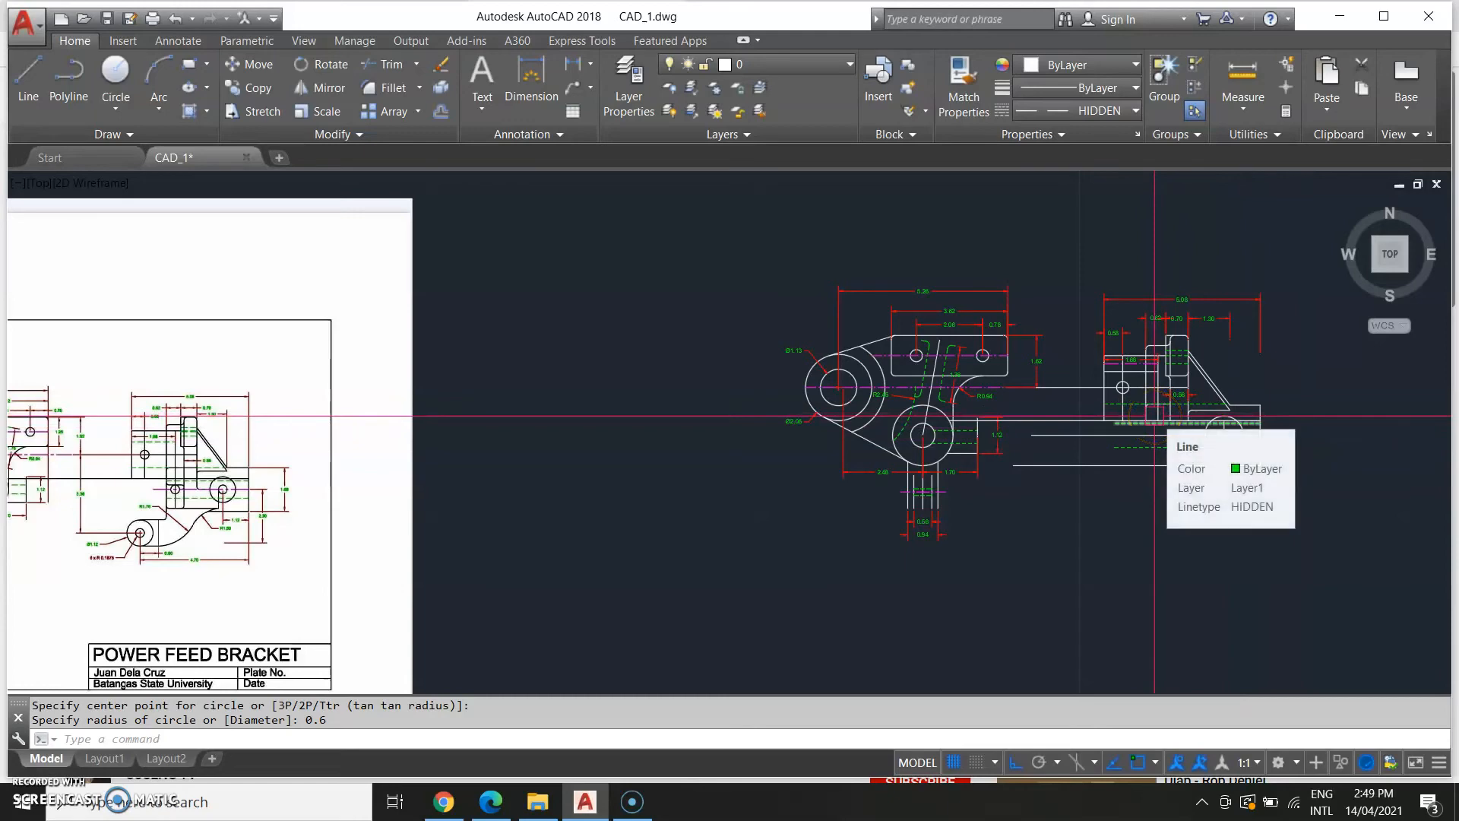
text(L)
key(Return)
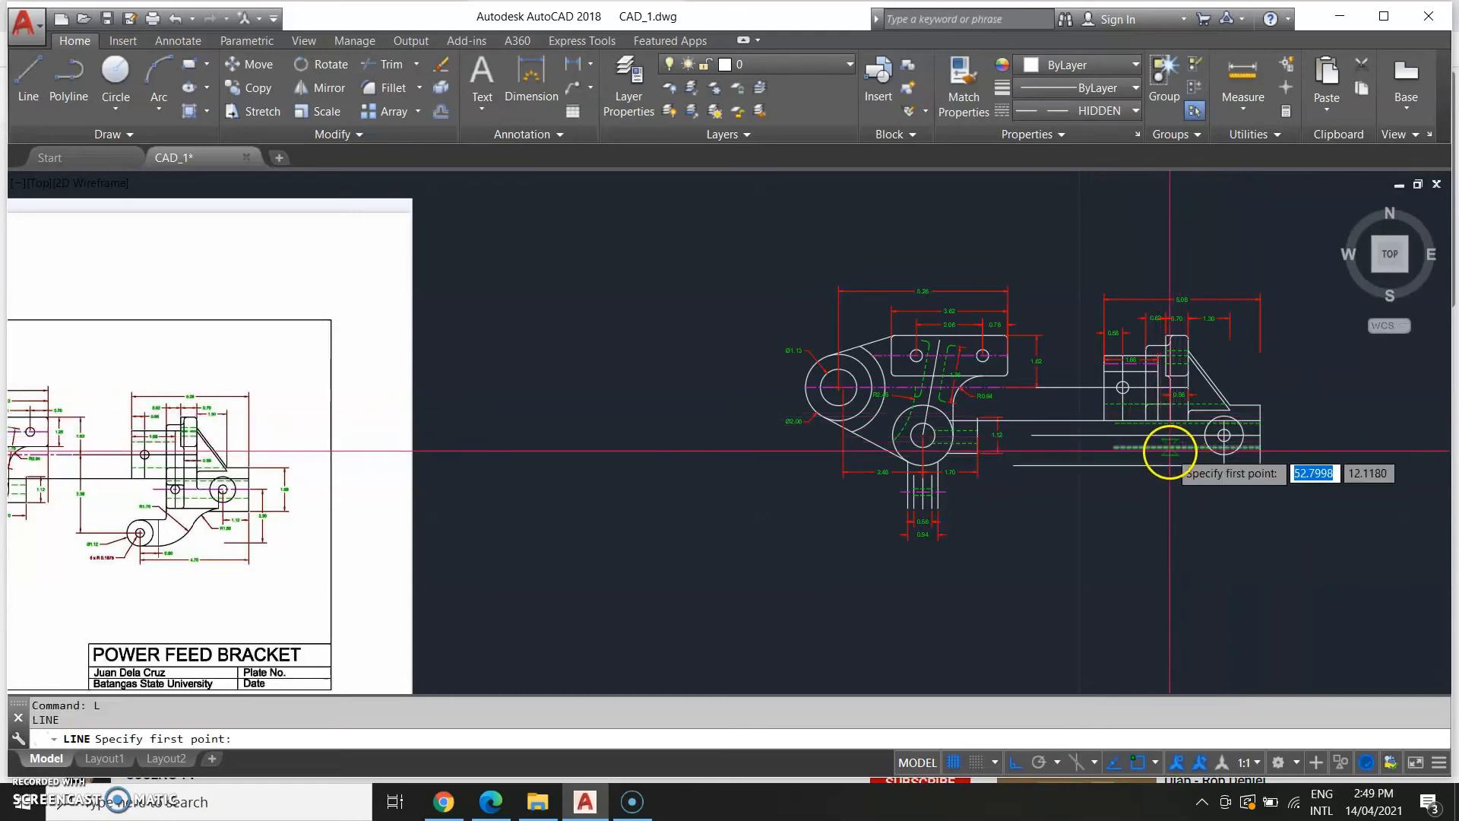
scroll(1155, 413, up, 2)
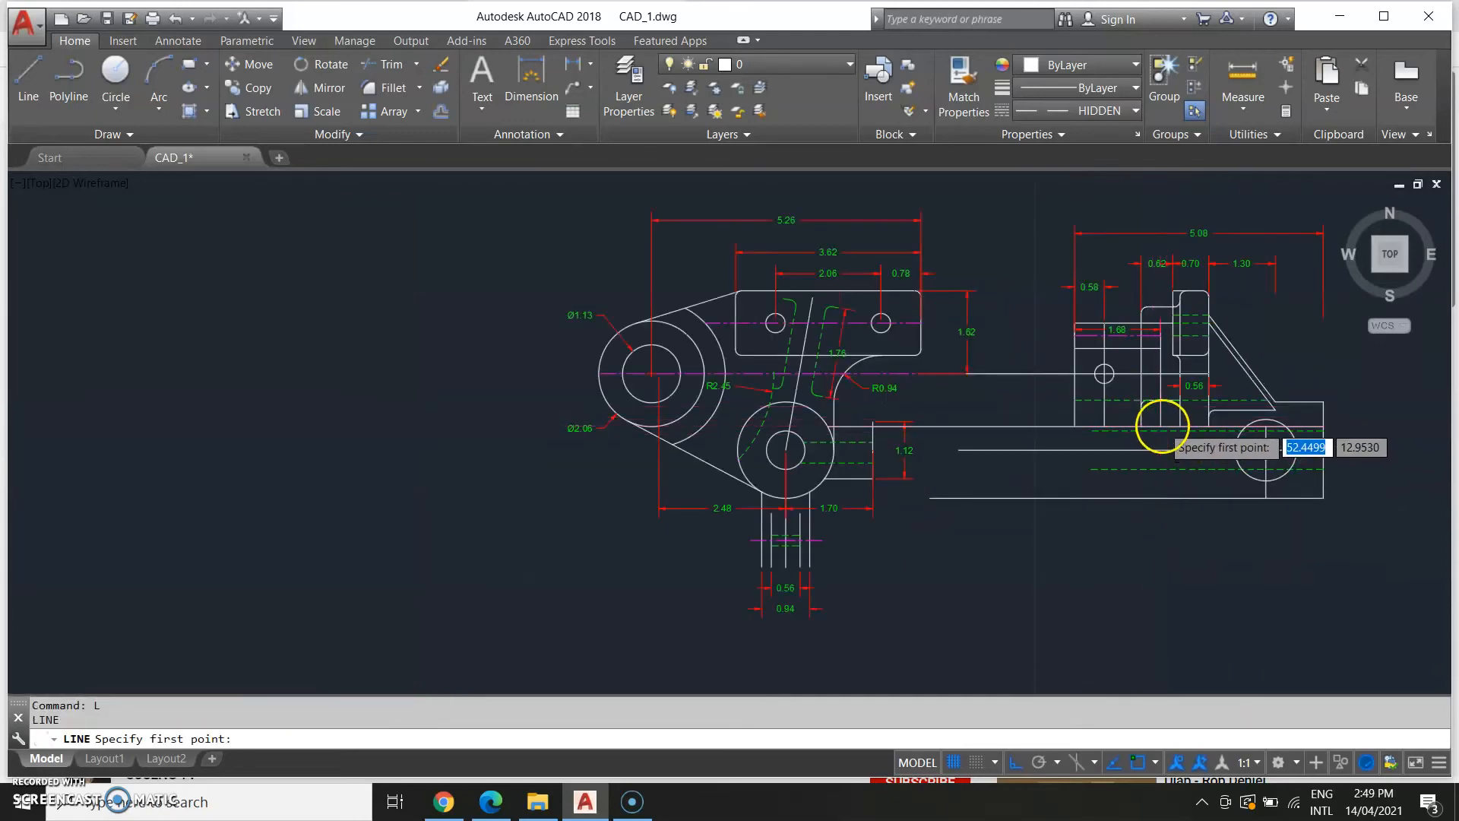
scroll(1163, 425, up, 4)
click(1153, 426)
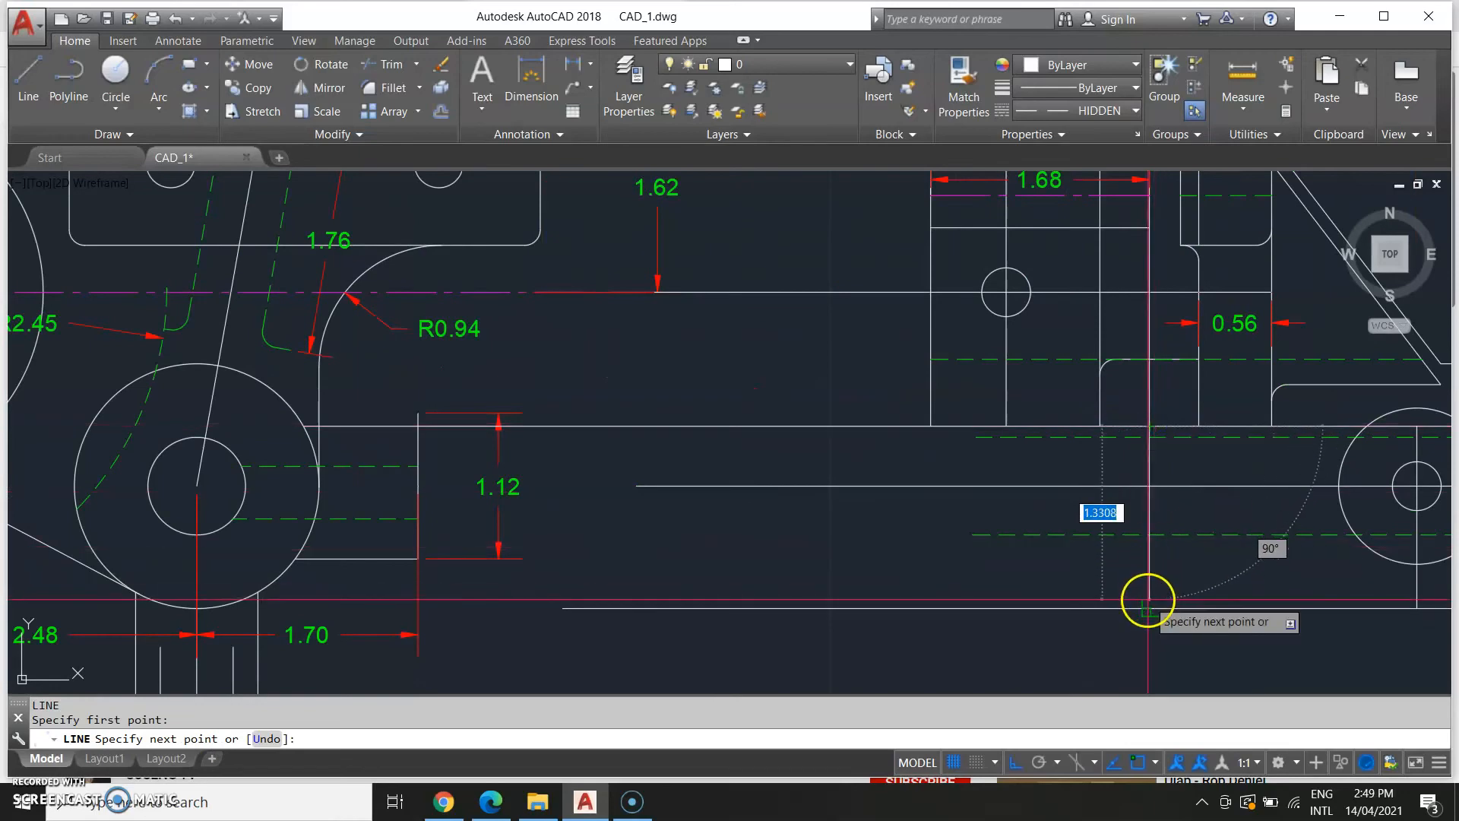
scroll(1152, 601, down, 5)
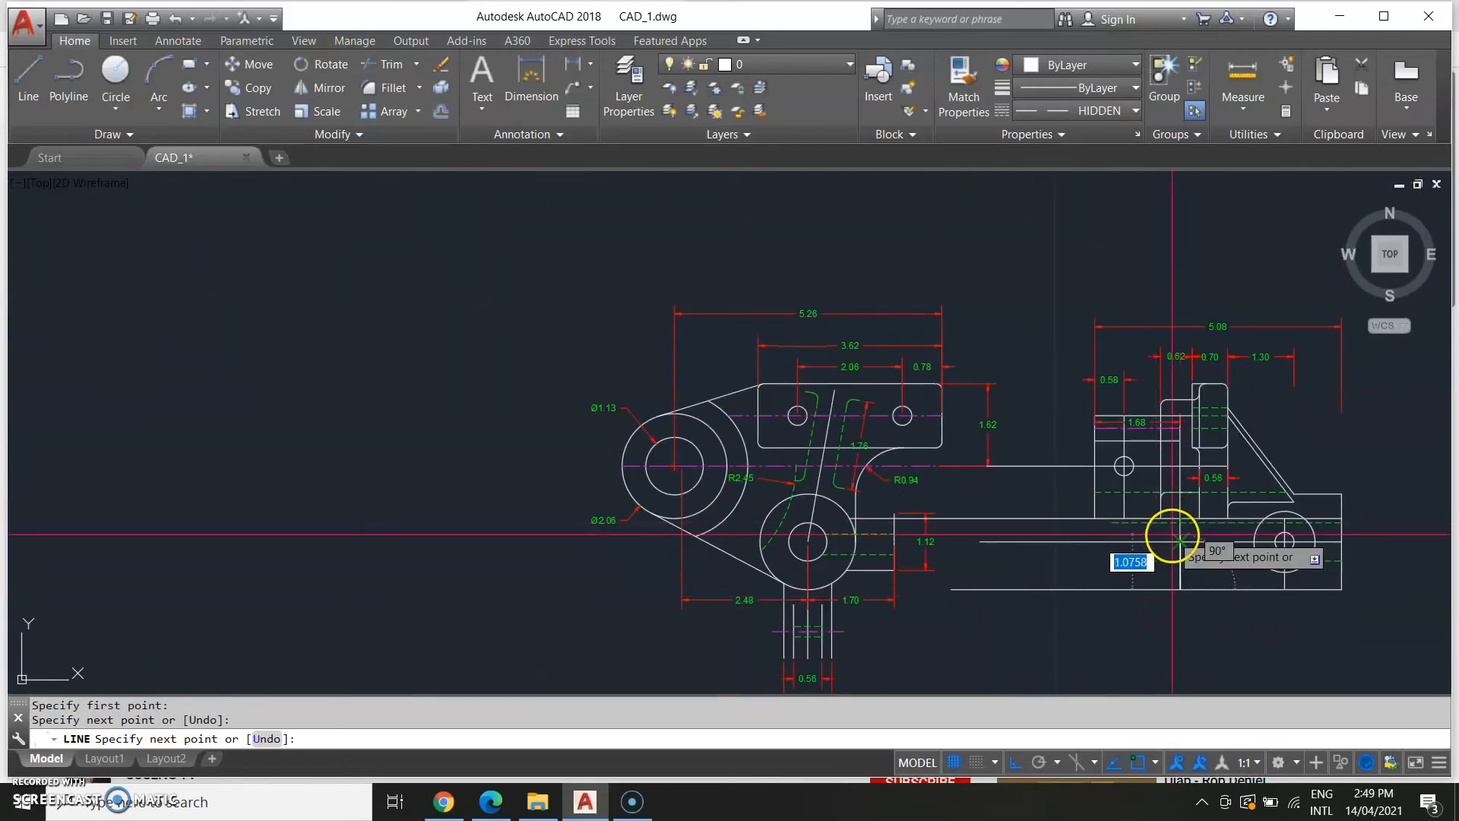
key(Escape)
scroll(1163, 646, down, 2)
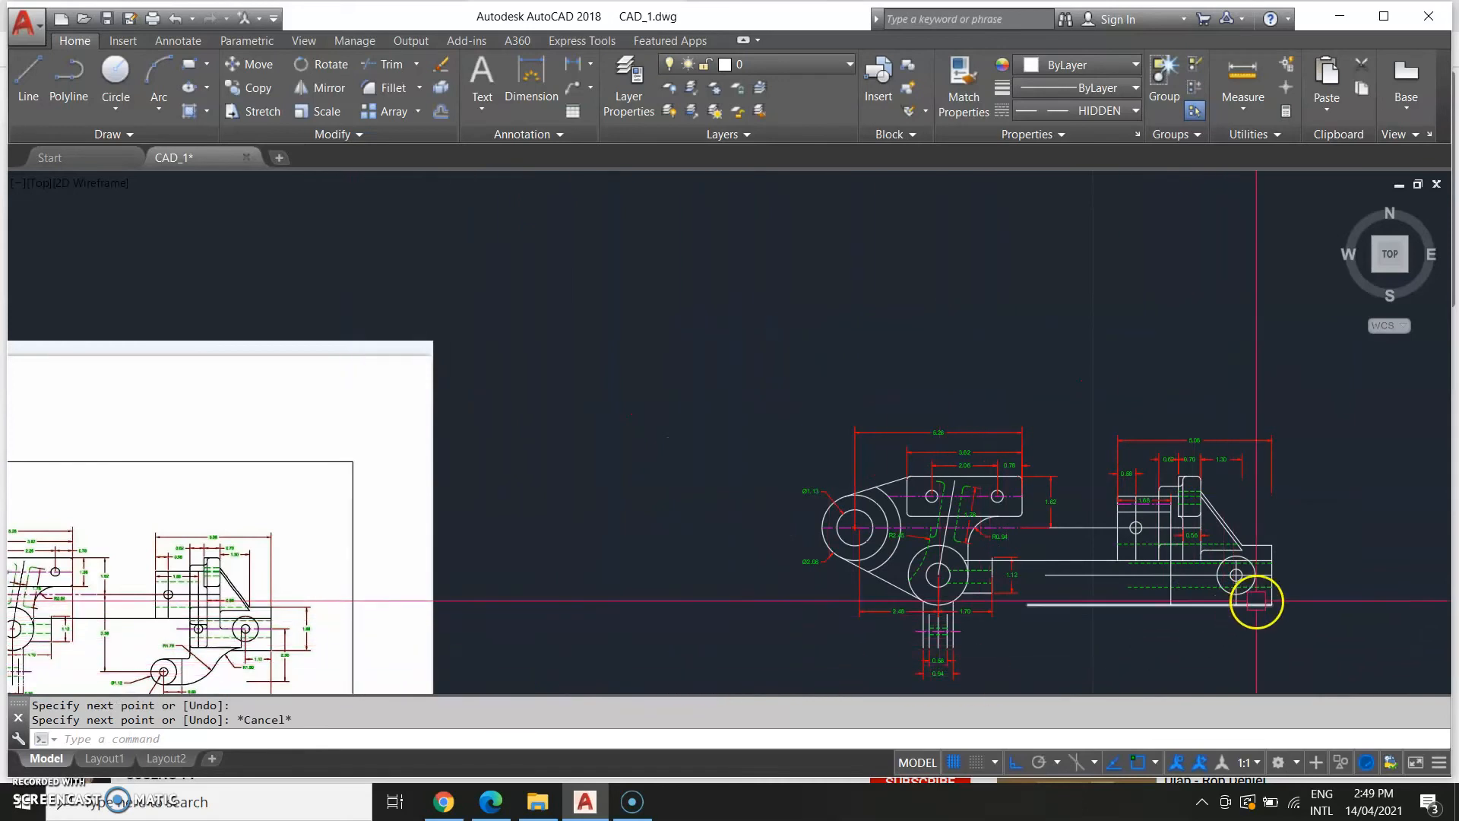
text(Co)
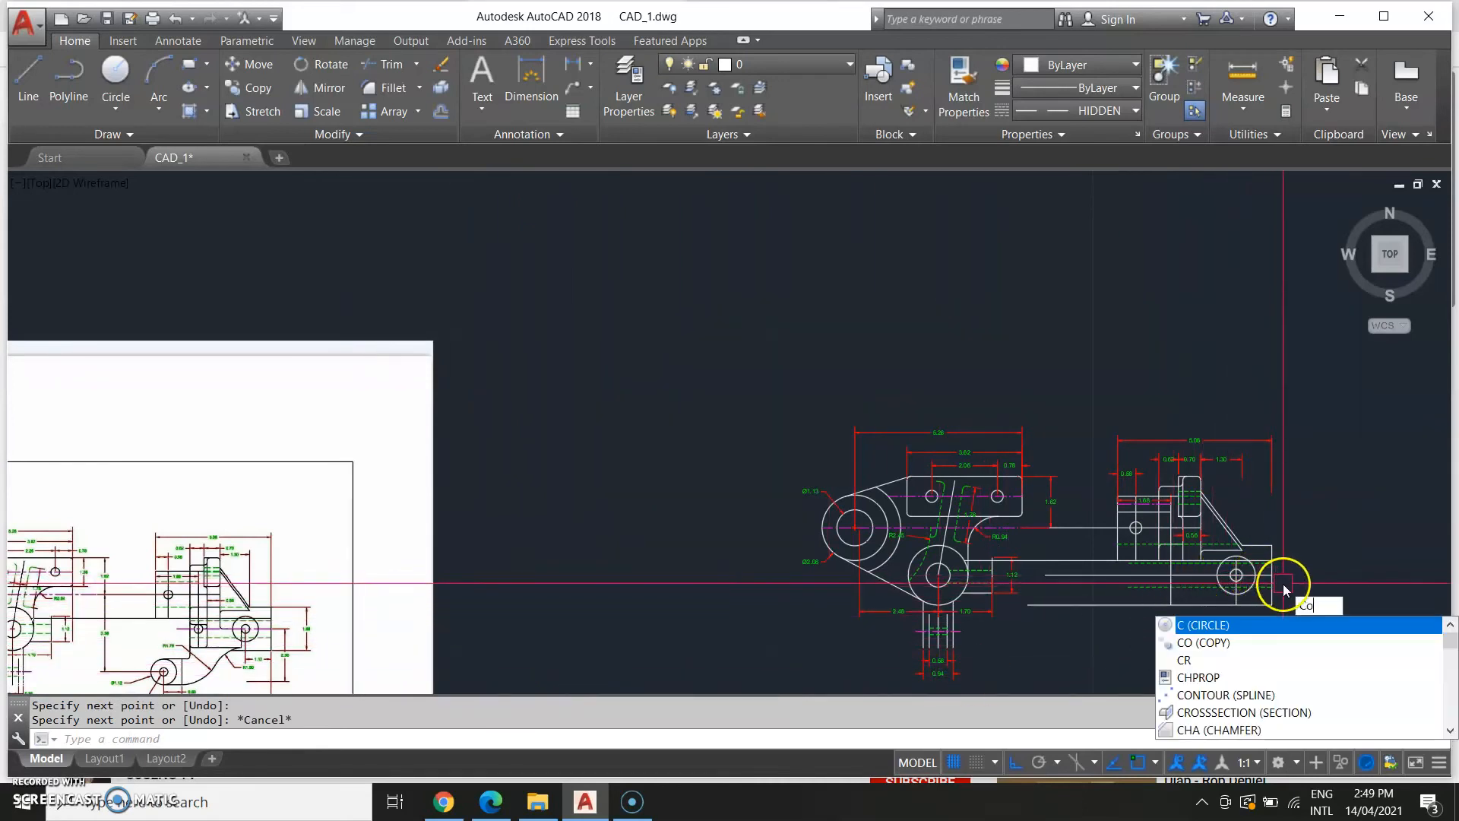
key(Return)
scroll(1235, 582, up, 4)
key(Return)
click(1234, 575)
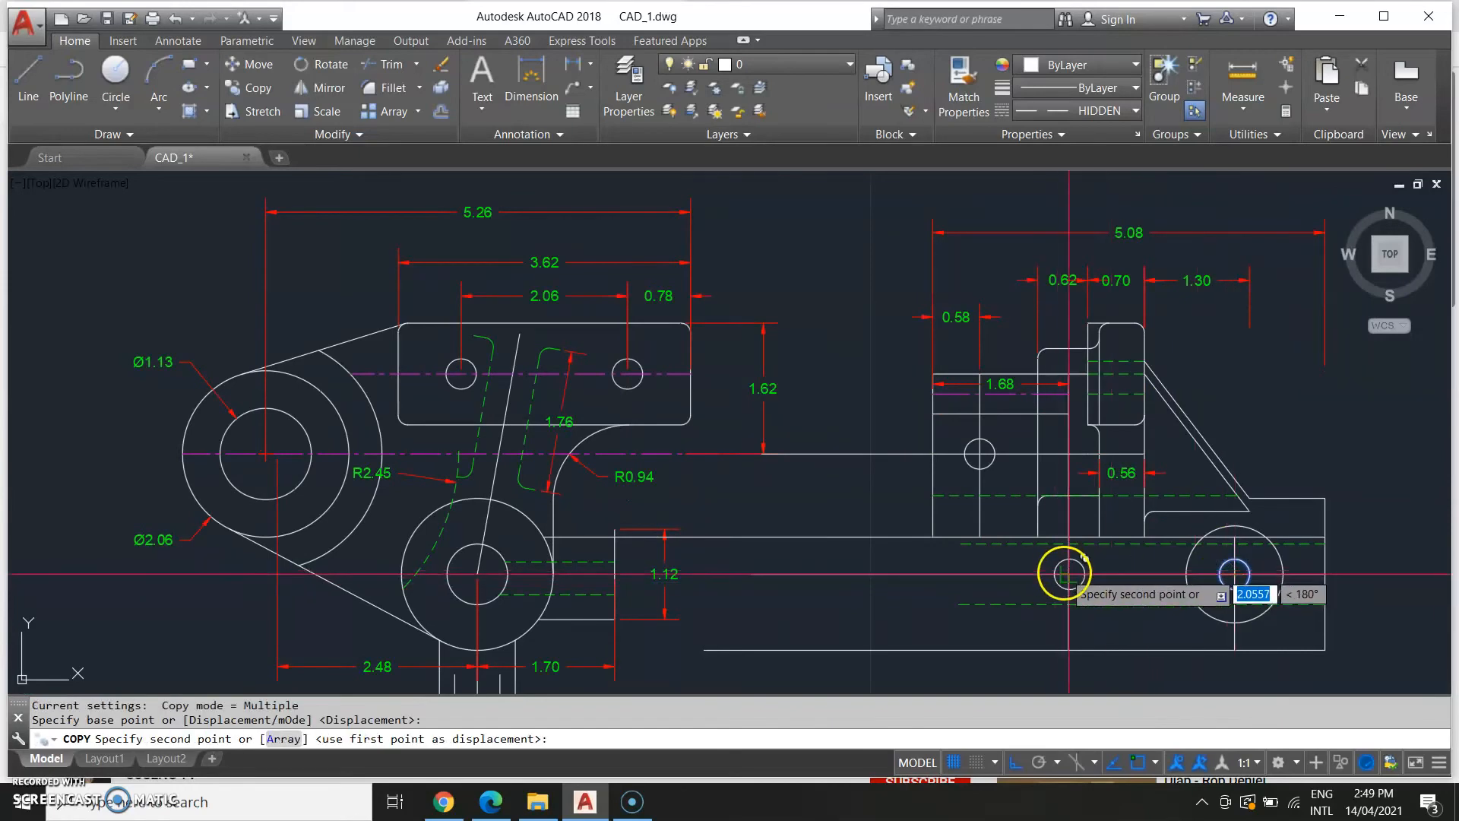
key(Escape)
Stretch the left end of the line through the lower arm's holes to just left of the small circle.
middle_drag(809, 577, 1143, 410)
scroll(1064, 435, down, 4)
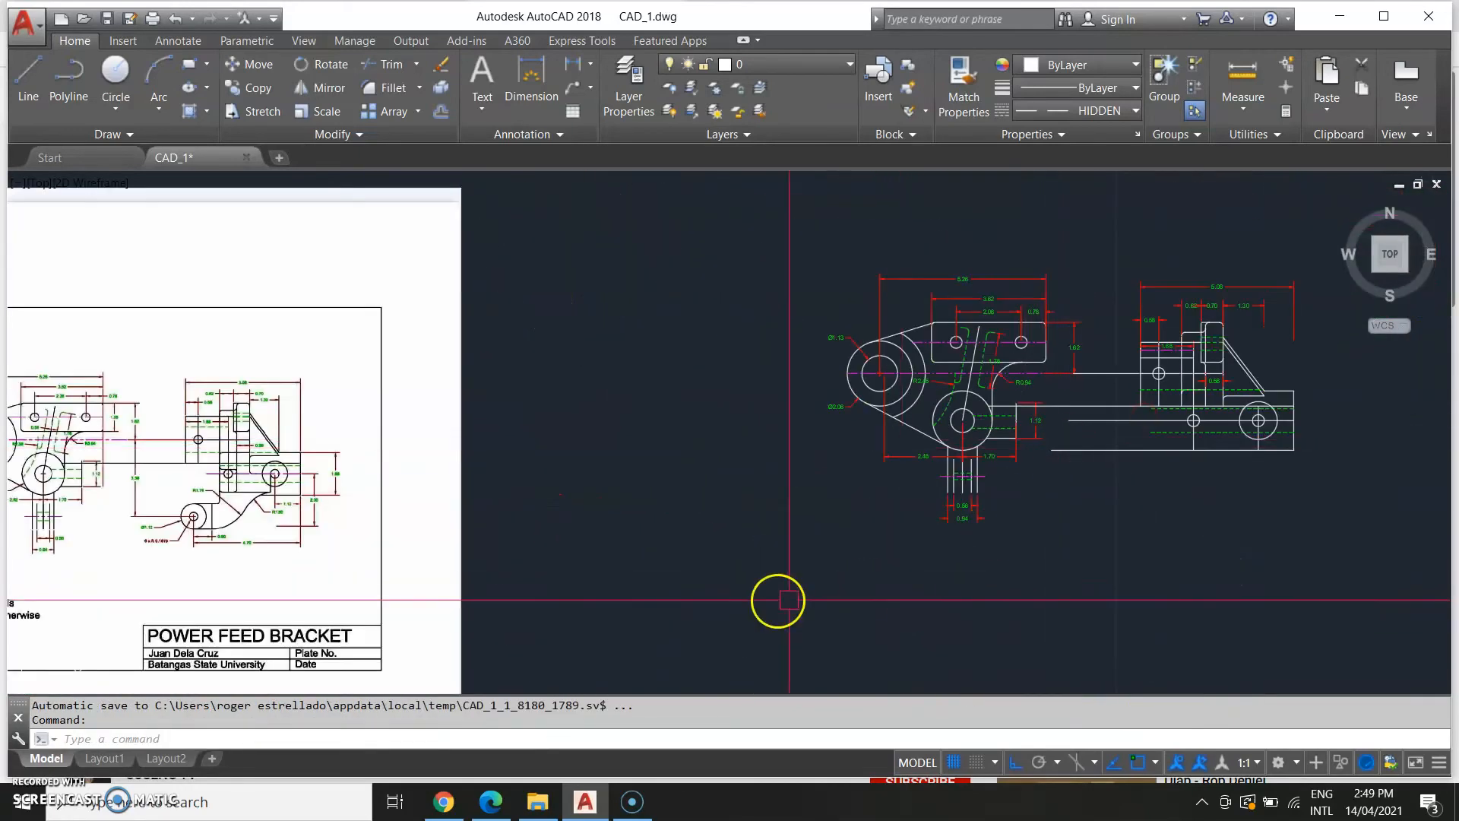
middle_drag(665, 537, 711, 540)
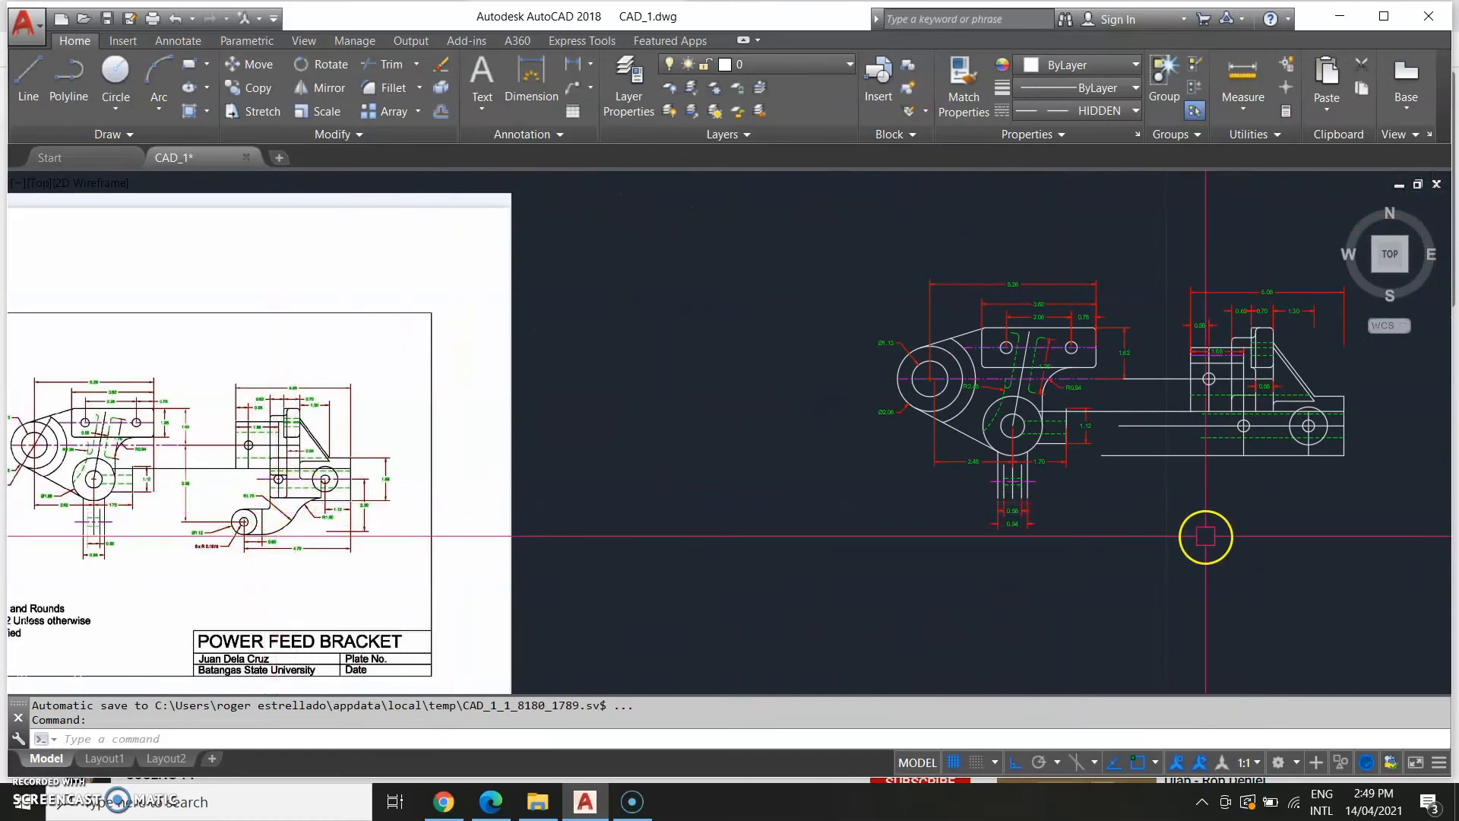
click(1119, 429)
click(1120, 424)
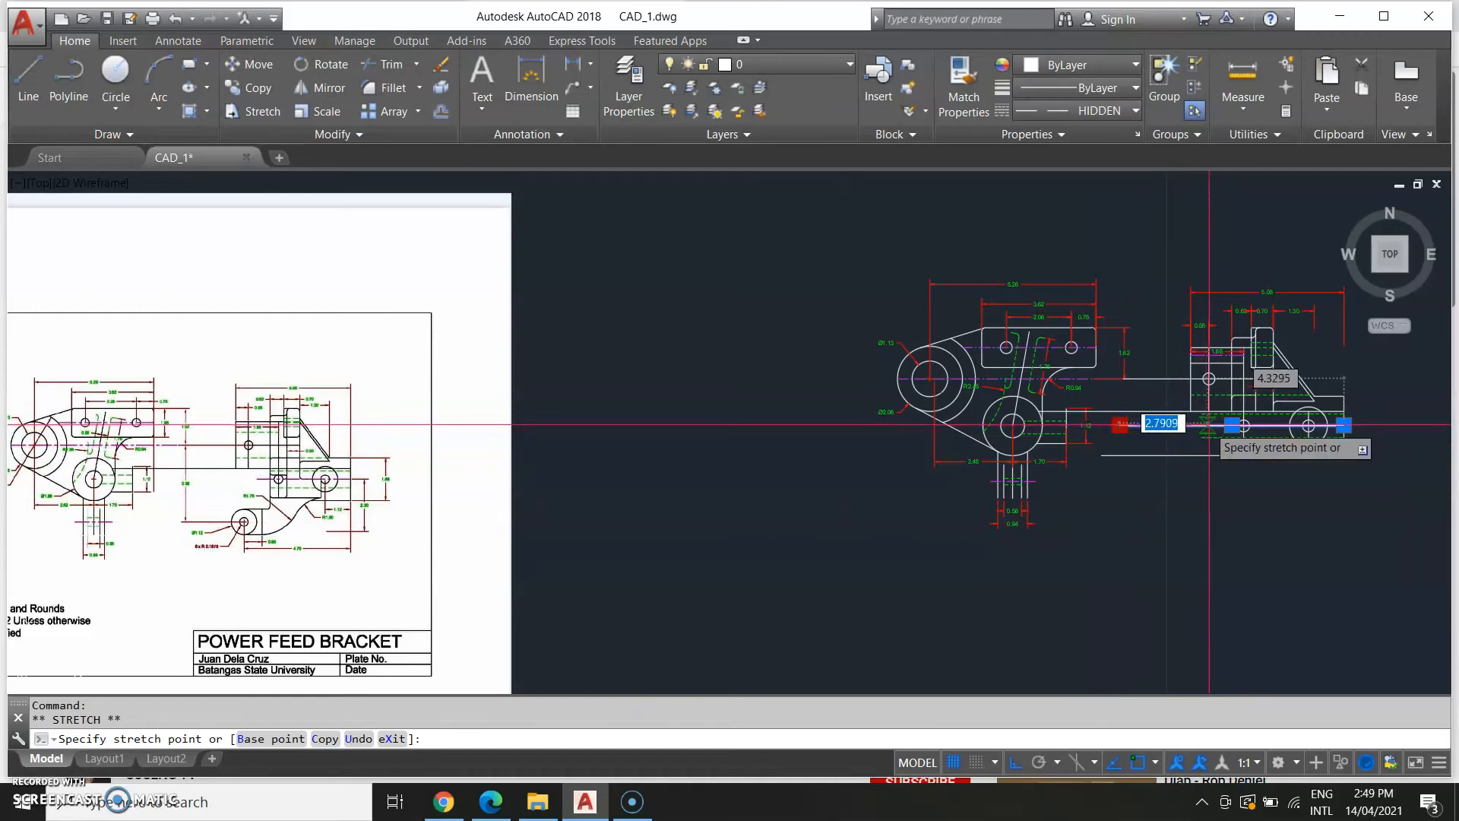
click(1212, 425)
middle_drag(1211, 544, 1092, 591)
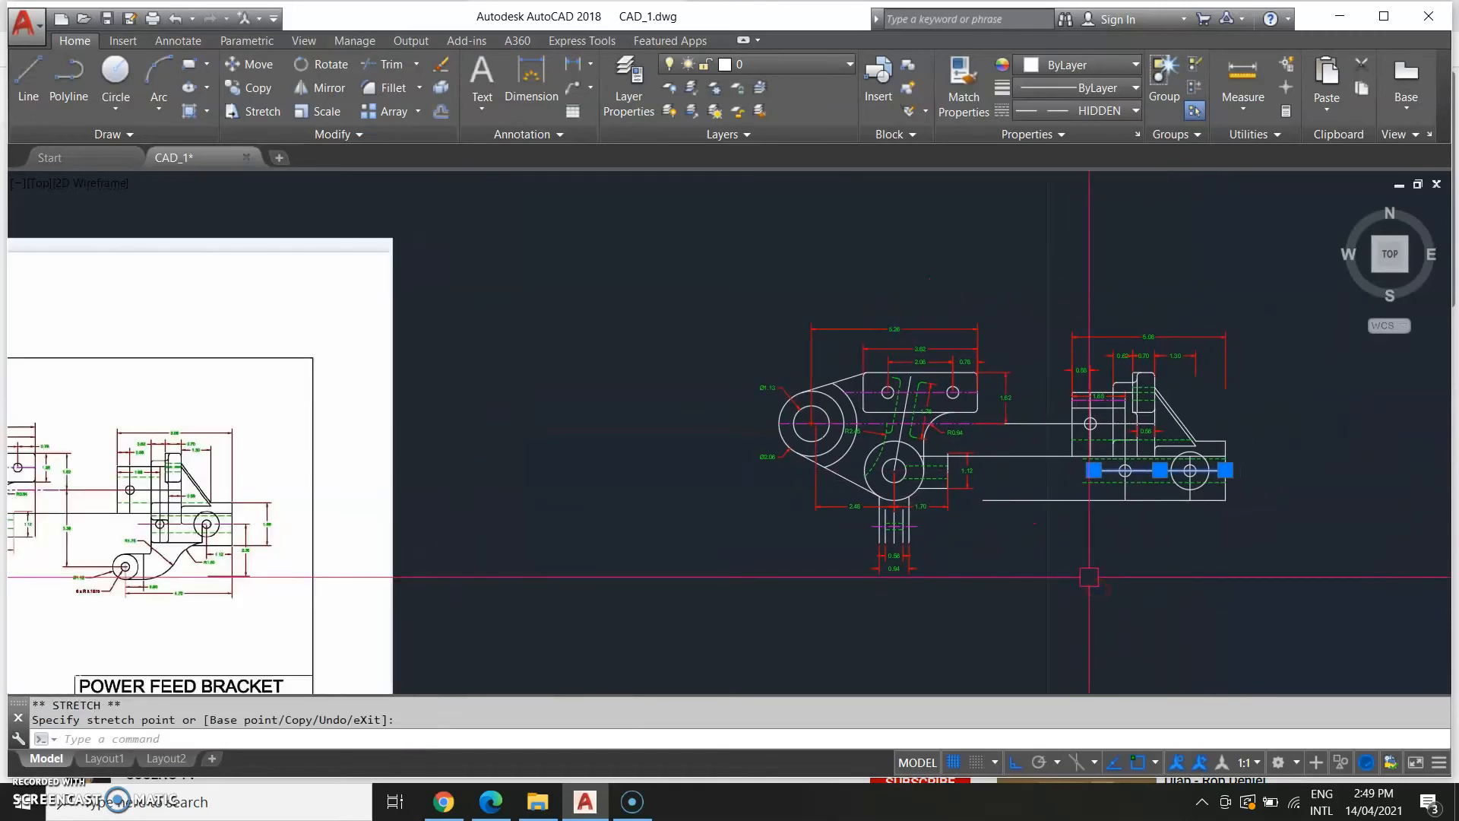
key(Escape)
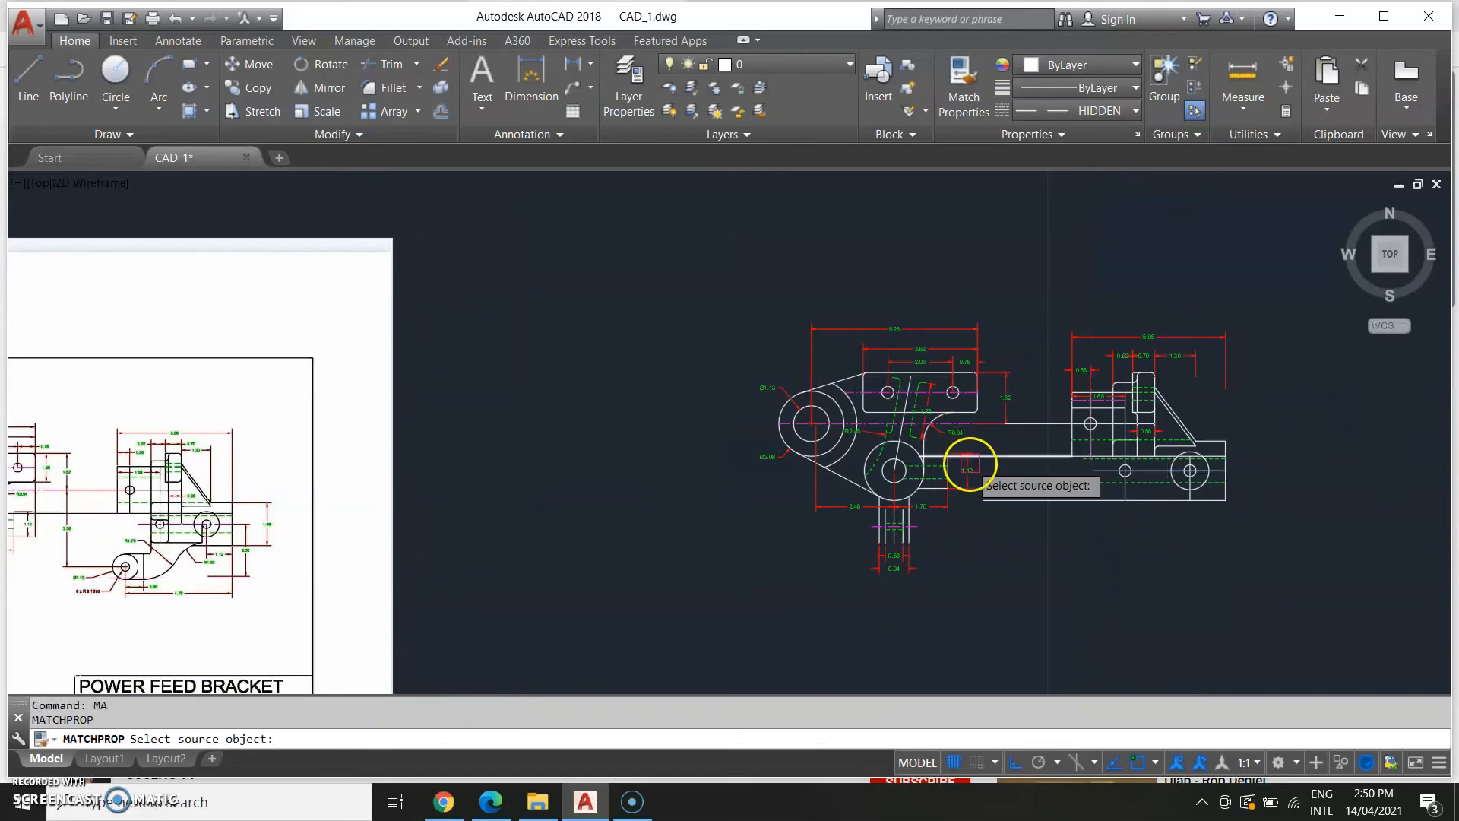
Match the line through the lower arm's holes to the main centre line's properties.
scroll(844, 426, up, 5)
click(814, 417)
scroll(1284, 437, down, 5)
middle_drag(1304, 489, 914, 528)
scroll(1109, 539, up, 5)
click(715, 478)
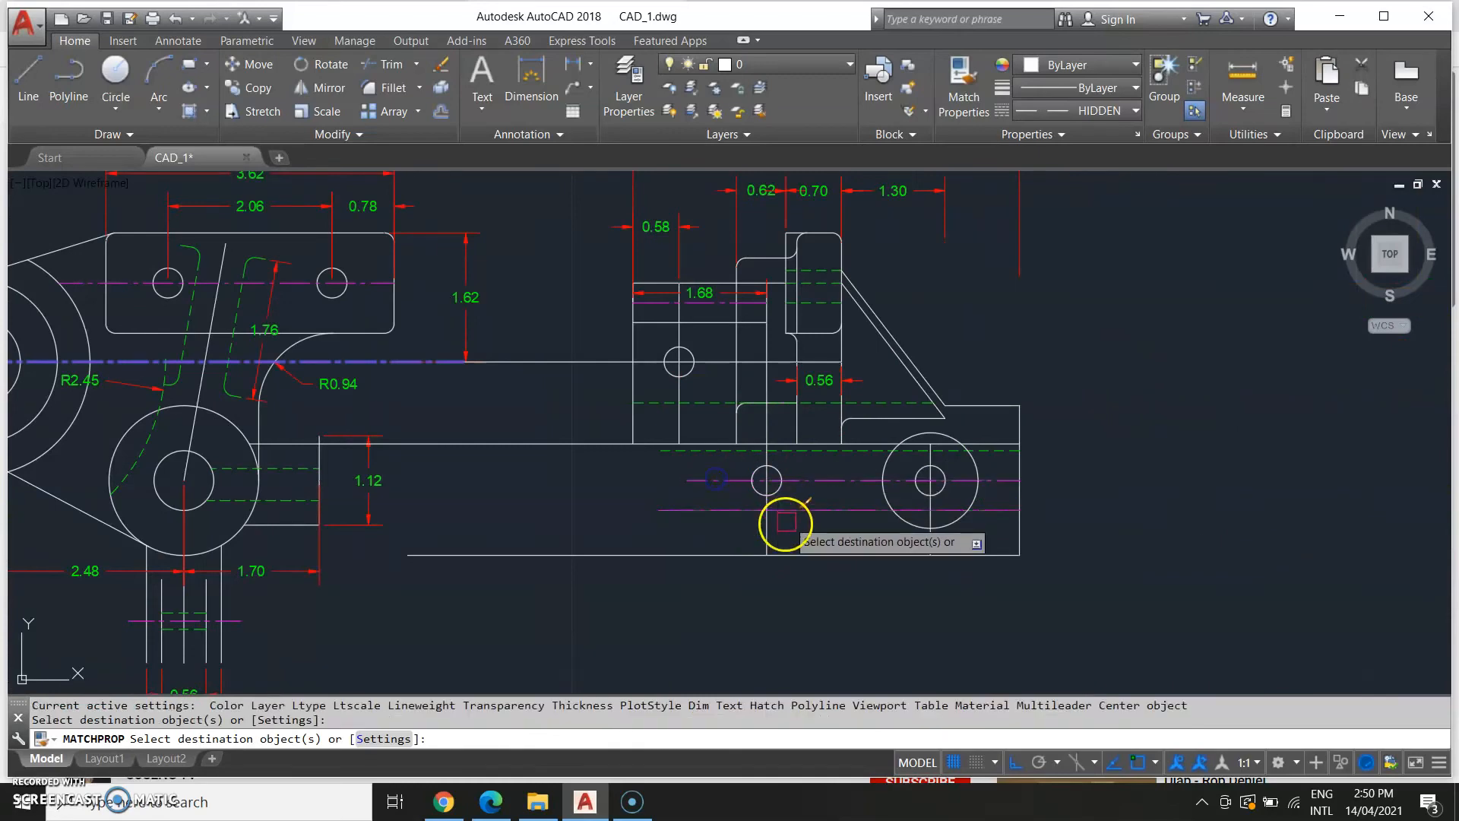
scroll(786, 523, down, 5)
middle_drag(758, 580, 1217, 528)
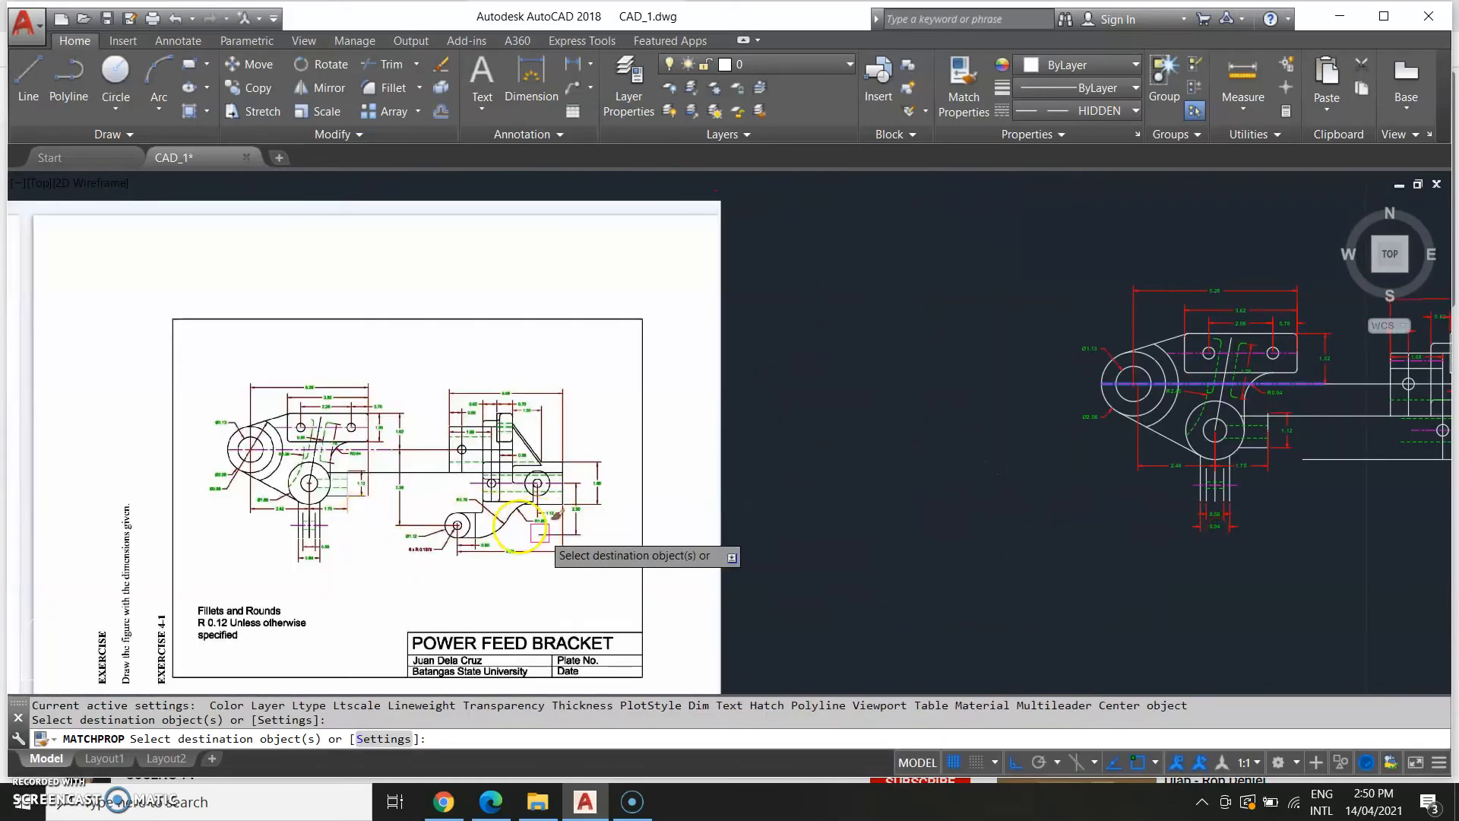
key(Escape)
Draw two vertical lines from the arm's upper edge down to its bottom edge on either side of the small circle.
scroll(492, 479, up, 5)
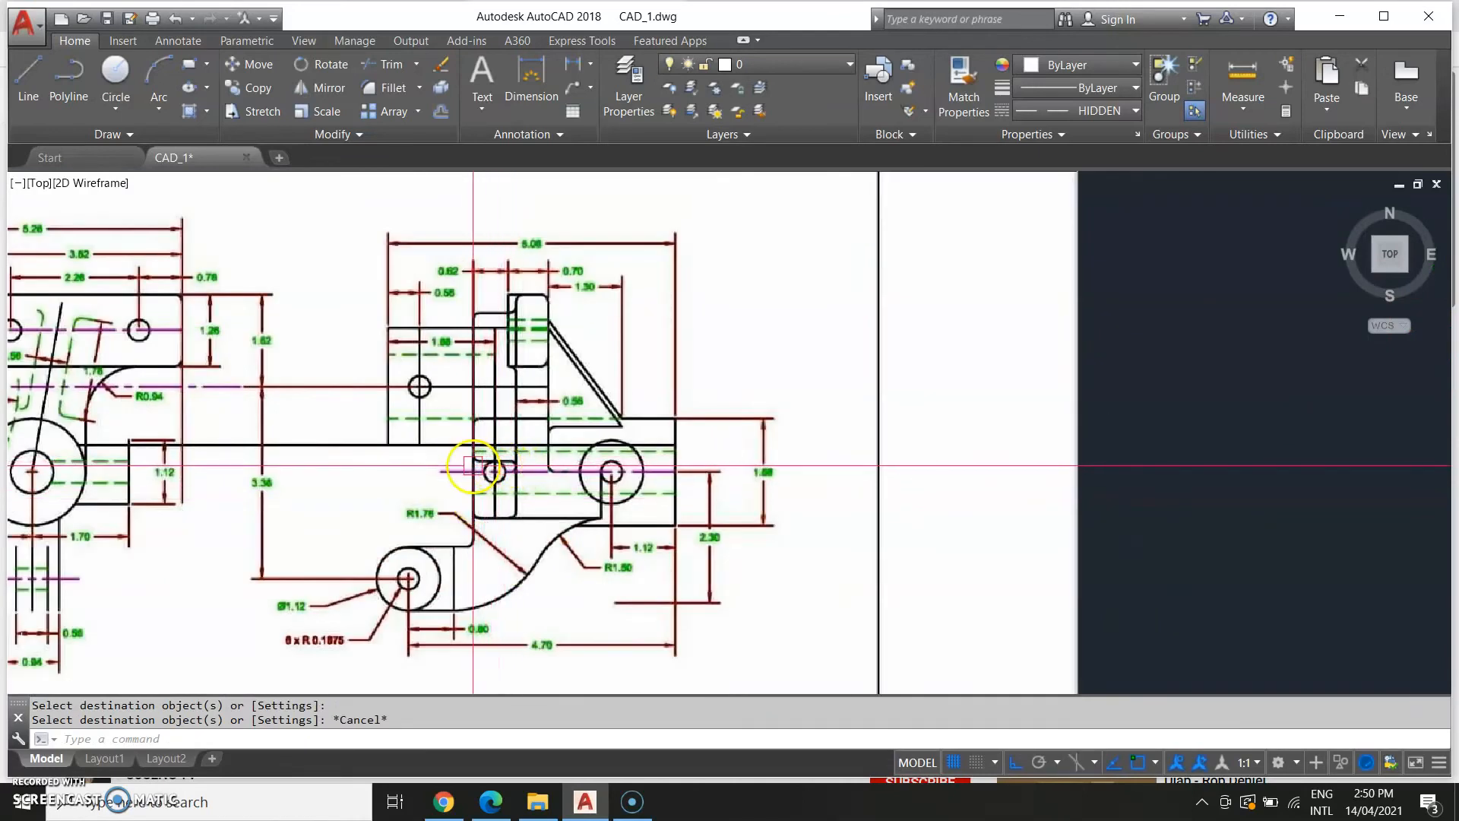
scroll(494, 468, down, 6)
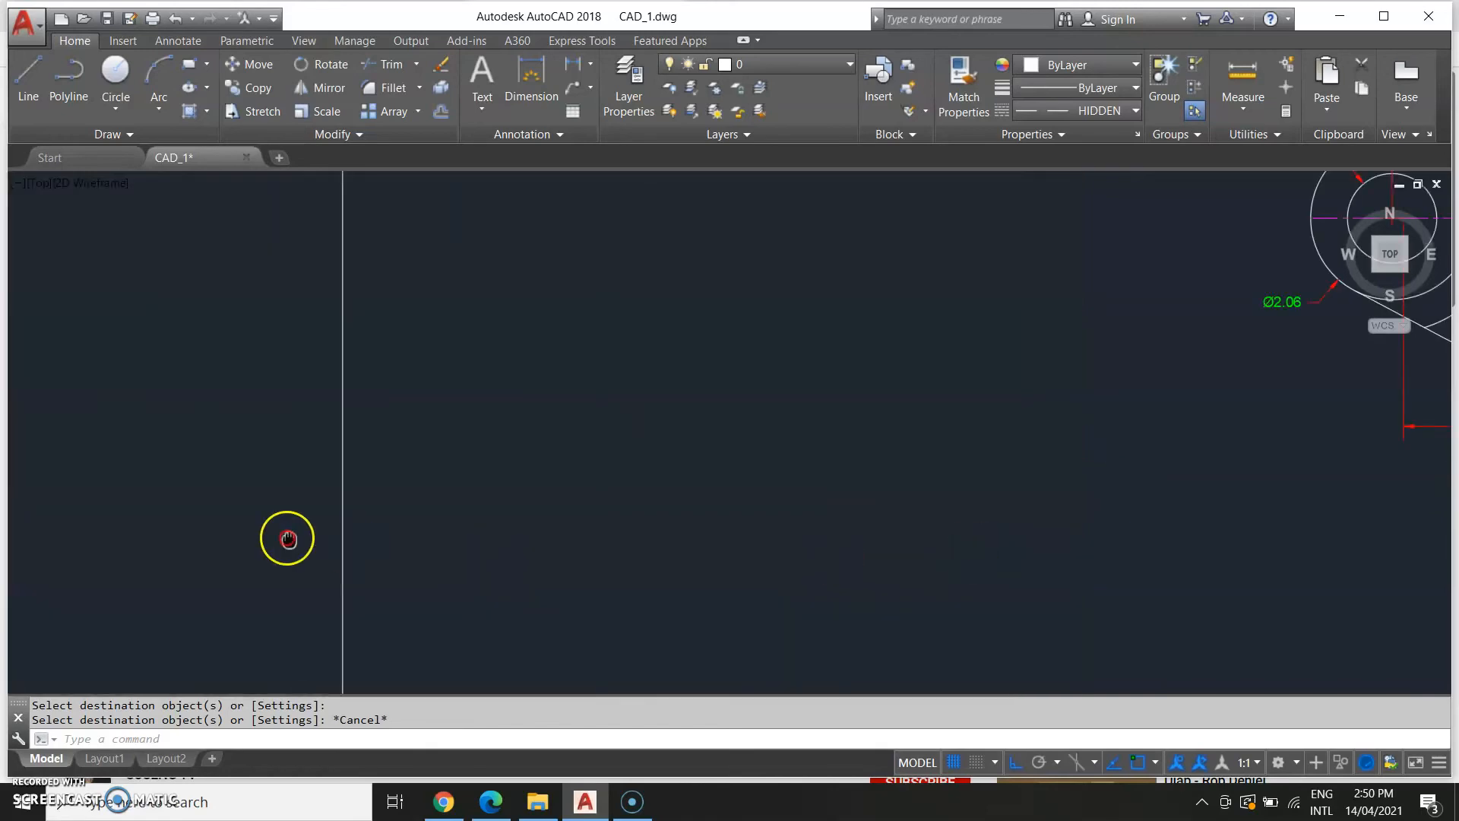
scroll(791, 445, up, 2)
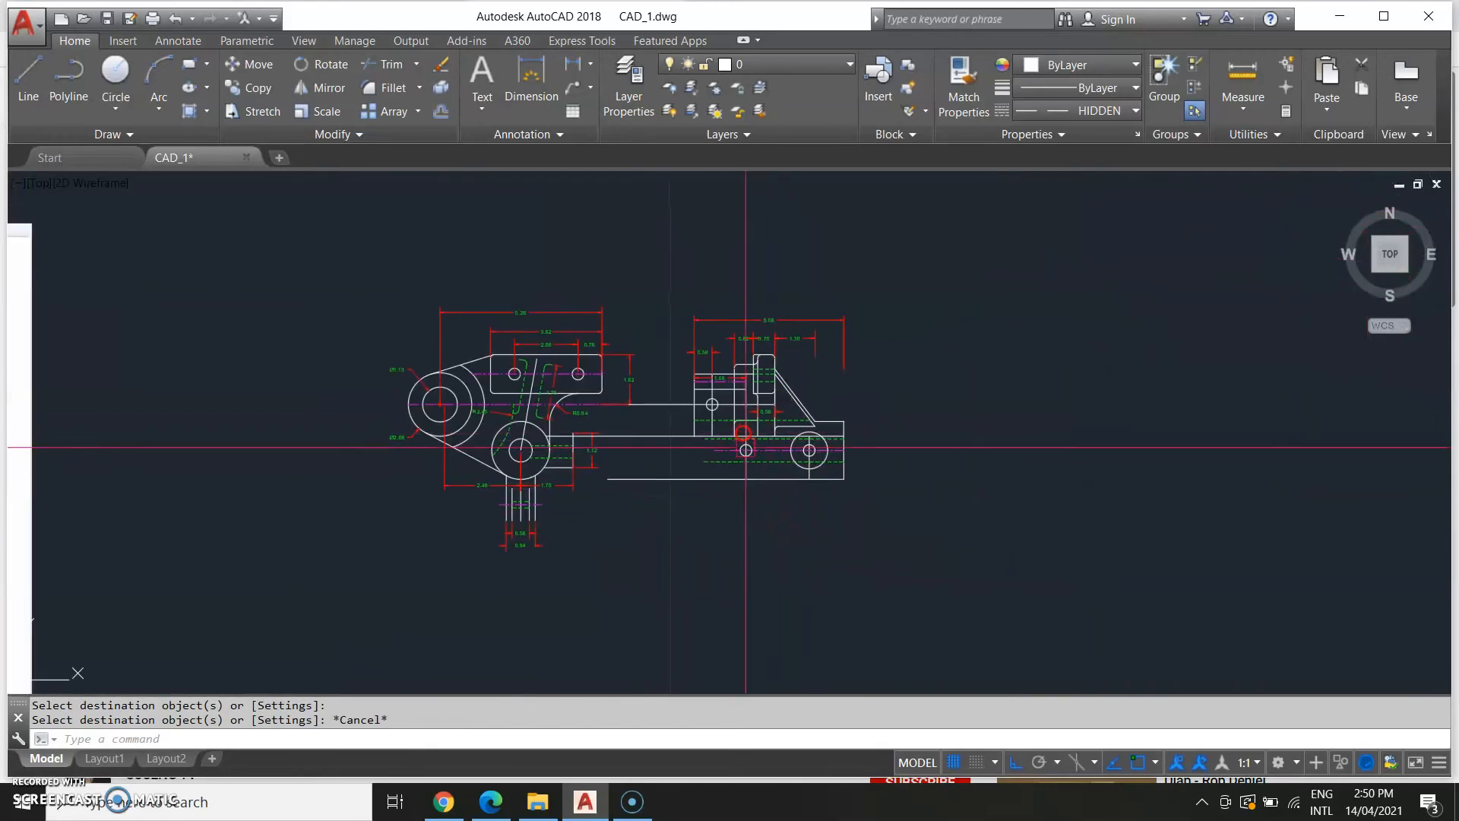
text(l)
key(Return)
scroll(714, 412, up, 5)
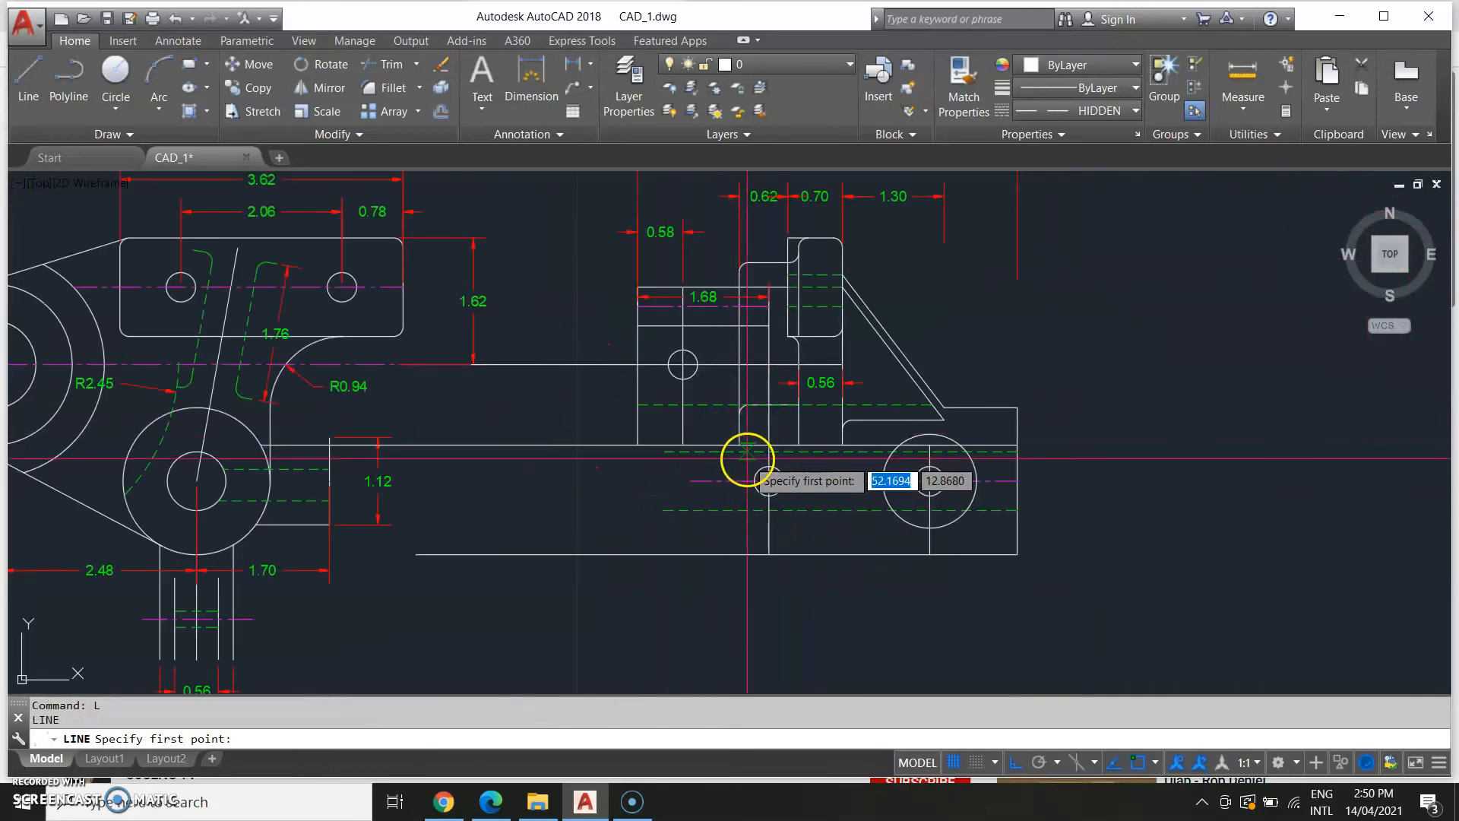
click(739, 443)
click(739, 546)
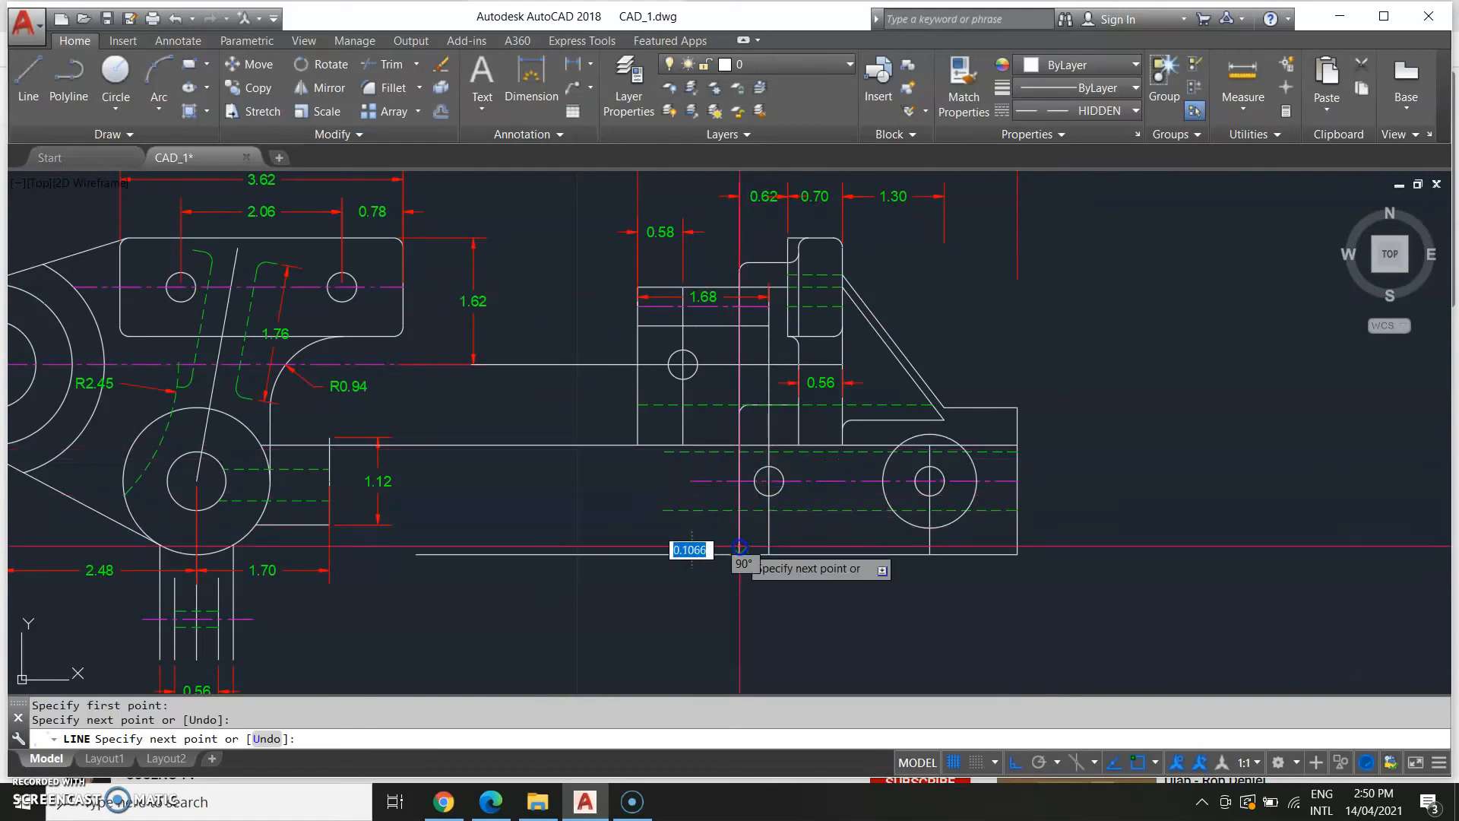
key(Escape)
text(l)
key(Return)
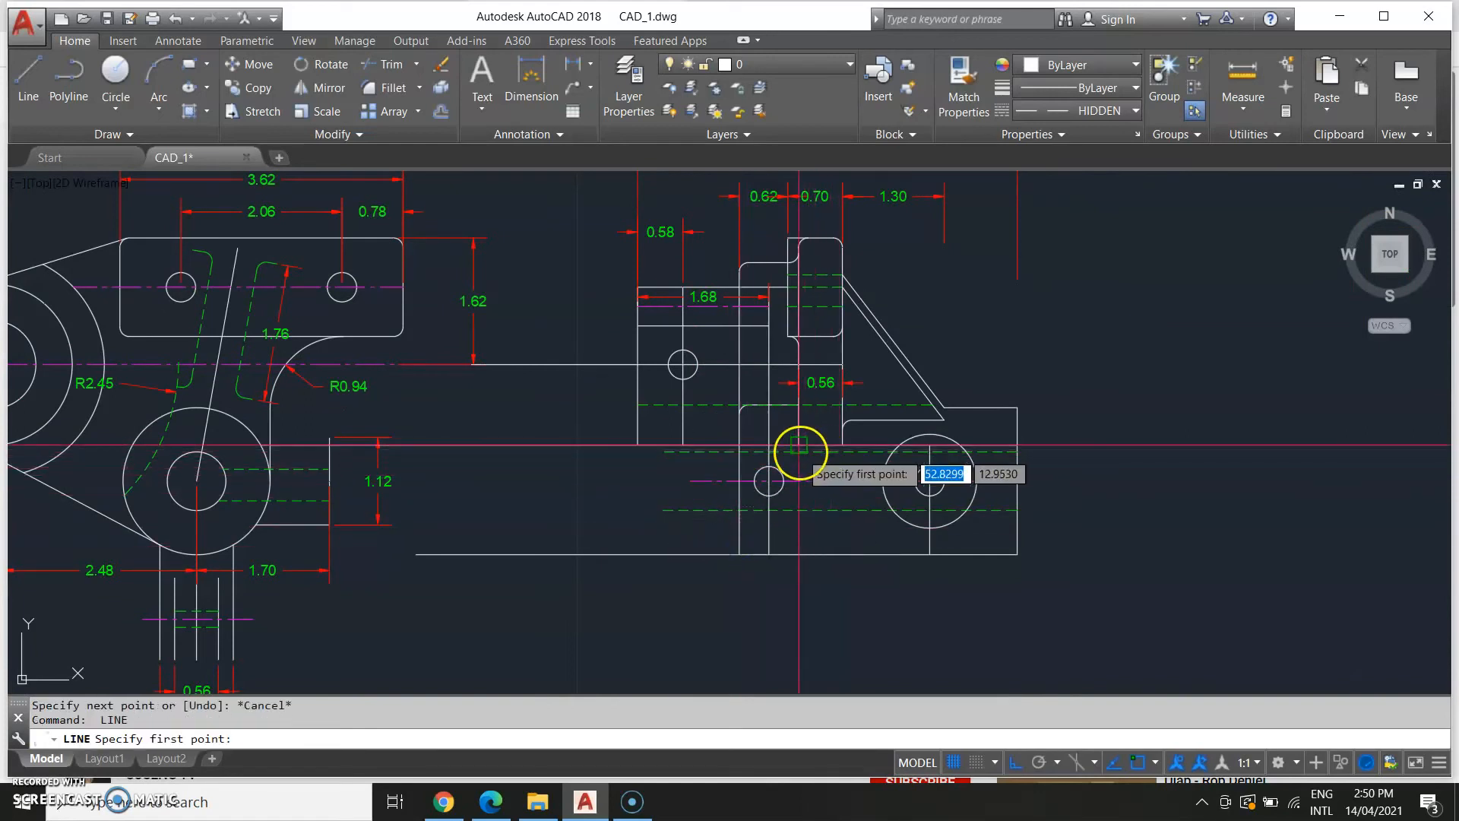
click(799, 444)
click(801, 535)
key(Escape)
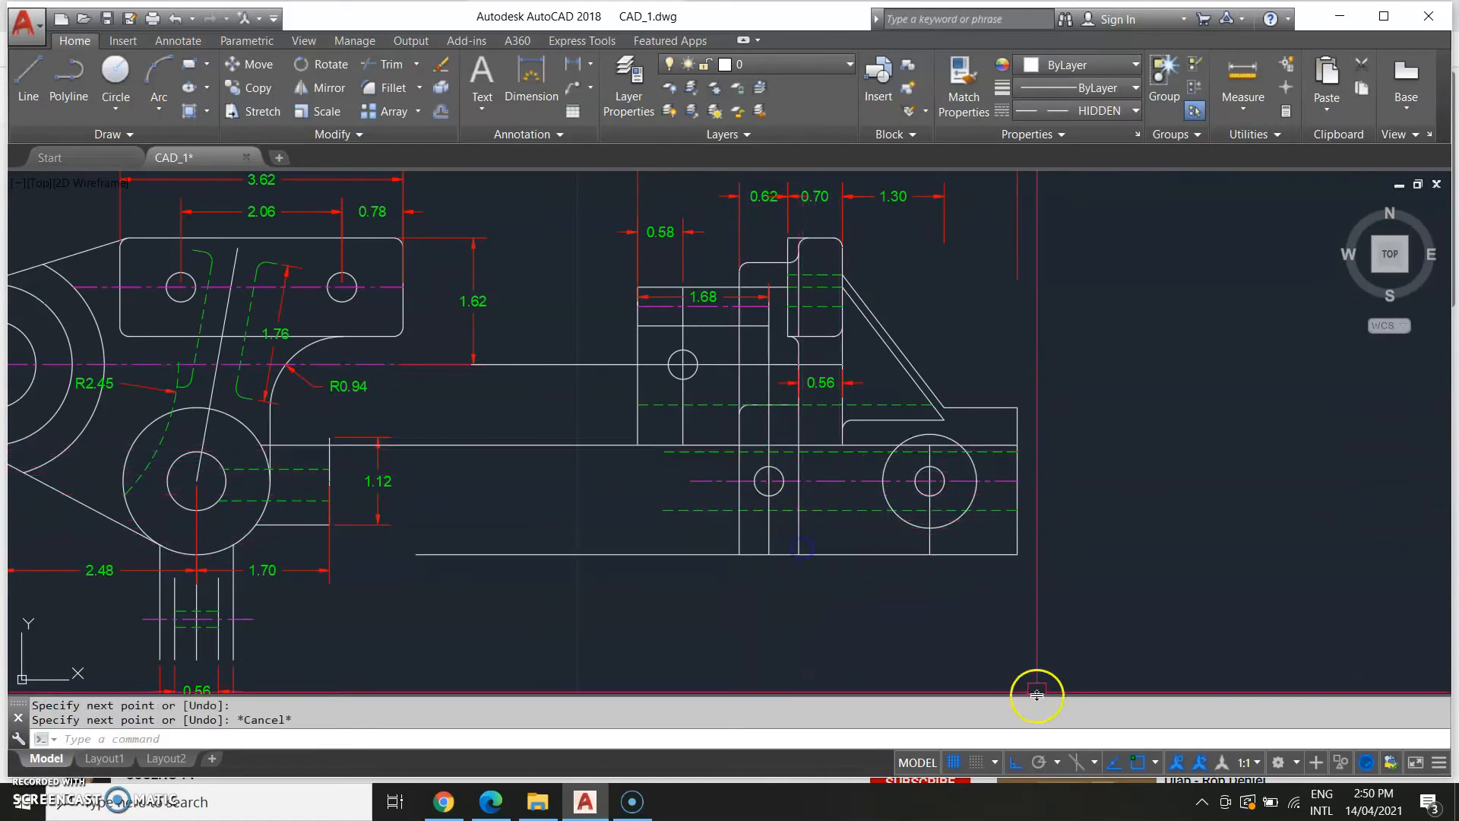
scroll(669, 570, down, 5)
middle_drag(402, 560, 548, 573)
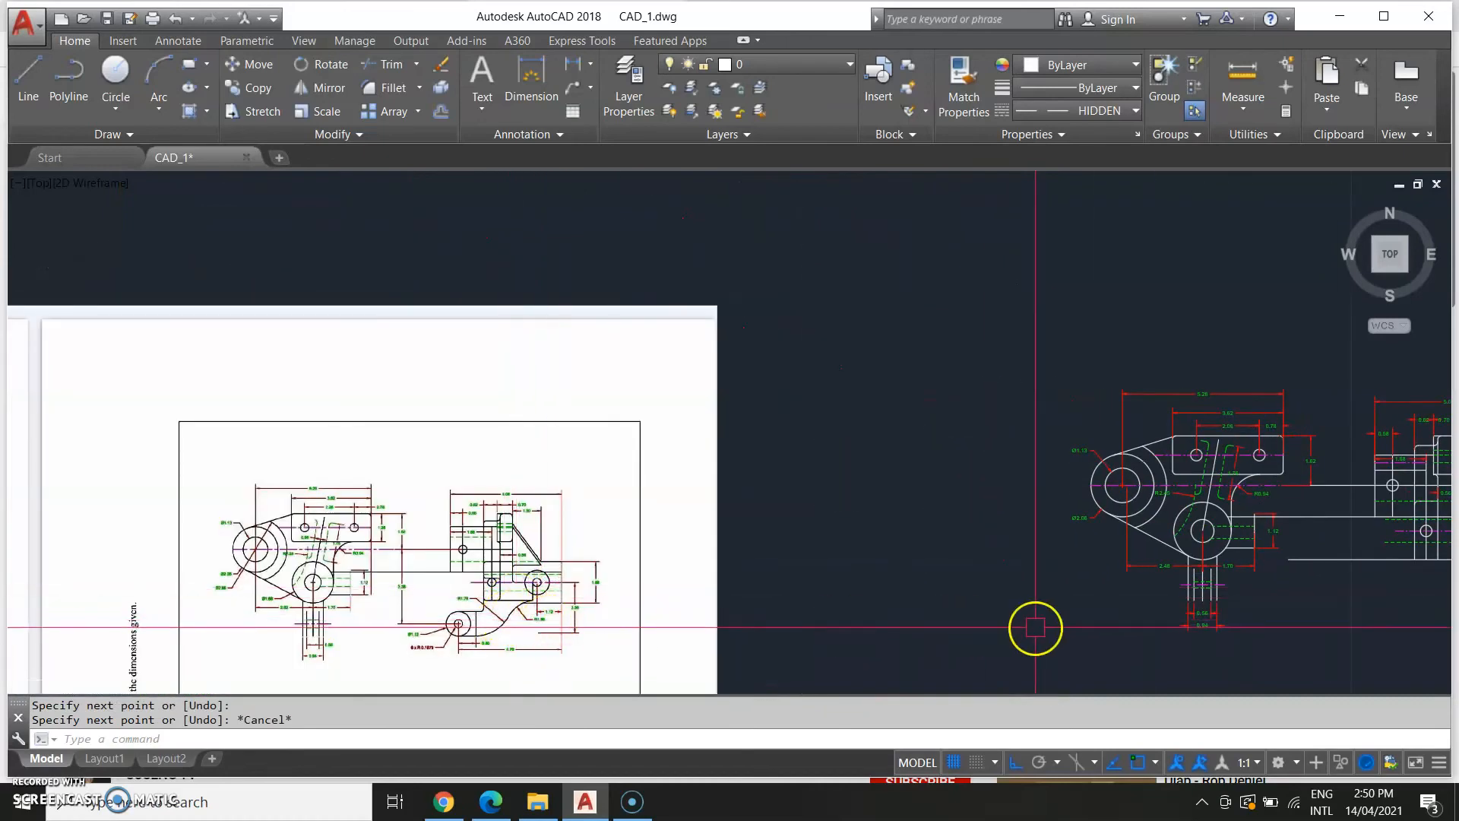
scroll(490, 563, up, 2)
middle_drag(1039, 609, 238, 580)
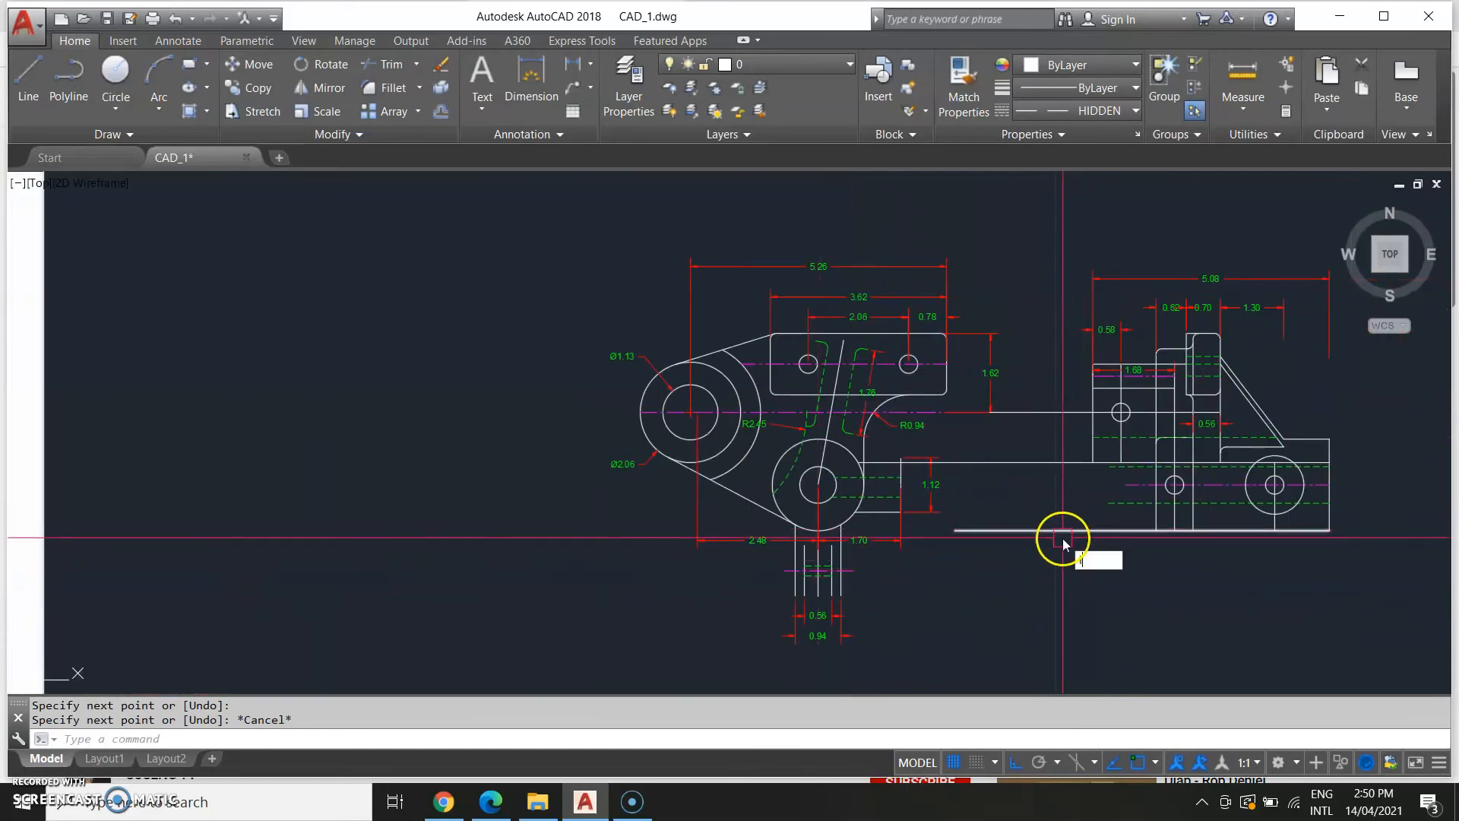
text(l)
key(Return)
scroll(1167, 469, up, 6)
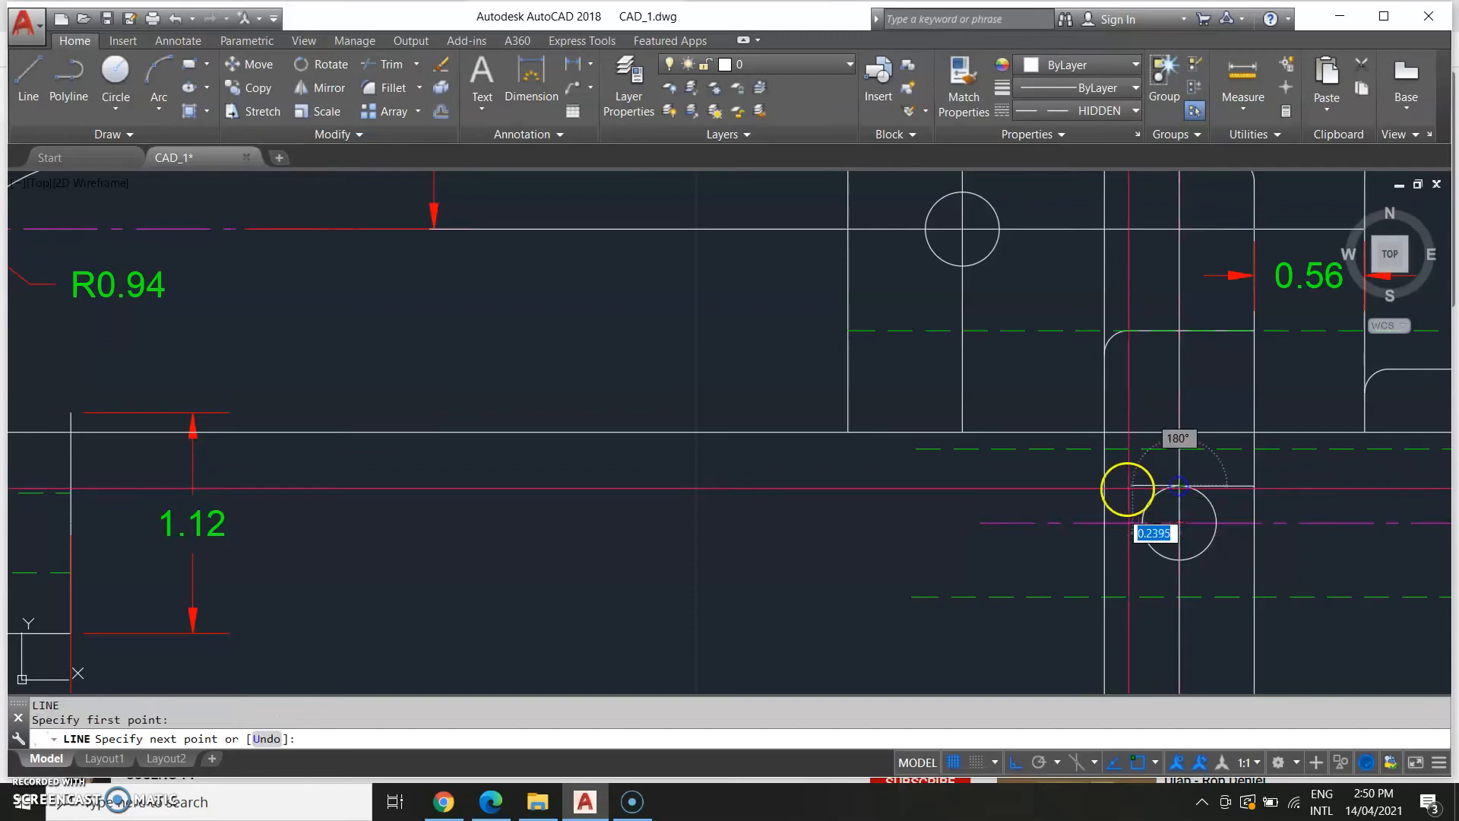
click(1104, 485)
key(Escape)
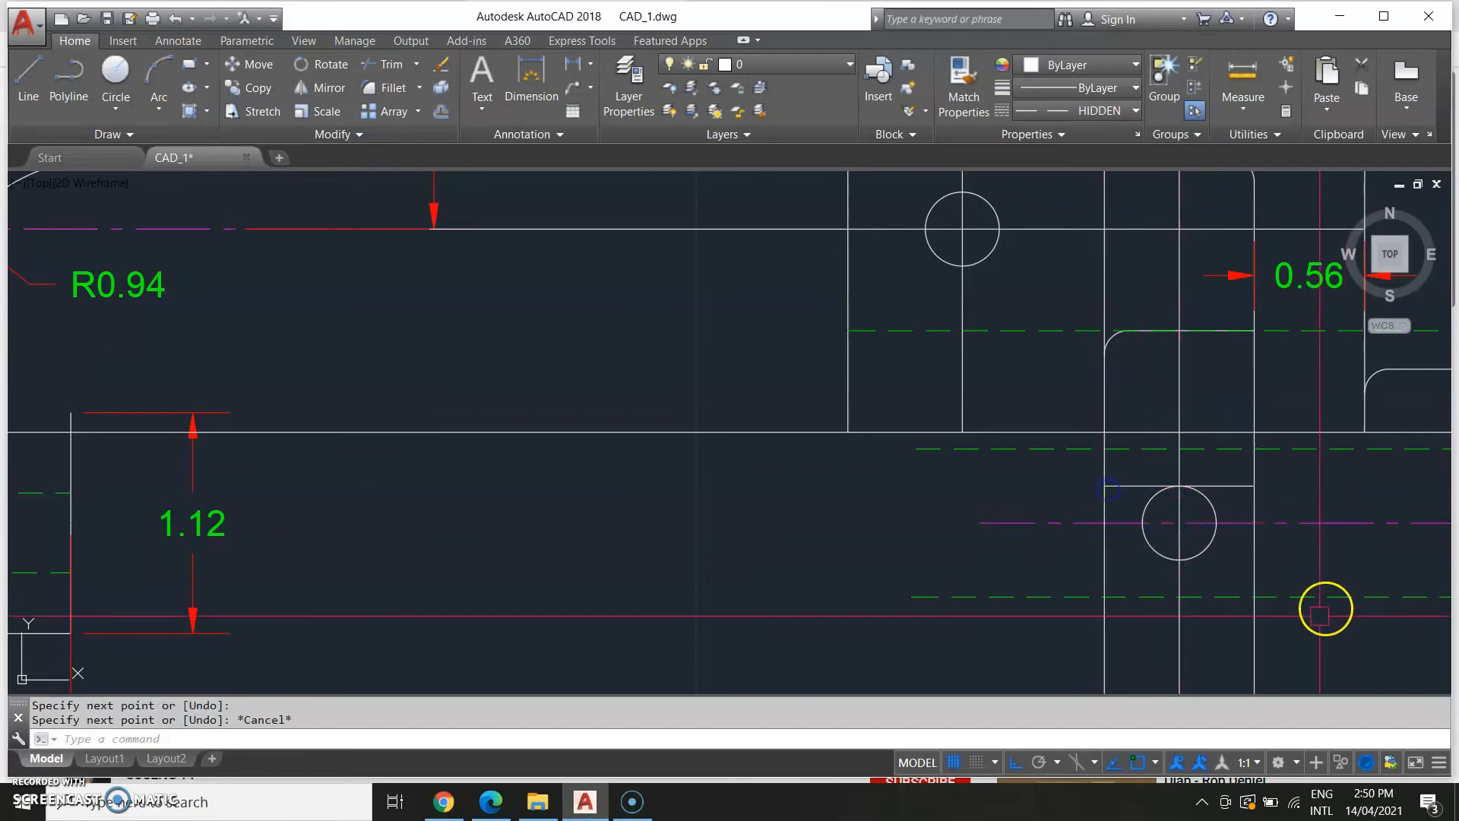
Examine the reference image's side view around the lower arm's small hole.
scroll(1242, 524, down, 2)
scroll(674, 590, down, 4)
middle_drag(335, 567, 954, 491)
middle_drag(447, 466, 897, 434)
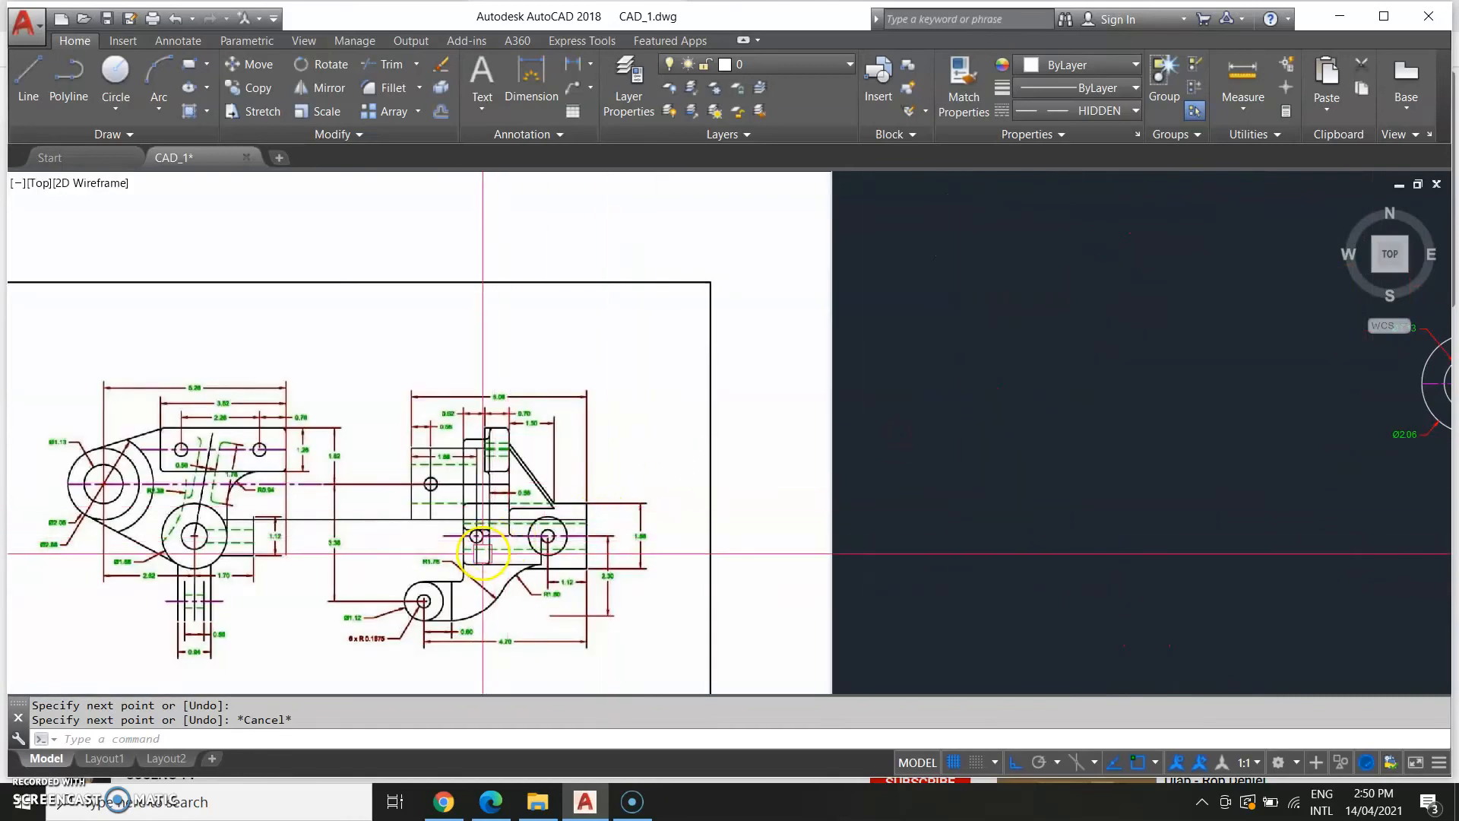
scroll(481, 535, up, 4)
scroll(486, 510, down, 5)
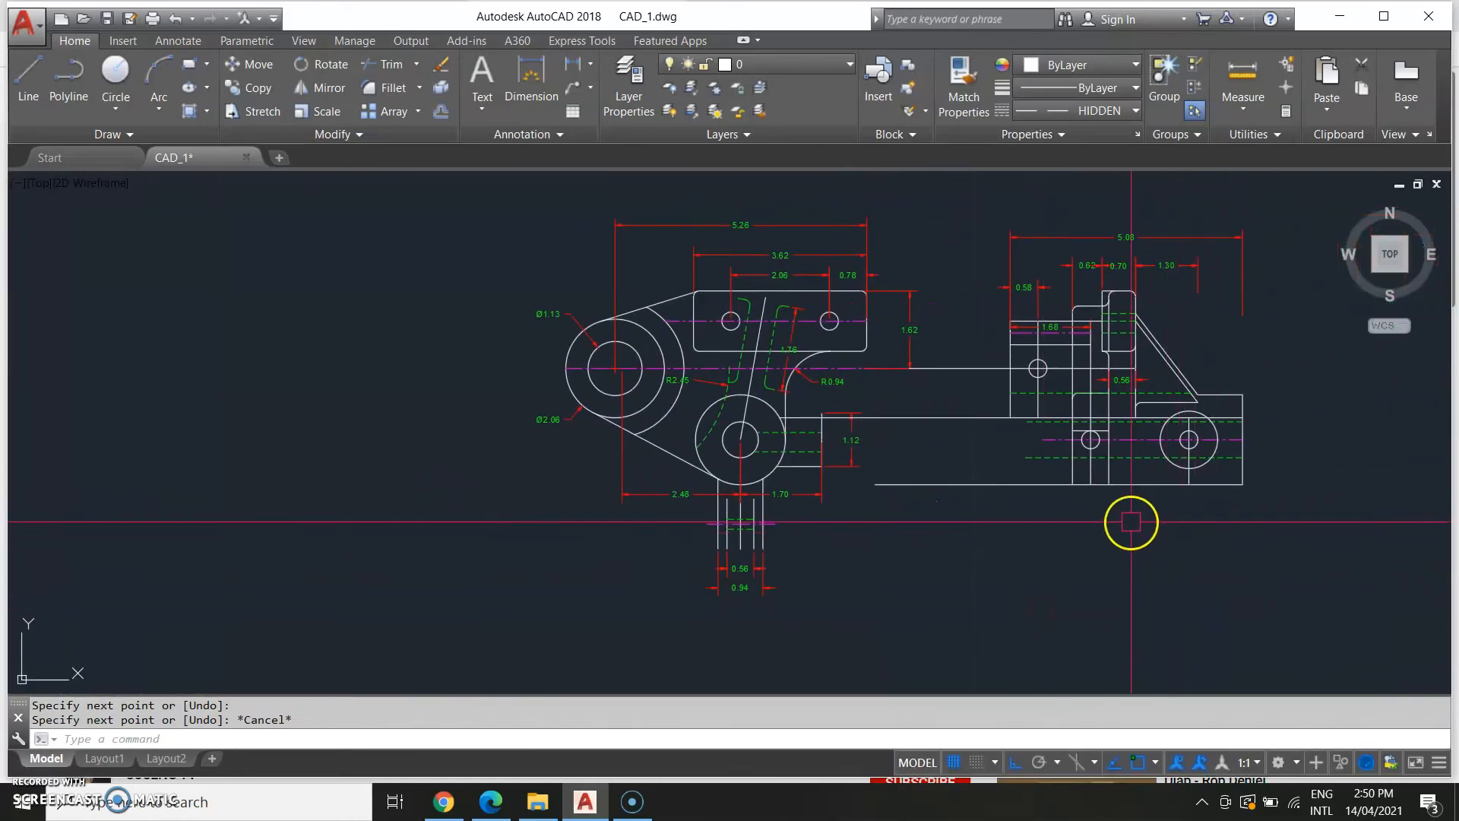
Draw a horizontal line from the small circle's top across to the boss's right edge.
text(l)
key(Return)
scroll(1132, 523, up, 4)
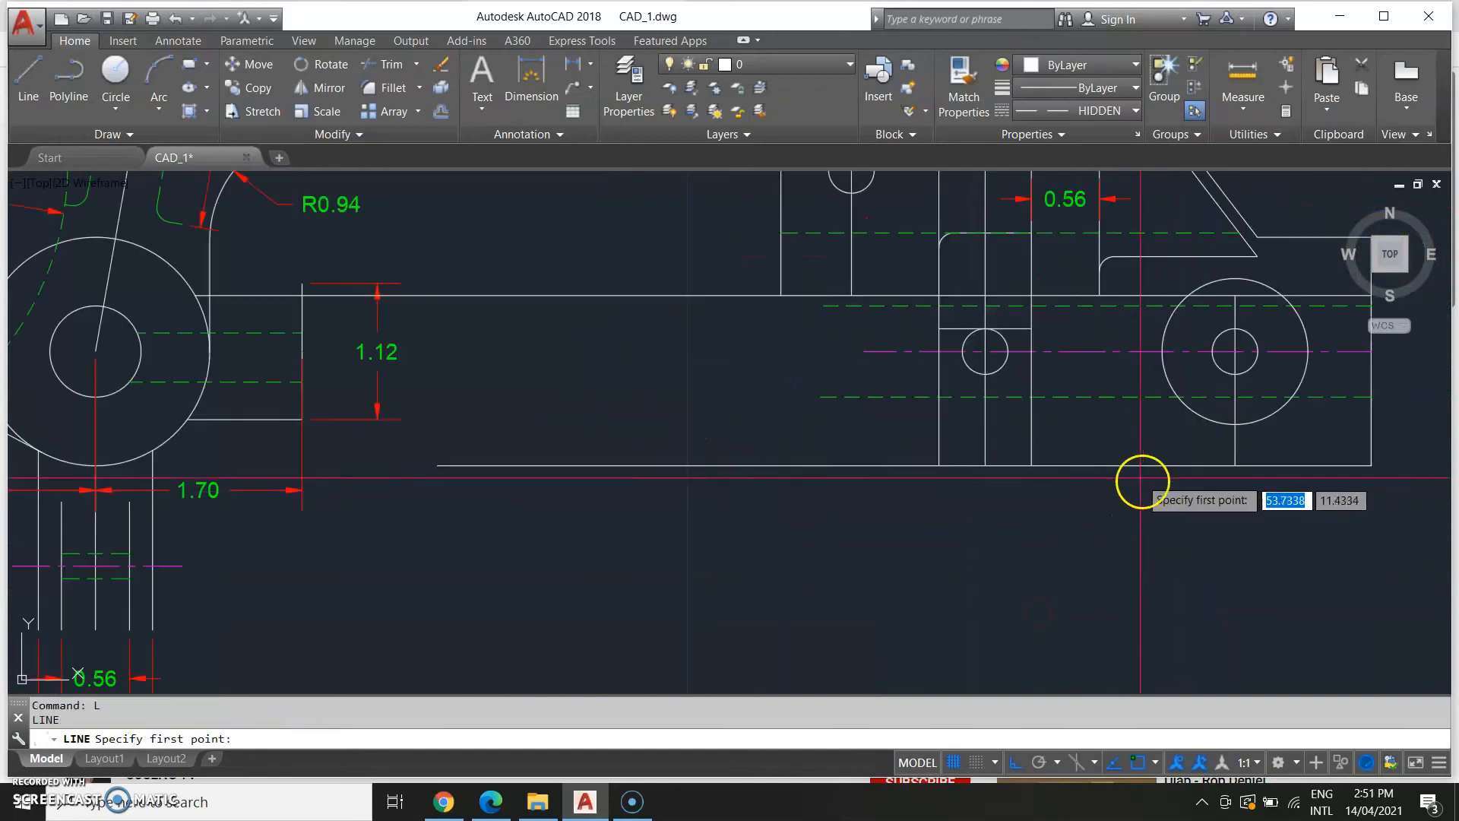
click(1008, 351)
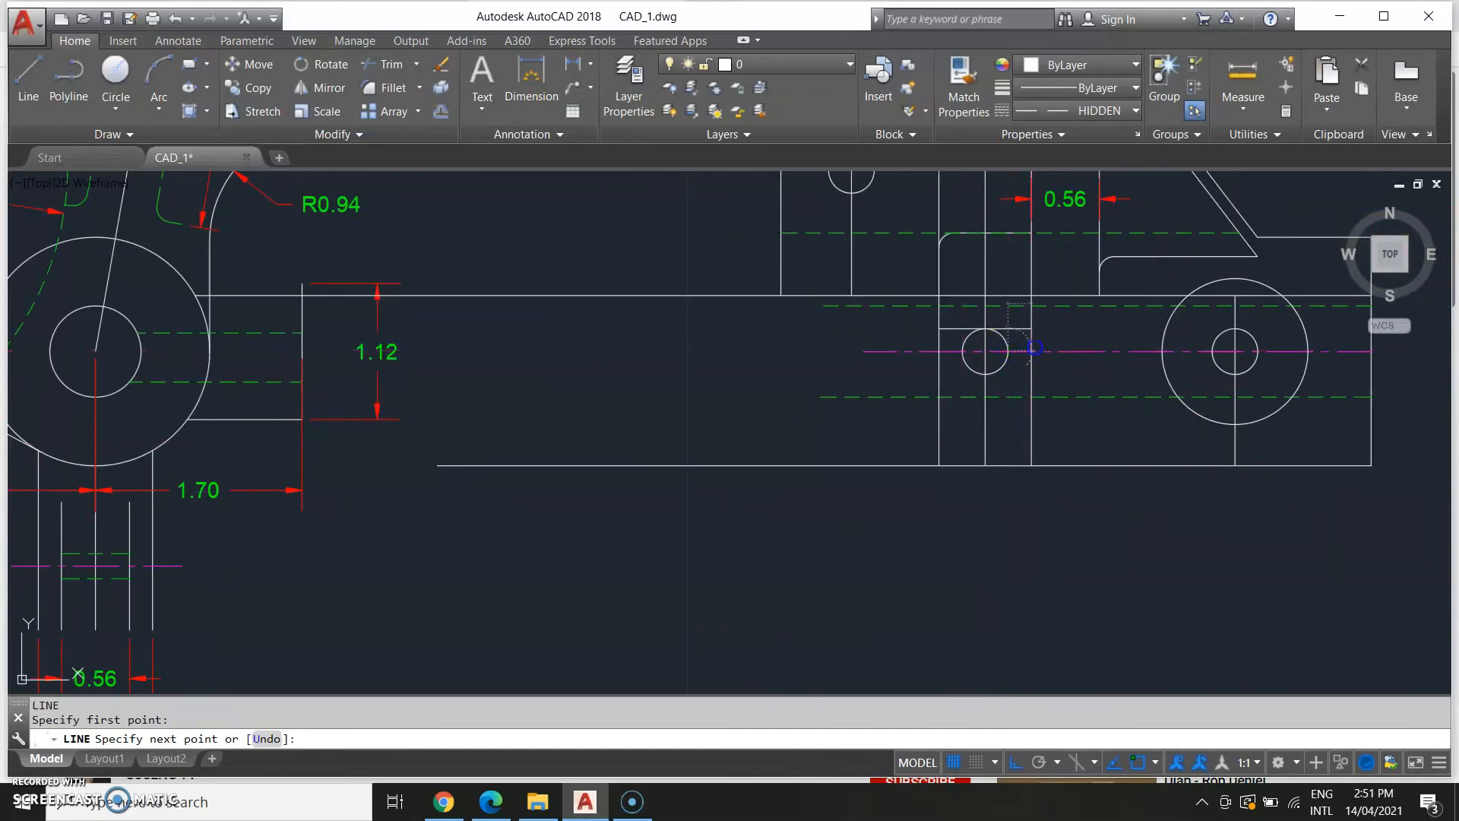
click(1031, 327)
key(Escape)
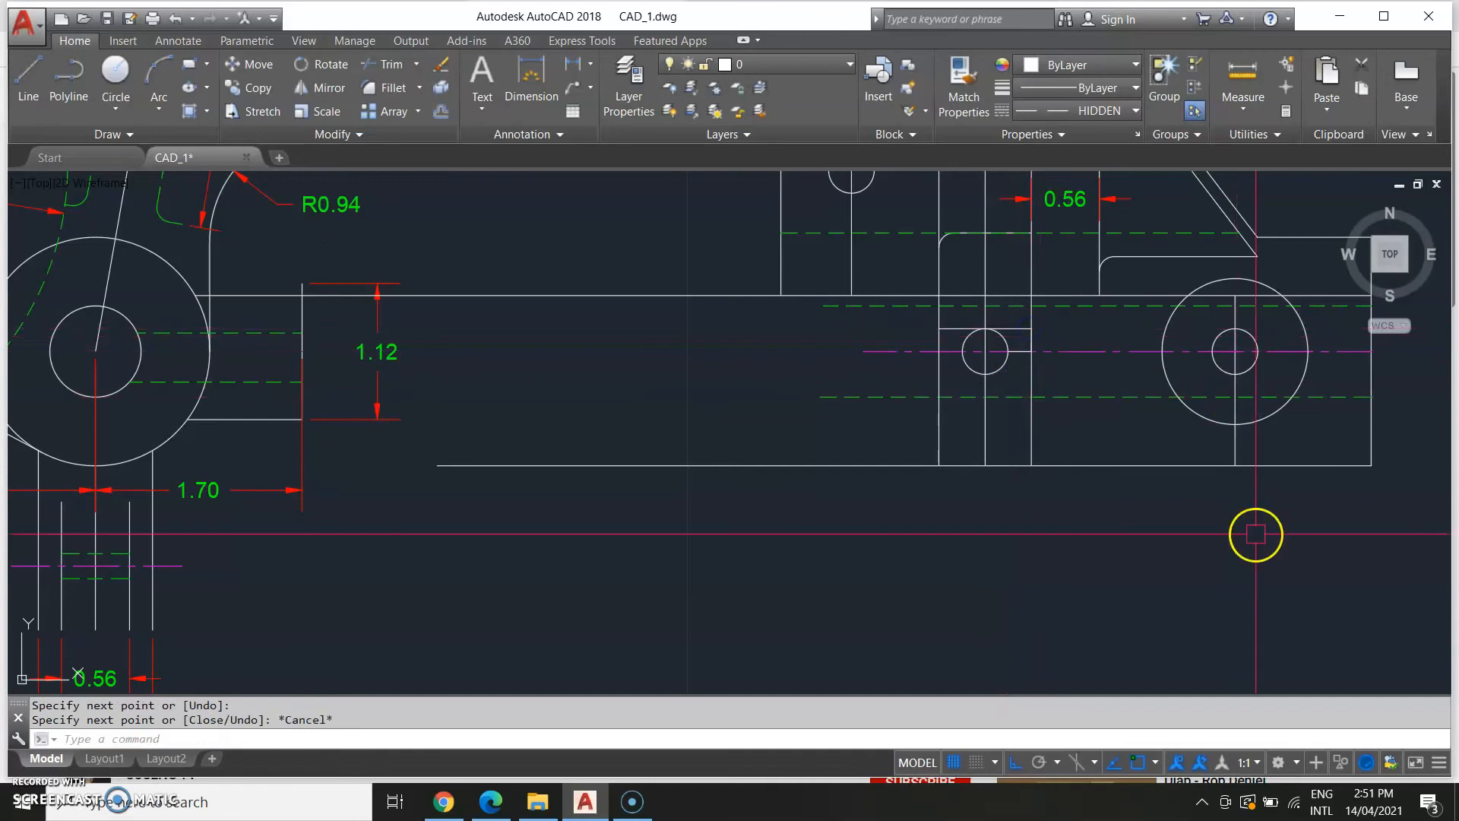
Fillet the corner between the boss's left vertical line and its new top line with radius 0.12.
scroll(976, 439, down, 2)
text(F)
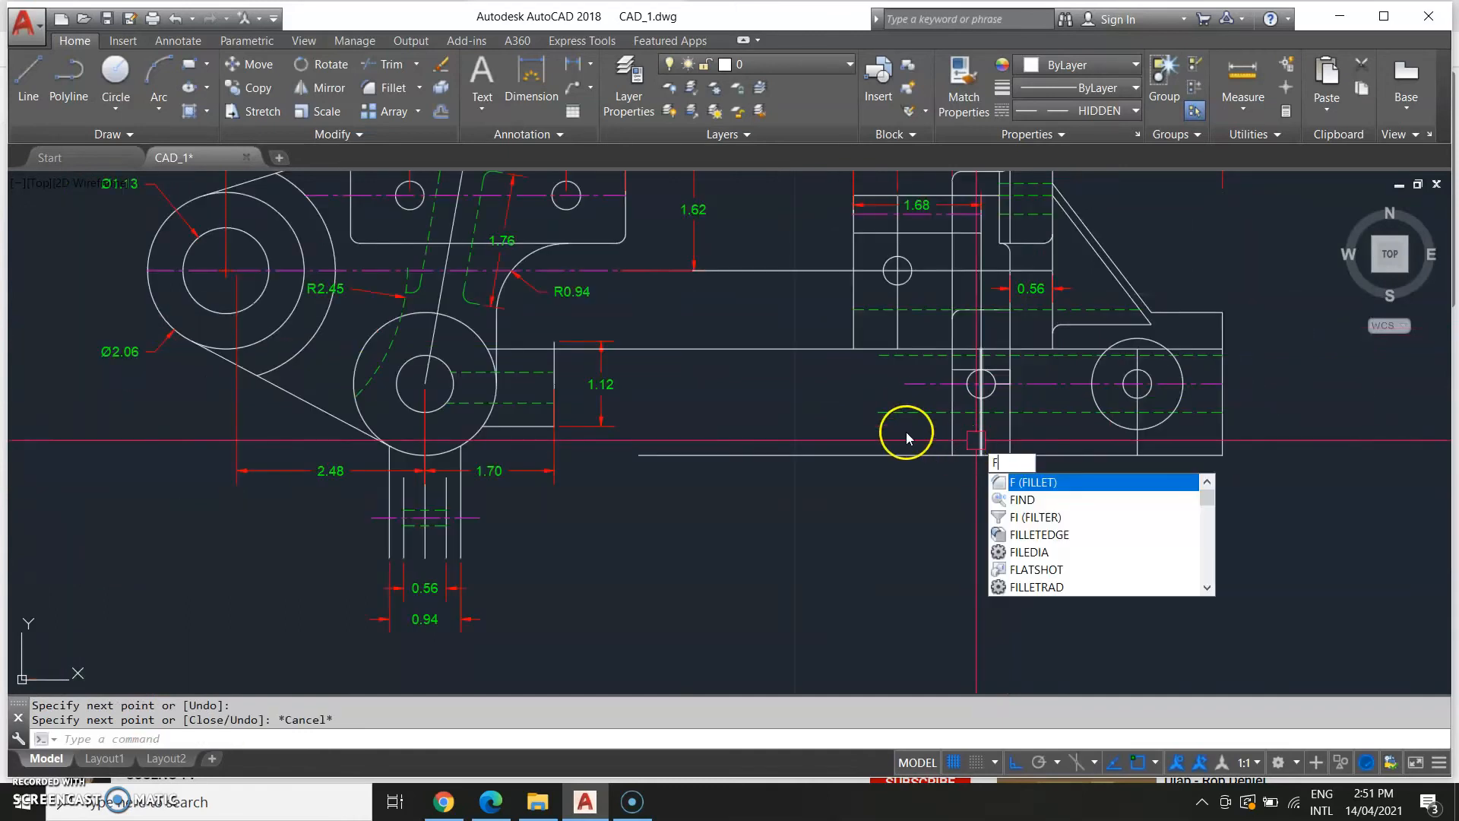
key(Return)
scroll(959, 380, up, 4)
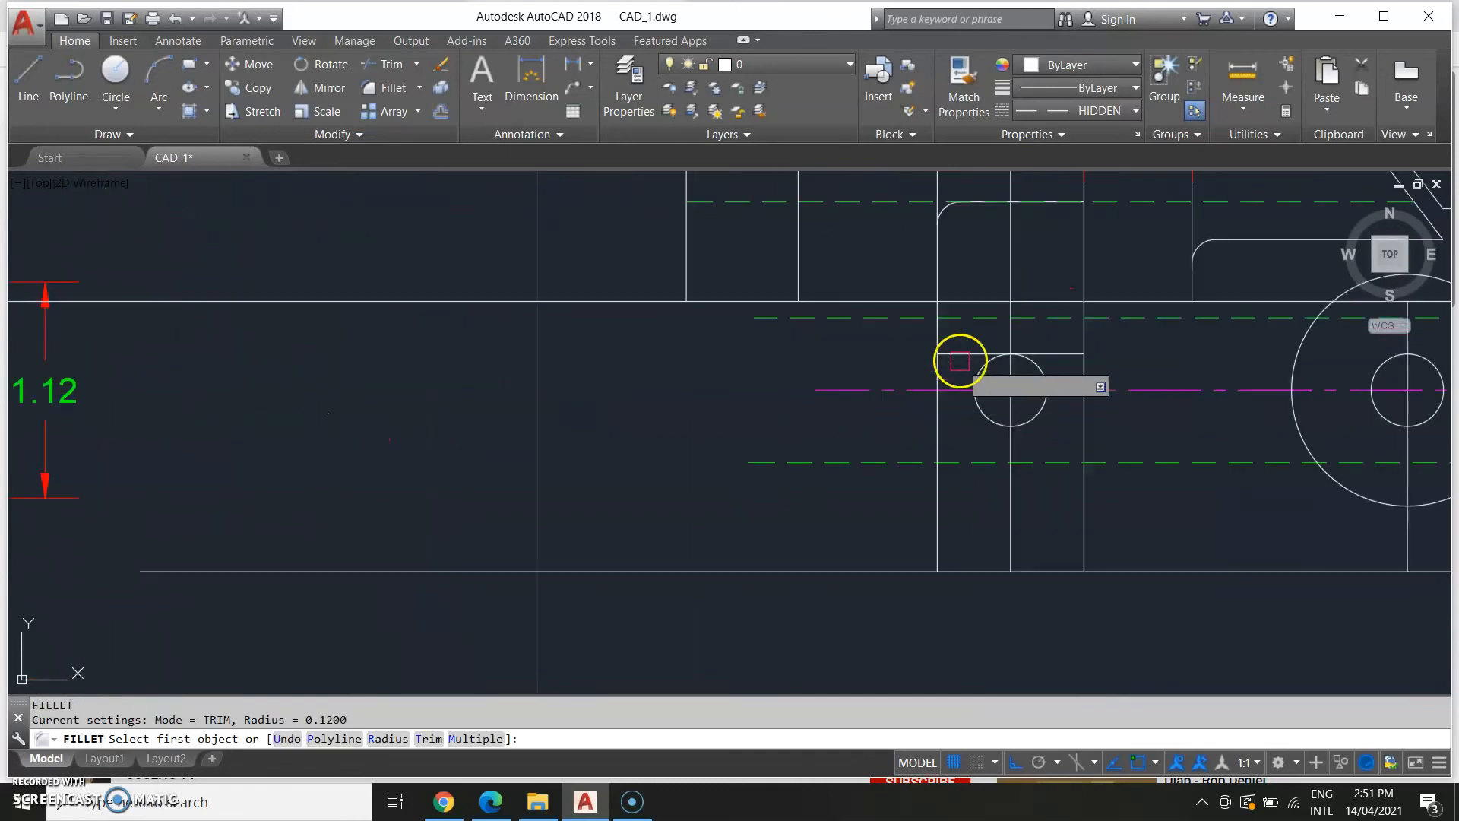
click(939, 344)
click(967, 353)
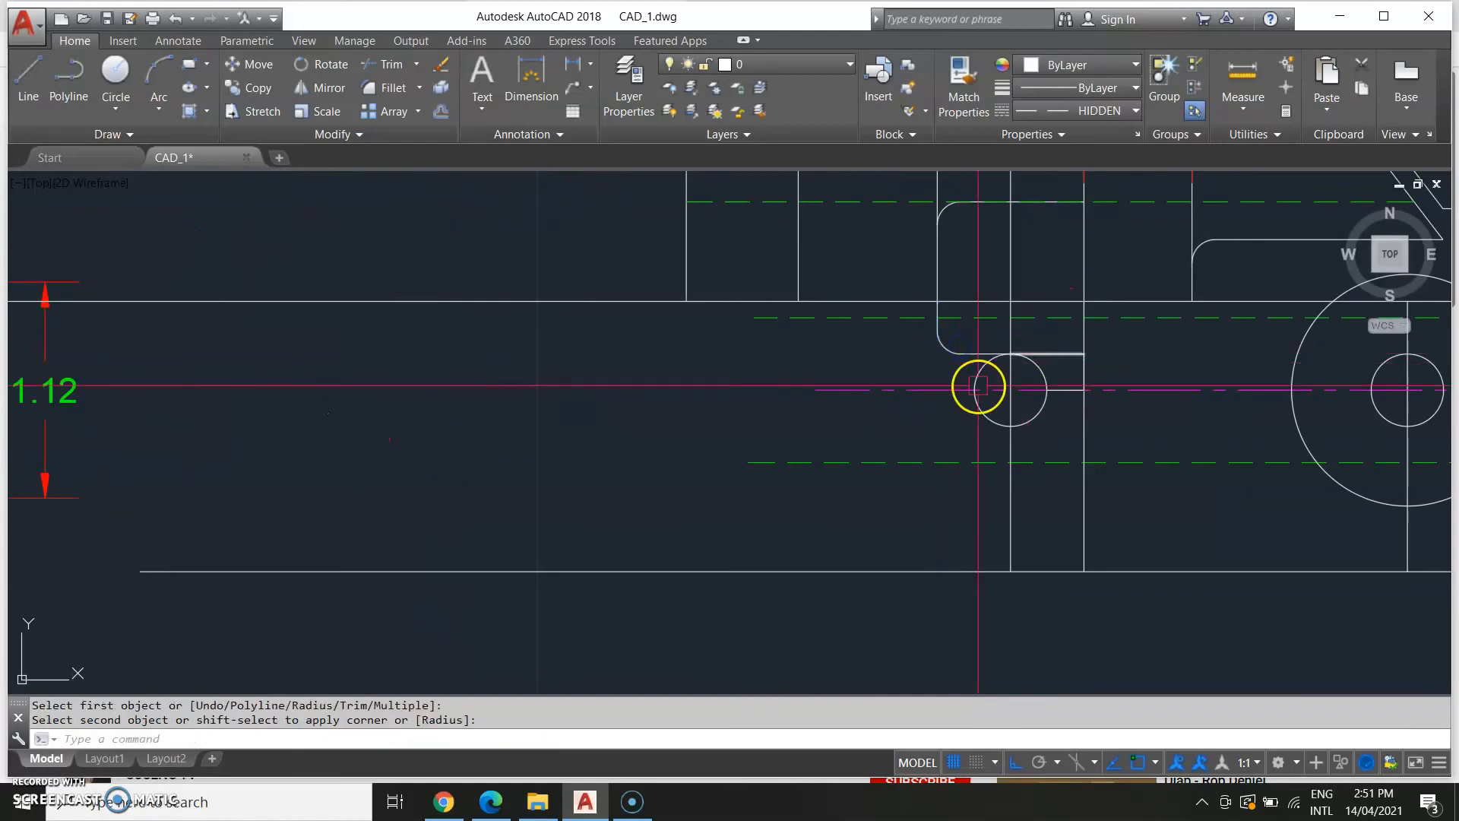
text(l)
key(Return)
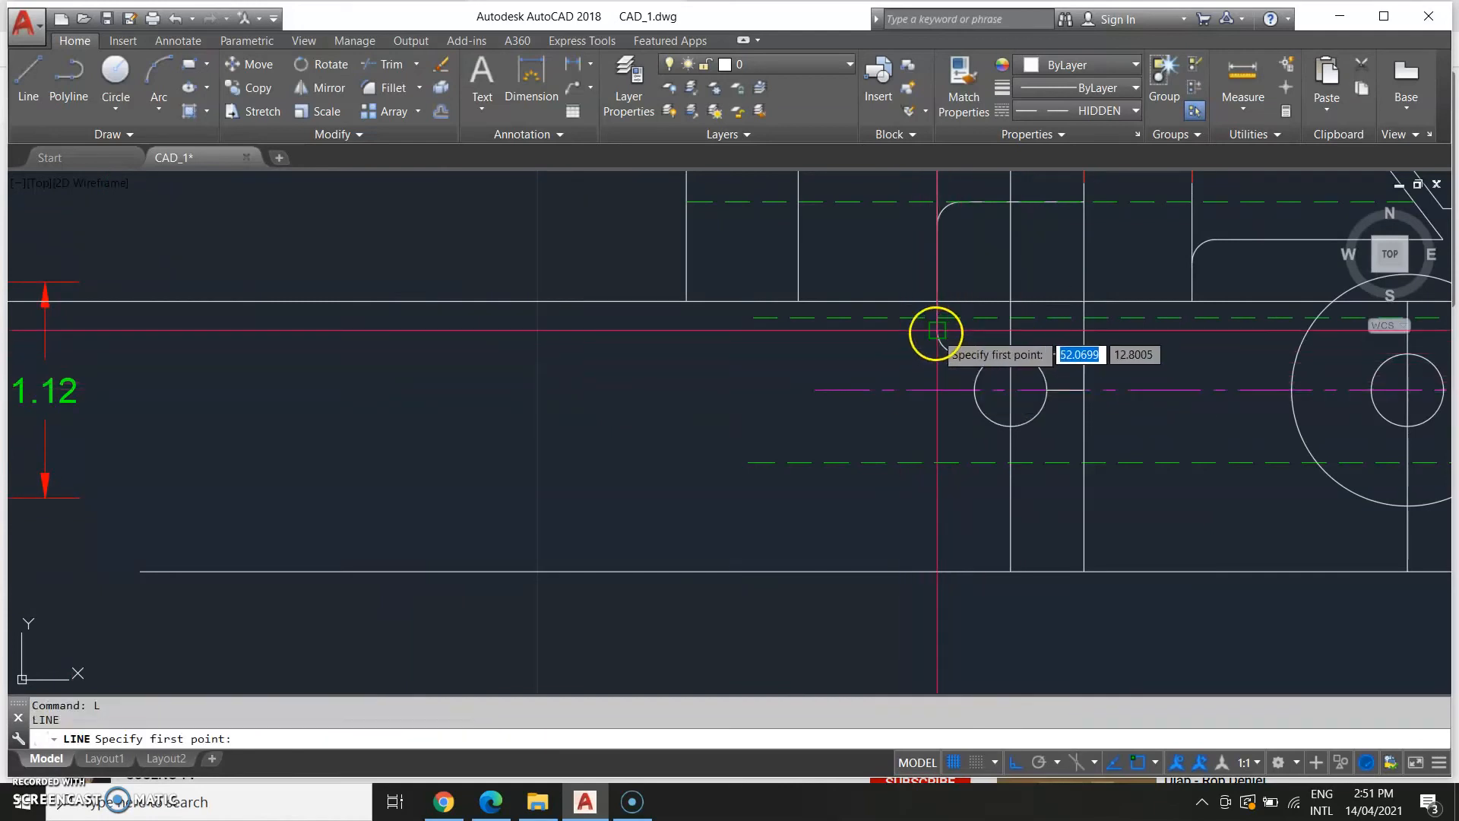
click(937, 331)
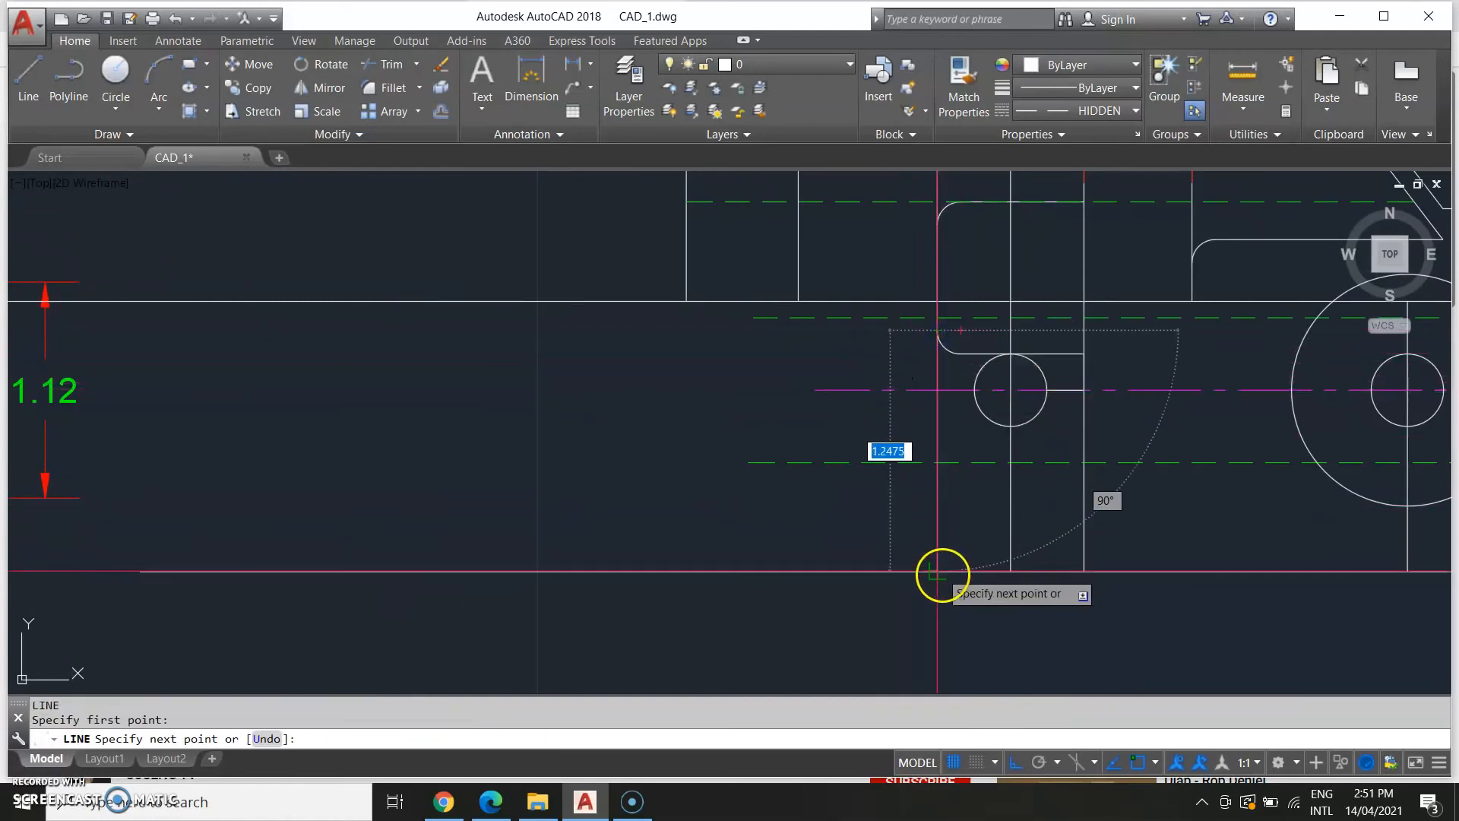
key(Escape)
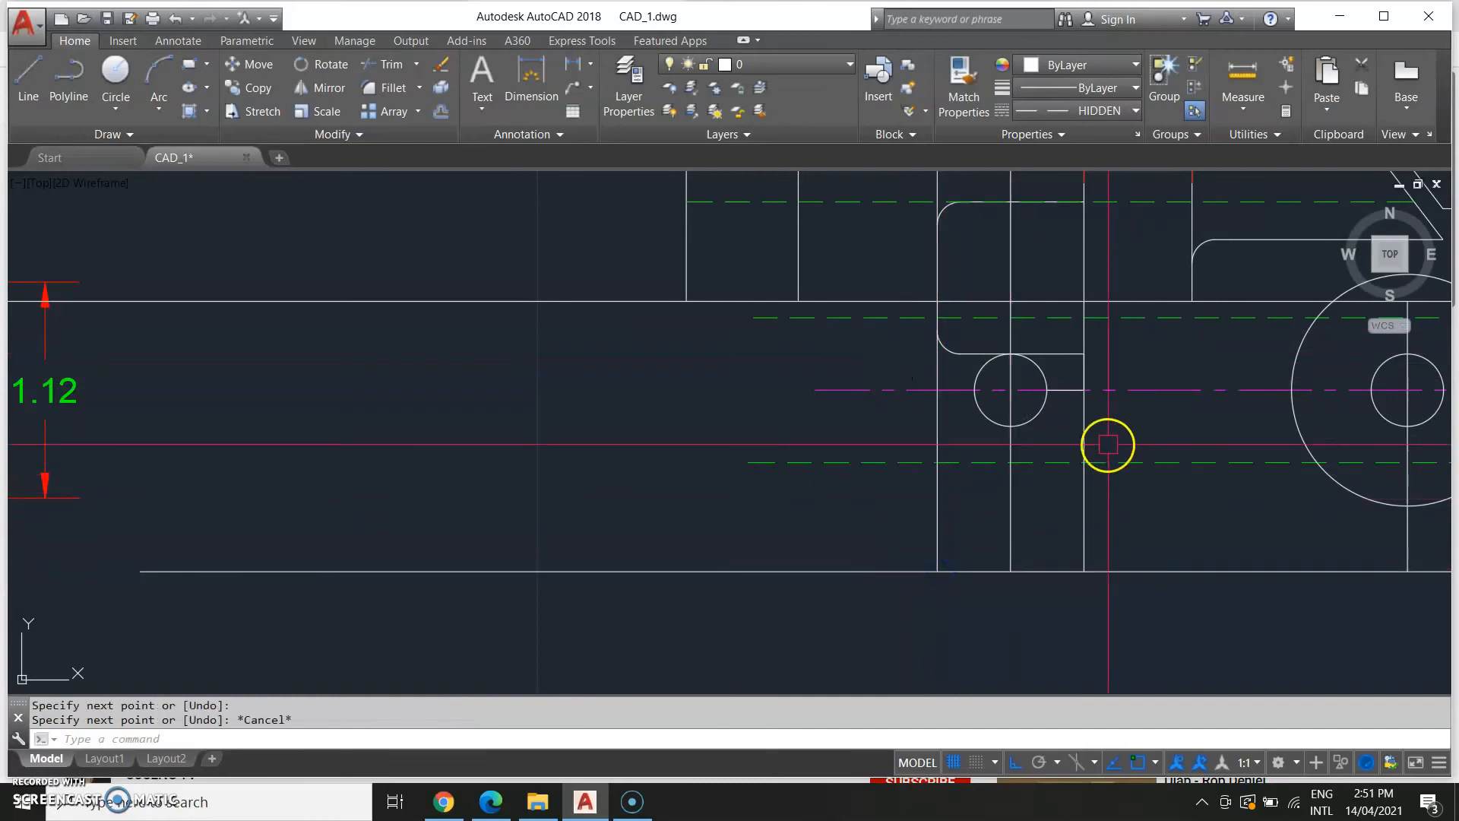
Fillet the corner between the boss's top line and its right vertical line.
text(f)
key(Return)
click(1083, 372)
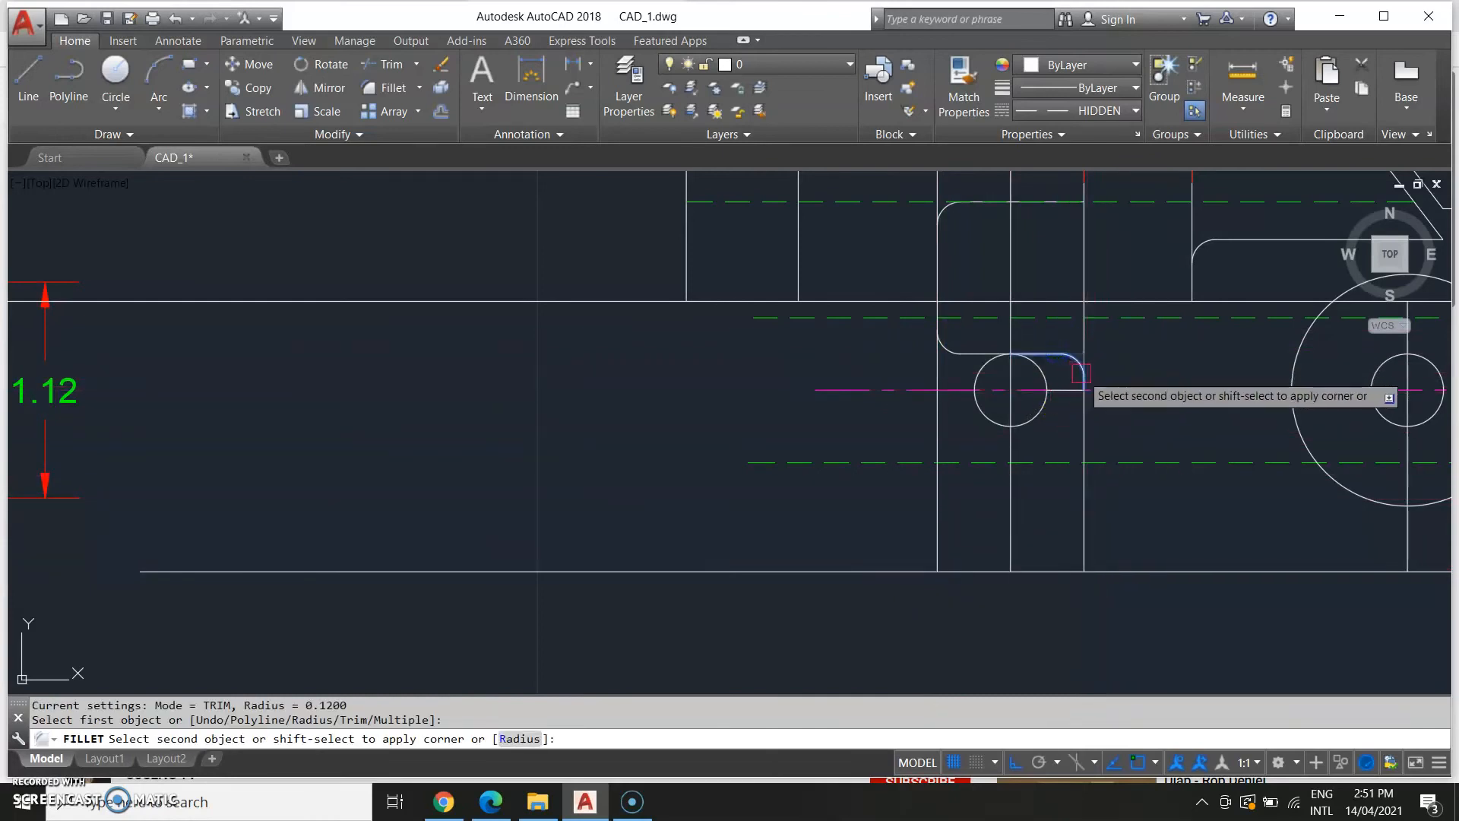
click(1075, 430)
key(Return)
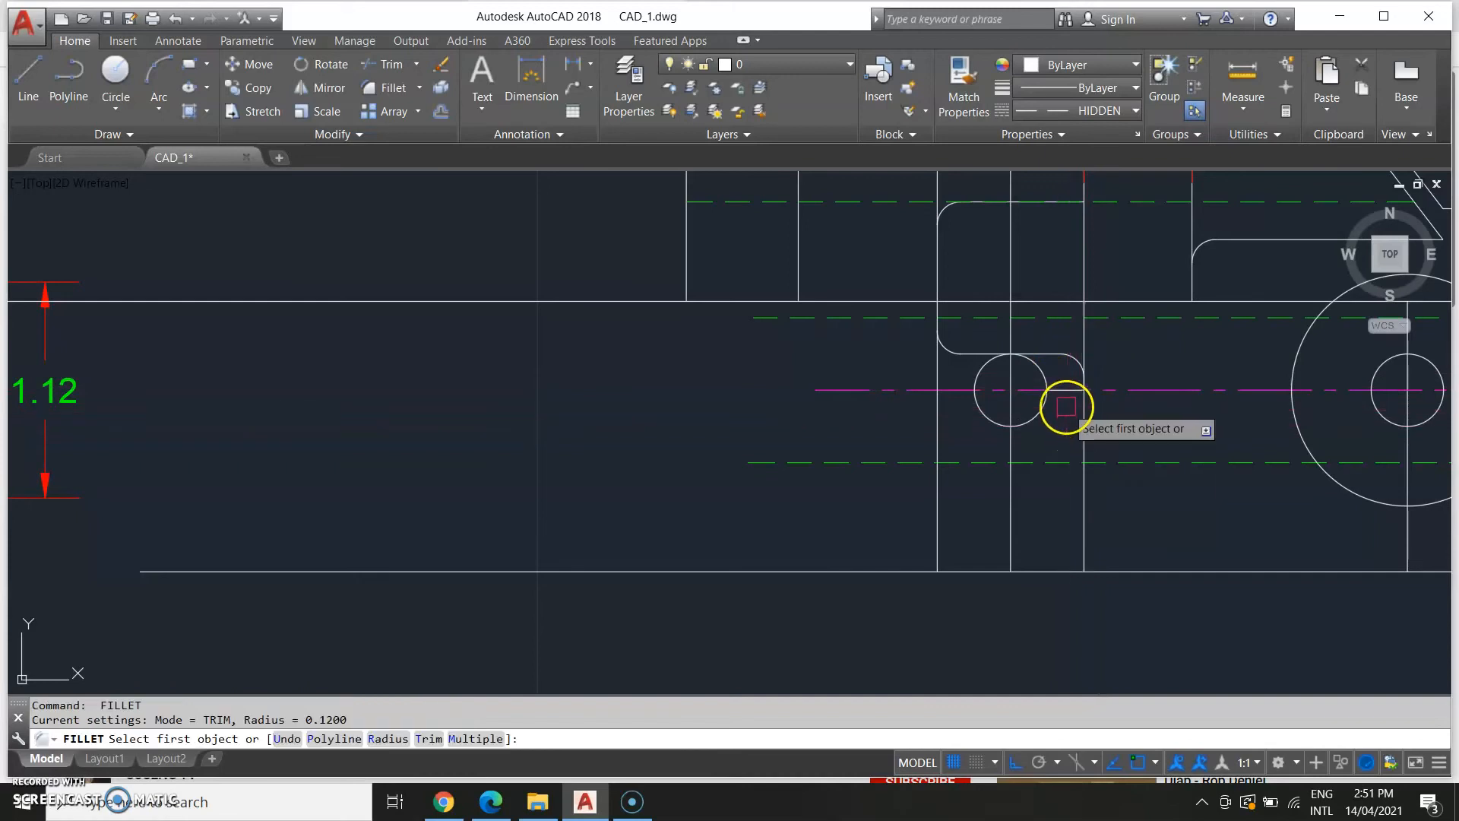
click(1069, 389)
scroll(1076, 389, up, 5)
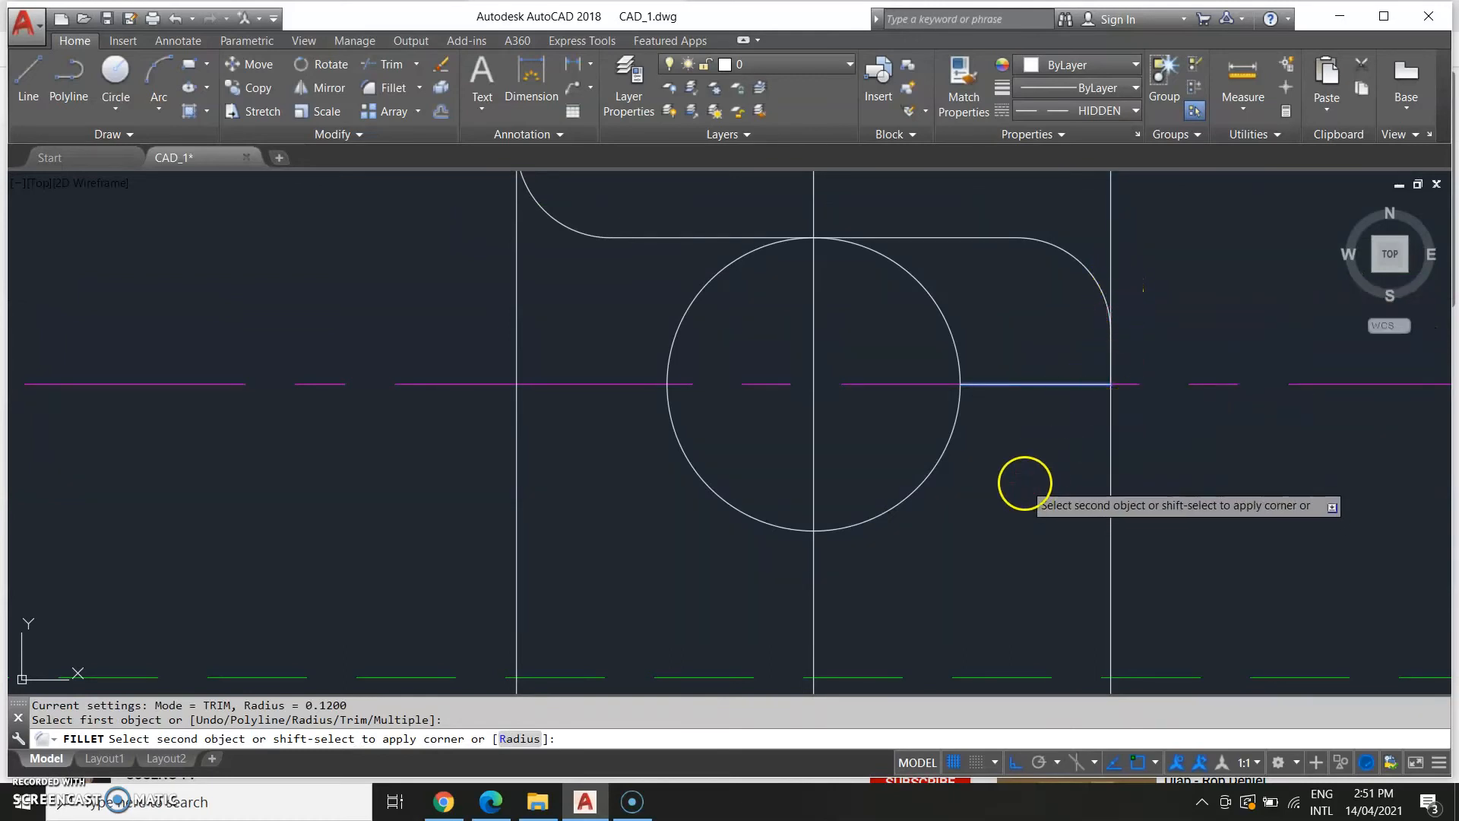
key(Escape)
scroll(1024, 482, down, 4)
middle_drag(1207, 489, 1089, 542)
middle_drag(991, 546, 999, 502)
key(BackSpace)
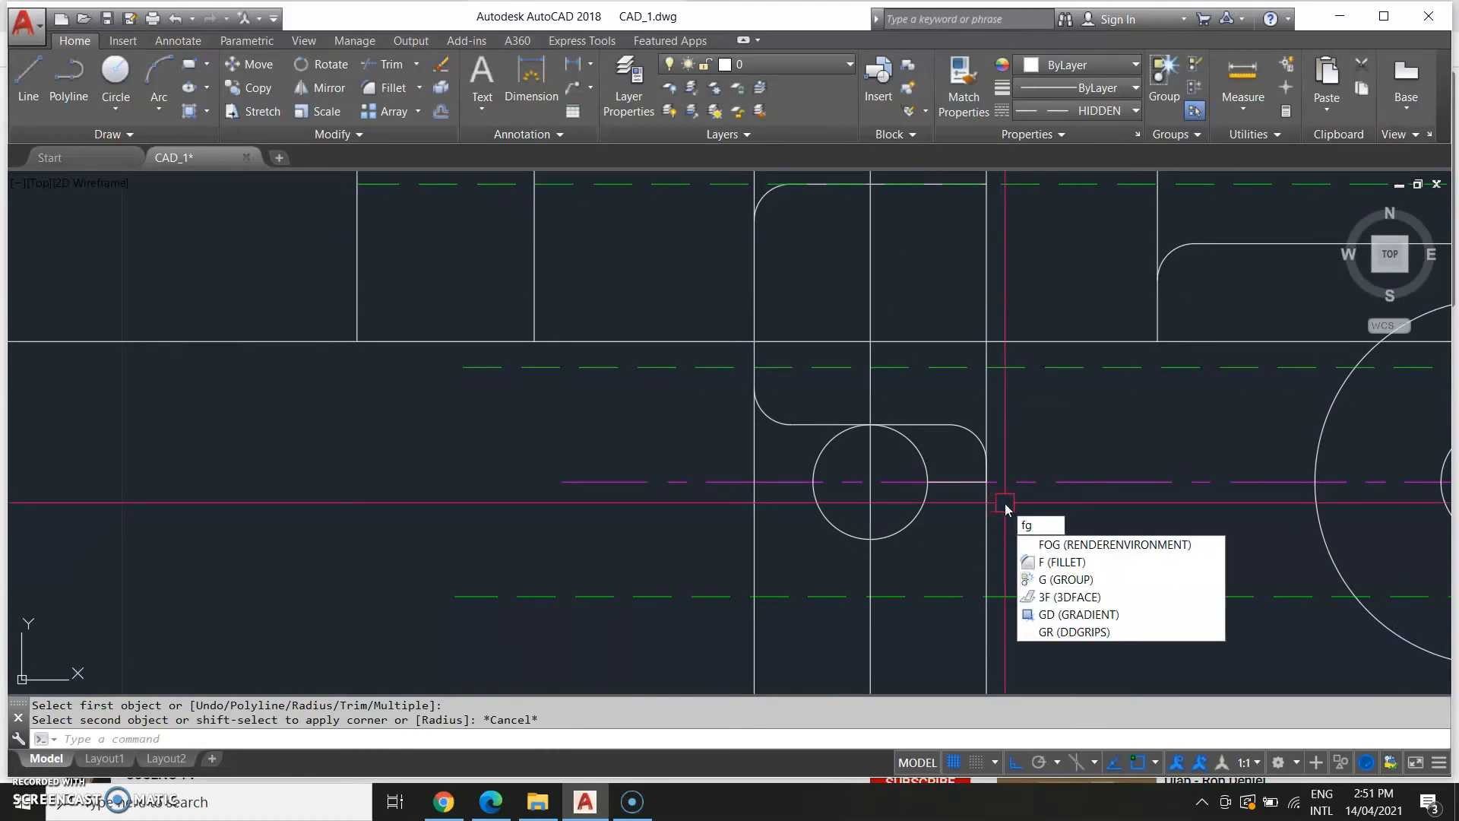
Erase the short horizontal line running from the small circle to the boss's right edge.
key(BackSpace)
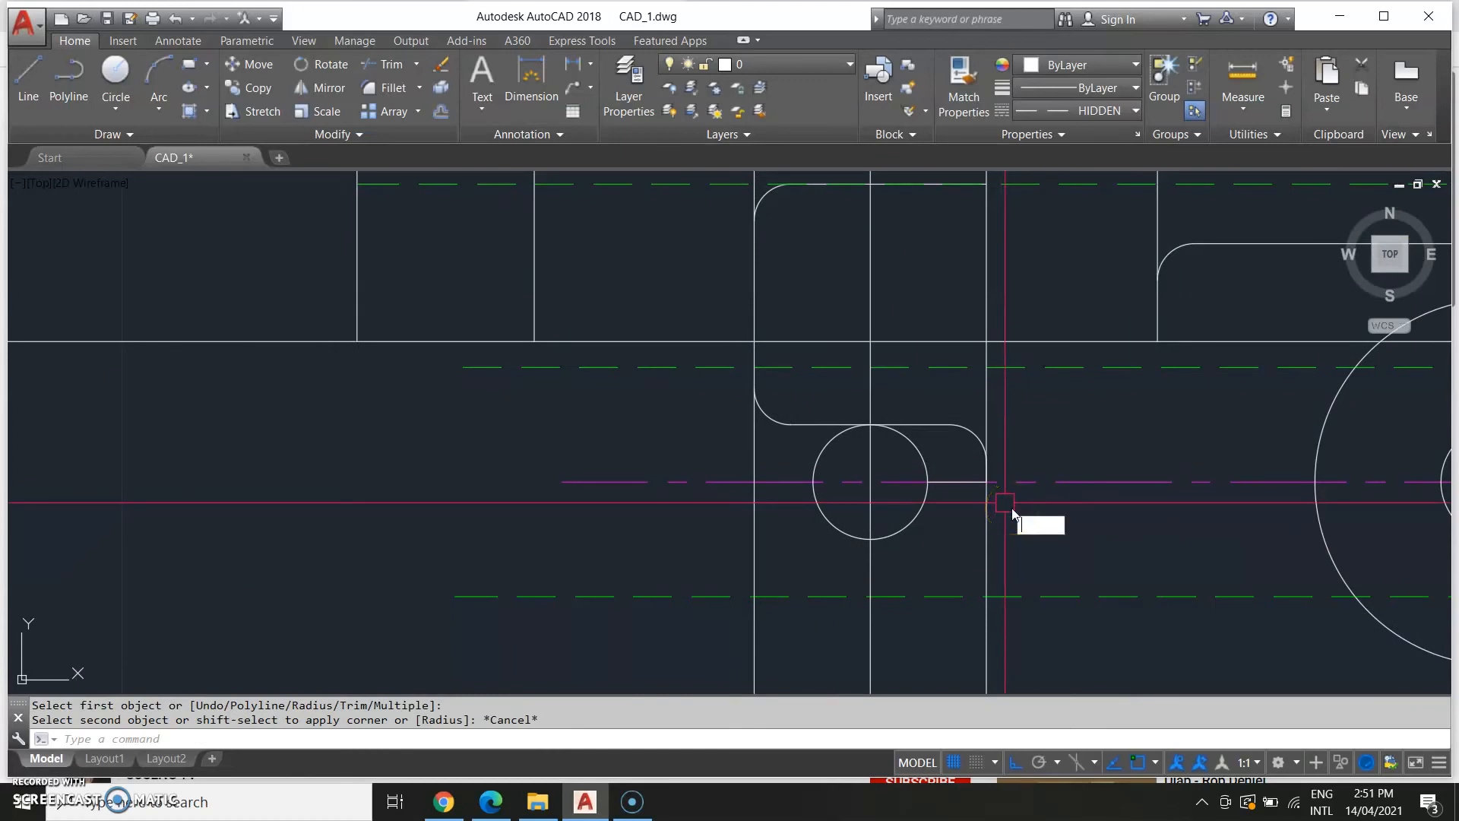
key(Escape)
text(l)
key(Return)
key(Escape)
click(943, 480)
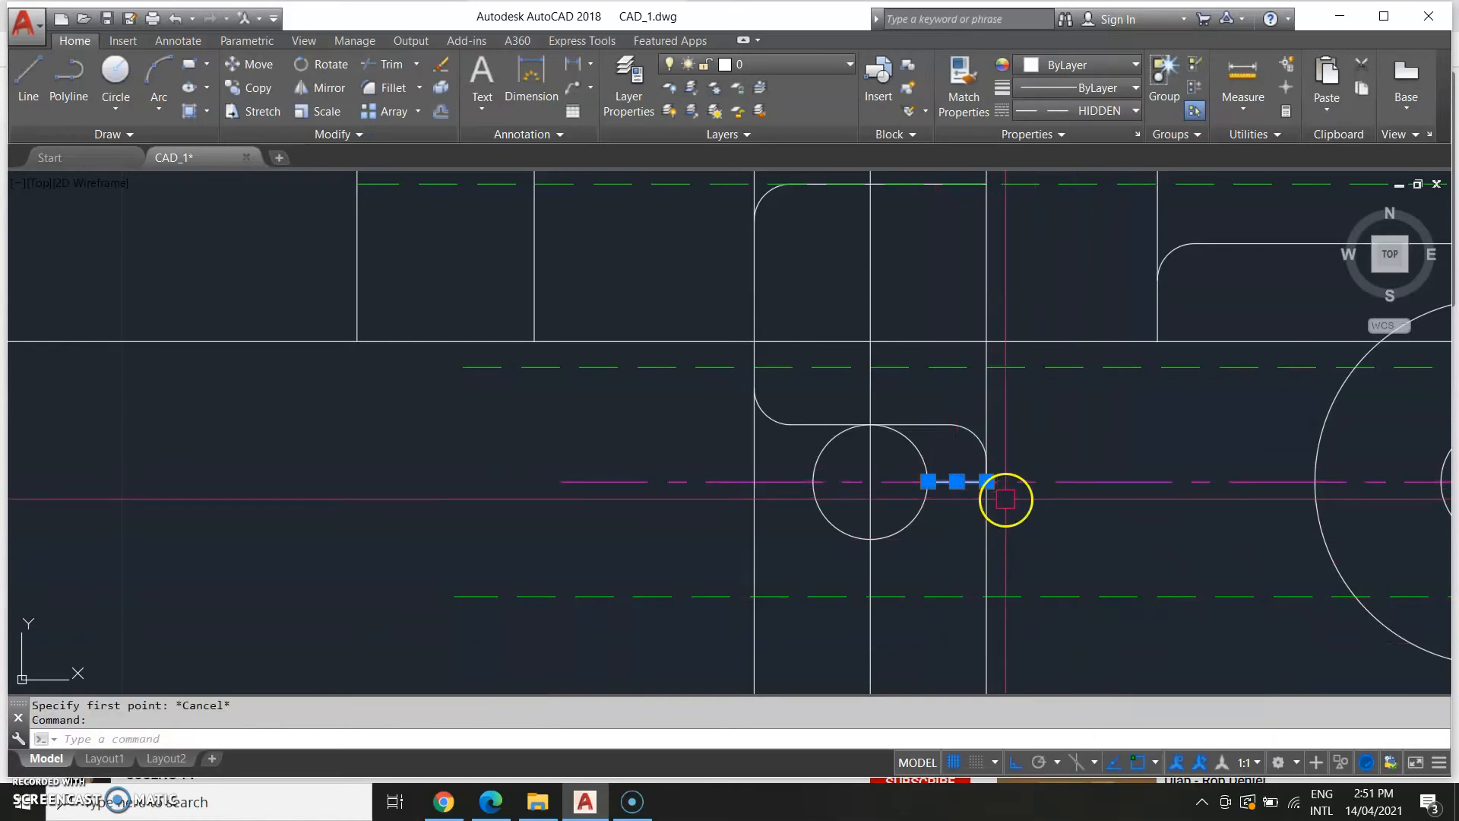
key(Delete)
Draw a vertical line up the boss's right side starting at the small circle's centre level.
text(l)
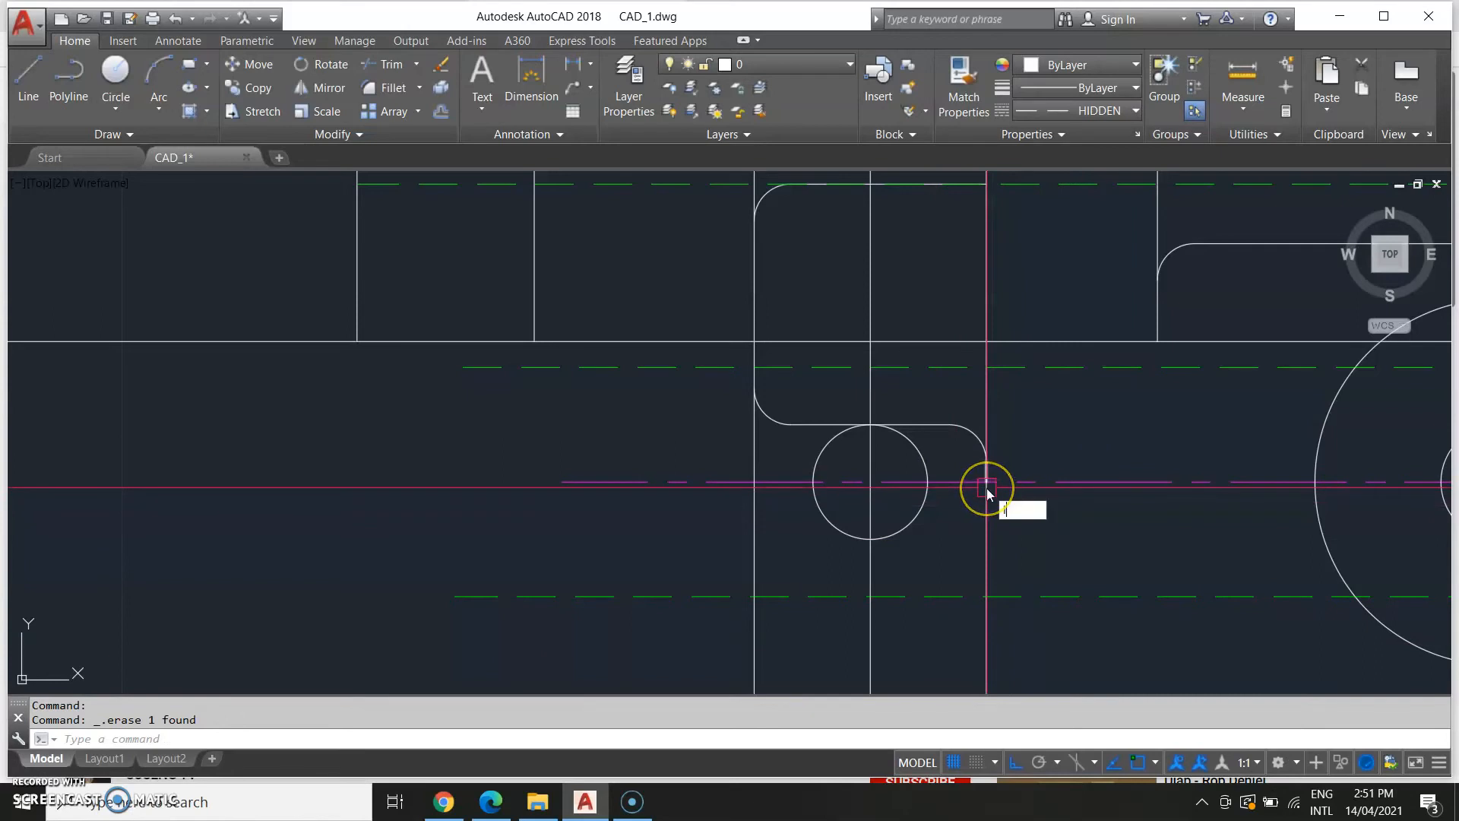
key(Return)
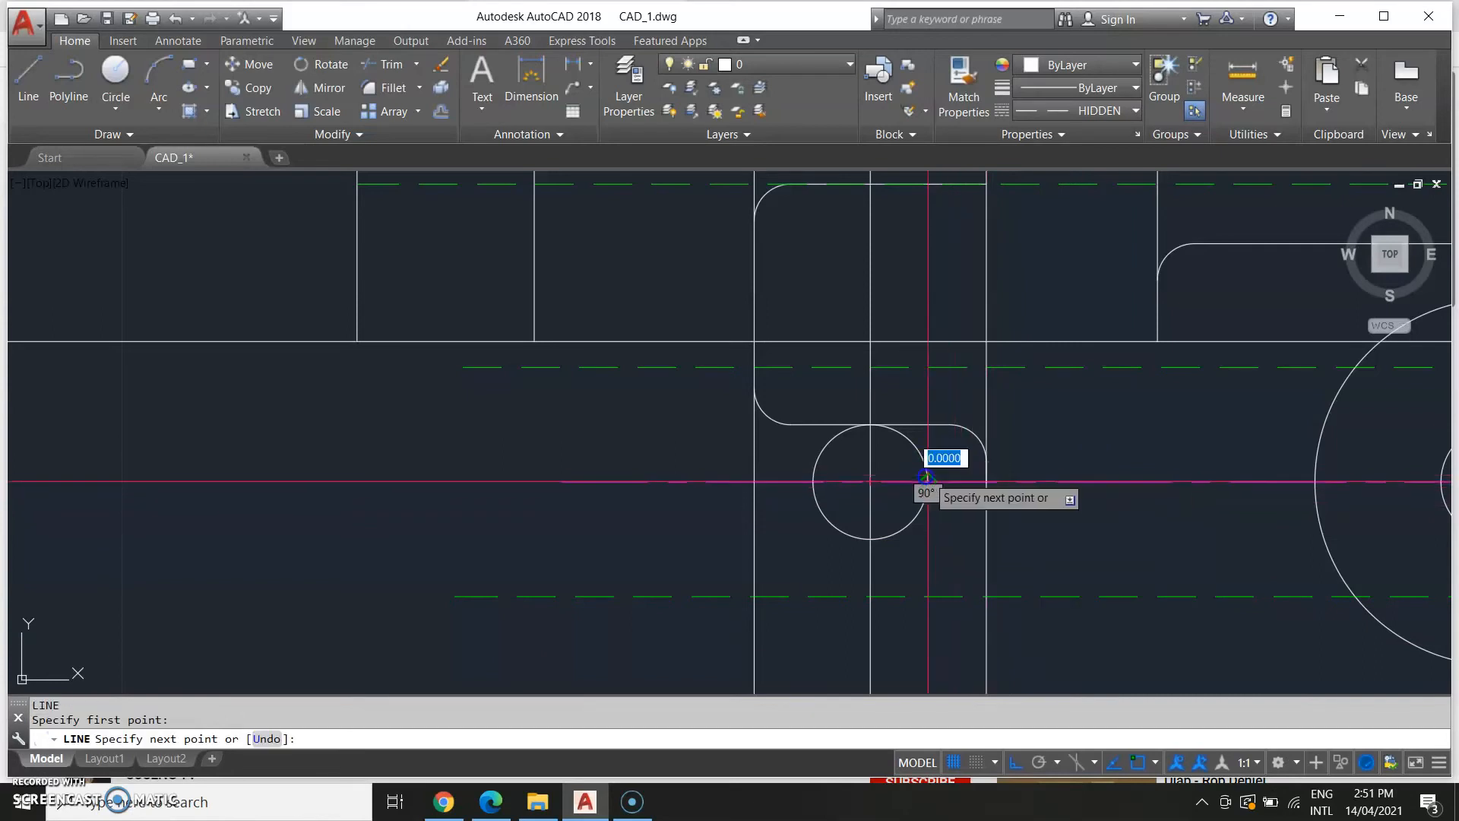
click(986, 481)
click(992, 282)
key(Escape)
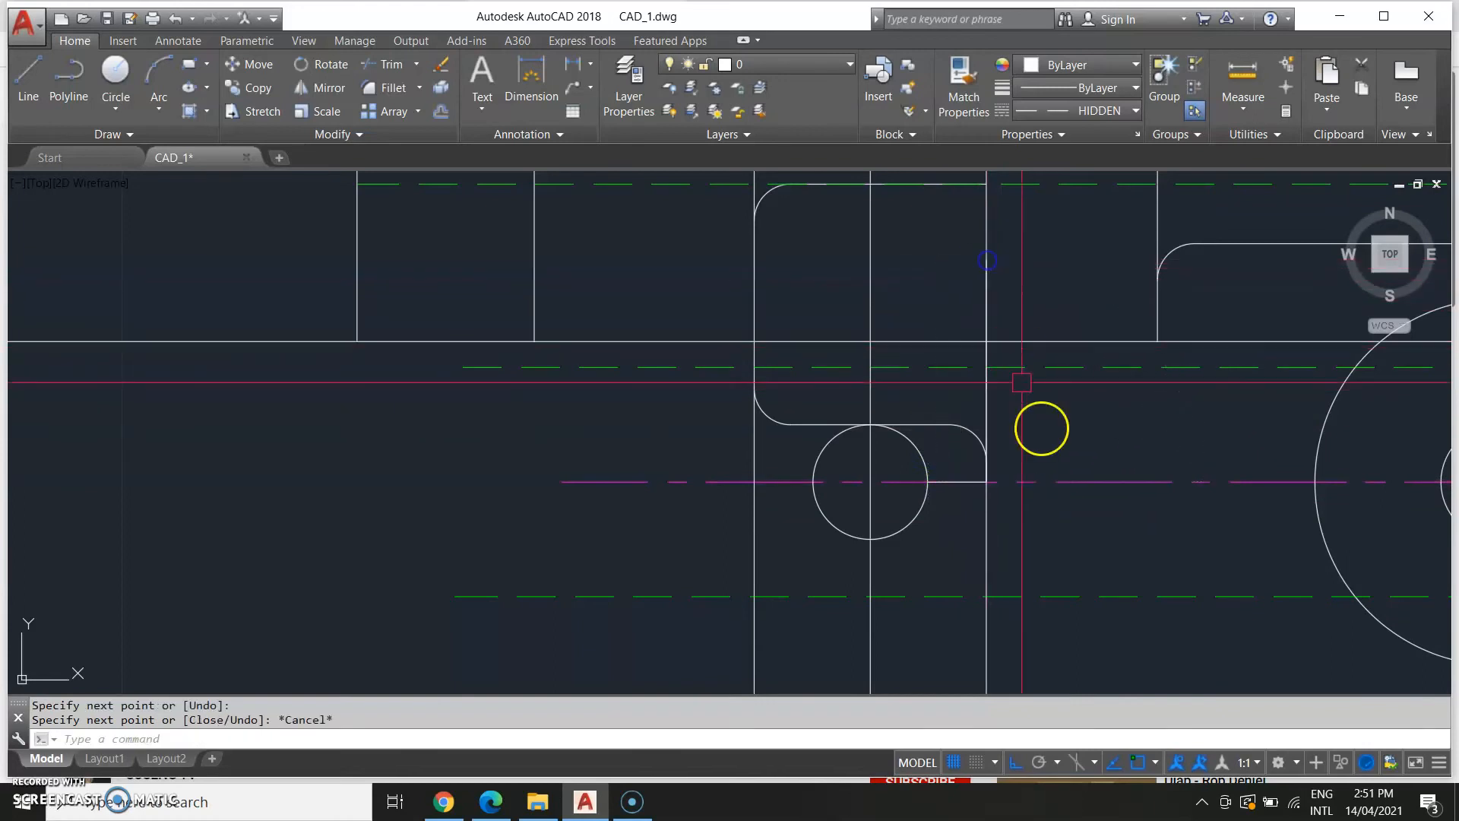
Fillet the boss's lower-right corner between its bottom line and the new vertical line.
text(f)
key(Return)
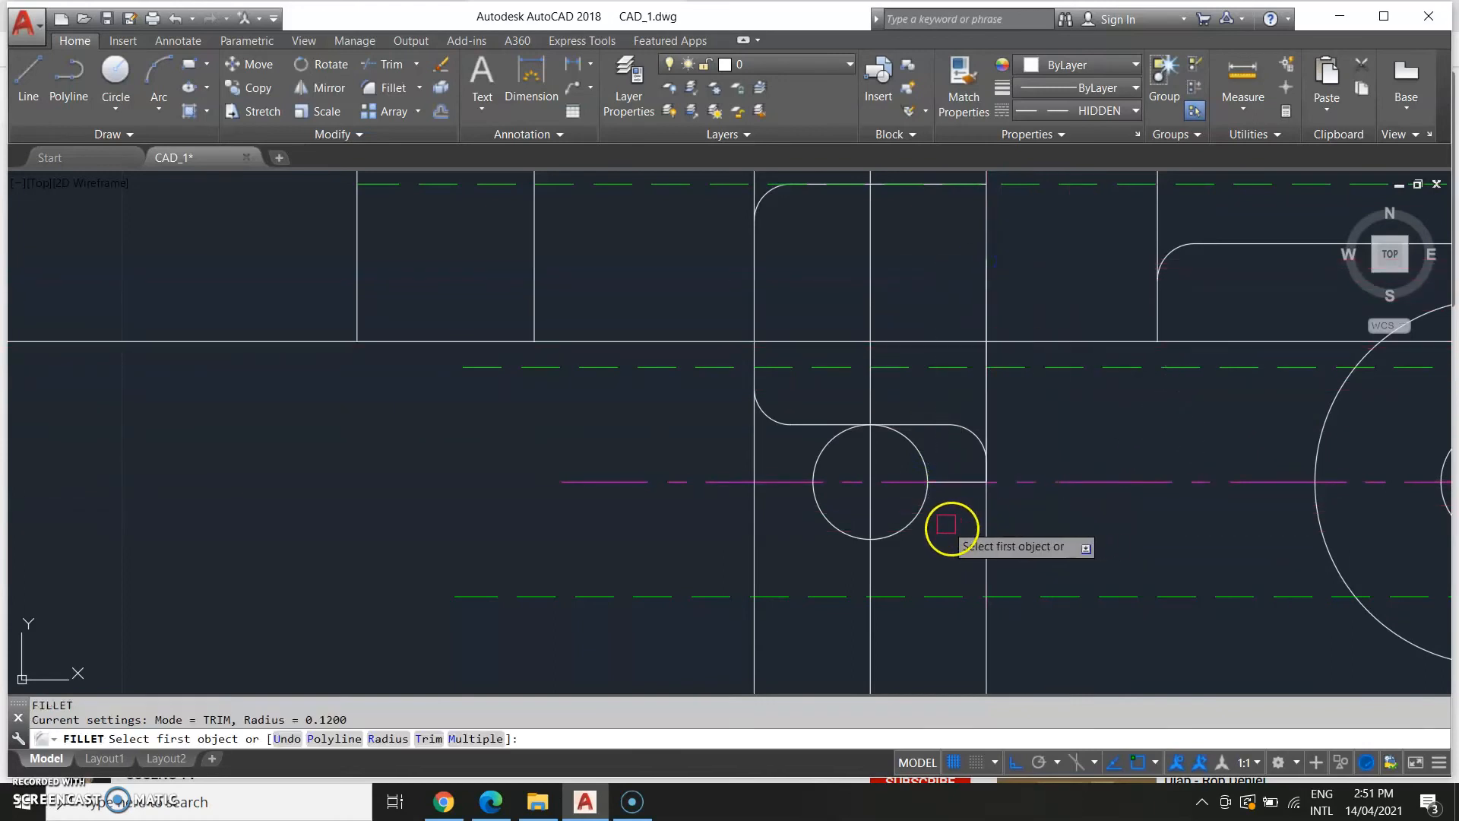
click(946, 481)
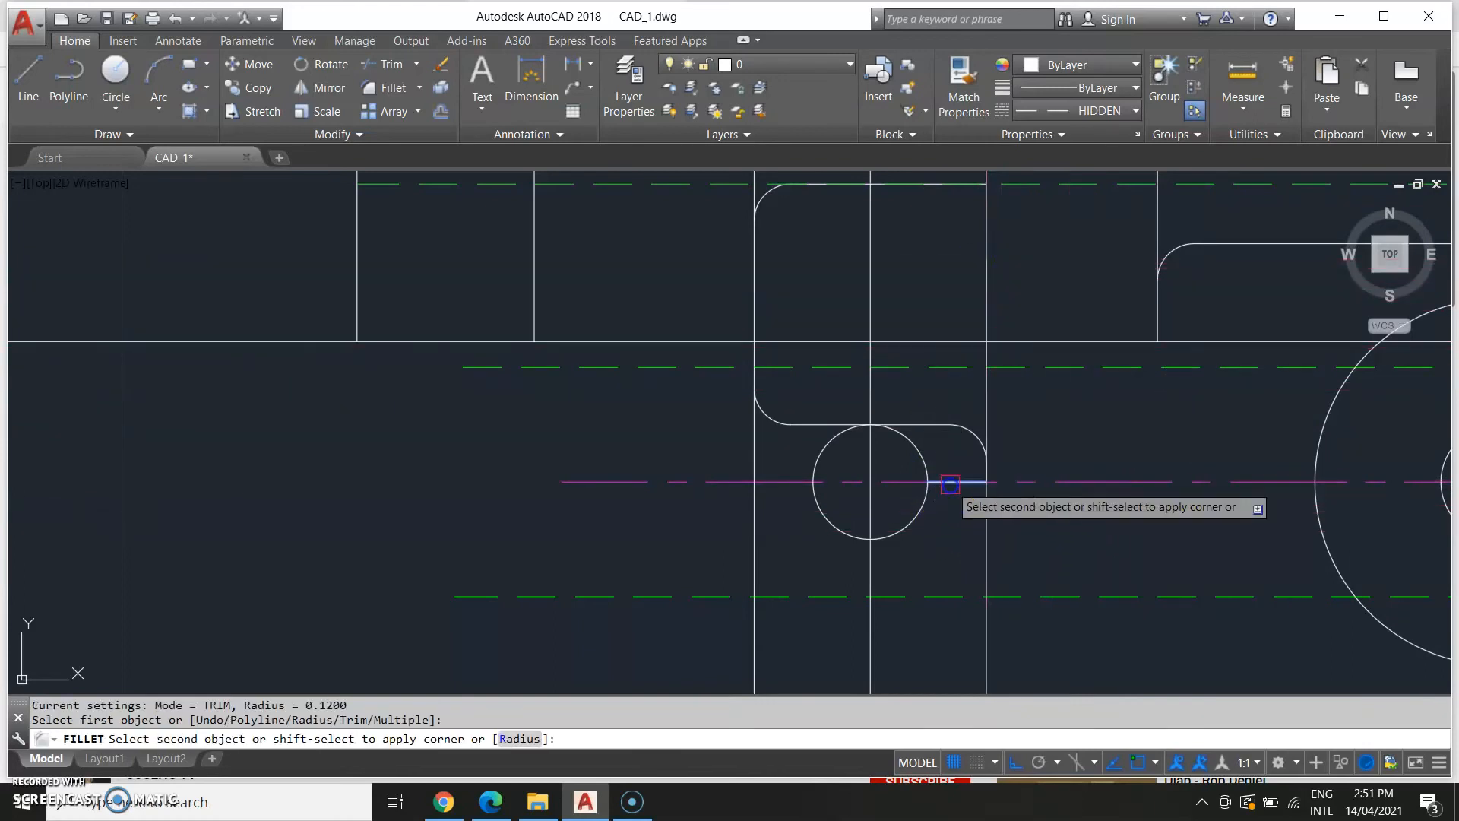
click(991, 424)
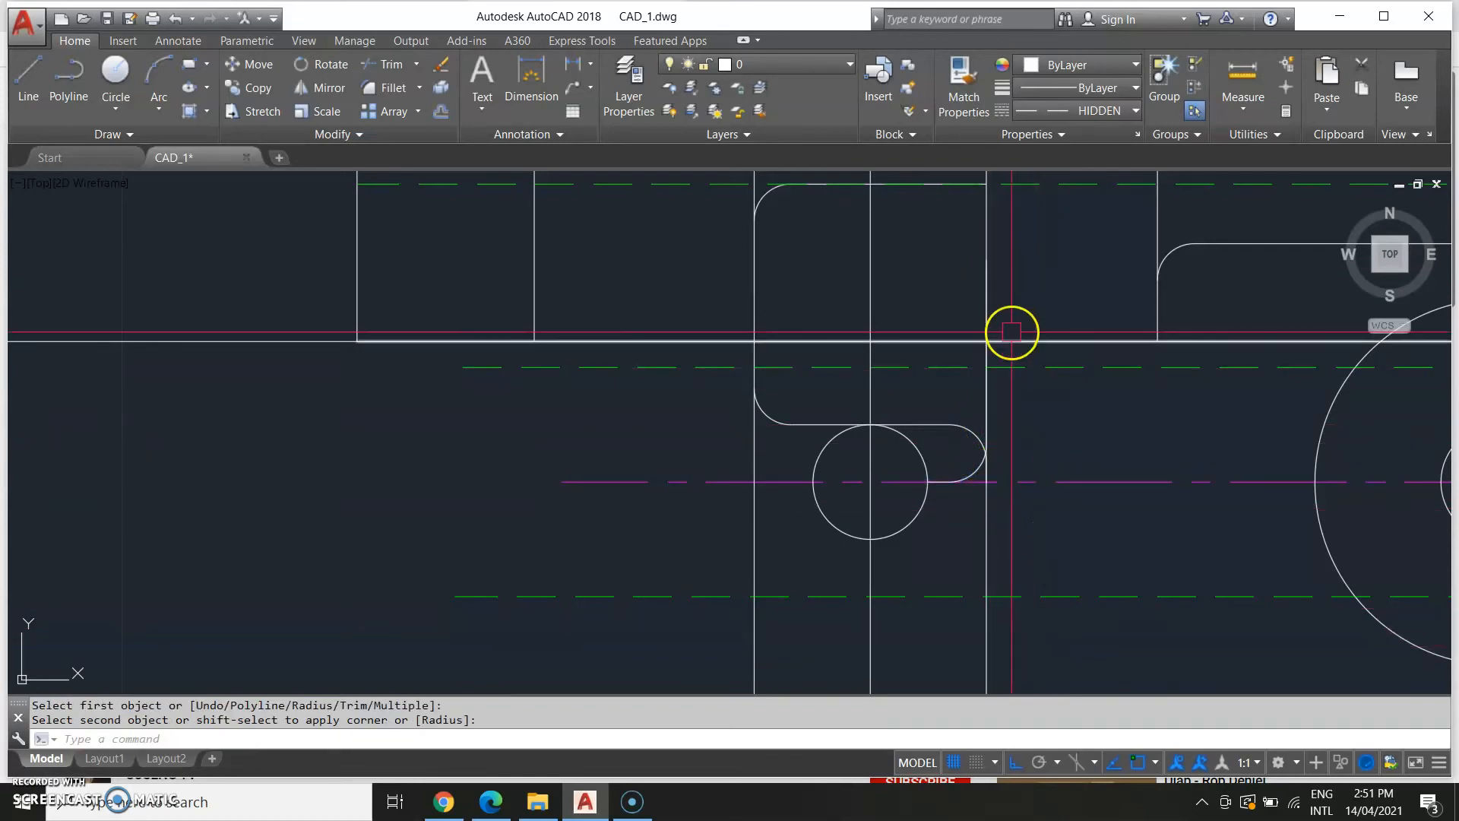
Examine the reference image's side view around the lower arm and its fillets.
scroll(1032, 433, down, 3)
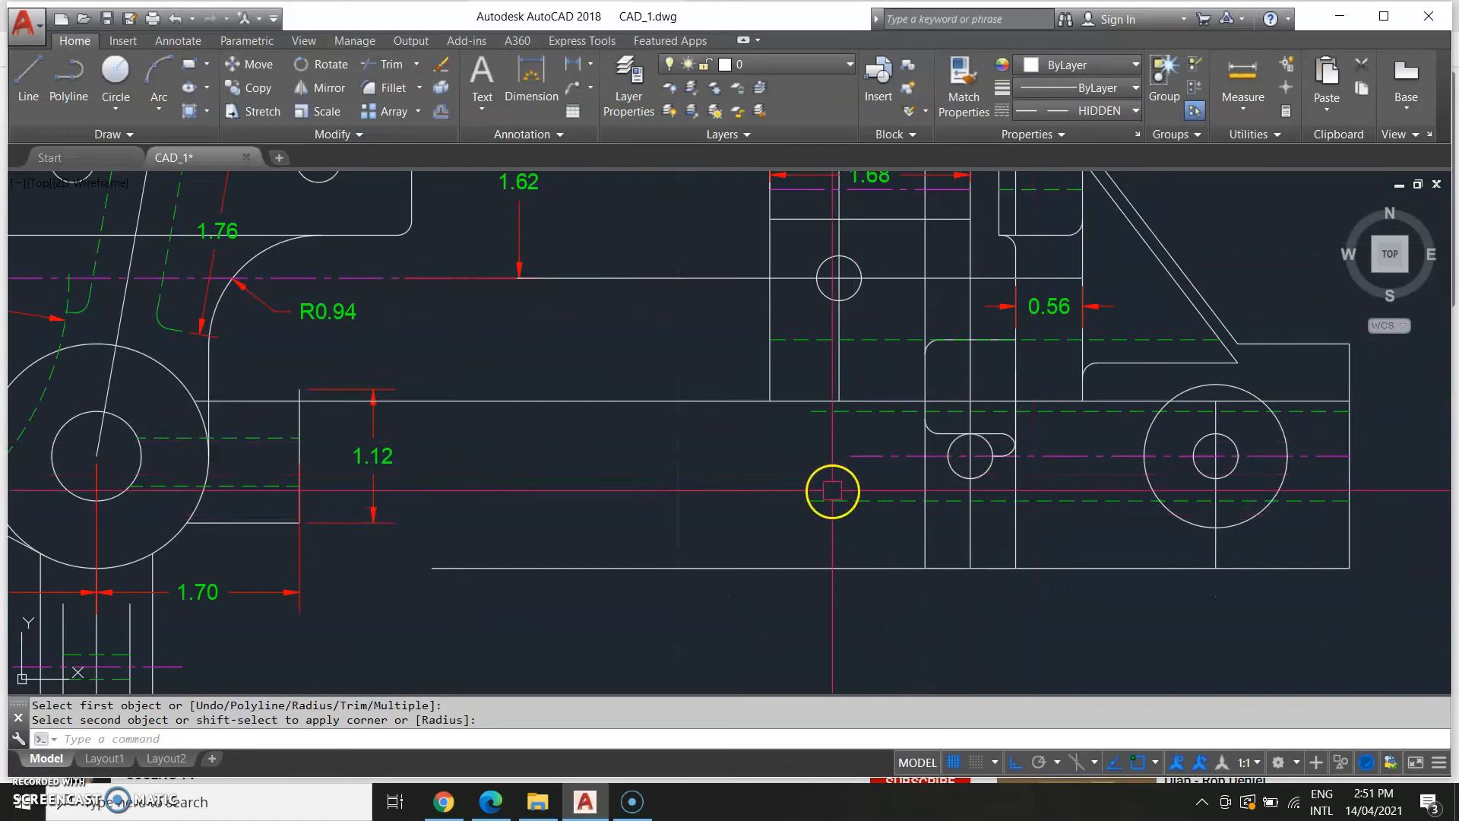
scroll(831, 488, down, 5)
scroll(665, 554, down, 2)
middle_drag(665, 554, 1104, 495)
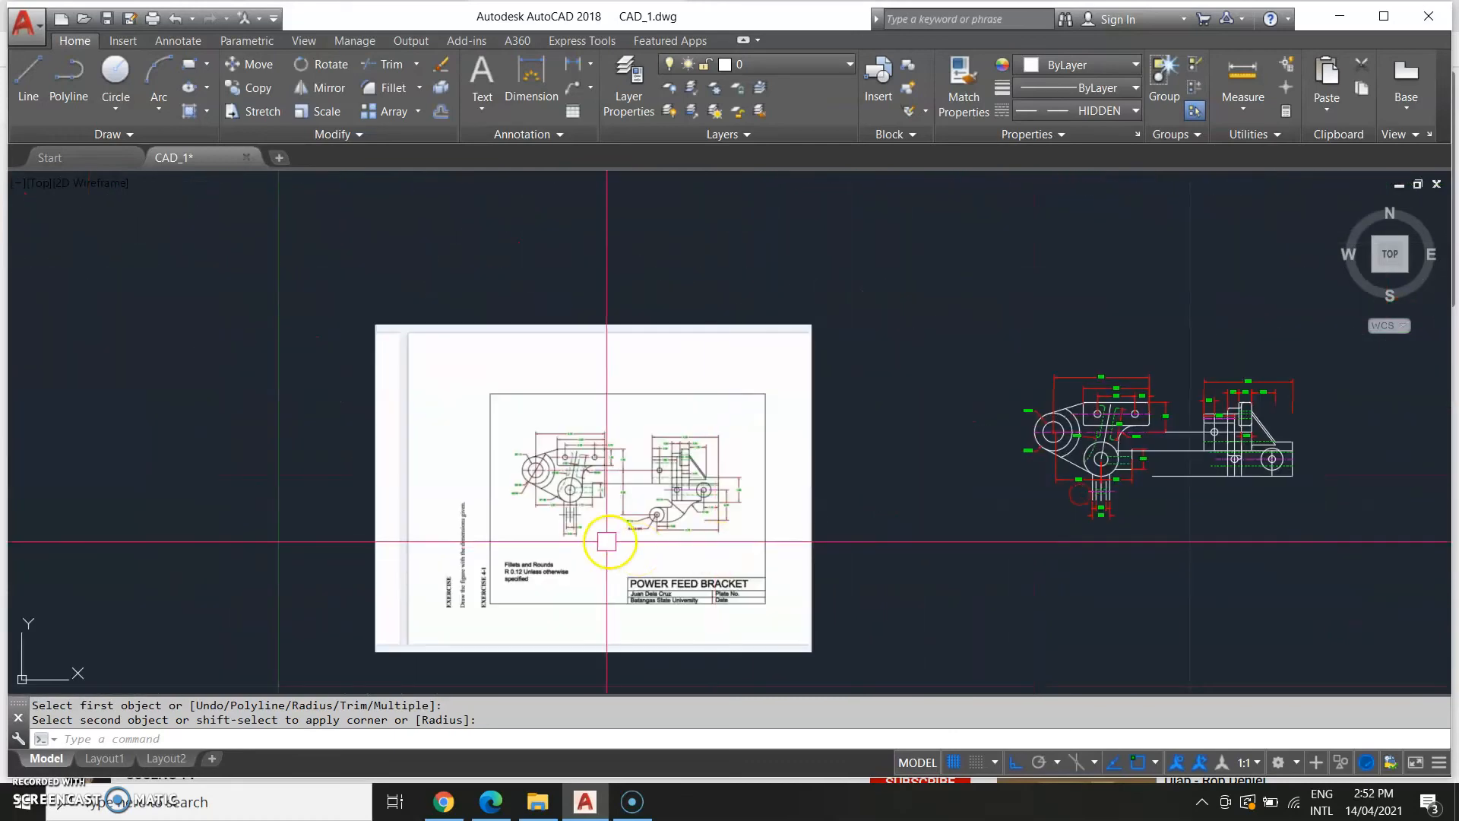
scroll(609, 543, up, 5)
scroll(592, 498, up, 5)
middle_drag(854, 402, 690, 482)
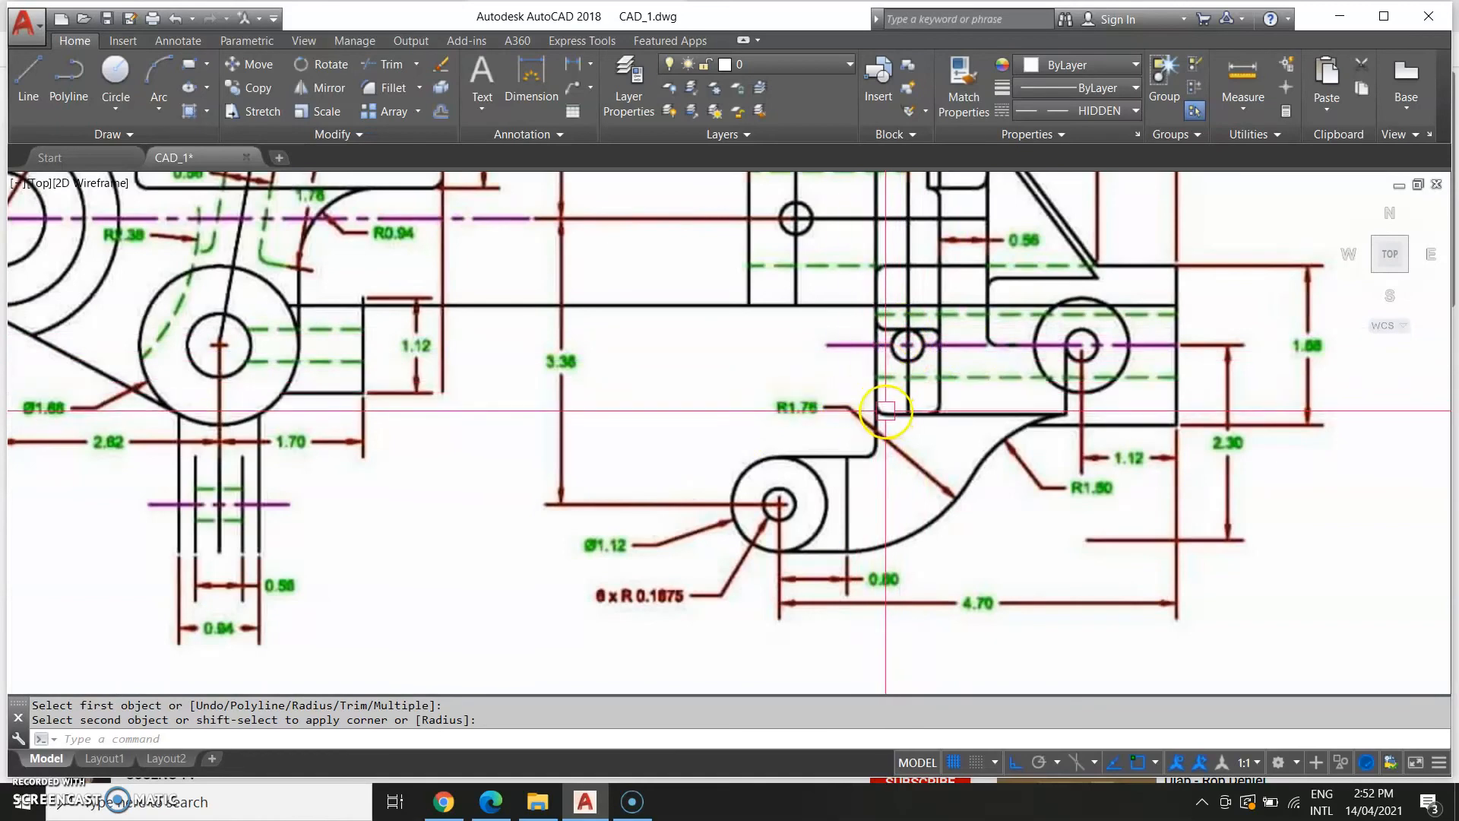
key(Escape)
scroll(1018, 411, down, 3)
scroll(1132, 509, down, 6)
mouse_move(904, 501)
middle_down()
mouse_move(518, 495)
mouse_move(217, 511)
middle_up()
scroll(790, 494, up, 4)
middle_drag(774, 496, 1099, 498)
scroll(933, 500, up, 4)
scroll(1064, 562, down, 5)
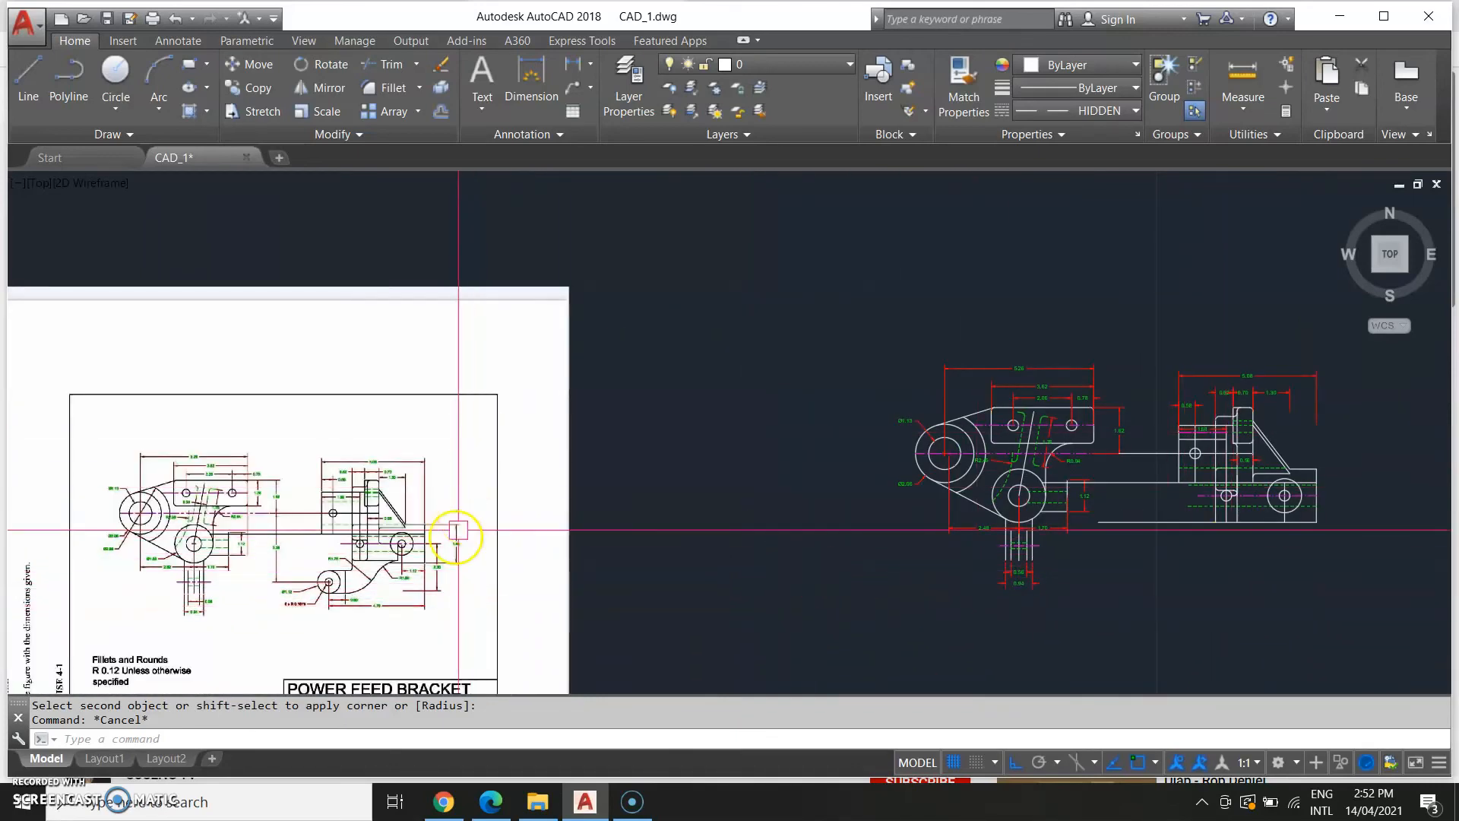
Fillet the lower-left corner of the vertical plate below the small circle in the side view.
key(Return)
scroll(1216, 532, up, 4)
scroll(1221, 551, up, 2)
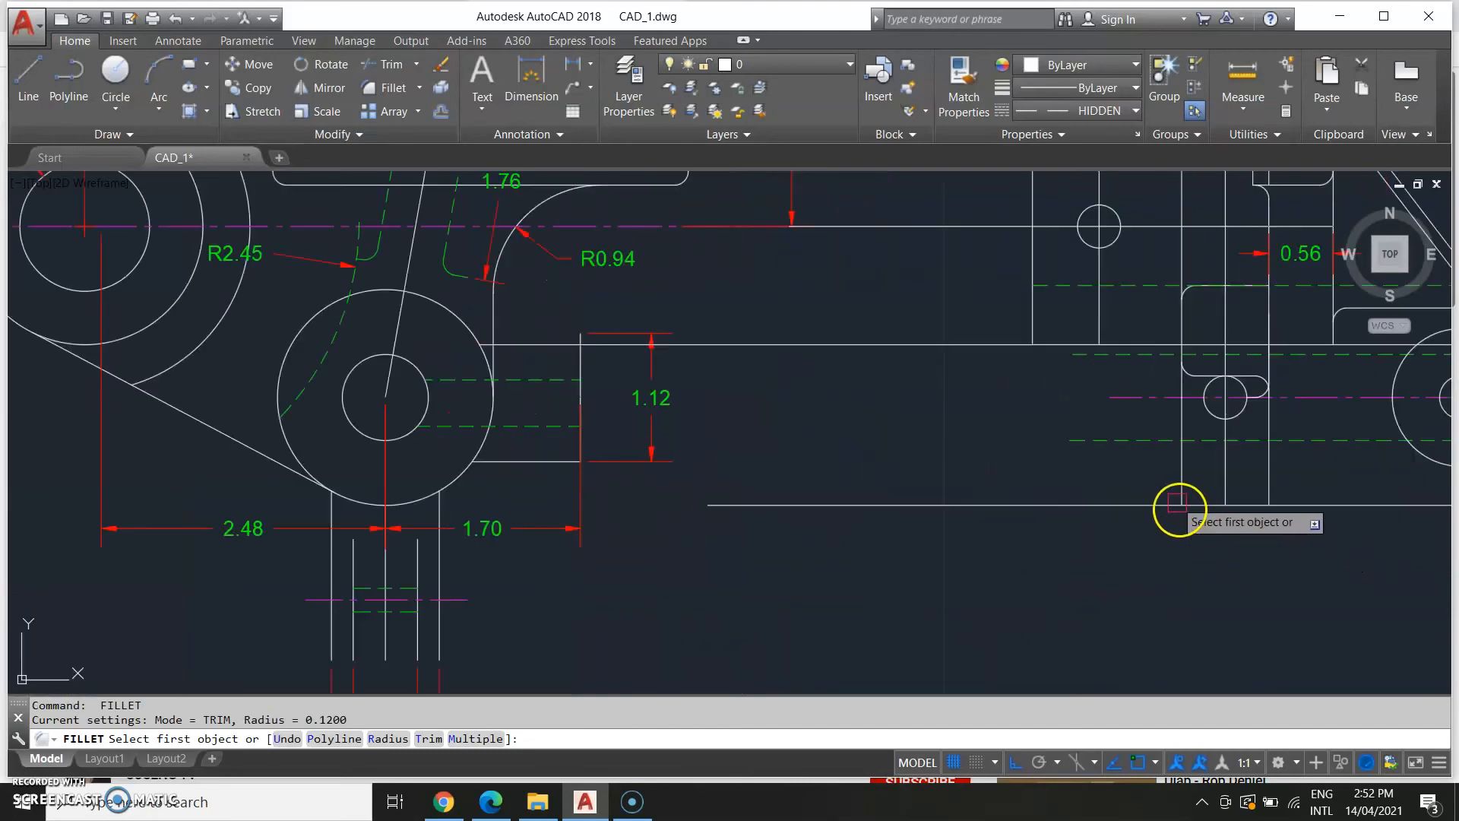
click(1181, 481)
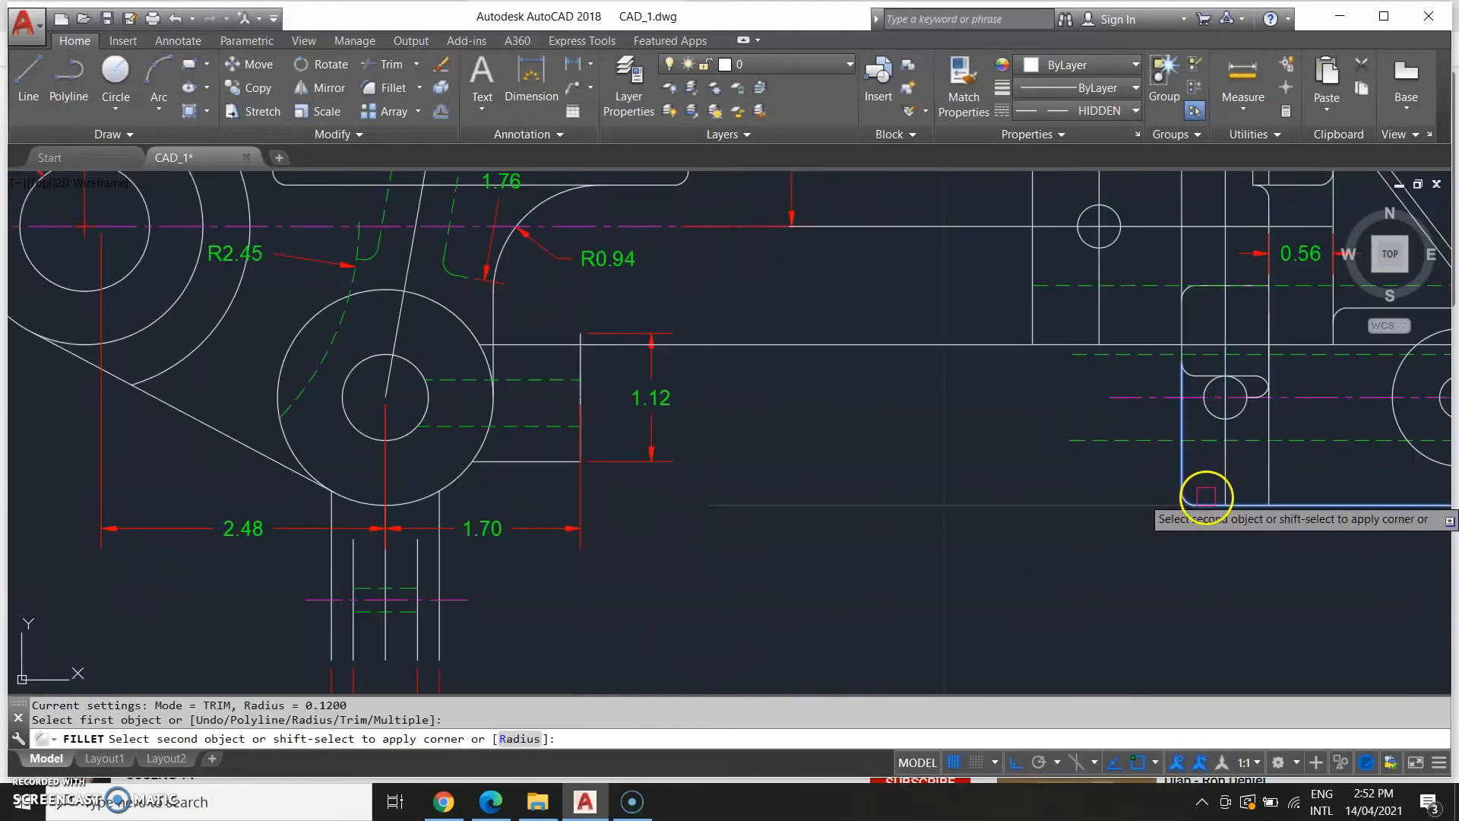
click(1209, 498)
key(Return)
click(1250, 501)
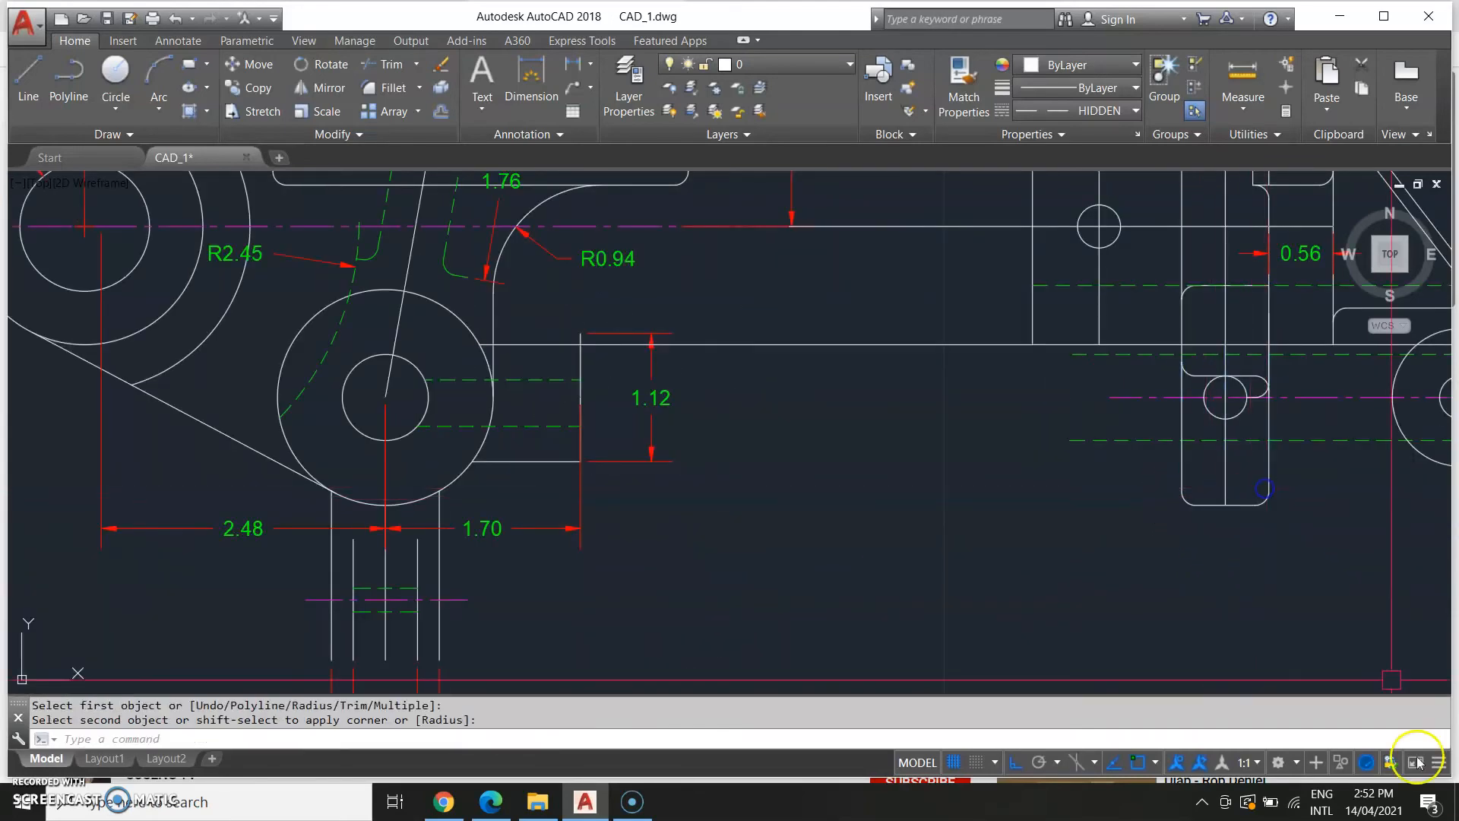
key(Escape)
Draw a horizontal bottom line about 5.88 long leftward from the side view's lower-right corner.
scroll(1124, 582, down, 3)
middle_drag(964, 613, 1234, 492)
middle_drag(206, 598, 361, 599)
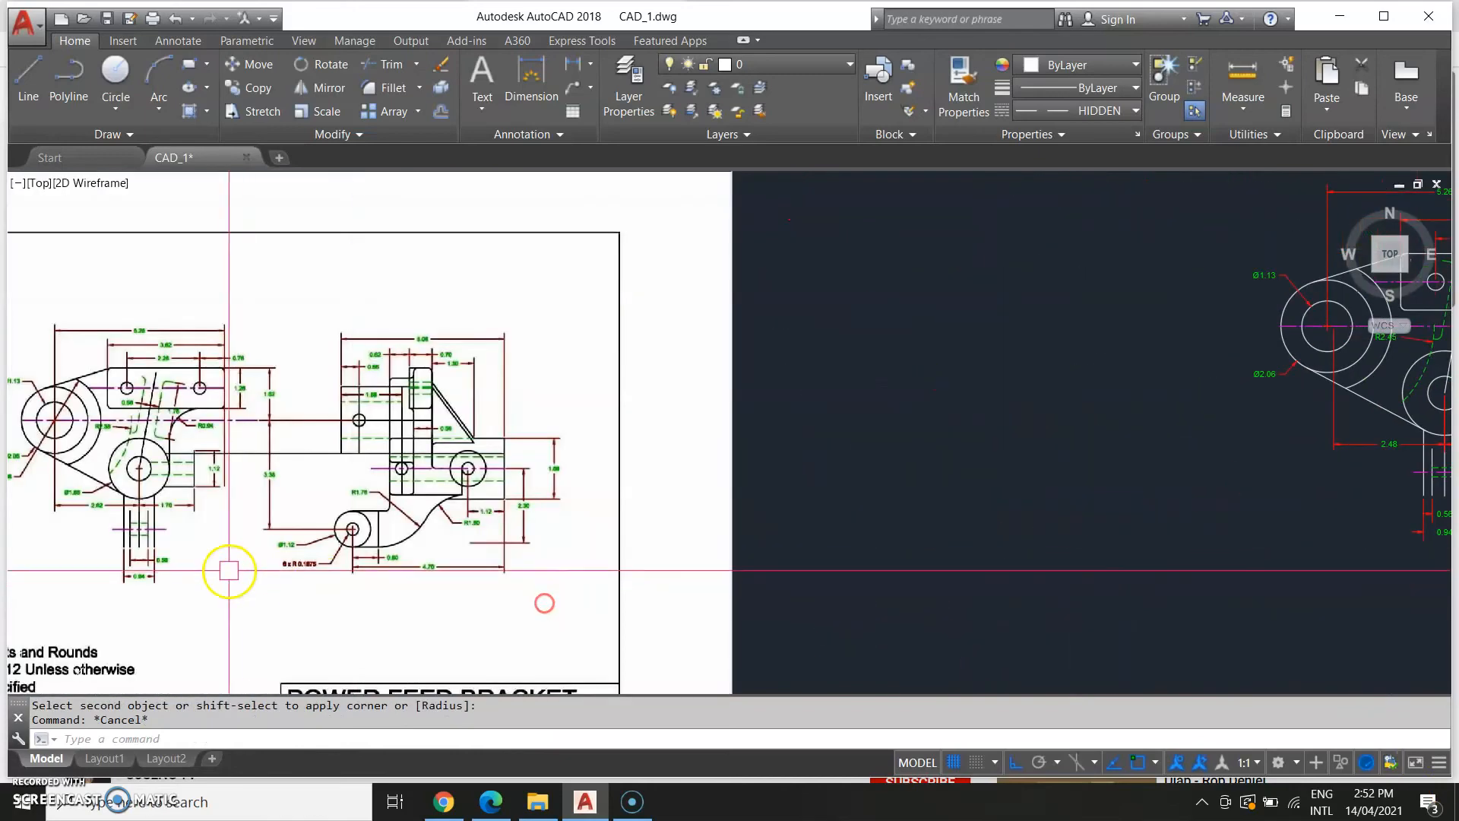
scroll(658, 519, down, 2)
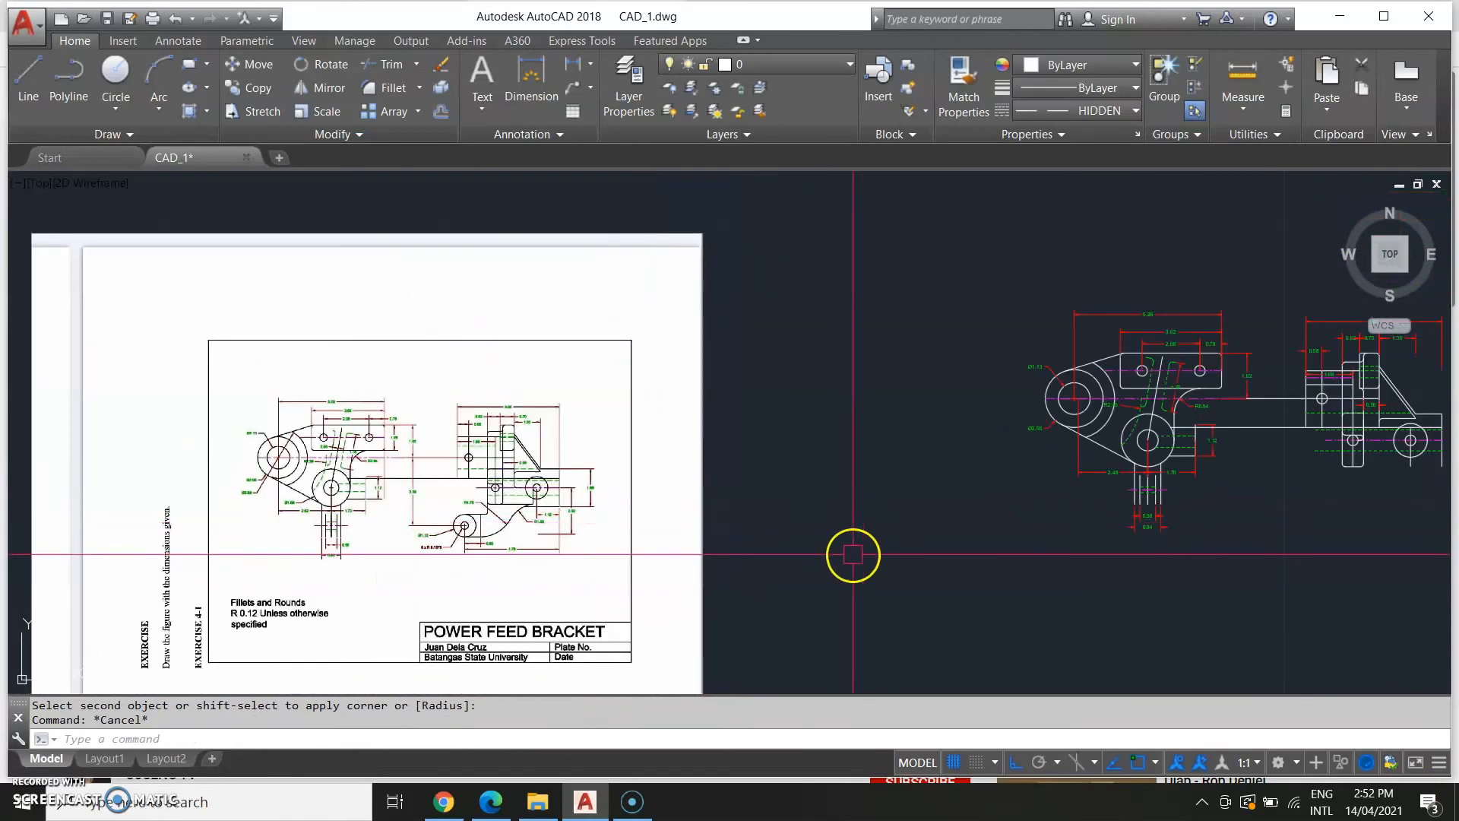
middle_drag(1097, 570, 741, 599)
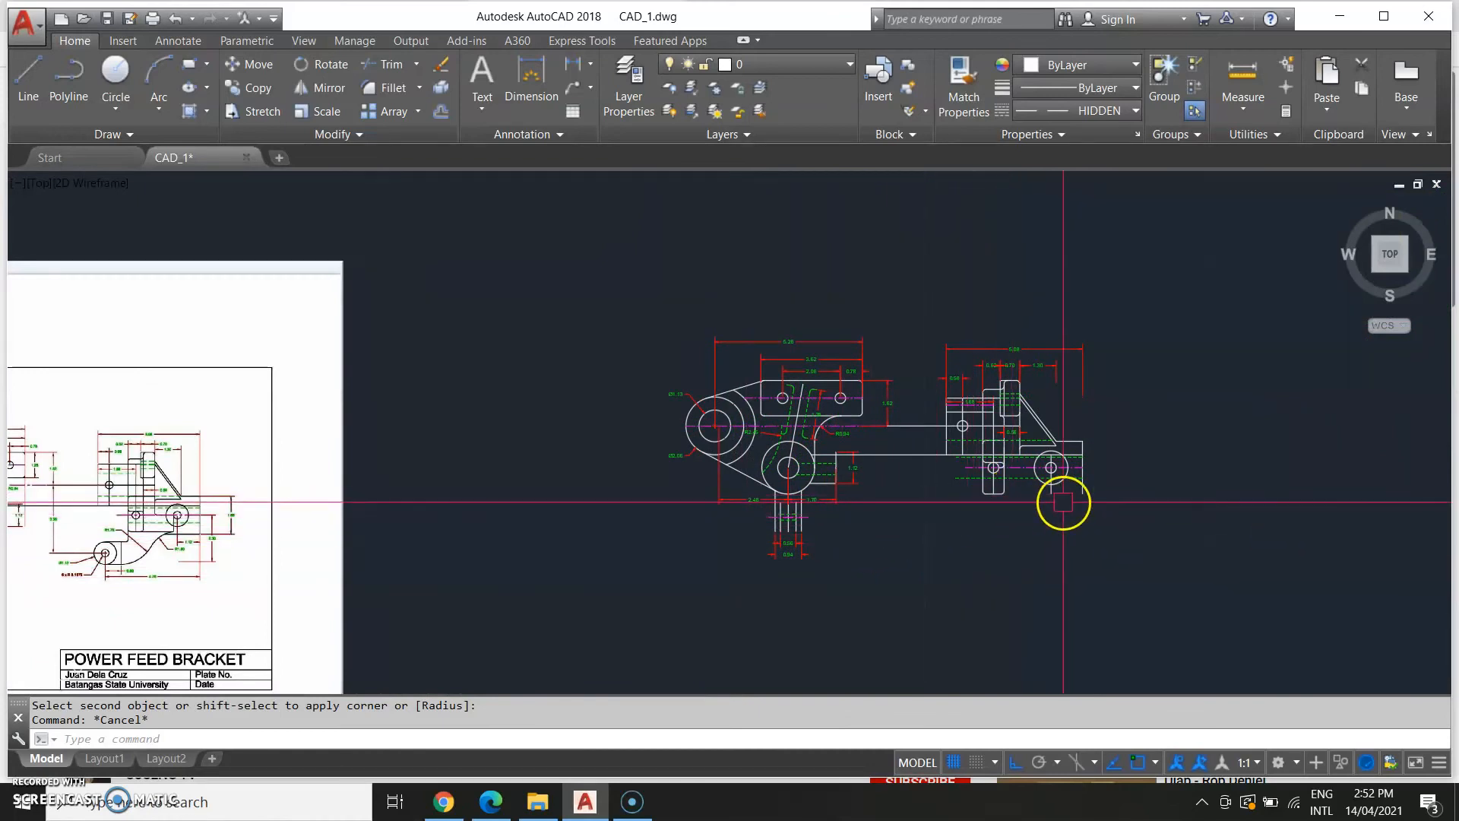
middle_drag(341, 559, 523, 574)
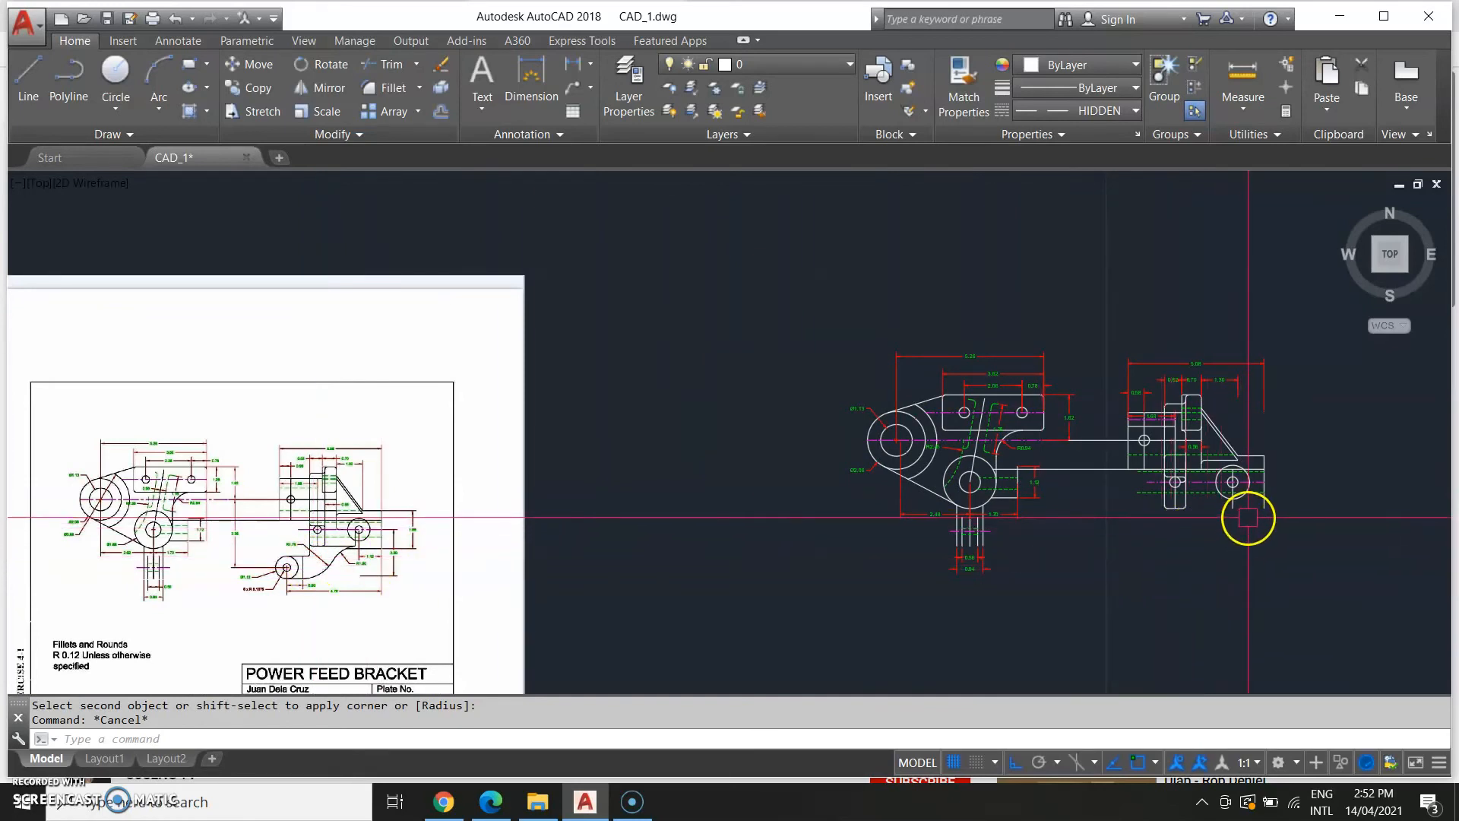
text(L)
key(Return)
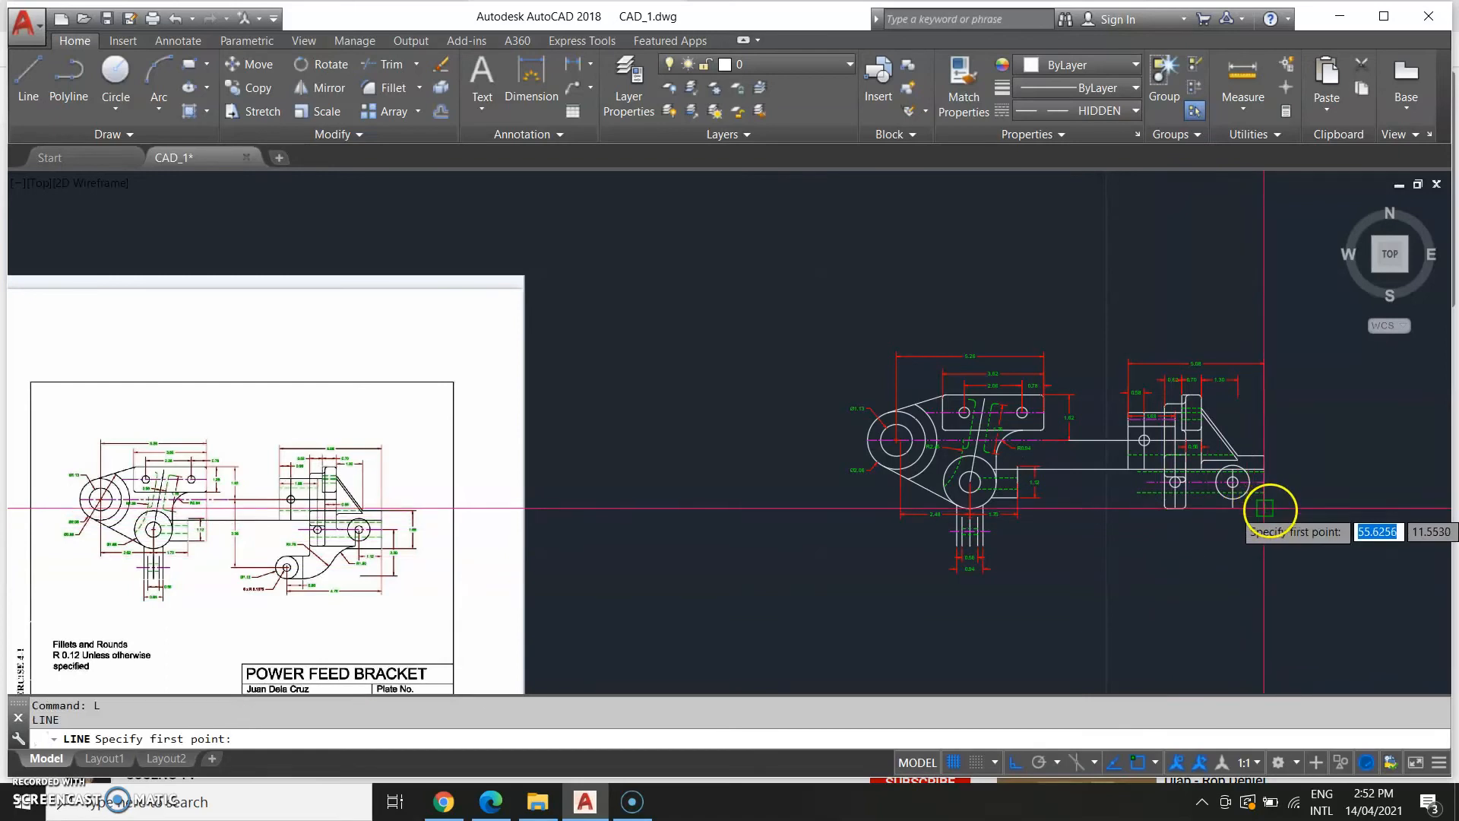
scroll(1266, 514, up, 4)
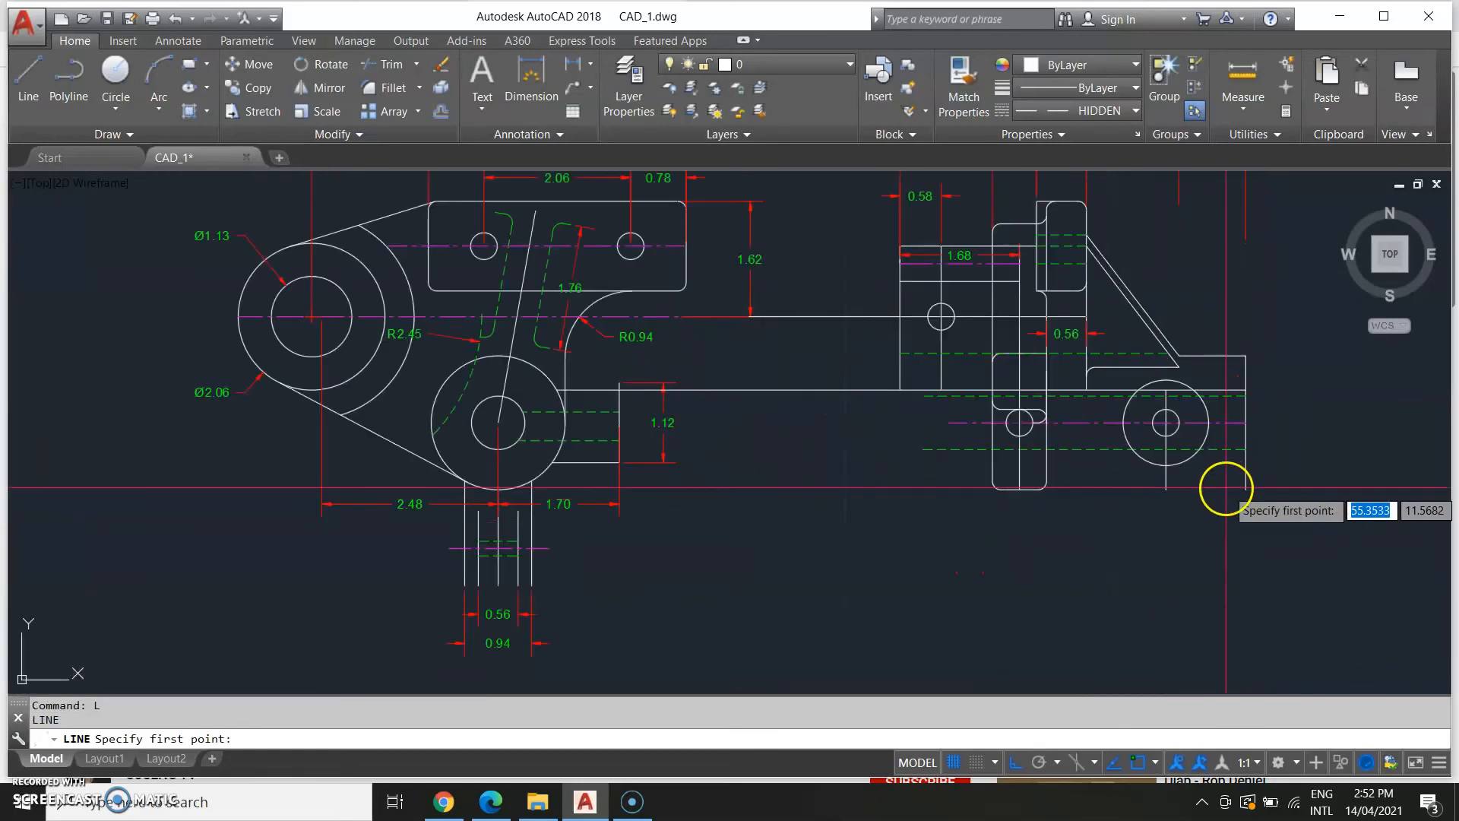
click(1247, 488)
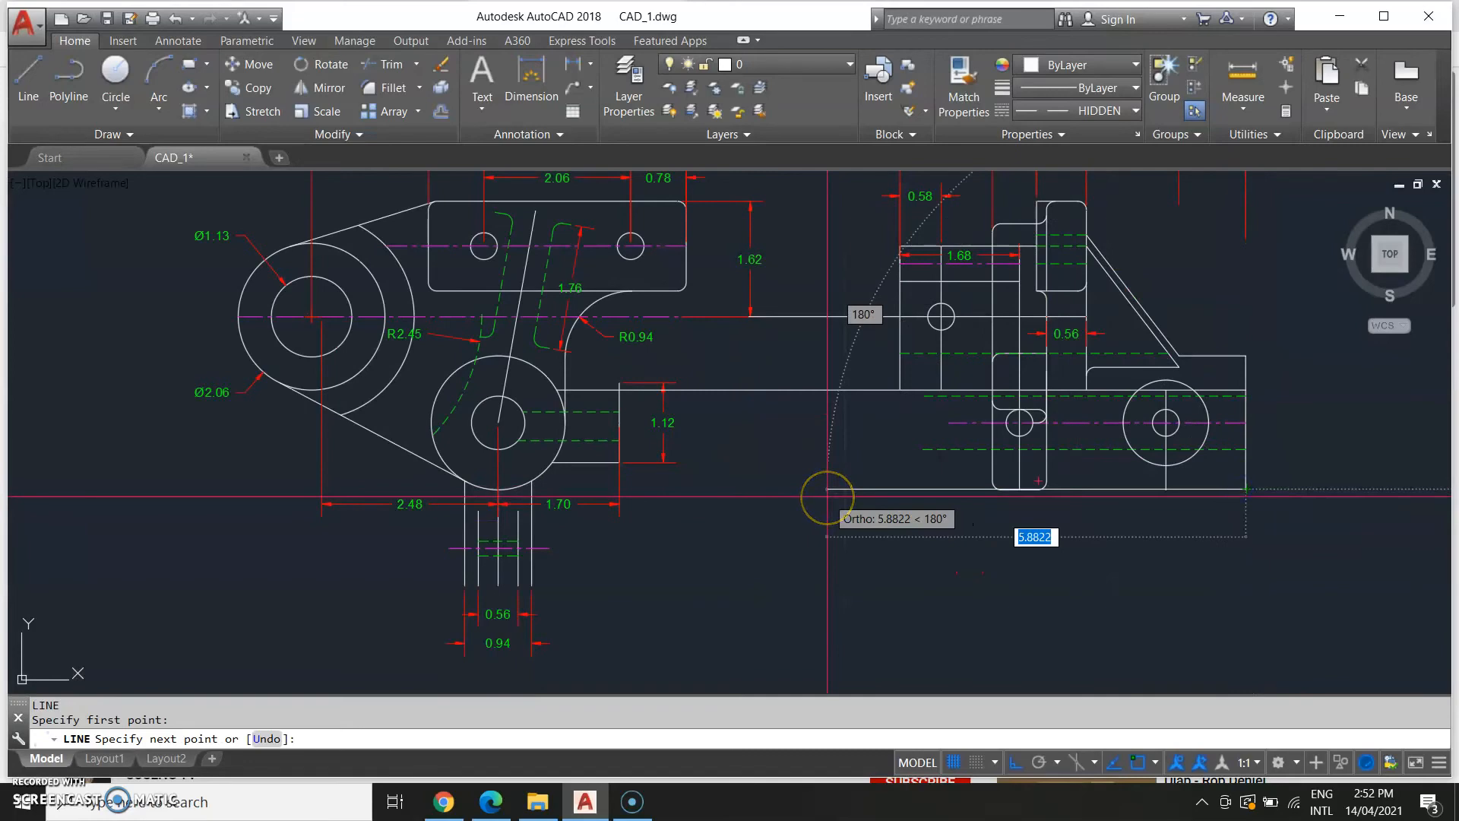
click(828, 498)
key(Escape)
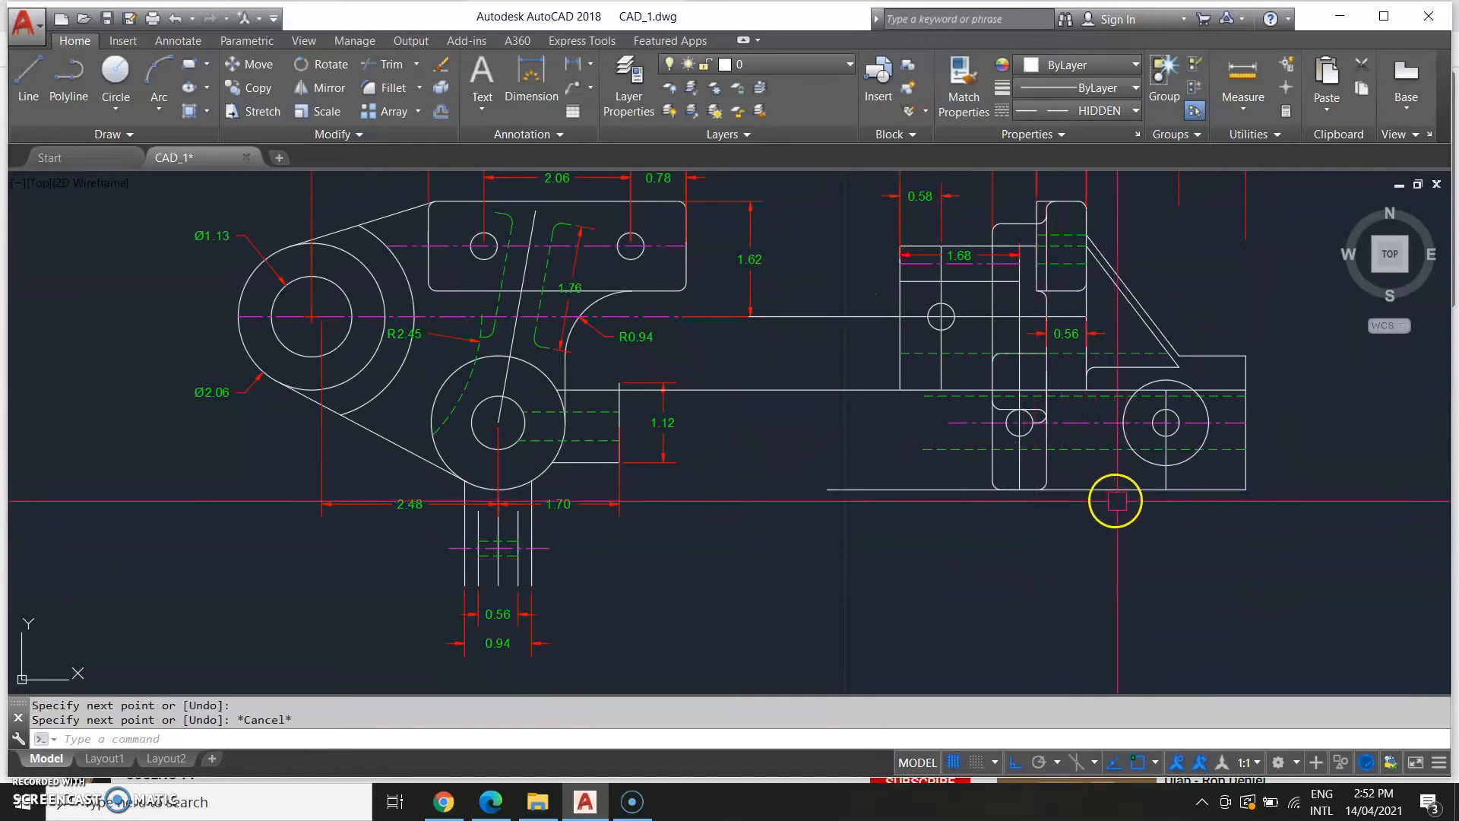
Compare the reference image's lower side view with the drawing.
scroll(1117, 501, down, 2)
middle_drag(463, 511, 1039, 540)
scroll(563, 538, down, 4)
scroll(444, 573, up, 4)
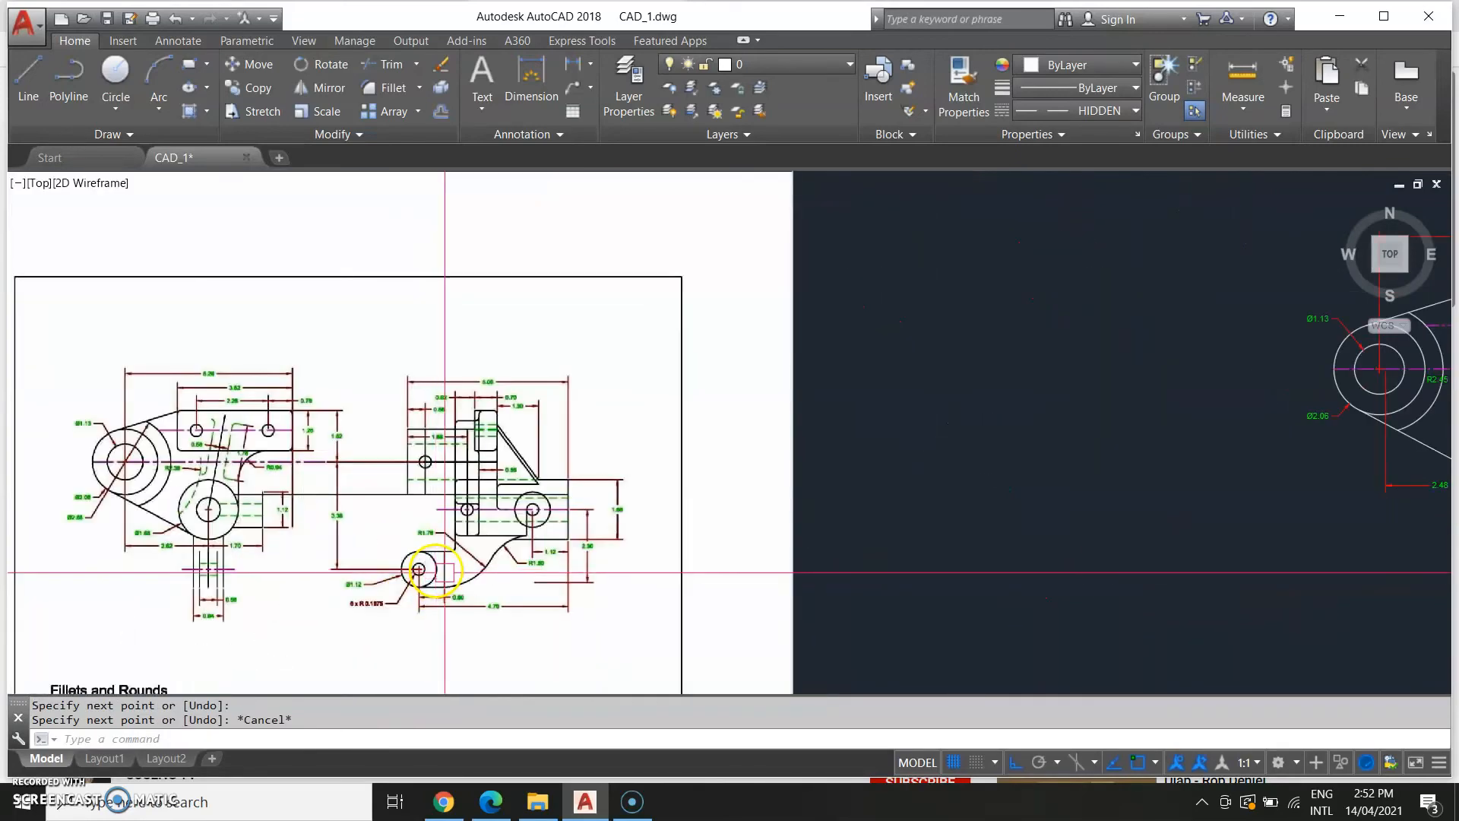
scroll(503, 570, up, 2)
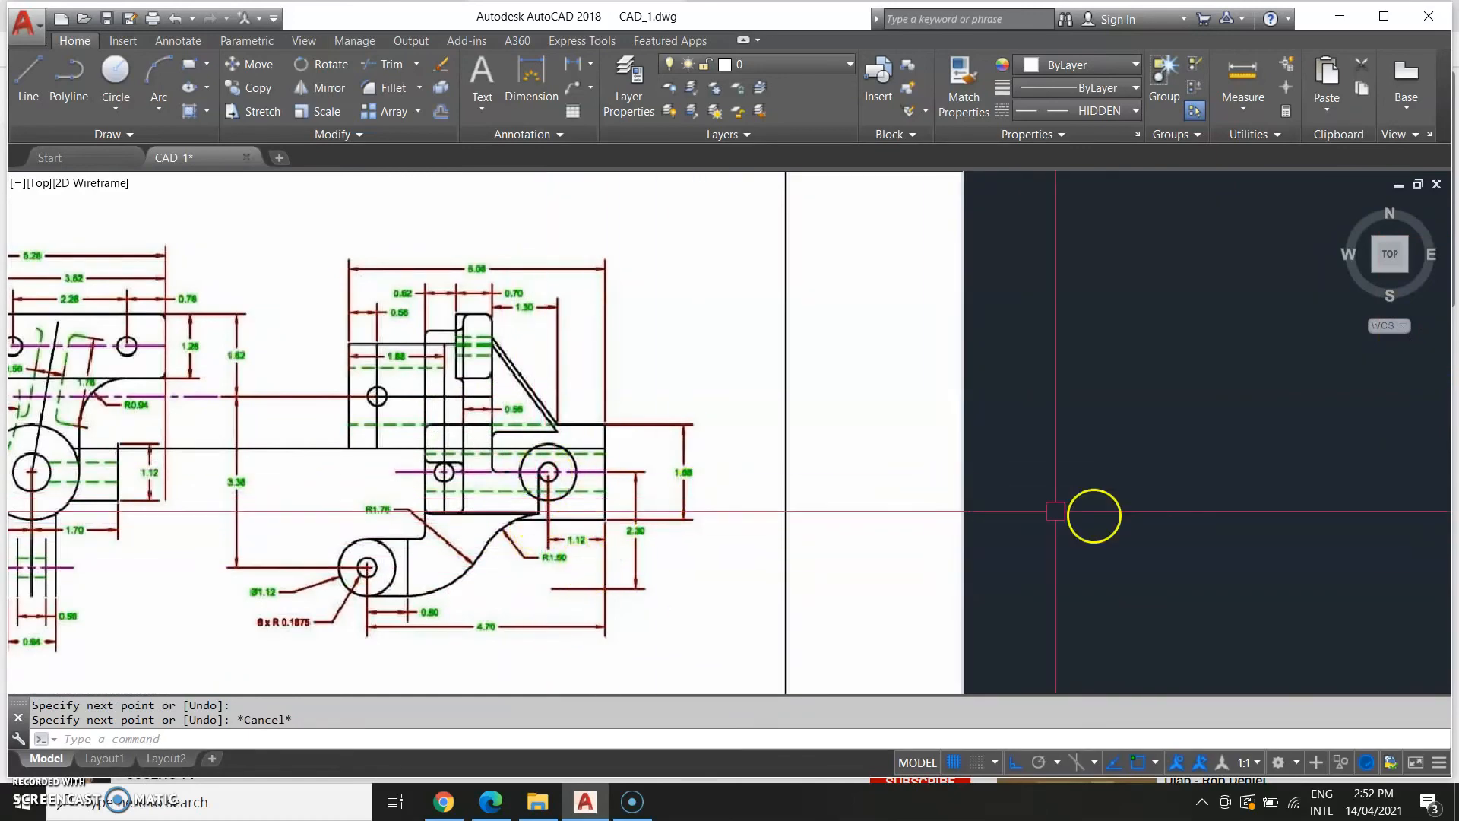
middle_drag(1098, 516, 505, 586)
middle_drag(1369, 523, 388, 530)
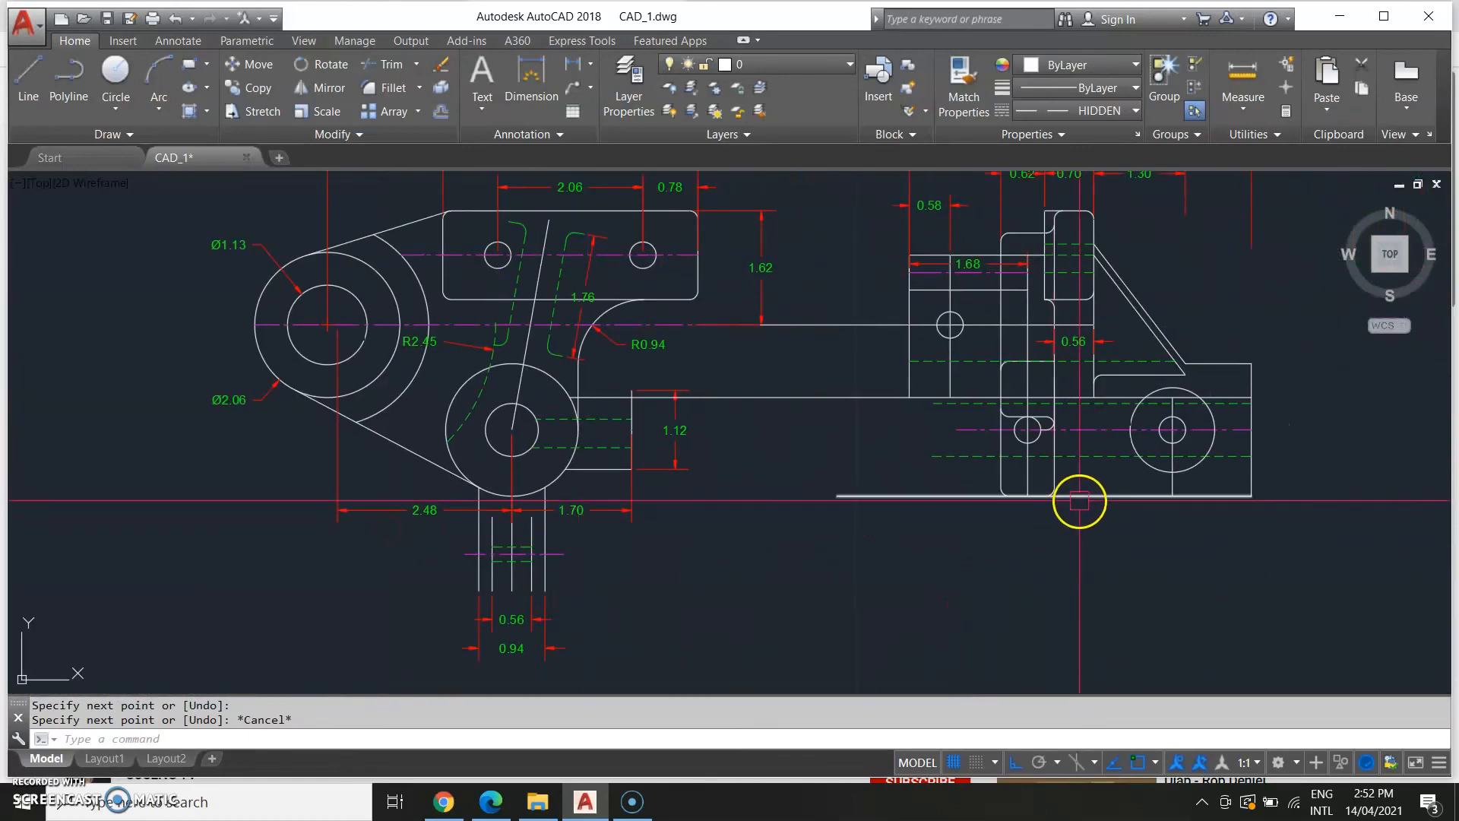
Start a line near the side view's right-hand boss while checking the reference image.
text(L)
key(Return)
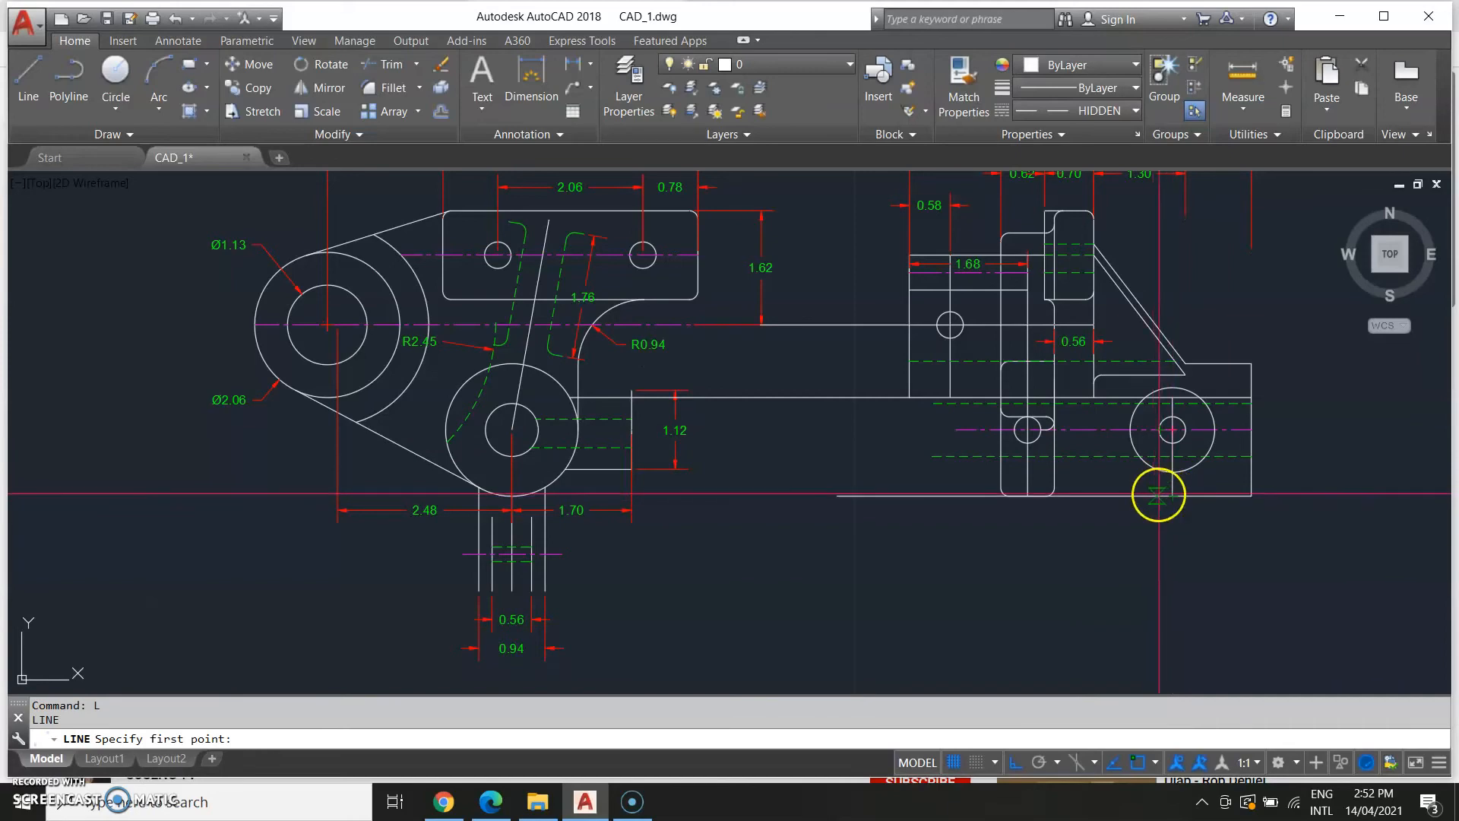
scroll(306, 567, down, 2)
middle_drag(374, 552, 795, 505)
scroll(456, 543, down, 2)
middle_drag(286, 537, 736, 549)
scroll(533, 572, up, 4)
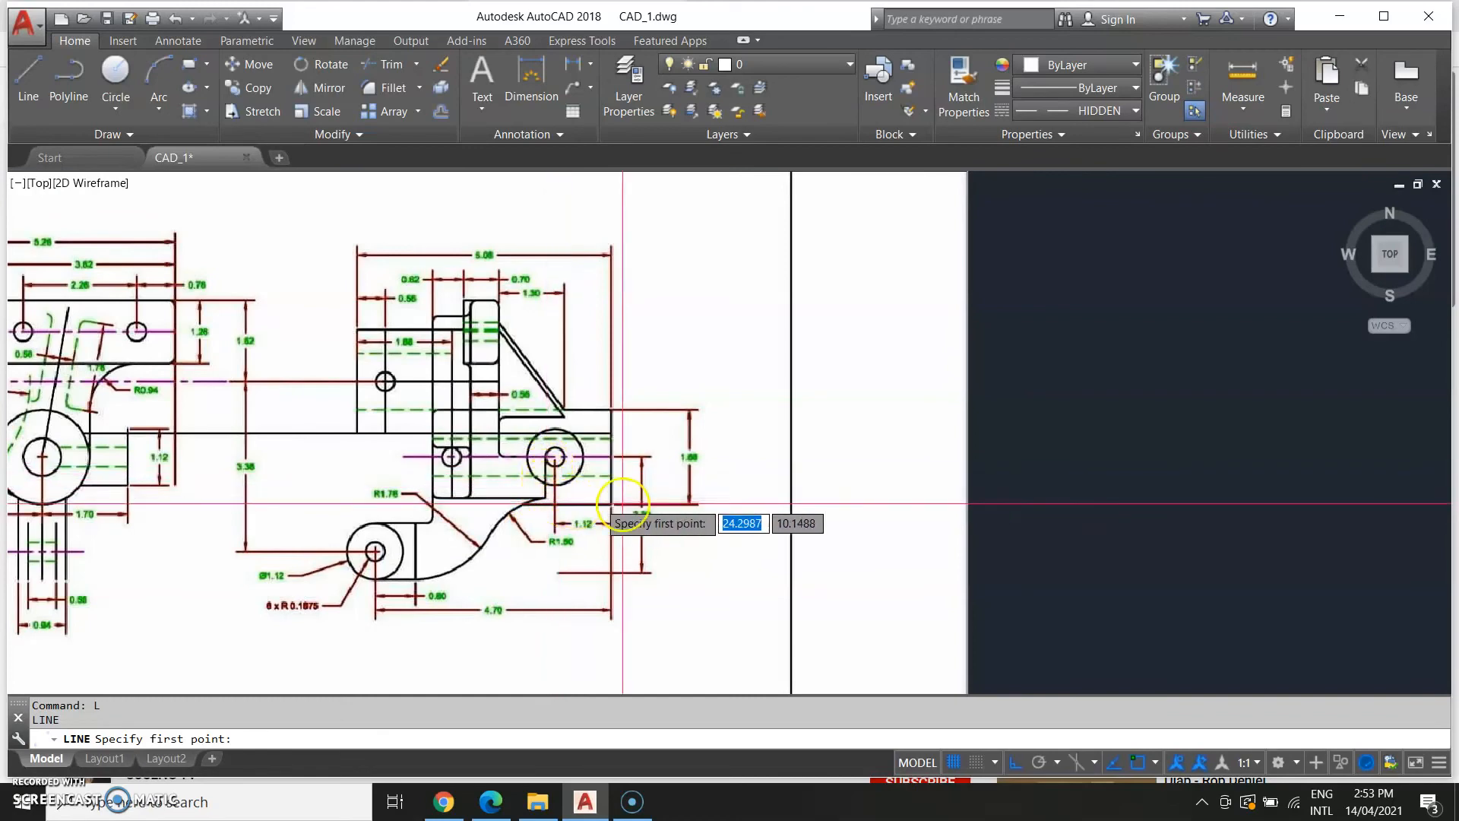
mouse_move(1078, 541)
middle_down()
mouse_move(722, 560)
mouse_move(841, 547)
middle_up()
middle_drag(451, 561, 509, 558)
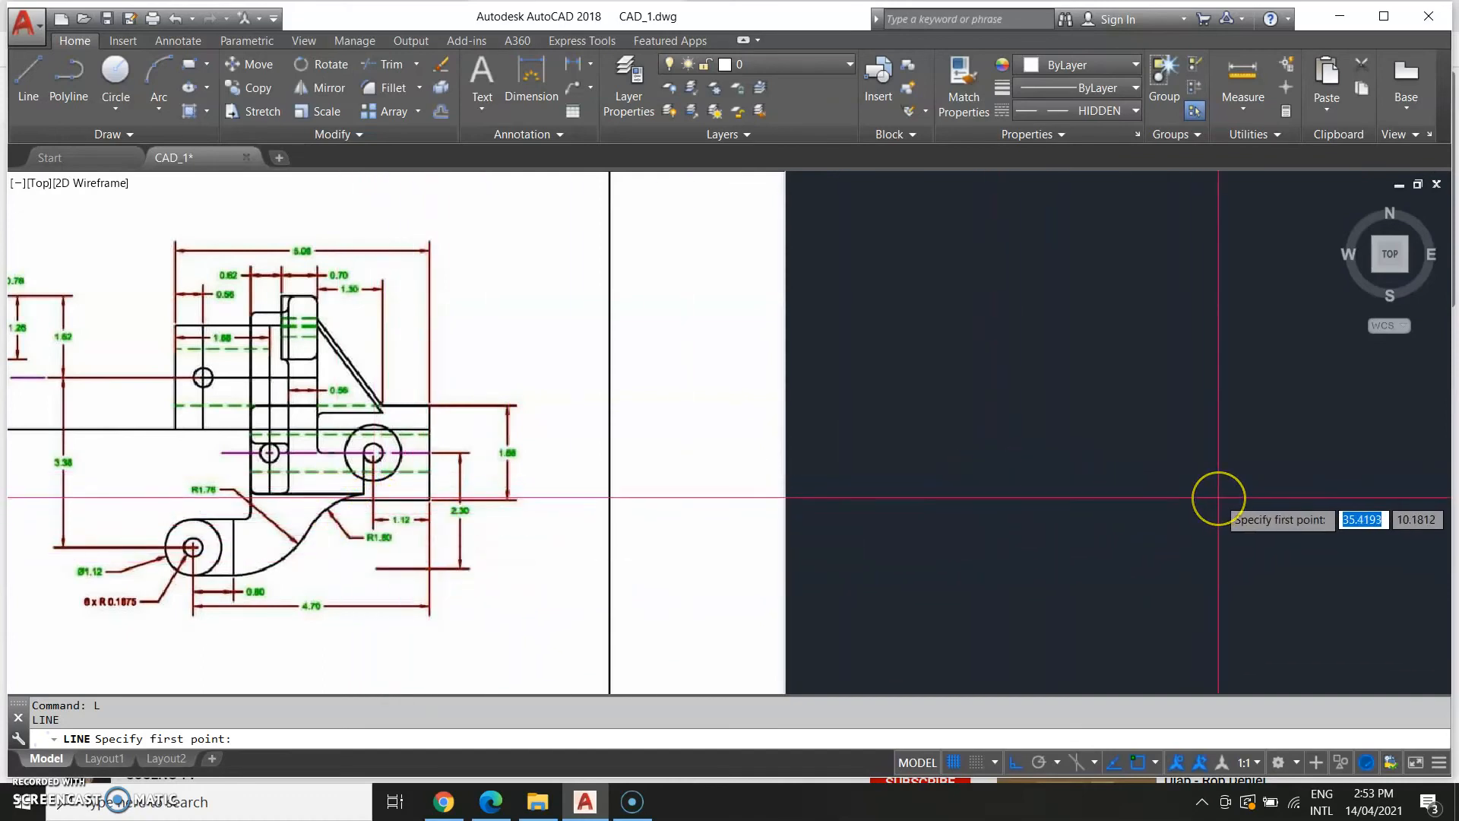
middle_drag(1114, 505, 247, 637)
mouse_move(707, 570)
middle_down()
mouse_move(431, 573)
mouse_move(111, 532)
middle_up()
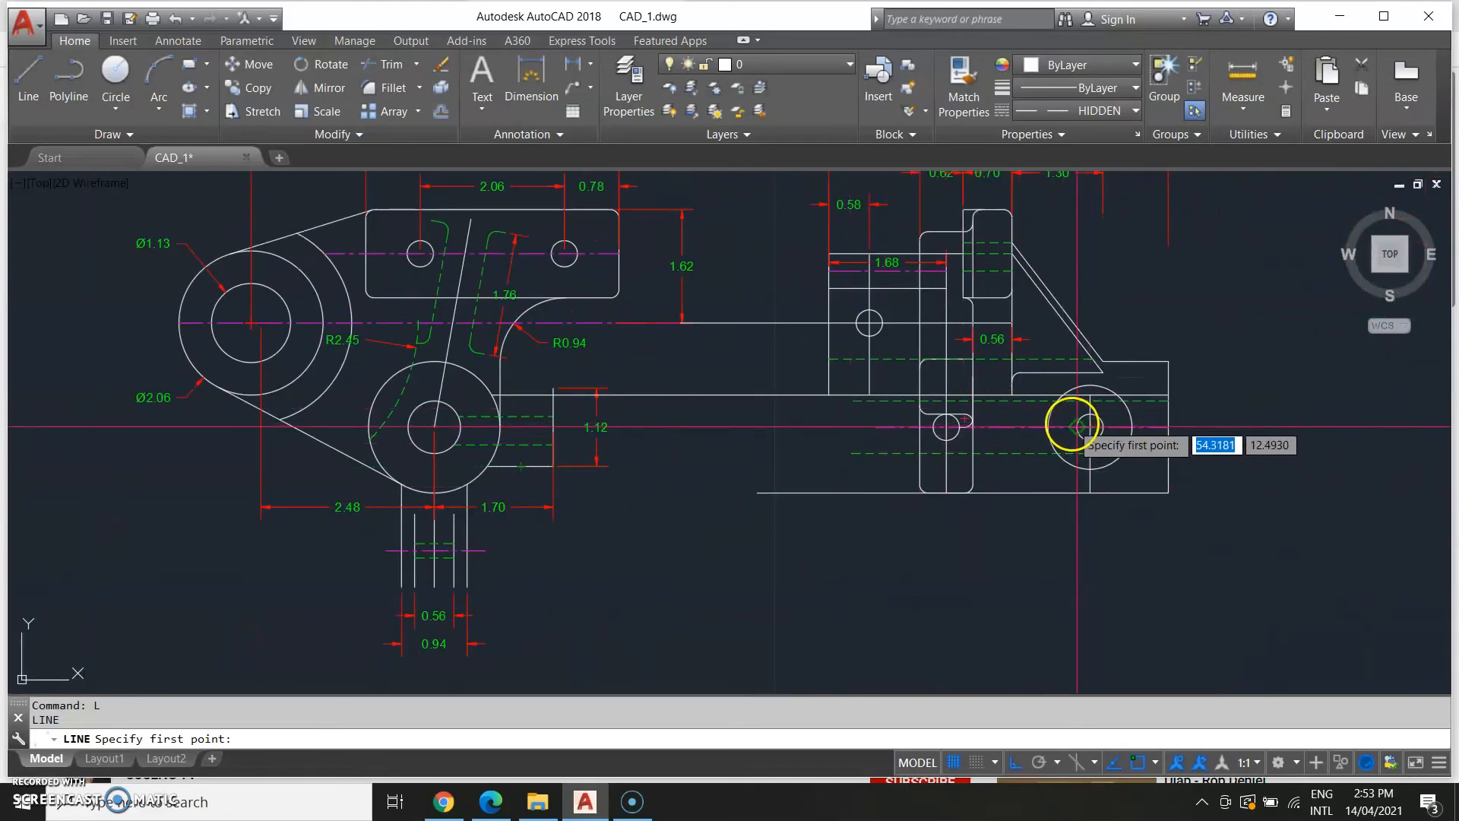
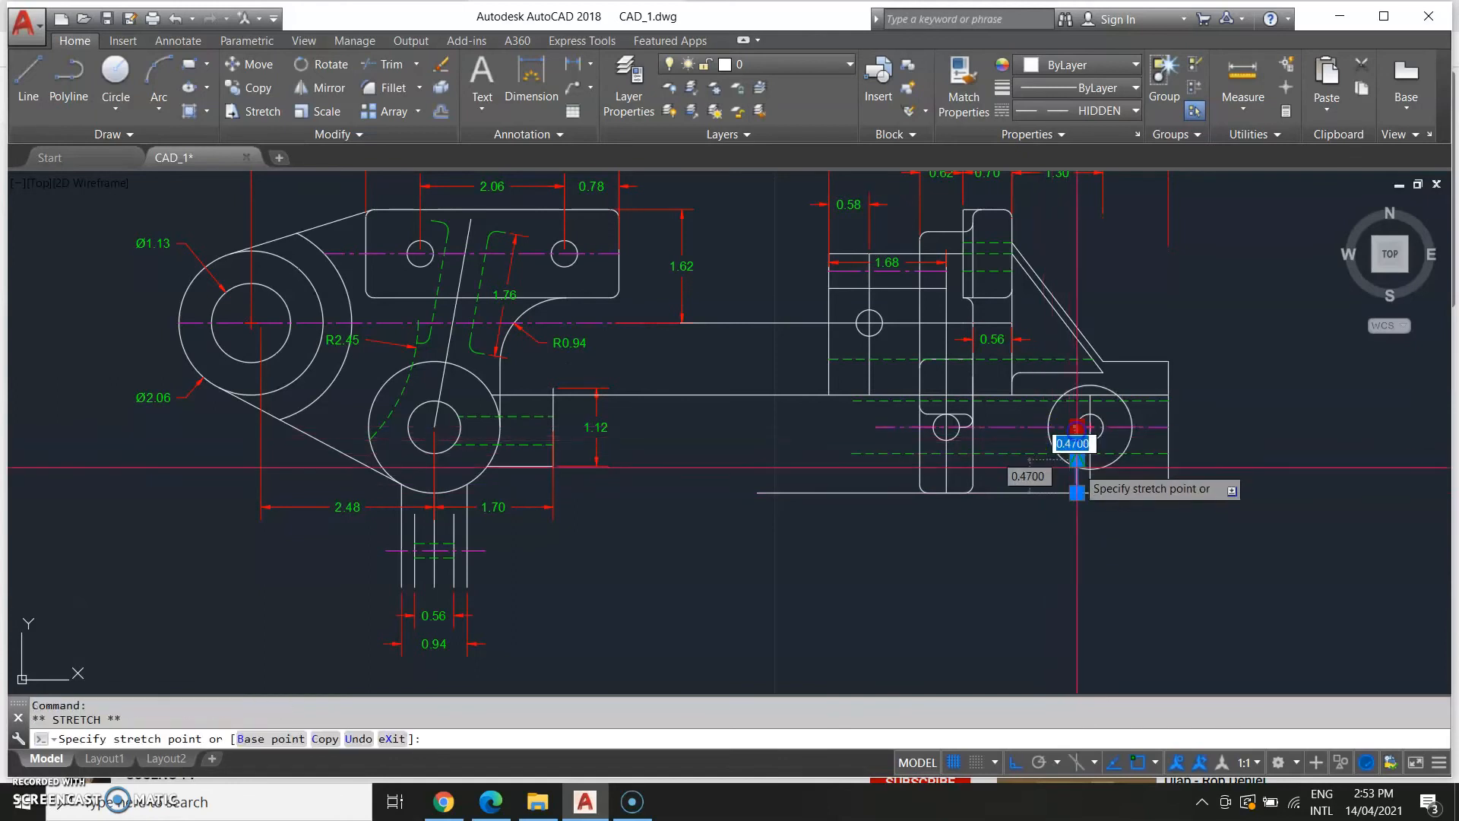
Stretch the end of the short vertical line under the right-hand circle by 0.20.
click(1167, 515)
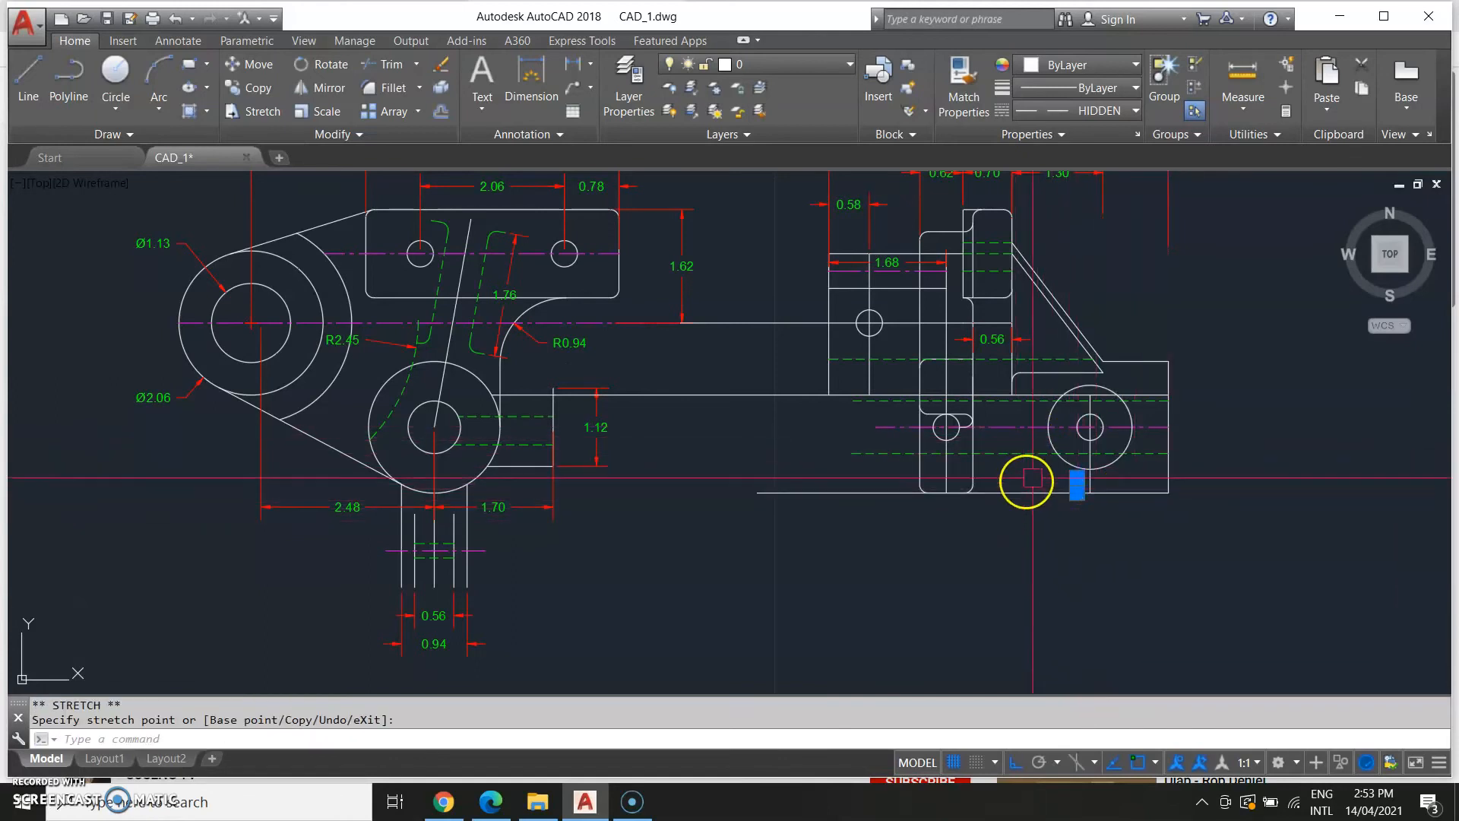
key(Escape)
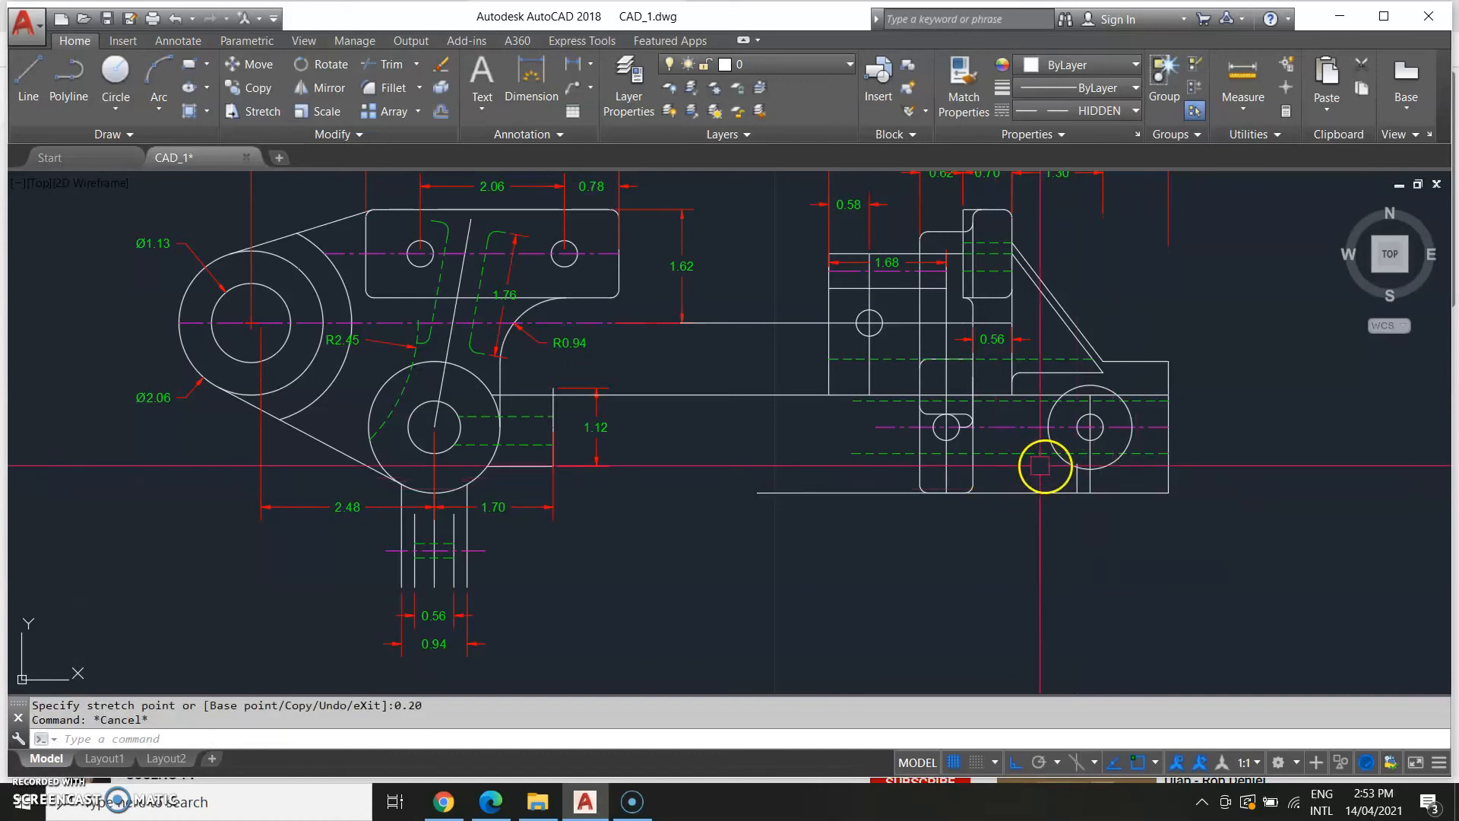
Try to measure the distance from the large right-hand circle's lower edge.
text(i)
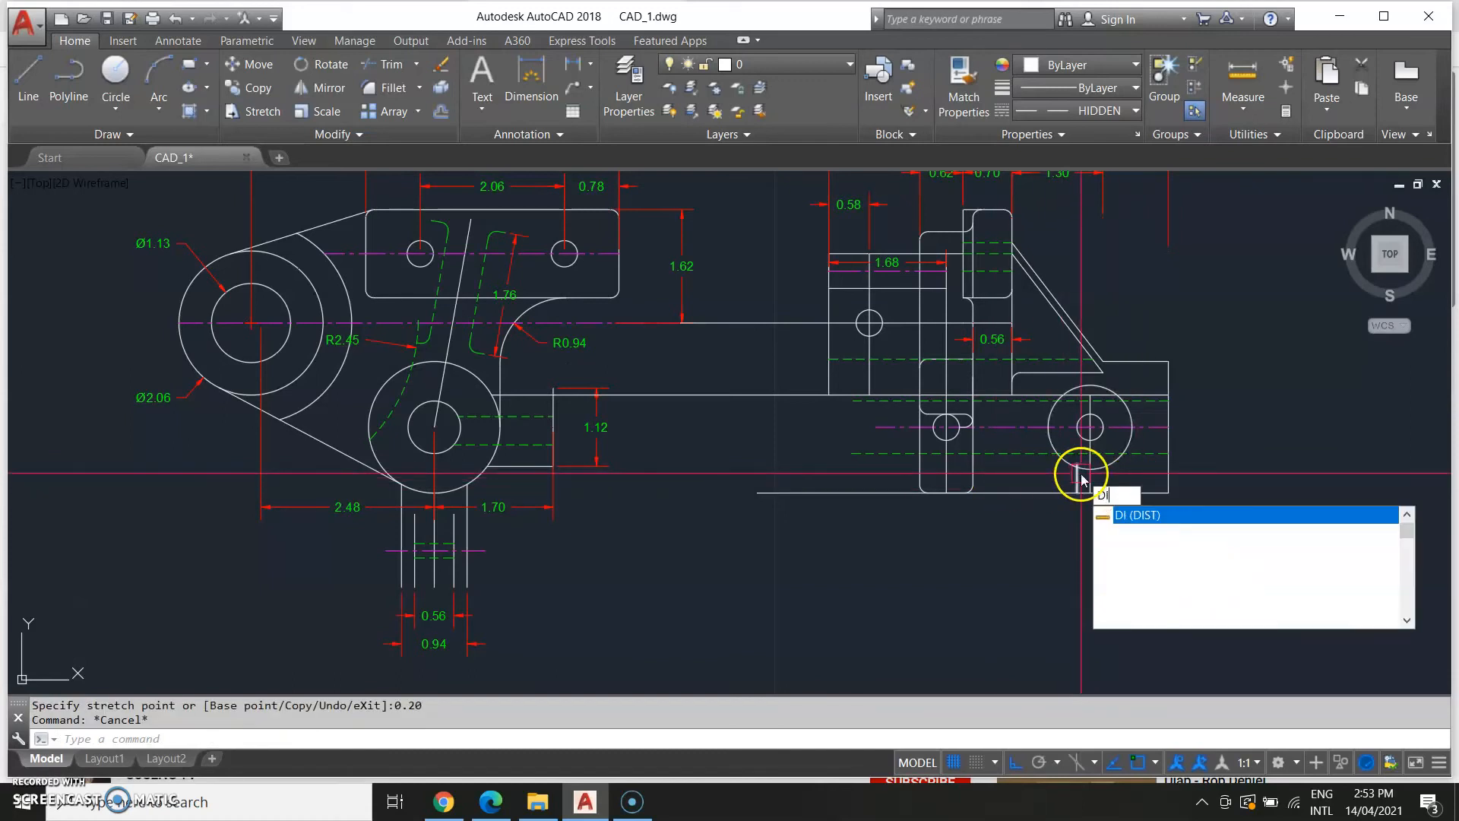
key(Return)
scroll(1083, 471, up, 4)
click(1049, 464)
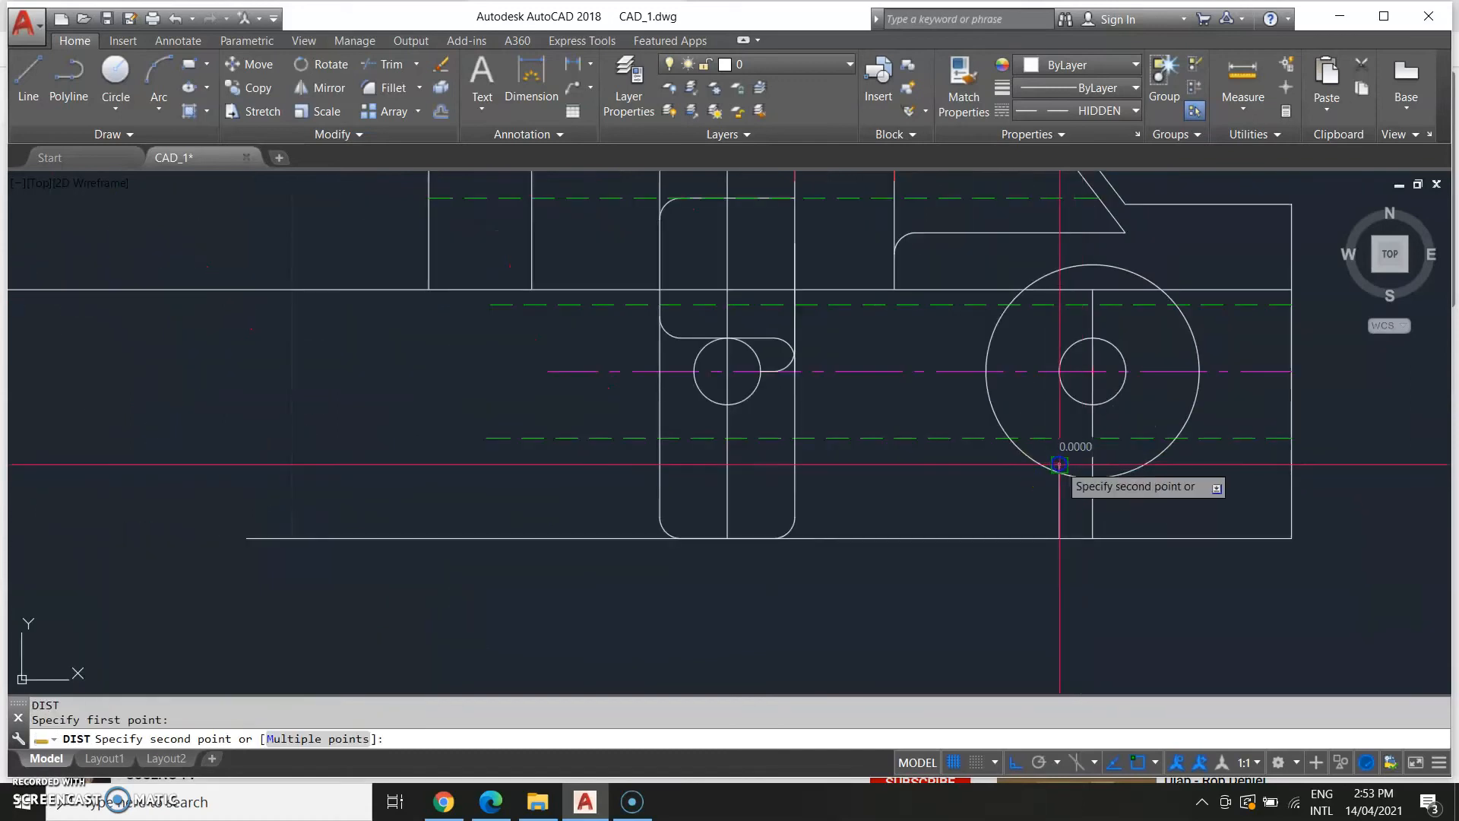
key(Escape)
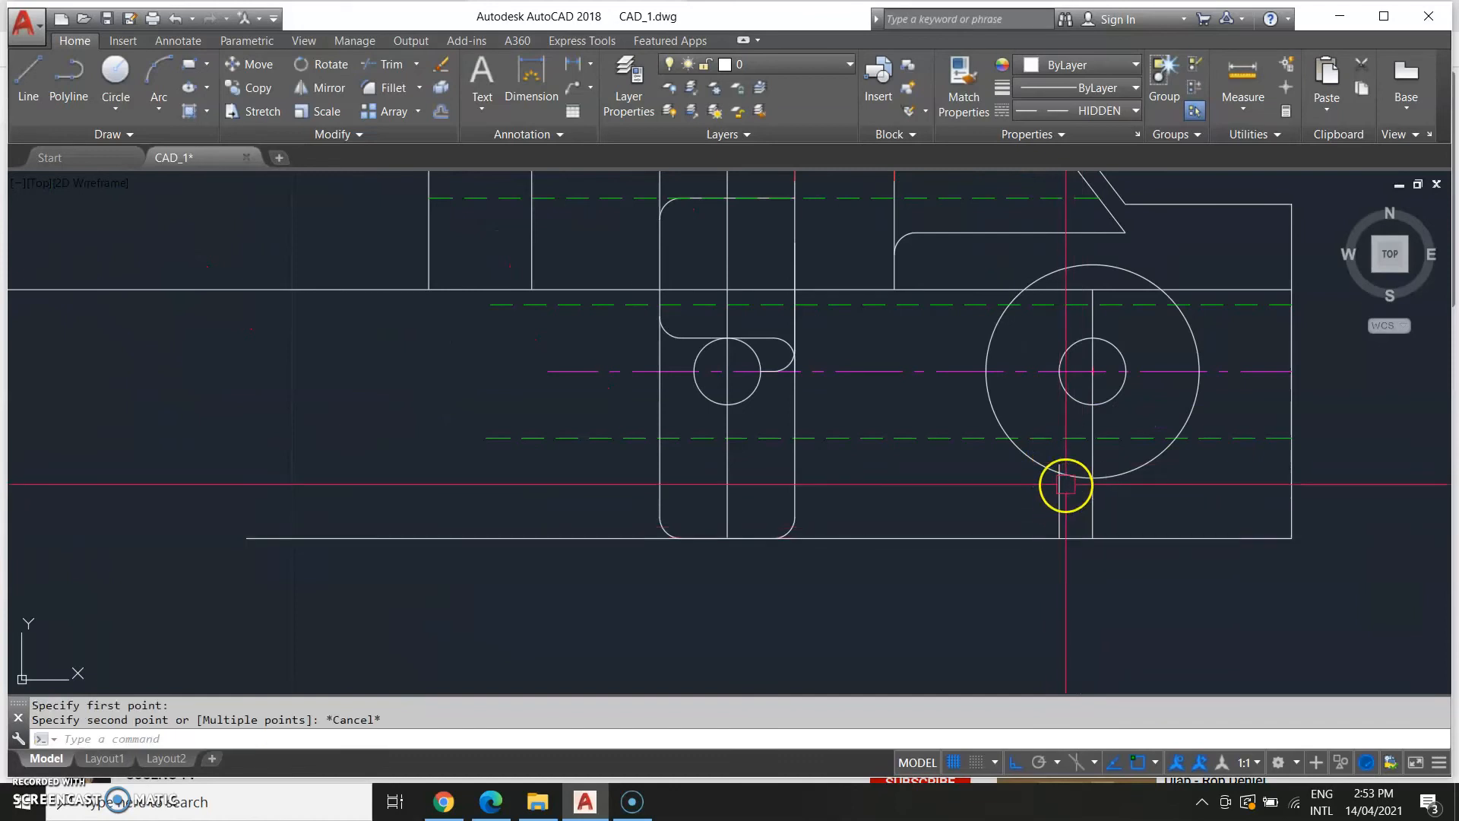
Stretch the top end of the short vertical line under the circle to 0.20 above the bottom edge.
scroll(1064, 471, up, 5)
click(1059, 501)
click(1059, 403)
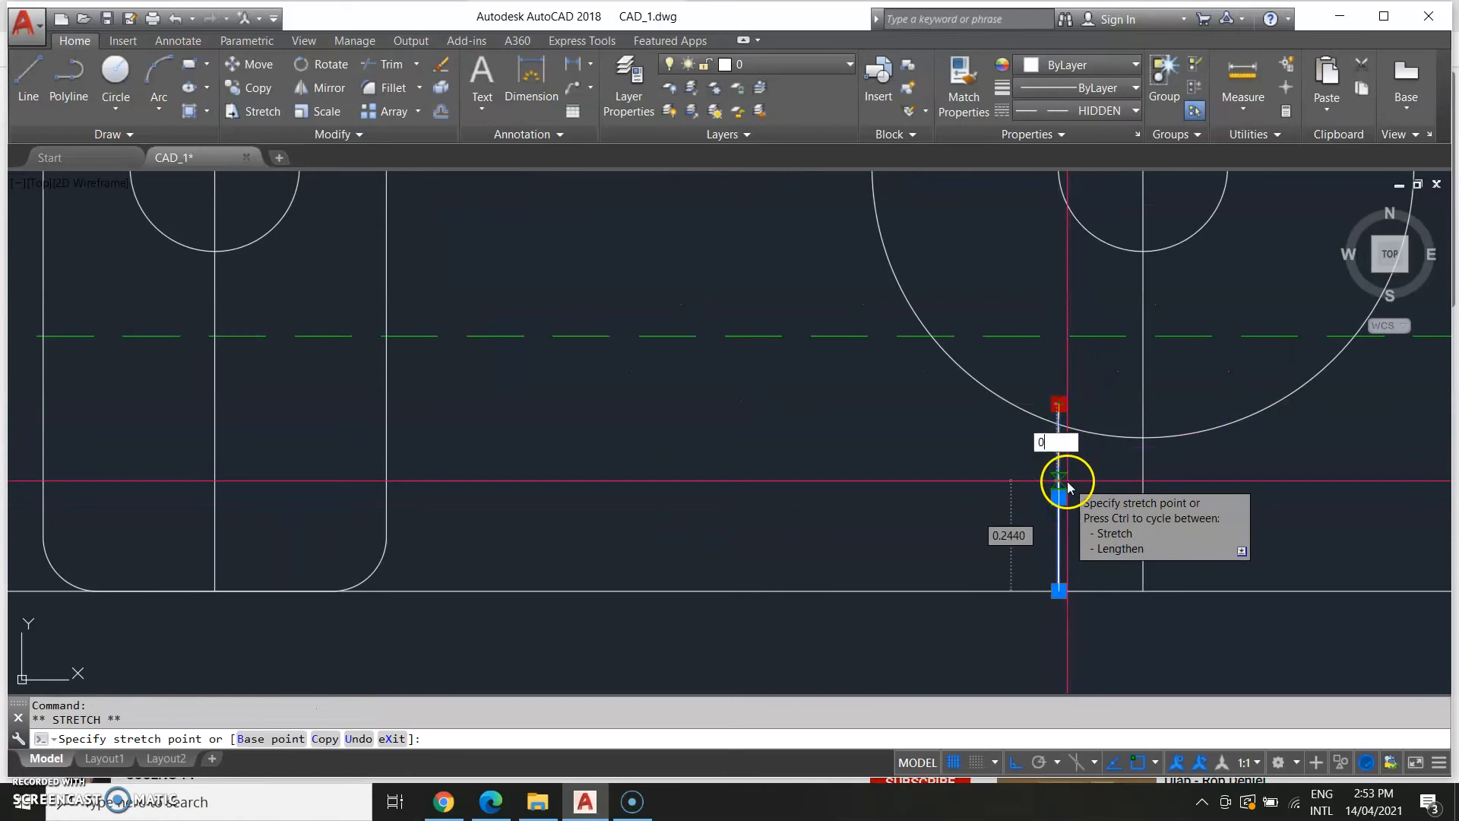
key(Return)
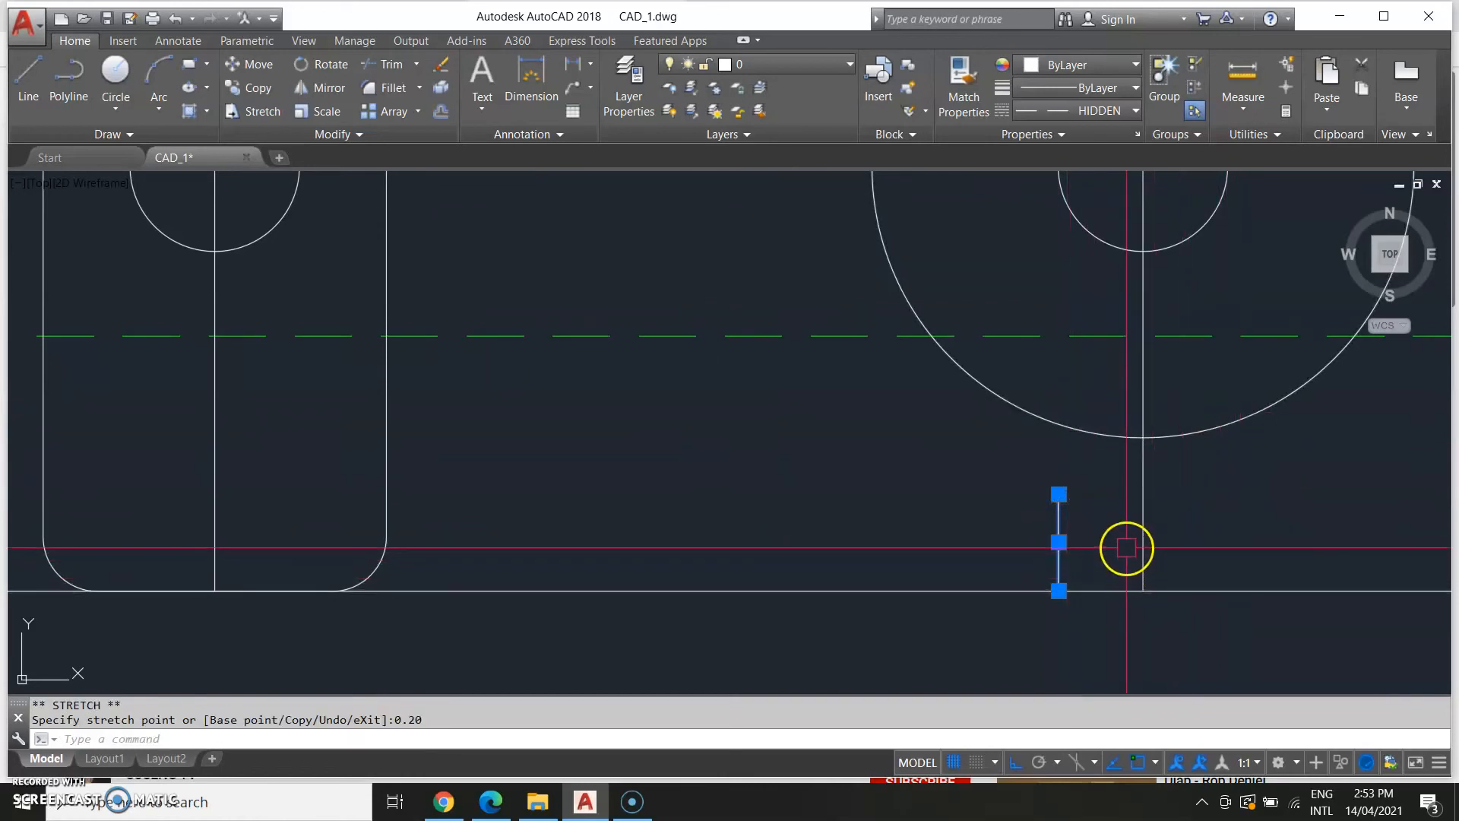
Draw a line starting from the top end of the short vertical line.
text(L)
key(Return)
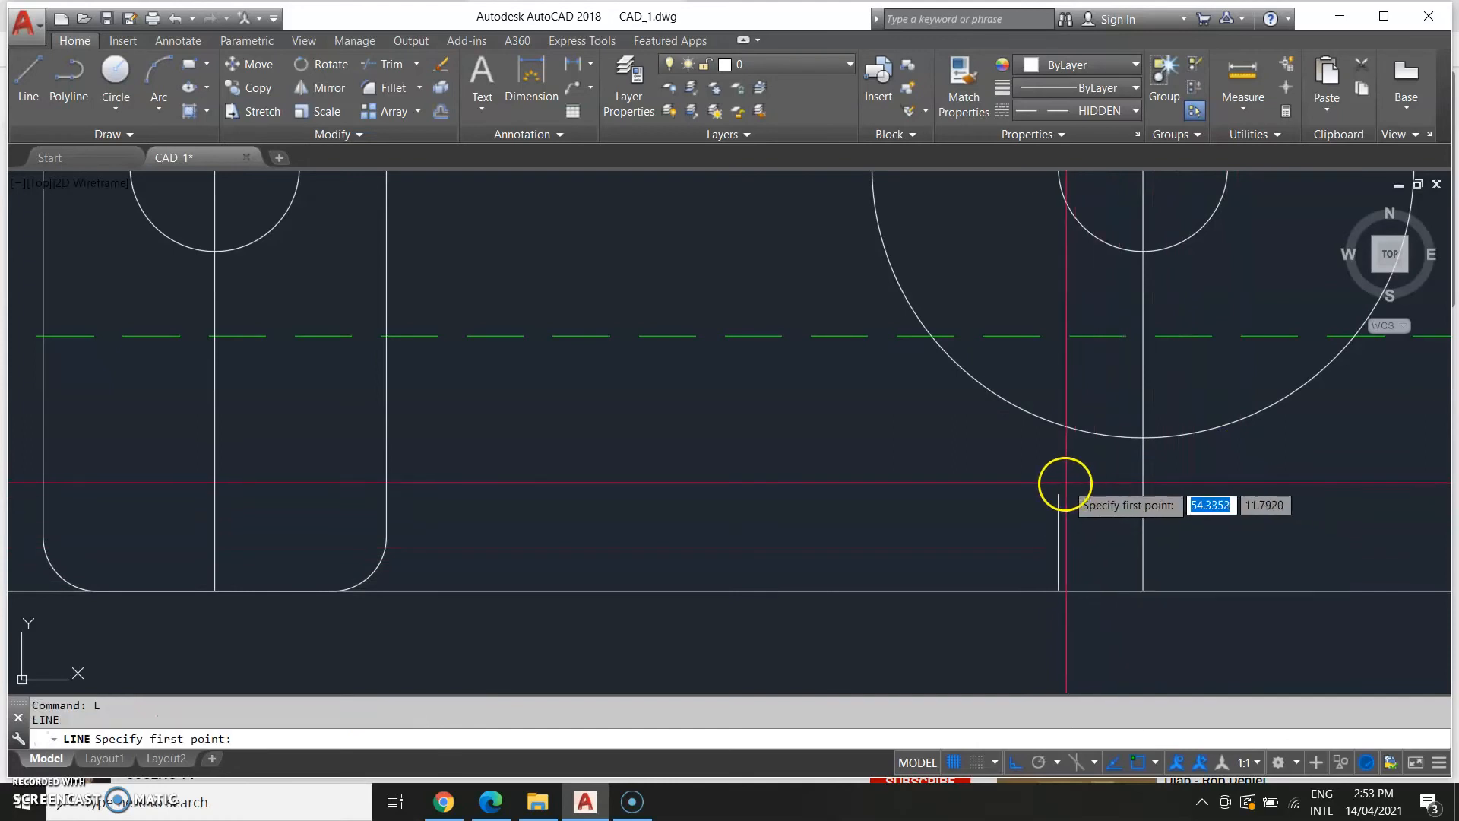
click(1058, 494)
mouse_move(1055, 179)
middle_down()
mouse_move(1086, 363)
mouse_move(1080, 351)
middle_up()
click(1080, 351)
key(Escape)
Examine the Power Feed Bracket reference drawing alongside the model.
scroll(1190, 433, down, 2)
middle_drag(1187, 433, 1190, 407)
scroll(1145, 530, down, 10)
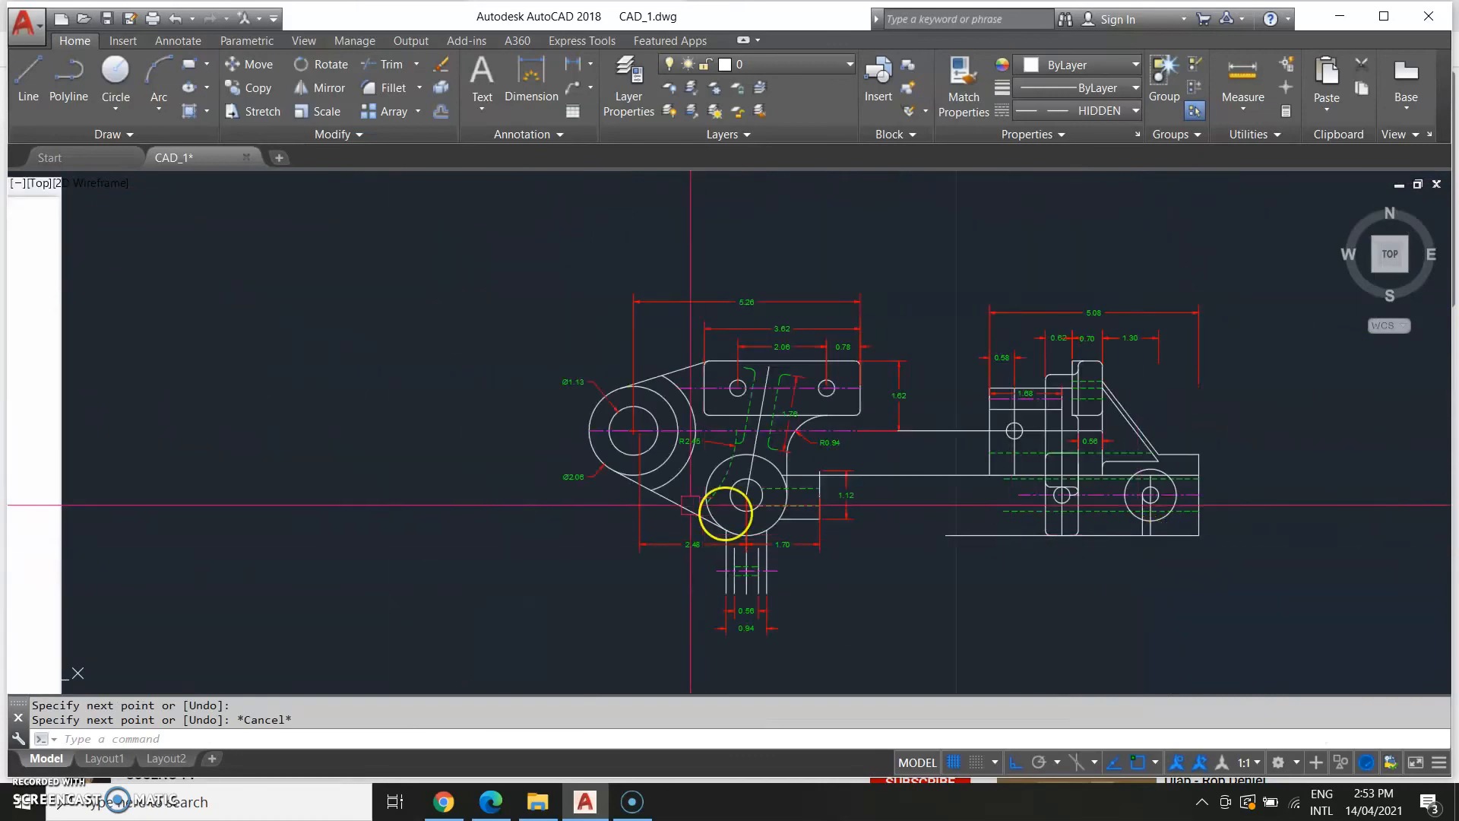
scroll(599, 564, up, 5)
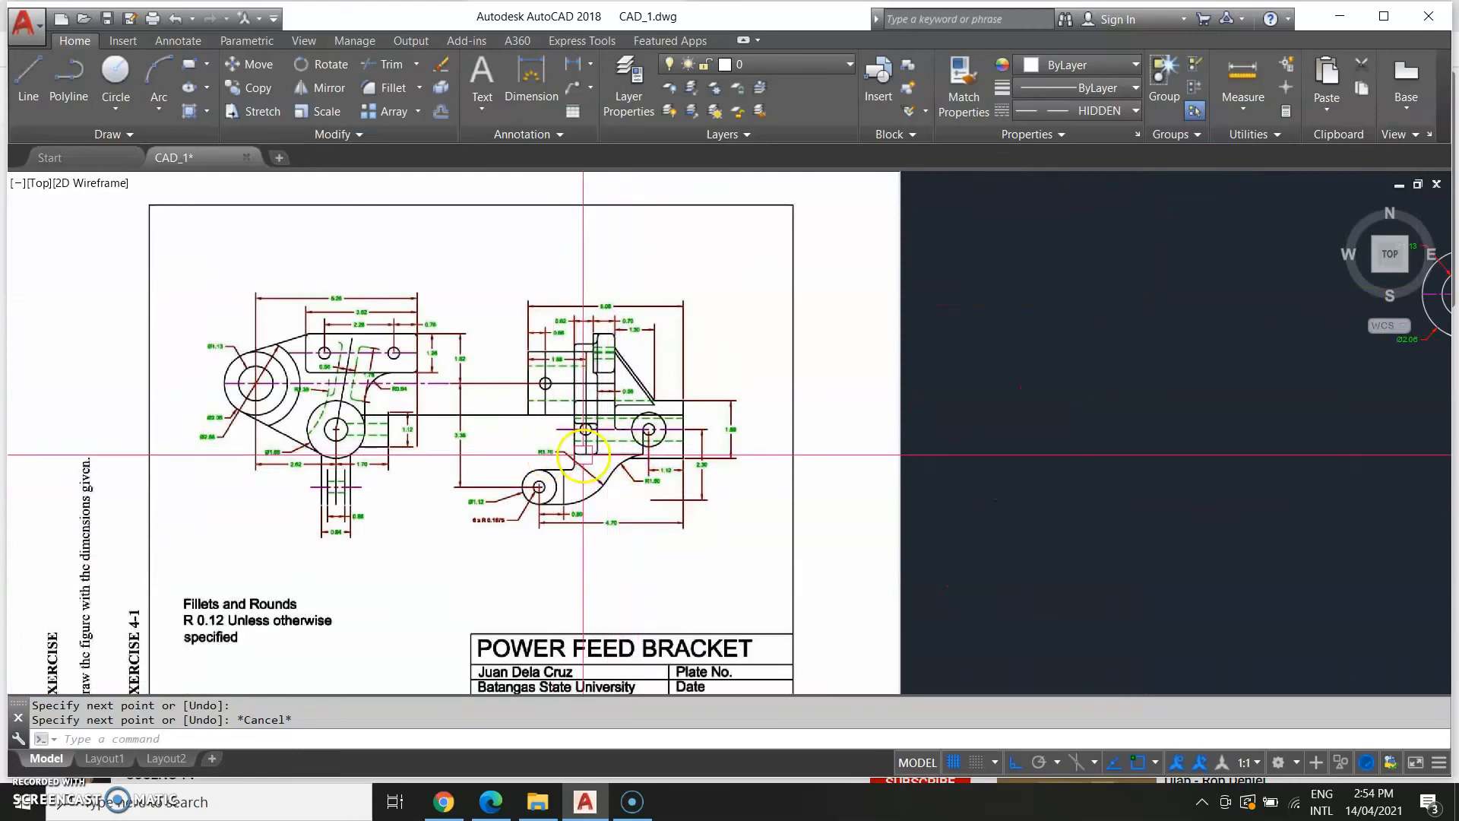
middle_drag(833, 456, 173, 456)
scroll(912, 510, down, 5)
middle_drag(1127, 528, 998, 563)
scroll(977, 526, up, 5)
middle_drag(872, 471, 901, 631)
scroll(901, 631, up, 6)
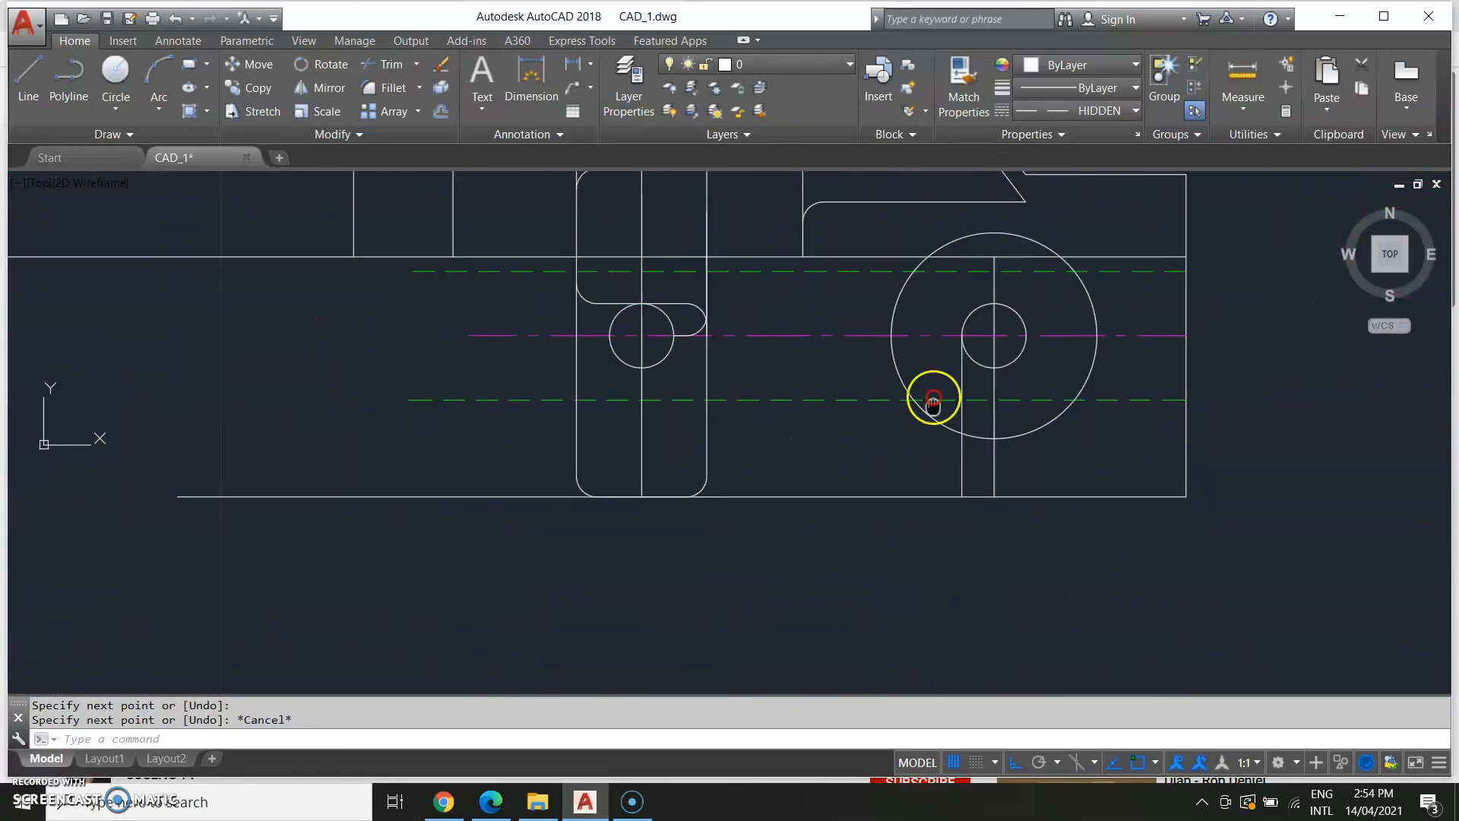
Draw a line up 0.20 from the bottom edge and then left to the slot's rounded side.
text(l)
key(Return)
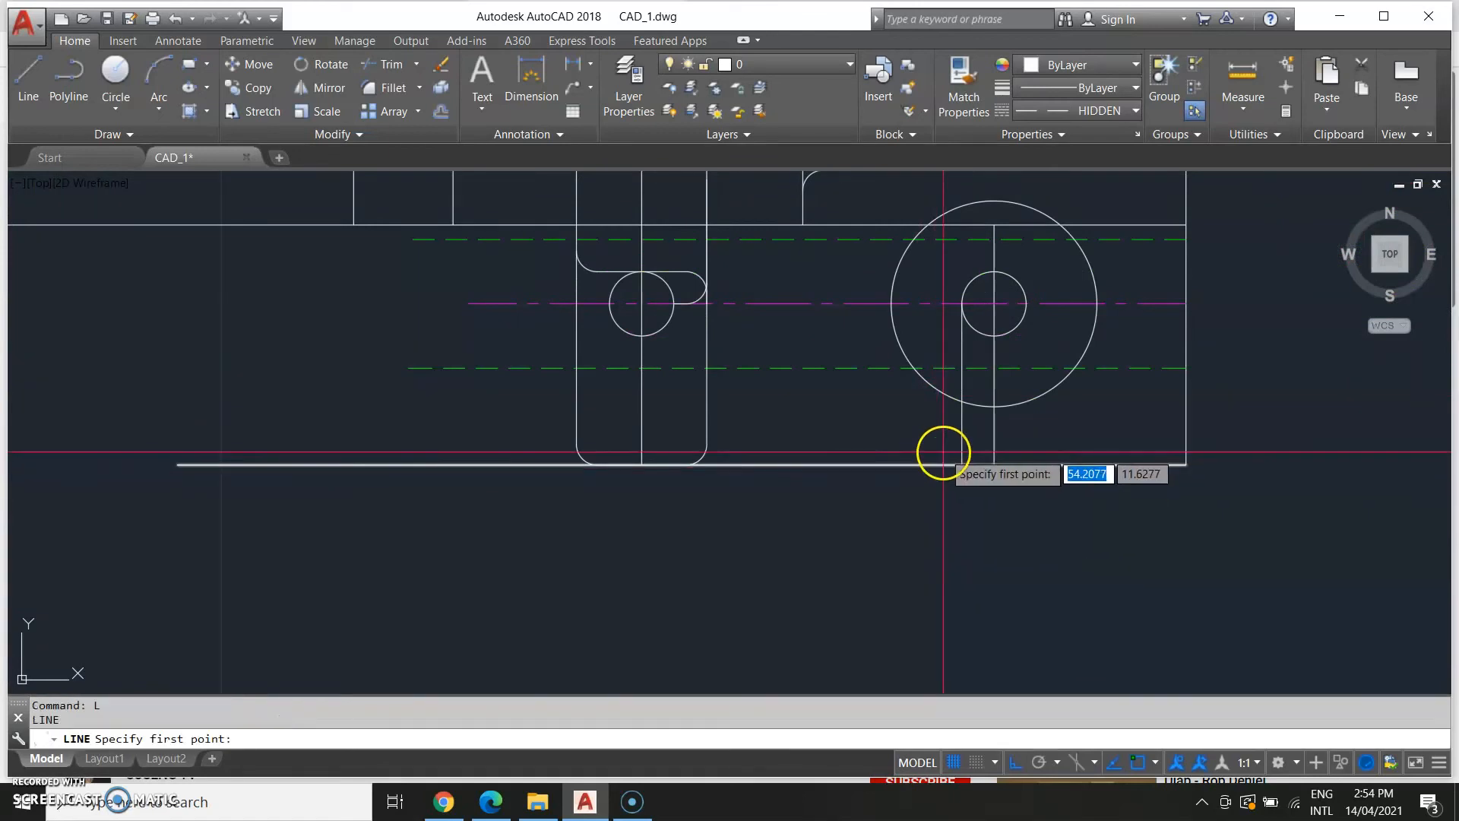
scroll(965, 434, up, 3)
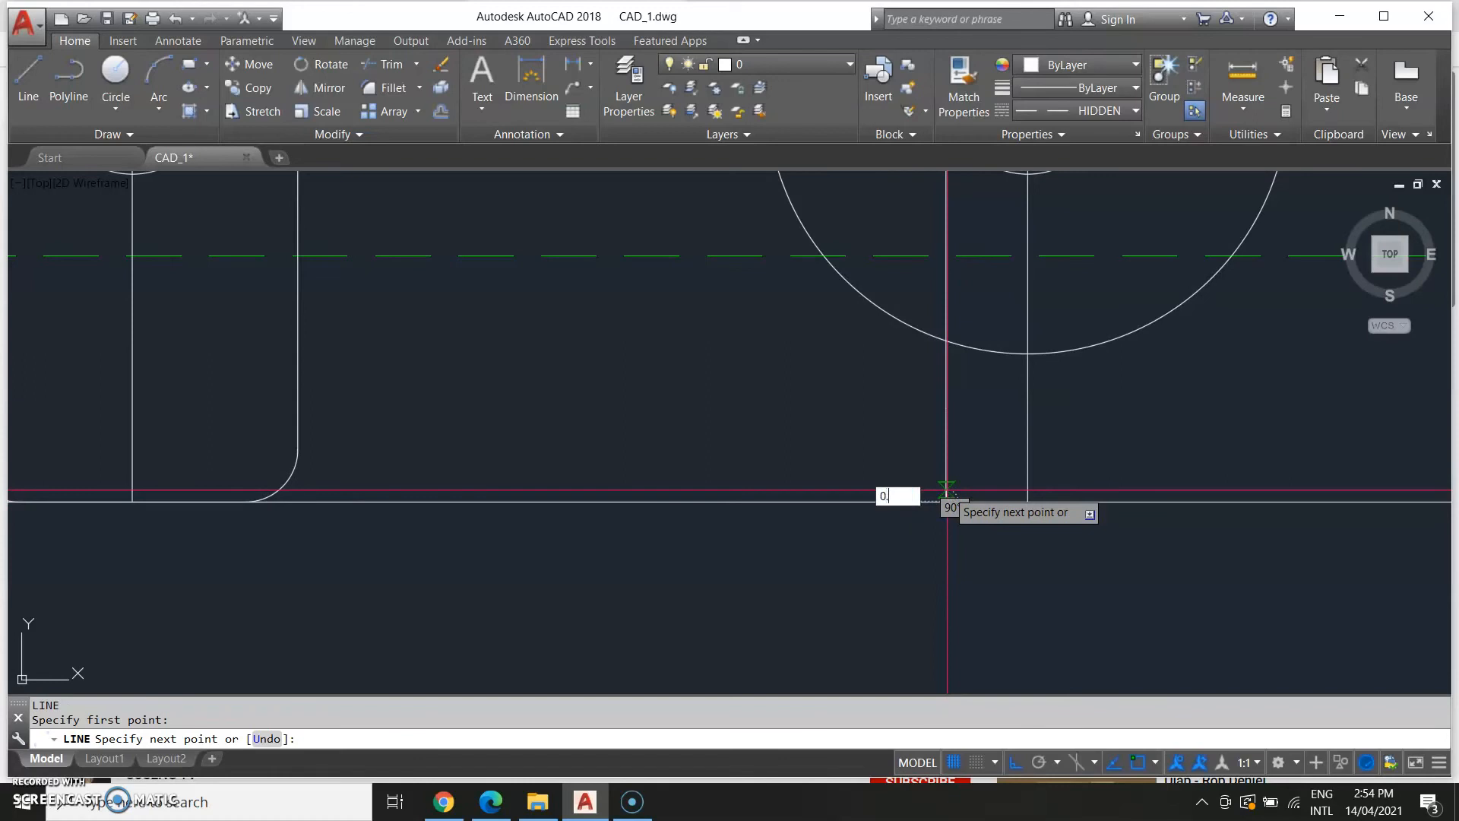
middle_drag(411, 440, 928, 417)
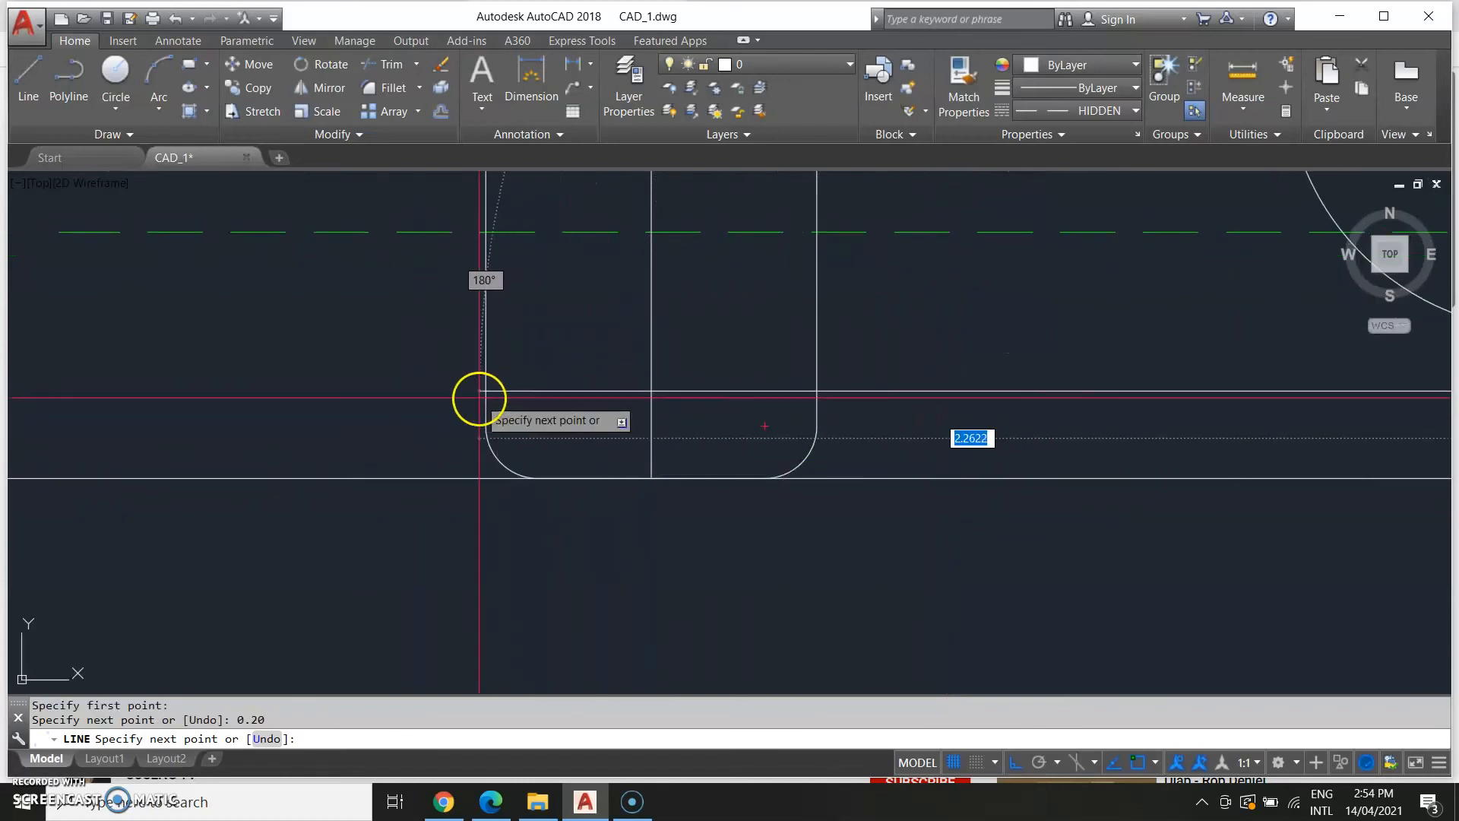
click(455, 393)
key(Escape)
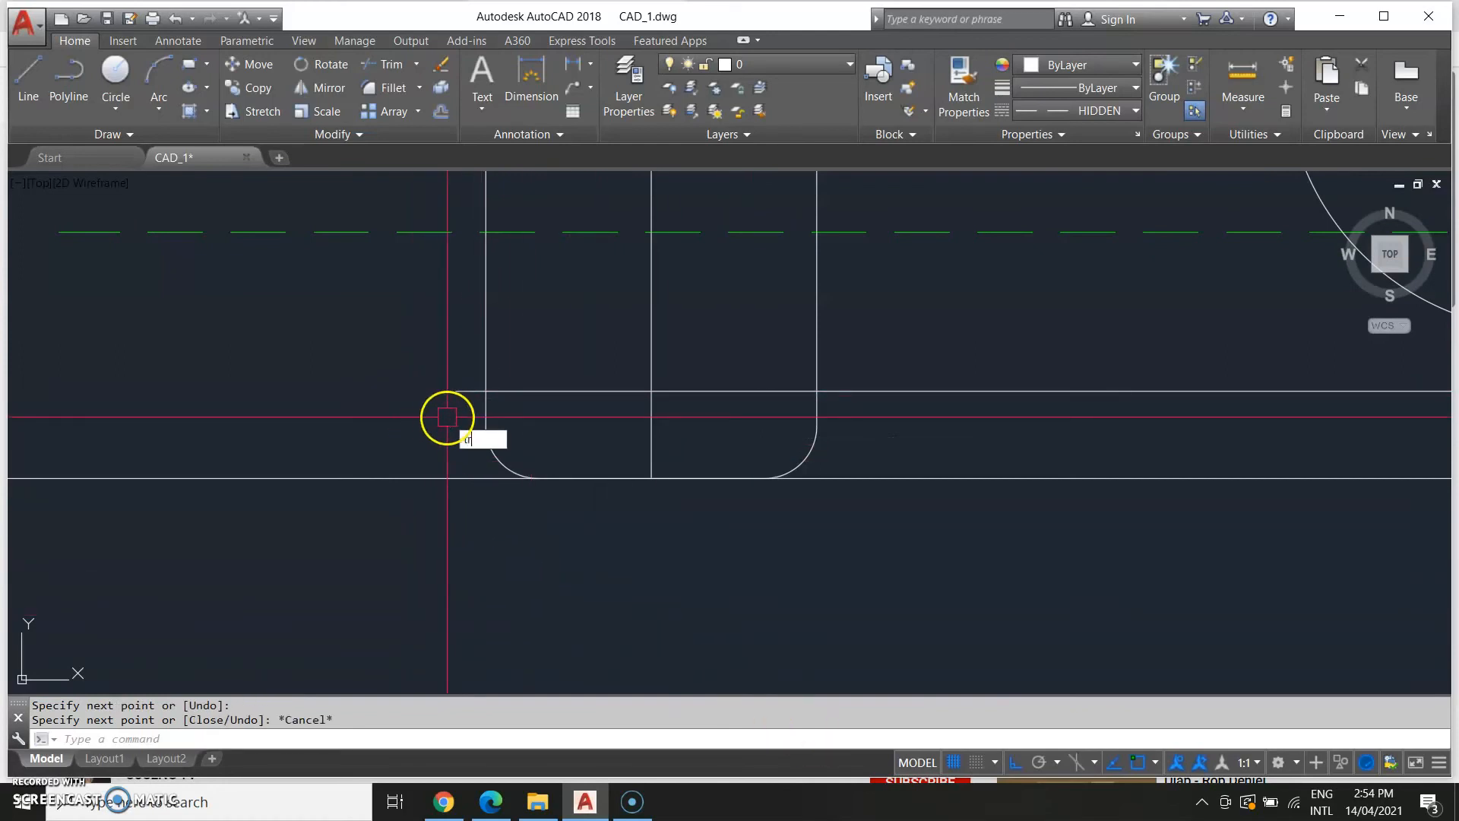
Trim the slot's left edge below the new horizontal line.
text(tr)
key(Return)
click(484, 409)
key(Return)
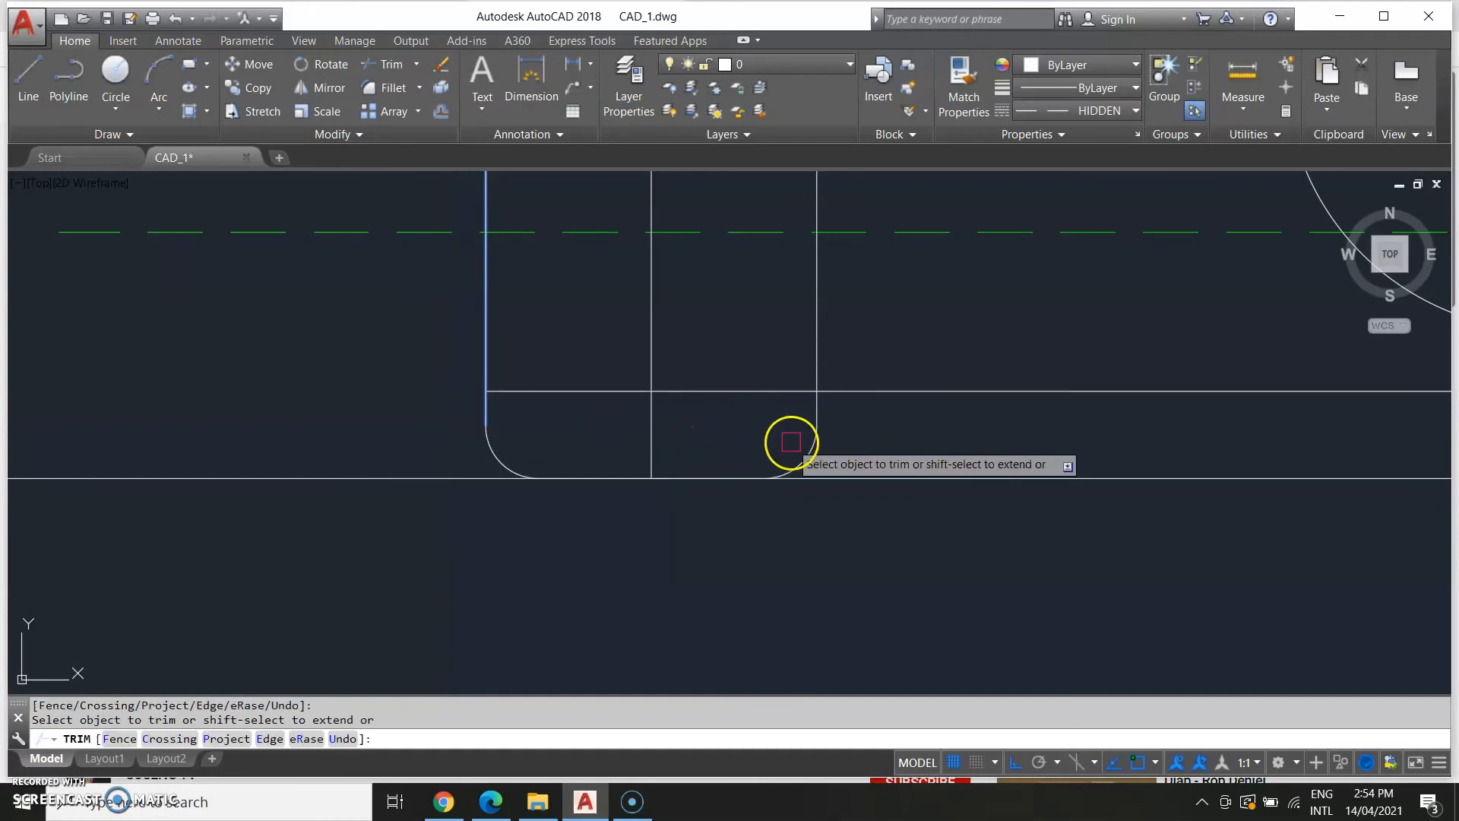
Fillet the slot's lower corners where its sides meet the new horizontal line.
key(Escape)
text(f)
key(Return)
click(485, 376)
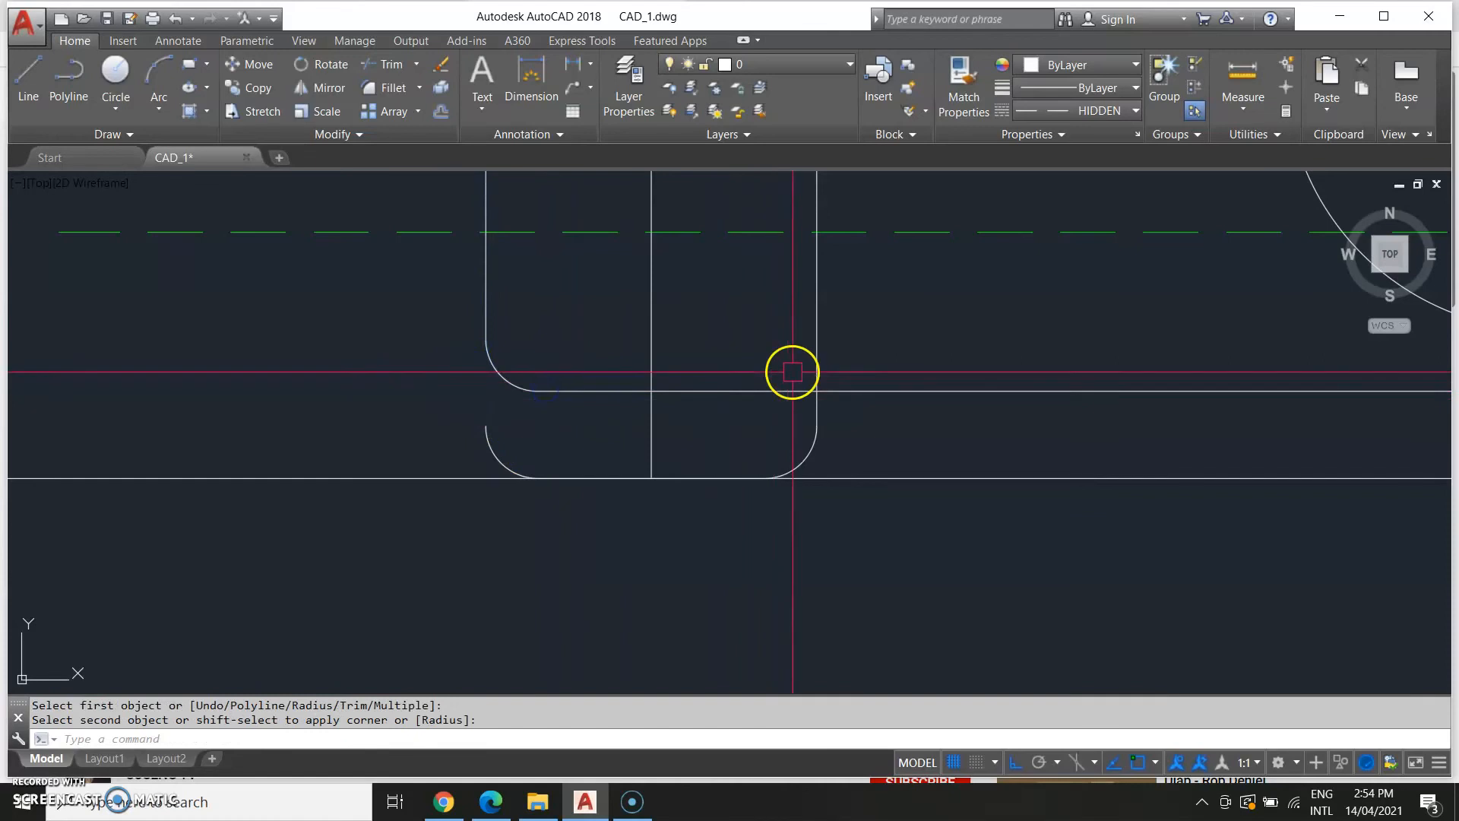
key(Return)
click(803, 327)
click(812, 342)
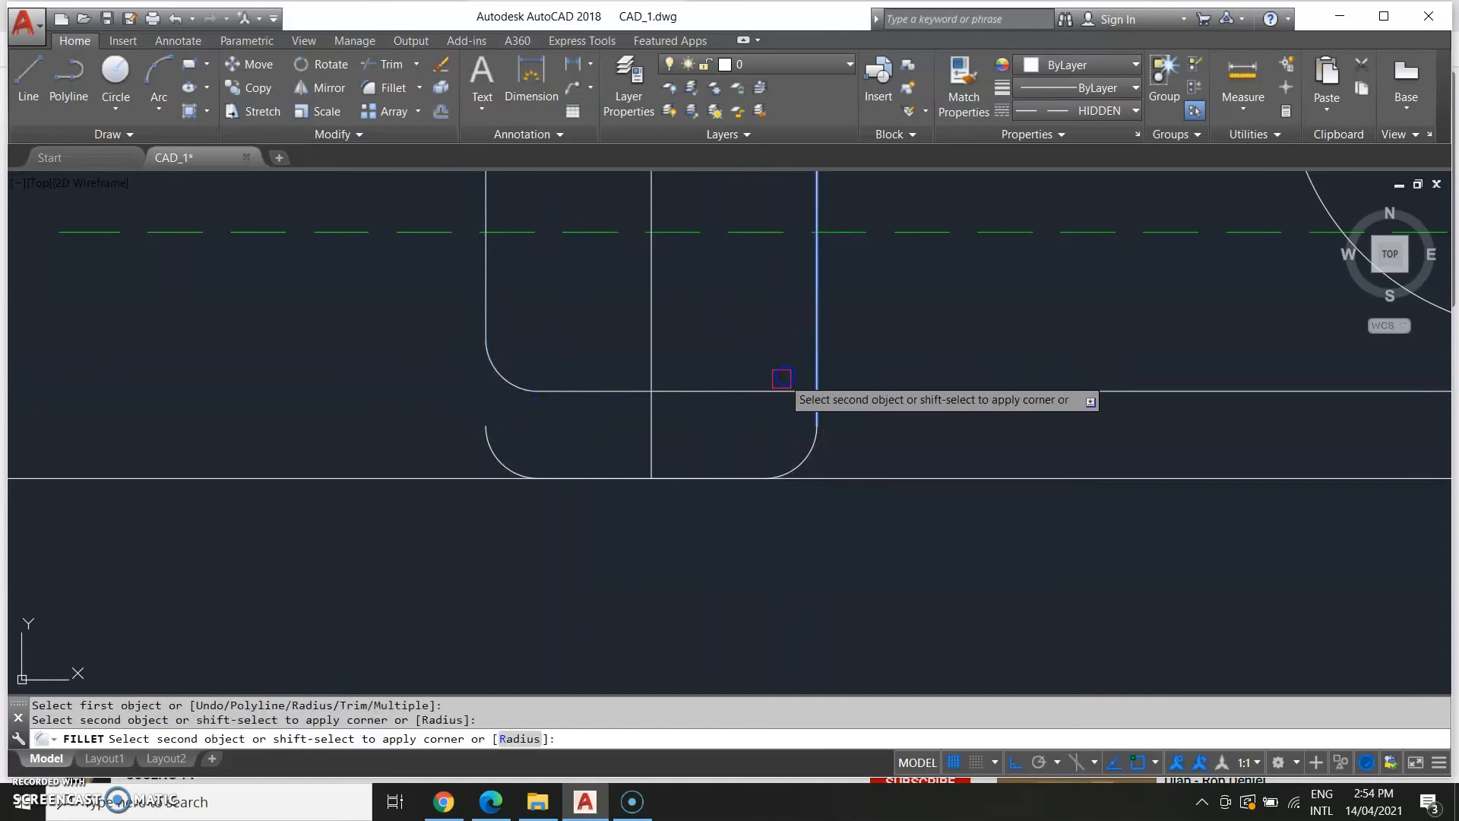
key(Escape)
Draw a horizontal line from the slot's bottom across to the vertical line under the right-hand circle.
scroll(1010, 440, down, 3)
middle_drag(1010, 440, 893, 492)
scroll(885, 485, up, 2)
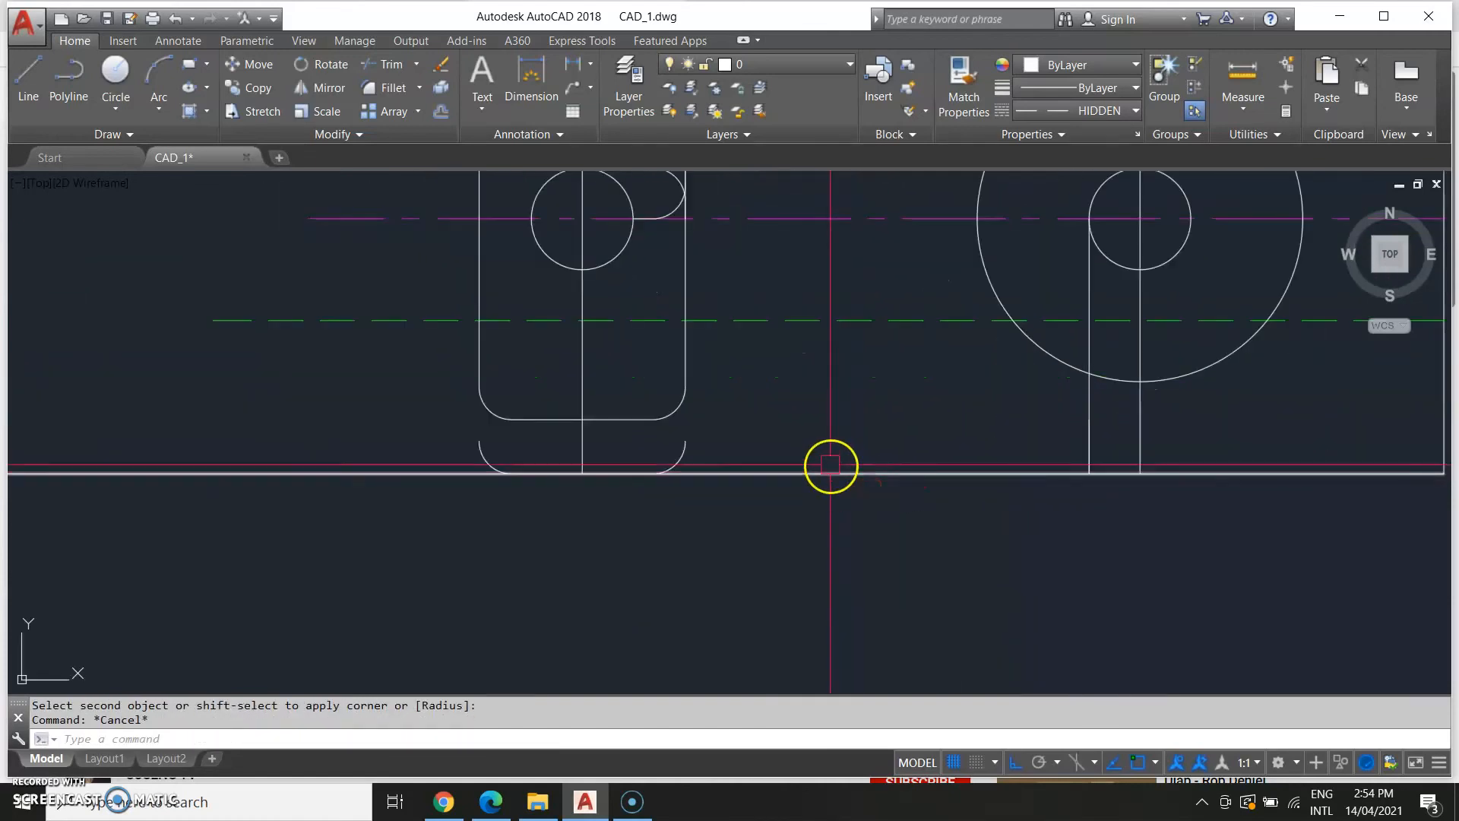
text(l)
key(Return)
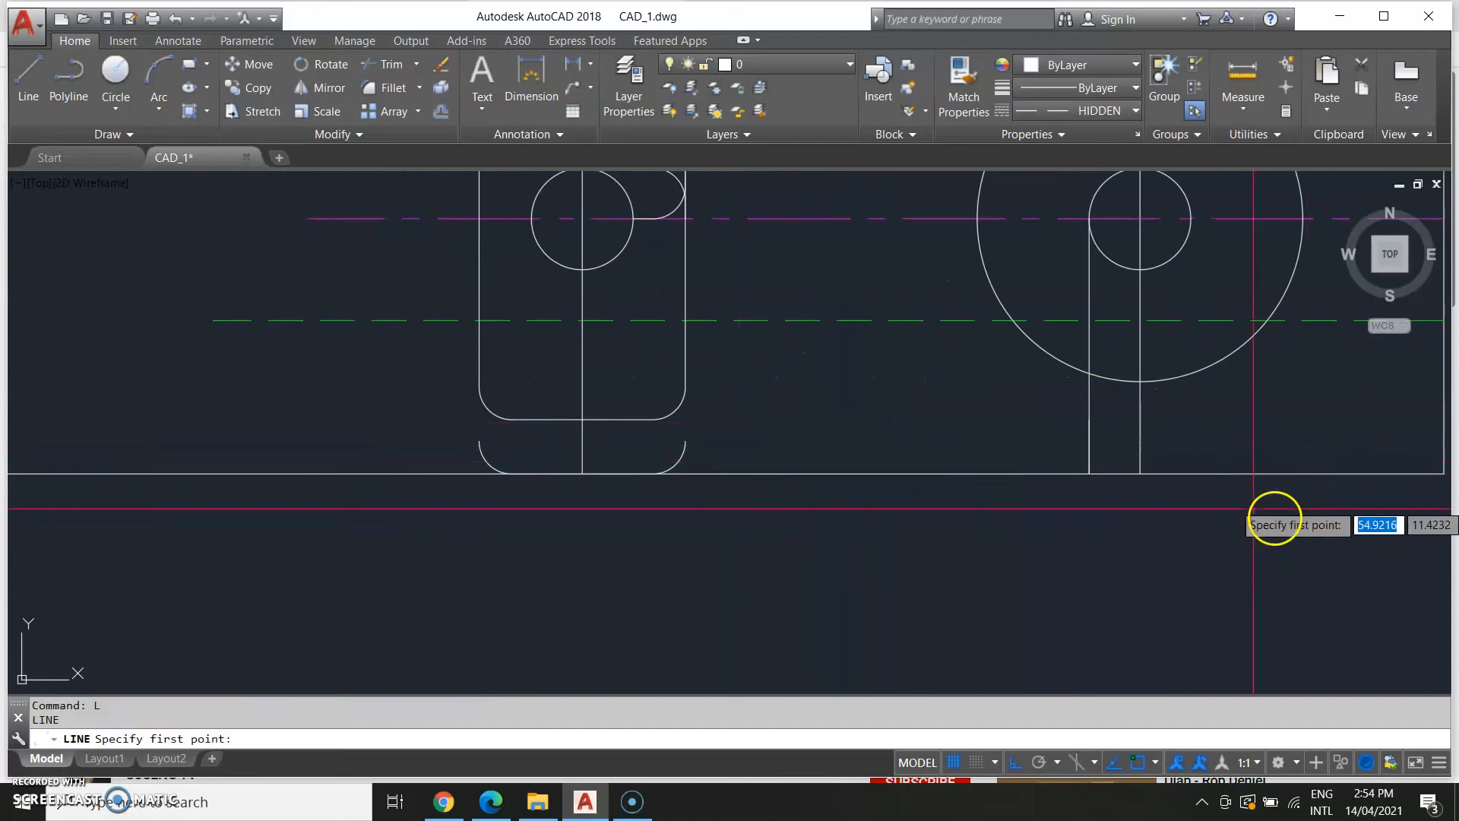
click(658, 421)
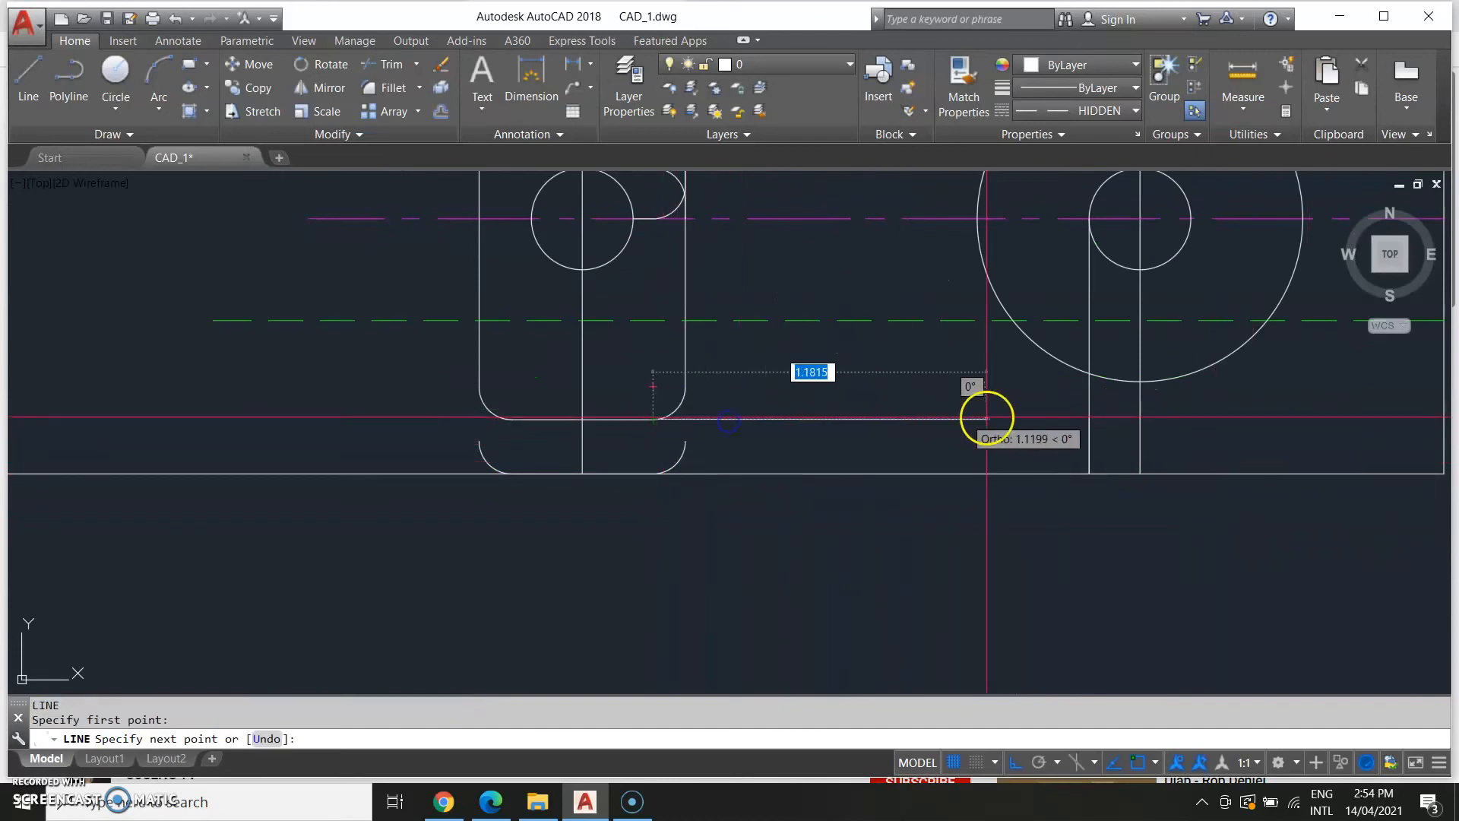
scroll(678, 560, up, 2)
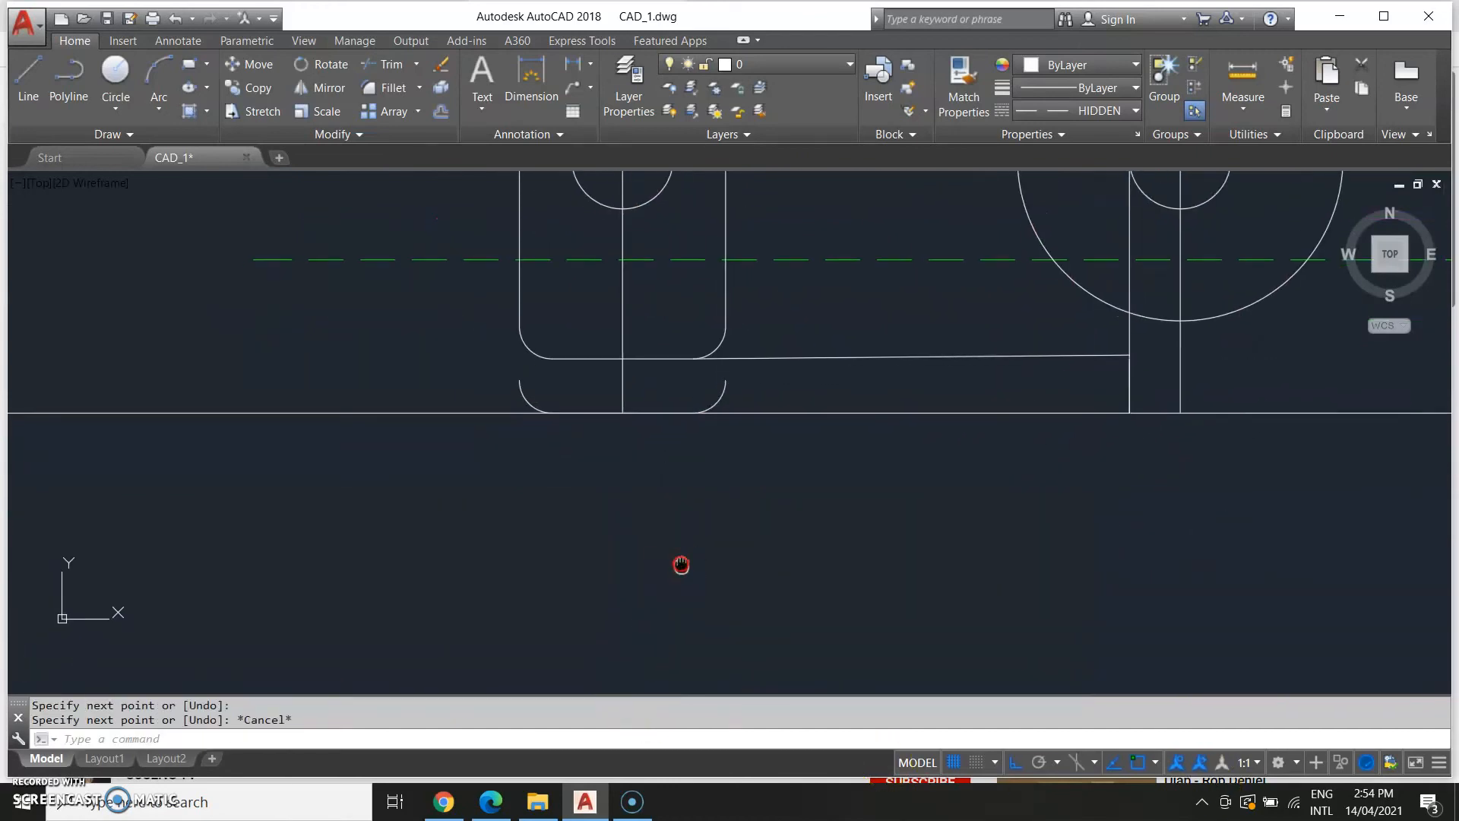
Erase the two leftover arcs below the new horizontal line.
scroll(517, 388, up, 1)
click(549, 387)
key(Delete)
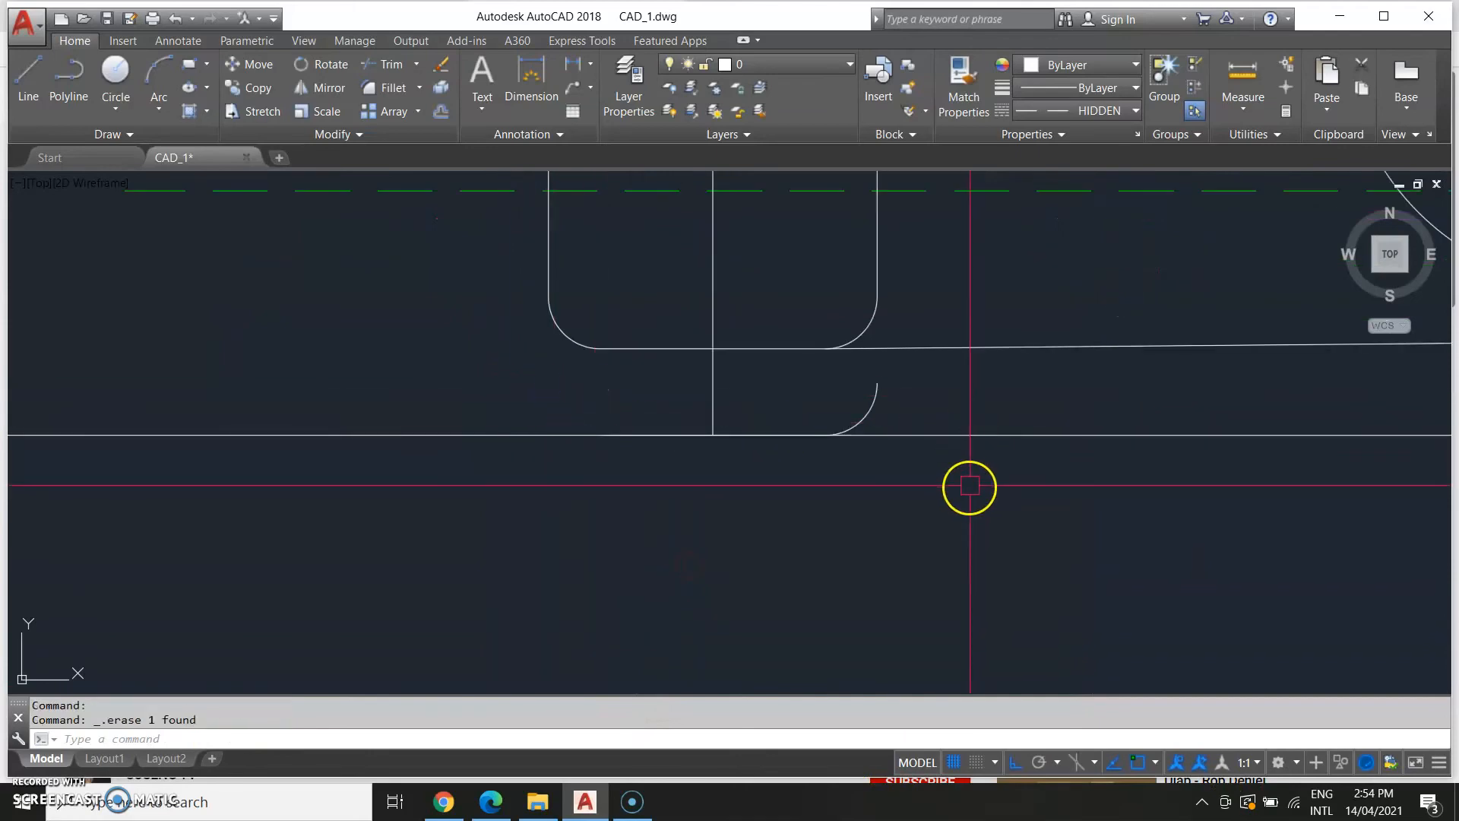
click(878, 407)
key(Delete)
Compare the edited area of the model with the reference drawing.
scroll(1006, 544, down, 2)
scroll(1007, 545, down, 2)
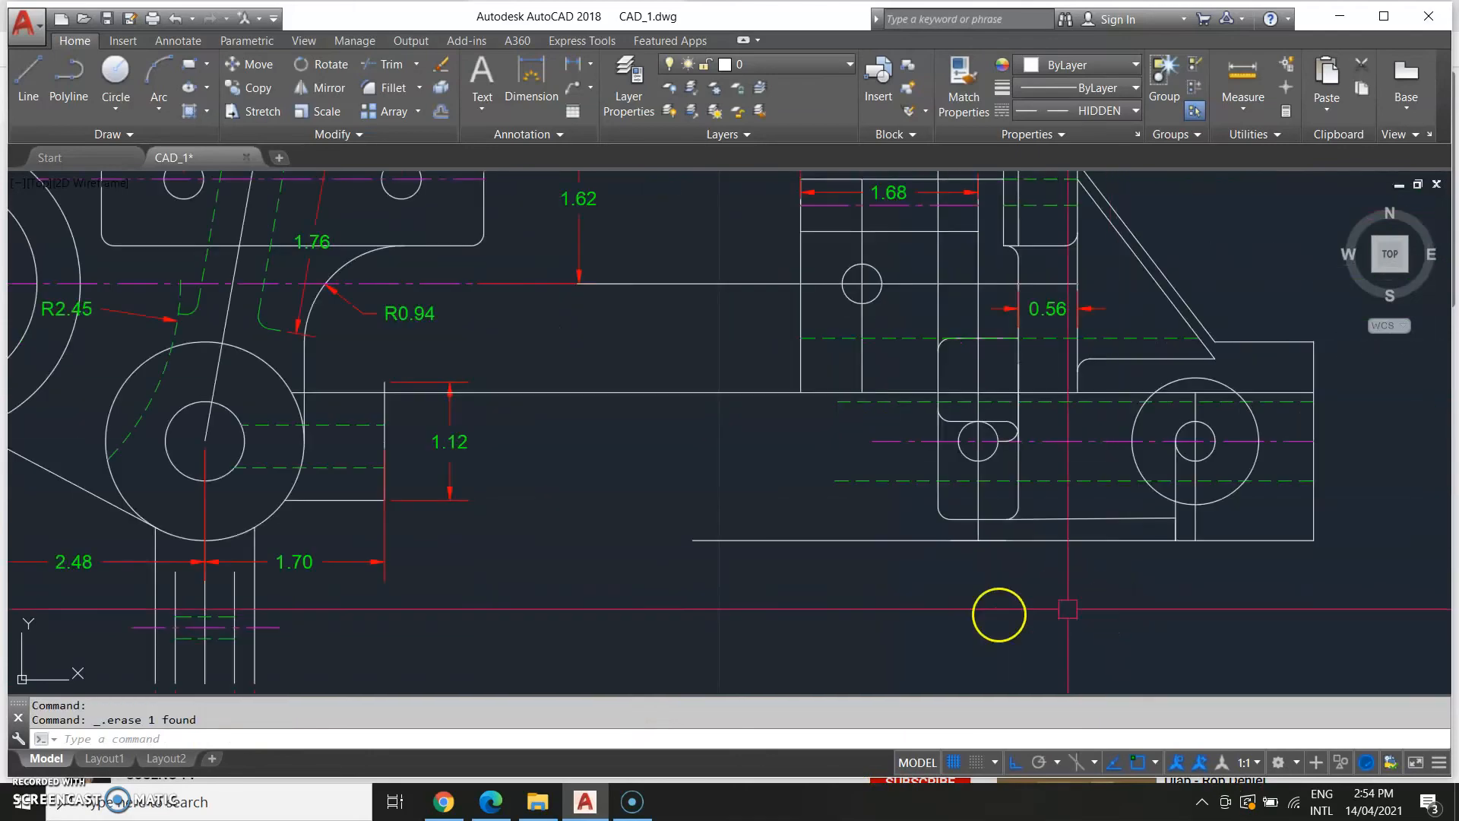
scroll(915, 544, down, 3)
scroll(577, 528, down, 2)
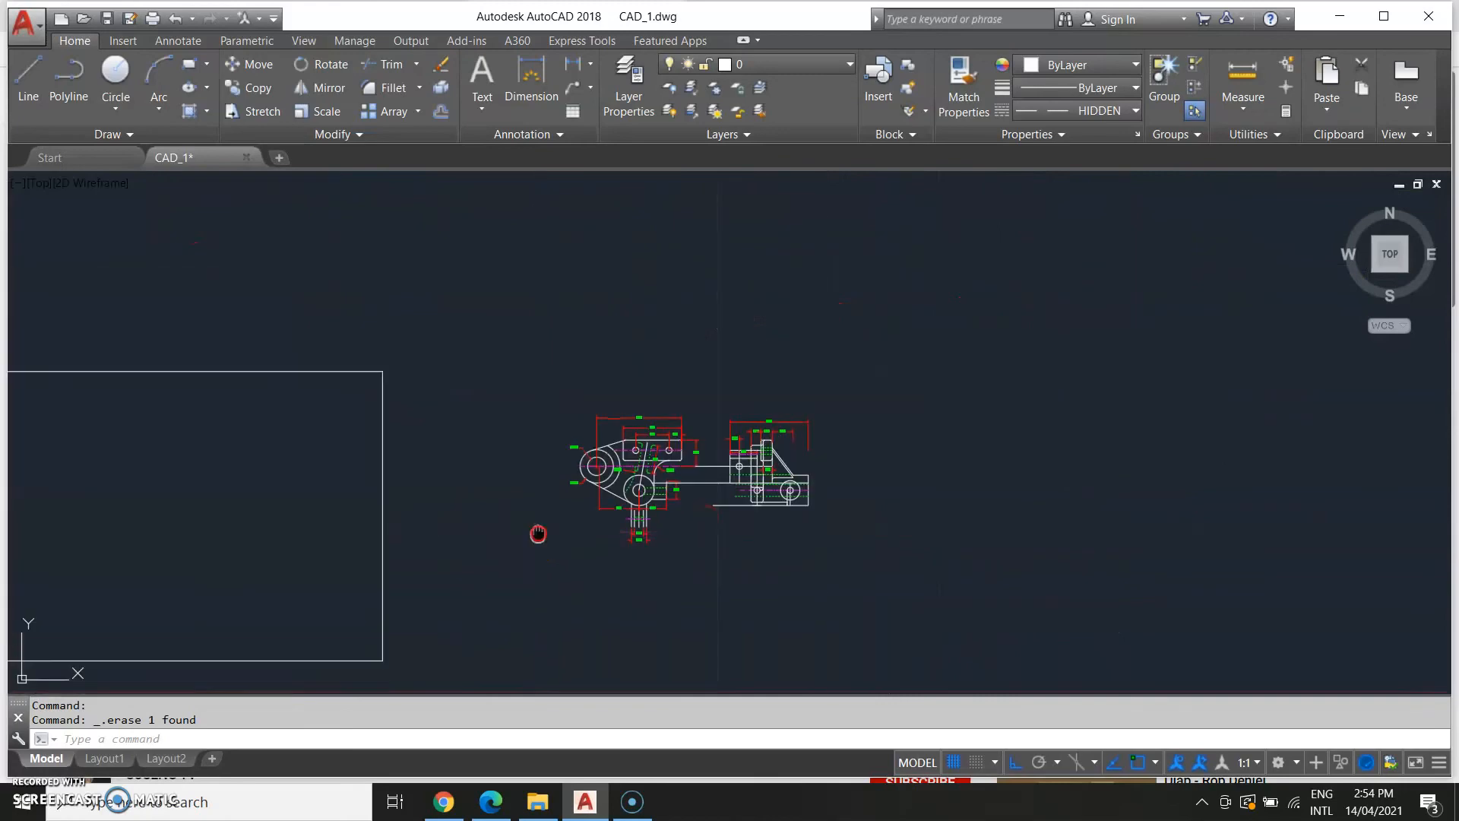
scroll(476, 521, up, 2)
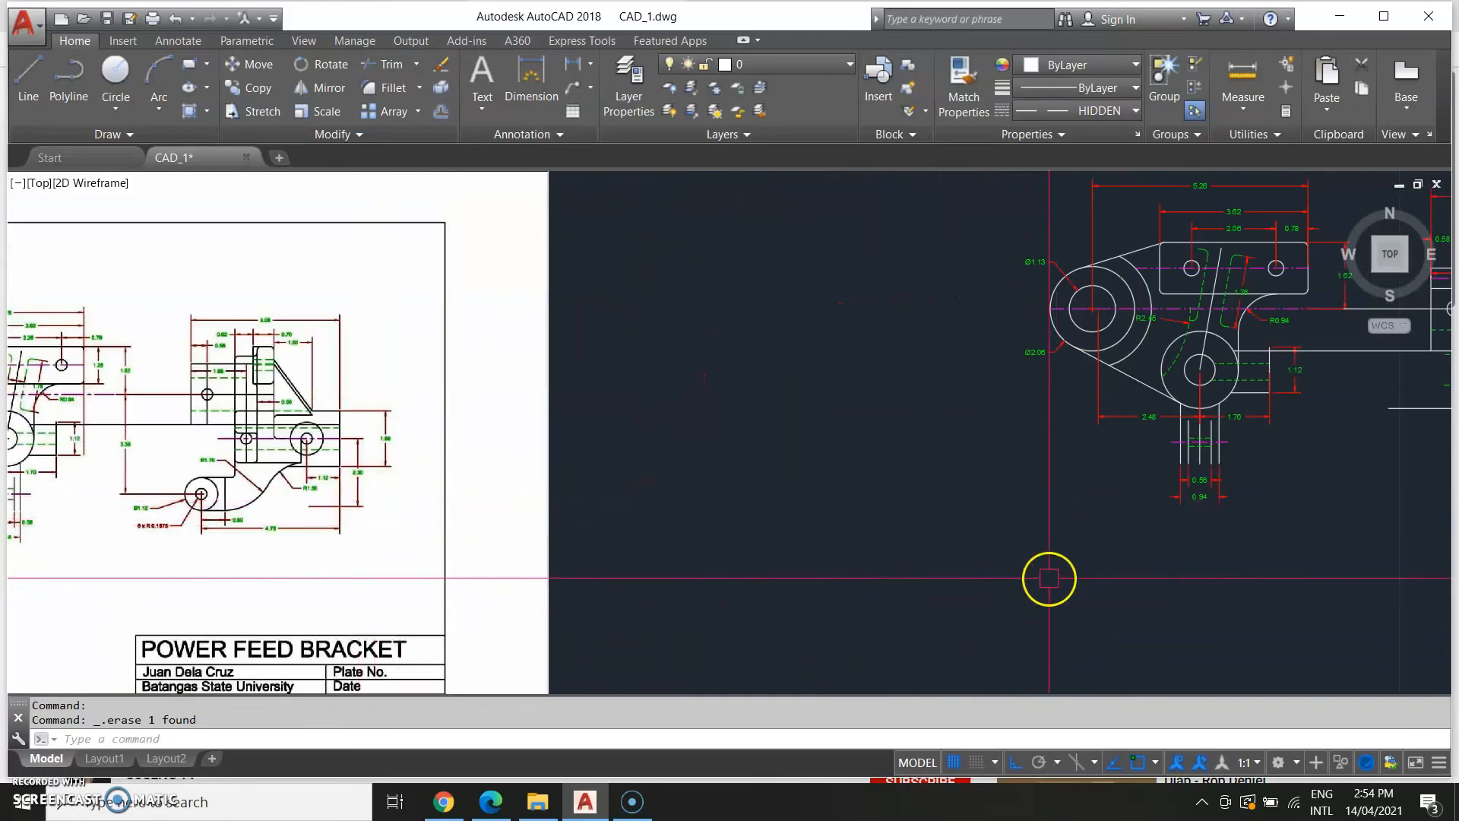
scroll(436, 505, up, 3)
scroll(942, 304, up, 3)
click(1029, 272)
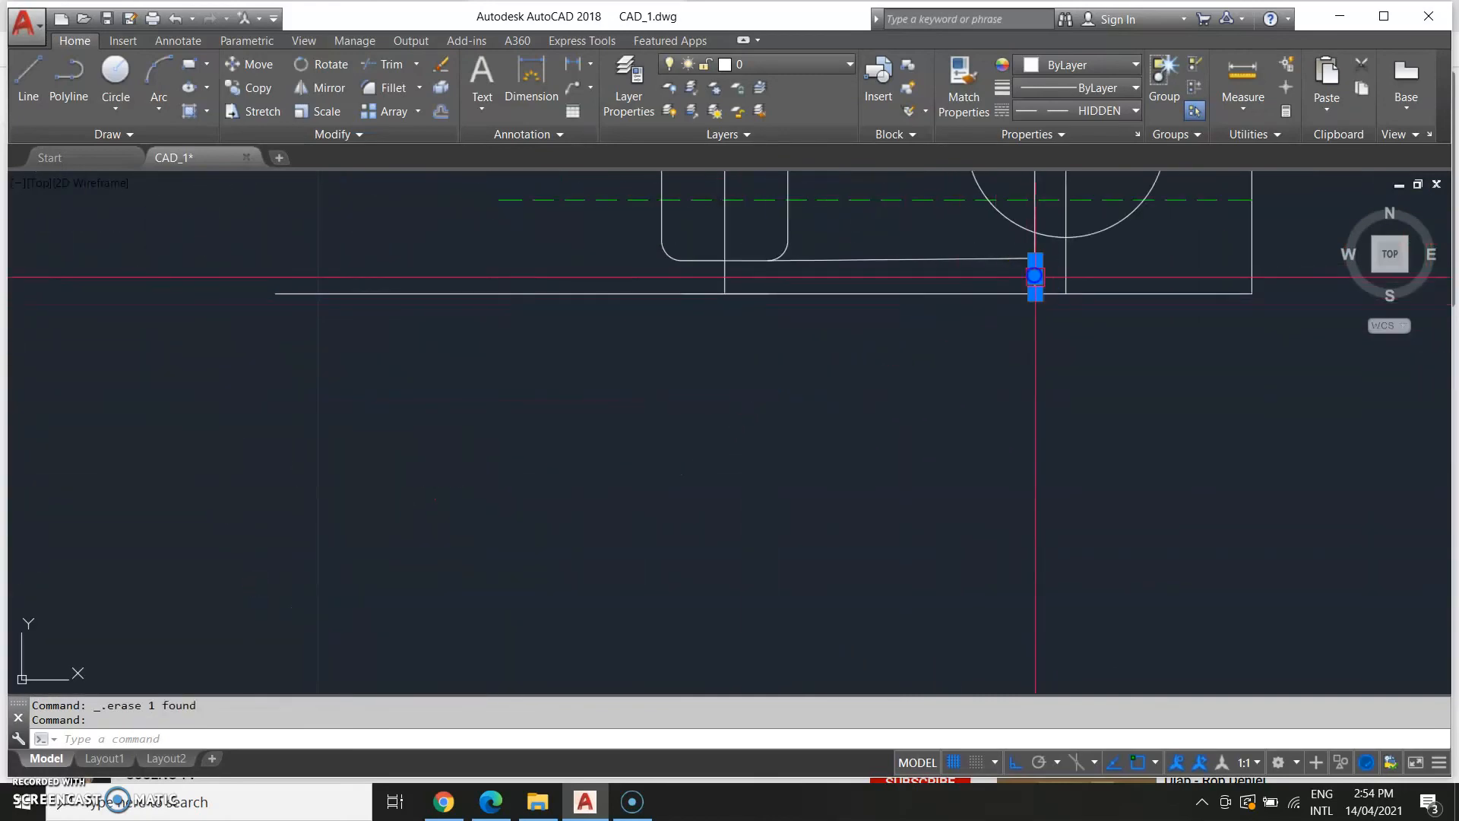
click(1045, 278)
click(1131, 433)
scroll(941, 524, down, 4)
scroll(853, 423, down, 6)
middle_drag(664, 531, 758, 524)
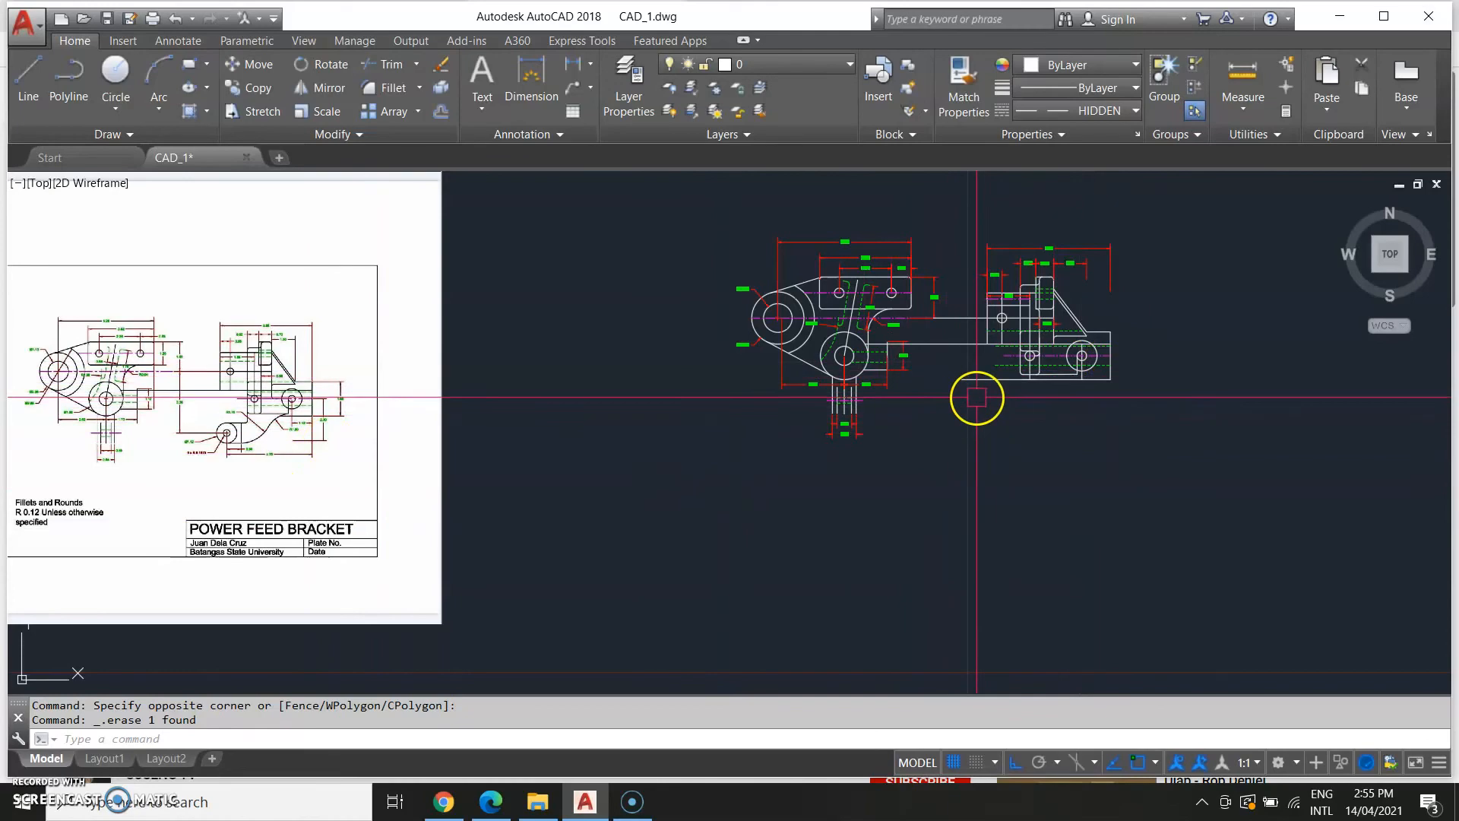
middle_drag(1124, 326, 1019, 409)
scroll(1004, 407, up, 6)
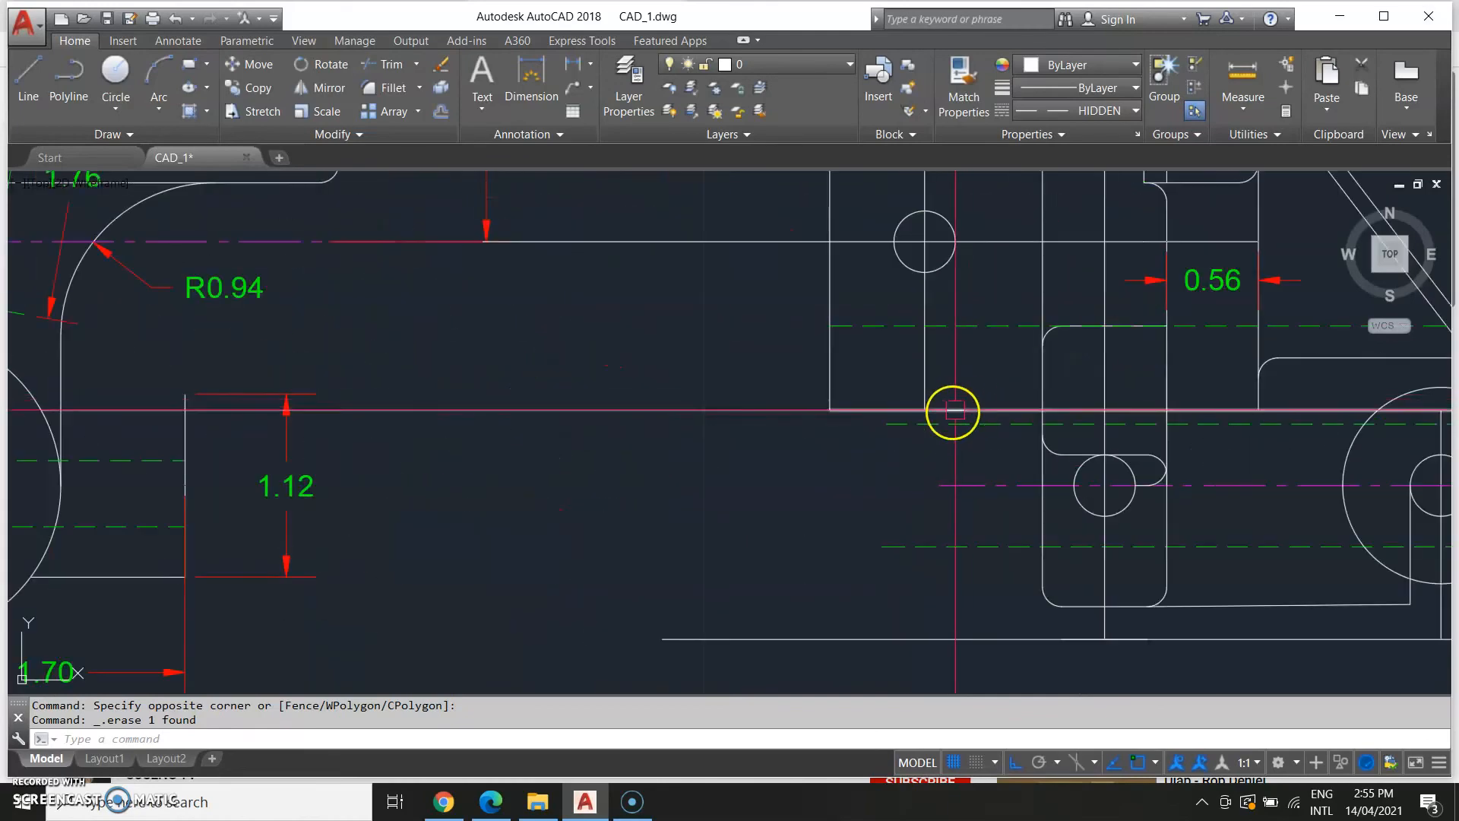
key(Escape)
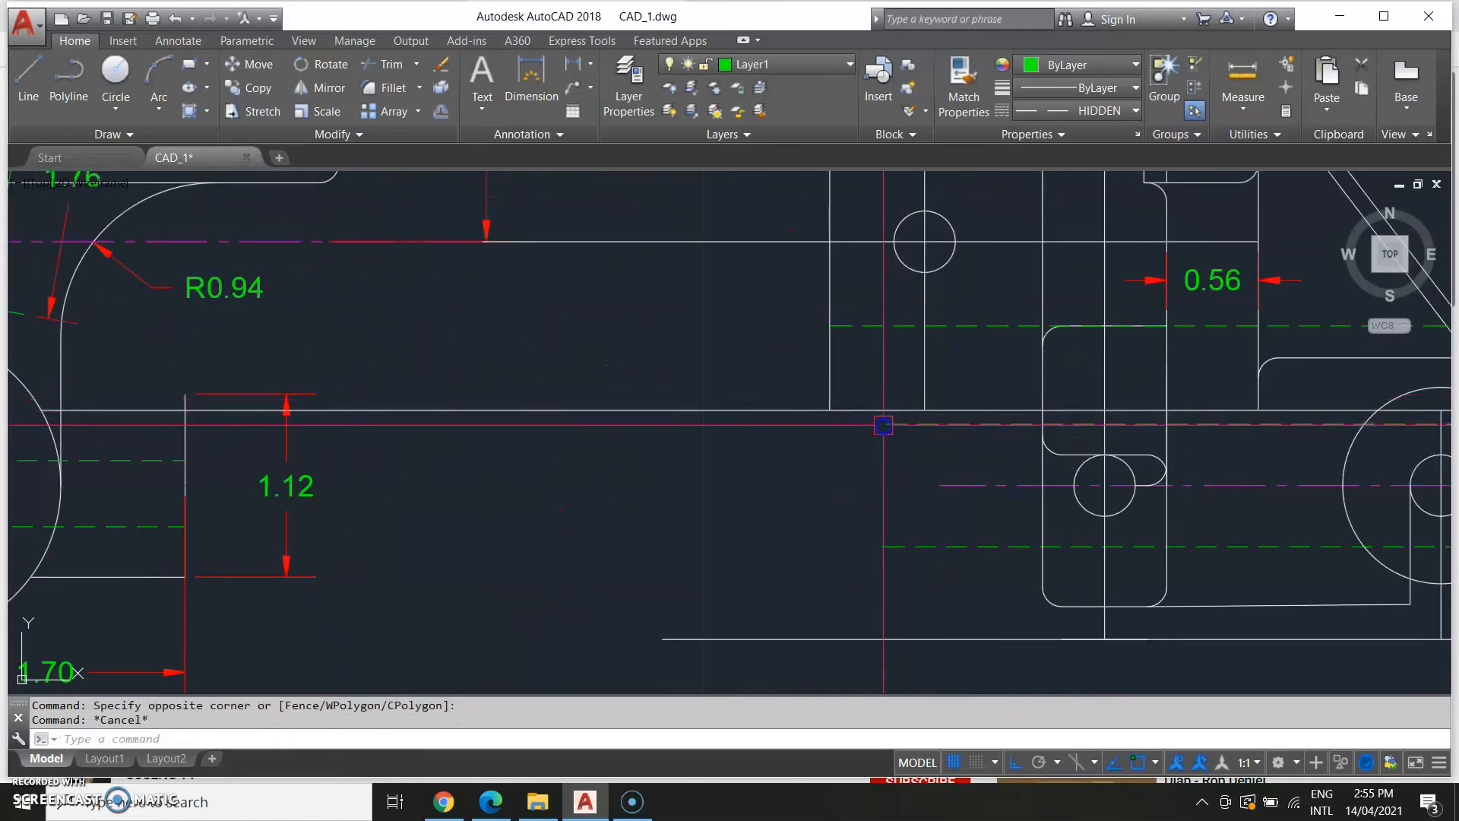
Stretch the left end of the lower hidden line past the slot to the left.
click(887, 423)
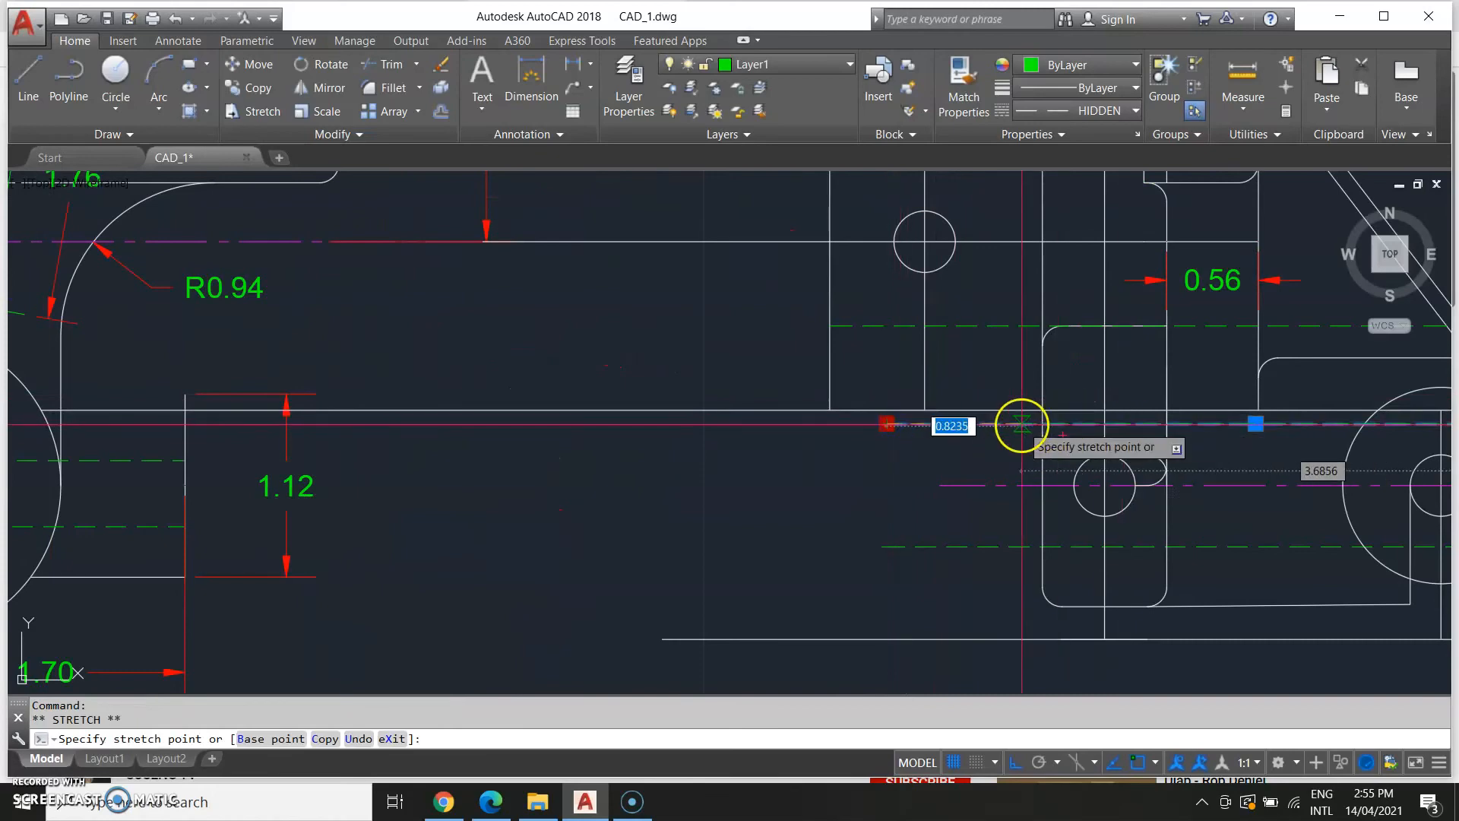
scroll(791, 547, down, 8)
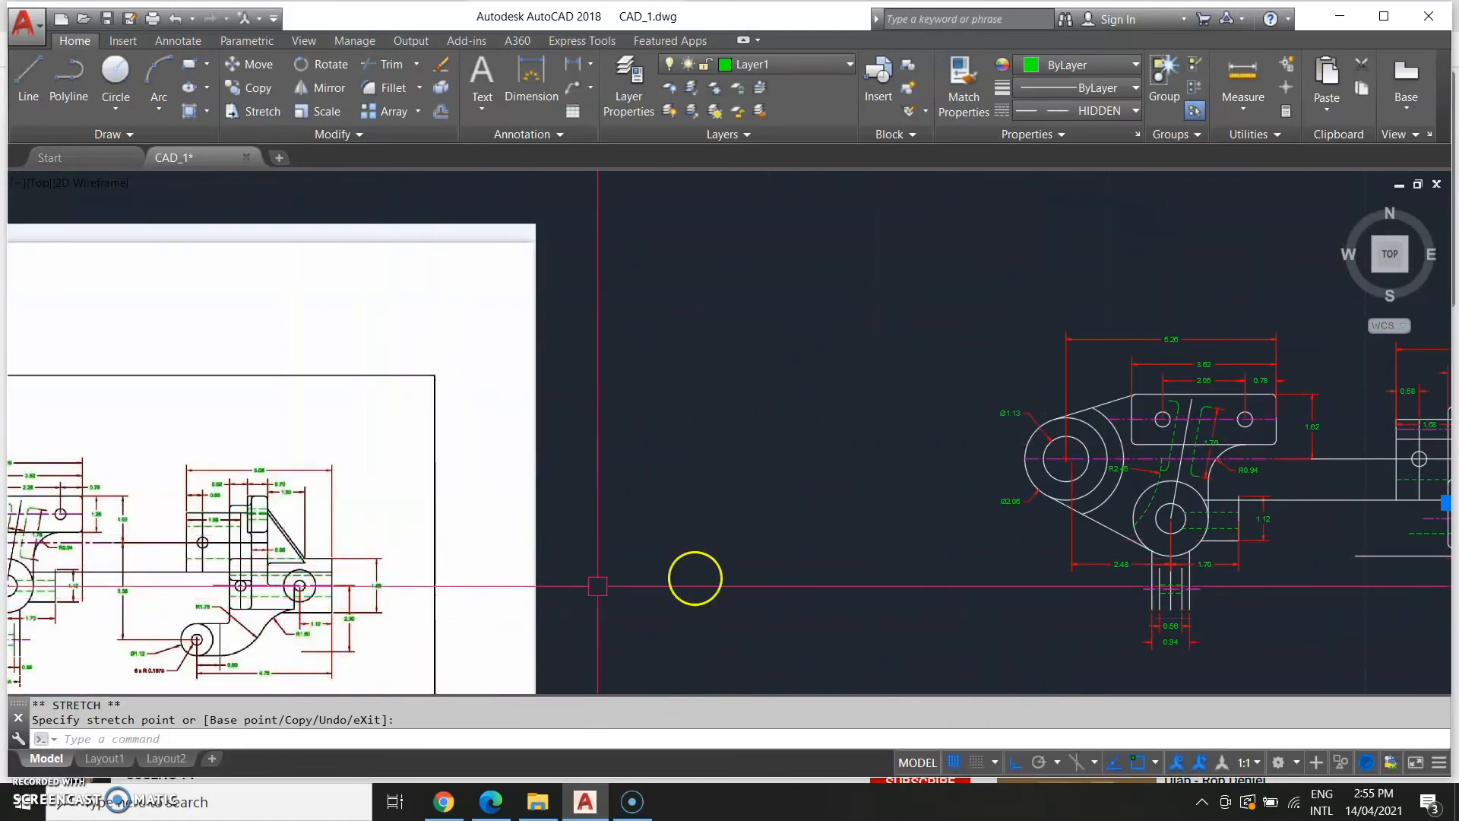
middle_drag(903, 552, 259, 451)
scroll(703, 437, up, 4)
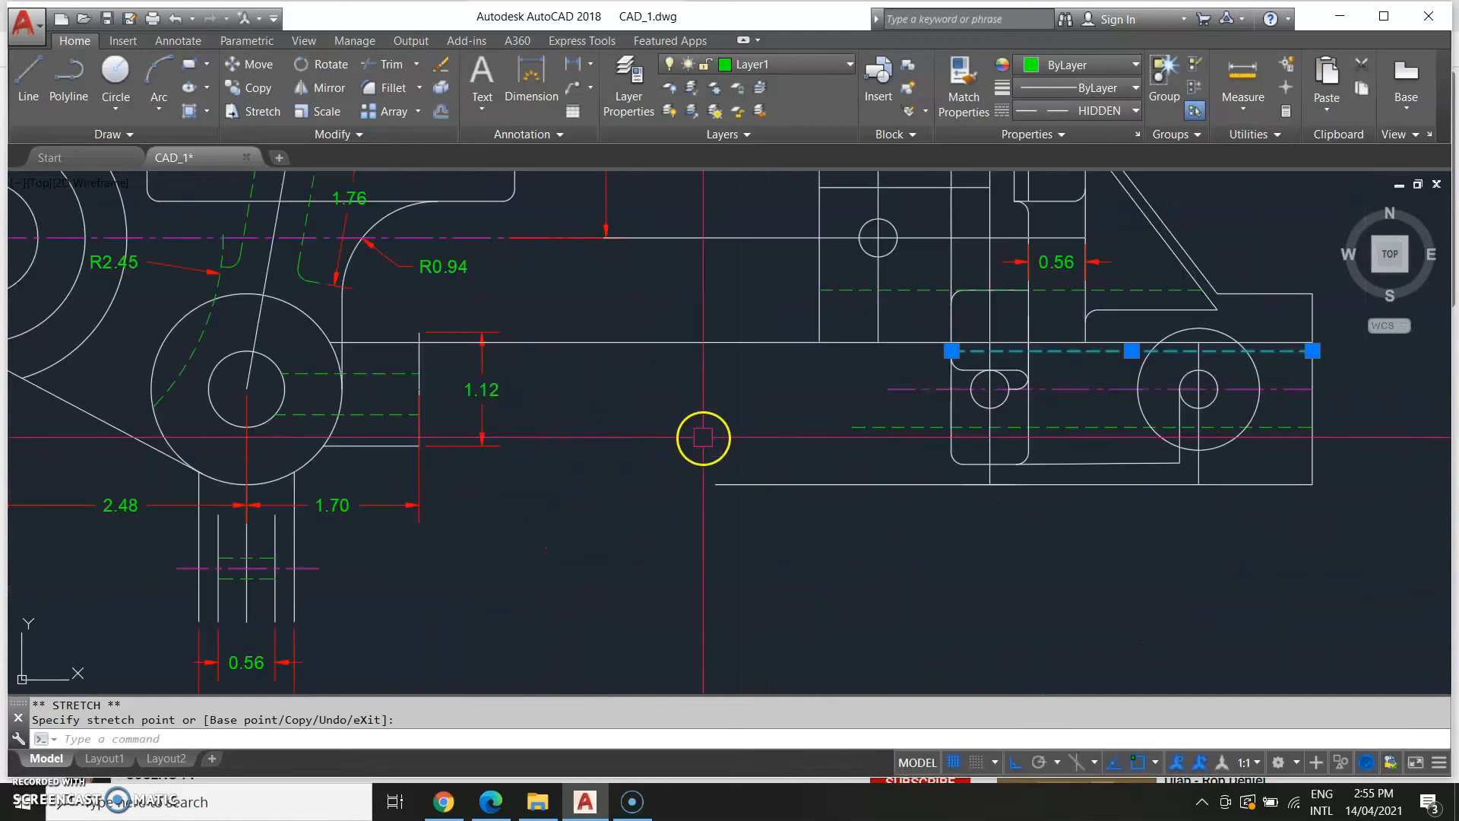
click(852, 428)
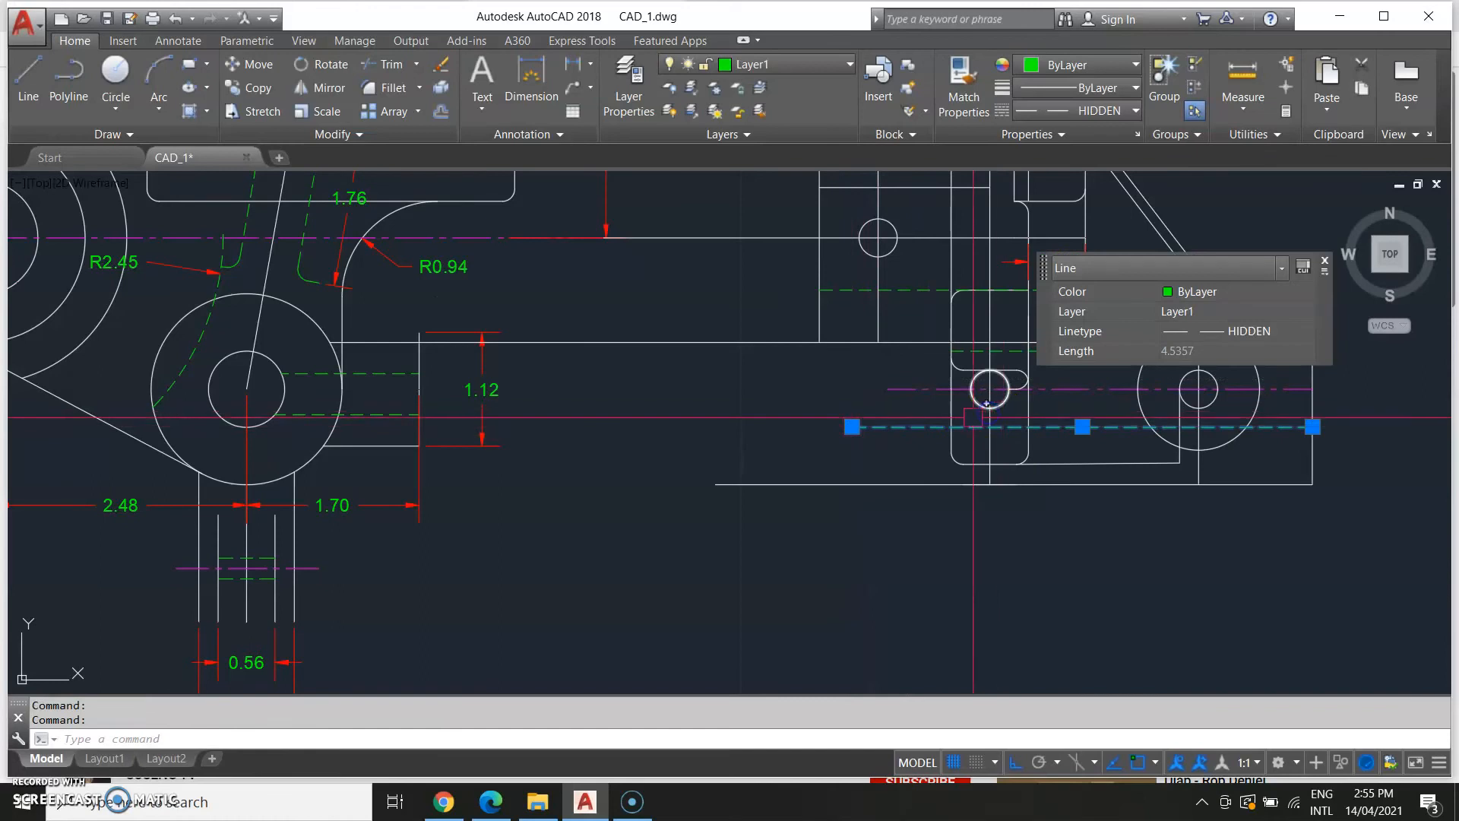
key(Escape)
click(841, 430)
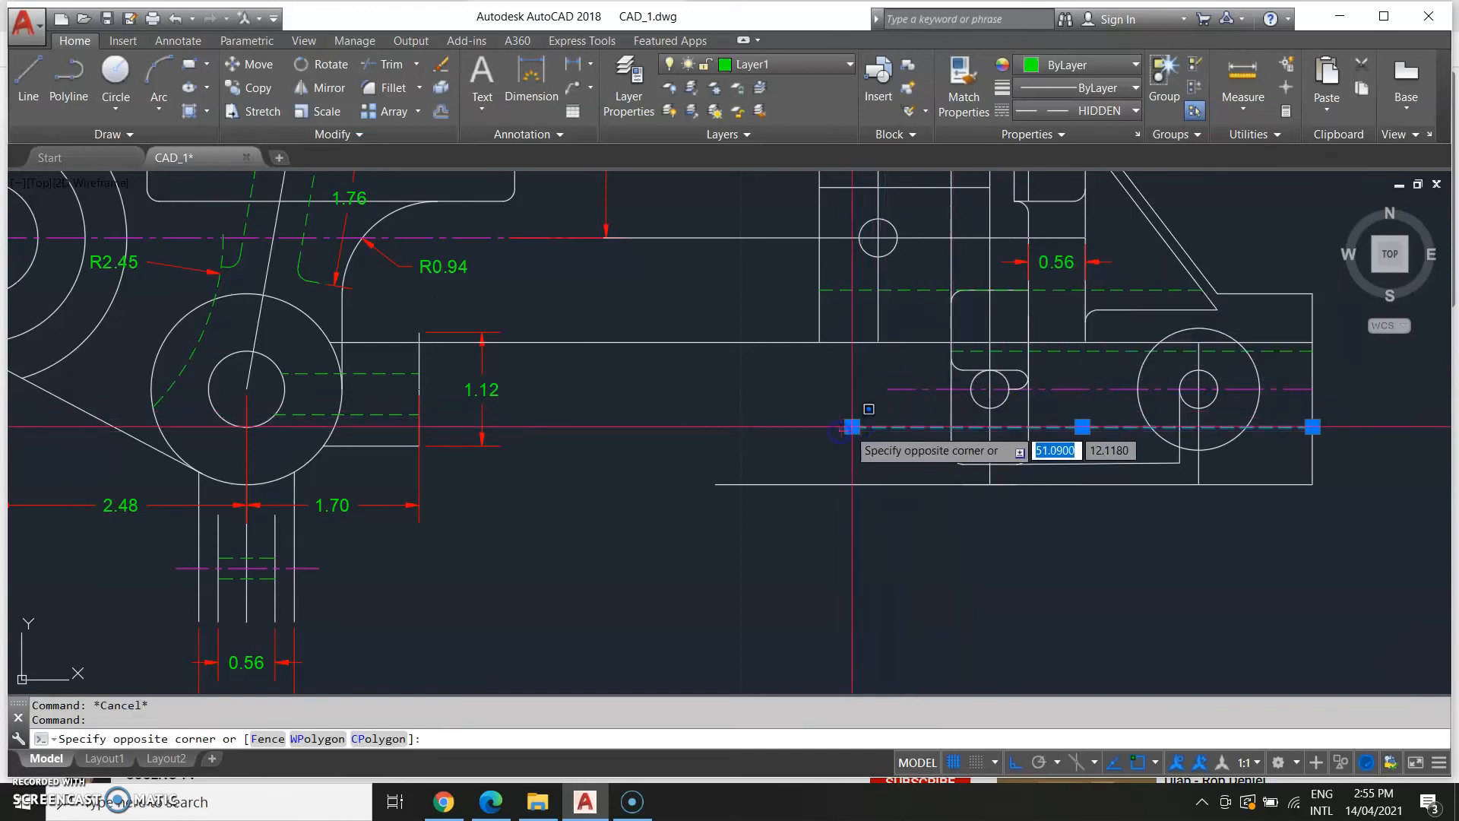
click(802, 426)
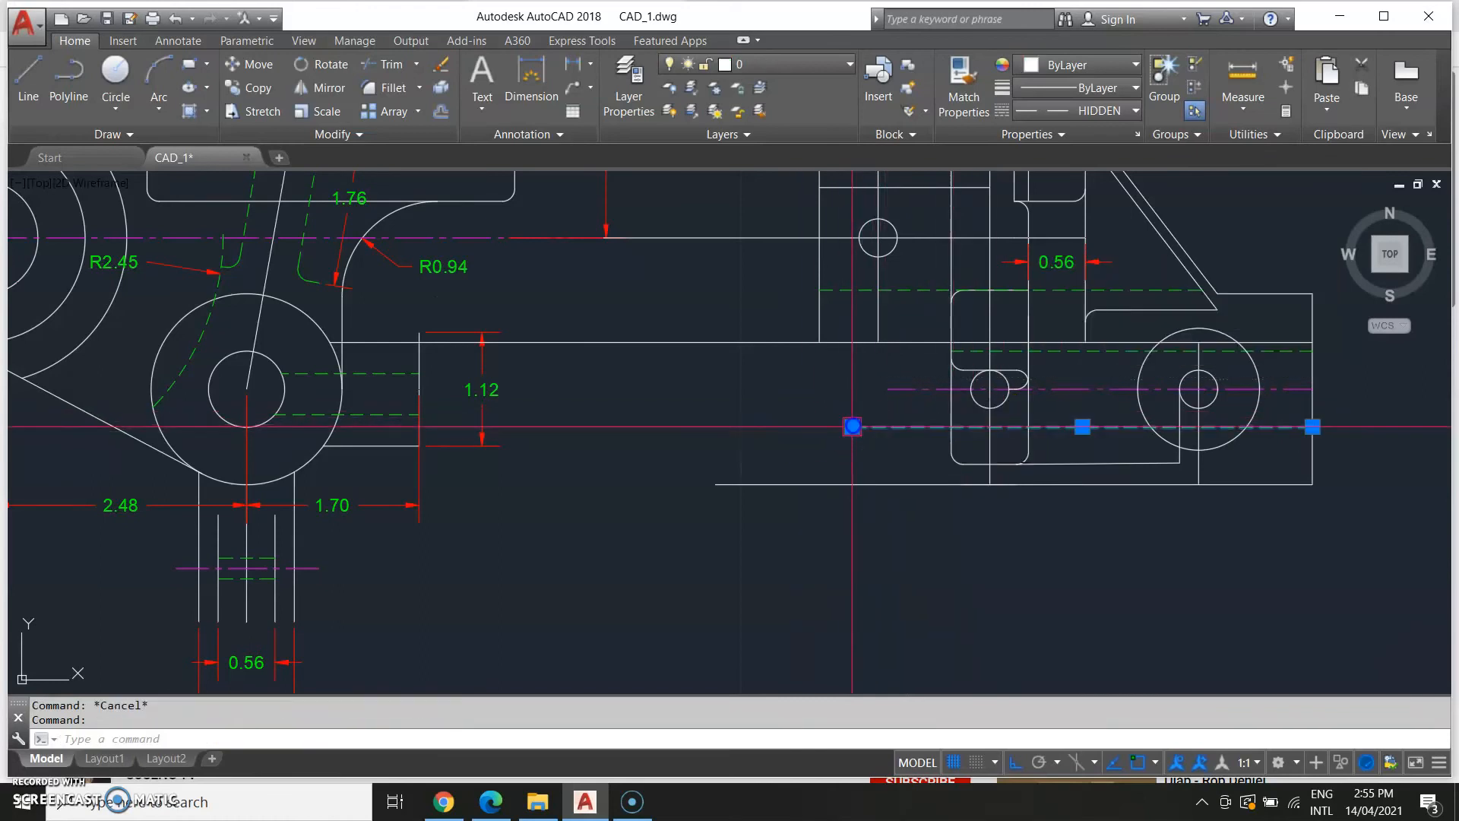
click(852, 426)
key(Escape)
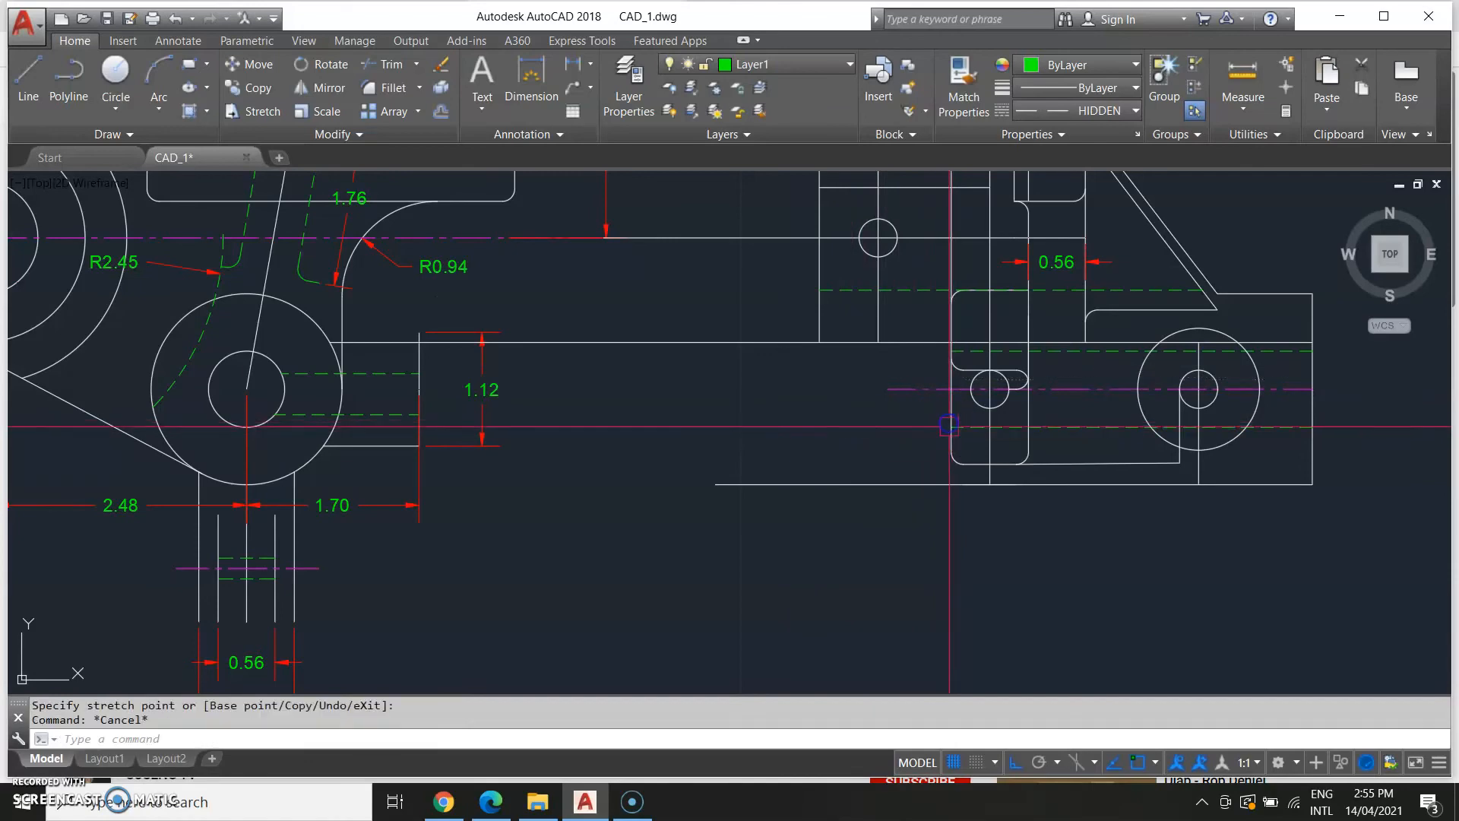
Compare the right-hand section of the model with the reference drawing.
scroll(824, 553, down, 3)
scroll(824, 525, up, 1)
scroll(817, 526, down, 4)
middle_drag(493, 598, 640, 579)
scroll(521, 589, up, 4)
middle_drag(261, 501, 505, 477)
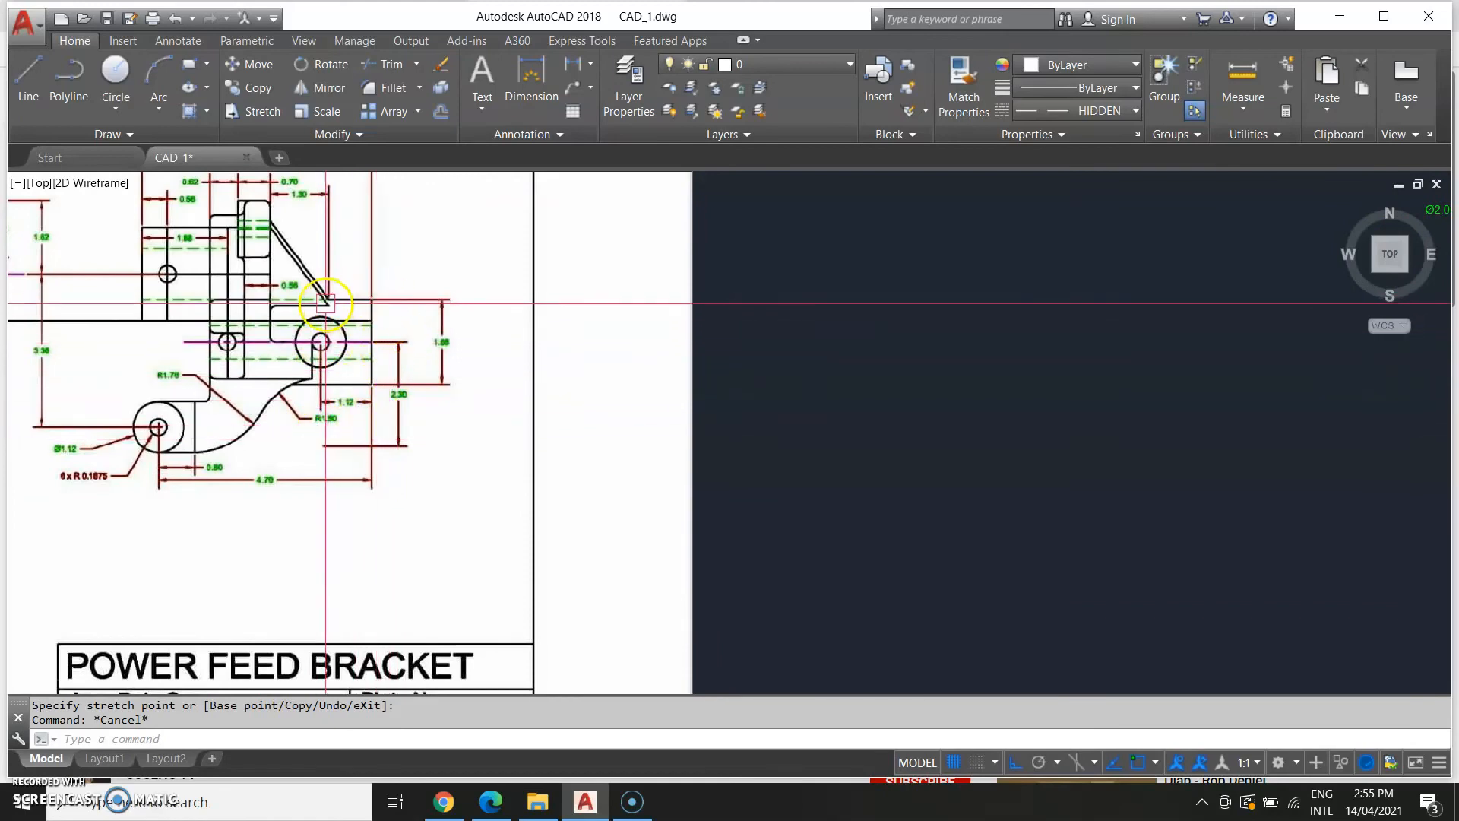
middle_drag(884, 430, 118, 443)
scroll(572, 434, down, 4)
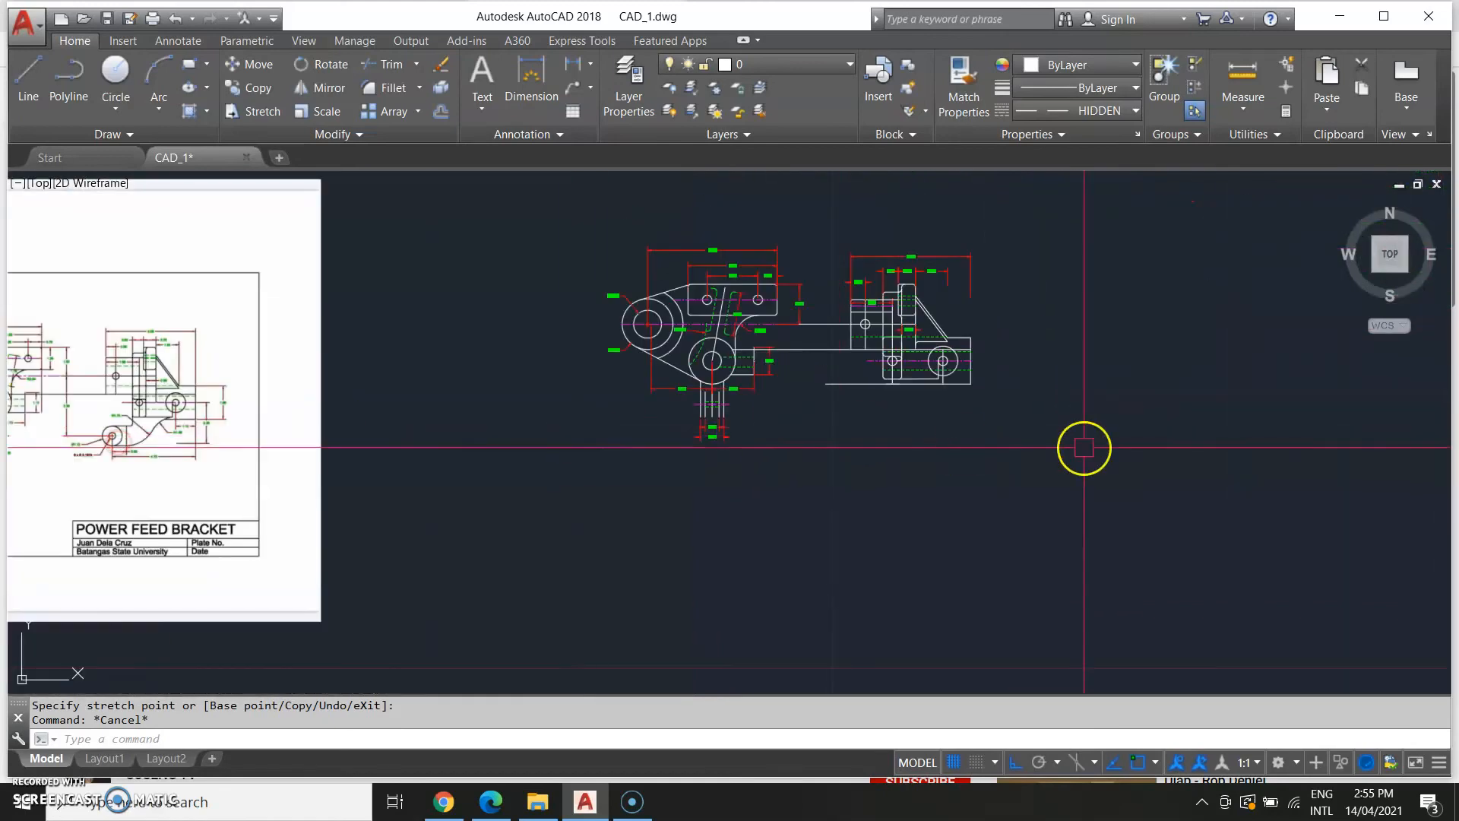
Dimension the vertical height of the part's right end on the dimension layer.
middle_drag(1032, 451, 980, 462)
text(D)
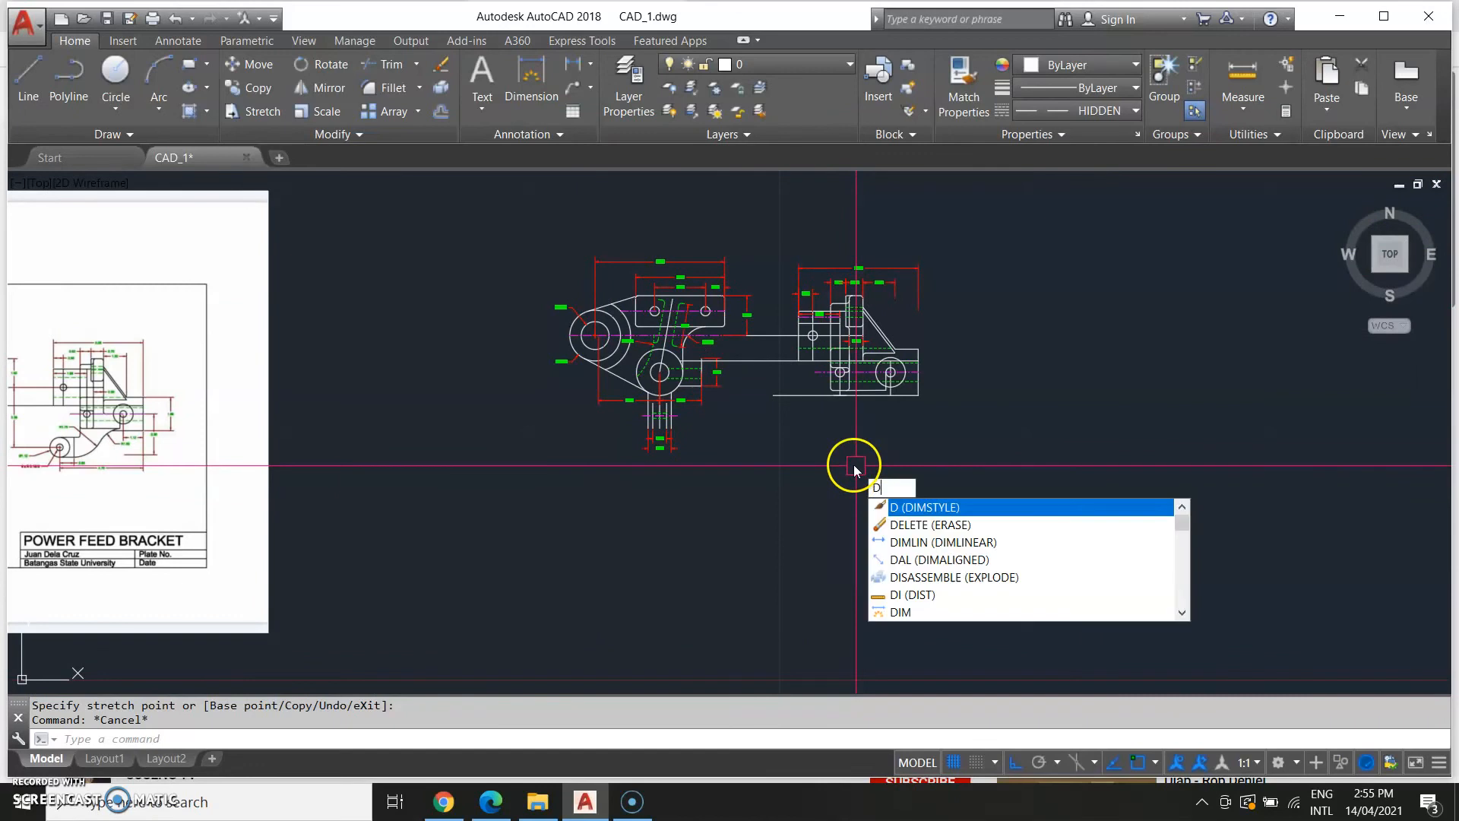
text(IM)
key(Return)
click(787, 73)
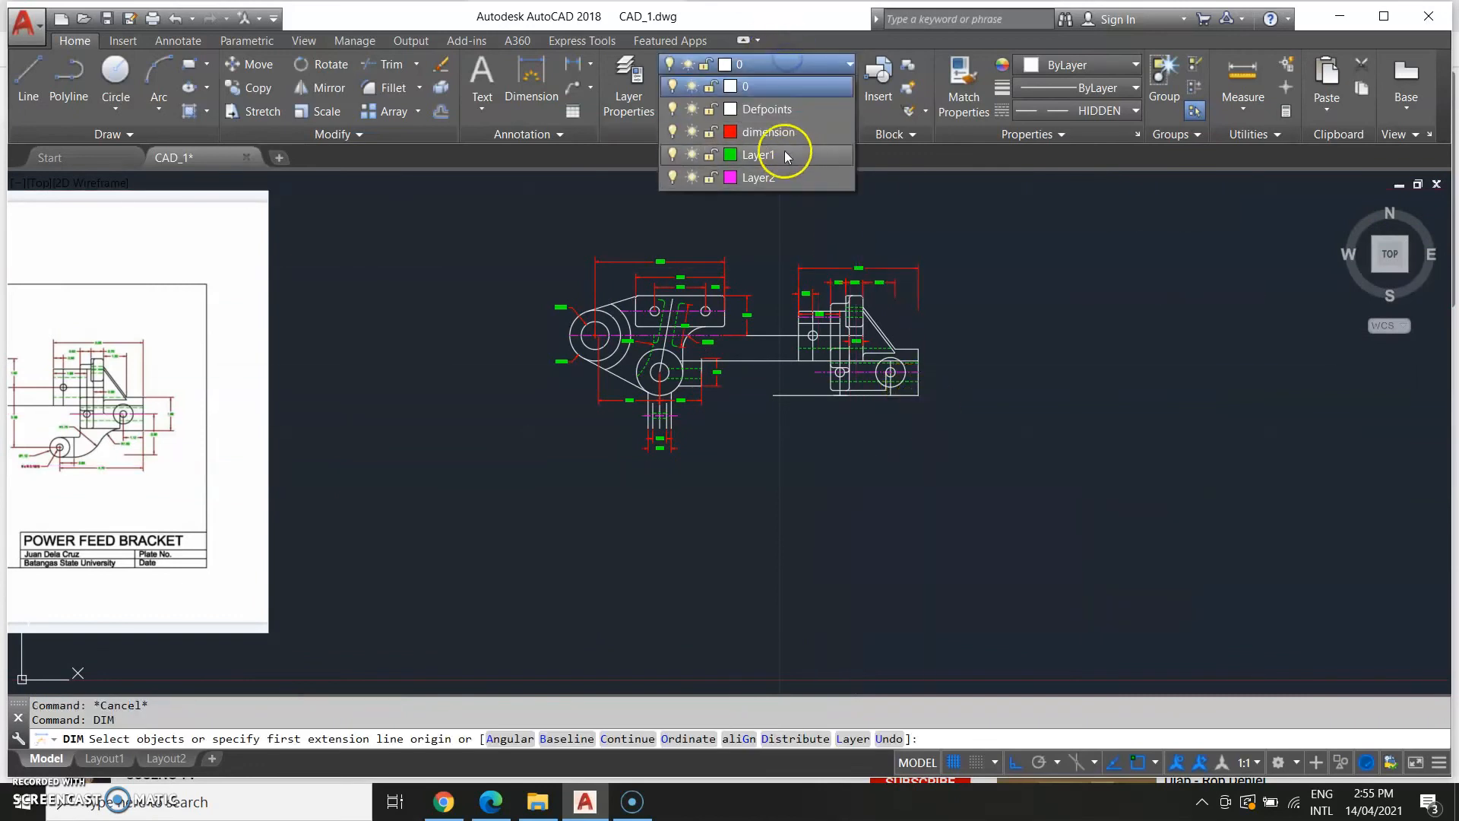
click(791, 156)
scroll(961, 352, up, 2)
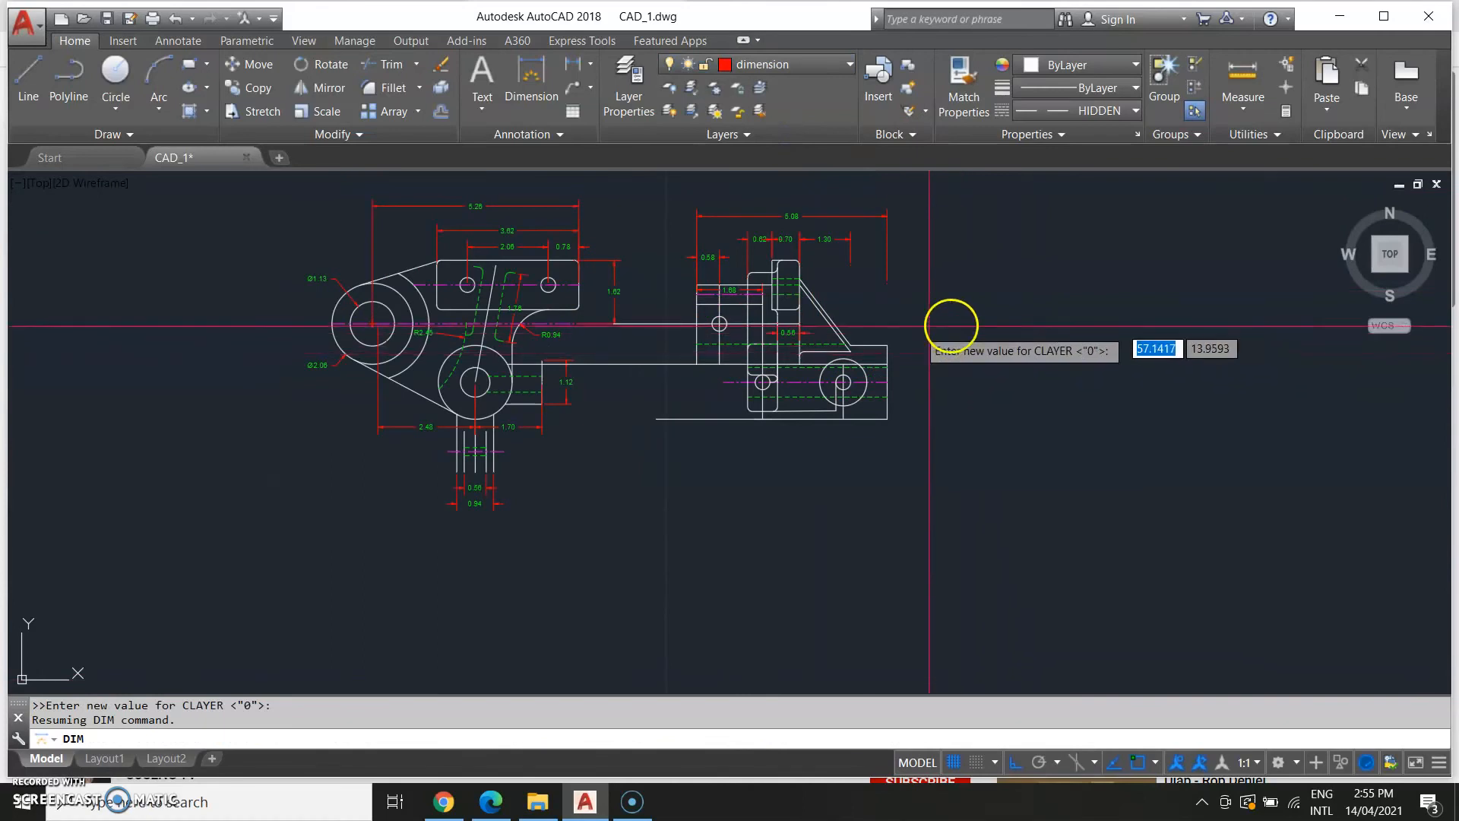
click(887, 346)
click(887, 418)
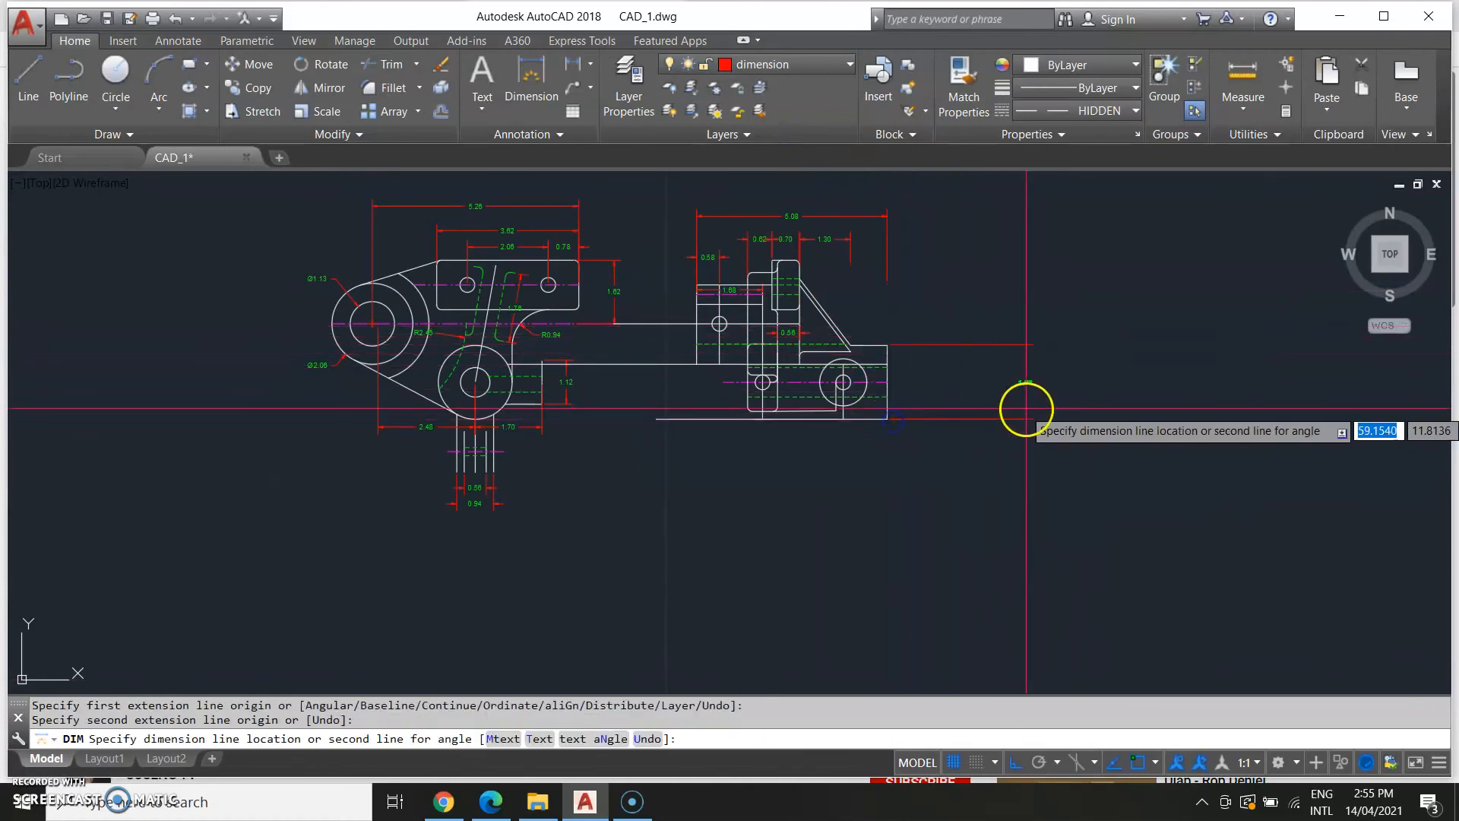
click(1003, 445)
Dimension the horizontal distance from the right-hand circle's centre to the part's right edge.
scroll(1003, 445, up, 2)
scroll(1051, 434, down, 6)
scroll(753, 517, up, 4)
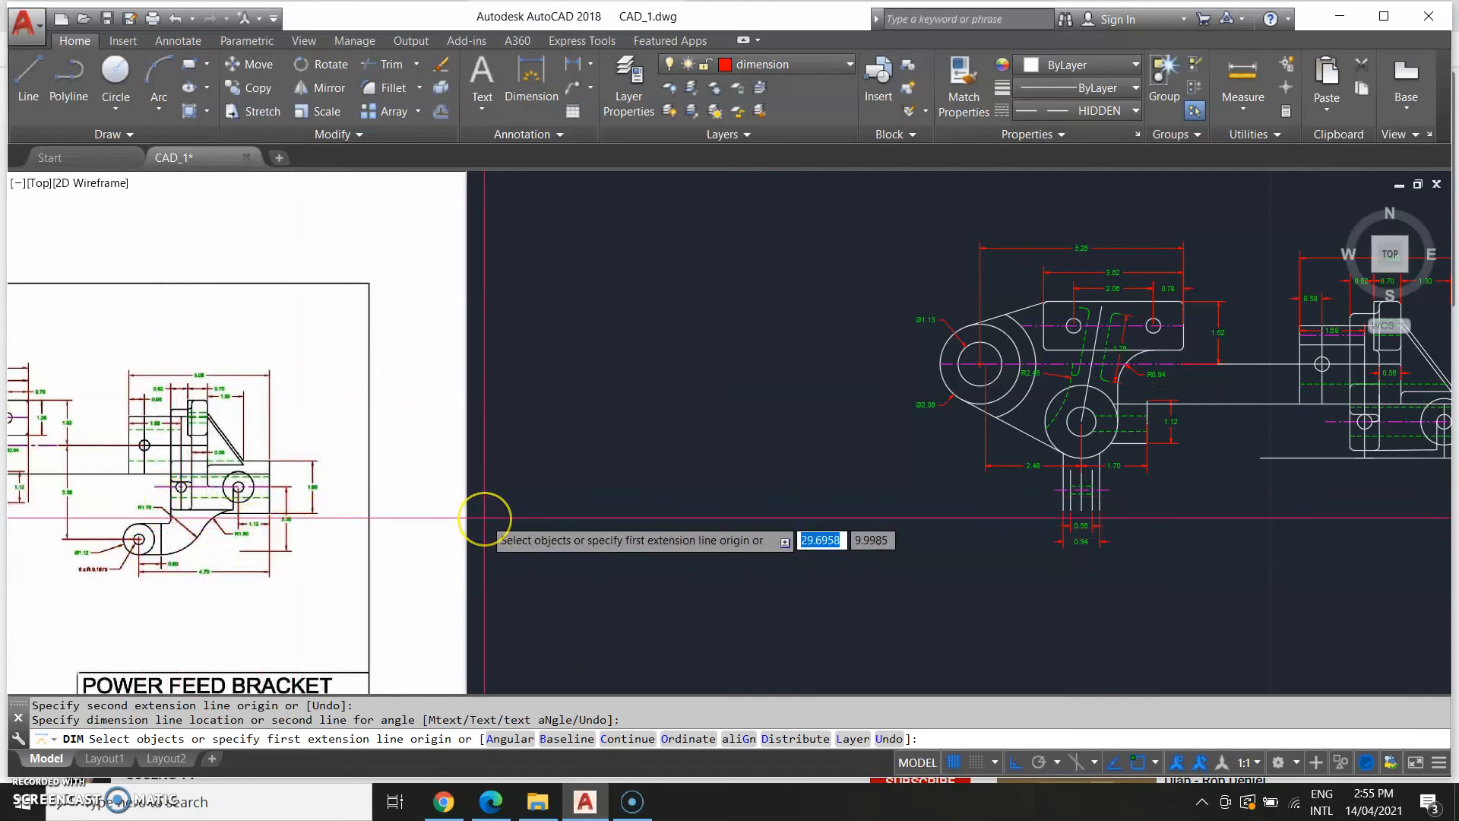
mouse_move(912, 573)
middle_down()
mouse_move(537, 560)
mouse_move(547, 494)
middle_up()
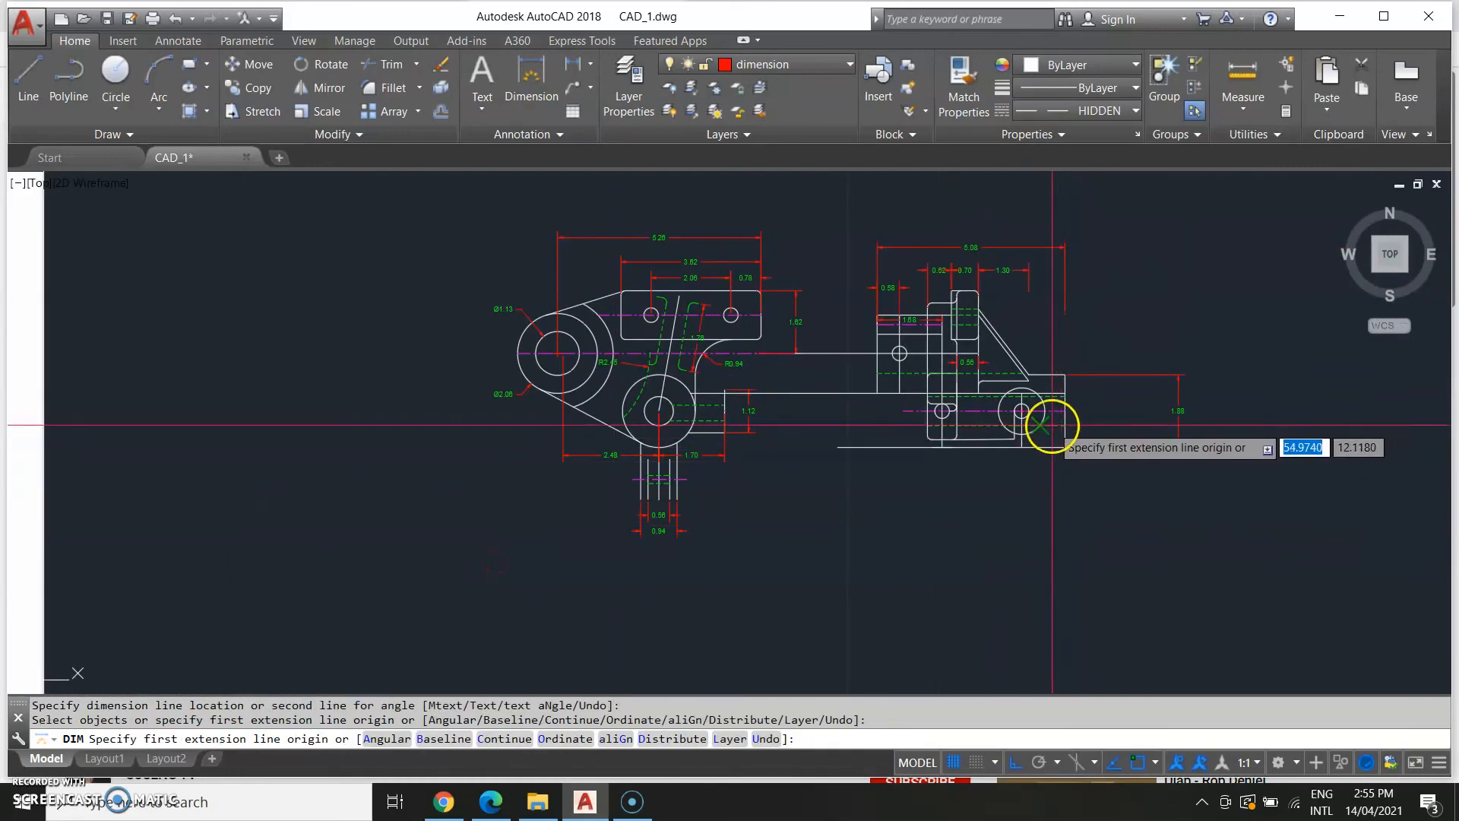
scroll(1020, 414, up, 4)
click(1014, 410)
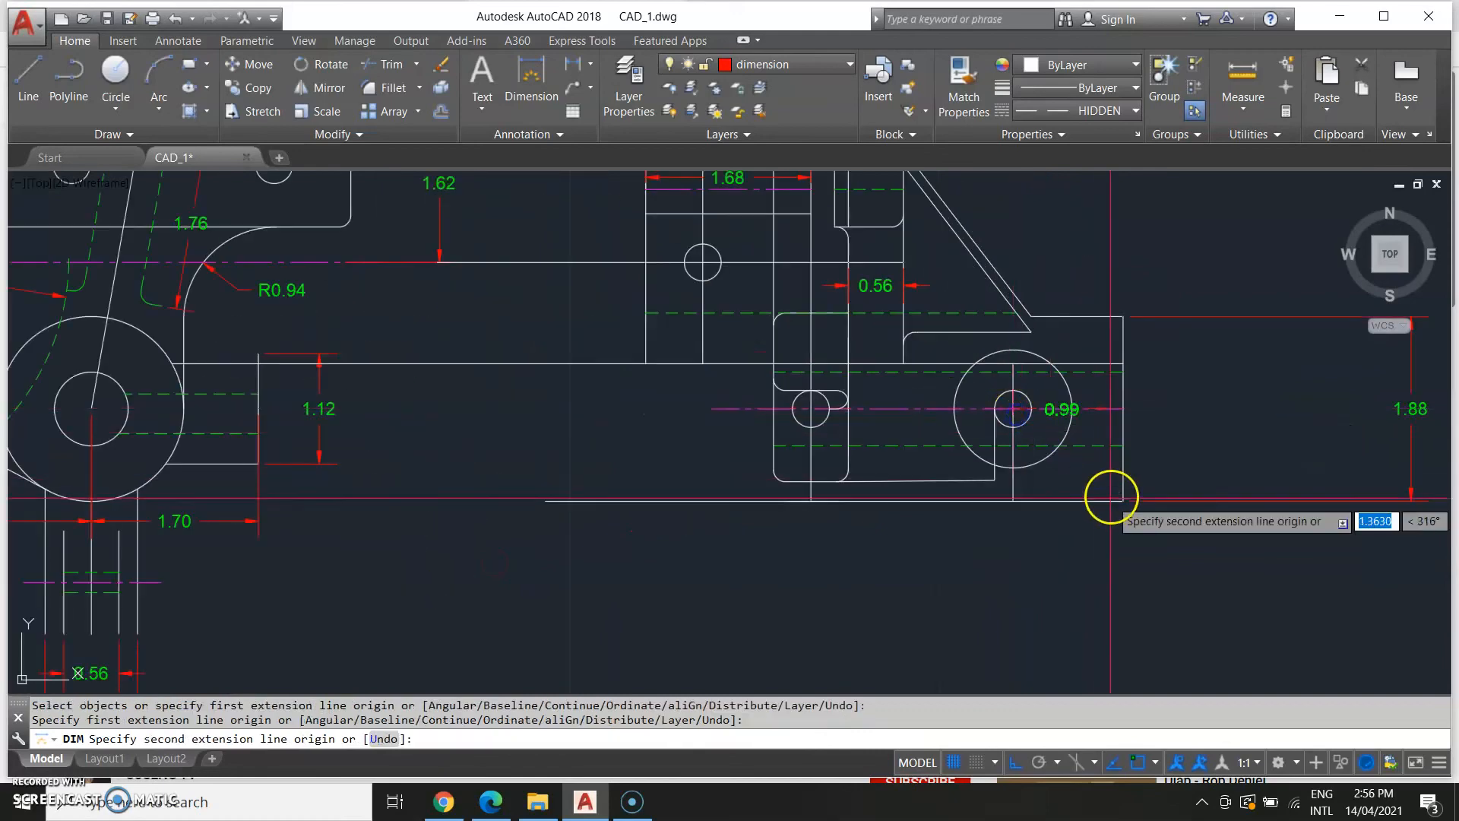
click(1123, 500)
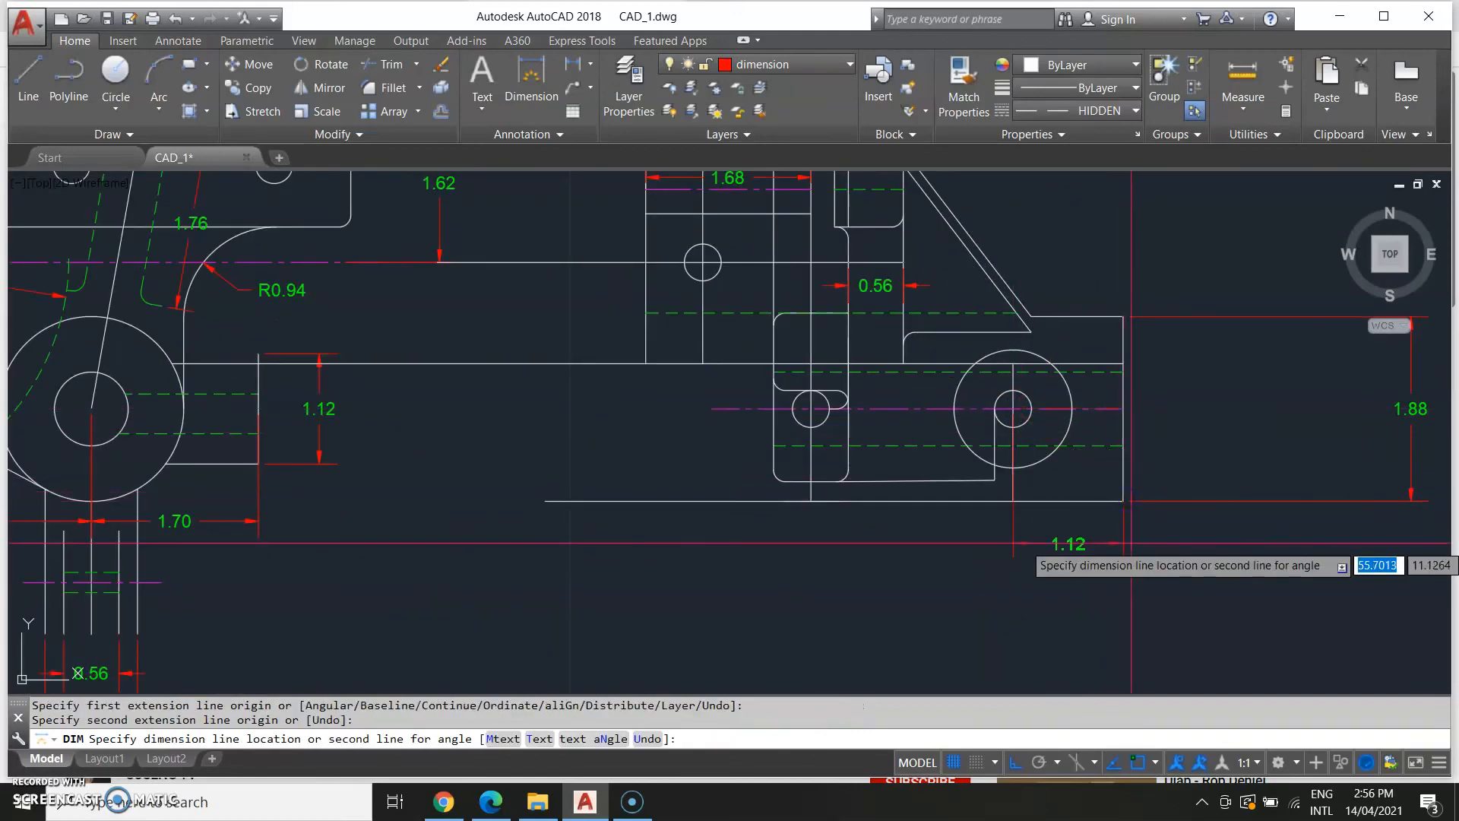
scroll(1156, 608, down, 2)
click(1163, 505)
Compare the lower right area of the model with the reference drawing to plan the lower arm.
scroll(782, 537, down, 5)
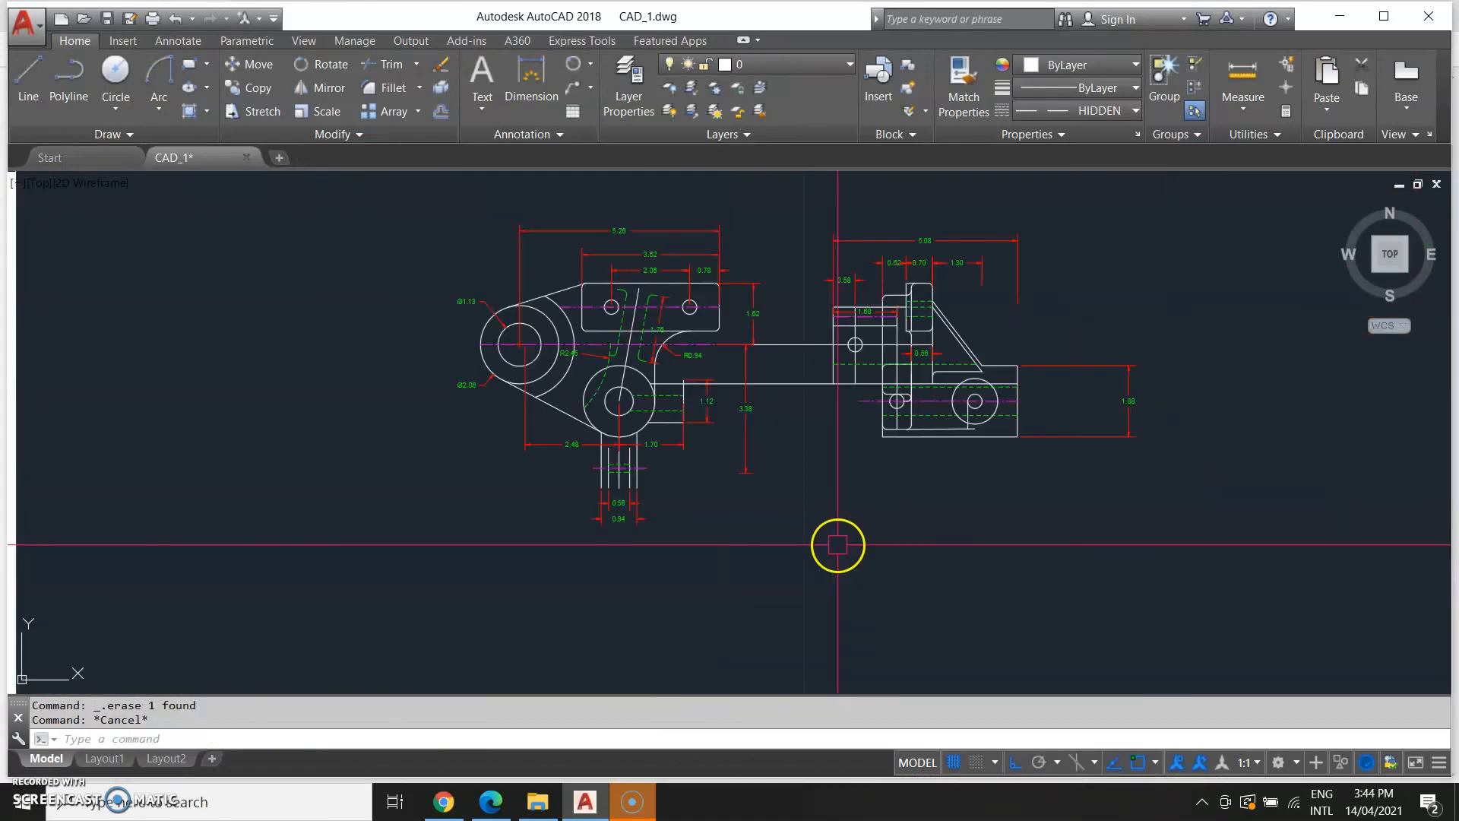
middle_drag(435, 521, 947, 489)
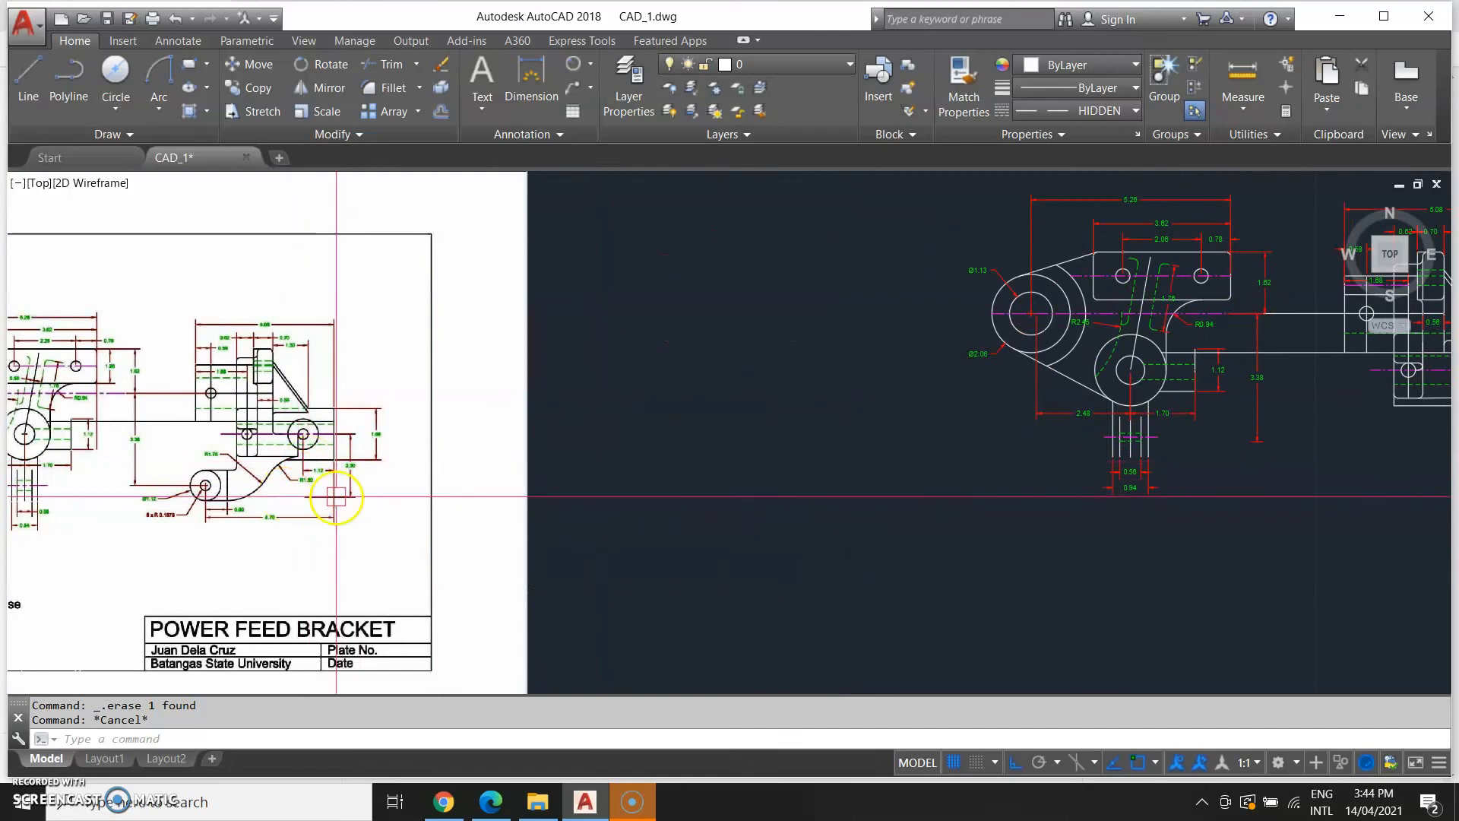
scroll(277, 459, up, 2)
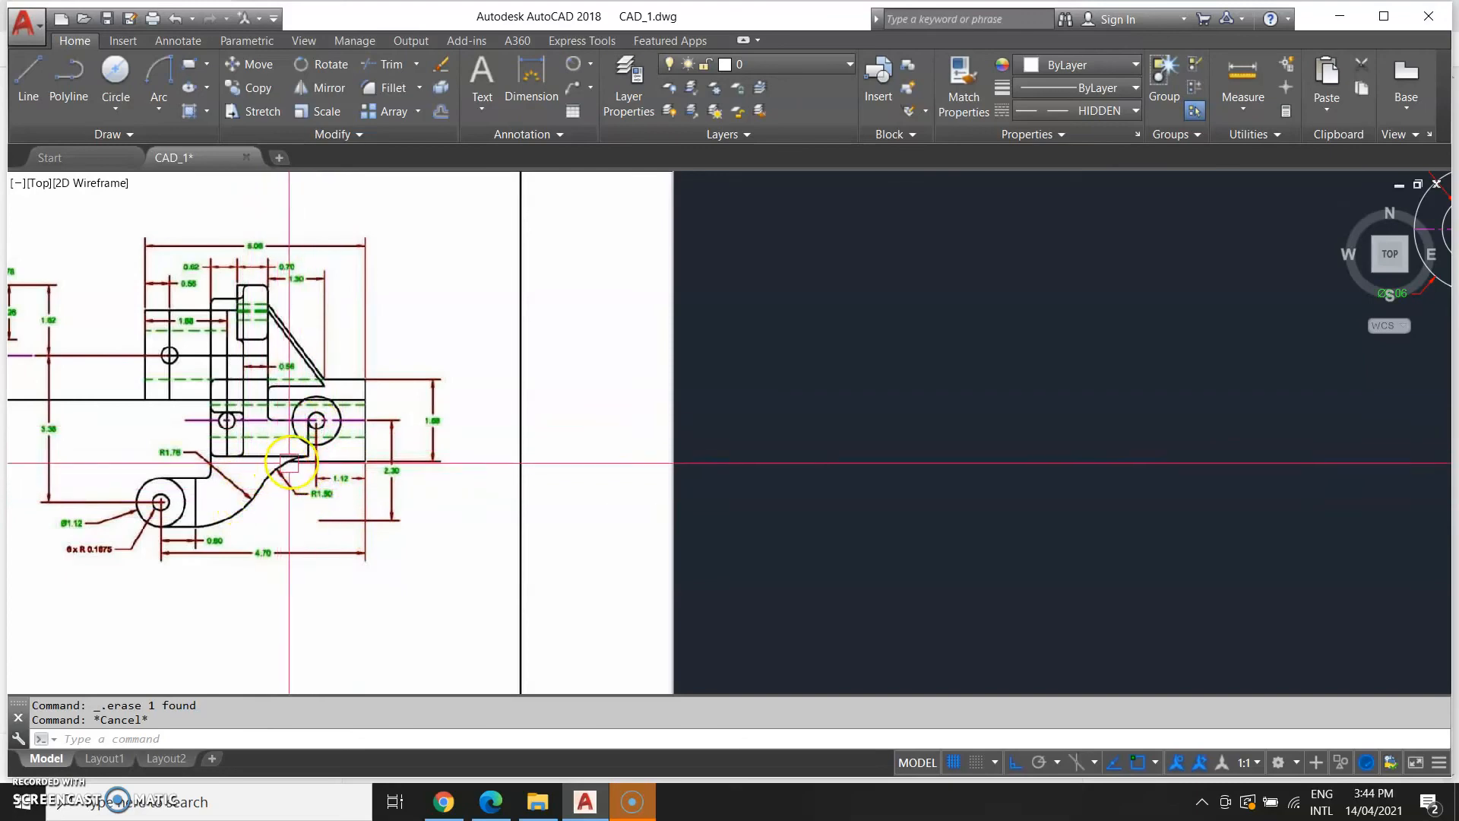
scroll(316, 423, up, 4)
middle_drag(1235, 486, 134, 453)
scroll(365, 388, down, 4)
middle_drag(909, 450, 342, 524)
middle_drag(1047, 512, 839, 524)
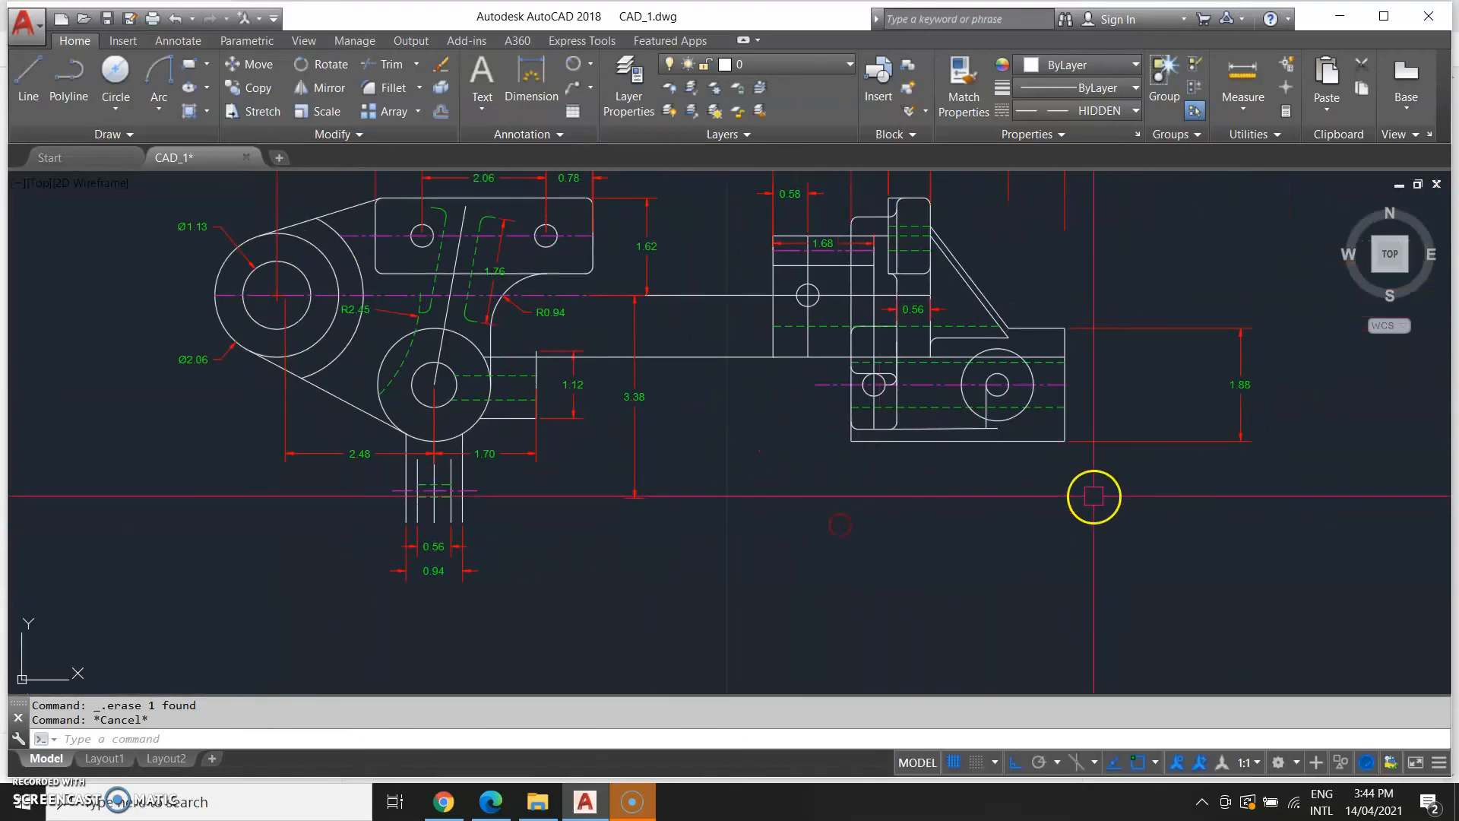
Draw a vertical line 1.5 long downward from the bottom edge below the right-hand circle's centre.
text(L)
key(Return)
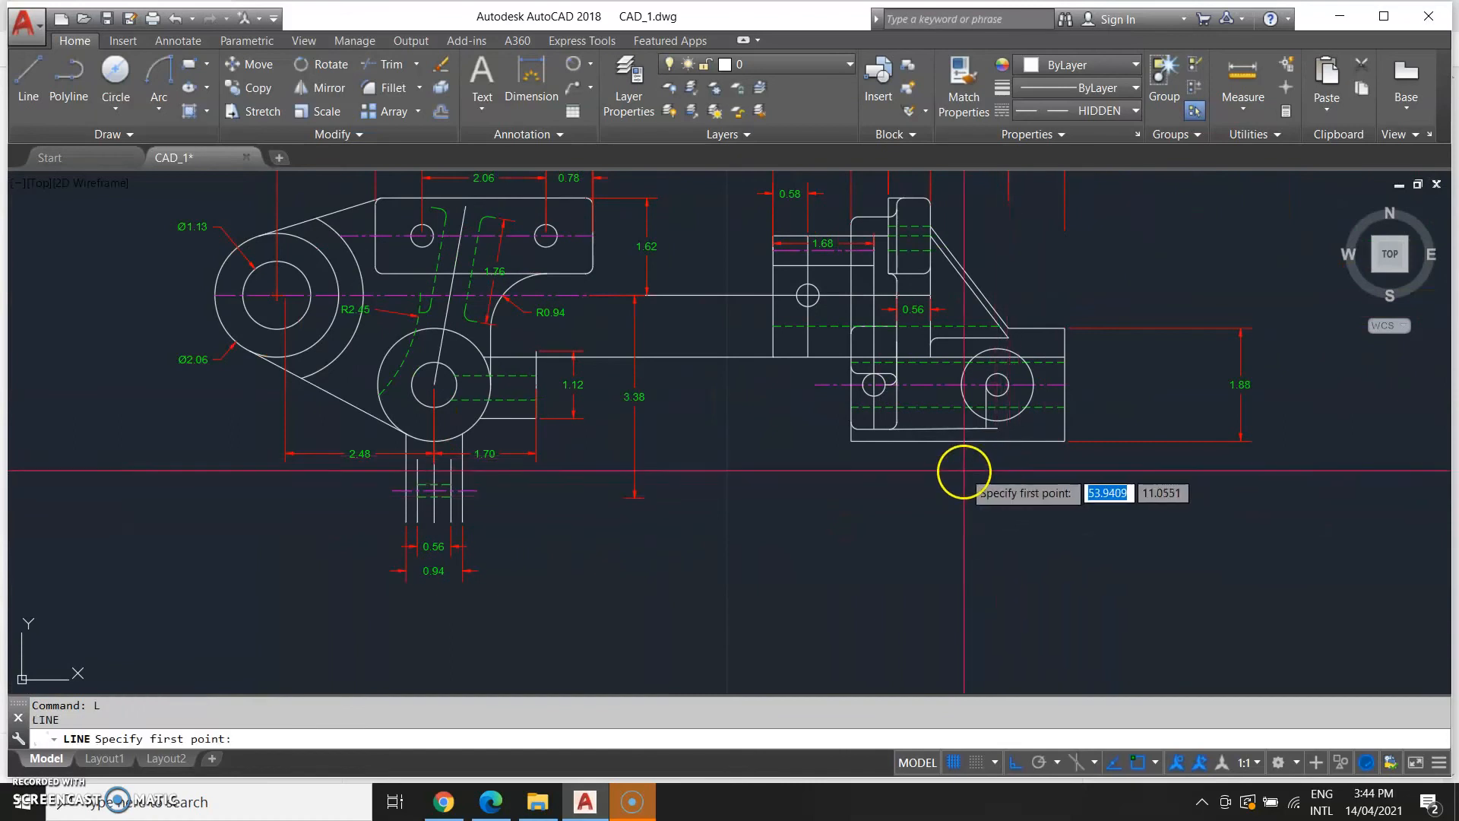
click(997, 427)
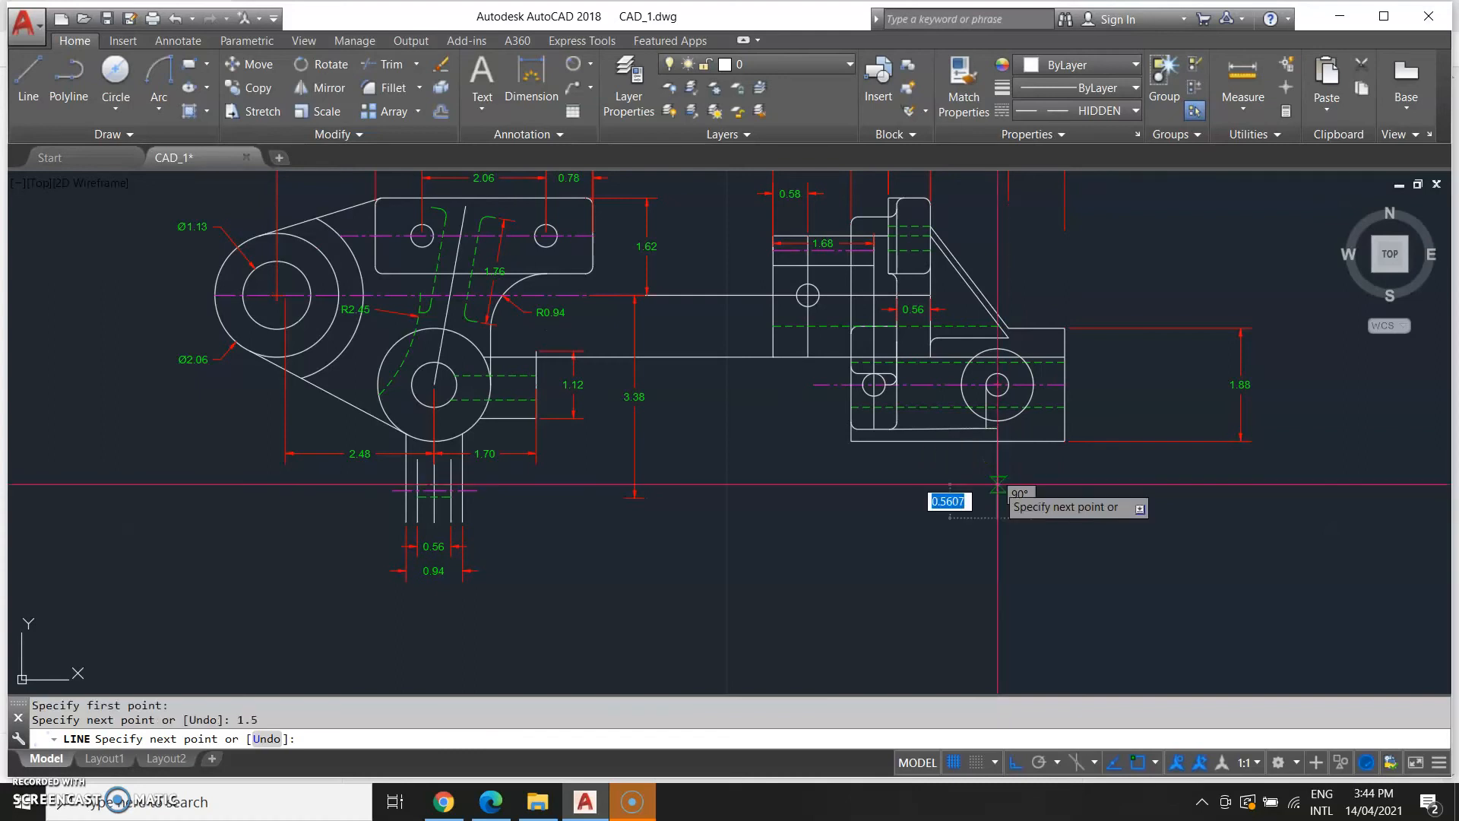
key(Escape)
scroll(973, 499, down, 5)
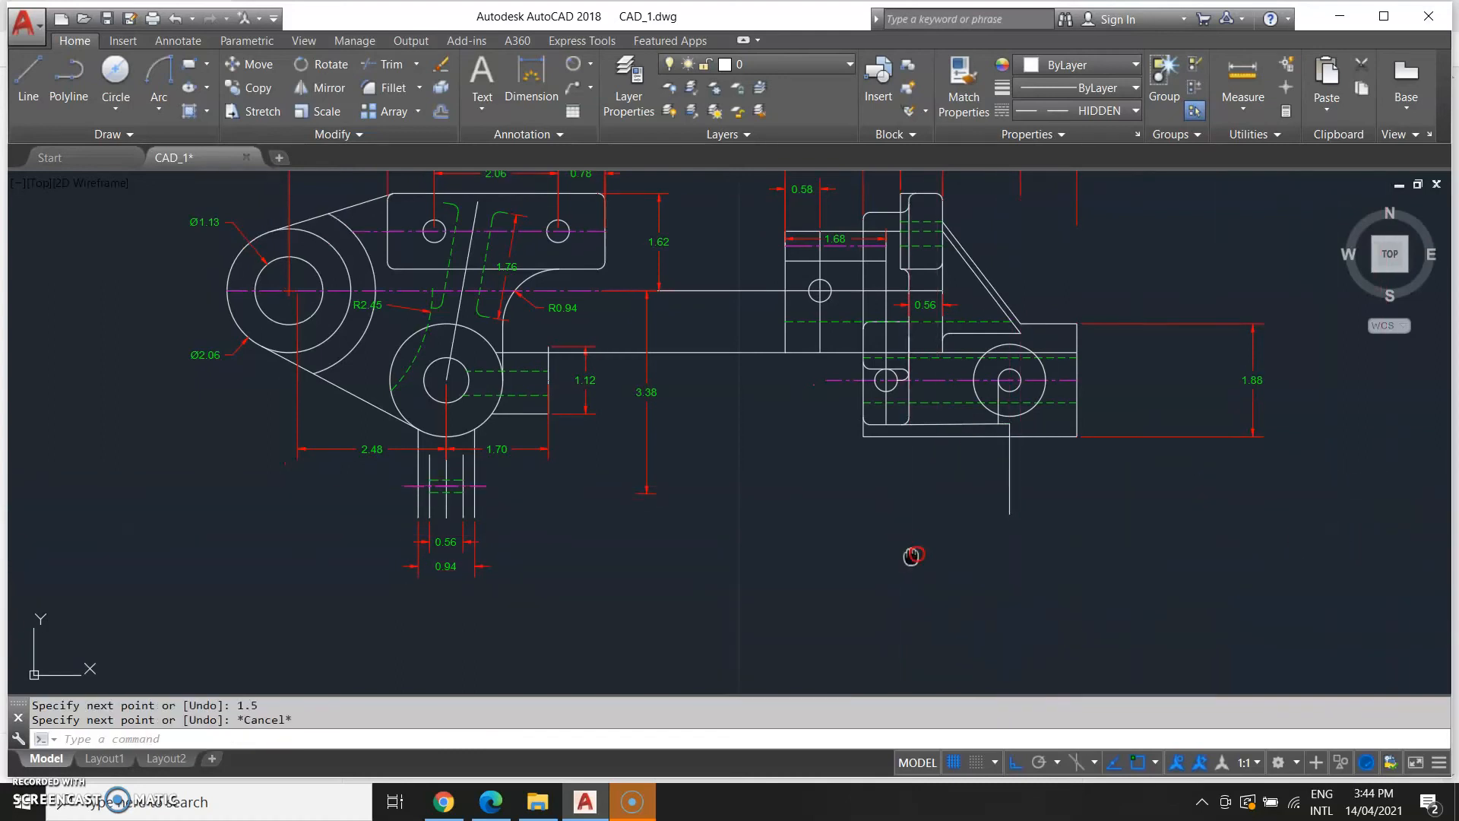
Examine the reference drawing's lower arm and the model side by side.
scroll(1004, 530, down, 2)
text(c)
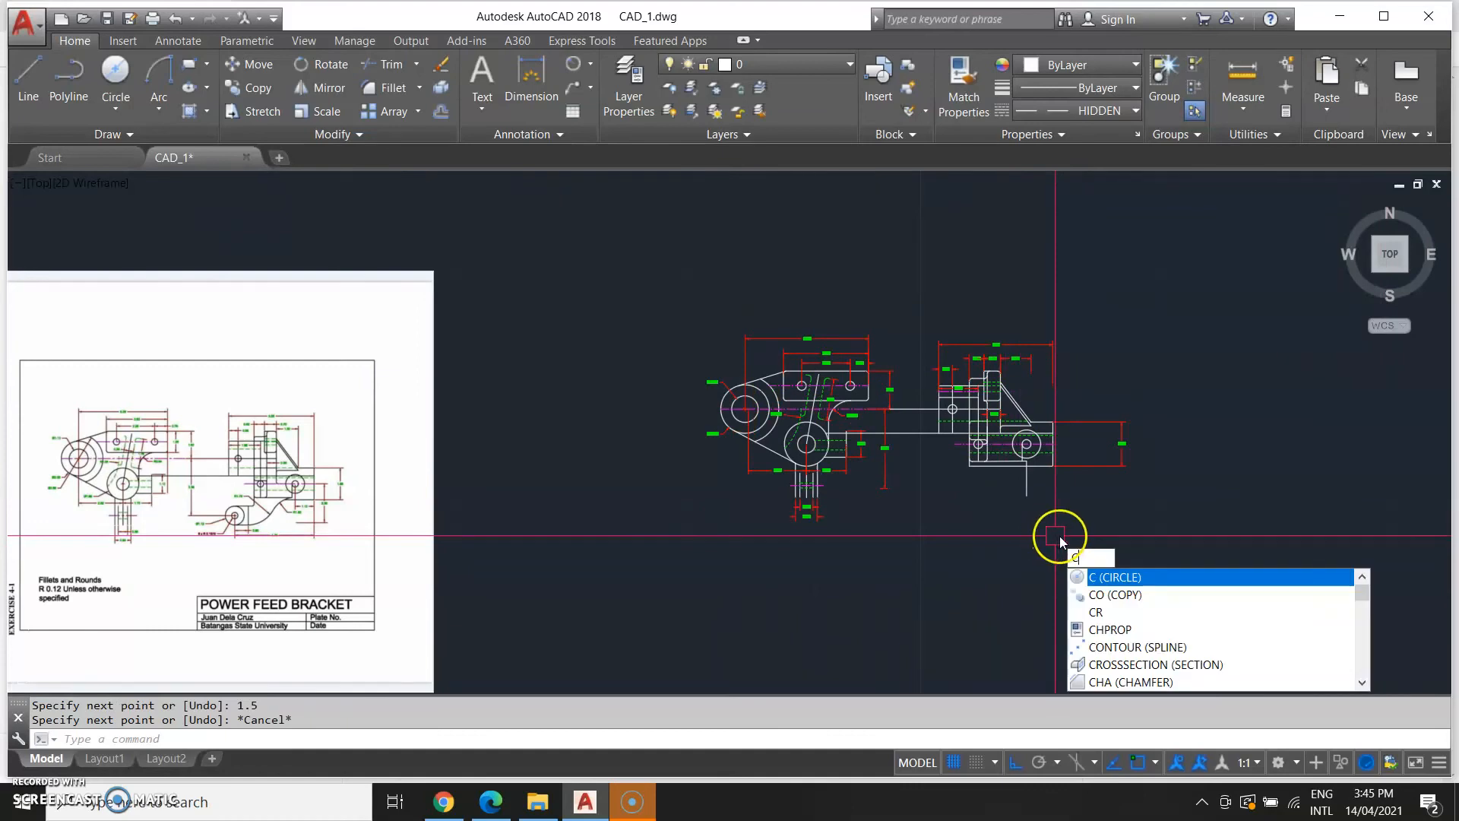
key(Escape)
middle_drag(564, 576, 712, 478)
scroll(506, 489, up, 2)
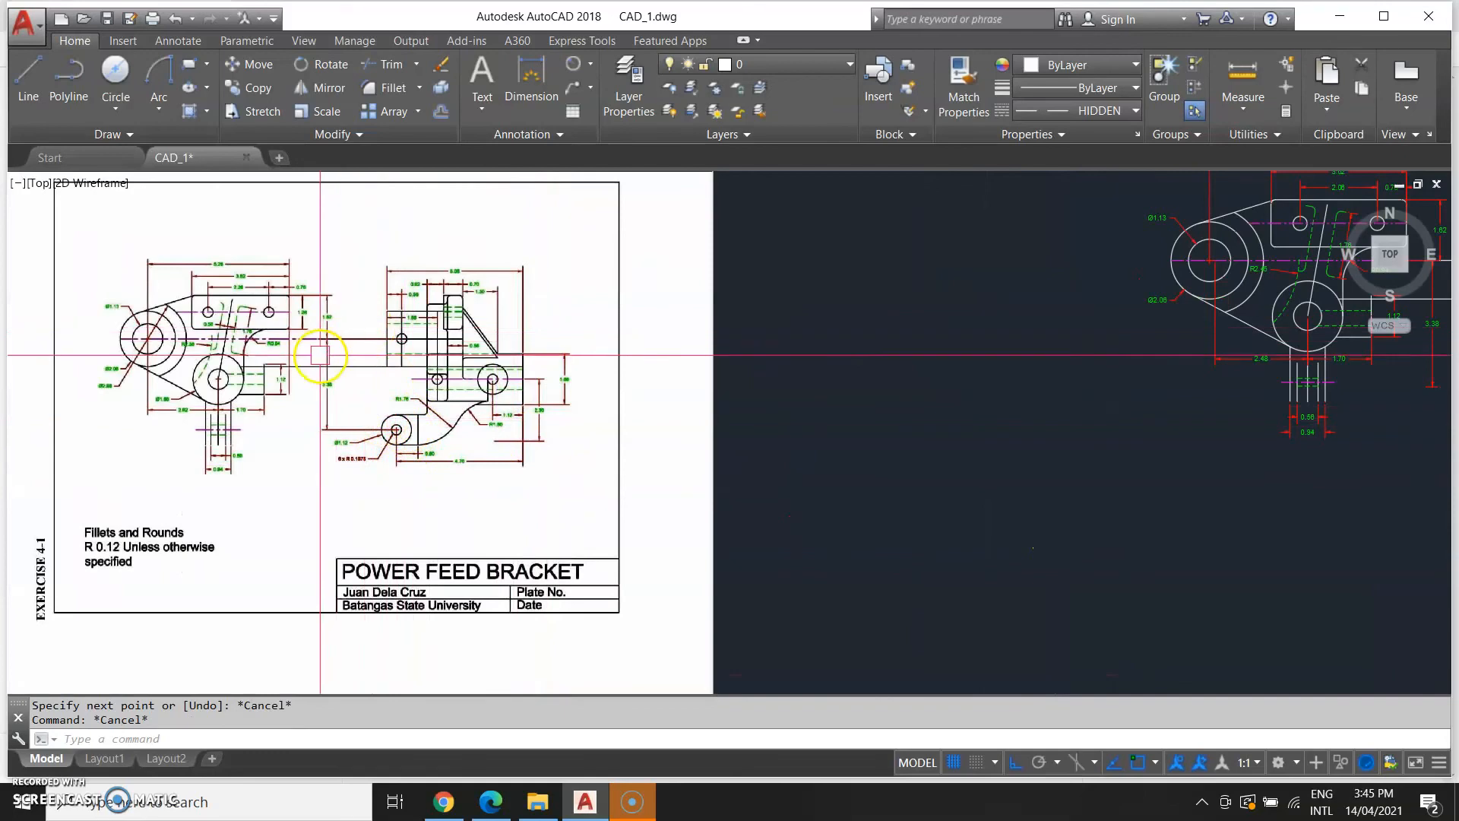
scroll(407, 469, up, 4)
scroll(639, 466, down, 4)
middle_drag(1302, 488, 401, 517)
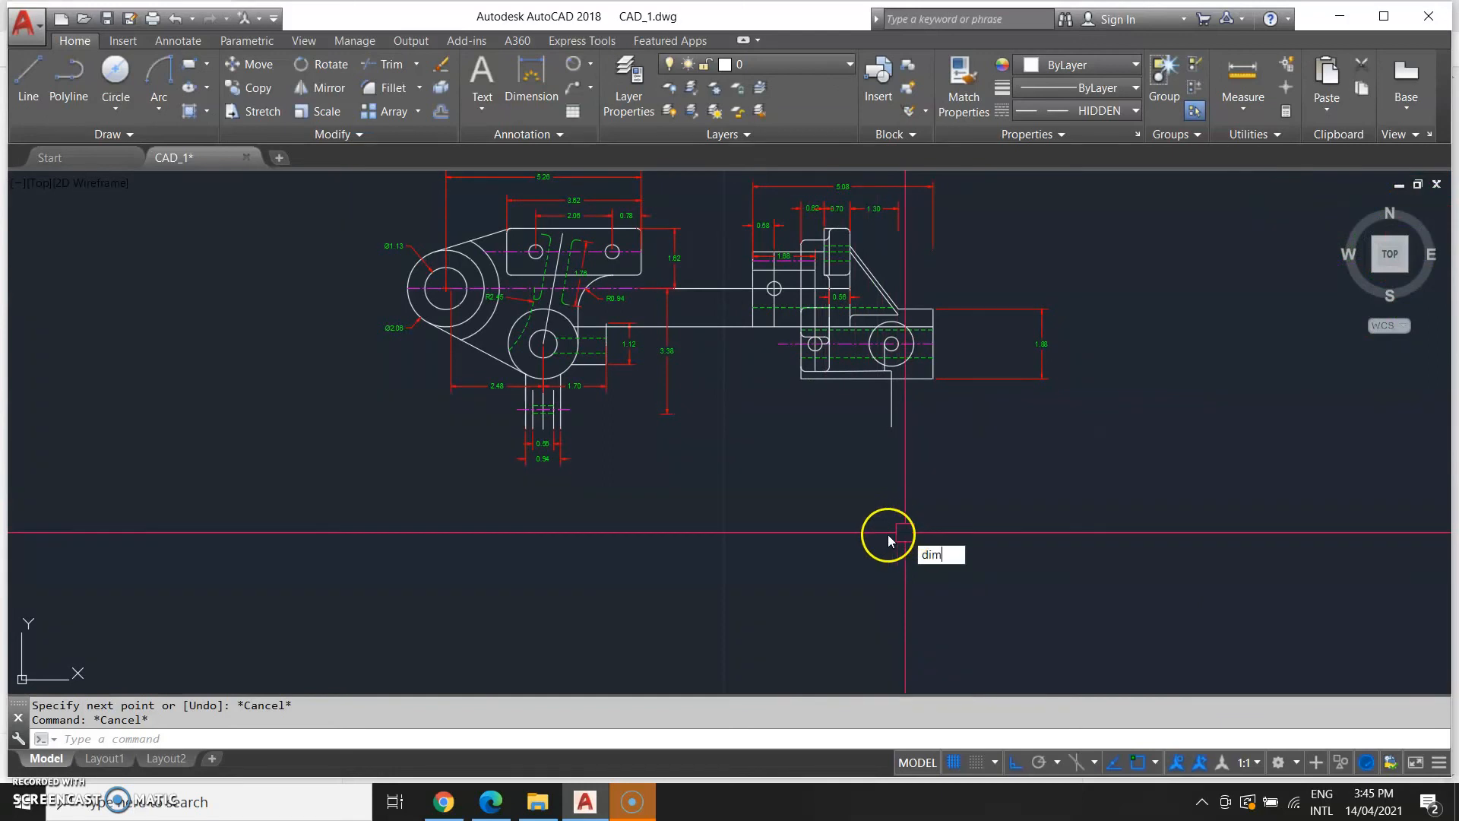
Add a 4.7 horizontal dimension leftward from the part's bottom-right corner, placed below the part.
key(Return)
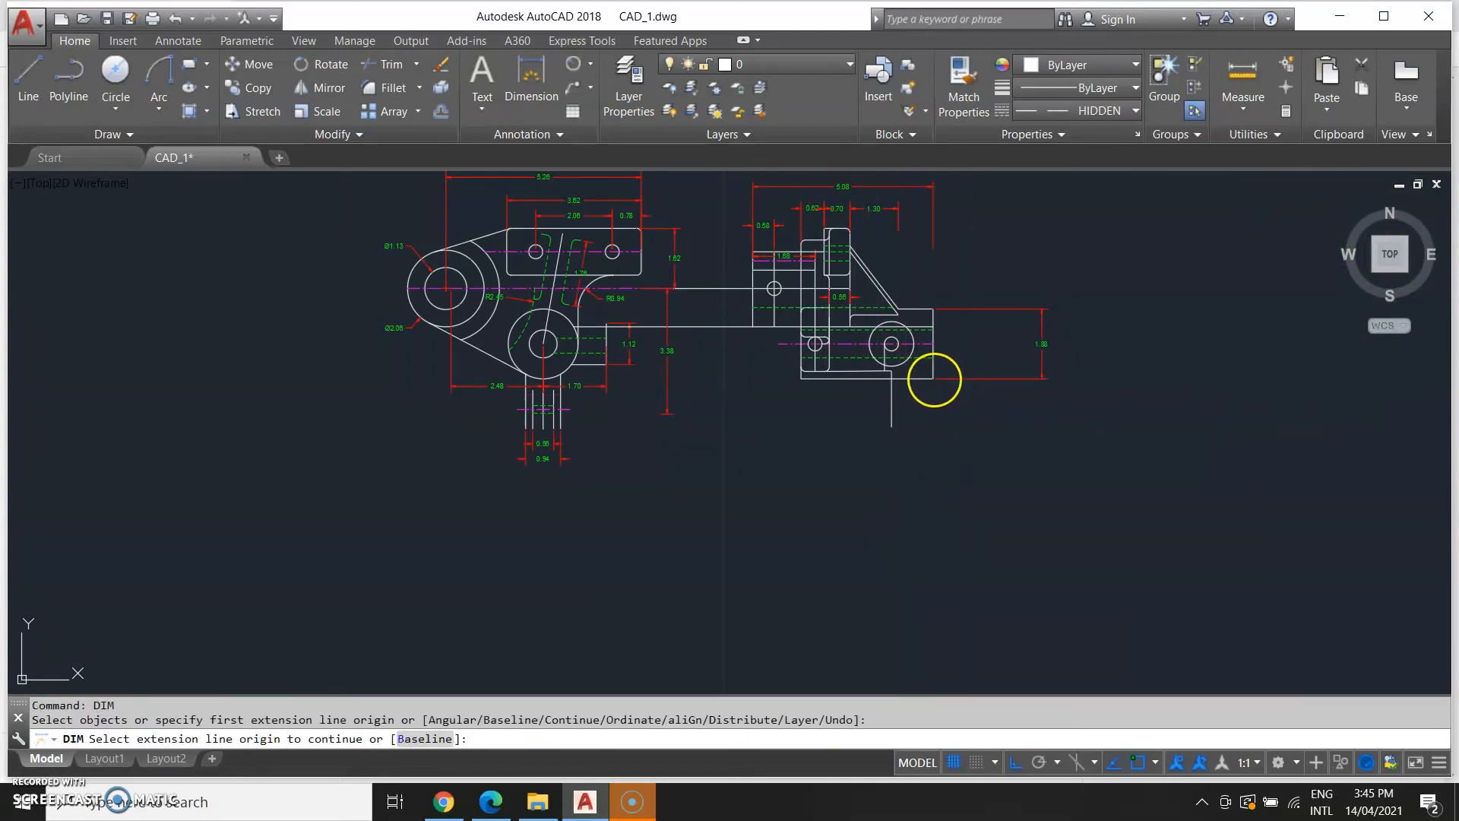
click(931, 380)
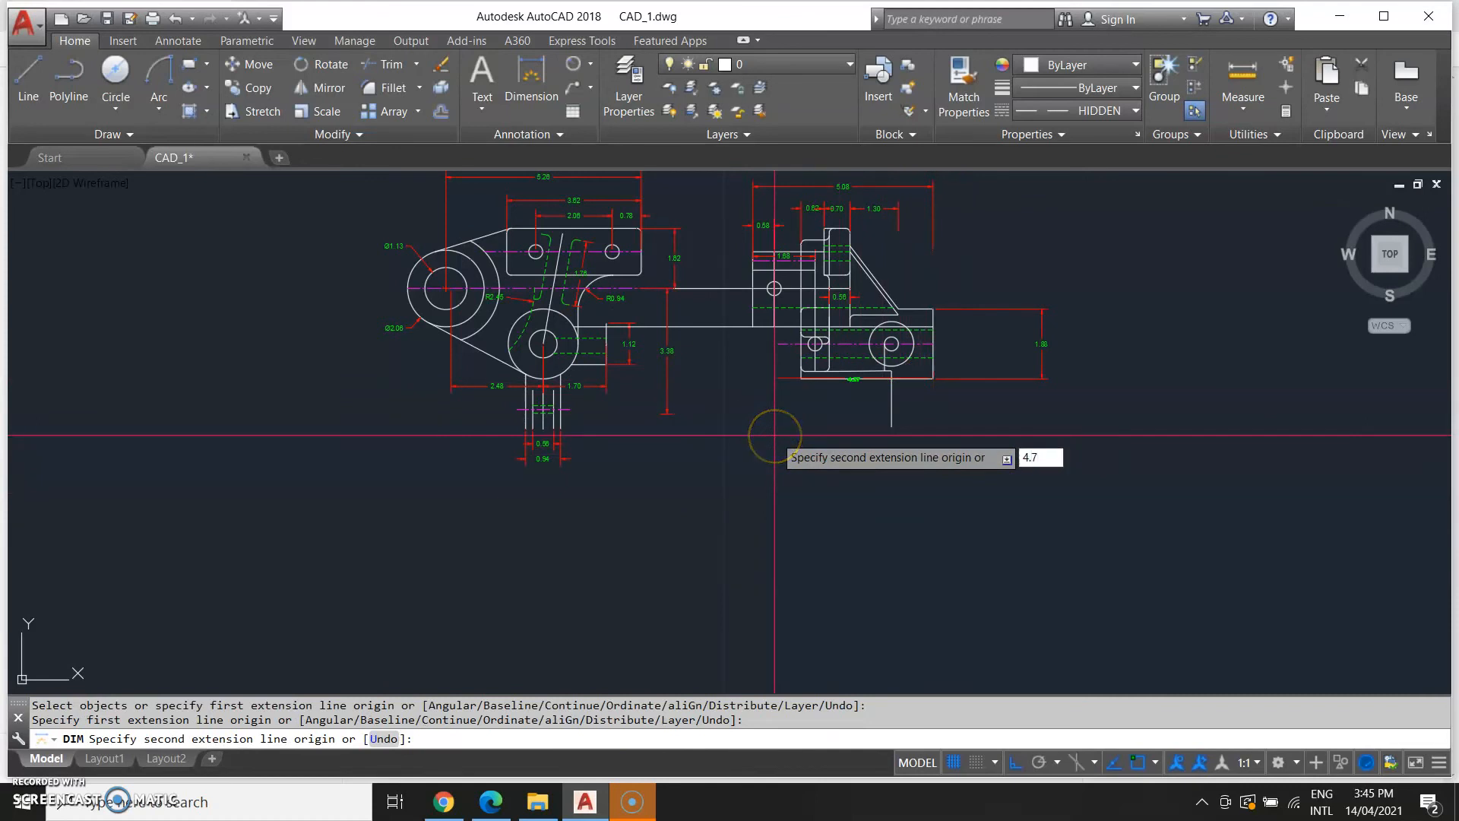
text(4.7)
key(Return)
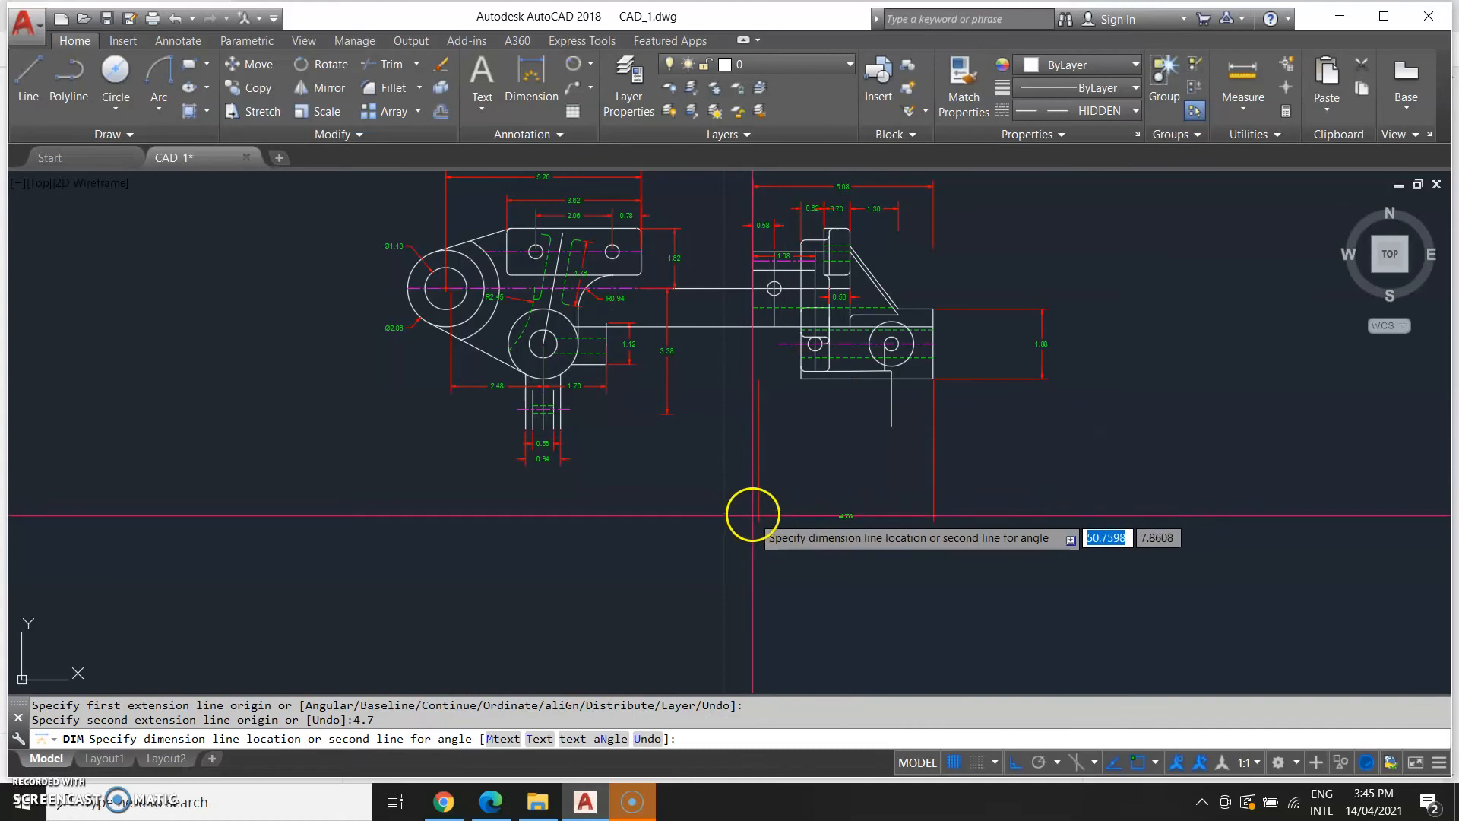
click(756, 524)
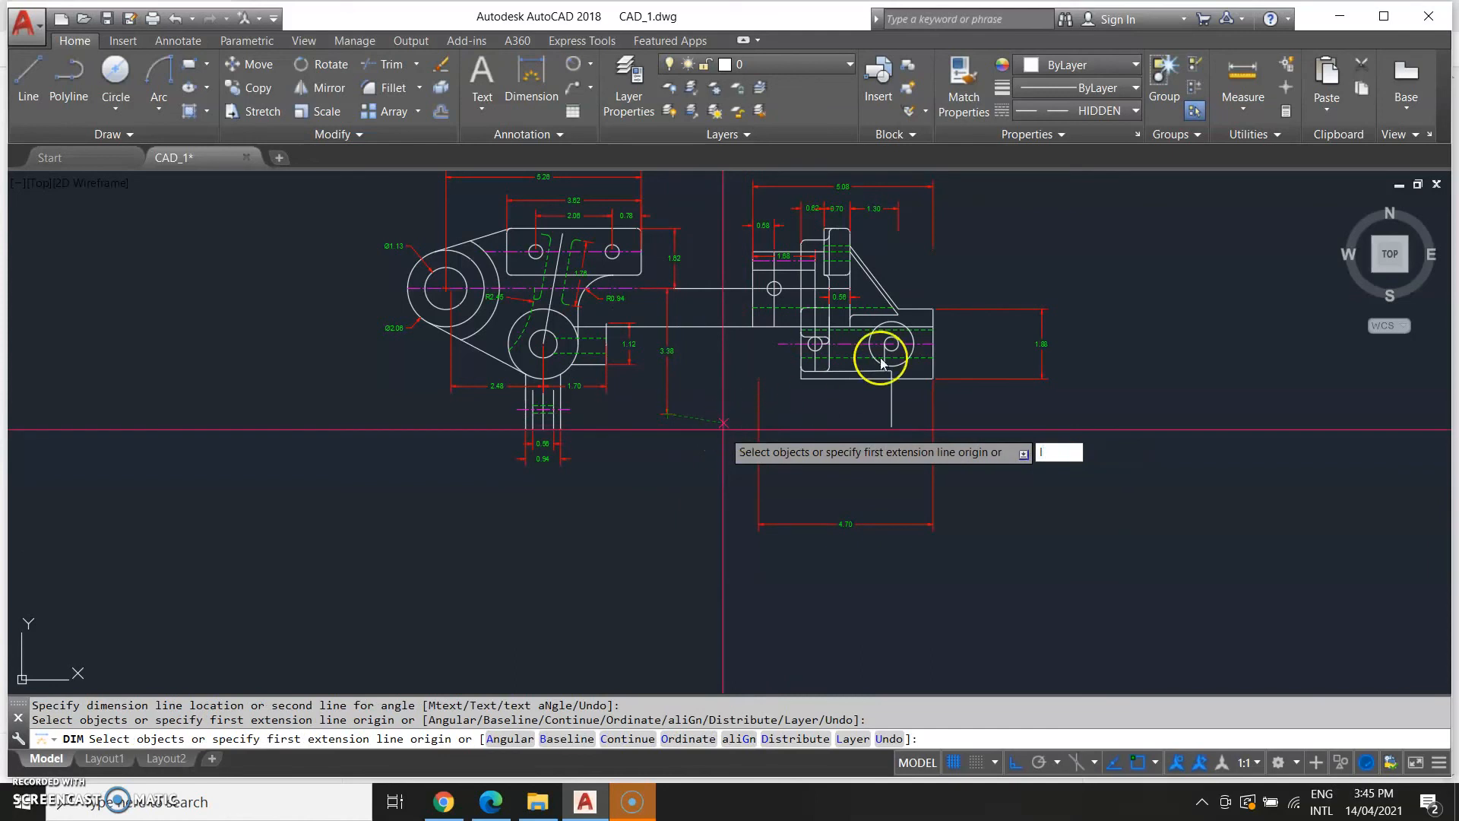
key(Escape)
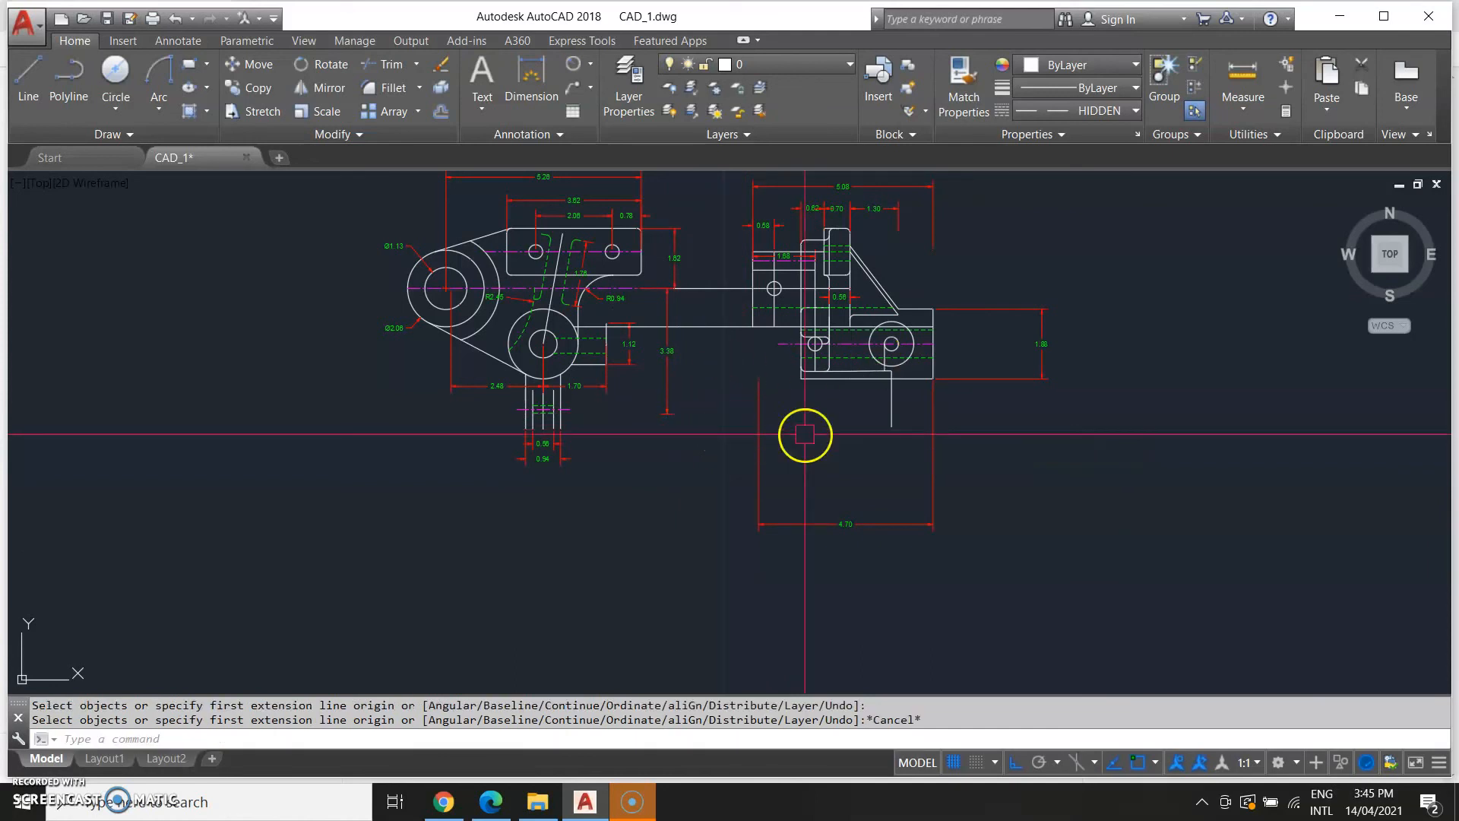
Draw a horizontal line rightward from the lower end of the 3.38 dimension below the part.
text(L)
key(Return)
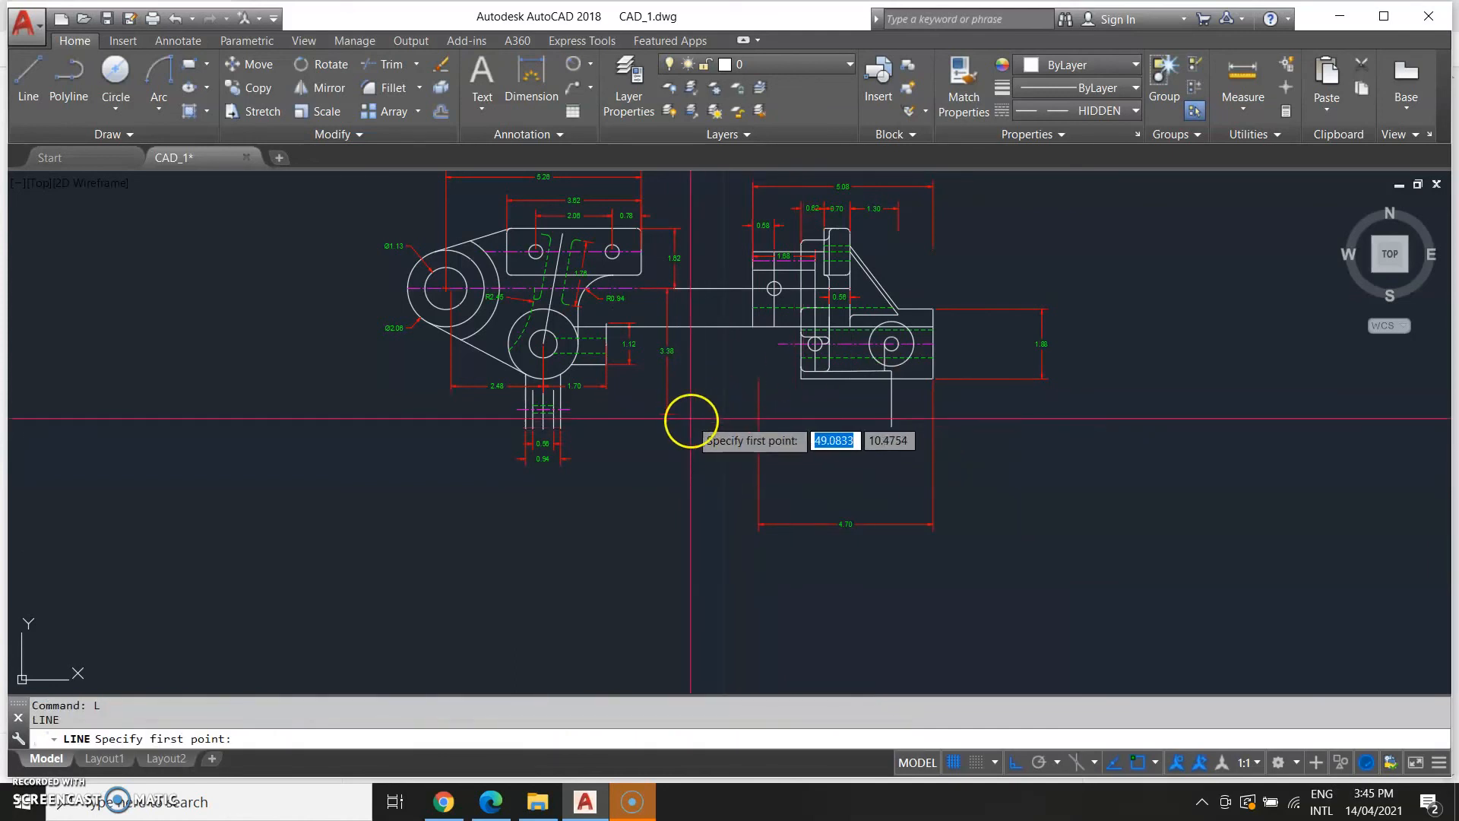
scroll(676, 413, up, 6)
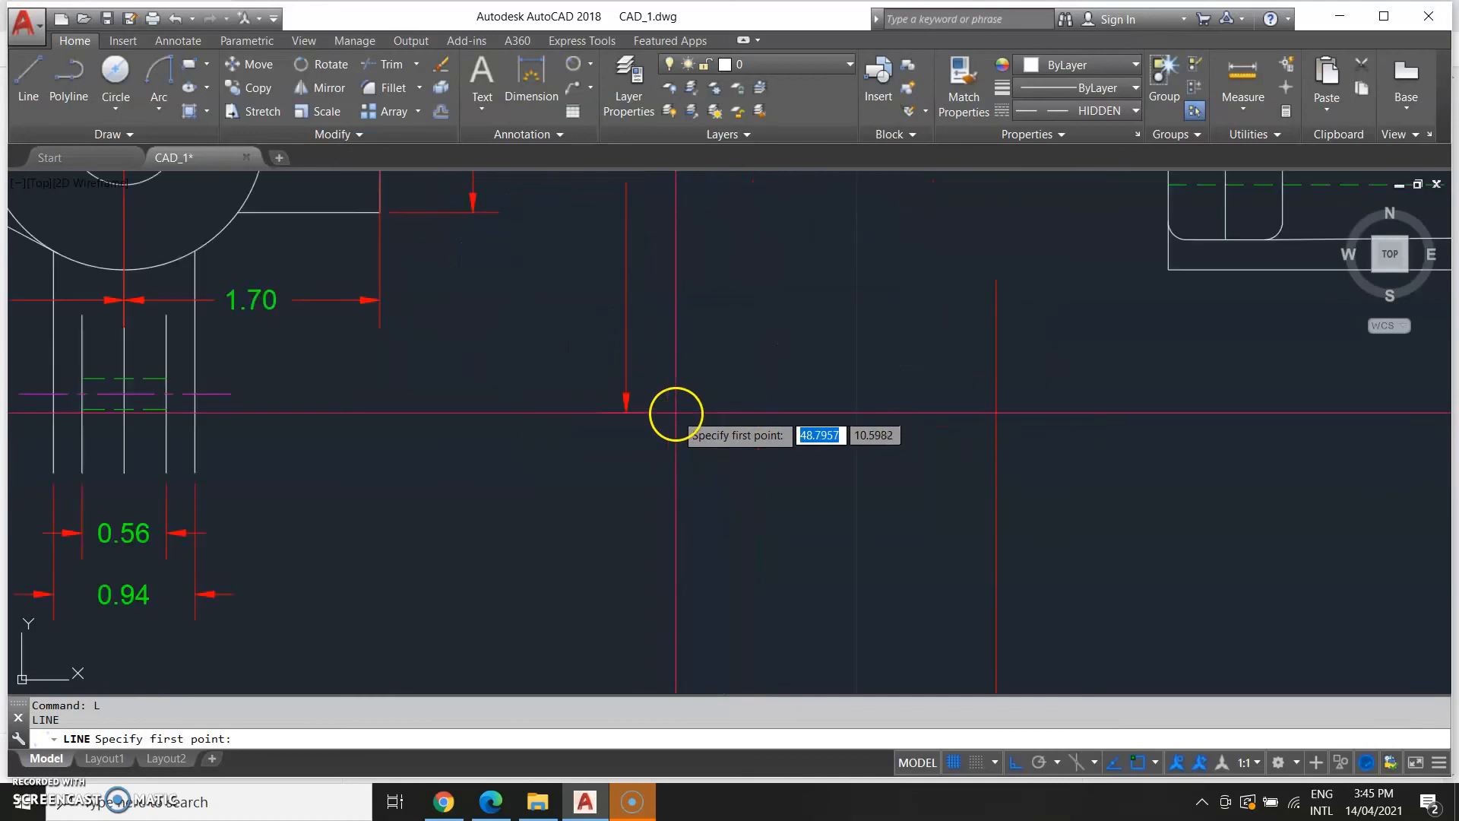
click(626, 412)
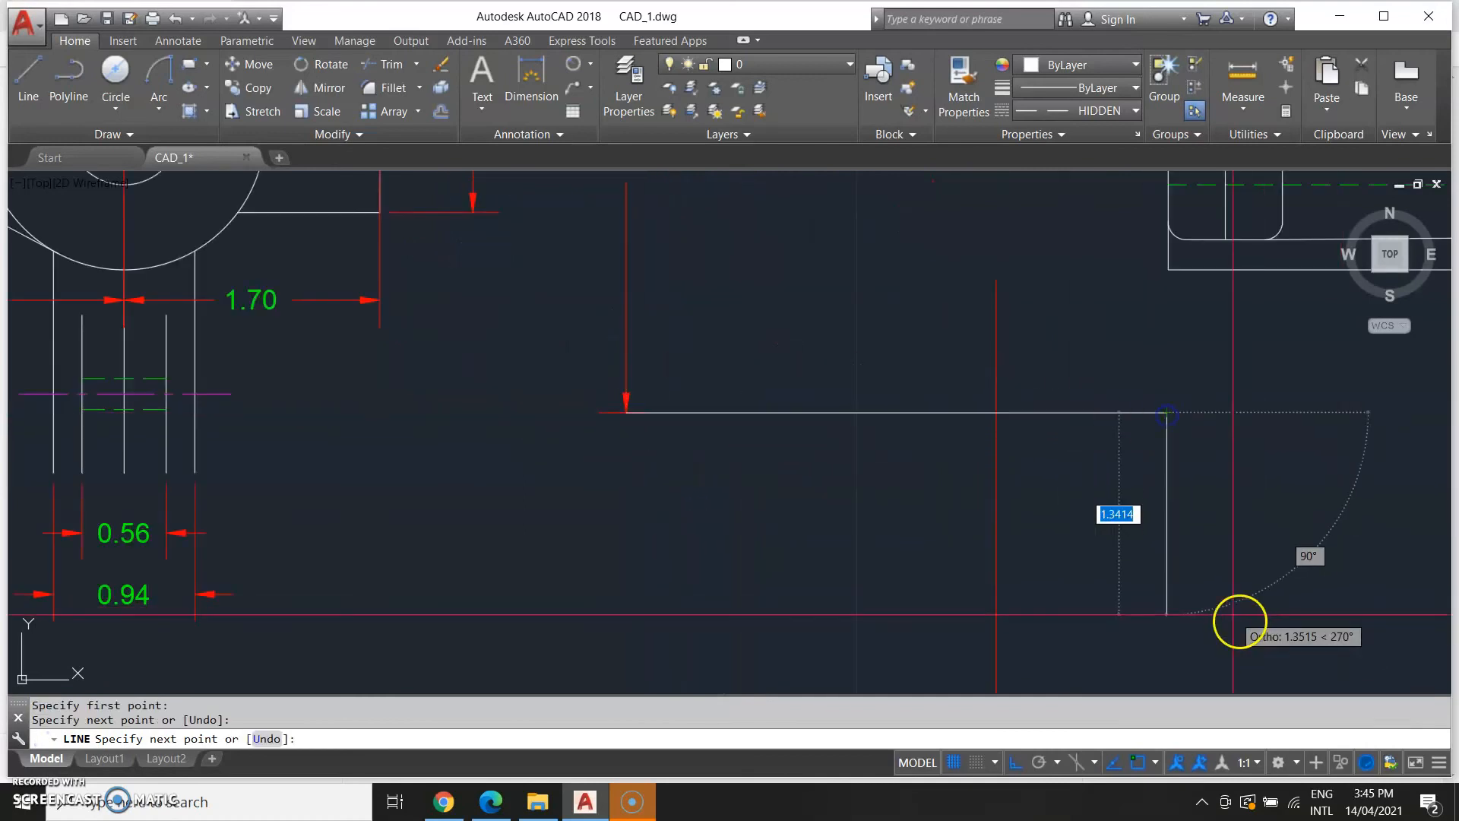
middle_drag(1239, 618, 1005, 607)
key(Escape)
Compare the model's new lower lines with the lower arm in the reference drawing.
scroll(801, 403, up, 2)
middle_drag(788, 407, 812, 496)
scroll(790, 536, down, 4)
scroll(854, 443, up, 2)
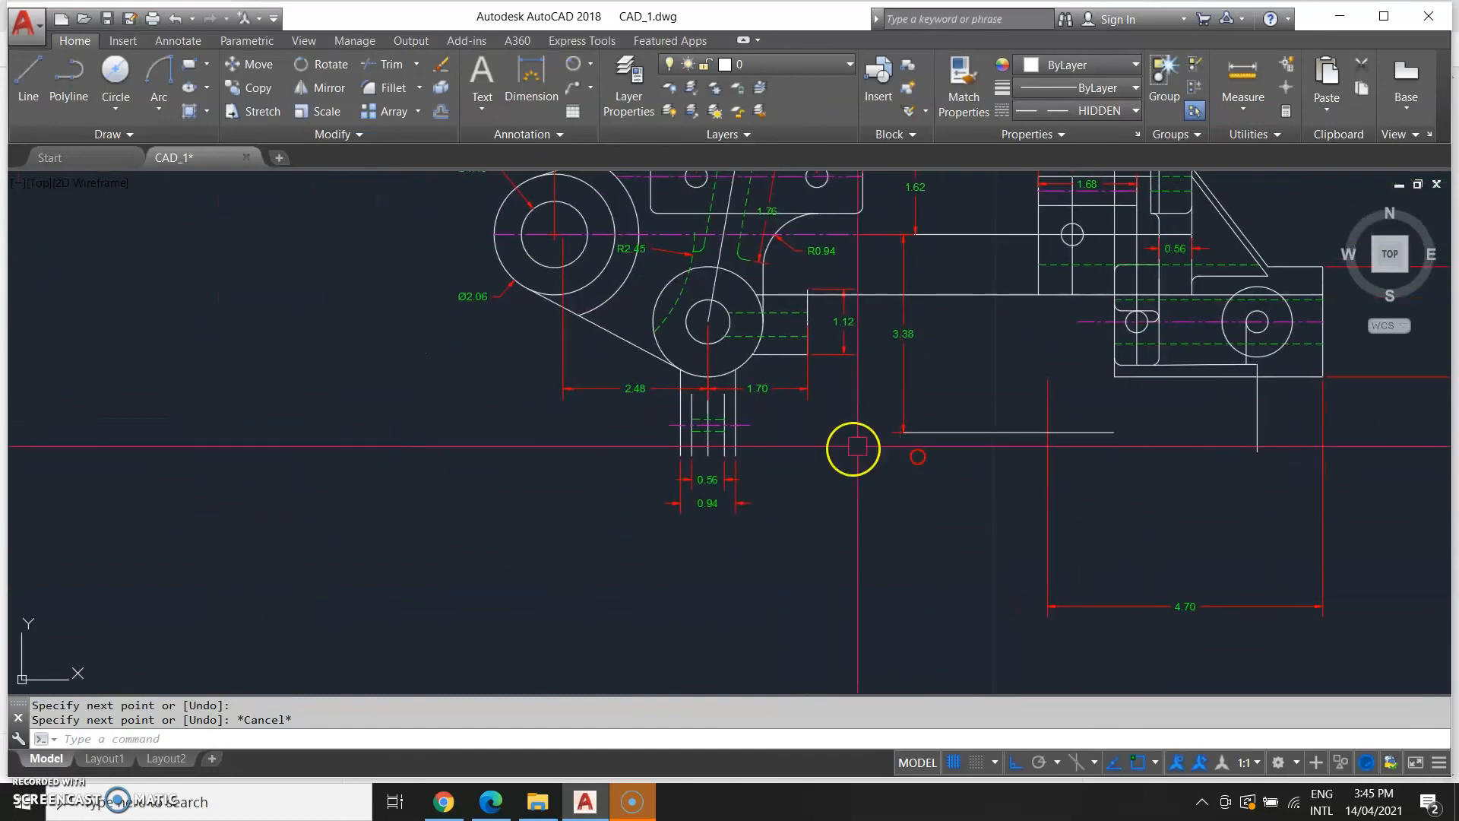
scroll(858, 459, down, 2)
middle_drag(505, 482, 616, 479)
scroll(266, 464, up, 2)
middle_drag(187, 467, 715, 430)
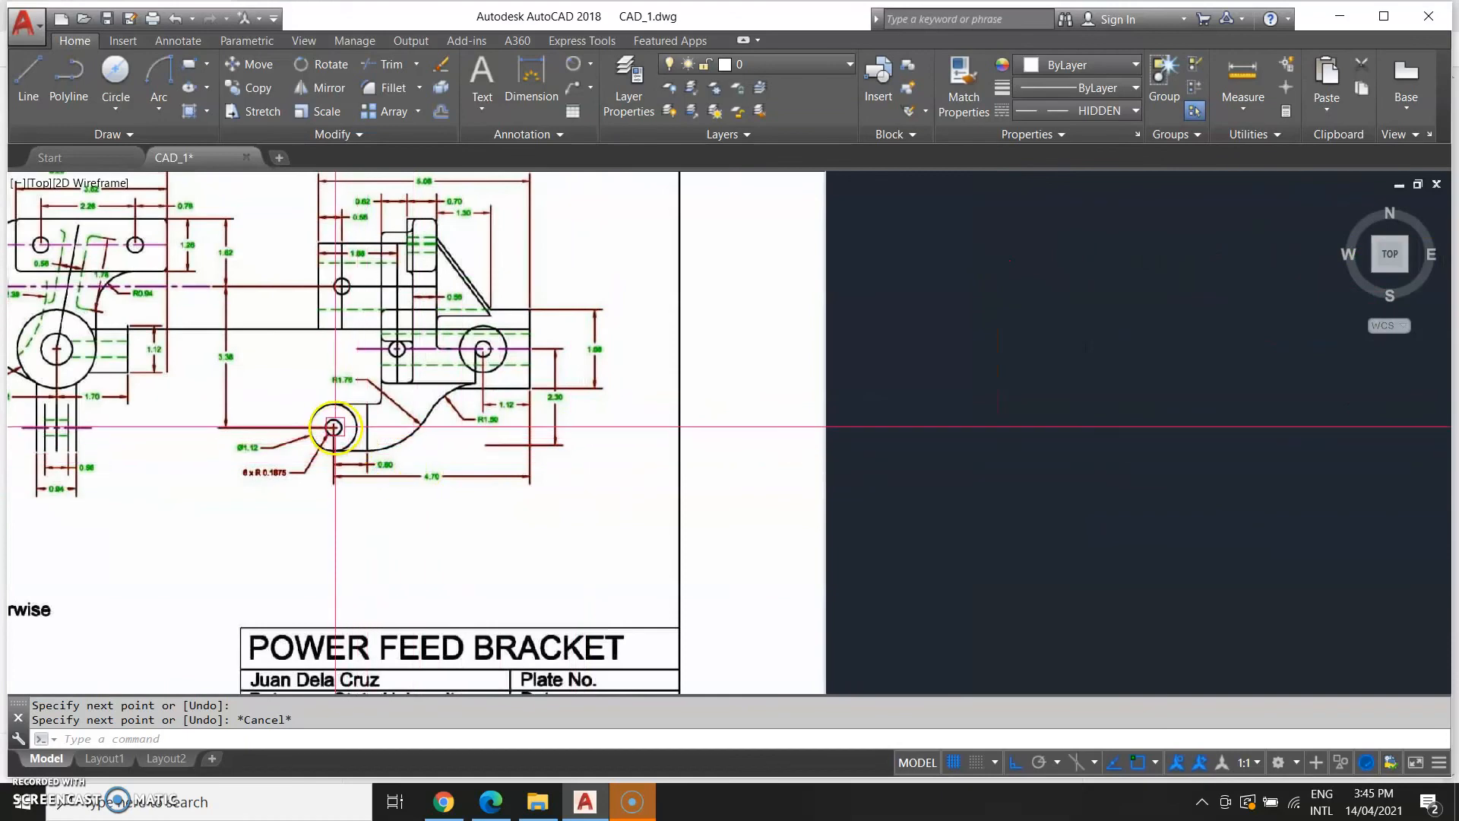
scroll(791, 402, down, 4)
middle_drag(964, 413, 624, 479)
scroll(623, 479, up, 3)
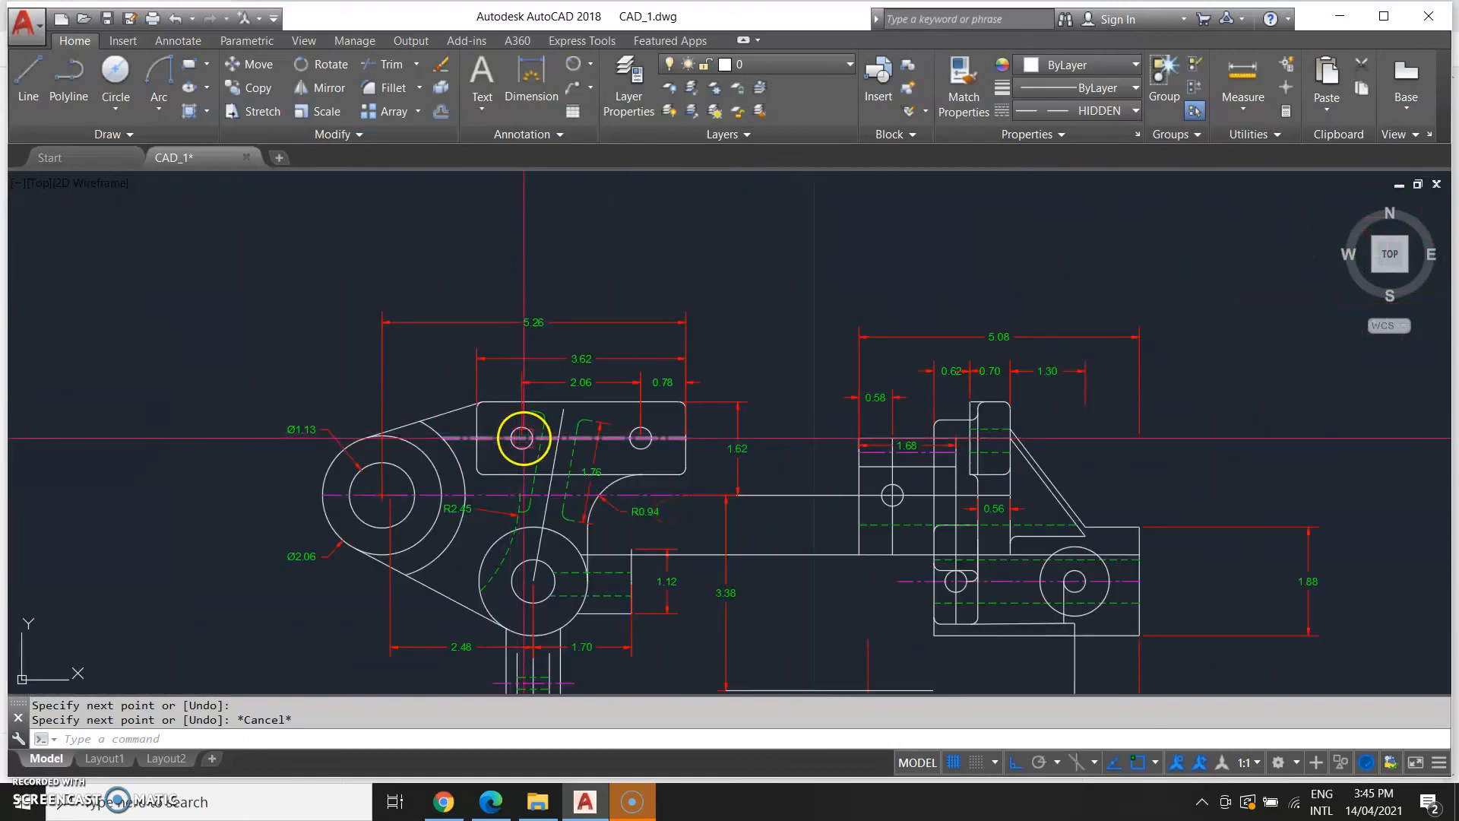
Copy the small hole circle onto the new lower horizontal line, at the left end of the 4.70 dimension.
text(cop)
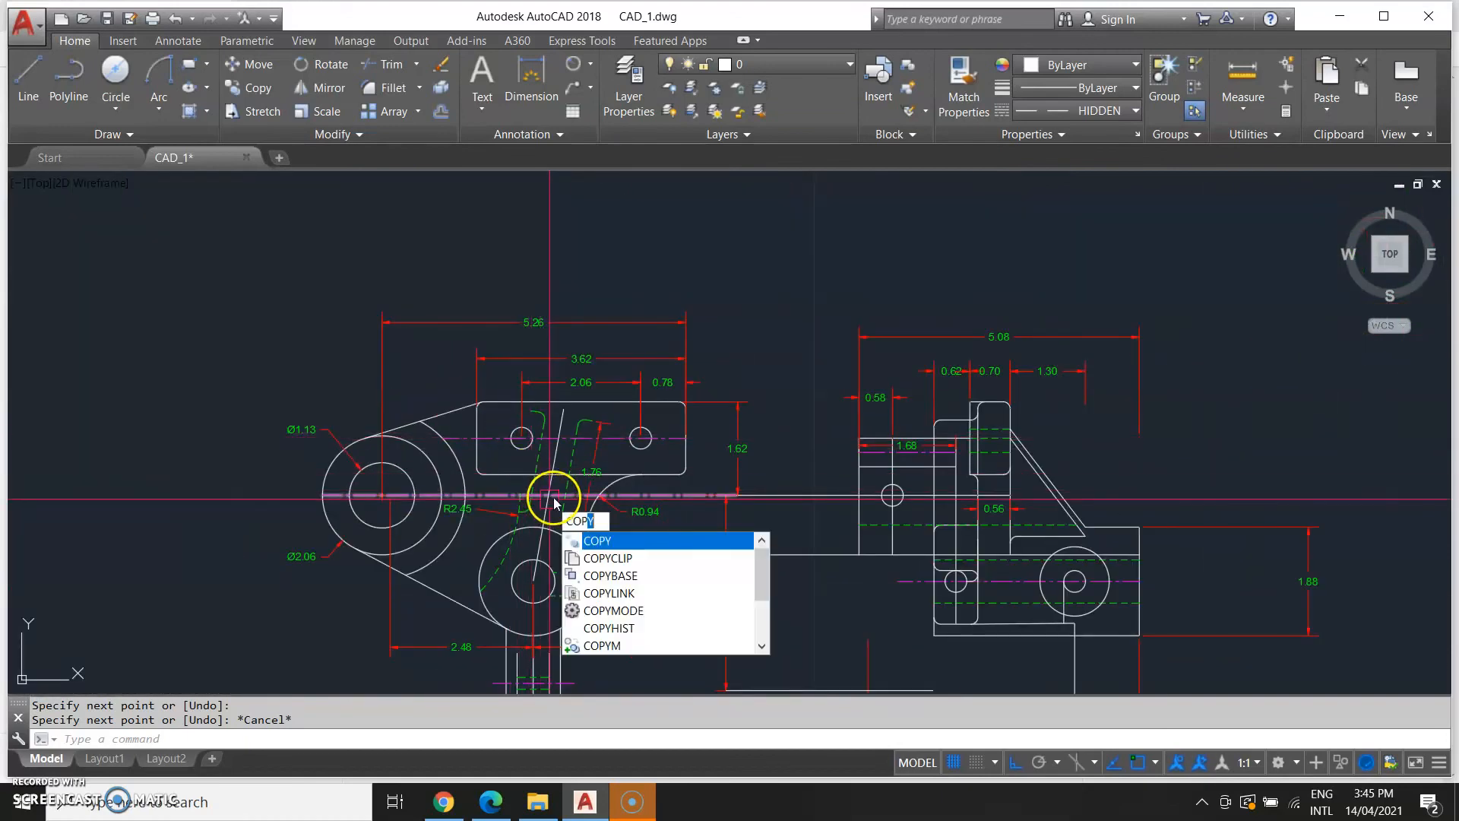
key(Return)
click(513, 448)
key(Return)
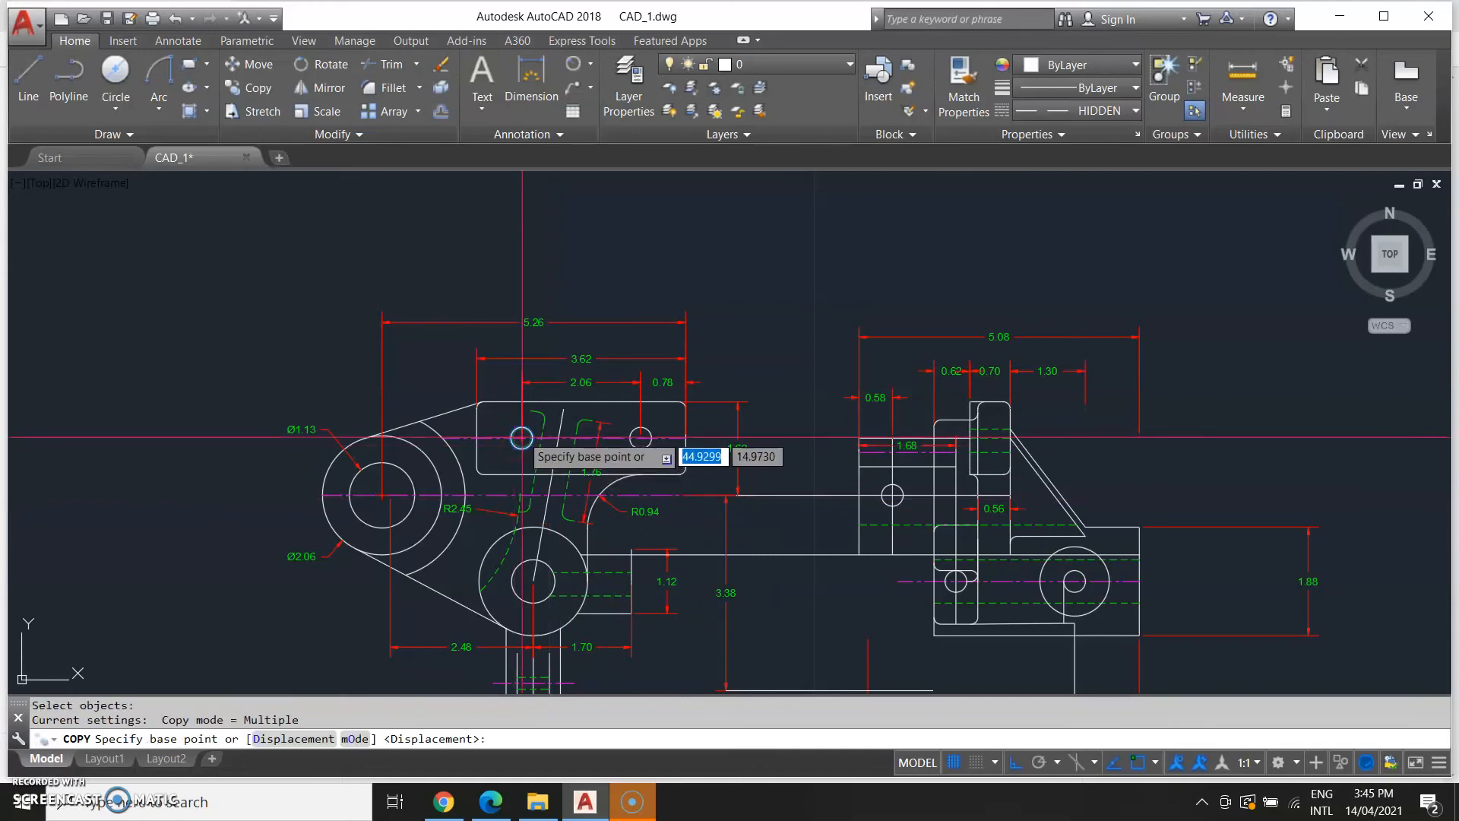
click(521, 438)
middle_drag(1087, 599, 807, 337)
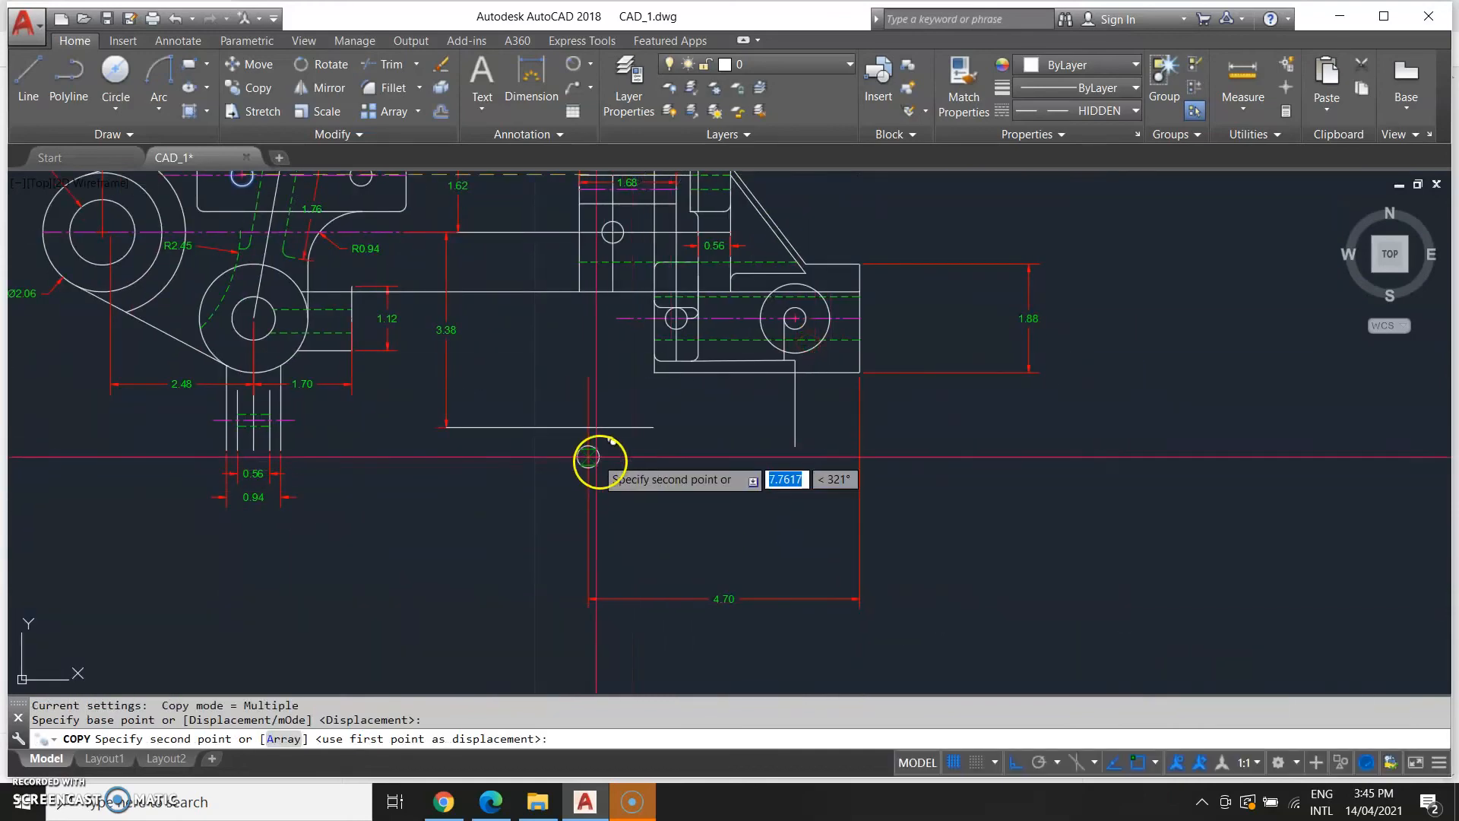
click(589, 428)
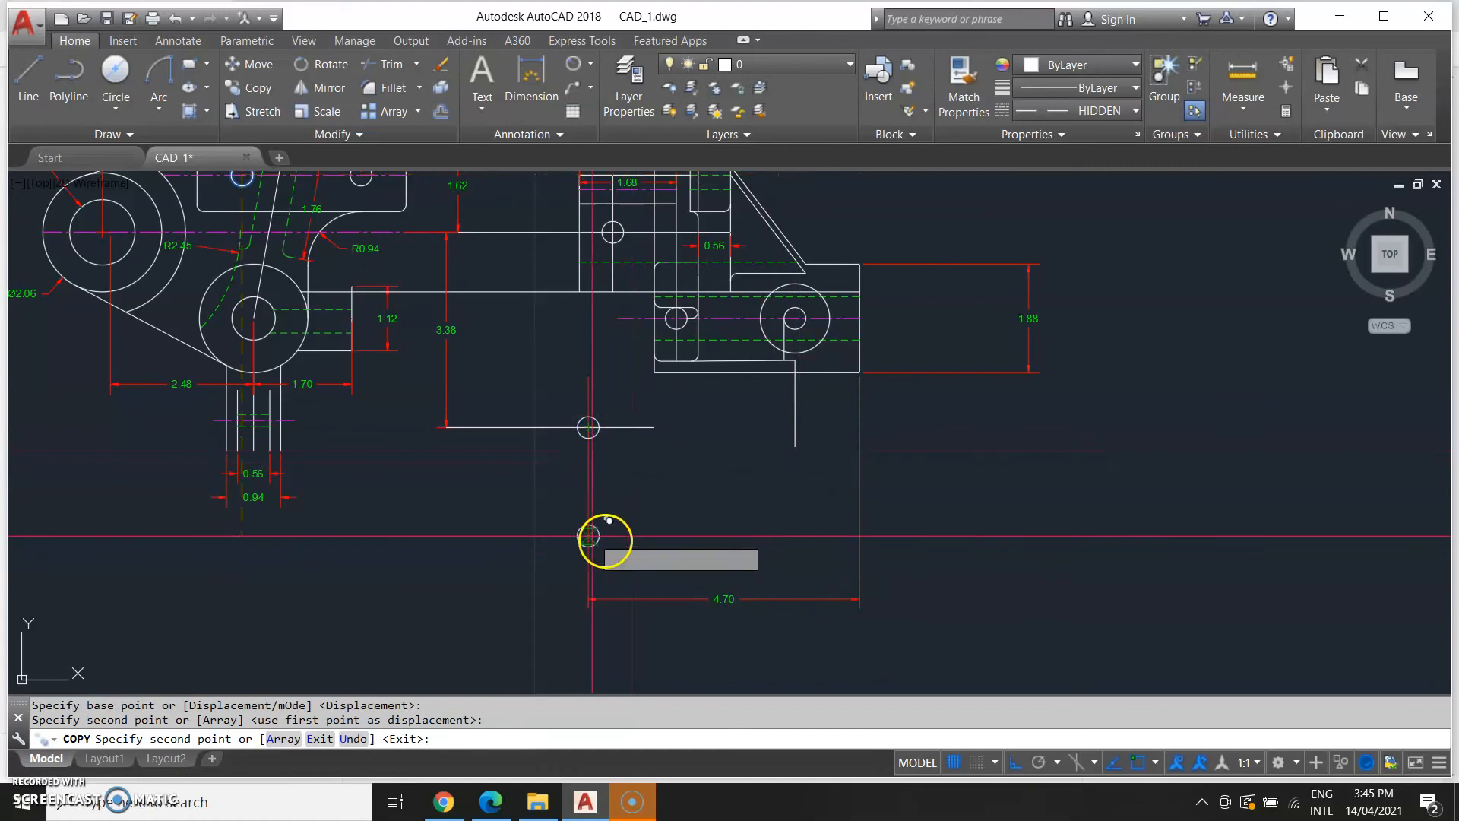
scroll(494, 464, down, 2)
key(Escape)
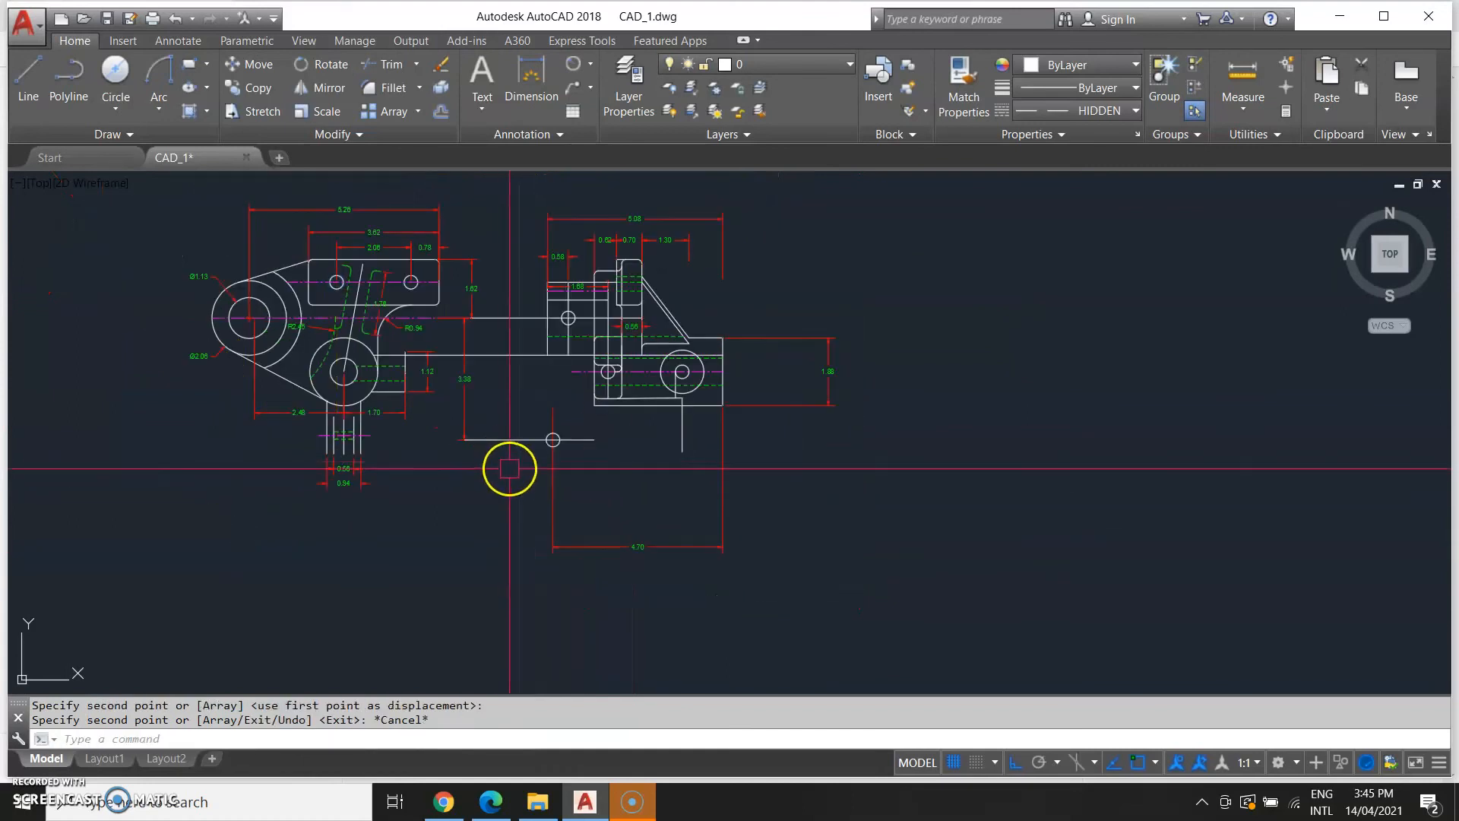
Draw a 1.12 diameter circle concentric with the copied hole circle.
click(114, 112)
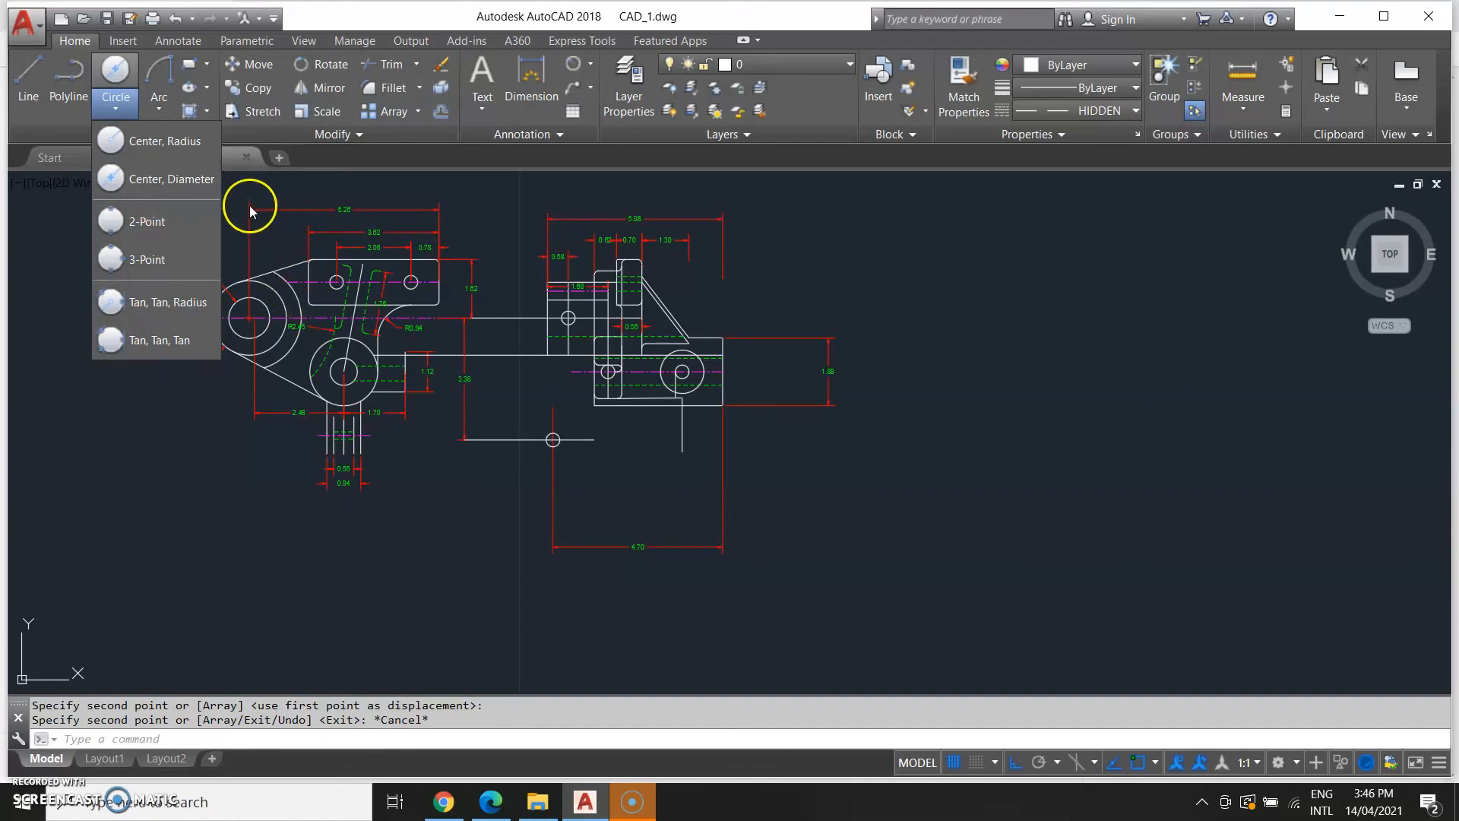
click(159, 173)
click(553, 439)
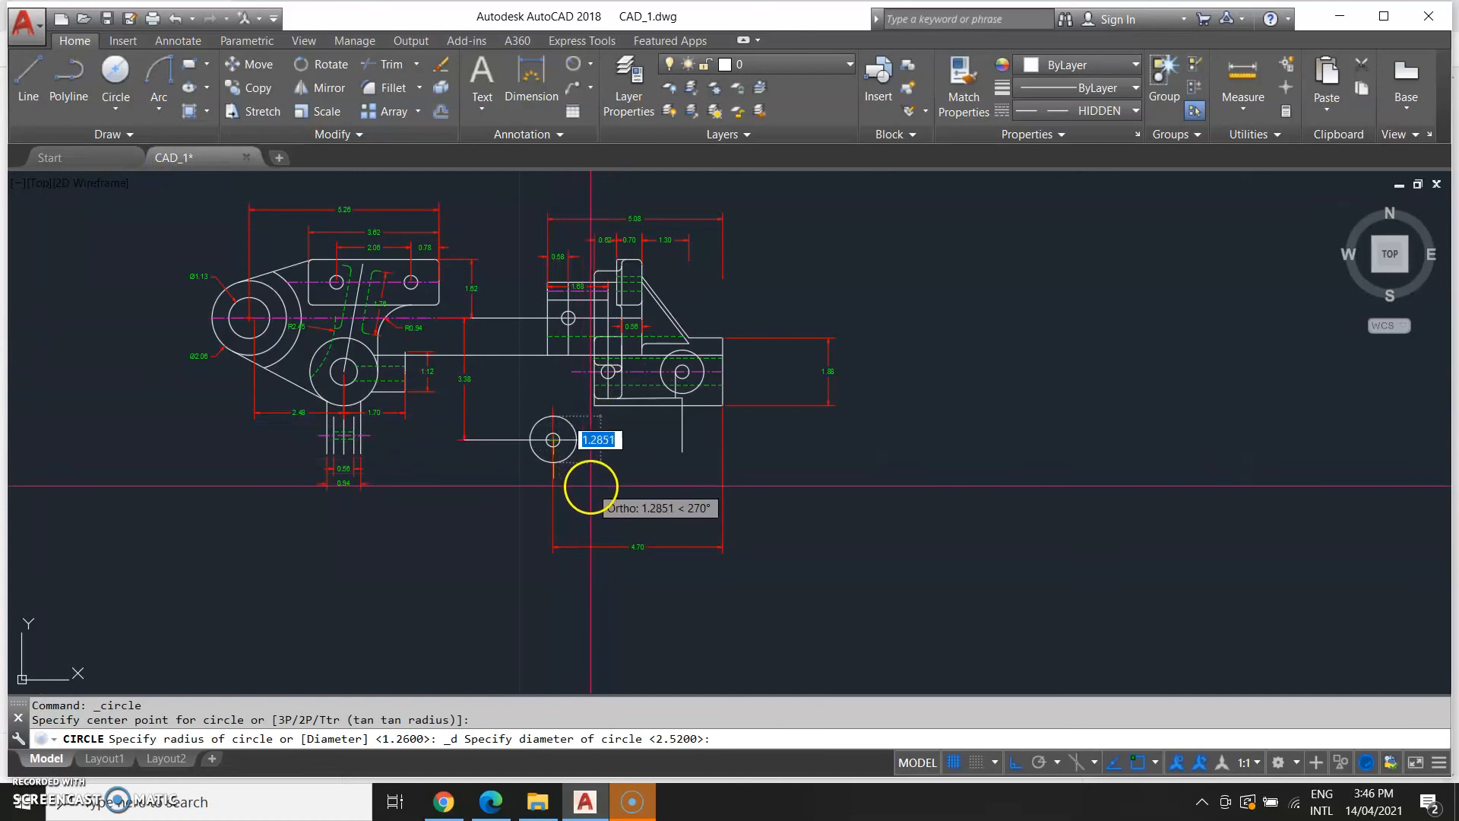
text(1.12)
key(Return)
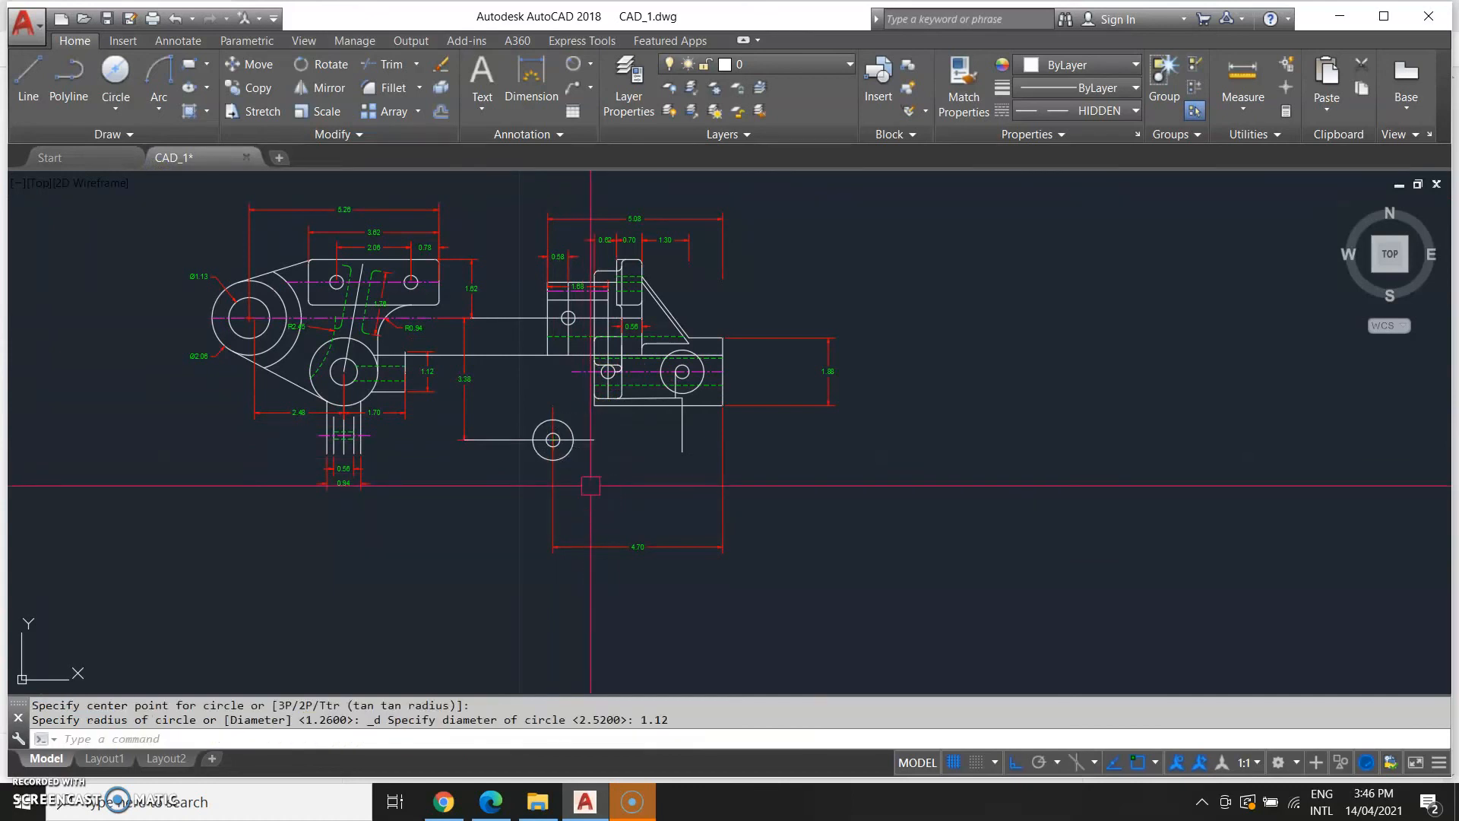
Examine the lower arm in the reference drawing against the new circles in the model.
scroll(524, 481, down, 3)
mouse_move(515, 486)
middle_down()
mouse_move(541, 456)
mouse_move(513, 529)
middle_up()
scroll(513, 532, up, 2)
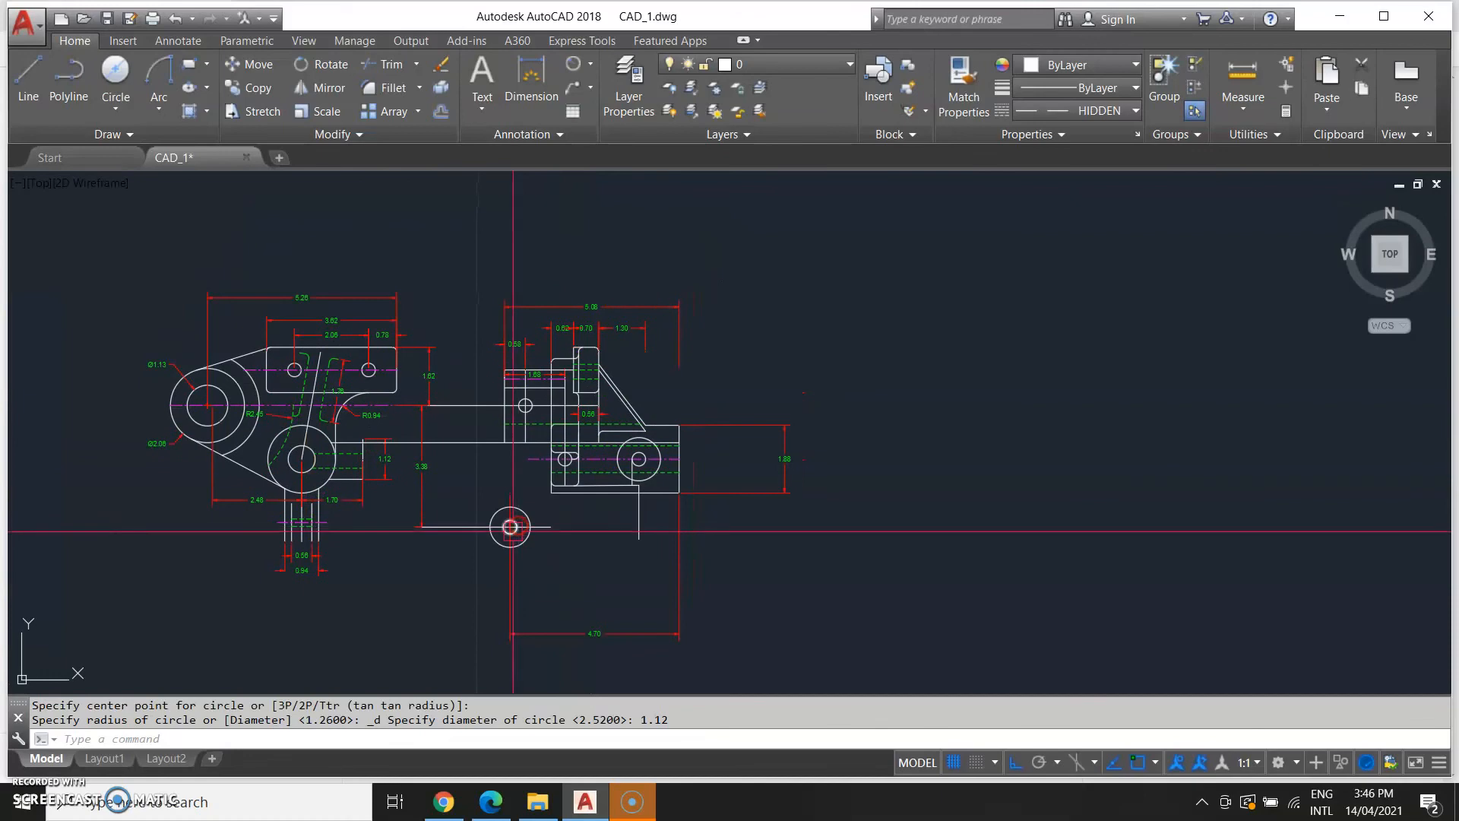
scroll(402, 604, down, 2)
middle_drag(401, 604, 640, 504)
middle_drag(240, 503, 362, 463)
middle_drag(89, 441, 102, 500)
scroll(149, 499, up, 2)
scroll(163, 494, up, 2)
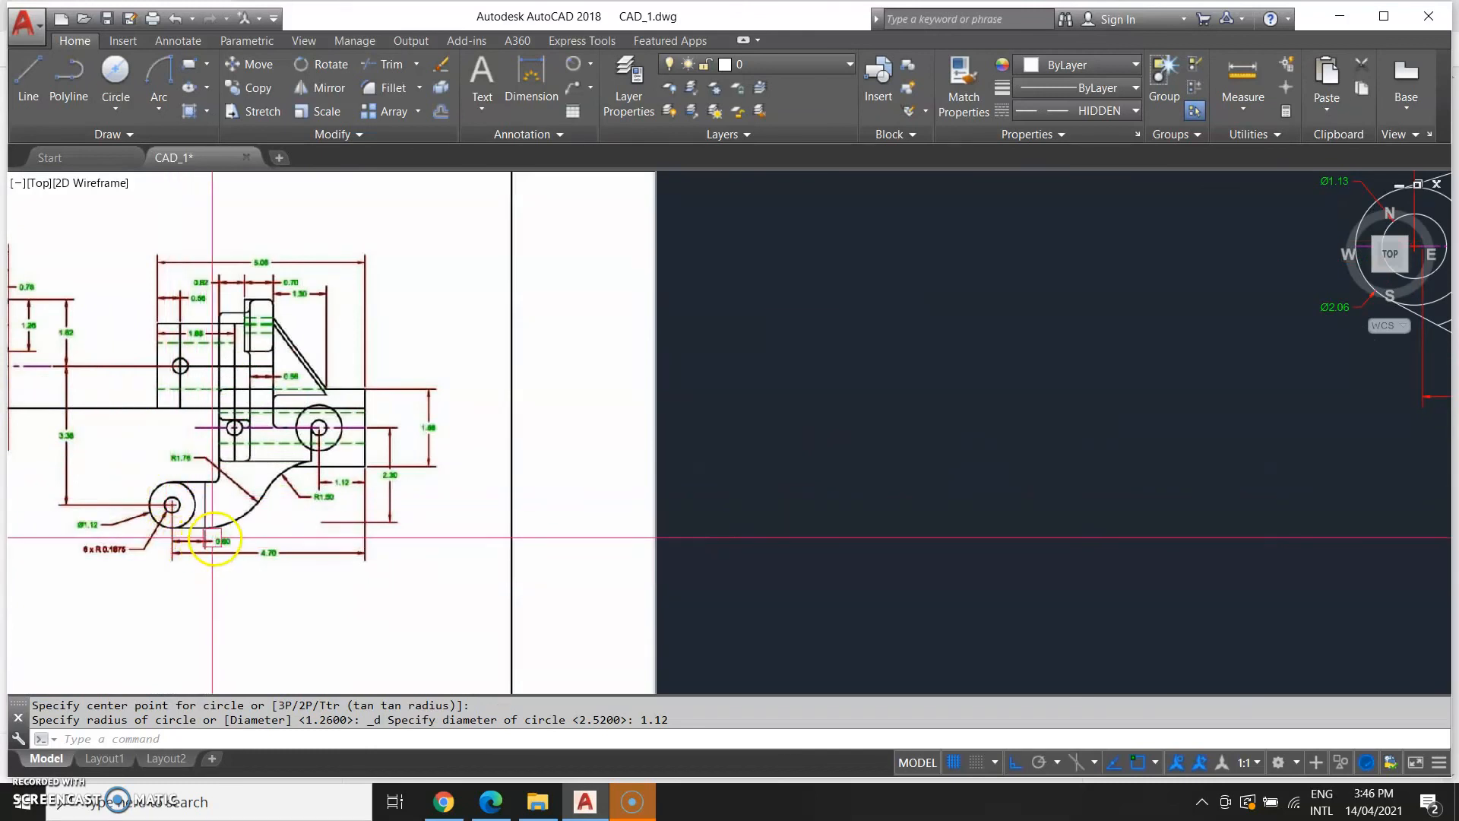
middle_drag(611, 504, 143, 632)
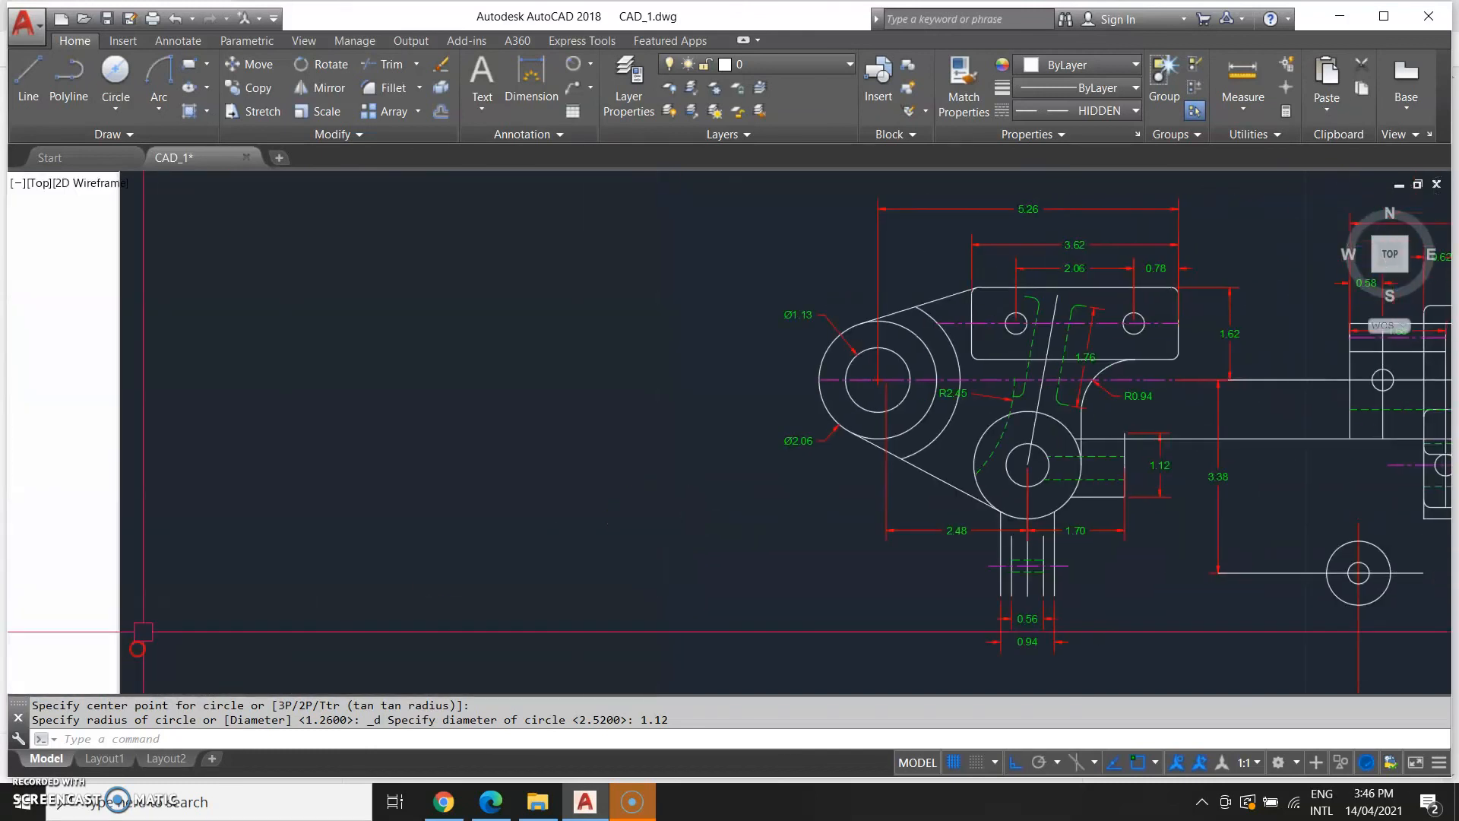
middle_drag(887, 543, 577, 566)
middle_drag(1098, 626, 919, 575)
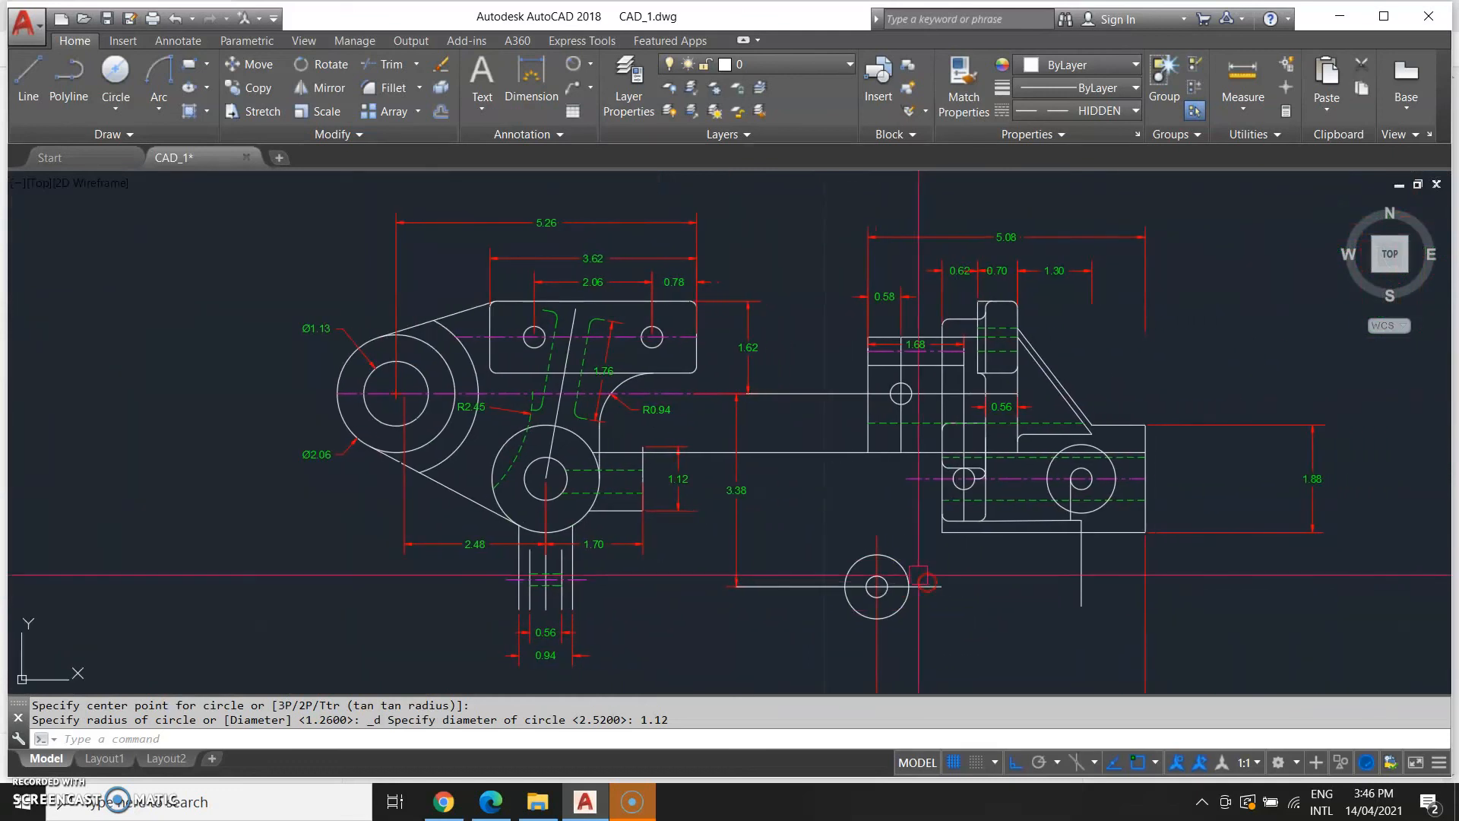
Dimension the horizontal distance from the new circles' center to the vertical line on their right, placed above.
text(m)
key(Return)
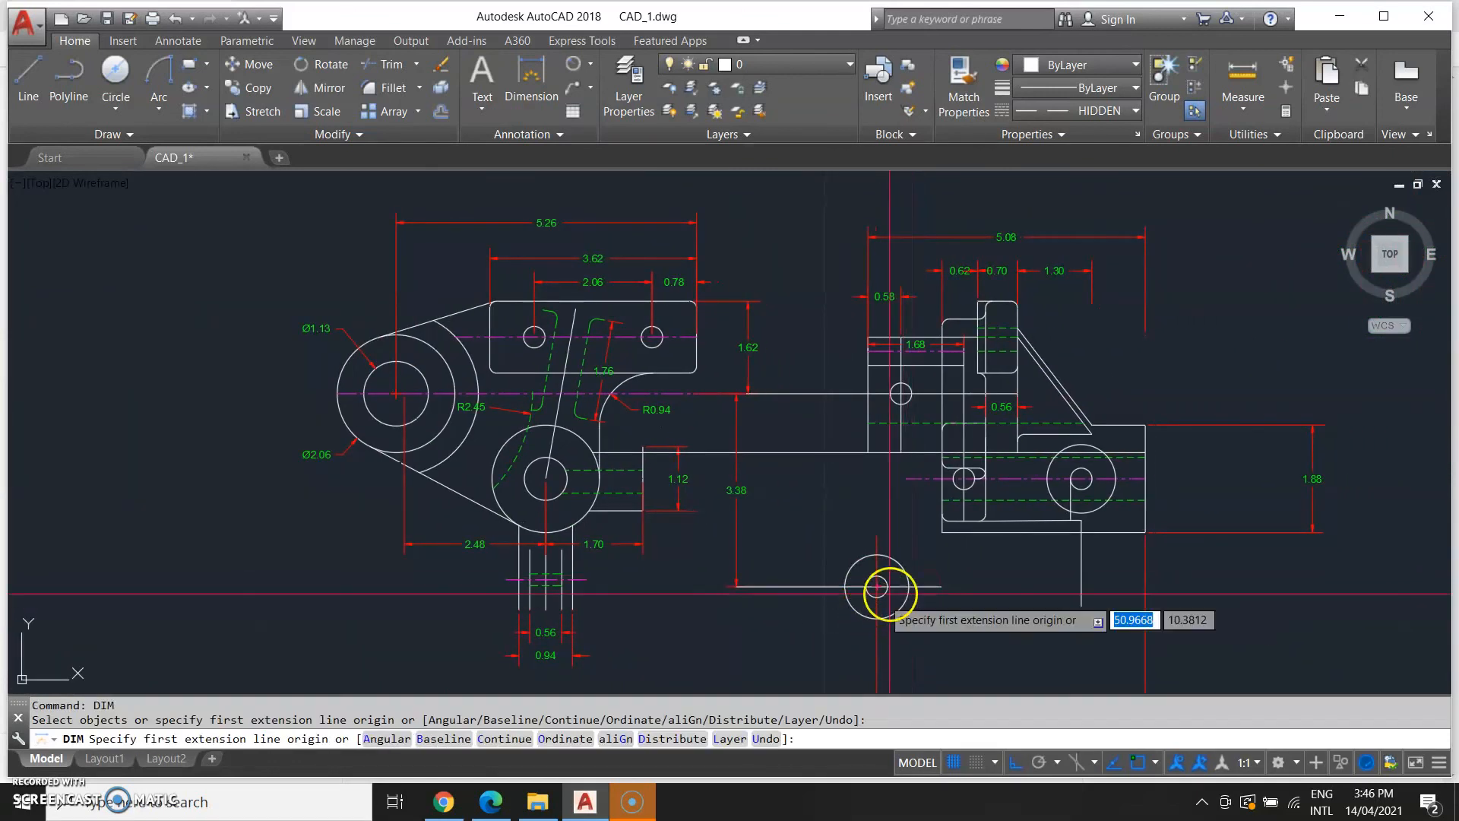
click(876, 586)
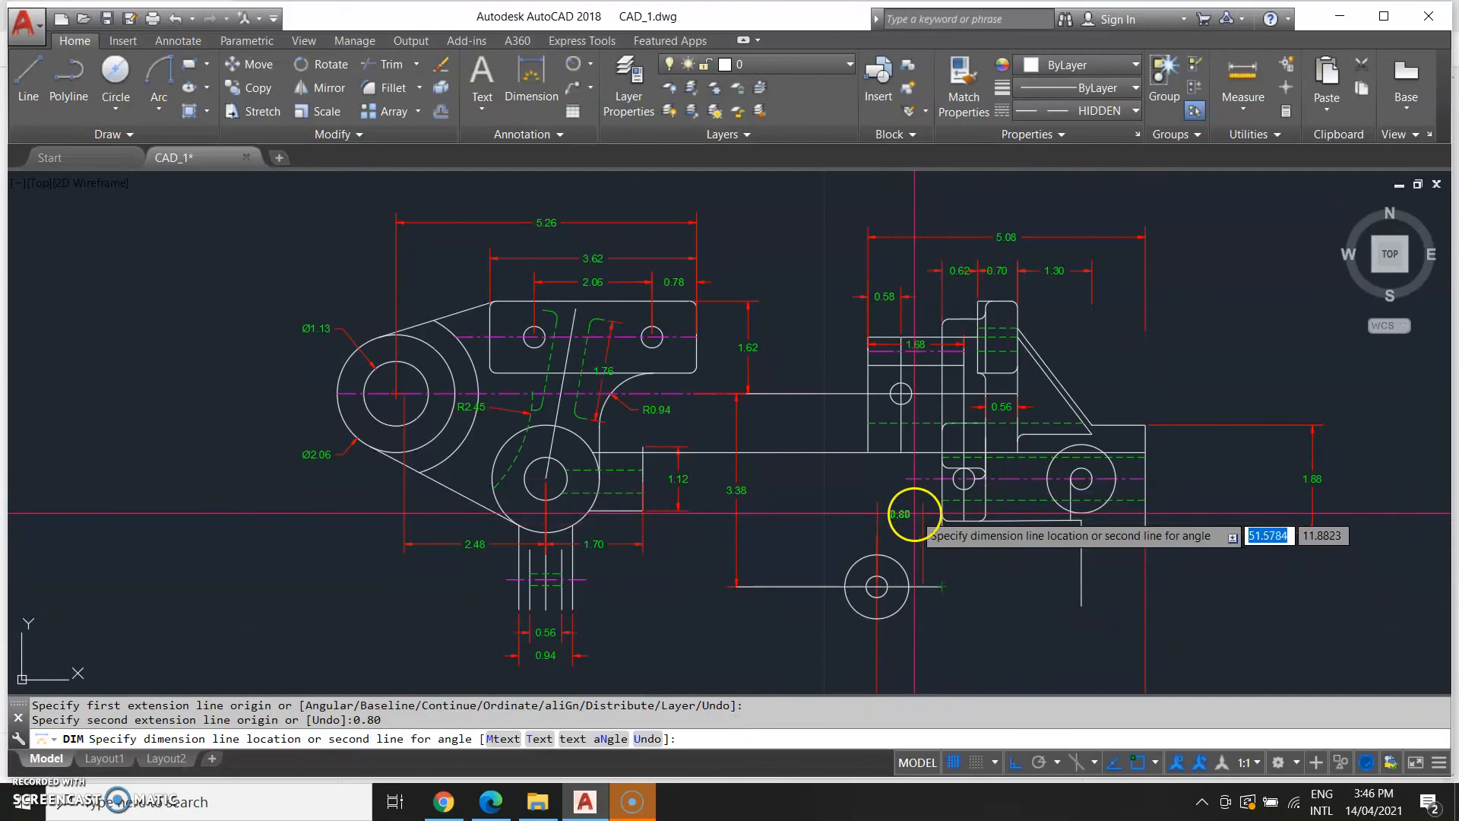
click(915, 514)
key(Escape)
Draw a vertical line down from the end of the line on top of the circle to the level of the circle's bottom.
scroll(896, 603, down, 2)
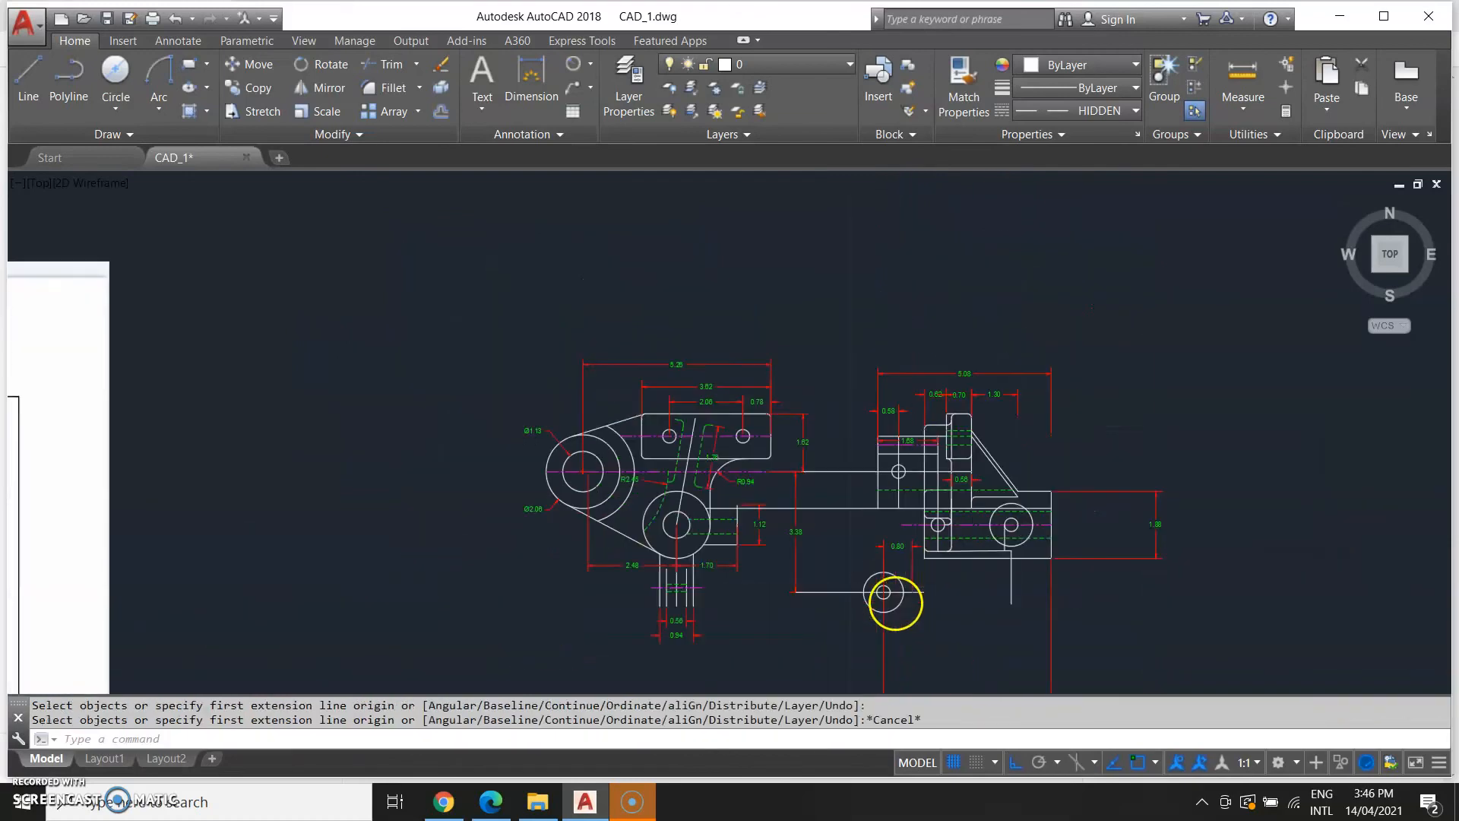
scroll(895, 603, down, 2)
middle_drag(352, 596, 613, 466)
scroll(613, 466, up, 6)
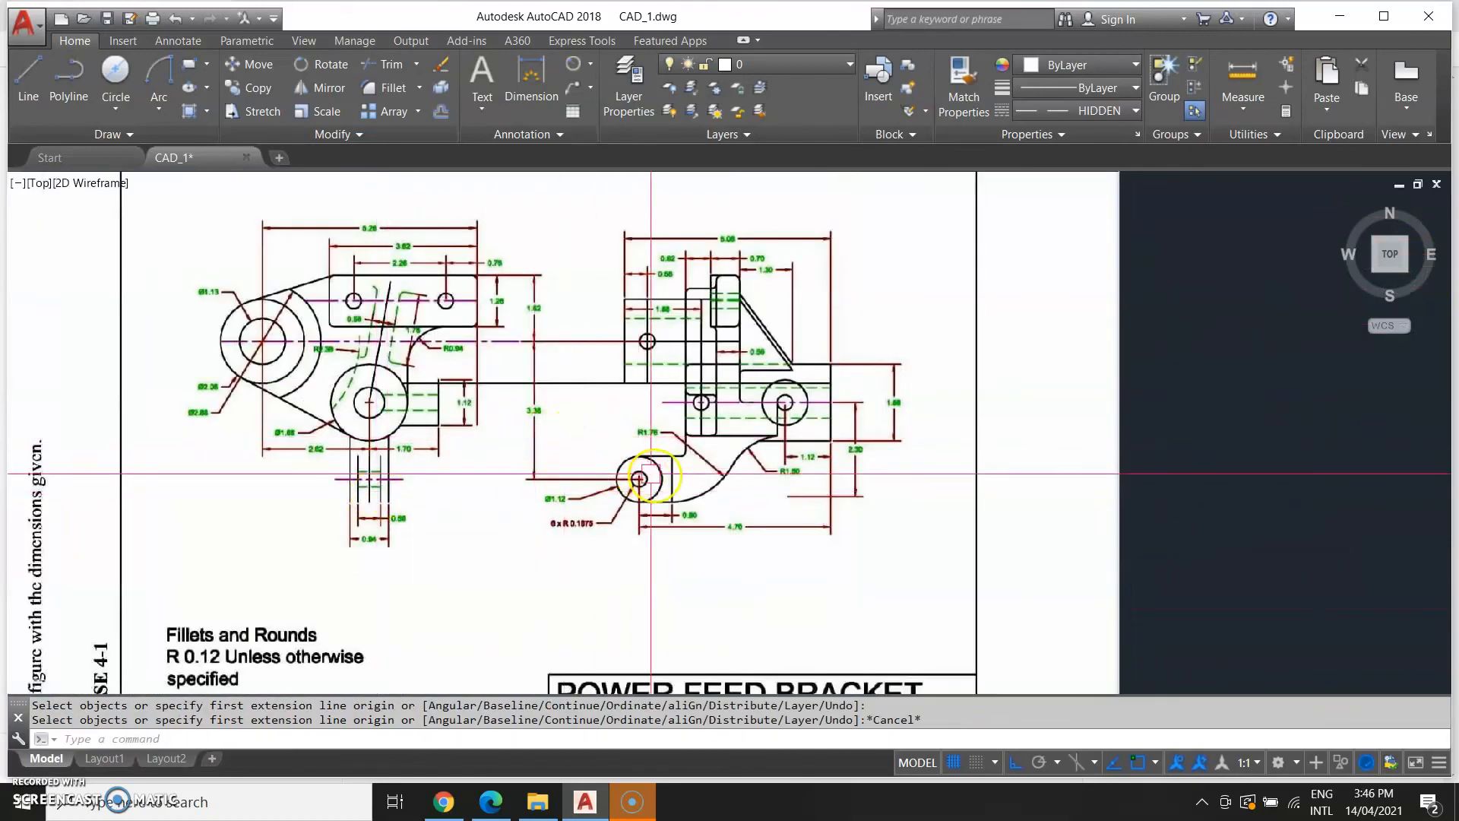
scroll(829, 463, down, 2)
middle_drag(1090, 505, 258, 598)
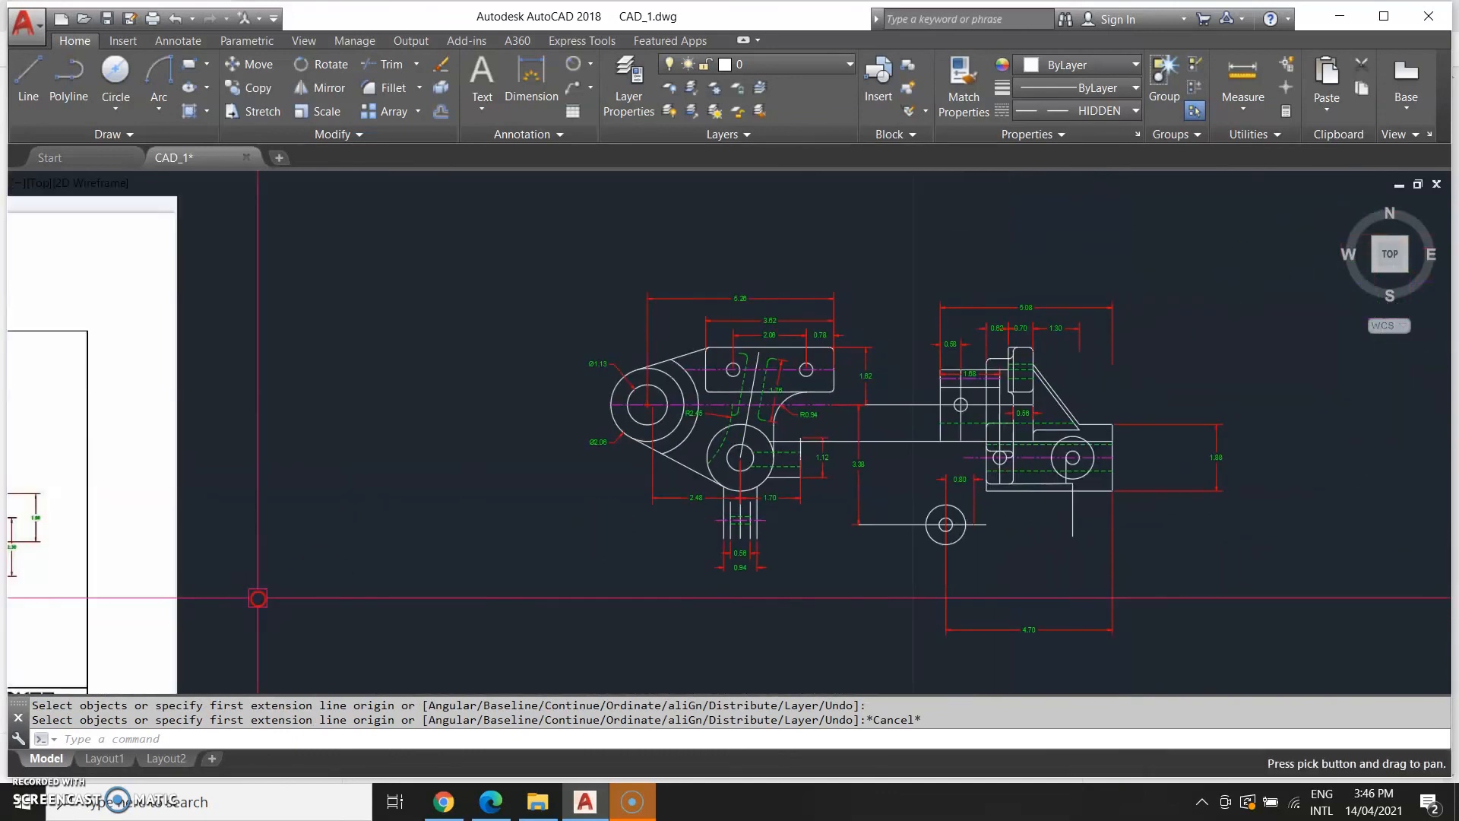
middle_drag(867, 583, 622, 577)
text(L)
key(Return)
scroll(677, 544, up, 4)
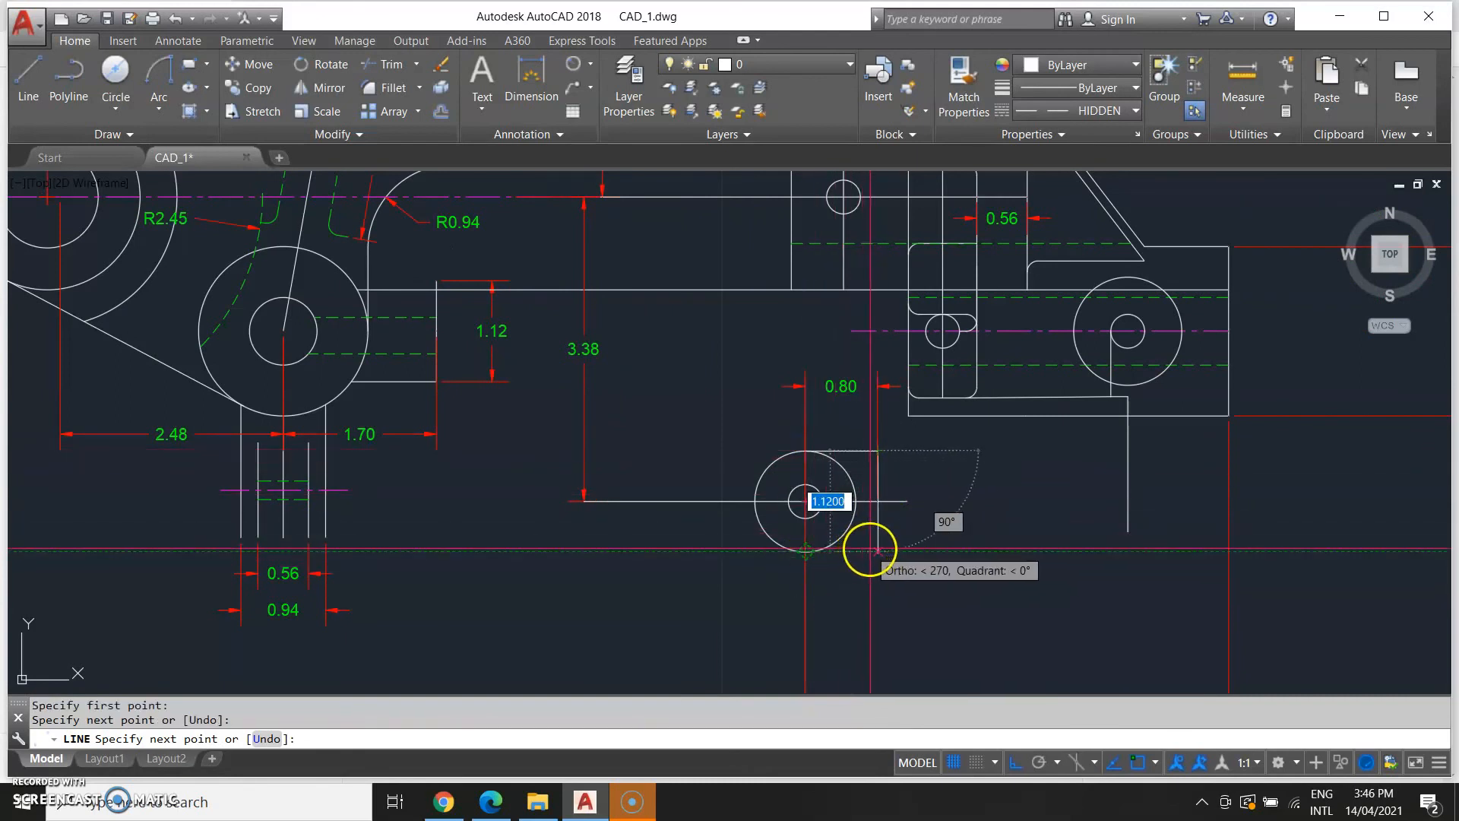
click(878, 551)
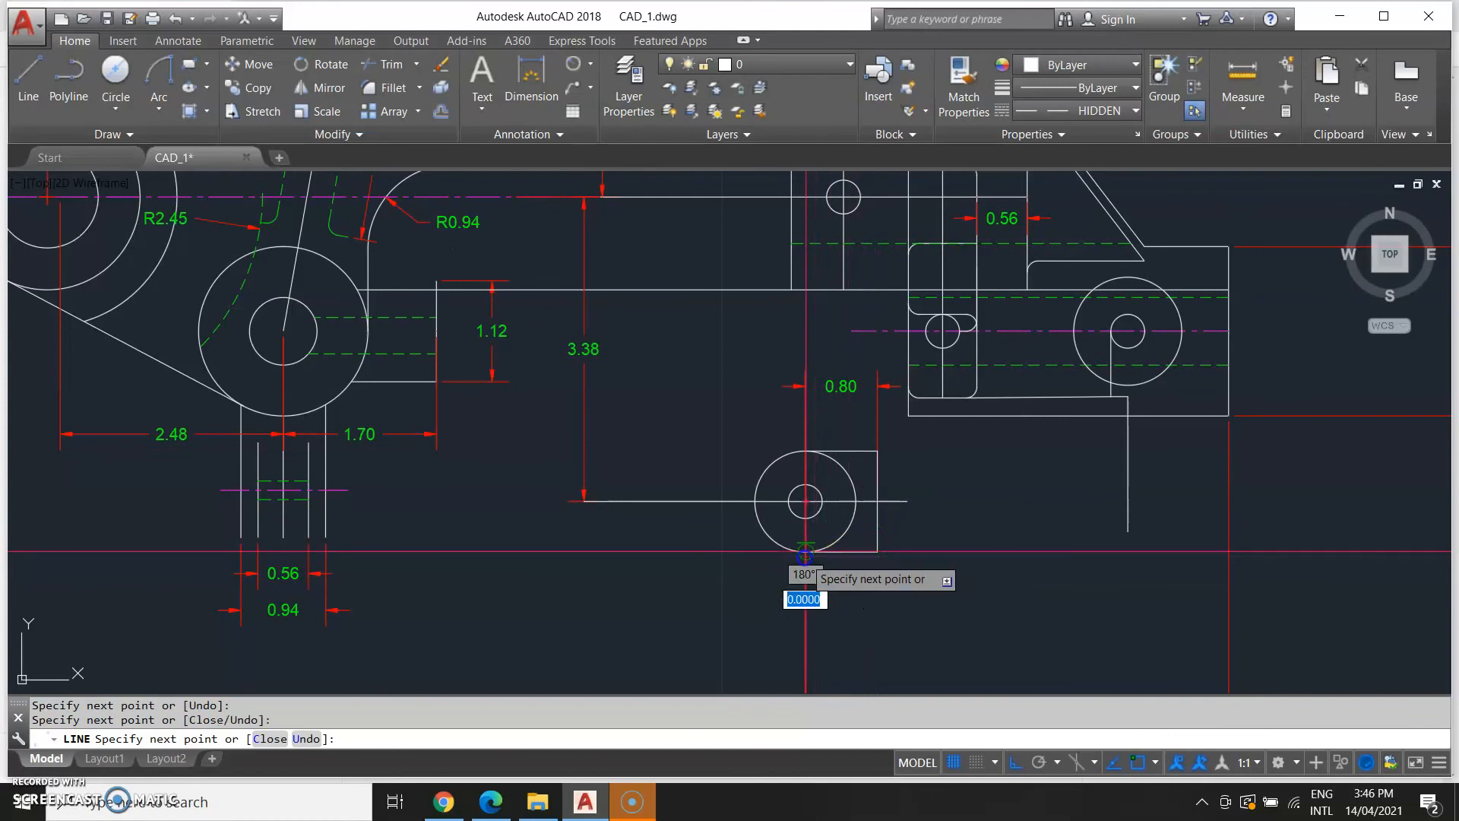
key(Escape)
Draw a short vertical line down from the end of the upper horizontal line to the line on top of the circle.
text(l)
key(Return)
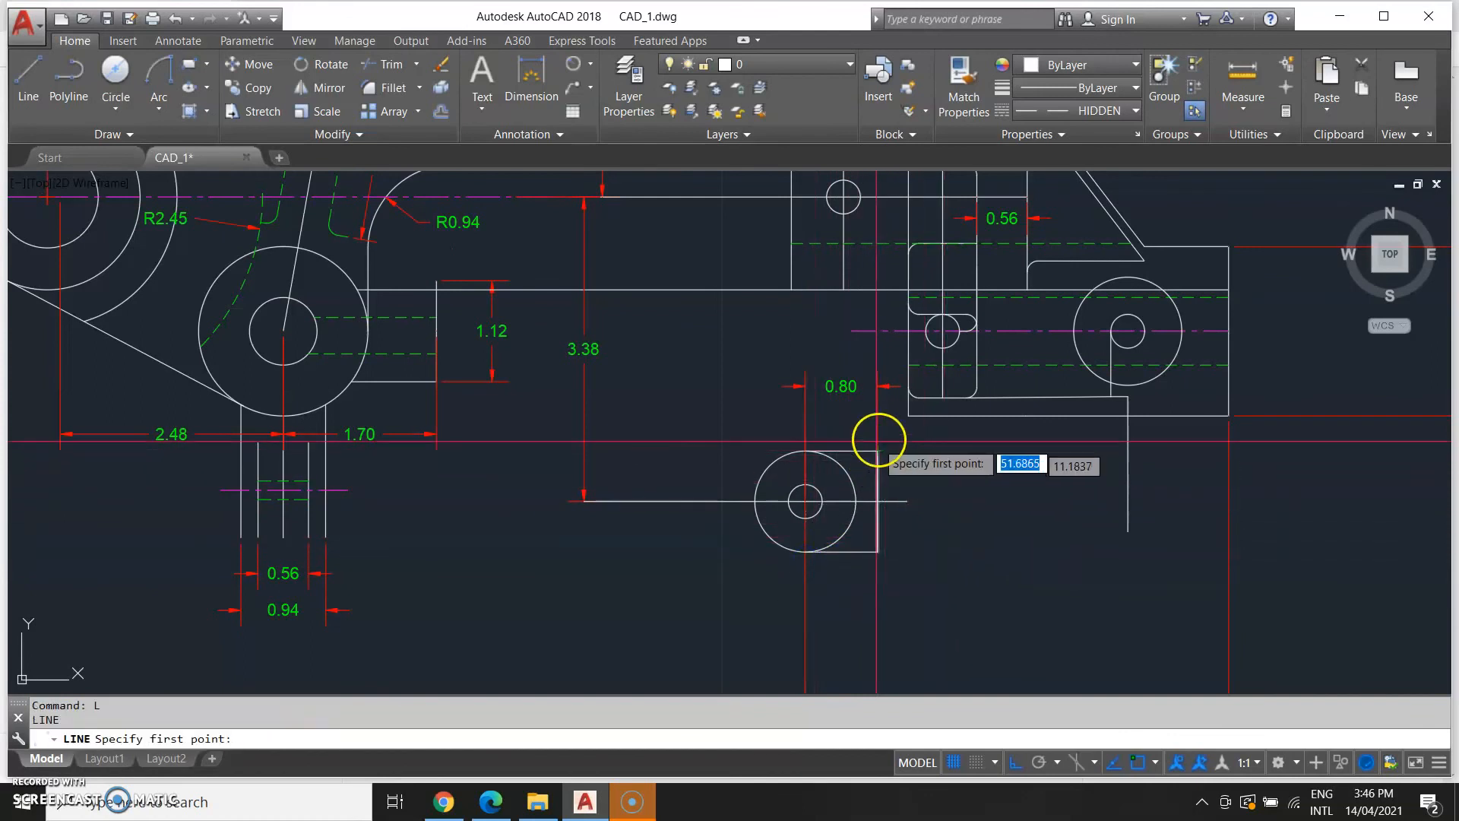
click(908, 416)
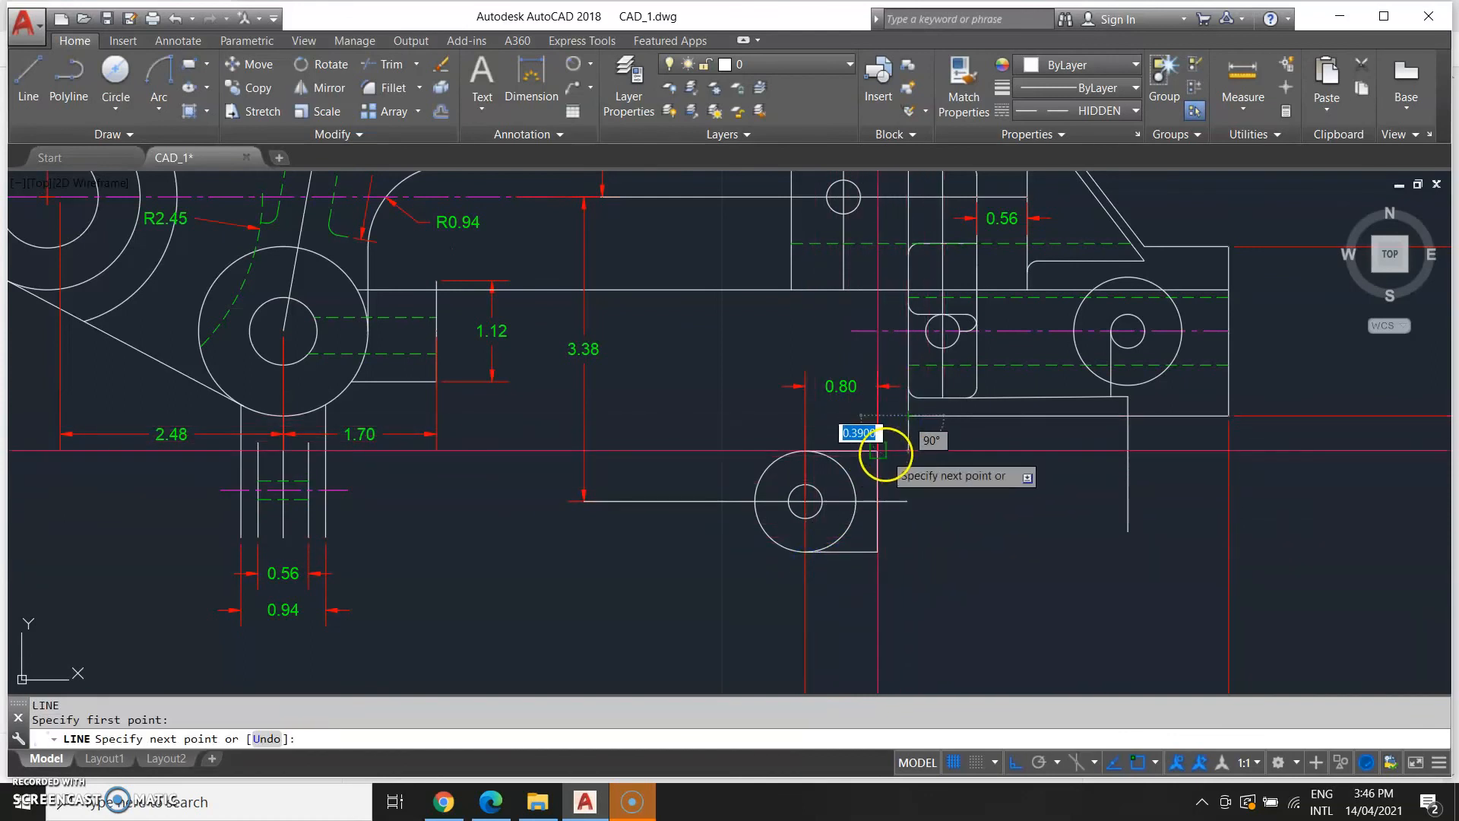
click(878, 450)
key(Escape)
Fillet the corner between the short vertical line and the line on top of the circle with radius 0.12.
text(f)
key(Return)
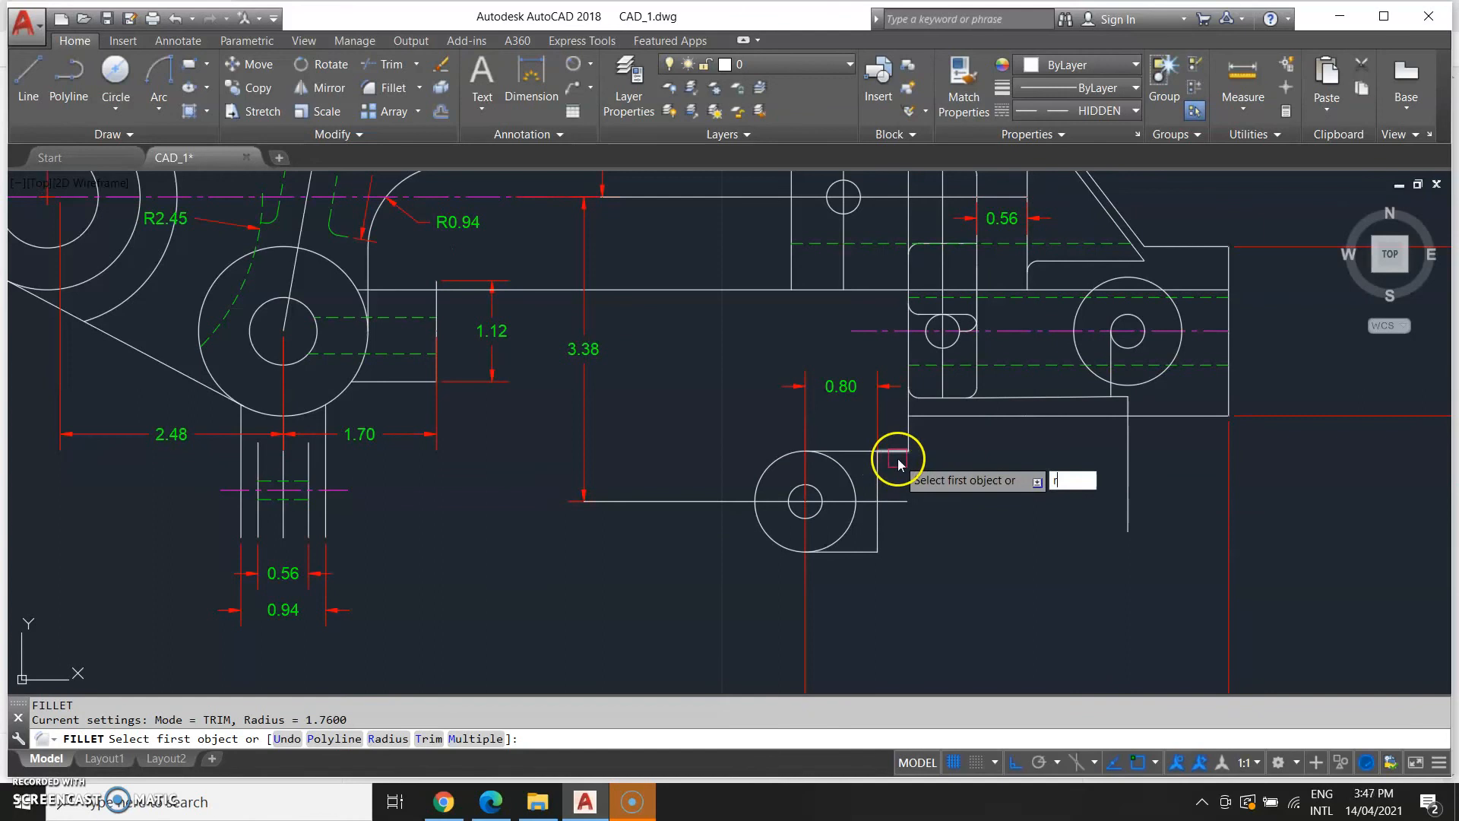
key(Return)
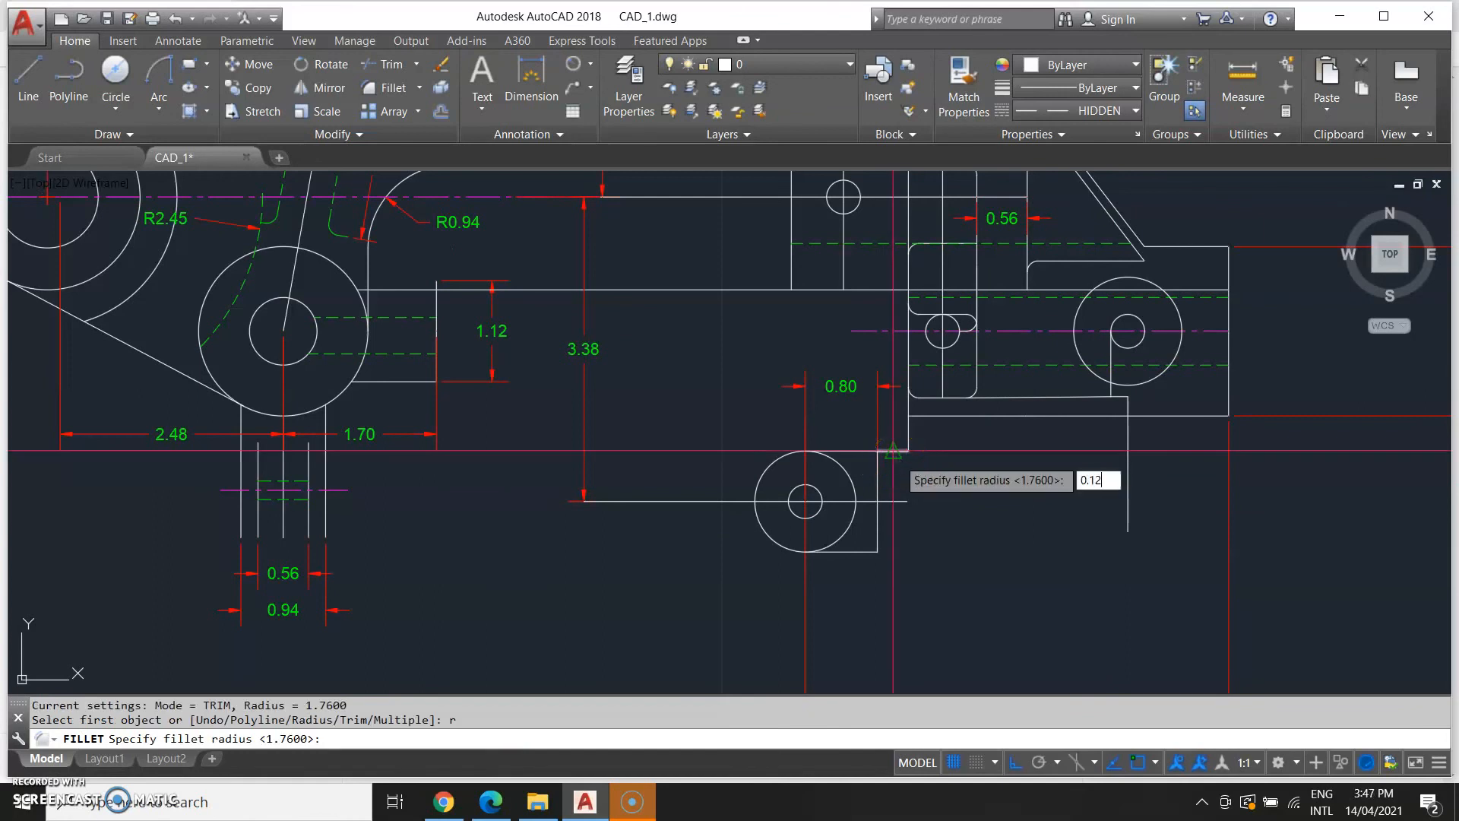
click(897, 455)
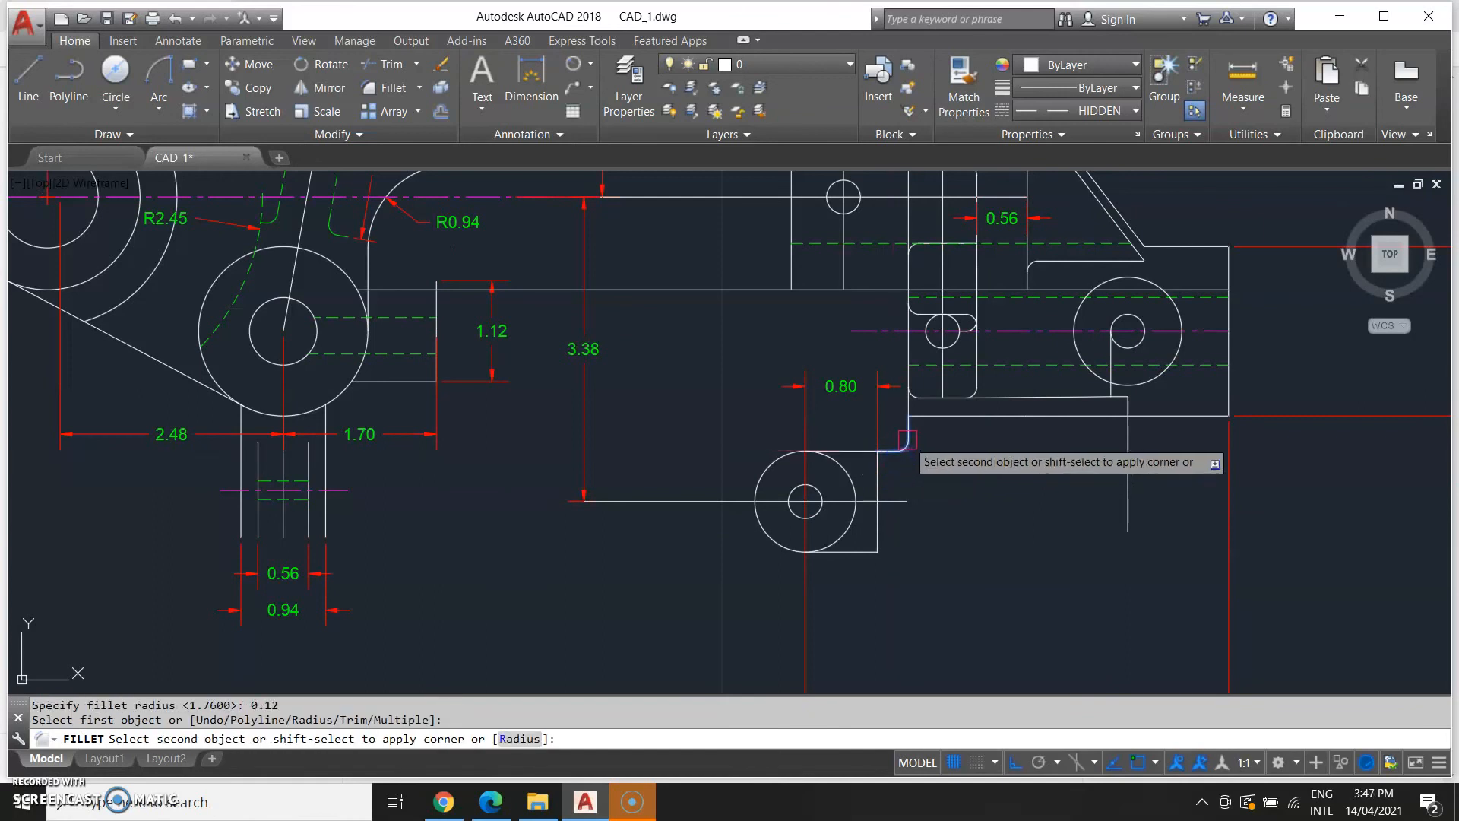
click(908, 438)
scroll(974, 599, down, 5)
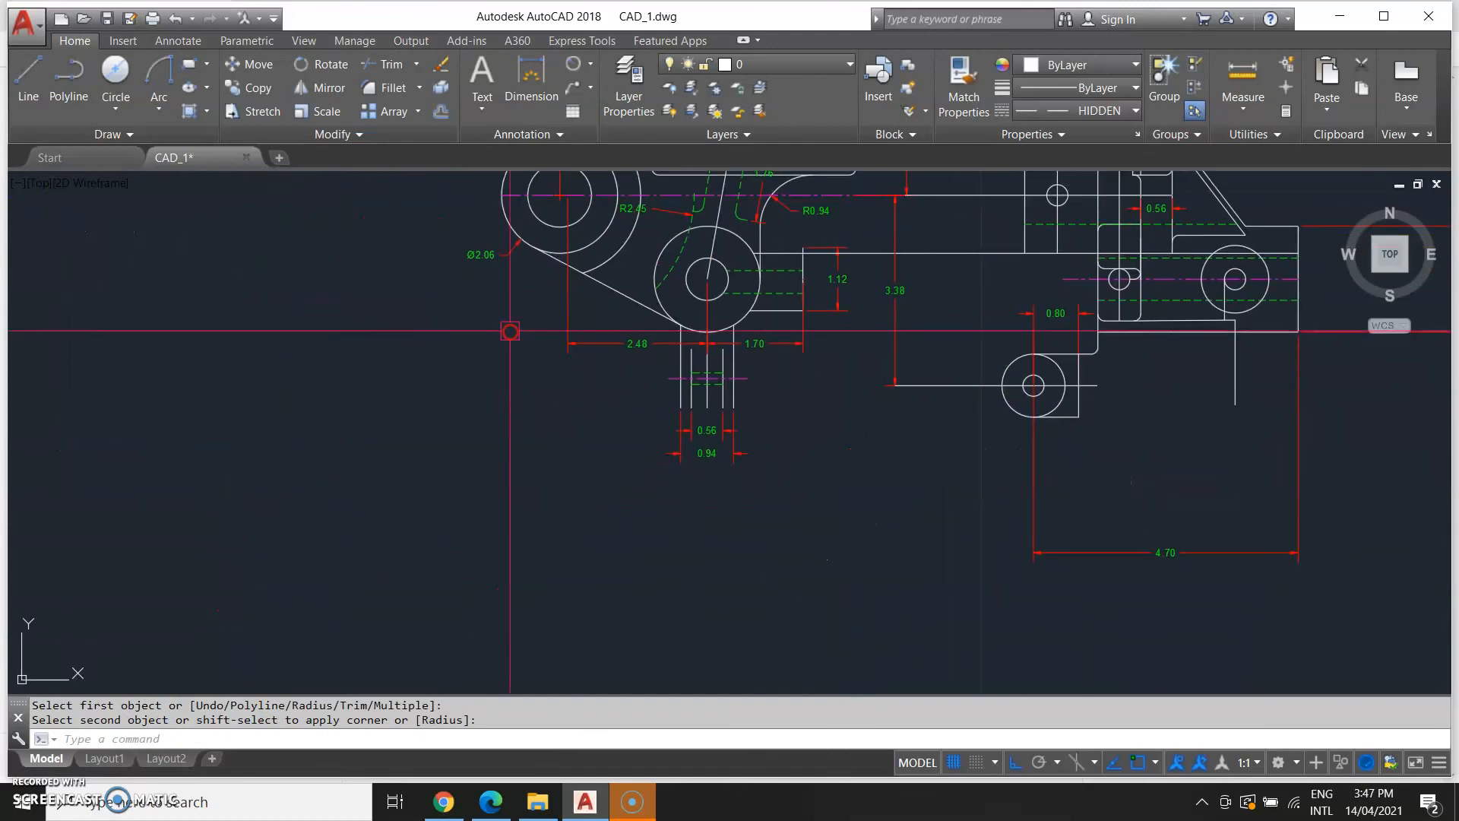
Compare the reference drawing's lower arm with the model's lower section.
middle_drag(873, 423, 809, 460)
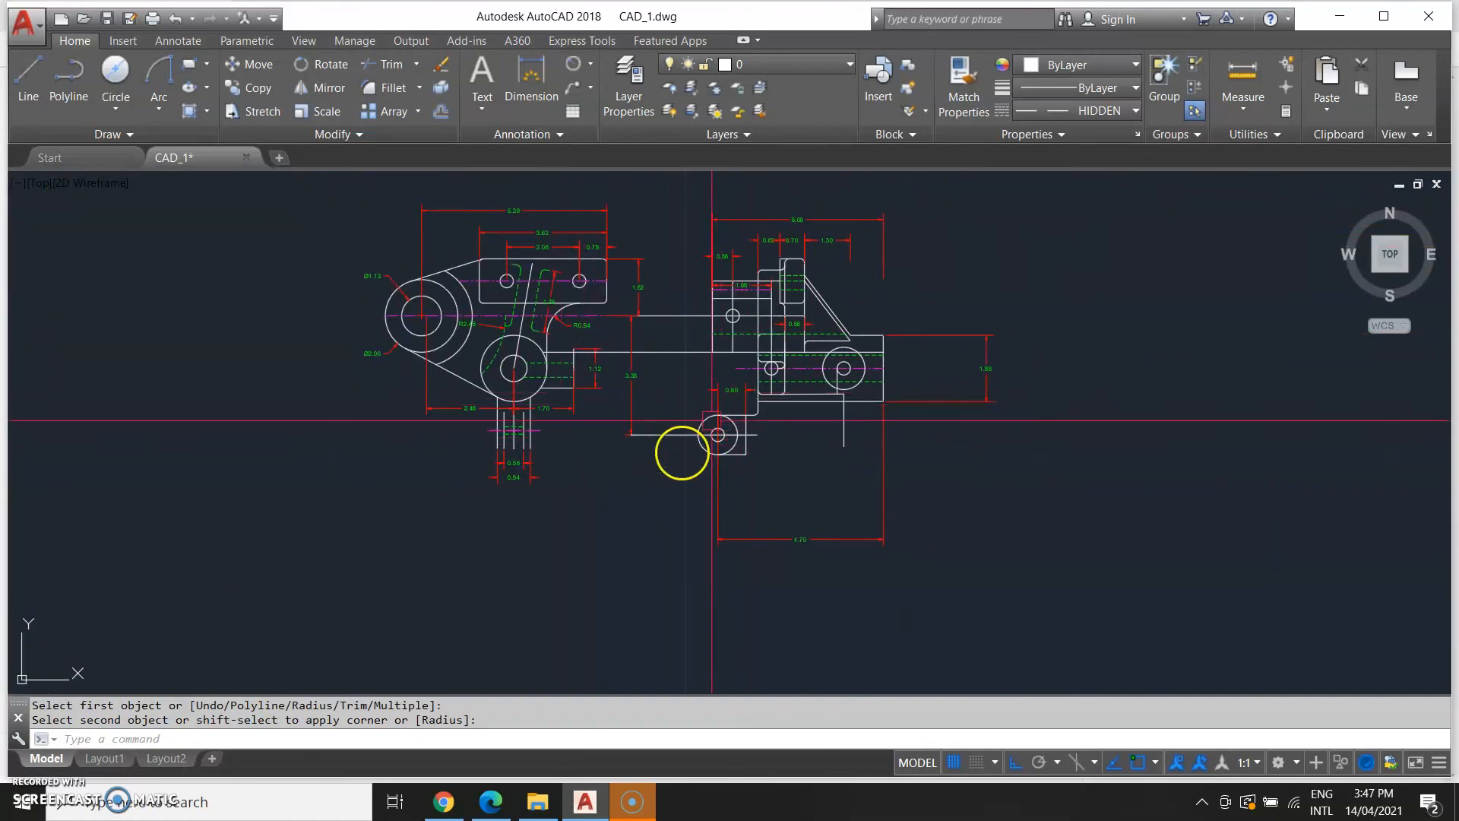
scroll(358, 381, down, 2)
middle_drag(166, 410, 316, 443)
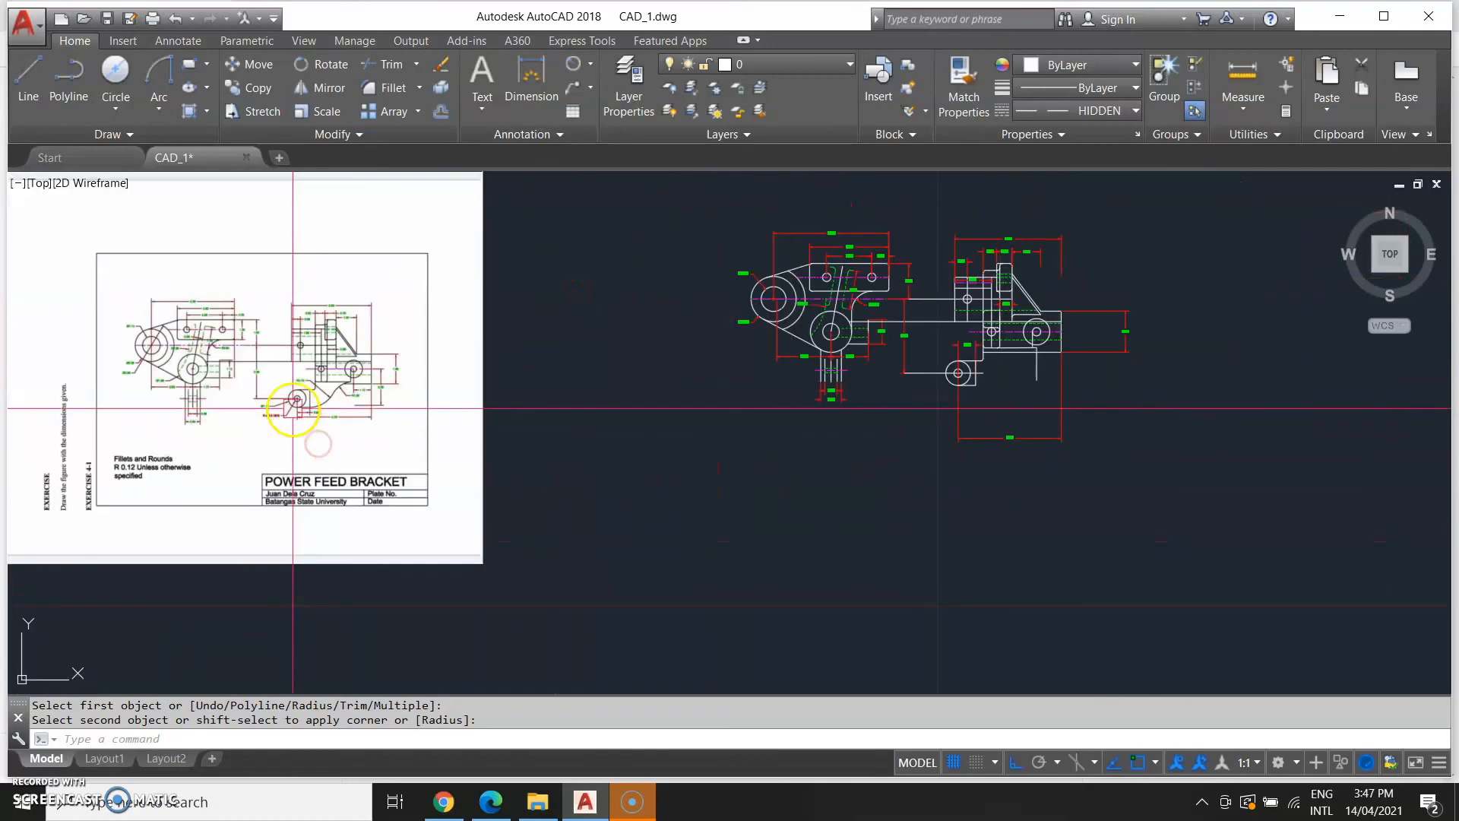
scroll(325, 396, up, 2)
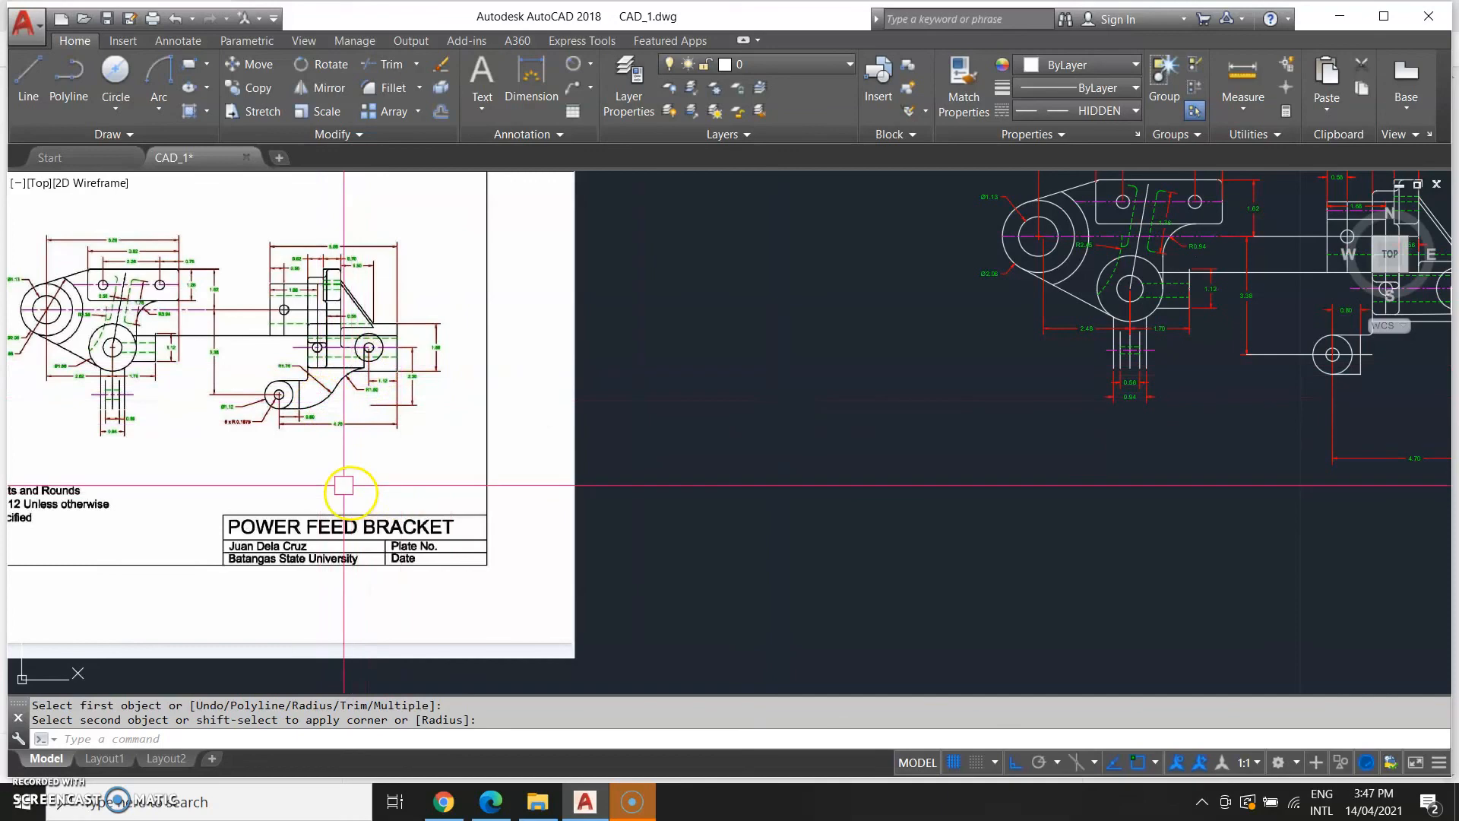
scroll(258, 438, up, 2)
middle_drag(700, 449, 23, 494)
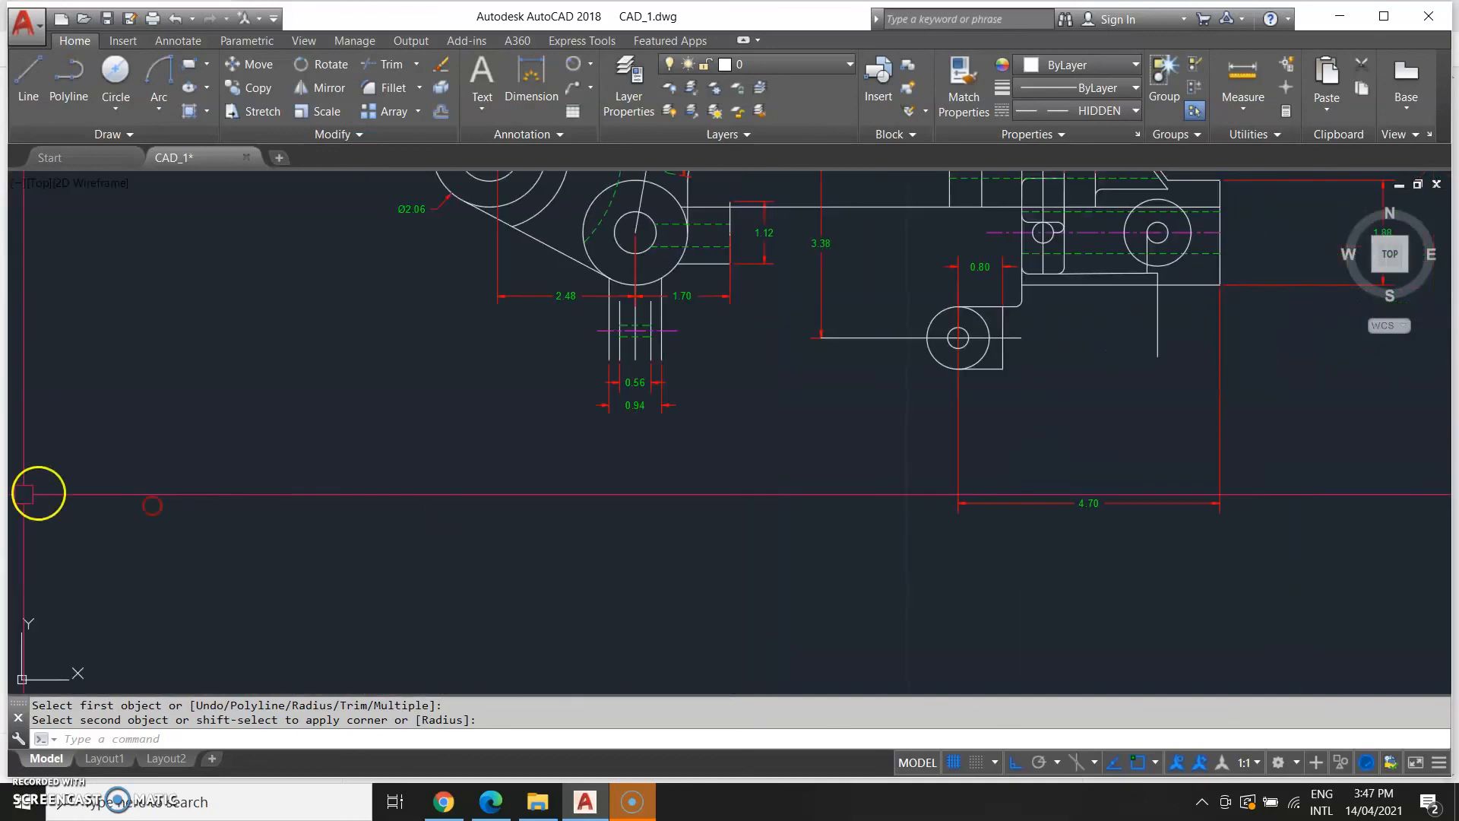
middle_drag(1029, 396, 719, 531)
scroll(805, 454, up, 2)
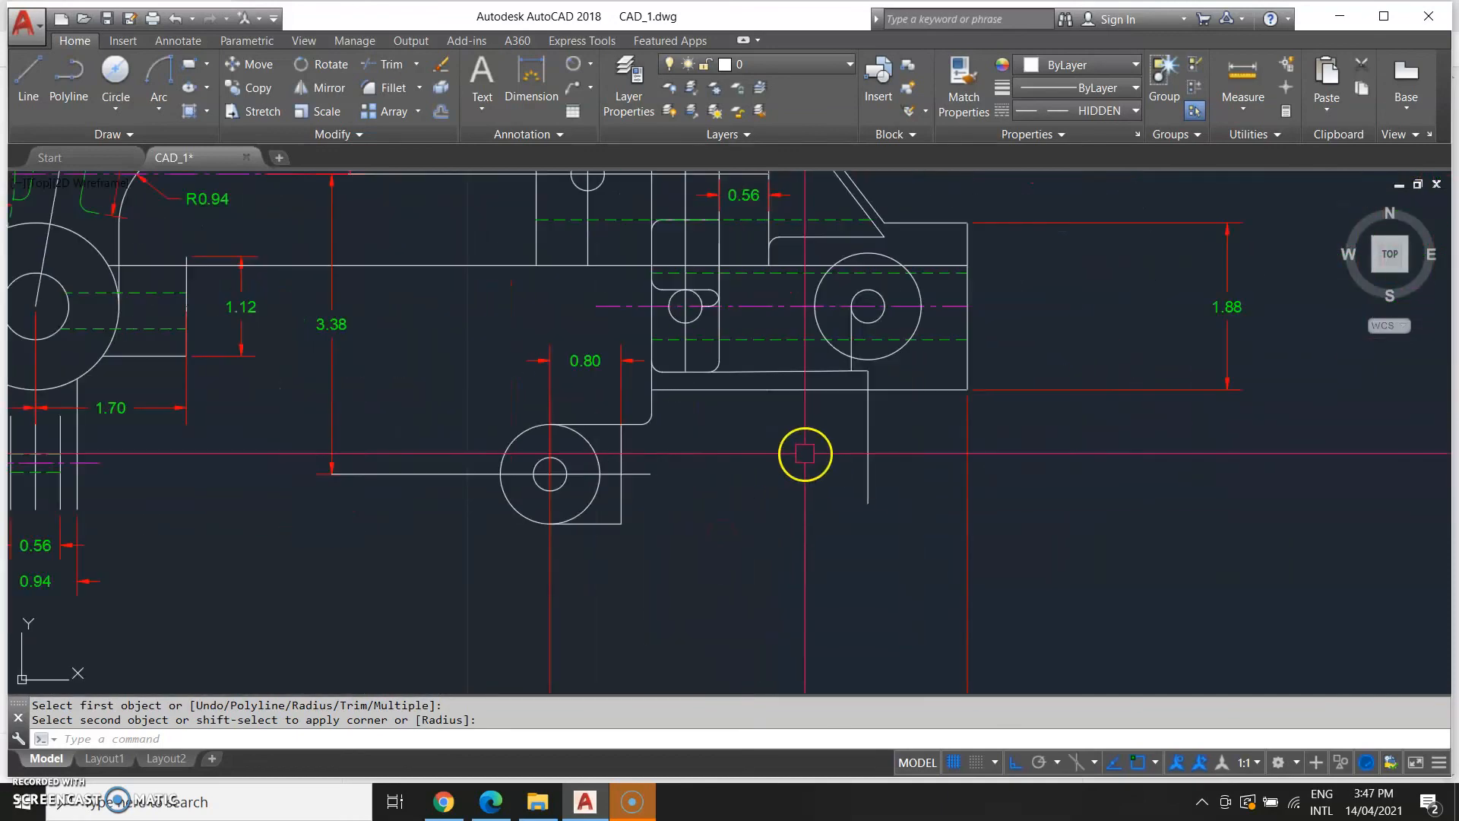
Draw a circle of radius 1.50 centered on the lower end of the vertical line at the right.
key(Return)
click(867, 503)
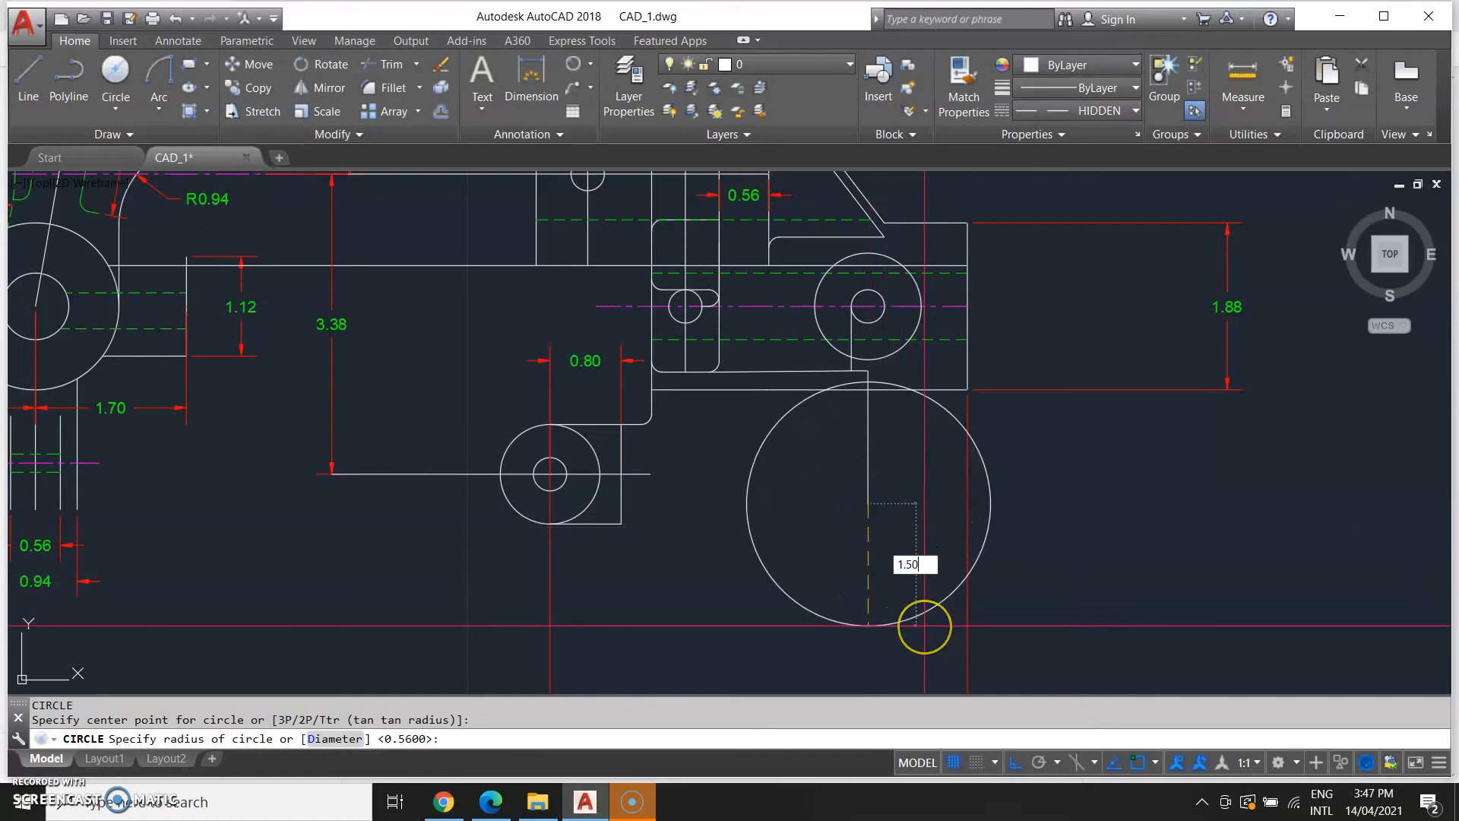
key(Return)
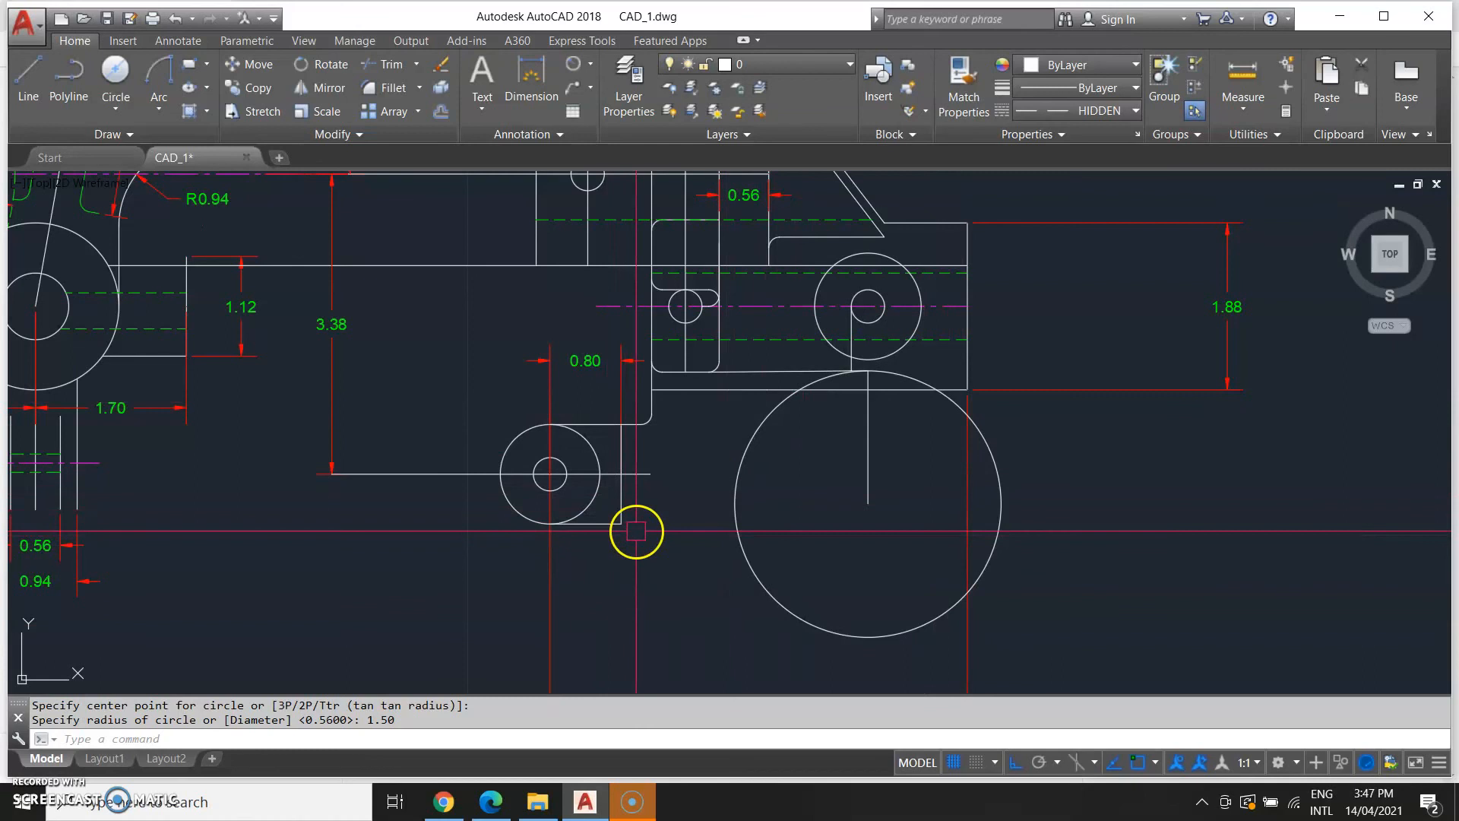
Draw a horizontal line from the bottom of the vertical line beside the small circles rightward to the large circle.
text(l)
key(Return)
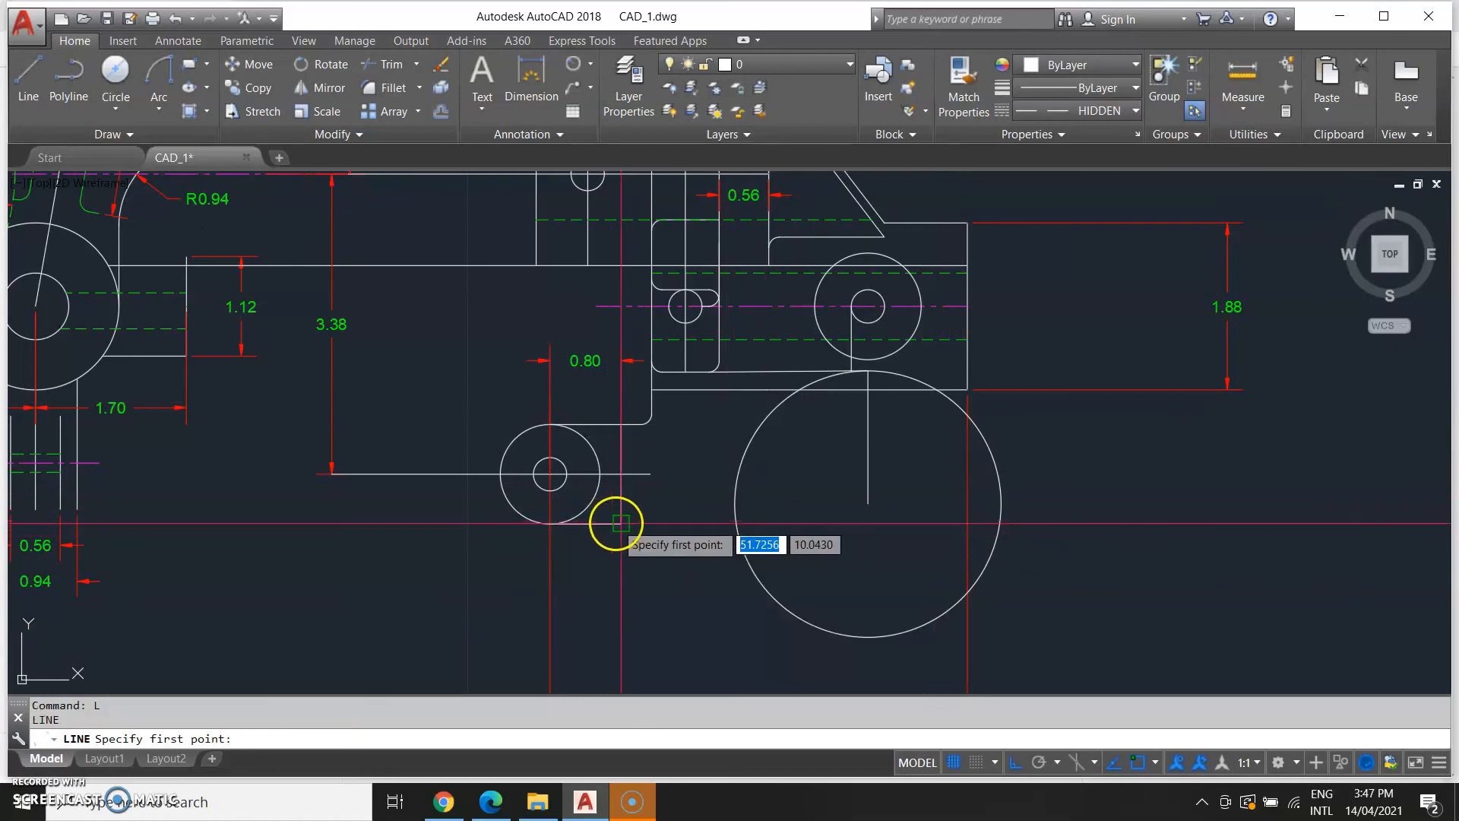
click(622, 523)
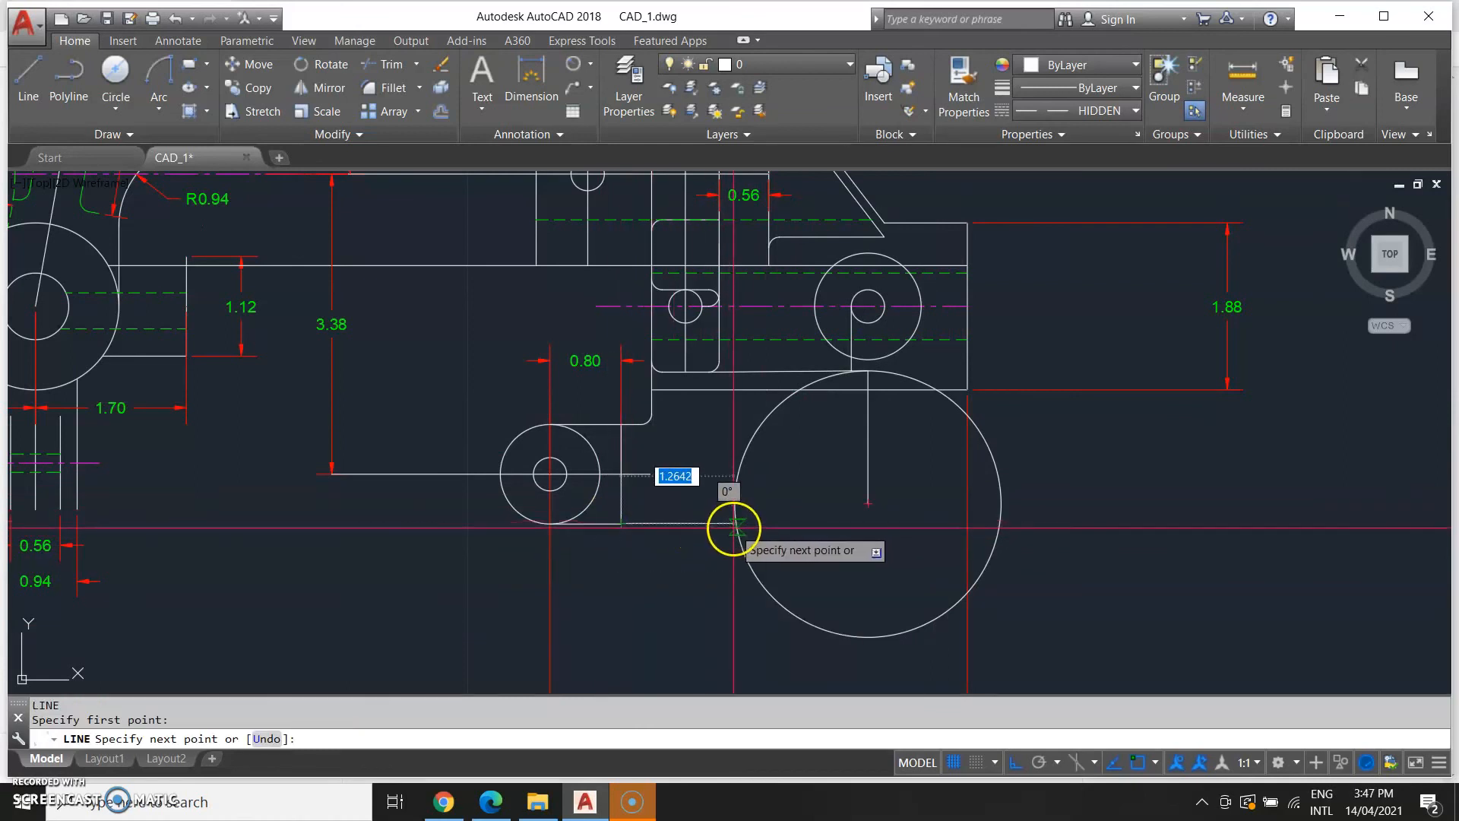
scroll(737, 526, up, 2)
click(804, 543)
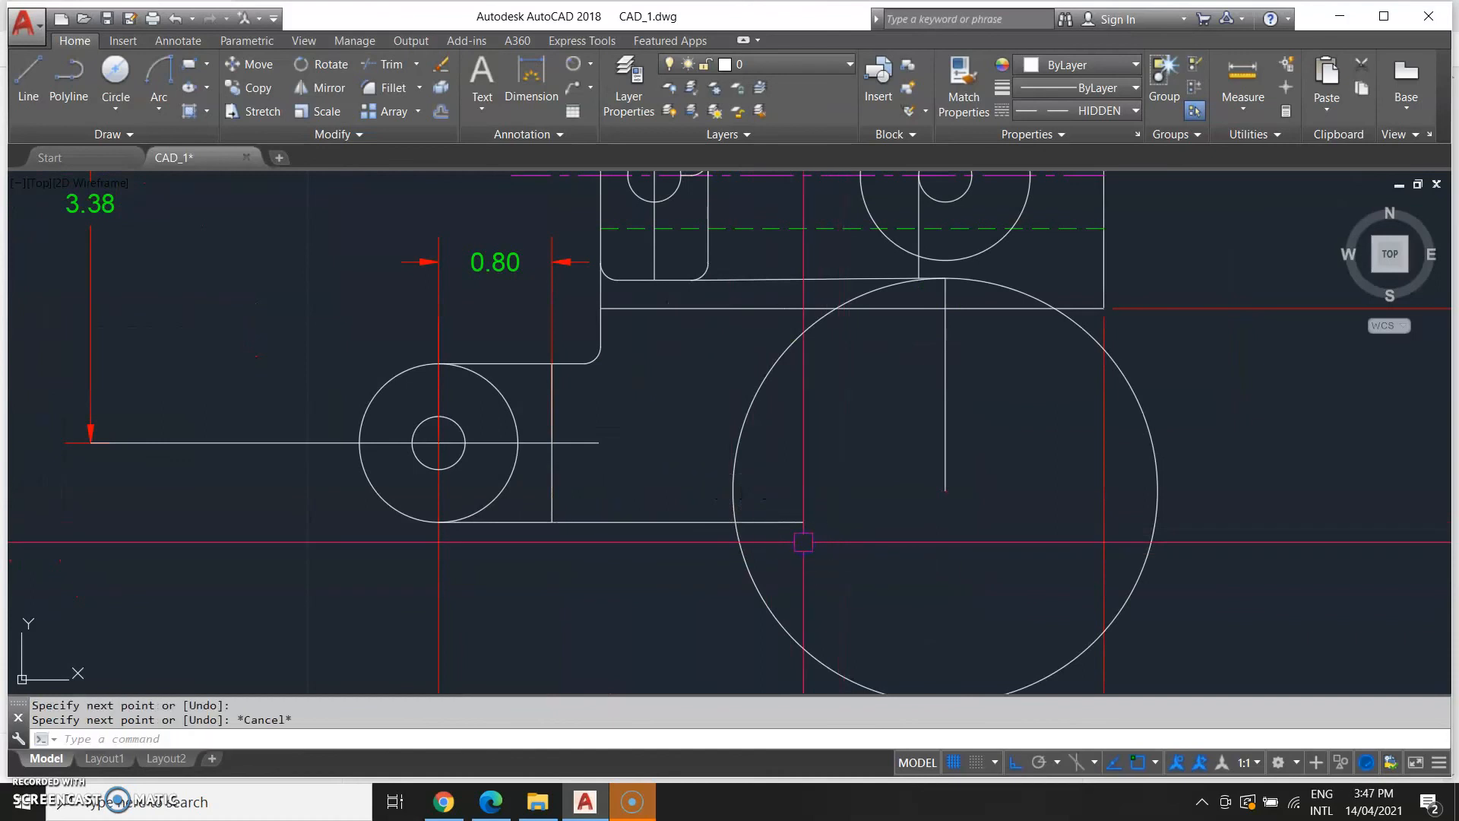
Trim the end of the bottom horizontal line that extends inside the large circle.
text(tr)
key(Return)
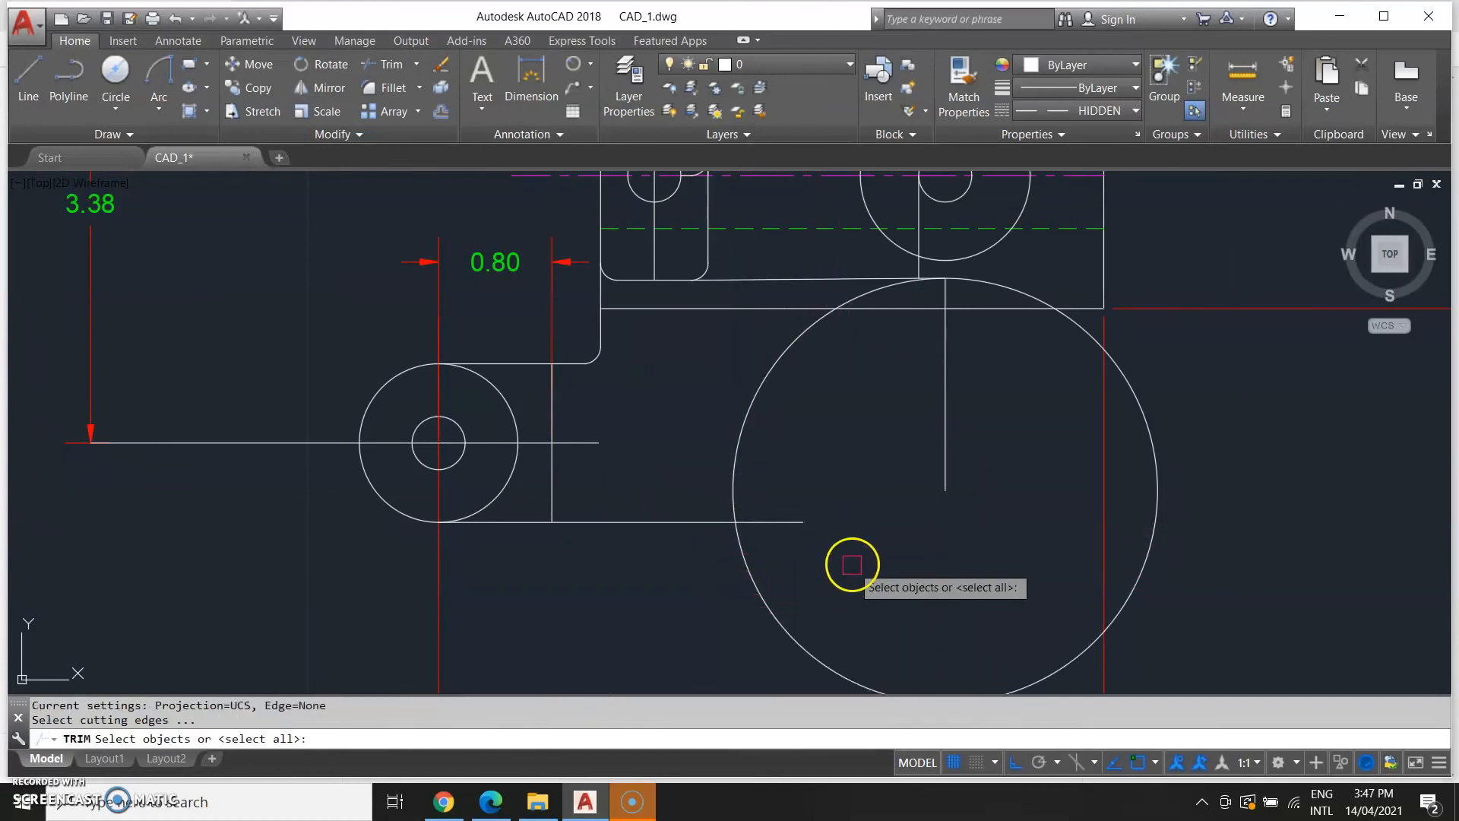
click(779, 571)
click(706, 487)
key(Return)
click(771, 518)
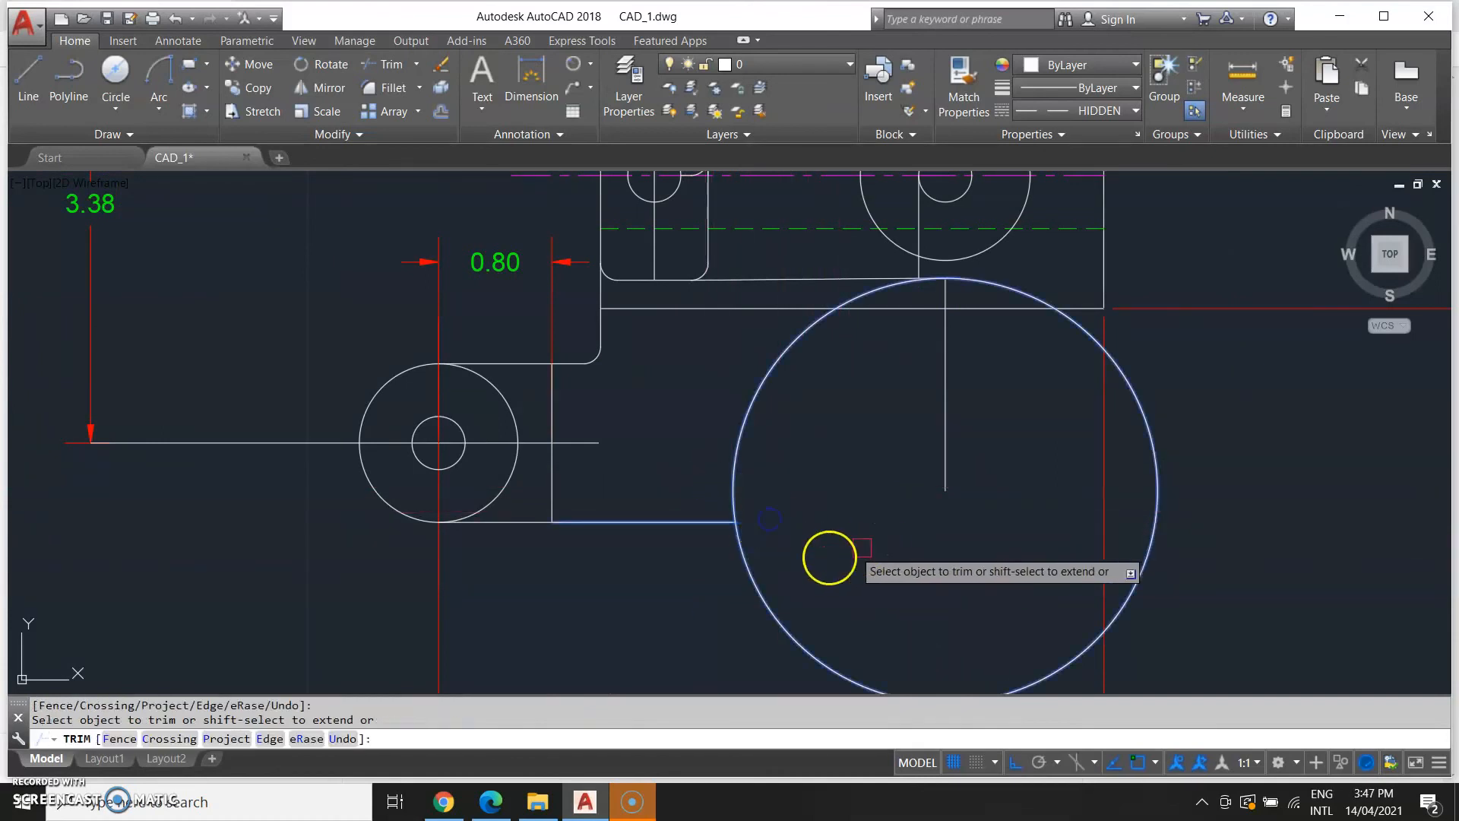
key(Escape)
Fillet the bottom horizontal line to the large circle with a radius of 1.76.
scroll(677, 599, down, 2)
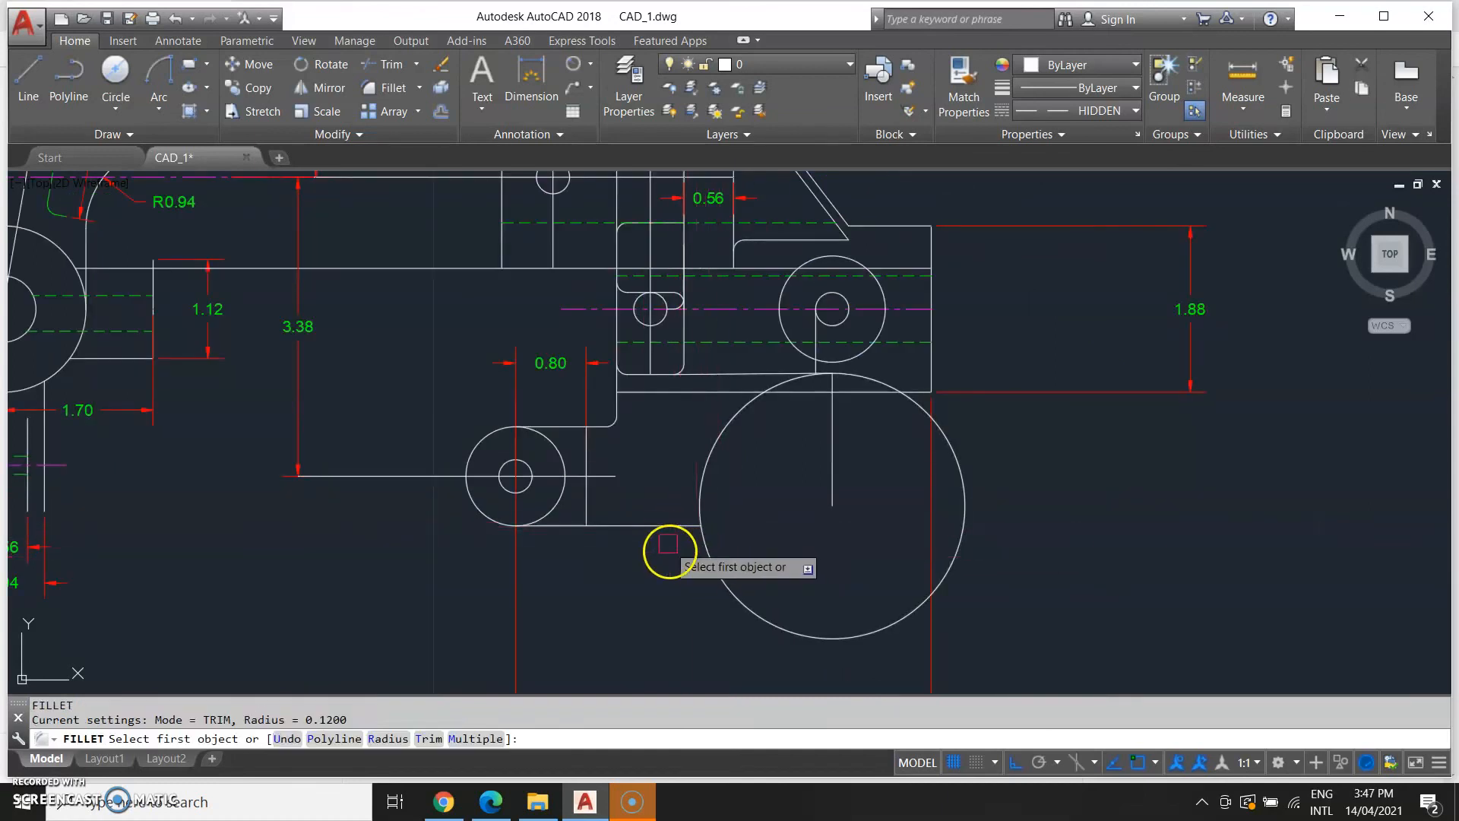
text(1.76)
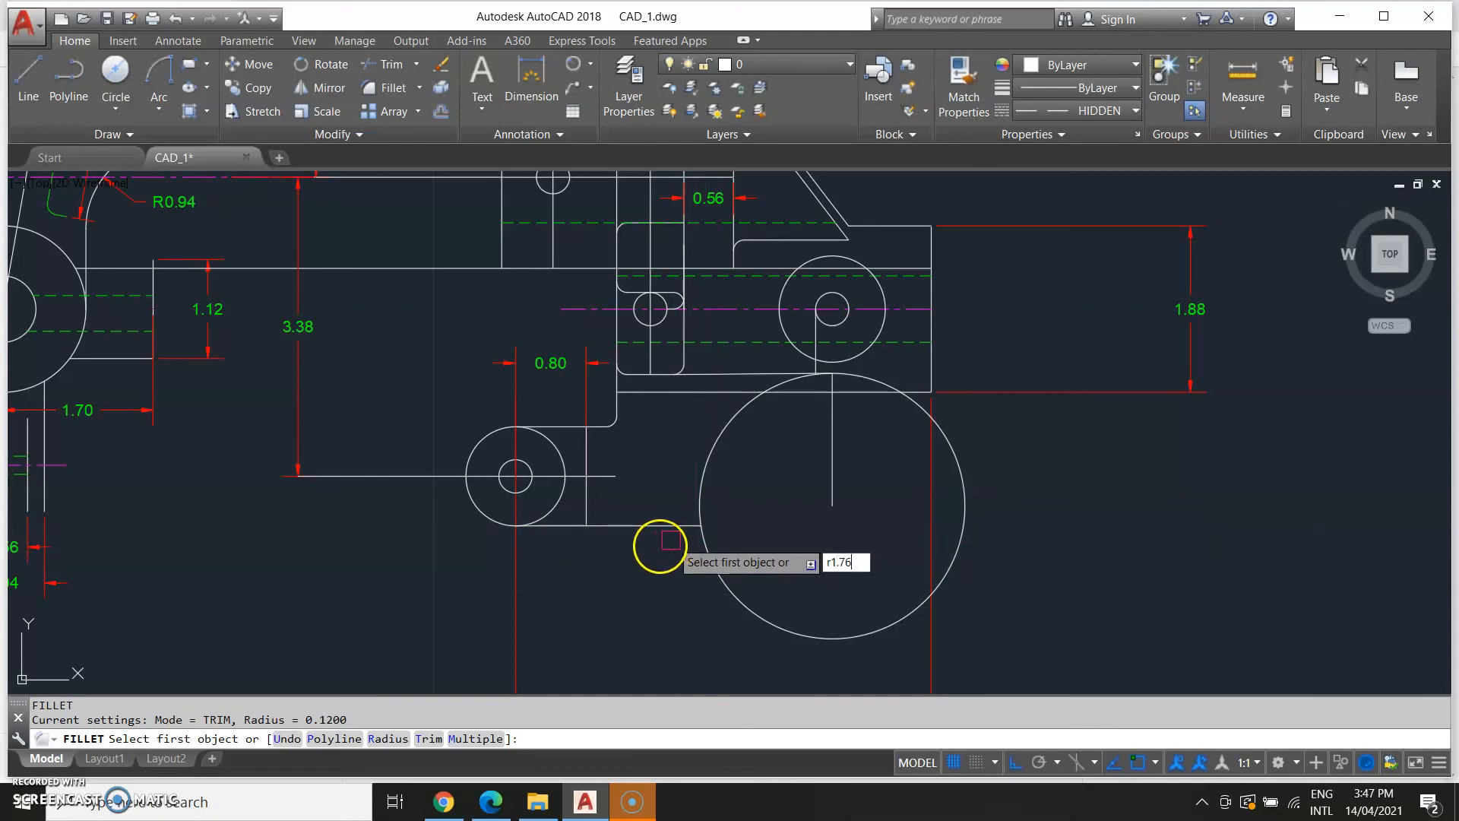
key(BackSpace)
key(BackSpace)
key(BackSpace)
key(BackSpace)
key(Return)
text(1.76)
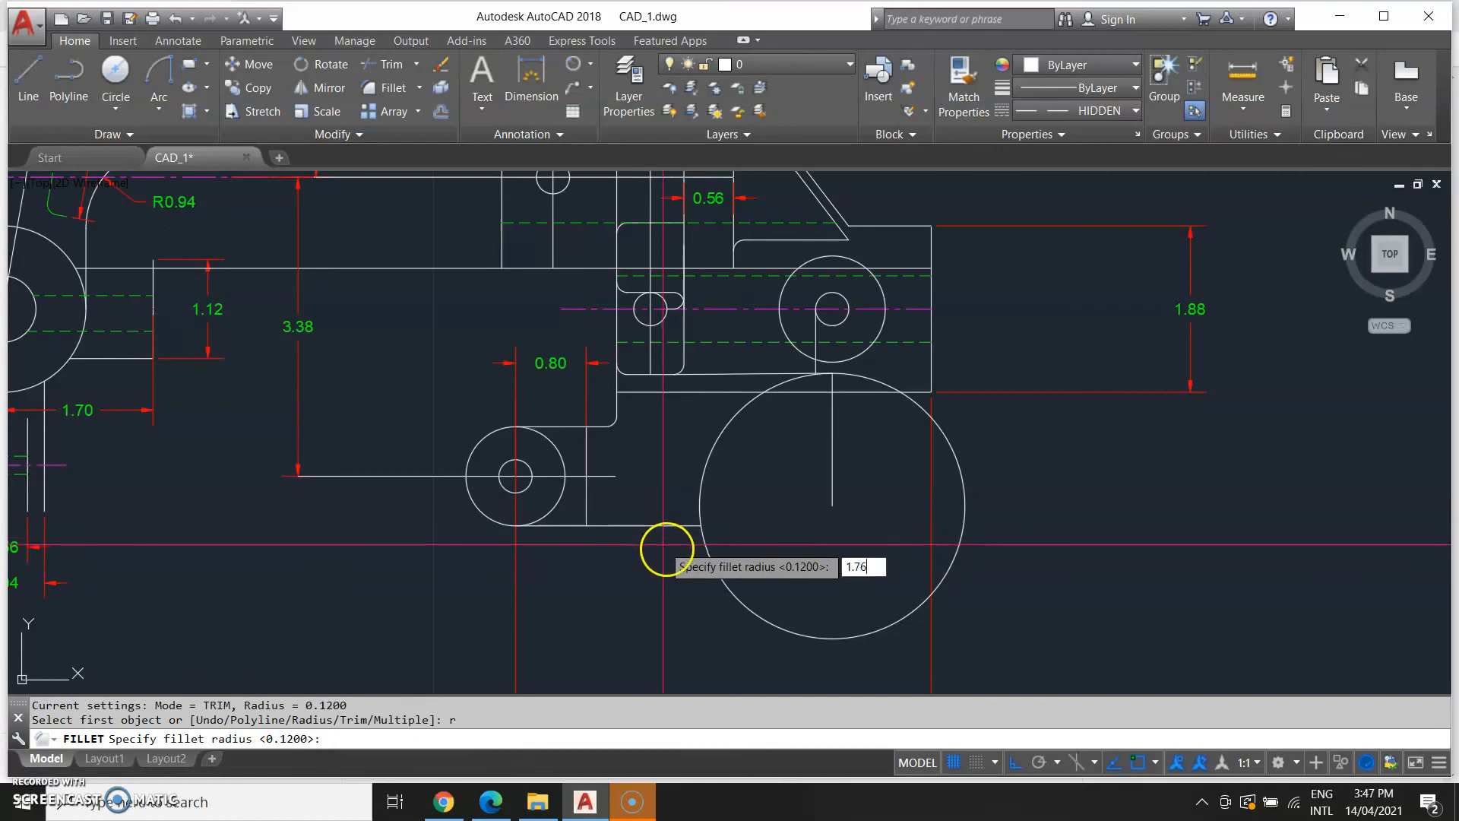
key(Return)
click(670, 525)
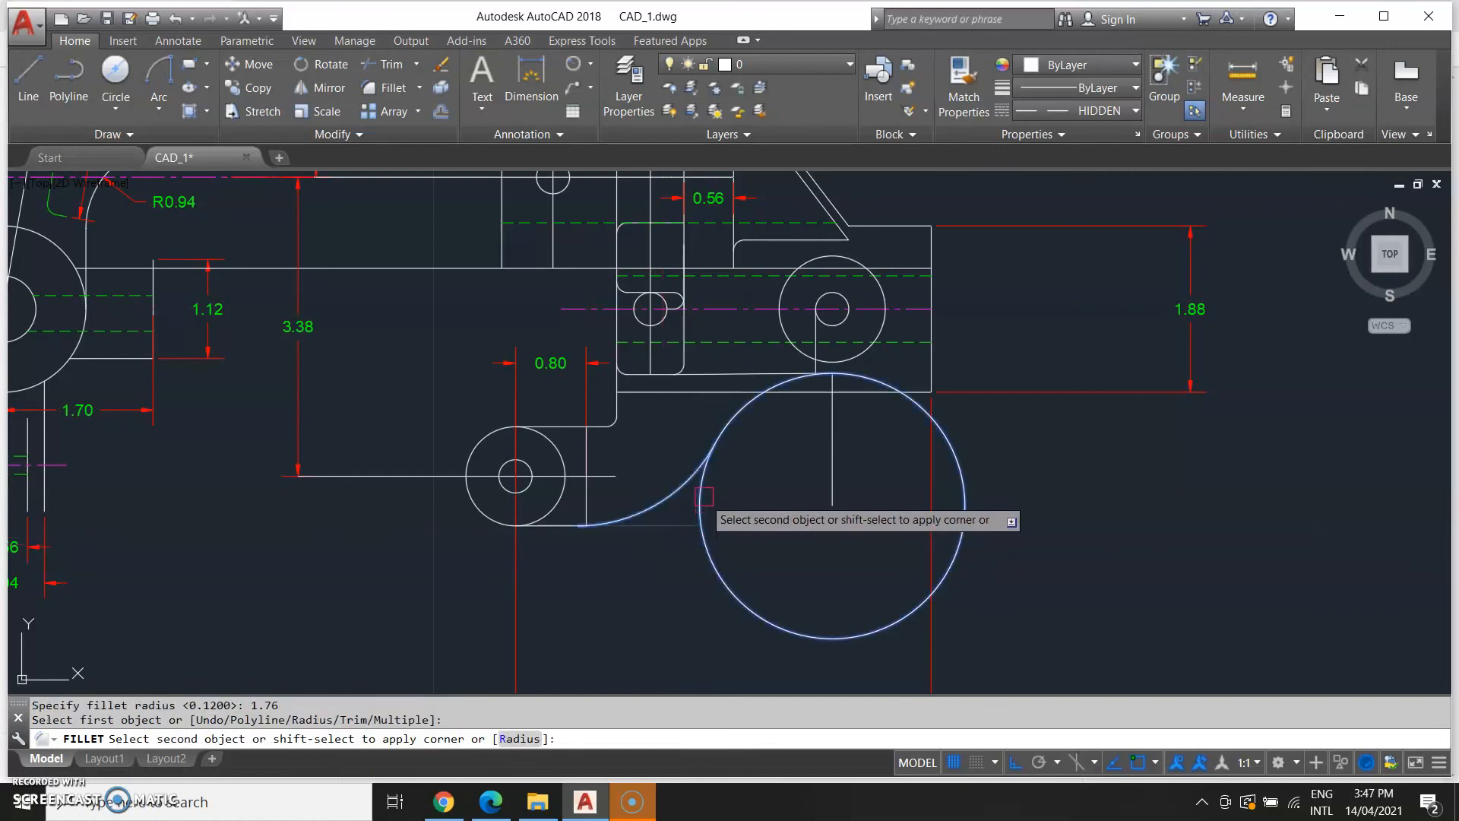
click(704, 496)
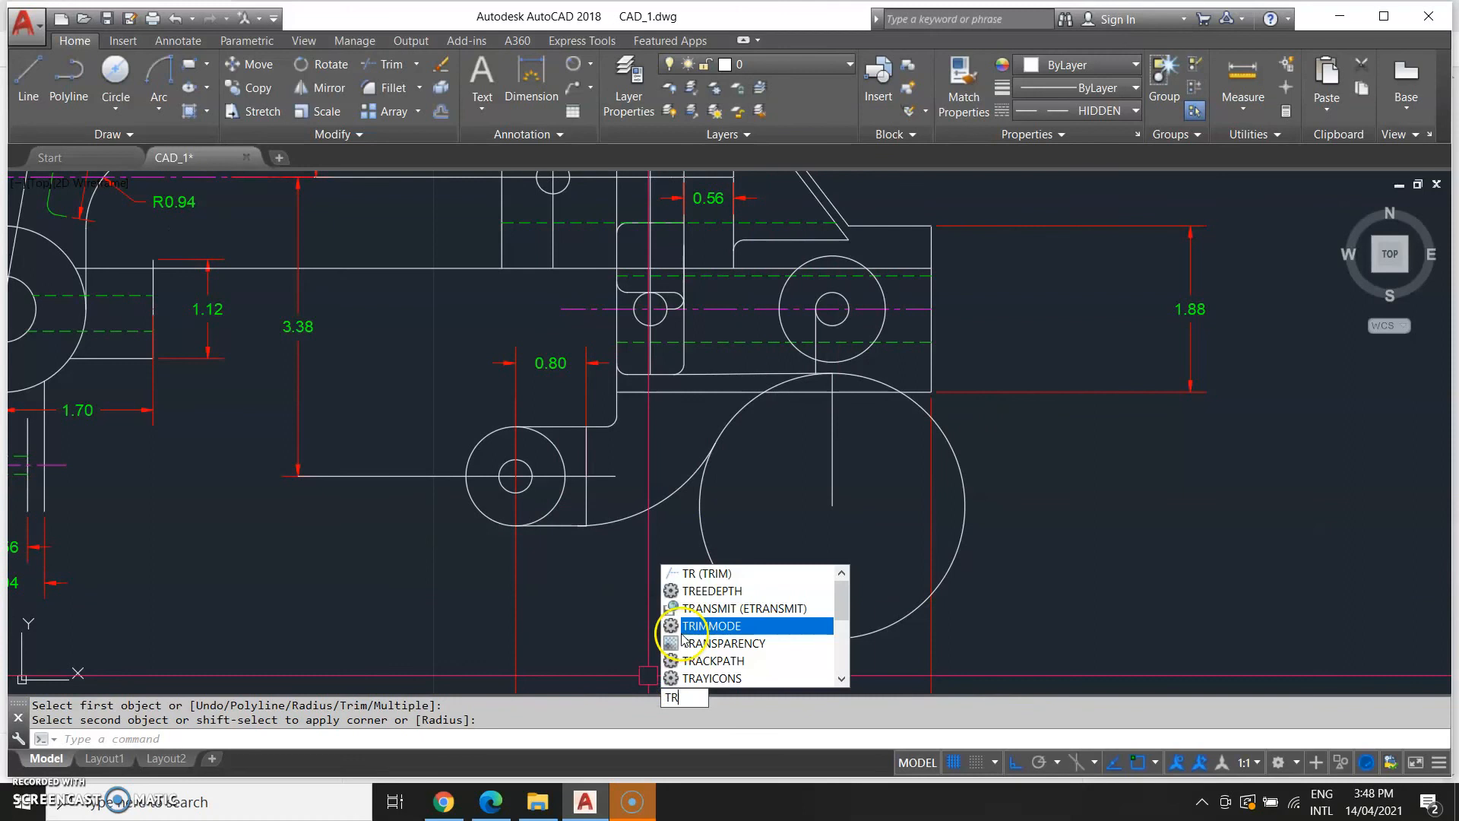
click(715, 576)
click(942, 585)
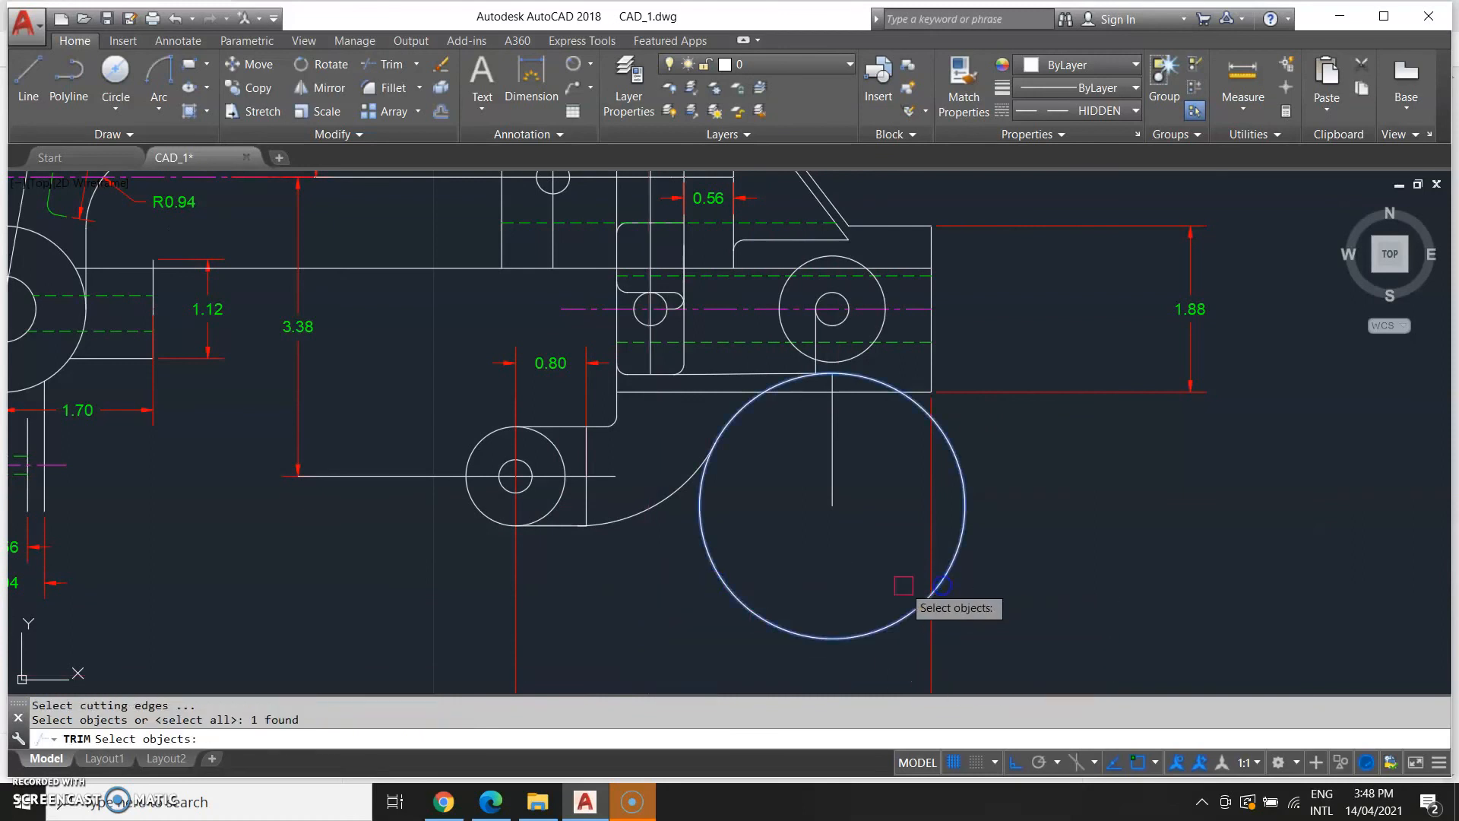
right_click(717, 544)
click(671, 491)
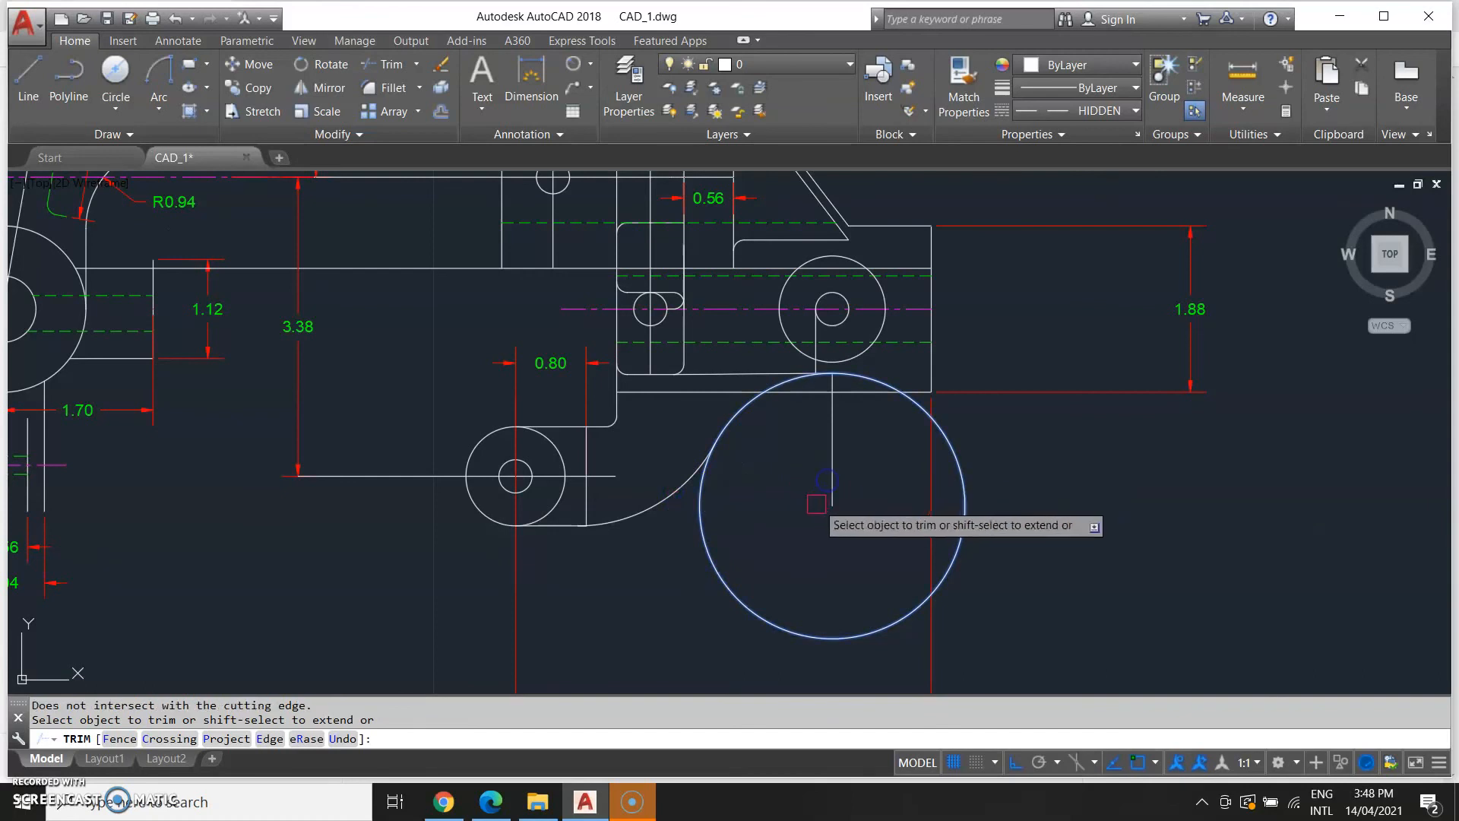
key(Escape)
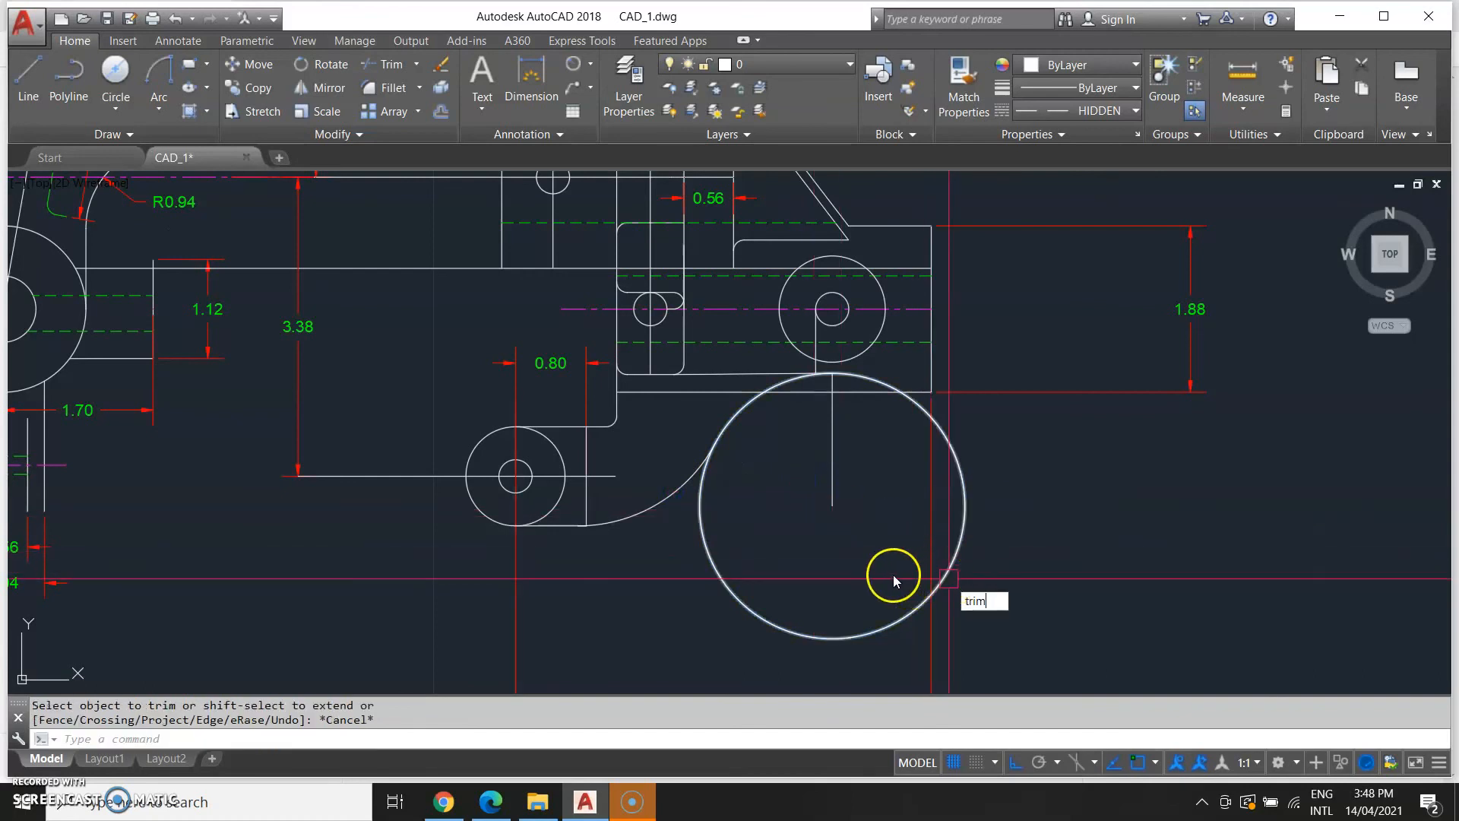
Trim away the large circle, keeping only its arc above the new fillet.
key(Return)
click(1087, 606)
click(610, 456)
right_click(734, 571)
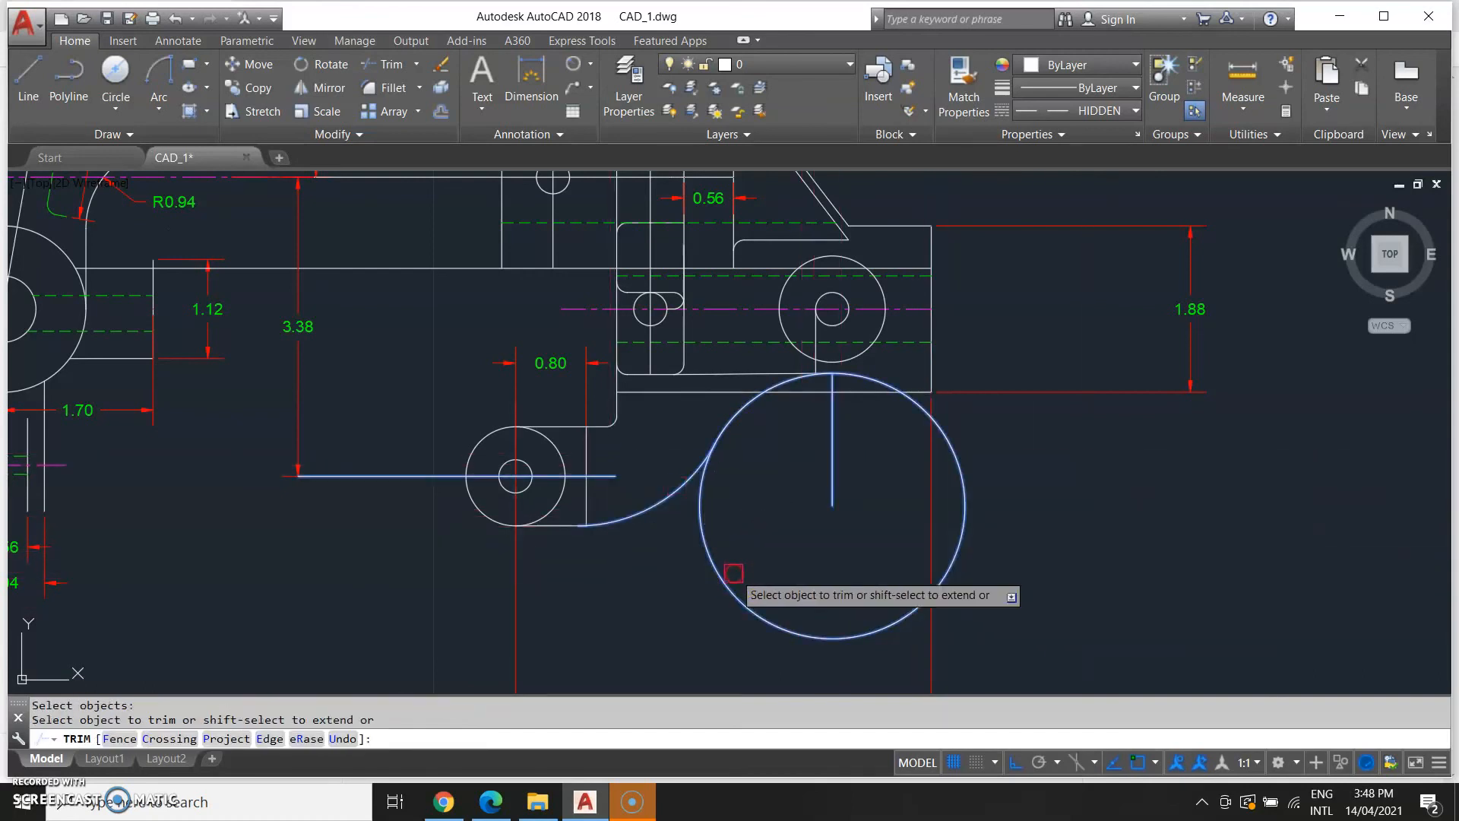
key(Escape)
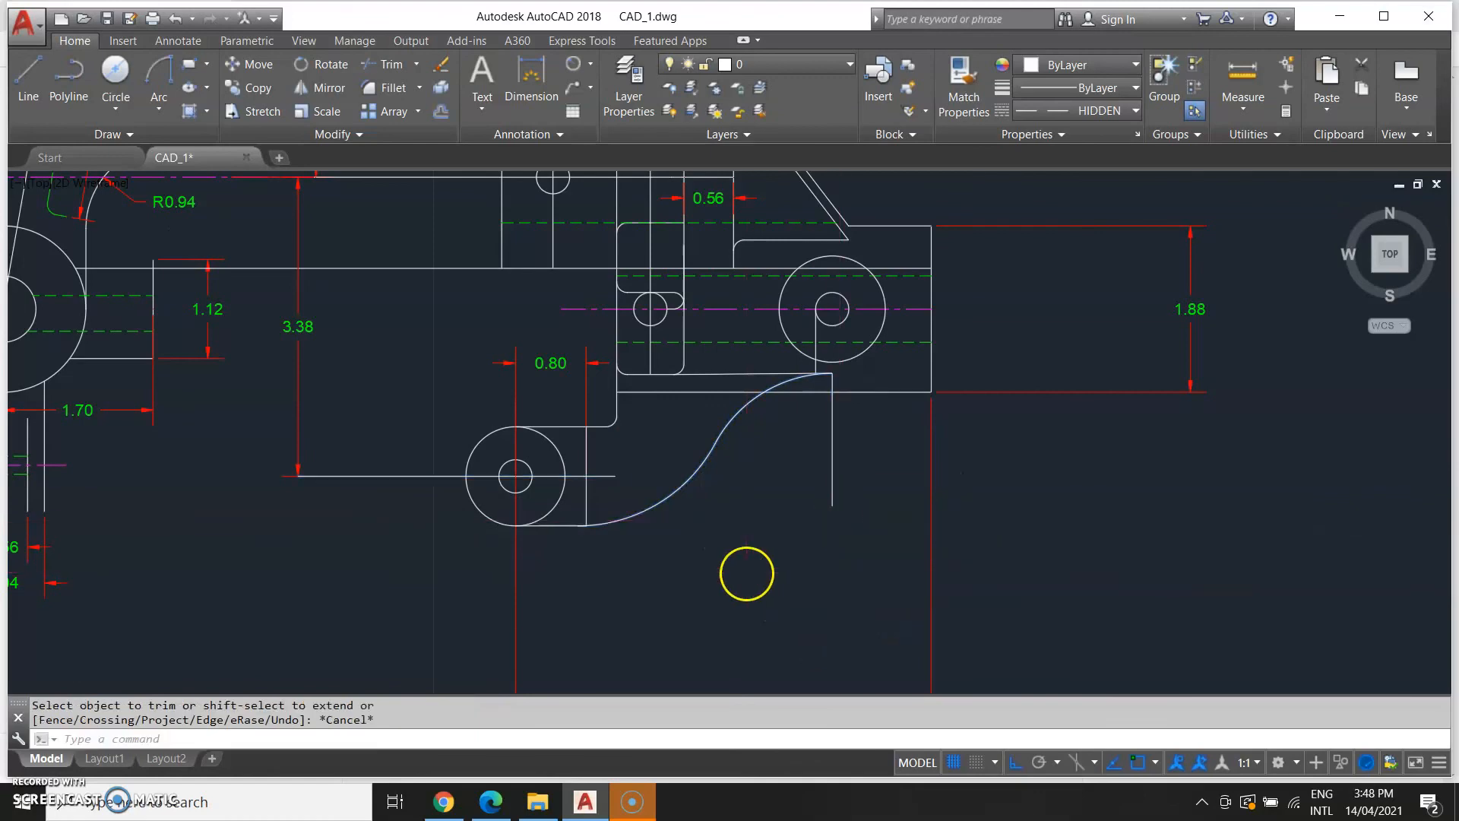
Compare the model's lower arm with the lower arm in the reference drawing.
scroll(746, 573, down, 2)
middle_drag(639, 585, 698, 565)
middle_drag(235, 526, 434, 488)
scroll(564, 509, down, 2)
middle_drag(578, 584, 814, 517)
middle_drag(319, 501, 521, 526)
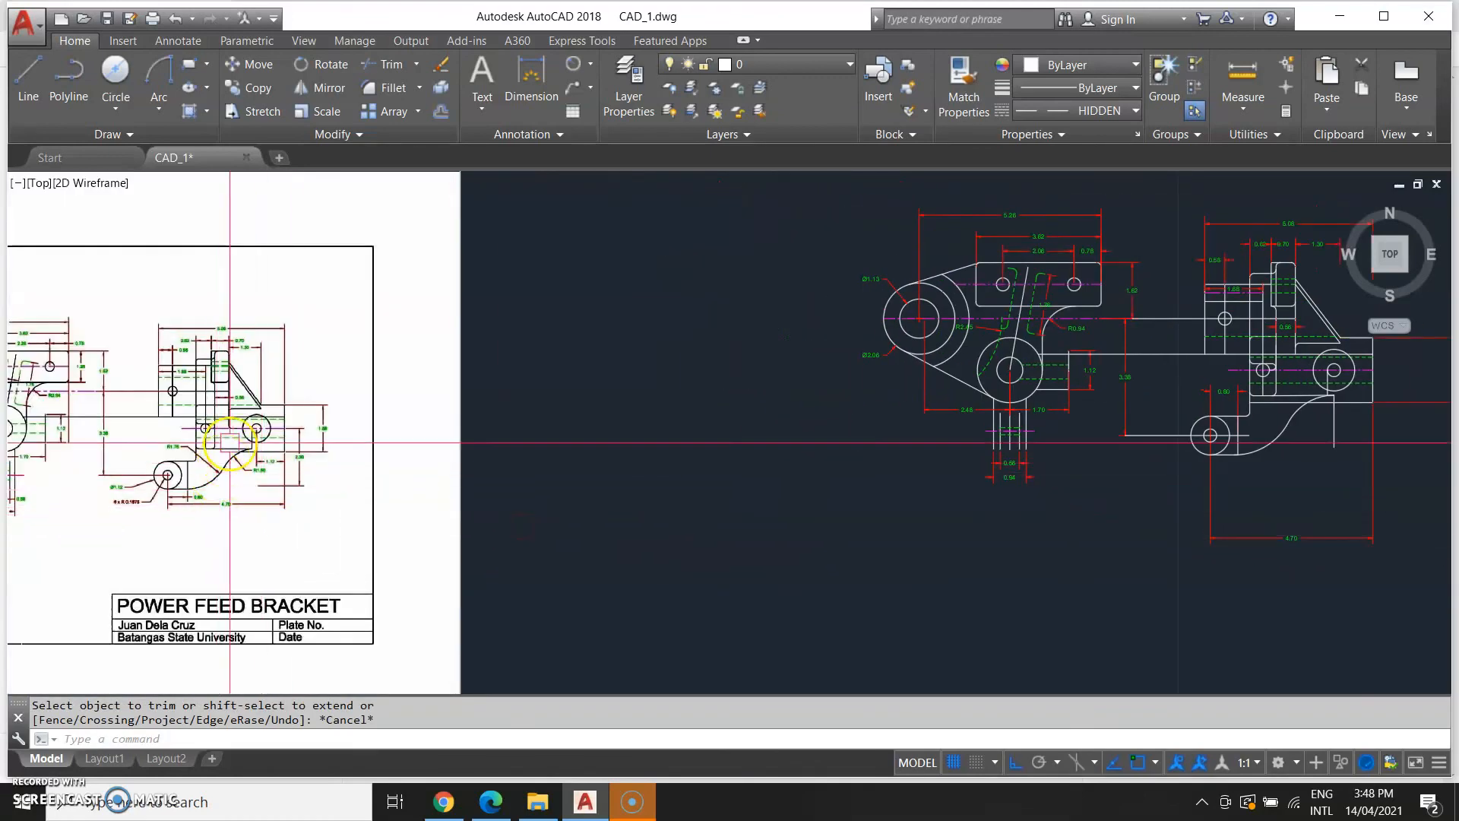
middle_drag(806, 497, 338, 547)
scroll(785, 446, up, 2)
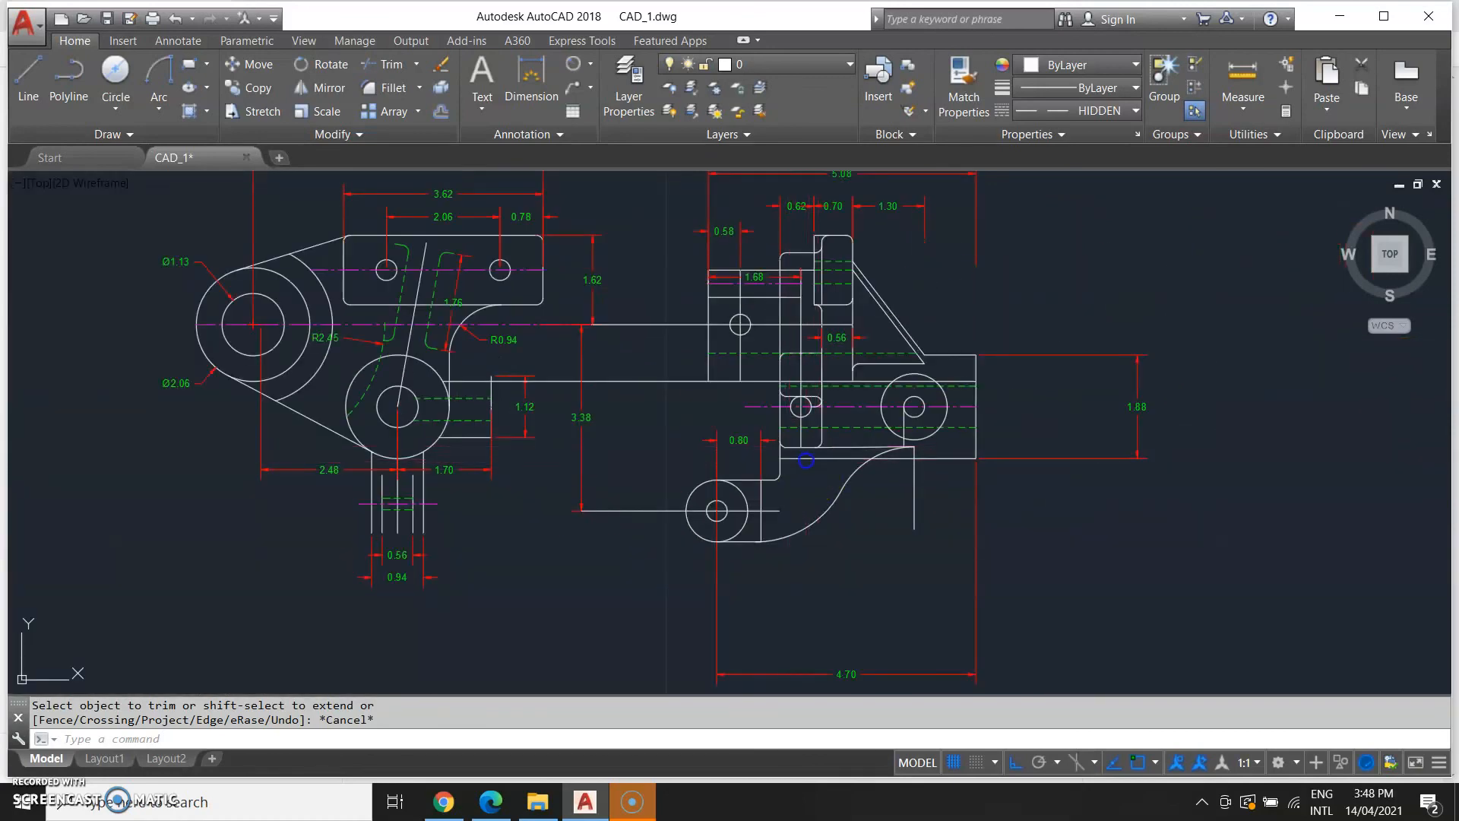
Erase the stray object at the arc's upper end and inspect the hidden line crossing there.
key(Delete)
scroll(866, 512, up, 4)
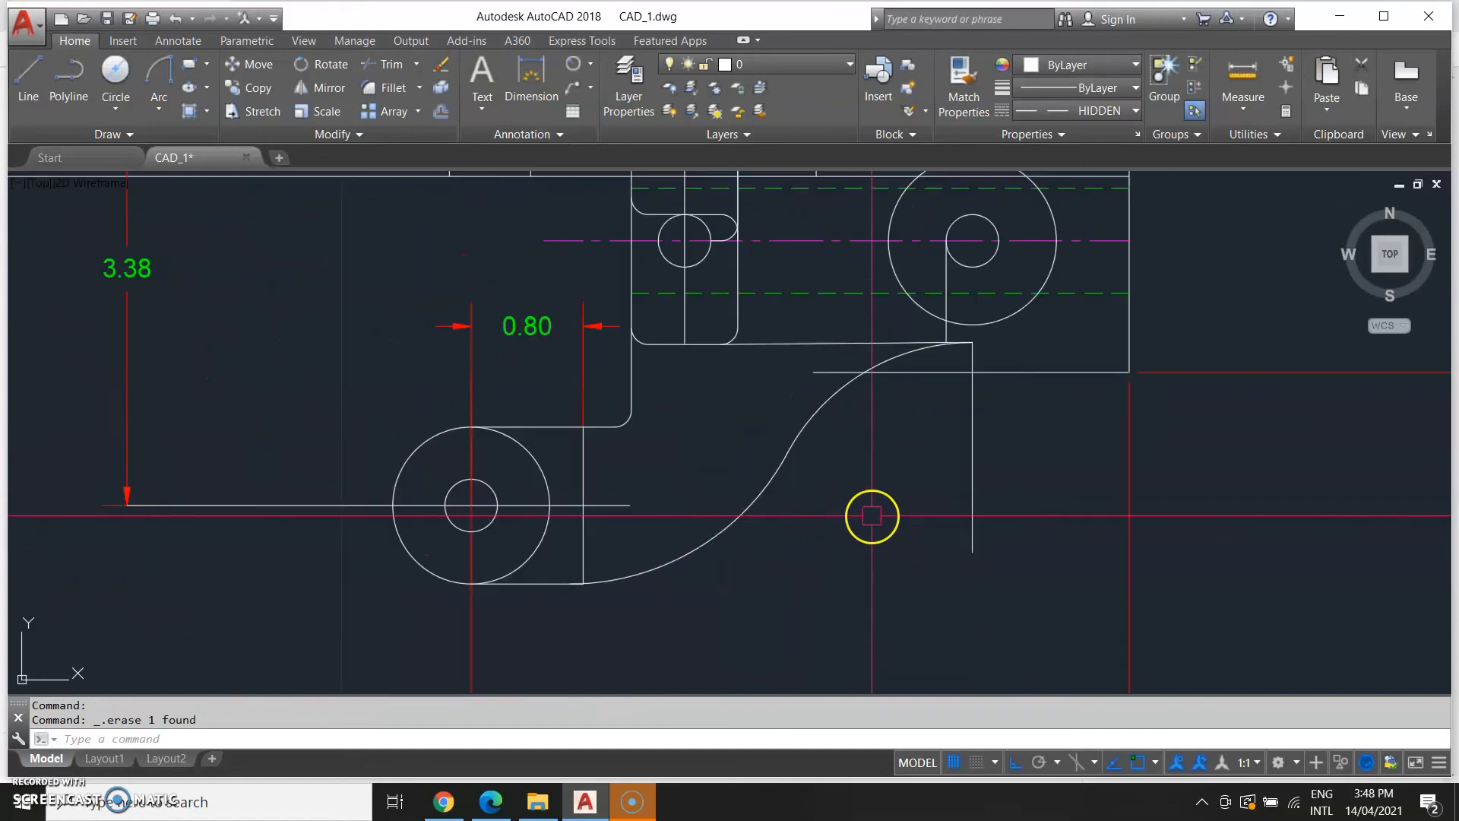
click(814, 372)
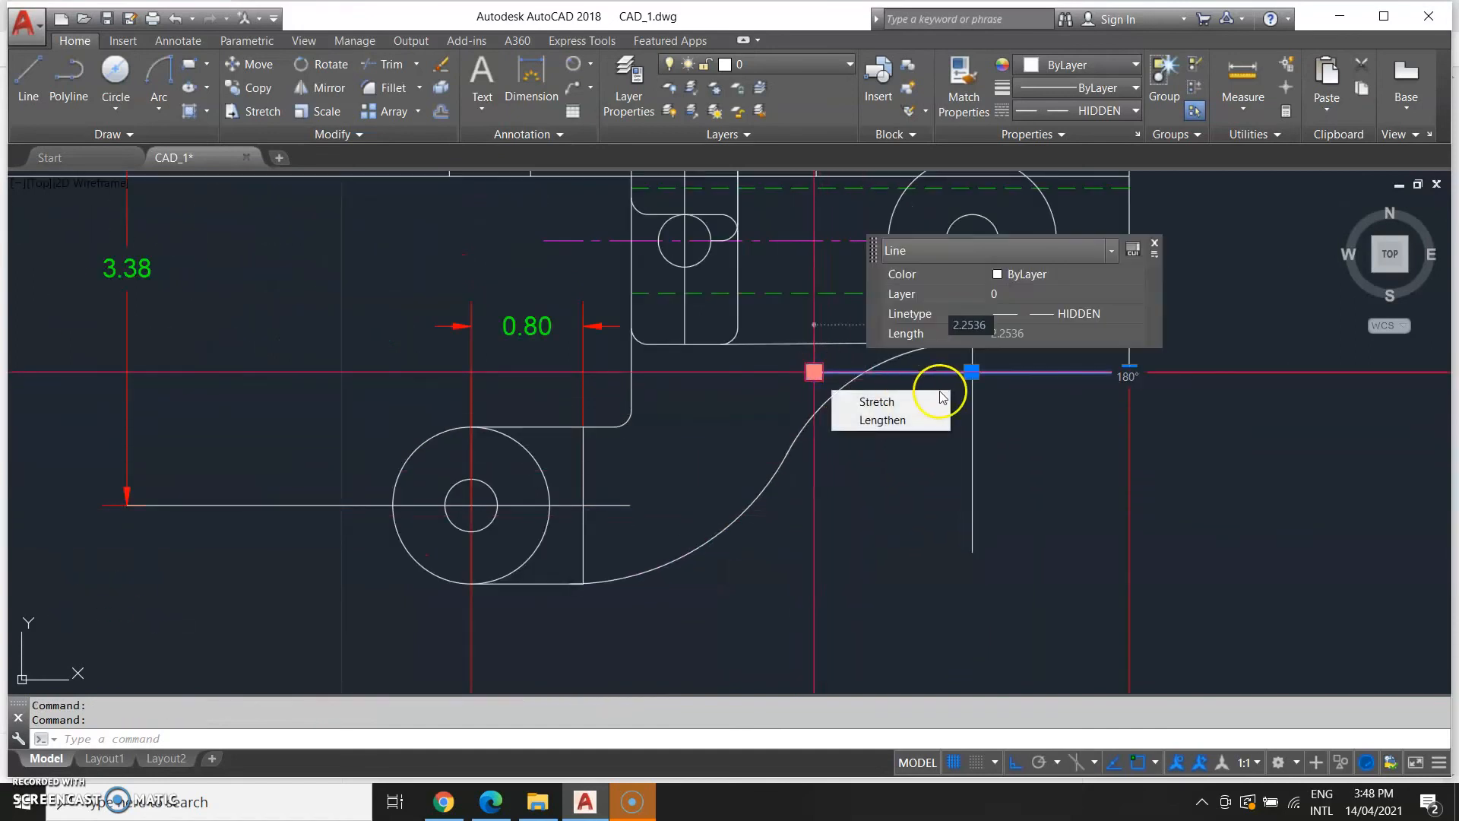
key(Escape)
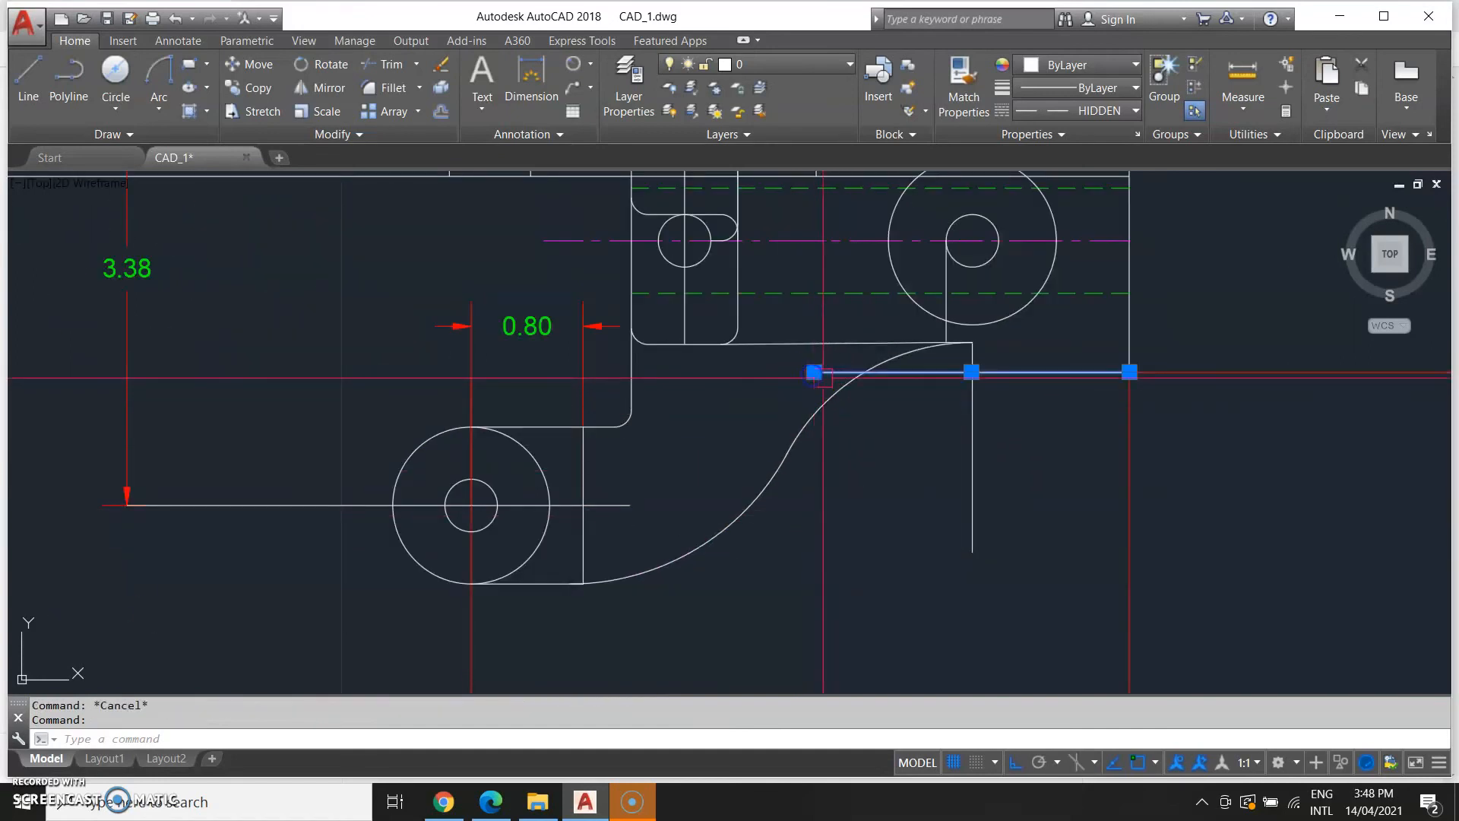
click(814, 372)
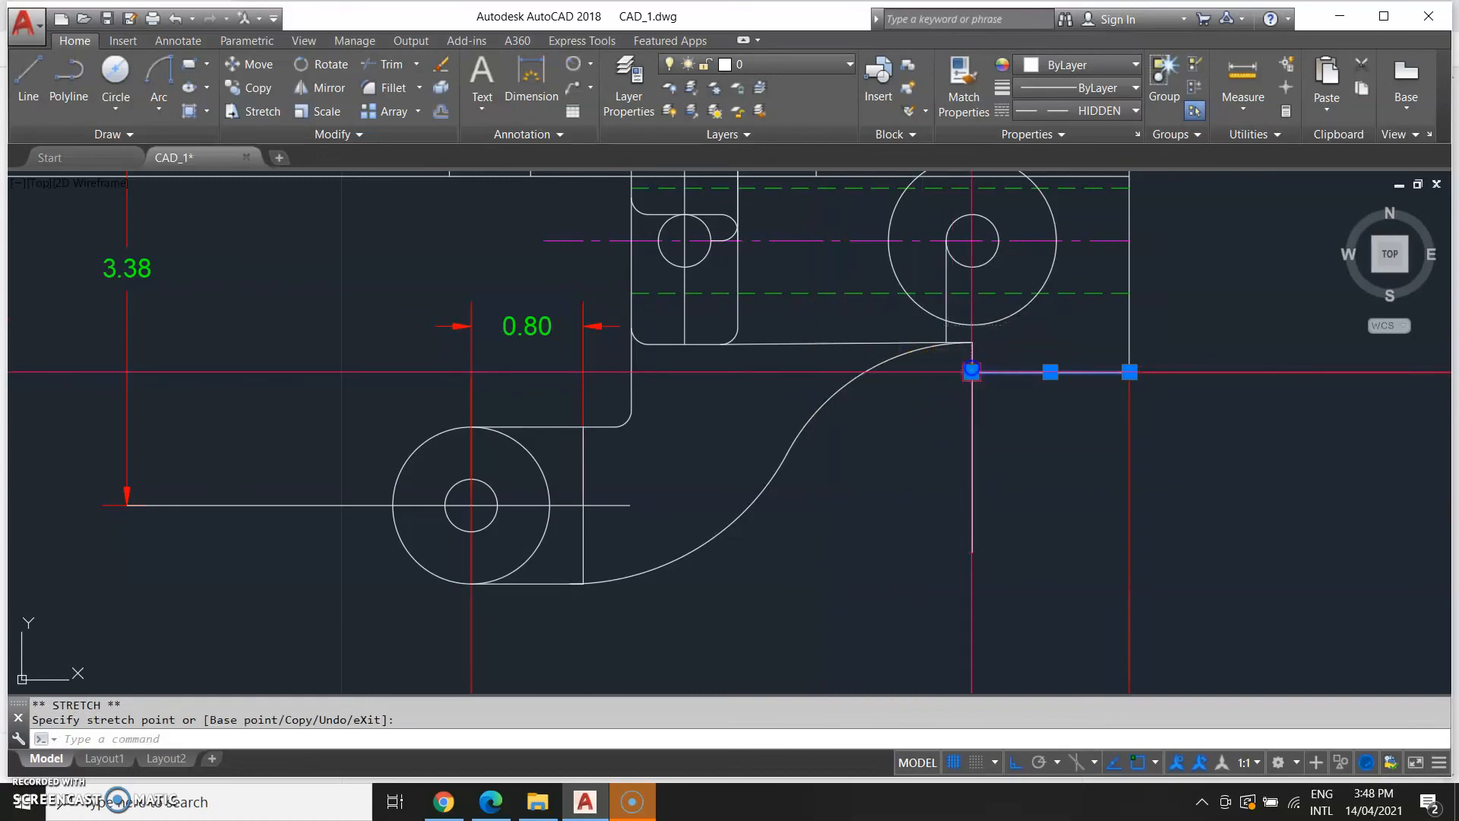
scroll(938, 547, down, 8)
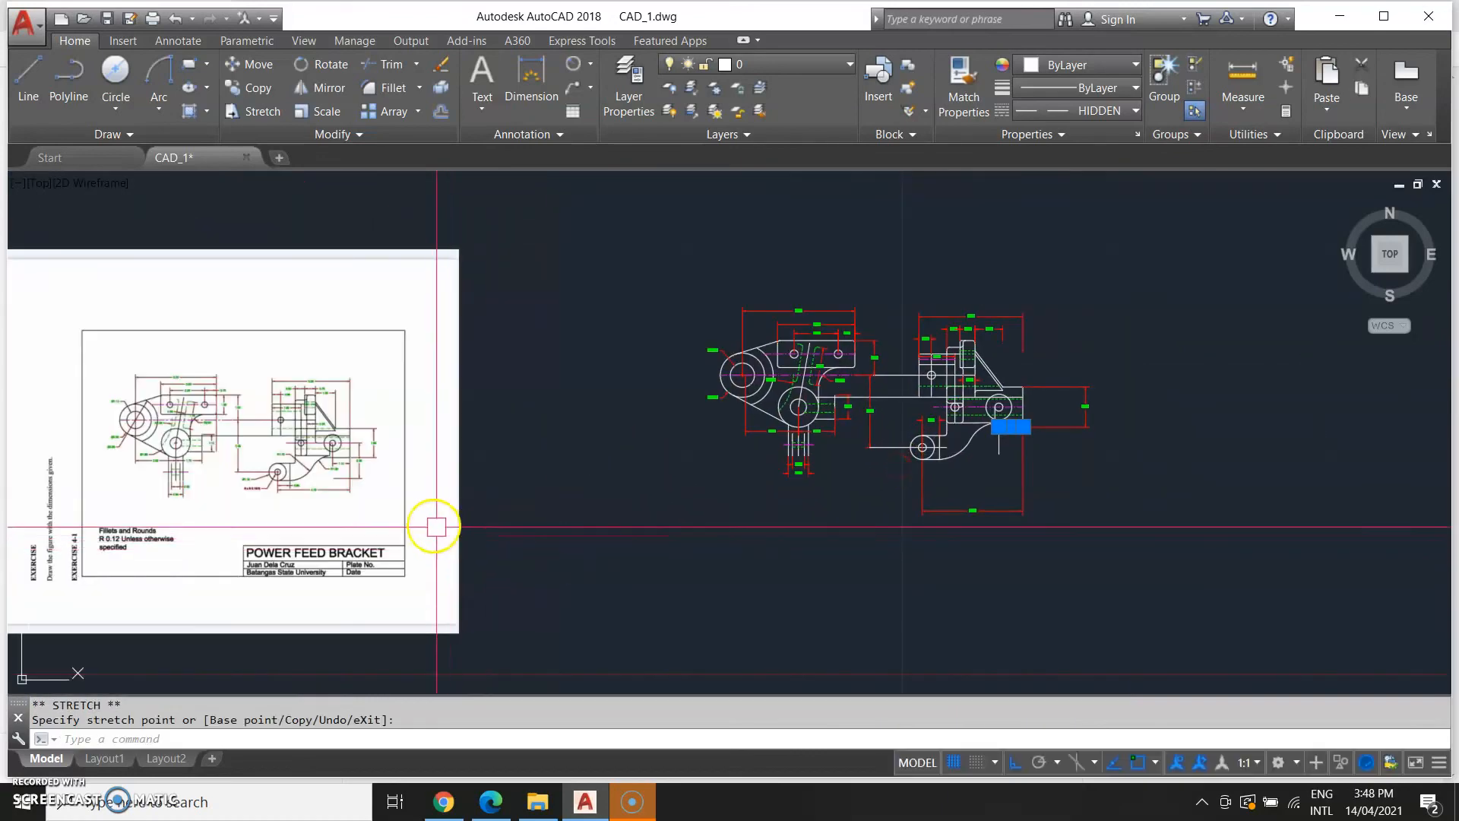
middle_drag(996, 468, 860, 521)
scroll(860, 521, up, 5)
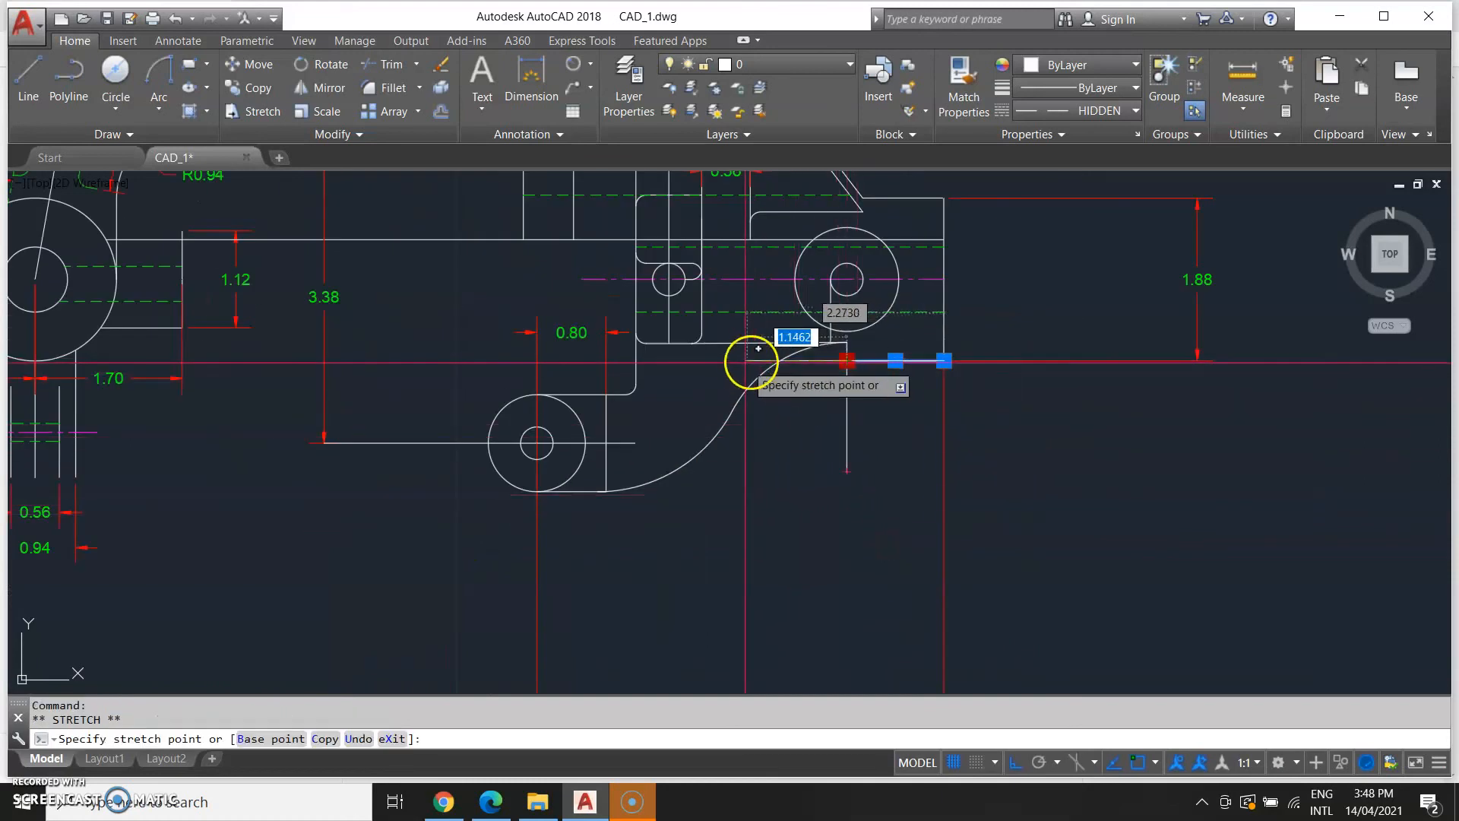
key(Escape)
Trim the line segments crossing the arc's upper end.
text(trim)
key(Return)
click(809, 410)
click(740, 347)
right_click(748, 367)
click(748, 366)
click(860, 435)
click(827, 446)
key(Escape)
Erase a small leftover segment and stretch the arc's upper endpoint onto the end of the horizontal line.
scroll(815, 460, down, 4)
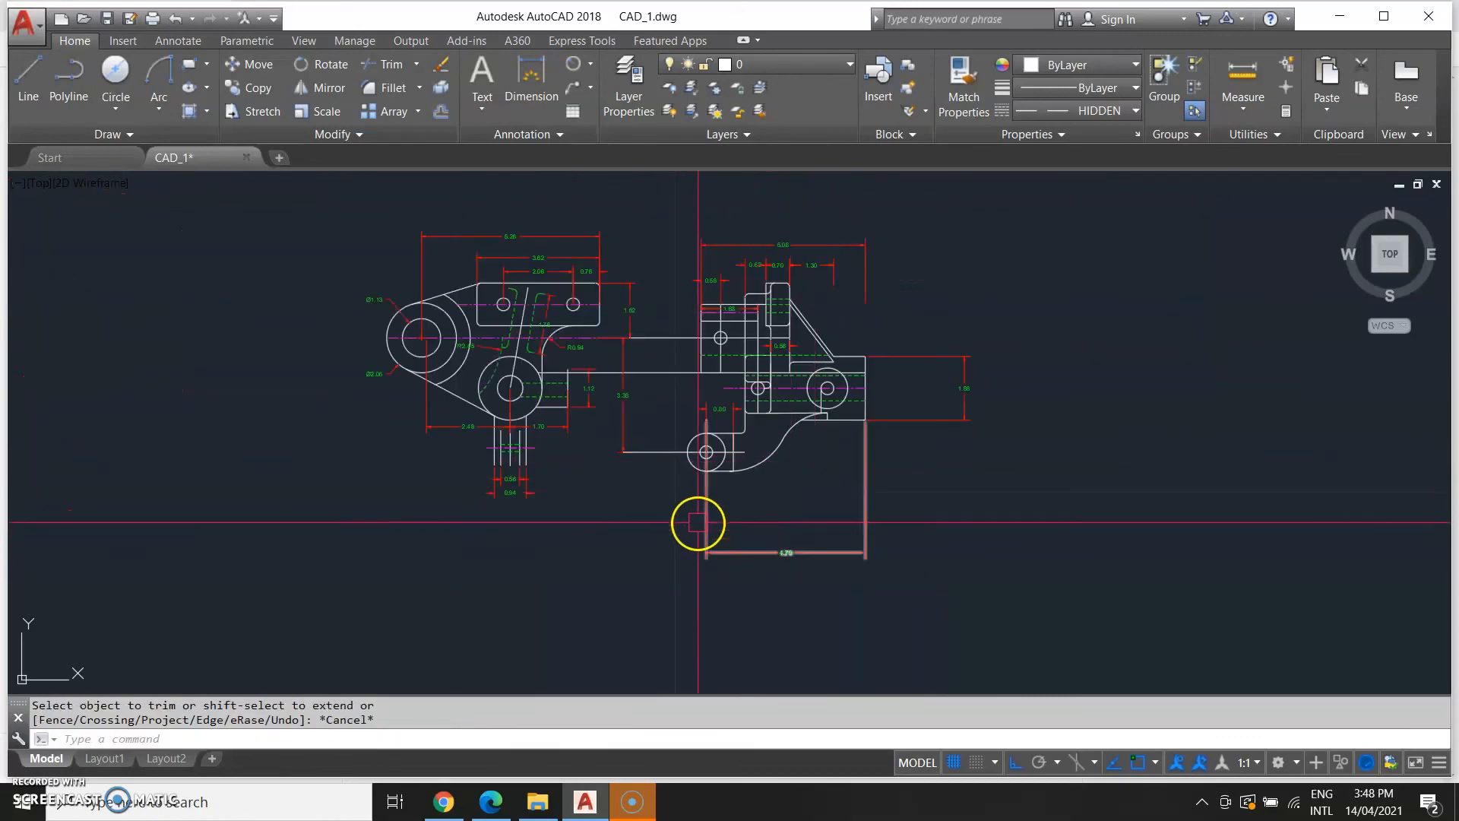
middle_drag(698, 525, 946, 399)
scroll(596, 436, down, 2)
middle_drag(451, 531, 489, 540)
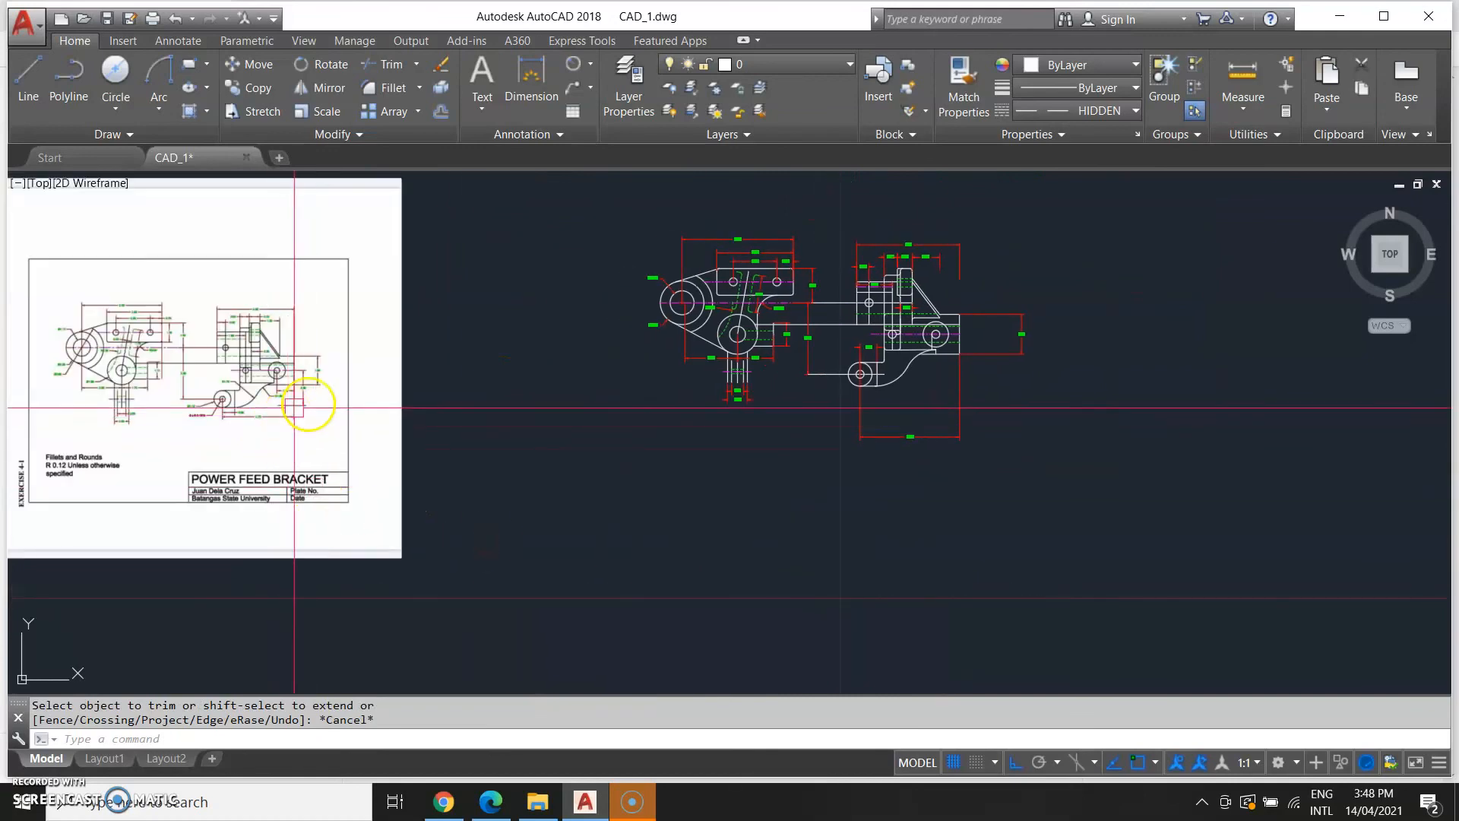
scroll(931, 366, up, 7)
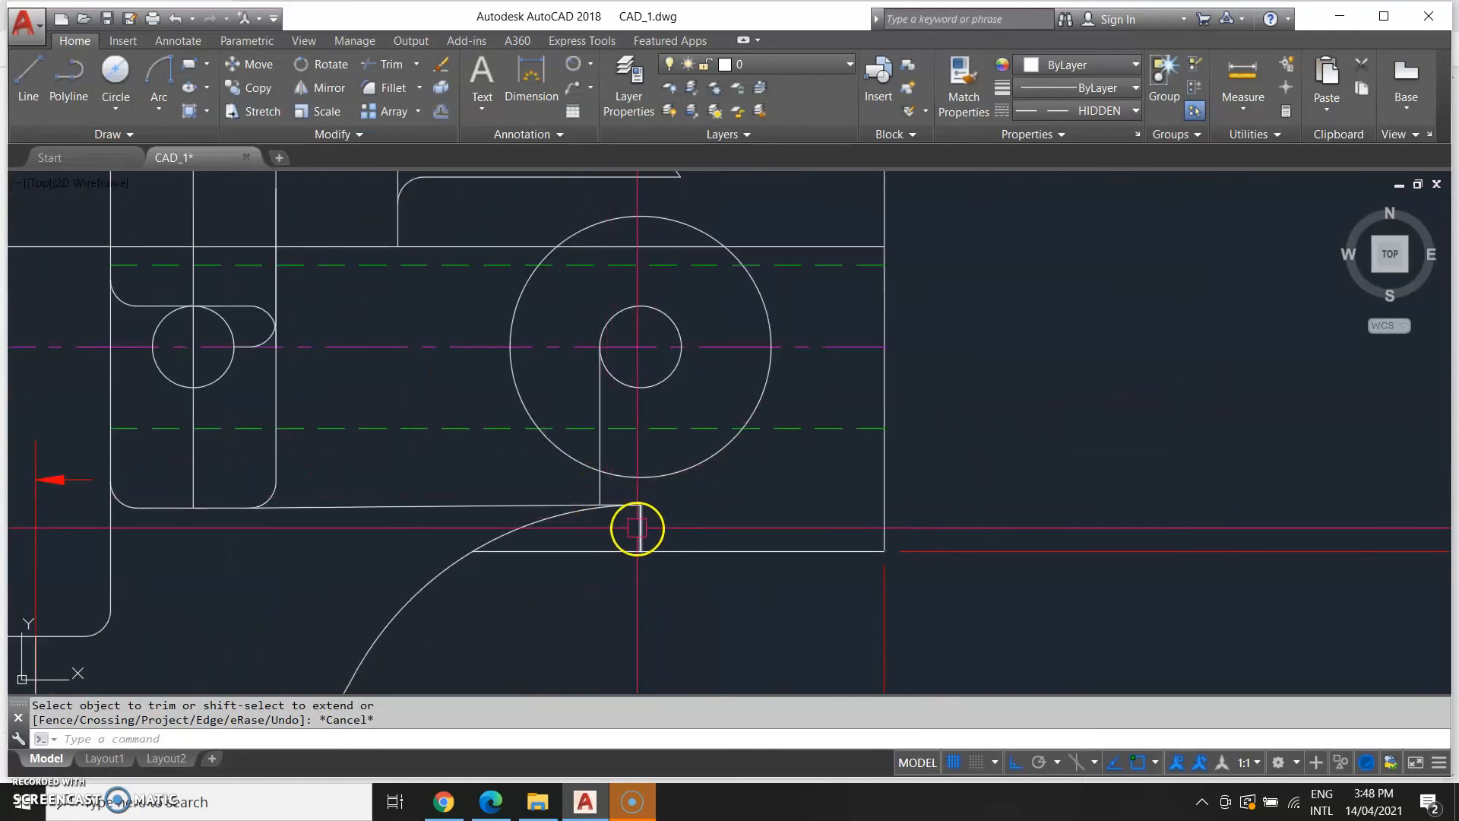
click(659, 524)
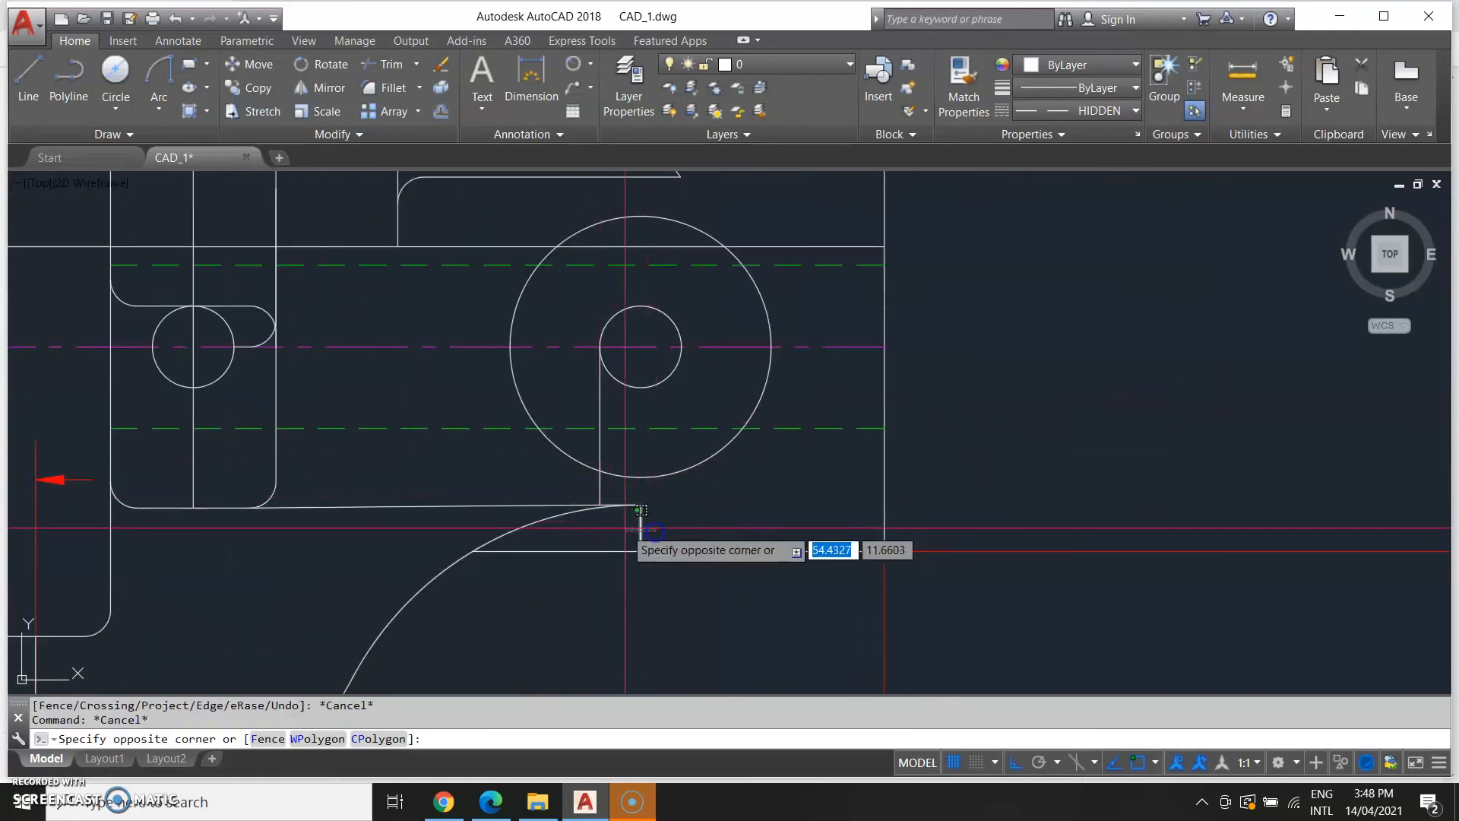
click(627, 525)
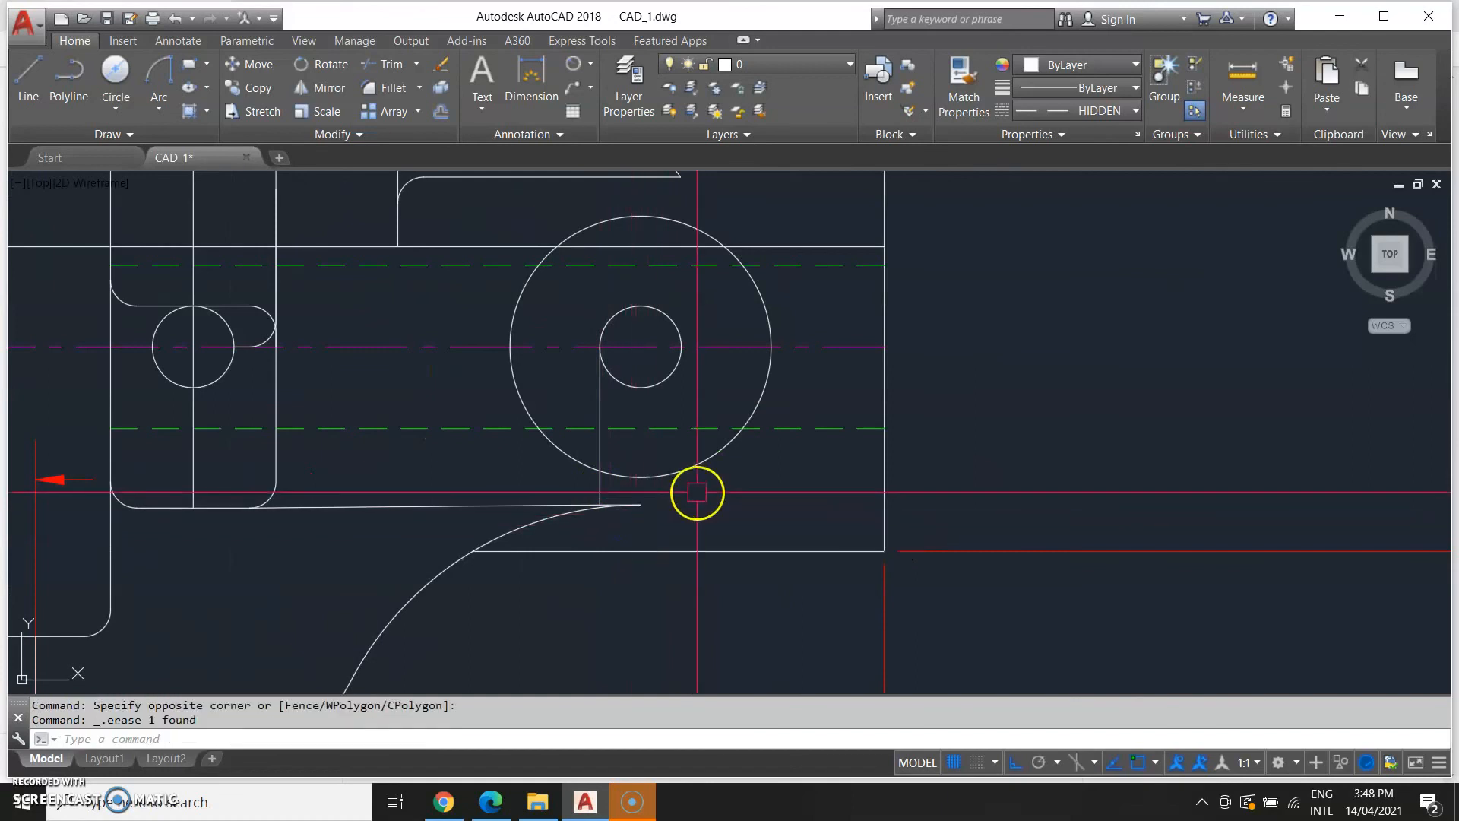
click(640, 504)
click(641, 504)
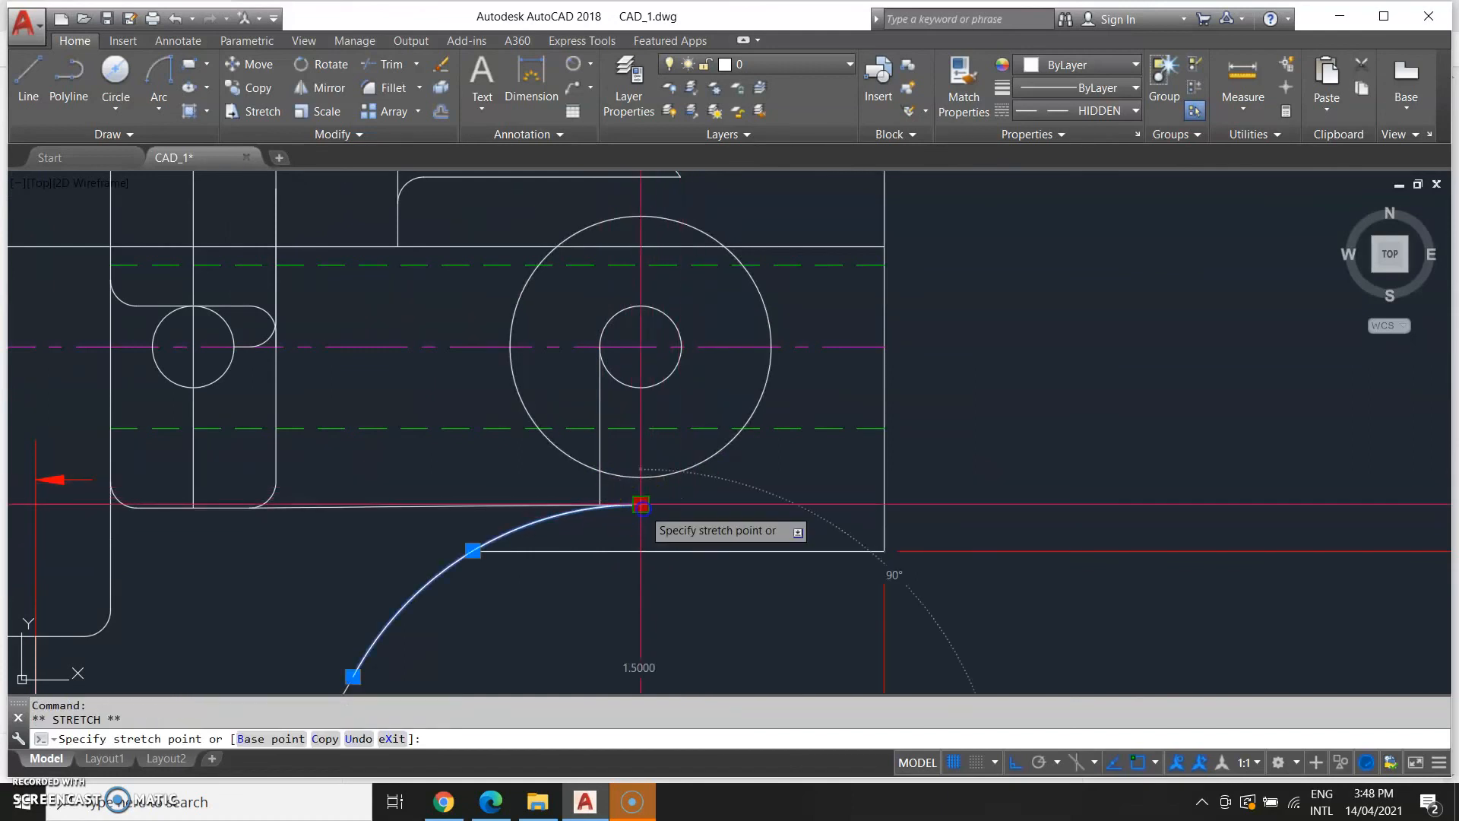
click(600, 504)
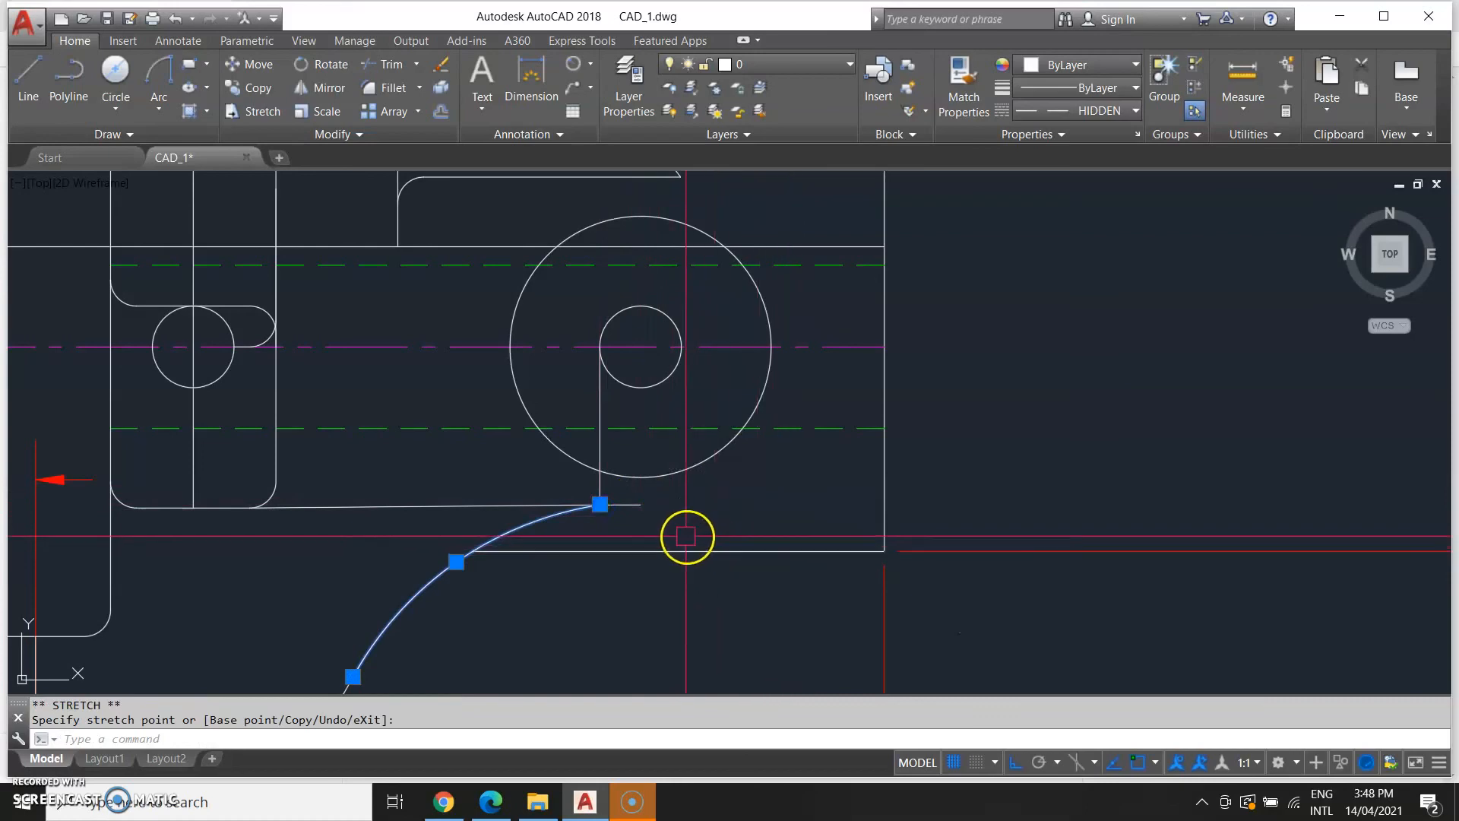
Examine the reference drawing's lower arm details around the R1.76 and R1.50 arcs.
scroll(684, 539, down, 2)
middle_drag(638, 596, 758, 403)
scroll(602, 511, down, 4)
middle_drag(571, 544, 841, 479)
middle_drag(385, 402, 833, 398)
scroll(300, 446, up, 4)
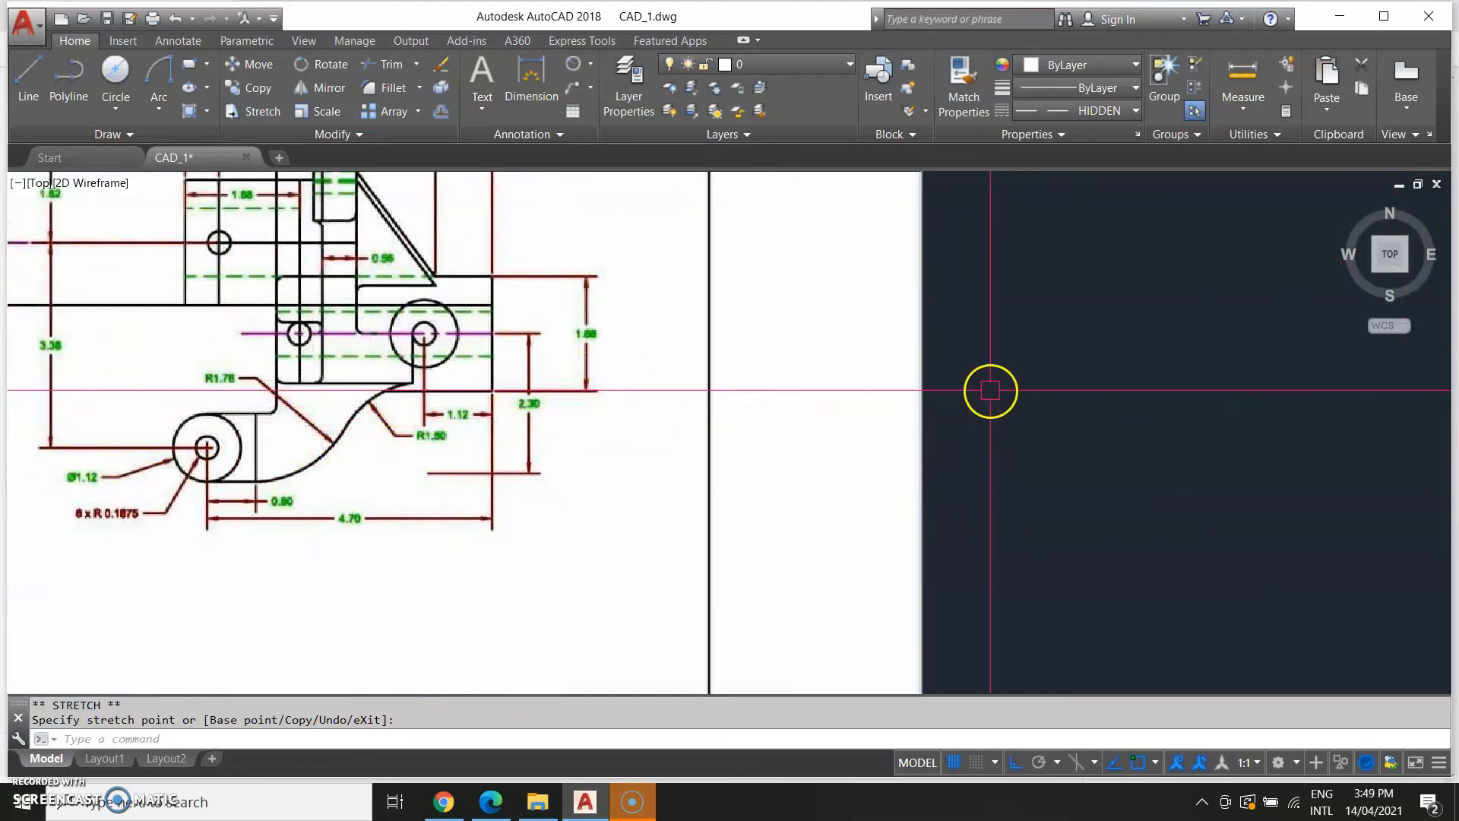
middle_drag(991, 391, 270, 502)
middle_drag(890, 470, 222, 523)
scroll(976, 500, up, 4)
middle_drag(976, 500, 266, 528)
middle_drag(794, 493, 59, 505)
scroll(631, 451, down, 2)
key(Escape)
key(Escape)
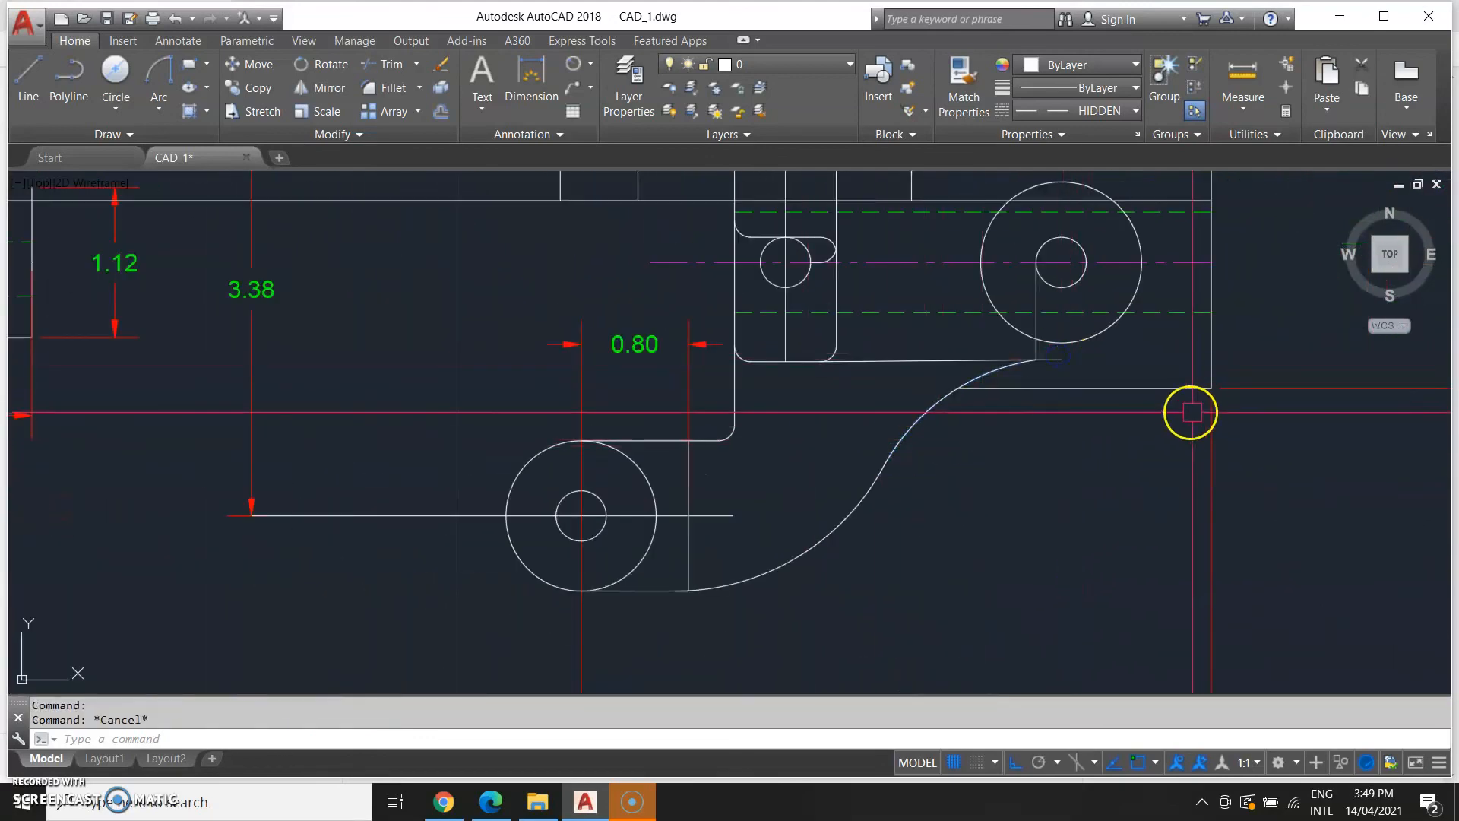
Erase the short leftover line beside the arc's upper end.
click(1060, 356)
key(Delete)
scroll(1018, 501, down, 4)
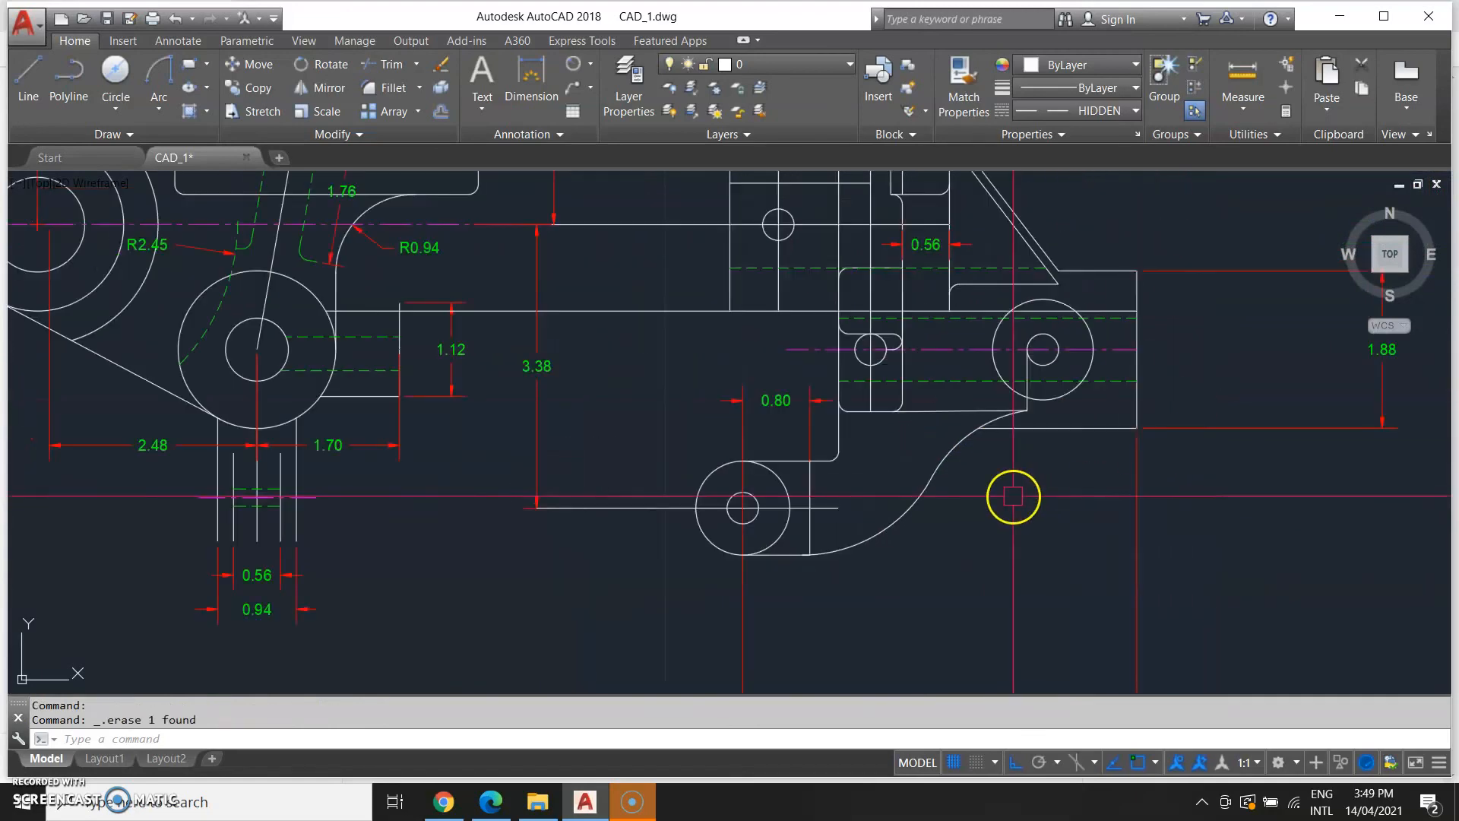
Erase the stray vertical dimension line between the two arms.
scroll(1038, 551, down, 2)
middle_drag(584, 560, 894, 419)
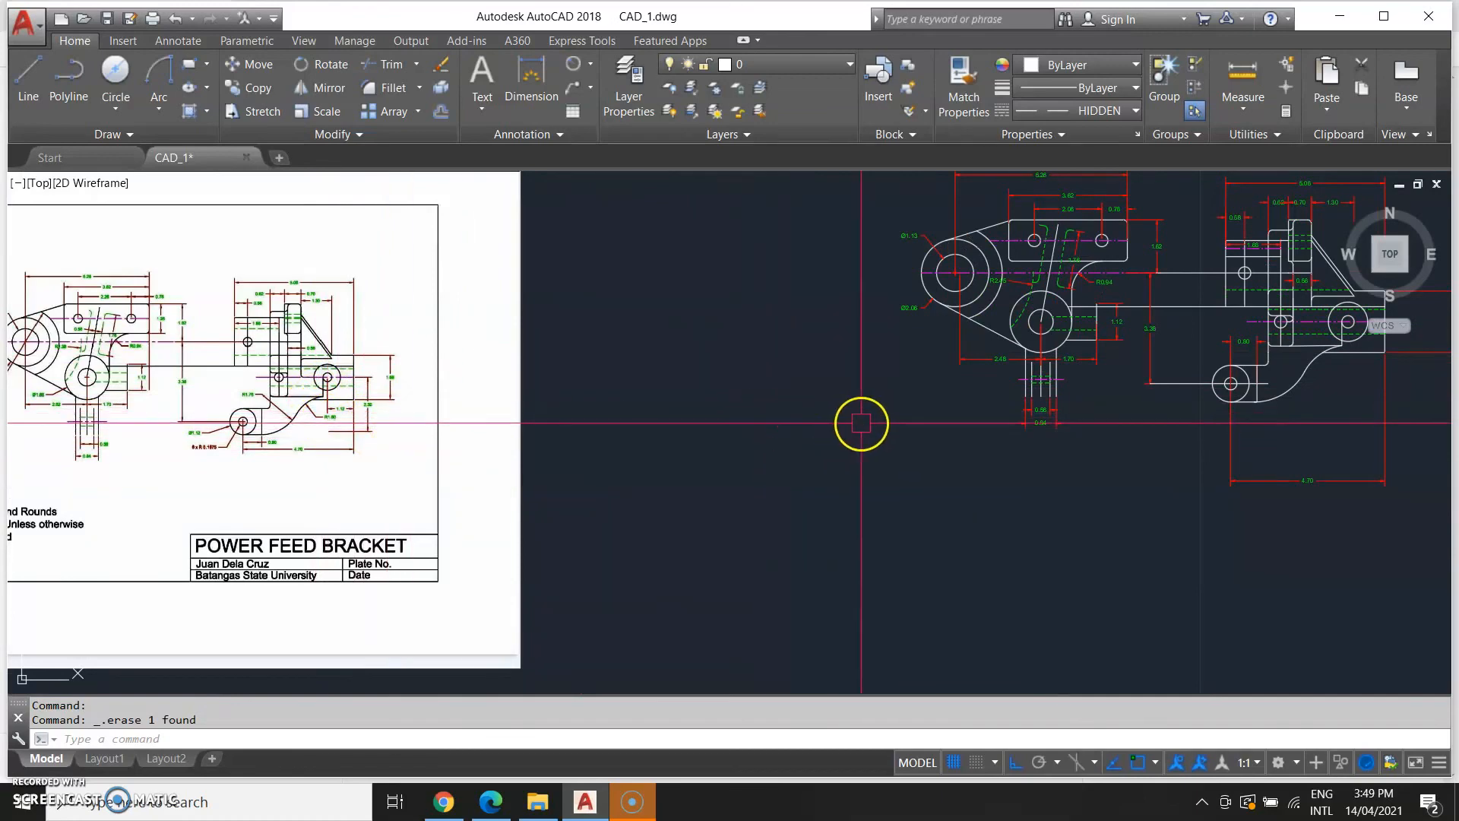
middle_drag(968, 439, 190, 505)
mouse_move(487, 507)
middle_down()
mouse_move(447, 516)
mouse_move(745, 463)
middle_up()
middle_drag(357, 494, 822, 531)
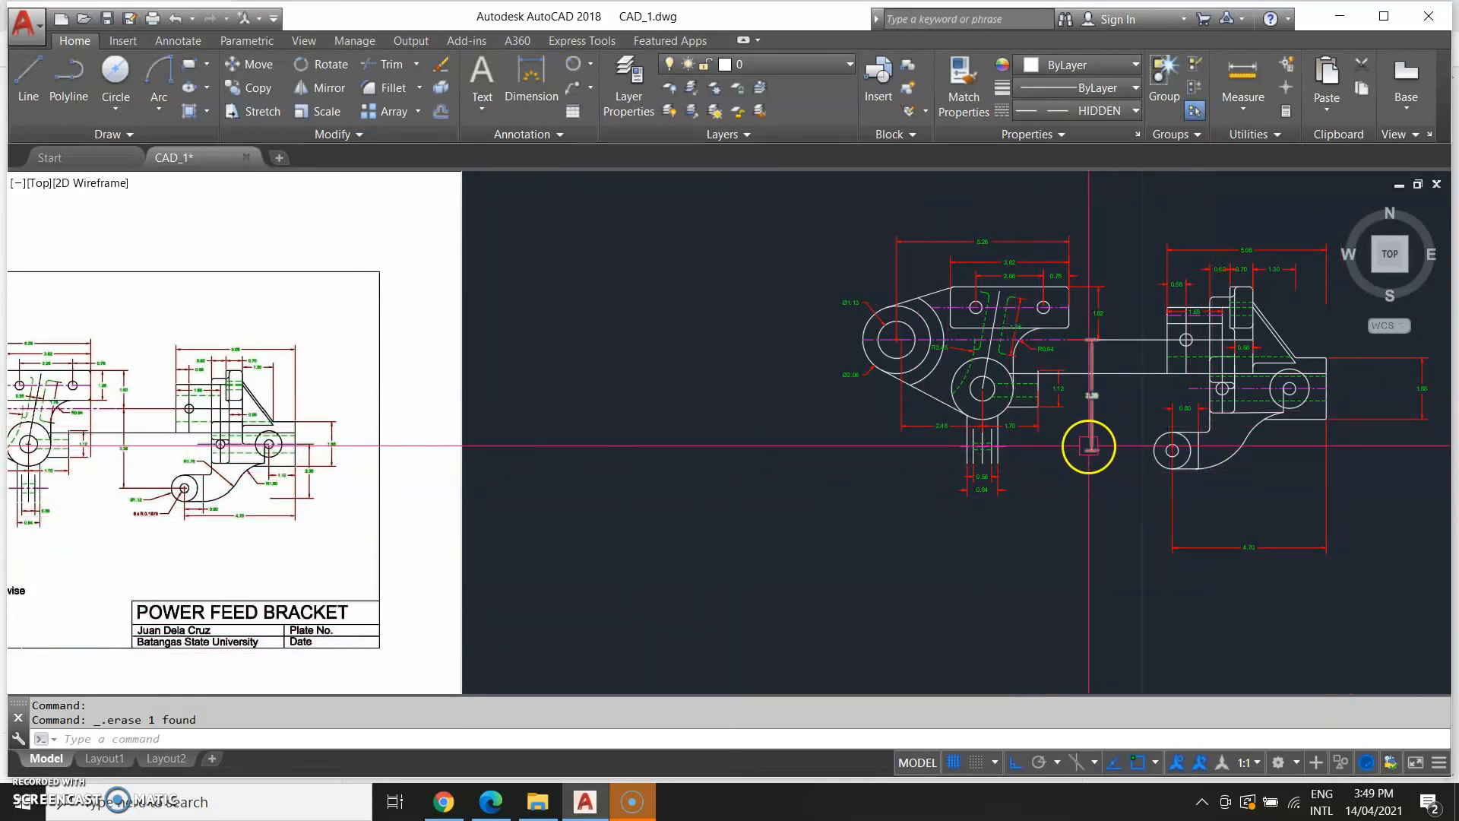
click(1093, 414)
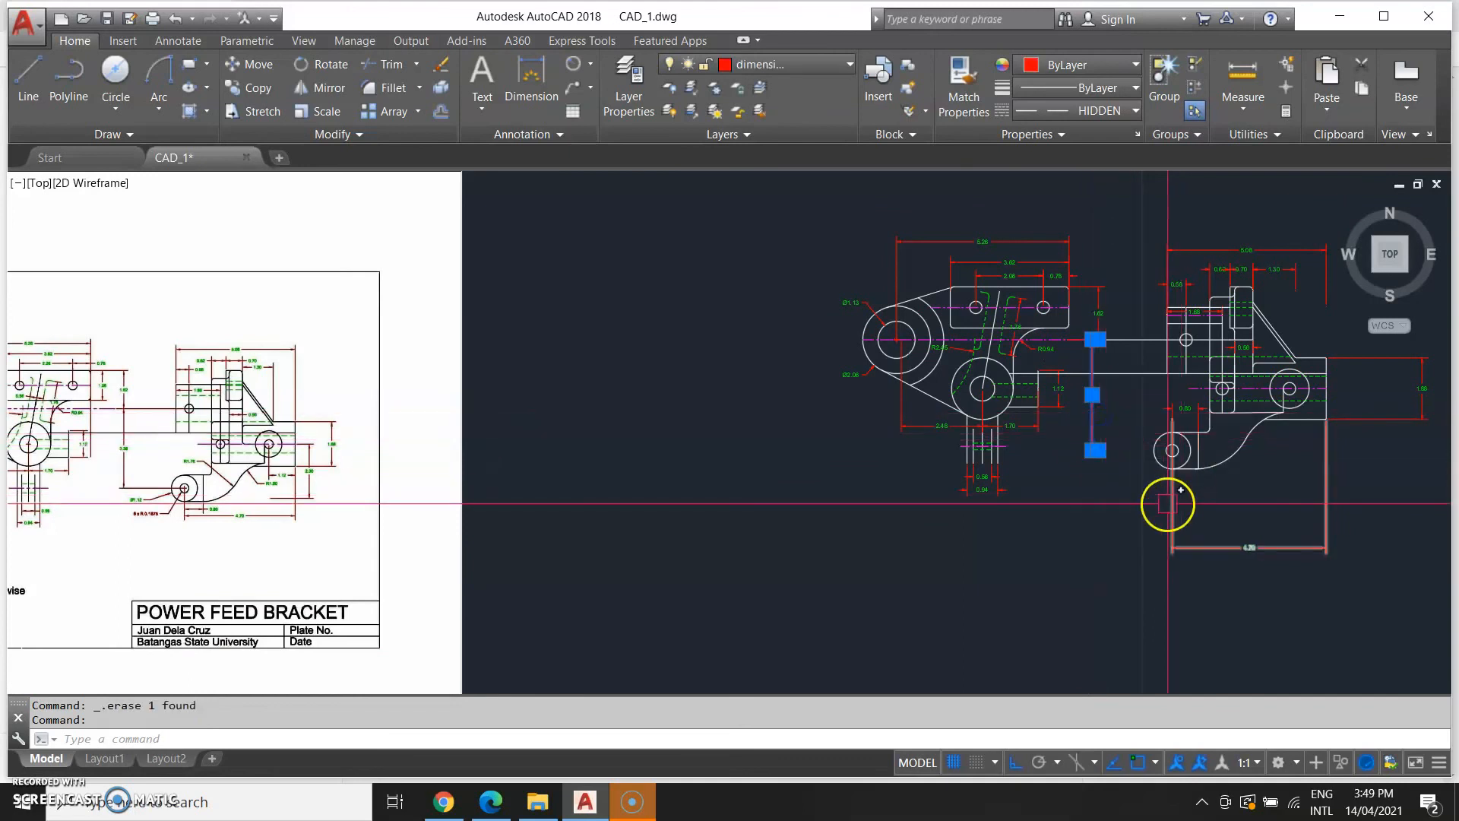
key(Delete)
key(Return)
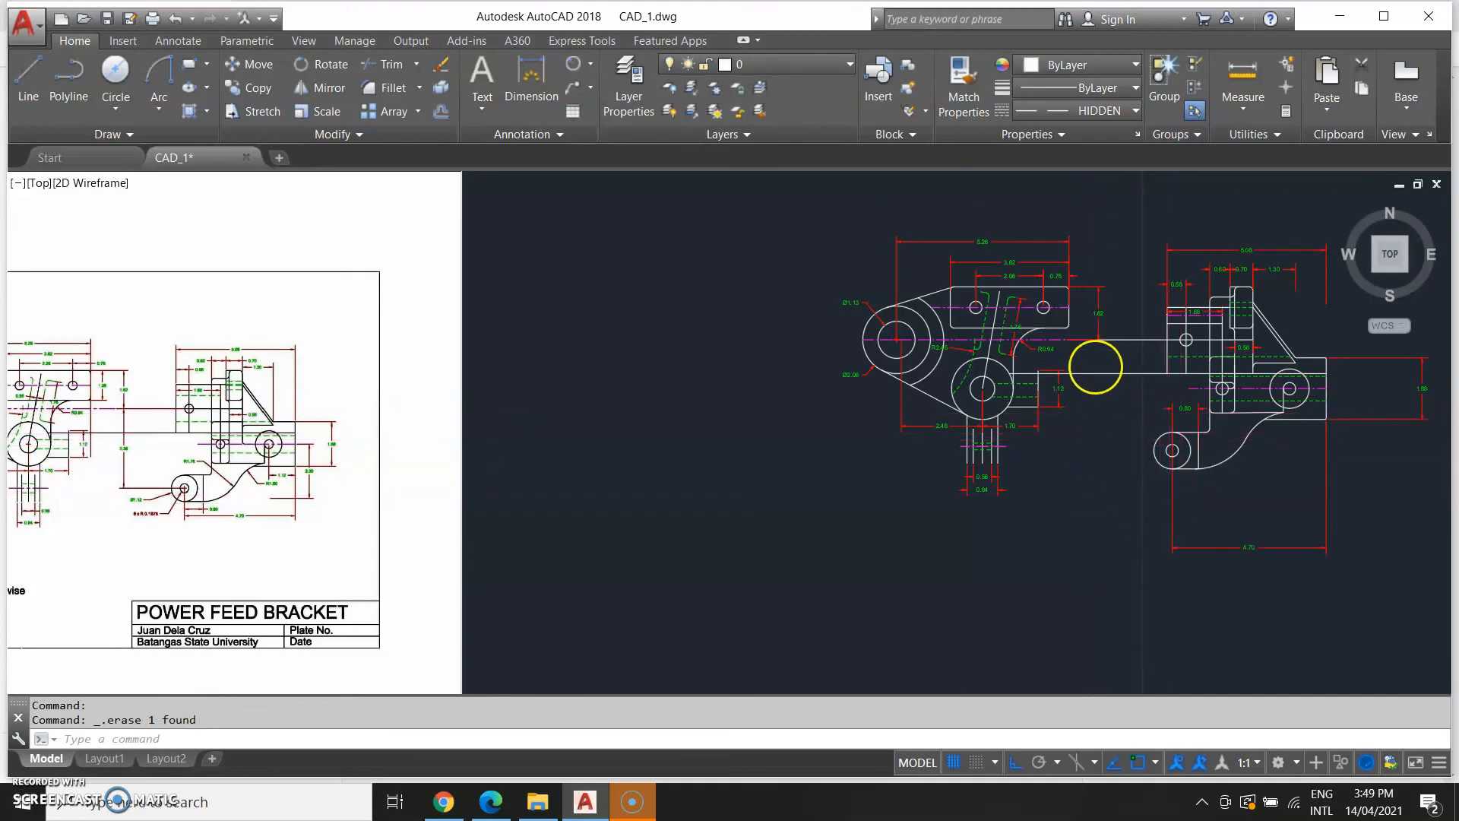
Try to add a vertical dimension from the horizontal line's end down to the lower hole's center.
click(976, 230)
key(Escape)
click(1050, 520)
text(dim)
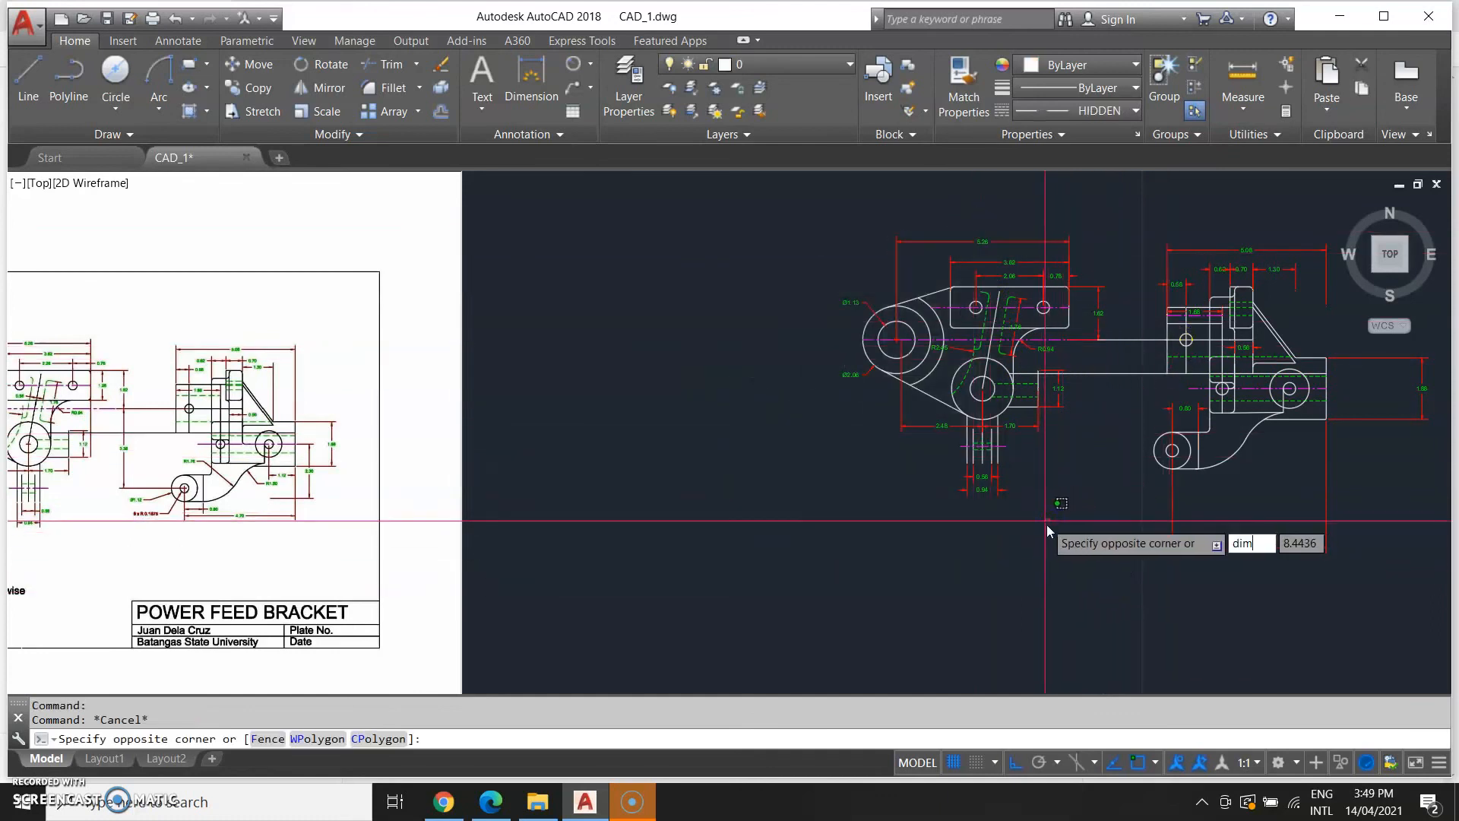
key(Return)
key(Return)
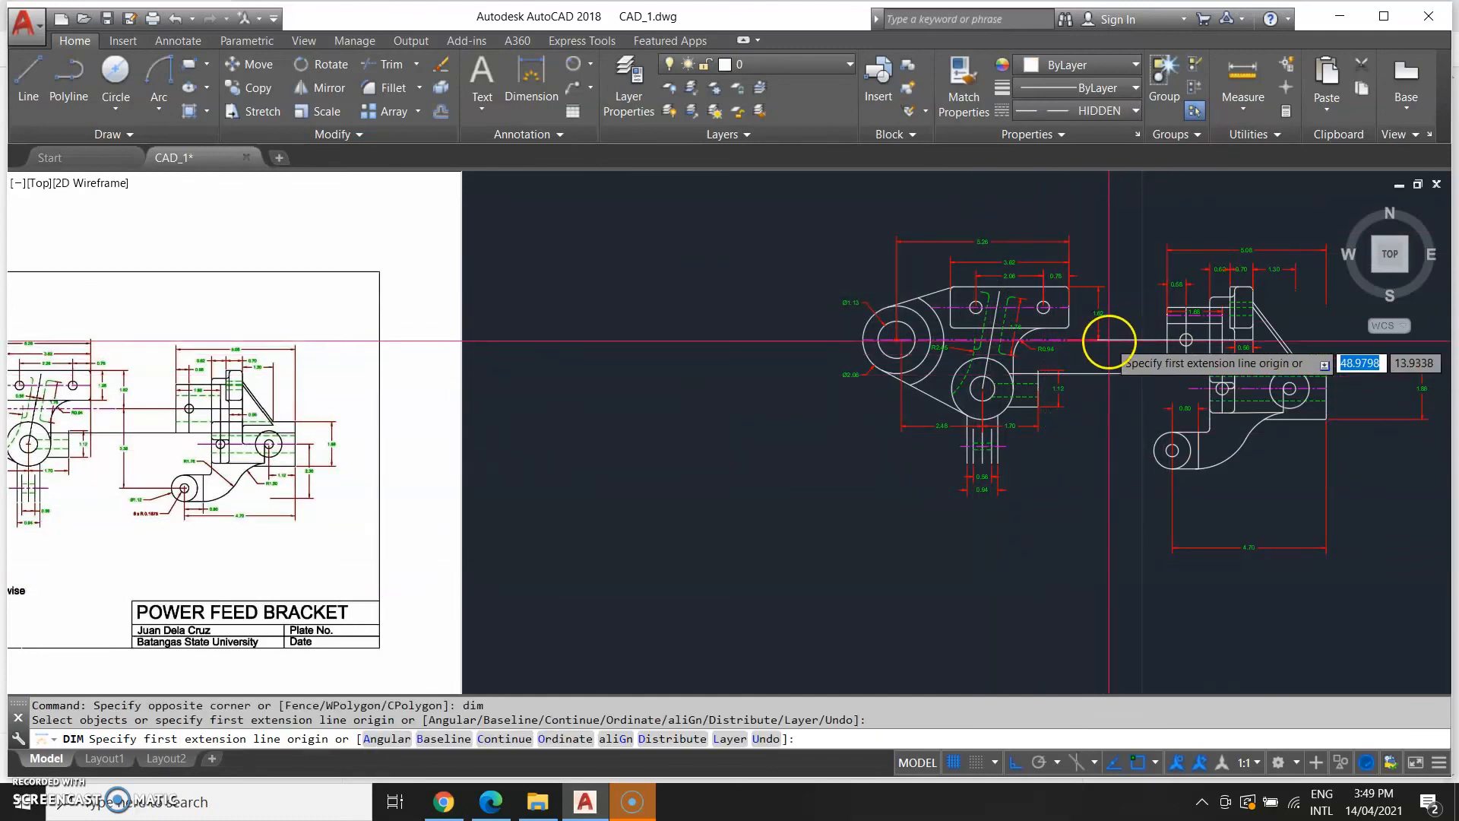
click(1099, 340)
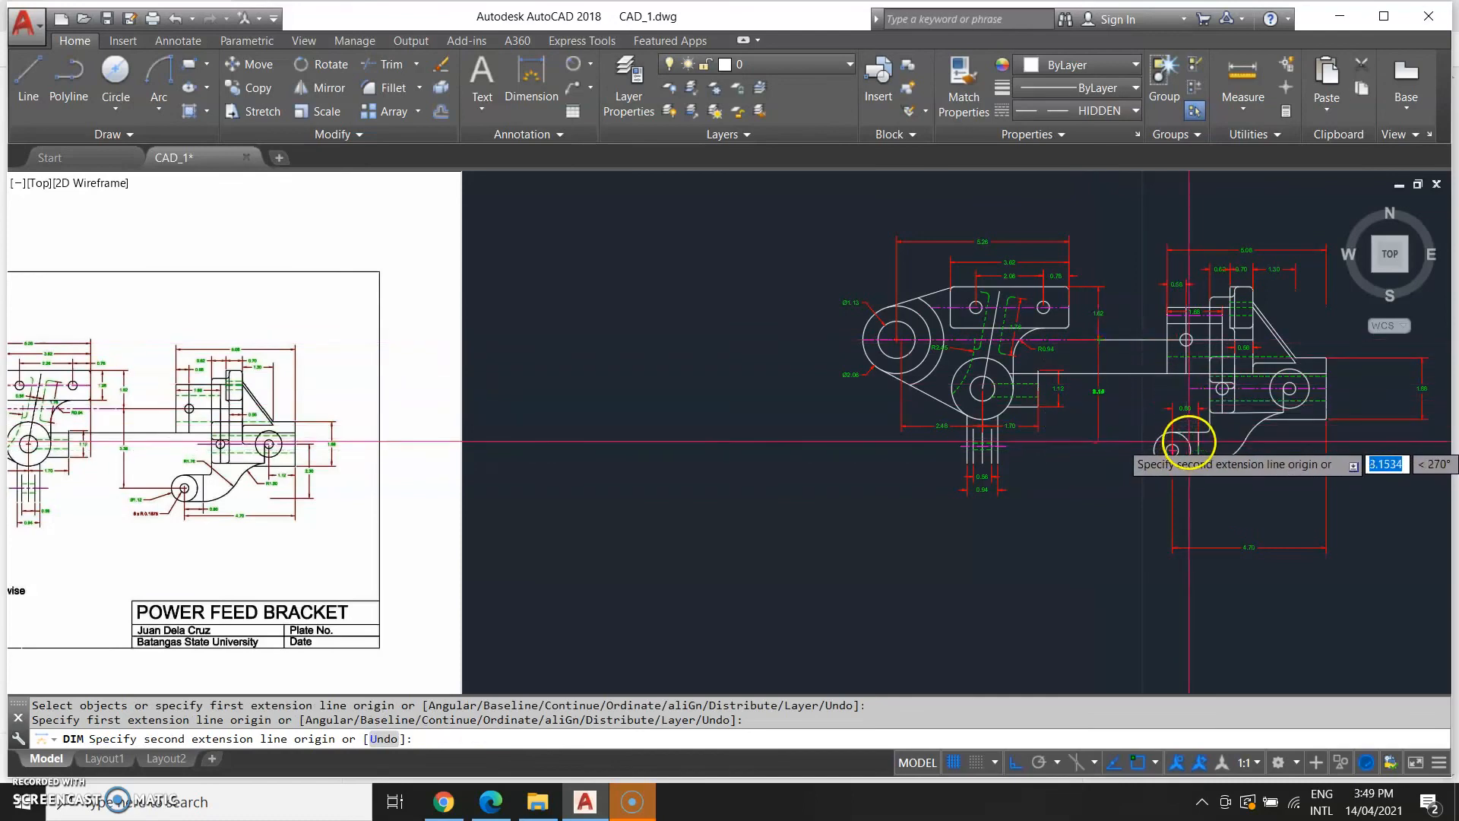
scroll(1182, 434, up, 4)
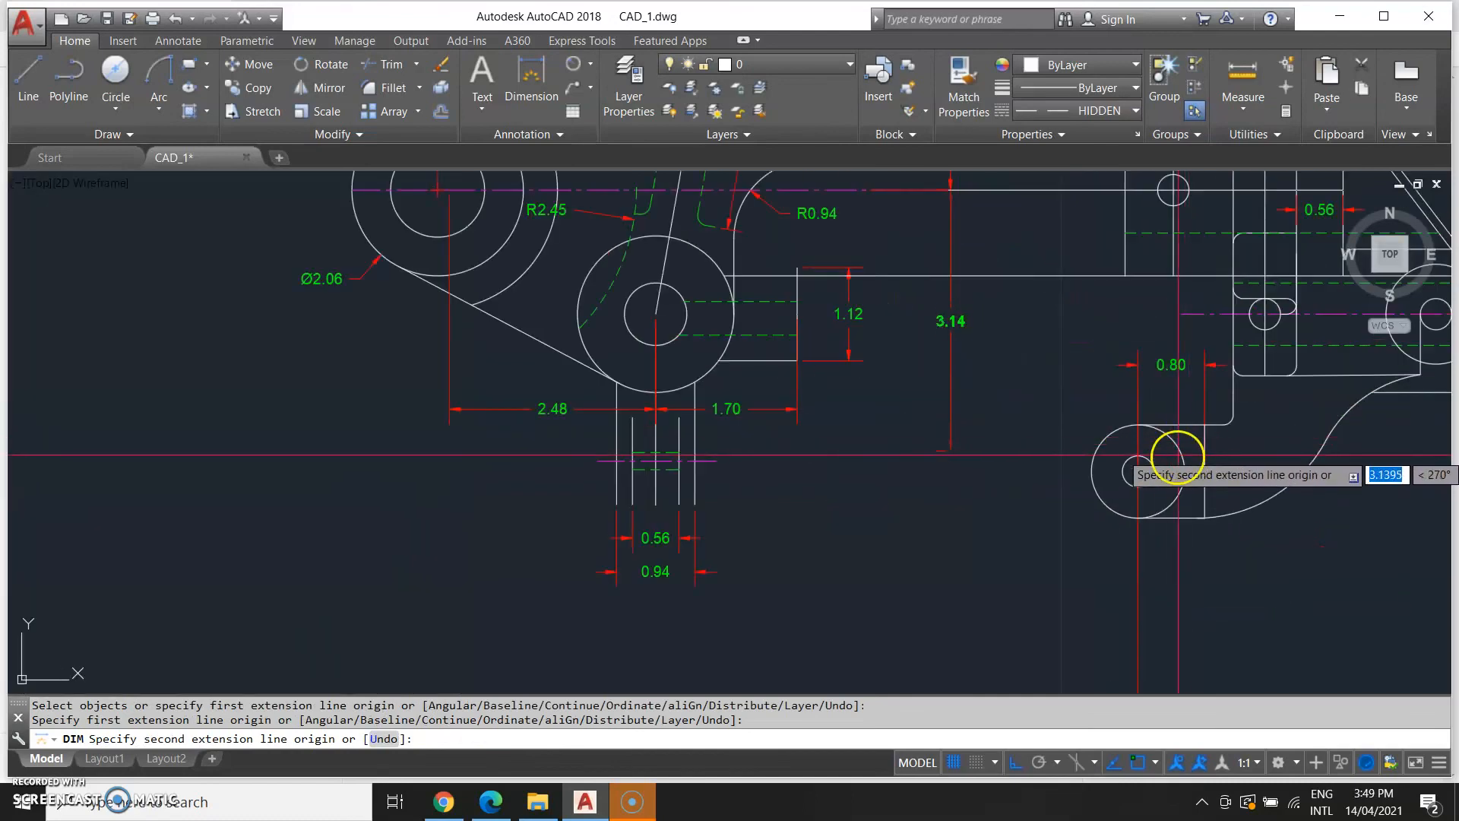
click(1138, 471)
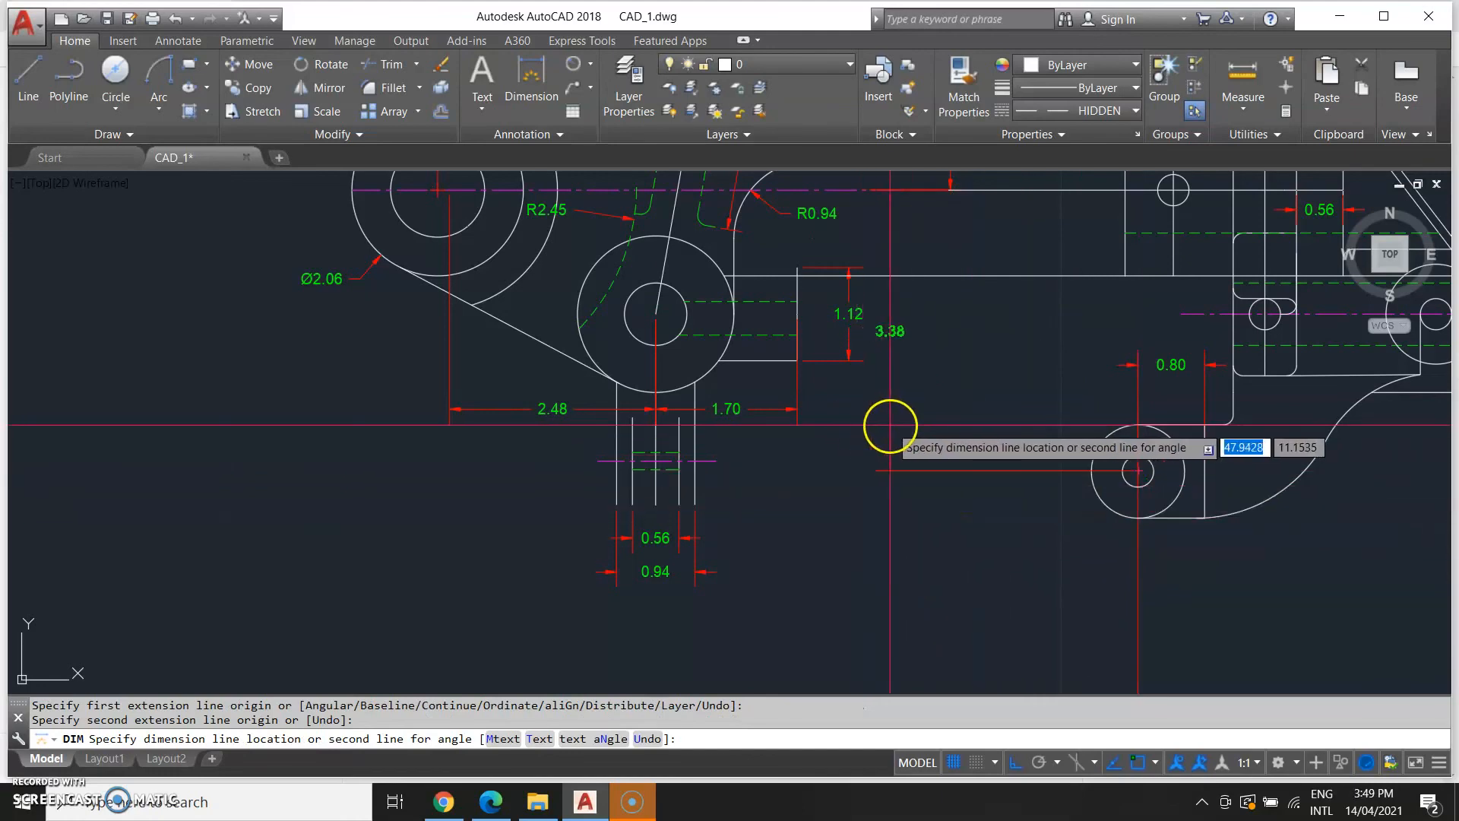
key(Escape)
scroll(967, 358, down, 6)
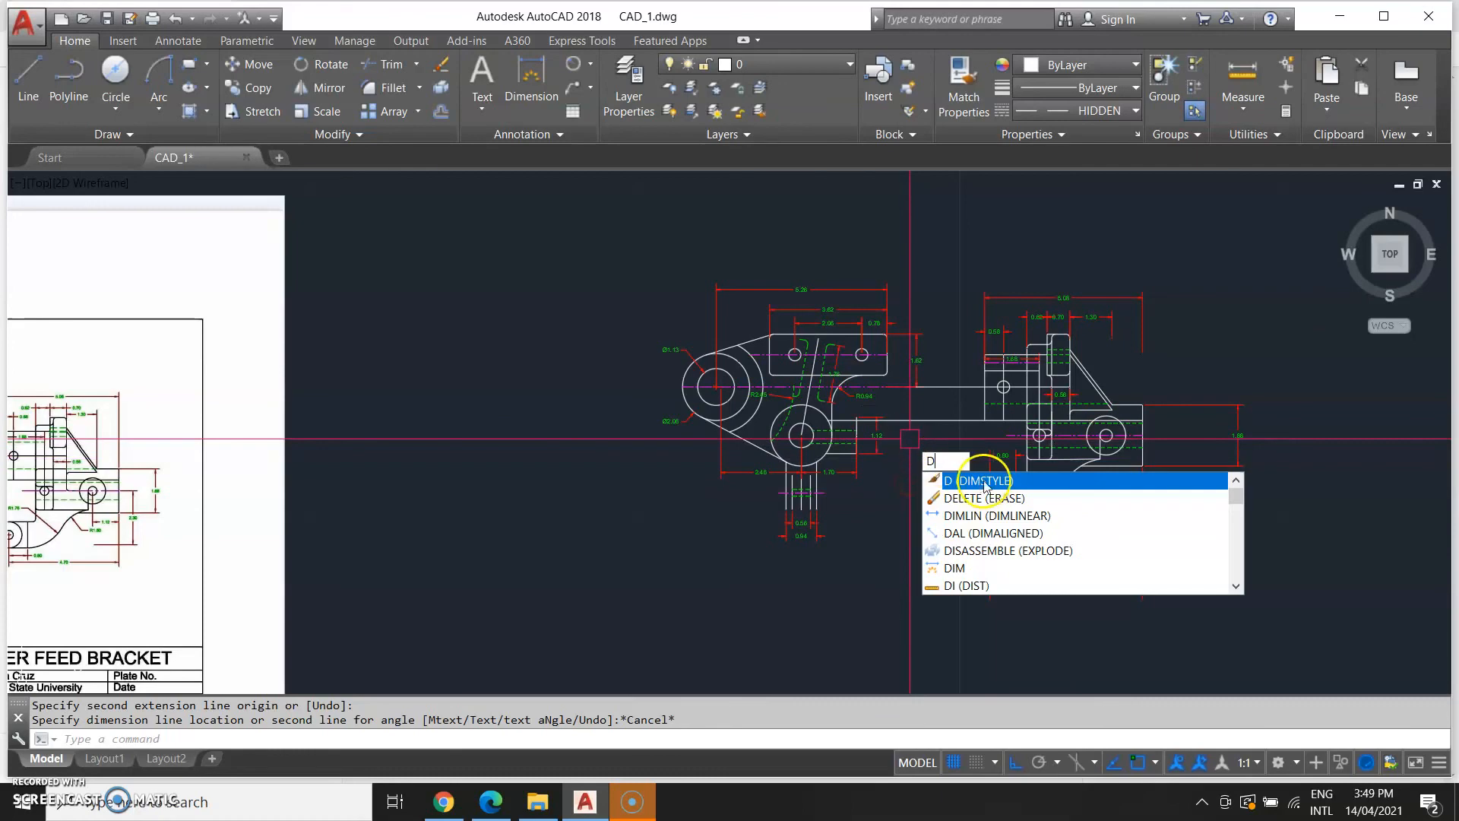
Try again to dimension the vertical distance between the horizontal line and the lower hole's center.
text(IM)
key(Return)
middle_drag(514, 500, 919, 479)
middle_drag(757, 521, 140, 531)
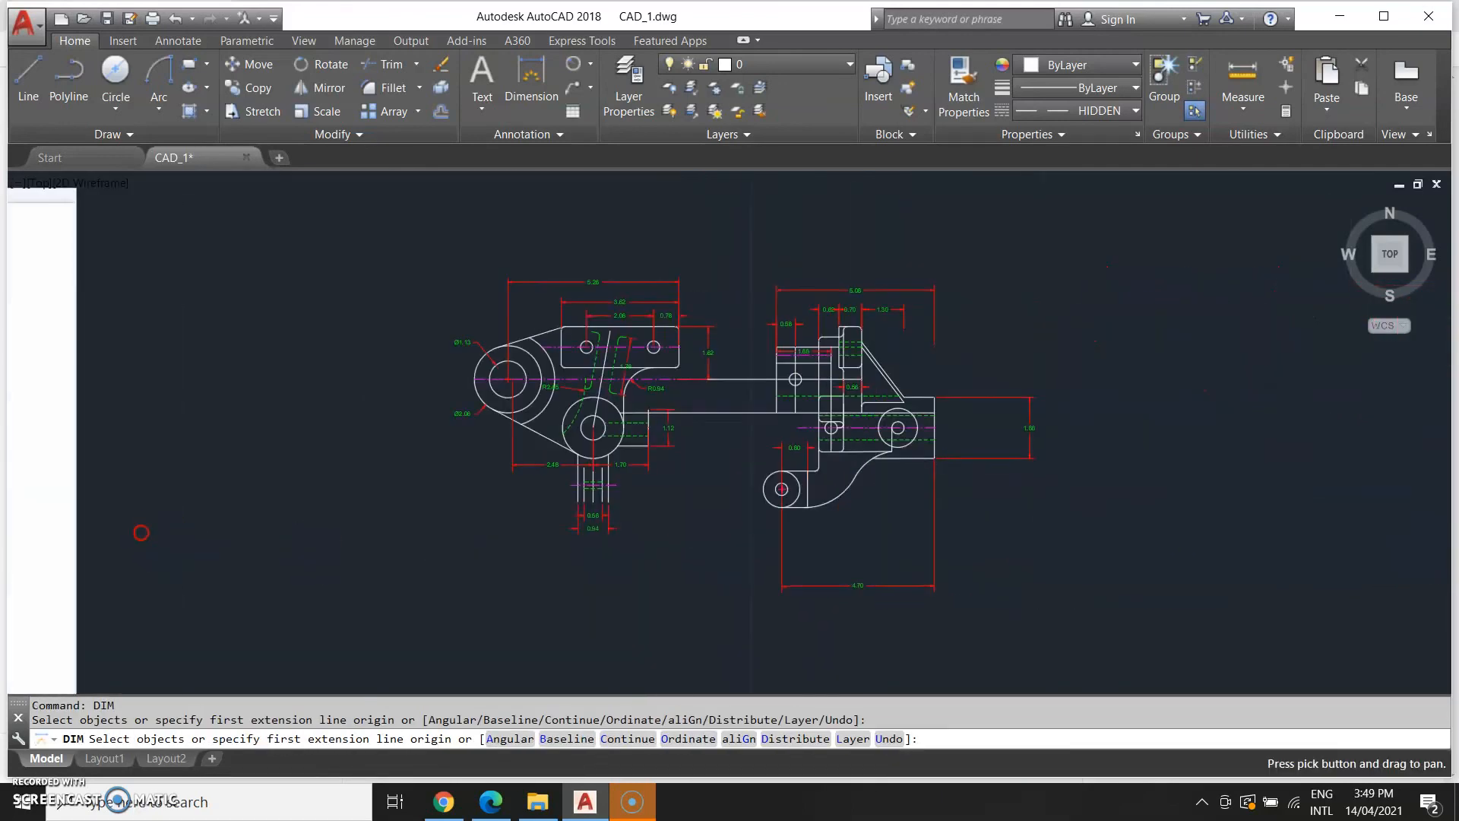
scroll(694, 396, up, 5)
click(721, 357)
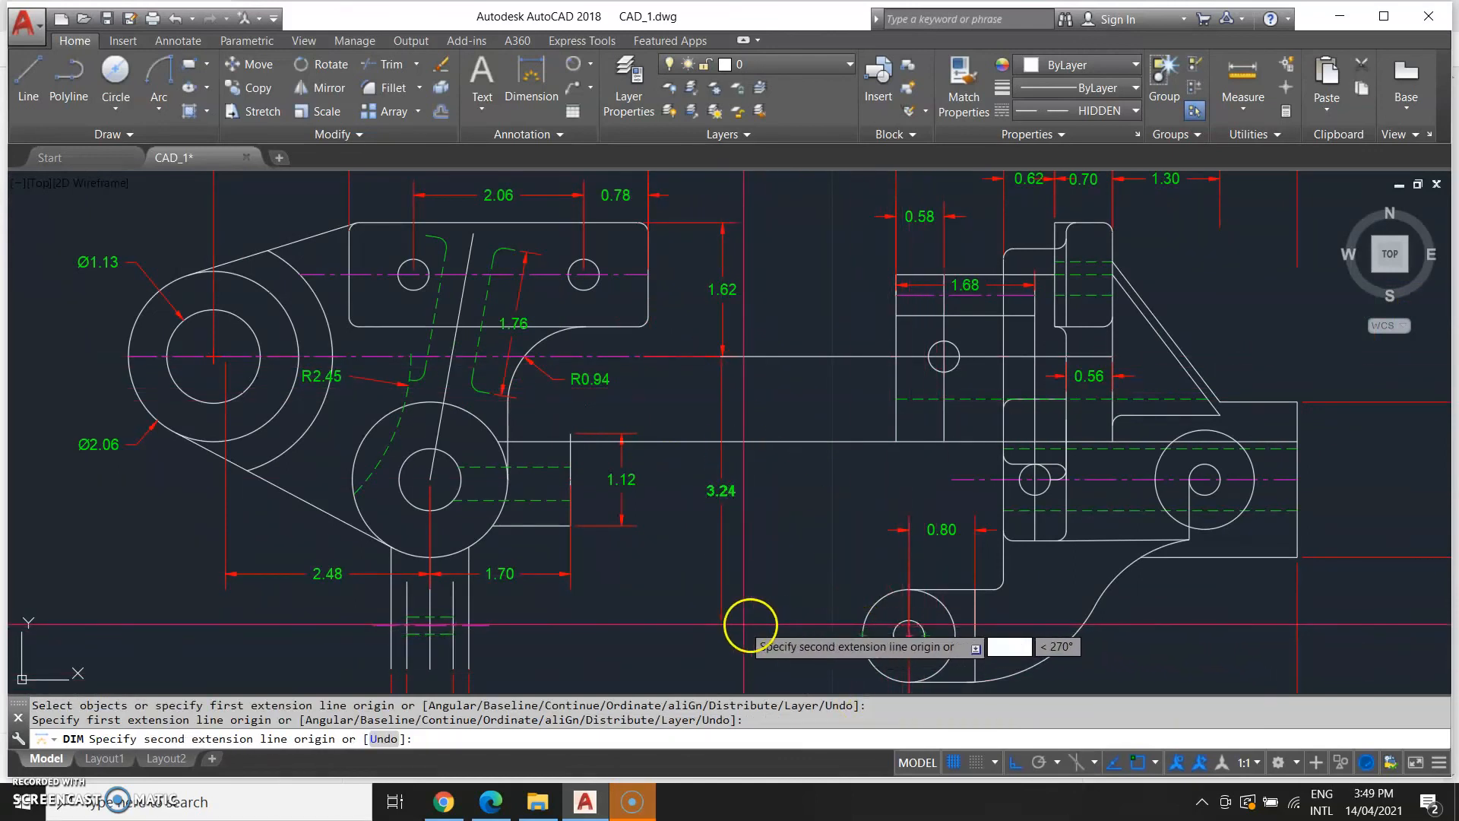
click(715, 632)
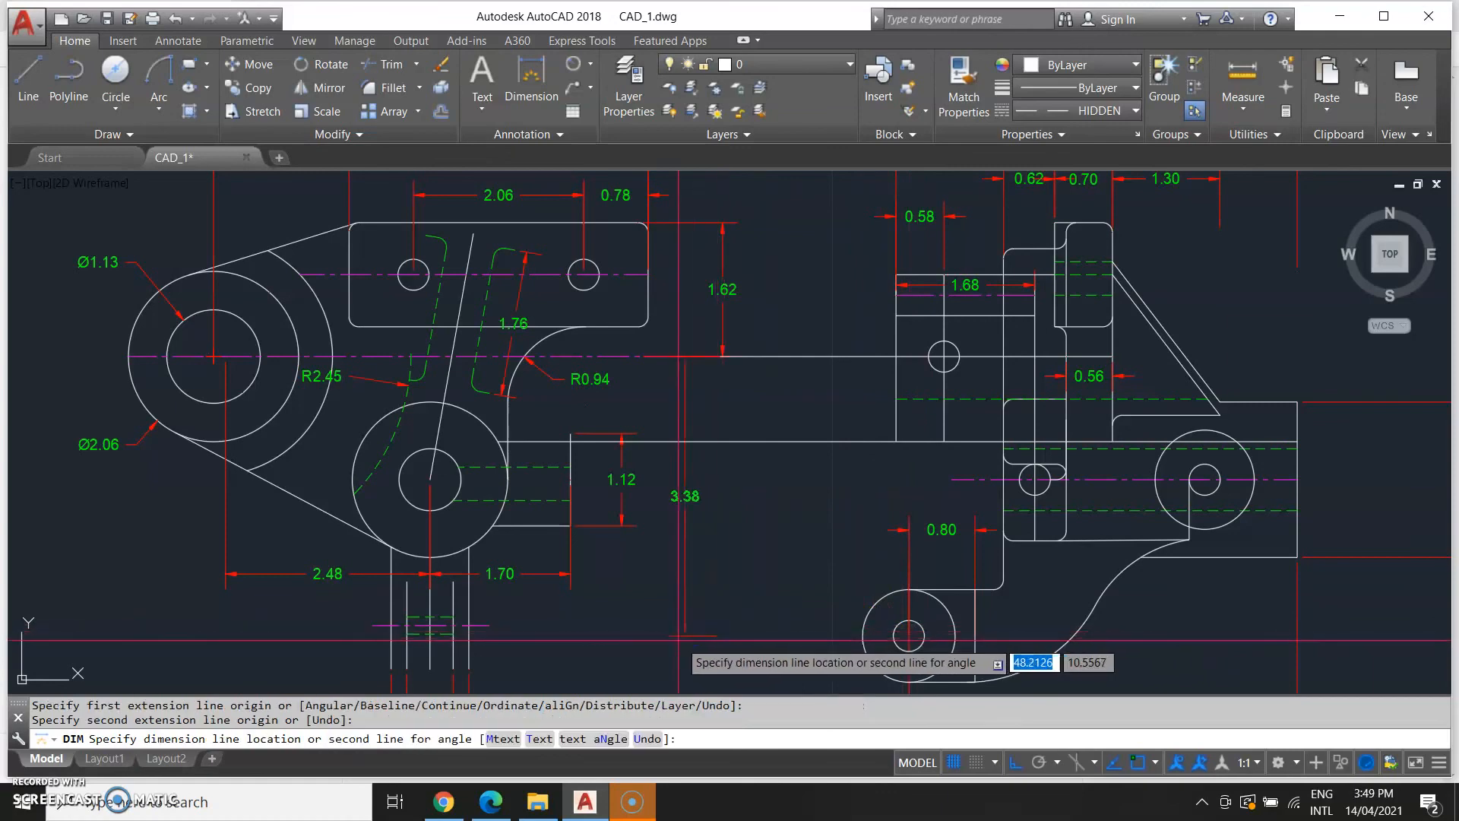
middle_drag(673, 635, 933, 521)
scroll(924, 531, down, 6)
middle_drag(600, 525, 993, 655)
scroll(795, 609, up, 6)
middle_drag(855, 649, 918, 316)
middle_drag(1252, 514, 139, 346)
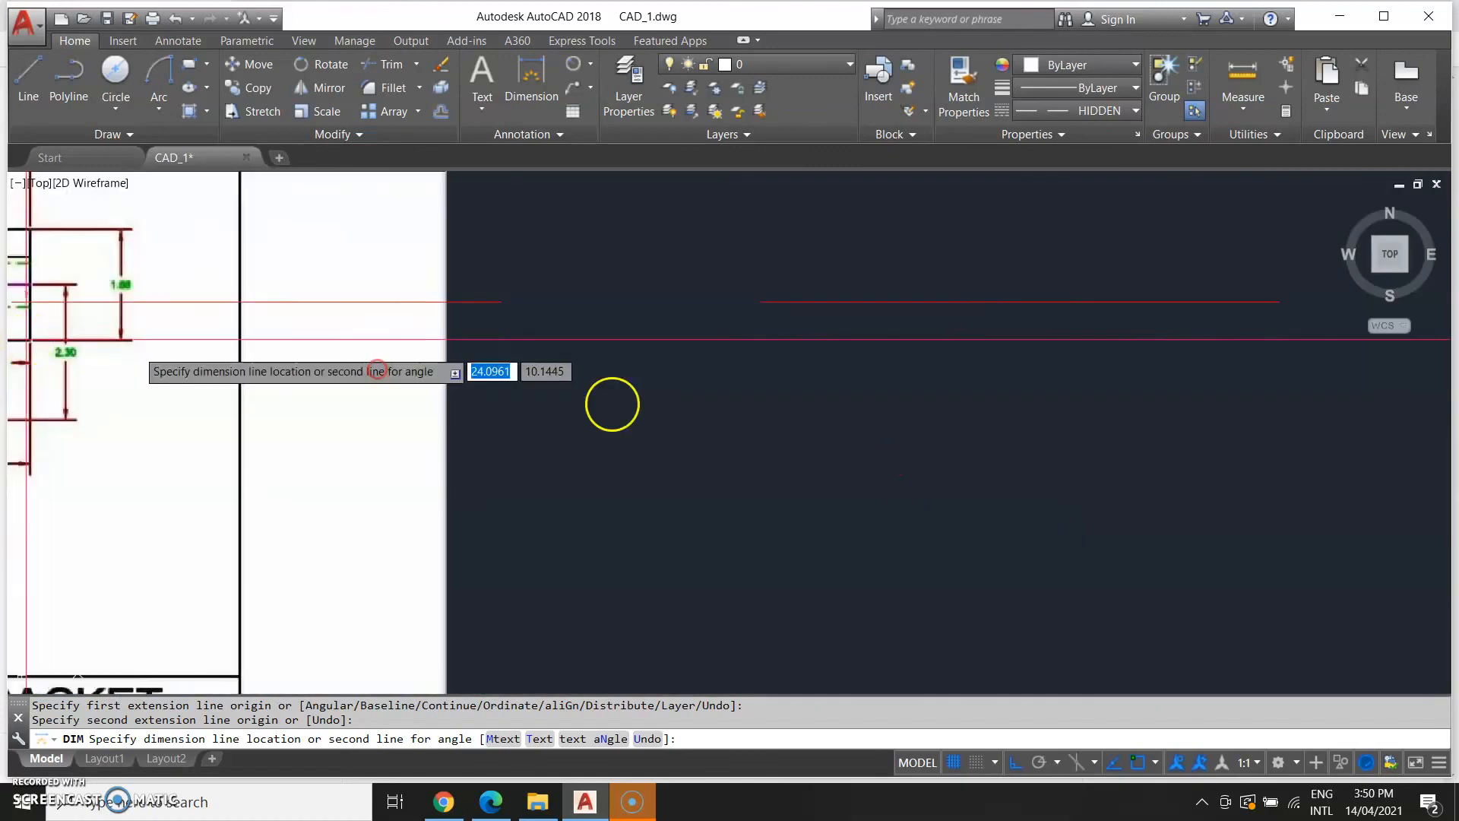
scroll(735, 380, down, 5)
scroll(1117, 459, down, 2)
middle_drag(1088, 450, 430, 600)
scroll(475, 505, up, 3)
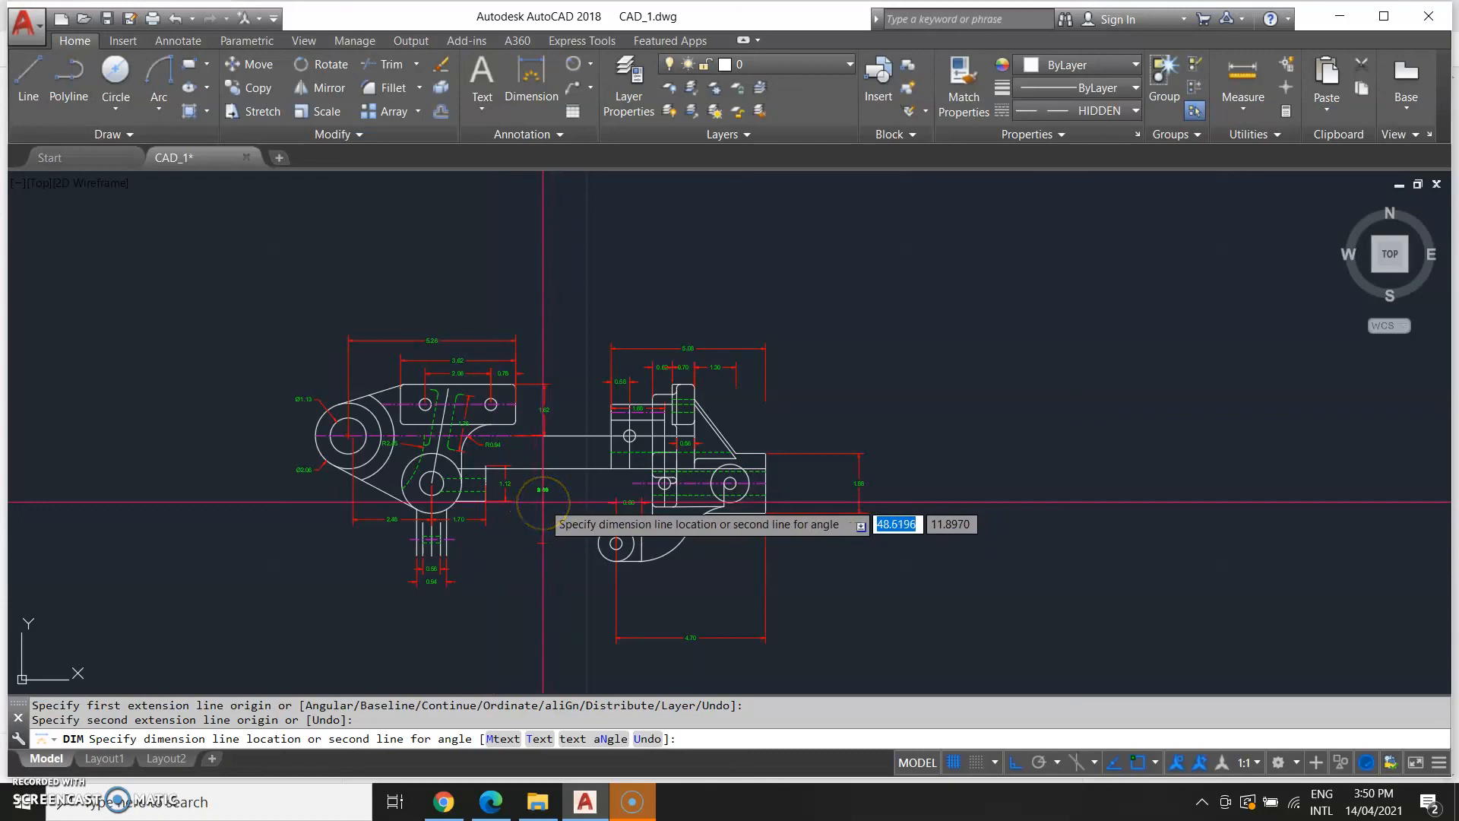
key(Escape)
text(D)
key(Return)
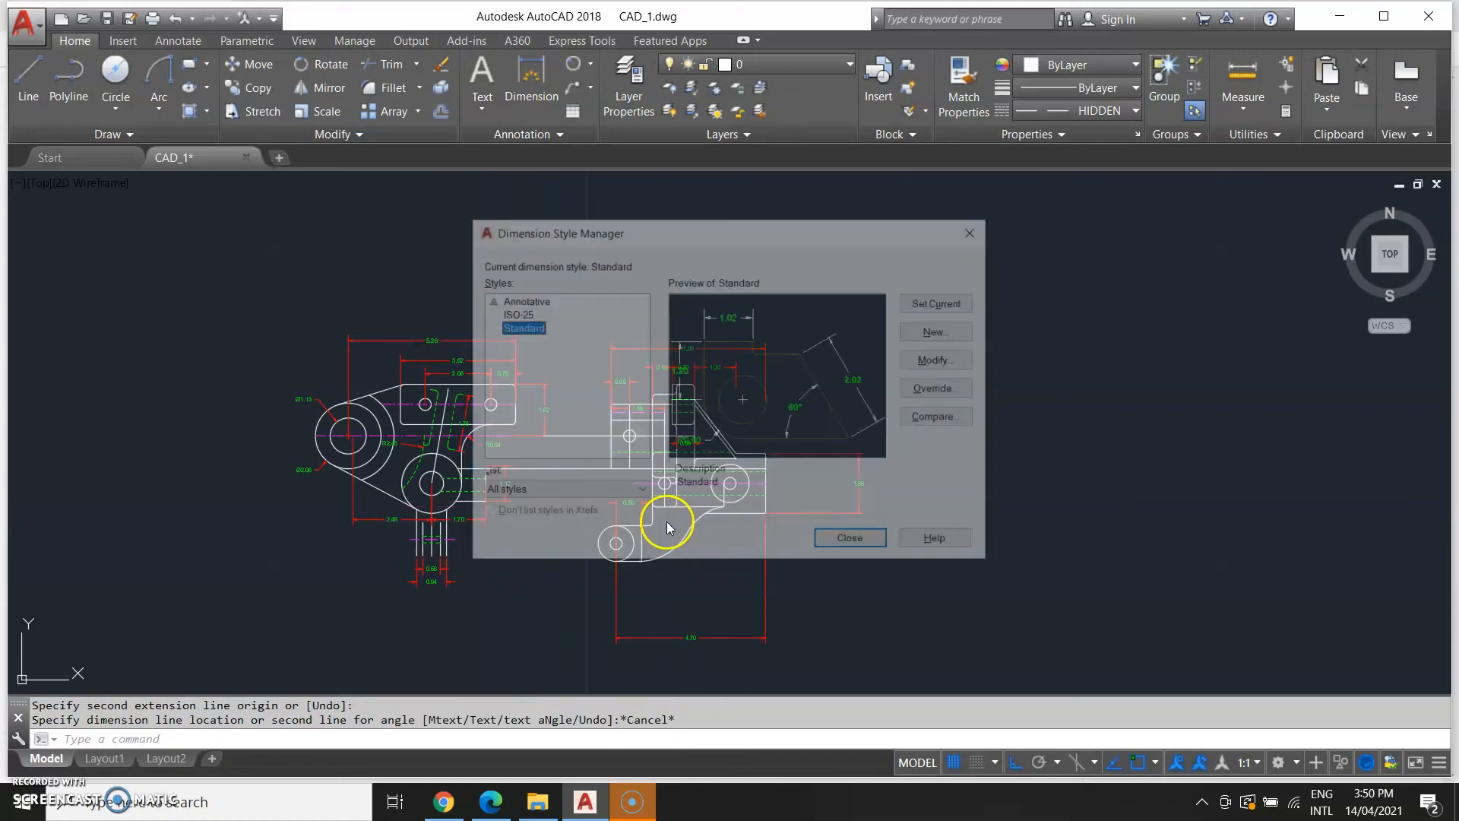
key(Escape)
Dimension the vertical distance from the horizontal line's end to the lower hole's center.
text(dim)
key(Return)
scroll(494, 434, up, 3)
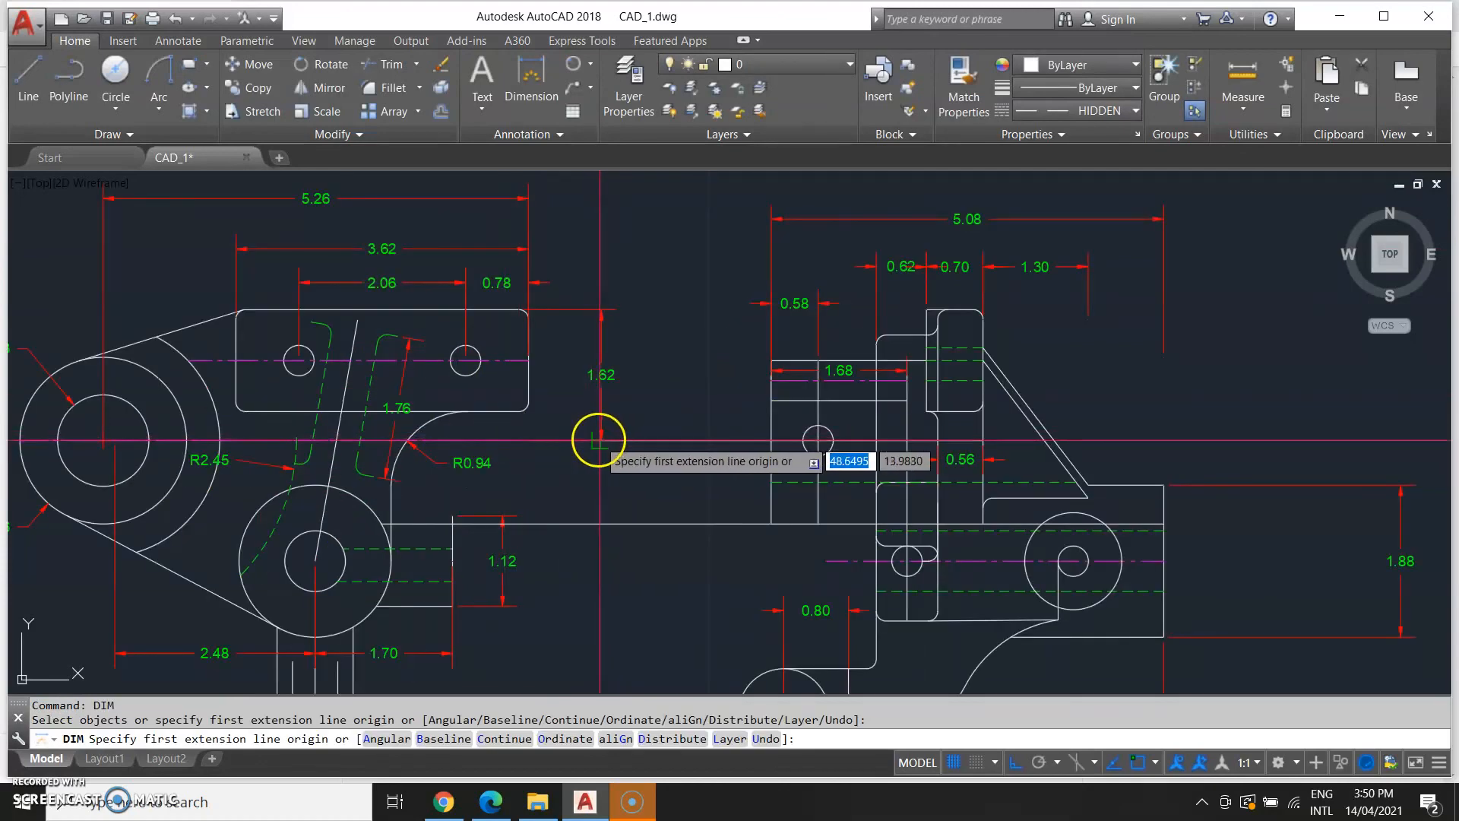
scroll(598, 442, up, 2)
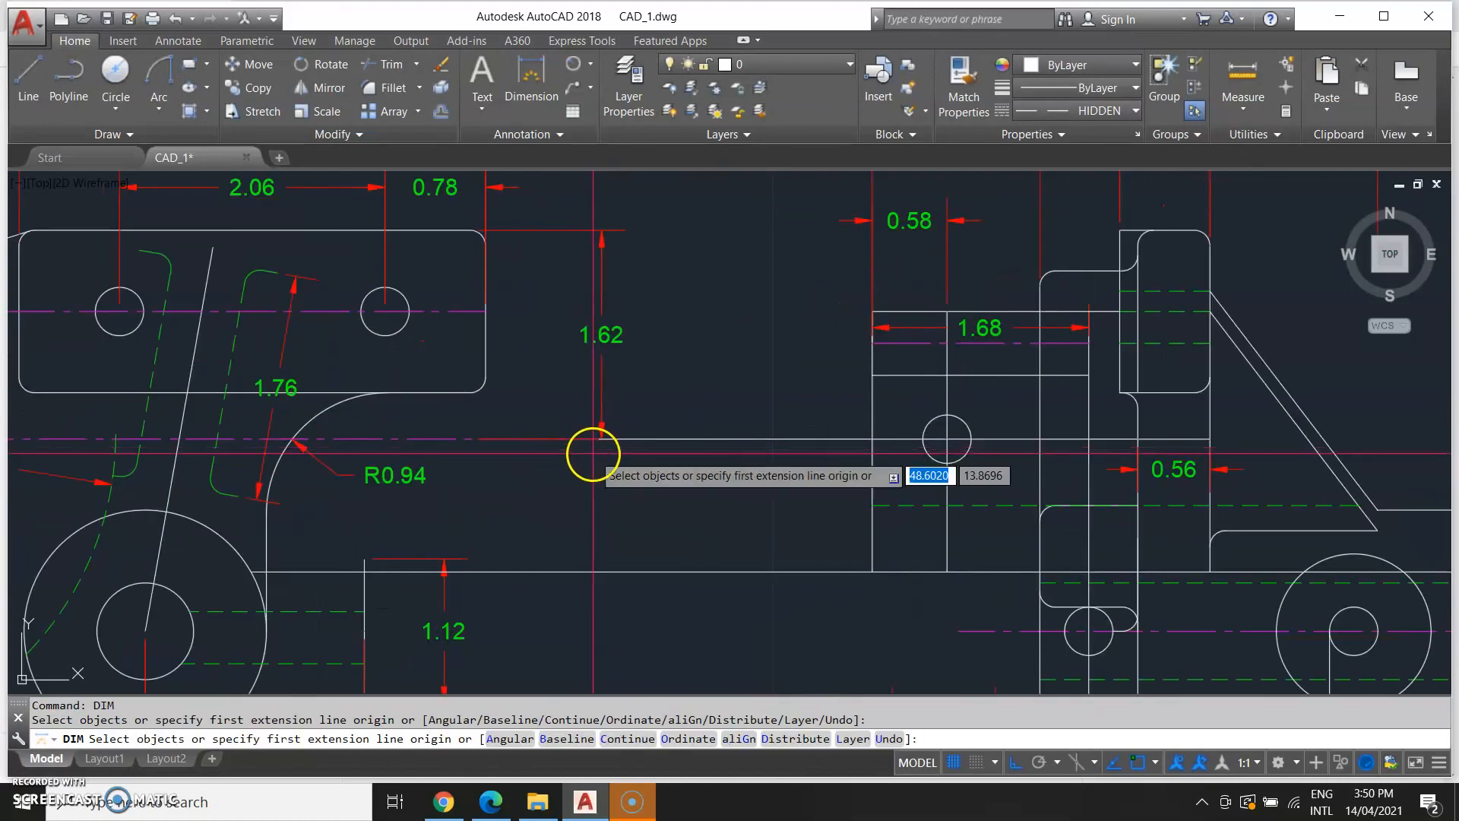
click(600, 439)
middle_drag(885, 675, 897, 163)
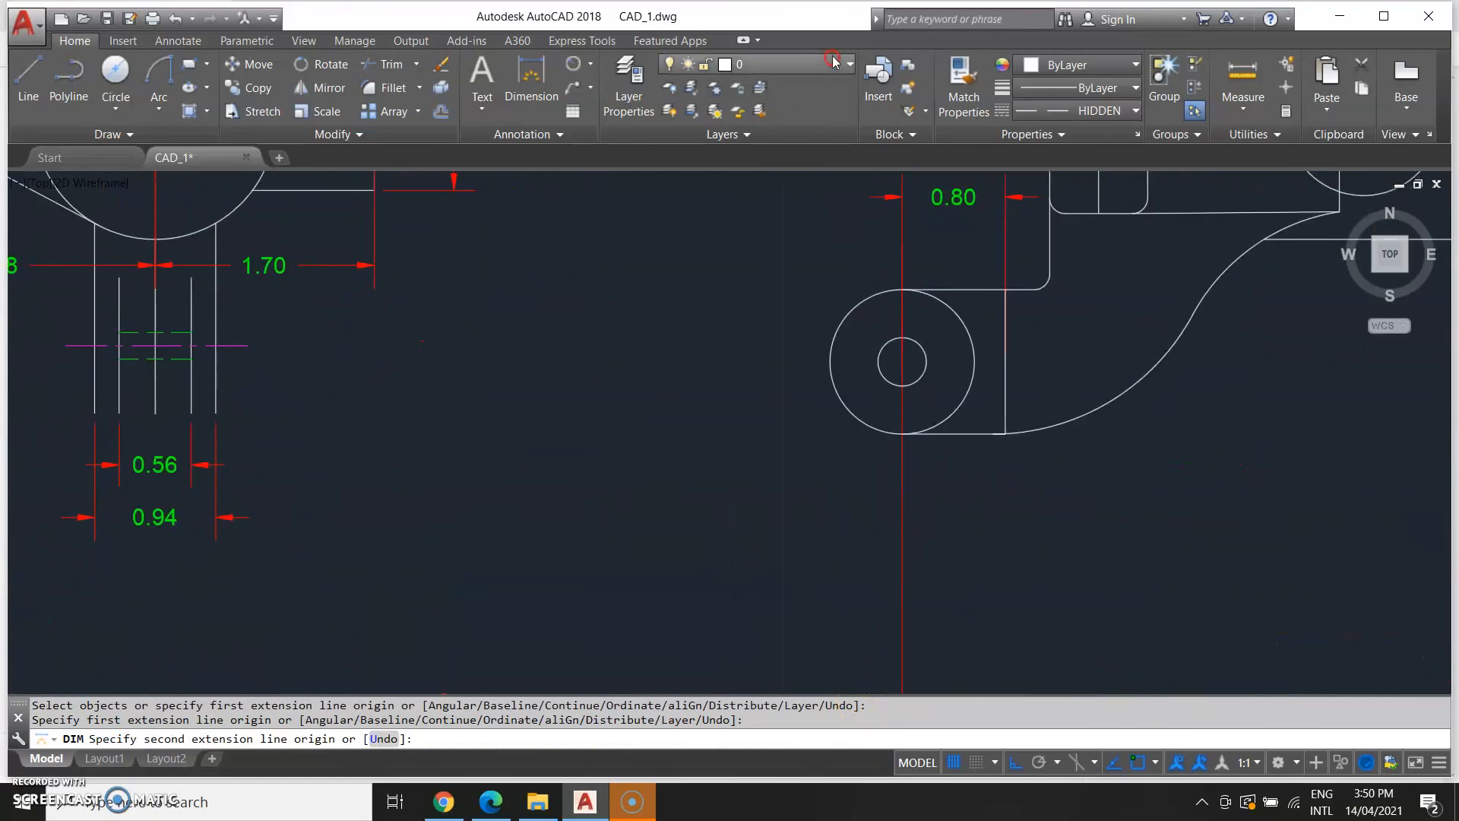
click(902, 363)
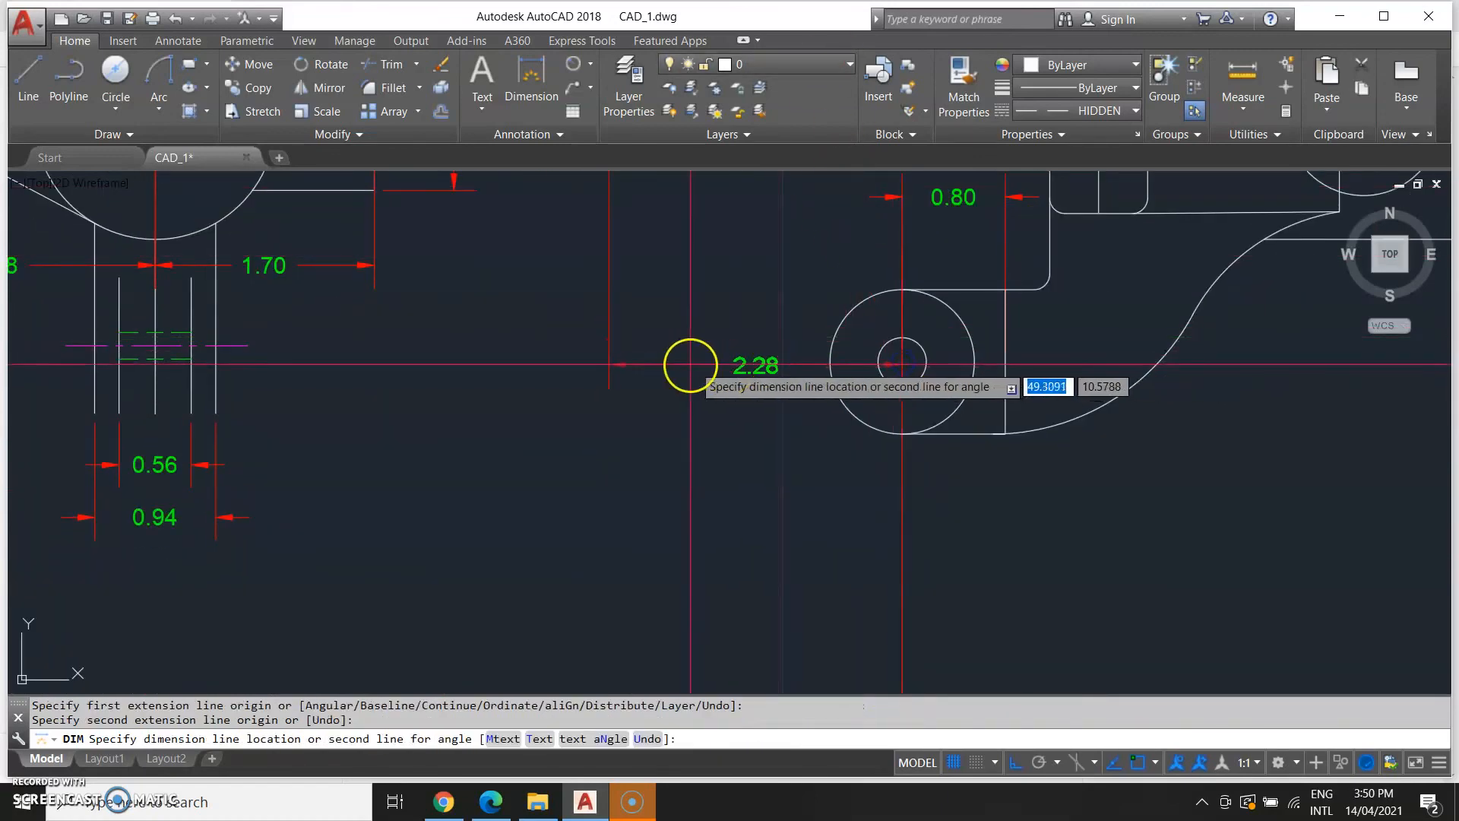
click(529, 344)
Examine the reference drawing's dimensions around the right hole and lower arm.
scroll(726, 447, down, 4)
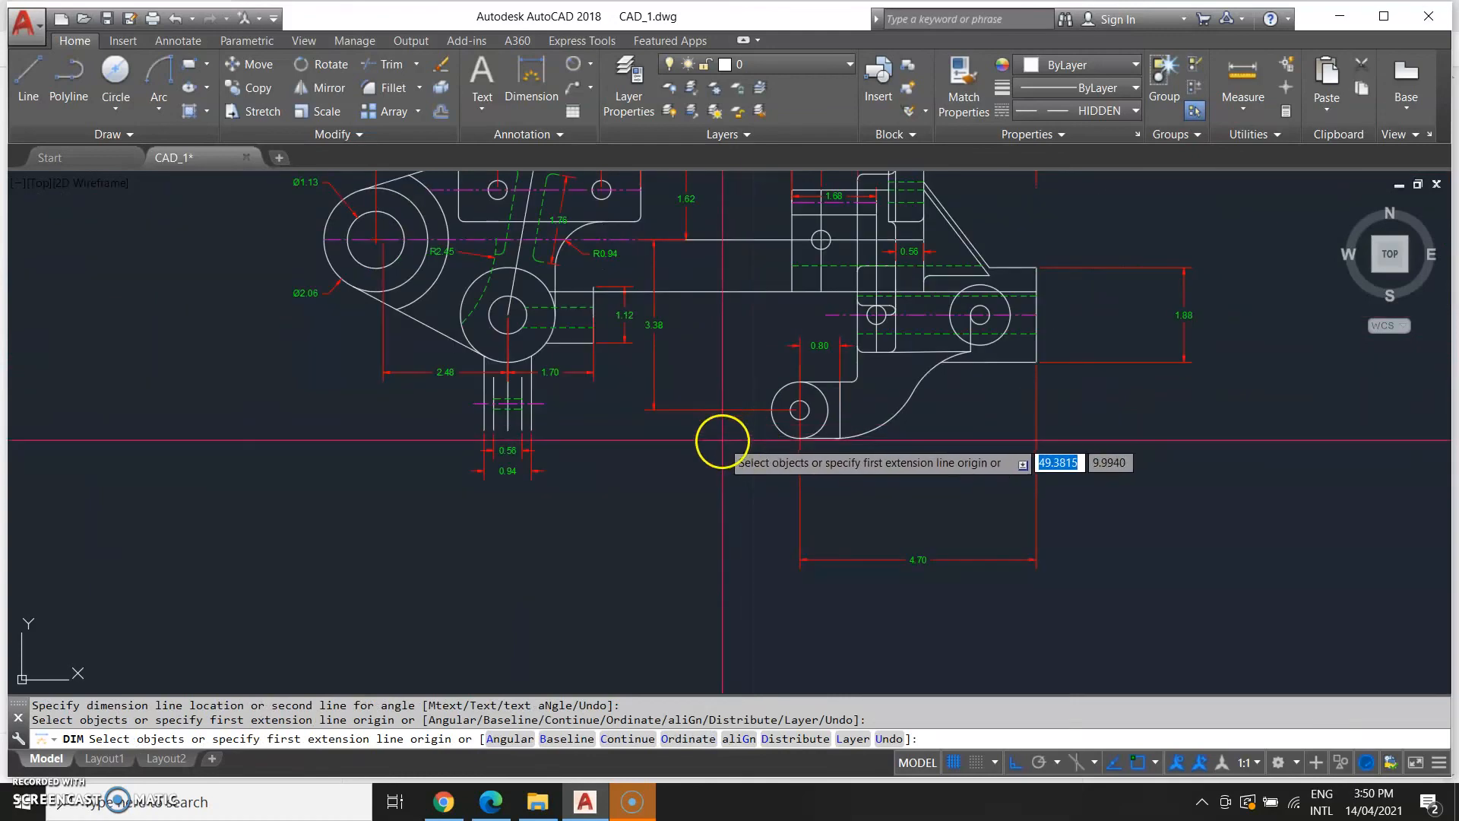
scroll(733, 505, down, 2)
middle_drag(600, 524, 809, 475)
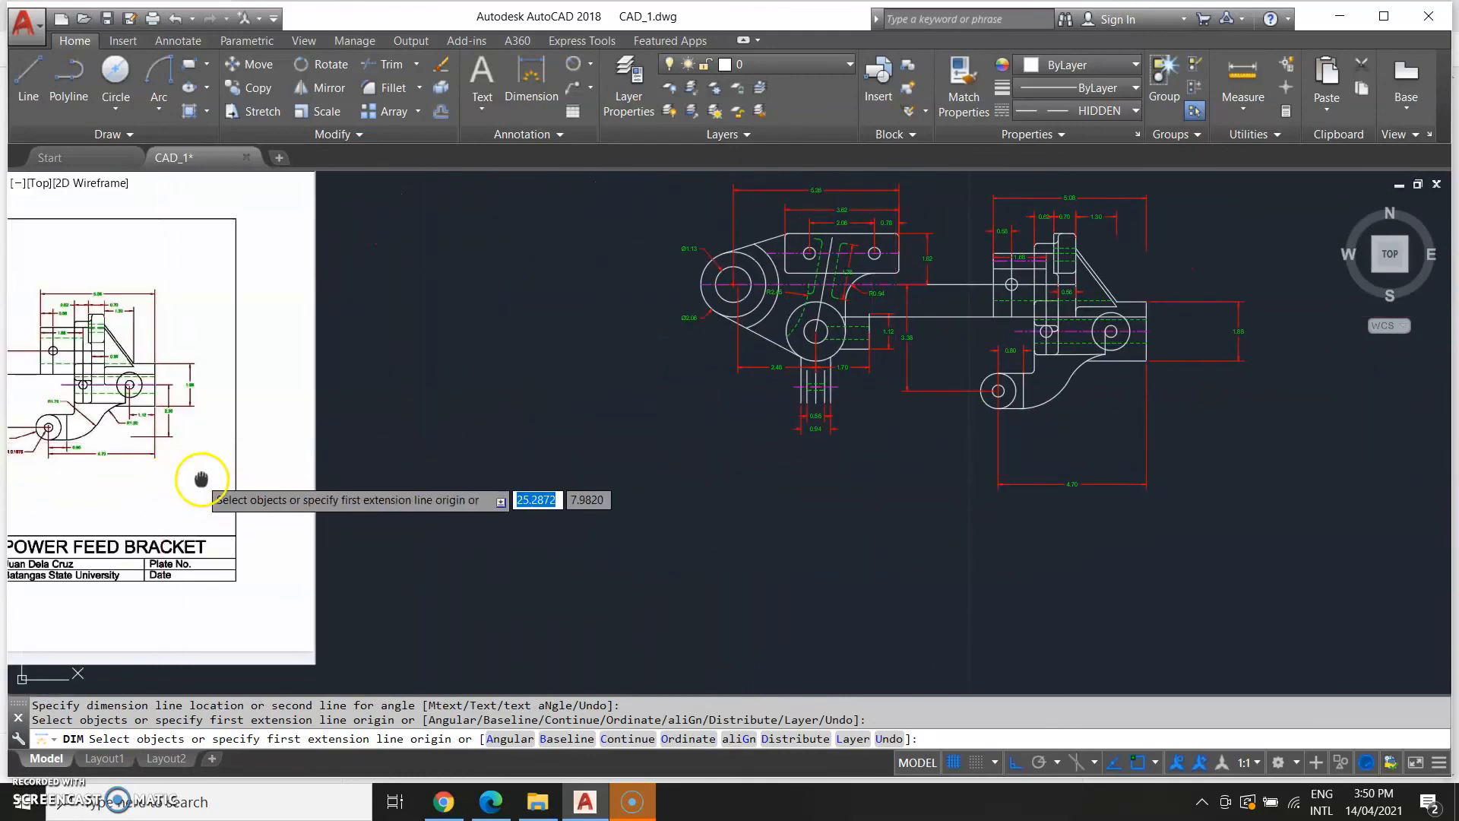
scroll(162, 488, up, 2)
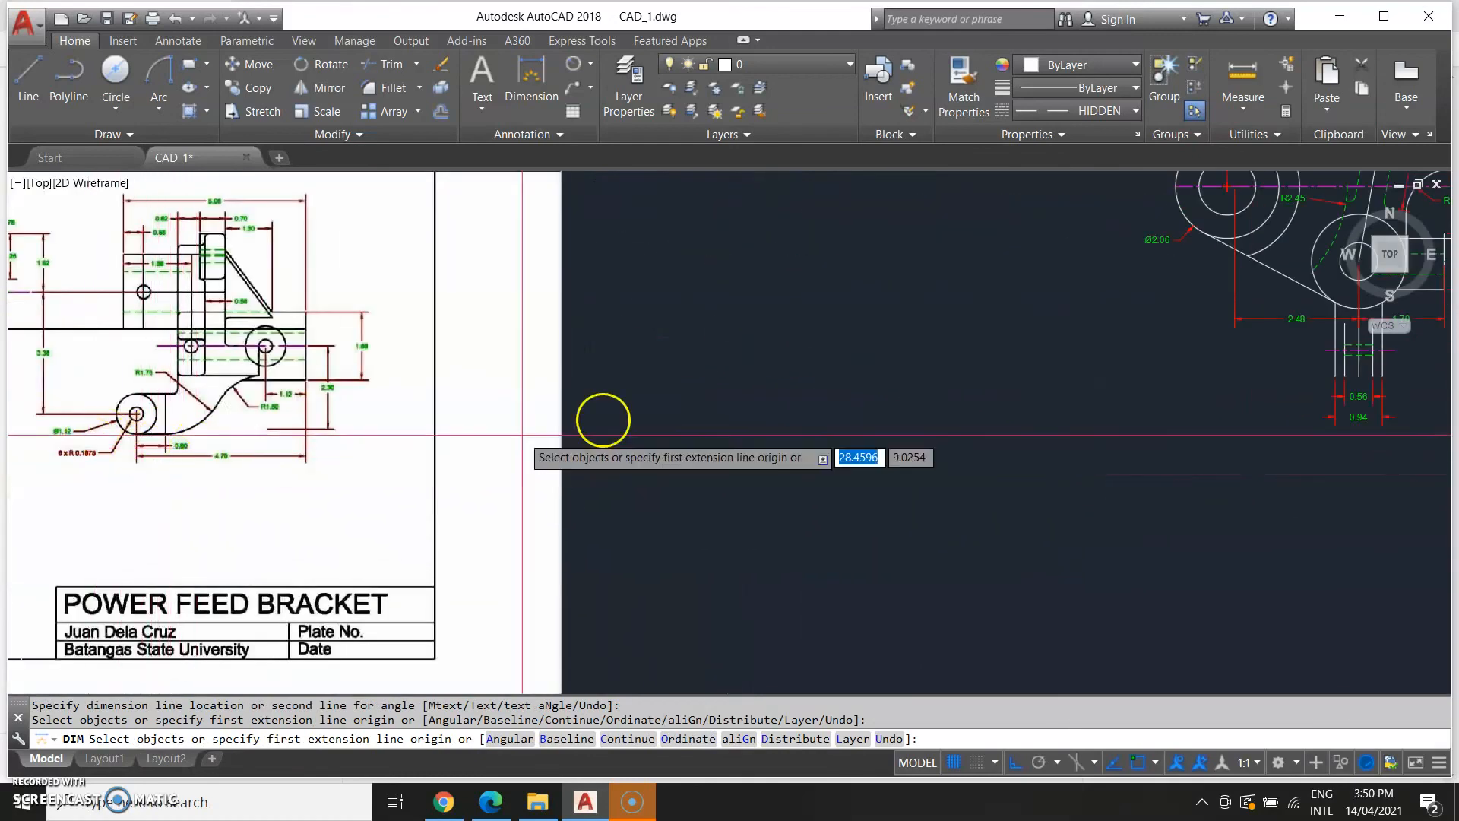
middle_drag(698, 477, 140, 531)
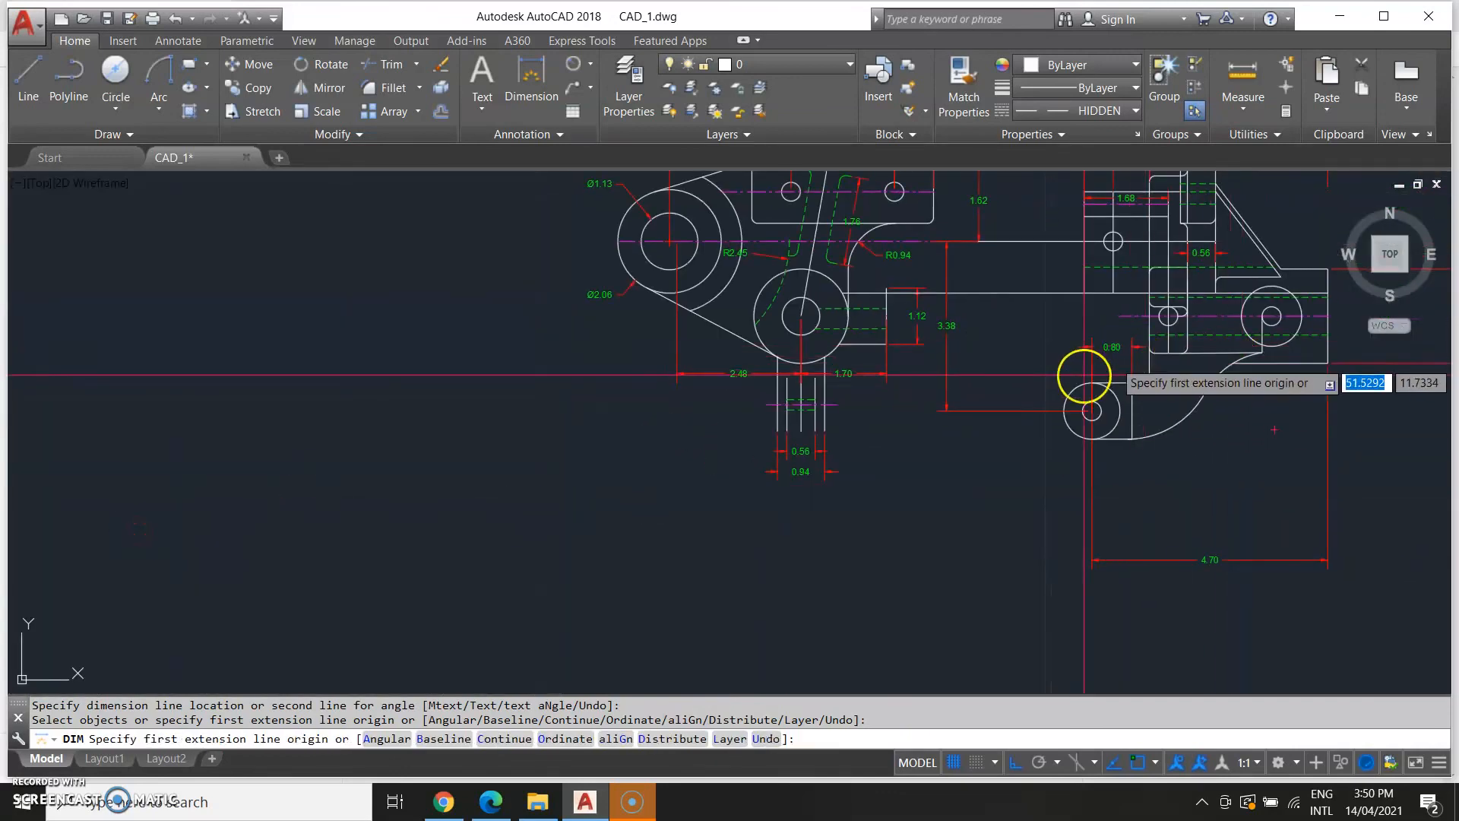
middle_drag(416, 363, 945, 372)
middle_drag(315, 344, 427, 356)
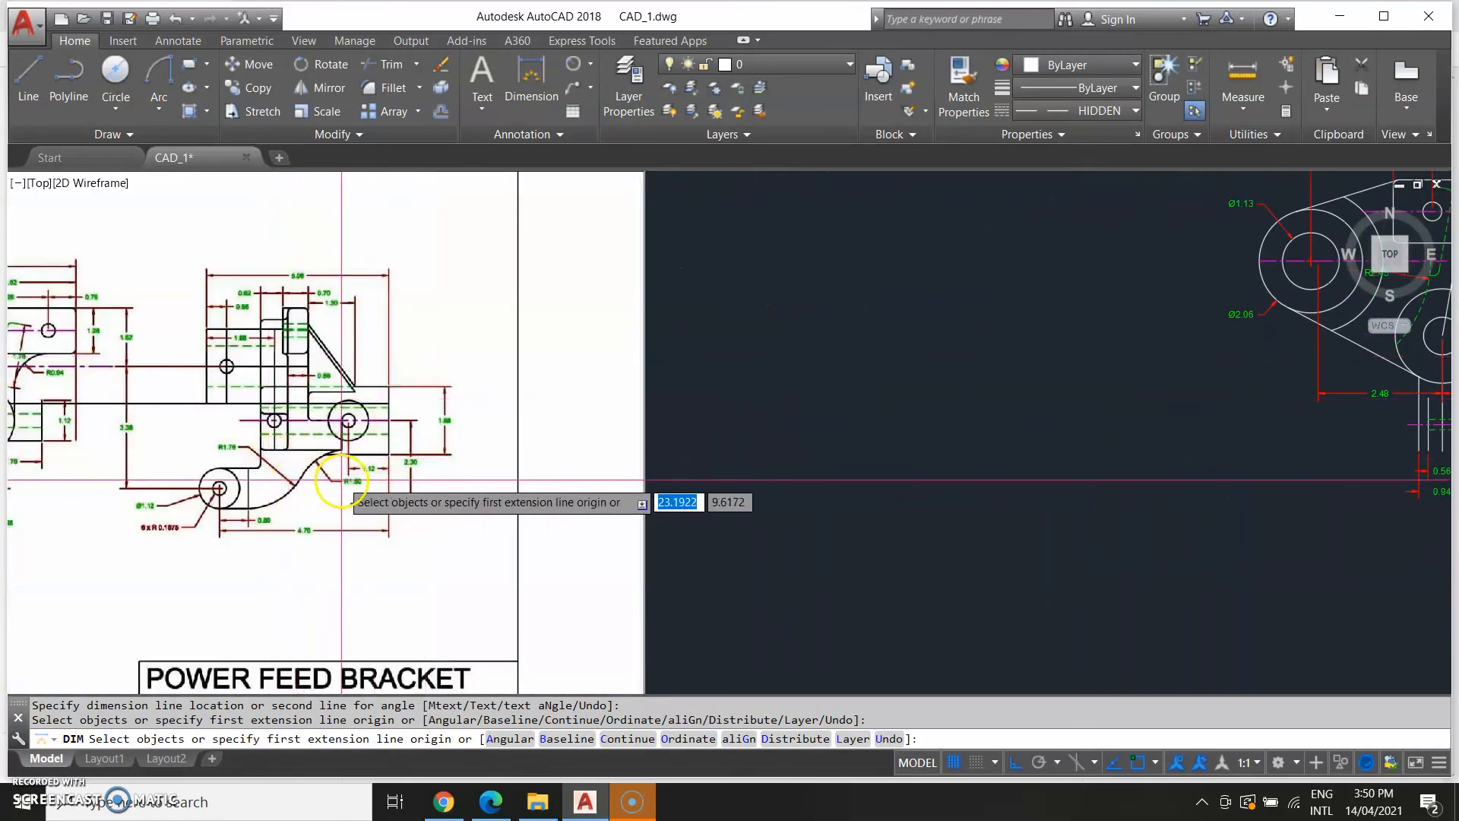
middle_drag(900, 536, 144, 481)
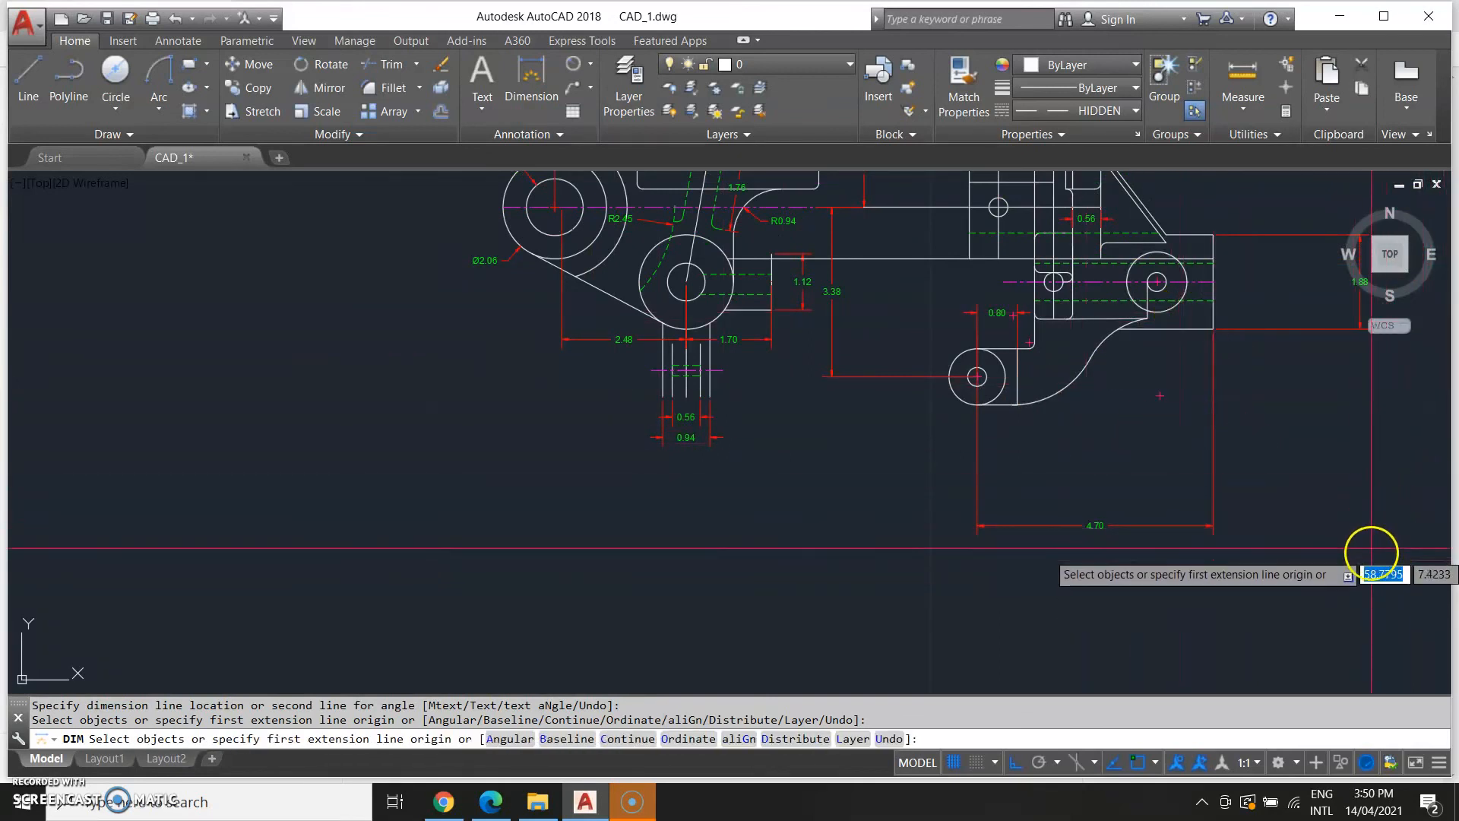
Dimension the horizontal distance from the right hole's center to the part's right edge.
text(d)
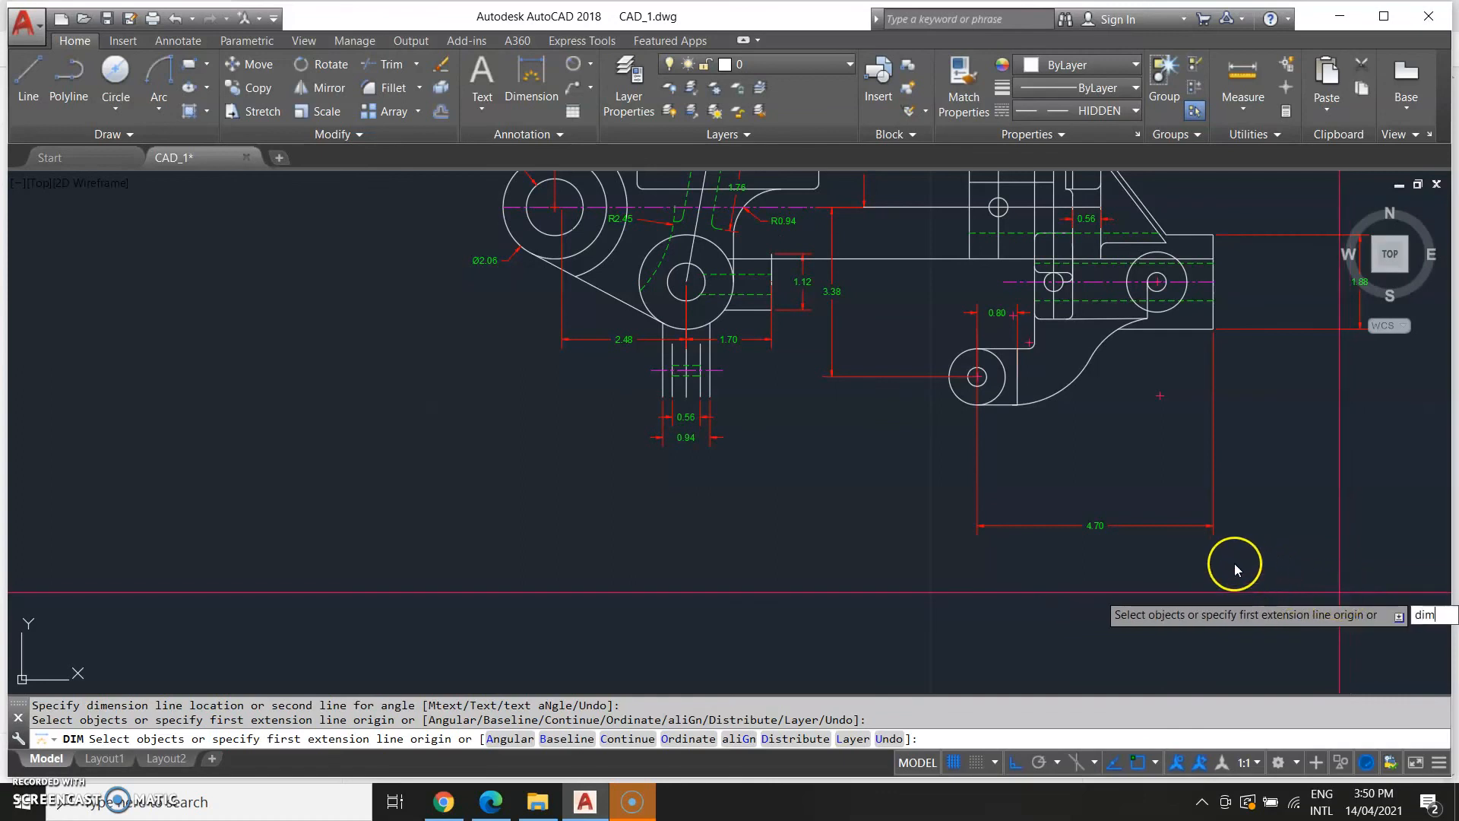
text(im)
key(Return)
click(1160, 278)
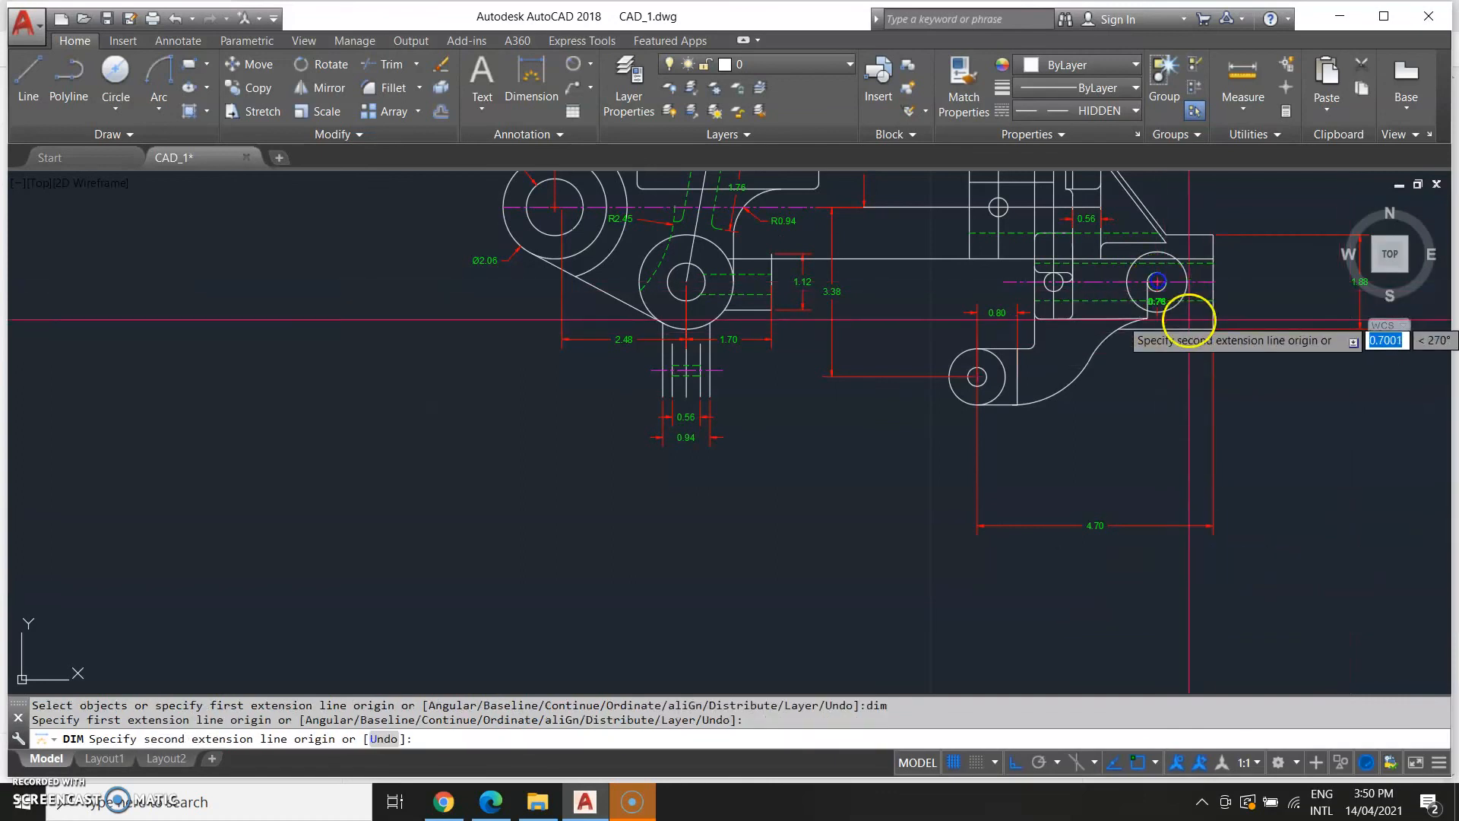
click(1211, 327)
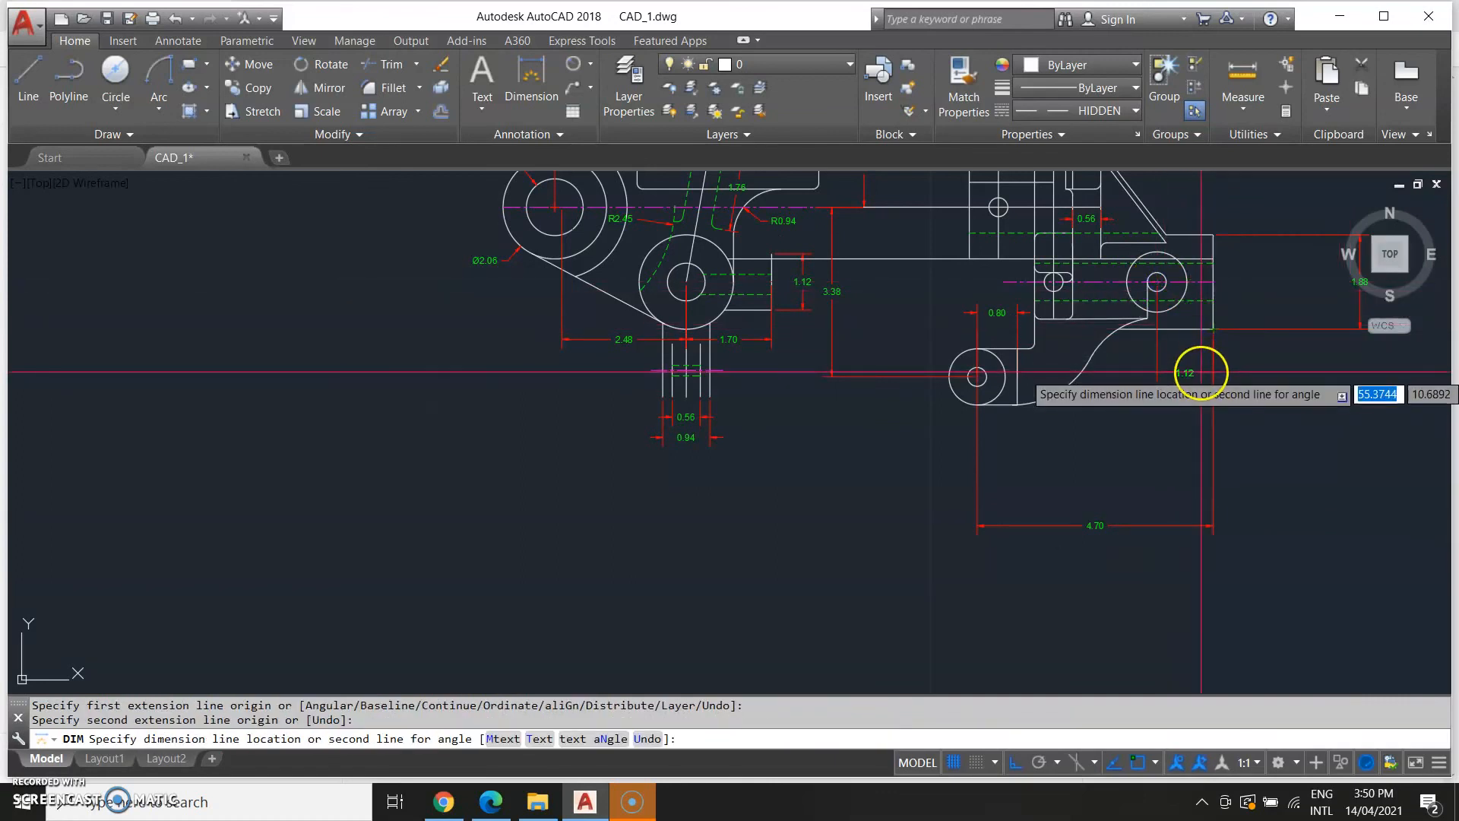
click(1201, 401)
Examine the reference drawing's fillets and rounds note and lower arm details.
scroll(661, 496, down, 4)
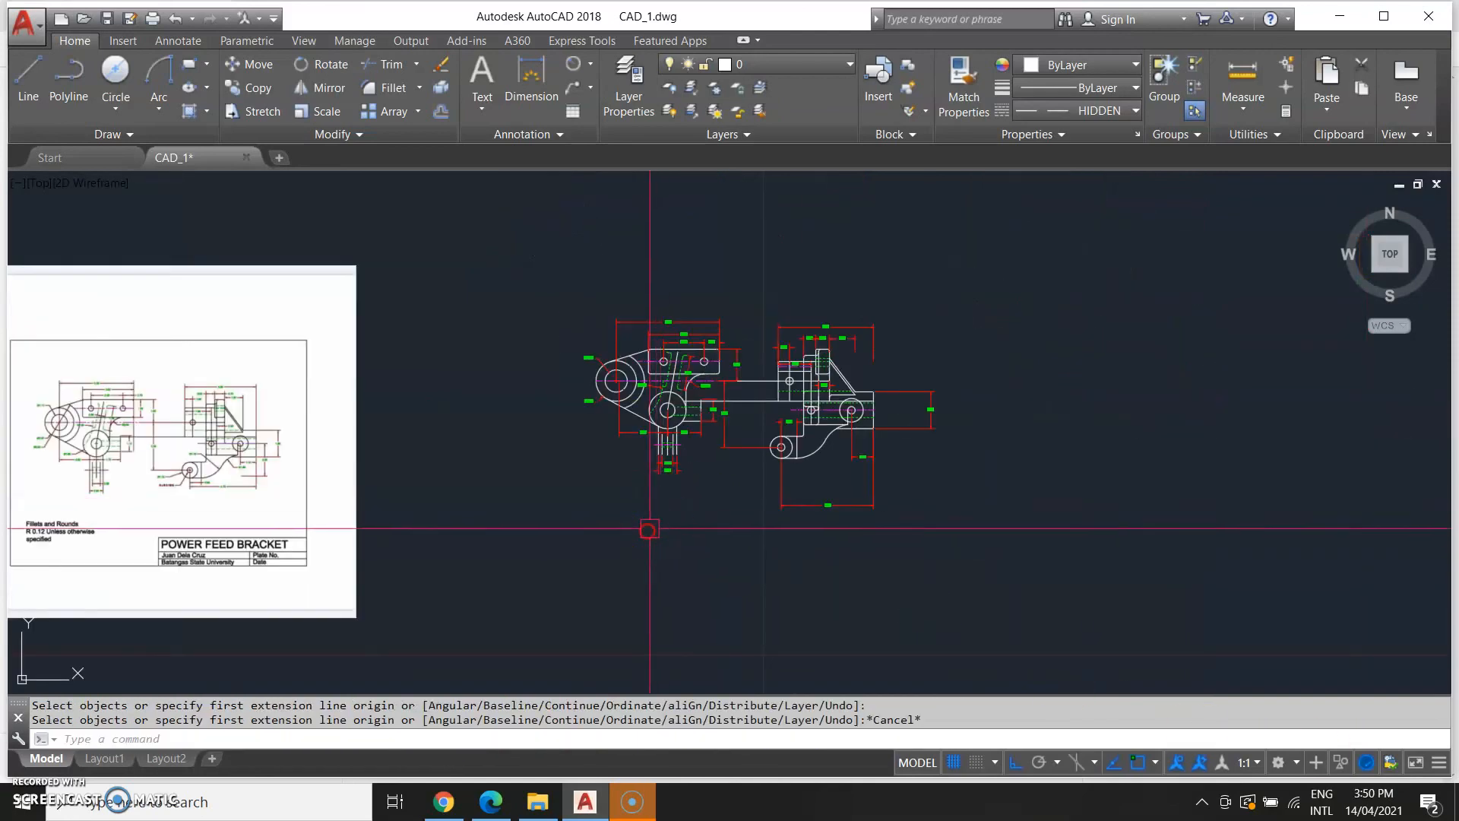
middle_drag(648, 528, 1278, 460)
scroll(1007, 416, up, 2)
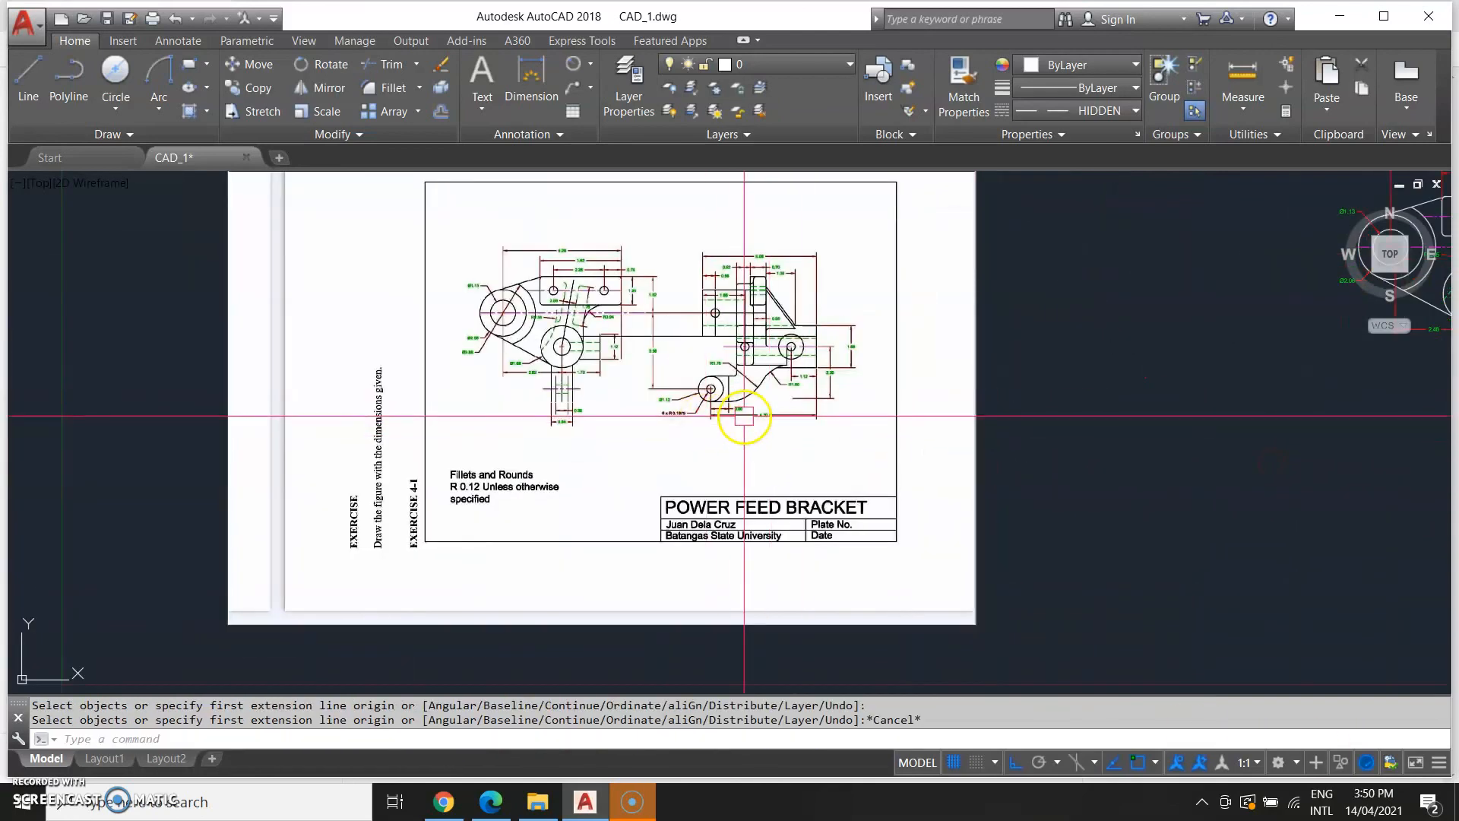
scroll(745, 414, up, 2)
text(r)
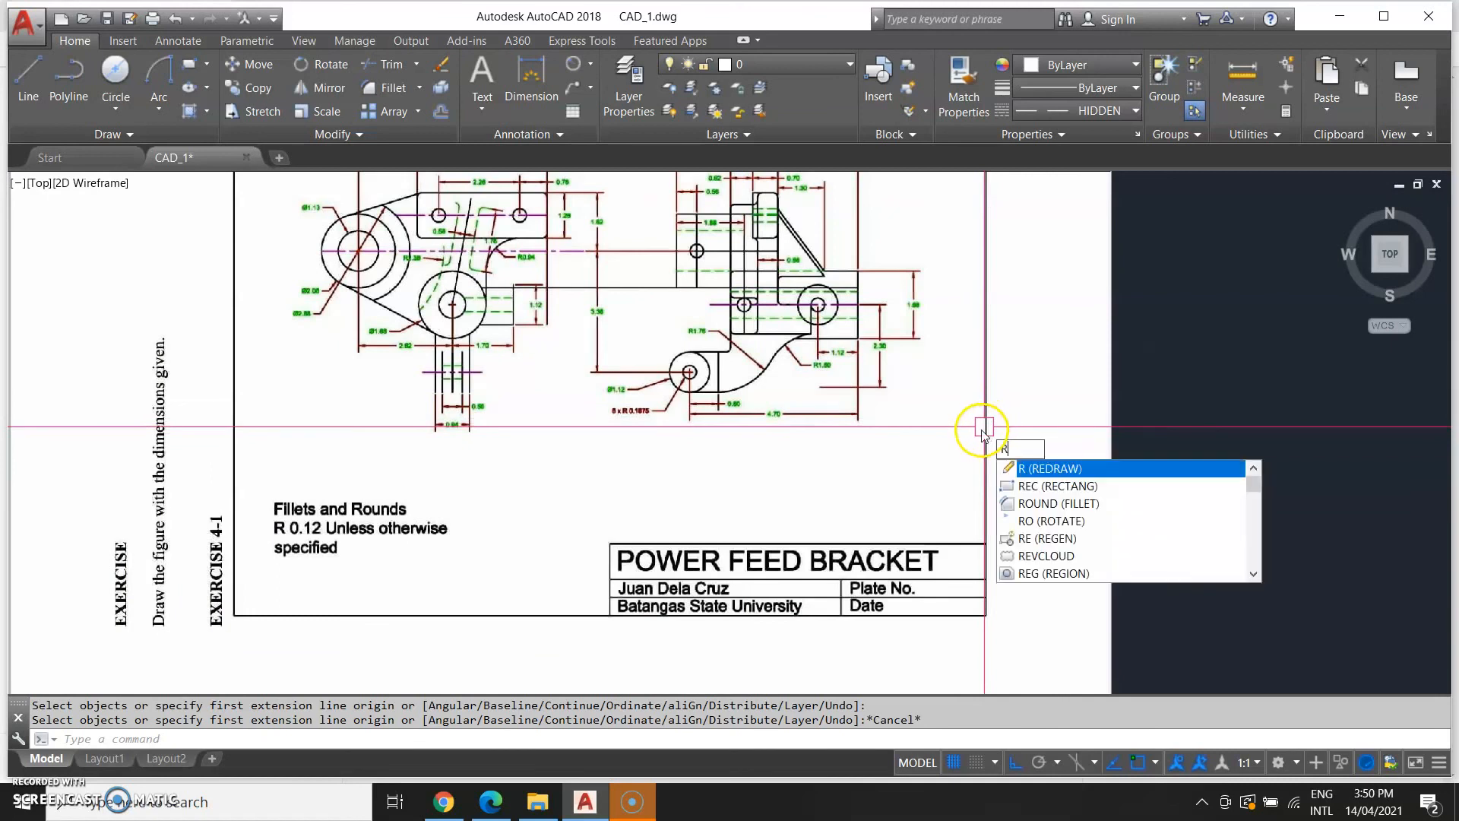
key(Return)
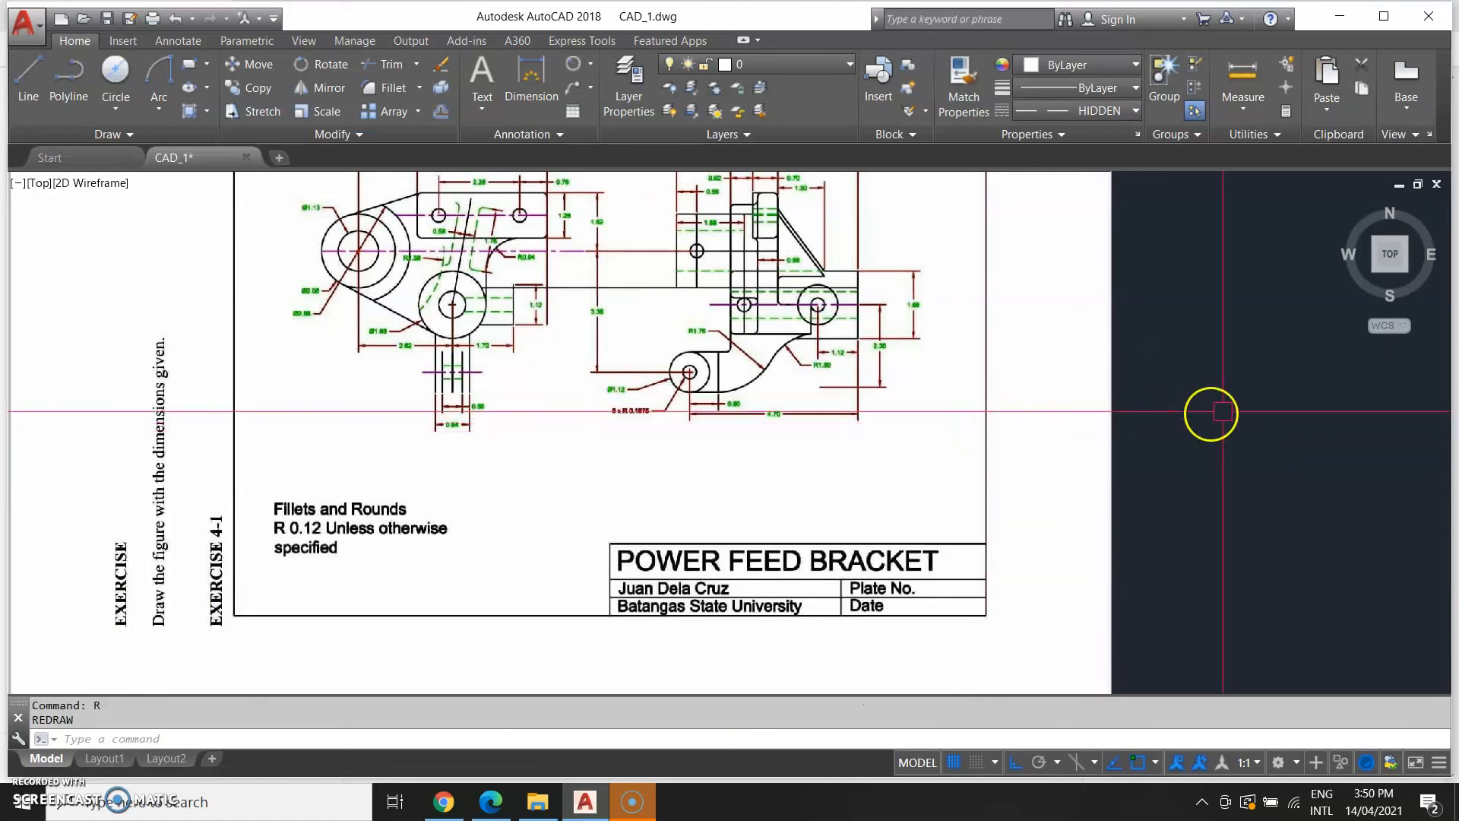
middle_drag(1221, 425, 182, 492)
middle_drag(1009, 516, 947, 520)
key(Escape)
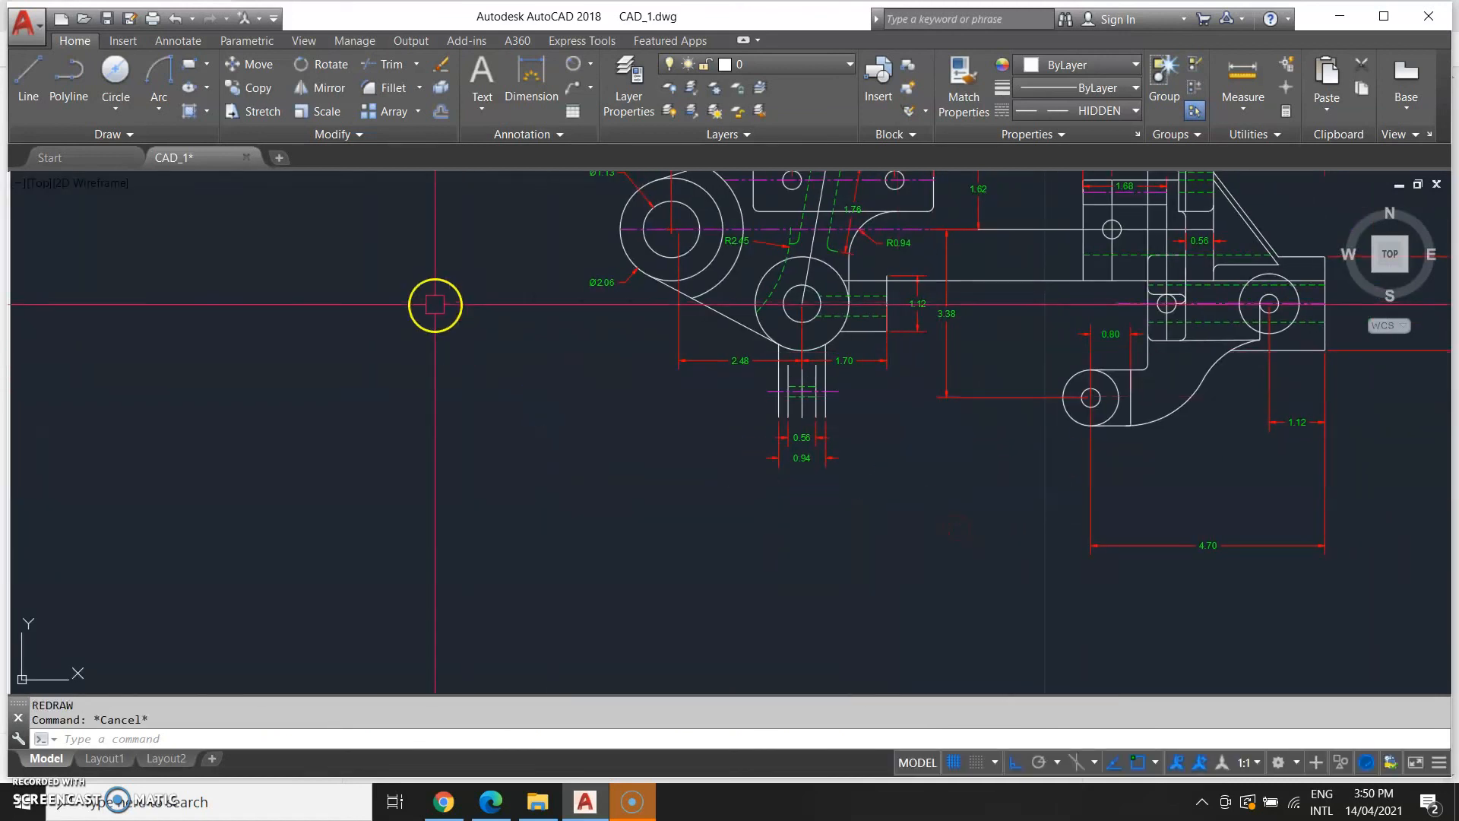
Add a radius dimension to the lower arm's large curved edge.
click(529, 76)
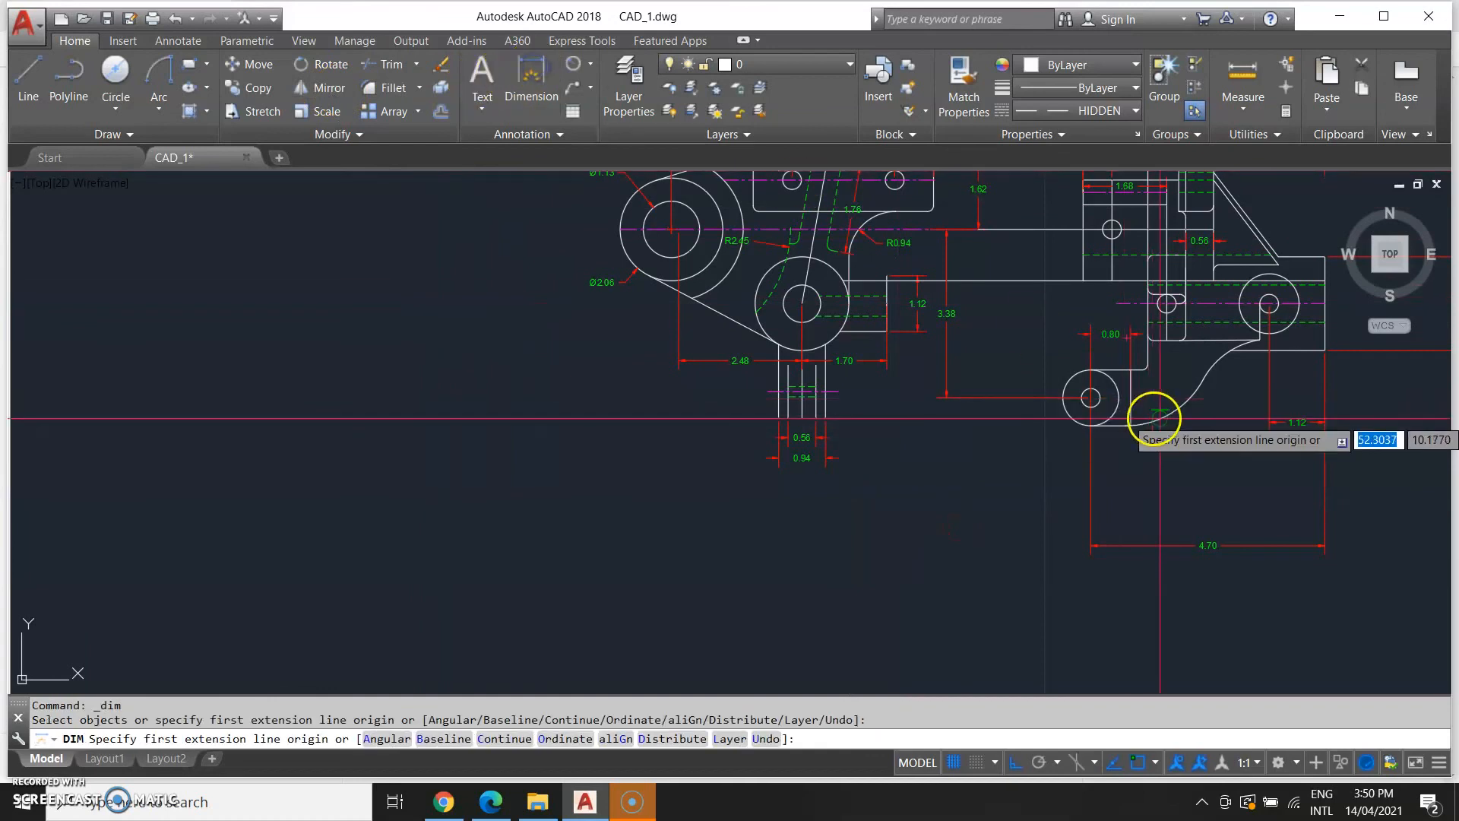
click(578, 72)
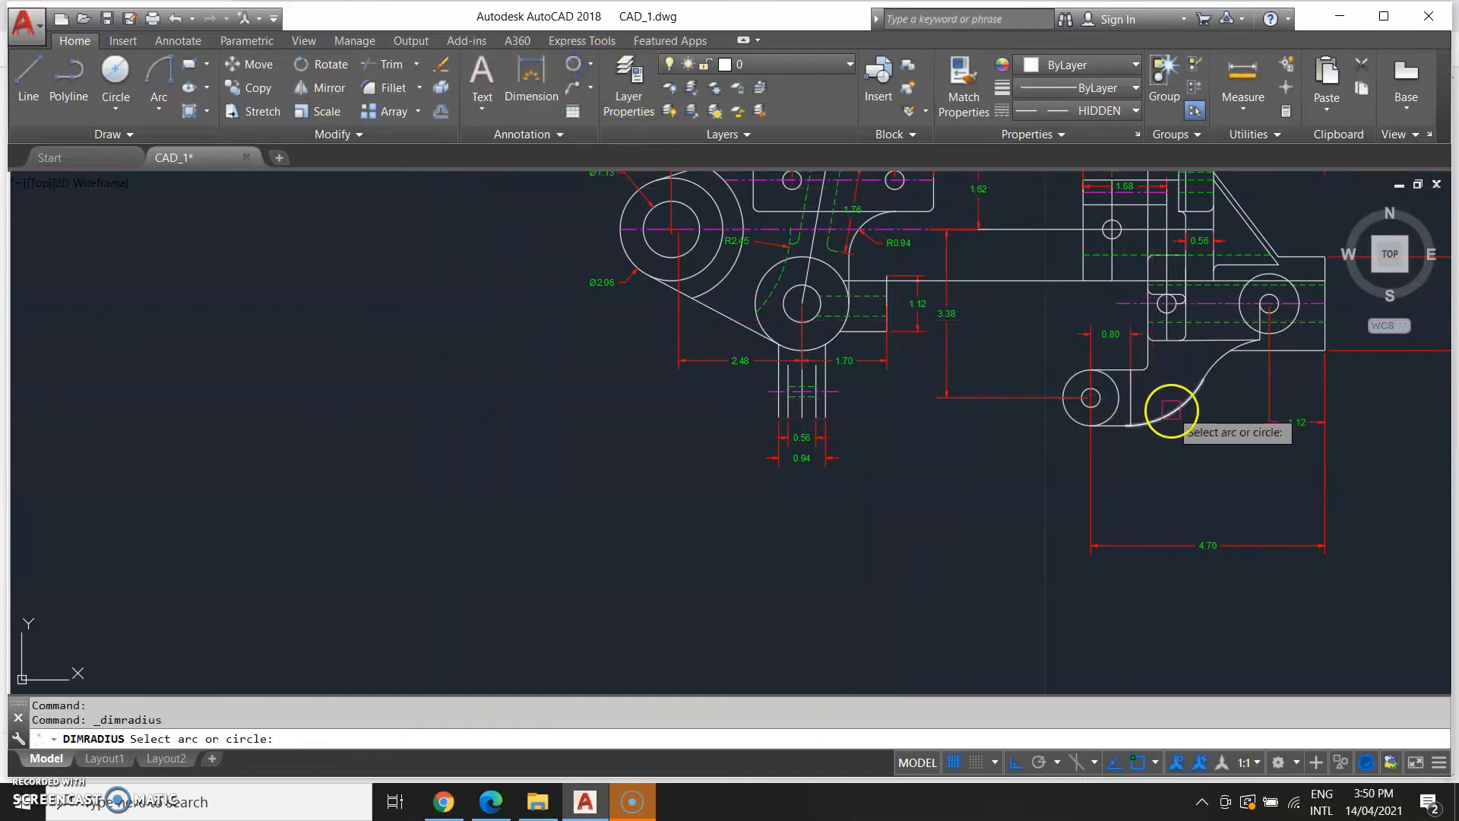
click(1171, 410)
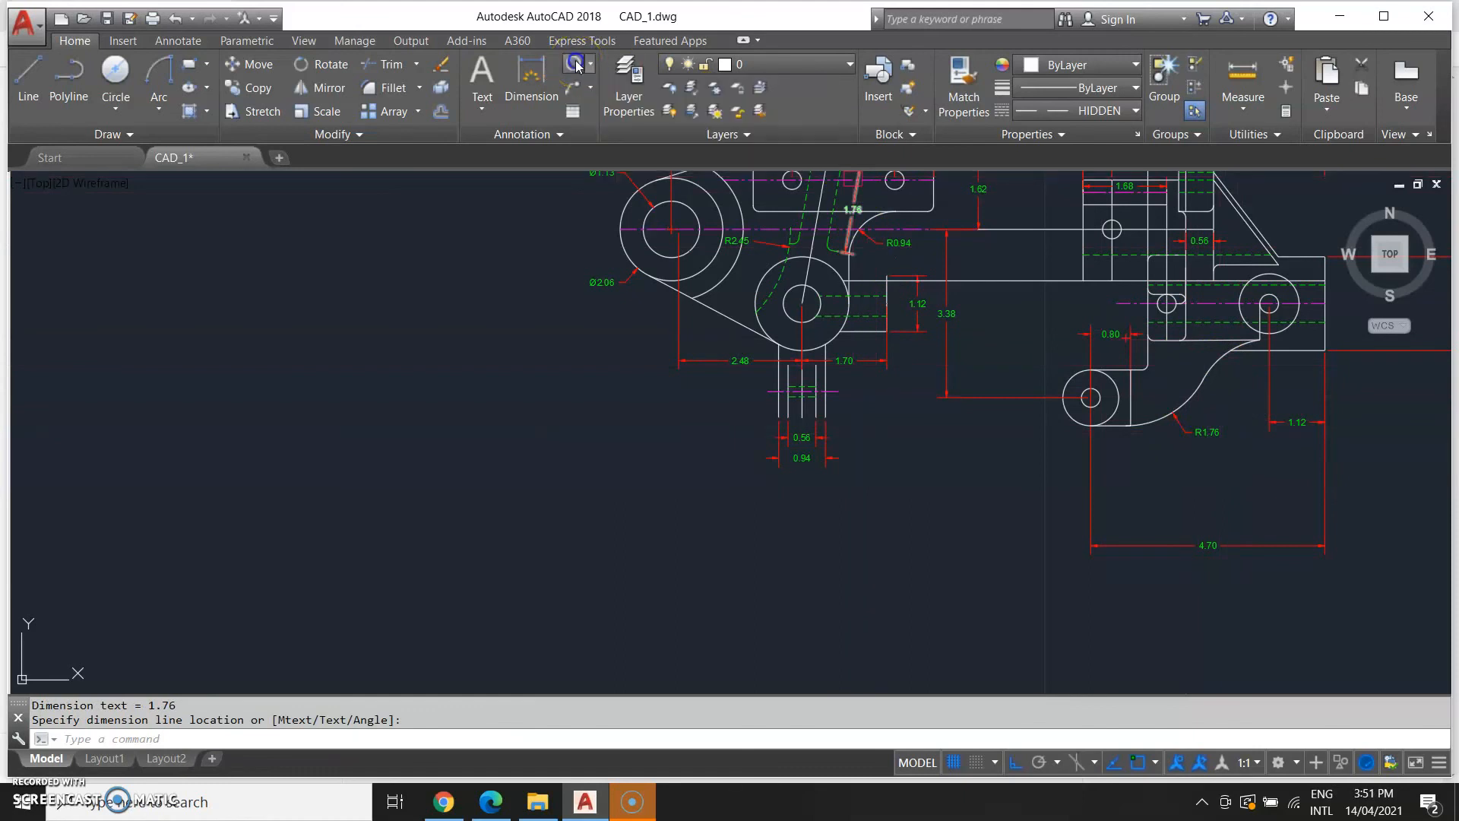
Try to add another radius dimension on the lower arm's curve.
middle_drag(853, 519, 448, 663)
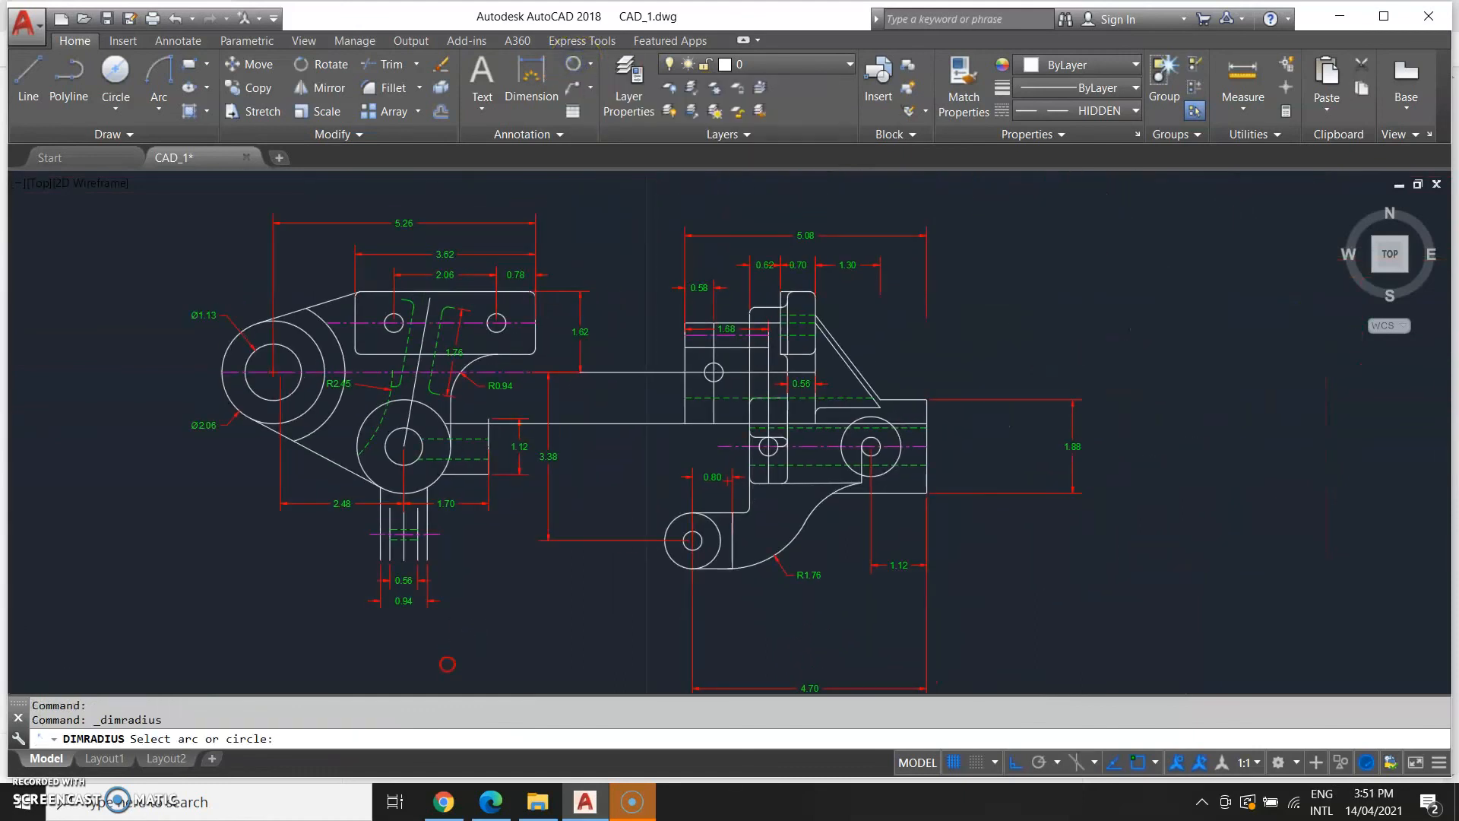
click(806, 514)
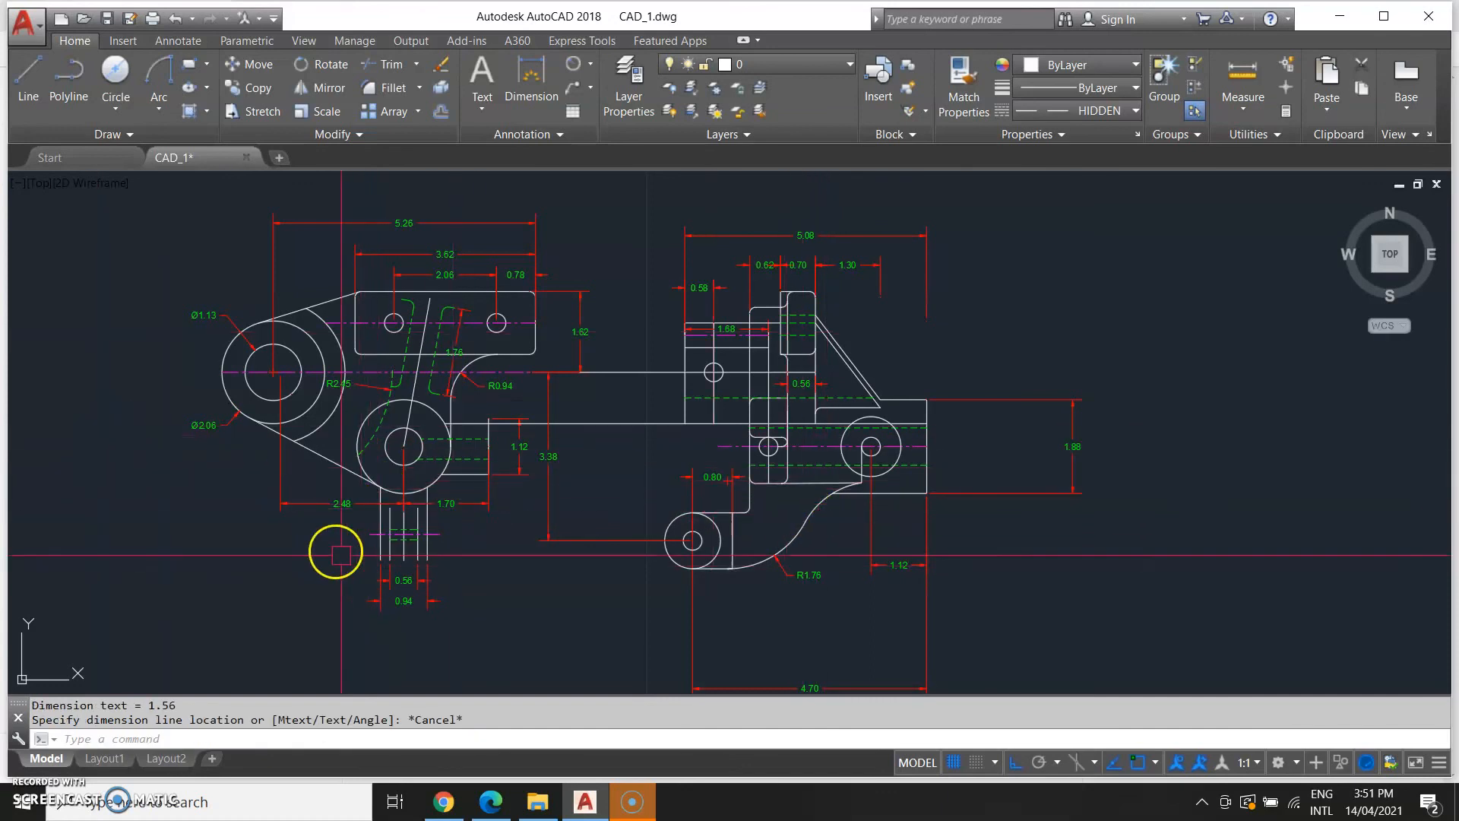
Compare the dimensioned lower arm against the reference drawing.
scroll(407, 554, down, 3)
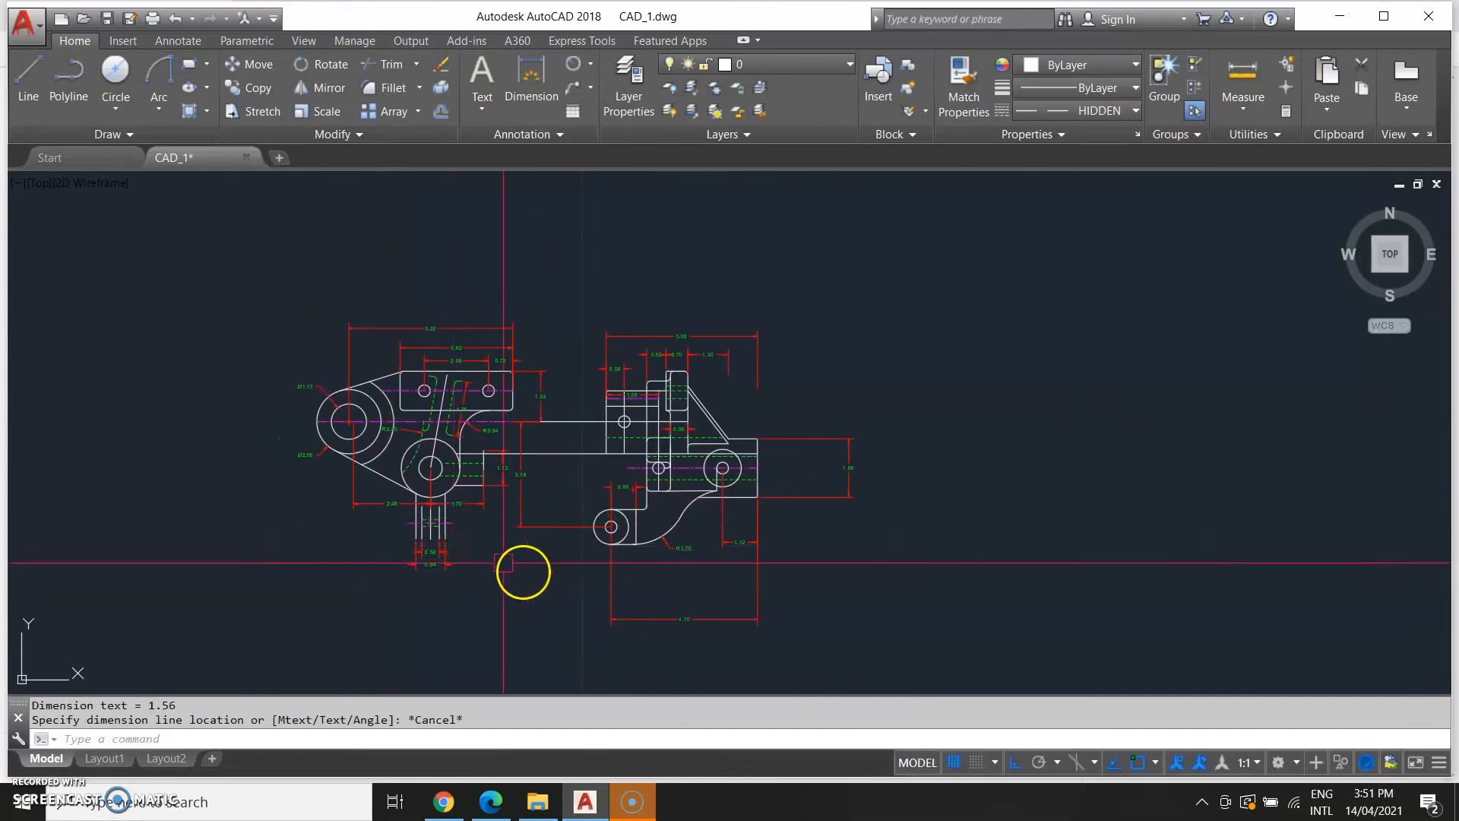
scroll(476, 565, down, 2)
middle_drag(202, 650, 488, 656)
scroll(178, 537, up, 4)
mouse_move(357, 566)
middle_down()
mouse_move(343, 564)
mouse_move(352, 446)
middle_up()
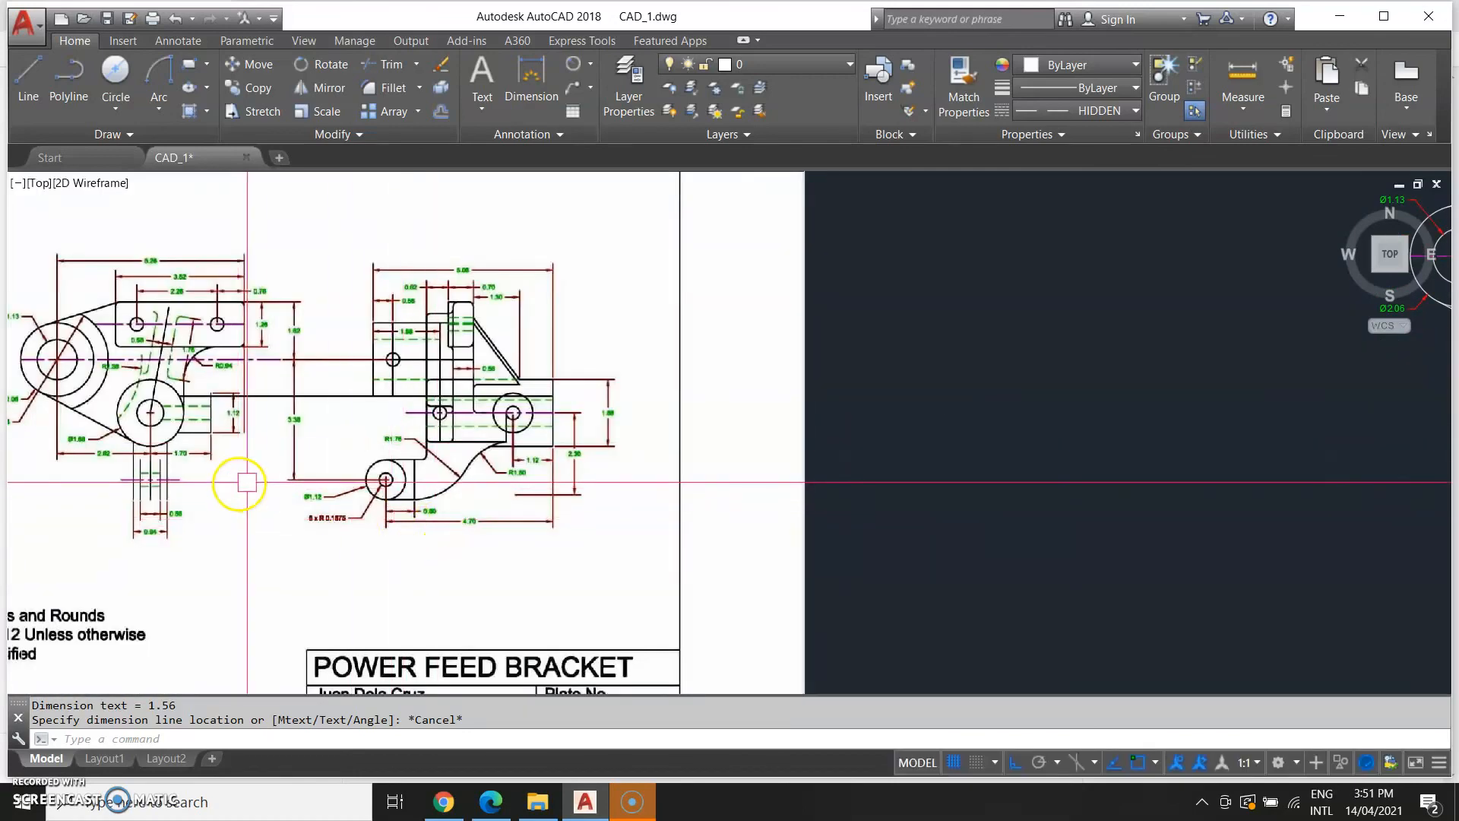
scroll(329, 490, down, 2)
middle_drag(663, 510, 320, 534)
mouse_move(850, 567)
middle_down()
mouse_move(774, 578)
mouse_move(755, 660)
mouse_move(699, 637)
middle_up()
scroll(776, 556, up, 2)
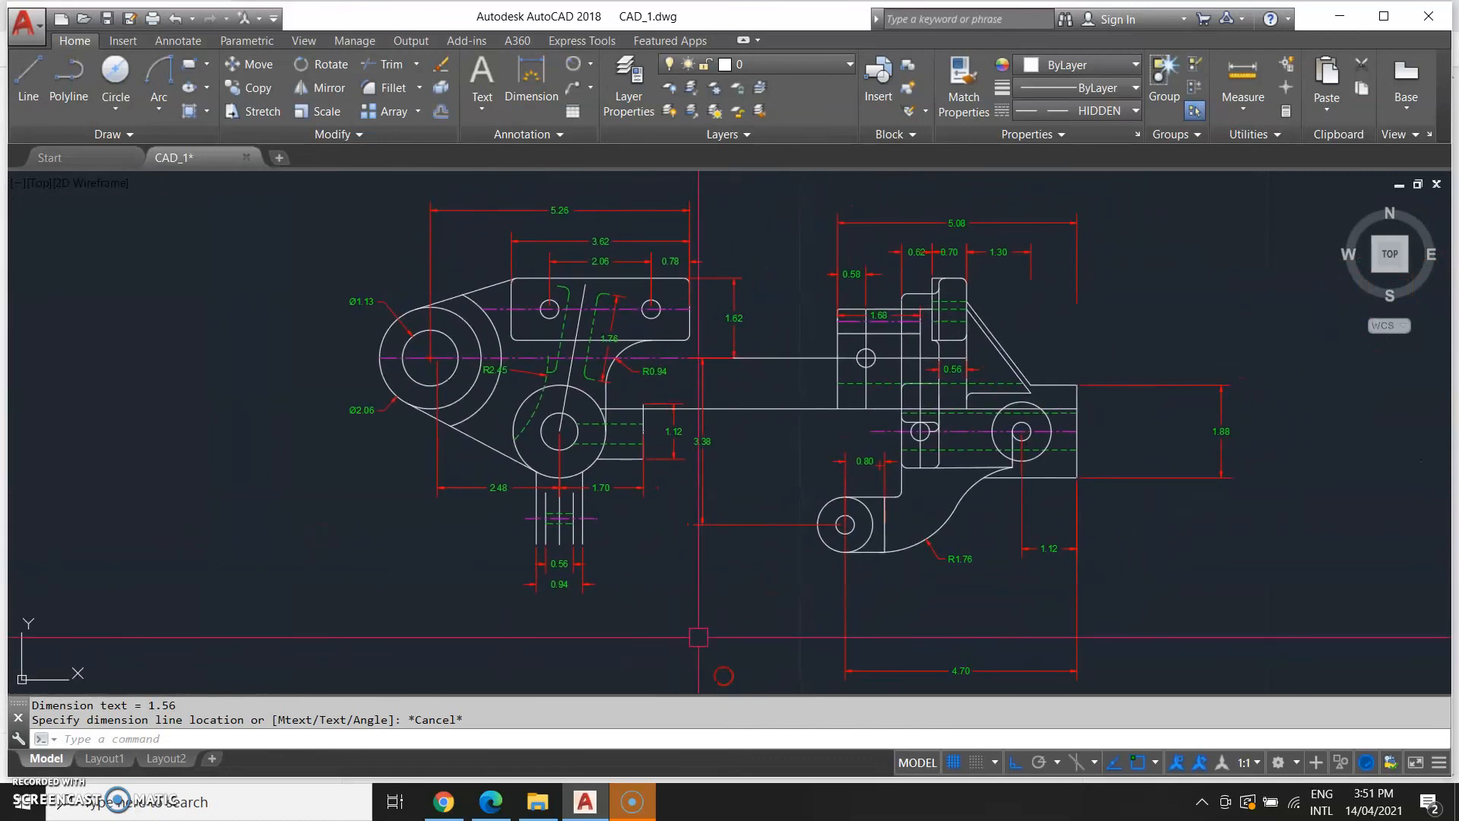